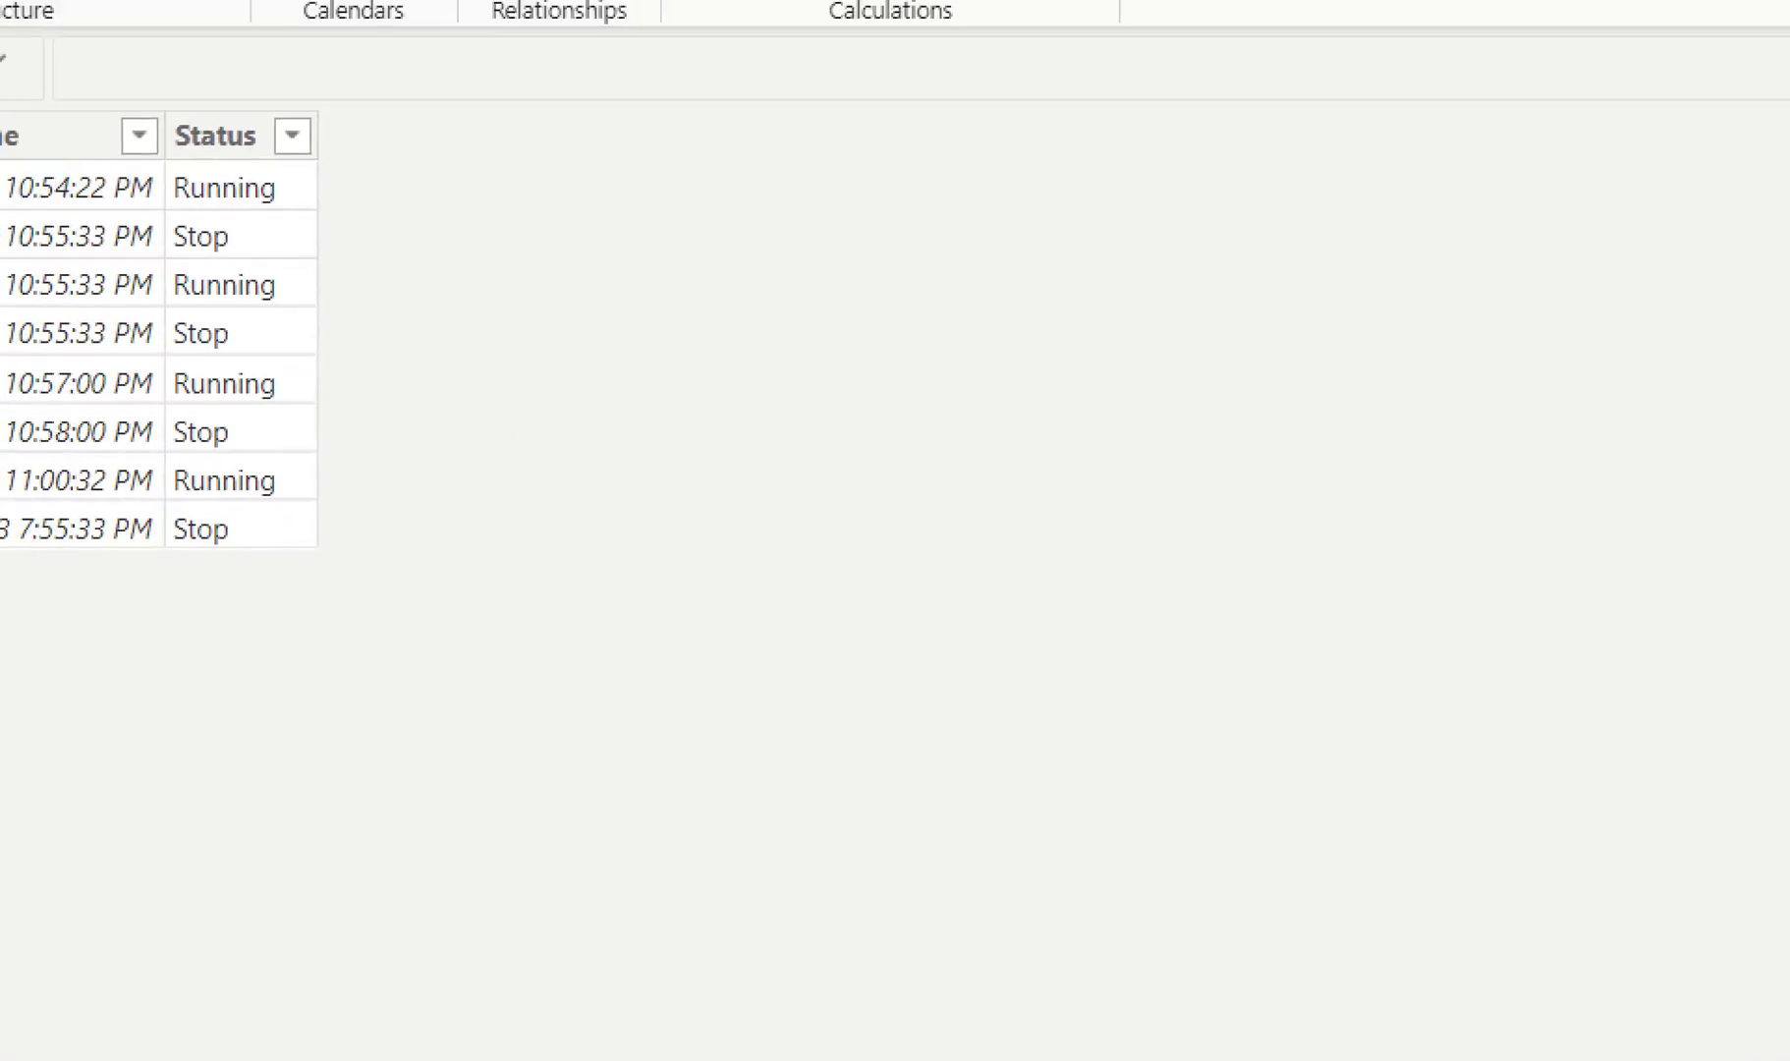
# Examine the Time and Status records in Table1, including the run that crosses from 9/21/2023 into 9/22/2023.
pyautogui.moveTo(65, 145); pyautogui.dragTo(49, 587)
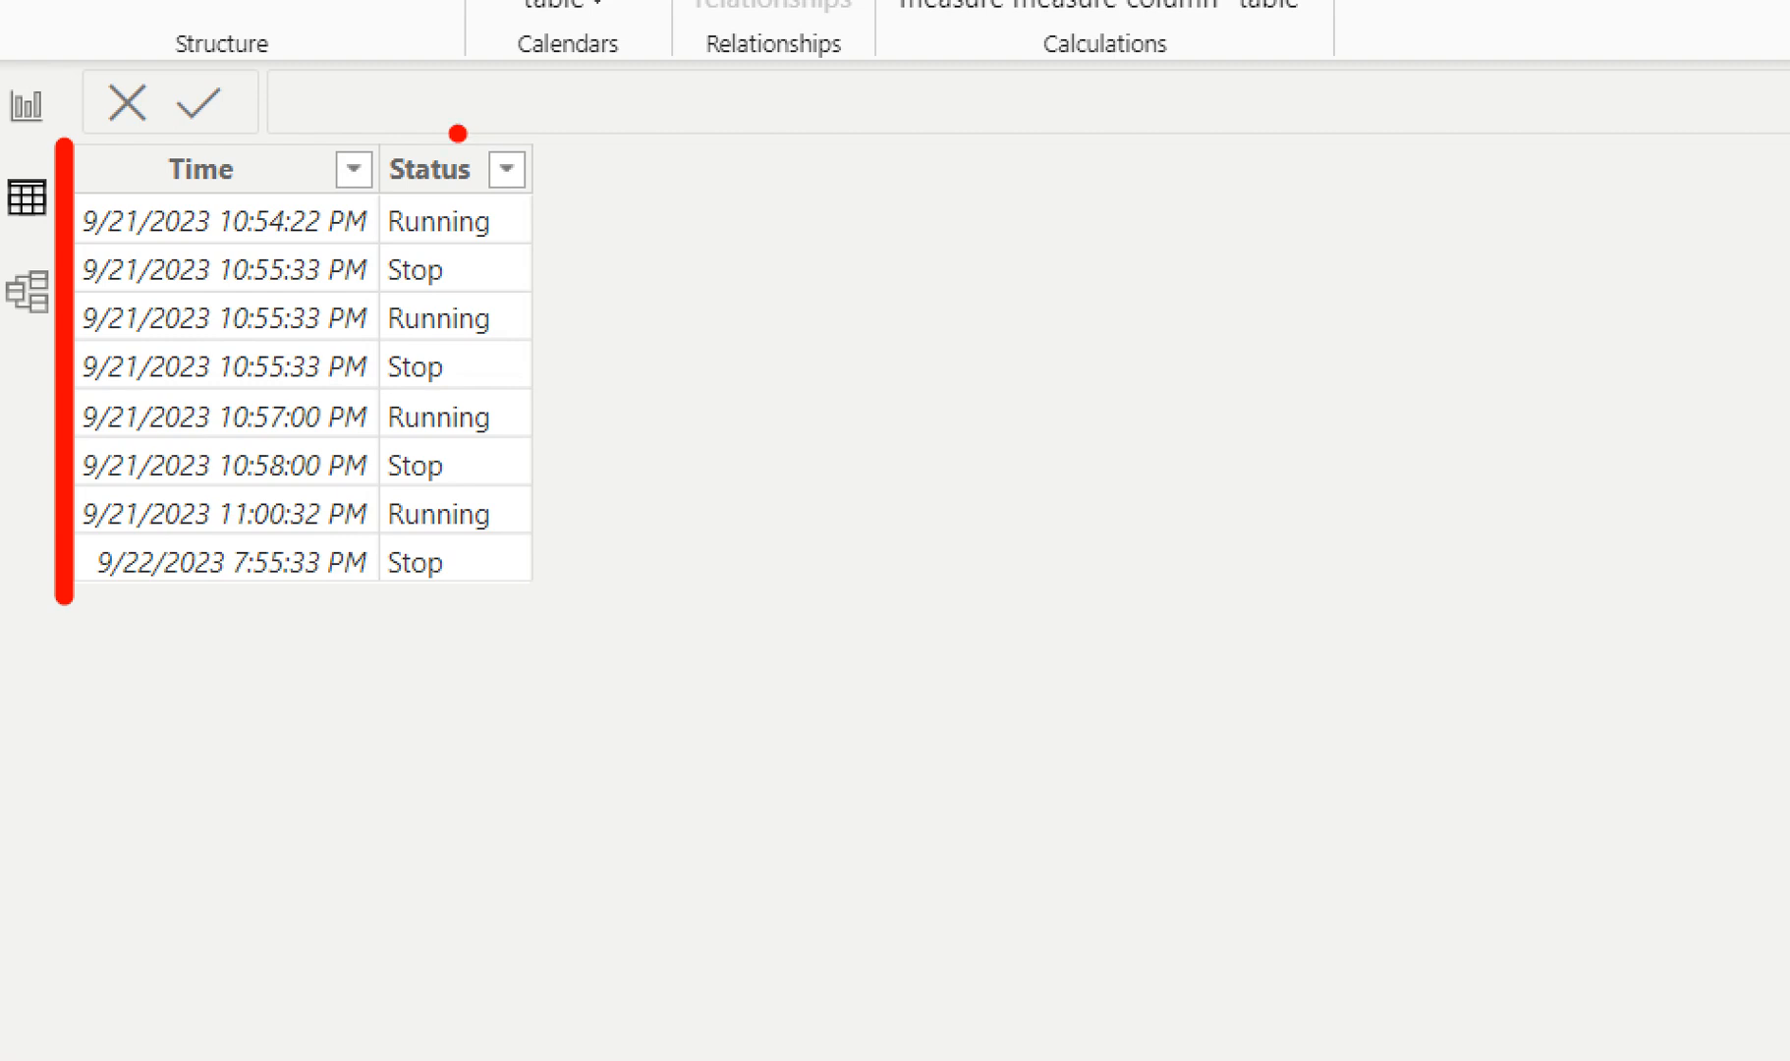
pyautogui.press('g')
pyautogui.moveTo(36, 489); pyautogui.dragTo(395, 595)
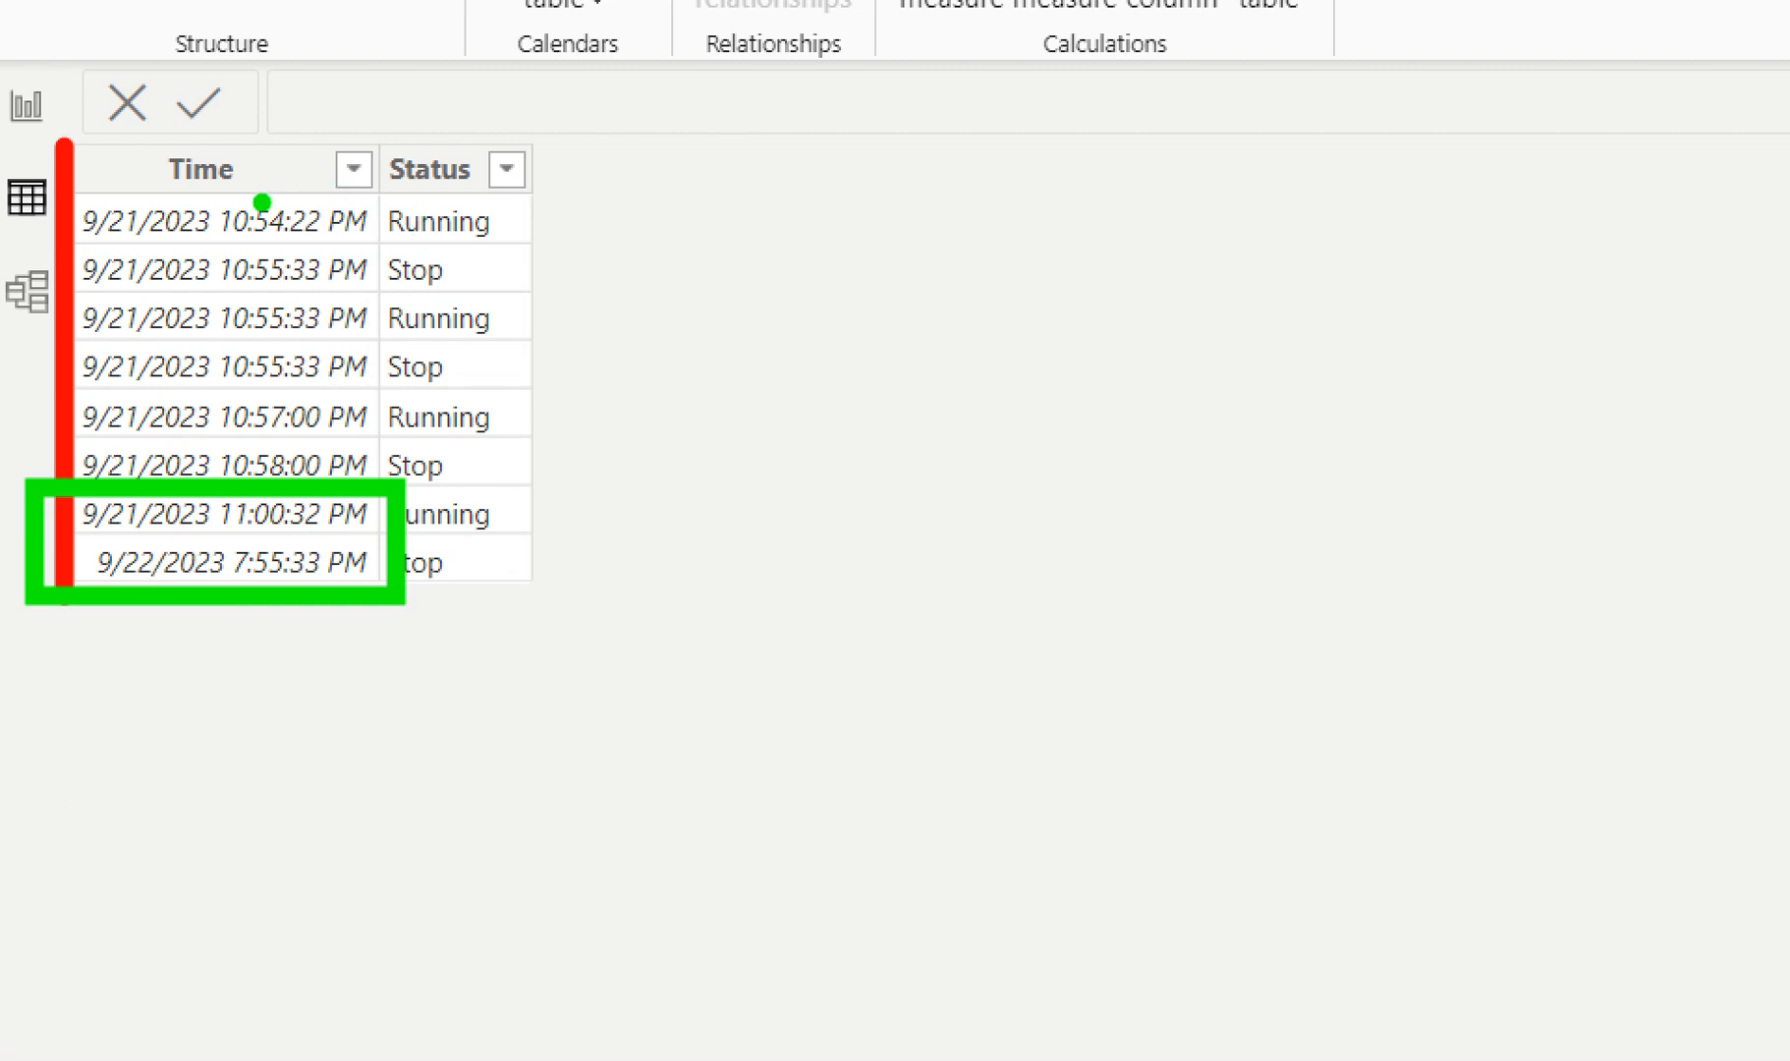
pyautogui.moveTo(230, 153)
pyautogui.mouseDown()
pyautogui.moveTo(293, 149)
pyautogui.moveTo(263, 80)
pyautogui.mouseUp()
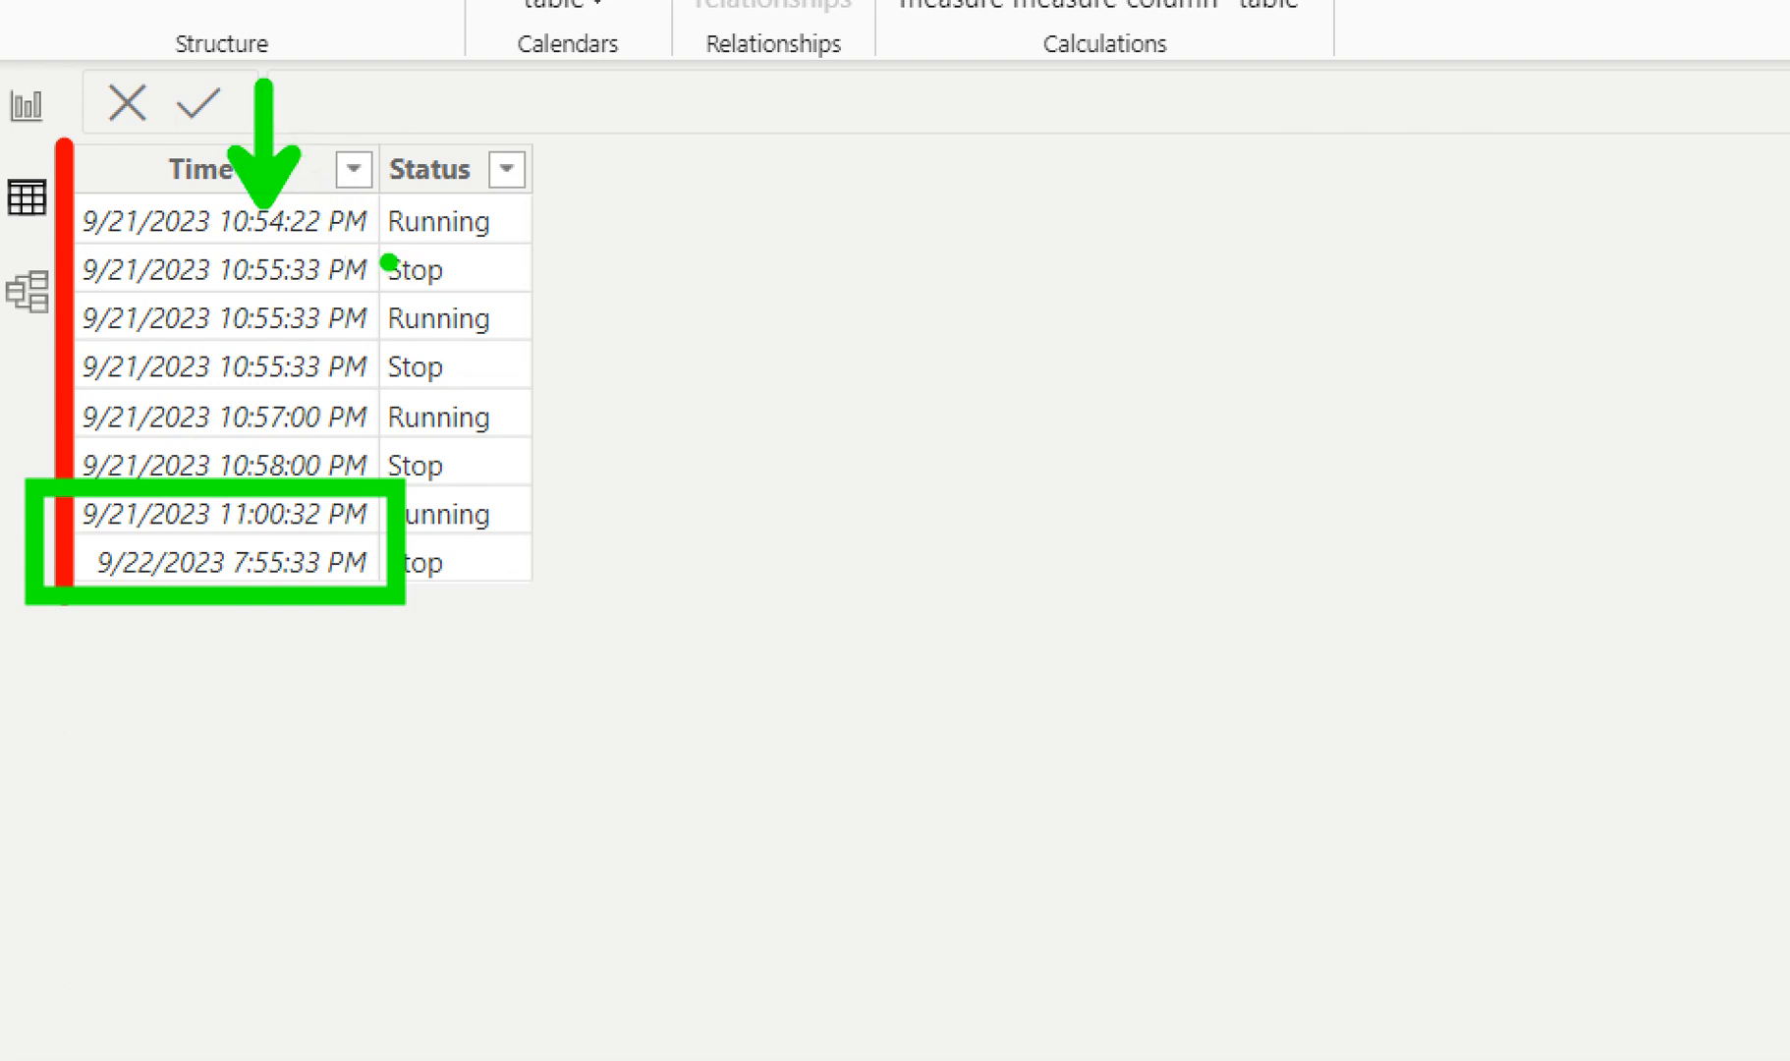
pyautogui.press('b')
pyautogui.moveTo(371, 251)
pyautogui.mouseDown()
pyautogui.moveTo(607, 265)
pyautogui.moveTo(614, 250)
pyautogui.mouseUp()
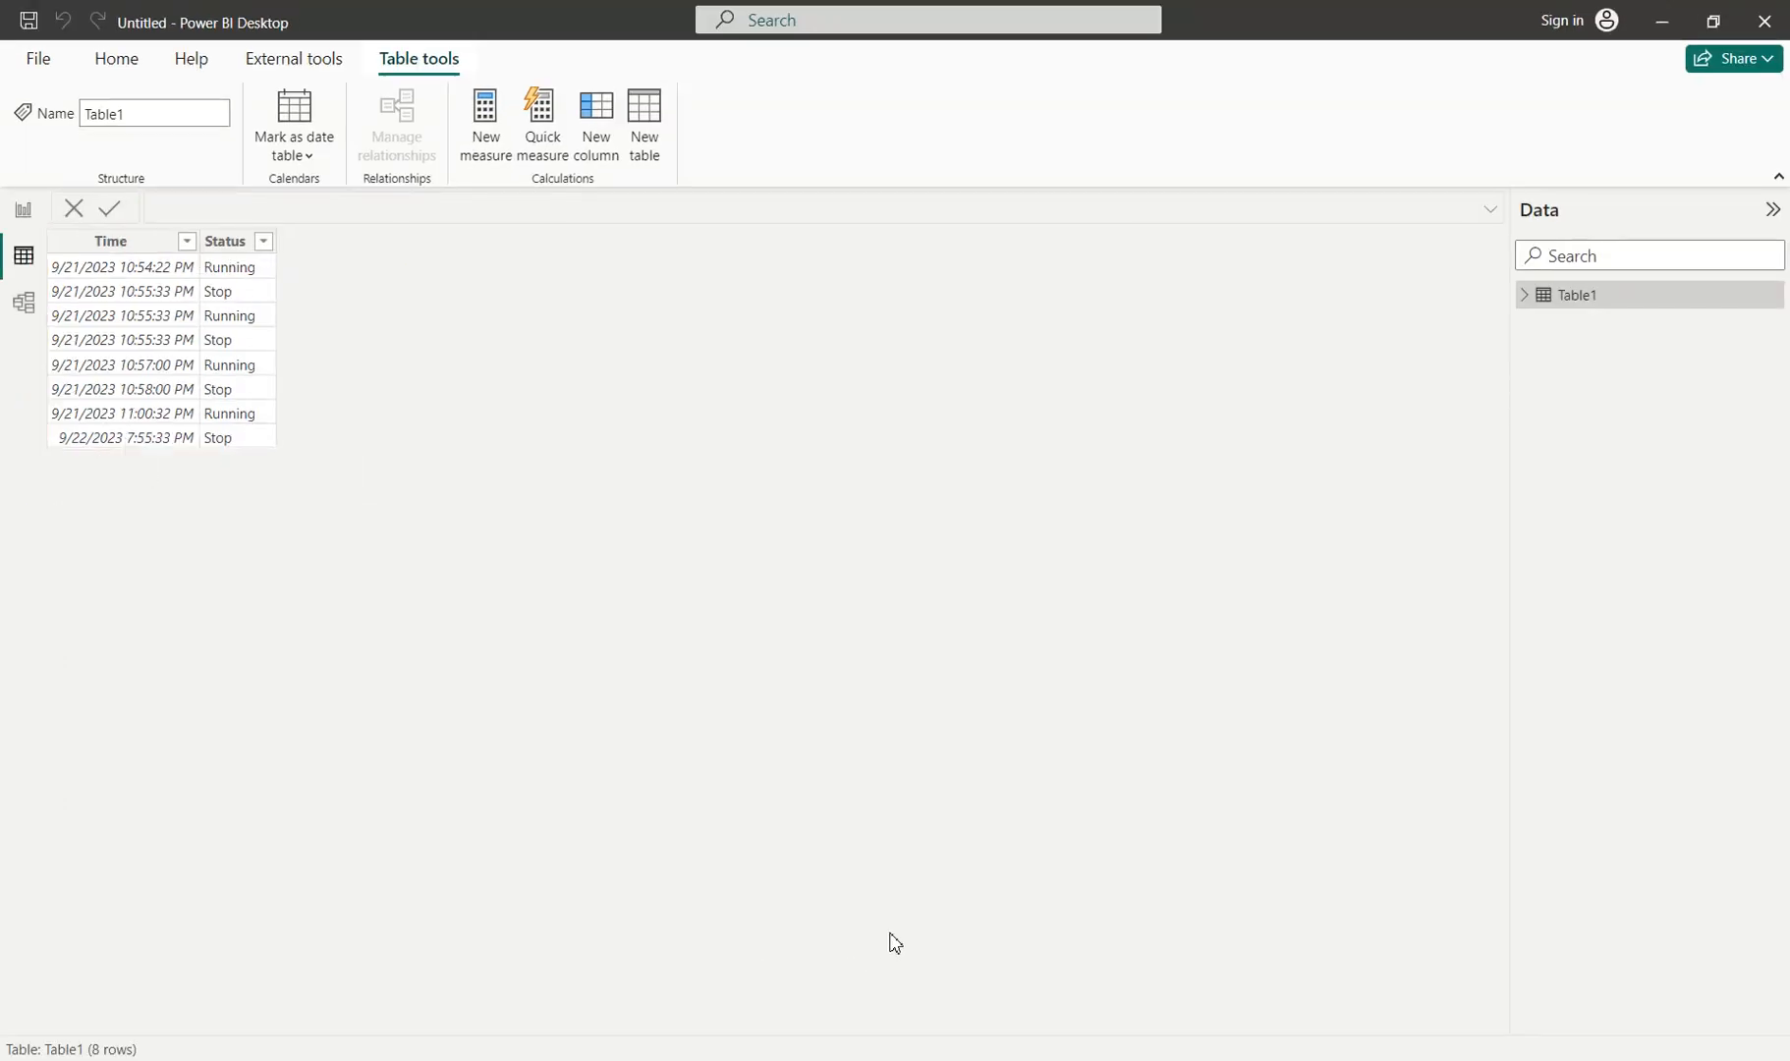
# Switch to the Trial file, review the Hour Interval table's hourly Running Time, and compare it with the source records in Table1.
pyautogui.click(1142, 981)
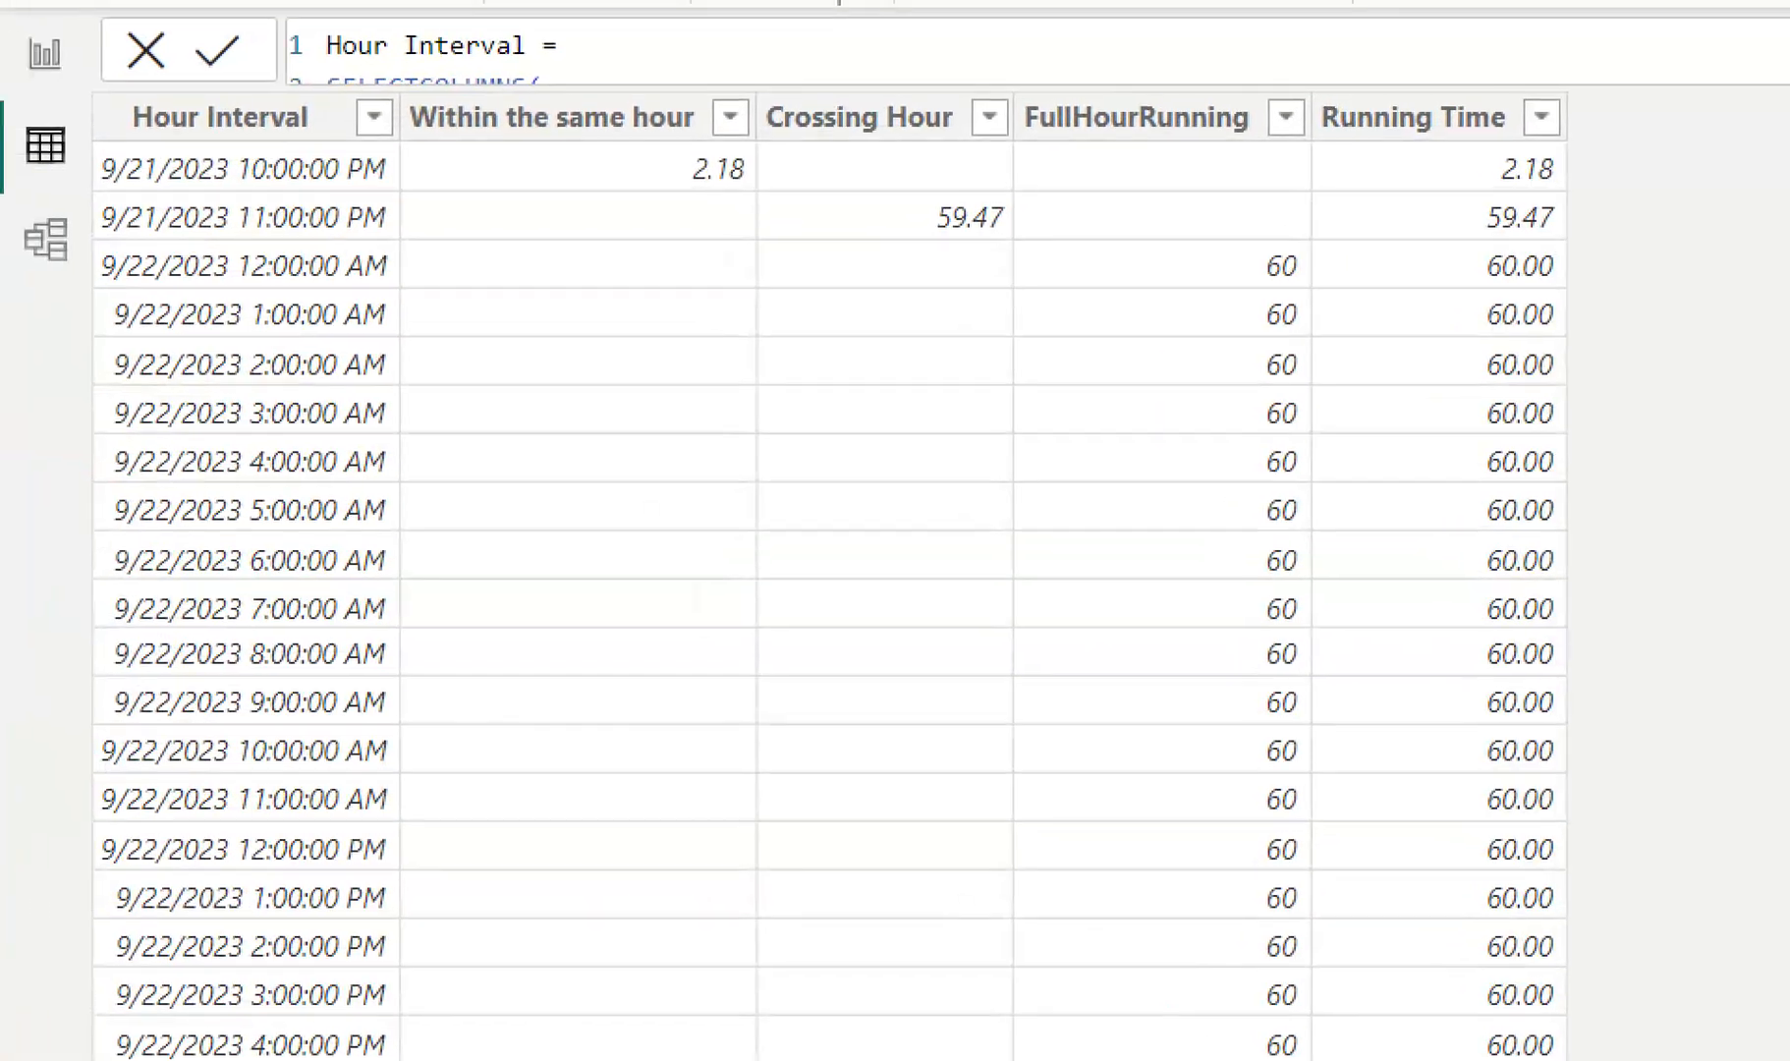
pyautogui.moveTo(91, 131); pyautogui.dragTo(80, 977)
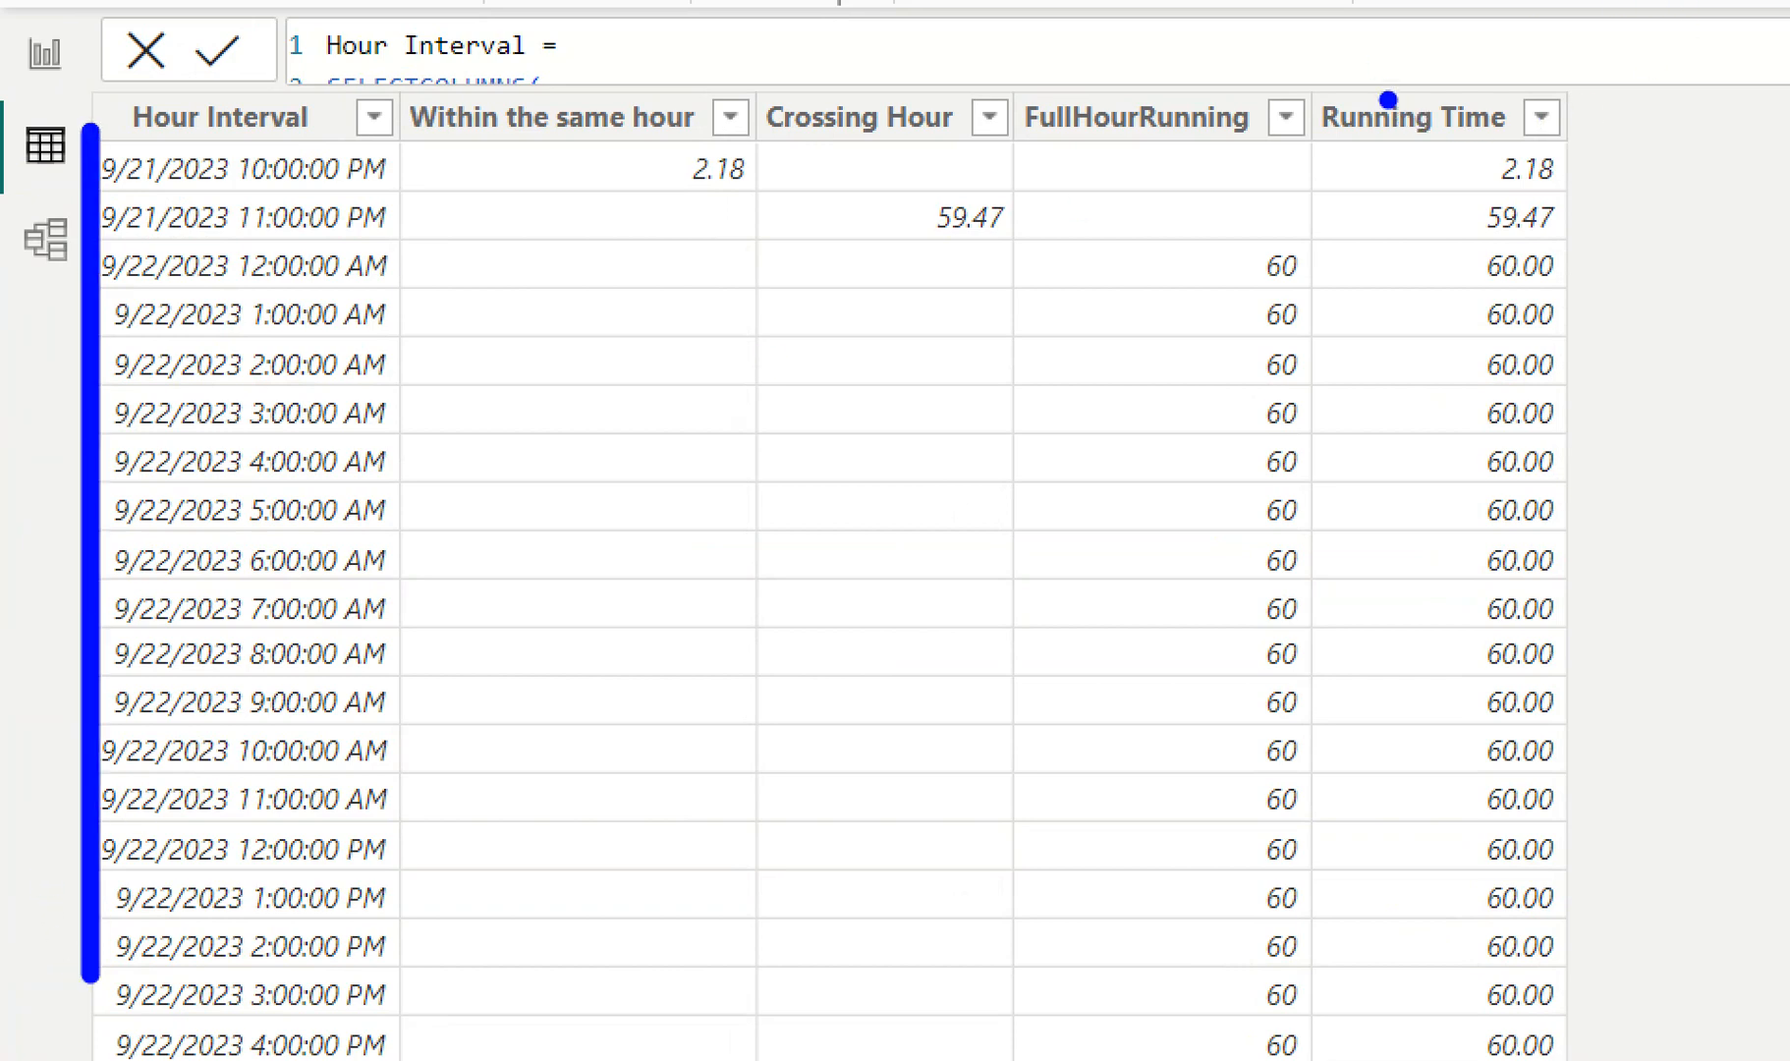
pyautogui.moveTo(1282, 40)
pyautogui.mouseDown()
pyautogui.moveTo(1594, 851)
pyautogui.moveTo(1598, 1059)
pyautogui.mouseUp()
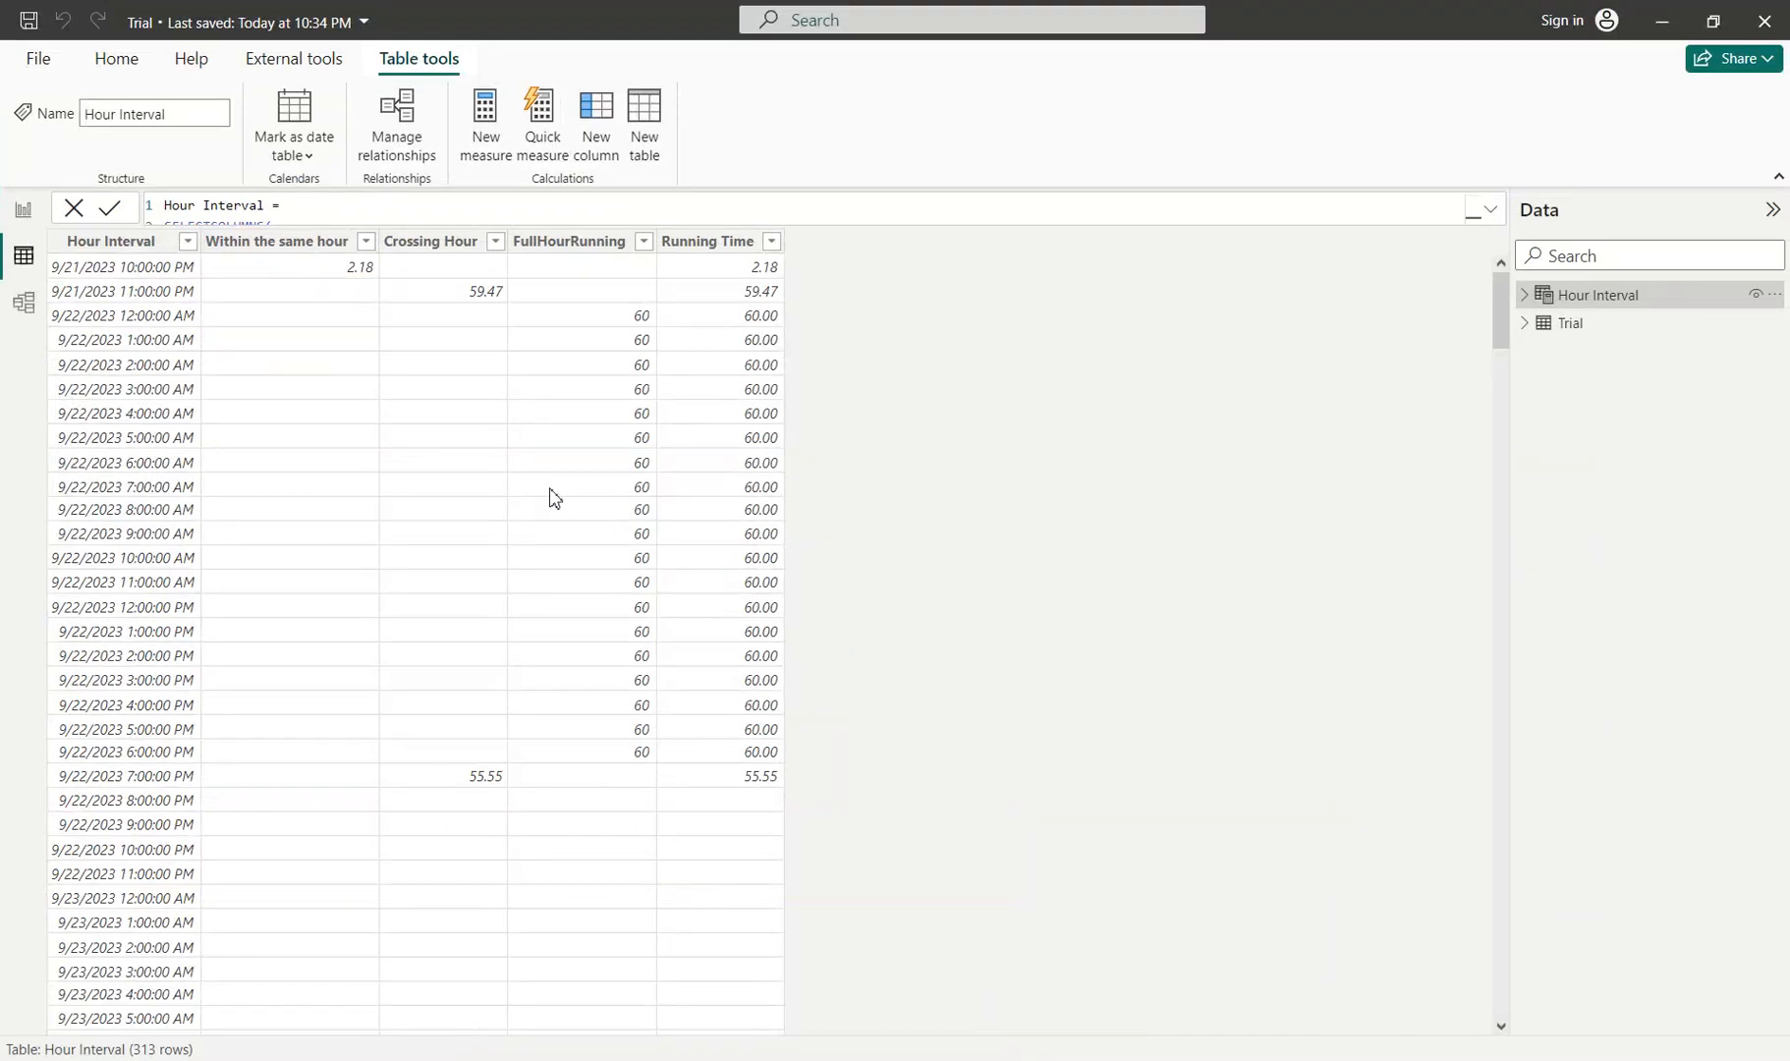
pyautogui.scroll(-3, 1101, 624)
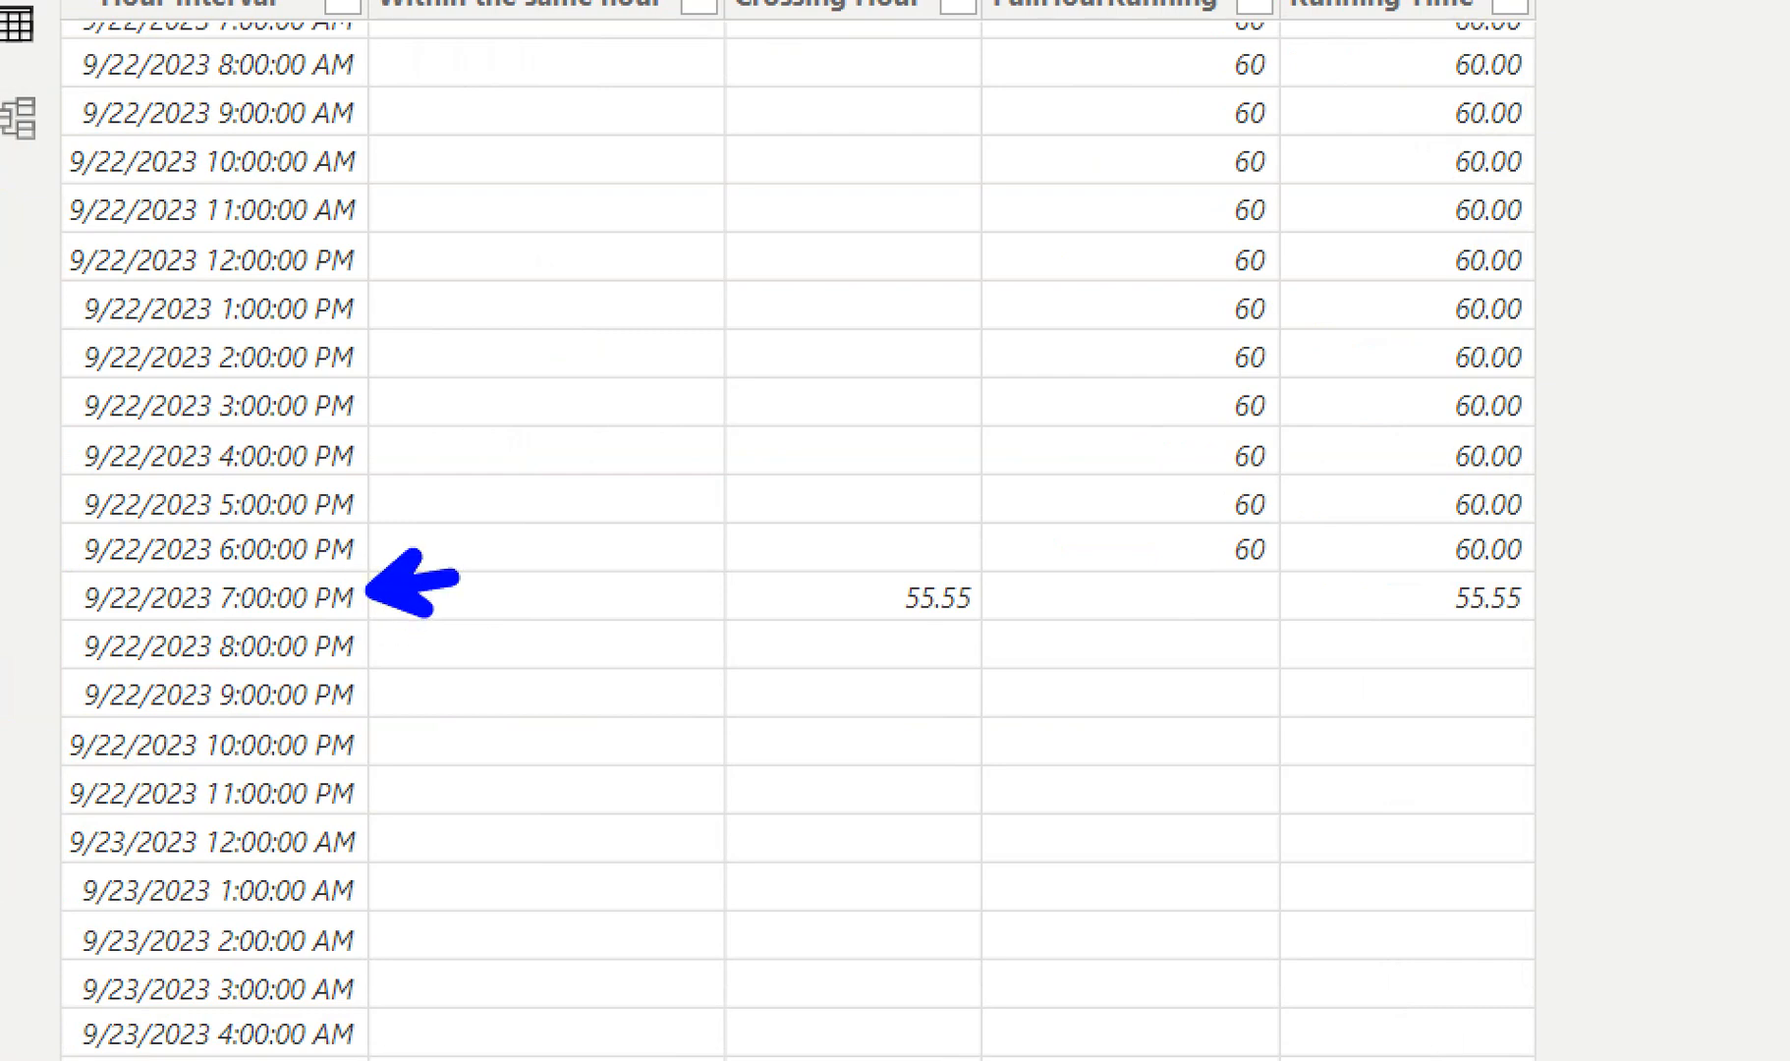
pyautogui.moveTo(1525, 589); pyautogui.dragTo(1644, 551)
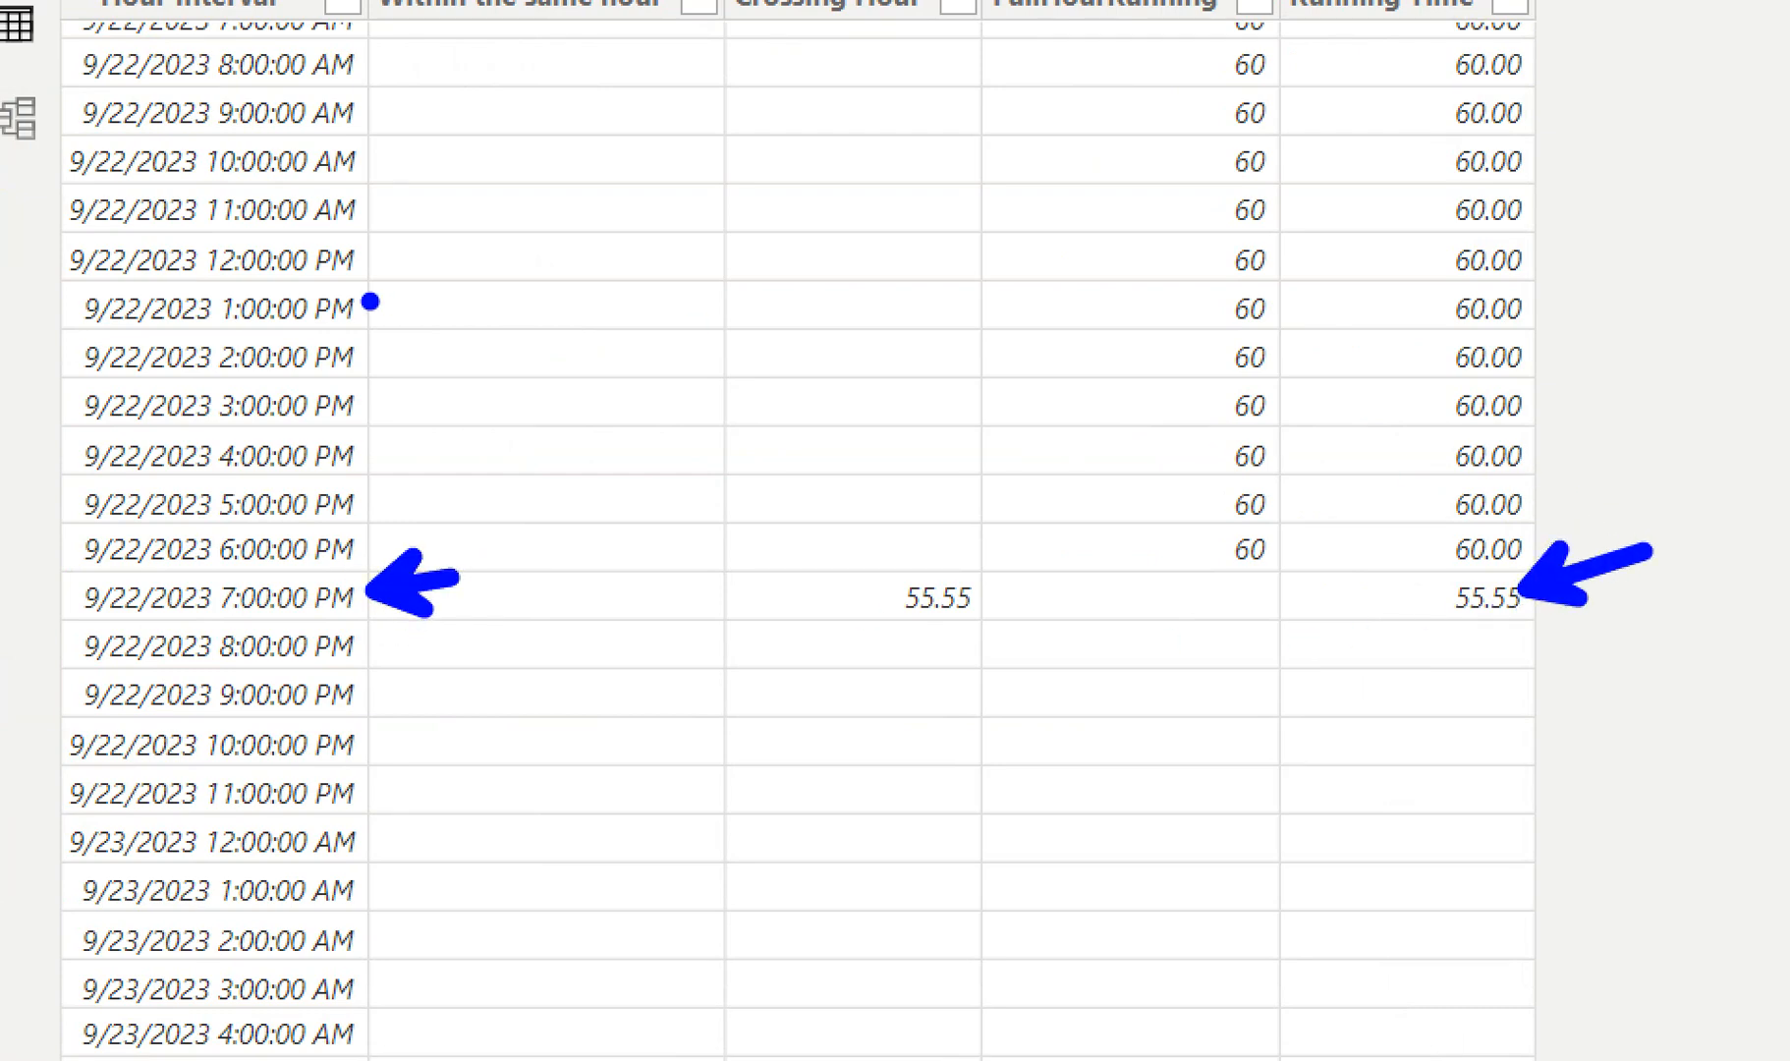
pyautogui.moveTo(368, 258); pyautogui.dragTo(460, 258)
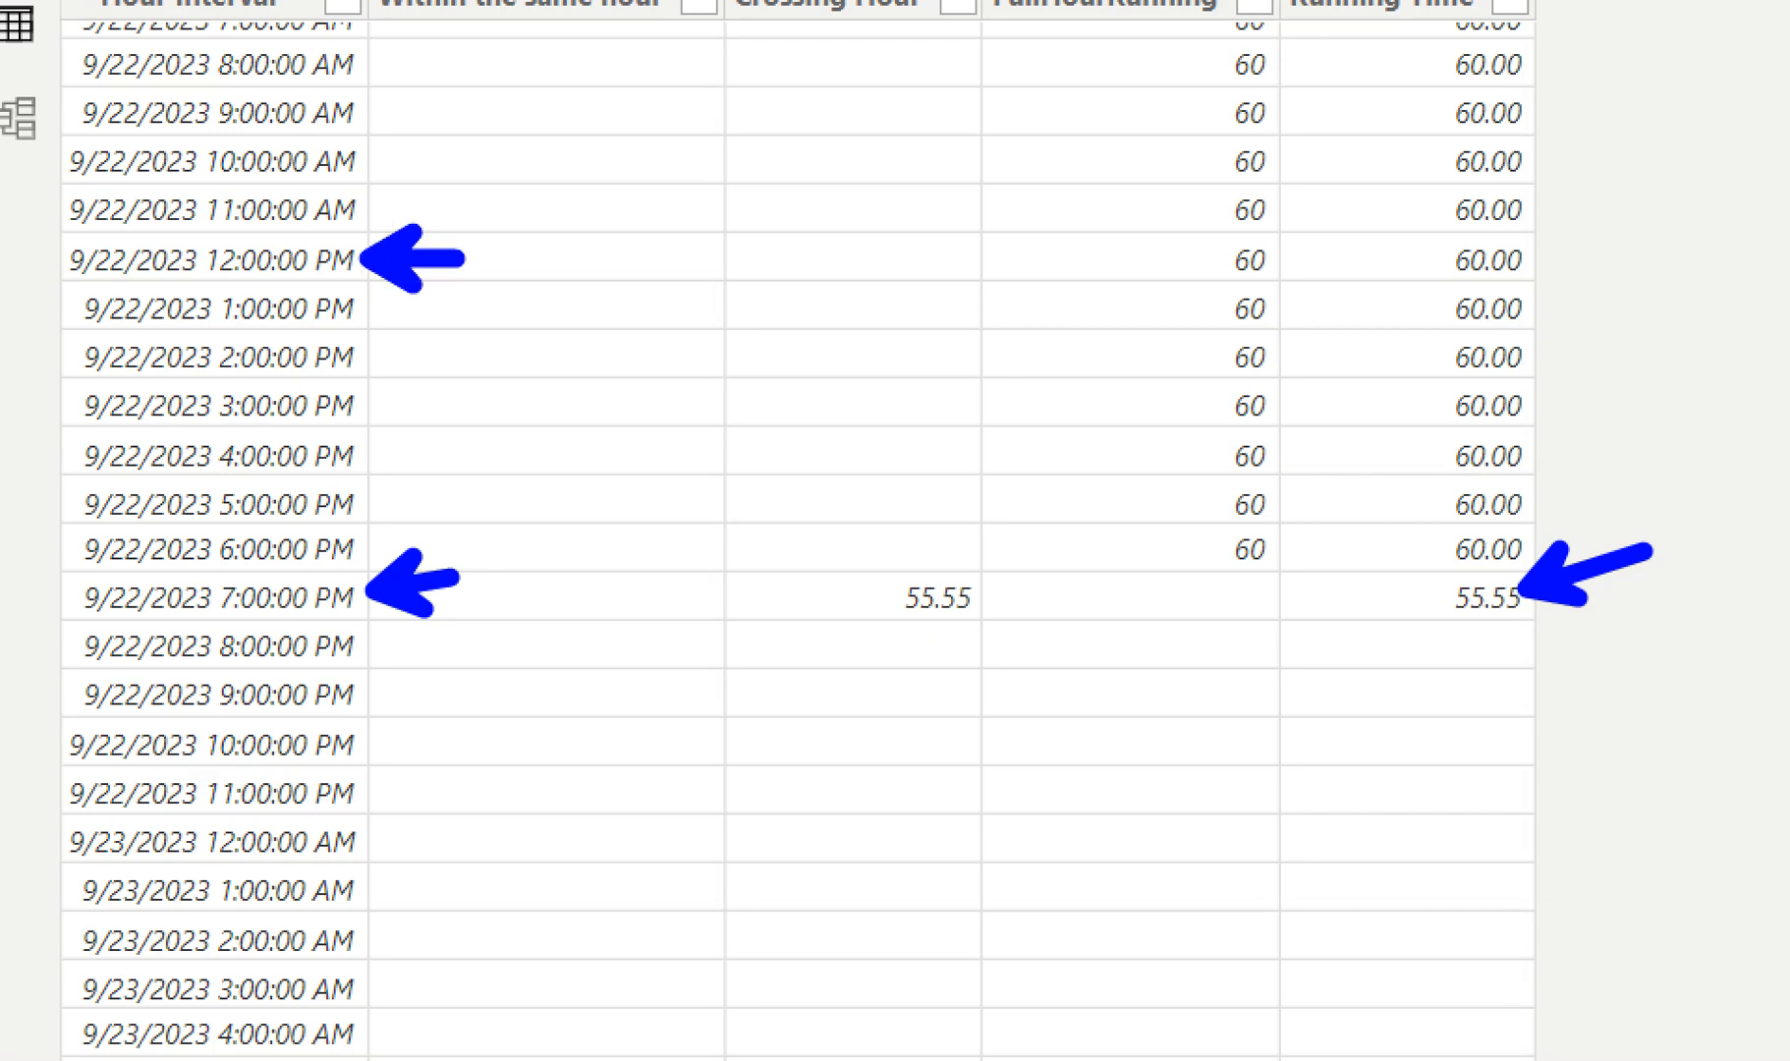
pyautogui.moveTo(462, 258); pyautogui.dragTo(470, 255)
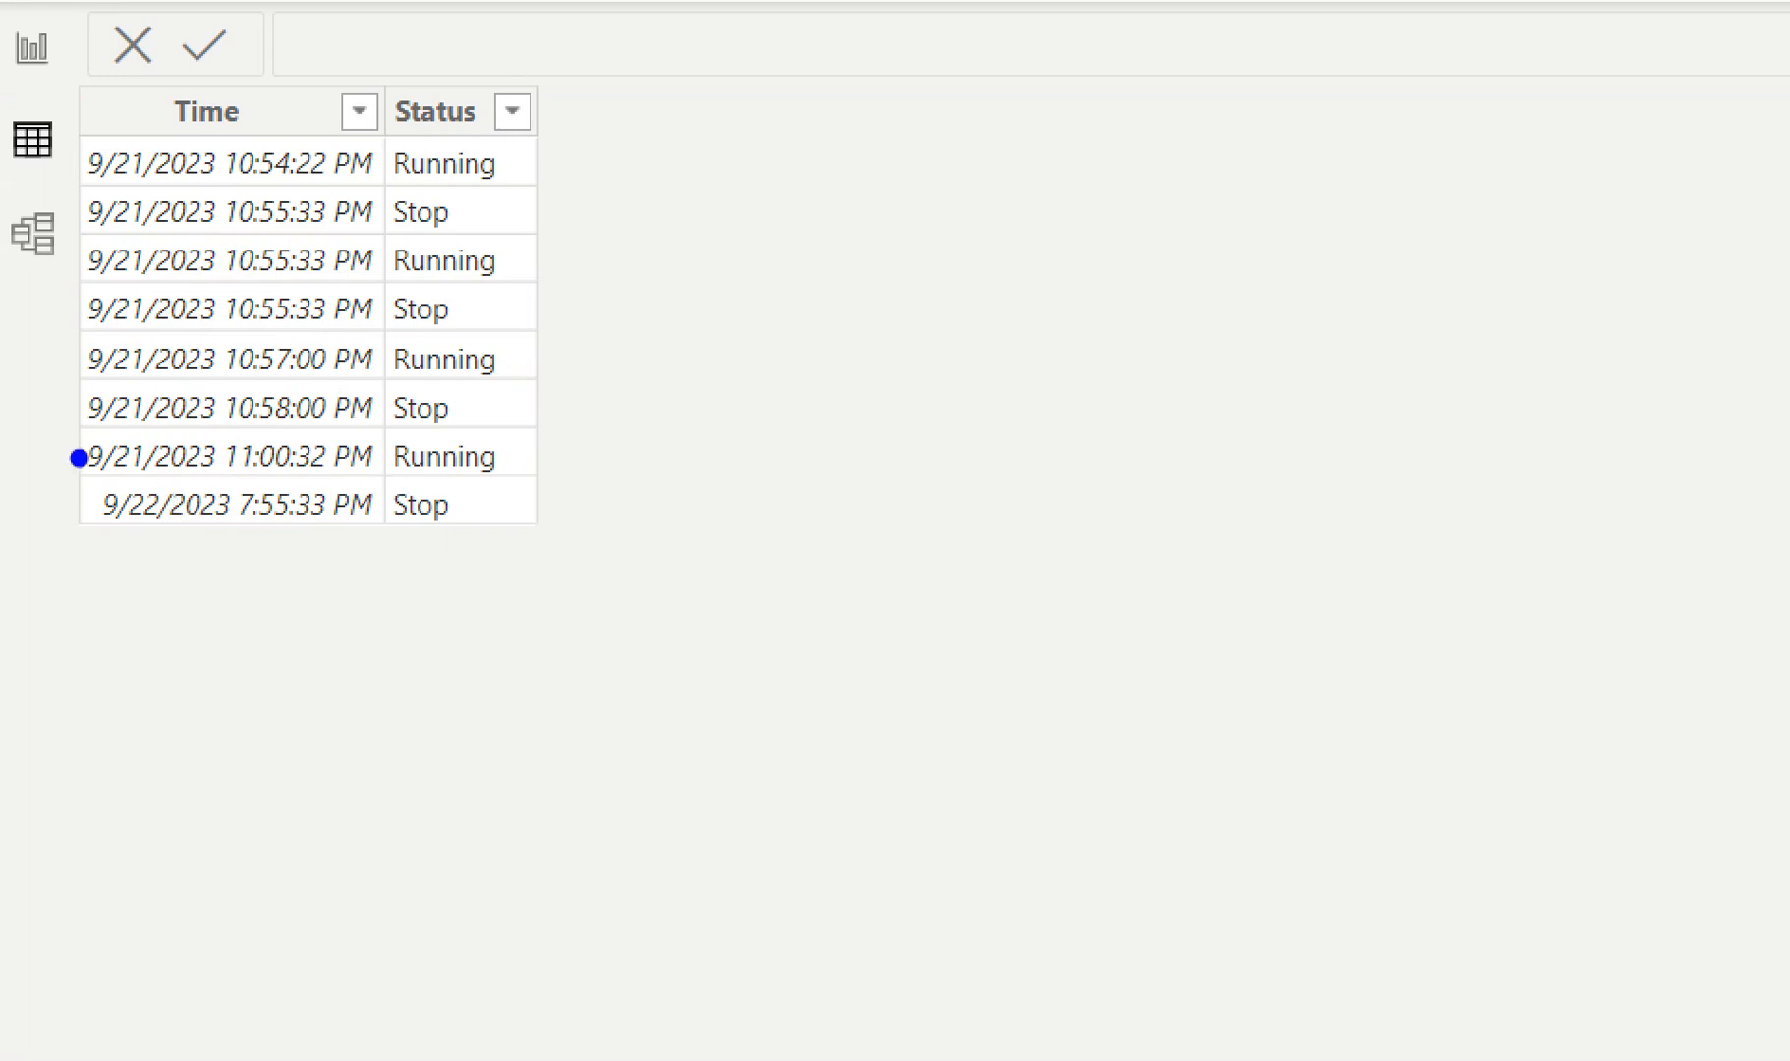
pyautogui.moveTo(70, 421); pyautogui.dragTo(70, 533)
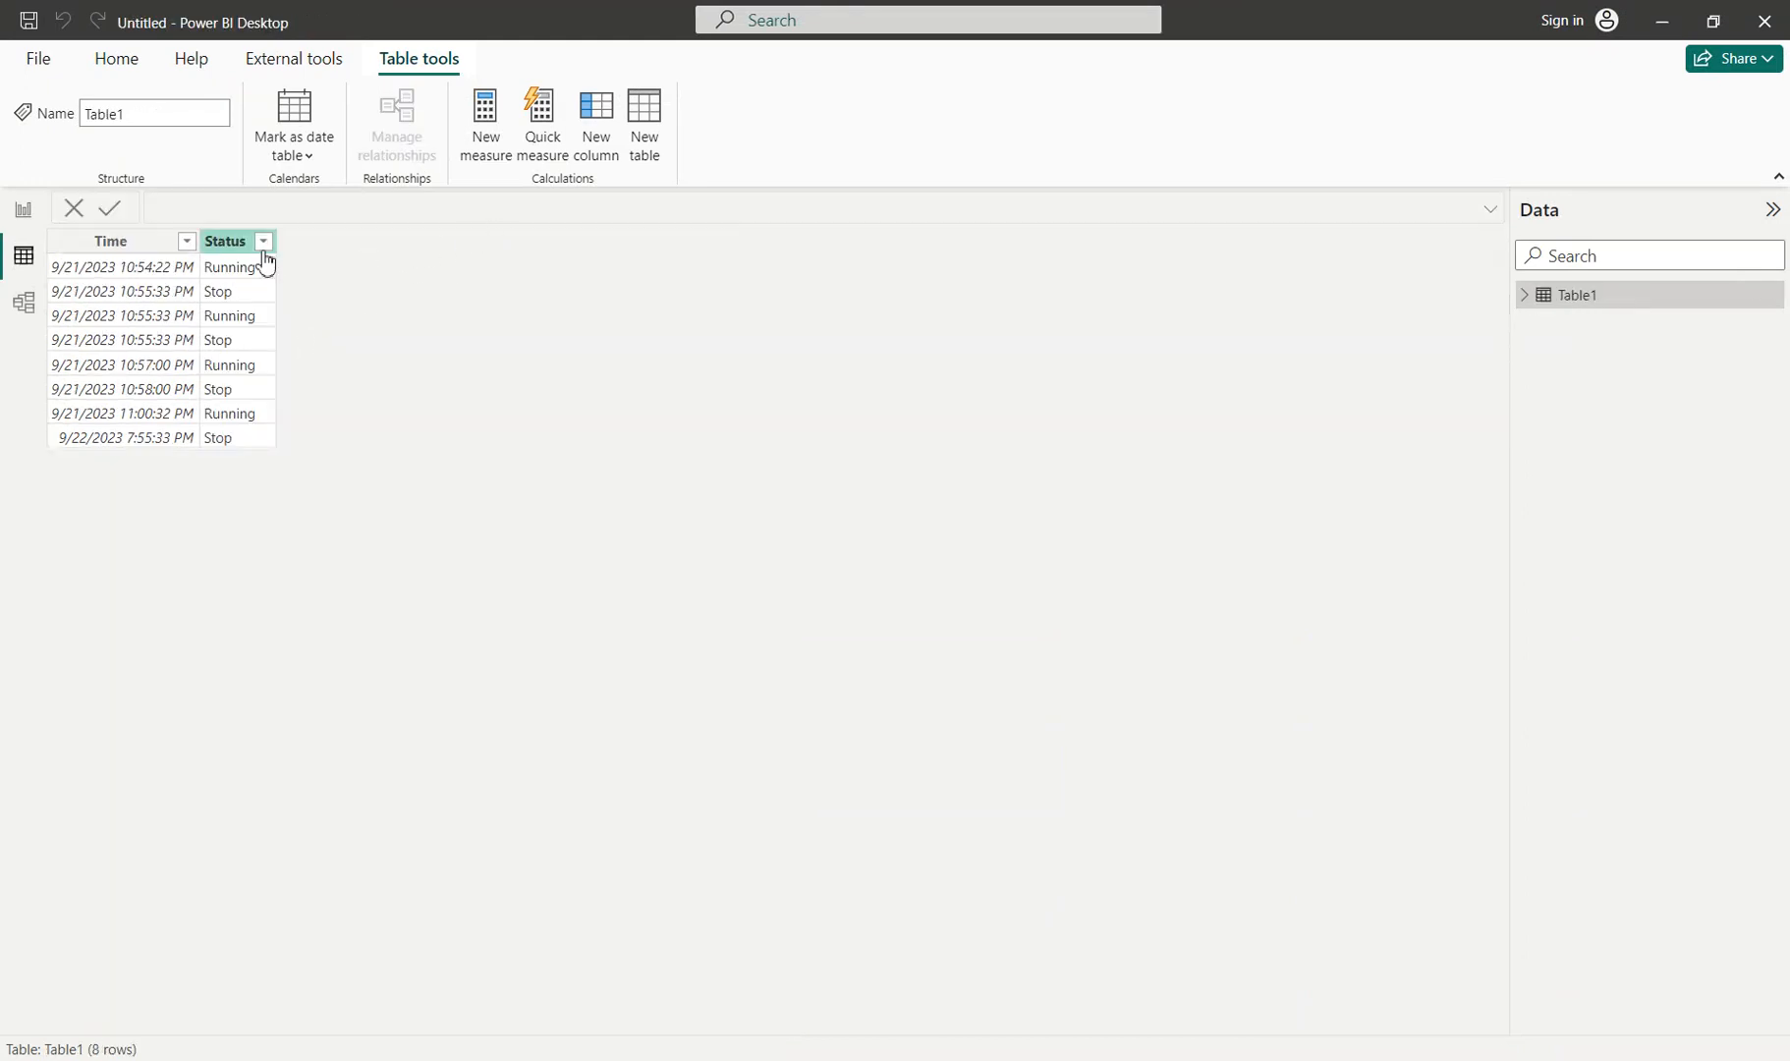
# Open Table1's query in the Power Query Editor and rename the Time column as Start Time.
pyautogui.rightClick(1600, 302)
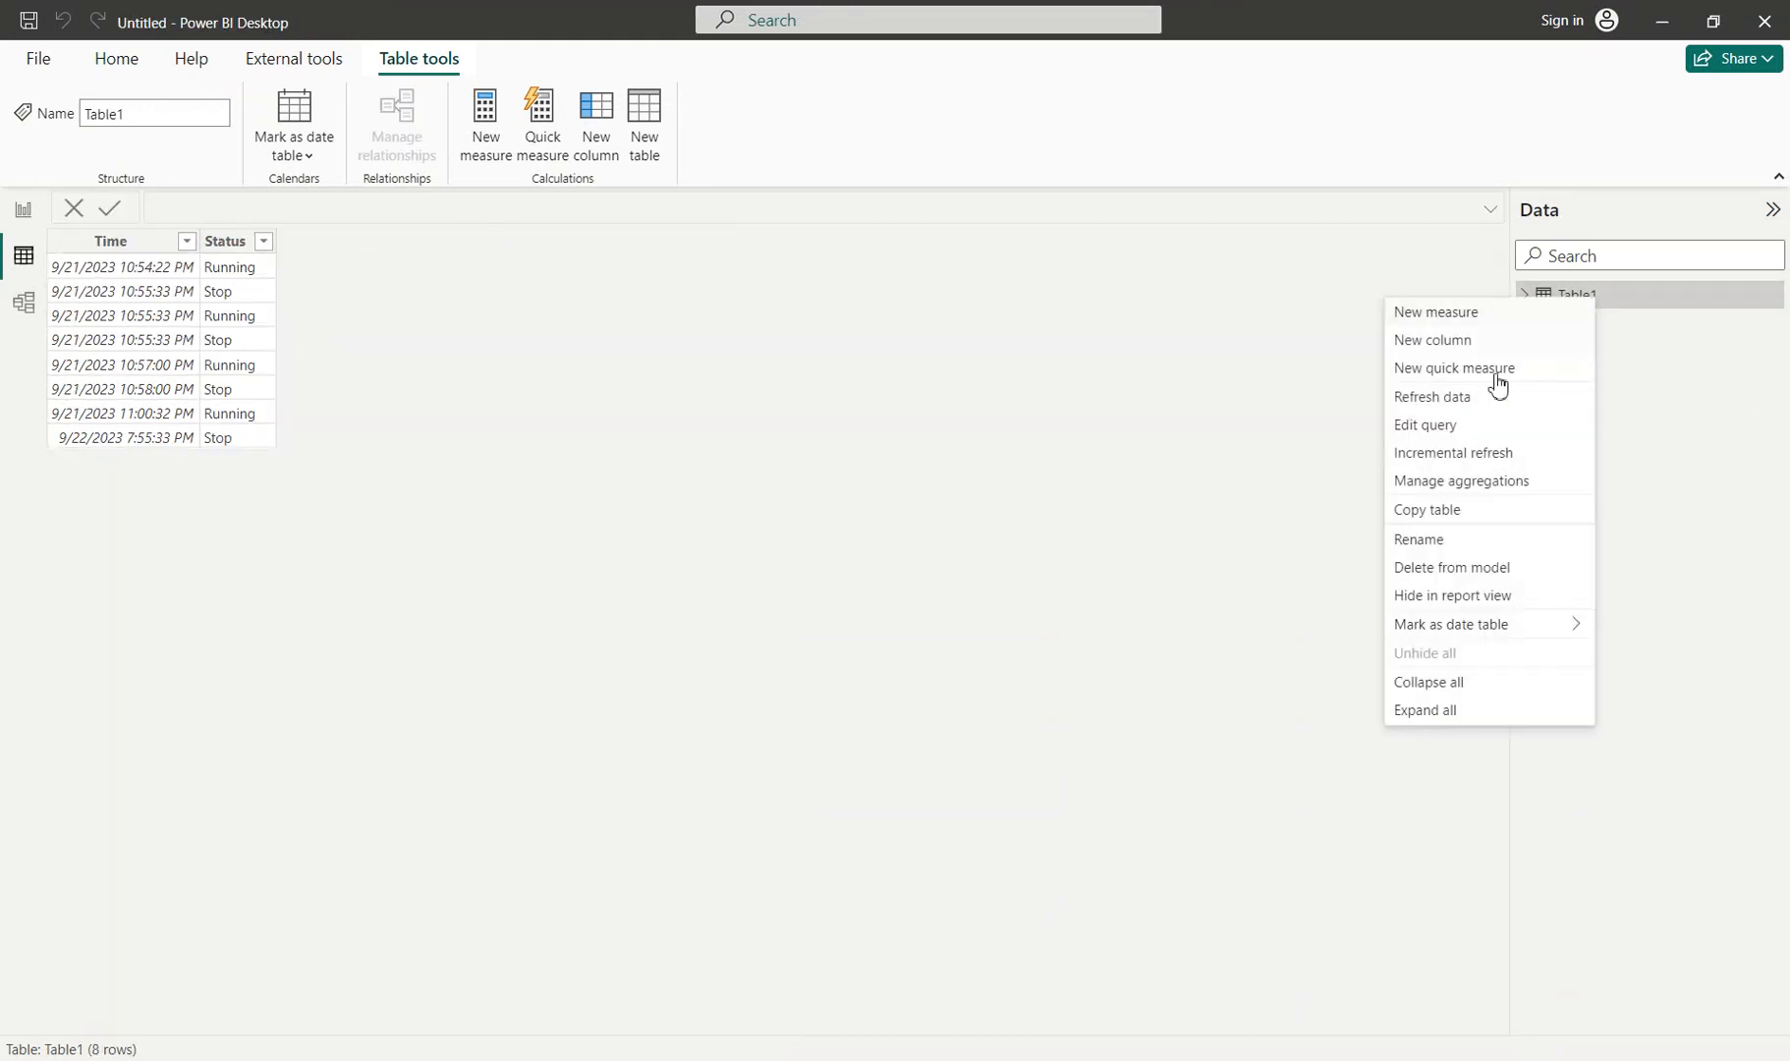
pyautogui.click(1478, 423)
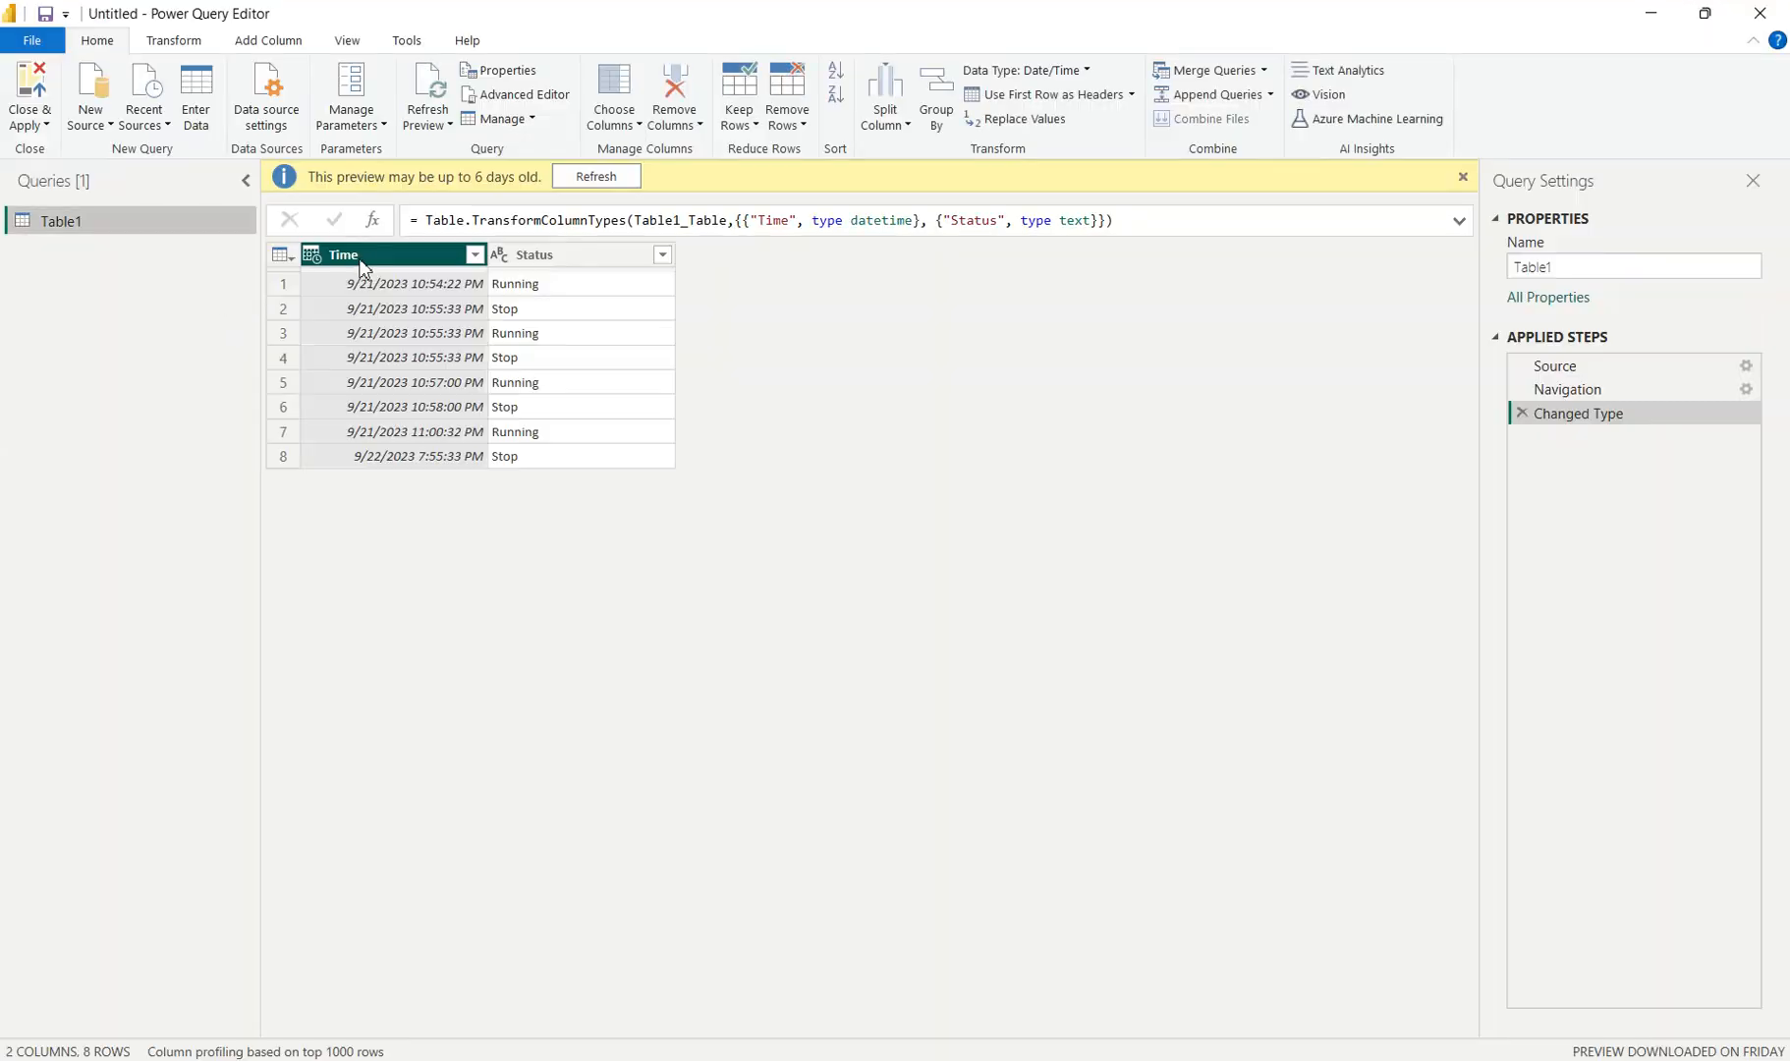
pyautogui.doubleClick(381, 254)
pyautogui.write('St')
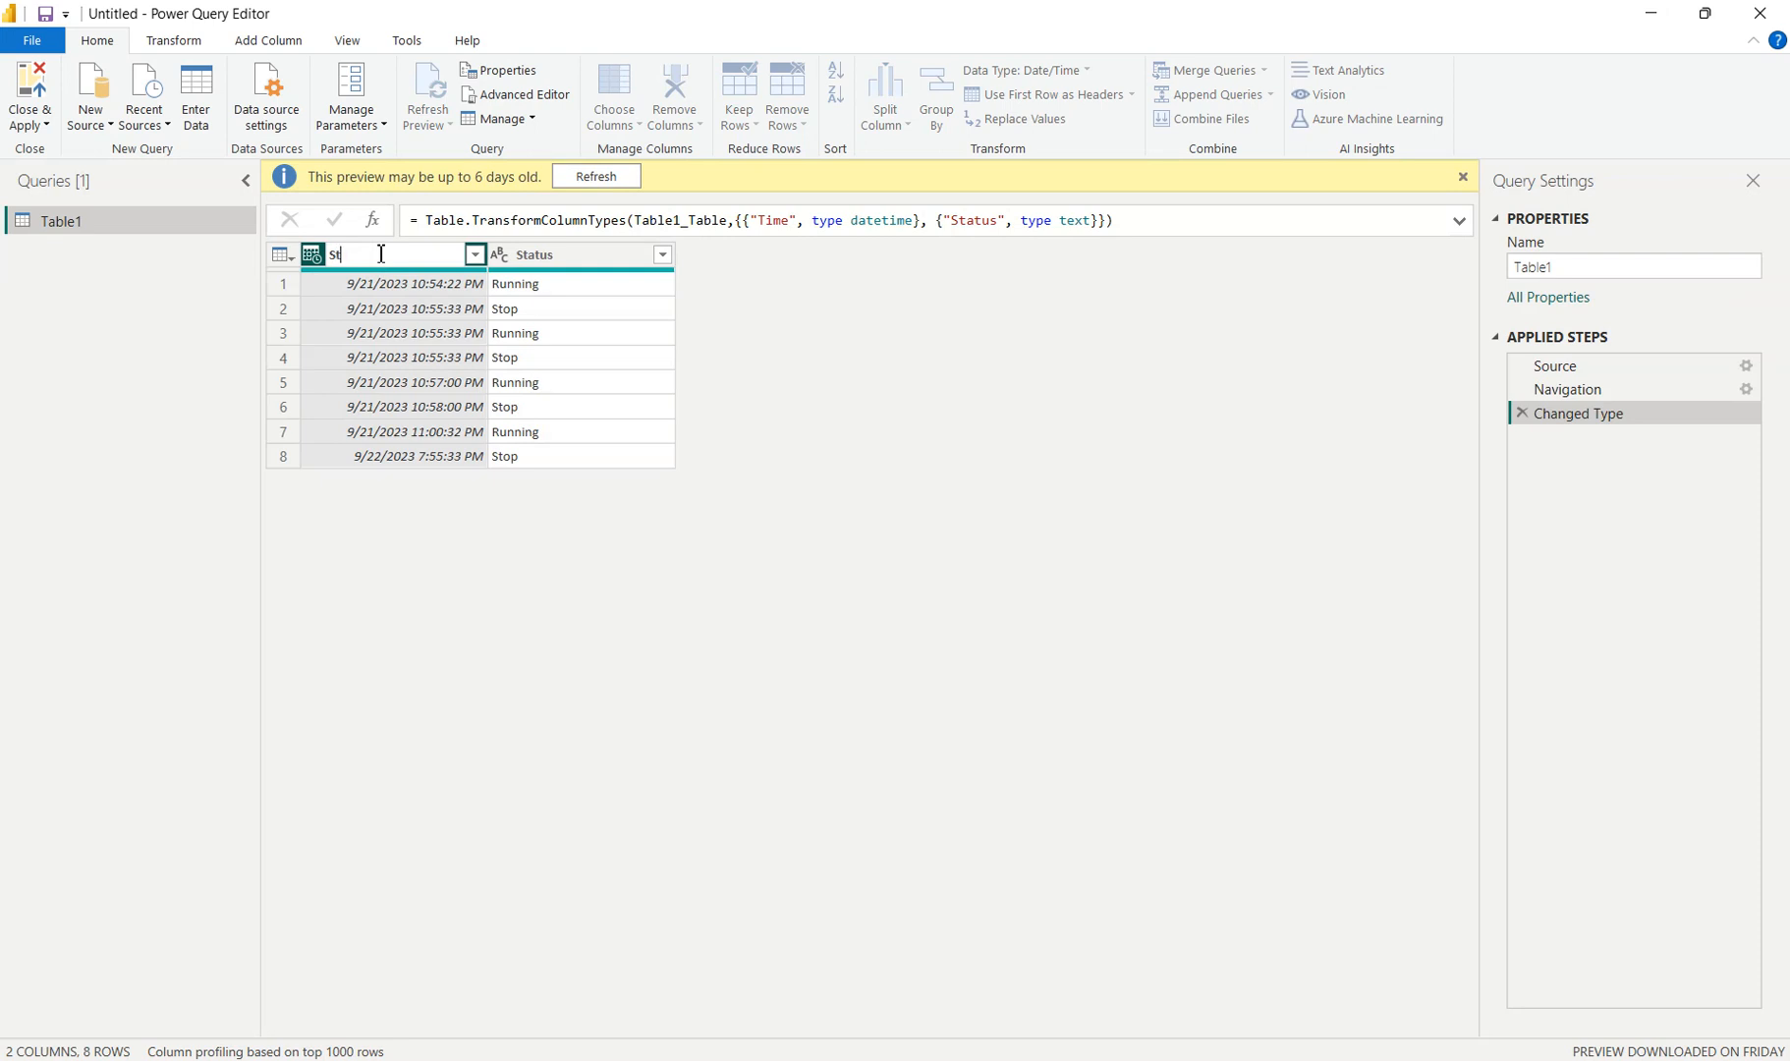
pyautogui.write('art Time')
pyautogui.press('Return')
# Add an index column starting from 0 to Table1, and apply the query changes to the model.
pyautogui.click(272, 45)
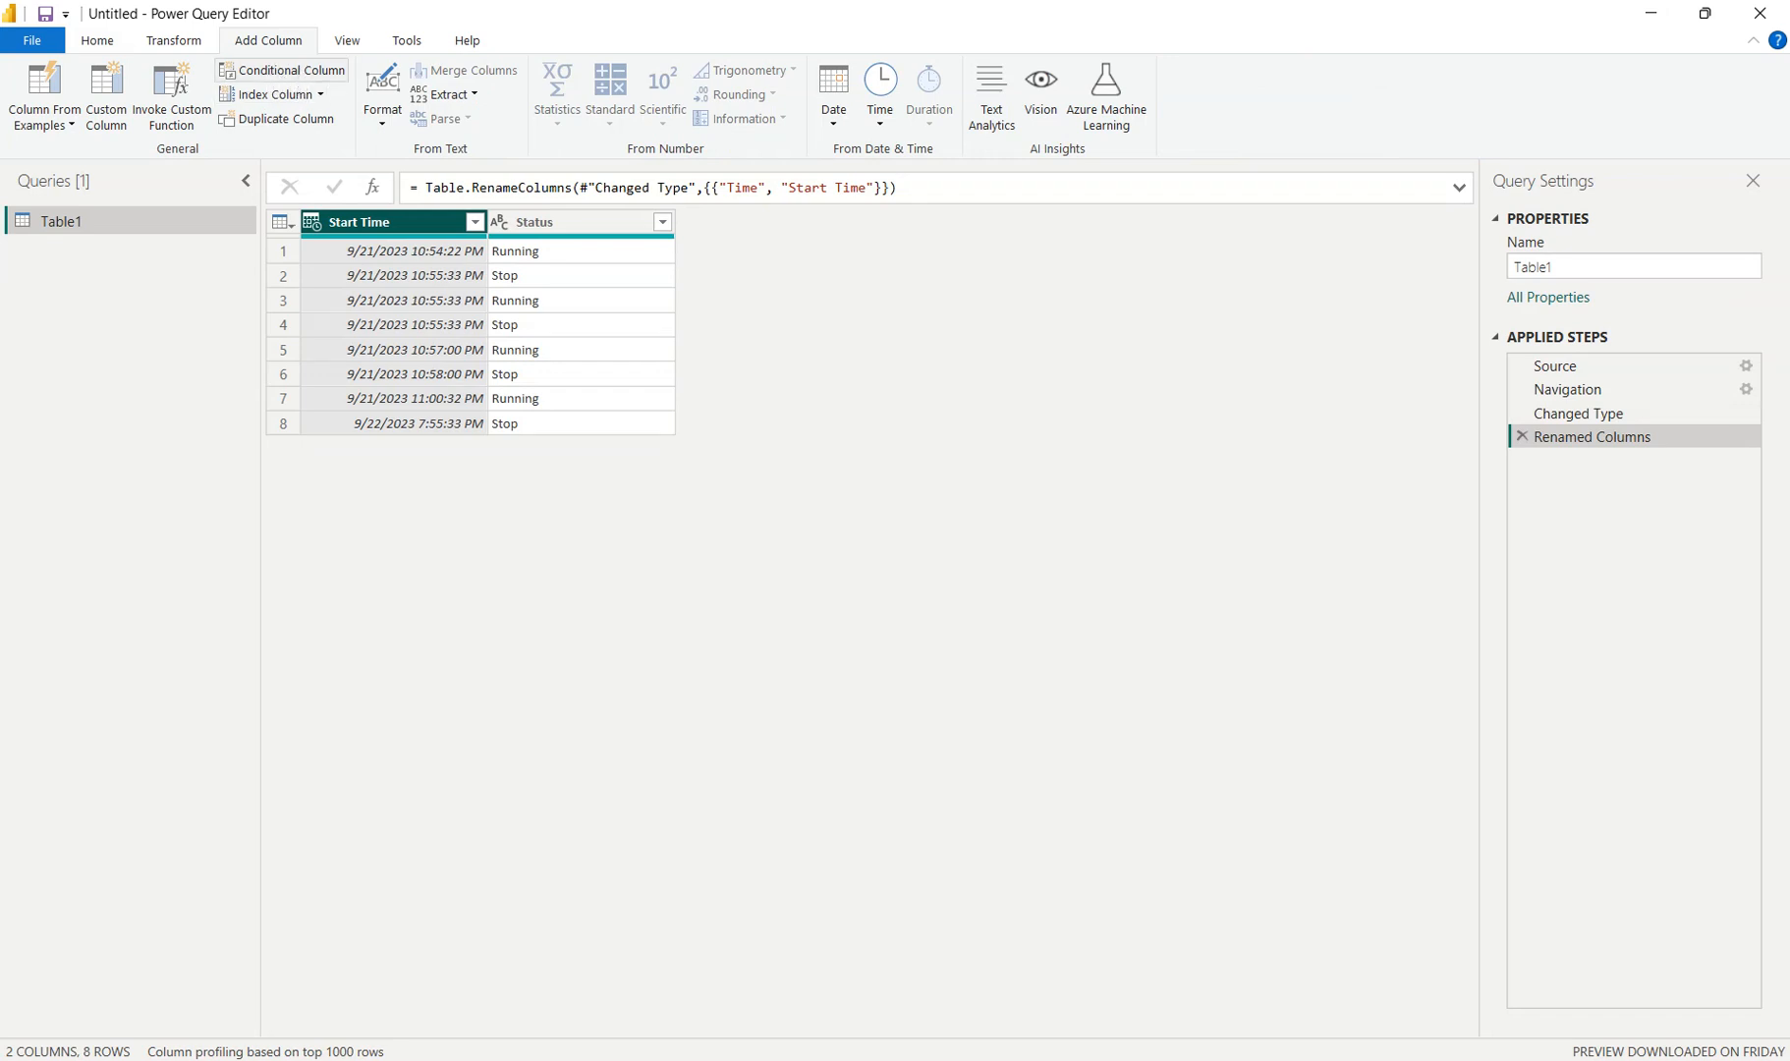
pyautogui.moveTo(313, 99); pyautogui.dragTo(366, 155)
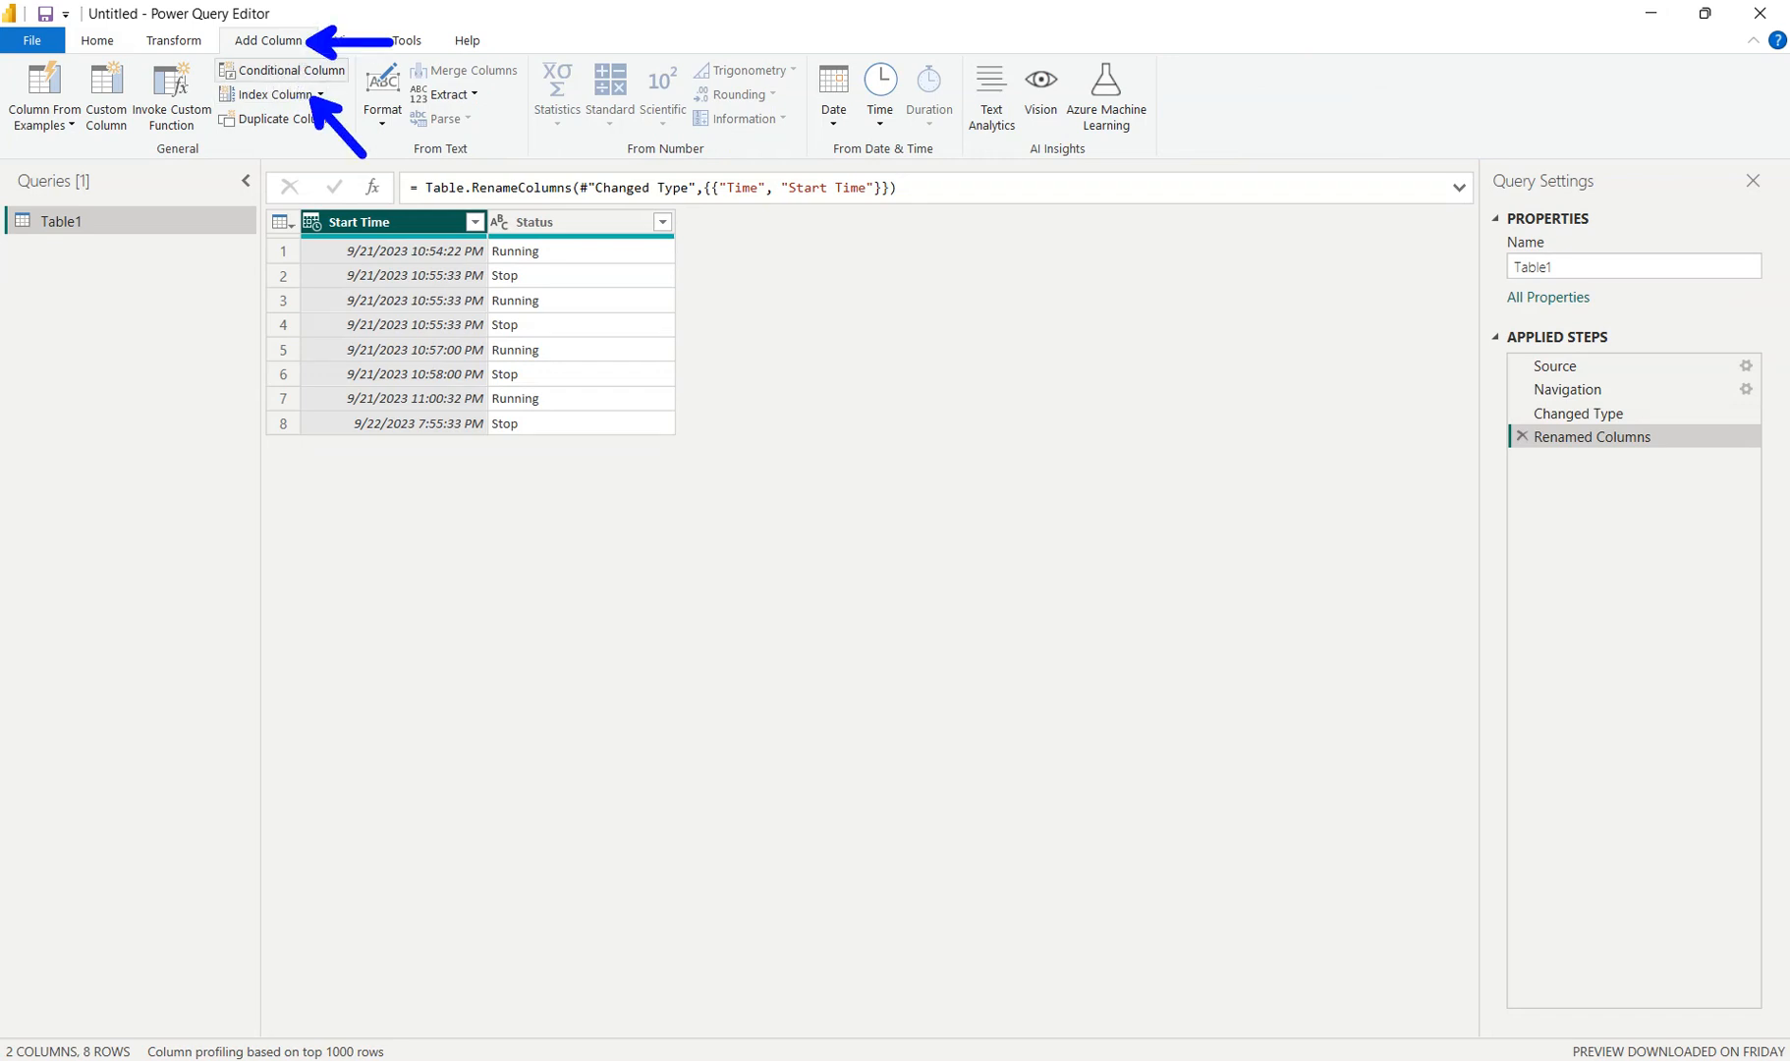
pyautogui.click(267, 96)
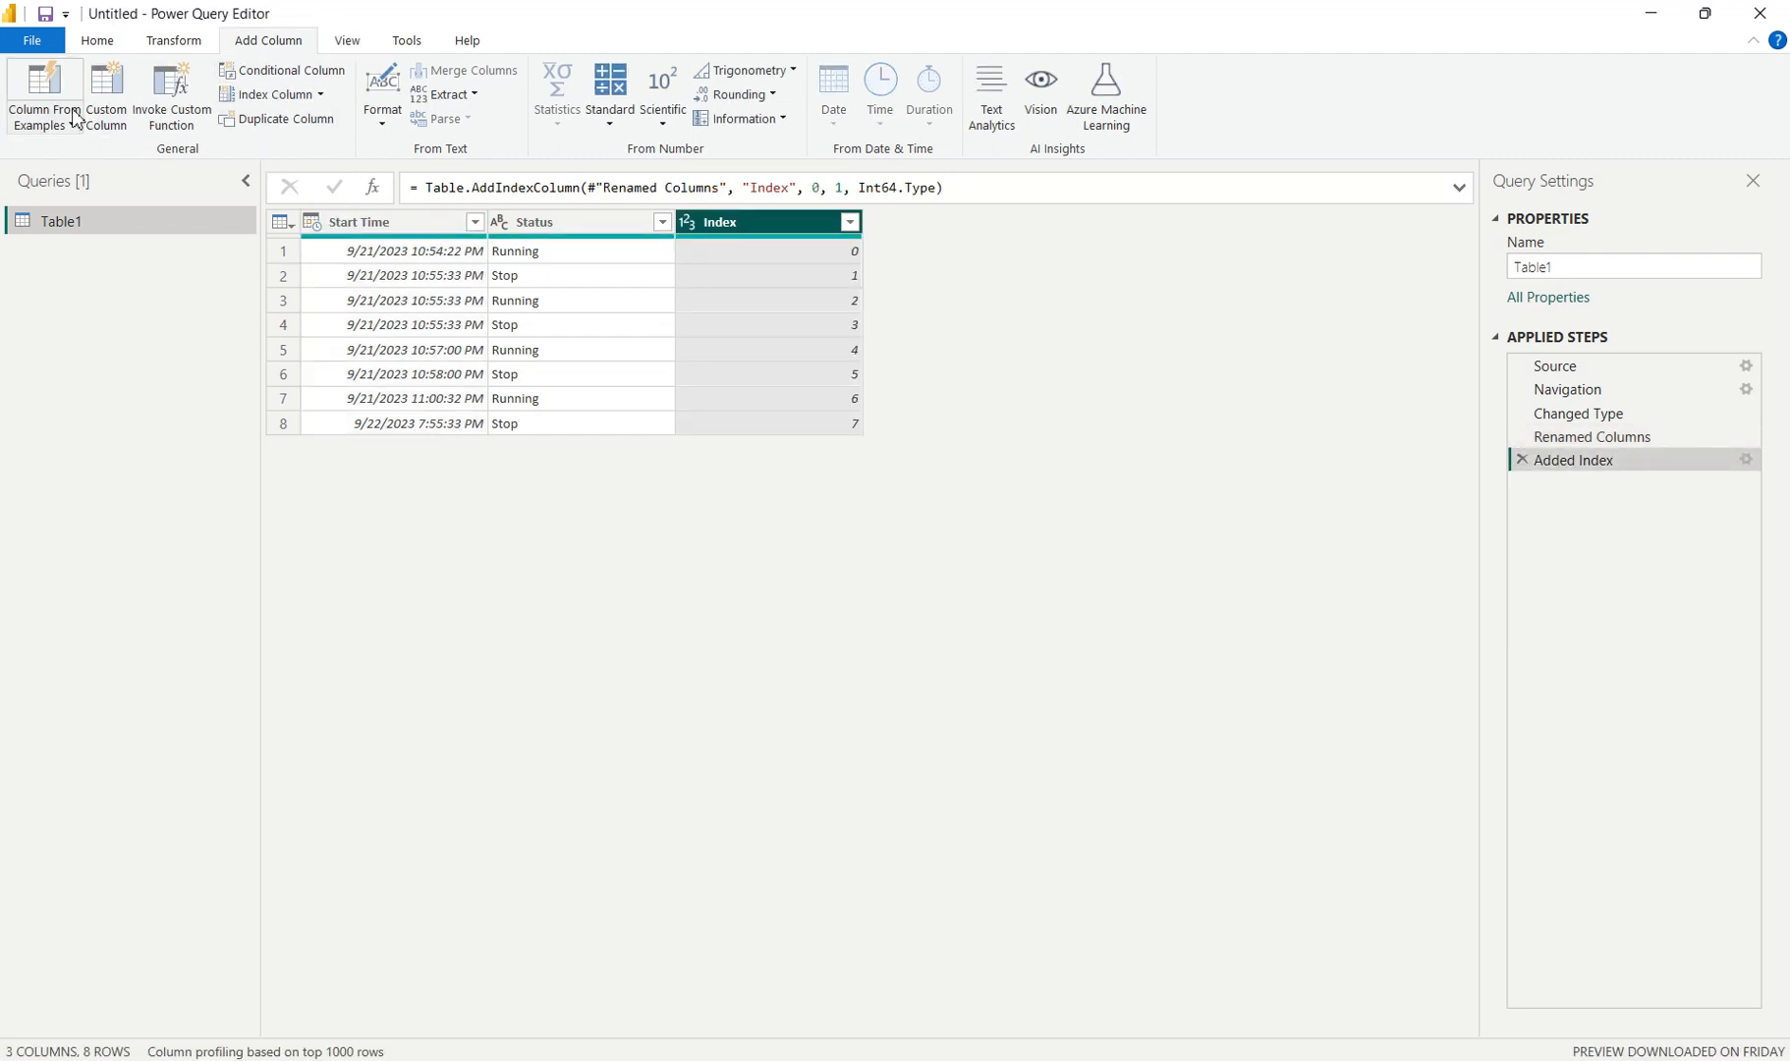
pyautogui.click(91, 44)
pyautogui.click(35, 77)
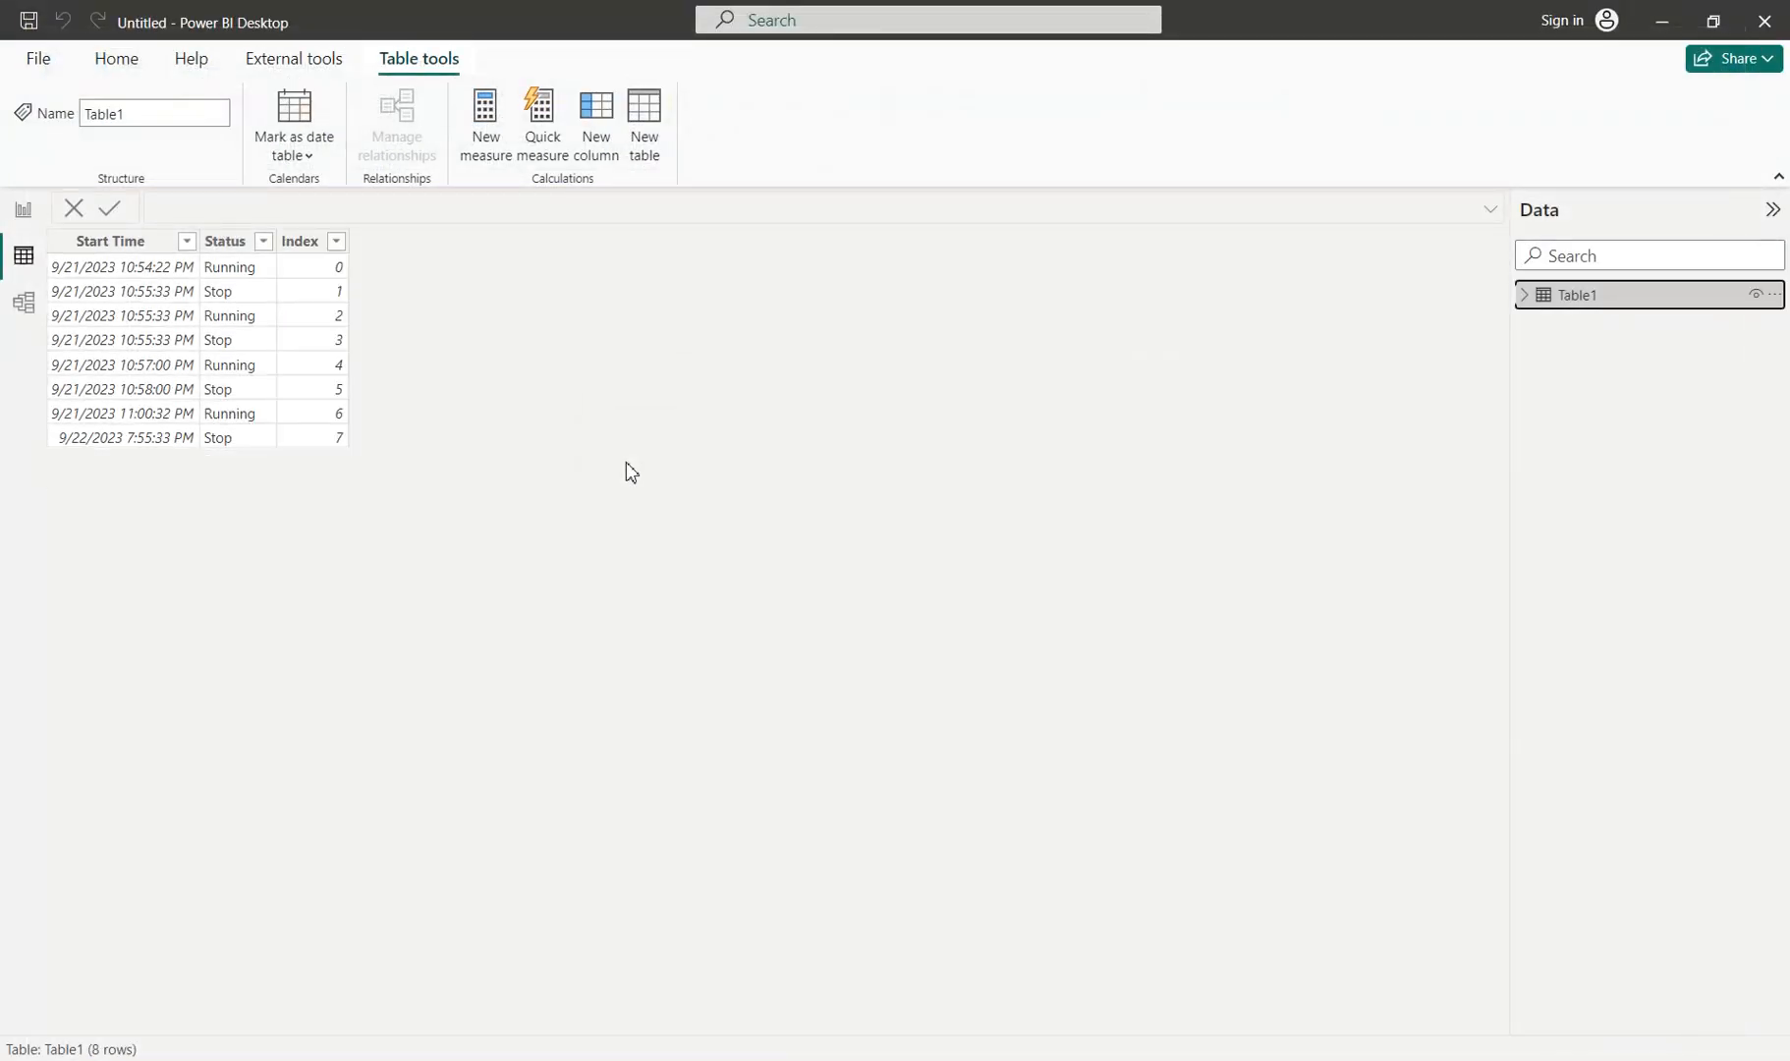
# Start a new calculated column in Table1 named End Time and enlarge the formula text.
pyautogui.click(594, 128)
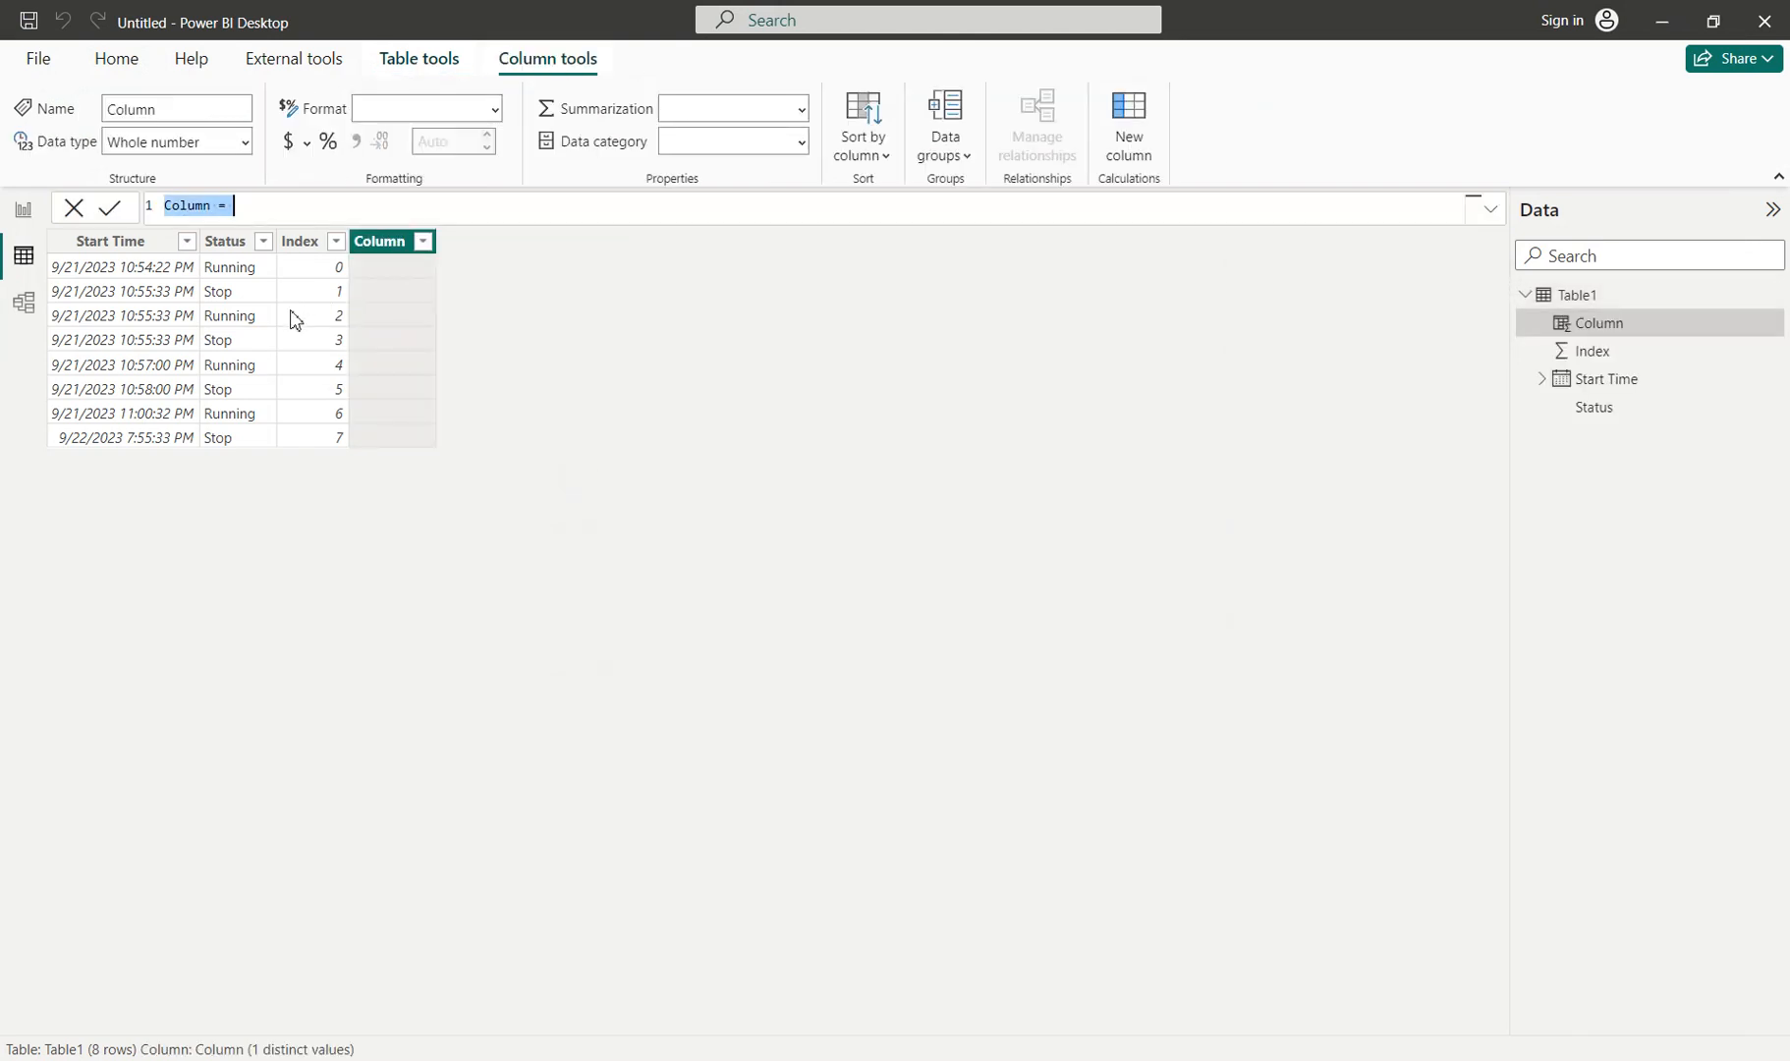
pyautogui.click(323, 216)
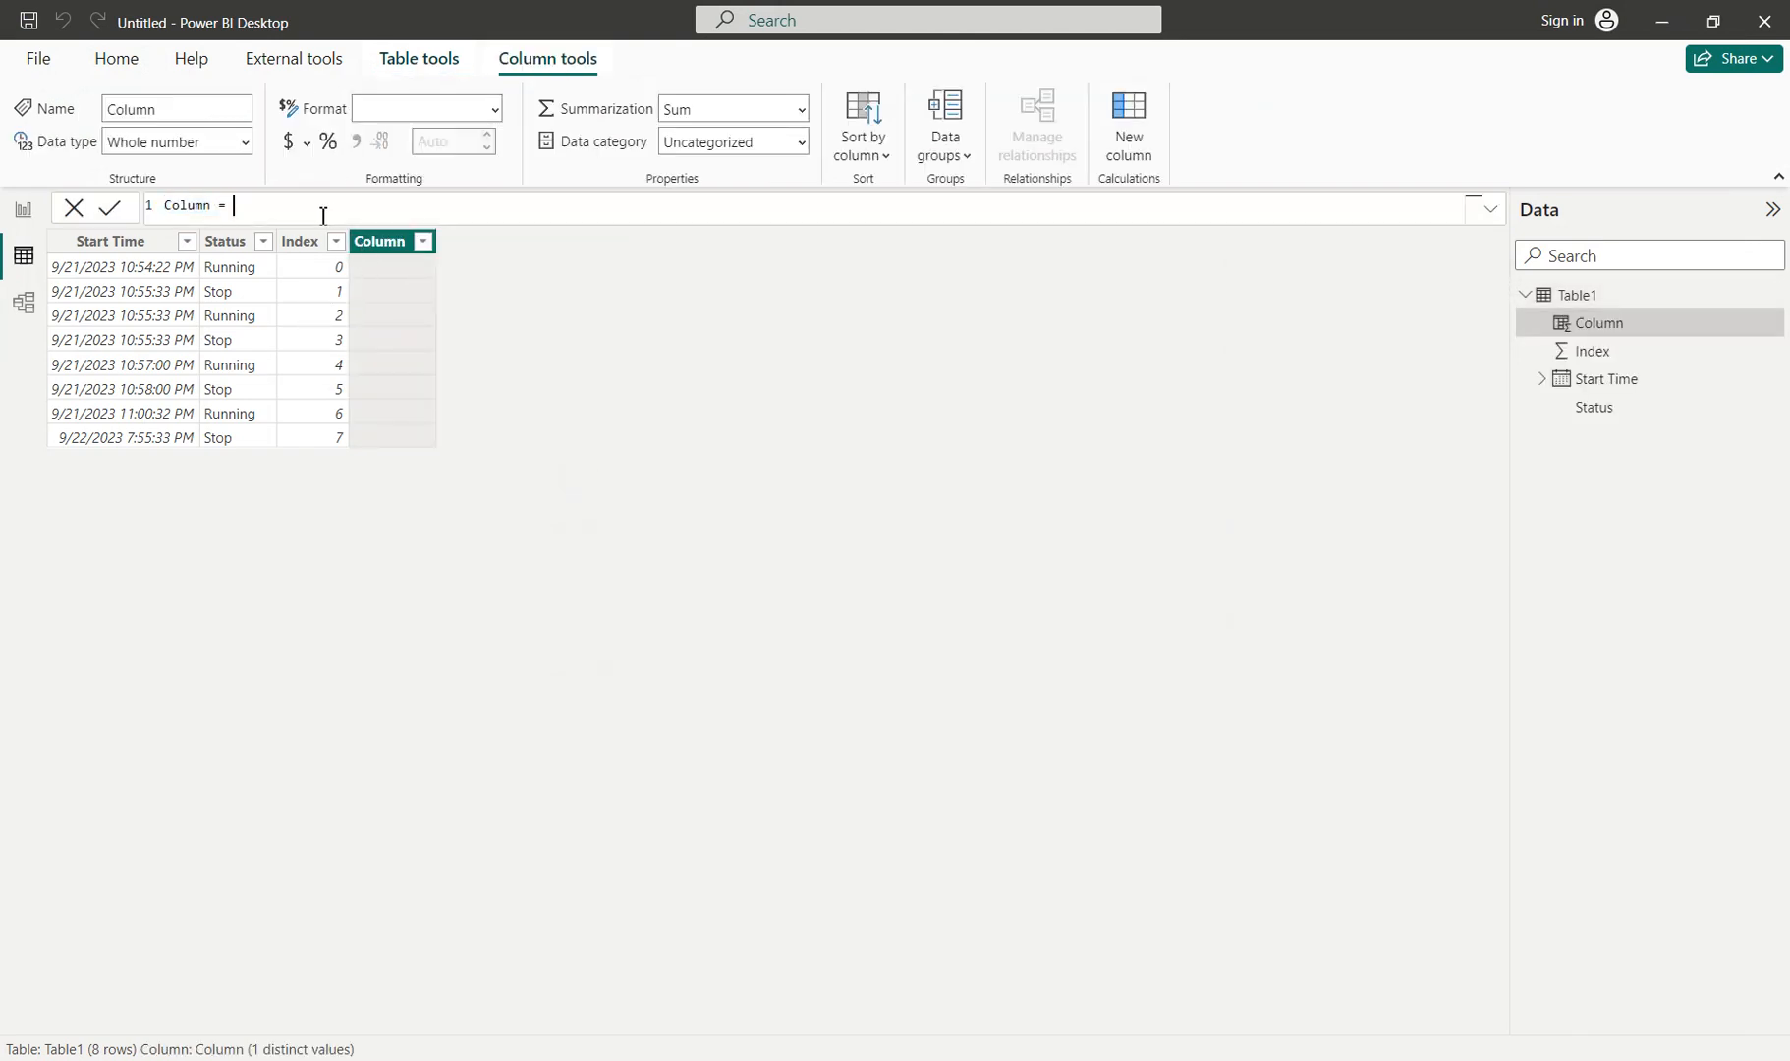
pyautogui.scroll(3, 323, 215)
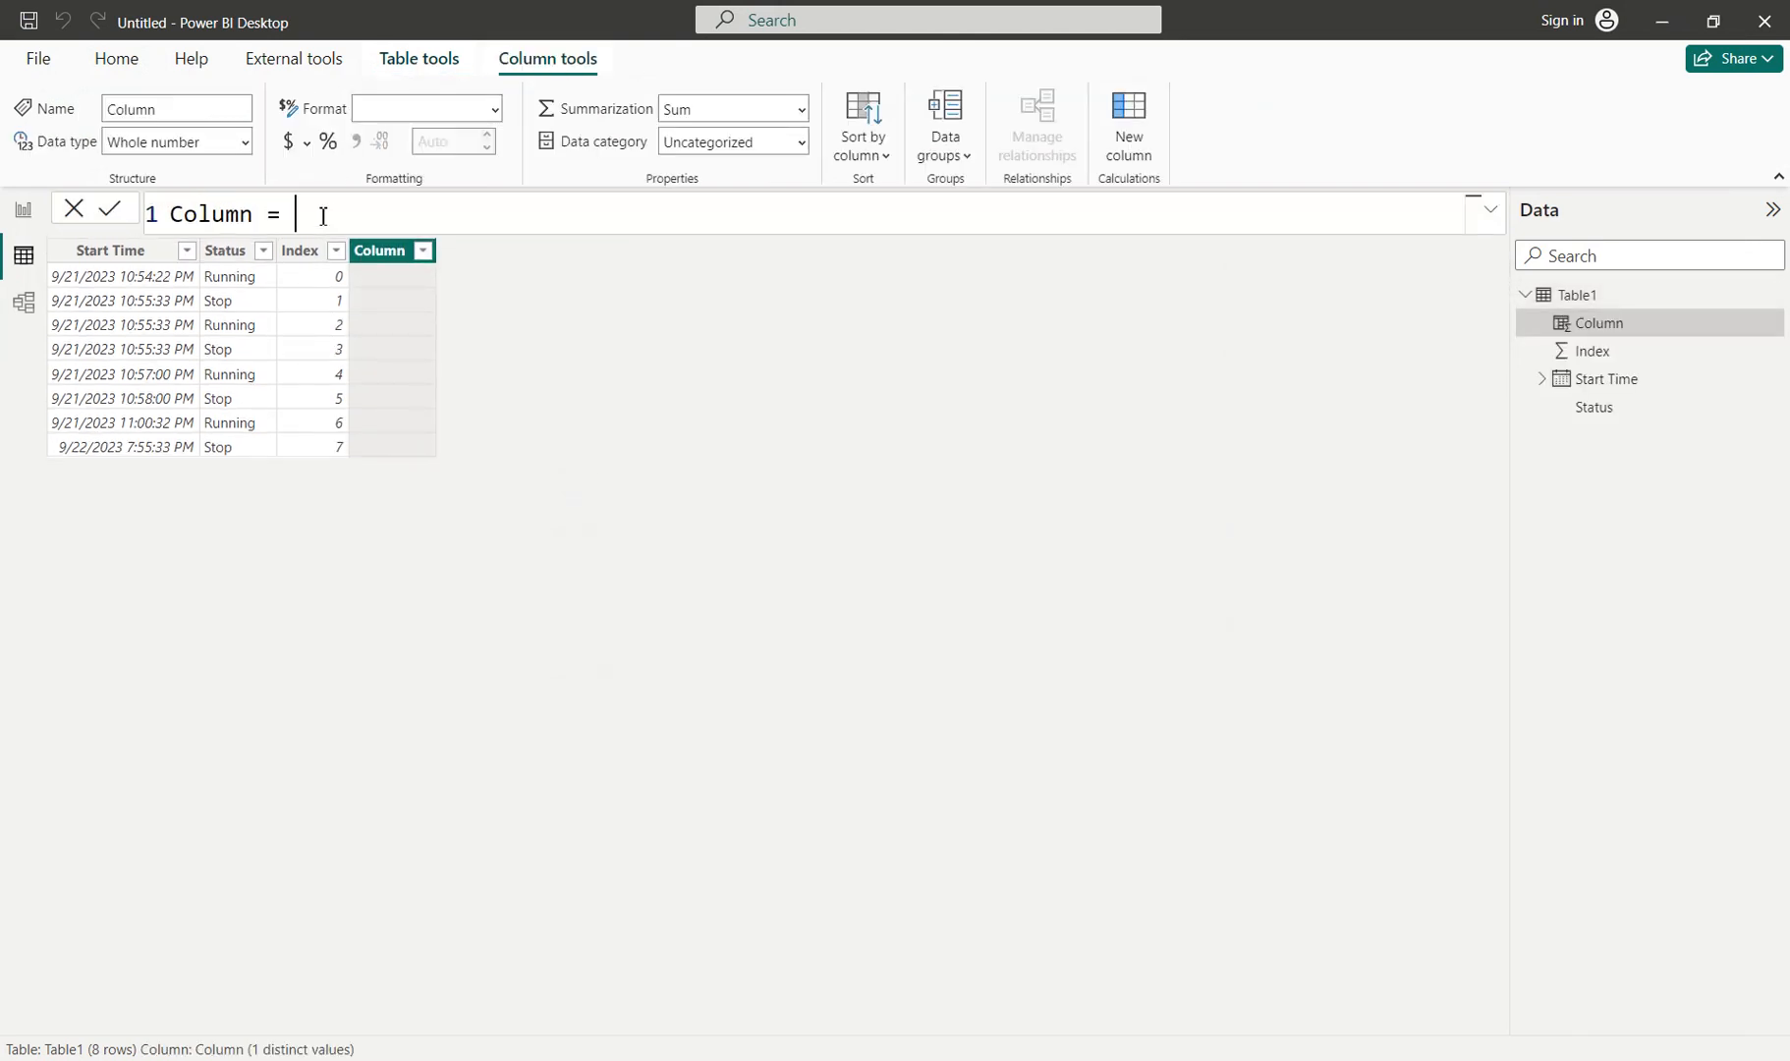
pyautogui.hotkey('ctrl', 'a')
pyautogui.write('End Time')
pyautogui.write('=')
pyautogui.keyDown('ctrl'); pyautogui.scroll(4, 323, 216); pyautogui.keyUp('ctrl')
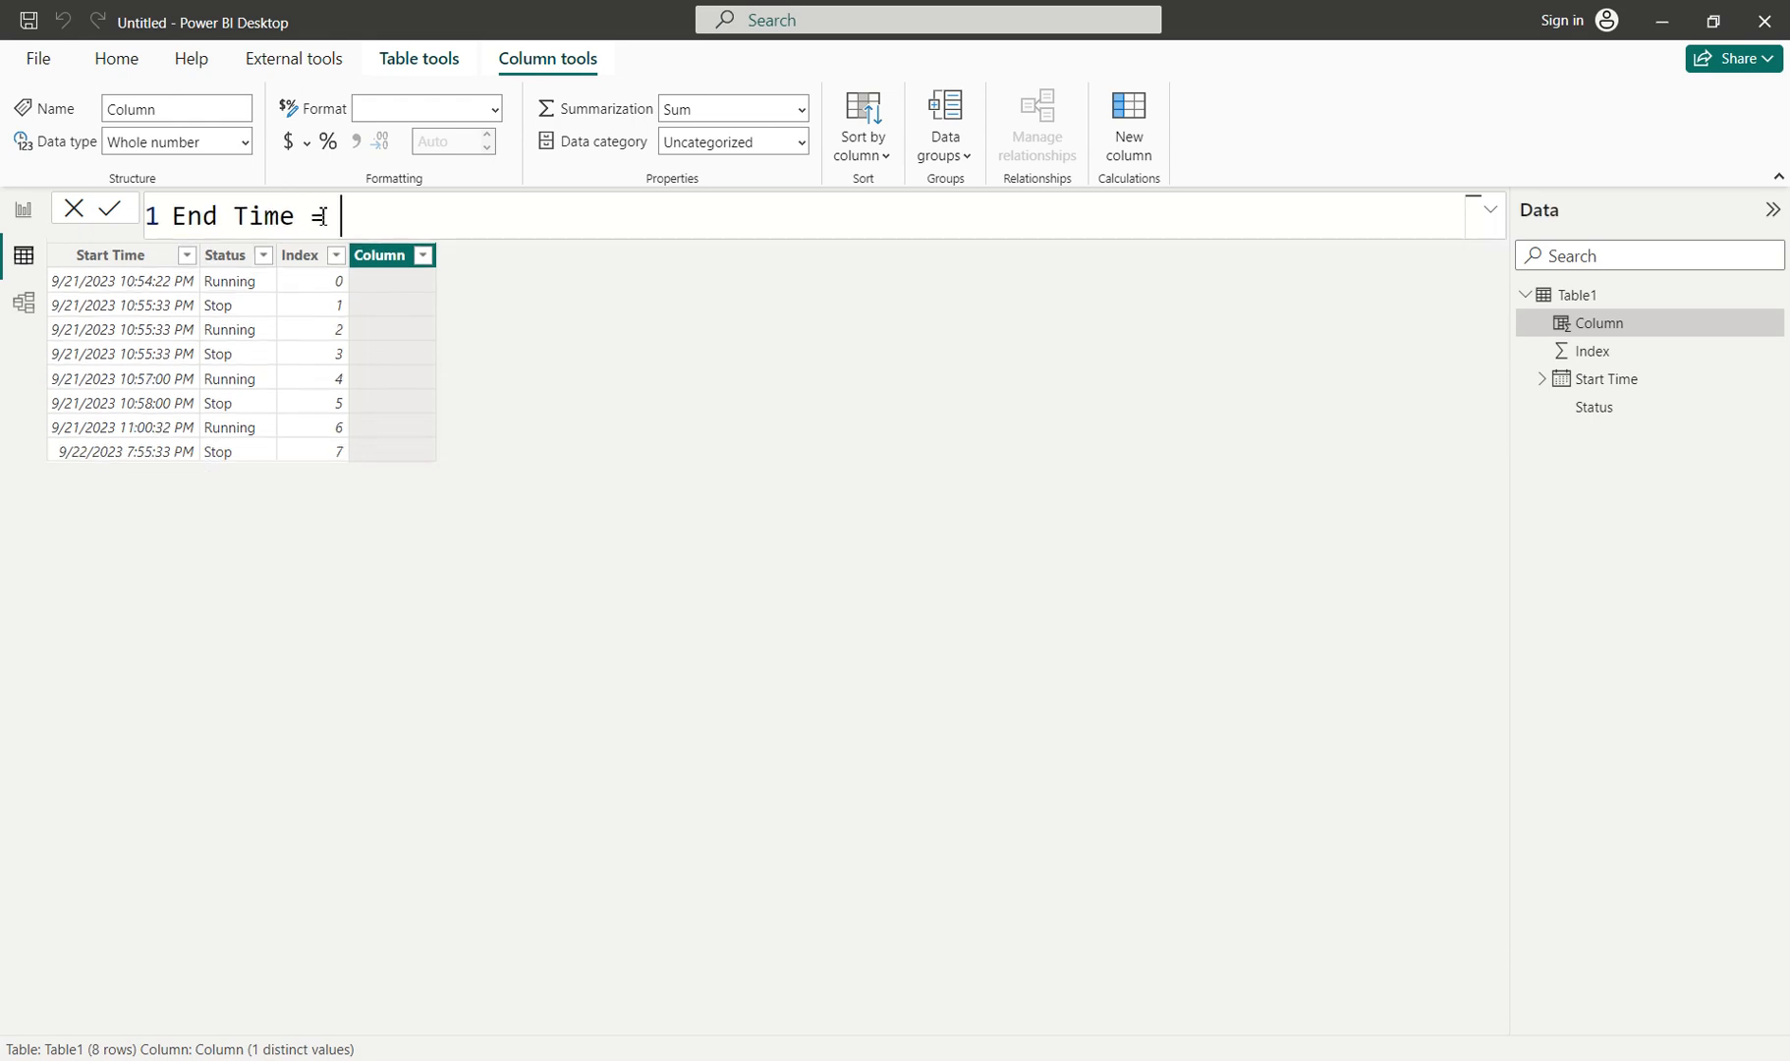
pyautogui.keyDown('ctrl'); pyautogui.scroll(1, 323, 215); pyautogui.keyUp('ctrl')
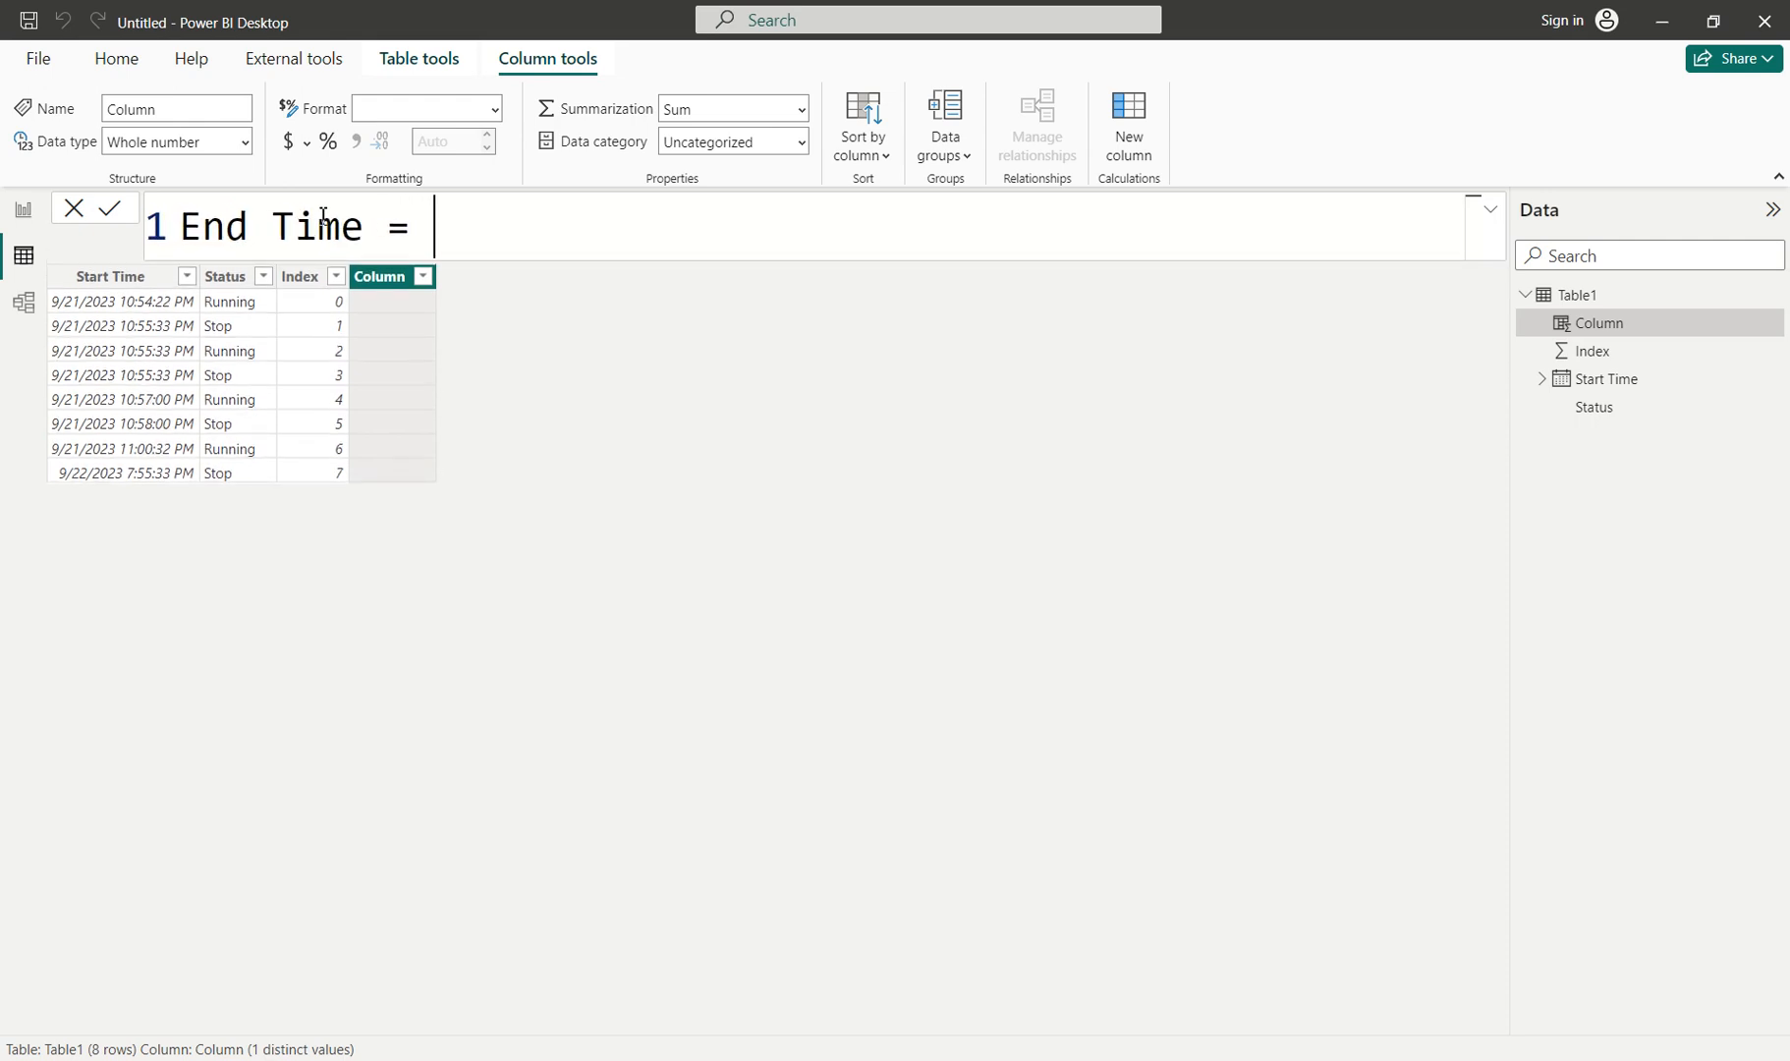
# On a second formula line, begin the End Time expression with CALCULATE(MAX(Table1[Start Time]).
pyautogui.hotkey('shift', 'Return')
pyautogui.write('c')
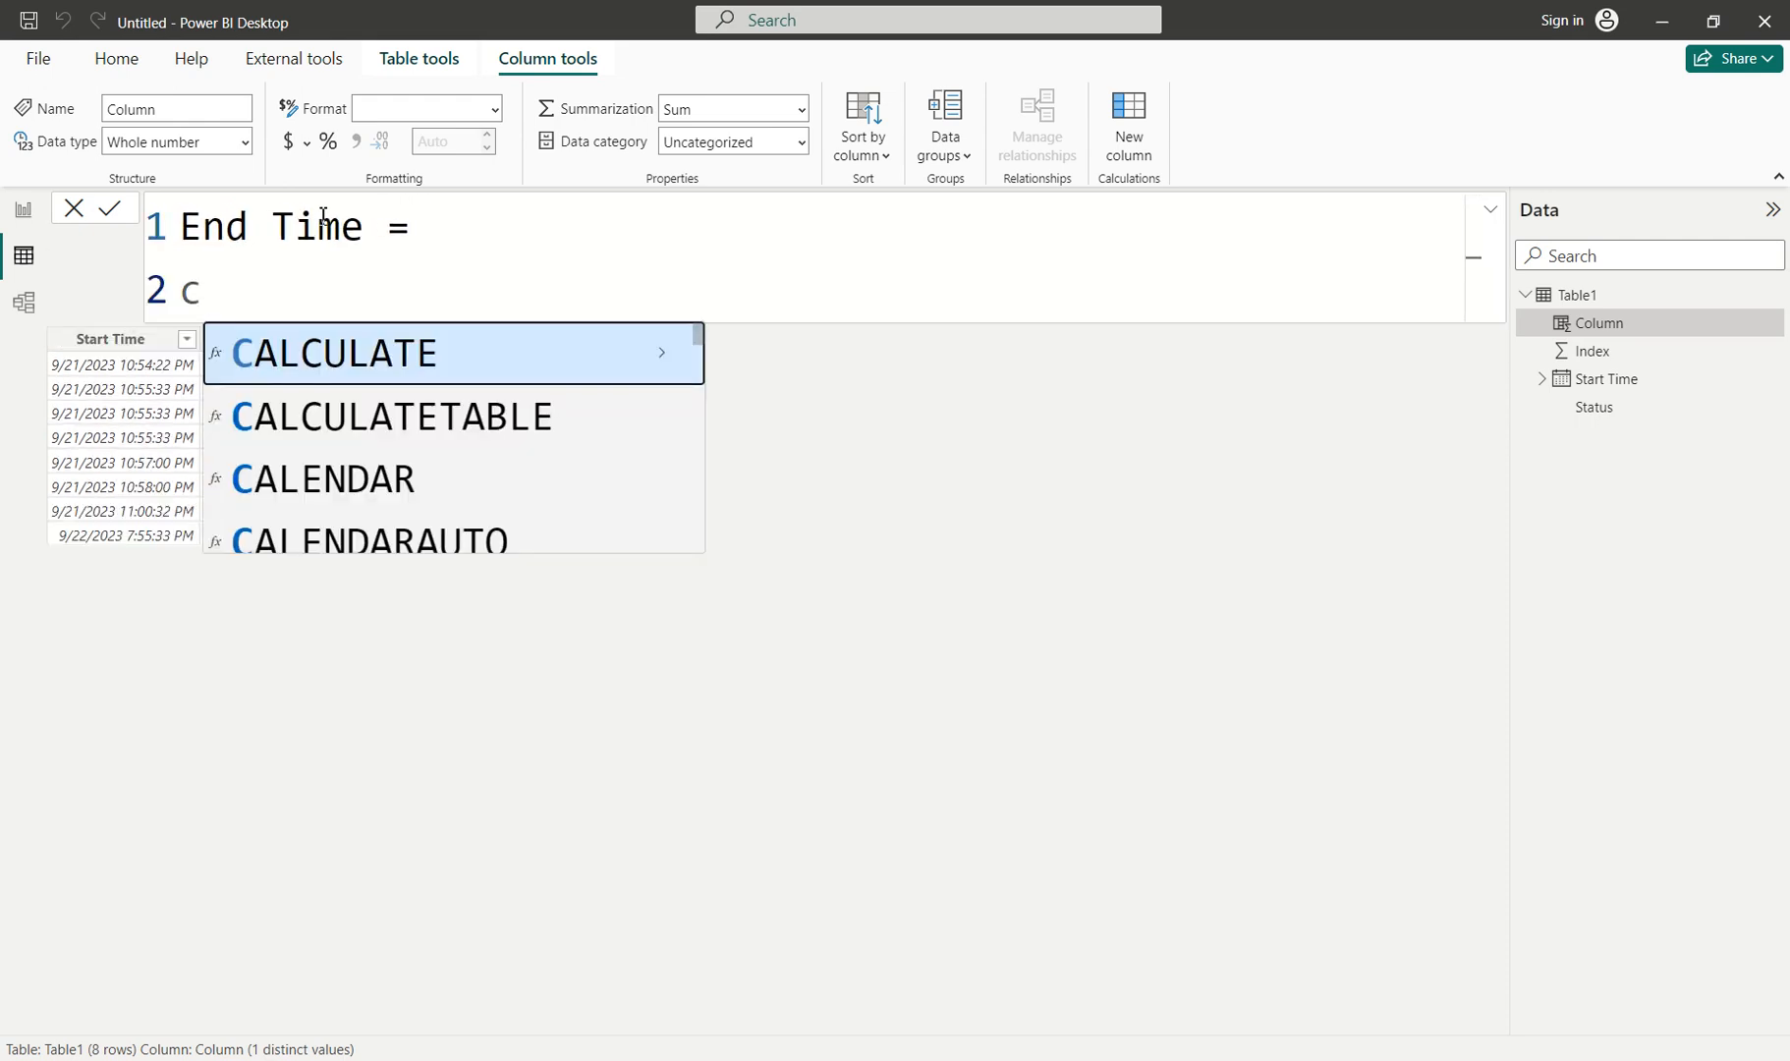
pyautogui.write('al')
pyautogui.press('Tab')
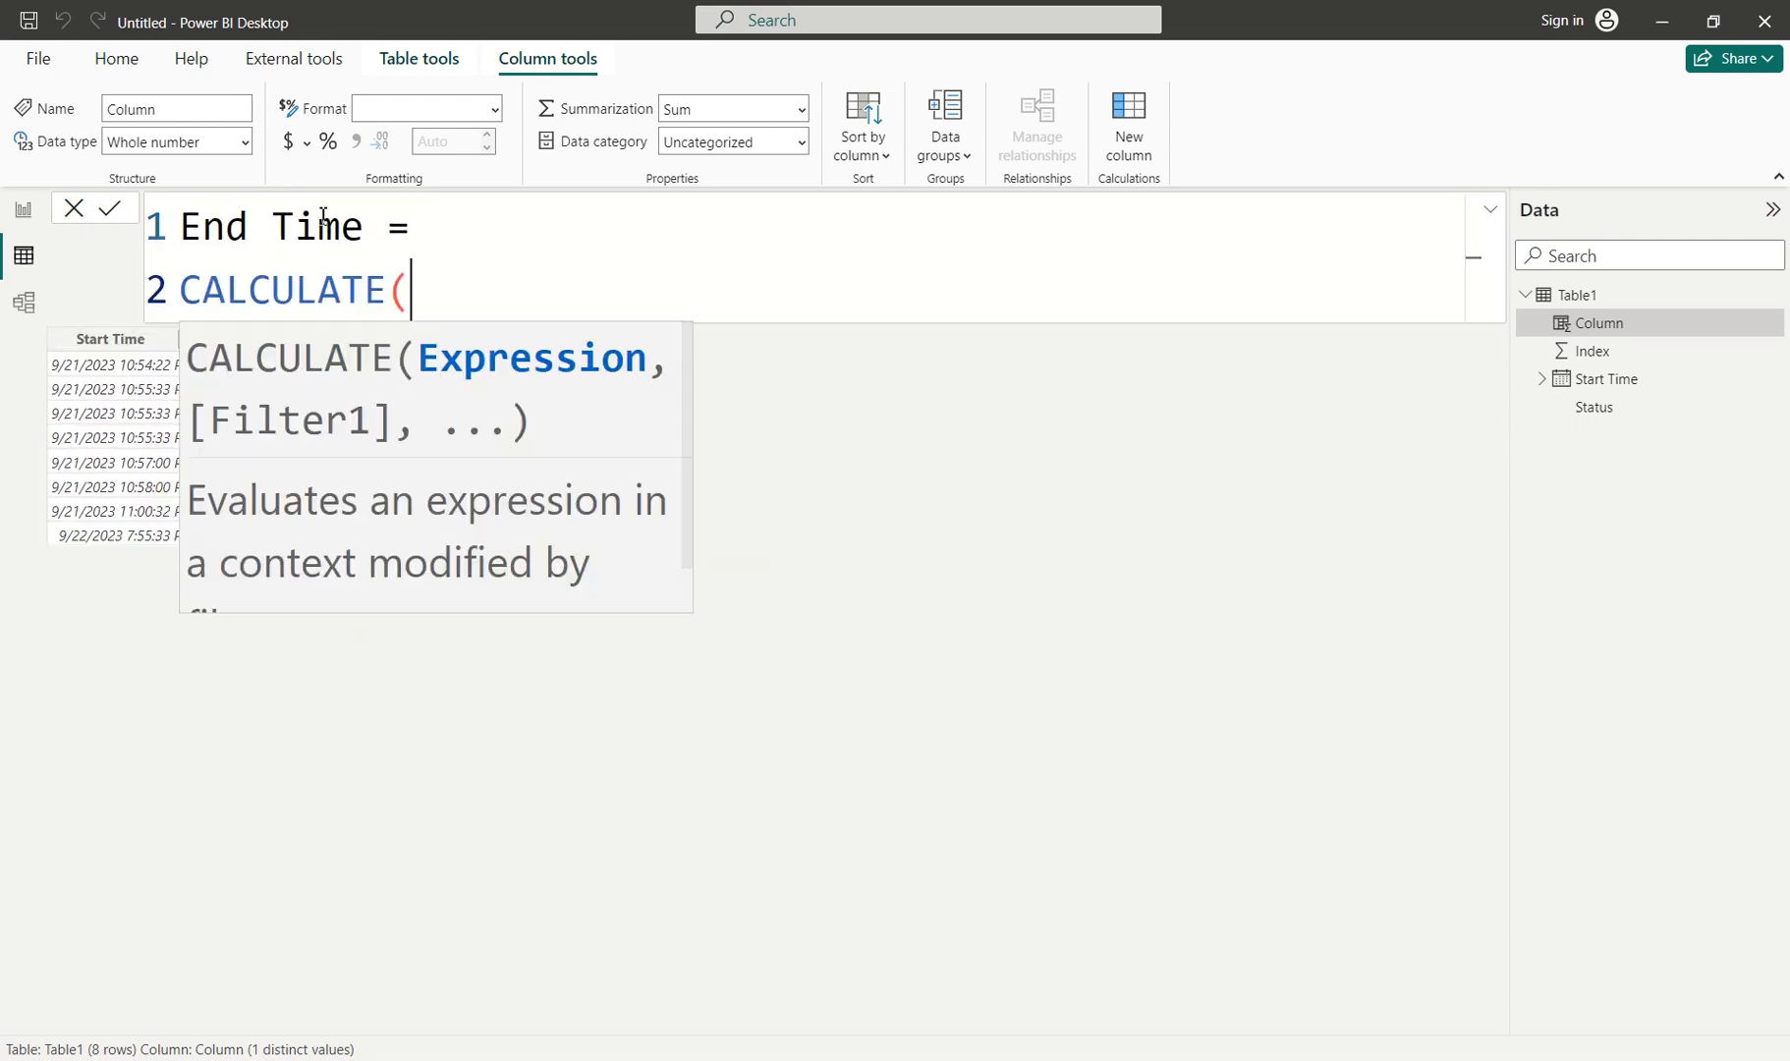
pyautogui.write('ma')
pyautogui.press('Tab')
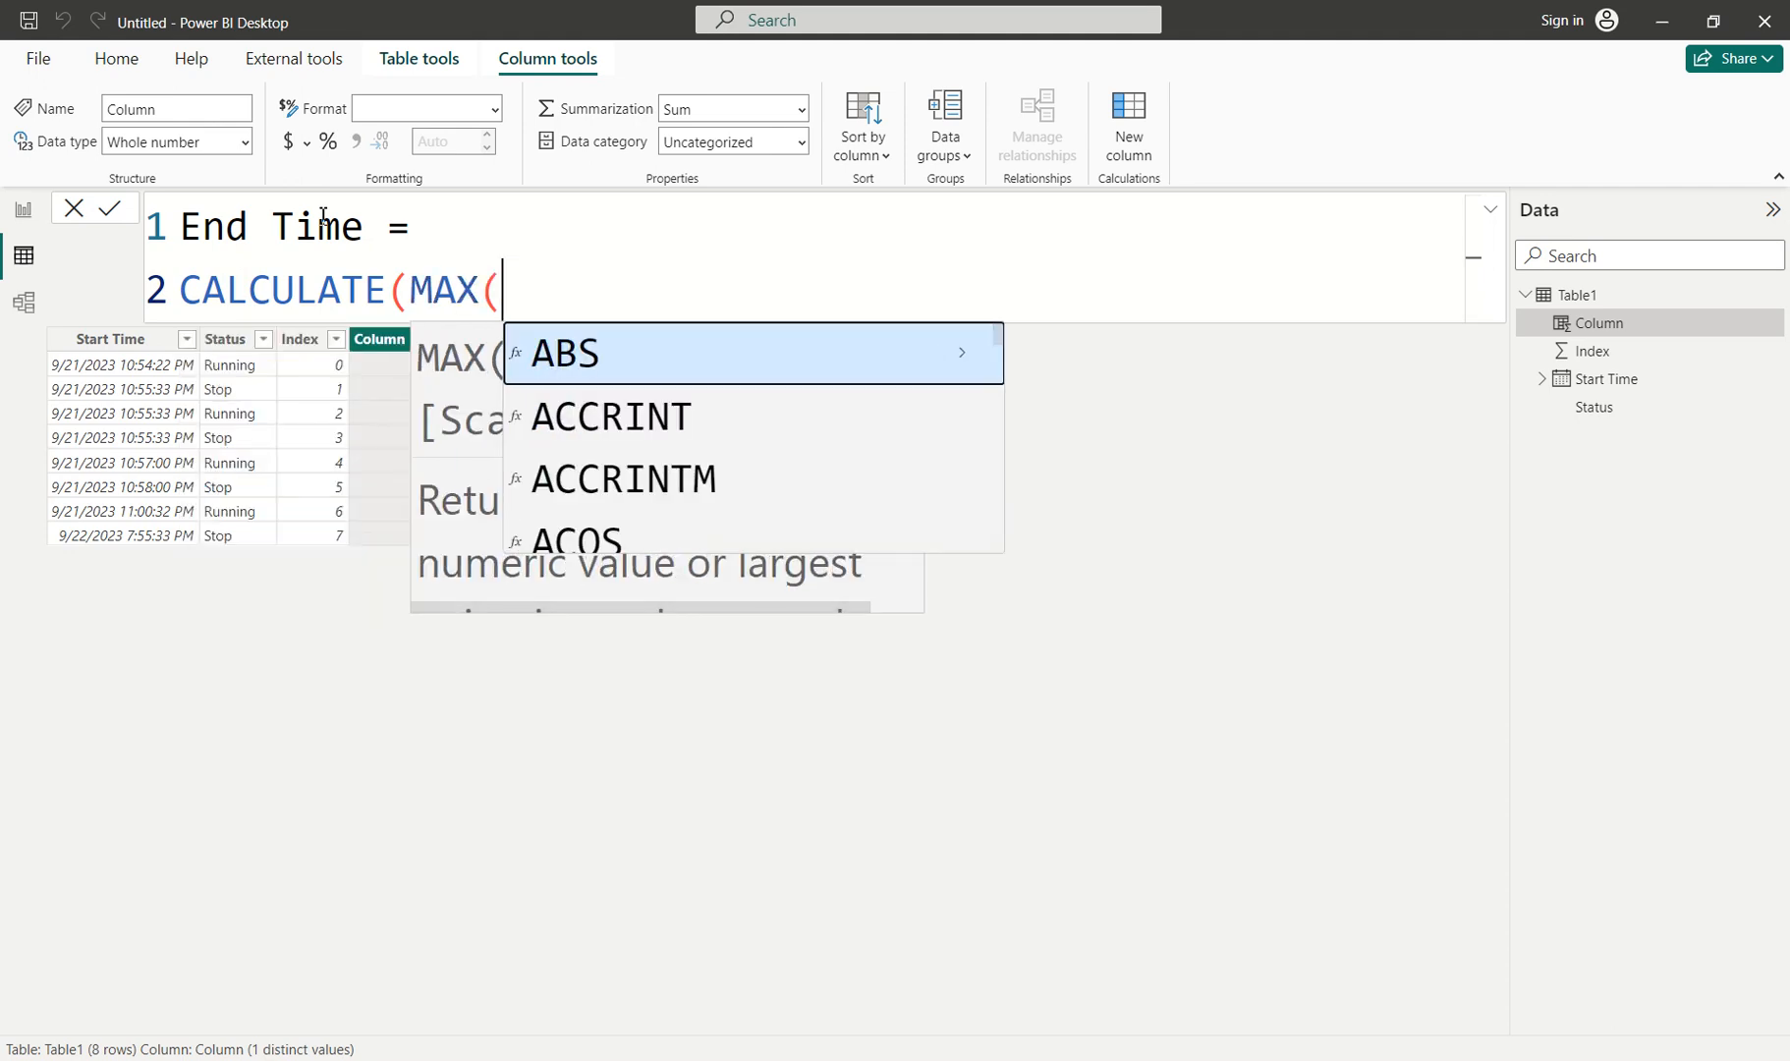
pyautogui.write('start')
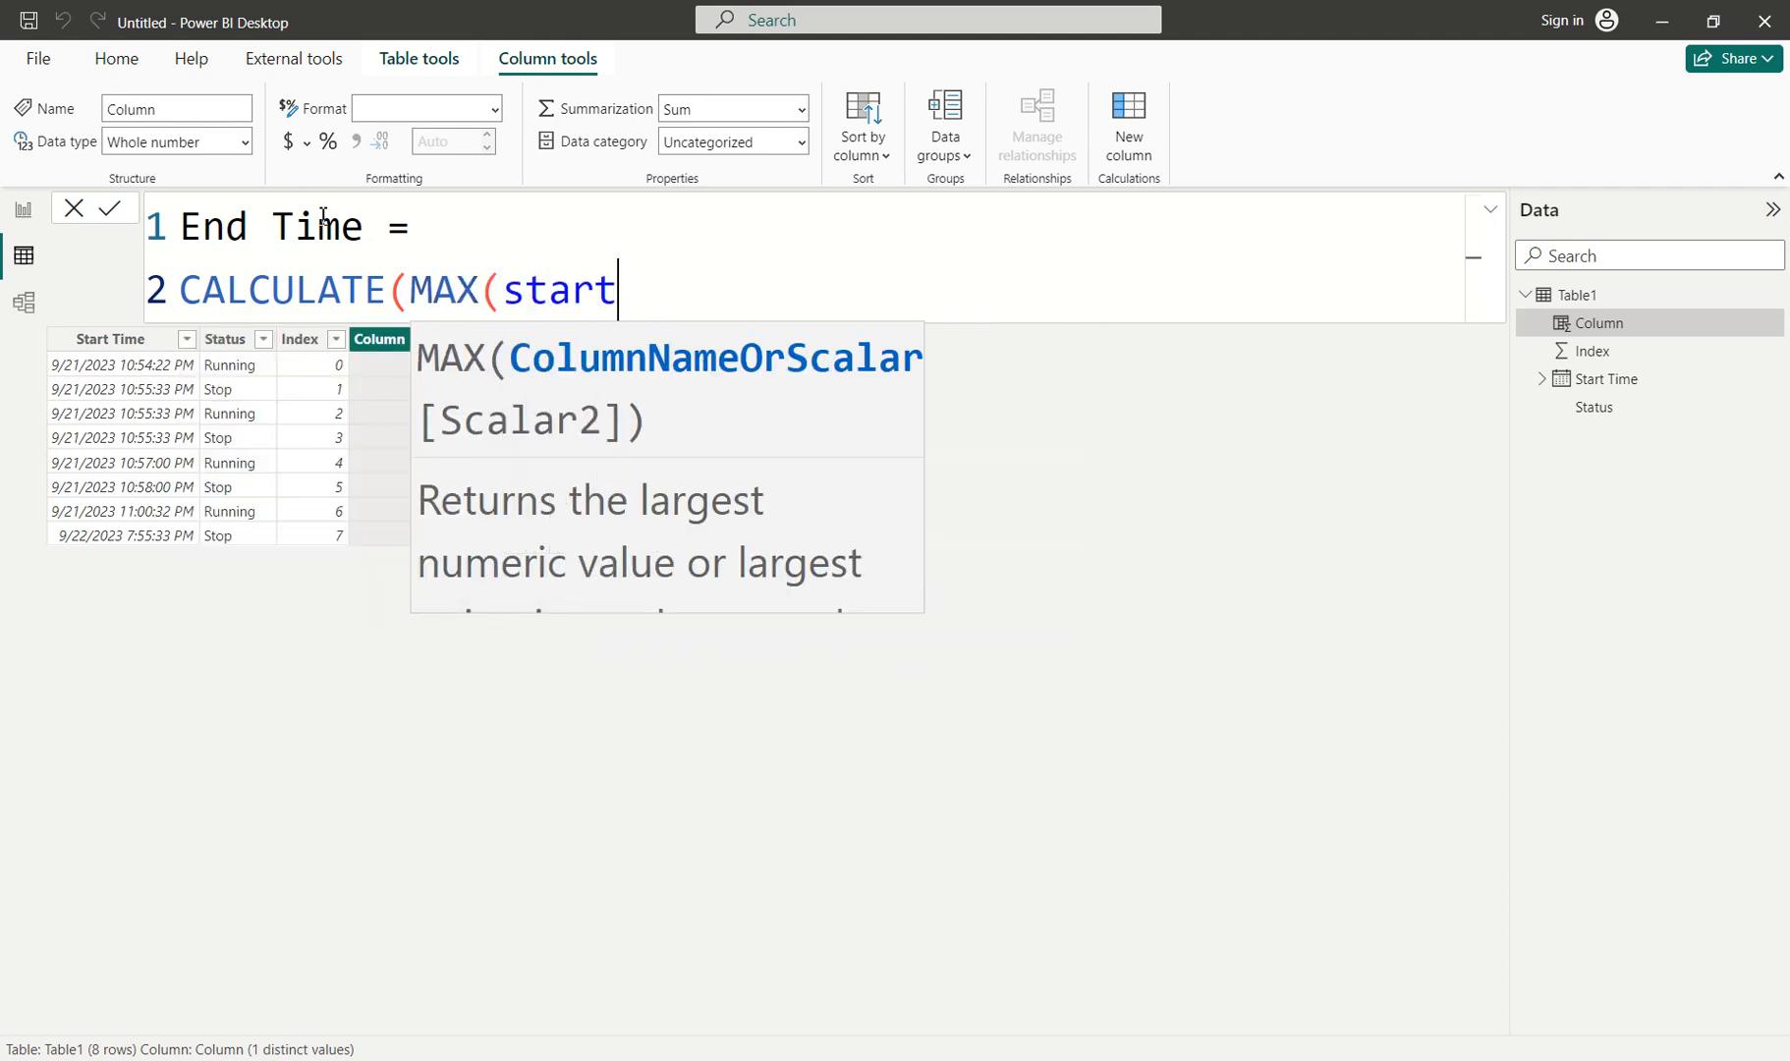
pyautogui.press('Down')
pyautogui.press('Down')
pyautogui.press('Down')
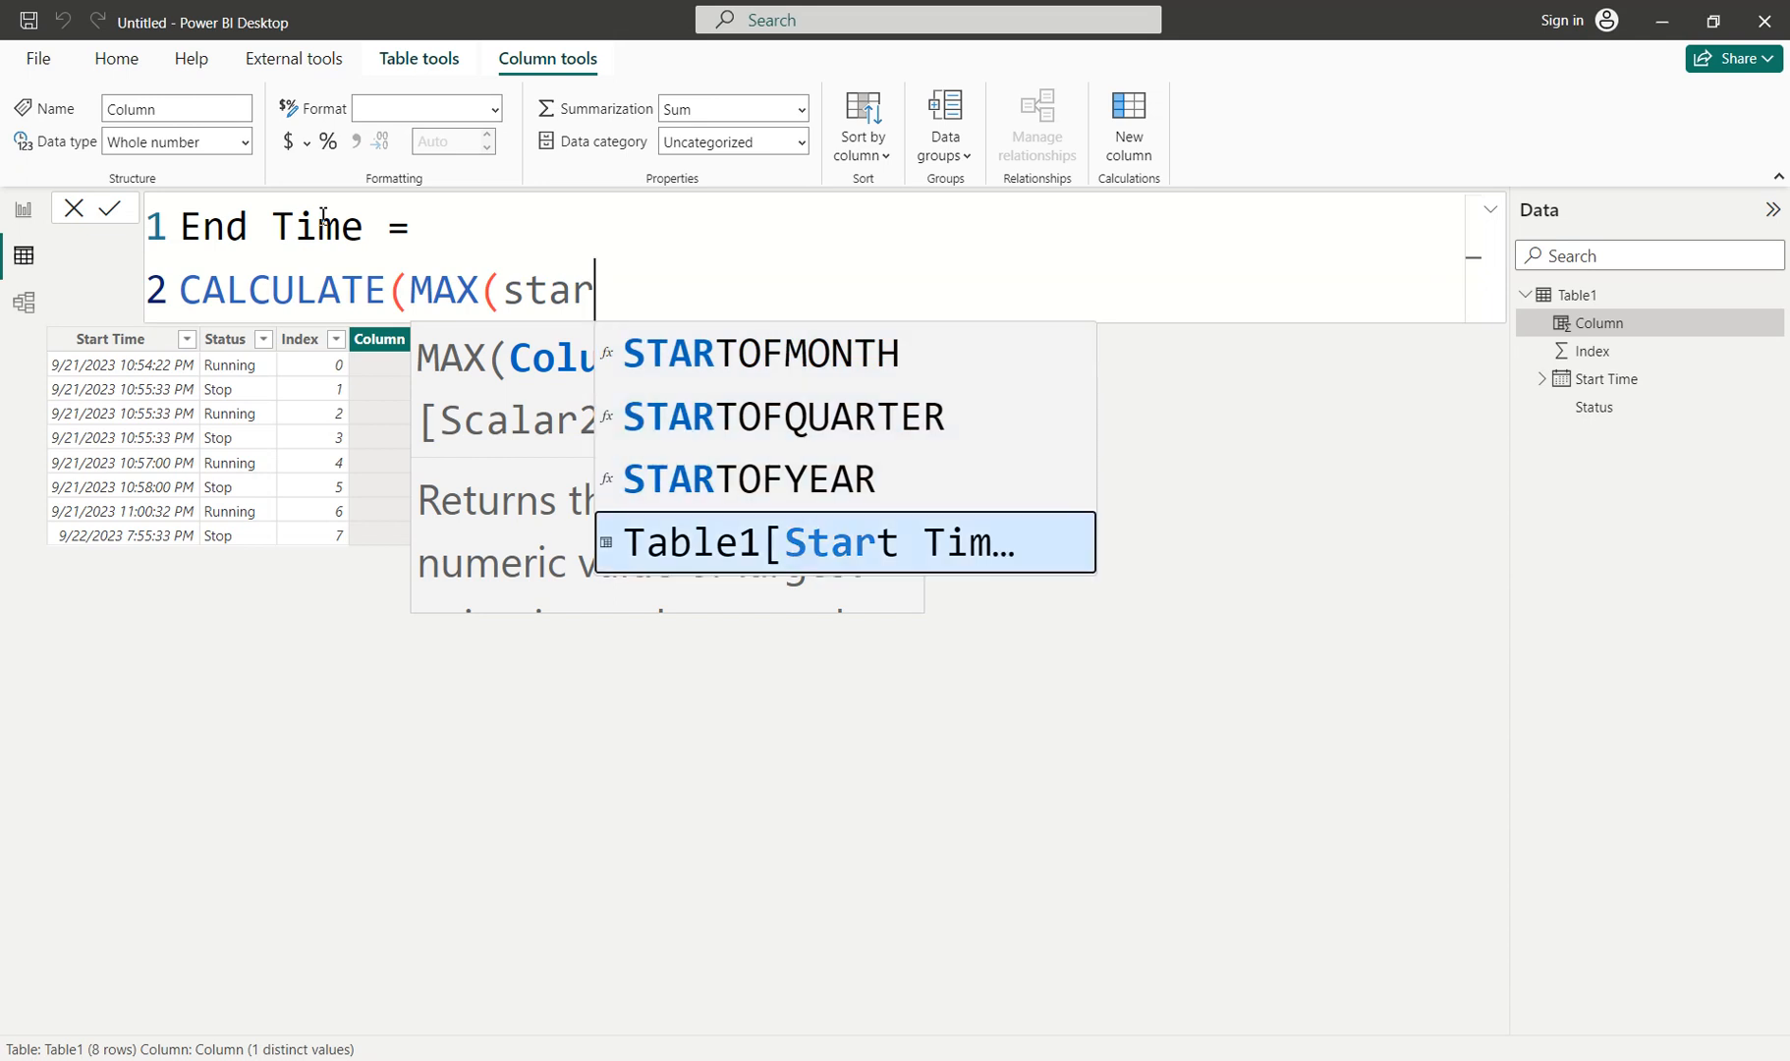
pyautogui.press('Tab')
pyautogui.write(')')
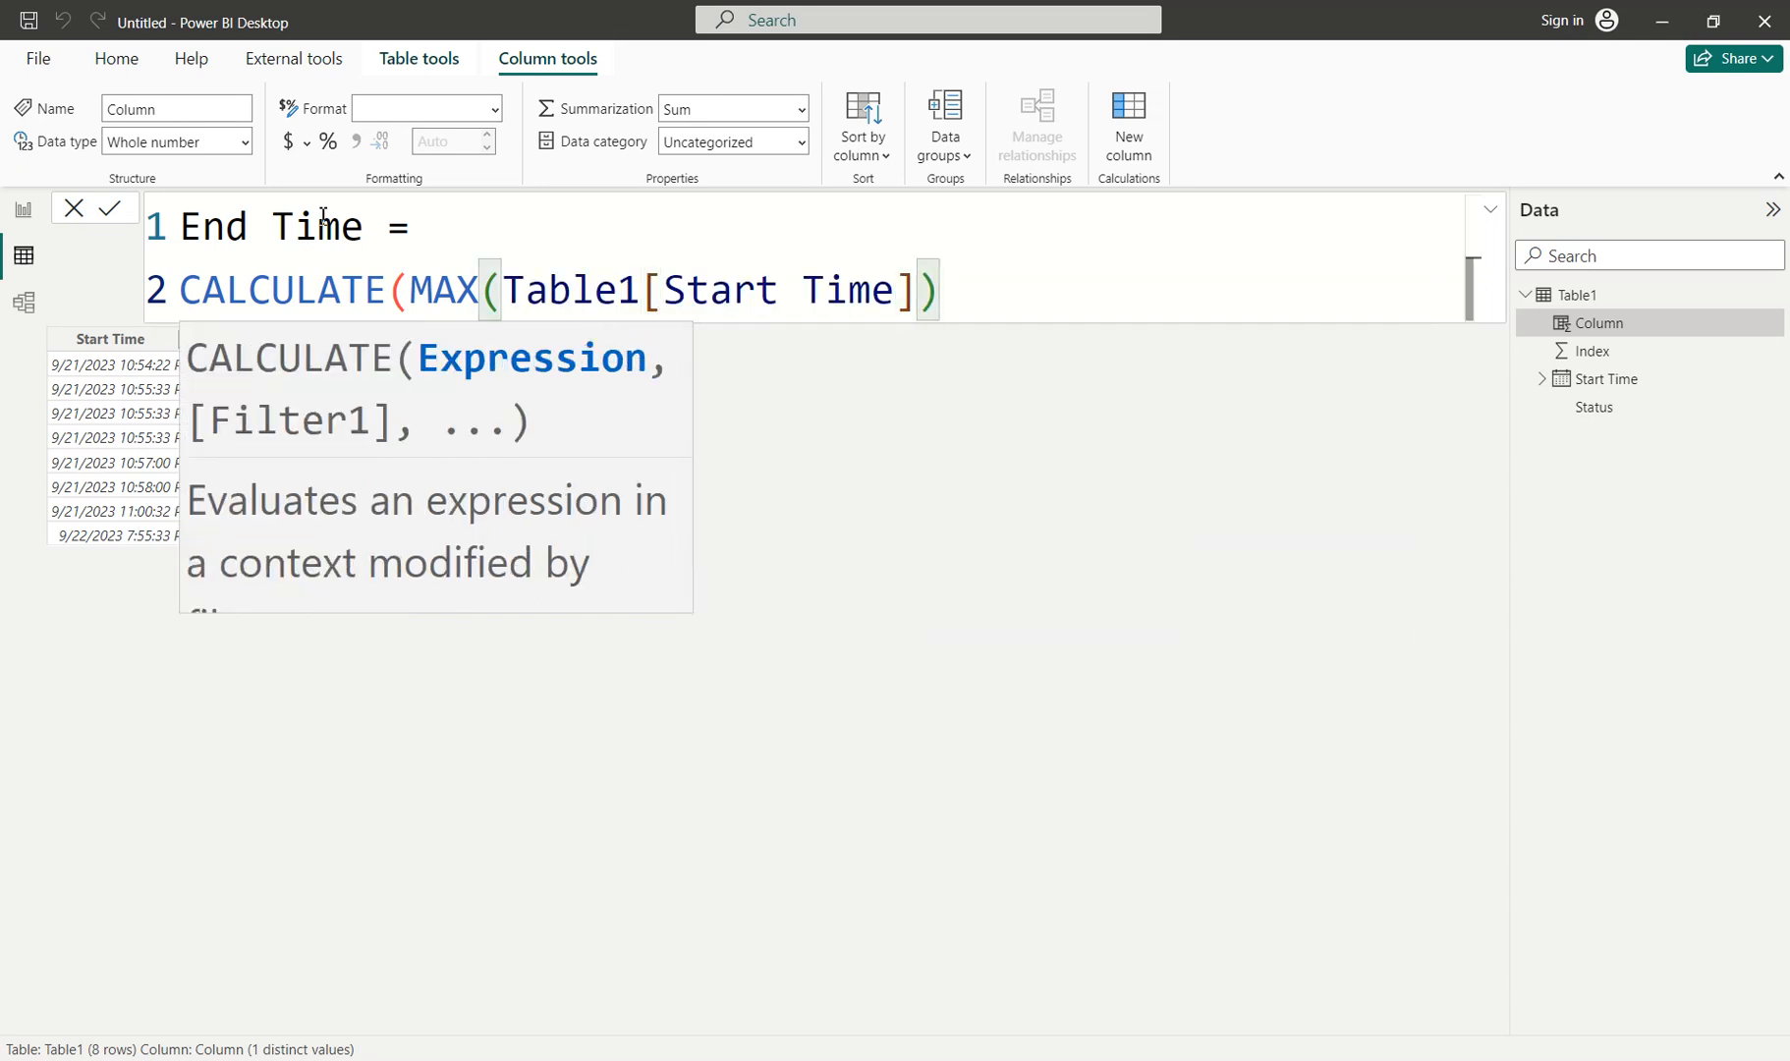
# Add a FILTER function over Table1 as the filter argument of CALCULATE.
pyautogui.write(', fil')
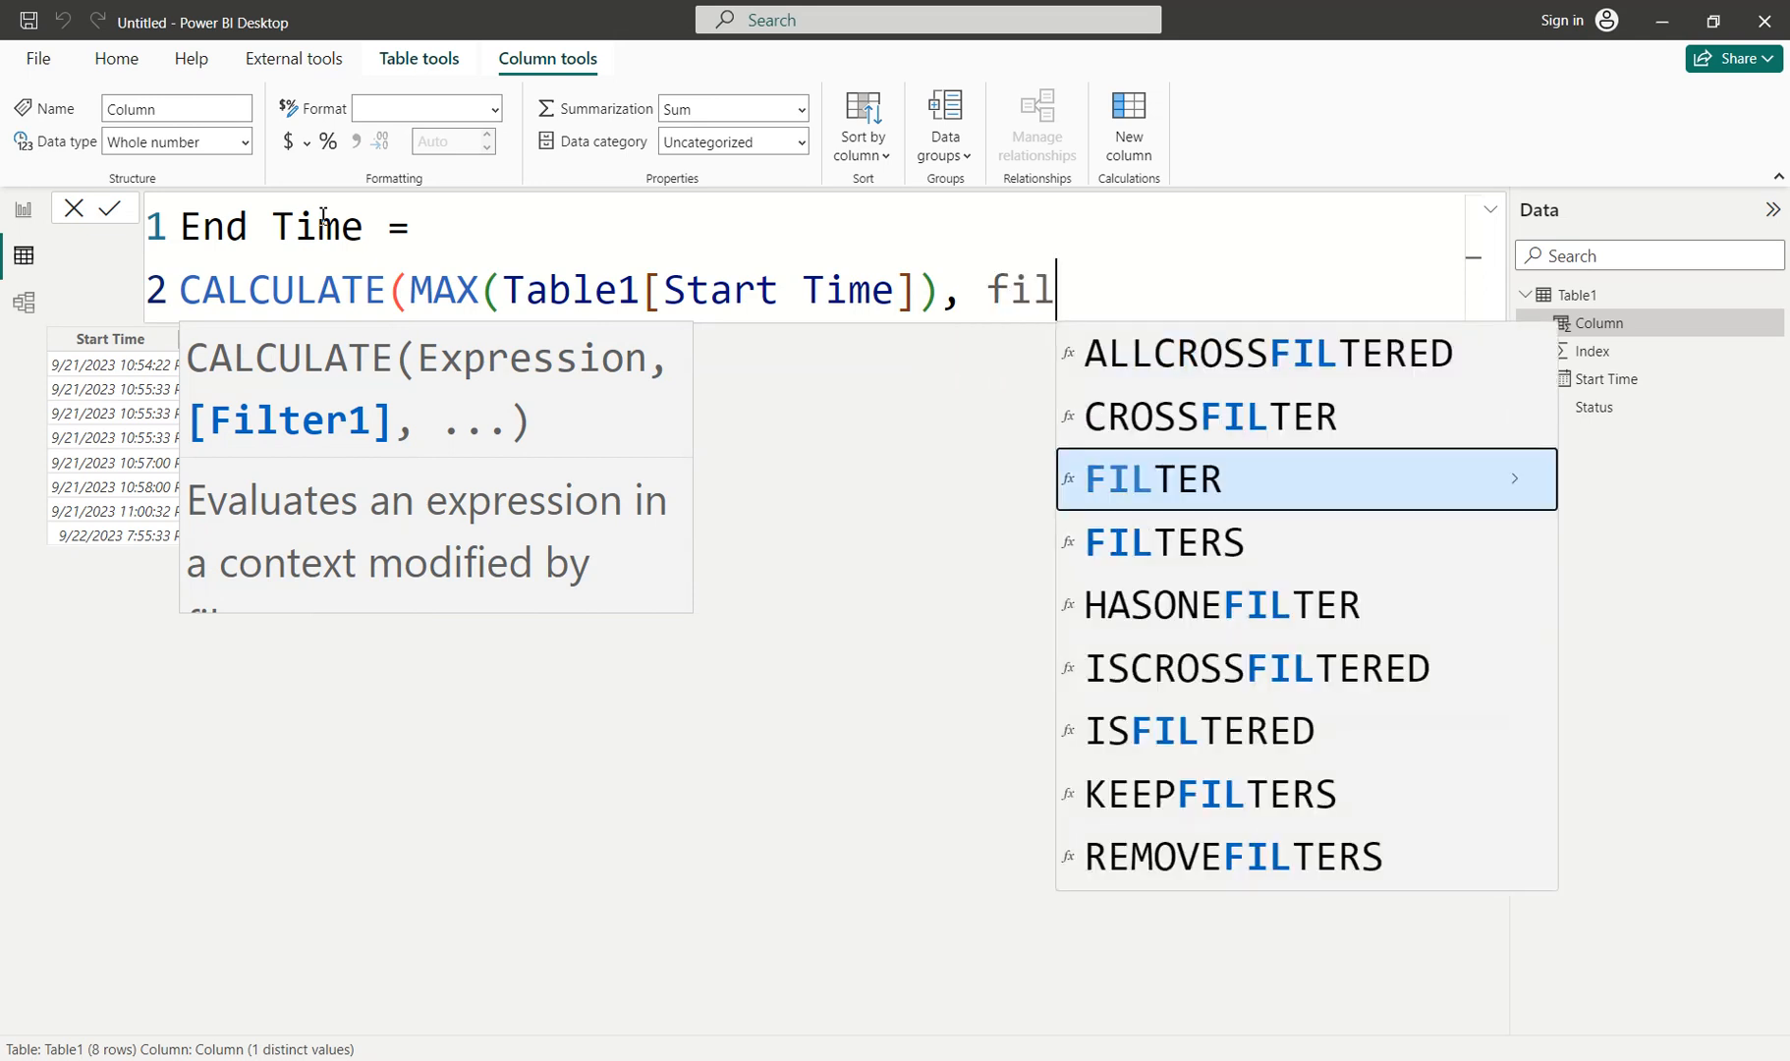
pyautogui.press('Tab')
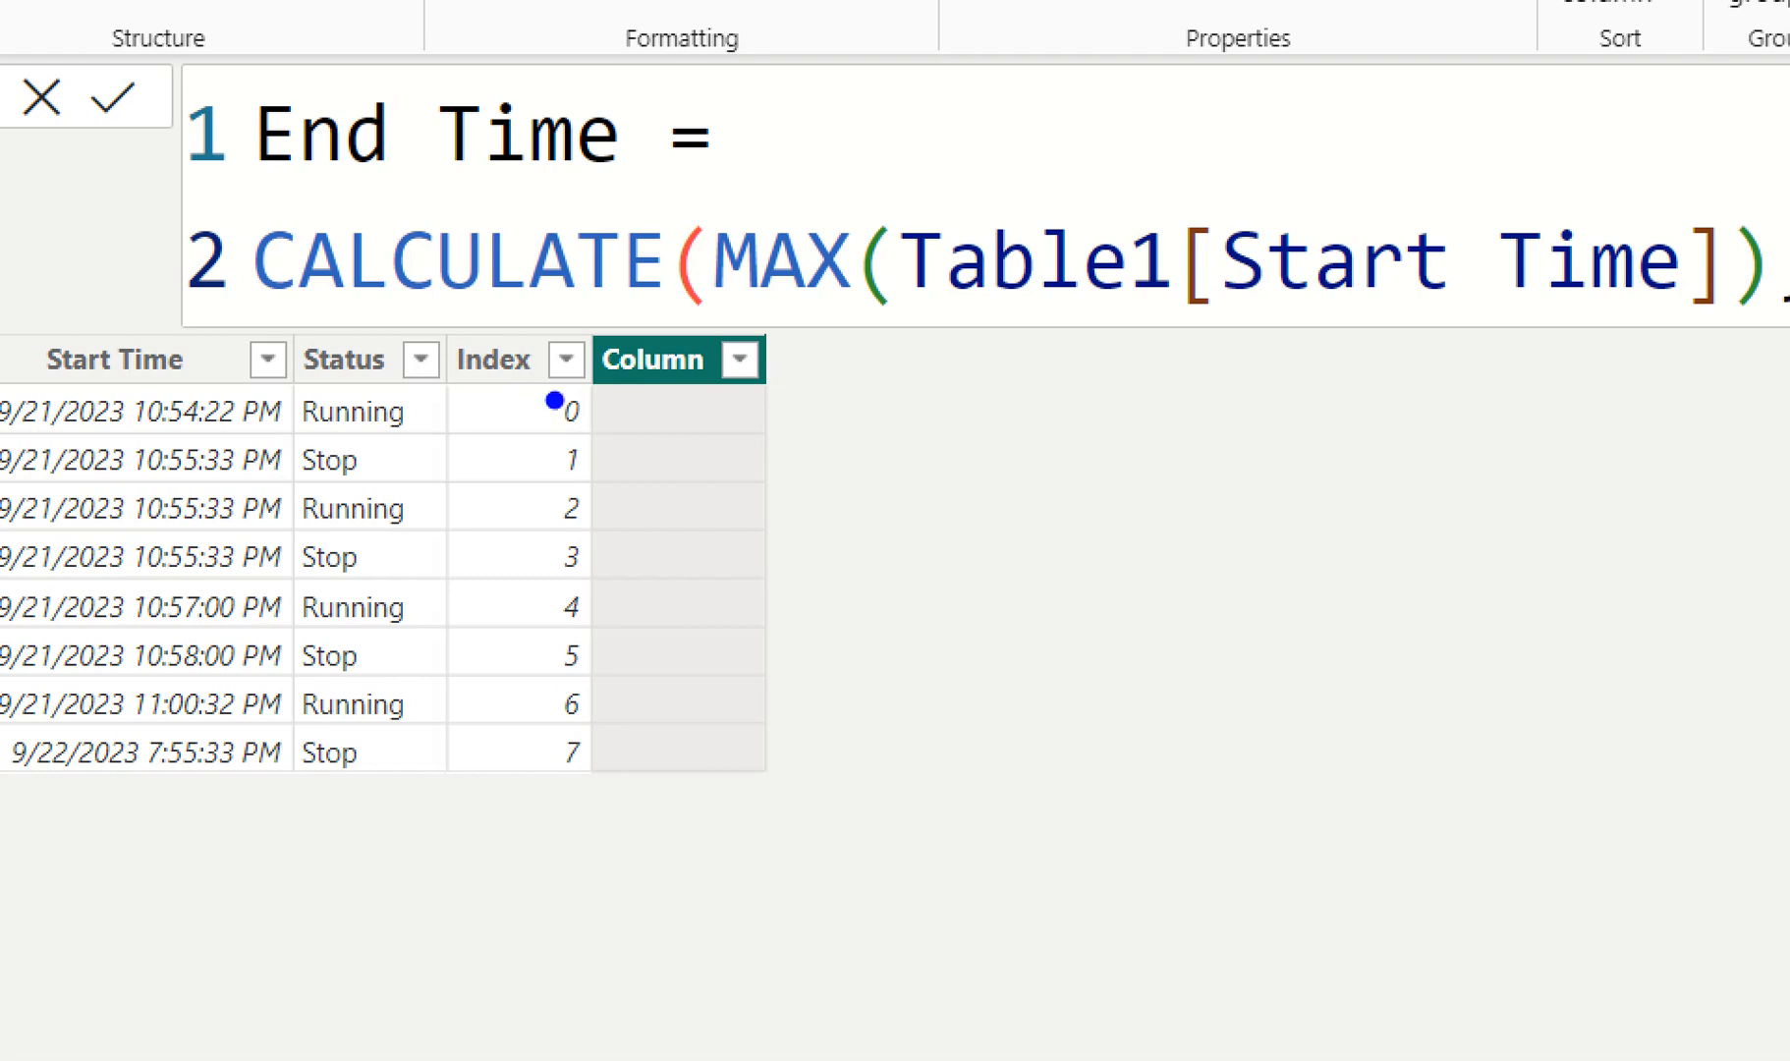
pyautogui.moveTo(595, 400); pyautogui.dragTo(701, 371)
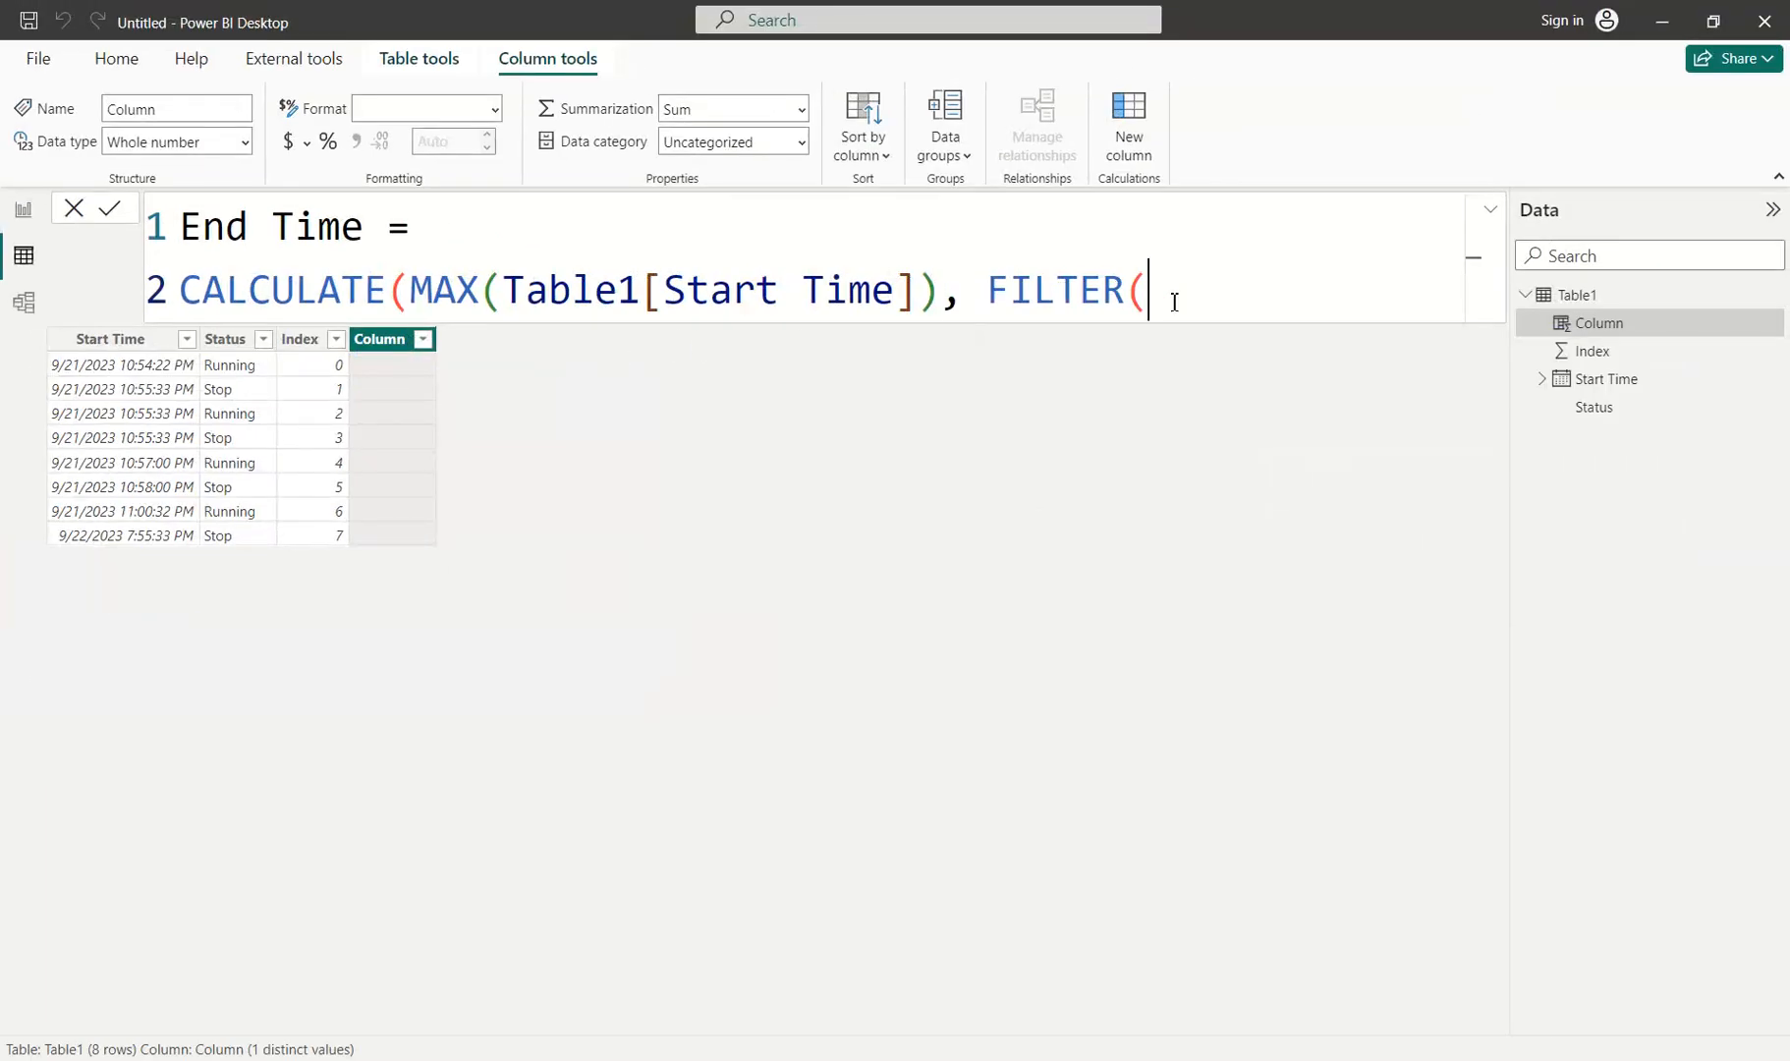
pyautogui.write('tabl')
pyautogui.press('Tab')
pyautogui.write(', n')
pyautogui.press('BackSpace')
# Set the filter condition to Table1[Index] = Table1[Index], close both functions, and commit the End Time formula.
pyautogui.write('inde')
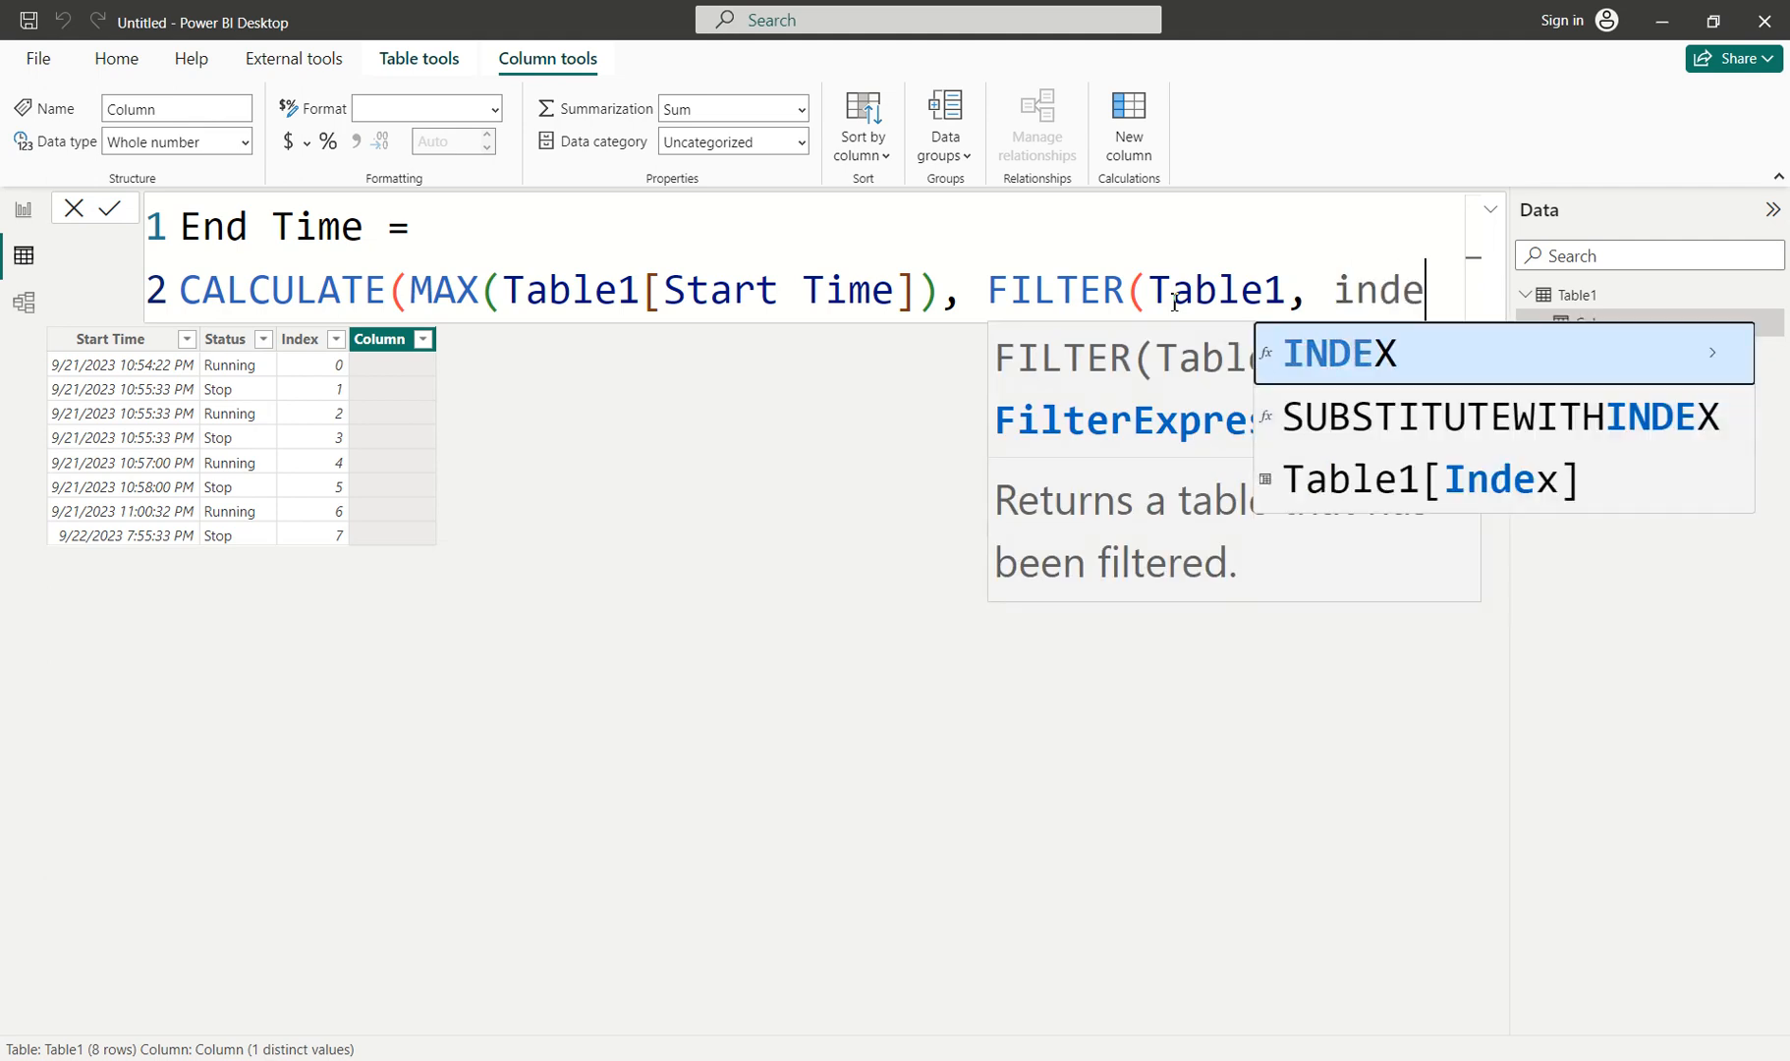
pyautogui.press('Down')
pyautogui.press('Down')
pyautogui.press('Tab')
pyautogui.write('=')
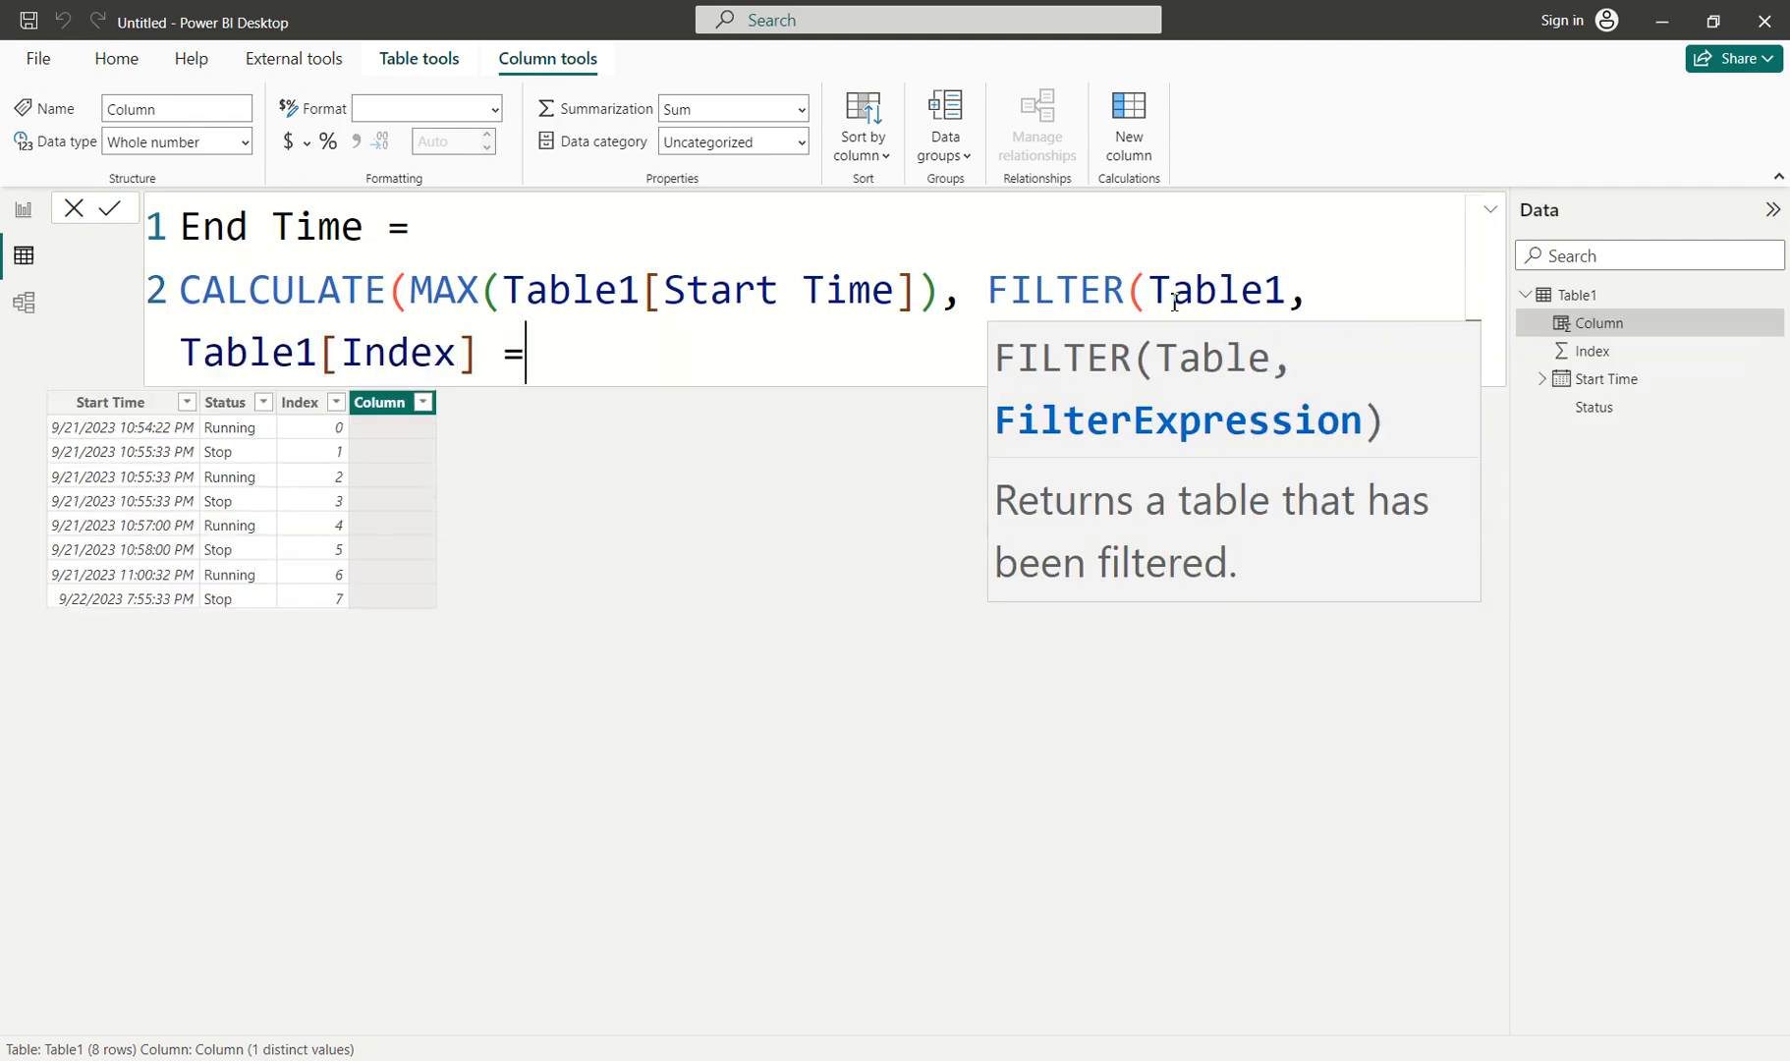
pyautogui.write(' inde')
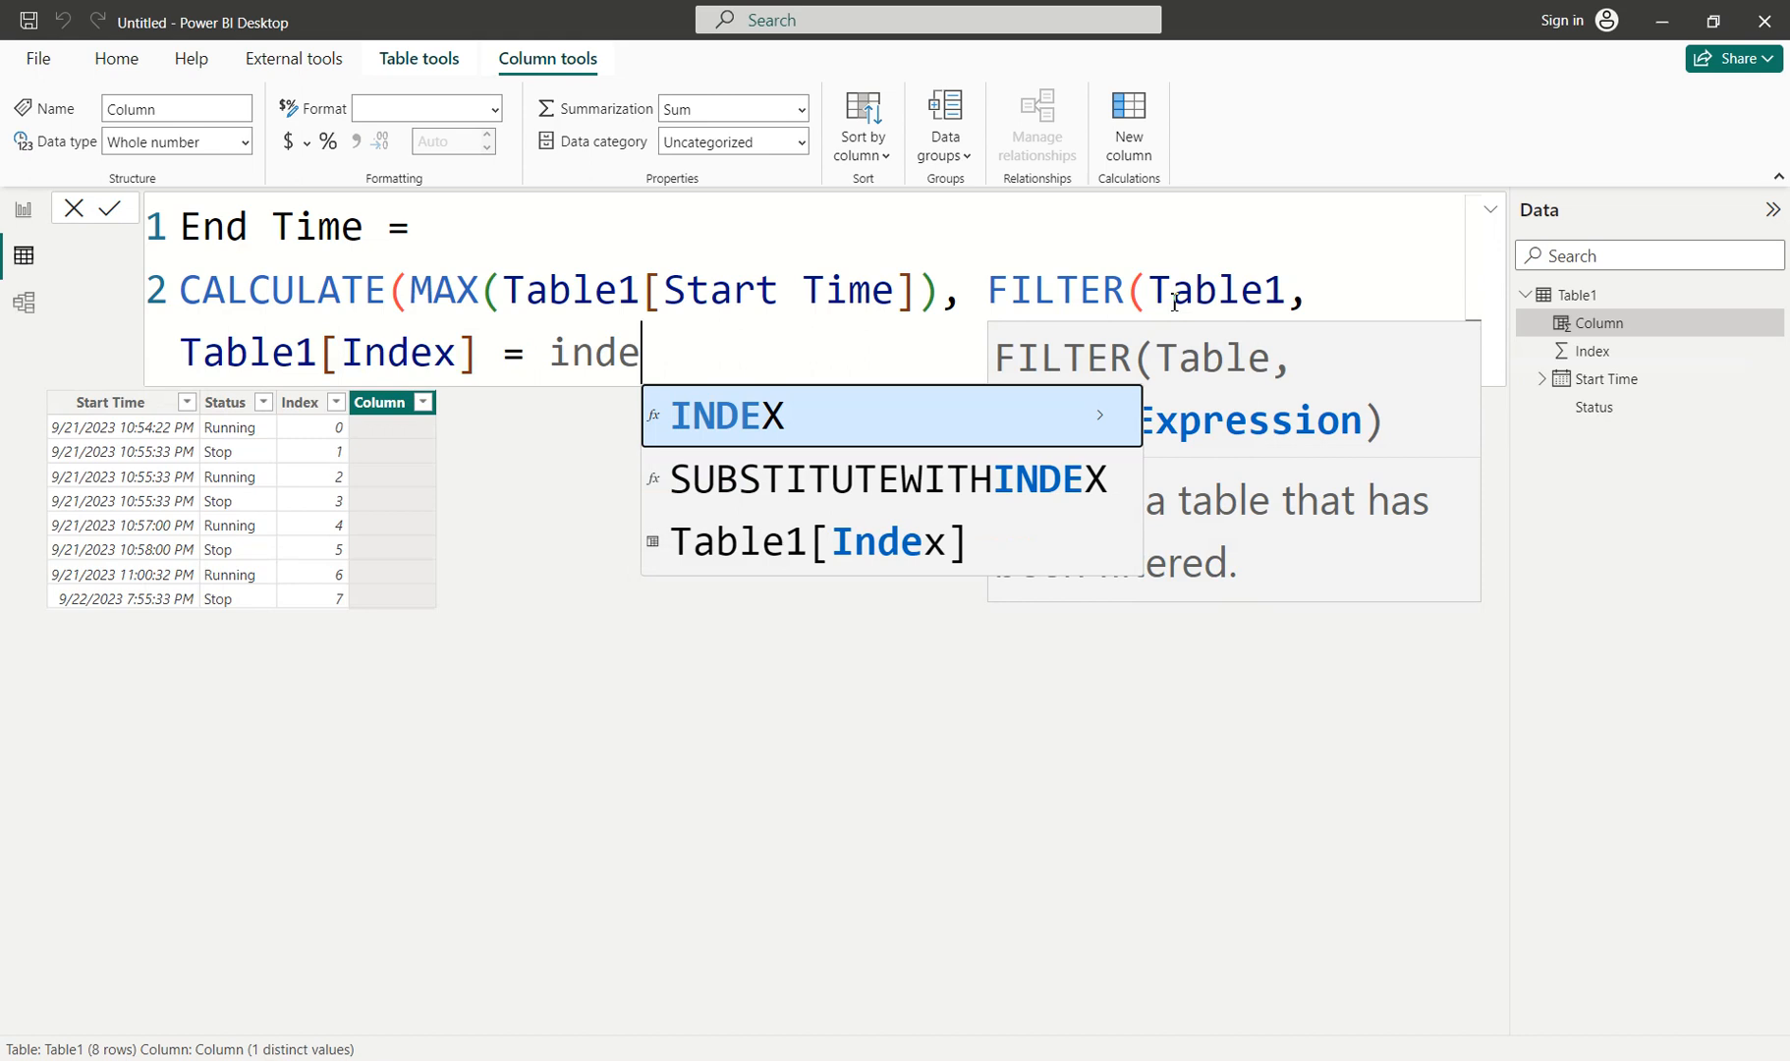
pyautogui.press('Down')
pyautogui.press('Down')
pyautogui.press('Tab')
pyautogui.write(')')
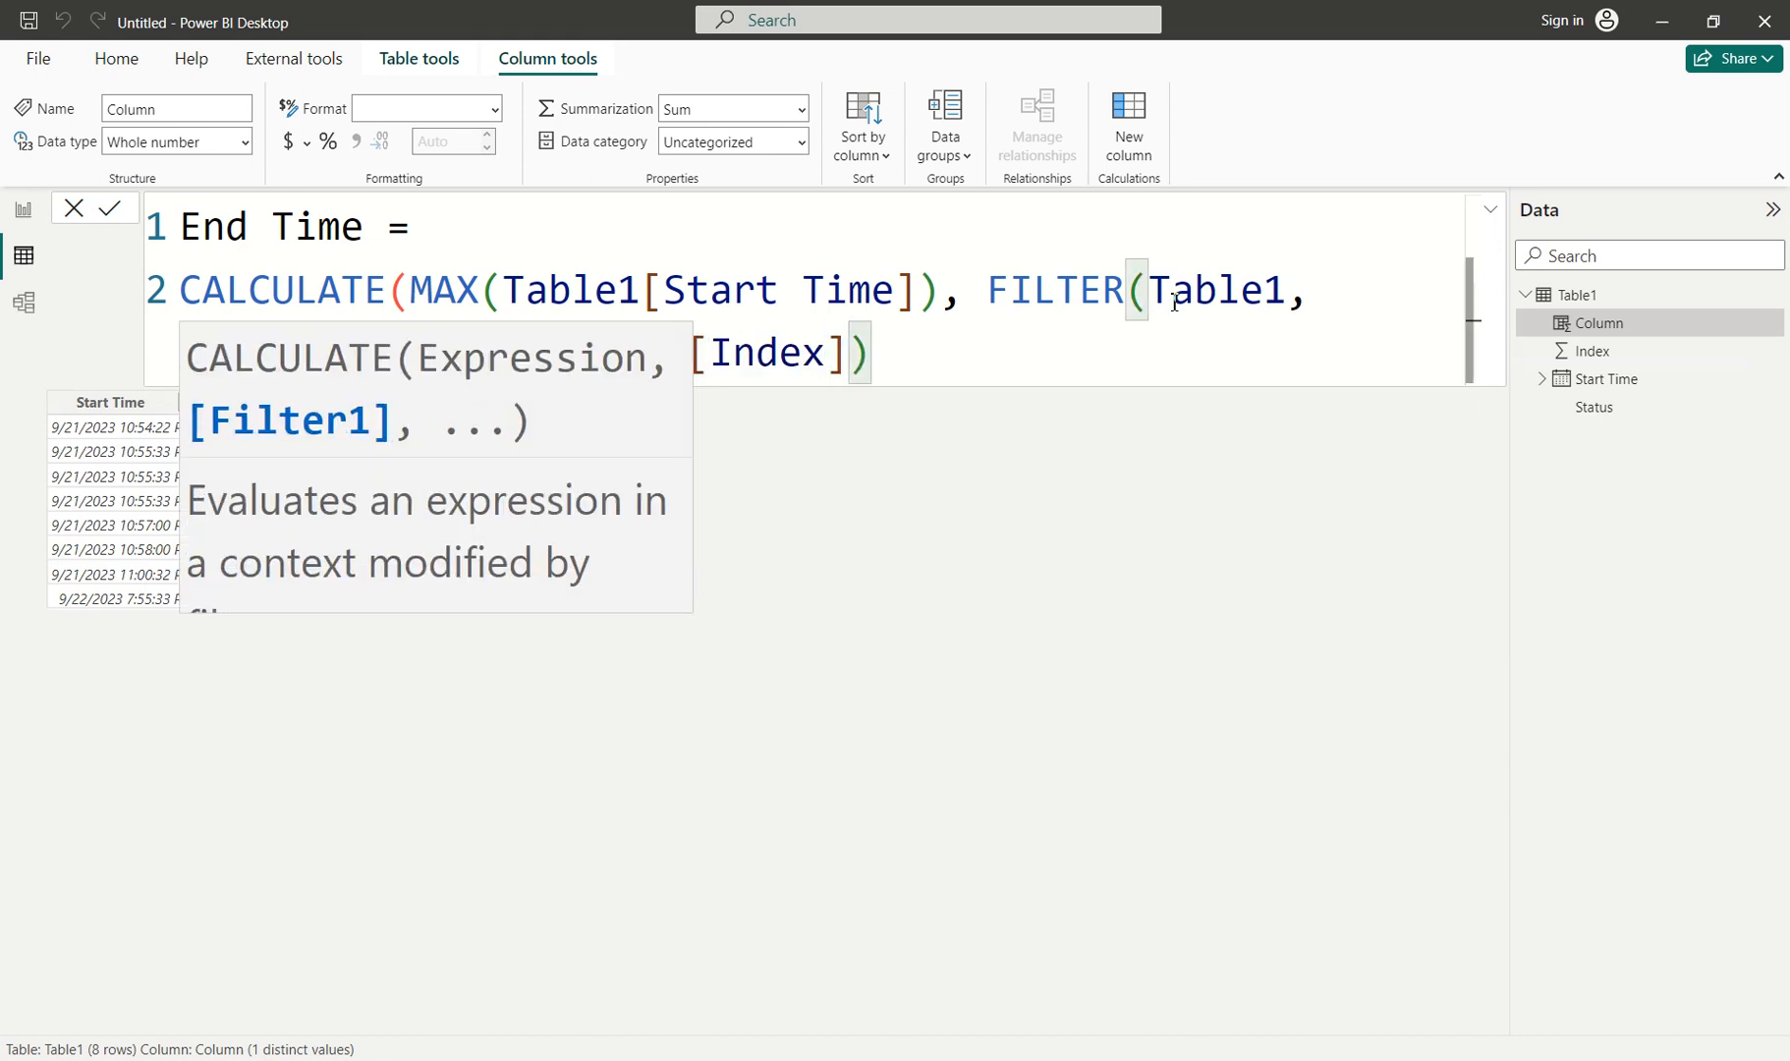
pyautogui.write(')')
pyautogui.press('Return')
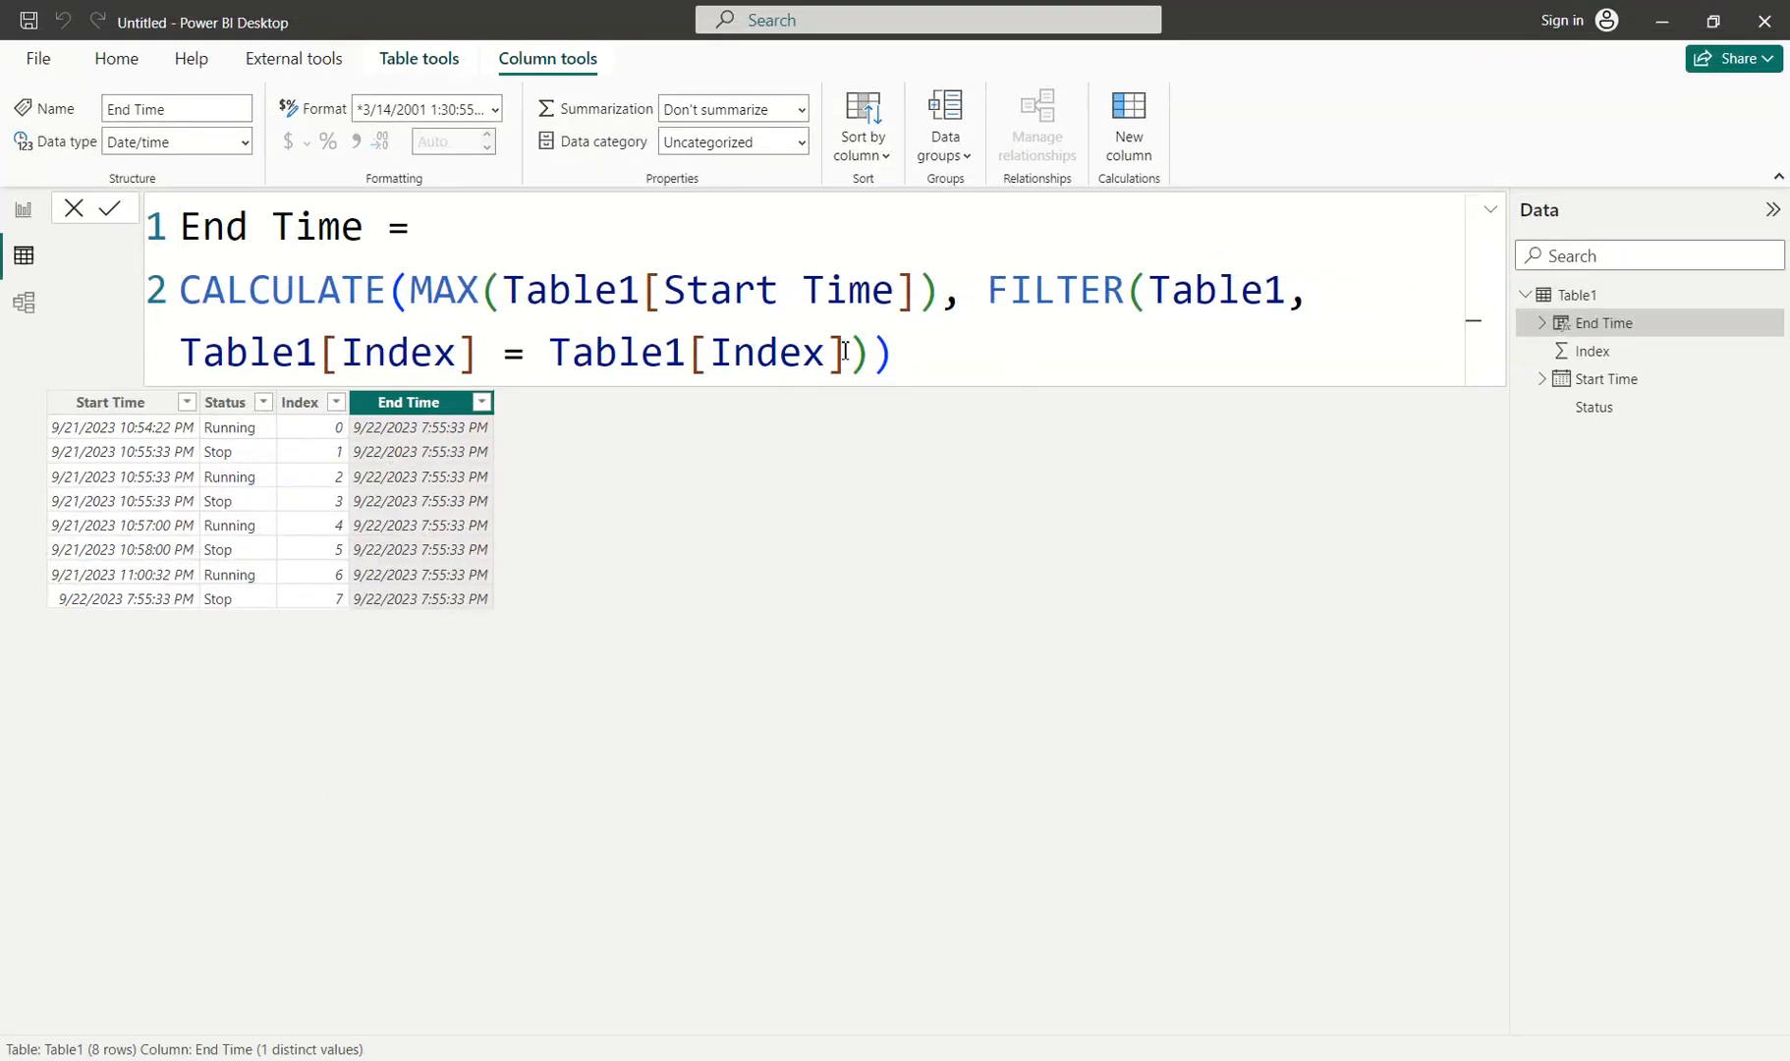
# Insert a line above CALCULATE that declares VAR ThisRow = Table1[Index].
pyautogui.moveTo(845, 351); pyautogui.dragTo(549, 350)
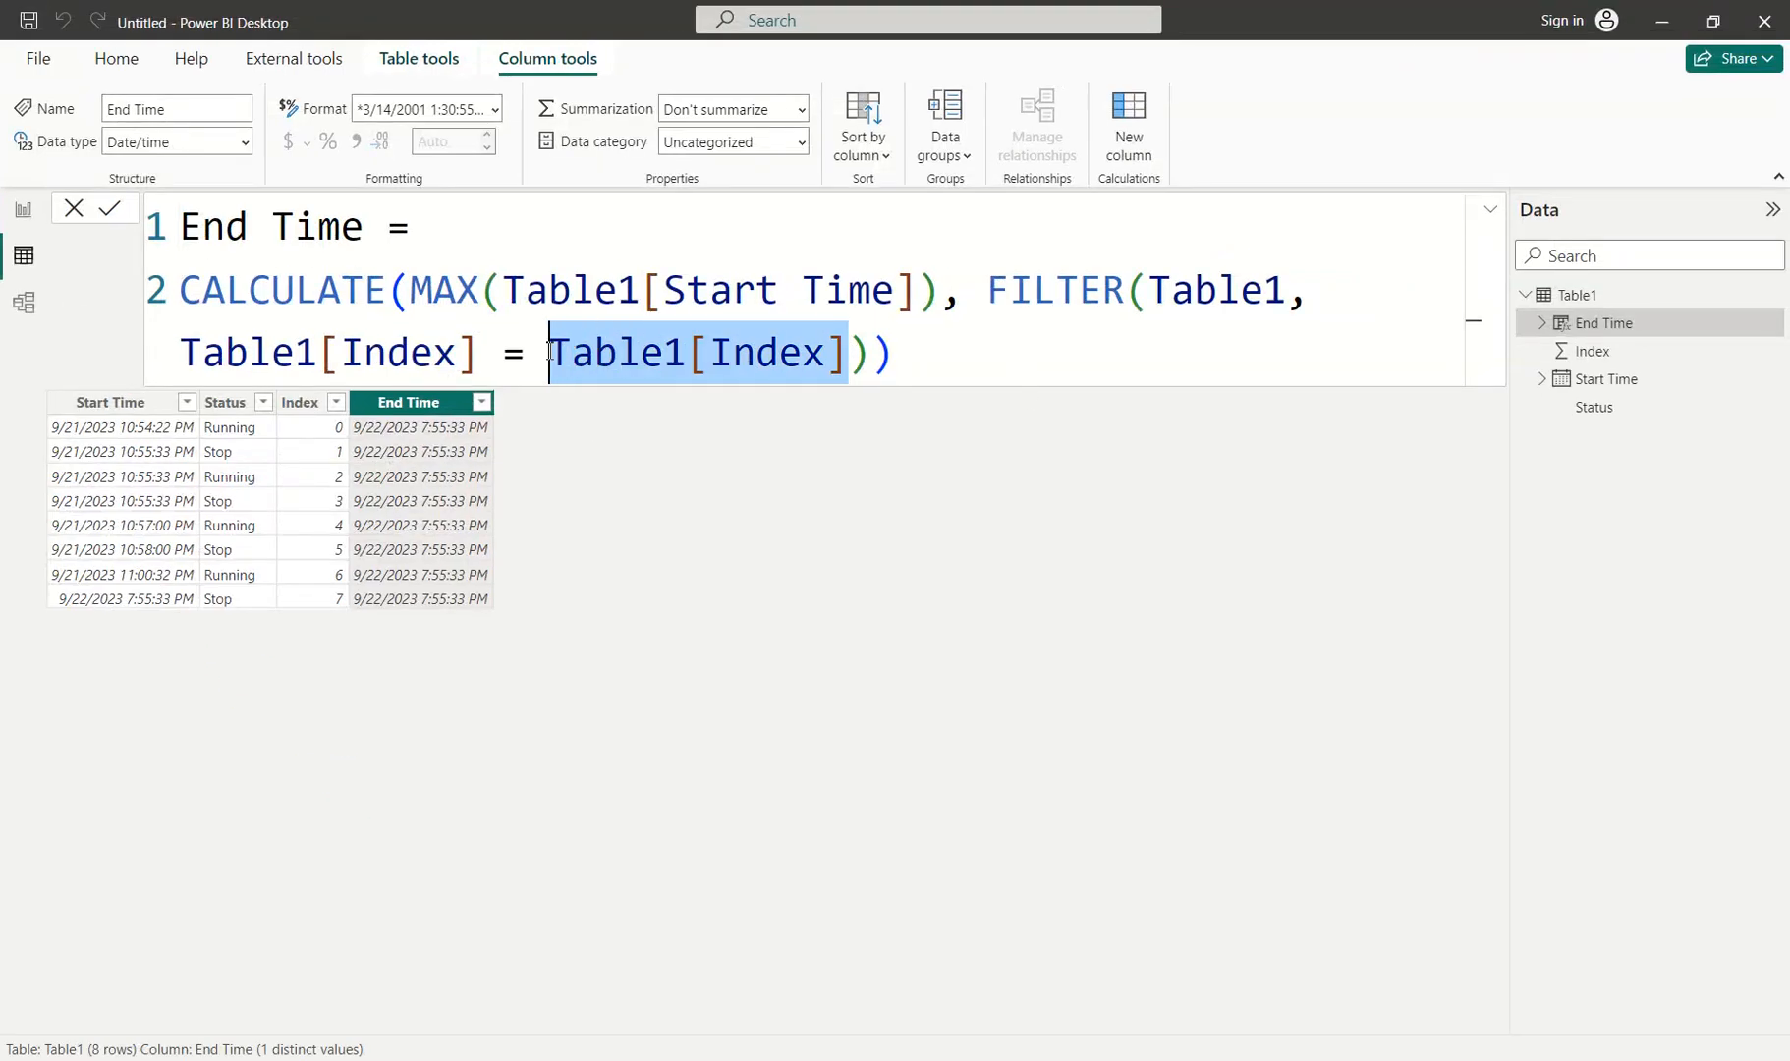
pyautogui.click(442, 241)
pyautogui.hotkey('shift', 'Return')
pyautogui.write('VAR')
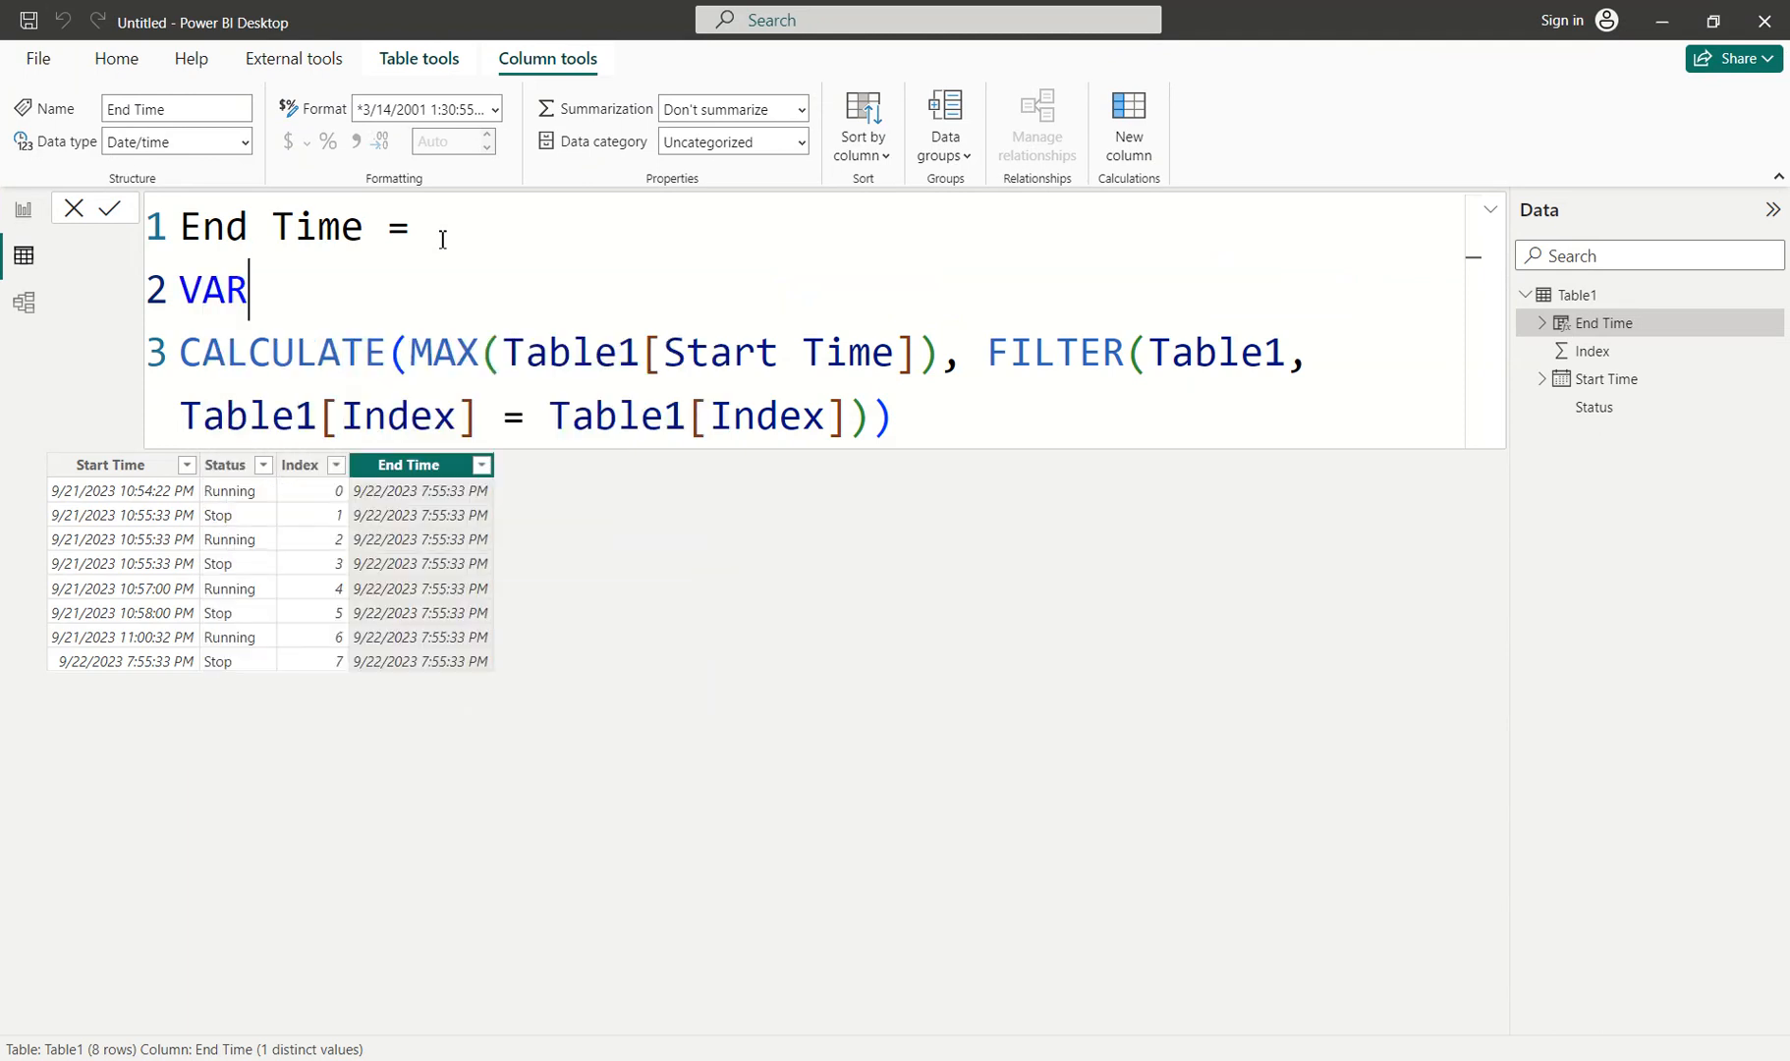
pyautogui.write(' ThisR')
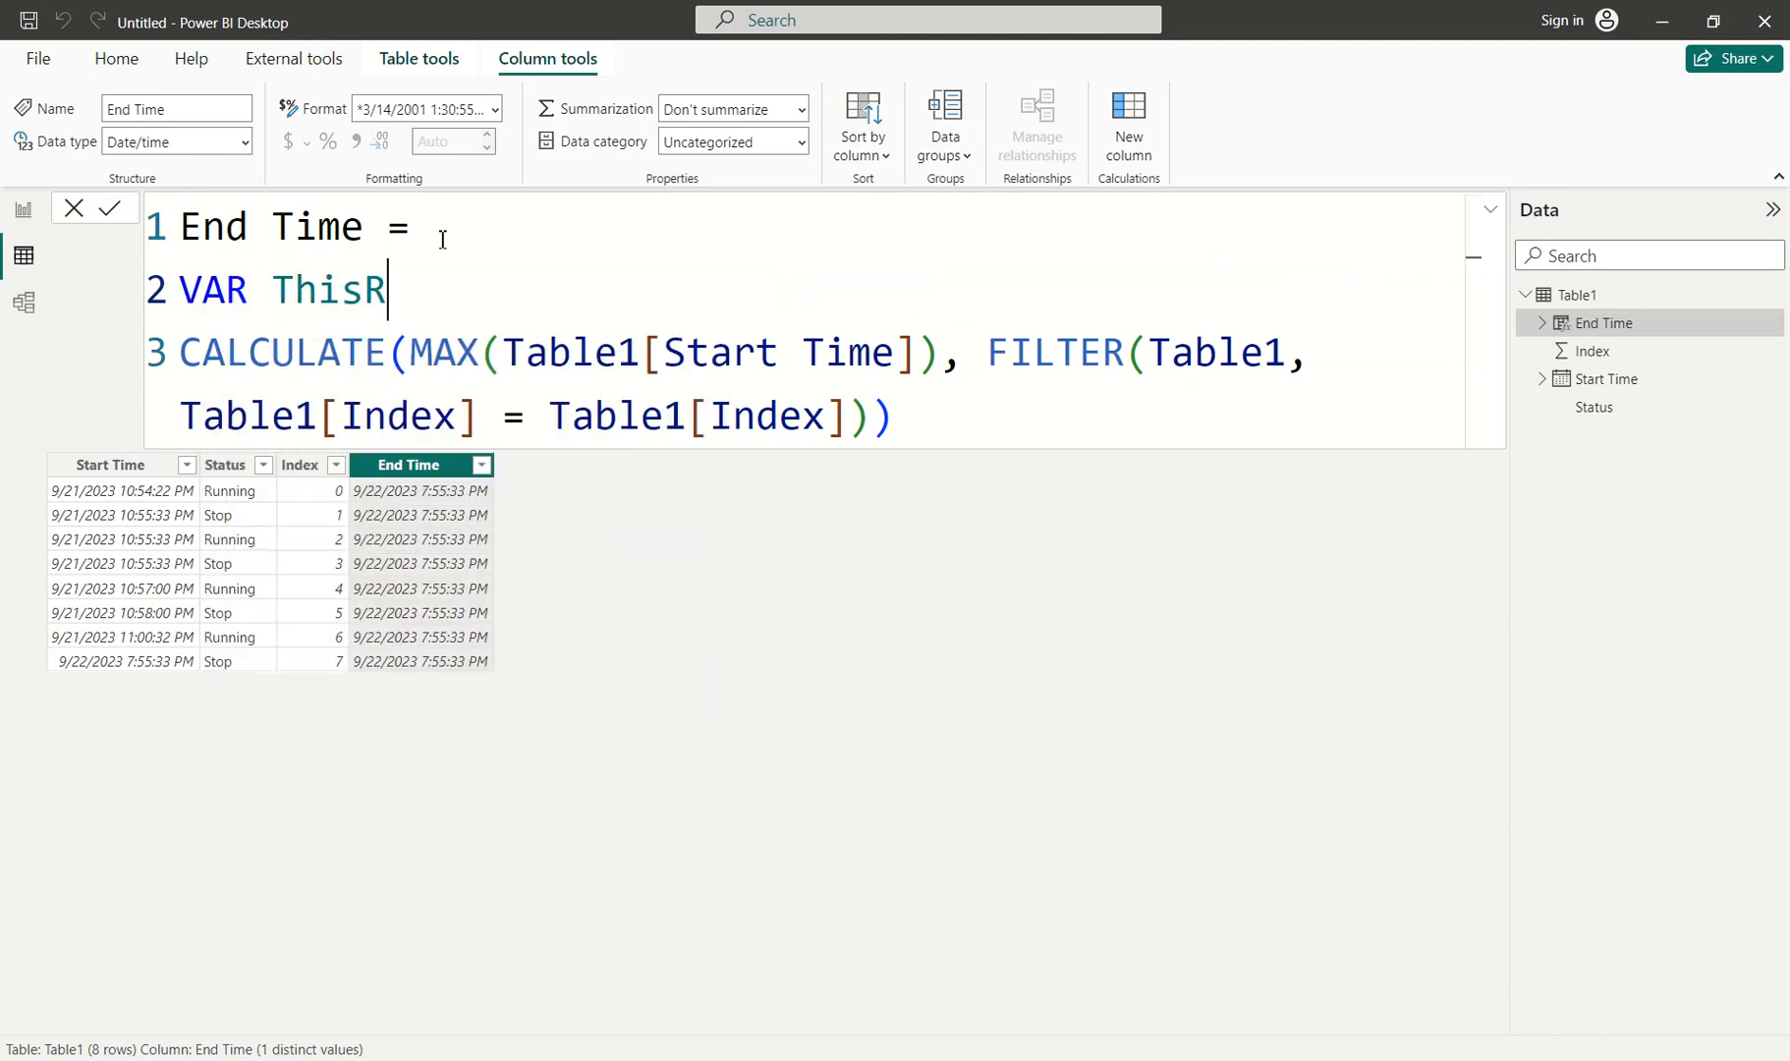
pyautogui.write('ow = inde')
pyautogui.press('Down')
pyautogui.press('Down')
pyautogui.press('Tab')
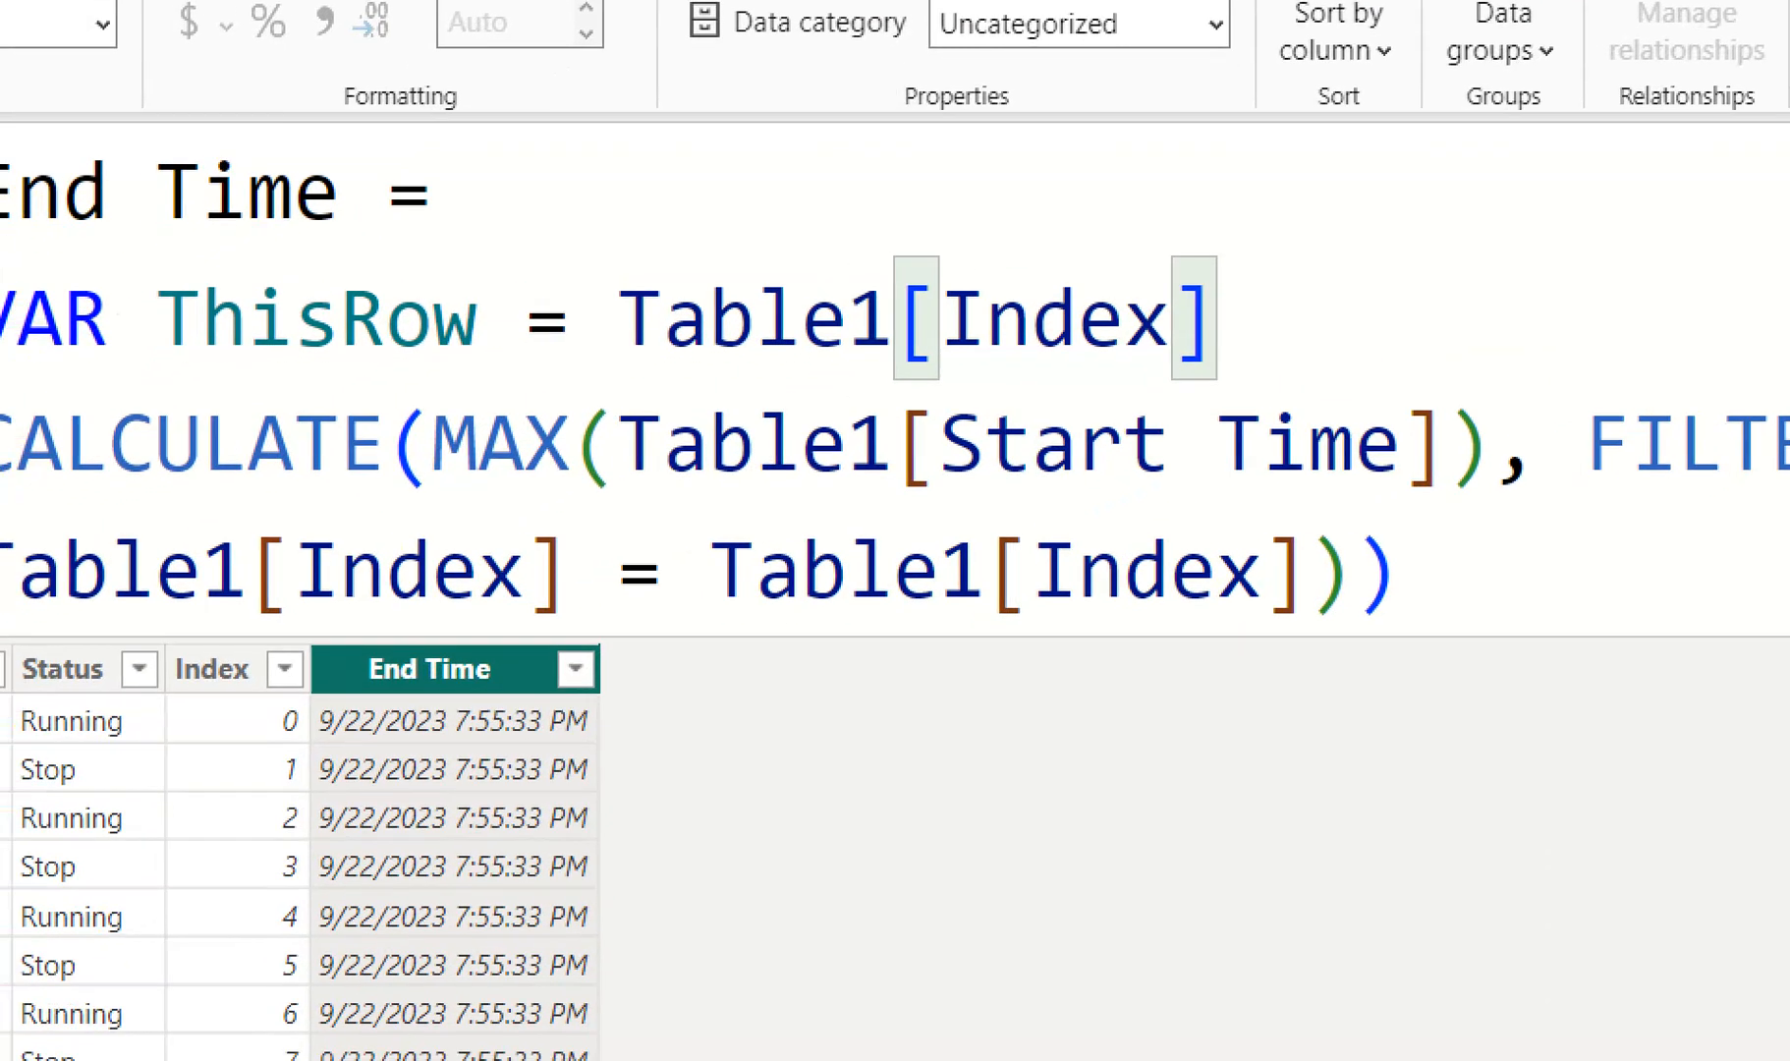
pyautogui.click(183, 374)
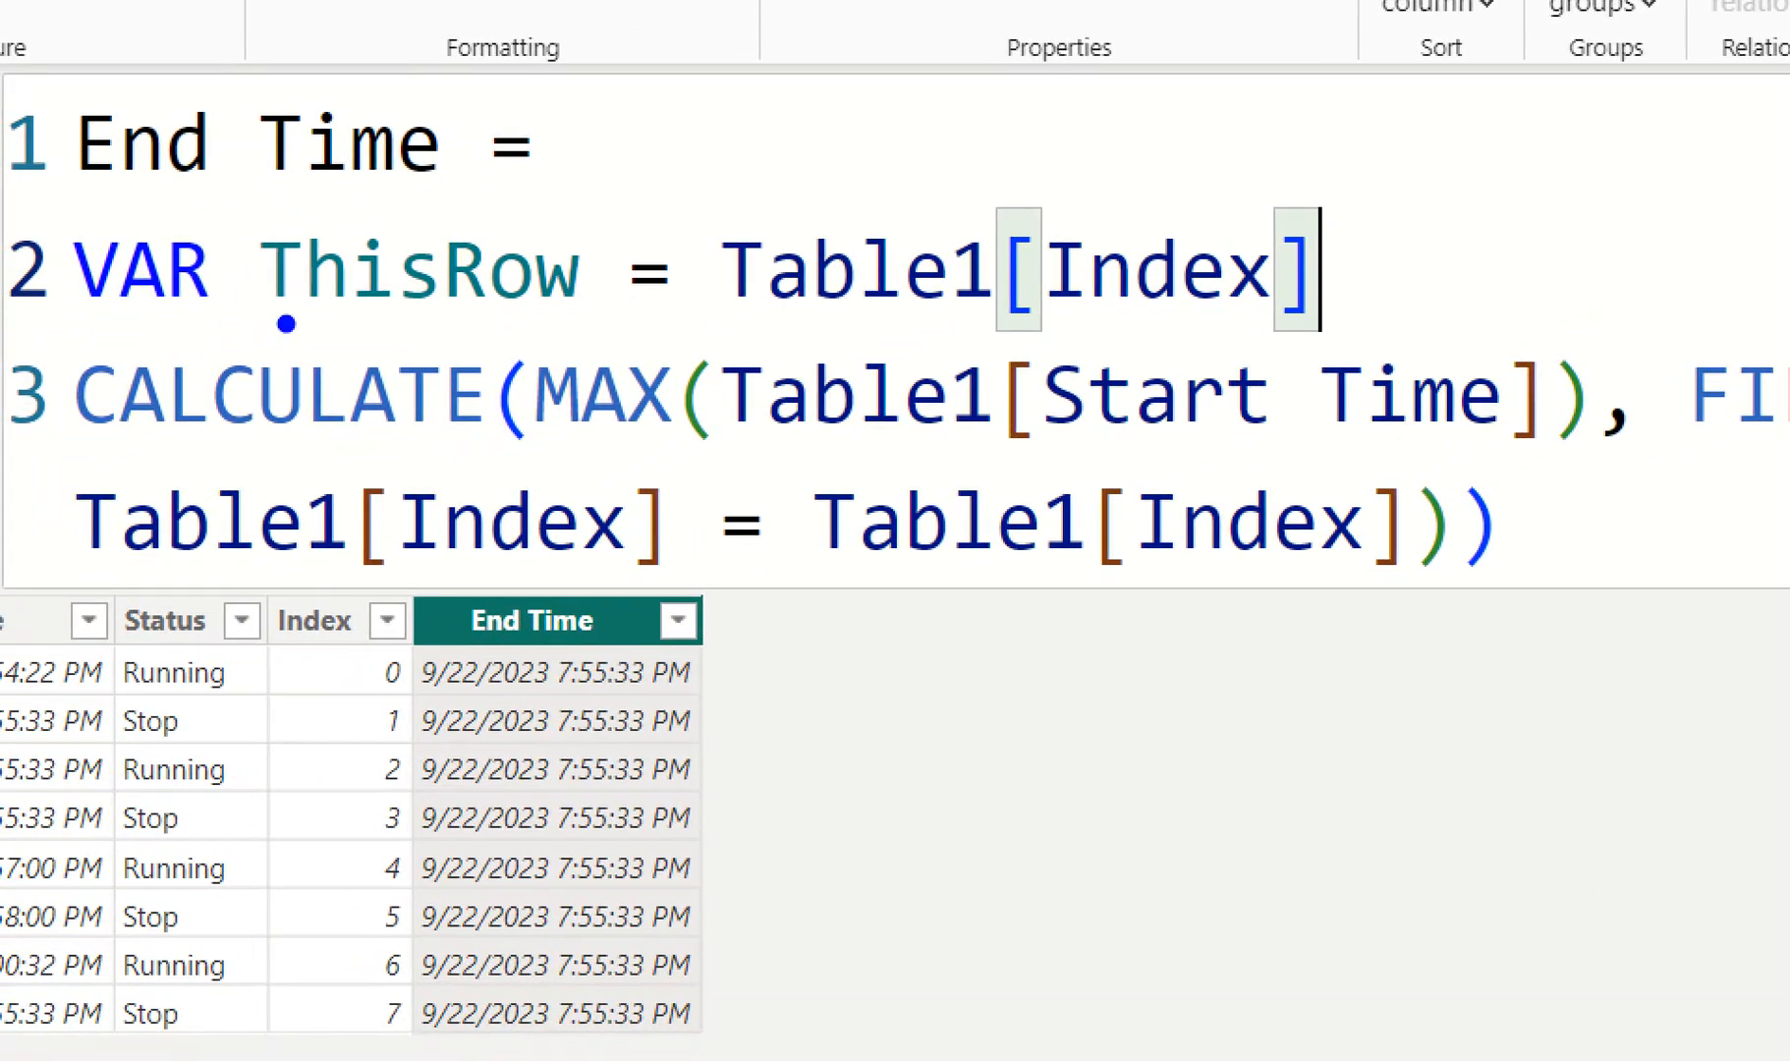
pyautogui.moveTo(242, 700); pyautogui.dragTo(164, 665)
pyautogui.moveTo(364, 729); pyautogui.dragTo(319, 786)
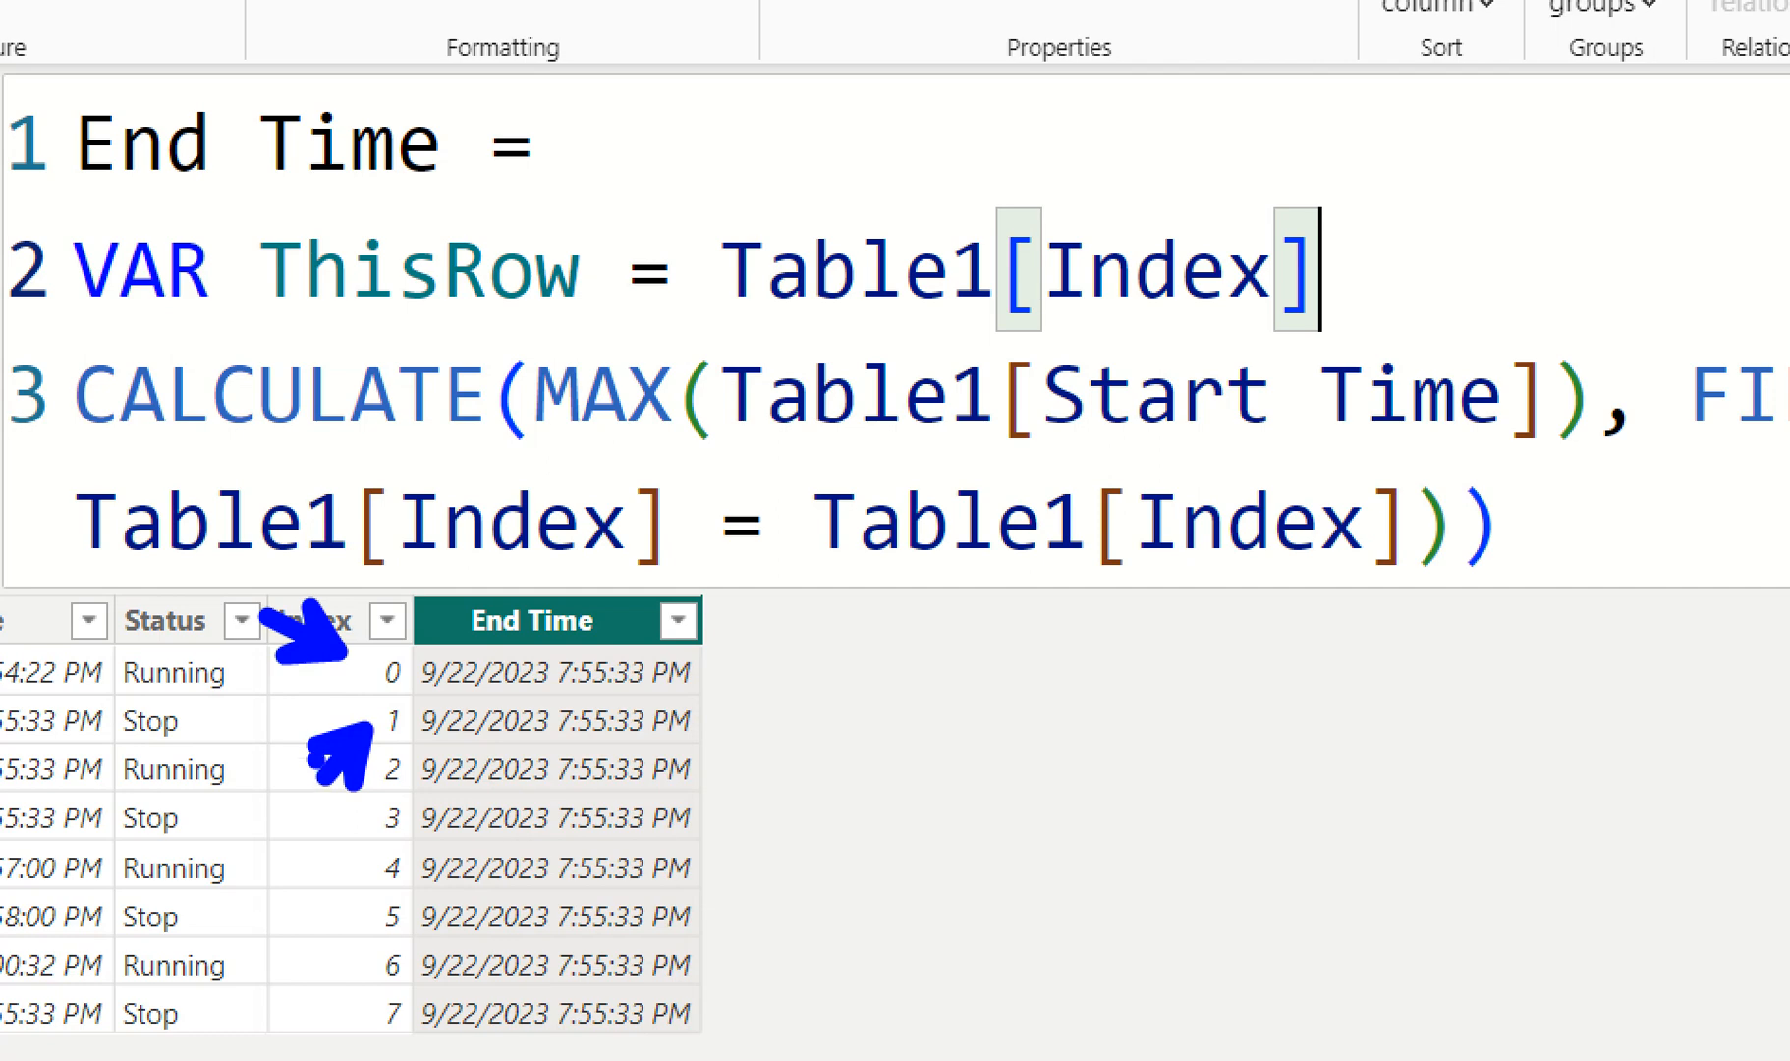
pyautogui.press('Escape')
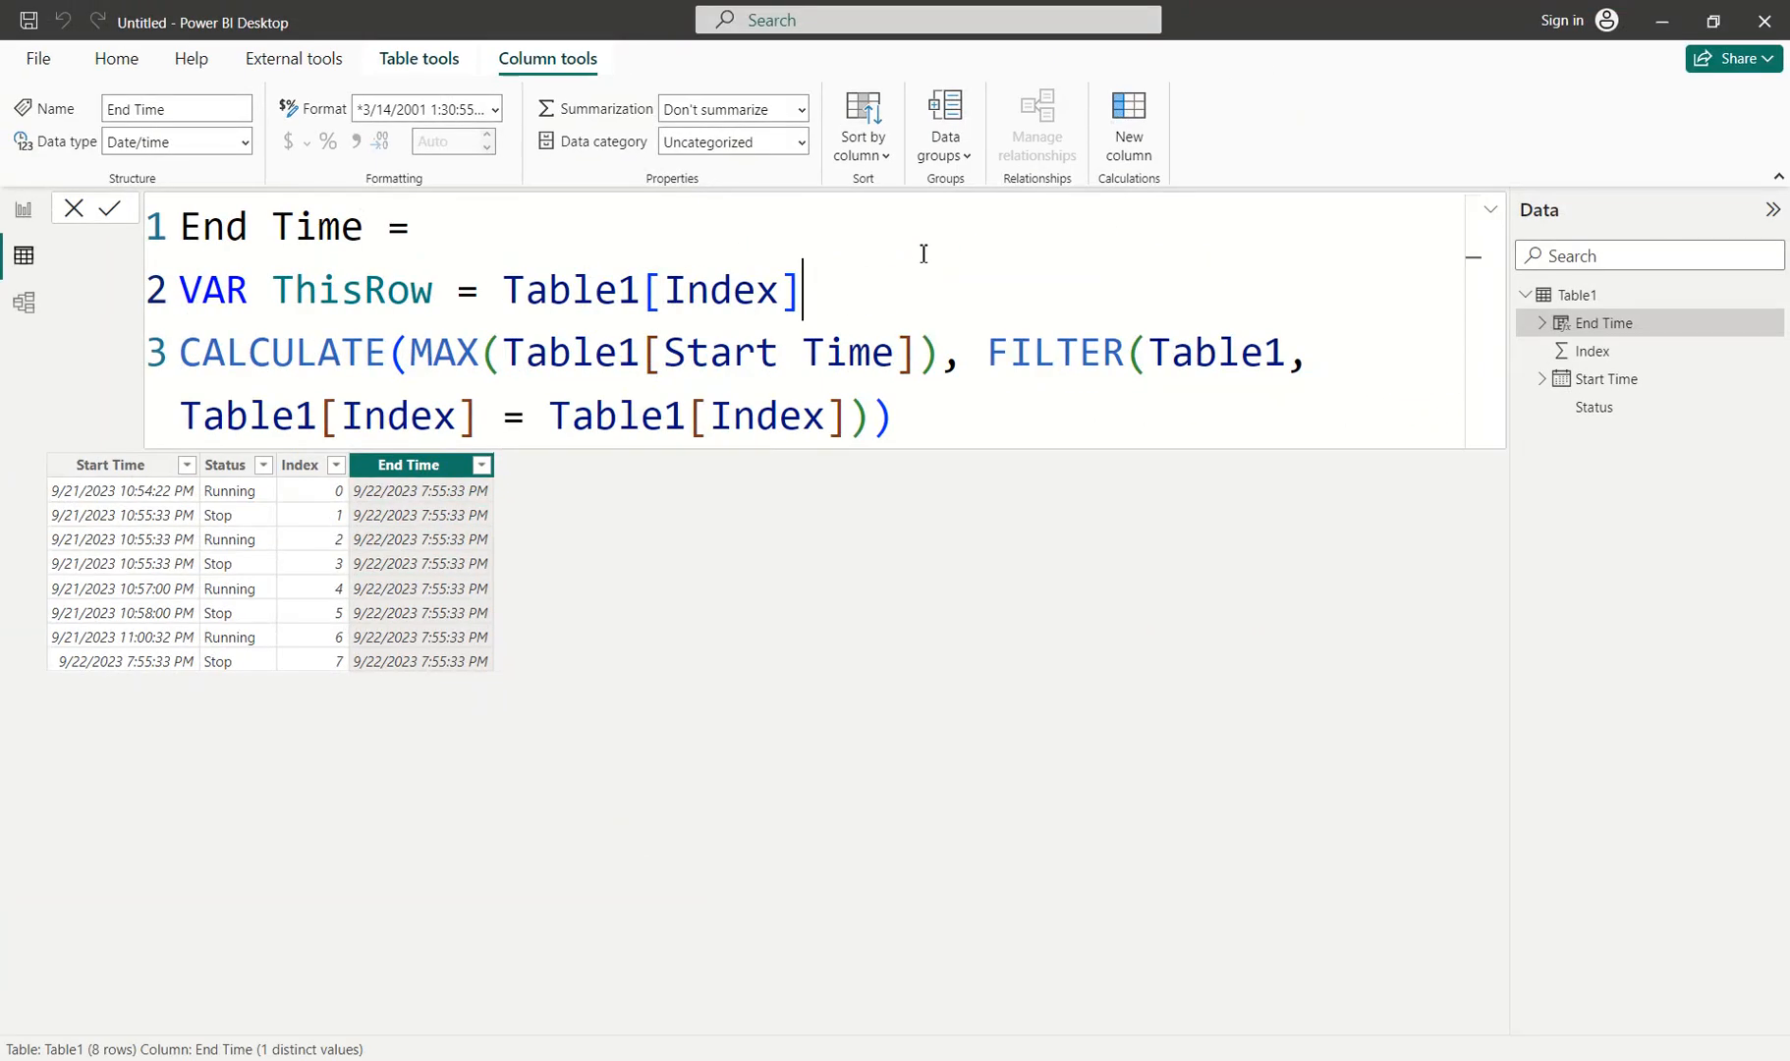
# Add a RETURN line before CALCULATE, replace the filter's right-hand Table1[Index] with ThisRow, and commit the formula.
pyautogui.hotkey('shift', 'Return')
pyautogui.write('RETURN')
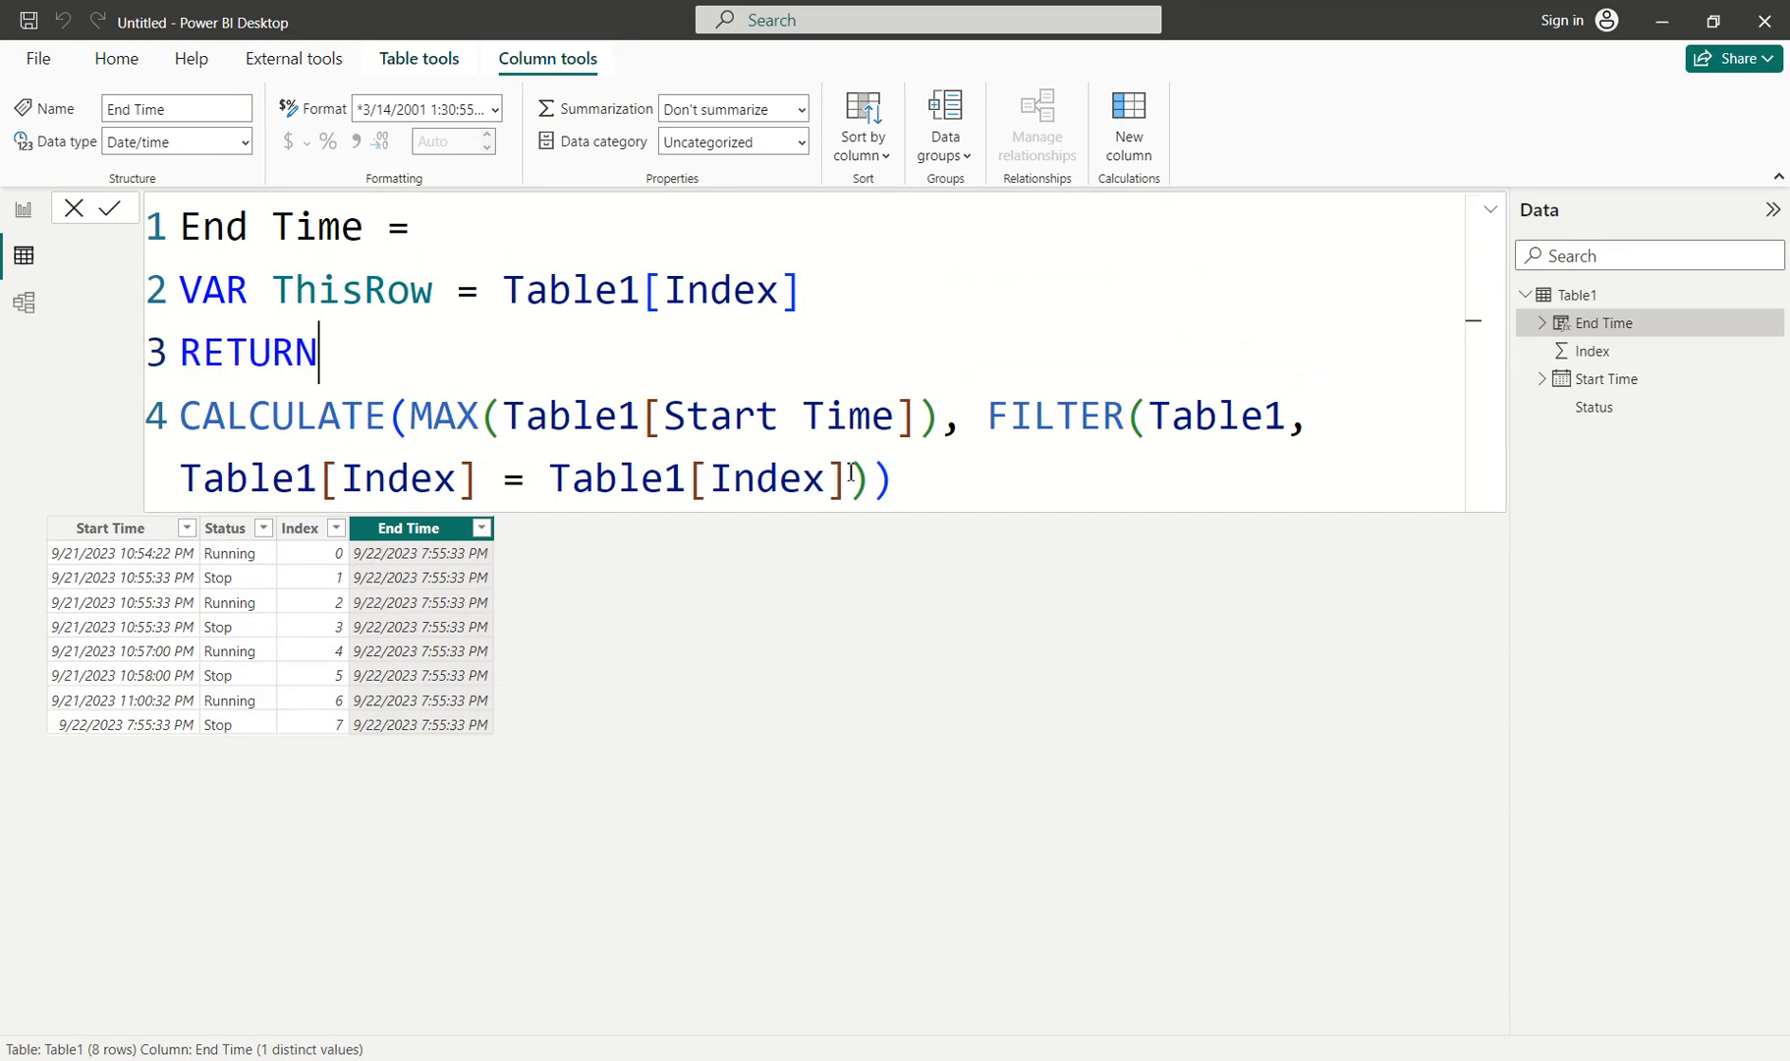
pyautogui.moveTo(846, 479); pyautogui.dragTo(551, 469)
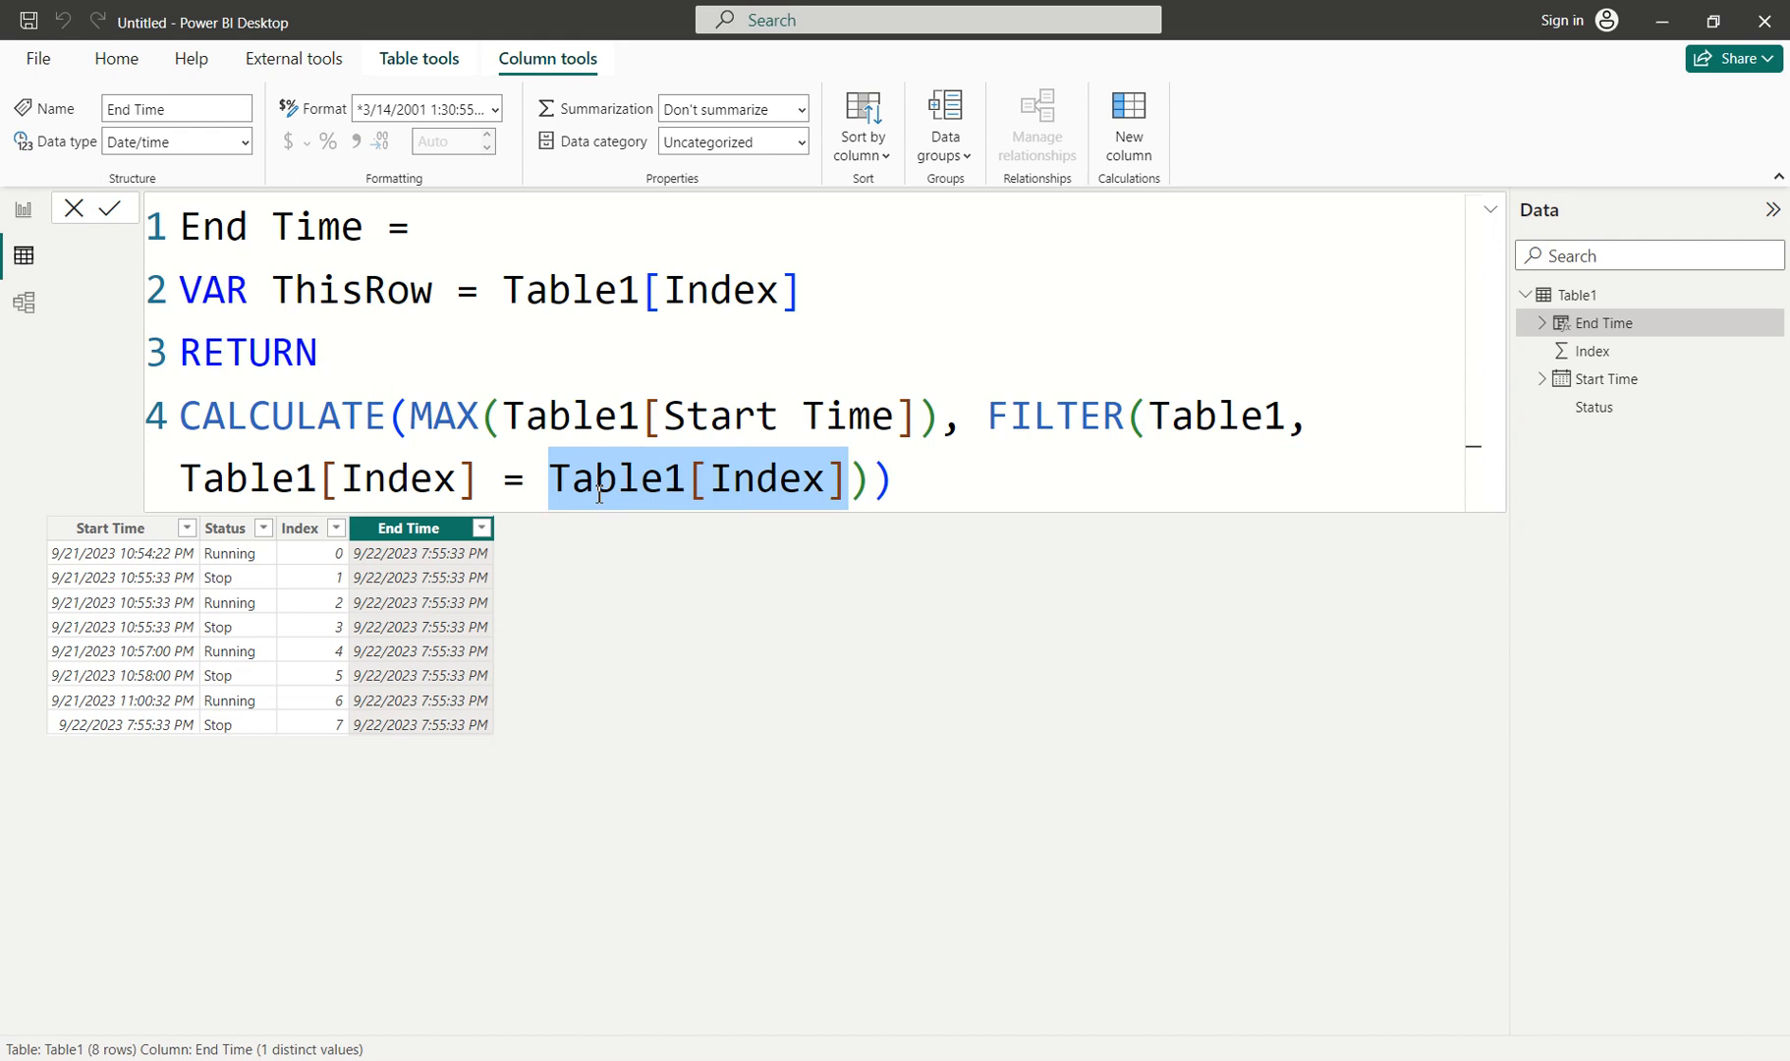
pyautogui.write('this')
pyautogui.press('Tab')
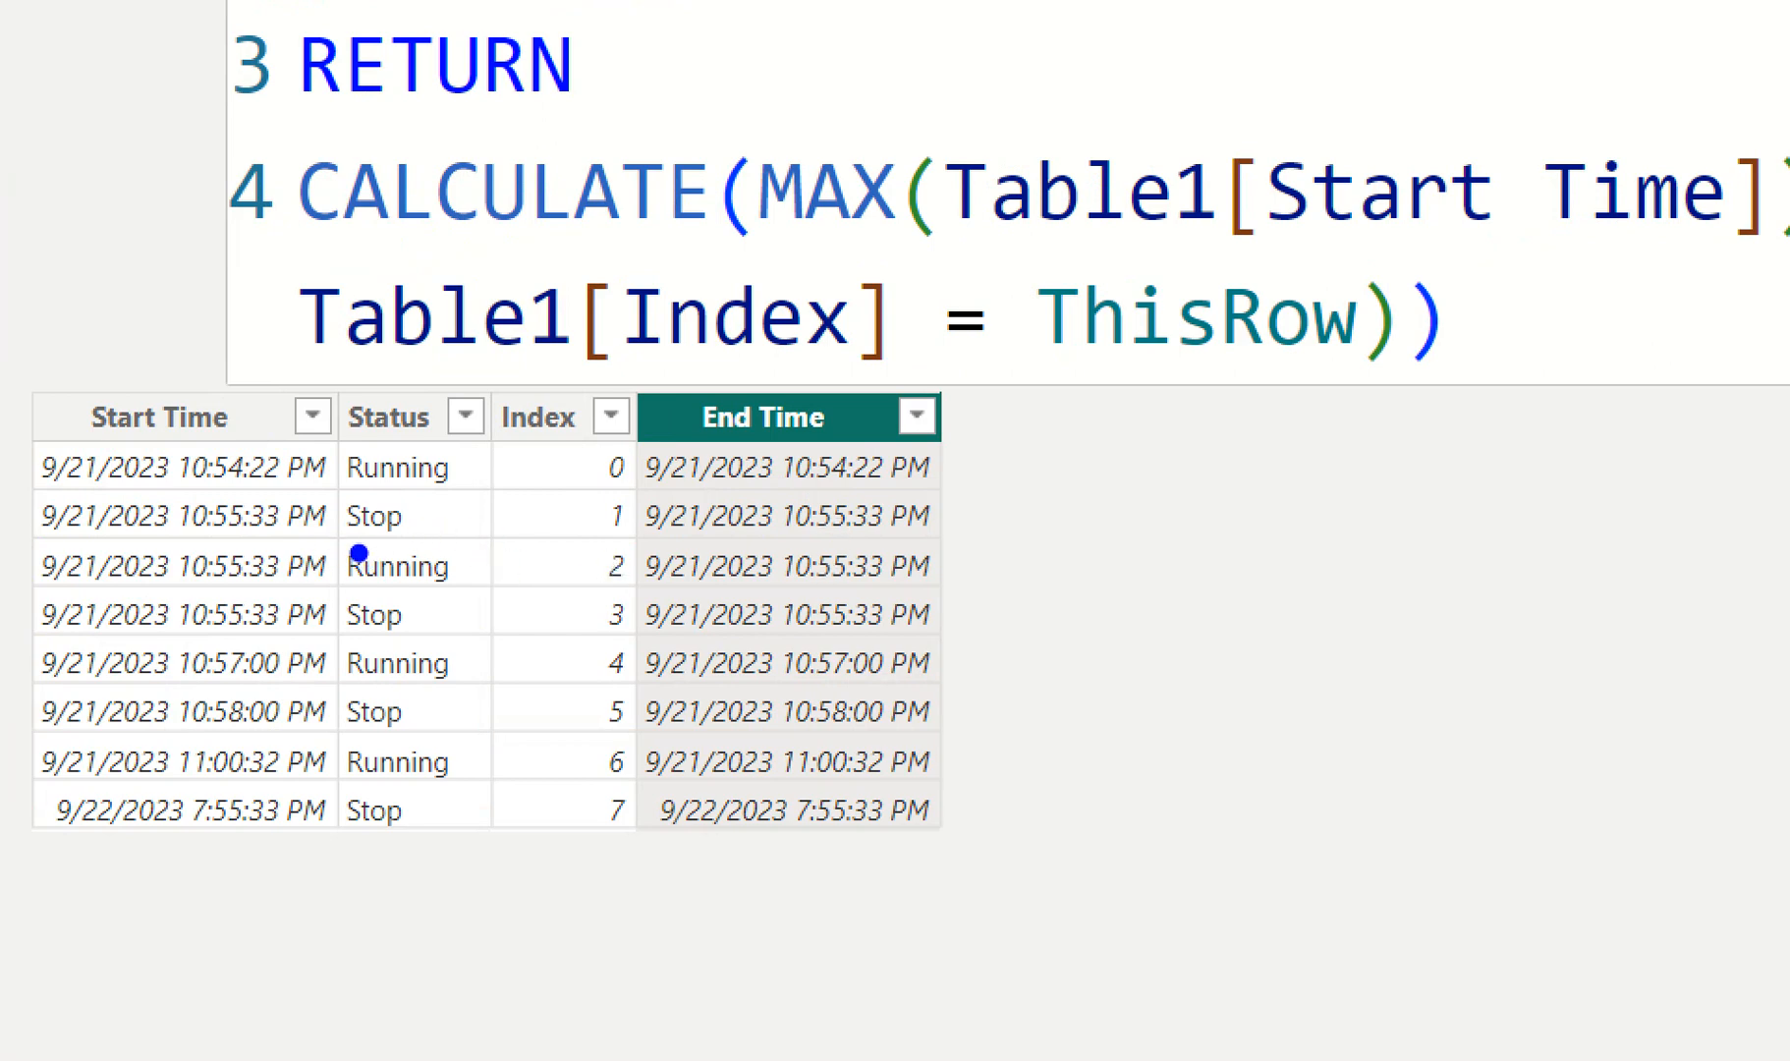
# Extend the ThisRow variable to Table1[Index] + 1 and commit the End Time formula.
pyautogui.moveTo(351, 552); pyautogui.dragTo(634, 554)
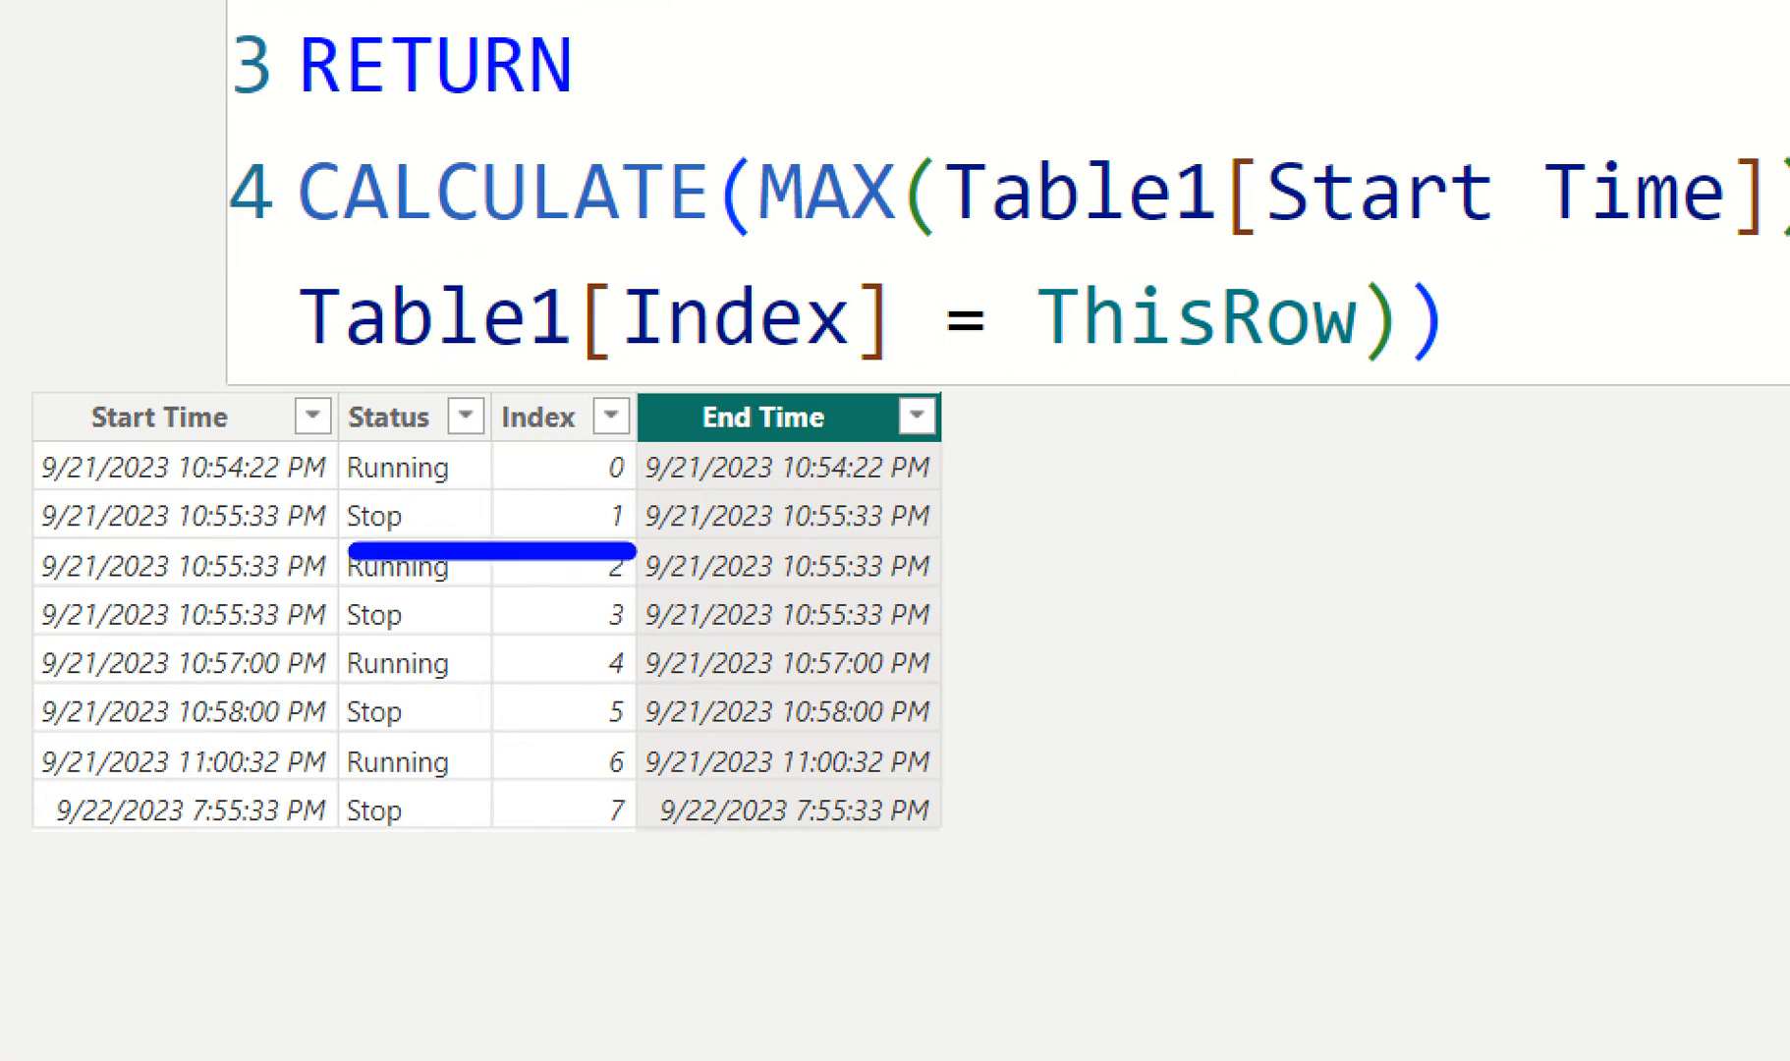
pyautogui.click(797, 293)
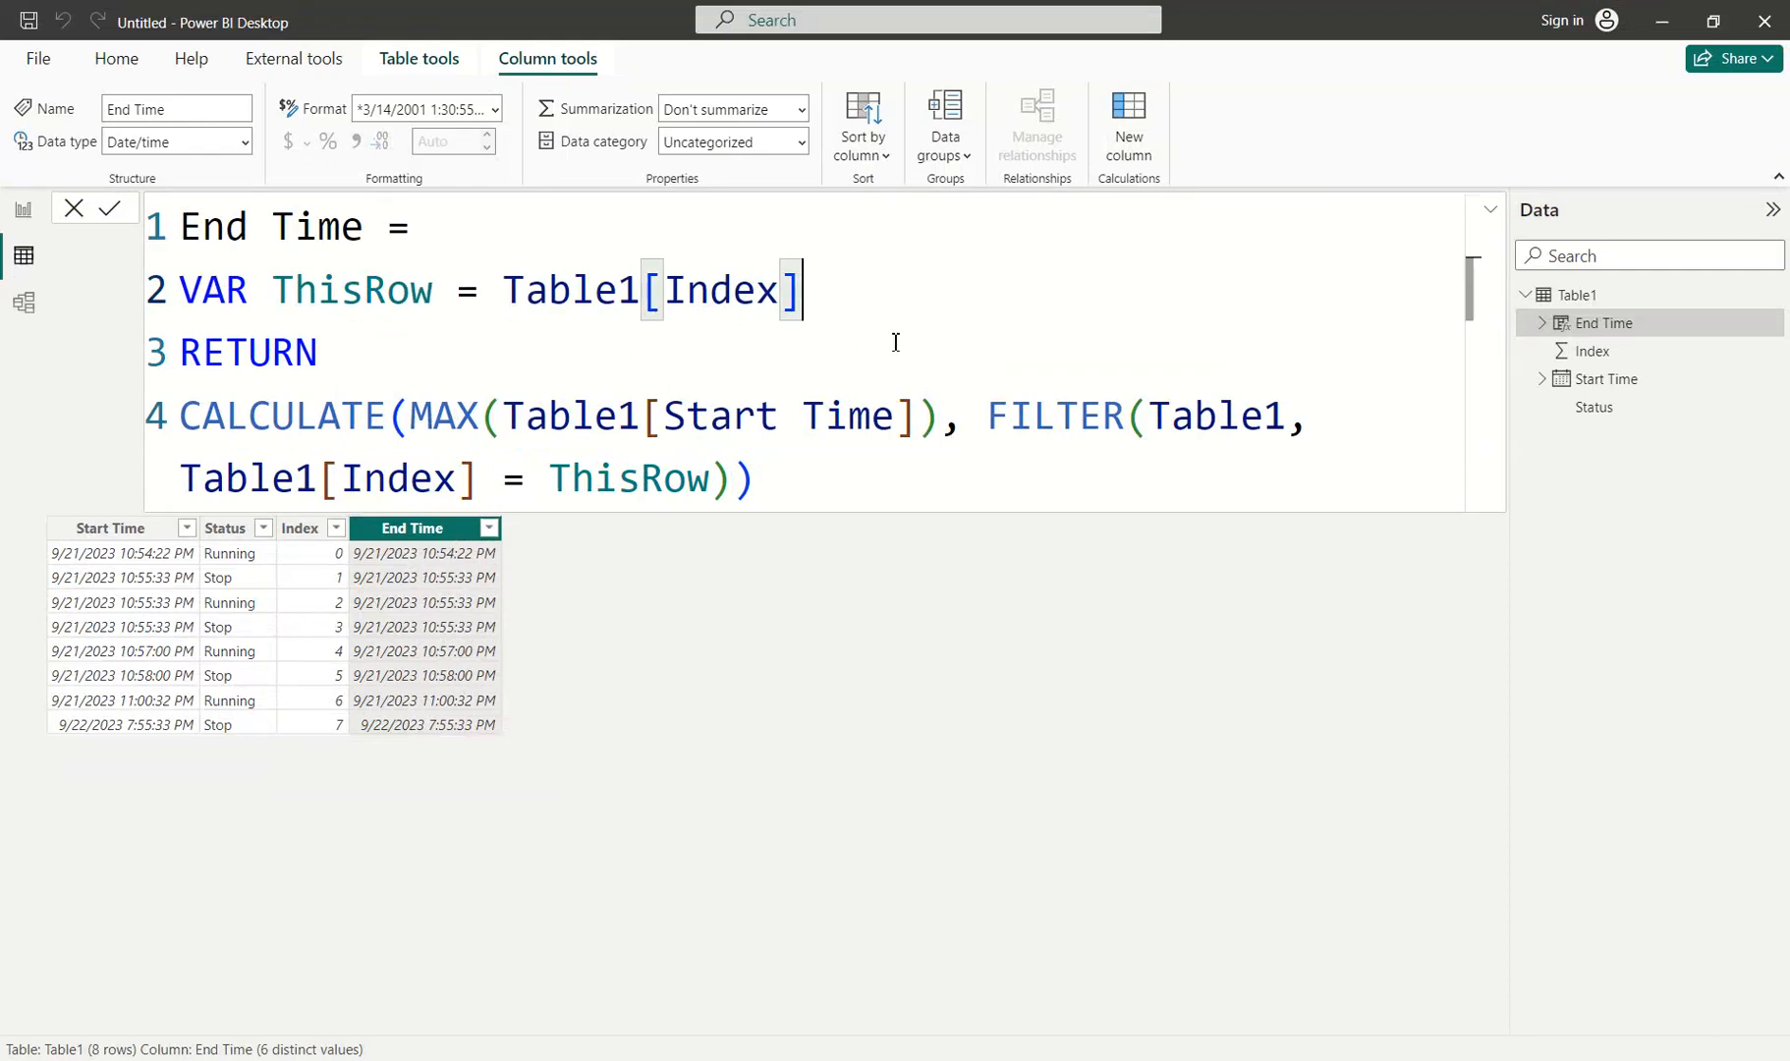
pyautogui.write('+ 1')
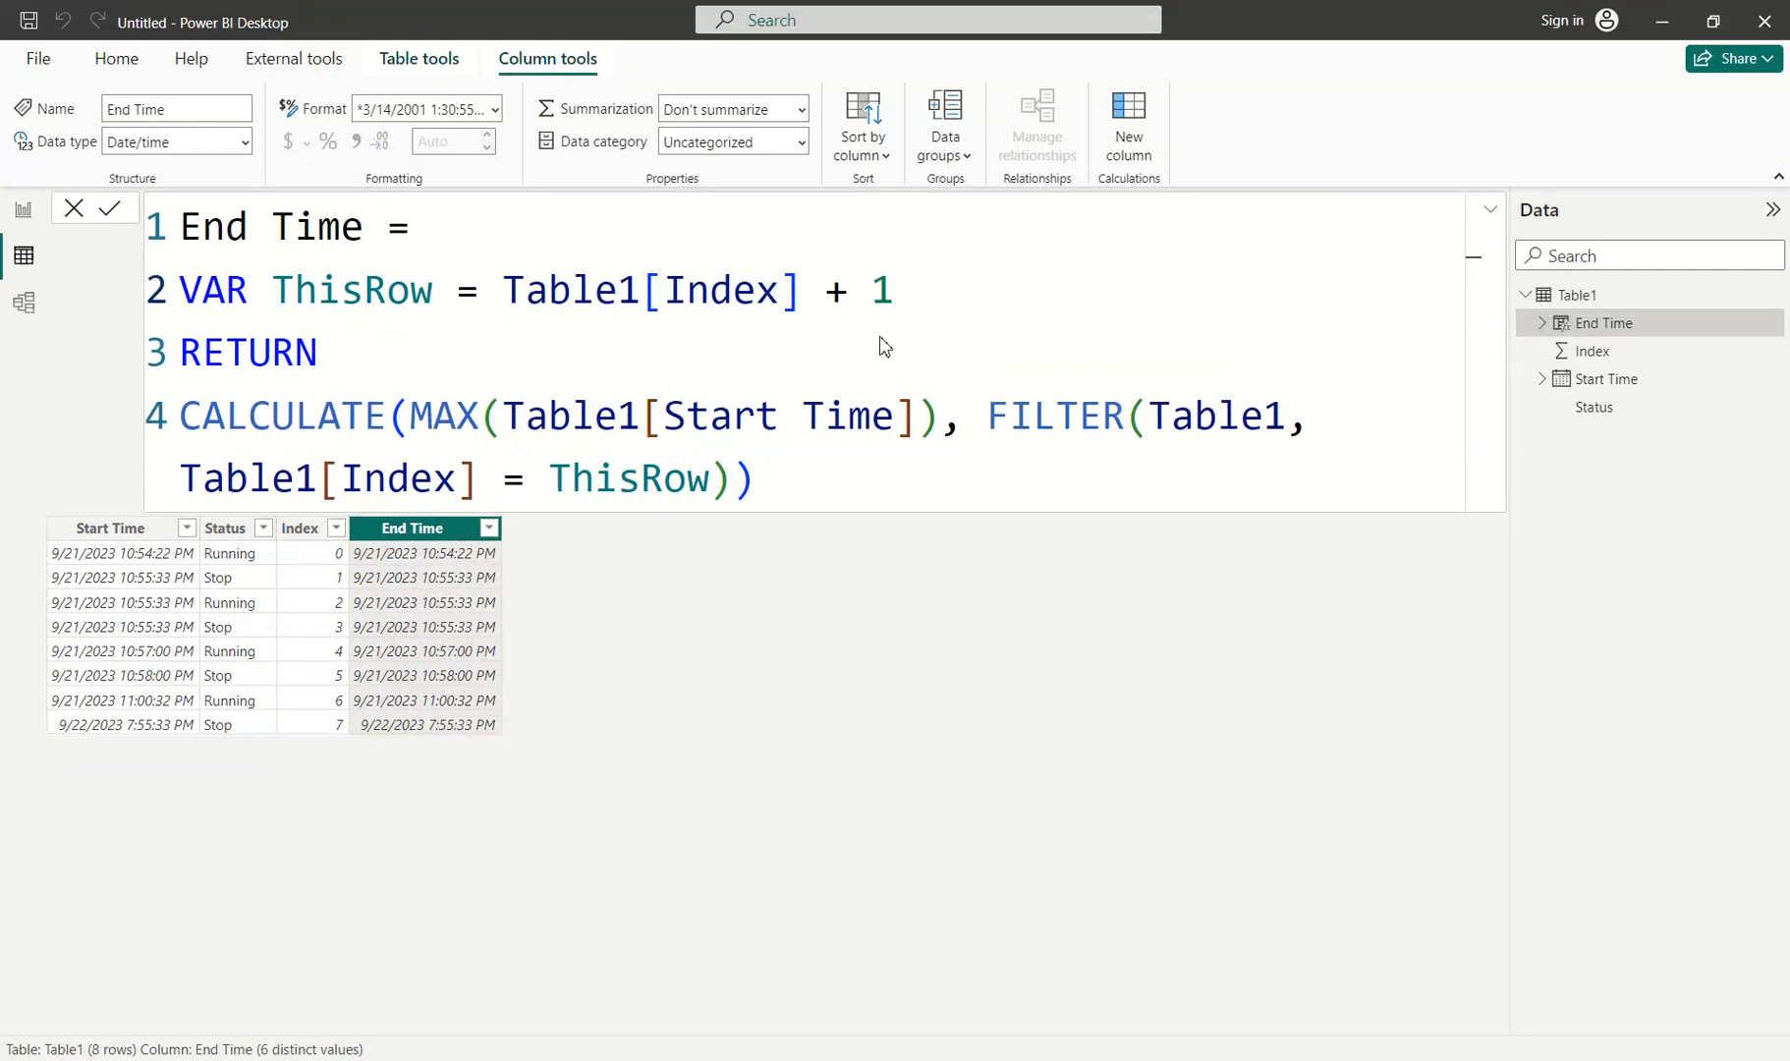
pyautogui.press('Return')
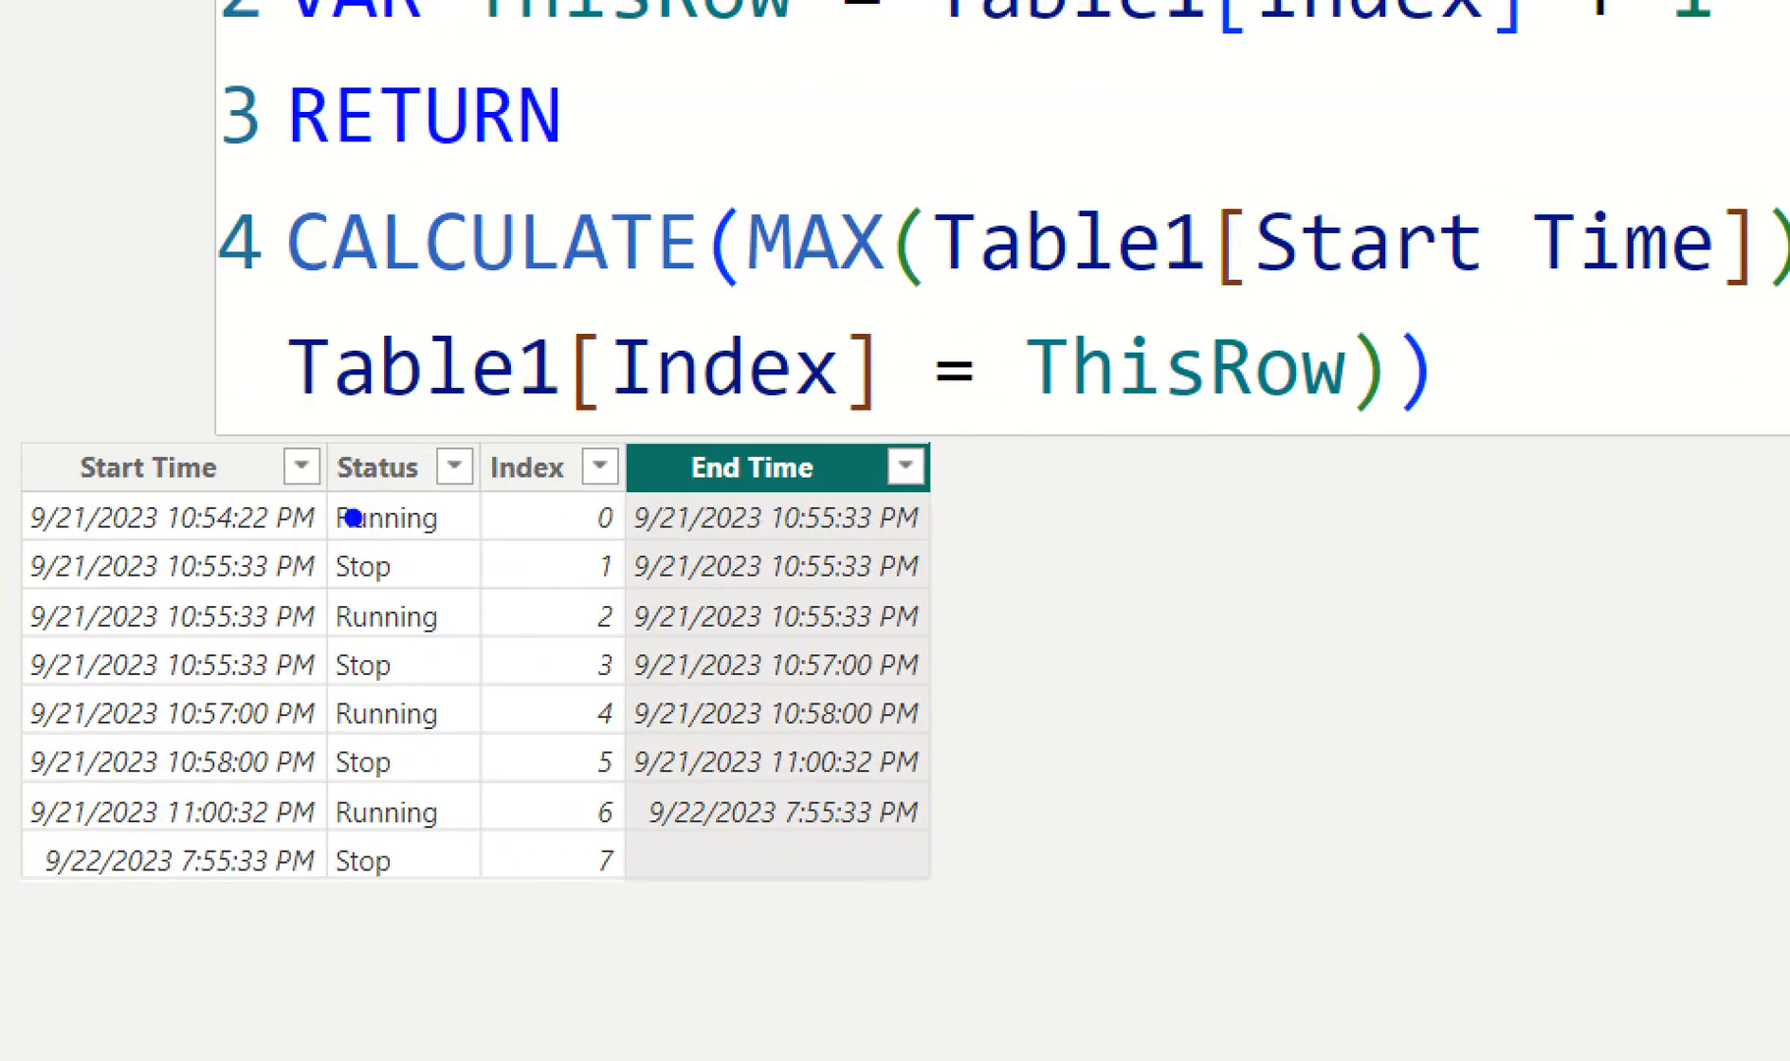
pyautogui.moveTo(354, 517)
pyautogui.mouseDown()
pyautogui.moveTo(606, 519)
pyautogui.moveTo(350, 514)
pyautogui.mouseUp()
pyautogui.press('e')
pyautogui.moveTo(607, 520); pyautogui.dragTo(336, 558)
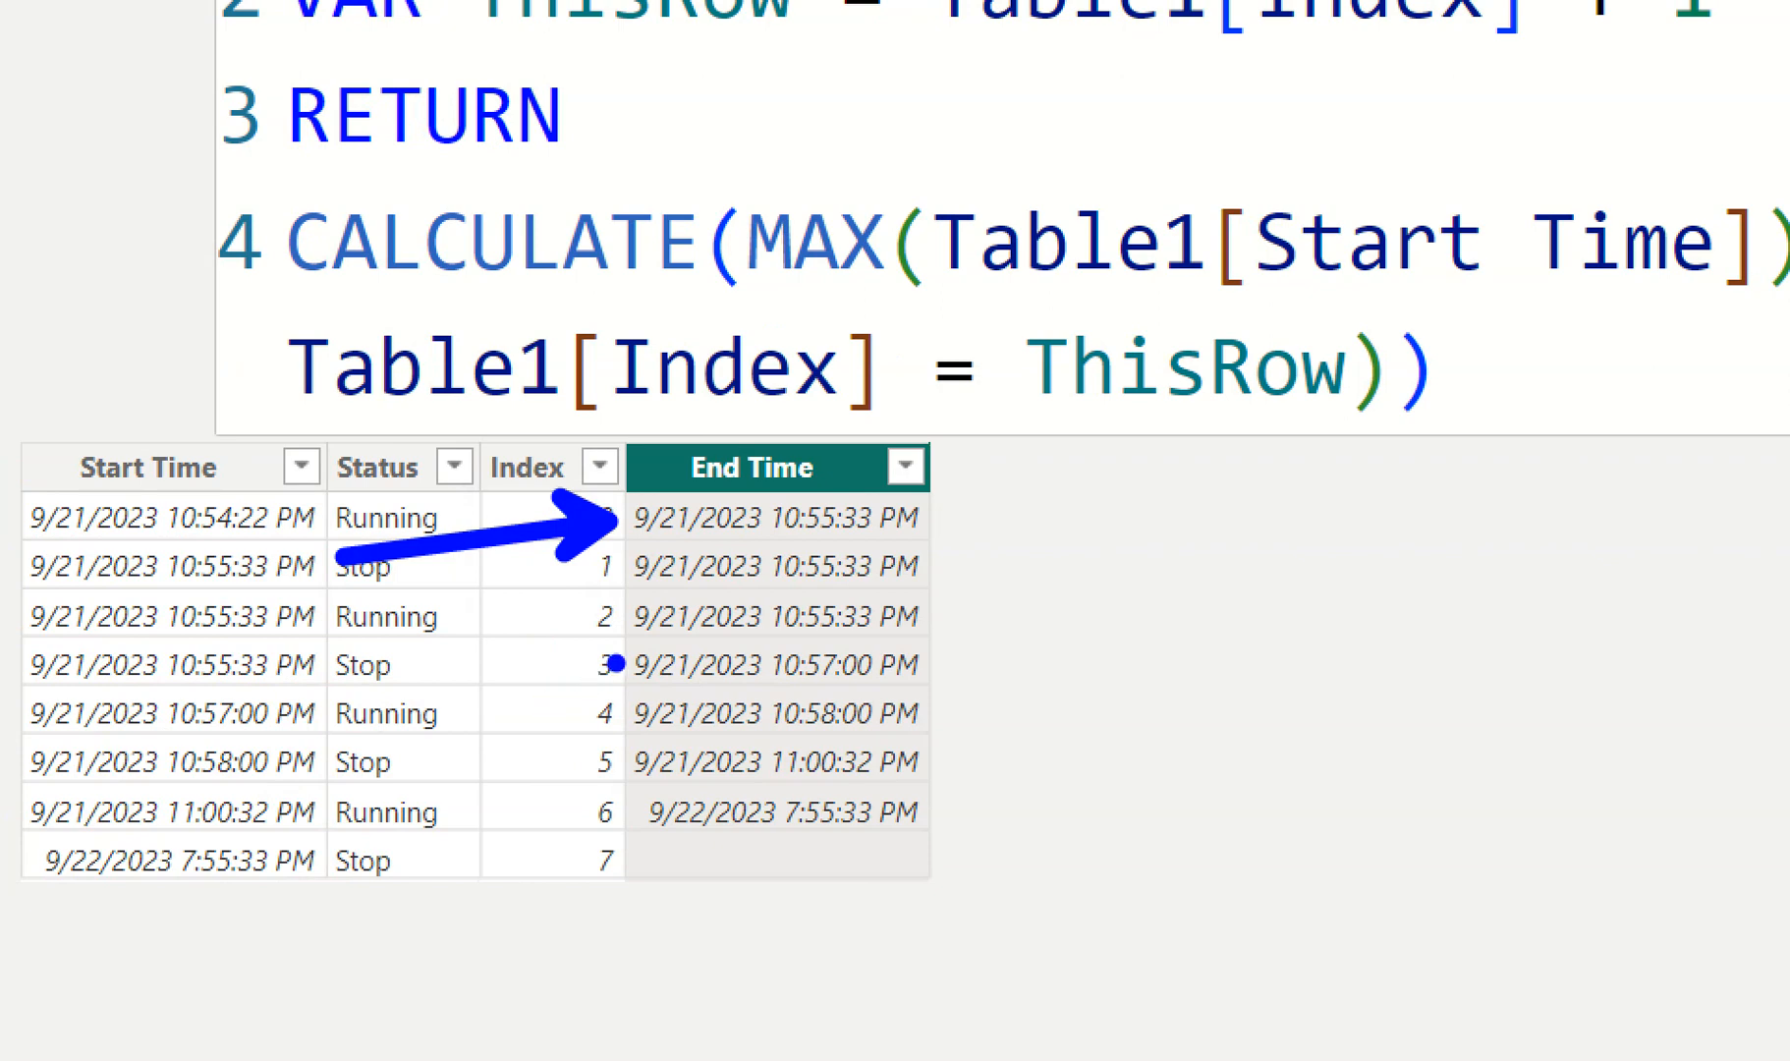
pyautogui.moveTo(616, 664); pyautogui.dragTo(336, 699)
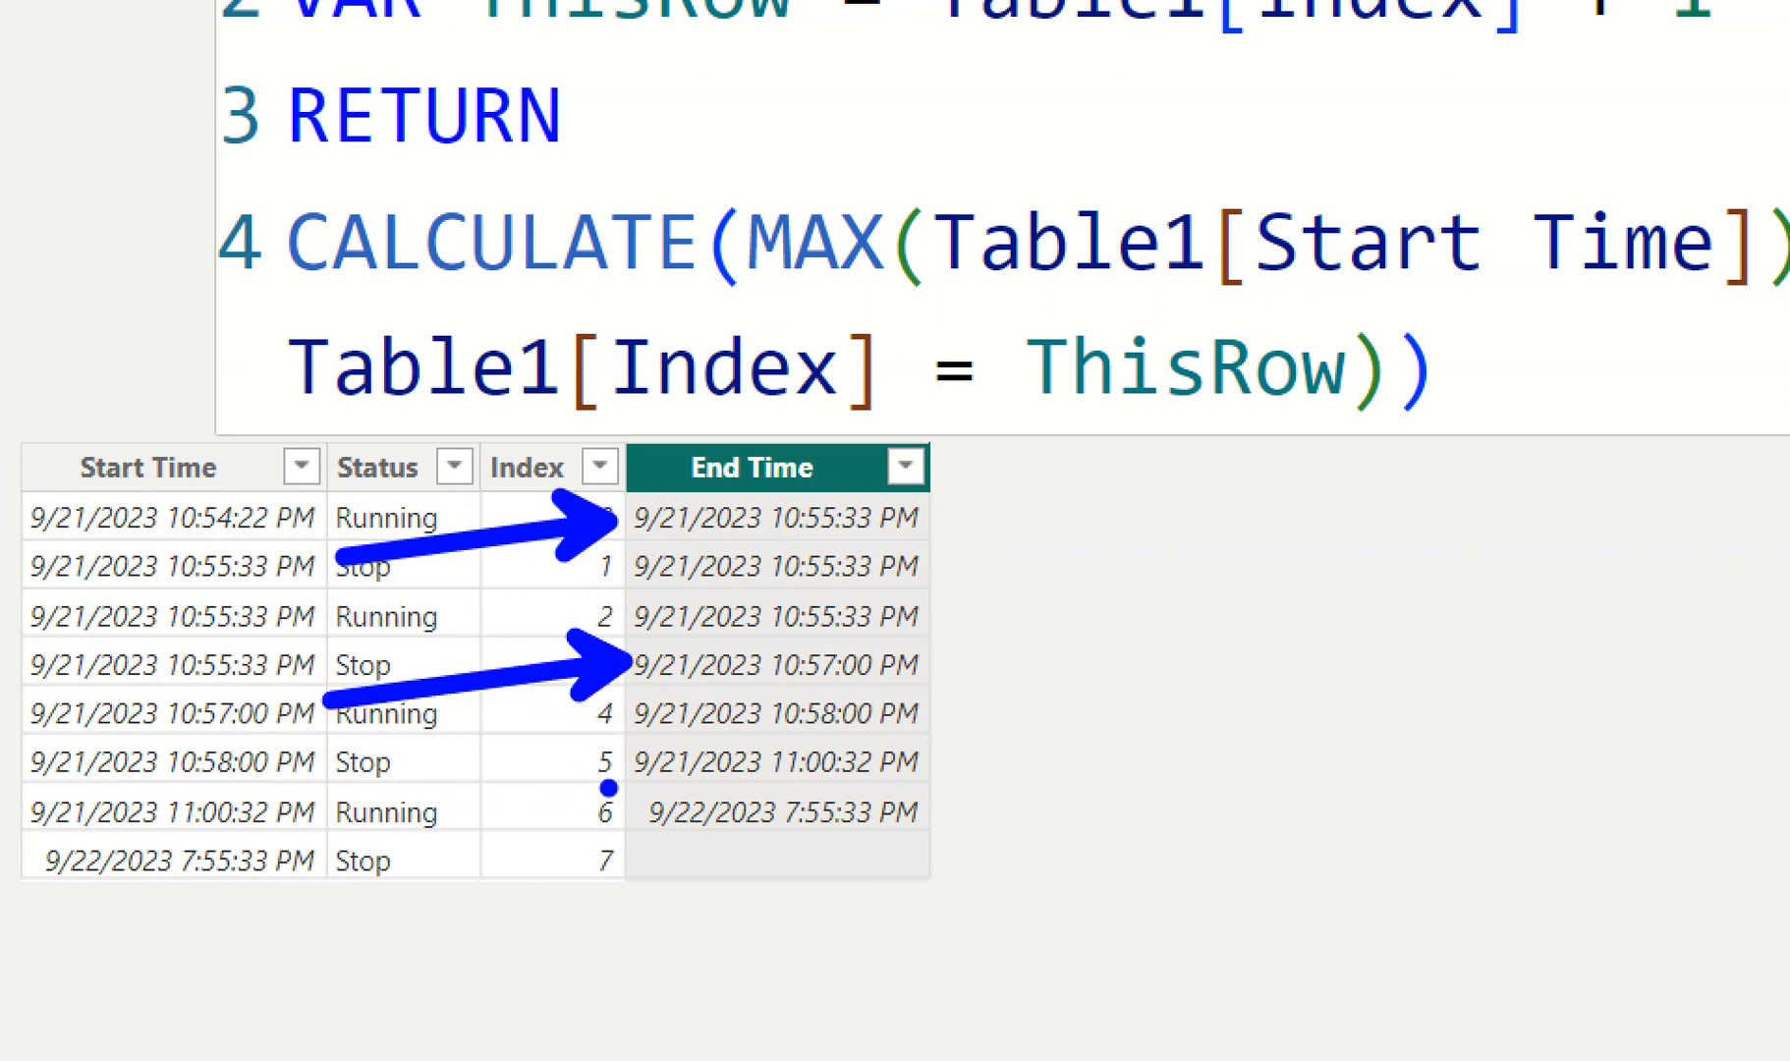
pyautogui.moveTo(629, 762); pyautogui.dragTo(322, 813)
pyautogui.press('r')
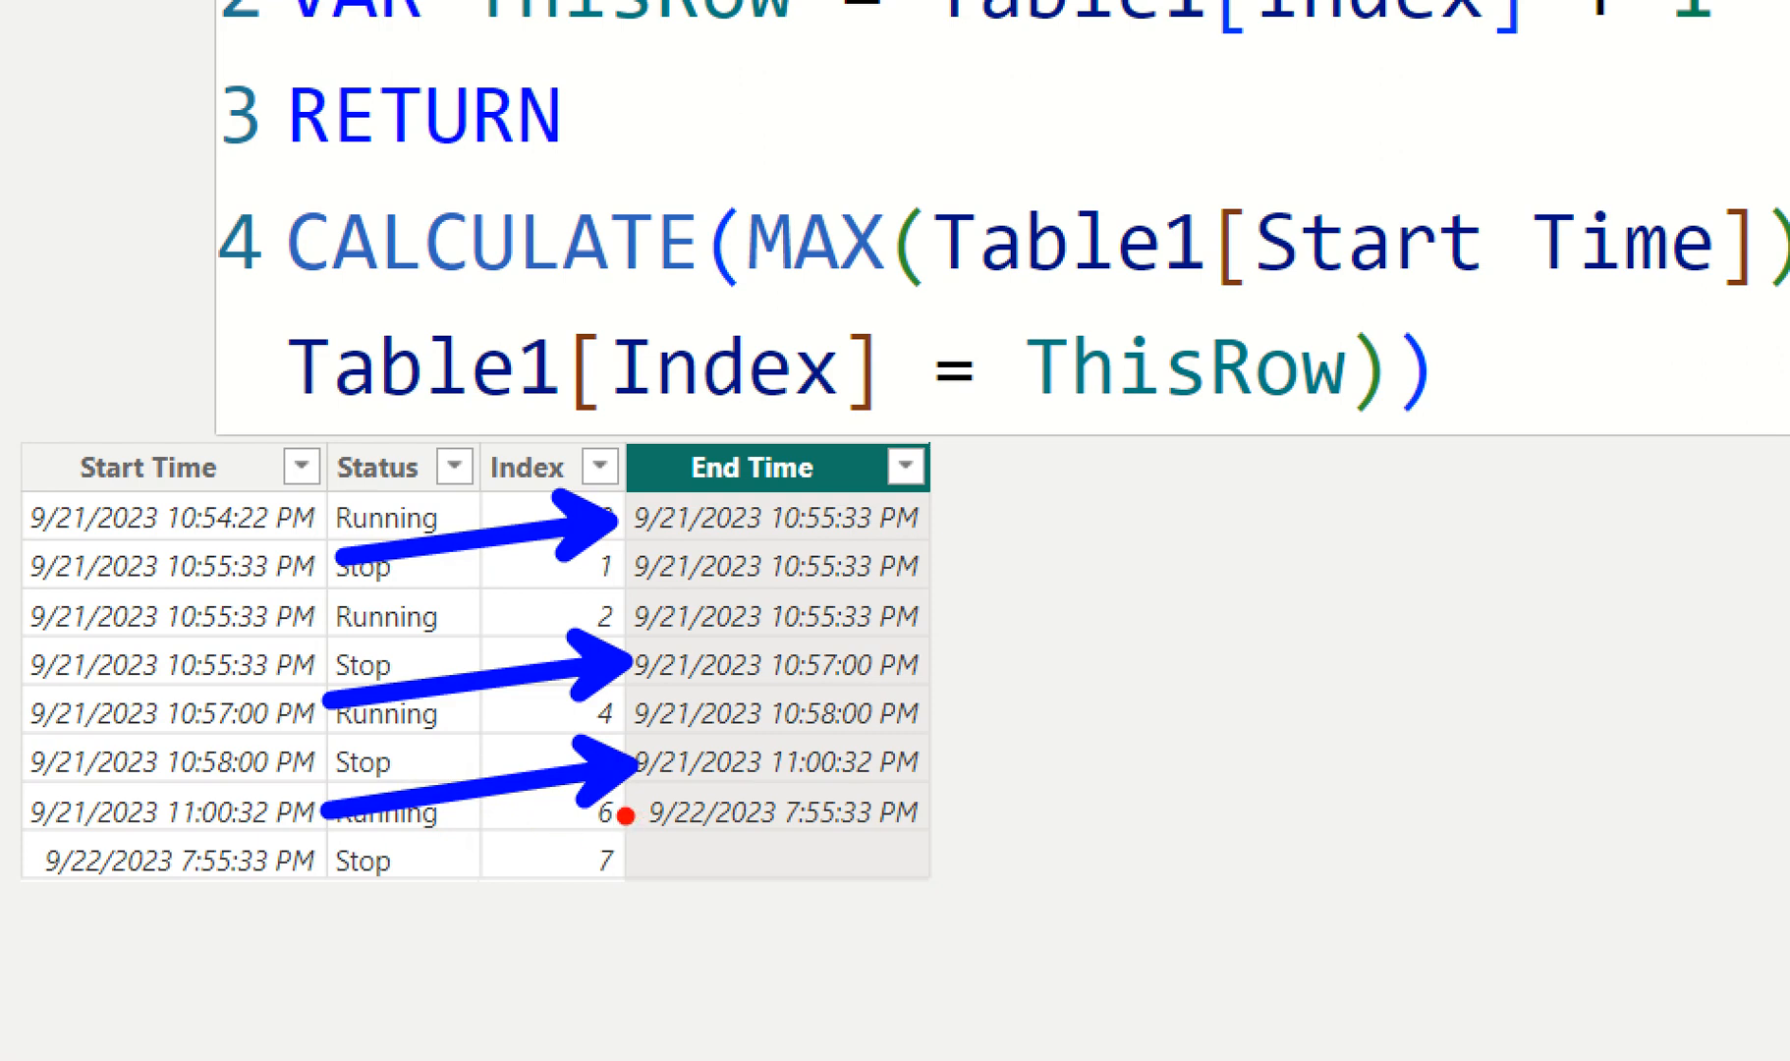
pyautogui.moveTo(589, 818); pyautogui.dragTo(997, 922)
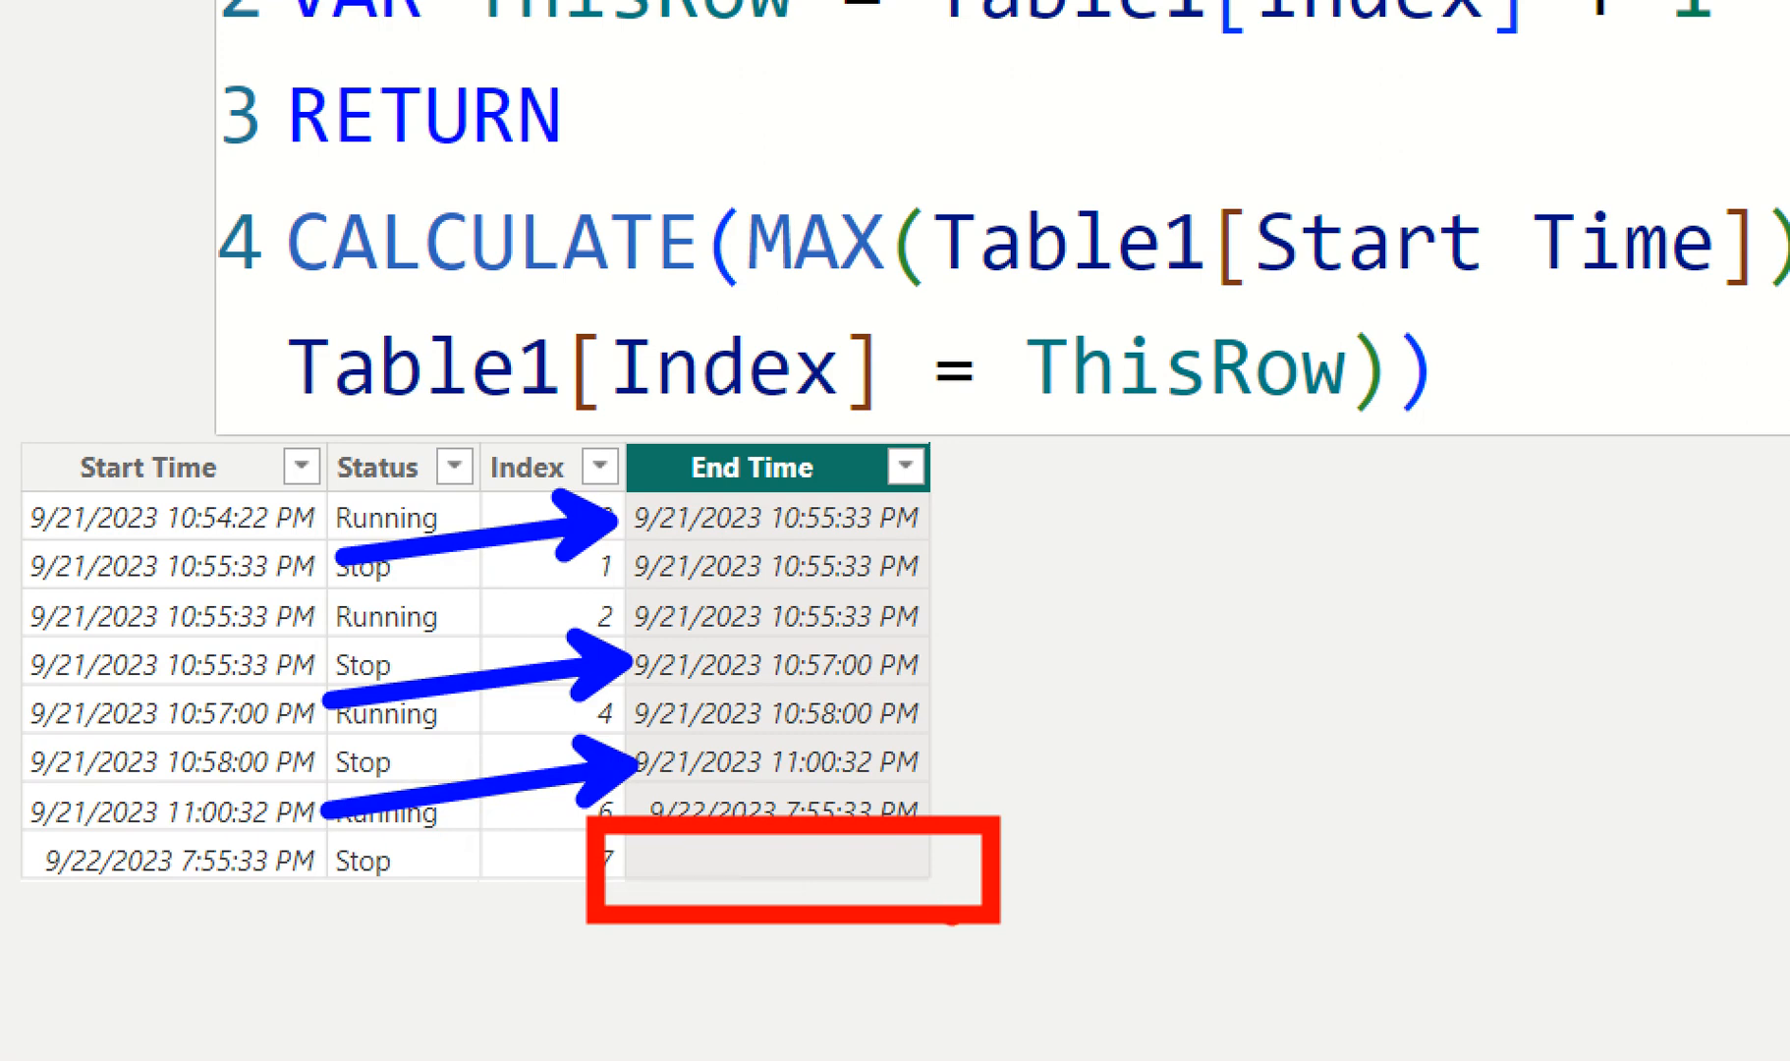
pyautogui.press('Escape')
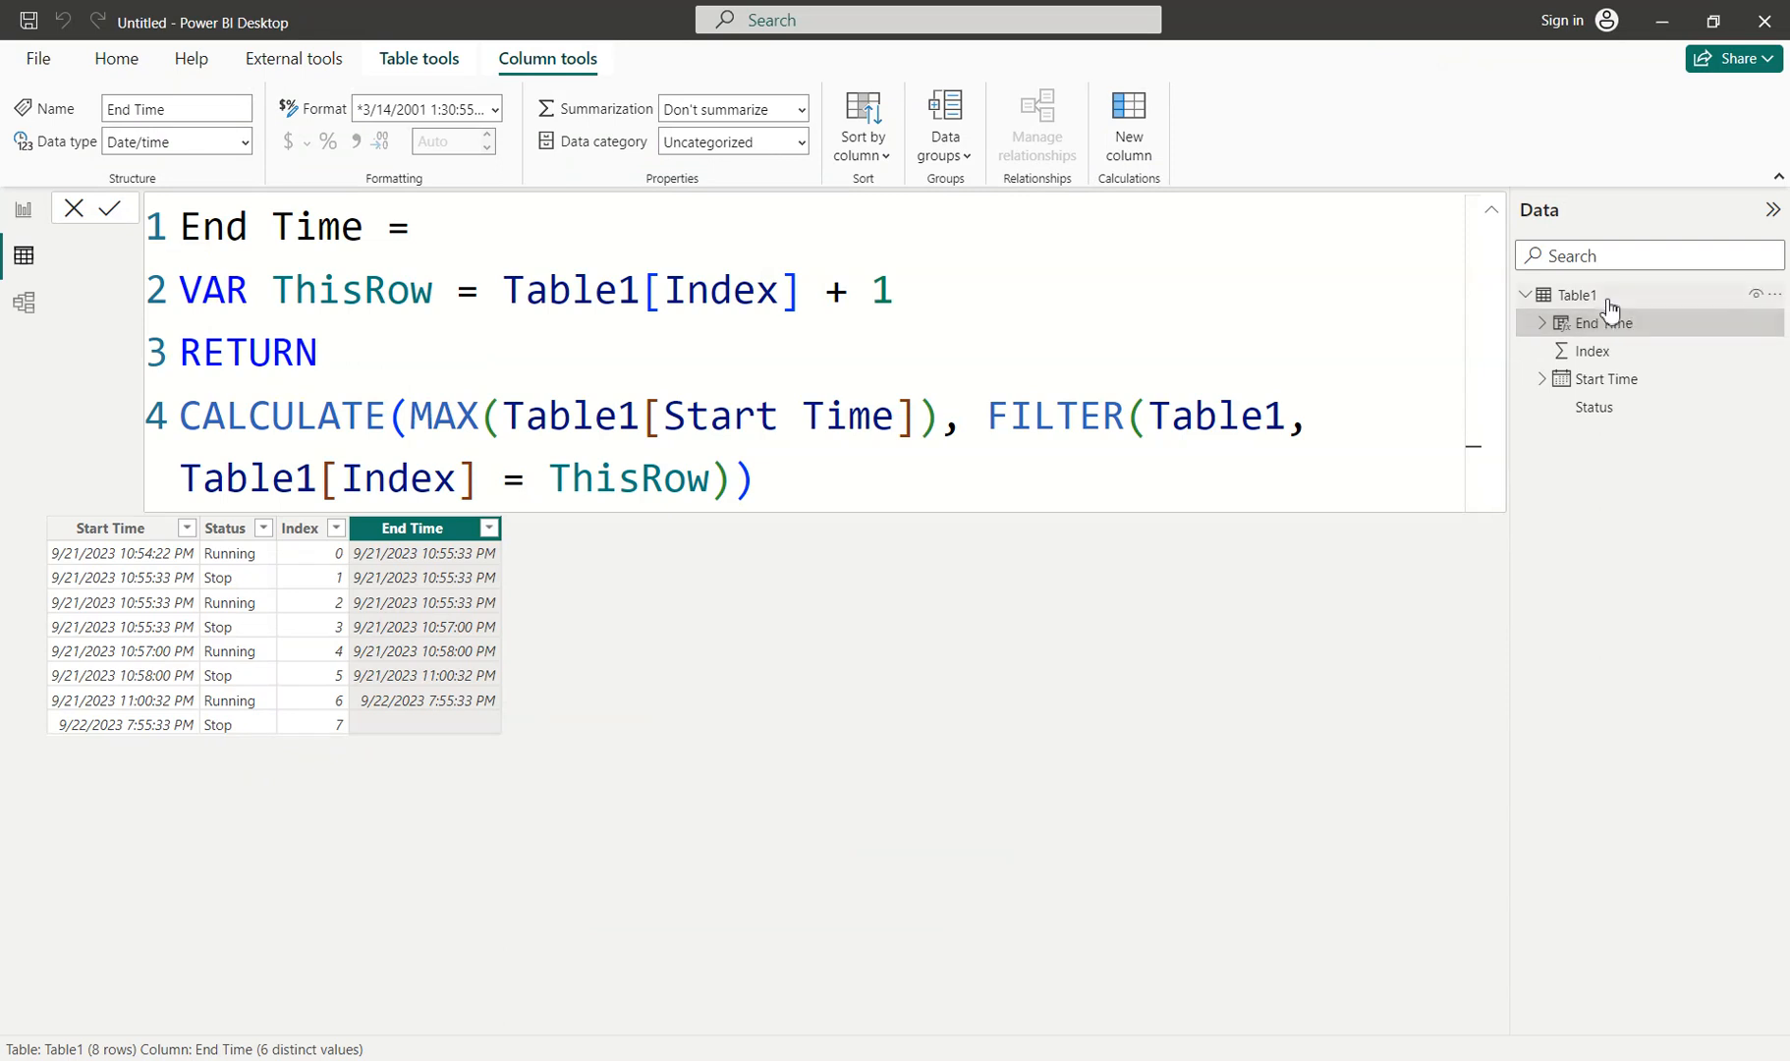
# Rename Table1 as MachineRunningTime.
pyautogui.doubleClick(1607, 297)
pyautogui.write('Time')
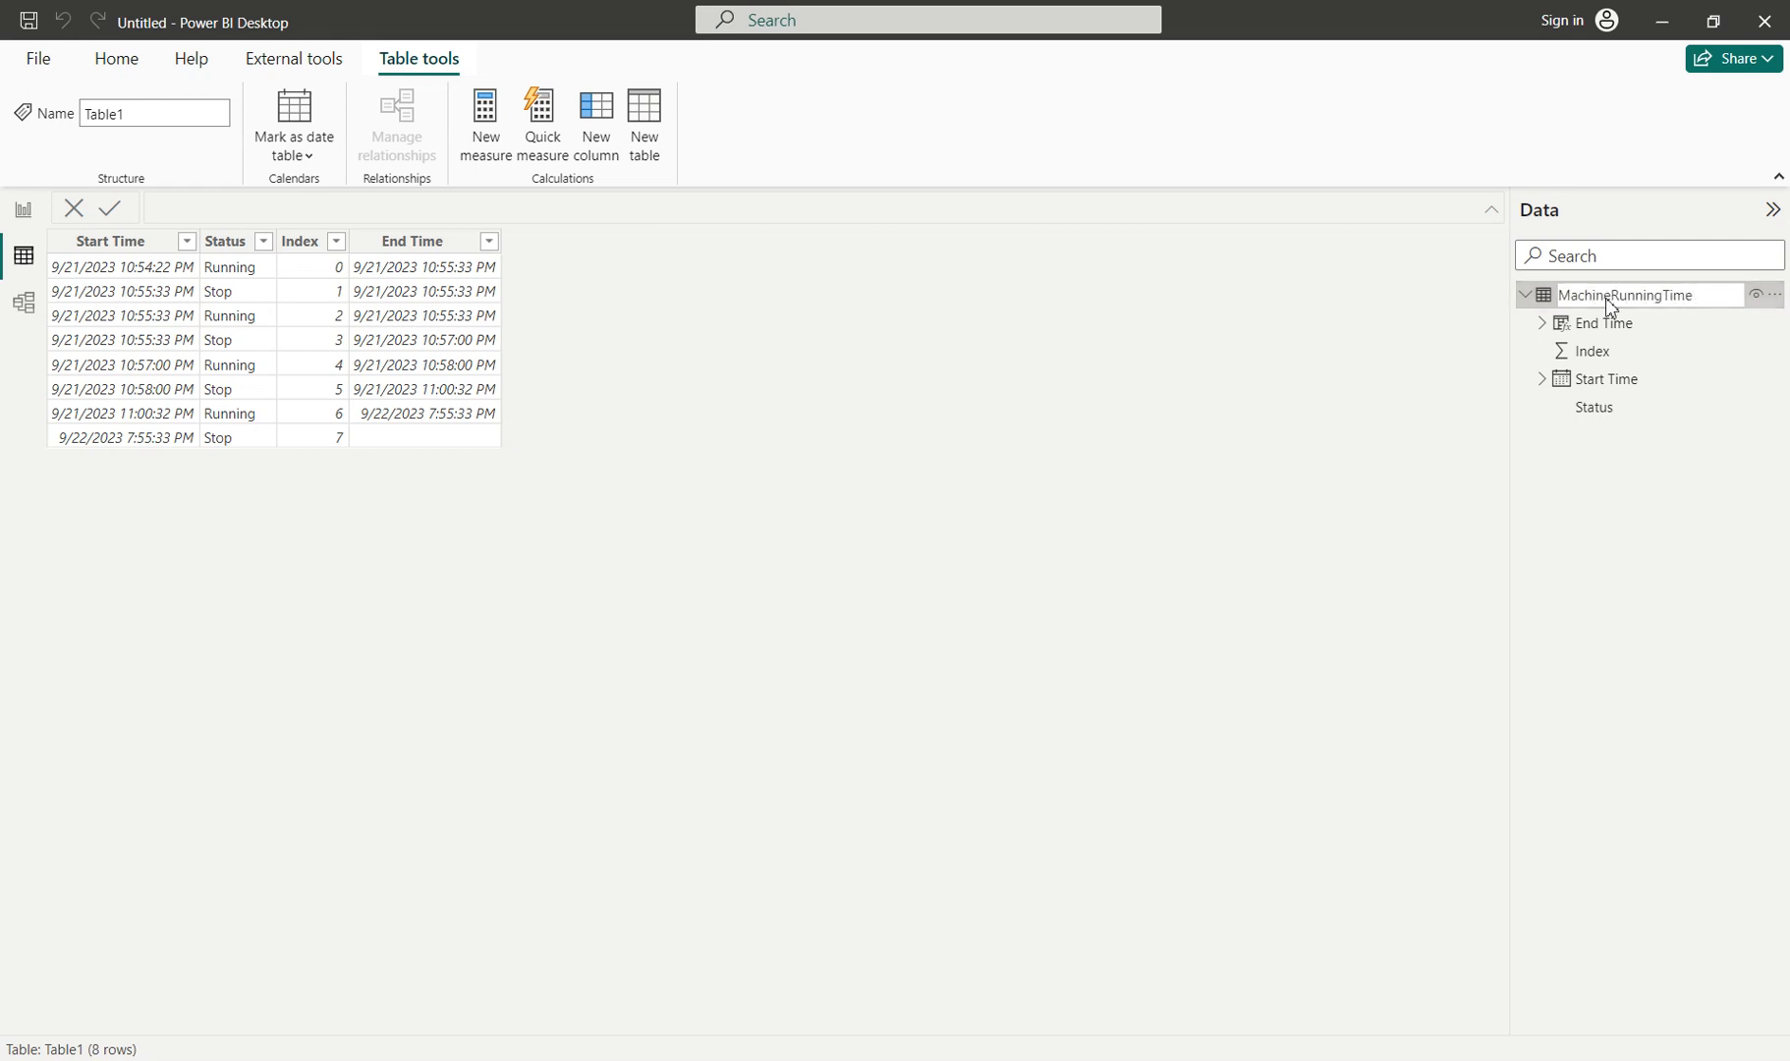
pyautogui.press('Return')
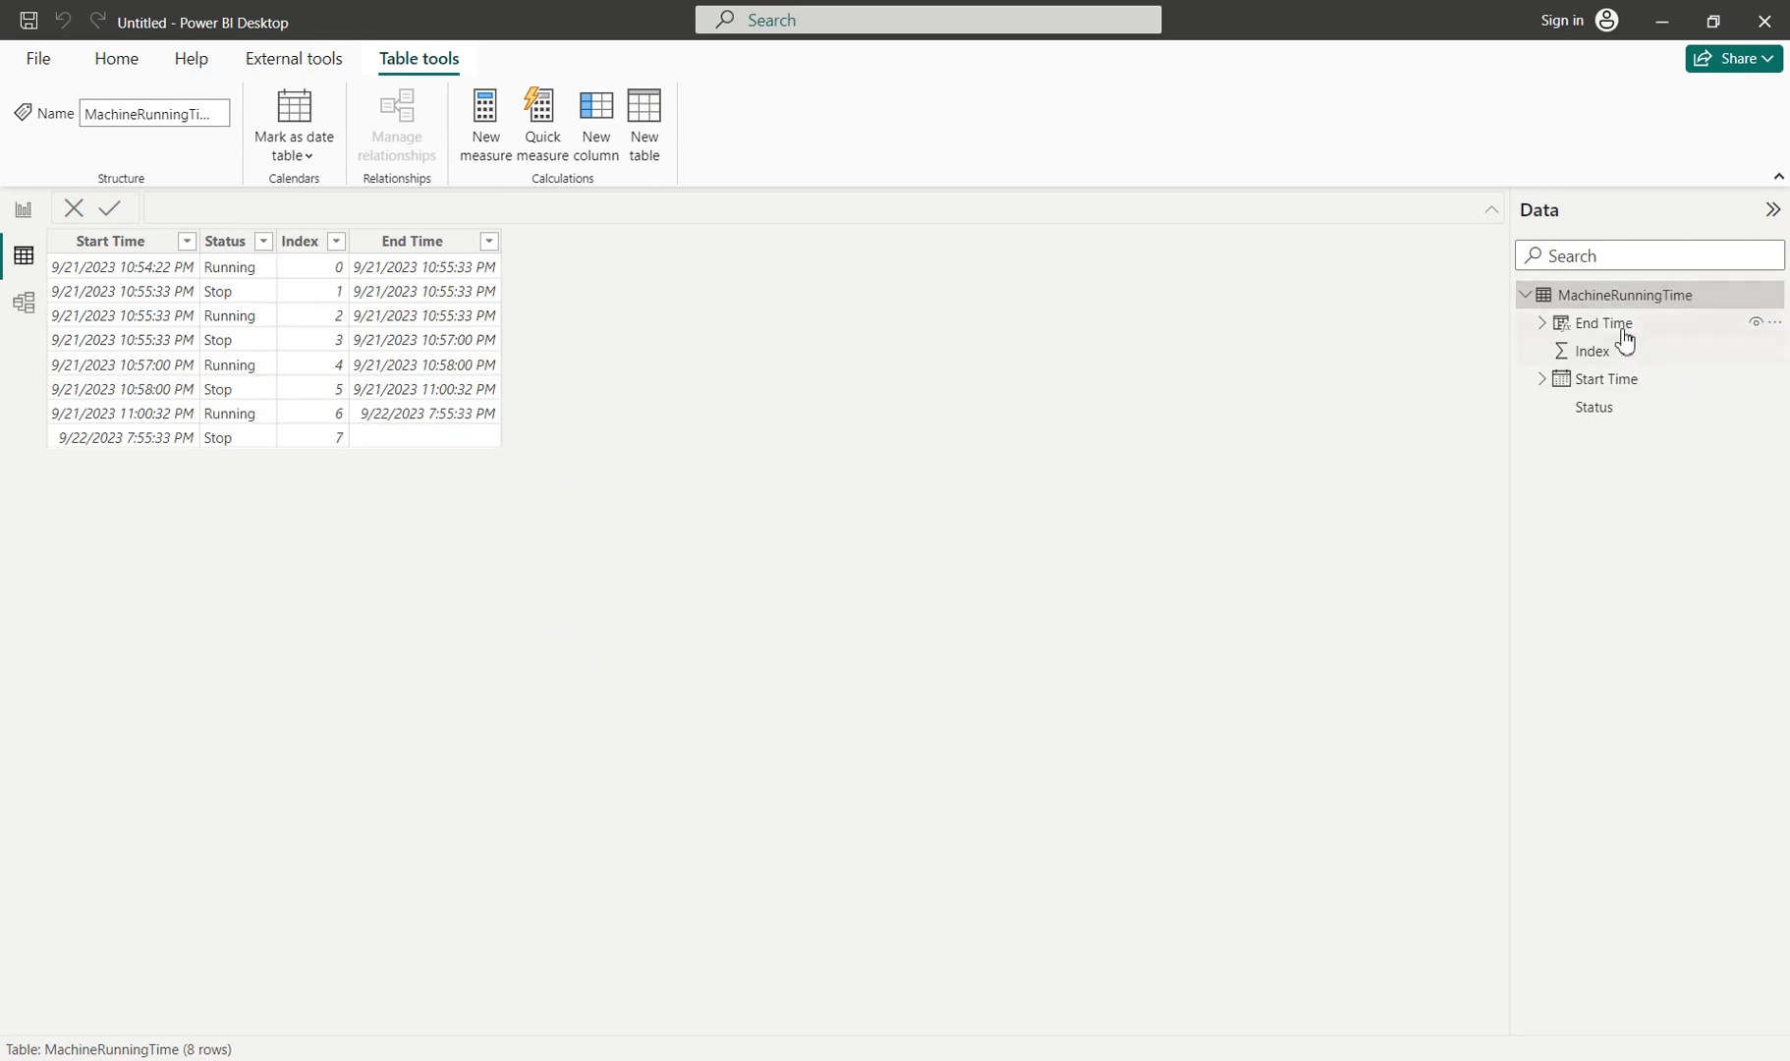
# In the End Time formula, add VAR AdjustedDateTime = UTCNOW() + TIME(8,0,0) on a new line below the ThisRow variable.
pyautogui.click(422, 246)
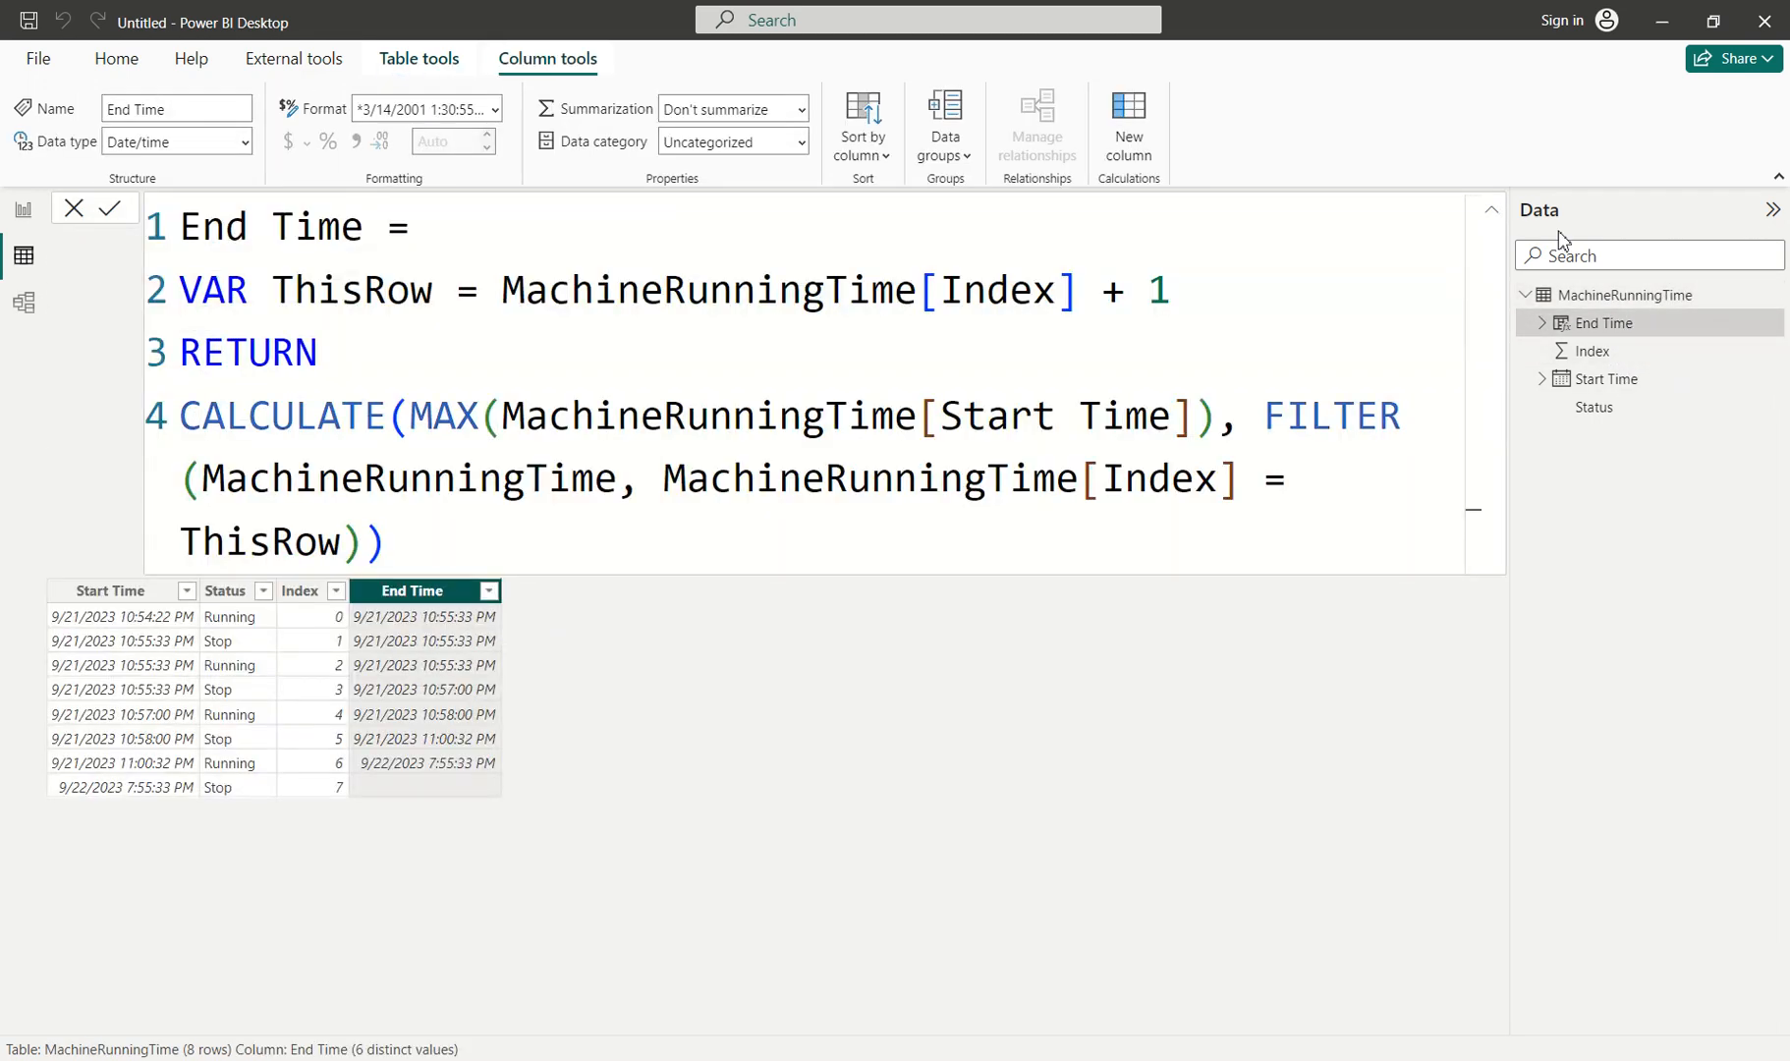
pyautogui.click(1203, 295)
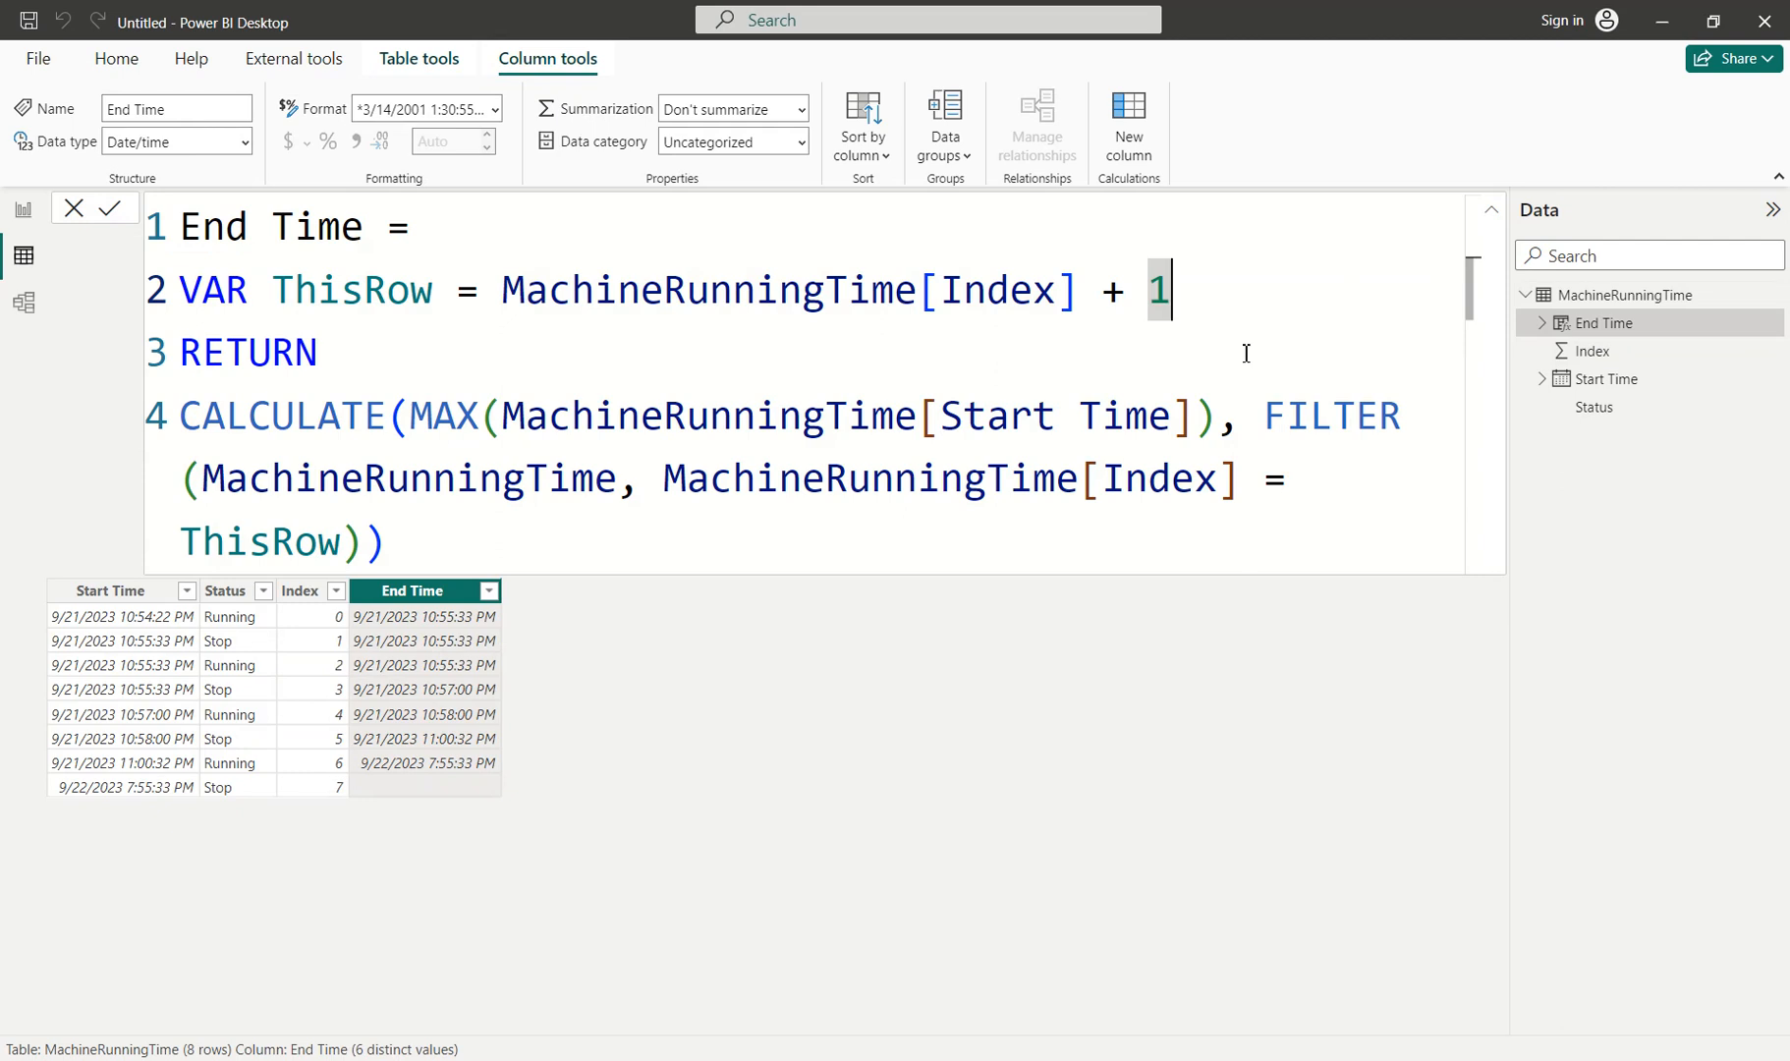
pyautogui.press('Return')
pyautogui.write('VAR Adjust')
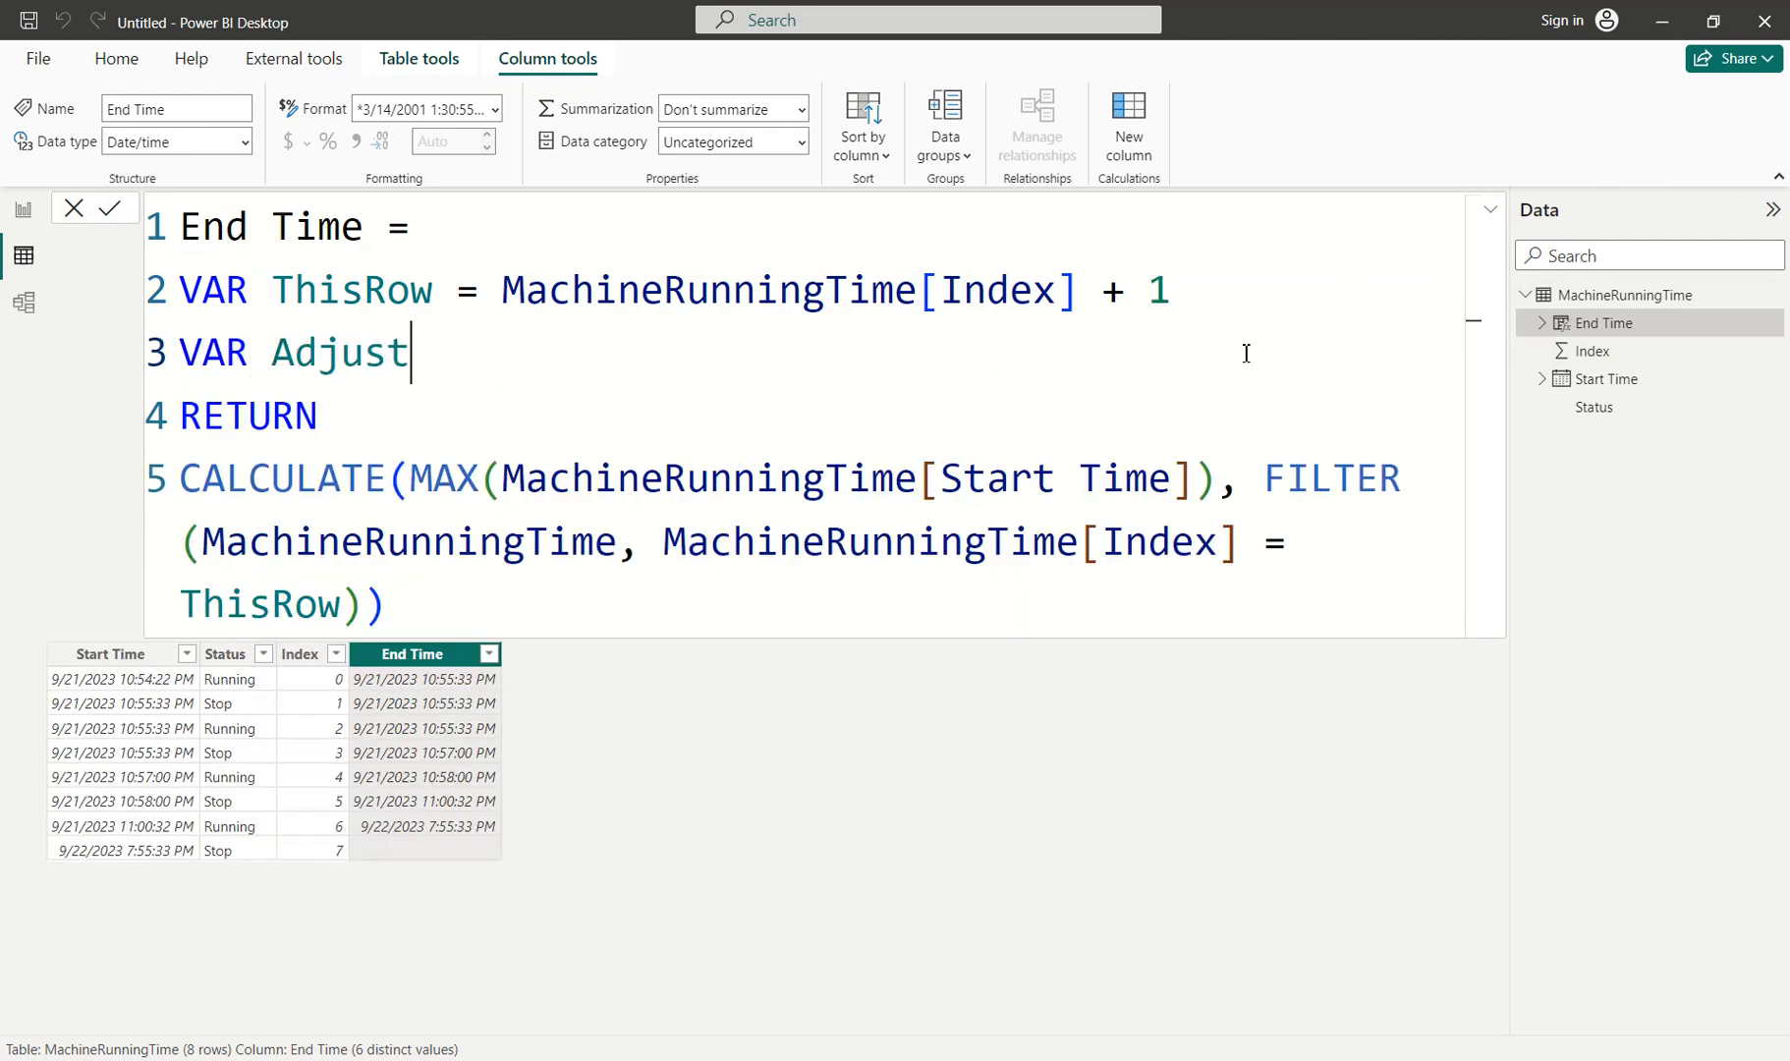
pyautogui.write('edDate')
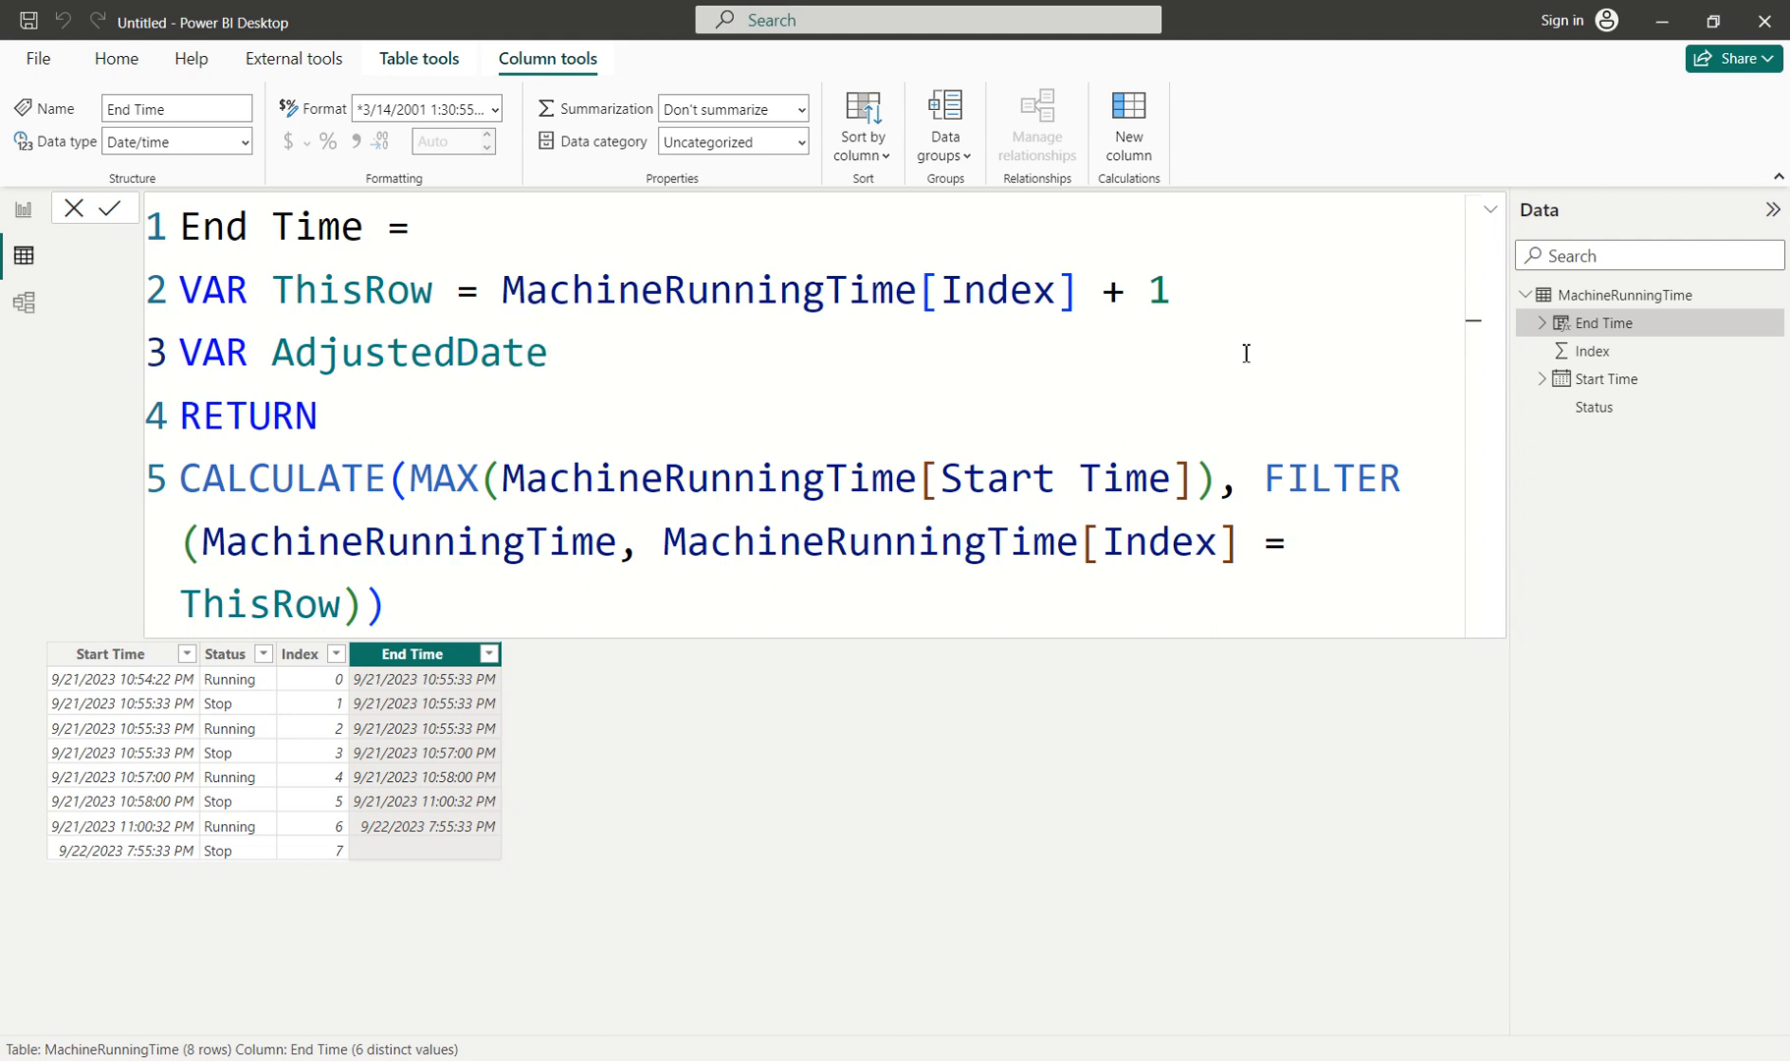
pyautogui.write('Time = ut')
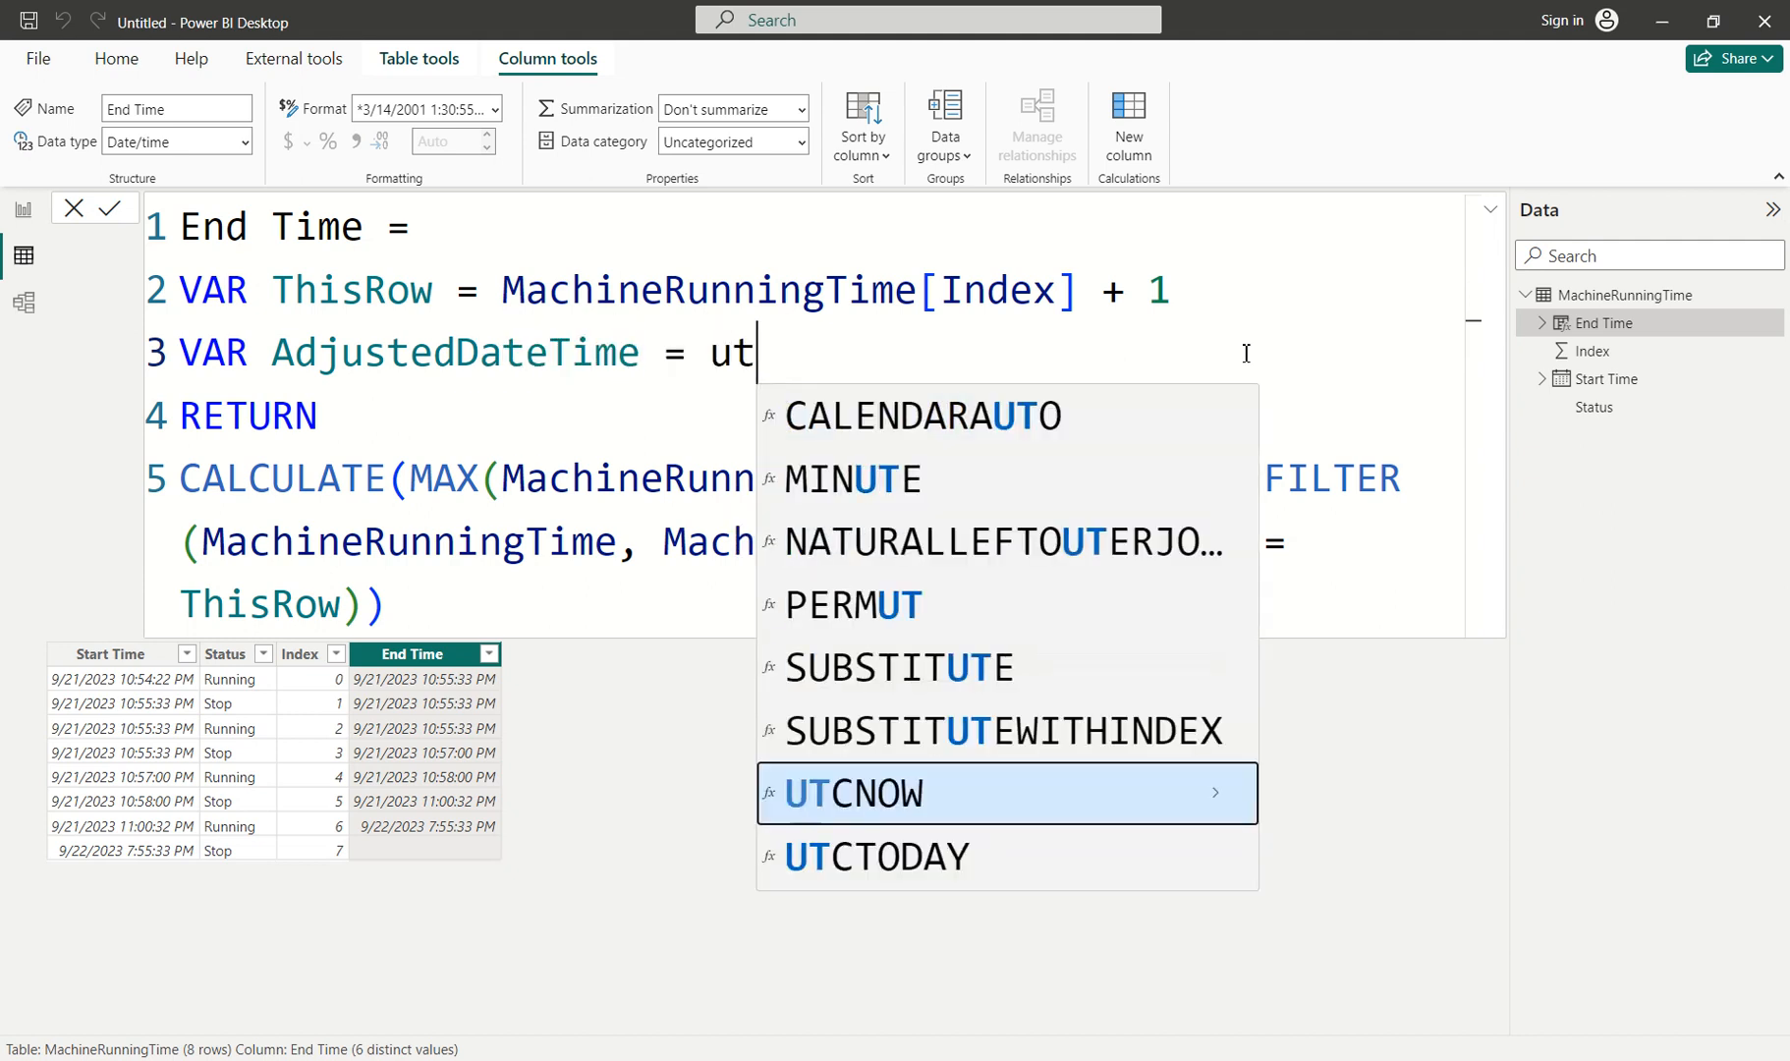
pyautogui.write('c')
pyautogui.press('Tab')
pyautogui.write('+ t')
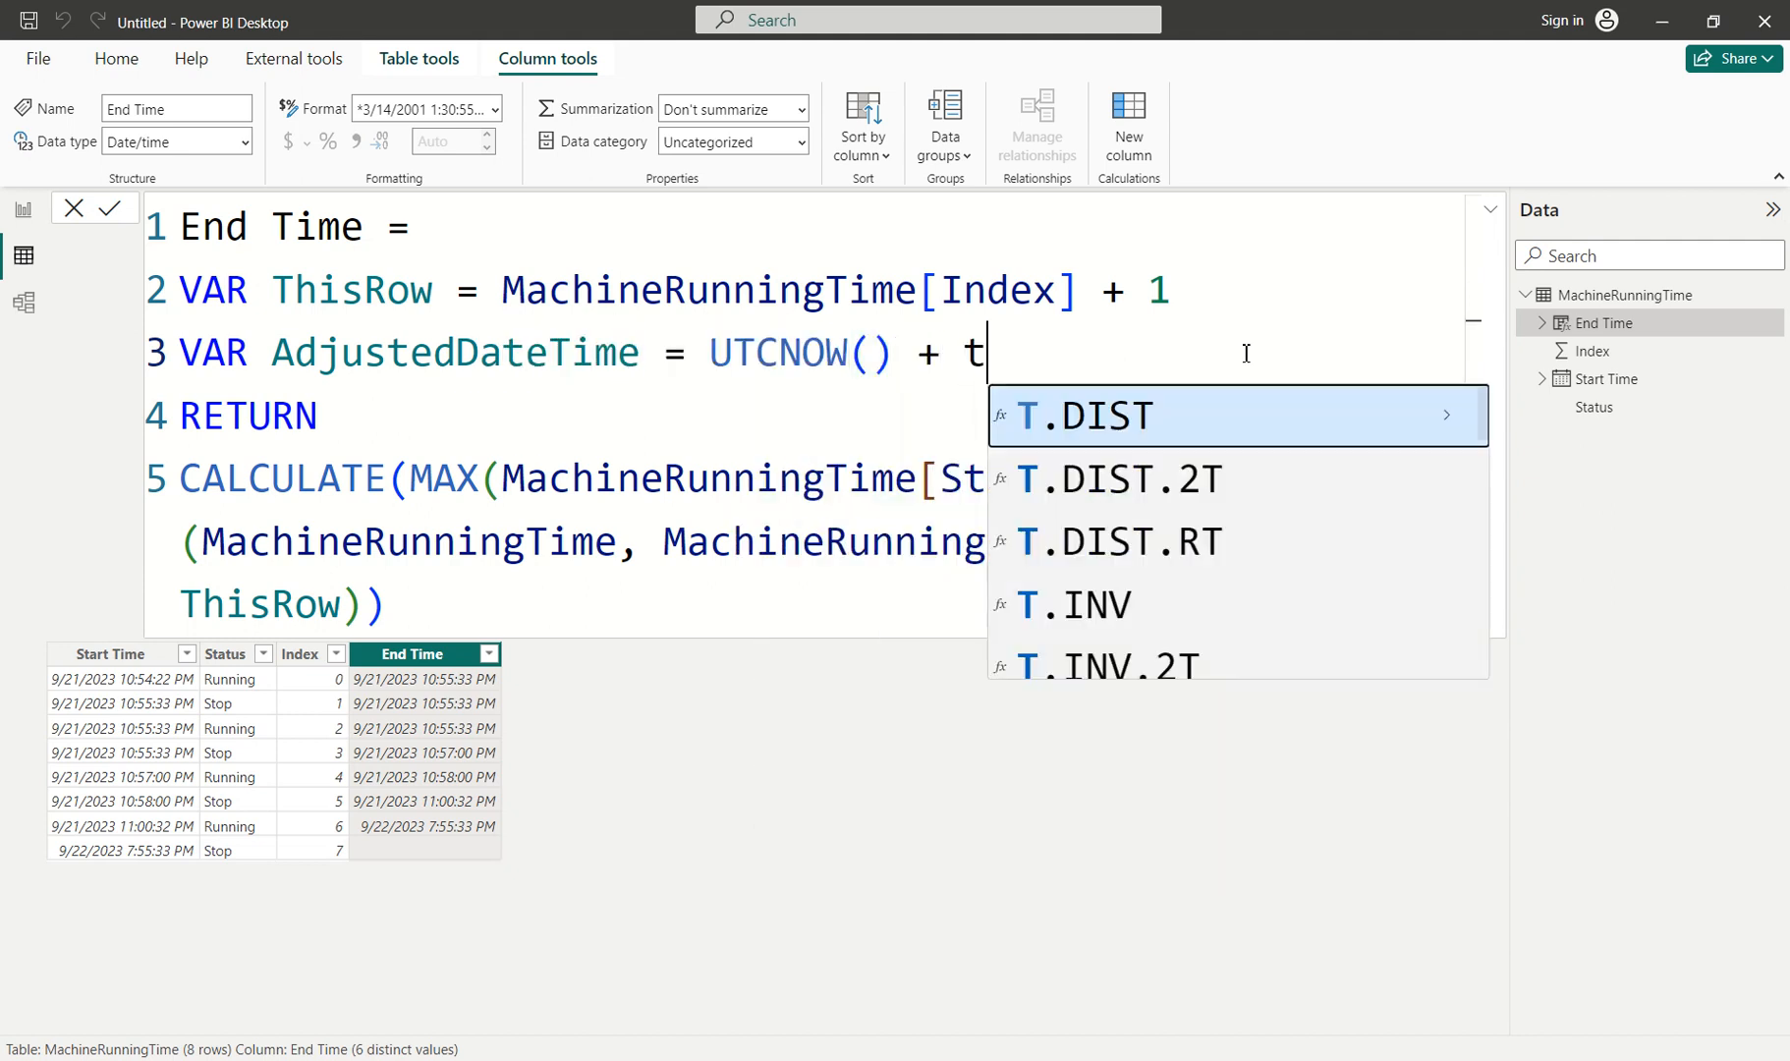
pyautogui.write('ime')
pyautogui.press('Tab')
pyautogui.write('8,')
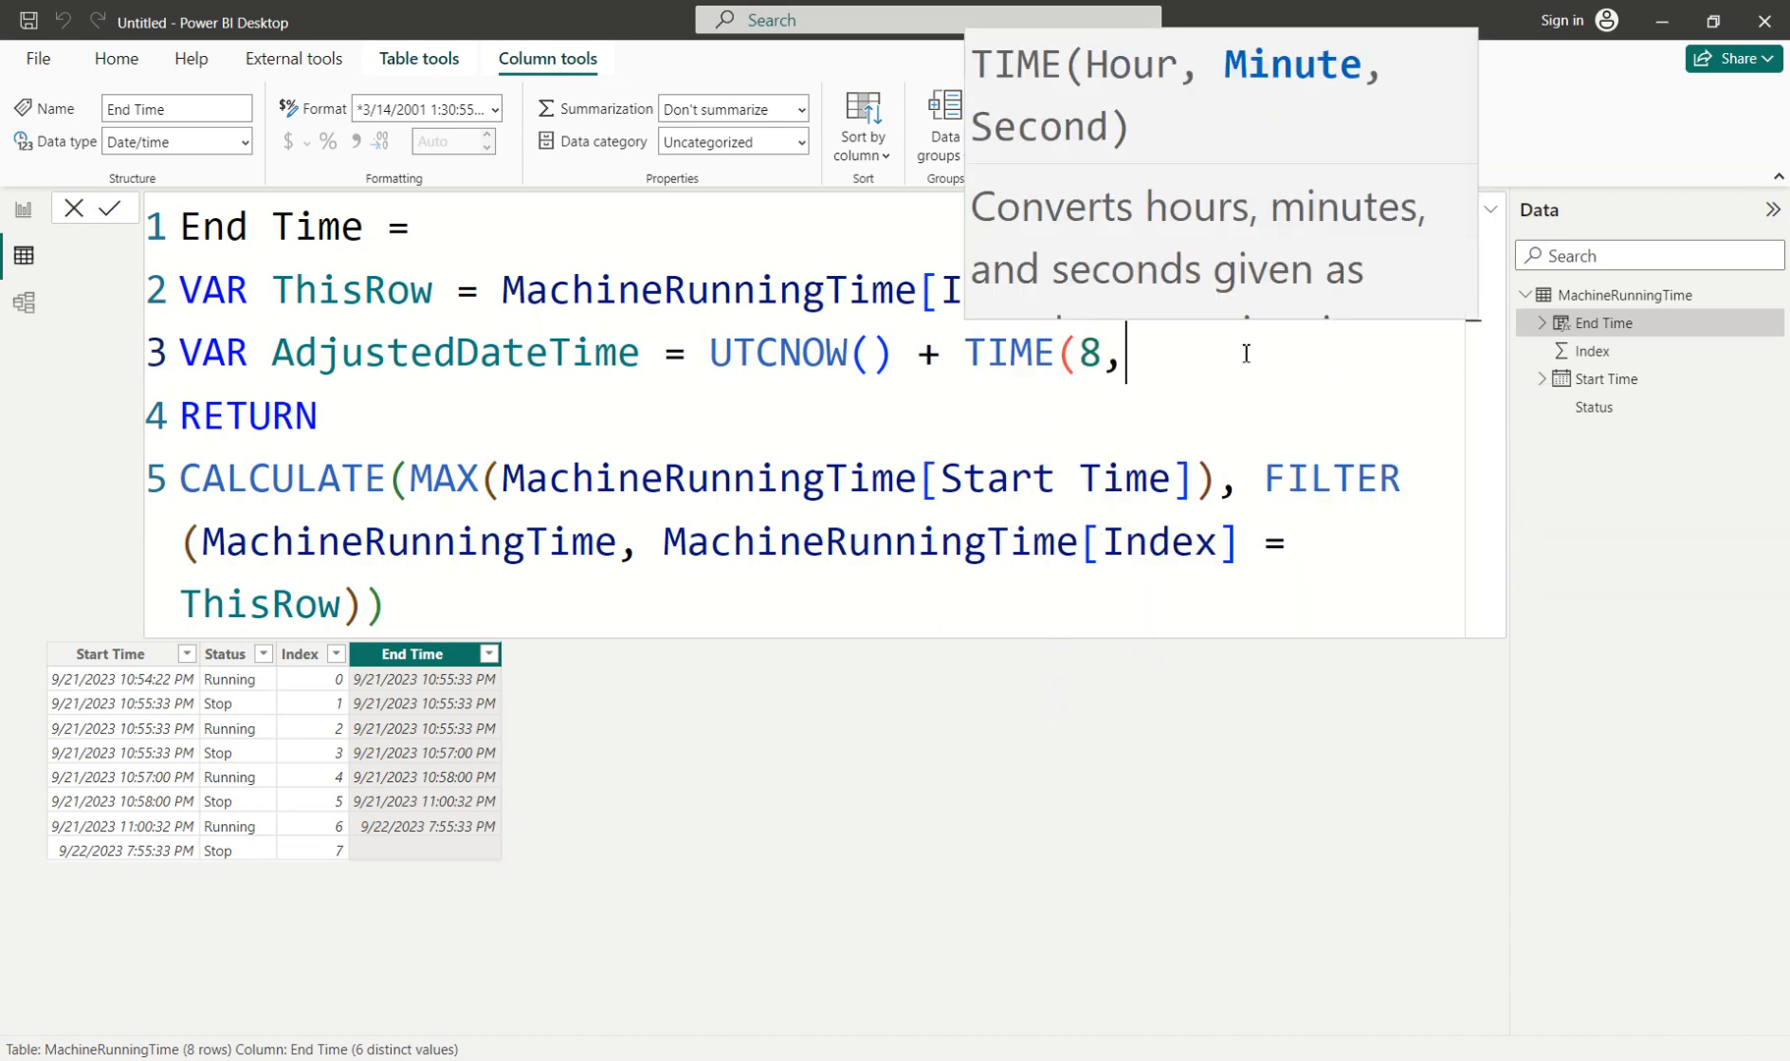
pyautogui.write('0,0)')
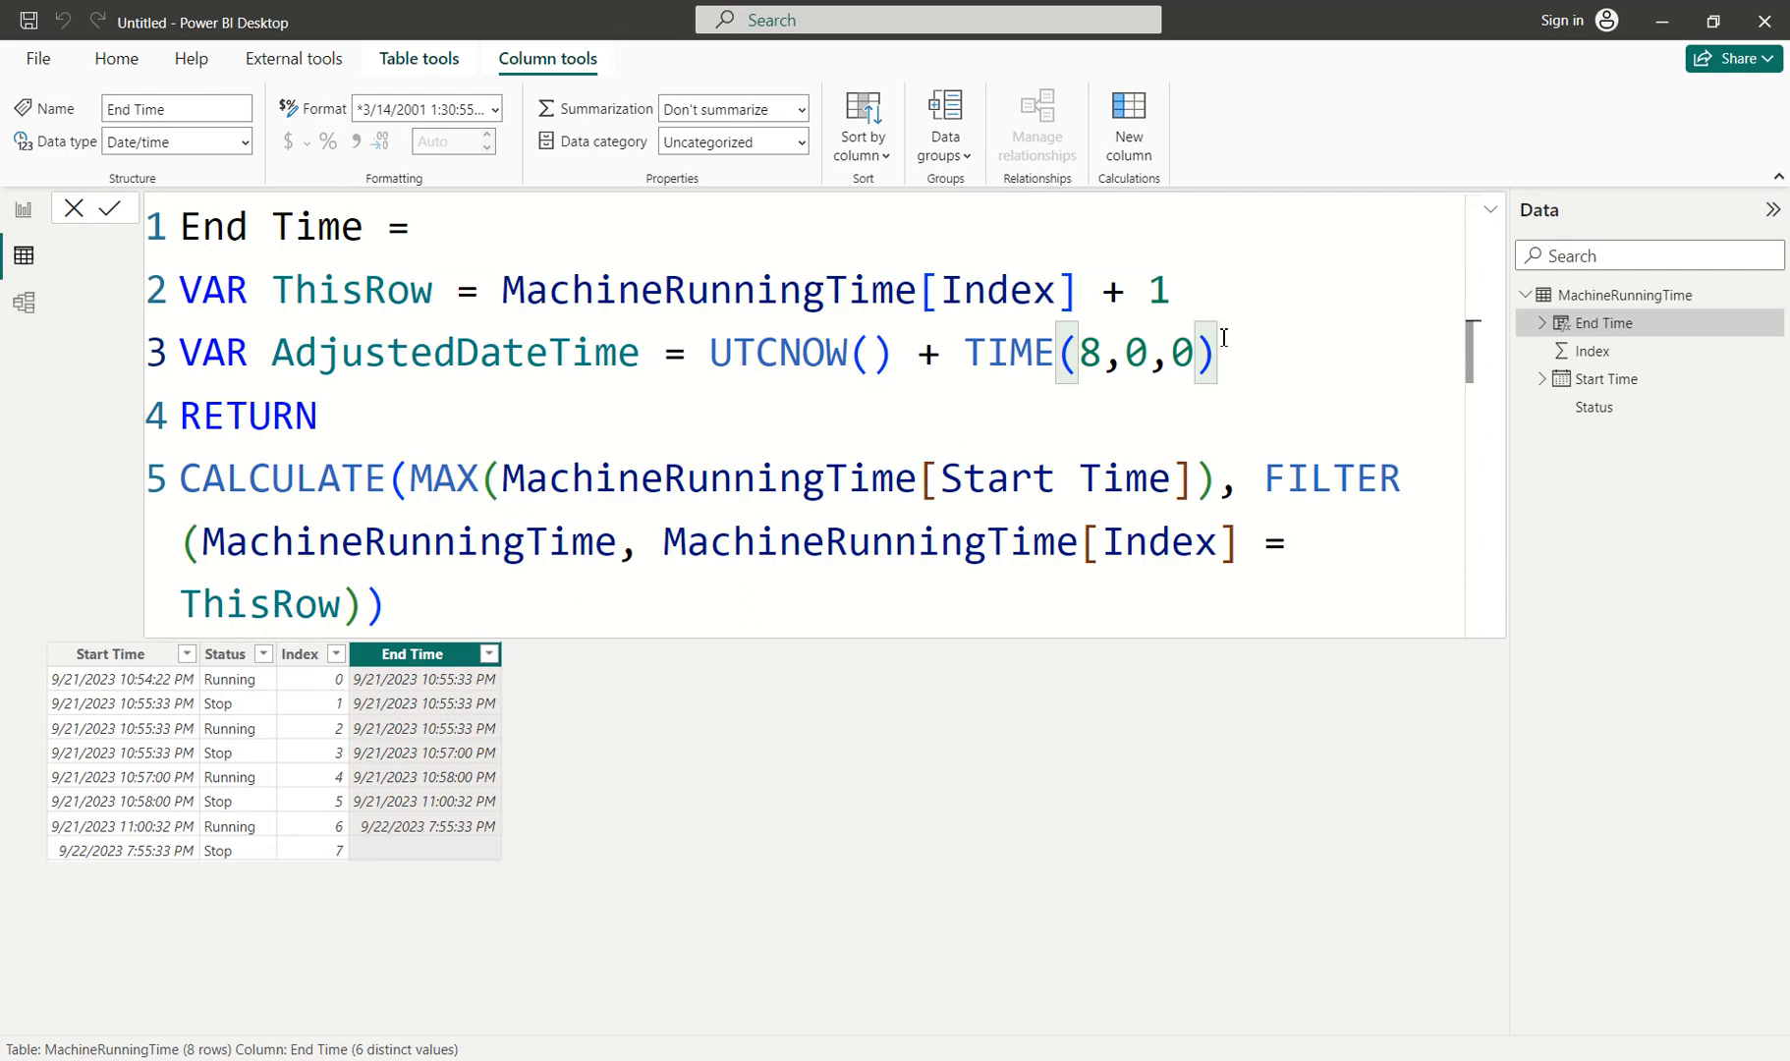
pyautogui.moveTo(1287, 350); pyautogui.dragTo(285, 365)
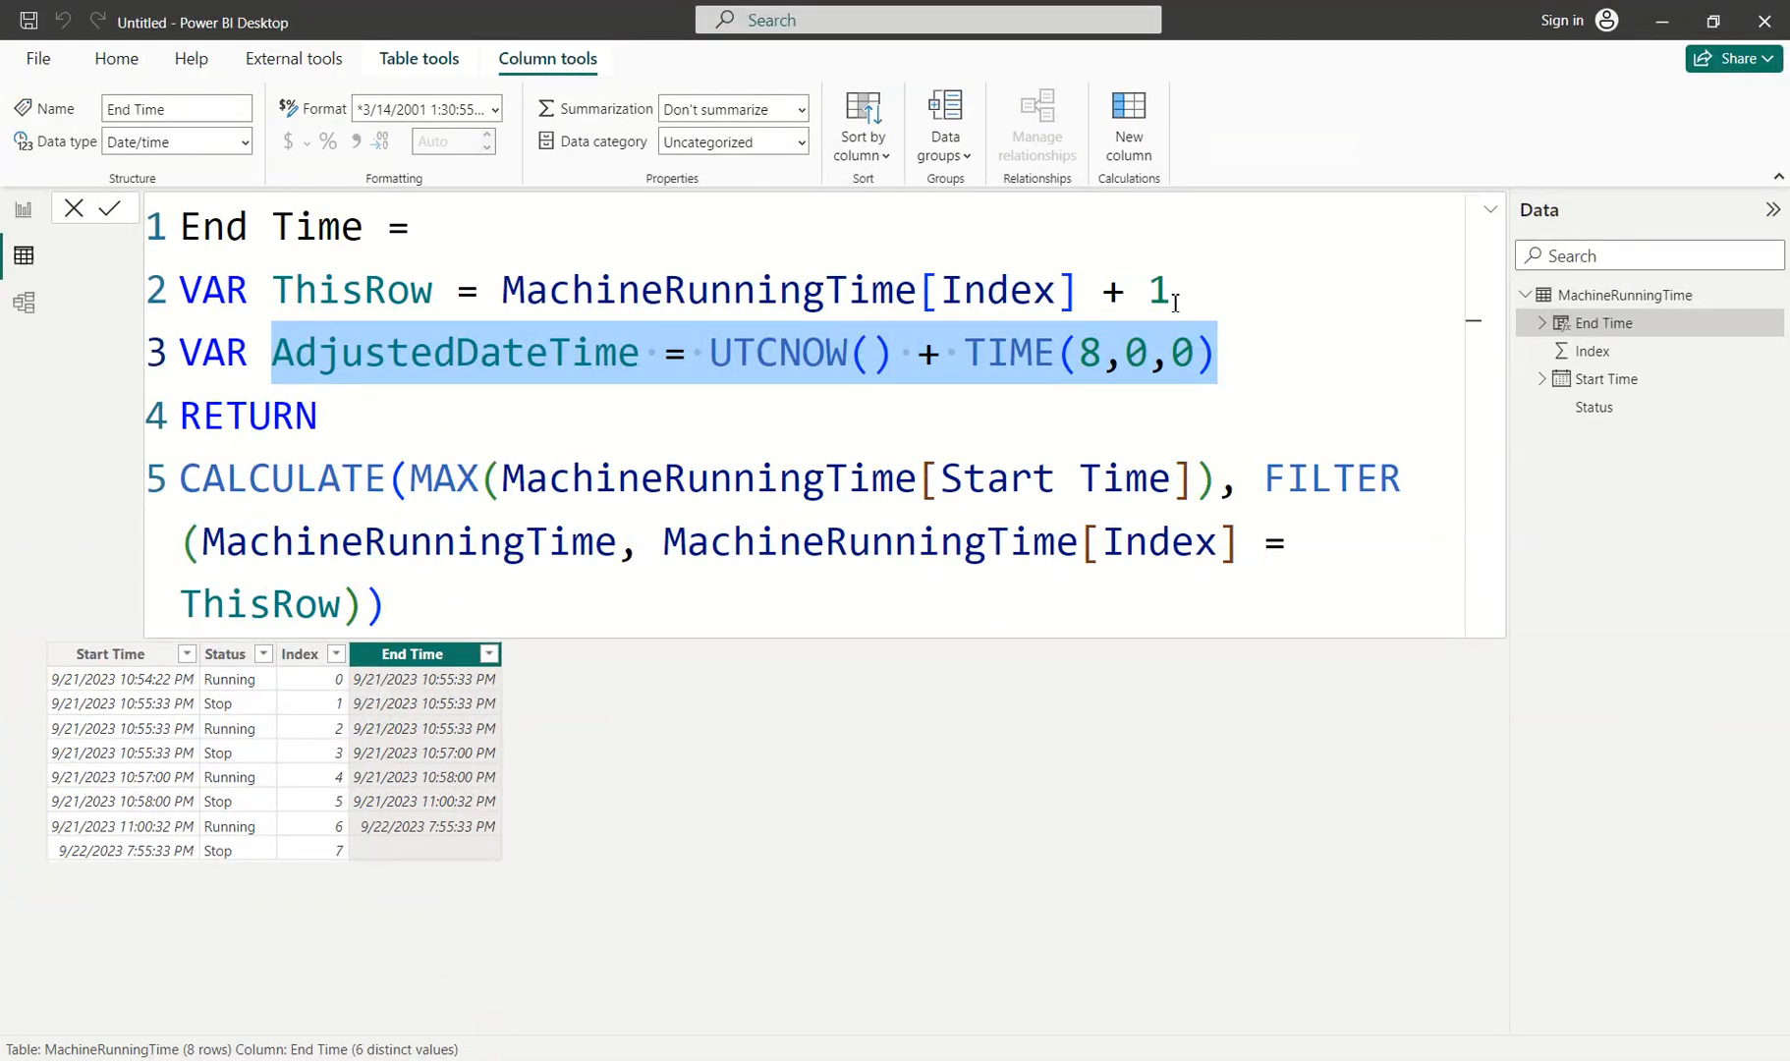
# Insert a line below the ThisRow variable that begins VAR MaxIndex = MAX(.
pyautogui.click(1172, 291)
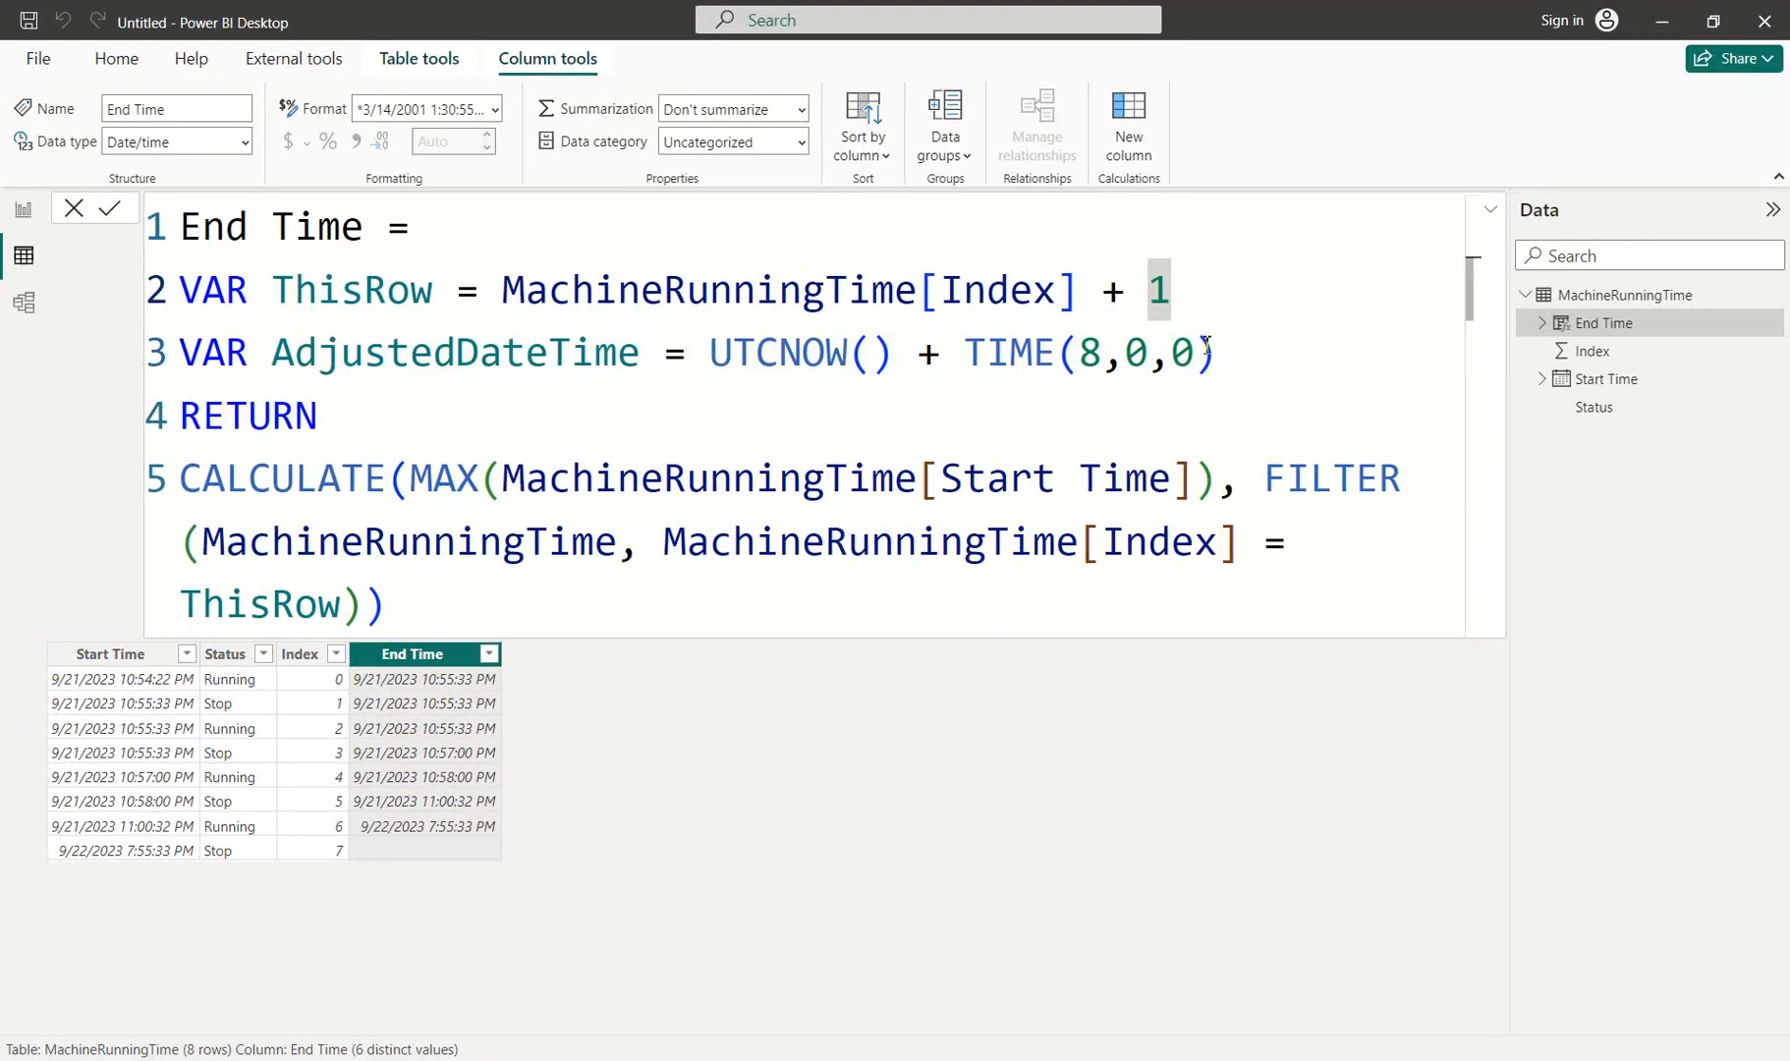
pyautogui.press('Return')
pyautogui.write('VAR')
pyautogui.write('xIn')
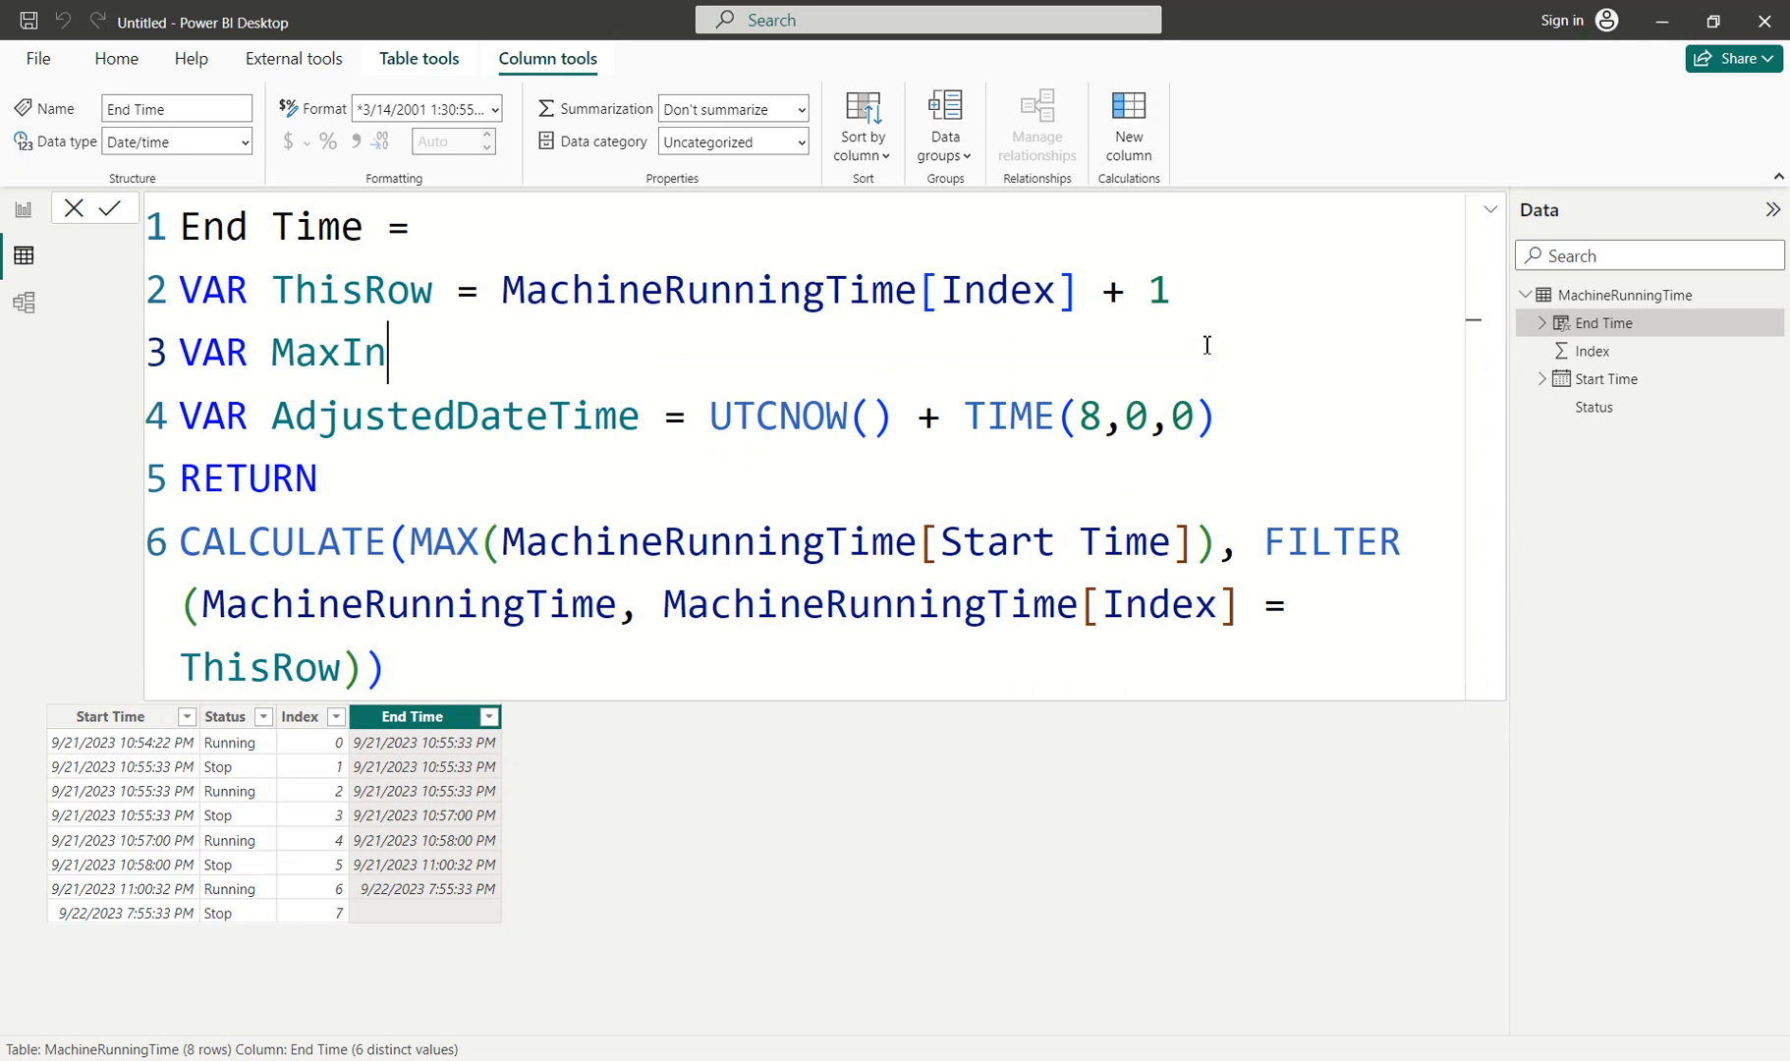
pyautogui.write('dex = MAX(INDE')
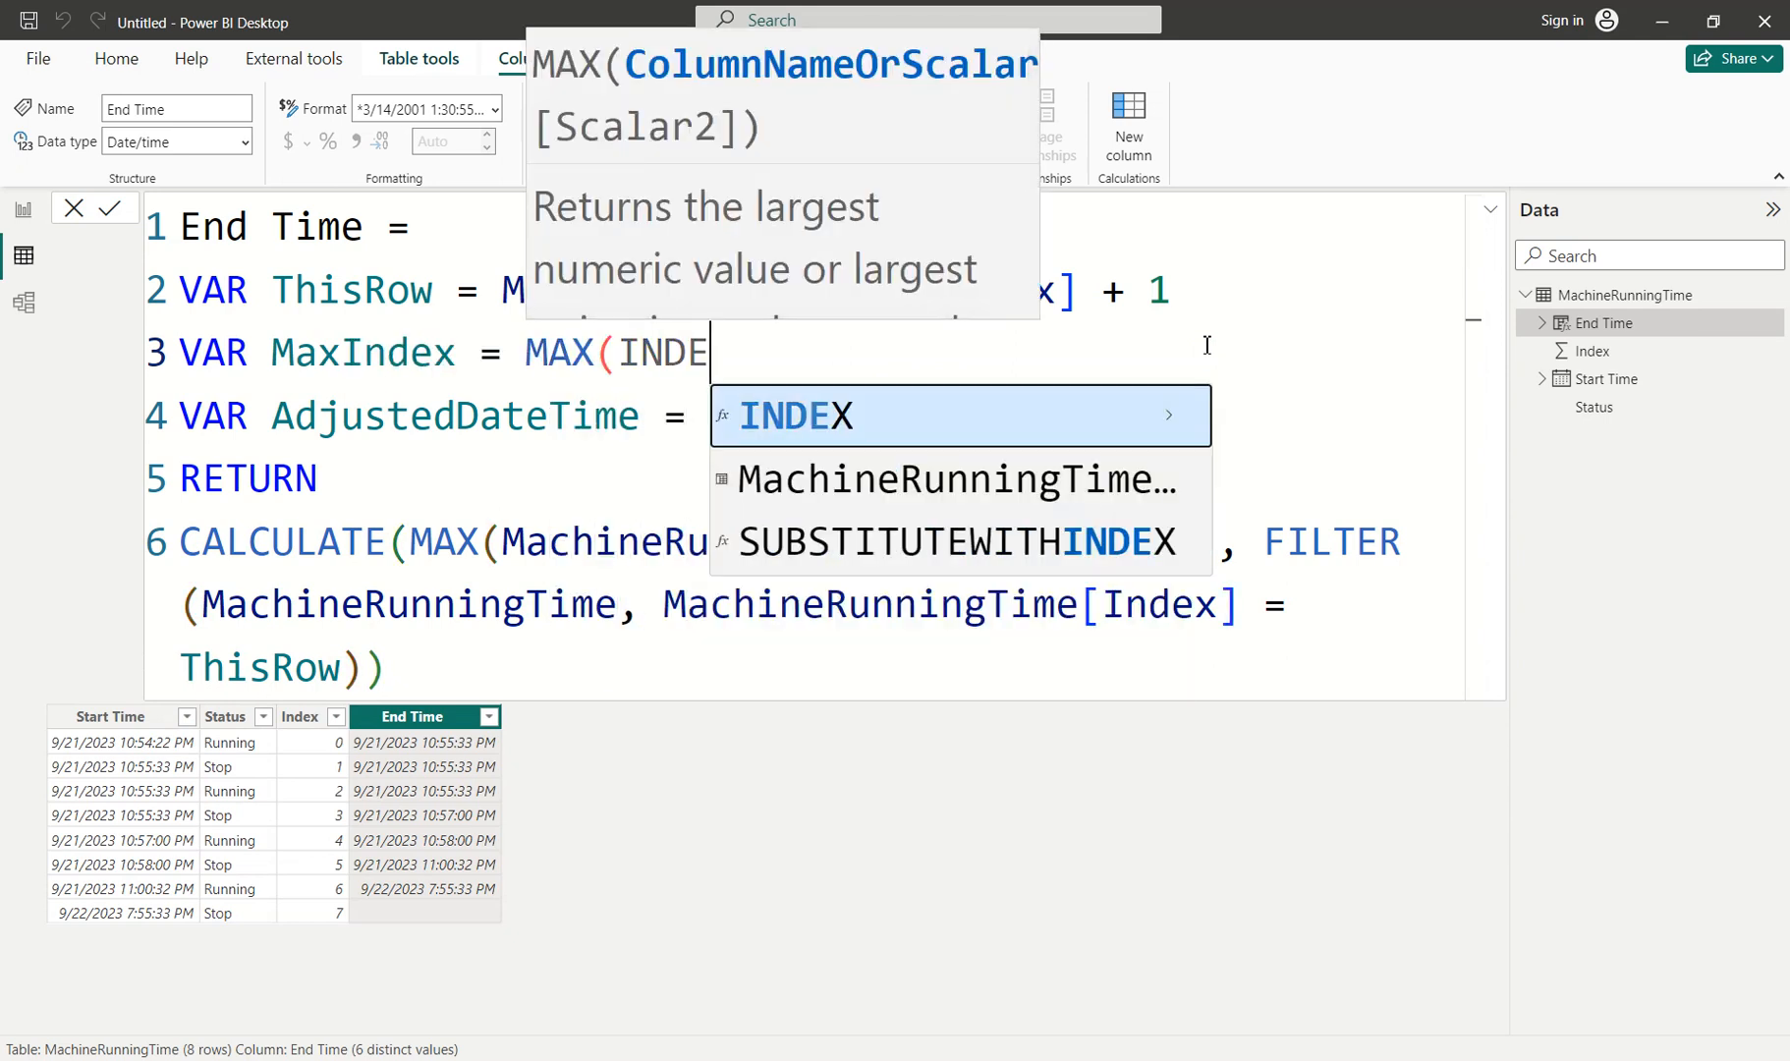
pyautogui.press('BackSpace')
pyautogui.press('BackSpace')
pyautogui.press('BackSpace')
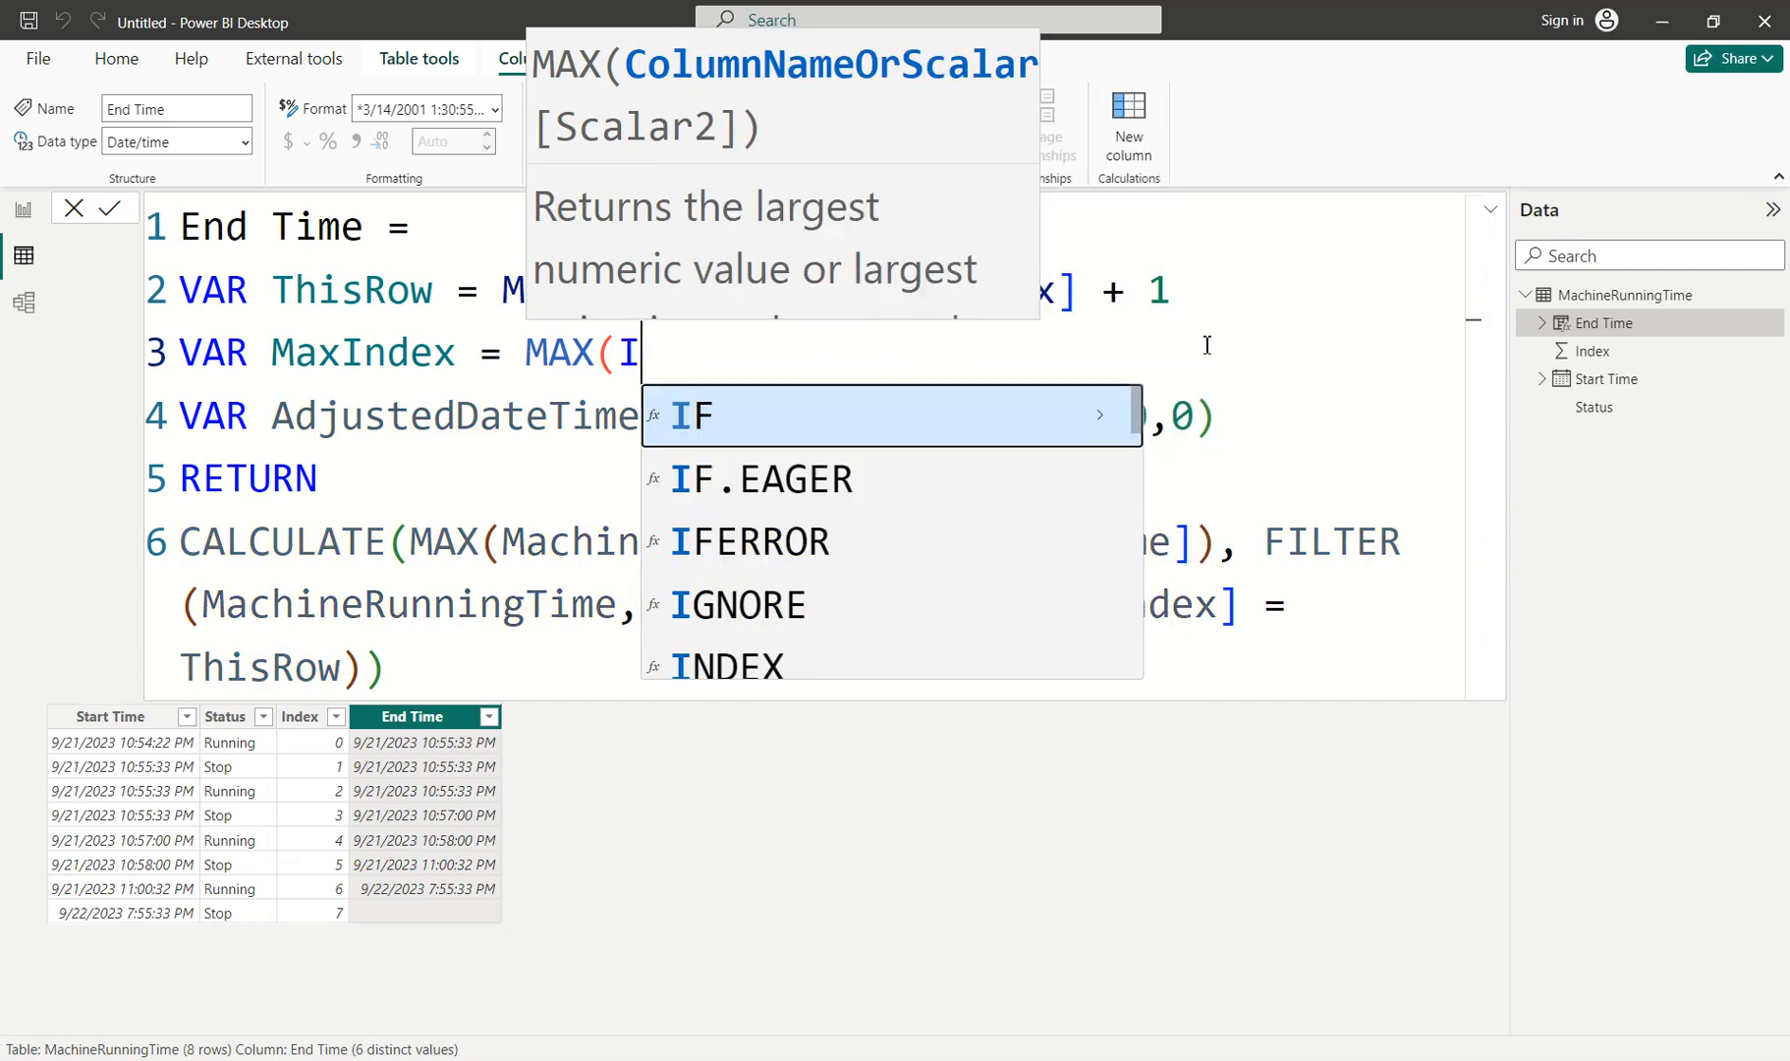
pyautogui.write('ndex')
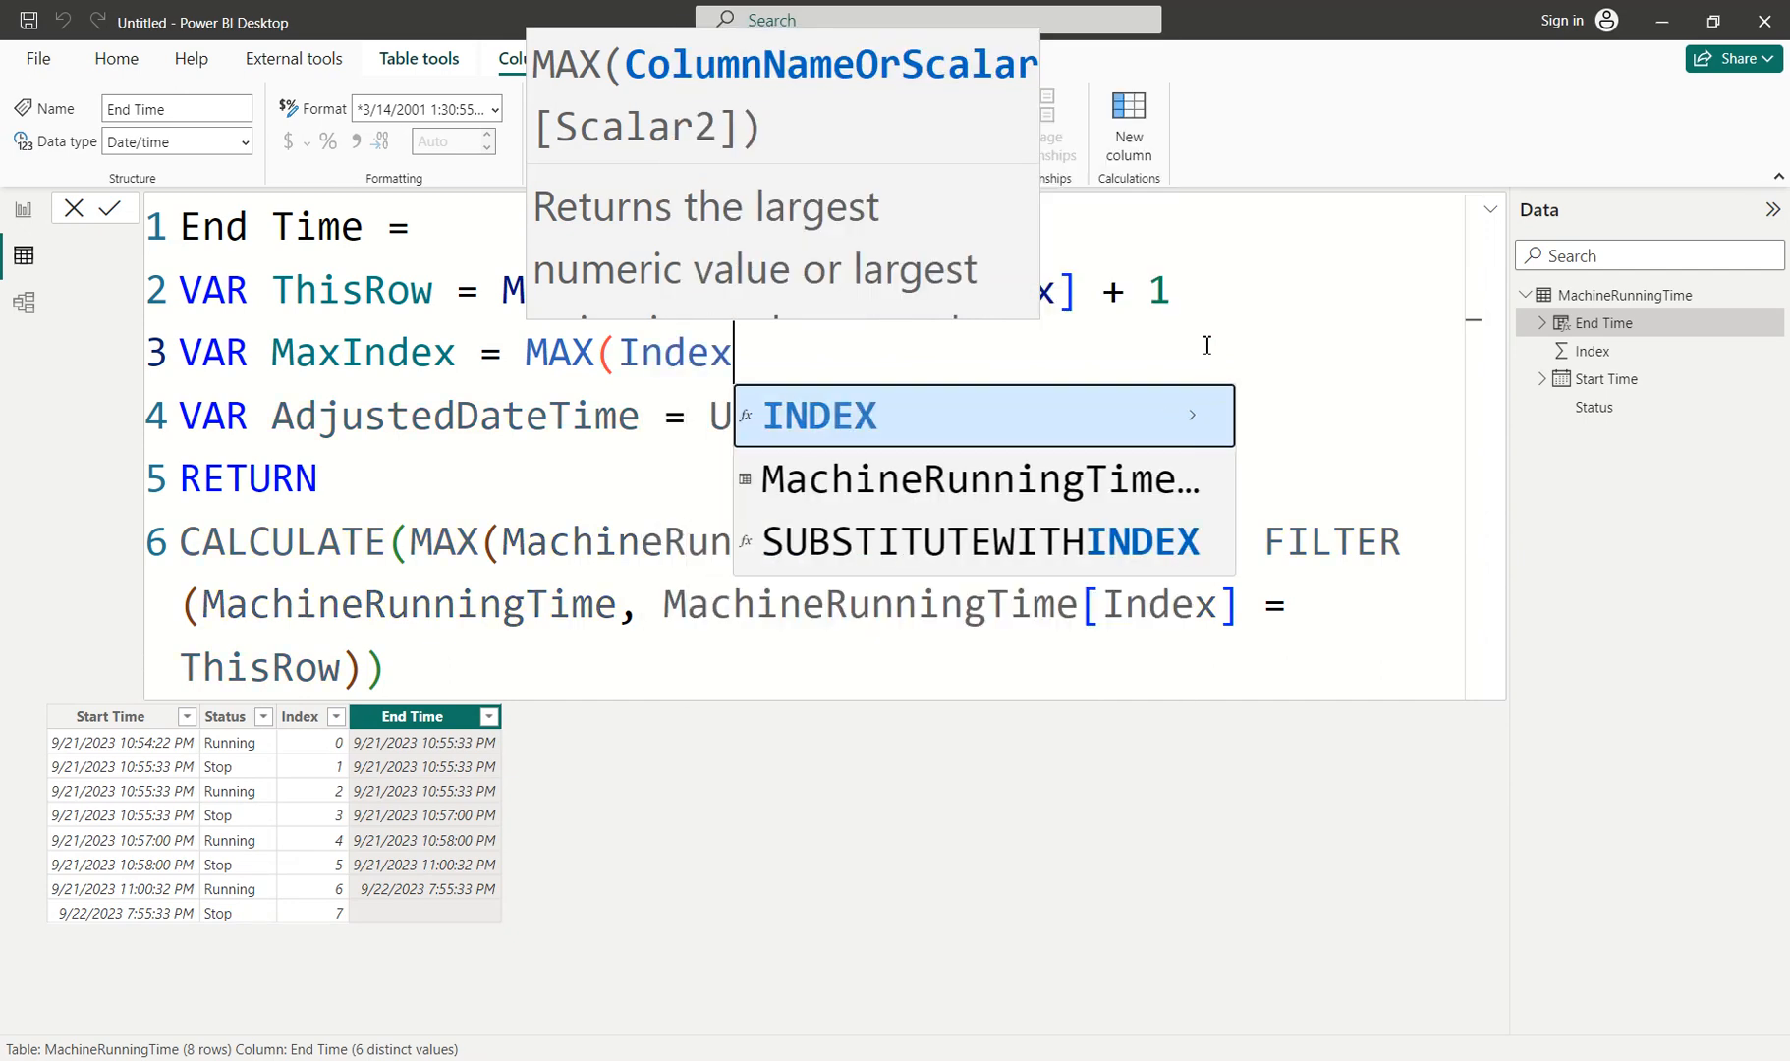
pyautogui.press('Tab')
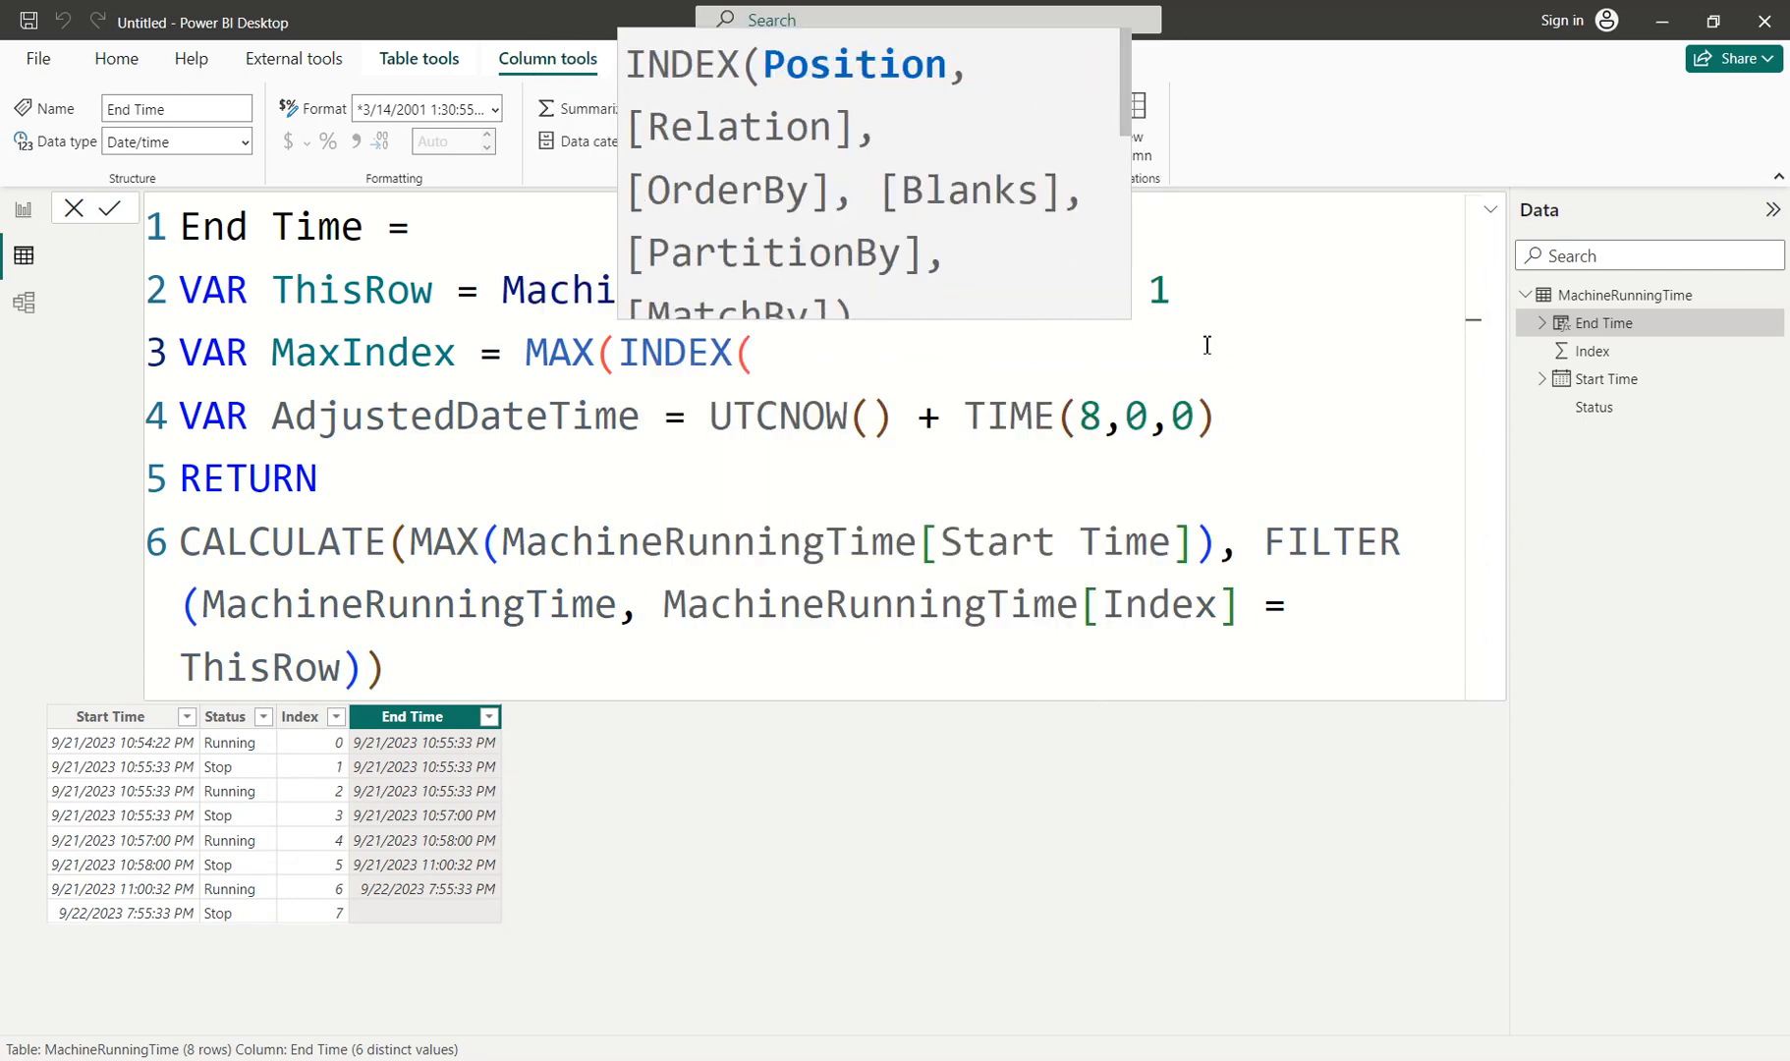
pyautogui.press('BackSpace')
pyautogui.press('BackSpace')
pyautogui.press('BackSpace')
pyautogui.press('BackSpace')
pyautogui.press('BackSpace')
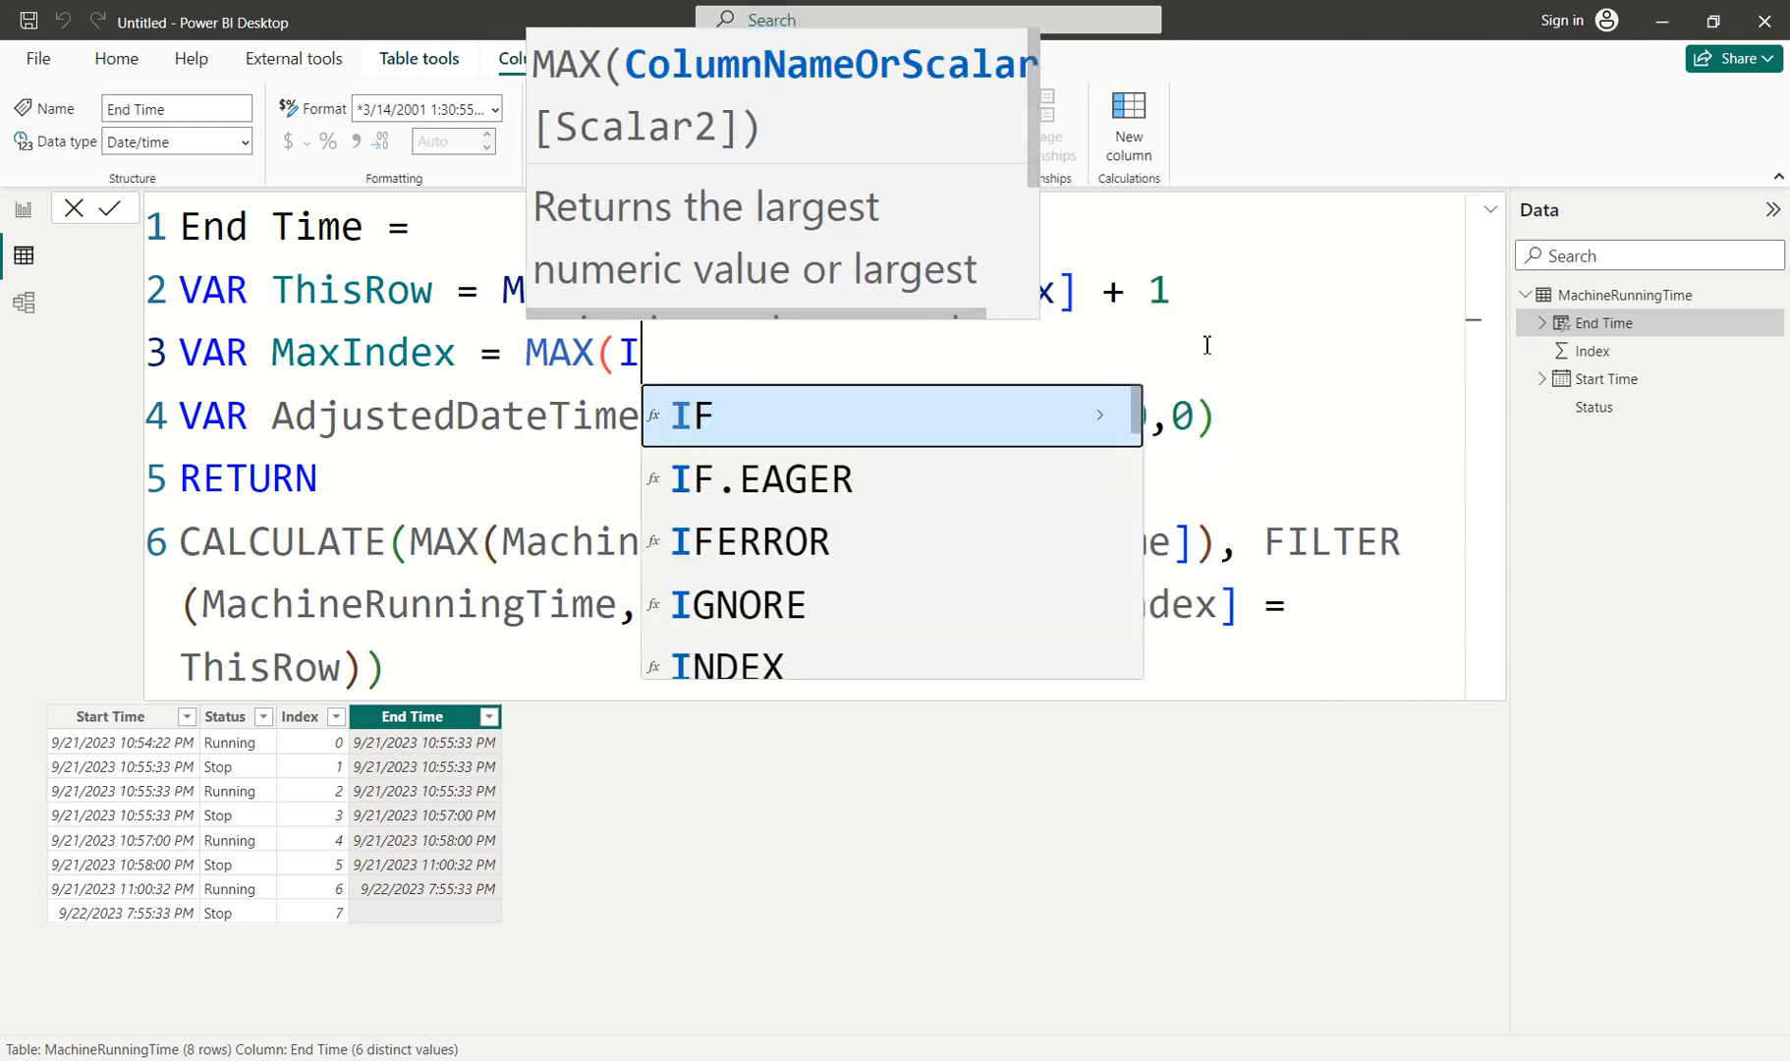
# Complete the MaxIndex variable's MAX function with the [Index] column as its argument.
pyautogui.press('BackSpace')
pyautogui.write('[in')
pyautogui.press('Tab')
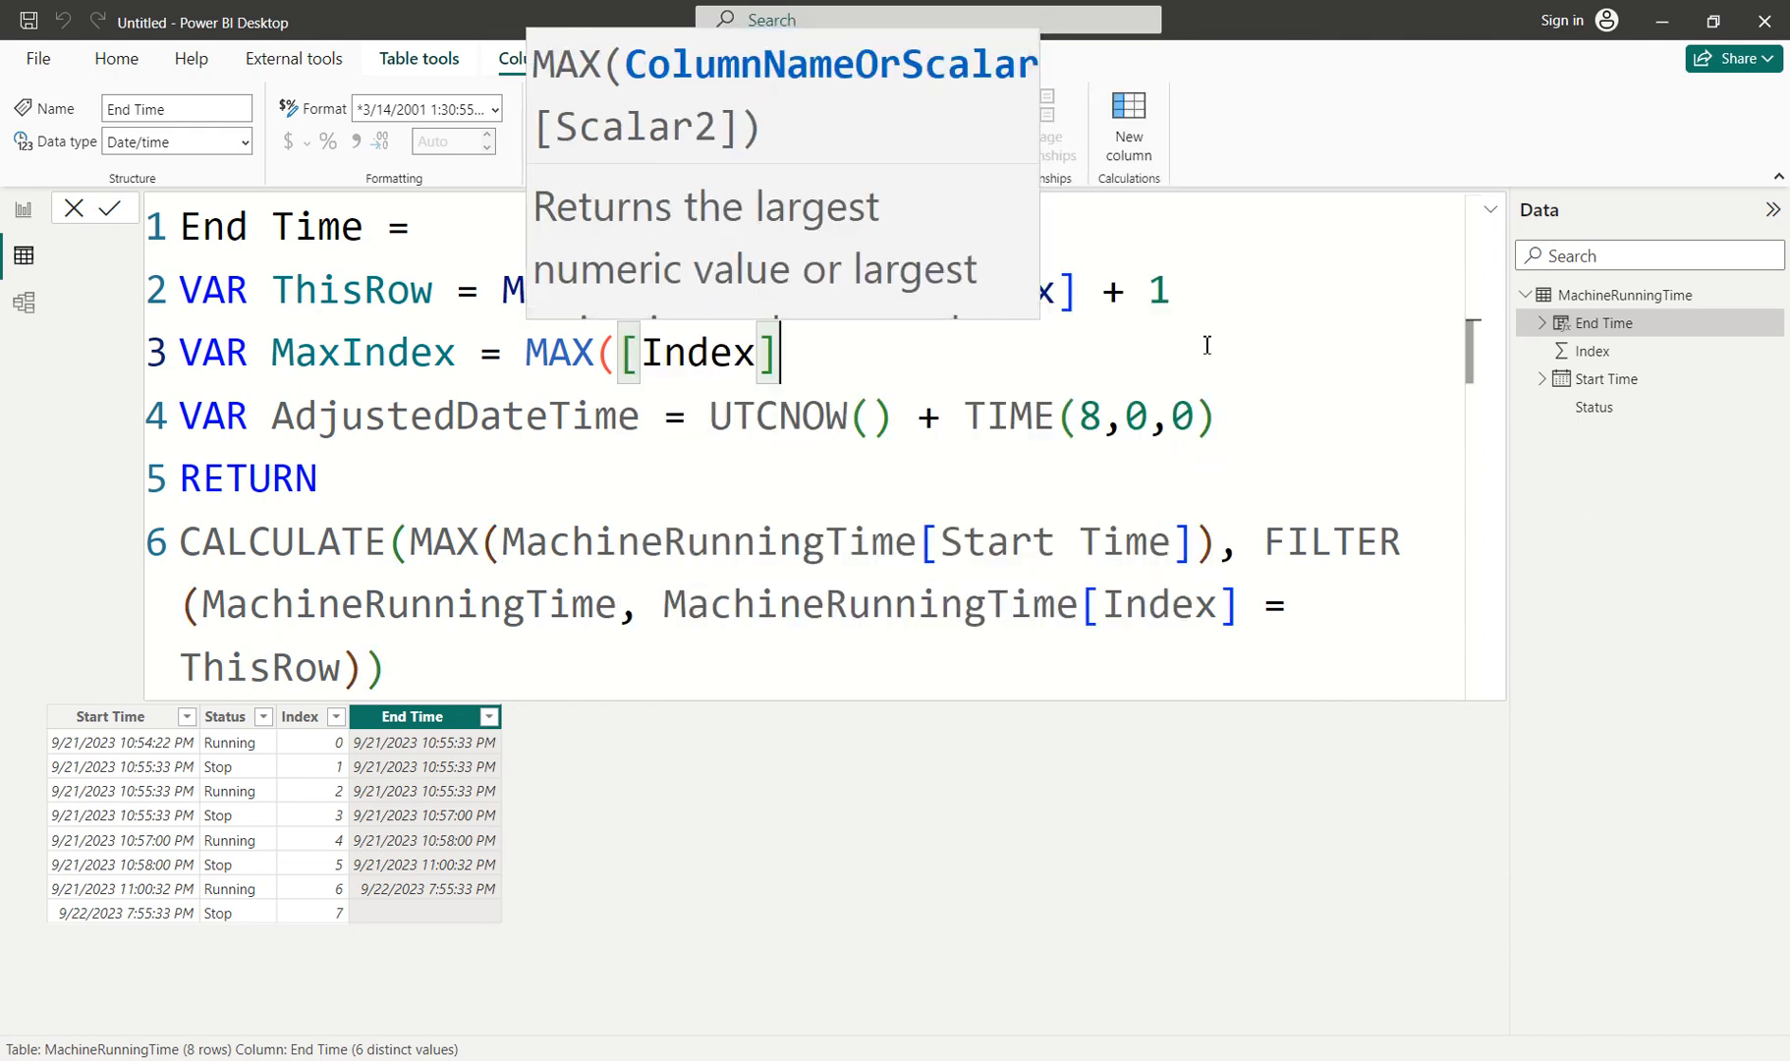
pyautogui.write(')')
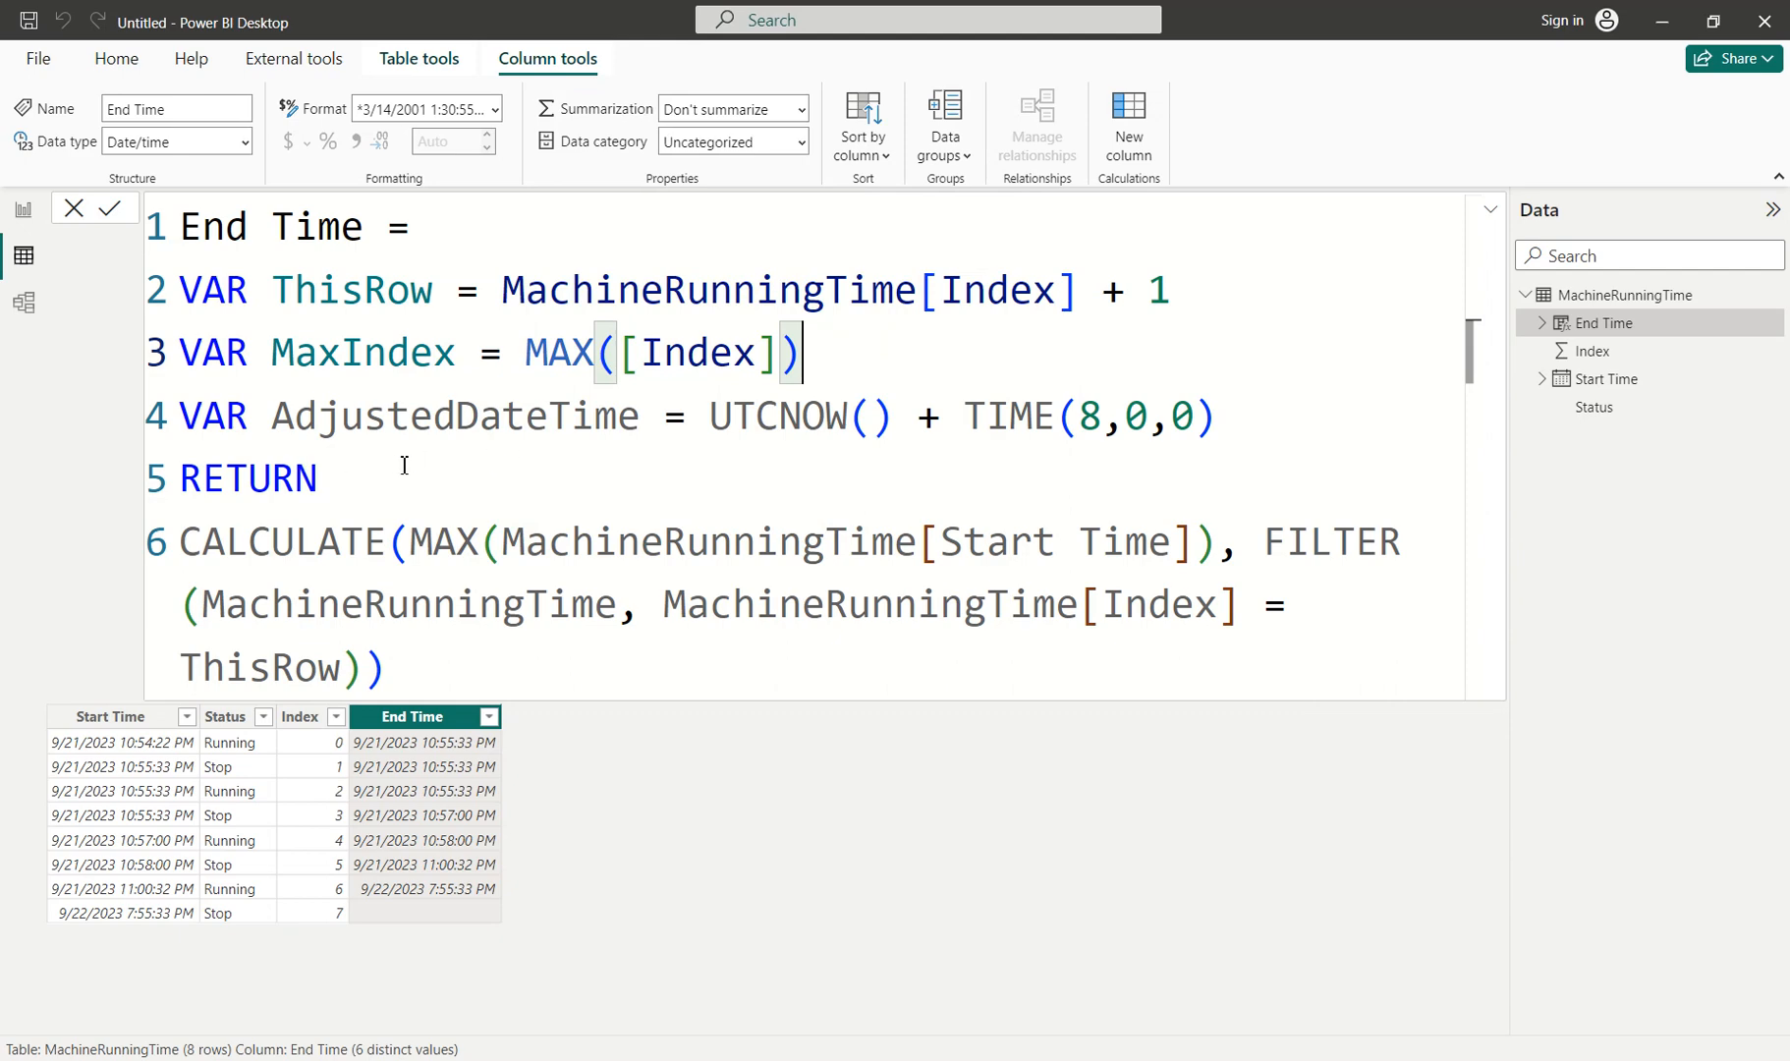
# Below RETURN, start an IF function with the logical test [Index] = MaxIndex.
pyautogui.click(368, 482)
pyautogui.press('Return')
pyautogui.press('Return')
pyautogui.press('Up')
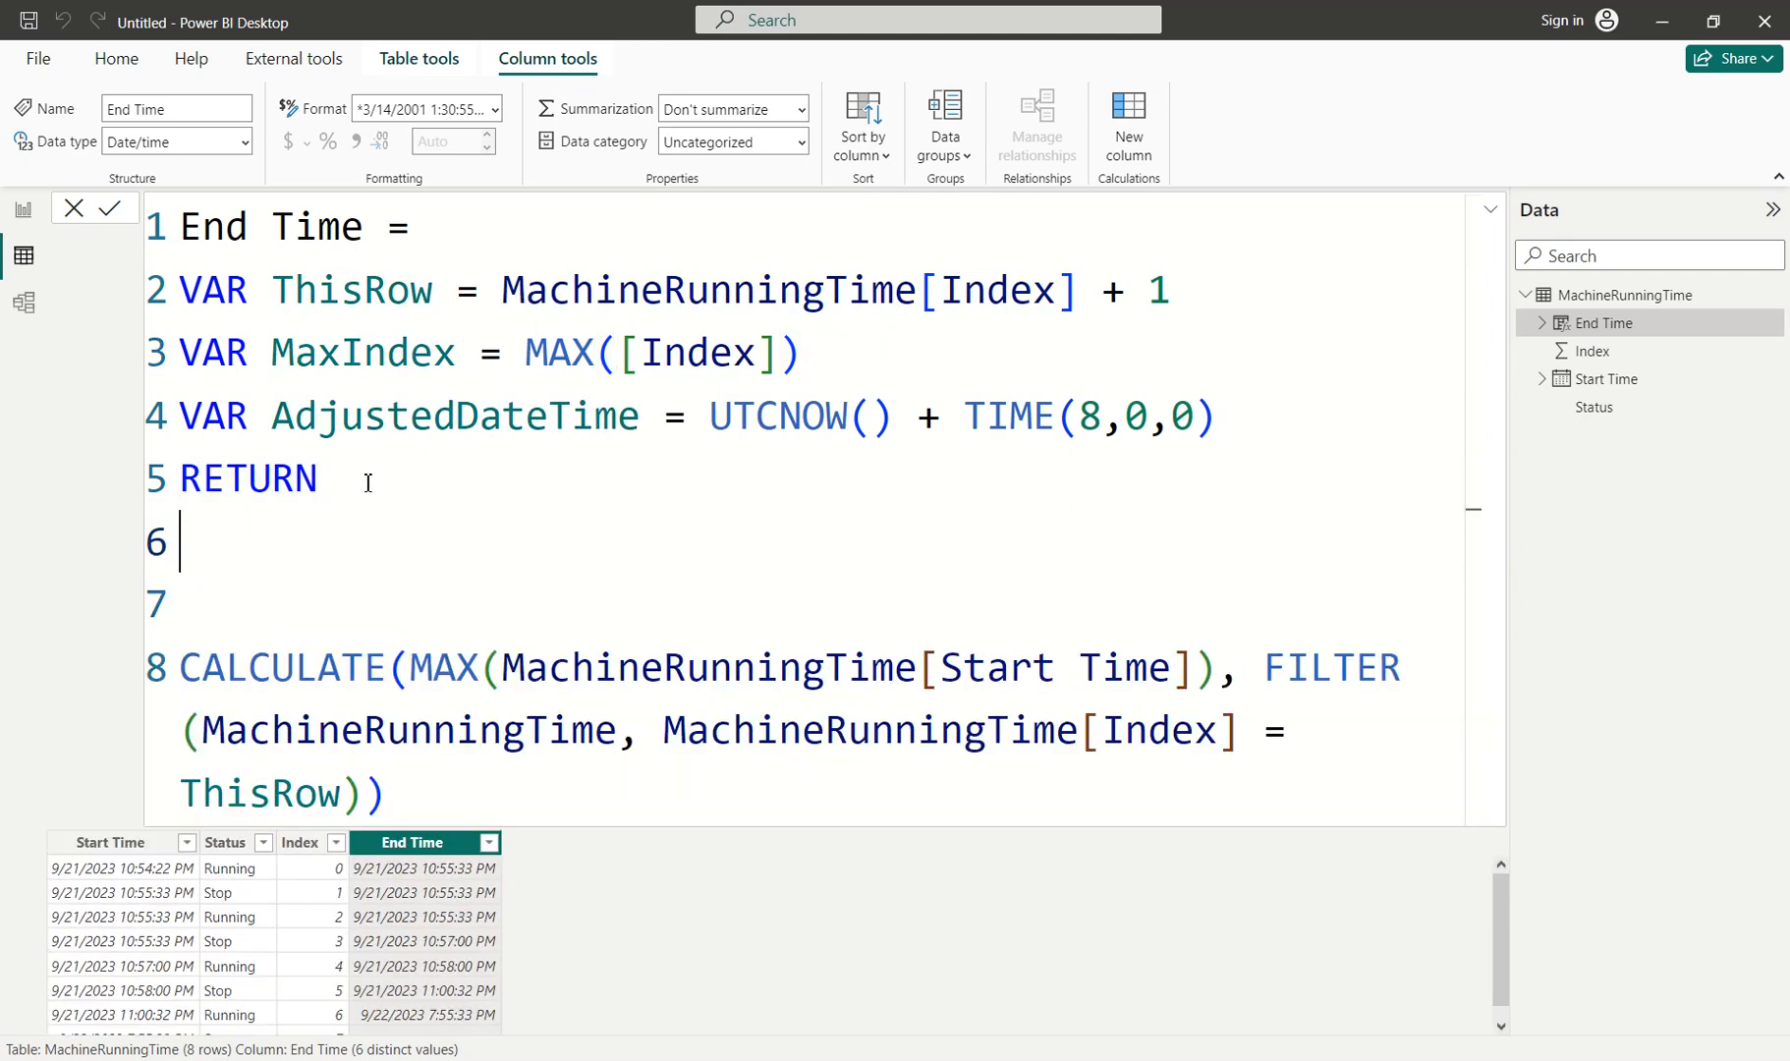
pyautogui.write('IF(INDE')
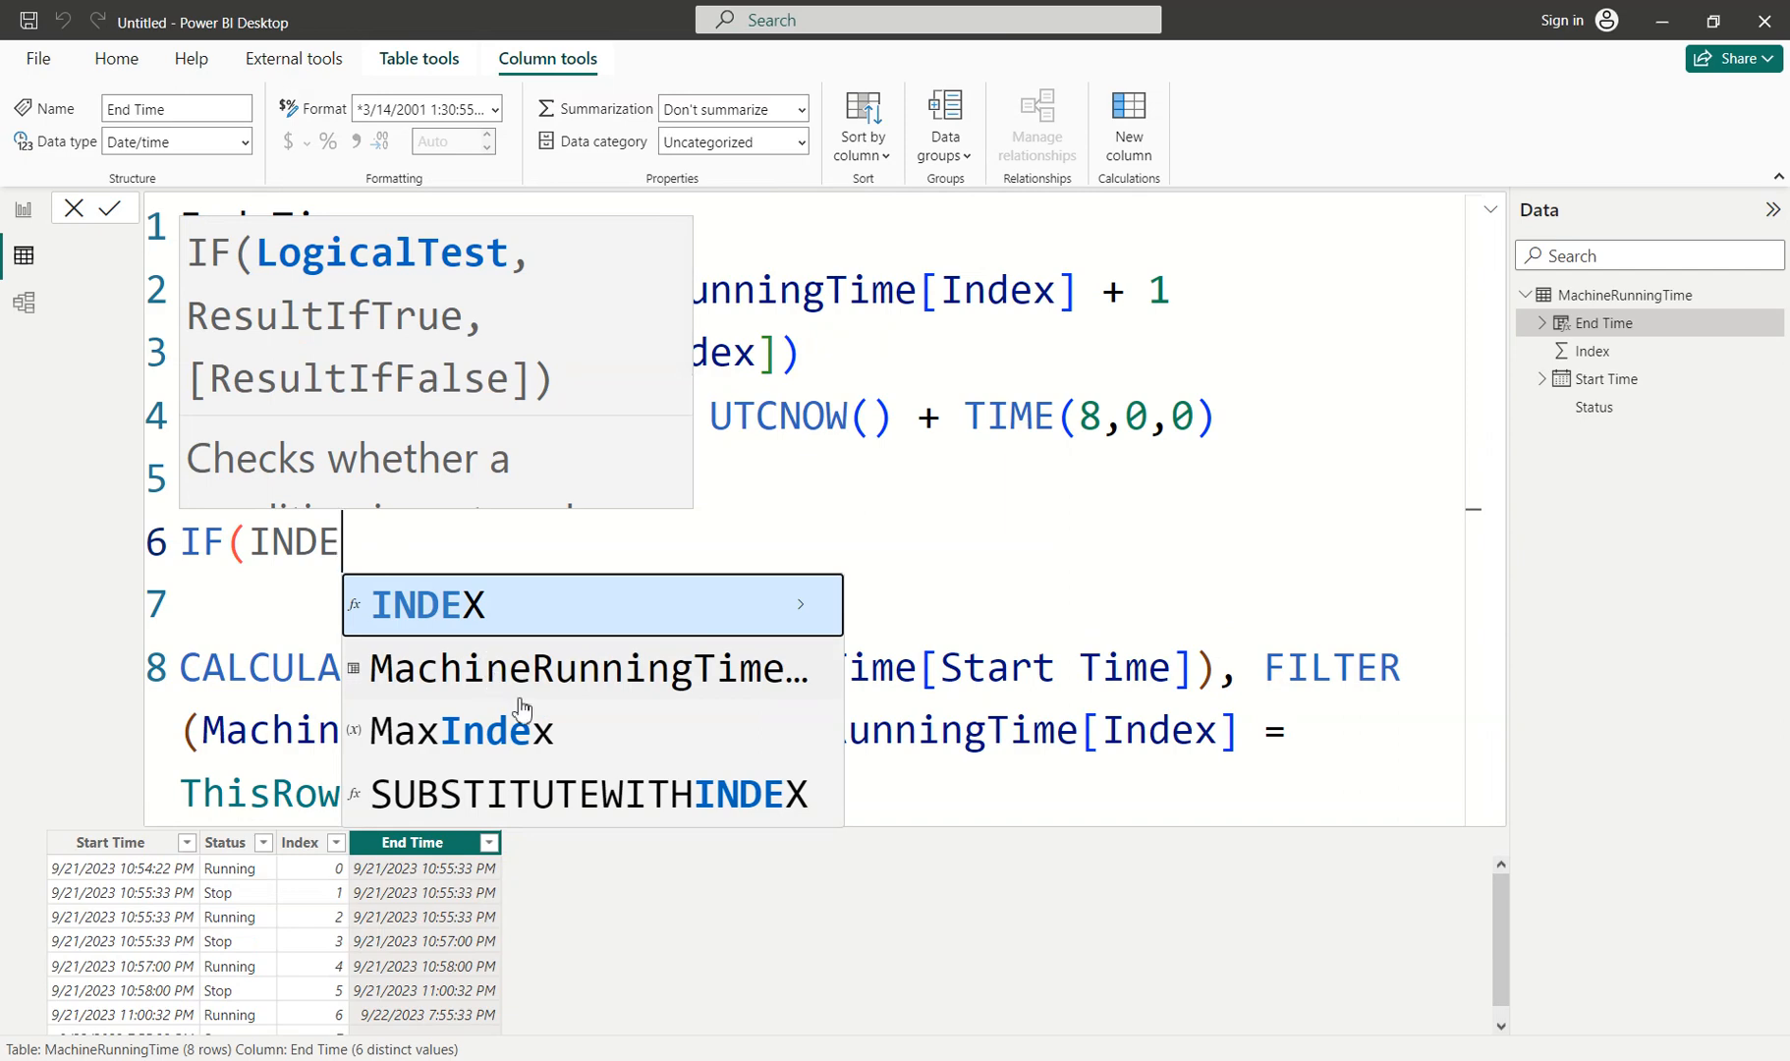
pyautogui.press('BackSpace')
pyautogui.press('BackSpace')
pyautogui.press('BackSpace')
pyautogui.press('BackSpace')
pyautogui.write('[inde')
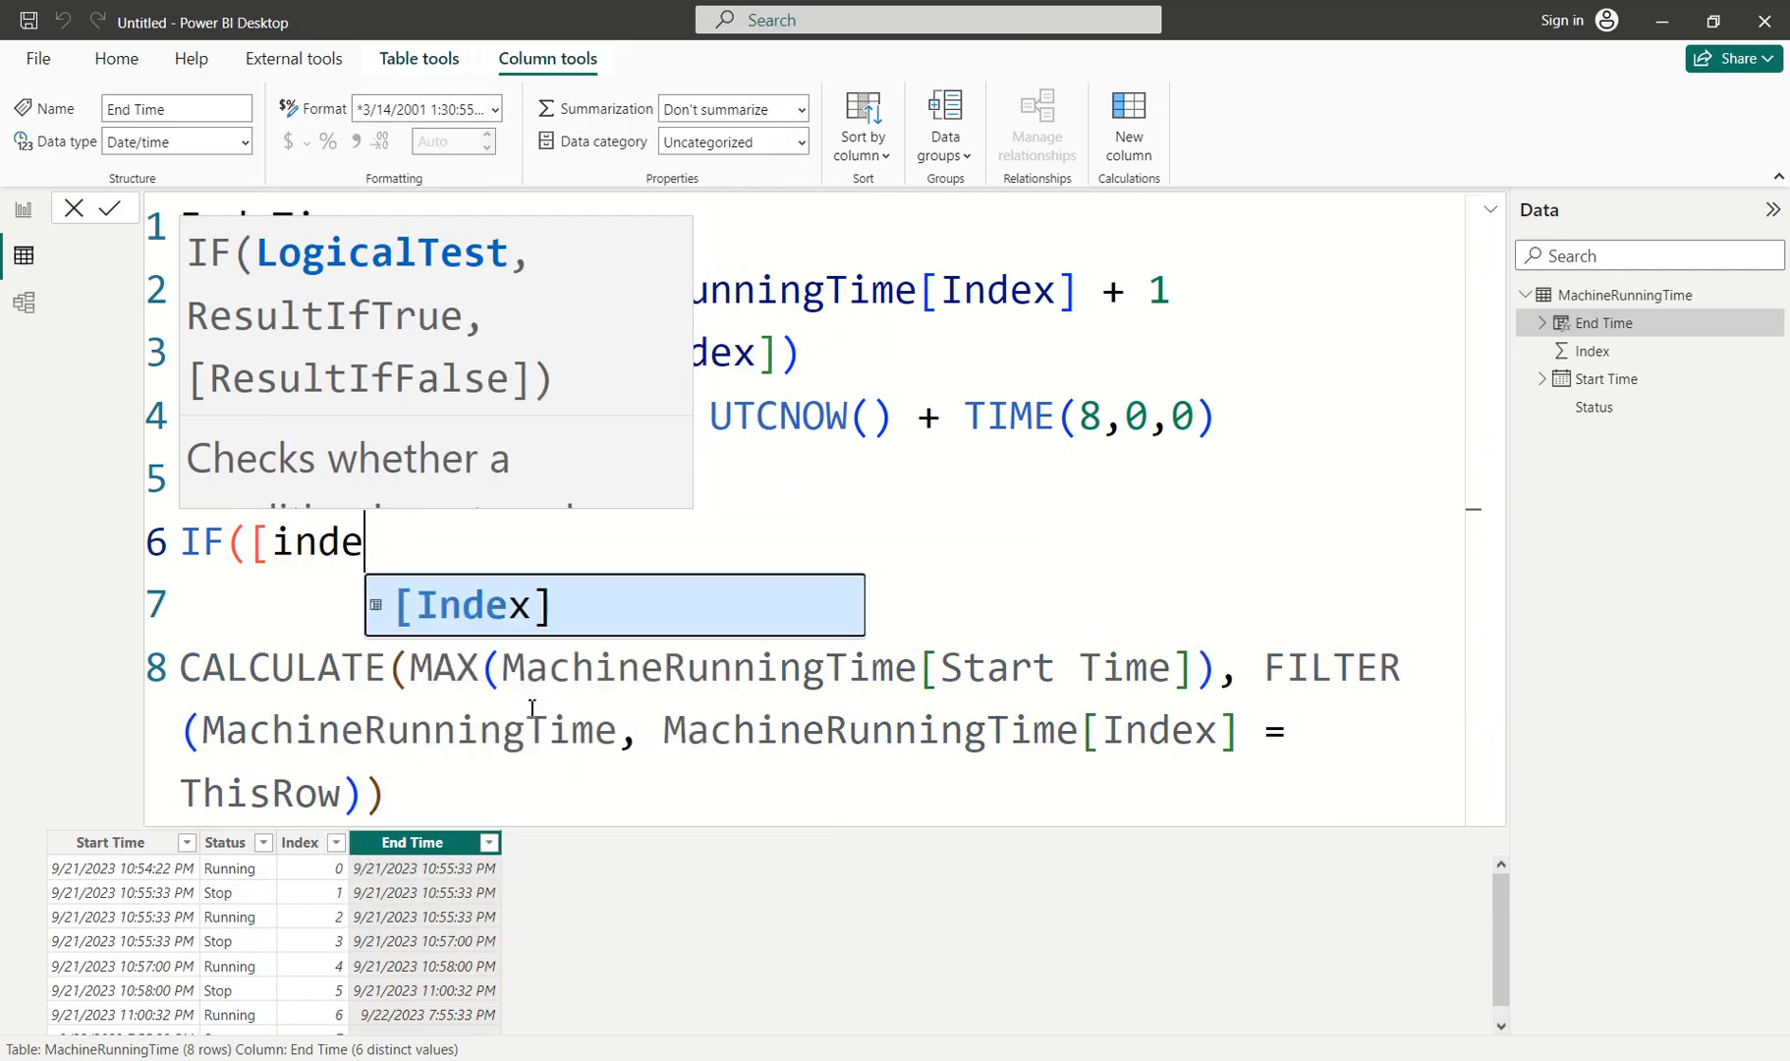
pyautogui.press('Tab')
pyautogui.write('= Max')
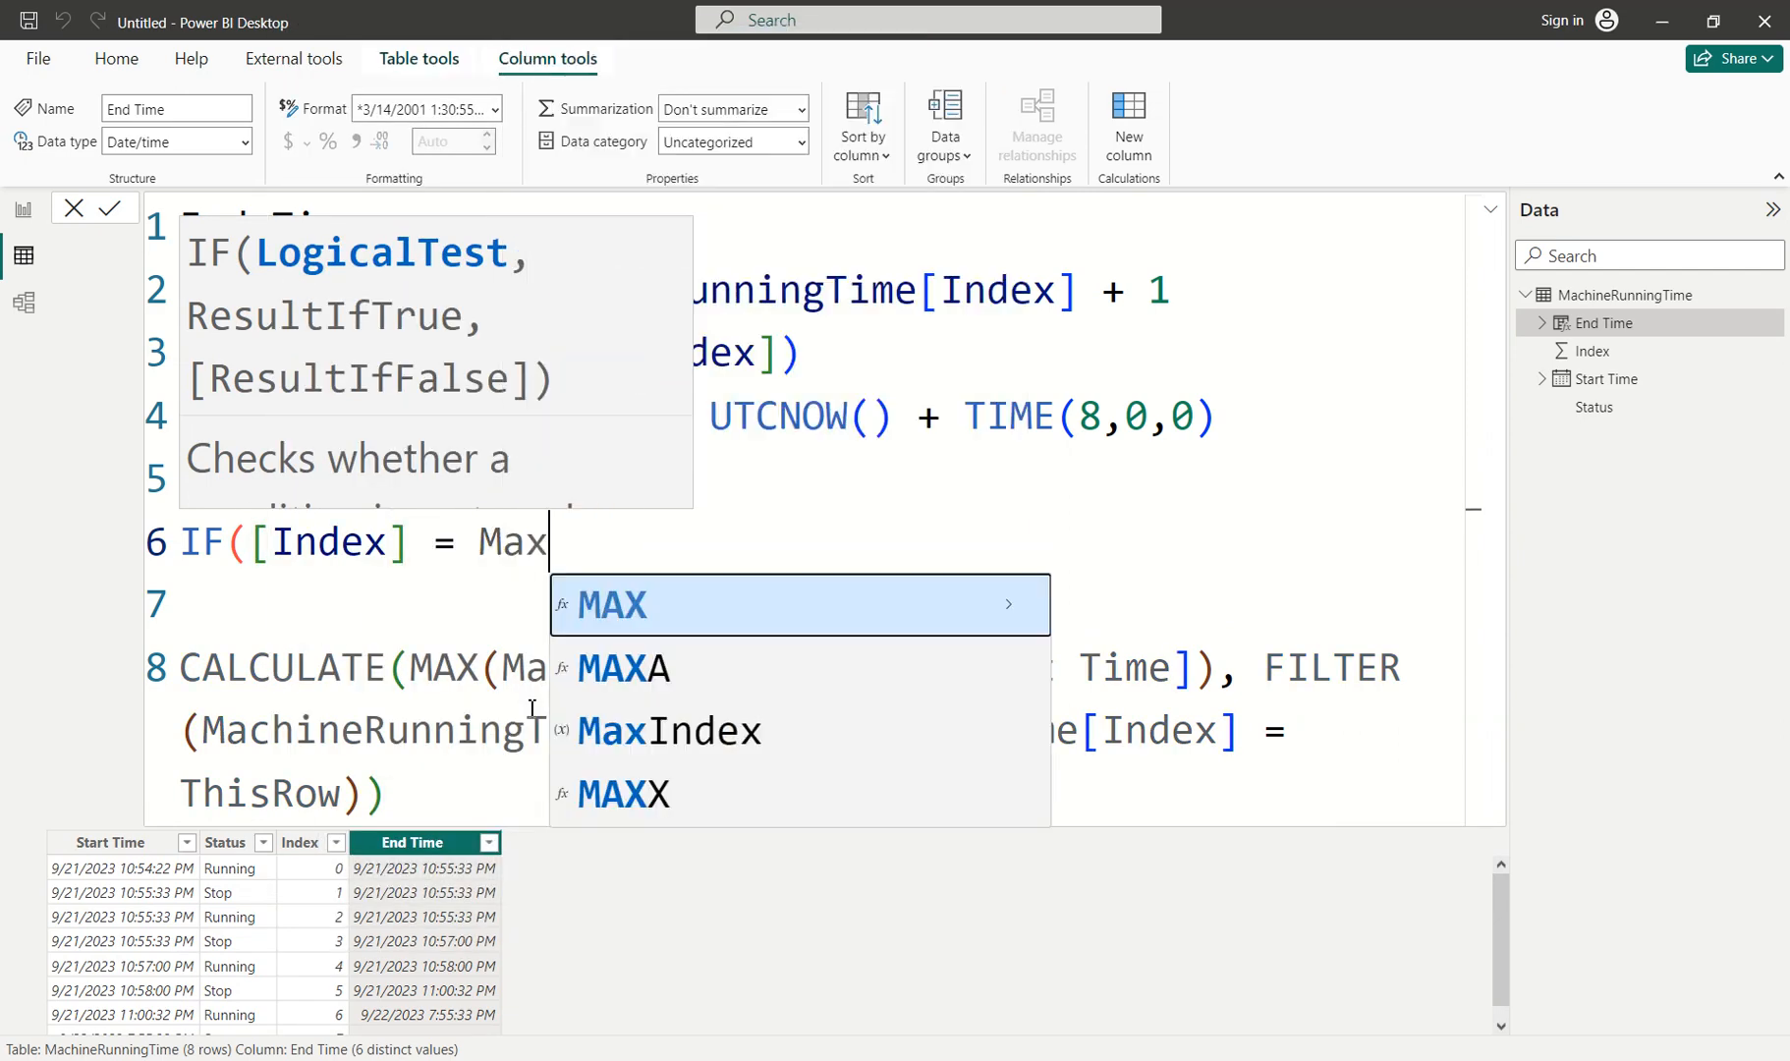
pyautogui.press('Down')
pyautogui.press('Down')
pyautogui.press('Tab')
pyautogui.write(', ')
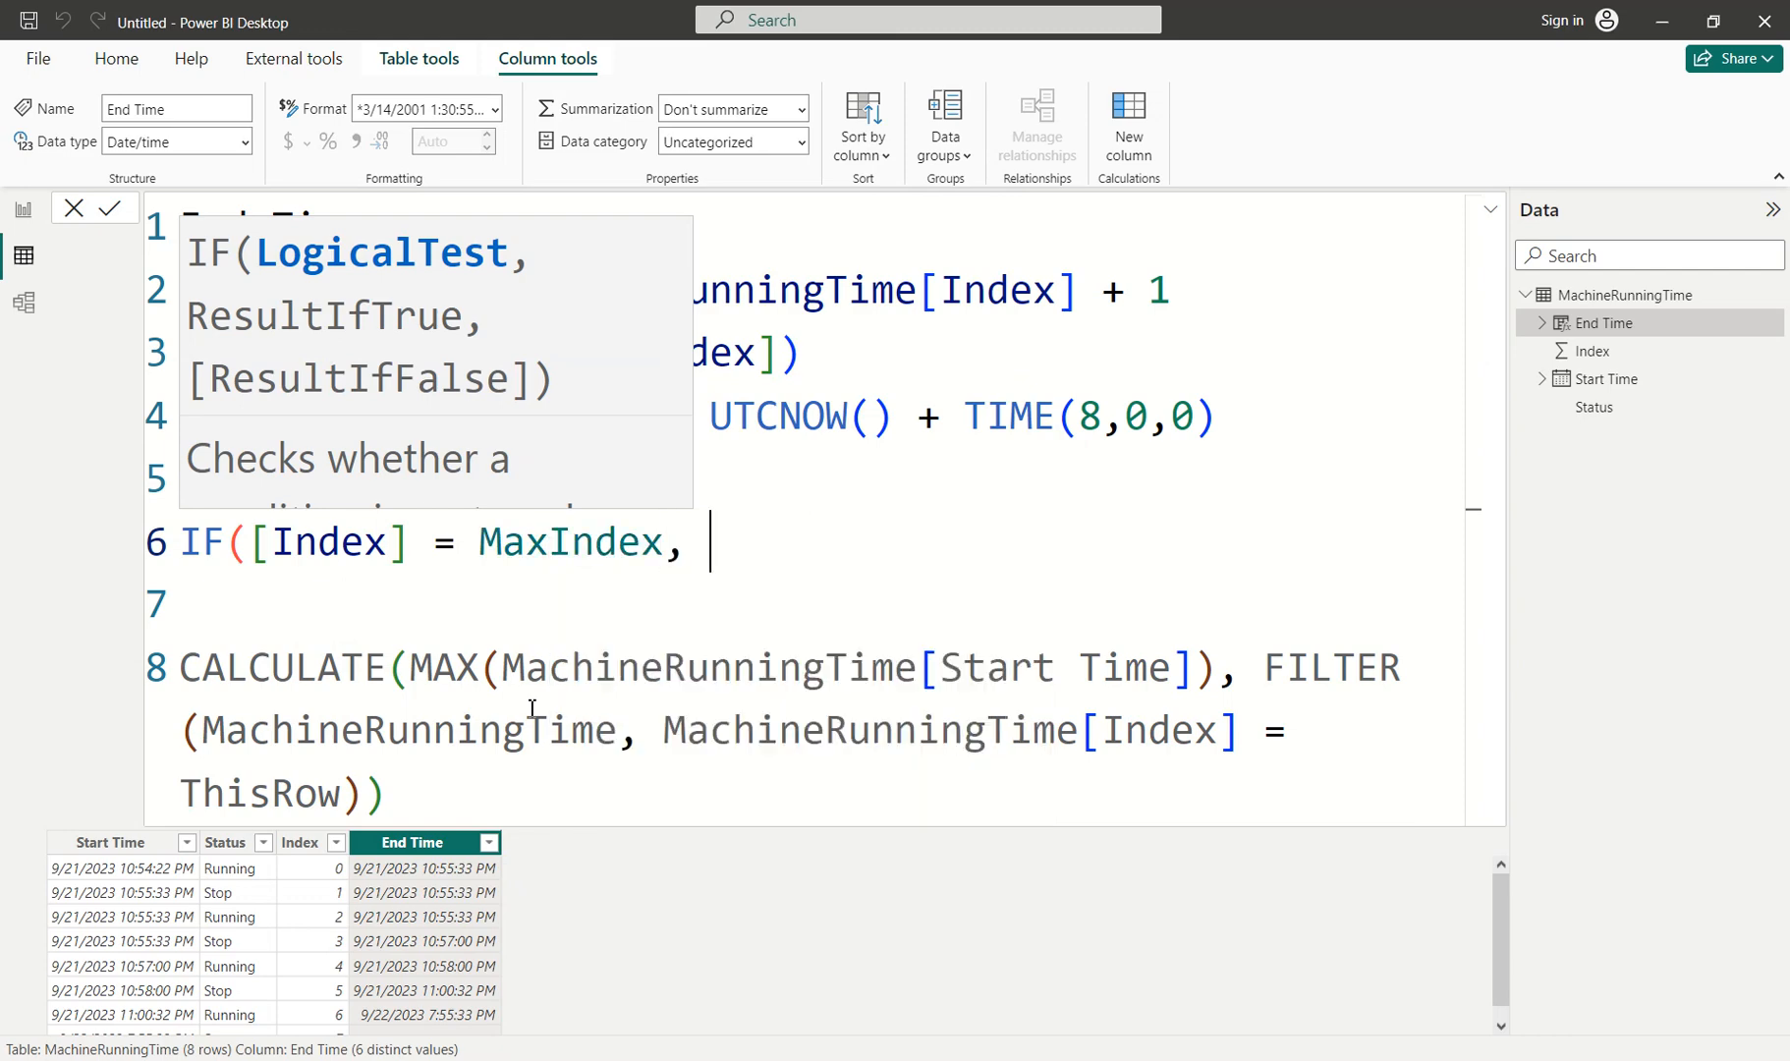
# Return AdjustedDateTime when the test is true and the existing CALCULATE expression otherwise, close the IF, and commit the End Time formula.
pyautogui.write('adju')
pyautogui.press('Tab')
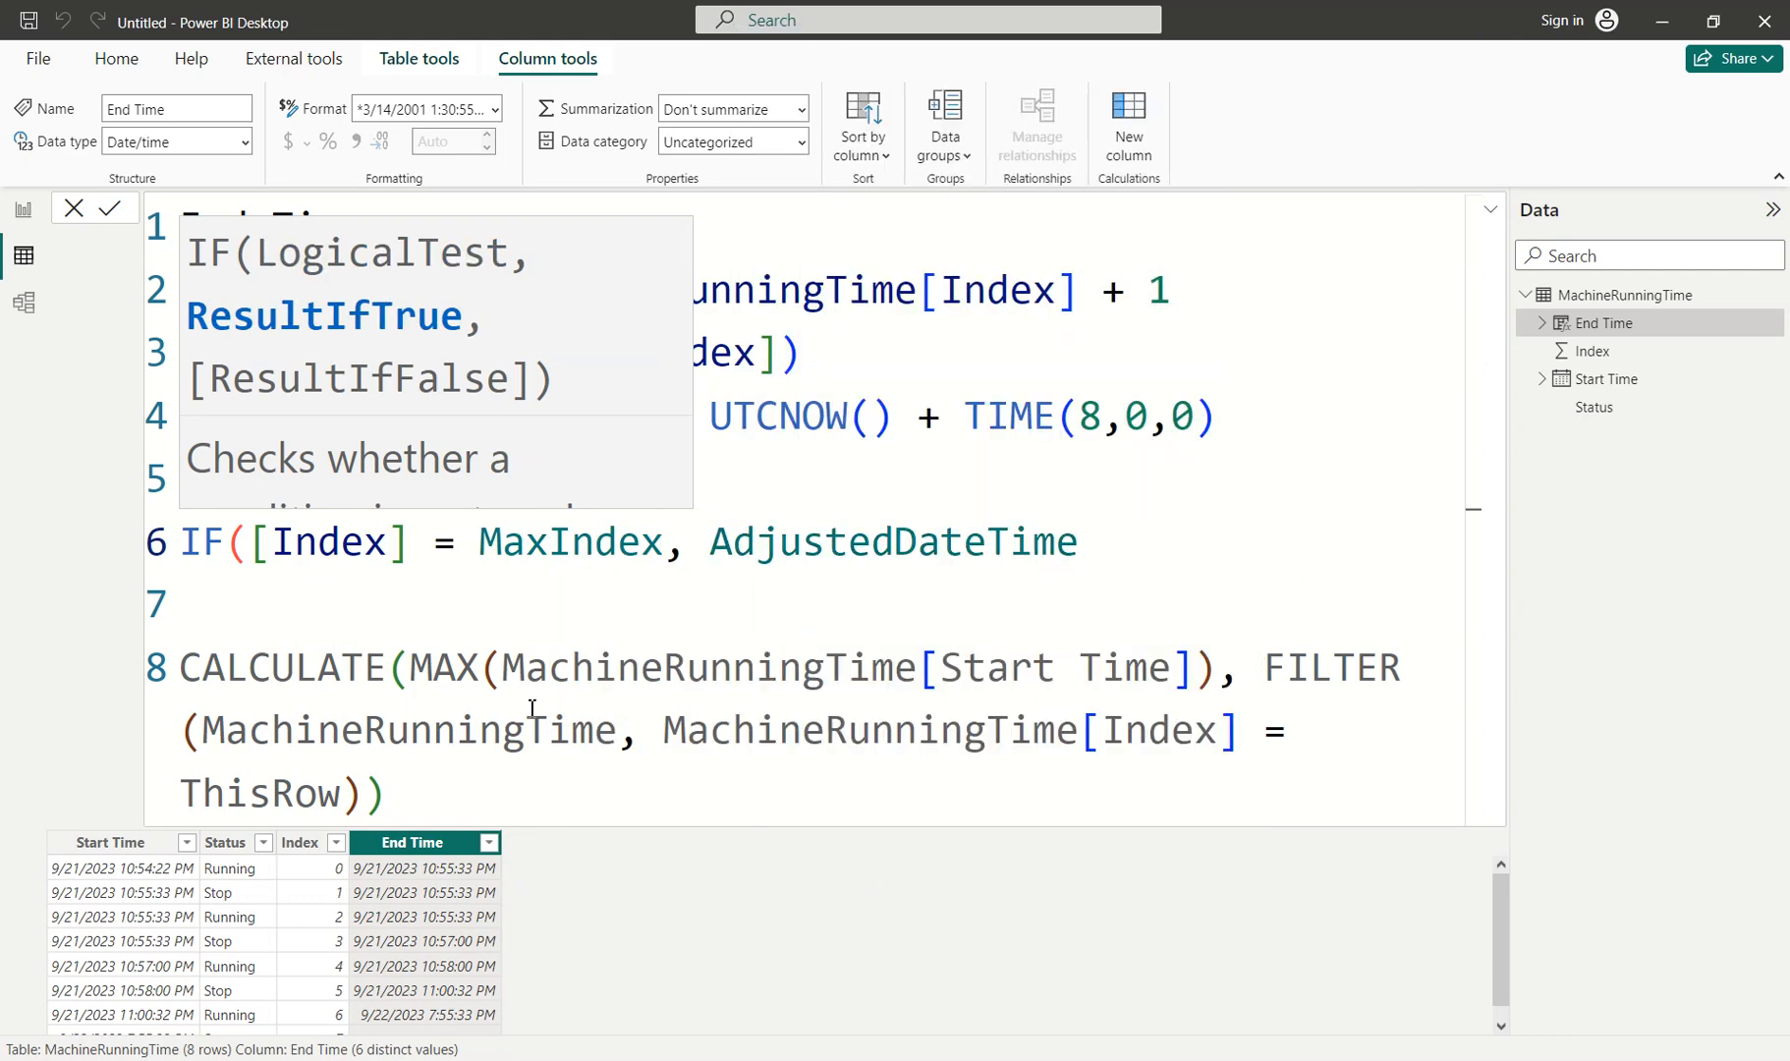
pyautogui.write(',')
pyautogui.press('Delete')
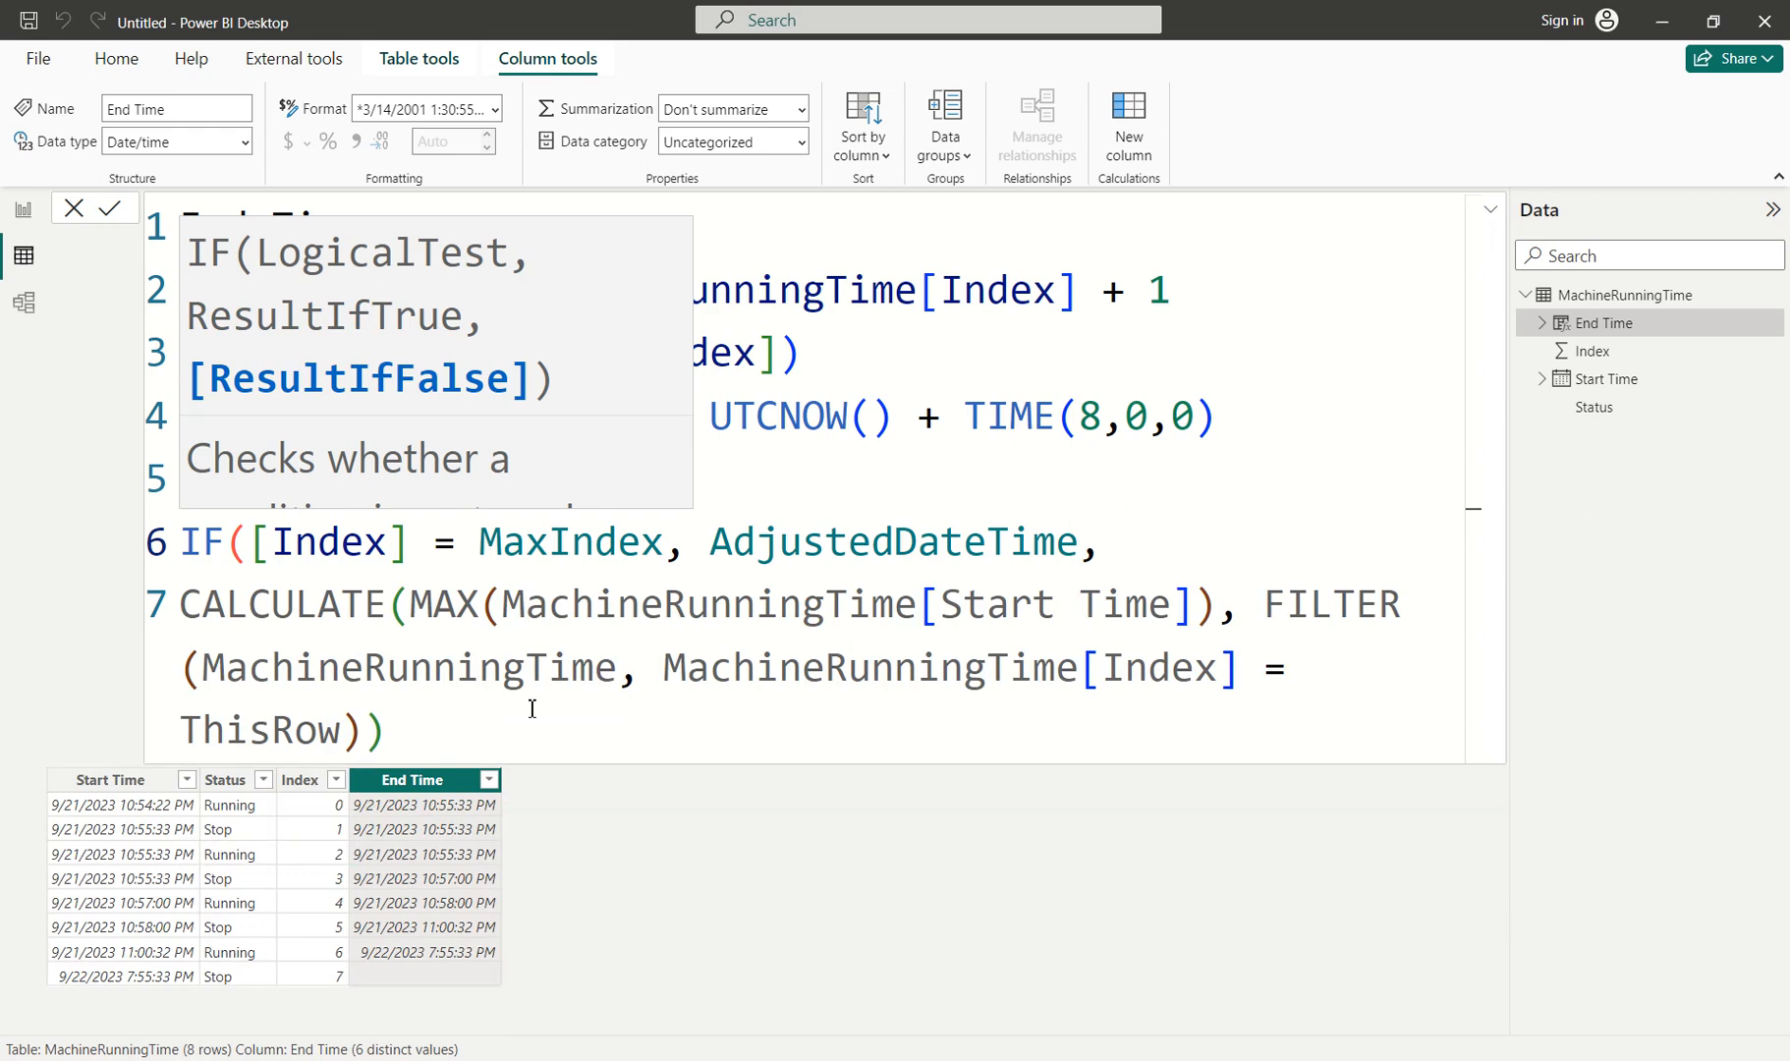
pyautogui.click(412, 734)
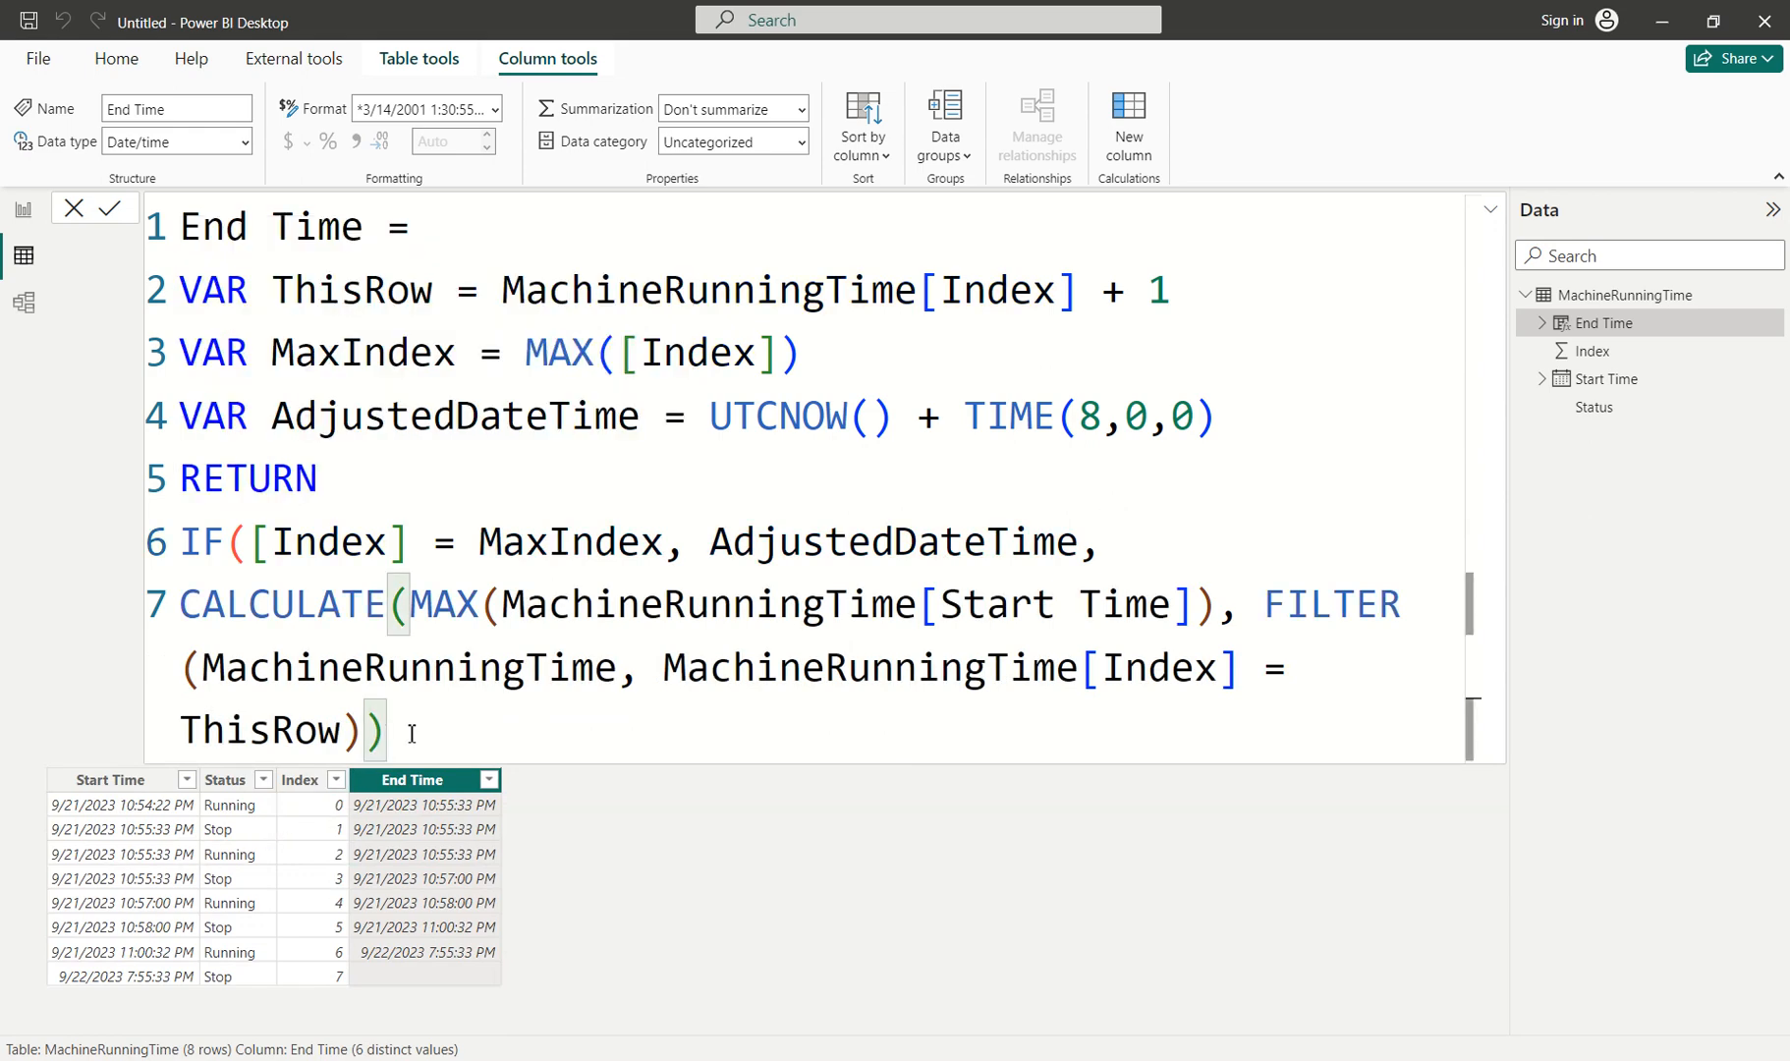
pyautogui.write(')')
pyautogui.press('Return')
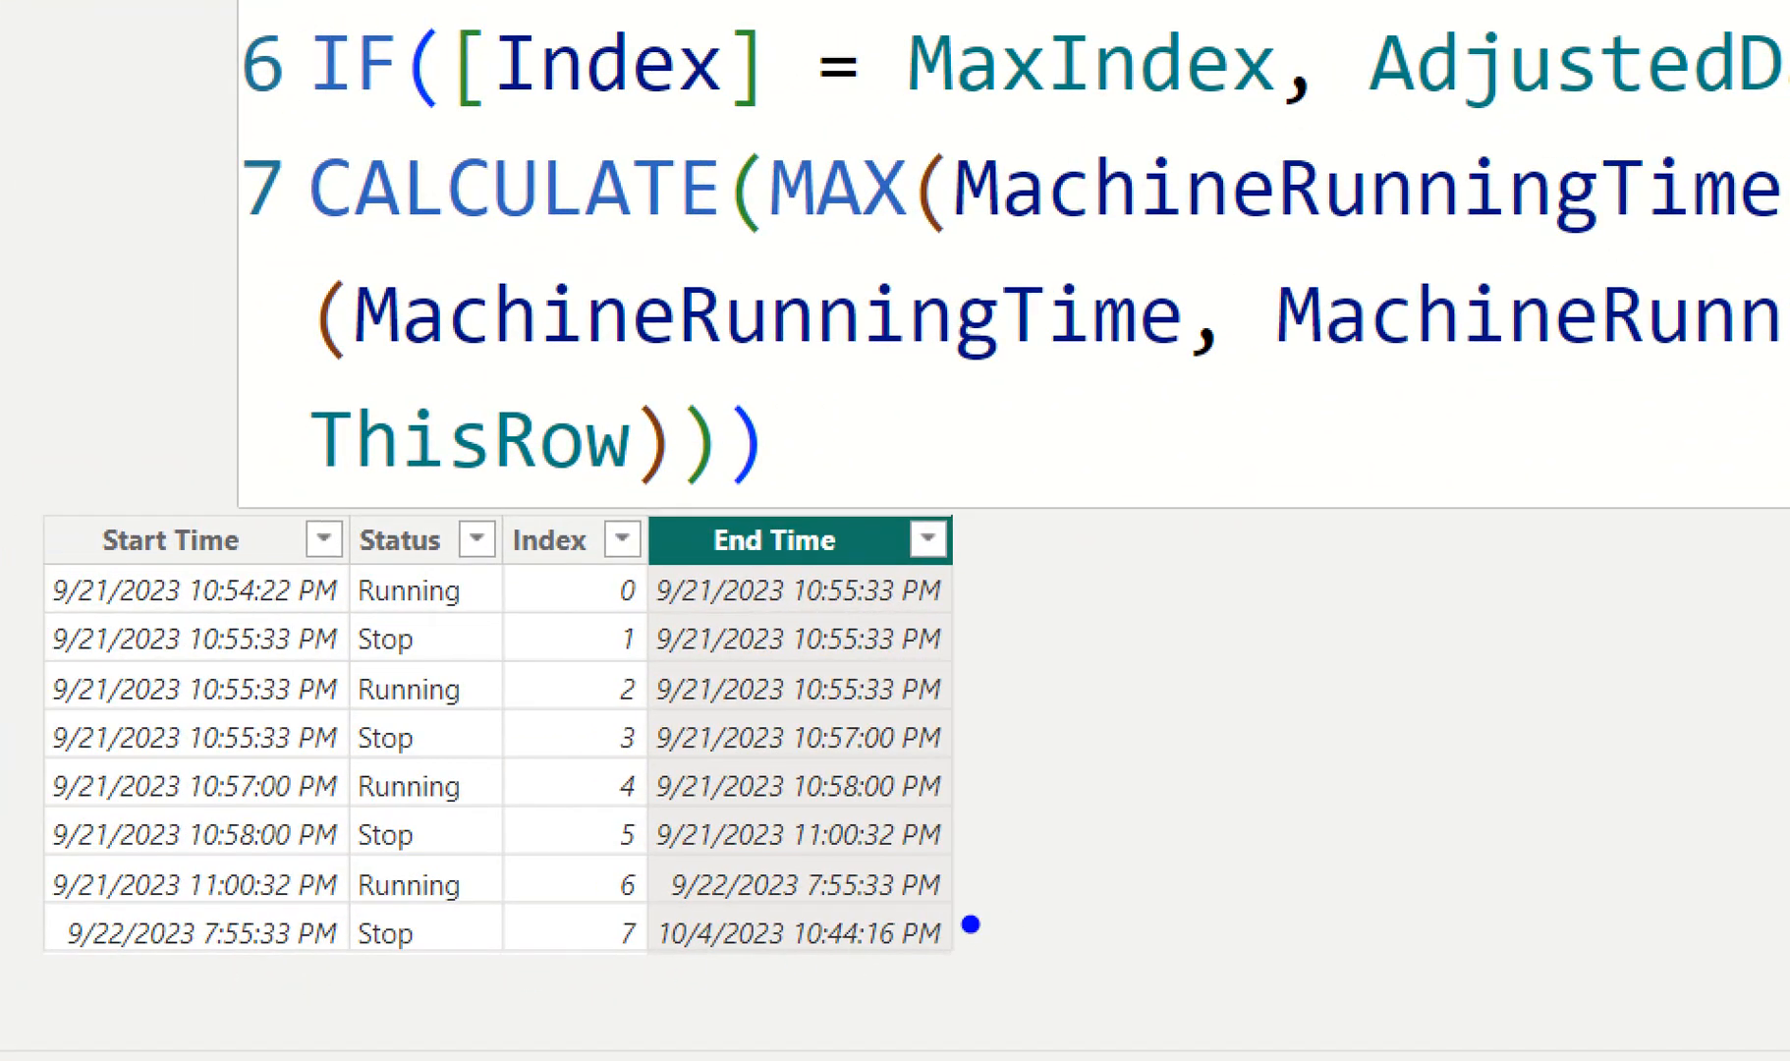
pyautogui.moveTo(970, 926); pyautogui.dragTo(1159, 852)
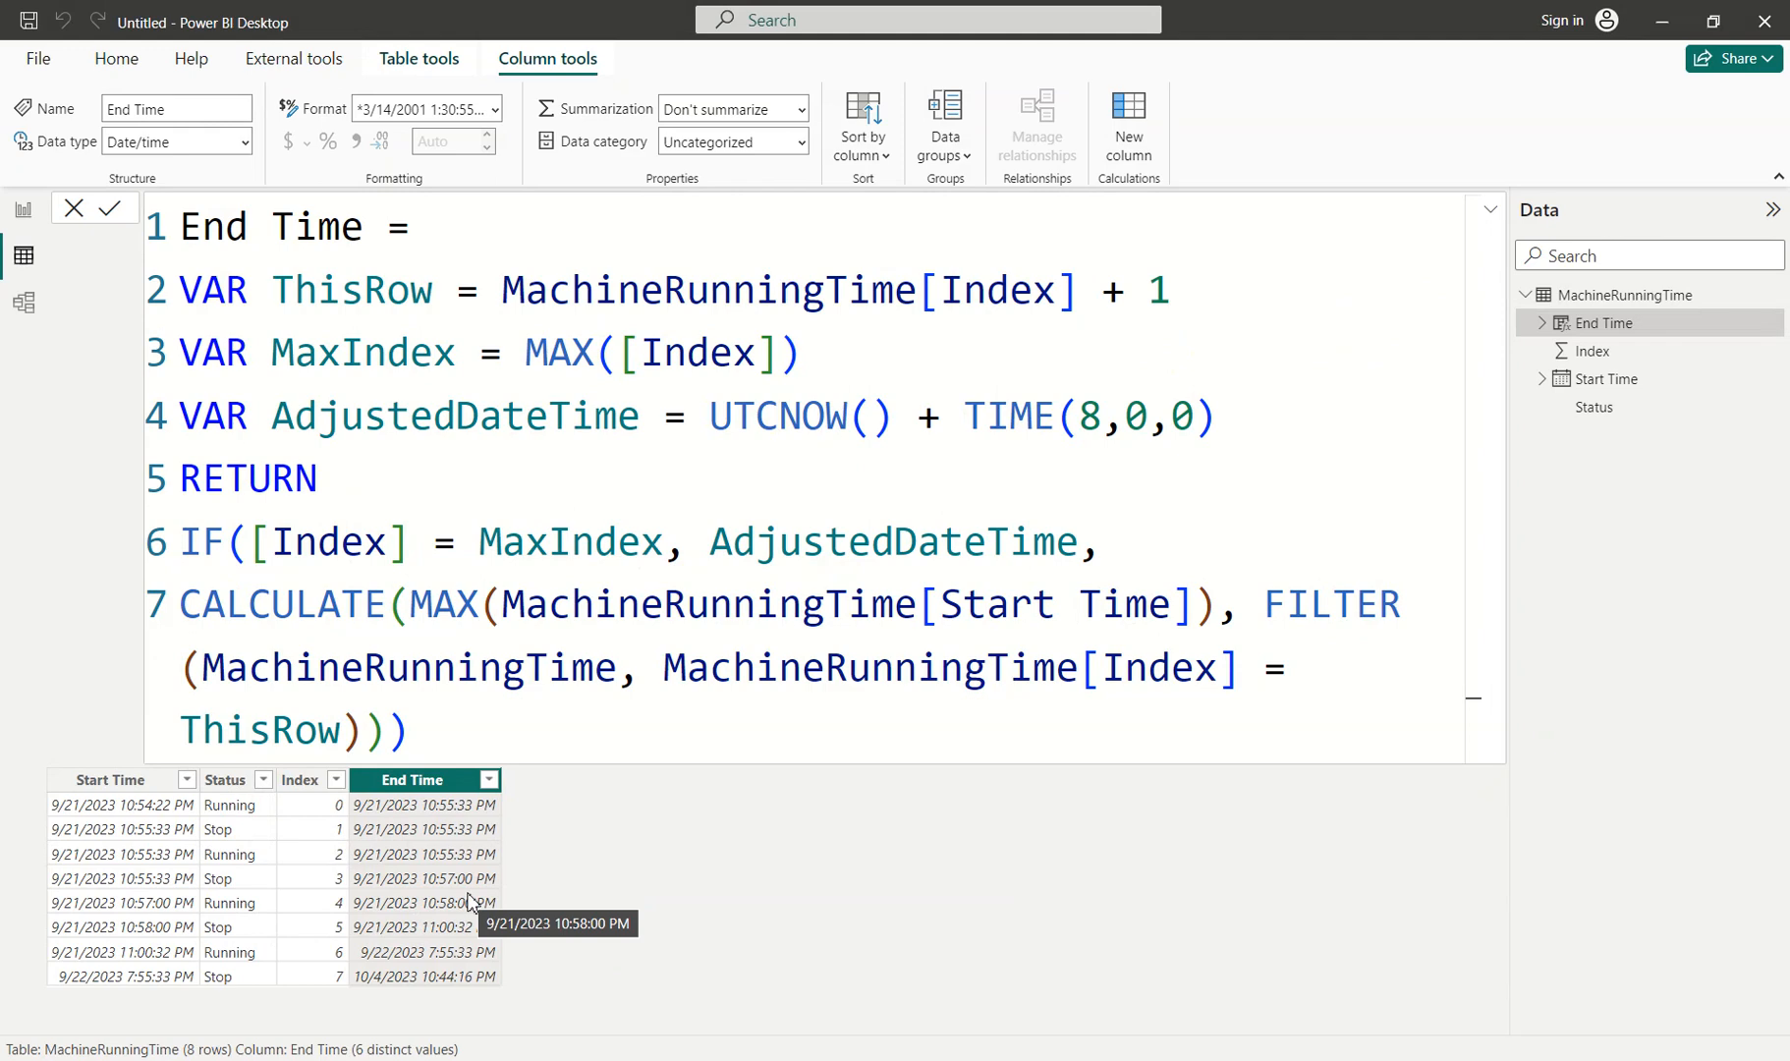
# Add a new calculated column to MachineRunningTime and name it Start Hour in its formula.
pyautogui.click(1491, 209)
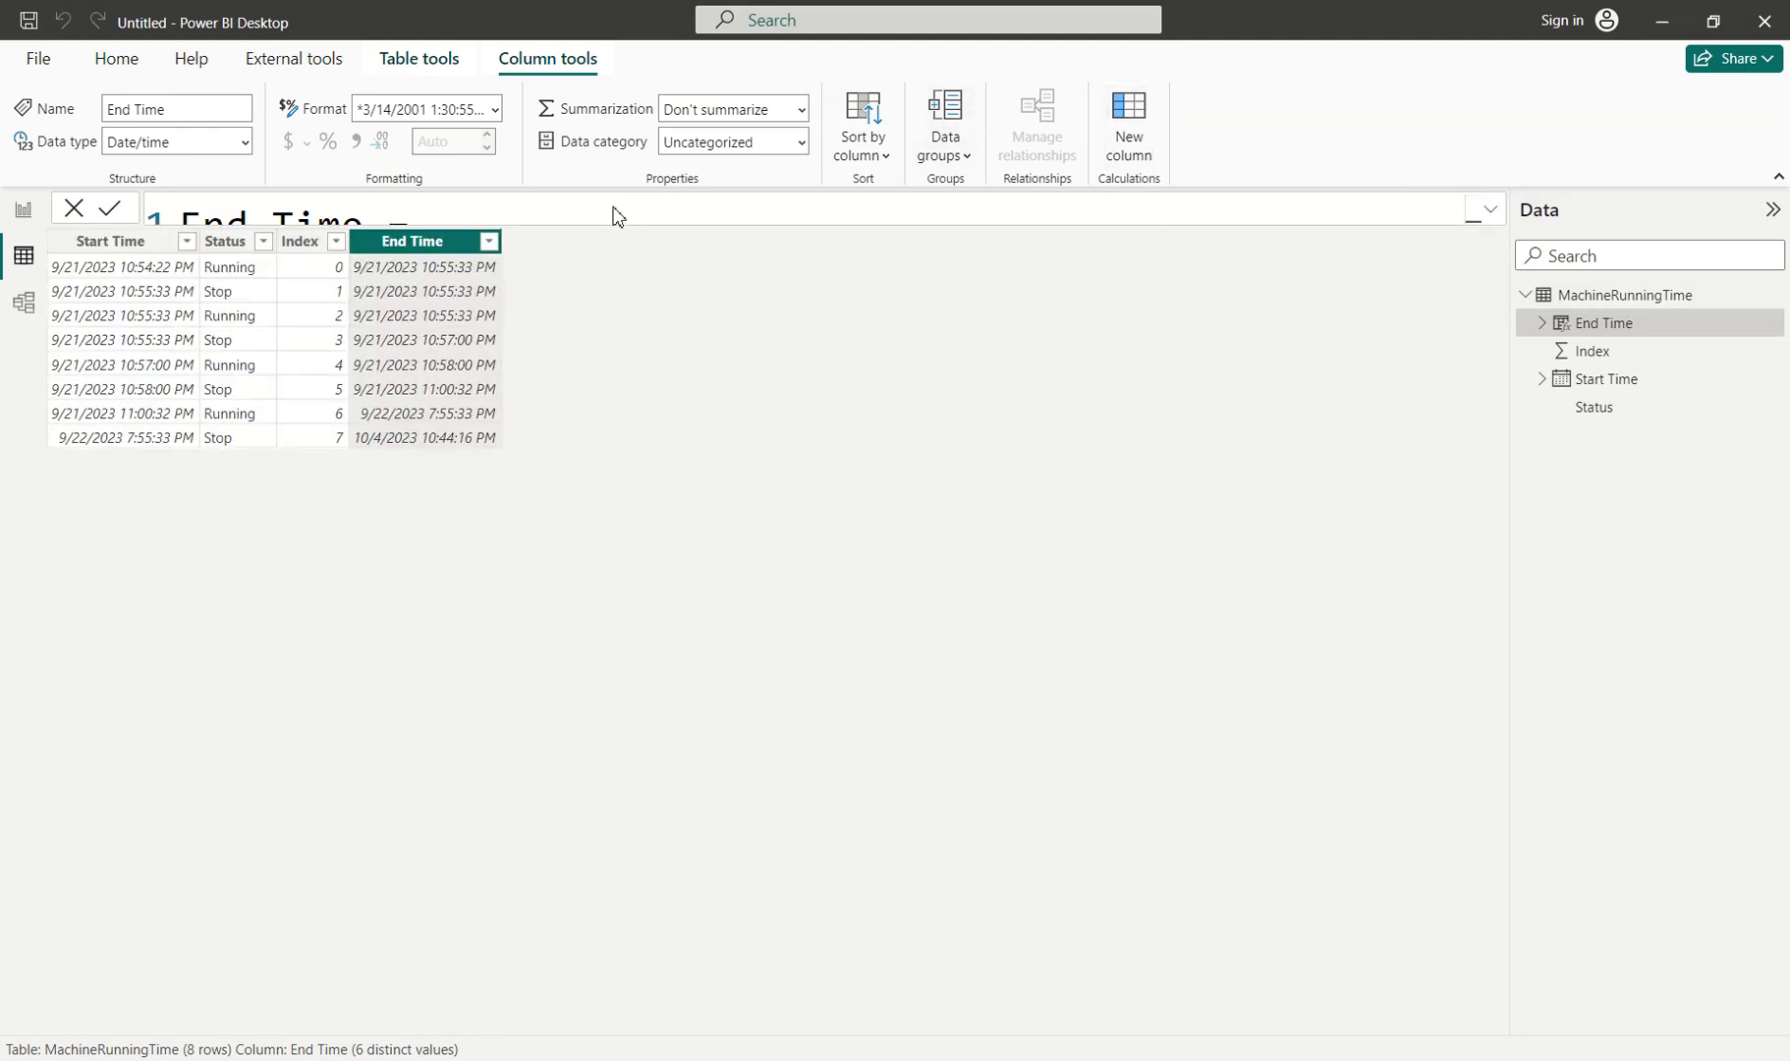
pyautogui.write('ST')
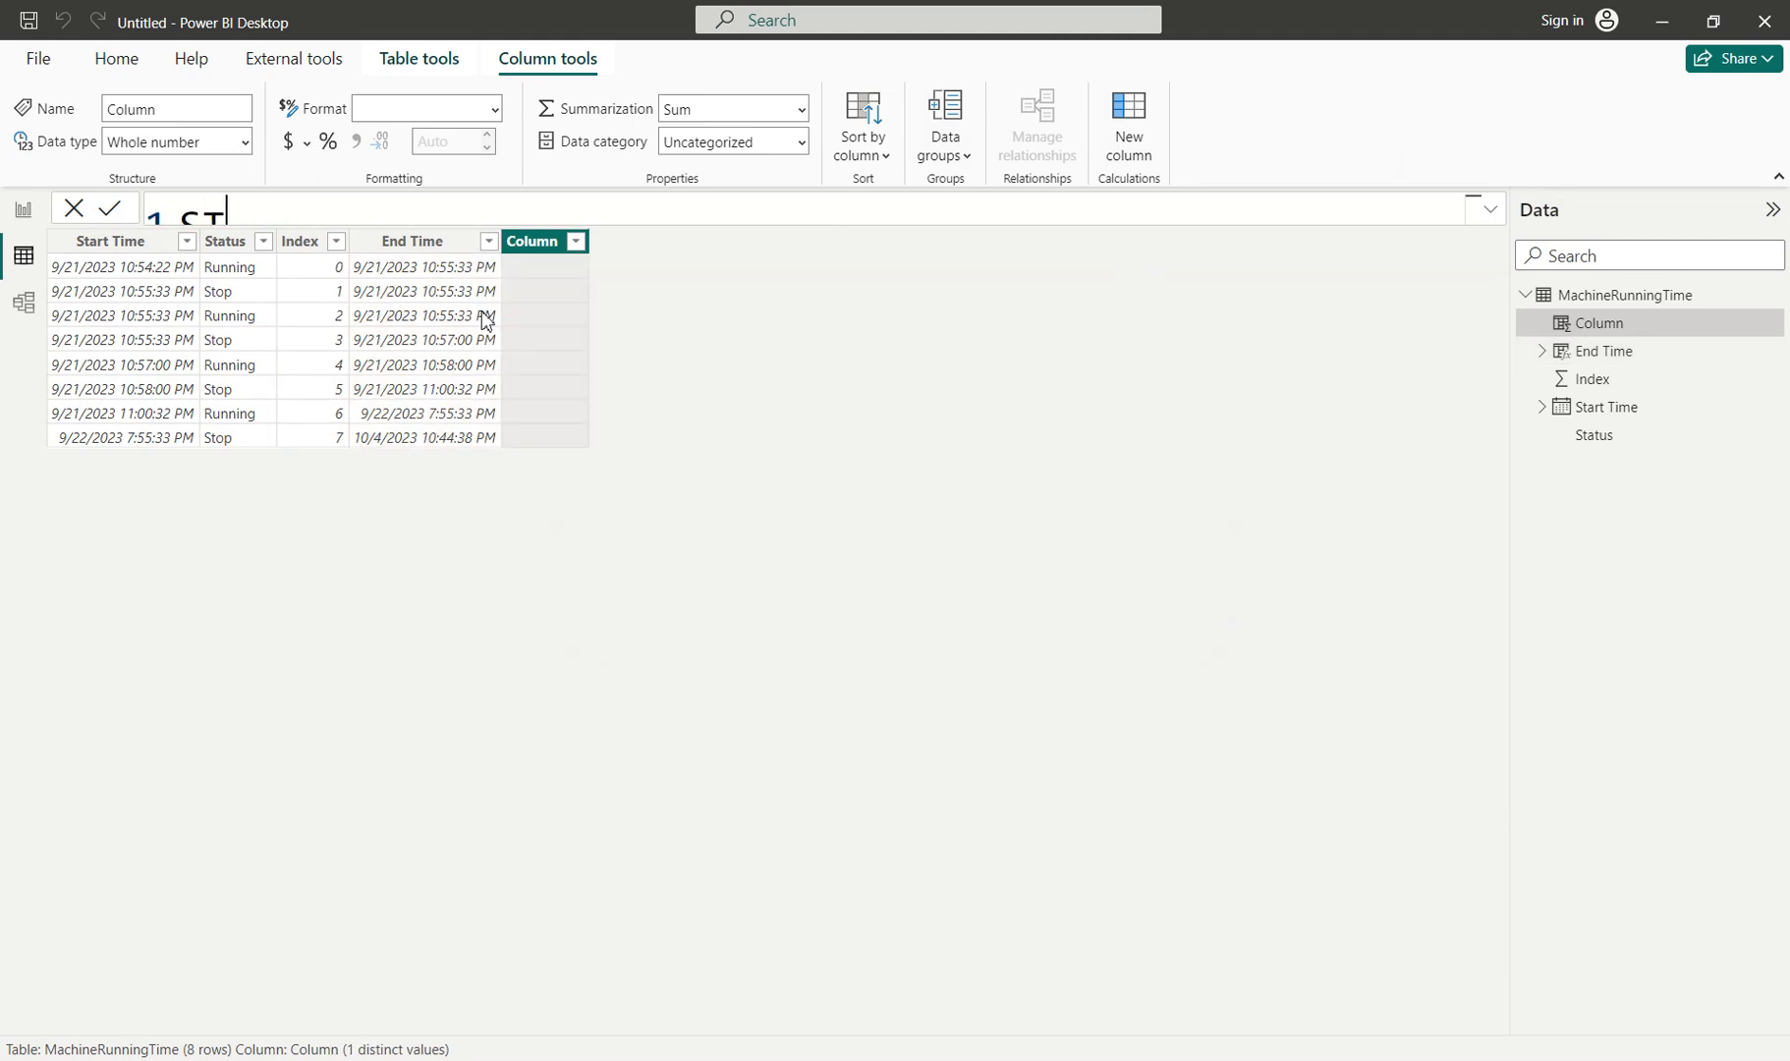
pyautogui.write('ART_HOUR')
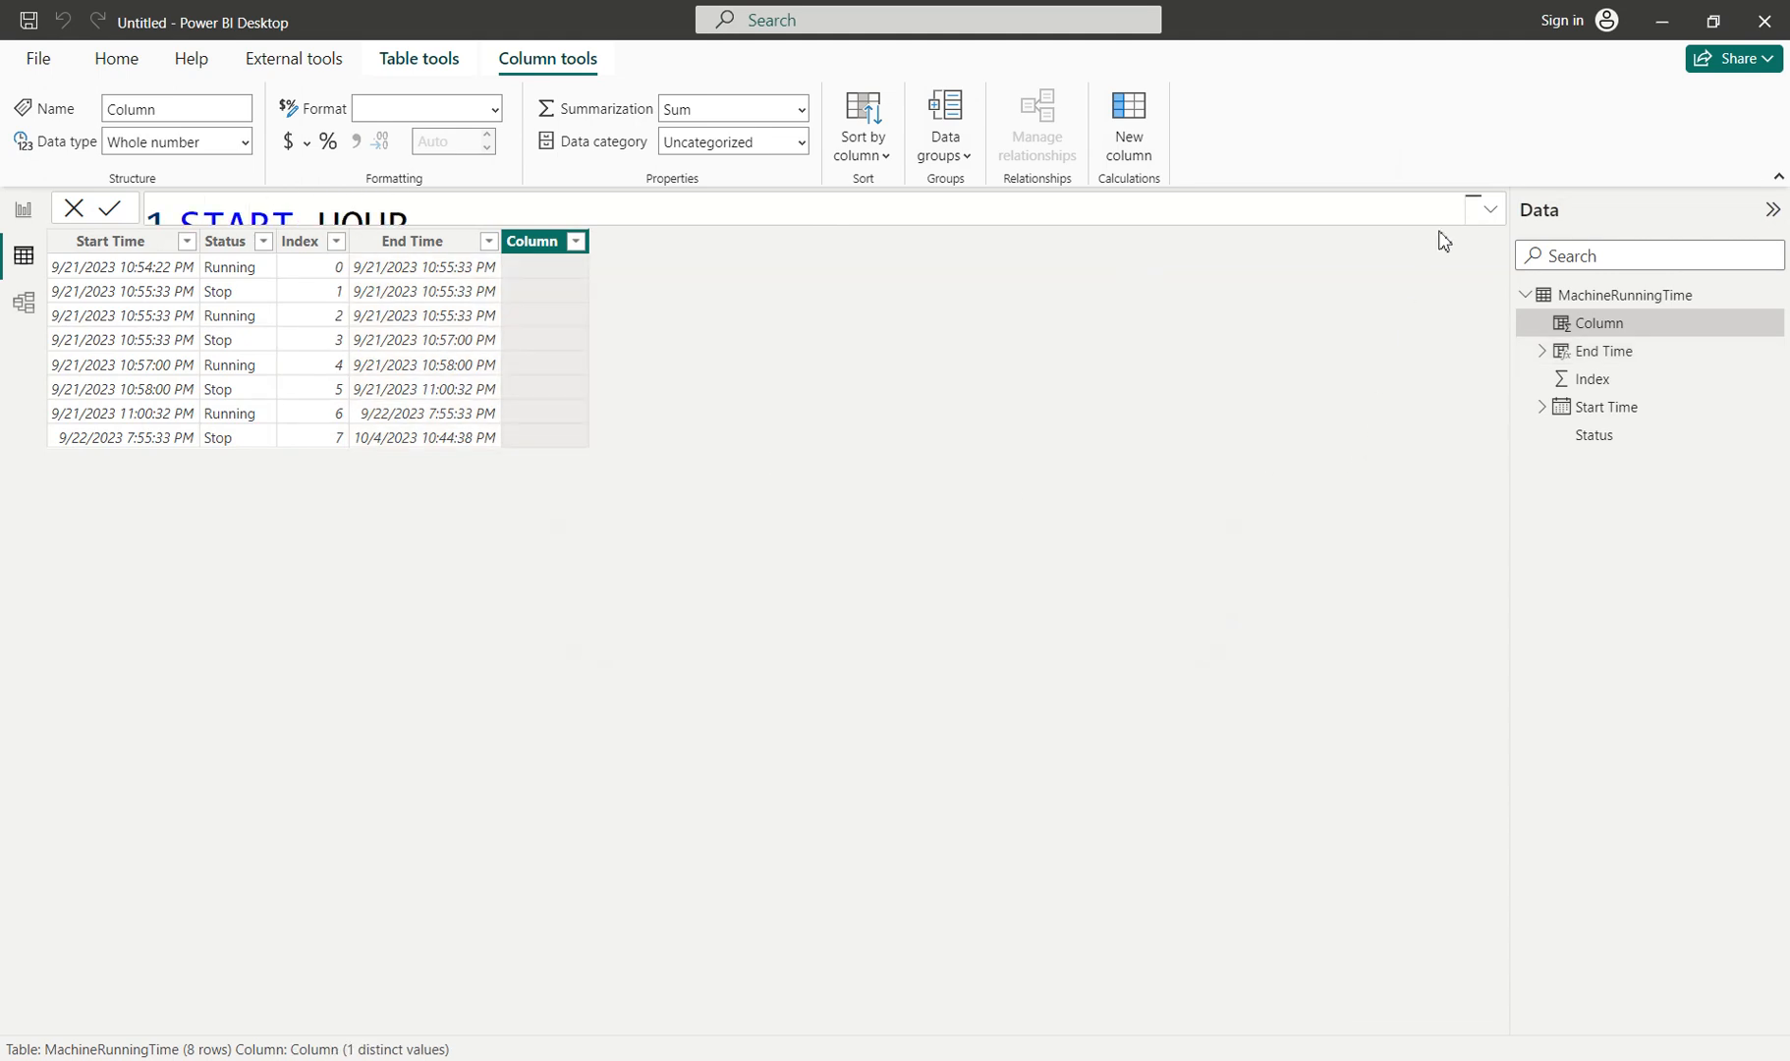
pyautogui.click(1490, 209)
pyautogui.moveTo(412, 226); pyautogui.dragTo(142, 214)
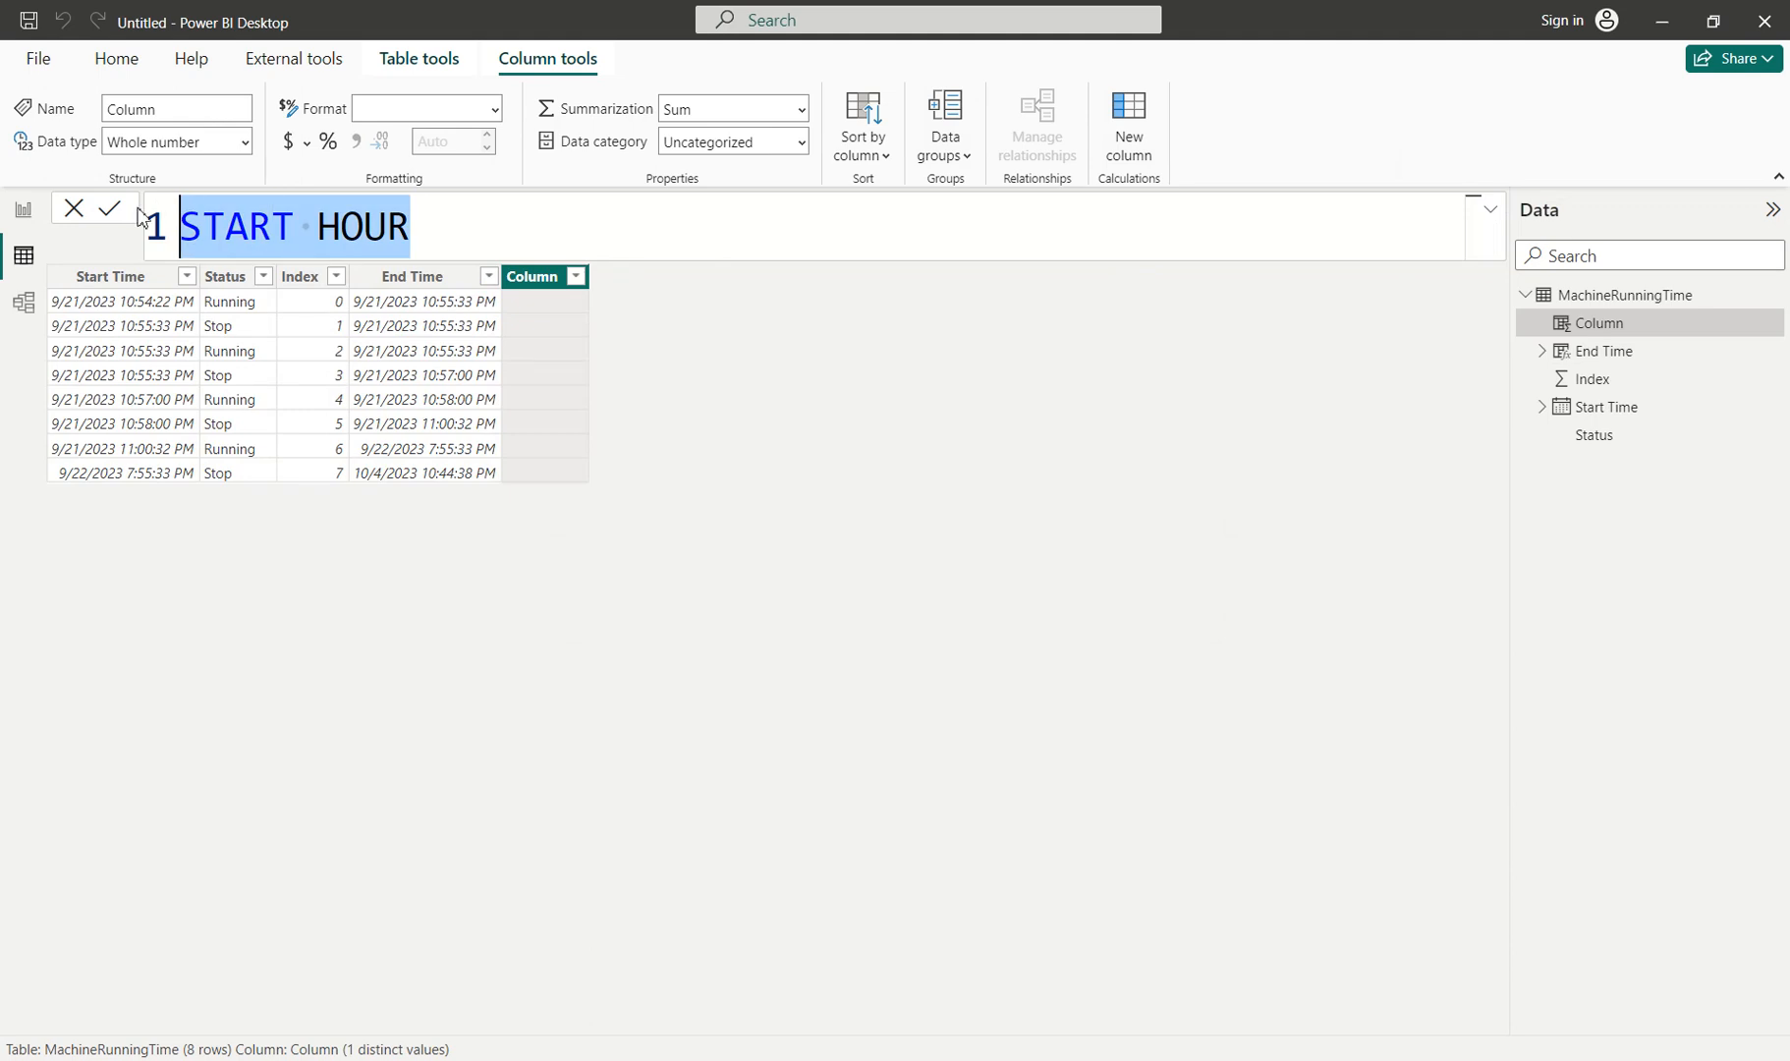
pyautogui.write('Start Hour =')
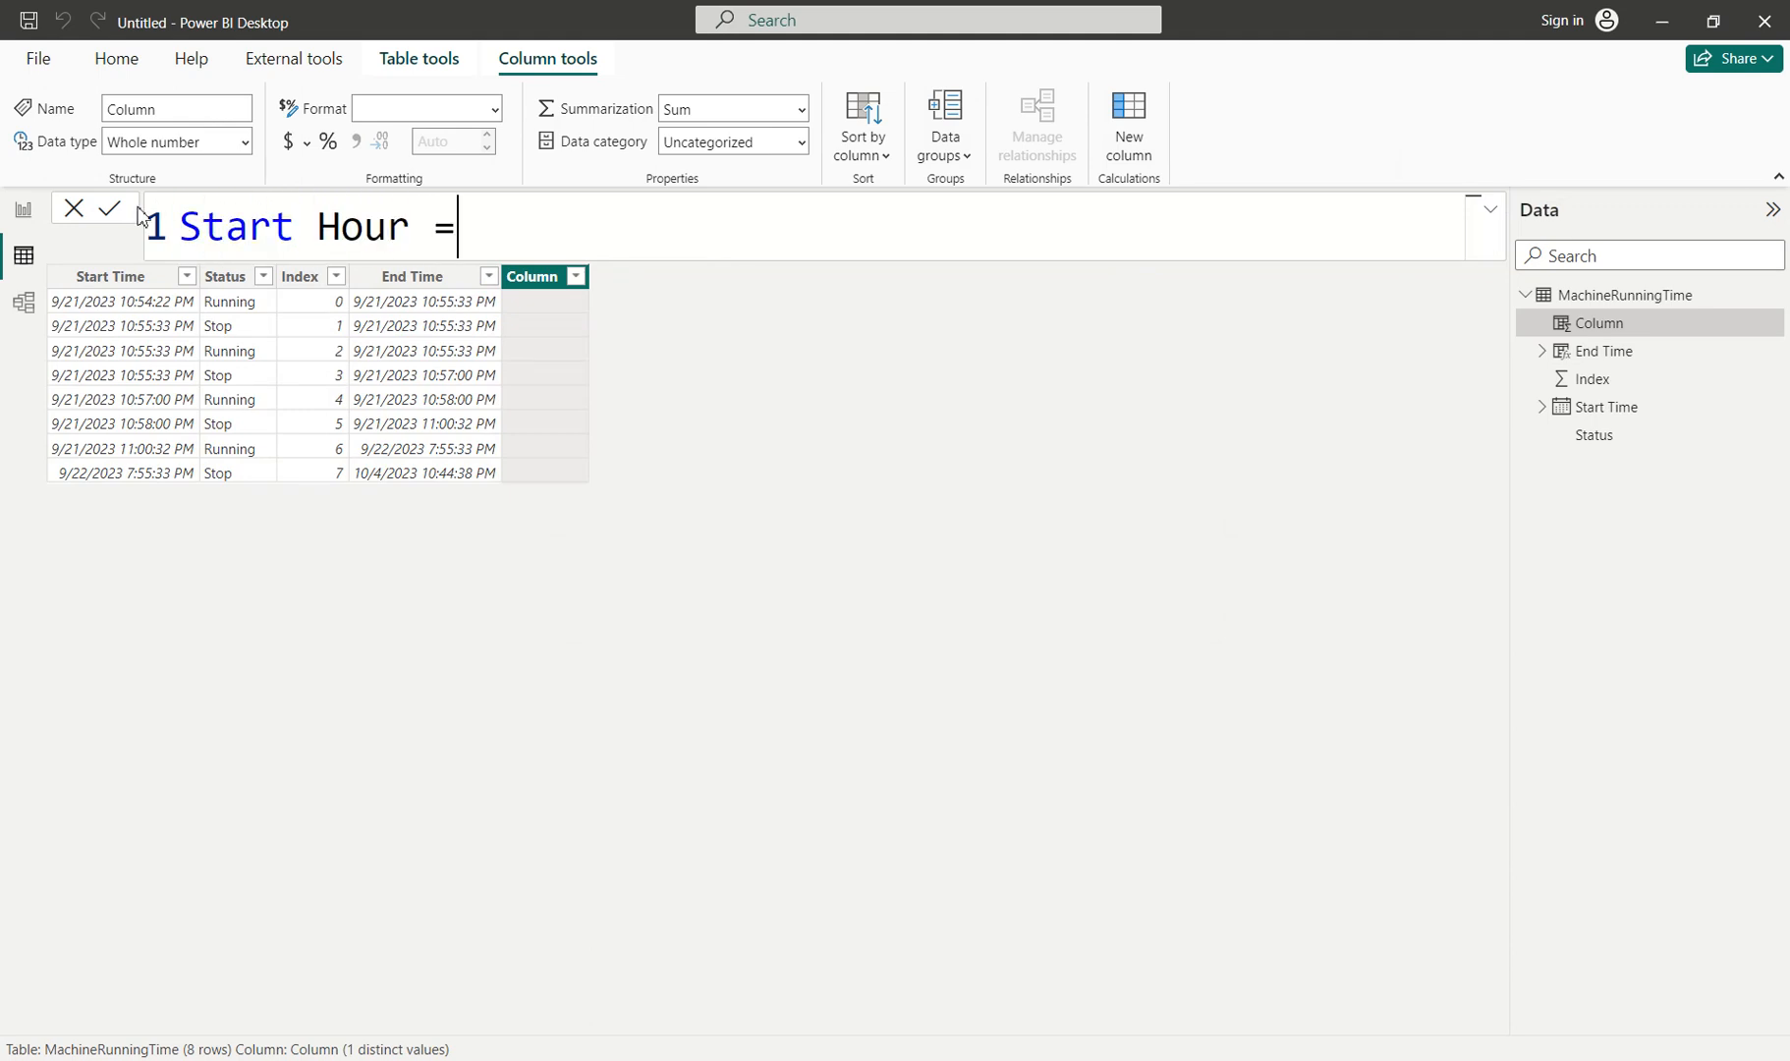
# Begin the Start Hour formula on a new line with MachineRunningTime[Start Time].[Date] followed by a plus sign.
pyautogui.hotkey('shift', 'Return')
pyautogui.write('start')
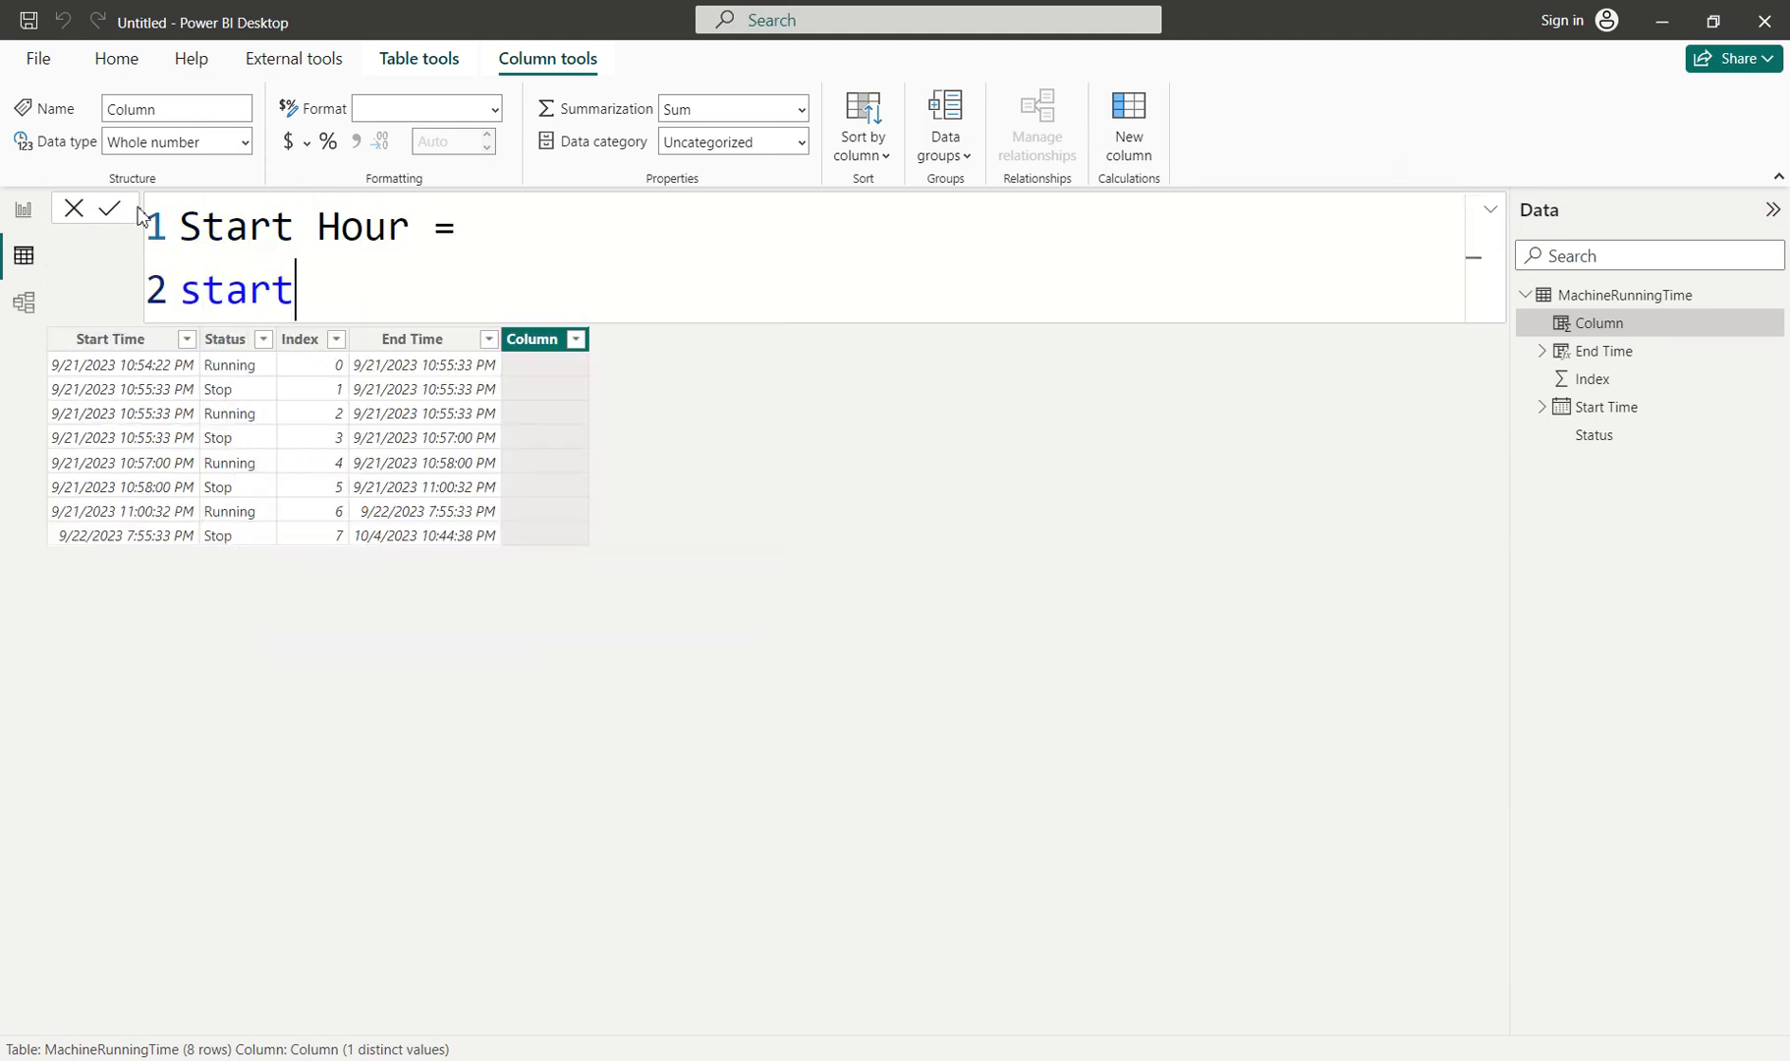
pyautogui.press('BackSpace')
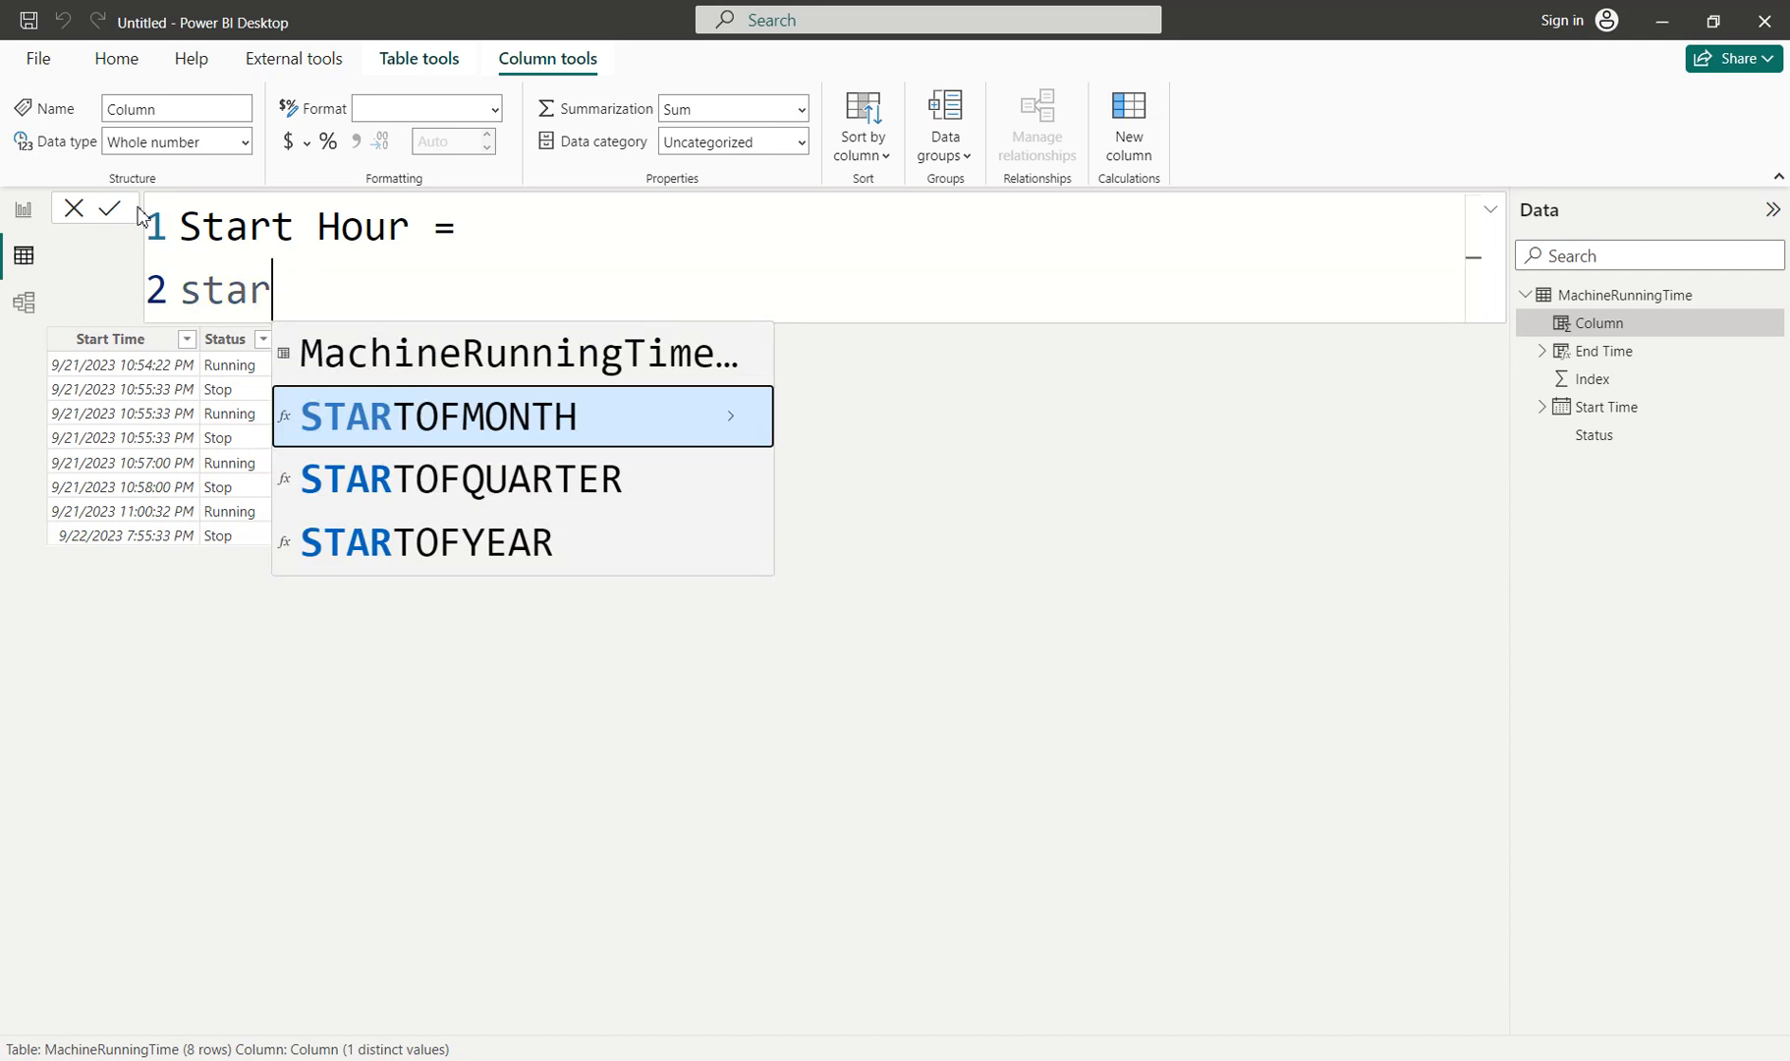
pyautogui.press('Up')
pyautogui.press('Tab')
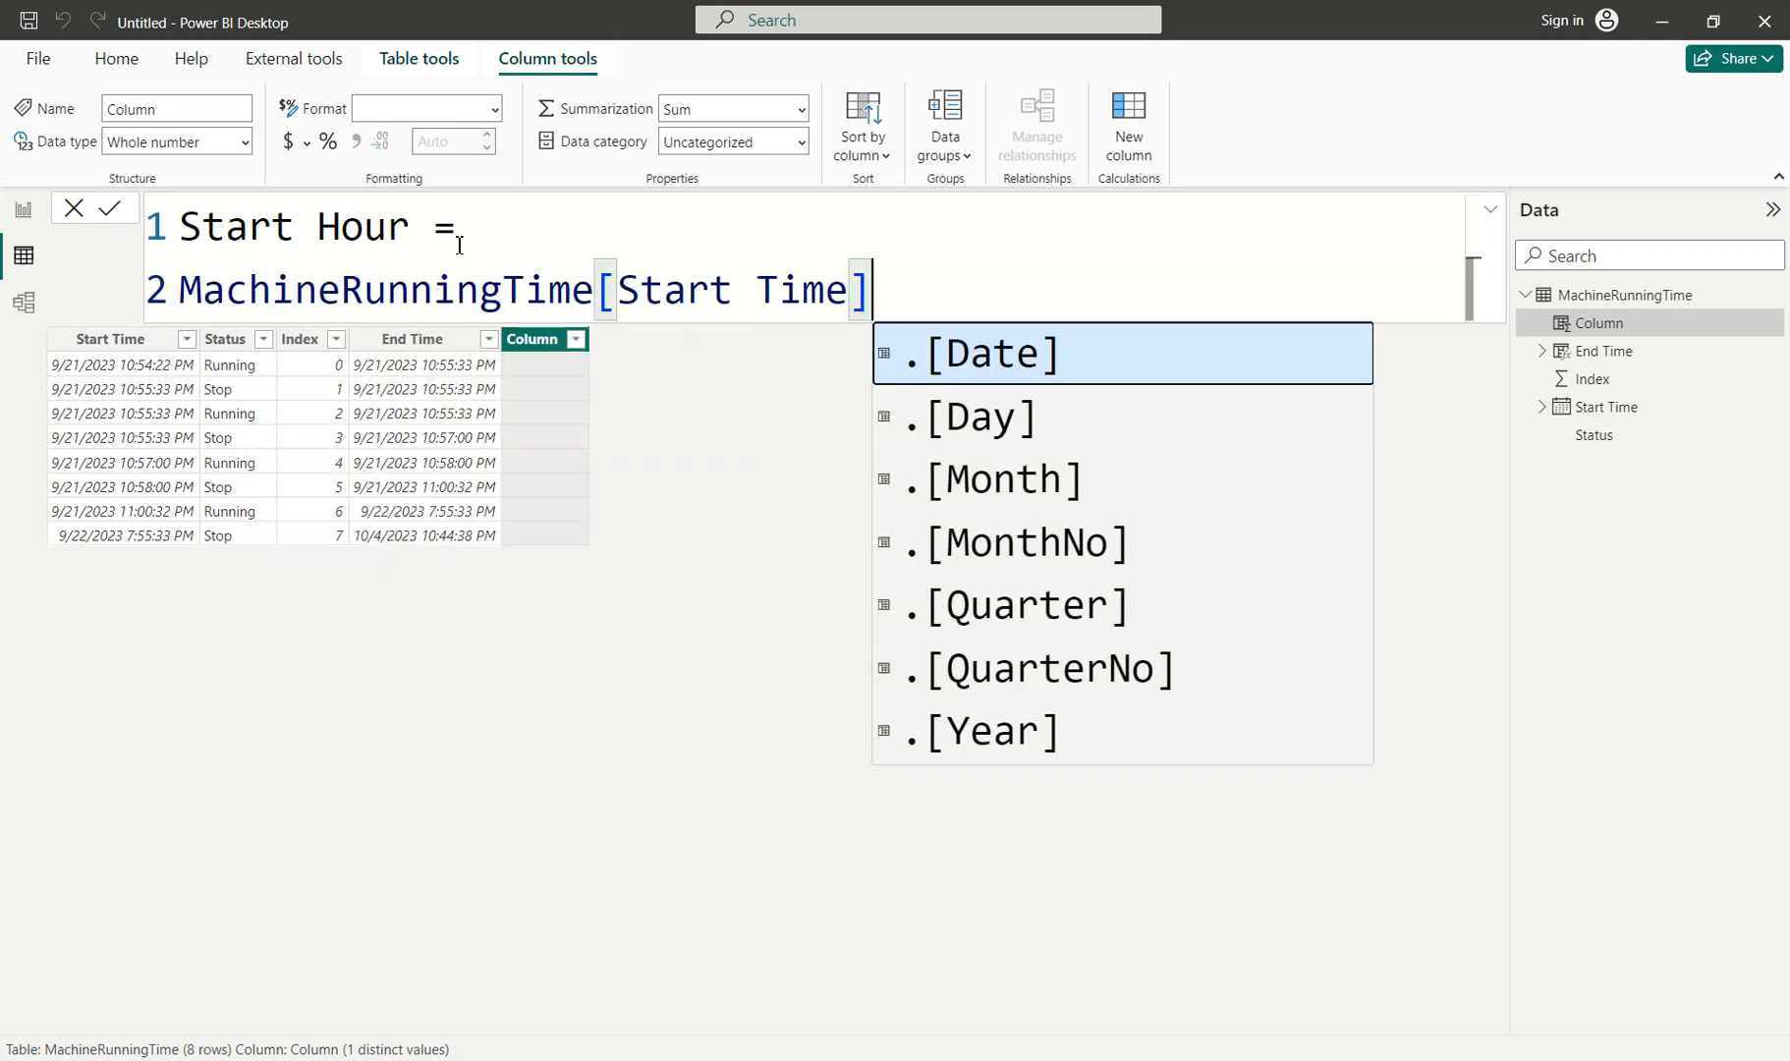
pyautogui.press('Tab')
pyautogui.write('+ ')
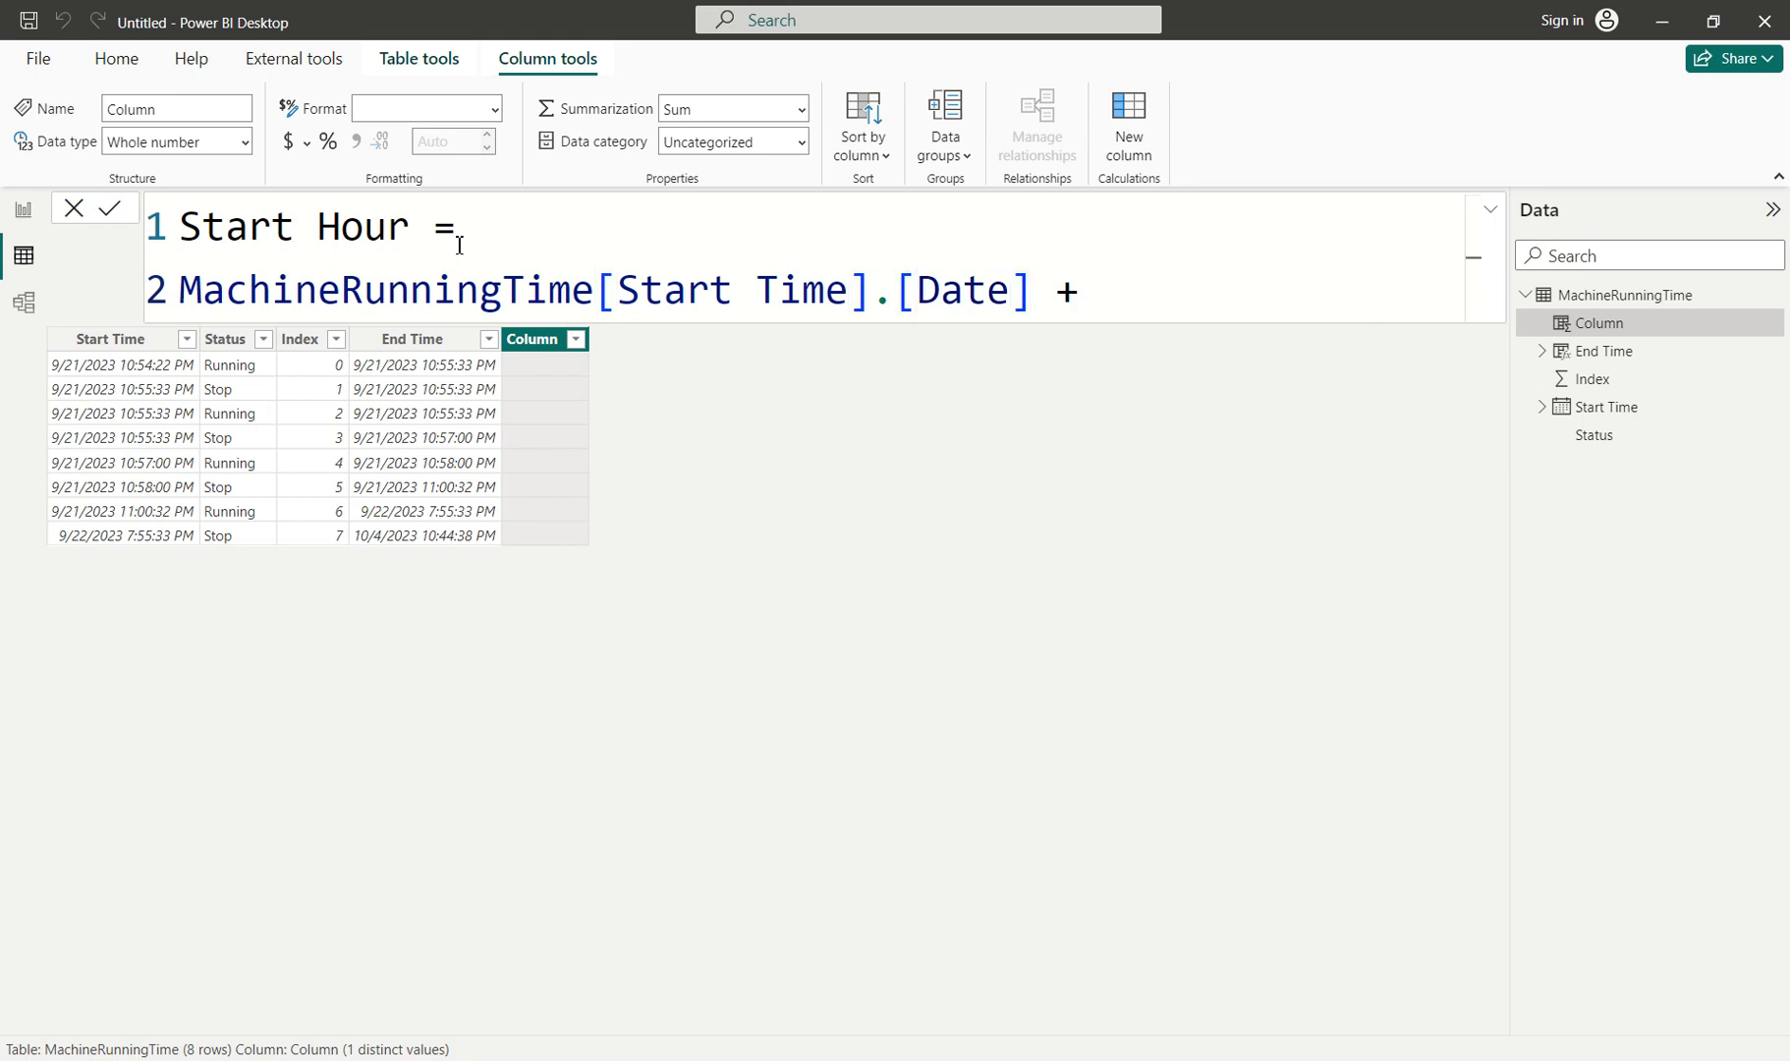
# Add a TIME function whose hour is HOUR(MachineRunningTime[Start Time]), with 0 for both minute and second.
pyautogui.write('time')
pyautogui.press('Tab')
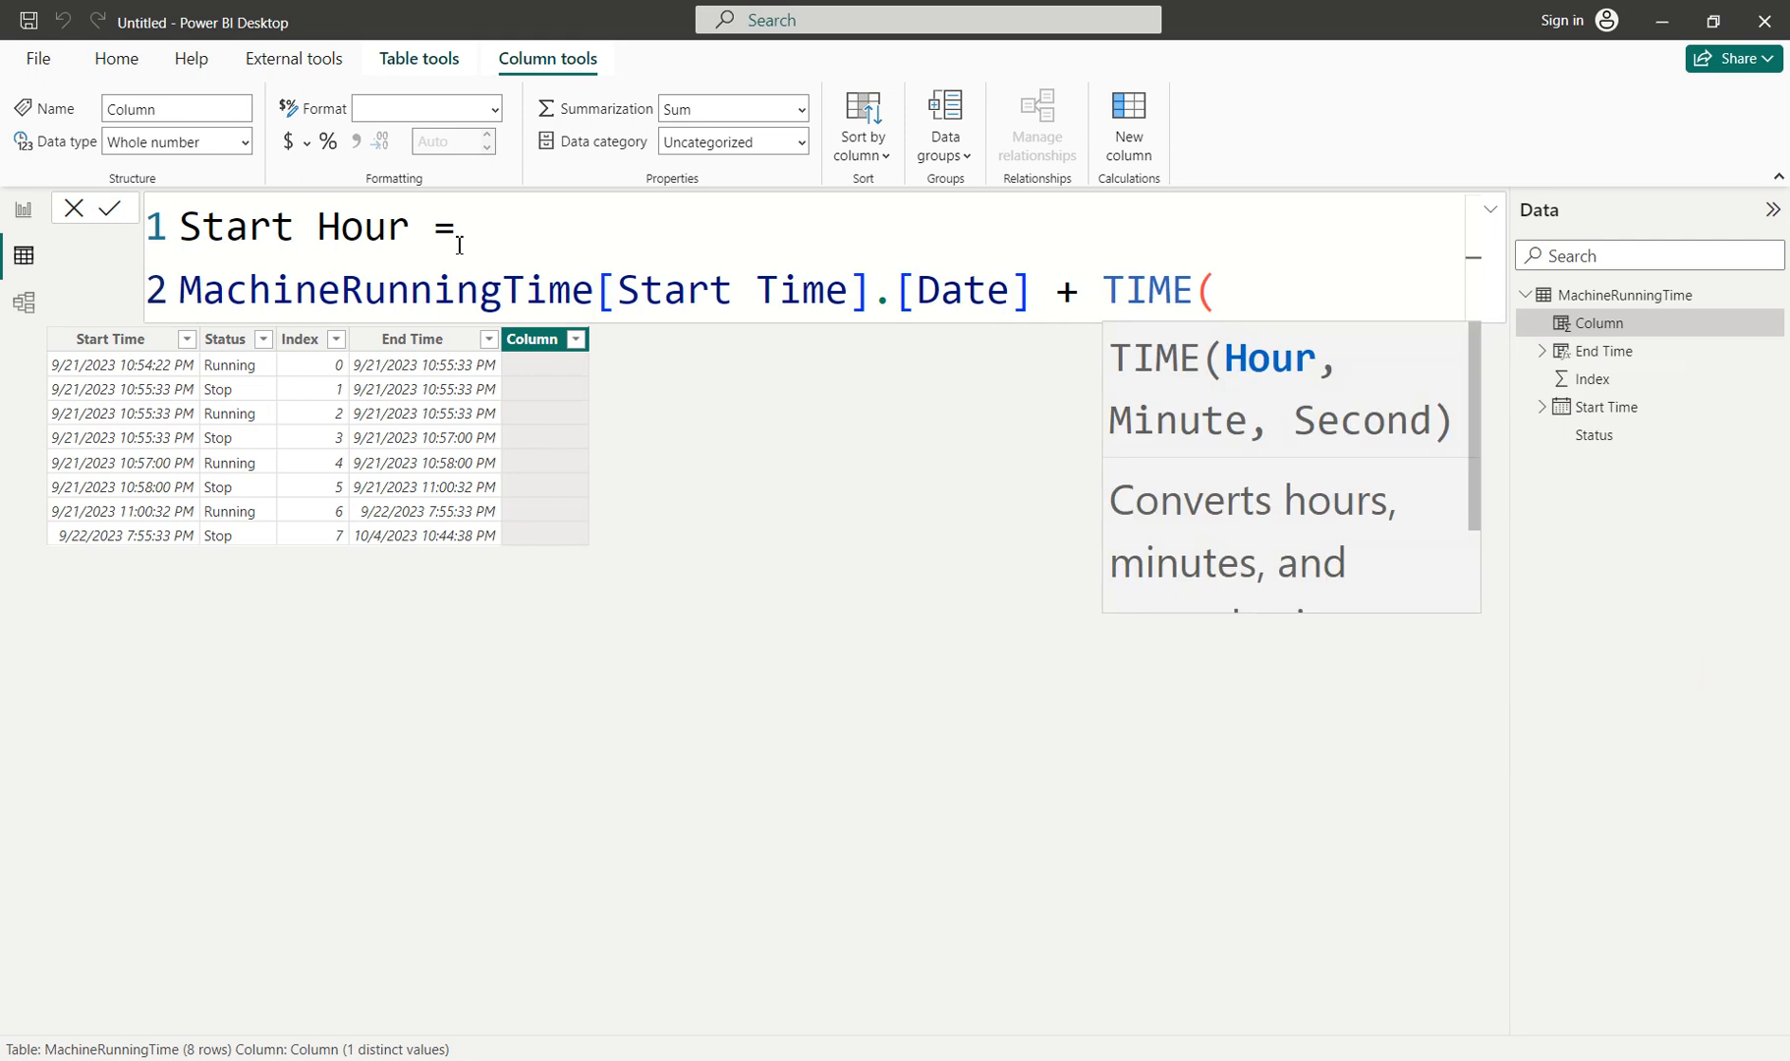
pyautogui.write('hour')
pyautogui.press('Tab')
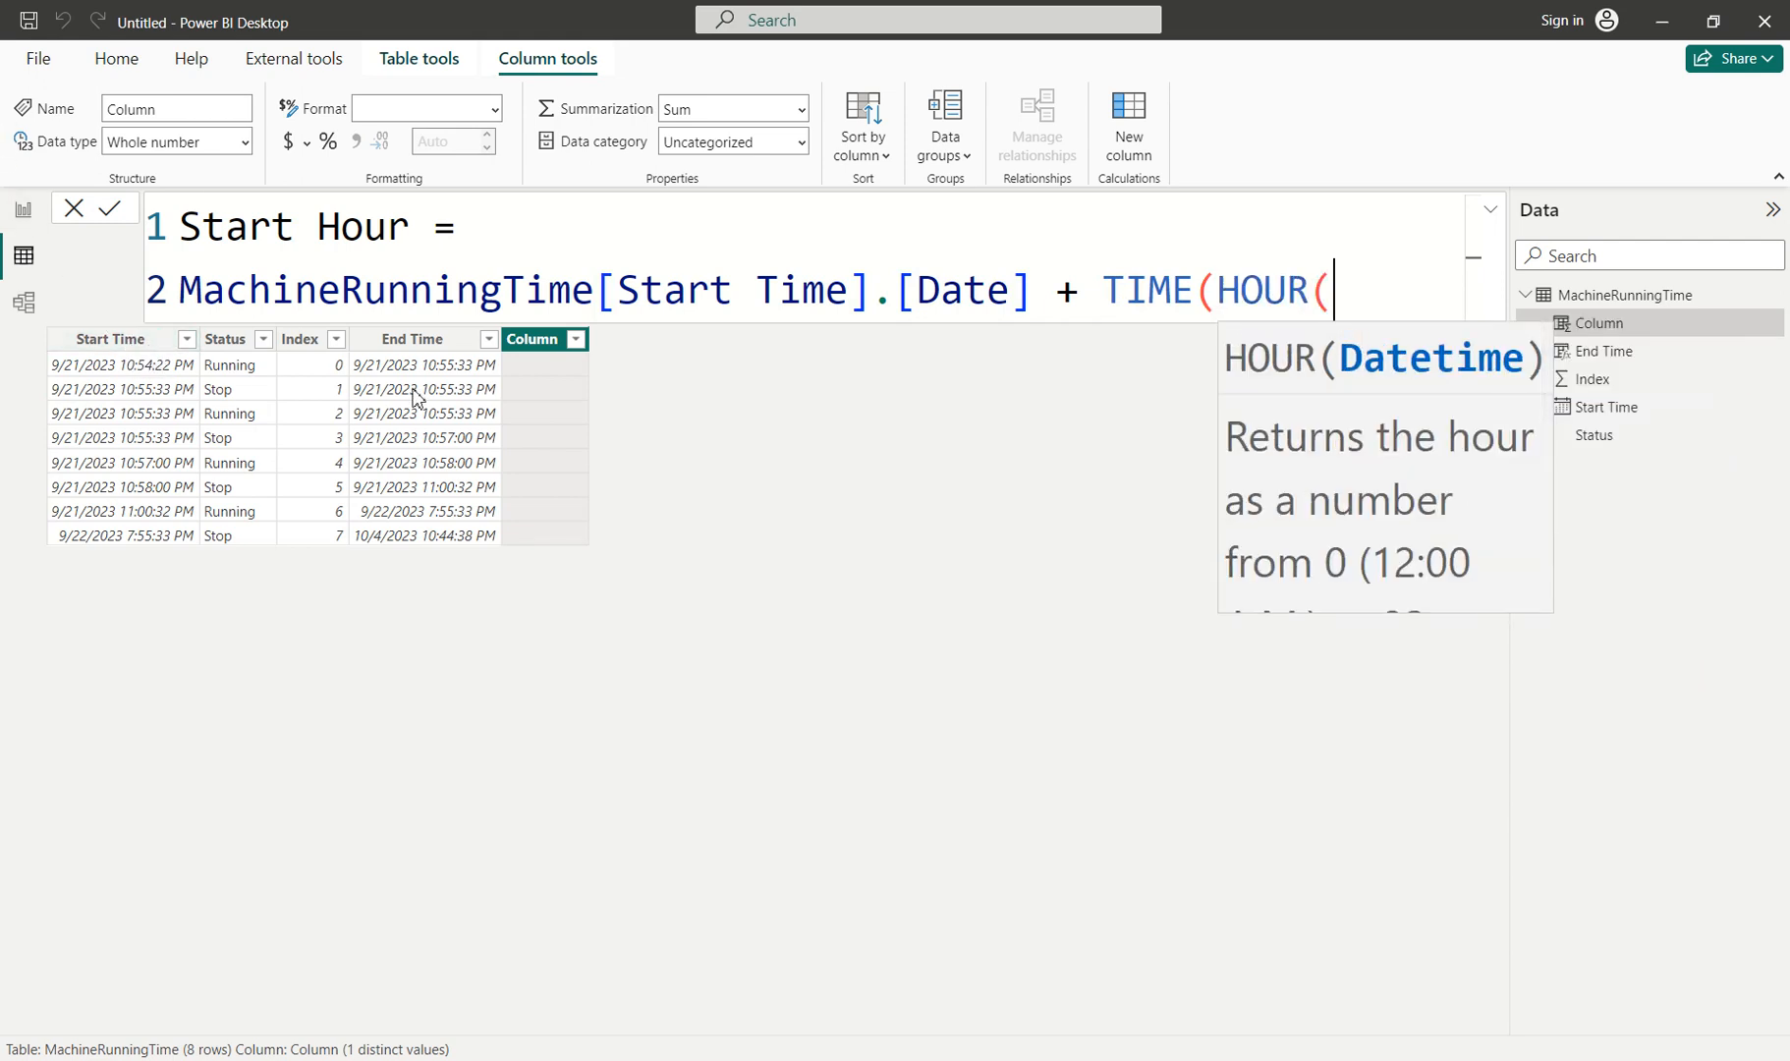
pyautogui.write('sta')
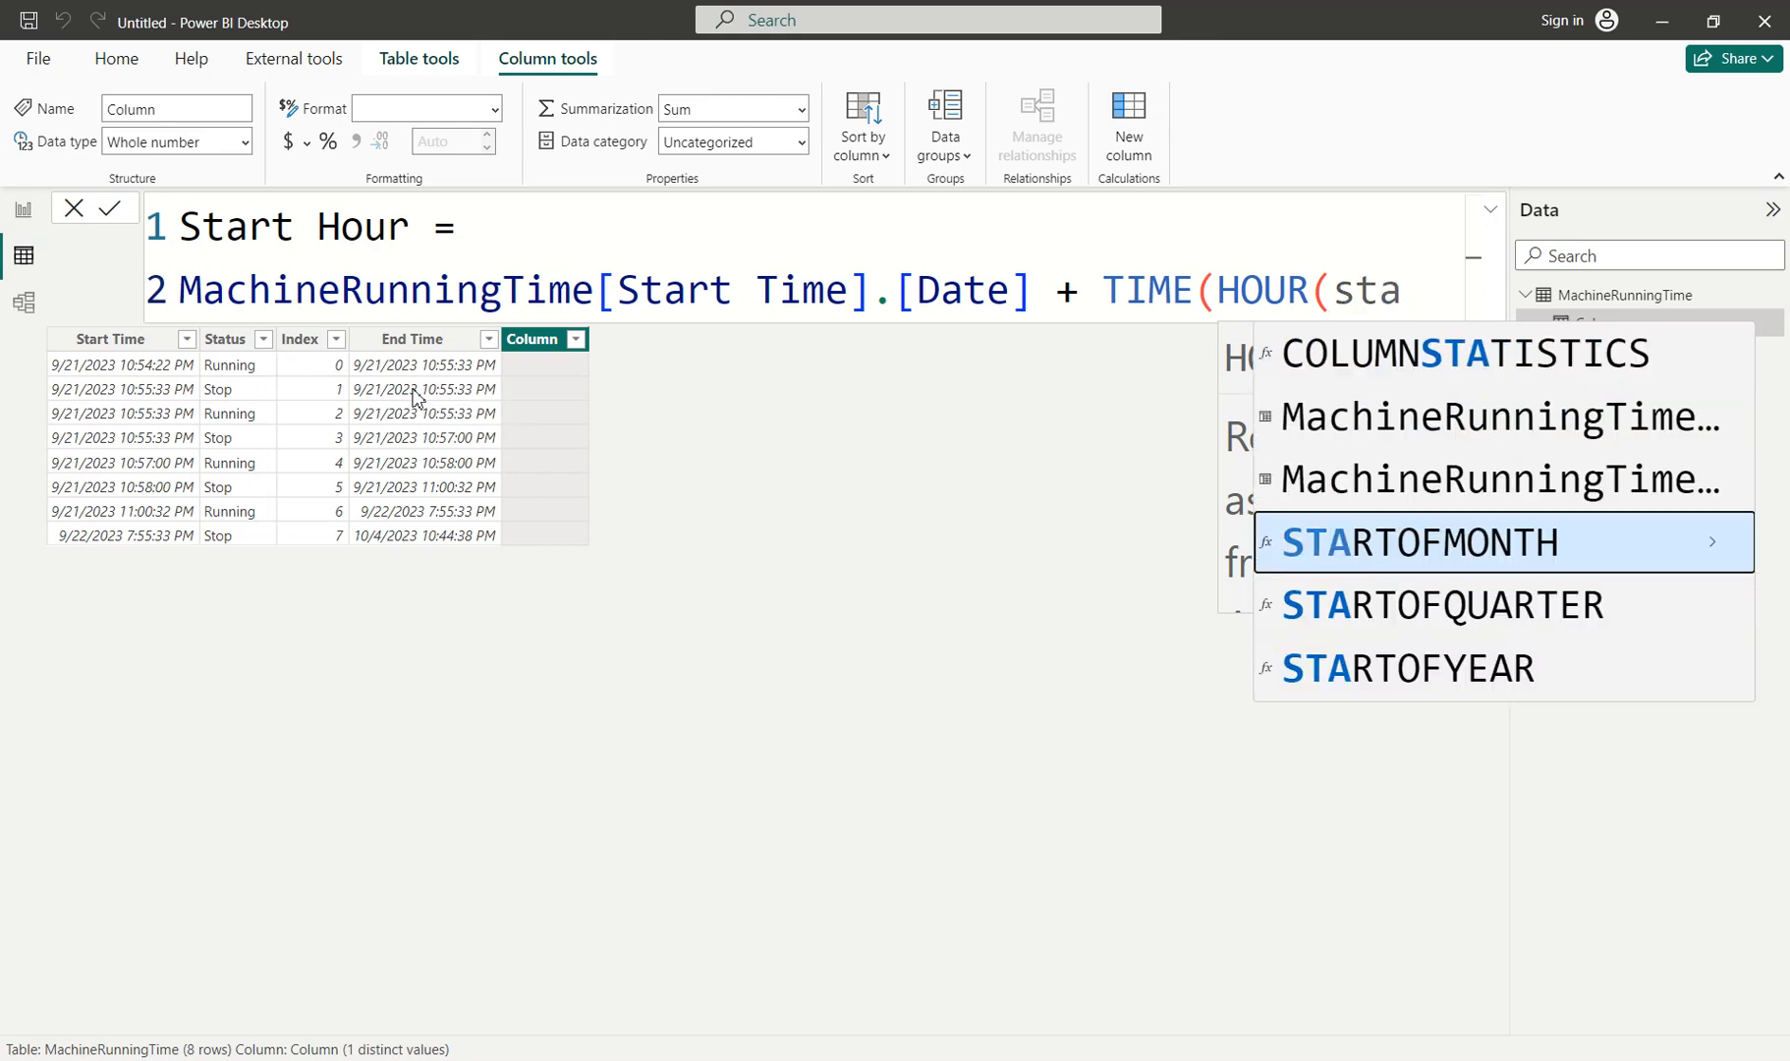
pyautogui.write('rt')
pyautogui.press('BackSpace')
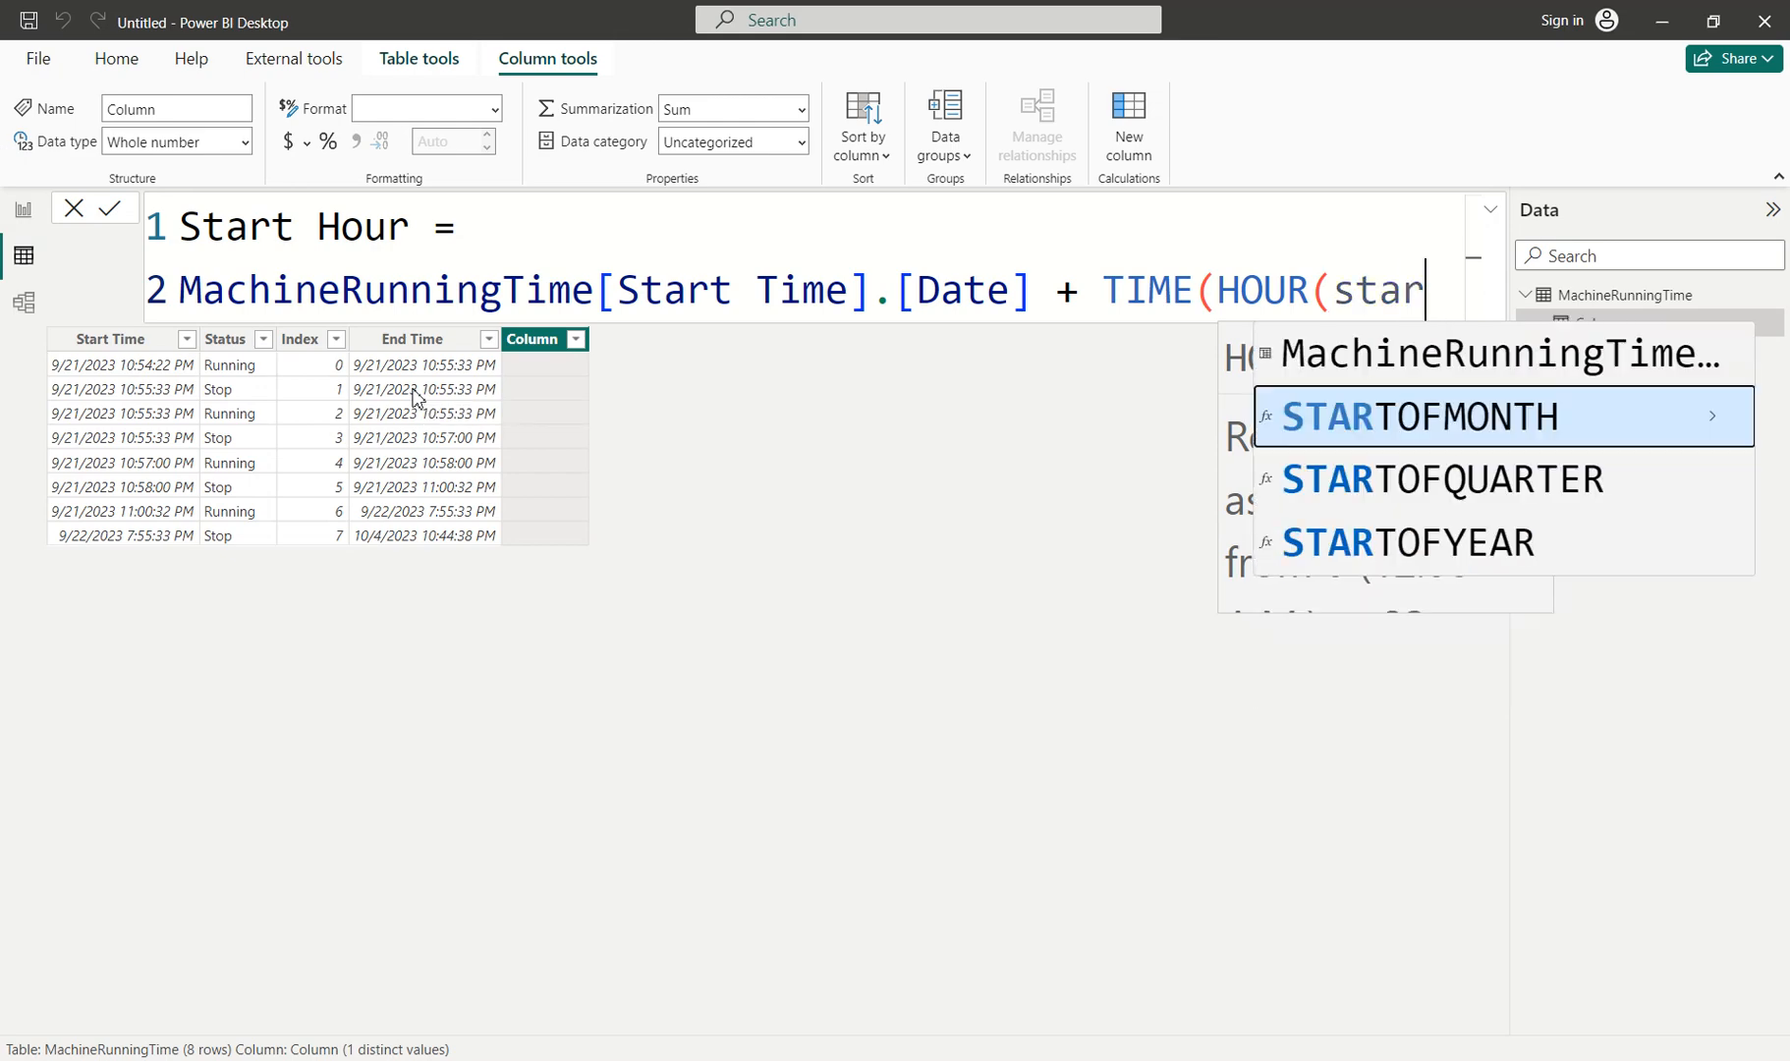
pyautogui.press('Up')
pyautogui.press('Tab')
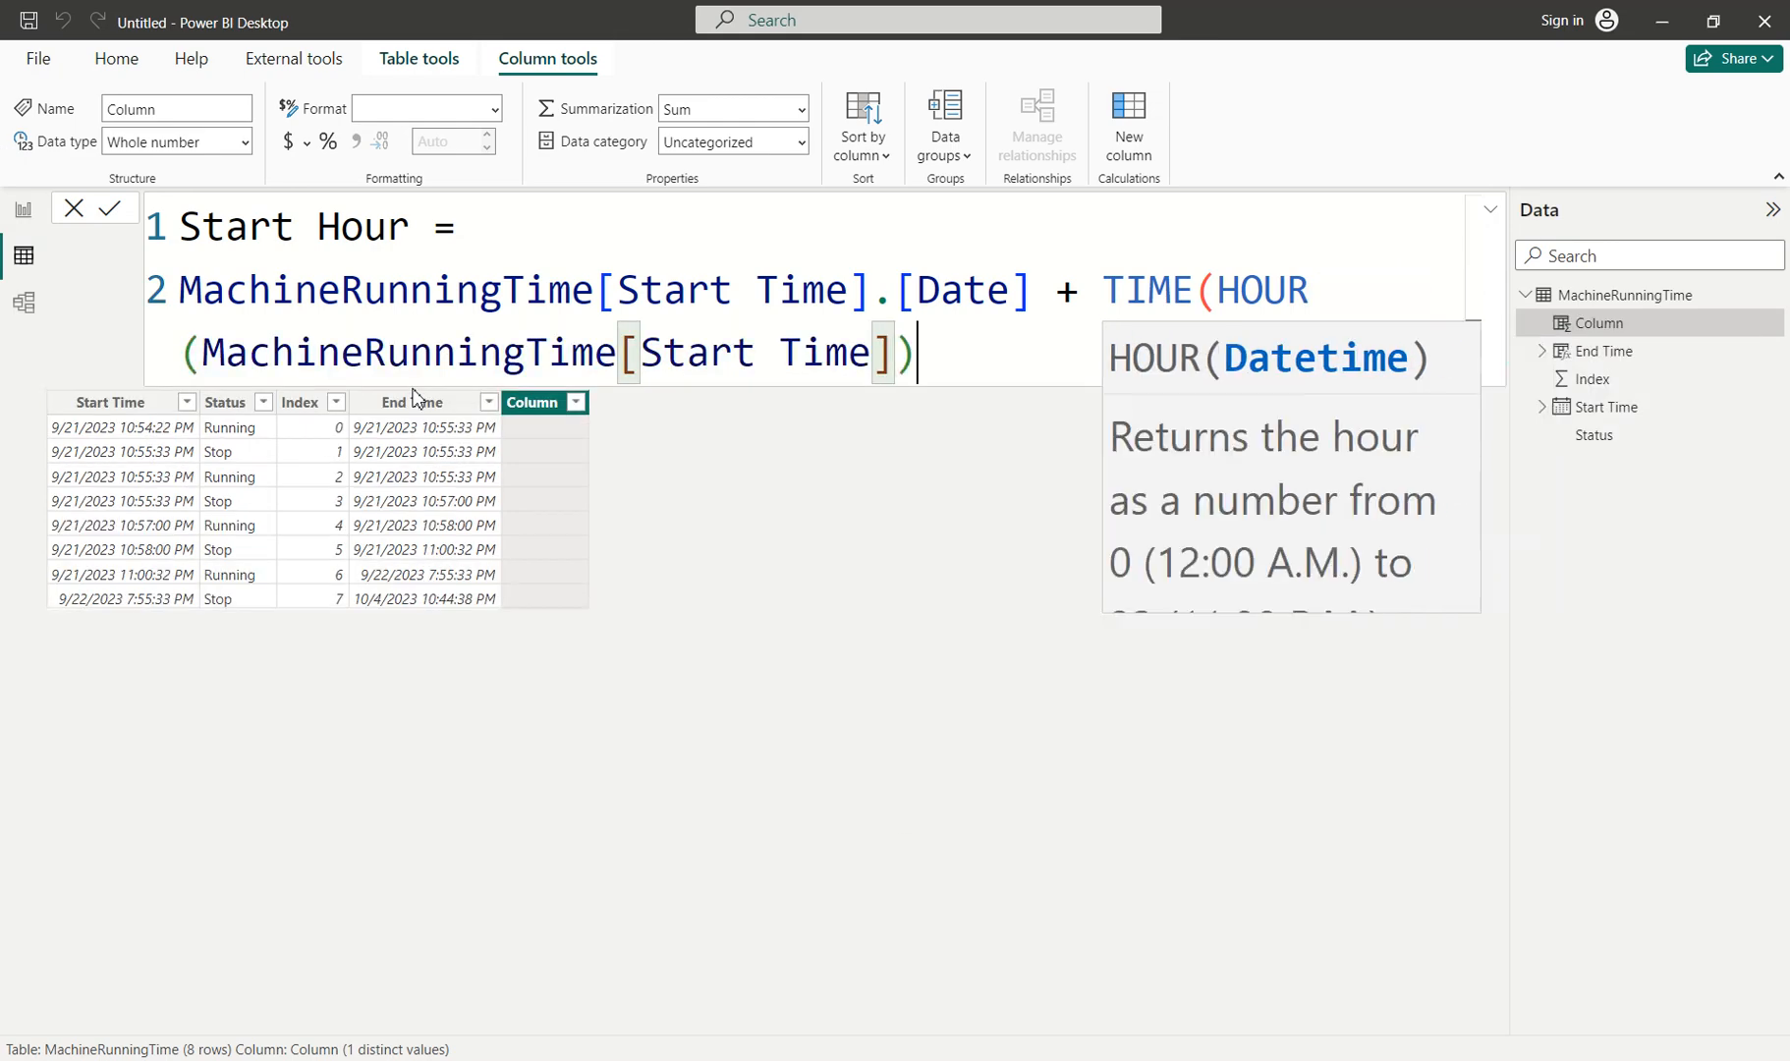
pyautogui.write(') ,0, 0')
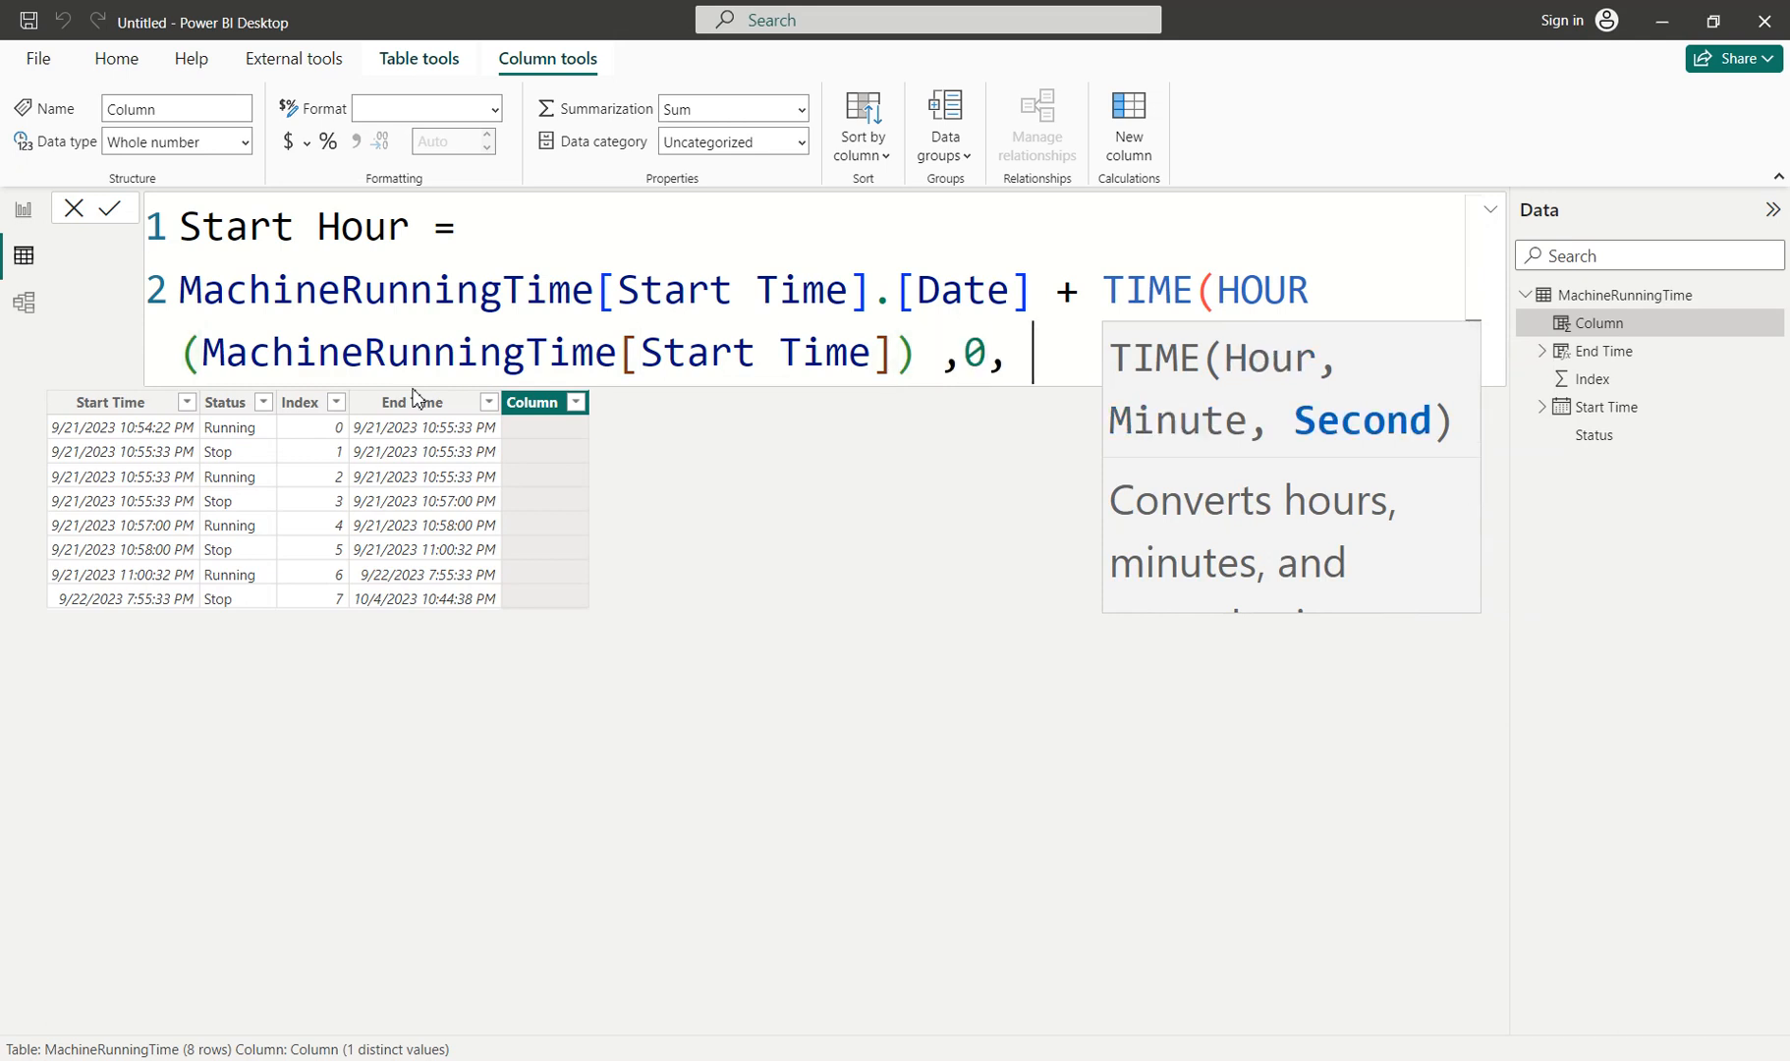
# Remove the extra spaces around the TIME function's zero arguments, close the function, and commit the Start Hour formula.
pyautogui.press('Left')
pyautogui.press('Left')
pyautogui.press('Left')
pyautogui.press('Left')
pyautogui.press('Left')
pyautogui.press('Left')
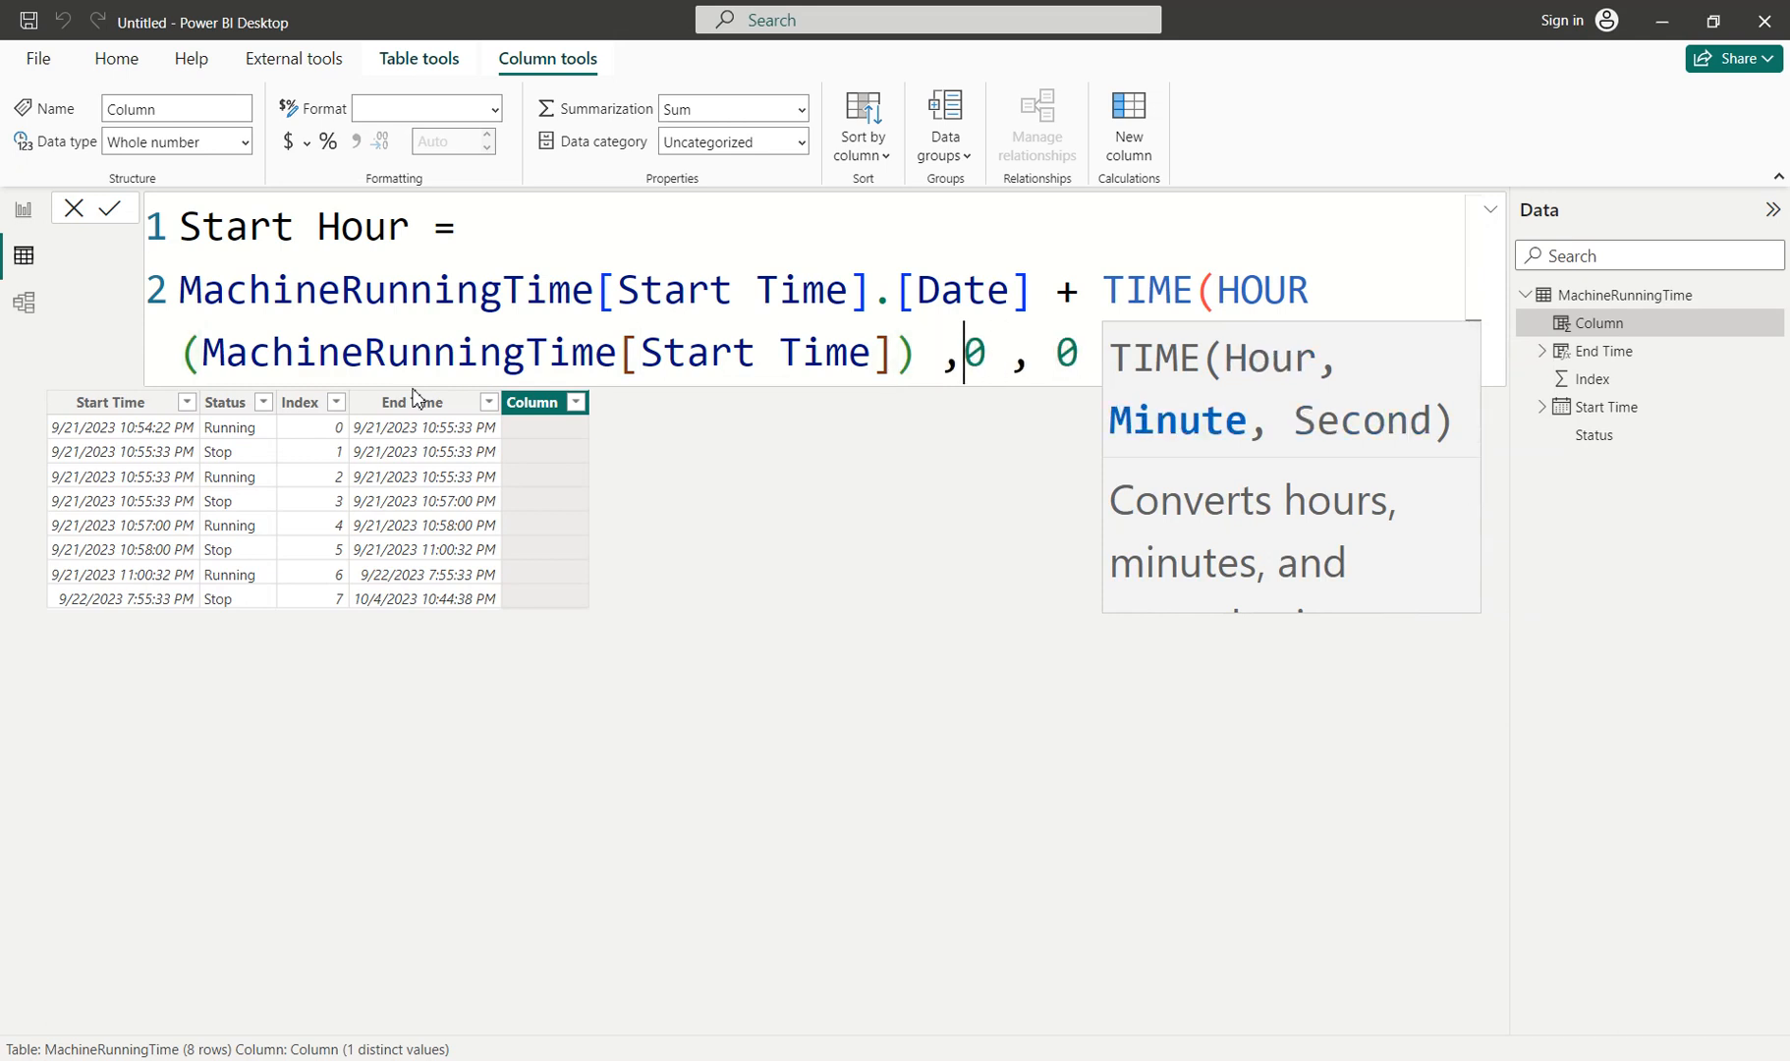
pyautogui.press('BackSpace')
pyautogui.press('Right')
pyautogui.press('Right')
pyautogui.press('Right')
pyautogui.press('Right')
pyautogui.press('Left')
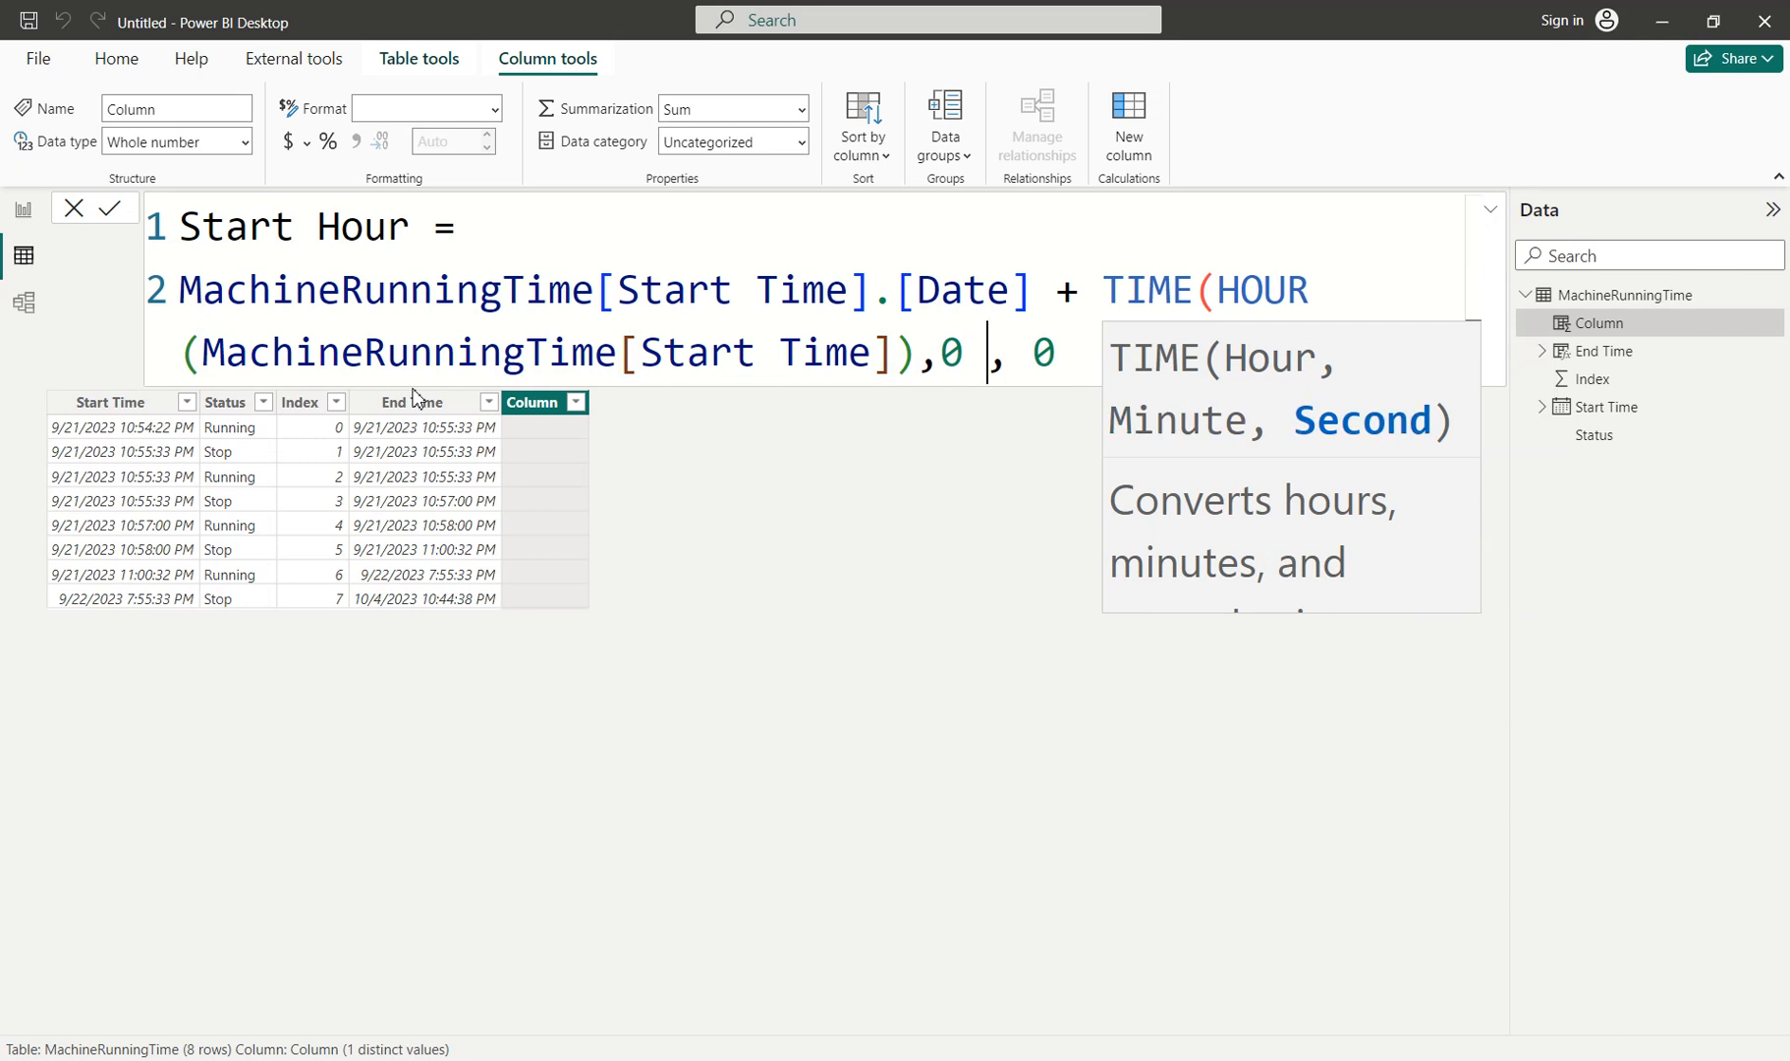
pyautogui.press('BackSpace')
pyautogui.press('Right')
pyautogui.press('Right')
pyautogui.press('Right')
pyautogui.press('Left')
pyautogui.press('BackSpace')
pyautogui.press('Right')
pyautogui.write(')')
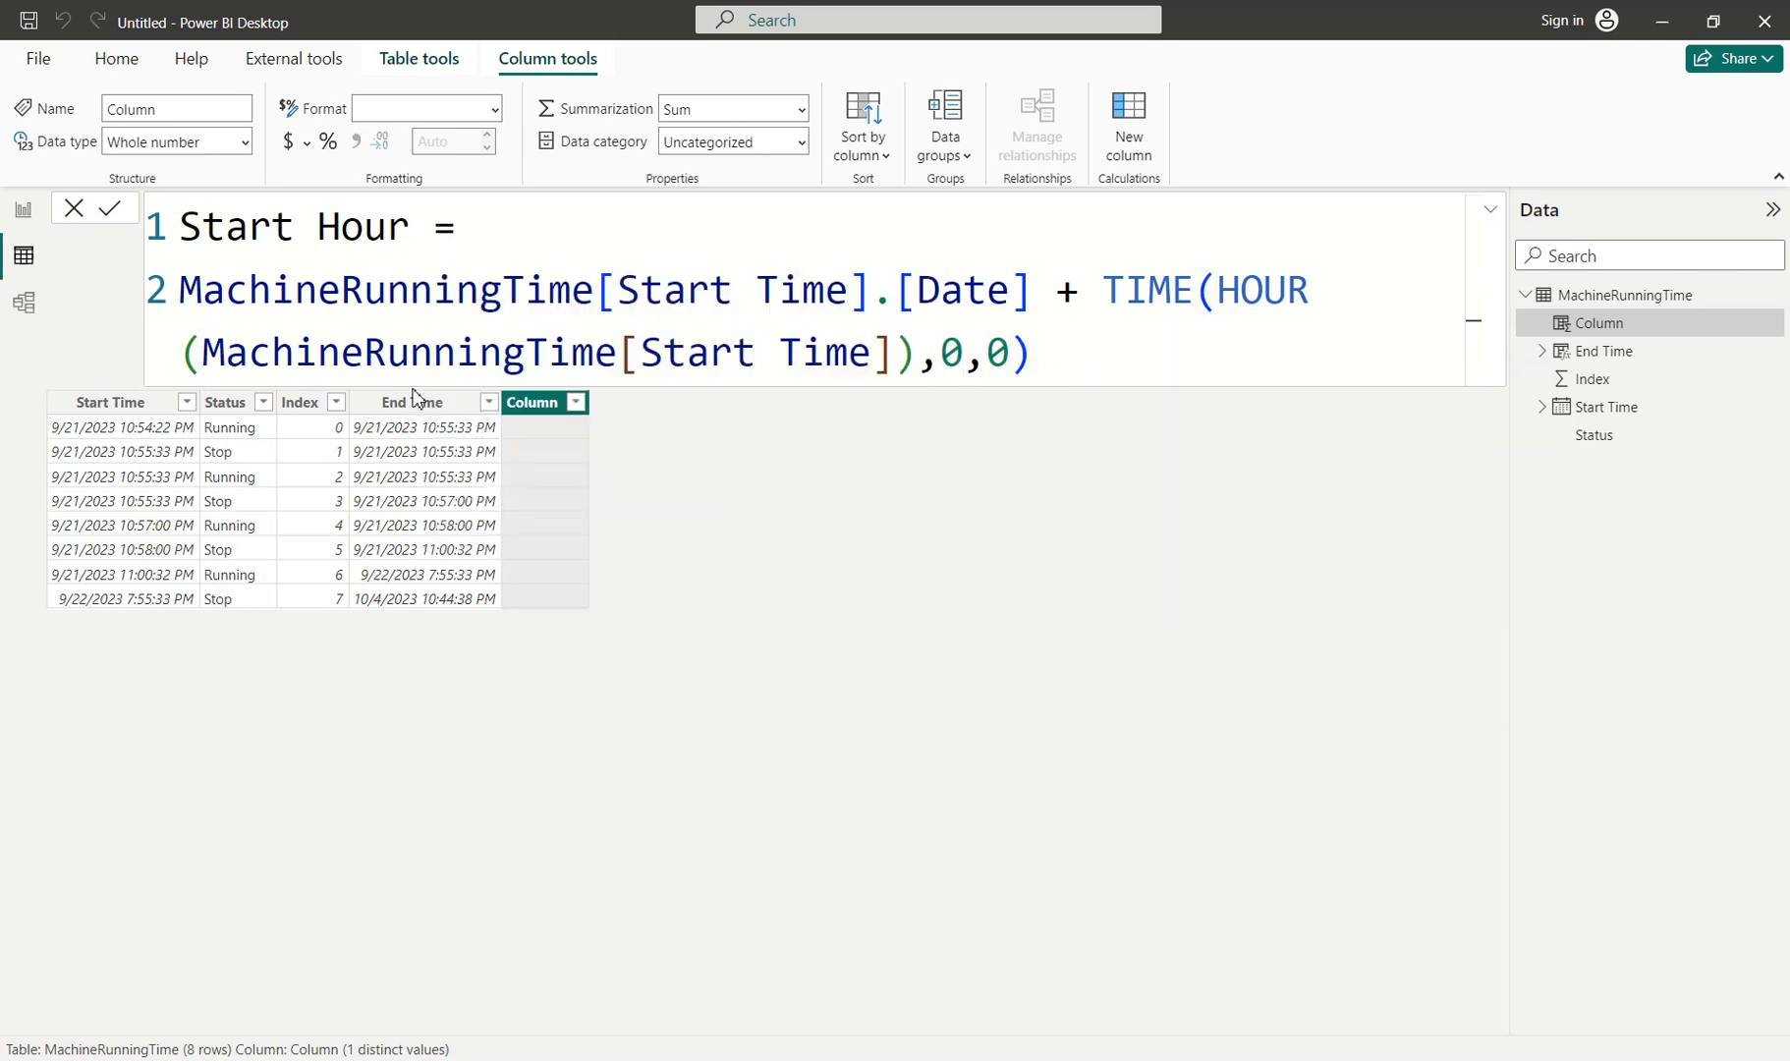
pyautogui.press('Return')
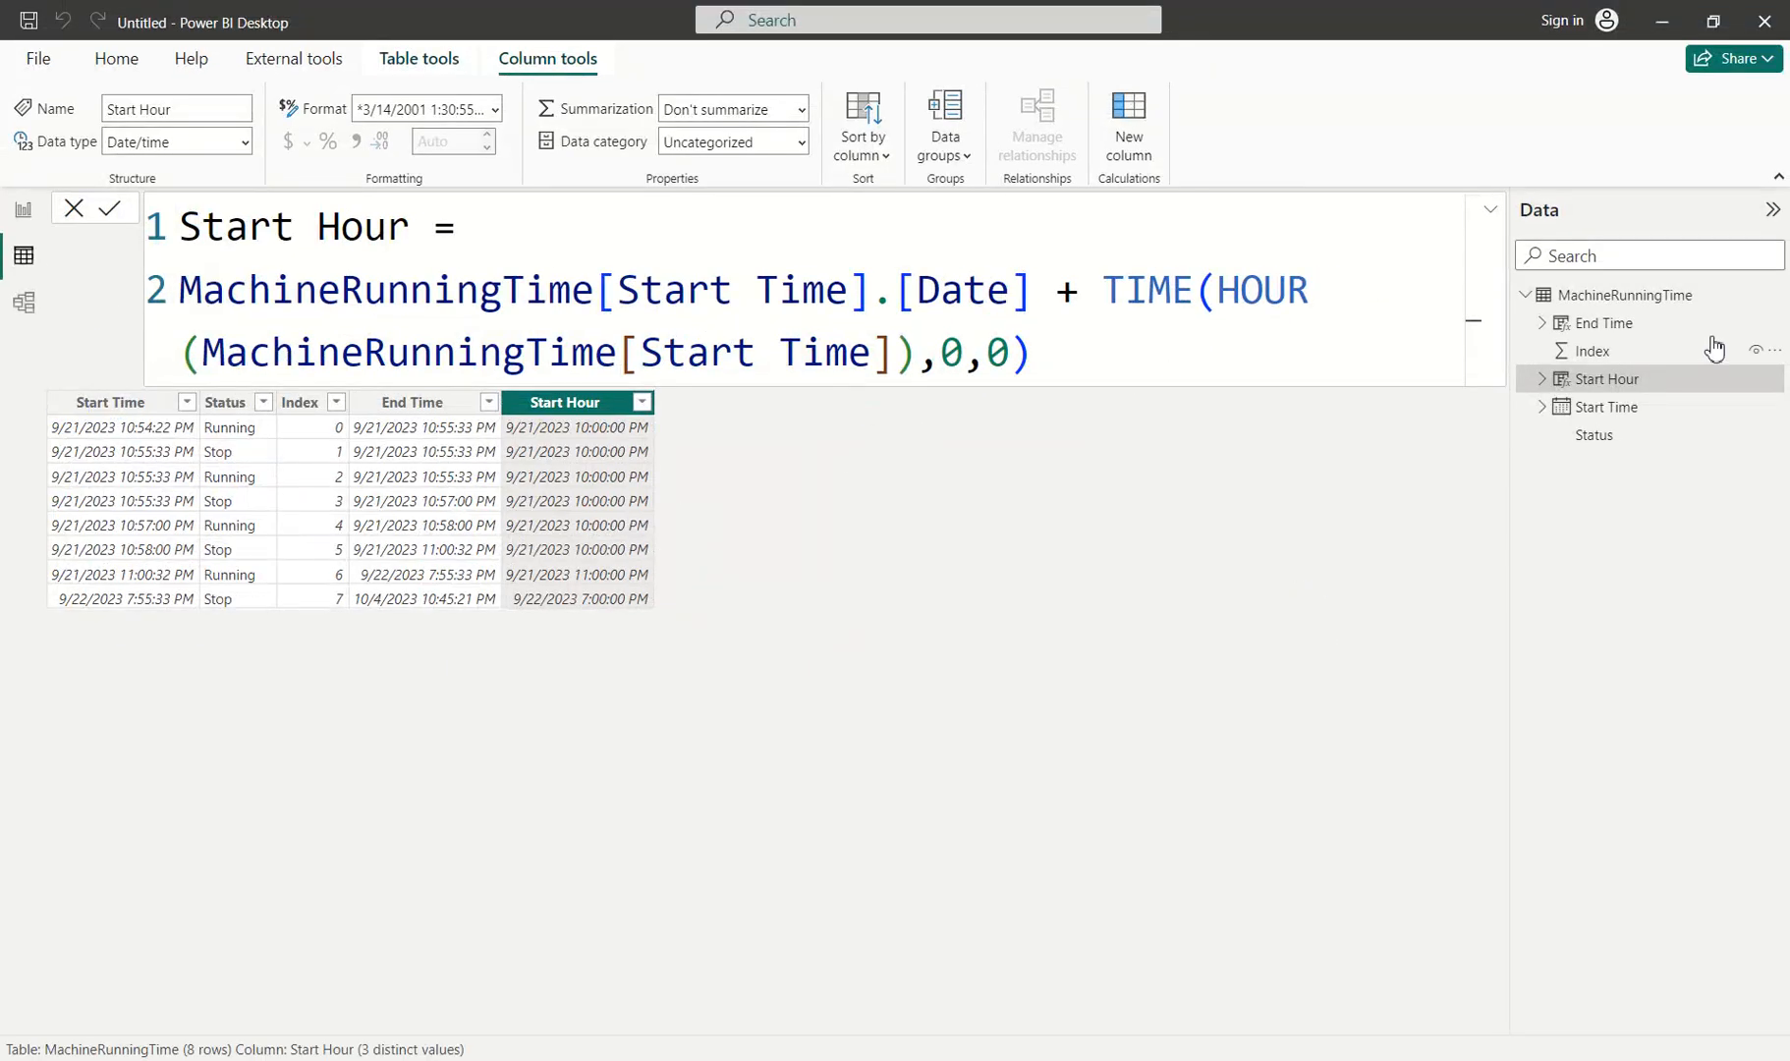
# Rename the MachineRunningTime table as Solution.
pyautogui.doubleClick(1650, 299)
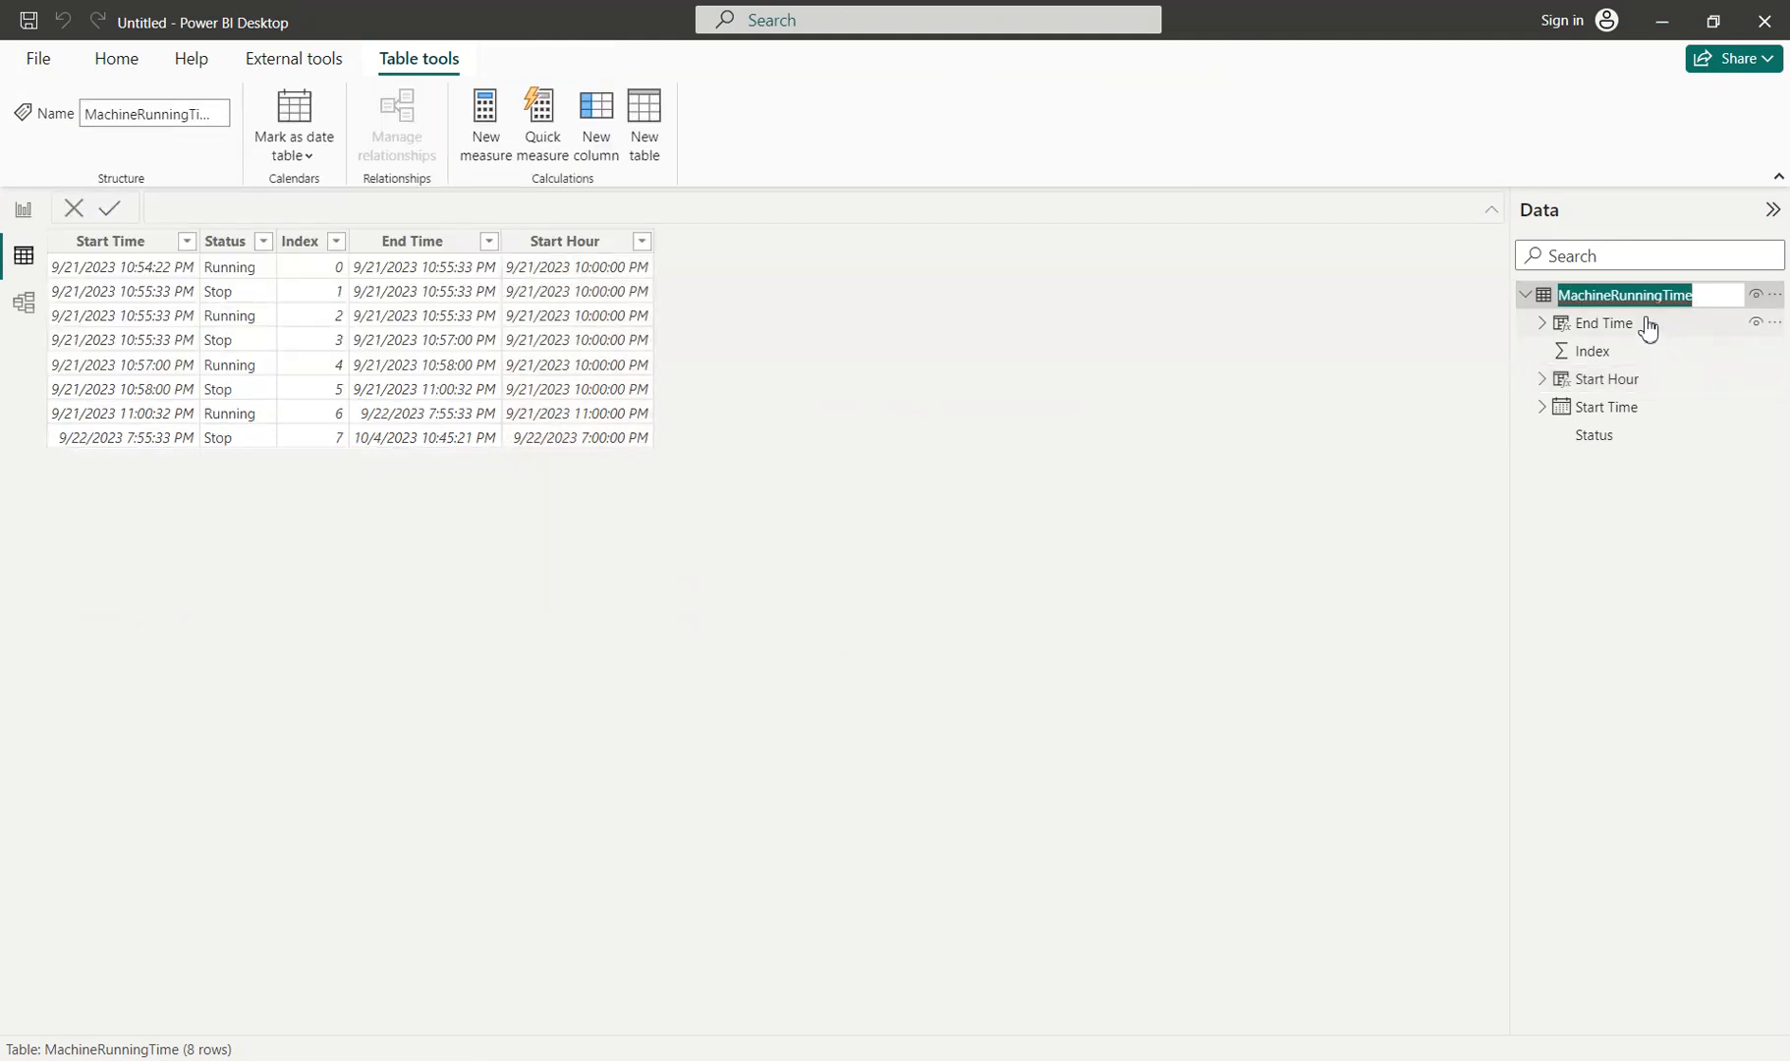
pyautogui.write('Solution')
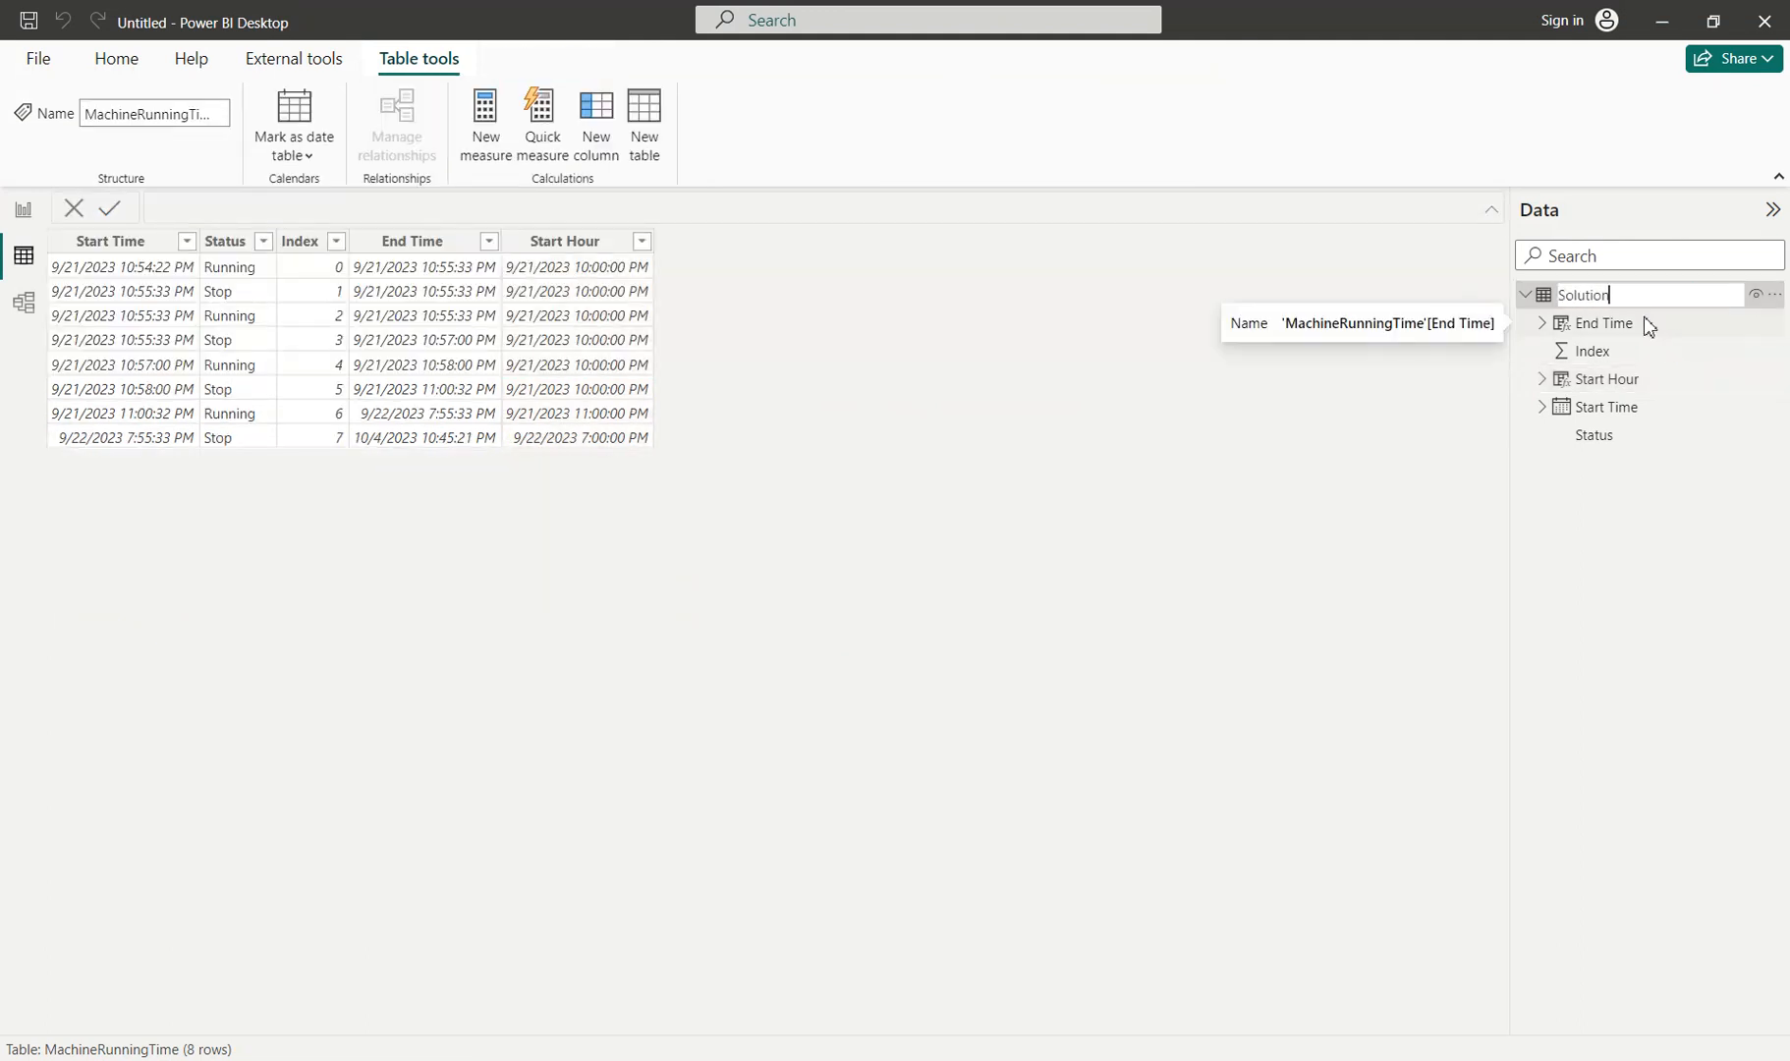
pyautogui.press('Return')
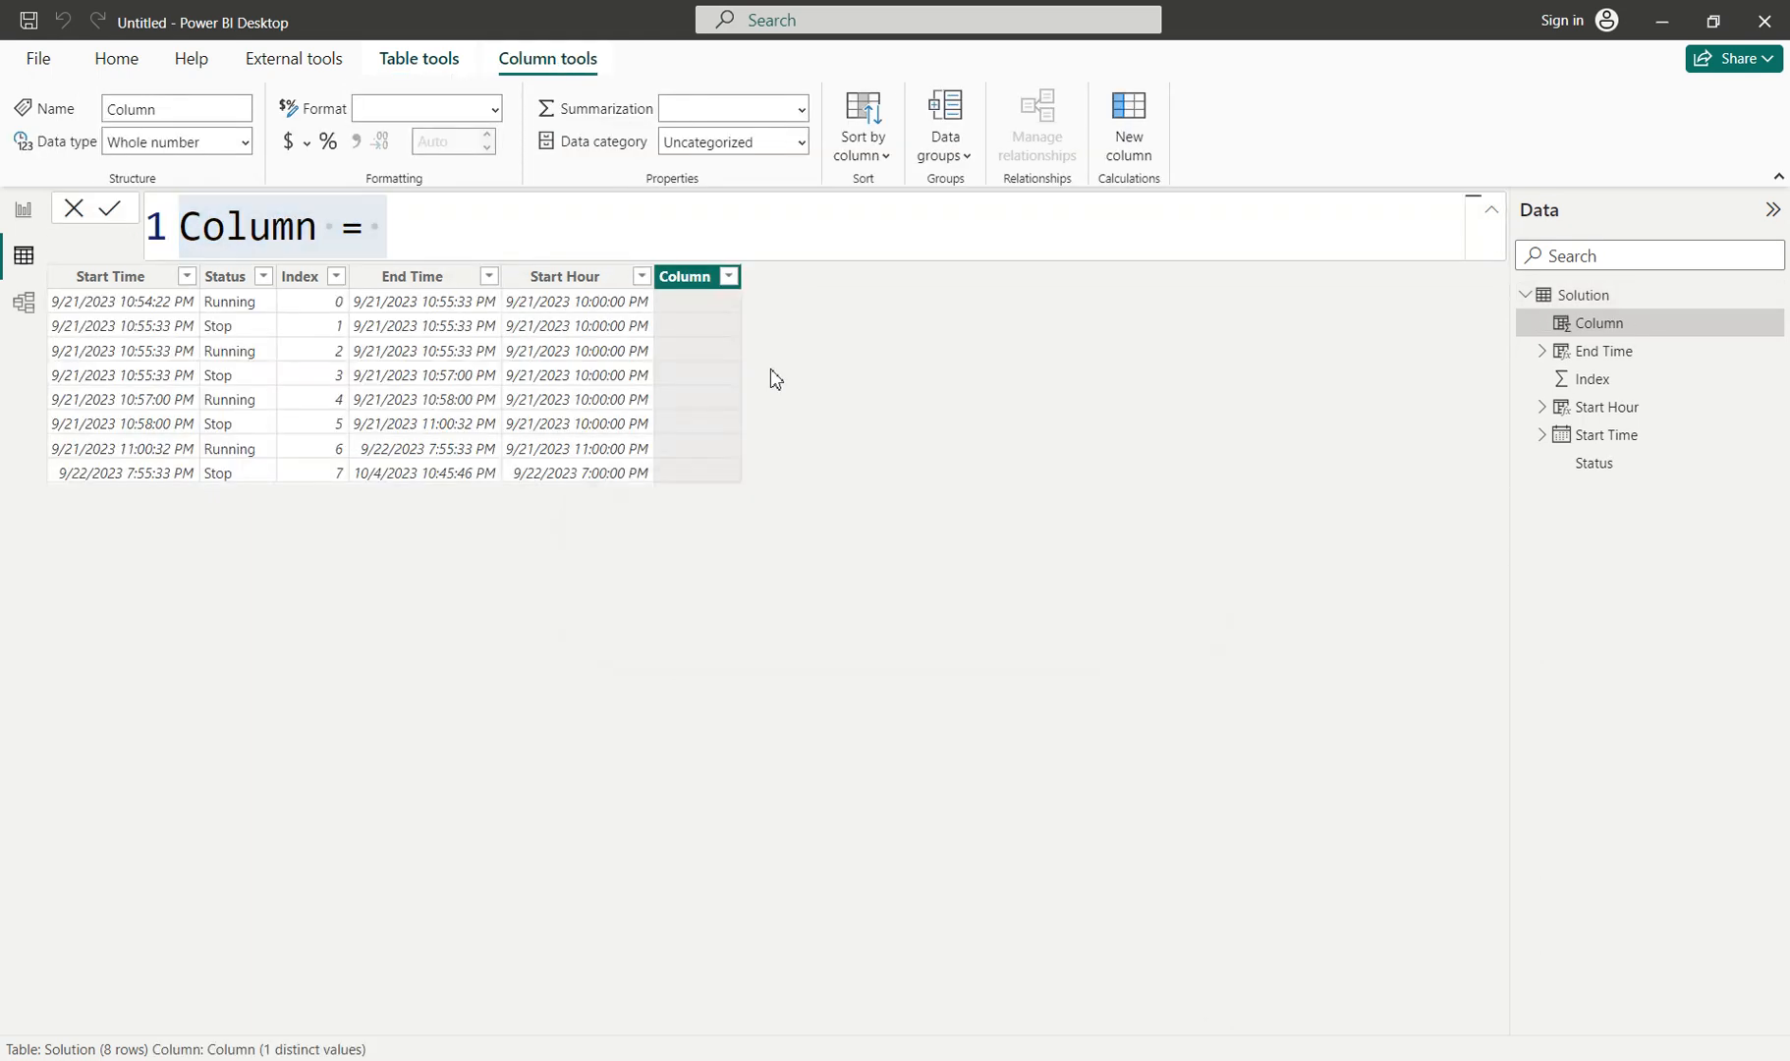
# Add a new calculated column to the Solution table and name it EndHour in its formula.
pyautogui.write('EndHour =')
pyautogui.hotkey('shift', 'Return')
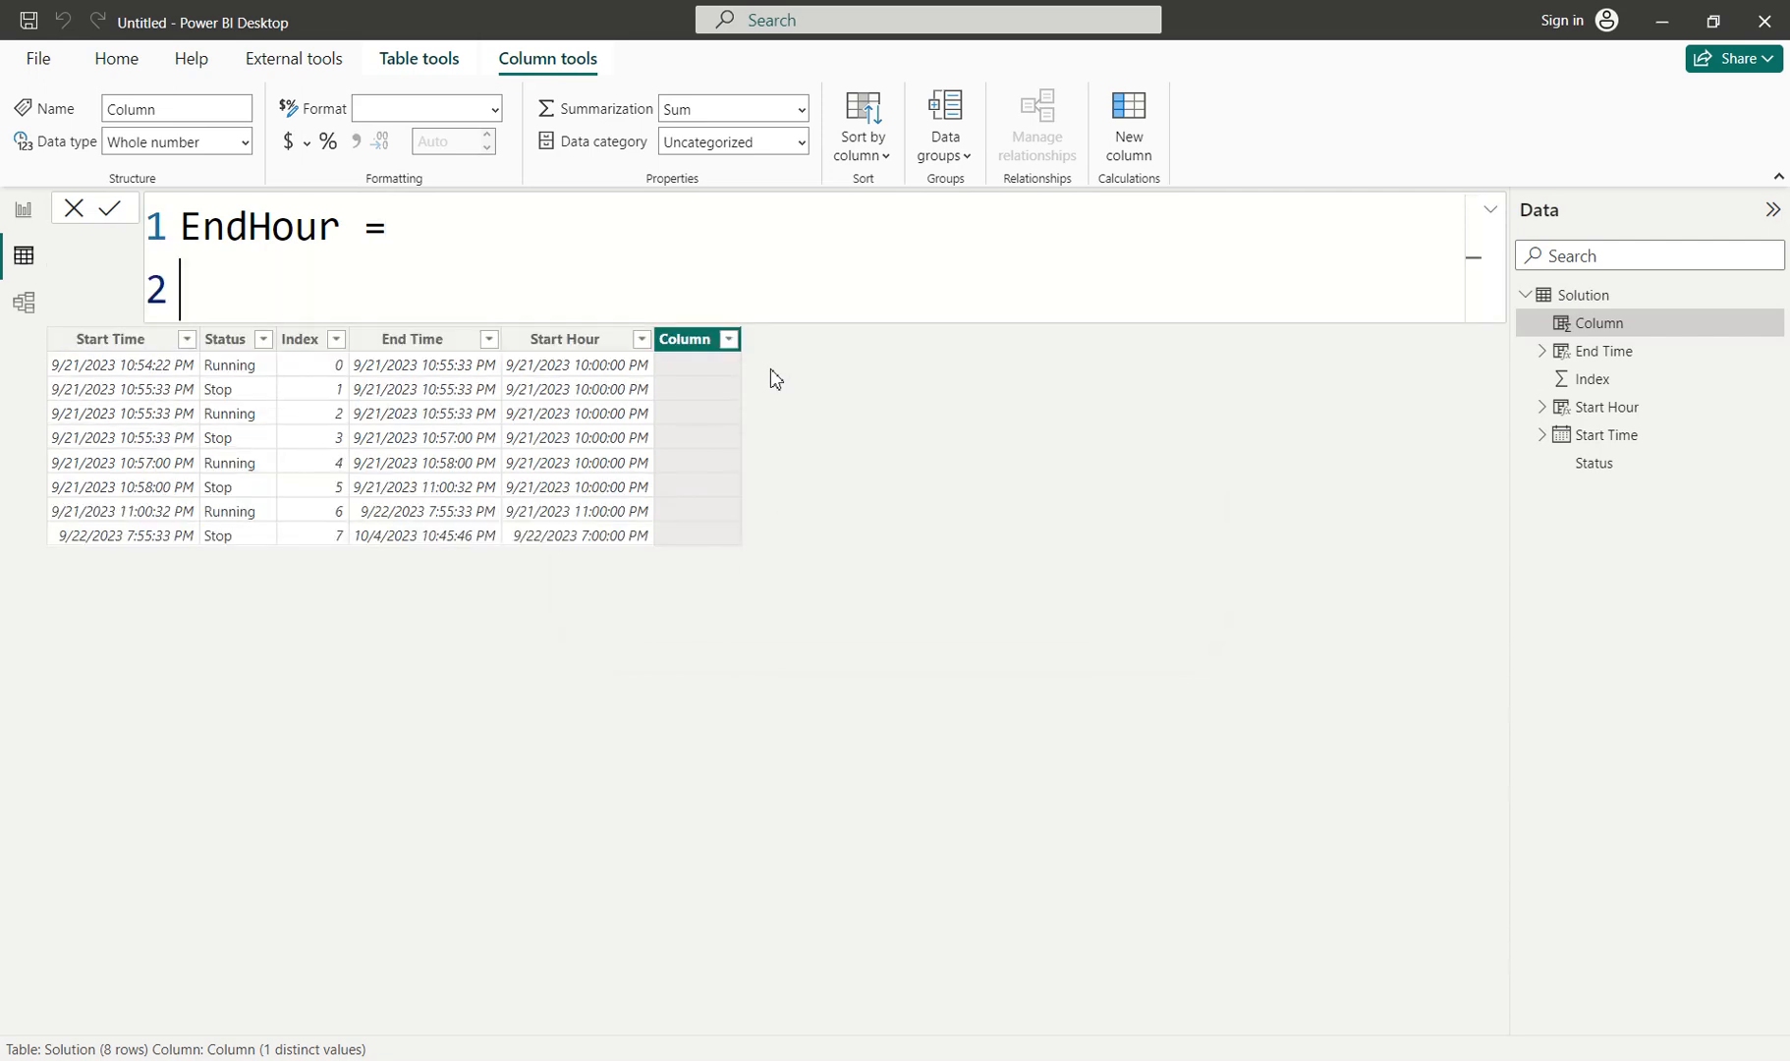
pyautogui.write('endtime.')
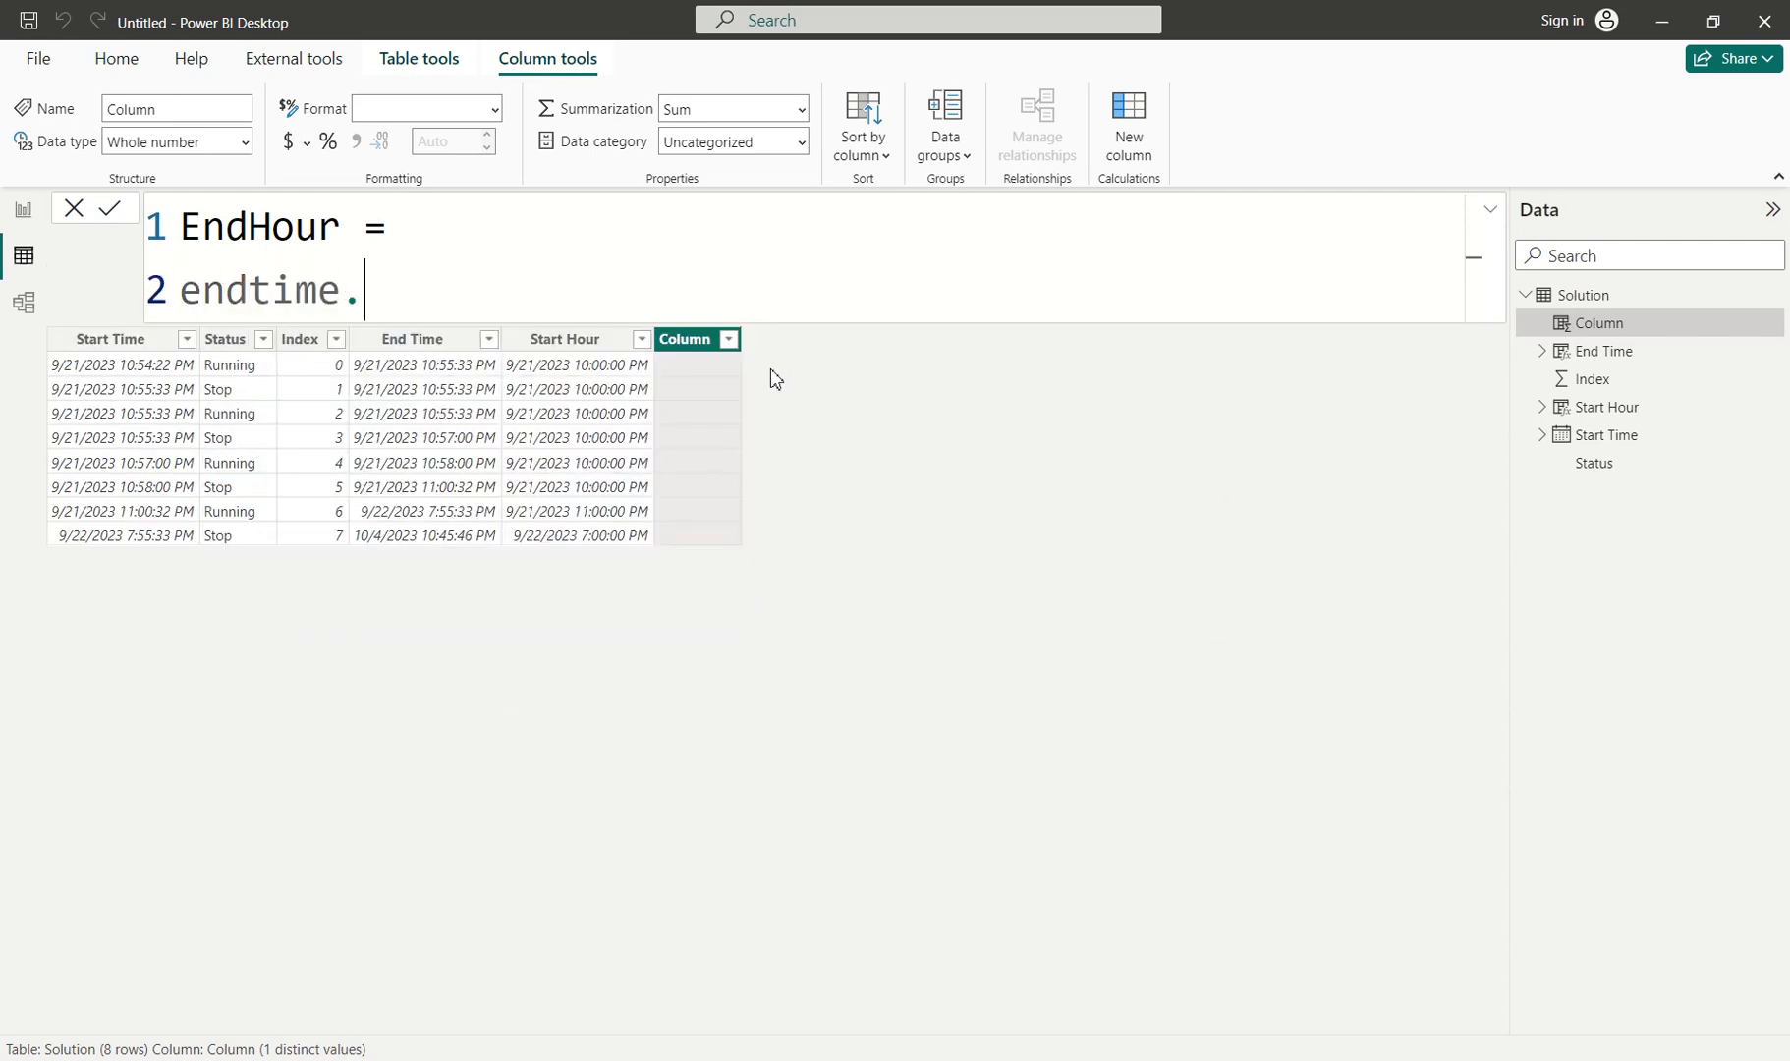
pyautogui.press('BackSpace')
pyautogui.press('BackSpace')
pyautogui.press('BackSpace')
pyautogui.press('BackSpace')
pyautogui.press('BackSpace')
pyautogui.press('BackSpace')
pyautogui.press('BackSpace')
pyautogui.press('BackSpace')
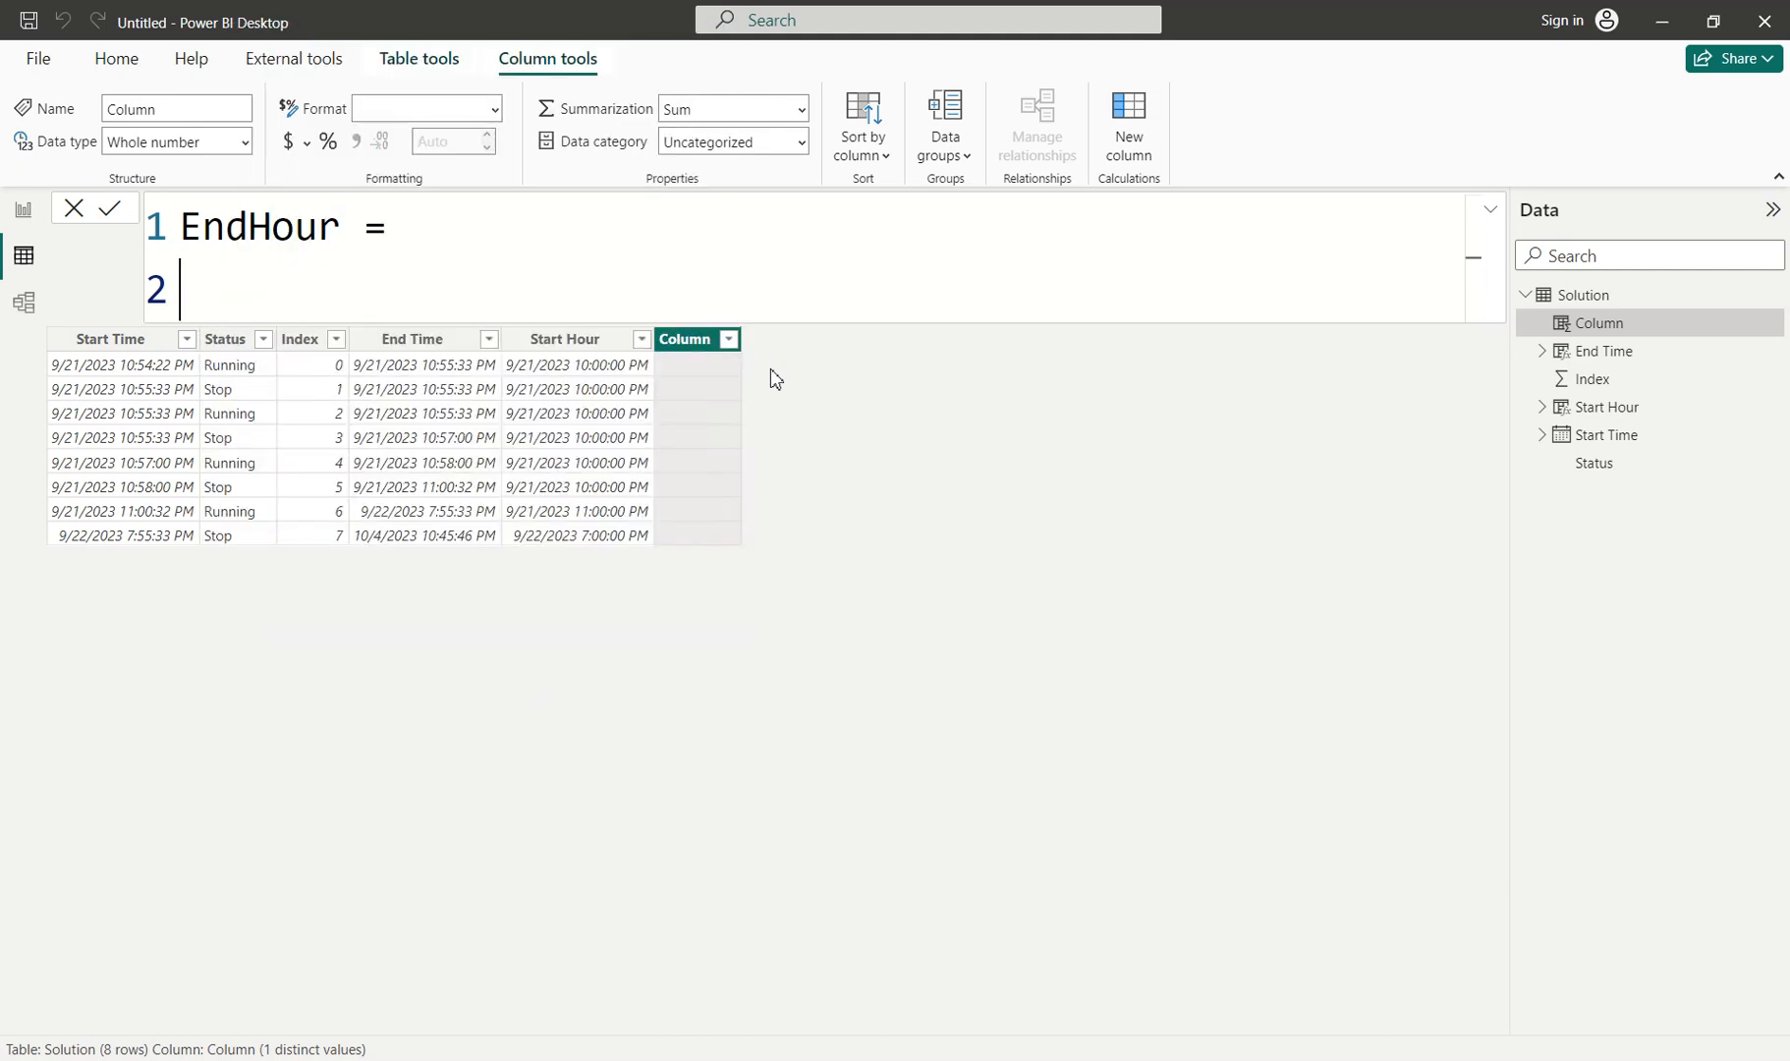
# Begin the EndHour expression with [End Time].[Date] followed by a plus sign and a new line.
pyautogui.write('[end')
pyautogui.press('Tab')
pyautogui.press('Tab')
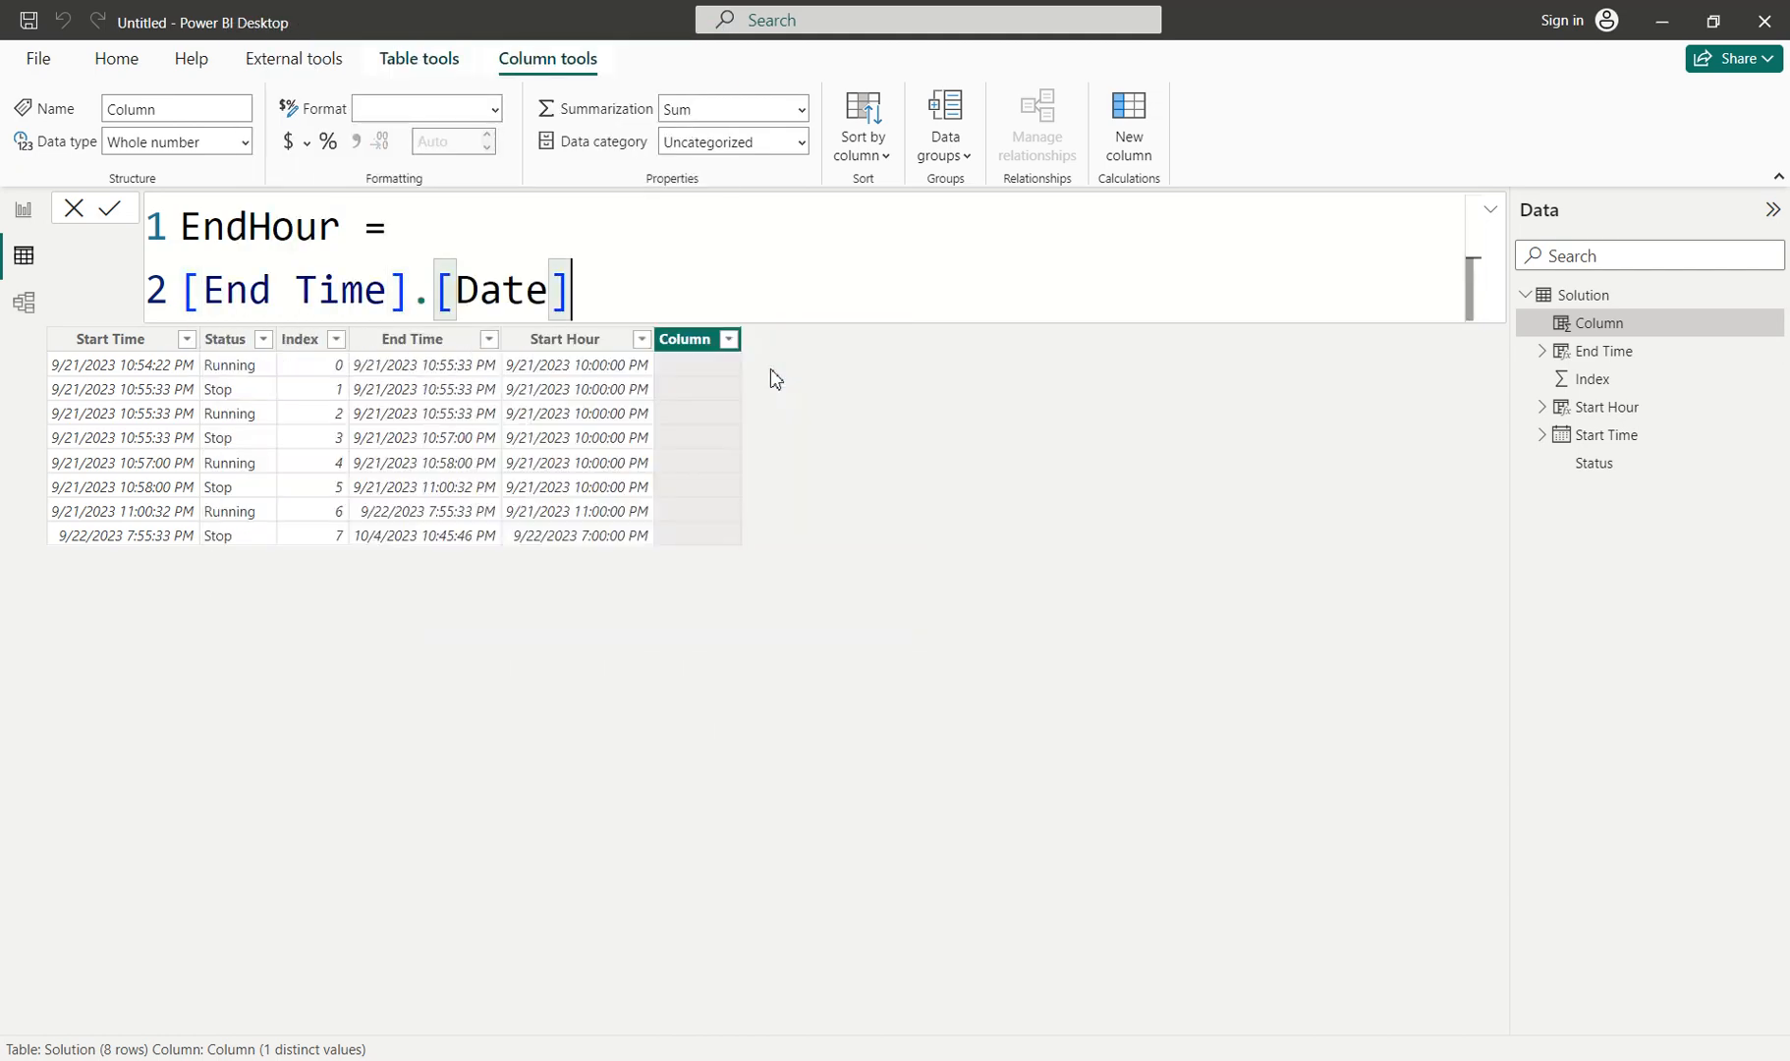
pyautogui.write('+')
pyautogui.hotkey('shift', 'Return')
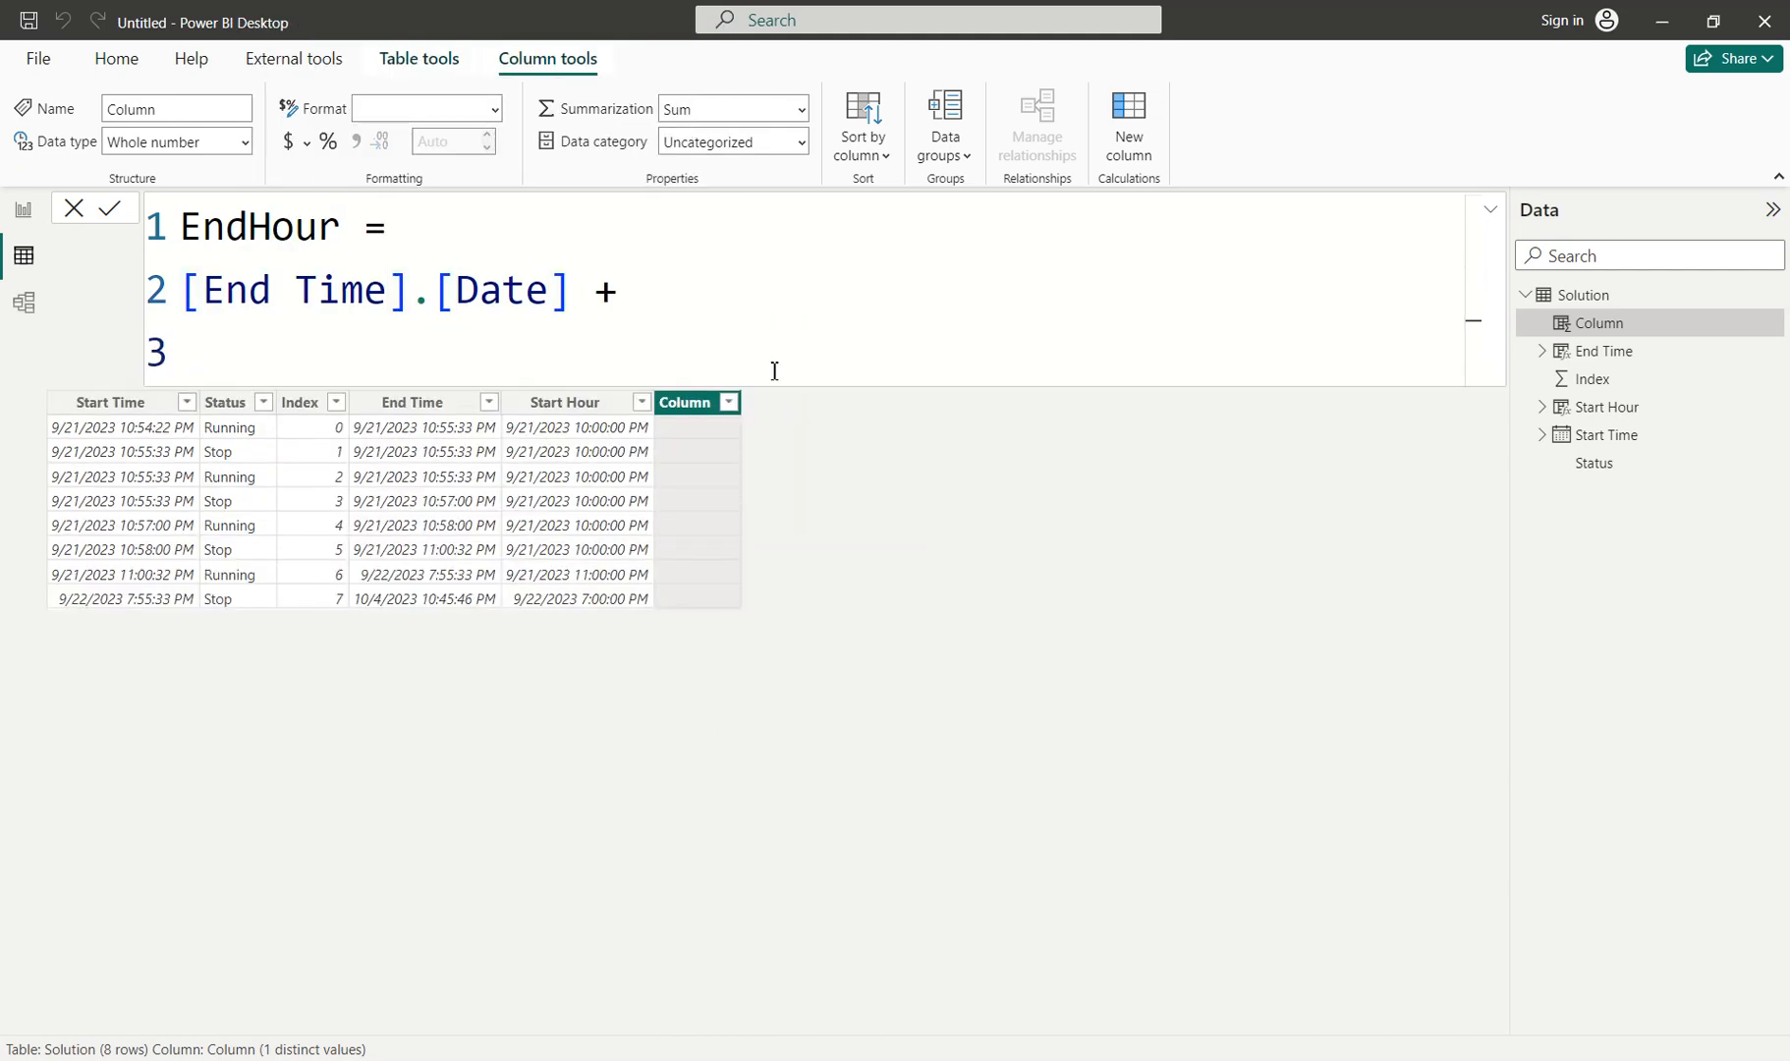
# Start a TIME function with HOUR(Solution[End Time]) as its hour argument.
pyautogui.write('ti')
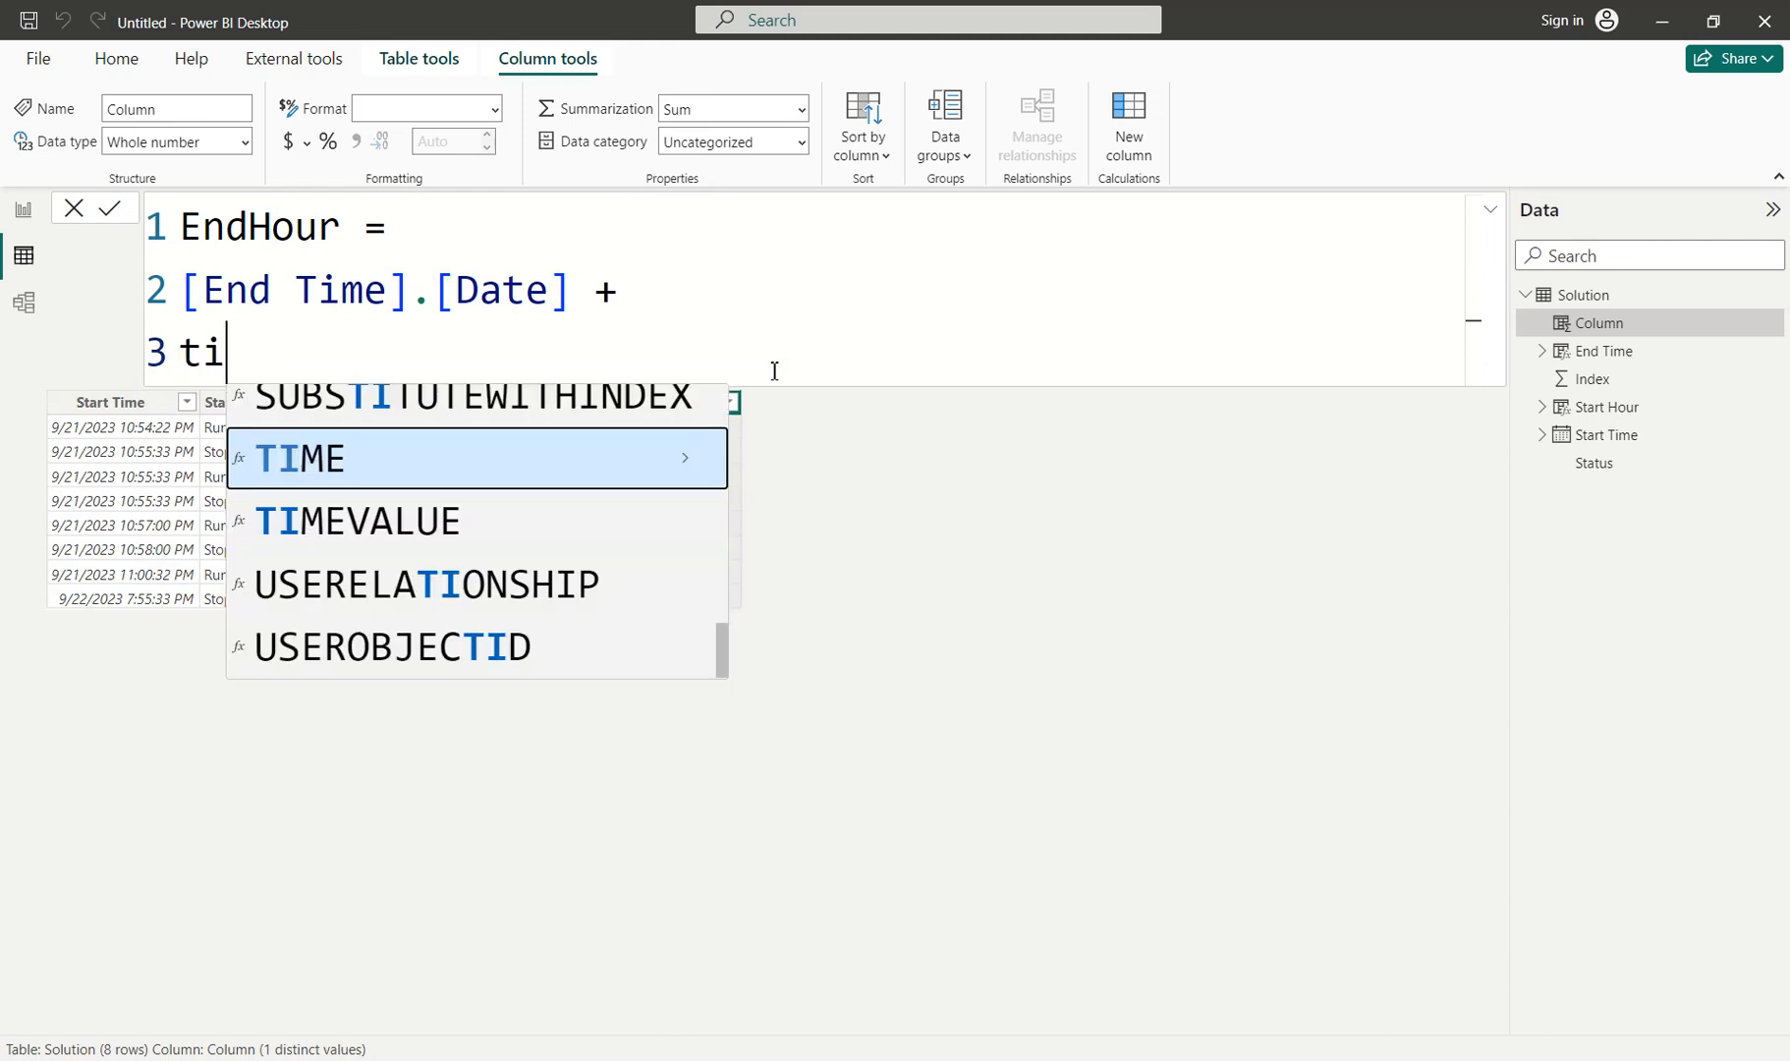
pyautogui.press('Tab')
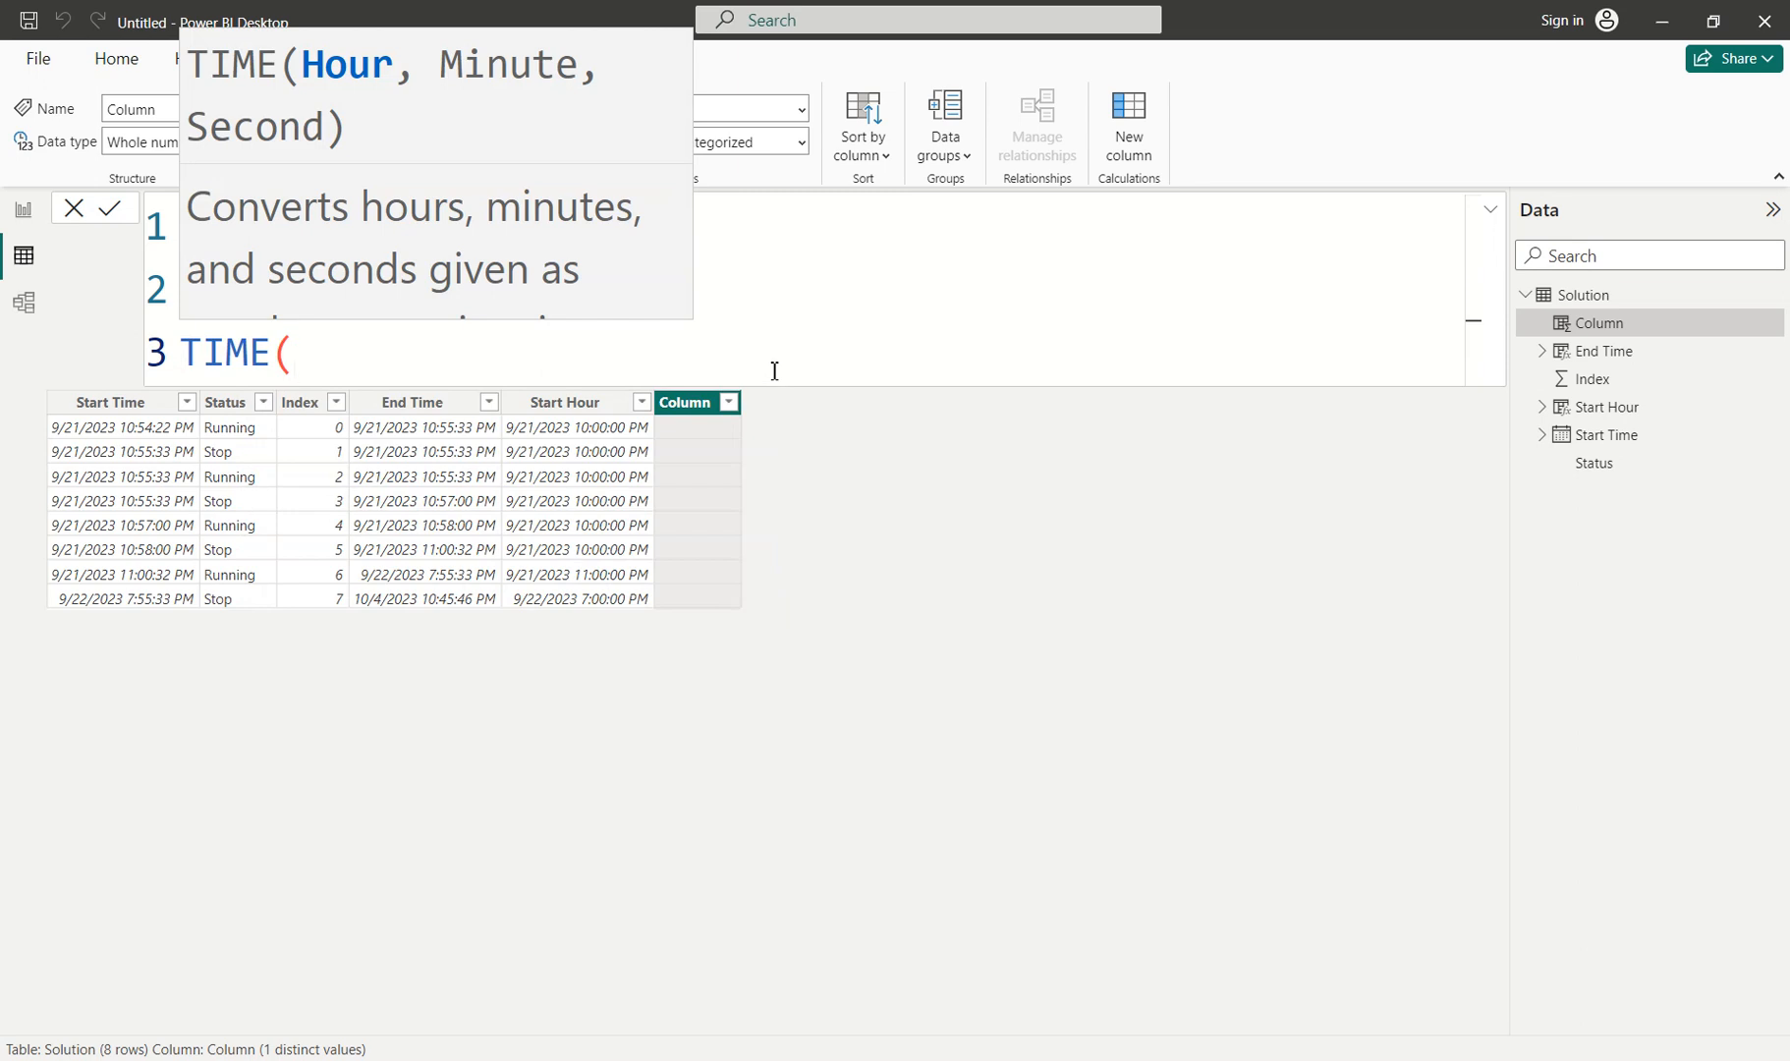
pyautogui.write('ho')
pyautogui.press('Tab')
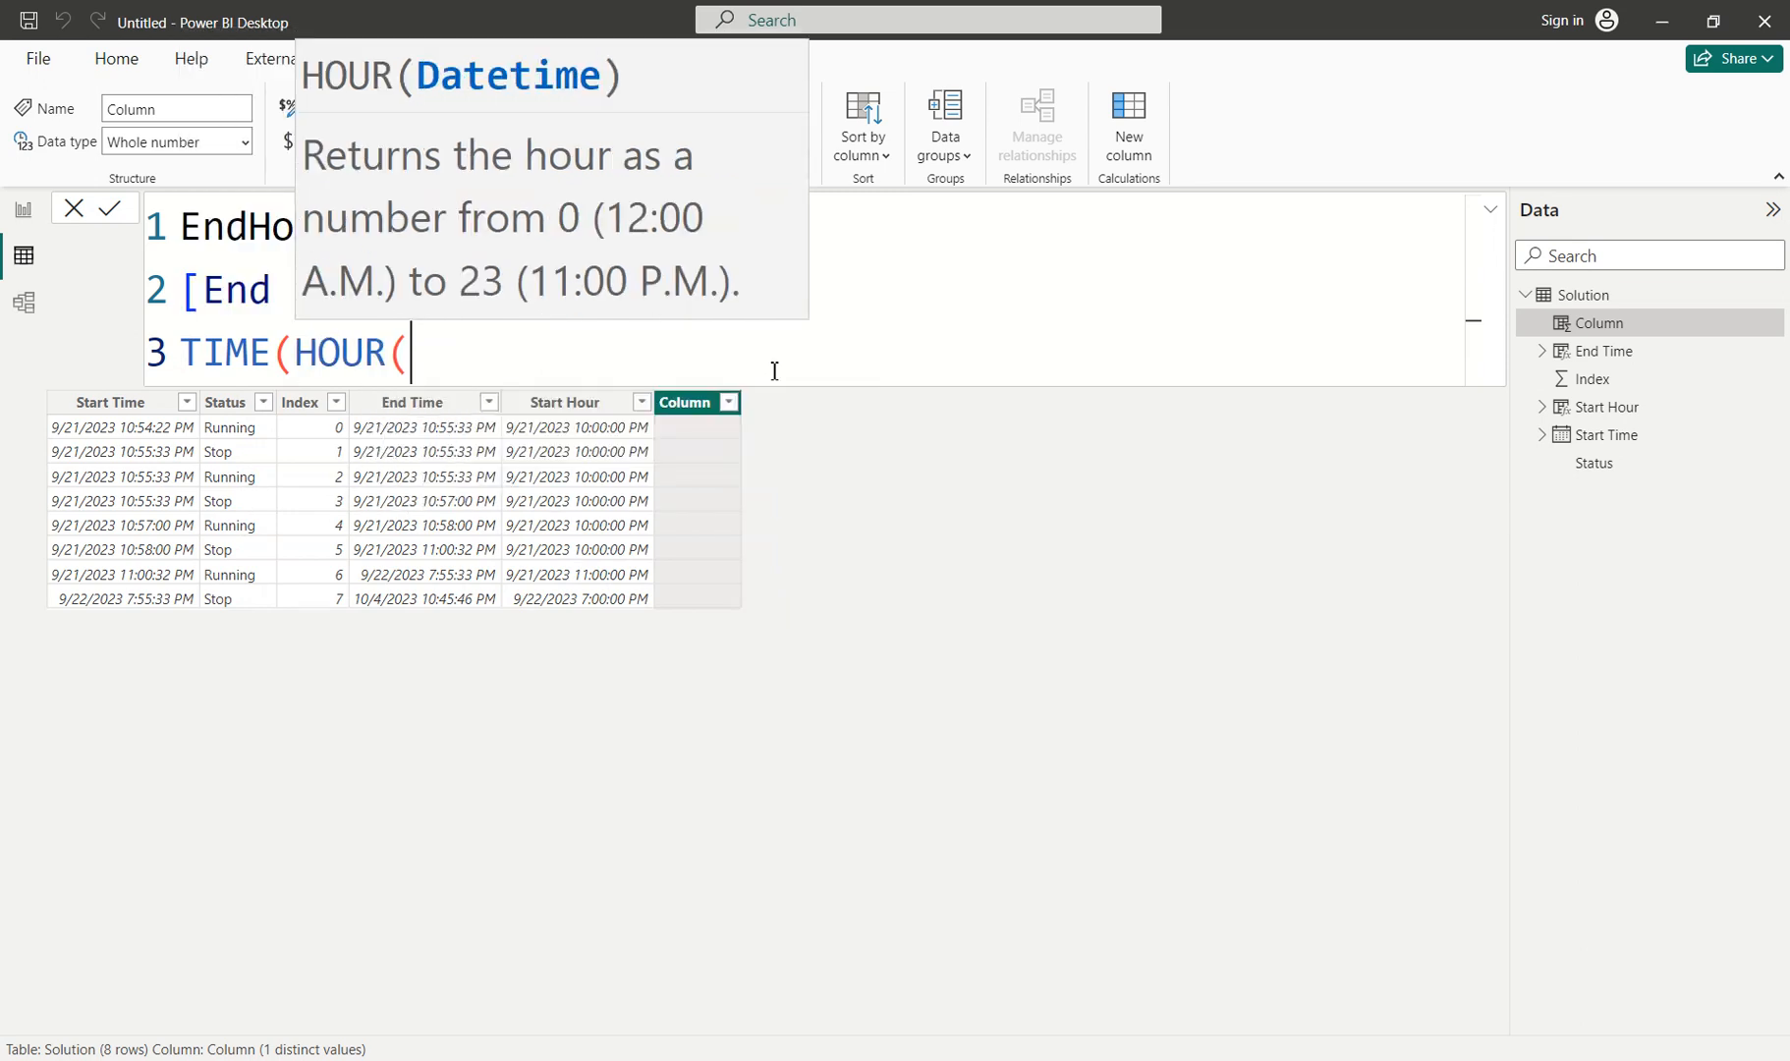
pyautogui.write('end')
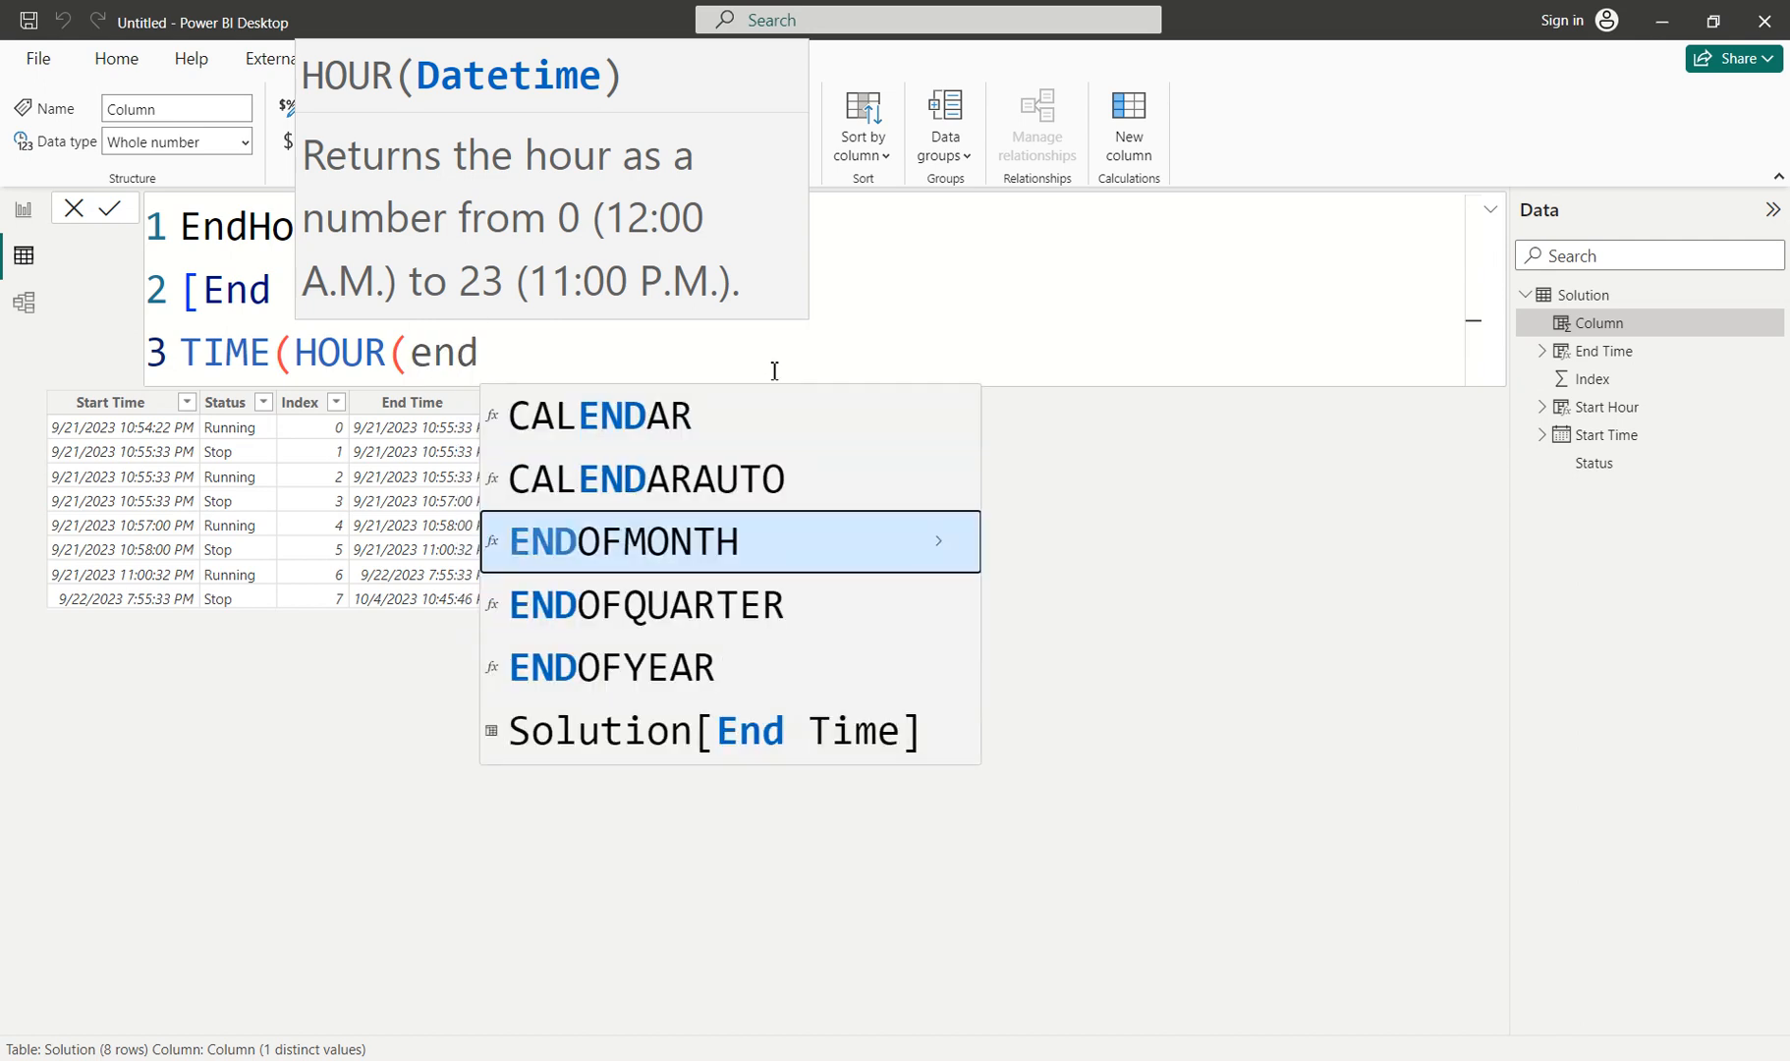
pyautogui.press('Down')
pyautogui.press('Down')
pyautogui.press('Down')
pyautogui.press('Tab')
pyautogui.write(')')
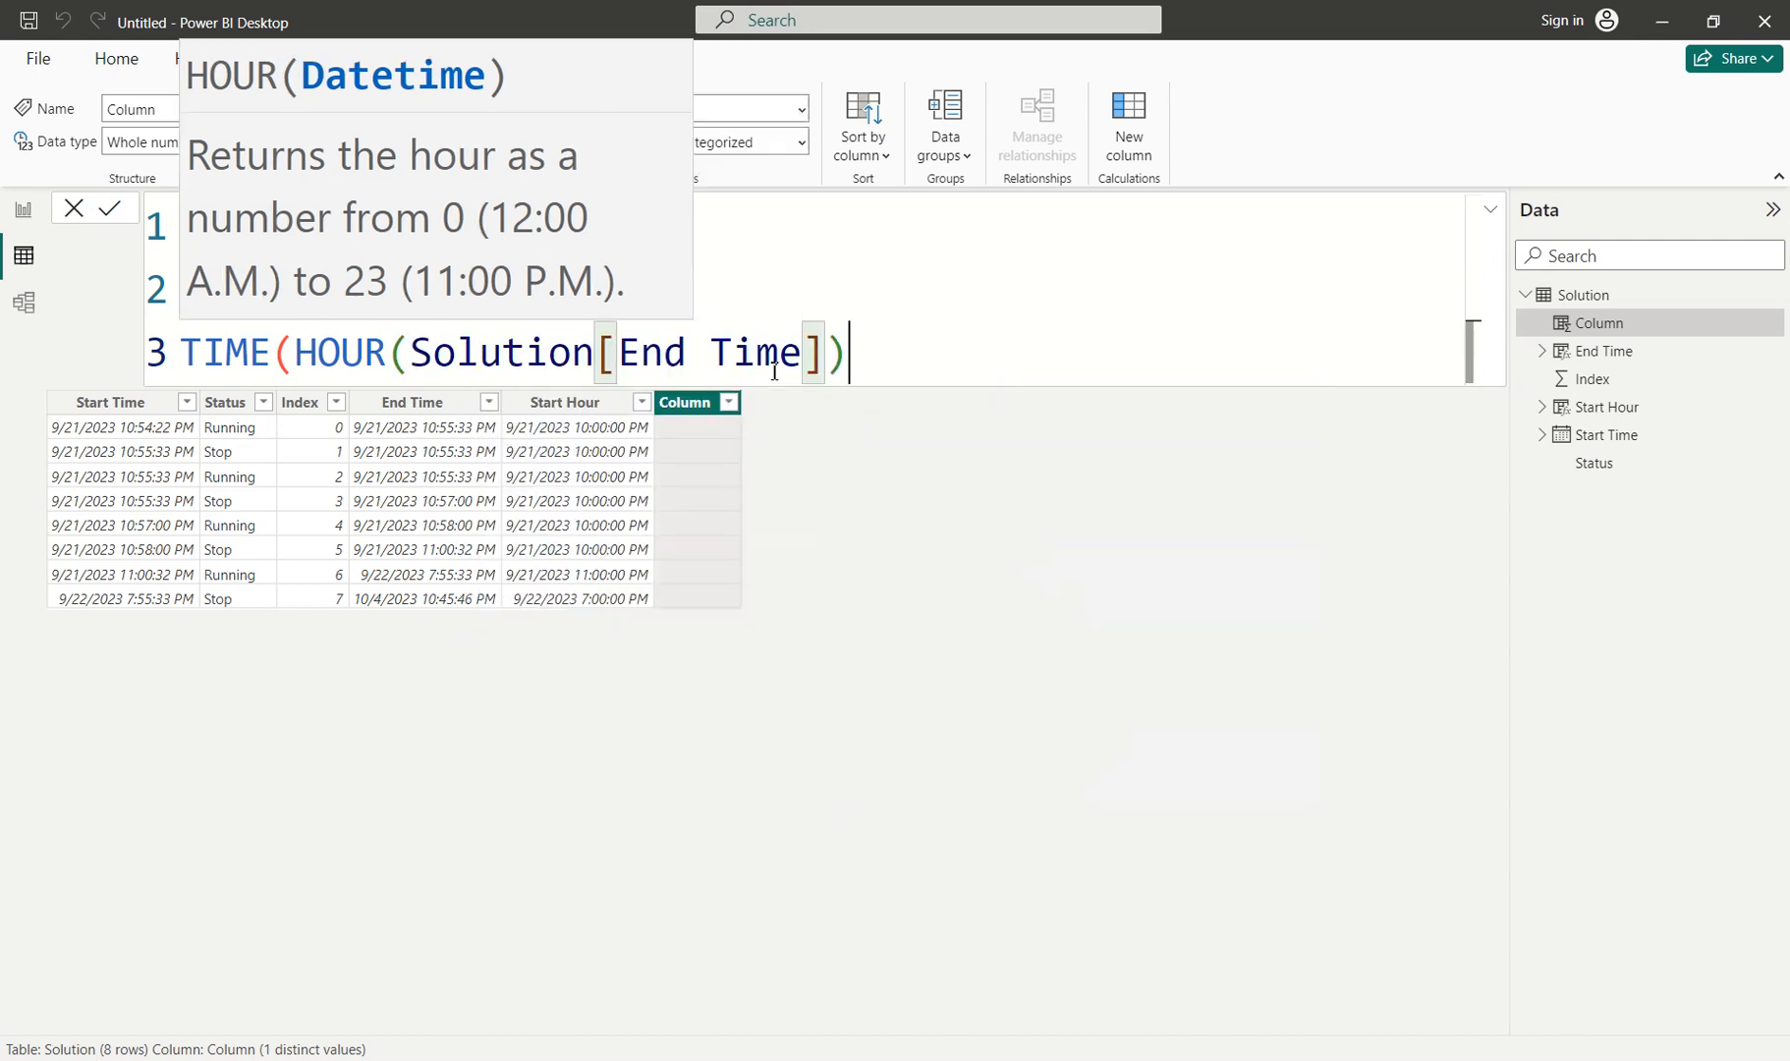
# Set the TIME function's minute and second arguments to 0, close it, and commit the EndHour formula.
pyautogui.write(', 0,0')
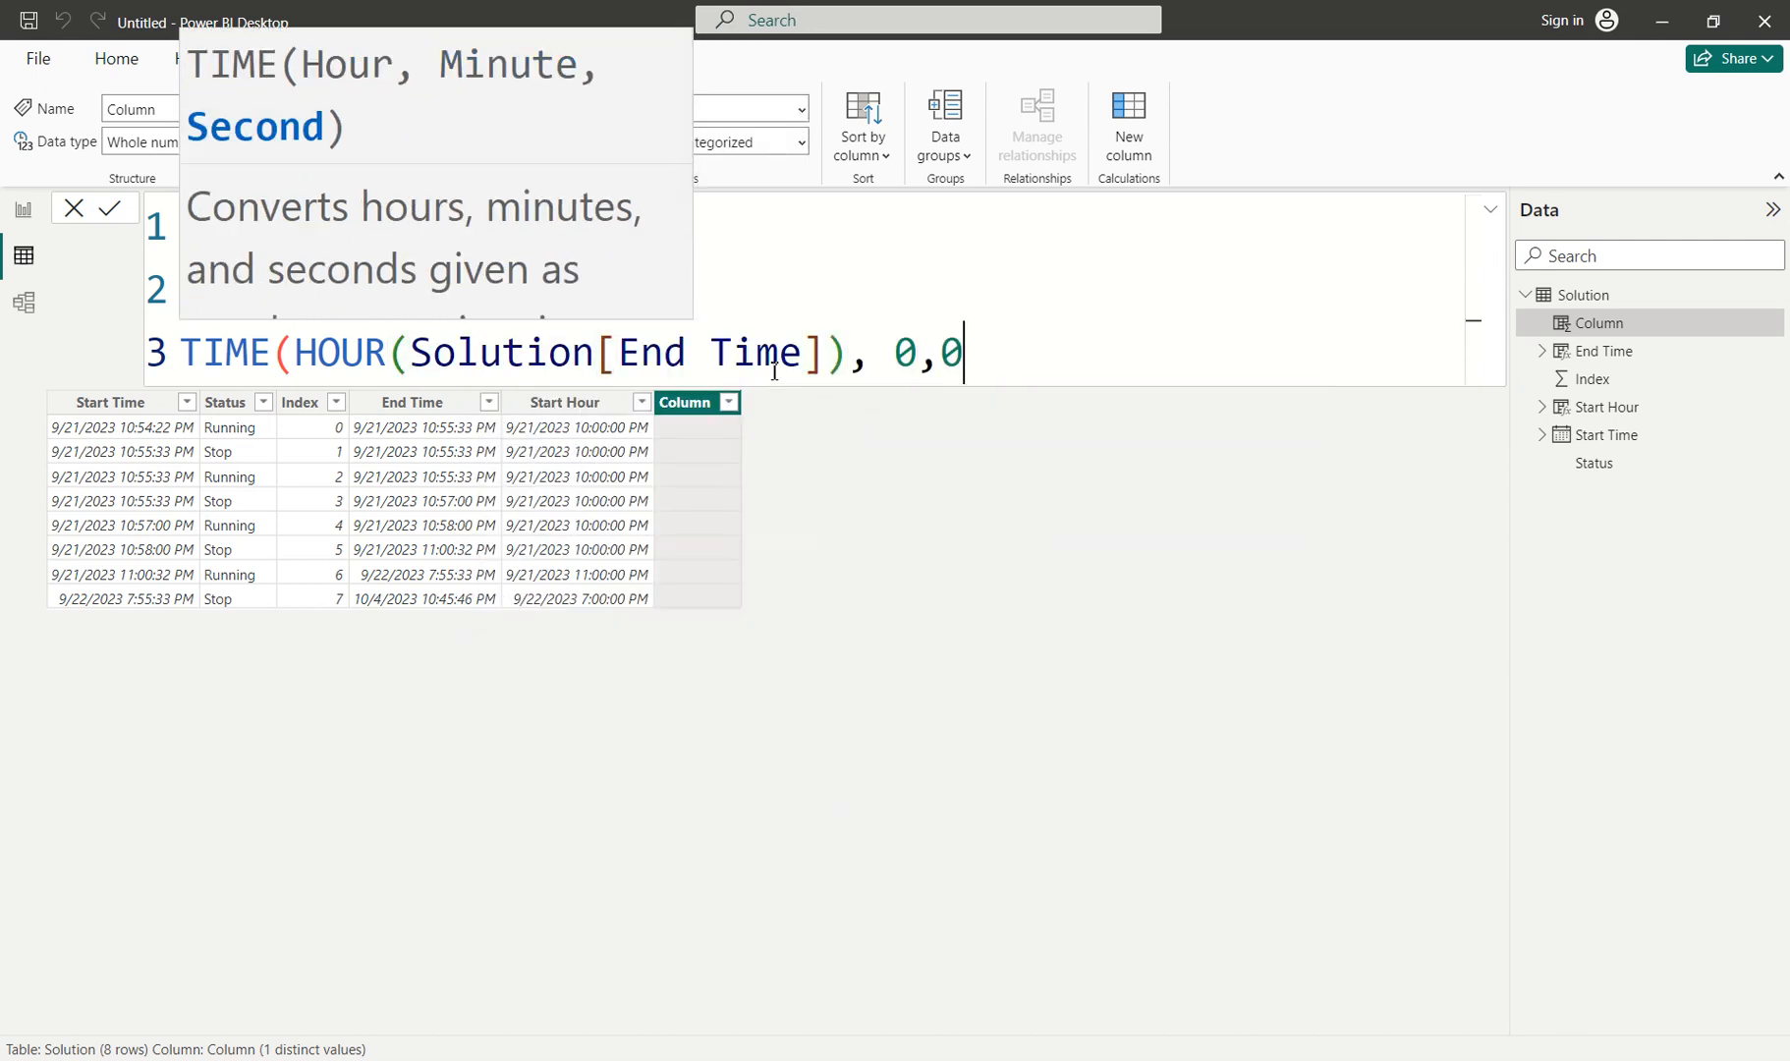
pyautogui.press('BackSpace')
pyautogui.write(' 0)')
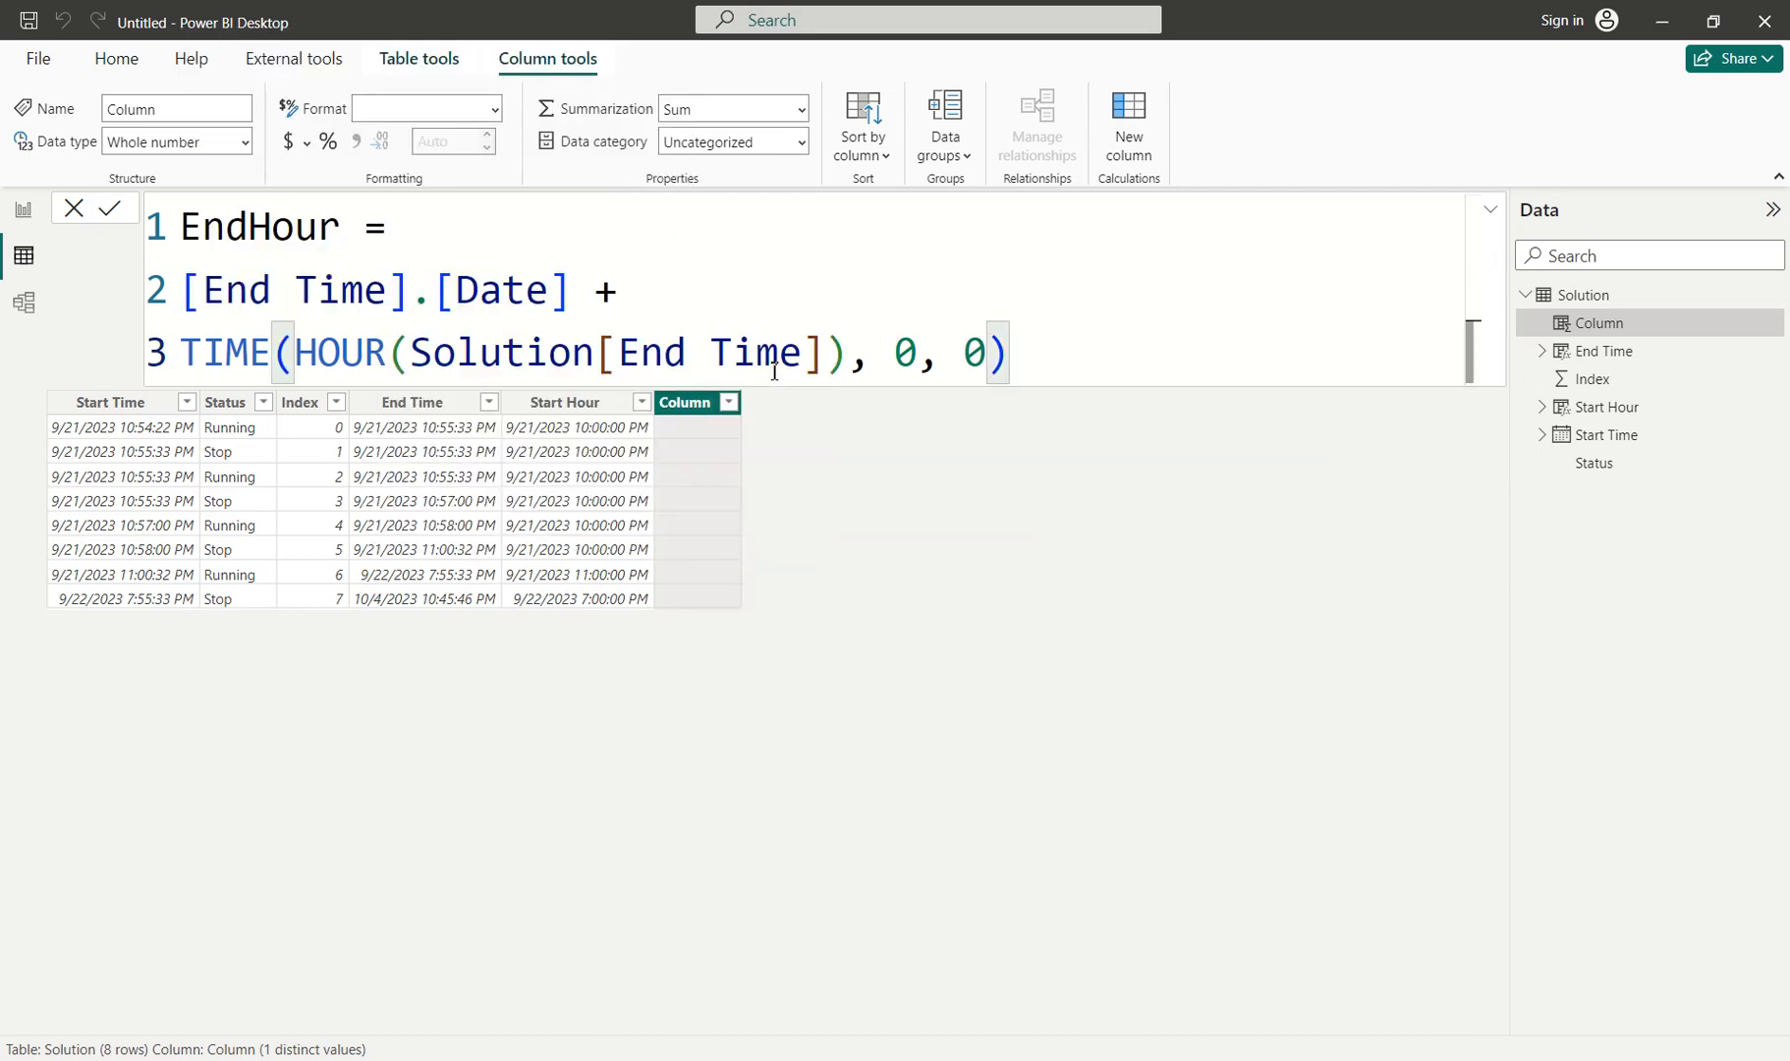
pyautogui.press('Return')
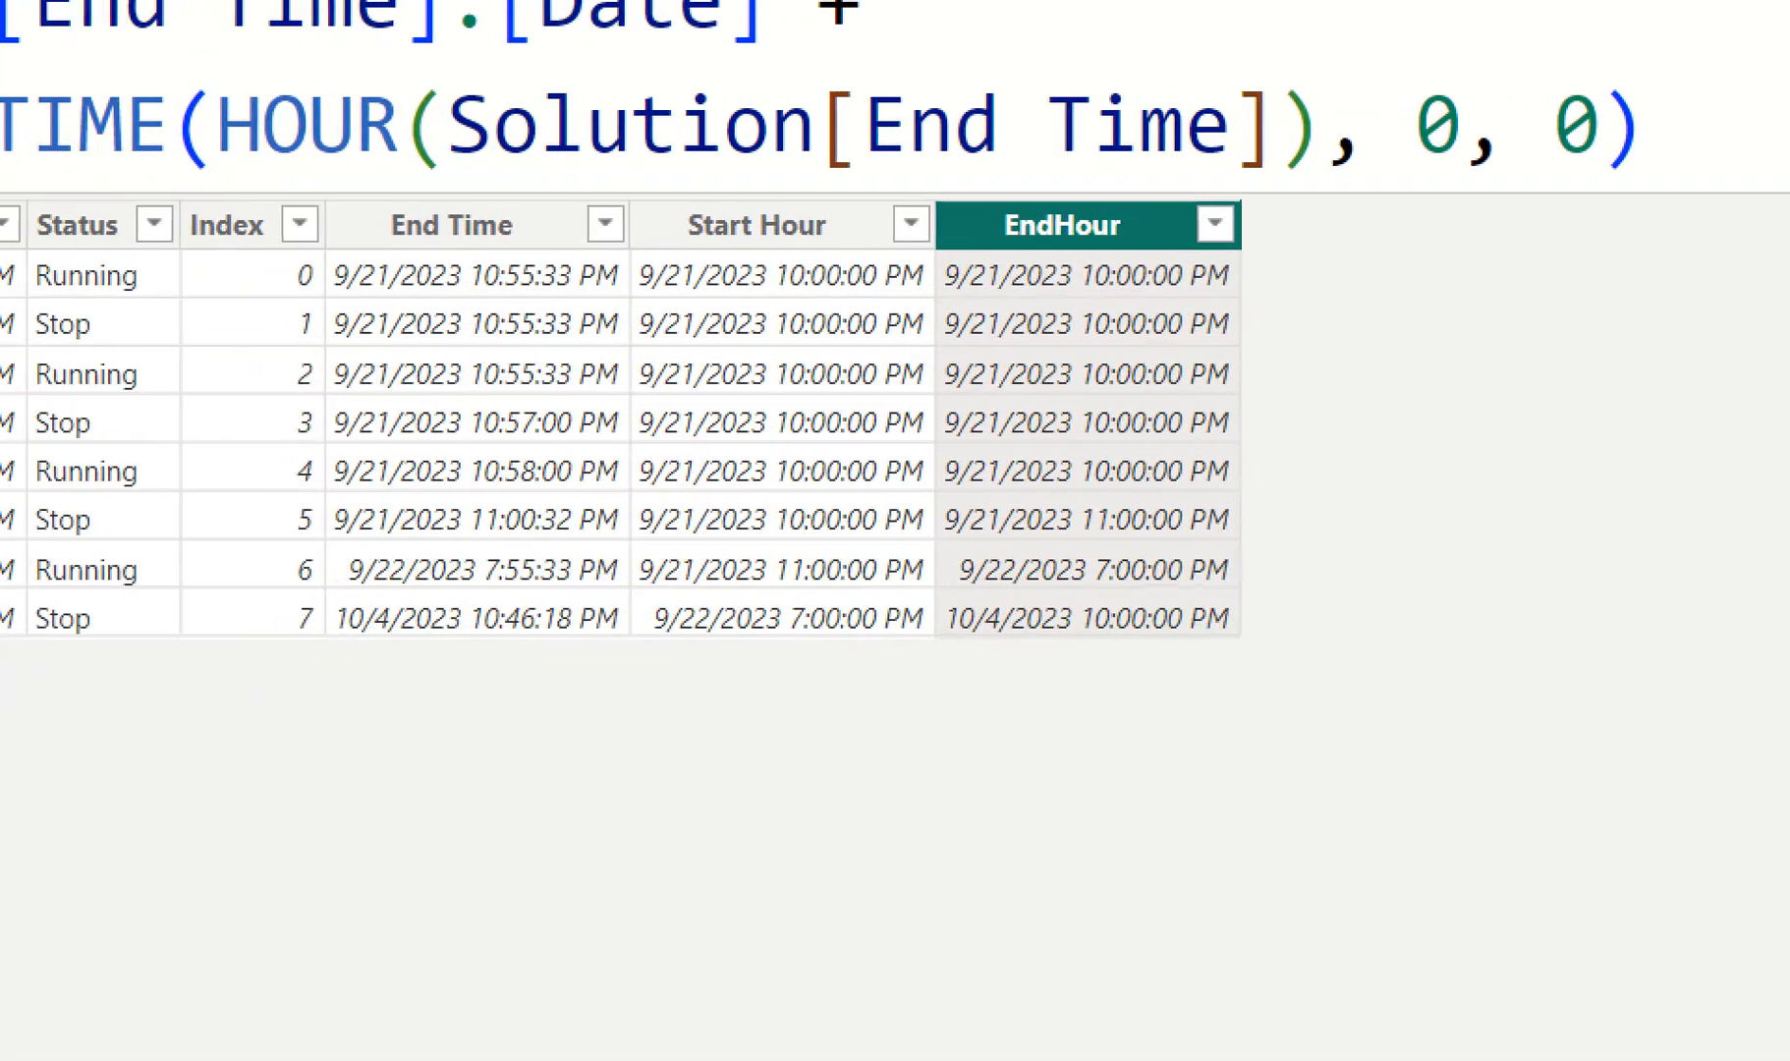
pyautogui.click(369, 580)
pyautogui.moveTo(603, 589); pyautogui.dragTo(619, 712)
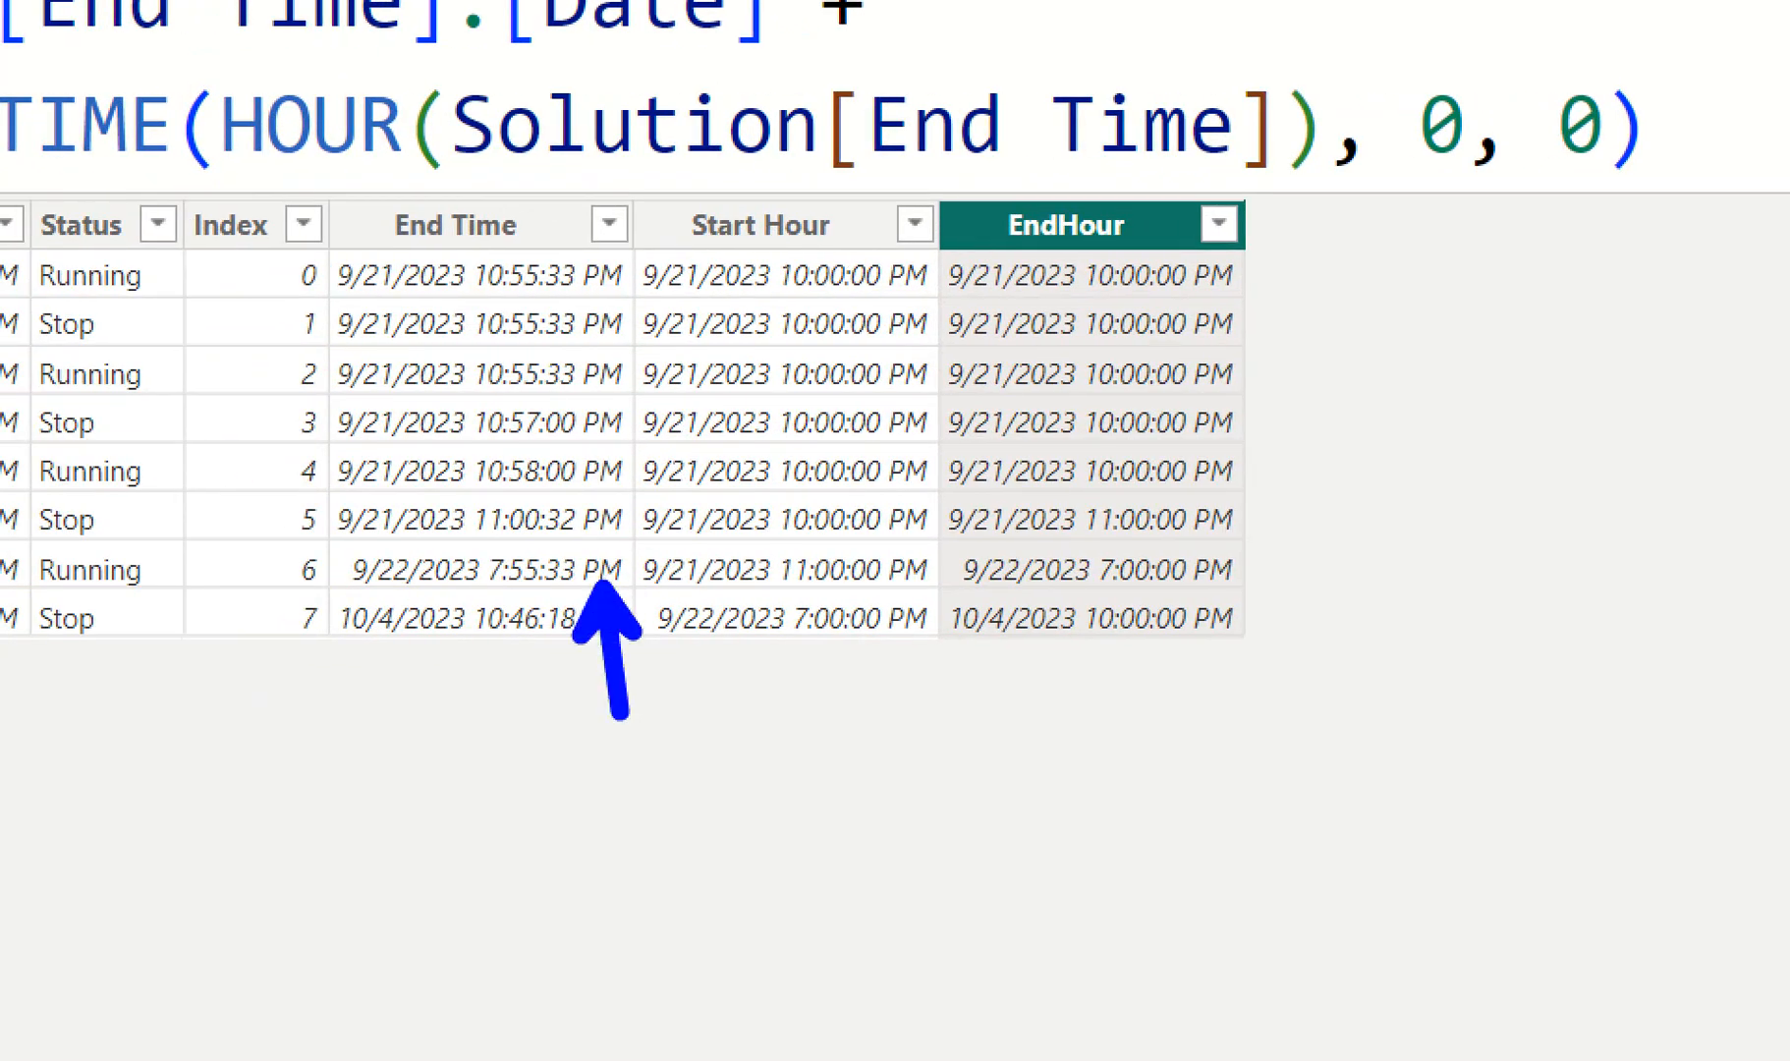
pyautogui.moveTo(1233, 586); pyautogui.dragTo(1372, 643)
pyautogui.hotkey('ctrl', 'z')
pyautogui.hotkey('ctrl', 'z')
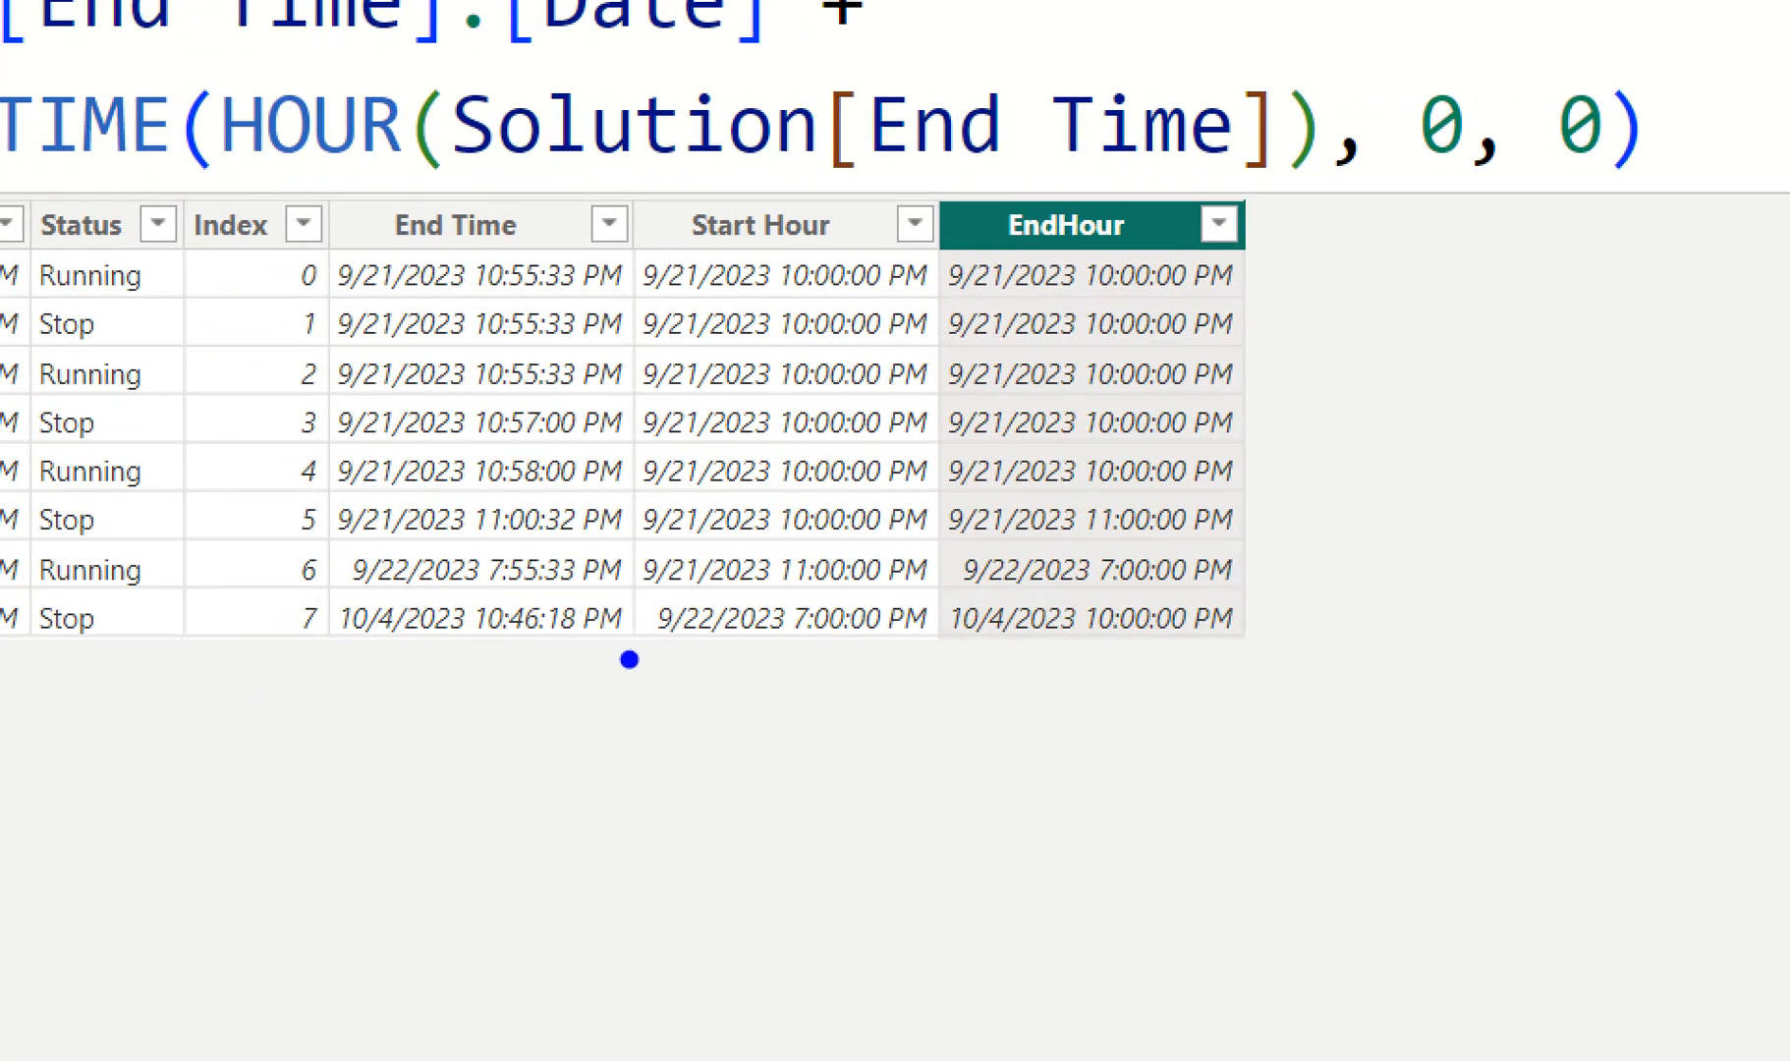
pyautogui.moveTo(578, 640); pyautogui.dragTo(580, 720)
pyautogui.moveTo(1213, 637); pyautogui.dragTo(1269, 732)
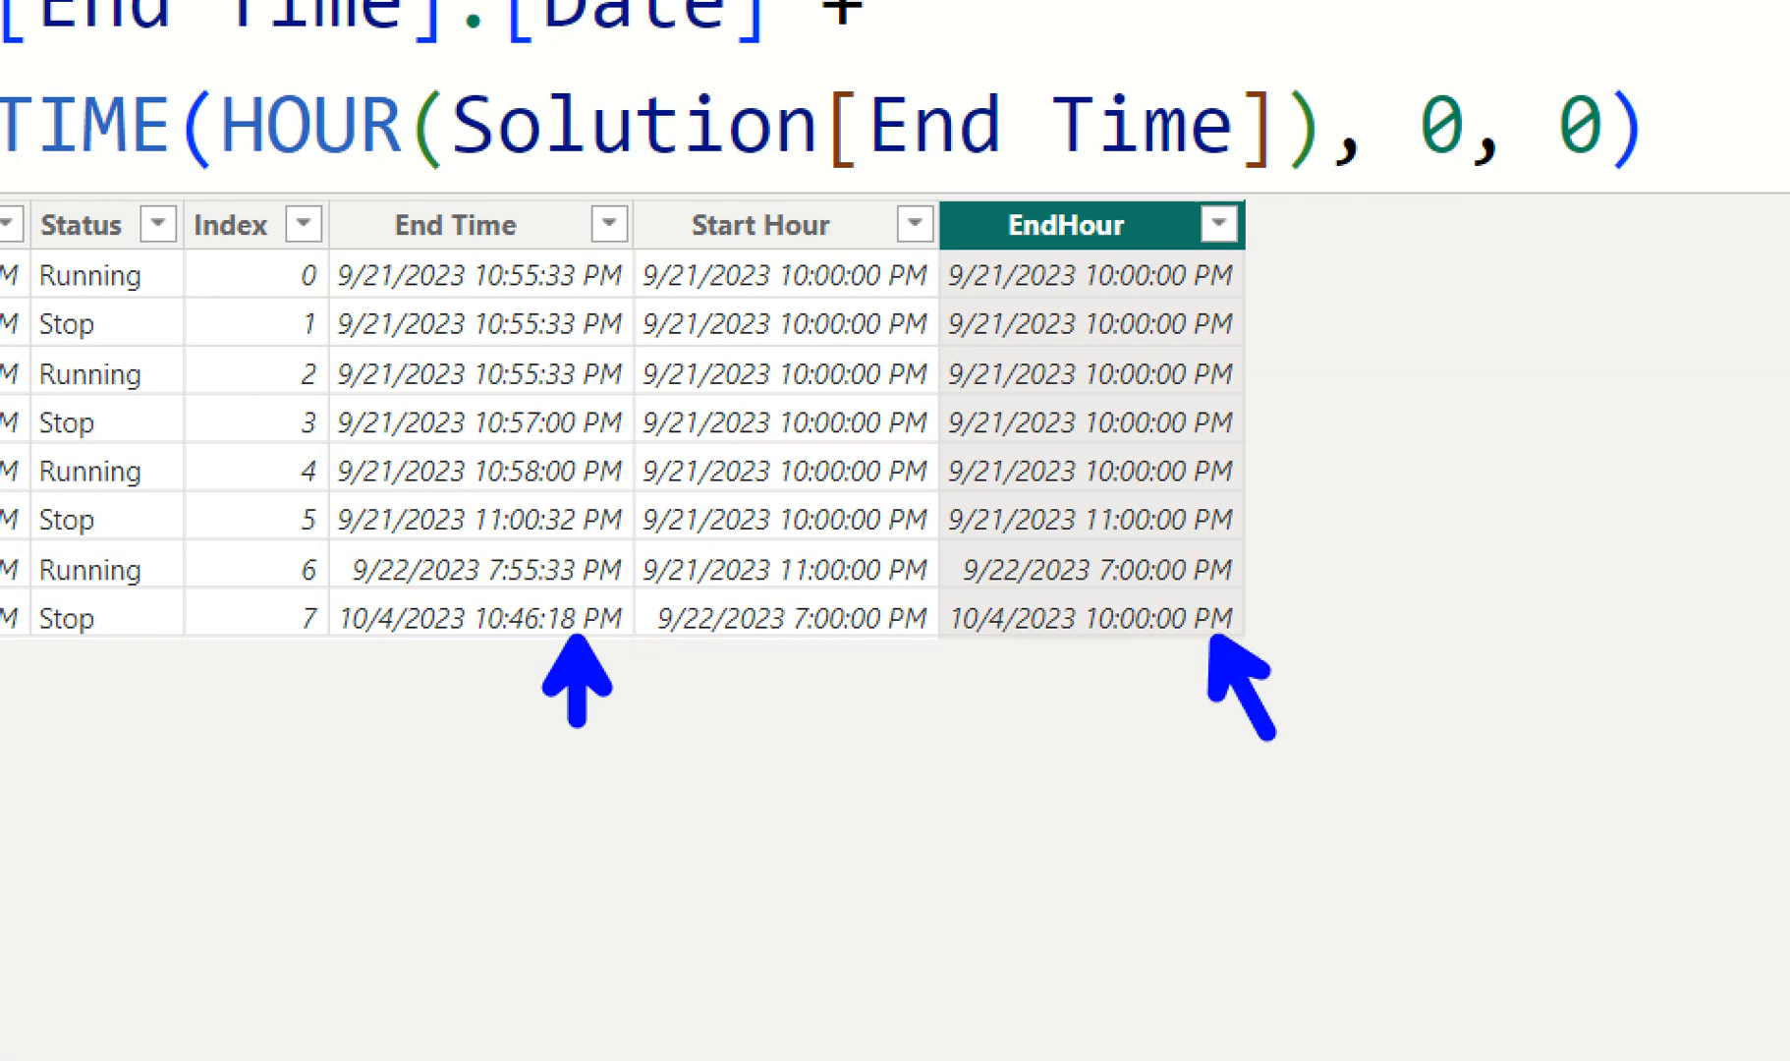
pyautogui.press('Escape')
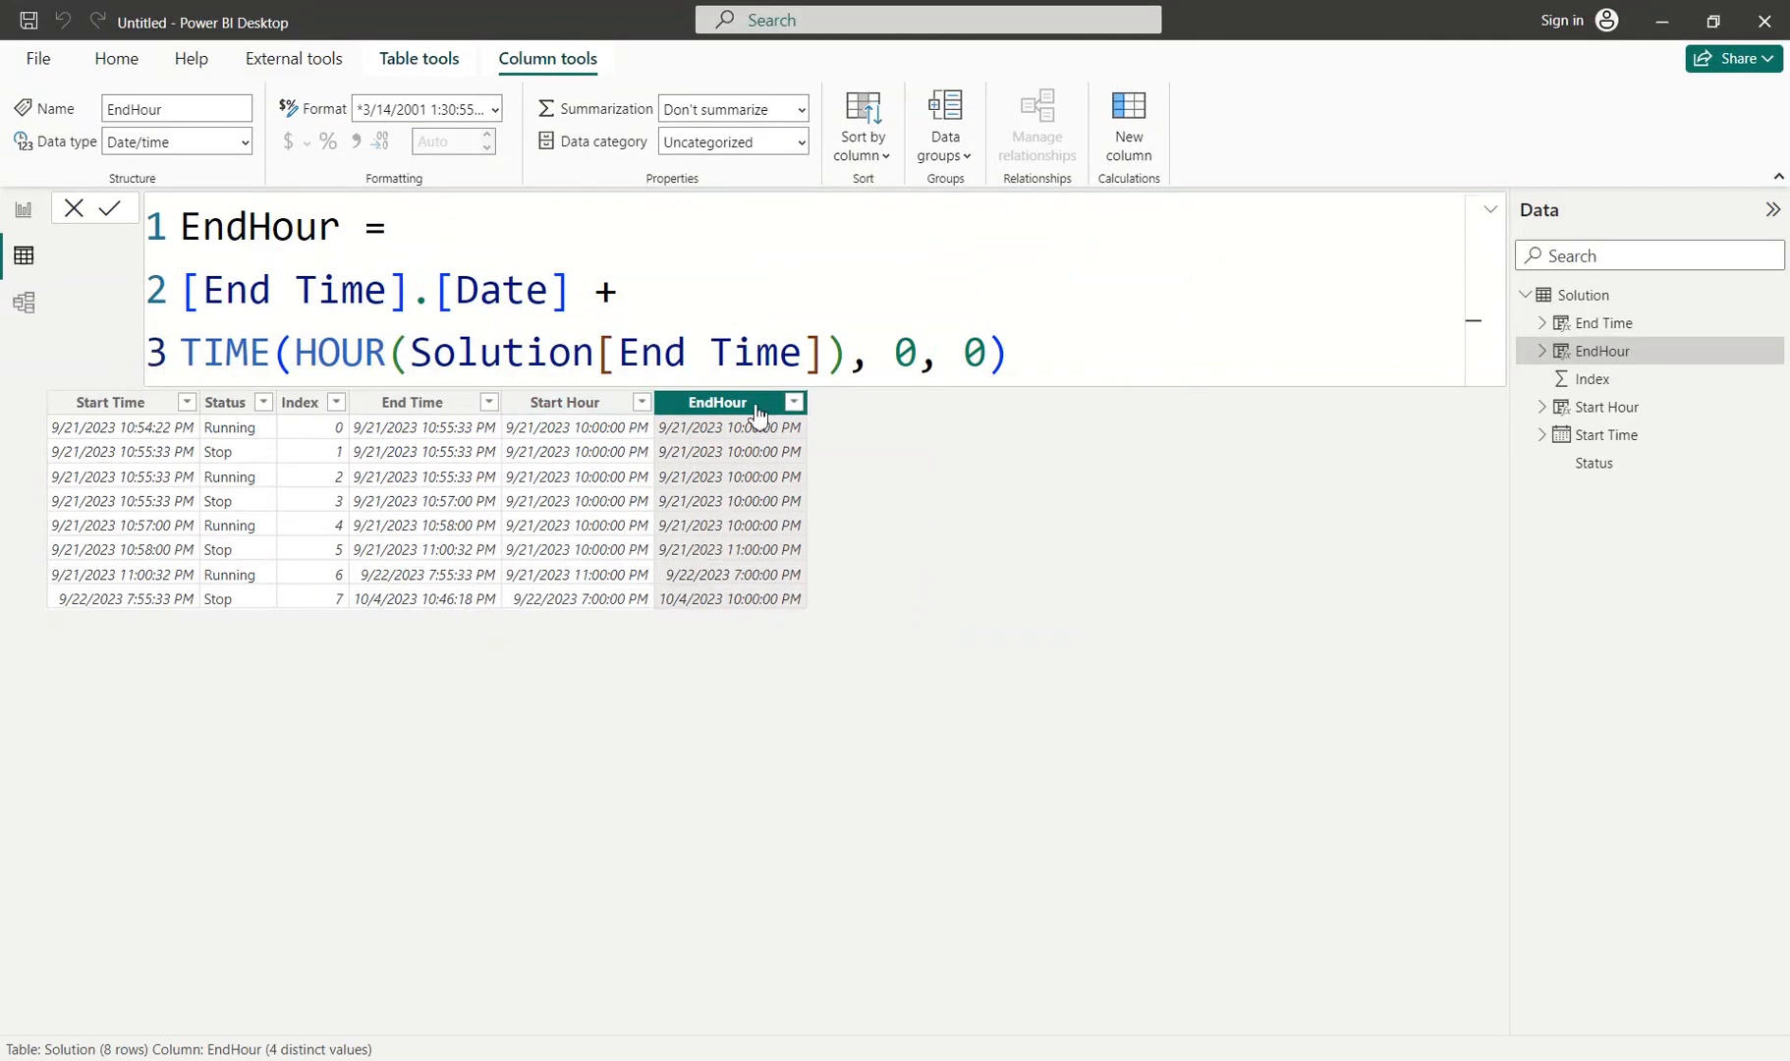
pyautogui.hotkey('ctrl', '1')
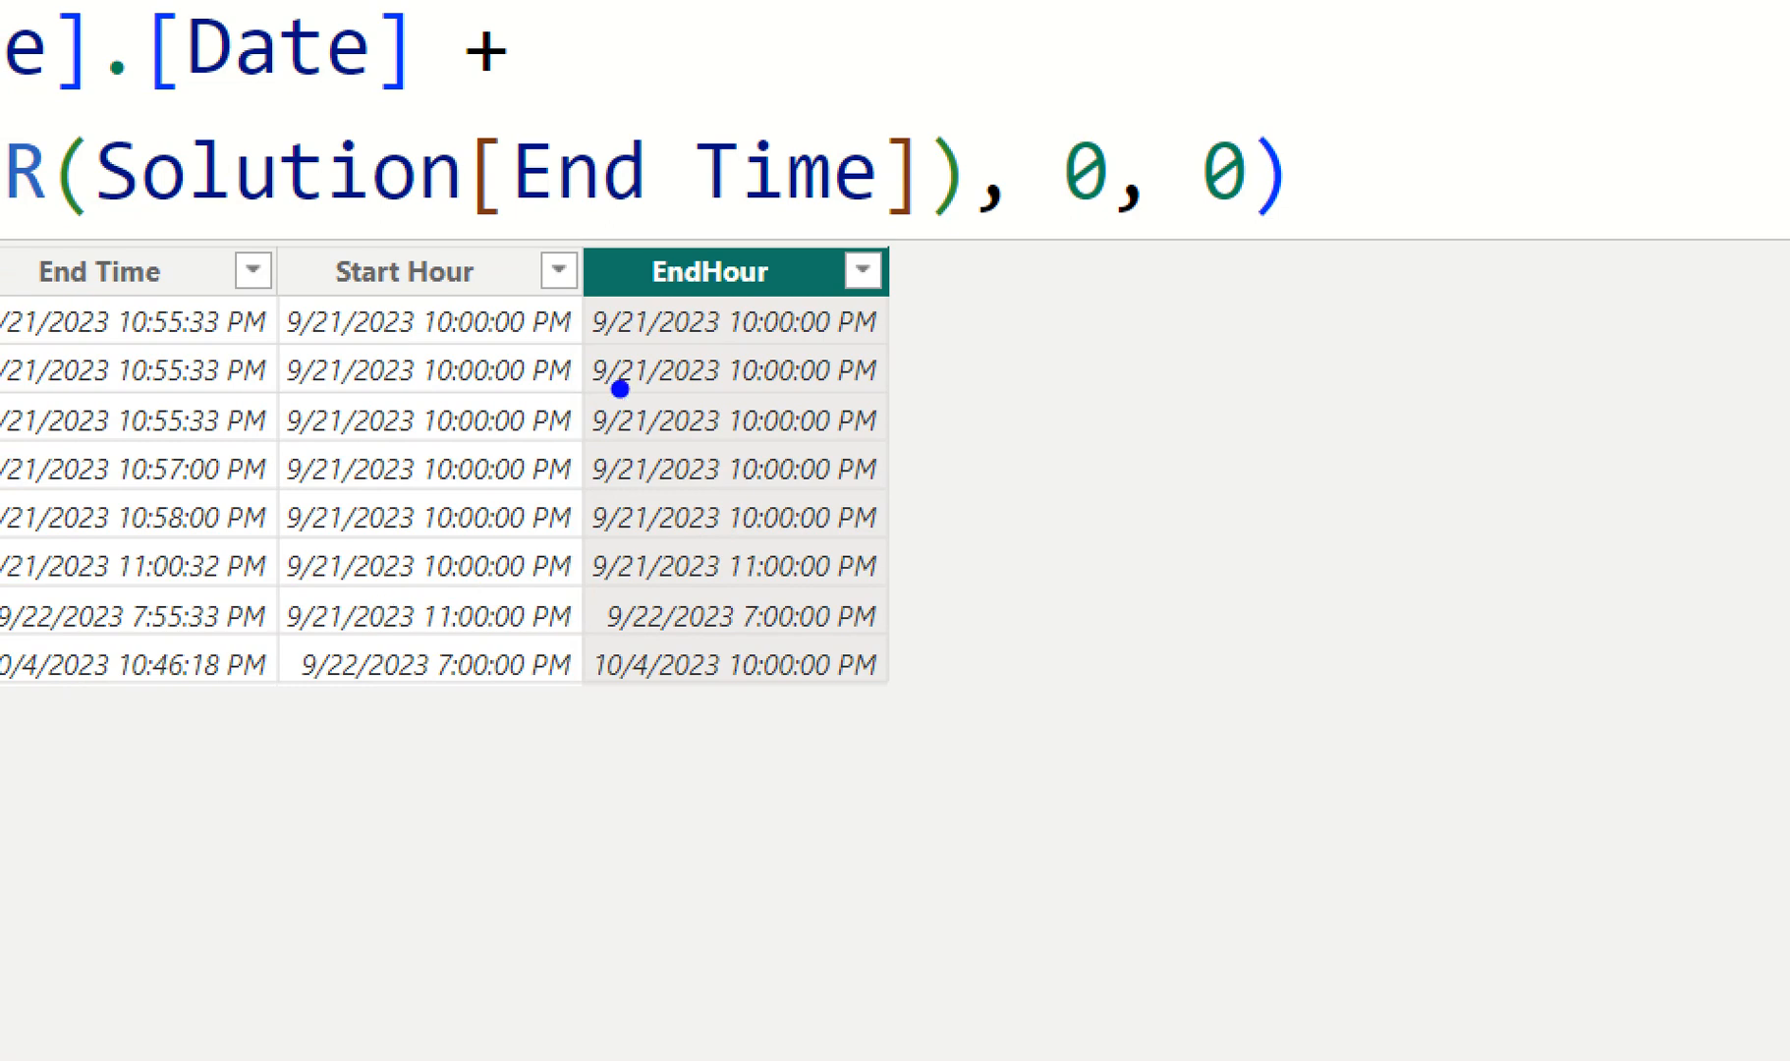
pyautogui.moveTo(903, 562); pyautogui.dragTo(1002, 539)
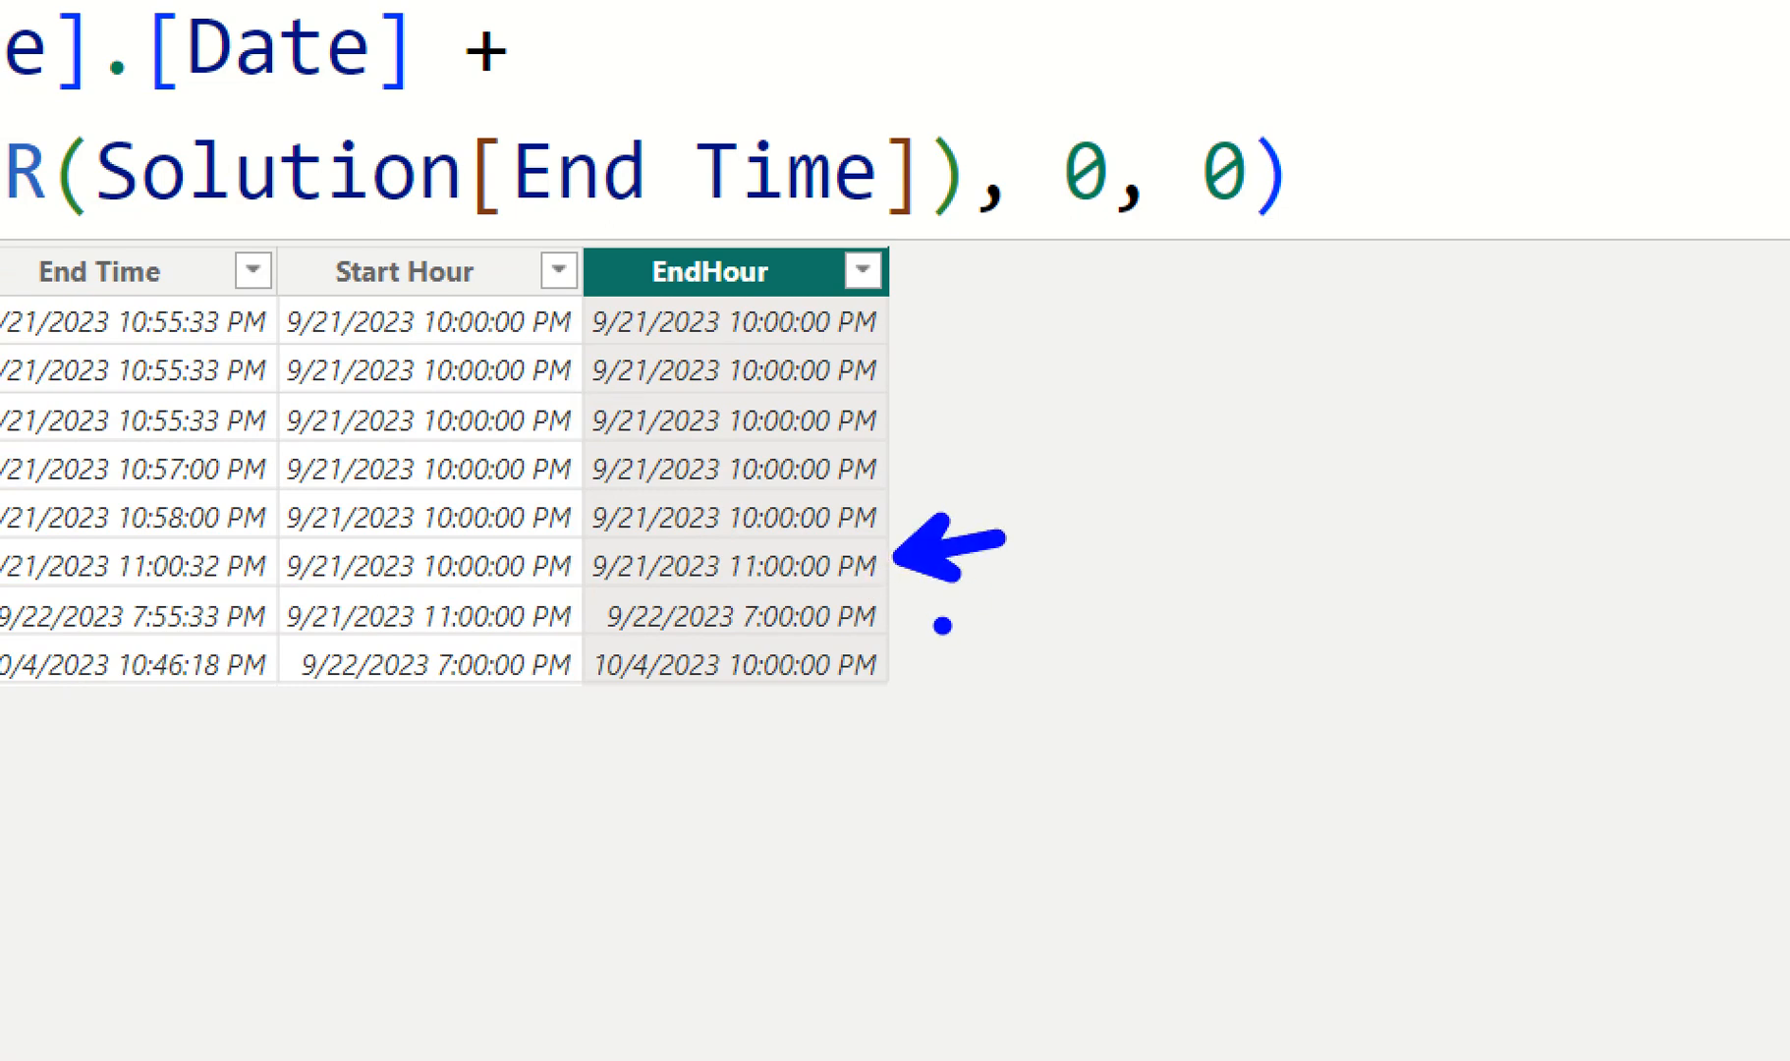
pyautogui.moveTo(904, 617); pyautogui.dragTo(992, 633)
pyautogui.moveTo(883, 687); pyautogui.dragTo(911, 774)
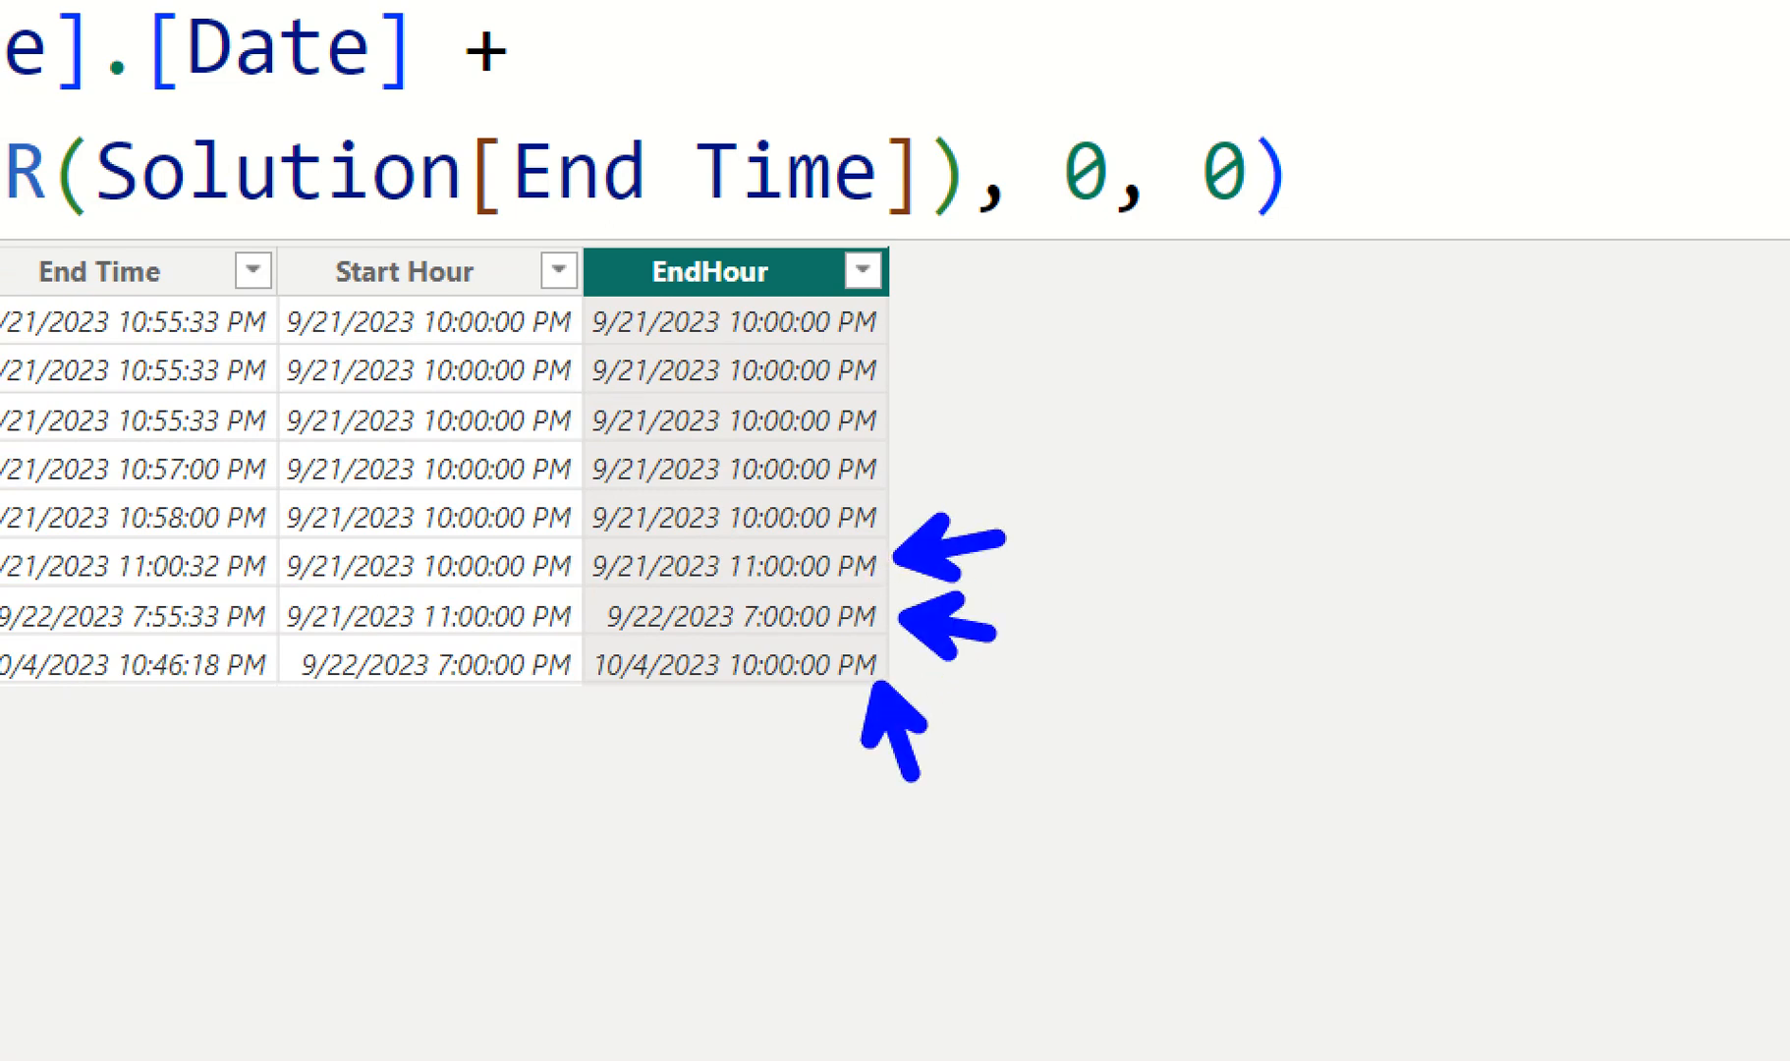
pyautogui.hotkey('ctrl', 'z')
pyautogui.hotkey('ctrl', 'z')
pyautogui.hotkey('ctrl', 'z')
pyautogui.moveTo(907, 291); pyautogui.dragTo(897, 581)
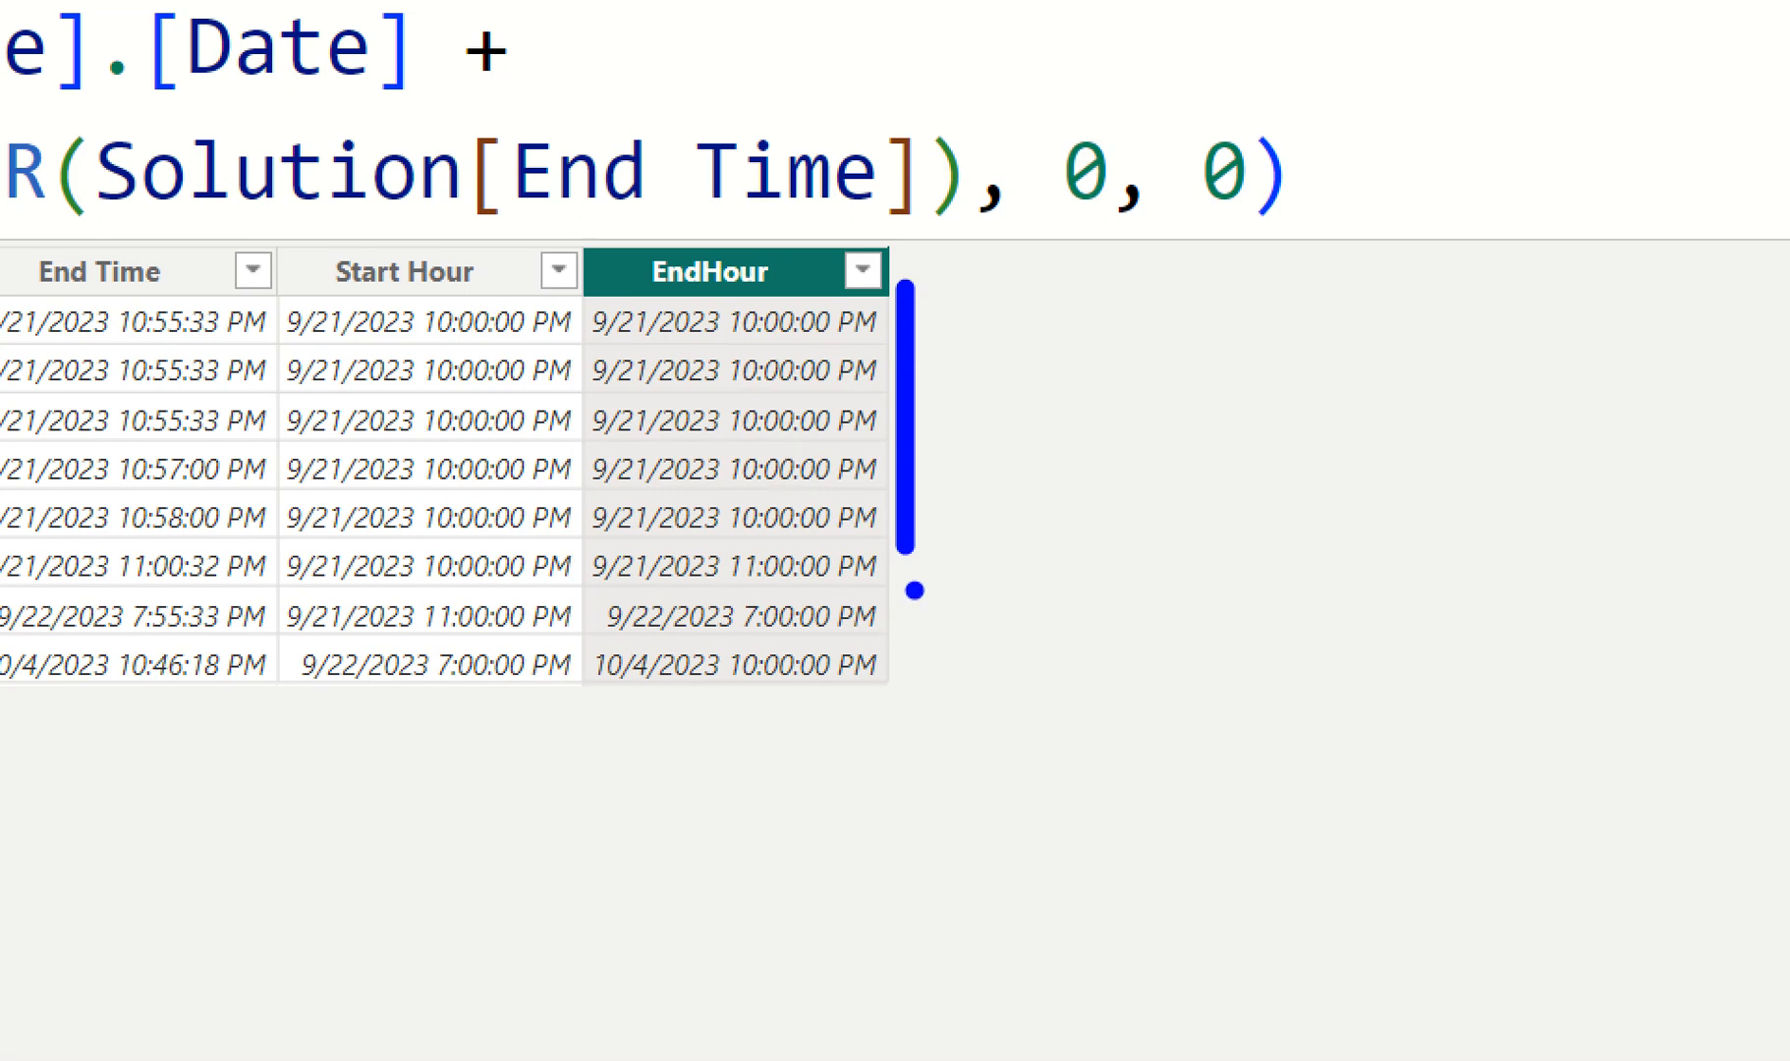
pyautogui.press('e')
pyautogui.moveTo(906, 549); pyautogui.dragTo(904, 678)
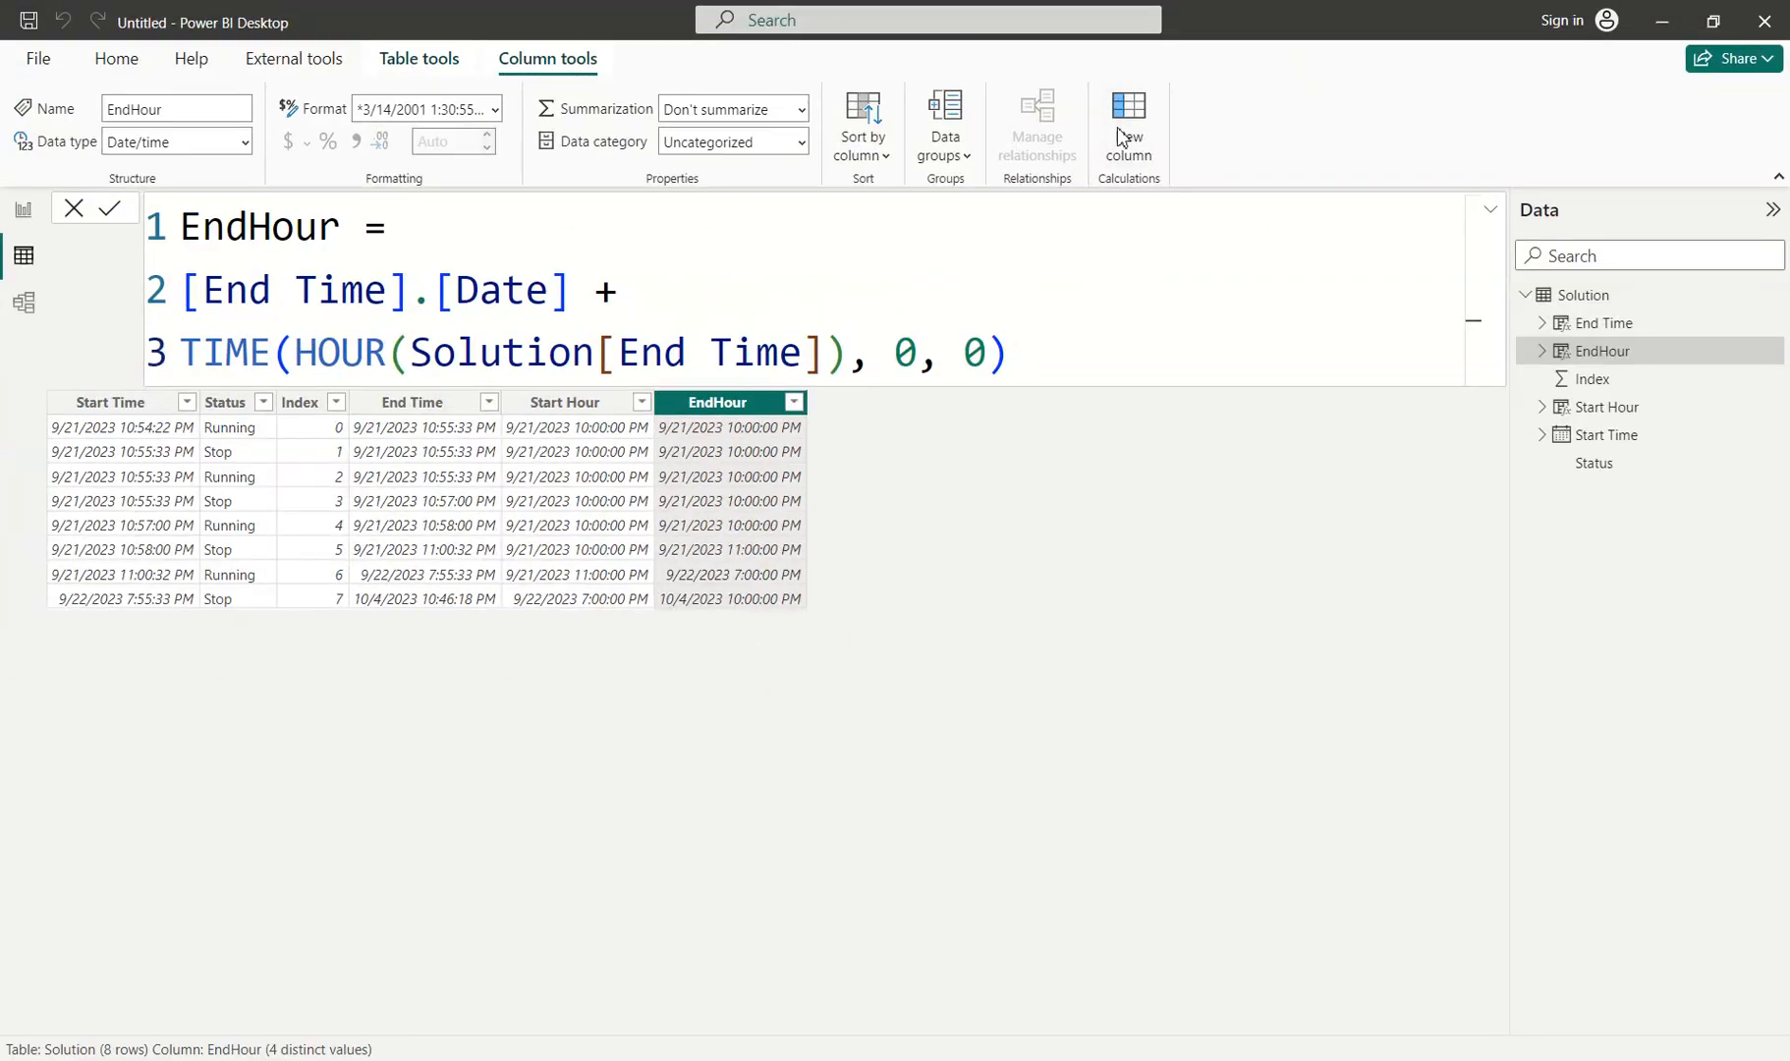
# Add a new calculated column to the Solution table and name it Crossing Hour, leaving its expression on a new line.
pyautogui.click(1125, 128)
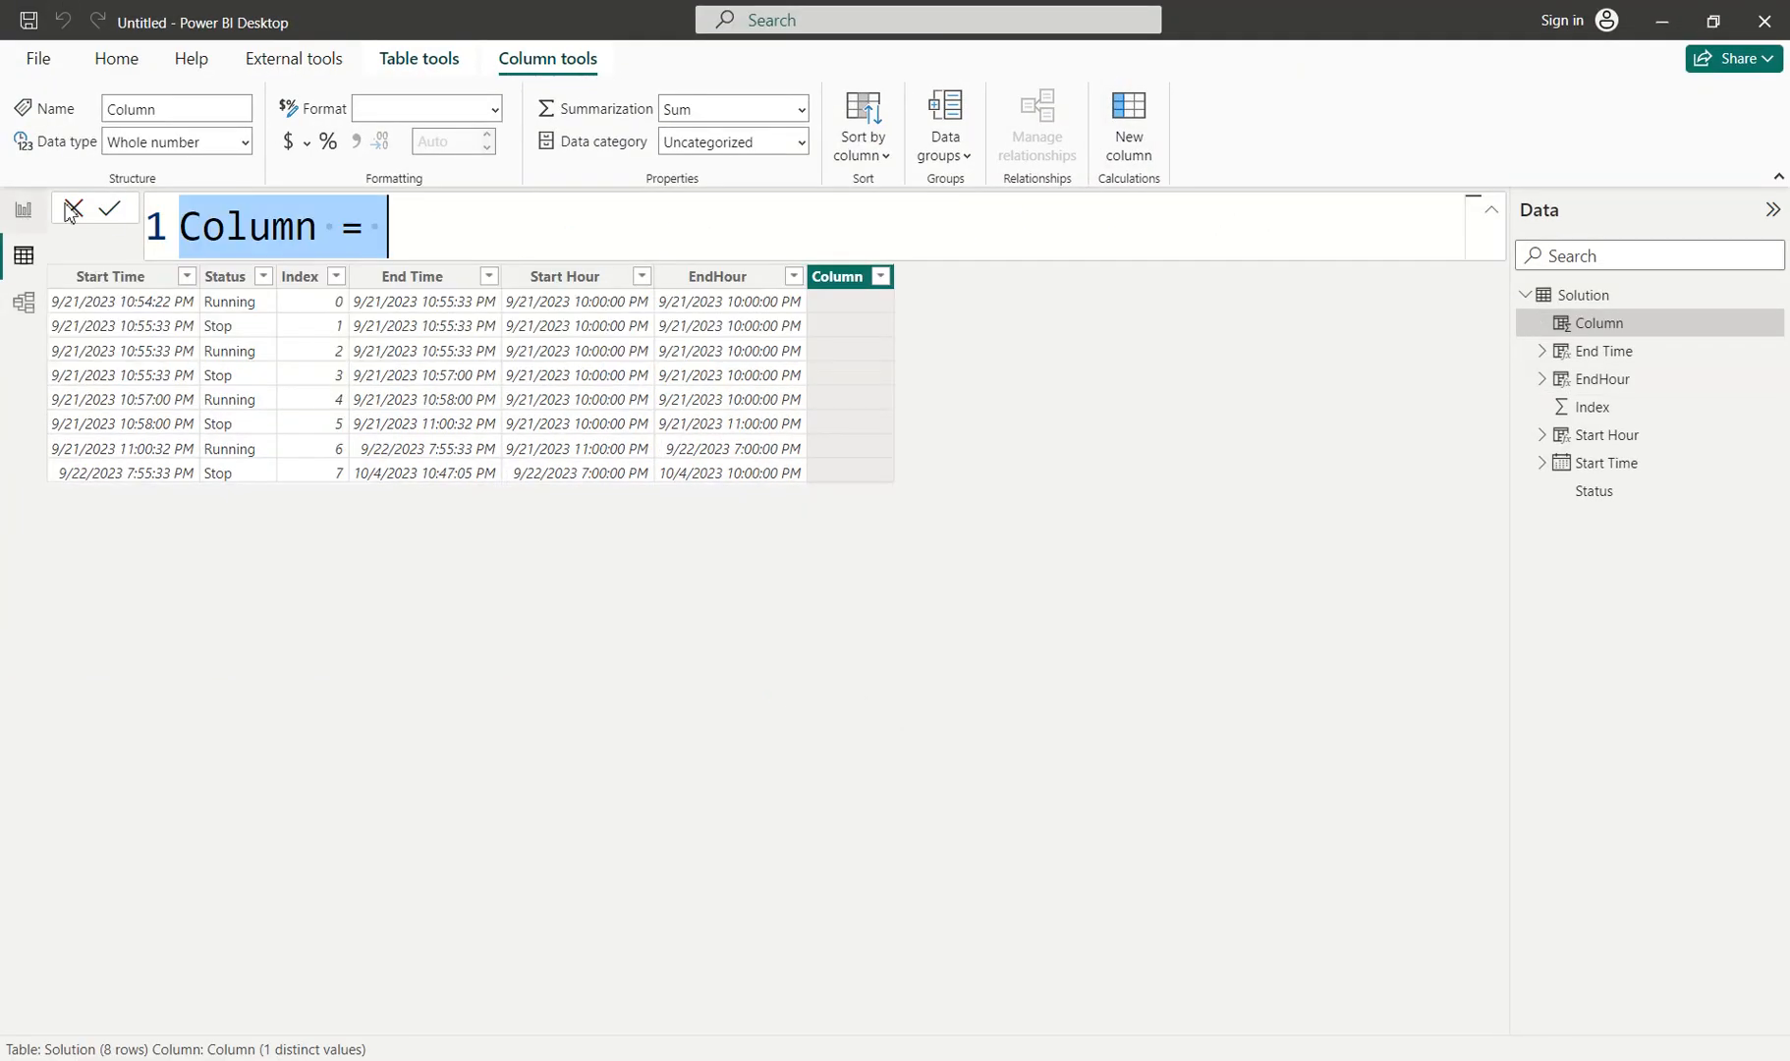
pyautogui.write('CRO')
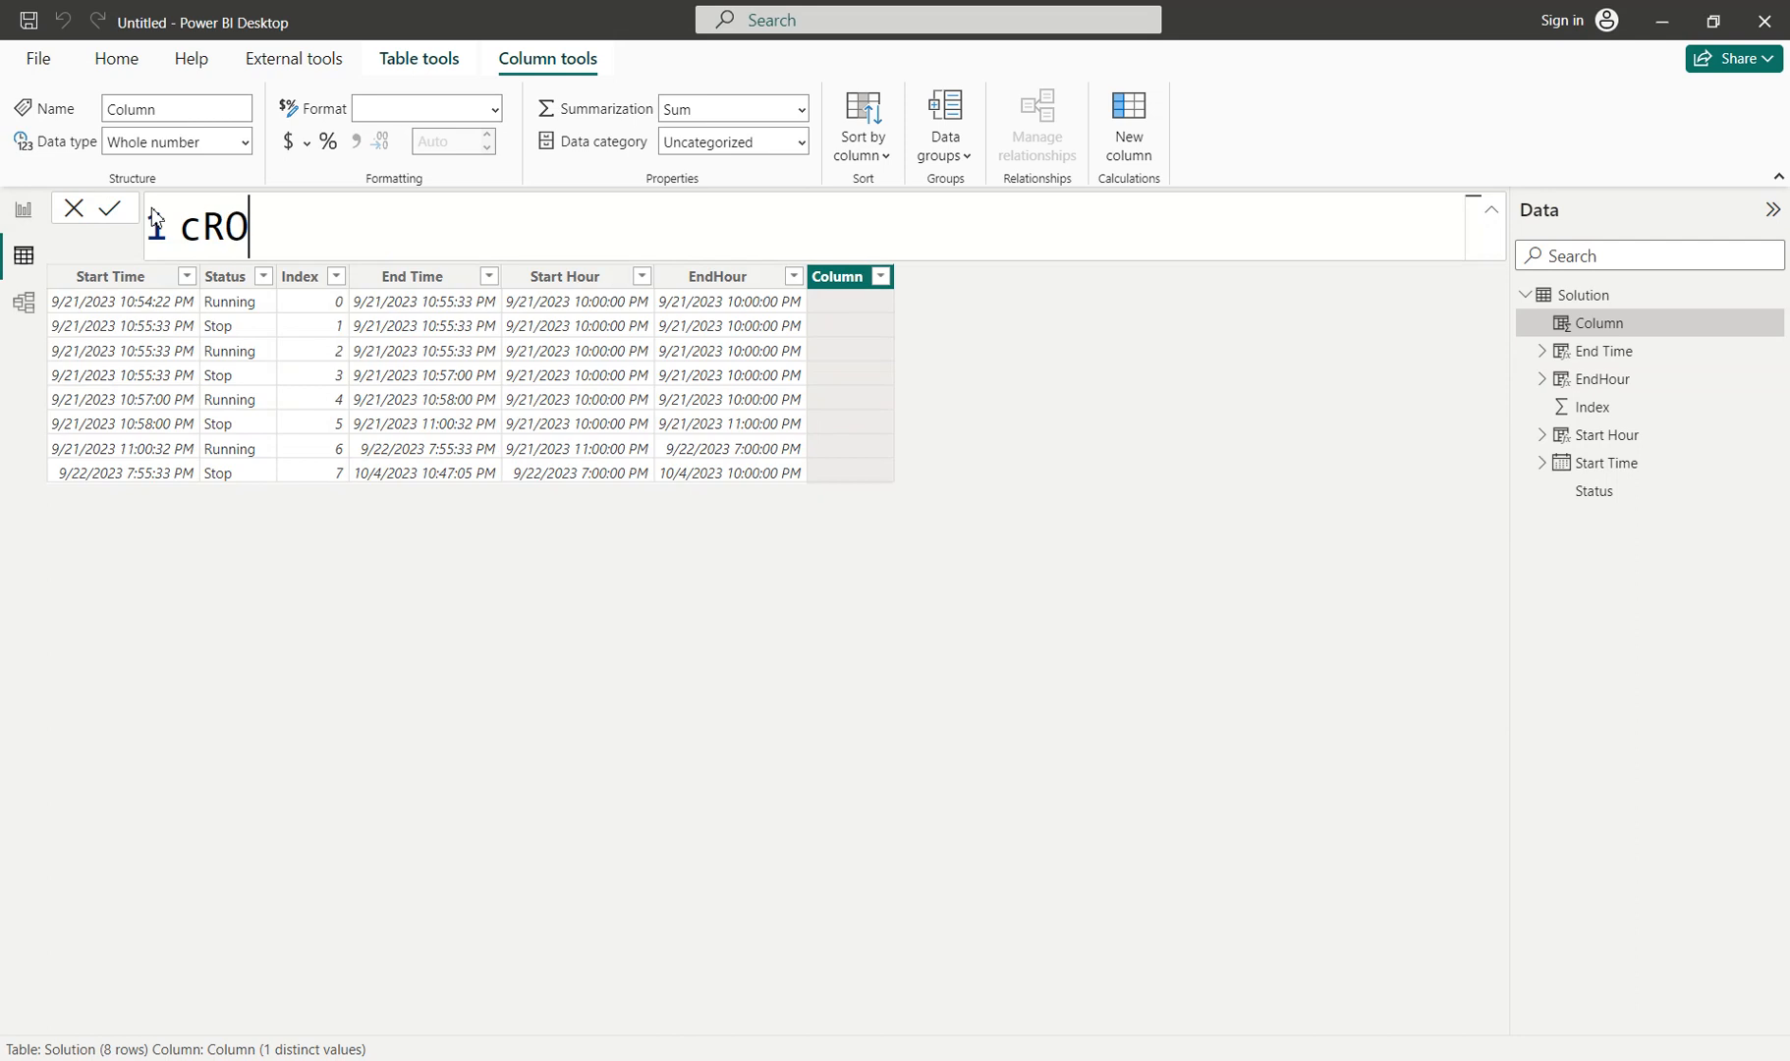
pyautogui.press('BackSpace')
pyautogui.press('BackSpace')
pyautogui.write('rossing Hour =')
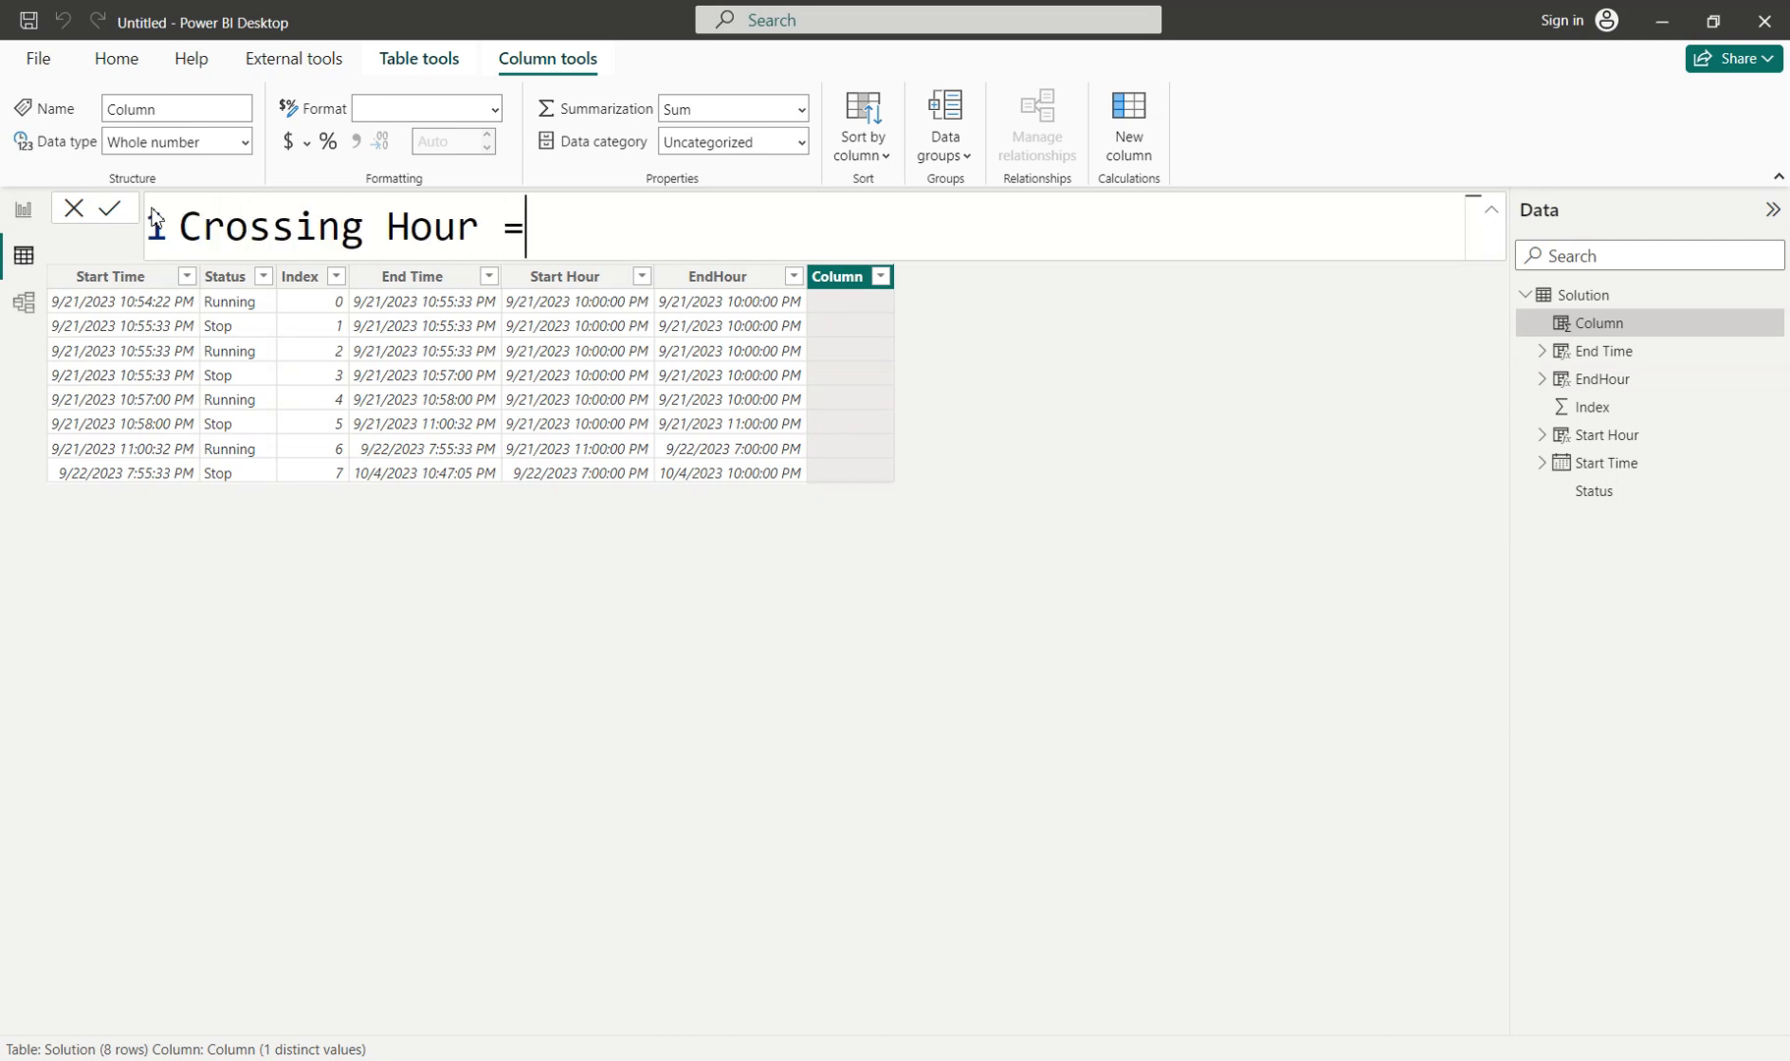
pyautogui.hotkey('shift', 'Return')
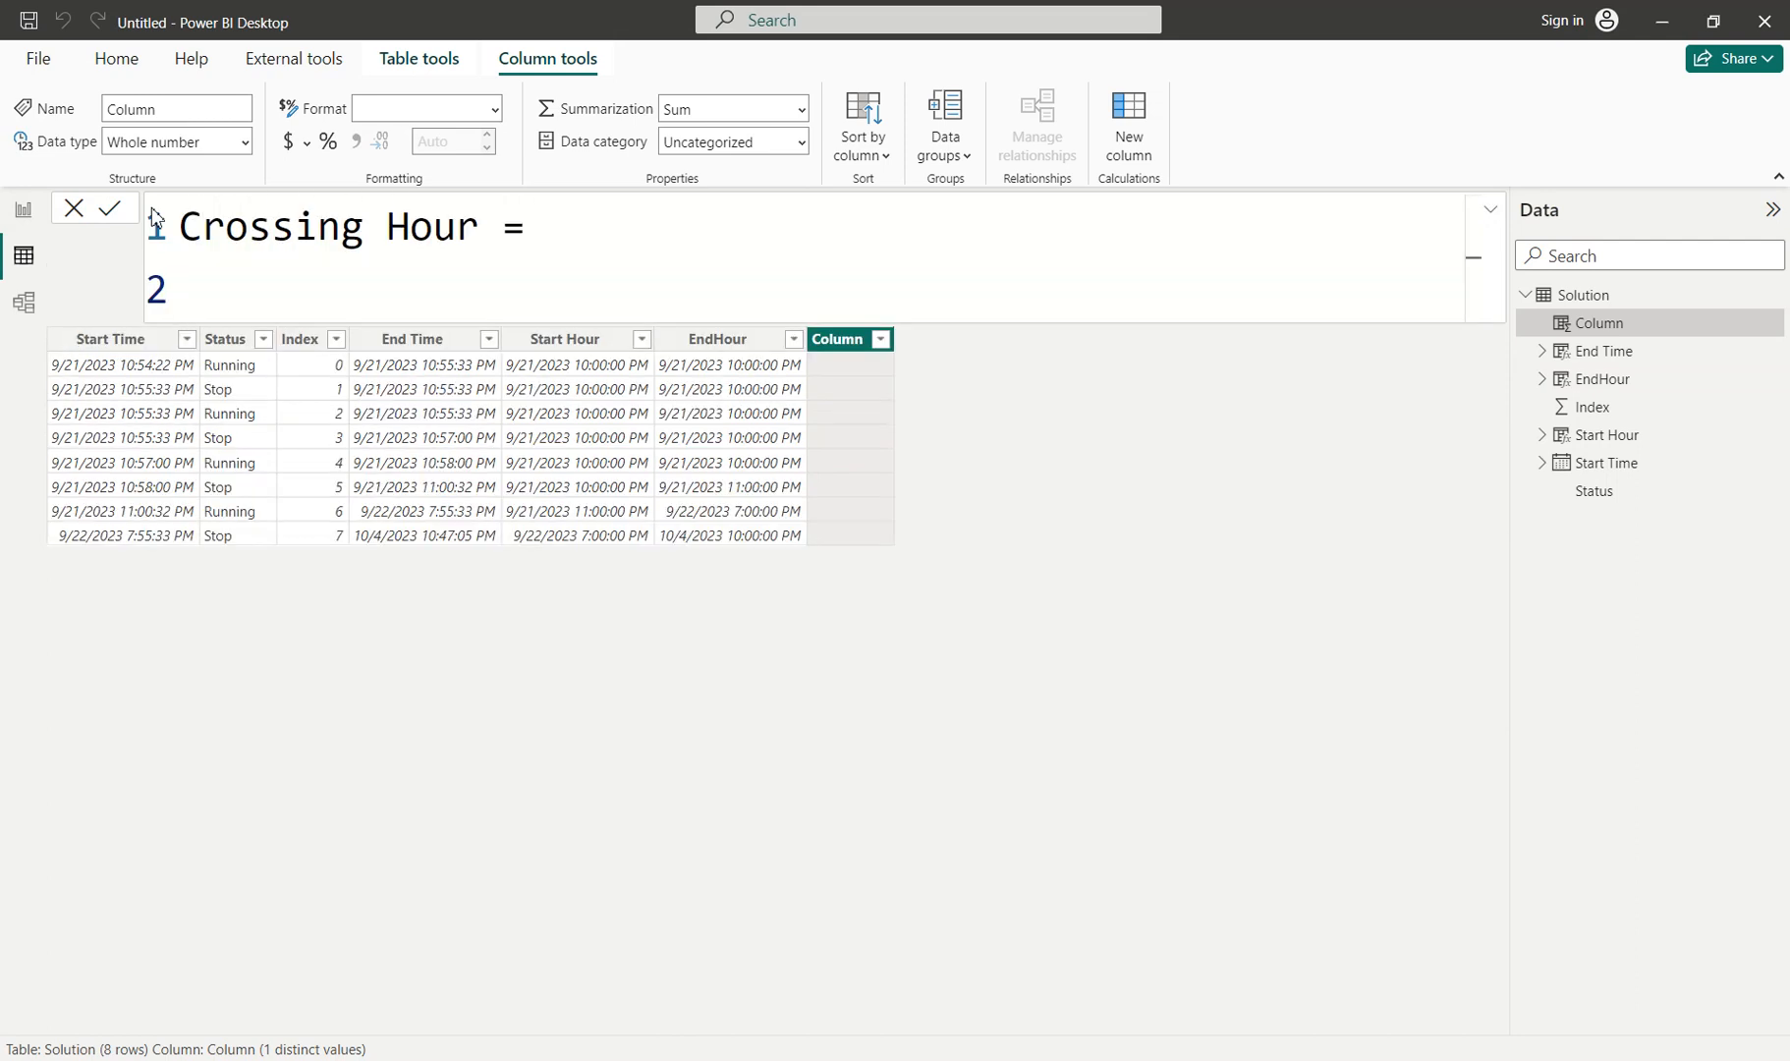
# Begin the Crossing Hour expression with Solution[Start Hour].
pyautogui.write('start')
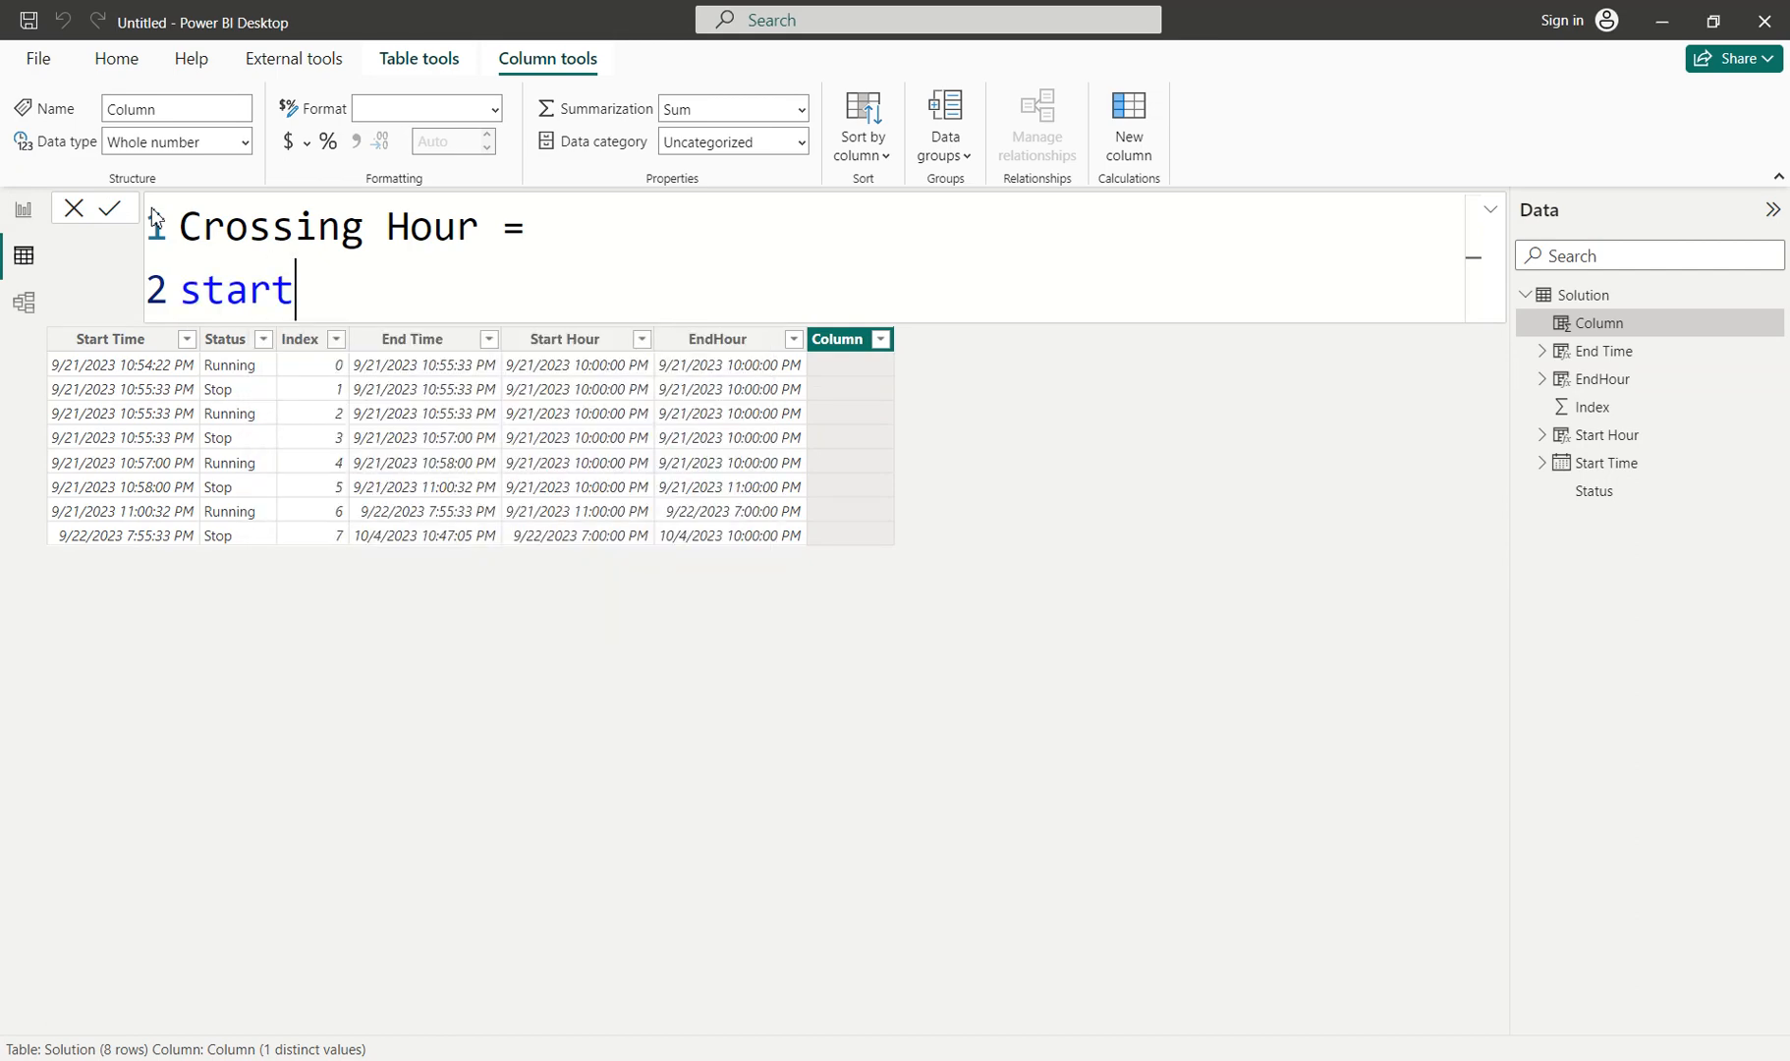
pyautogui.press('BackSpace')
pyautogui.press('Up')
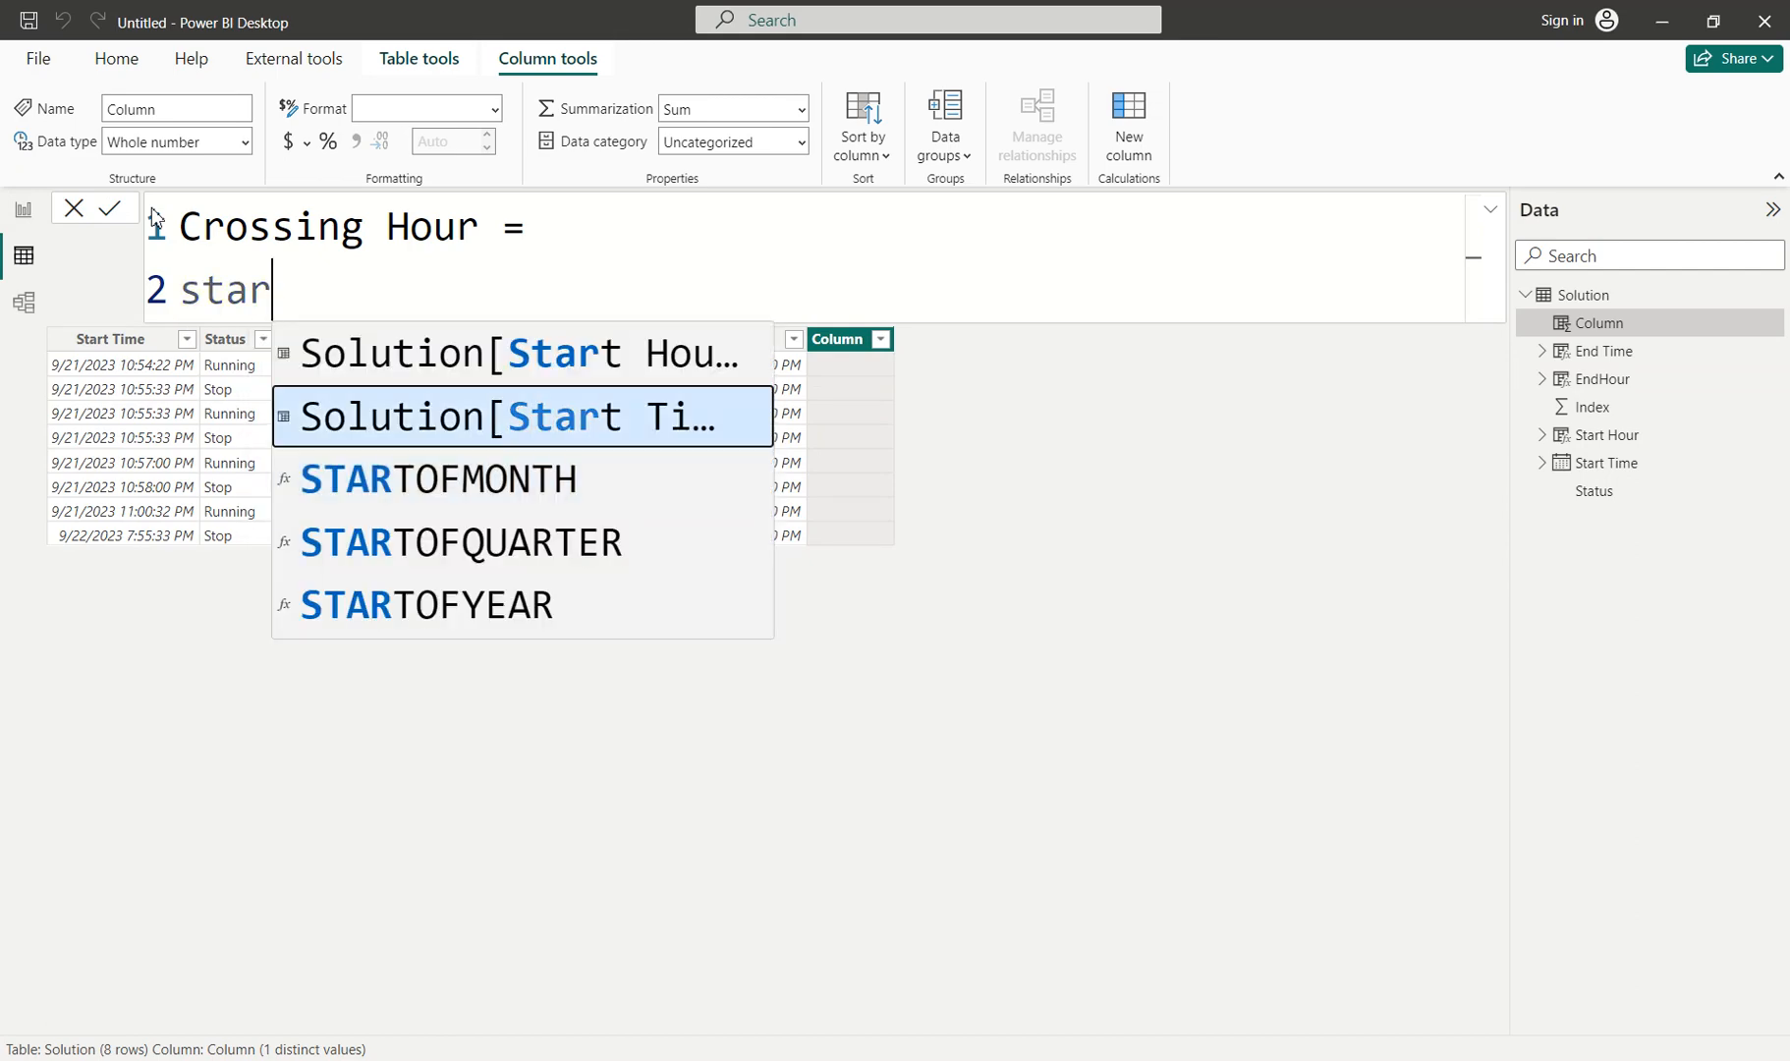
pyautogui.press('Up')
pyautogui.press('Tab')
# Compare it using <> with Solution[EndHour], without a date hierarchy suffix, and commit the Crossing Hour formula.
pyautogui.write('<> end')
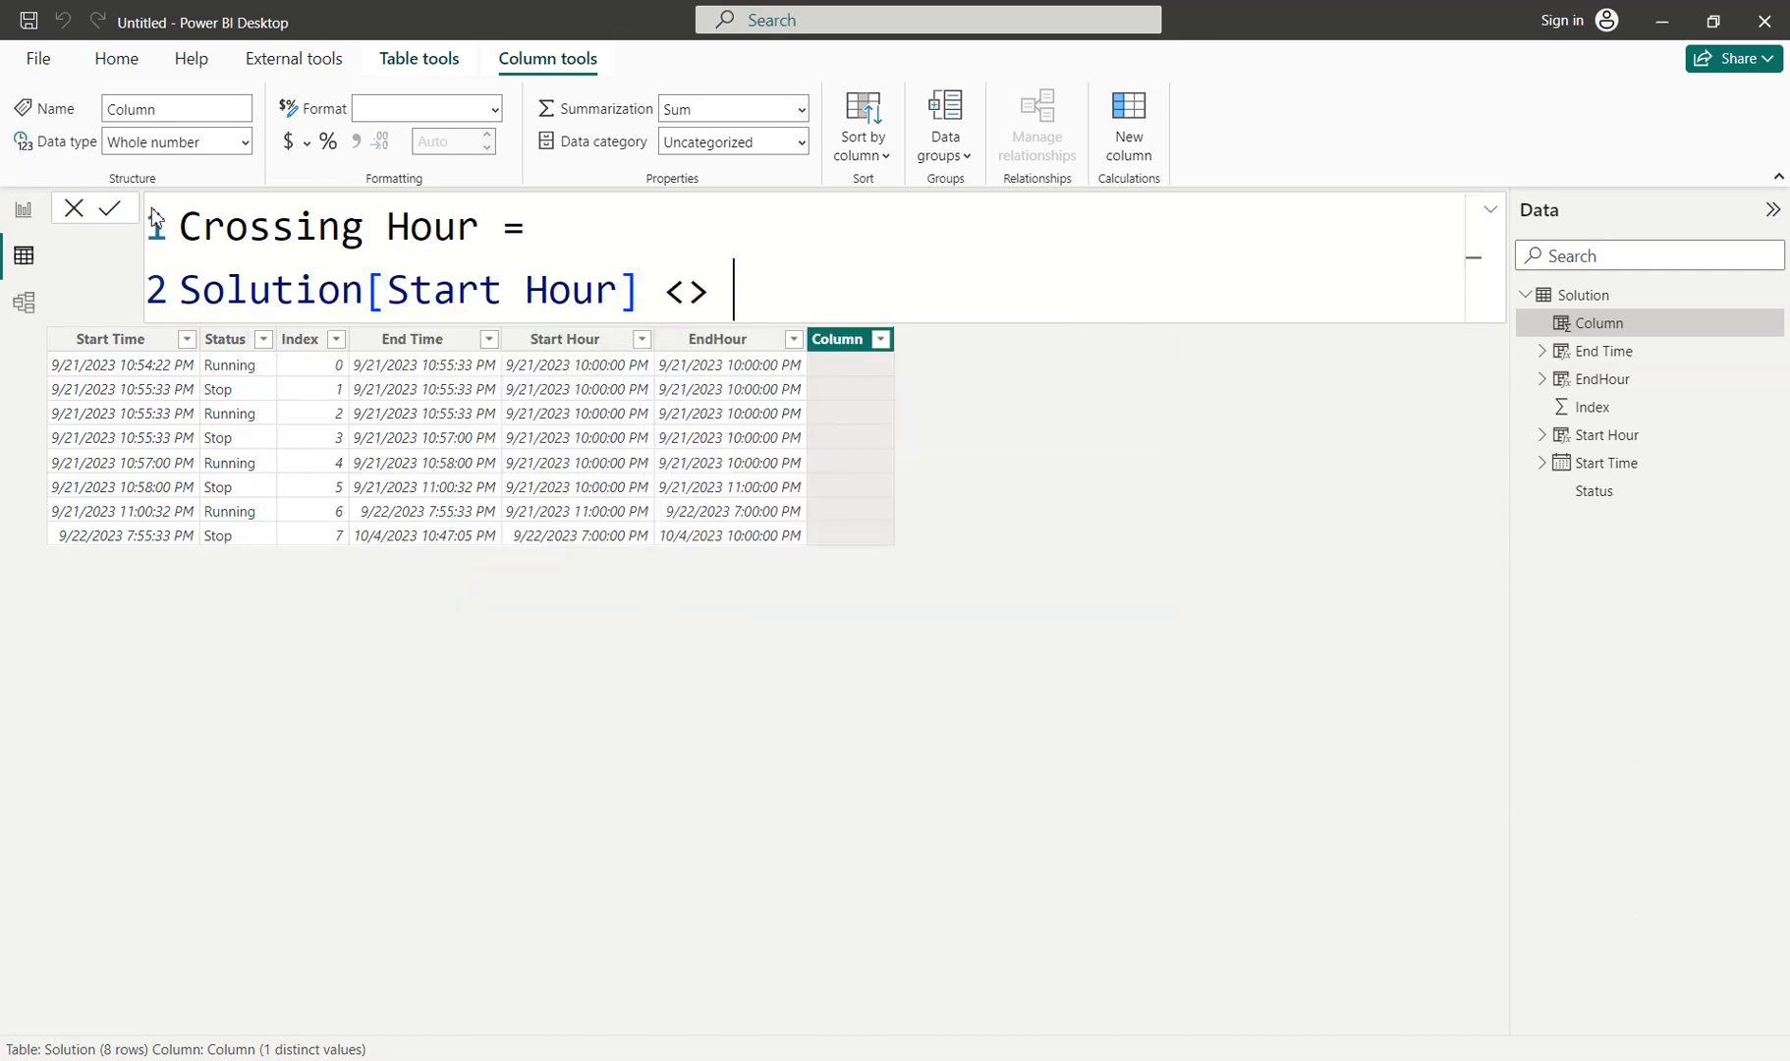
pyautogui.press('Down')
pyautogui.press('Down')
pyautogui.press('Down')
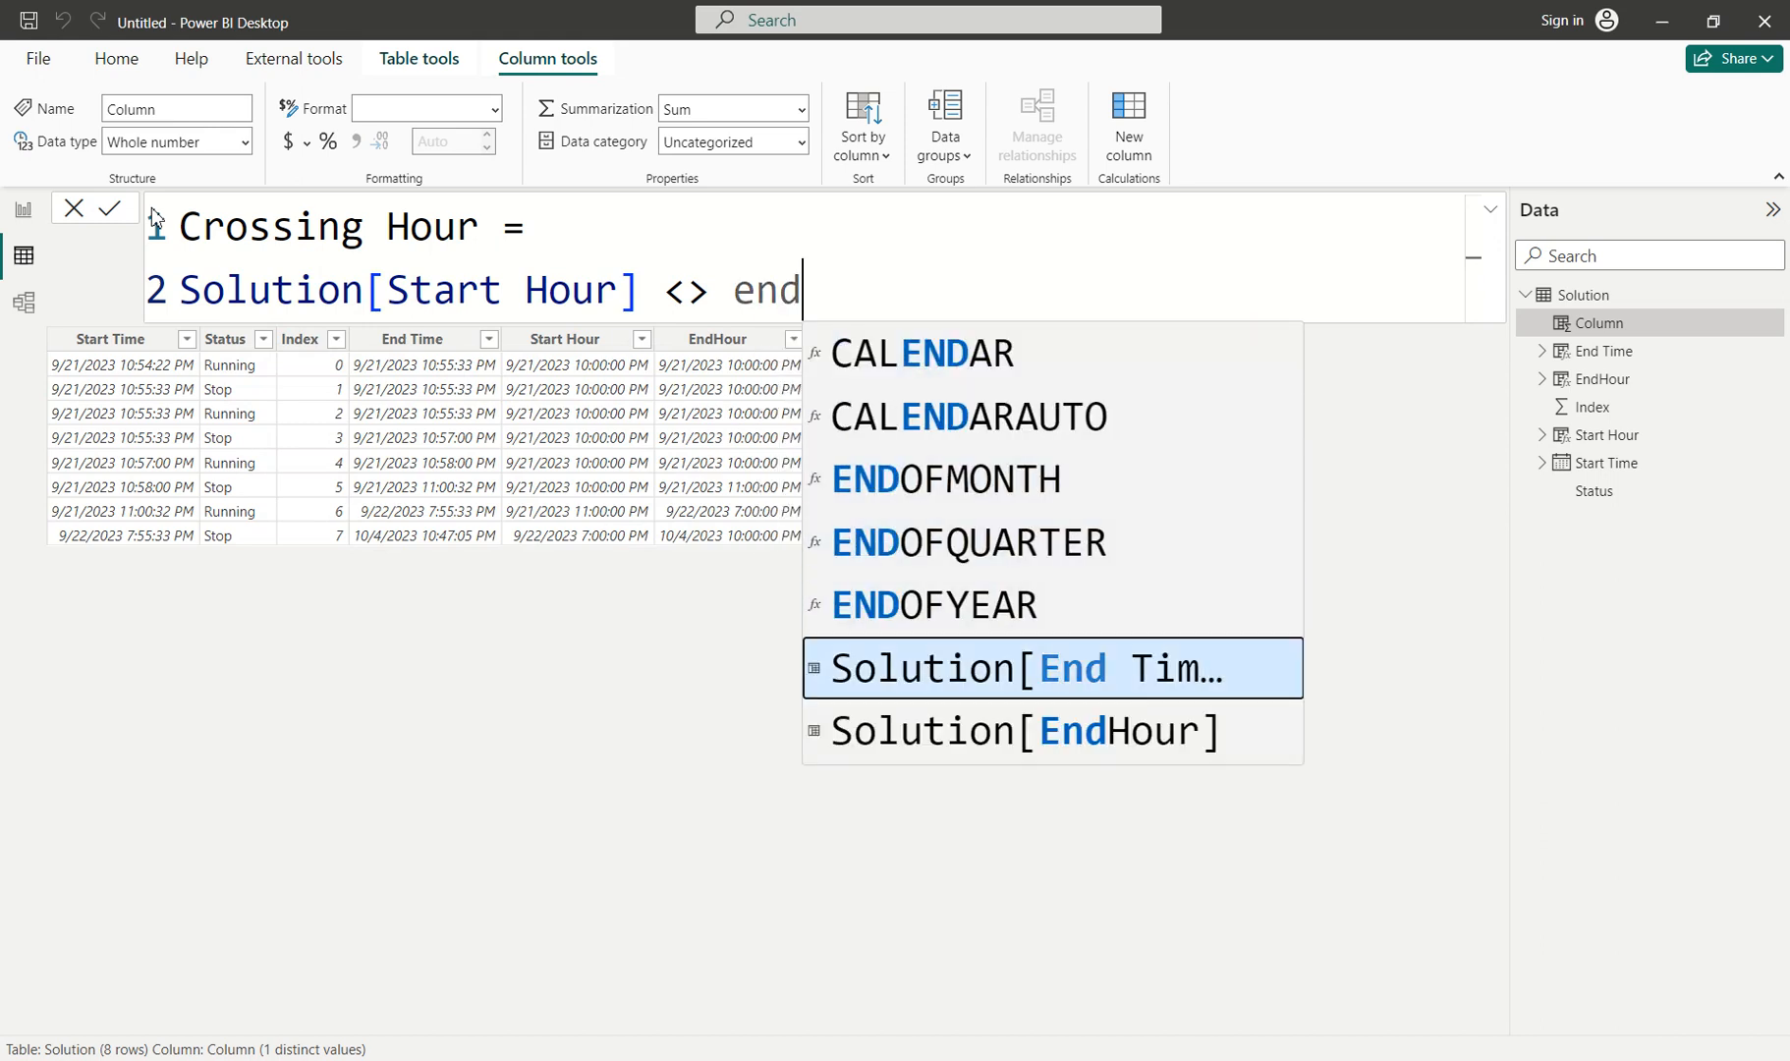
pyautogui.press('Down')
pyautogui.press('Tab')
pyautogui.press('Tab')
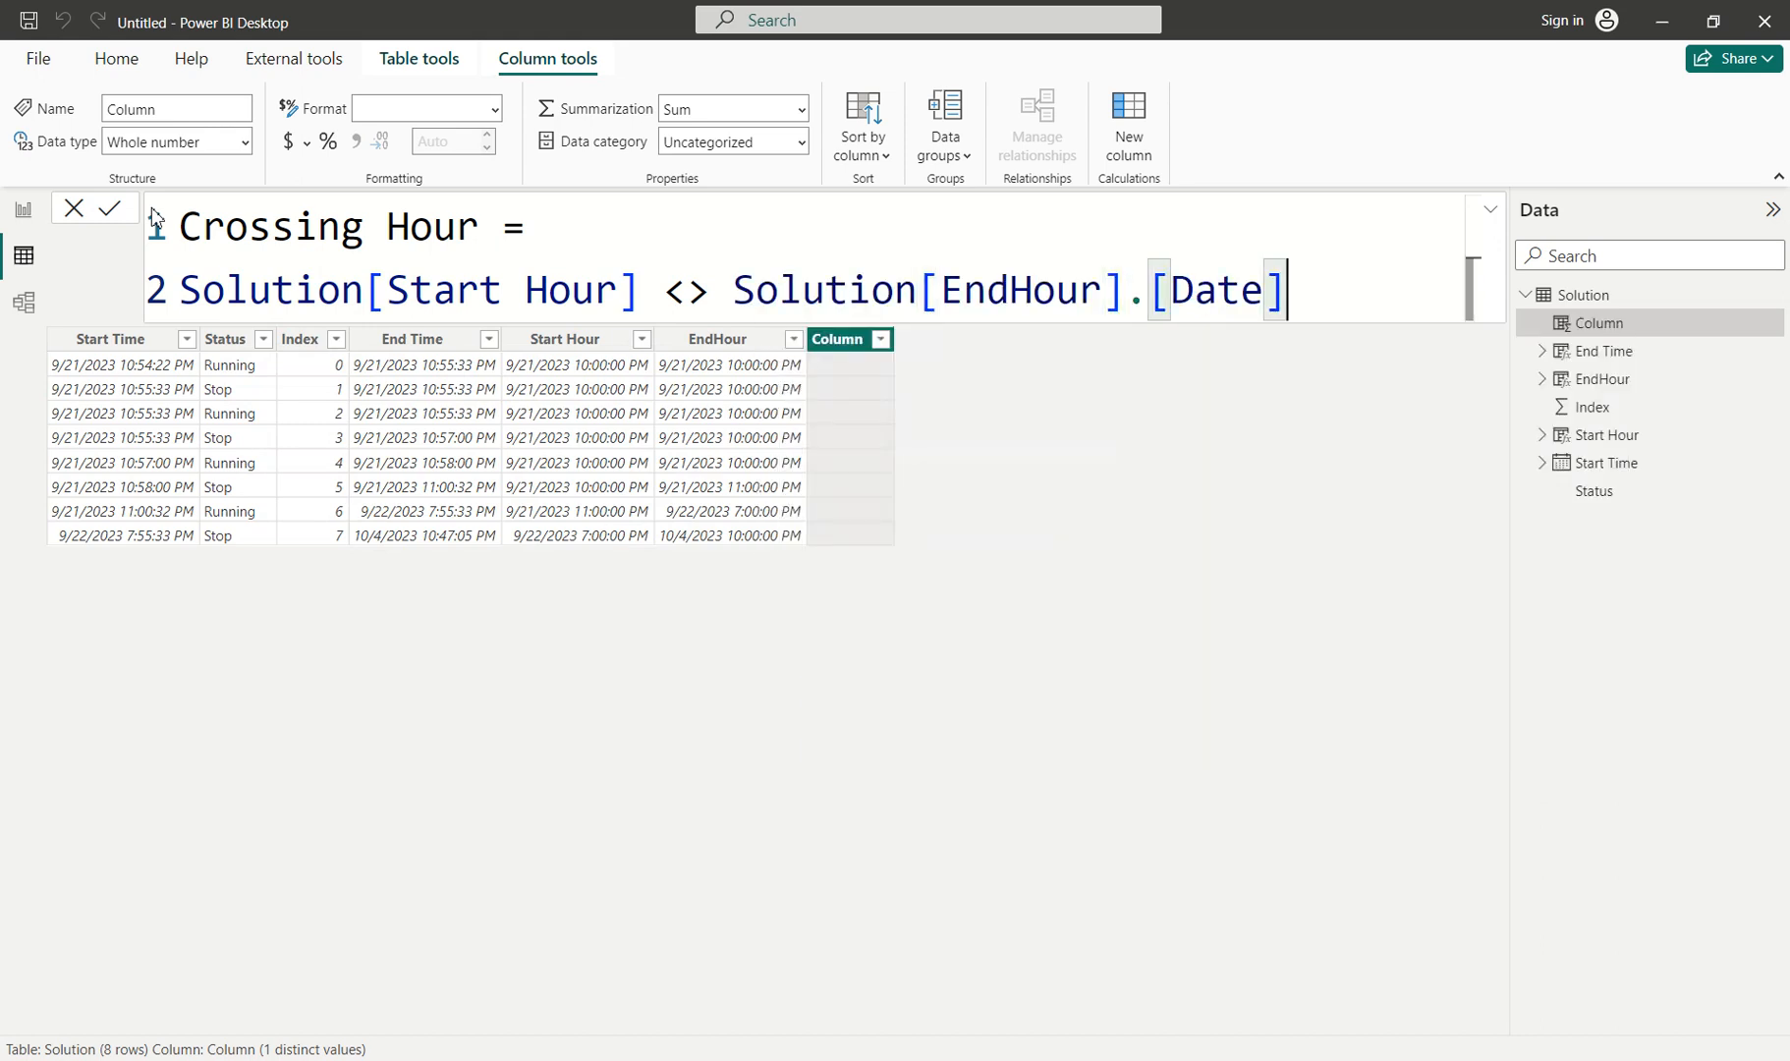
pyautogui.hotkey('ctrl', 'z')
pyautogui.press('Return')
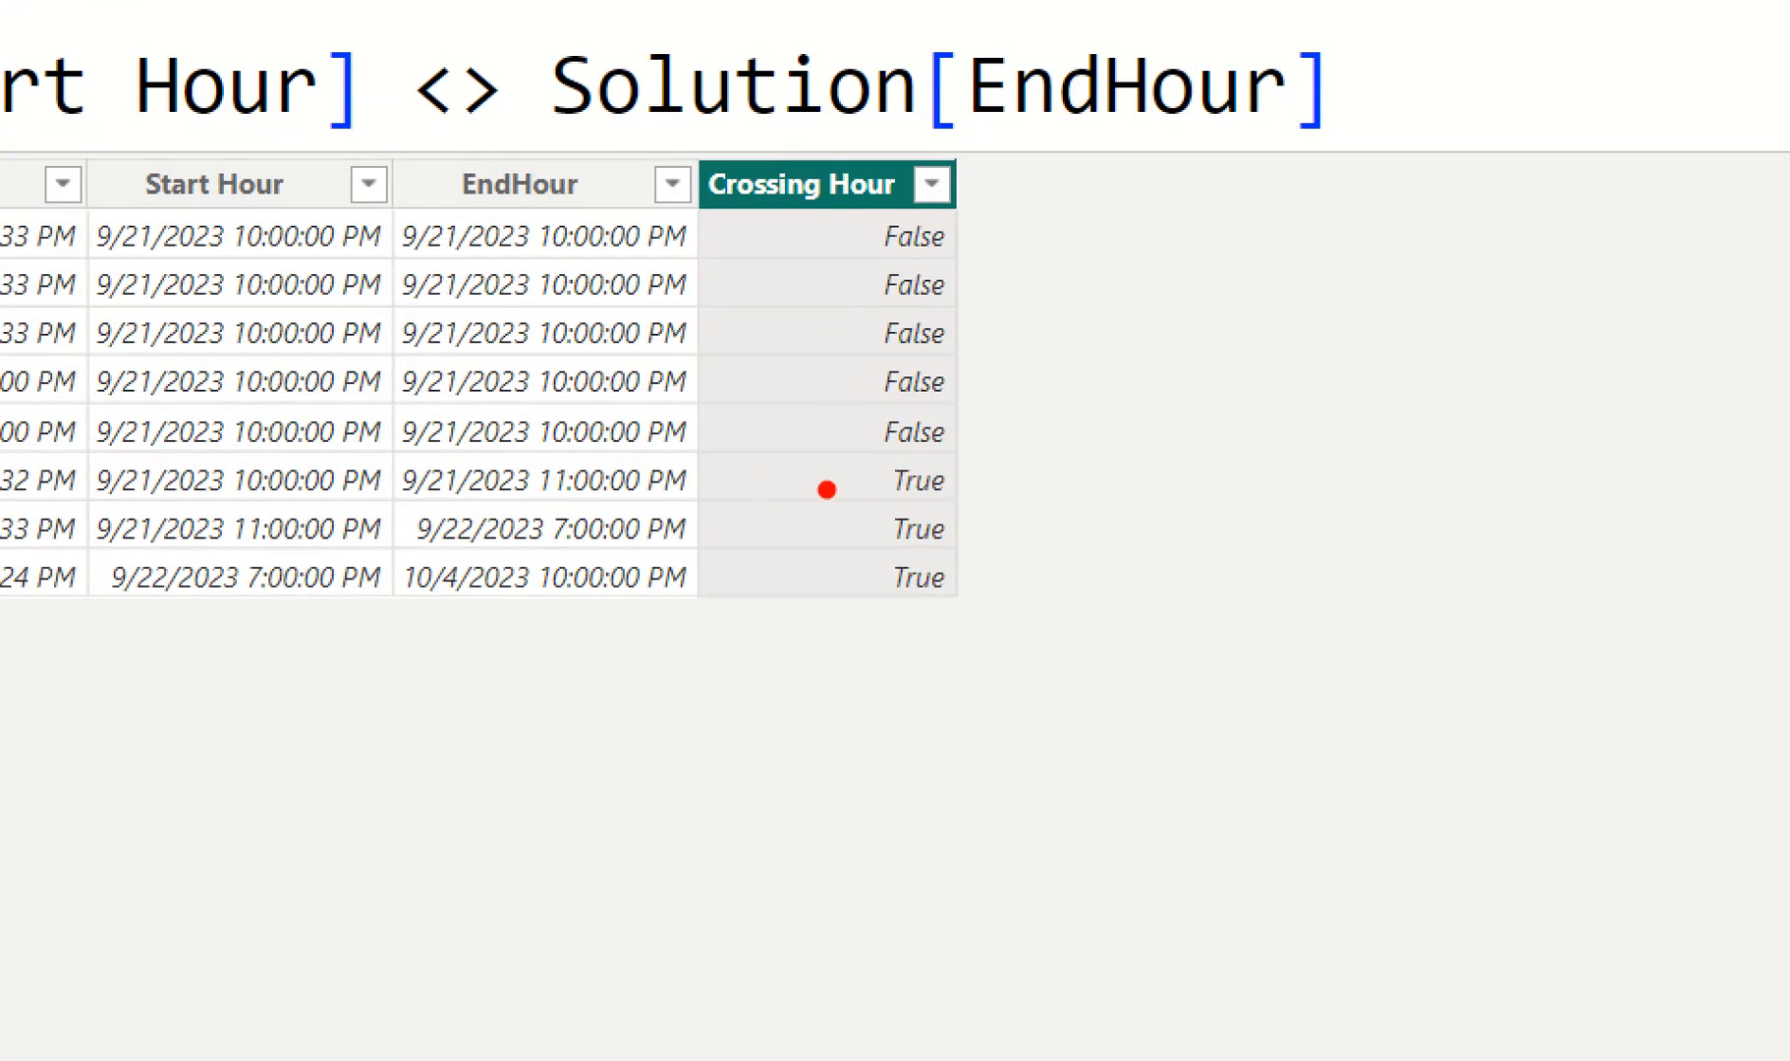
pyautogui.moveTo(709, 447); pyautogui.dragTo(709, 579)
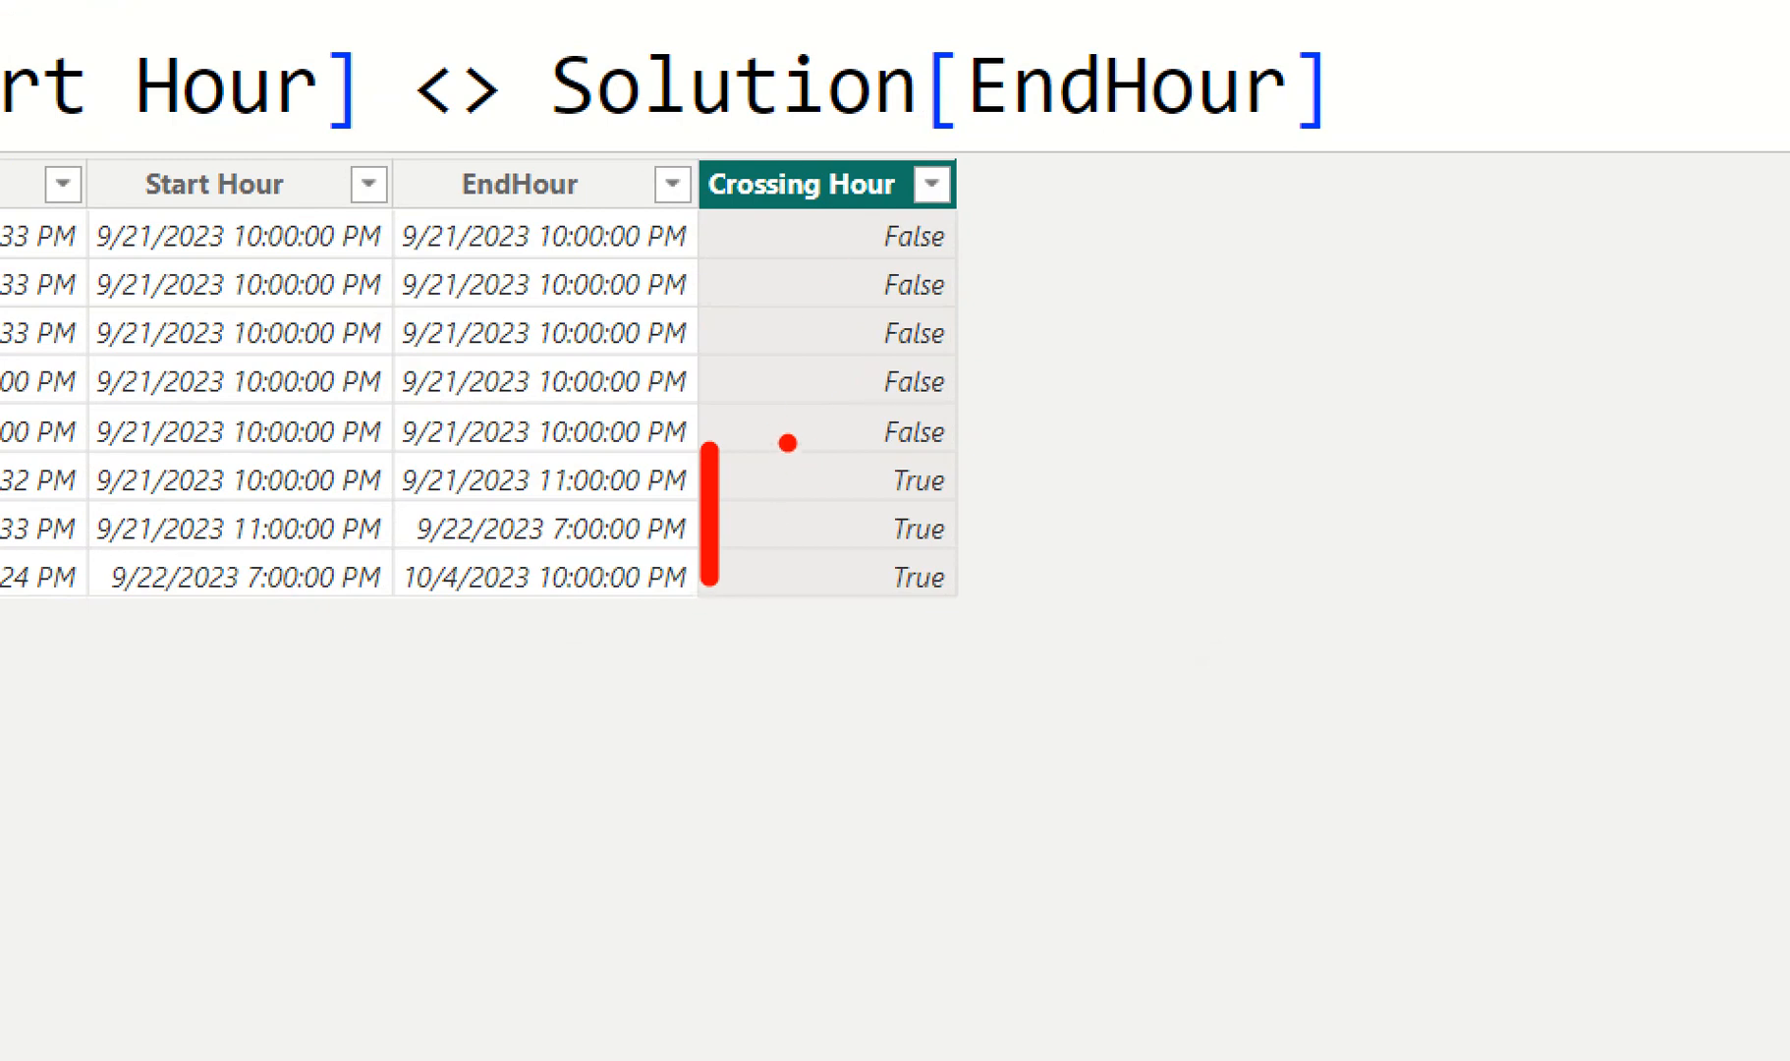
# Rename the EndHour column to End Hour in its formula and commit the change.
pyautogui.click(526, 183)
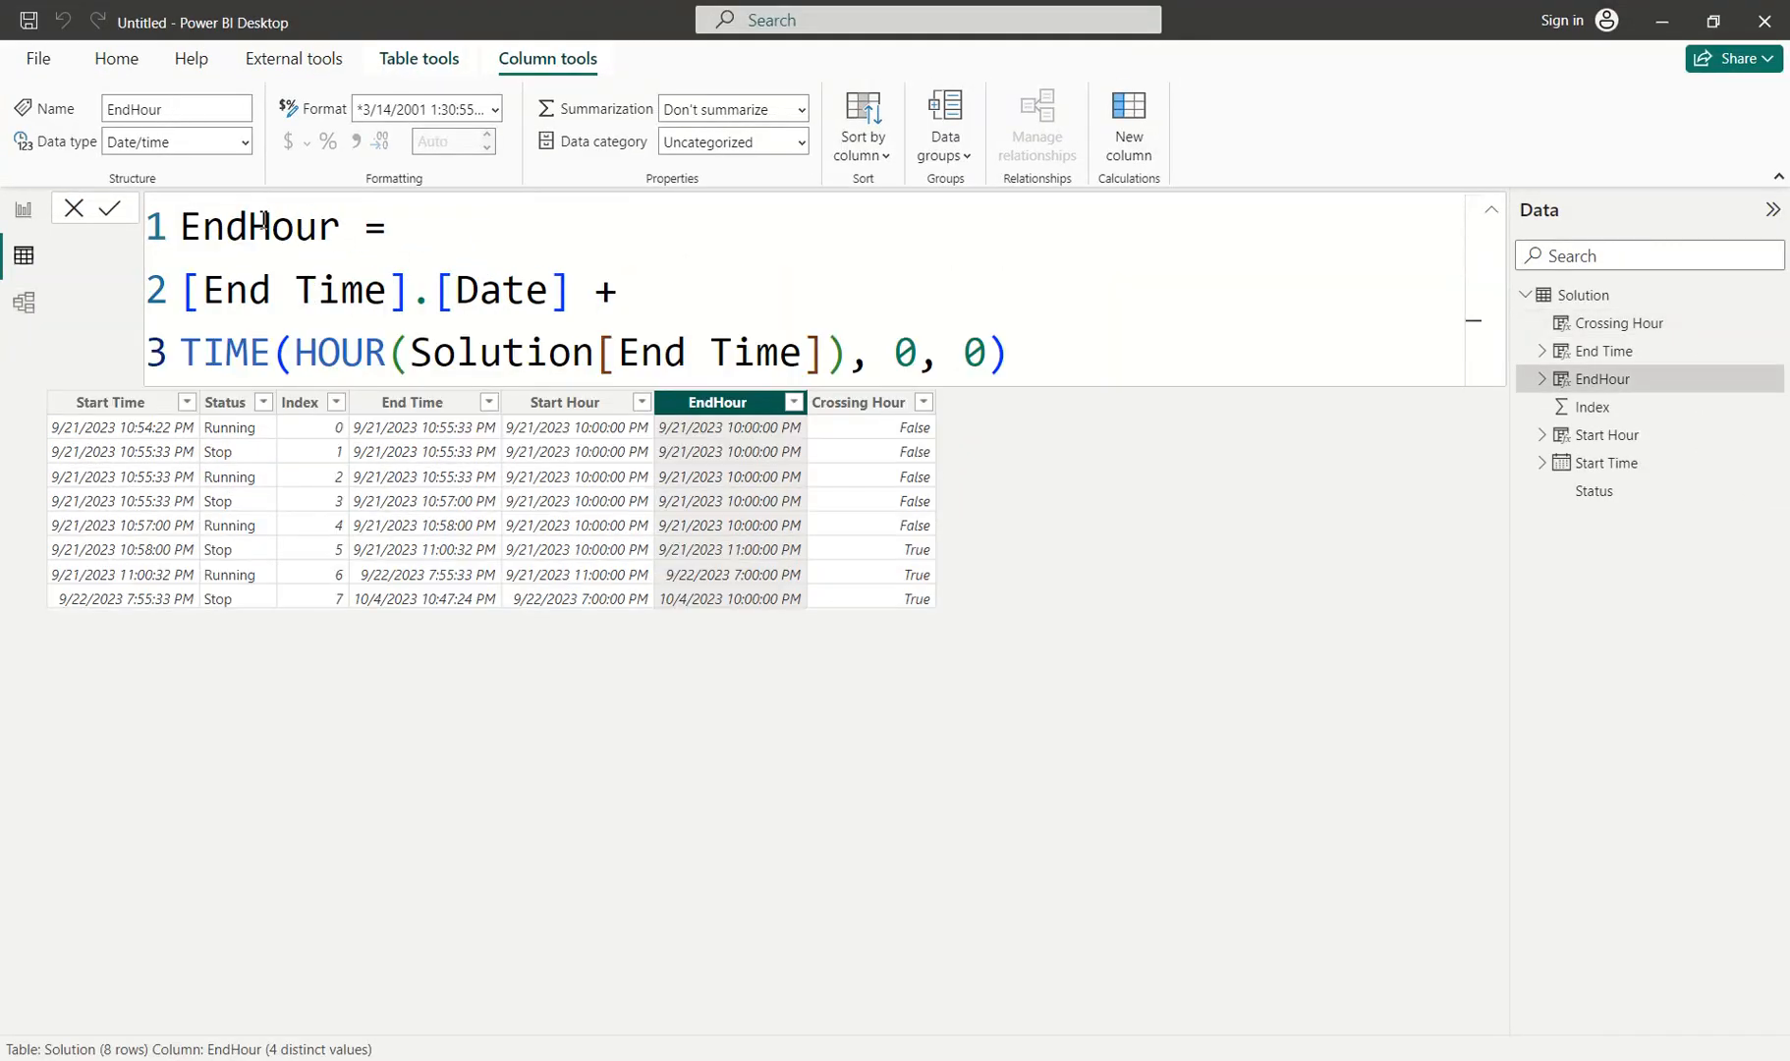
pyautogui.click(250, 227)
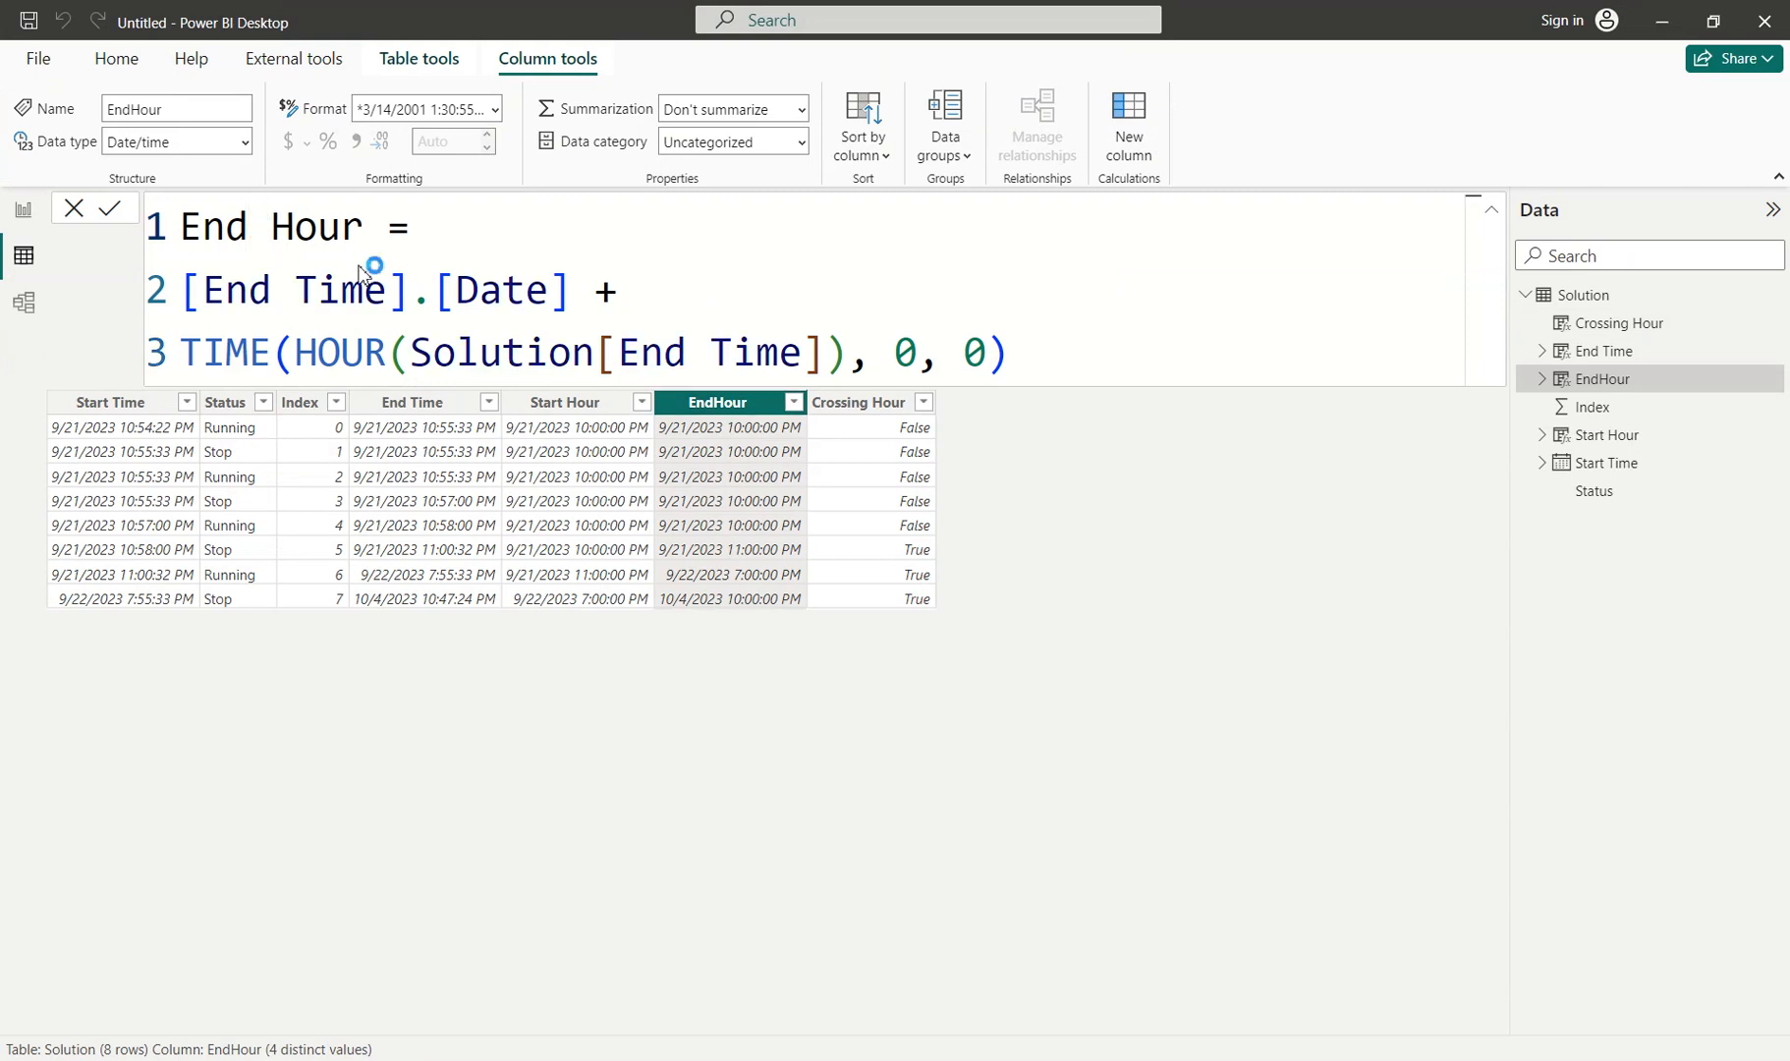
pyautogui.click(1039, 451)
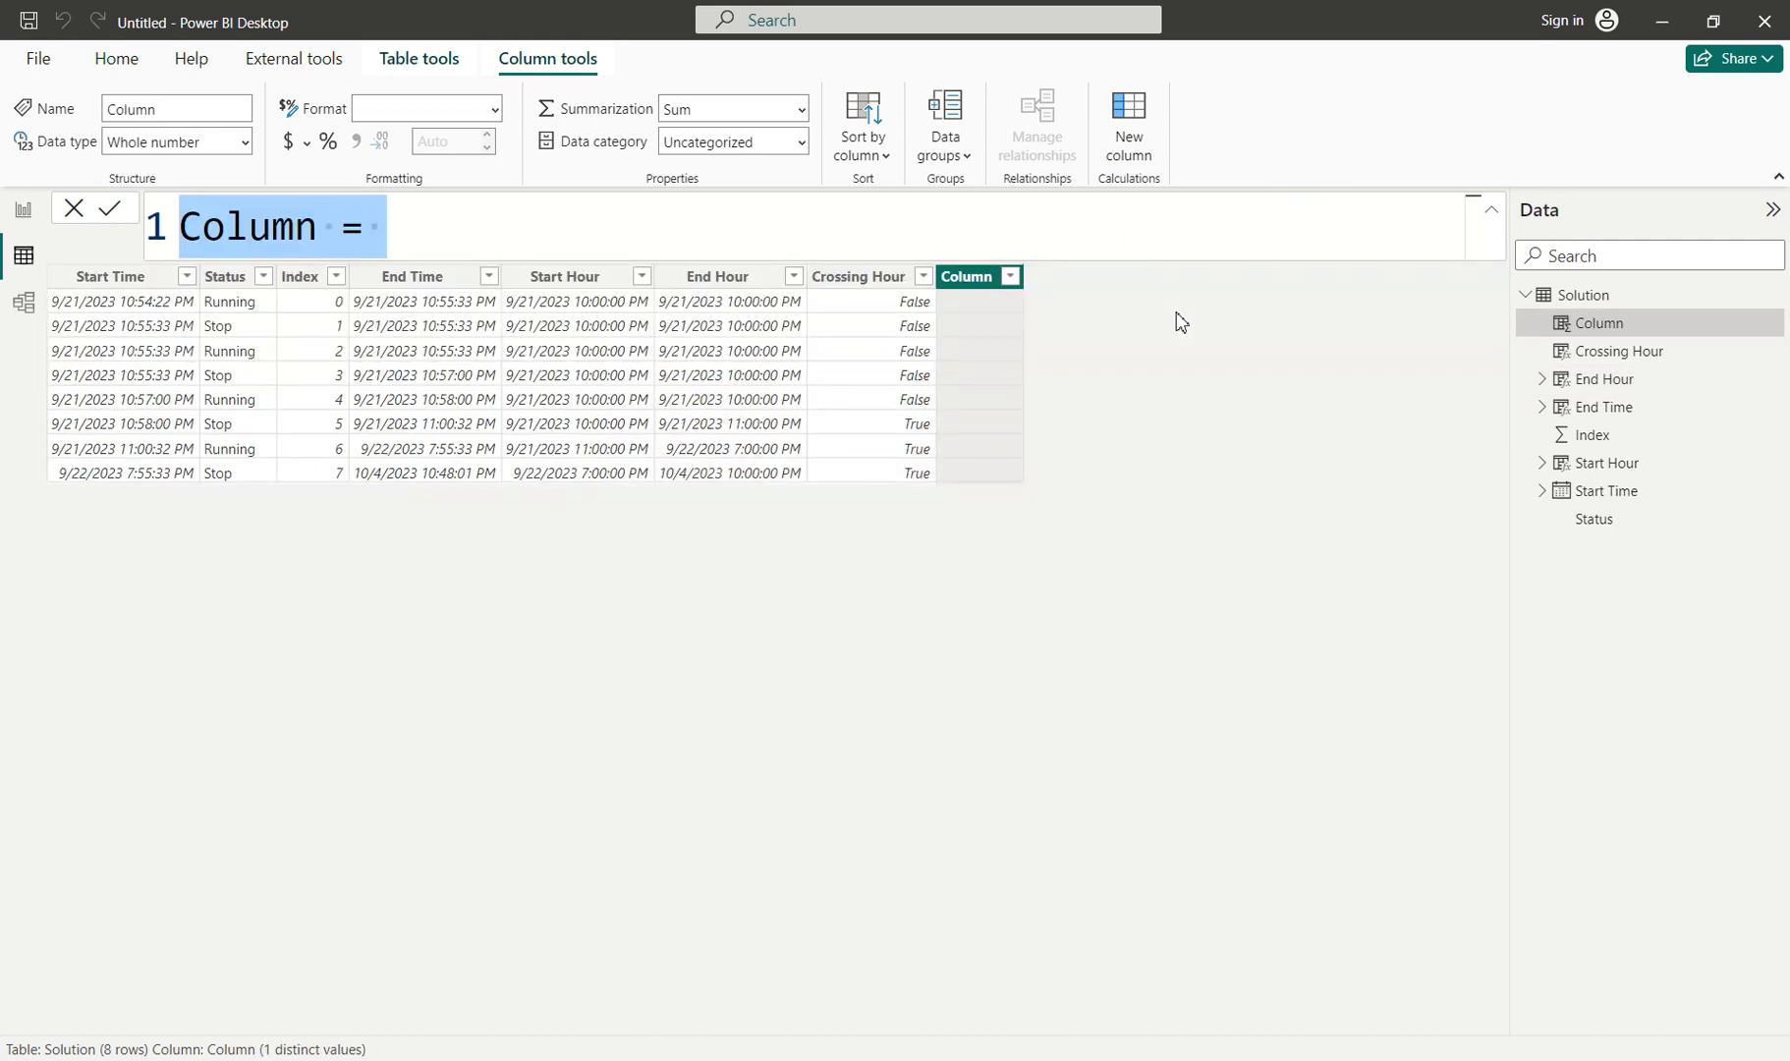
# Add another calculated column to the Solution table, name it Duration (Min), and open a new line for its expression.
pyautogui.write('Duration ')
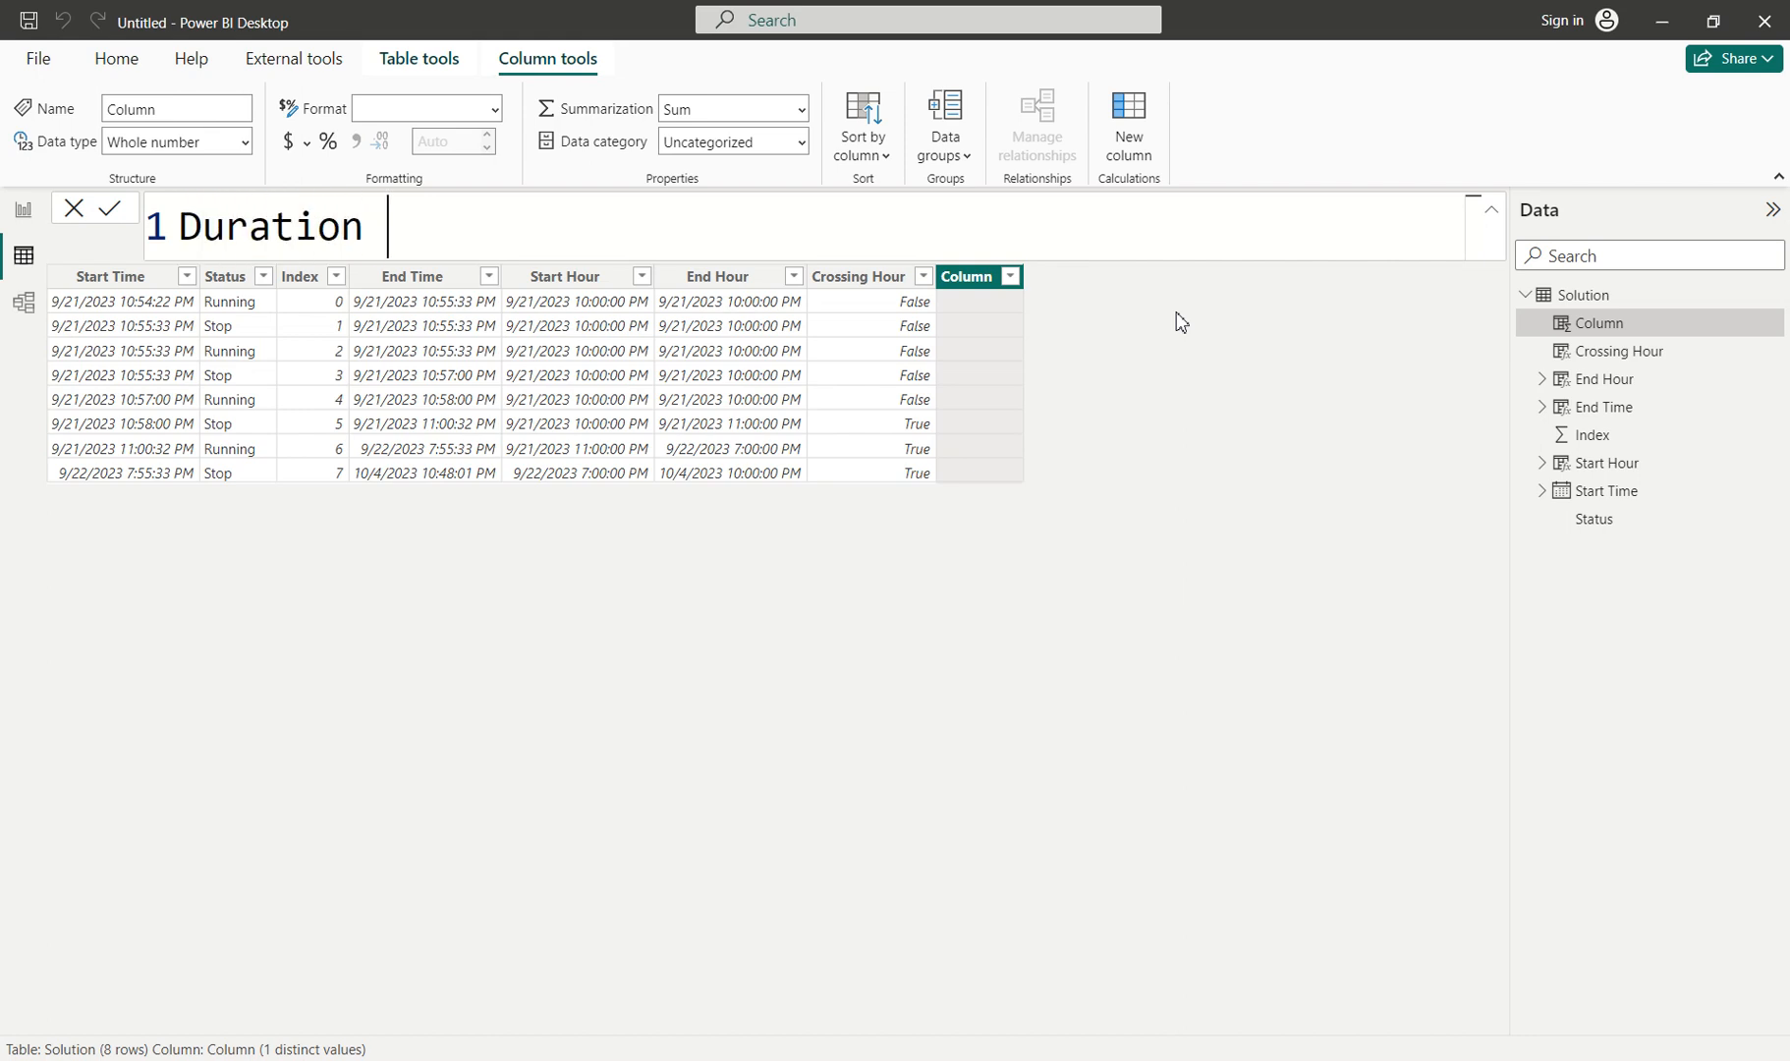
pyautogui.write('(min')
pyautogui.press('BackSpace')
pyautogui.press('BackSpace')
pyautogui.press('BackSpace')
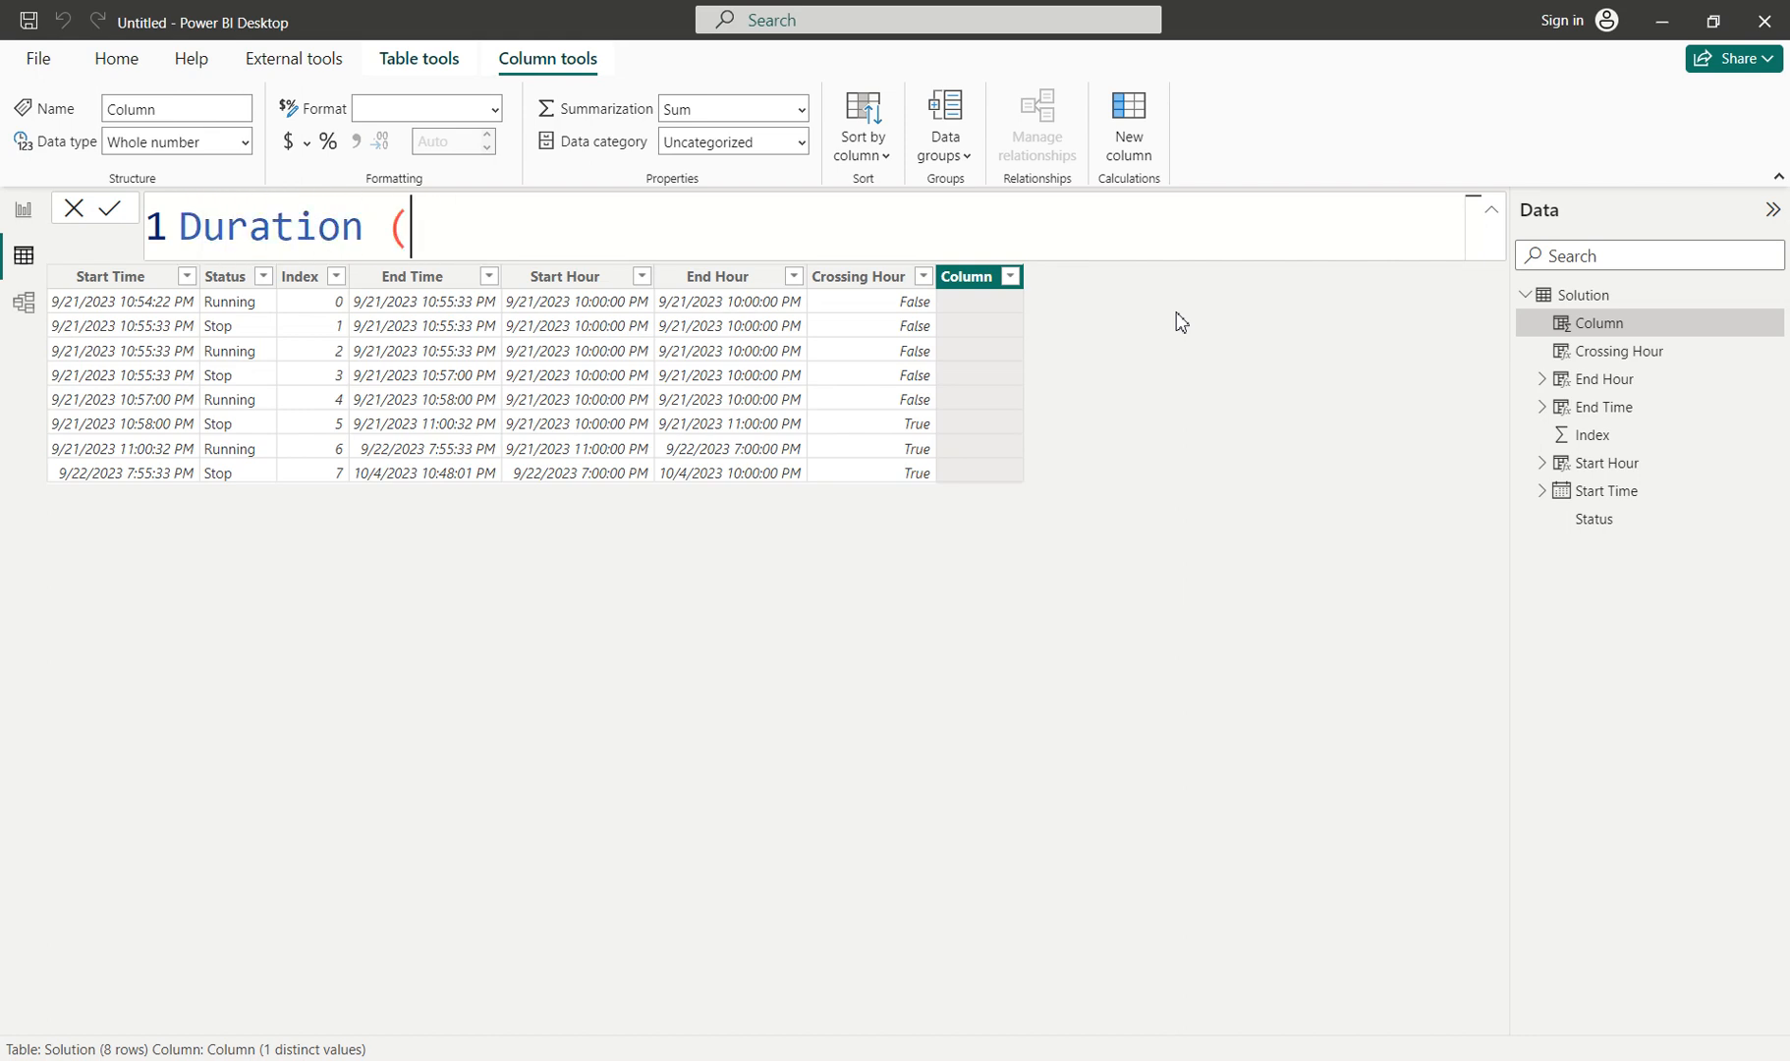
pyautogui.write('Min)')
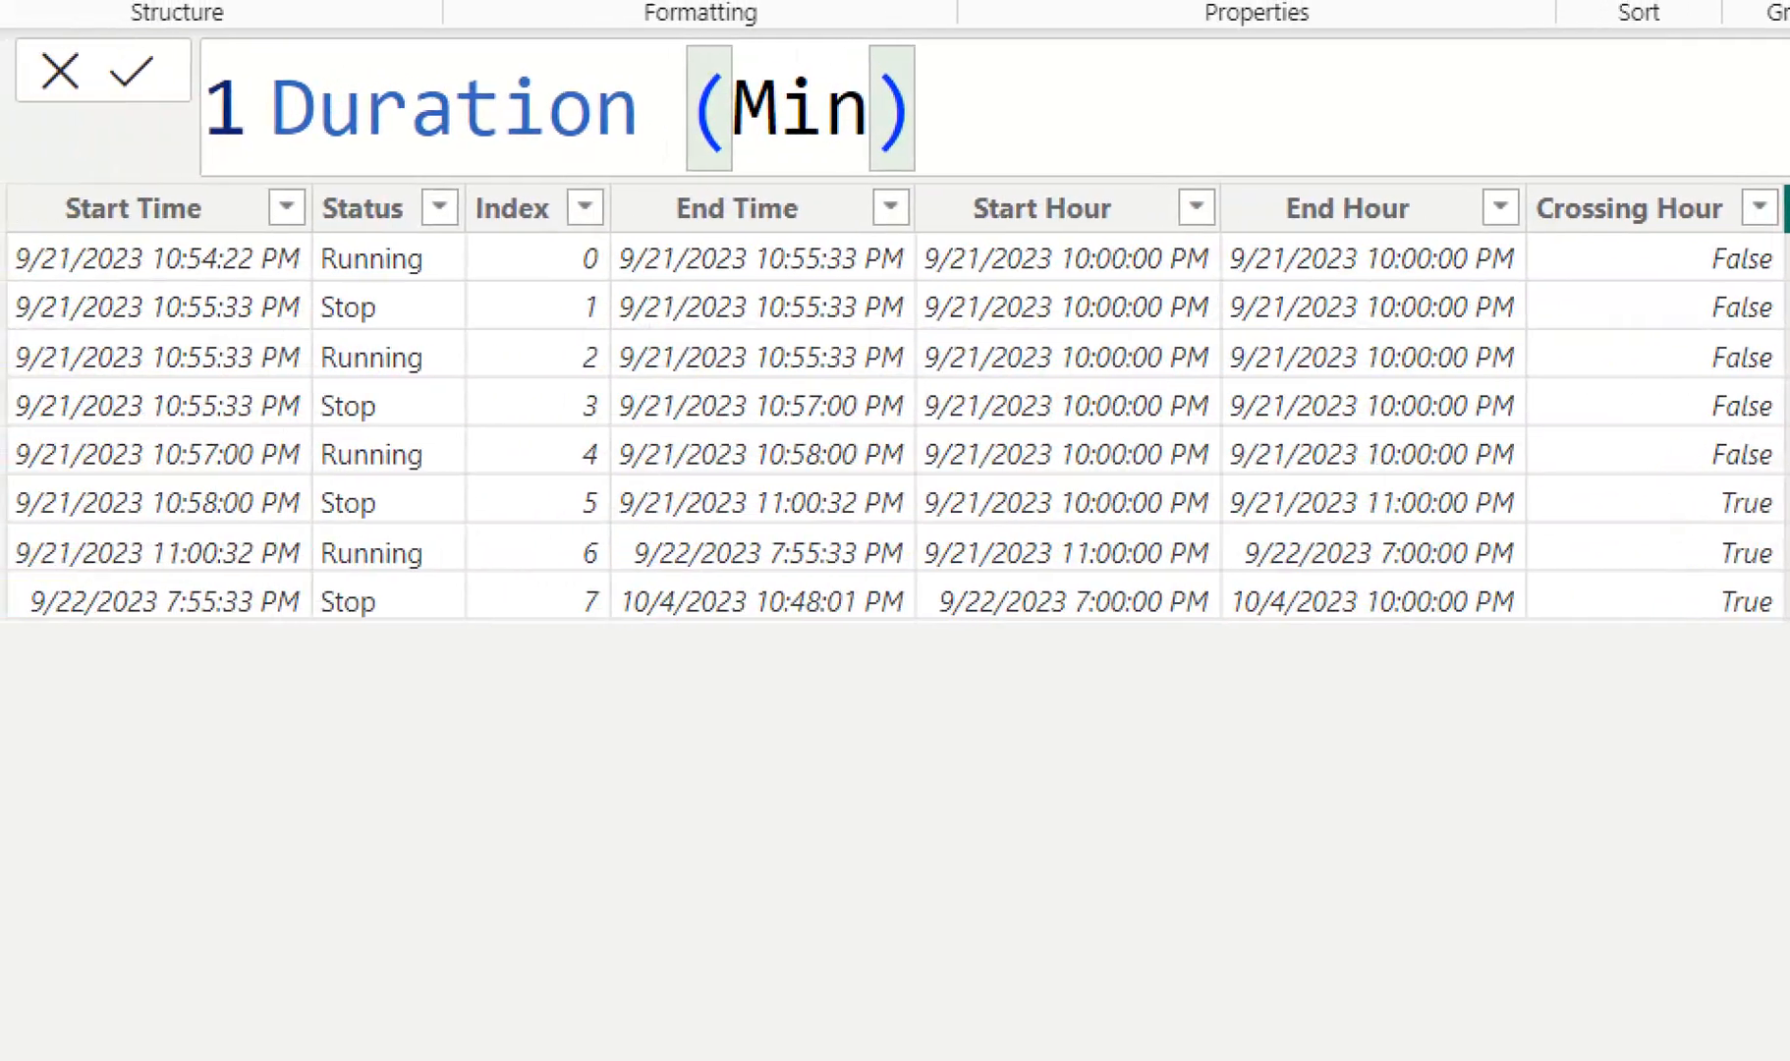
pyautogui.moveTo(343, 255); pyautogui.dragTo(626, 255)
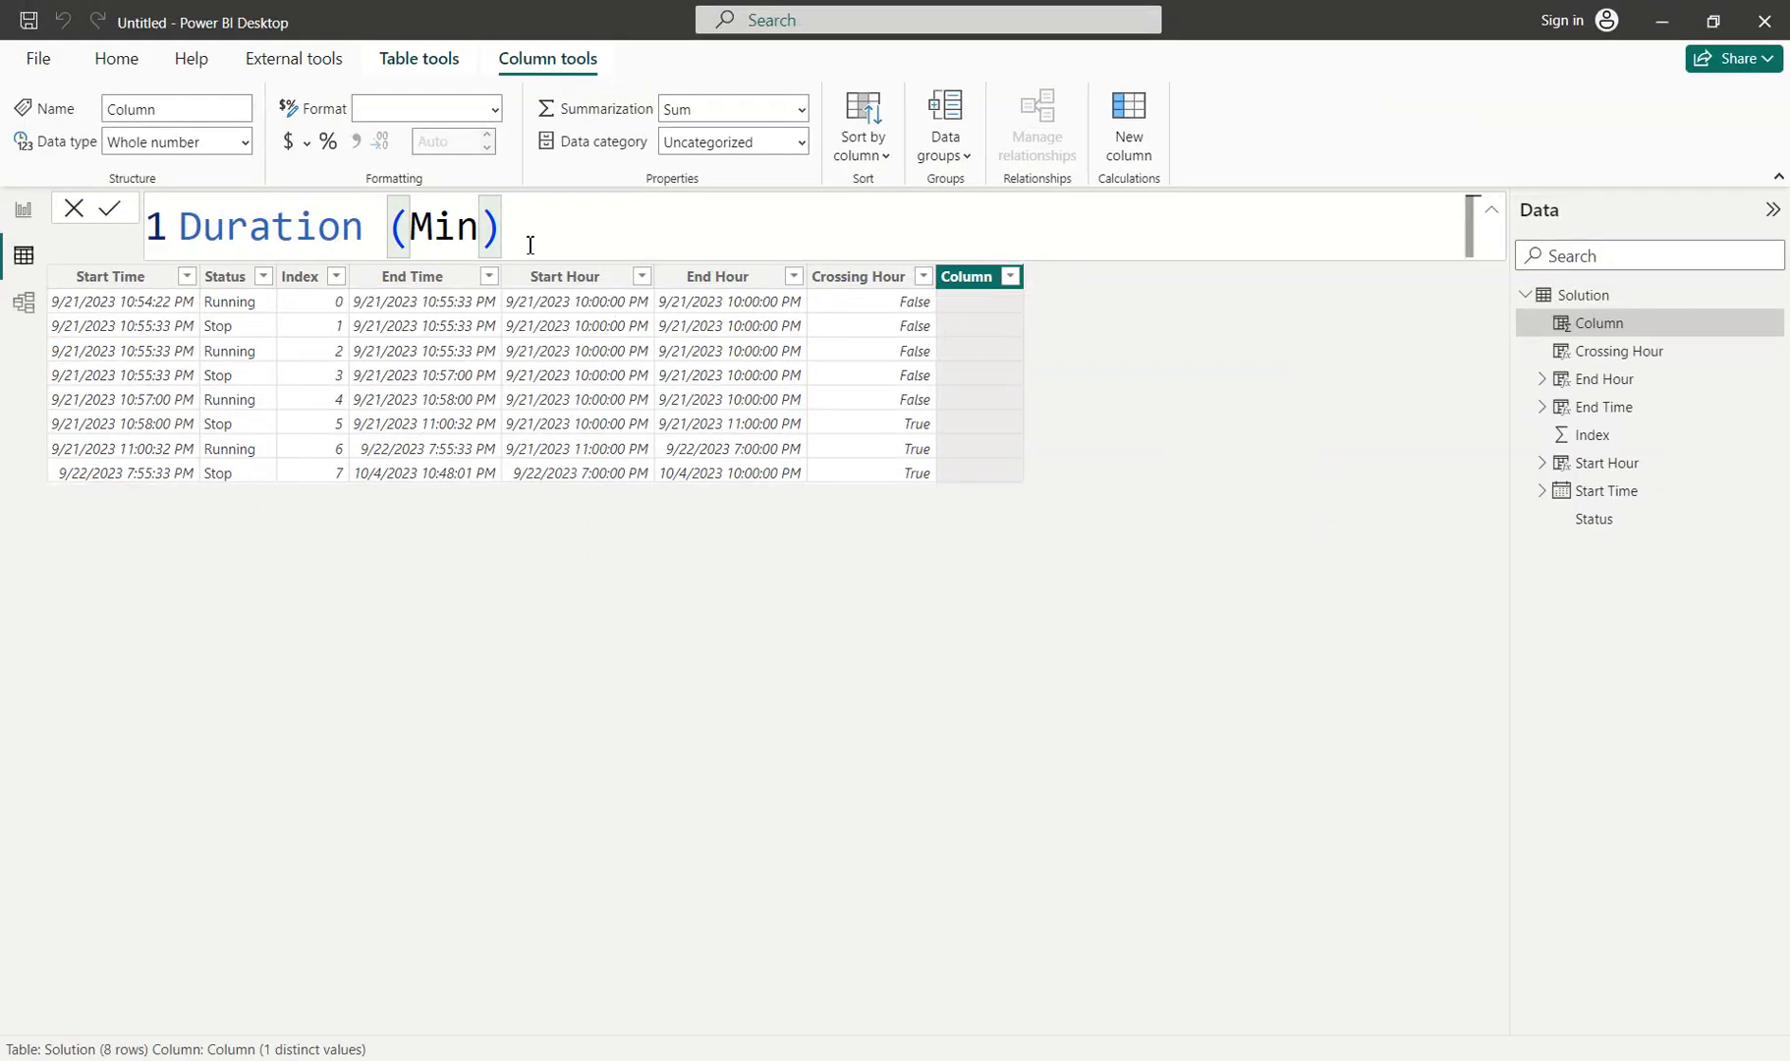
pyautogui.write('=')
pyautogui.press('Return')
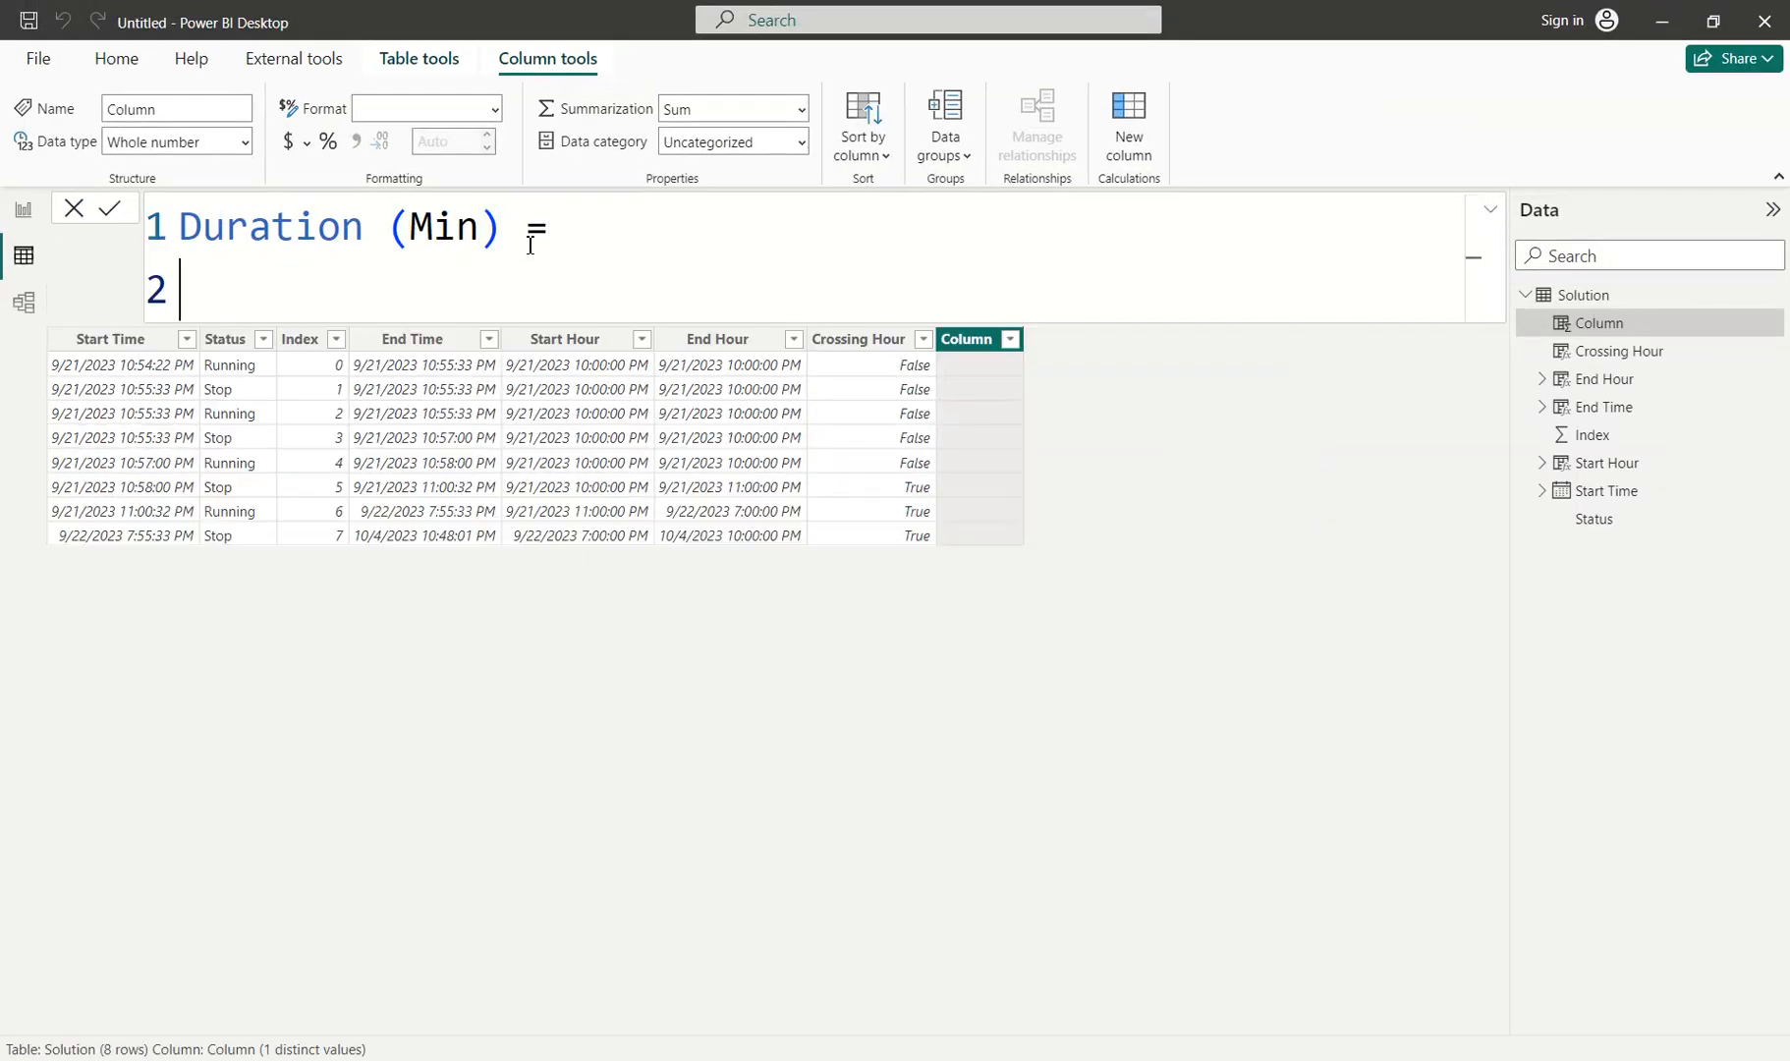
# Begin the Duration (Min) expression with Solution[End Time].
pyautogui.write('endtime')
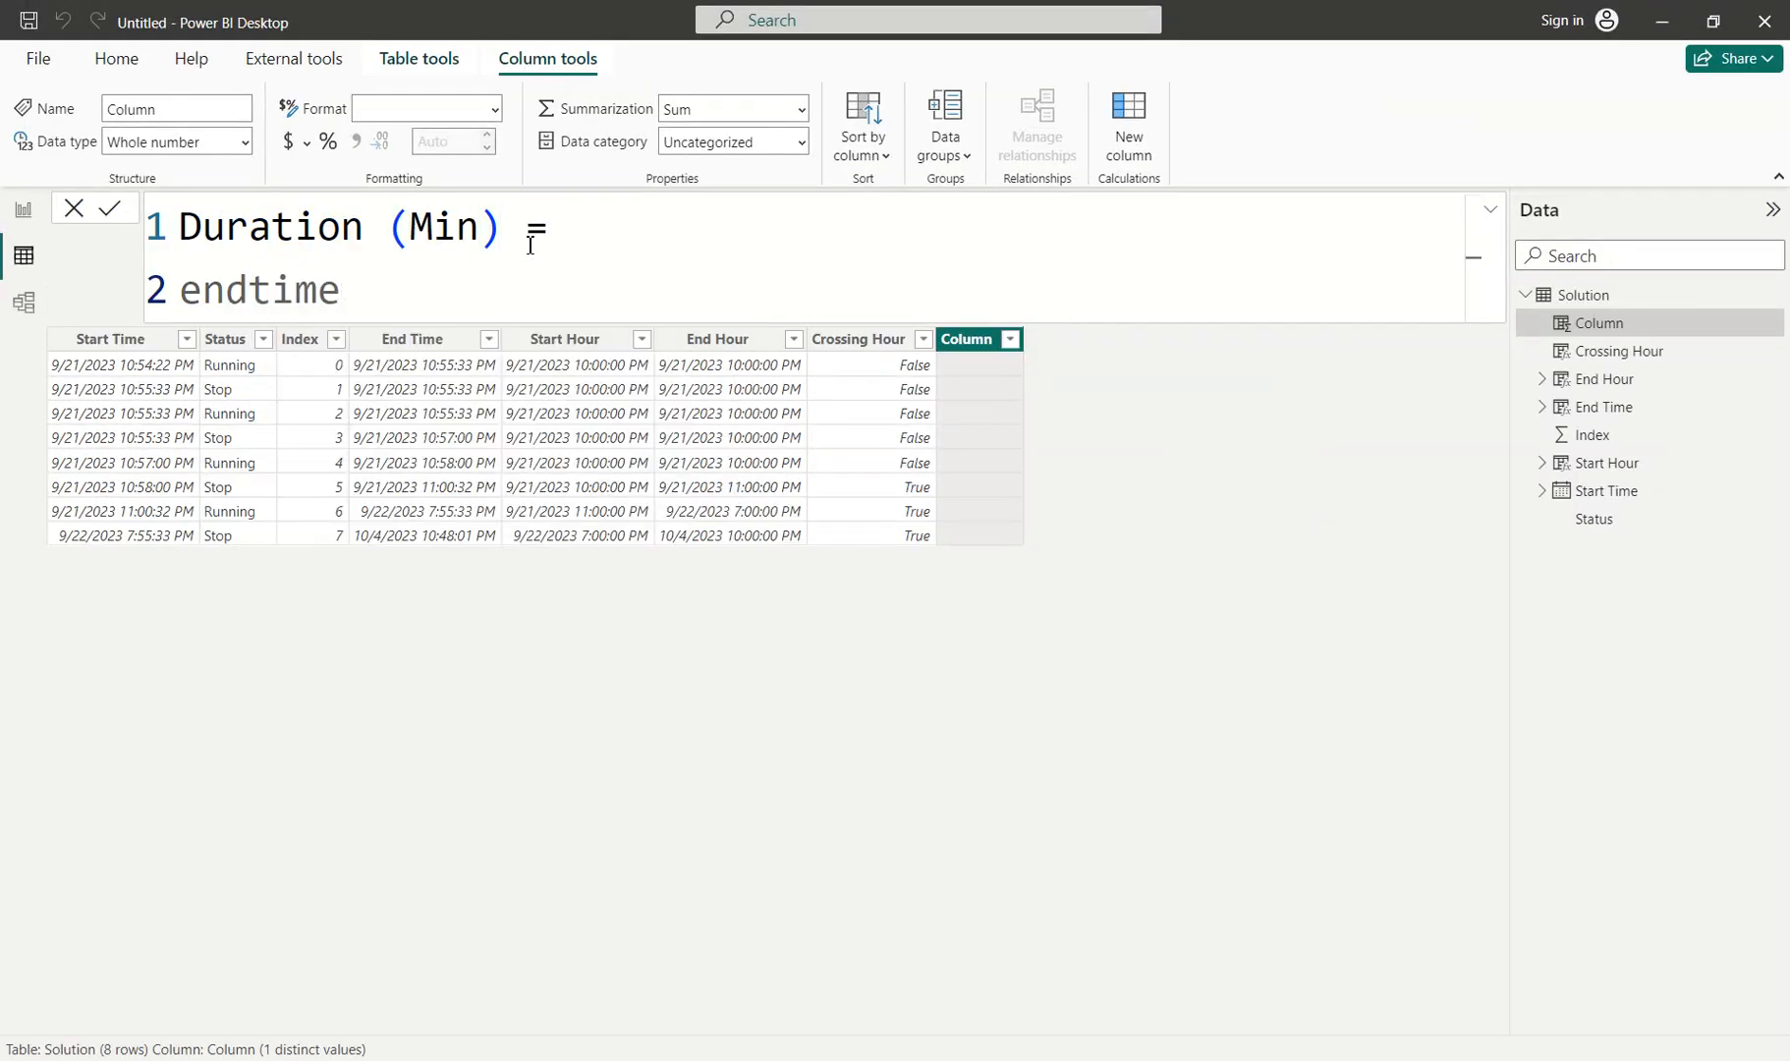
pyautogui.press('BackSpace')
pyautogui.press('BackSpace')
pyautogui.press('BackSpace')
pyautogui.press('BackSpace')
pyautogui.write('t')
pyautogui.press('Tab')
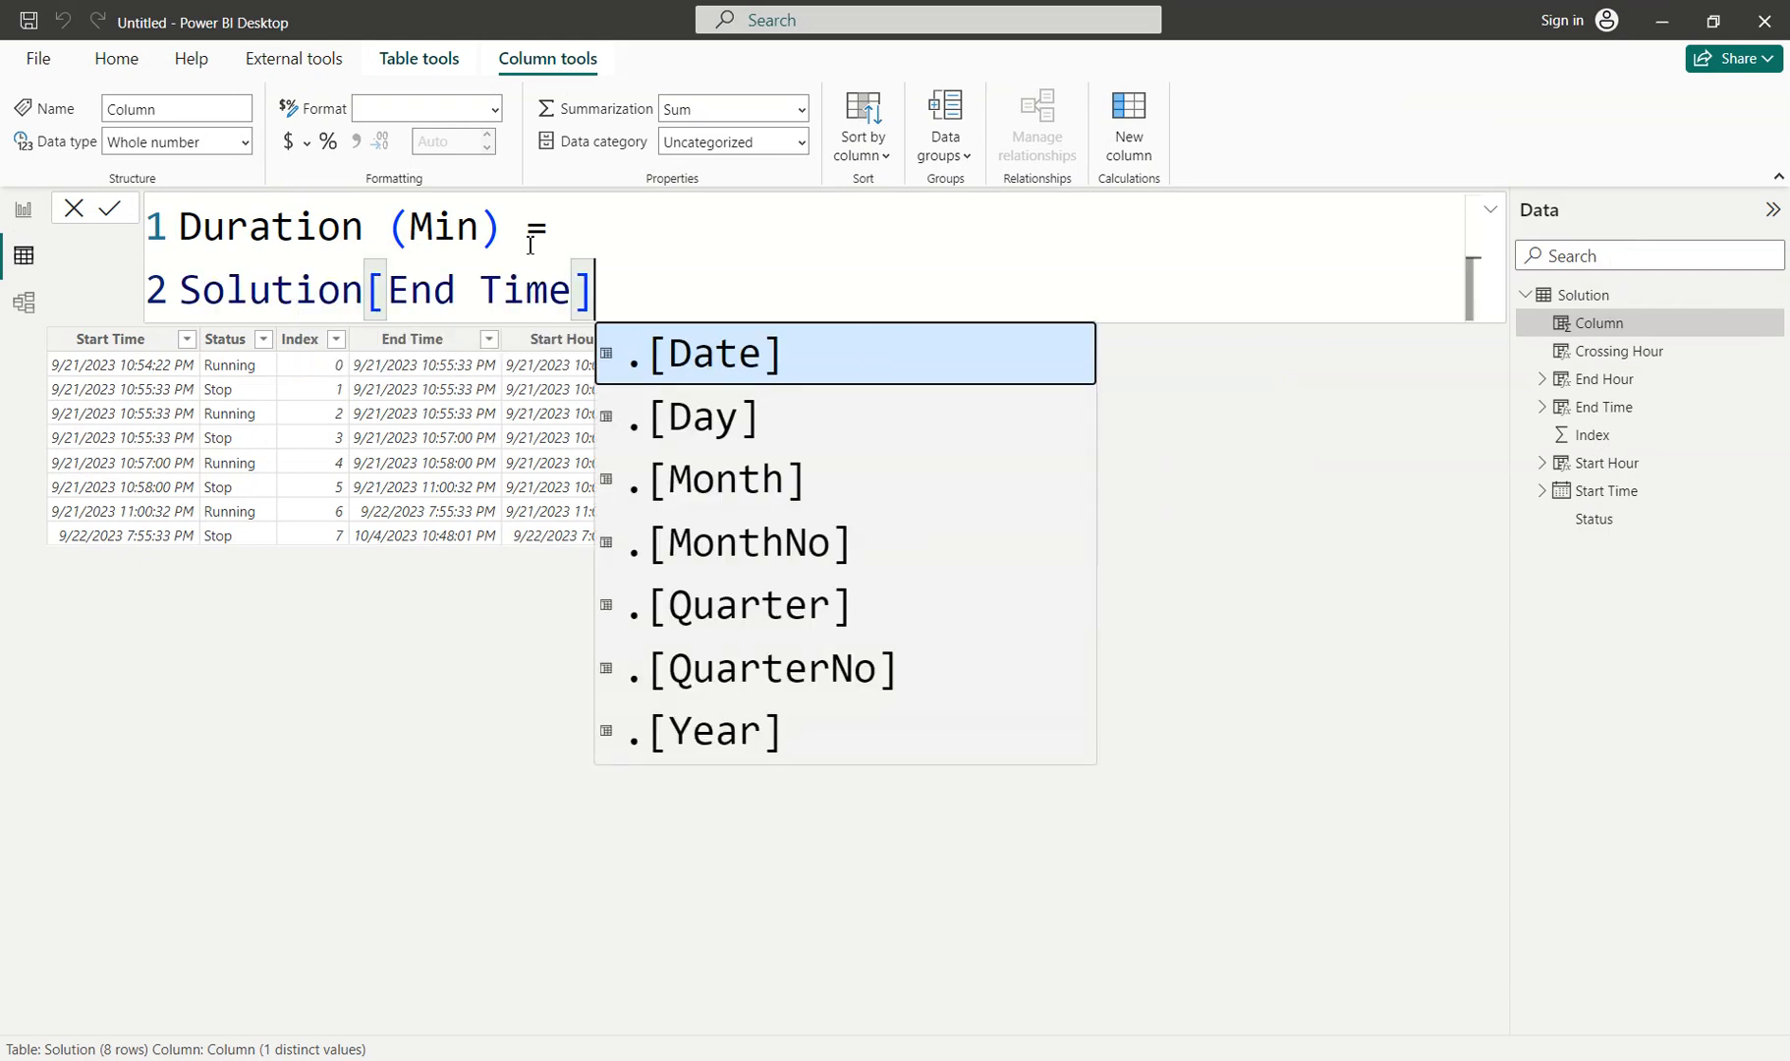
# Subtract Solution[Start Time] in the Duration (Min) expression, without a date hierarchy suffix, and commit the formula.
pyautogui.write('- star')
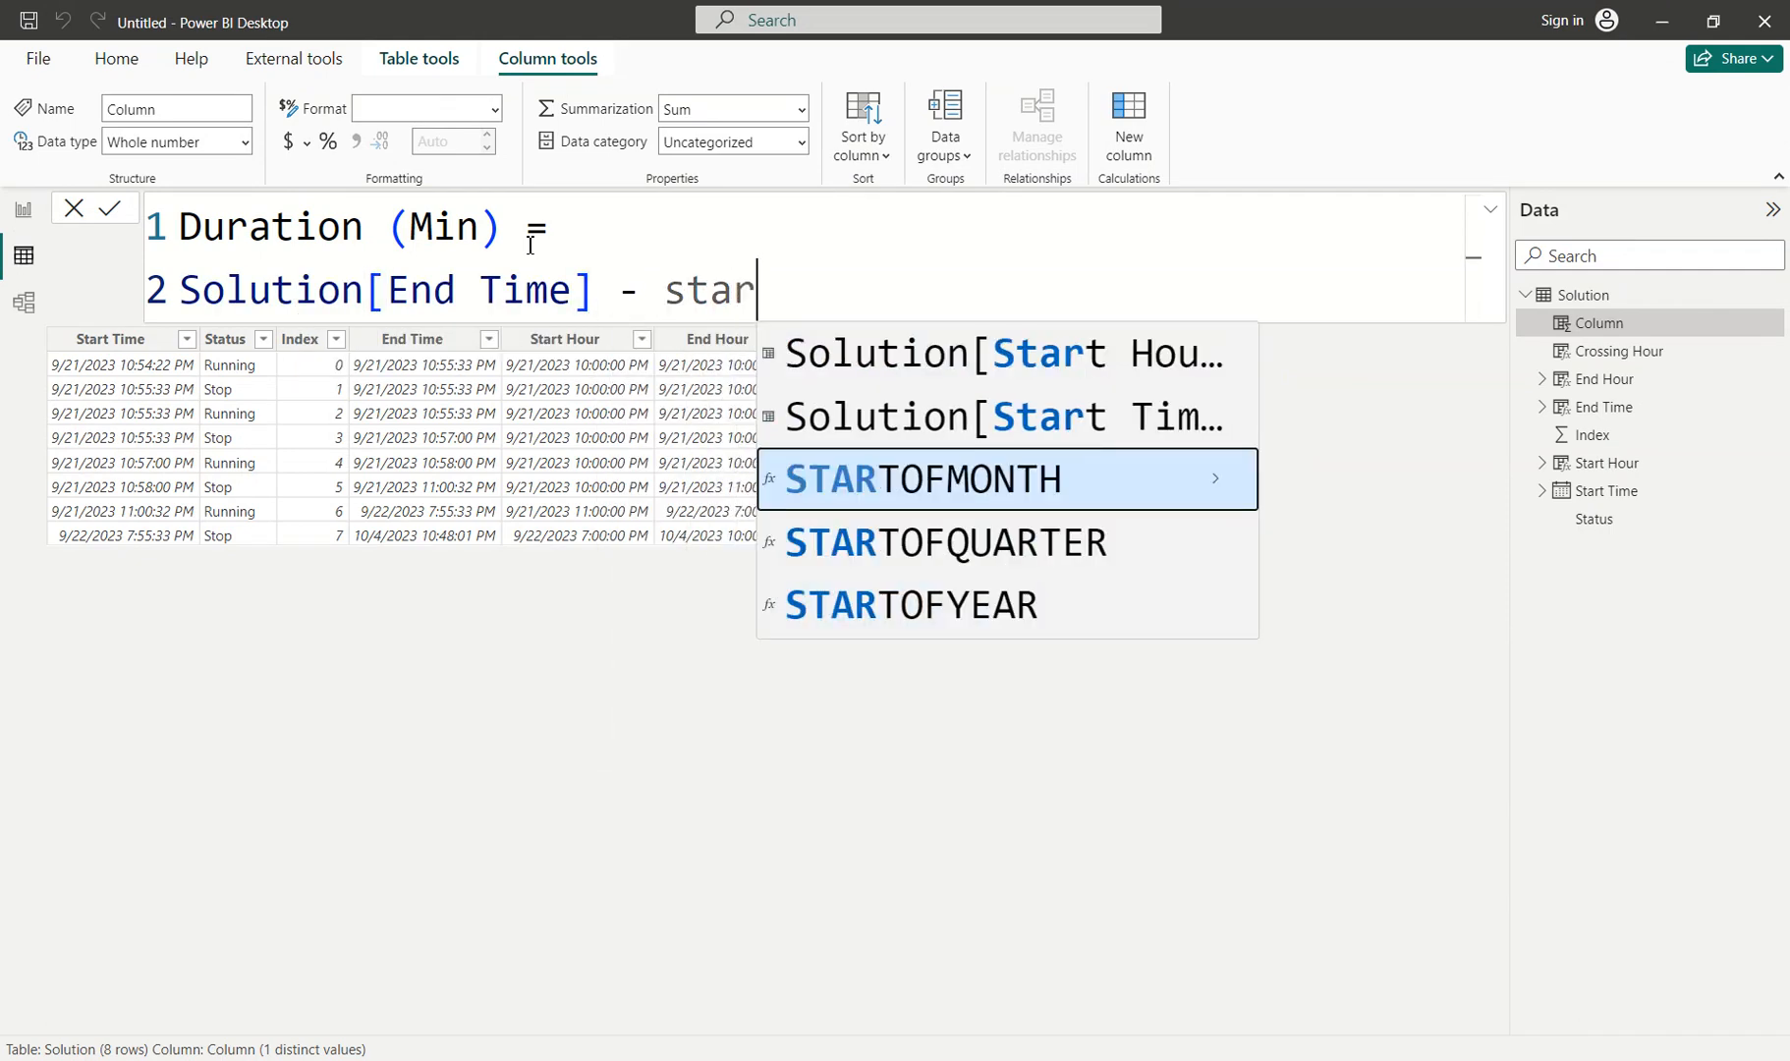
pyautogui.press('Up')
pyautogui.press('Up')
pyautogui.press('Tab')
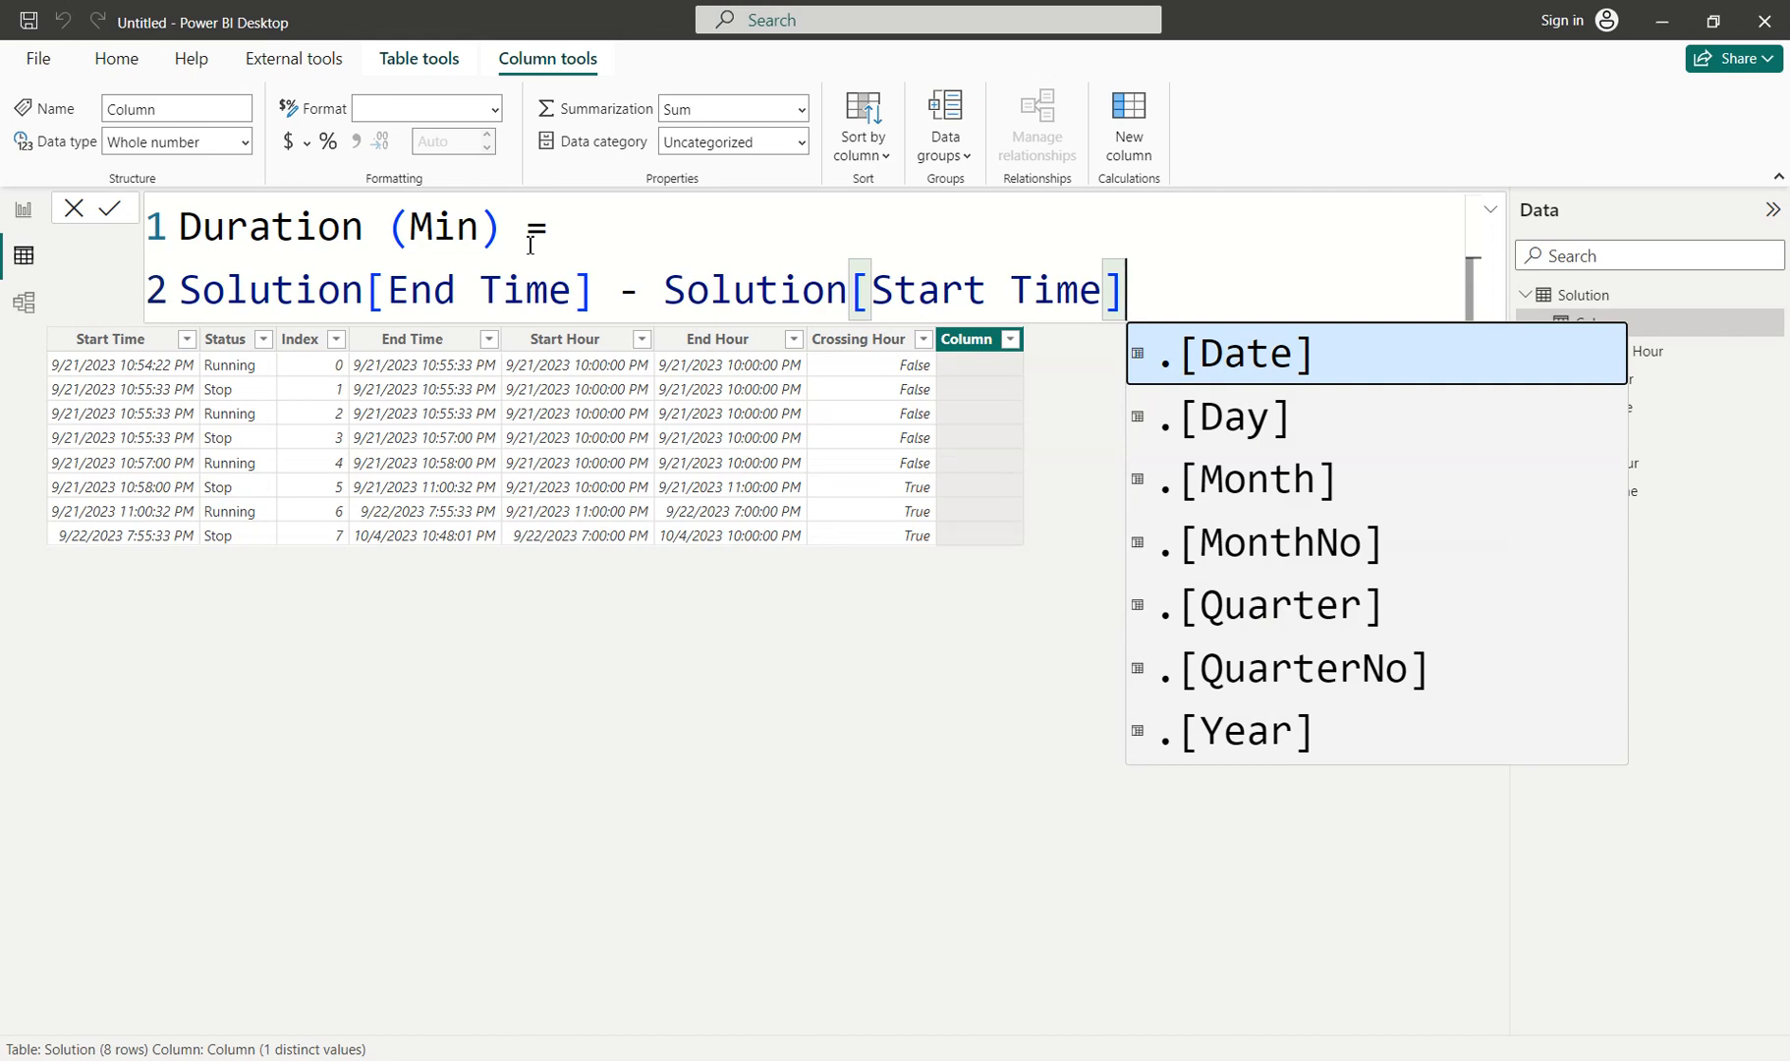
pyautogui.press('Tab')
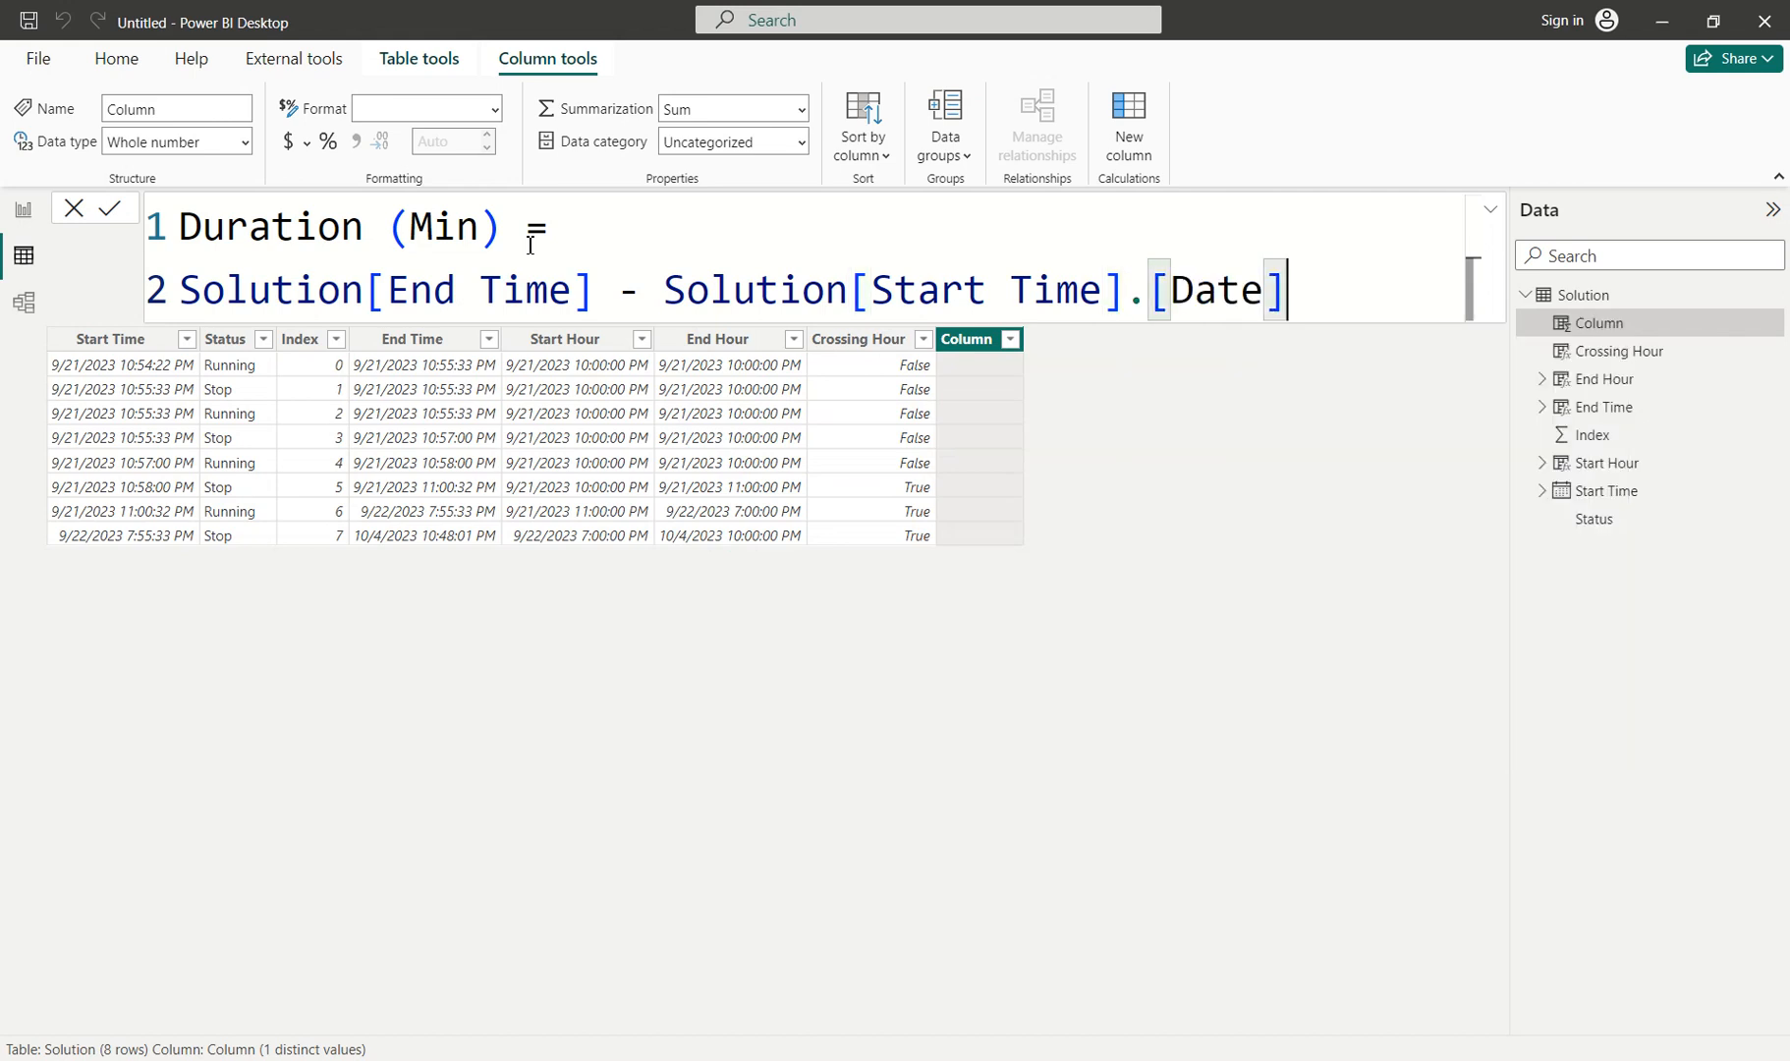
pyautogui.hotkey('ctrl', 'z')
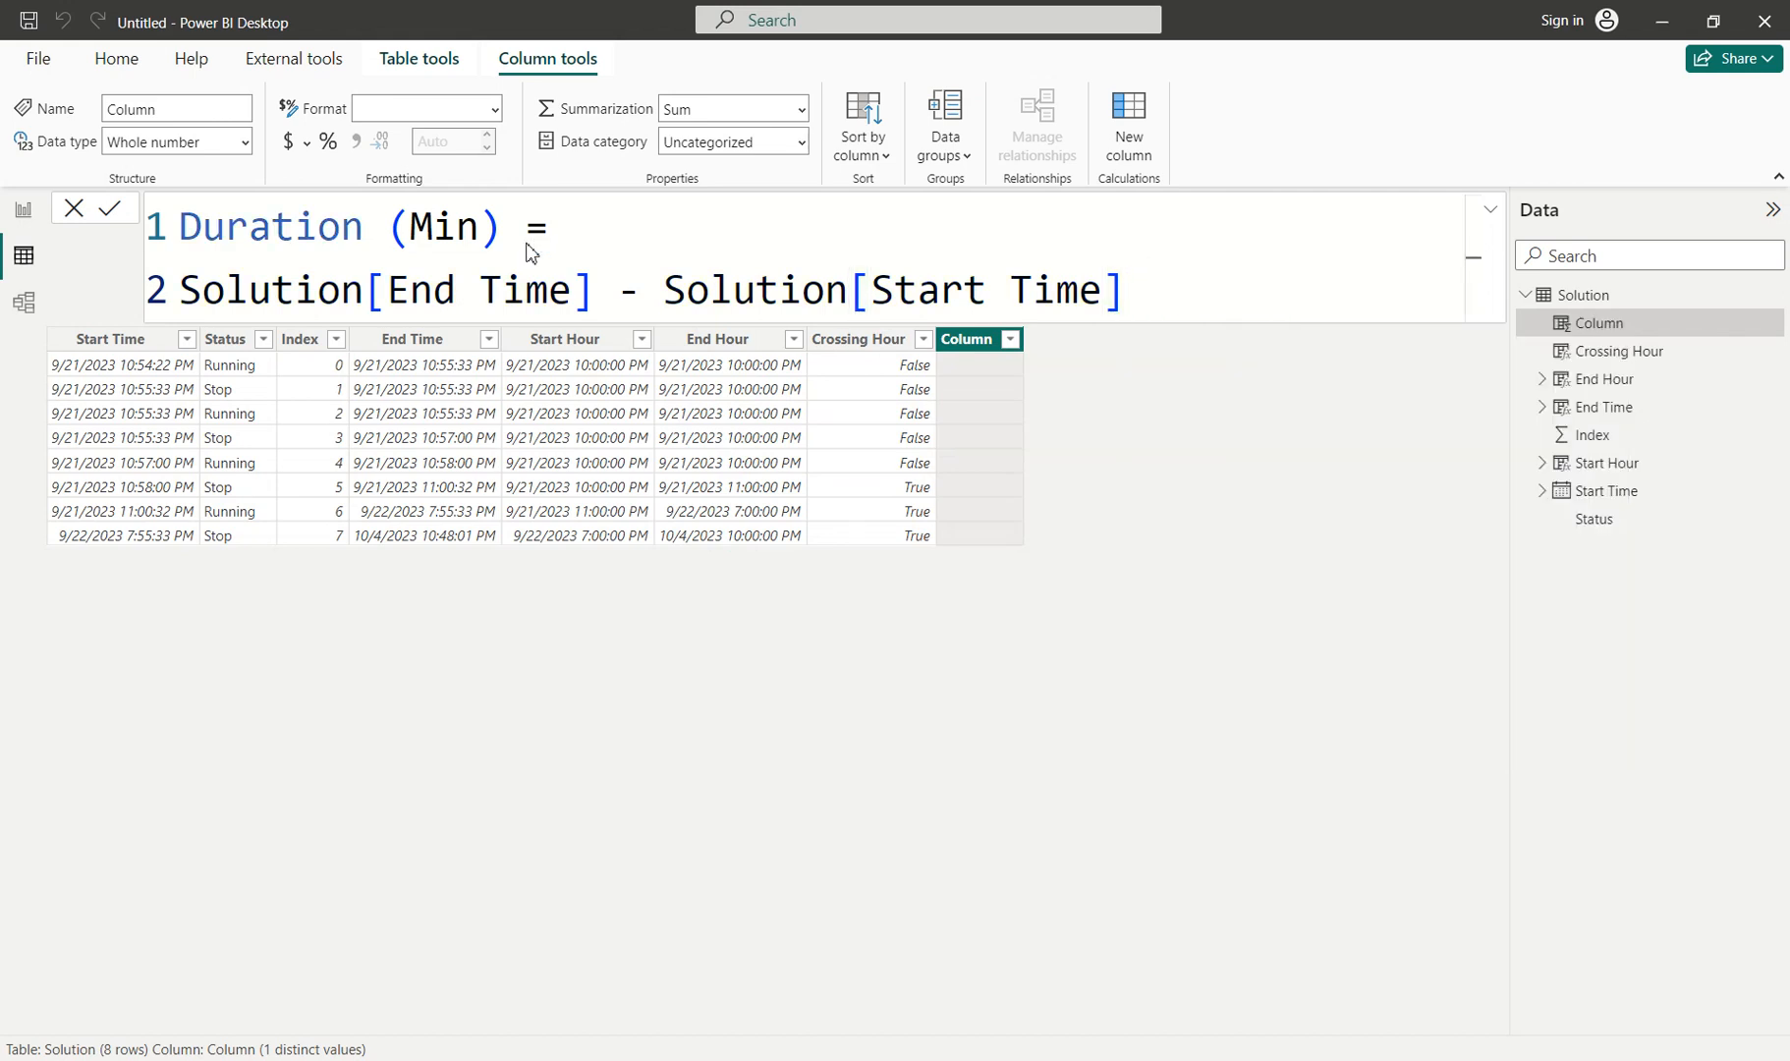
pyautogui.press('Return')
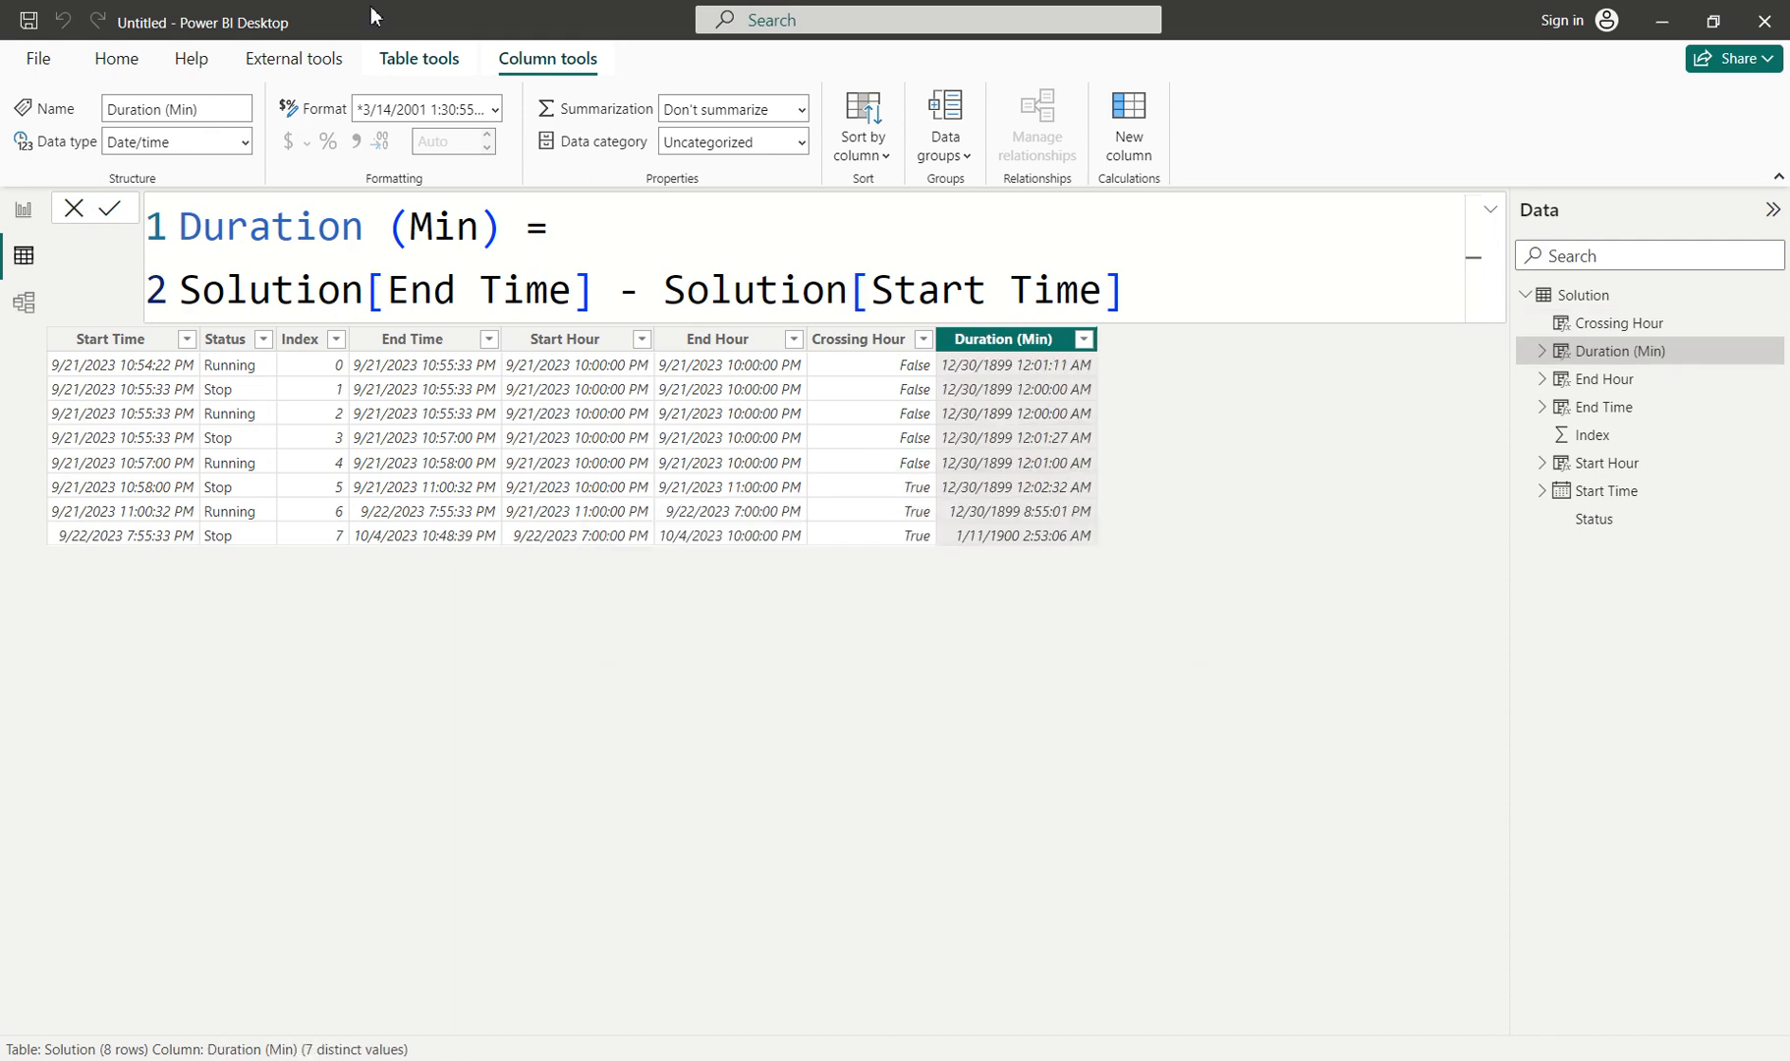
# Change the Duration (Min) column's data type to Whole number and accept the conversion.
pyautogui.click(245, 142)
pyautogui.click(181, 194)
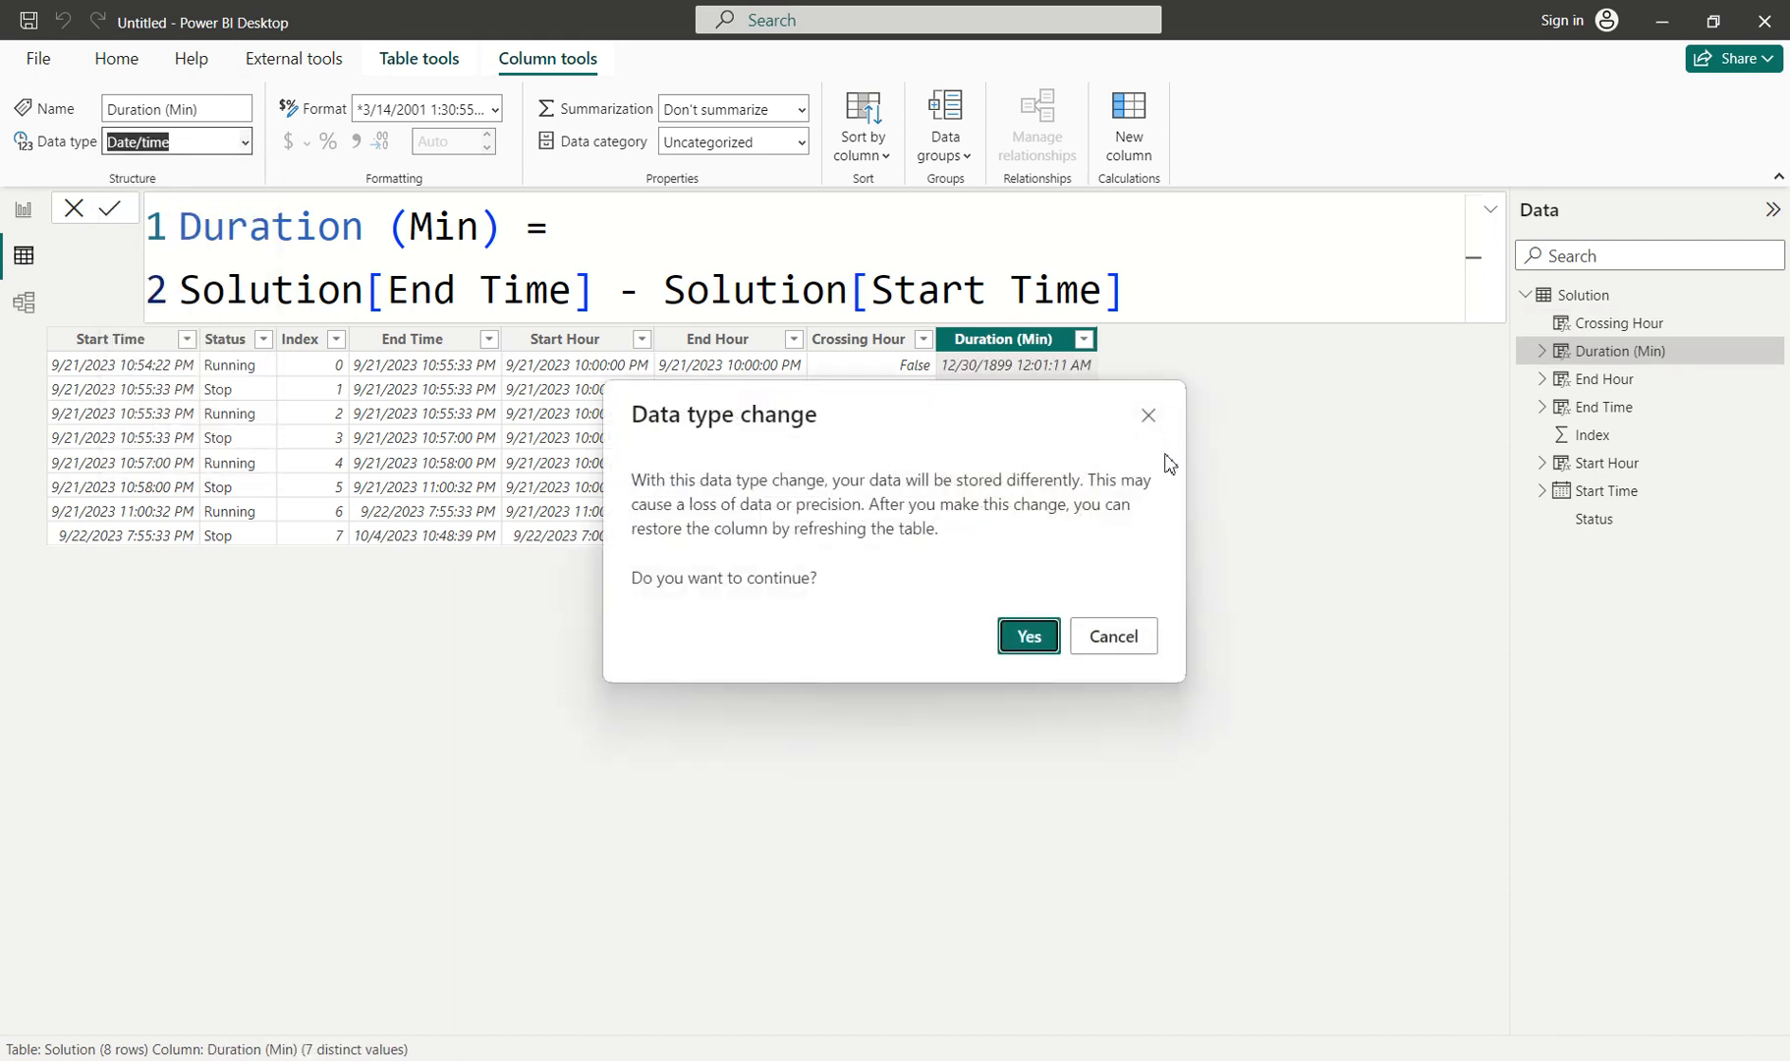
pyautogui.click(1043, 633)
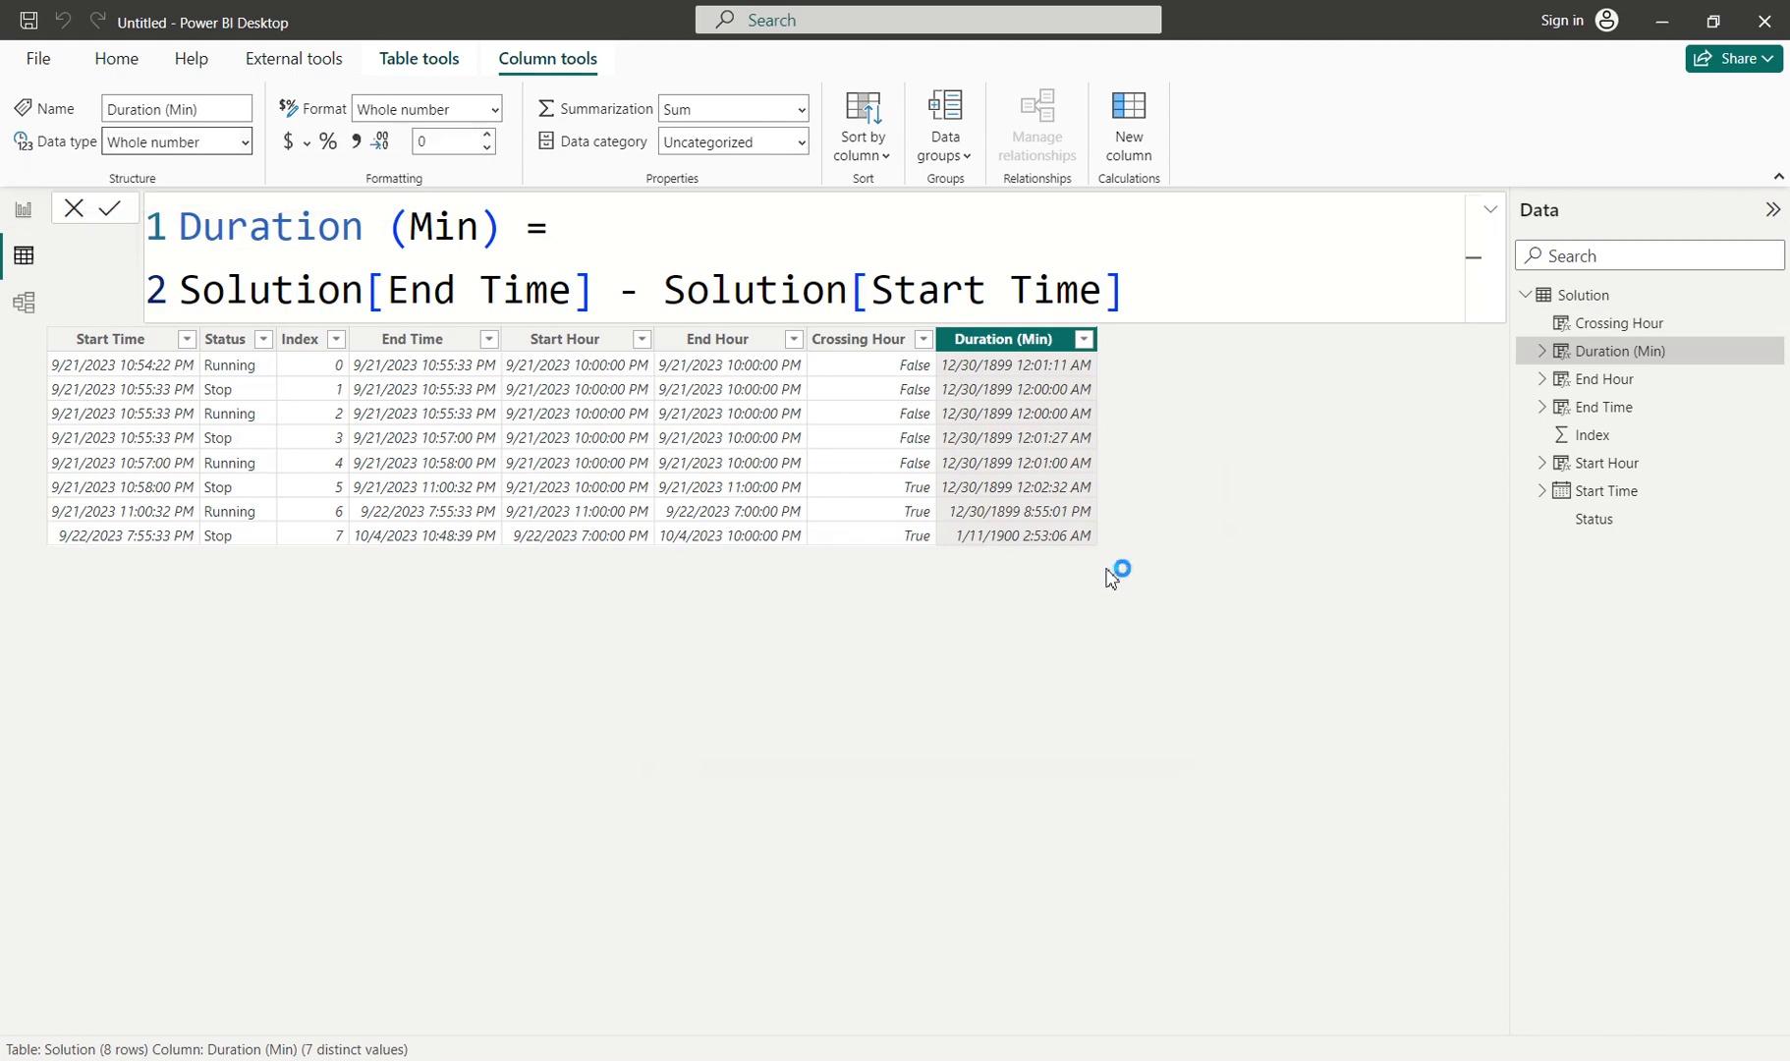
pyautogui.hotkey('ctrl', '1')
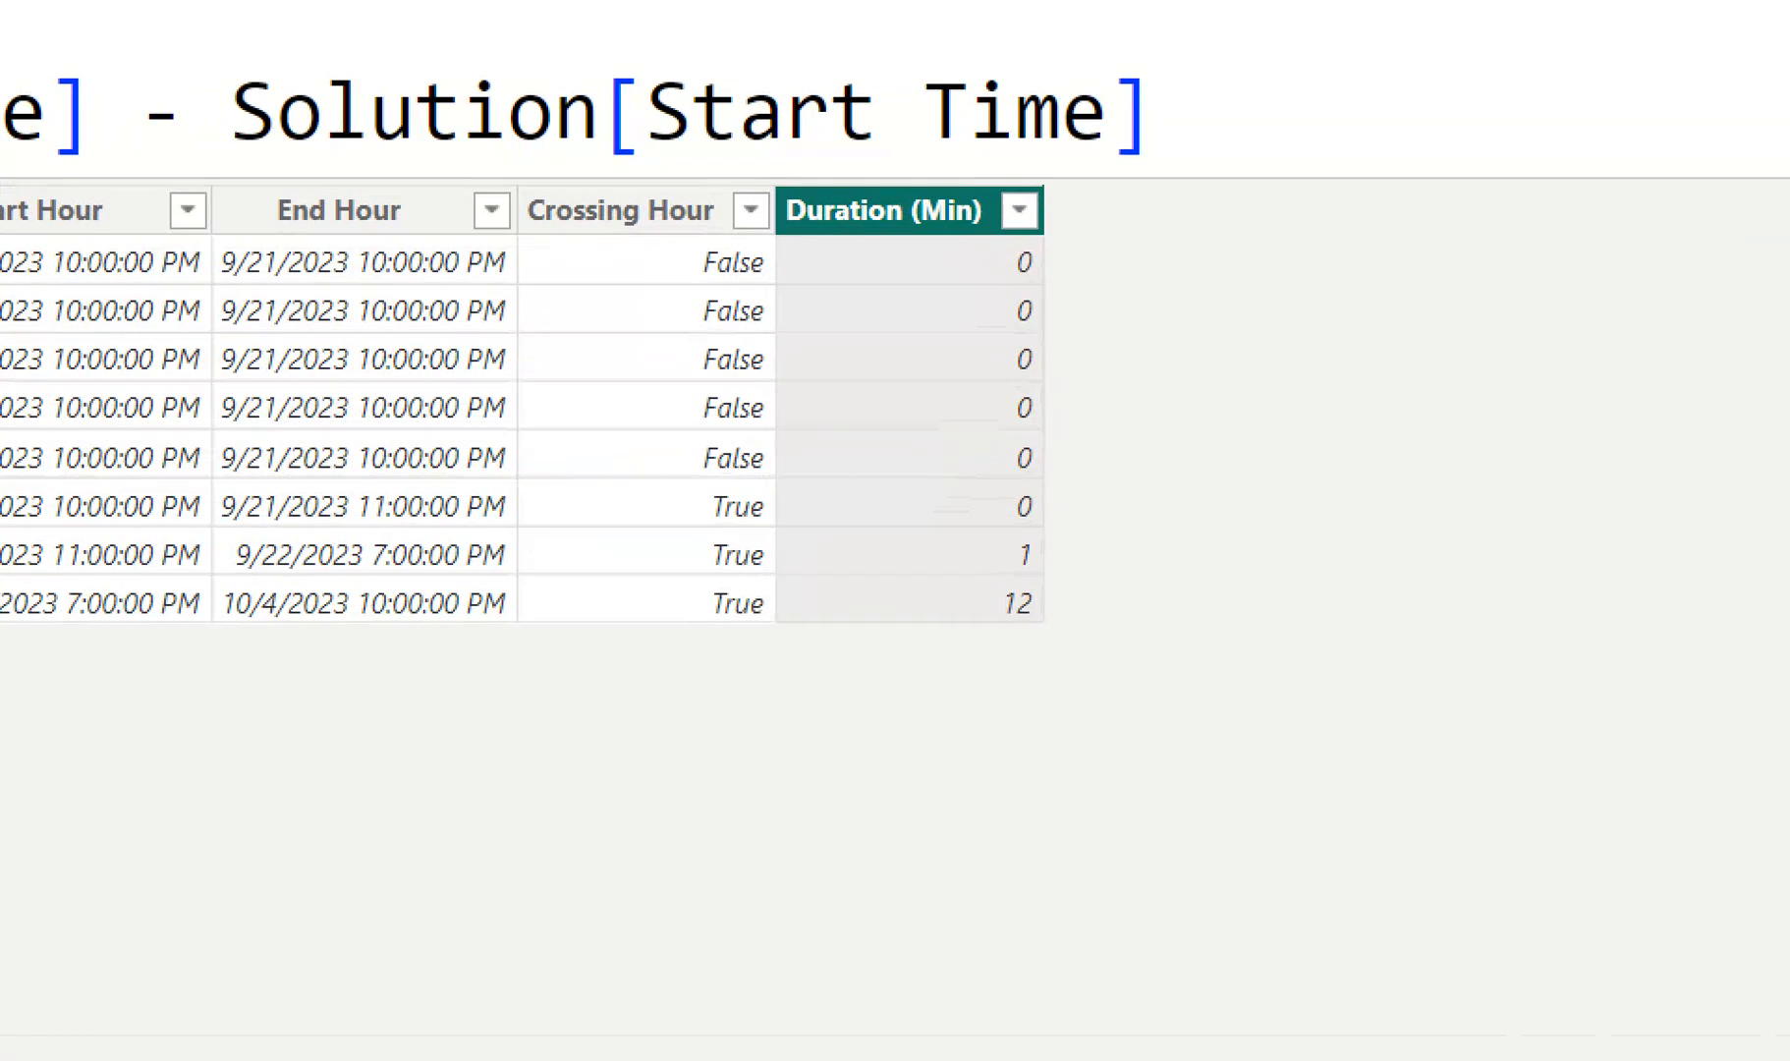
pyautogui.click(1098, 468)
pyautogui.moveTo(1057, 548); pyautogui.dragTo(1169, 526)
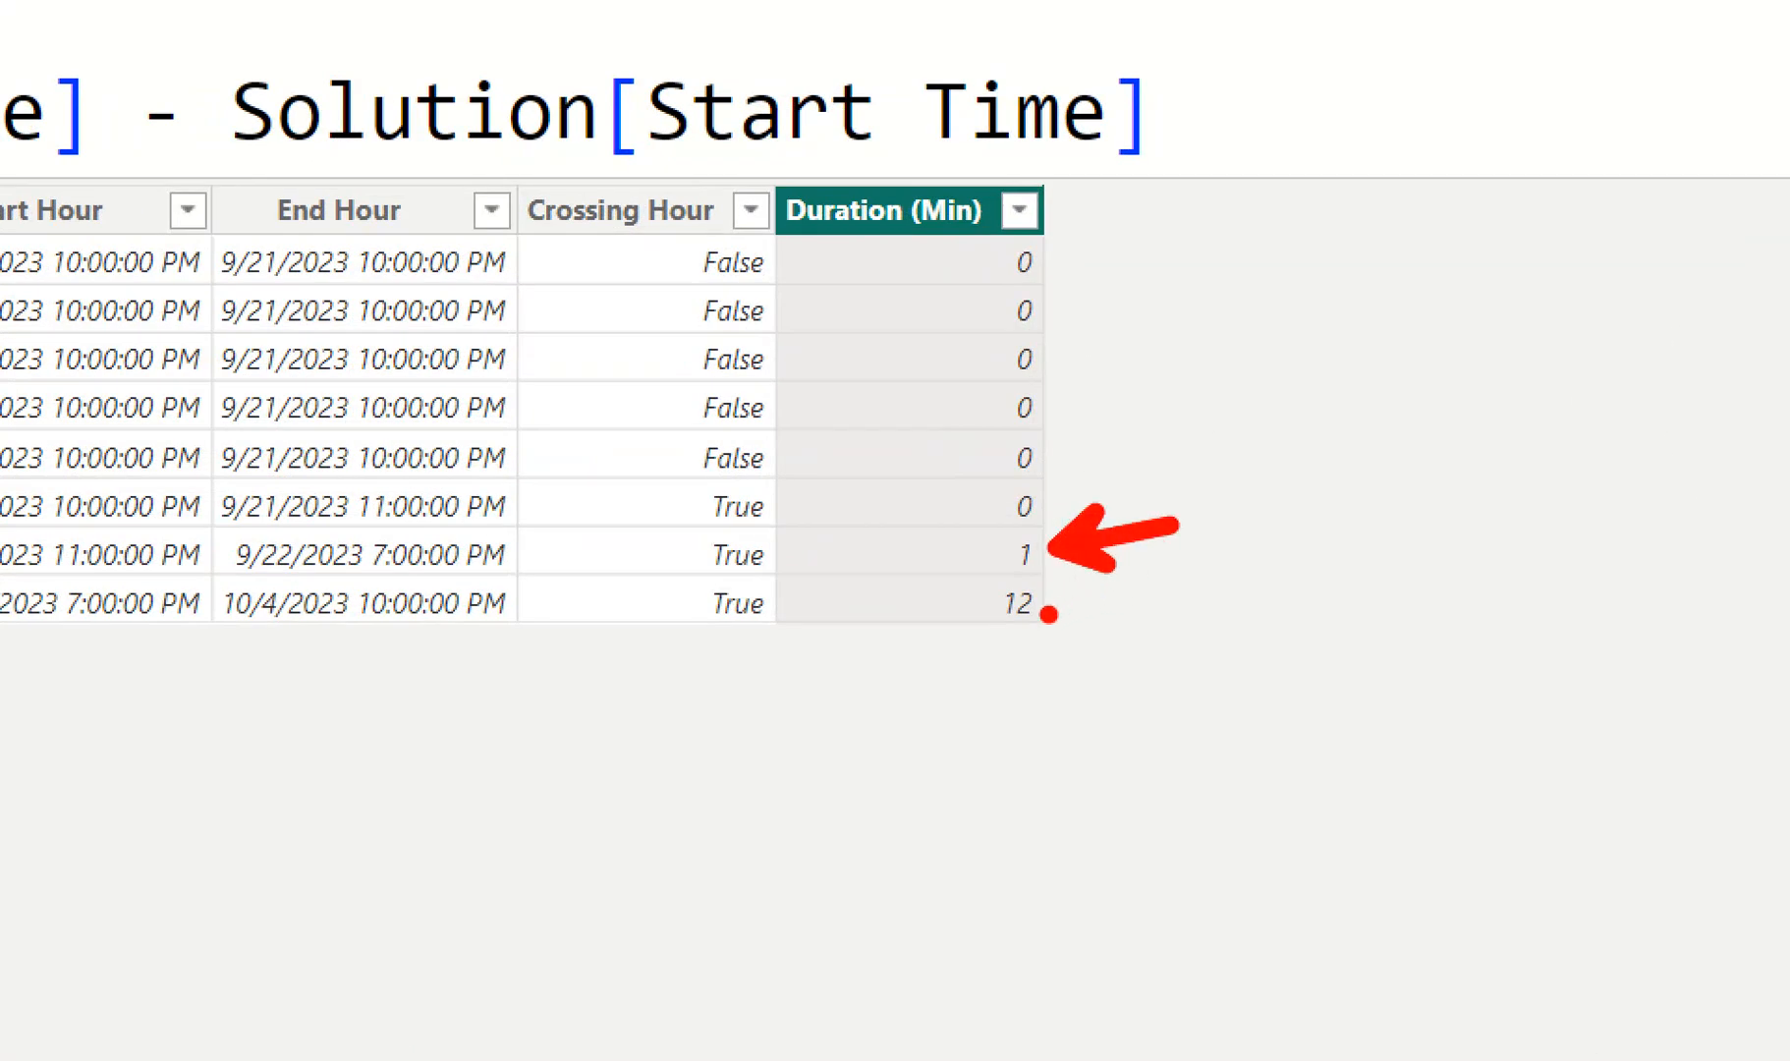
pyautogui.moveTo(1039, 619); pyautogui.dragTo(1077, 706)
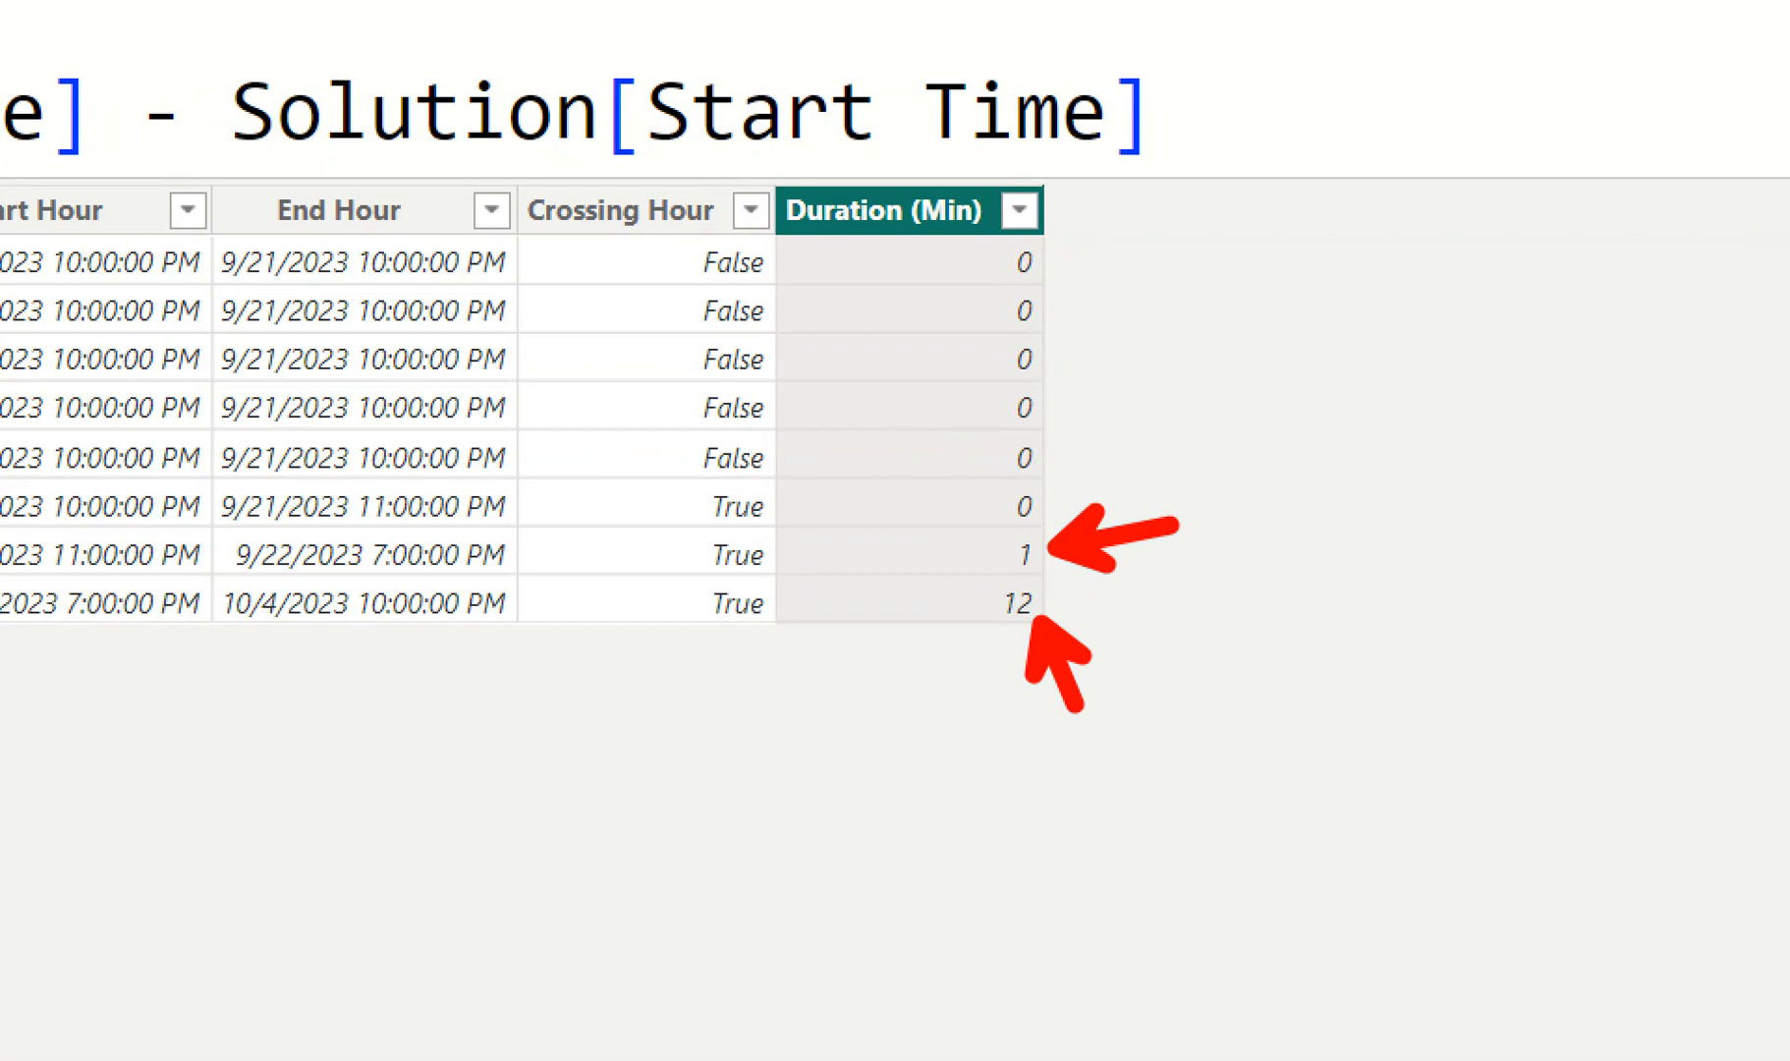
# Wrap the Duration (Min) subtraction in parentheses, multiply it by 24*60 to convert days to minutes, and commit the formula.
pyautogui.press('Escape')
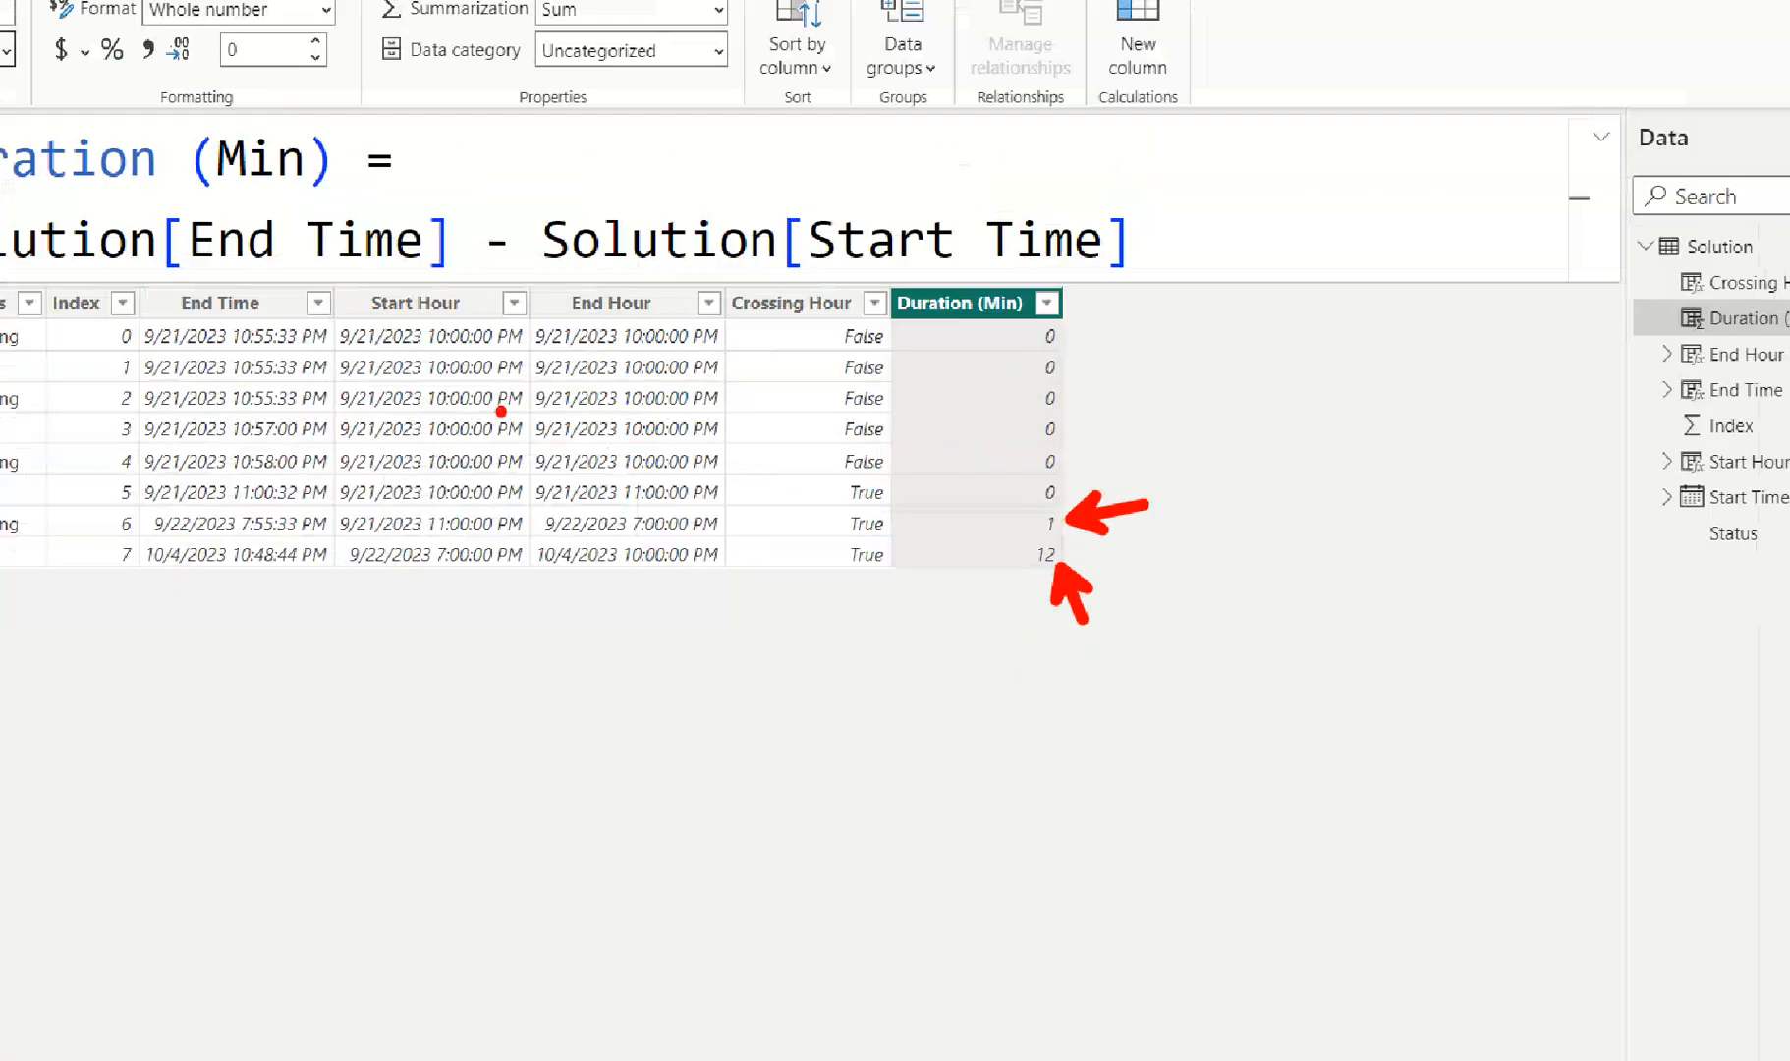
pyautogui.click(186, 288)
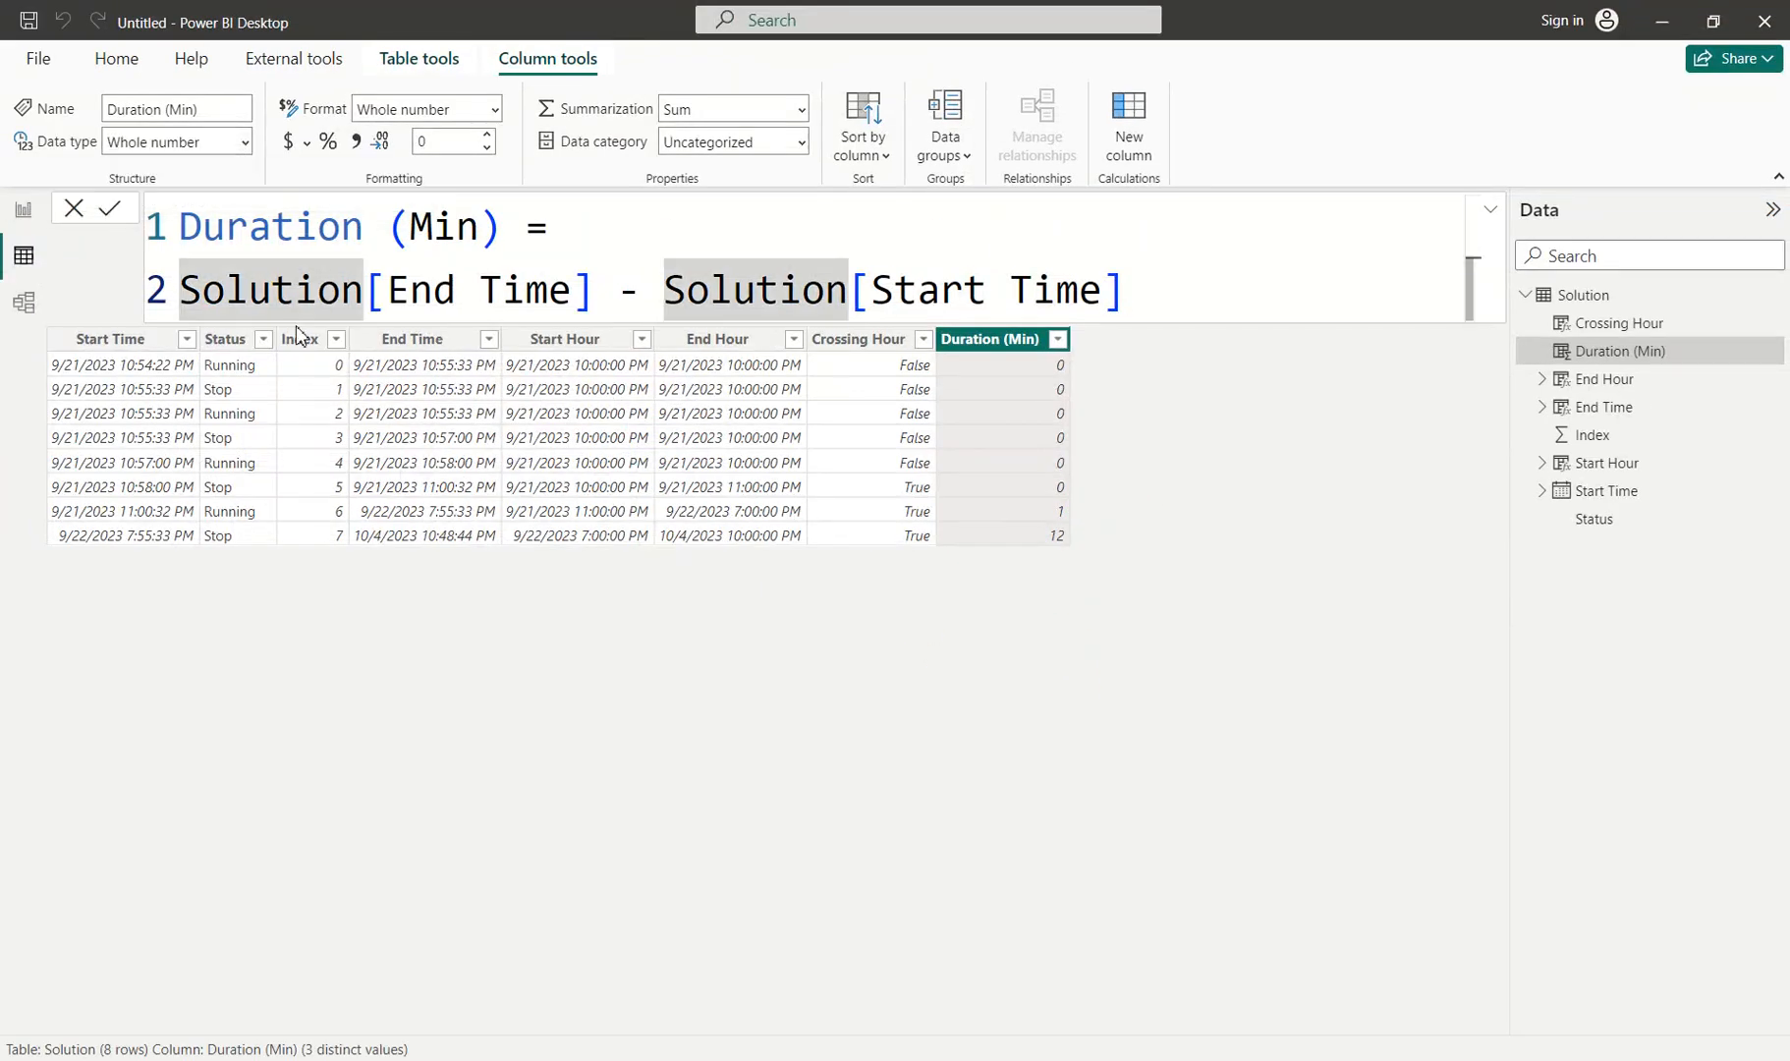
pyautogui.write('(')
pyautogui.press('End')
pyautogui.write(')')
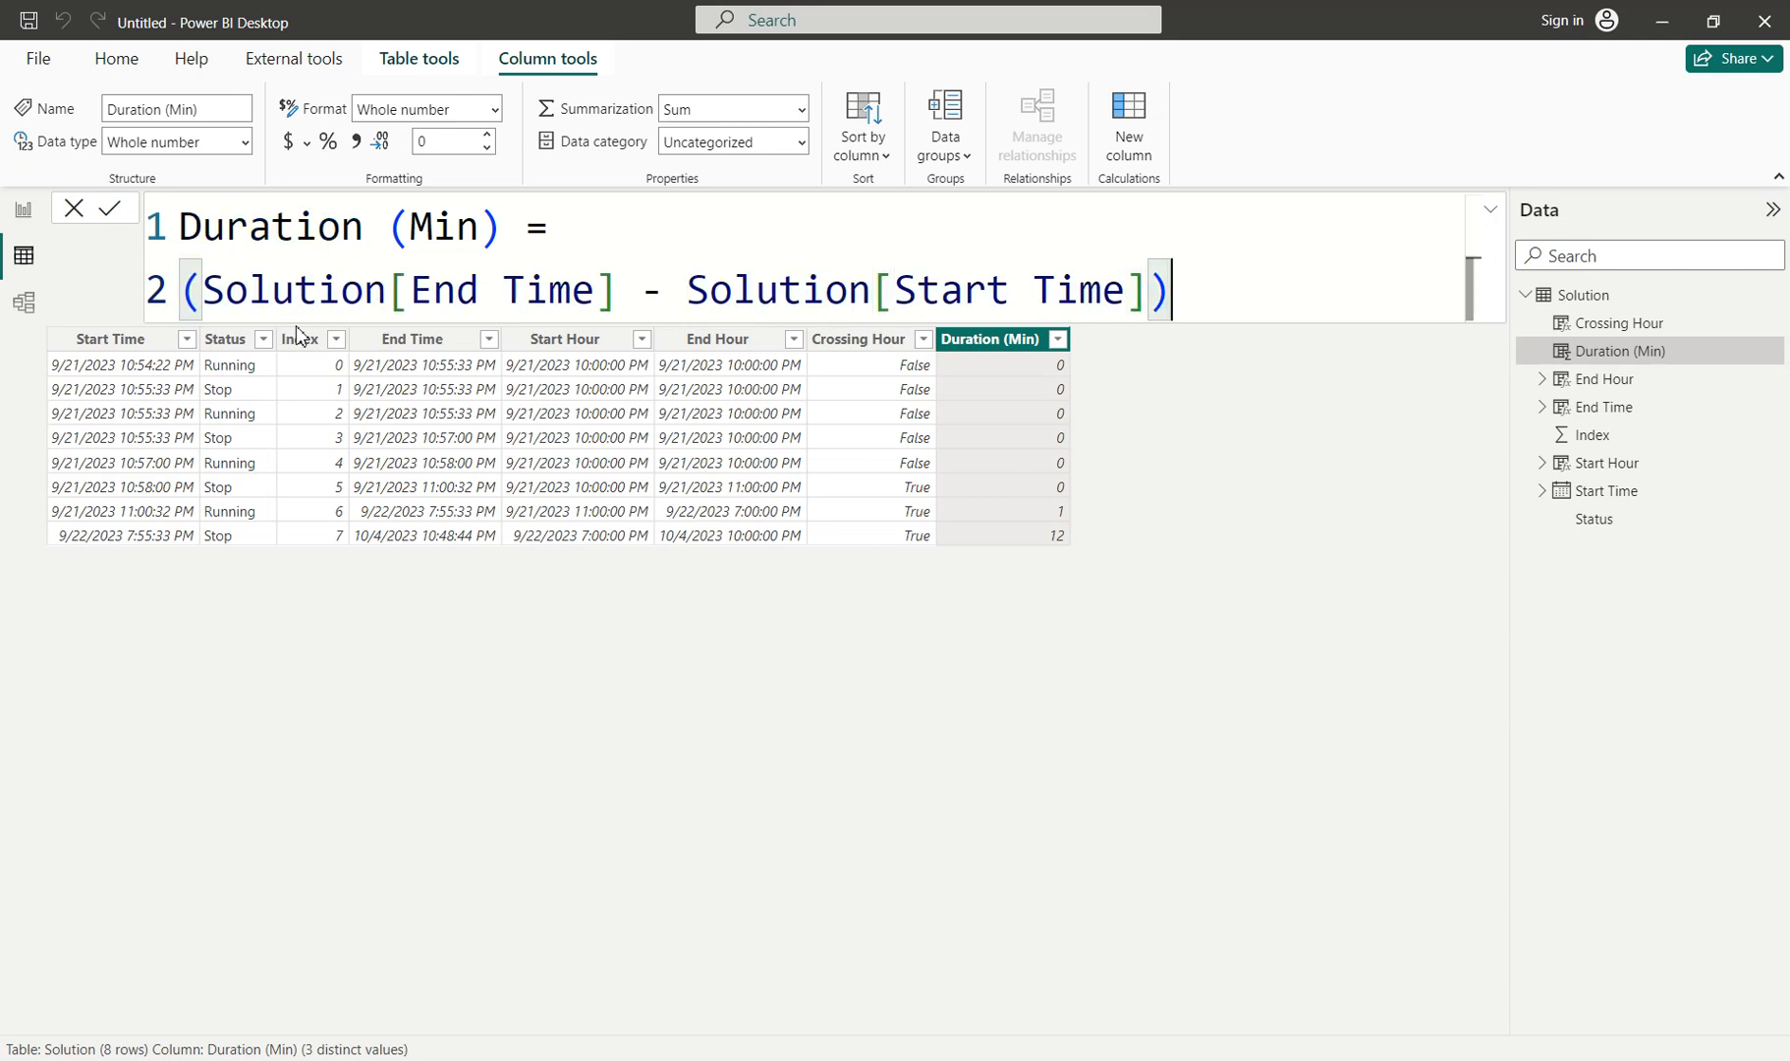
pyautogui.write('*24*')
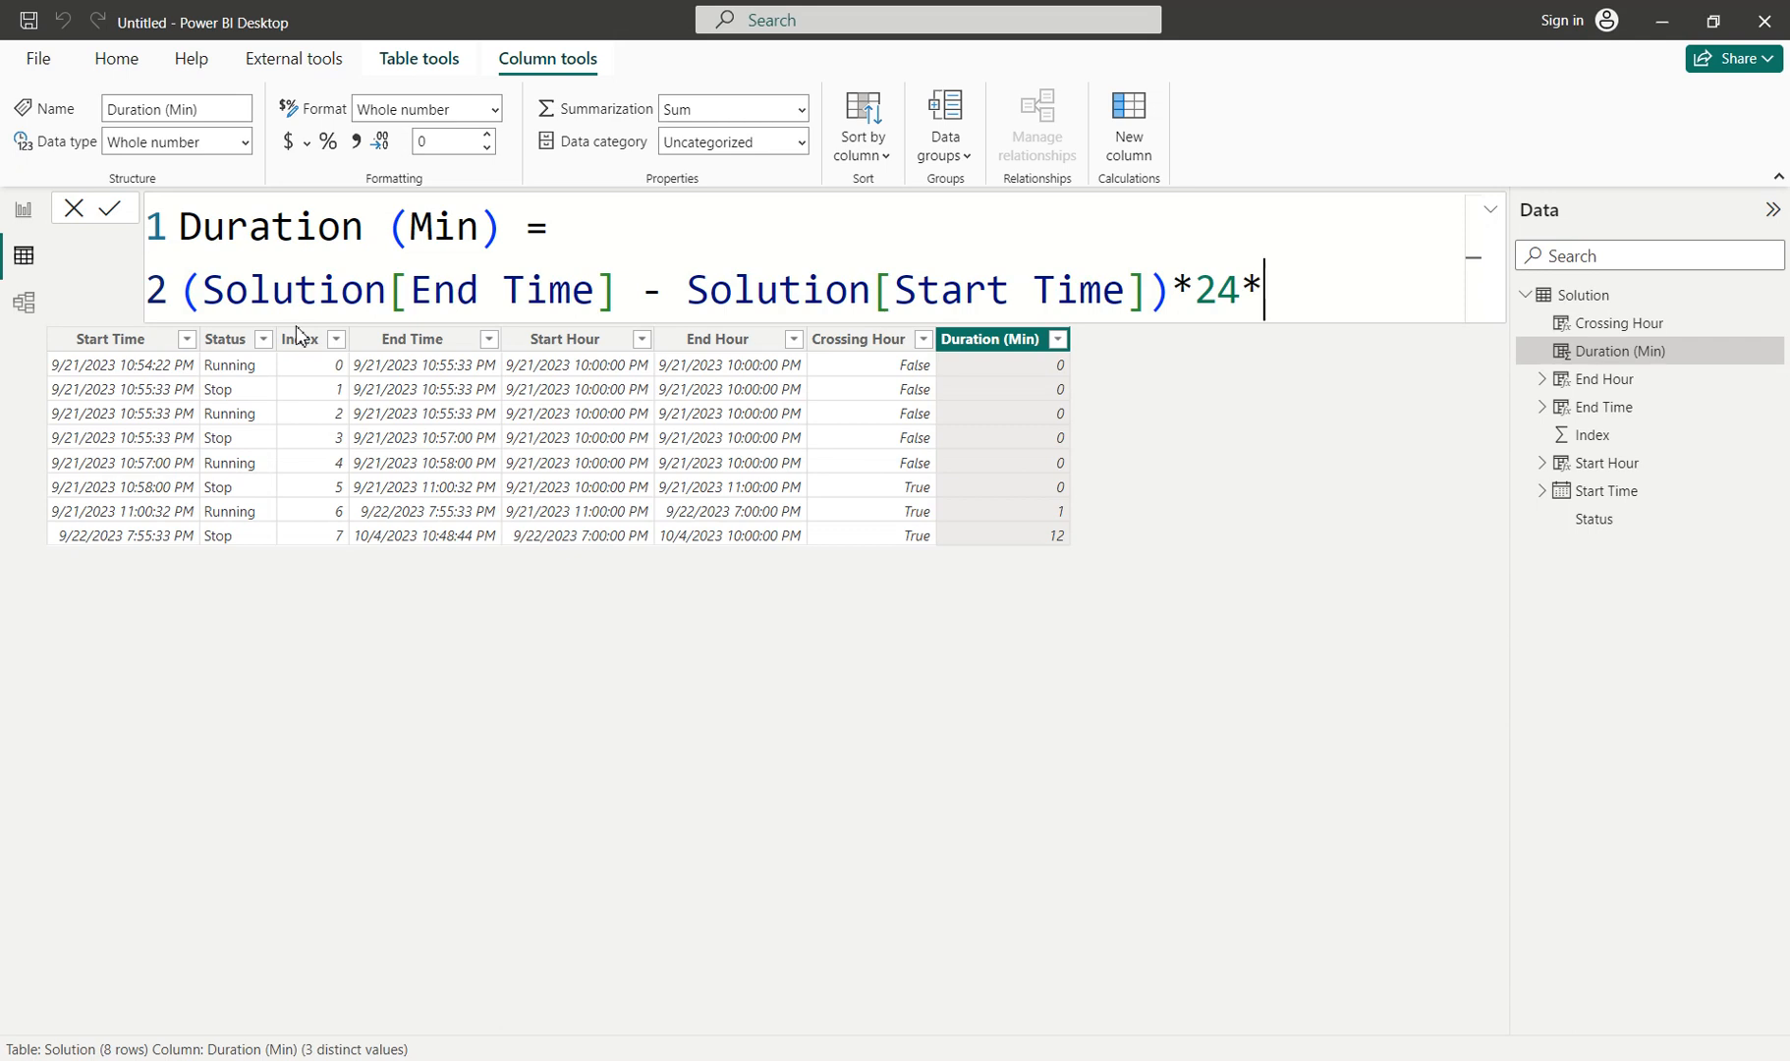
pyautogui.write('60')
pyautogui.press('Return')
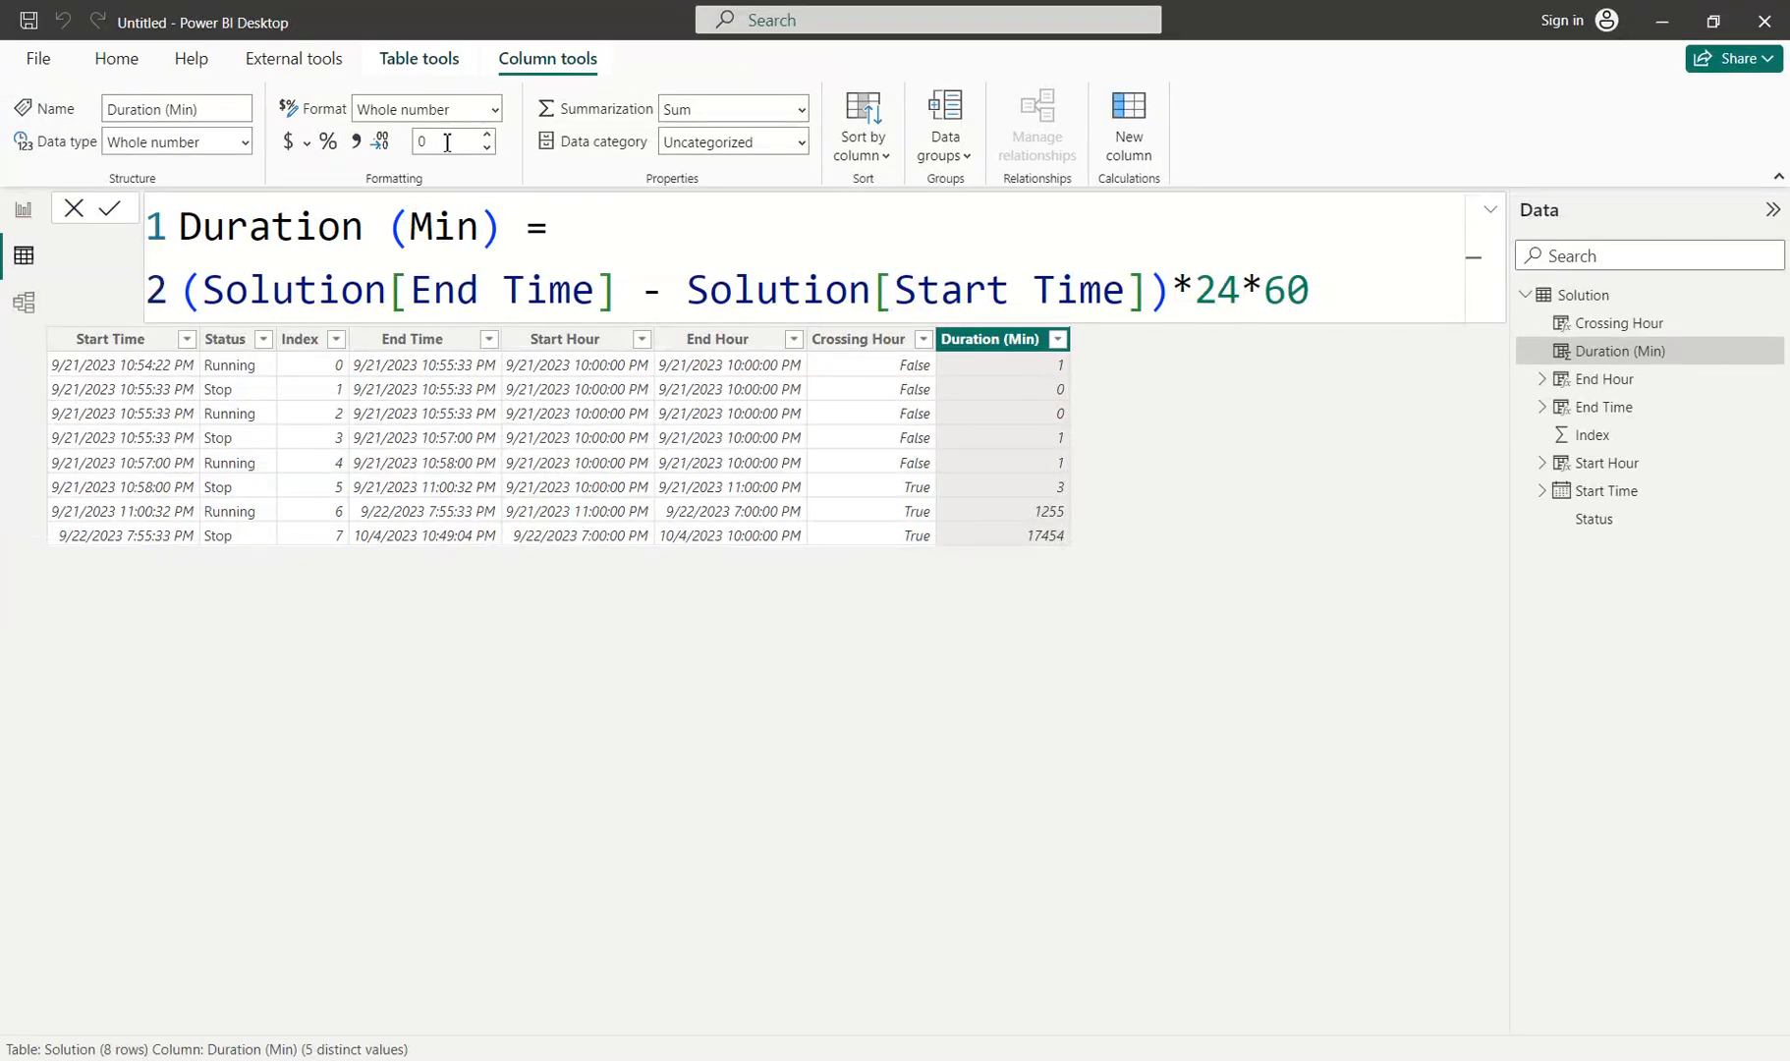
# Set the Duration (Min) column to 2 decimal places and add another calculated column to the Solution table.
pyautogui.click(448, 144)
pyautogui.write('2')
pyautogui.press('Return')
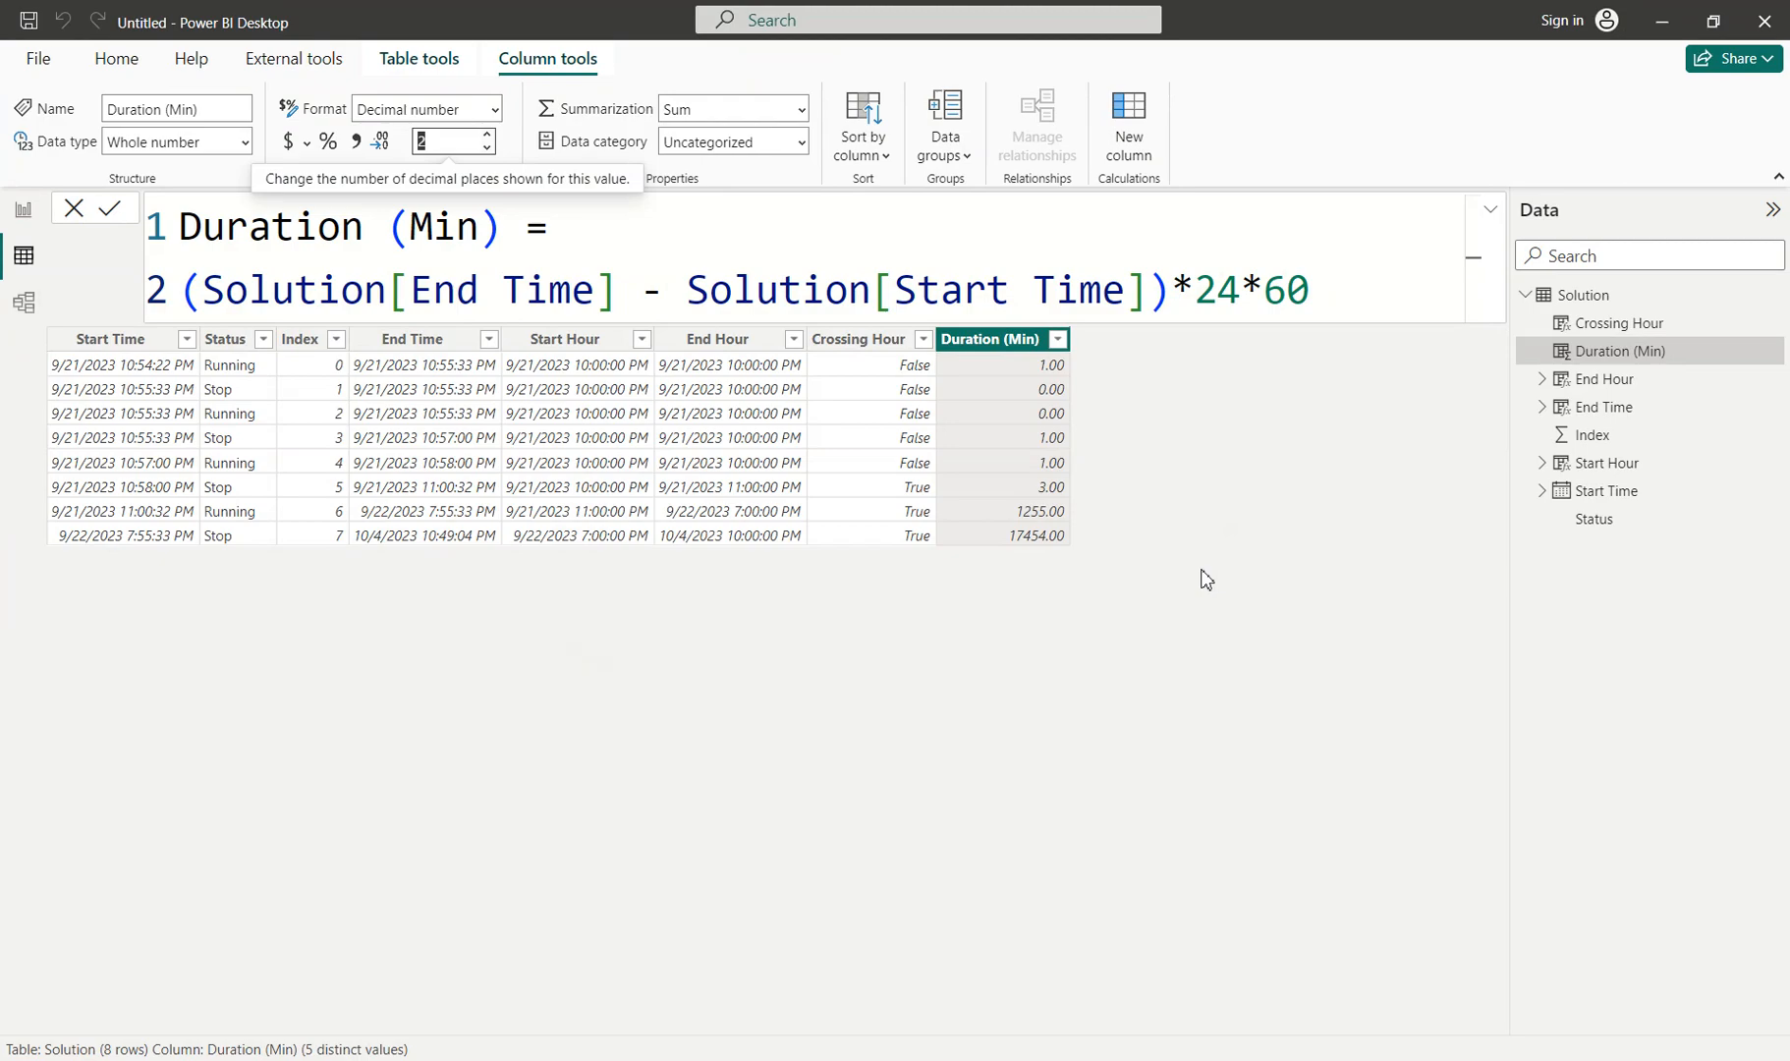
pyautogui.click(1130, 145)
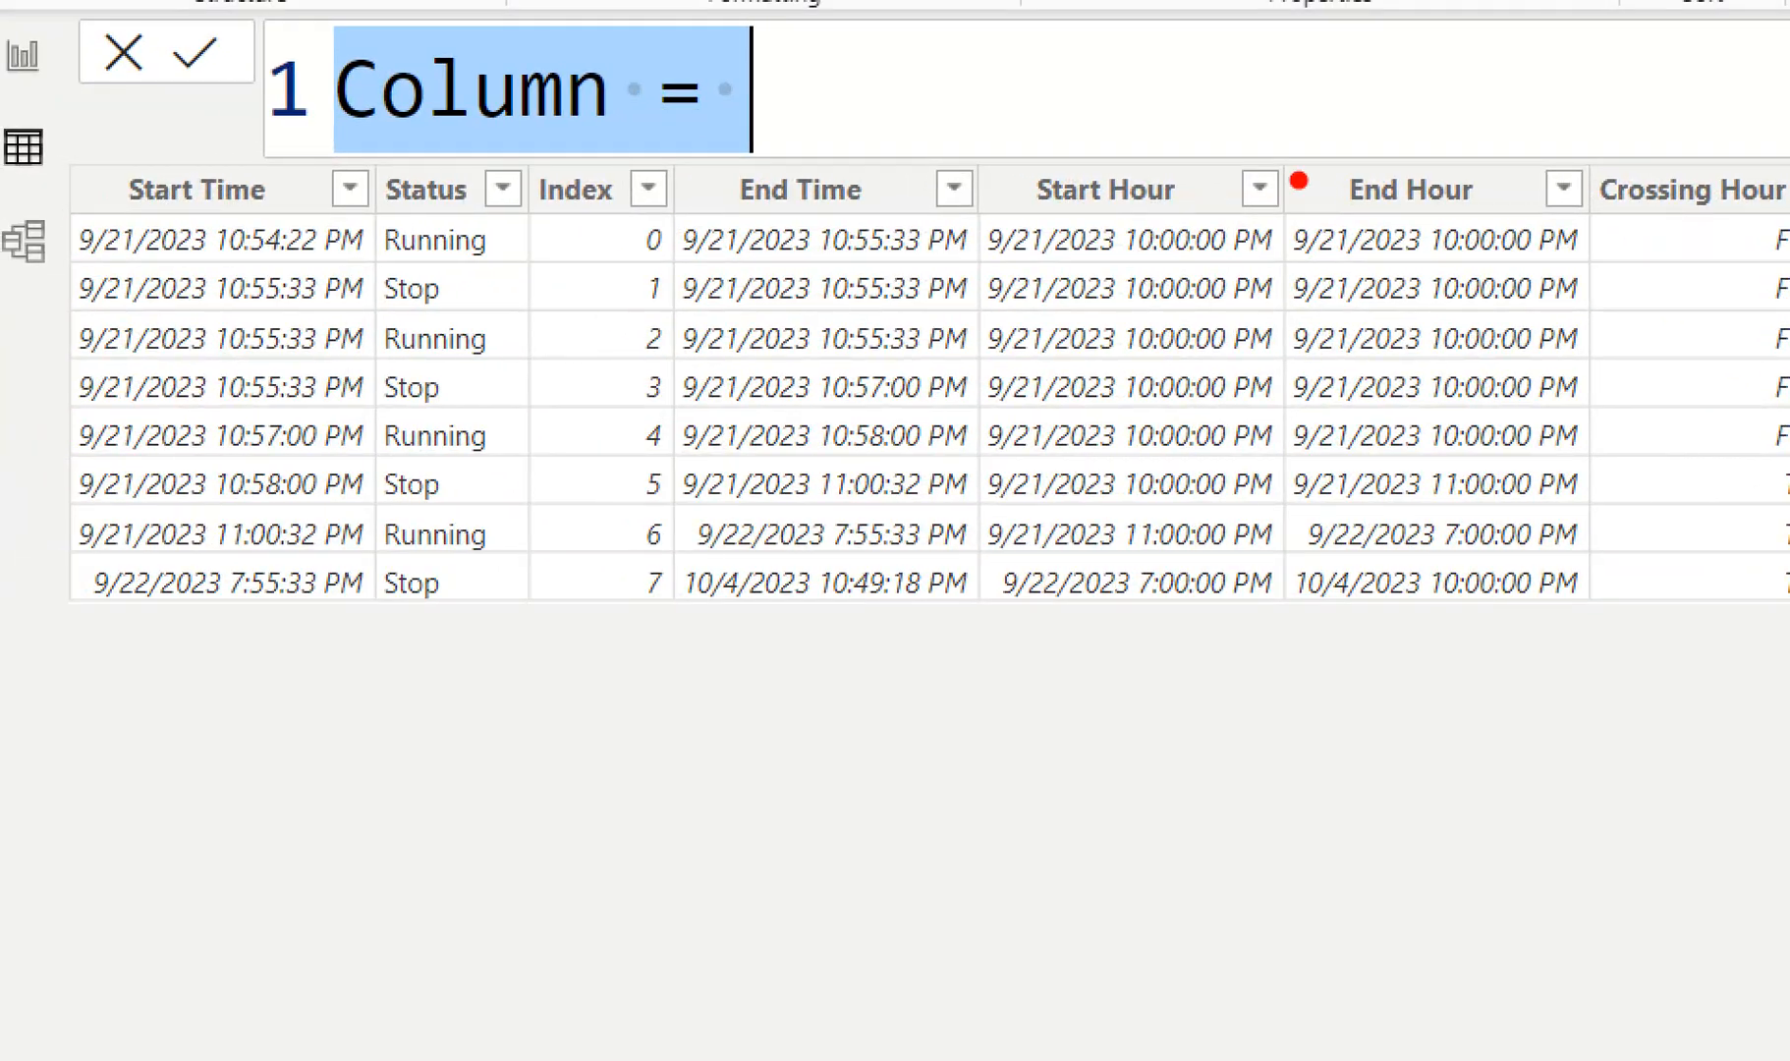
pyautogui.moveTo(1405, 178); pyautogui.dragTo(1392, 98)
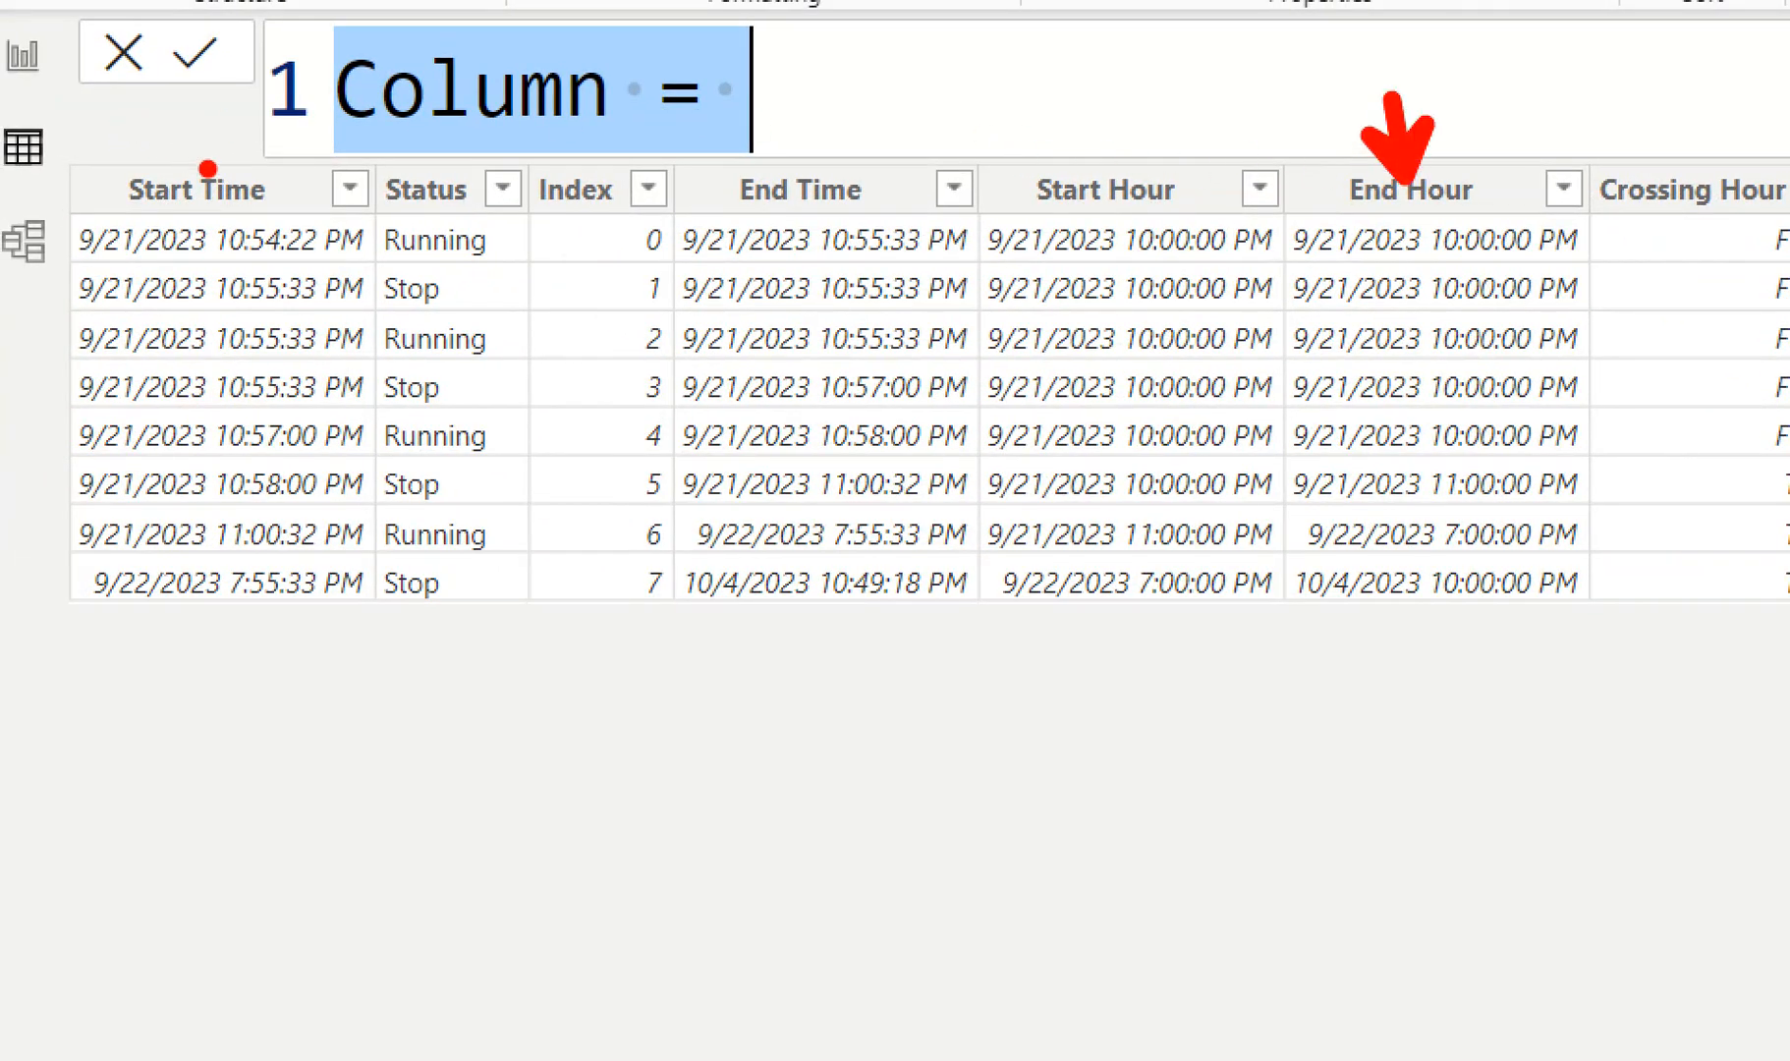
pyautogui.moveTo(206, 182); pyautogui.dragTo(182, 78)
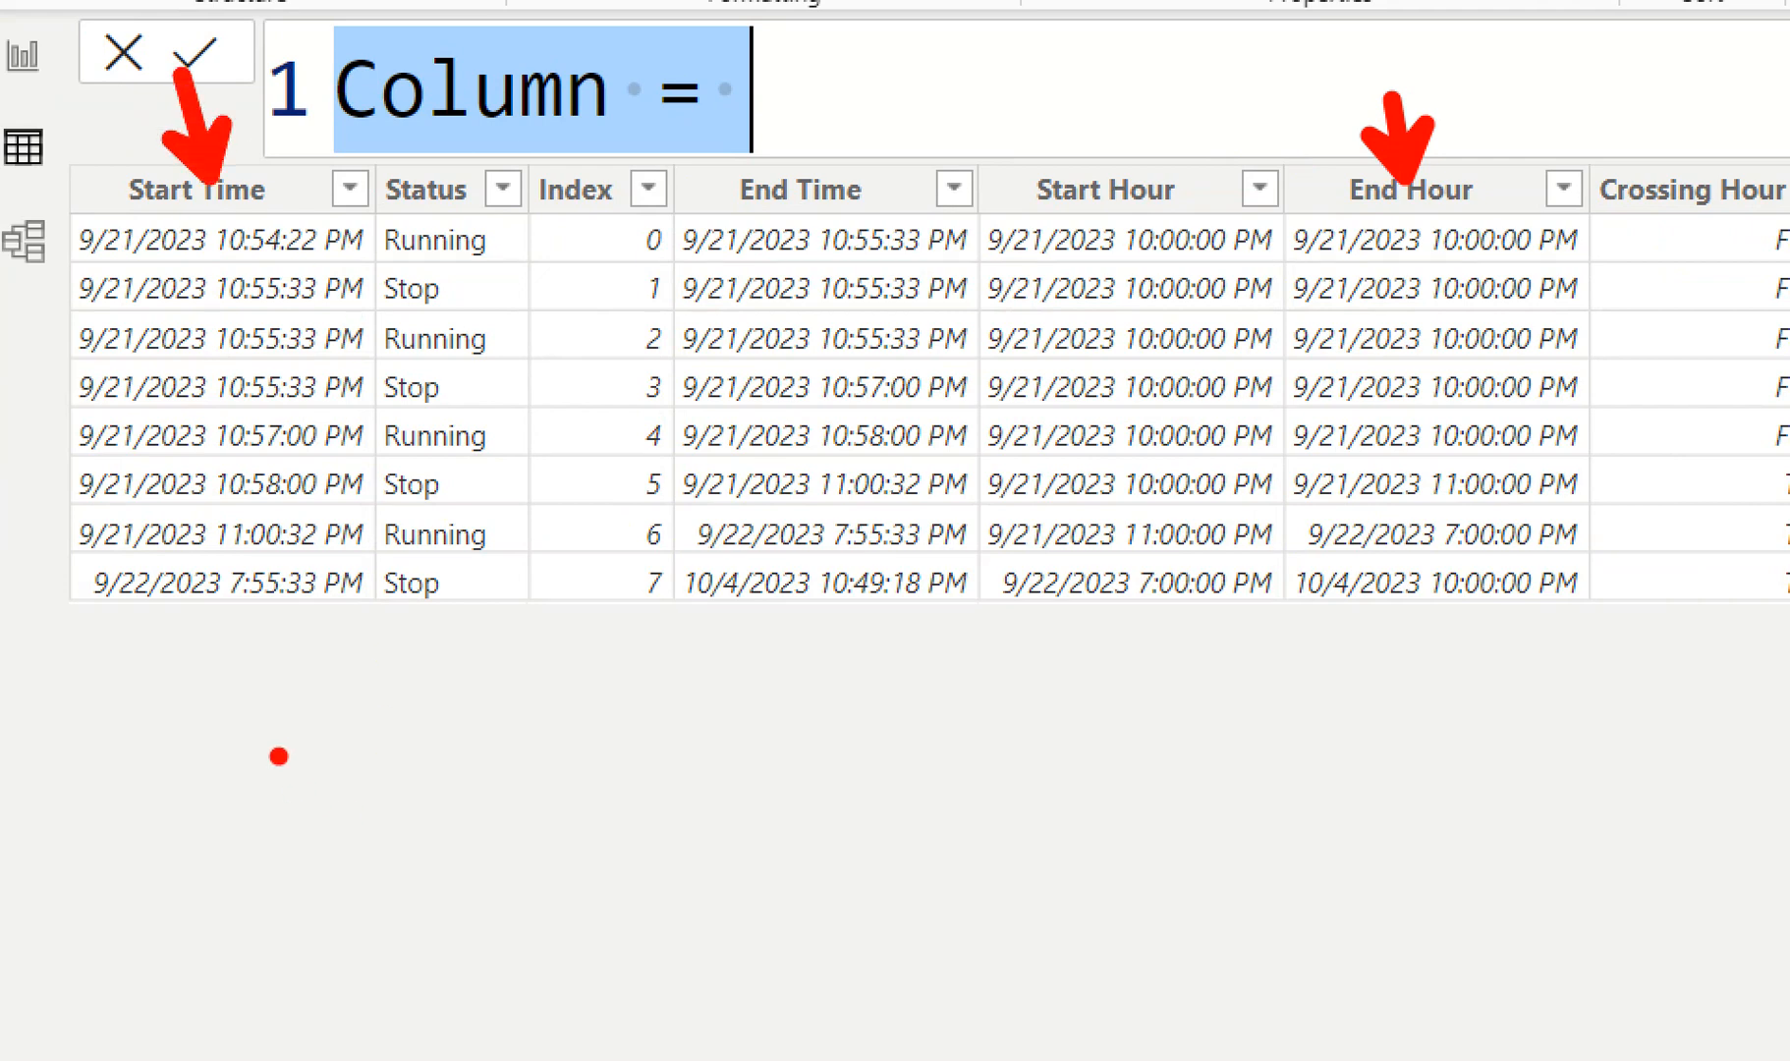
pyautogui.write('10:50:00')
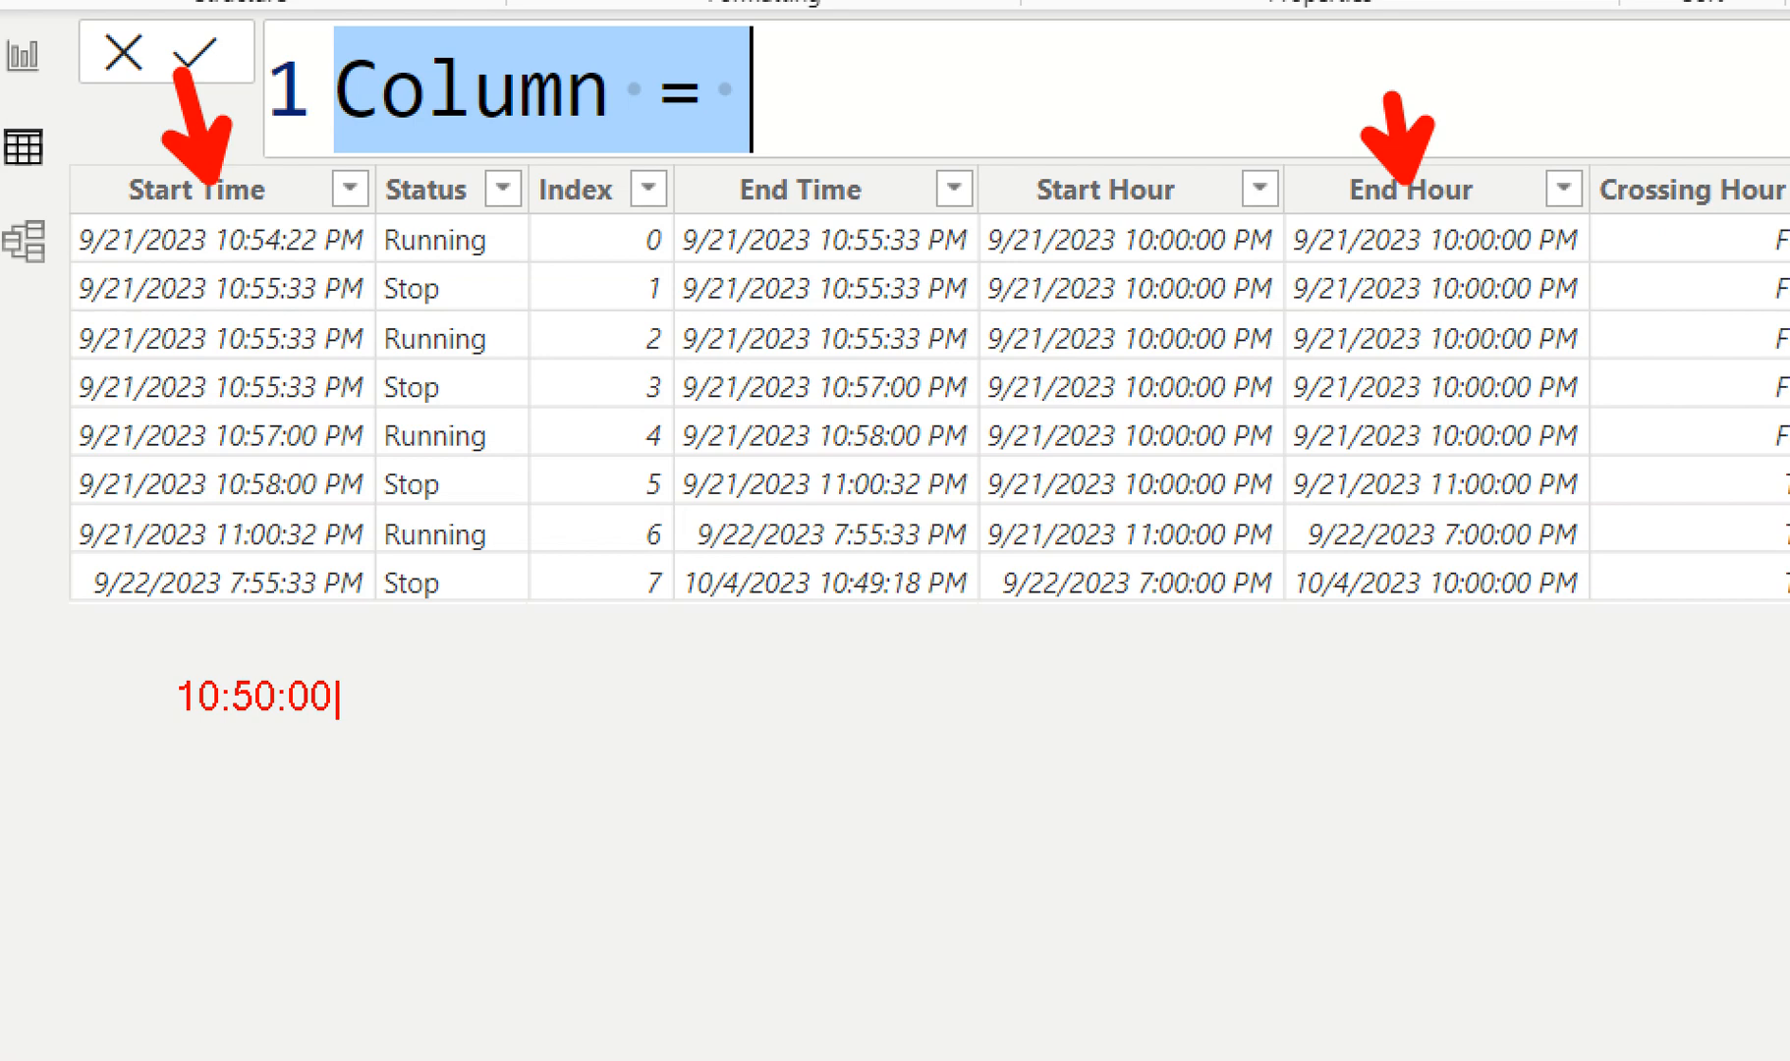
pyautogui.press('Escape')
pyautogui.press('b')
pyautogui.press('t')
pyautogui.write('7')
pyautogui.press('BackSpace')
pyautogui.write('12:00:57')
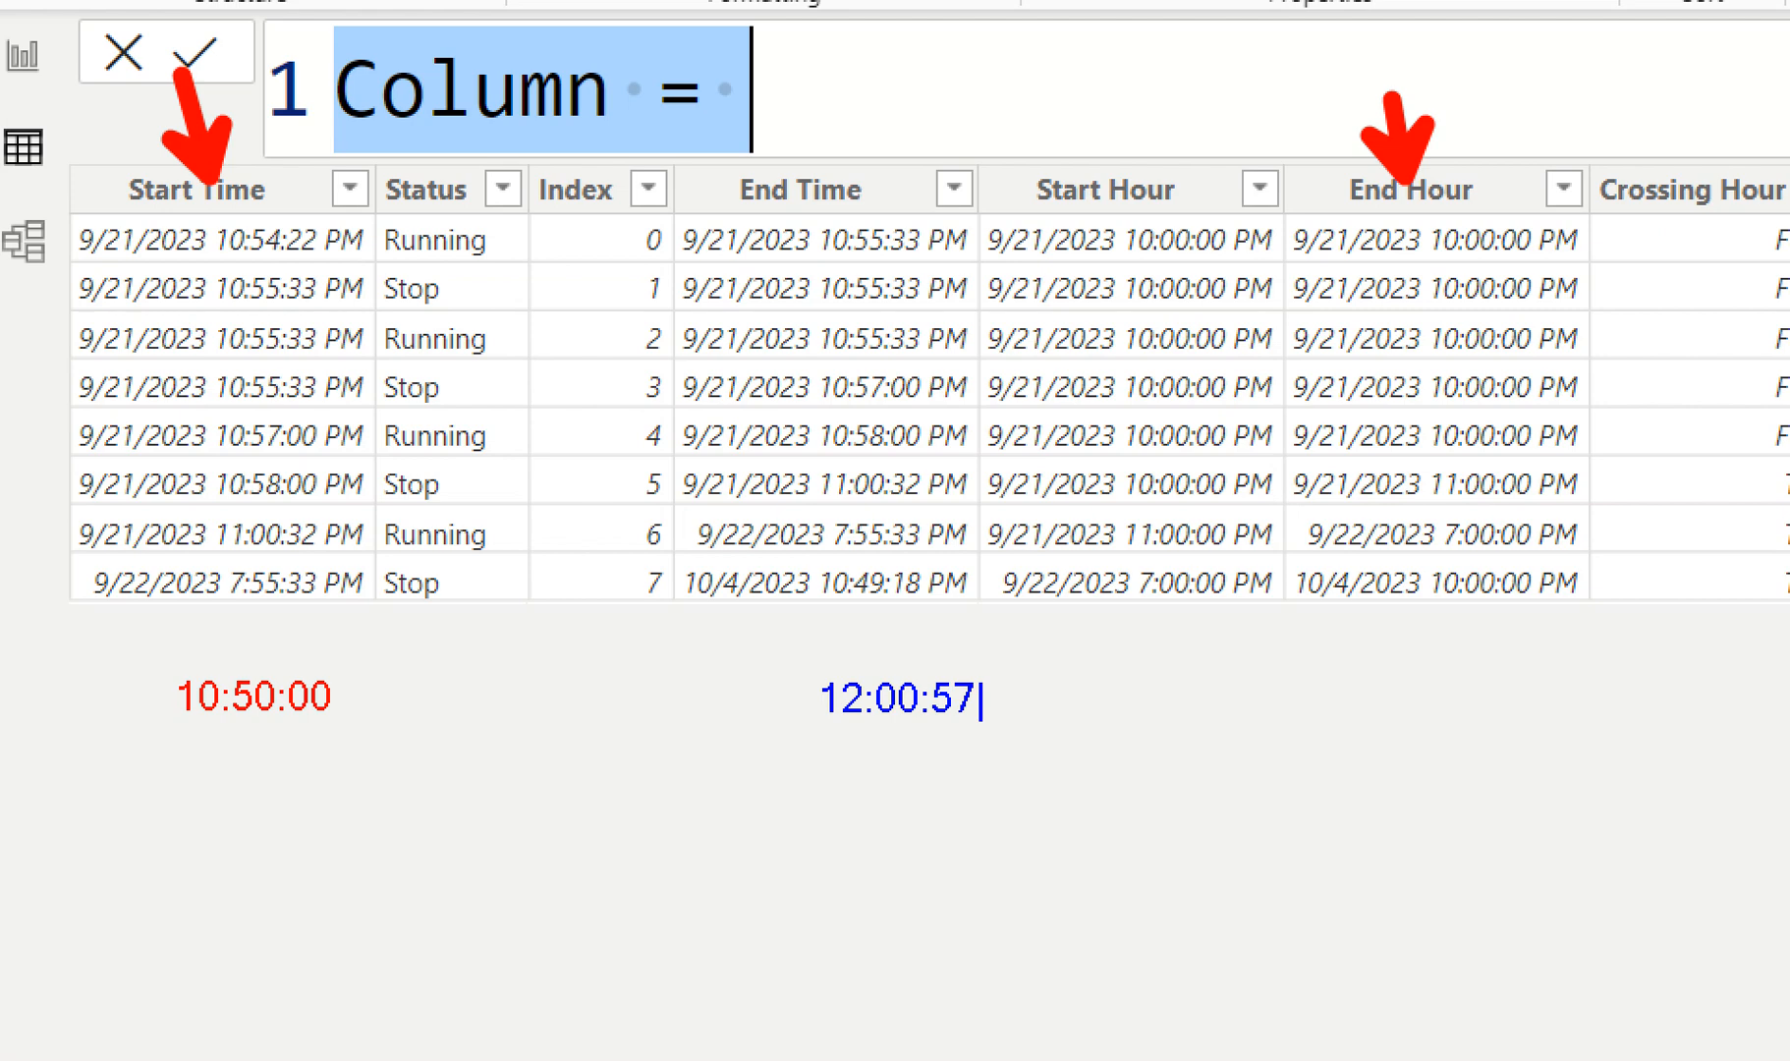
pyautogui.press('Escape')
pyautogui.write('t')
pyautogui.write('g')
pyautogui.press('BackSpace')
pyautogui.press('Escape')
pyautogui.write('t')
pyautogui.write('11:00')
pyautogui.write(':00')
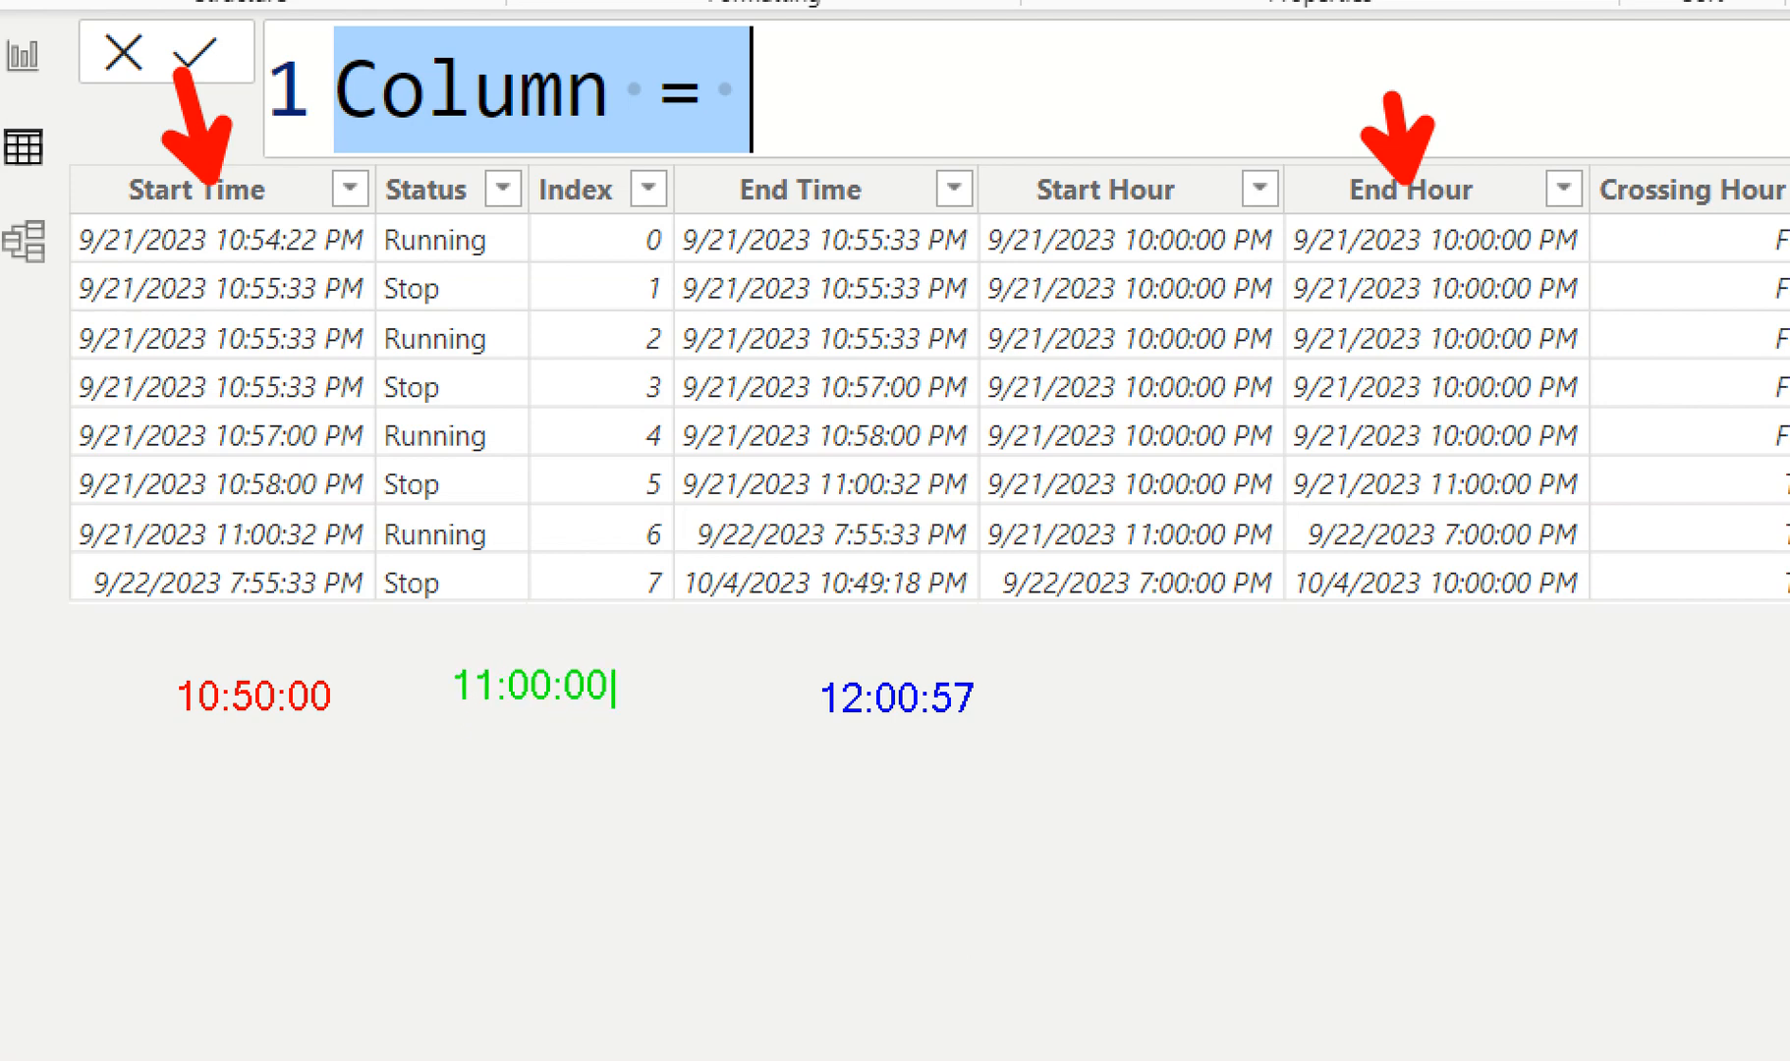
pyautogui.press('Escape')
pyautogui.moveTo(354, 695); pyautogui.dragTo(442, 681)
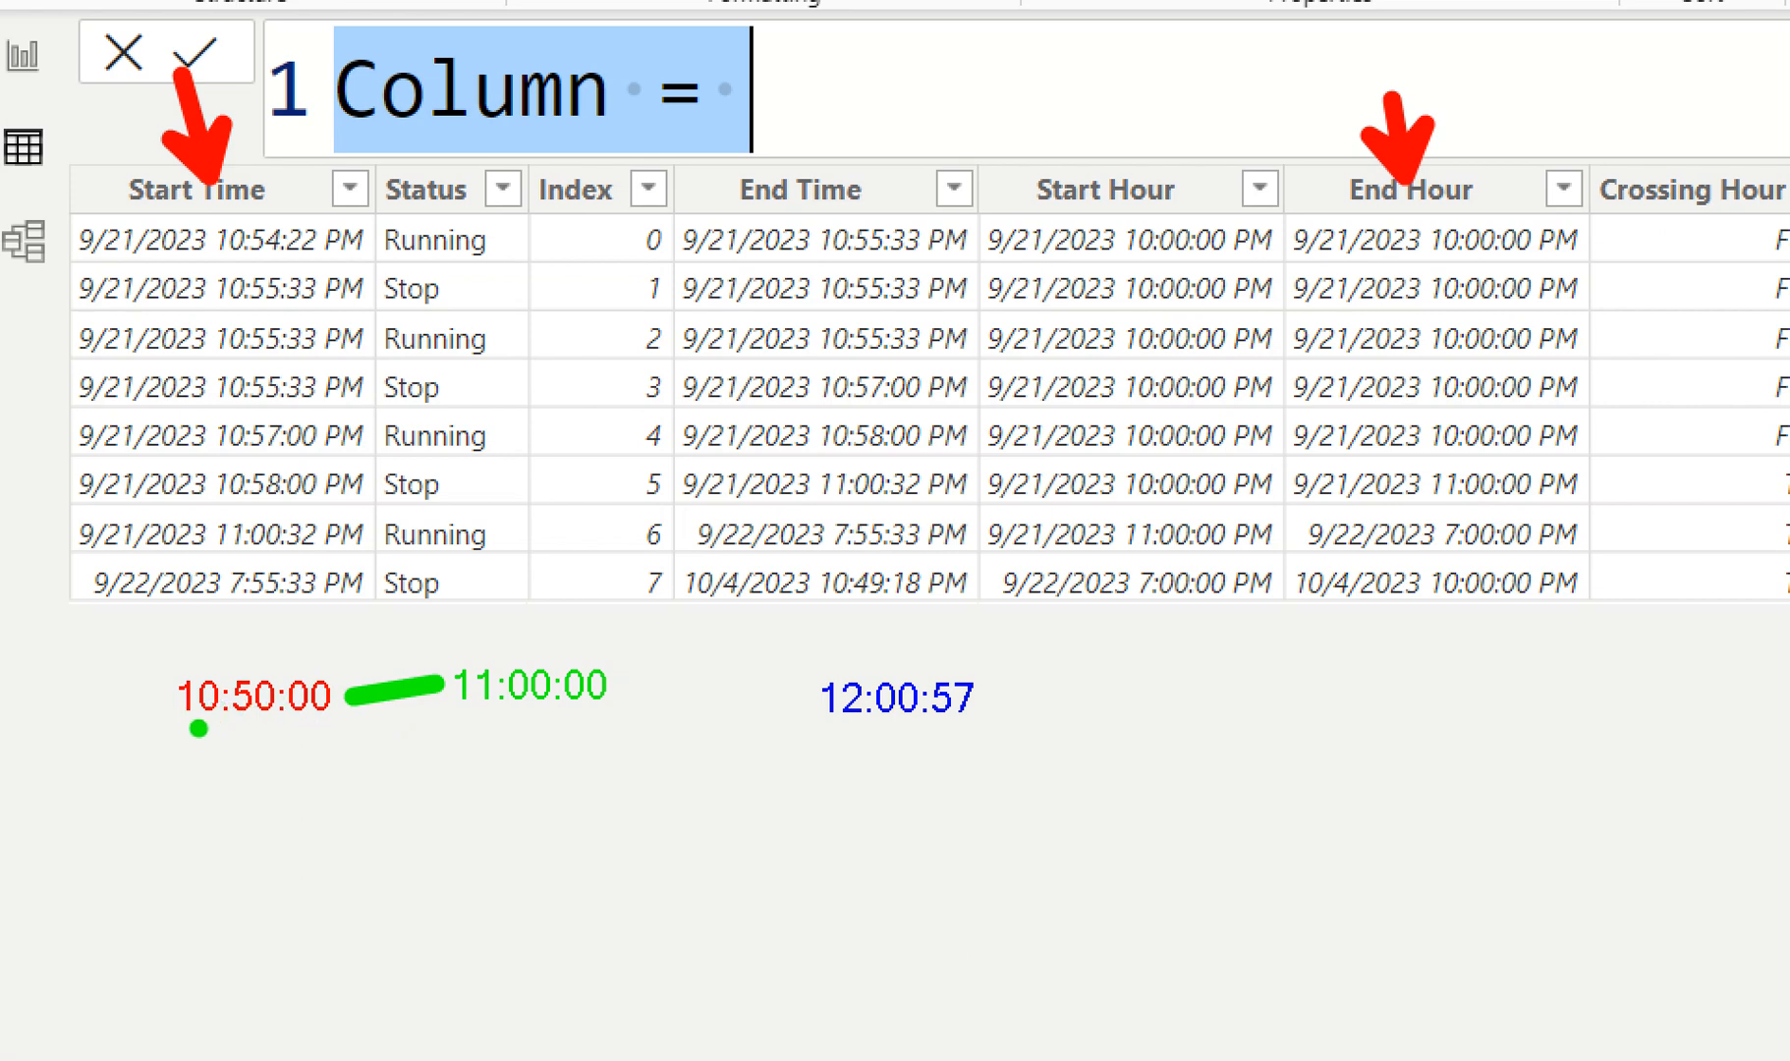
pyautogui.moveTo(199, 727); pyautogui.dragTo(194, 801)
pyautogui.write('12:00:00')
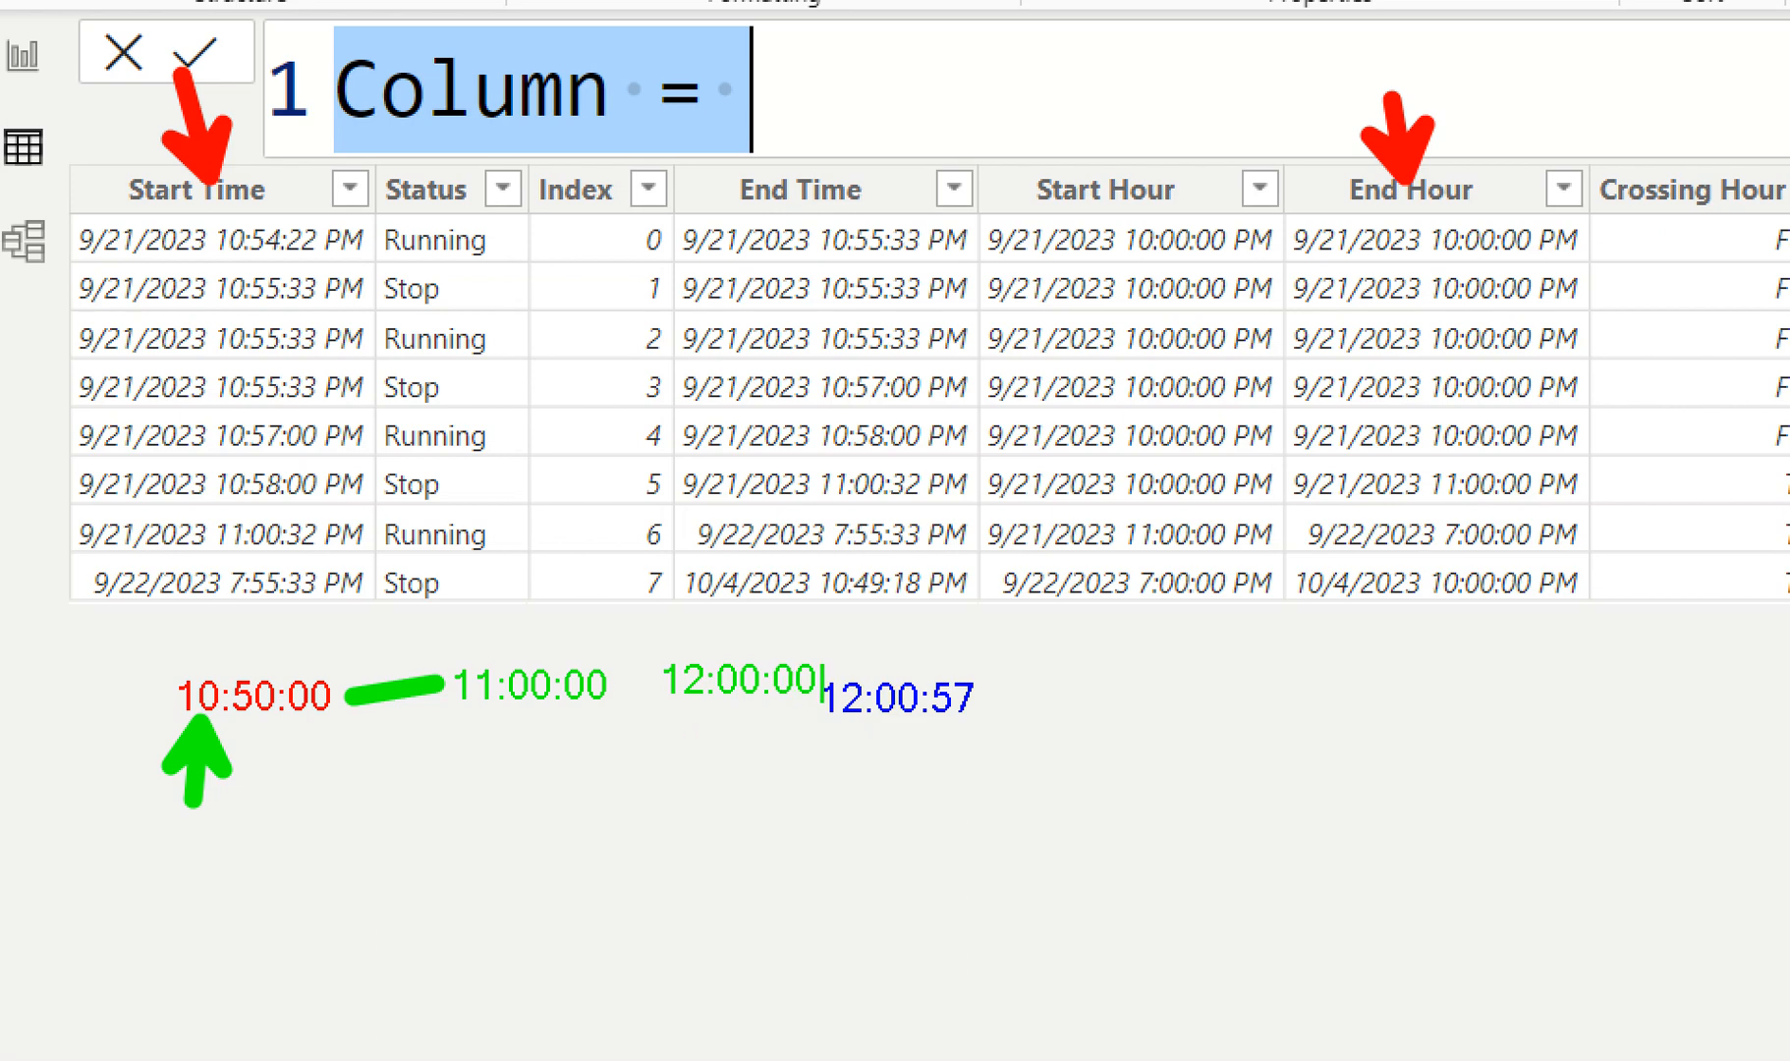
pyautogui.press('Escape')
pyautogui.moveTo(813, 649); pyautogui.dragTo(870, 674)
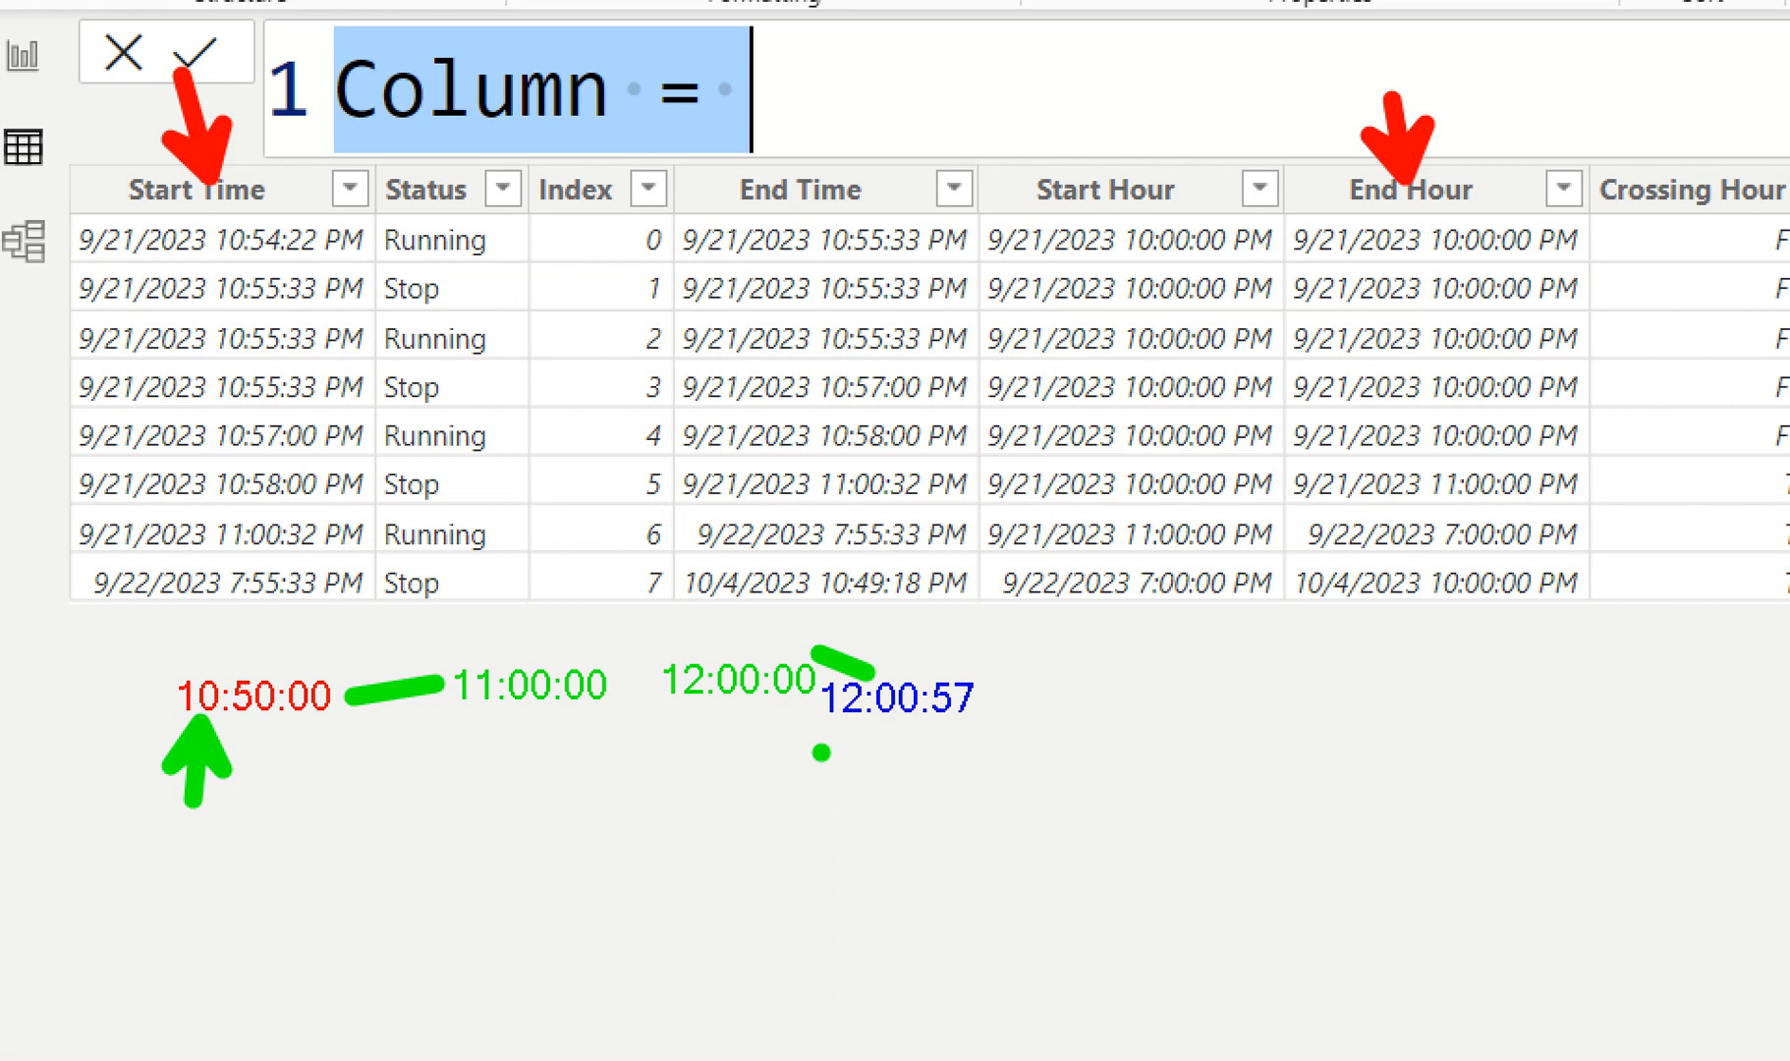
pyautogui.press('Escape')
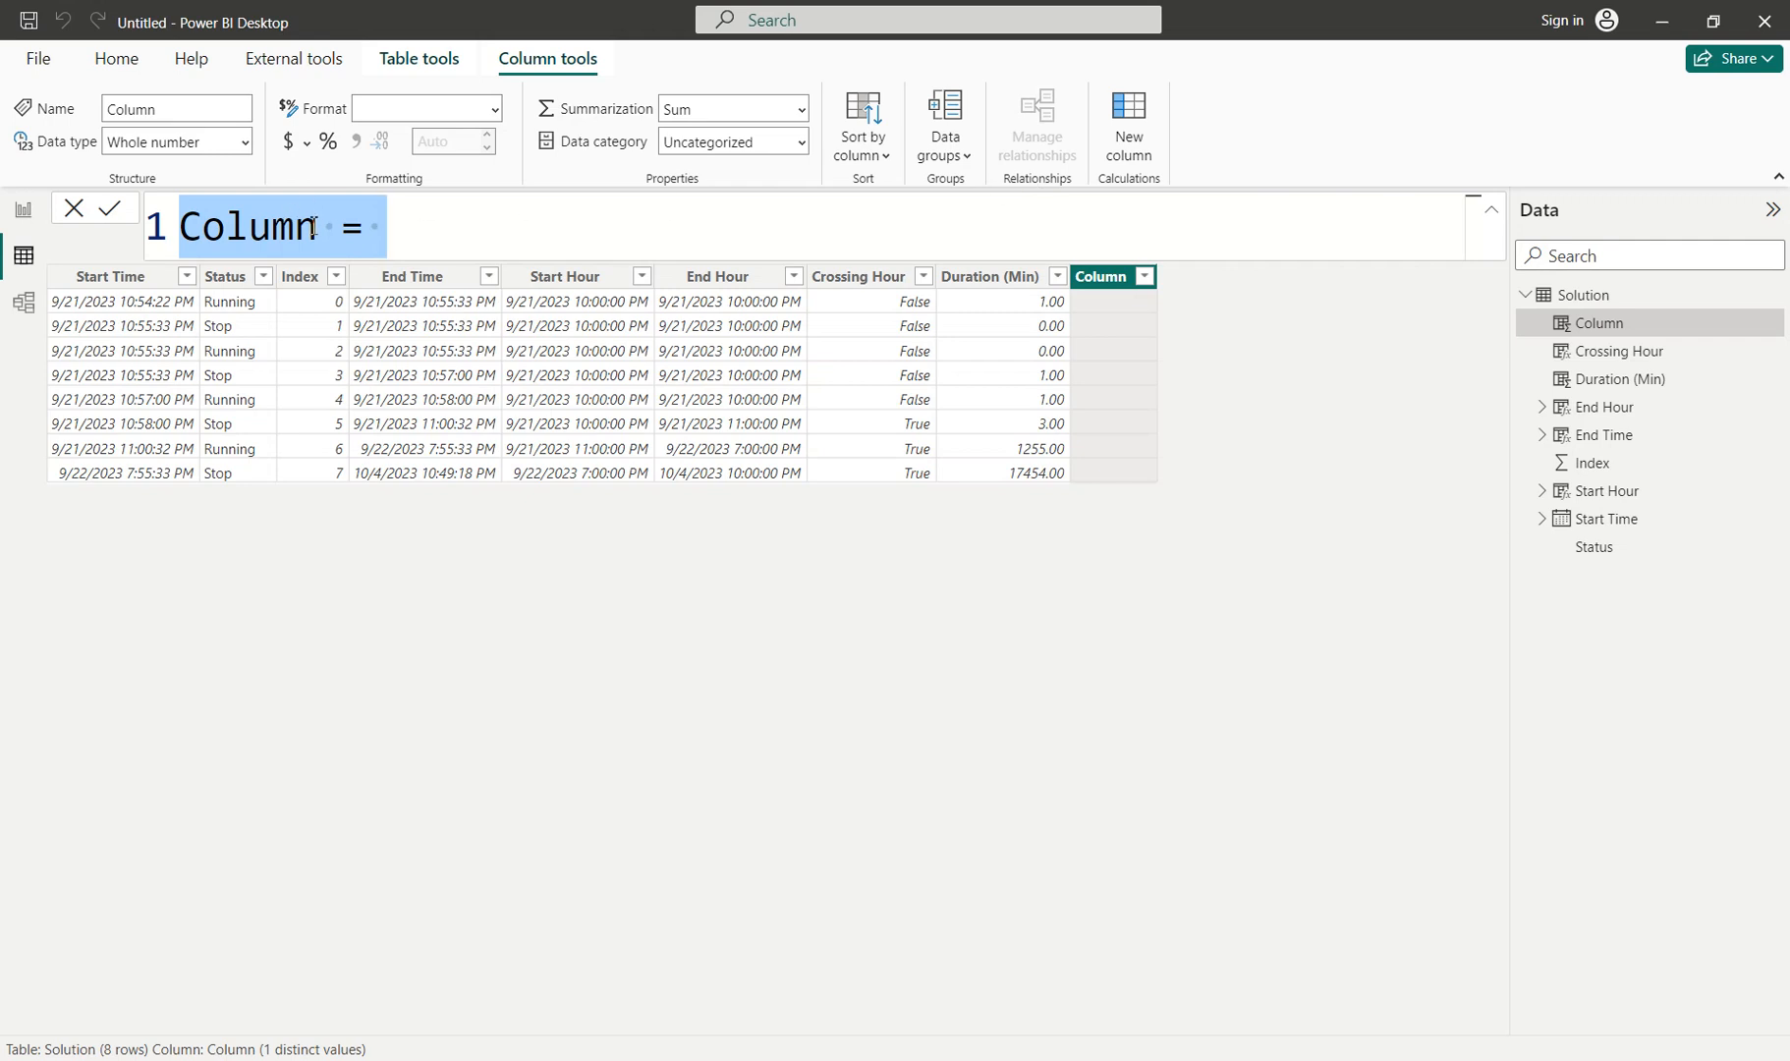
# Name the new calculated column NextHour-StartTime and open a new line for its expression.
pyautogui.write('NextHour ')
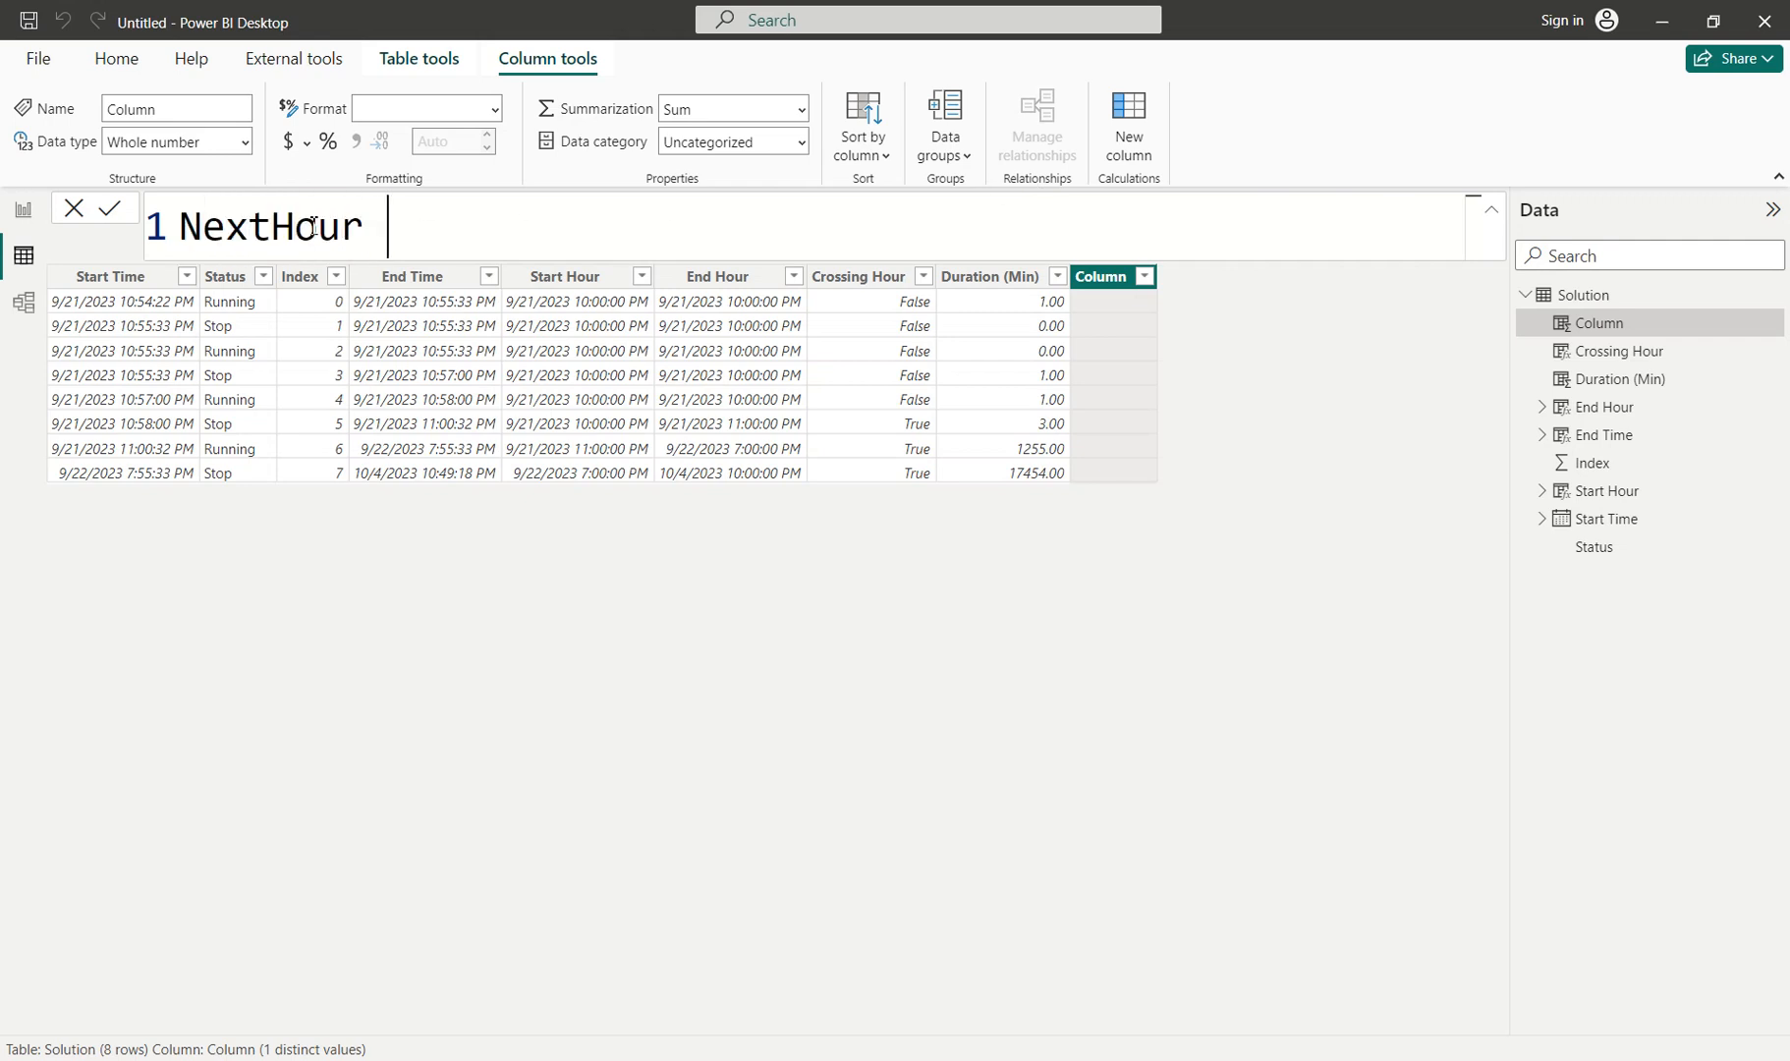
pyautogui.write('- St')
pyautogui.press('BackSpace')
pyautogui.press('BackSpace')
pyautogui.press('BackSpace')
pyautogui.press('BackSpace')
pyautogui.press('BackSpace')
pyautogui.write('-StartTime =')
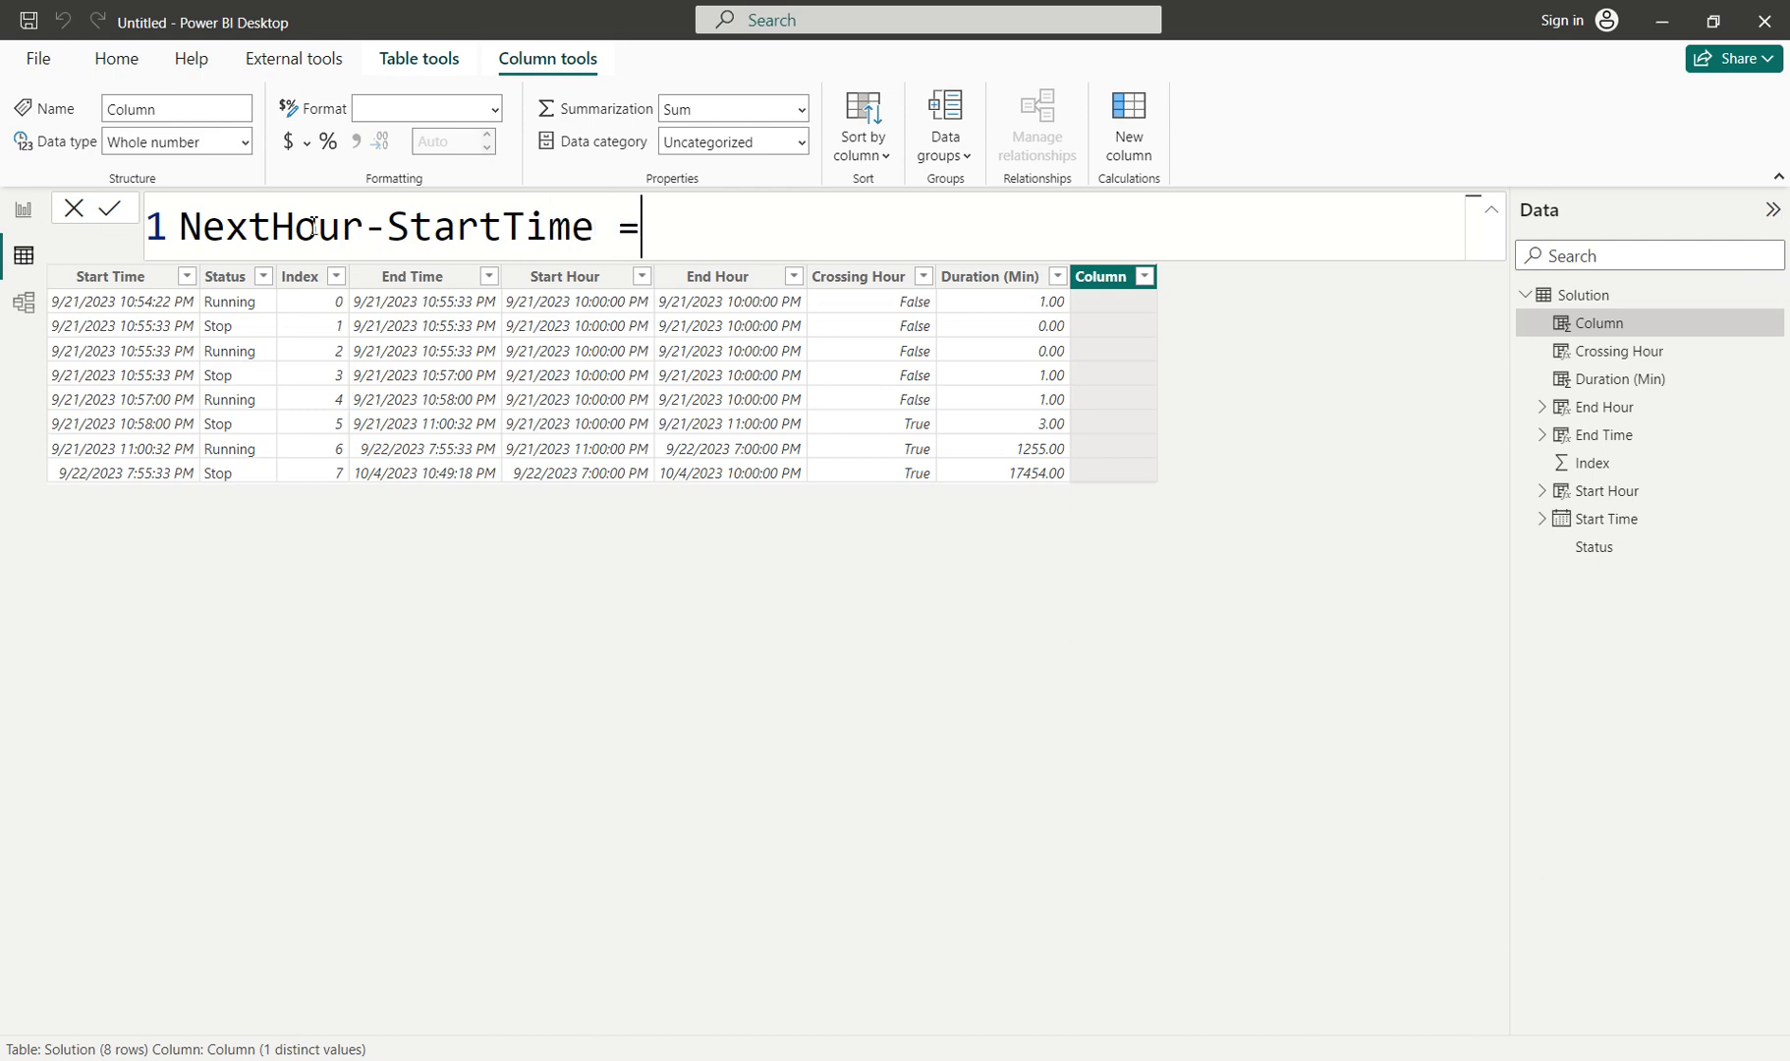
pyautogui.hotkey('shift', 'Return')
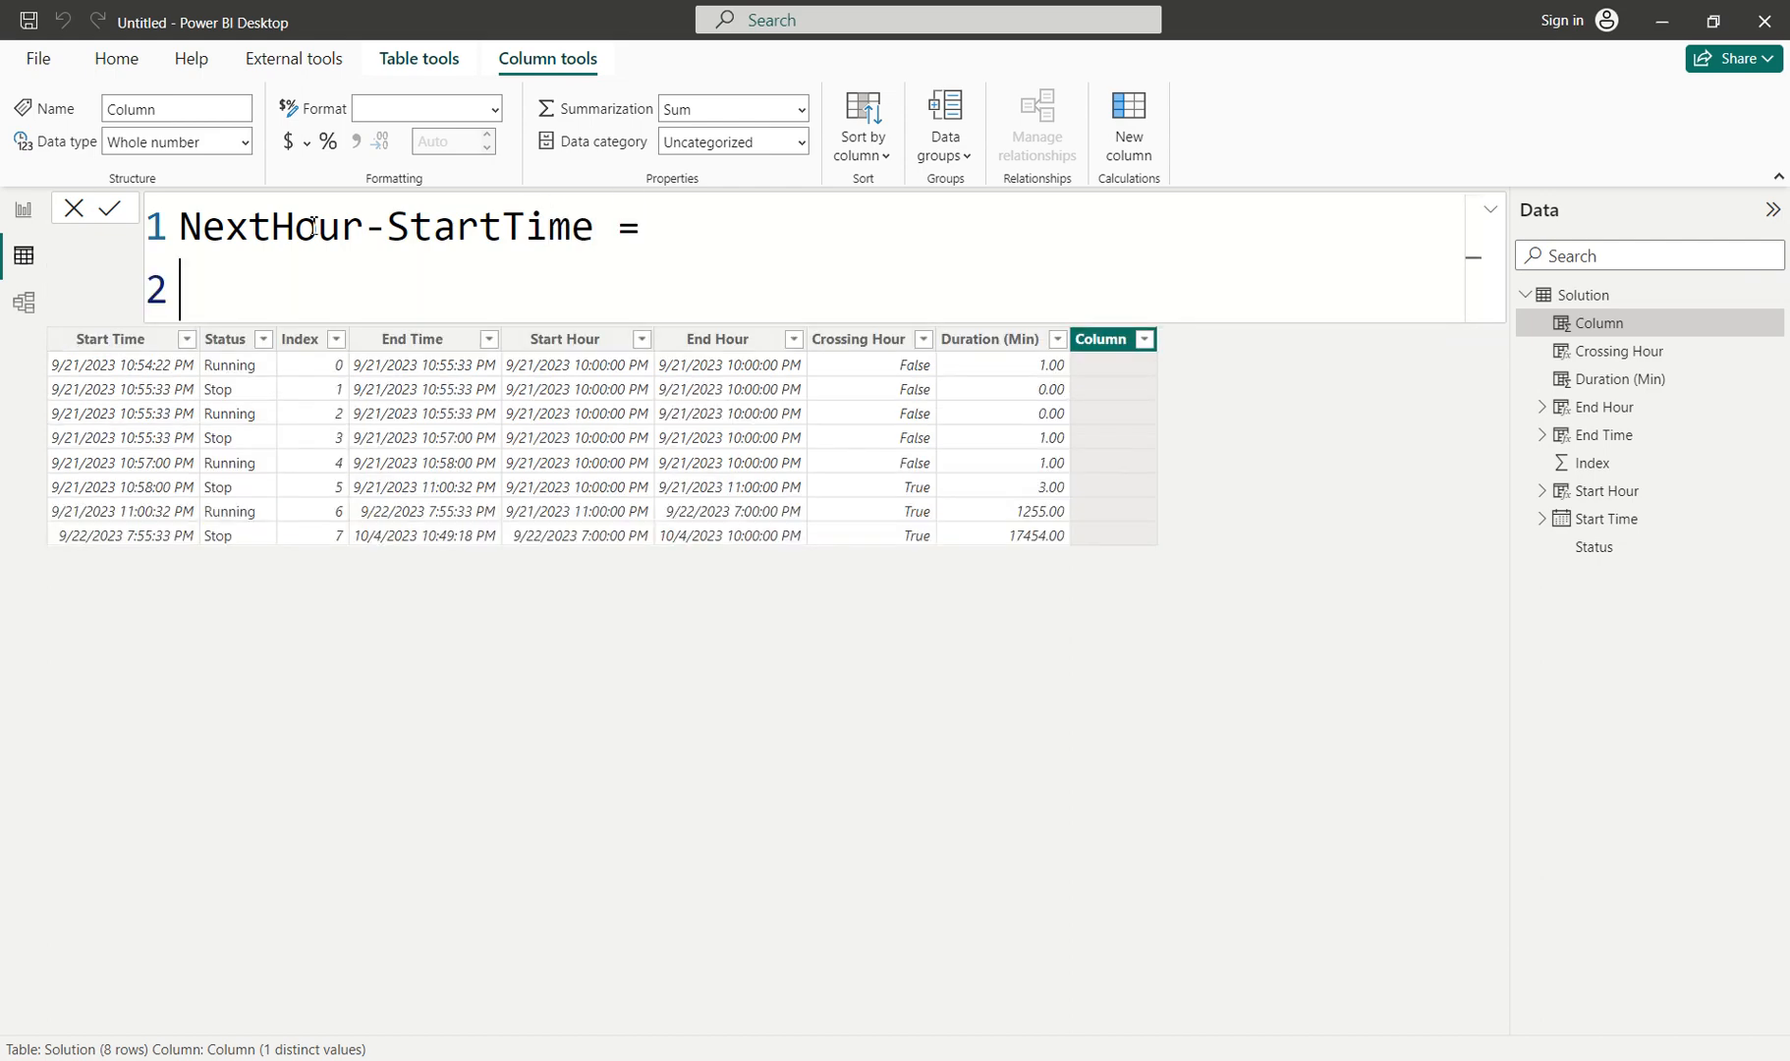
# Declare a variable NextHour in the formula and begin its value with Solution[Start Hour].
pyautogui.write('VR')
pyautogui.press('BackSpace')
pyautogui.write('a')
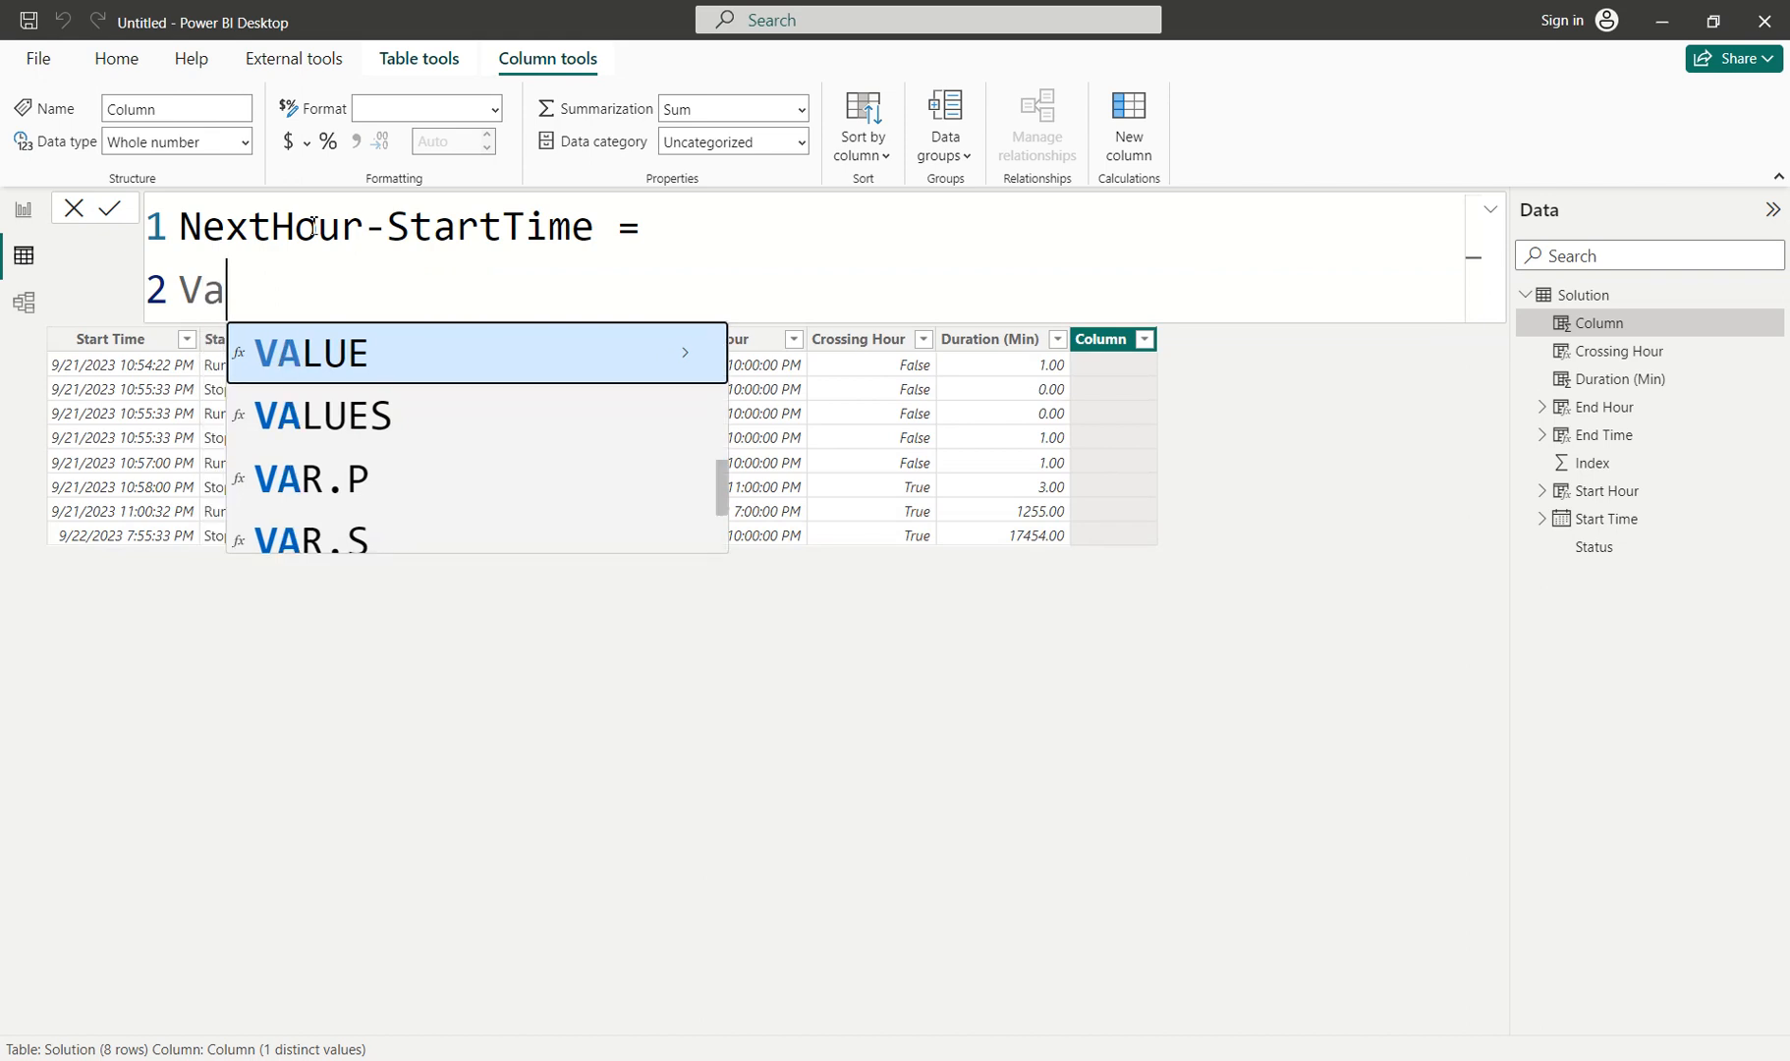
pyautogui.press('BackSpace')
pyautogui.write('AR ')
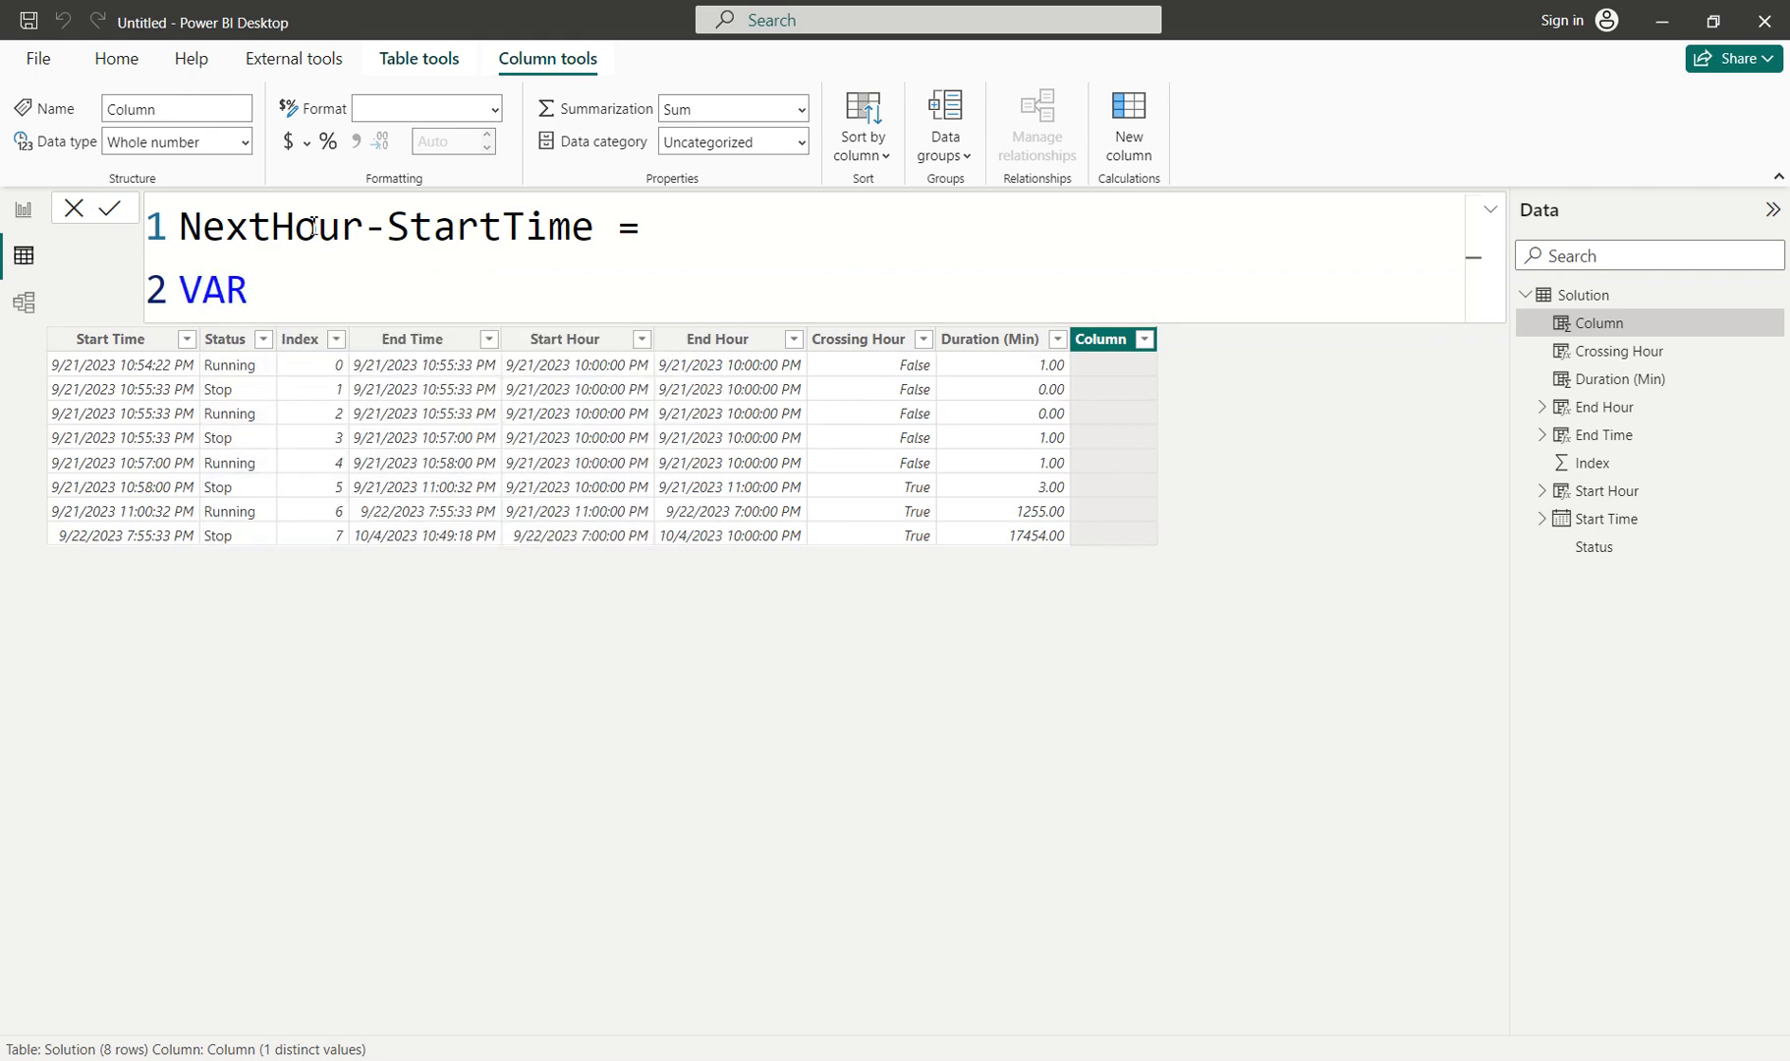
pyautogui.write('NextHour ')
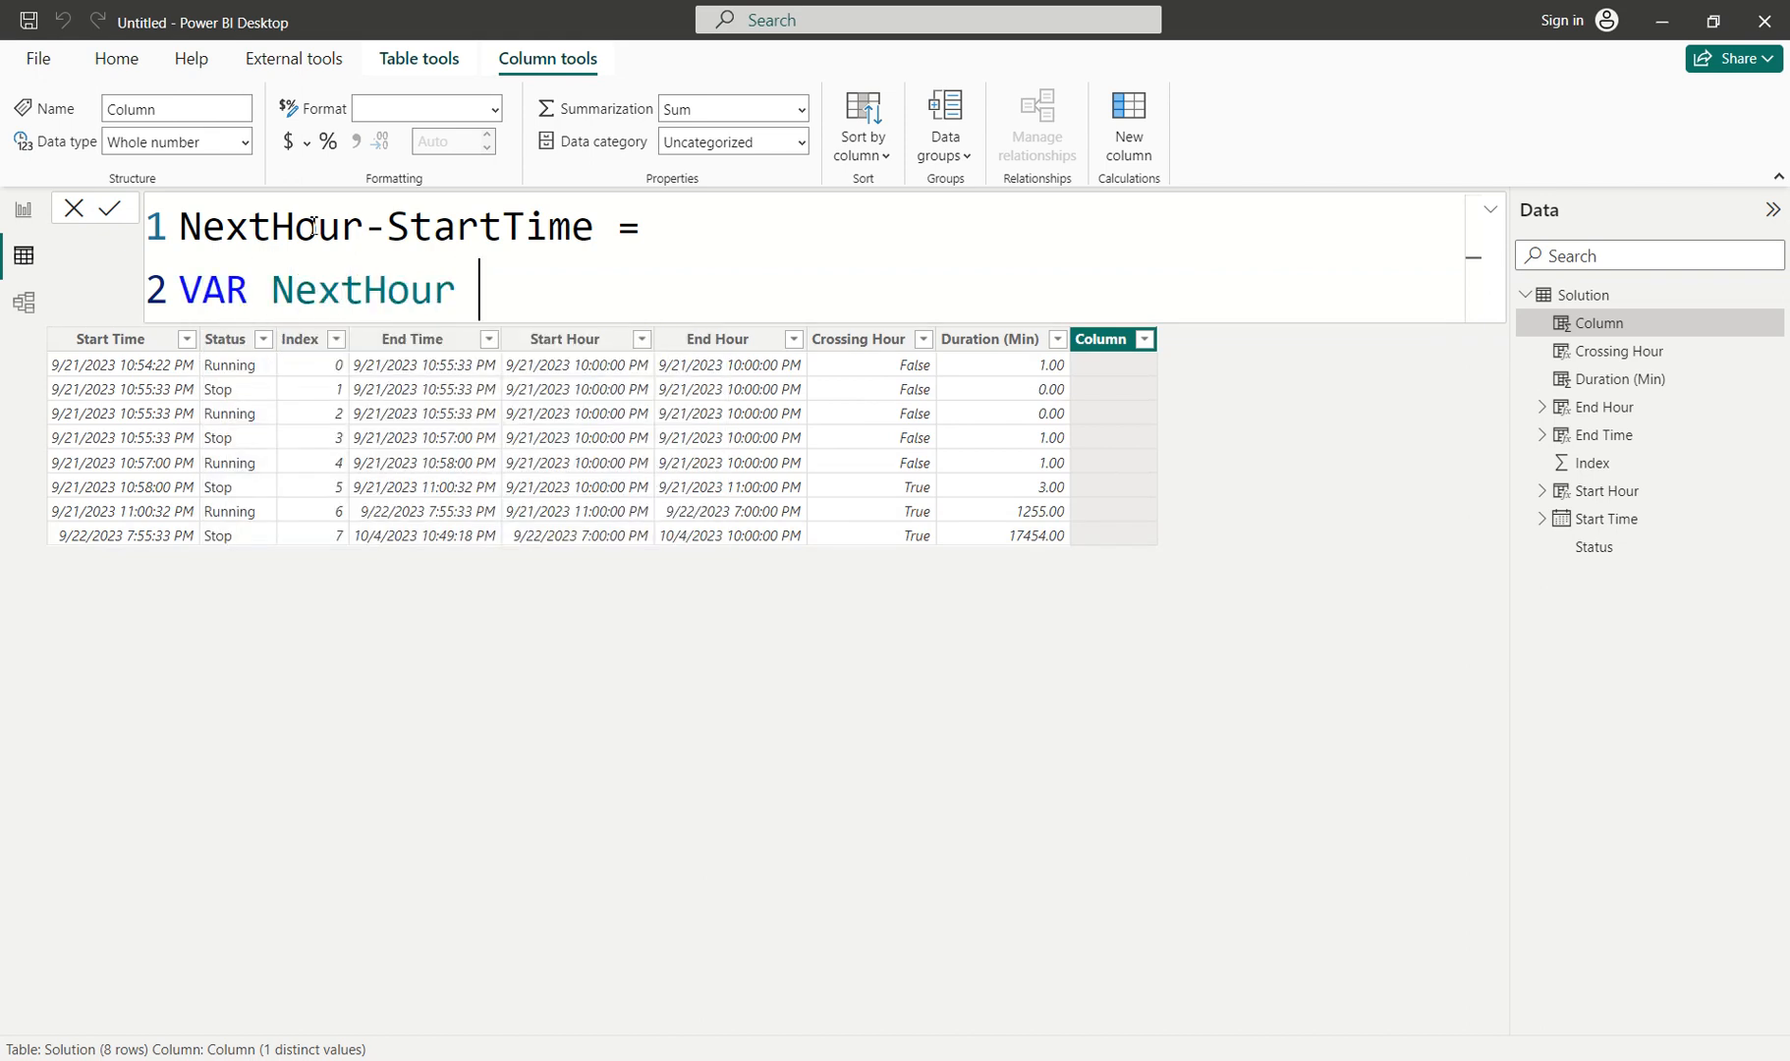
pyautogui.write('= start')
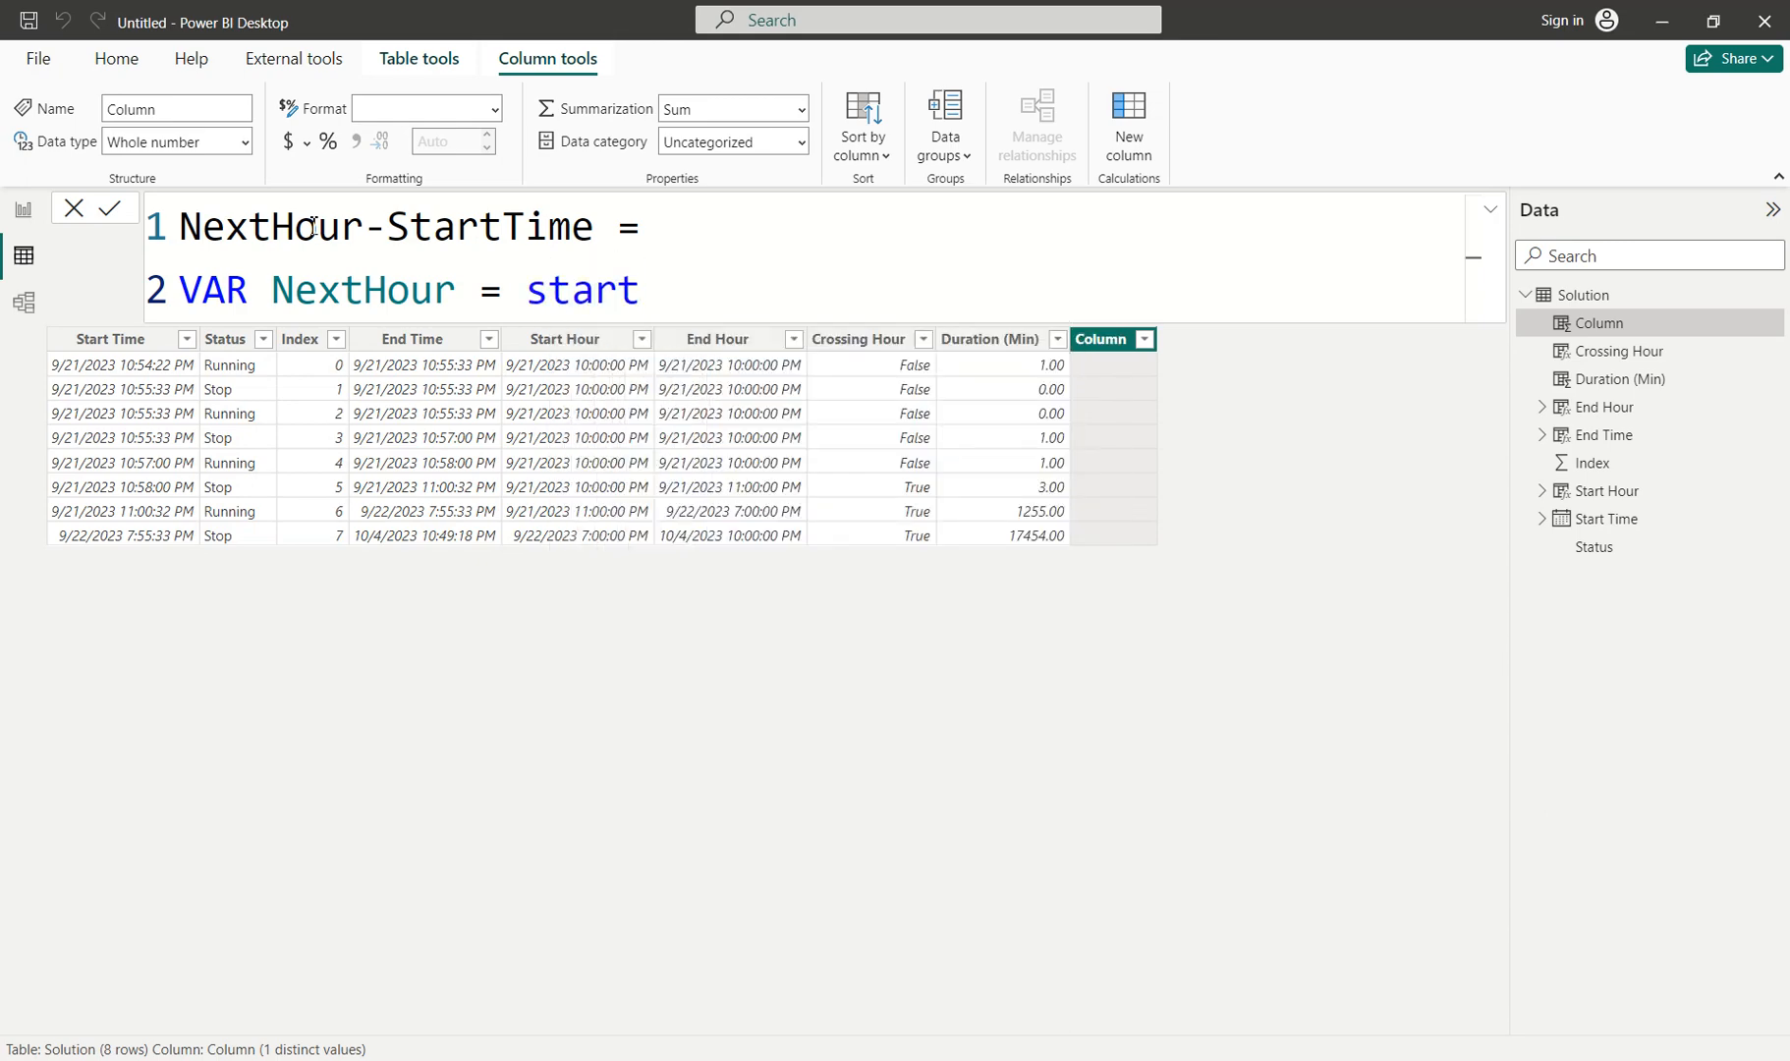
pyautogui.press('BackSpace')
pyautogui.press('Up')
pyautogui.press('Tab')
# Add one hour to Start Hour in the NextHour variable using TIME(1,0,0).
pyautogui.write('+ ')
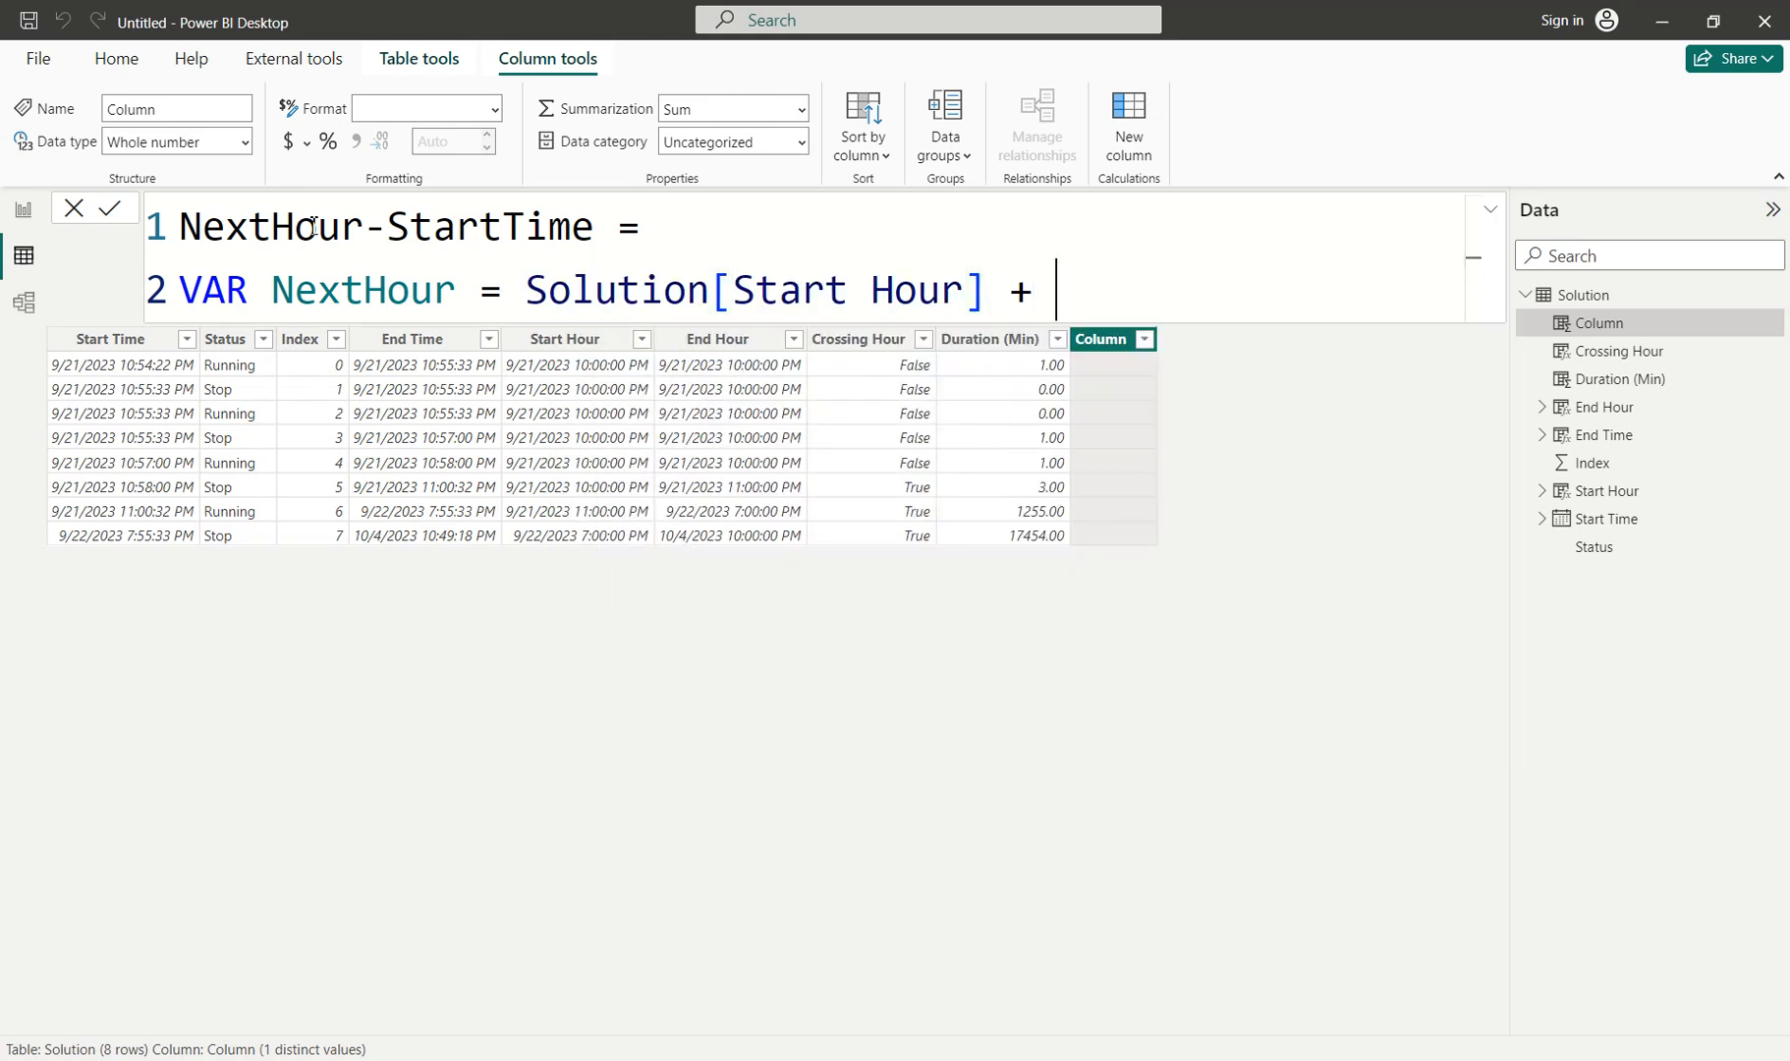
pyautogui.write('(T')
pyautogui.press('BackSpace')
pyautogui.press('BackSpace')
pyautogui.write('Tim')
pyautogui.press('Tab')
pyautogui.write('1,0,0)')
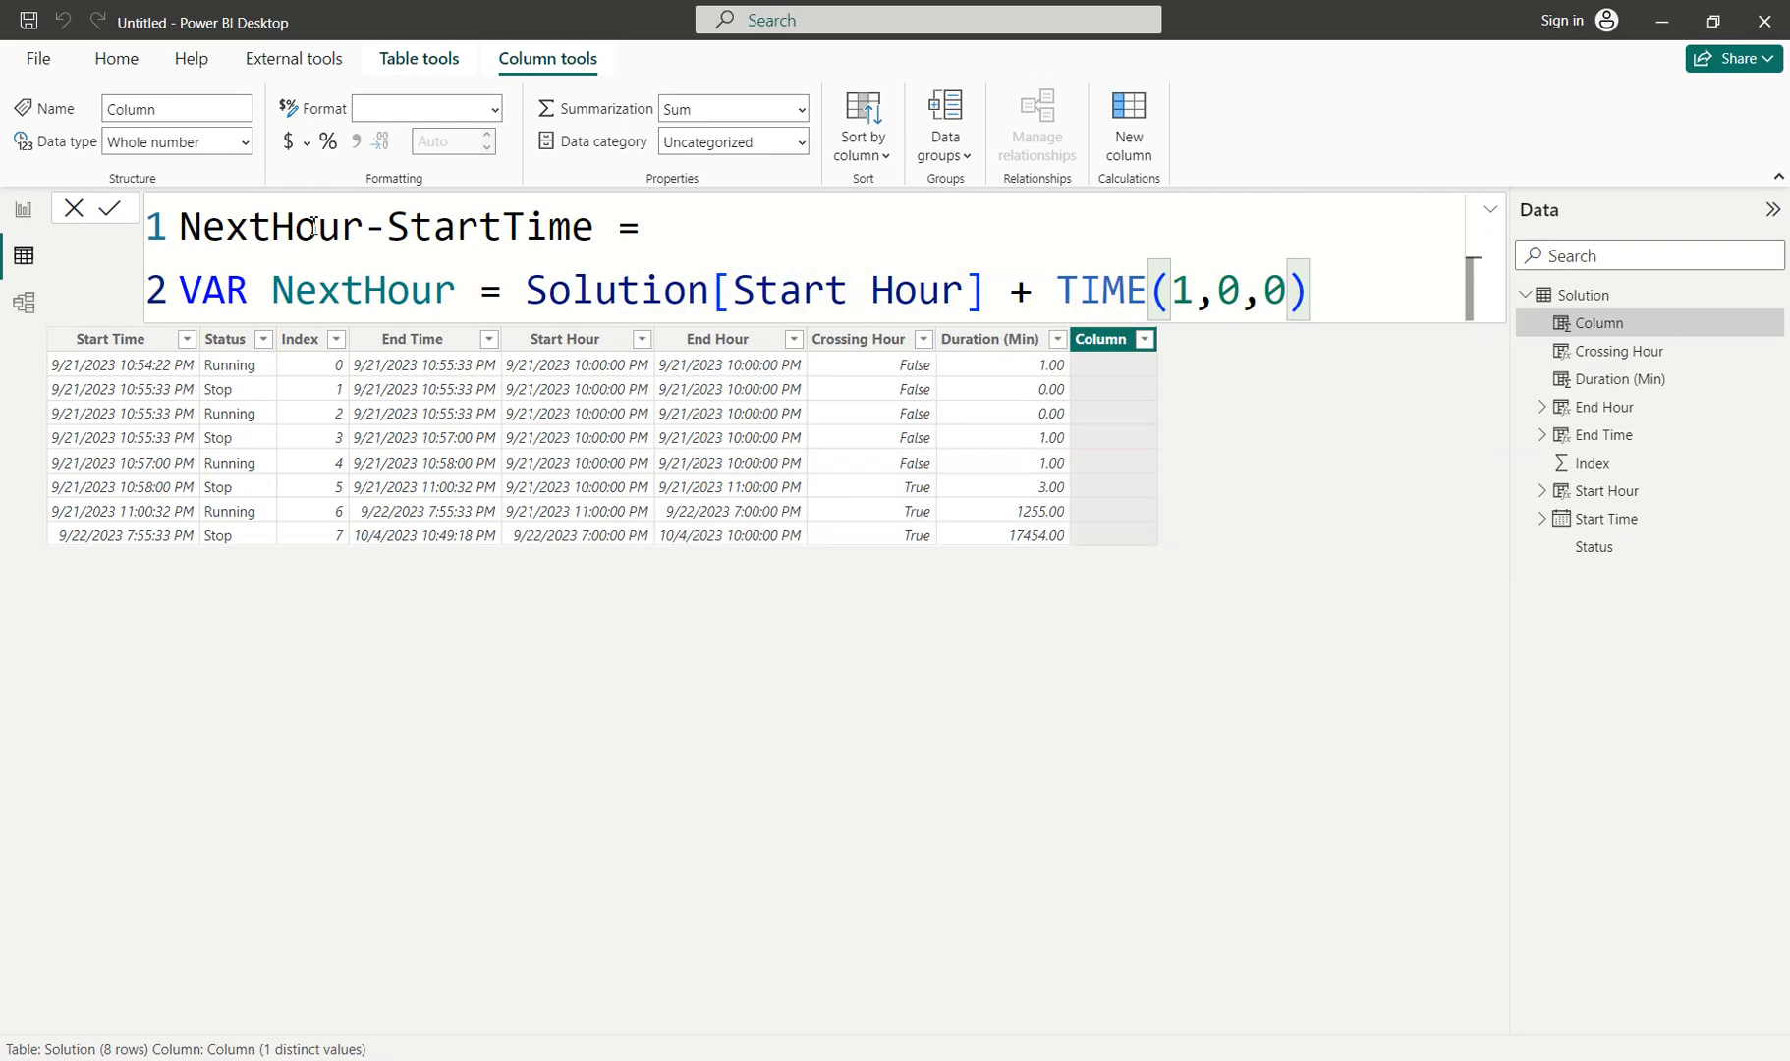
# Add a RETURN line in capitals below the variable and start a parenthesised expression on the following line.
pyautogui.hotkey('shift', 'Return')
pyautogui.write('return')
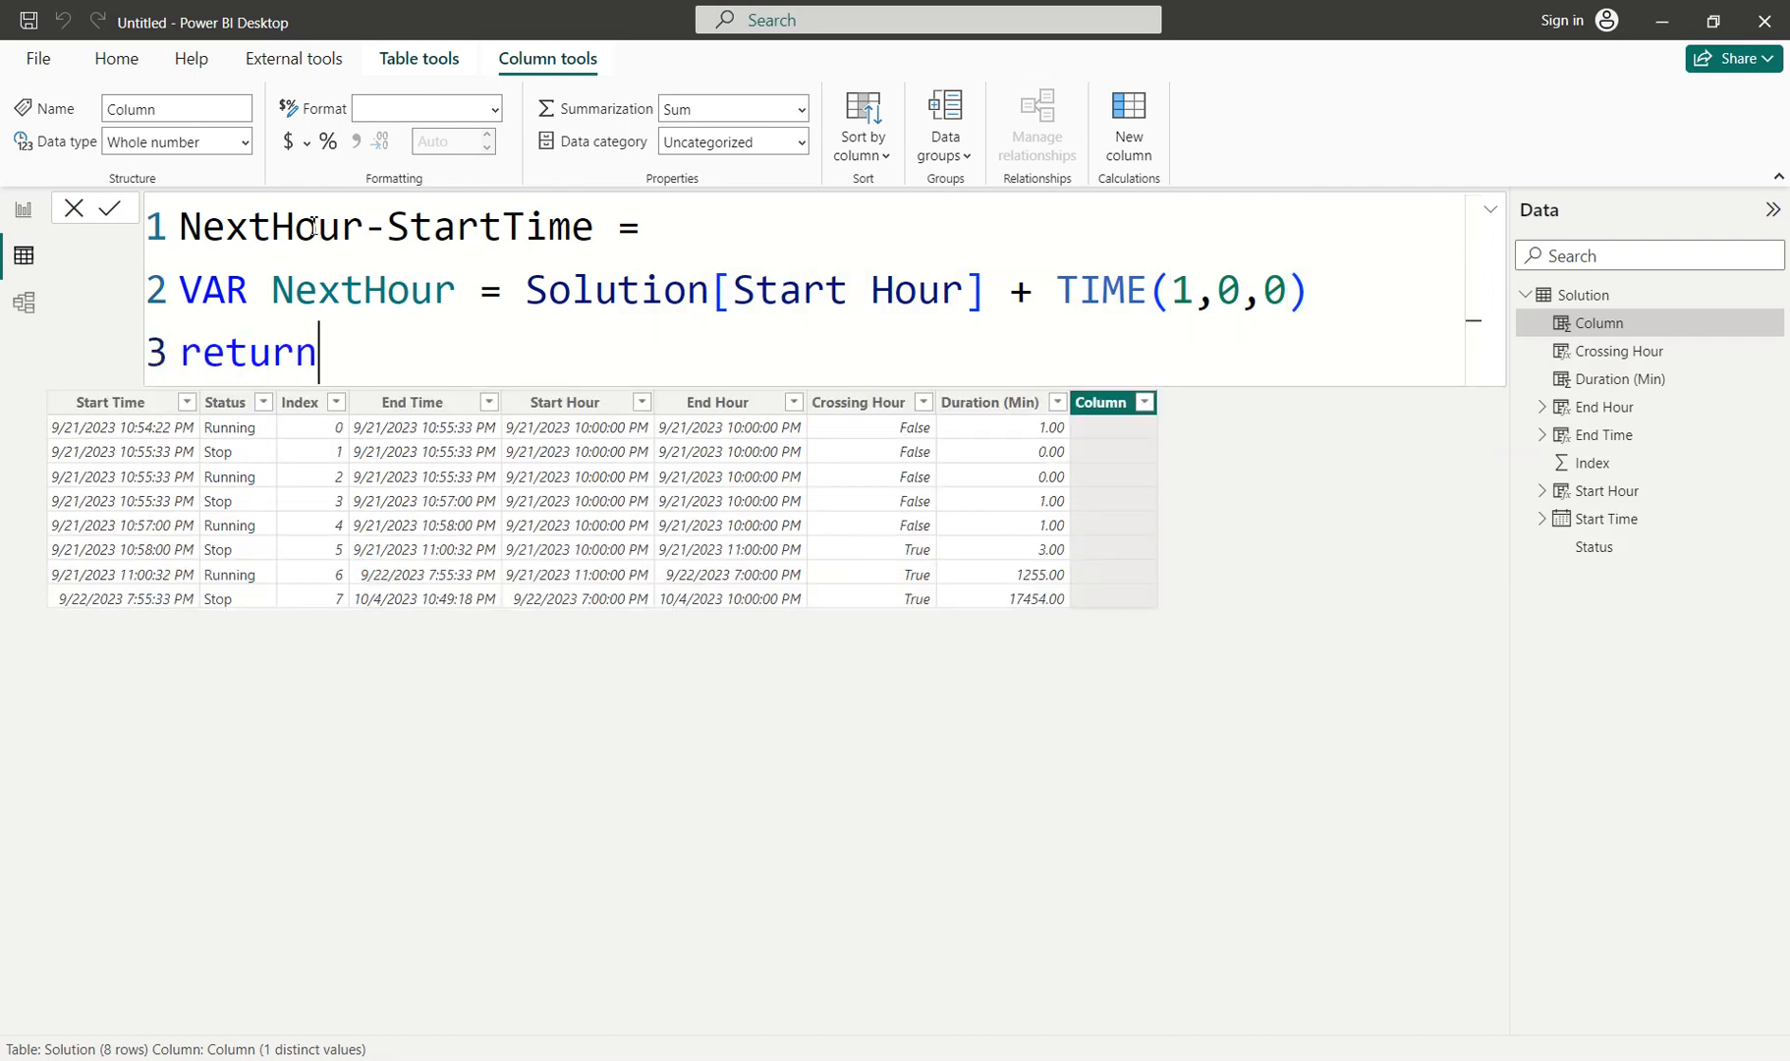
pyautogui.hotkey('shift', 'Home')
pyautogui.write('RETURN')
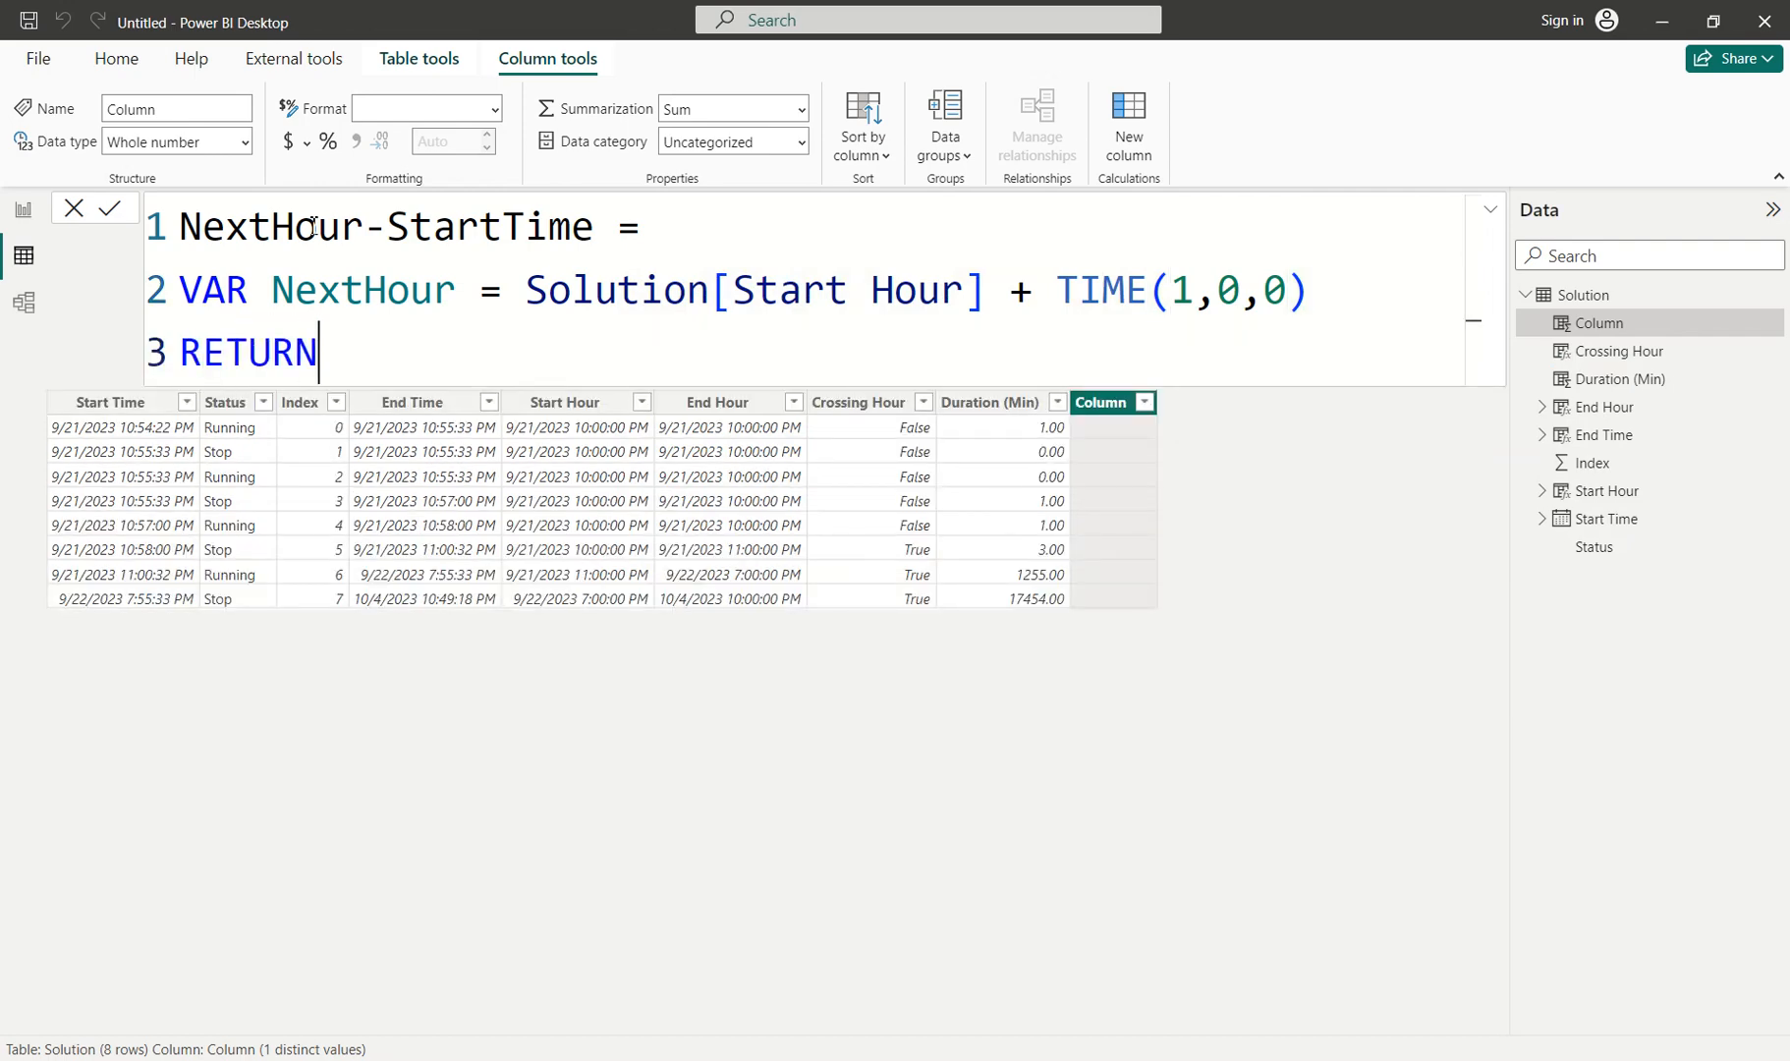
pyautogui.hotkey('shift', 'Return')
pyautogui.write('Ne')
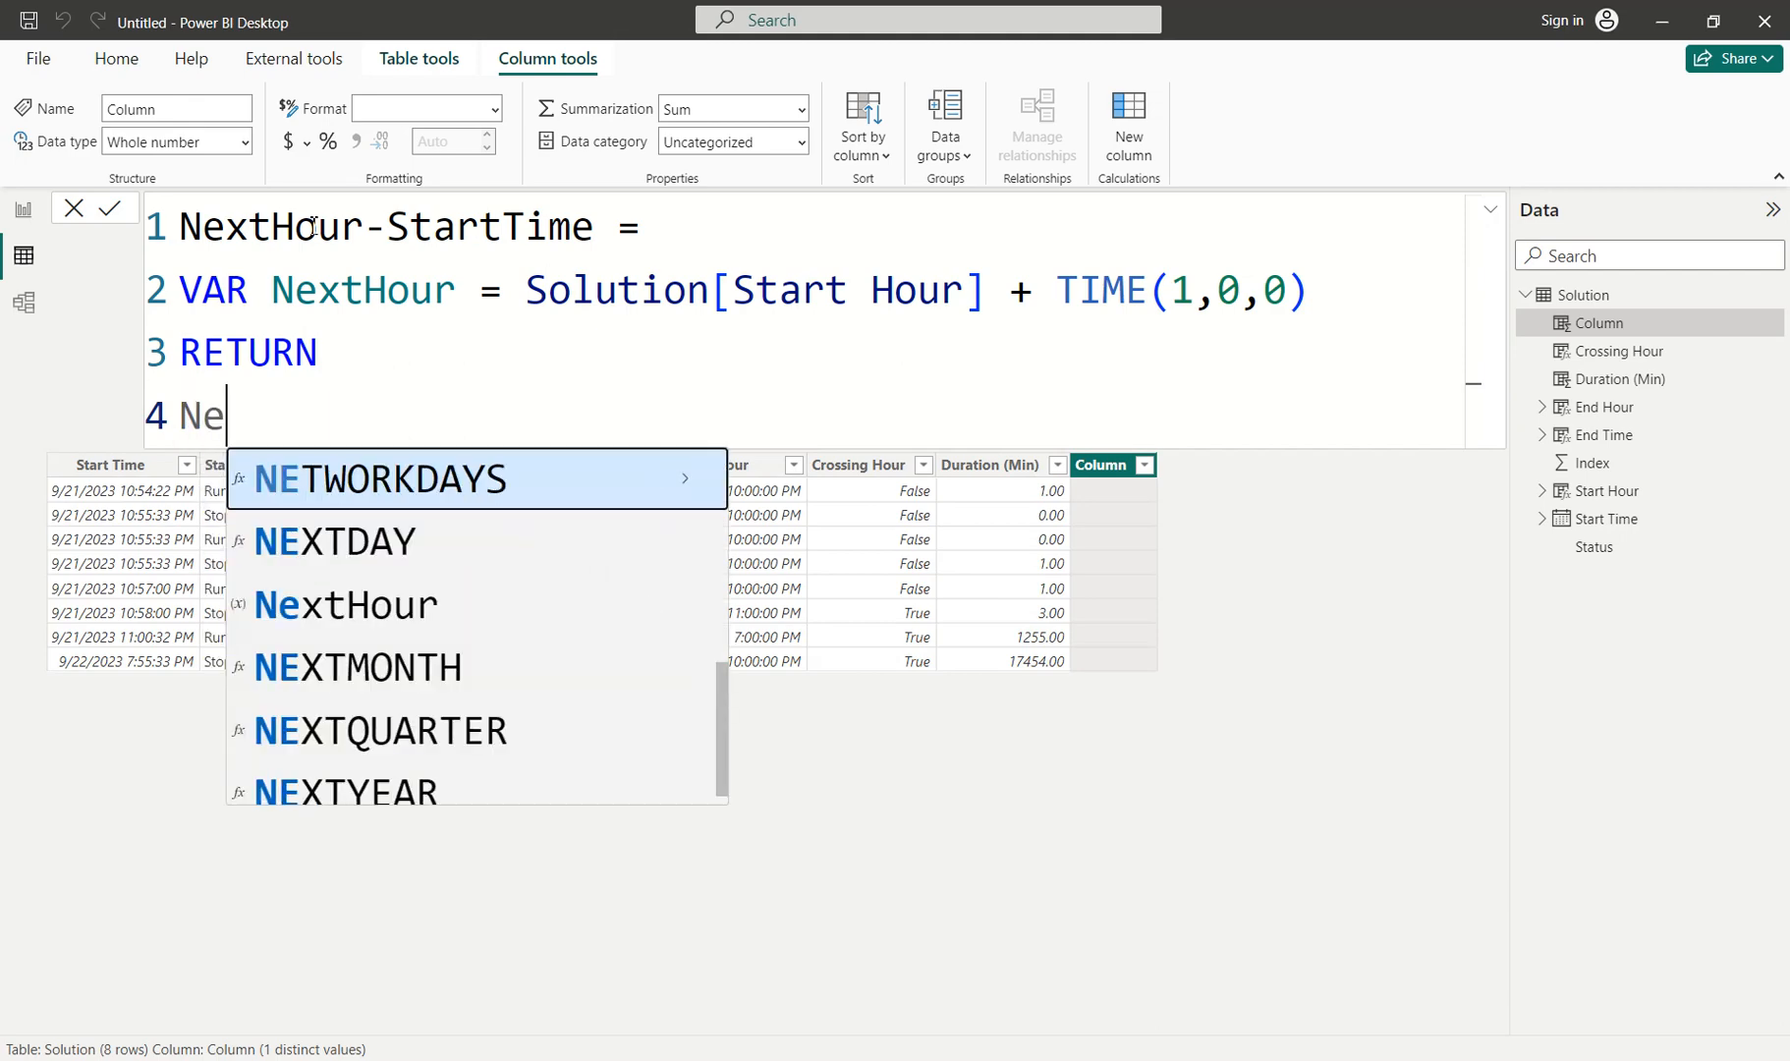
pyautogui.press('BackSpace')
pyautogui.press('BackSpace')
pyautogui.write('(')
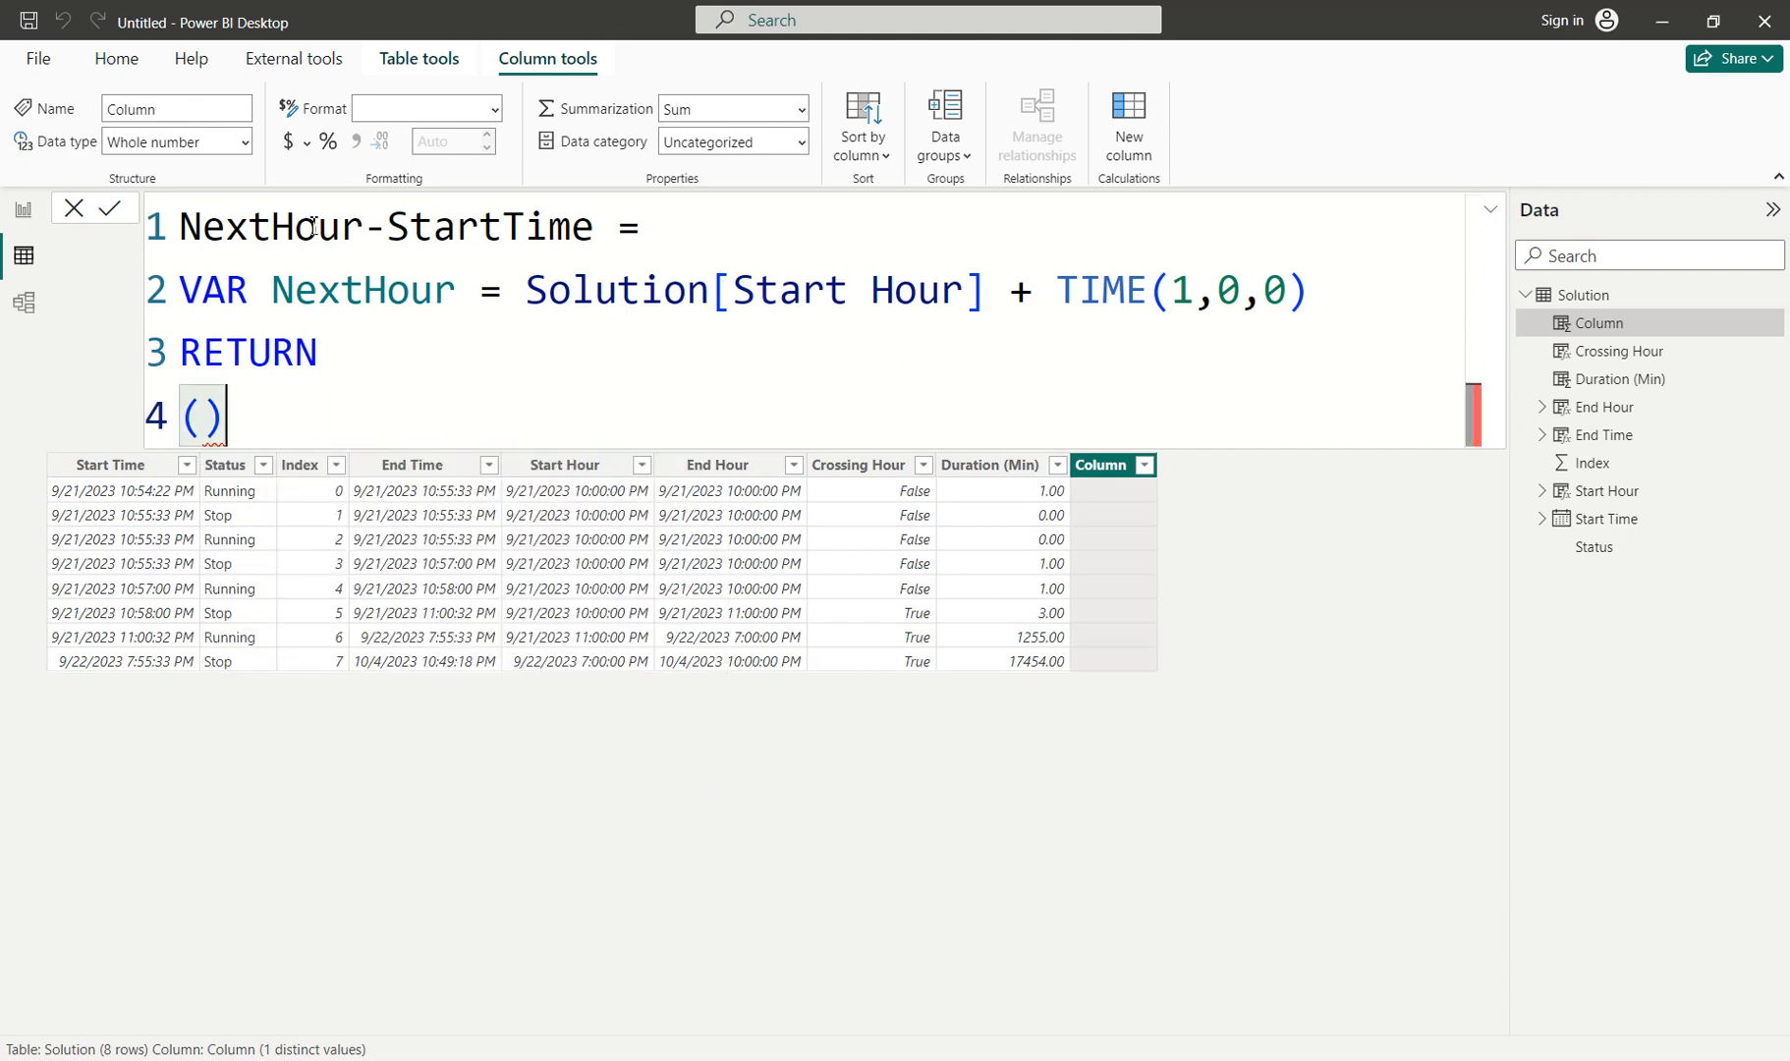
# Insert the NextHour variable inside the parentheses of the returned expression.
pyautogui.write('[Next')
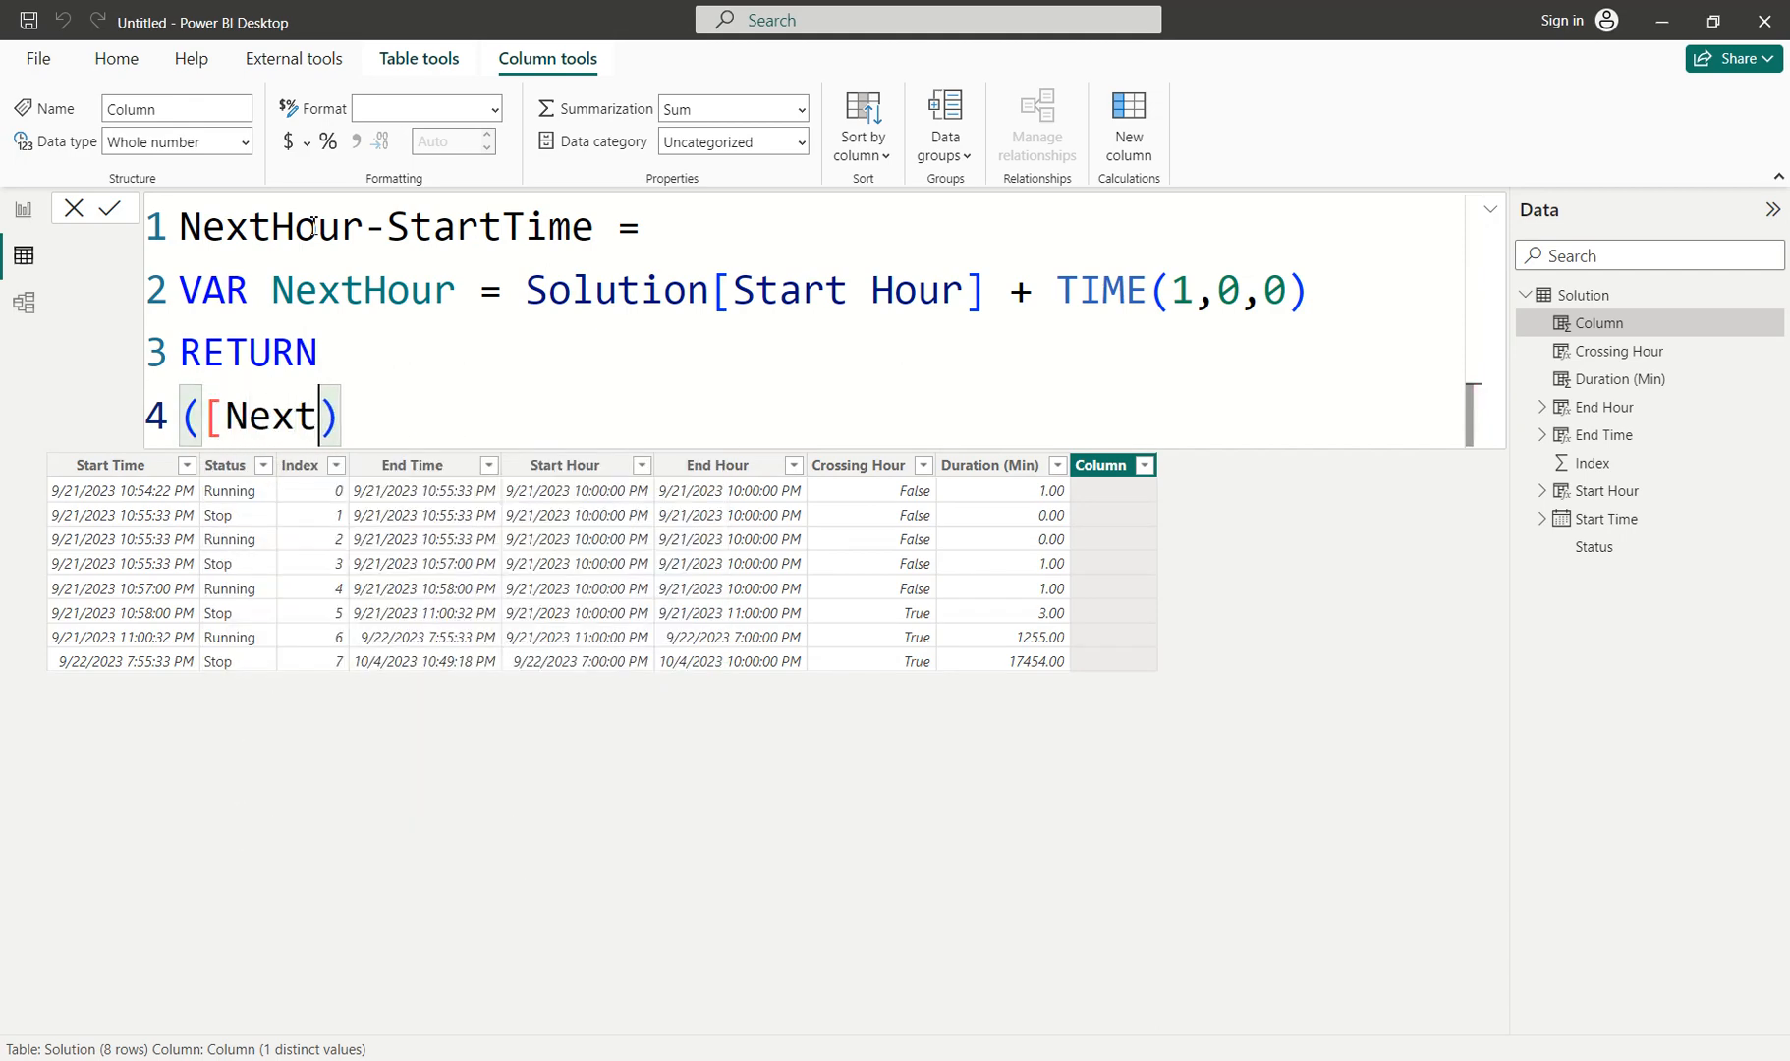
pyautogui.press('BackSpace')
pyautogui.press('BackSpace')
pyautogui.press('BackSpace')
pyautogui.press('BackSpace')
pyautogui.press('BackSpace')
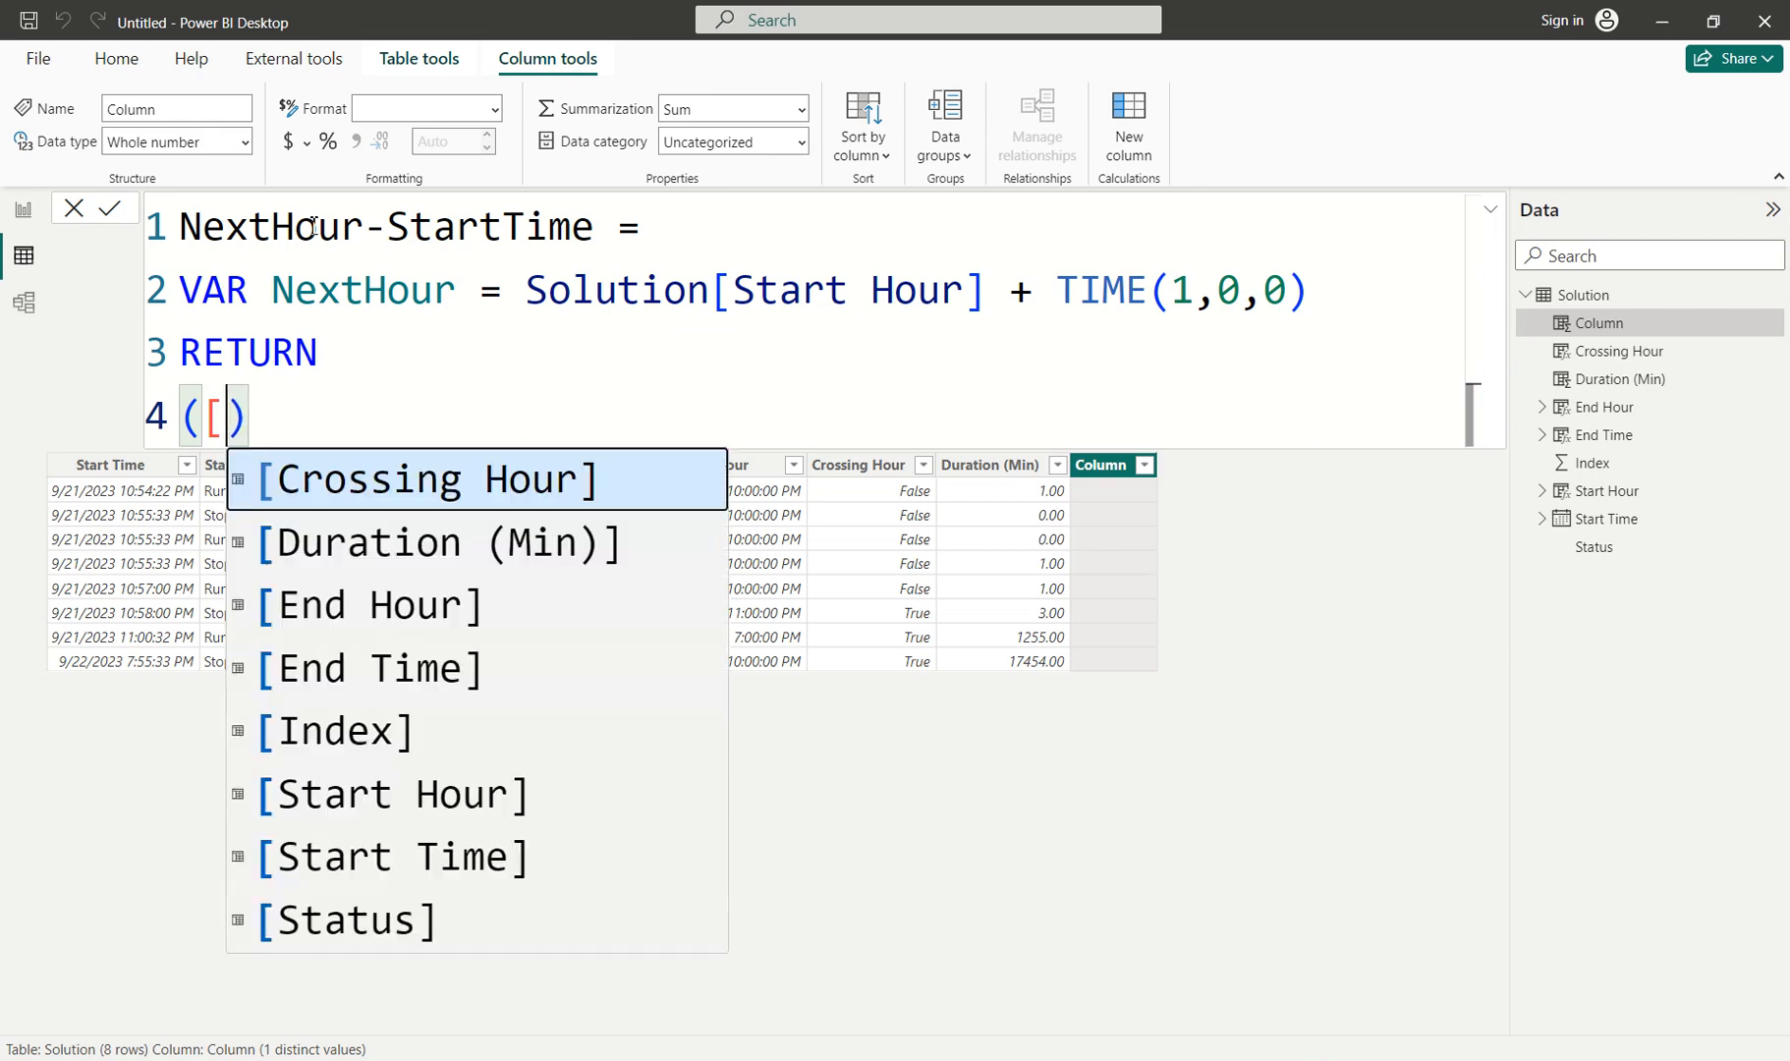
pyautogui.write('Next')
pyautogui.press('Down')
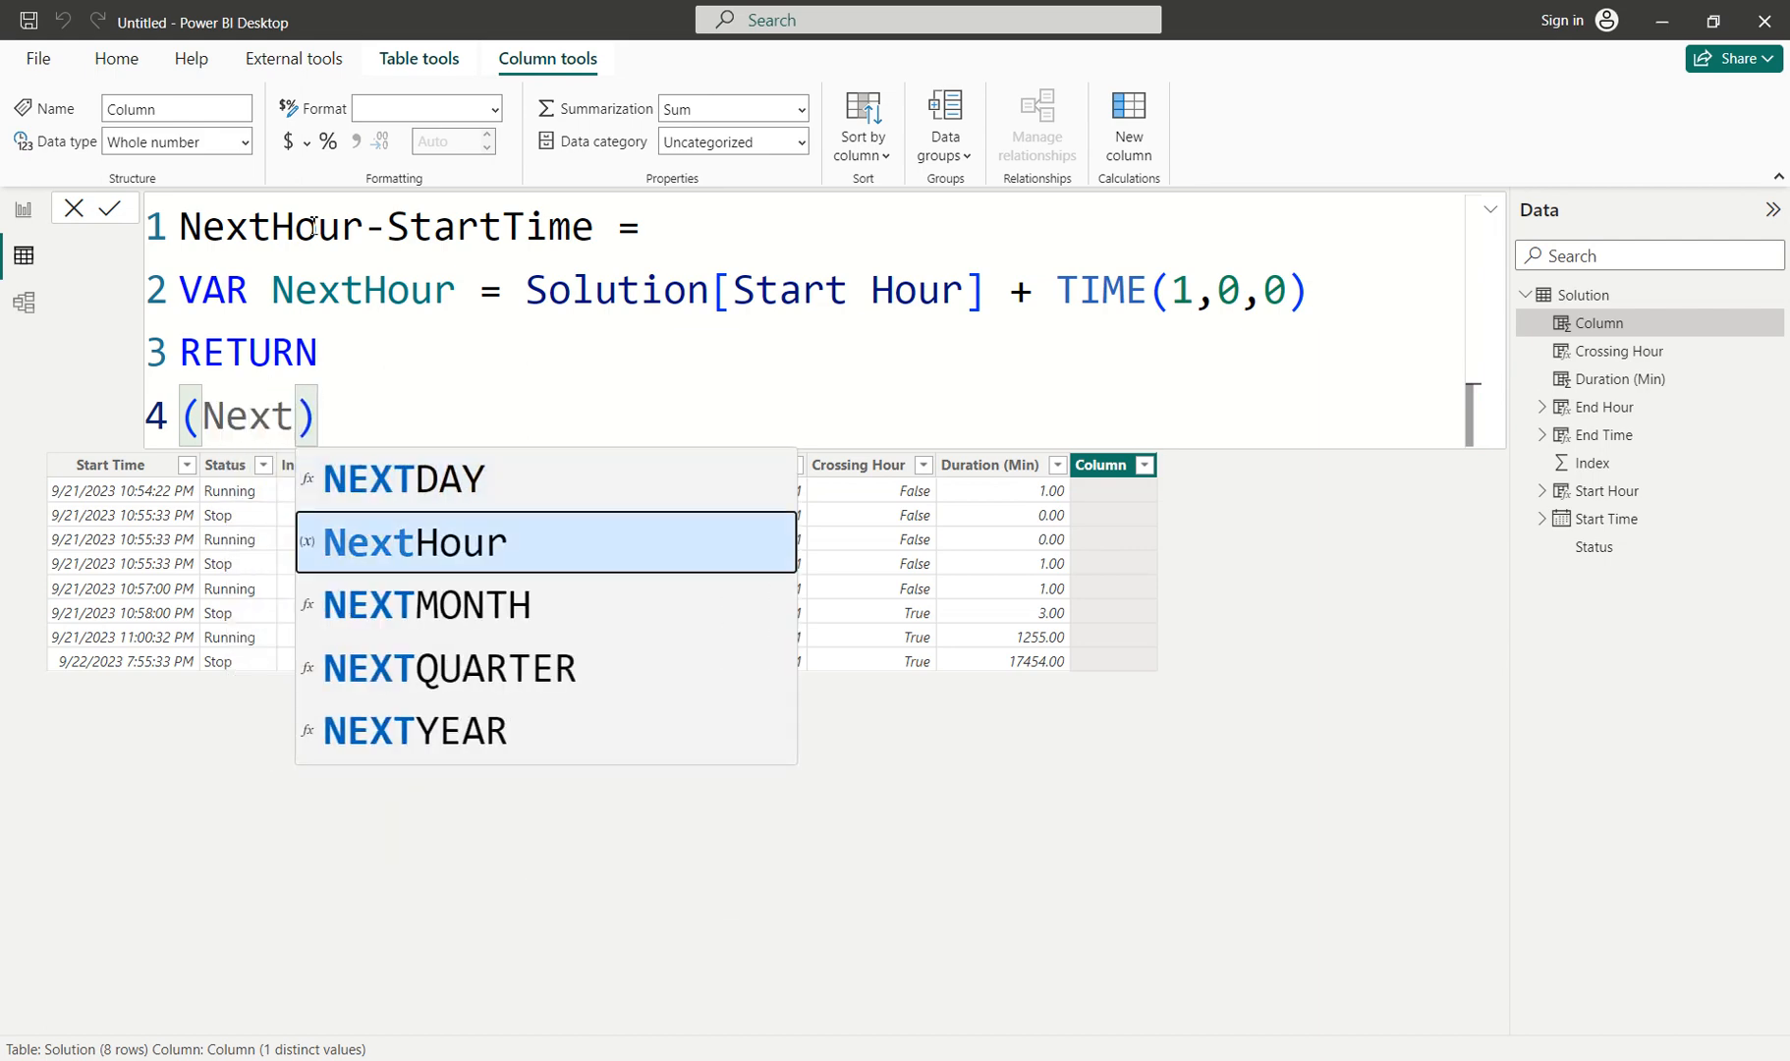
pyautogui.press('Tab')
# Subtract Solution[Start Time] from NextHour inside the parentheses of the returned expression.
pyautogui.write('- str')
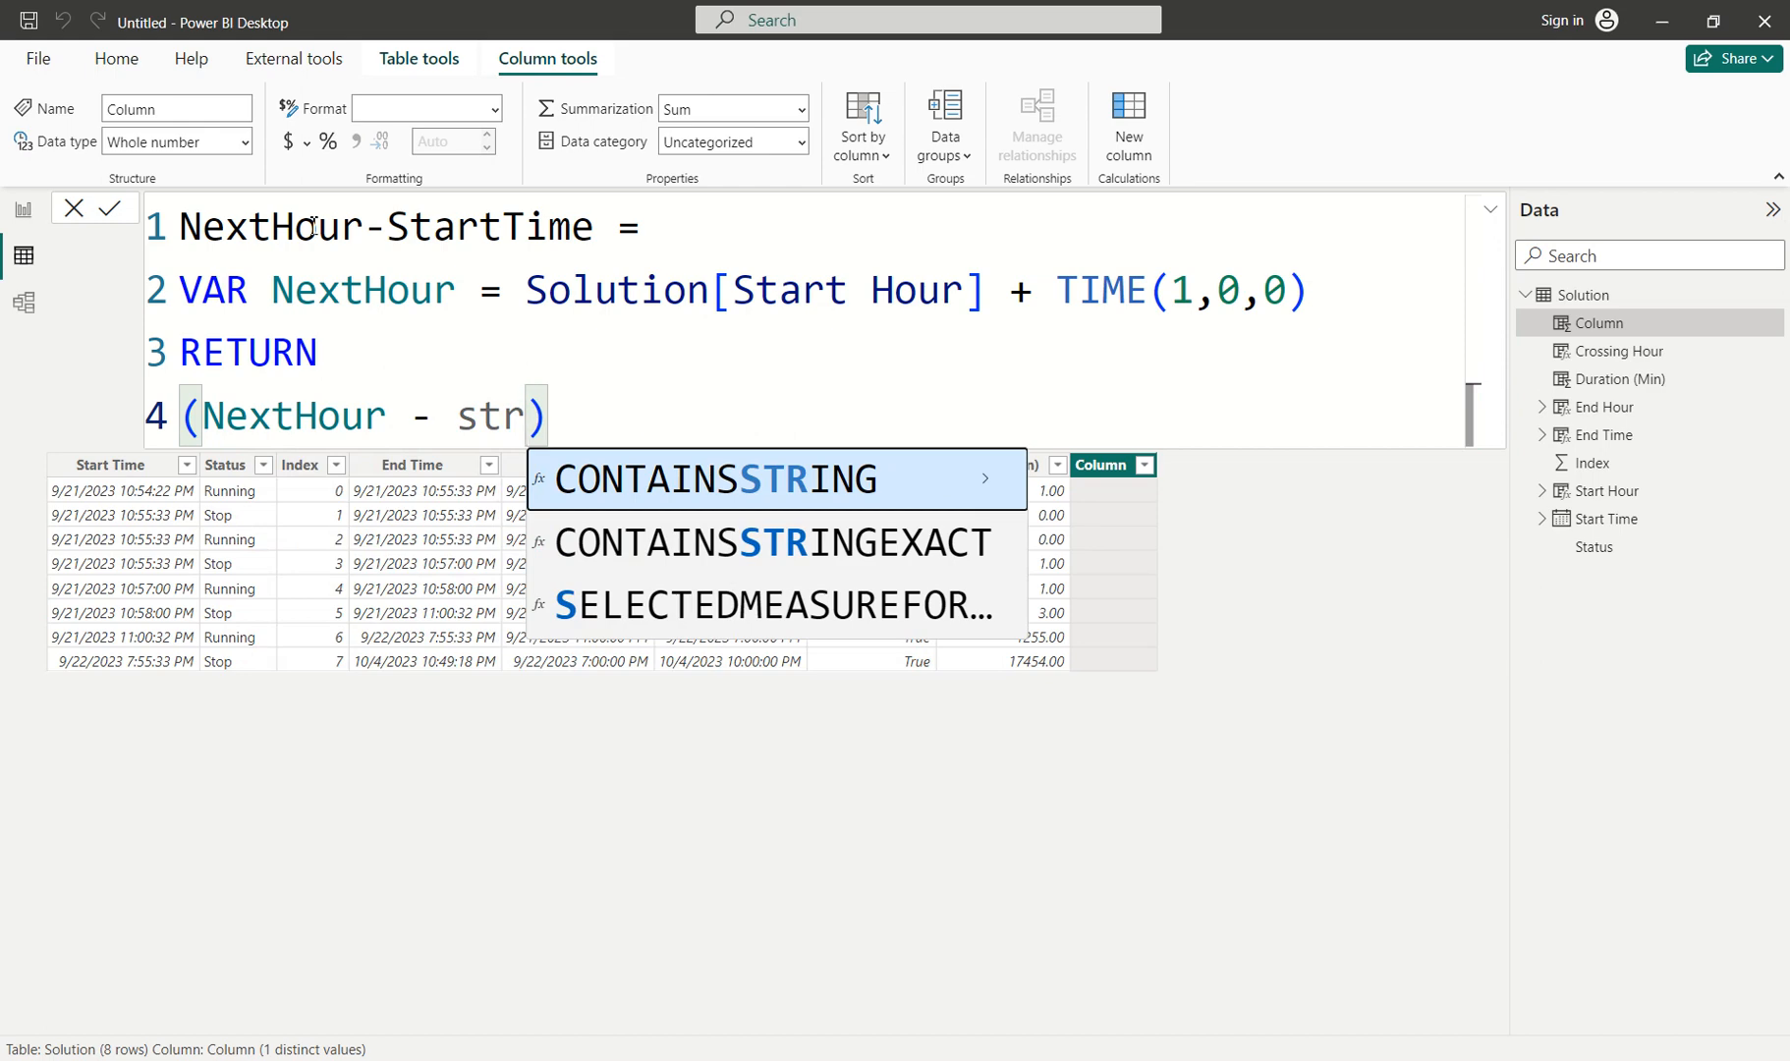
pyautogui.write('=ar=')
pyautogui.press('BackSpace')
pyautogui.press('BackSpace')
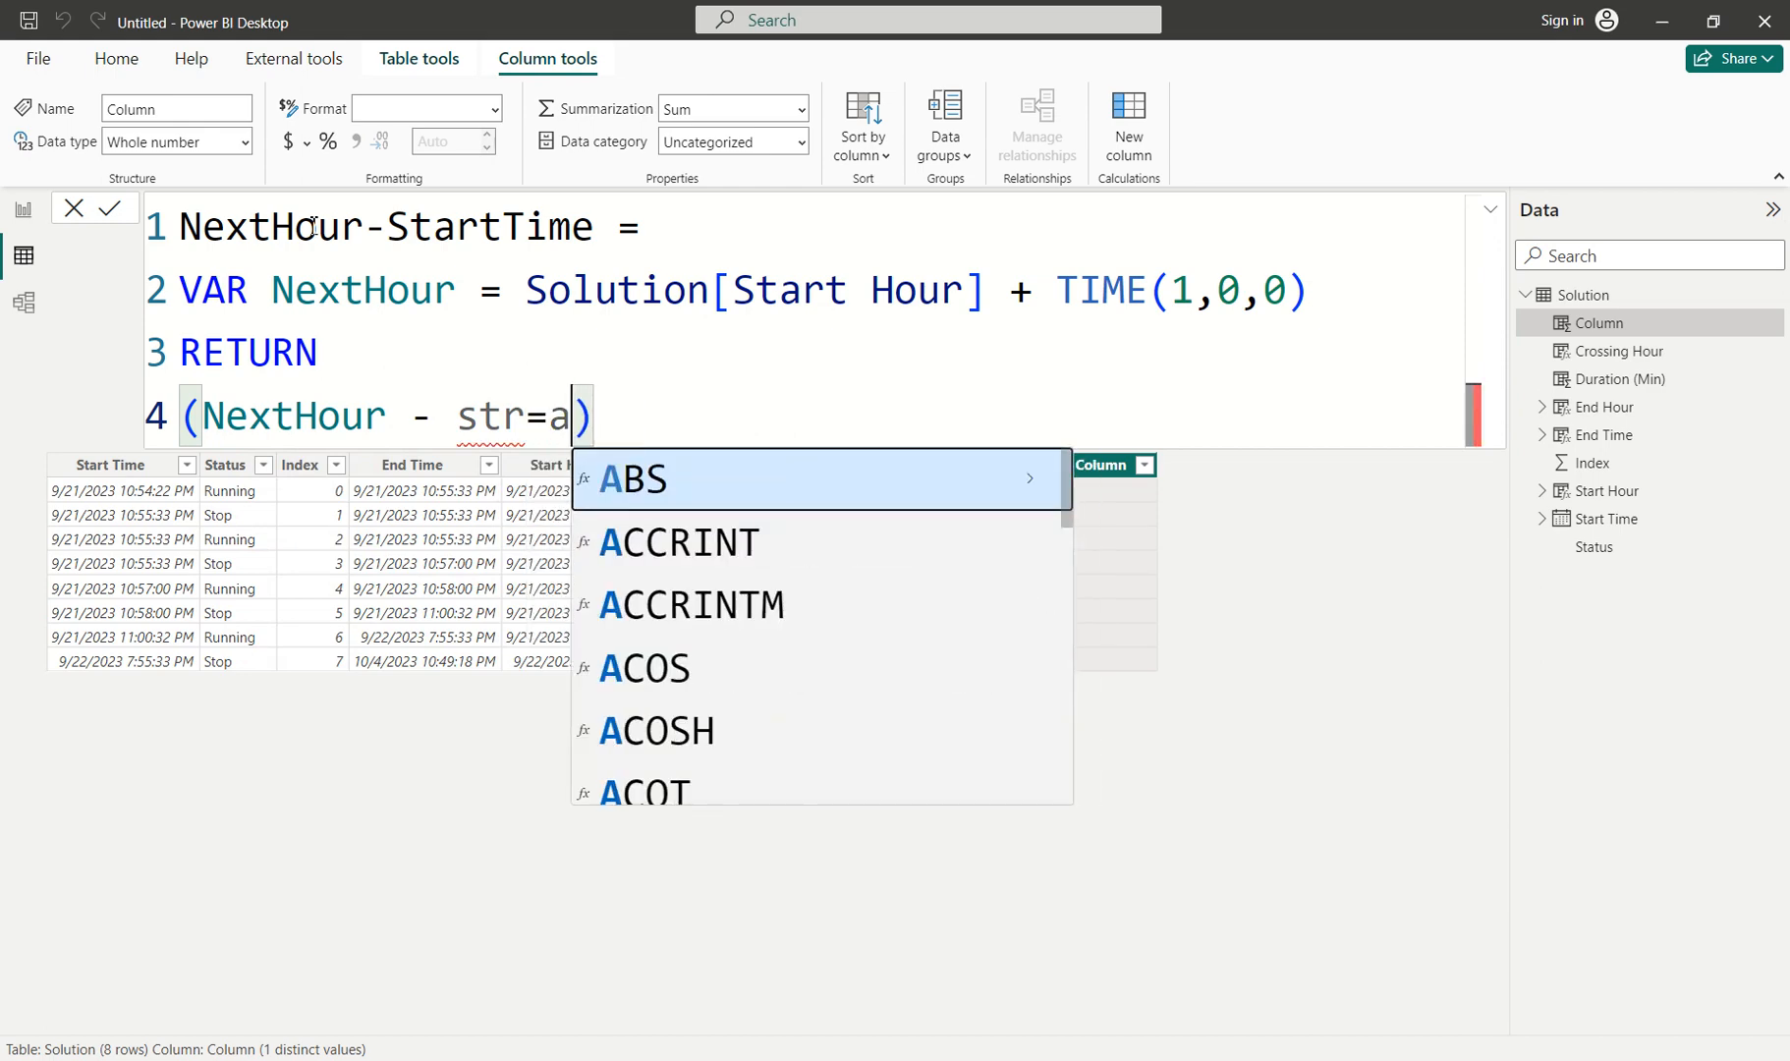
pyautogui.press('BackSpace')
pyautogui.press('BackSpace')
pyautogui.press('BackSpace')
pyautogui.write('art')
pyautogui.press('BackSpace')
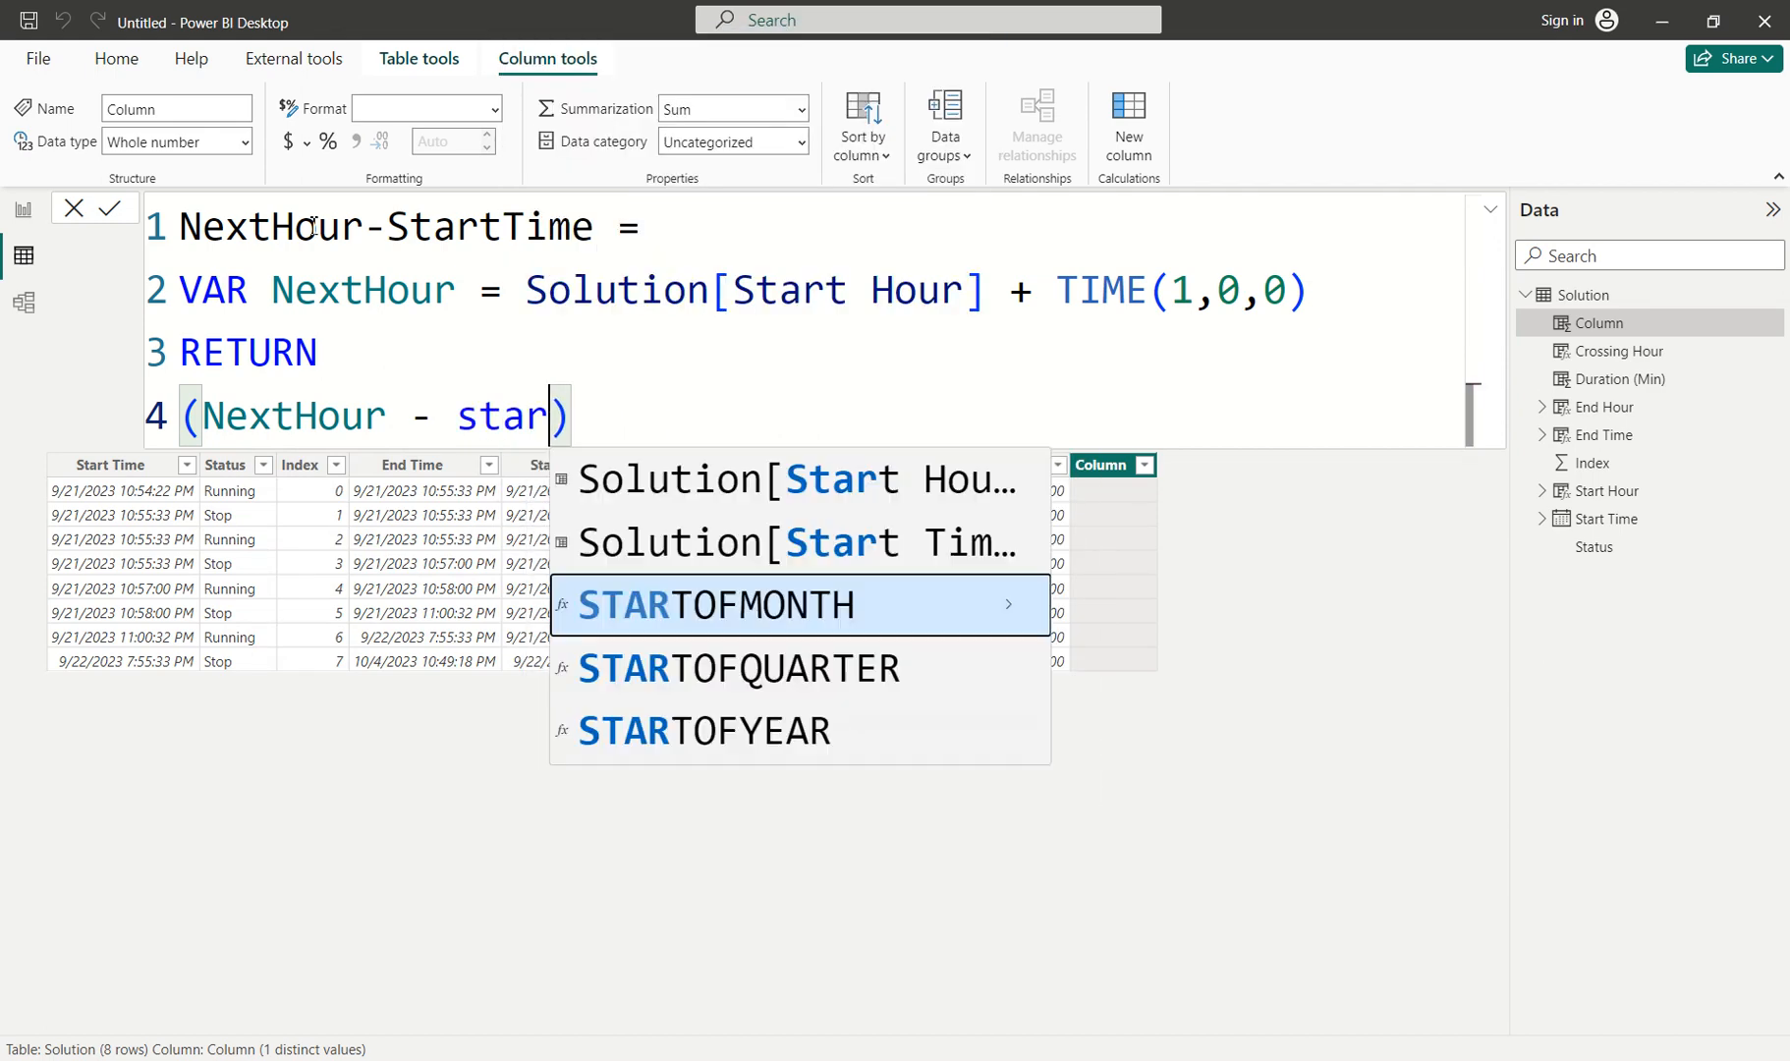
pyautogui.press('BackSpace')
pyautogui.press('Up')
pyautogui.press('Up')
pyautogui.press('Tab')
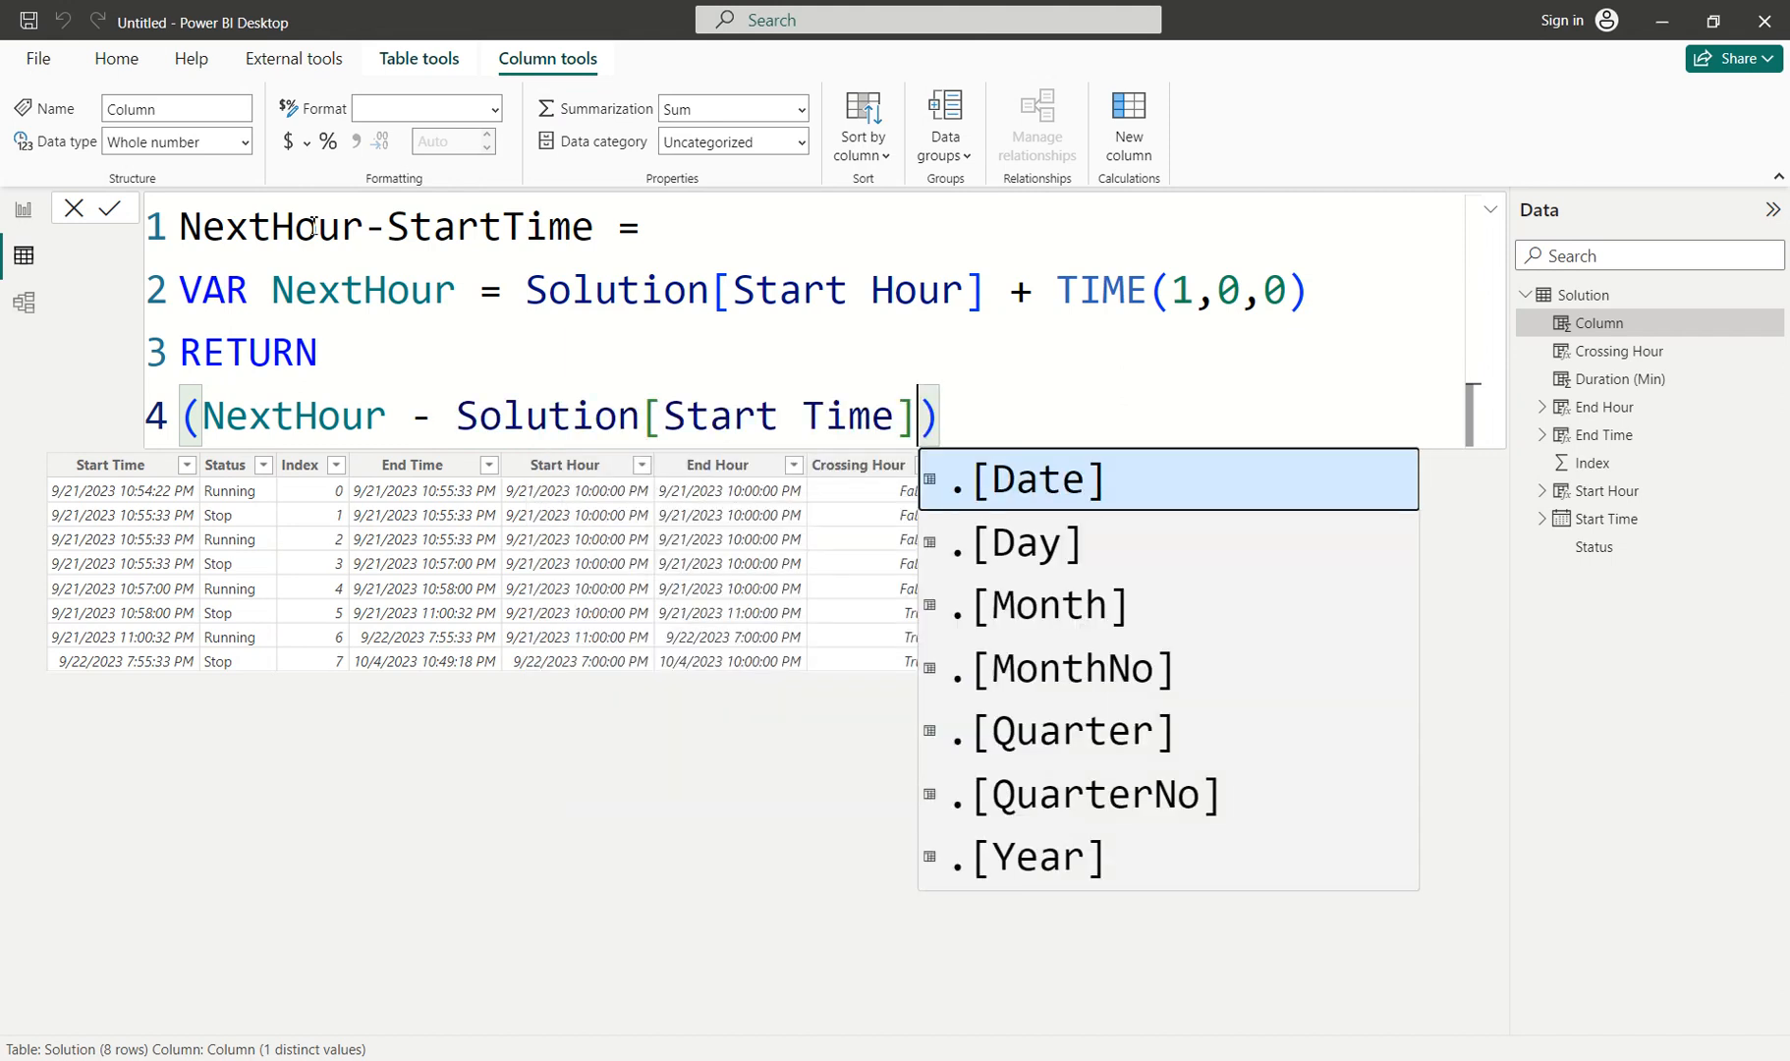
# Multiply the parenthesised time difference by 24*60 and commit the NextHour-StartTime formula.
pyautogui.press('Escape')
pyautogui.write('*24*60')
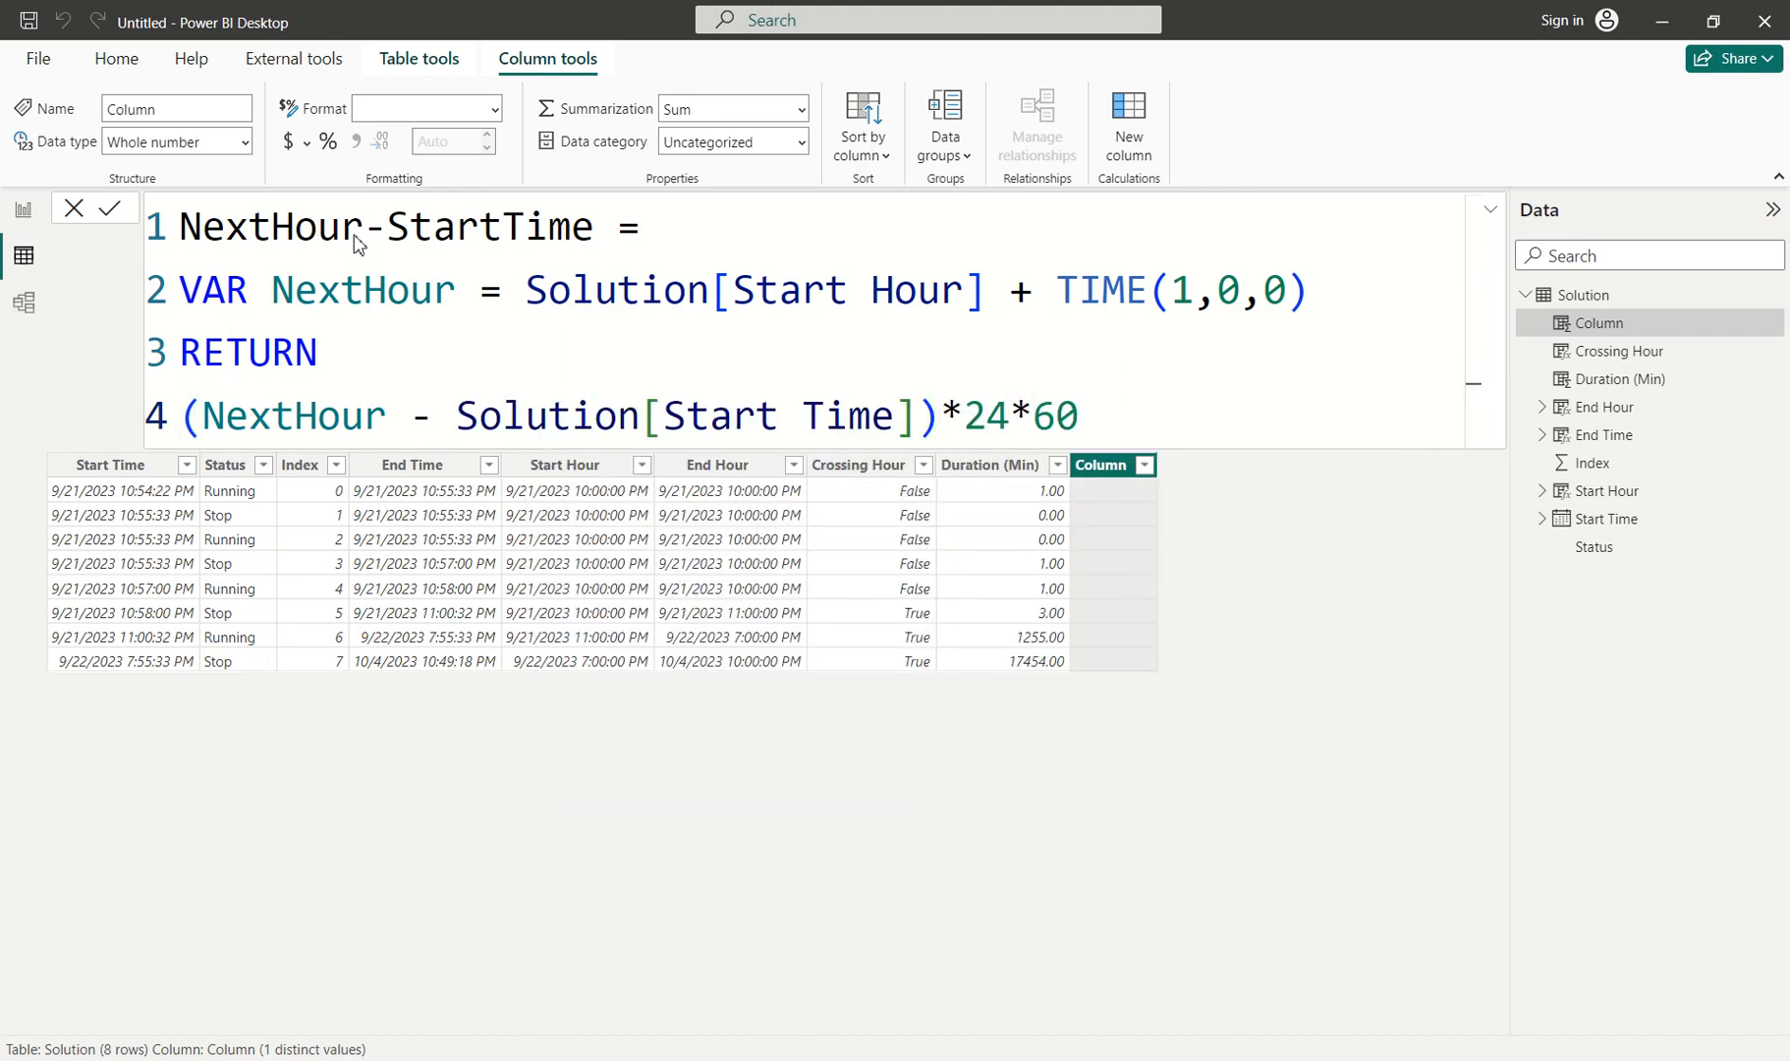
pyautogui.press('Return')
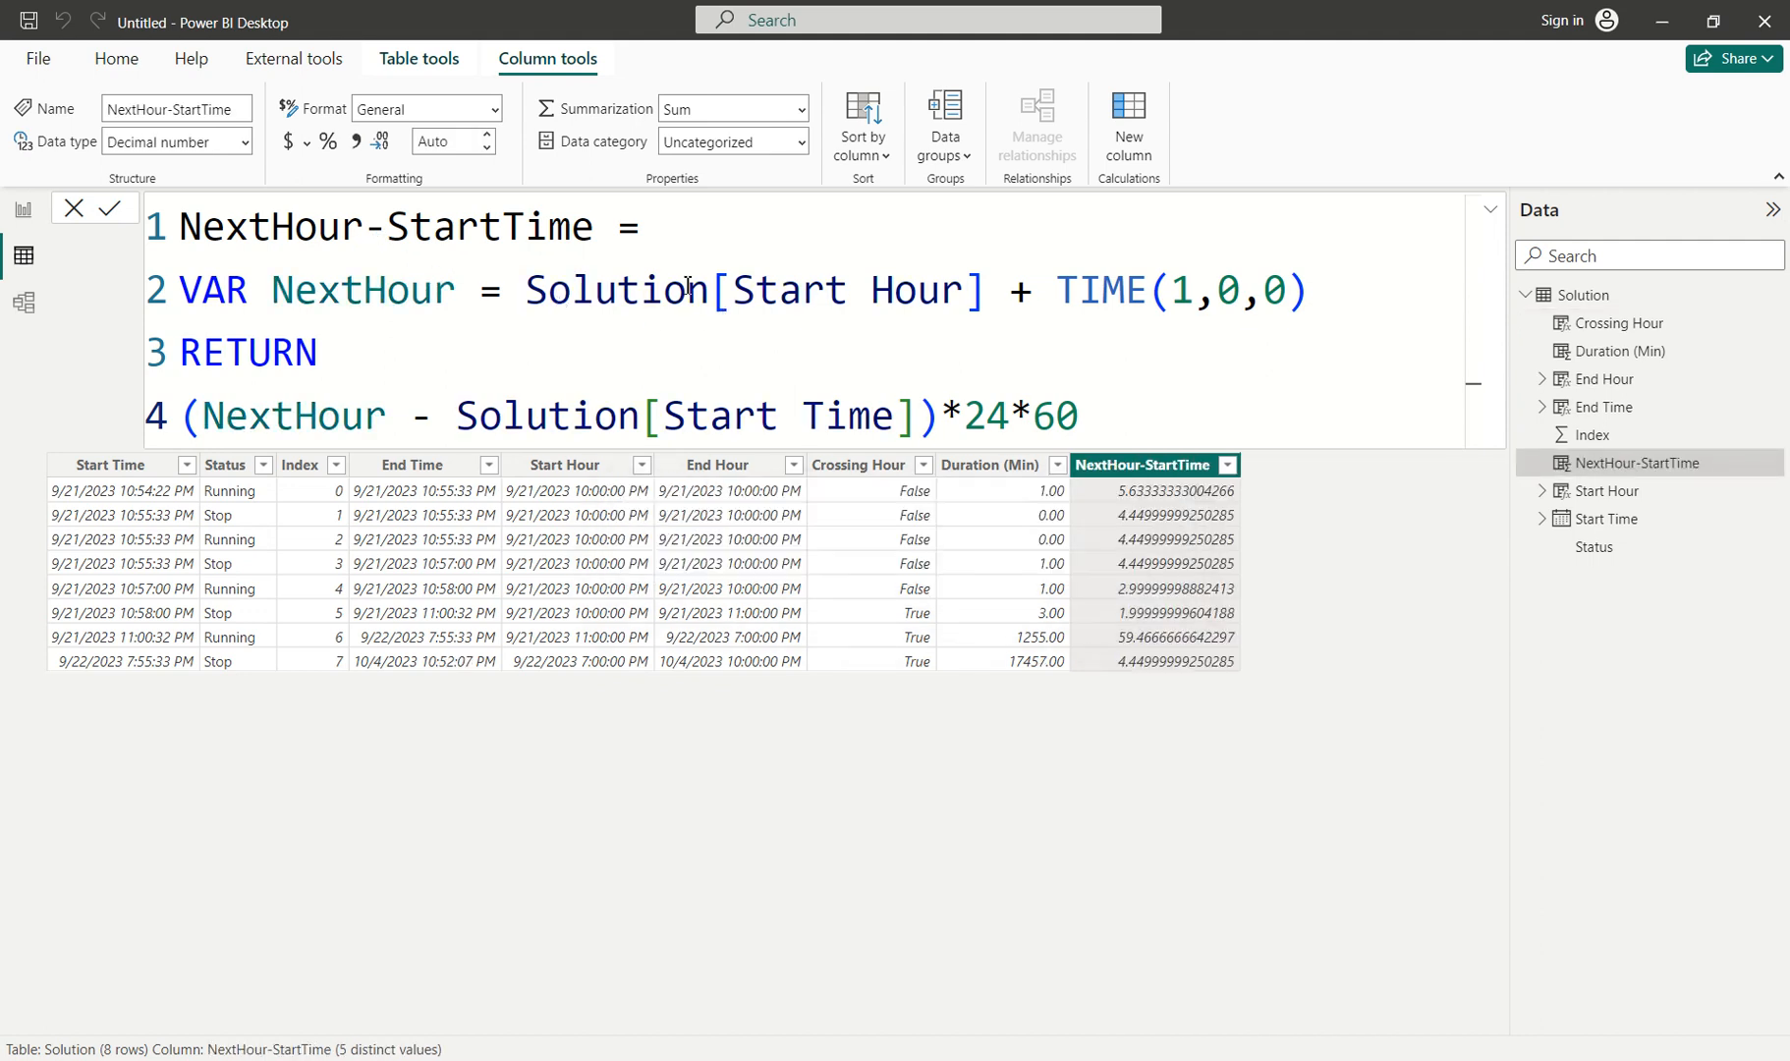
# Format the NextHour-StartTime column to show 2 decimal places.
pyautogui.click(469, 138)
pyautogui.write('2')
pyautogui.press('Return')
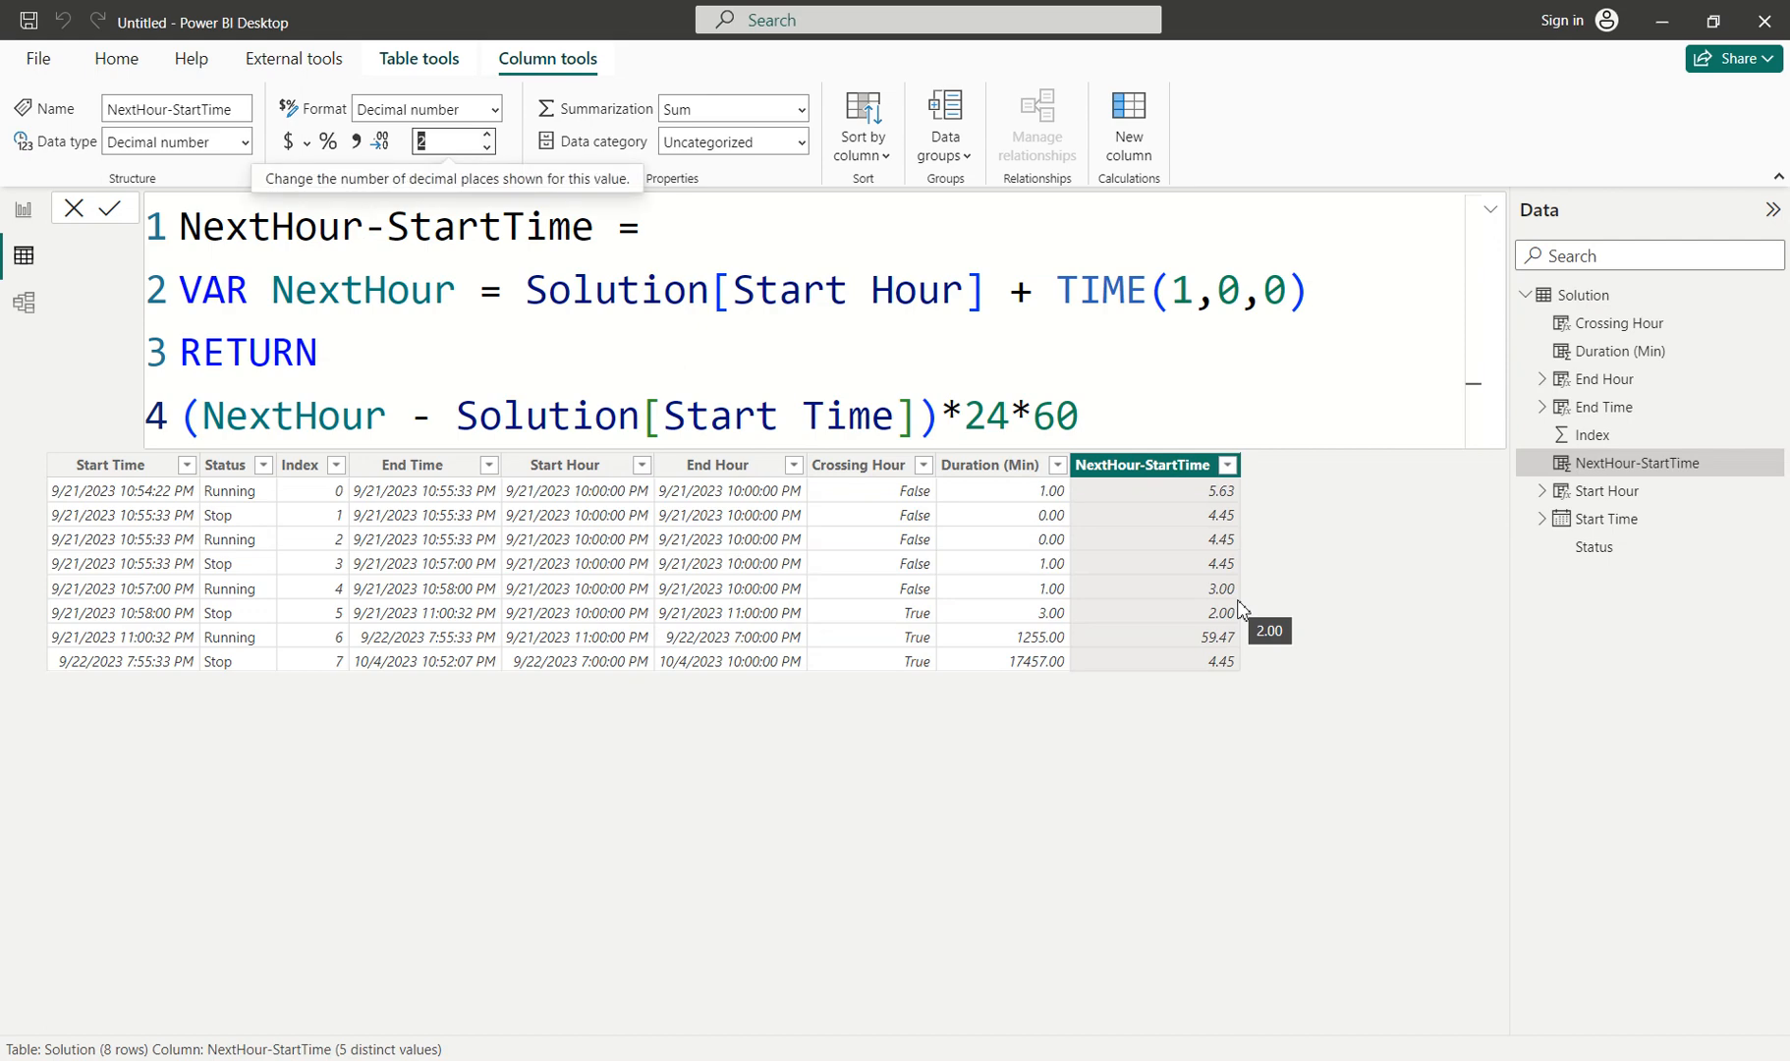
# Add a new calculated column to the Solution table and name it EndTime-EndHour.
pyautogui.click(1129, 127)
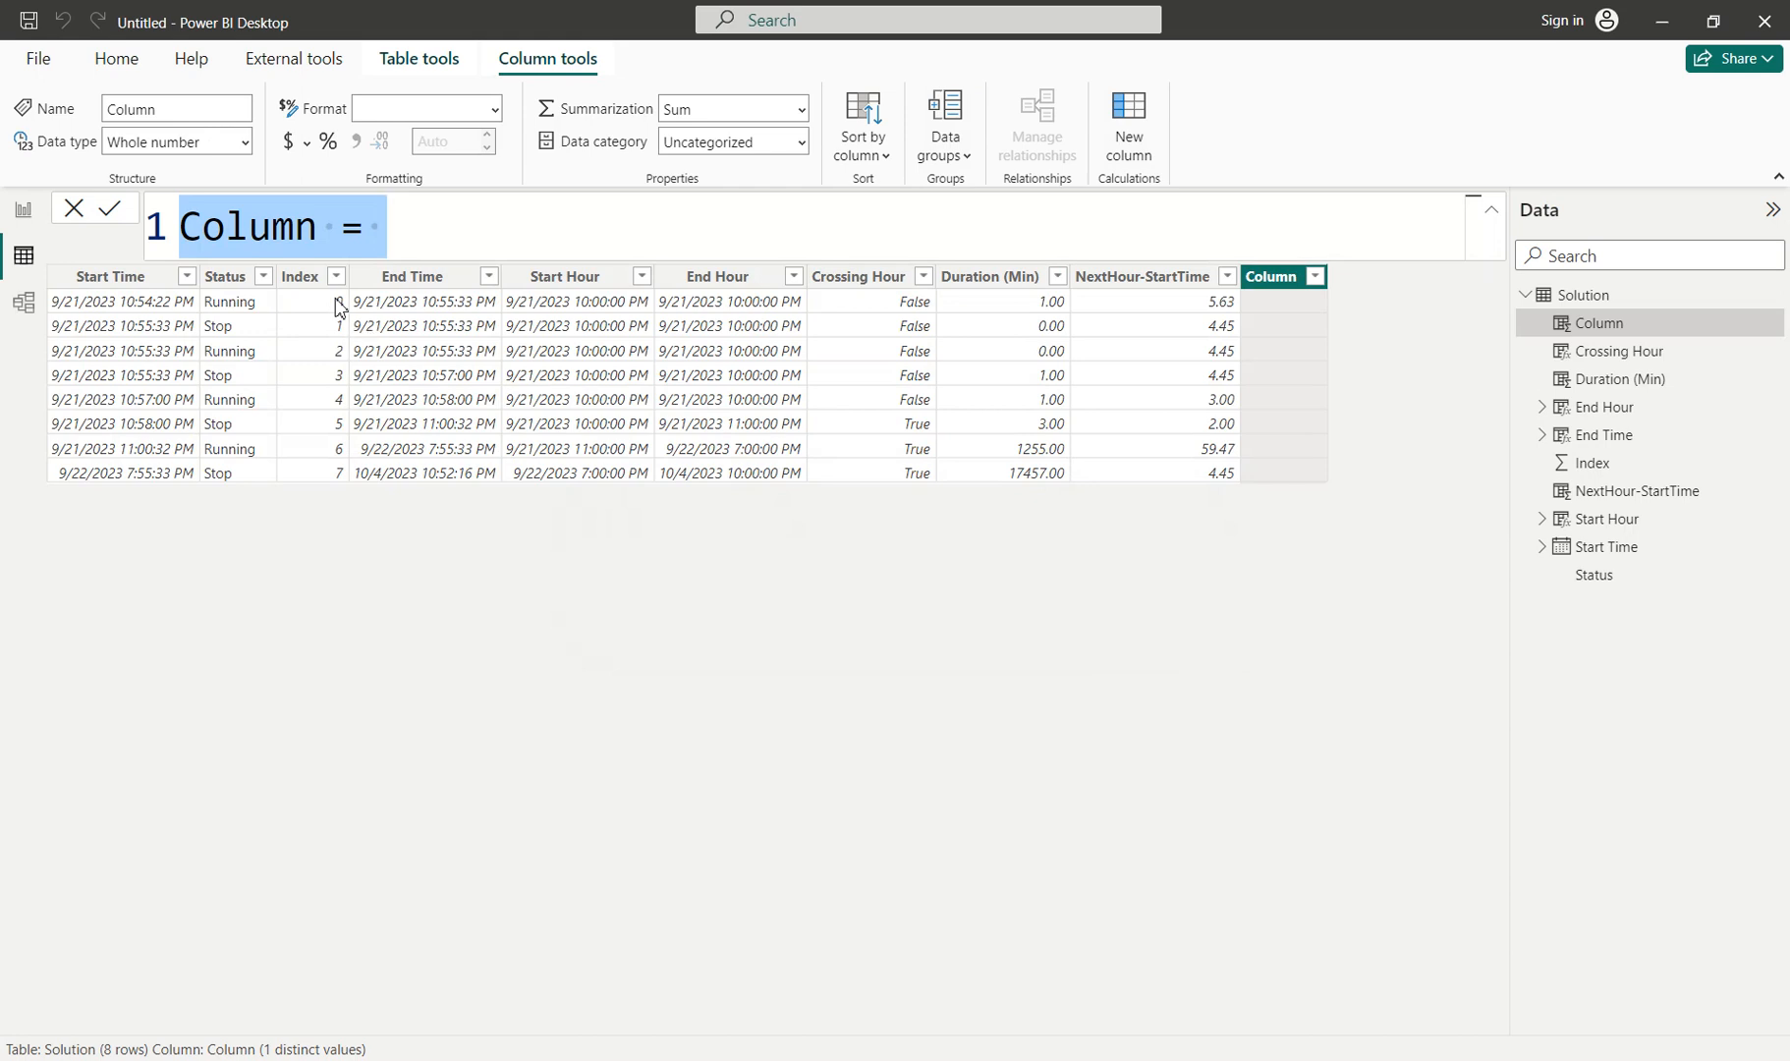
pyautogui.write('EndTime-e')
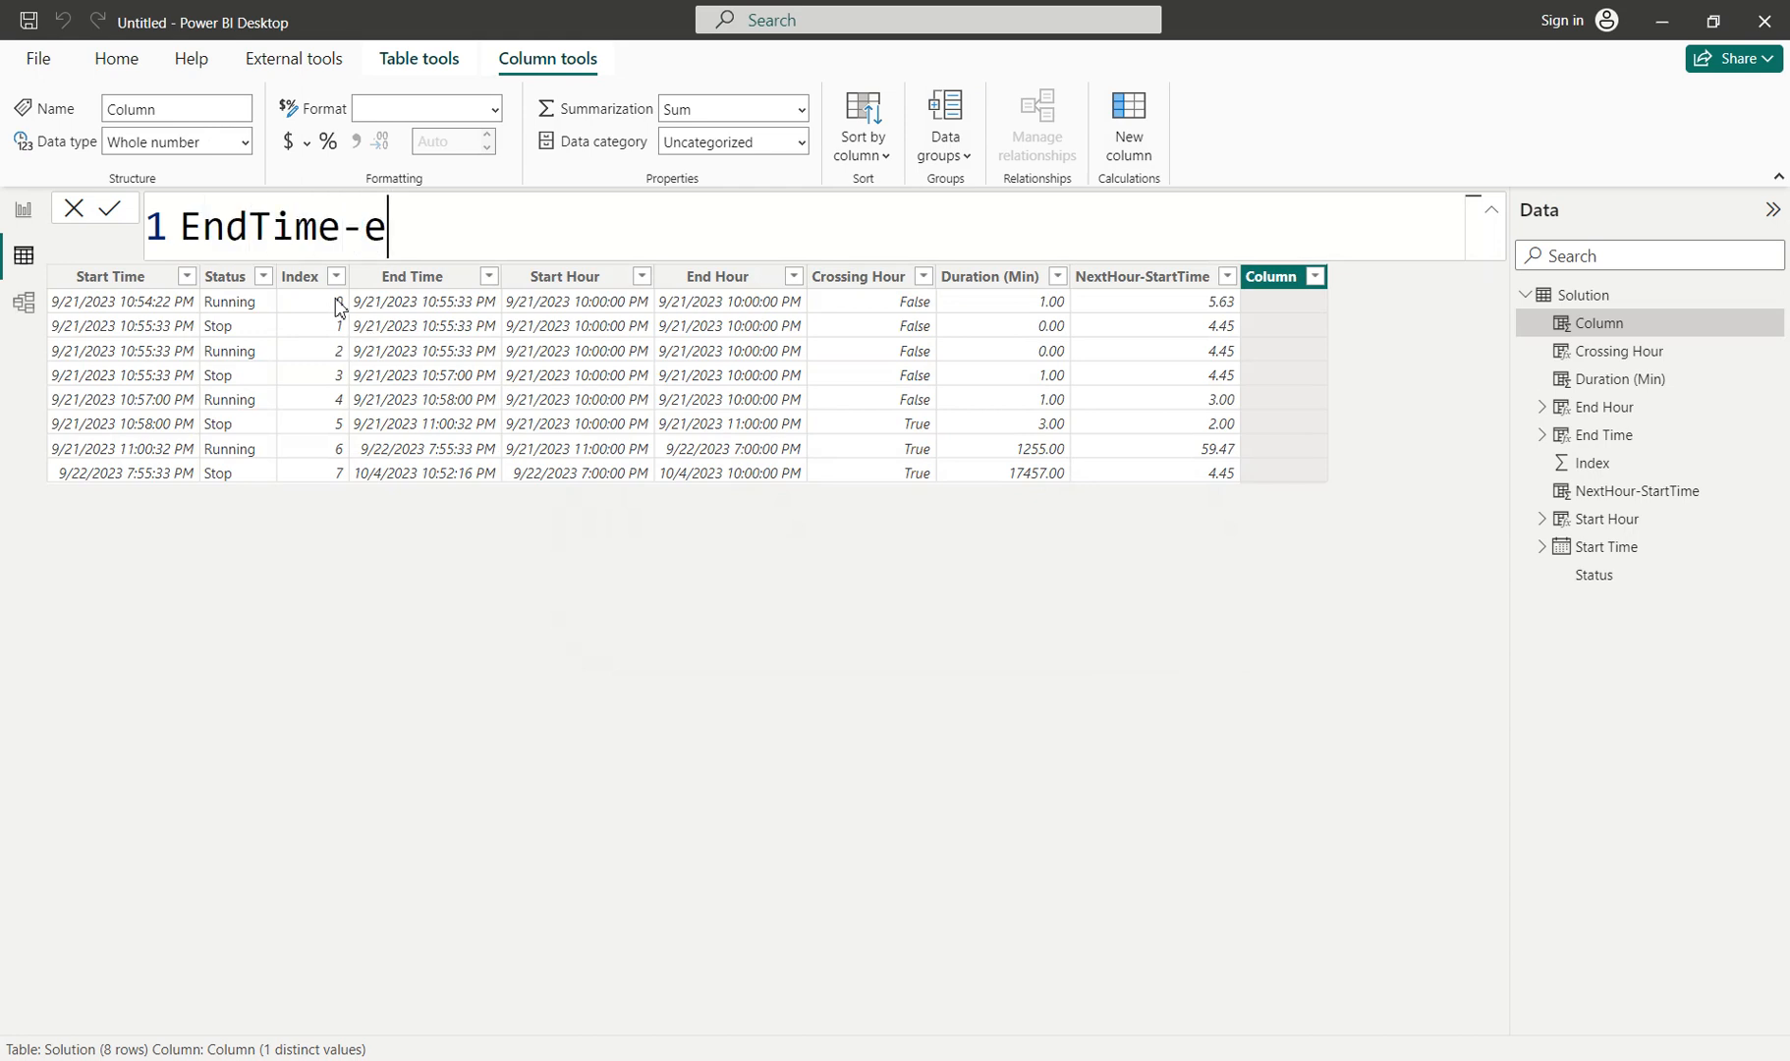
pyautogui.press('BackSpace')
pyautogui.write('e')
pyautogui.press('BackSpace')
pyautogui.write('EndHour =')
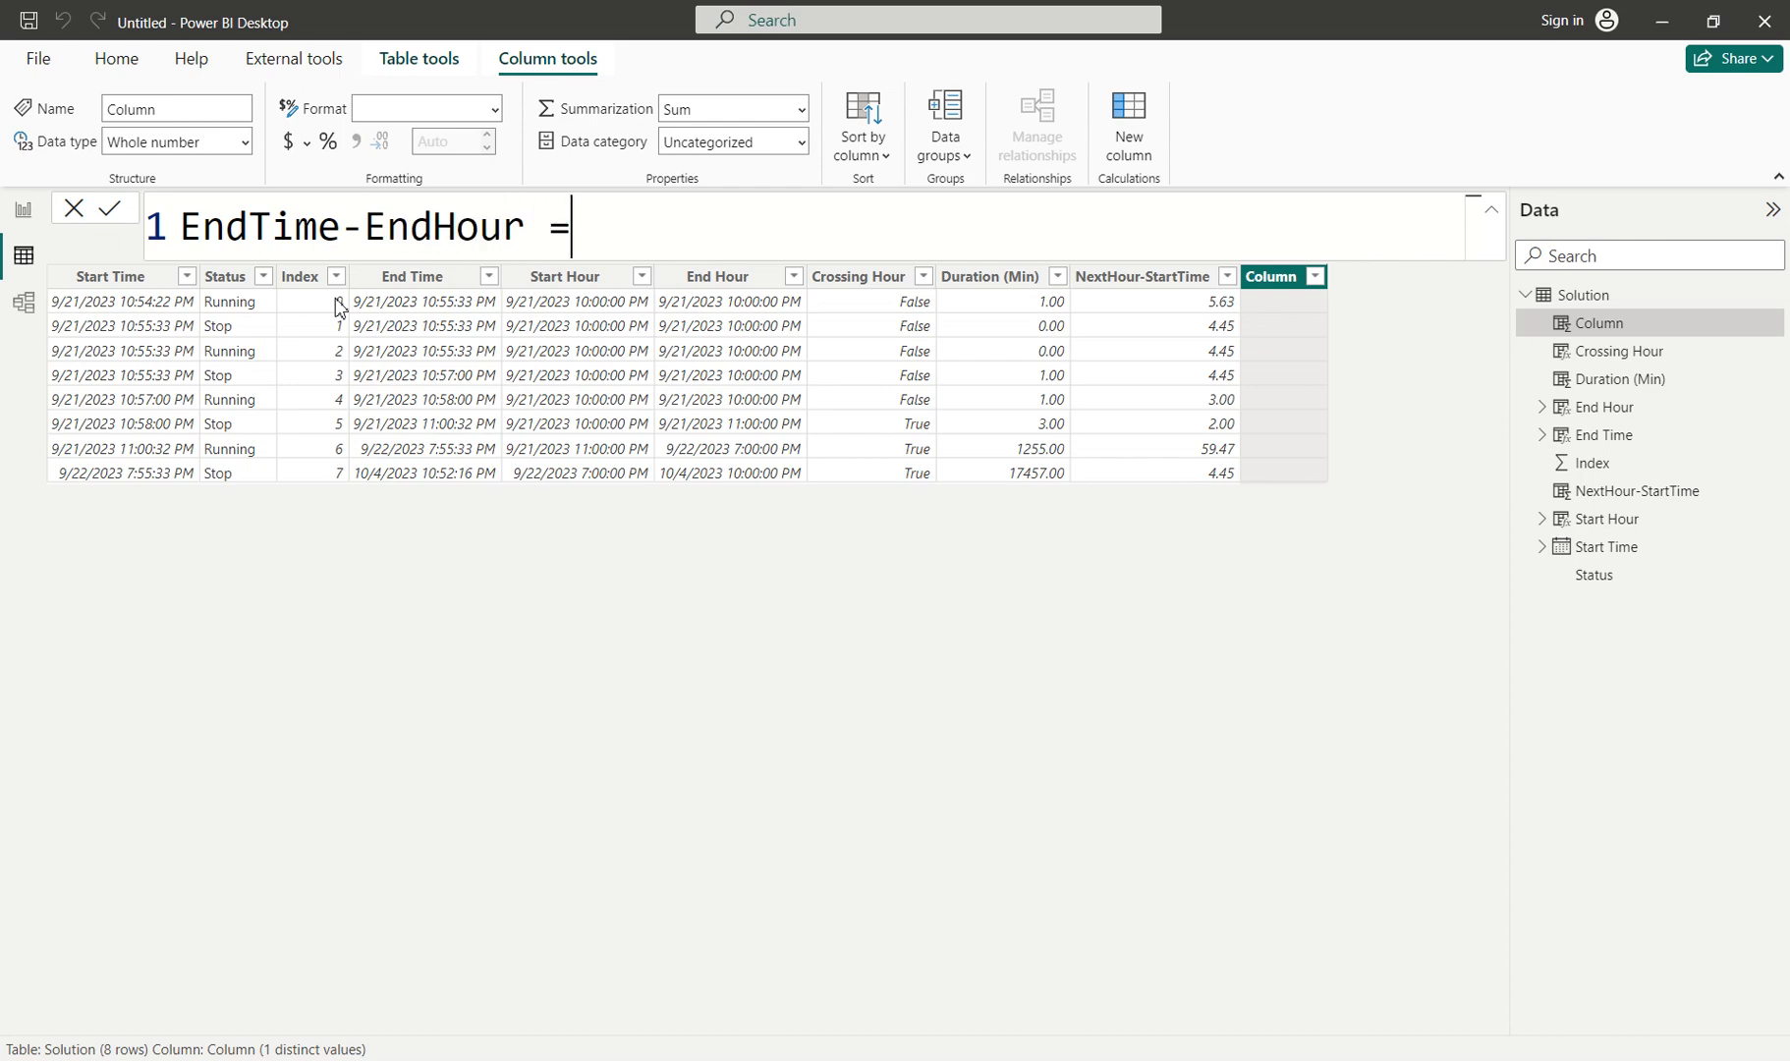
# On a second formula line, enter the parenthesised difference ([End Time]-[End Hour]).
pyautogui.hotkey('shift', 'Return')
pyautogui.write('A')
pyautogui.press('BackSpace')
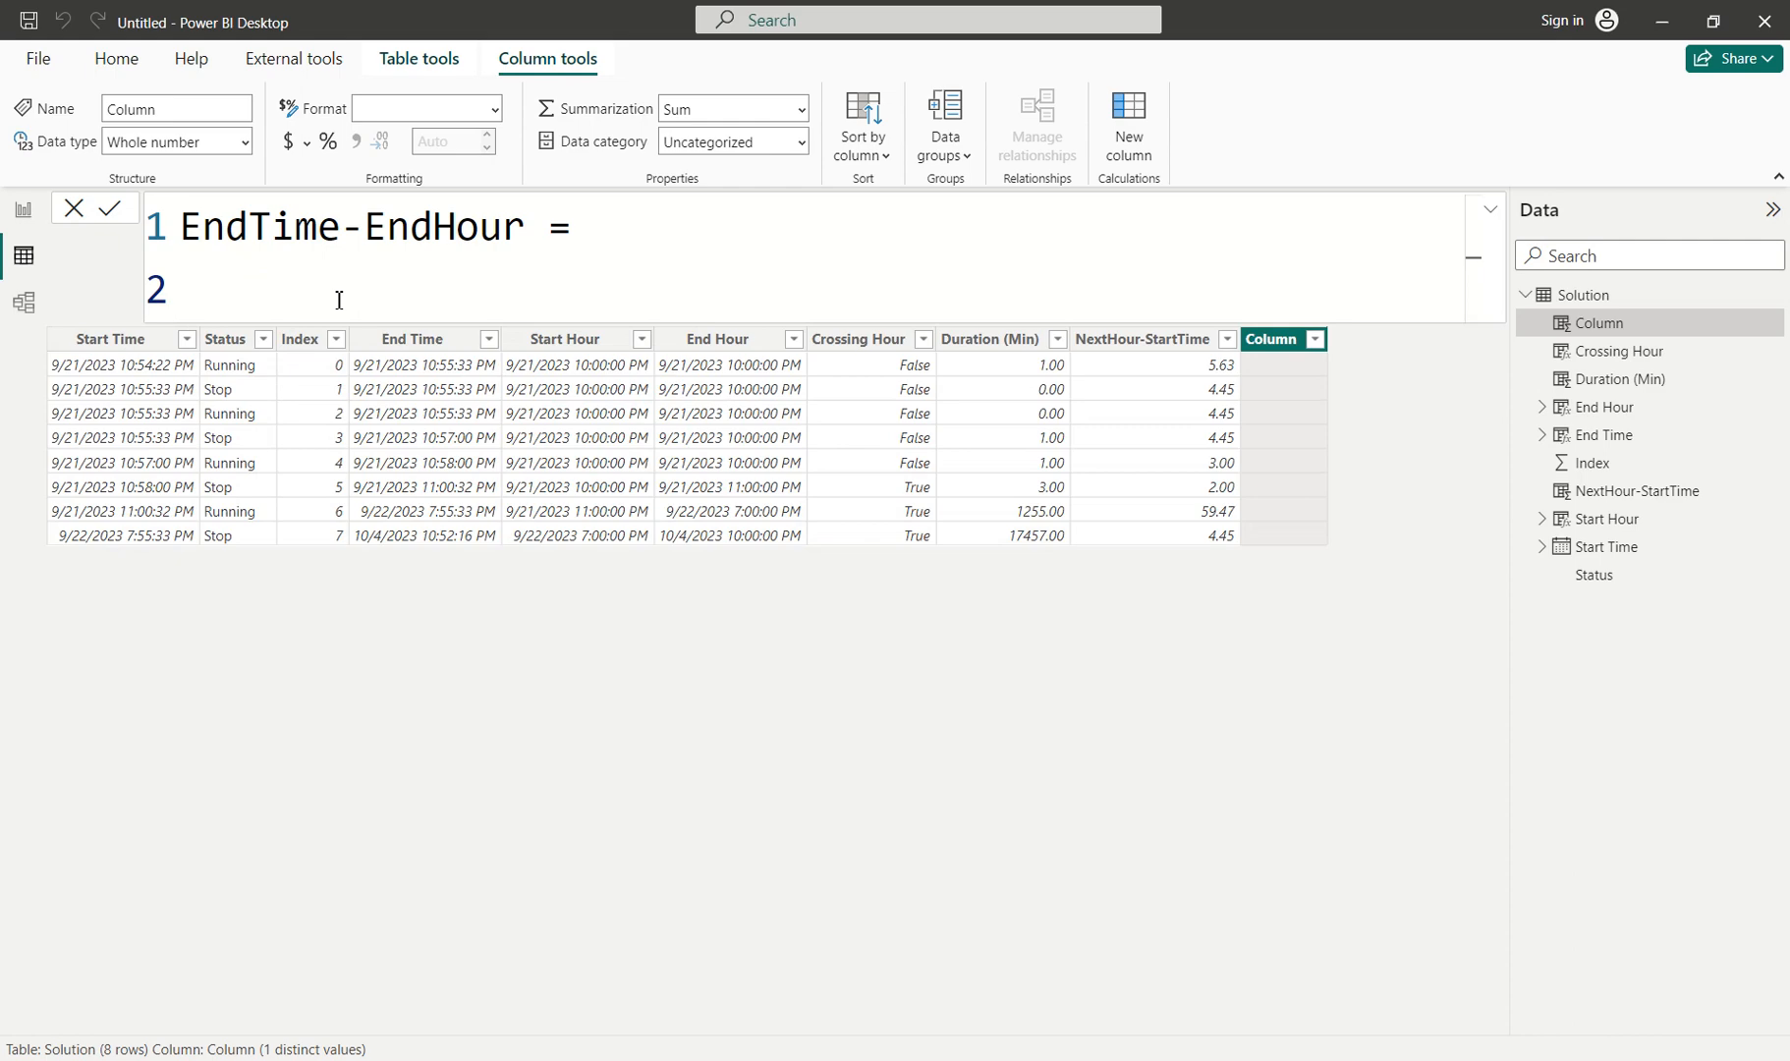
pyautogui.write('(')
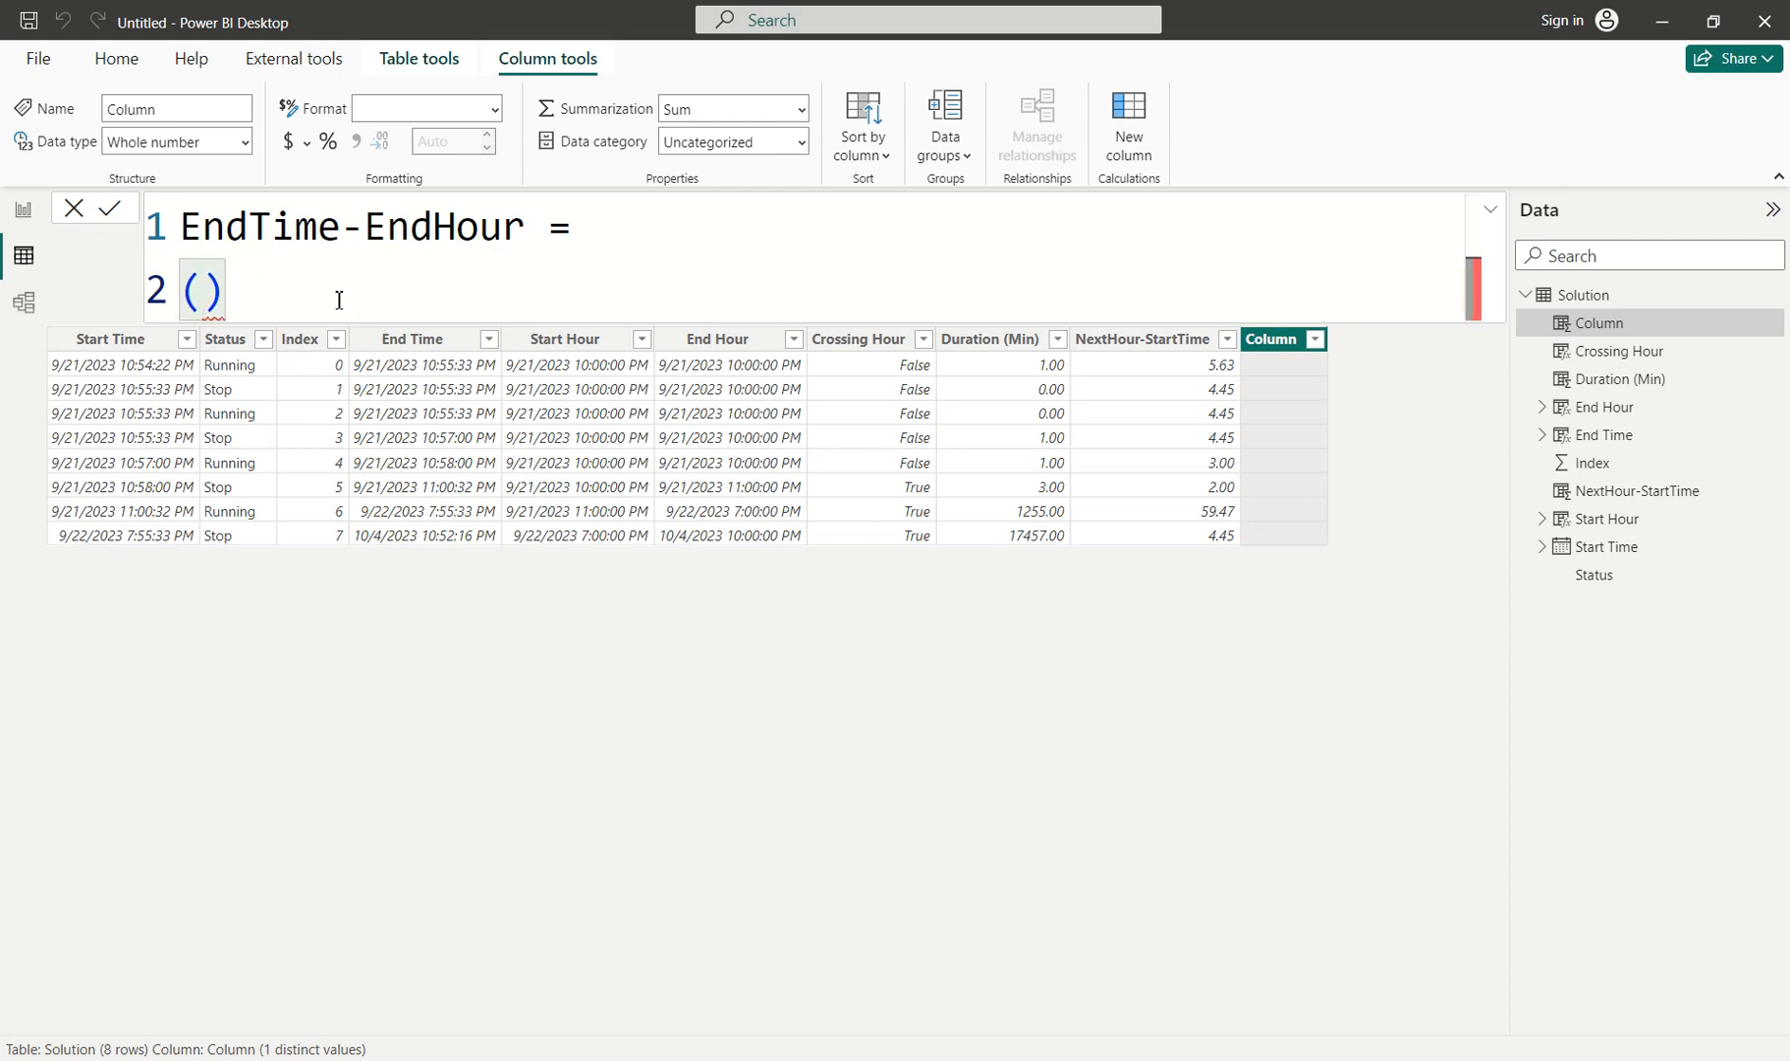
pyautogui.write('[END')
pyautogui.press('Down')
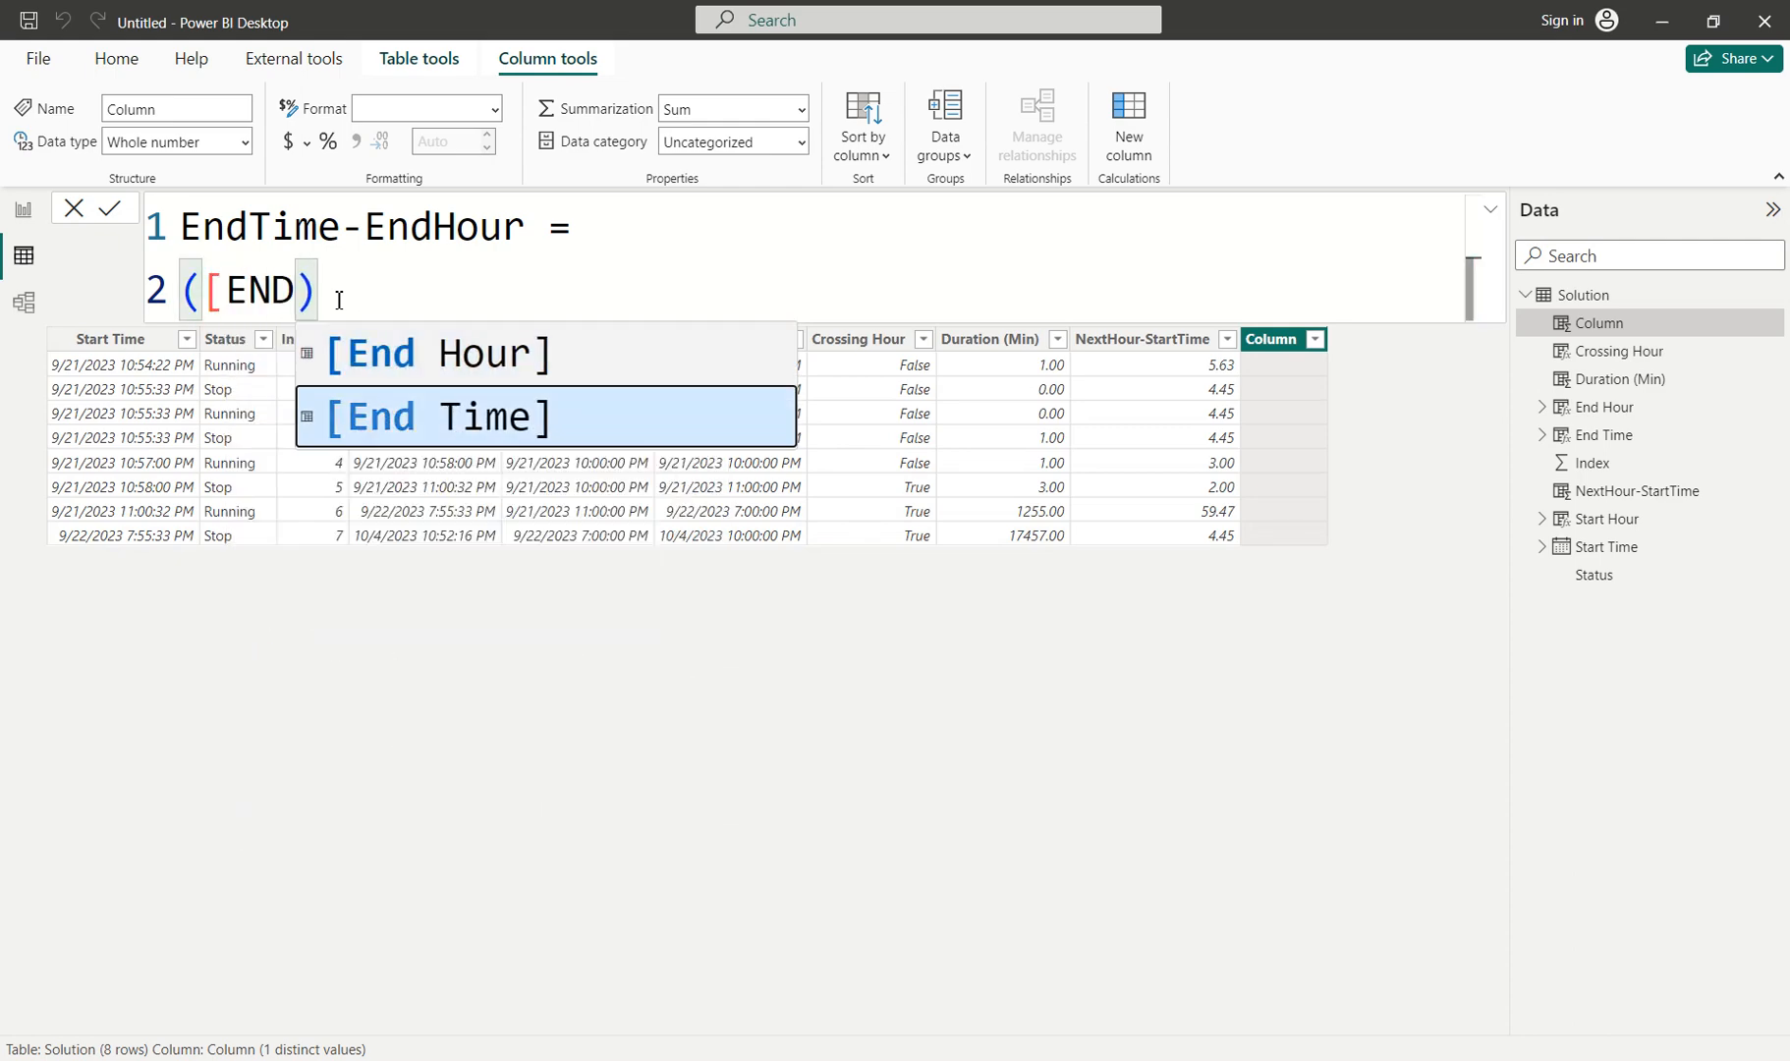
pyautogui.press('Tab')
pyautogui.write('-[EN')
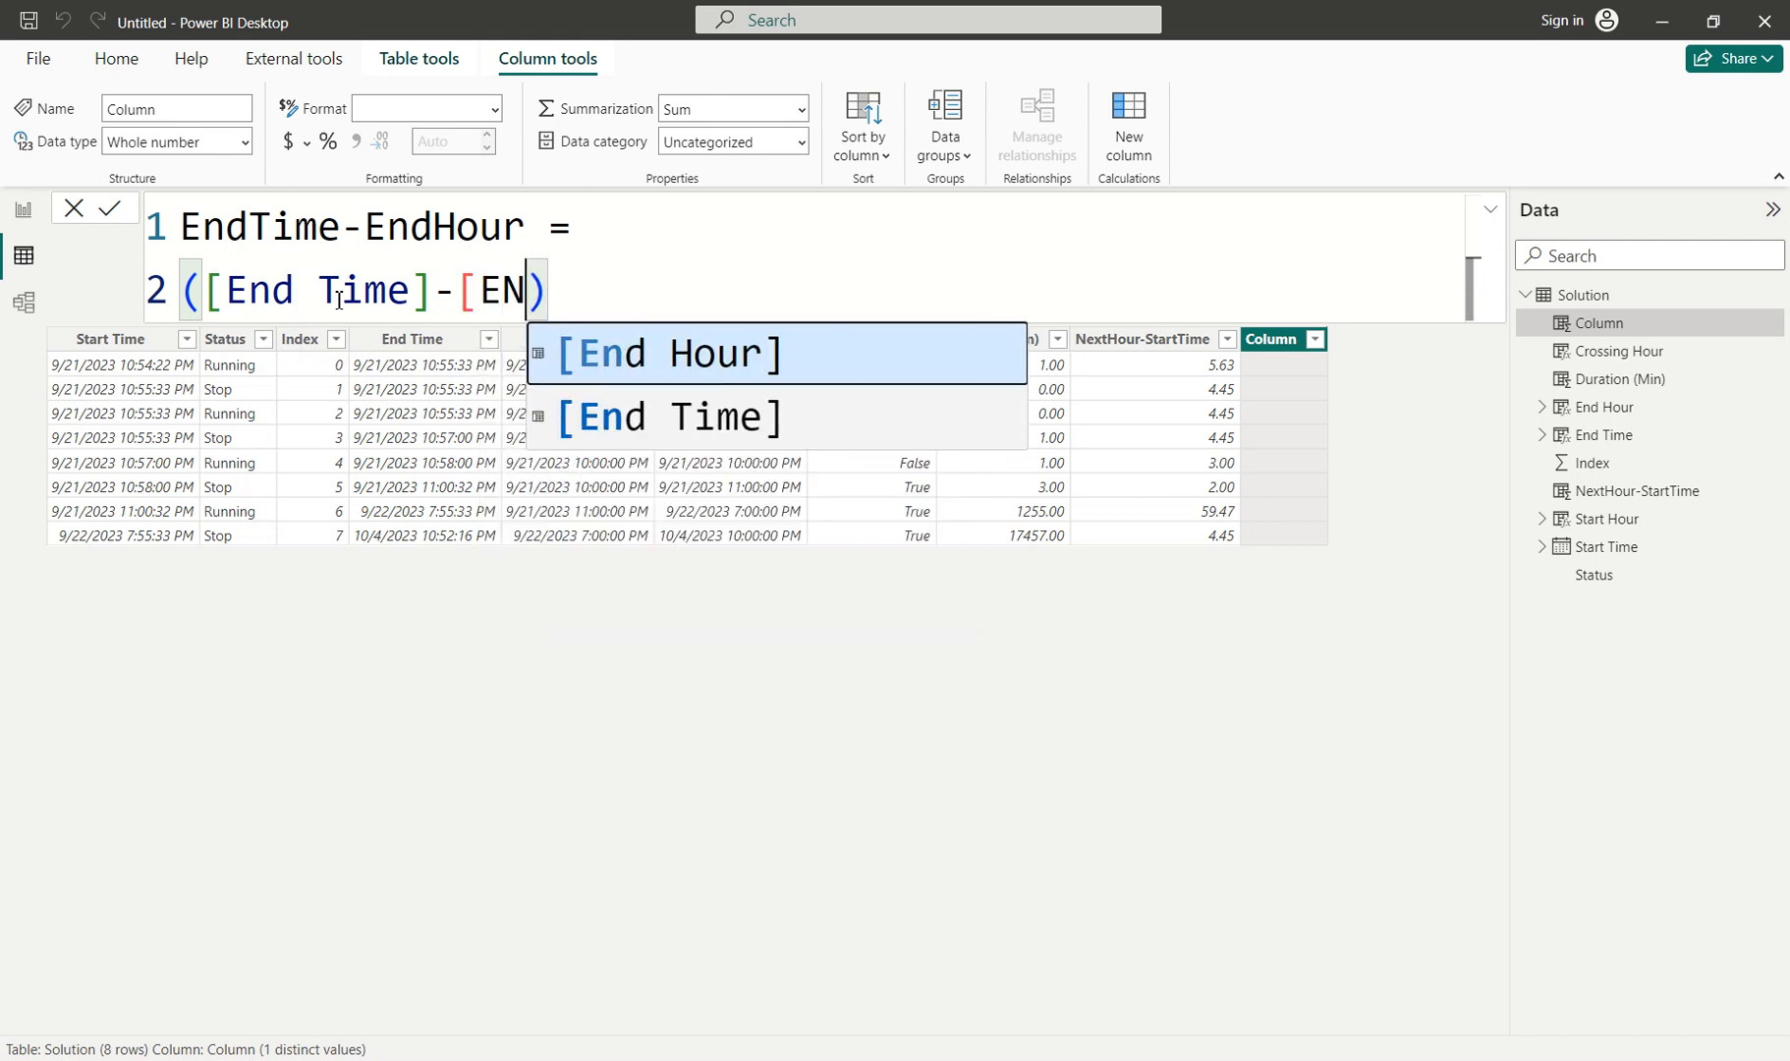
pyautogui.press('Tab')
pyautogui.write(')')
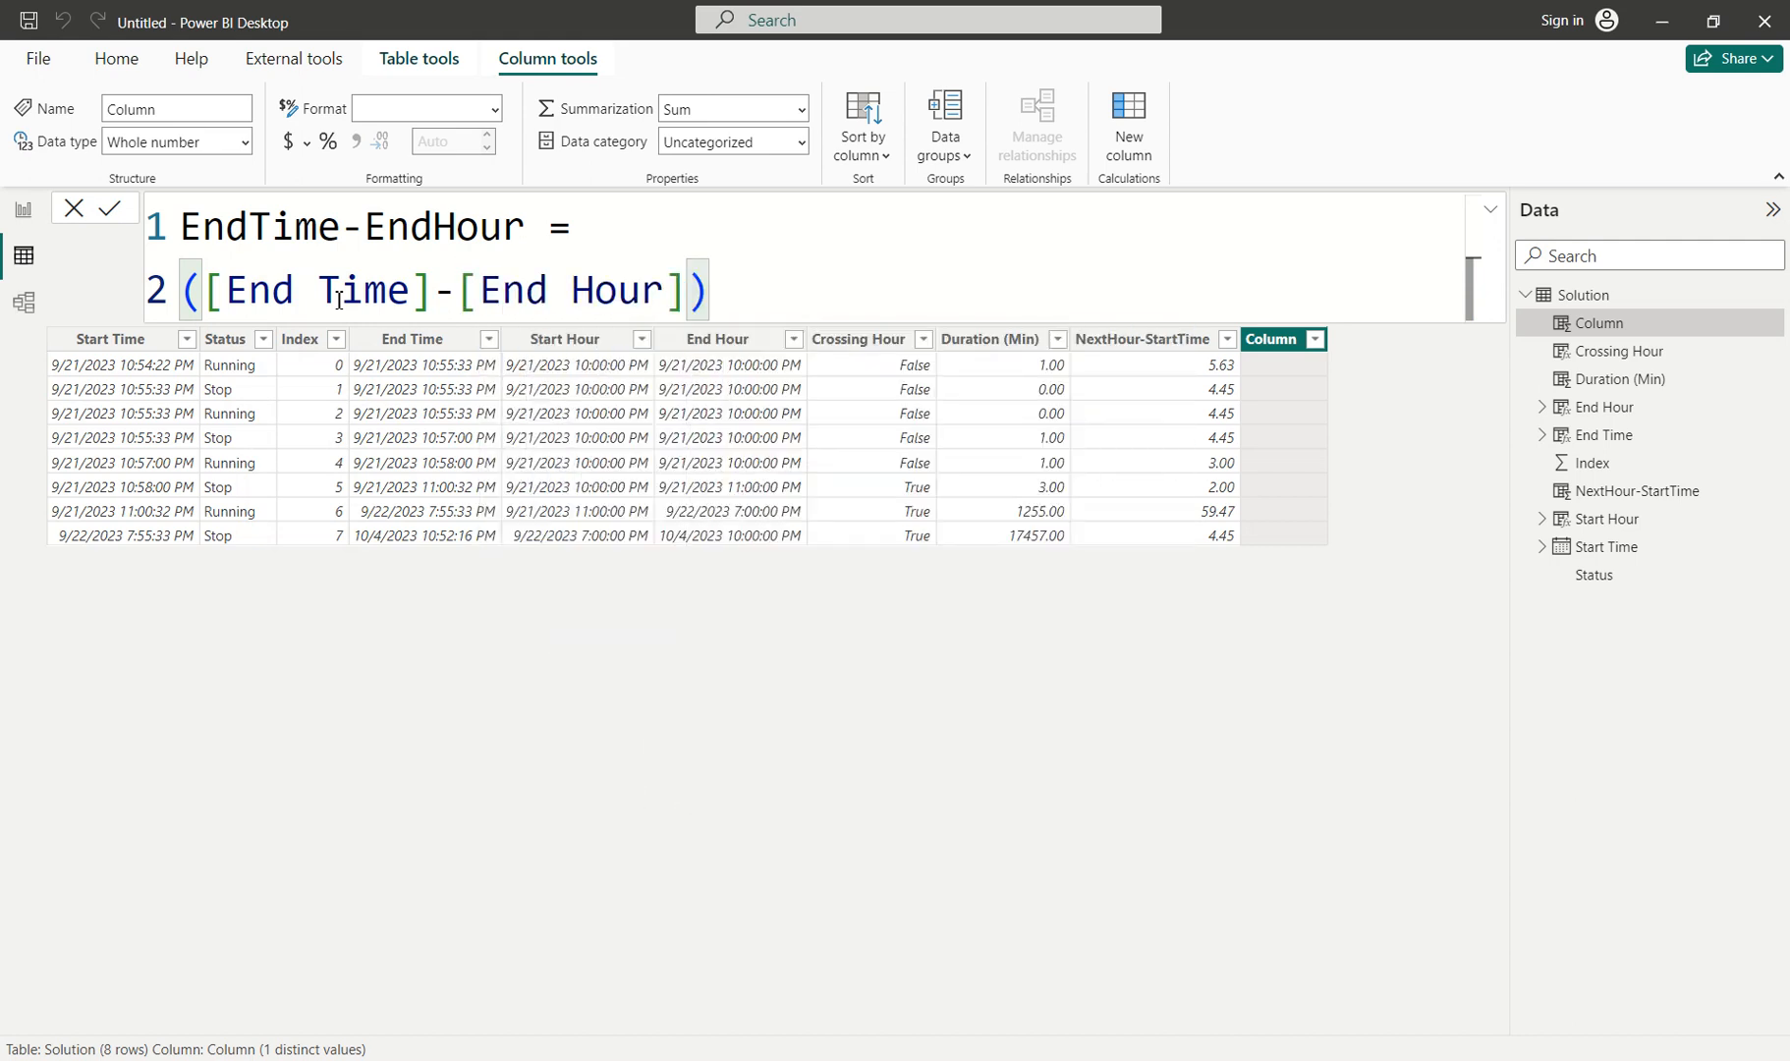
# Multiply the End Time minus End Hour difference by 24*60 and commit the column formula.
pyautogui.write('*24*')
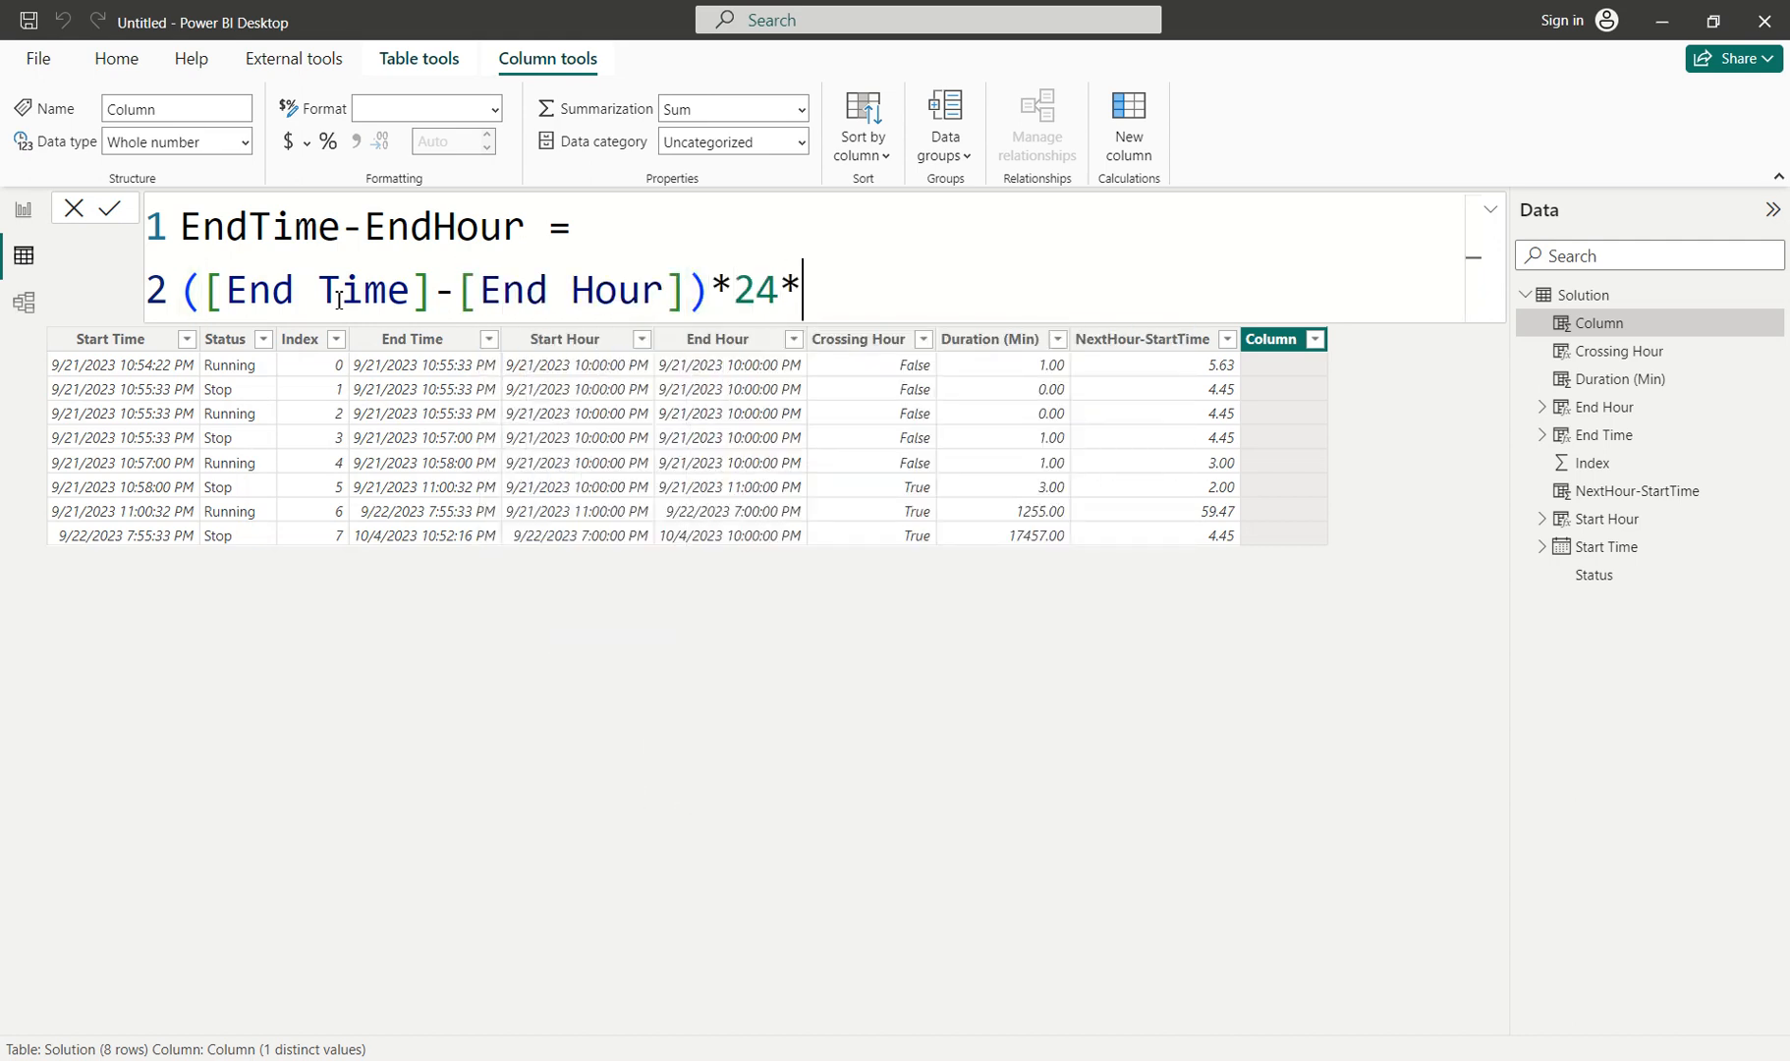
pyautogui.write('60')
pyautogui.press('Return')
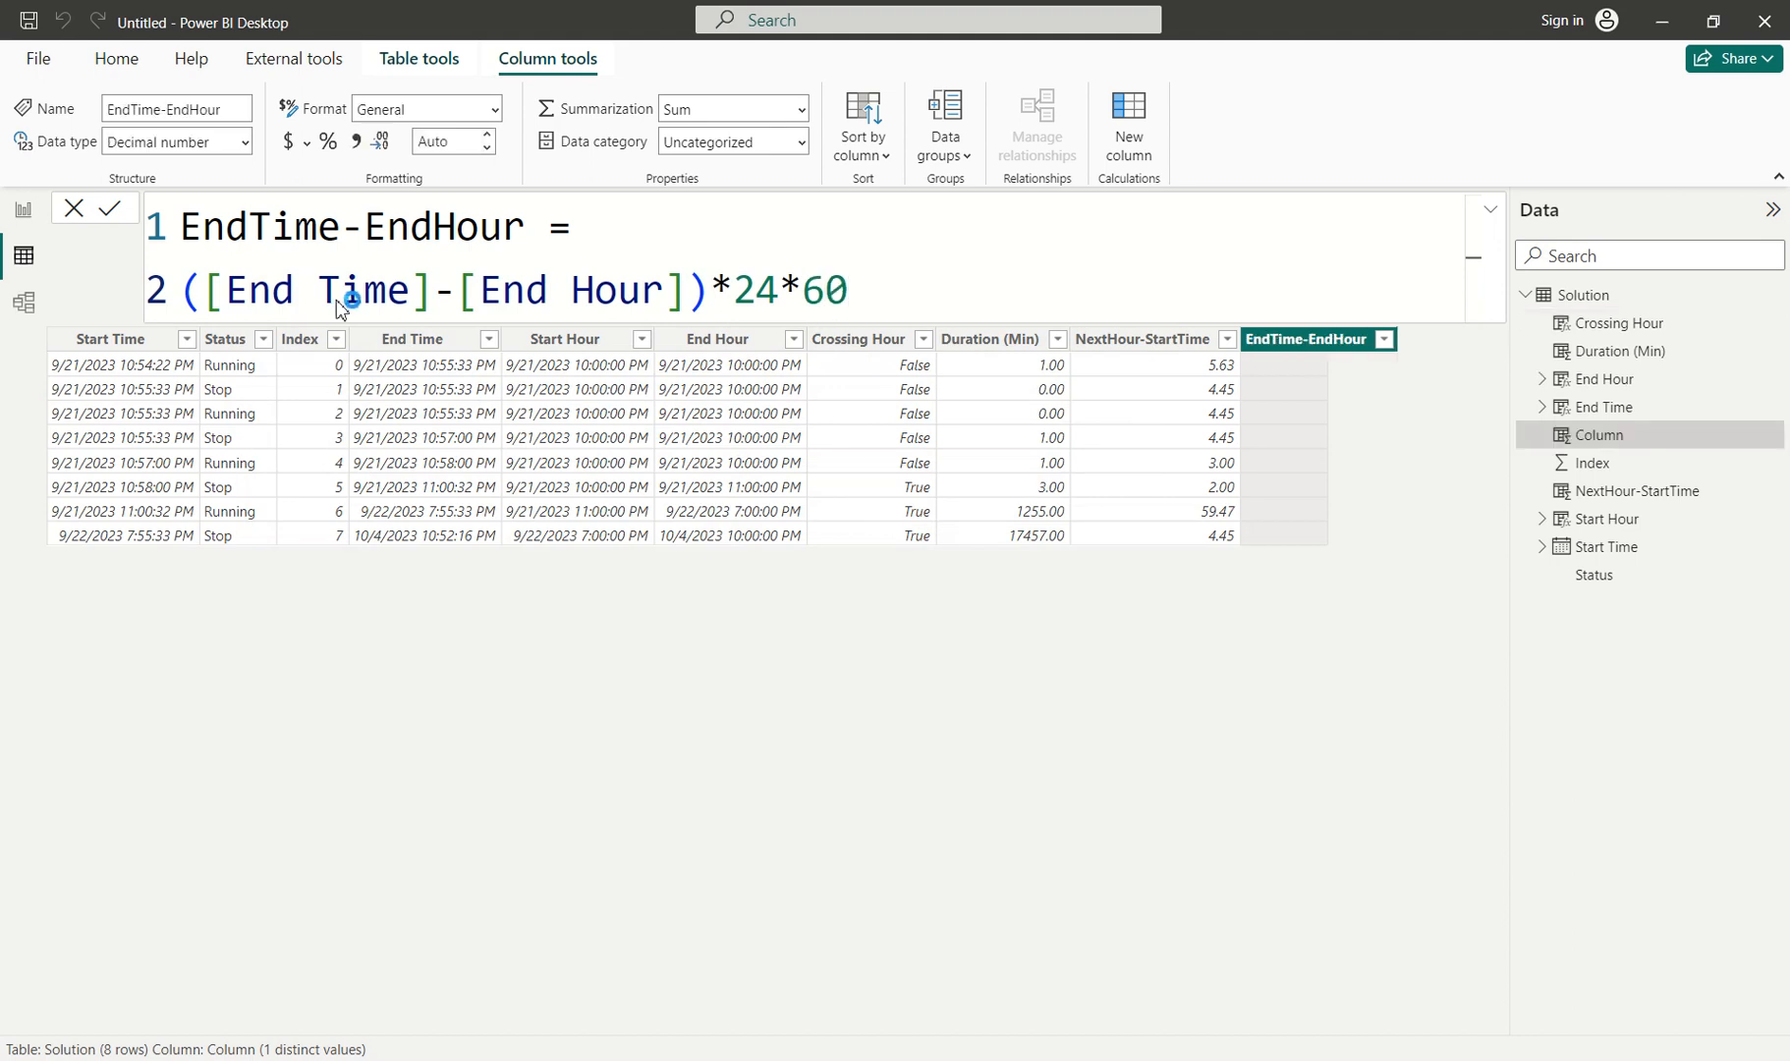
# Format the EndTime-EndHour column to show 2 decimal places.
pyautogui.click(468, 140)
pyautogui.write('2')
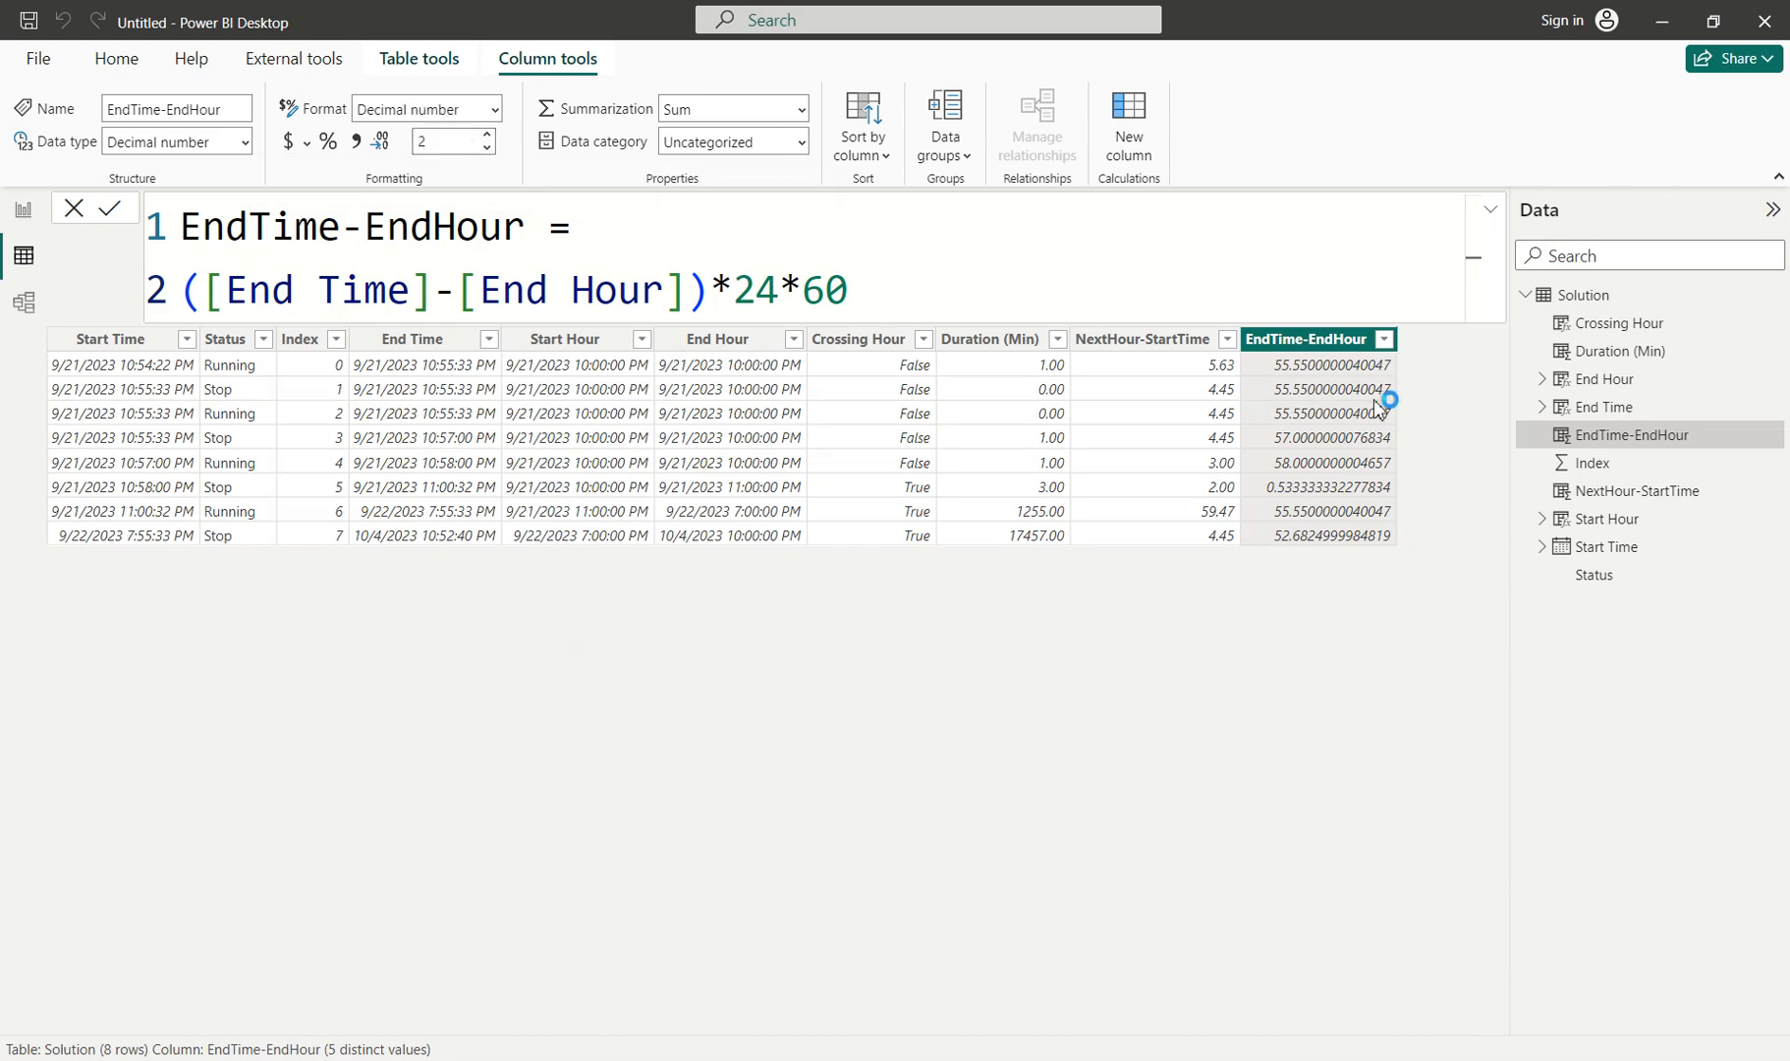
pyautogui.press('Return')
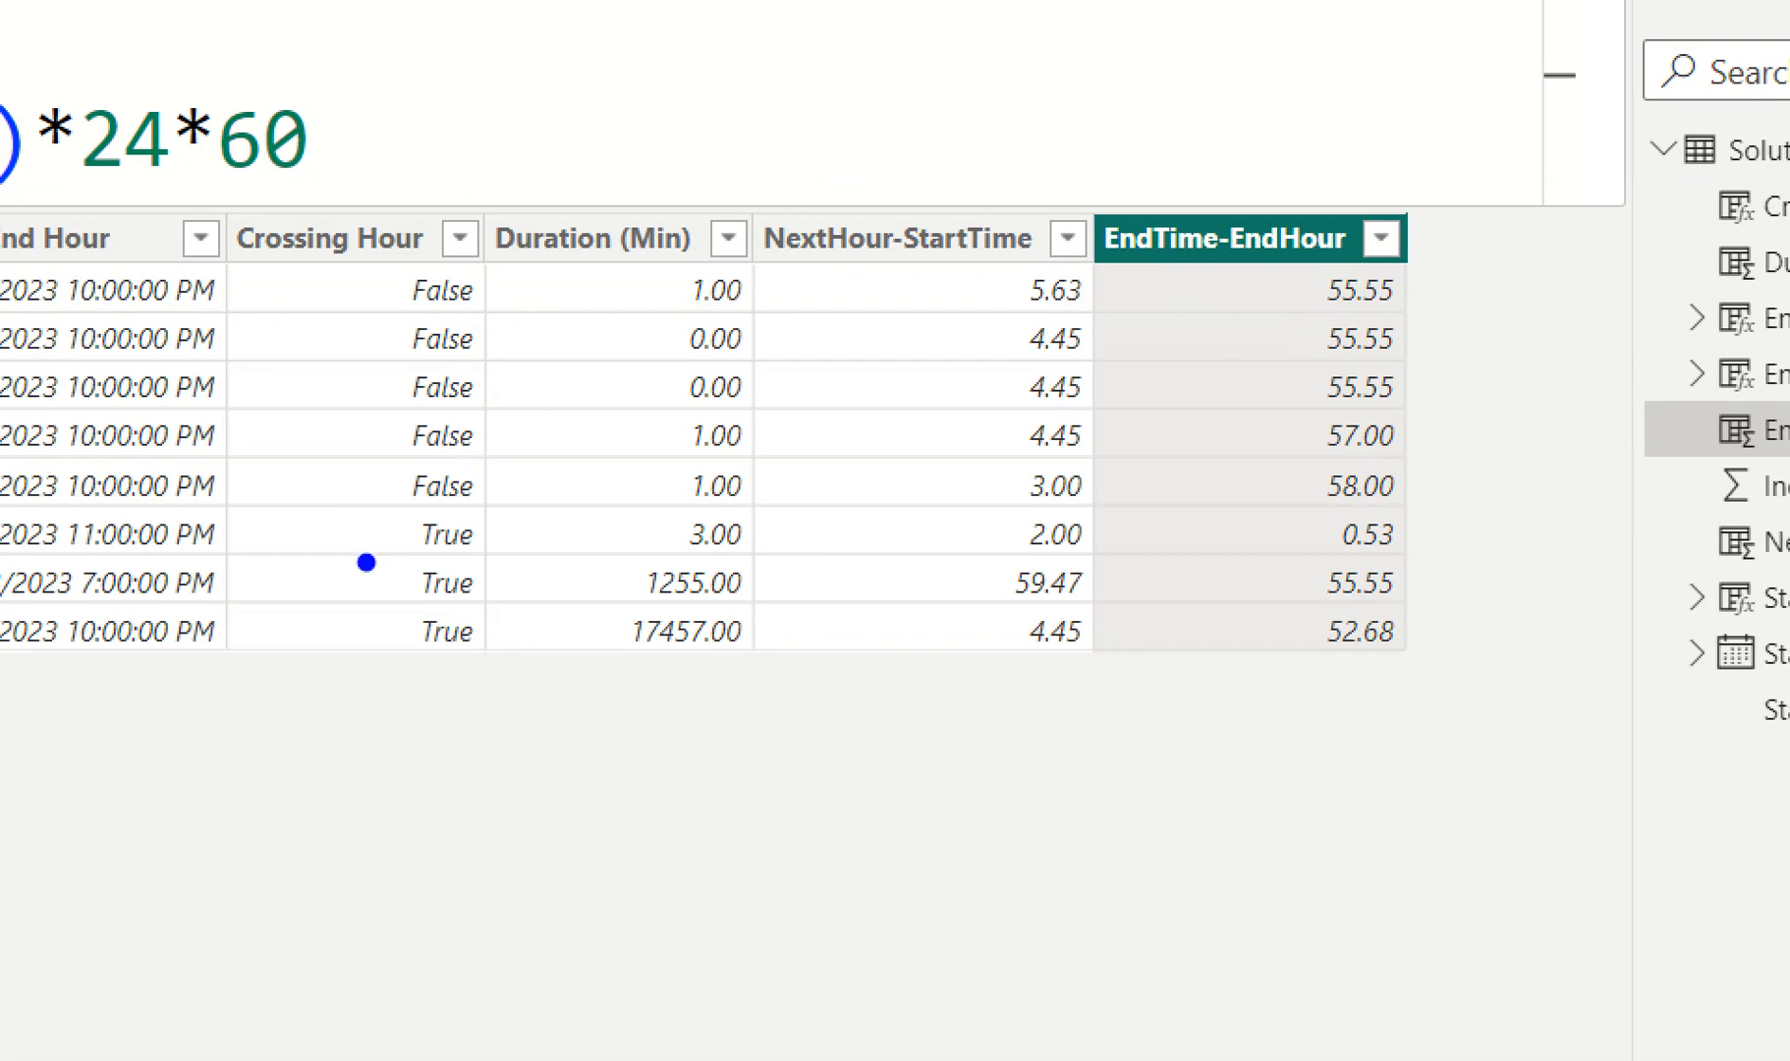
pyautogui.moveTo(370, 505); pyautogui.dragTo(357, 643)
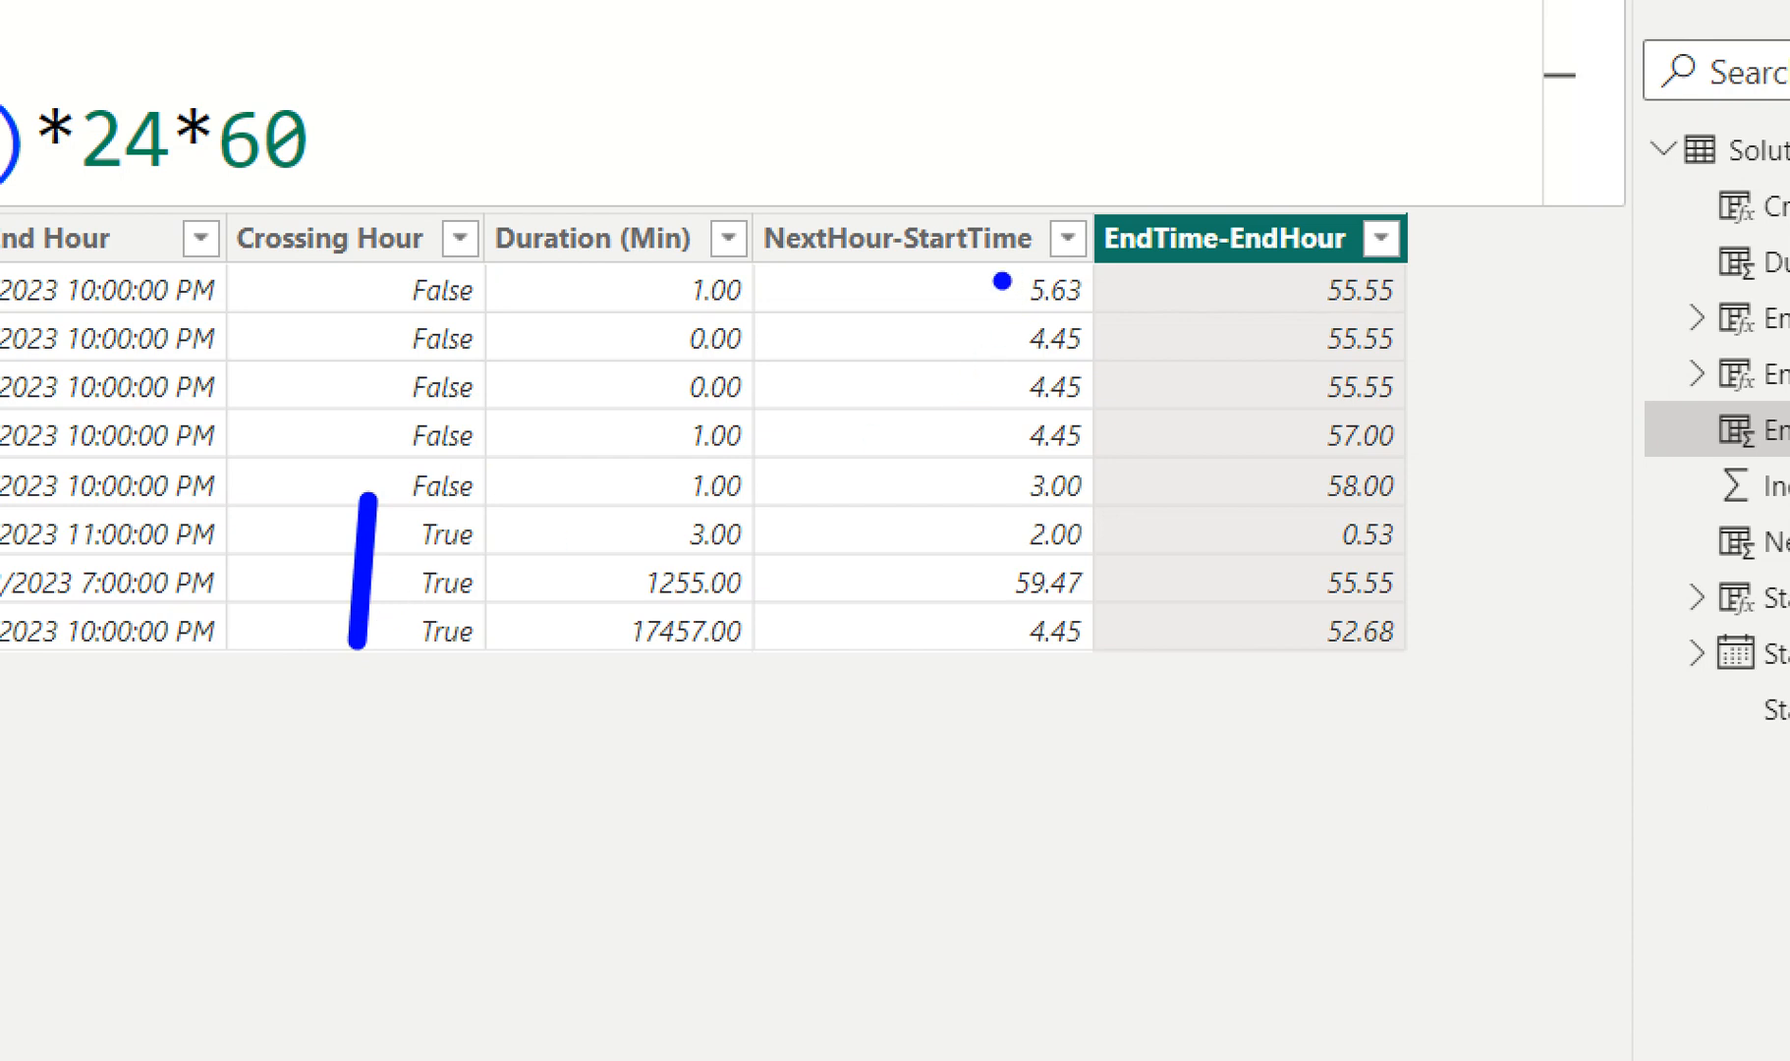
pyautogui.moveTo(995, 275); pyautogui.dragTo(992, 540)
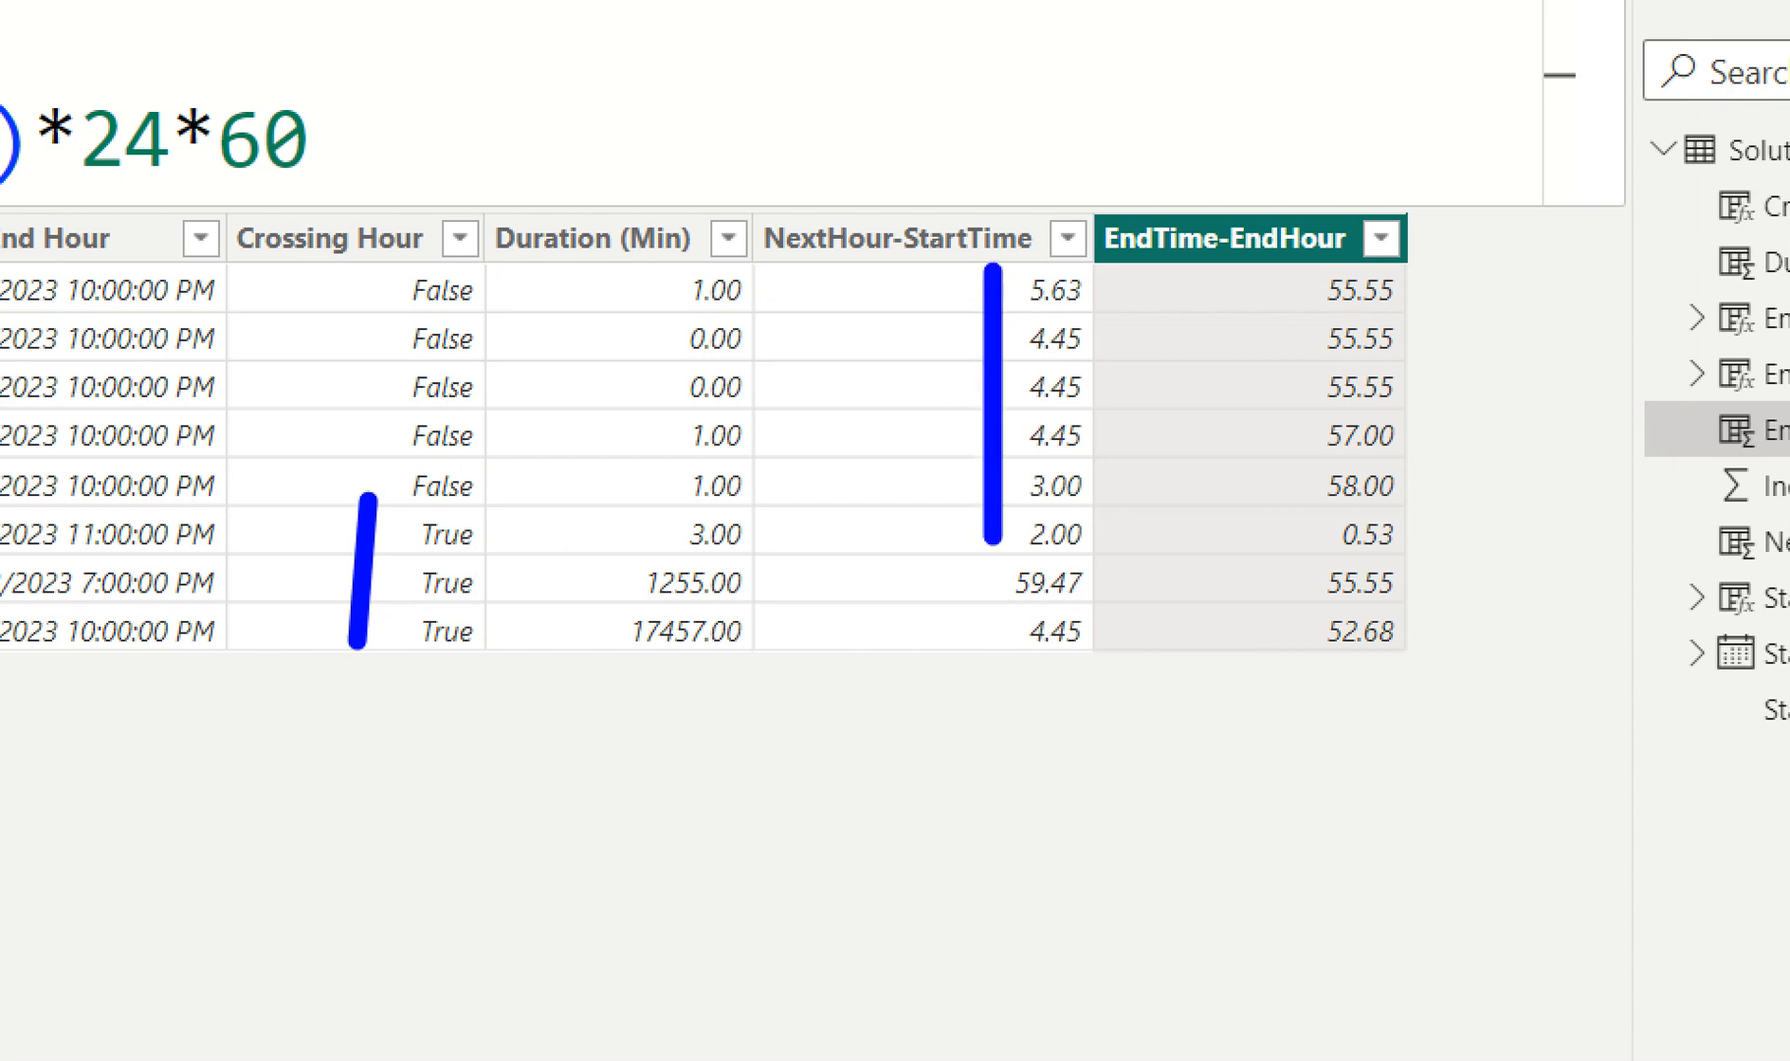
pyautogui.hotkey('ctrl', 'z')
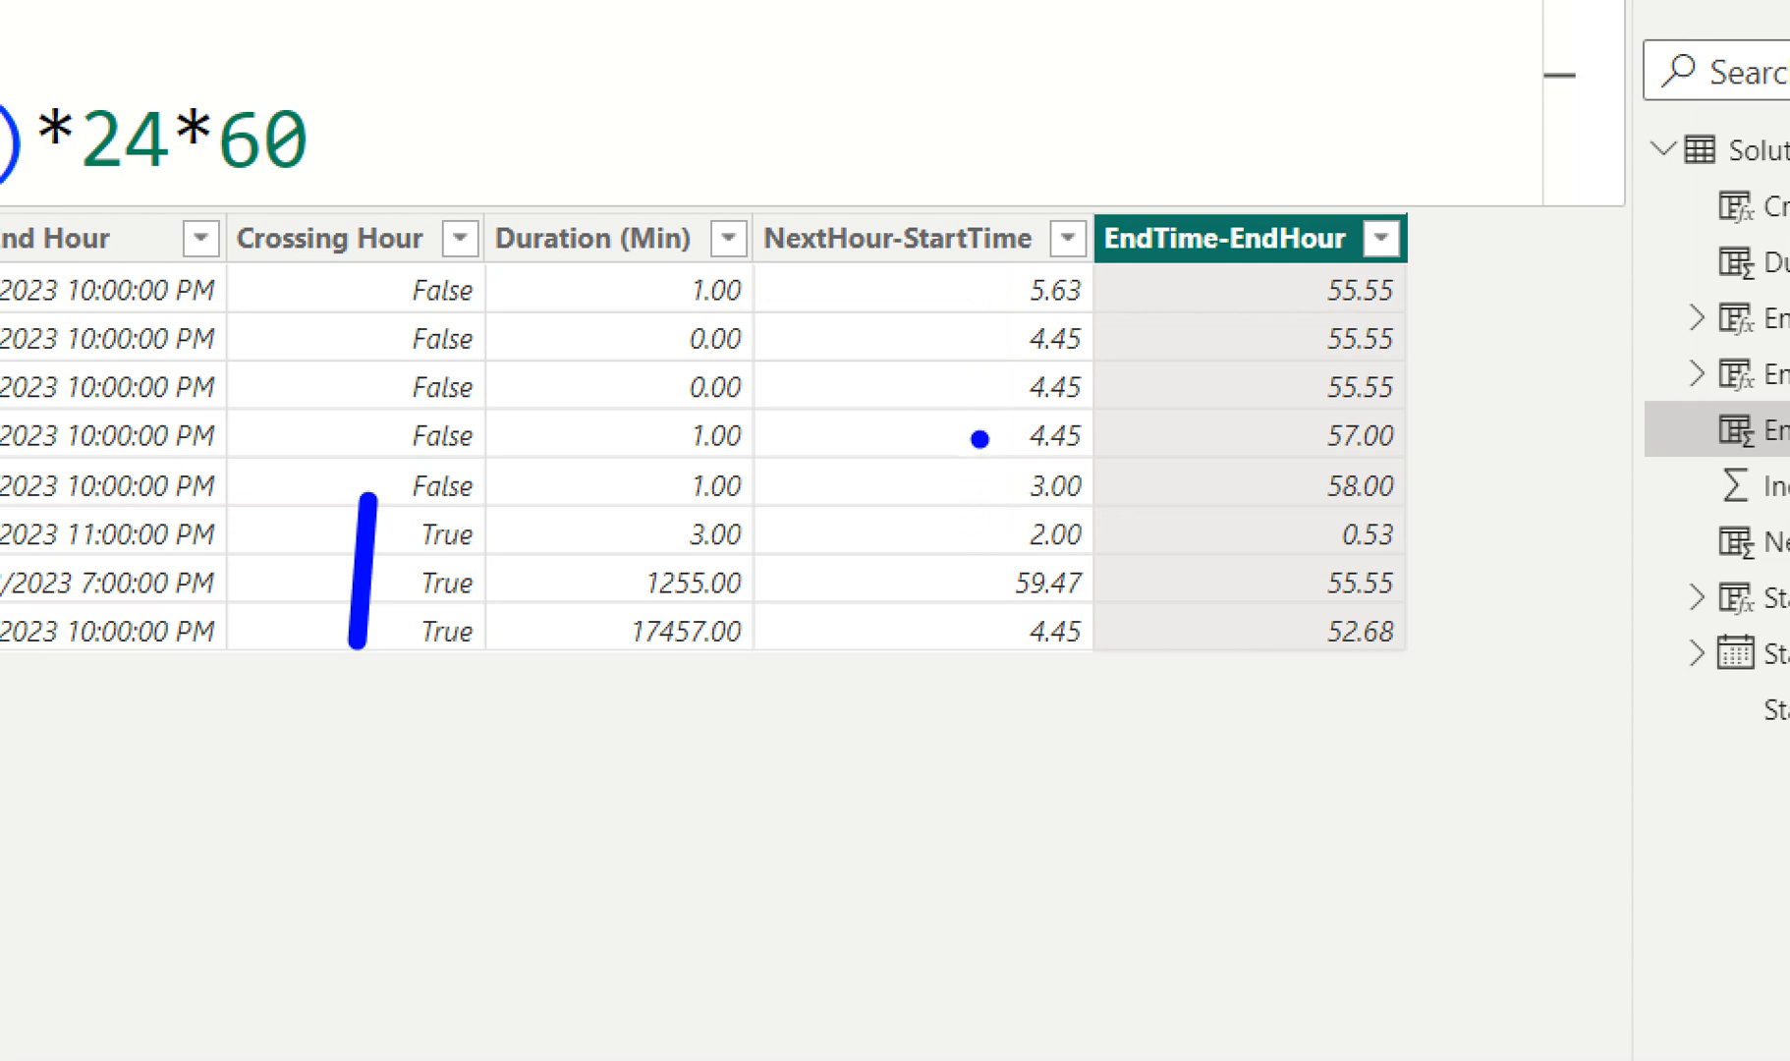
pyautogui.press('r')
pyautogui.moveTo(1000, 281); pyautogui.dragTo(997, 518)
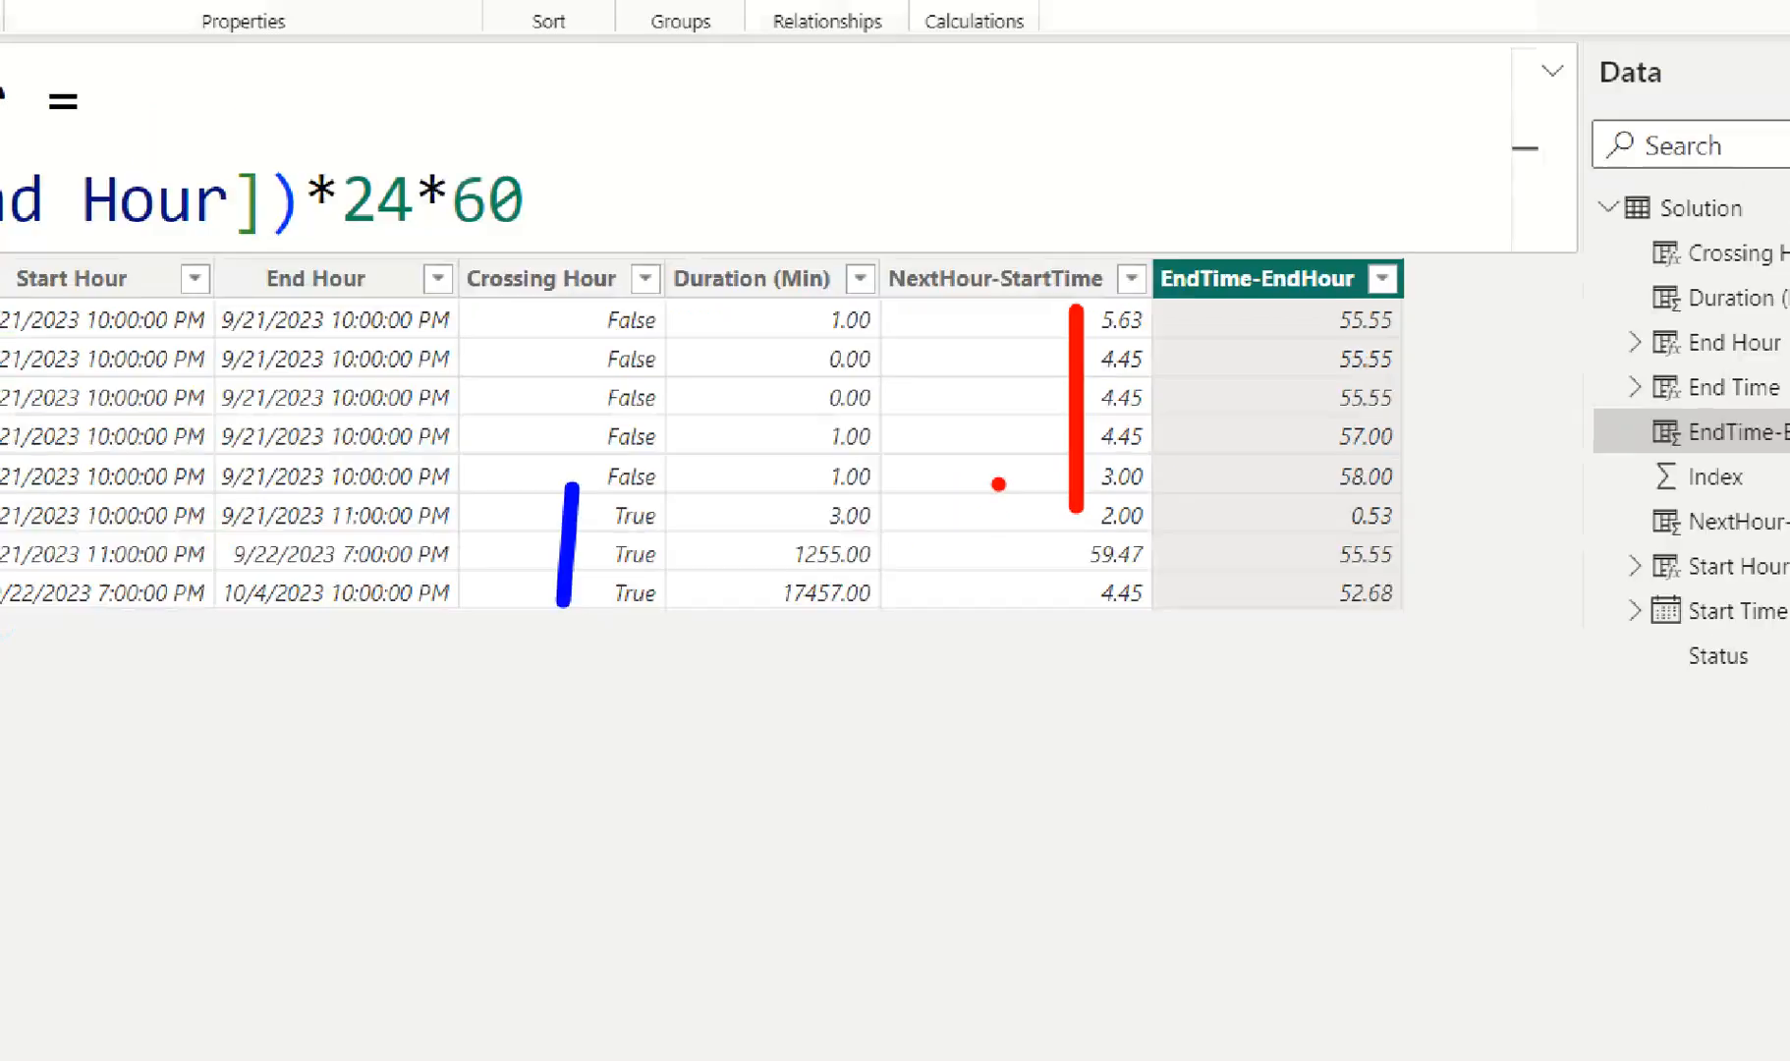
pyautogui.press('Escape')
# Insert a line above the EndTime-EndHour expression that opens an IF with Solution[Crossing Hour] as its condition.
pyautogui.click(136, 96)
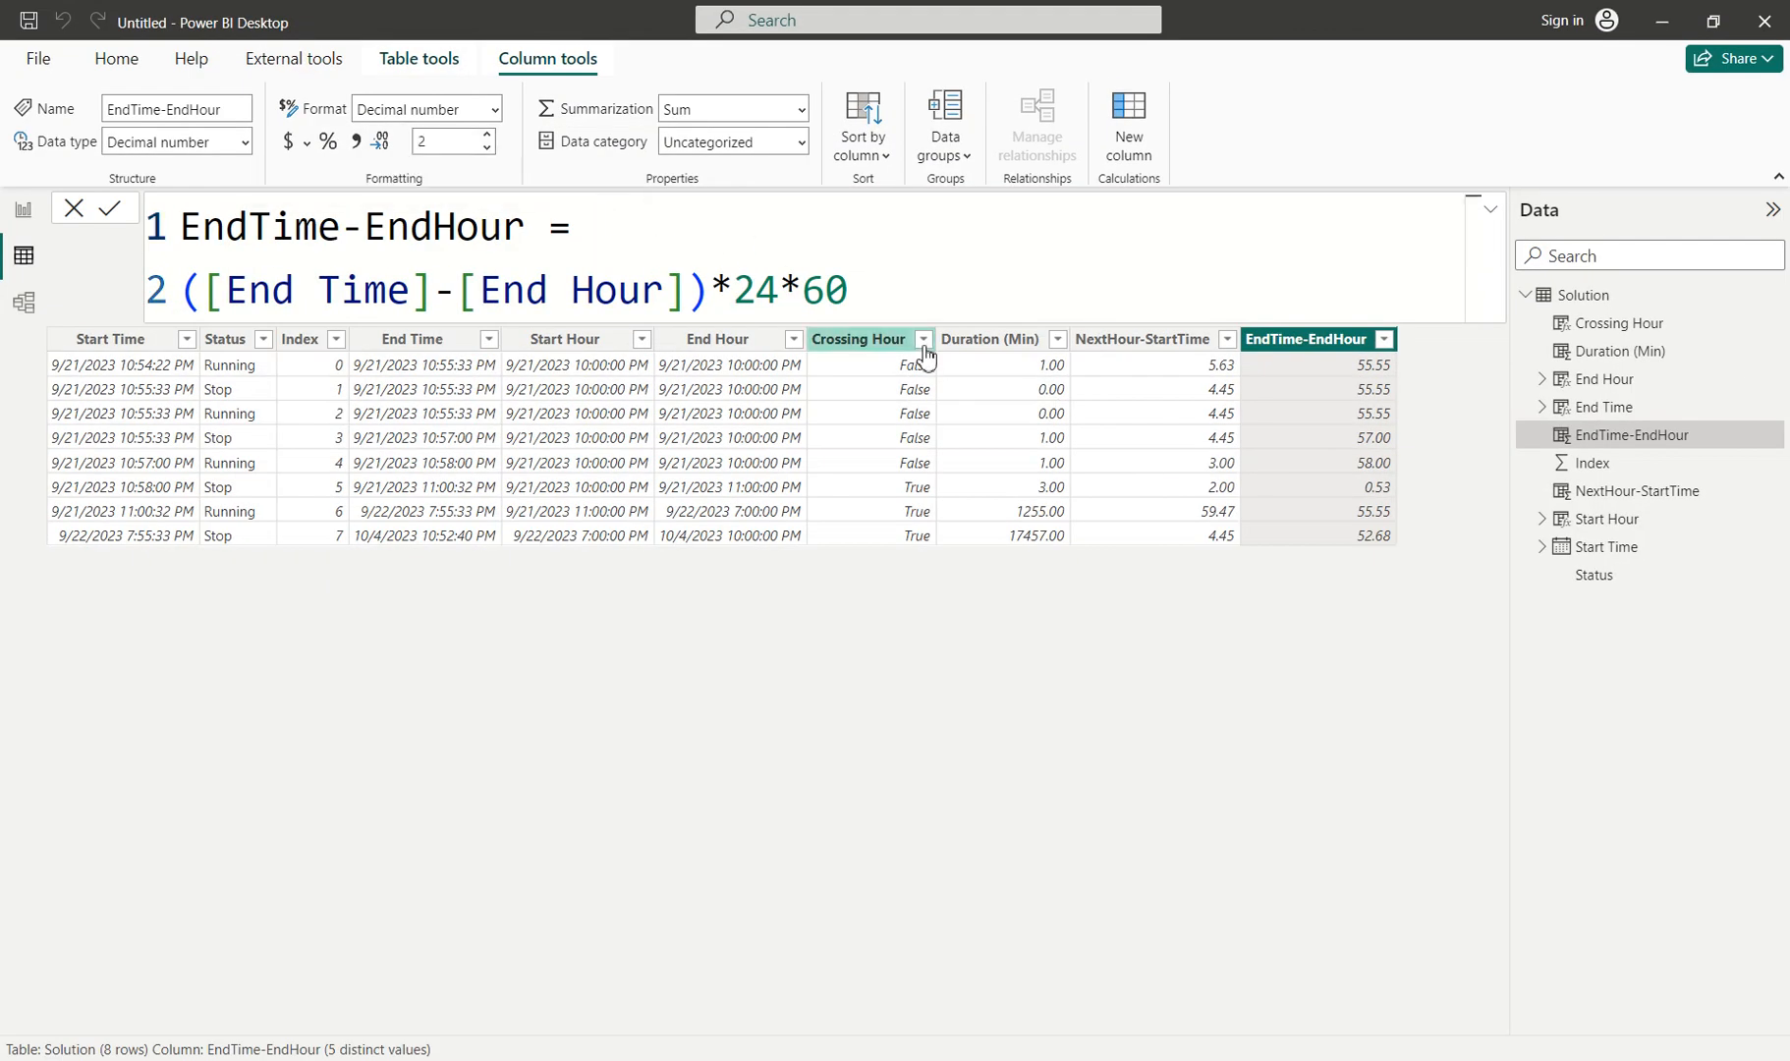
pyautogui.hotkey('shift', 'Return')
pyautogui.write('i')
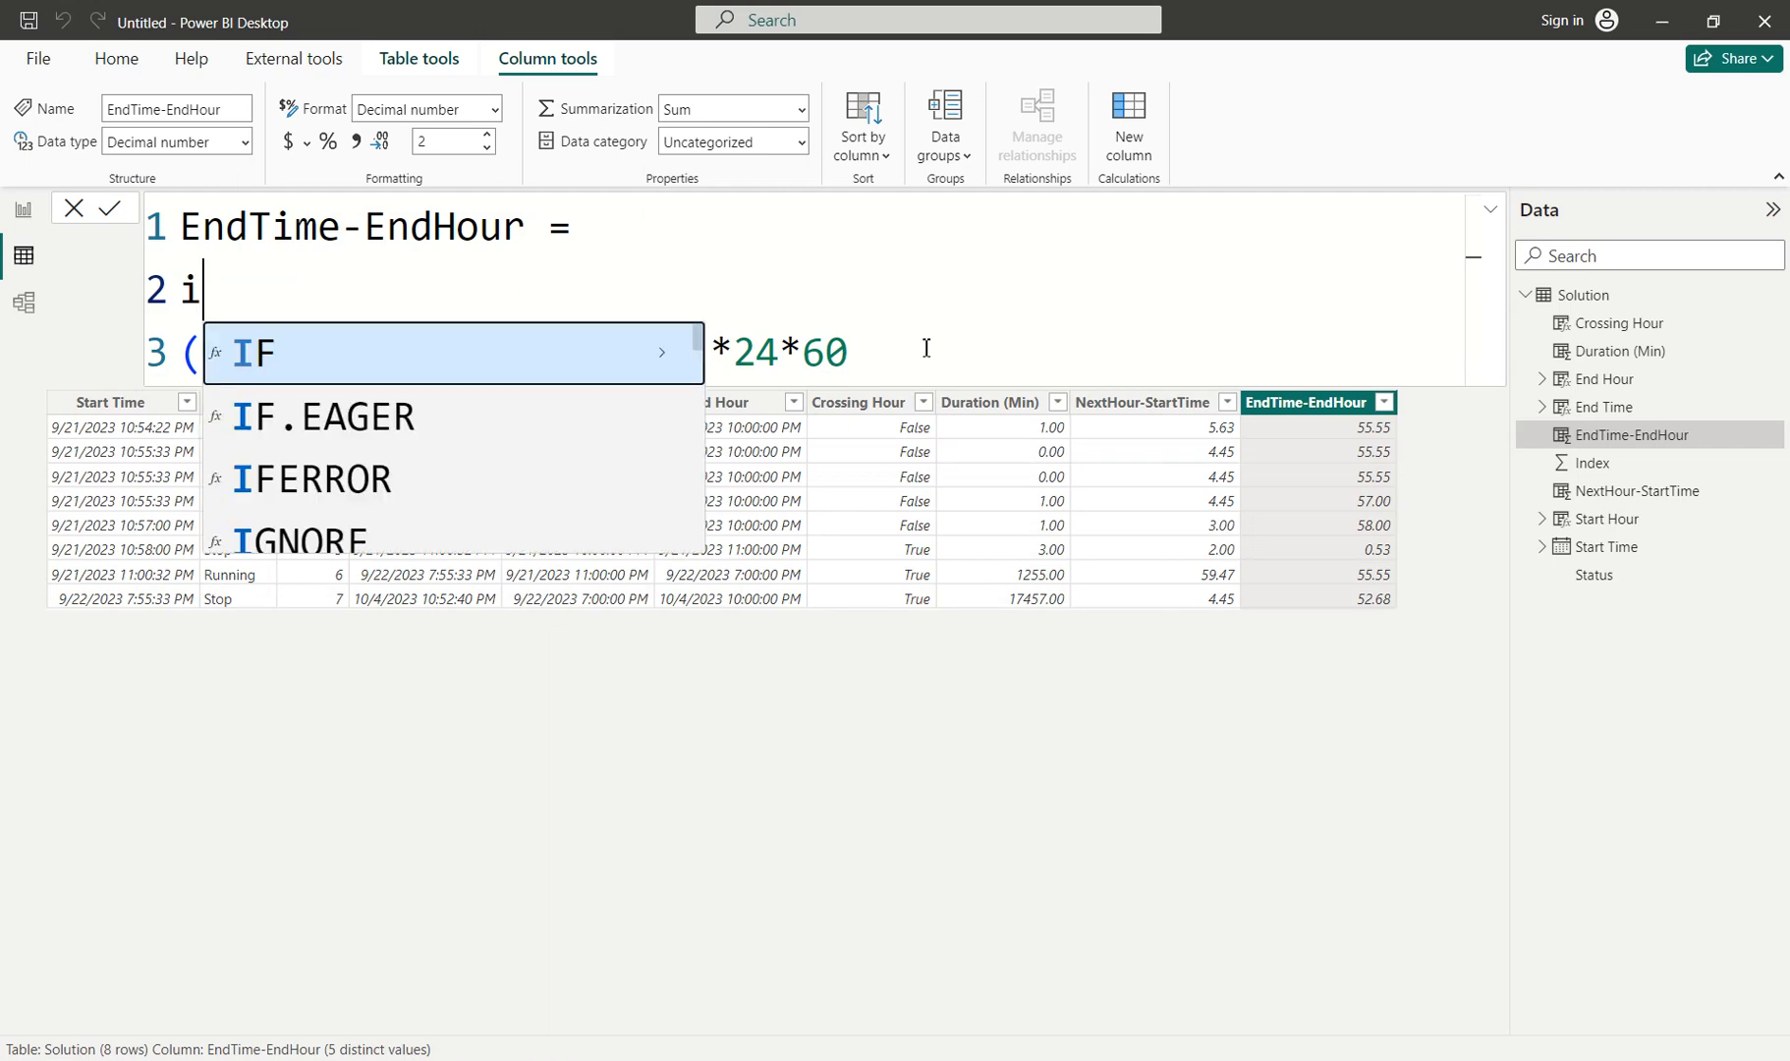
pyautogui.press('Tab')
pyautogui.write('cros')
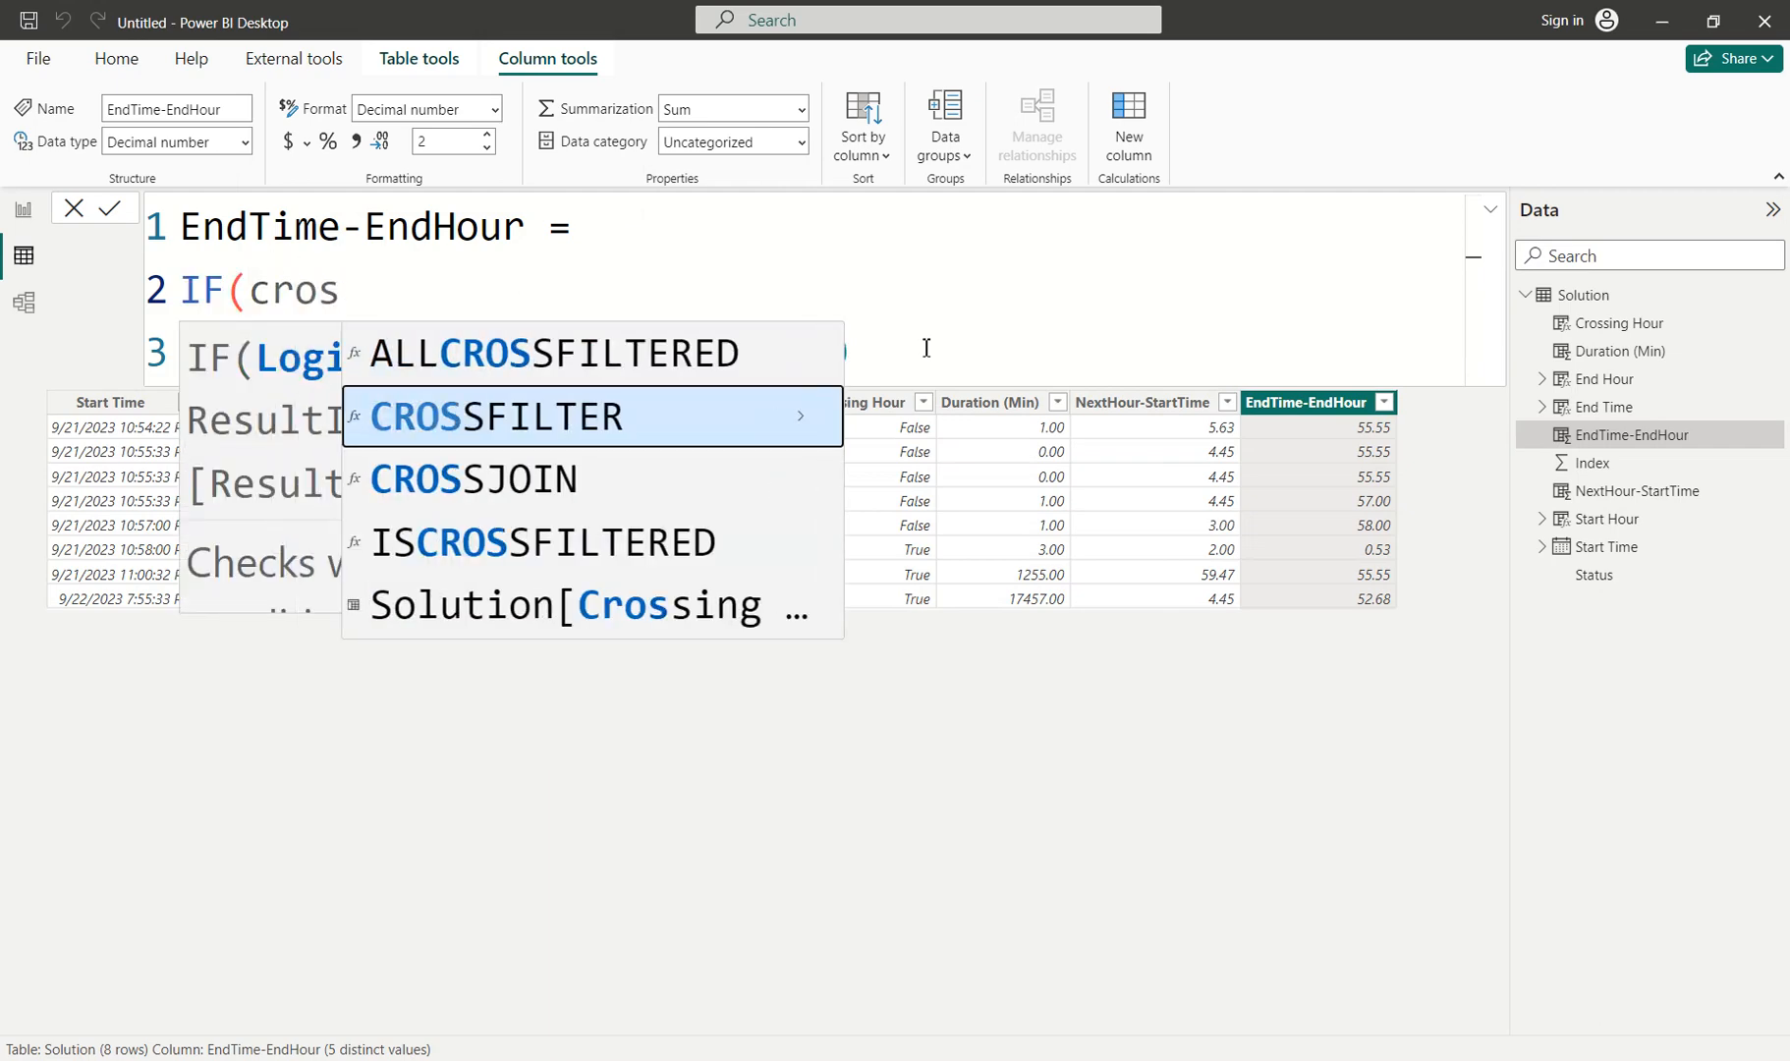
pyautogui.press('Down')
pyautogui.press('Down')
pyautogui.press('Down')
pyautogui.press('Tab')
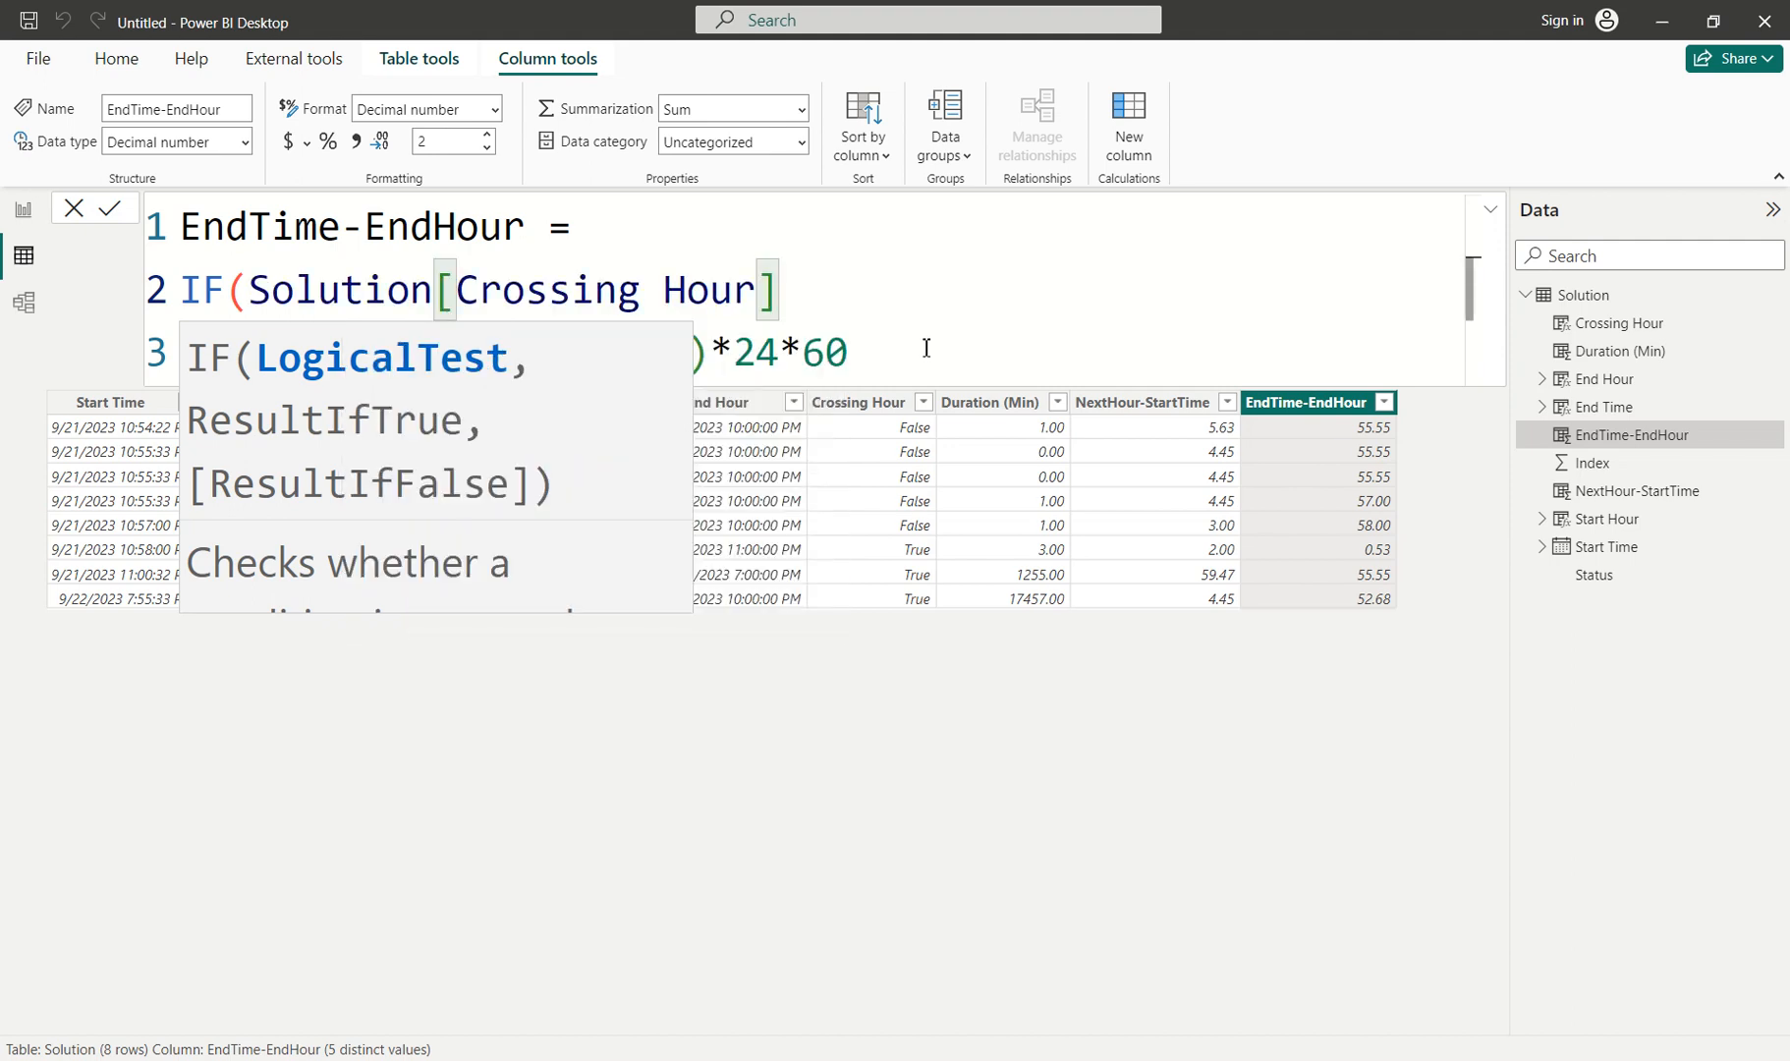
pyautogui.write(',')
# Close the IF function after *24*60 and commit the revised EndTime-EndHour formula.
pyautogui.click(904, 354)
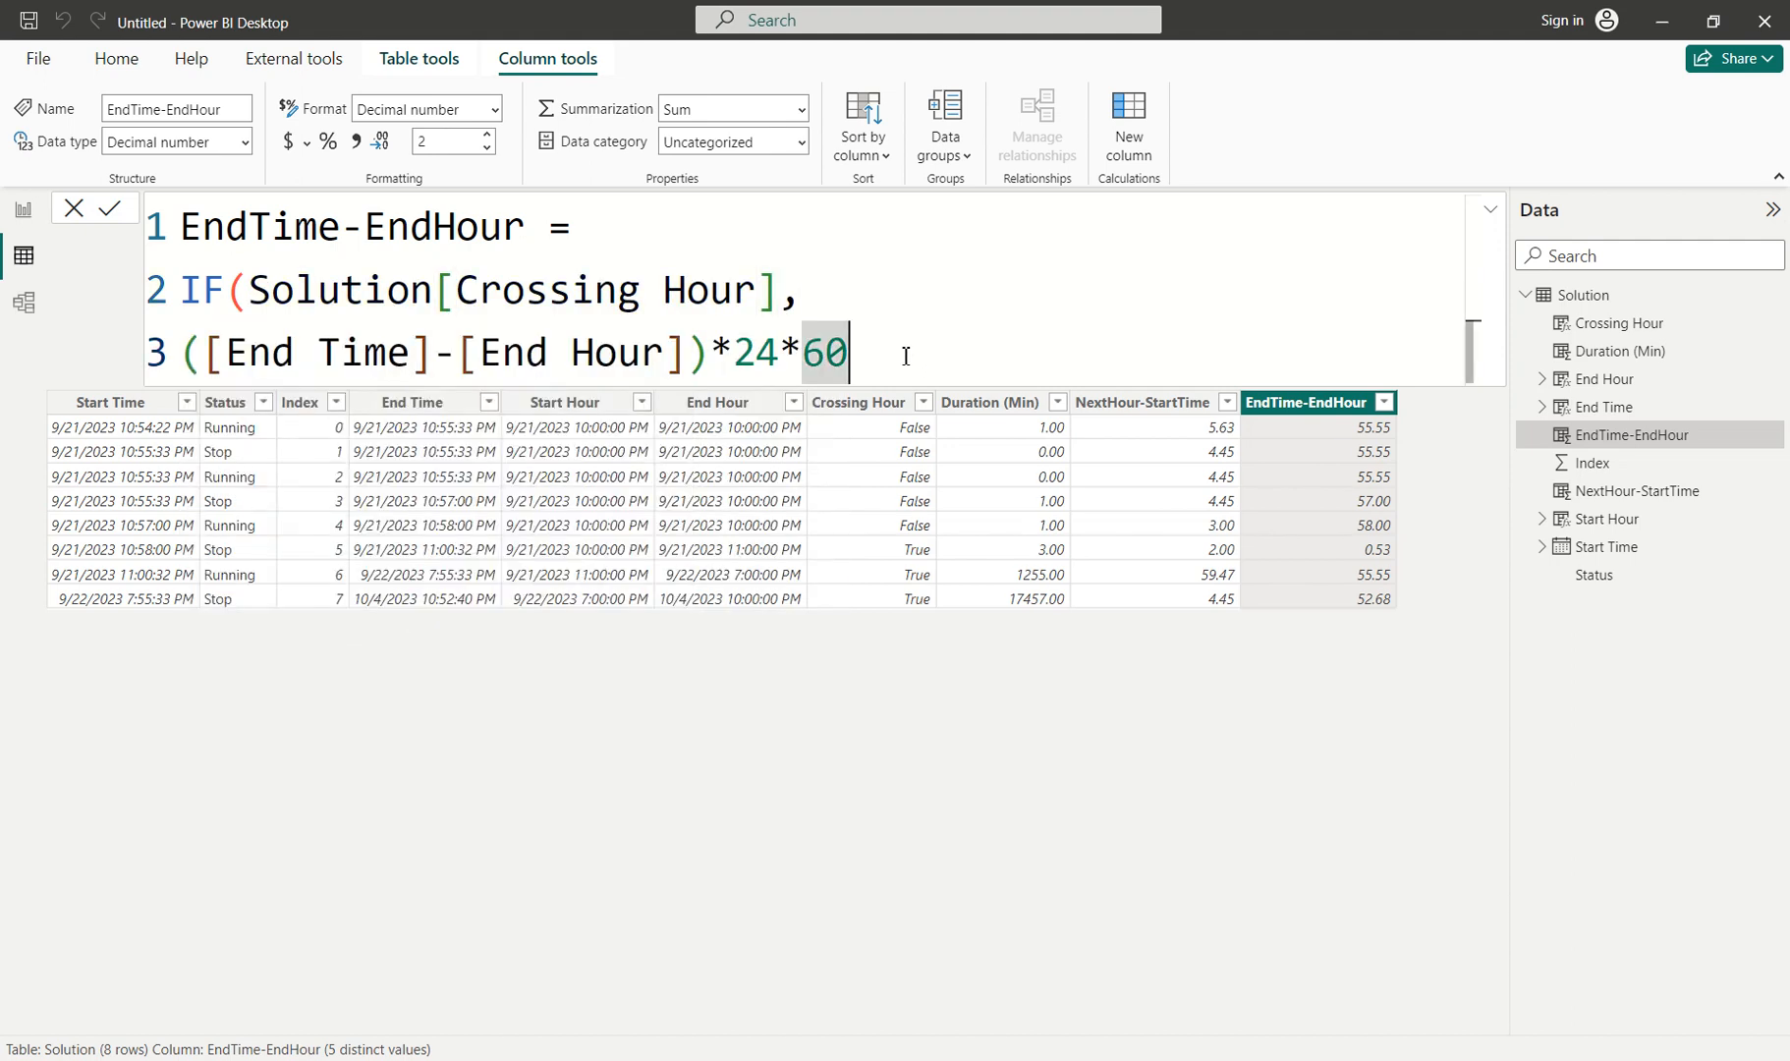
pyautogui.write(')')
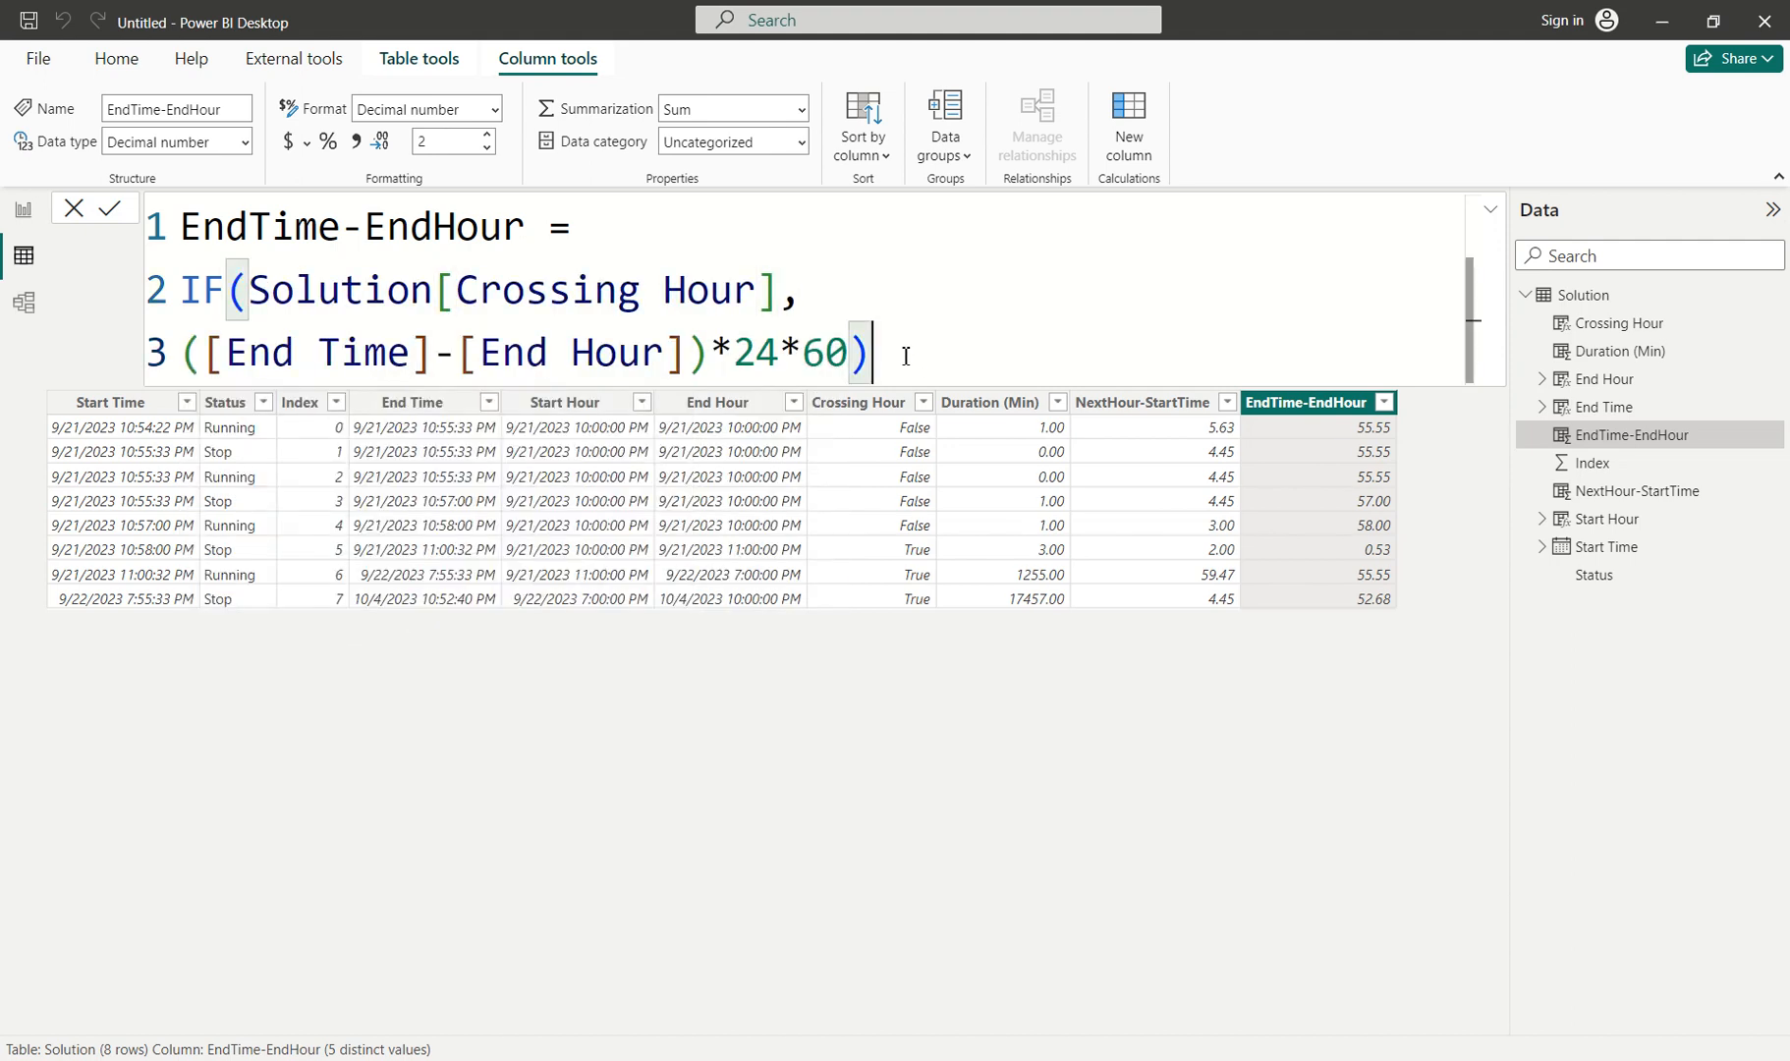
pyautogui.press('Return')
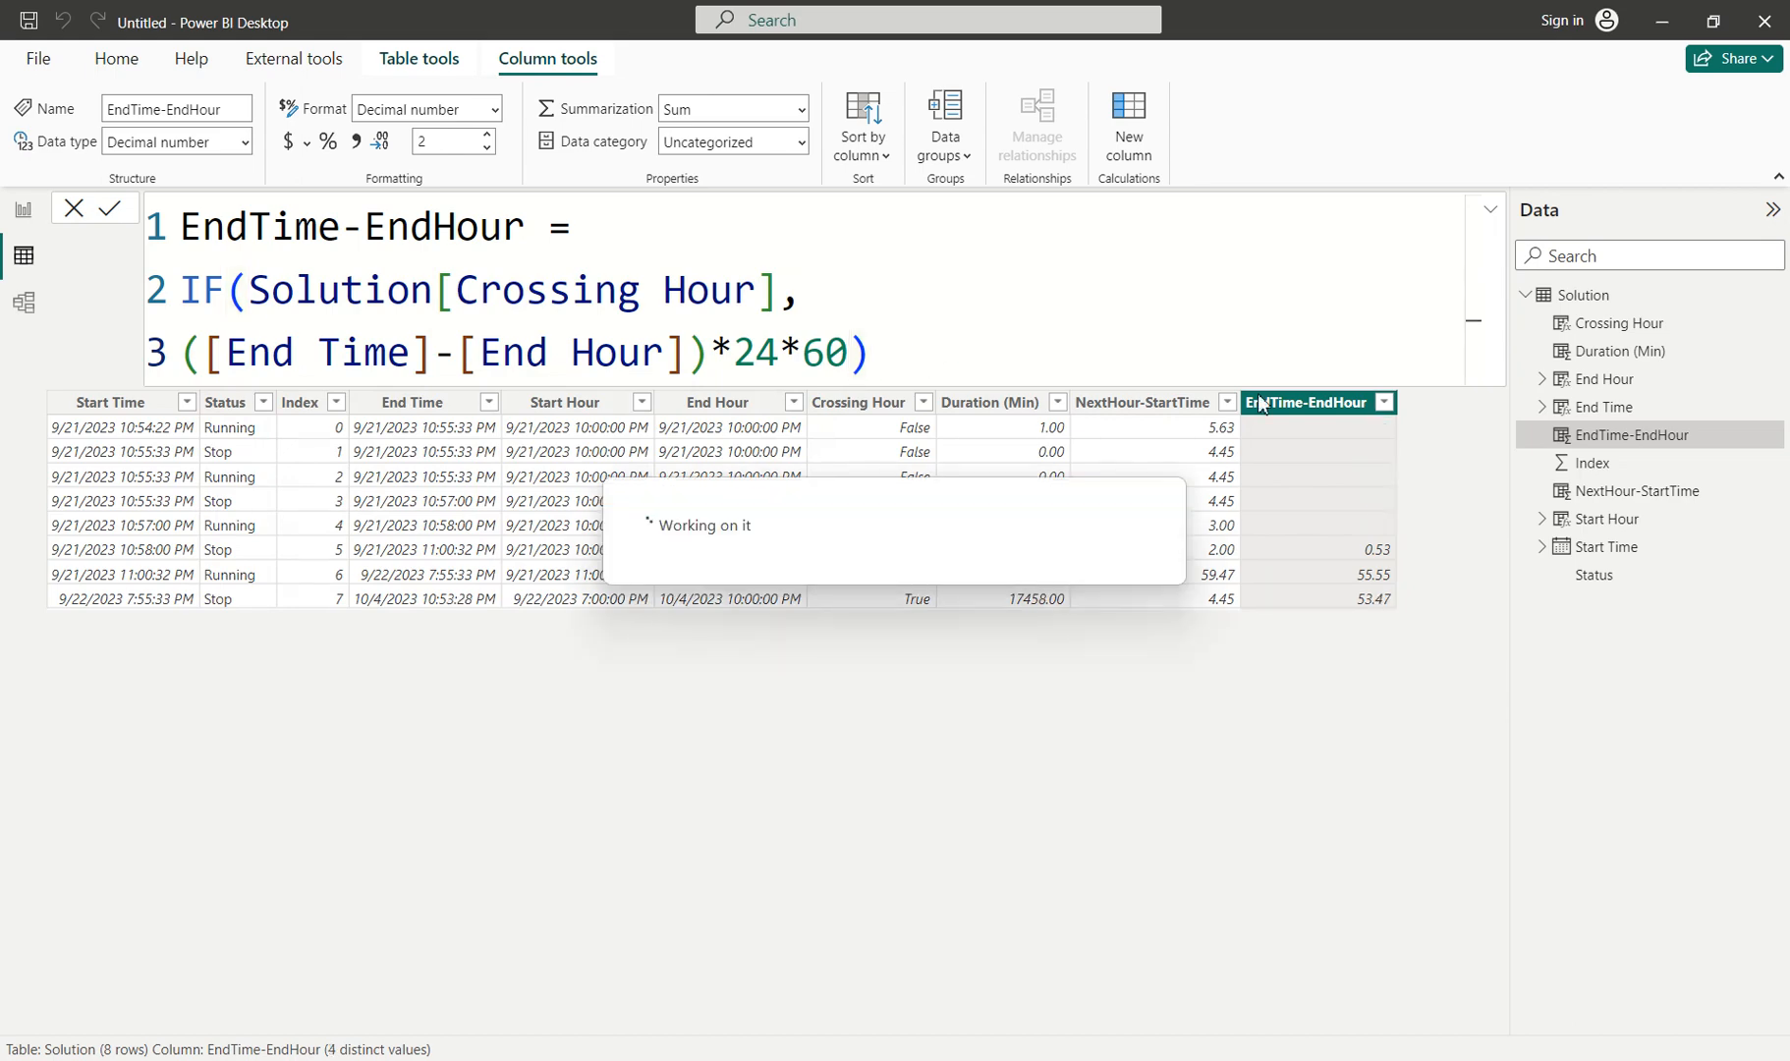
# In the NextHour-StartTime formula, add a line below RETURN that opens an IF with Solution[Crossing Hour] as its condition.
pyautogui.click(1144, 403)
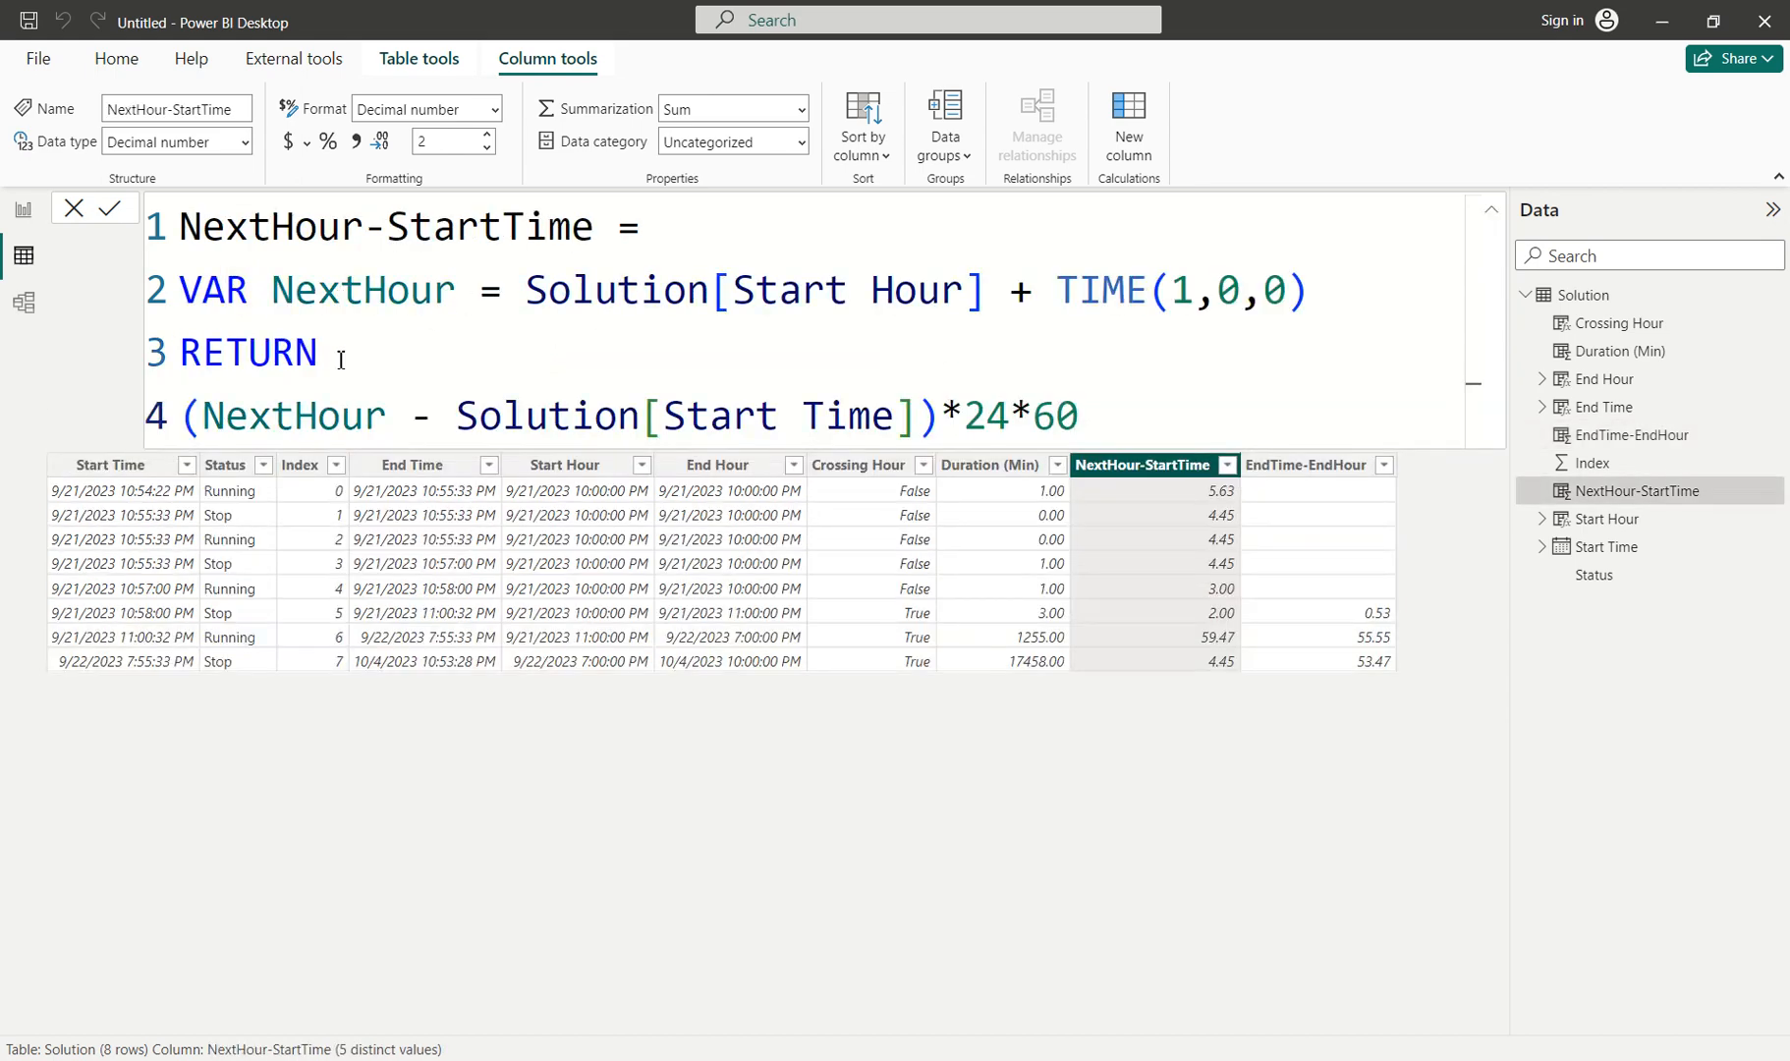
pyautogui.click(370, 384)
pyautogui.hotkey('shift', 'Return')
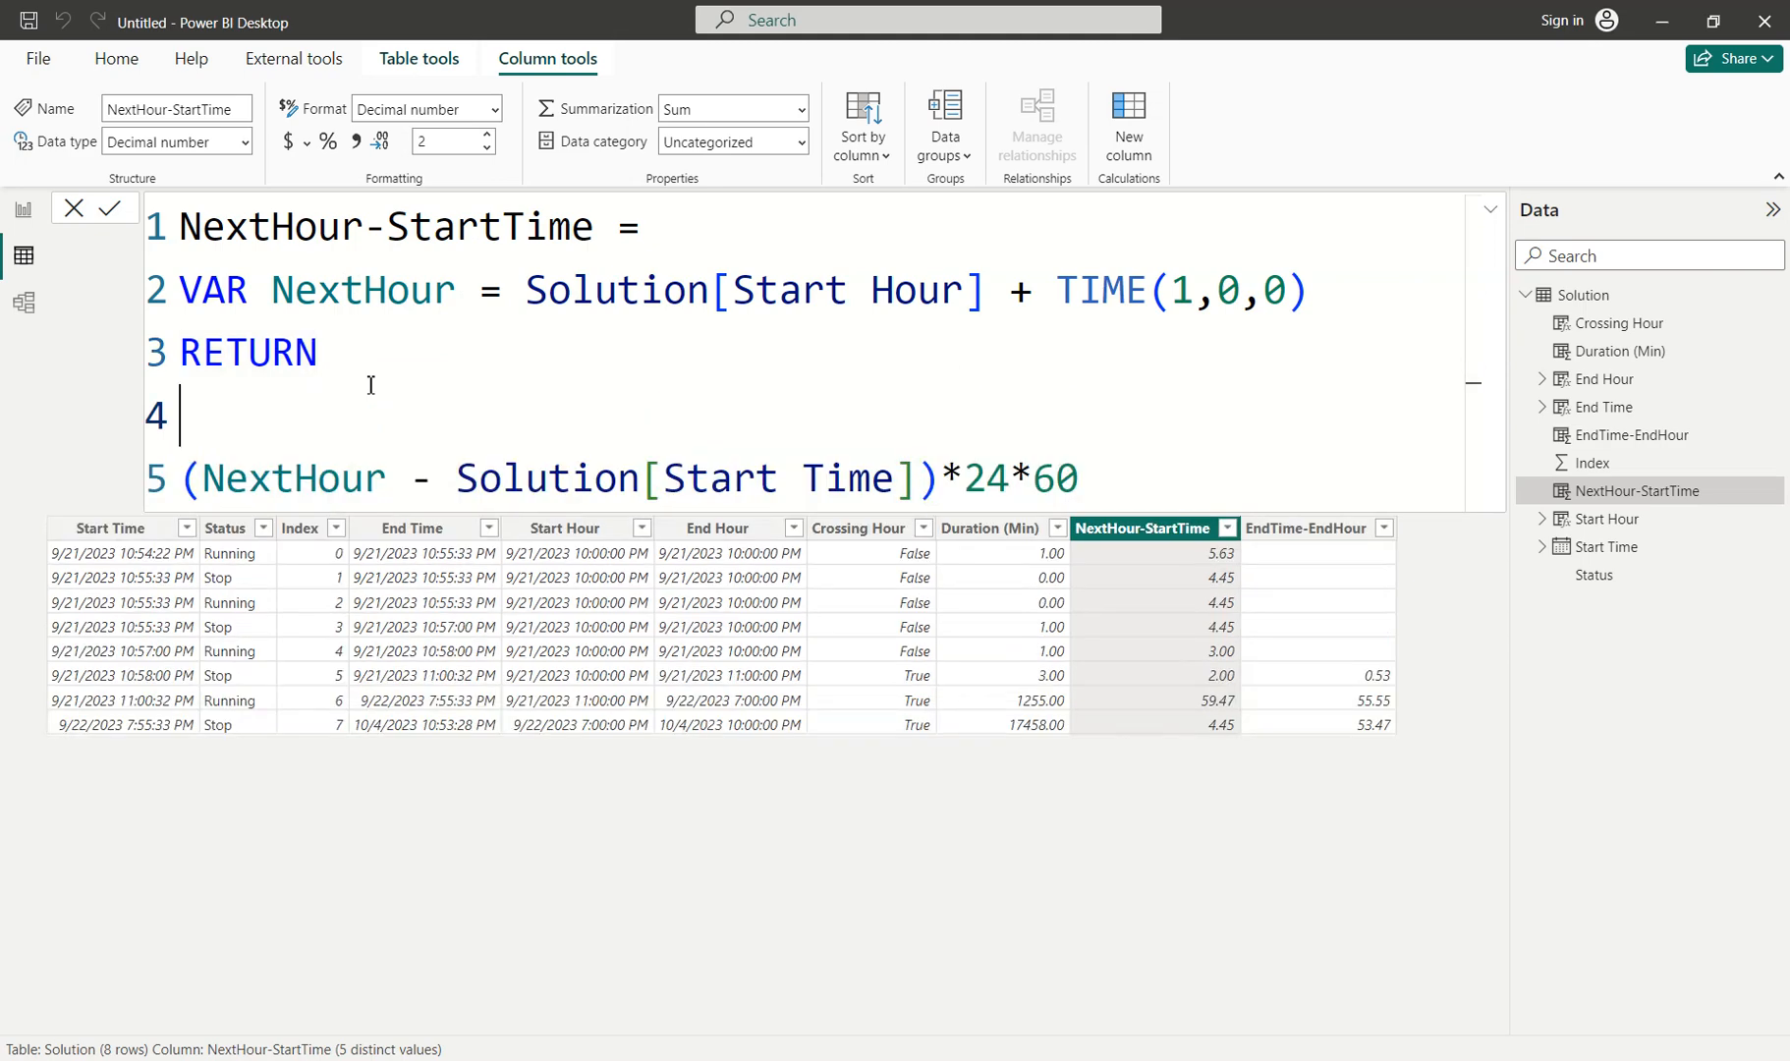
pyautogui.write('IF(')
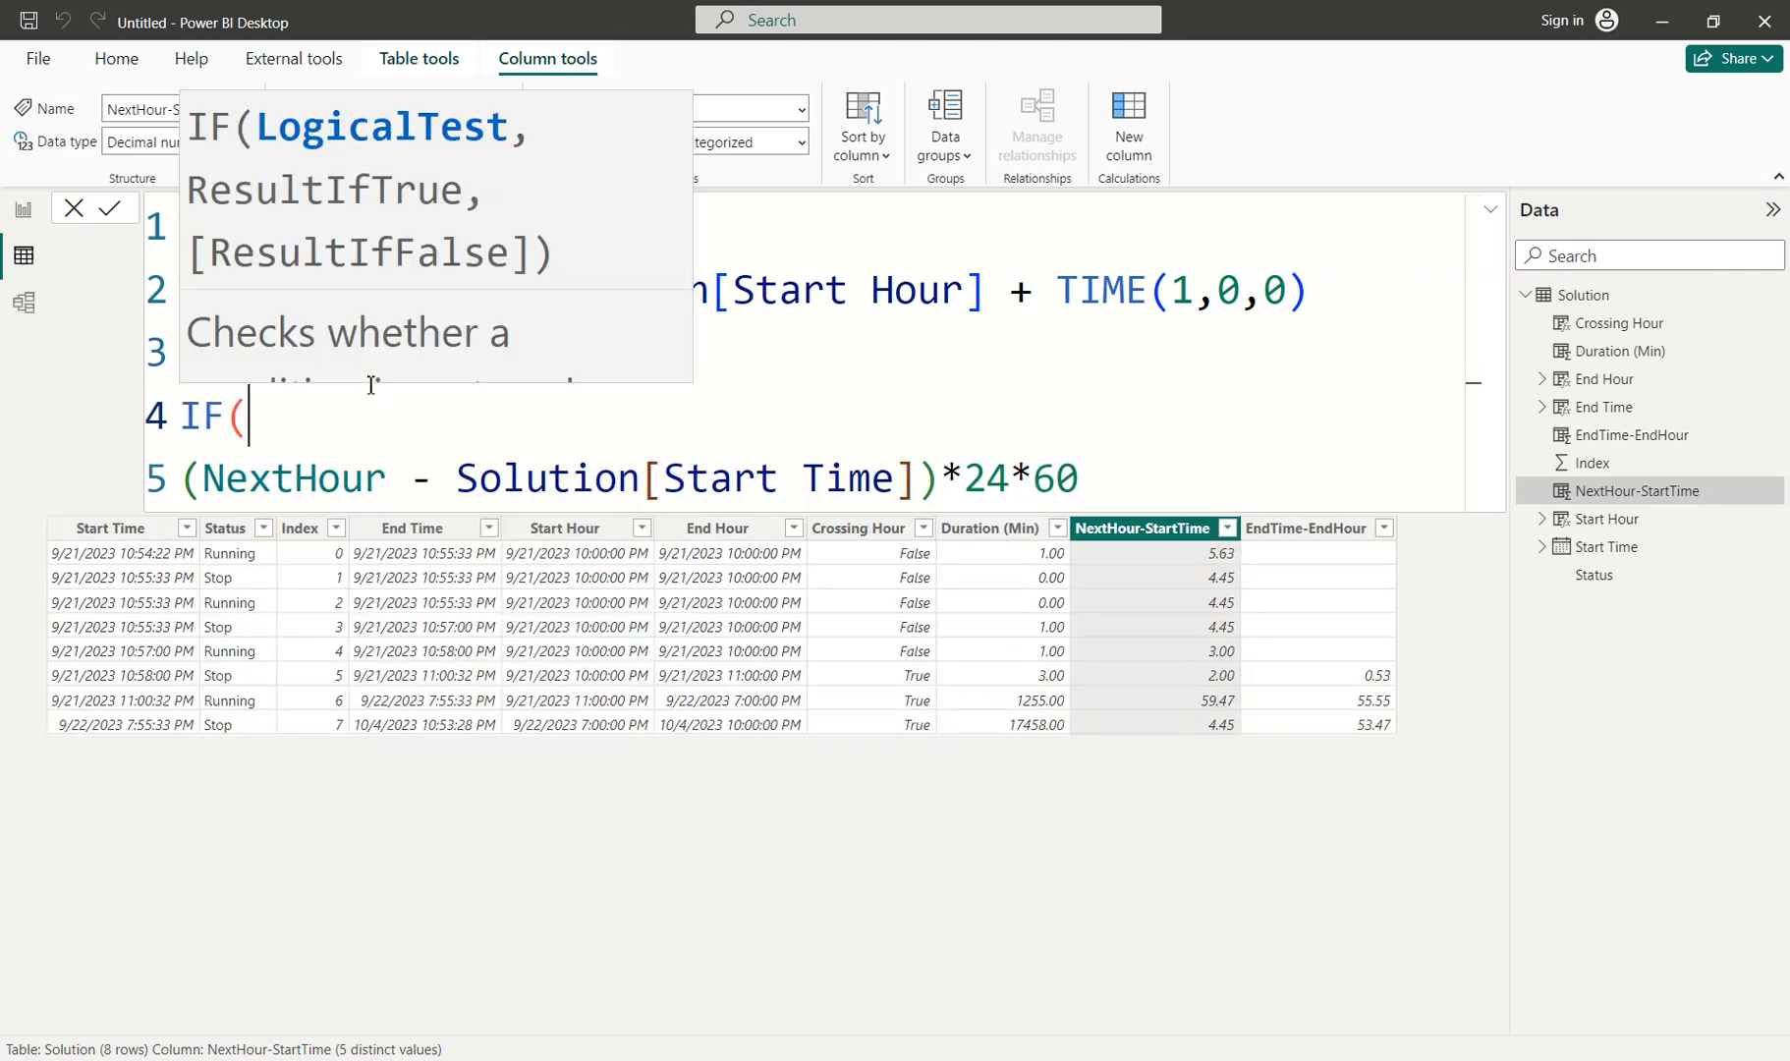
pyautogui.write('CRO')
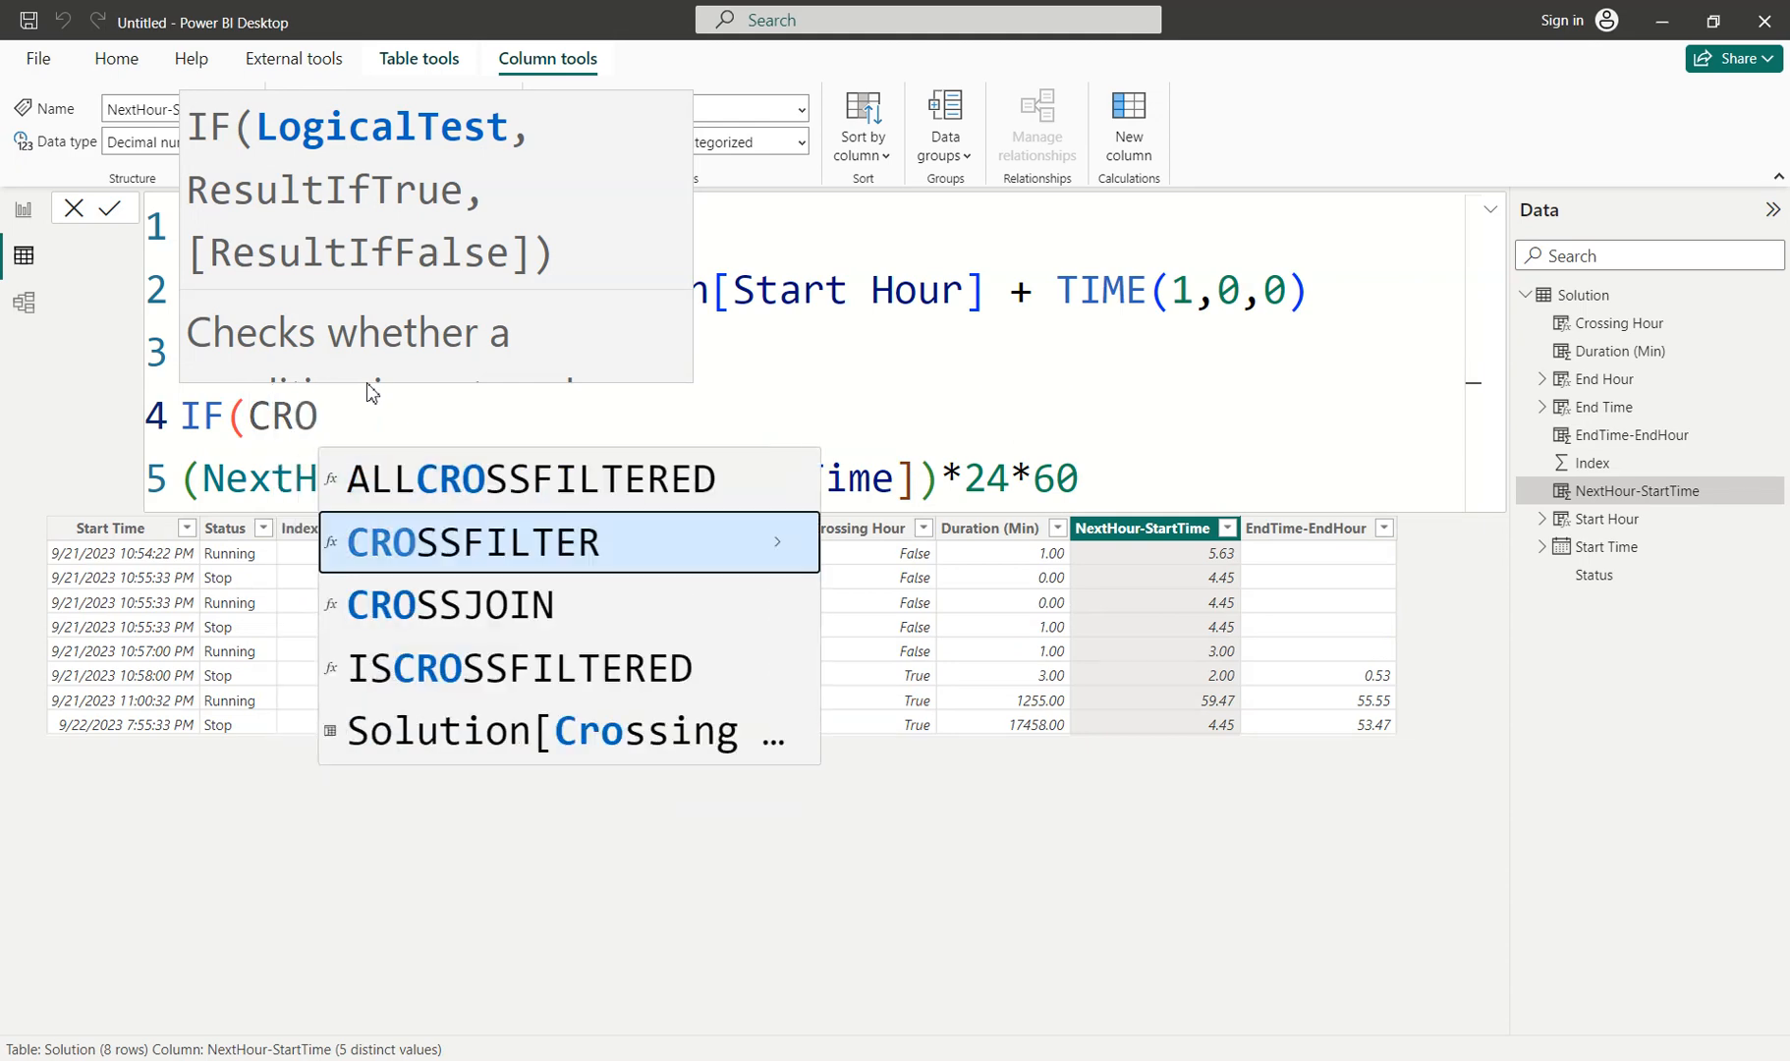
pyautogui.press('Down')
pyautogui.press('Down')
pyautogui.press('Down')
pyautogui.press('Tab')
pyautogui.write(',')
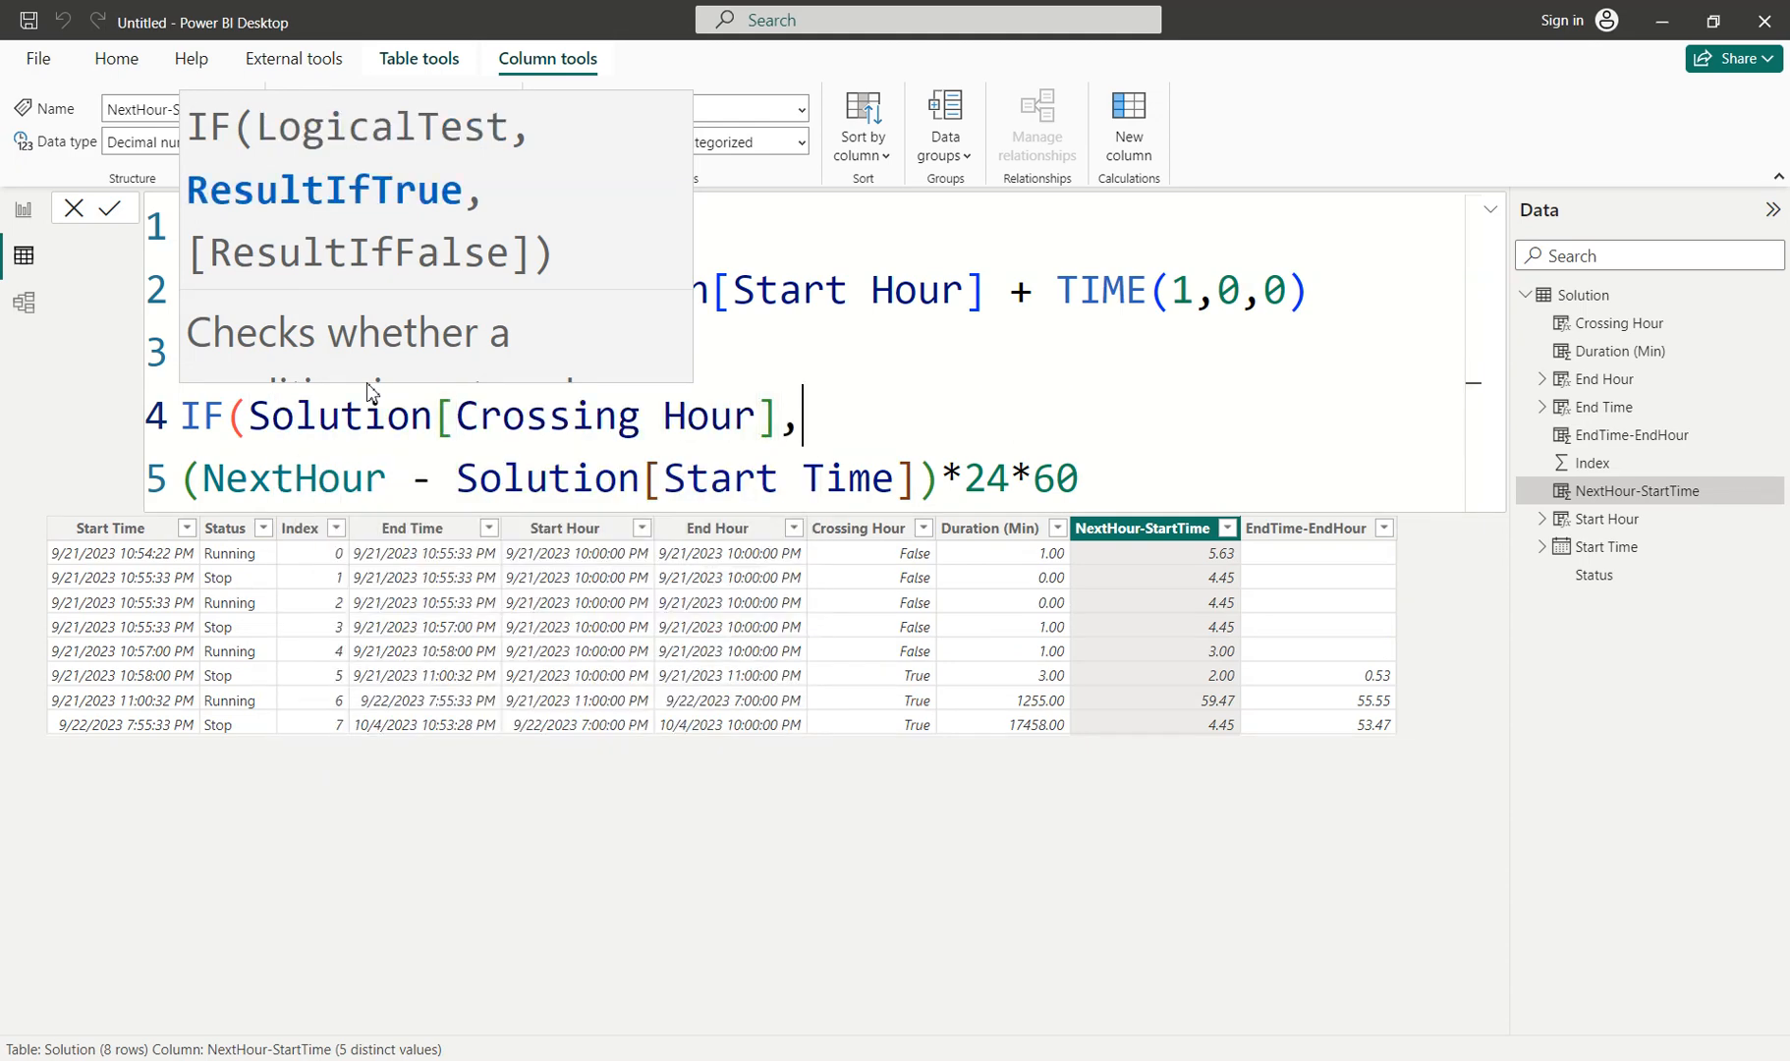
# Close the IF function after *24*60 in the NextHour-StartTime formula and commit it.
pyautogui.press('Down')
pyautogui.press('End')
pyautogui.write(')')
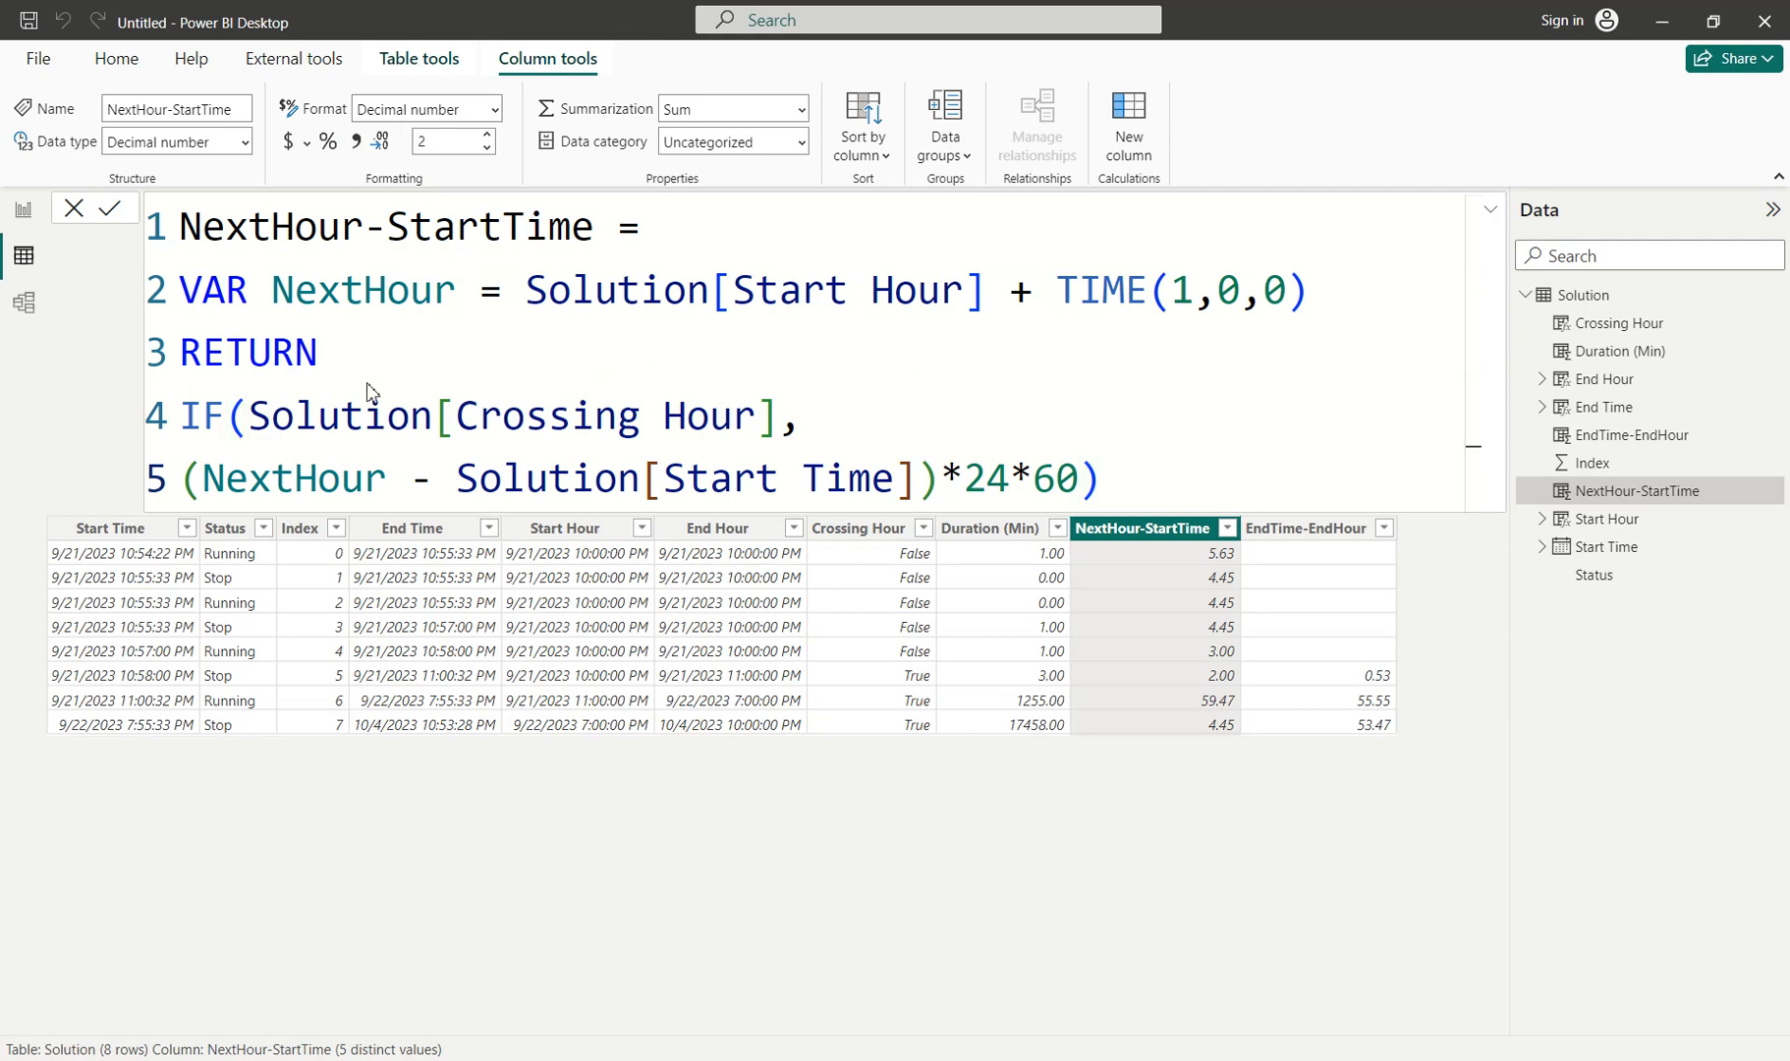
pyautogui.press('Return')
# Create a new calculated table named HourInterval and start a second line for its expression.
pyautogui.click(1526, 294)
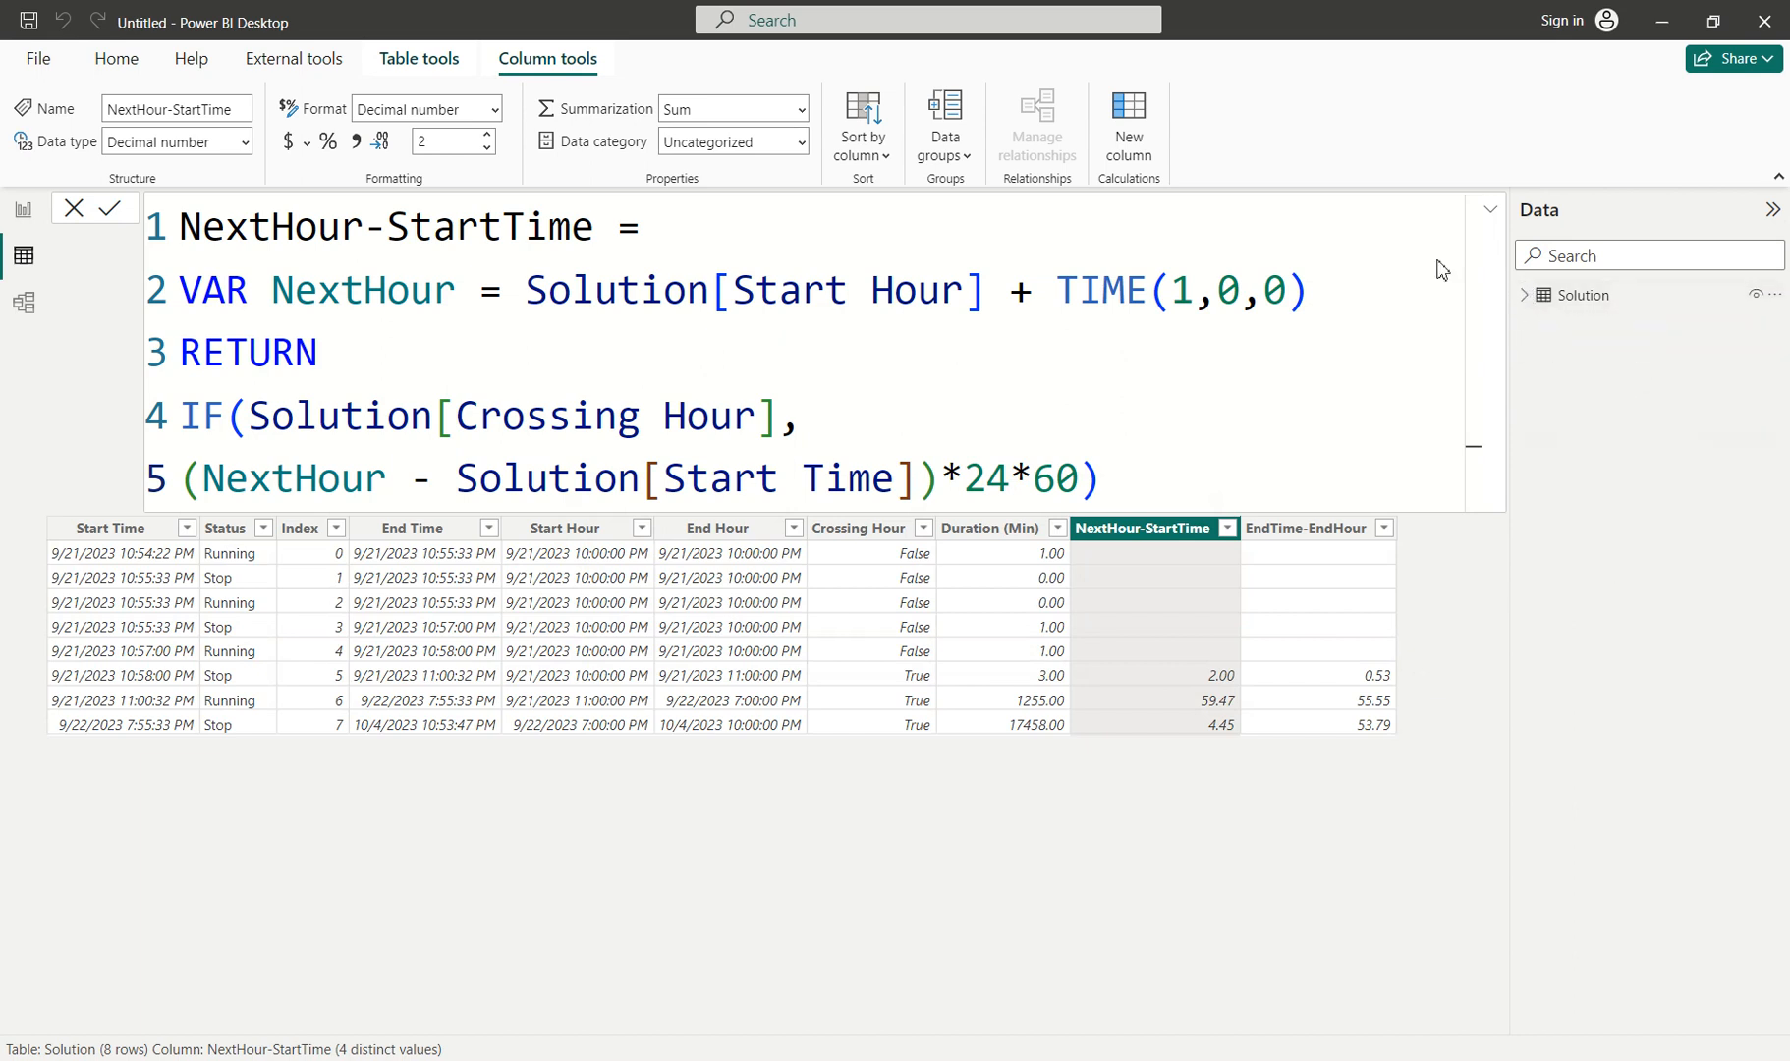
pyautogui.click(422, 58)
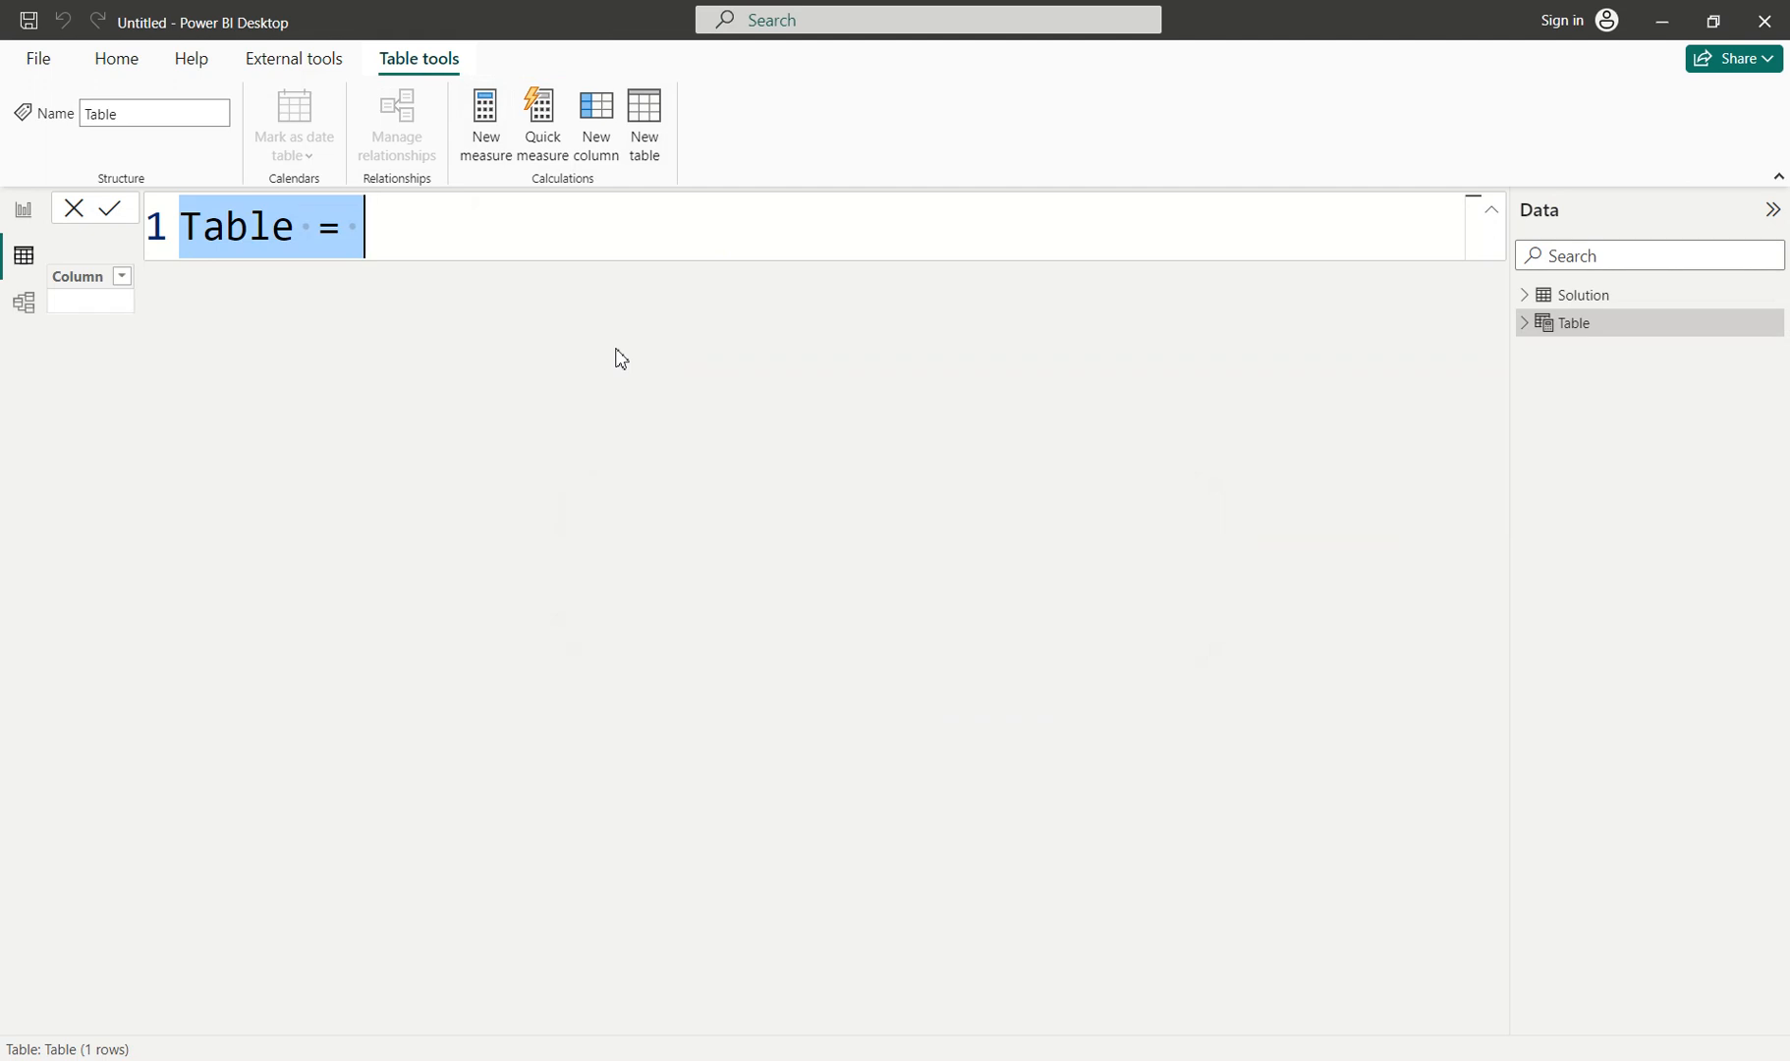
pyautogui.write('hOUR')
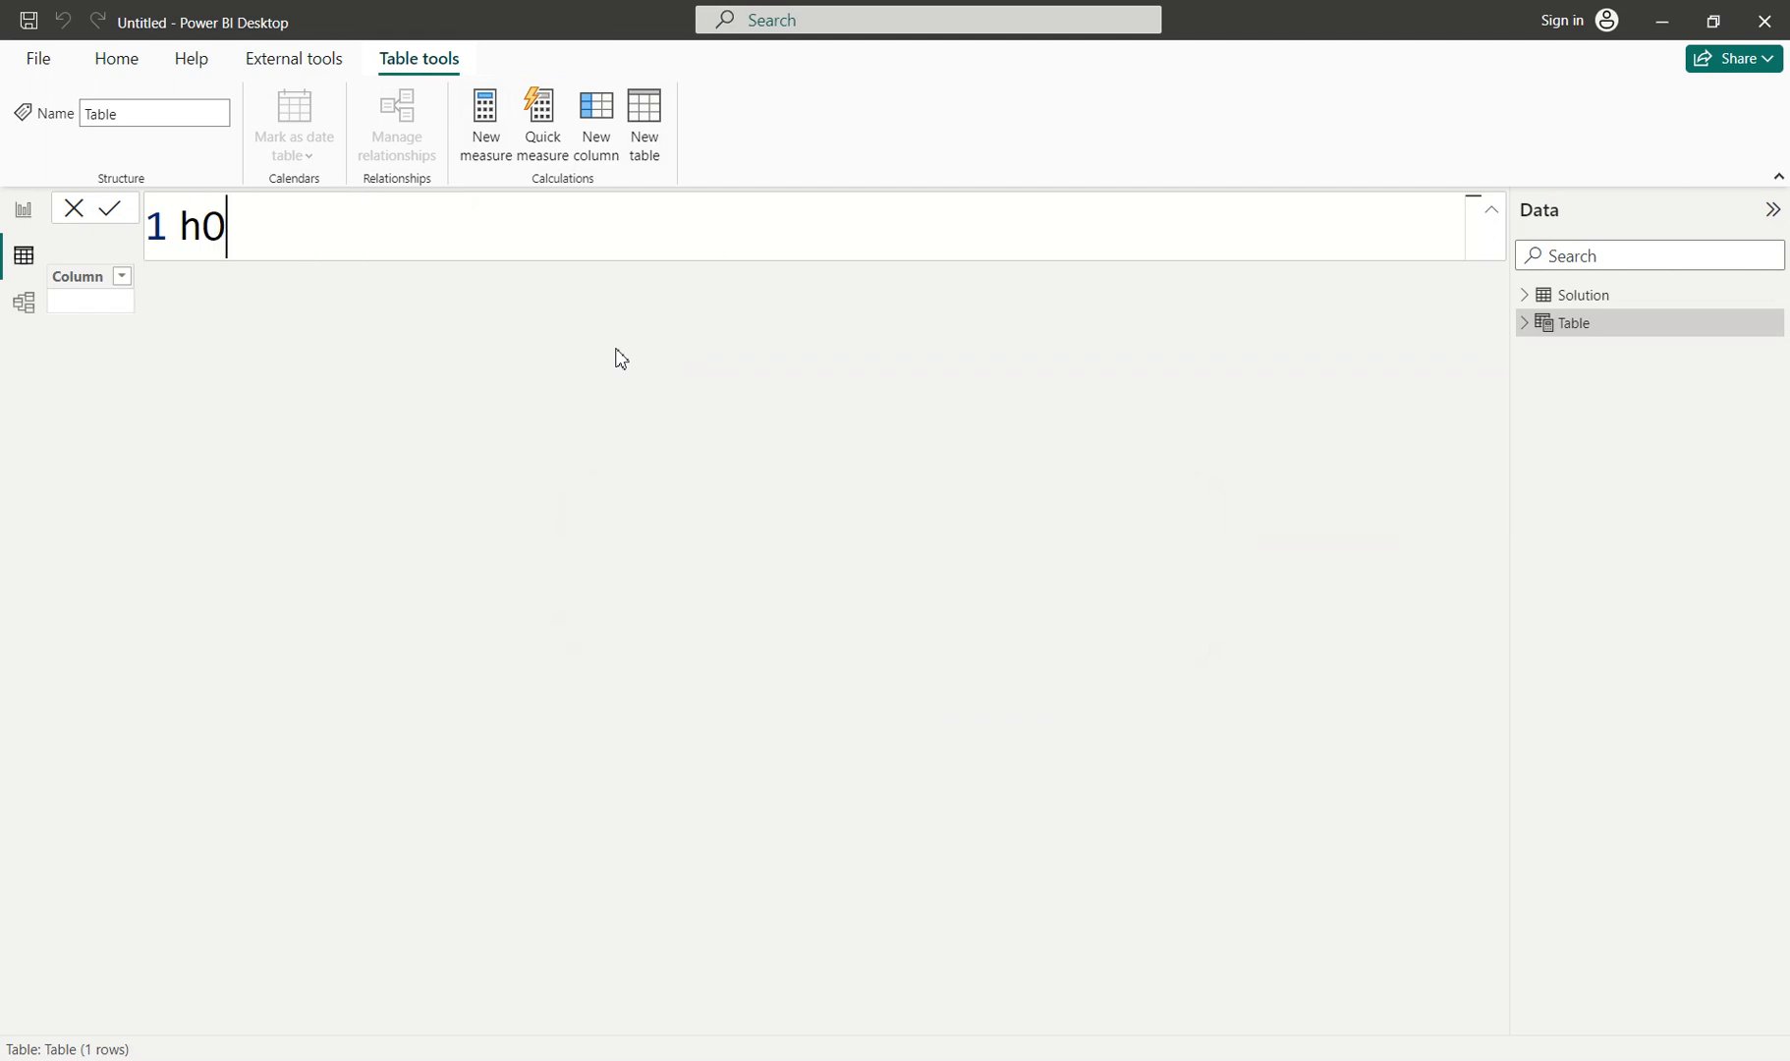
pyautogui.press('BackSpace')
pyautogui.press('BackSpace')
pyautogui.press('BackSpace')
pyautogui.press('BackSpace')
pyautogui.write('HourInterv')
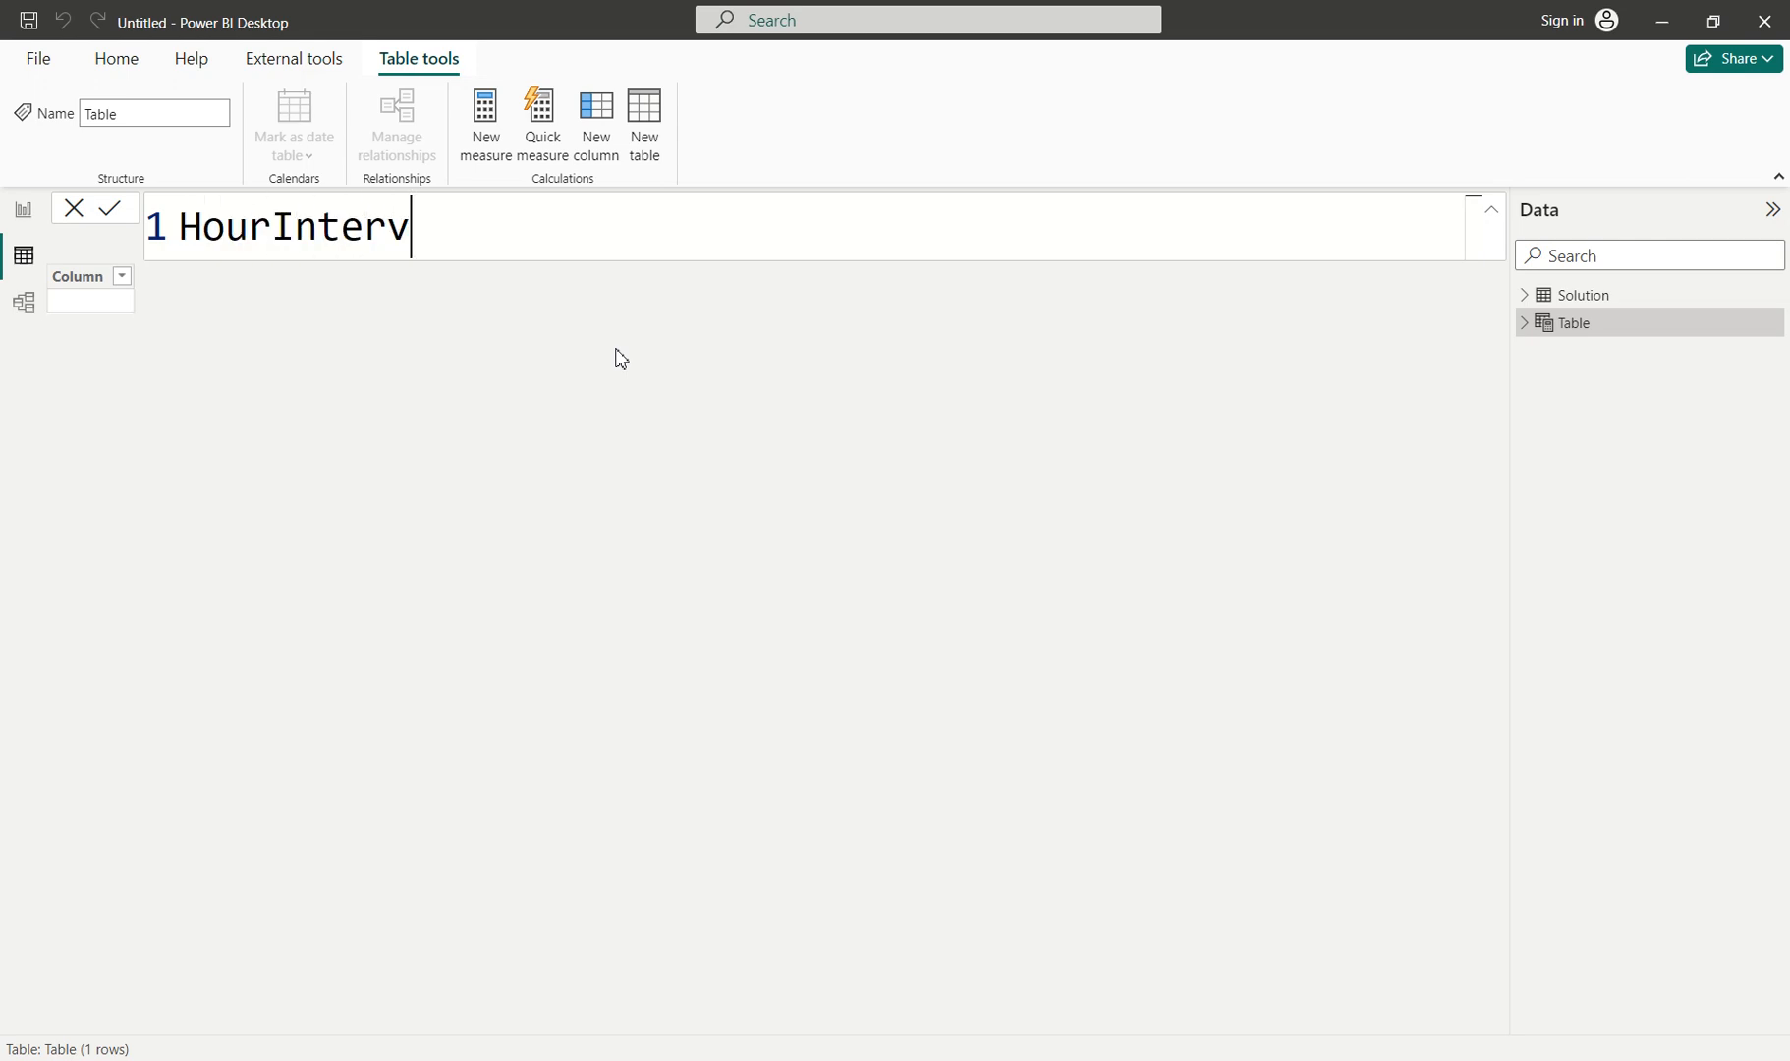
pyautogui.write('al =')
pyautogui.hotkey('shift', 'Return')
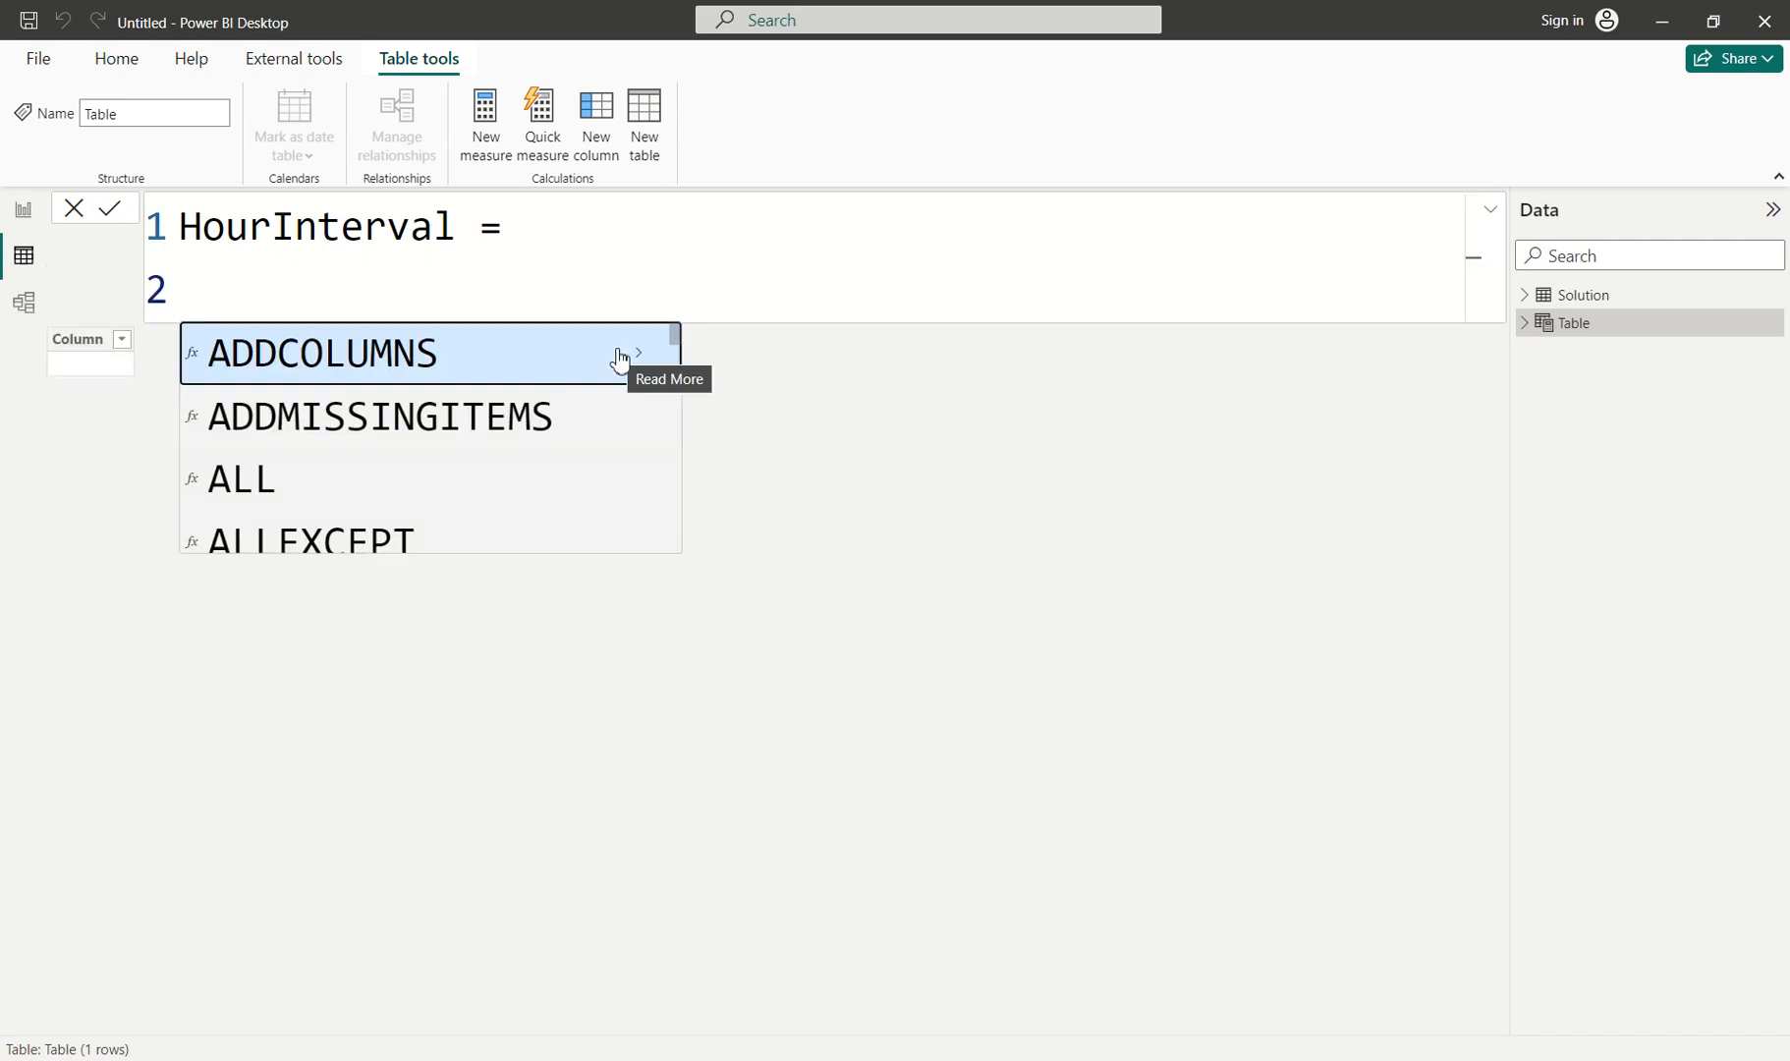
# Open a GENERATESERIES function in the HourInterval formula with MIN(Solution[Start Hour]) as the start value.
pyautogui.write('gene')
pyautogui.press('Down')
pyautogui.press('Down')
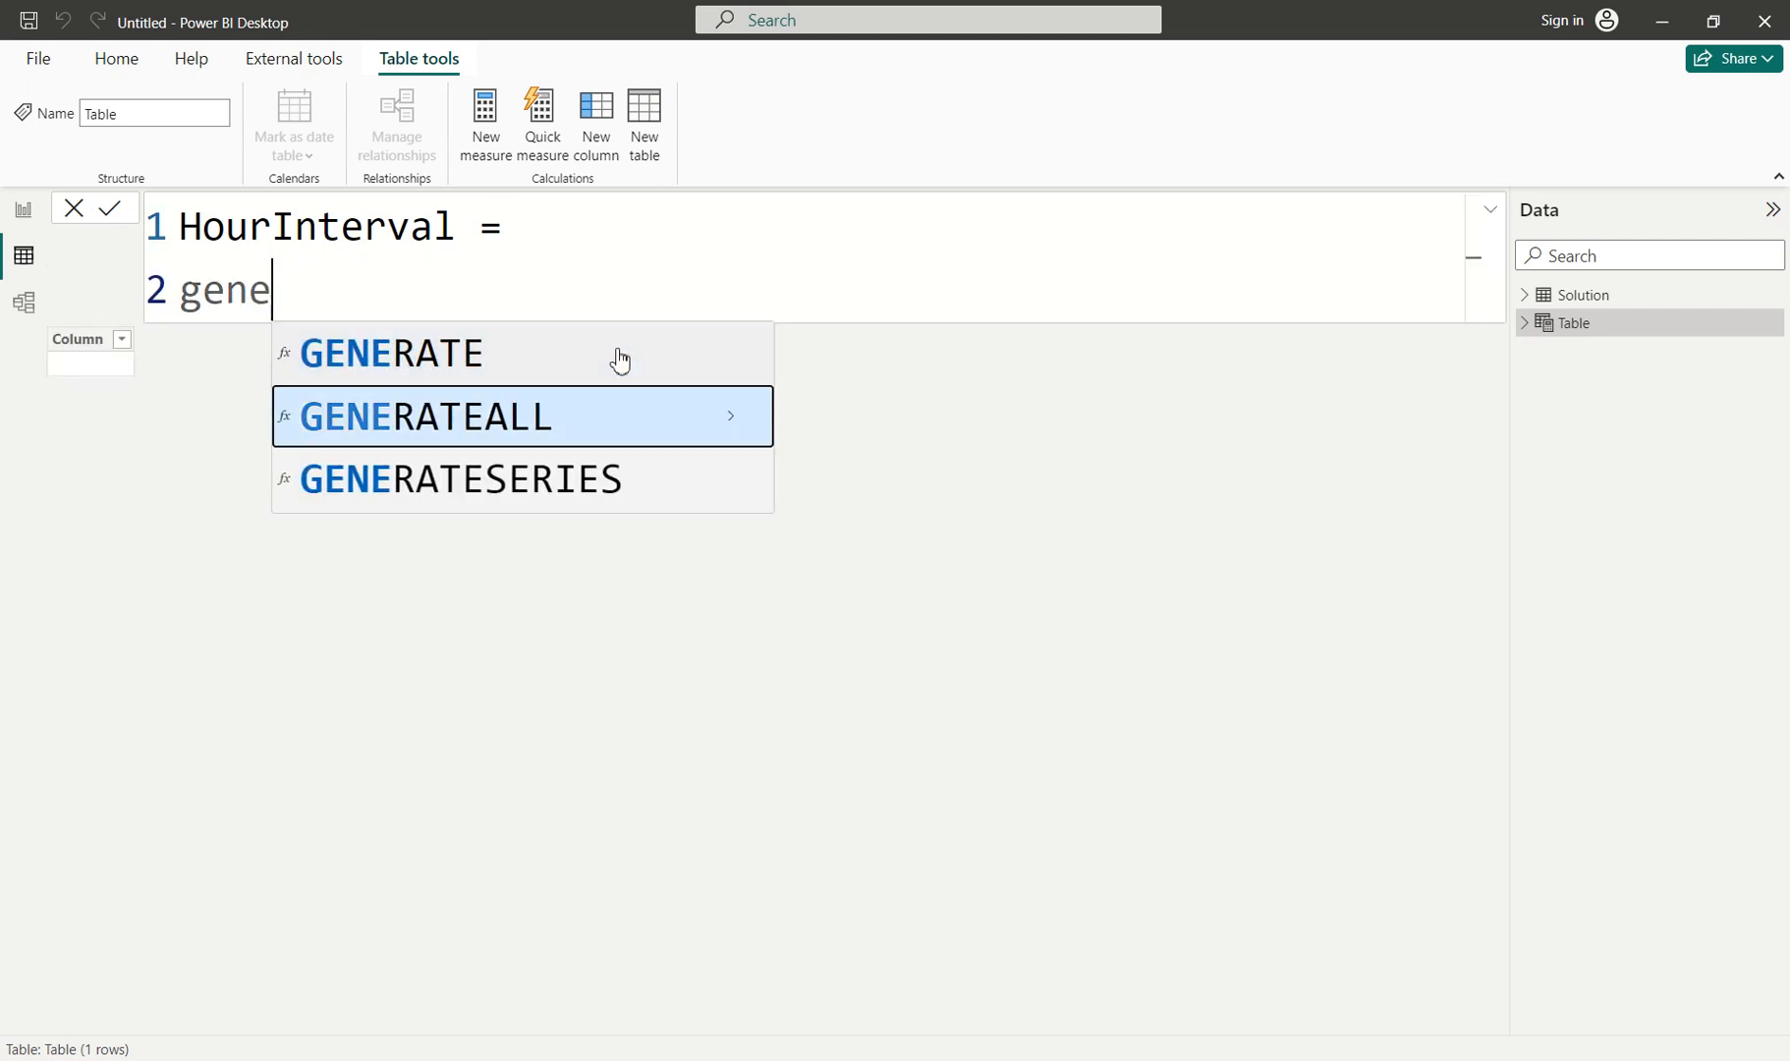
pyautogui.press('Tab')
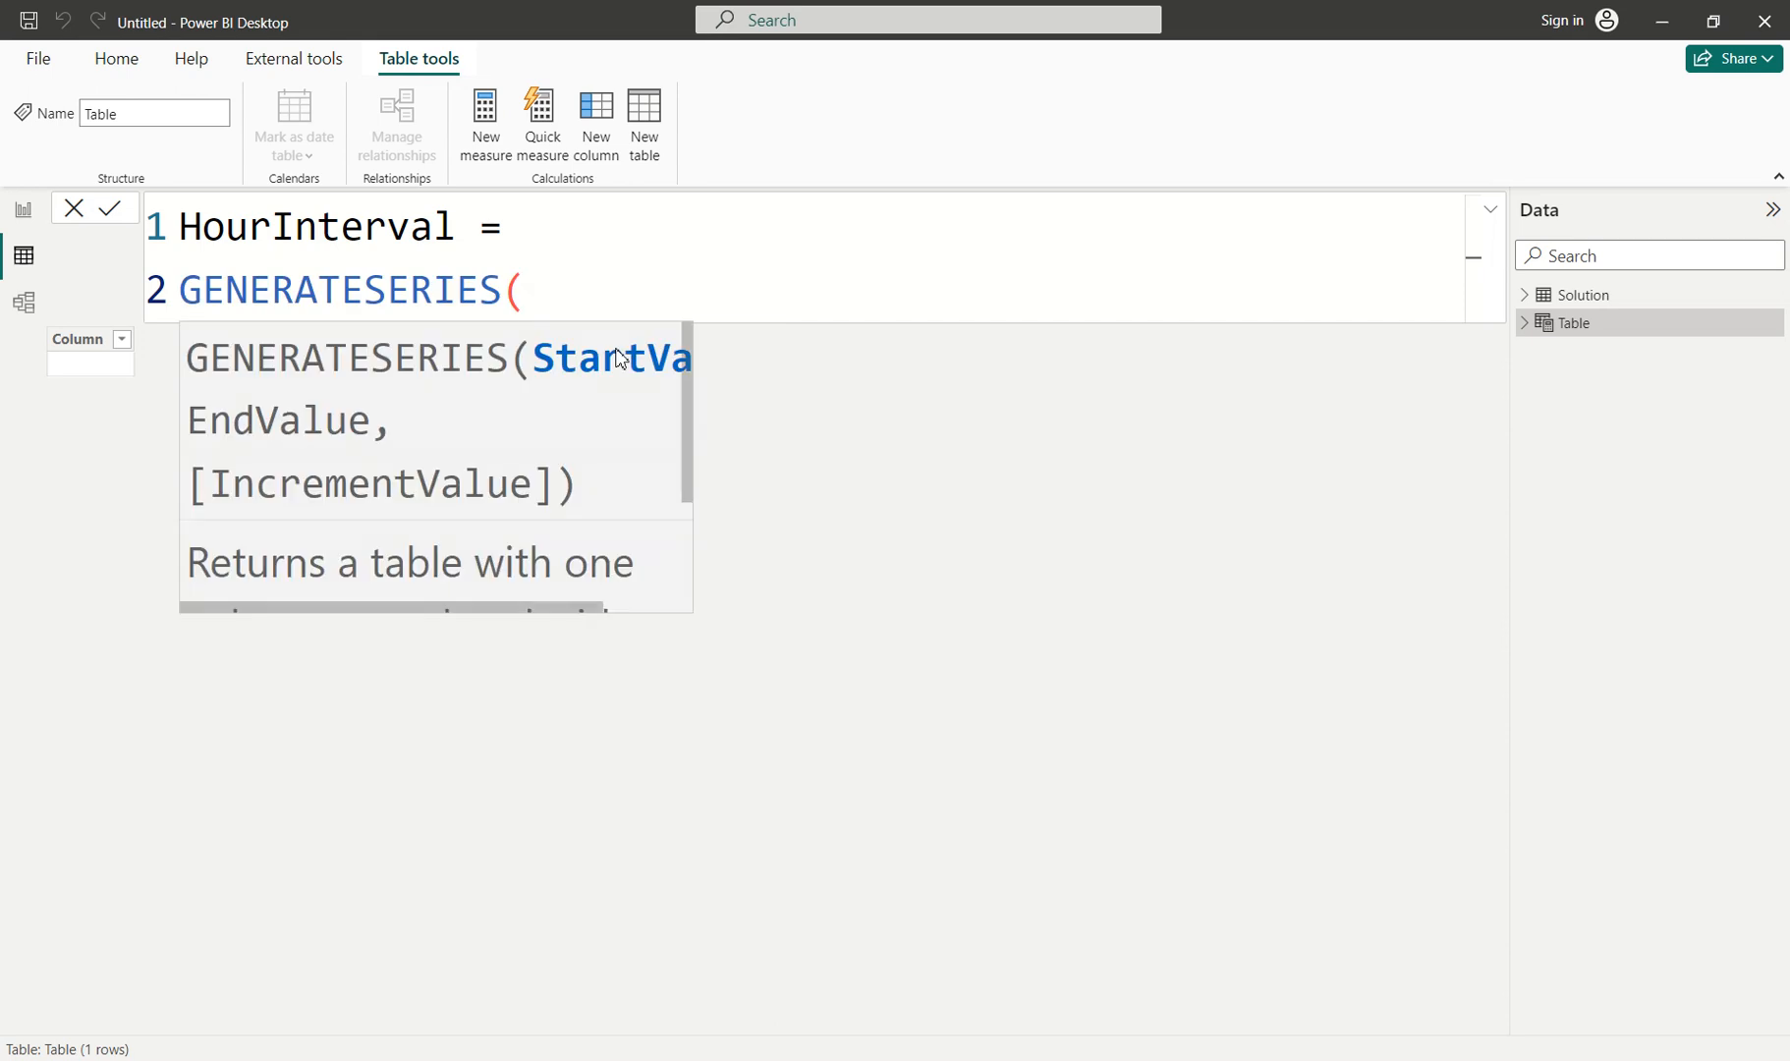
pyautogui.write('min')
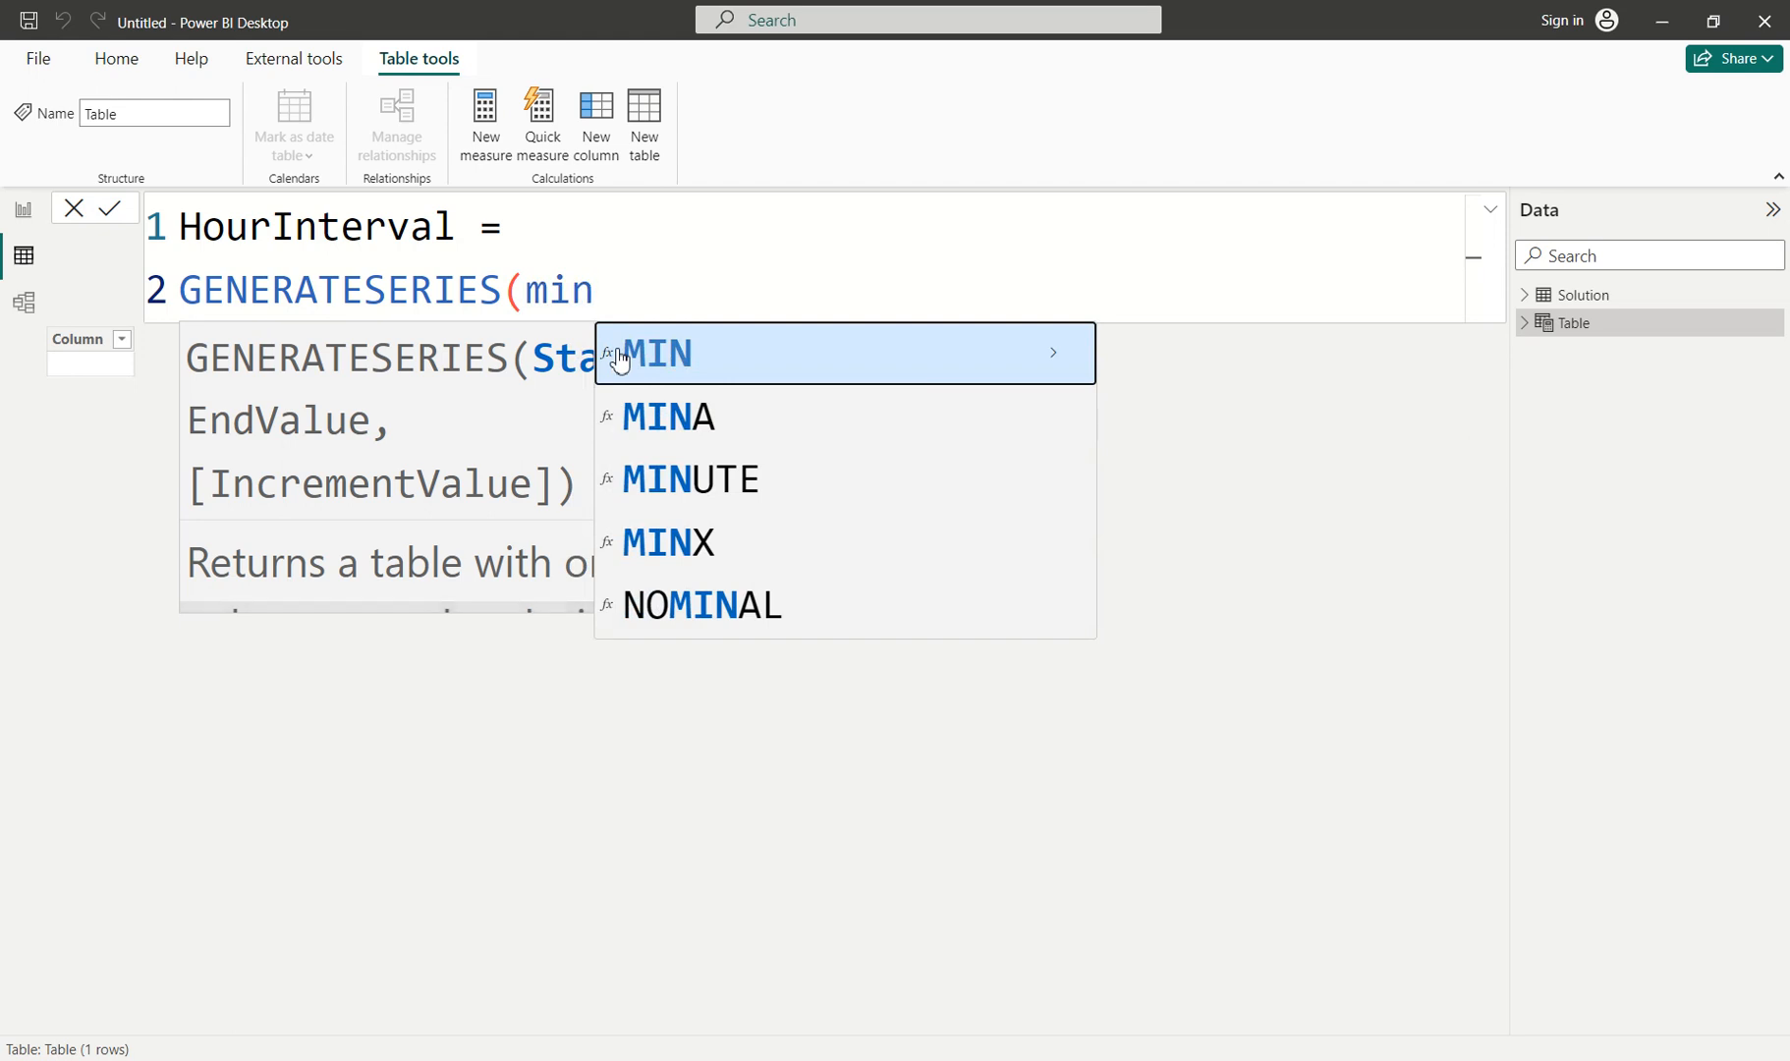
pyautogui.press('Tab')
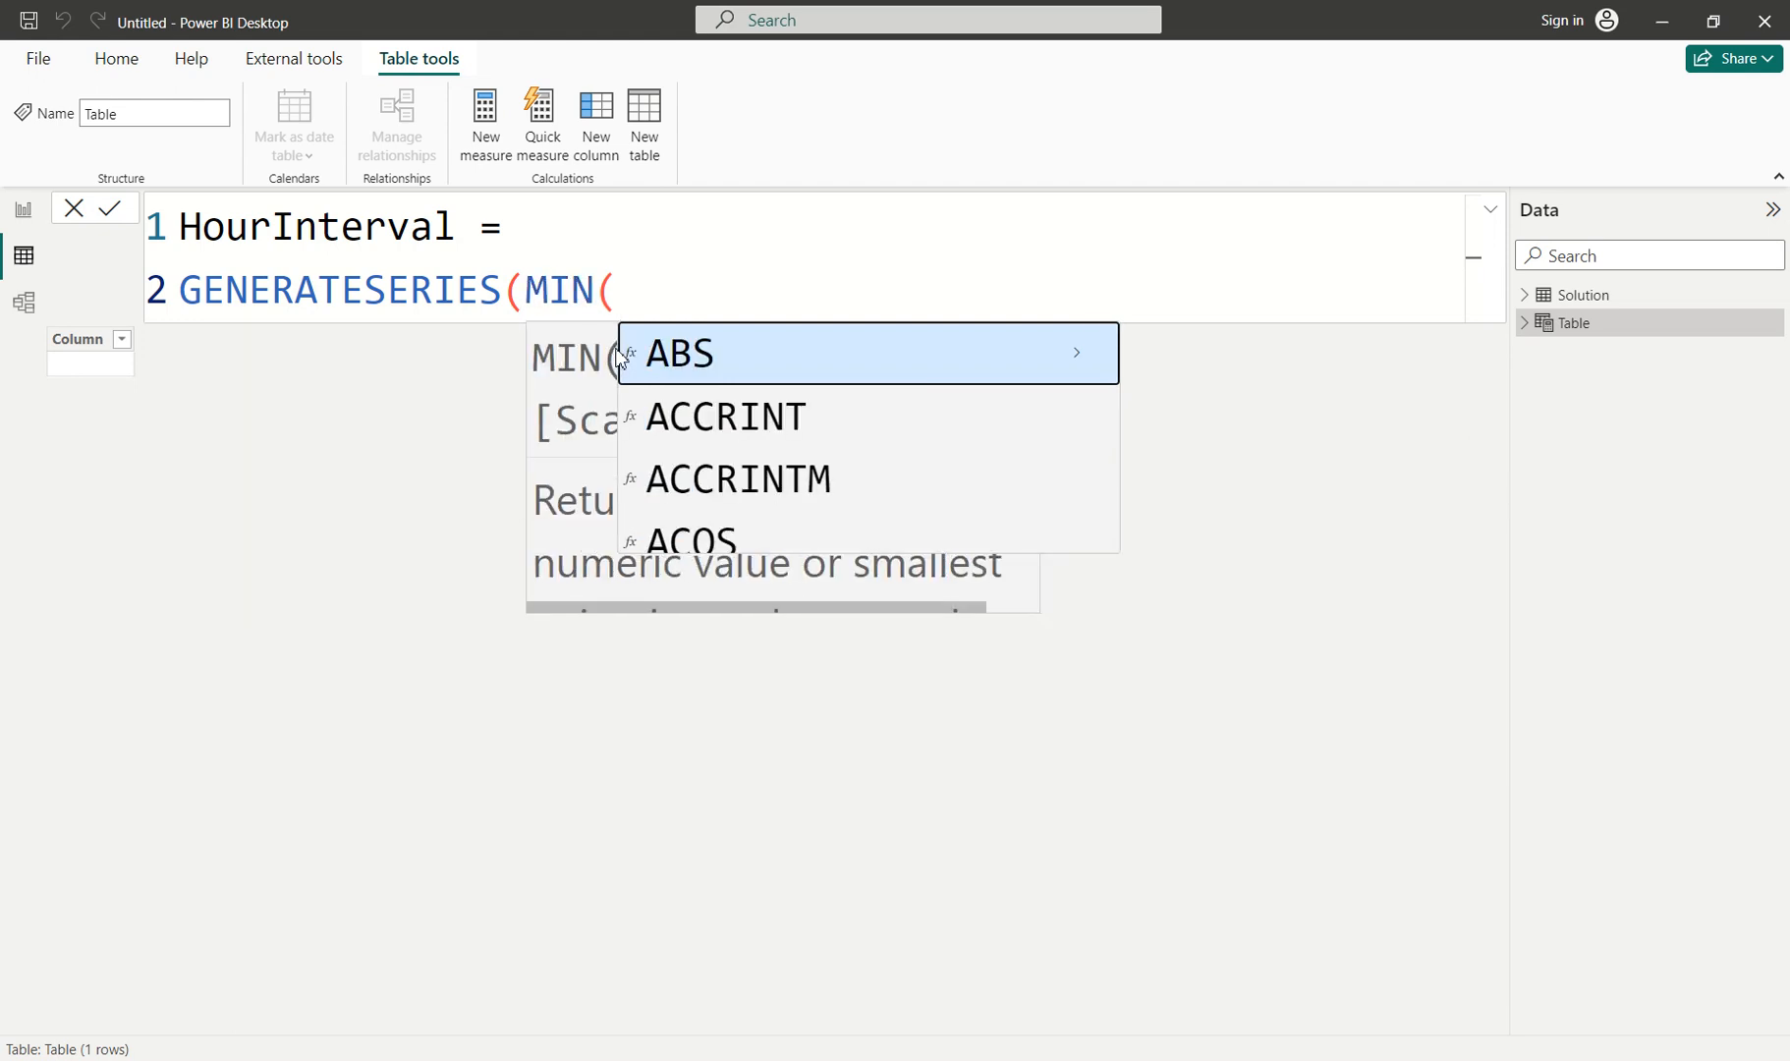
pyautogui.write('start')
pyautogui.press('BackSpace')
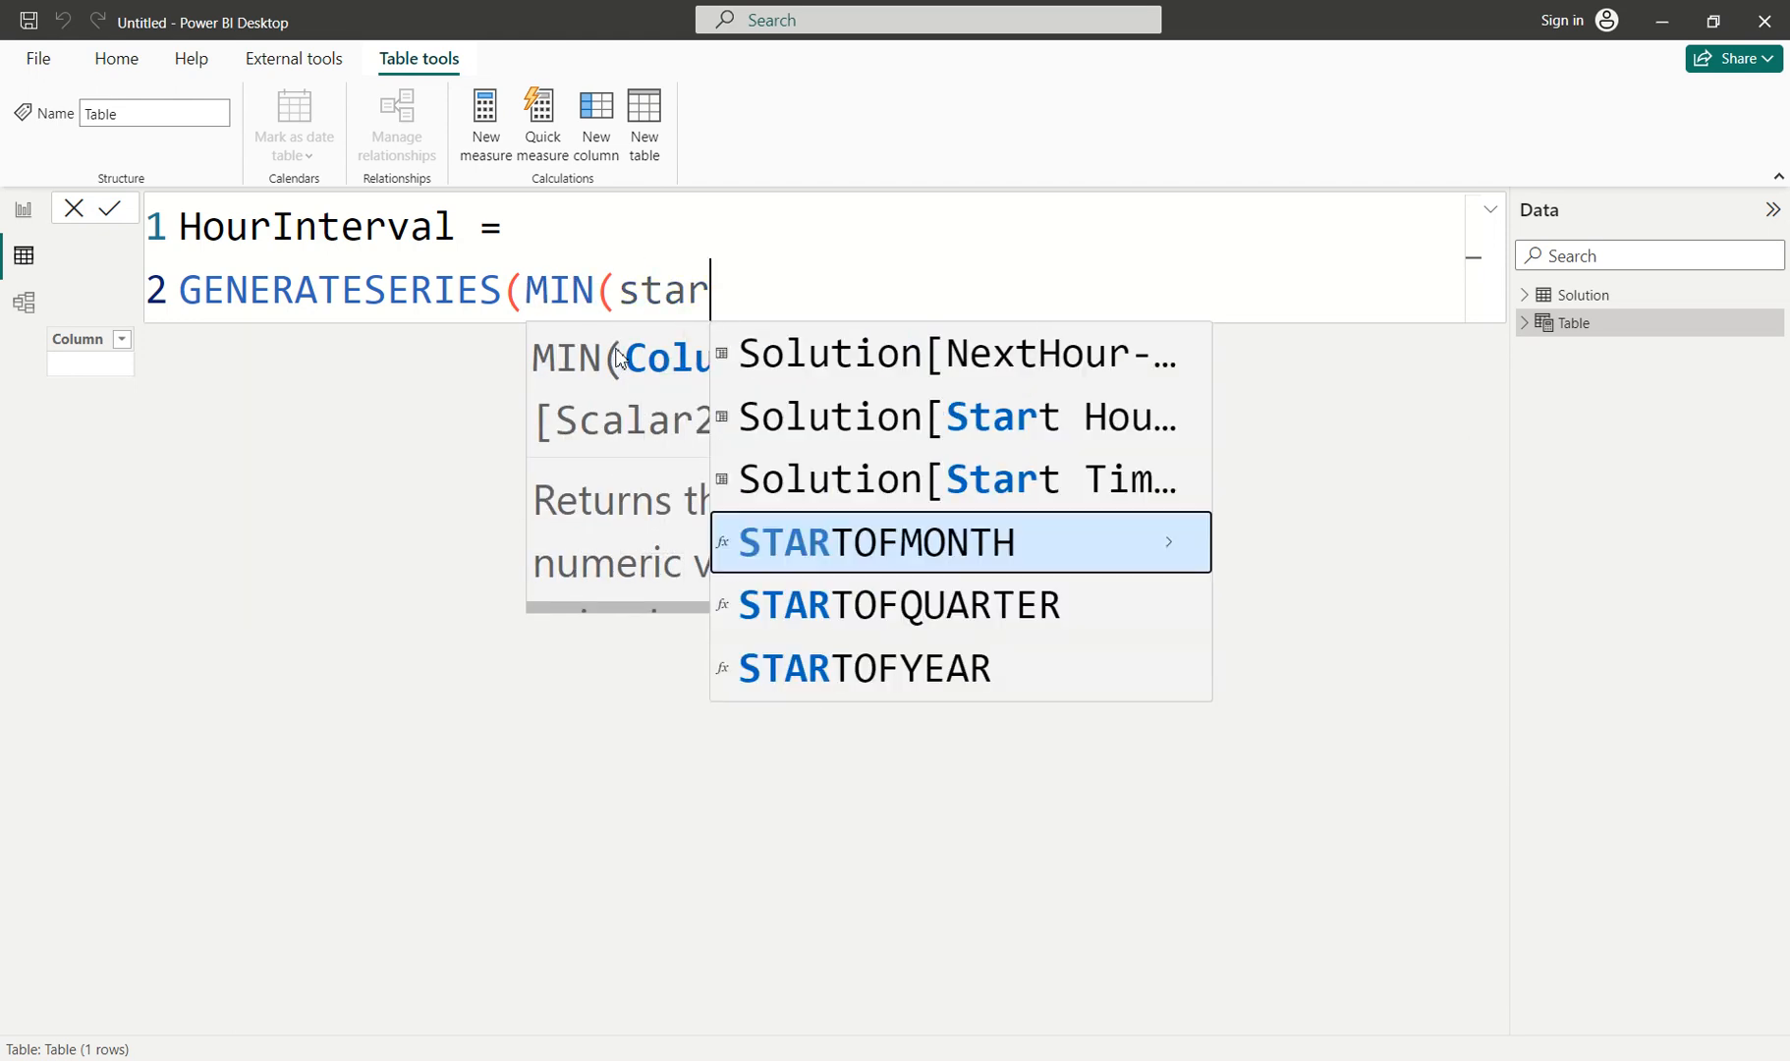
pyautogui.press('Up')
pyautogui.press('Up')
pyautogui.press('Tab')
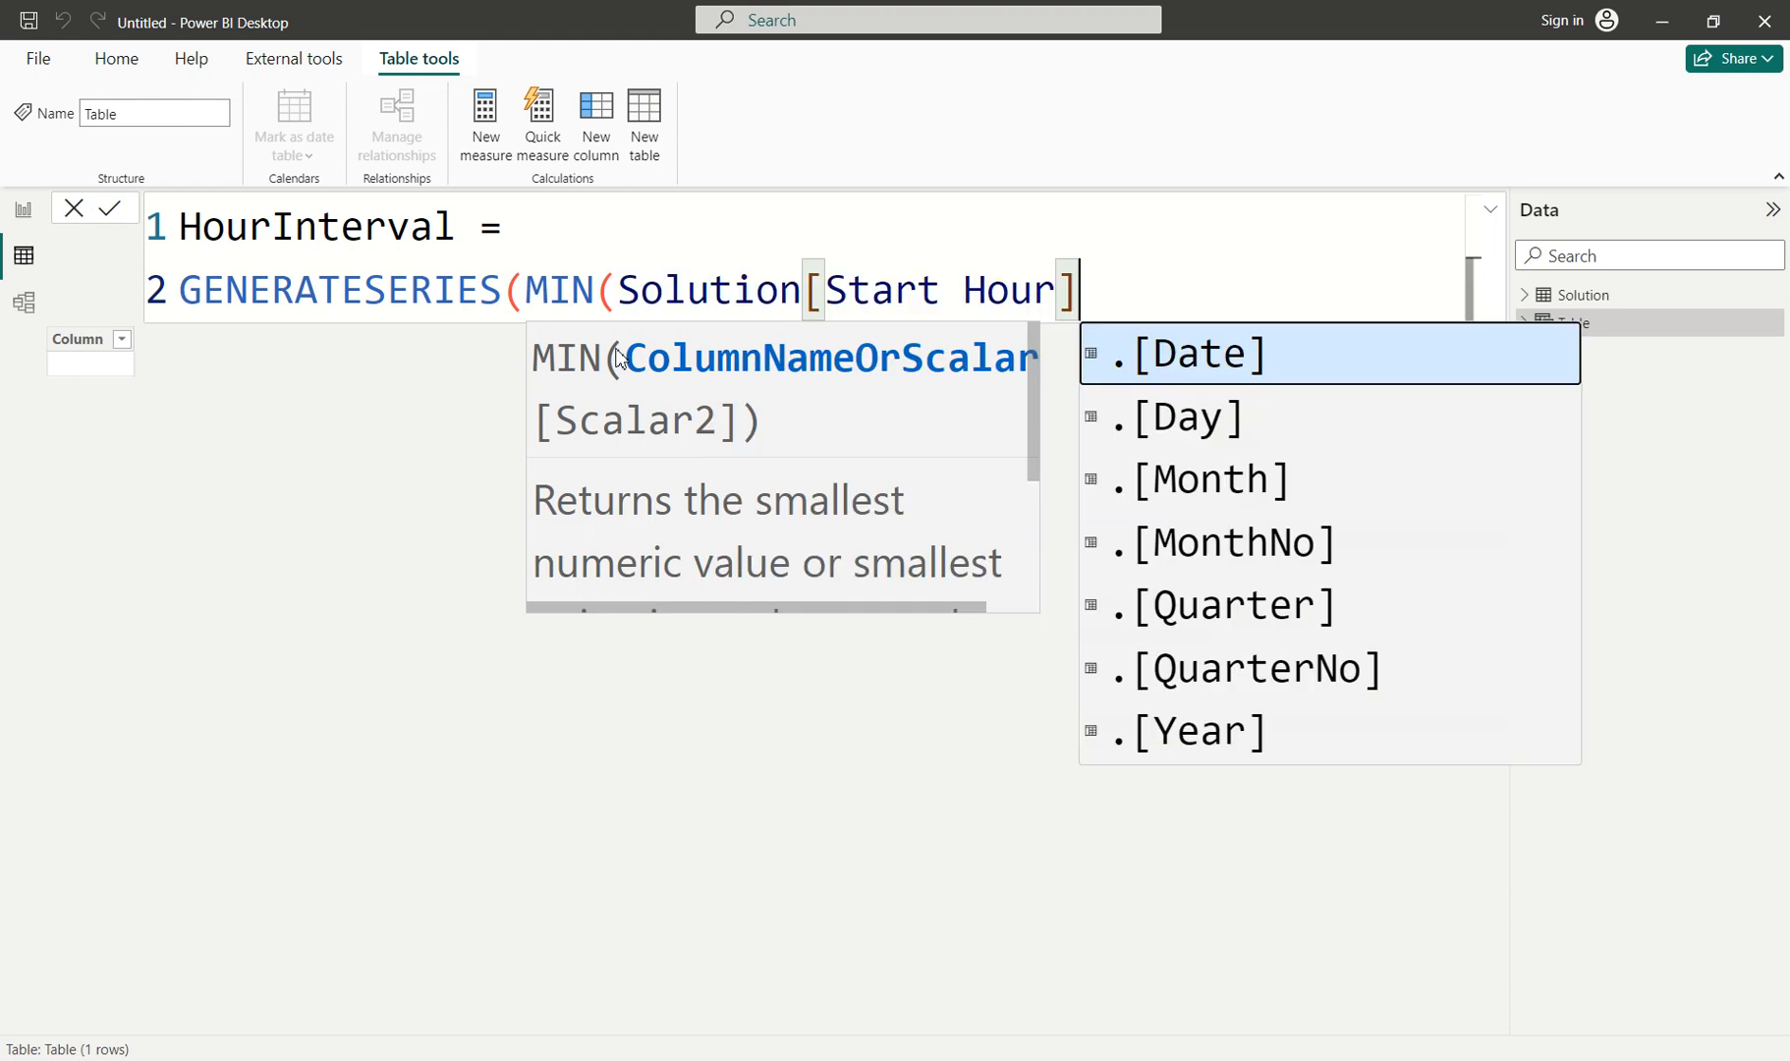
pyautogui.write('),')
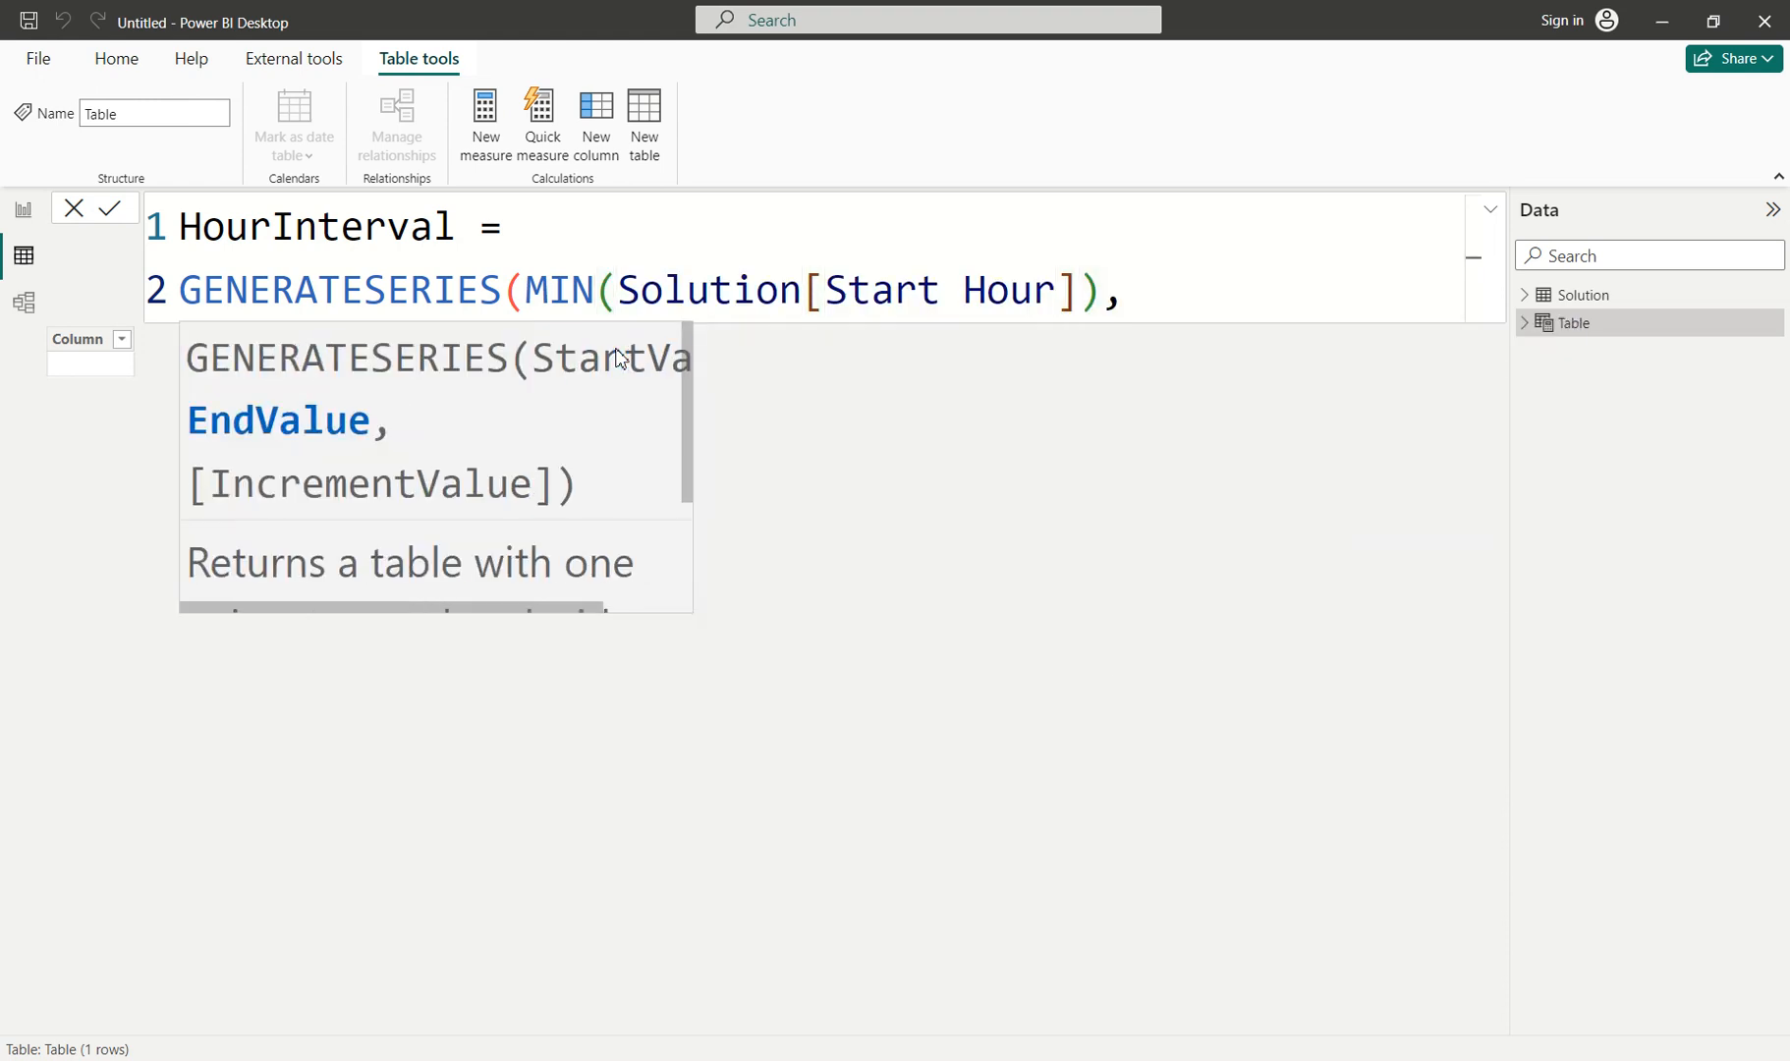
# Move the MIN(Solution[Start Hour]) argument onto its own line below GENERATESERIES.
pyautogui.click(530, 295)
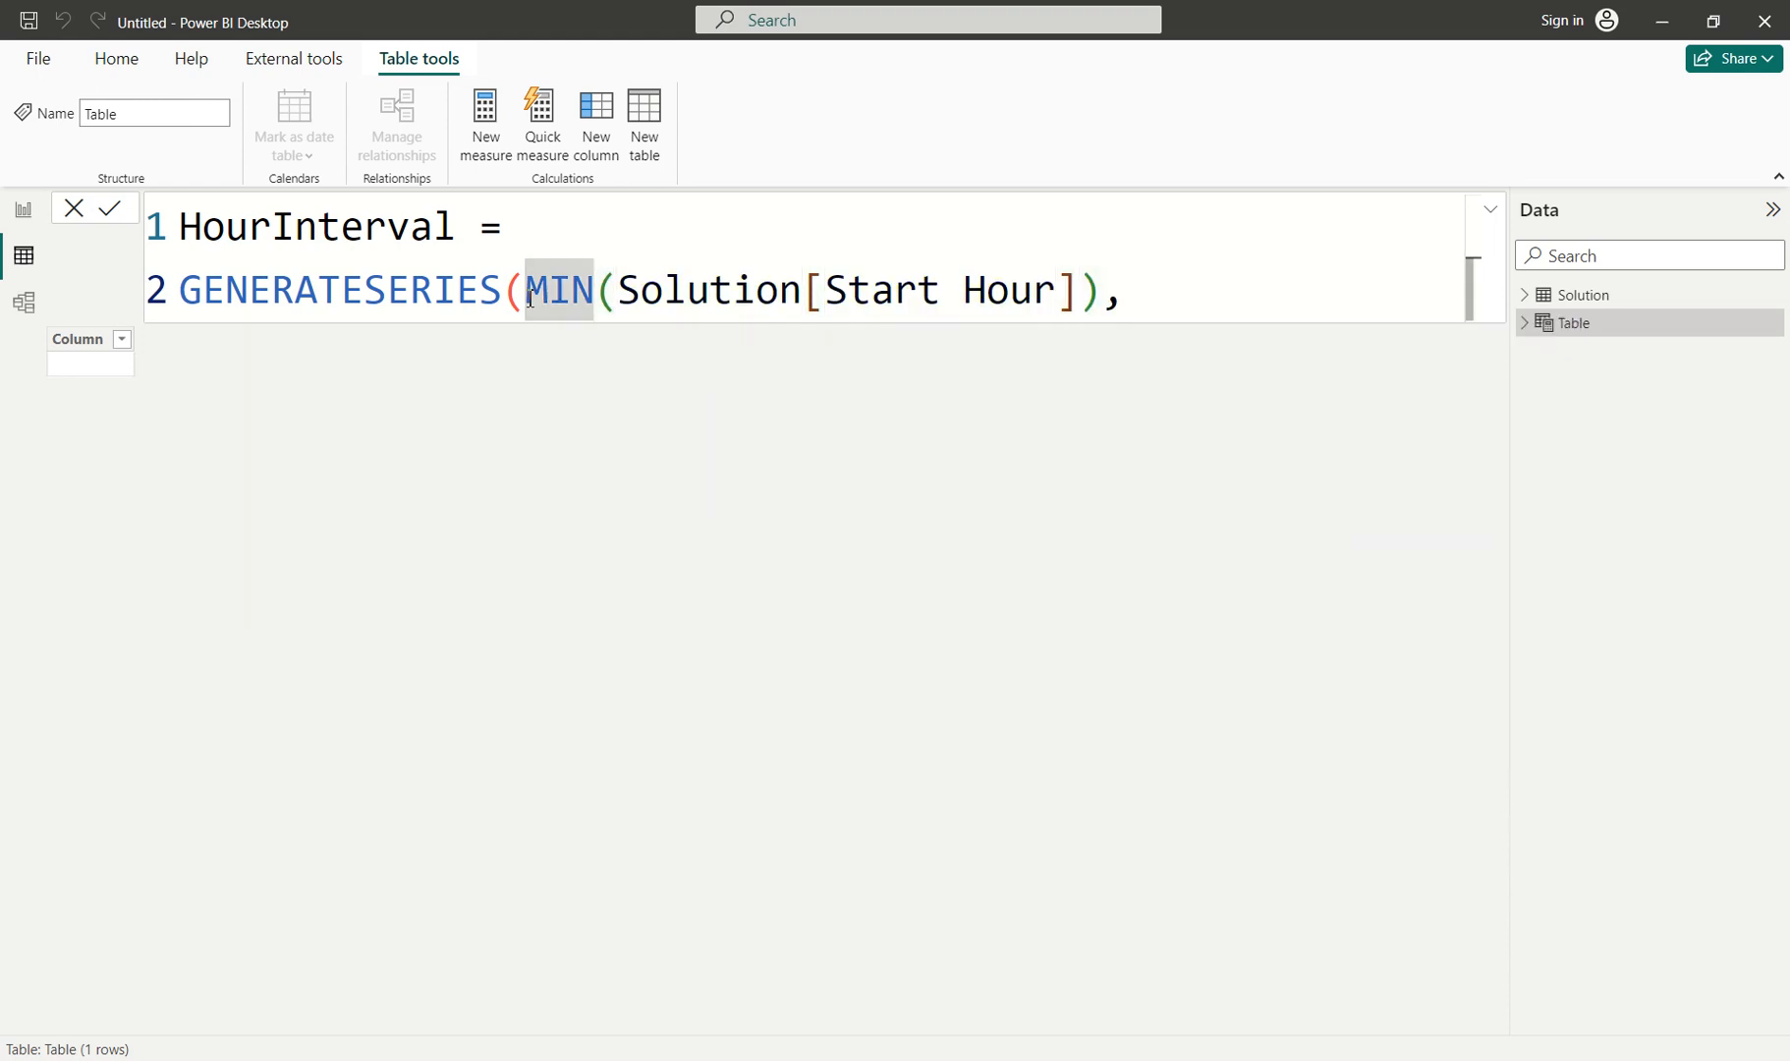
pyautogui.hotkey('shift', 'Return')
pyautogui.click(871, 371)
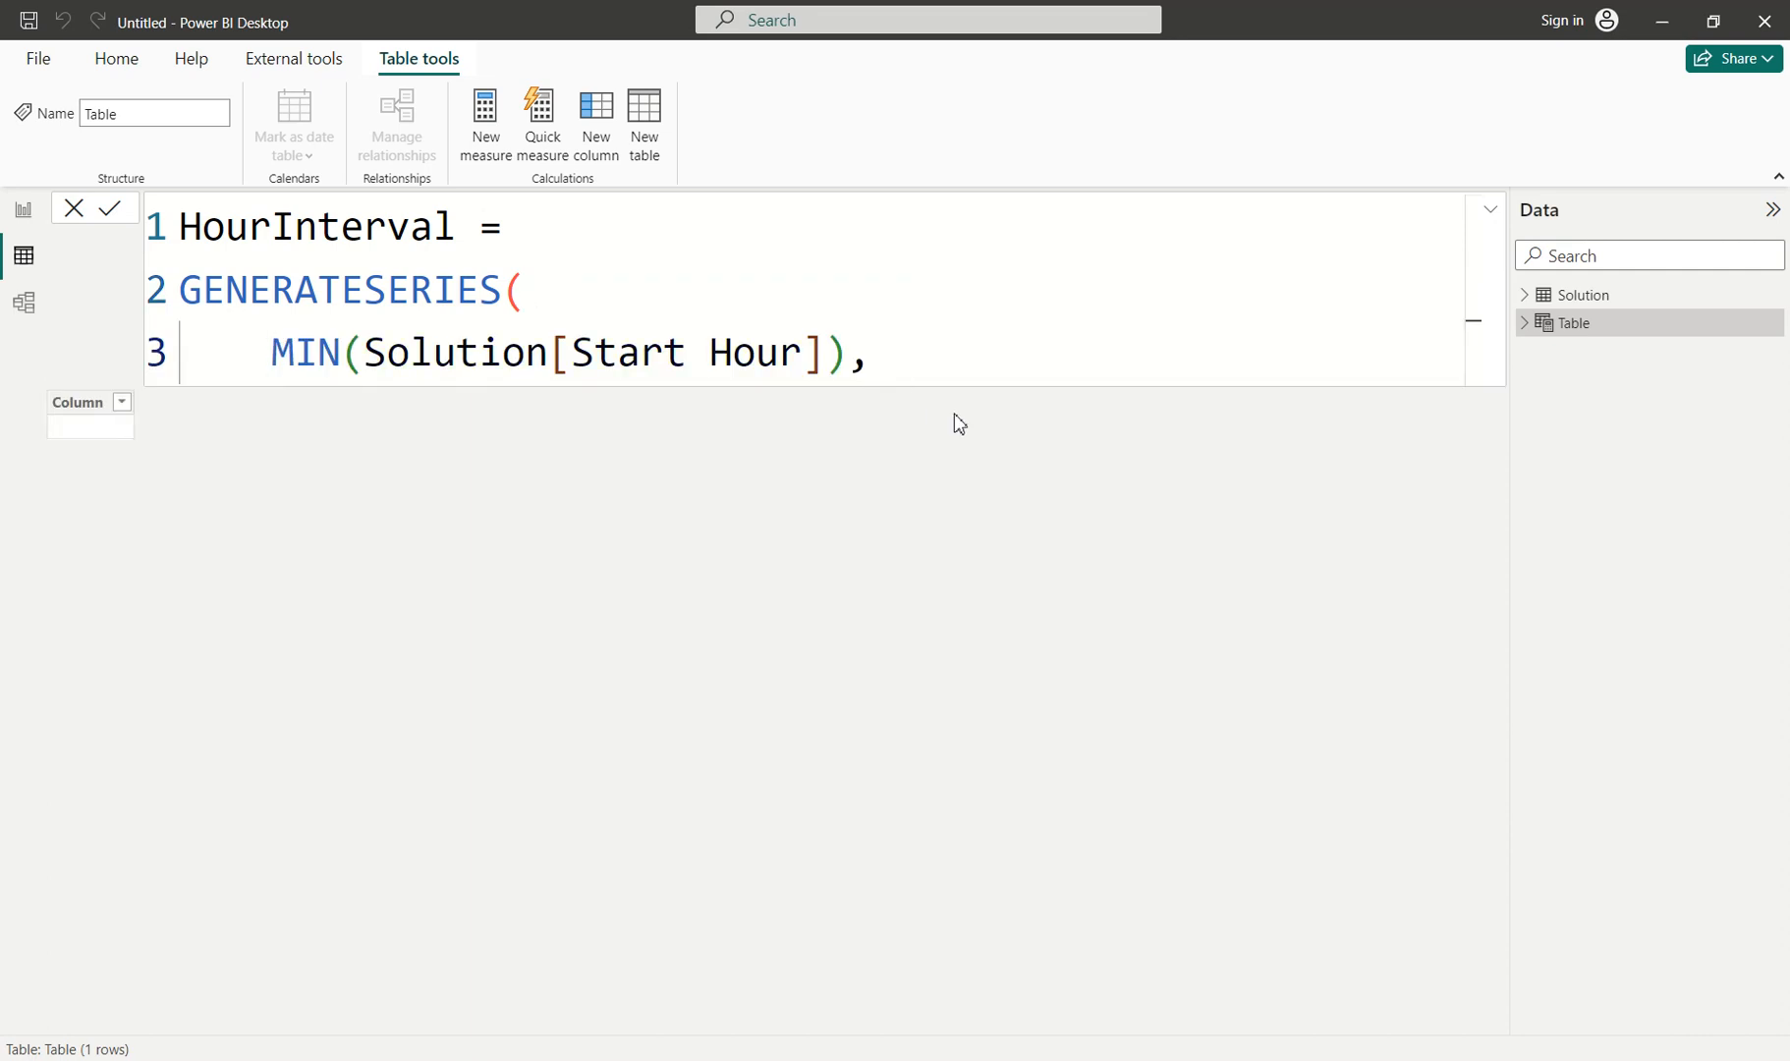
# Add UTCNOW() + TIME(8,0,0) on a new line as the series end value, followed by a comma and an empty line.
pyautogui.hotkey('shift', 'Return')
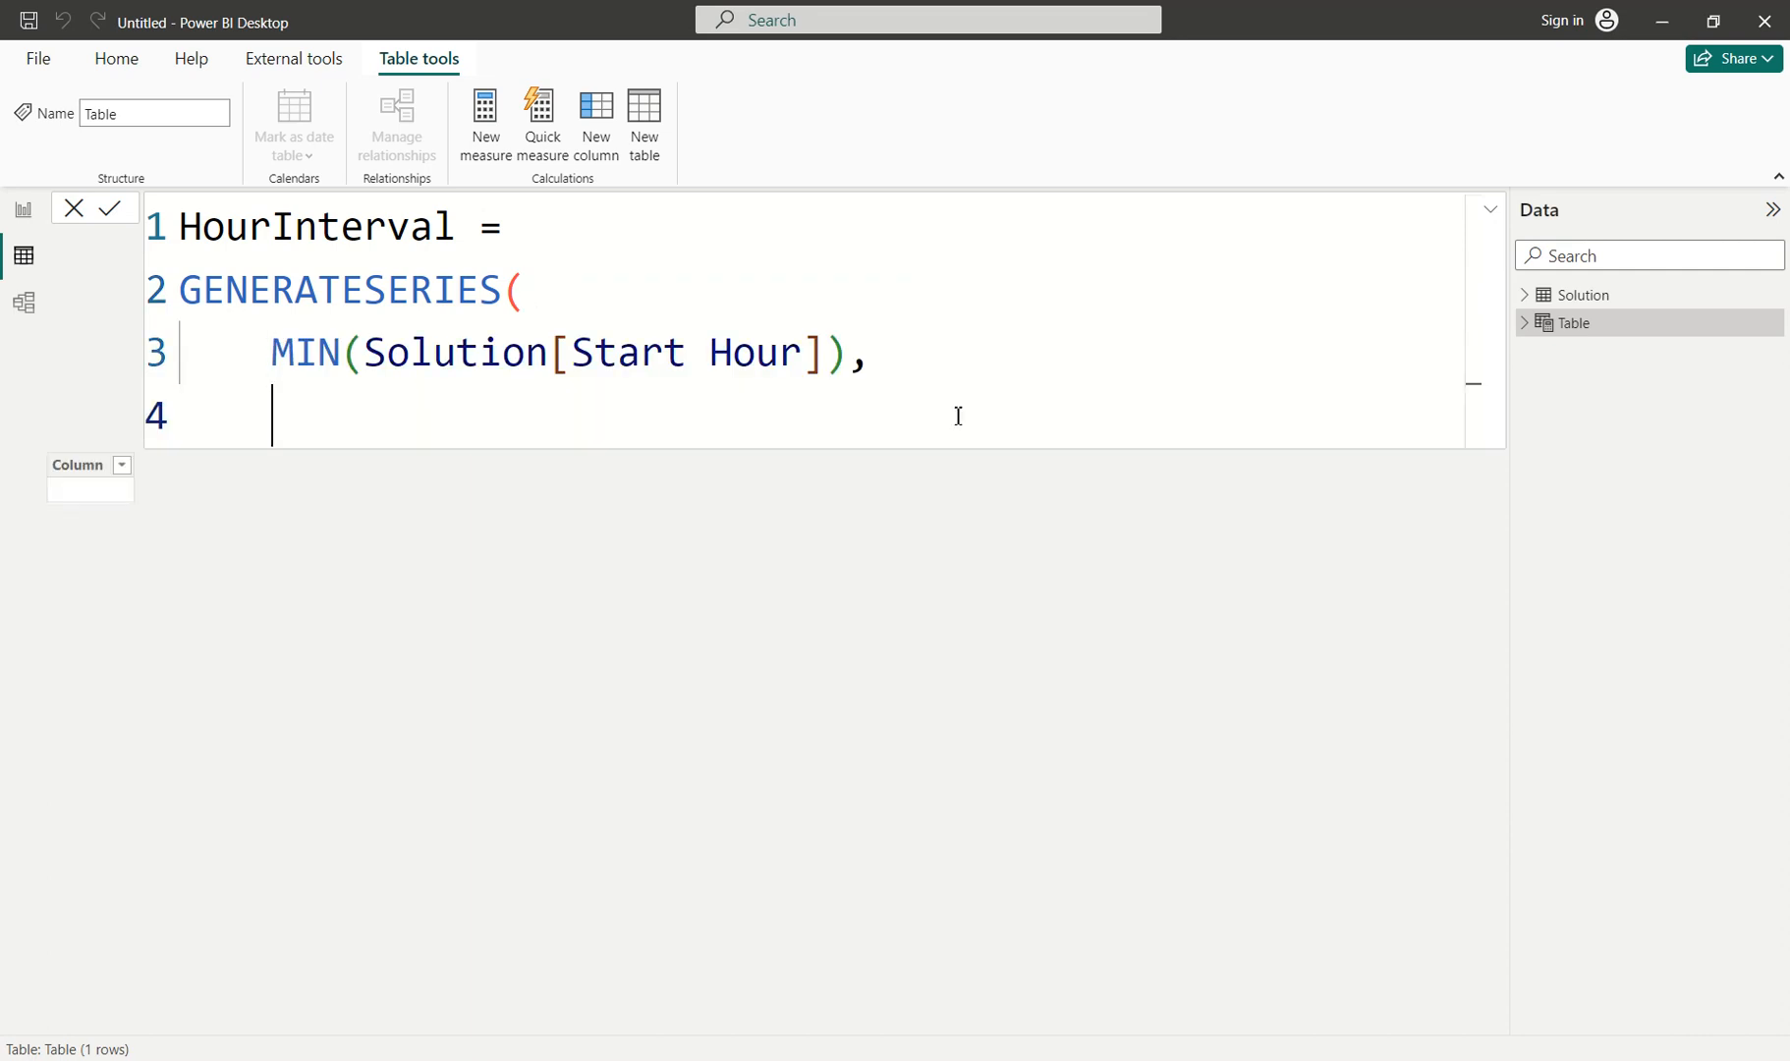
pyautogui.write('utc')
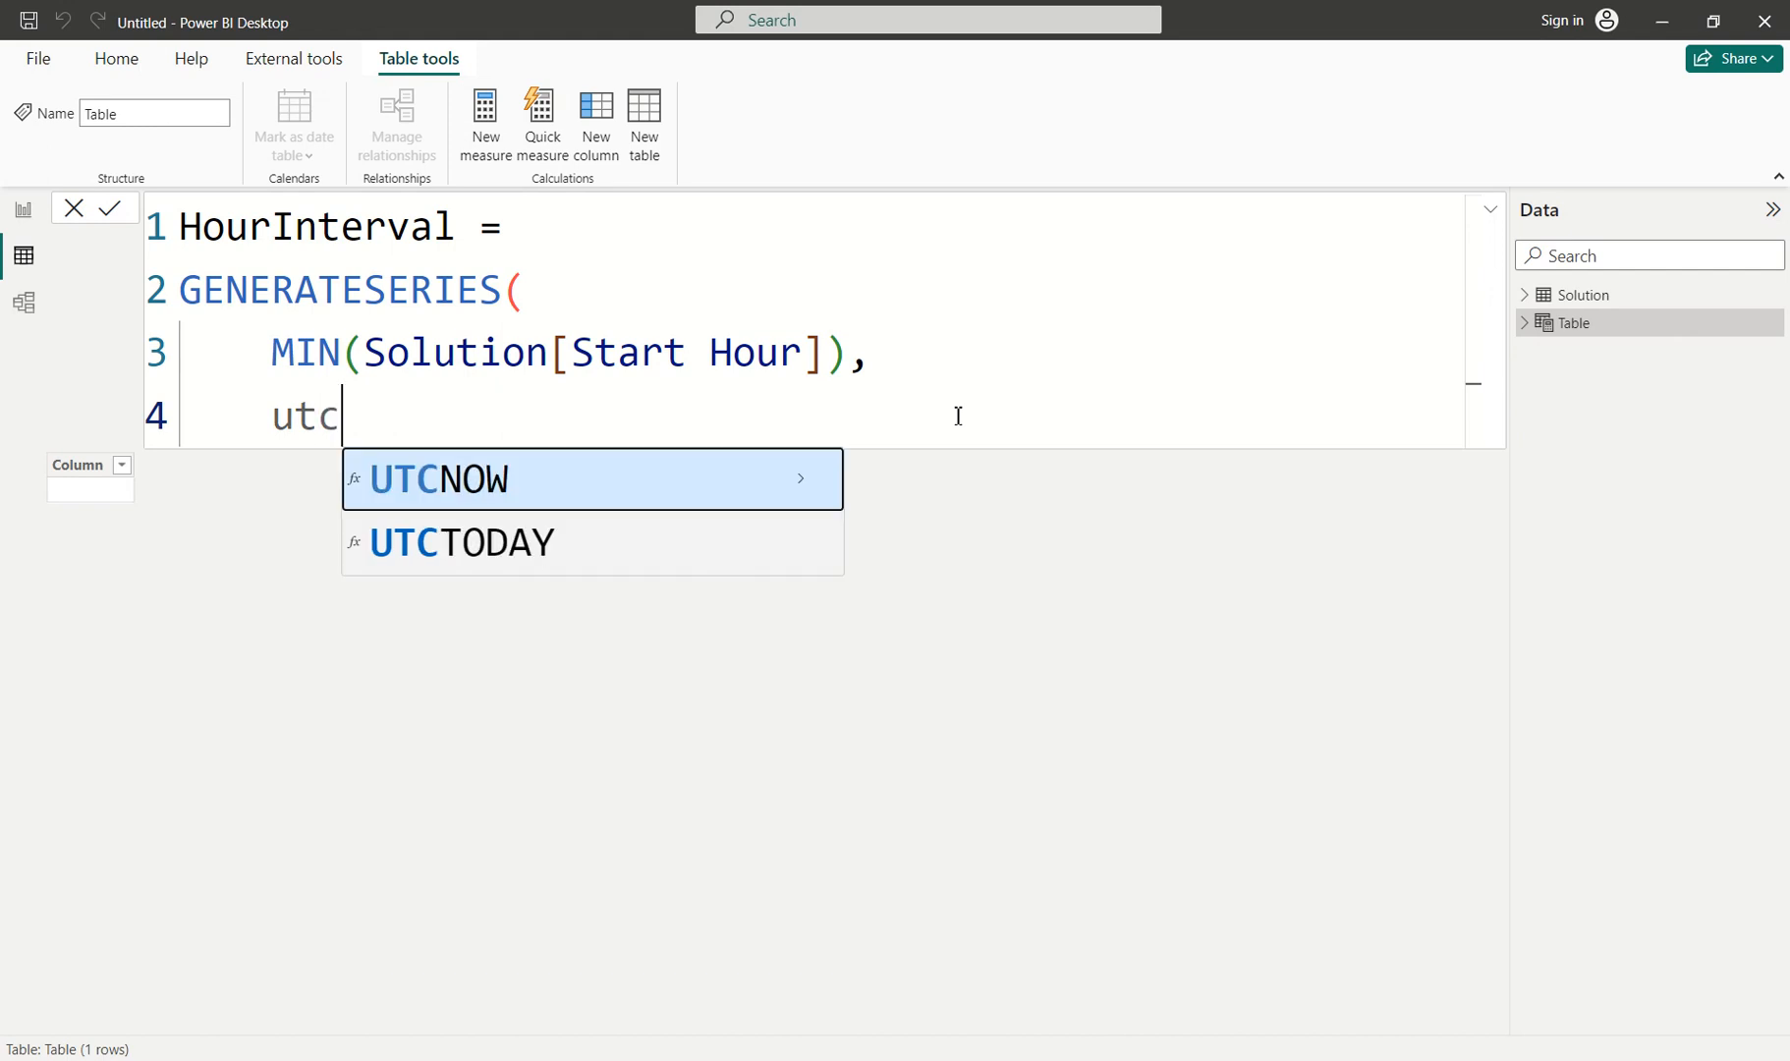
pyautogui.press('Tab')
pyautogui.write('+ time')
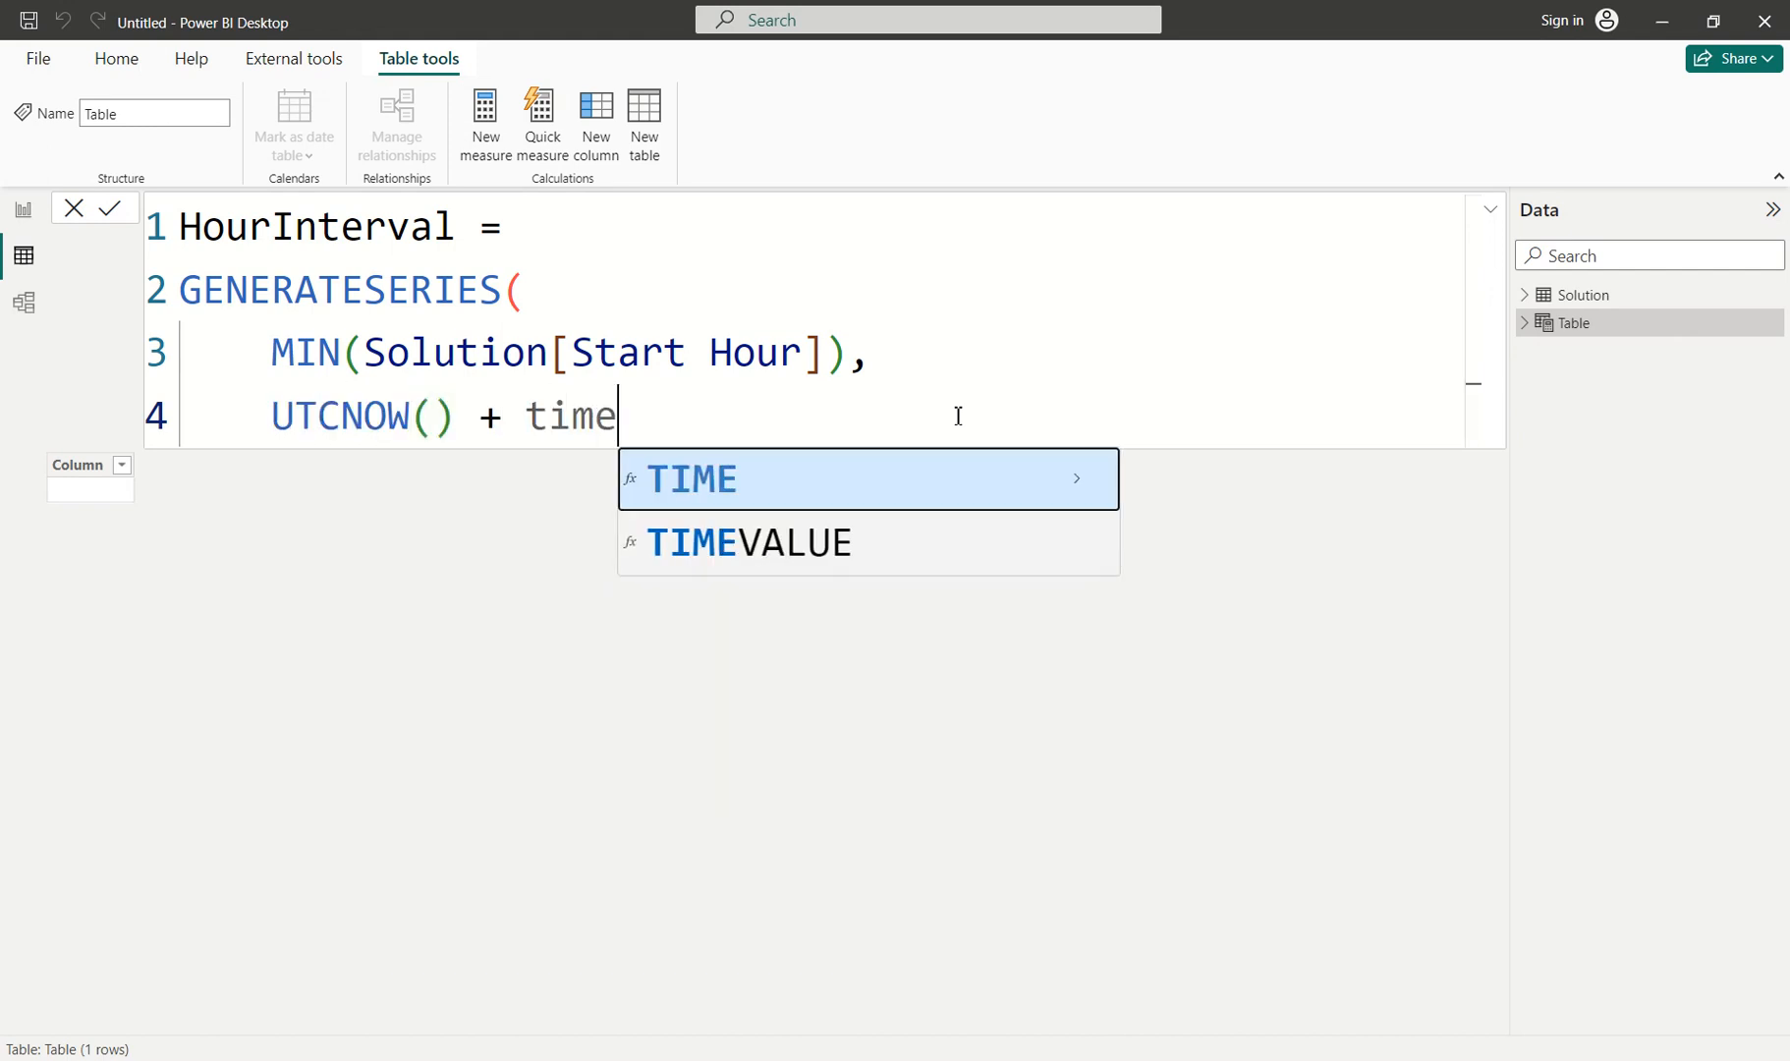
pyautogui.press('Tab')
pyautogui.write('8,')
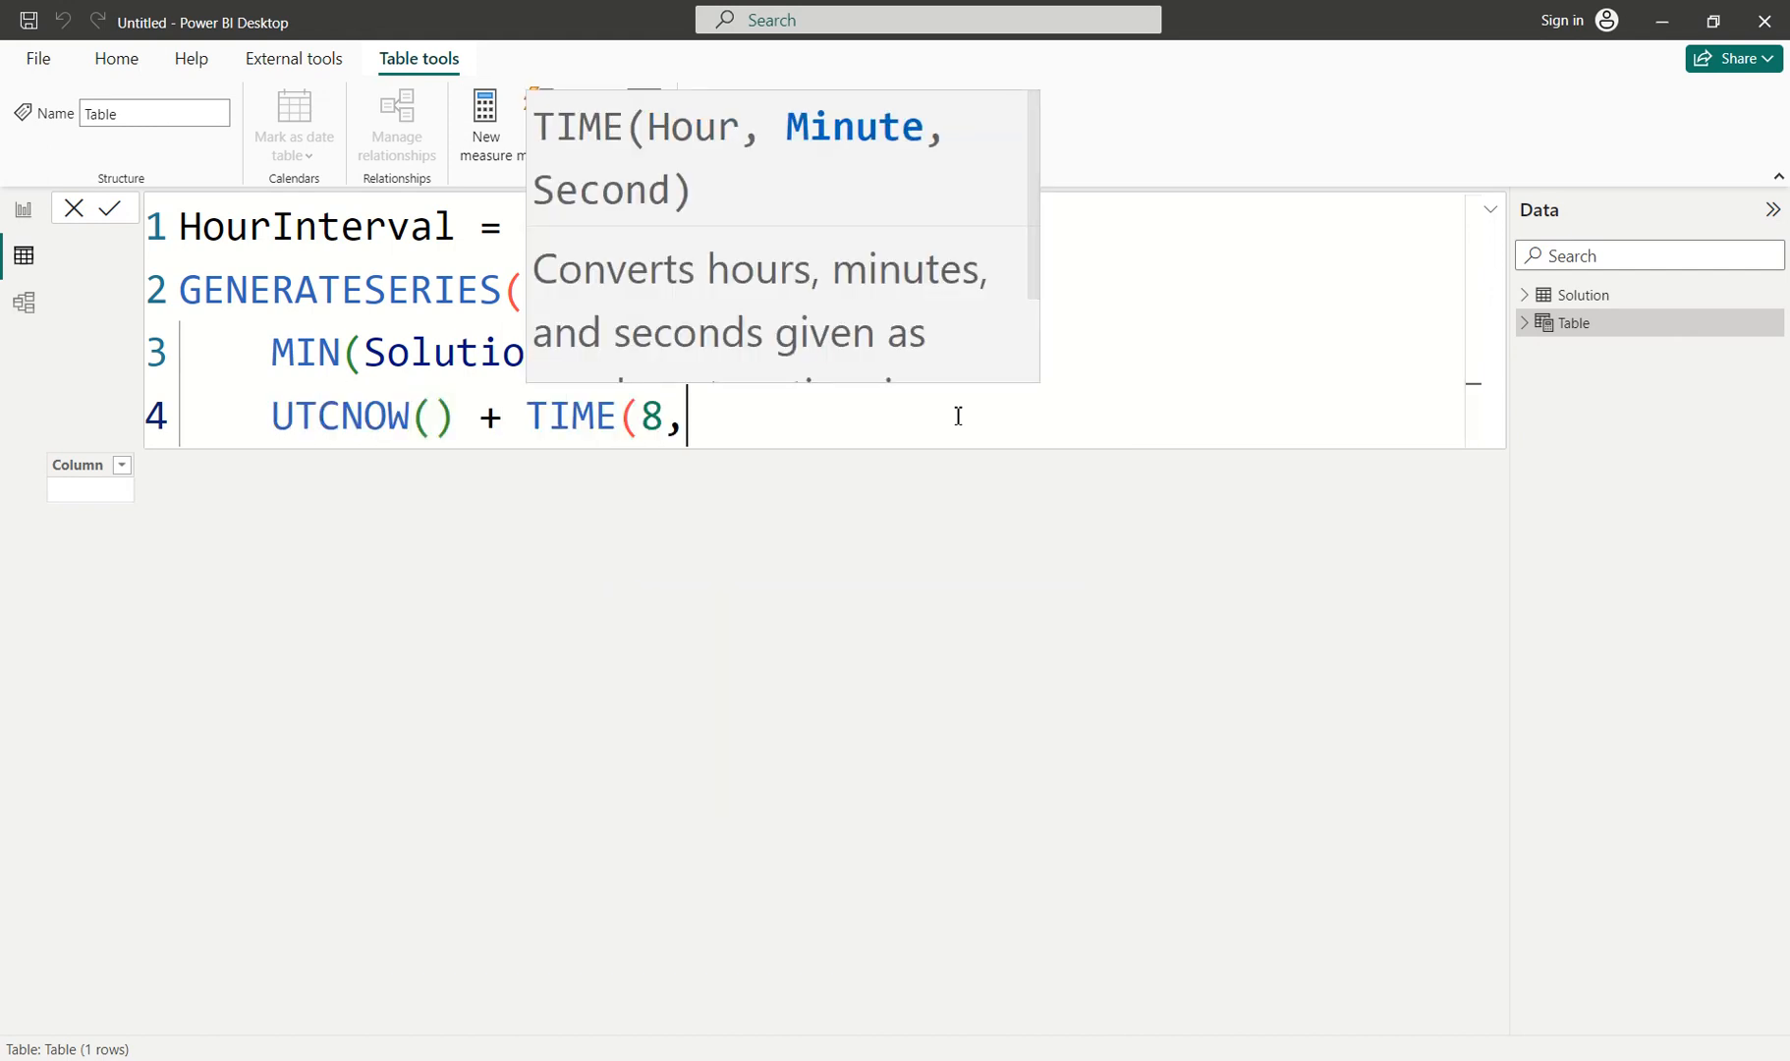
pyautogui.write('0,0),')
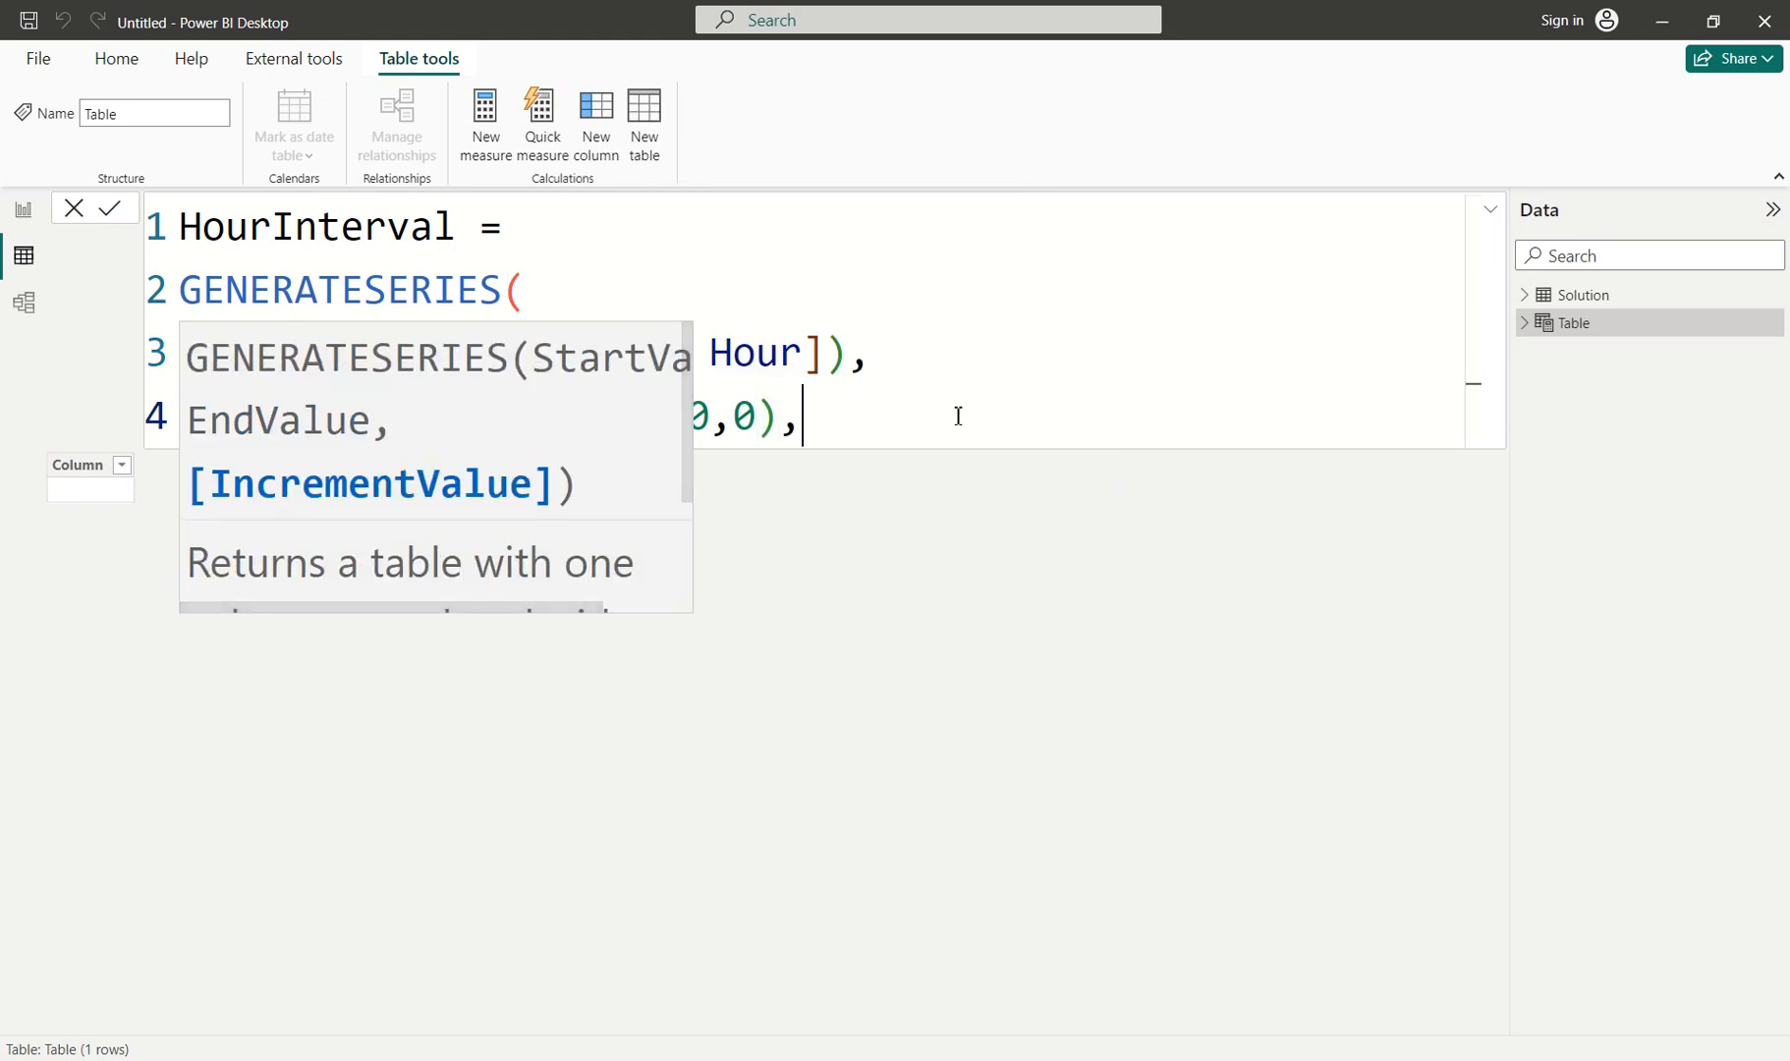
pyautogui.press('Return')
pyautogui.press('Escape')
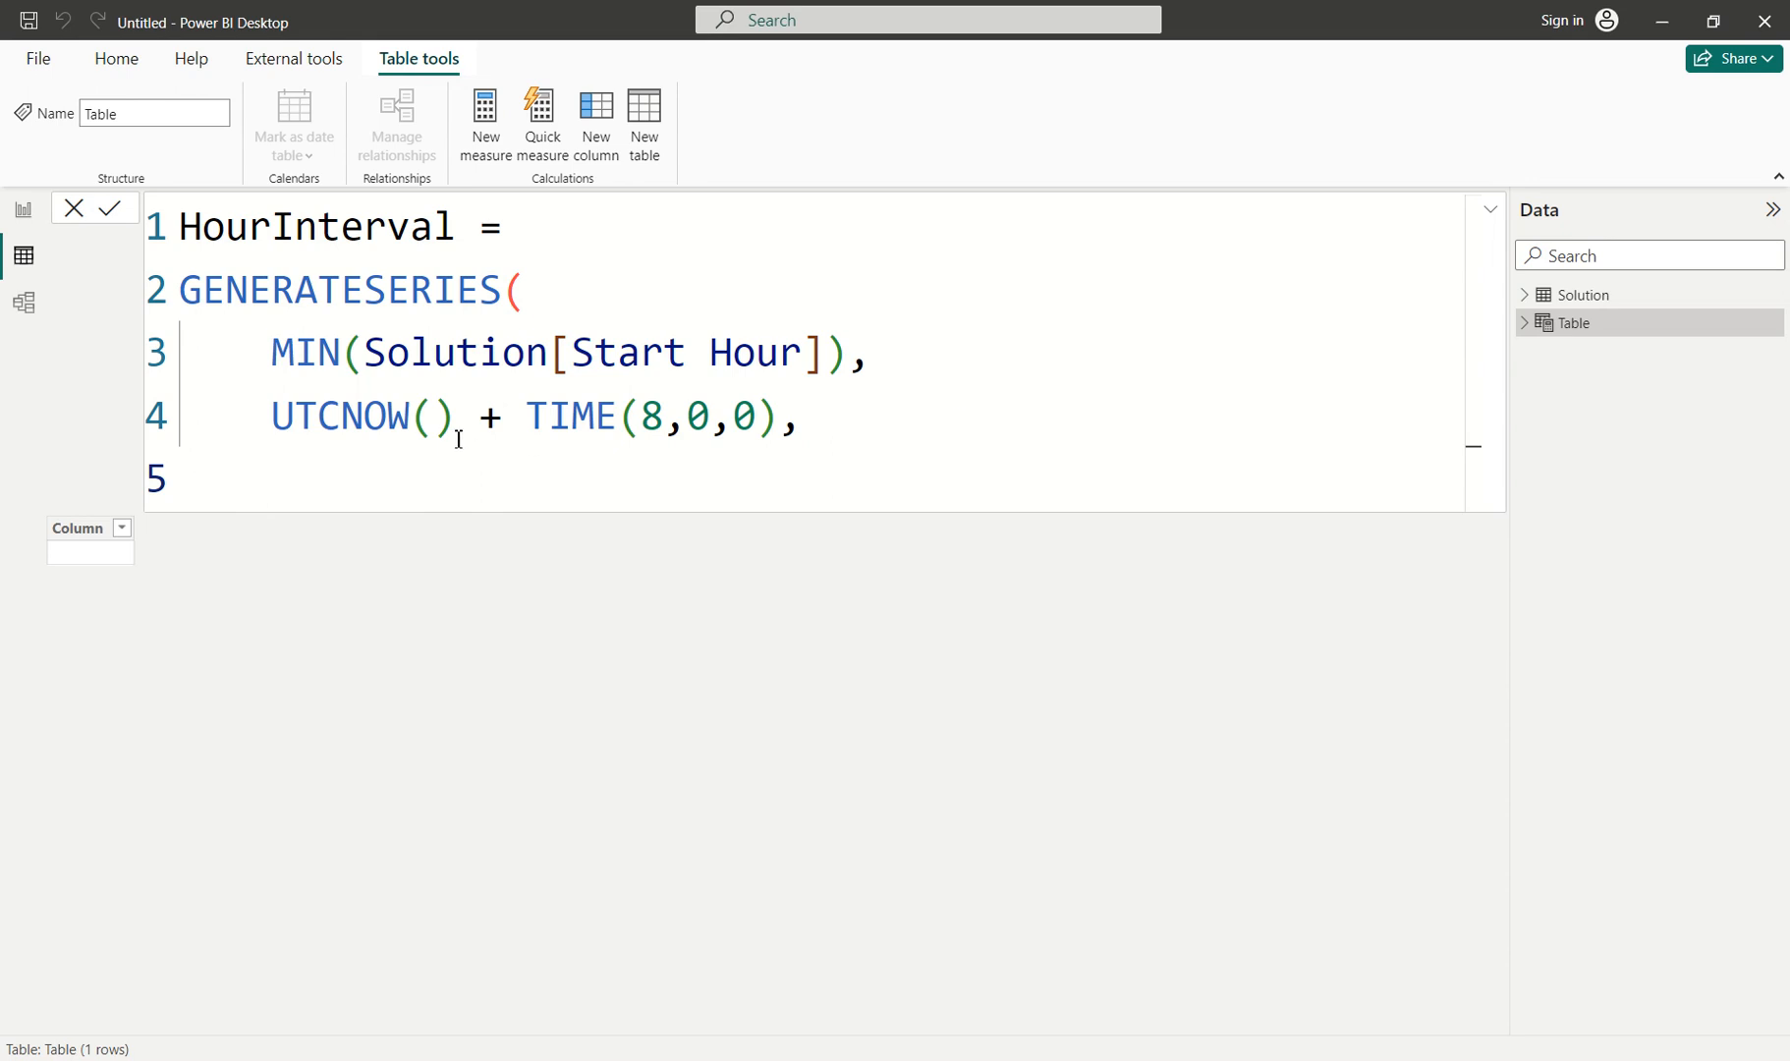
pyautogui.click(412, 417)
pyautogui.press('BackSpace')
pyautogui.press('BackSpace')
pyautogui.press('BackSpace')
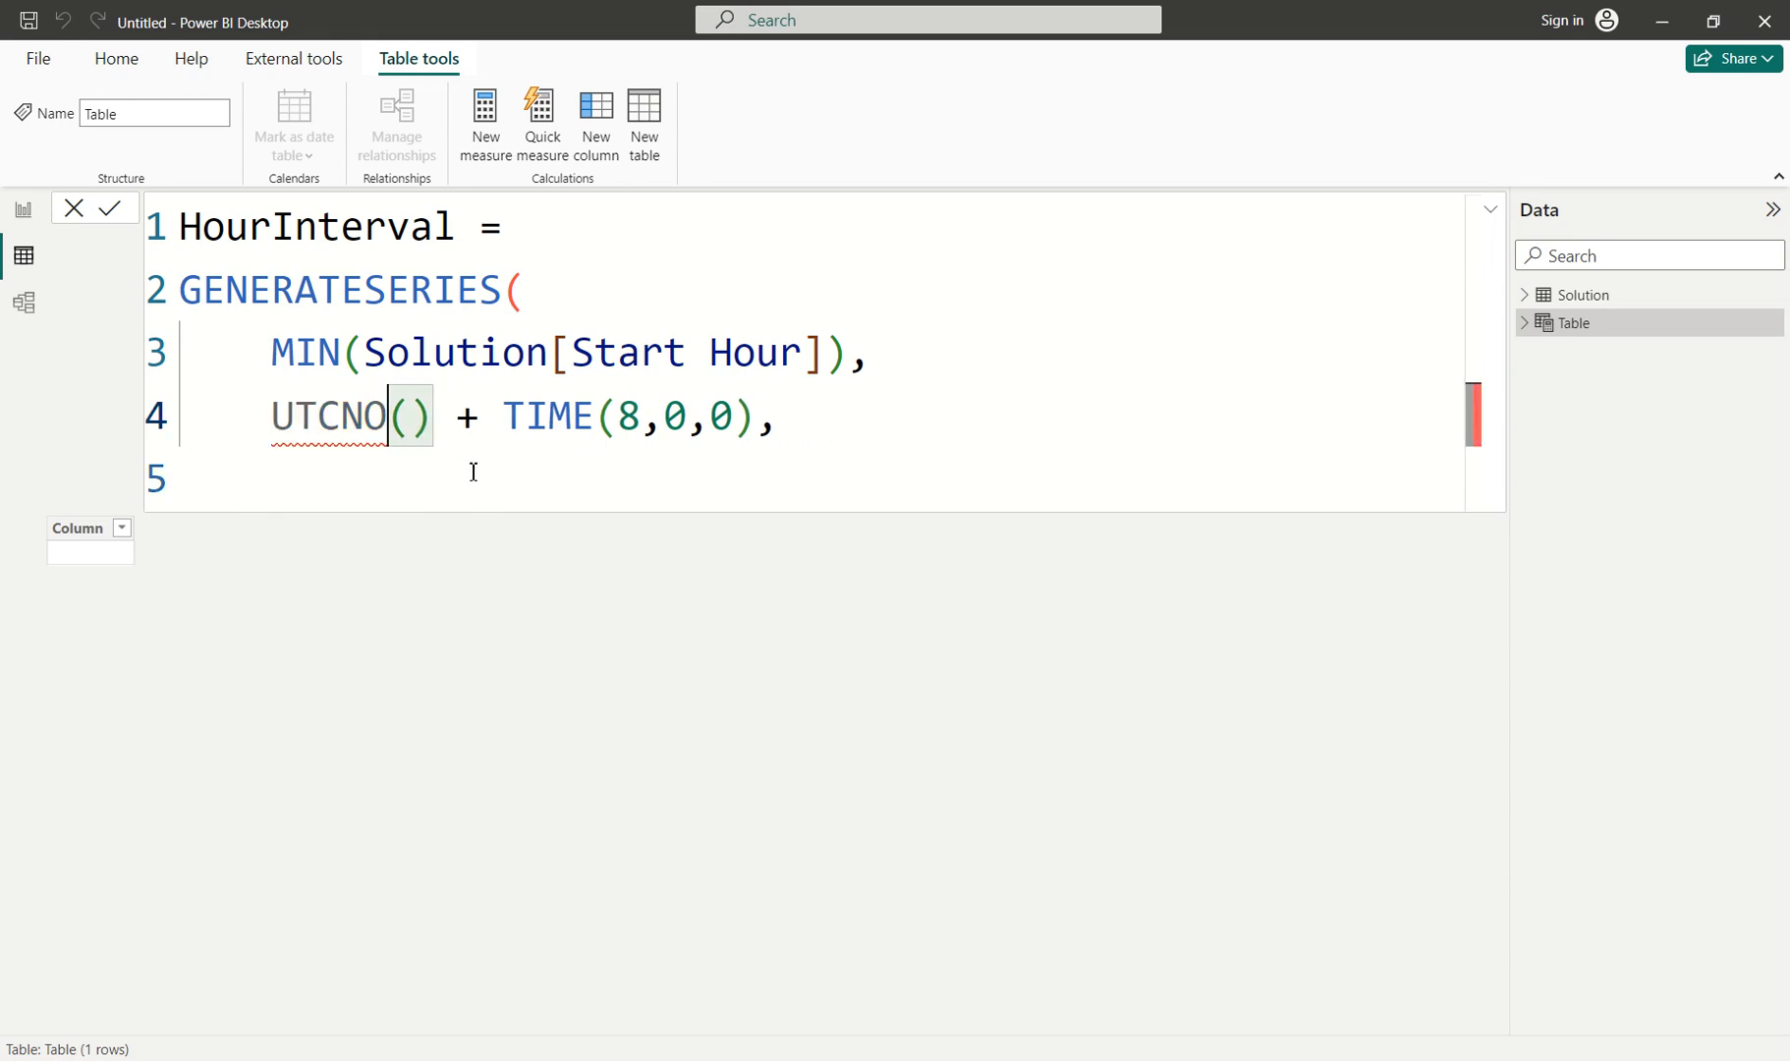
pyautogui.click(474, 481)
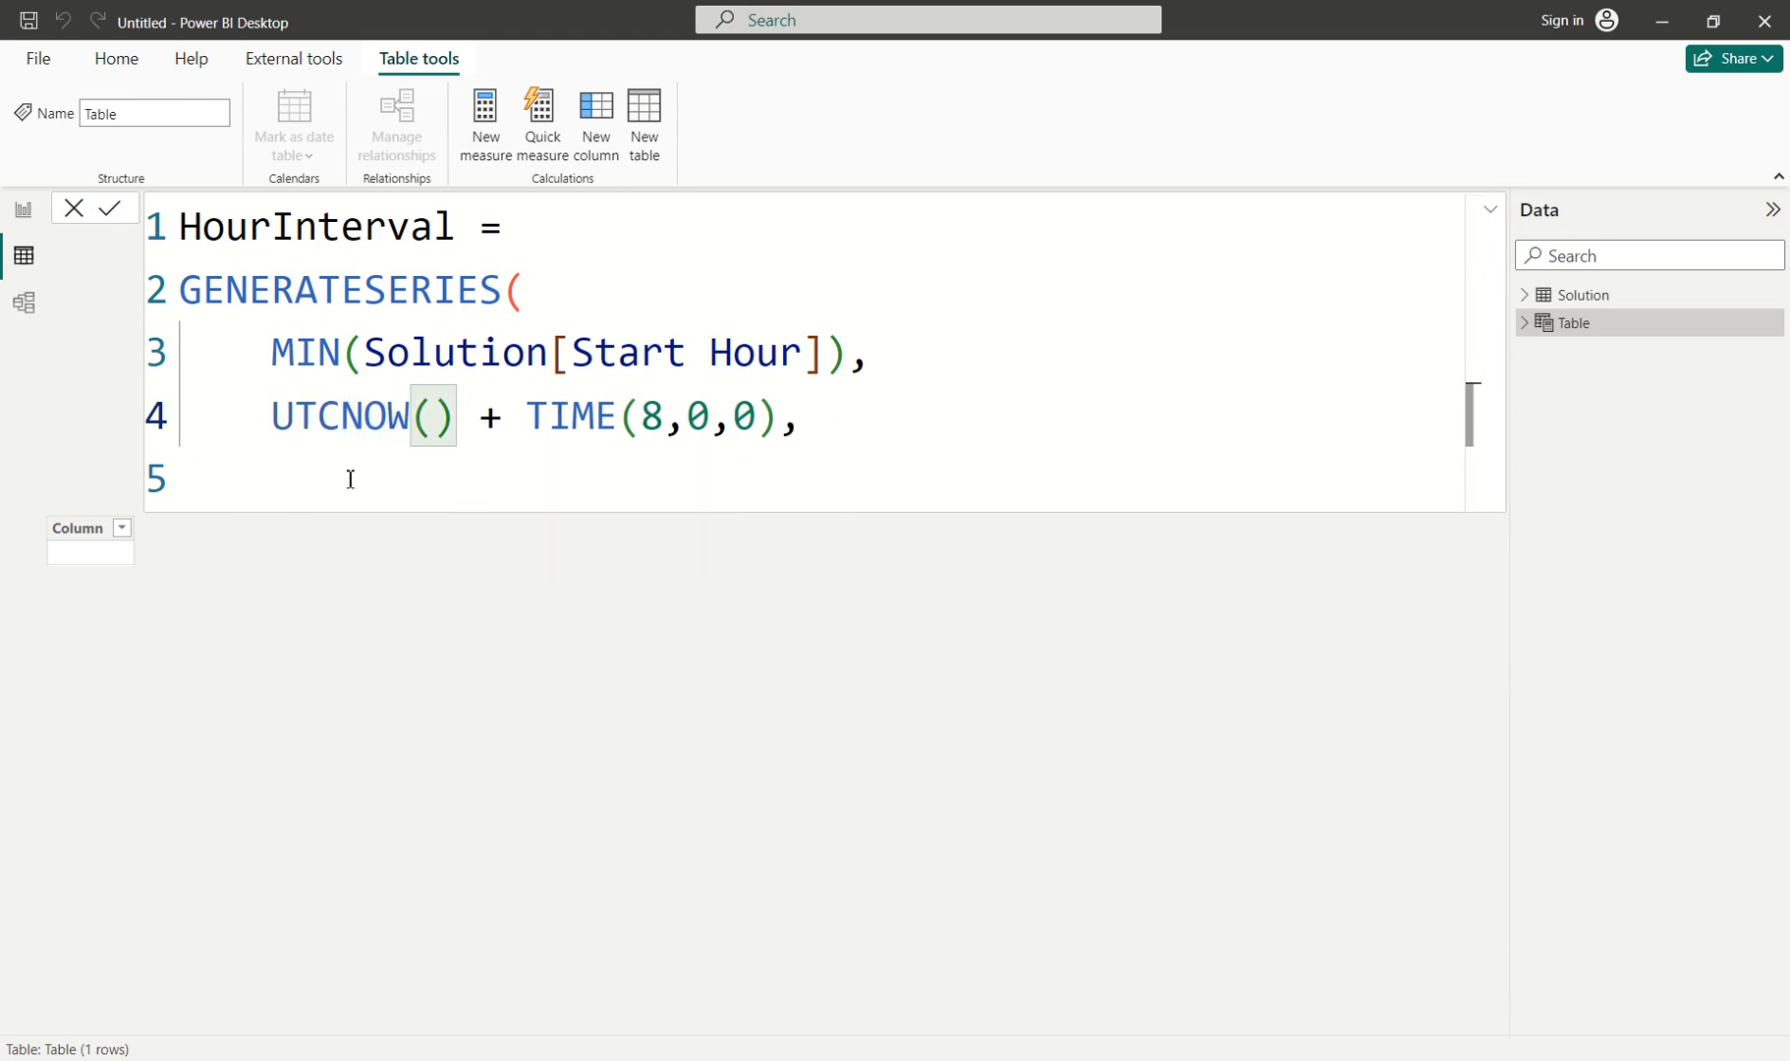
# Enter TIME(1,0,0) as the series increment, close GENERATESERIES, and commit the HourInterval table formula.
pyautogui.click(423, 470)
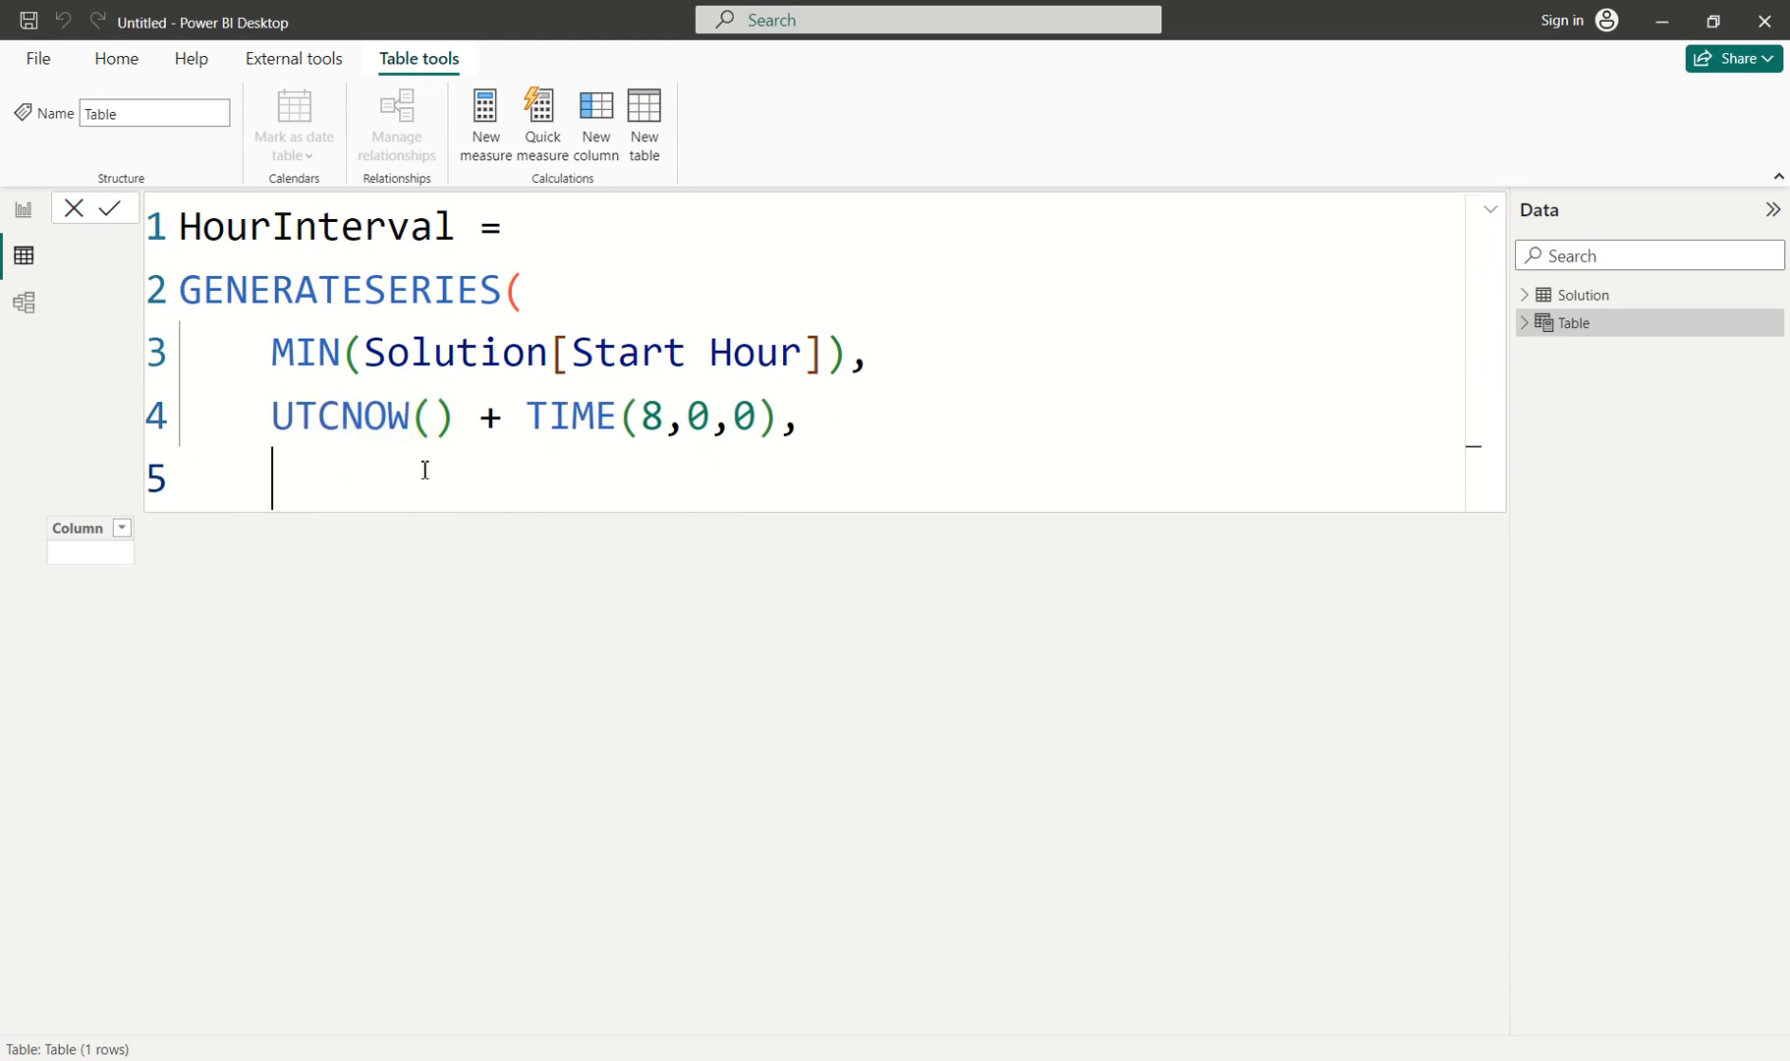
pyautogui.write('im')
pyautogui.press('BackSpace')
pyautogui.press('BackSpace')
pyautogui.write('ti')
pyautogui.press('Tab')
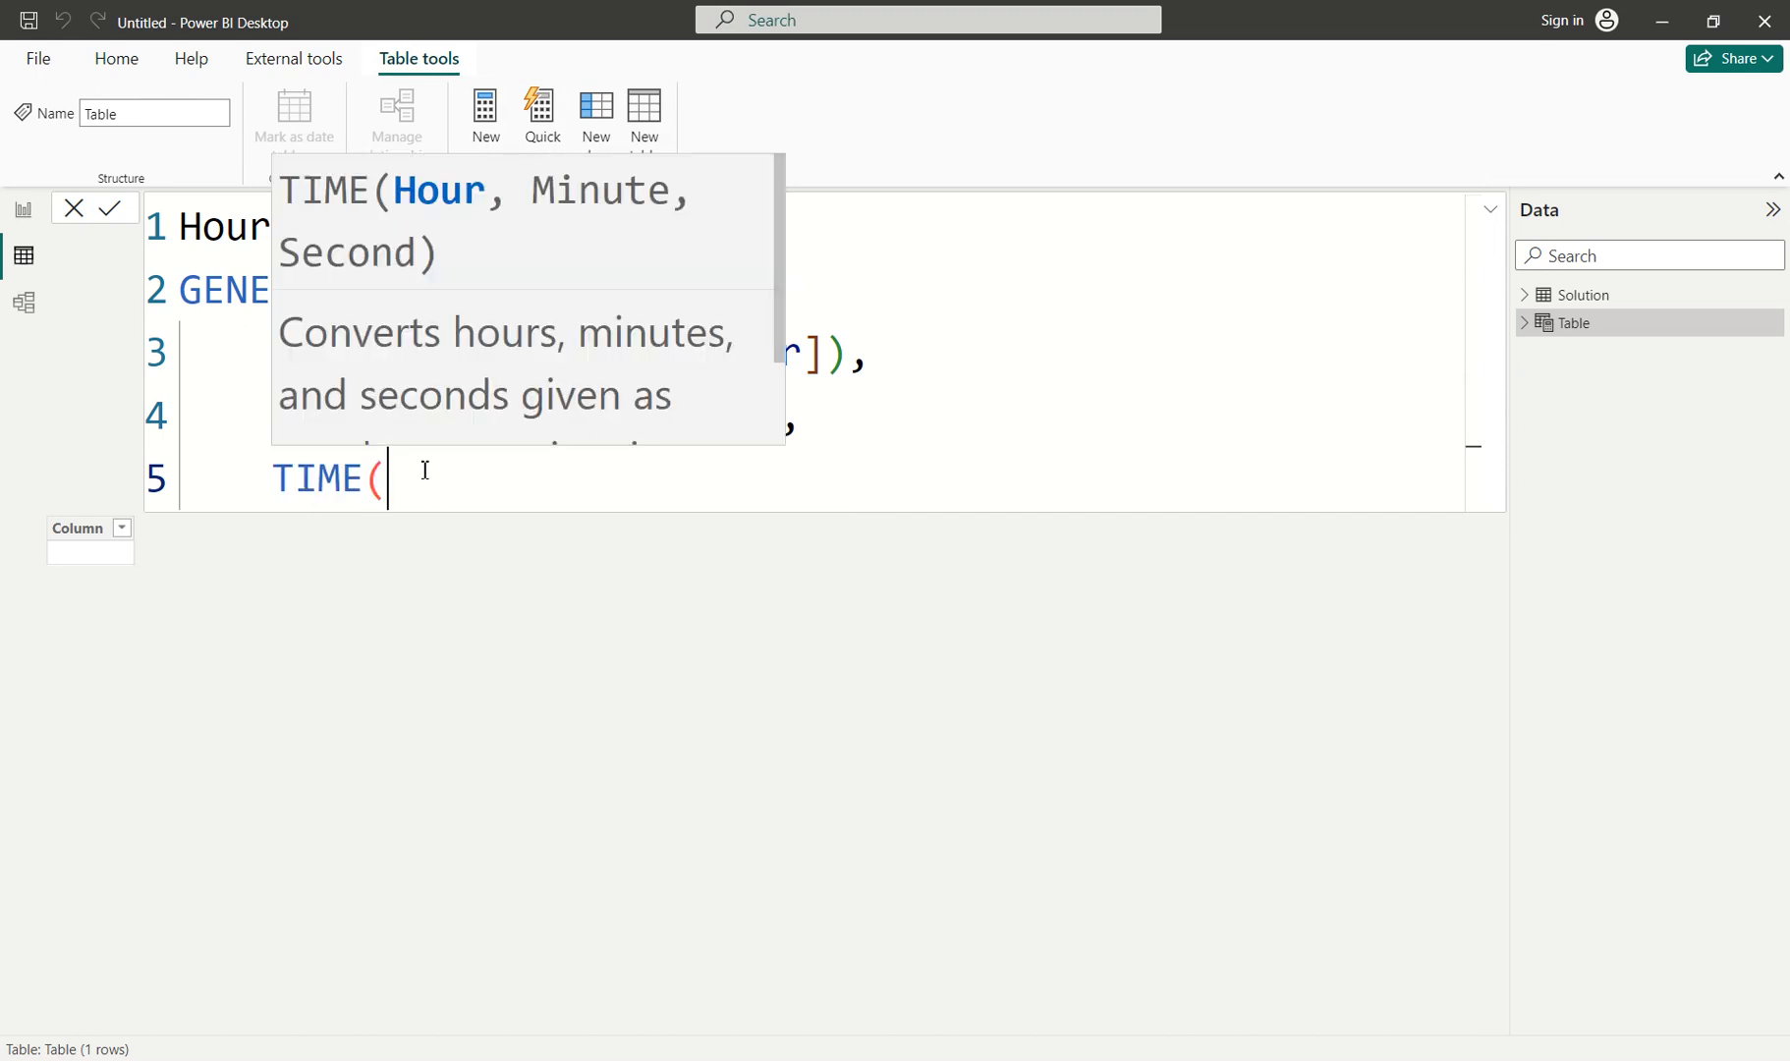
pyautogui.write('1,0,0))')
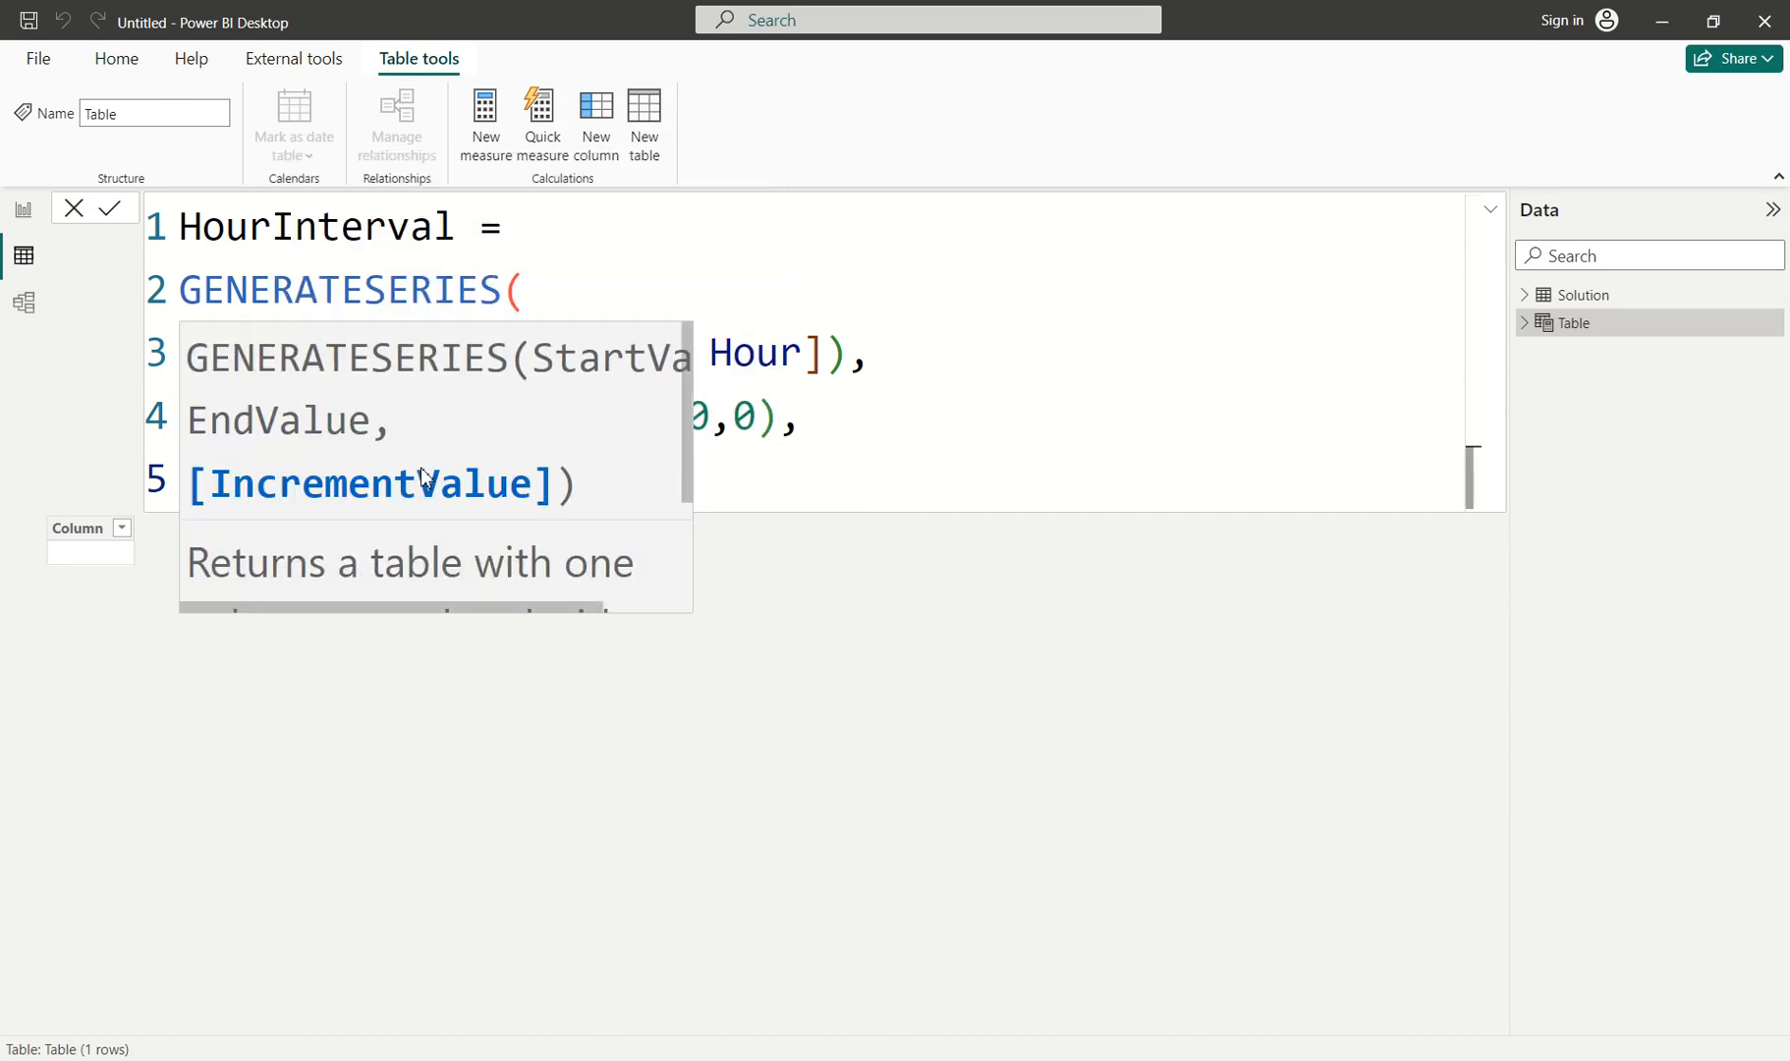
pyautogui.press('Return')
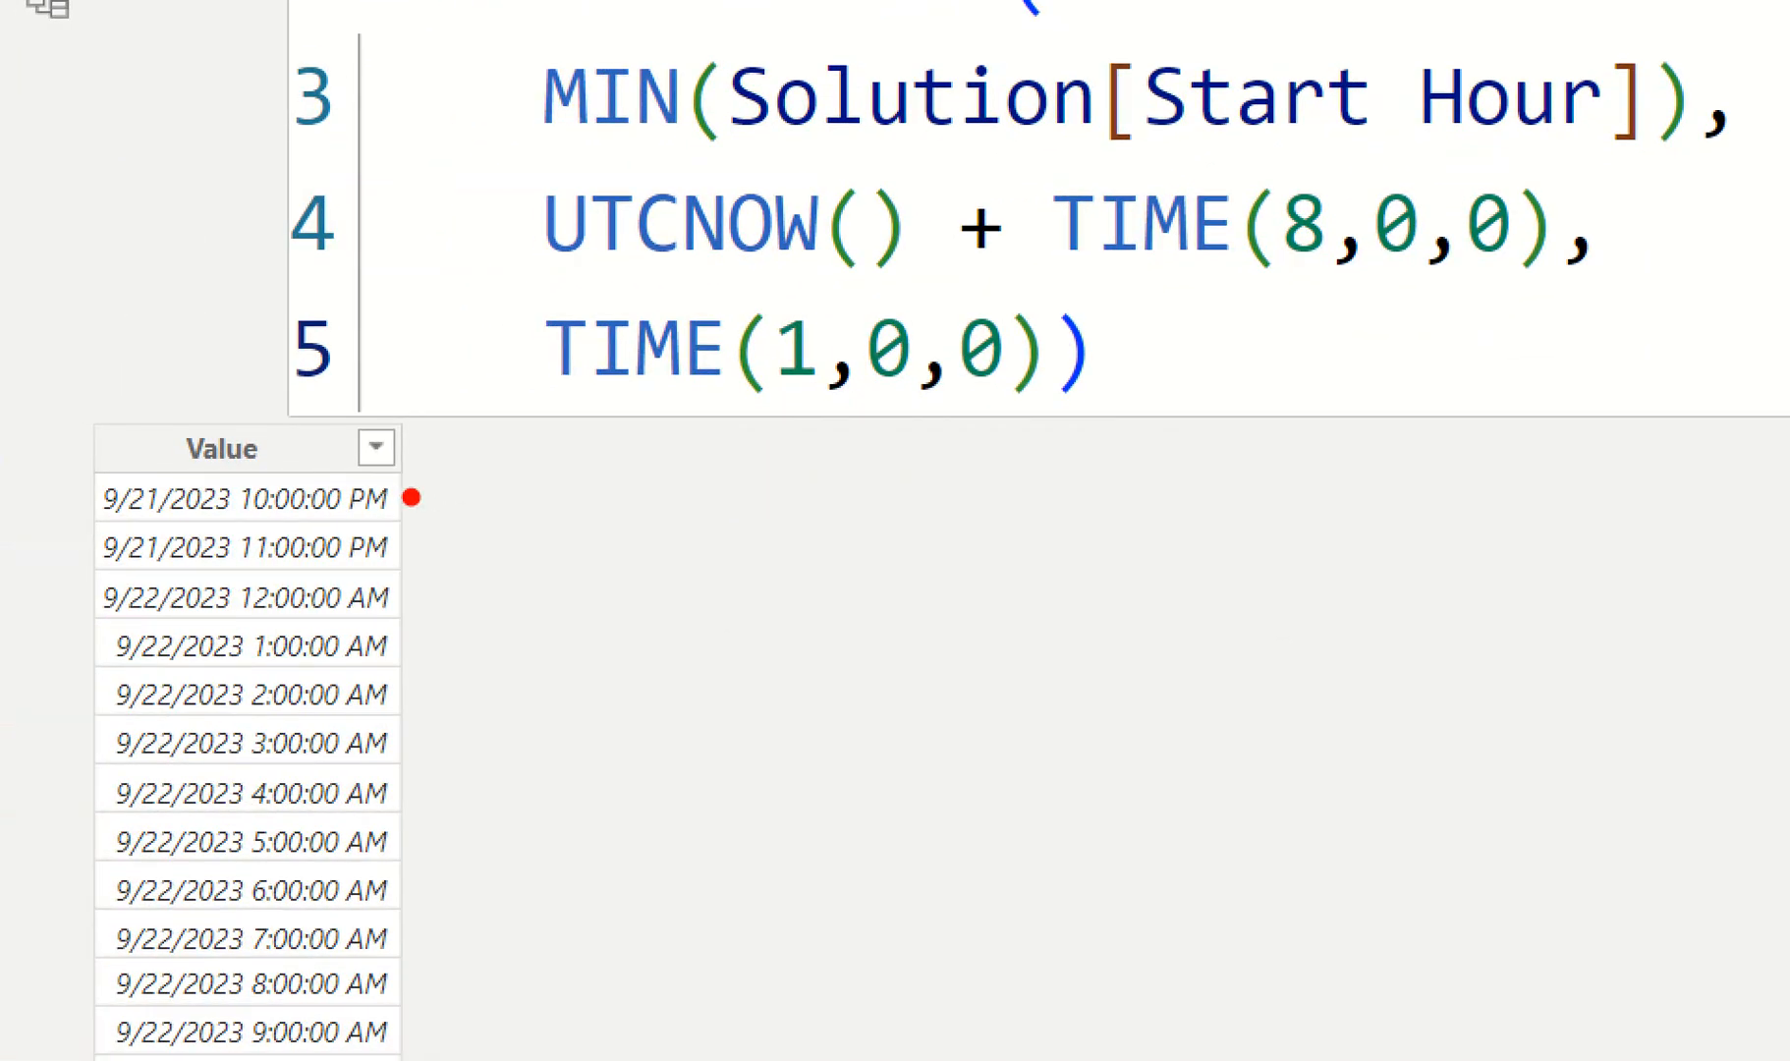
# Examine the first and last hourly timestamps and the column header of the generated HourInterval table.
pyautogui.moveTo(411, 498); pyautogui.dragTo(553, 497)
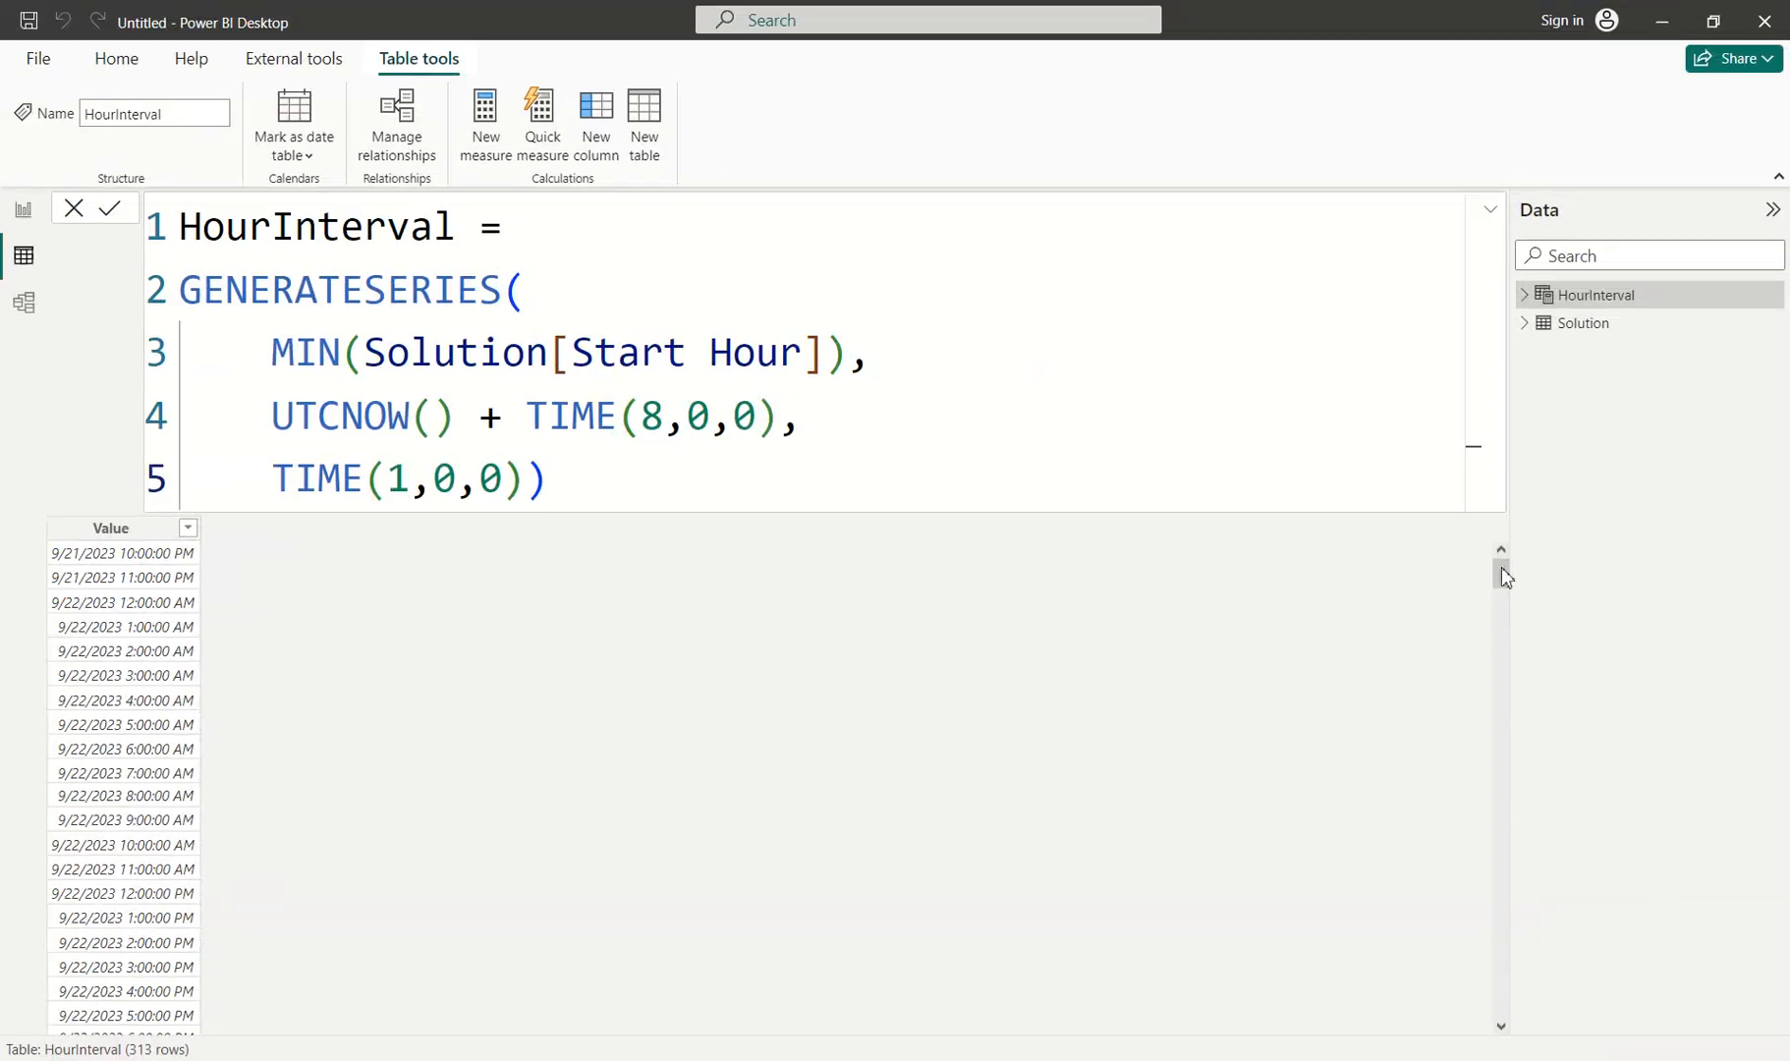
pyautogui.moveTo(1500, 567); pyautogui.dragTo(1479, 1037)
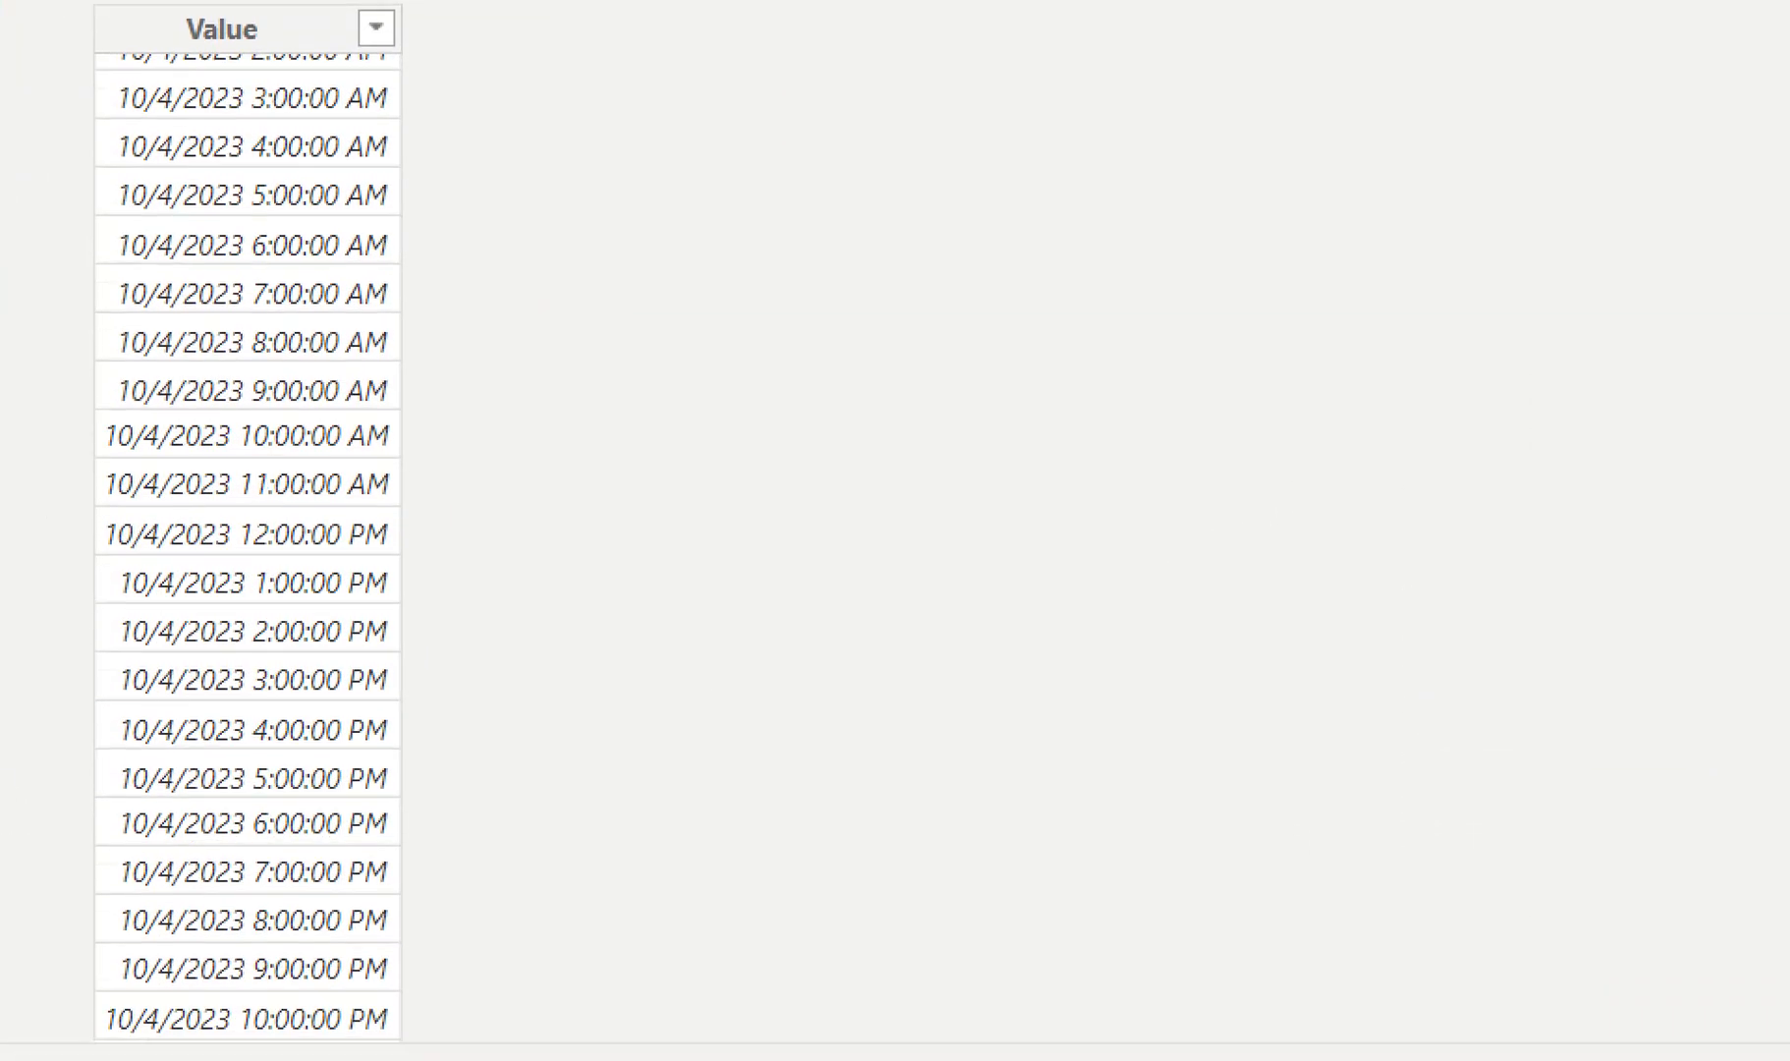
pyautogui.moveTo(441, 1004); pyautogui.dragTo(702, 935)
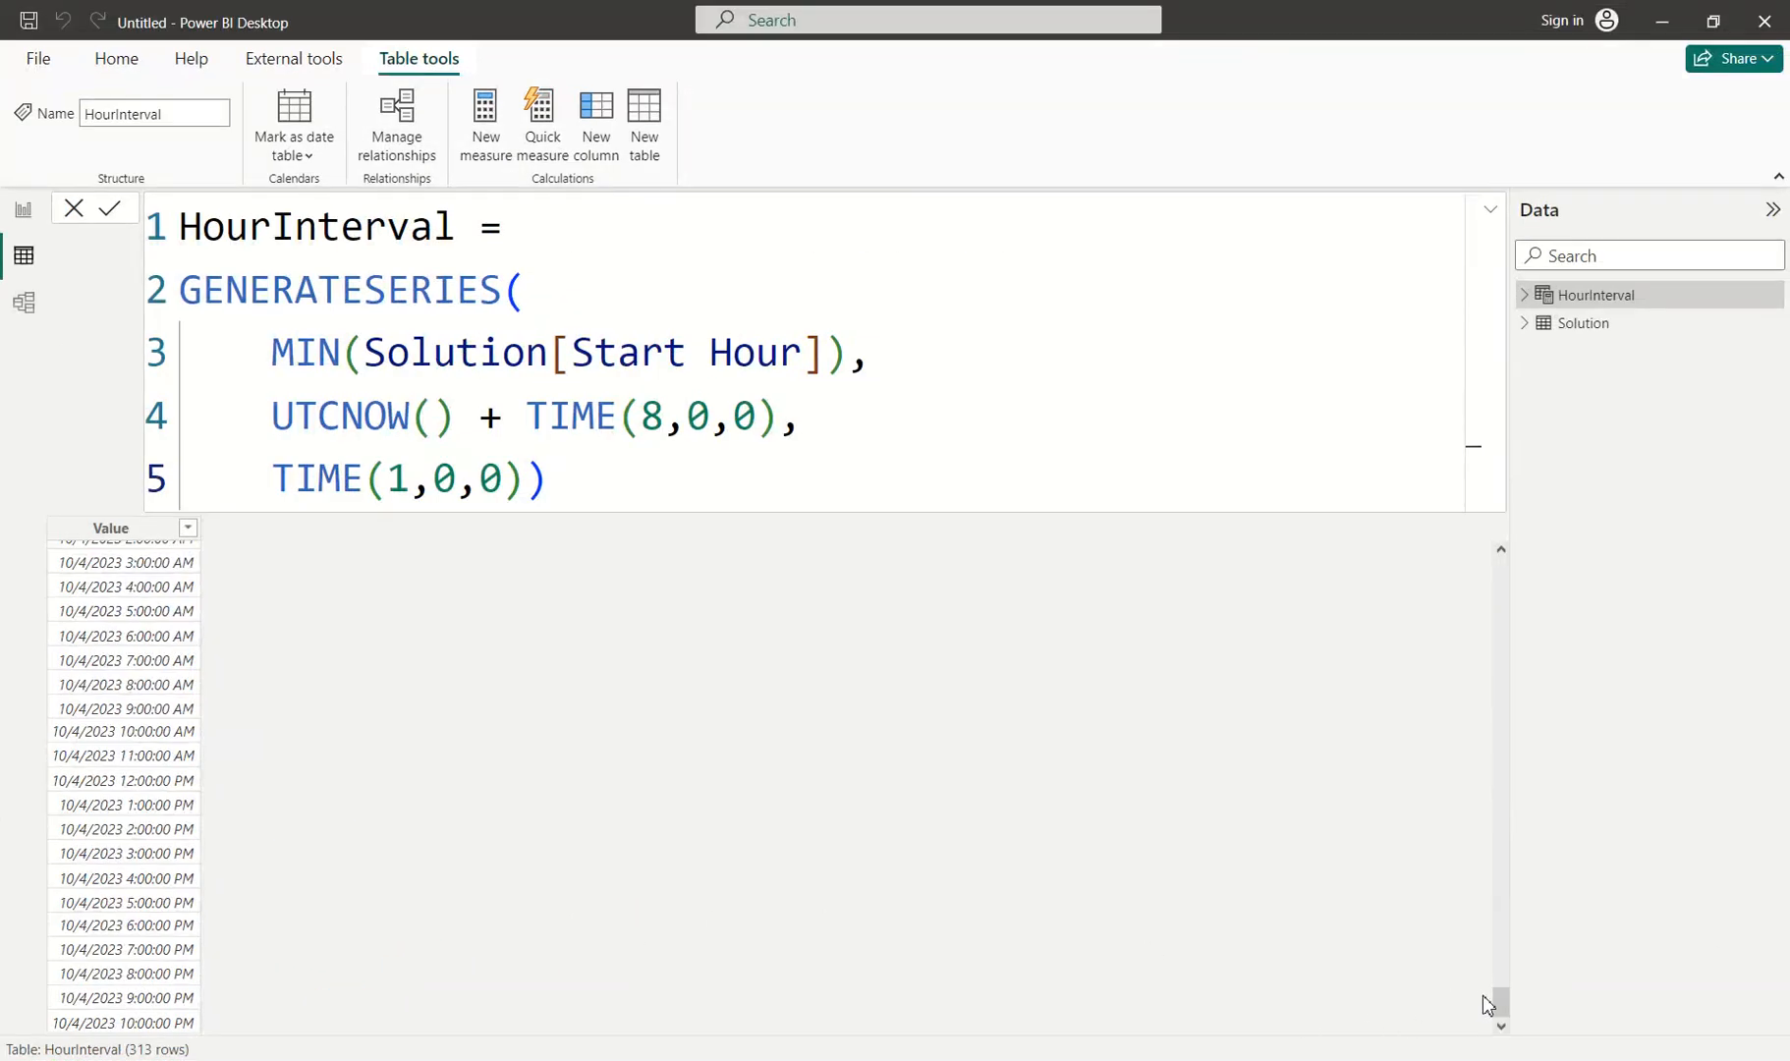
pyautogui.moveTo(1489, 1012); pyautogui.dragTo(1390, 522)
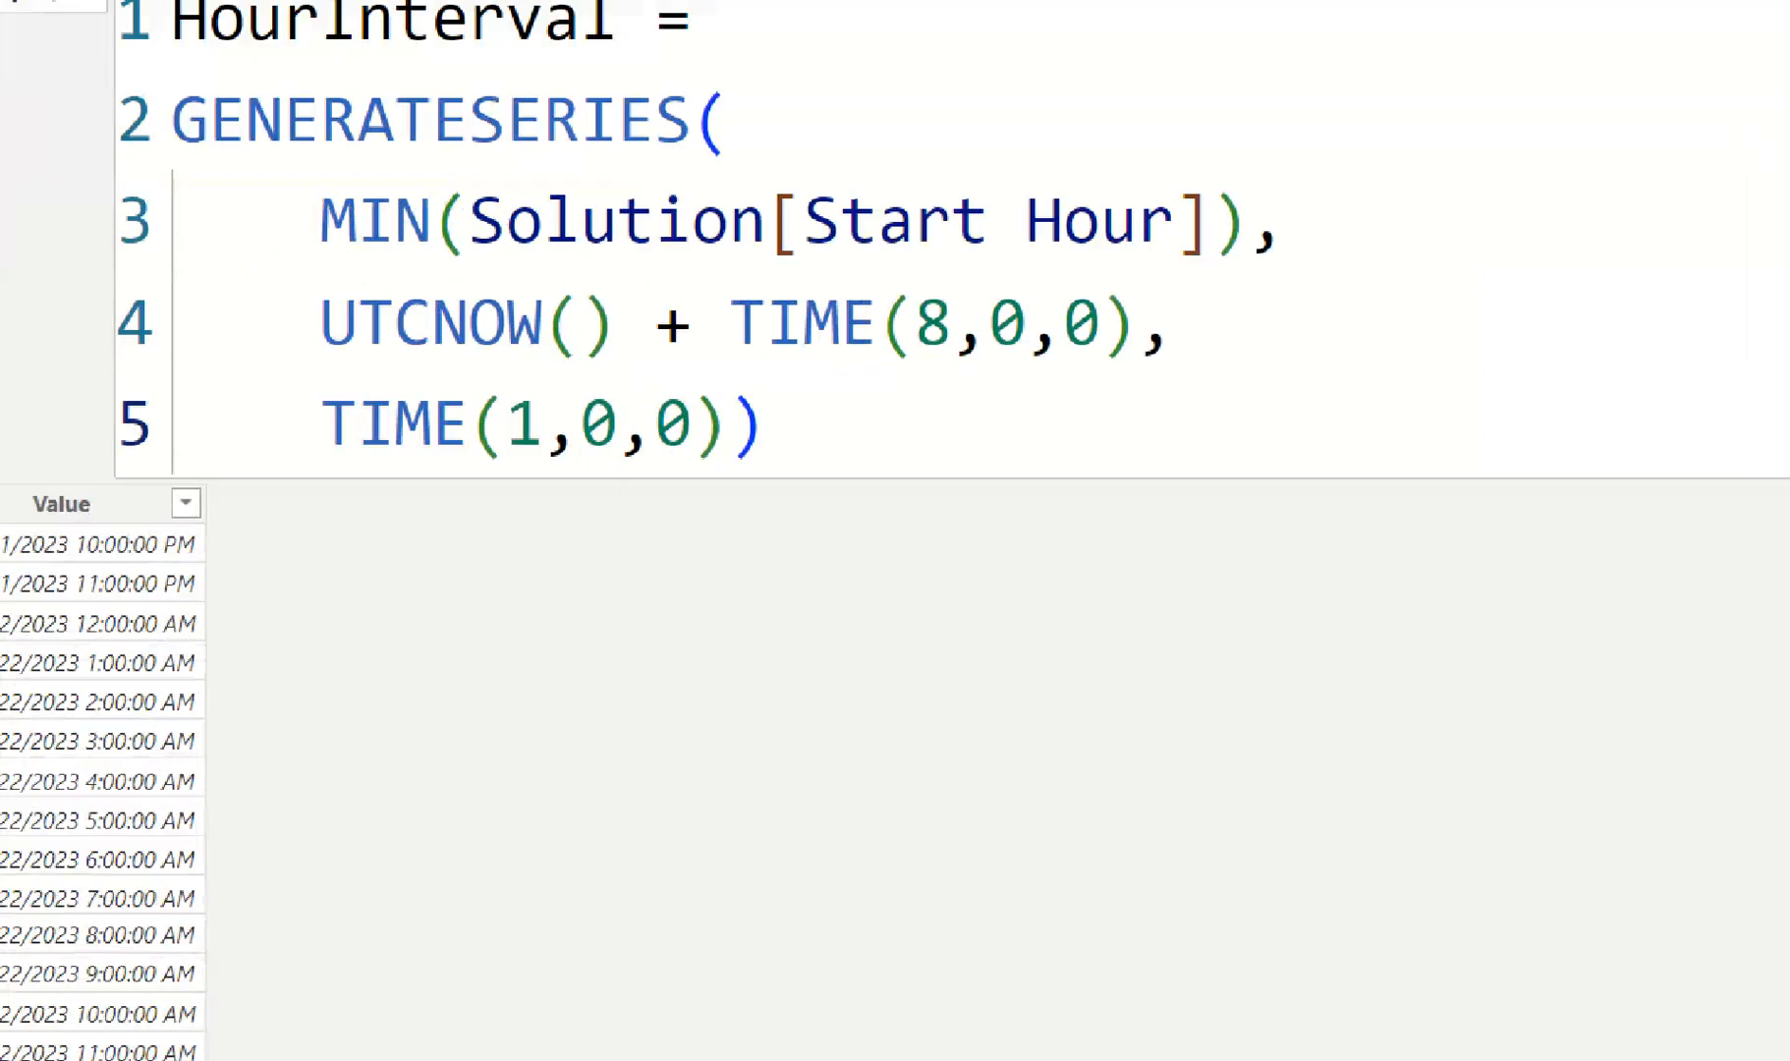
pyautogui.moveTo(259, 513); pyautogui.dragTo(371, 464)
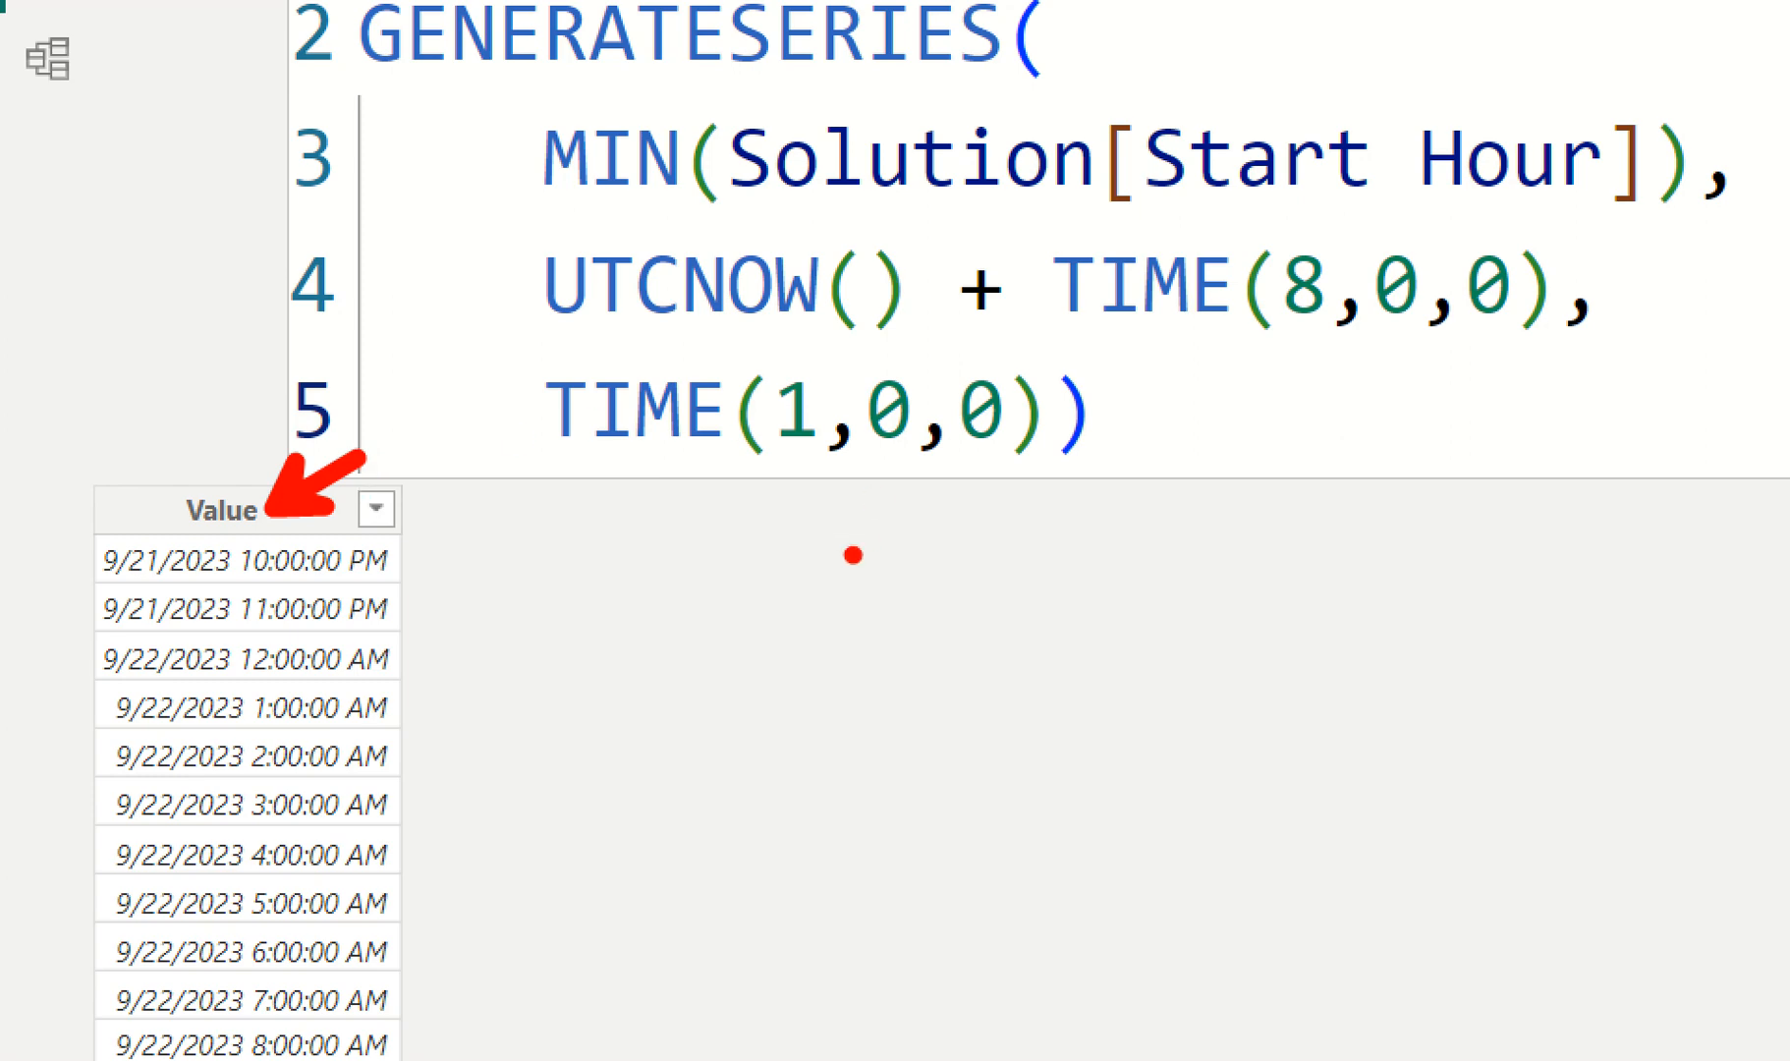
# Insert a line above GENERATESERIES in the HourInterval formula that opens a SELECTCOLUMNS function.
pyautogui.click(537, 249)
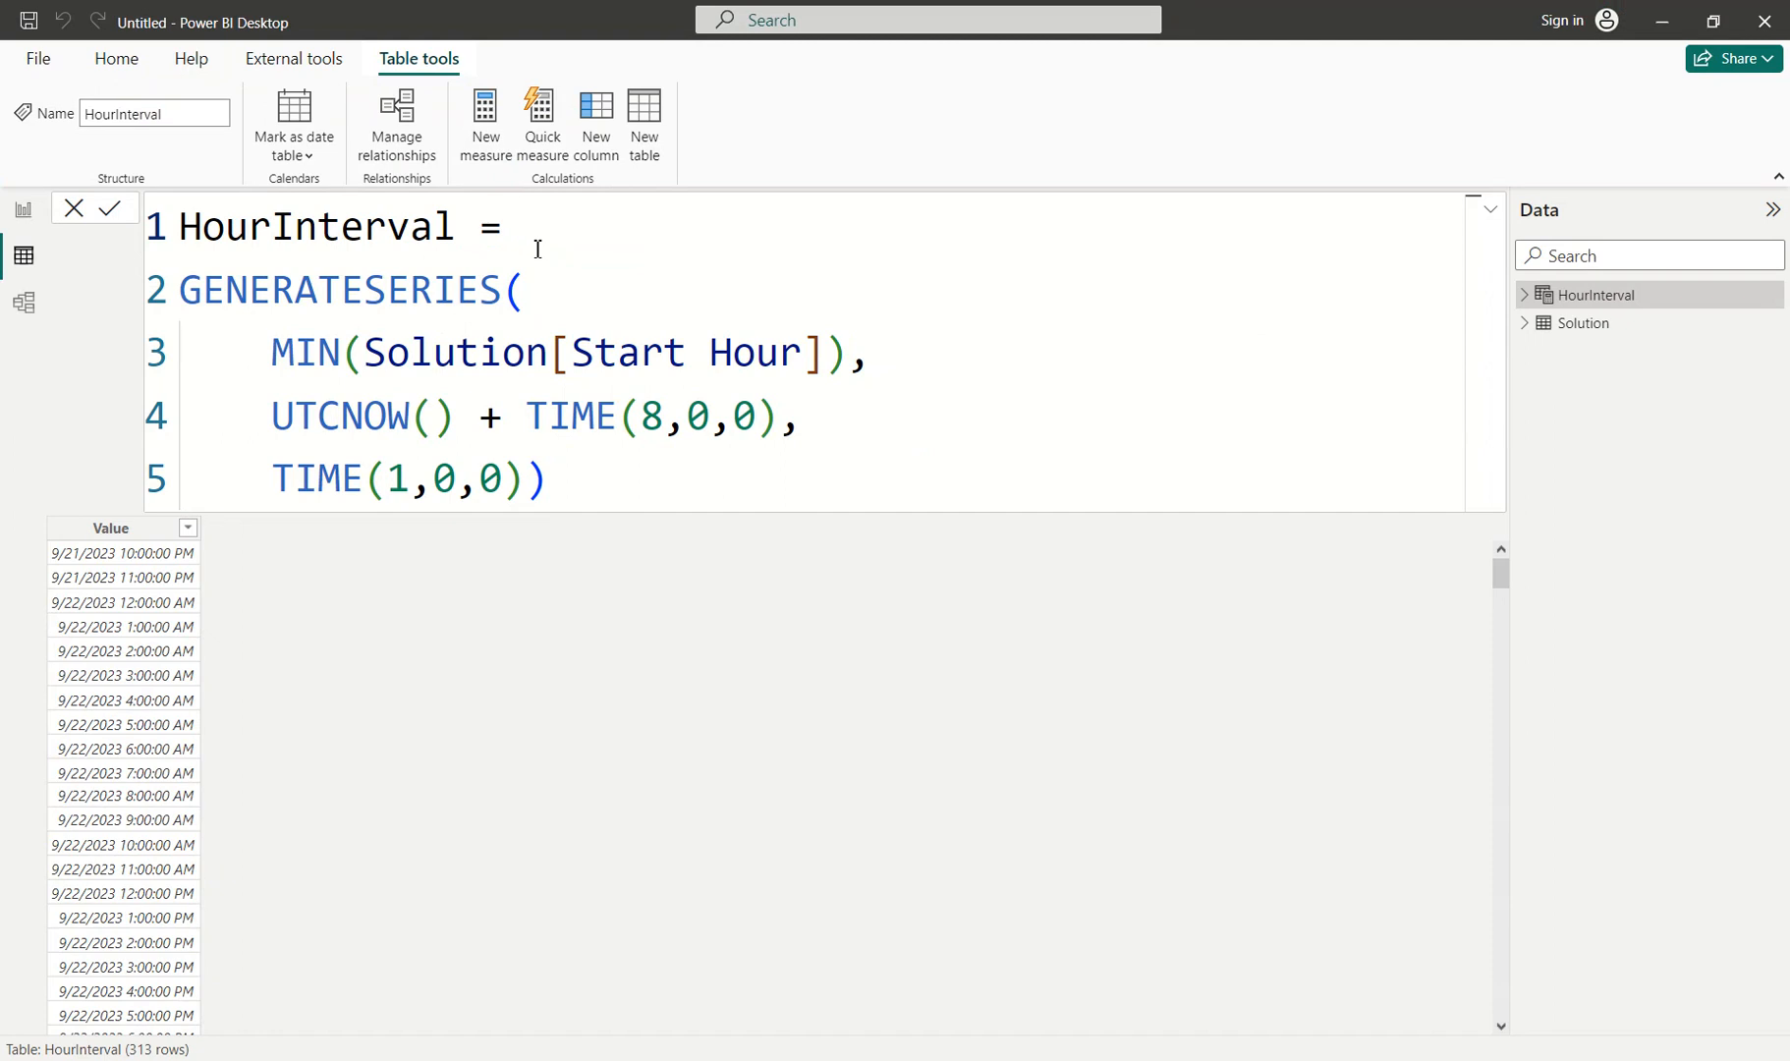
pyautogui.press('Return')
pyautogui.write('sel')
pyautogui.press('Tab')
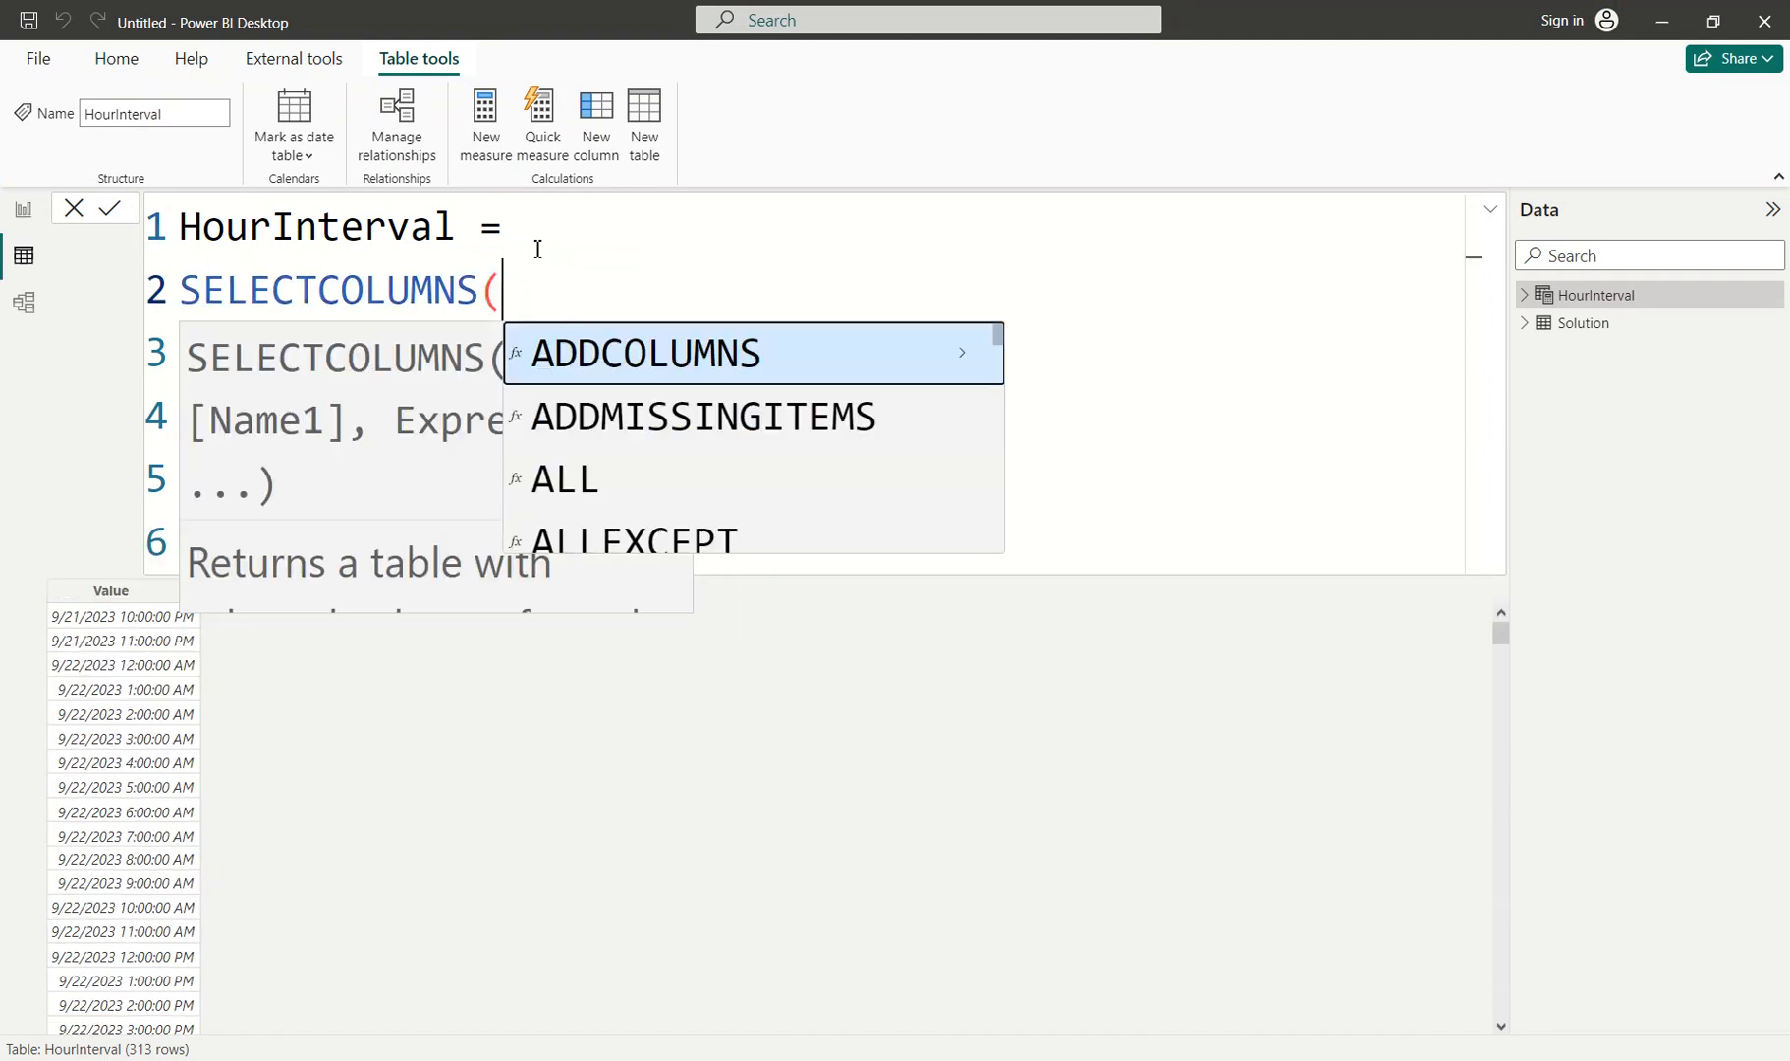
pyautogui.press('Escape')
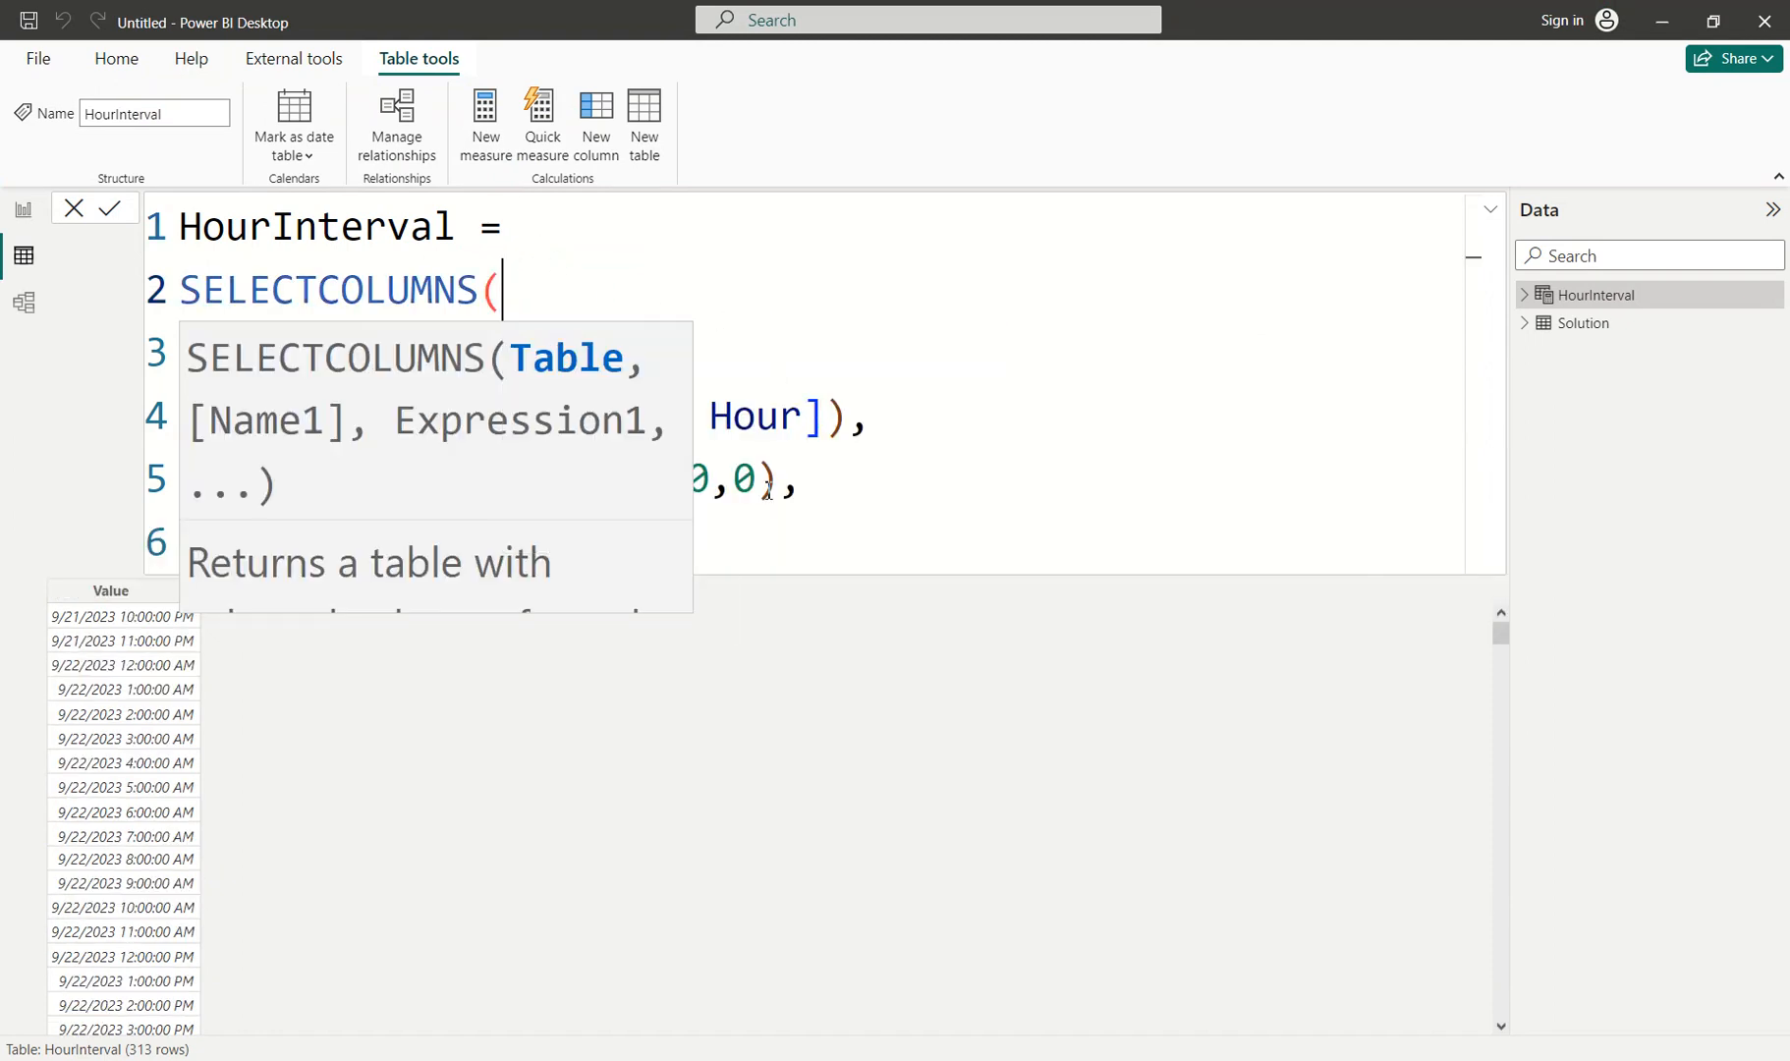
# Move the GENERATESERIES expression out of SELECTCOLUMNS into a variable named Table declared on a new line above it.
pyautogui.click(816, 470)
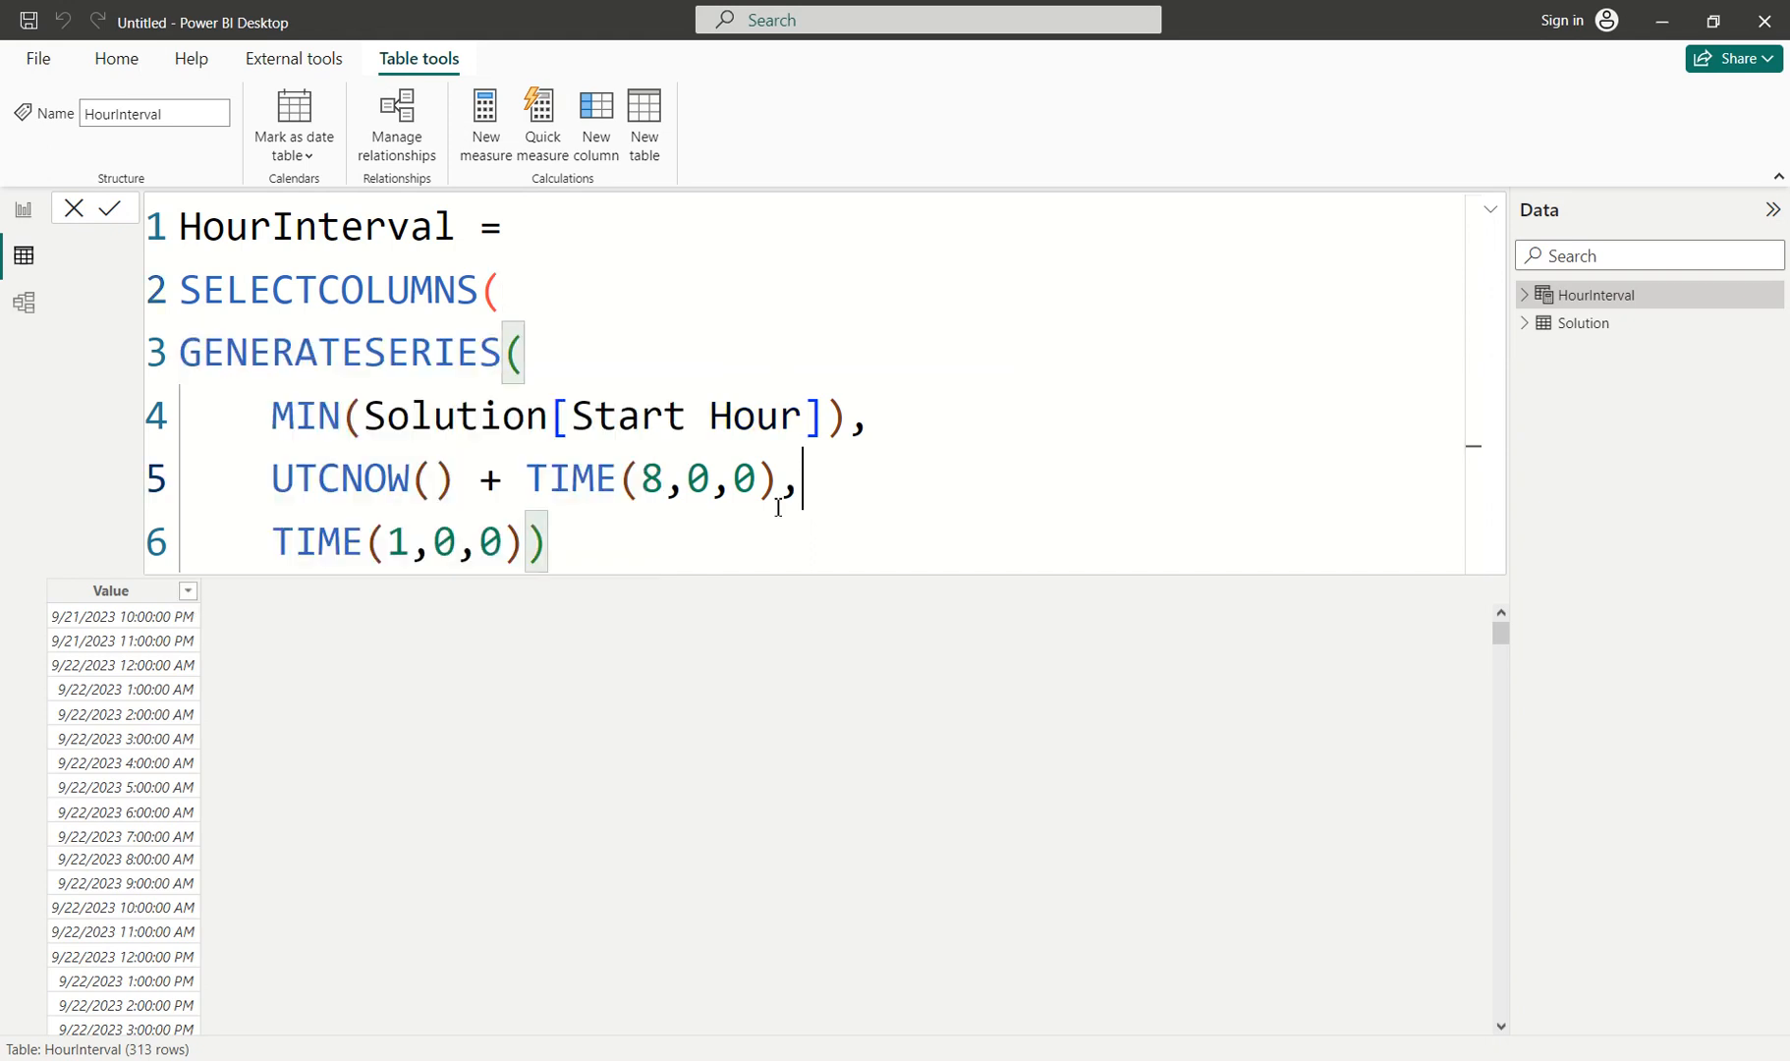
pyautogui.hotkey('shift', 'Up')
pyautogui.hotkey('shift', 'Up')
pyautogui.hotkey('shift', 'Up')
pyautogui.hotkey('shift', 'Home')
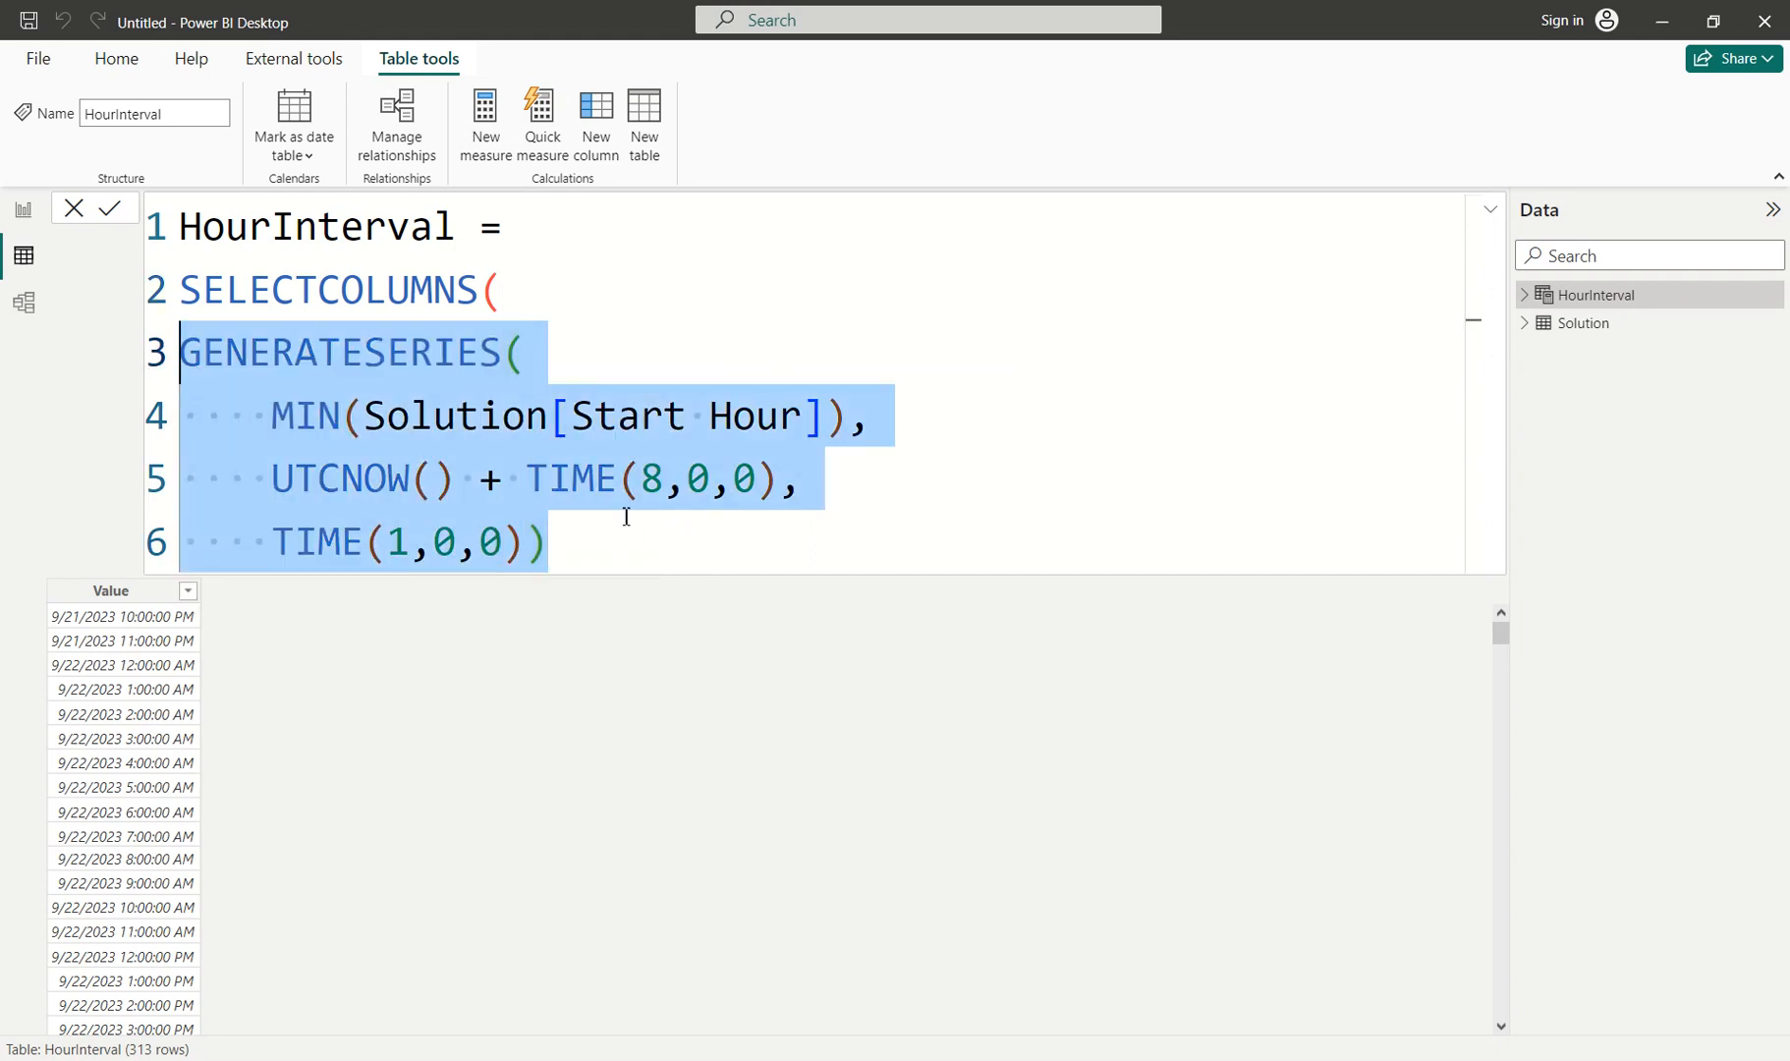
pyautogui.hotkey('ctrl', 'x')
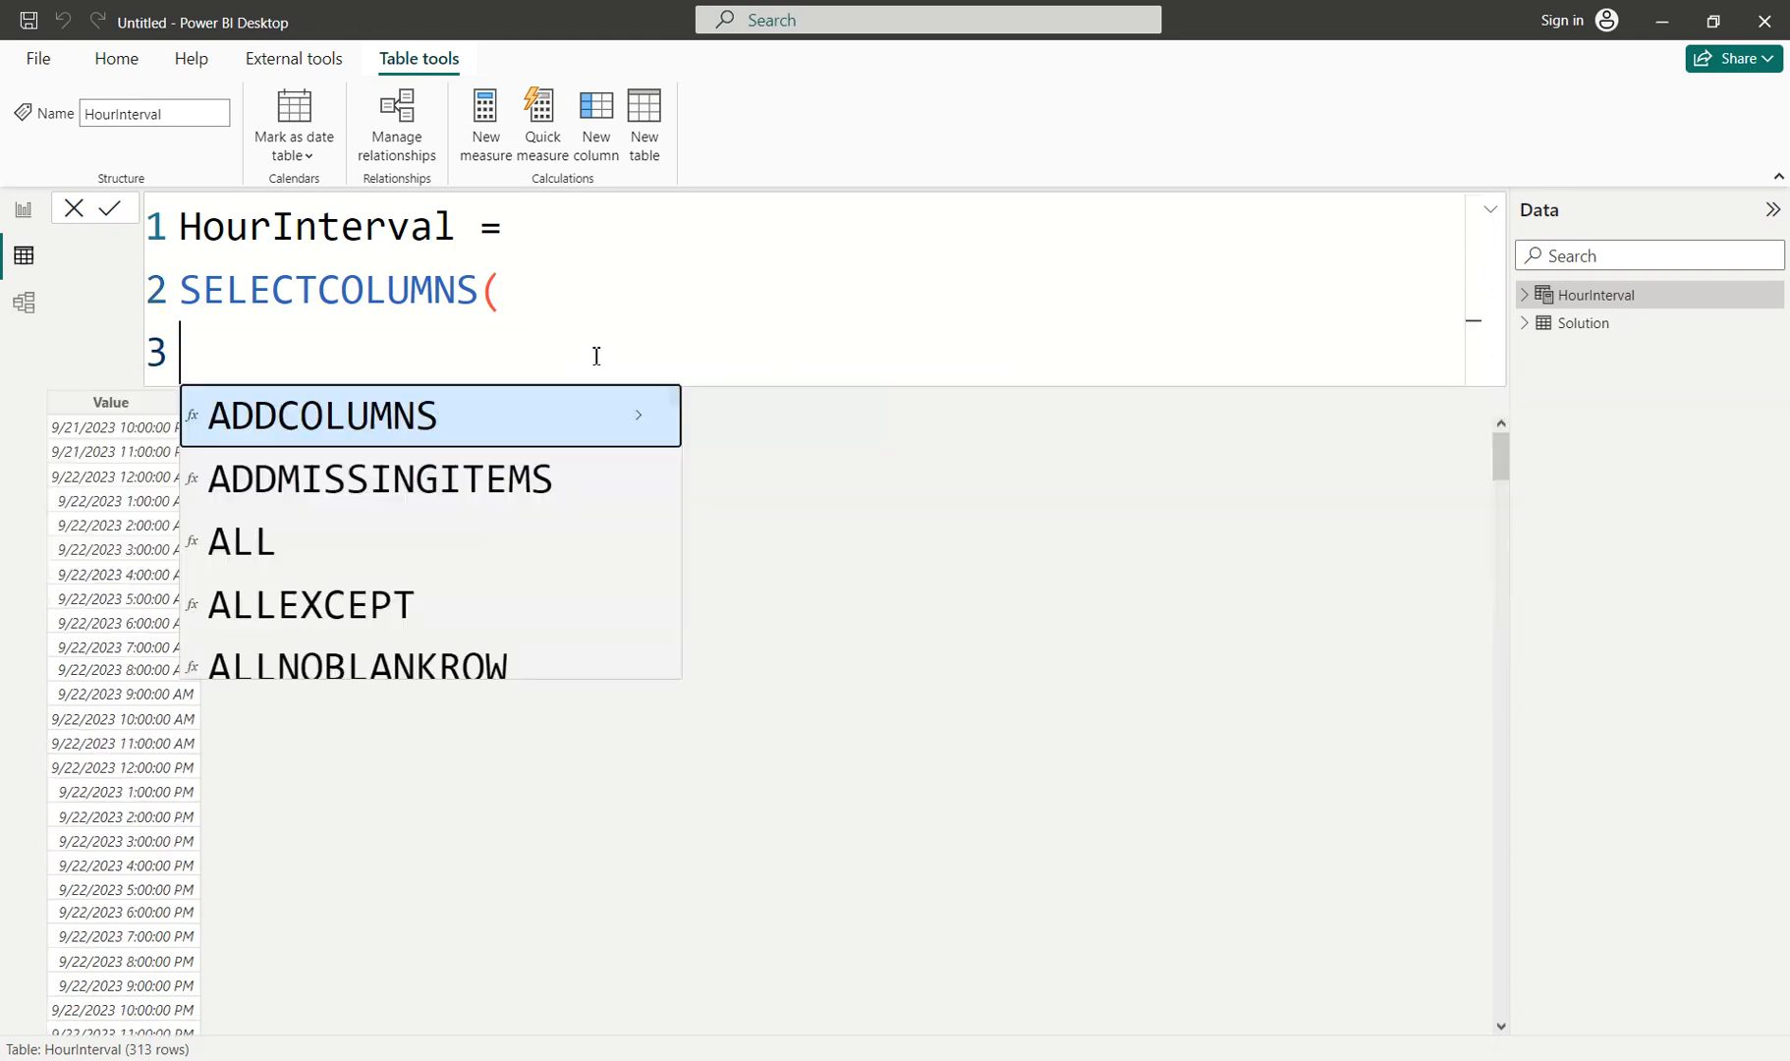
pyautogui.click(530, 232)
pyautogui.hotkey('shift', 'Return')
pyautogui.write('VAR ')
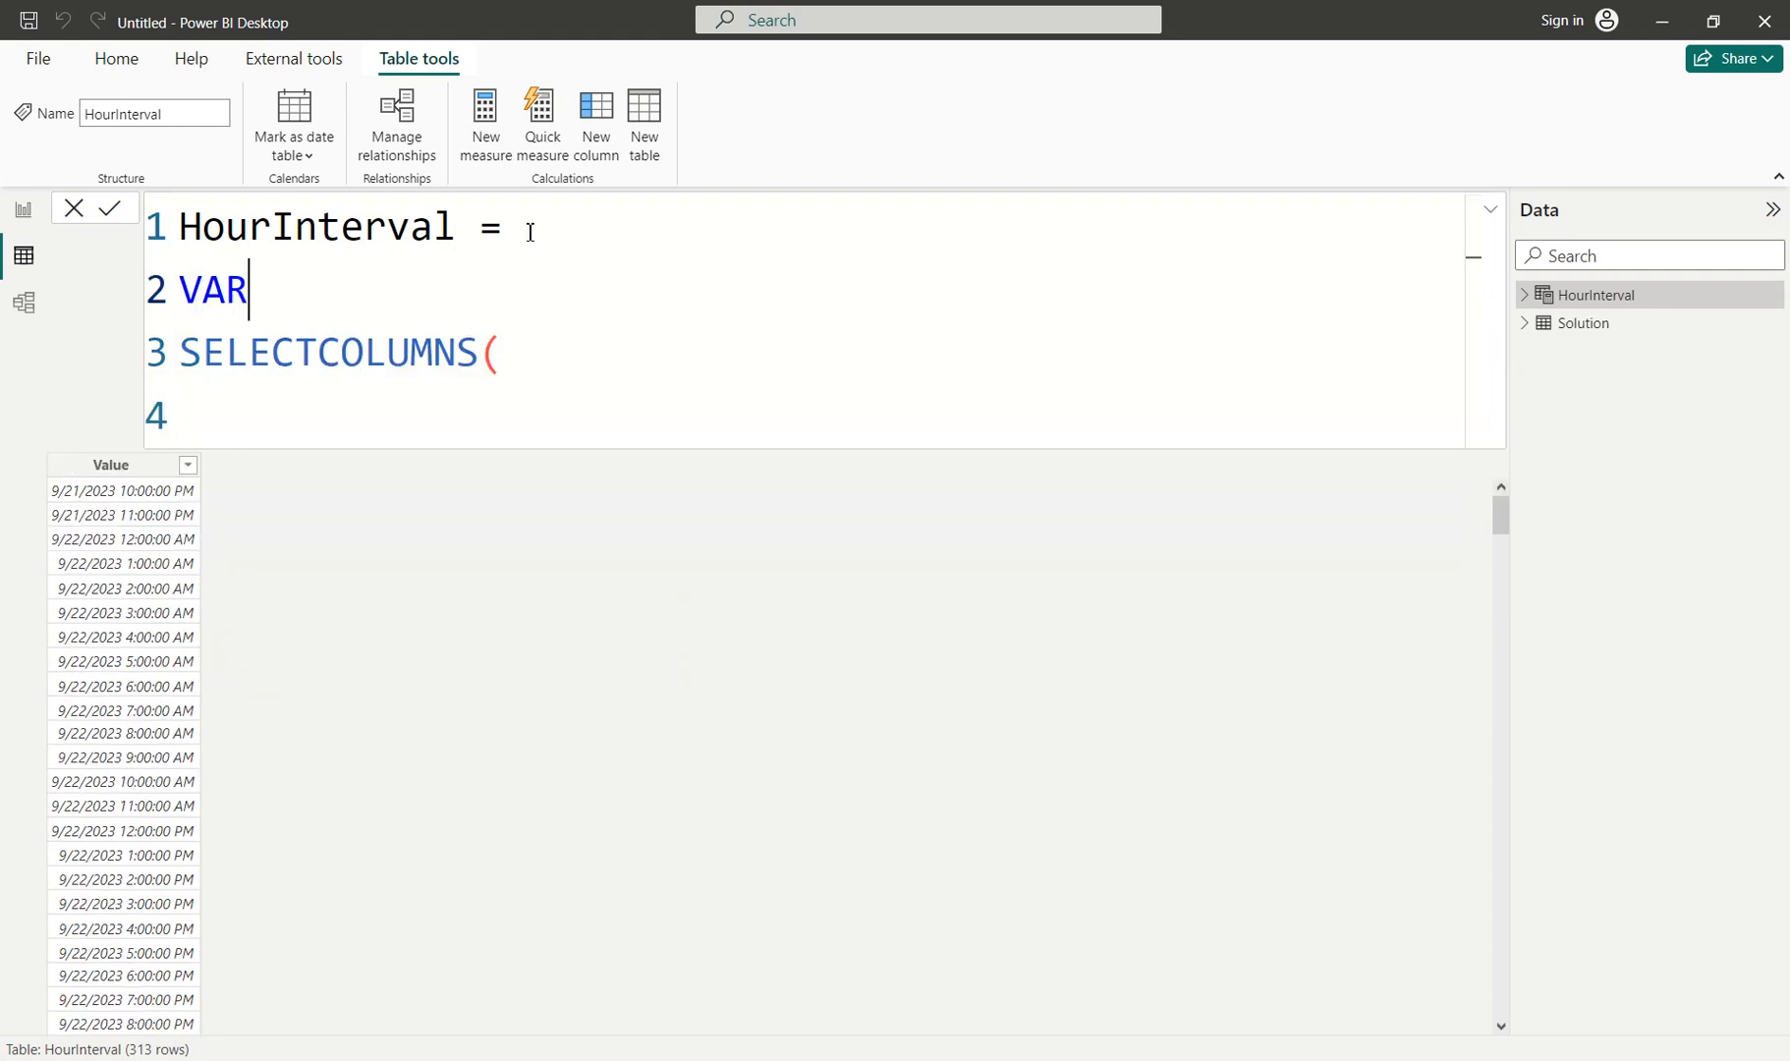
pyautogui.write('Table =')
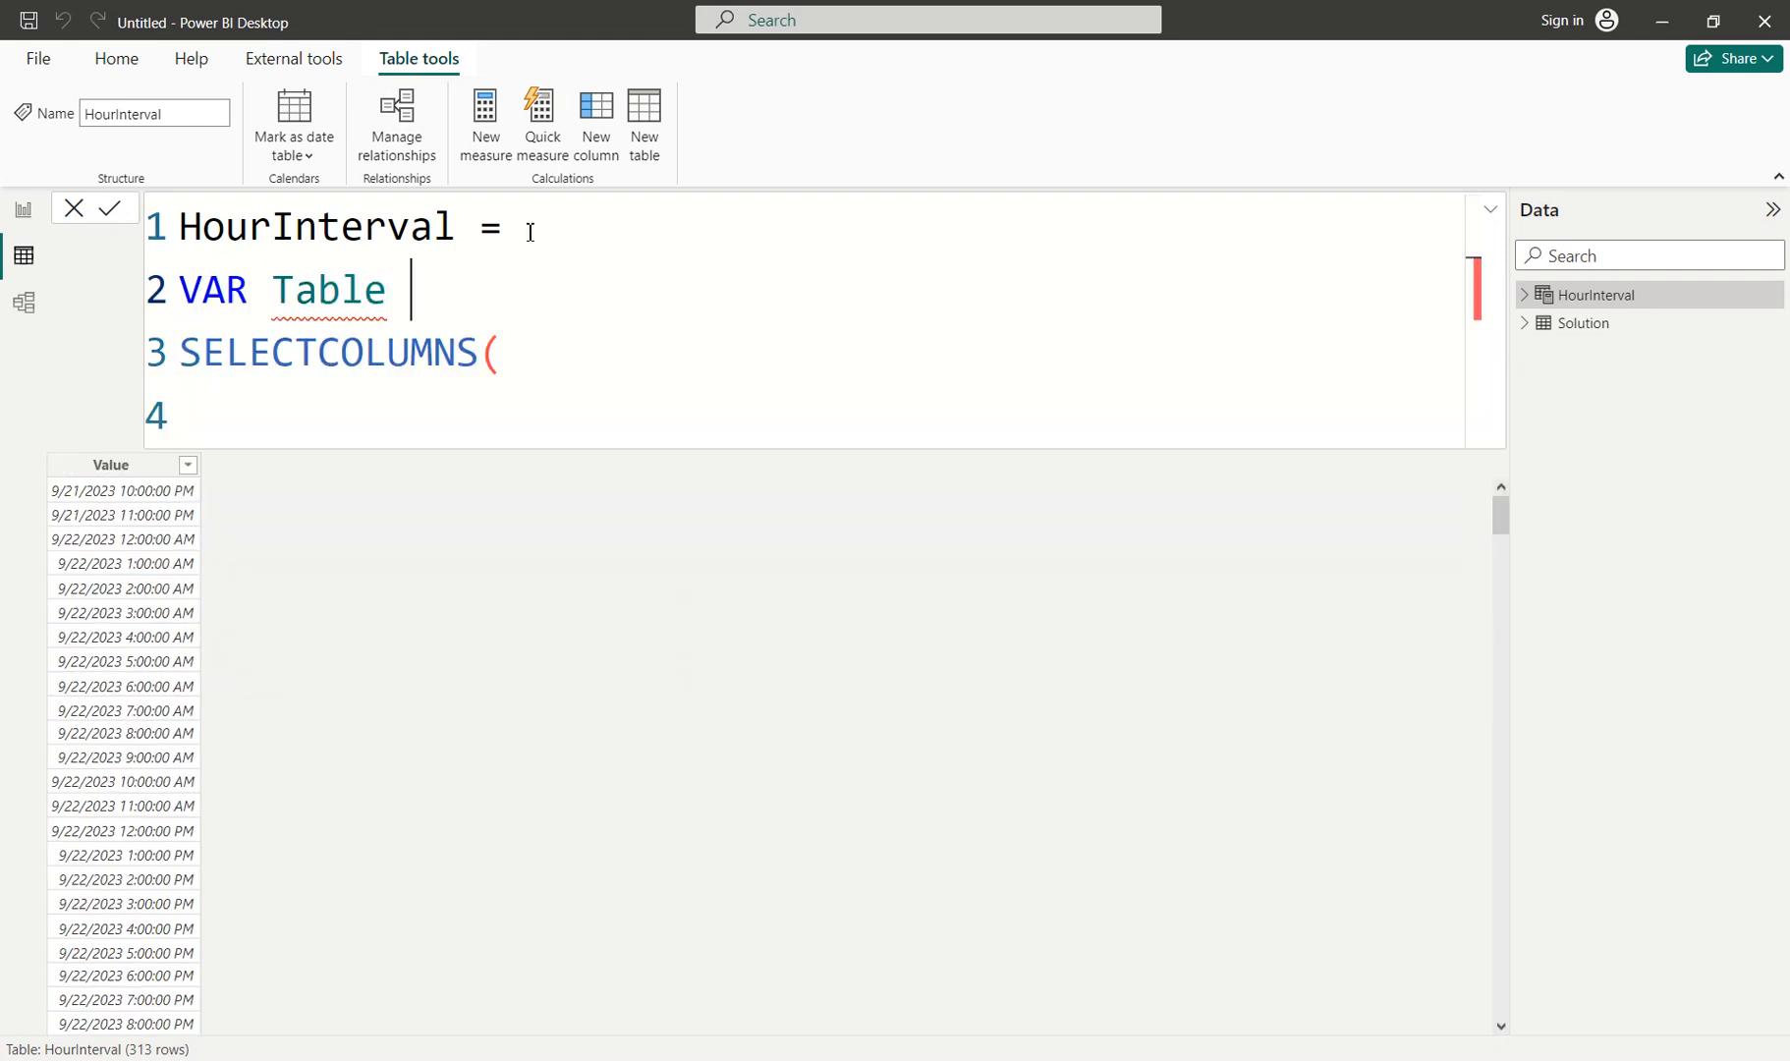
pyautogui.hotkey('ctrl', 'v')
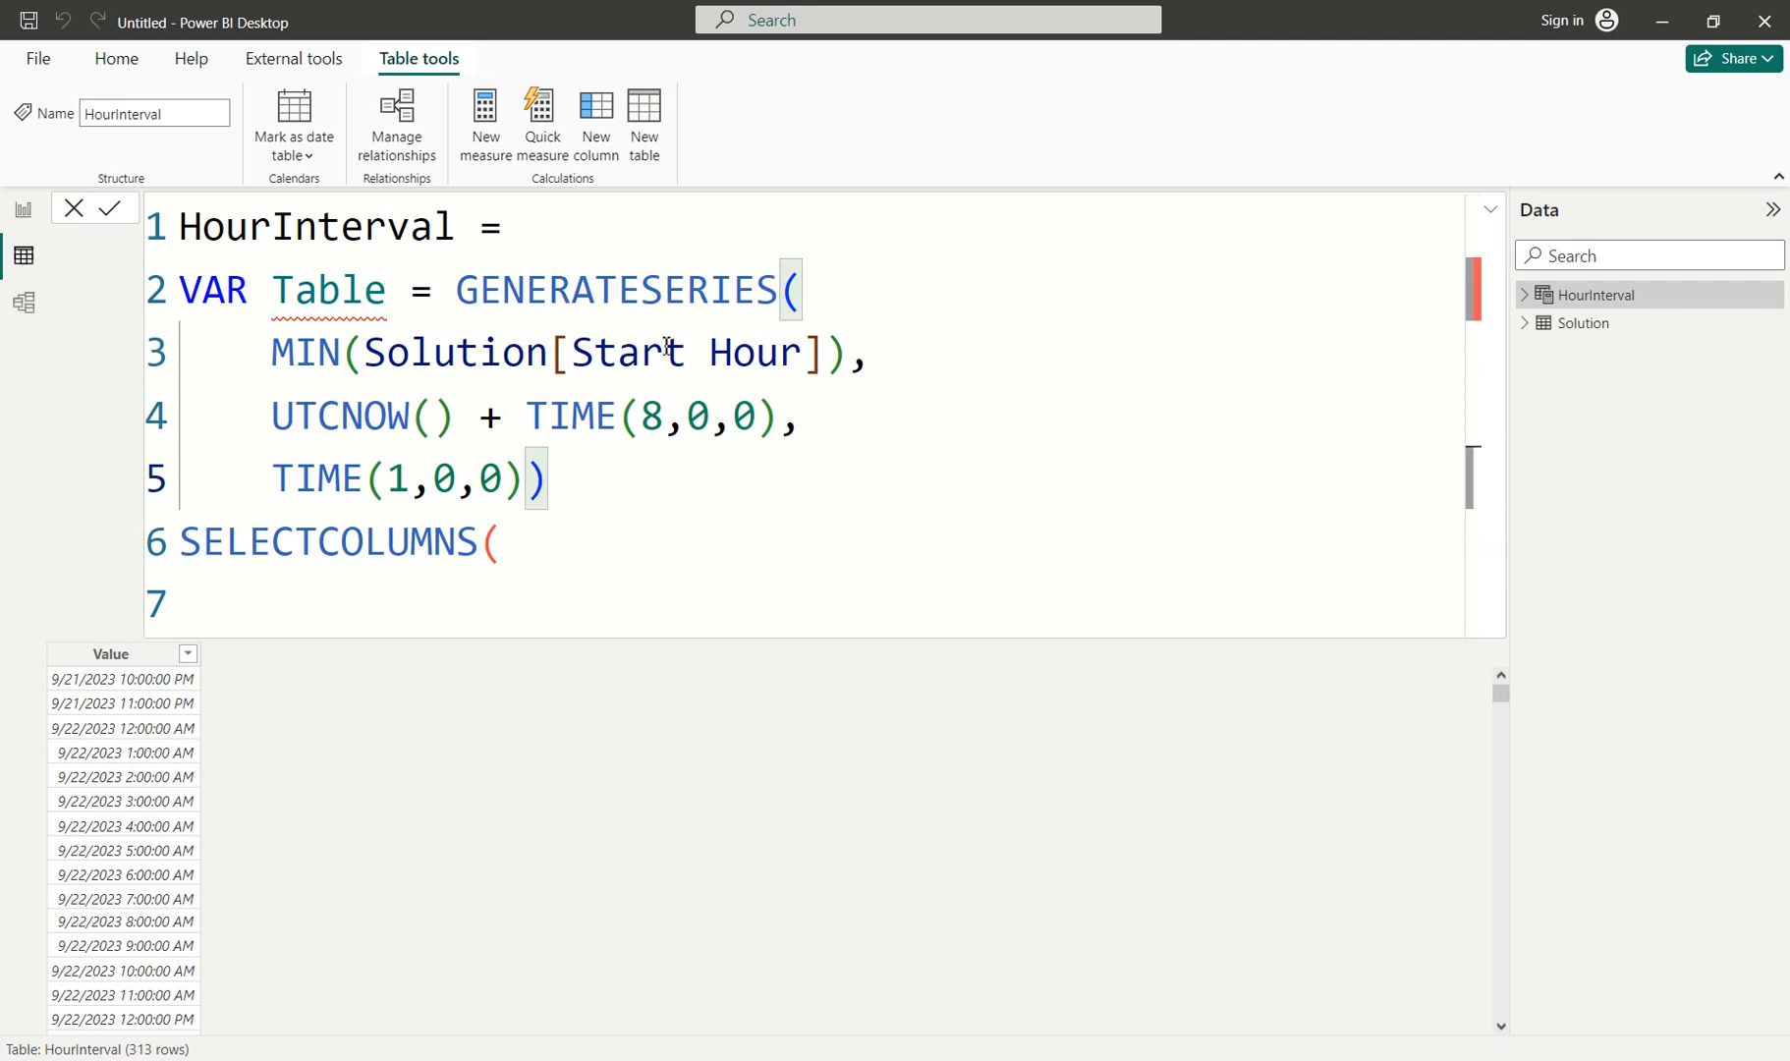
# Add an uppercase RETURN on its own line between the GENERATESERIES variable and SELECTCOLUMNS.
pyautogui.hotkey('shift', 'Return')
pyautogui.press('BackSpace')
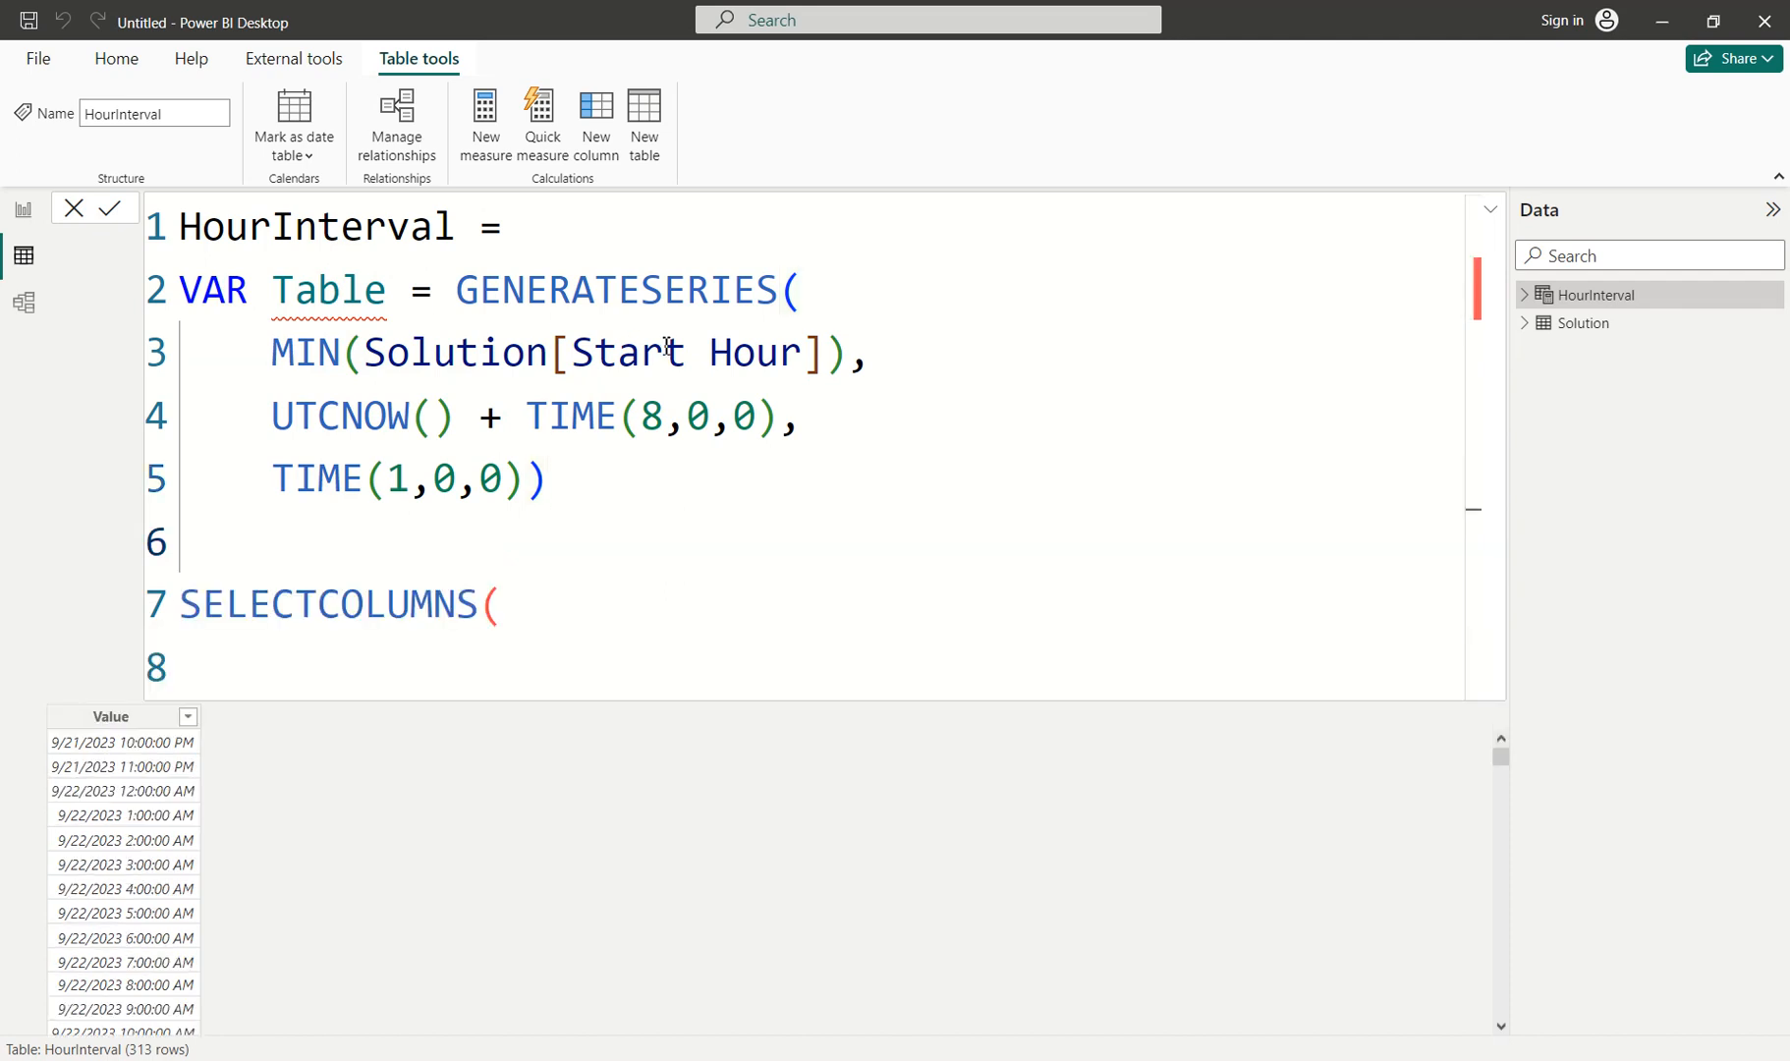
pyautogui.write('return')
pyautogui.hotkey('shift', 'Home')
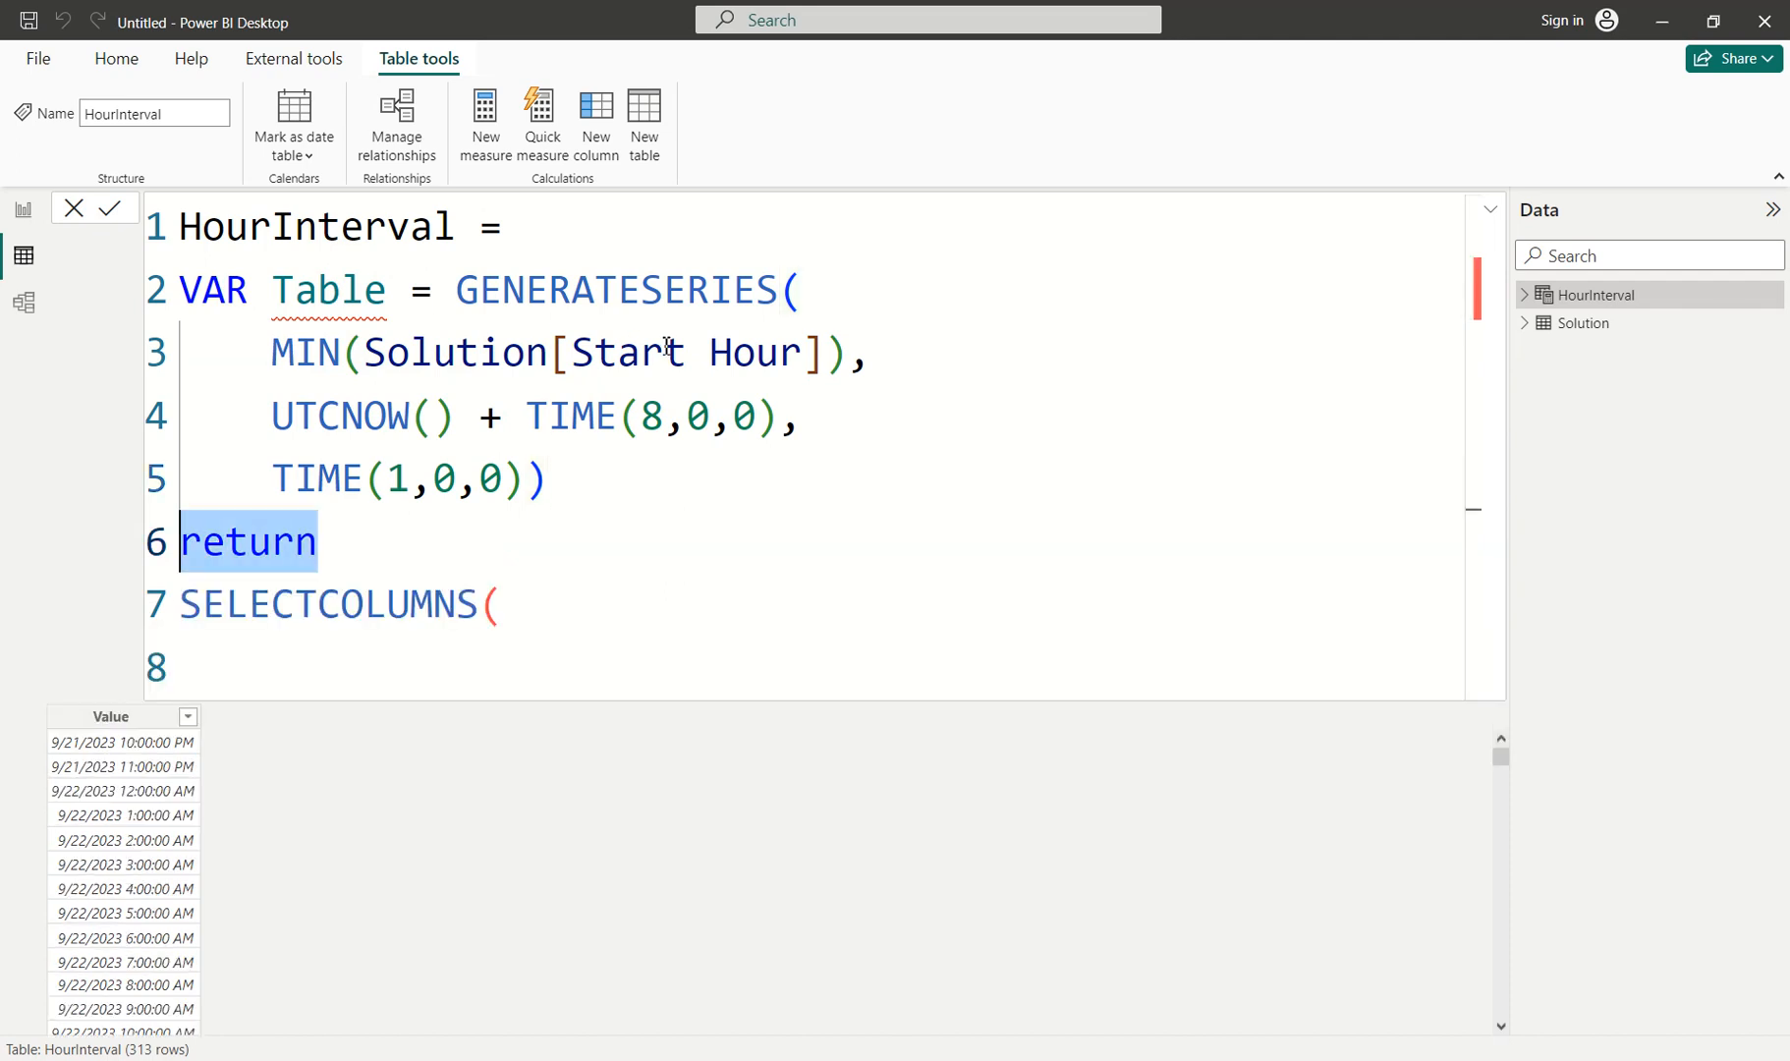
pyautogui.write('RETURN')
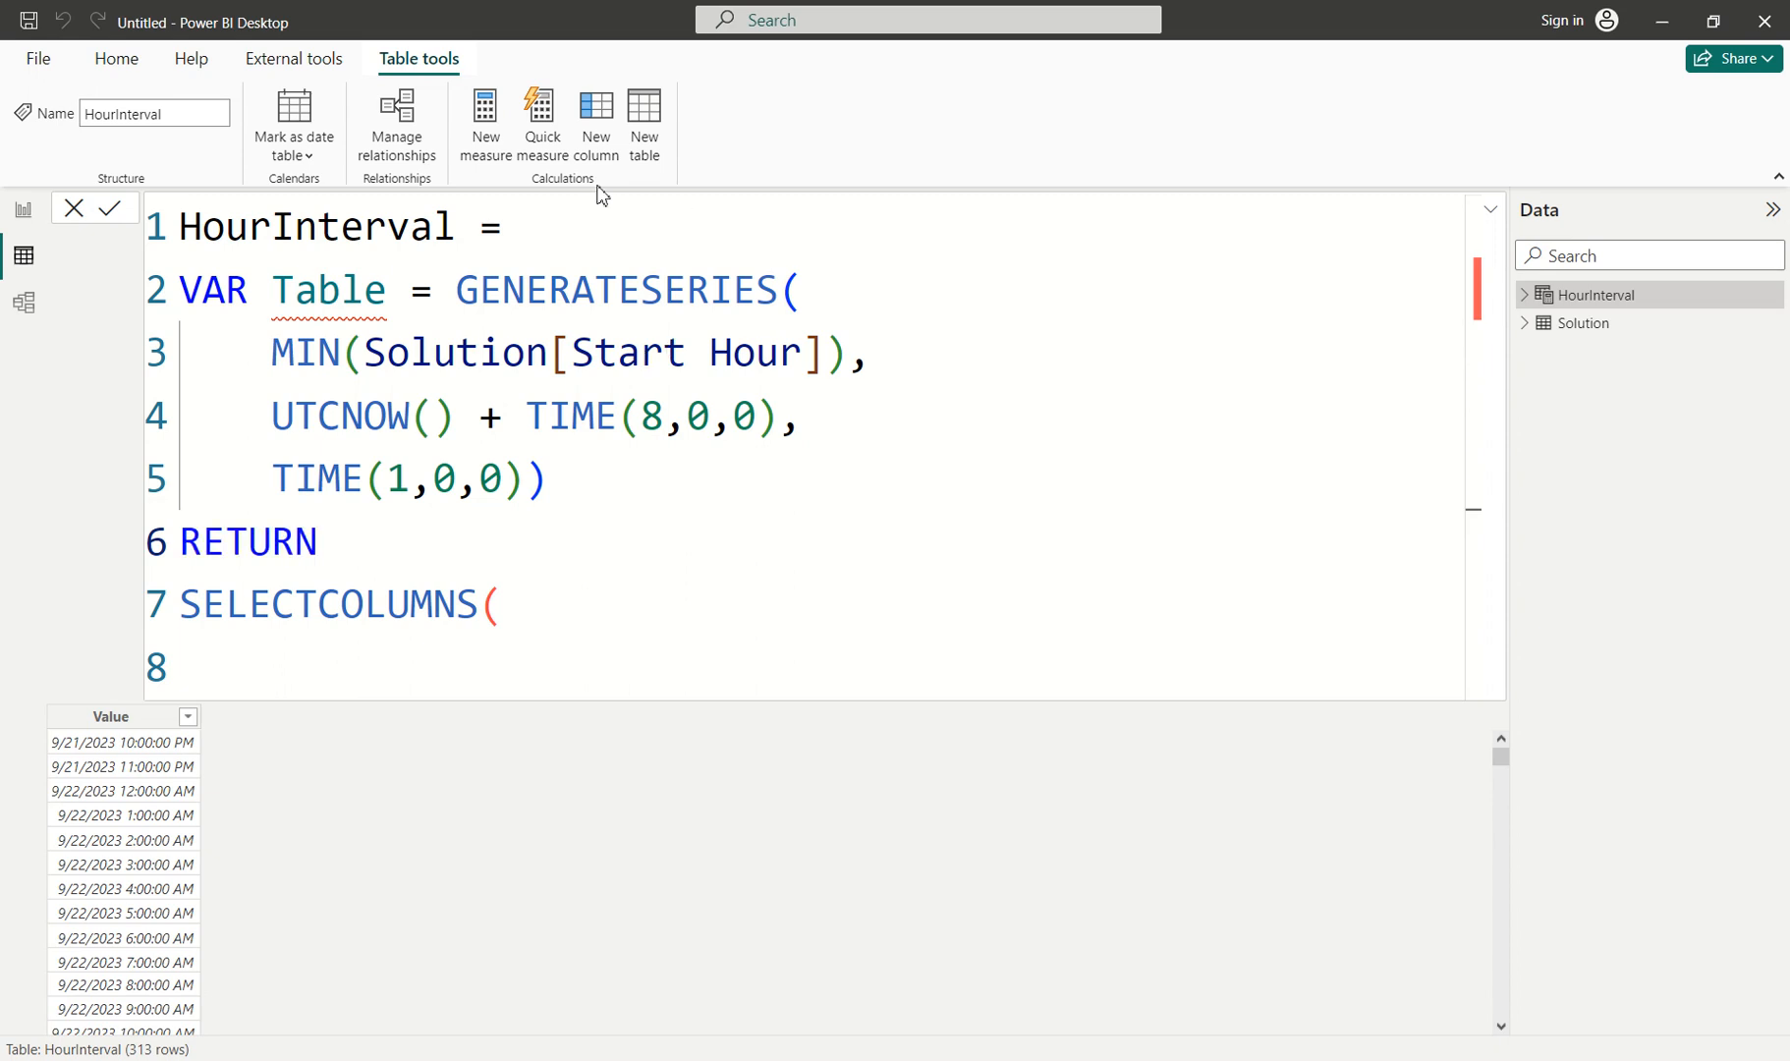
# Rename the Table variable Series and pass it as the table argument of SELECTCOLUMNS.
pyautogui.doubleClick(329, 288)
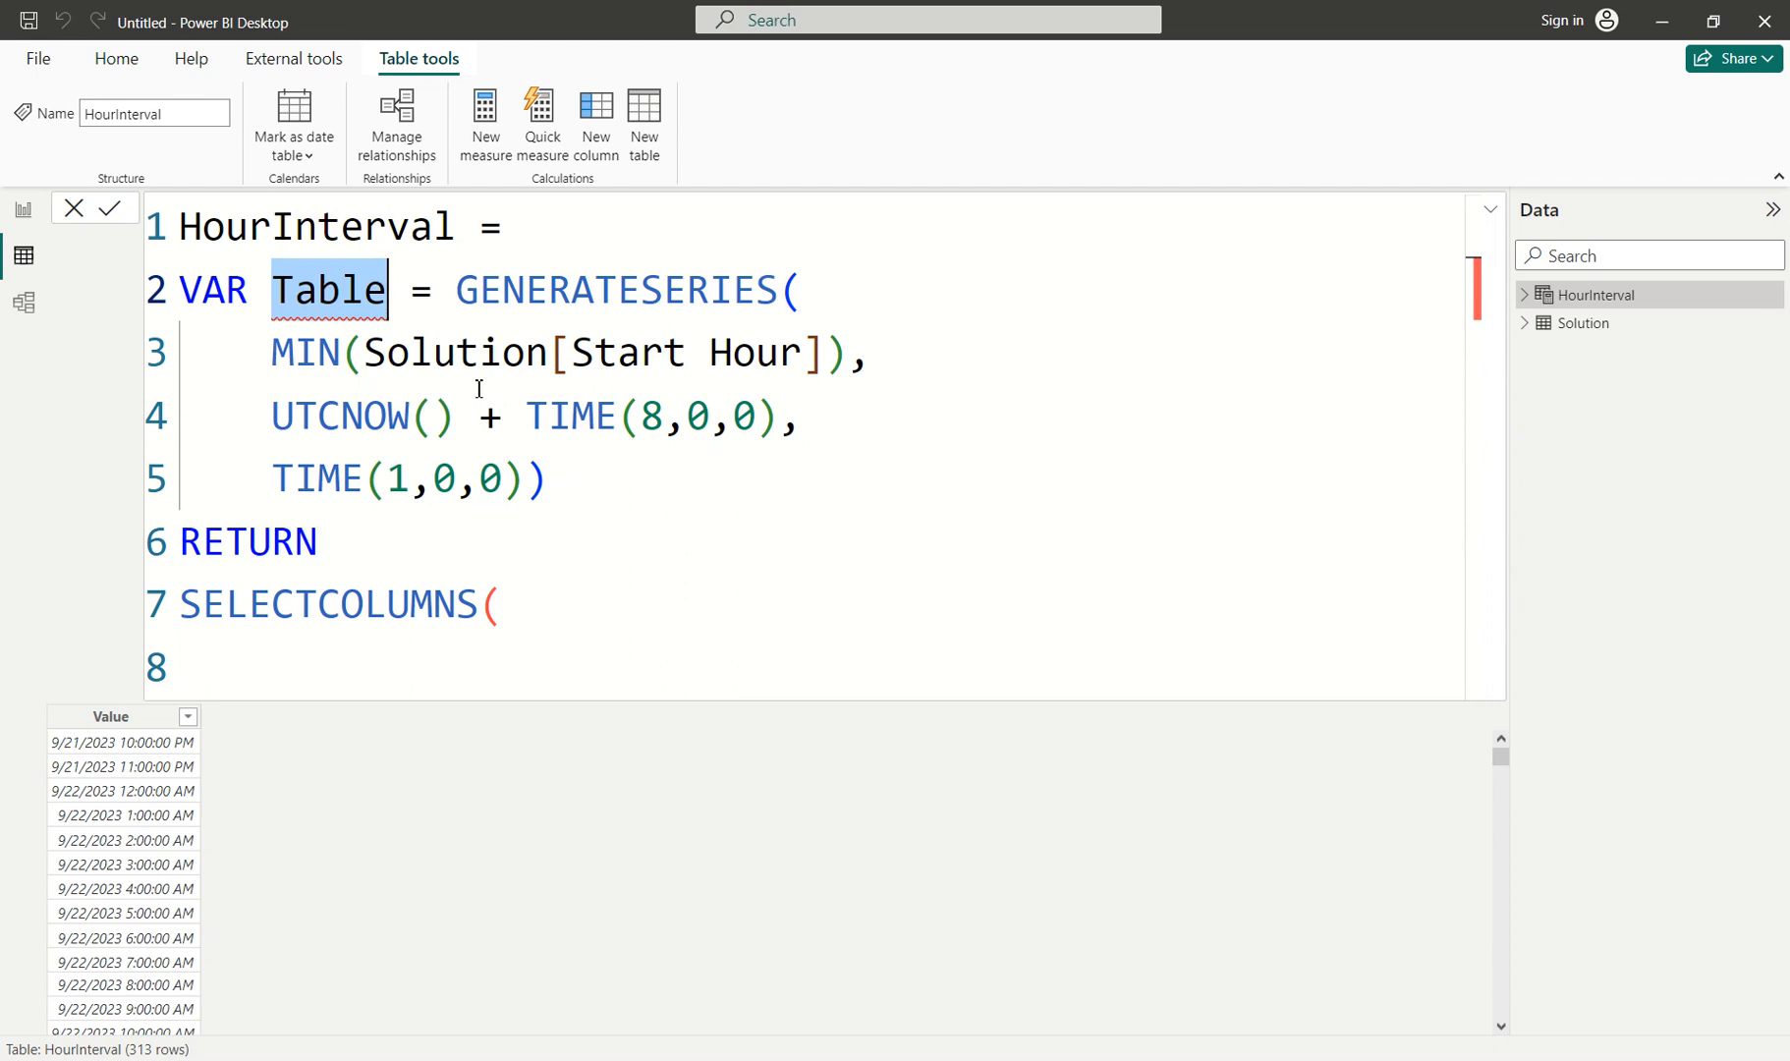
pyautogui.write('Series')
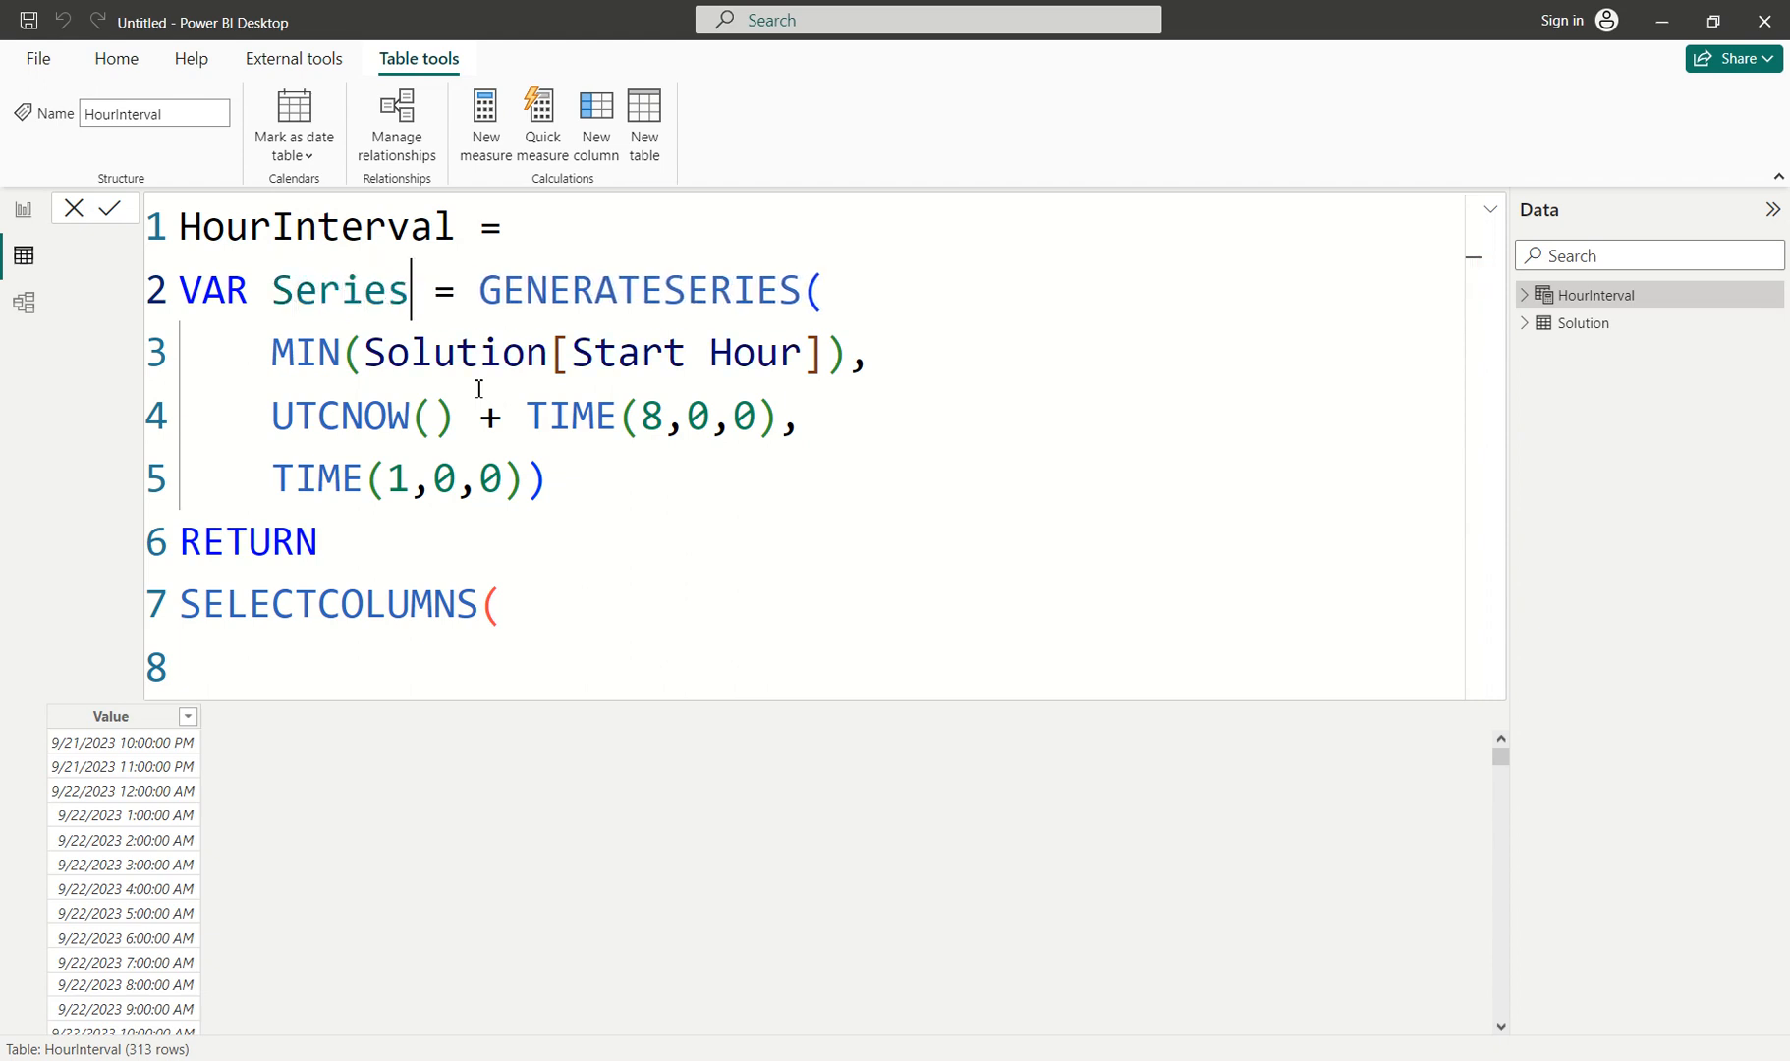
pyautogui.click(506, 601)
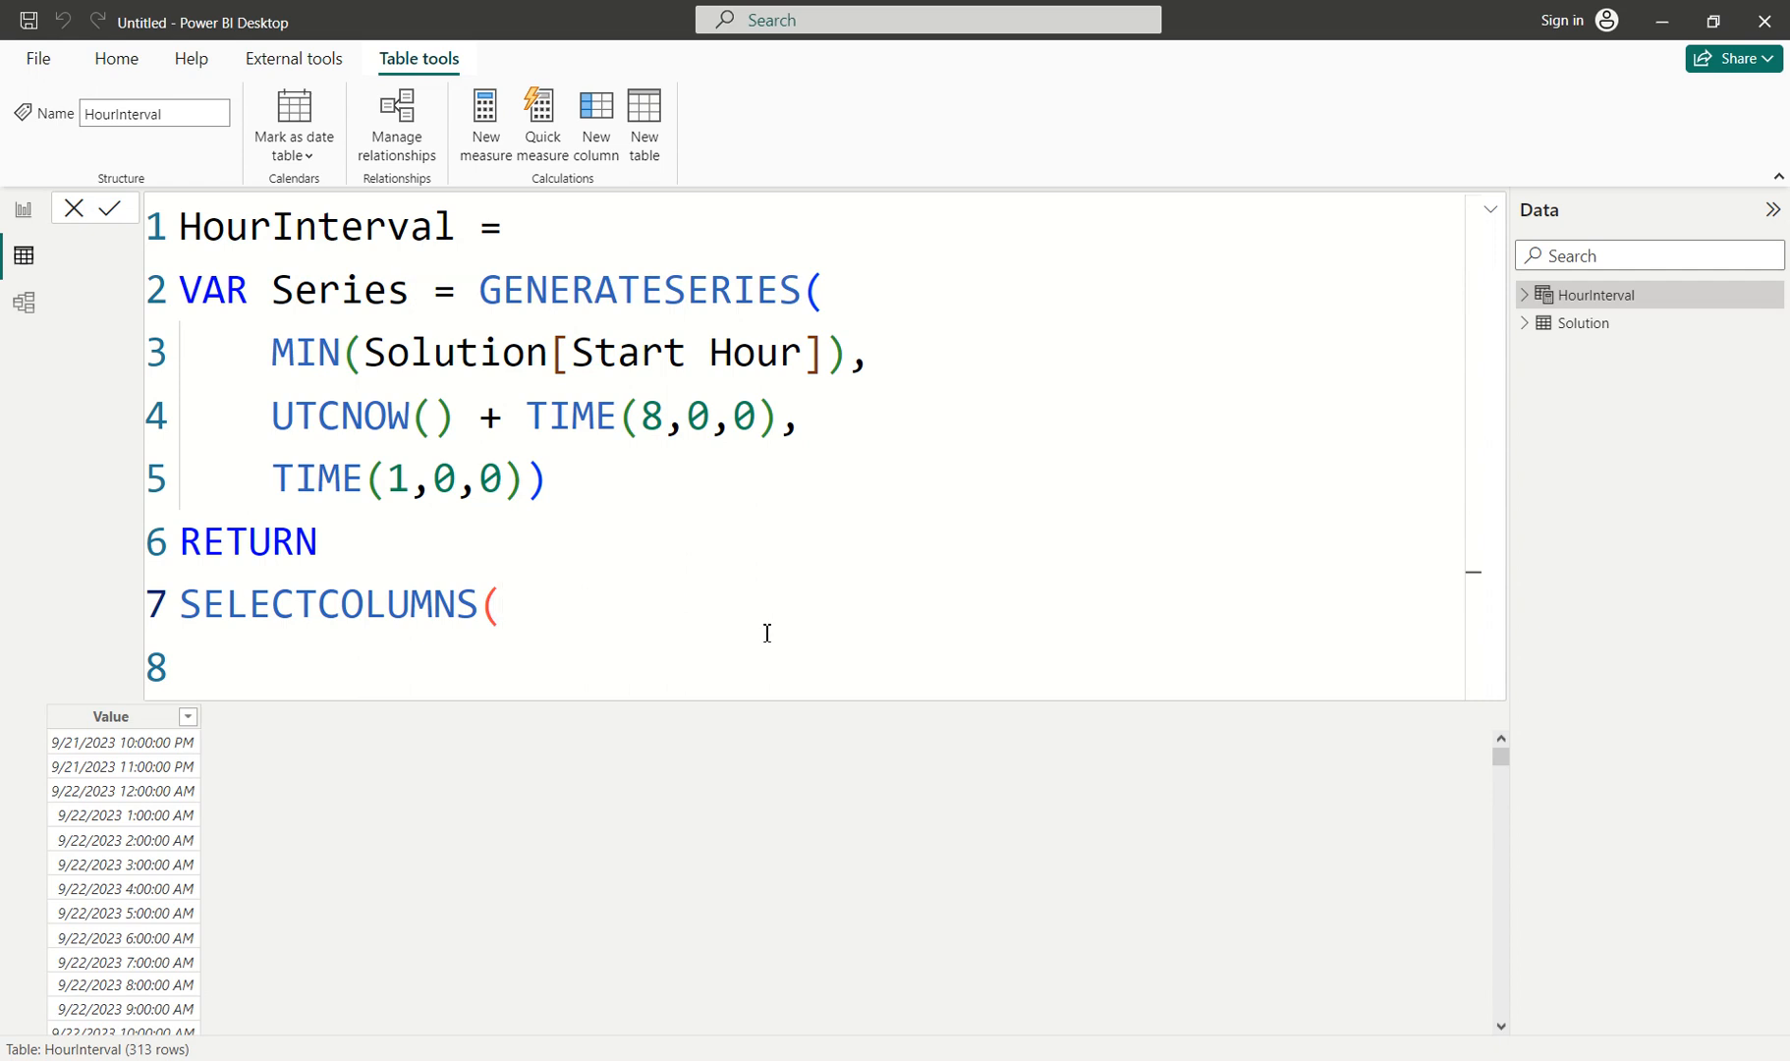
pyautogui.write('Series, ')
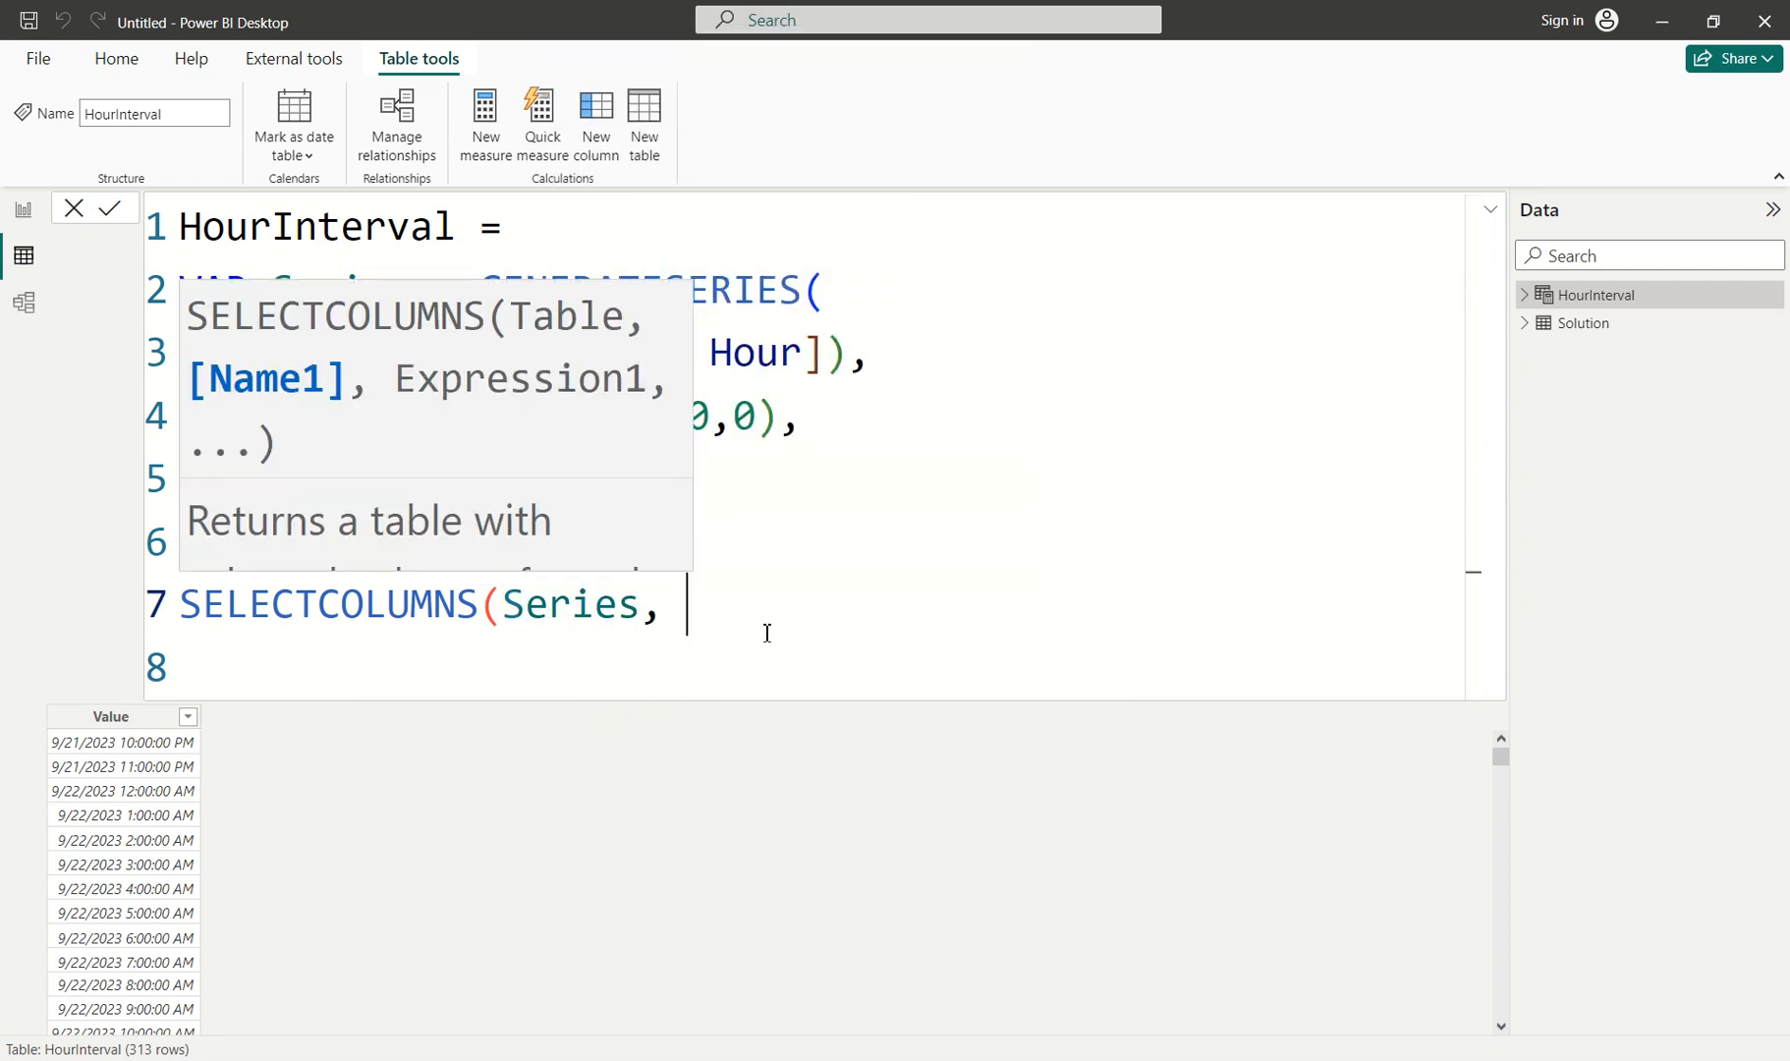
# Add "Hour Interval" as the new column name in SELECTCOLUMNS, followed by a comma.
pyautogui.write('"Hour n')
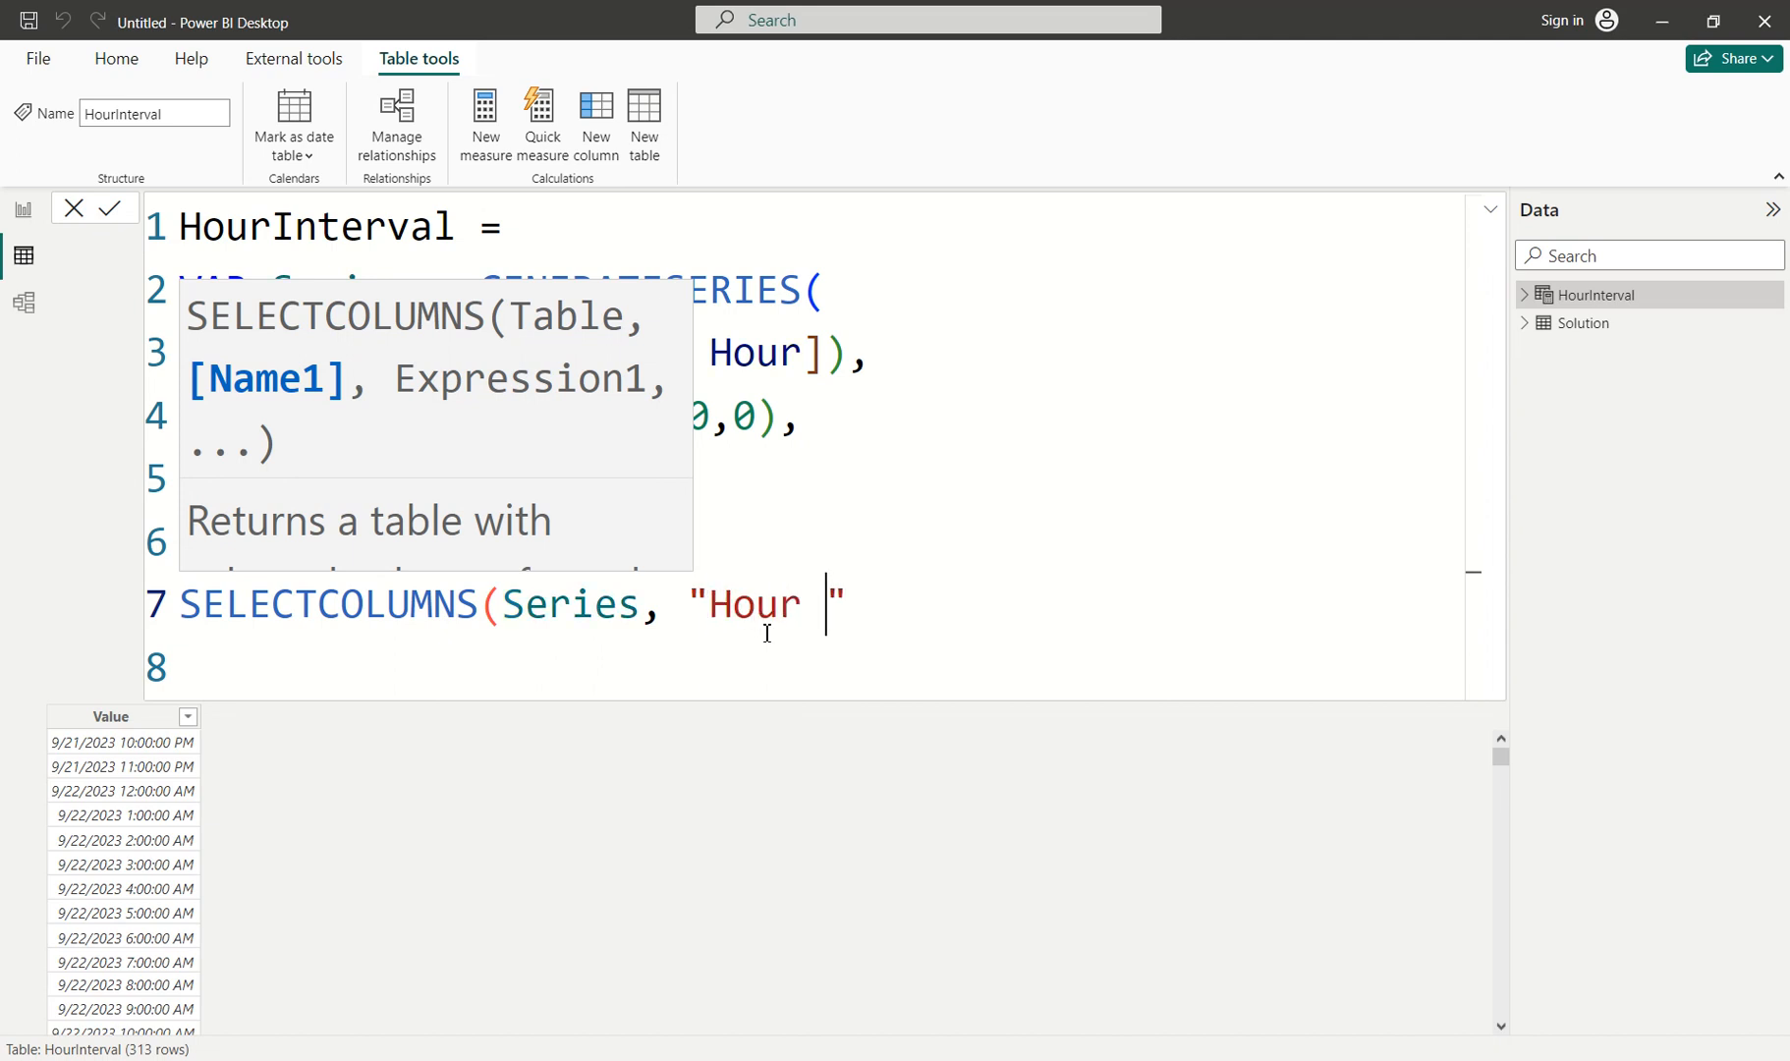
pyautogui.press('BackSpace')
pyautogui.write('Interval')
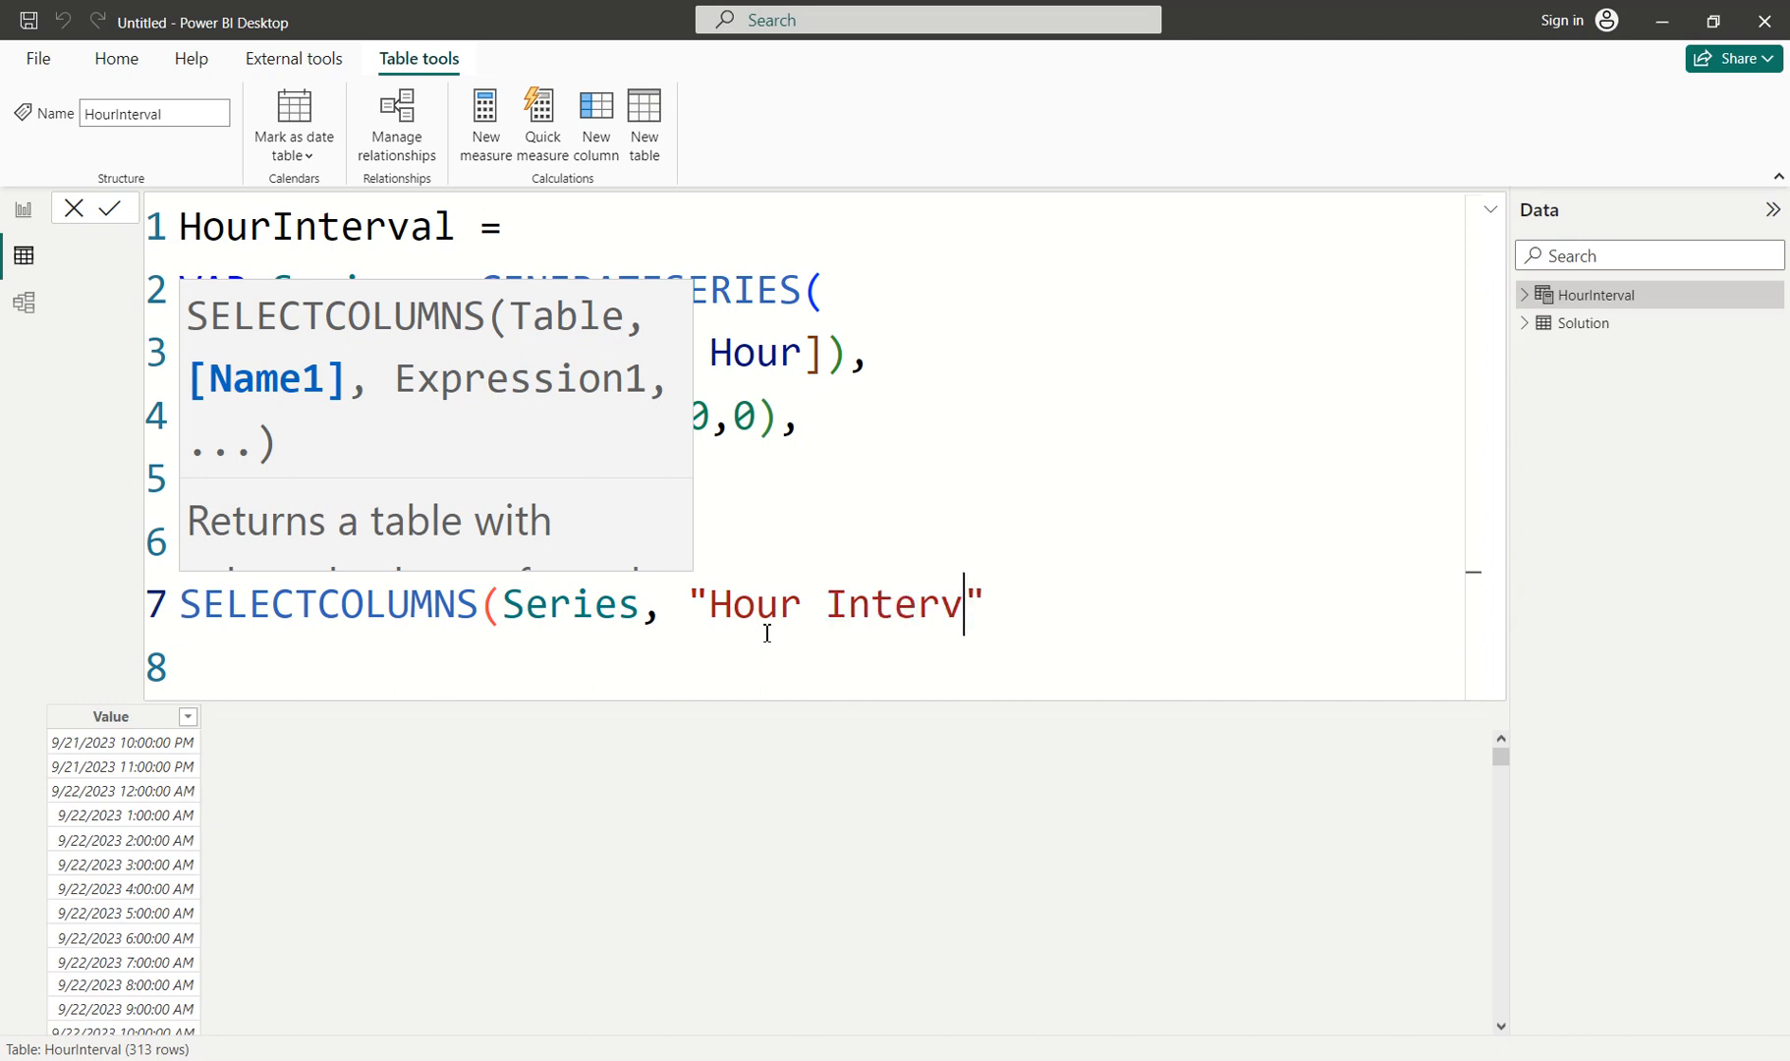
pyautogui.press('Right')
pyautogui.write(',')
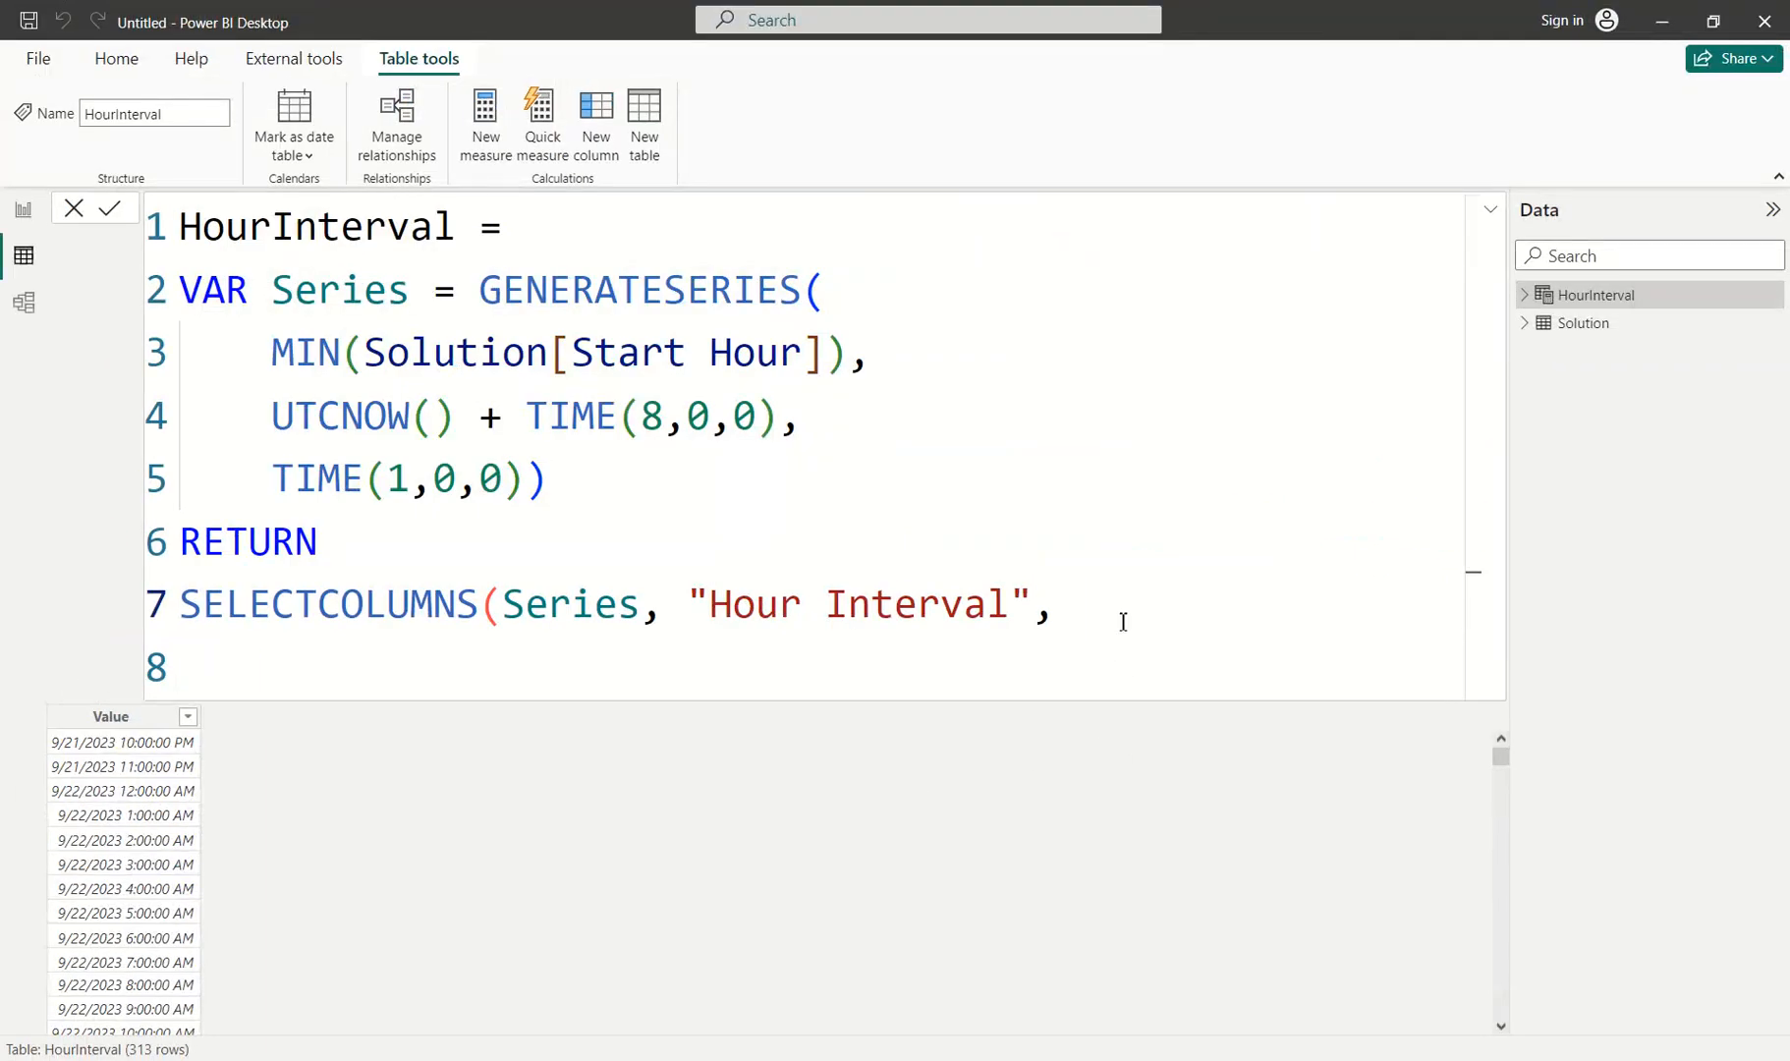
# Use [Value] as the Hour Interval column's expression, close SELECTCOLUMNS, and commit the HourInterval table formula.
pyautogui.write('[val')
pyautogui.press('Tab')
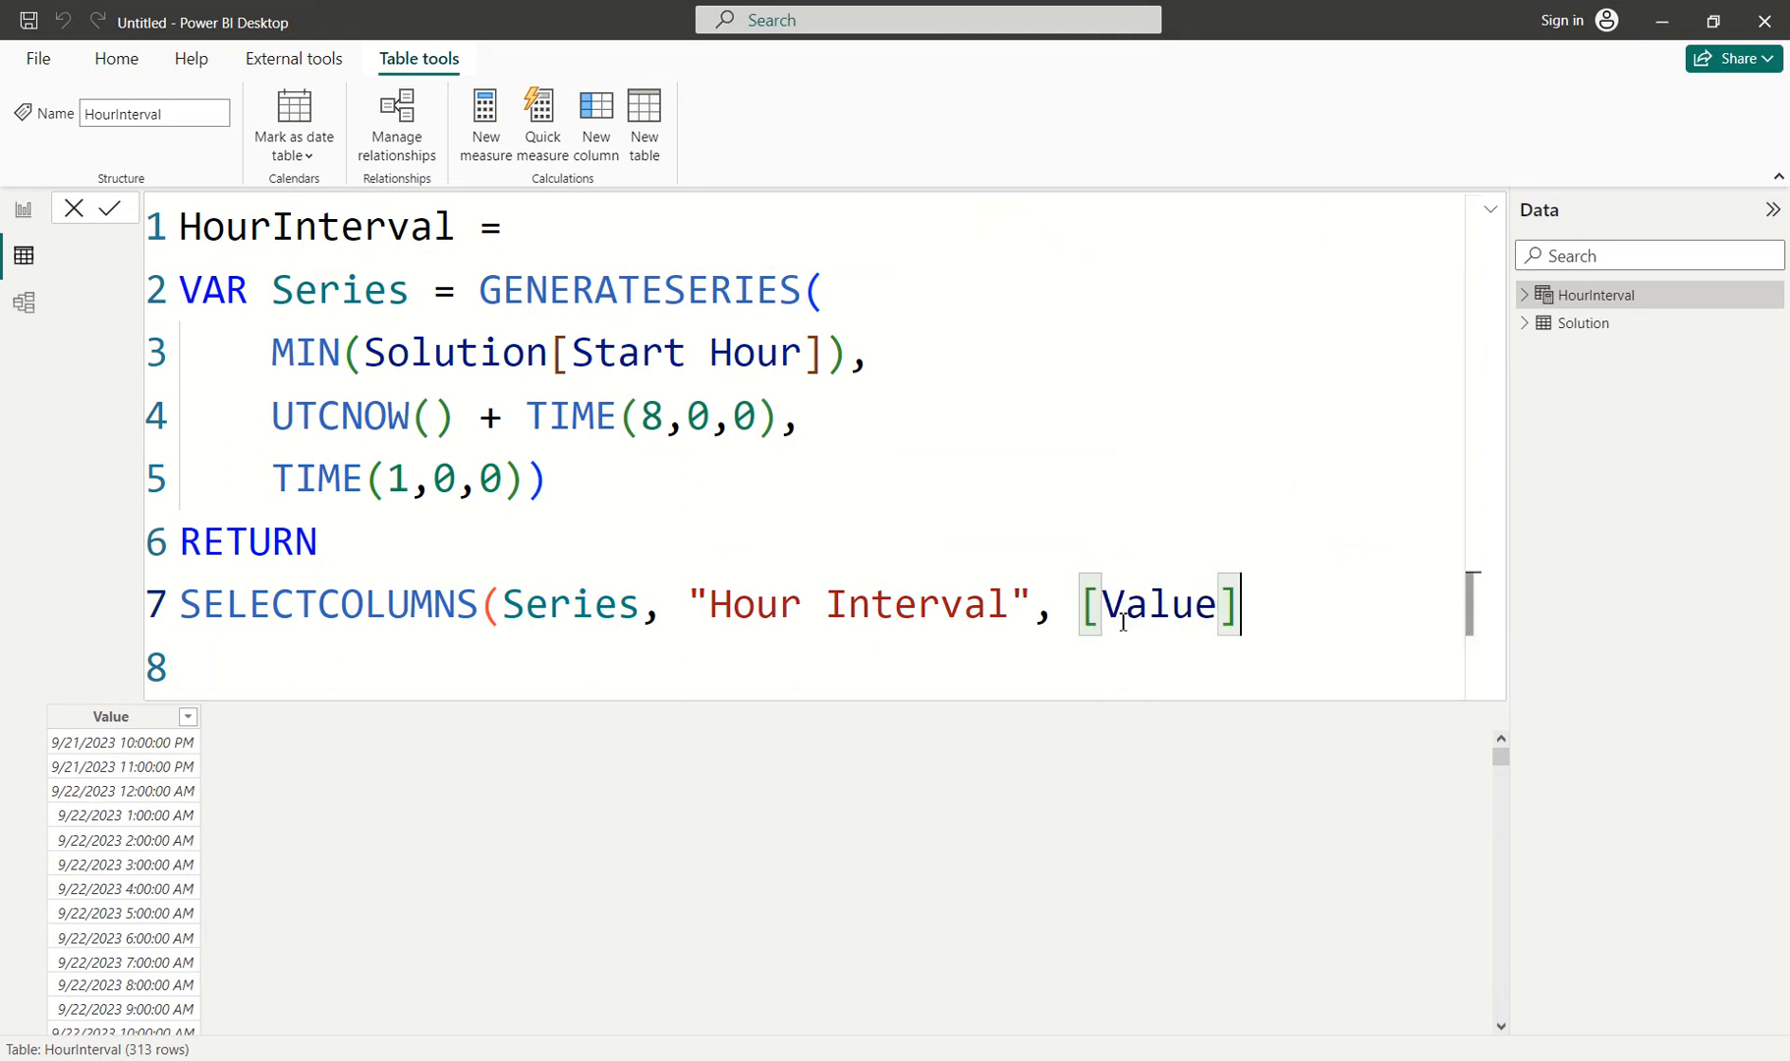
pyautogui.write(')')
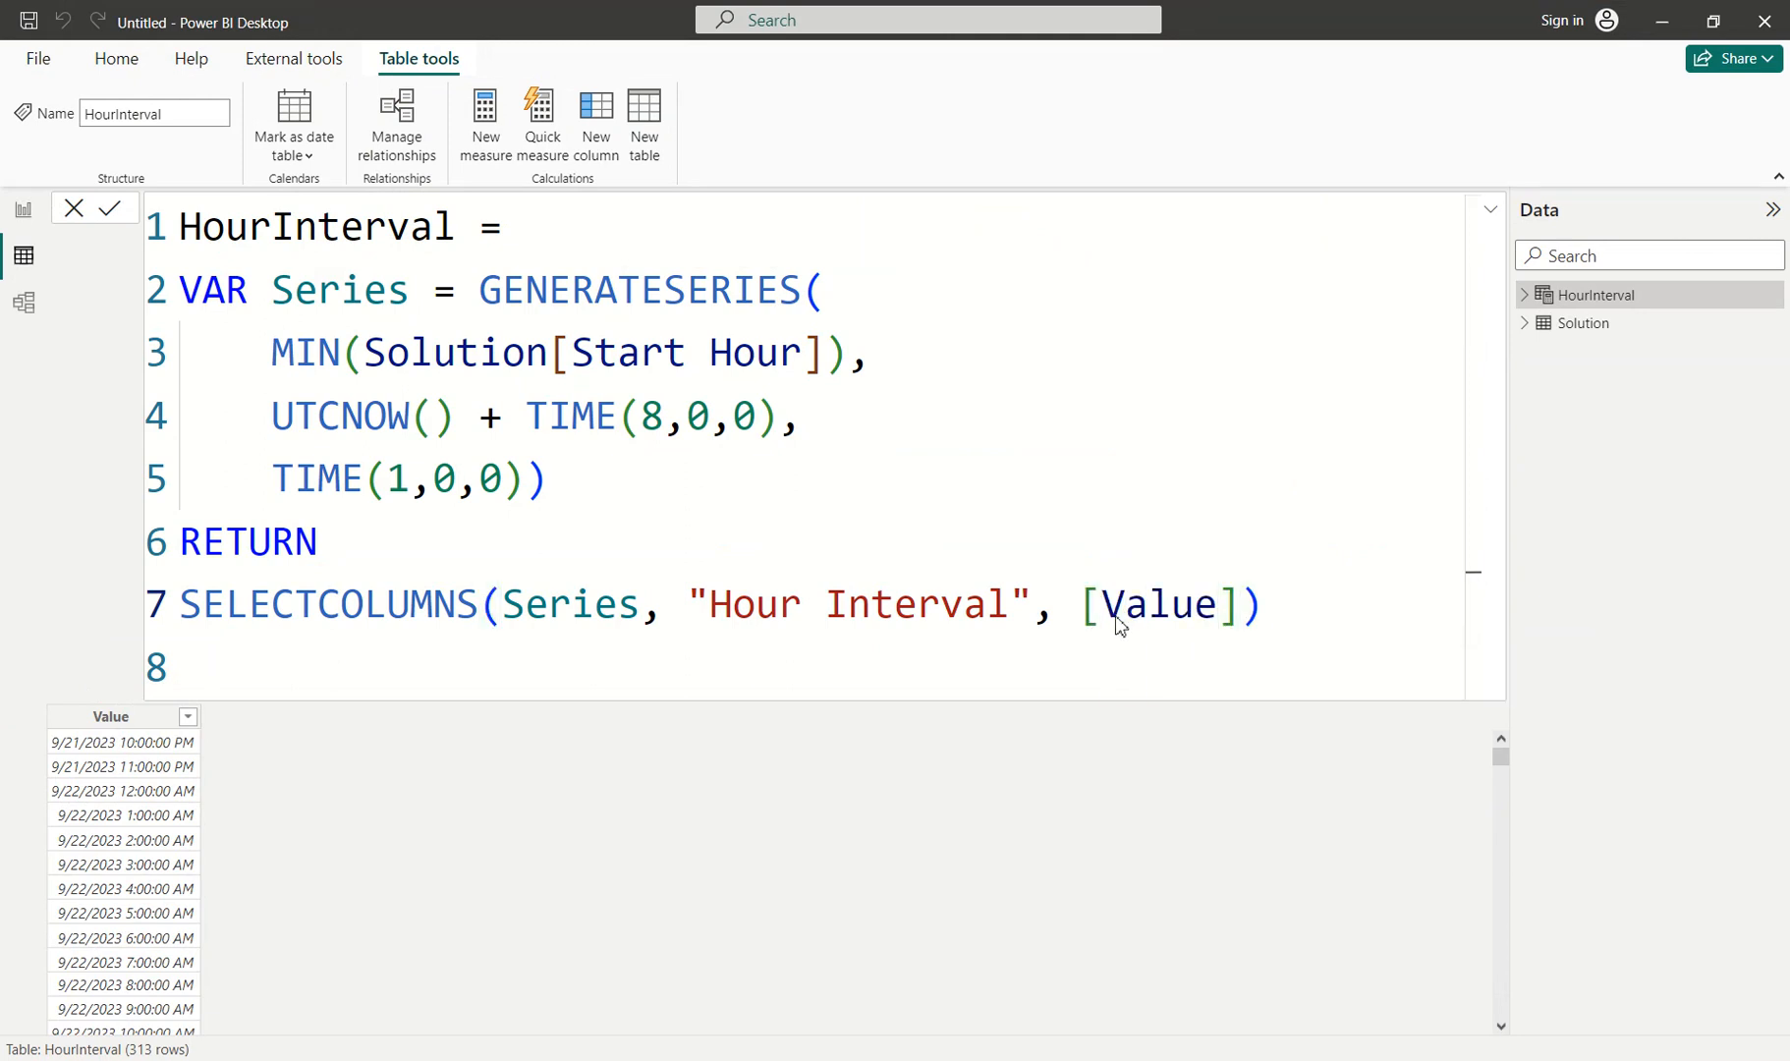
pyautogui.press('Return')
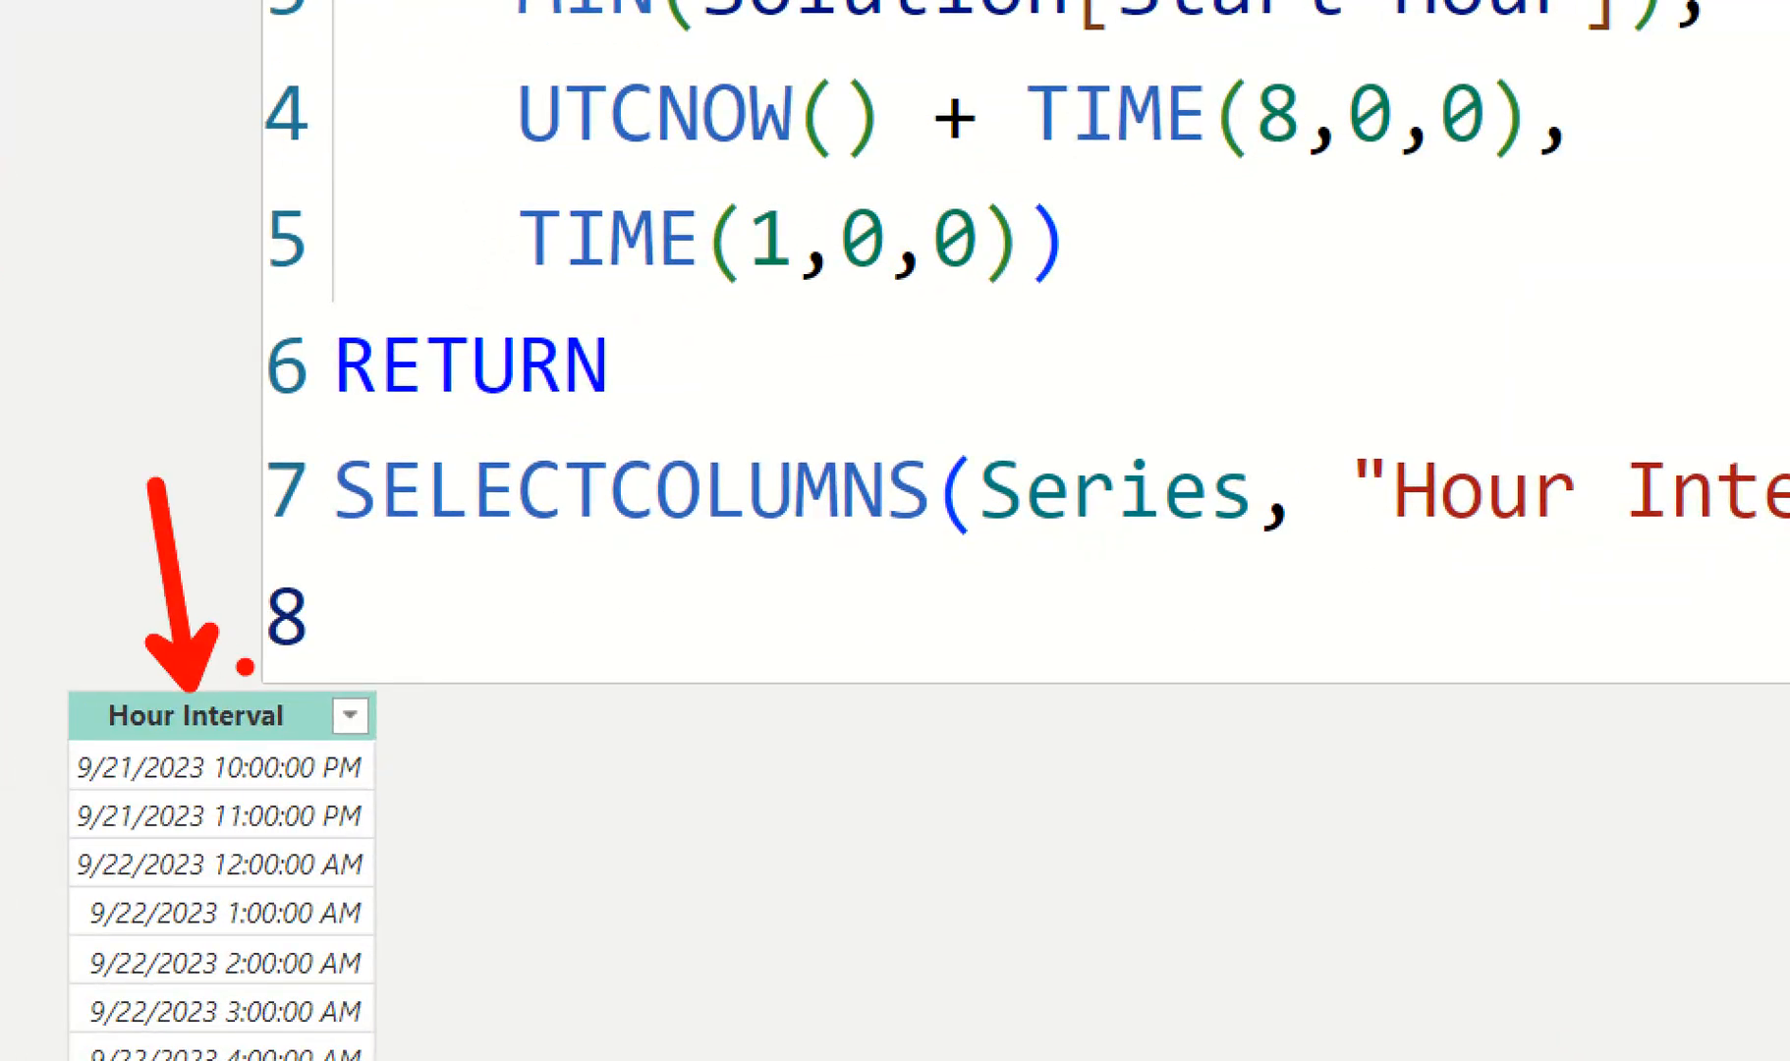
pyautogui.click(1491, 212)
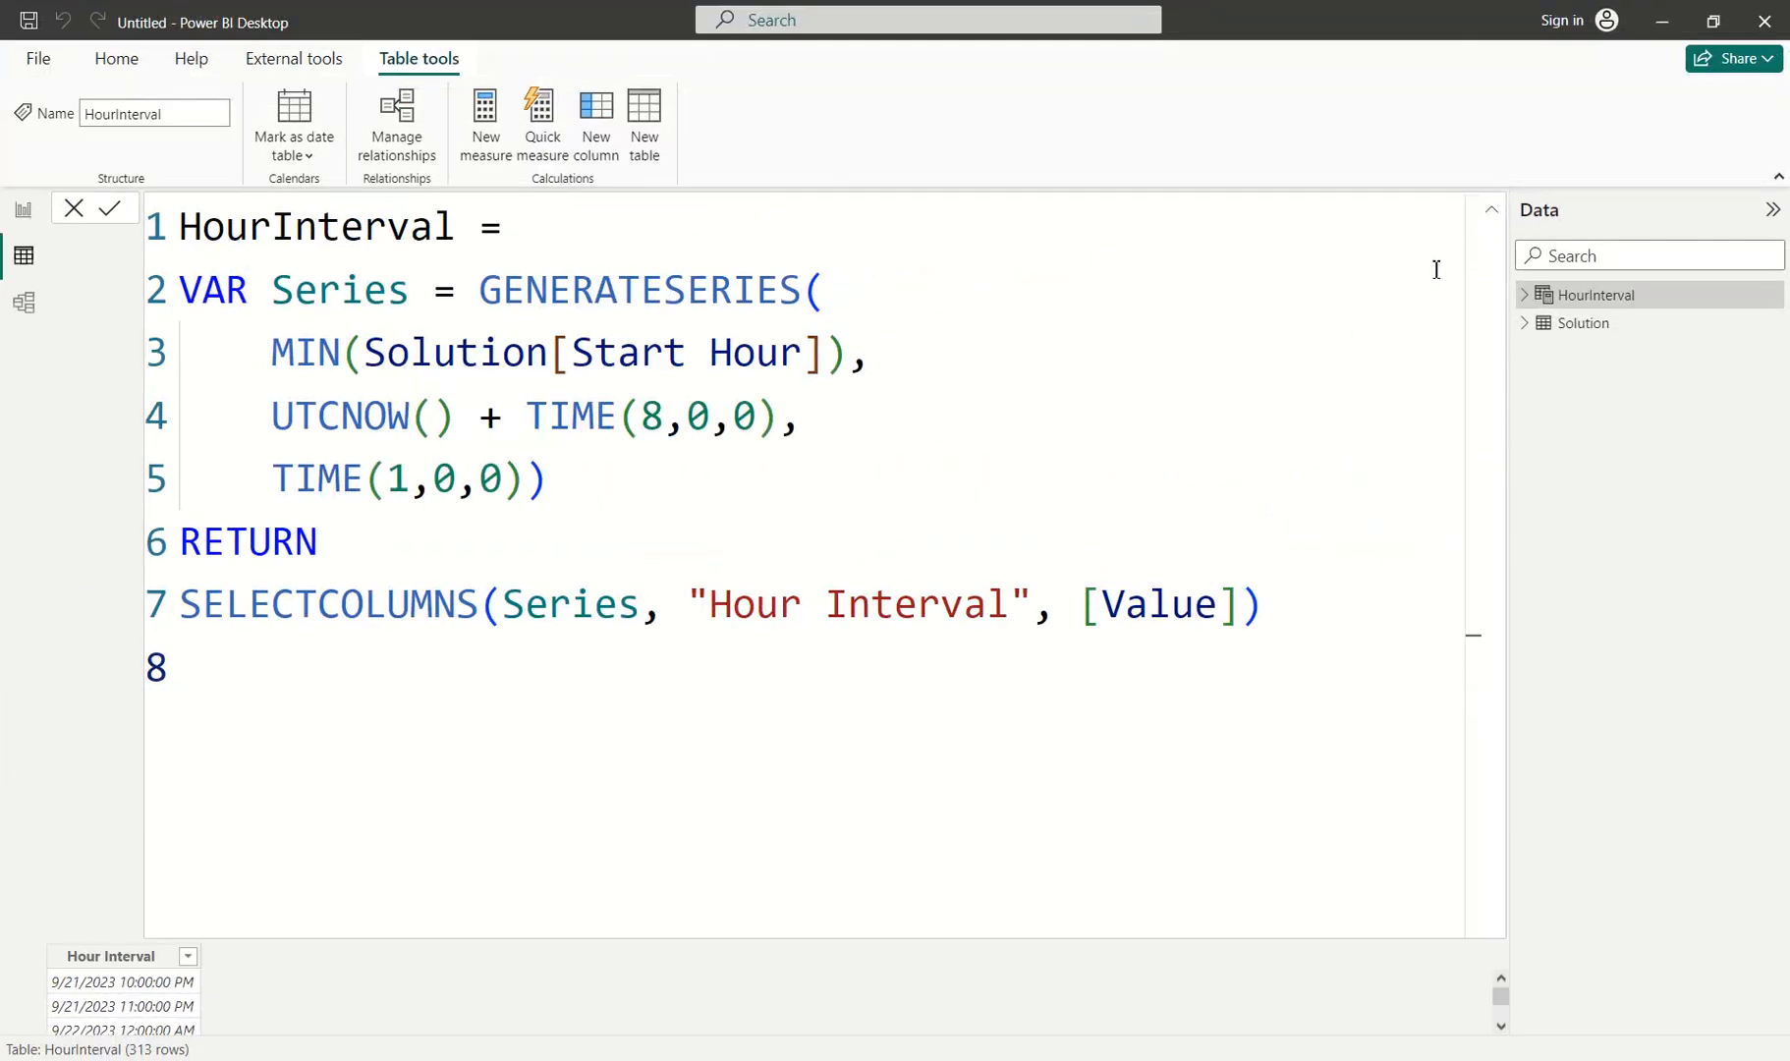
pyautogui.click(1491, 210)
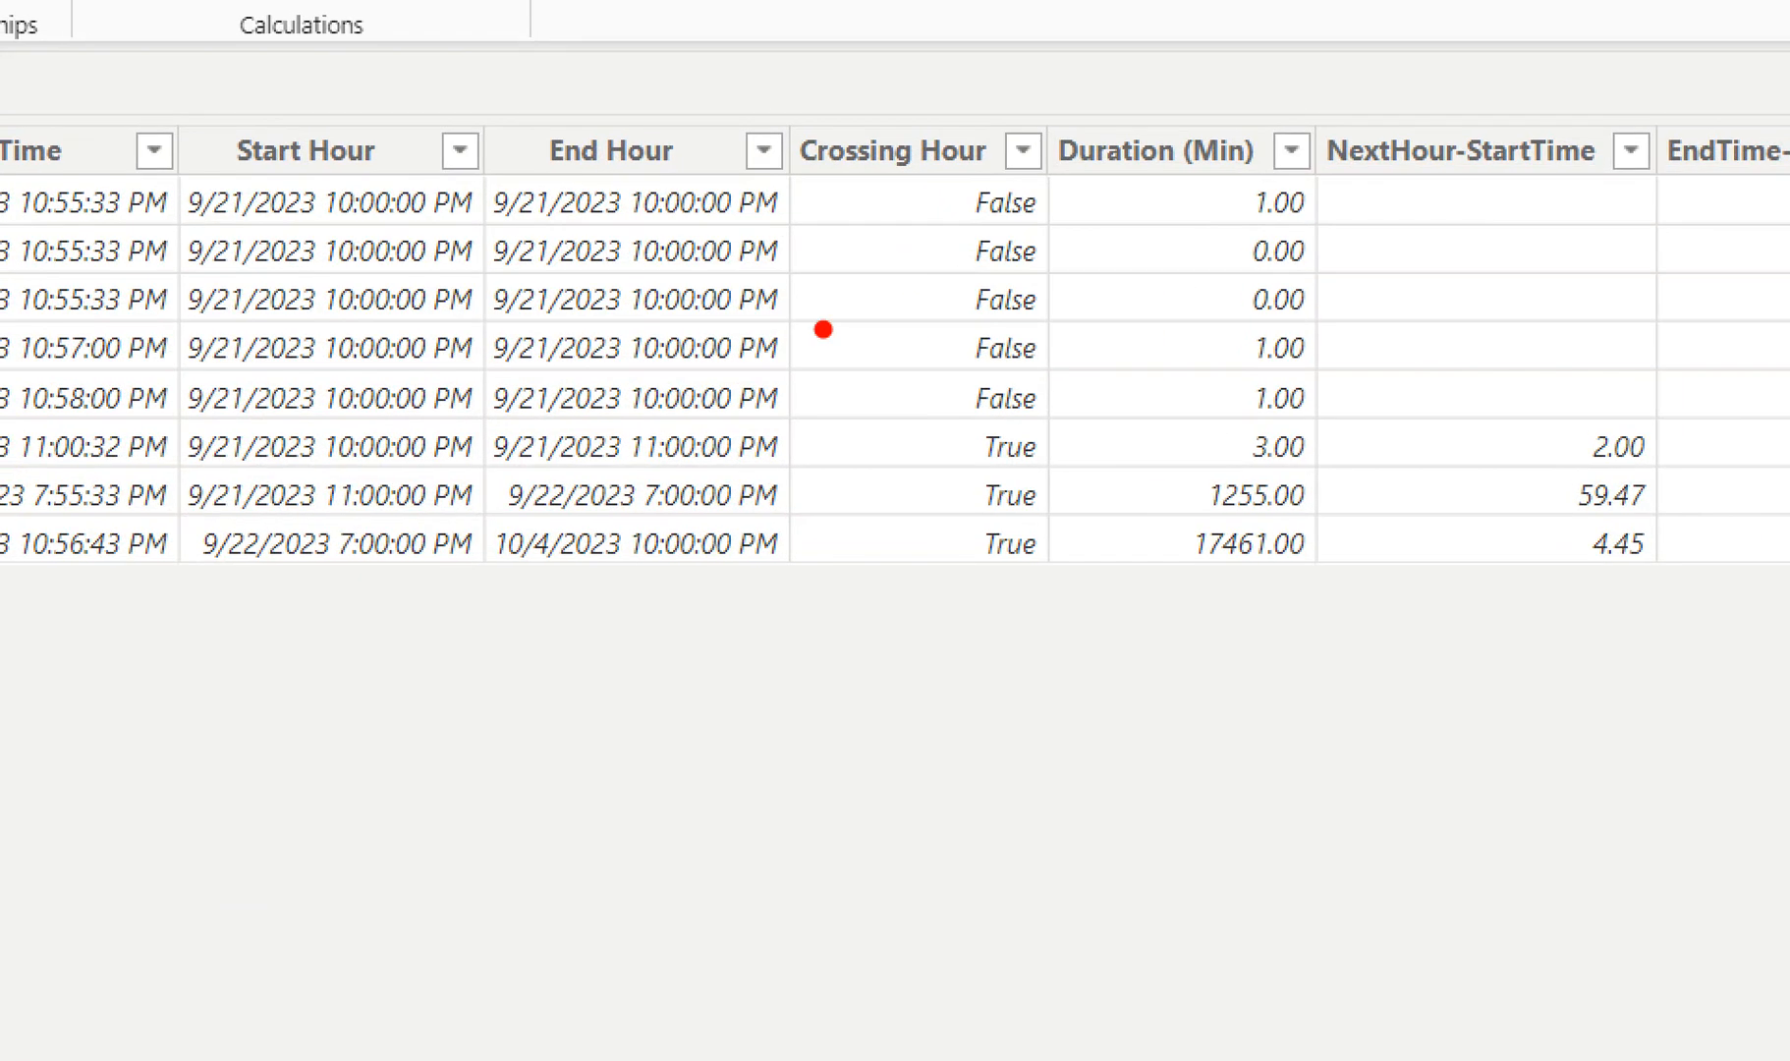
# Examine the Solution table's Status and Start Hour values in the rows where Crossing Hour is False.
pyautogui.moveTo(924, 165); pyautogui.dragTo(920, 397)
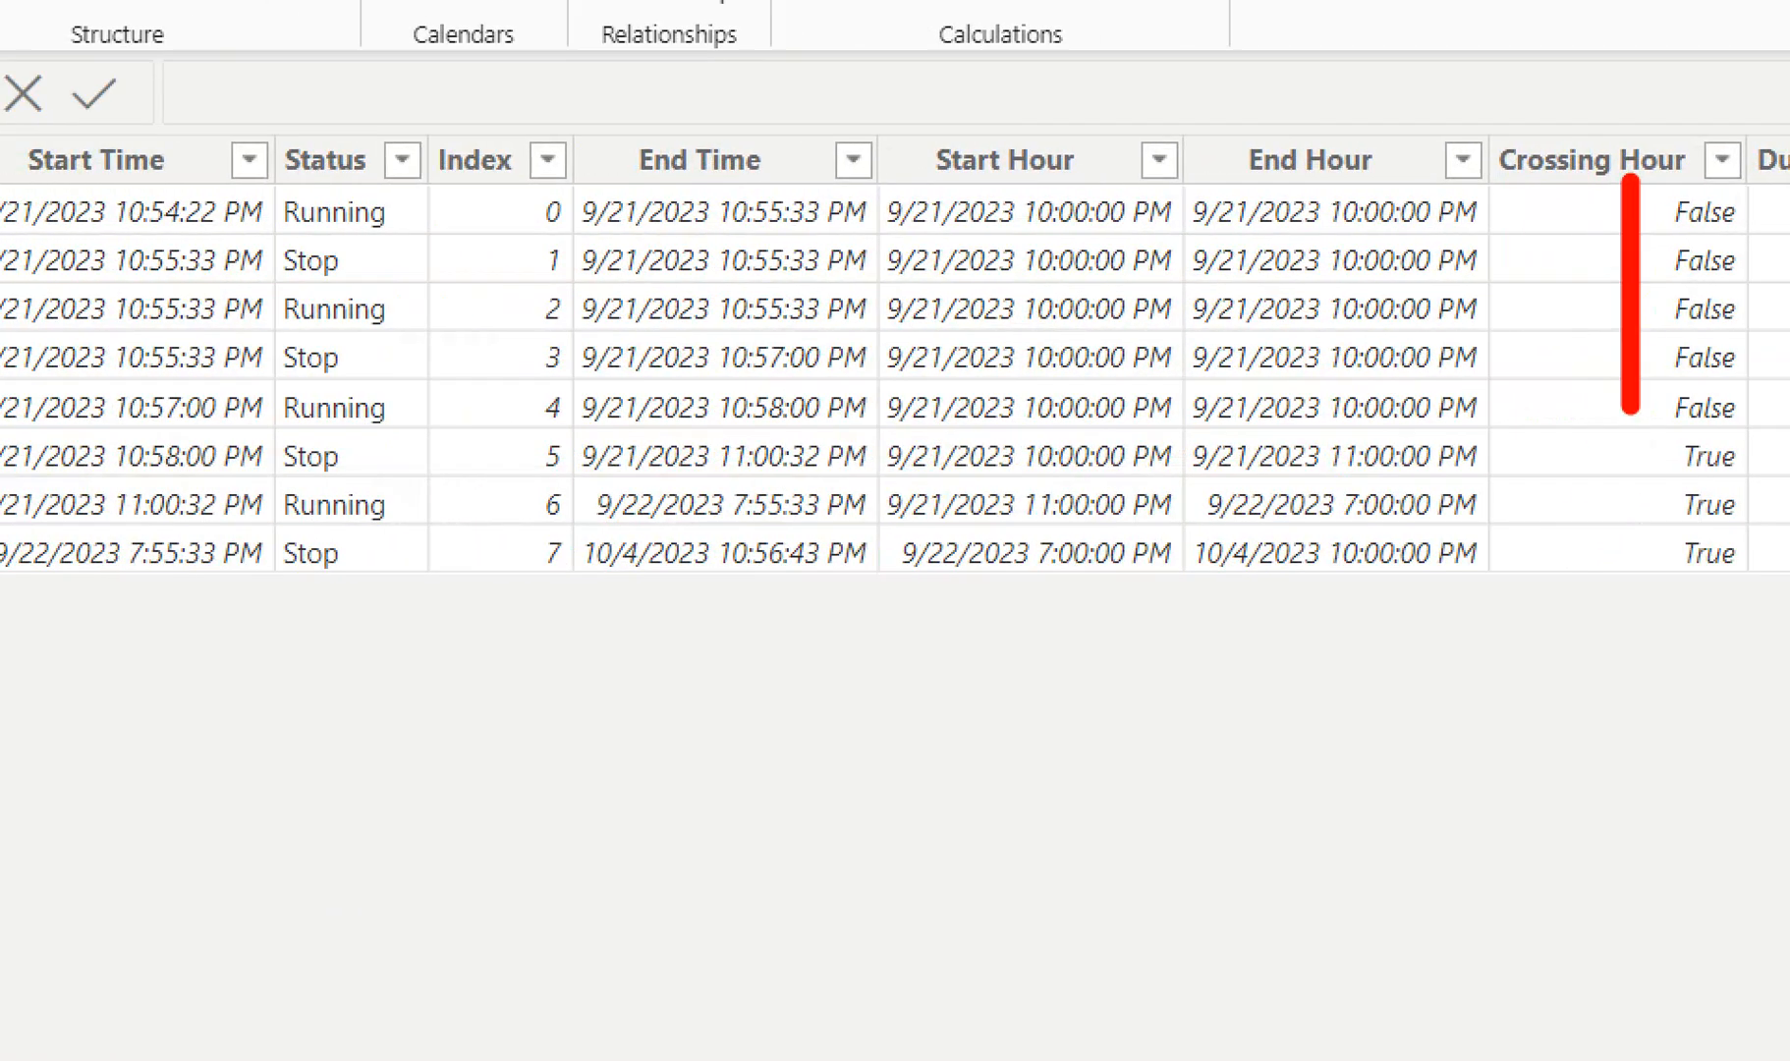
pyautogui.moveTo(346, 191); pyautogui.dragTo(457, 61)
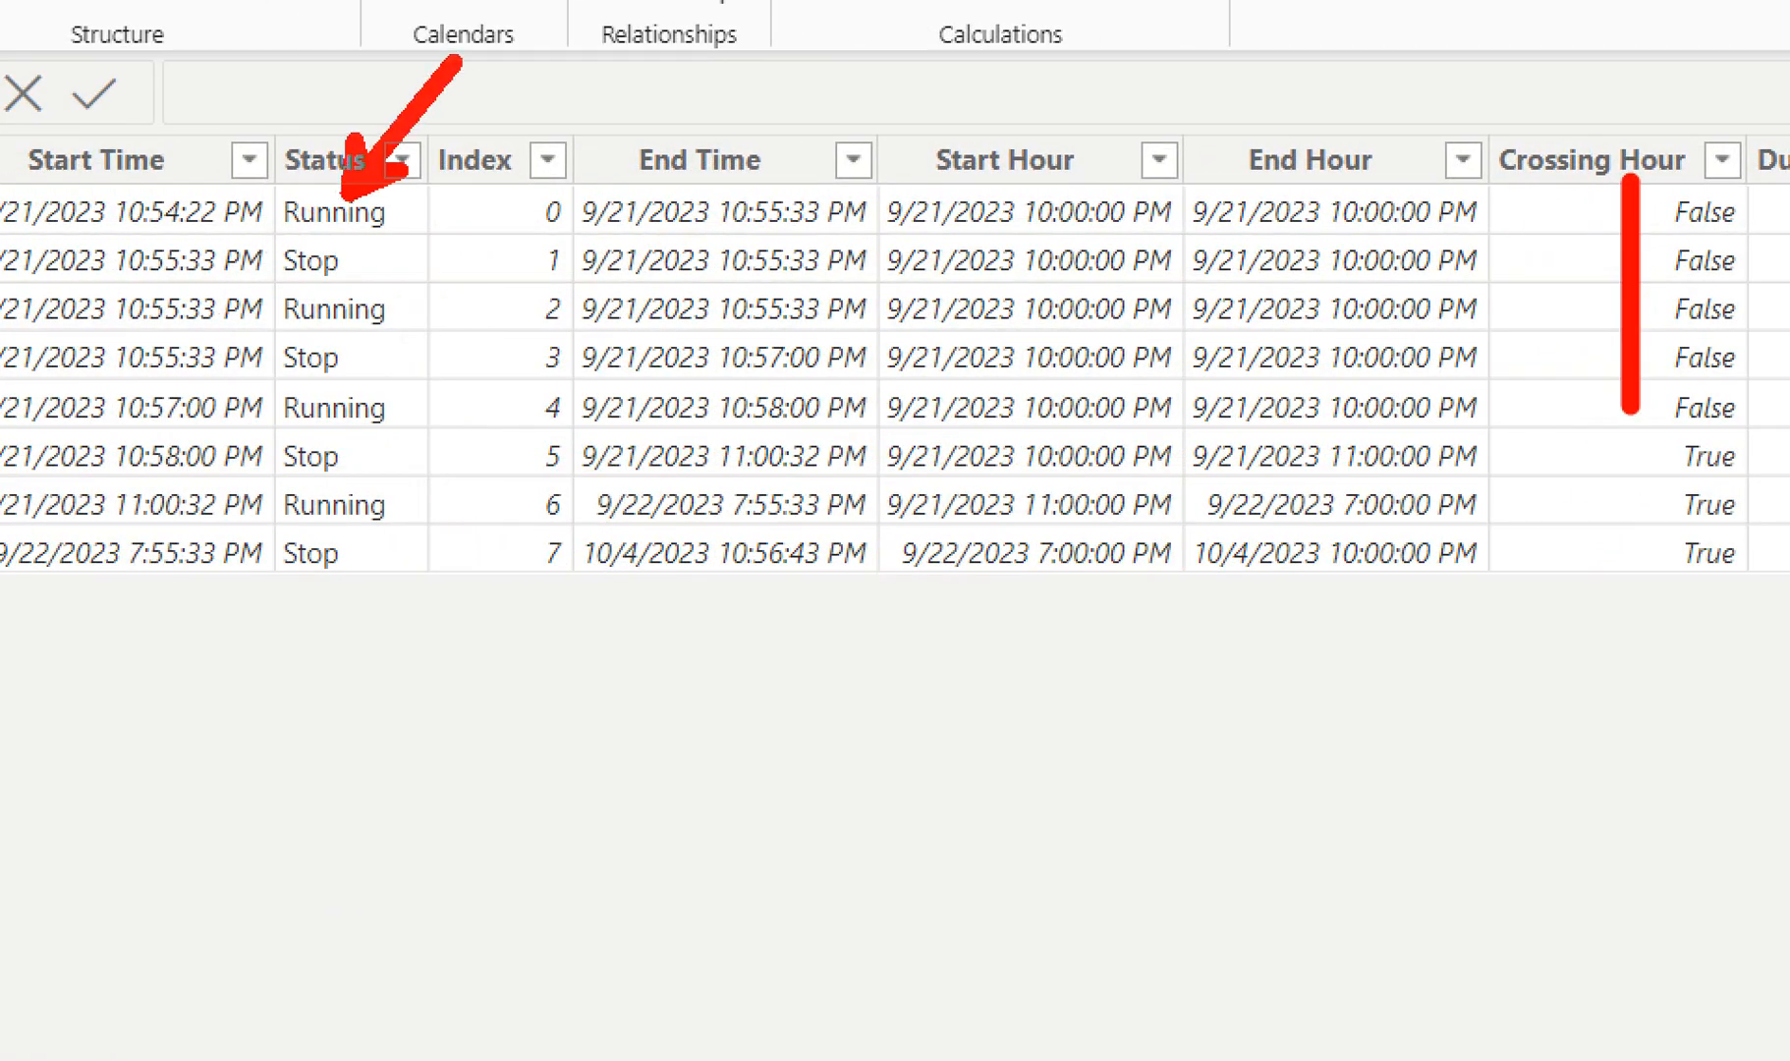
pyautogui.moveTo(394, 293); pyautogui.dragTo(541, 233)
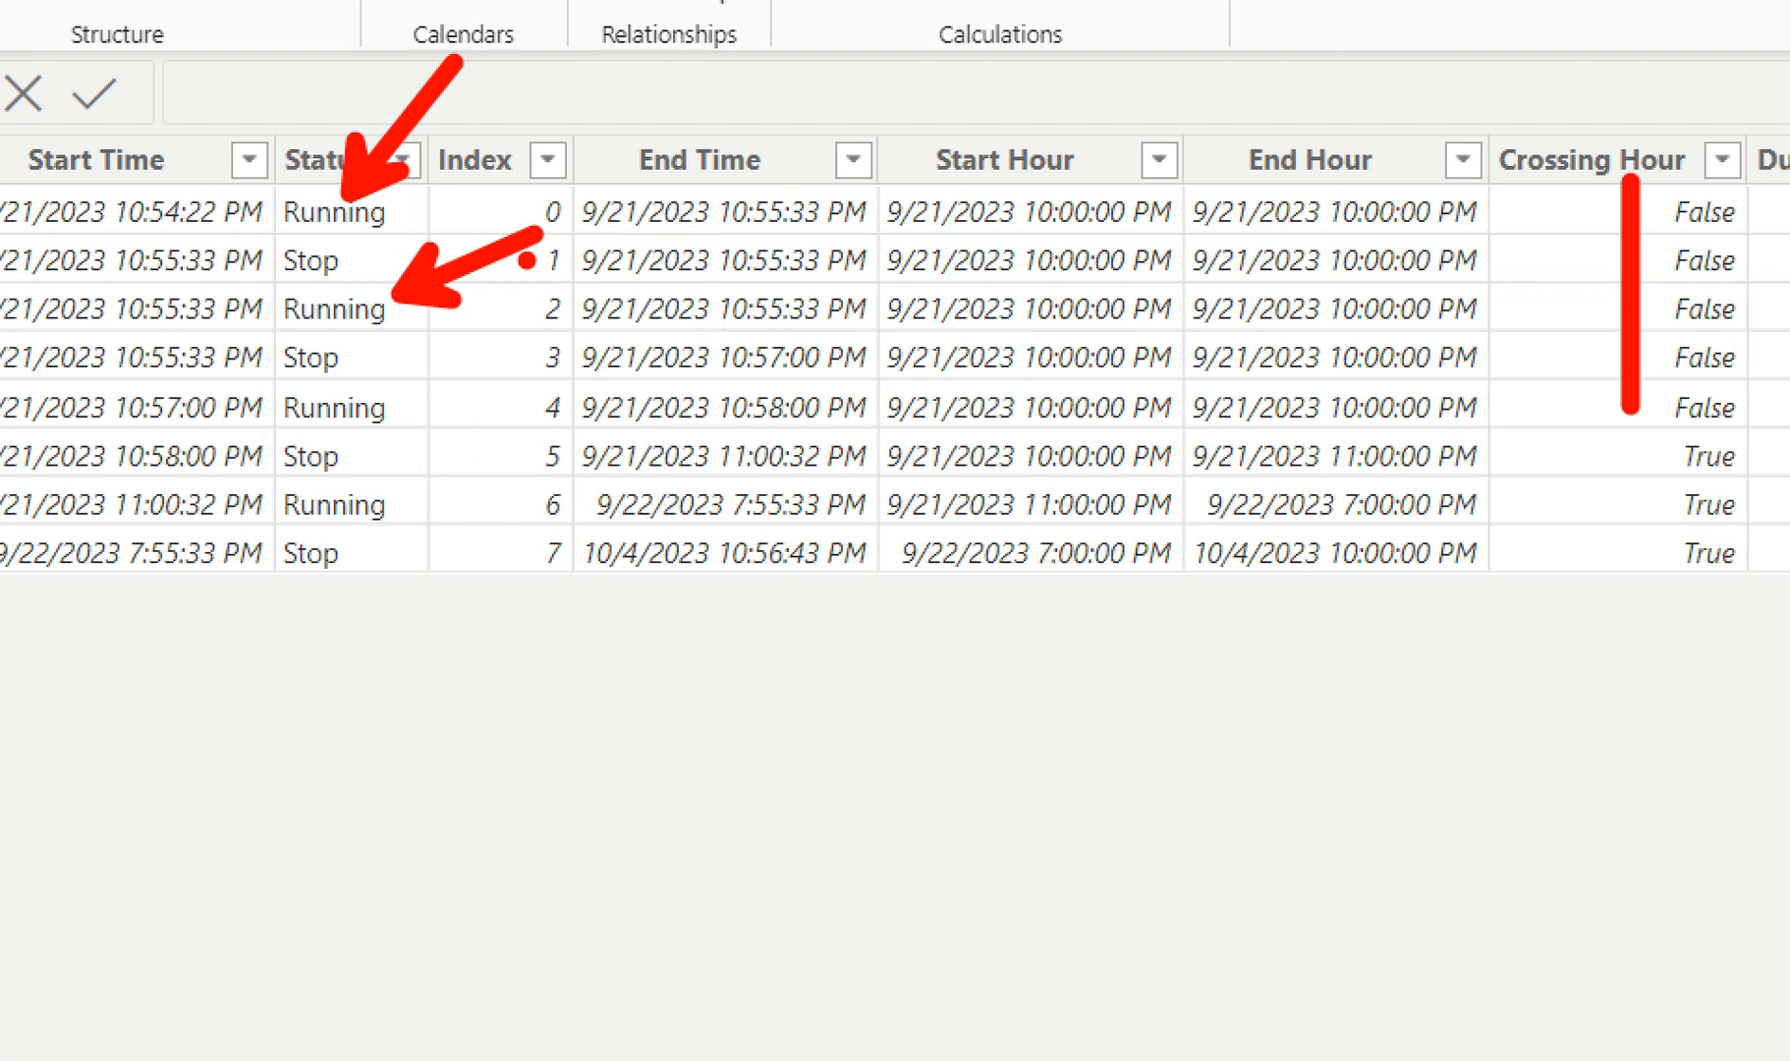
pyautogui.press('b')
pyautogui.moveTo(882, 189); pyautogui.dragTo(881, 432)
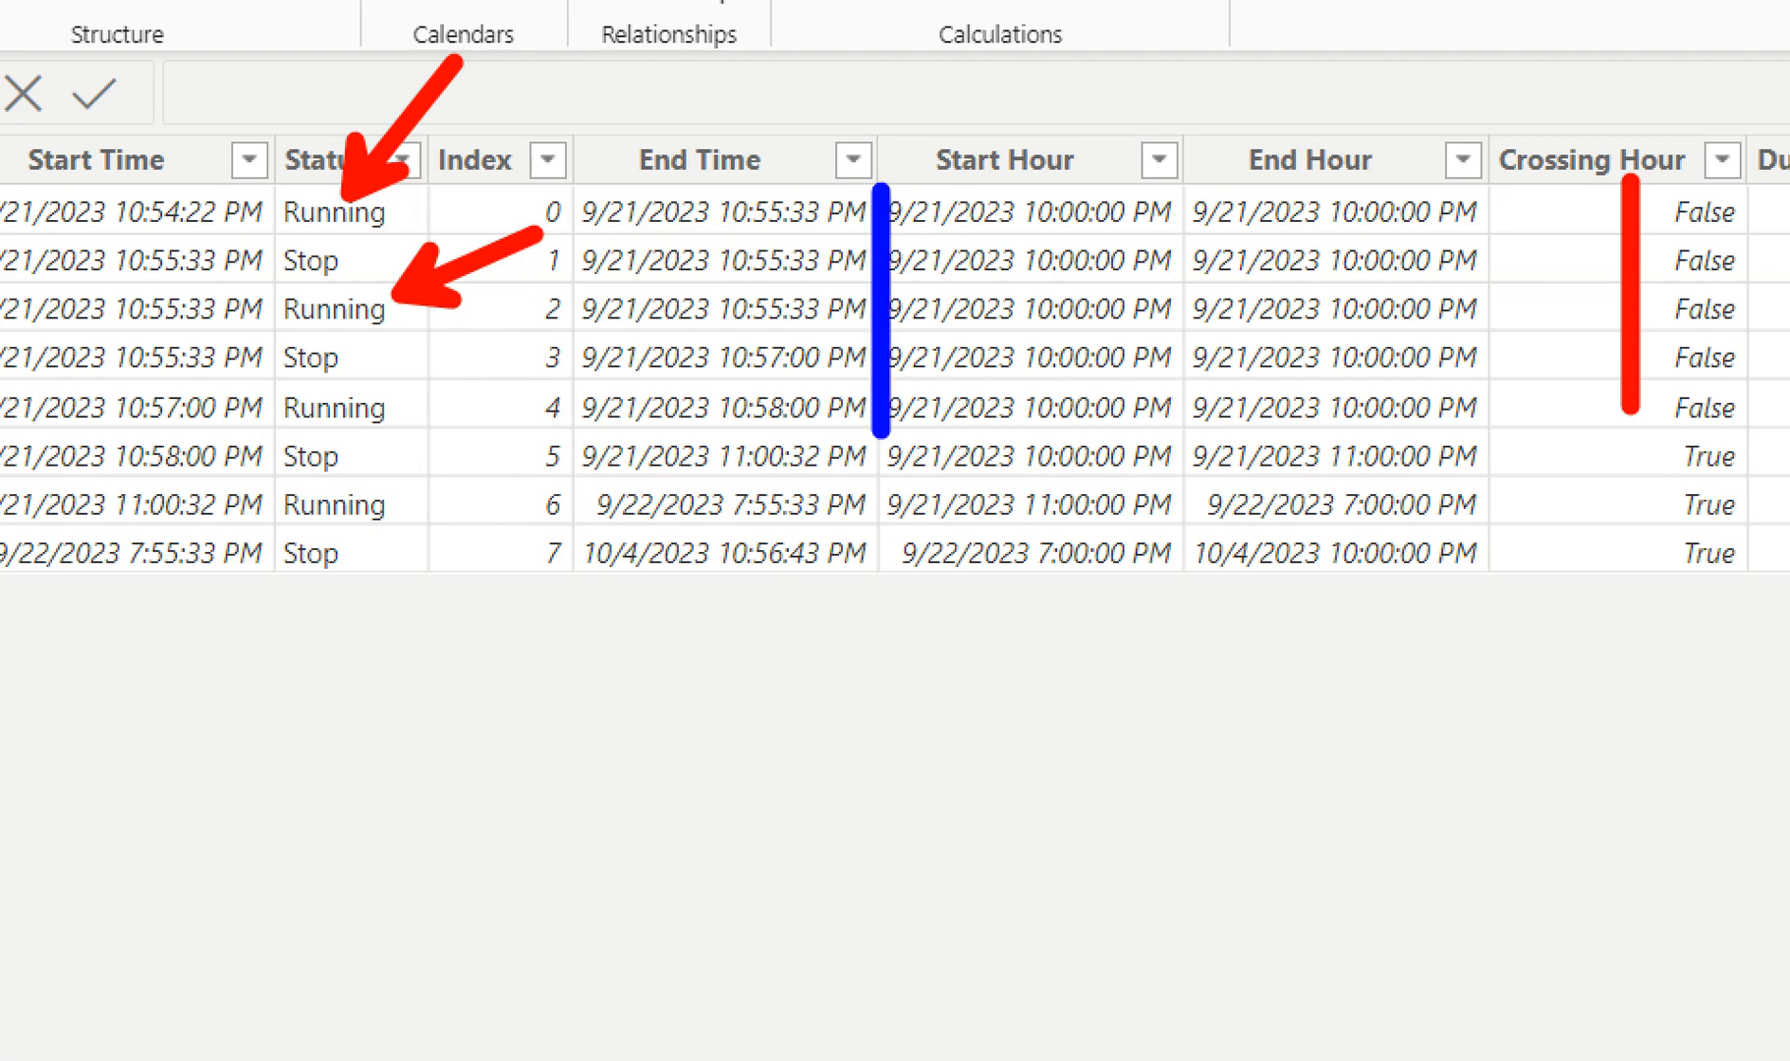
pyautogui.press('Escape')
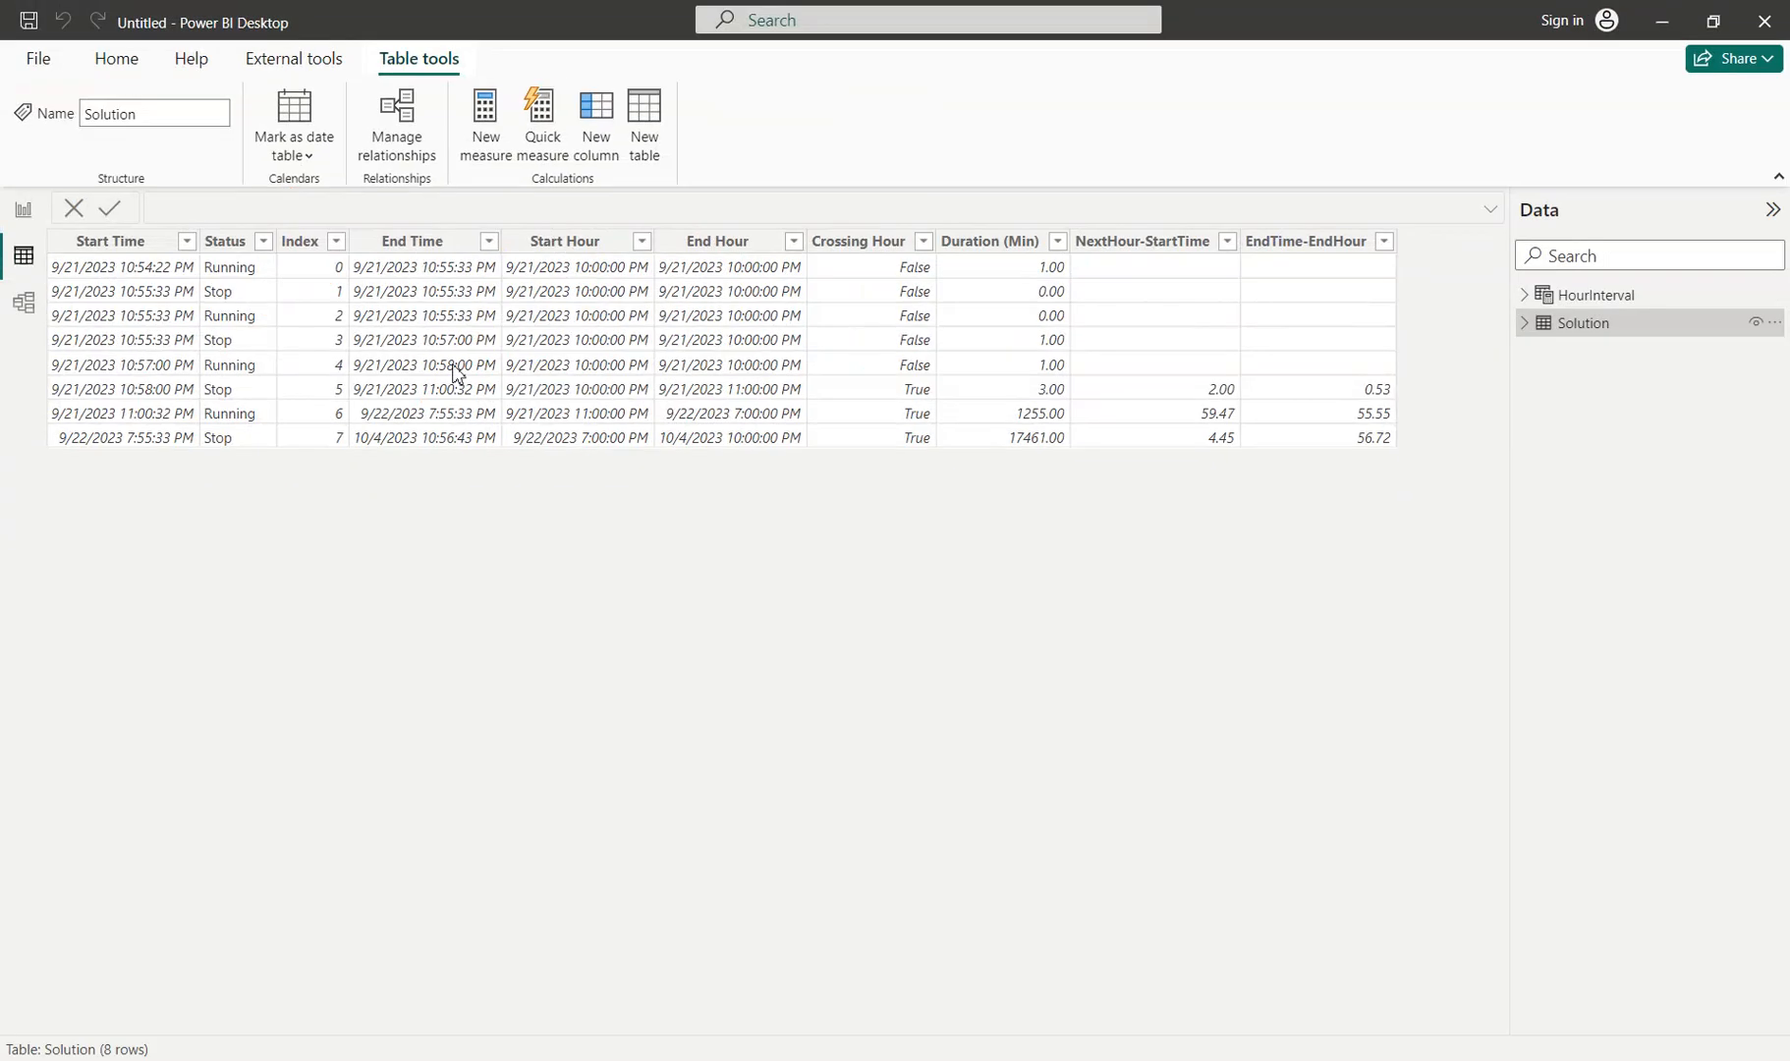
# Create a calculated column in HourInterval named Within Same Hour, with an empty line after the equals sign.
pyautogui.click(1642, 298)
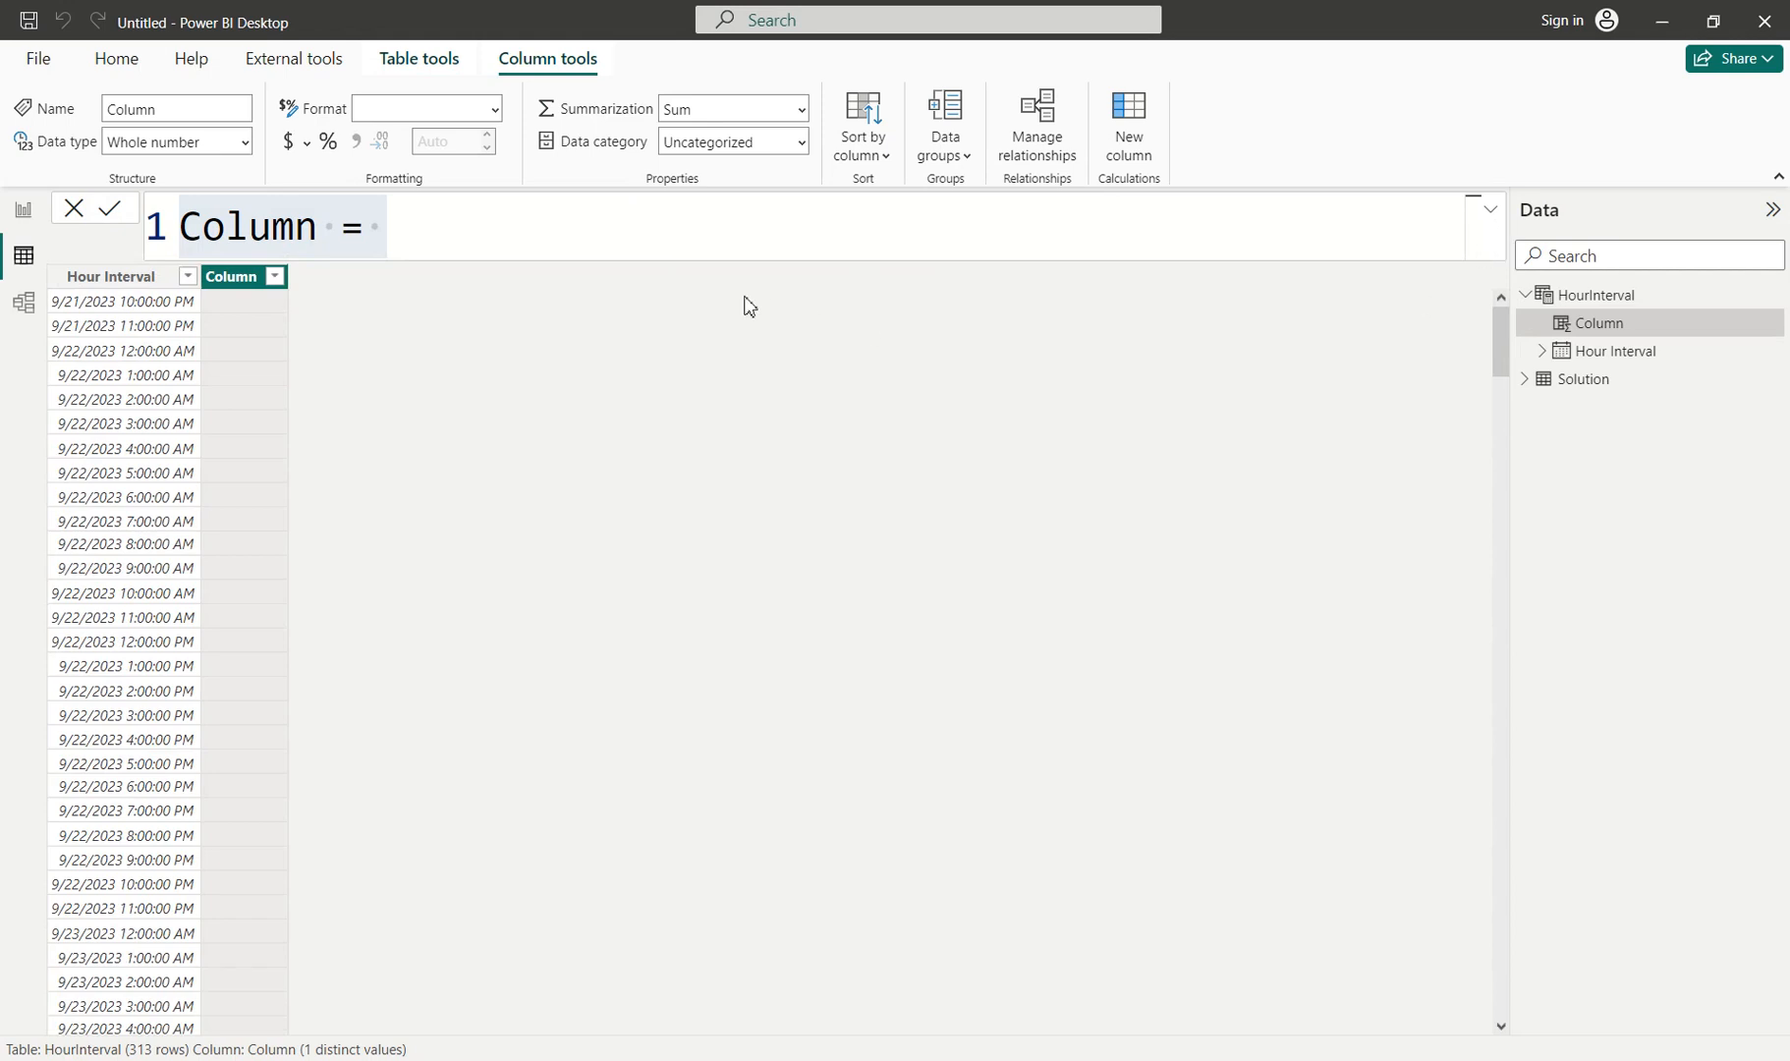
pyautogui.click(421, 236)
pyautogui.write('WithinS')
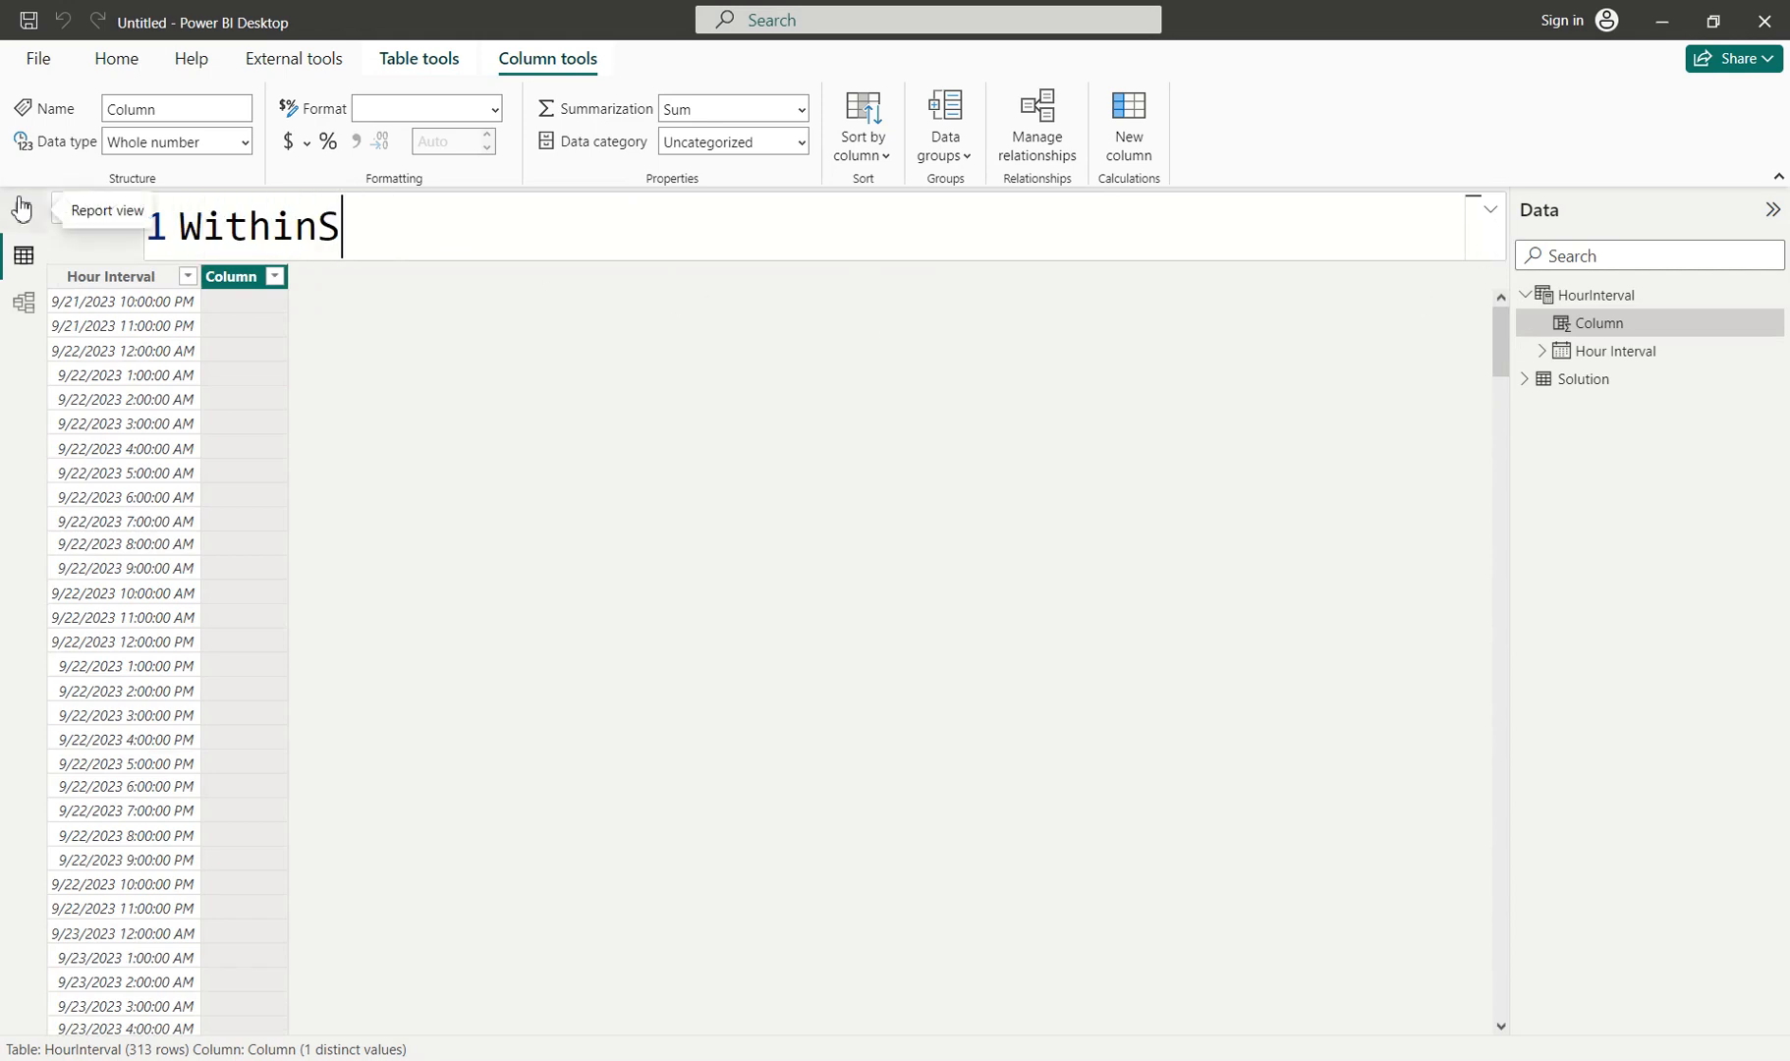
pyautogui.press('BackSpace')
pyautogui.write('Same')
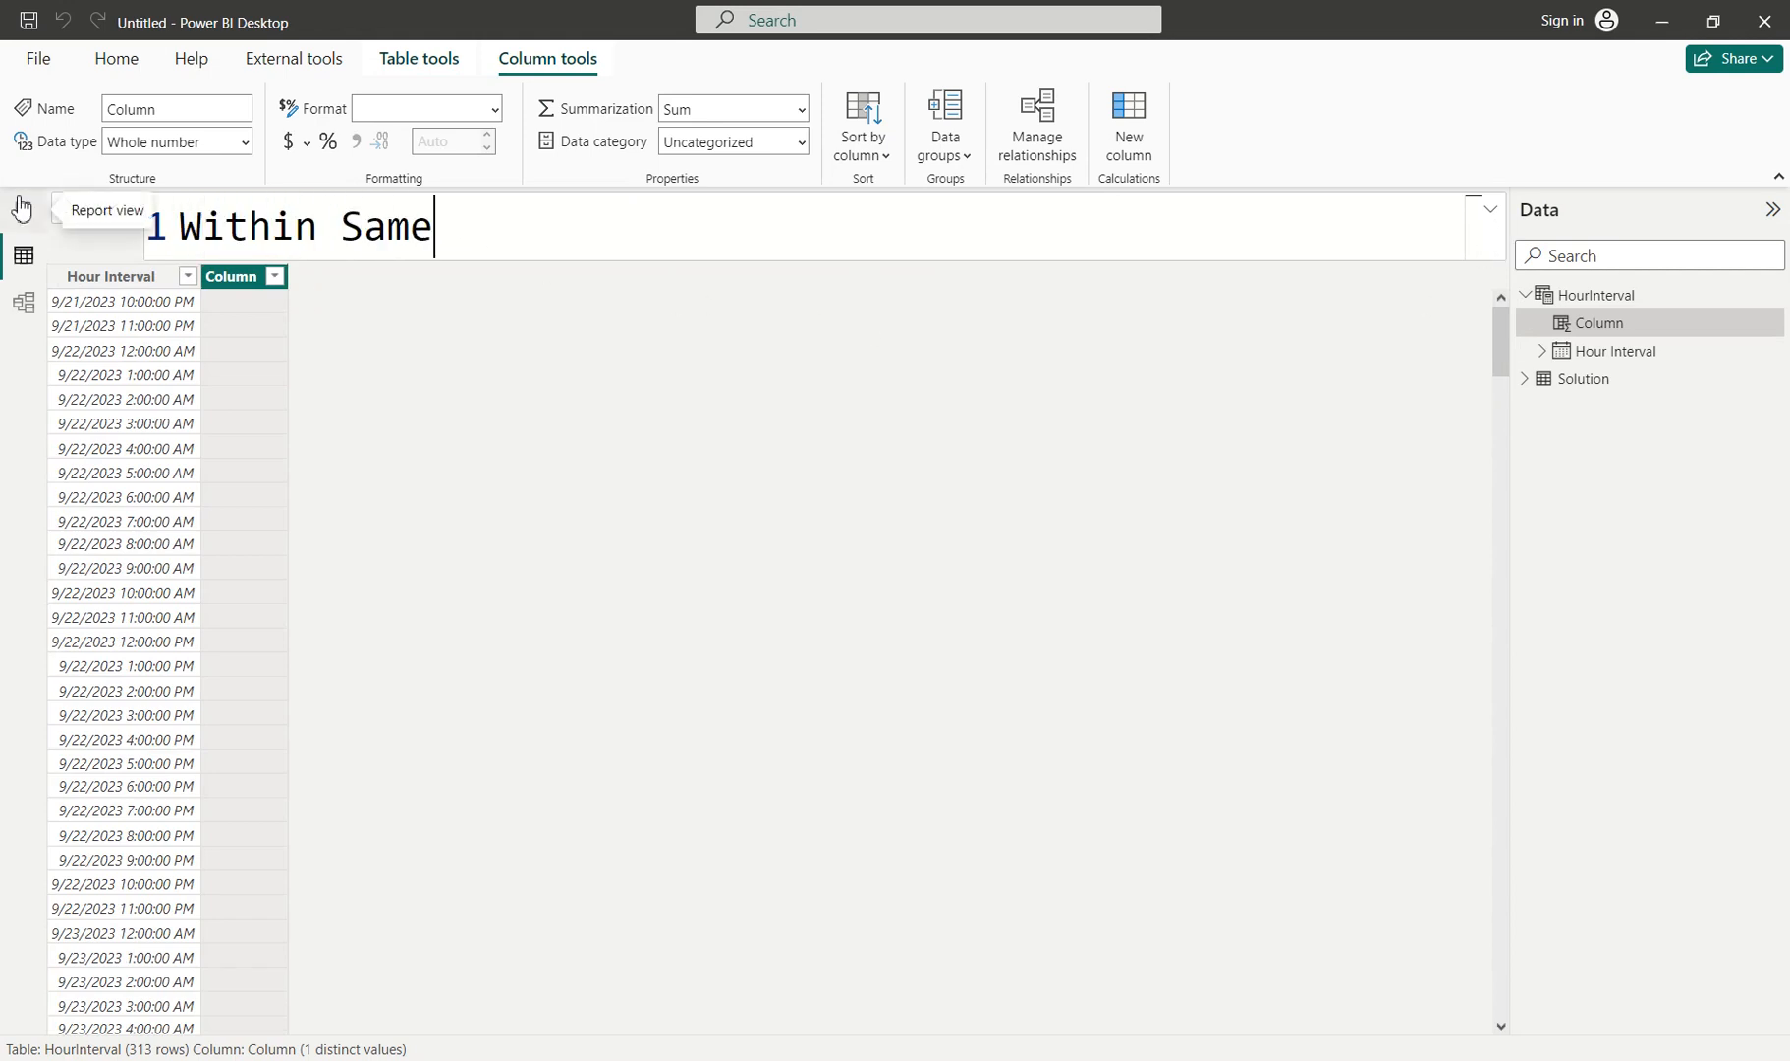
pyautogui.write(' Hour =')
pyautogui.hotkey('shift', 'Return')
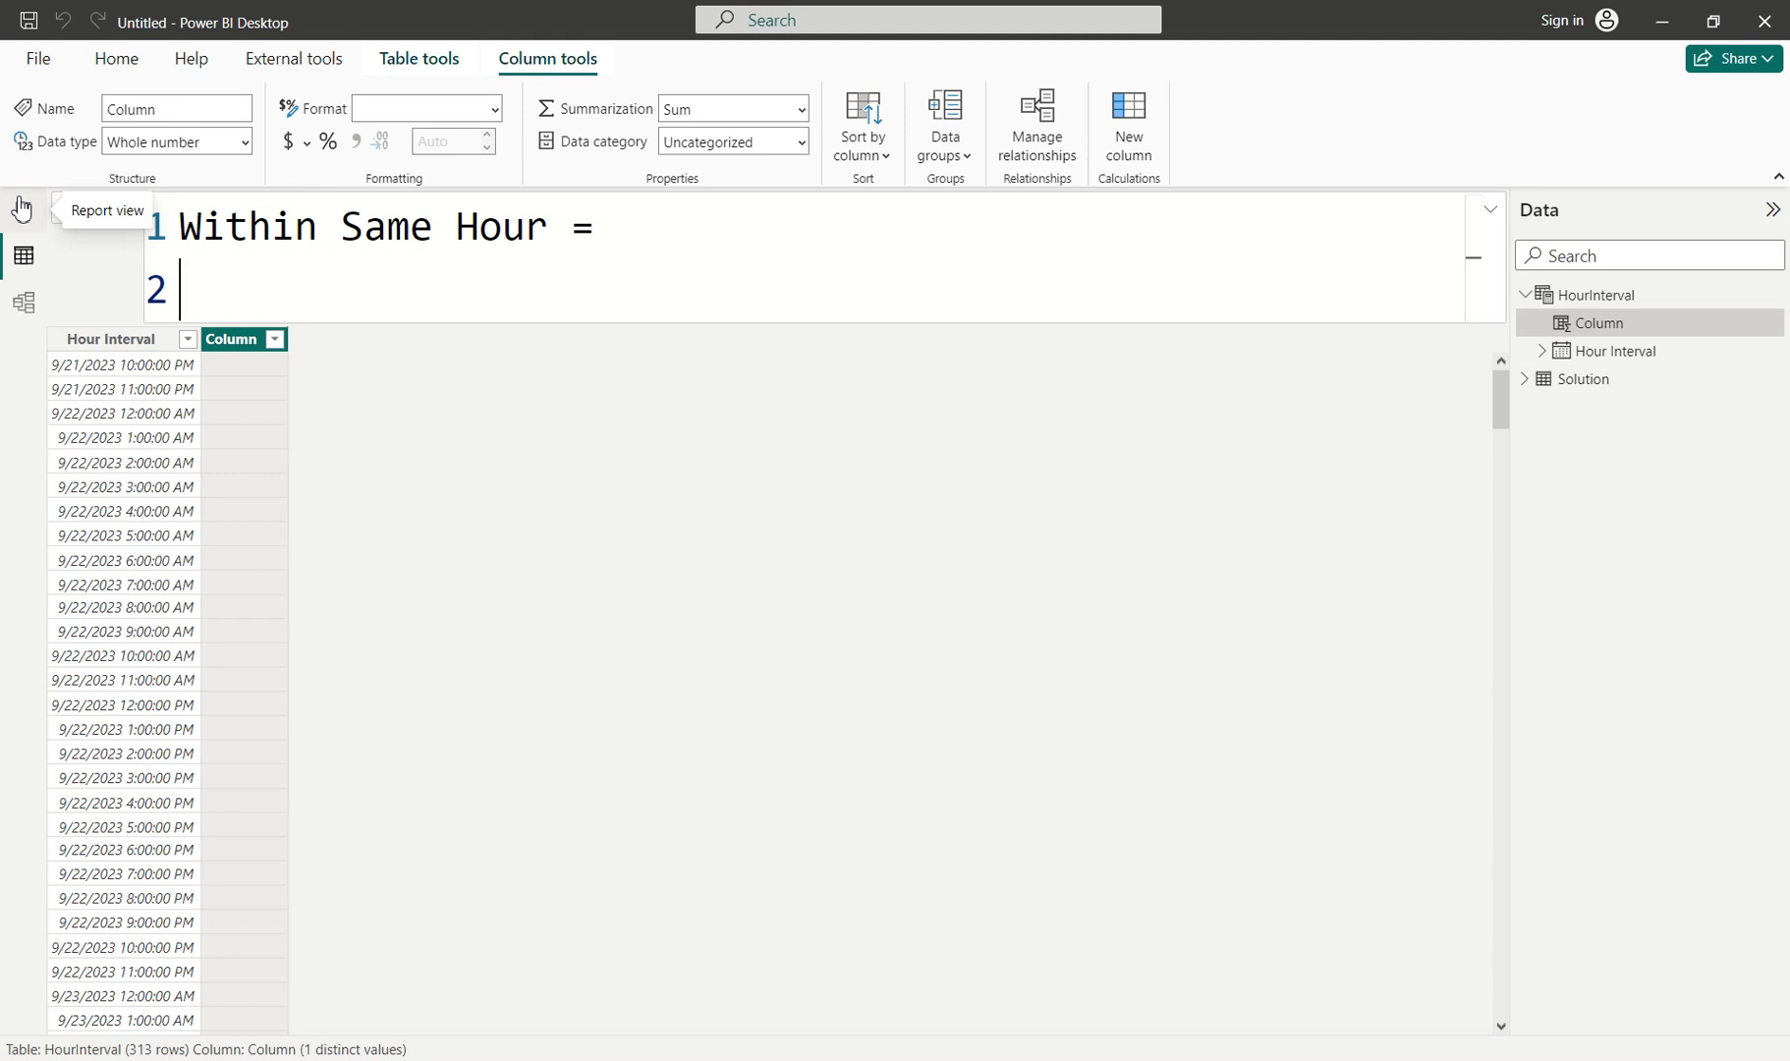
# Declare a variable named FilterTable in the Within Same Hour formula and open a FILTER function as its value.
pyautogui.write('Fil')
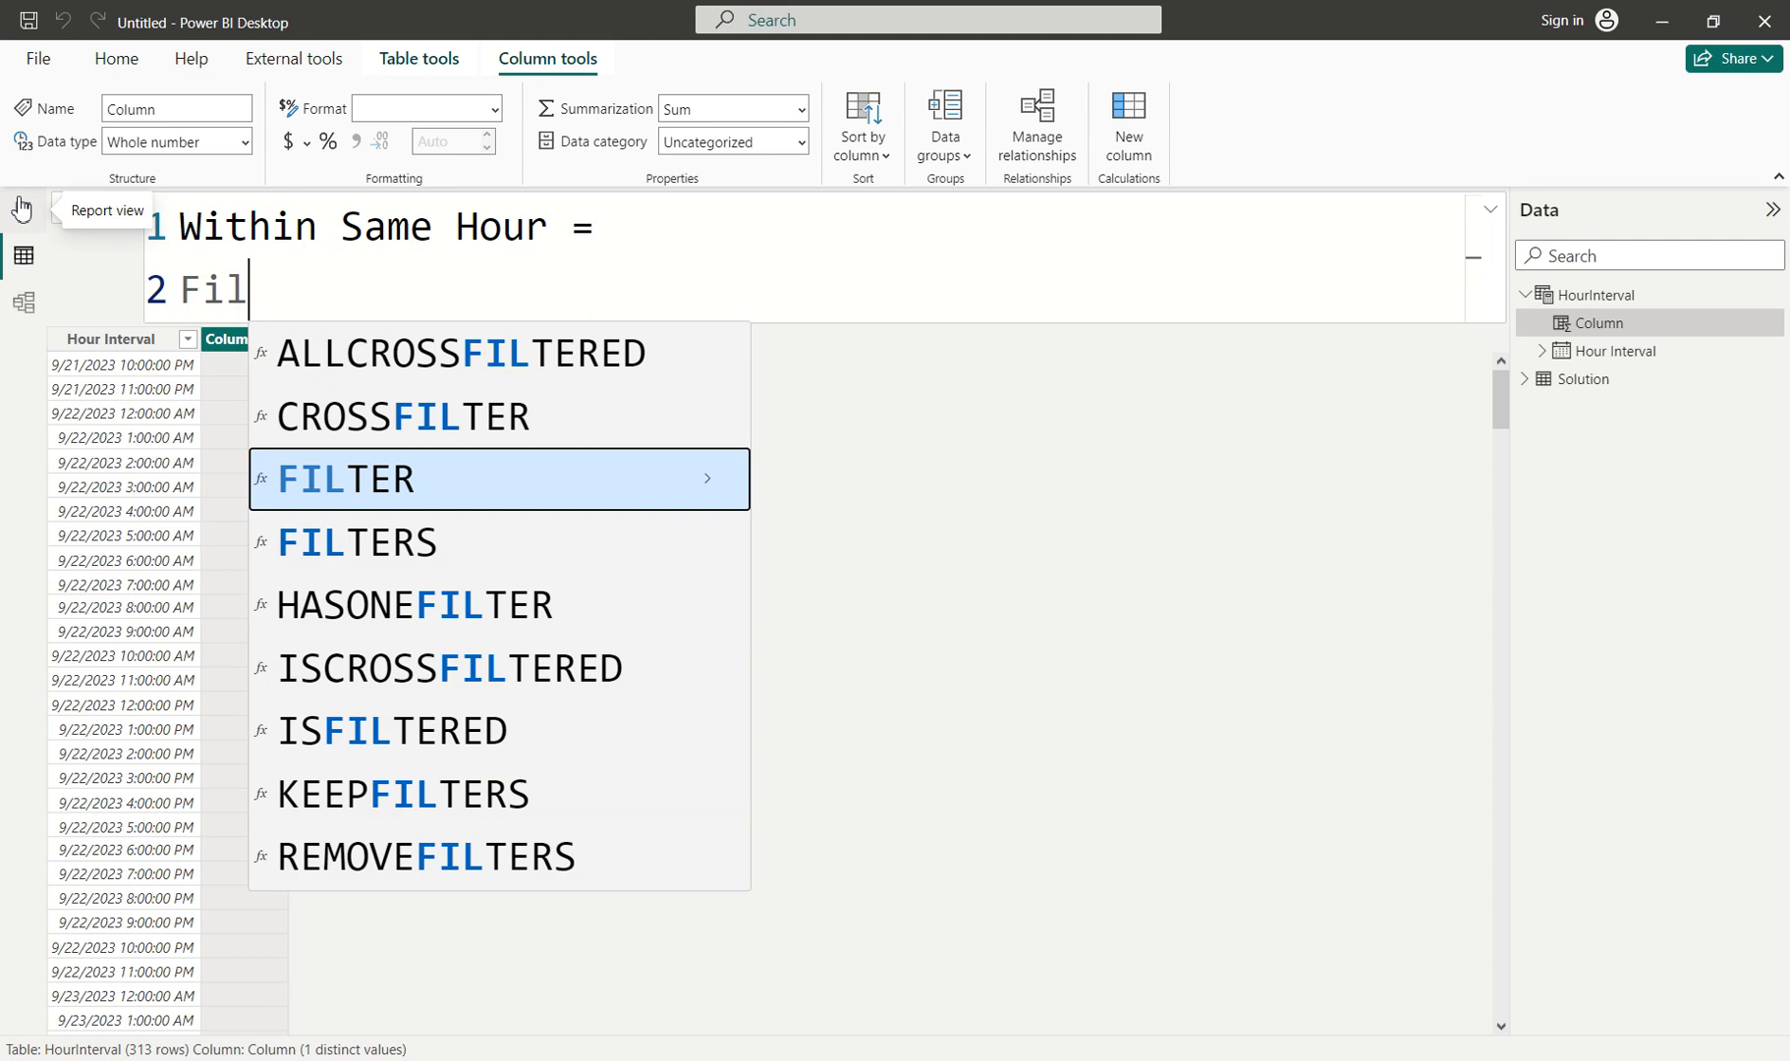
pyautogui.write('ter')
pyautogui.press('Home')
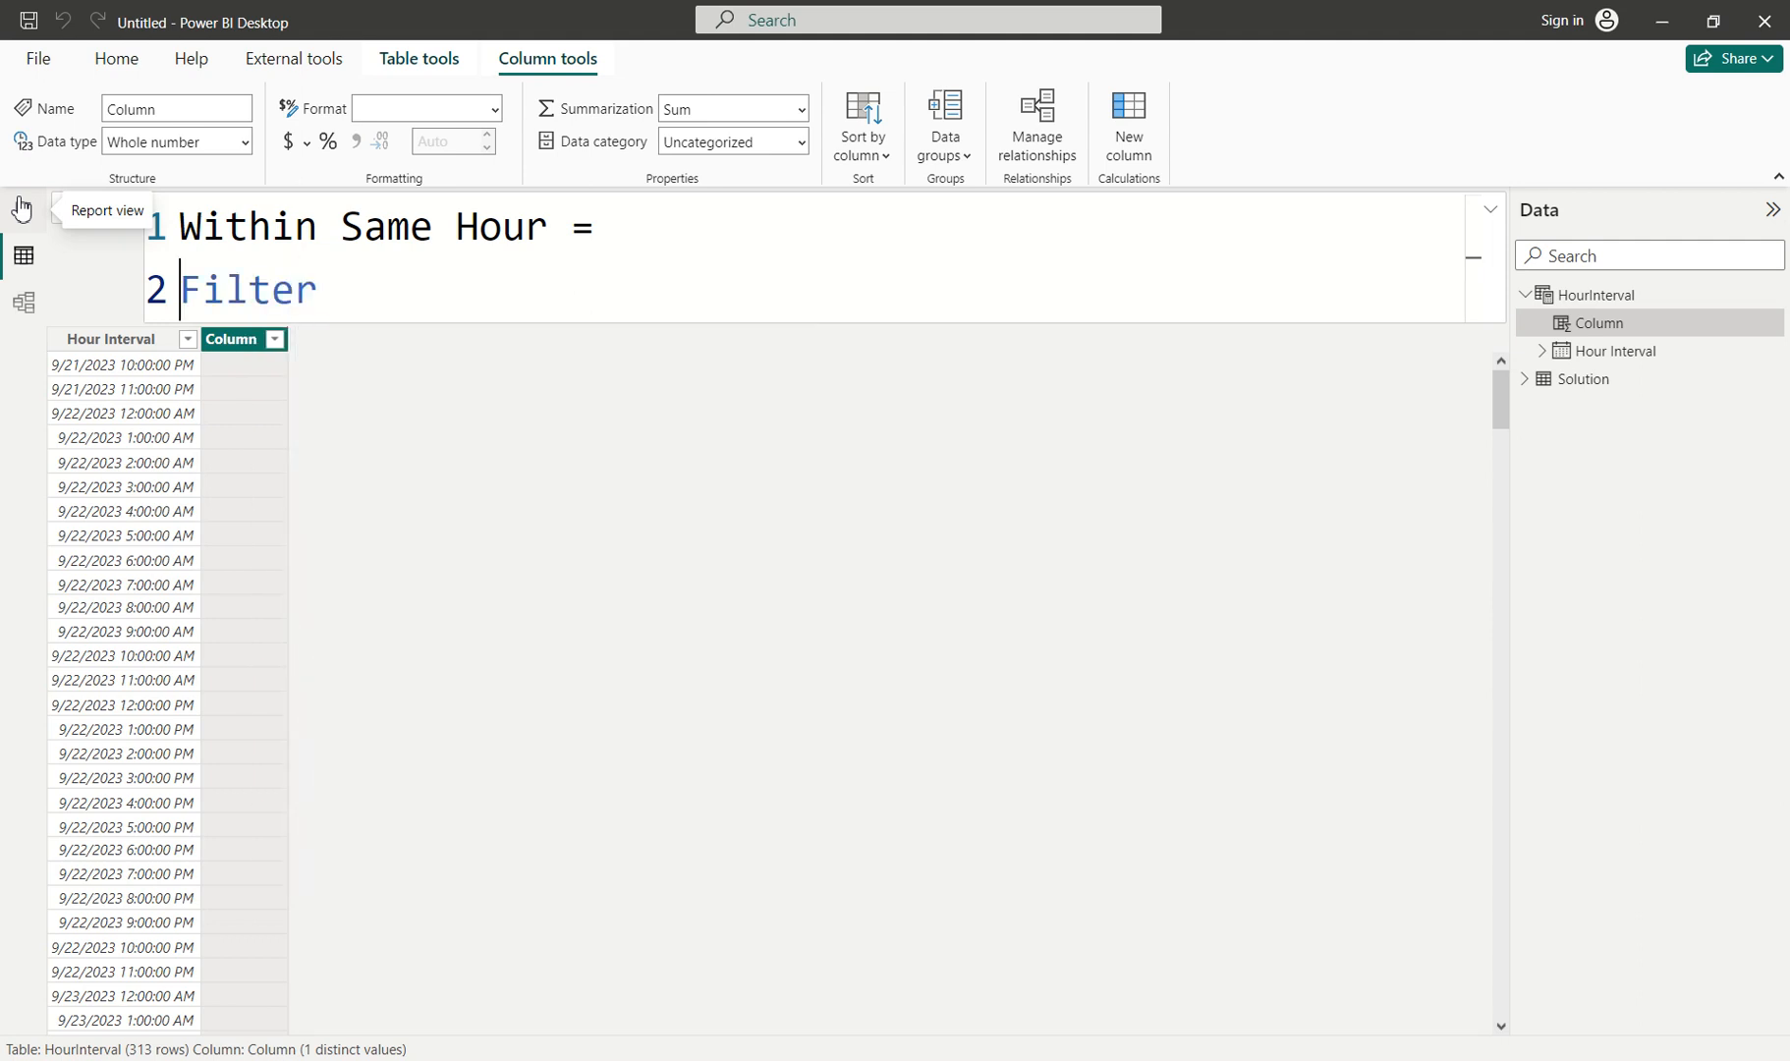
pyautogui.write('VAR')
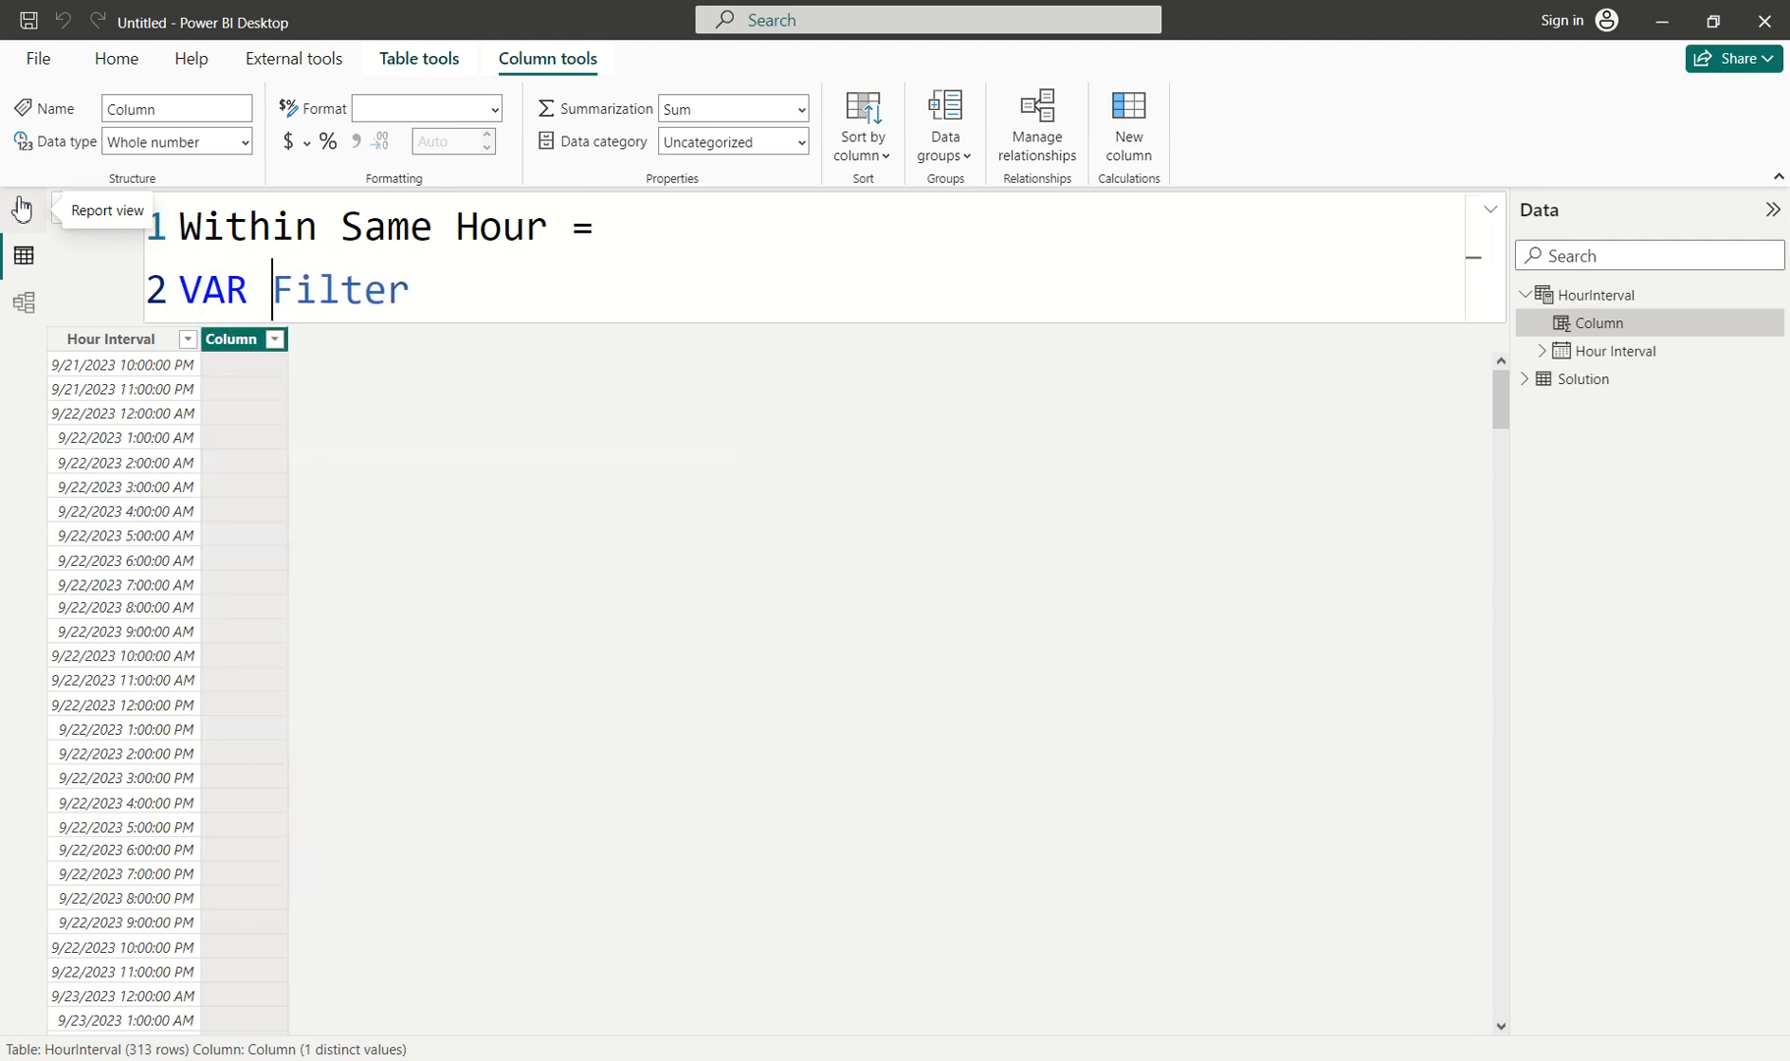
pyautogui.press('End')
pyautogui.write('Table = ')
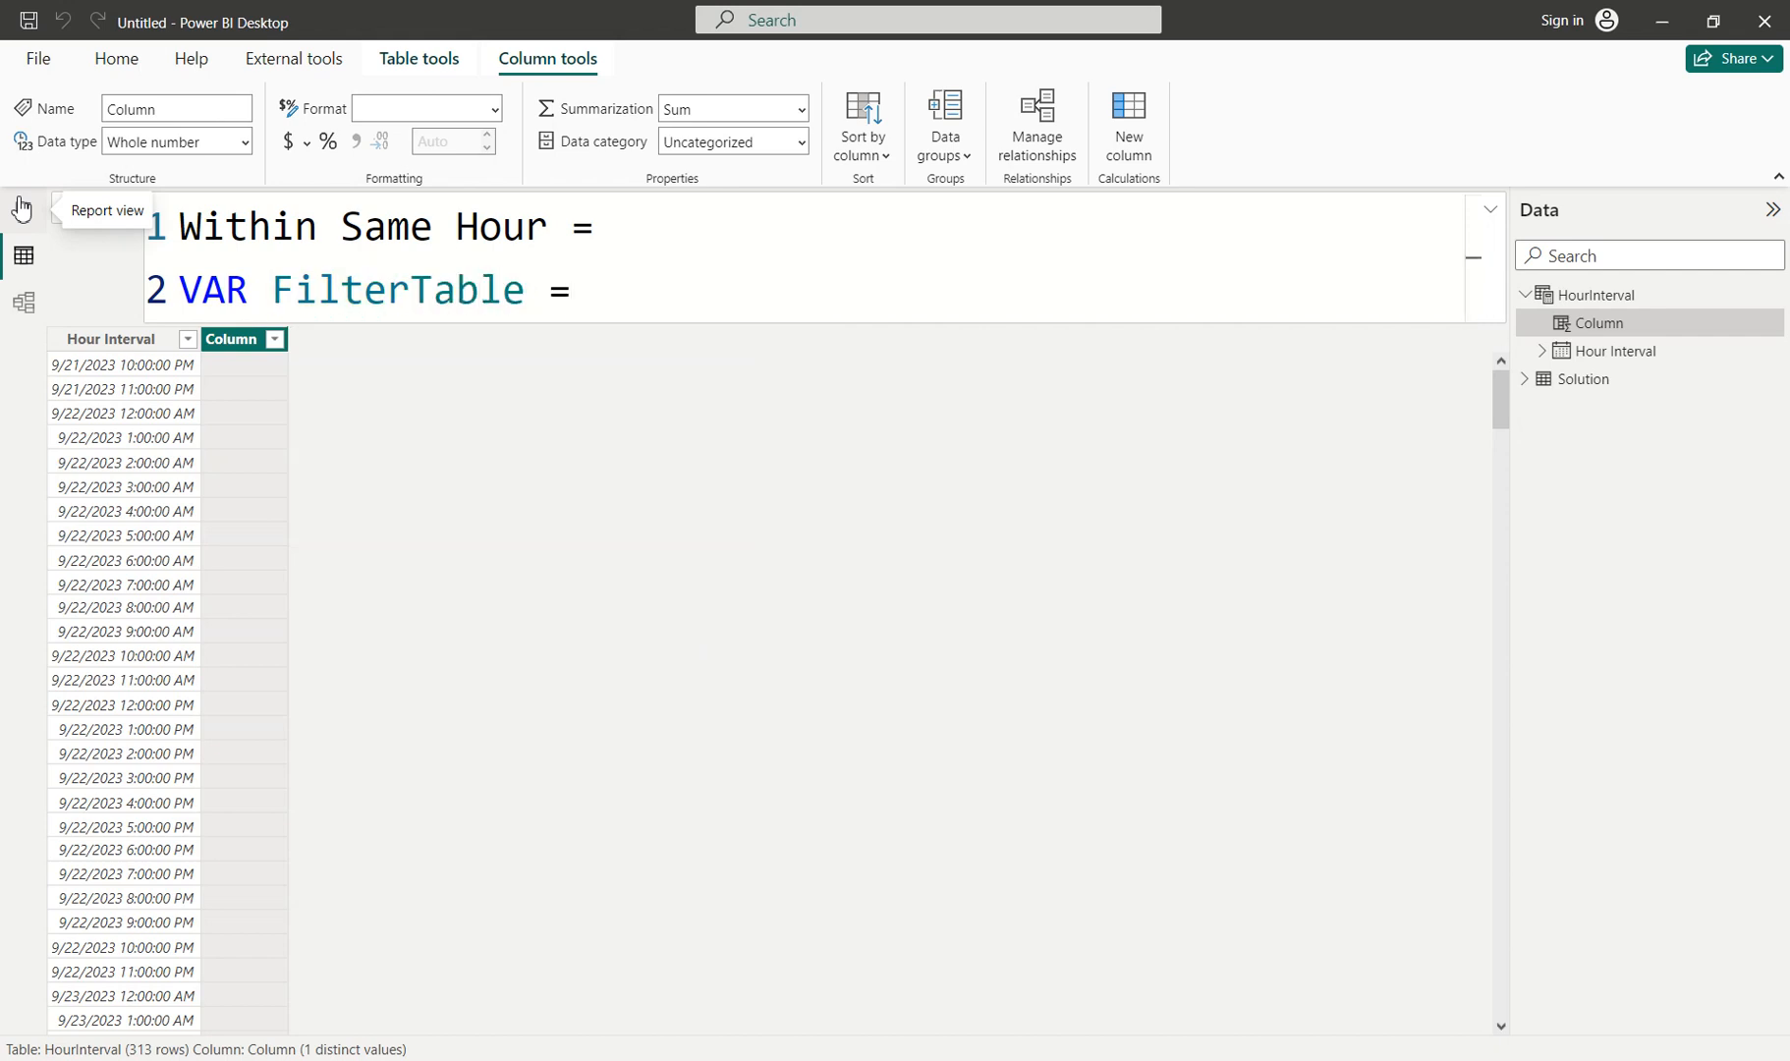
pyautogui.write('FILTER(')
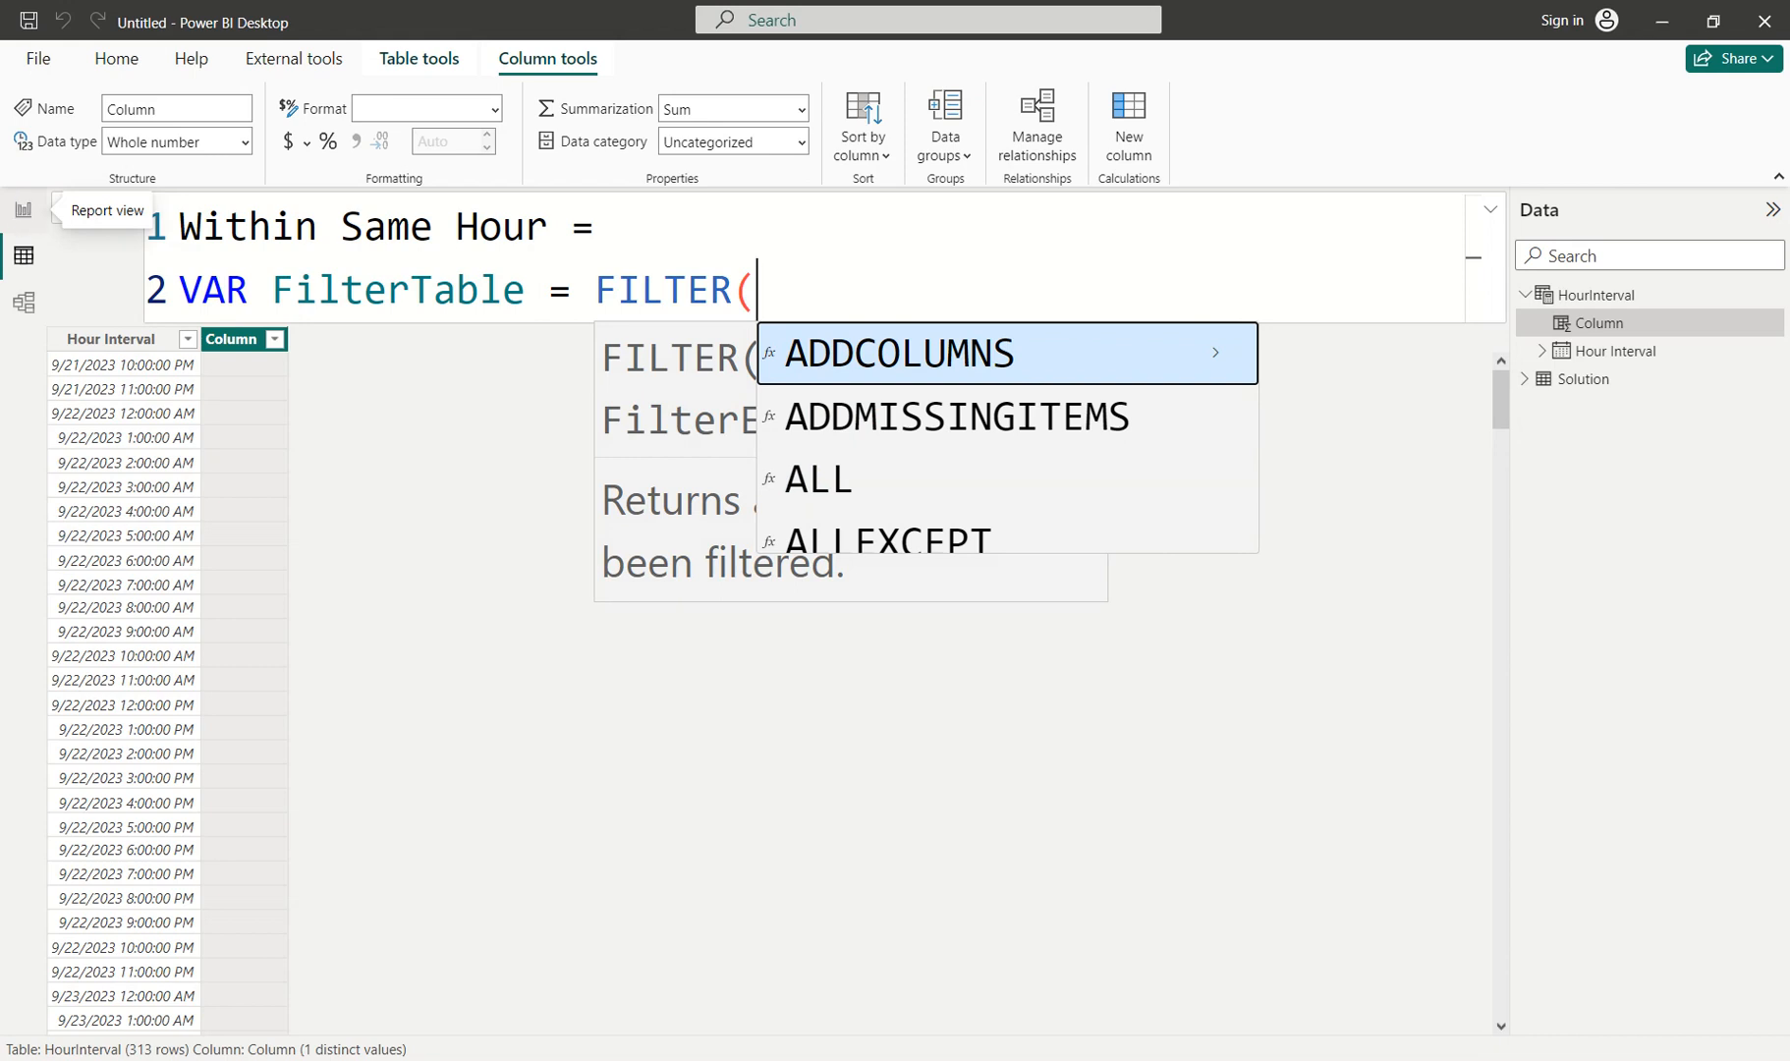
# Use the Solution table in FILTER with the condition Solution[Status] ="Running".
pyautogui.write('Solution, ')
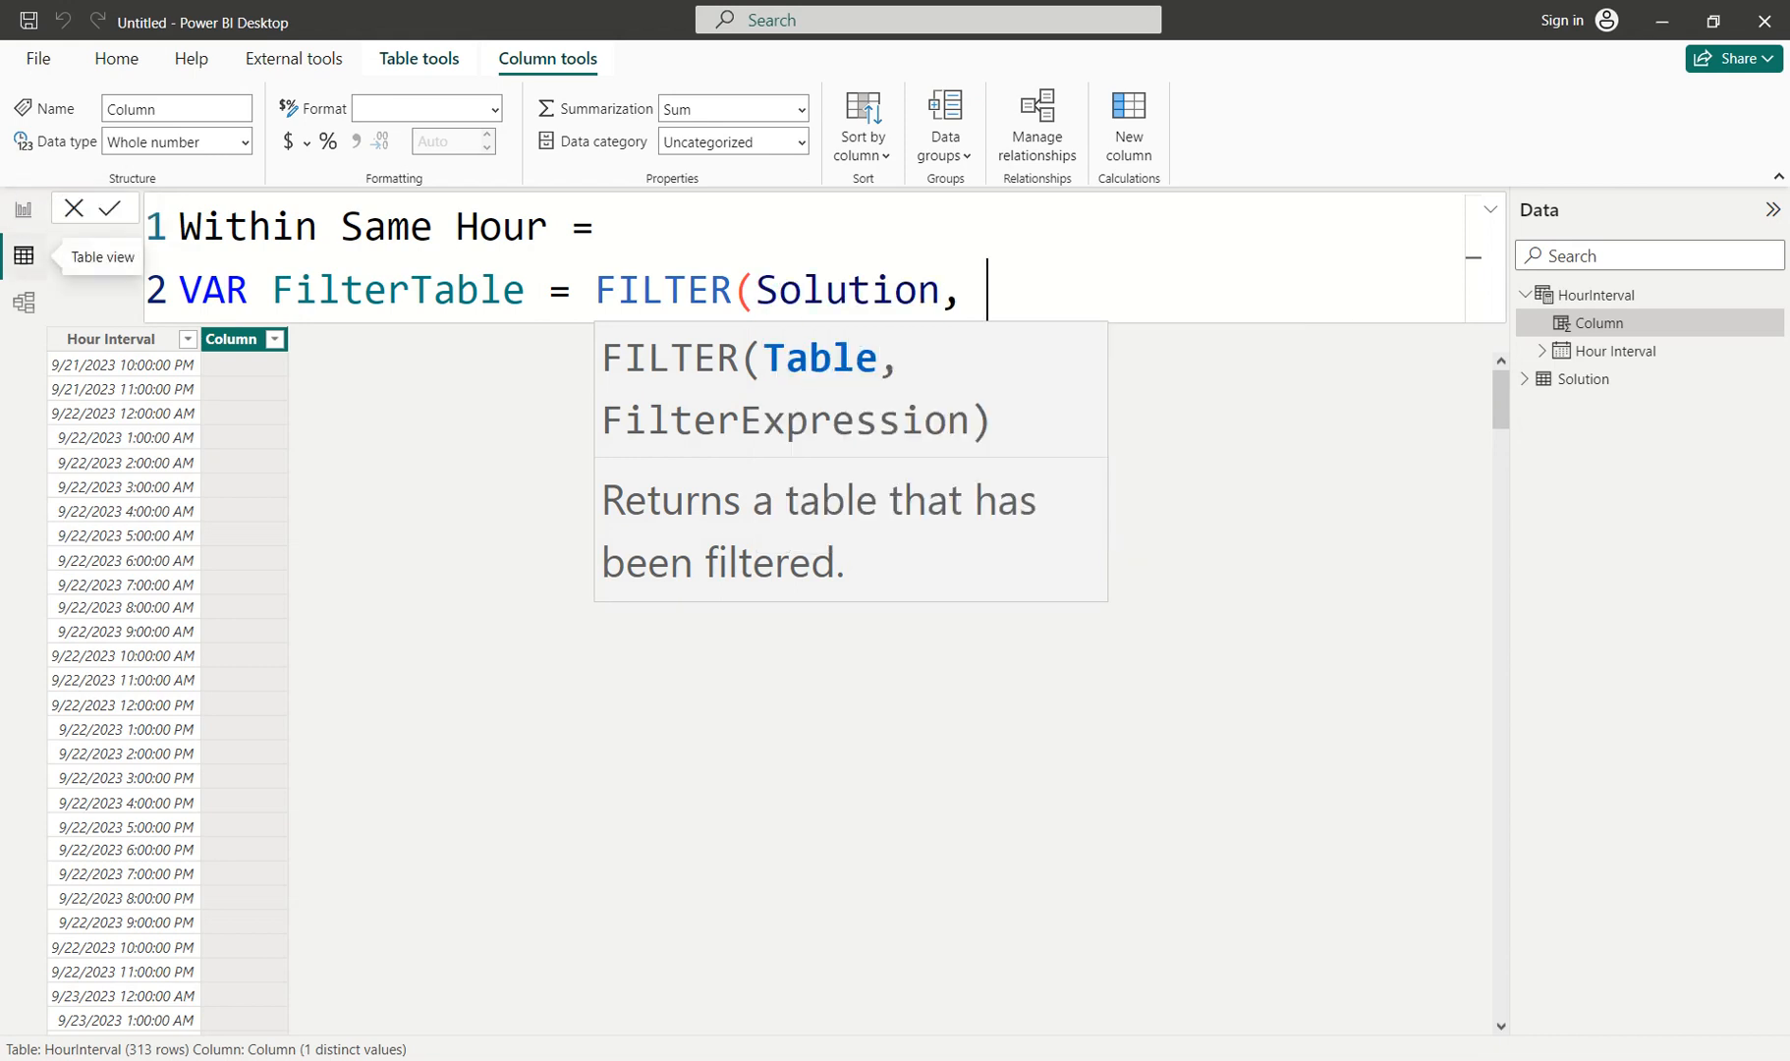
pyautogui.write('fi')
pyautogui.press('BackSpace')
pyautogui.press('BackSpace')
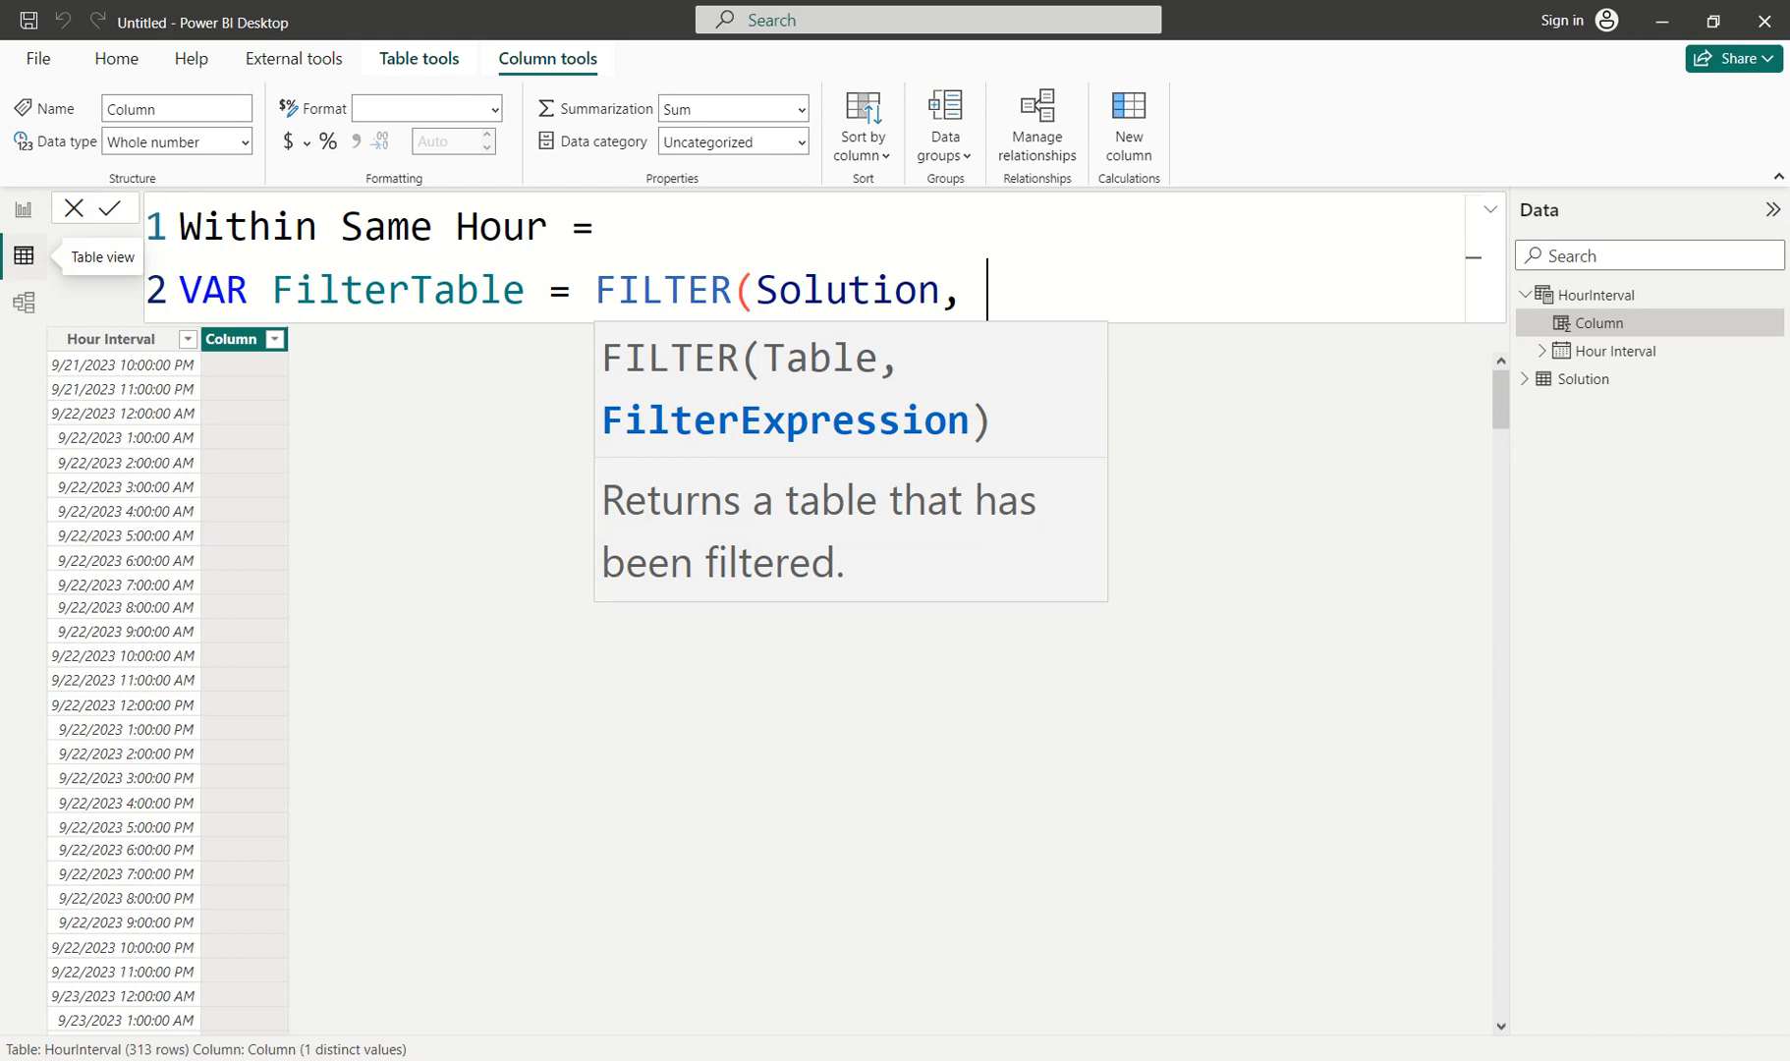
pyautogui.write('statu')
pyautogui.press('Tab')
pyautogui.write('=')
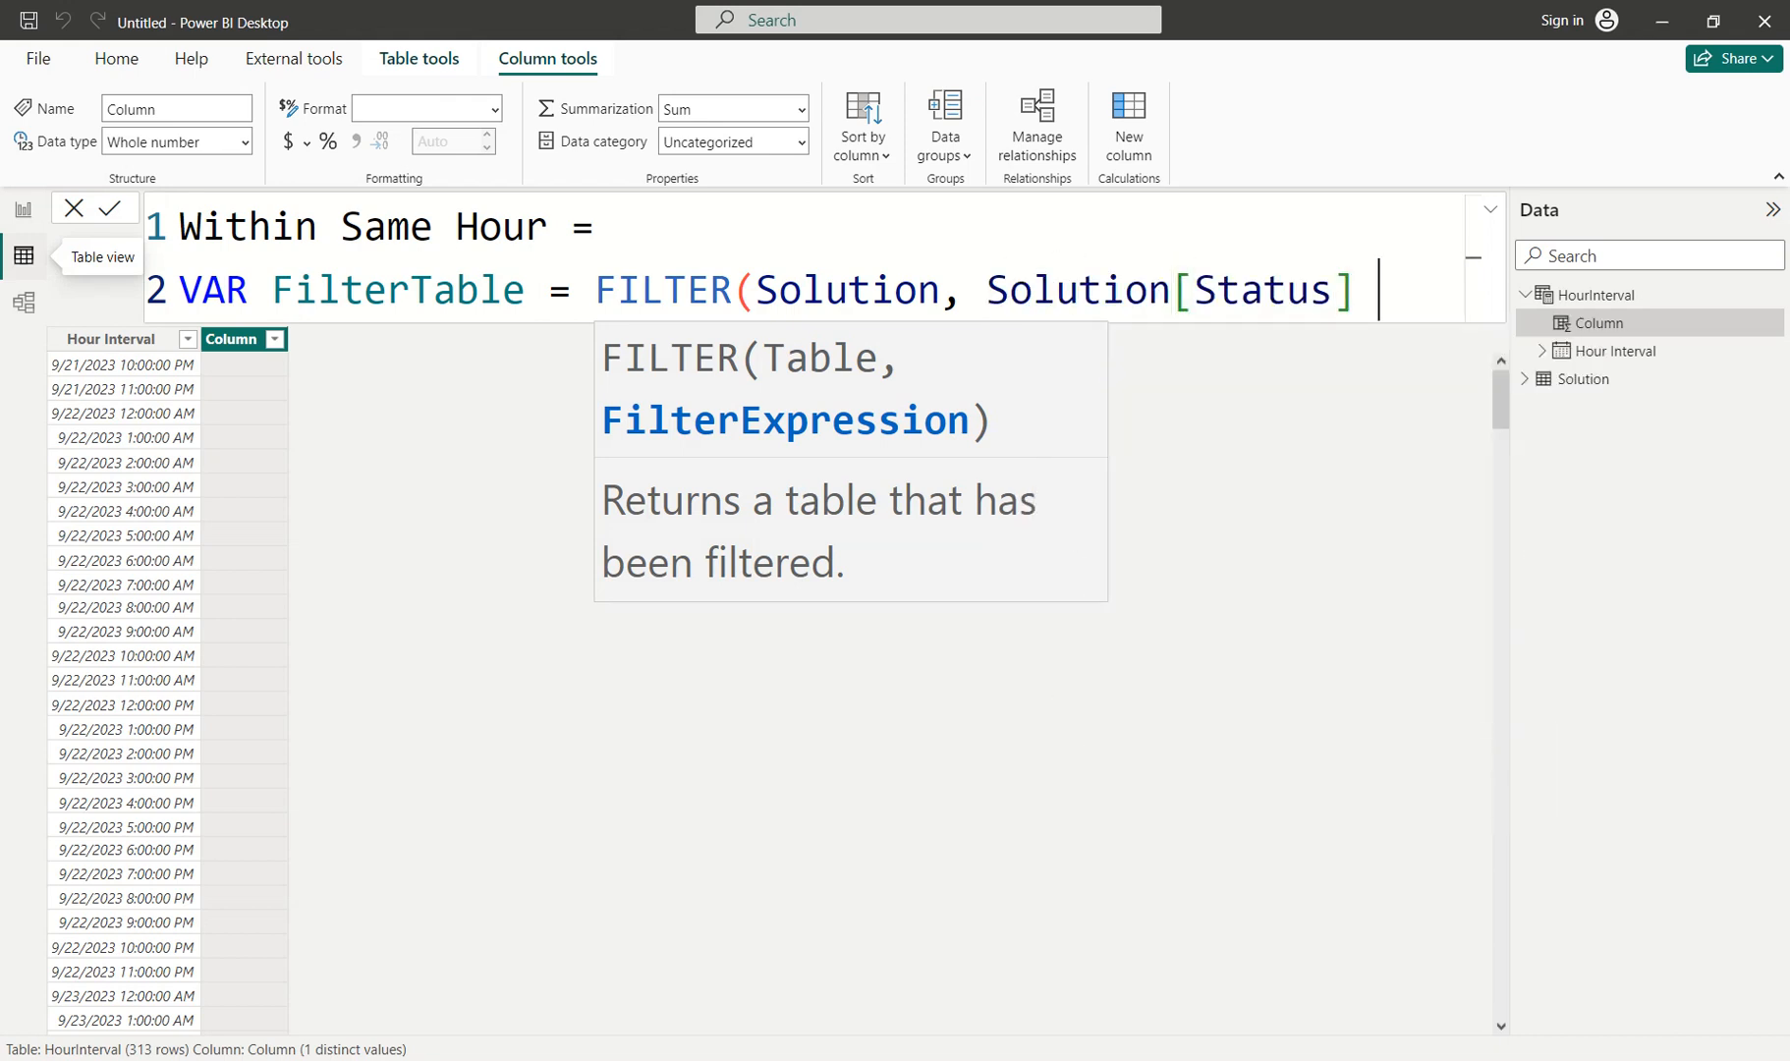
pyautogui.write('""')
pyautogui.write('Running"')
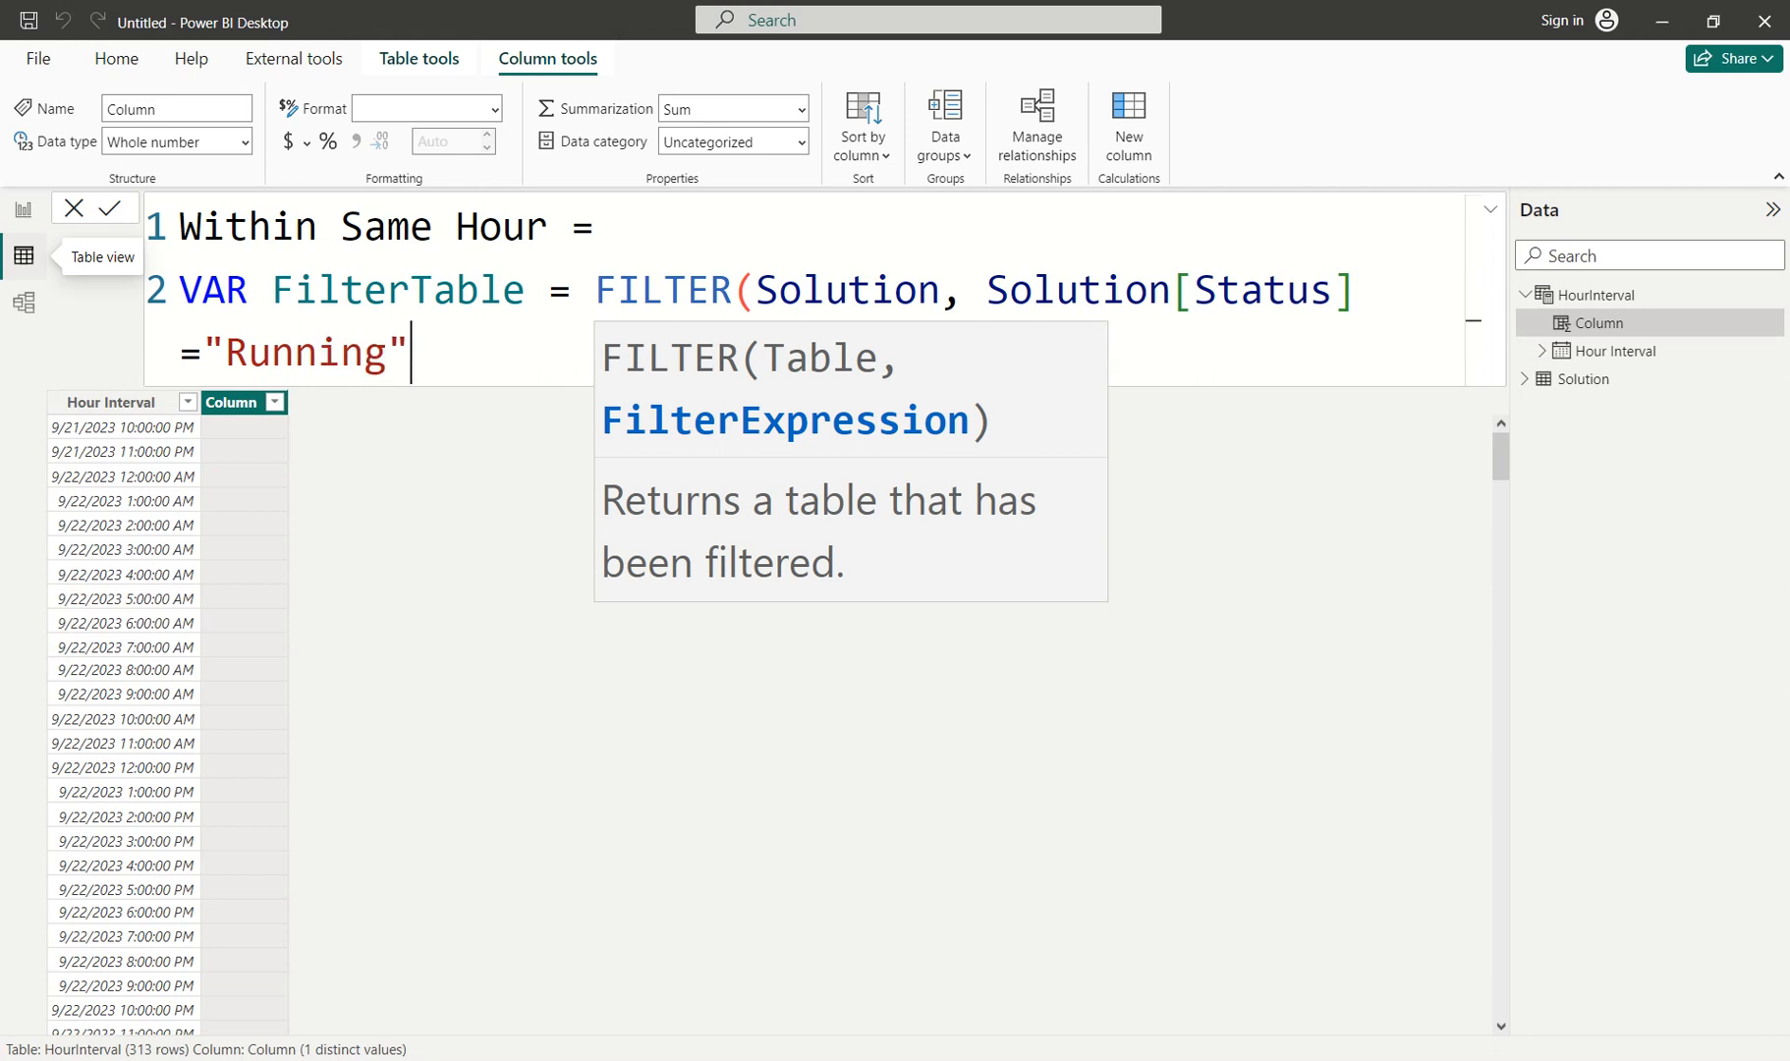
# Add the condition Solution[Crossing Hour] = FALSE with &&, close FILTER, and start a new line below it.
pyautogui.write(' && cro')
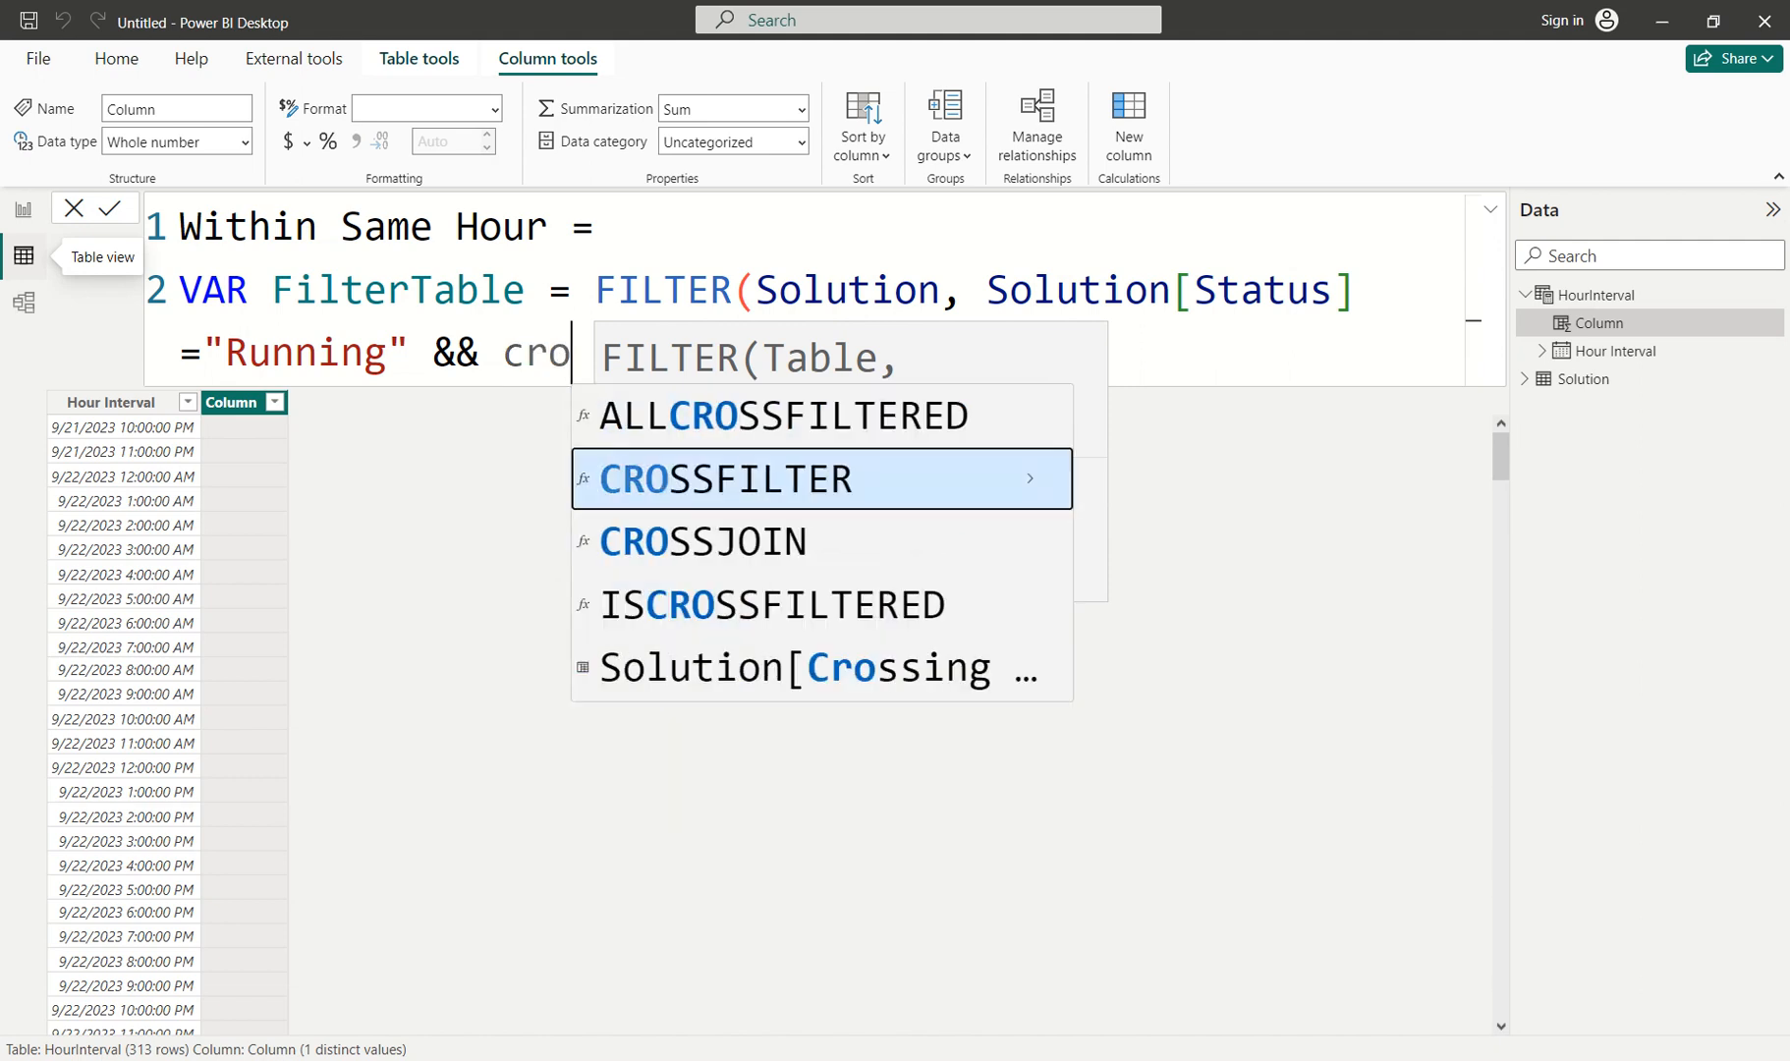
pyautogui.press('Down')
pyautogui.press('Down')
pyautogui.press('Down')
pyautogui.press('Tab')
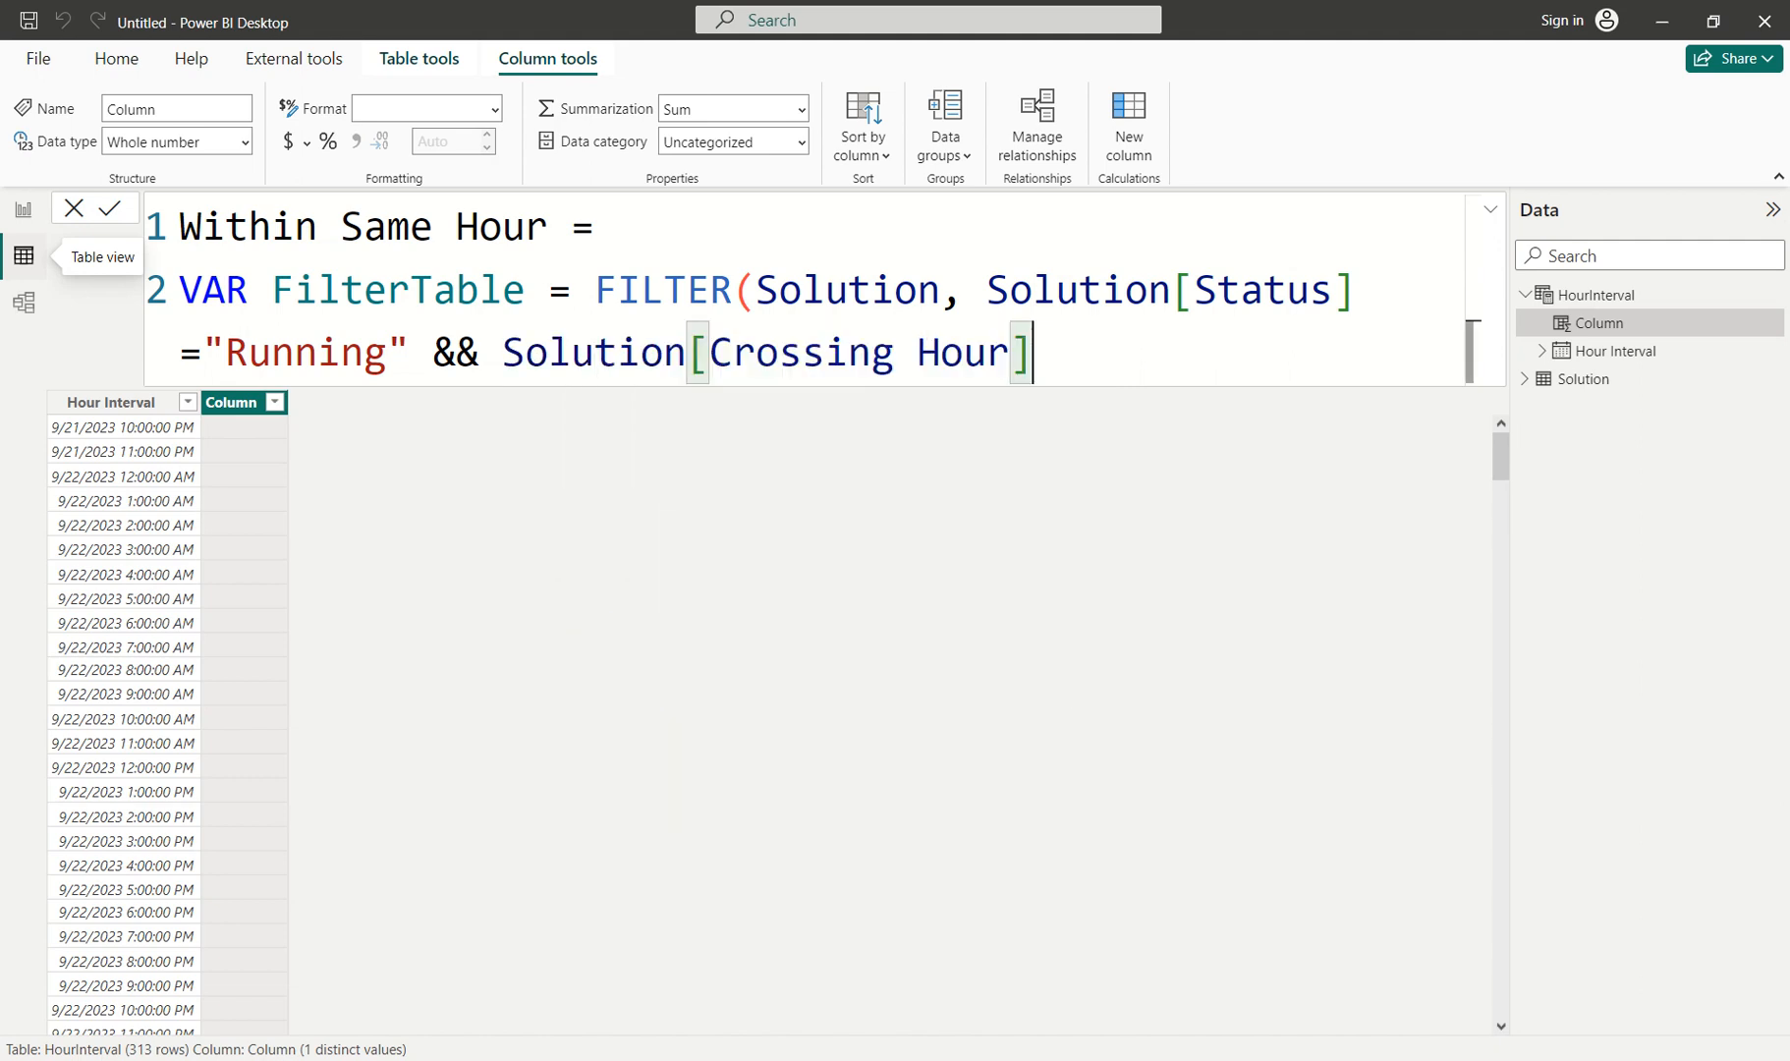
pyautogui.write('= FALSE)')
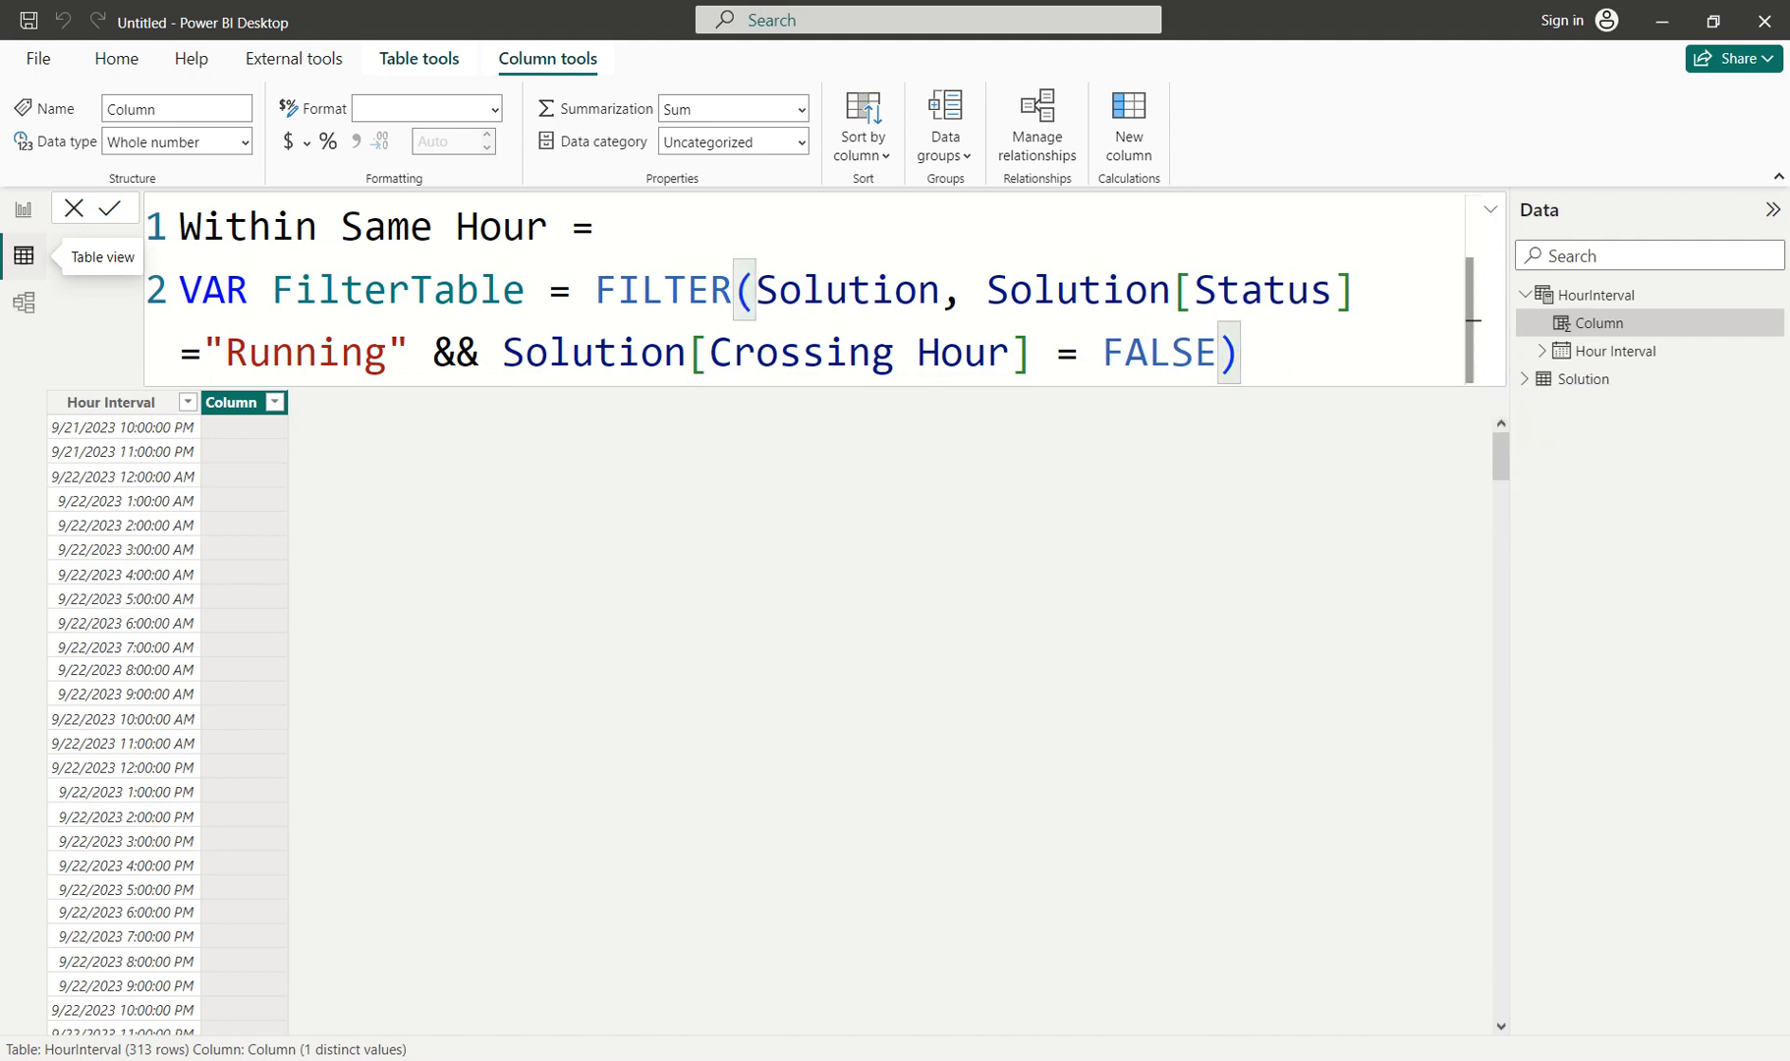
pyautogui.hotkey('shift', 'Return')
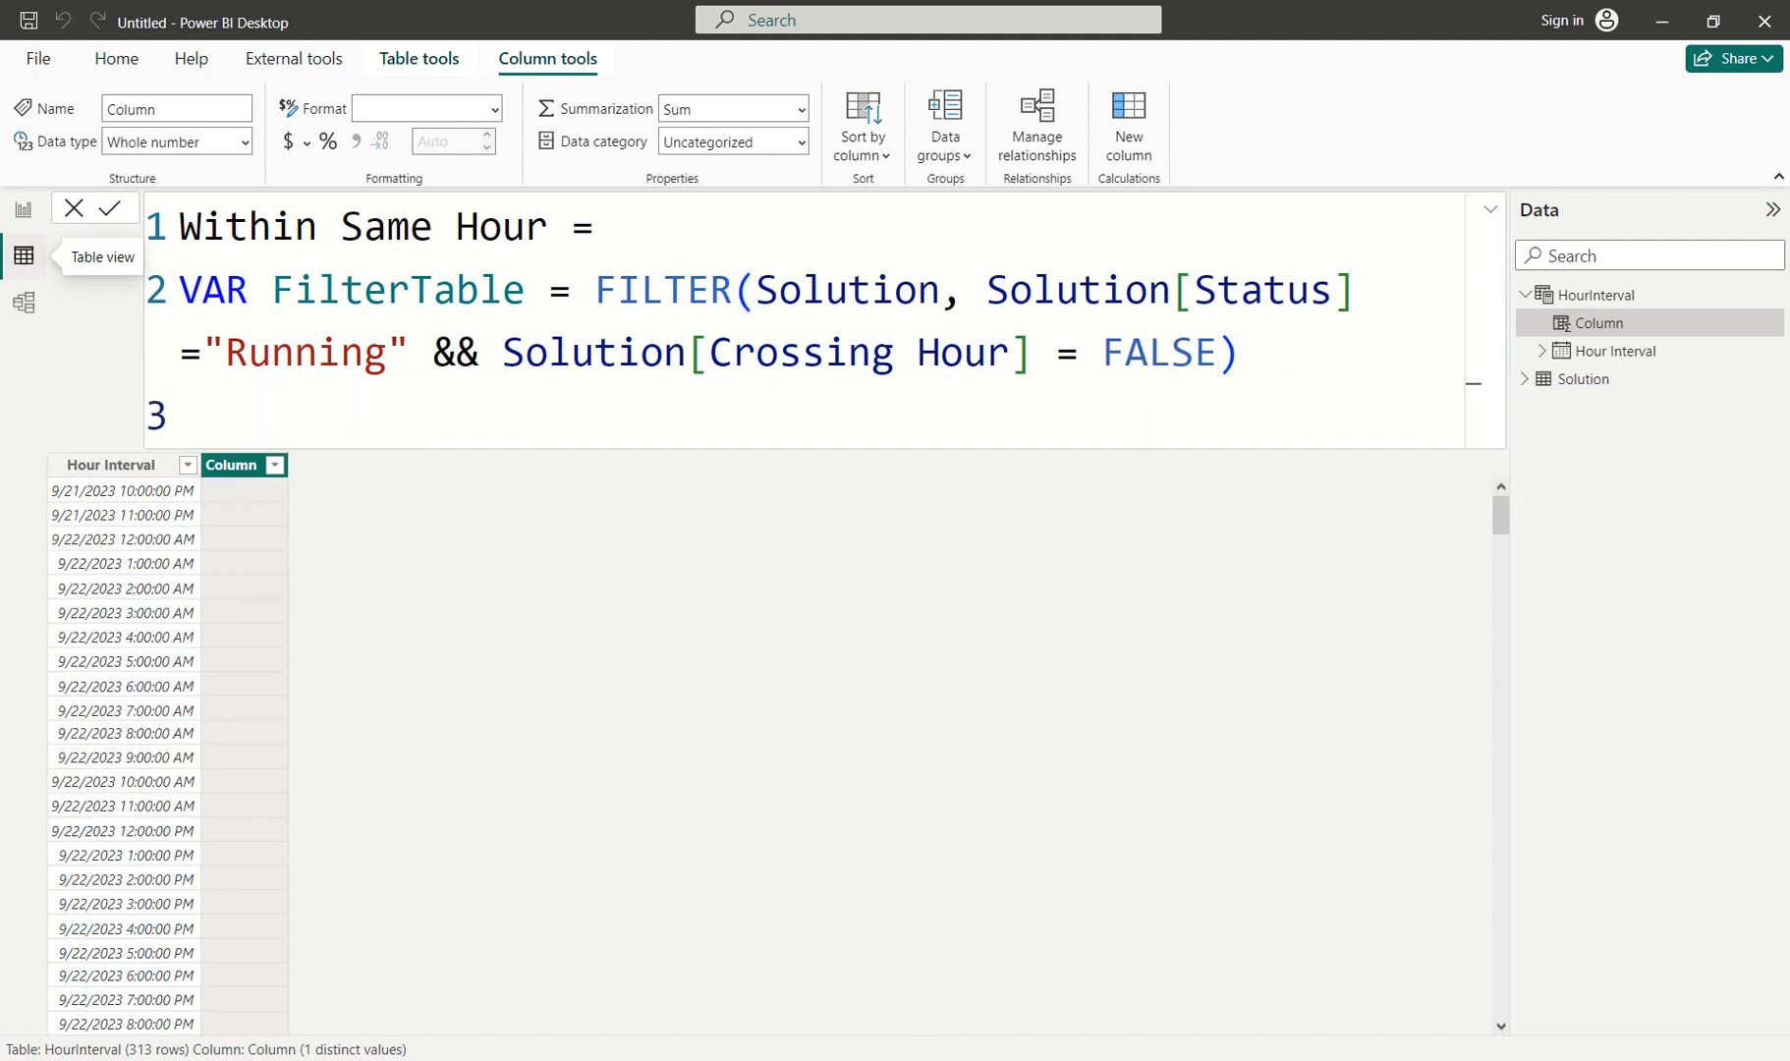
# Insert a new VAR declaration line between the Within Same Hour title line and the FilterTable variable.
pyautogui.click(687, 232)
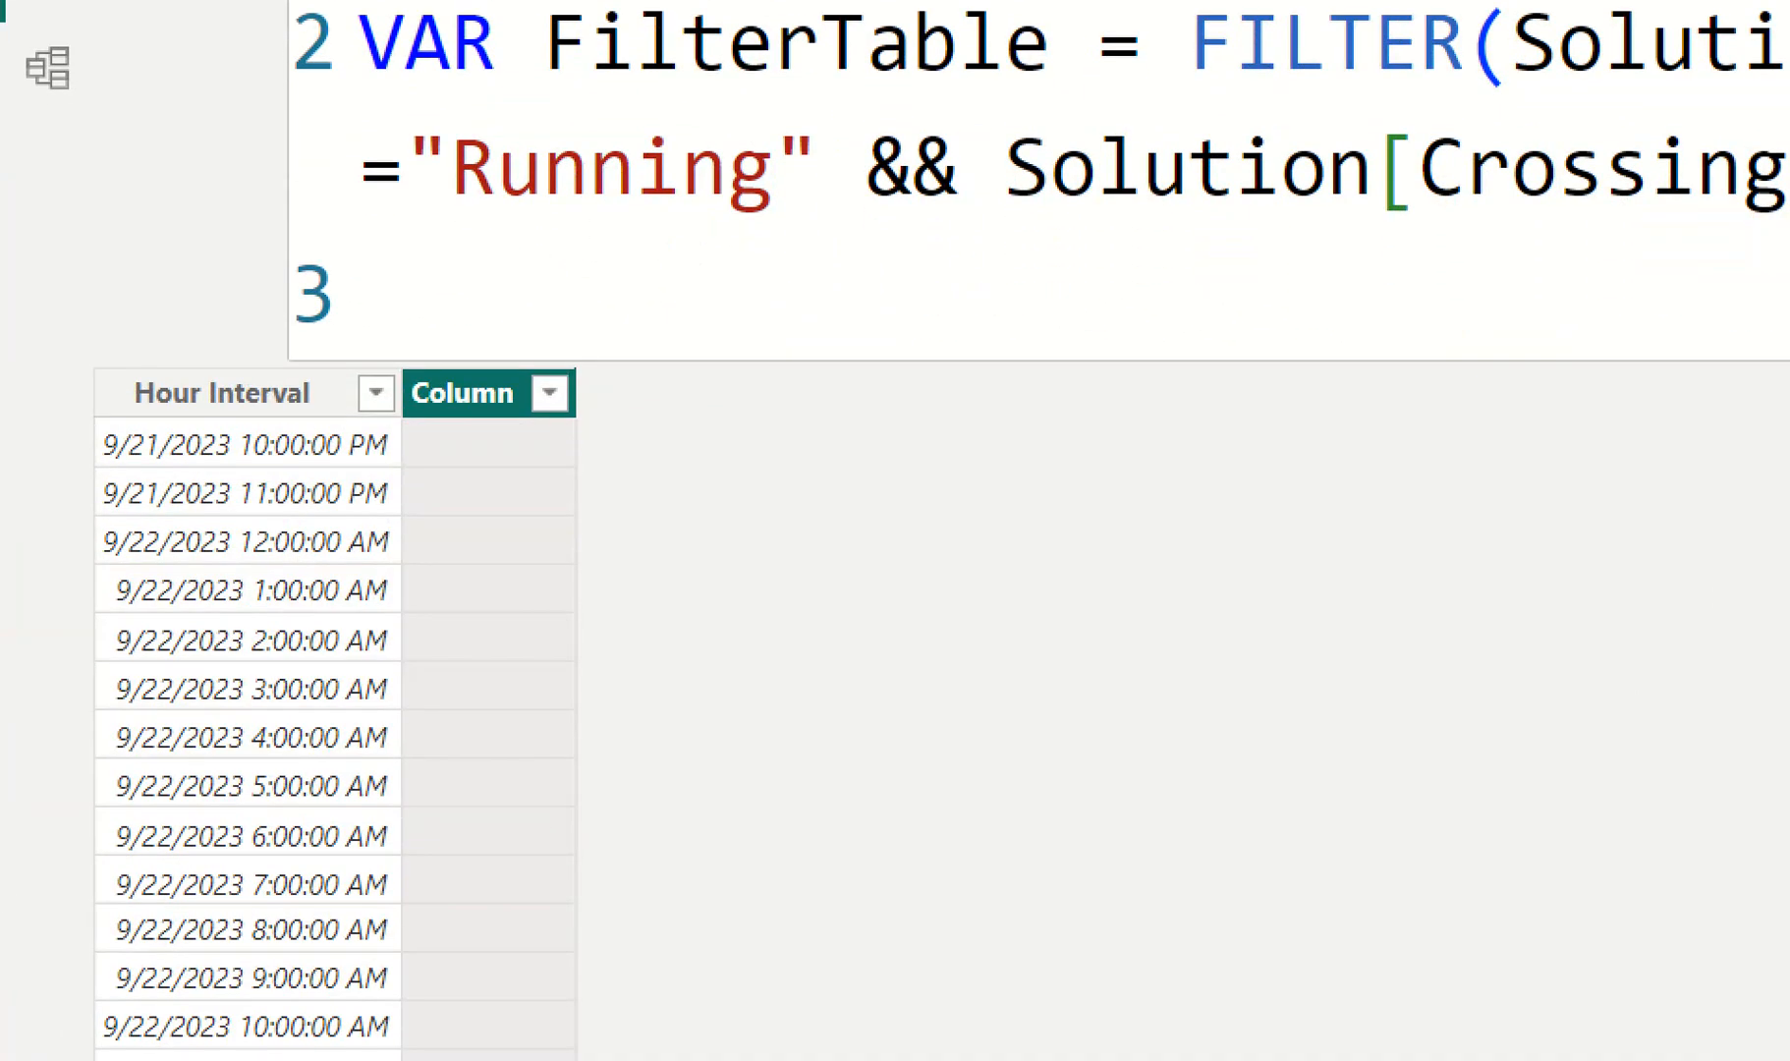
pyautogui.moveTo(385, 437); pyautogui.dragTo(528, 295)
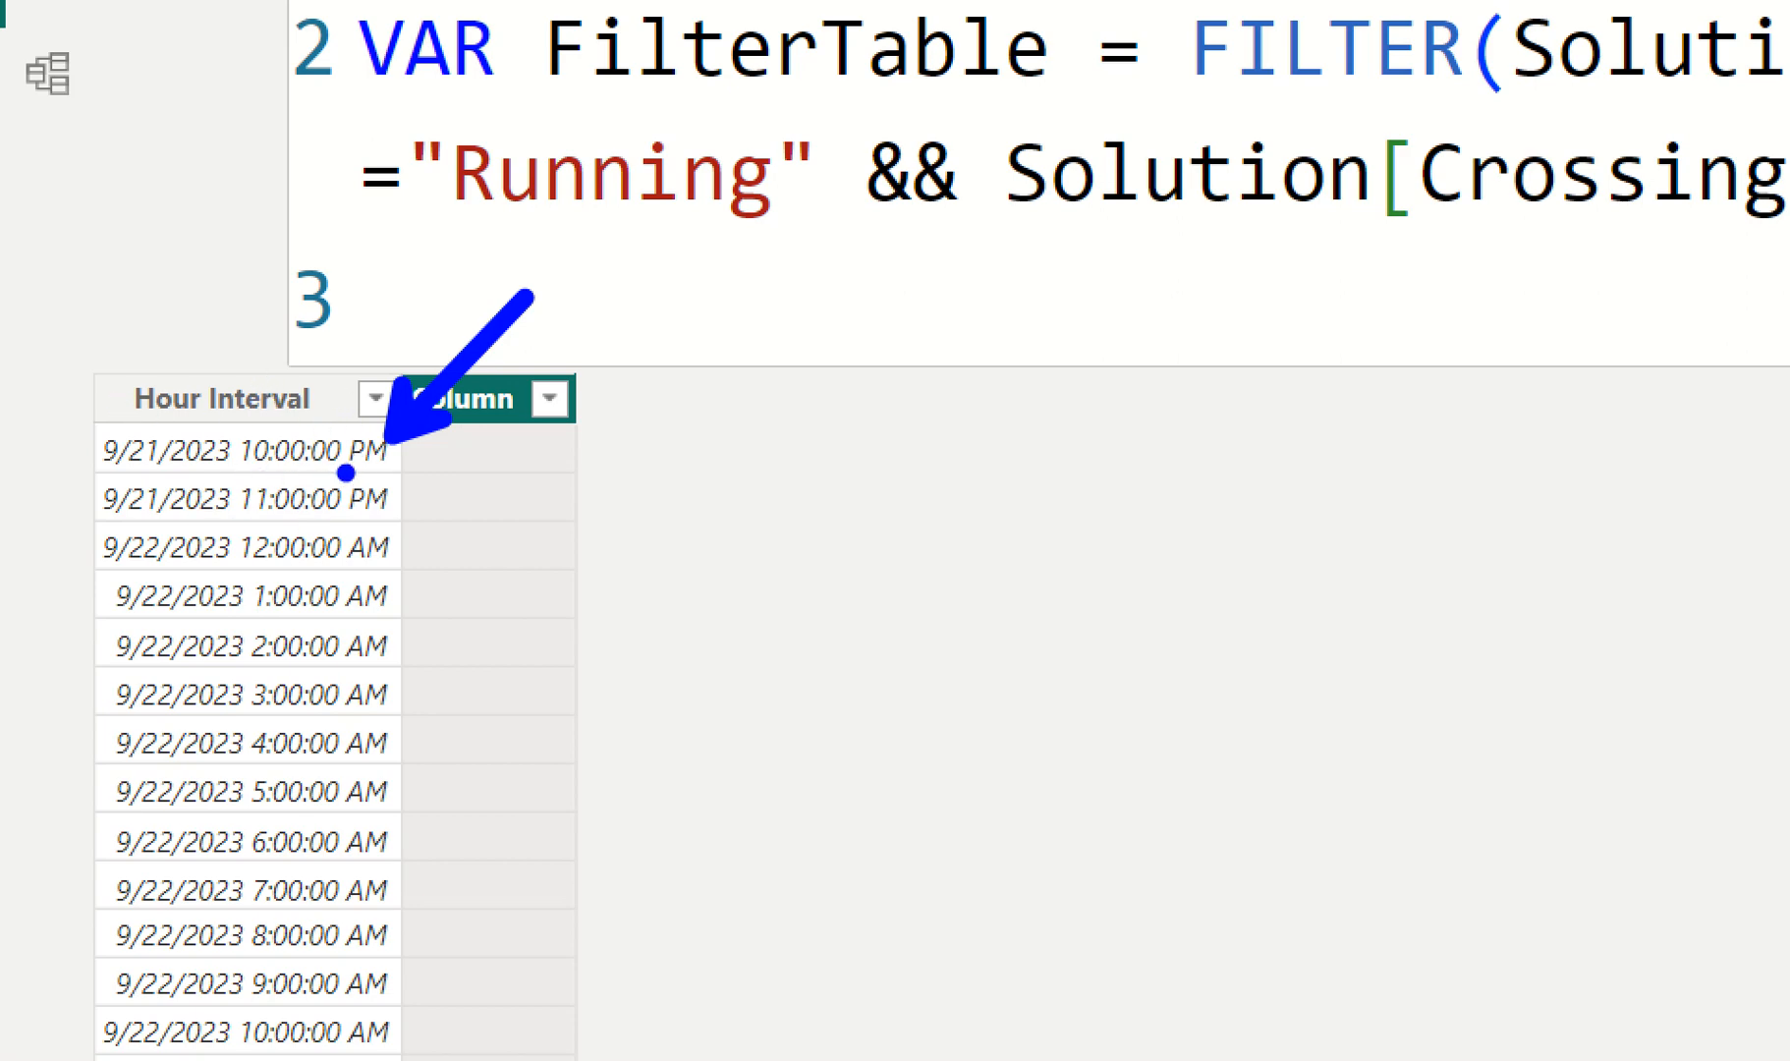
pyautogui.click(634, 224)
pyautogui.press('Return')
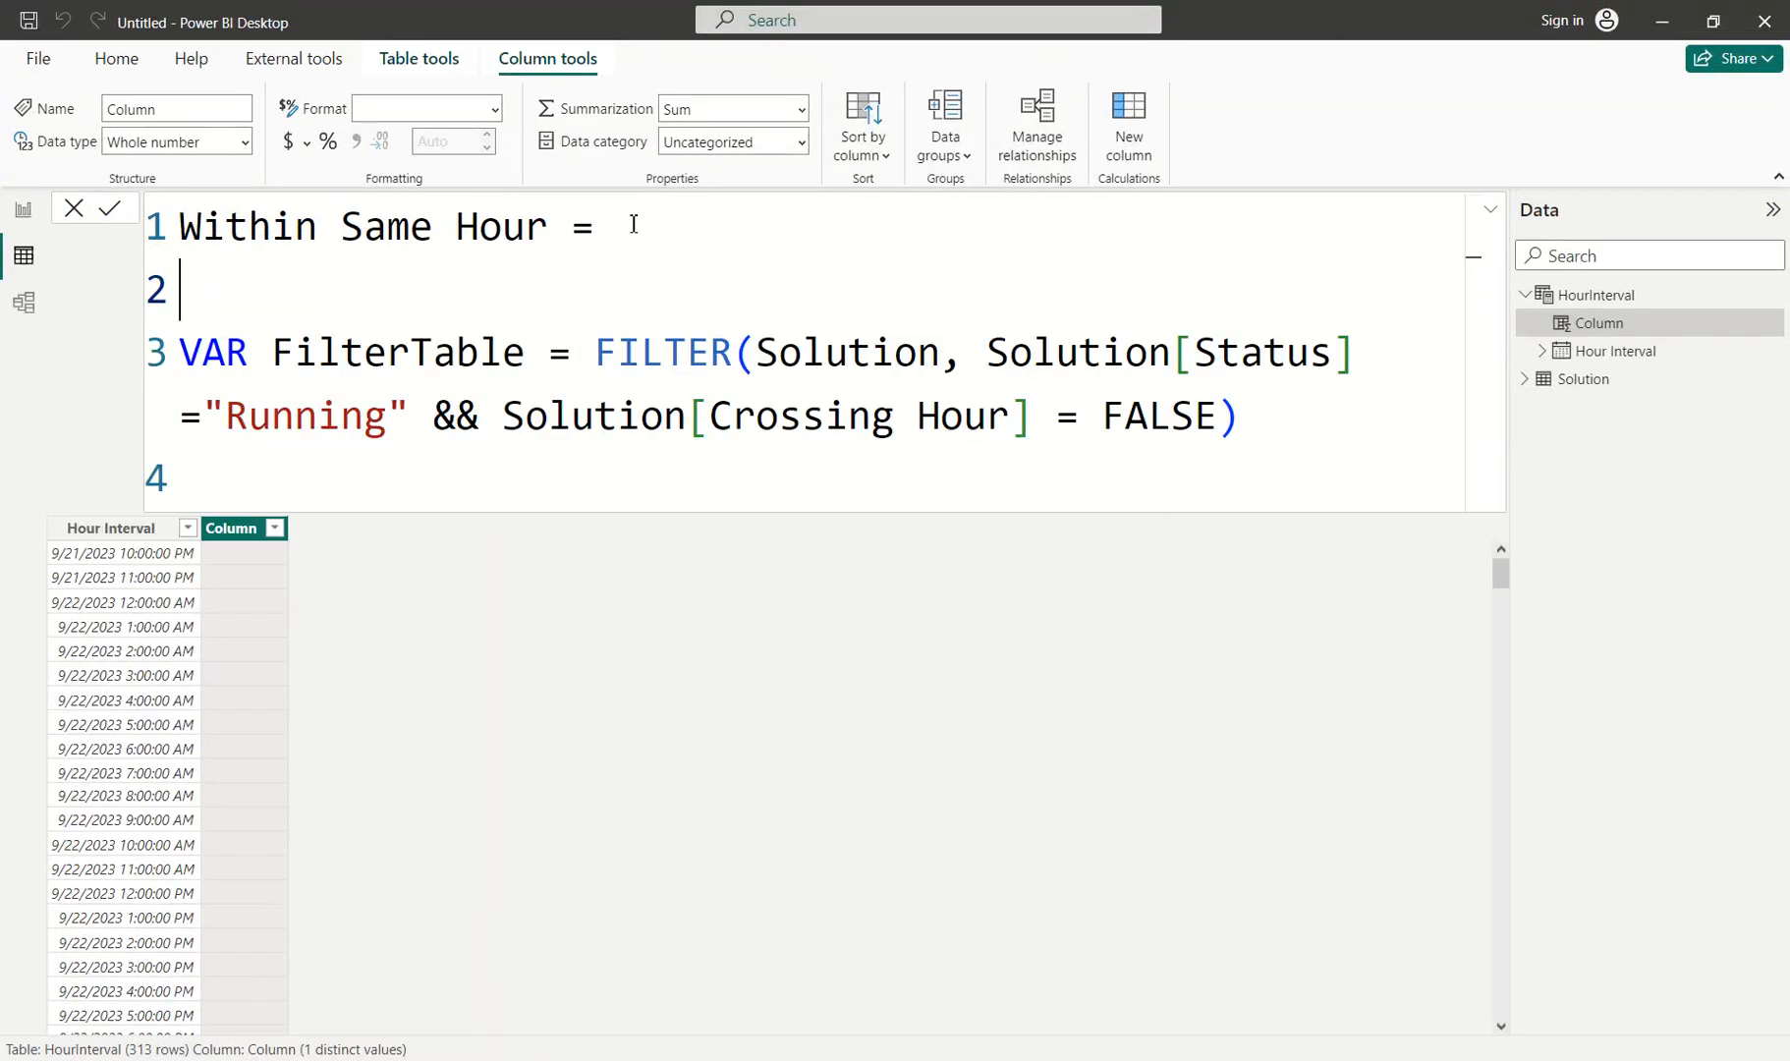
pyautogui.write('var')
pyautogui.press('BackSpace')
pyautogui.press('BackSpace')
pyautogui.press('BackSpace')
pyautogui.write('VAR')
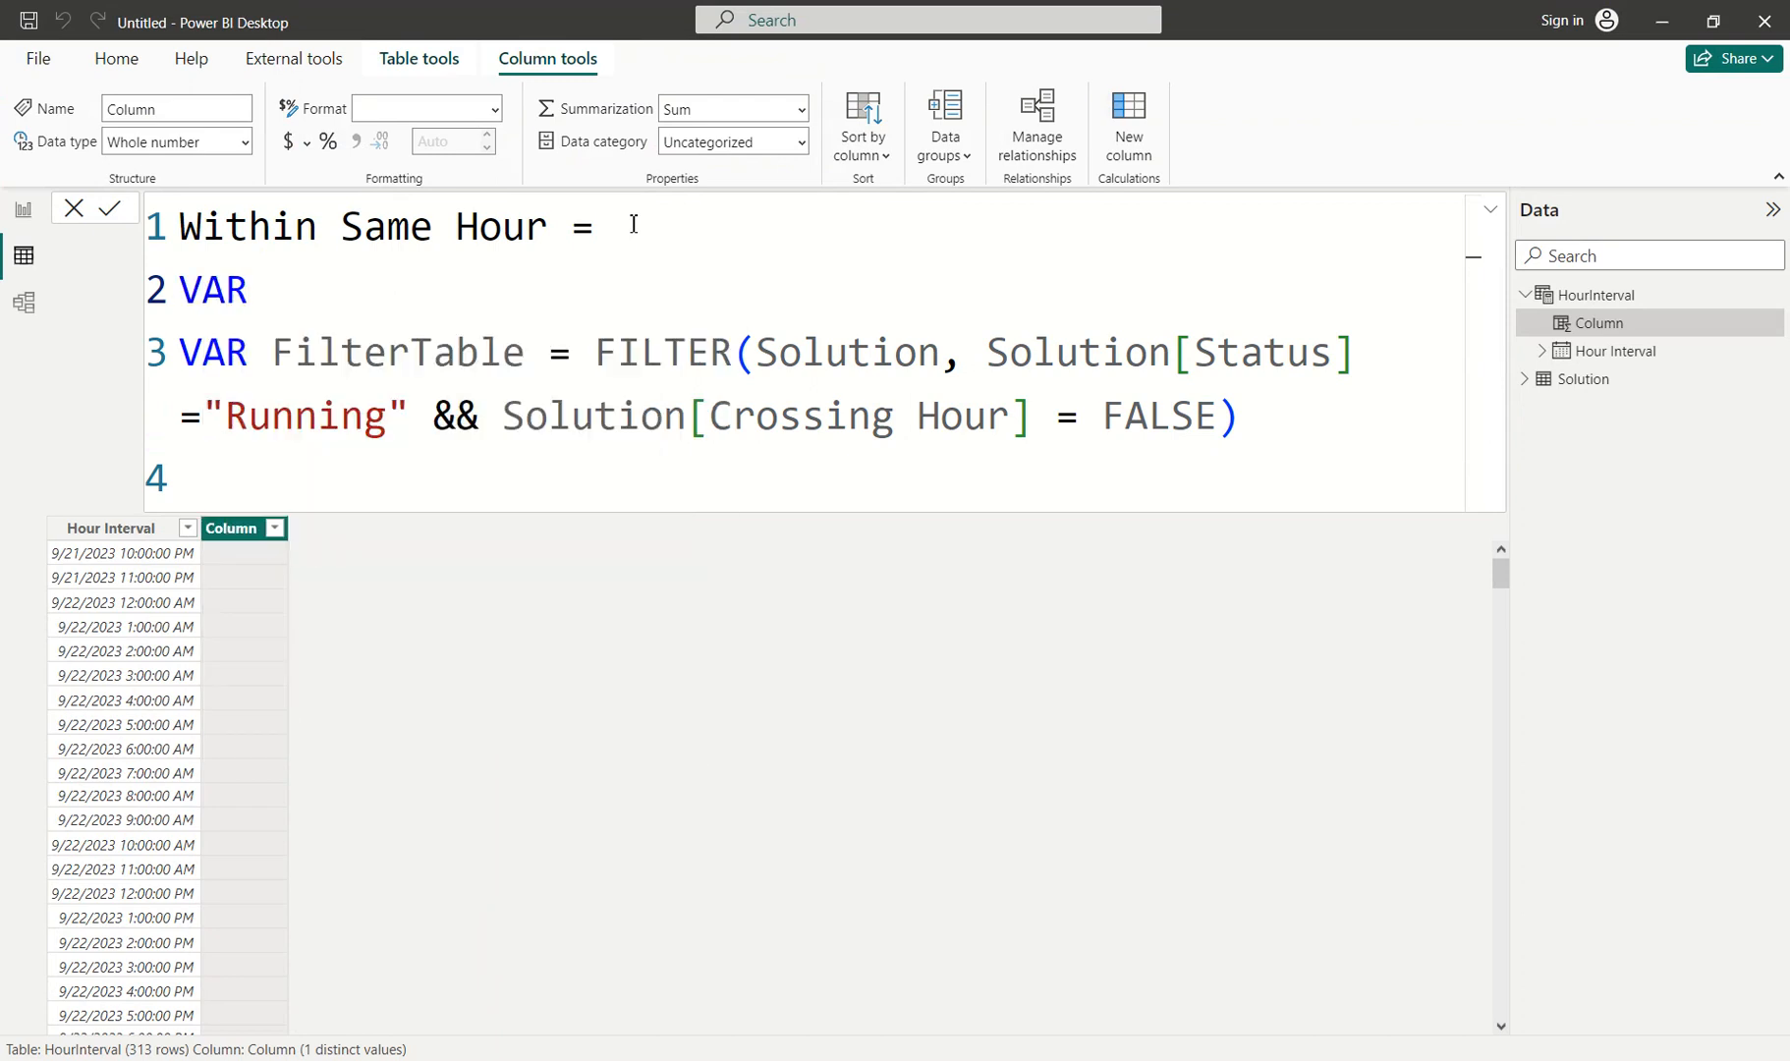
# Name the new variable ThisRow and set its value to [Hour Interval].
pyautogui.write(' tHI')
pyautogui.press('BackSpace')
pyautogui.press('BackSpace')
pyautogui.press('BackSpace')
pyautogui.write('ThisRow ')
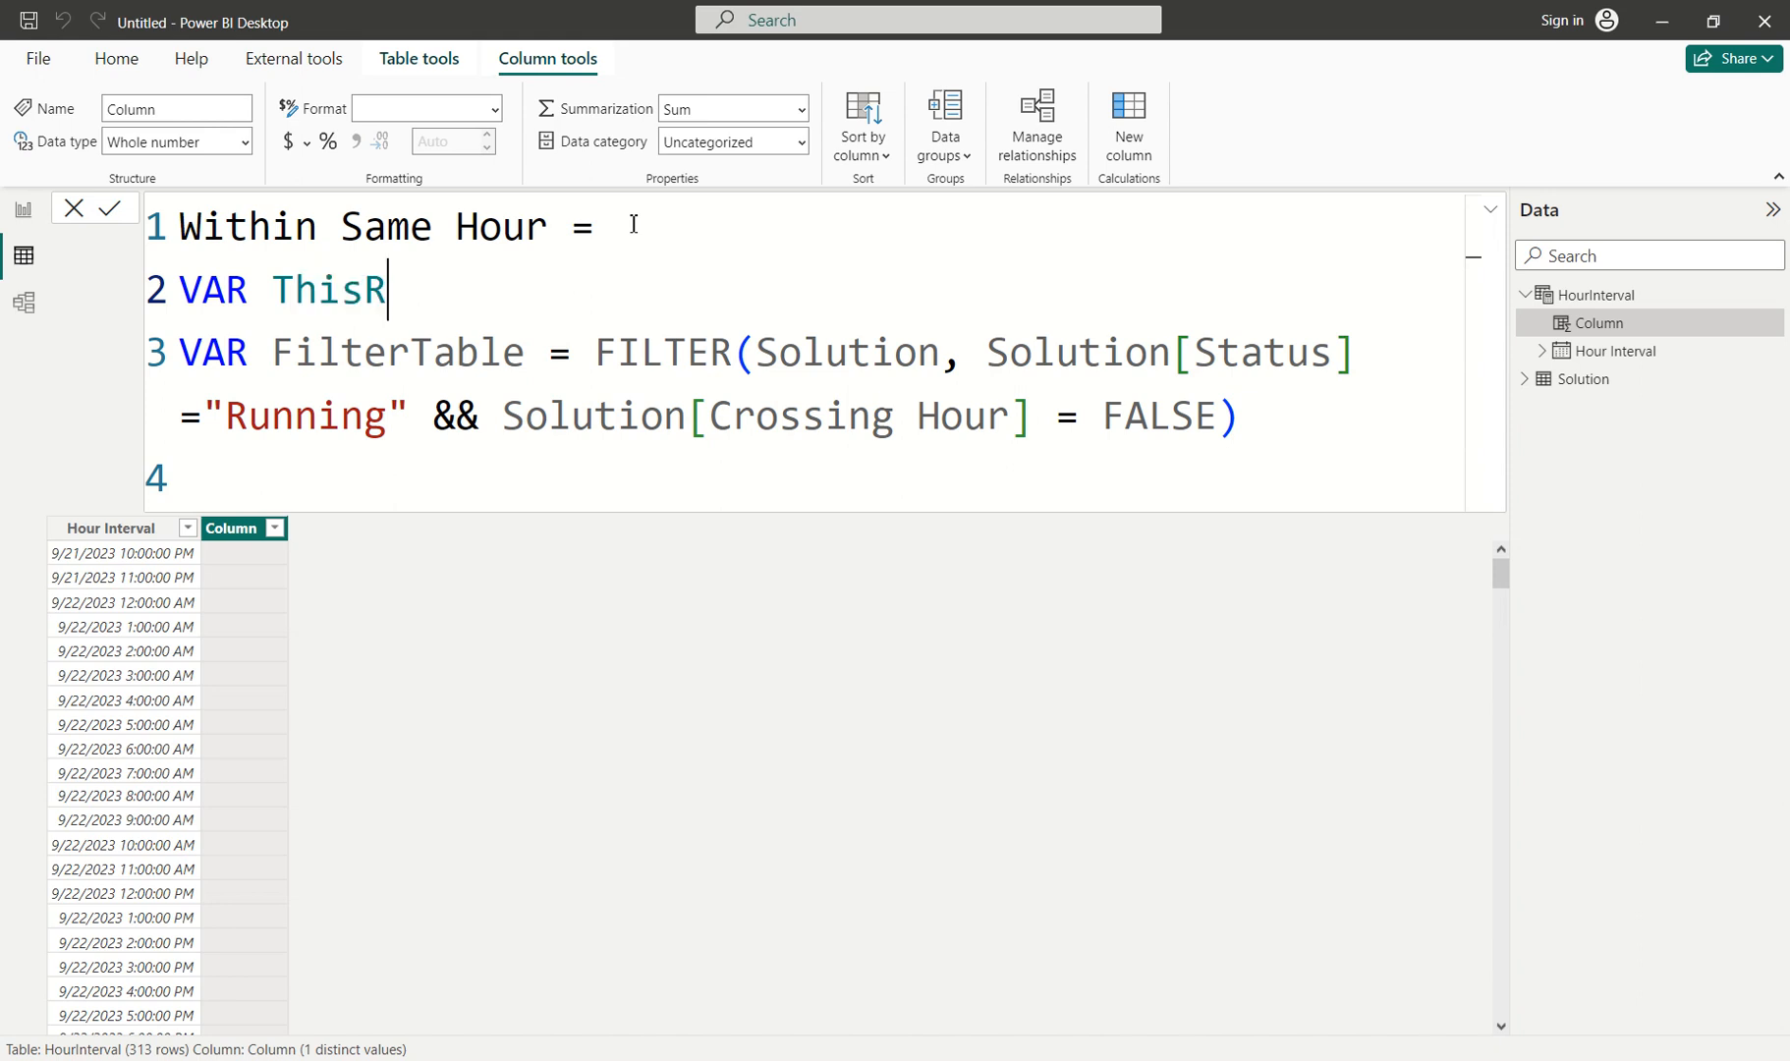
pyautogui.write('= [hour')
pyautogui.press('Tab')
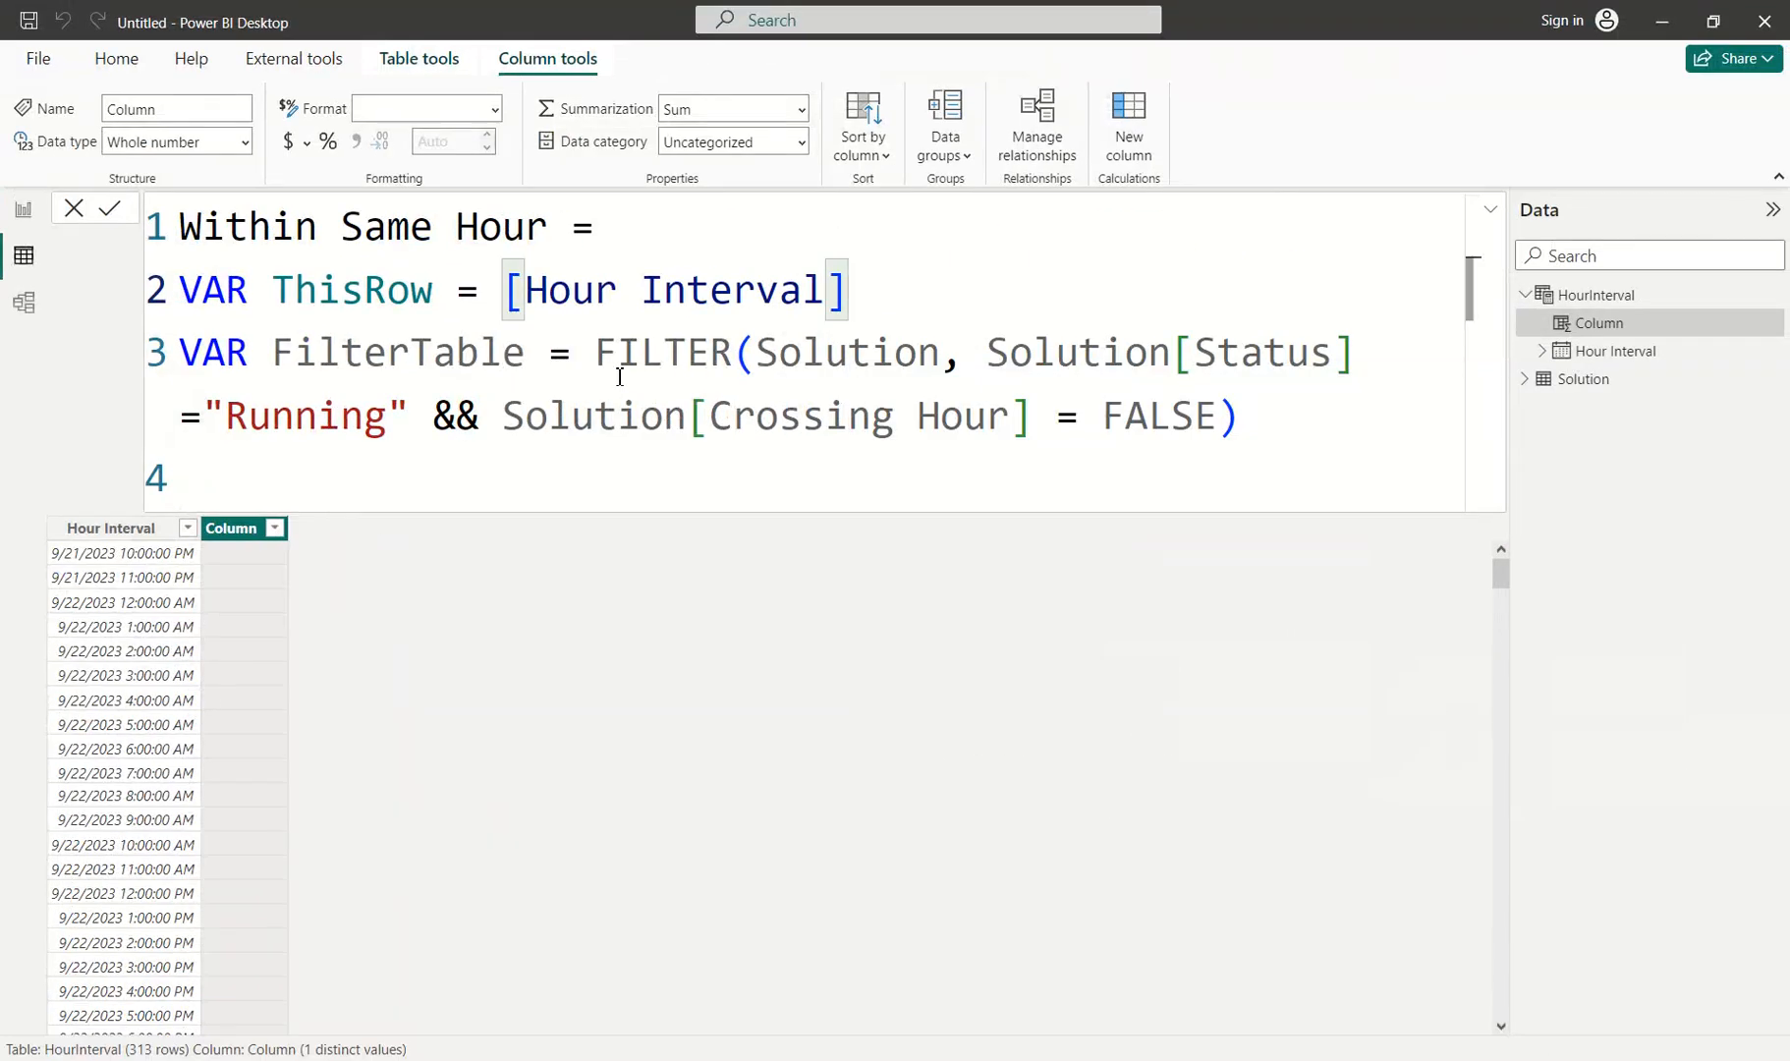
# Append an && operator after FALSE, inside the closing parenthesis of FilterTable's FILTER function.
pyautogui.moveTo(282, 349); pyautogui.dragTo(1263, 418)
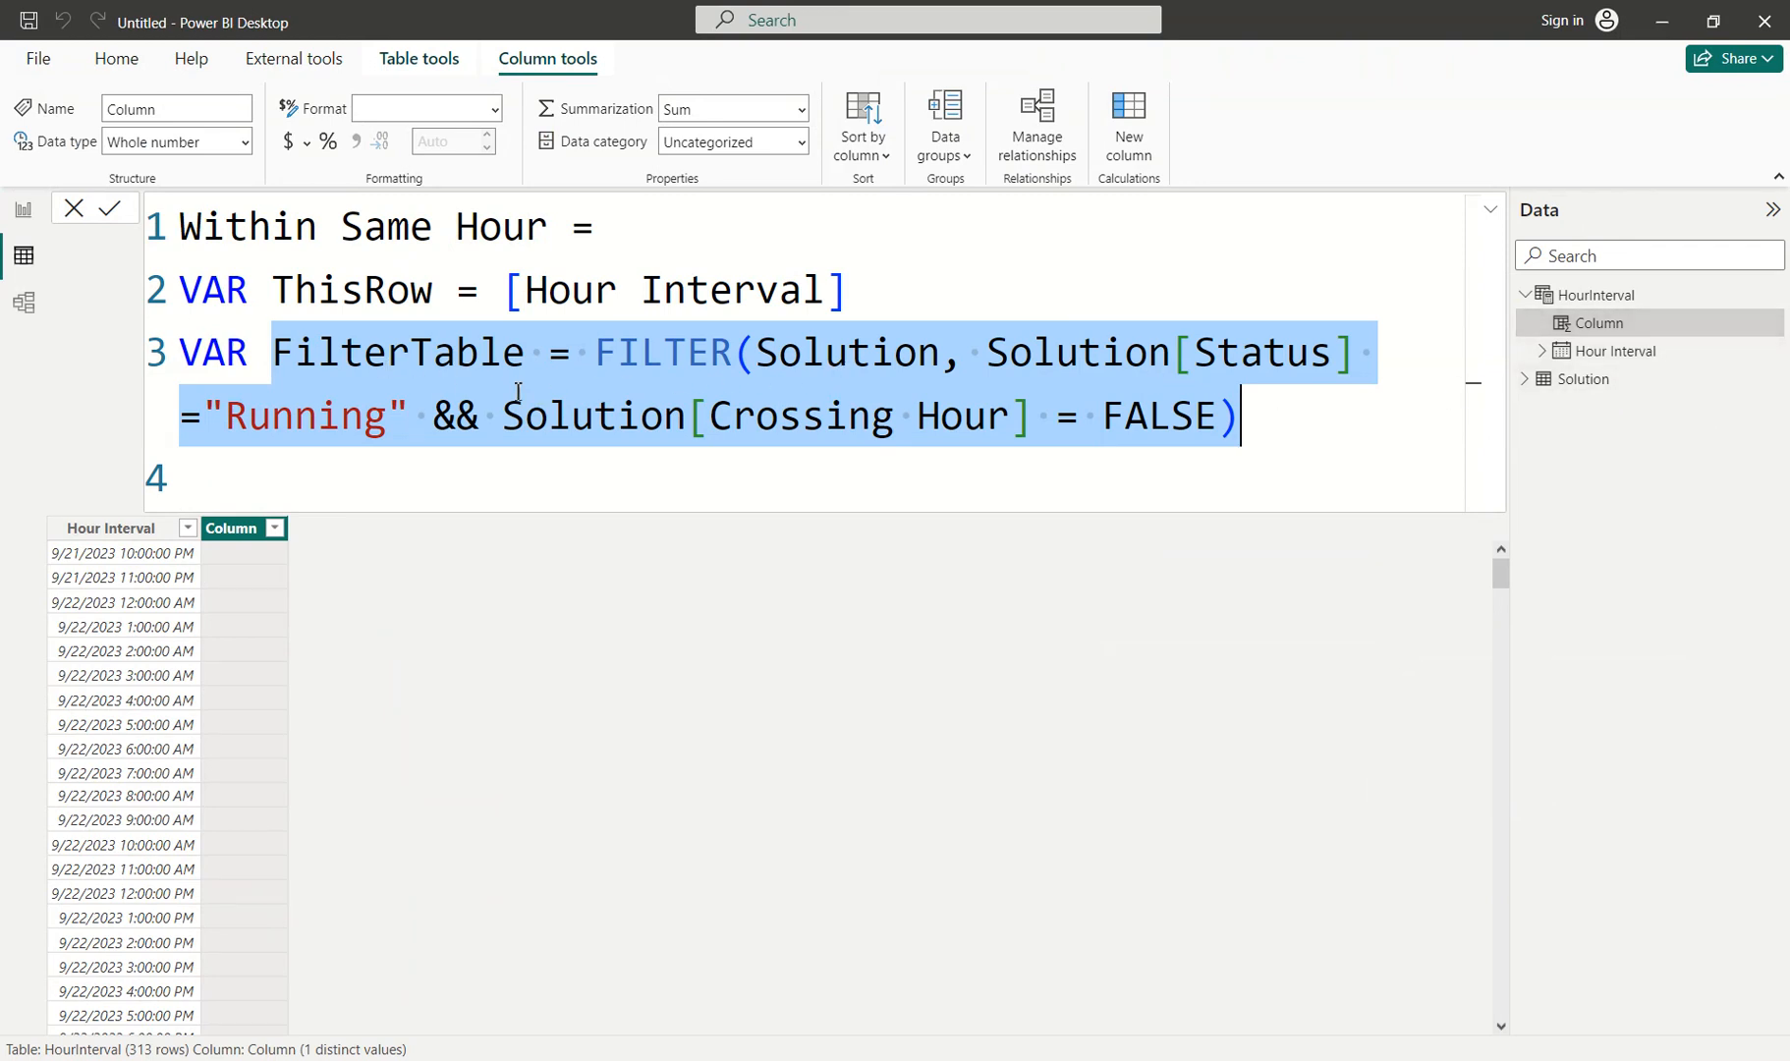
pyautogui.click(1220, 417)
pyautogui.write('&')
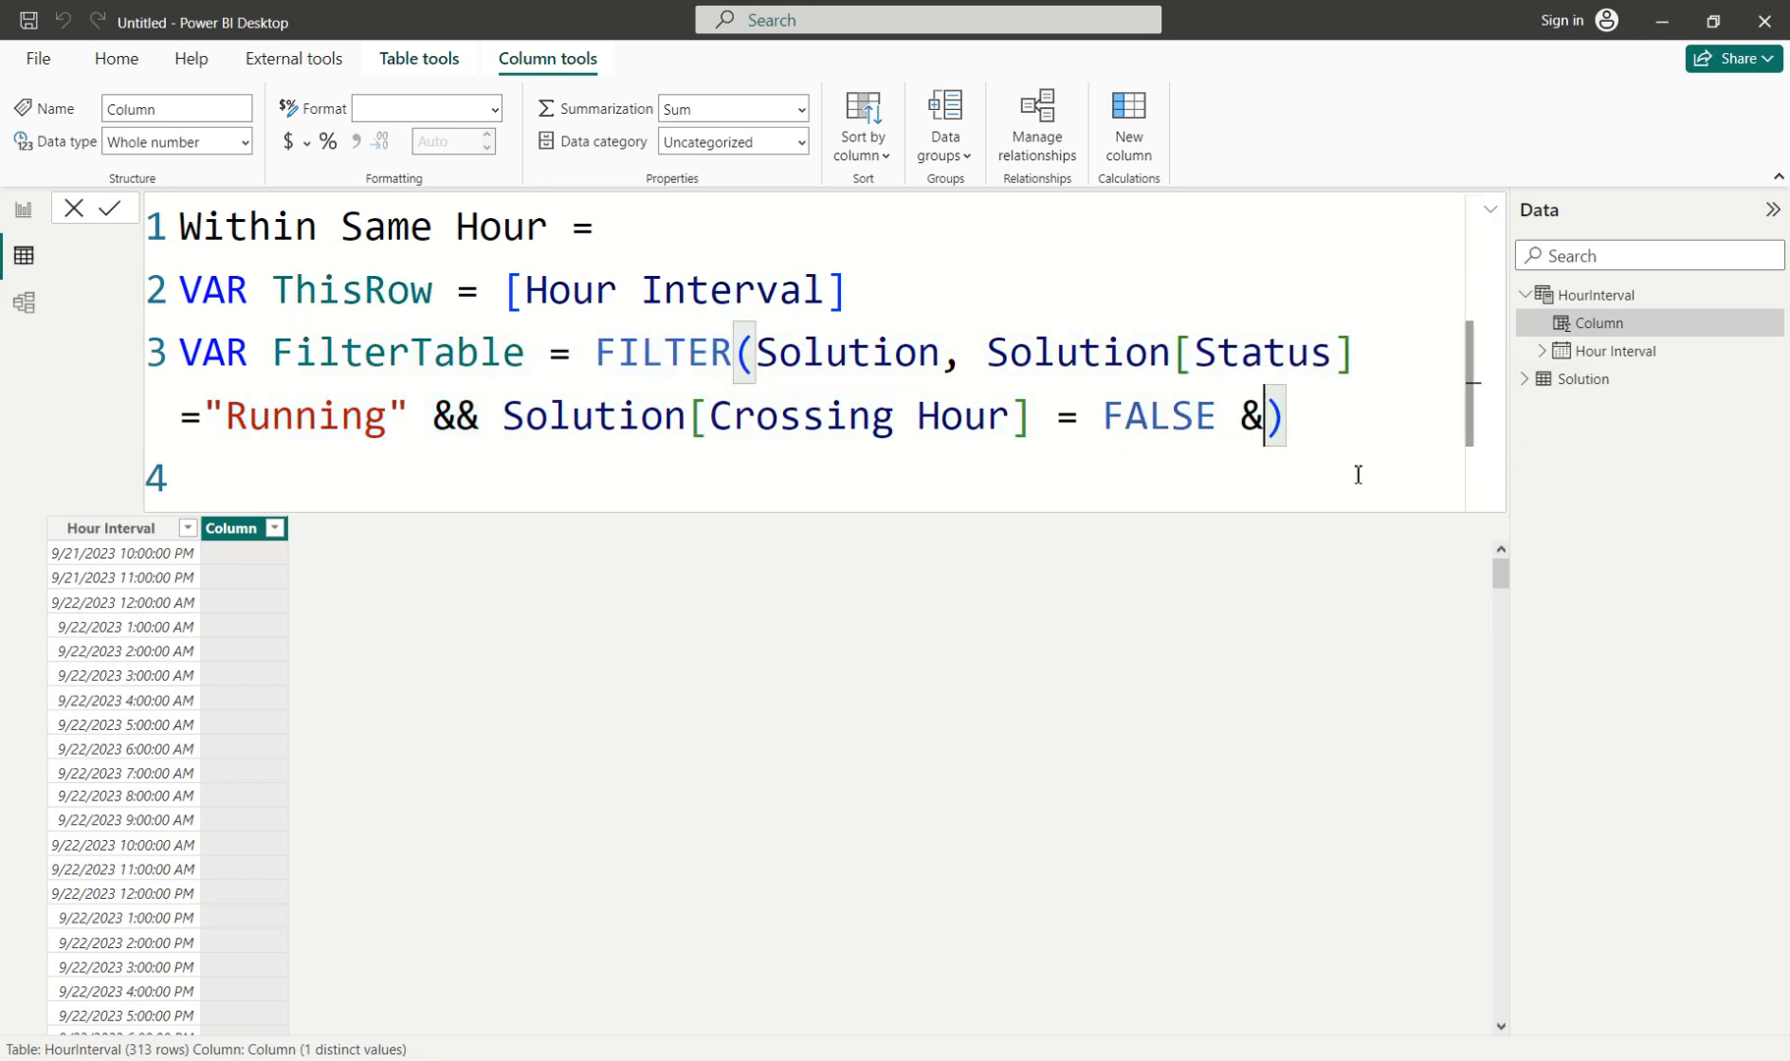
pyautogui.write('&')
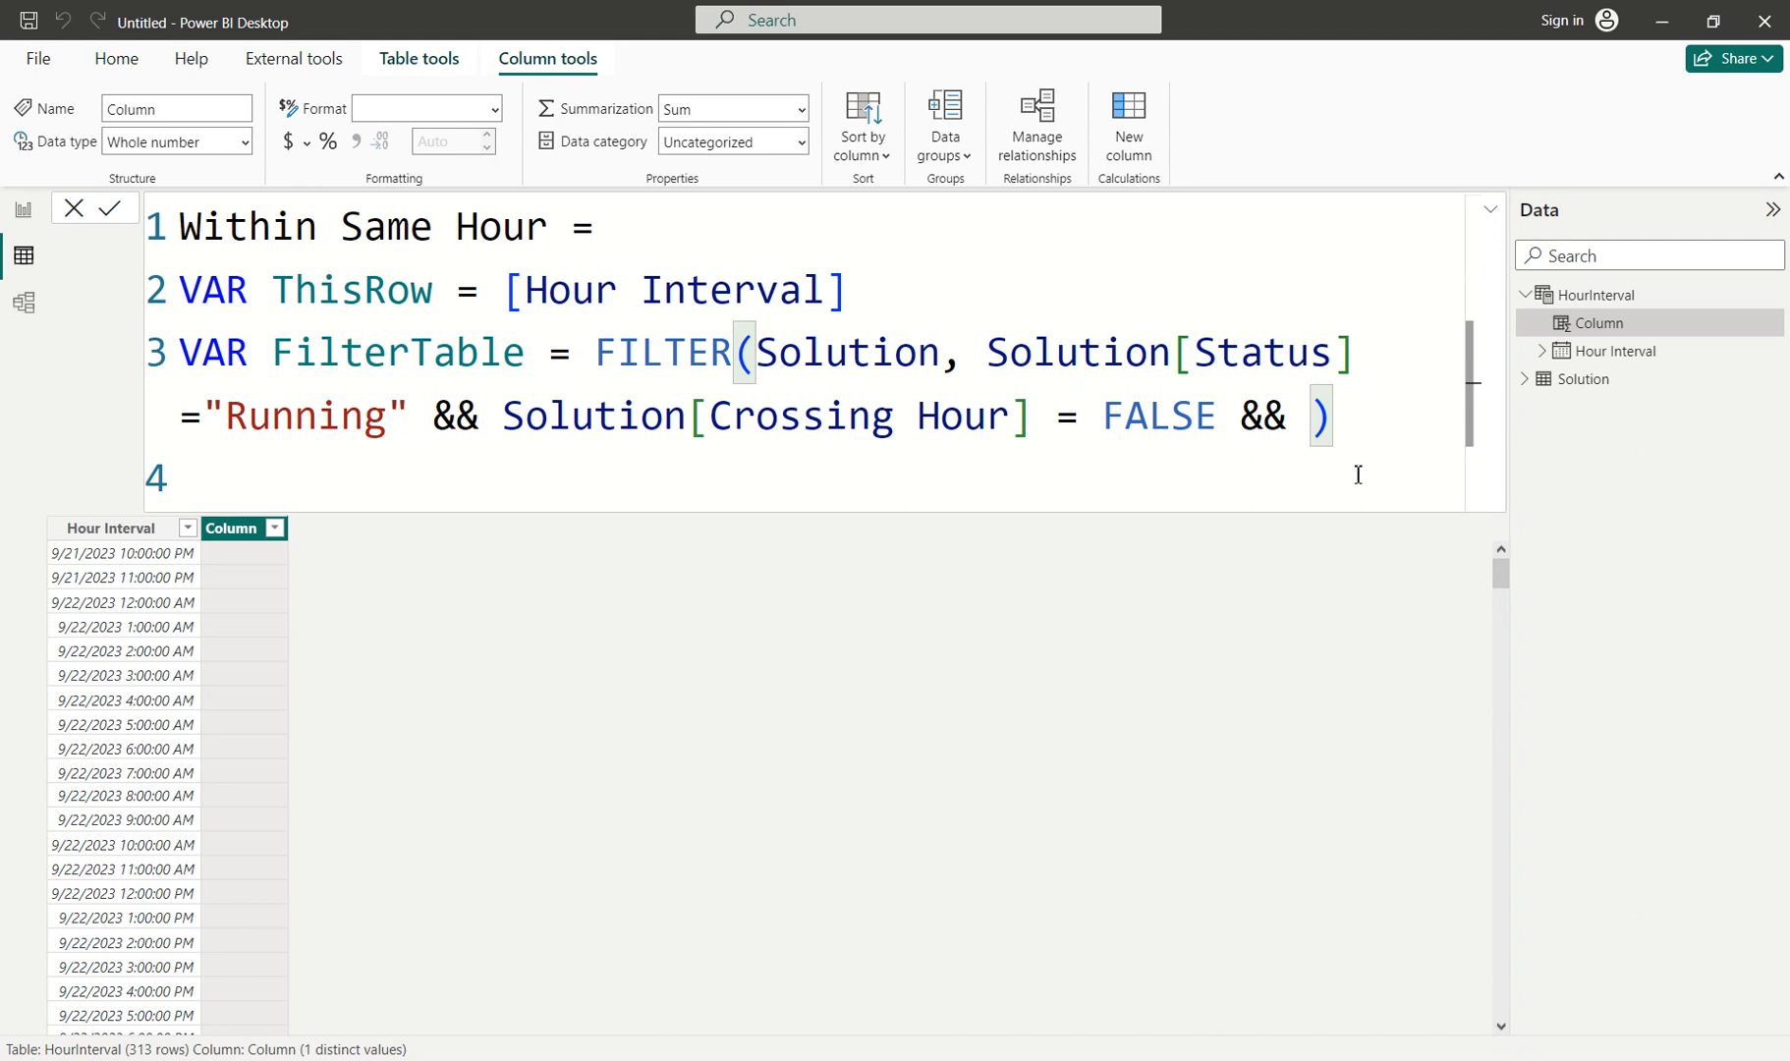
pyautogui.write('this')
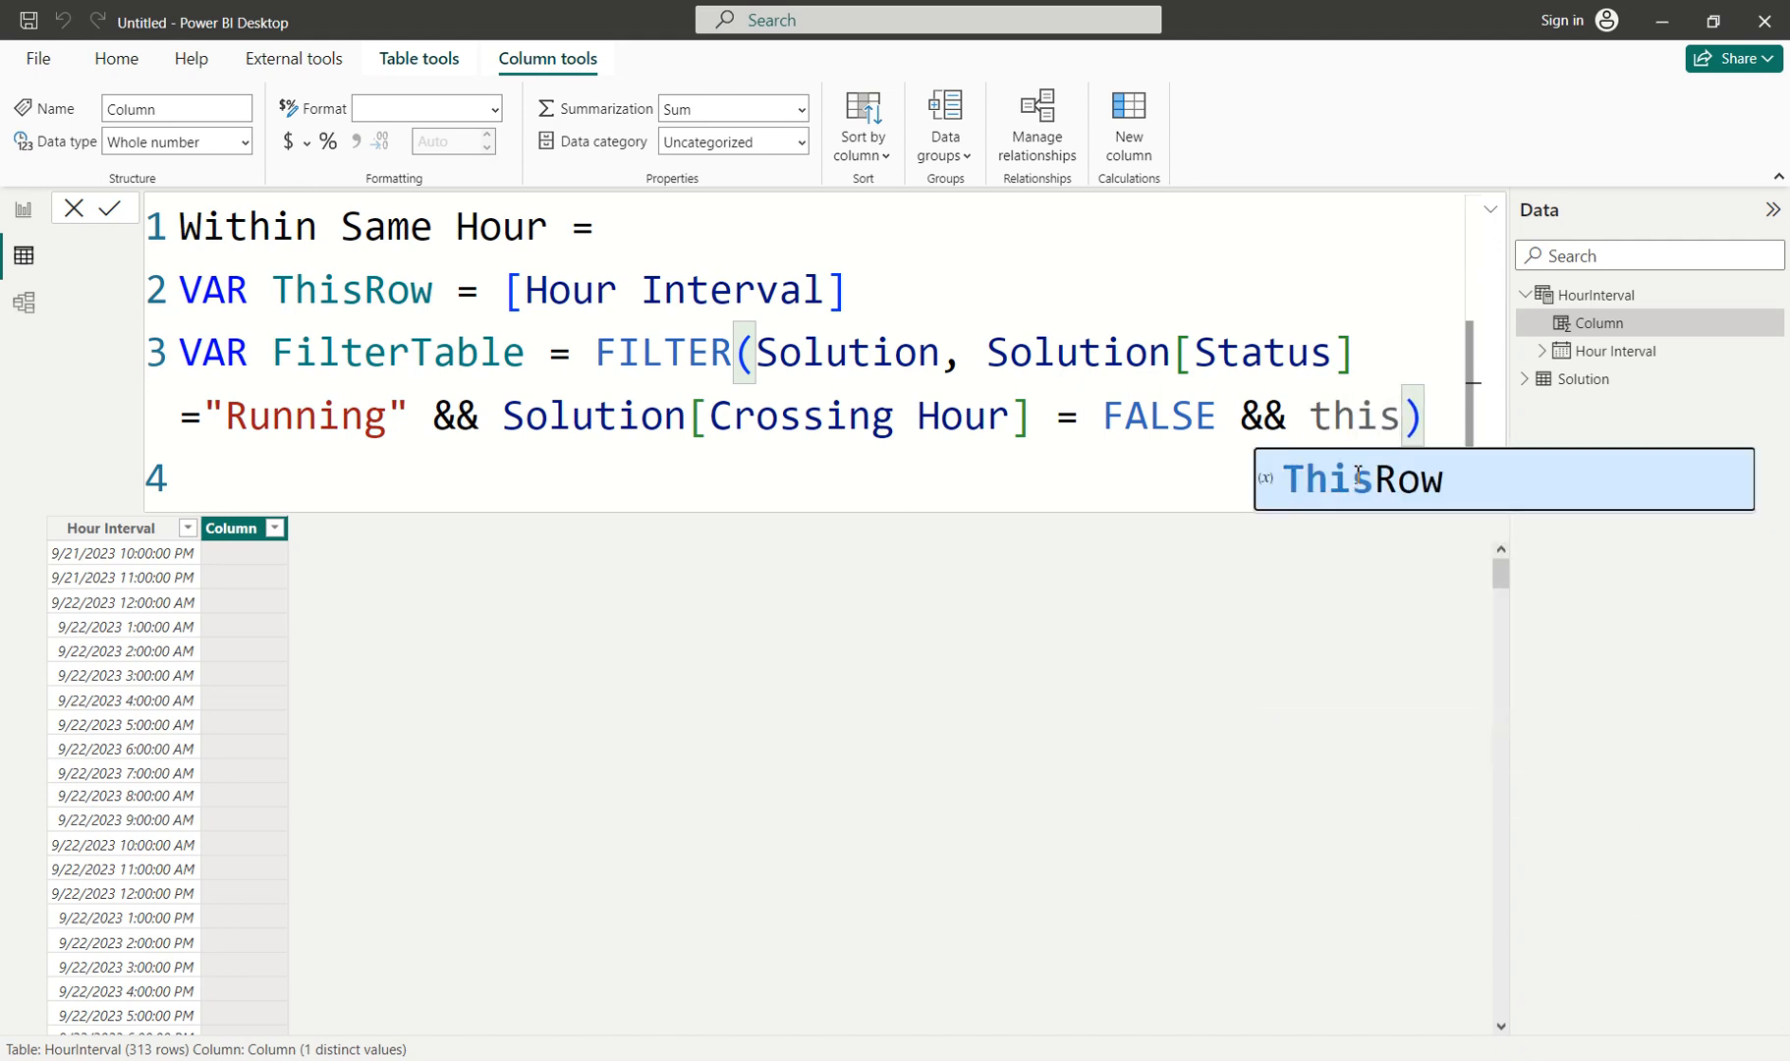
pyautogui.press('Tab')
pyautogui.hotkey('ctrl', 'shift', 'Left')
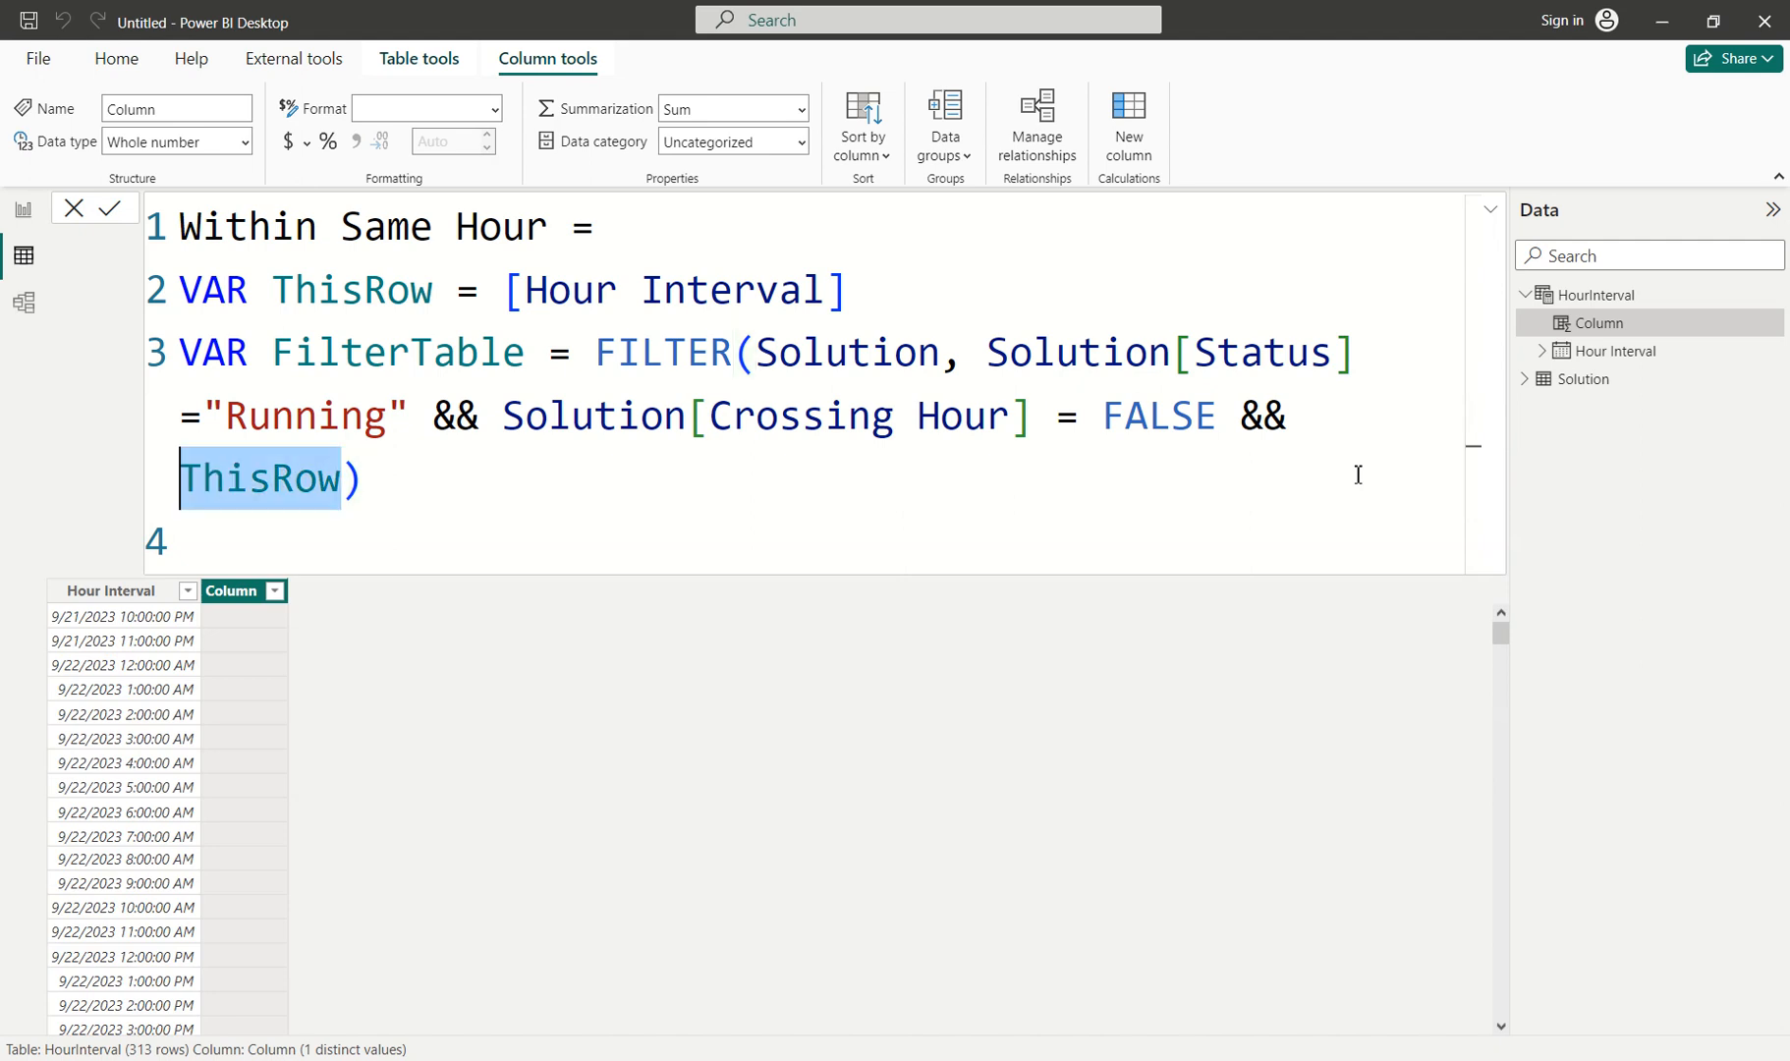
# Complete the FILTER function's third condition as Solution[Start Hour] = ThisRow.
pyautogui.write('start')
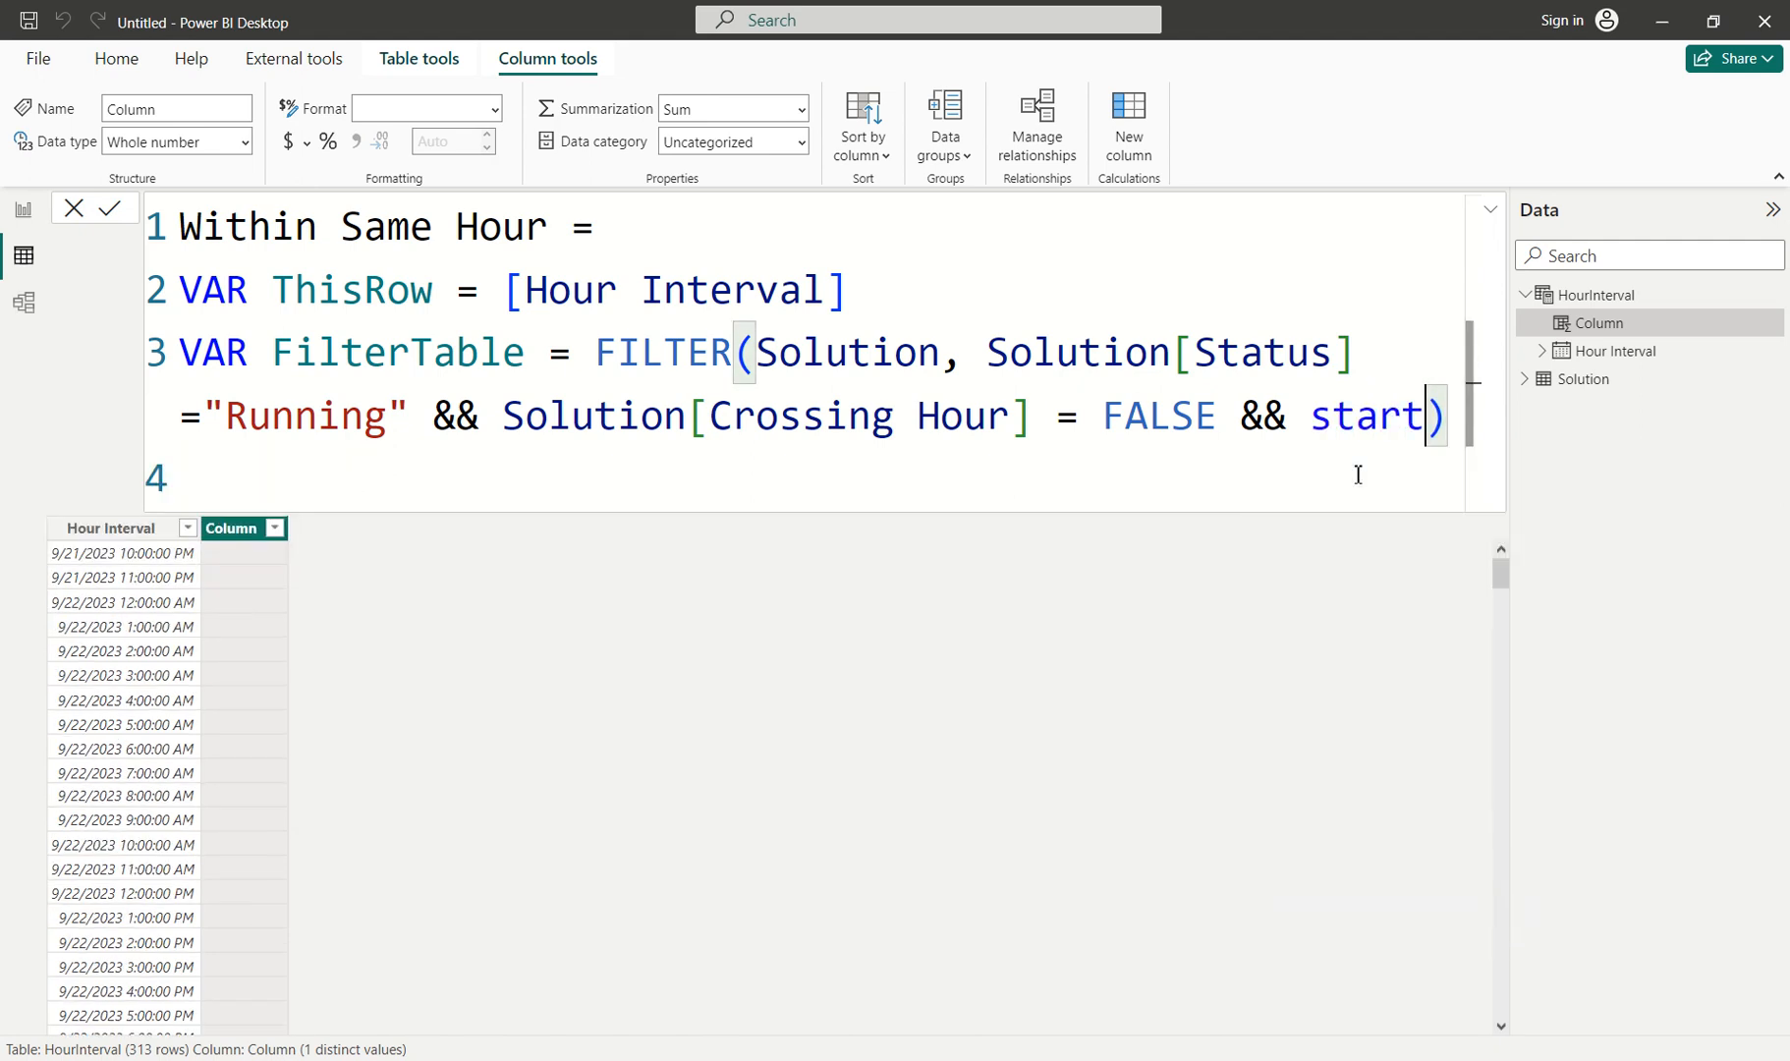
pyautogui.press('BackSpace')
pyautogui.press('Up')
pyautogui.press('Up')
pyautogui.press('Tab')
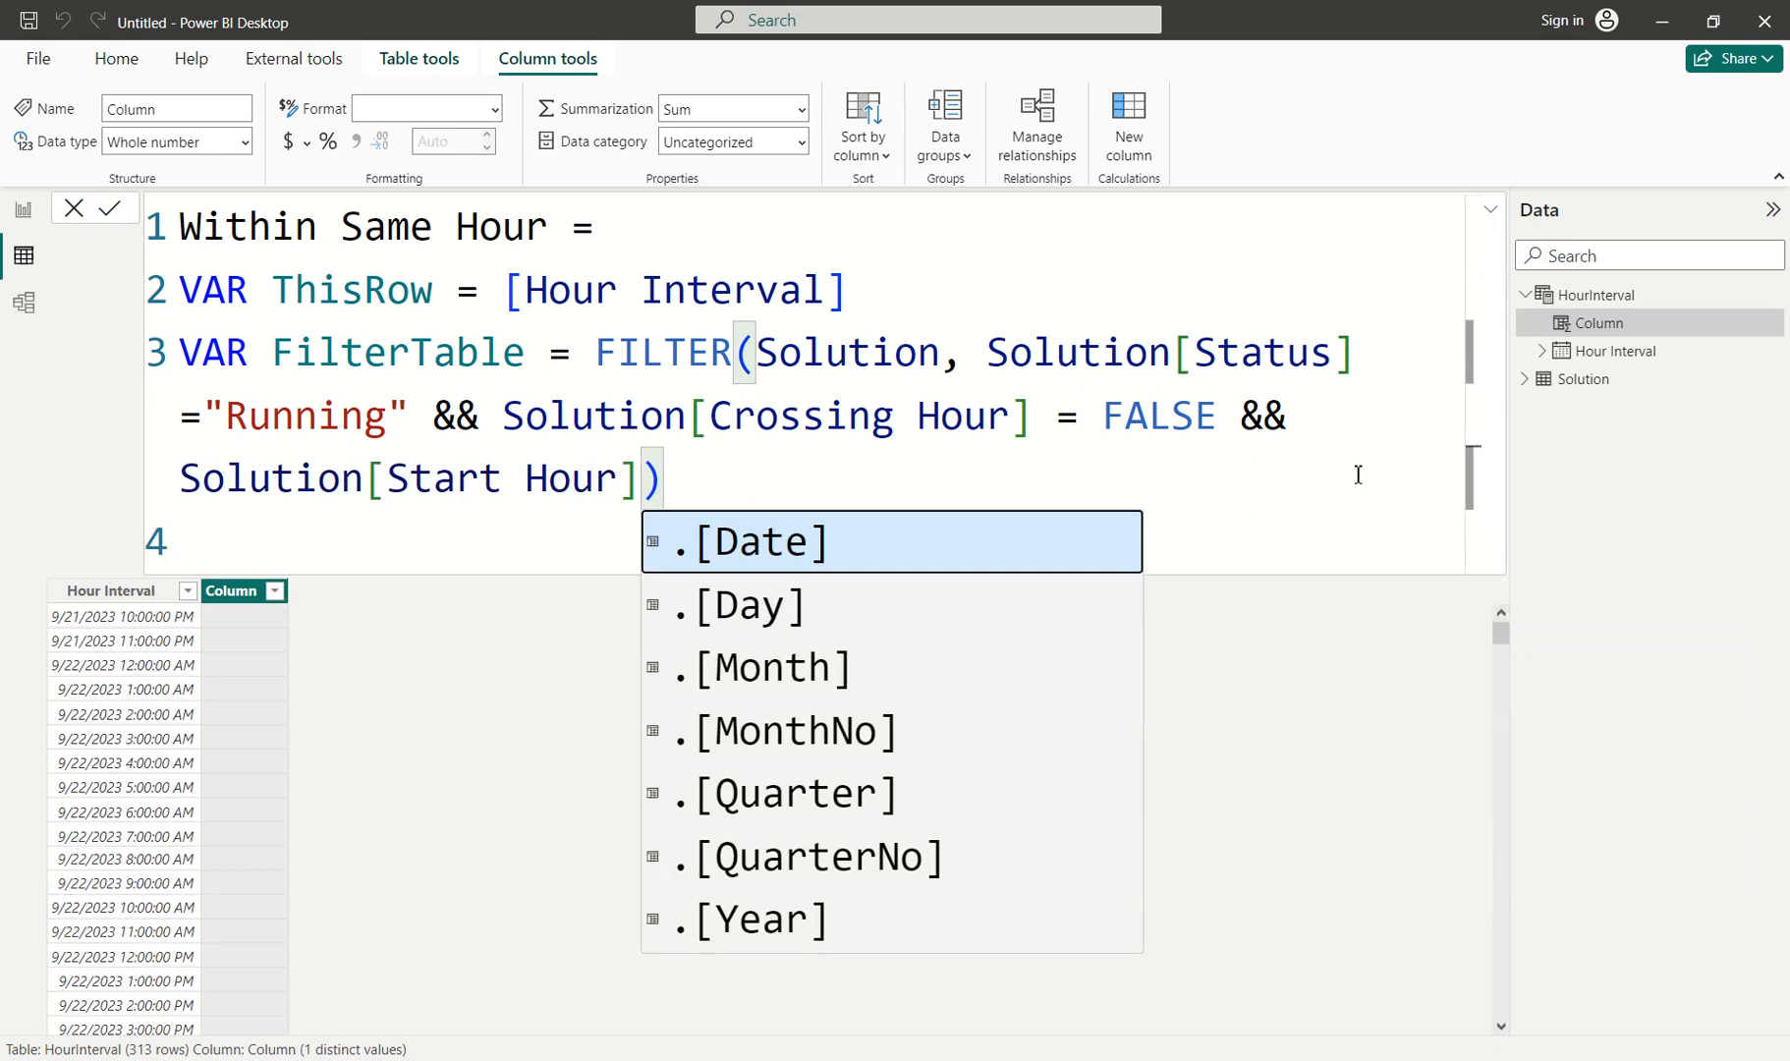
pyautogui.write('= this')
pyautogui.press('Tab')
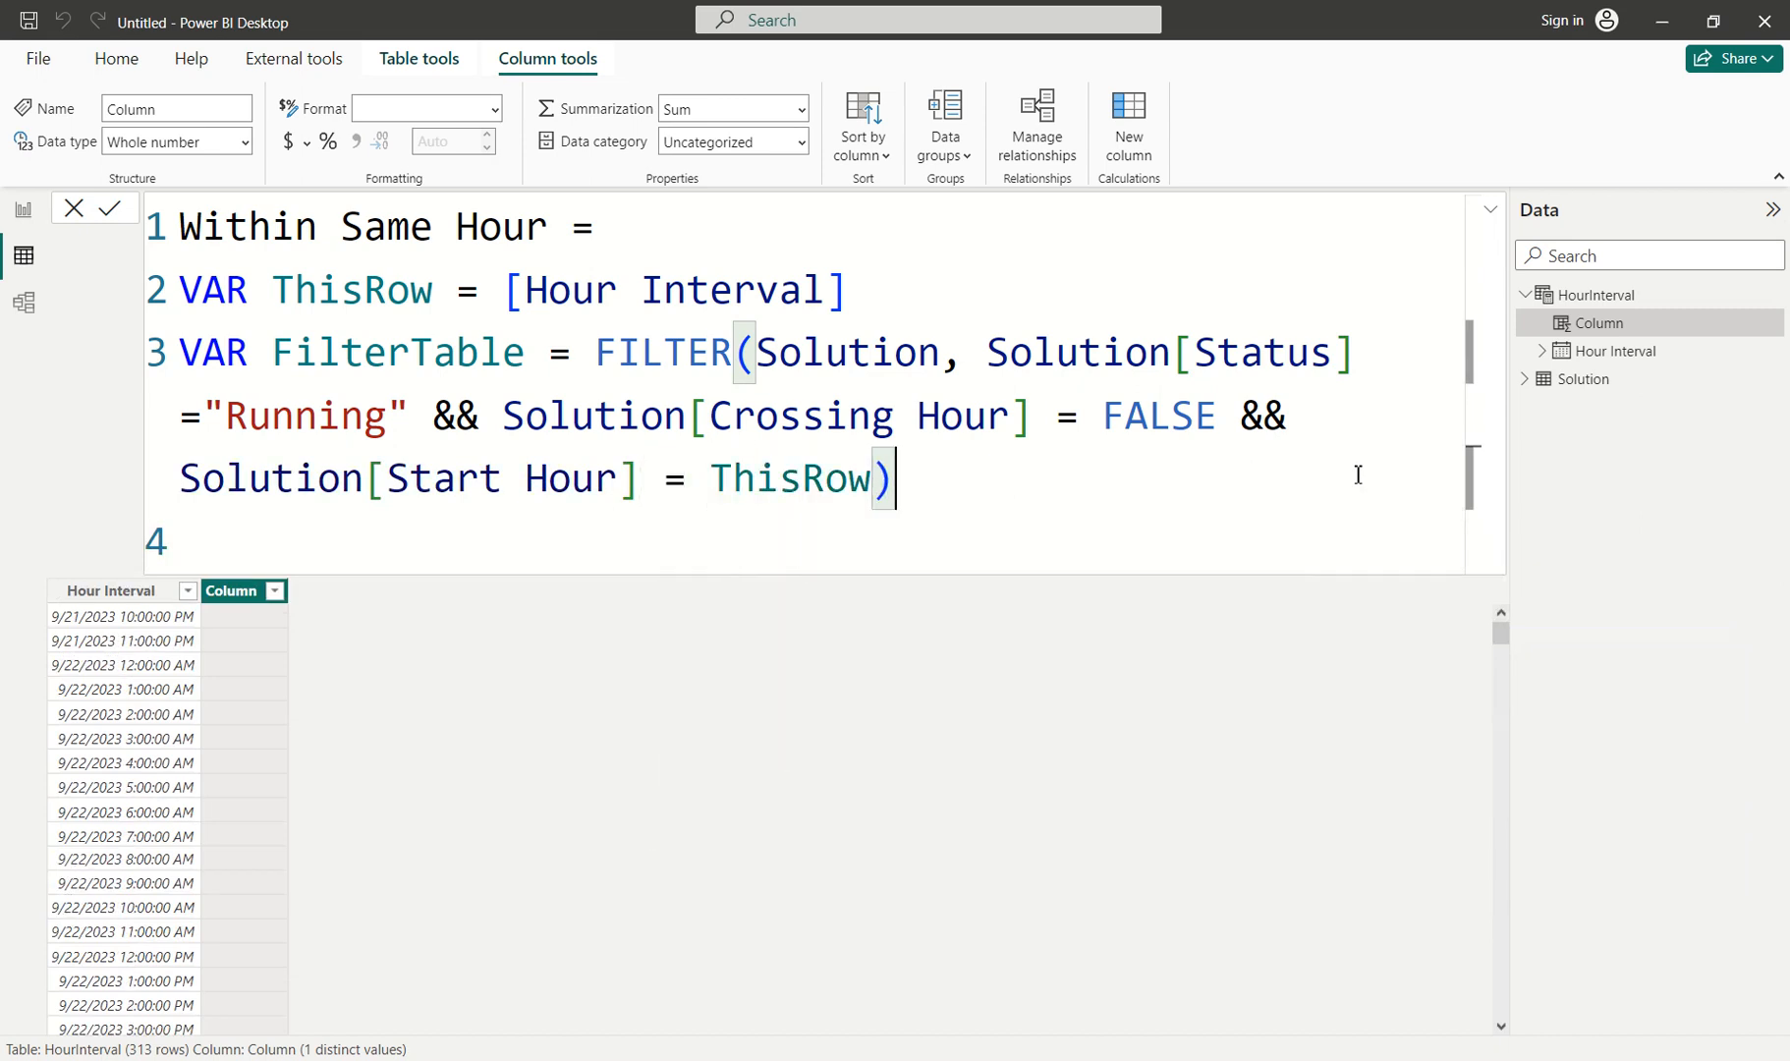
# Add a RETURN line below FilterTable and commit the Within Same Hour formula.
pyautogui.hotkey('shift', 'Return')
pyautogui.write('RETURN')
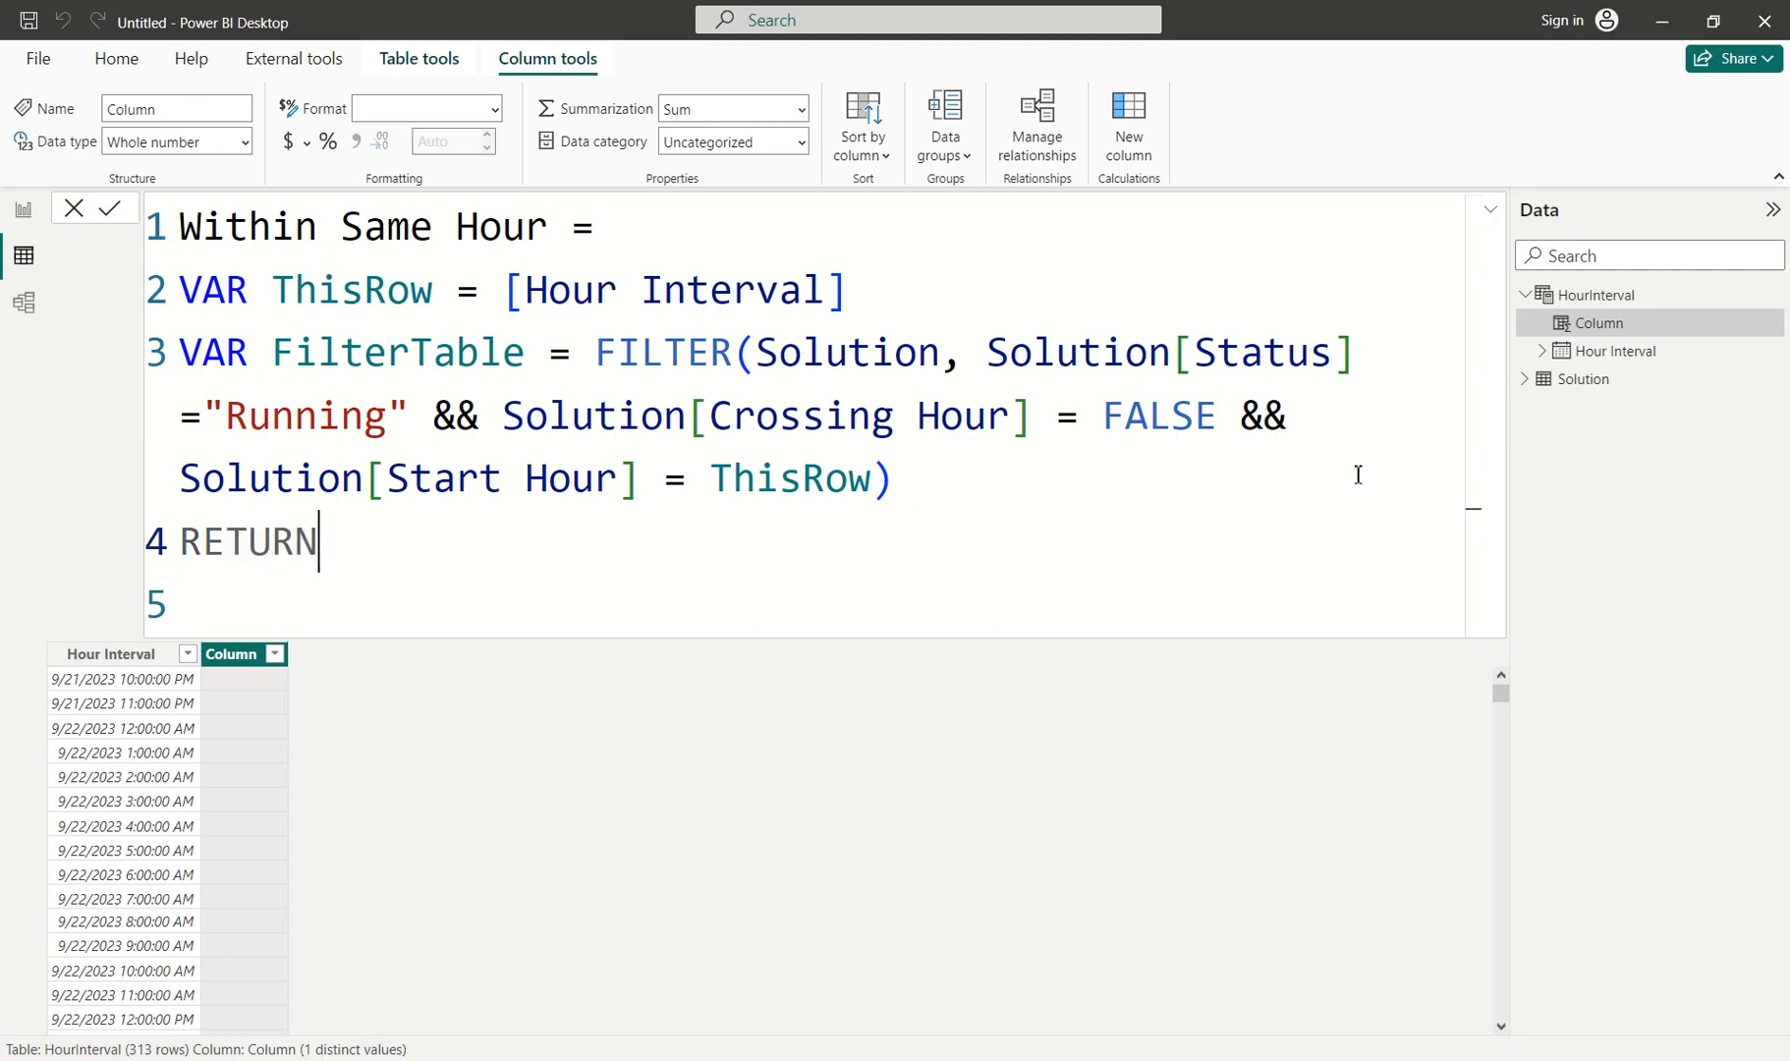
pyautogui.press('Return')
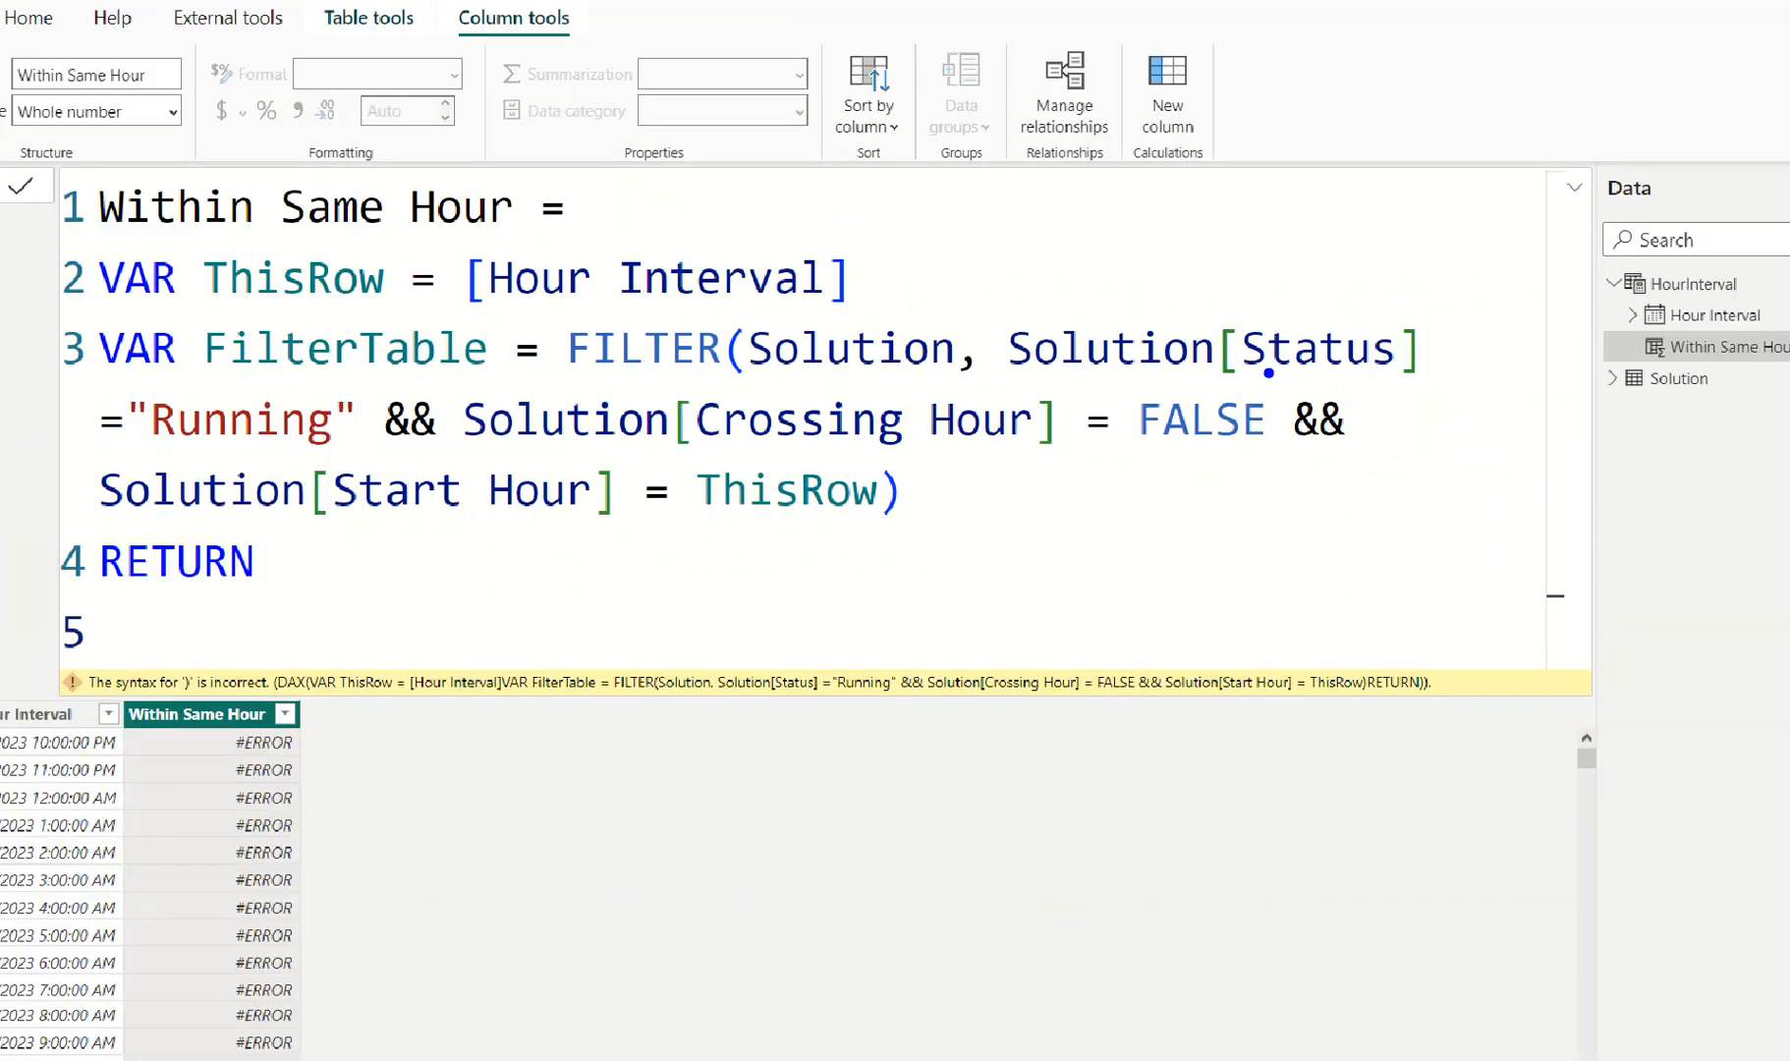
pyautogui.moveTo(1281, 375); pyautogui.dragTo(1291, 441)
pyautogui.press('e')
pyautogui.moveTo(1006, 444); pyautogui.dragTo(1022, 492)
pyautogui.press('e')
pyautogui.moveTo(597, 523); pyautogui.dragTo(611, 596)
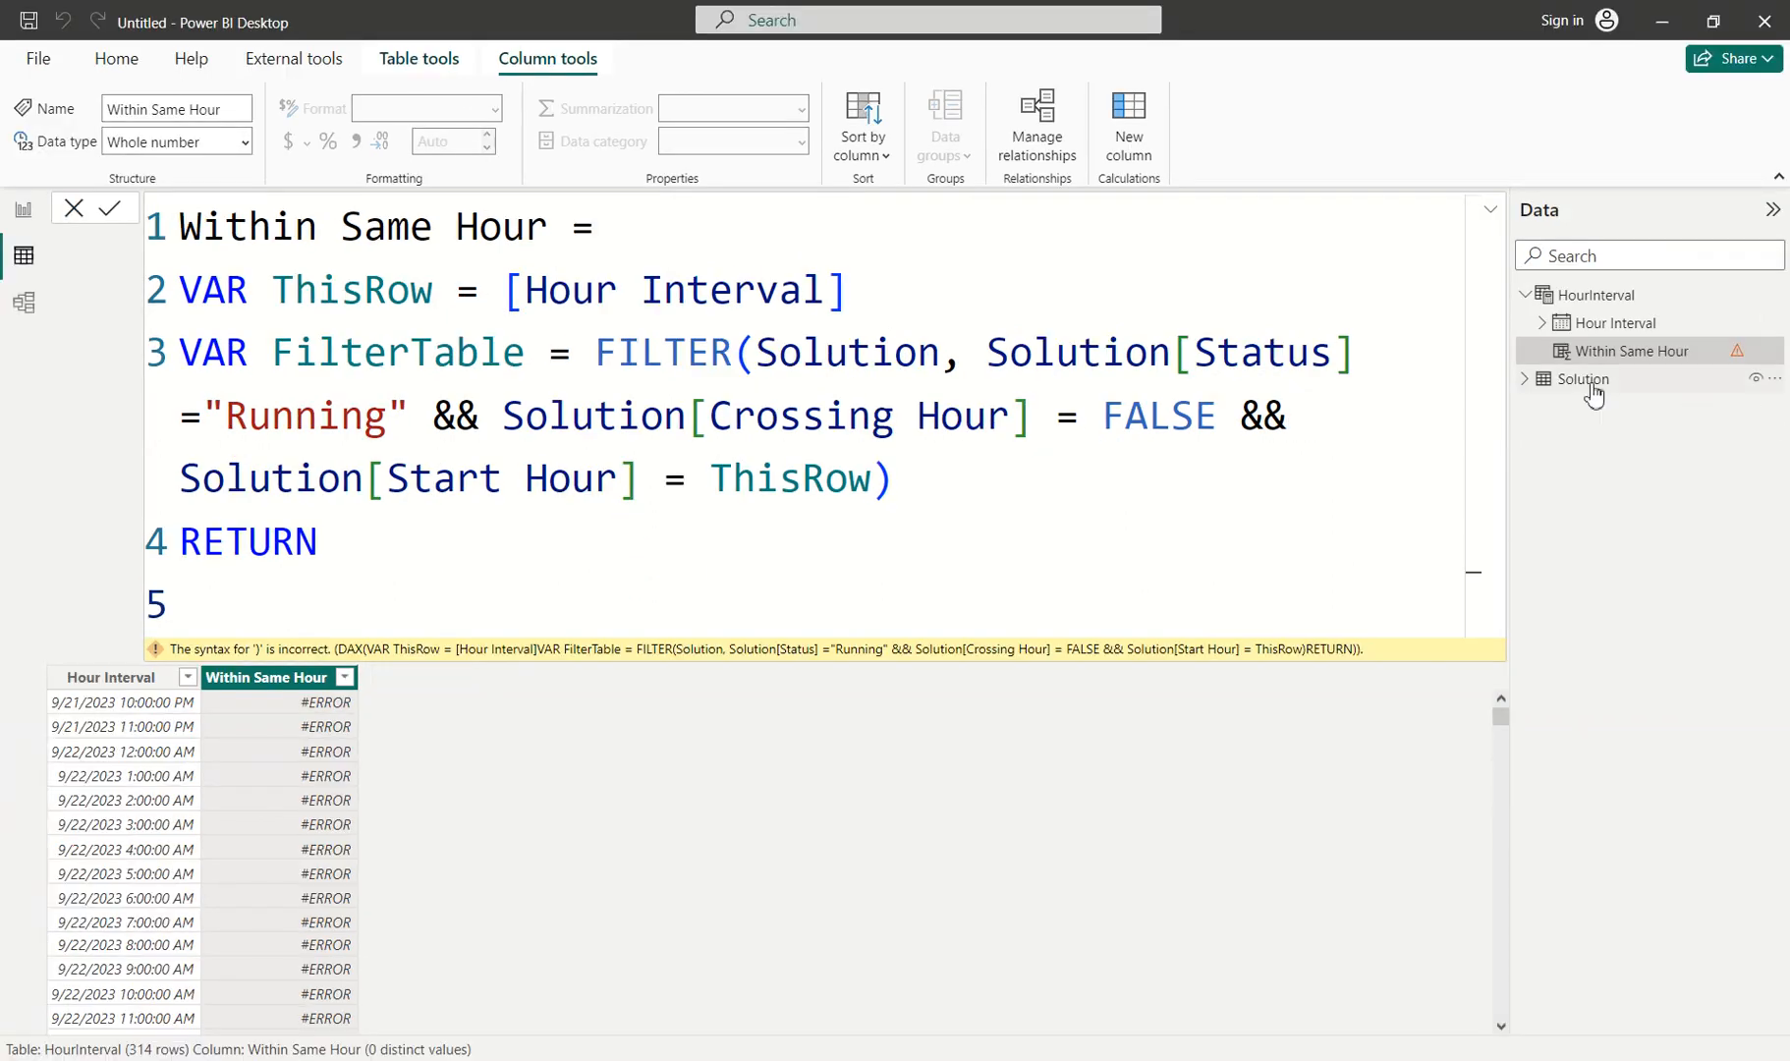
# Filter the Solution table's Status column to Running rows only.
pyautogui.click(1583, 379)
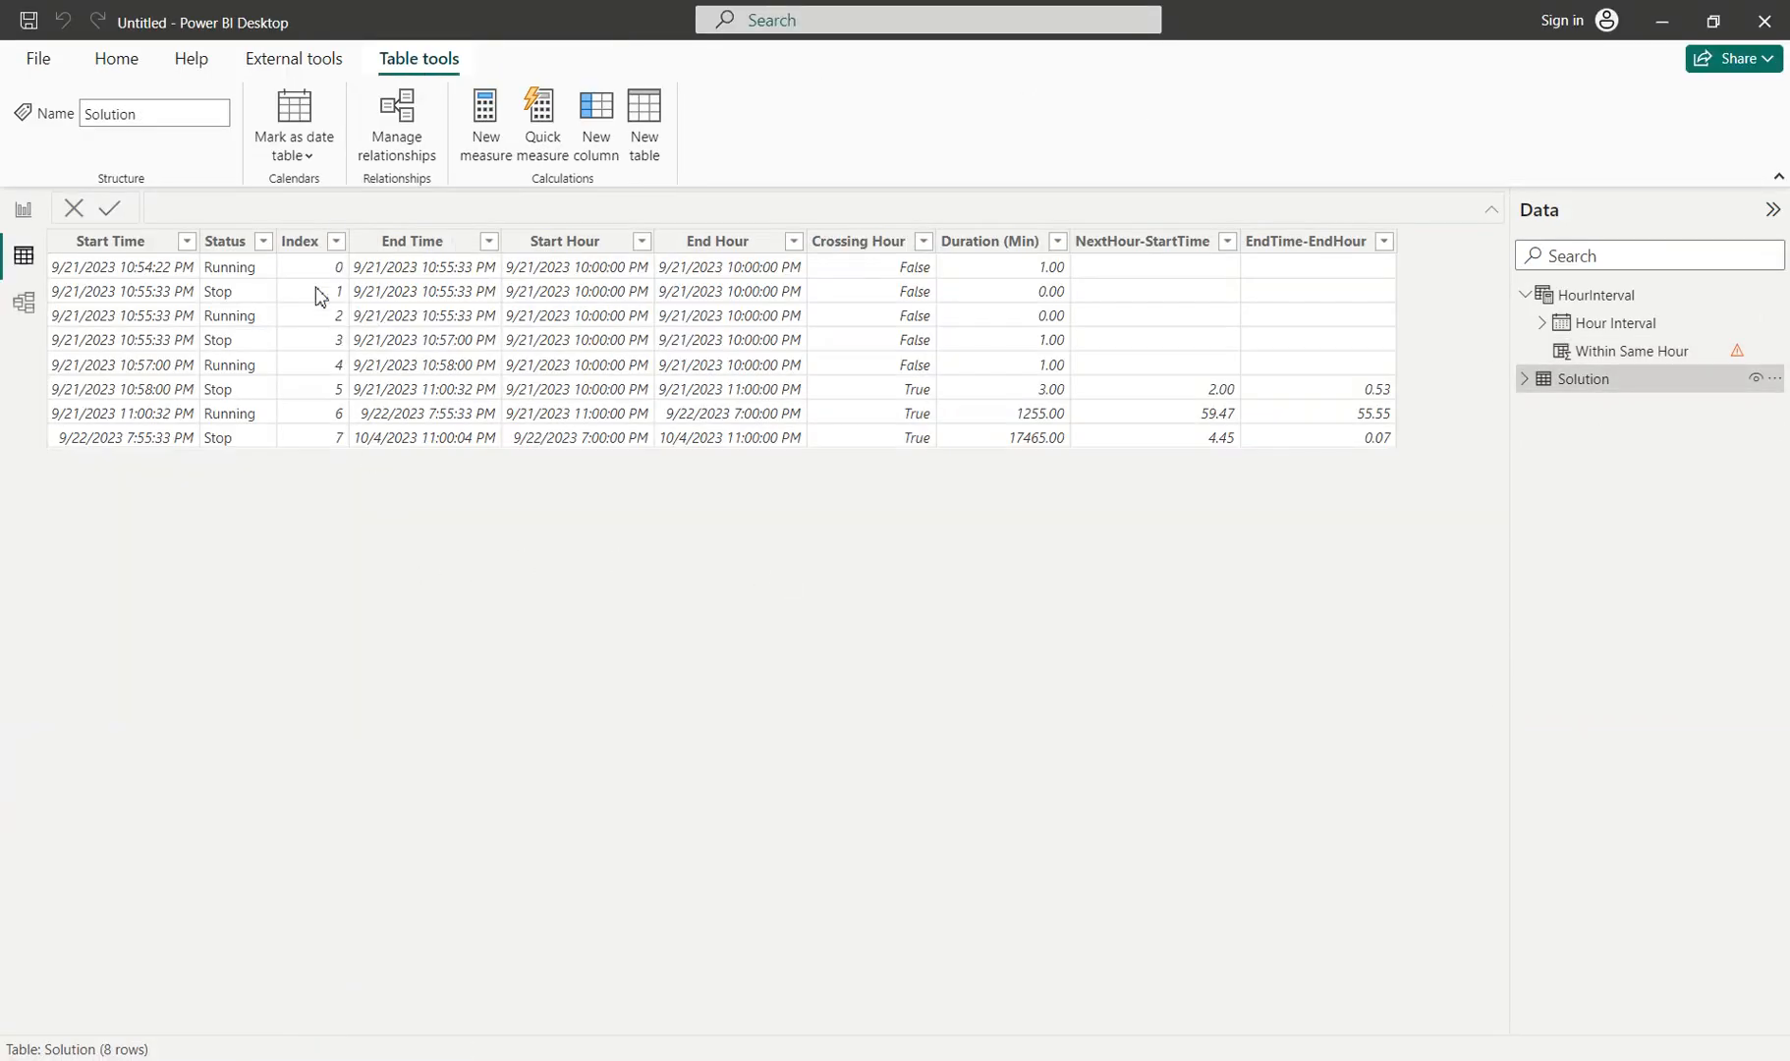
pyautogui.click(265, 242)
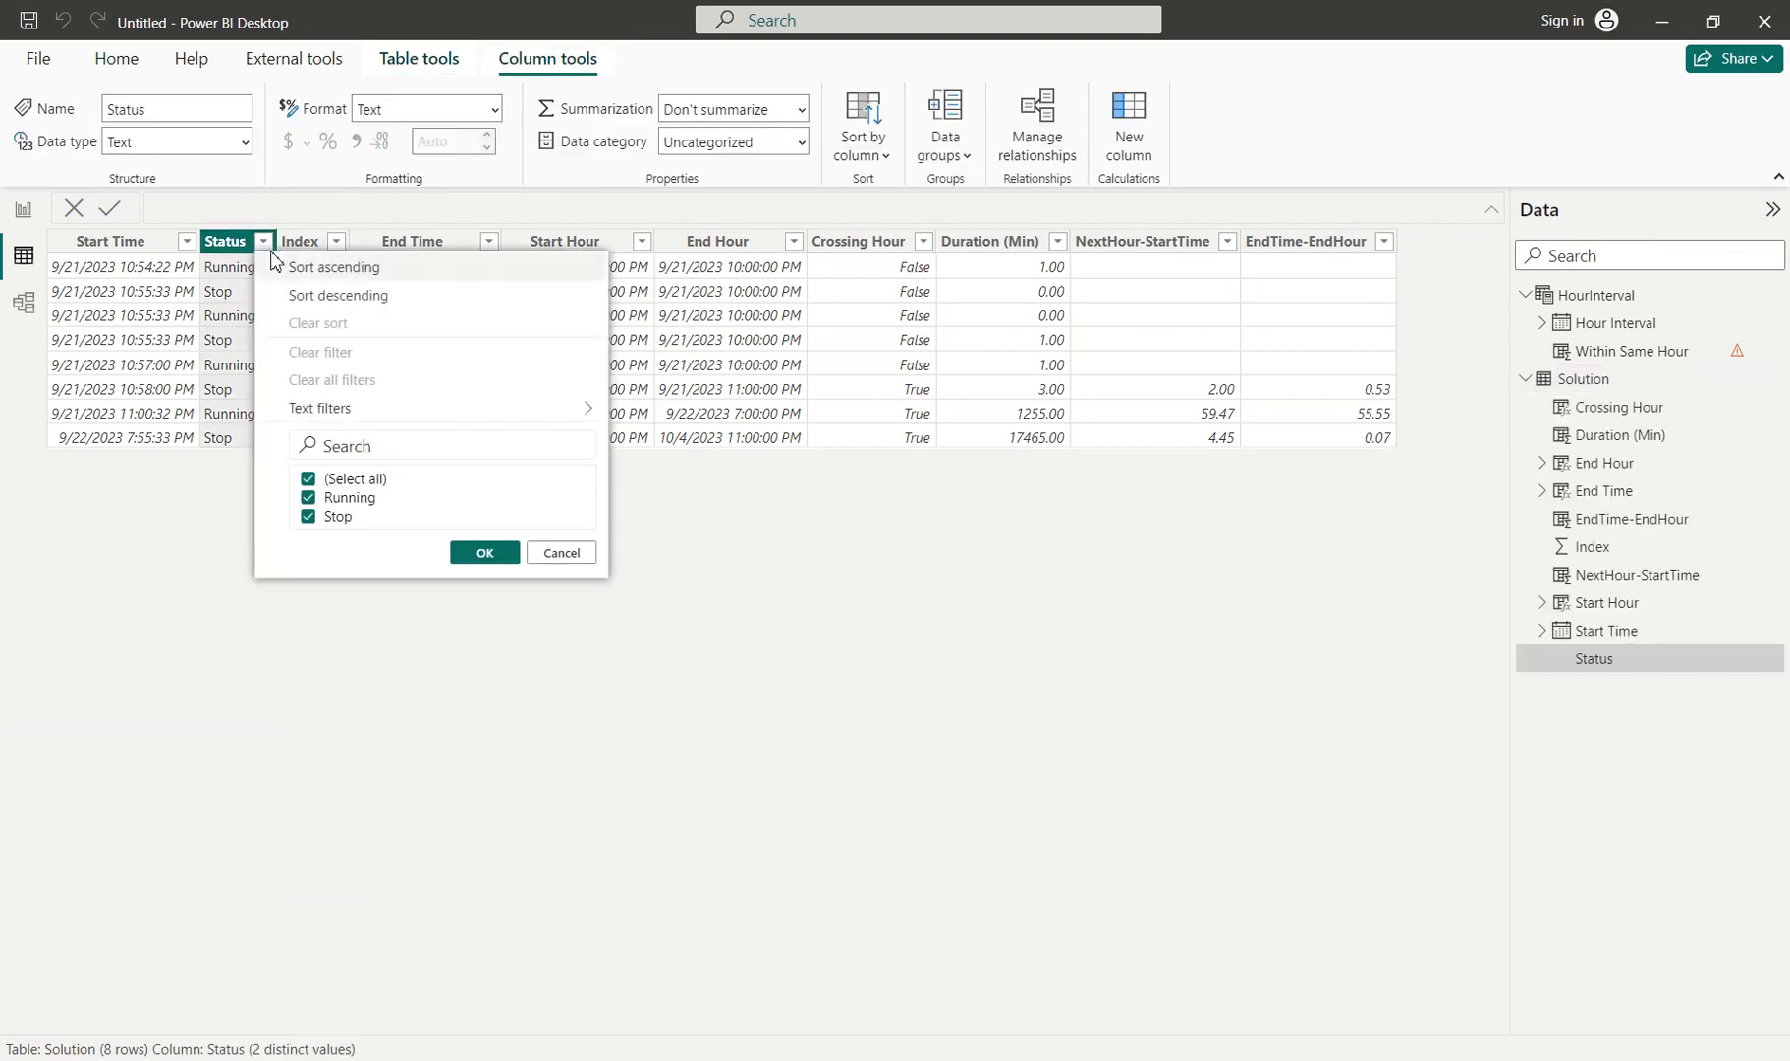
pyautogui.click(308, 516)
pyautogui.click(472, 554)
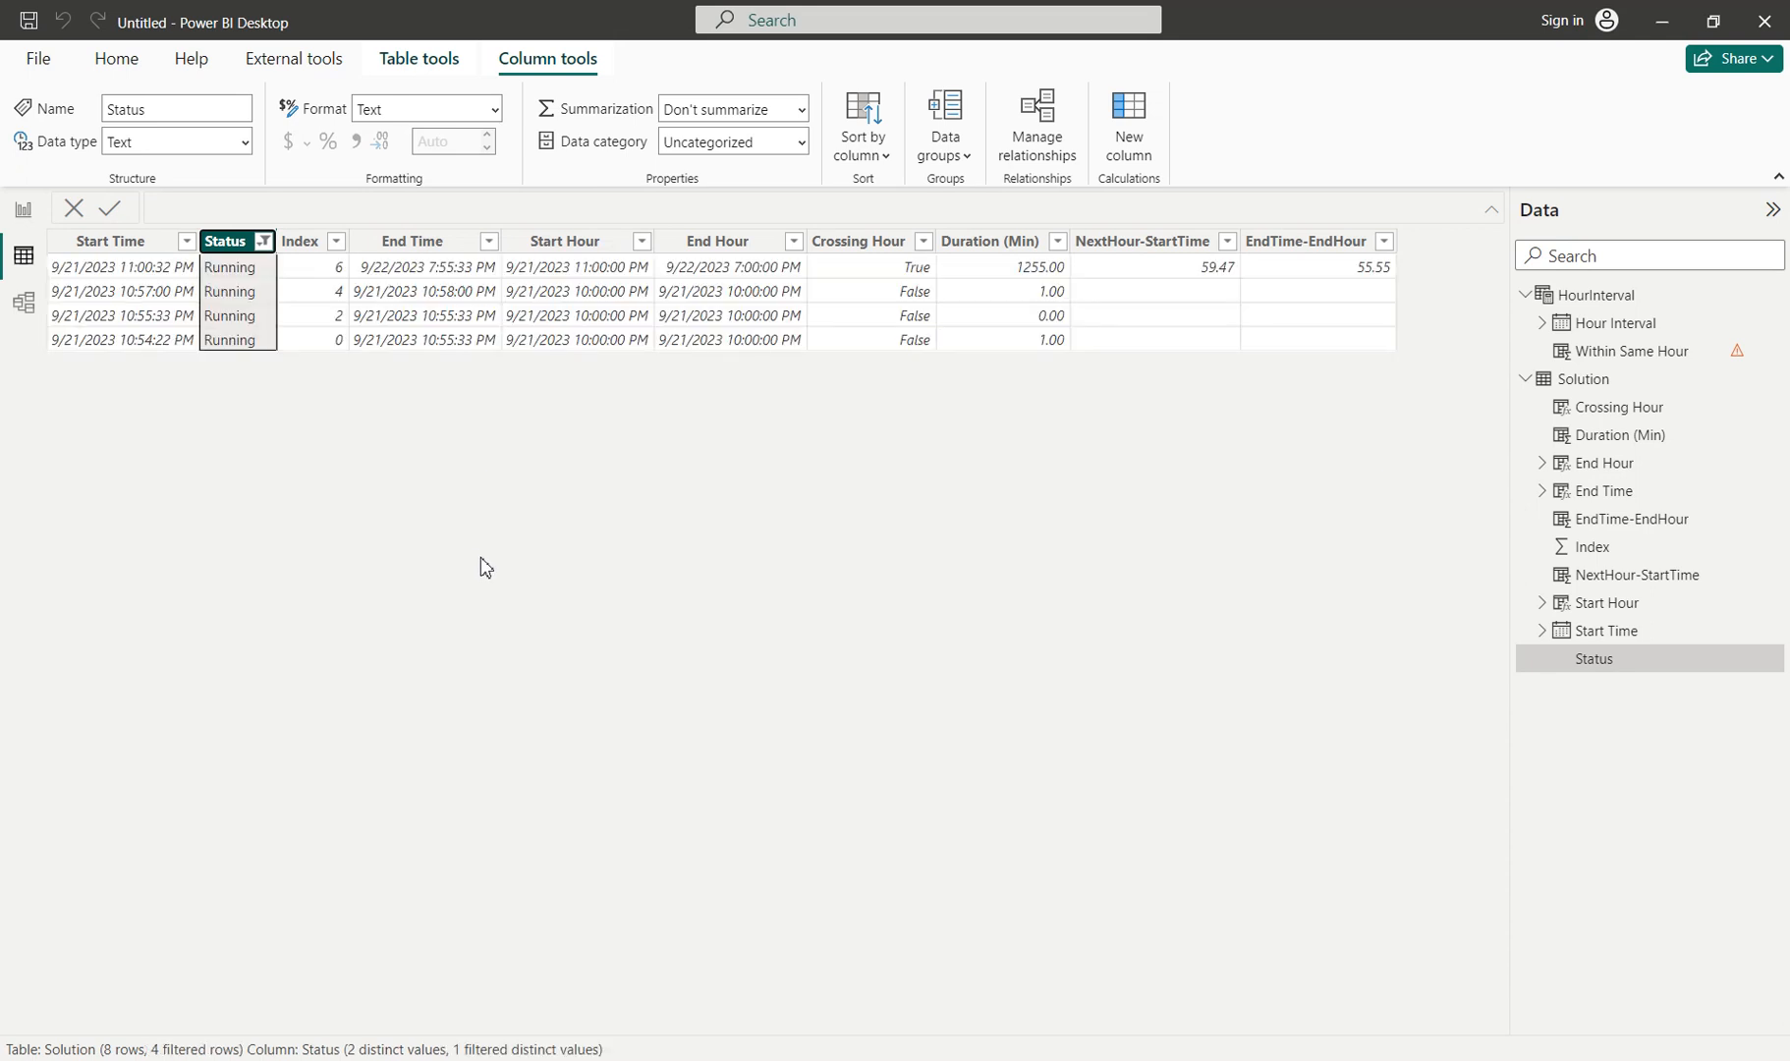
# Filter the Solution table's Crossing Hour column to False rows only.
pyautogui.click(923, 241)
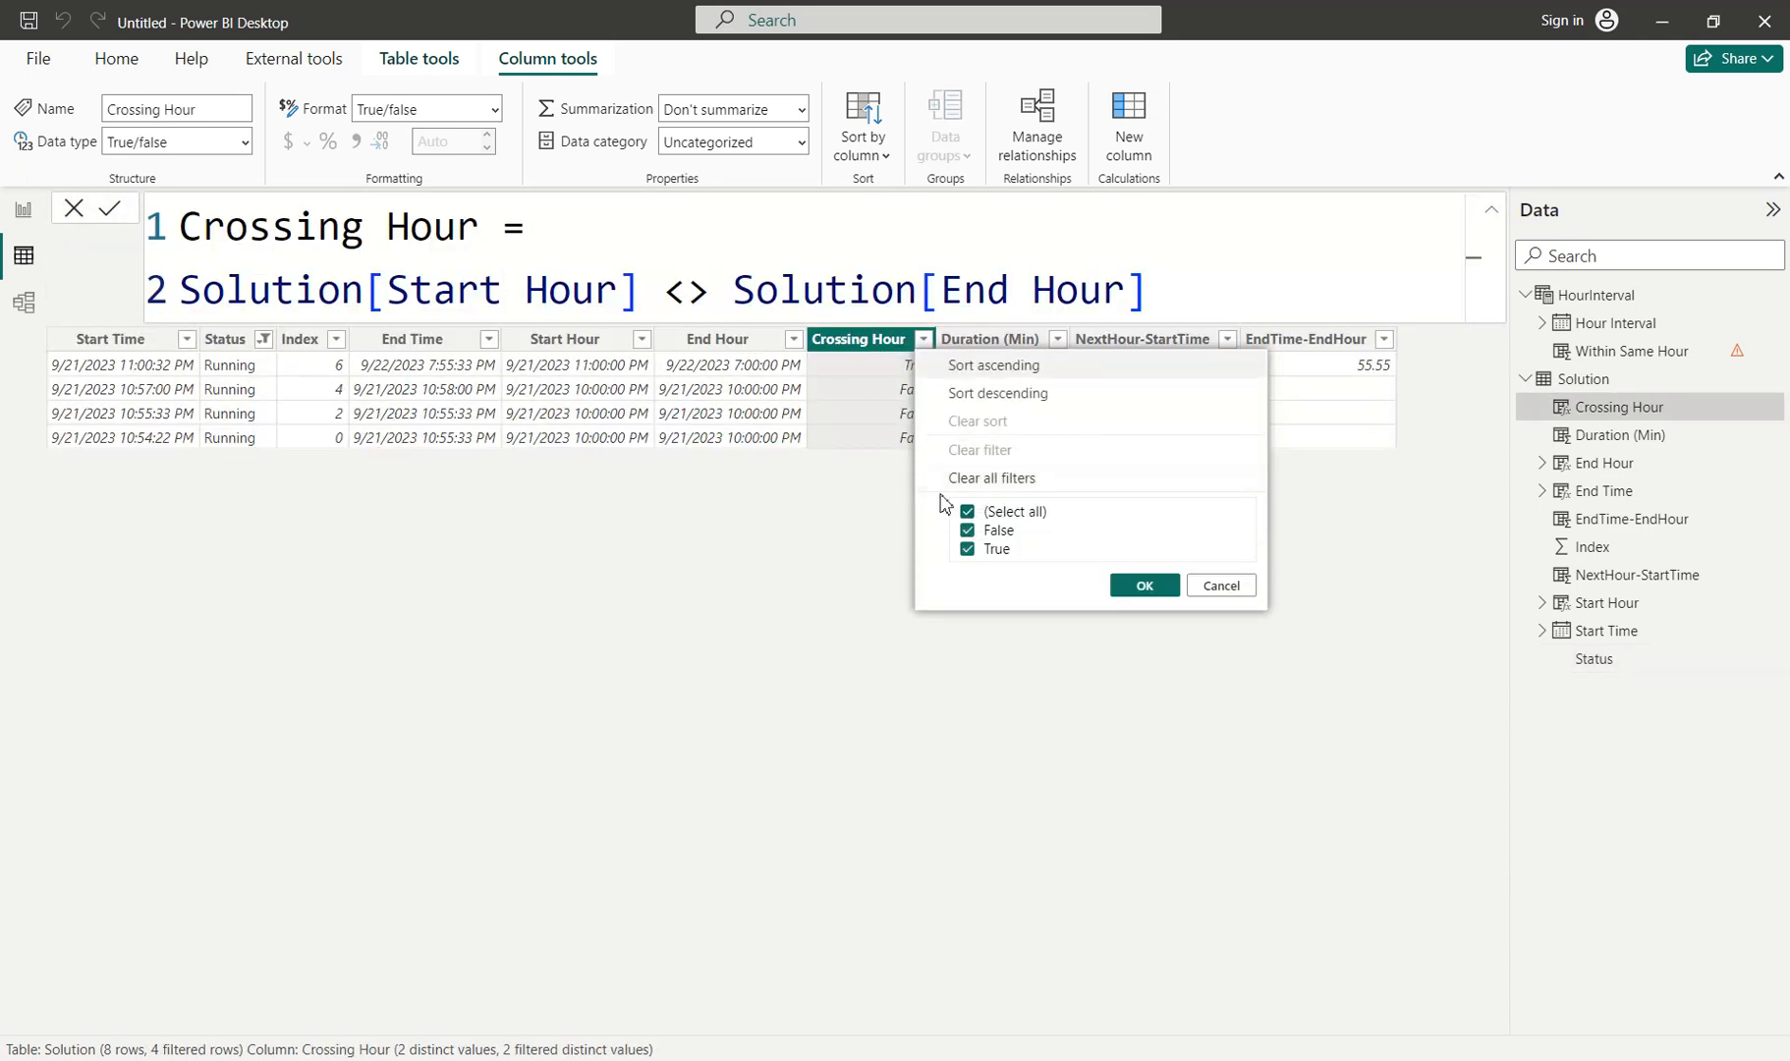
pyautogui.click(967, 511)
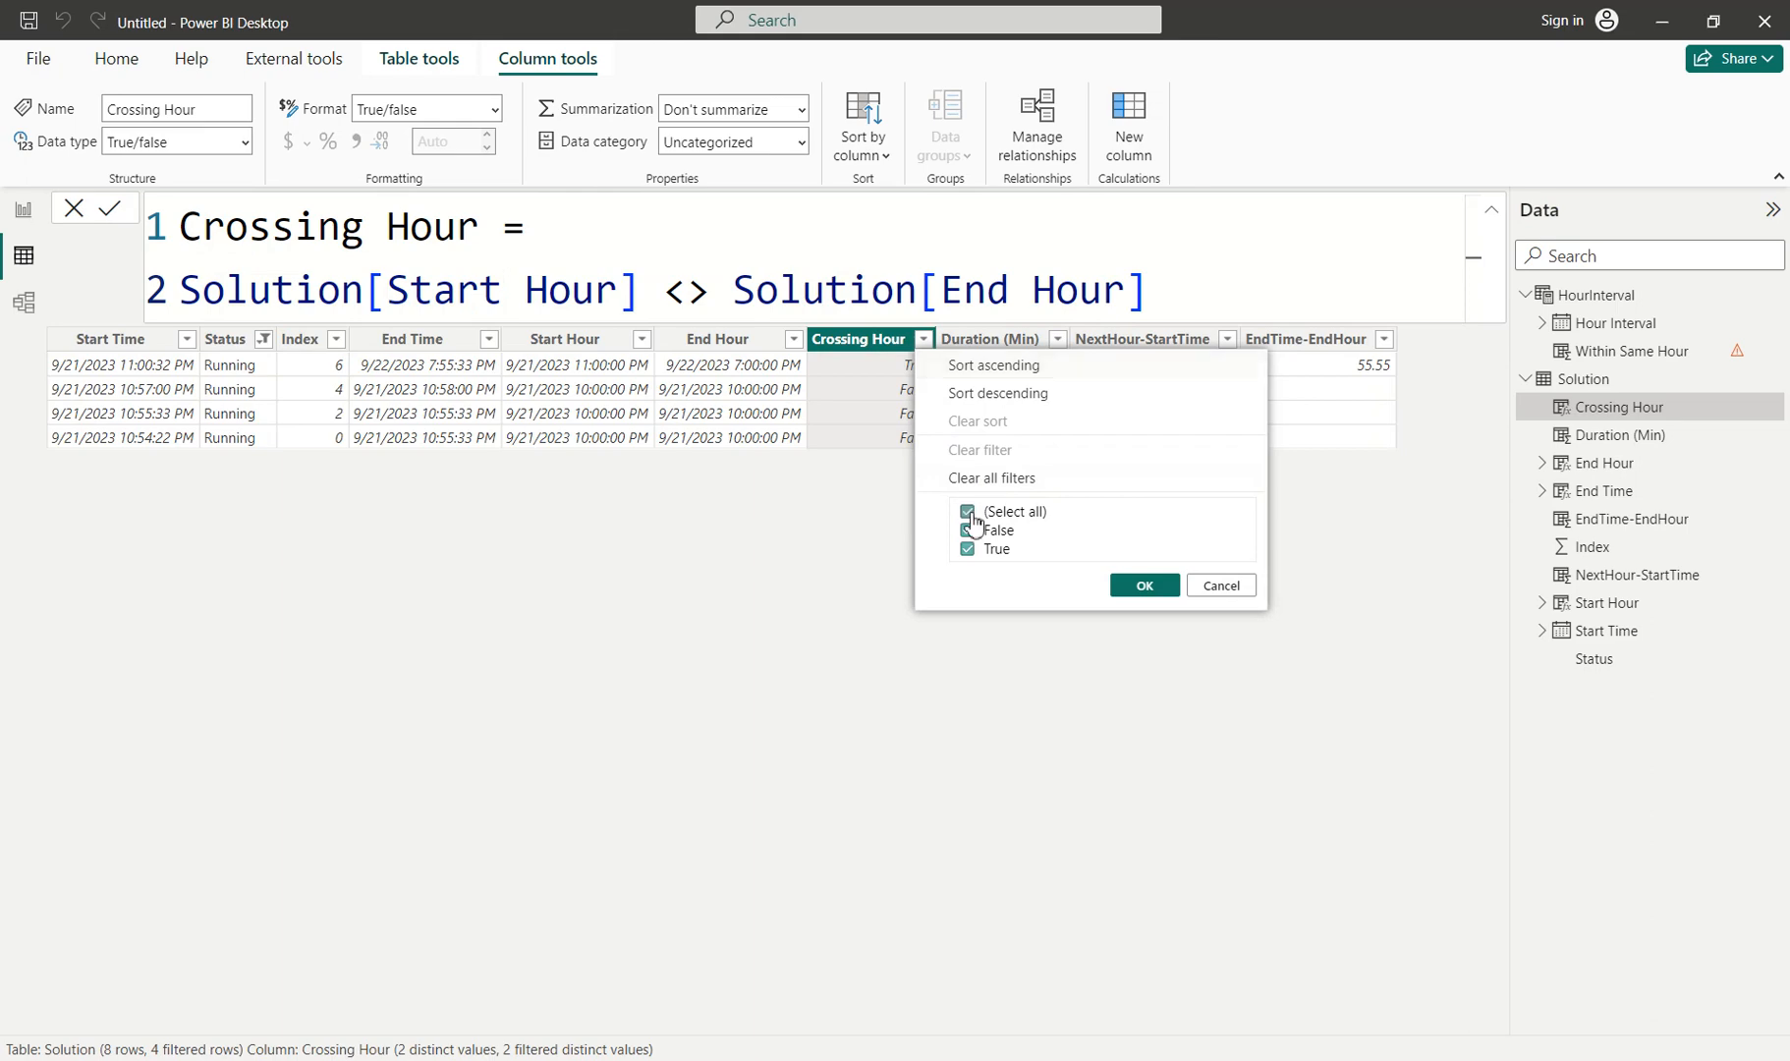
pyautogui.click(967, 529)
pyautogui.click(1139, 587)
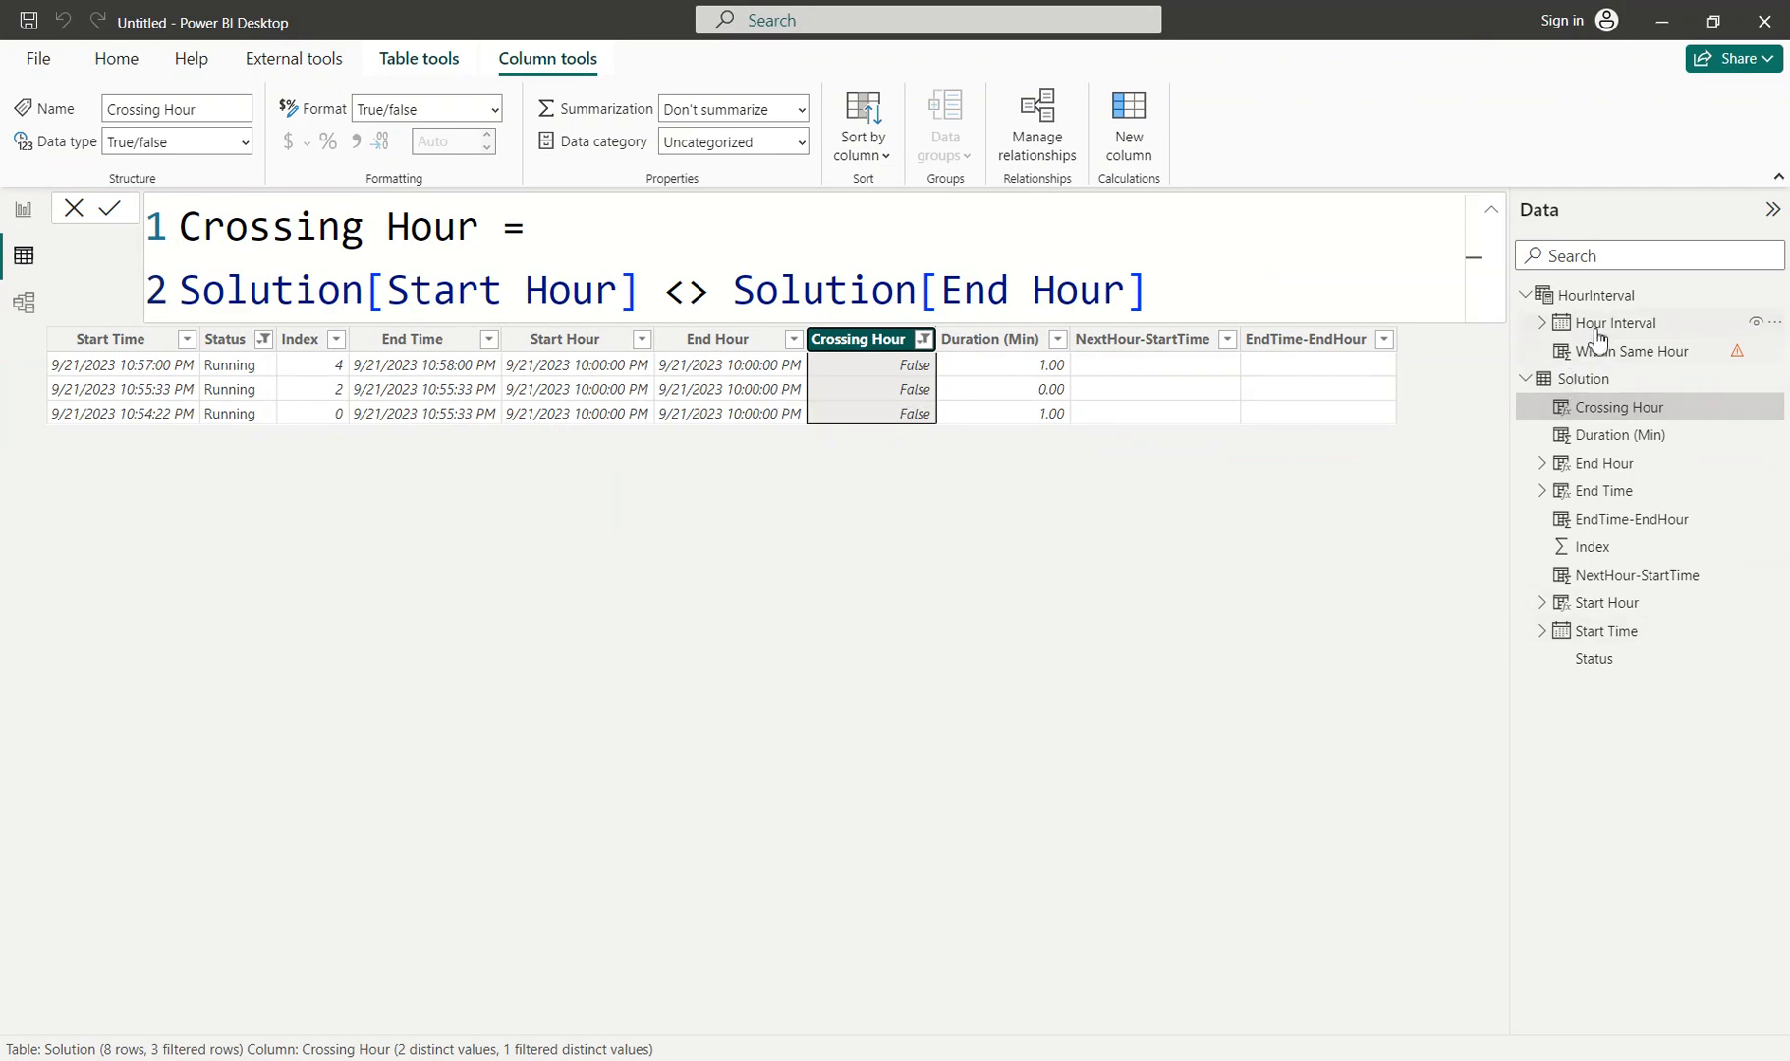
# Below RETURN in HourInterval's Within Same Hour formula, begin a CALCULATE expression with SUM(Solution[Duration (Min)]) as its first argument.
pyautogui.click(1621, 295)
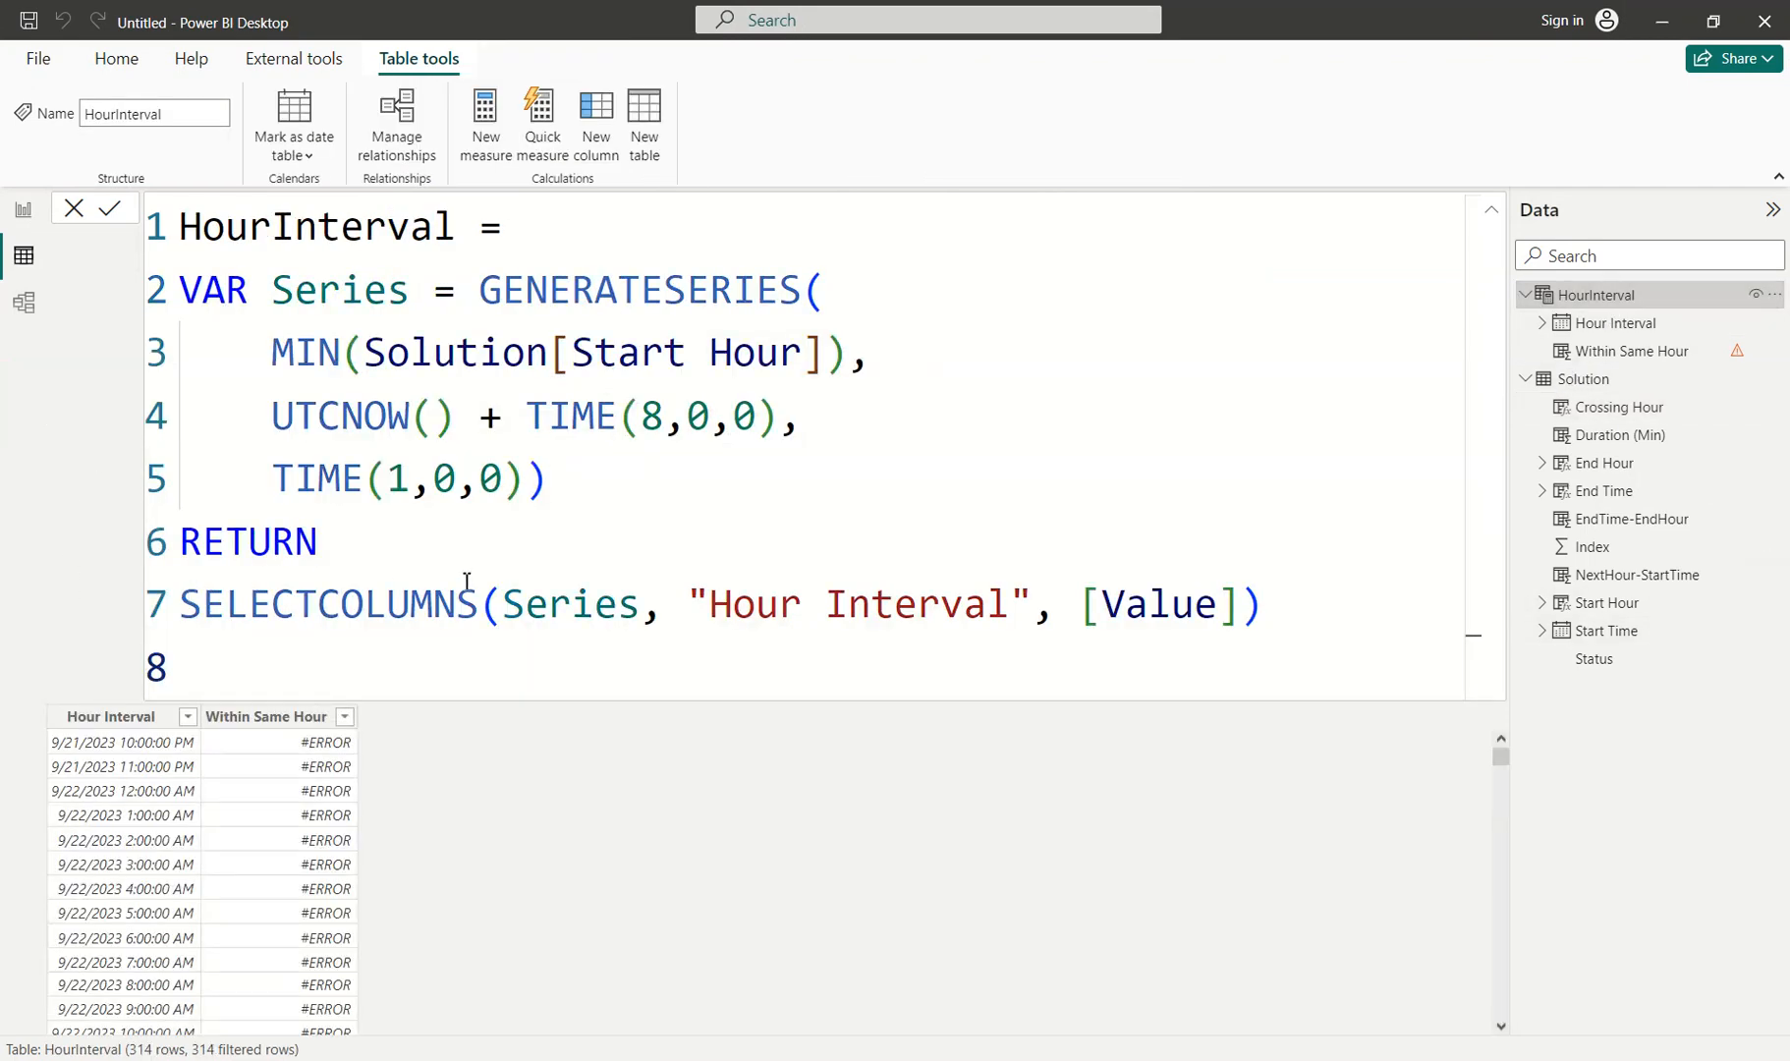
pyautogui.click(290, 716)
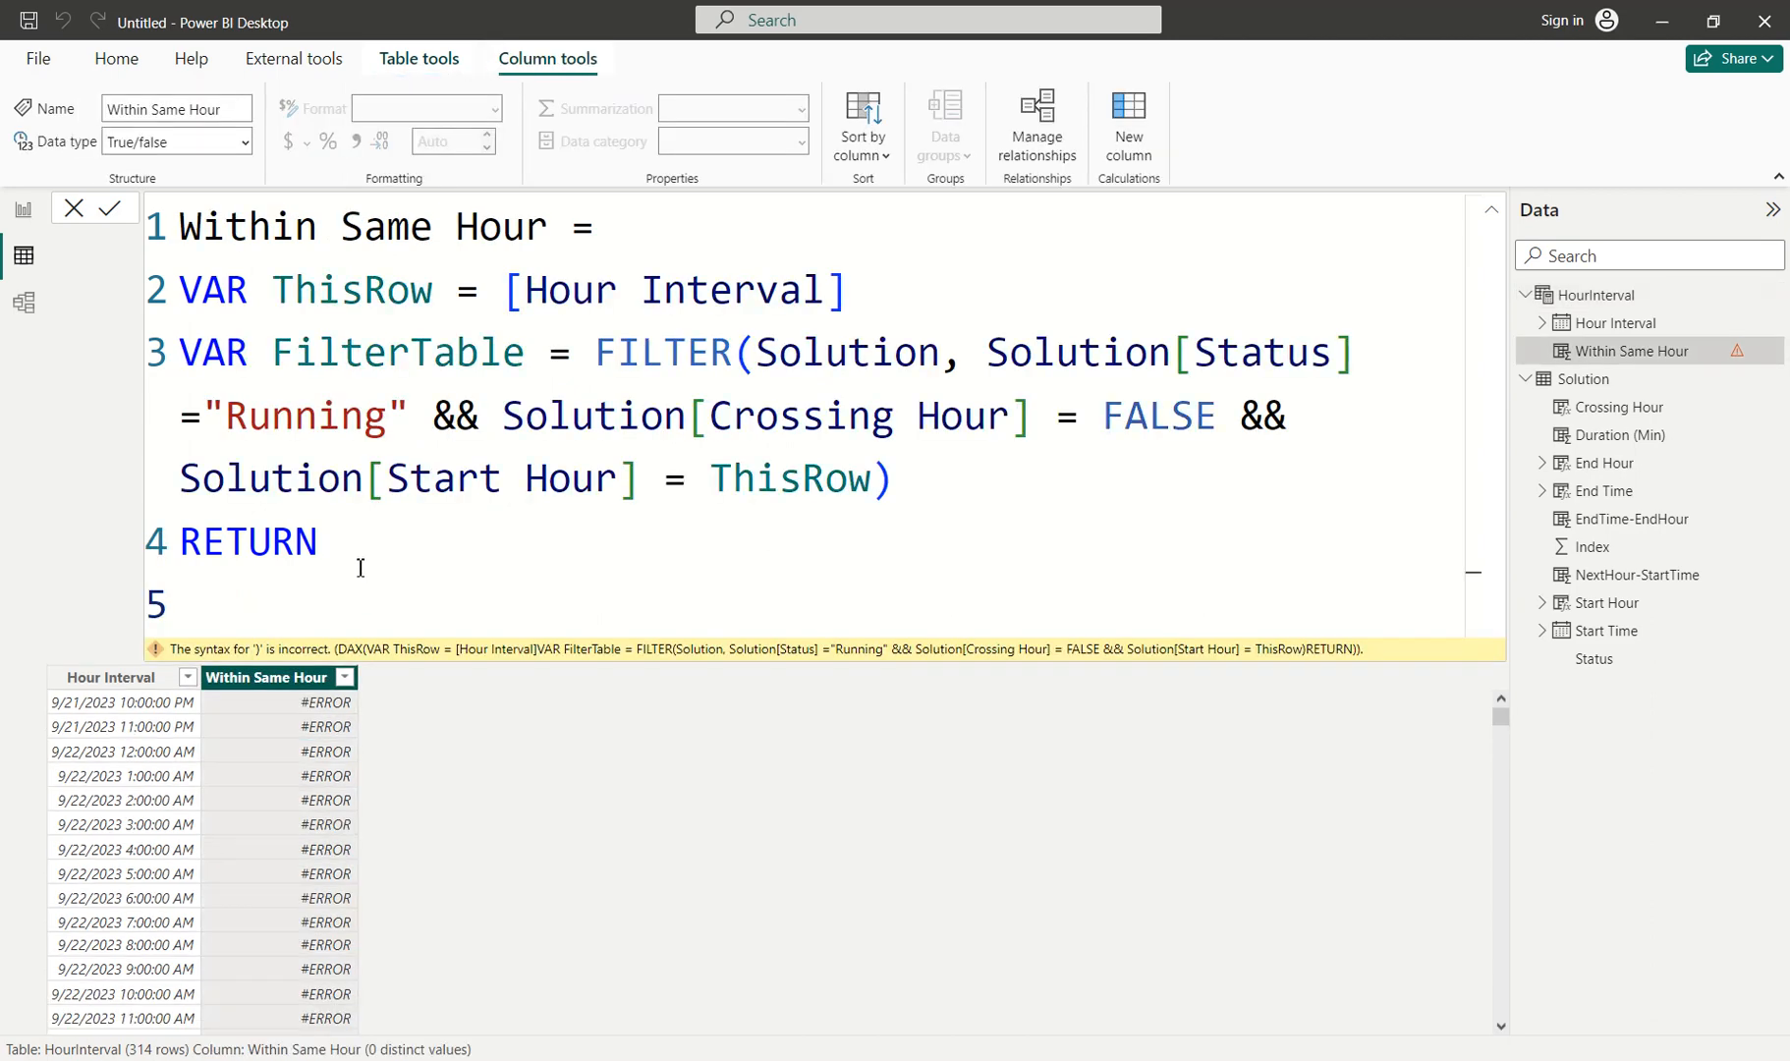
pyautogui.click(373, 576)
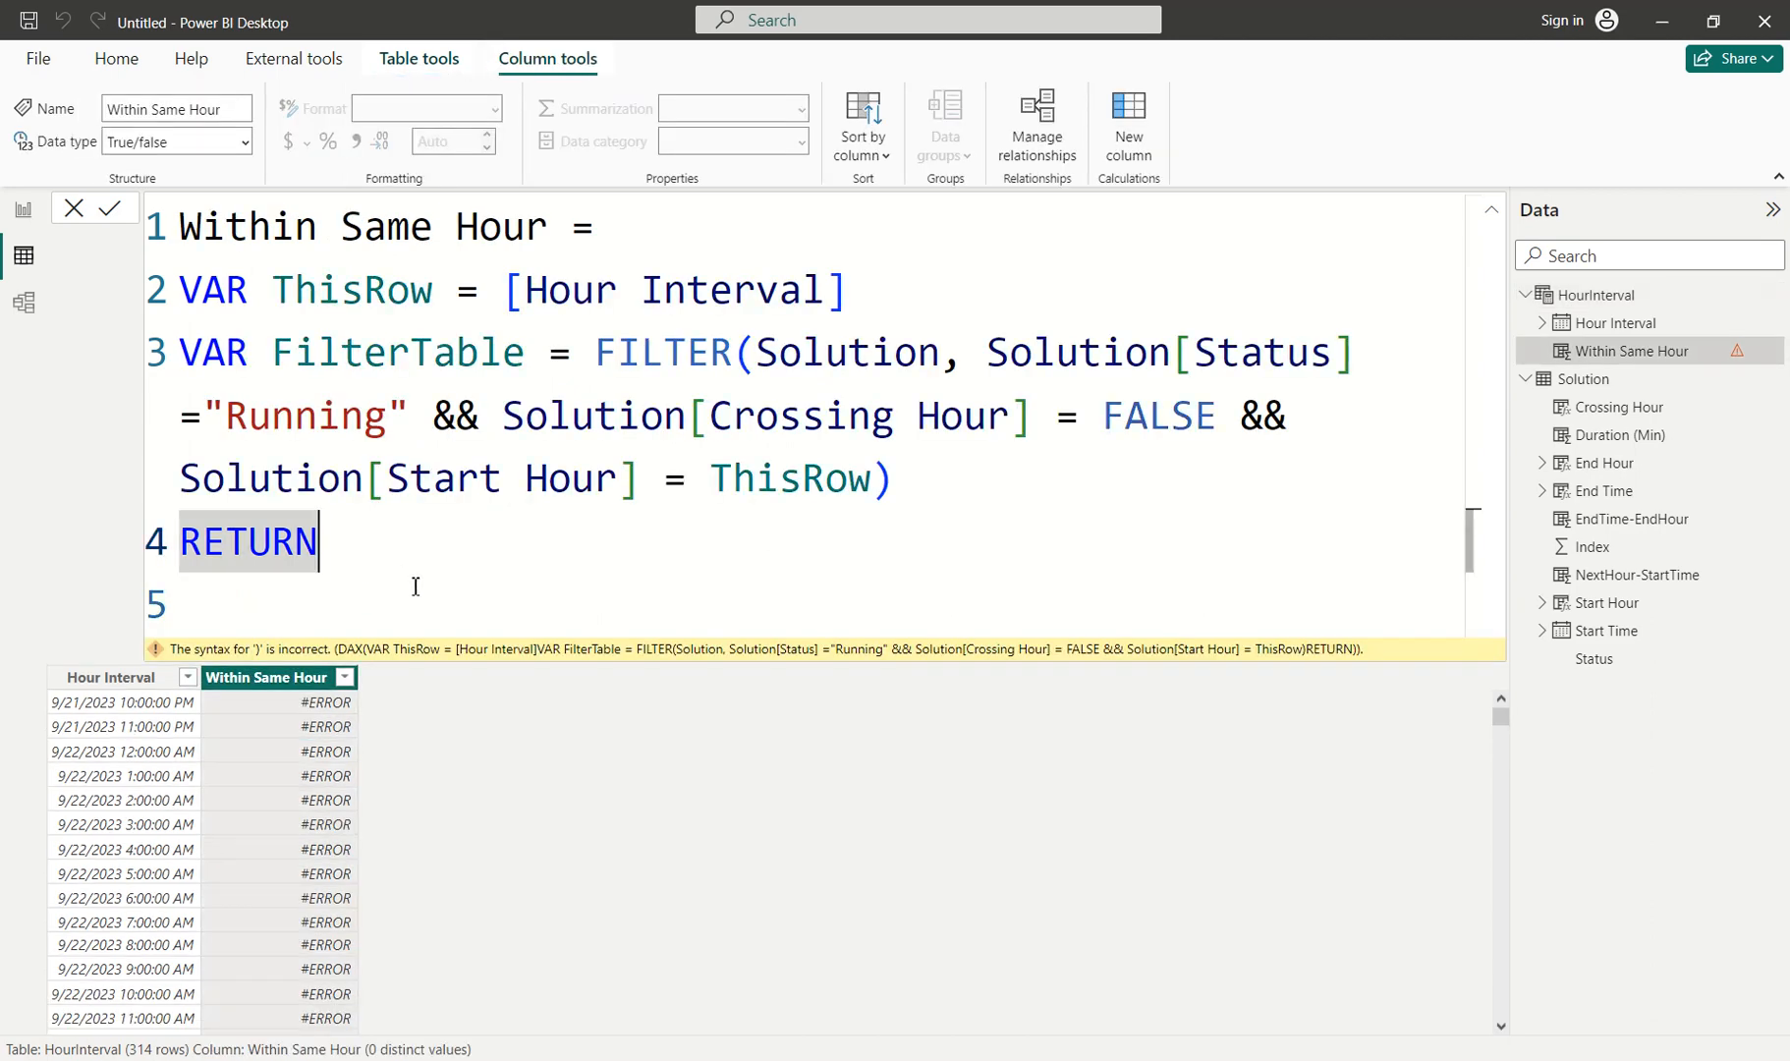
pyautogui.press('Return')
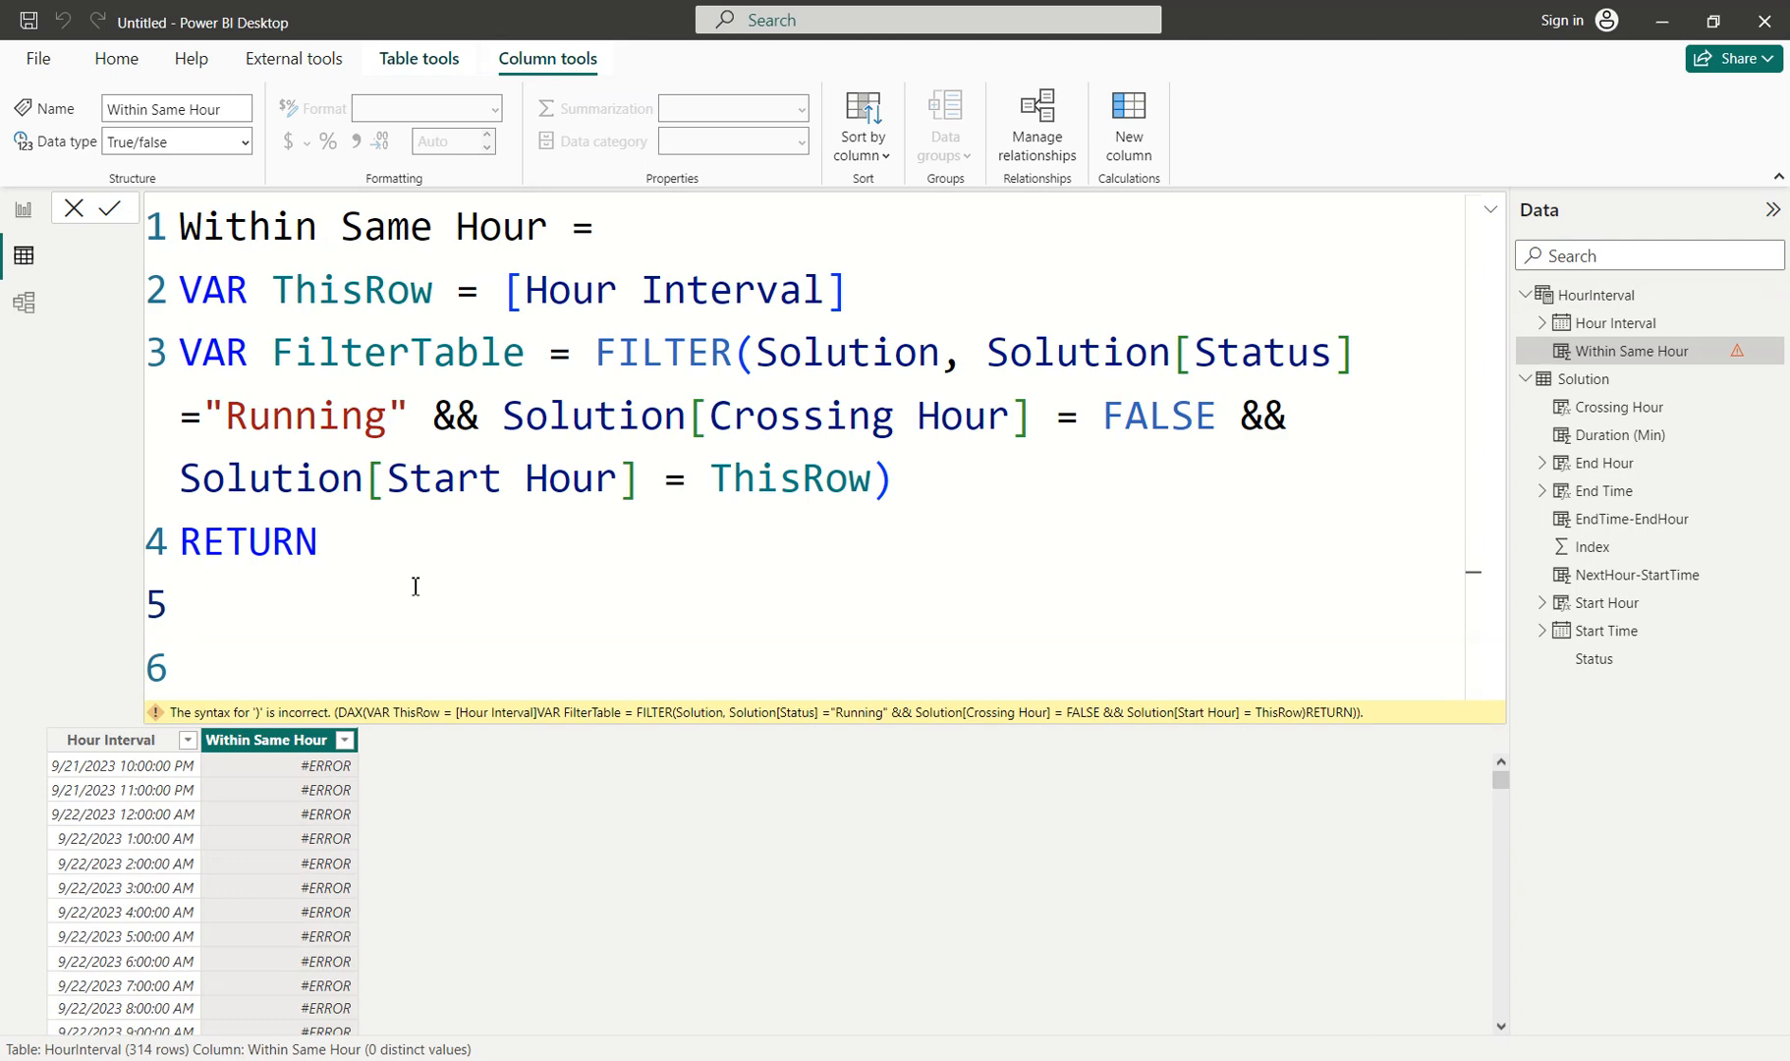
pyautogui.write('calcul')
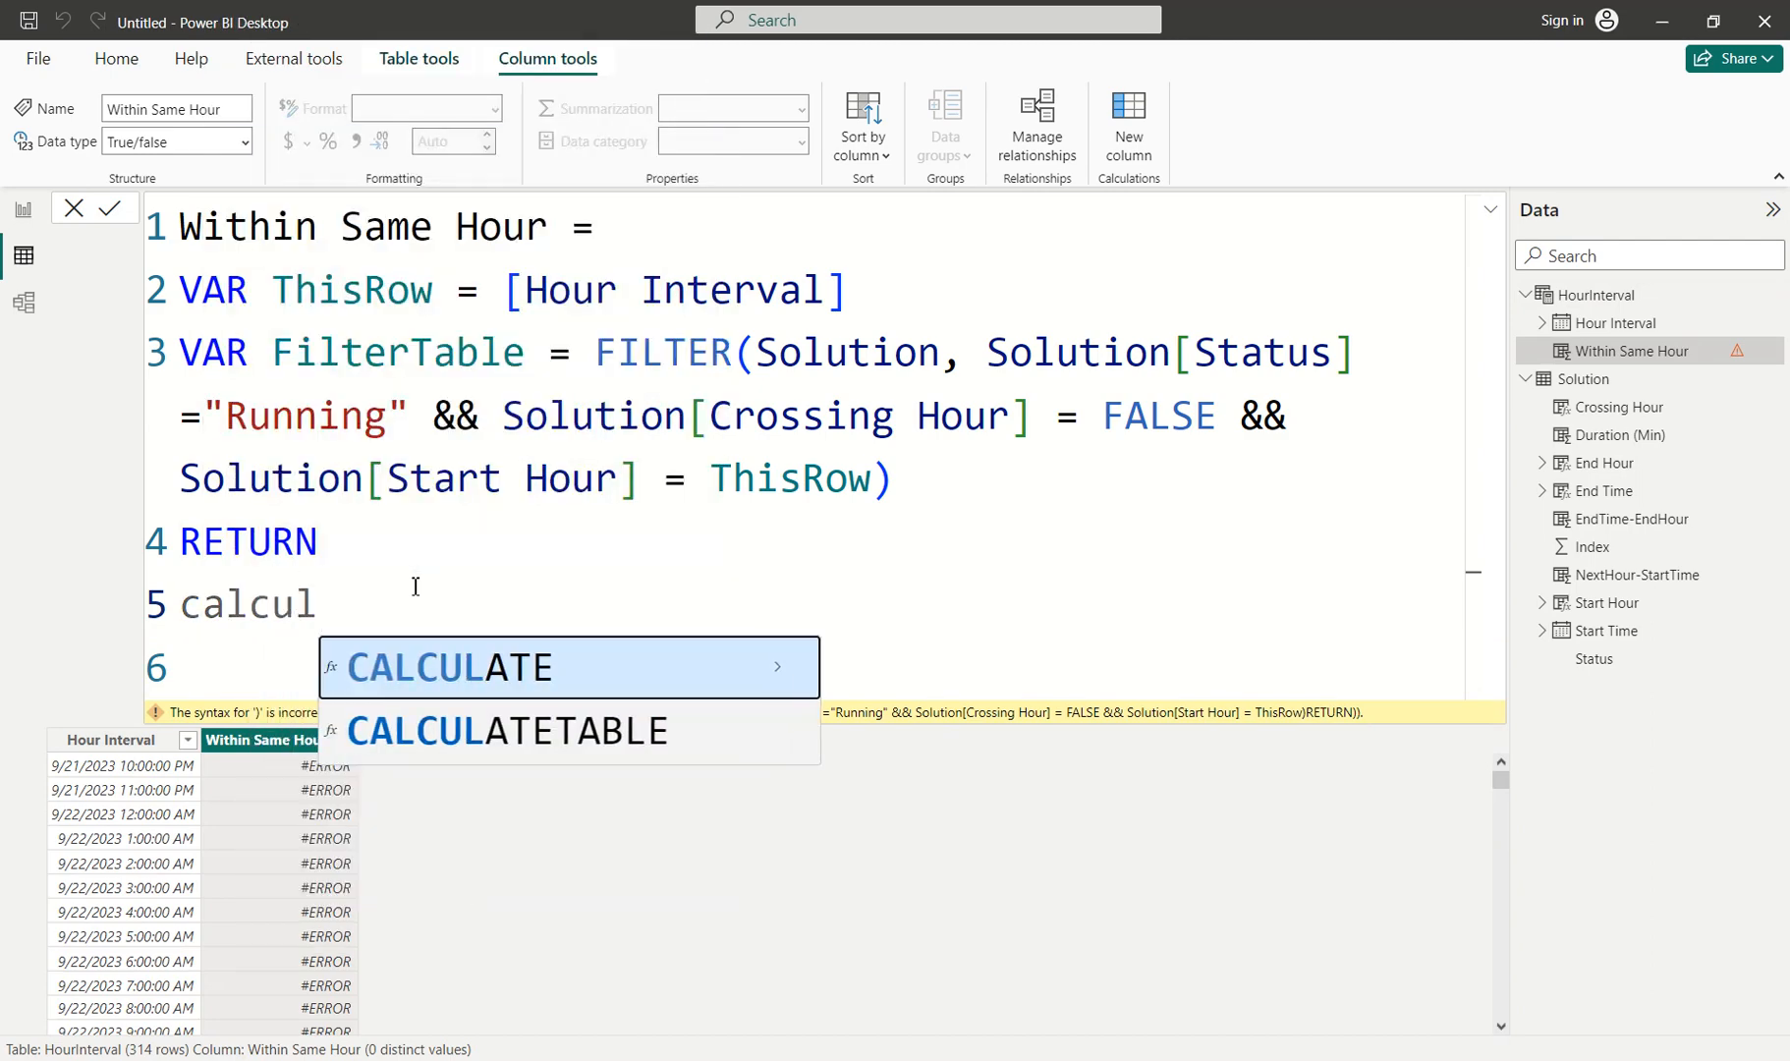
pyautogui.press('Tab')
pyautogui.write('sum')
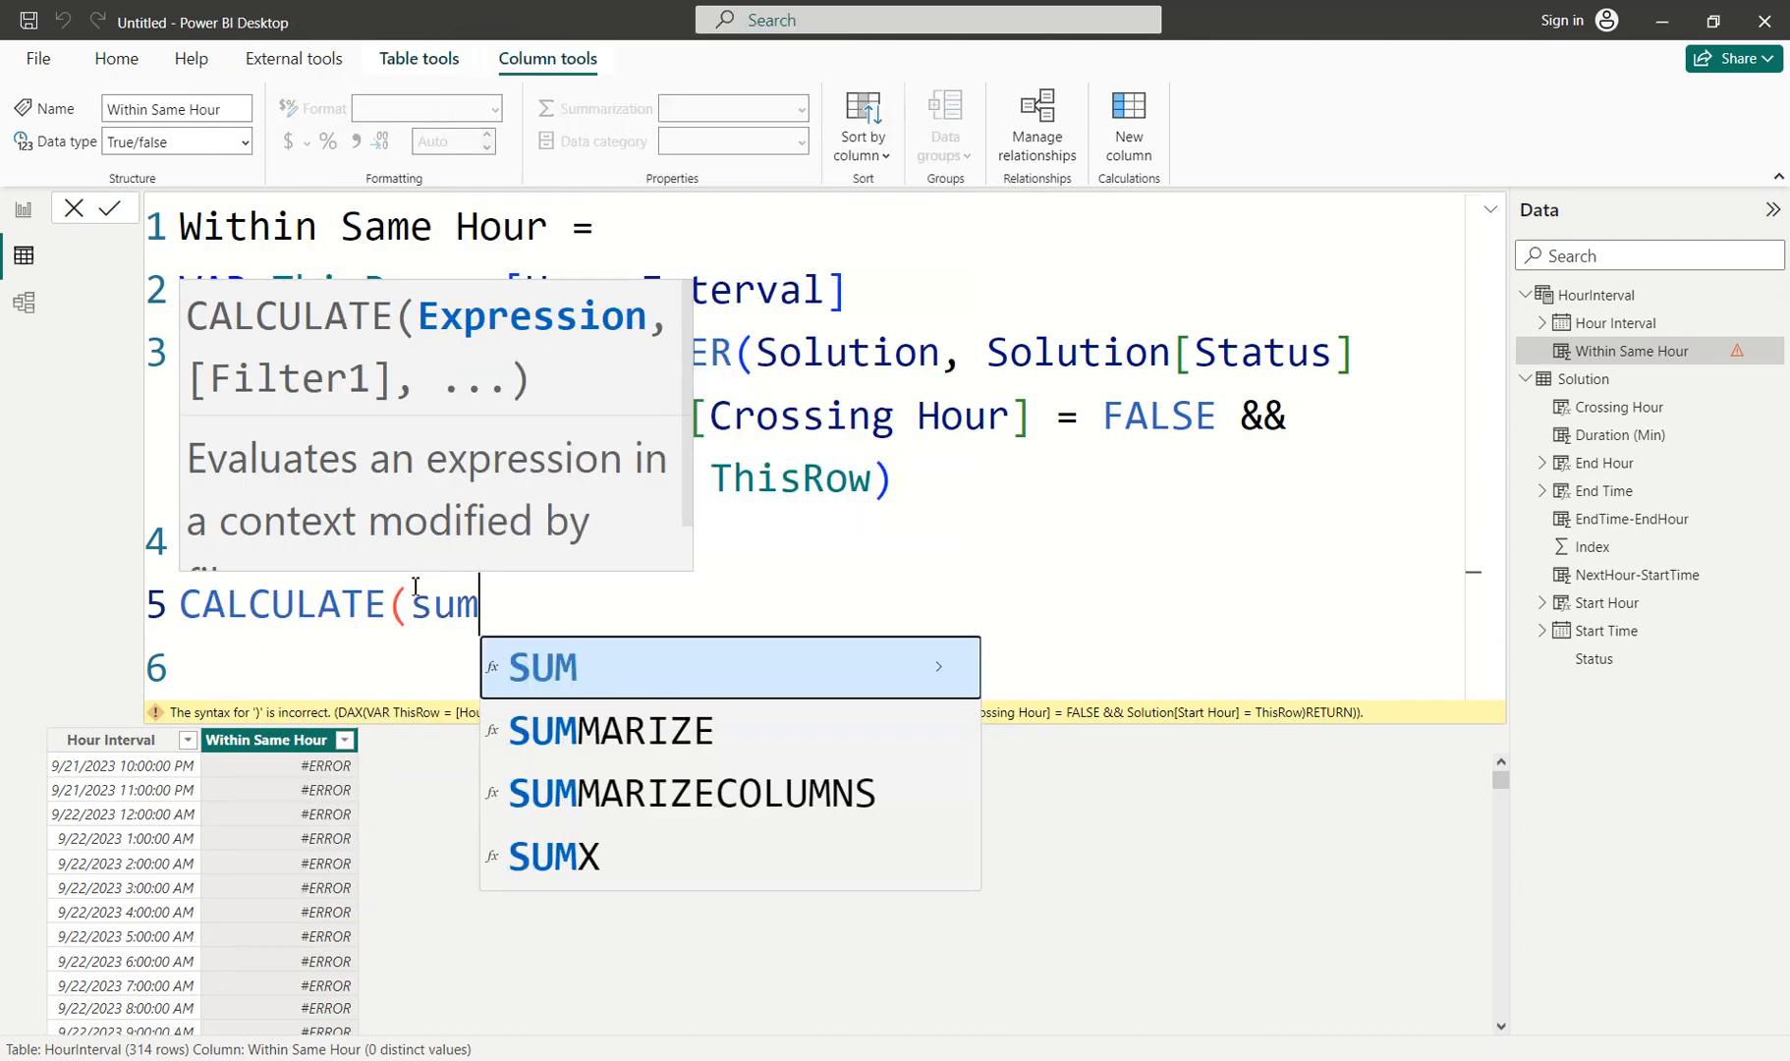
pyautogui.press('Tab')
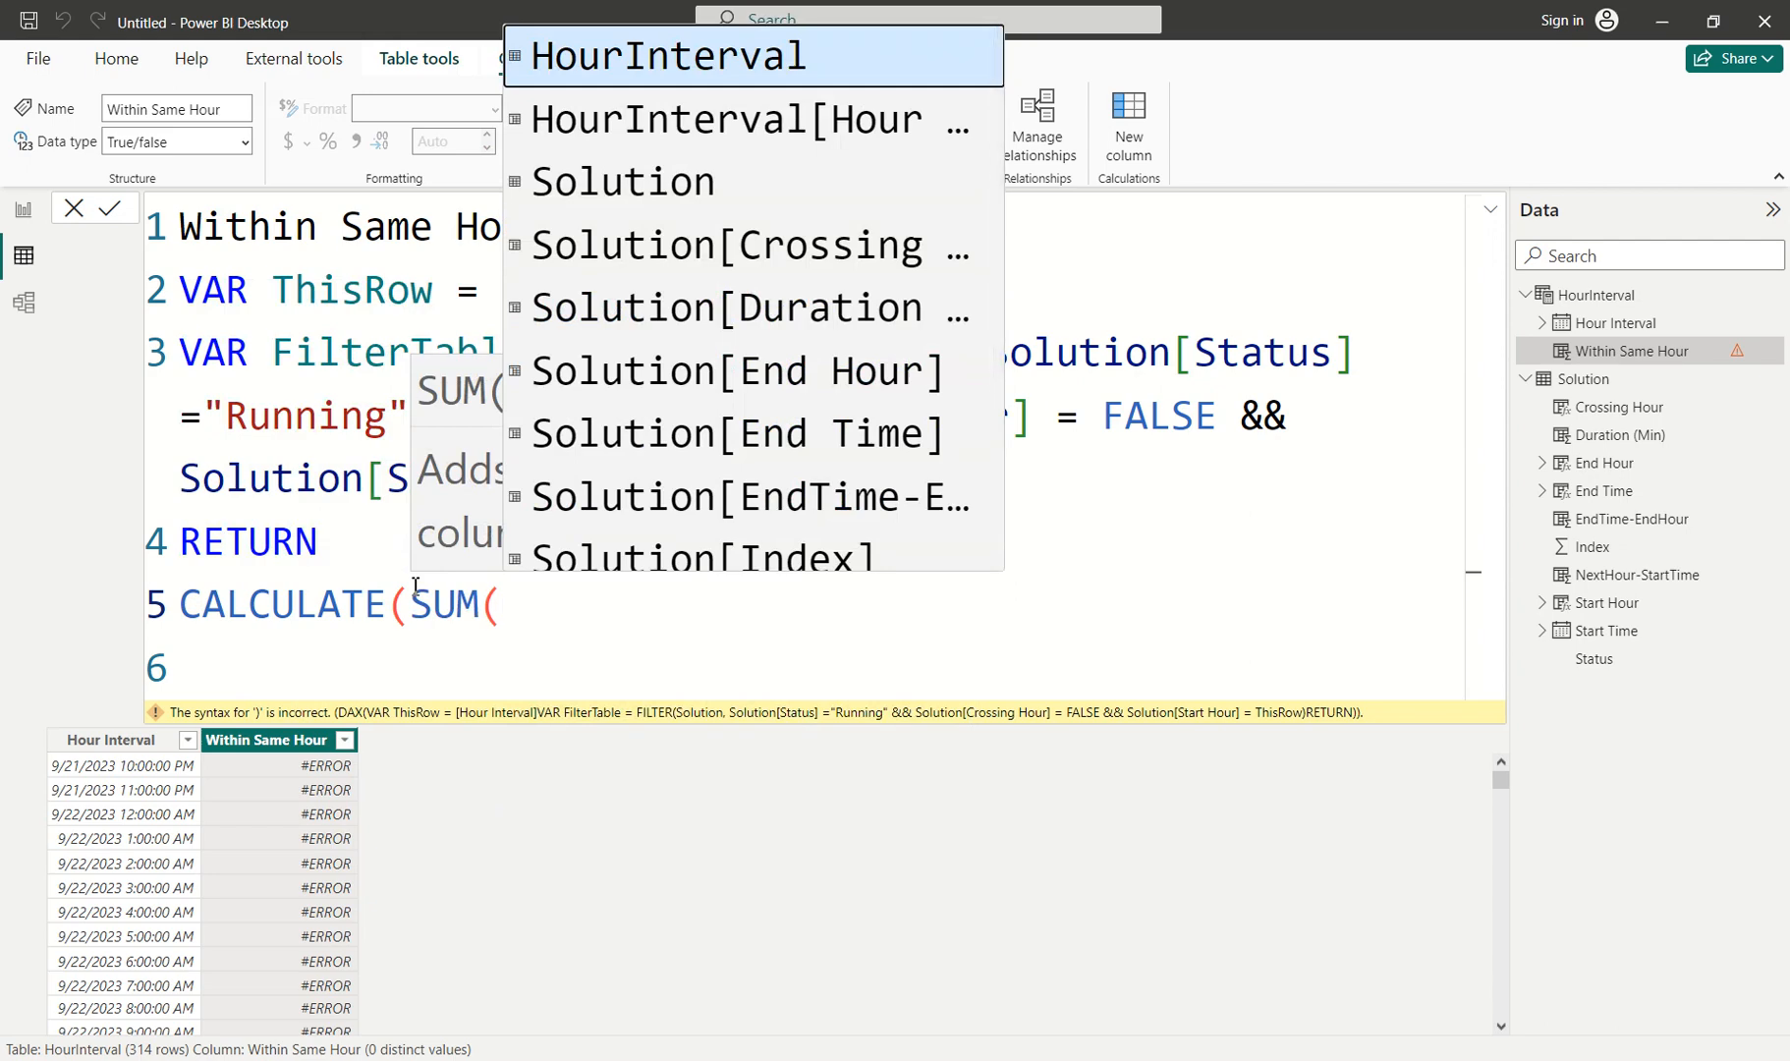
pyautogui.write('dur')
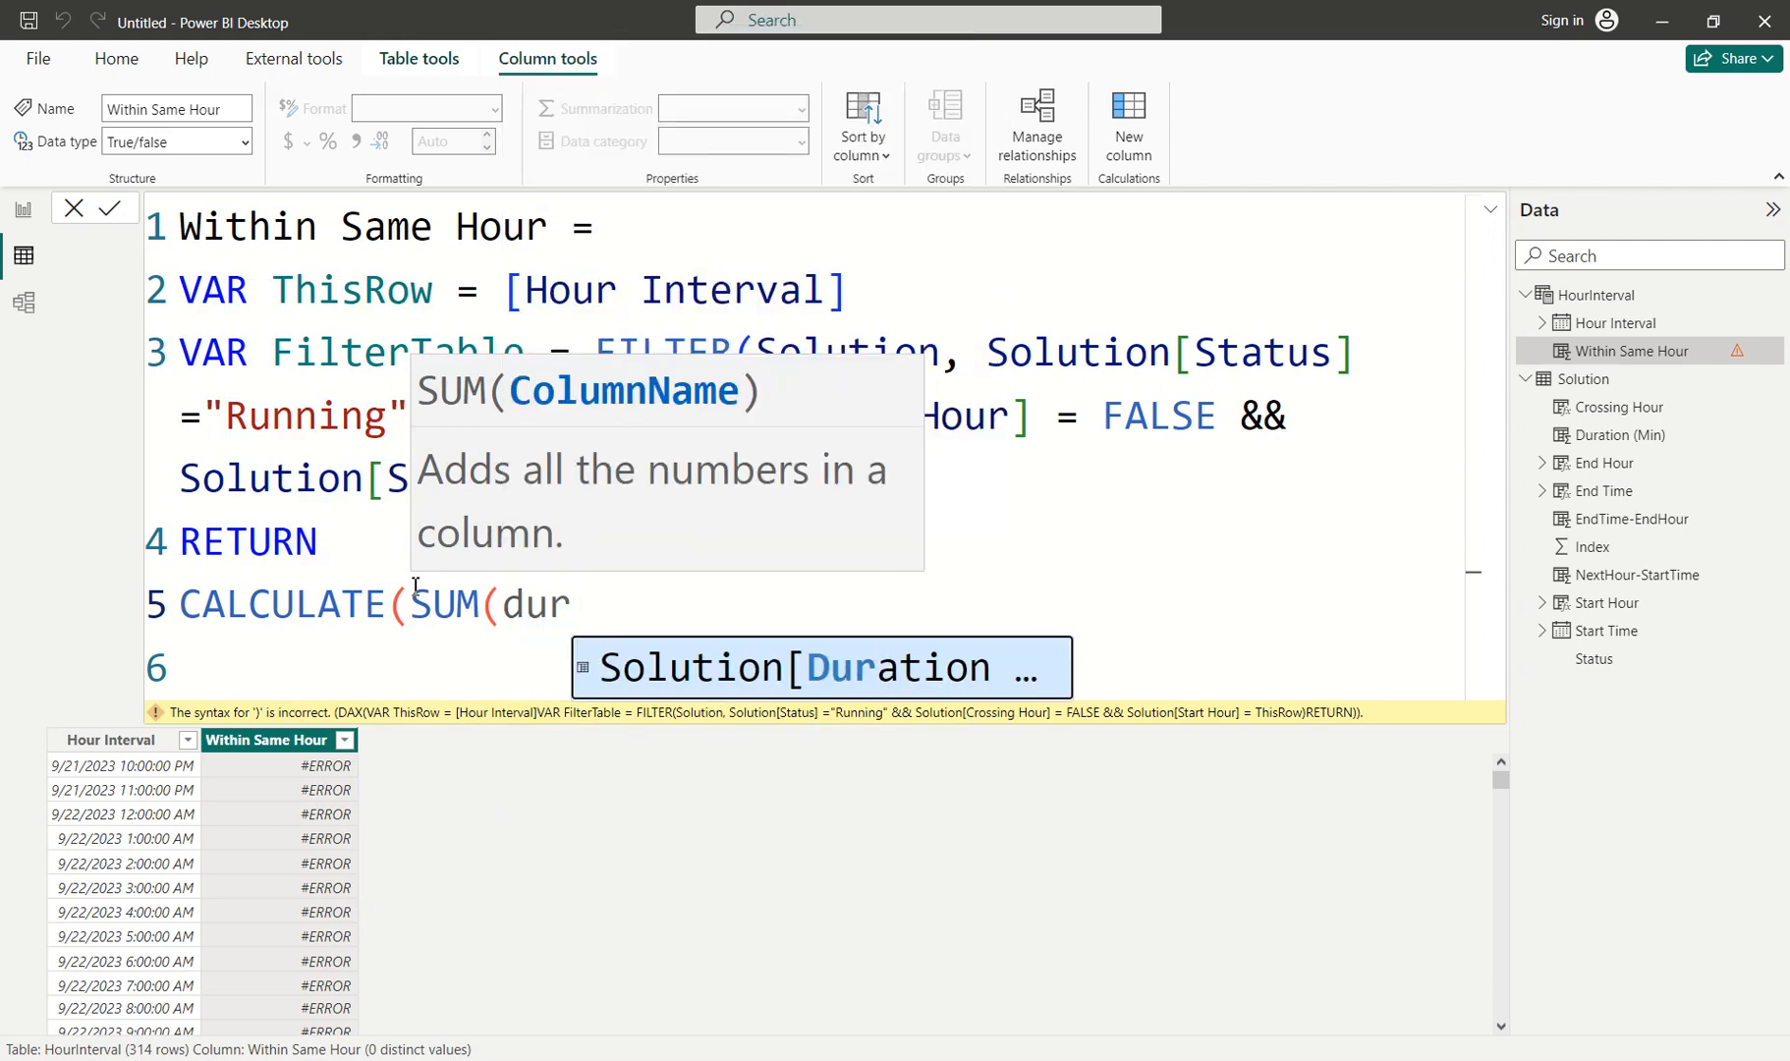
pyautogui.press('Tab')
pyautogui.write('),')
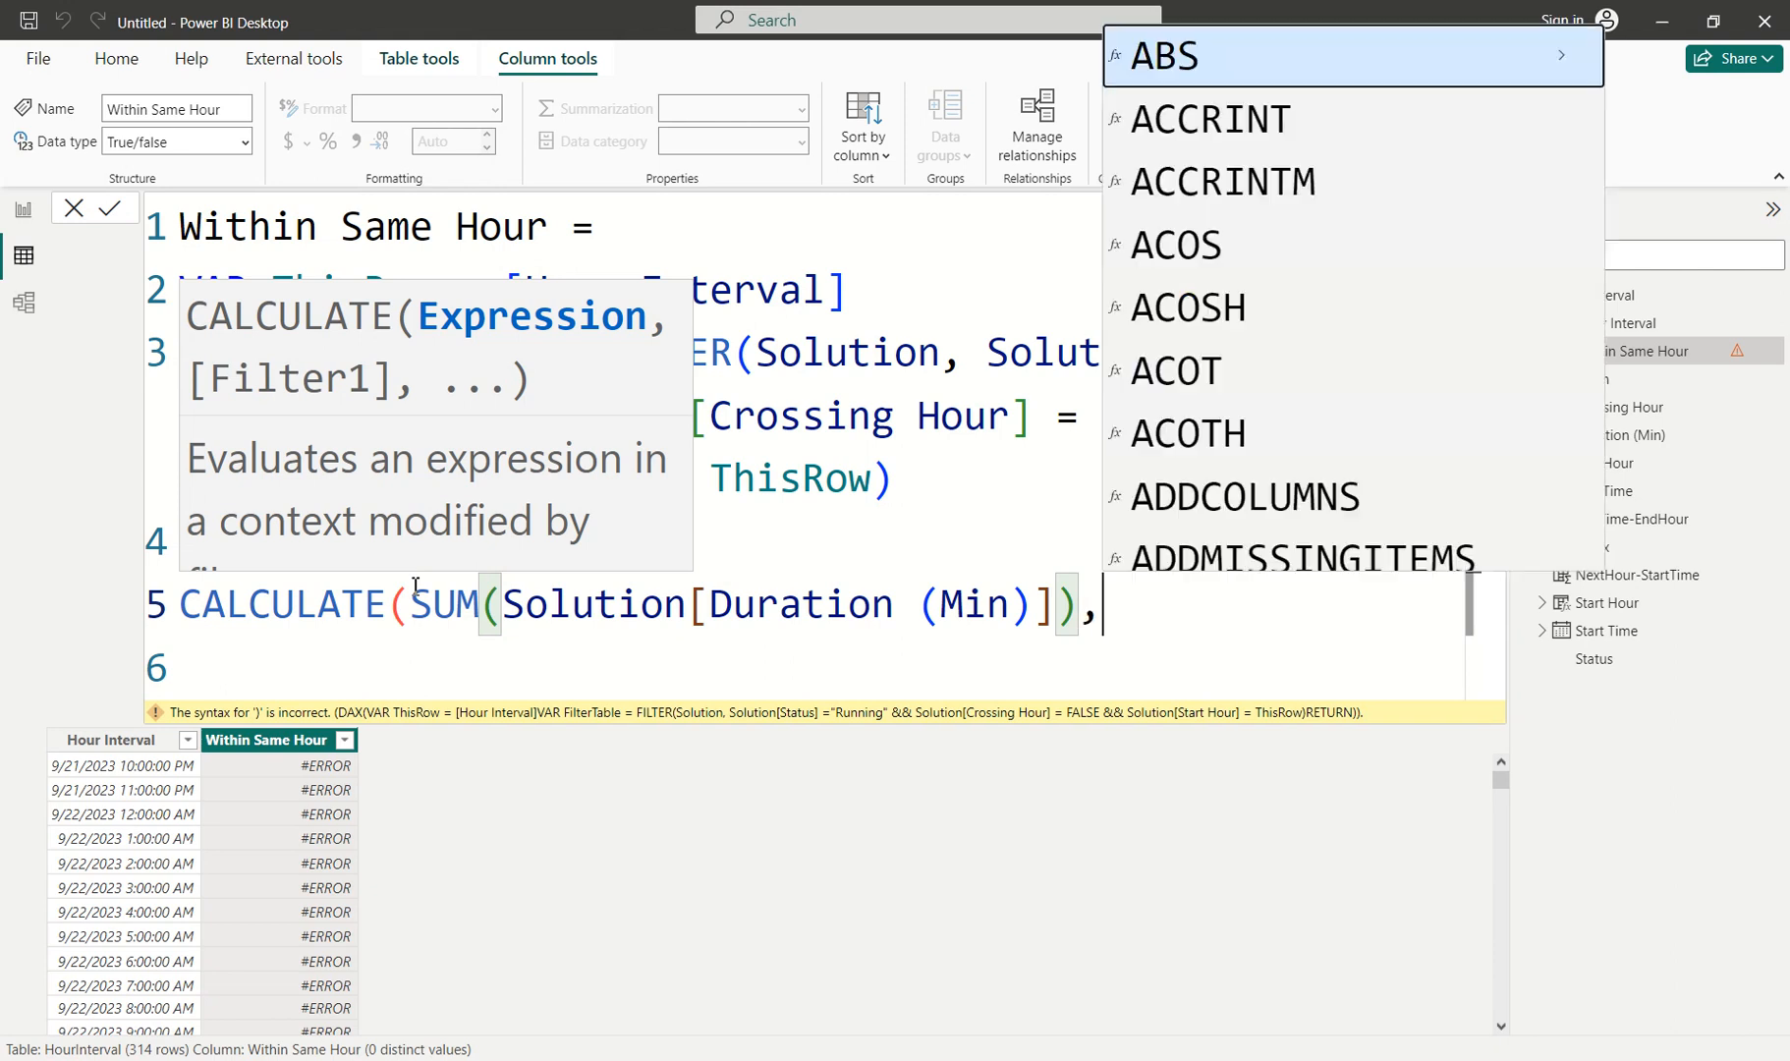
# Choose the FilterTable variable as the filter argument of the CALCULATE expression.
pyautogui.write(' fil')
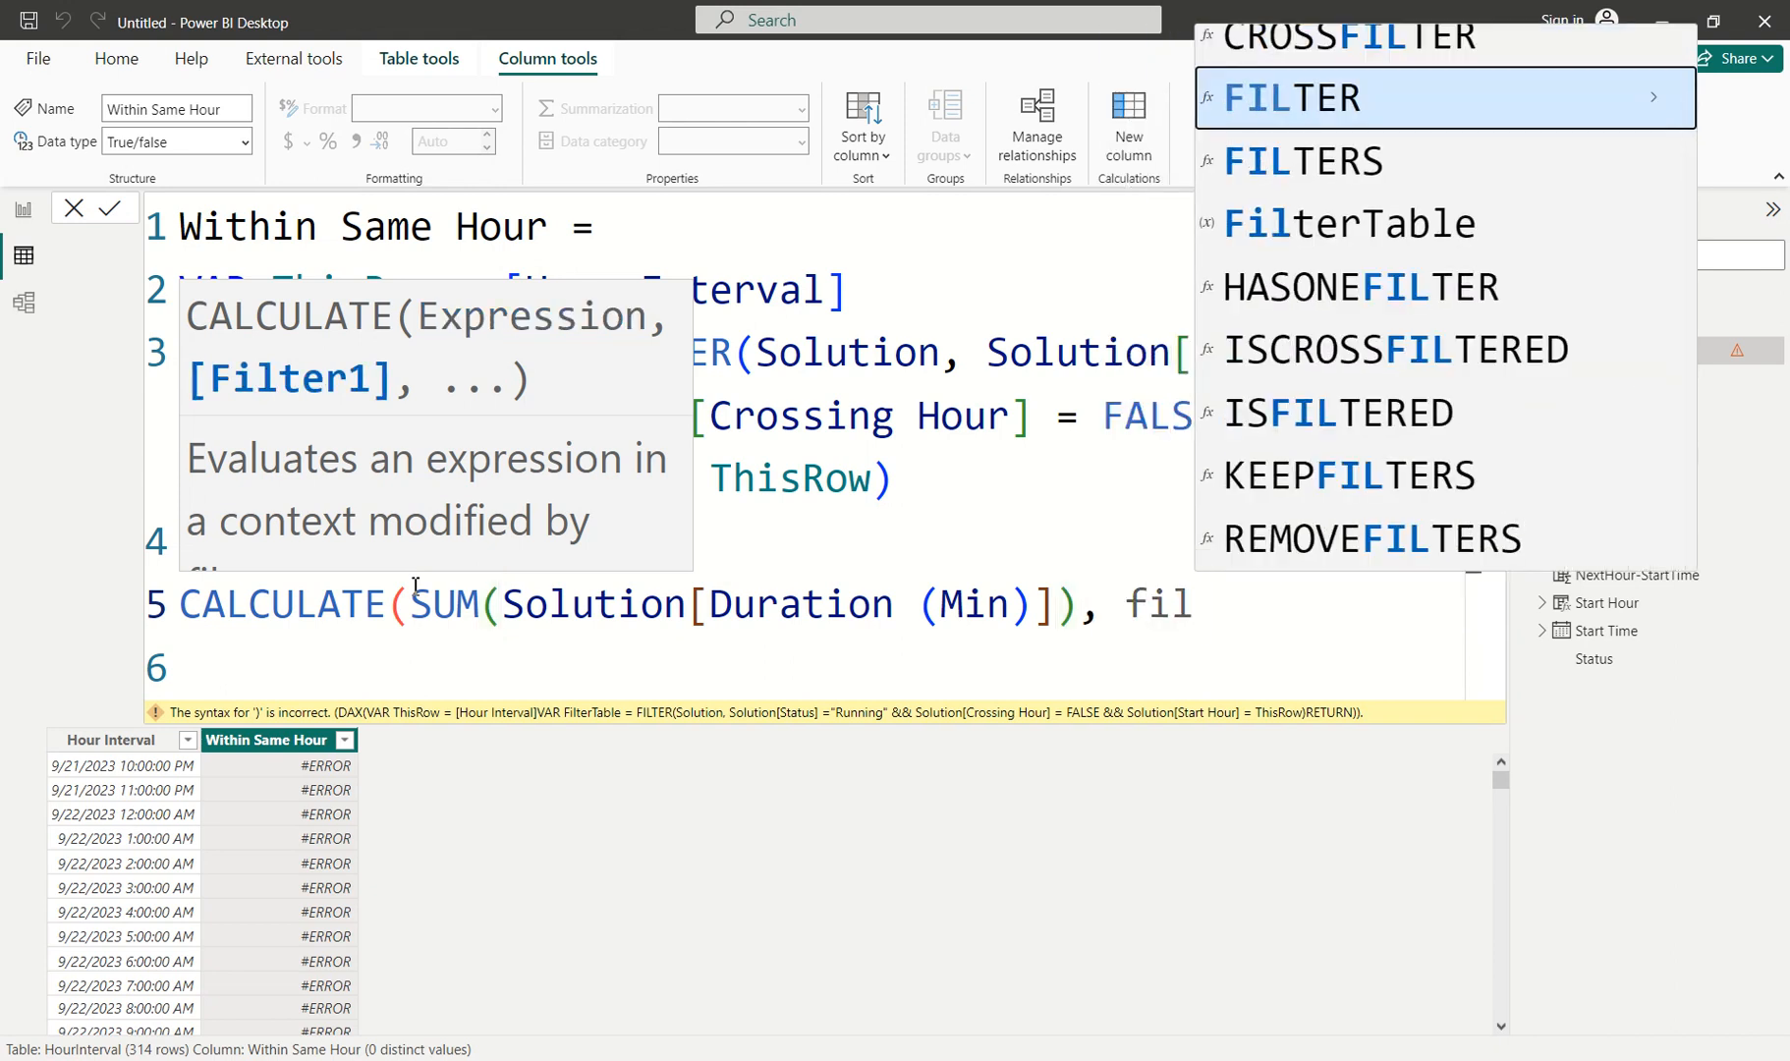
pyautogui.write('ter')
pyautogui.press('Down')
pyautogui.press('Down')
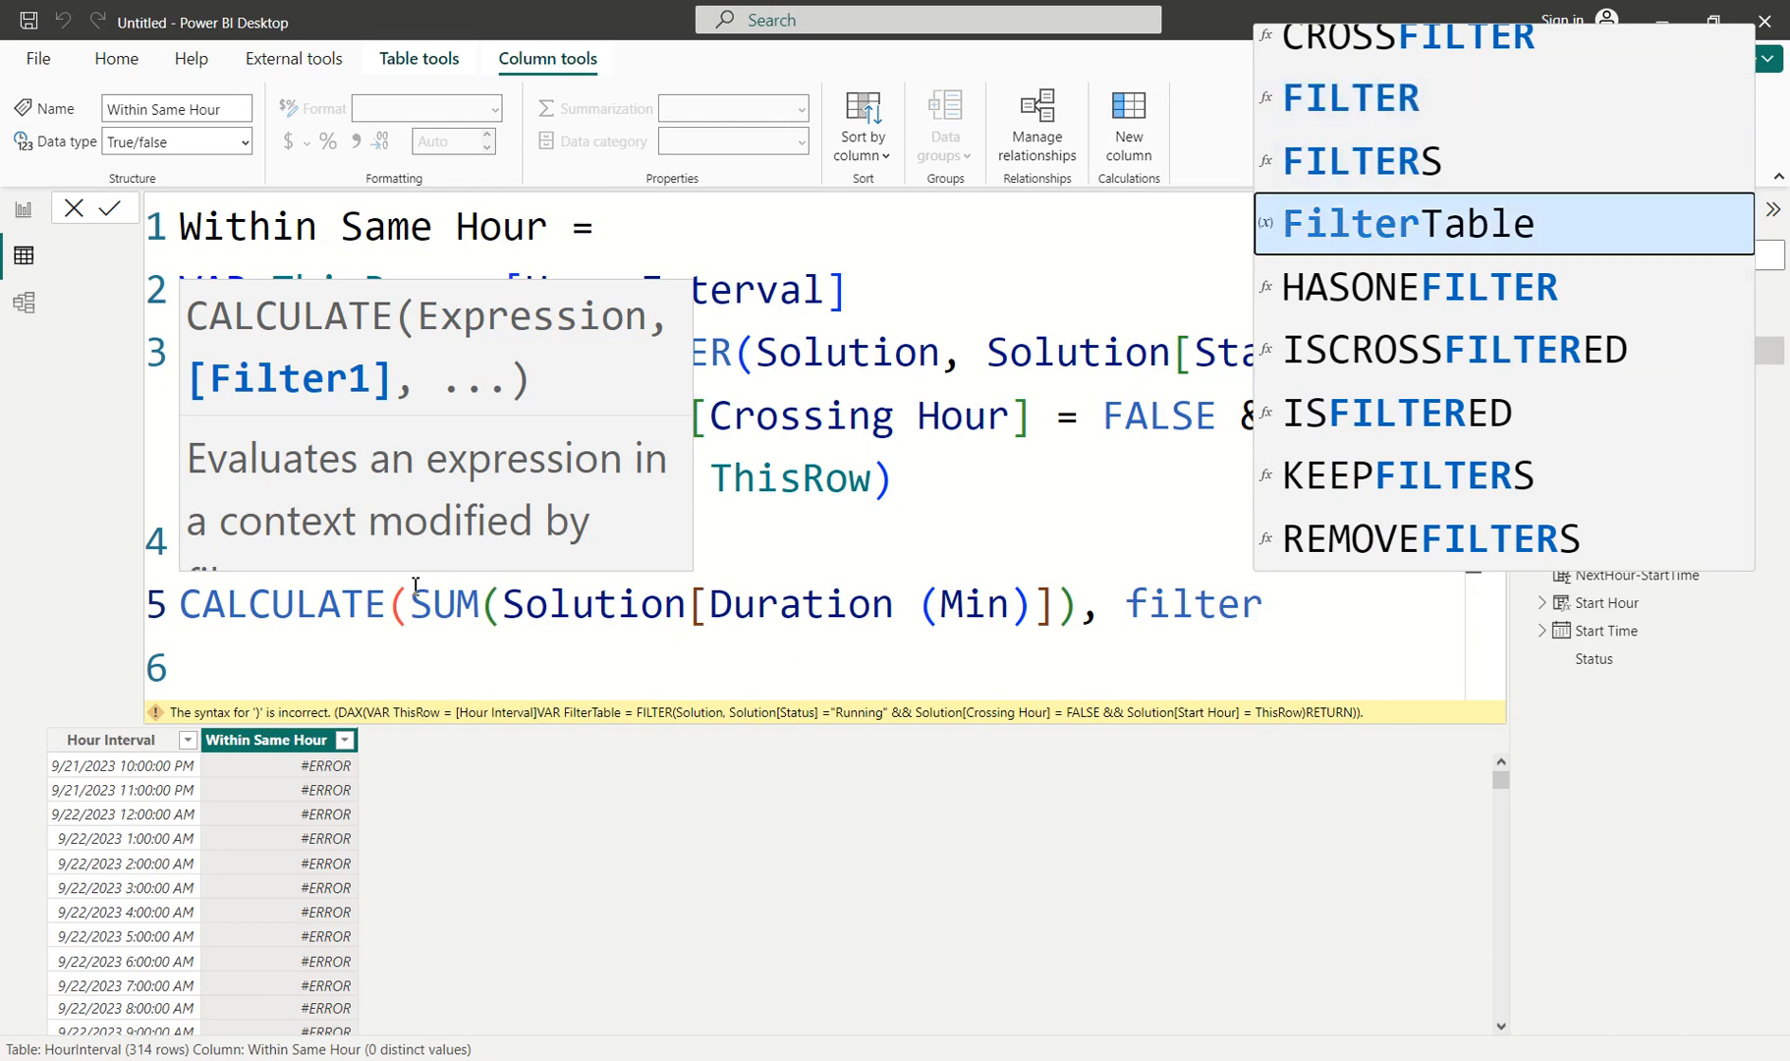
# Complete the CALCULATE expression with the filter variable, rename that variable to FilteredTable in both places, and commit the Within Same Hour formula.
pyautogui.press('Tab')
pyautogui.write(')')
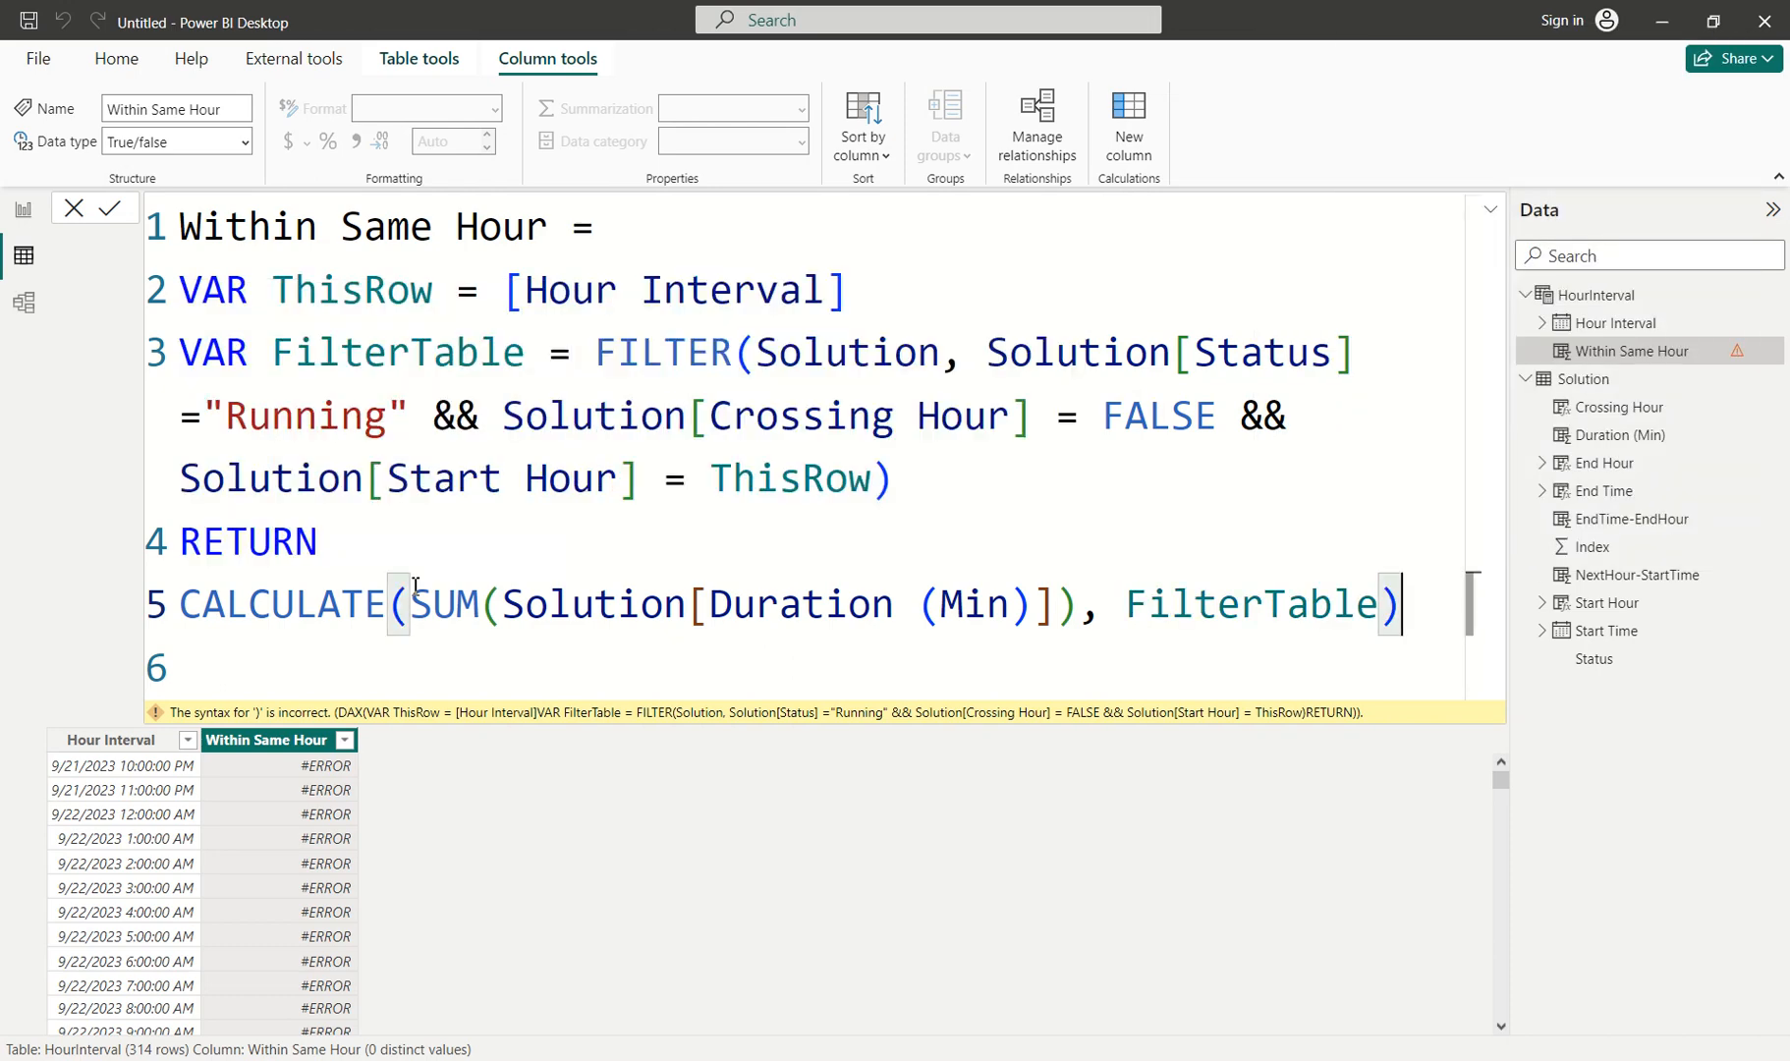
pyautogui.click(409, 351)
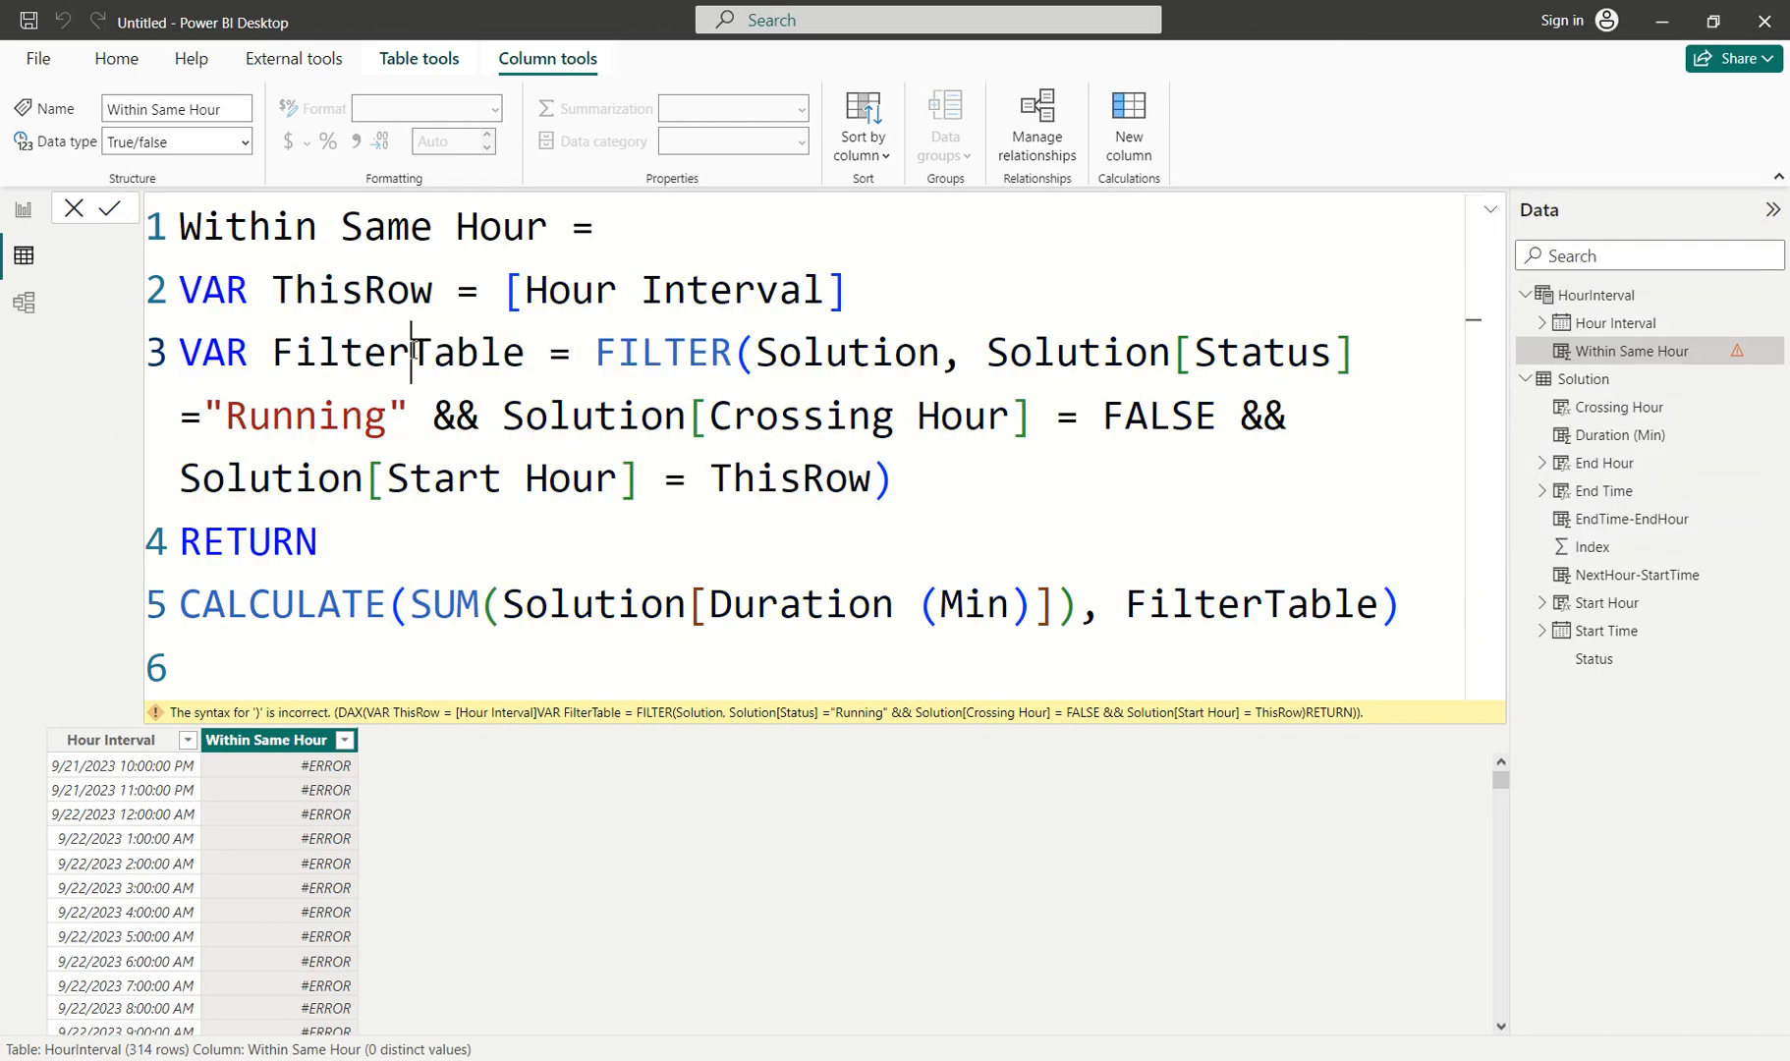
pyautogui.write('ed')
pyautogui.click(1266, 593)
pyautogui.write('ed')
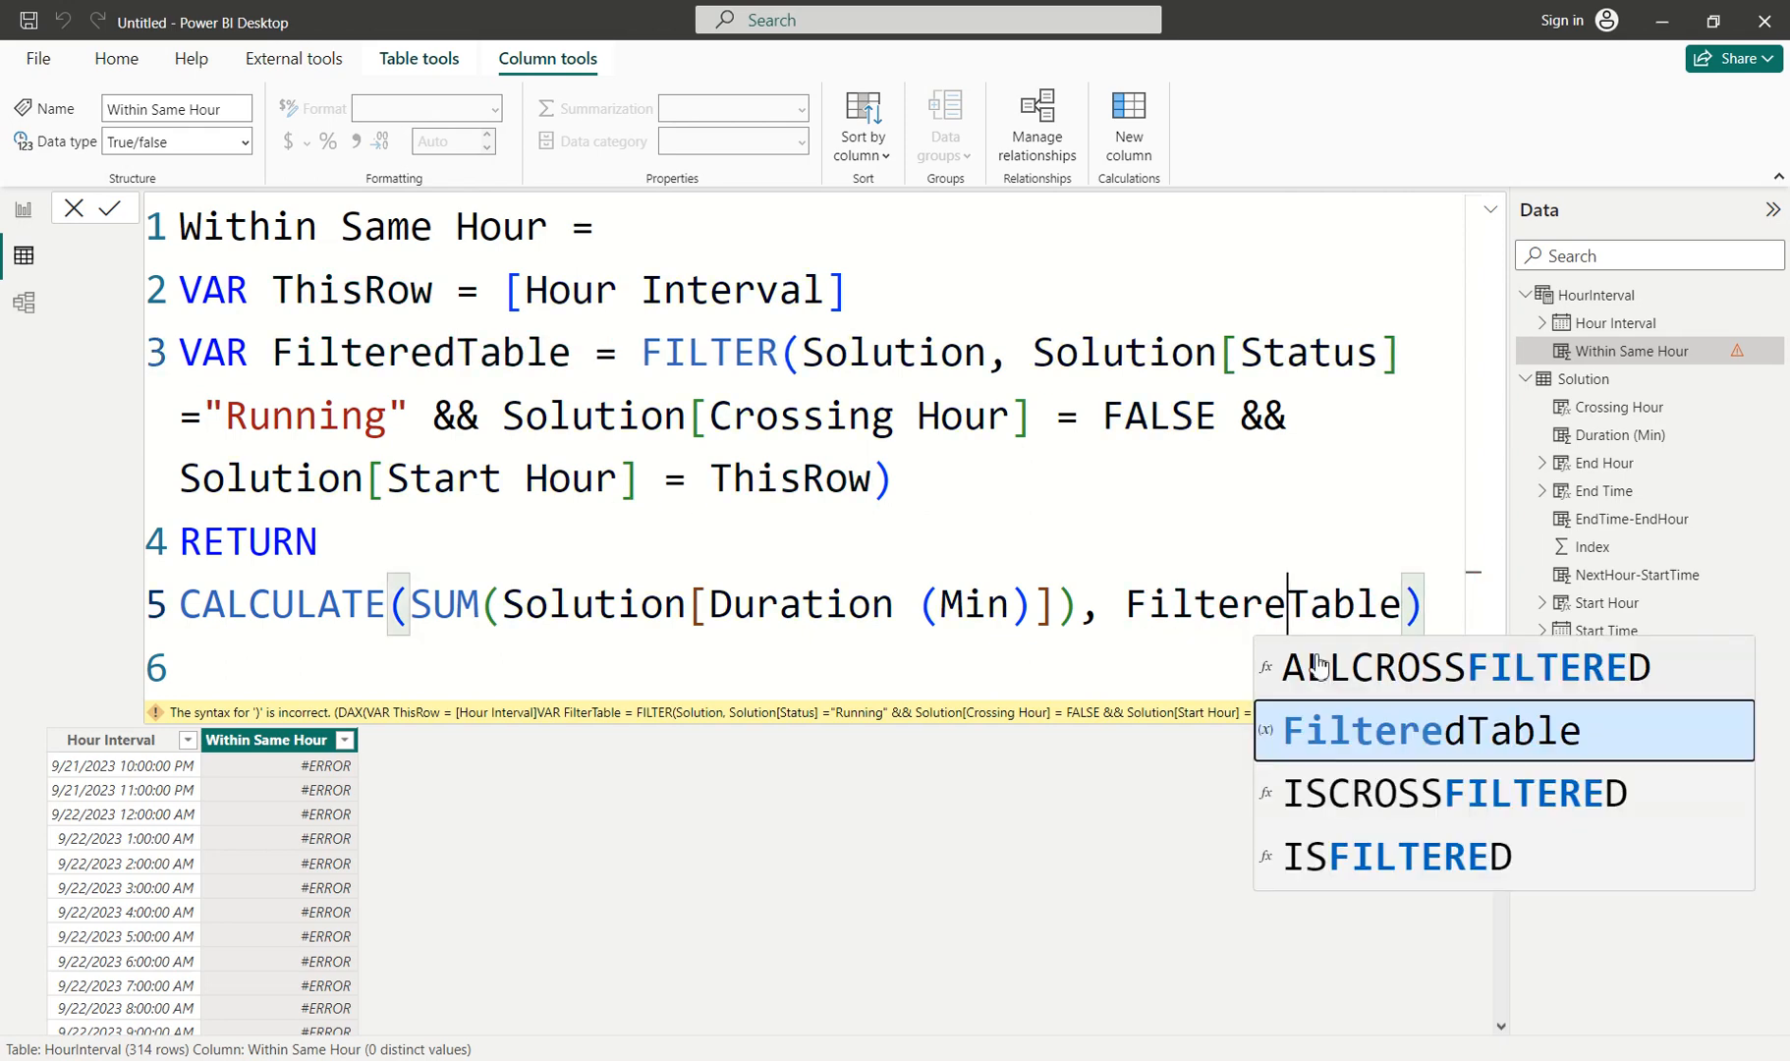
pyautogui.click(1352, 604)
pyautogui.press('Return')
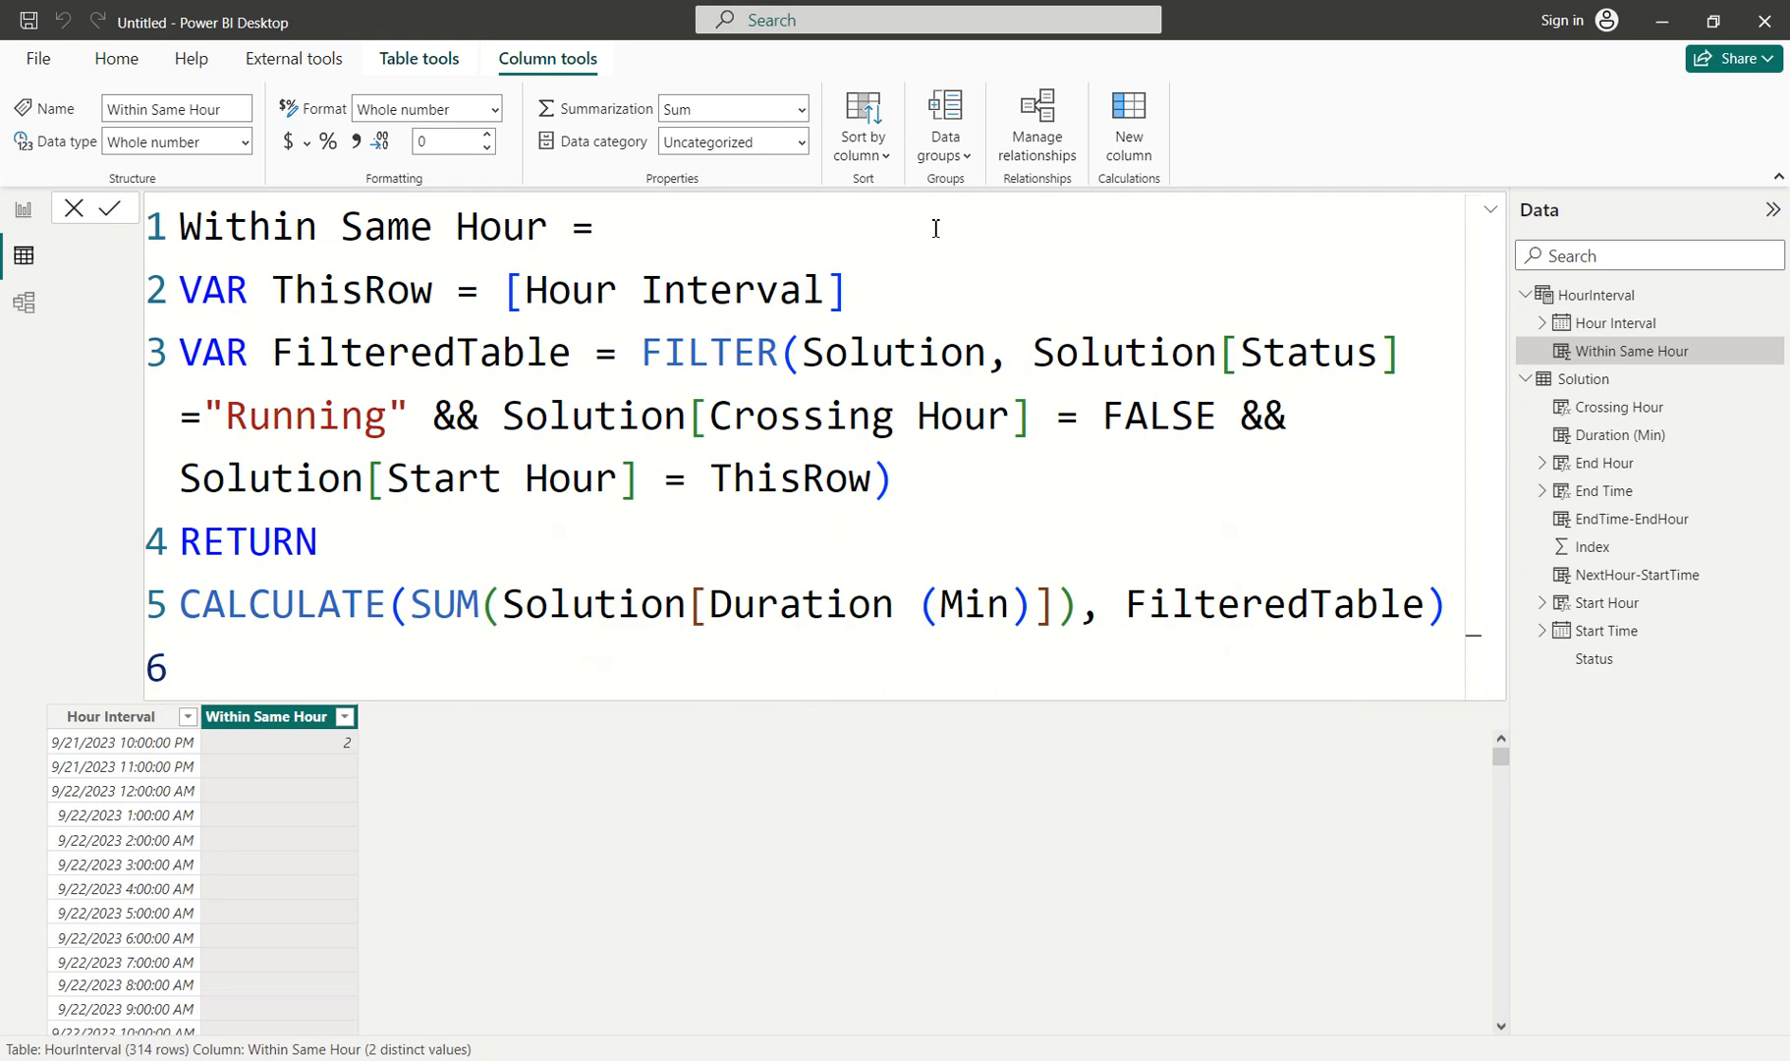
# Collapse the formula area and format the Within Same Hour column with 2 decimal places.
pyautogui.click(1491, 214)
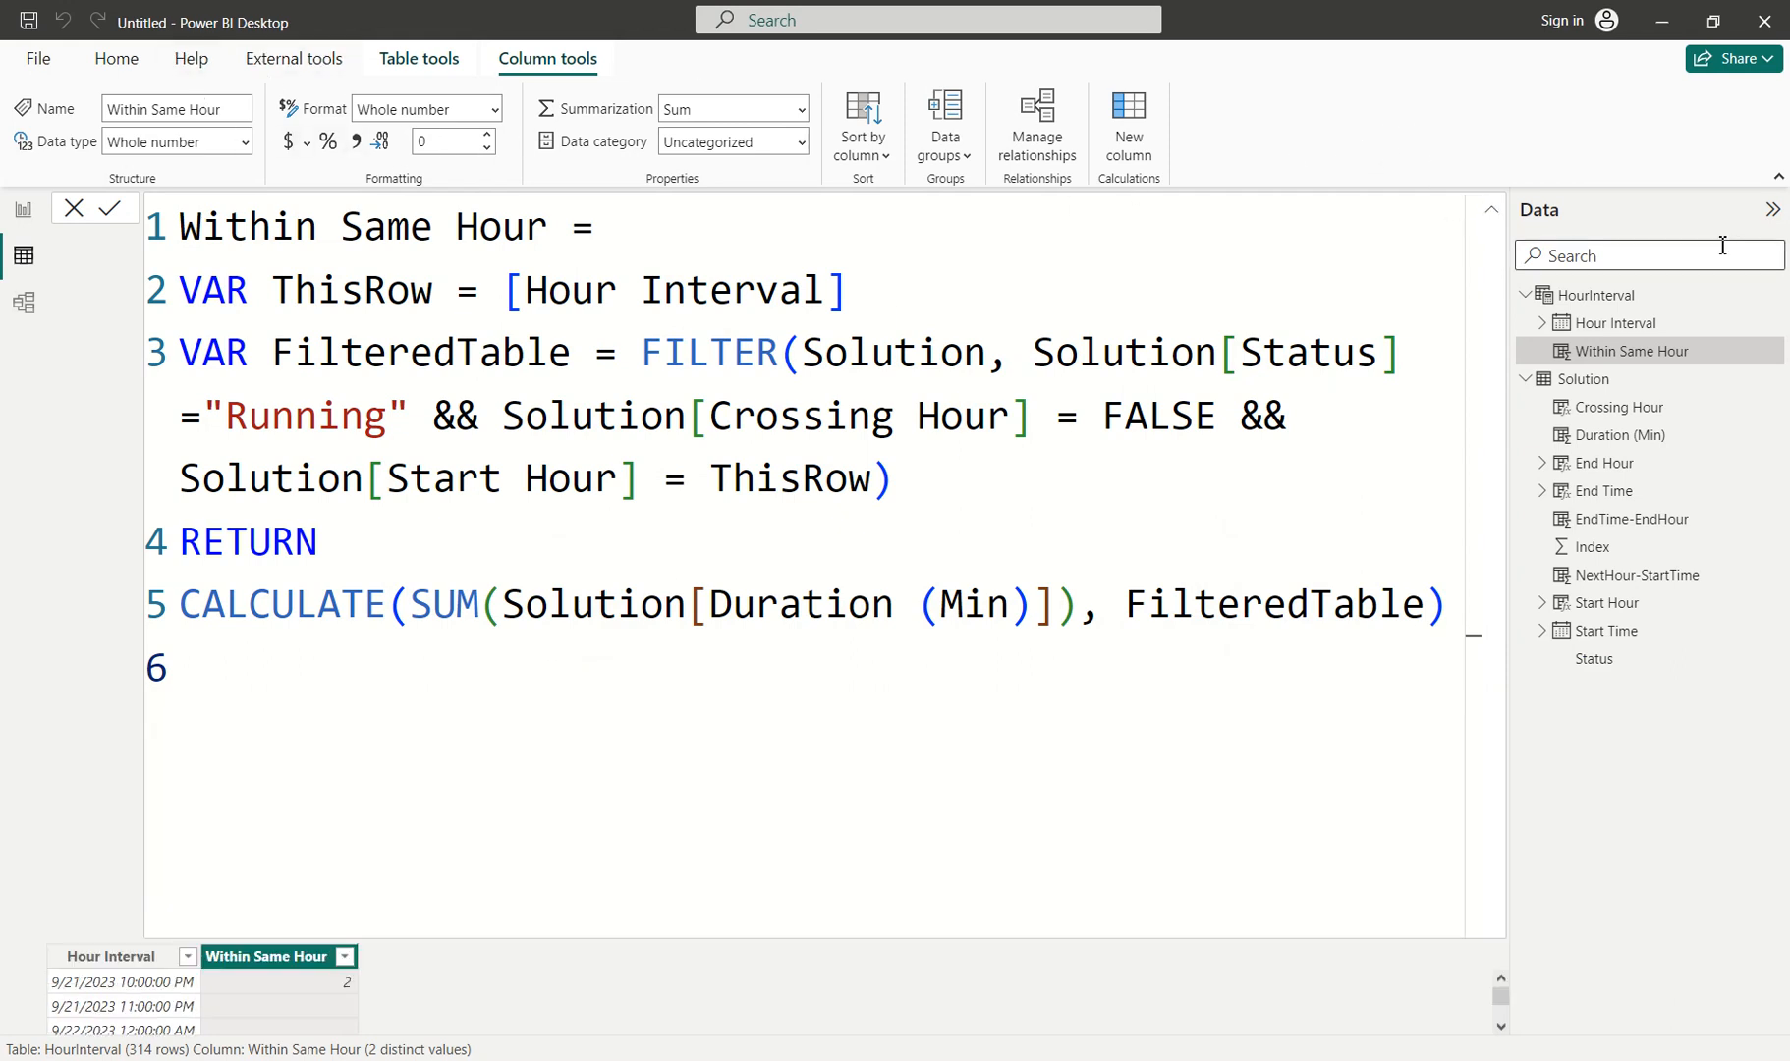
pyautogui.click(1494, 214)
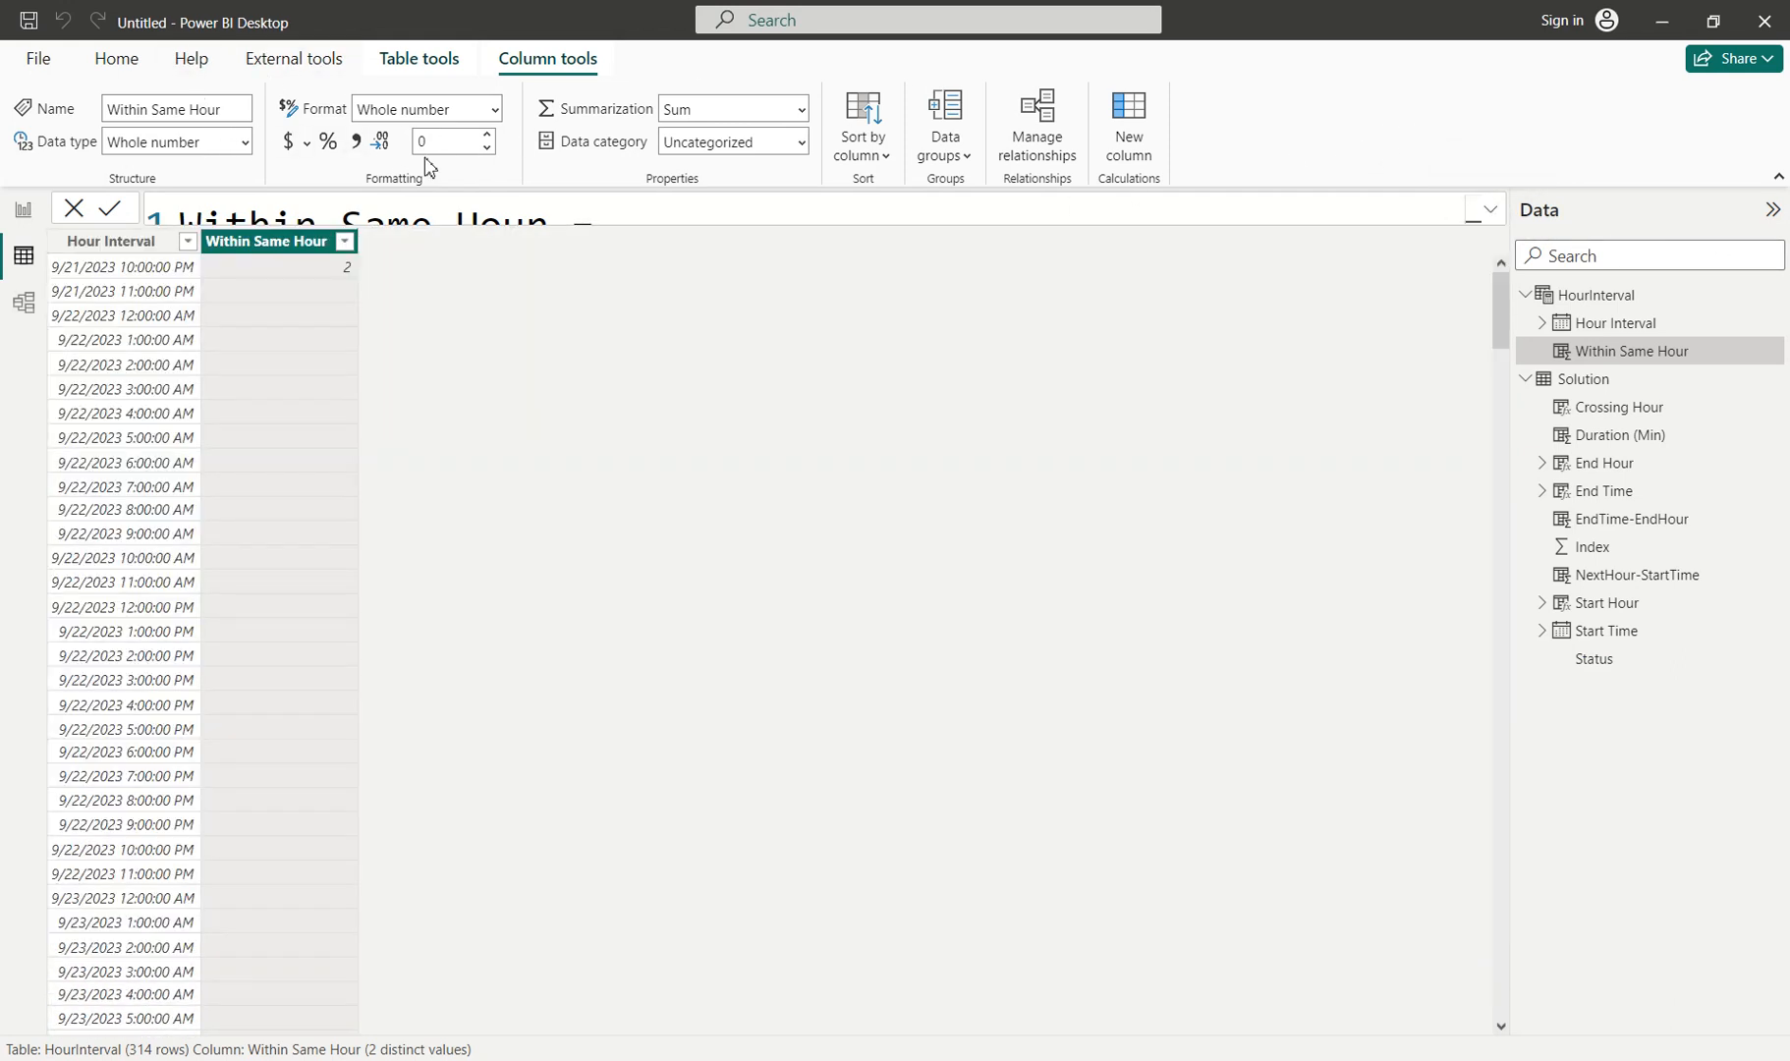
pyautogui.click(458, 138)
pyautogui.write('2')
pyautogui.press('Return')
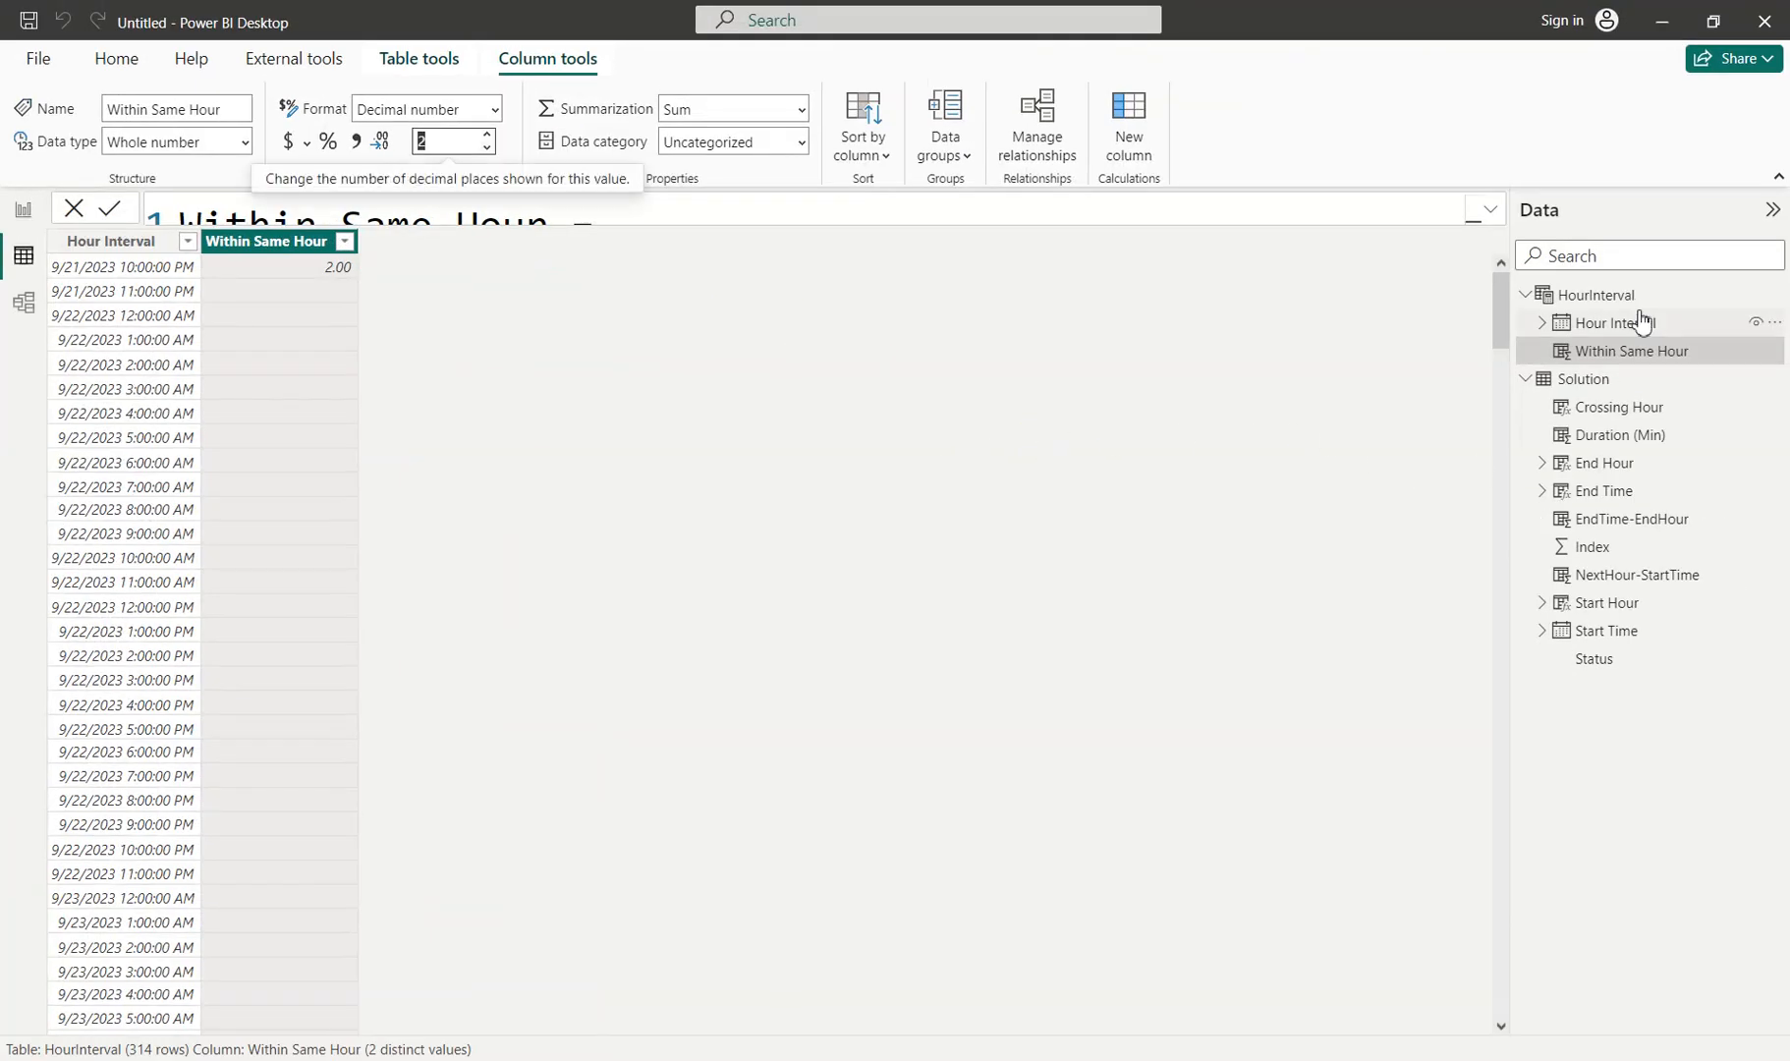
# Change the data type of the Solution table's Duration (Min) column to Decimal number and accept the data type change.
pyautogui.click(1631, 403)
pyautogui.click(1586, 381)
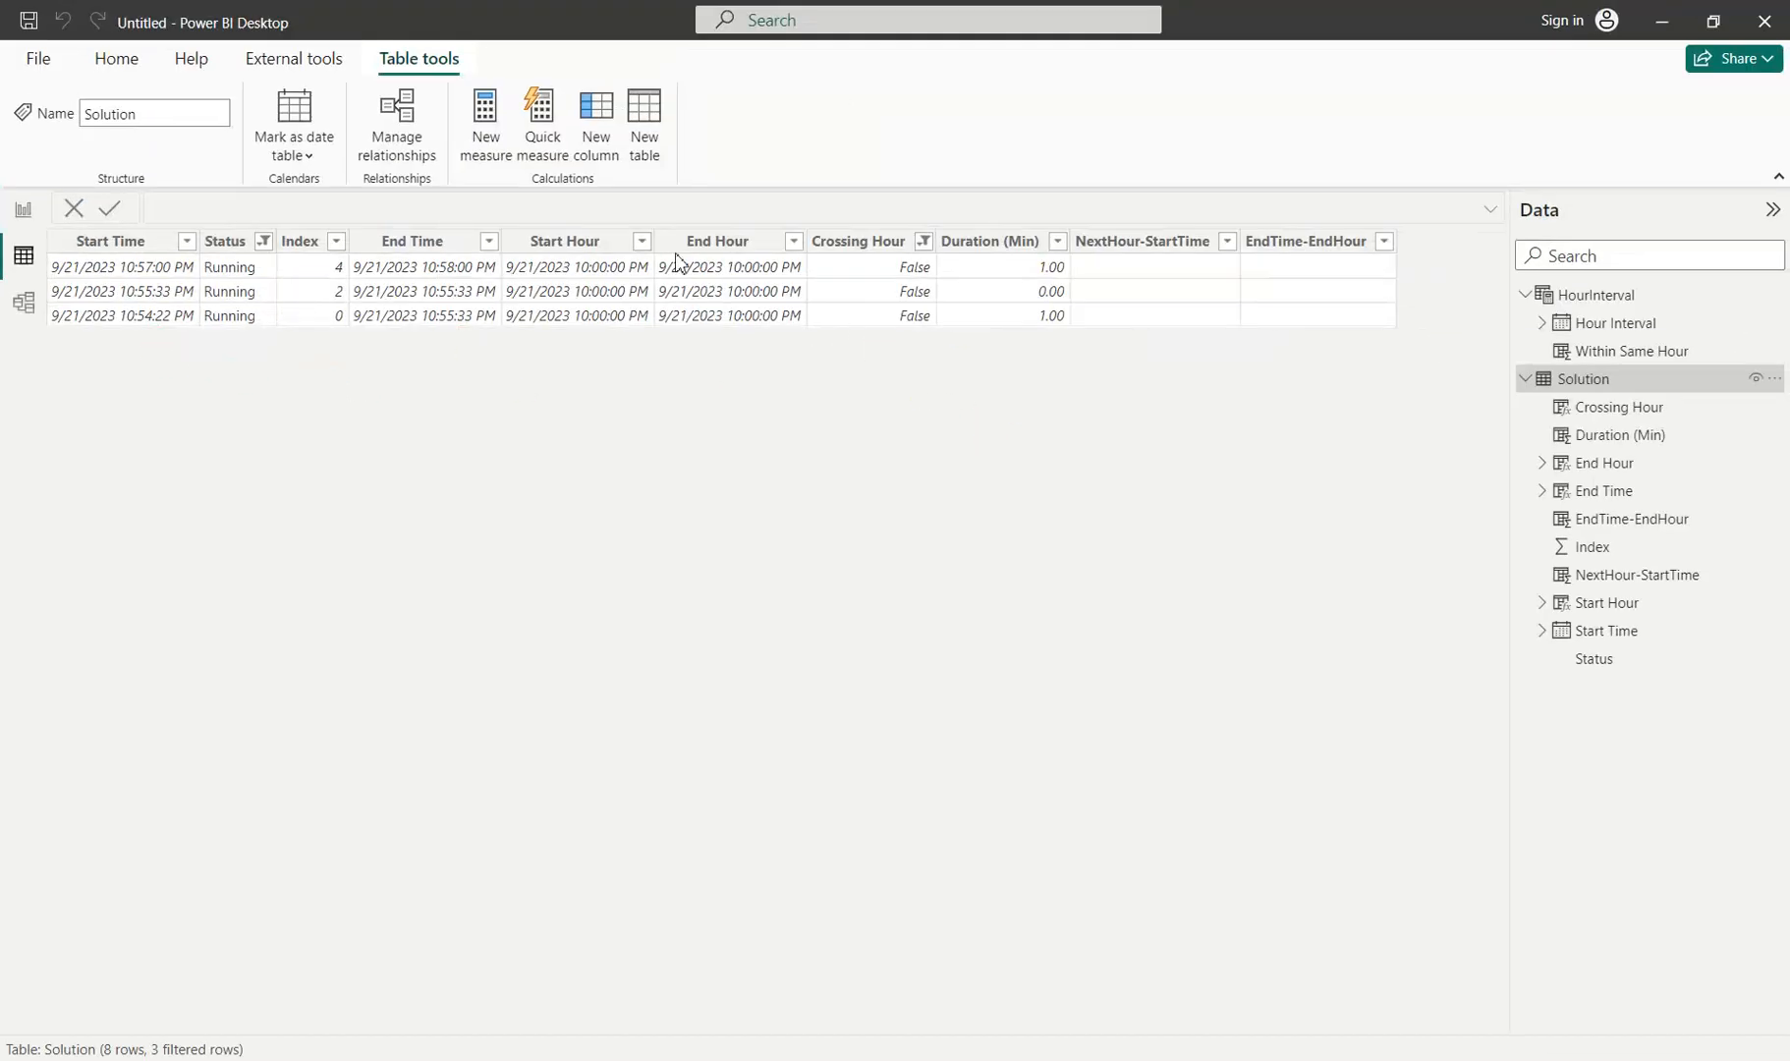
pyautogui.click(965, 281)
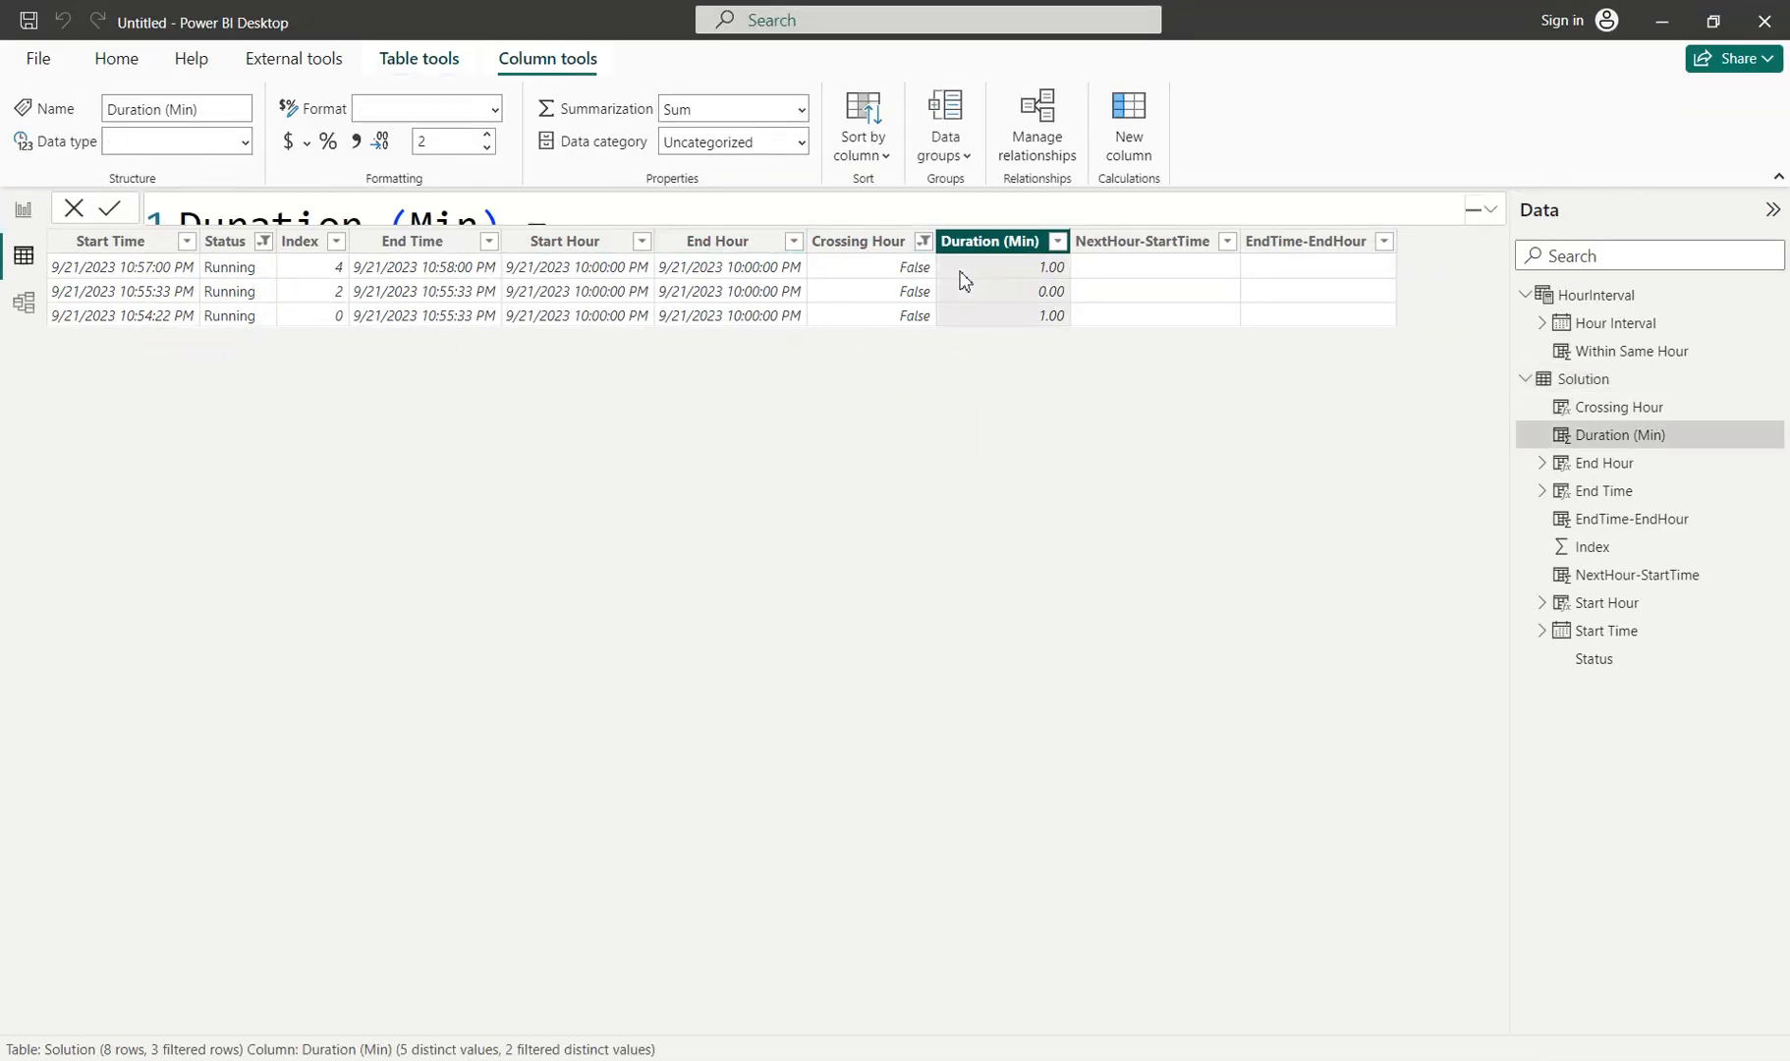
pyautogui.click(1490, 208)
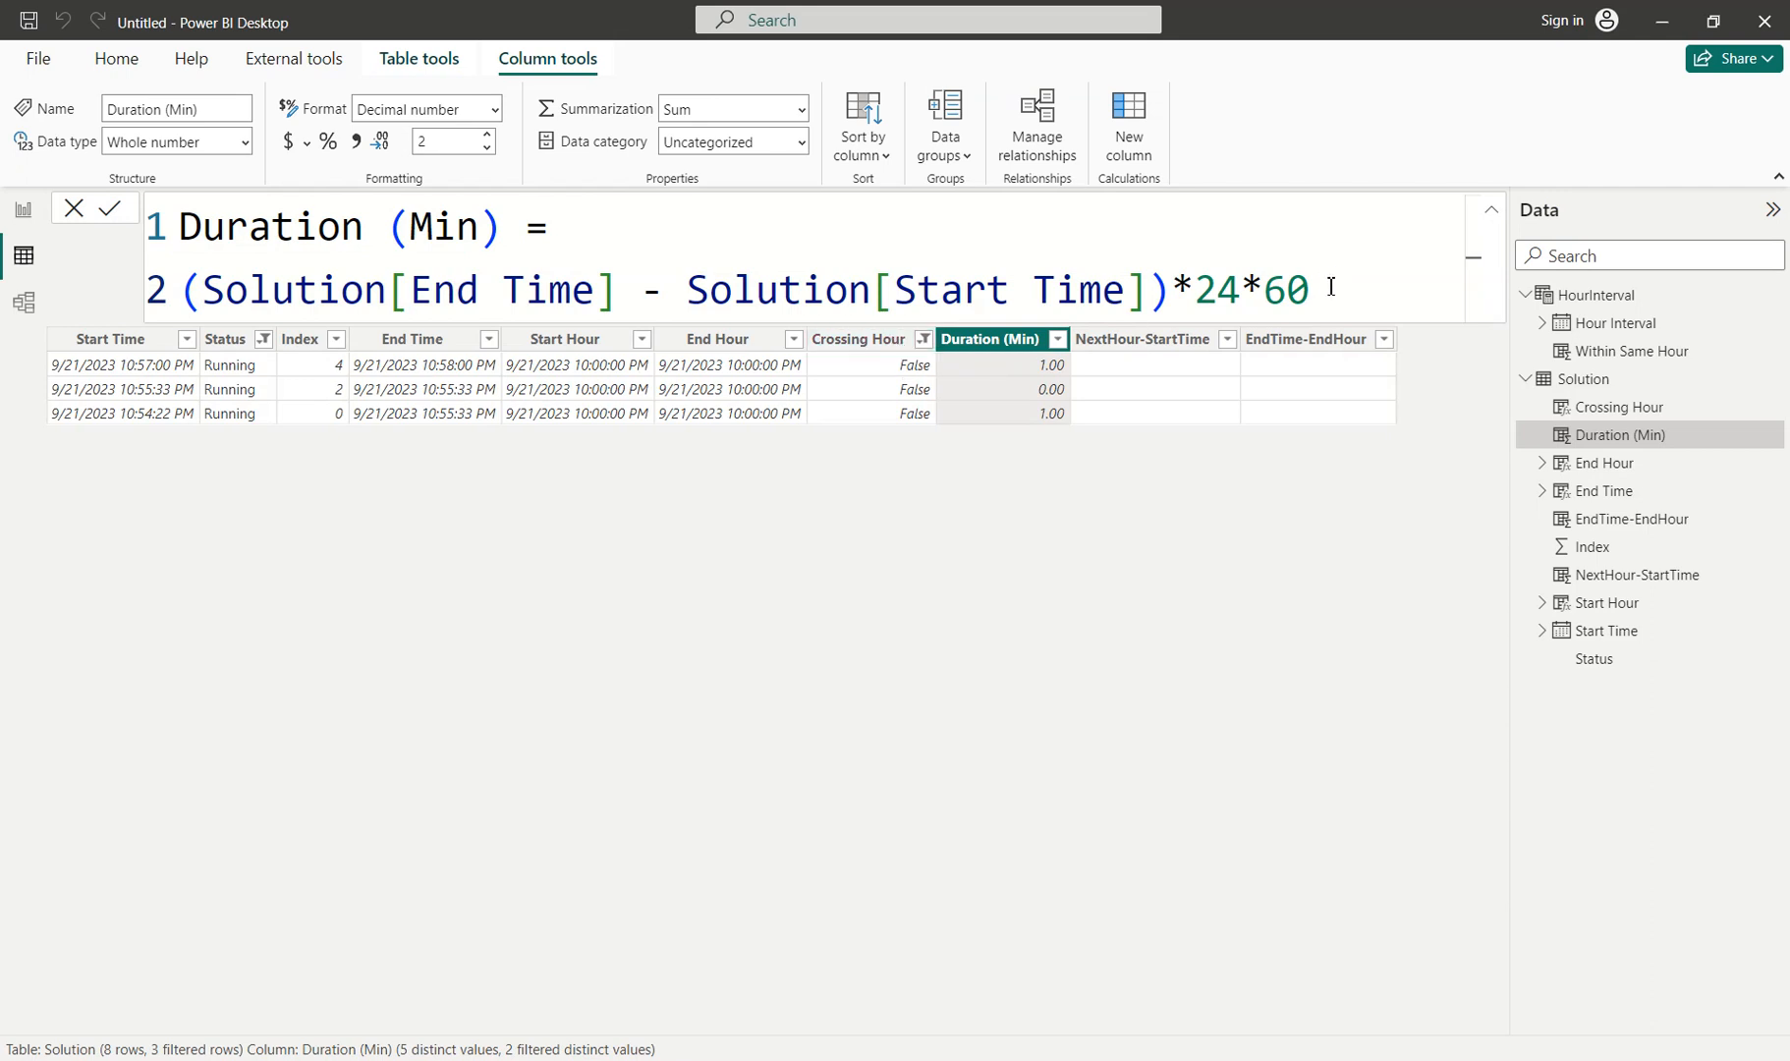
pyautogui.click(457, 138)
pyautogui.click(240, 138)
pyautogui.click(220, 203)
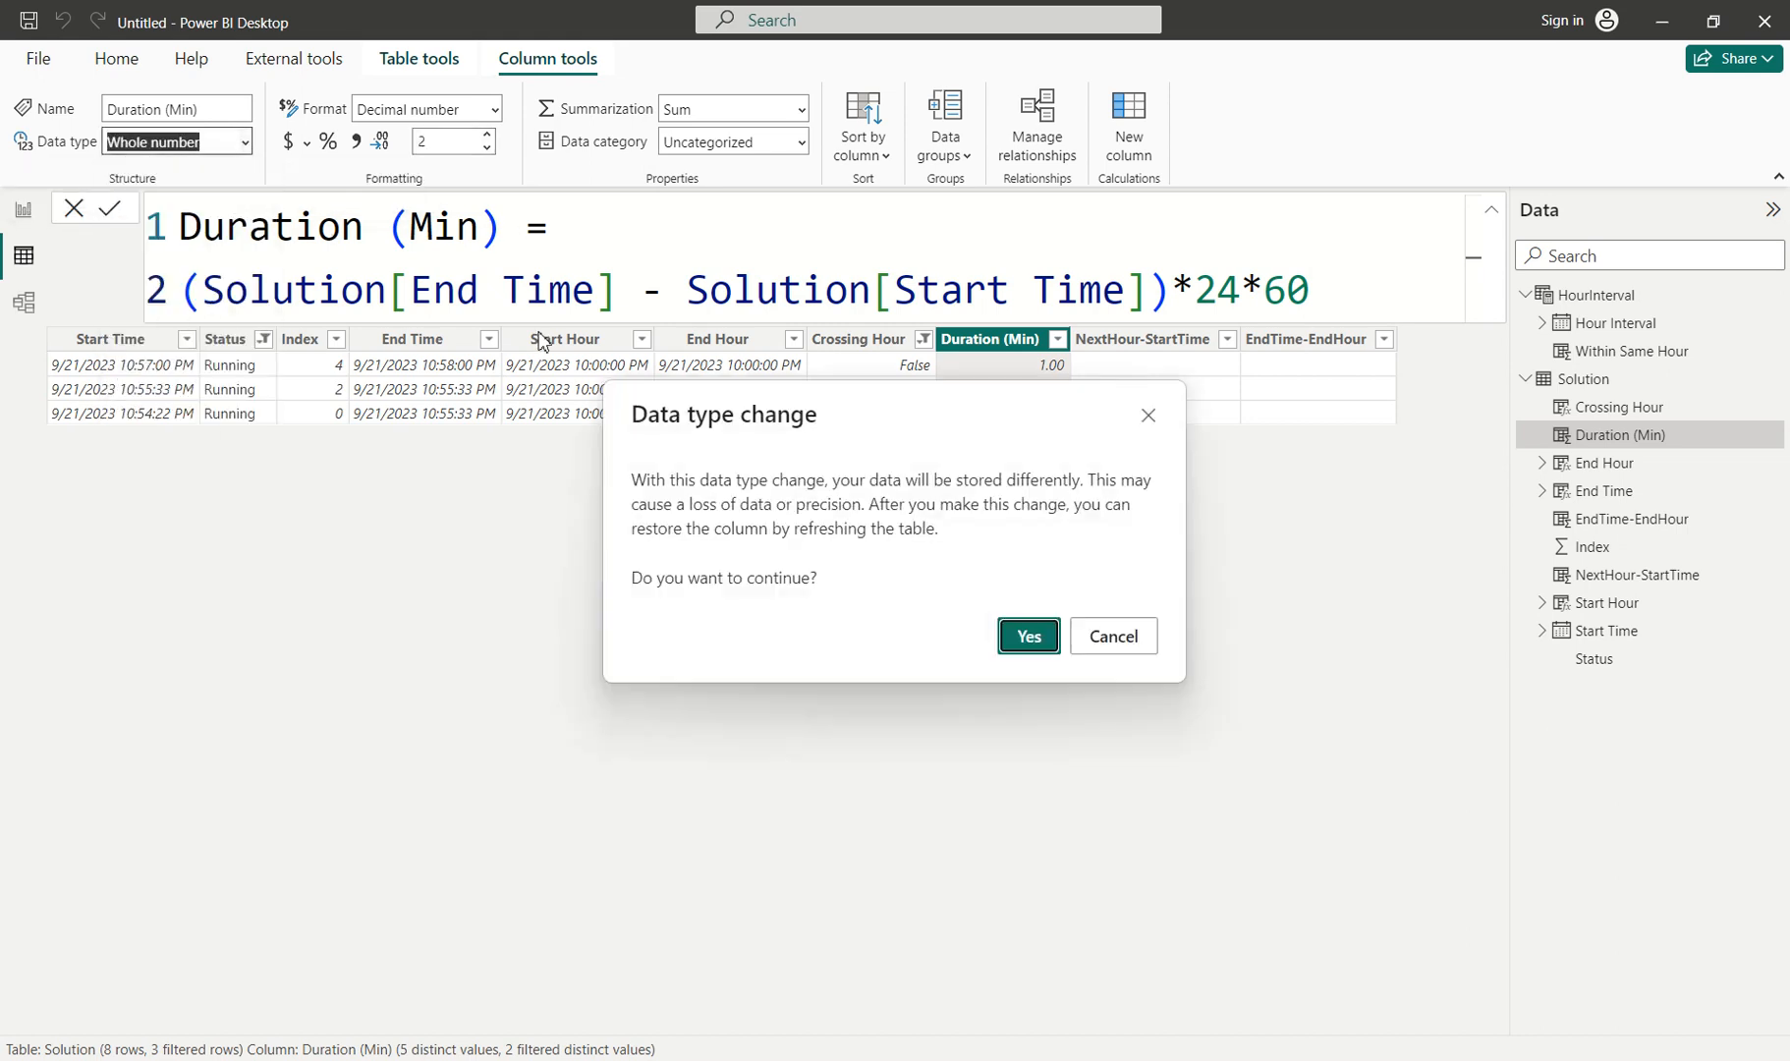
pyautogui.click(1029, 639)
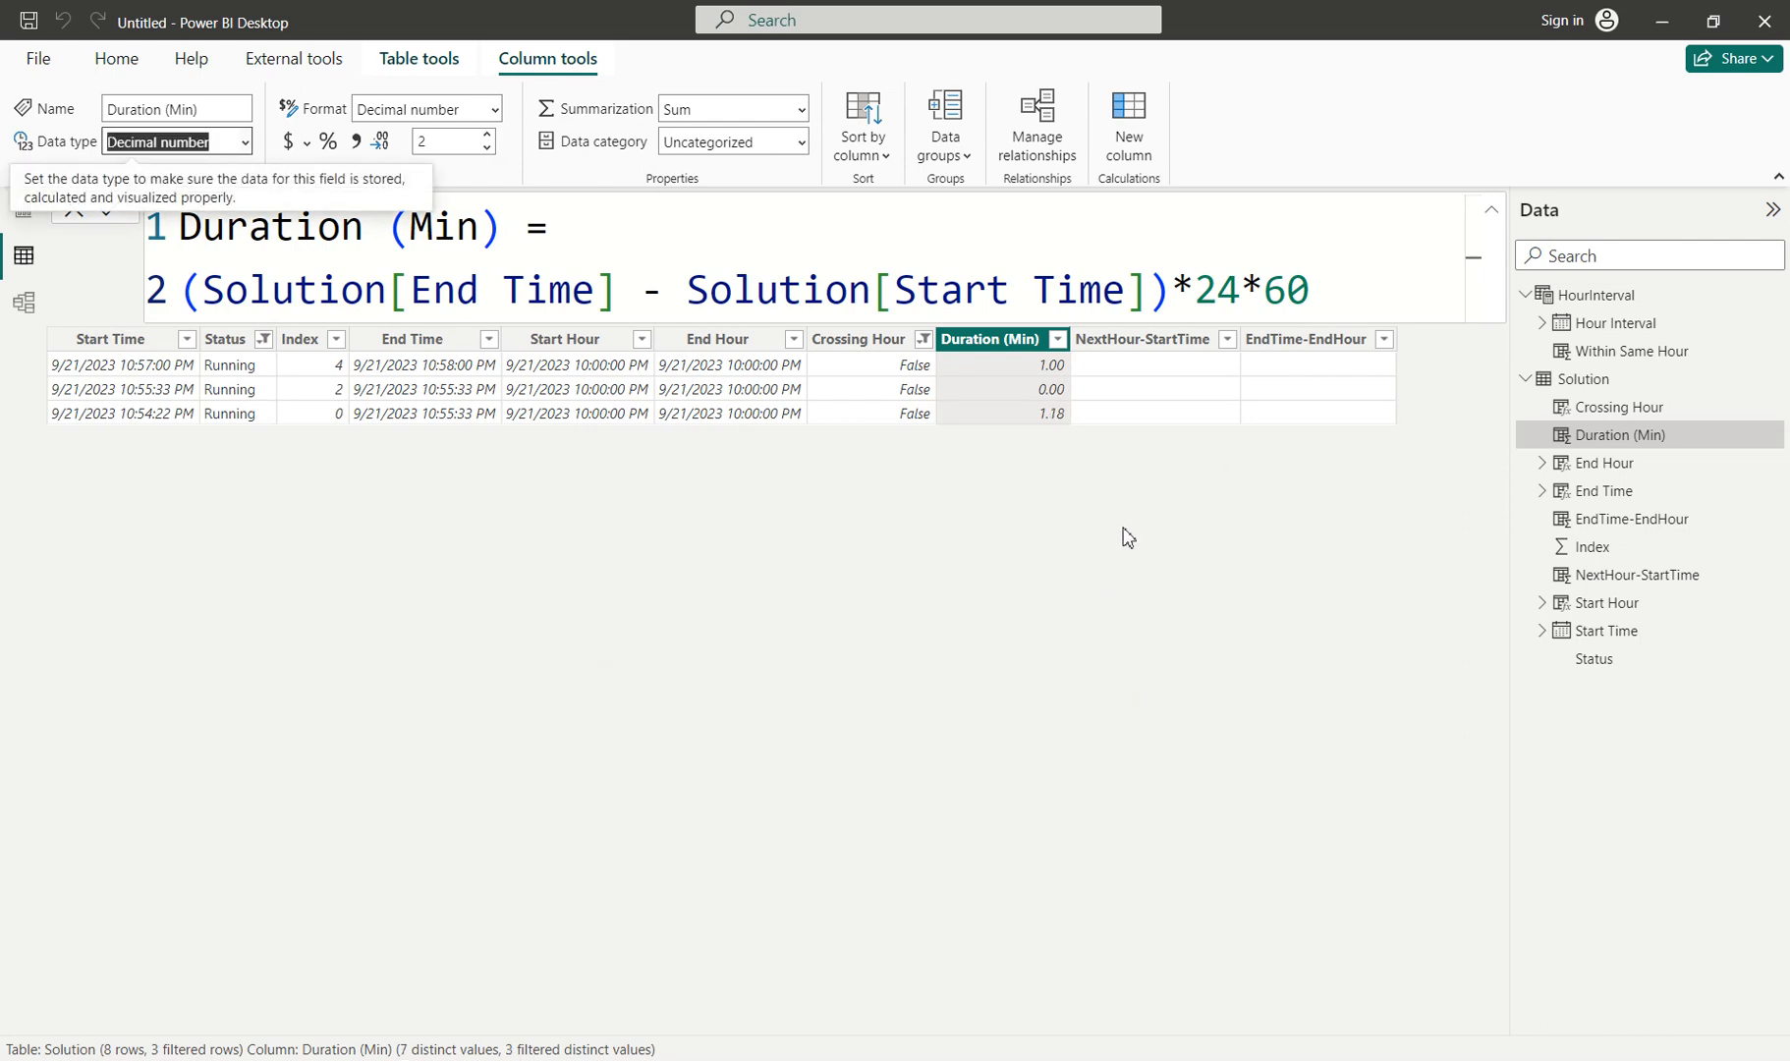
# Compare the Duration (Min) value of the Index 0 row with its start and end times.
pyautogui.hotkey('ctrl', '1')
pyautogui.click(1095, 475)
pyautogui.moveTo(1009, 374); pyautogui.dragTo(1023, 472)
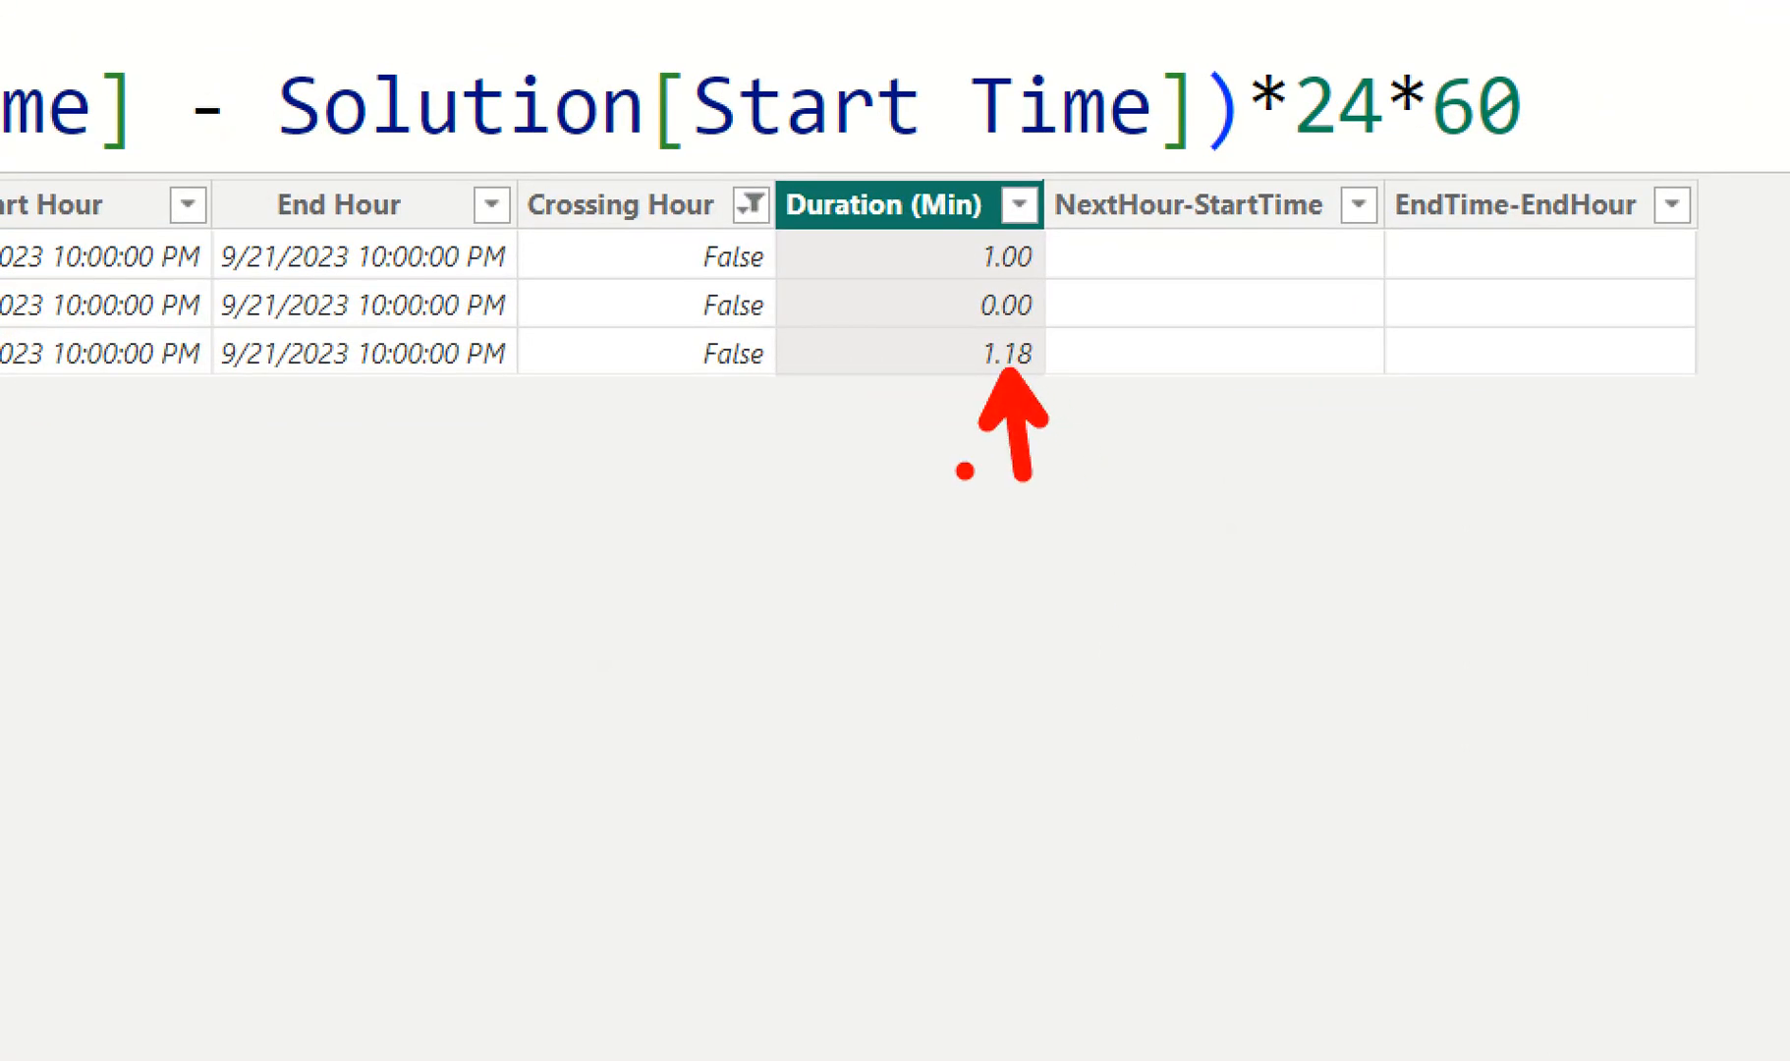
pyautogui.rightClick(965, 470)
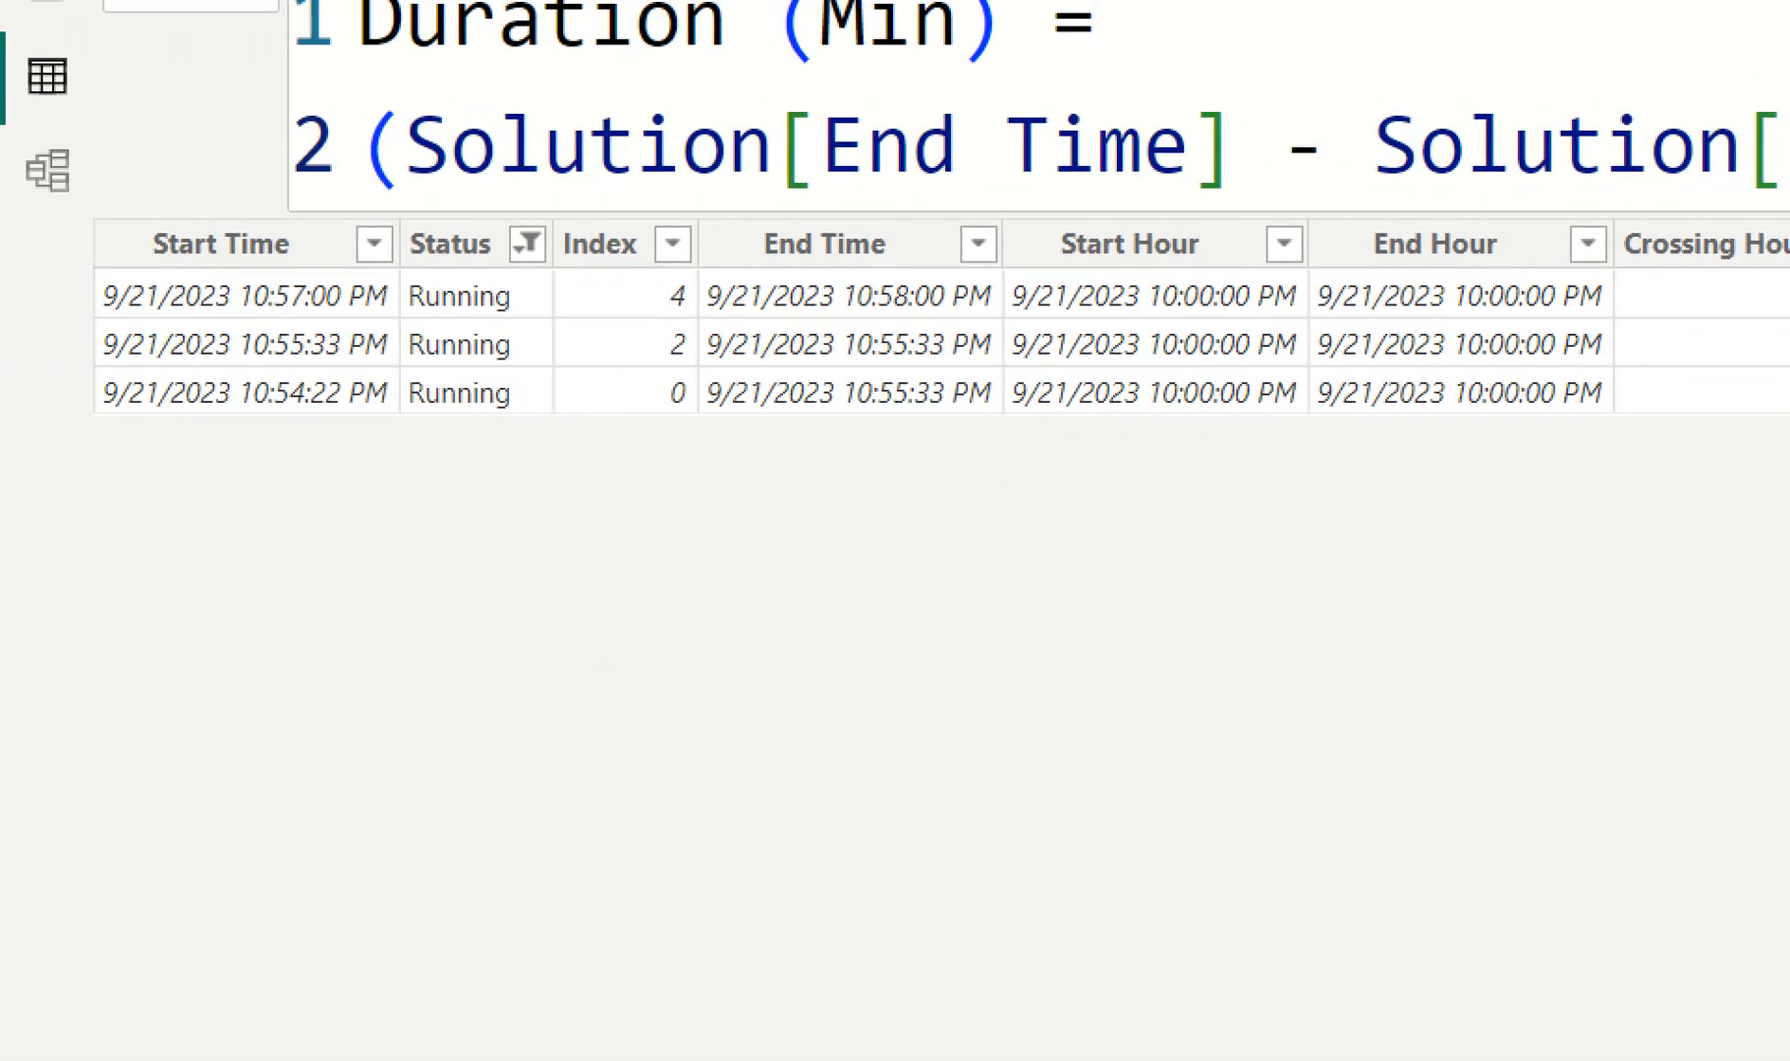
pyautogui.moveTo(312, 419); pyautogui.dragTo(315, 484)
pyautogui.moveTo(962, 411); pyautogui.dragTo(961, 503)
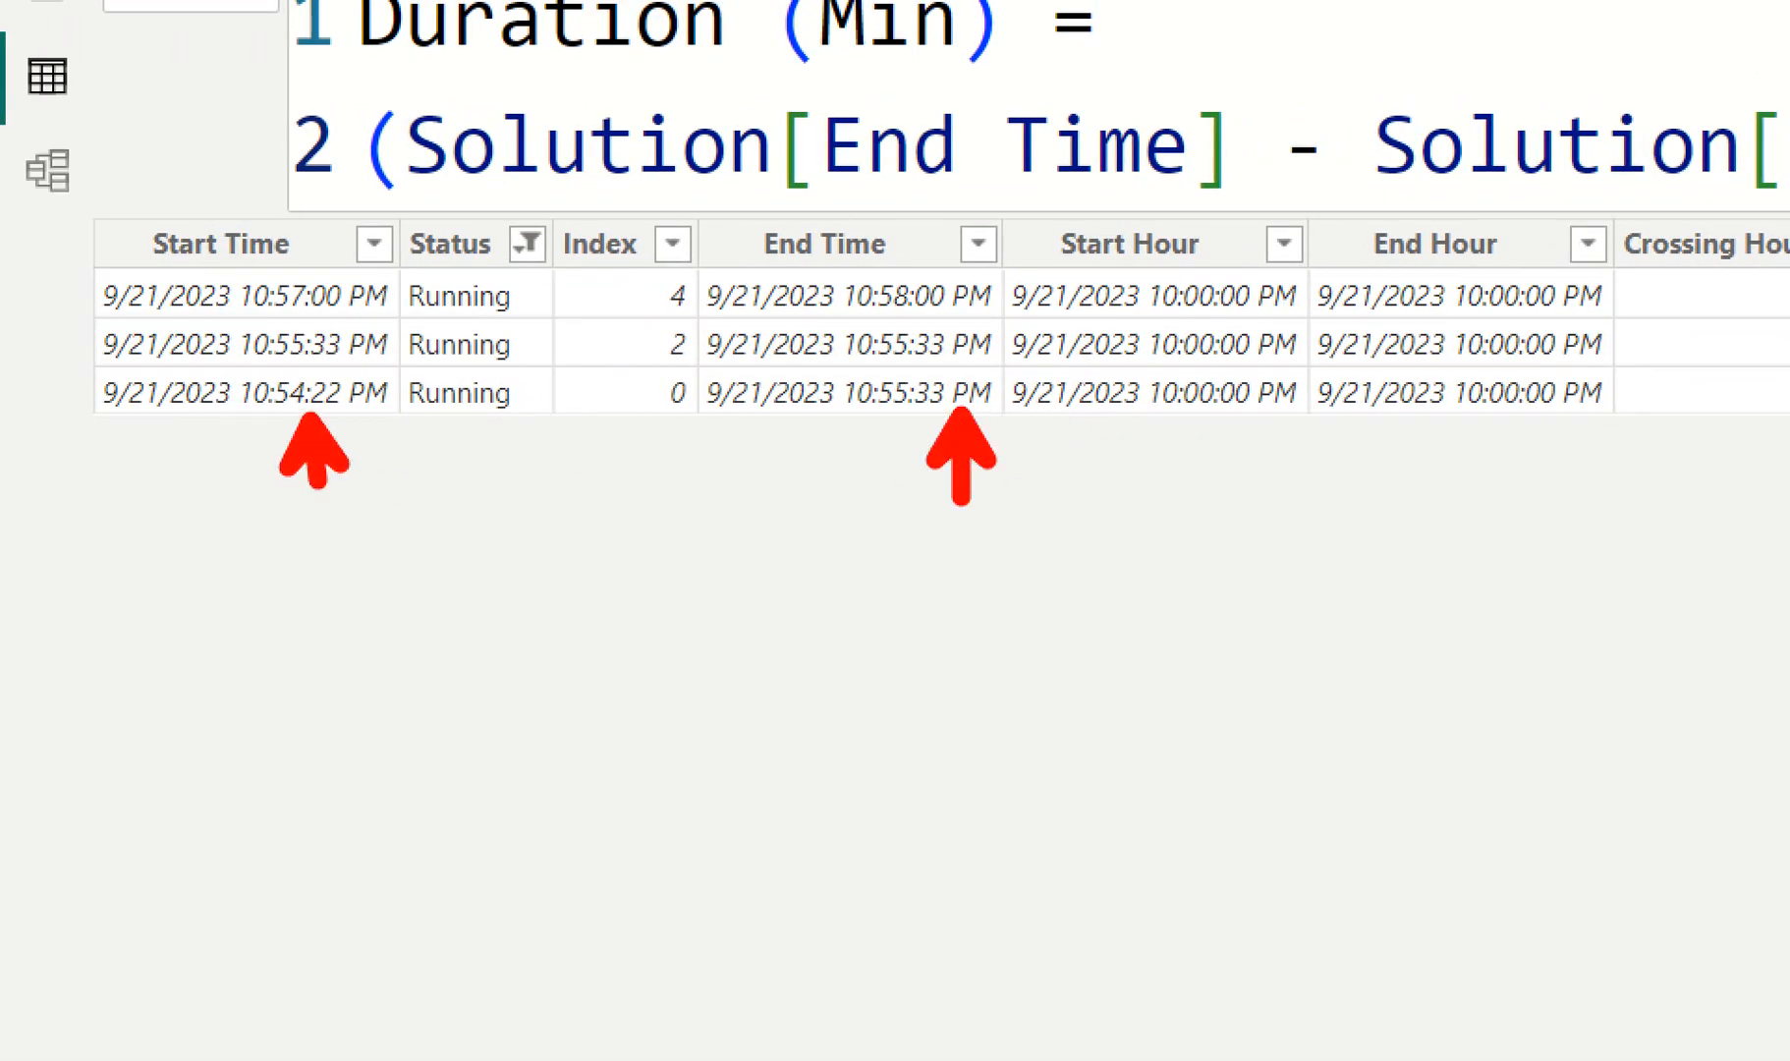
pyautogui.press('Escape')
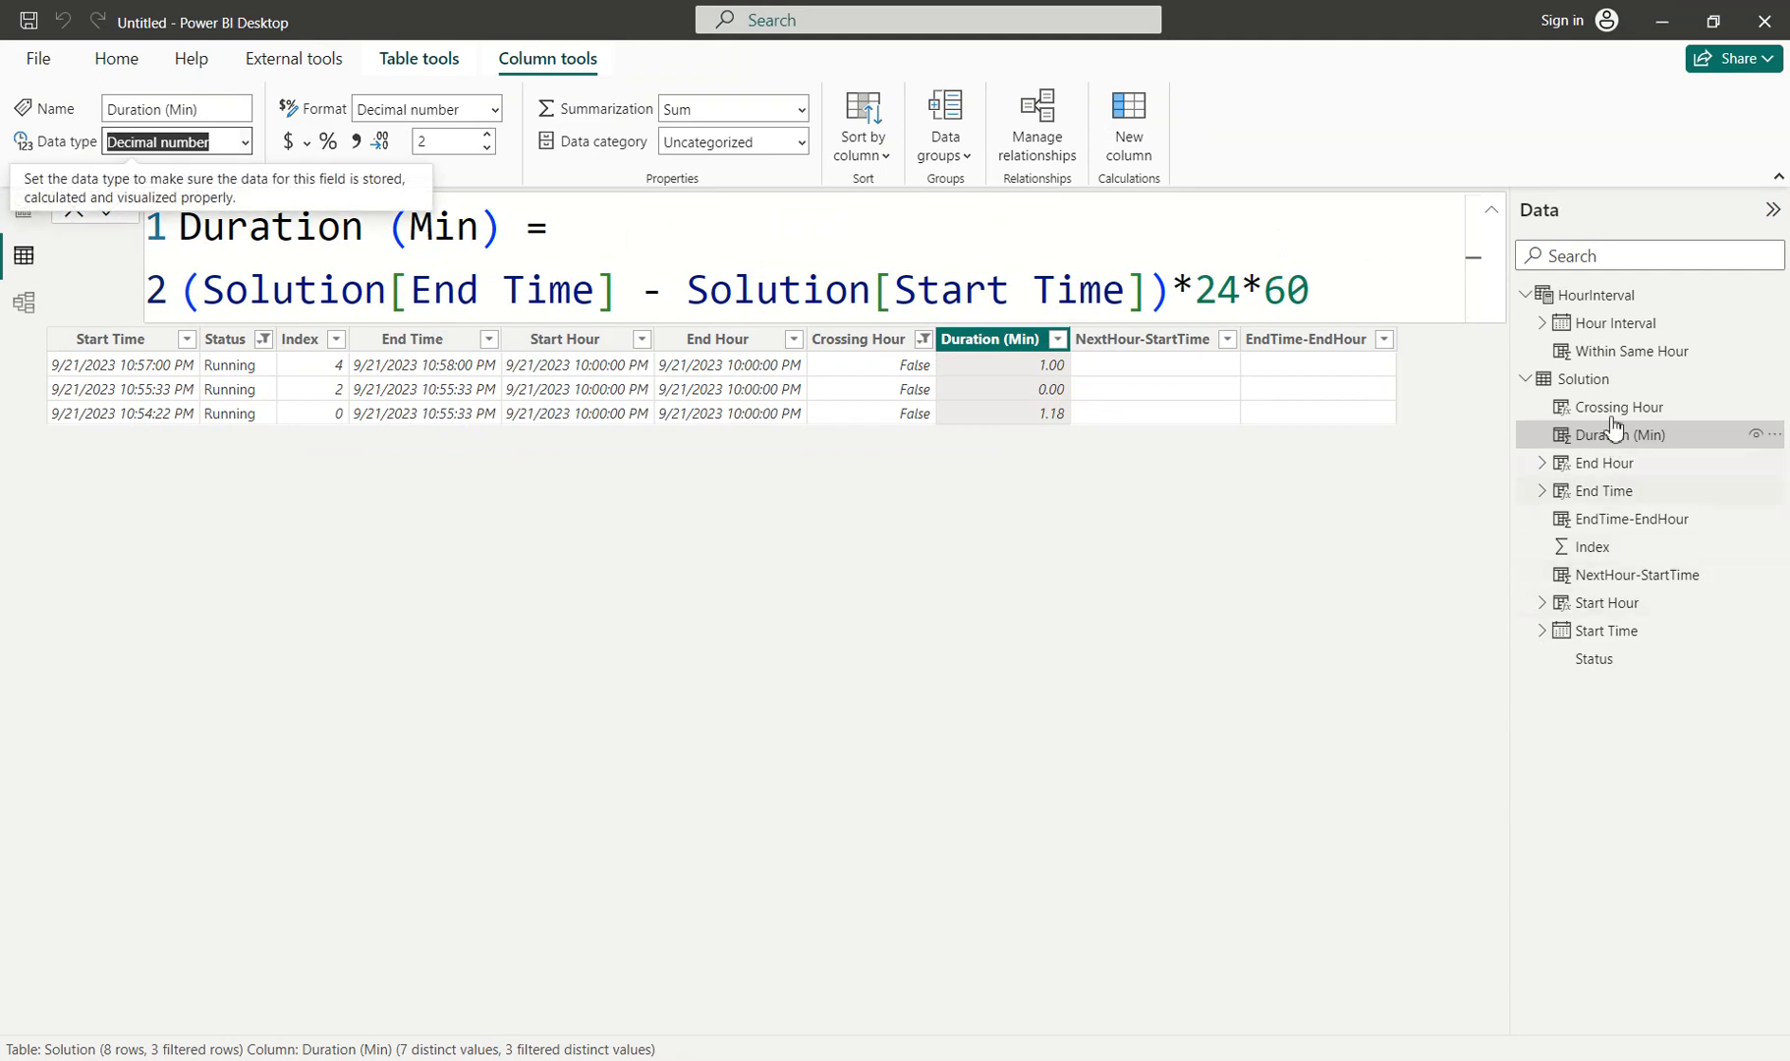
# Check the recalculated Within Same Hour value for the first interval in the HourInterval table.
pyautogui.click(1602, 297)
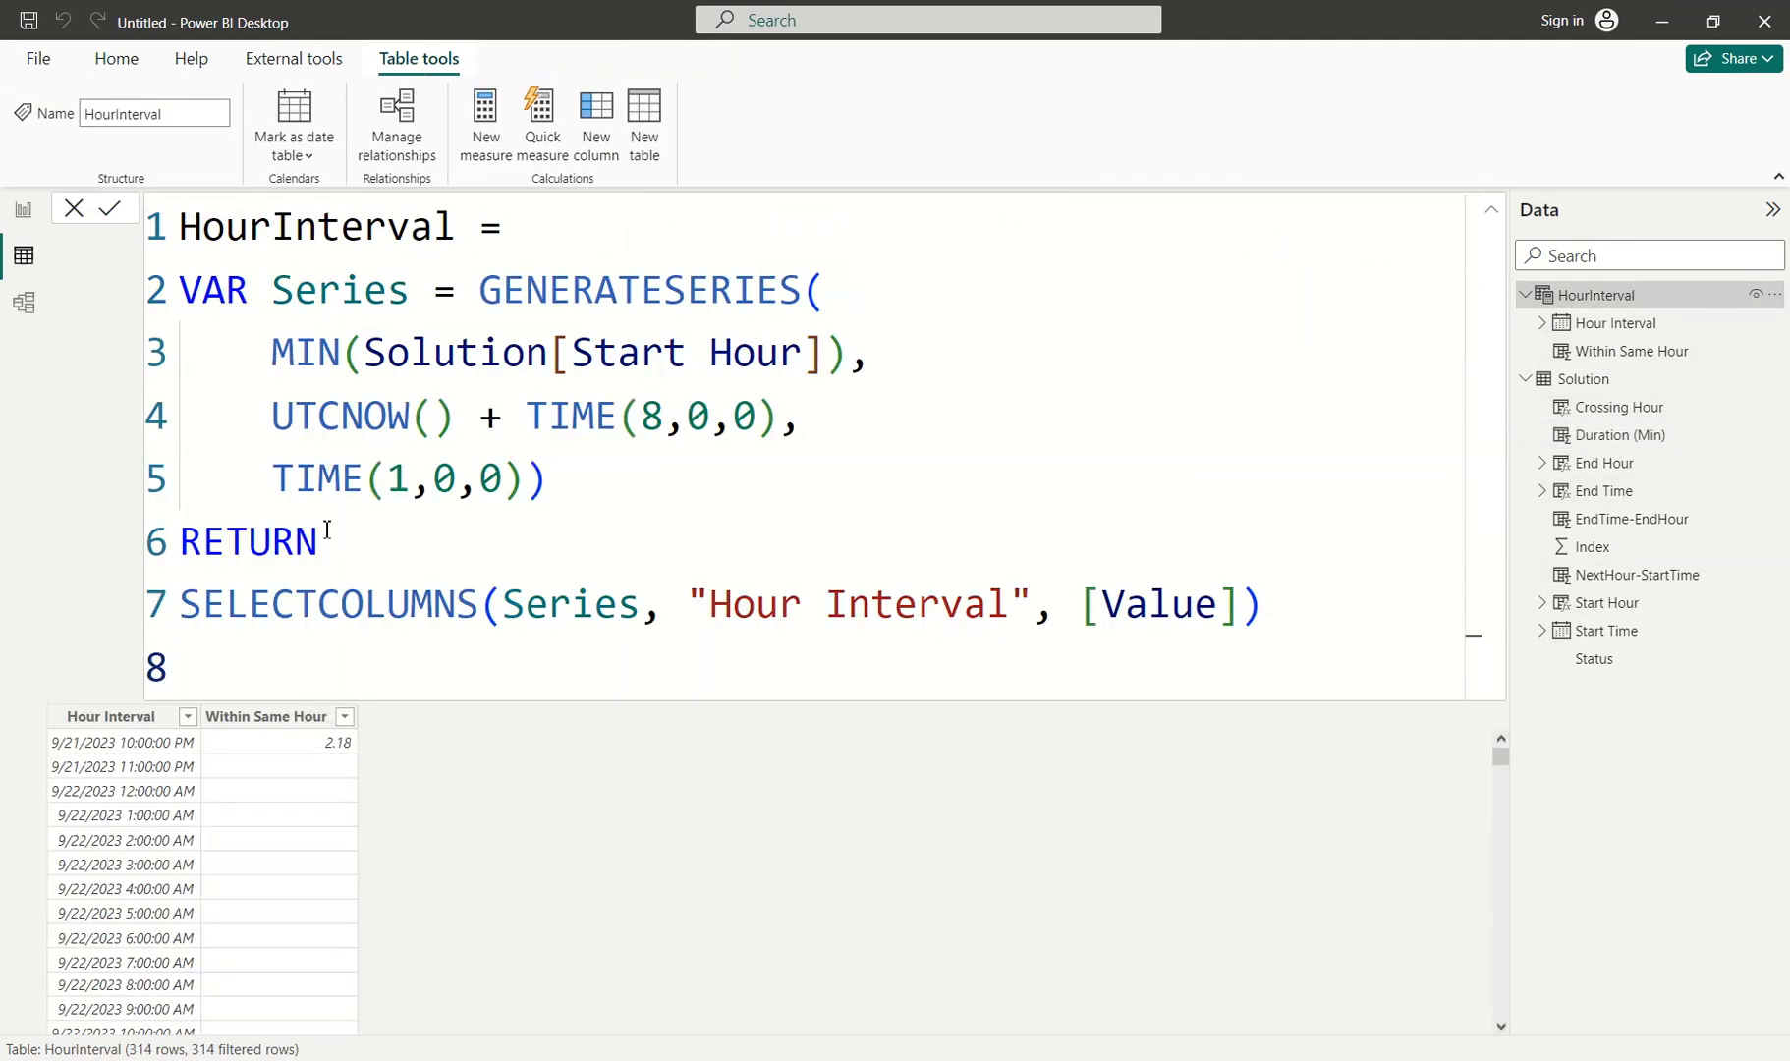
pyautogui.hotkey('ctrl', '1')
pyautogui.click(264, 780)
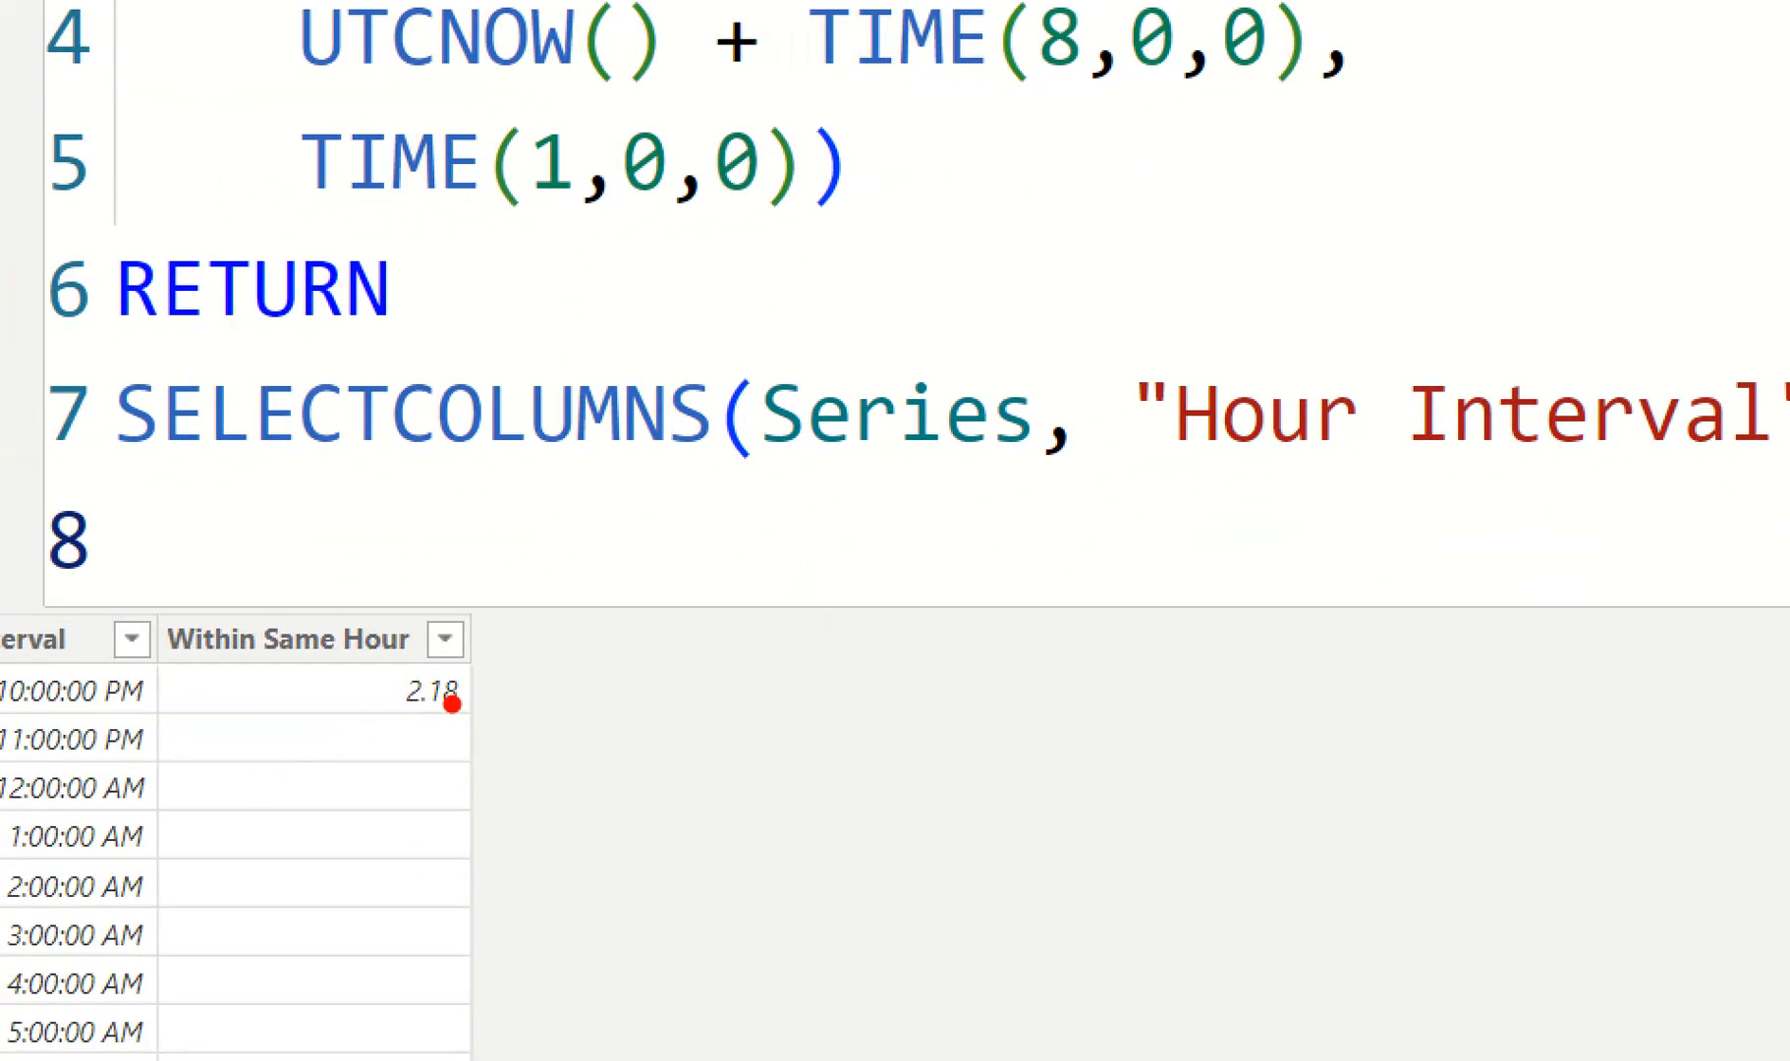
pyautogui.moveTo(470, 683); pyautogui.dragTo(762, 648)
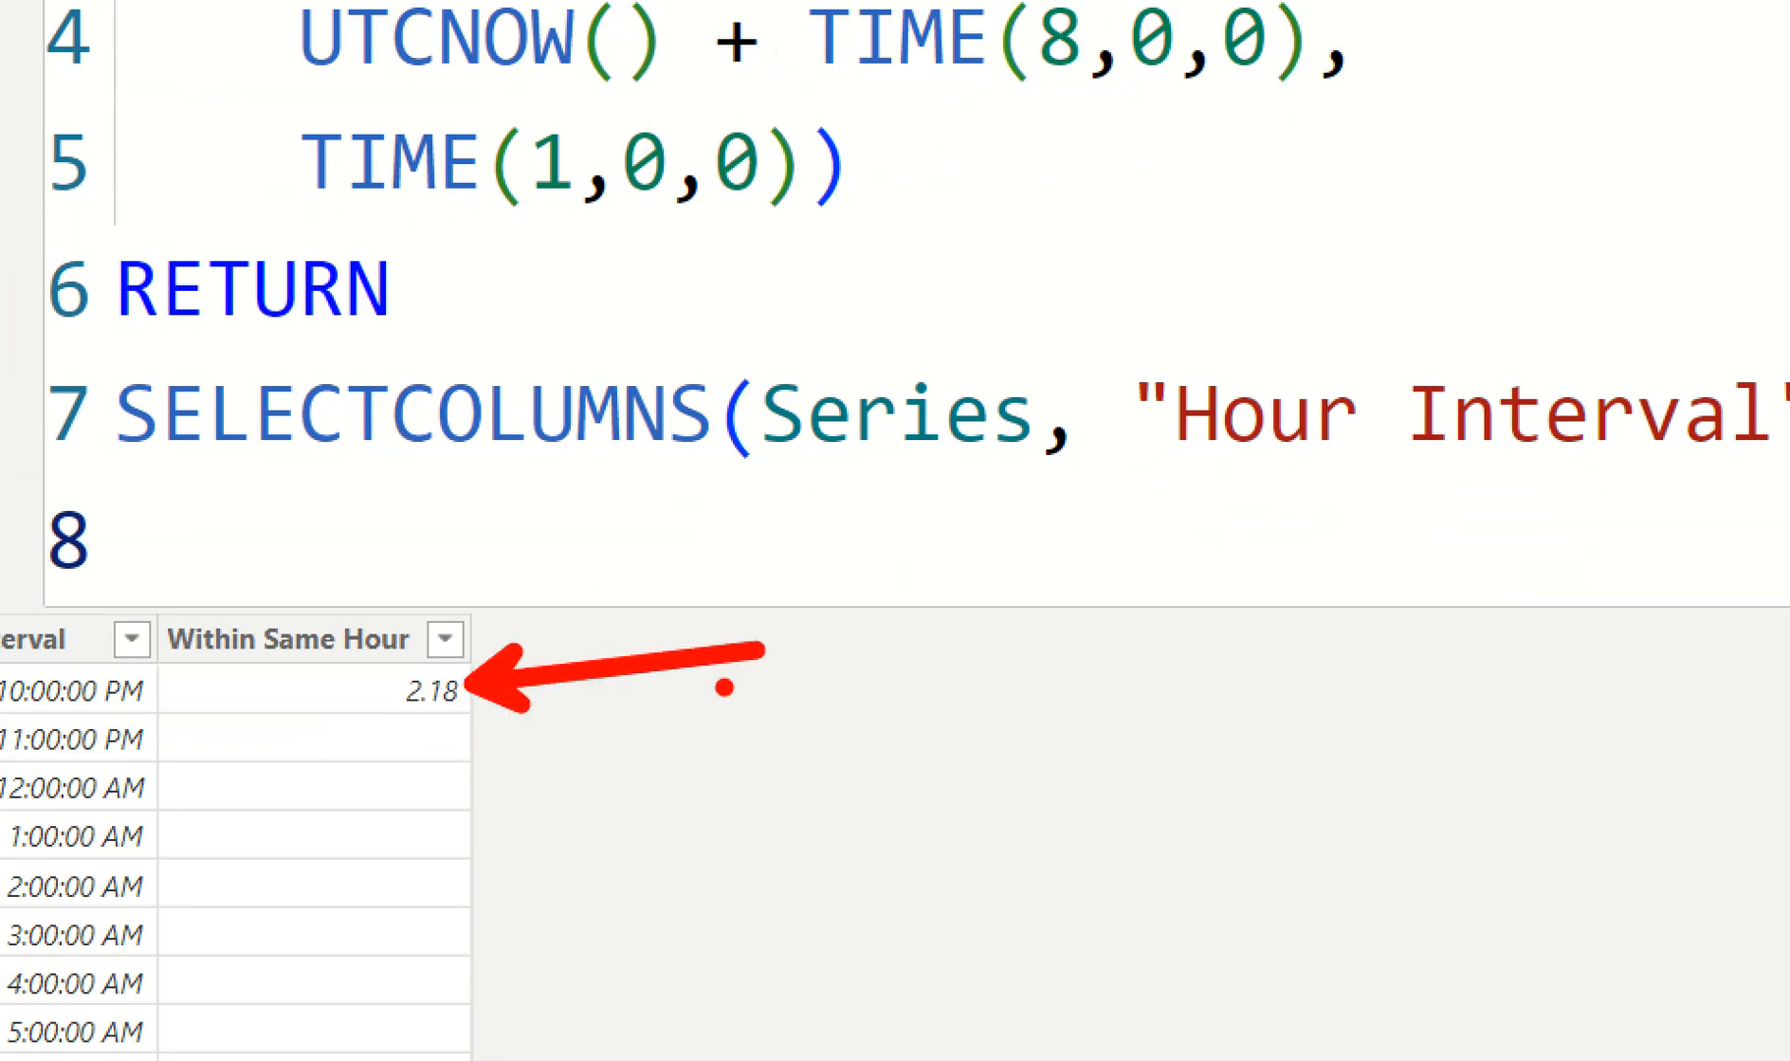
pyautogui.press('Escape')
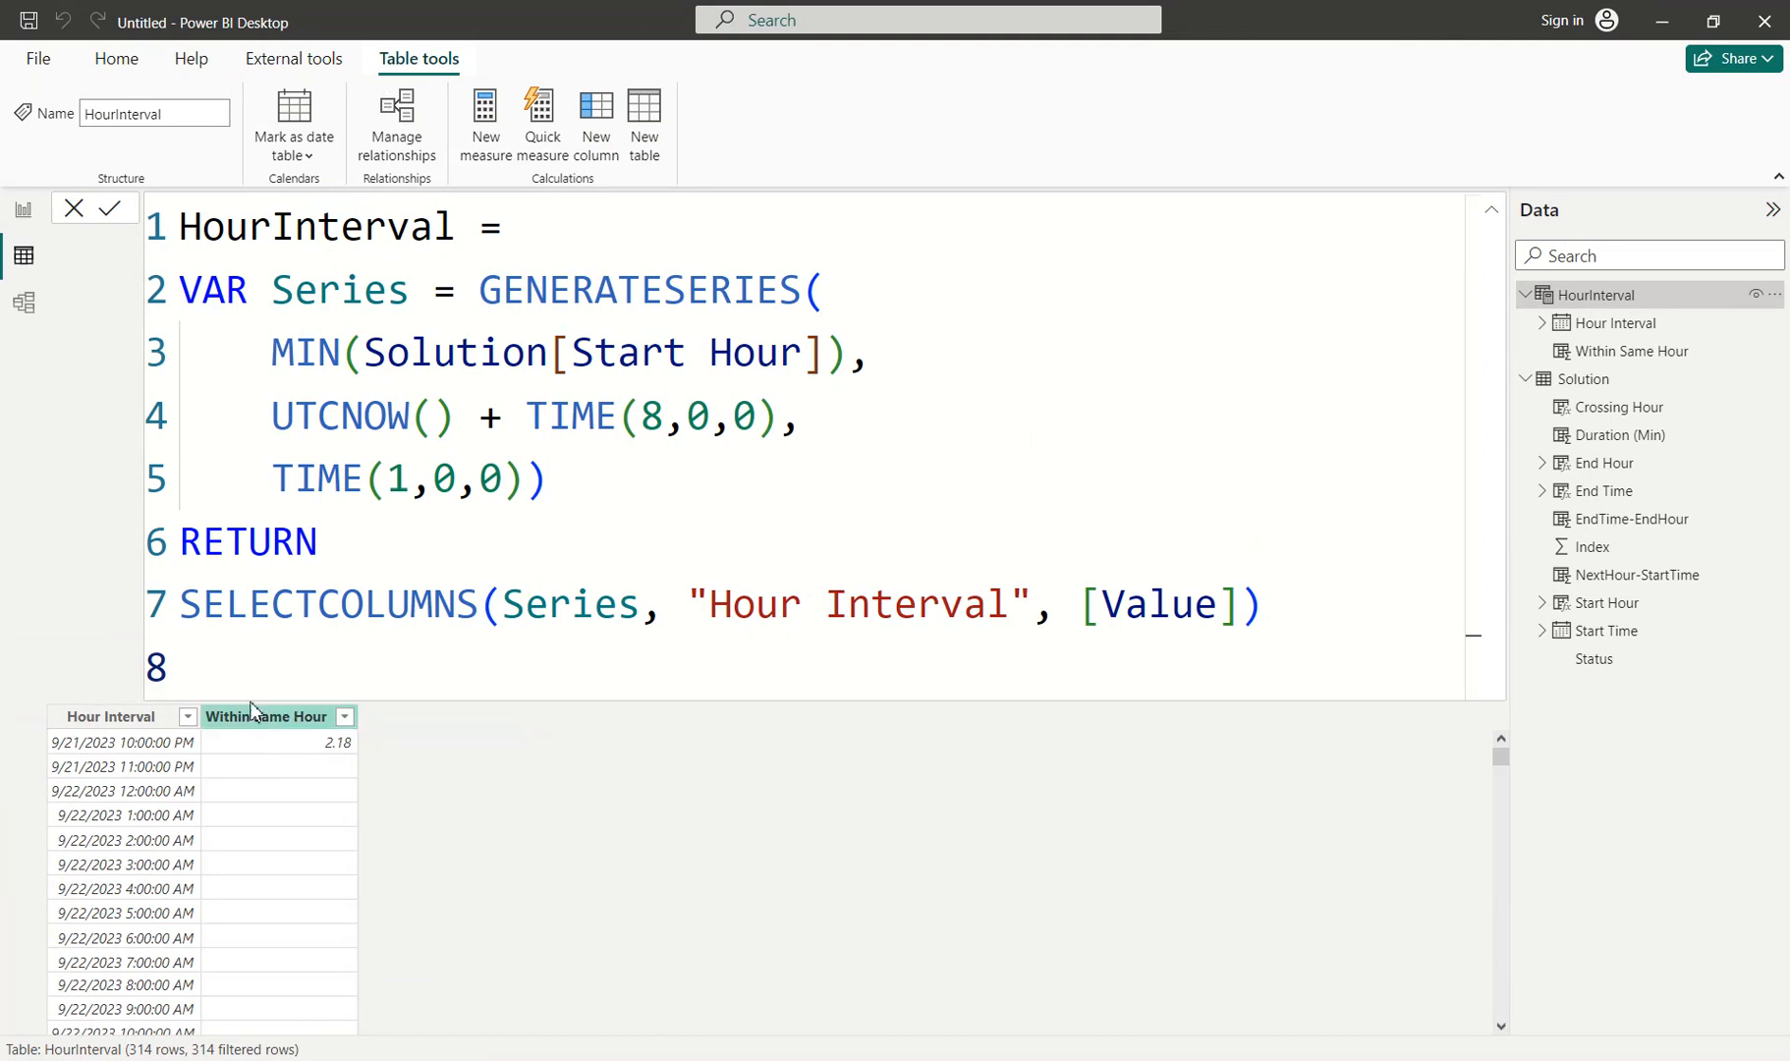
# Clear all filters on the Solution table and filter the Crossing Hour column to True only.
pyautogui.click(1626, 383)
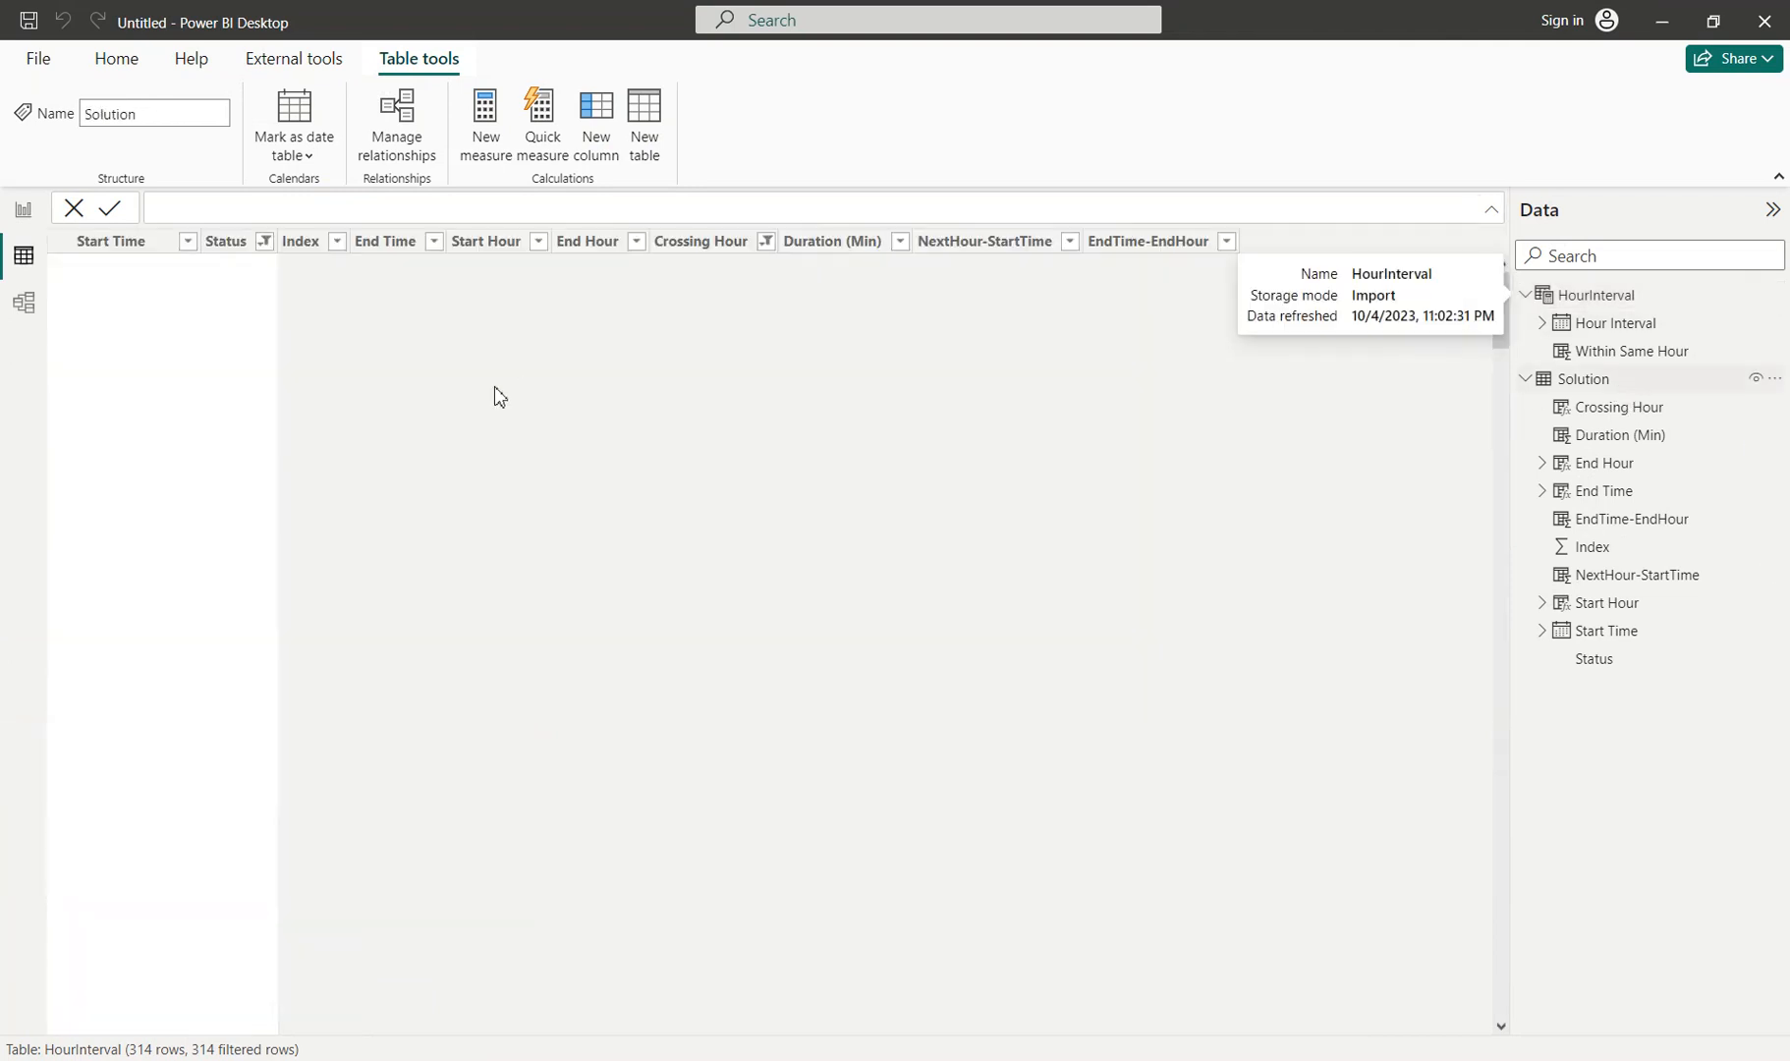
pyautogui.click(923, 243)
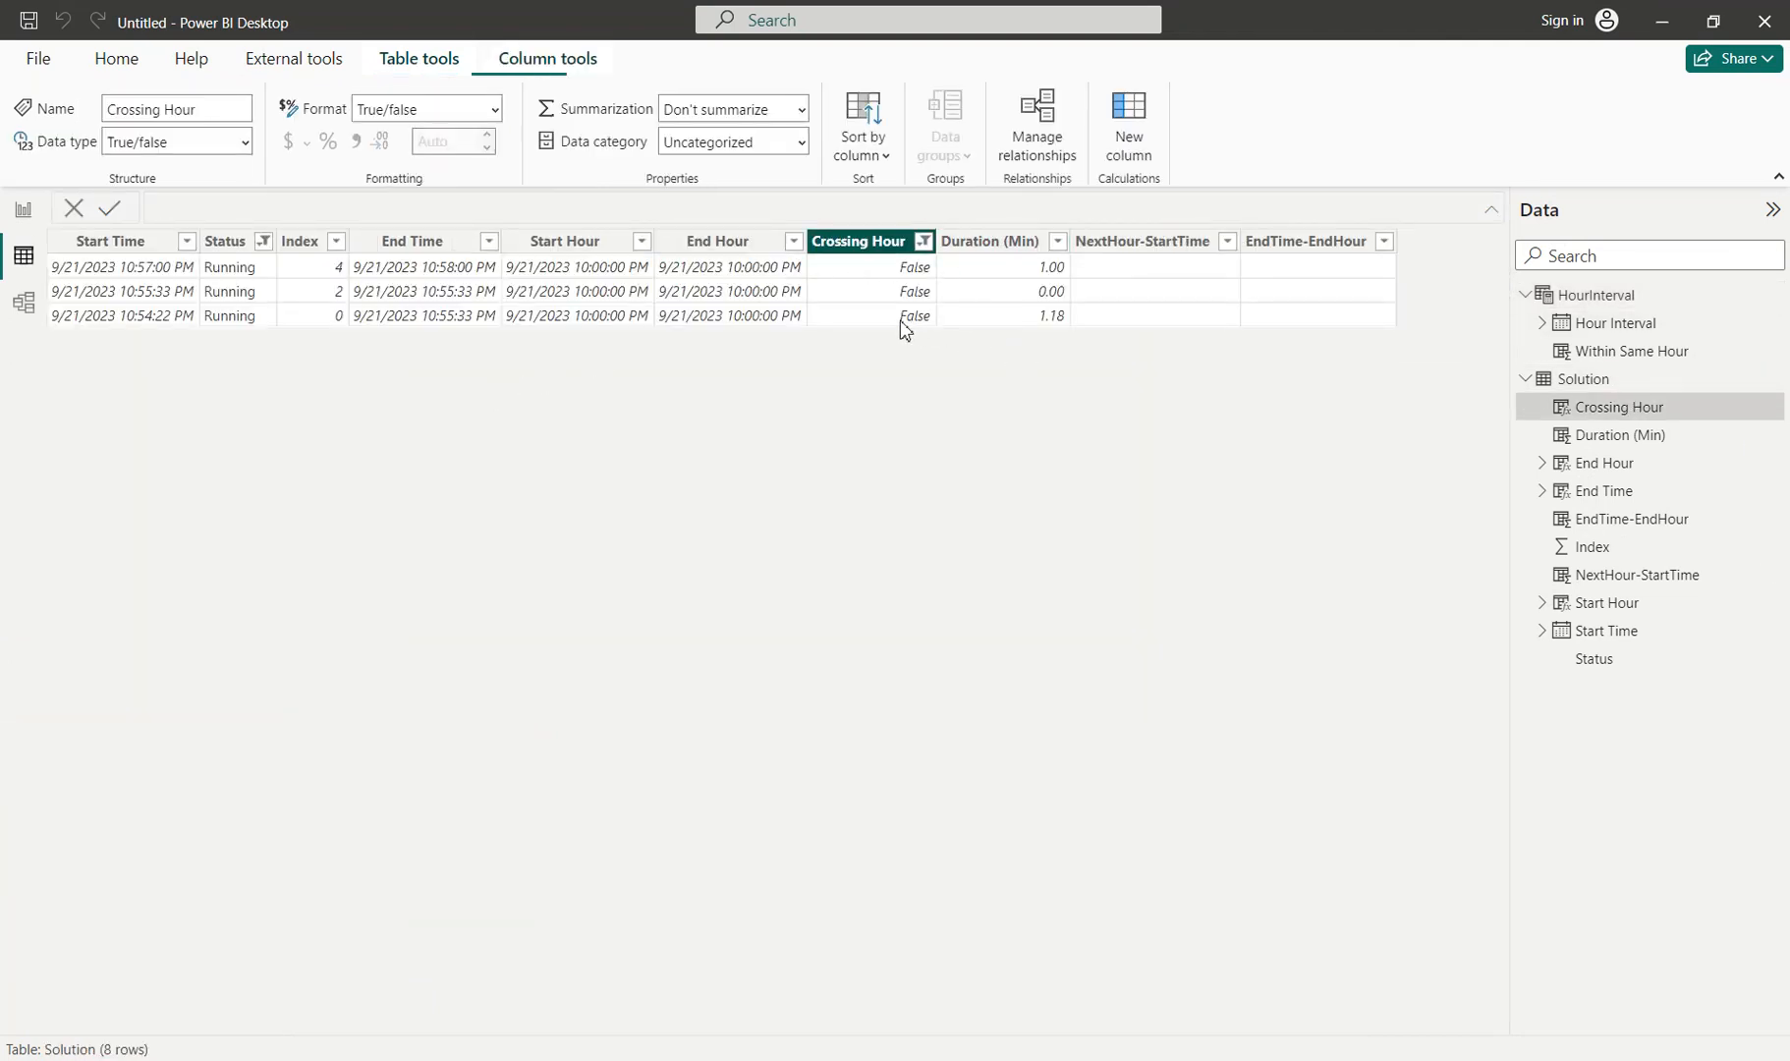
pyautogui.click(867, 344)
pyautogui.rightClick(869, 348)
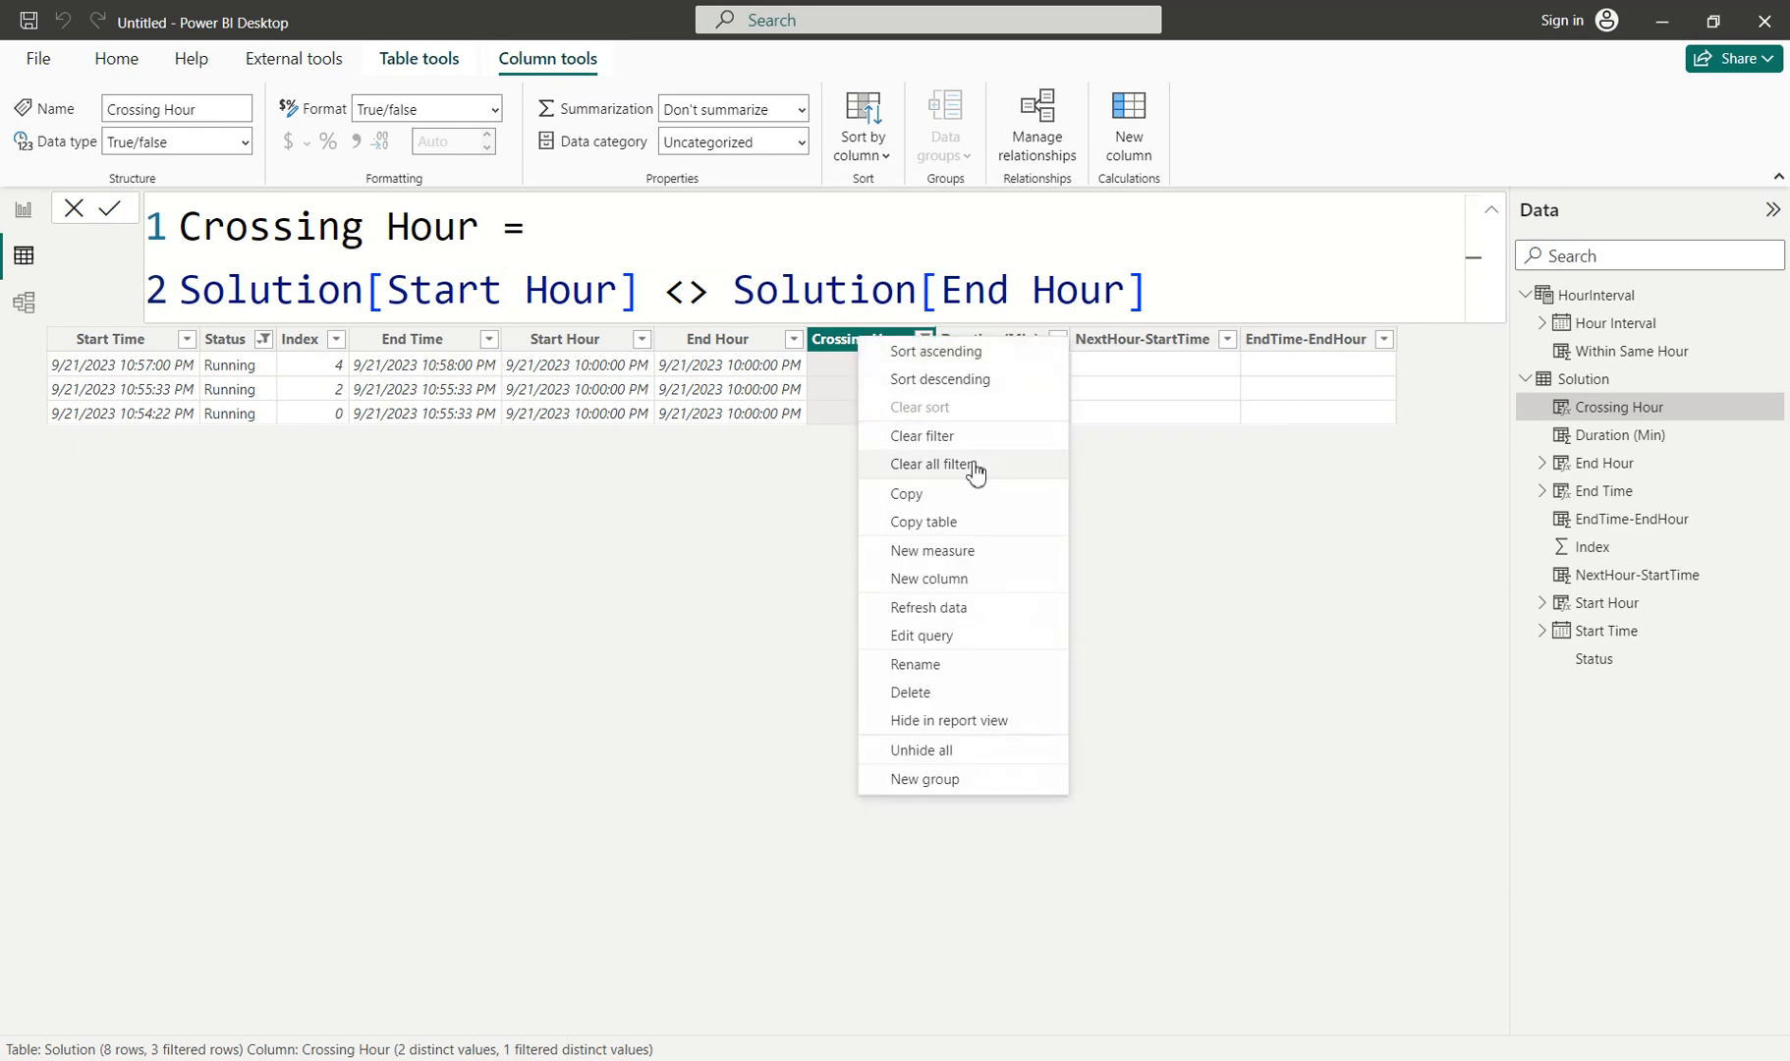
pyautogui.click(920, 464)
pyautogui.click(923, 339)
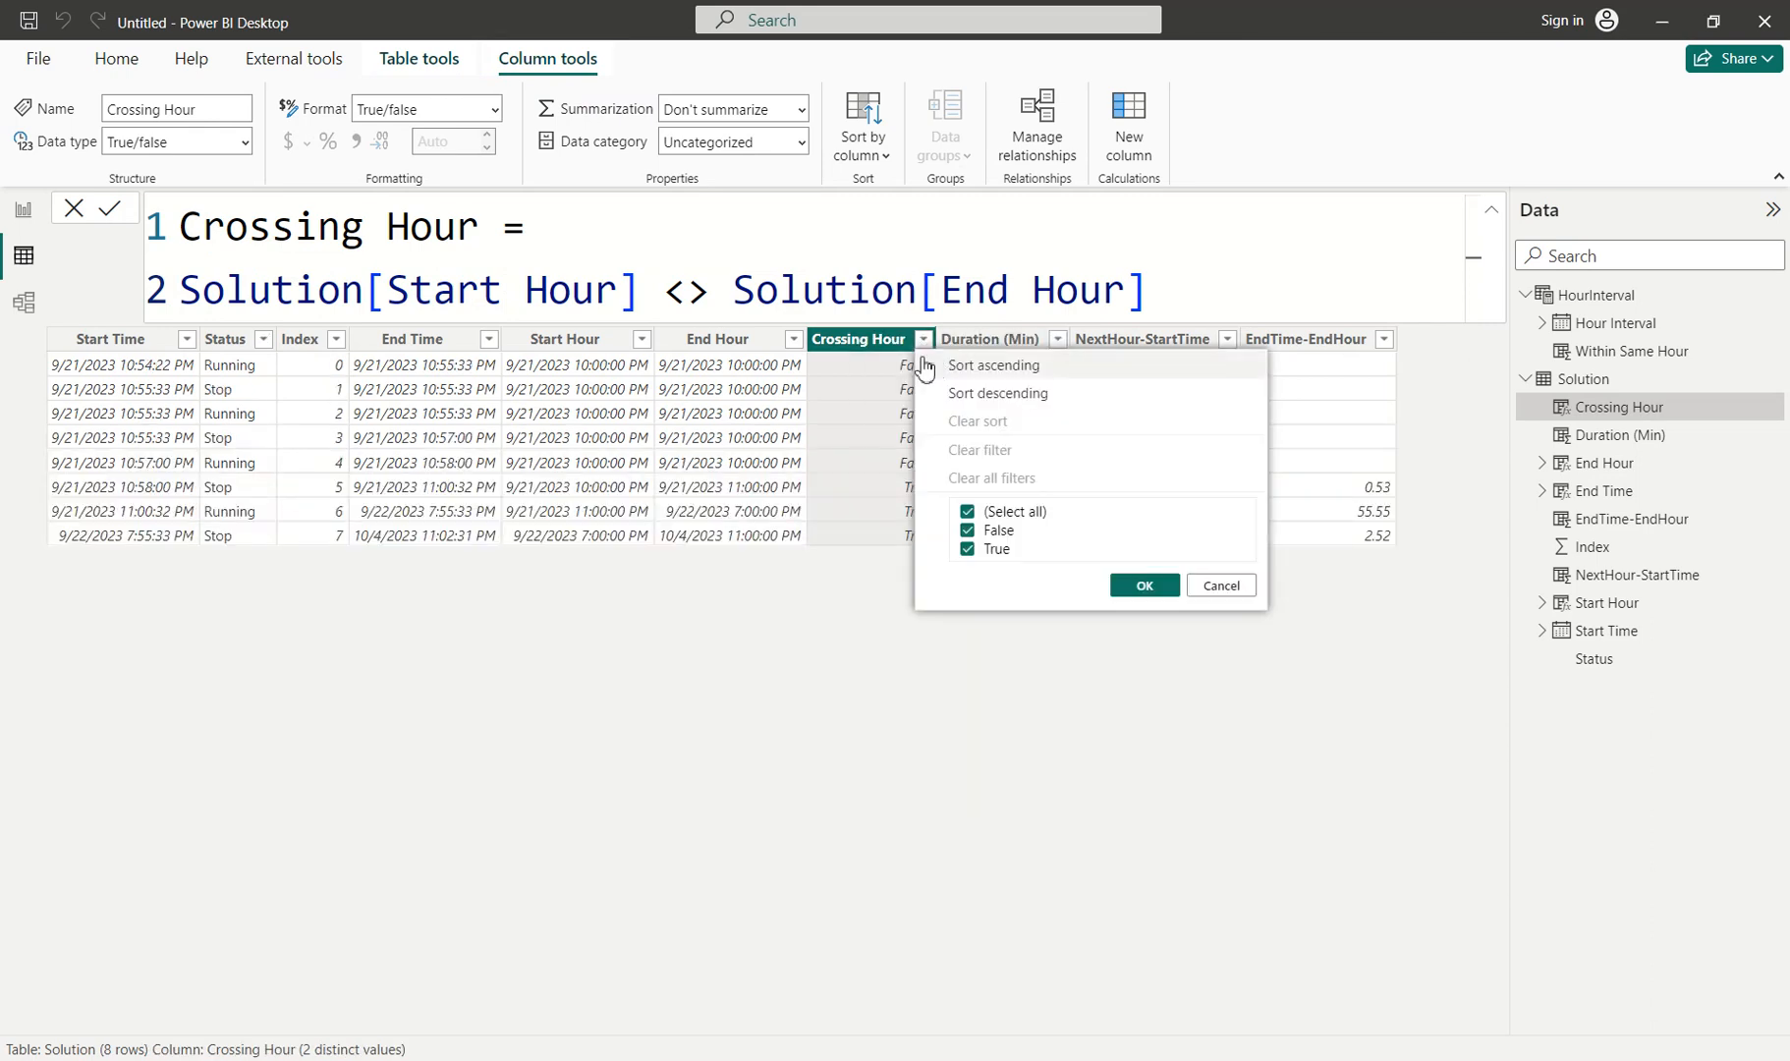
pyautogui.click(967, 529)
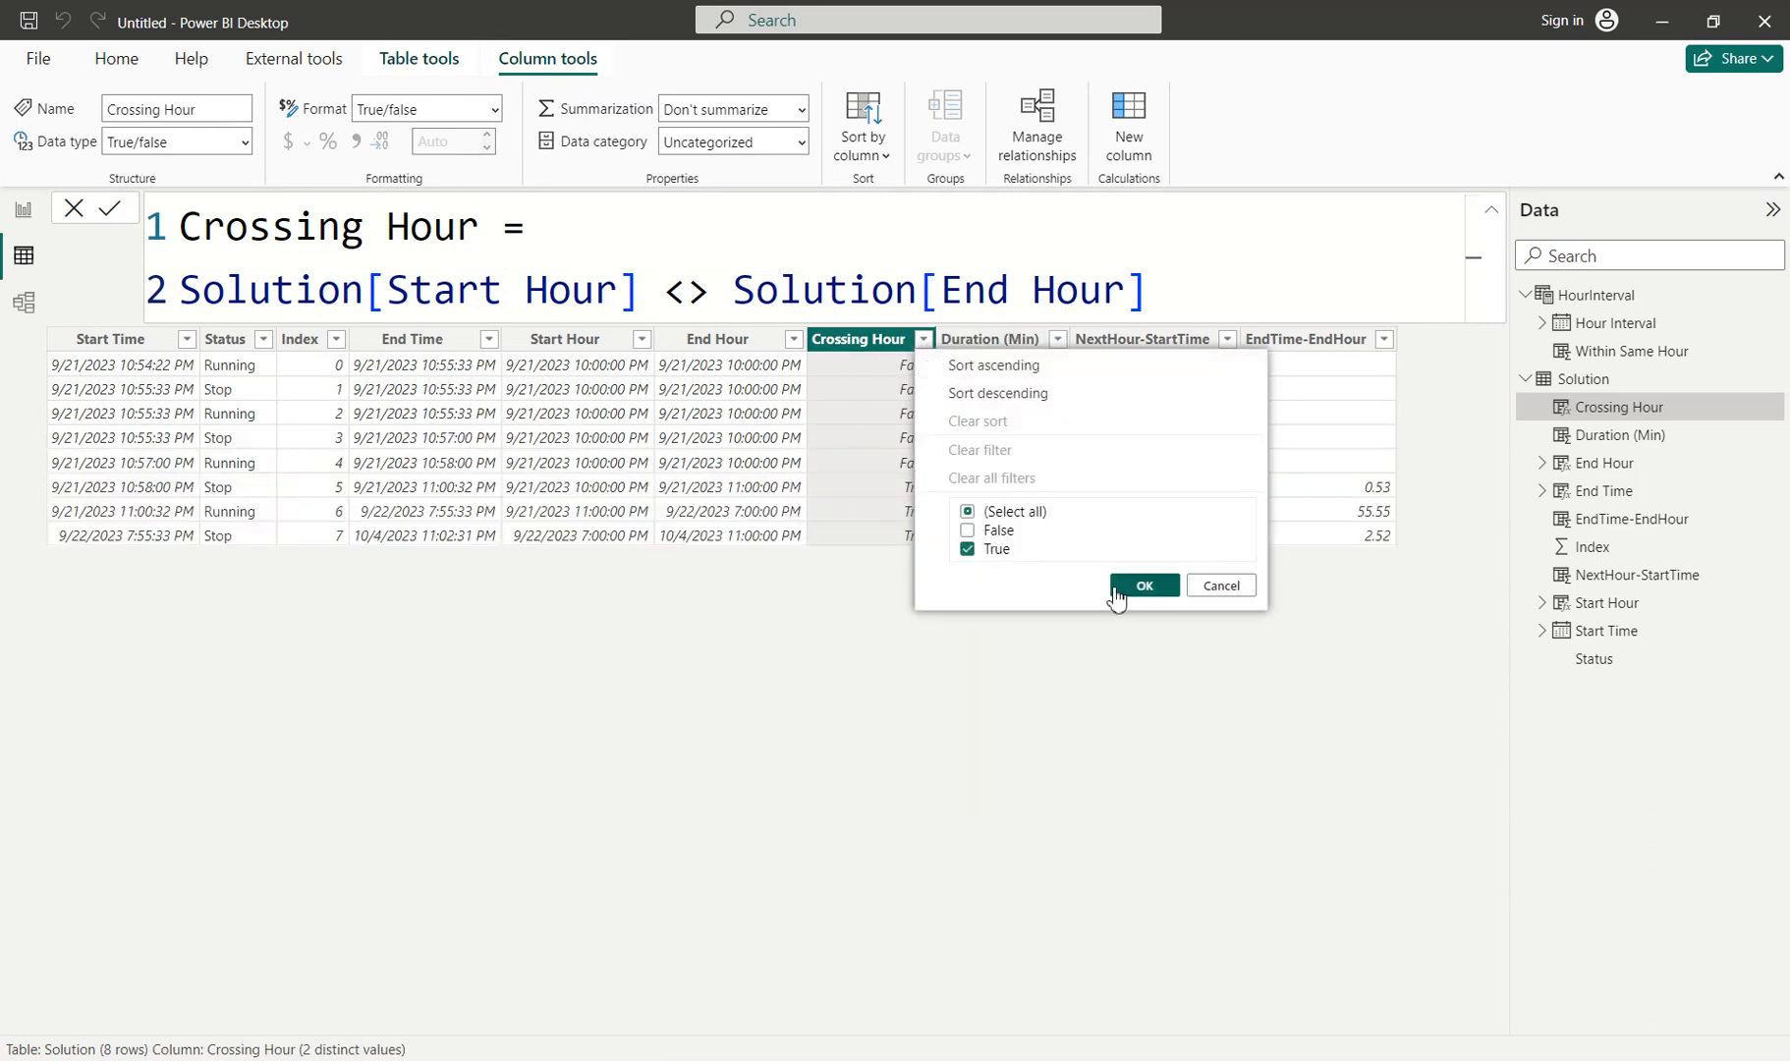
pyautogui.click(1138, 588)
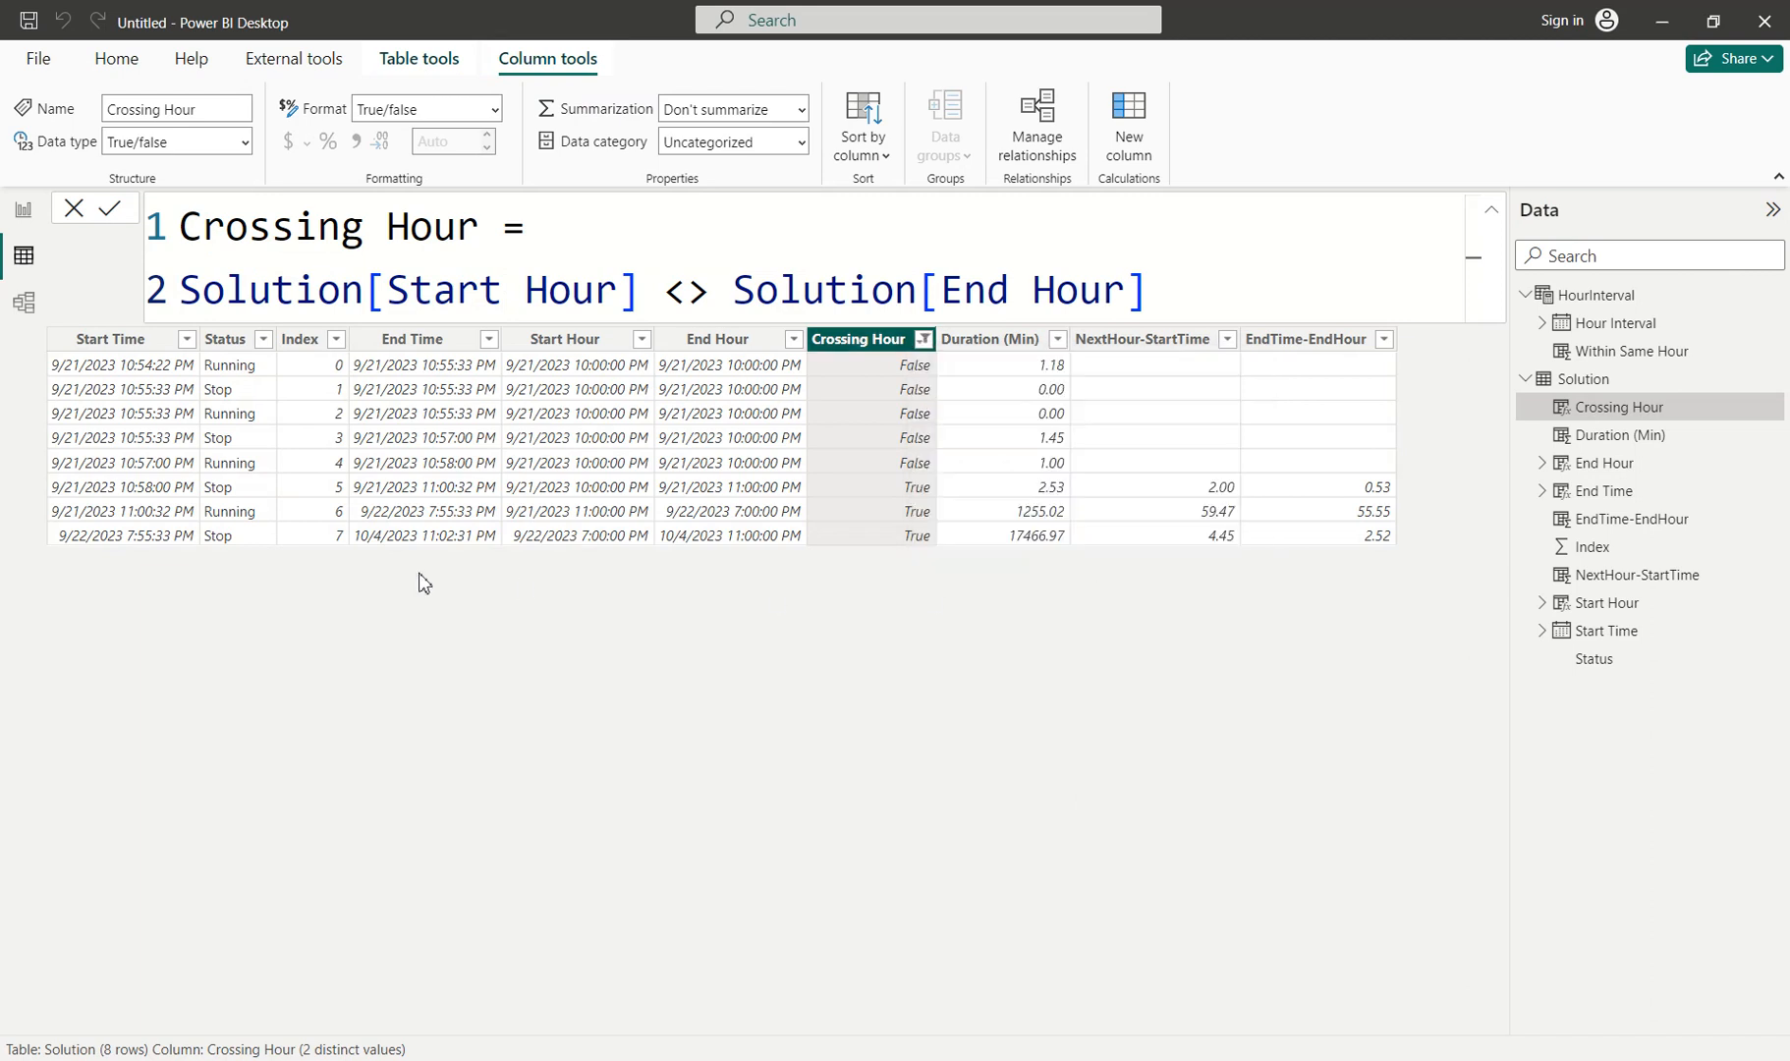
# Filter the Solution table's Status column to Running only.
pyautogui.click(262, 339)
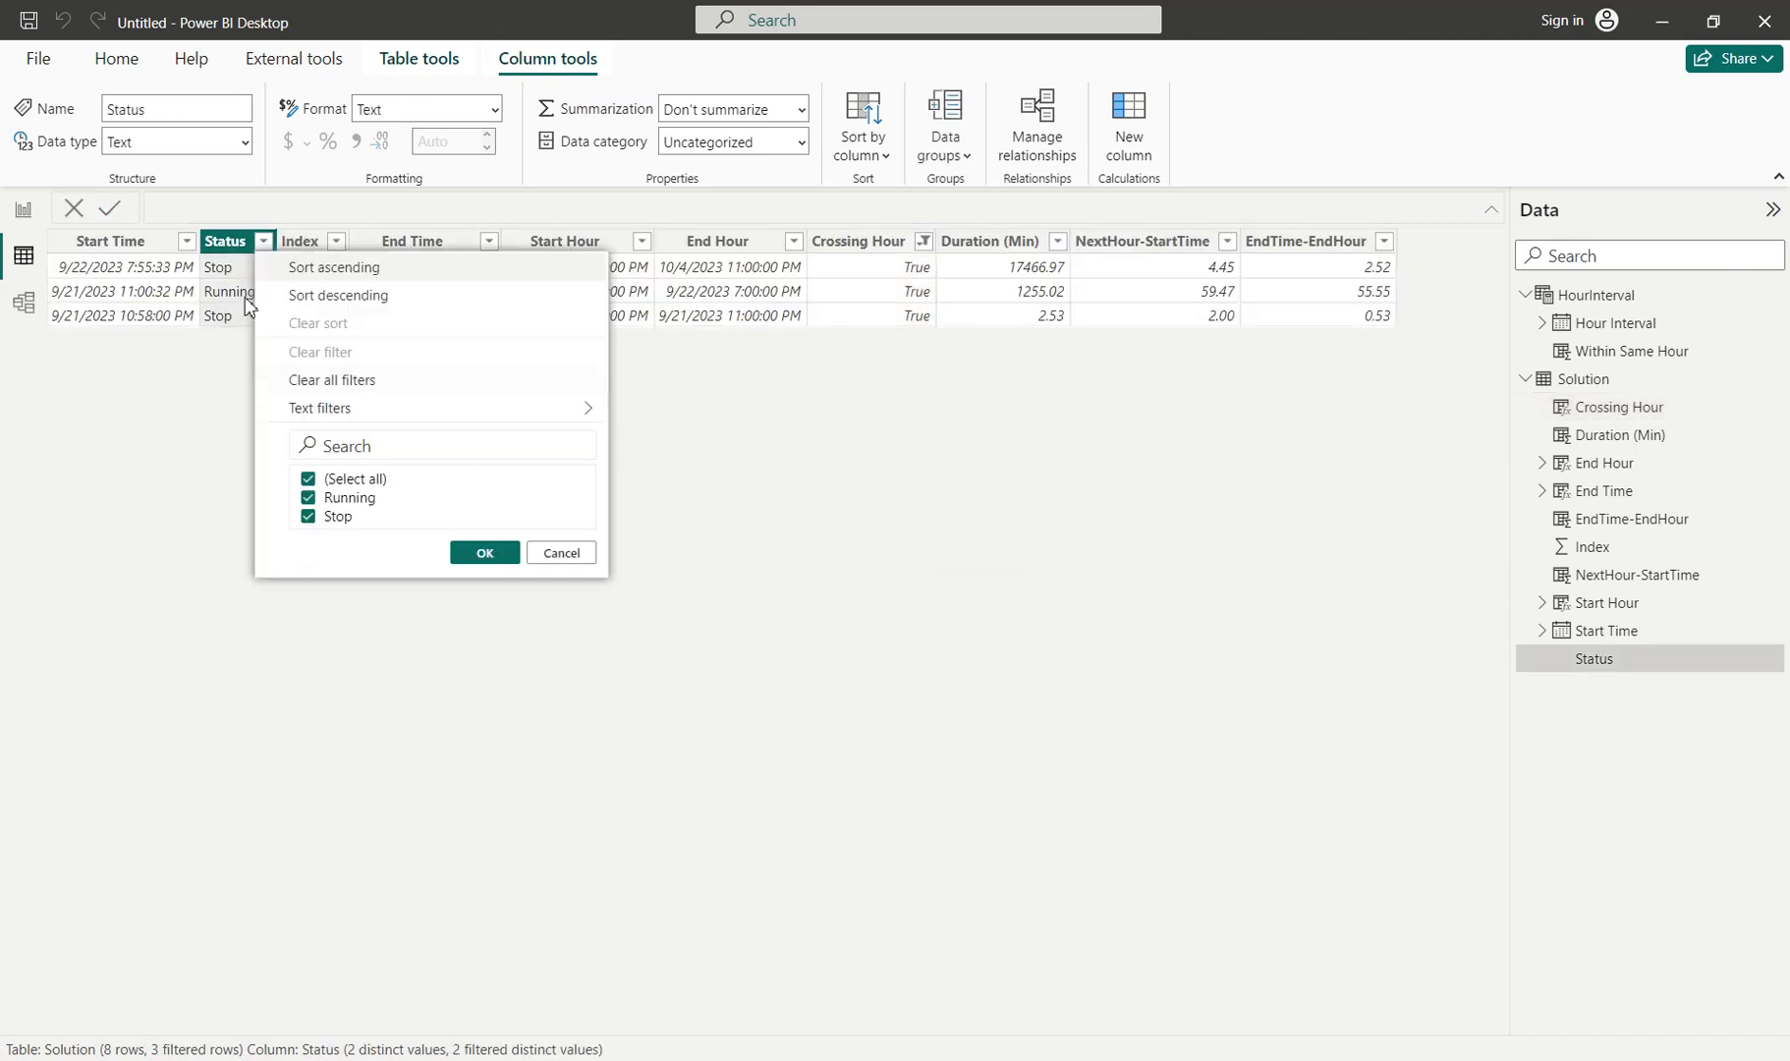
pyautogui.click(309, 479)
pyautogui.click(309, 497)
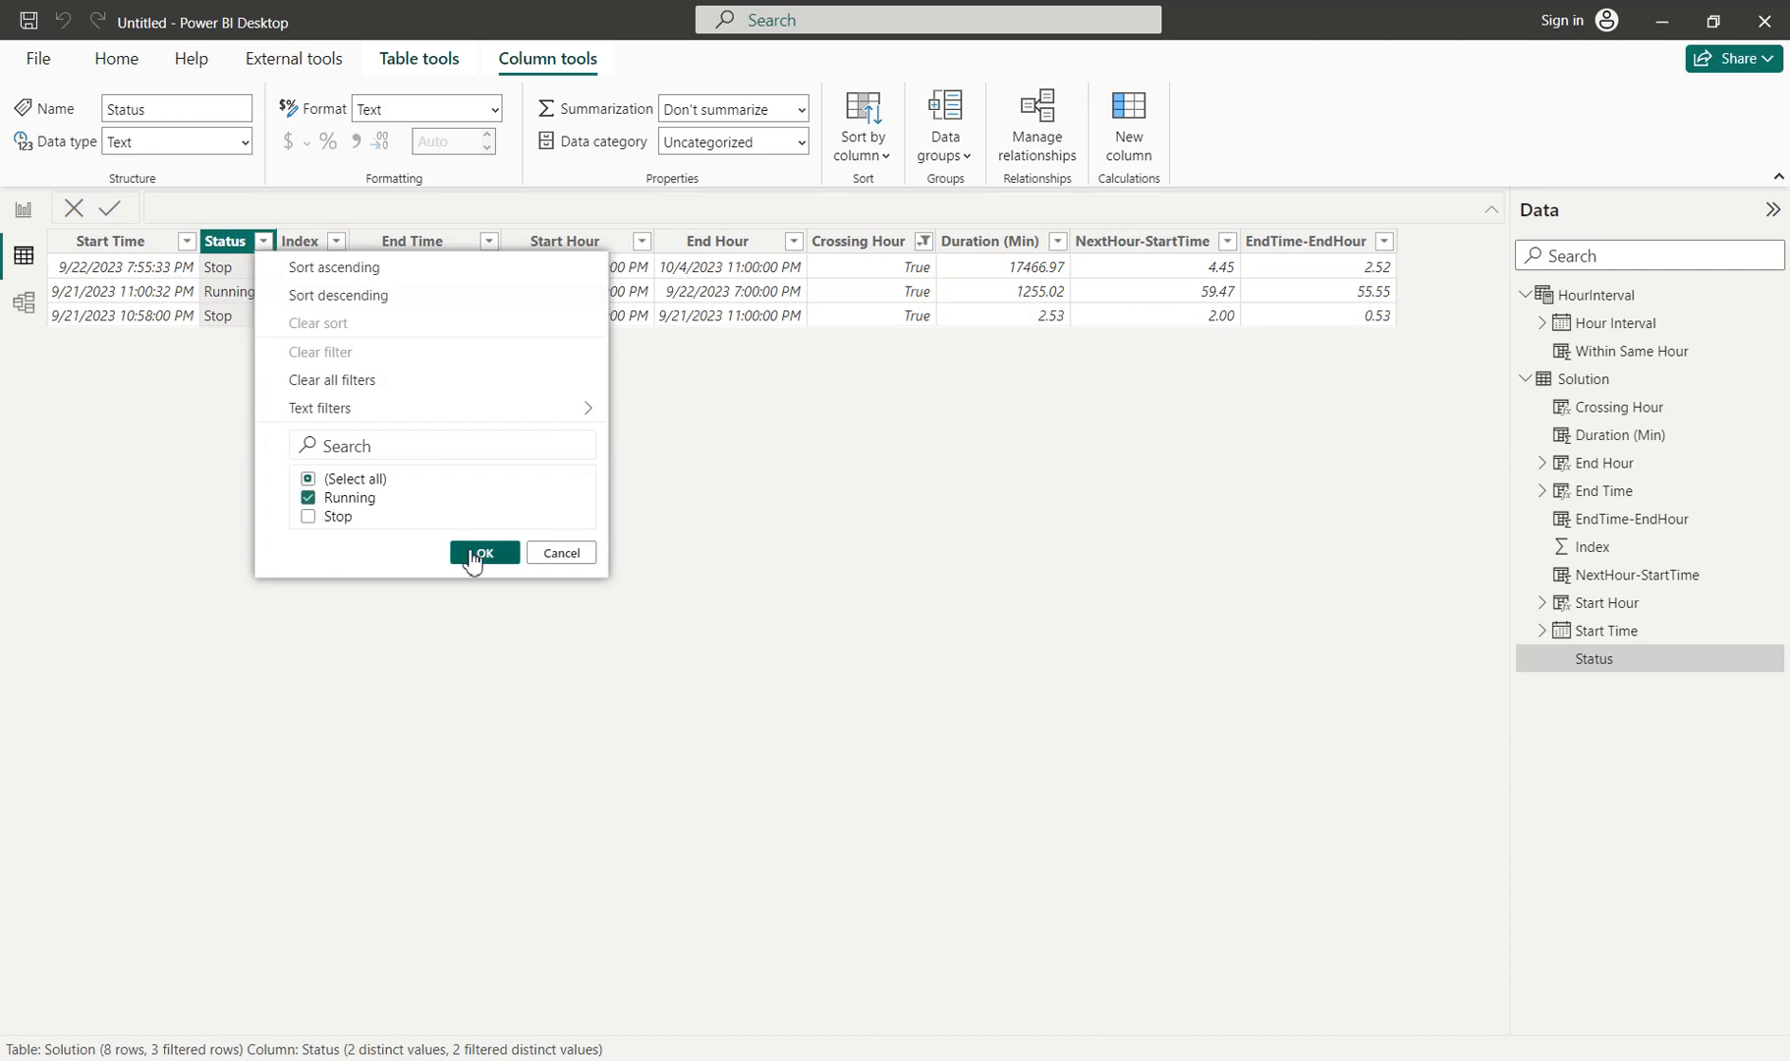
pyautogui.click(477, 554)
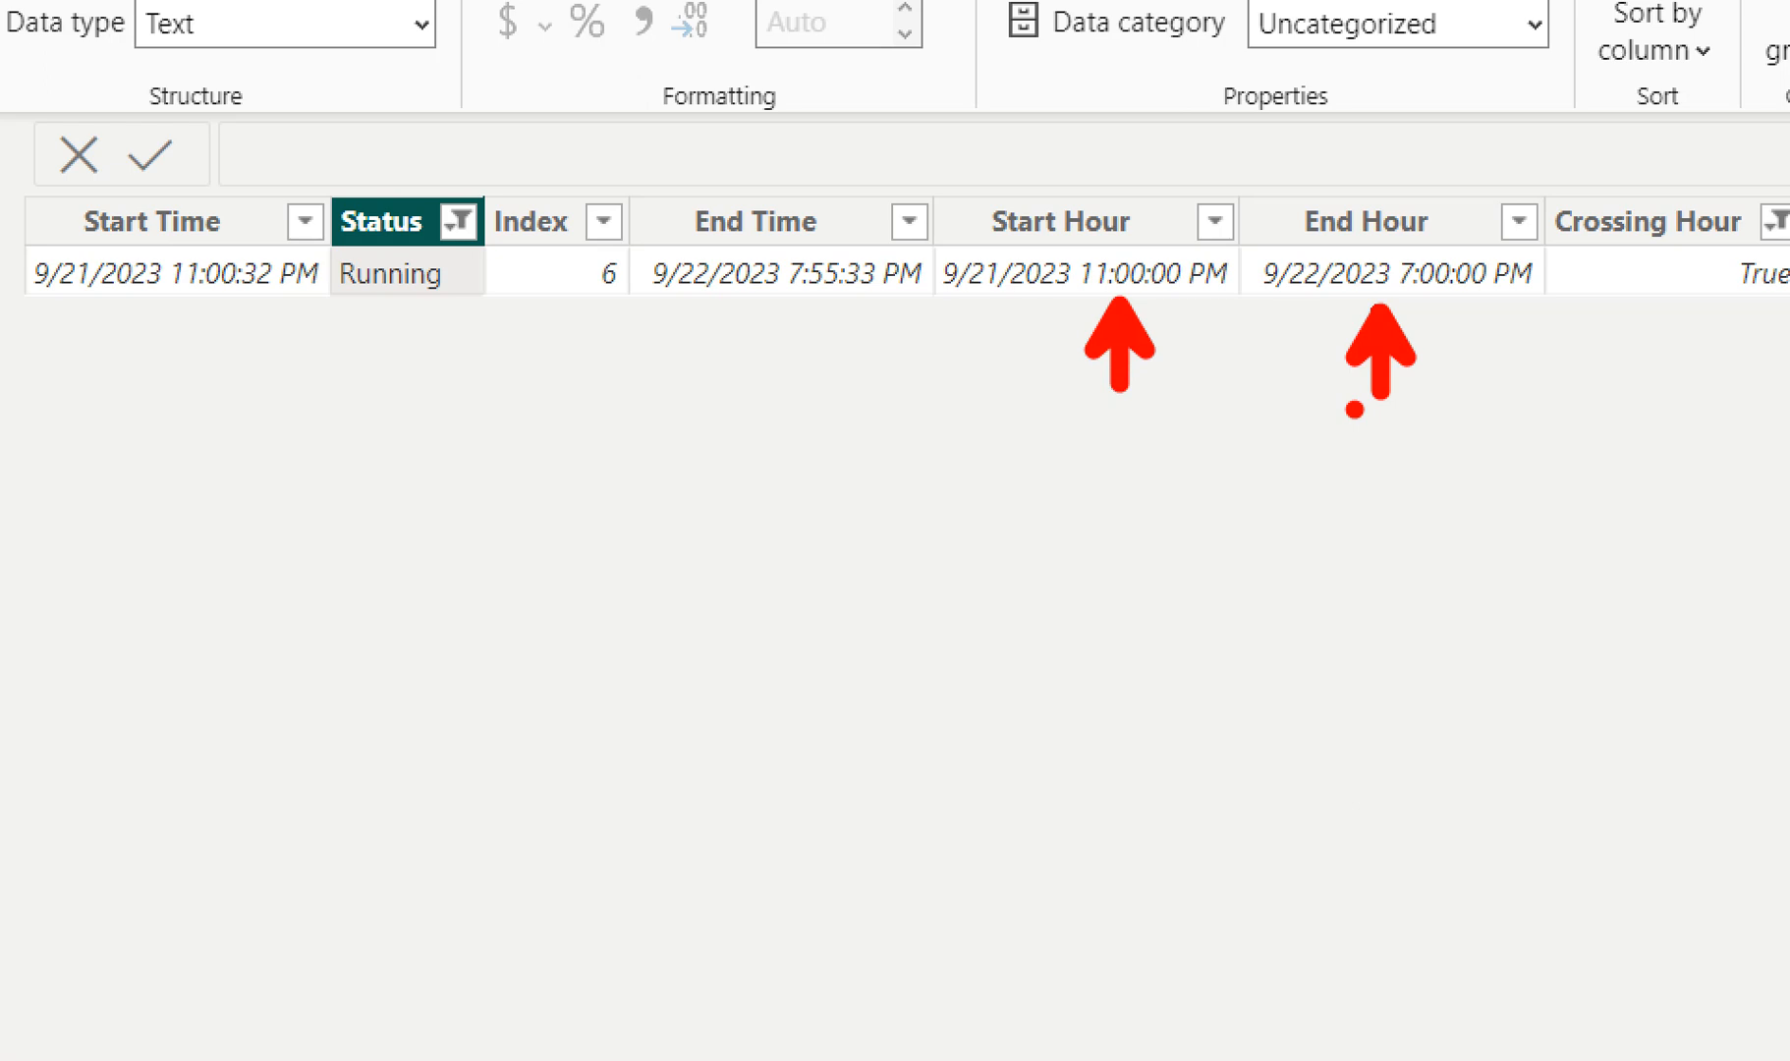
# Add a new calculated column named Crossing Hour to the HourInterval table.
pyautogui.click(1611, 294)
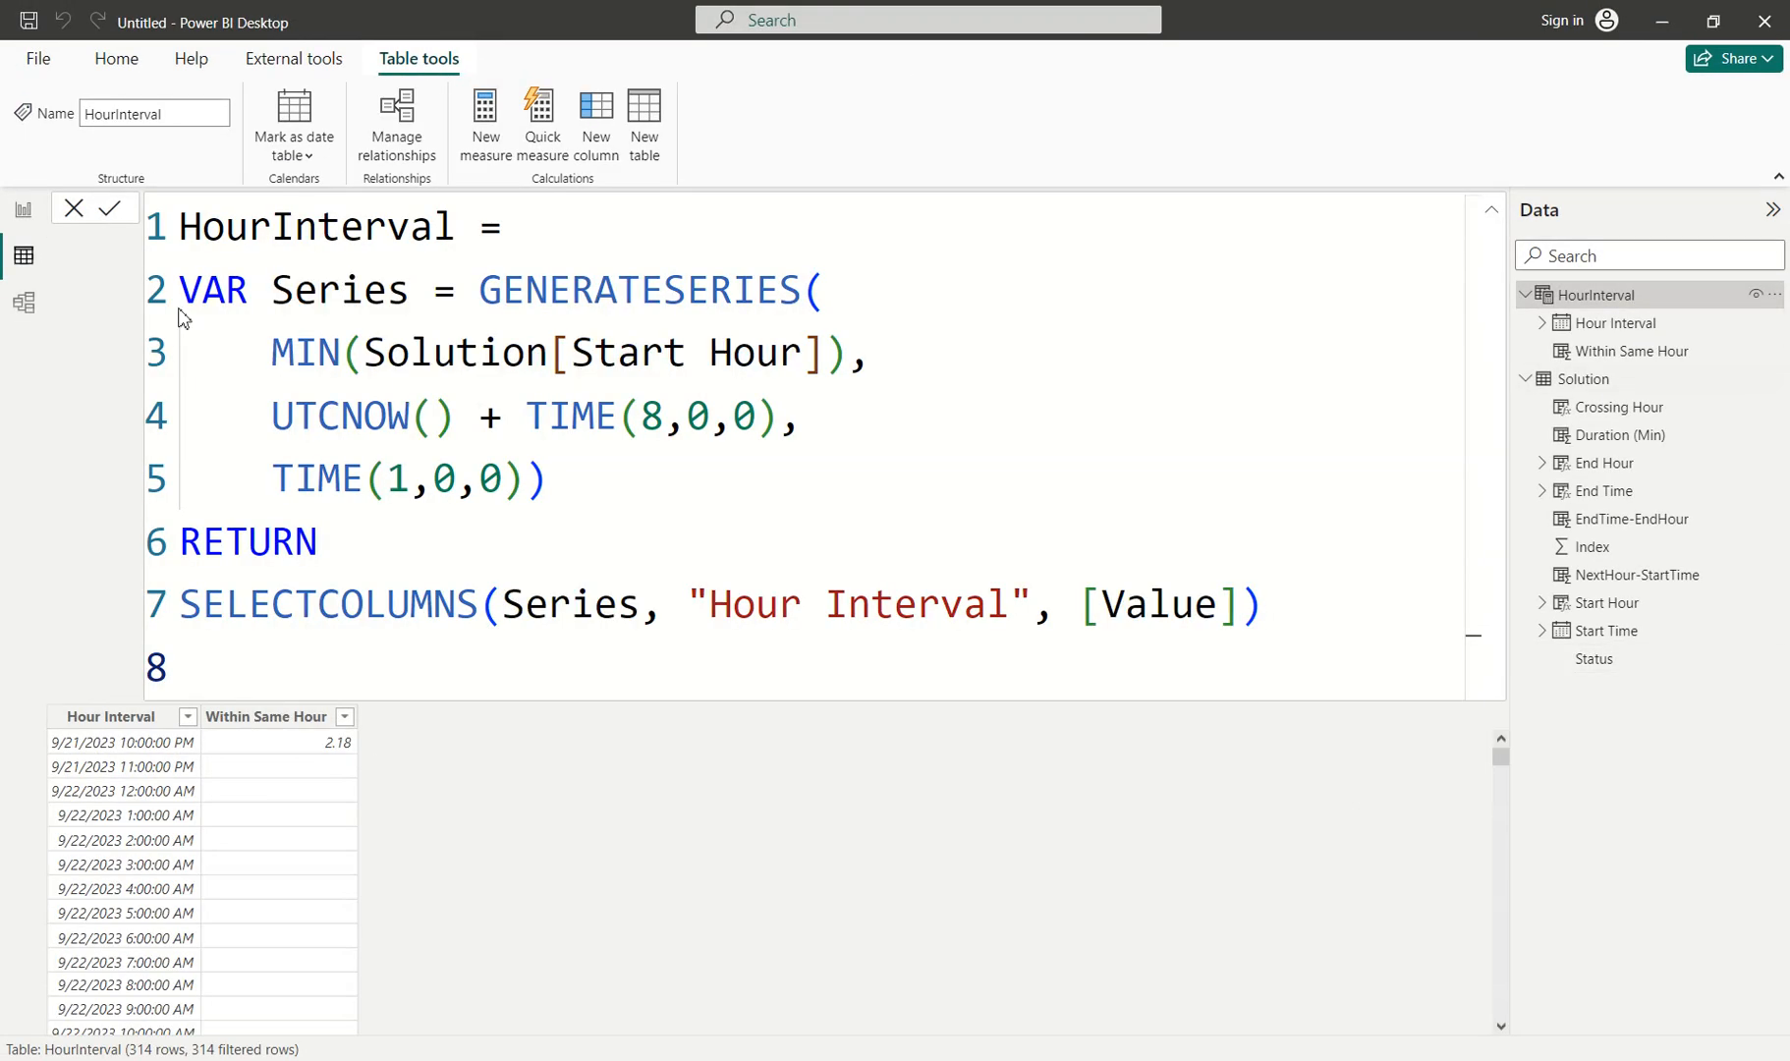
pyautogui.click(596, 111)
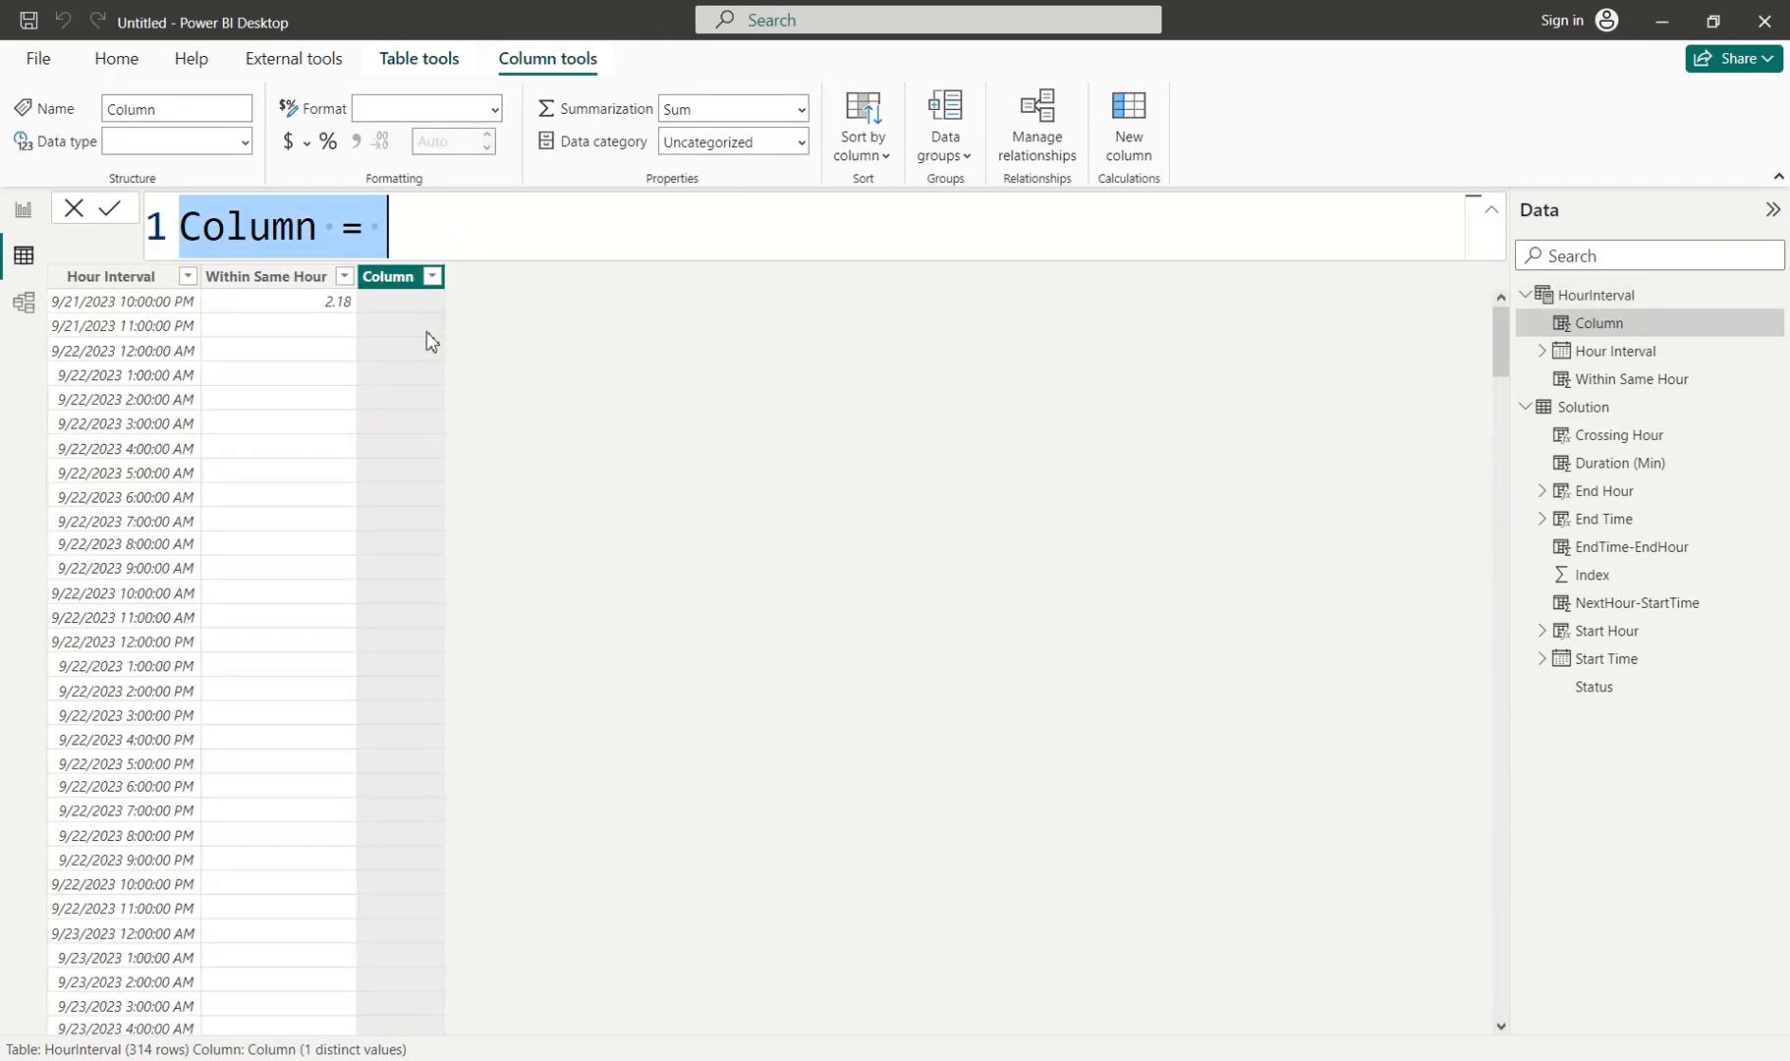
pyautogui.write('Cros')
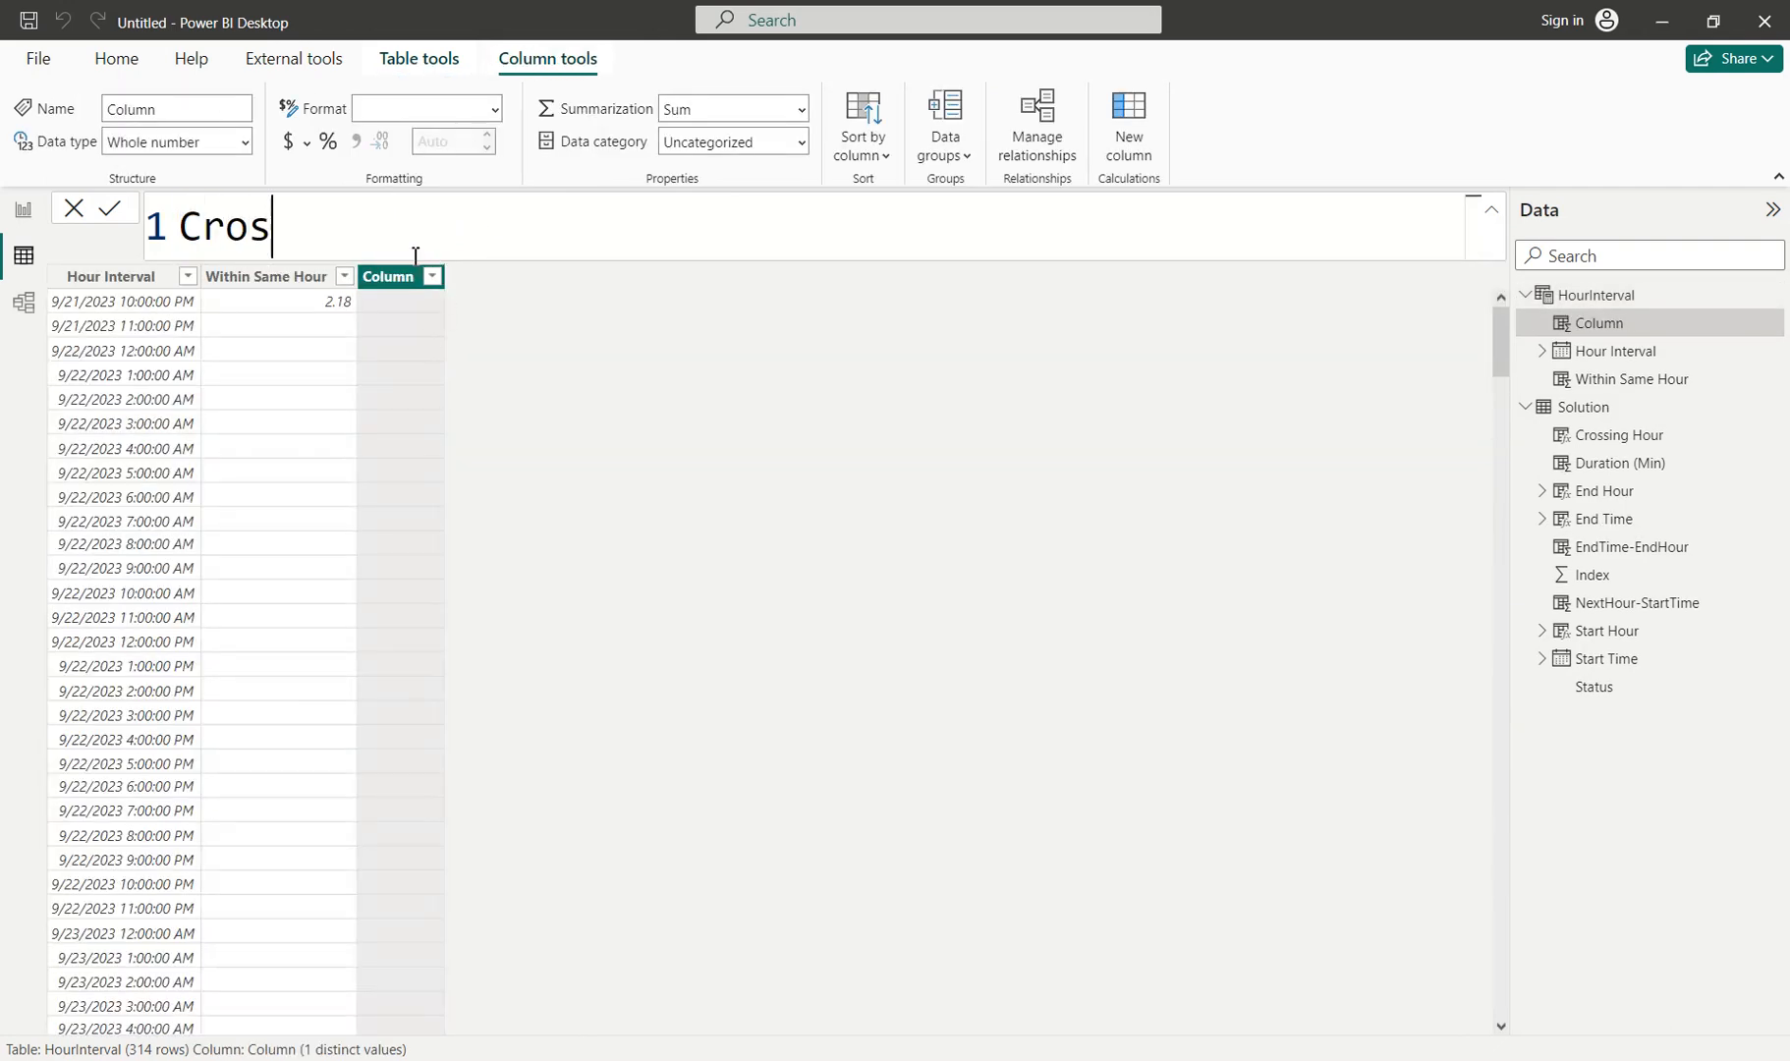
pyautogui.write('sing Hour =')
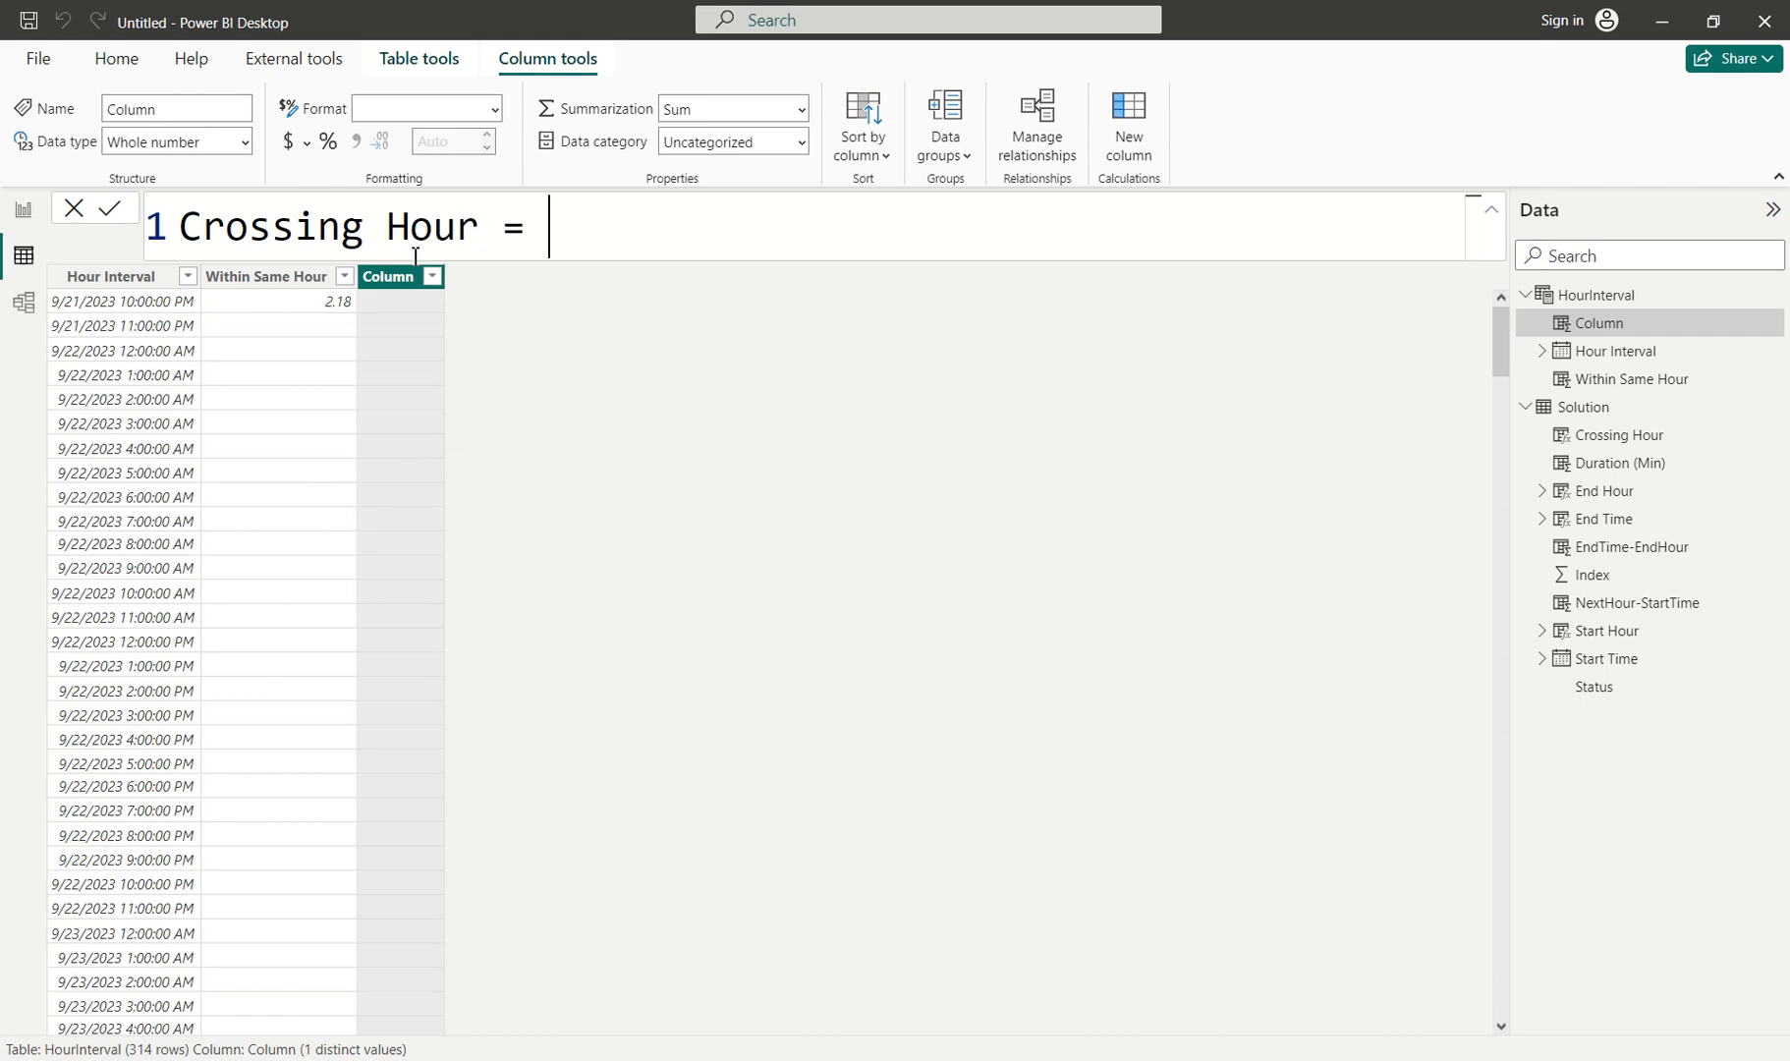
# Declare a variable ThisRow in the Crossing Hour formula that holds HourInterval[Hour Interval].
pyautogui.hotkey('shift', 'Return')
pyautogui.write('VAR t')
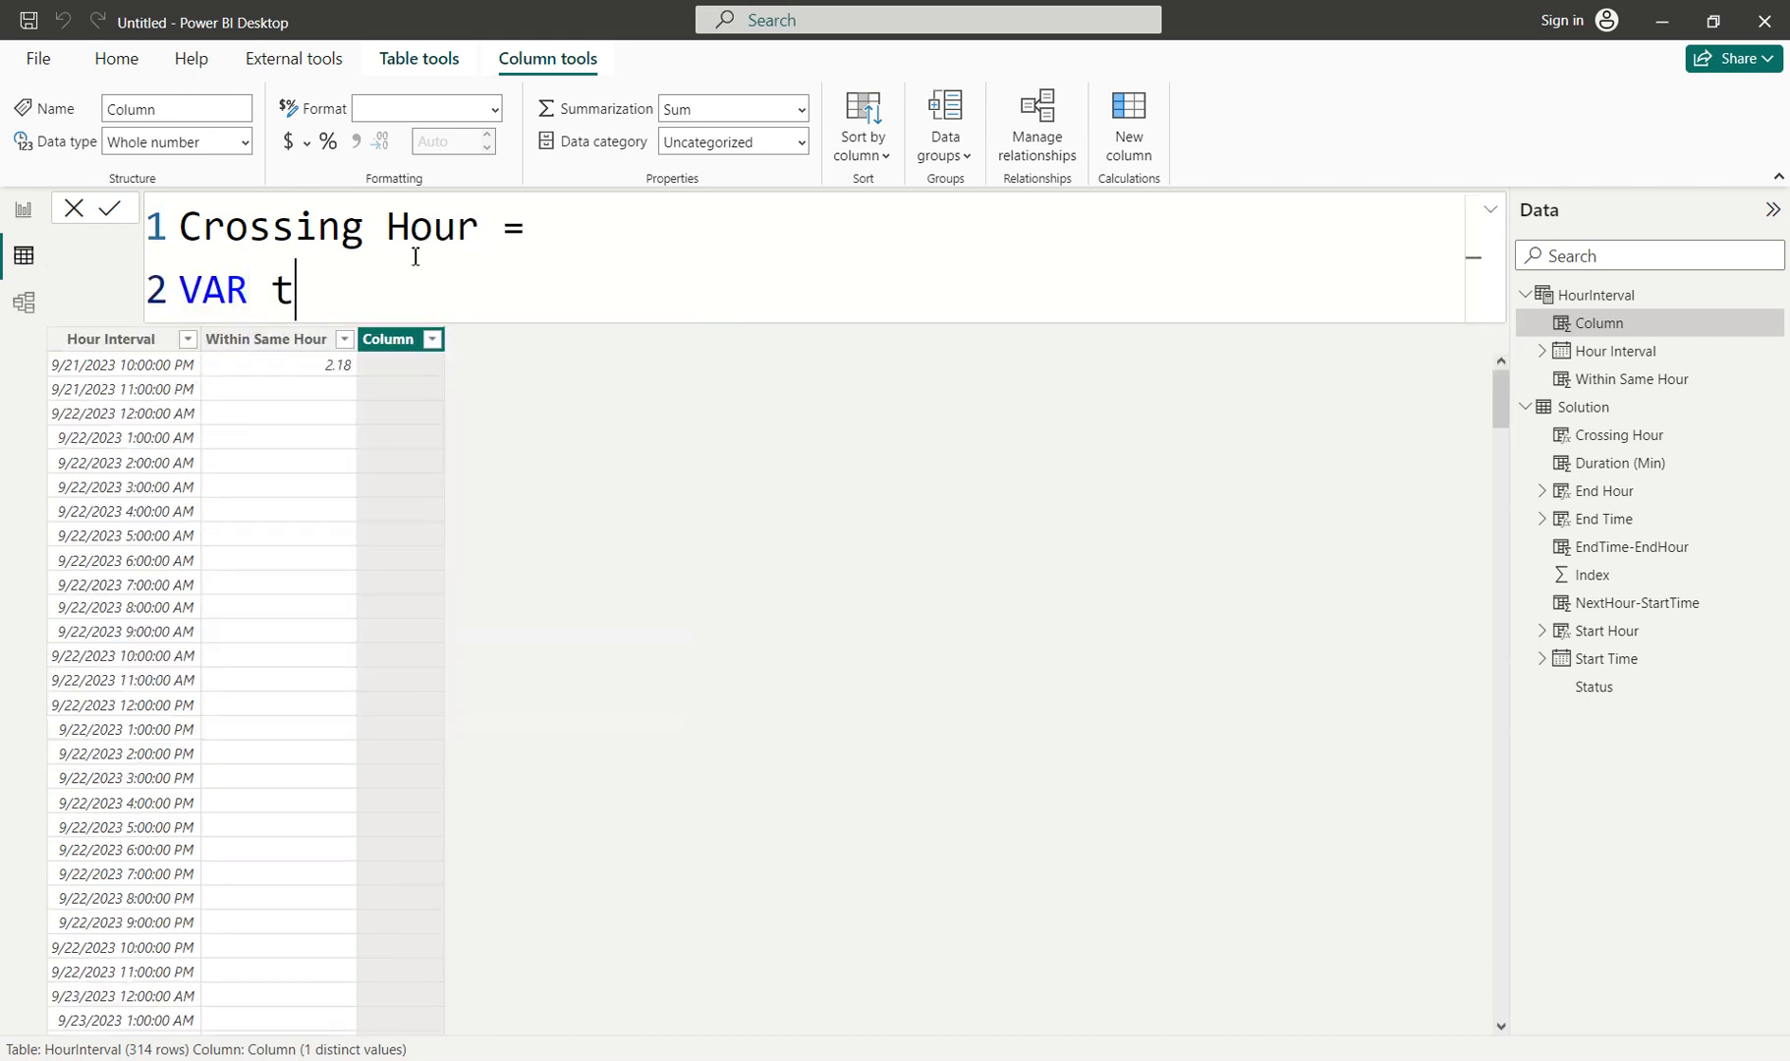
pyautogui.press('BackSpace')
pyautogui.write('This')
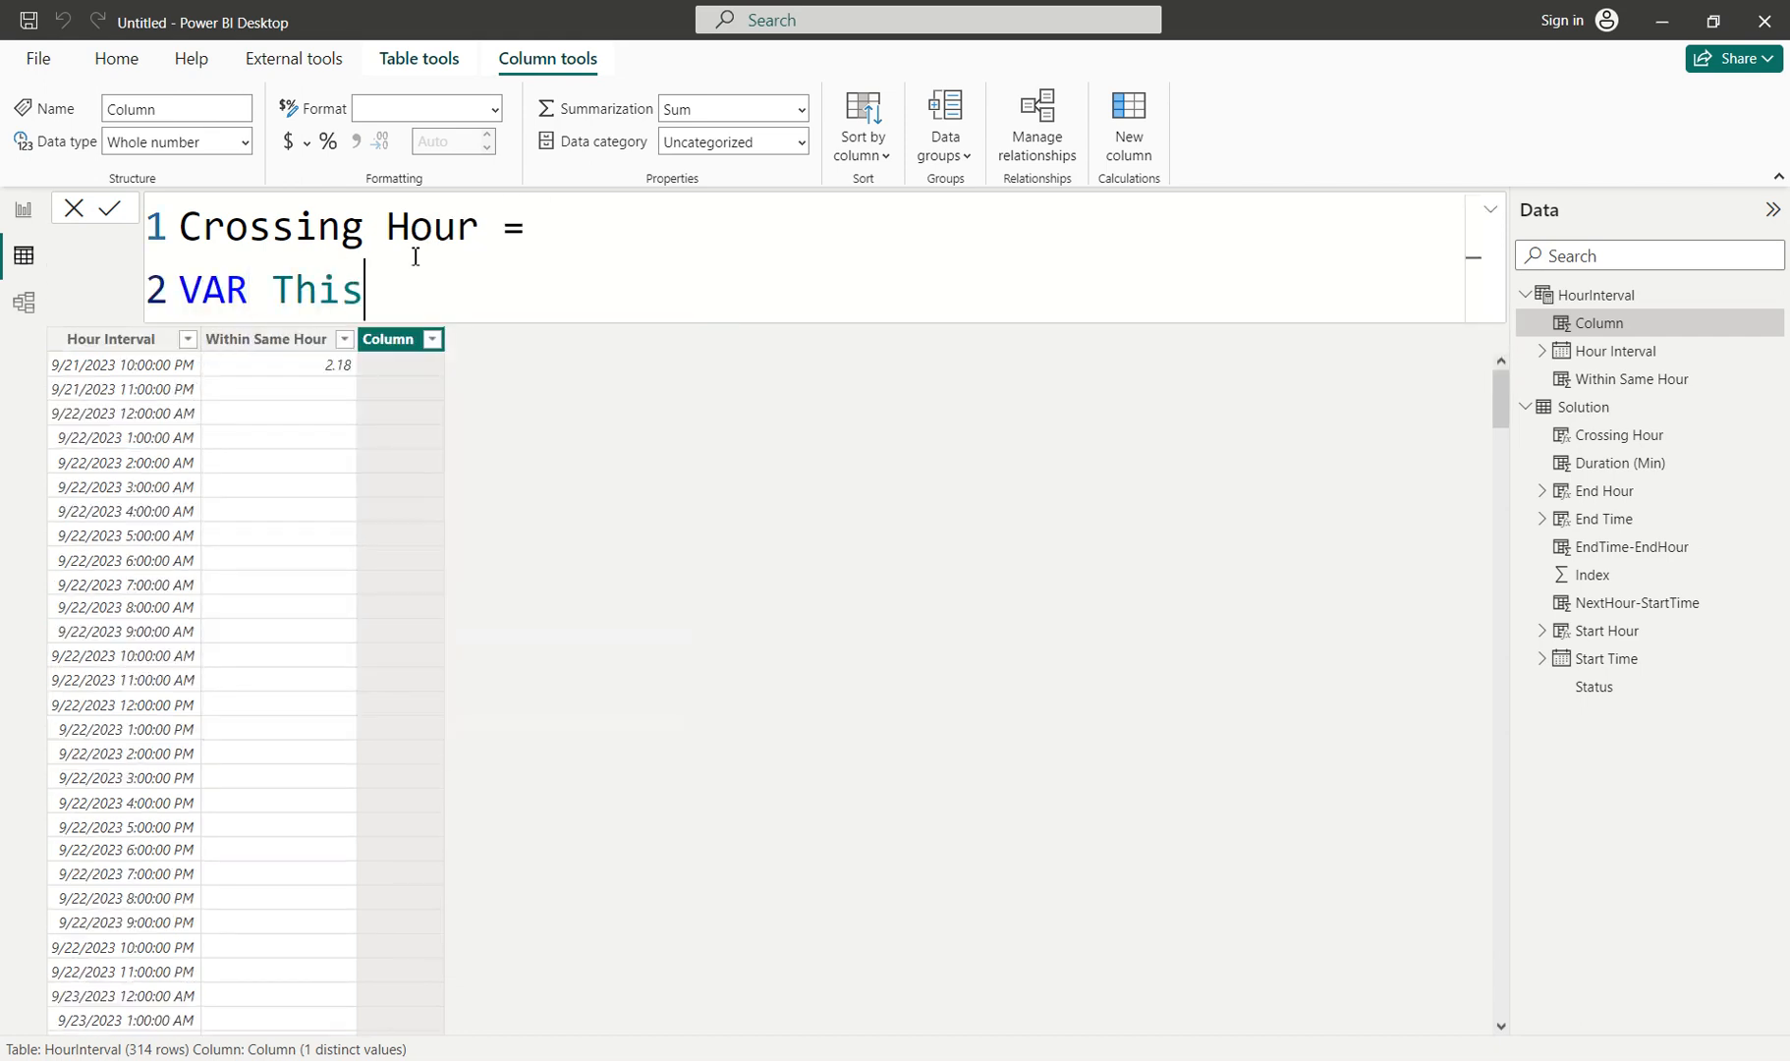
pyautogui.write('Row = Hour')
pyautogui.press('Down')
pyautogui.press('Down')
pyautogui.press('Tab')
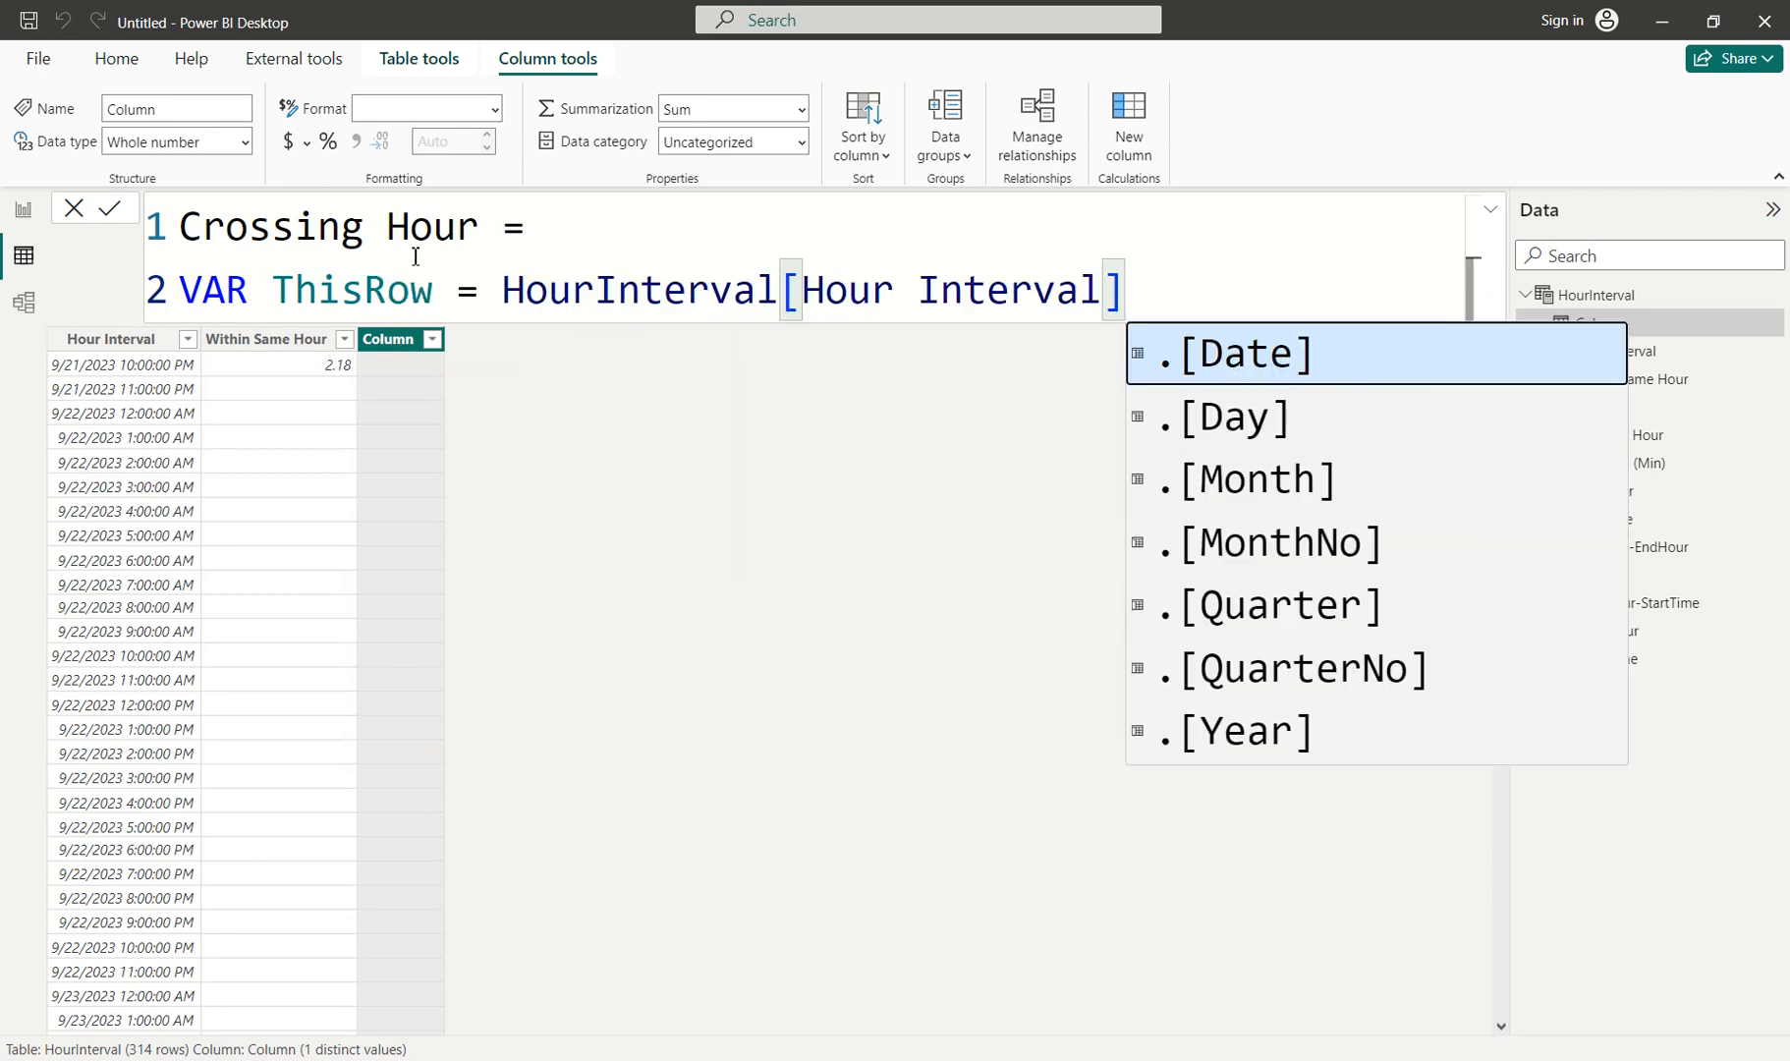
pyautogui.press('Escape')
# Add a RETURN line to the formula, leaving two empty lines between it and the ThisRow variable.
pyautogui.hotkey('shift', 'Return')
pyautogui.write('RETURN')
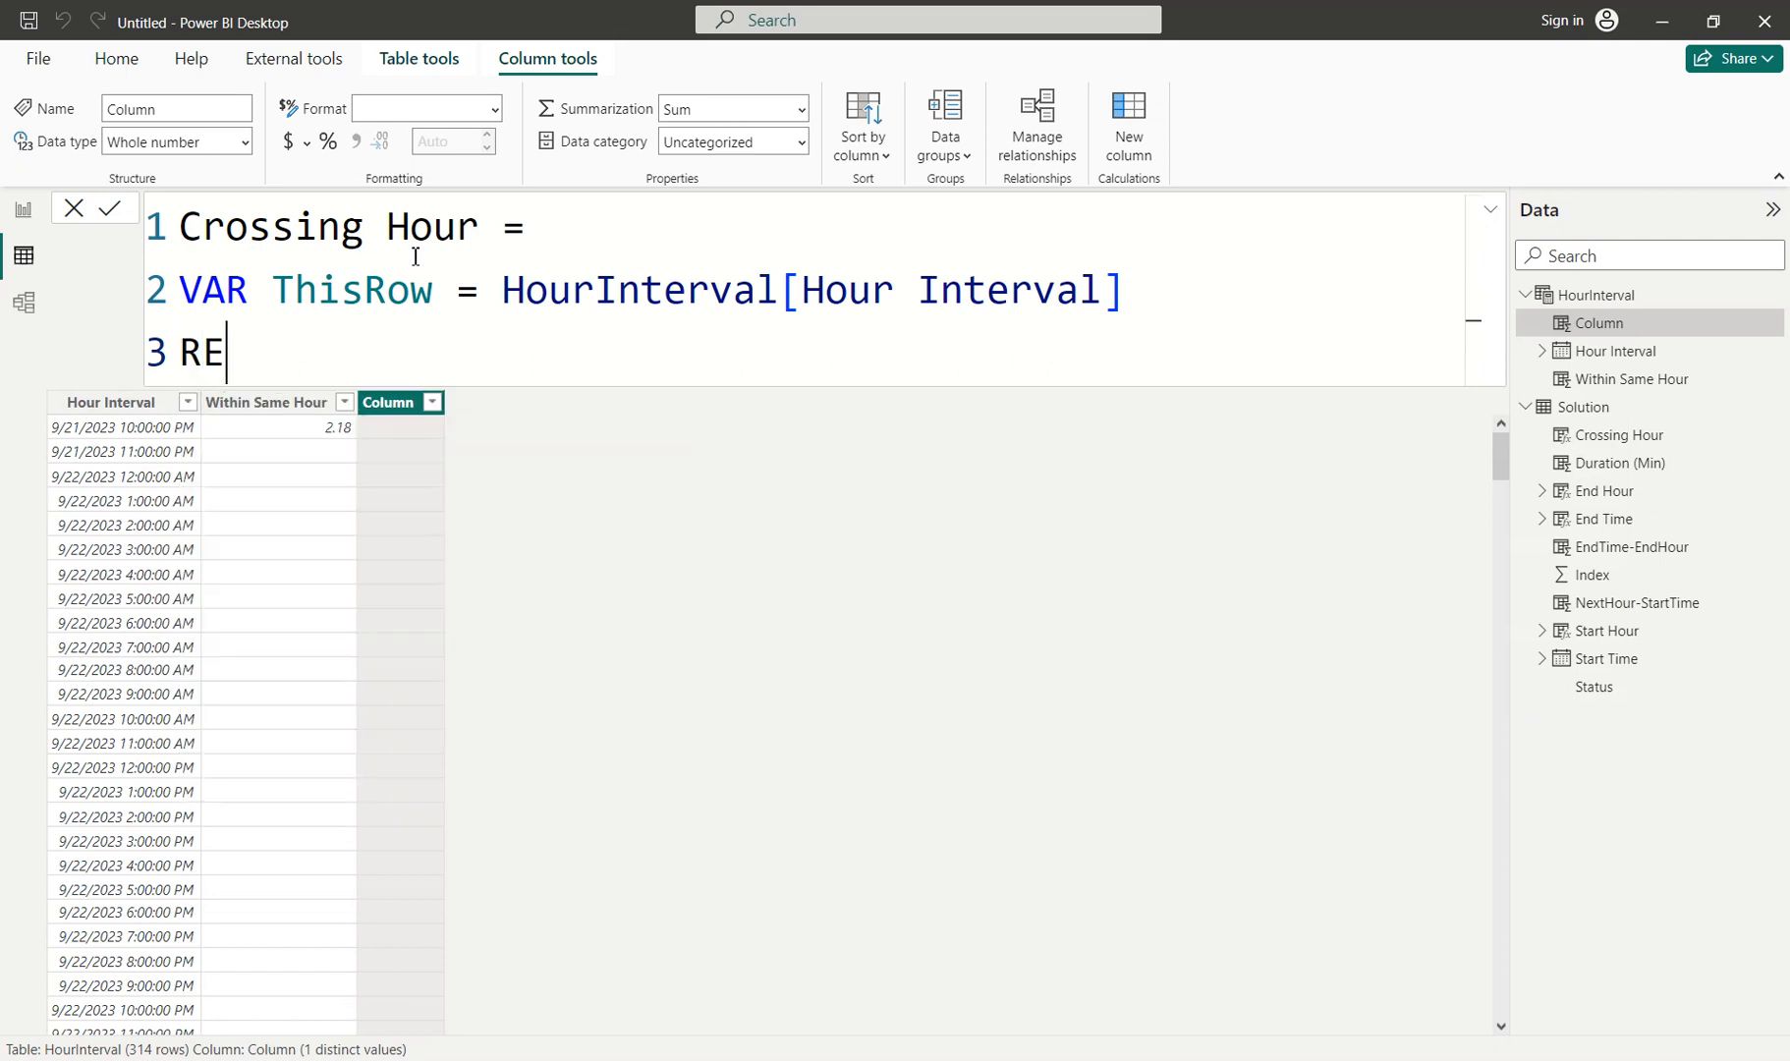
pyautogui.hotkey('shift', 'Home')
pyautogui.hotkey('shift', 'Return')
pyautogui.hotkey('shift', 'Return')
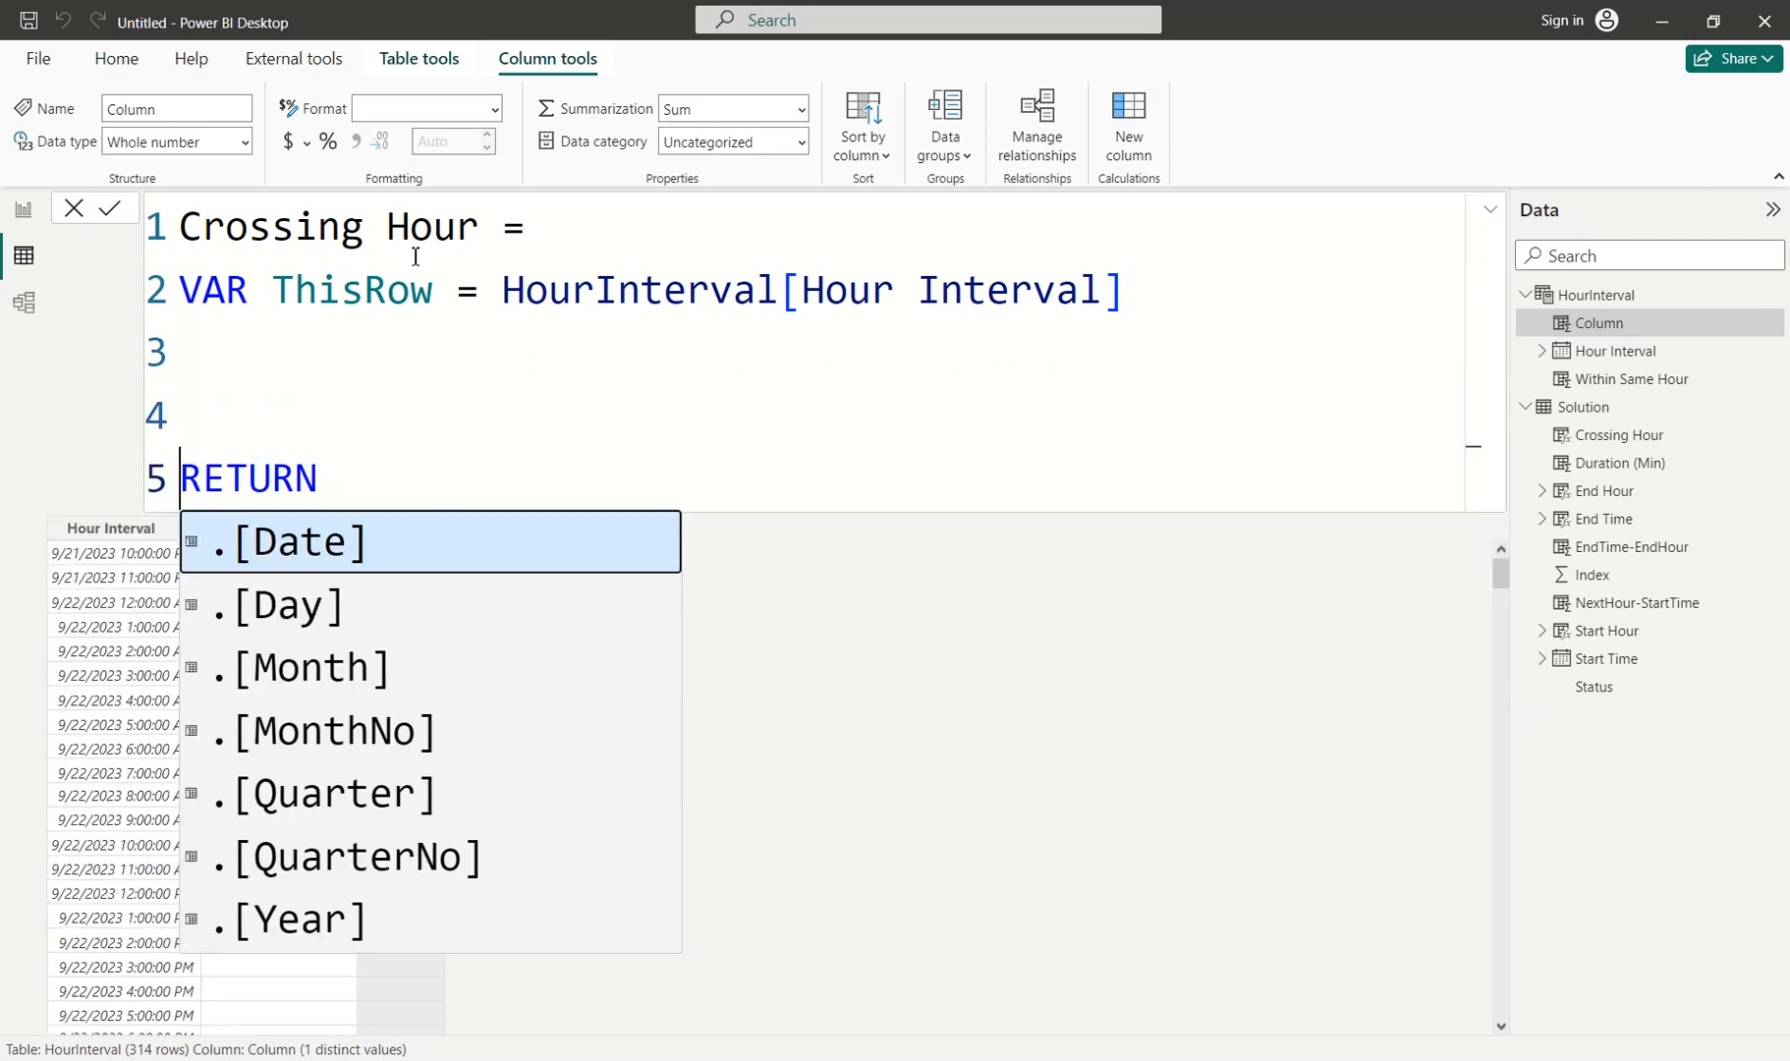
pyautogui.press('Up')
pyautogui.press('Up')
pyautogui.press('Escape')
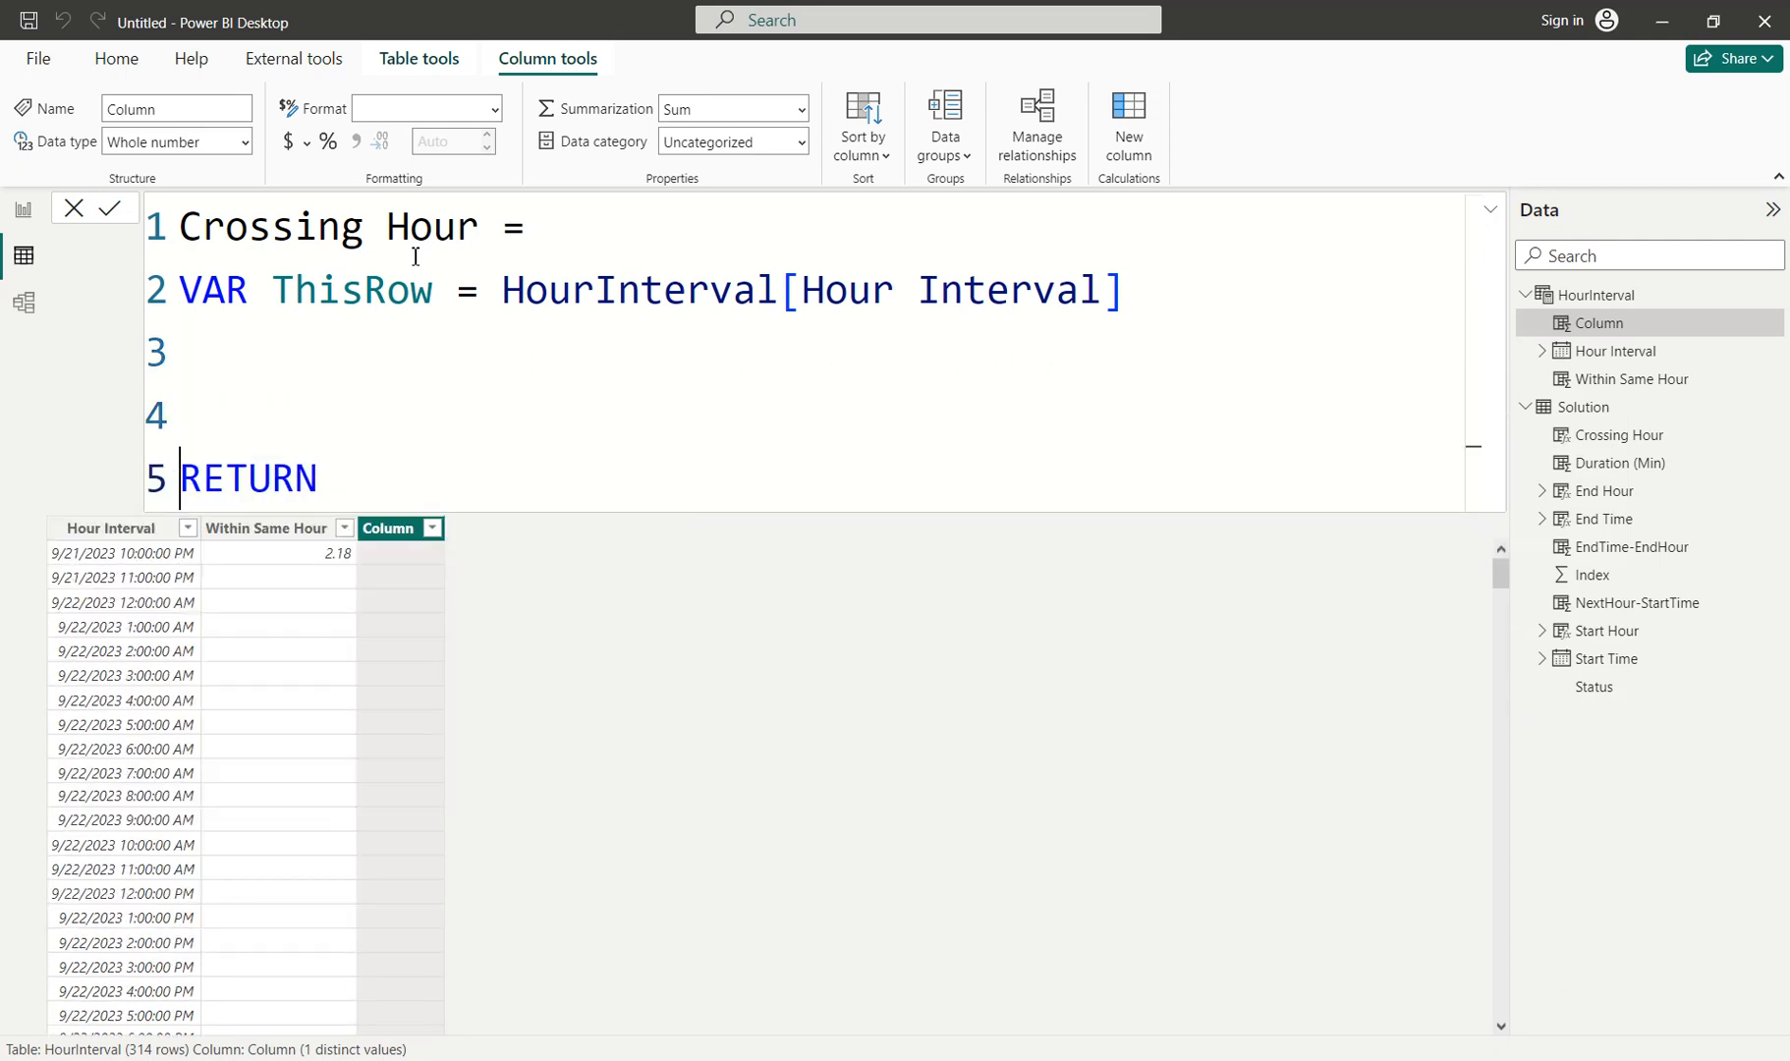
pyautogui.press('Up')
pyautogui.press('Up')
# Declare a variable CHTable below ThisRow, starting with a FILTER function over the Solution table.
pyautogui.write('VAR Cro')
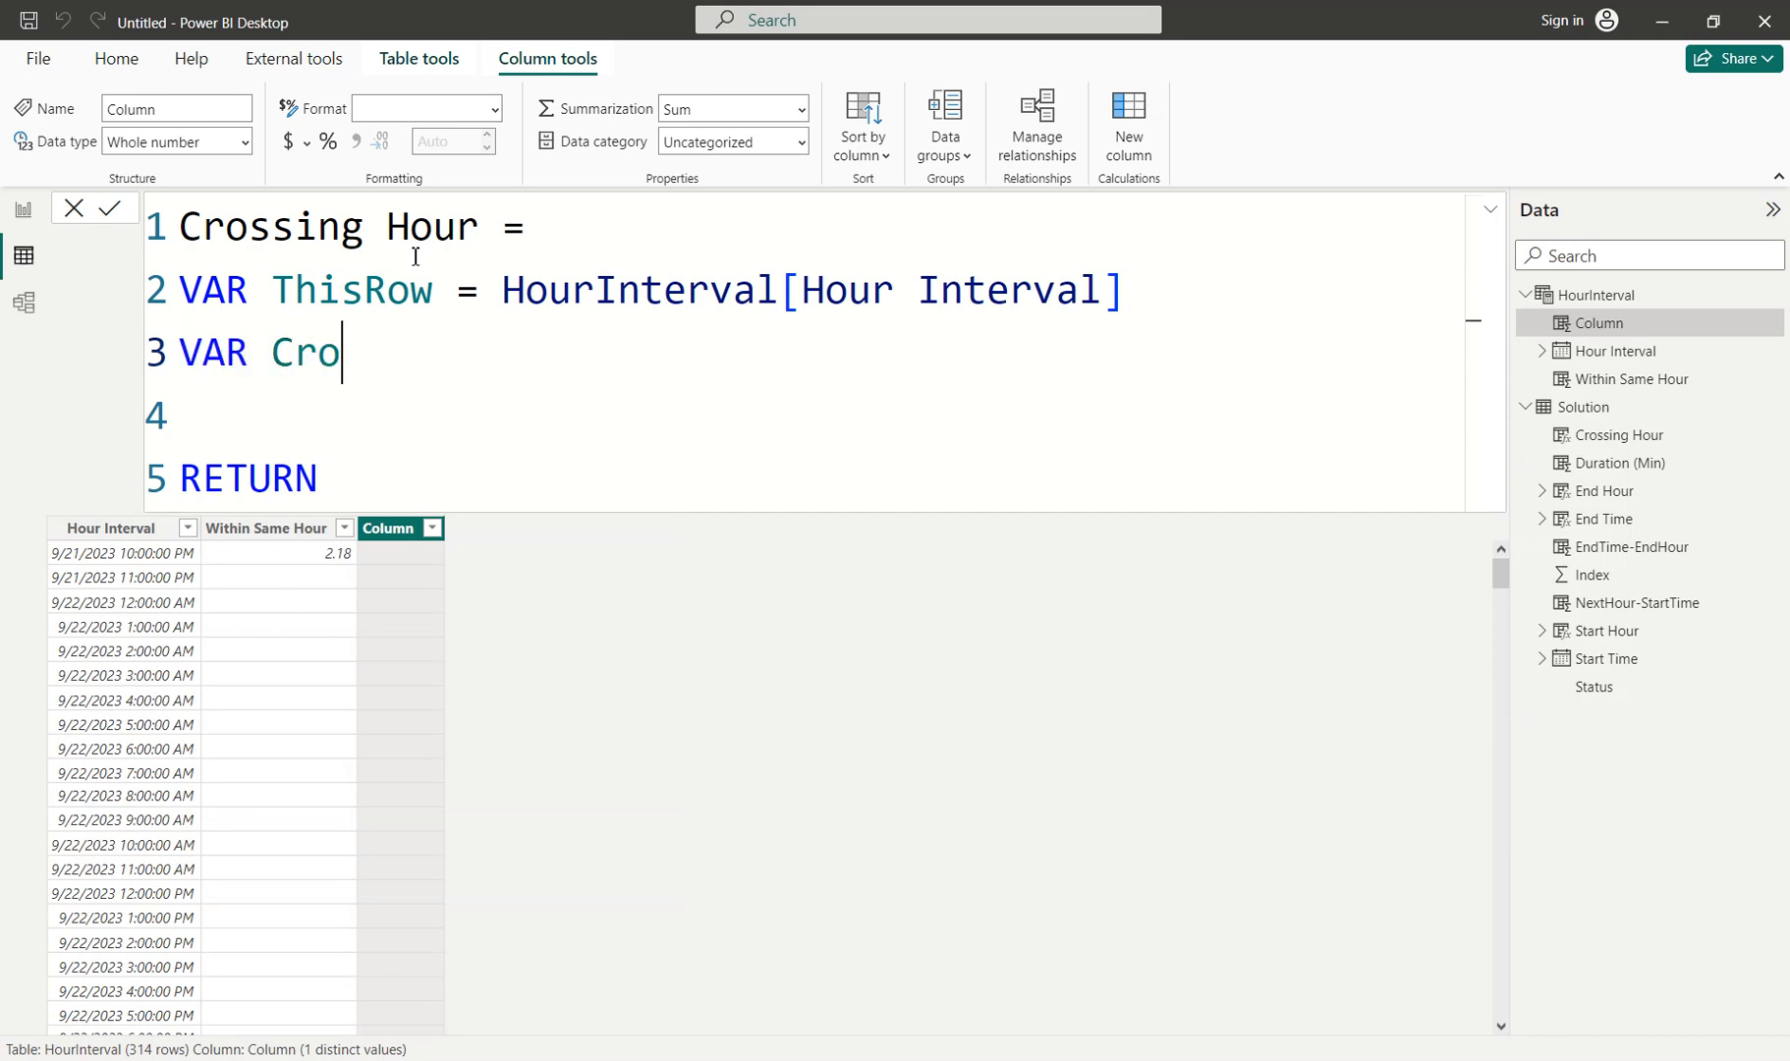
pyautogui.write('ssingHour')
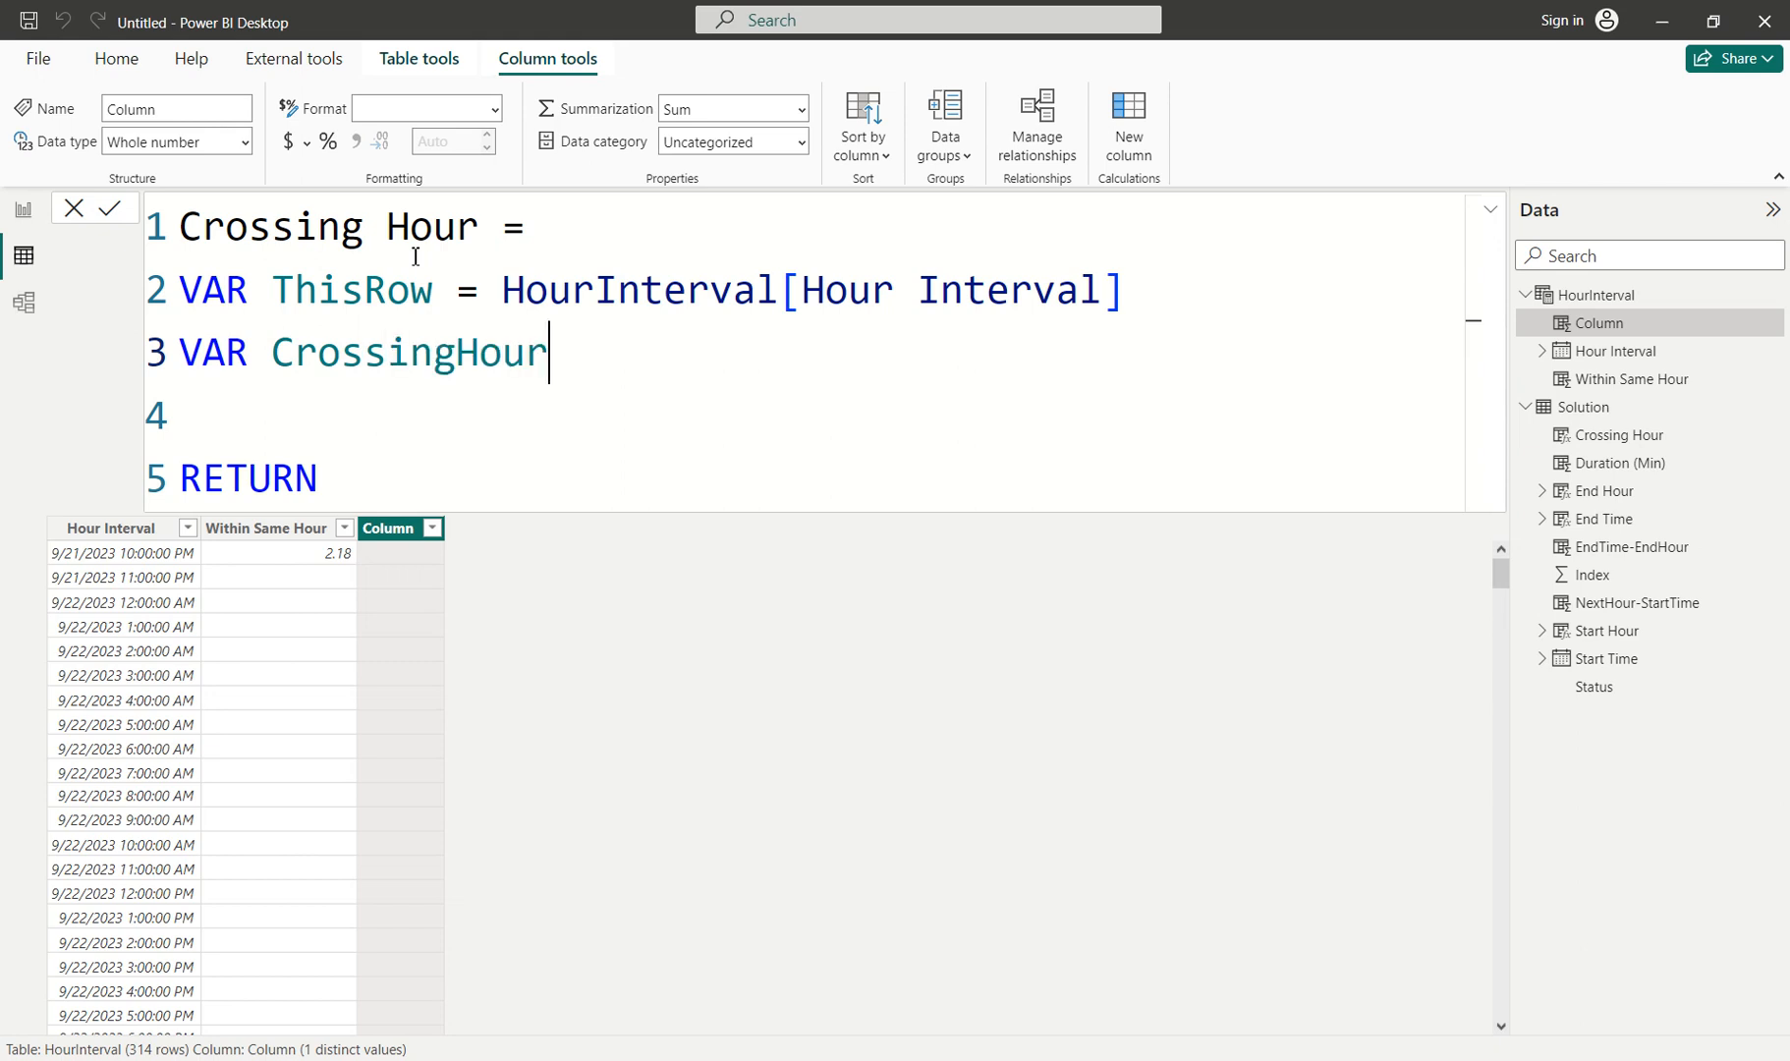
pyautogui.press('BackSpace')
pyautogui.press('BackSpace')
pyautogui.press('BackSpace')
pyautogui.press('BackSpace')
pyautogui.press('BackSpace')
pyautogui.press('BackSpace')
pyautogui.press('BackSpace')
pyautogui.press('BackSpace')
pyautogui.press('BackSpace')
pyautogui.press('BackSpace')
pyautogui.press('BackSpace')
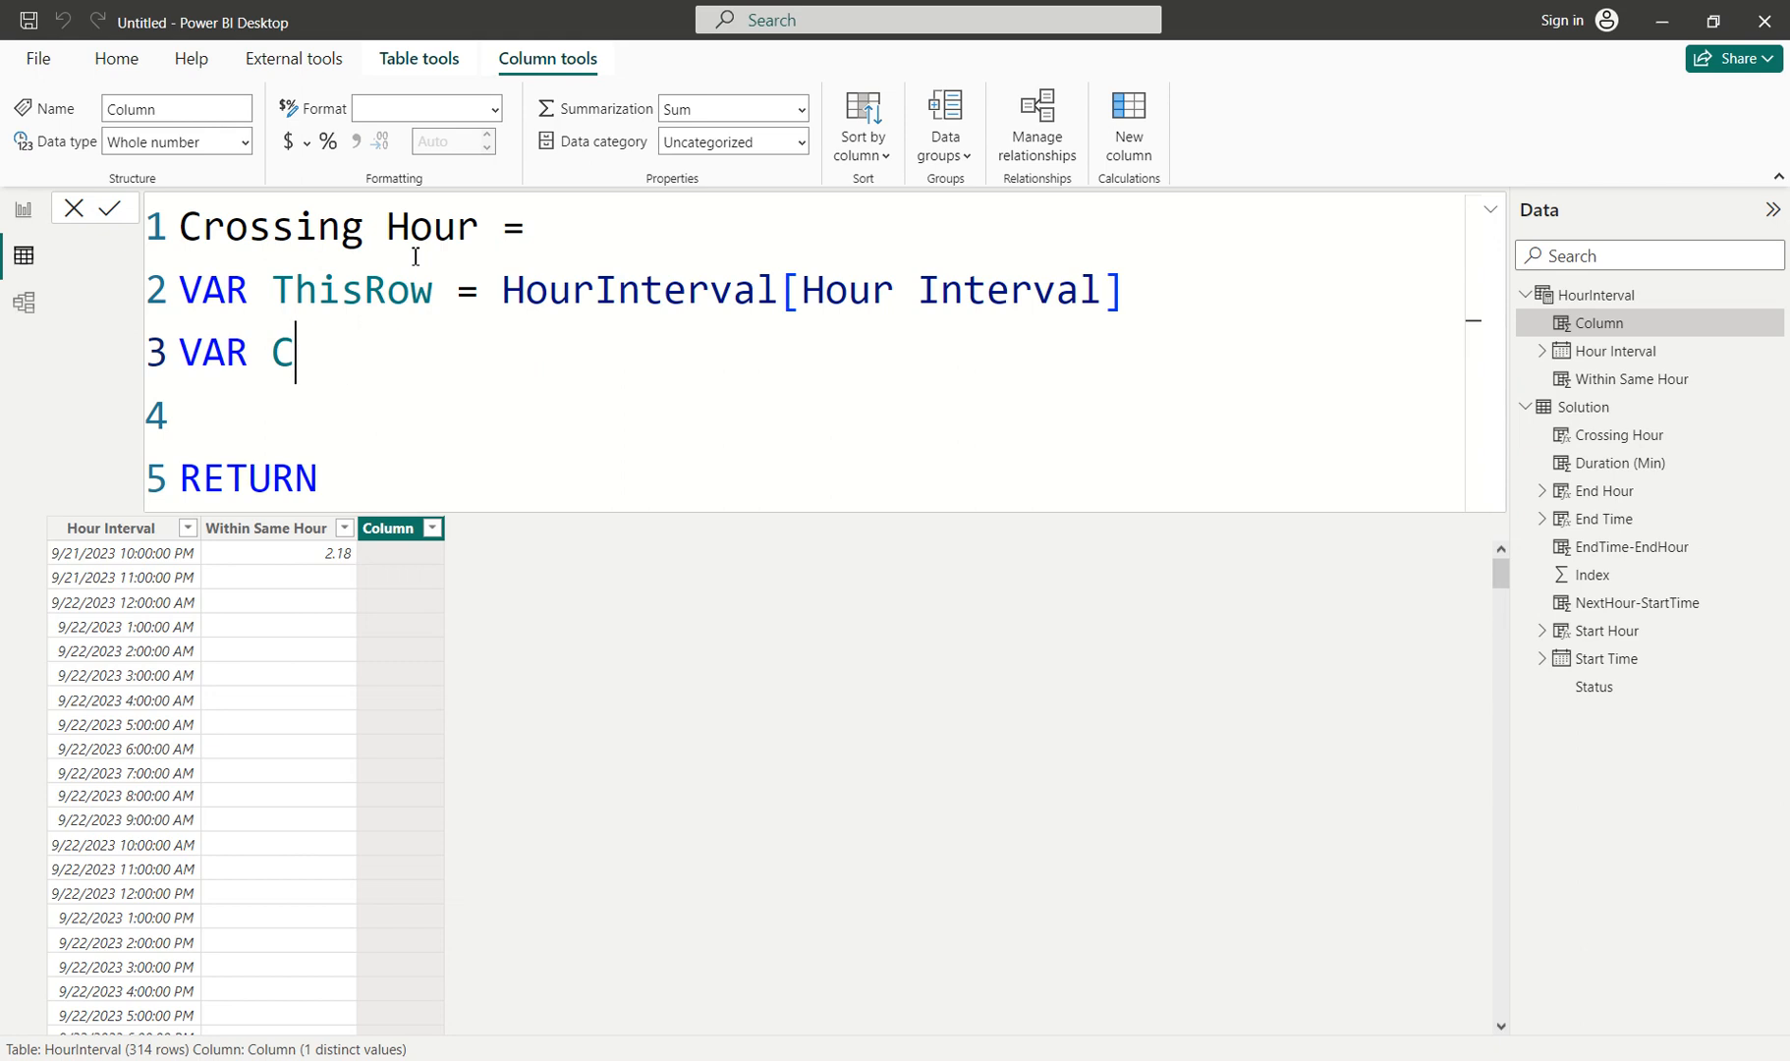
pyautogui.write('HTabl')
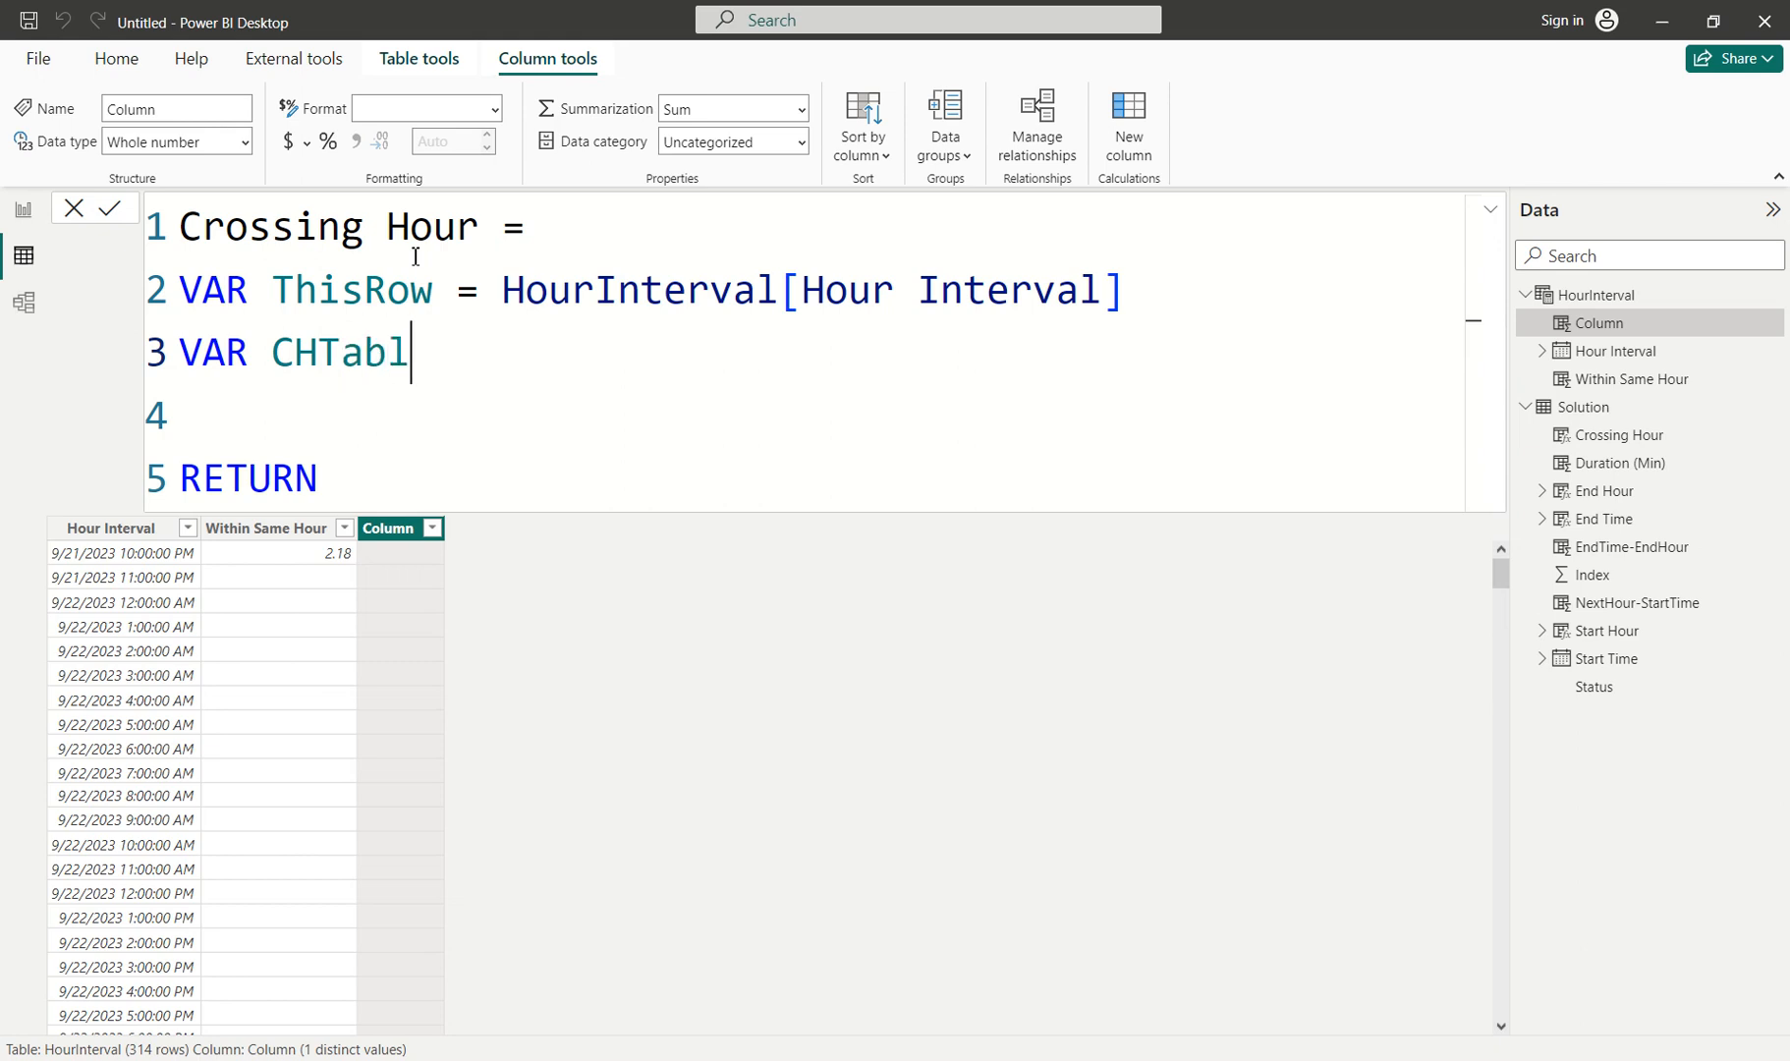
pyautogui.write('e = filt')
pyautogui.press('Tab')
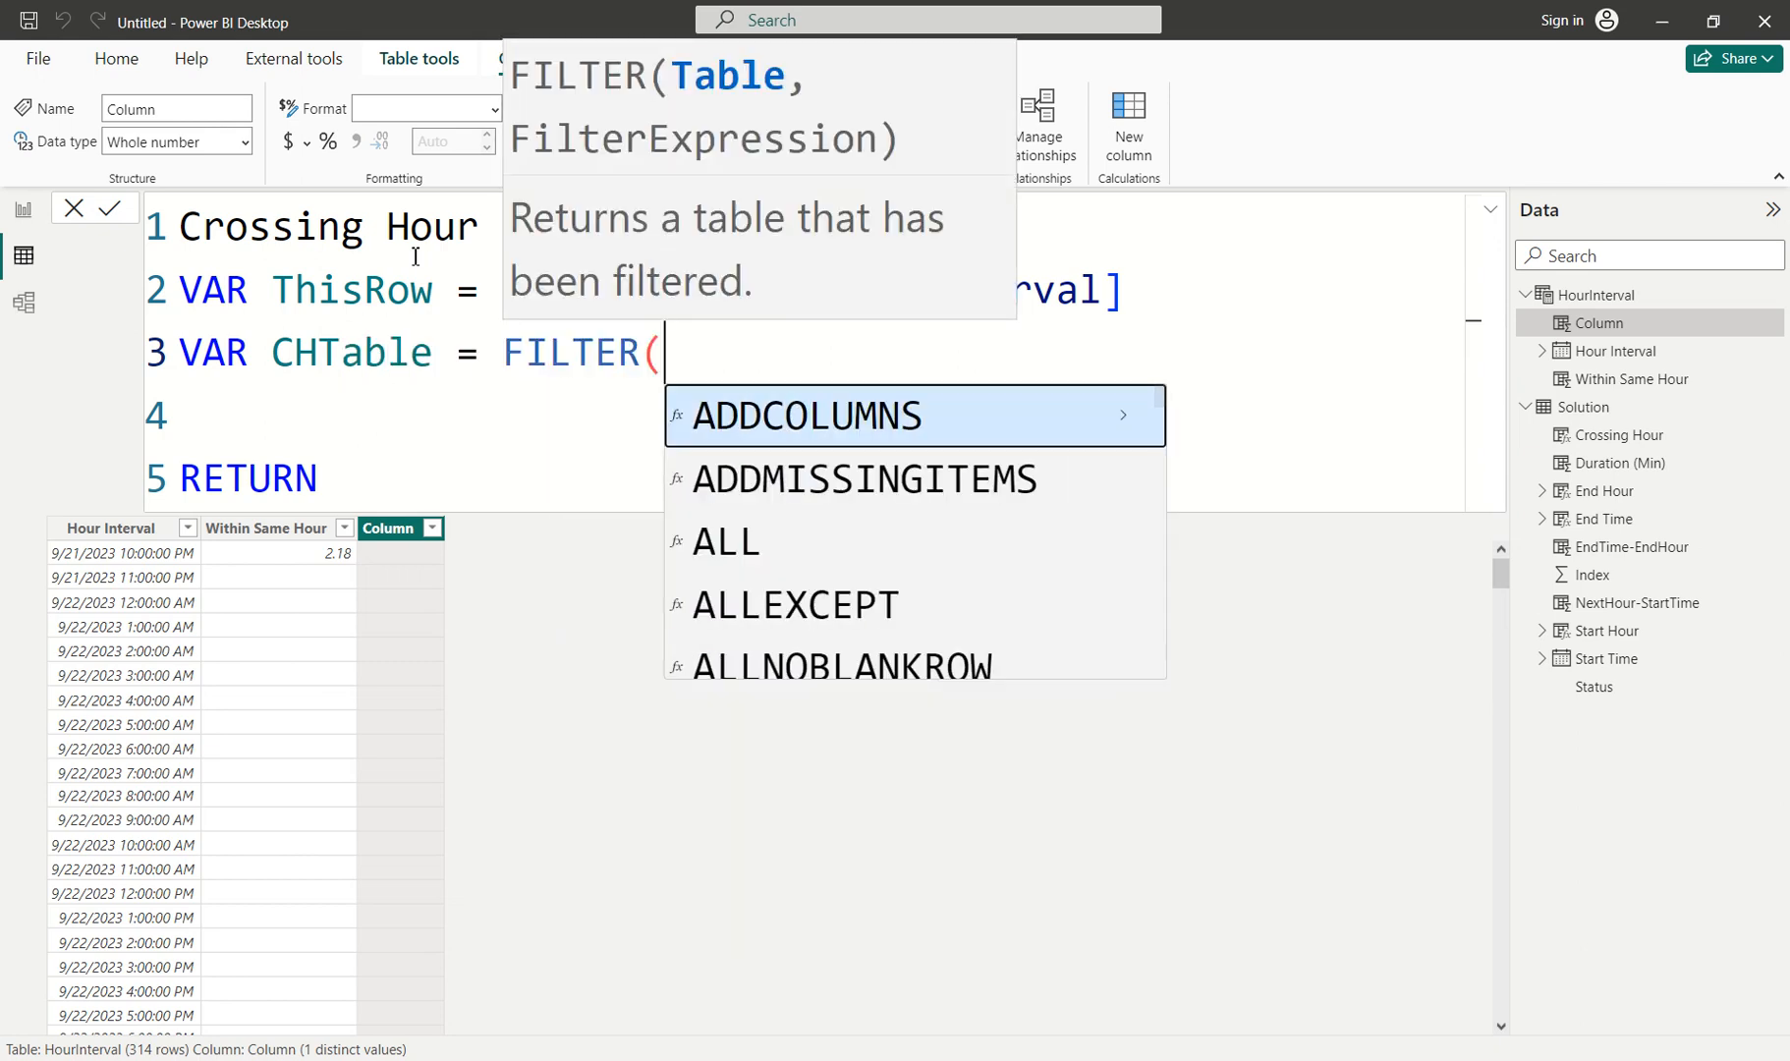
pyautogui.write('so')
pyautogui.press('Tab')
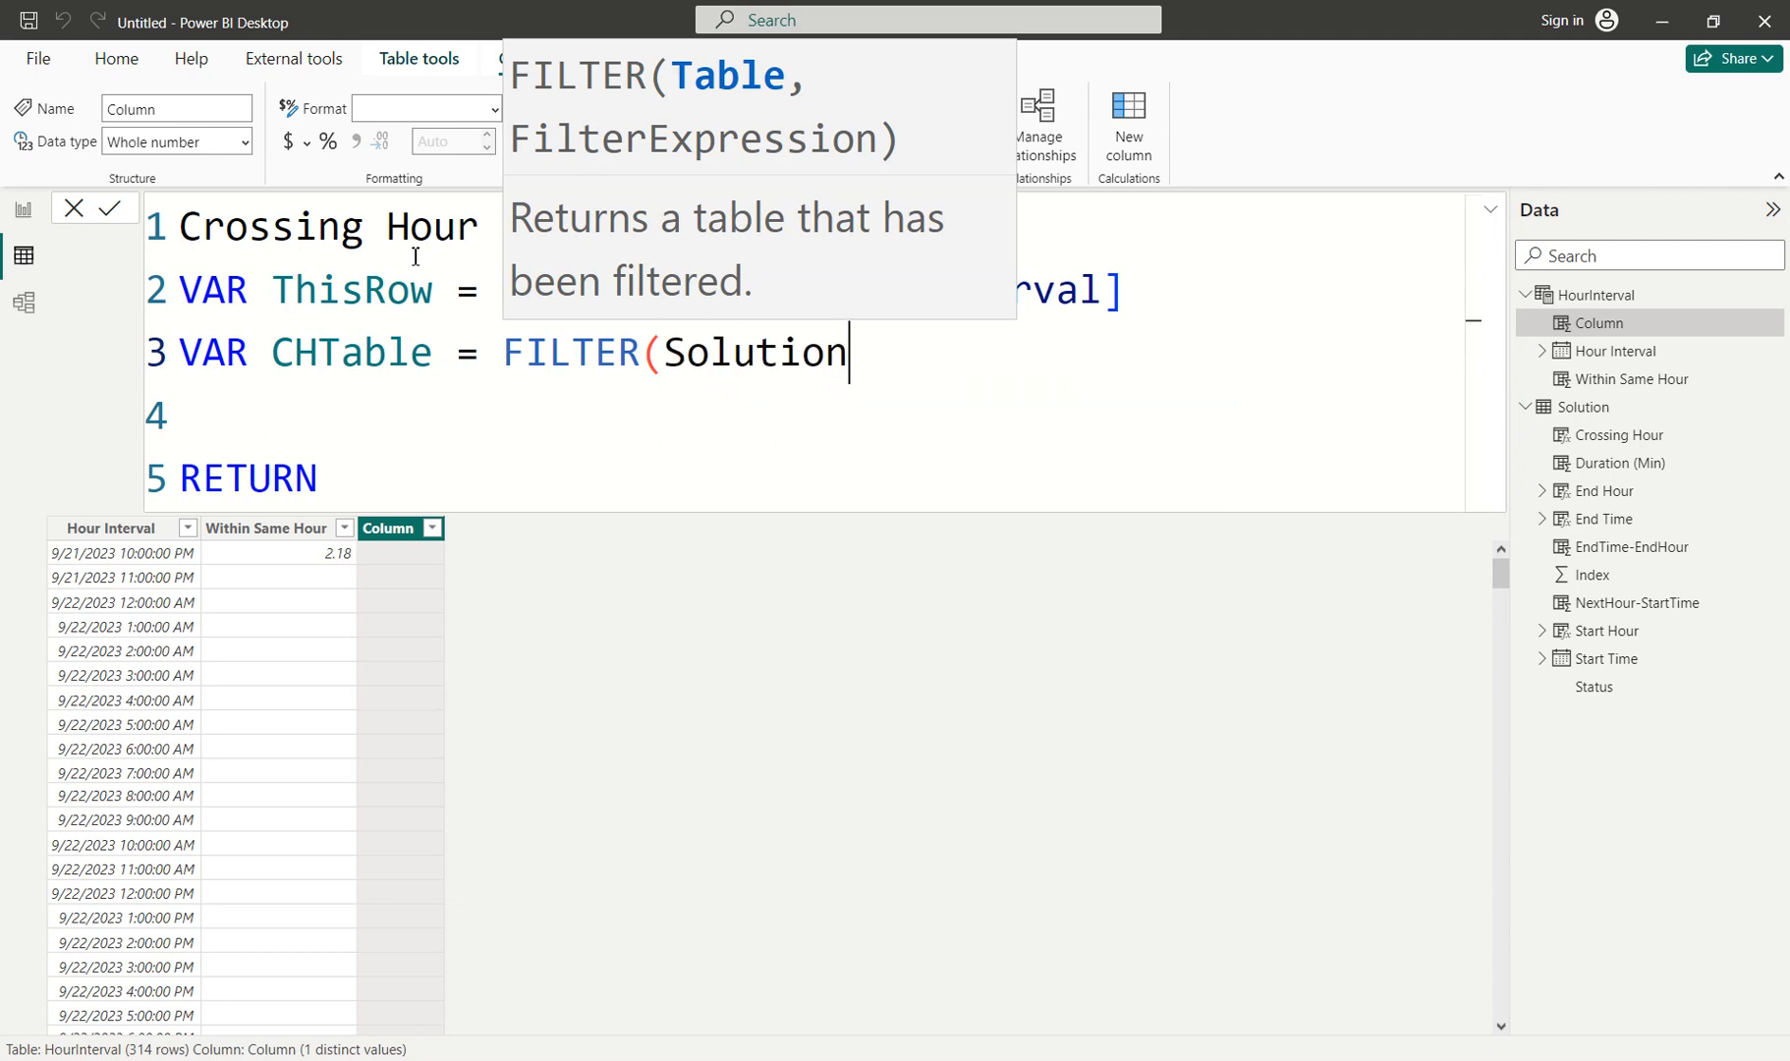
# Enter Solution[Status] = "Running" as CHTable's first filter condition, followed by the && operator.
pyautogui.write(', stat')
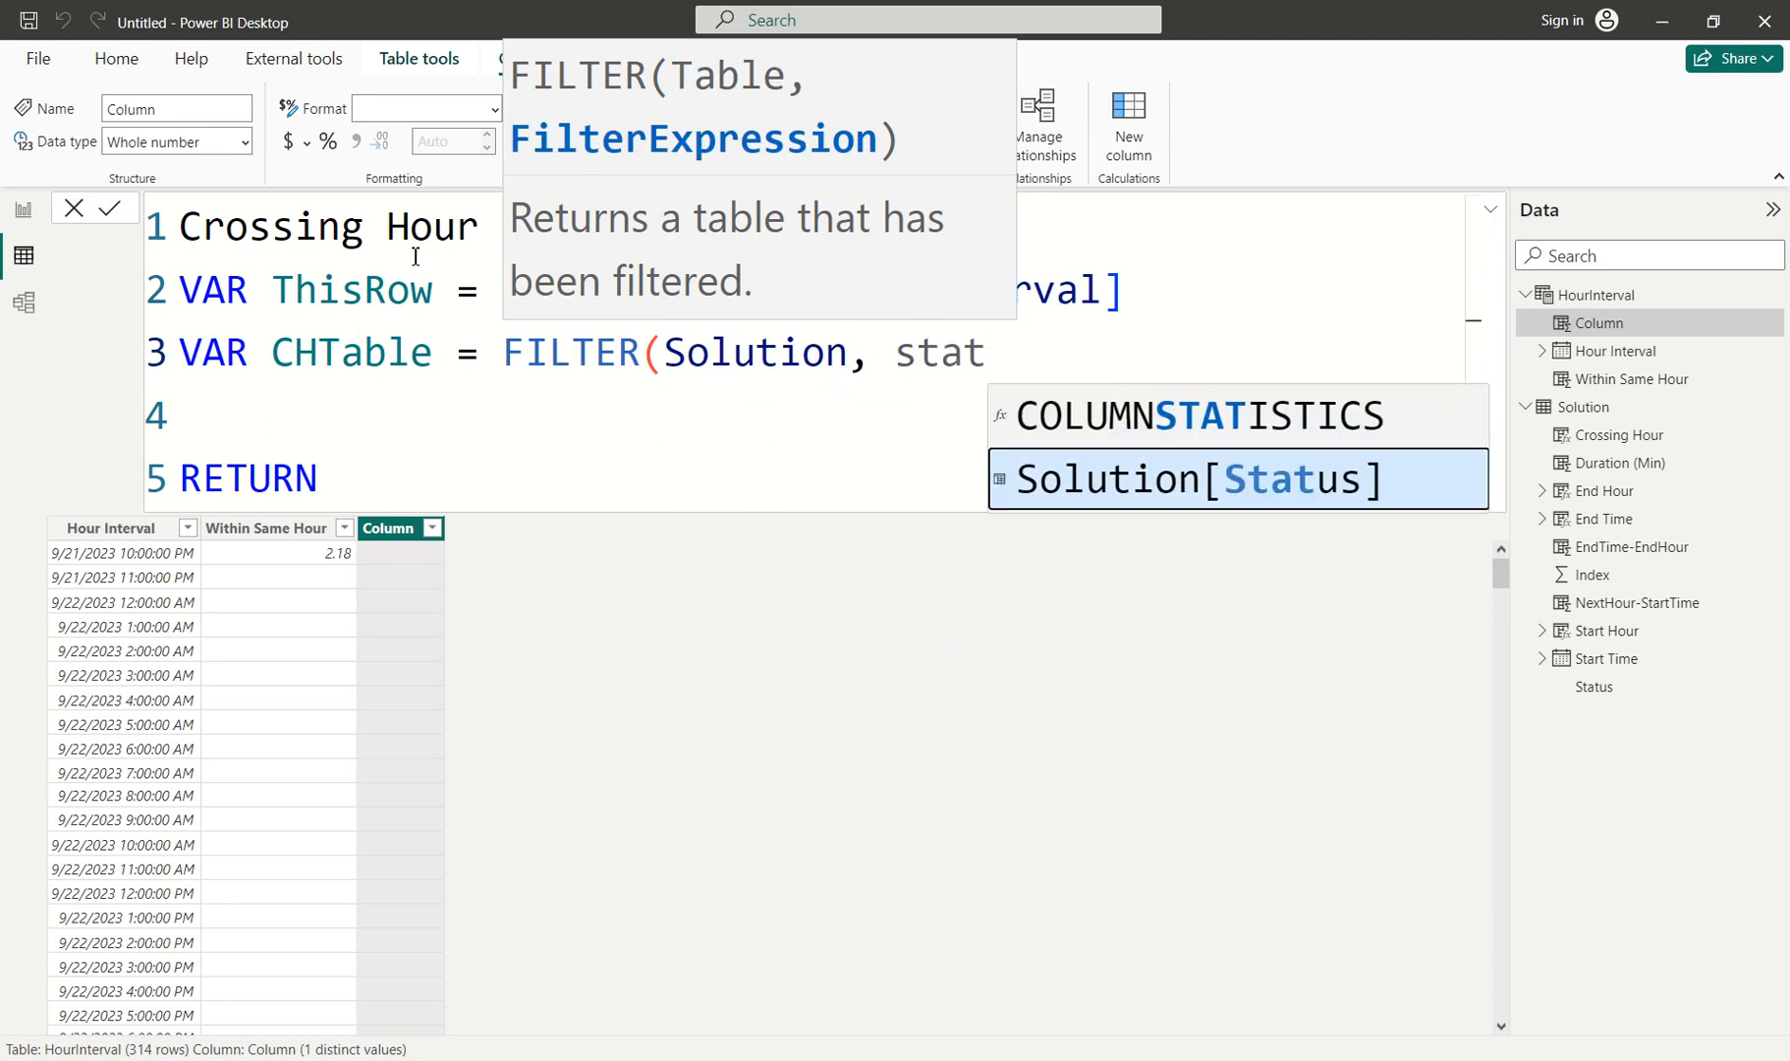
pyautogui.press('Tab')
pyautogui.write('= Running')
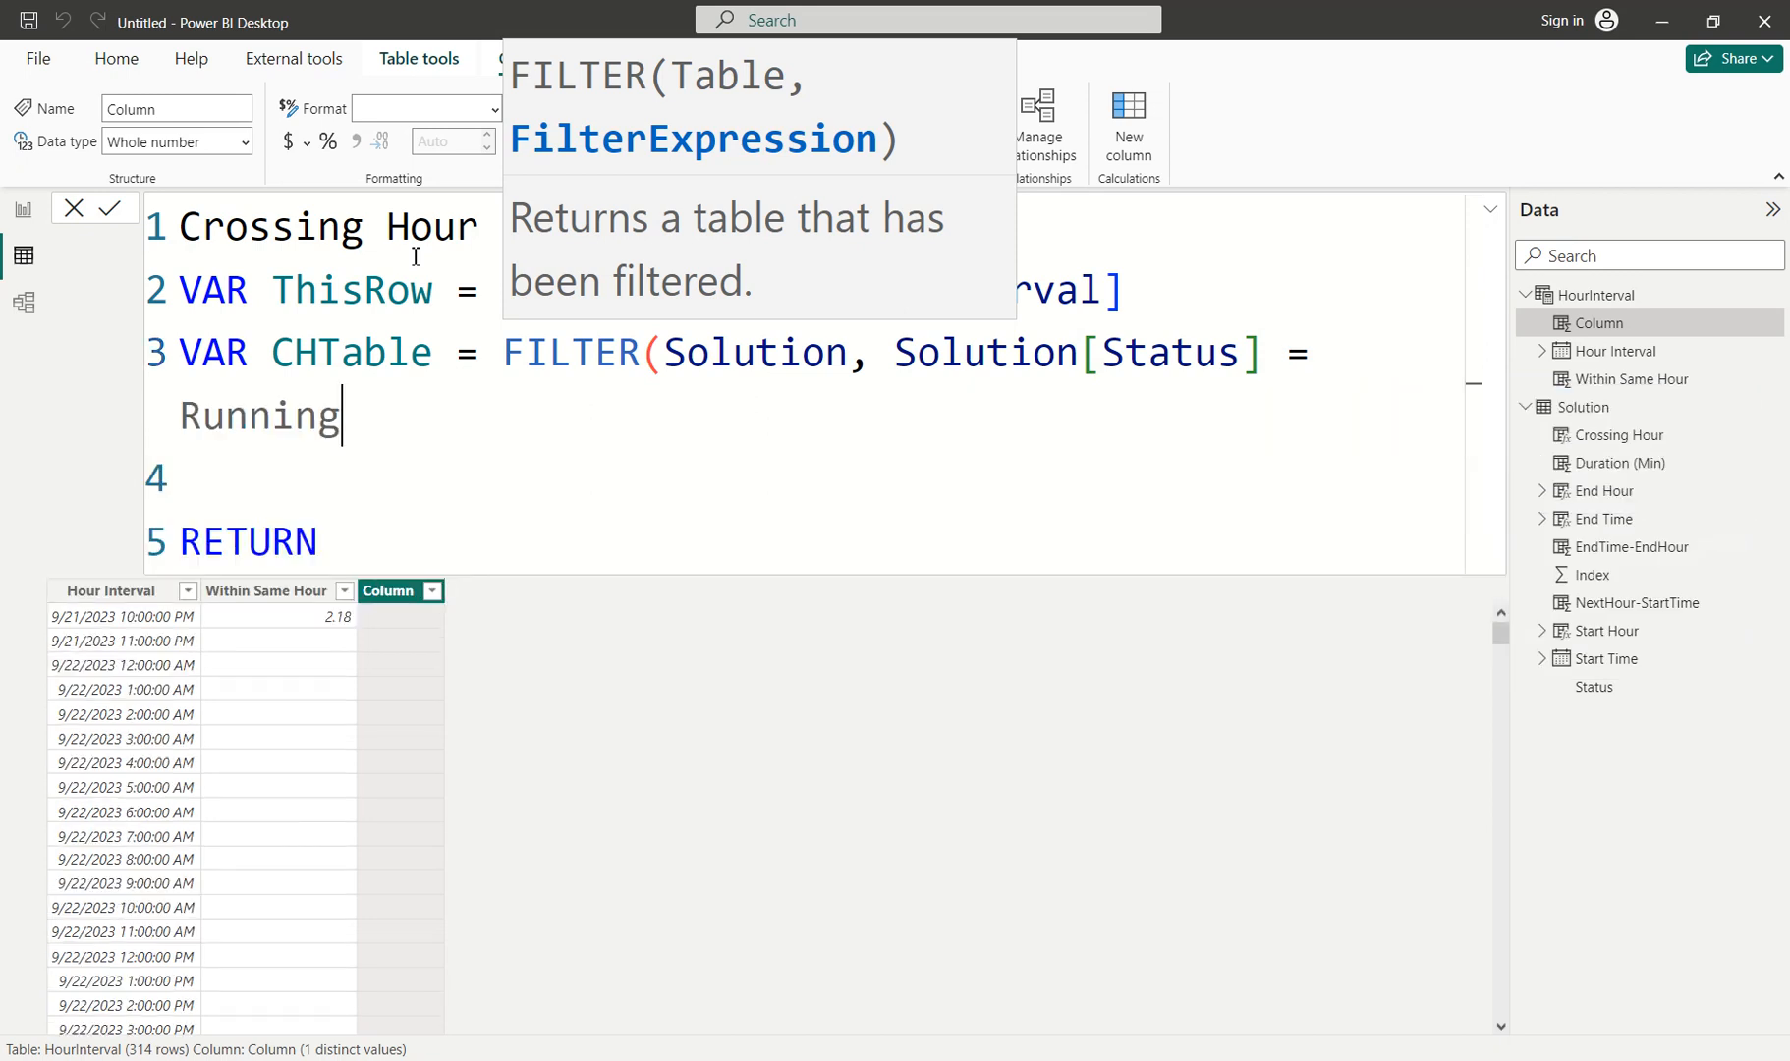
pyautogui.hotkey('ctrl', 'shift', 'Left')
pyautogui.press('Left')
pyautogui.write('""')
pyautogui.hotkey('ctrl', 'shift', 'Right')
pyautogui.hotkey('ctrl', 'x')
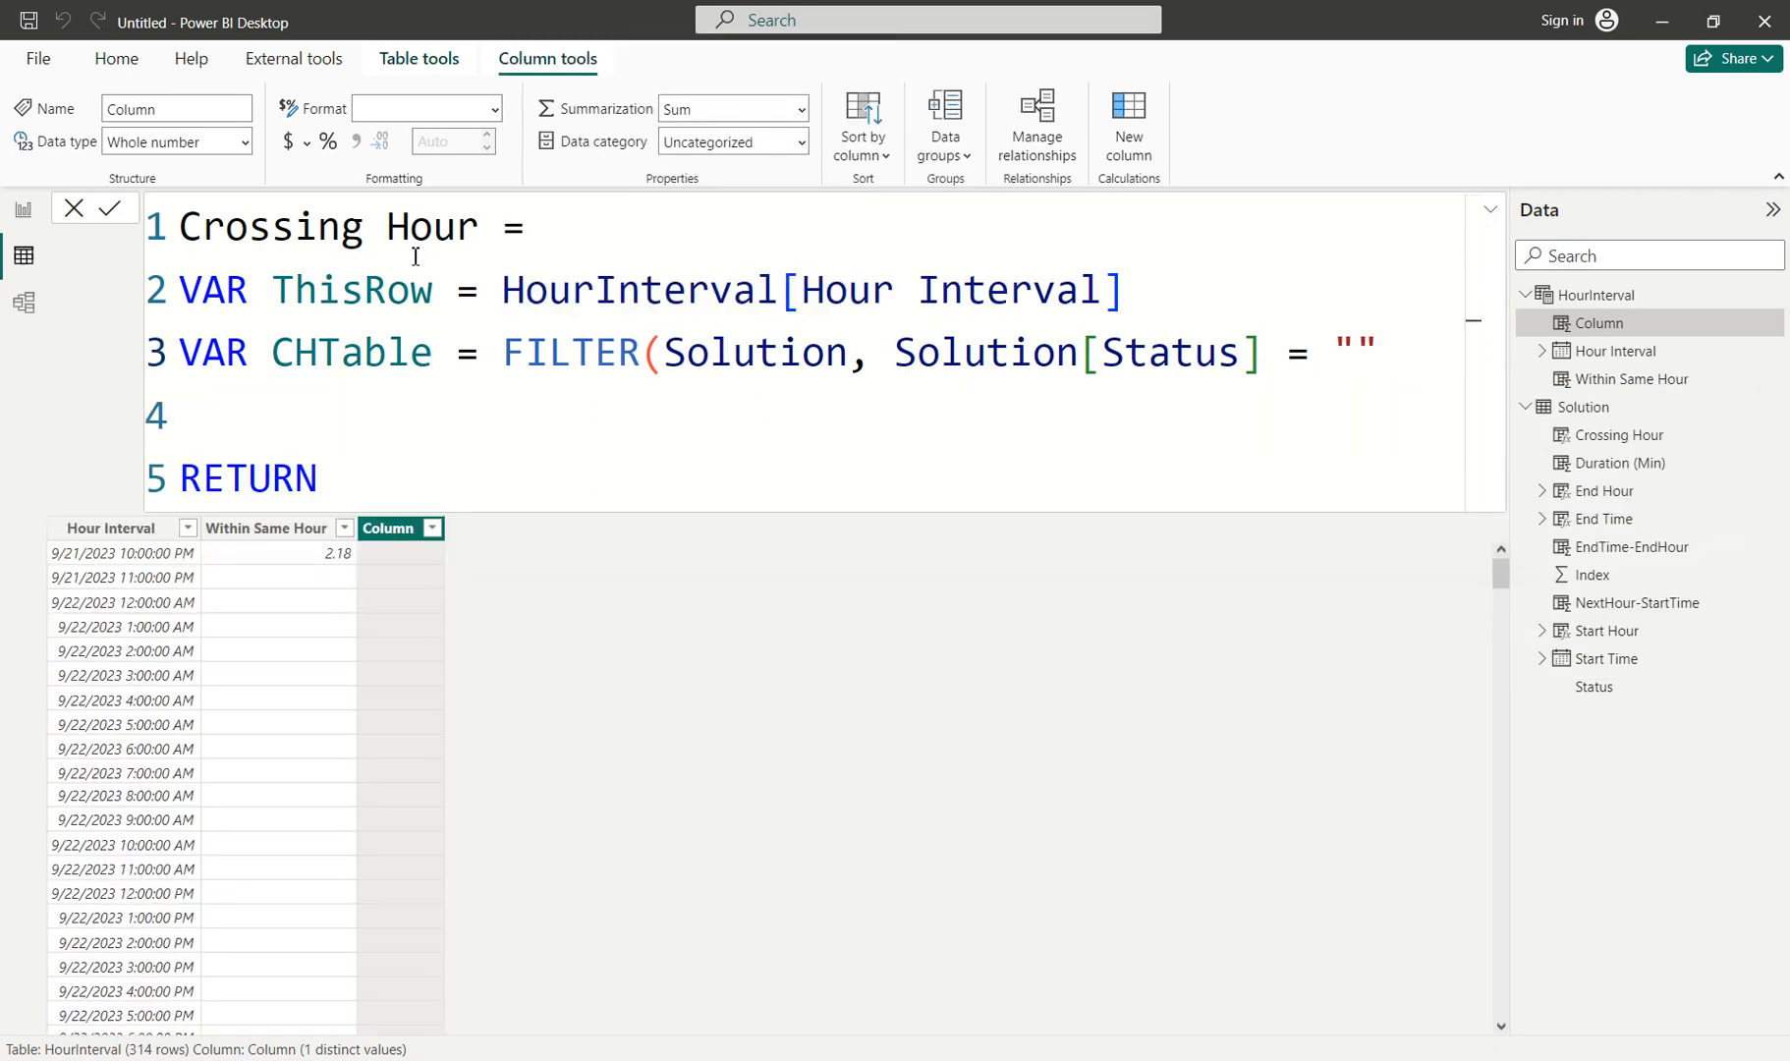
pyautogui.hotkey('ctrl', 'v')
pyautogui.press('Right')
pyautogui.write('&& ')
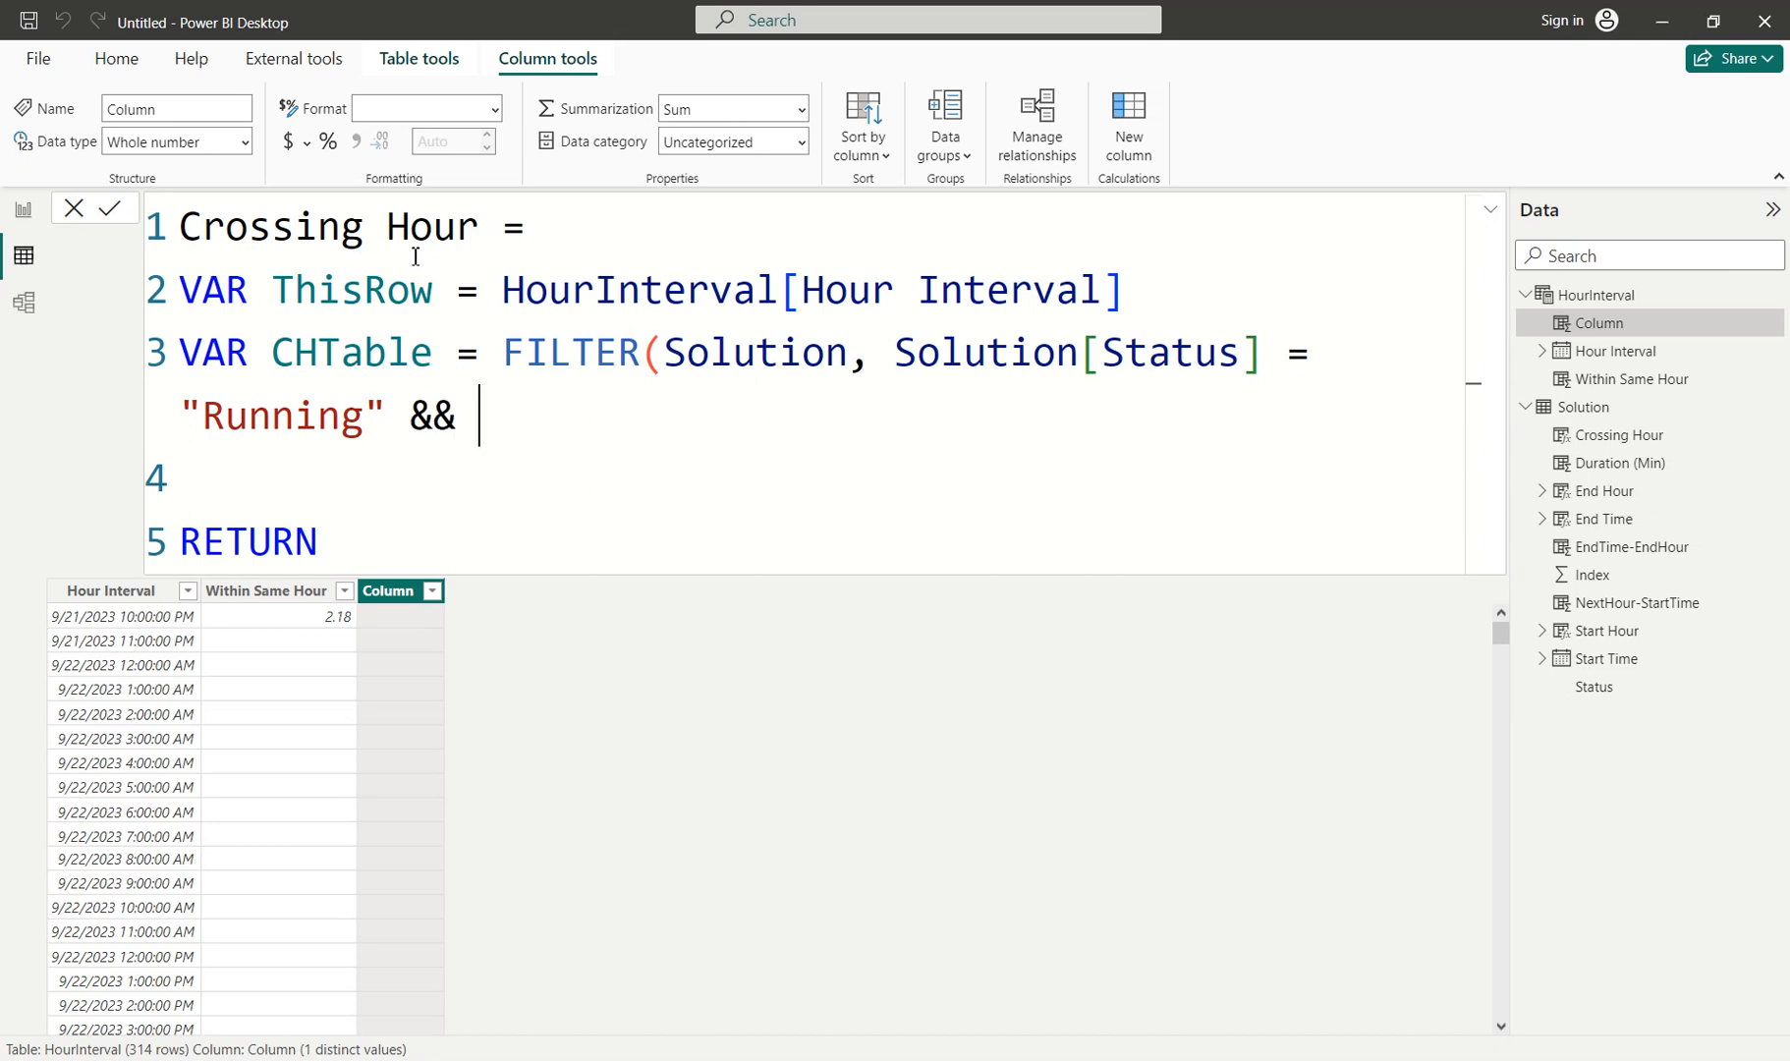
# Complete the CHTable filter with Solution[Crossing Hour] as the second condition and close the FILTER function.
pyautogui.write('cross')
pyautogui.press('Down')
pyautogui.press('Down')
pyautogui.press('Down')
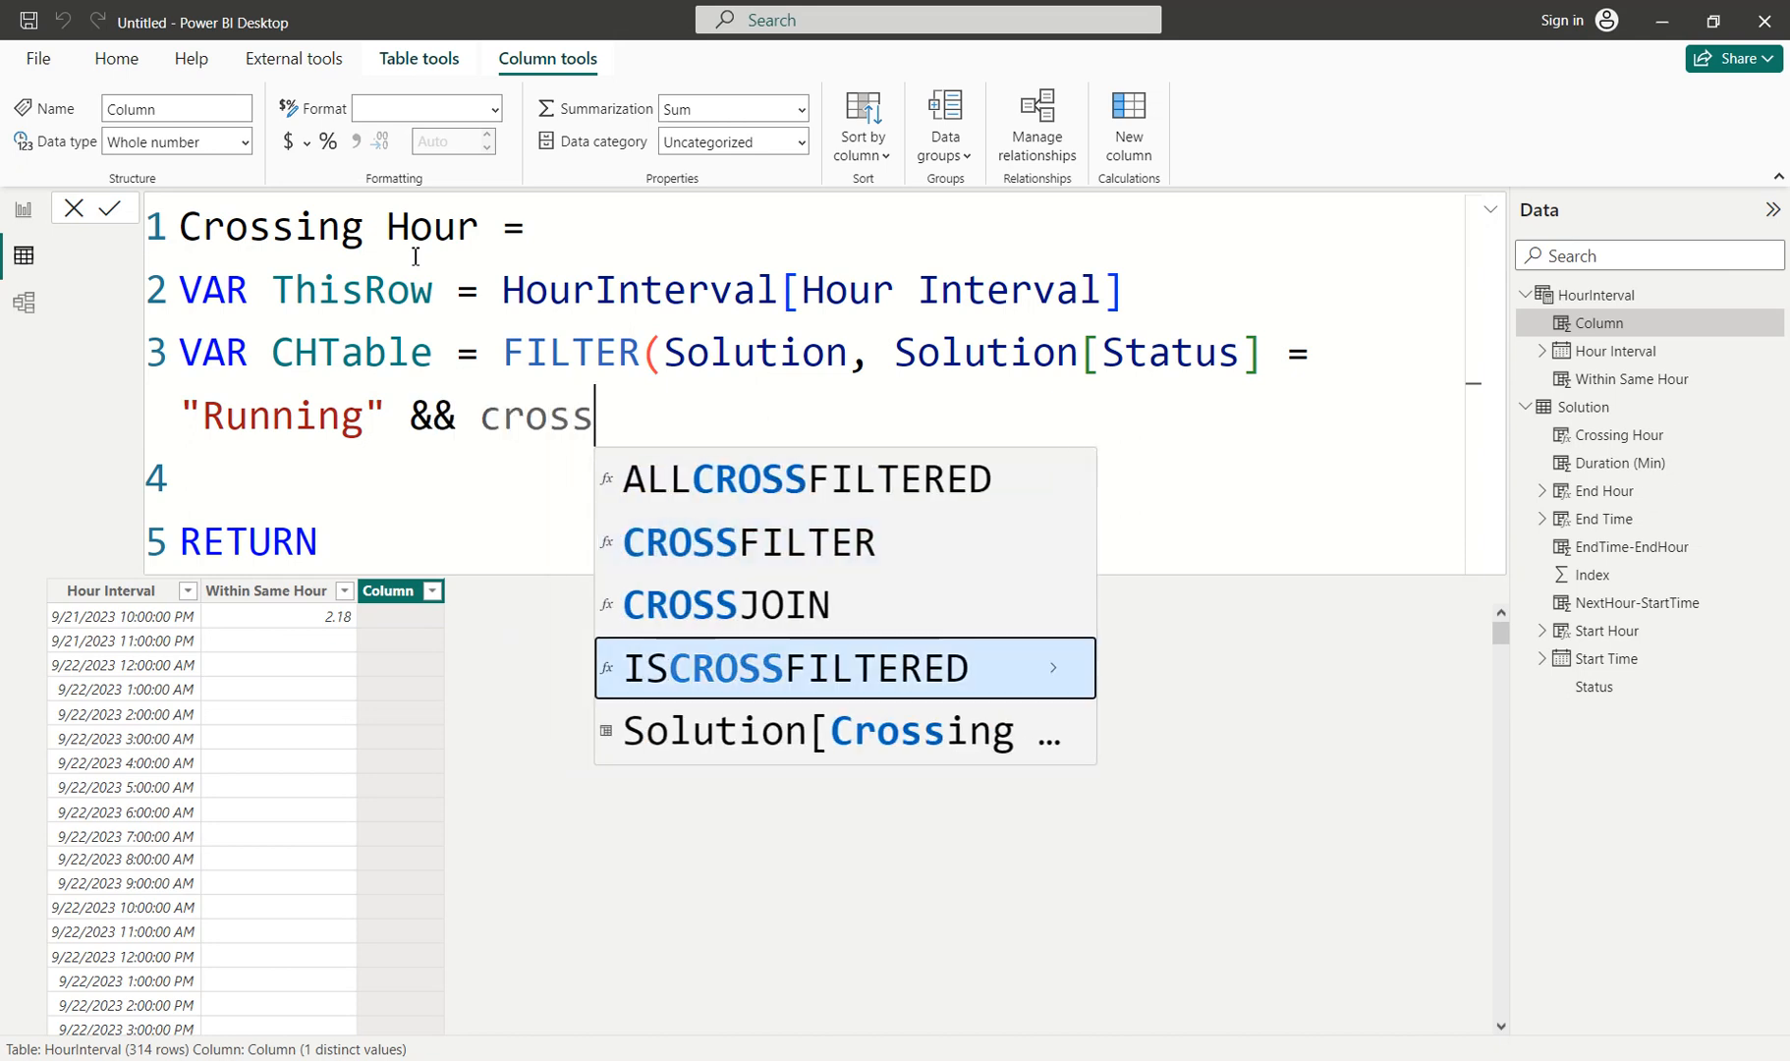
pyautogui.press('Tab')
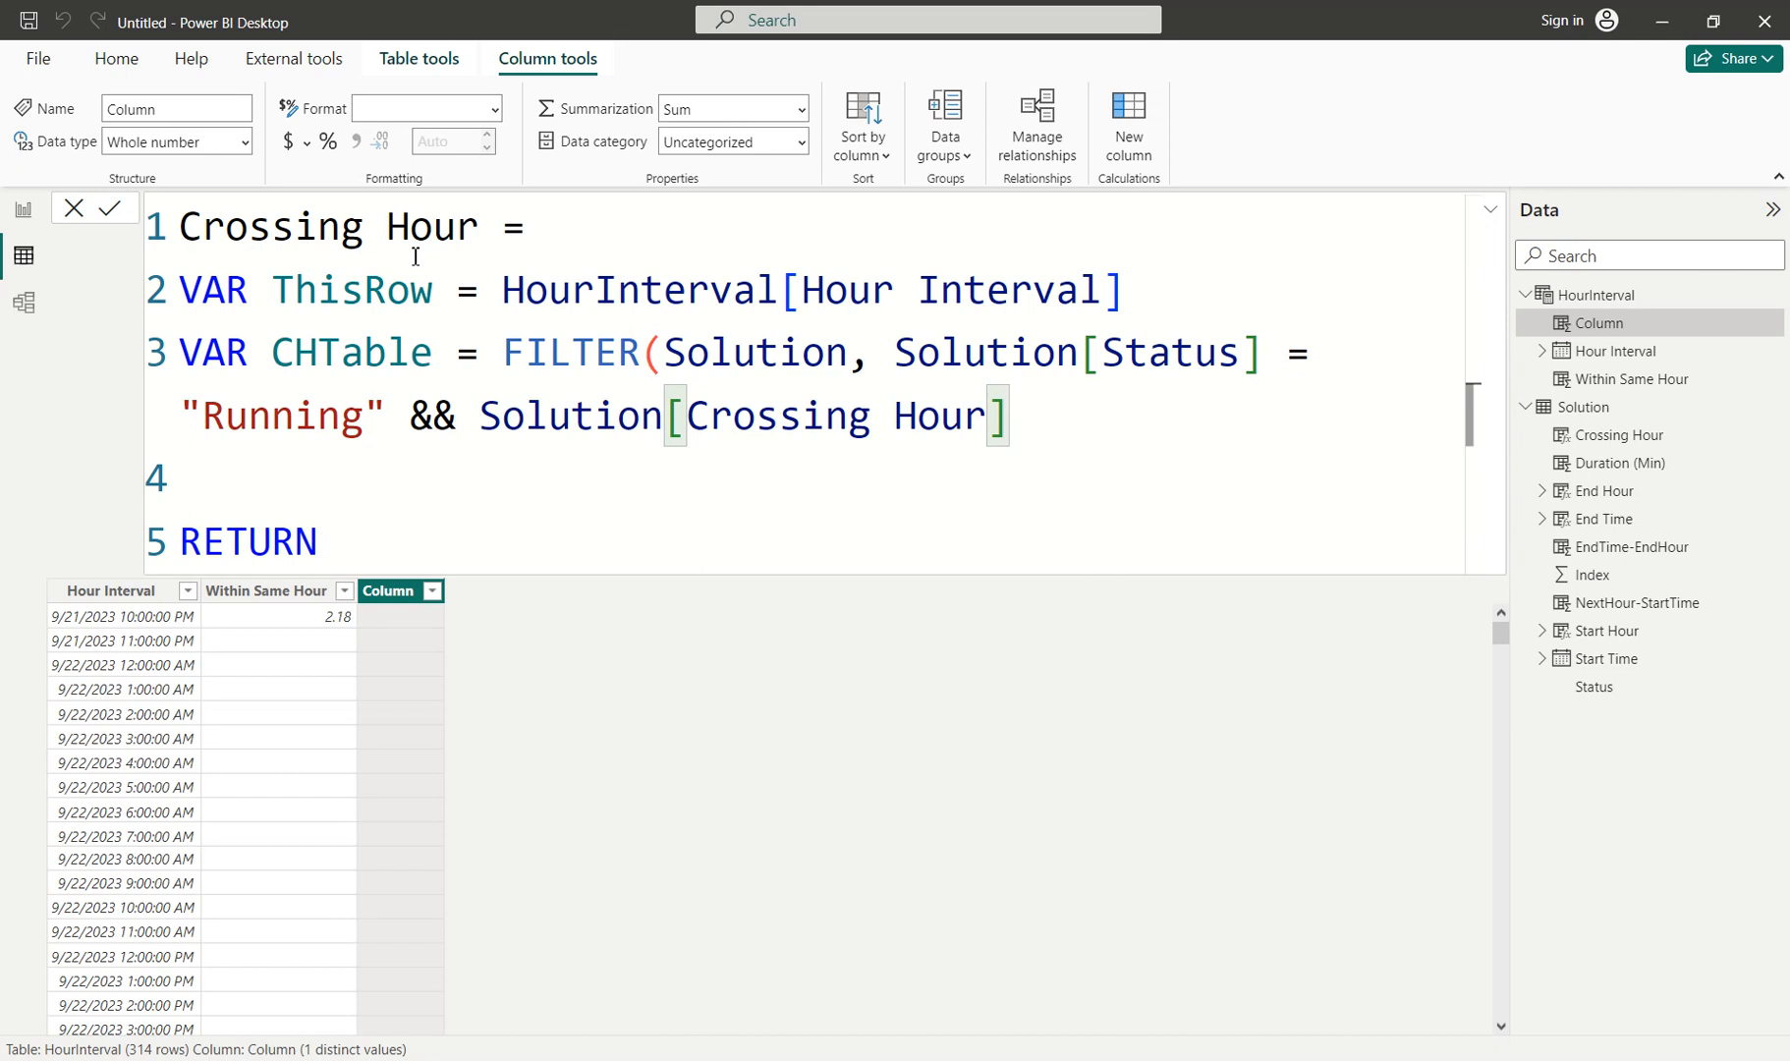
pyautogui.write(')')
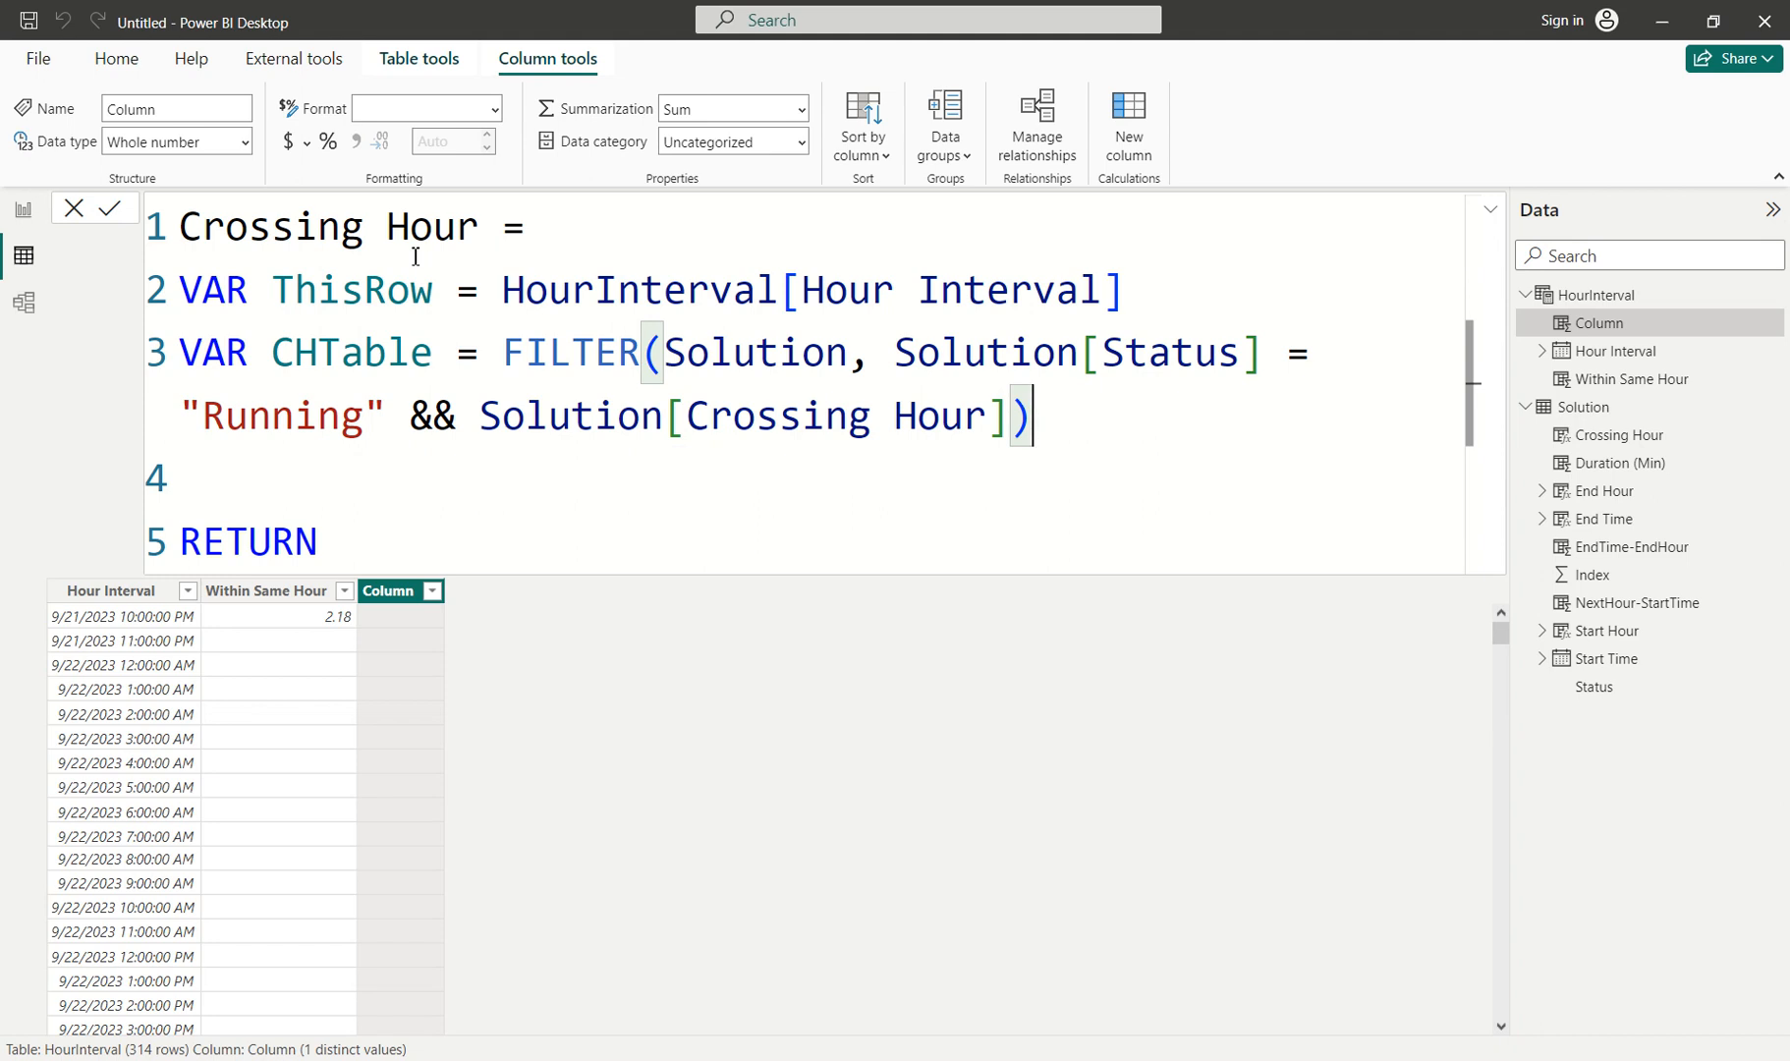
# Declare a variable NextHour_StartTime below CHTable, separated by an empty line and without an expression.
pyautogui.press('Return')
pyautogui.press('Return')
pyautogui.write('VAR')
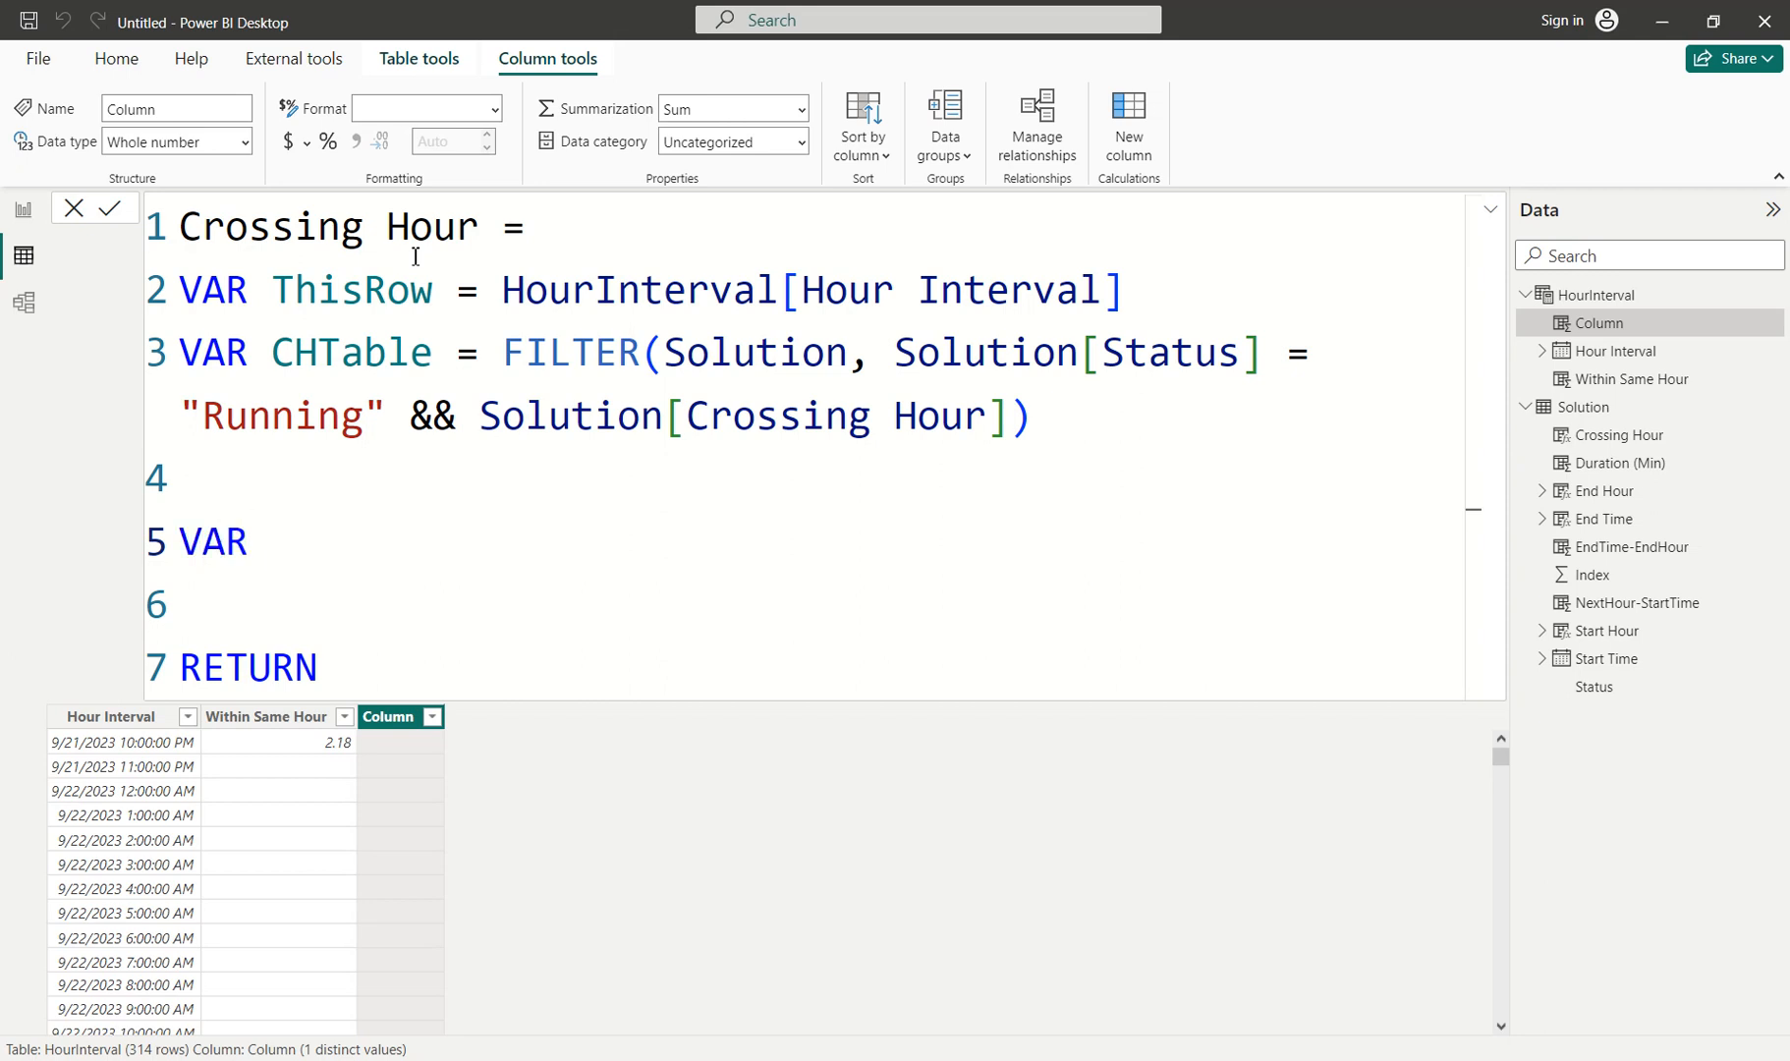
pyautogui.write(' StartHour')
pyautogui.hotkey('ctrl', 'shift', 'Left')
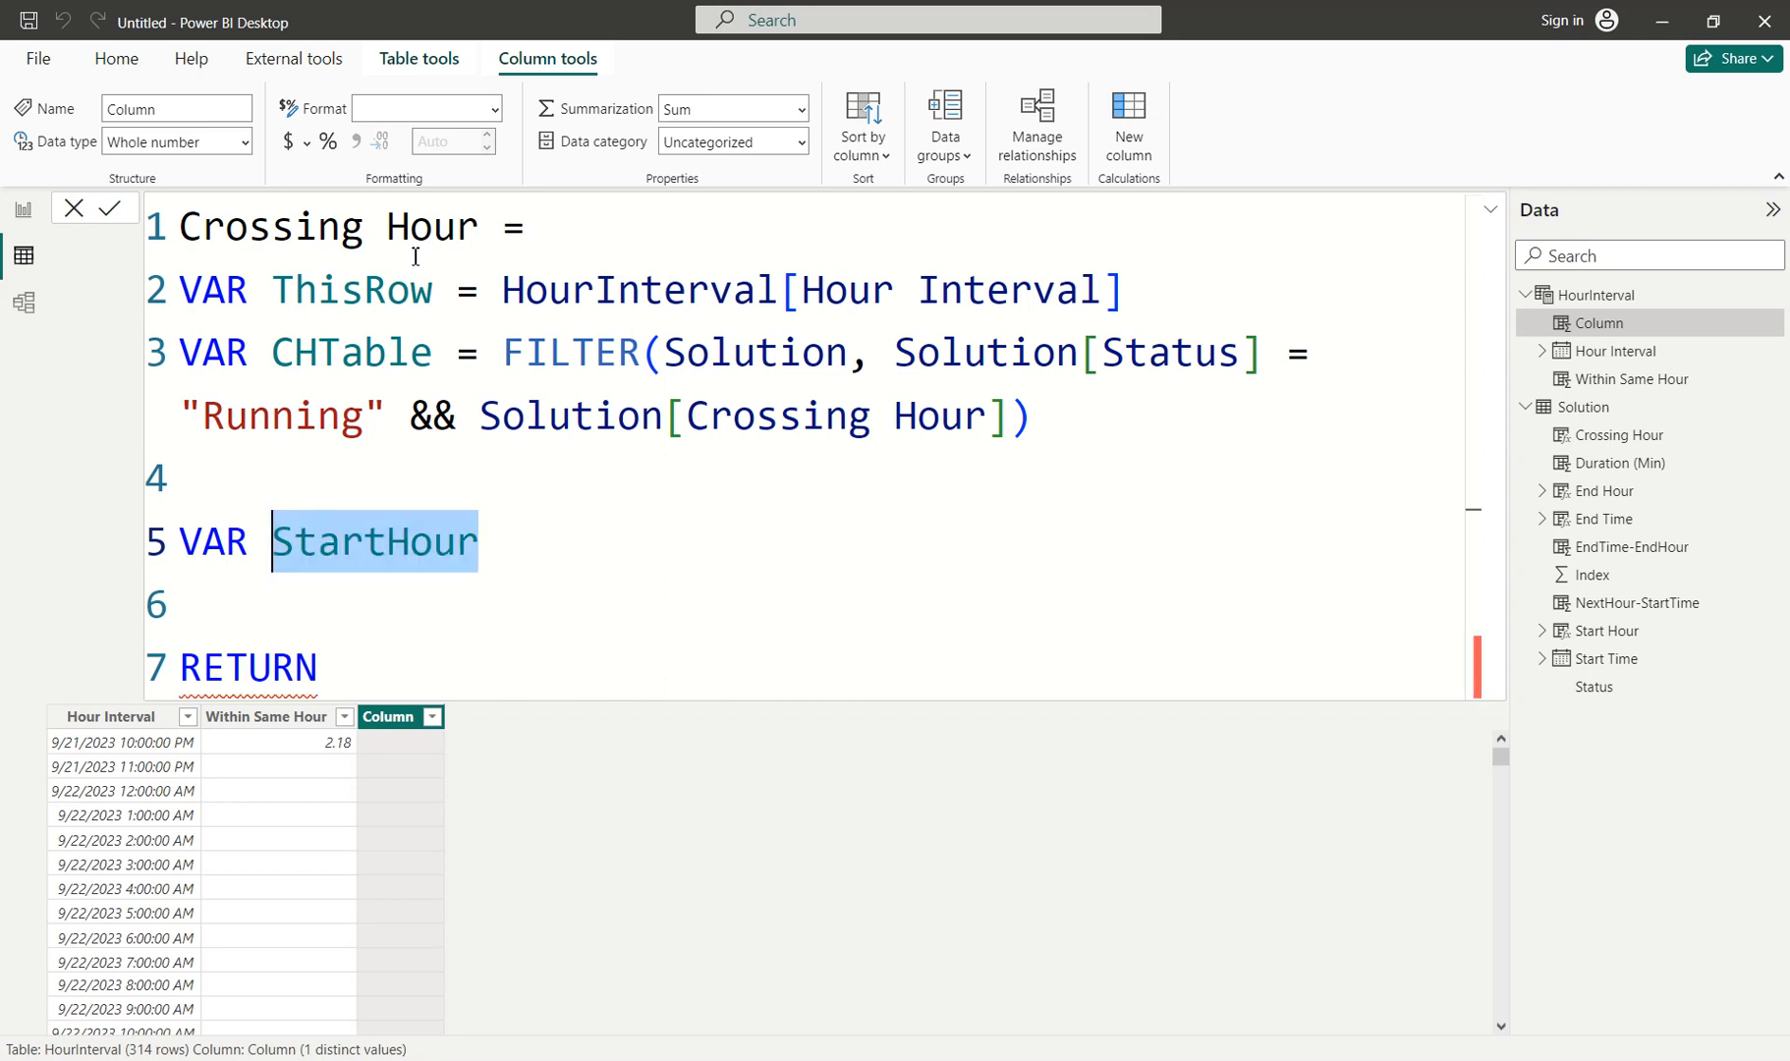
pyautogui.write('Next')
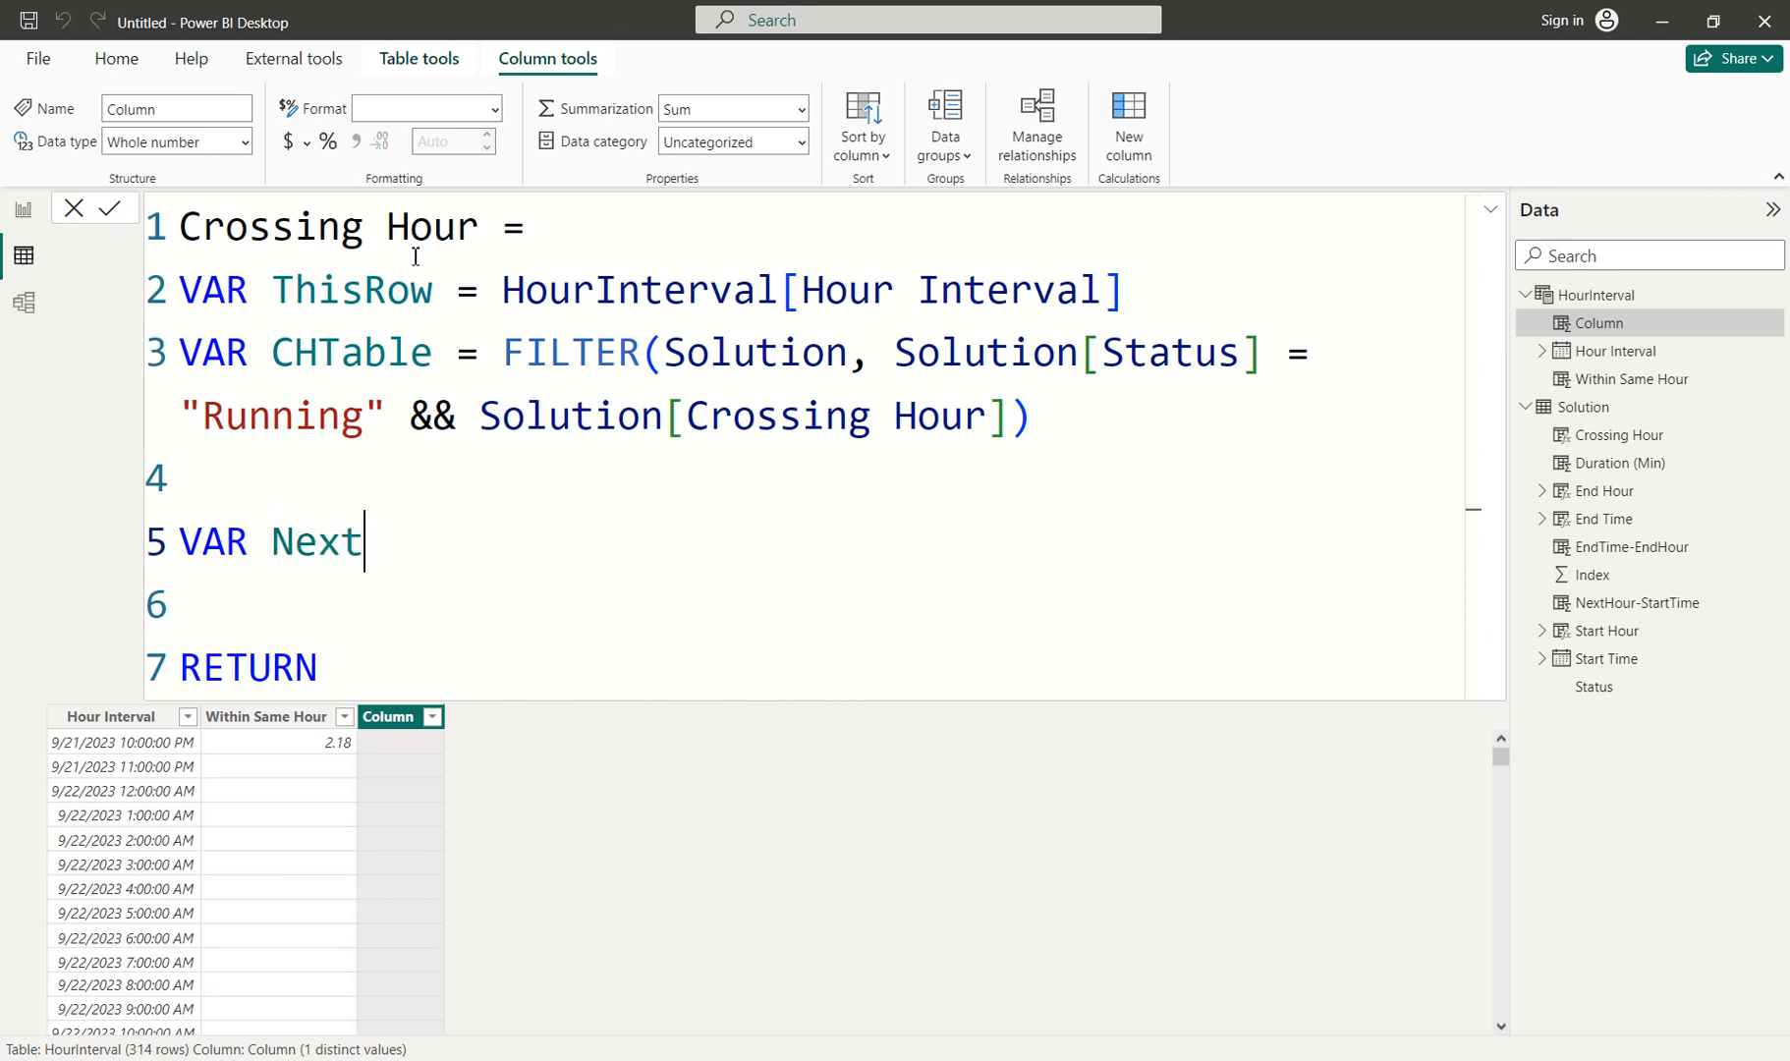
pyautogui.write('Hour_S')
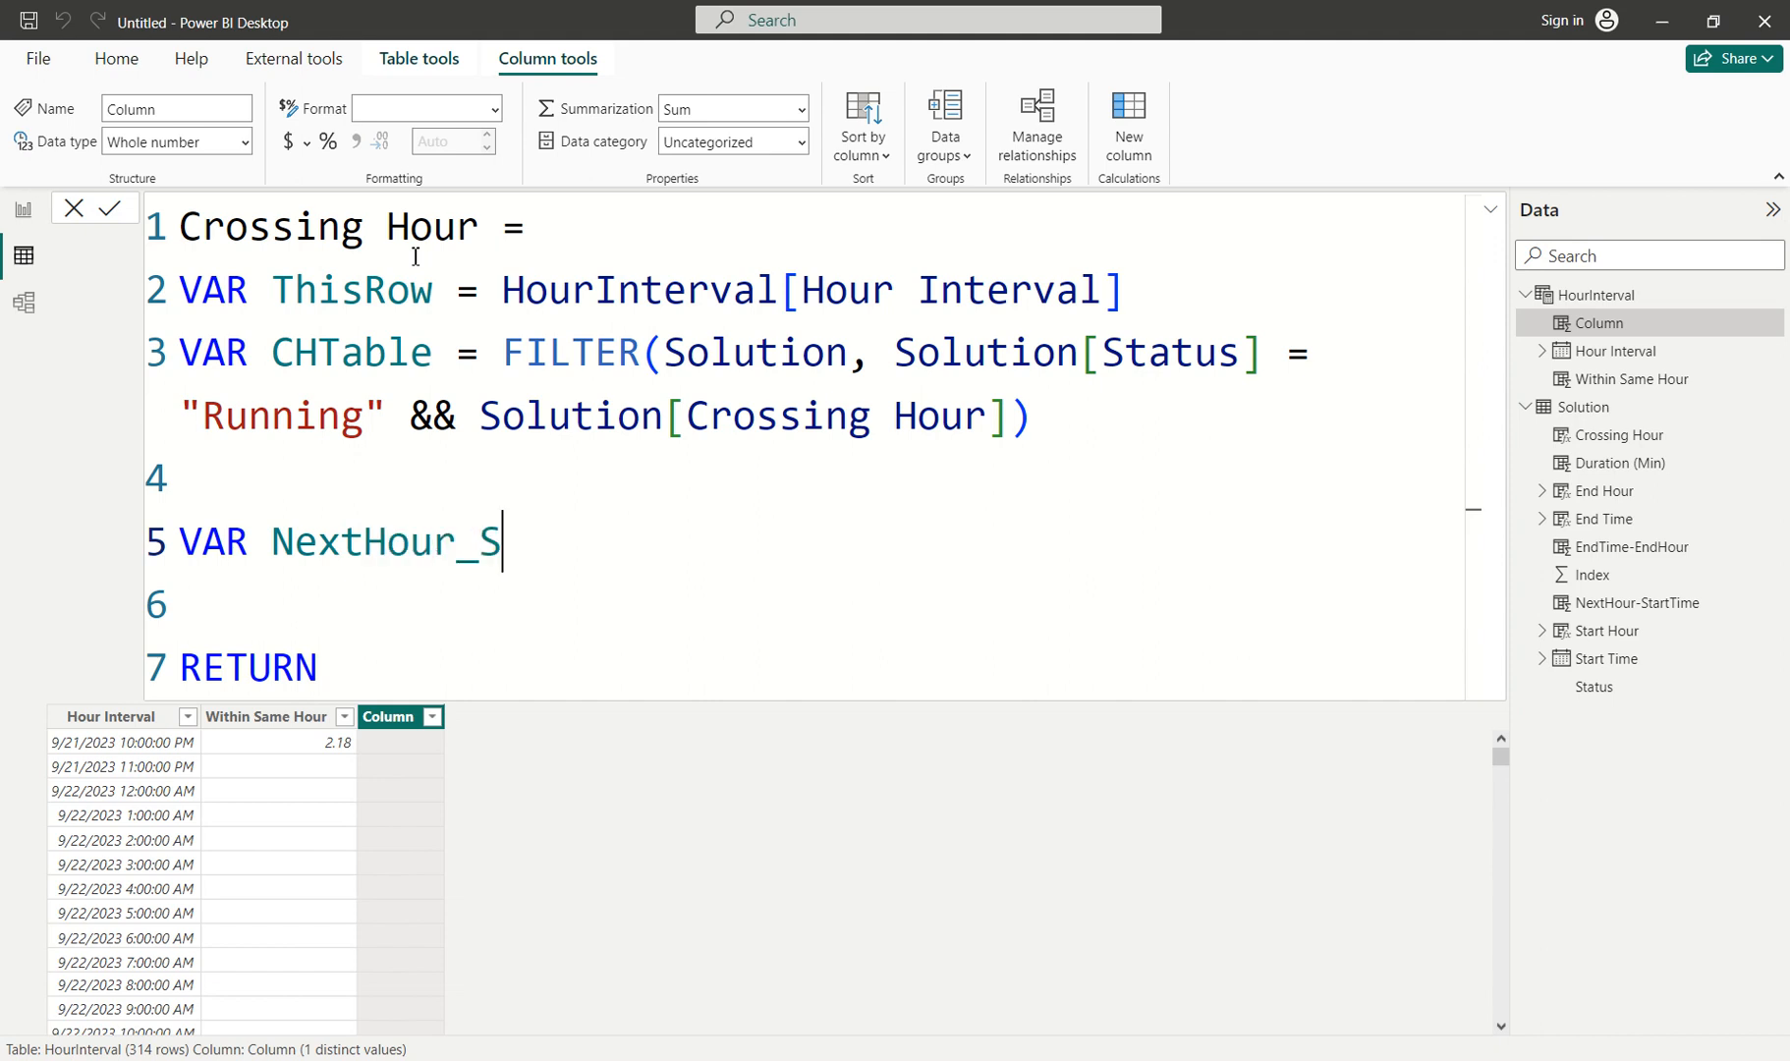
pyautogui.write('tartTime')
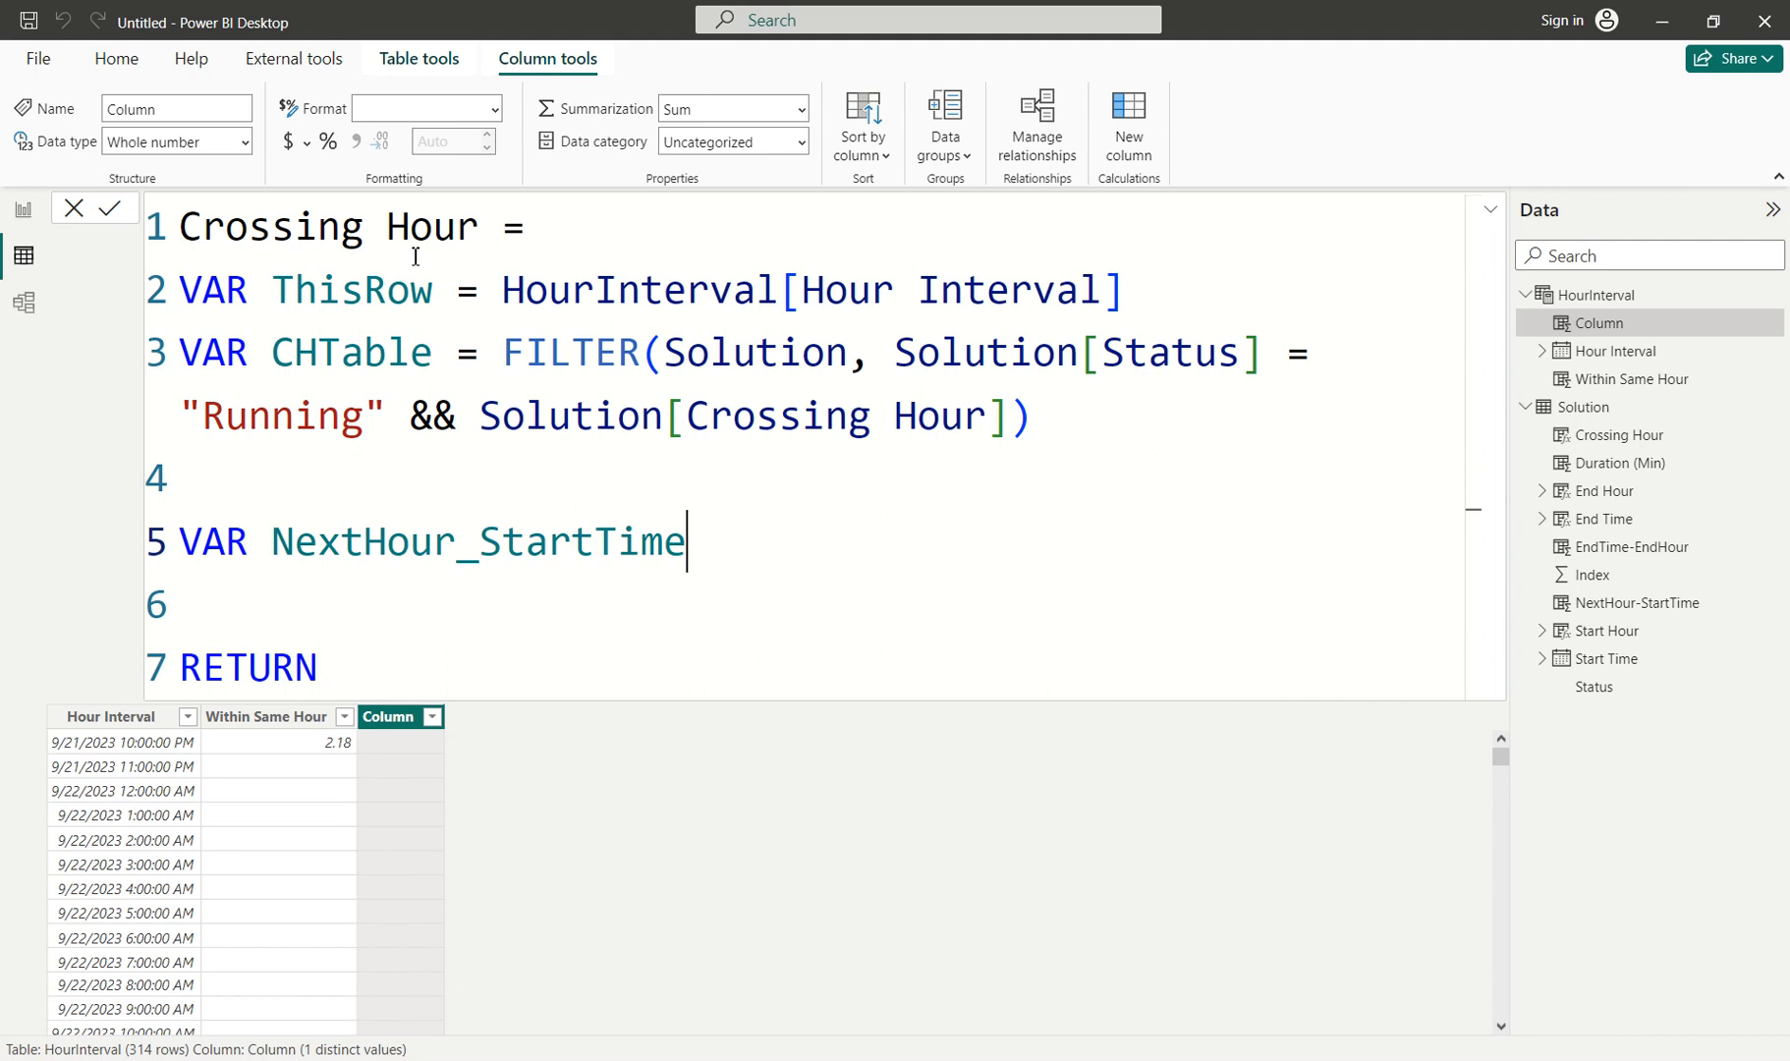
pyautogui.write(' =')
# Declare a variable EndTime_EndHour on the line below NextHour_StartTime, without an expression.
pyautogui.press('Return')
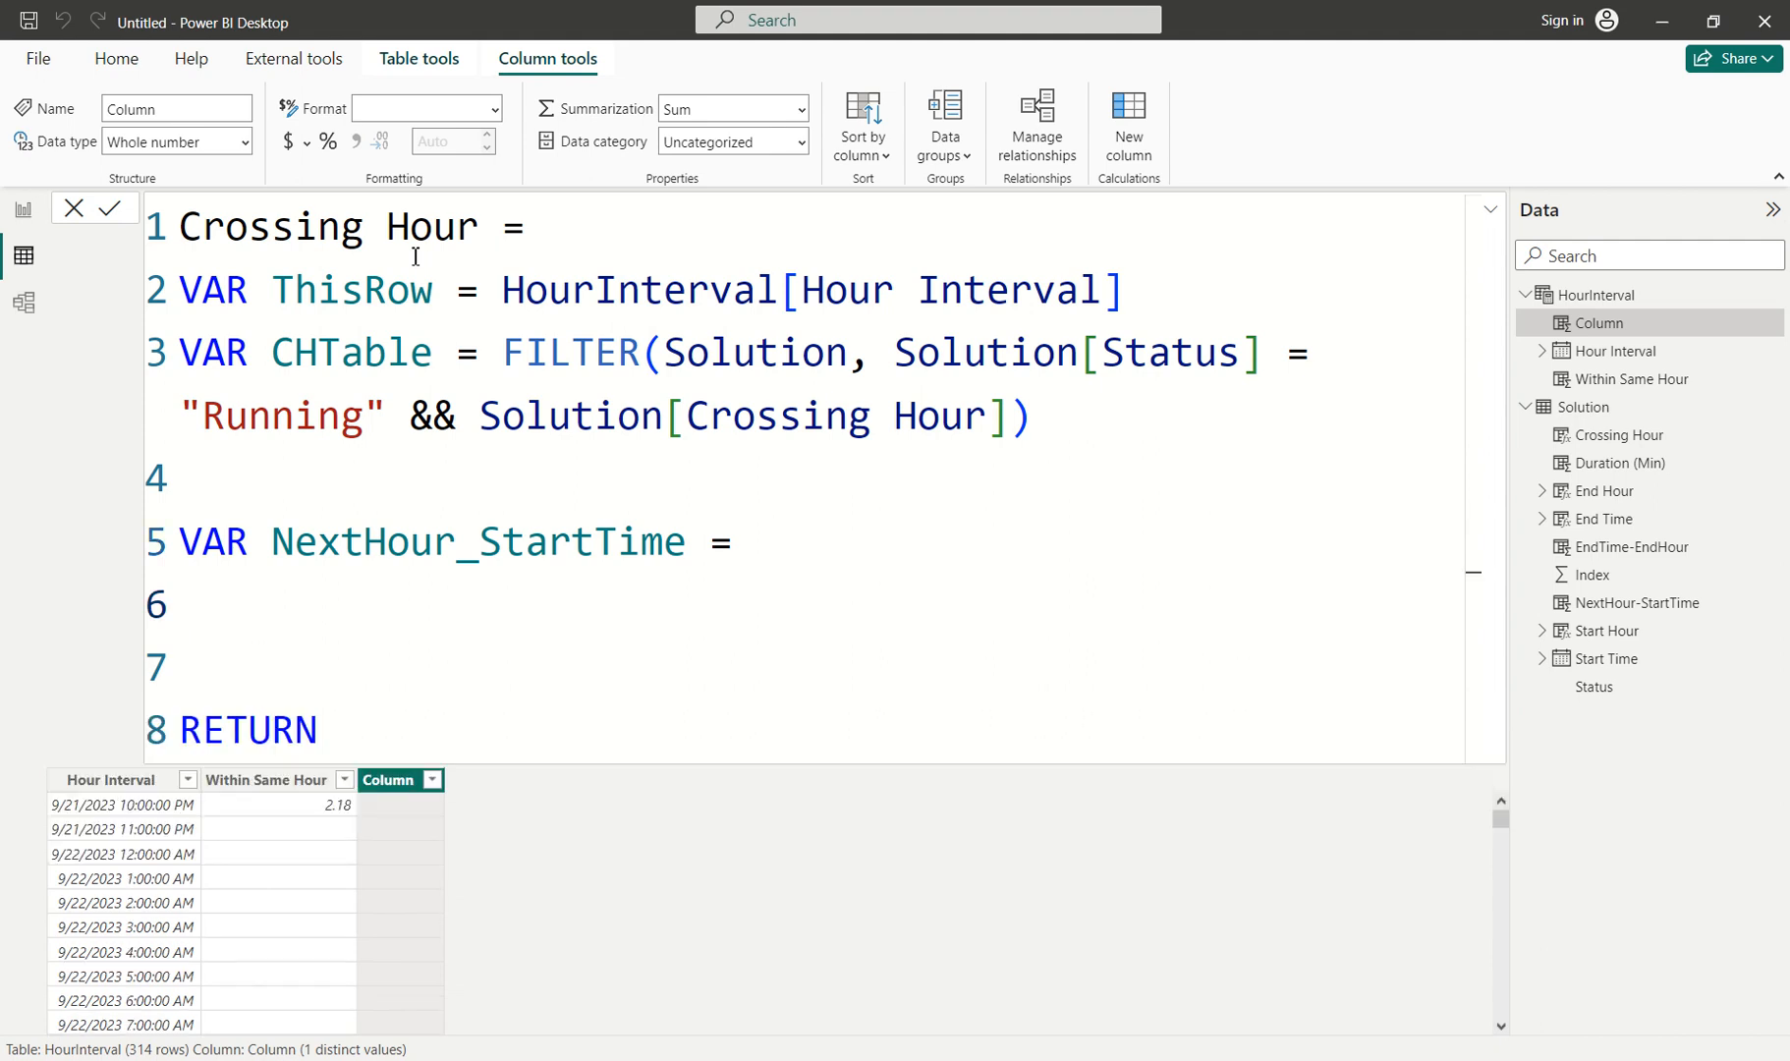
pyautogui.write('VAR END')
pyautogui.press('BackSpace')
pyautogui.press('BackSpace')
pyautogui.write('nd')
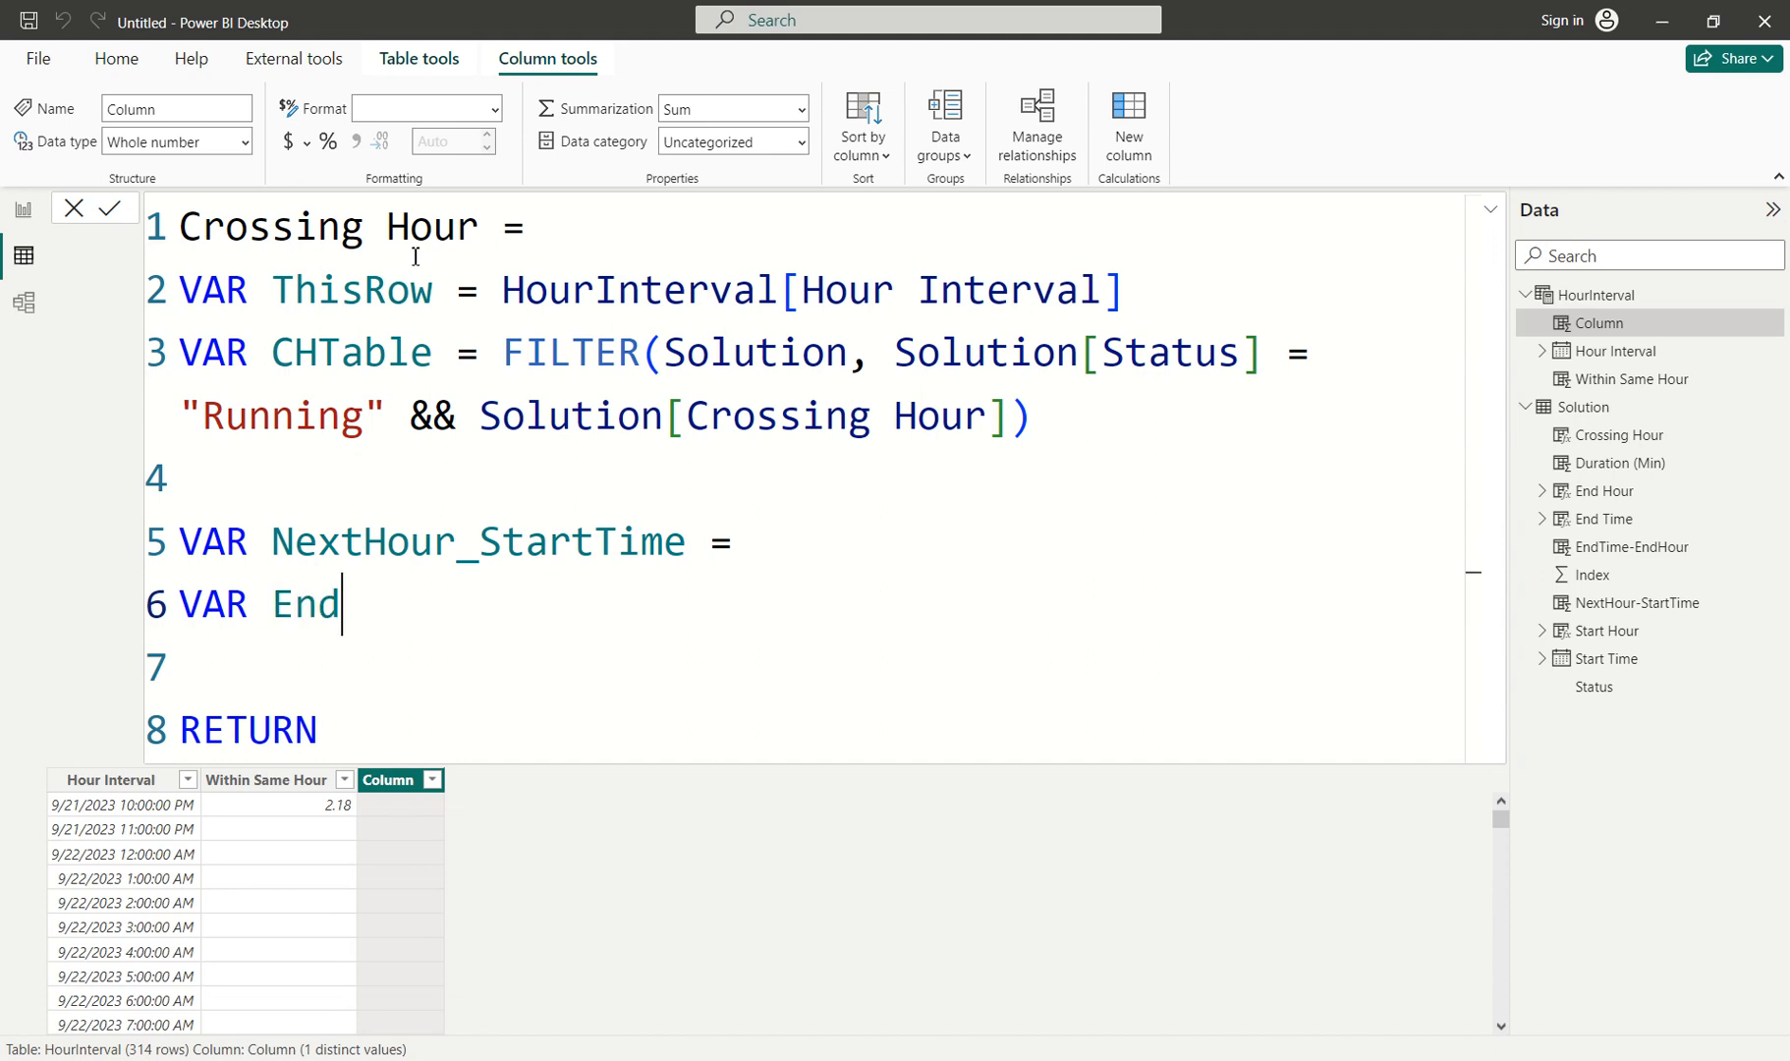
pyautogui.write('Tim')
pyautogui.press('BackSpace')
pyautogui.write('ime_')
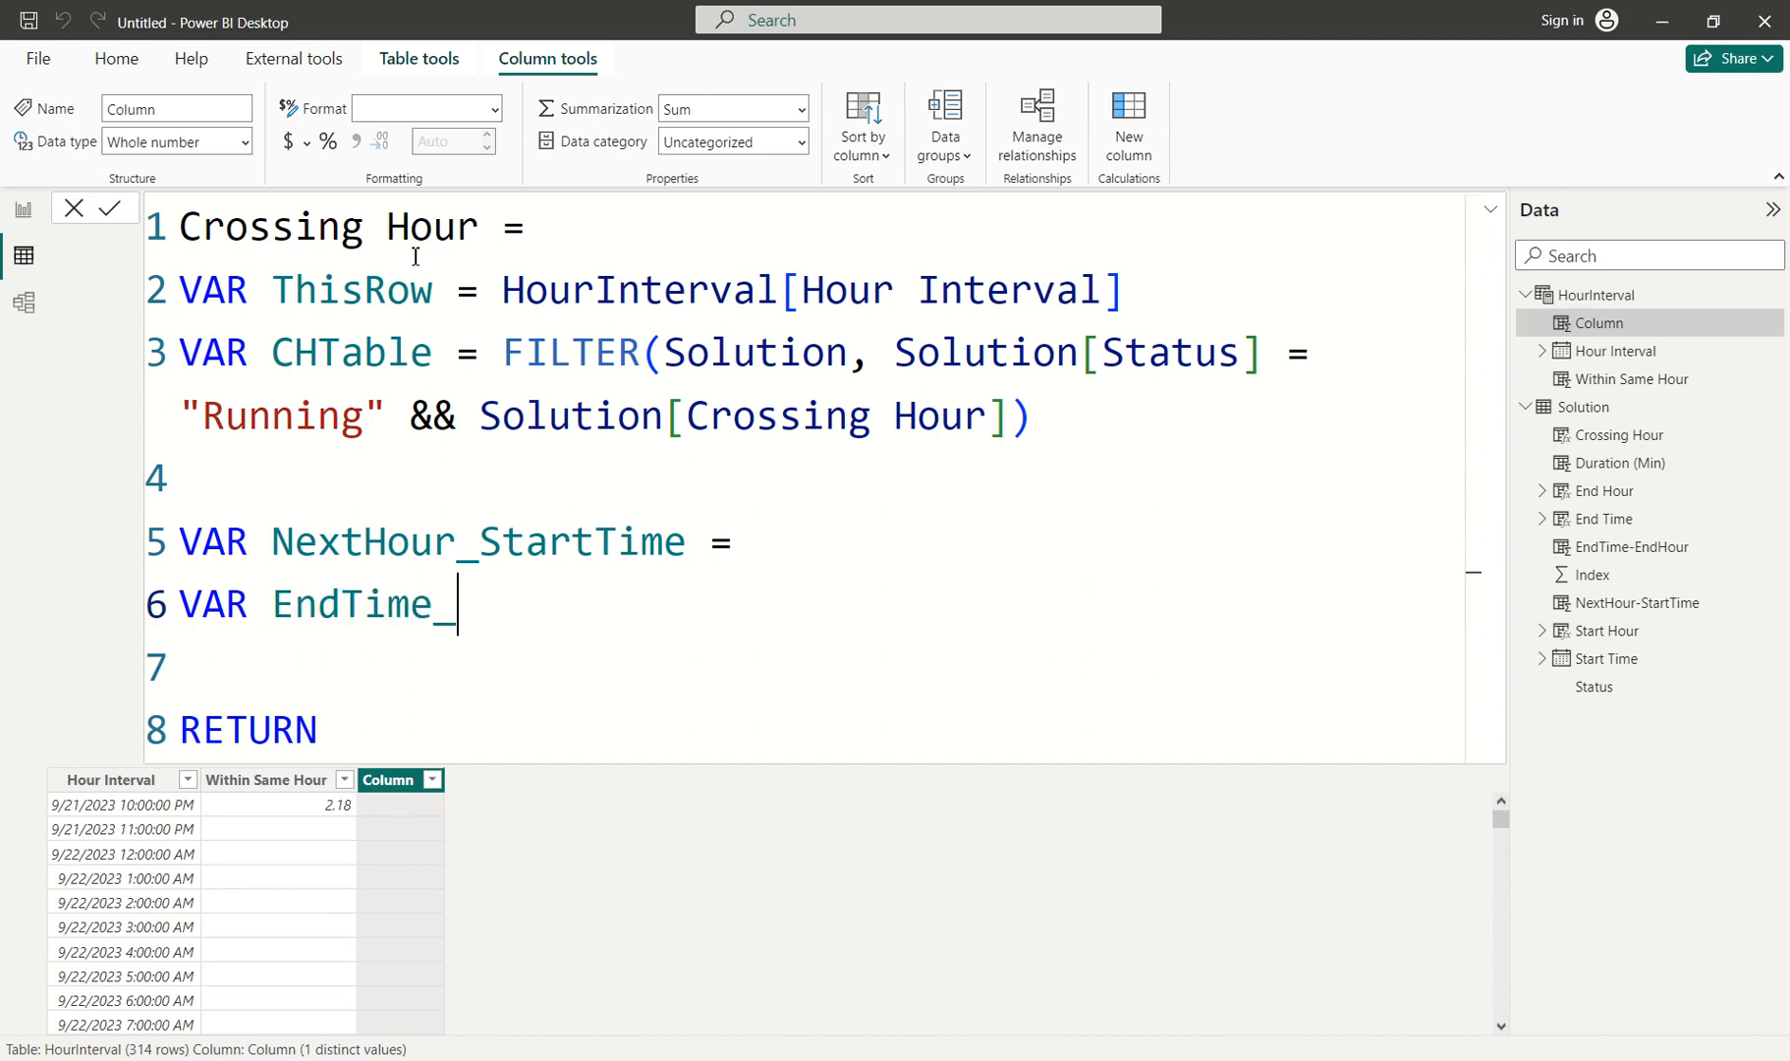
pyautogui.write('EndHour')
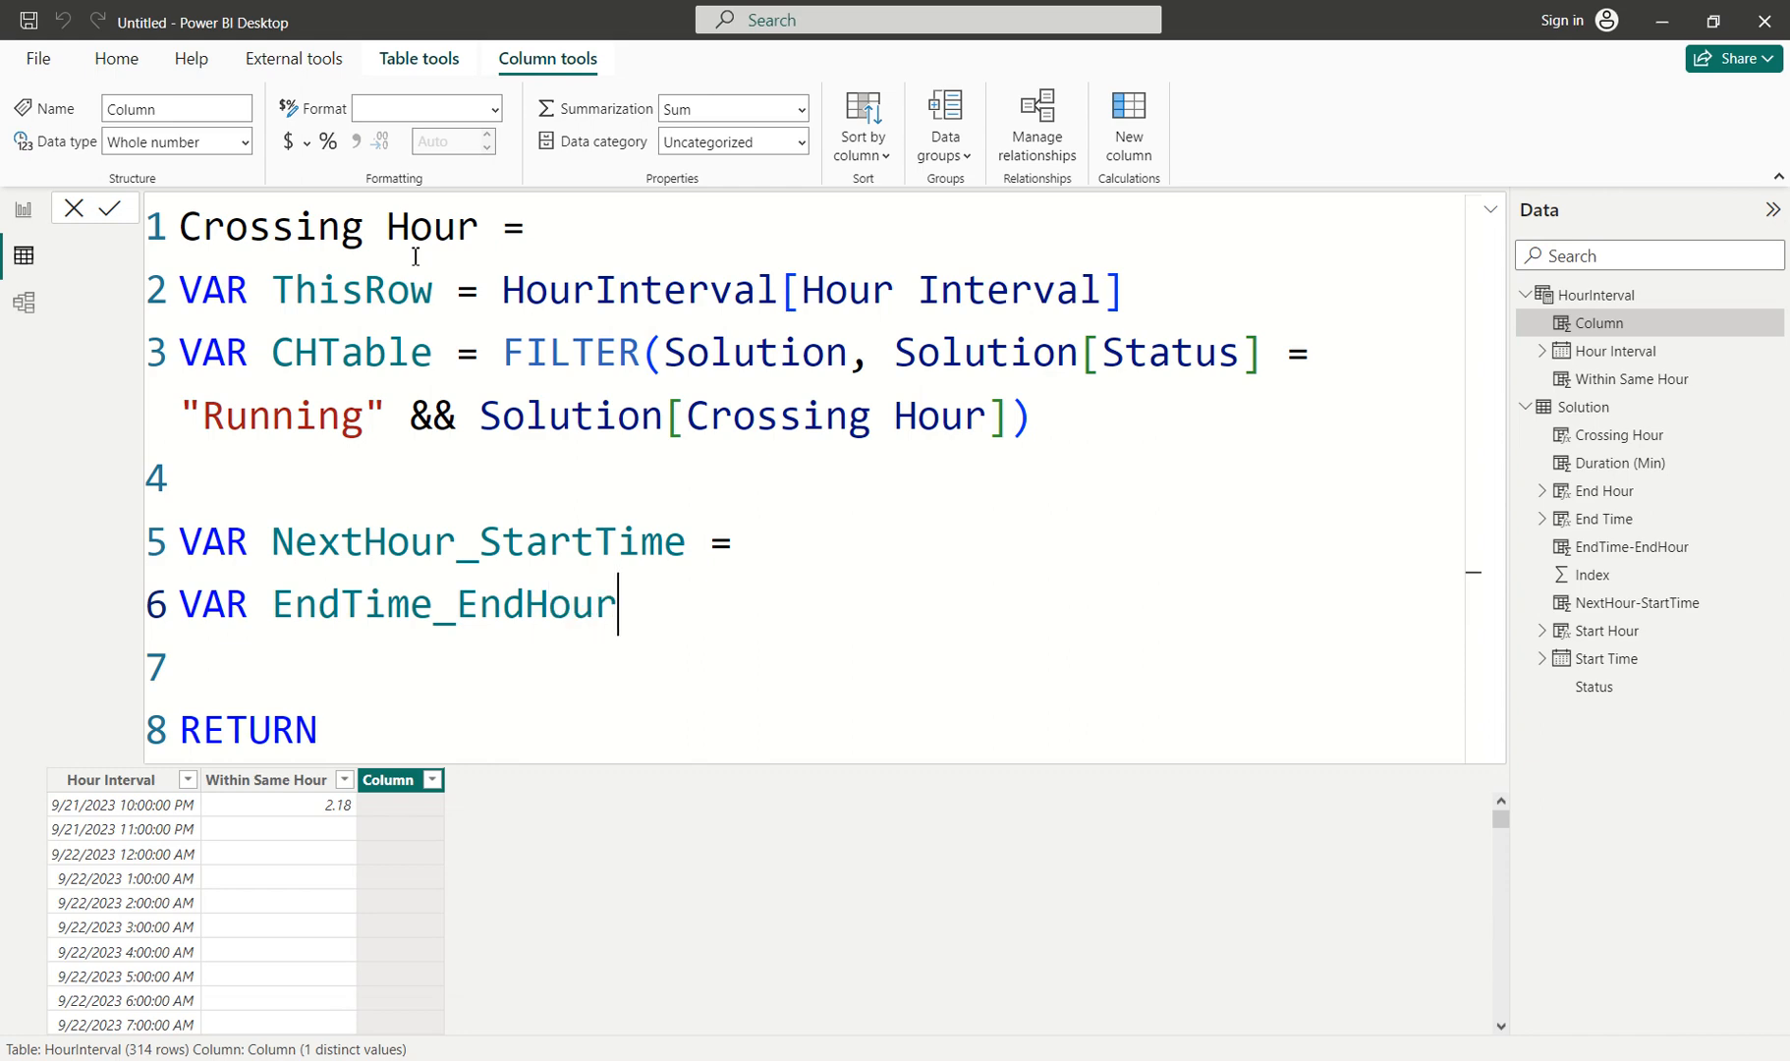
pyautogui.write(' =')
pyautogui.press('Return')
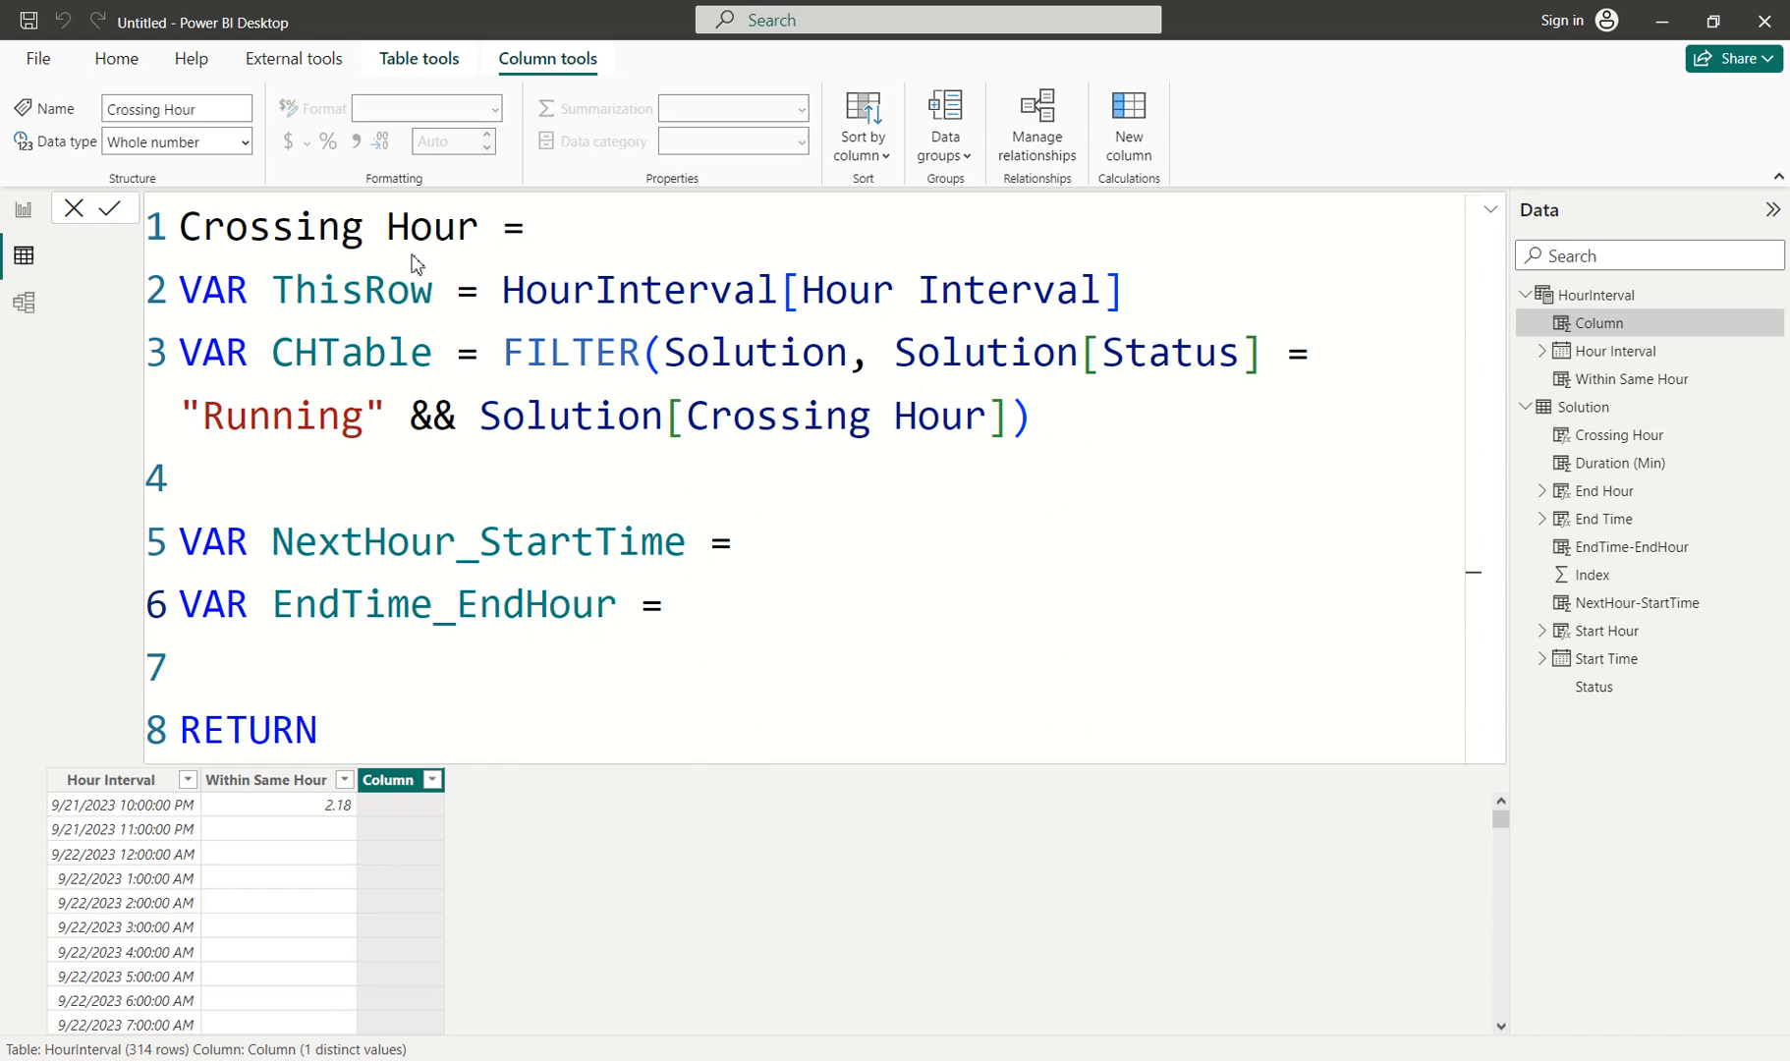
# Review the NextHour-StartTime and EndTime-EndHour columns for the filtered row of the Solution table.
pyautogui.click(1621, 413)
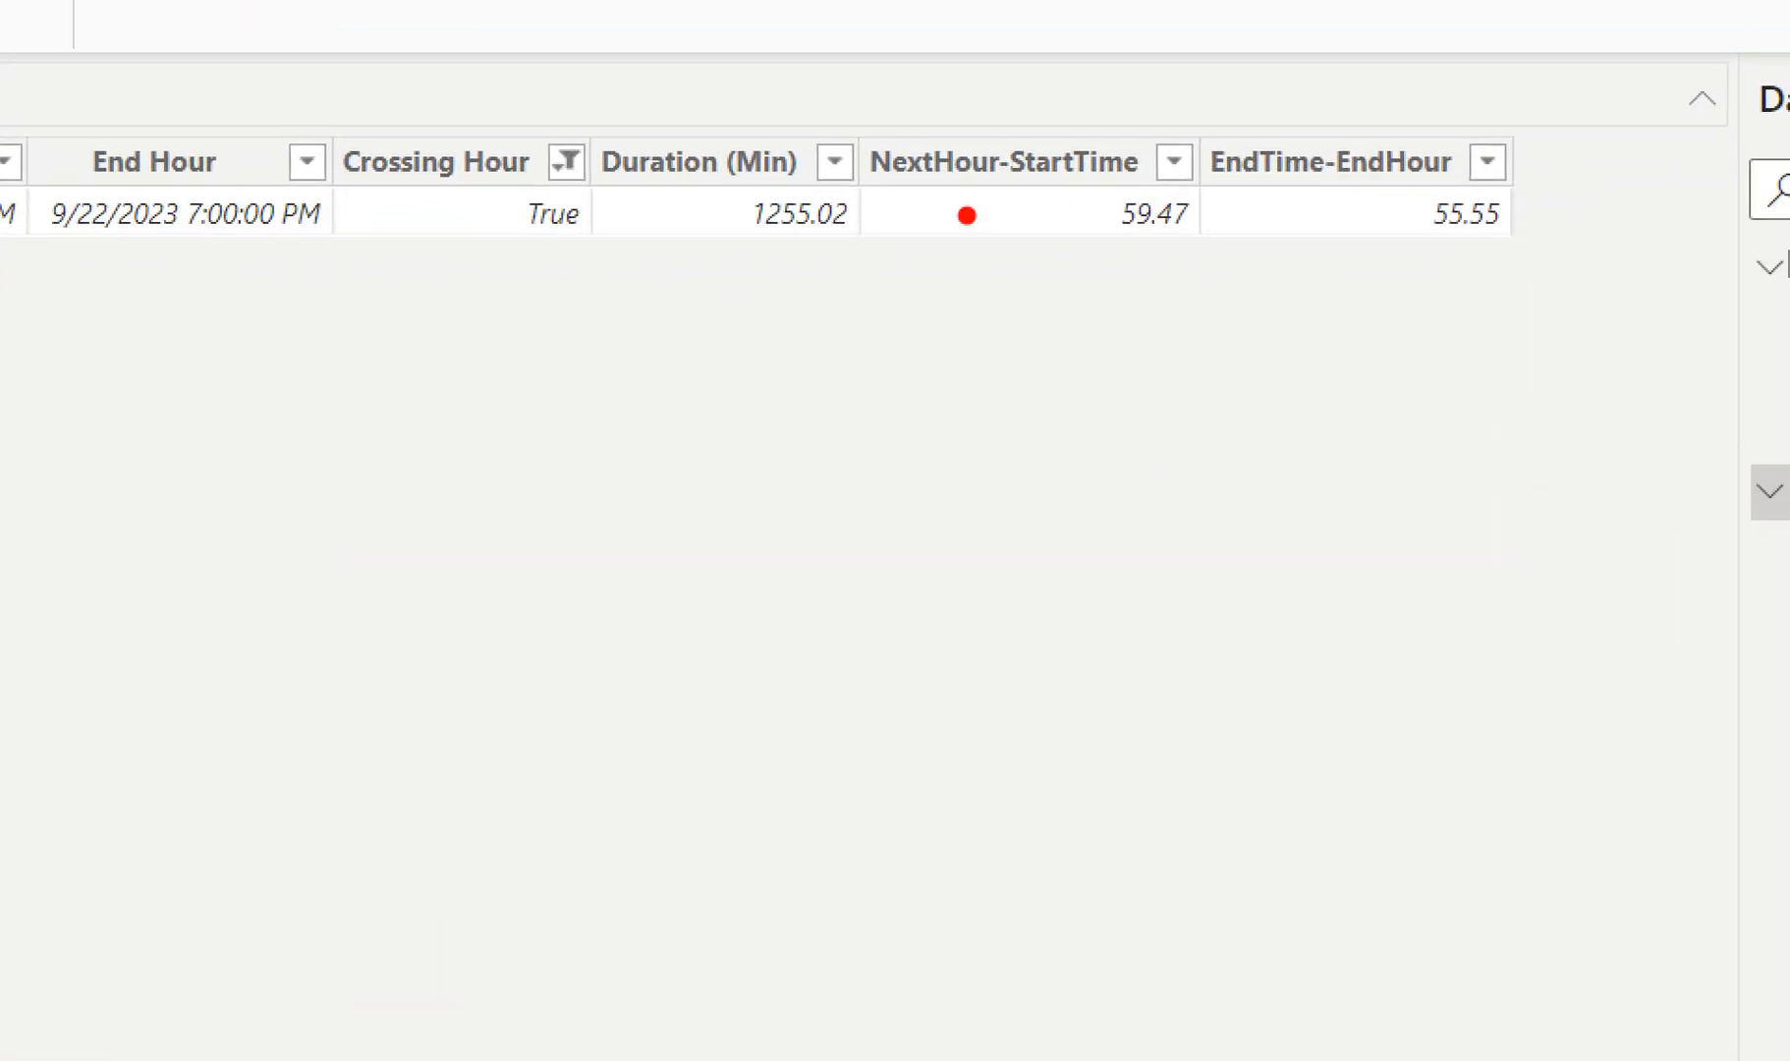
pyautogui.moveTo(987, 200); pyautogui.dragTo(970, 346)
pyautogui.moveTo(1324, 192); pyautogui.dragTo(1325, 371)
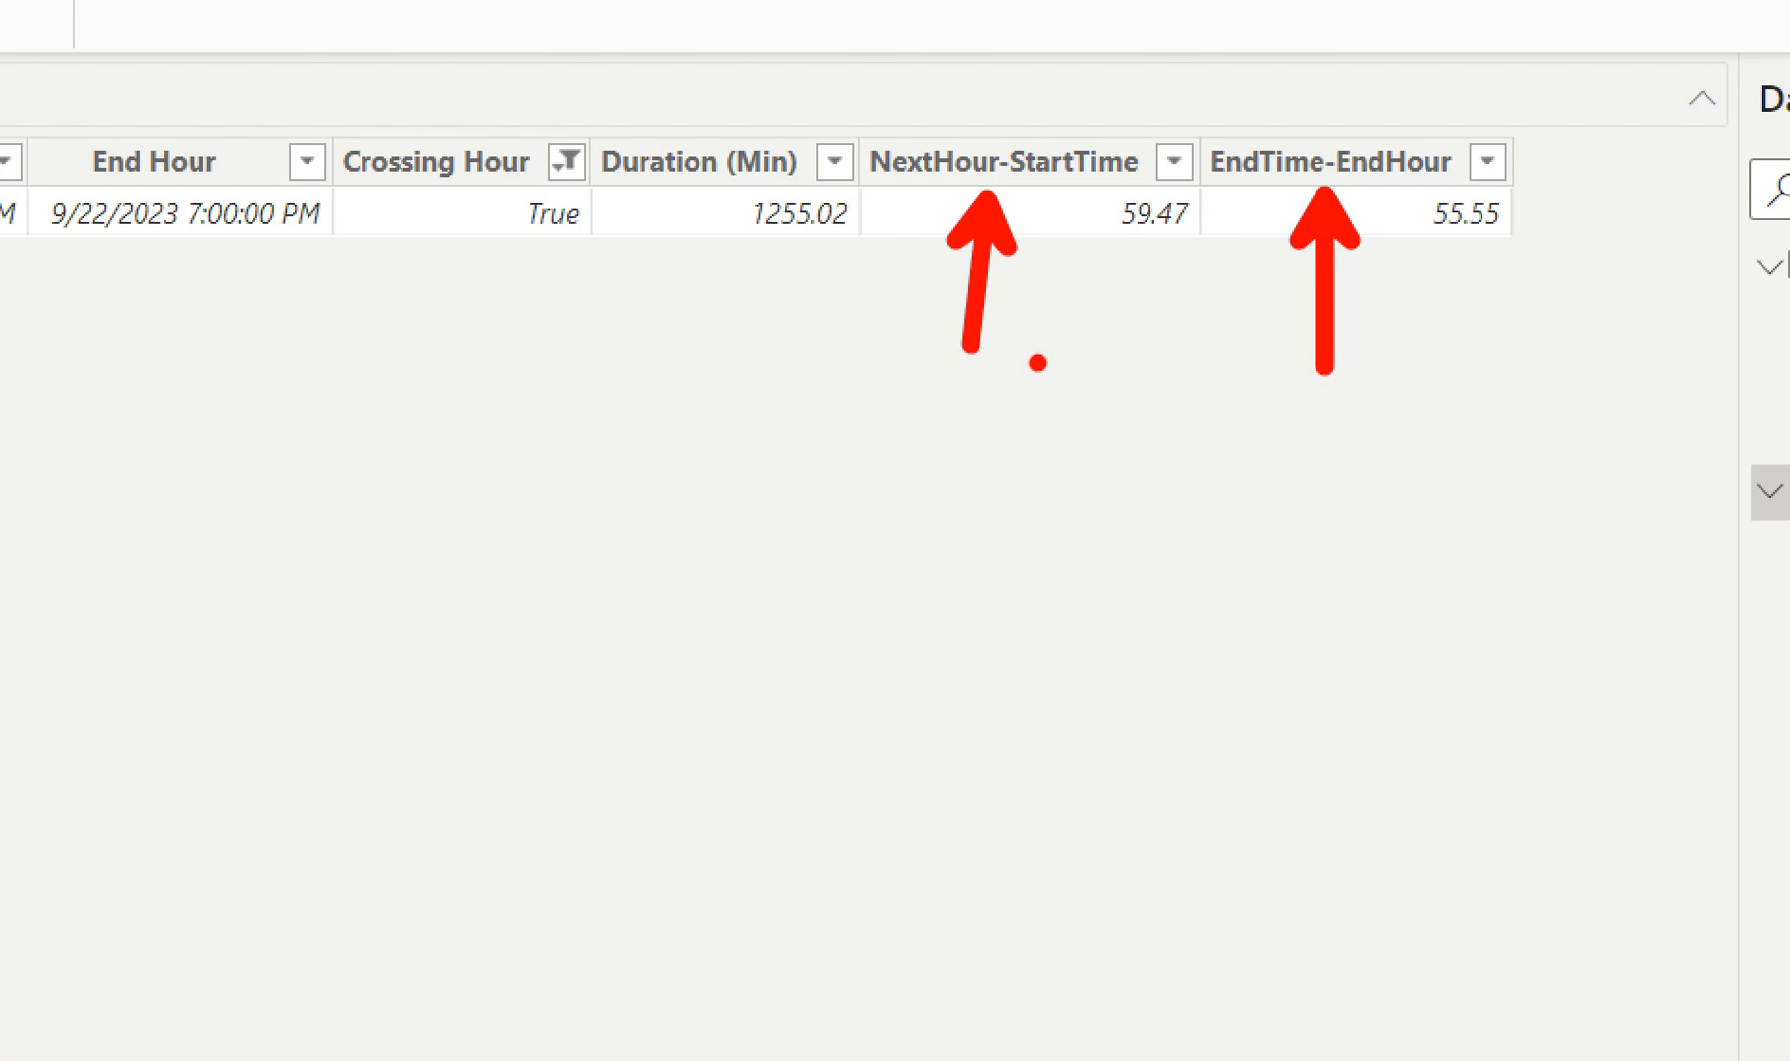
# Examine the rows of the HourInterval table with its formula collapsed, checking which intervals the crossing-hour durations belong to.
pyautogui.hotkey('ctrl', 'z')
pyautogui.hotkey('ctrl', 'z')
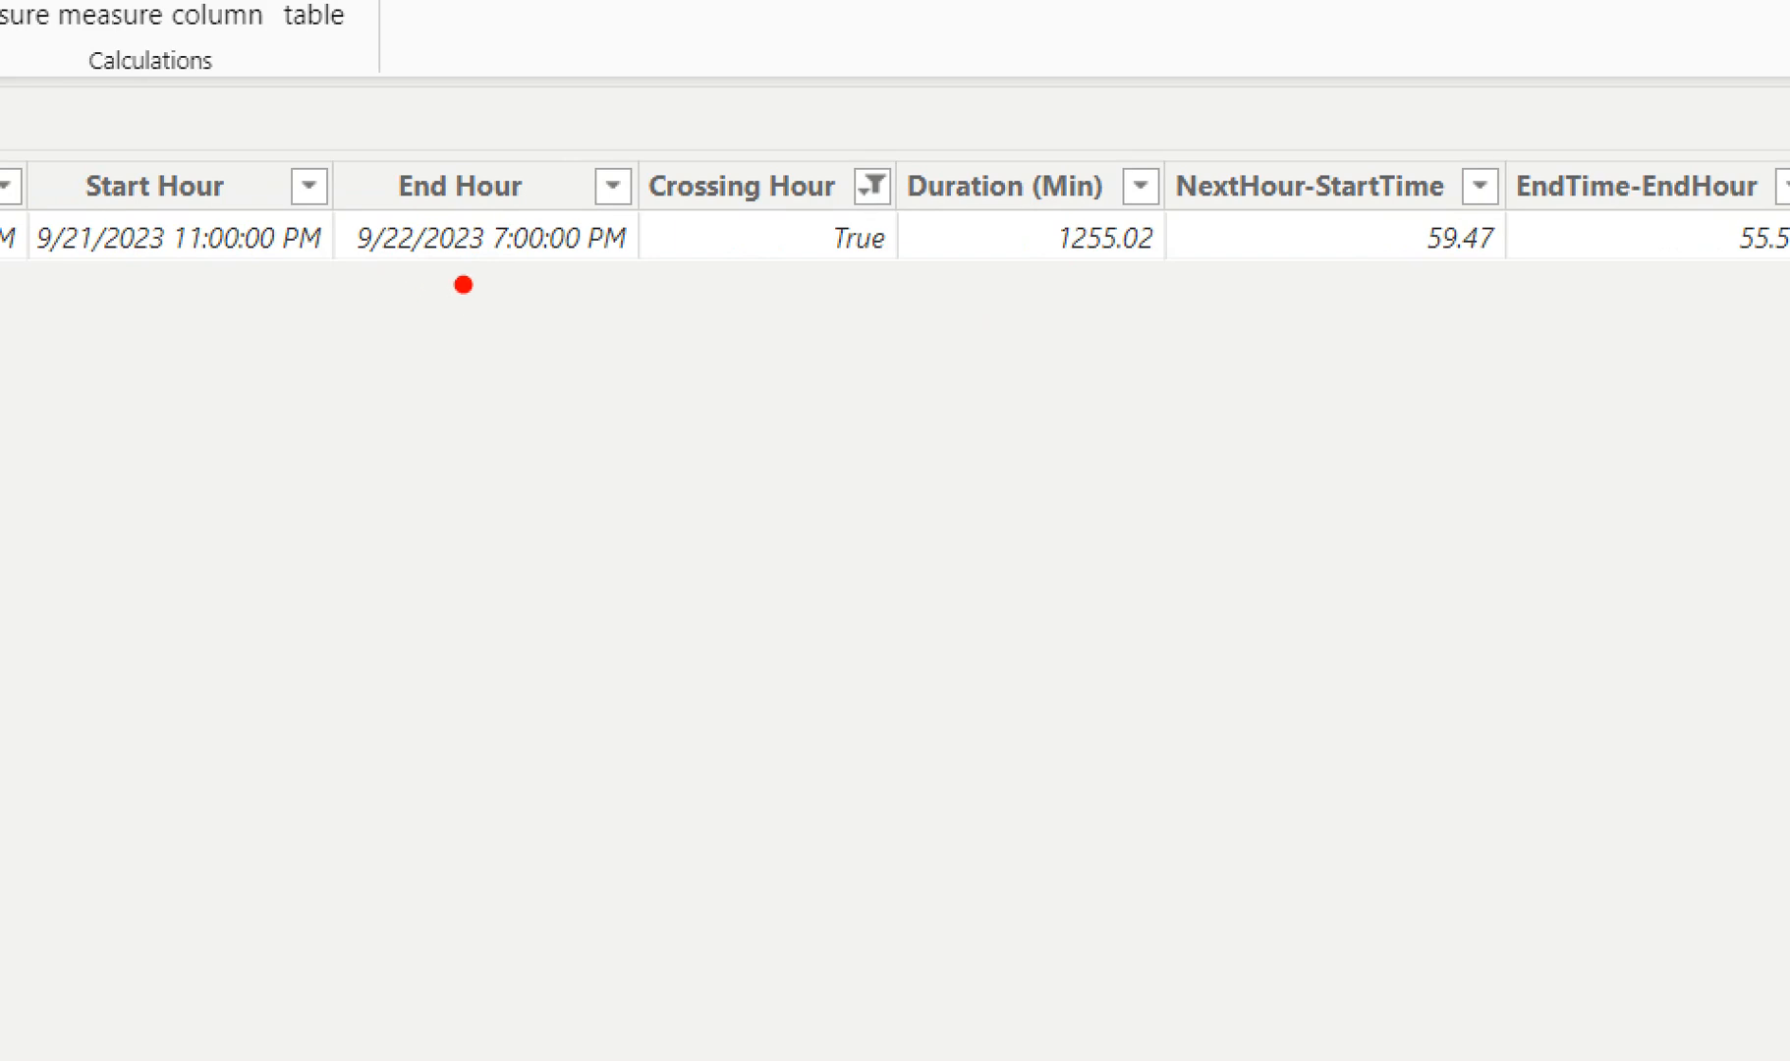
pyautogui.click(1658, 297)
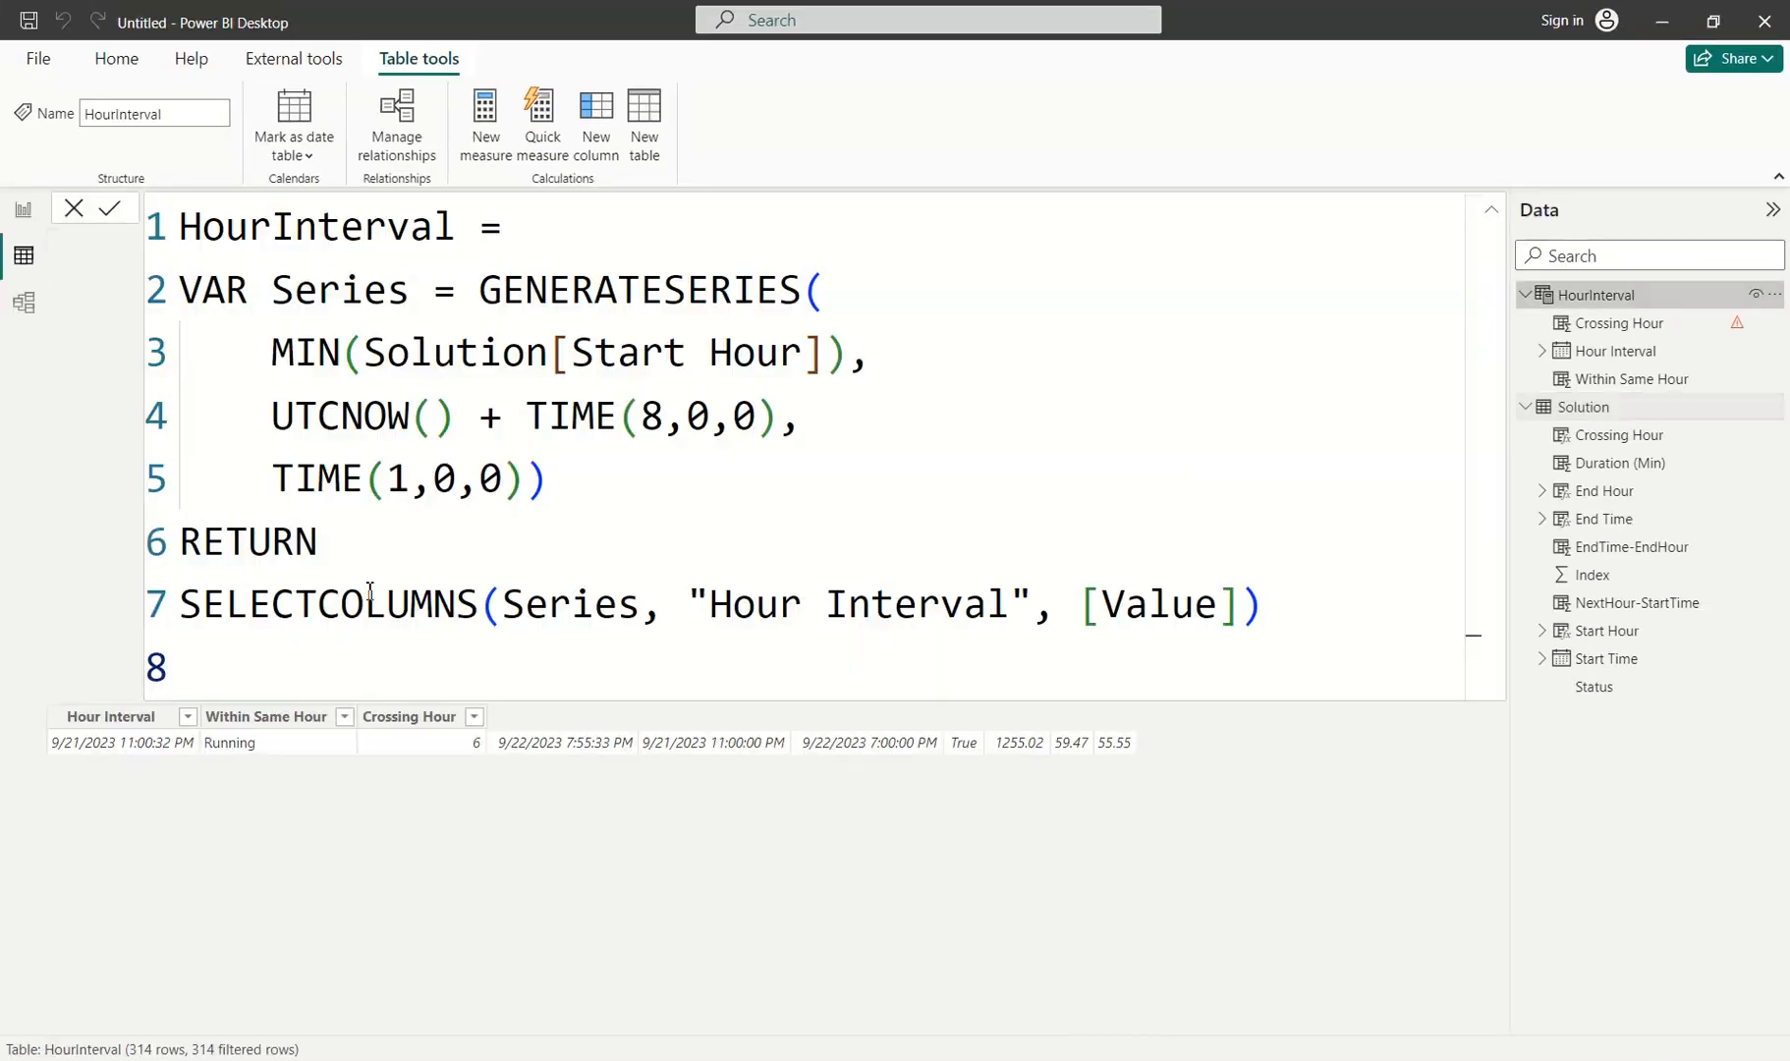
pyautogui.scroll(-3, 295, 786)
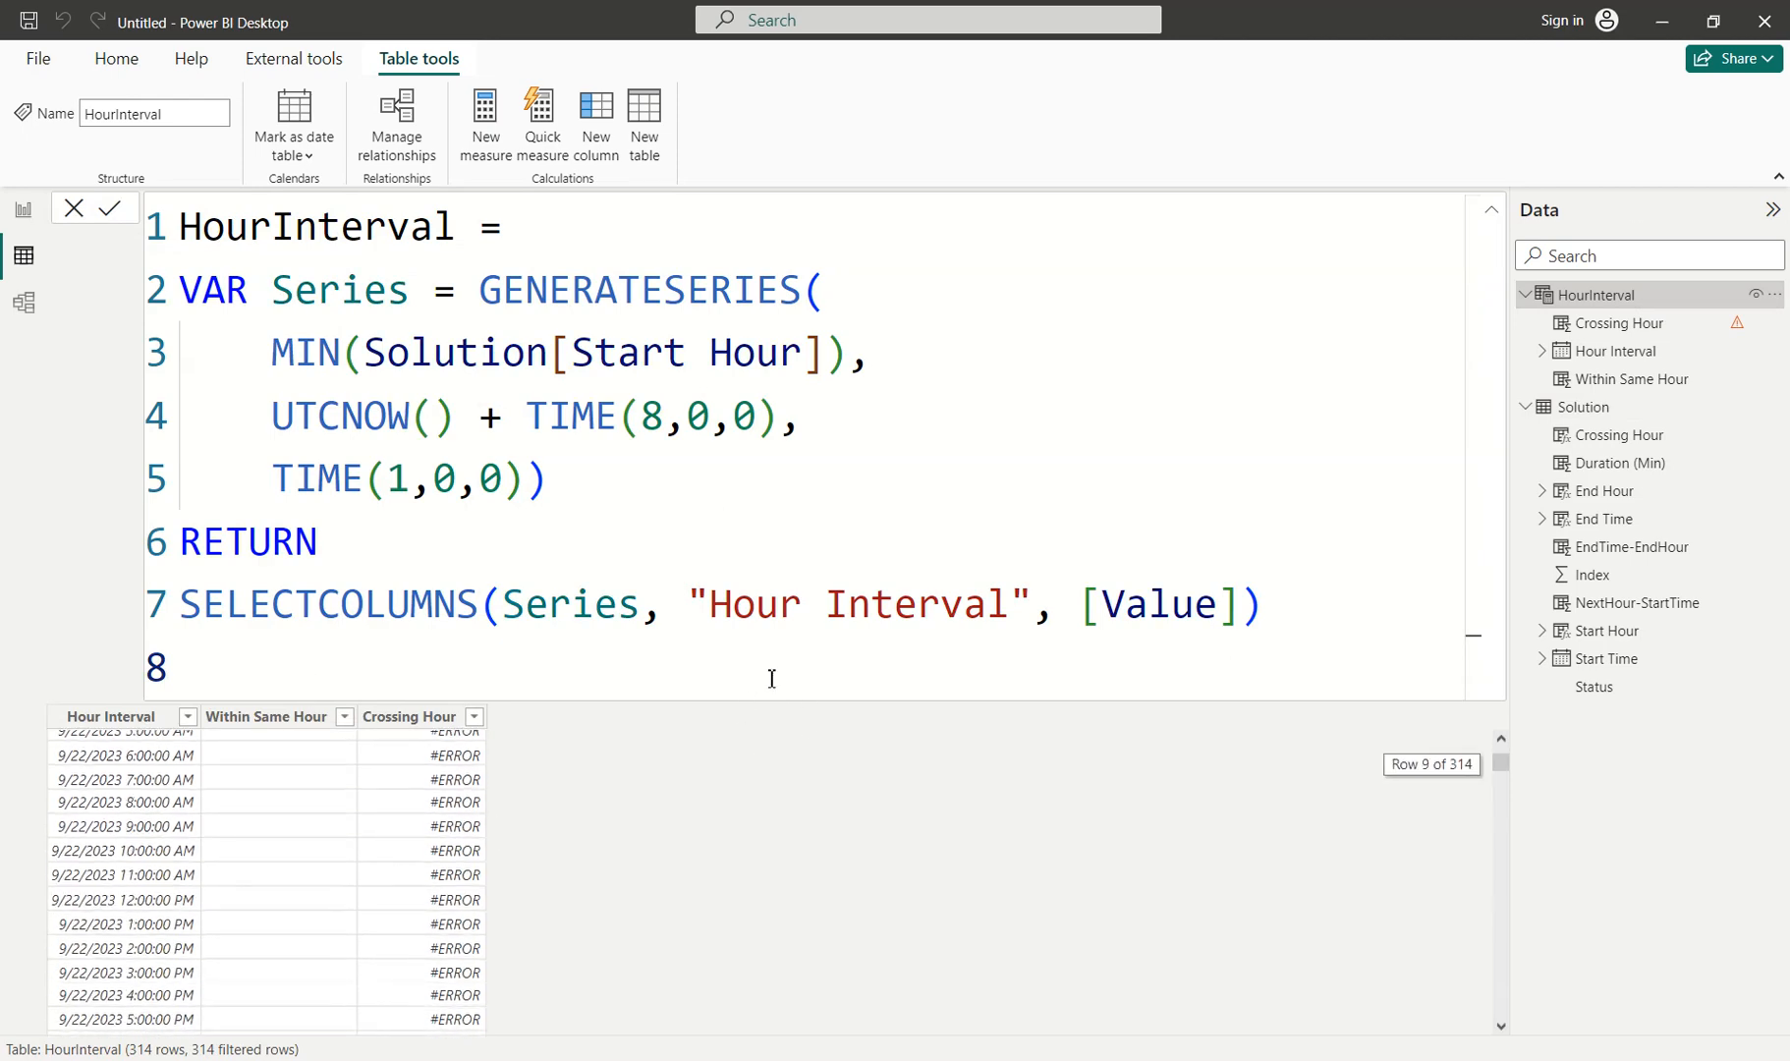
pyautogui.click(1495, 208)
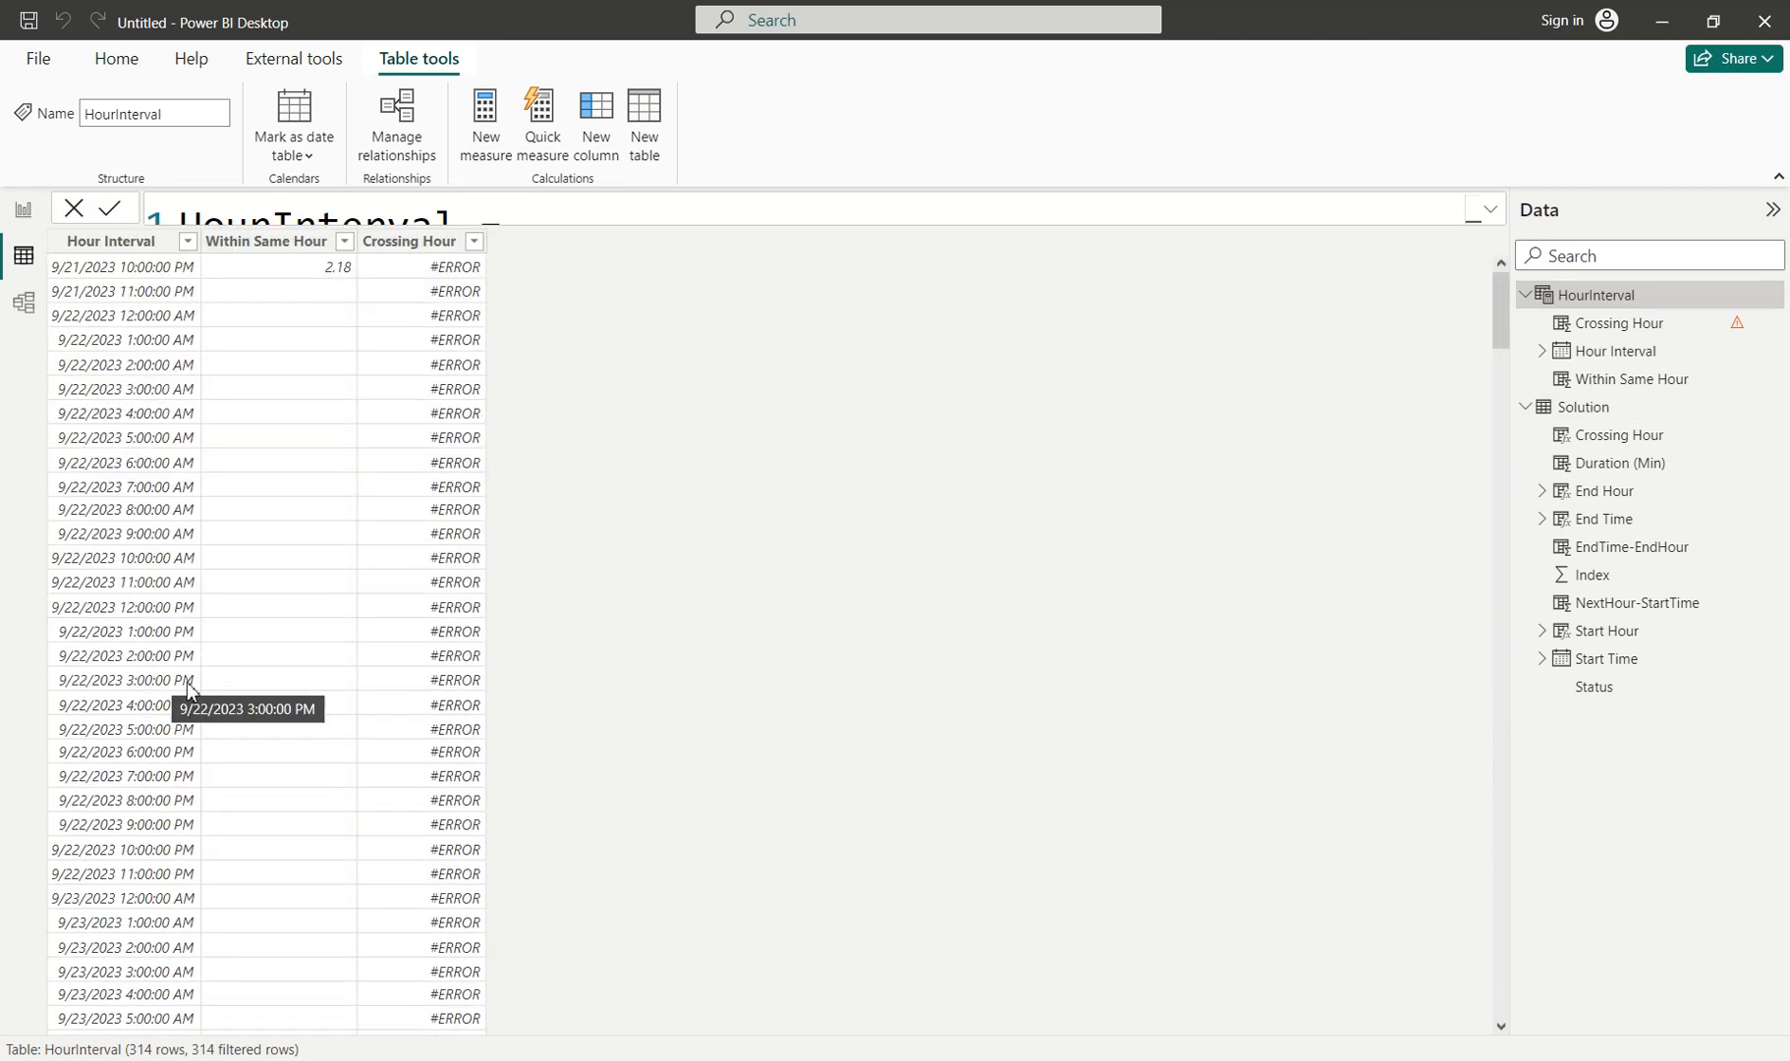
pyautogui.scroll(-2, 192, 692)
pyautogui.scroll(-4, 192, 693)
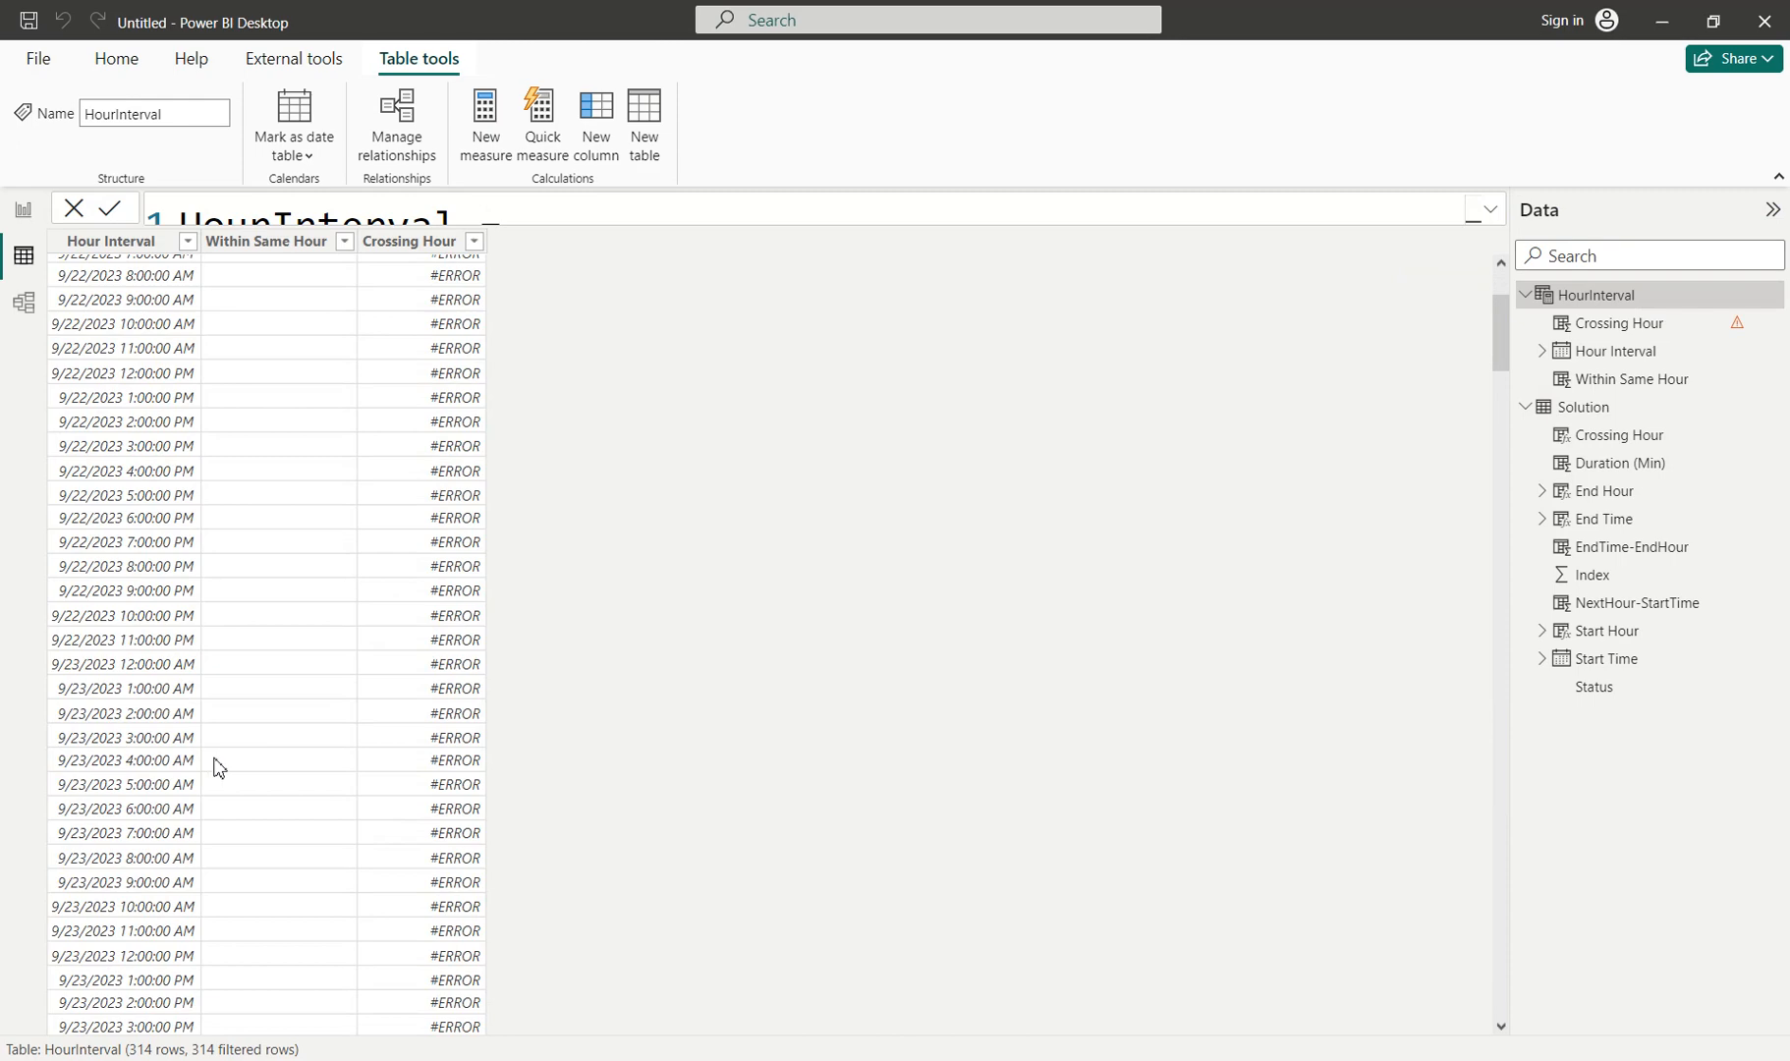
pyautogui.scroll(-6, 220, 771)
pyautogui.scroll(11, 220, 772)
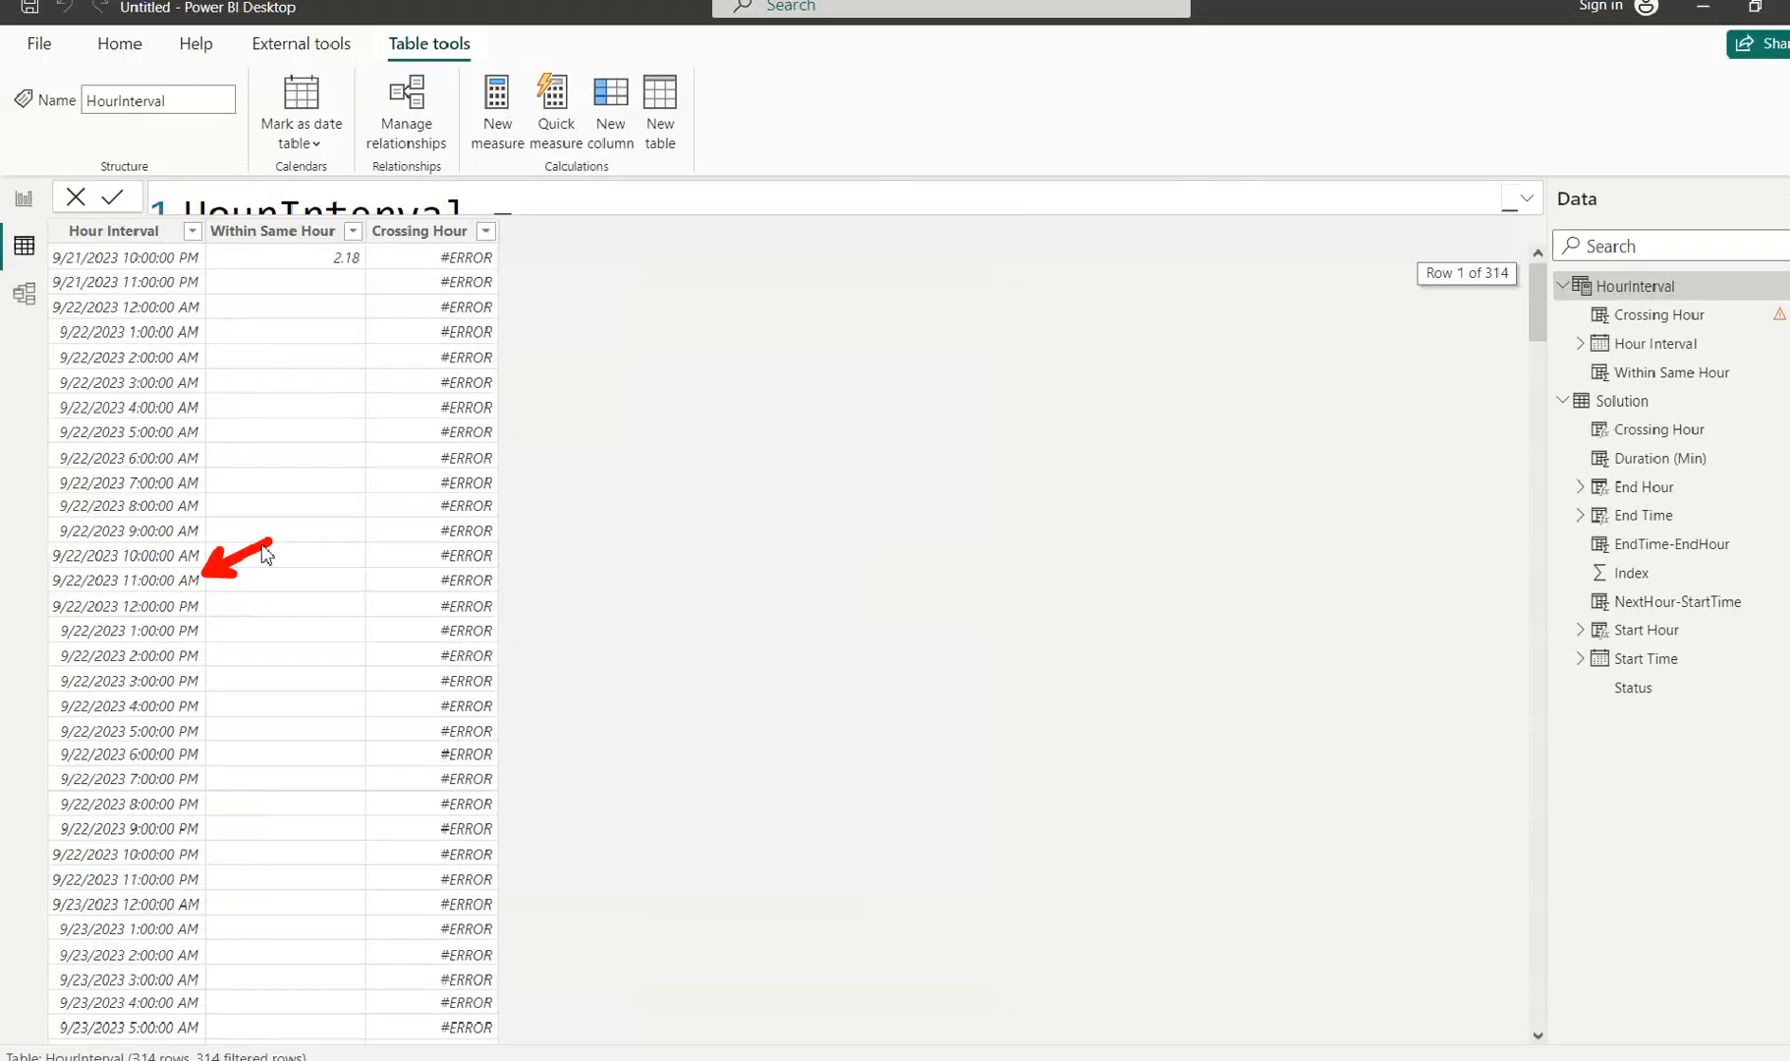
# Compare Start Hour with NextHour-StartTime and End Hour with EndTime-EndHour in the filtered row of the Solution table.
pyautogui.click(1604, 418)
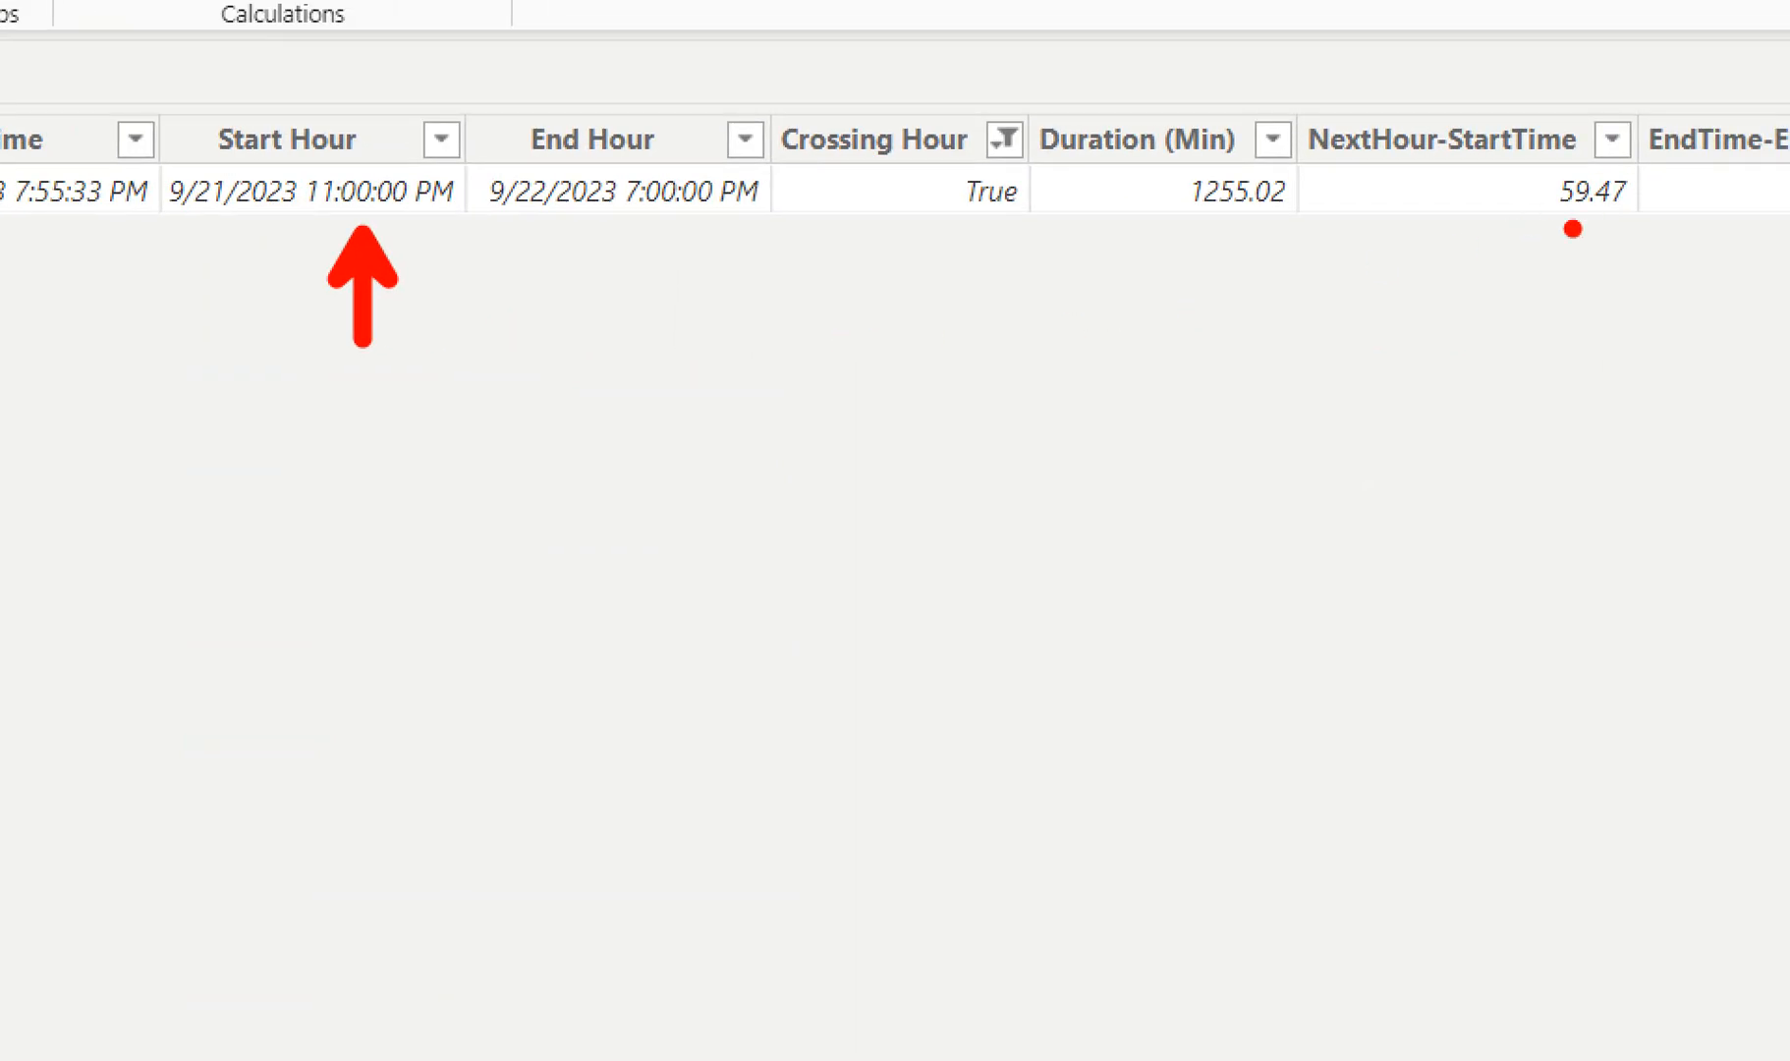
pyautogui.hotkey('ctrl', 'z')
pyautogui.hotkey('ctrl', 'z')
pyautogui.moveTo(587, 238); pyautogui.dragTo(594, 282)
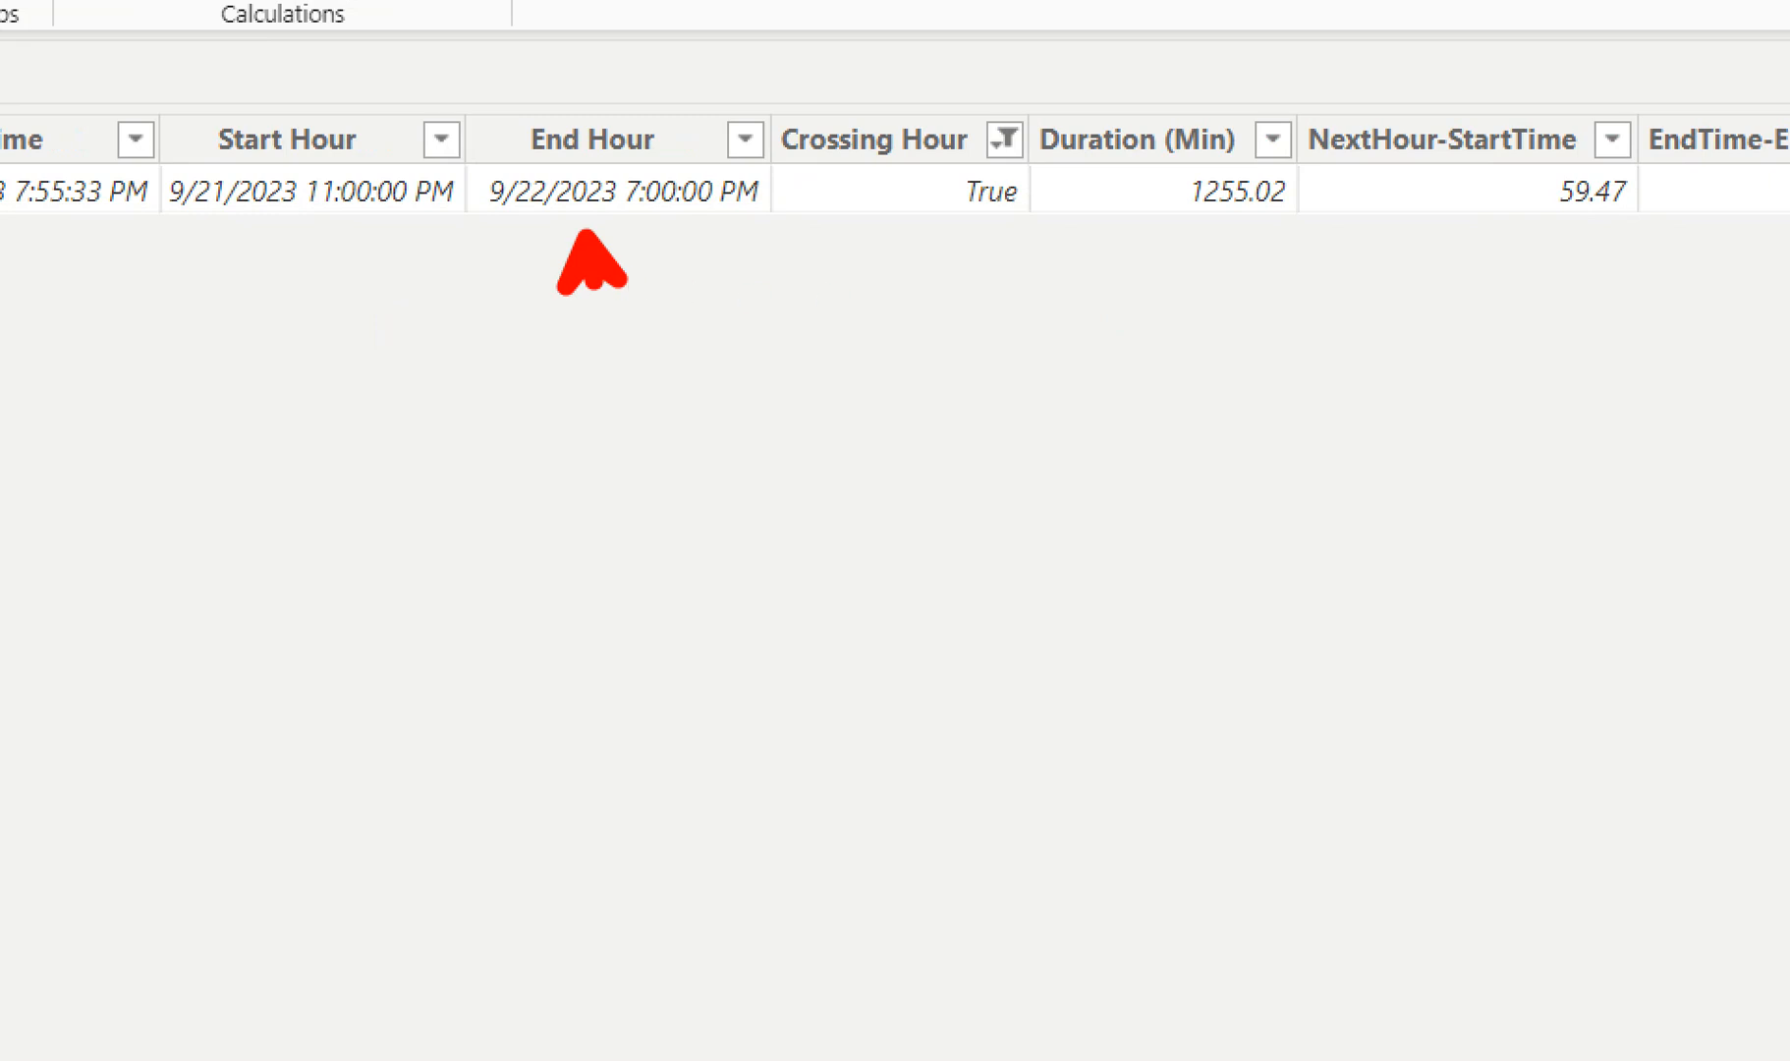
pyautogui.moveTo(1461, 216); pyautogui.dragTo(1471, 336)
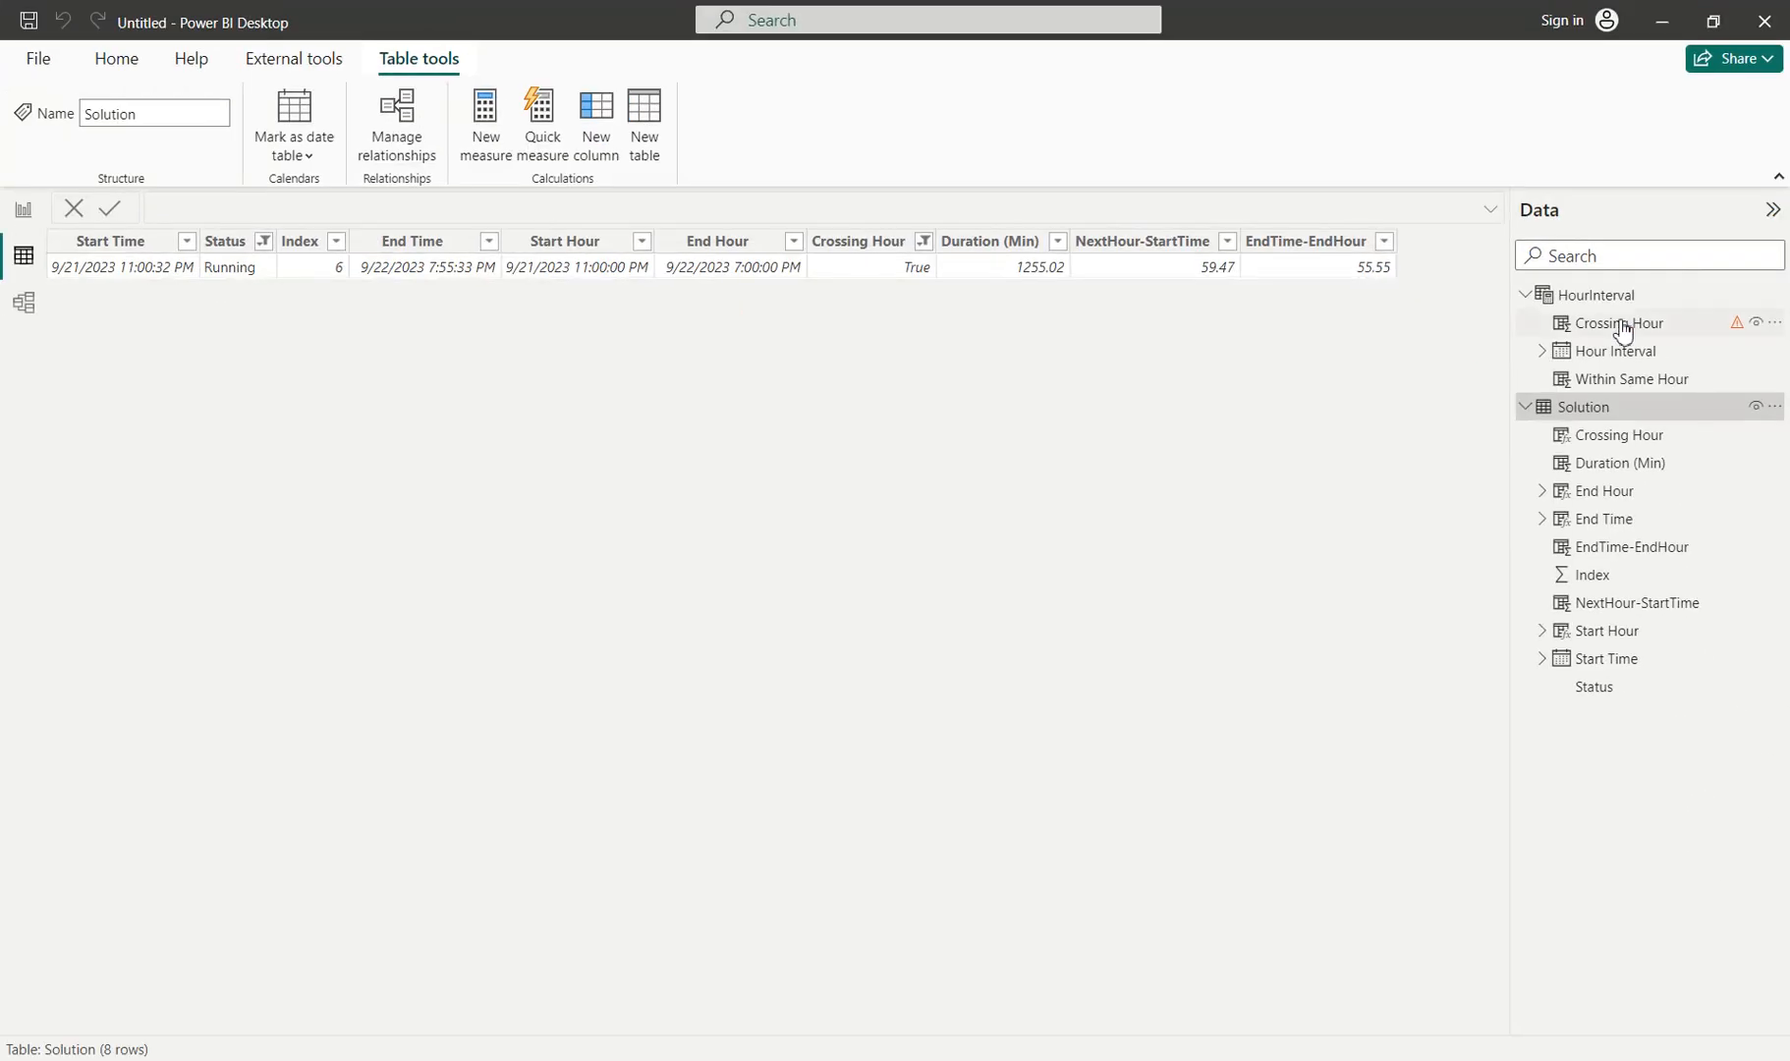
# Open the full Crossing Hour formula of the HourInterval table for editing at the empty NextHour_StartTime expression.
pyautogui.click(1639, 295)
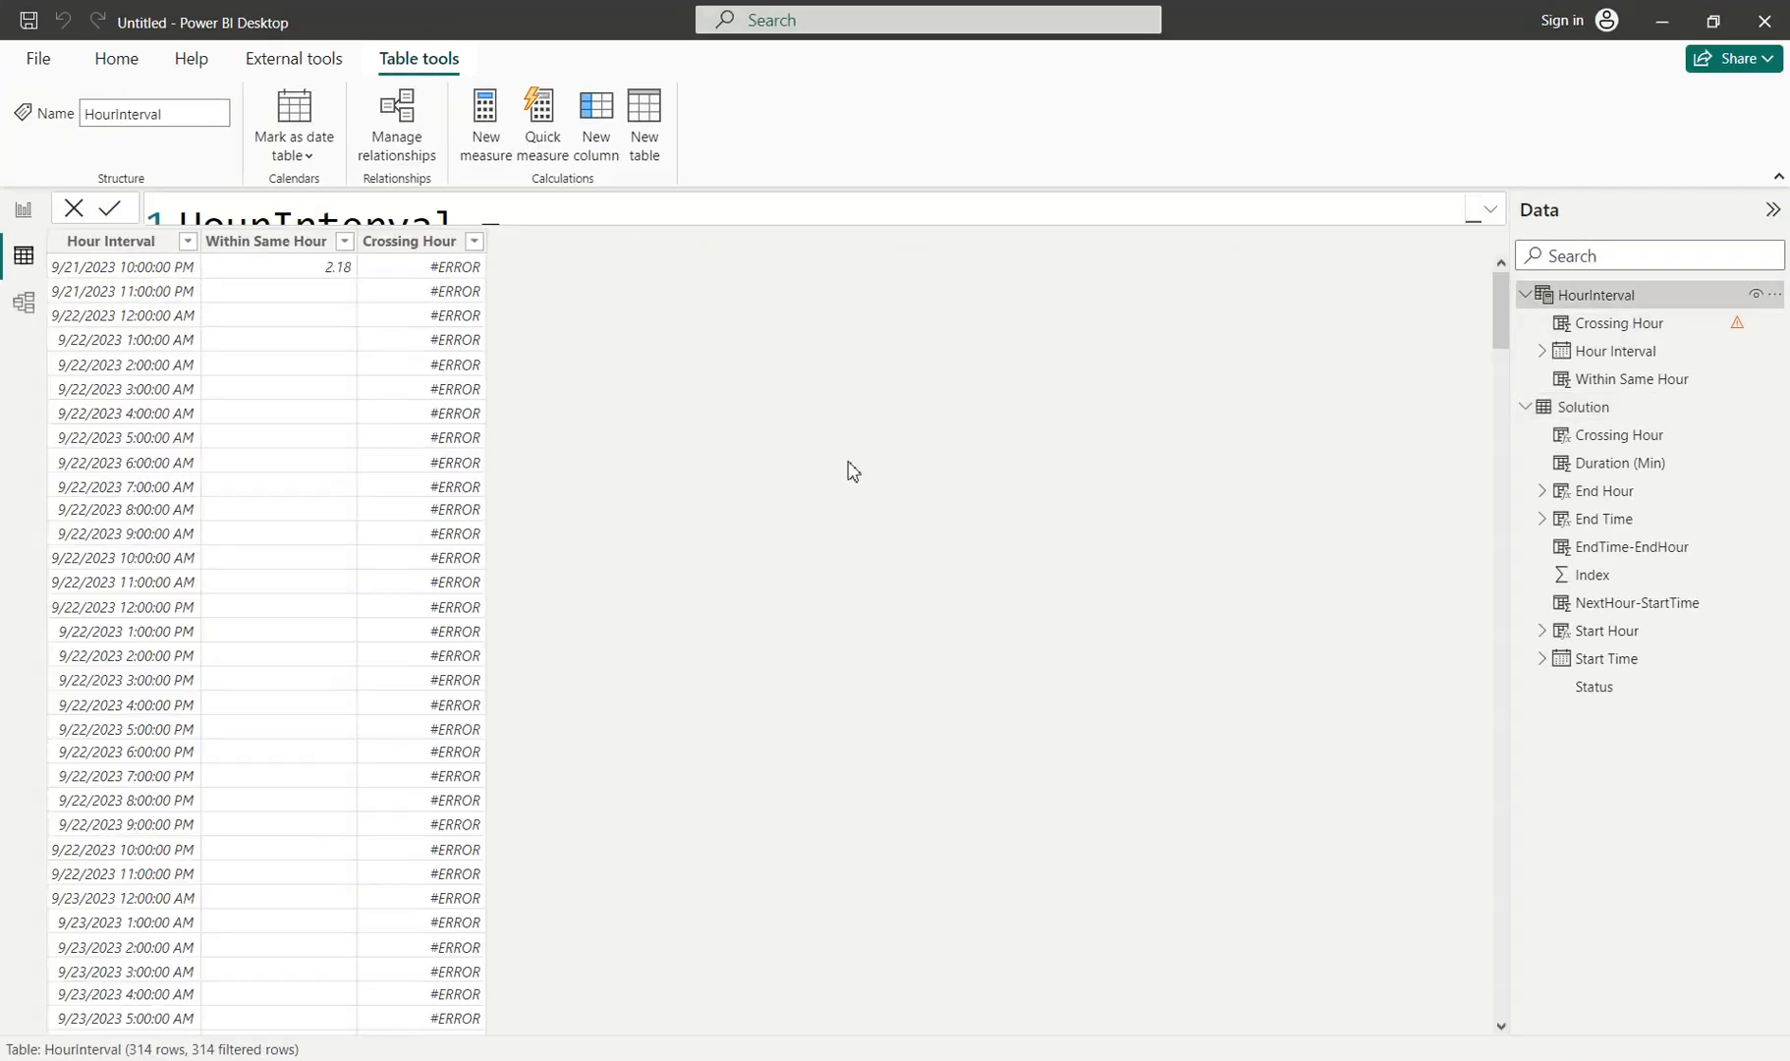
pyautogui.click(420, 243)
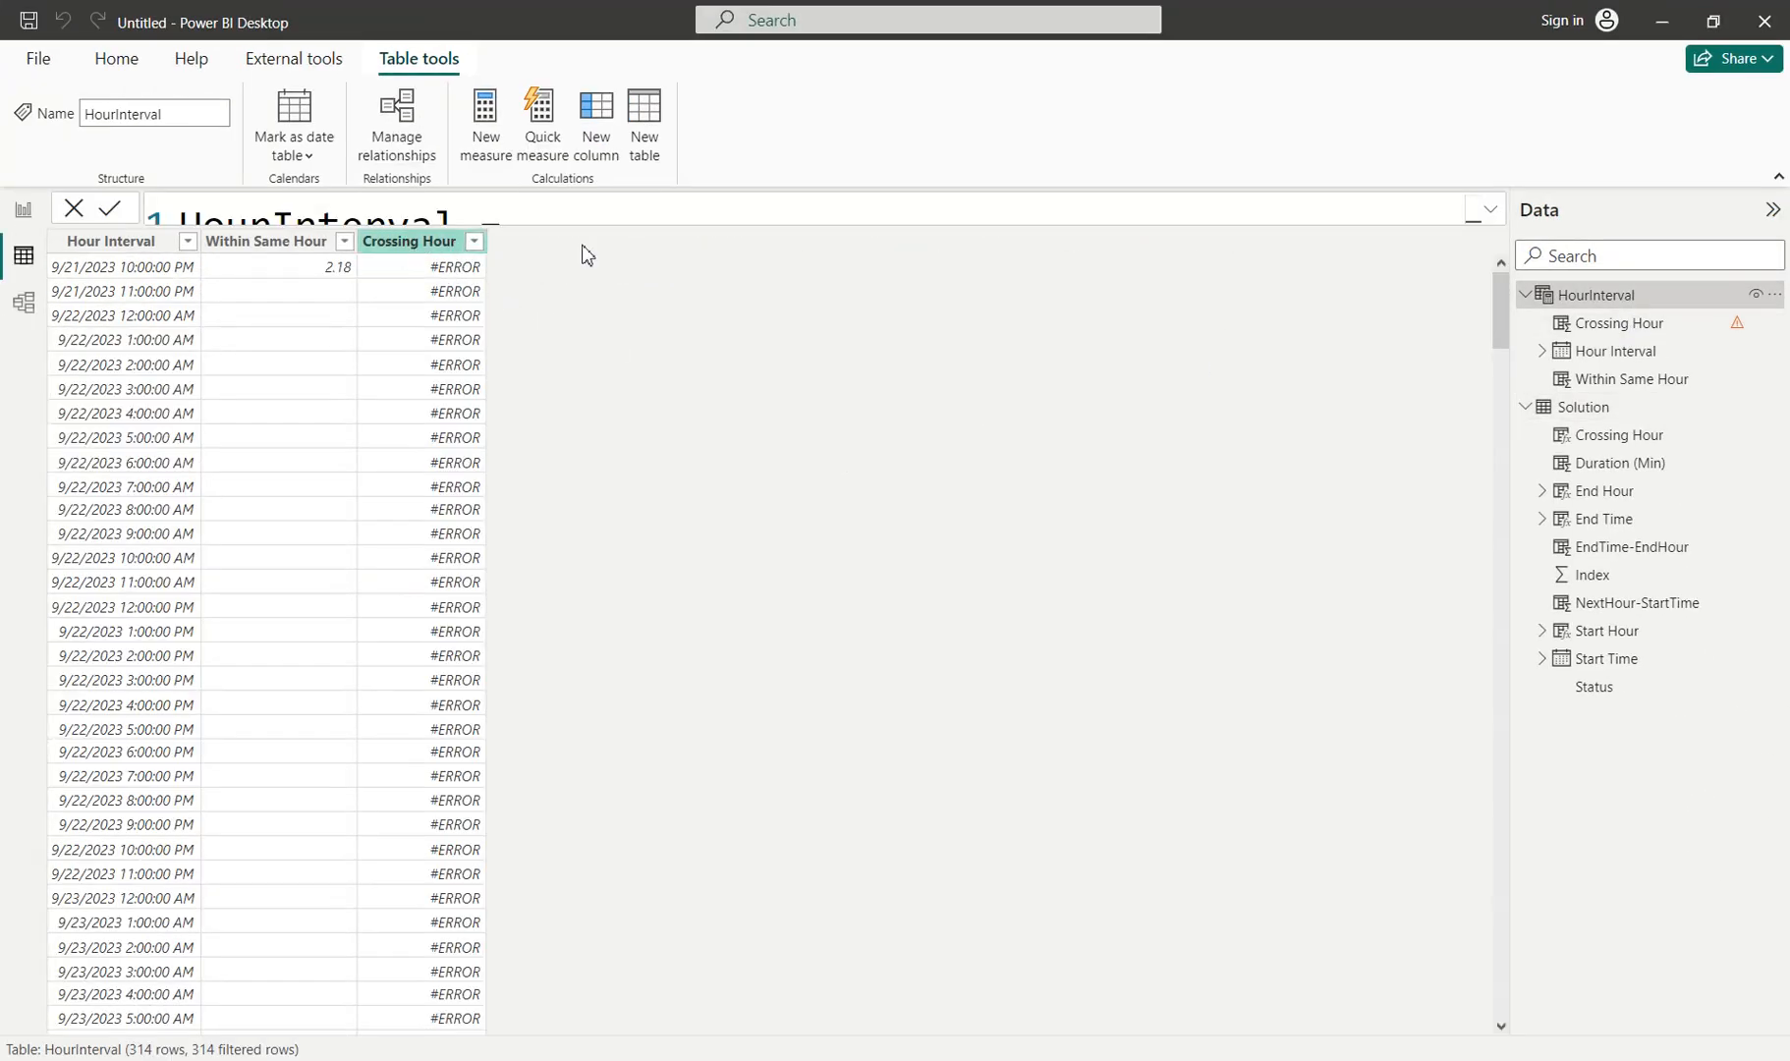
pyautogui.click(1490, 210)
pyautogui.click(783, 557)
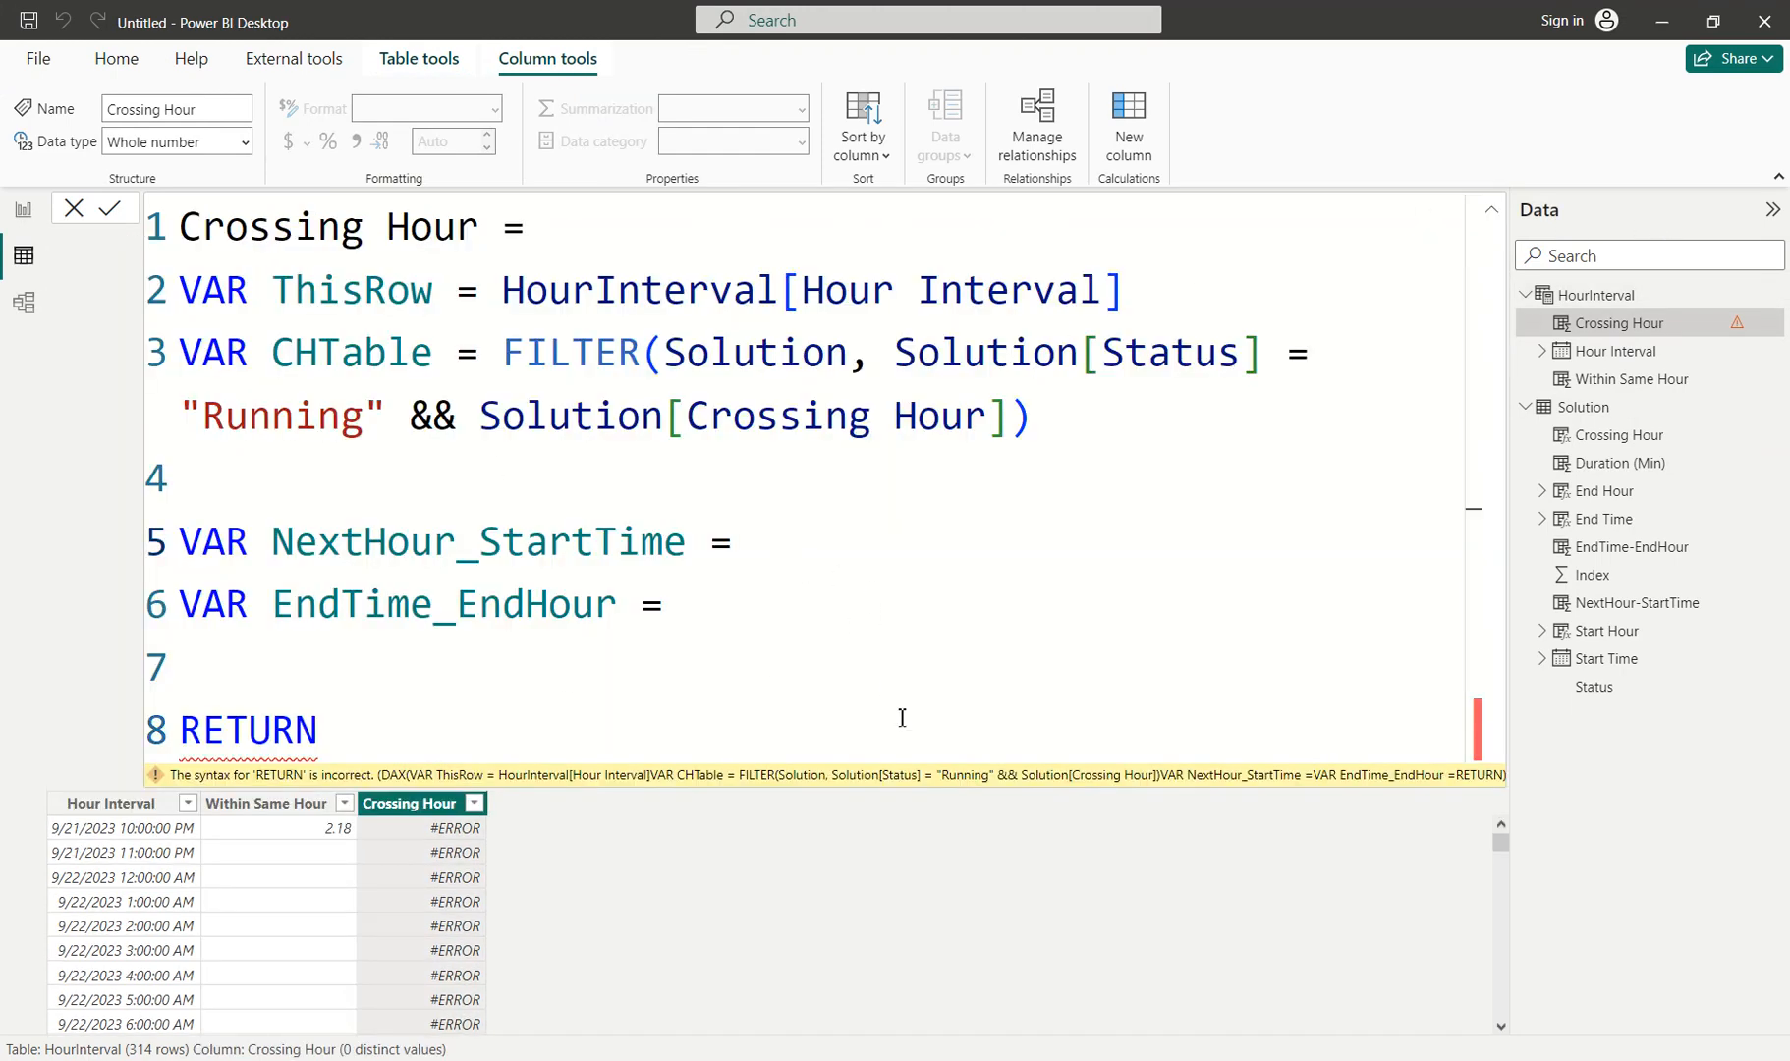
pyautogui.write('c')
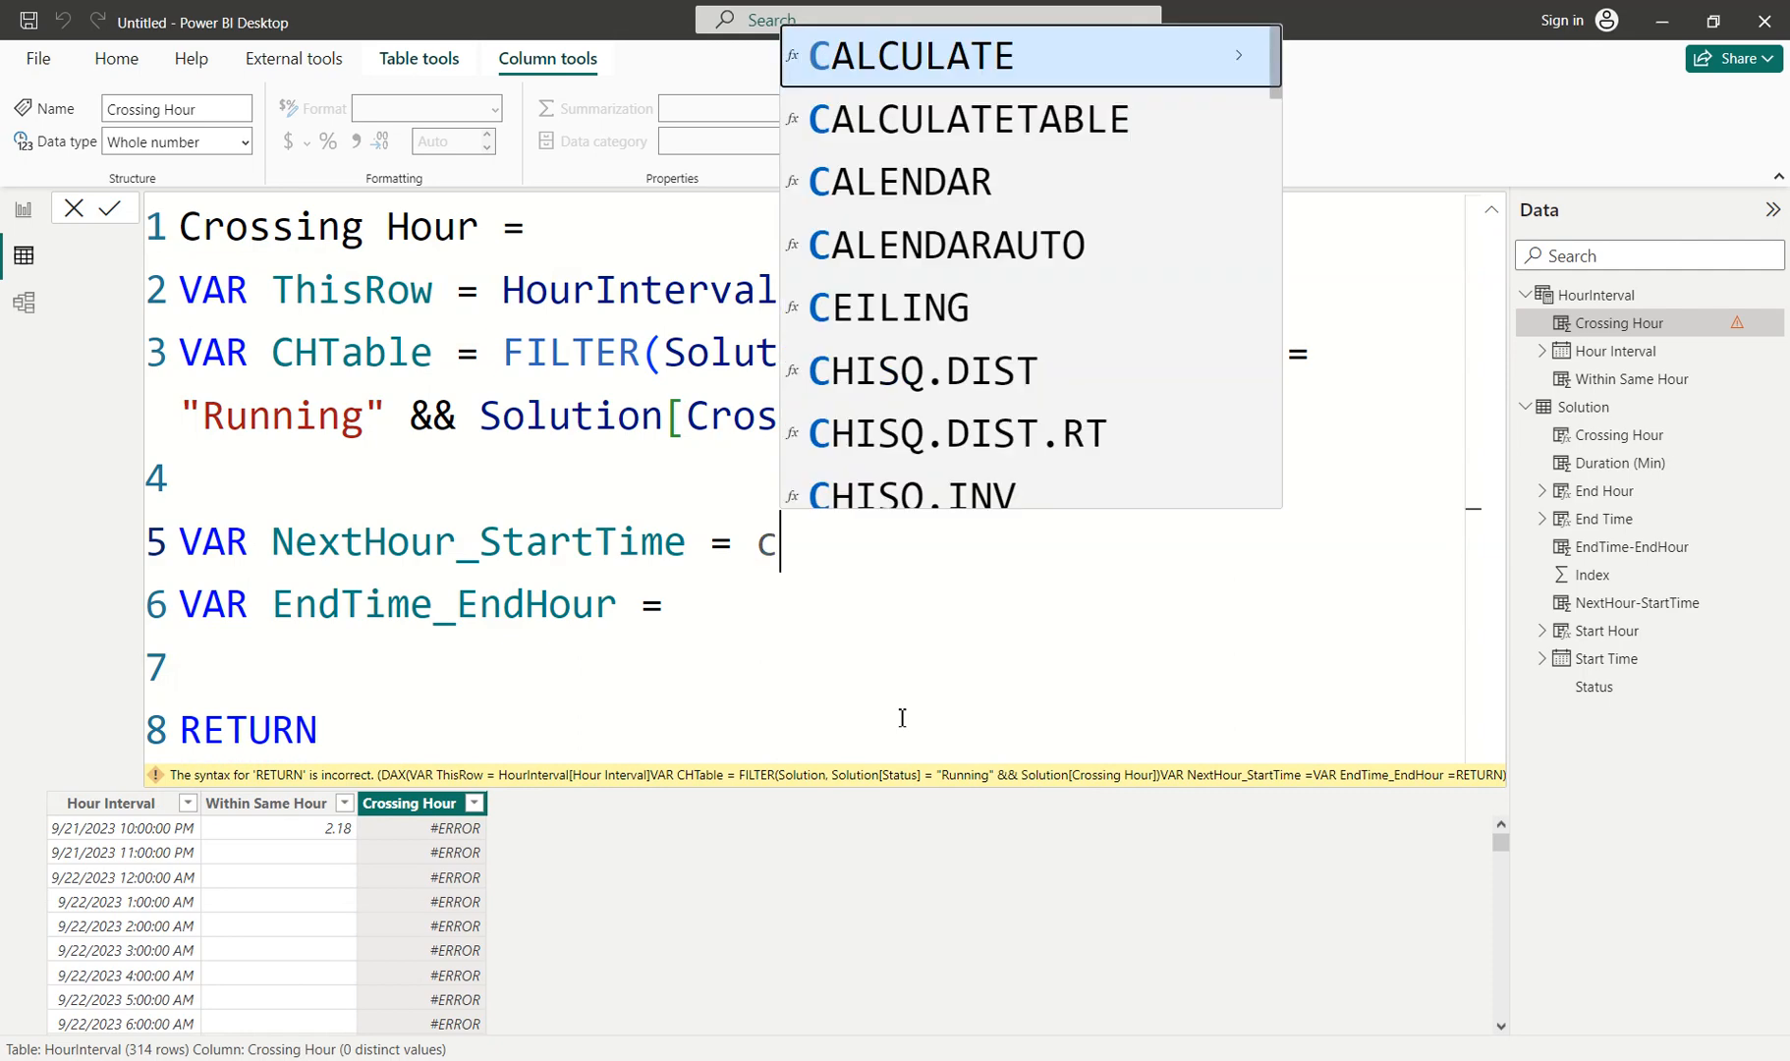
pyautogui.press('BackSpace')
pyautogui.write('sum')
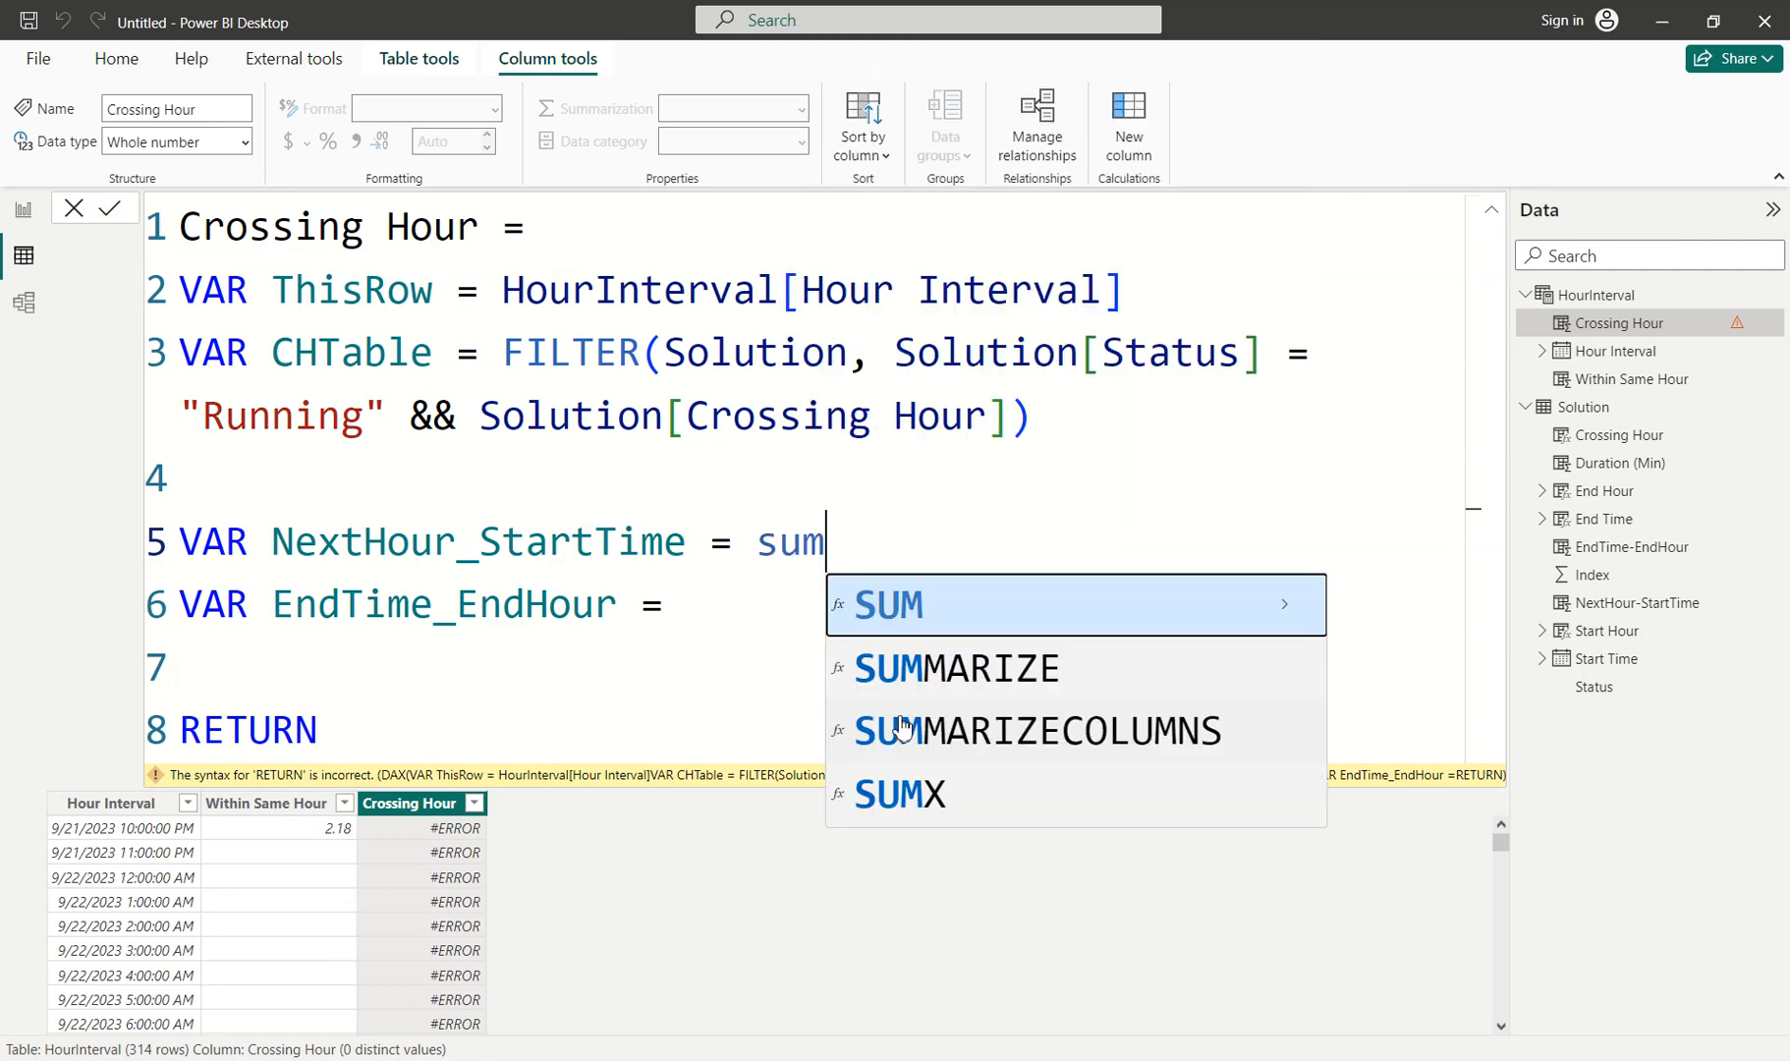
pyautogui.press('Down')
pyautogui.press('Down')
pyautogui.press('Down')
pyautogui.press('Tab')
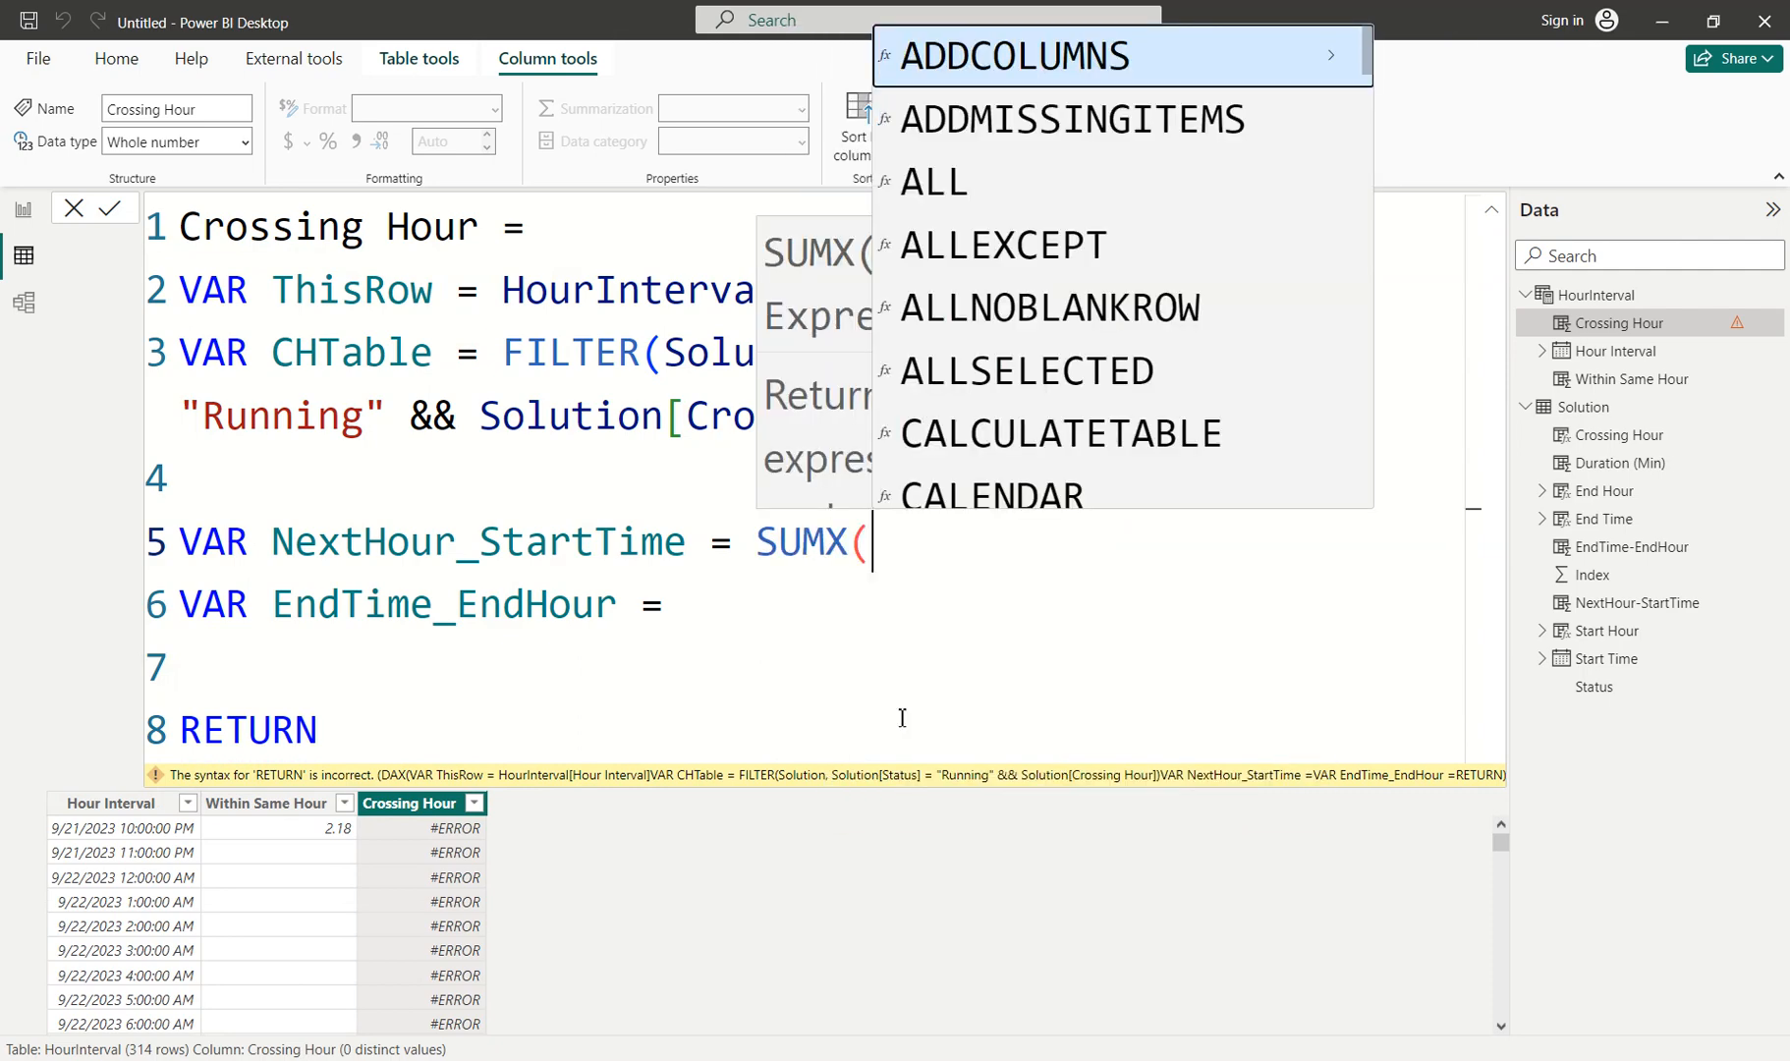
pyautogui.hotkey('ctrl', 'shift', 'Left')
pyautogui.hotkey('ctrl', 'shift', 'Left')
# Start the NextHour_StartTime expression with CALCULATE and a SUM of Solution[NextHour-StartTime].
pyautogui.write('calc')
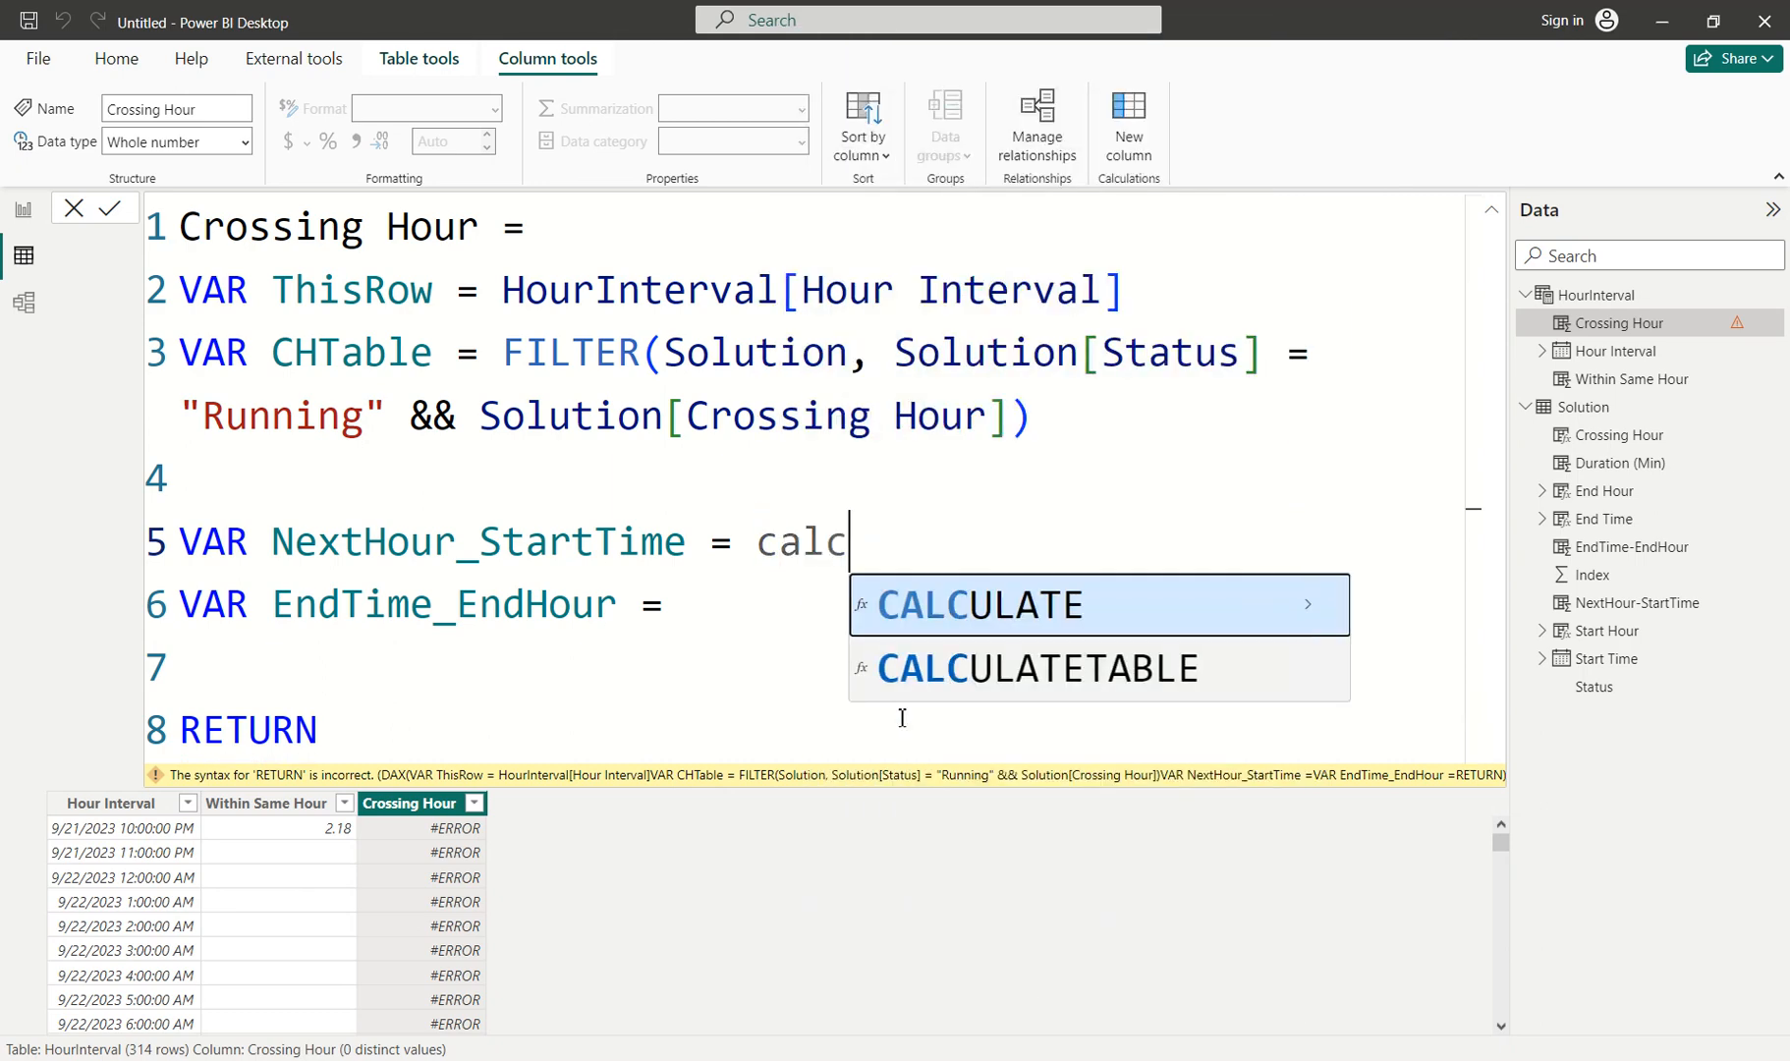
pyautogui.press('Tab')
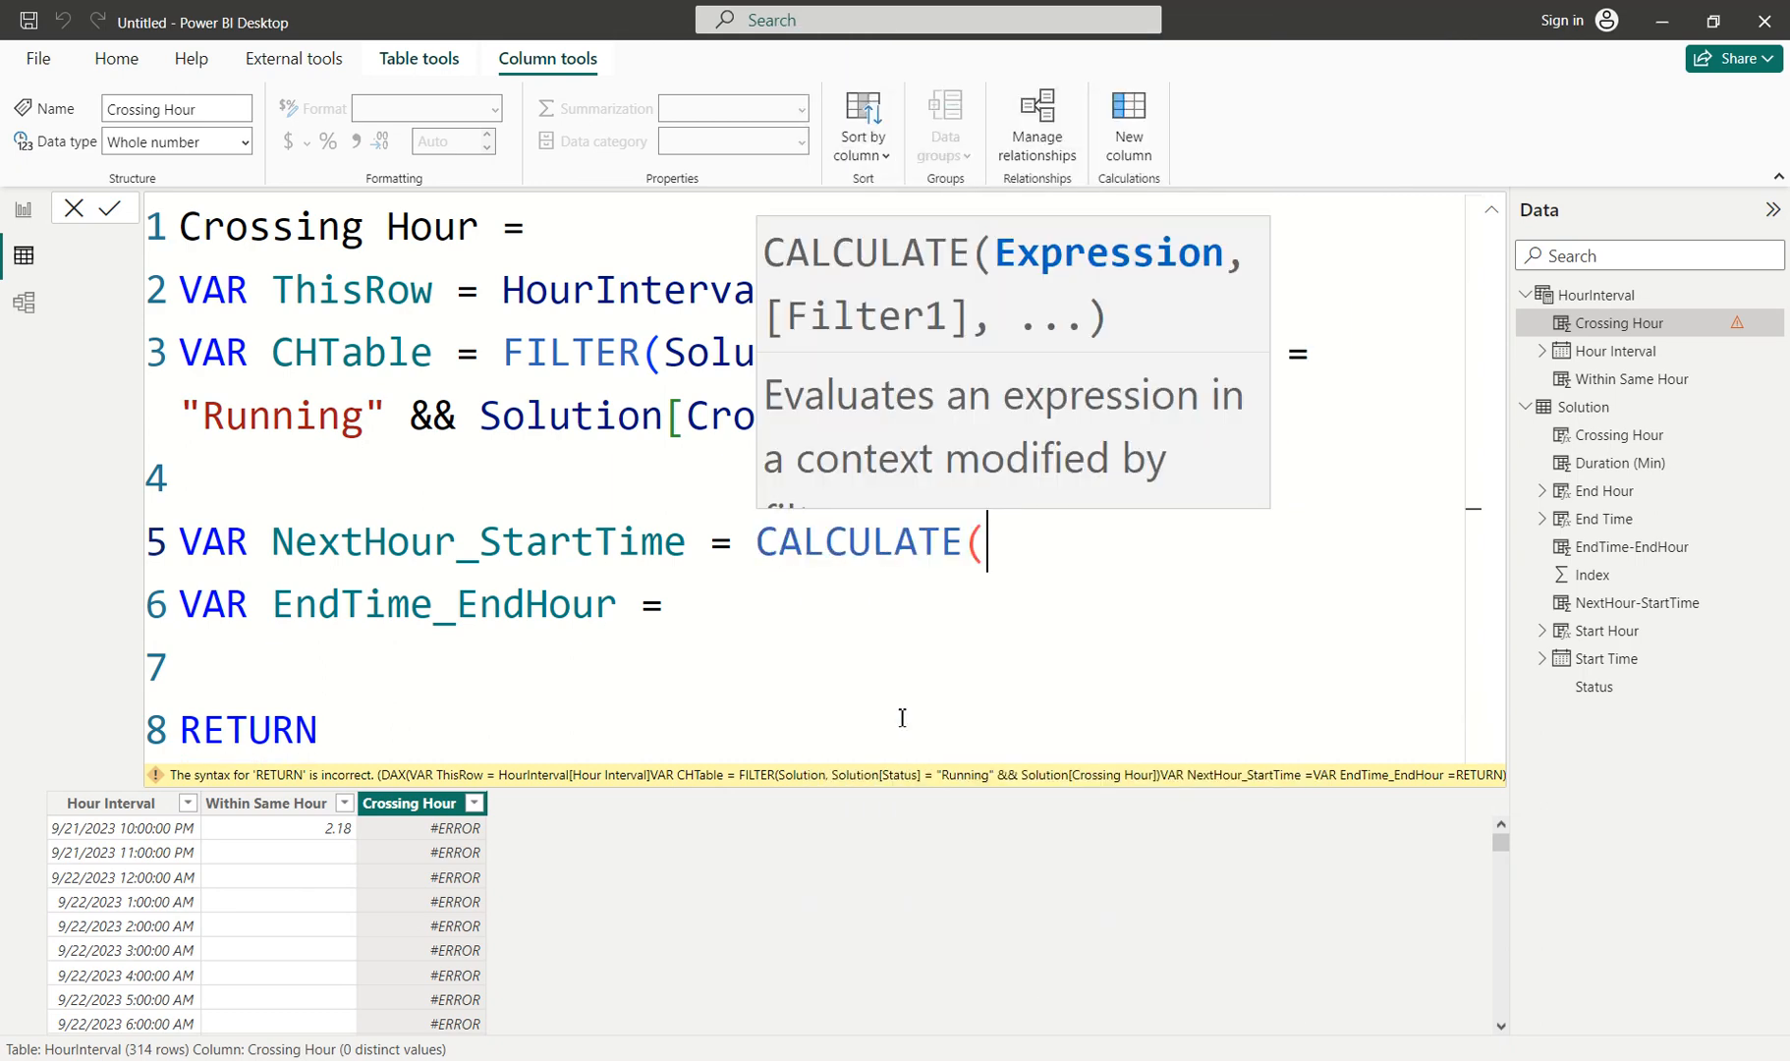
pyautogui.write('sum')
pyautogui.press('Tab')
pyautogui.write('next')
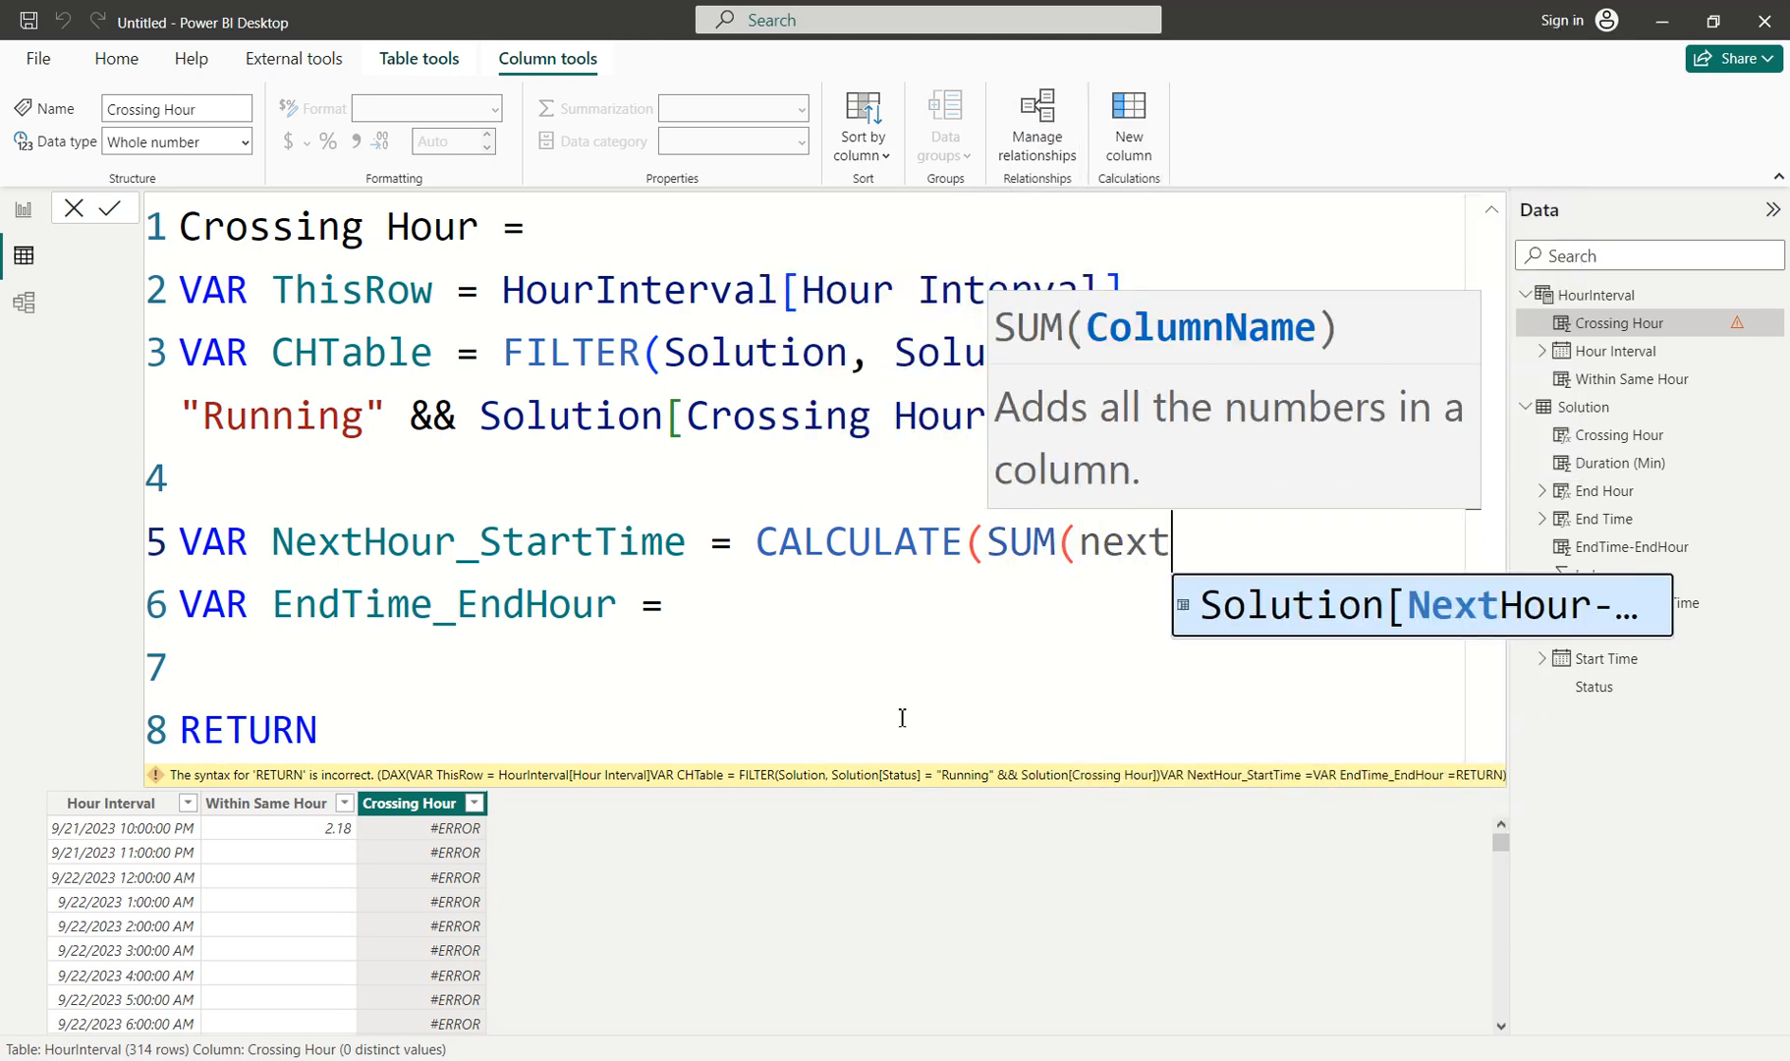
pyautogui.press('Tab')
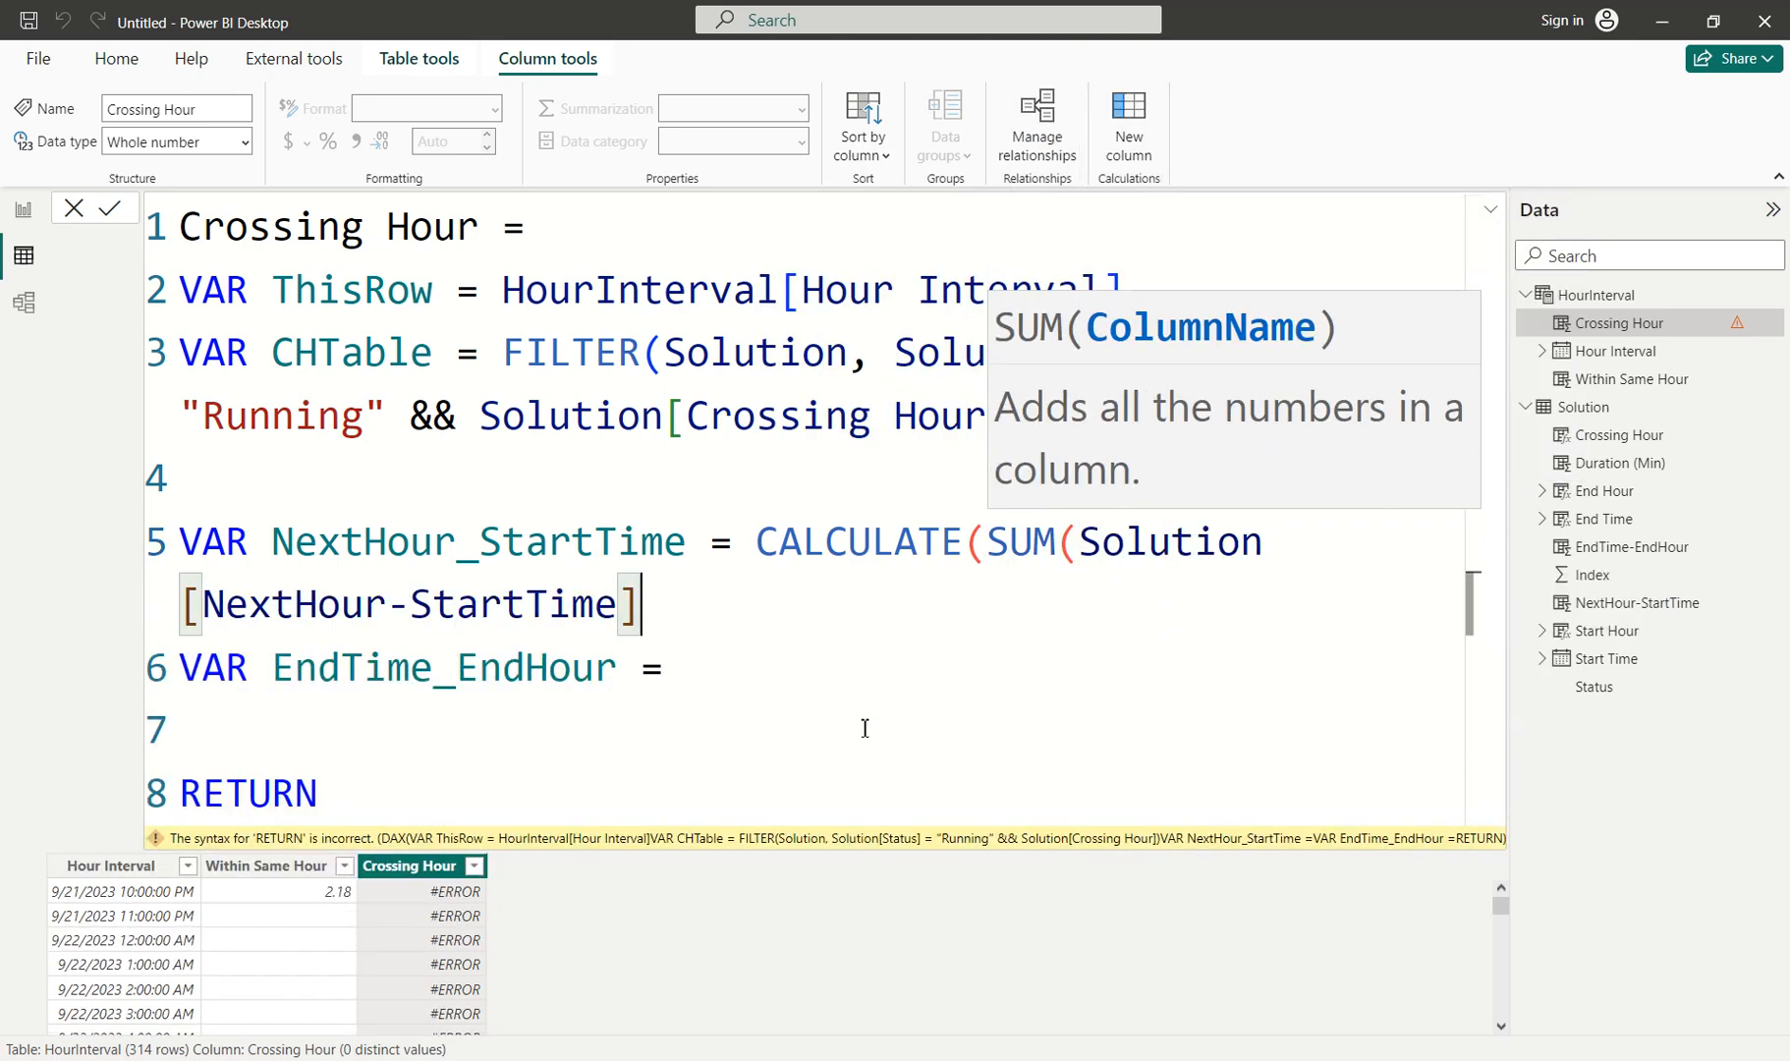
# Place the CALCULATE expression on its own line and complete it with CHTable as the filter argument.
pyautogui.click(759, 541)
pyautogui.hotkey('shift', 'Return')
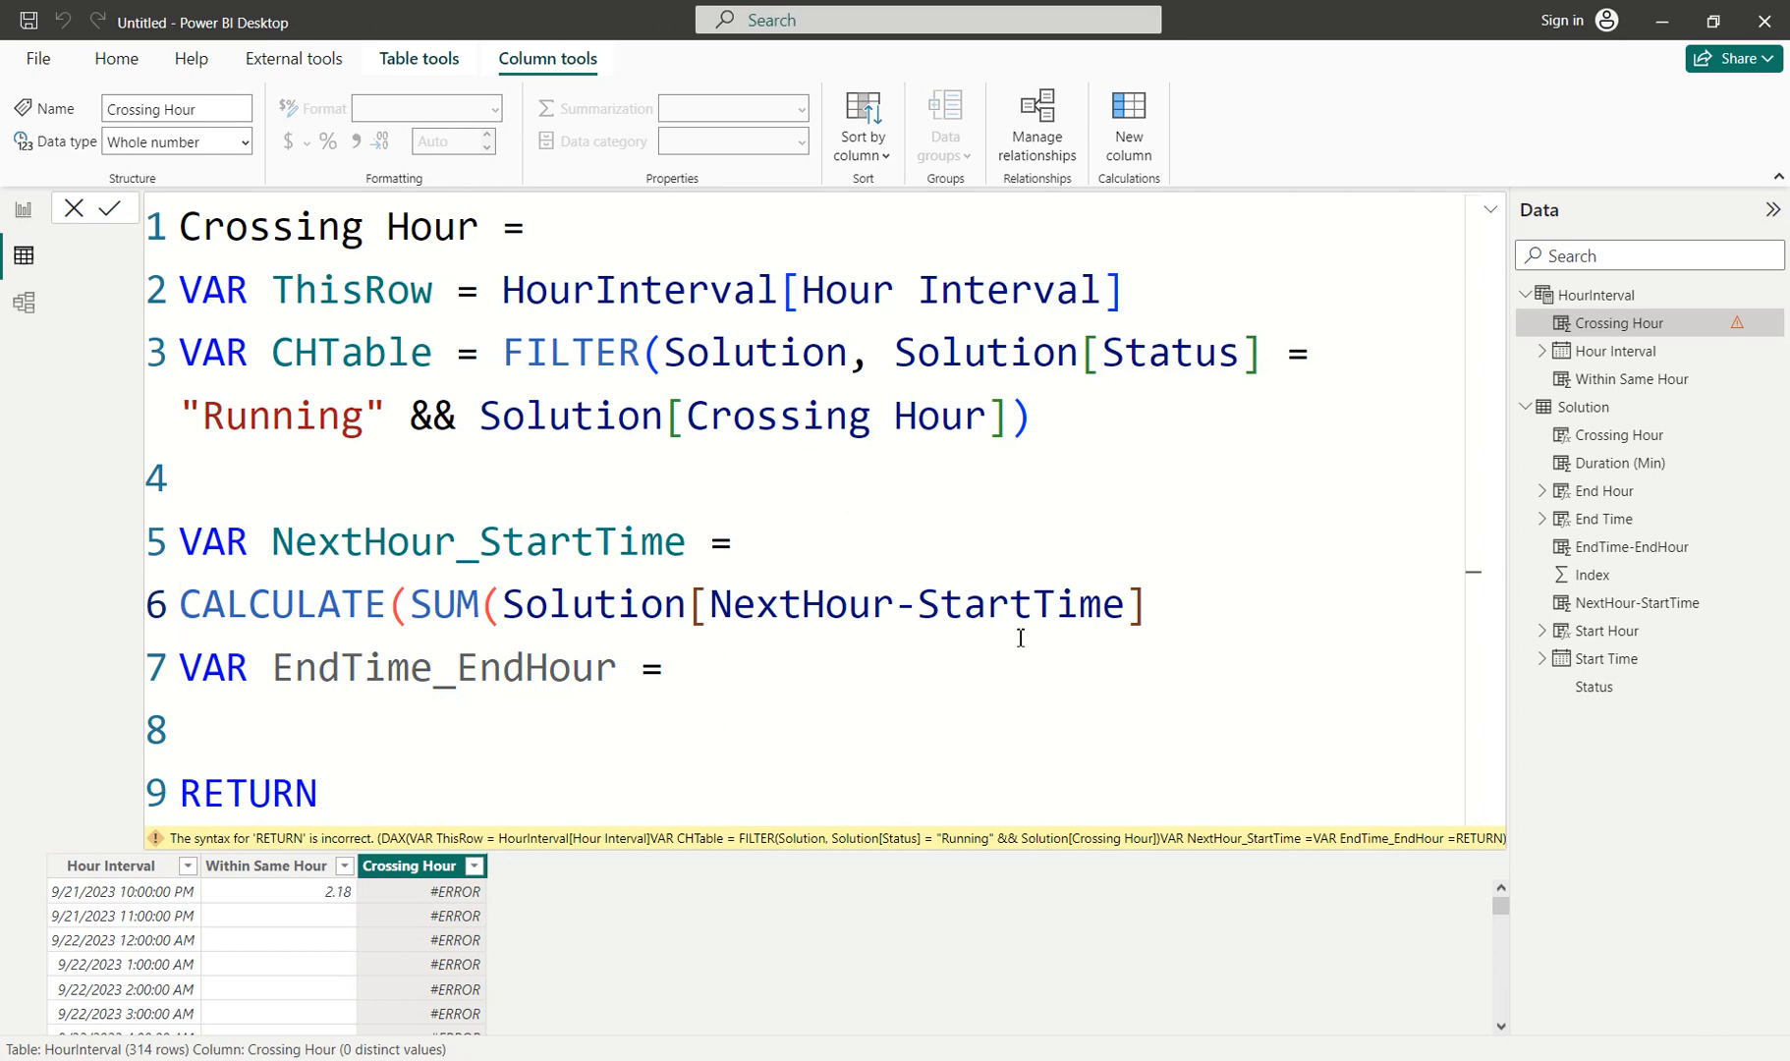
pyautogui.click(1176, 606)
pyautogui.write('),')
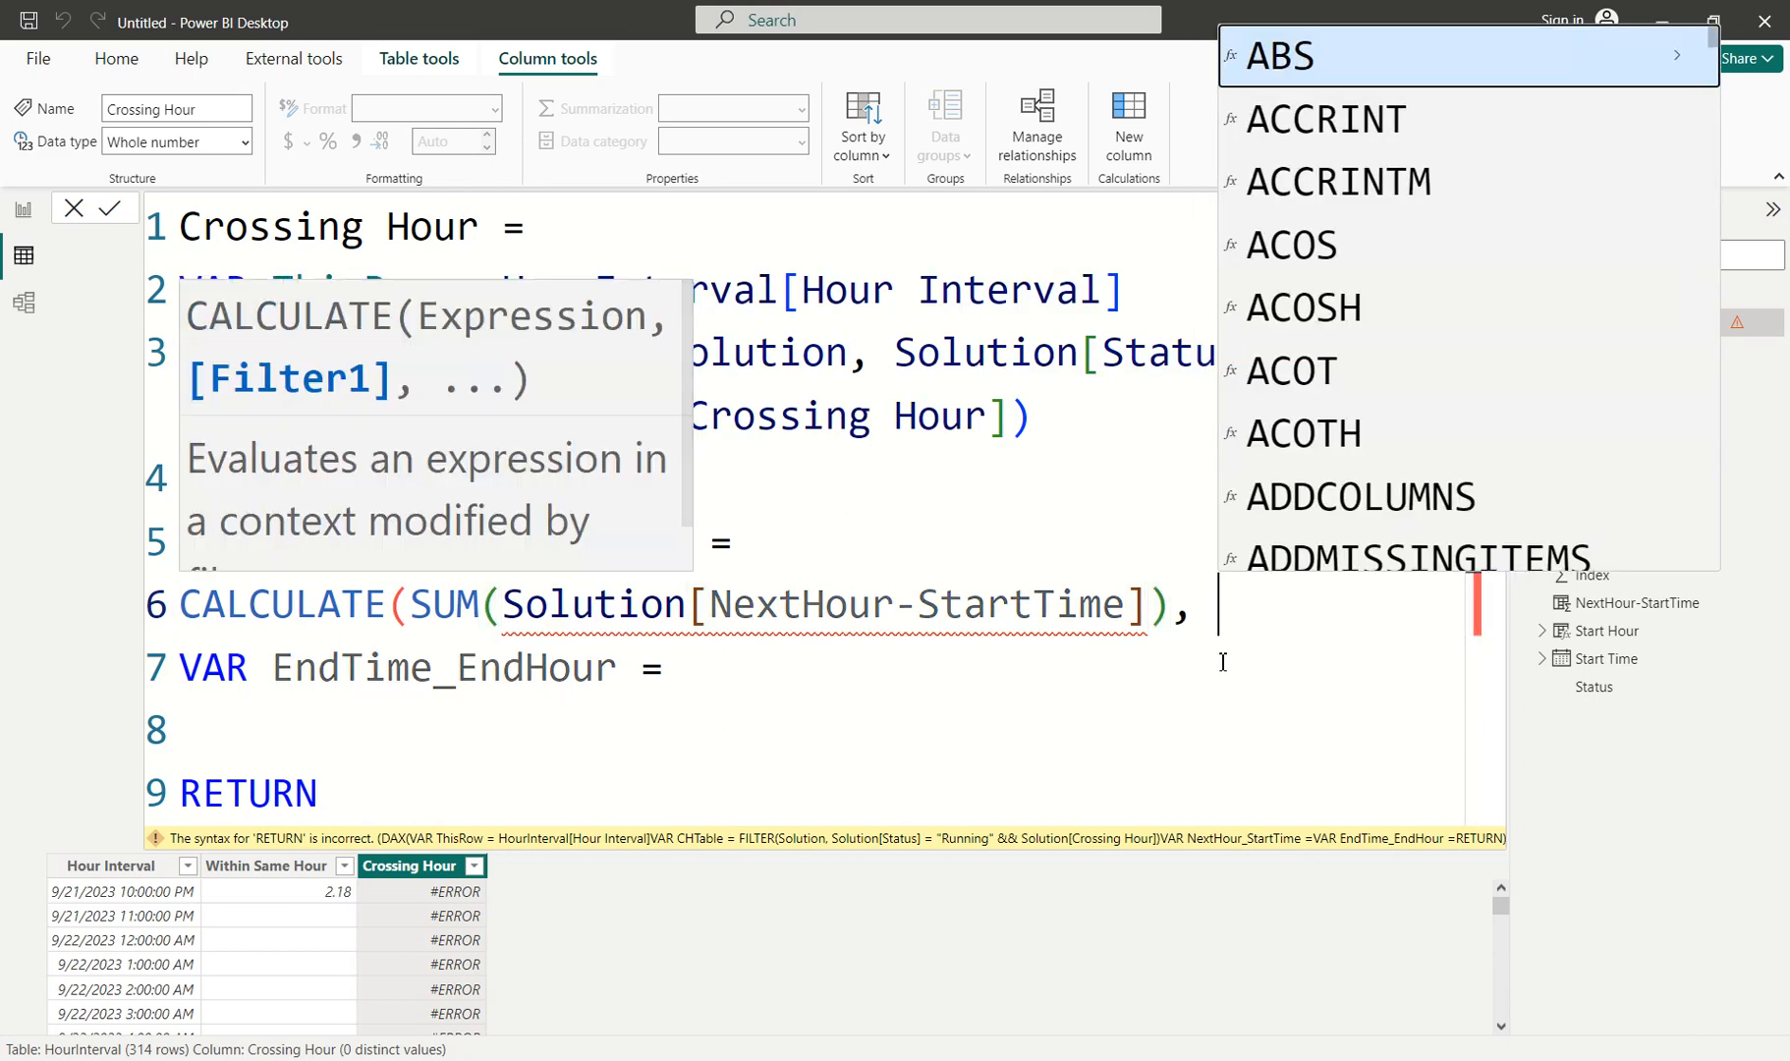
pyautogui.press('Escape')
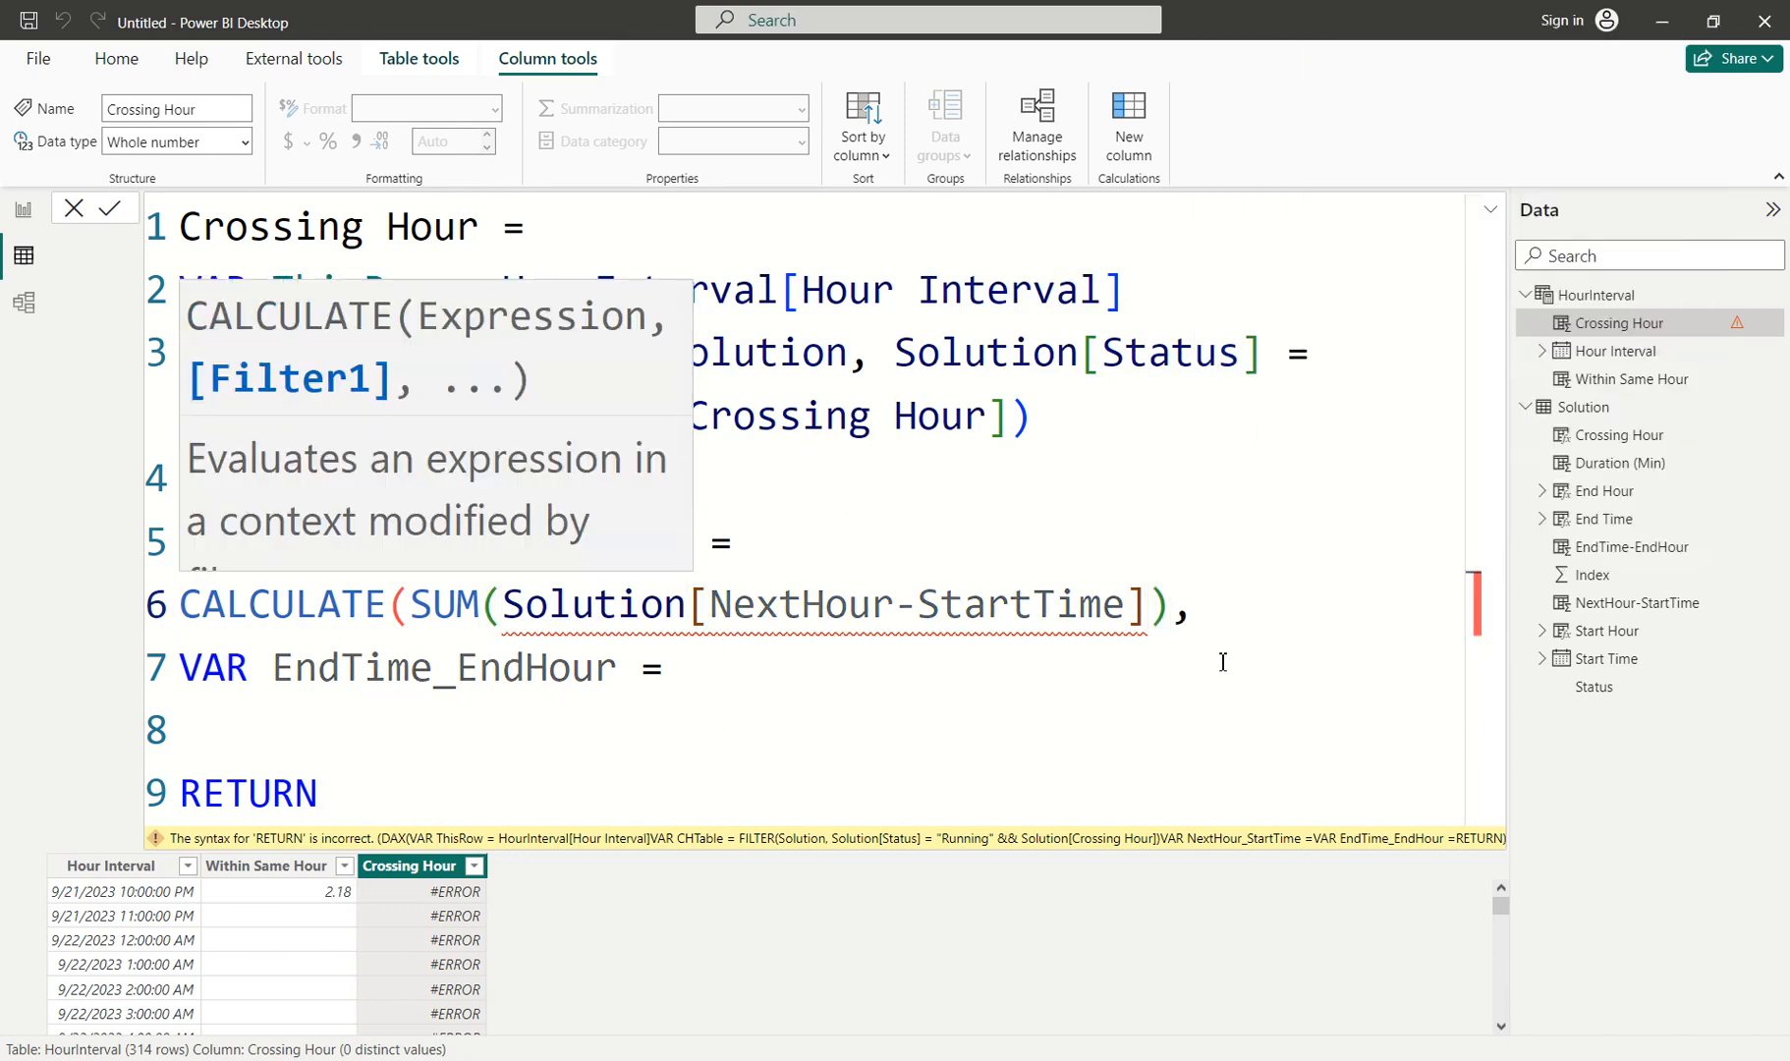
pyautogui.press('Escape')
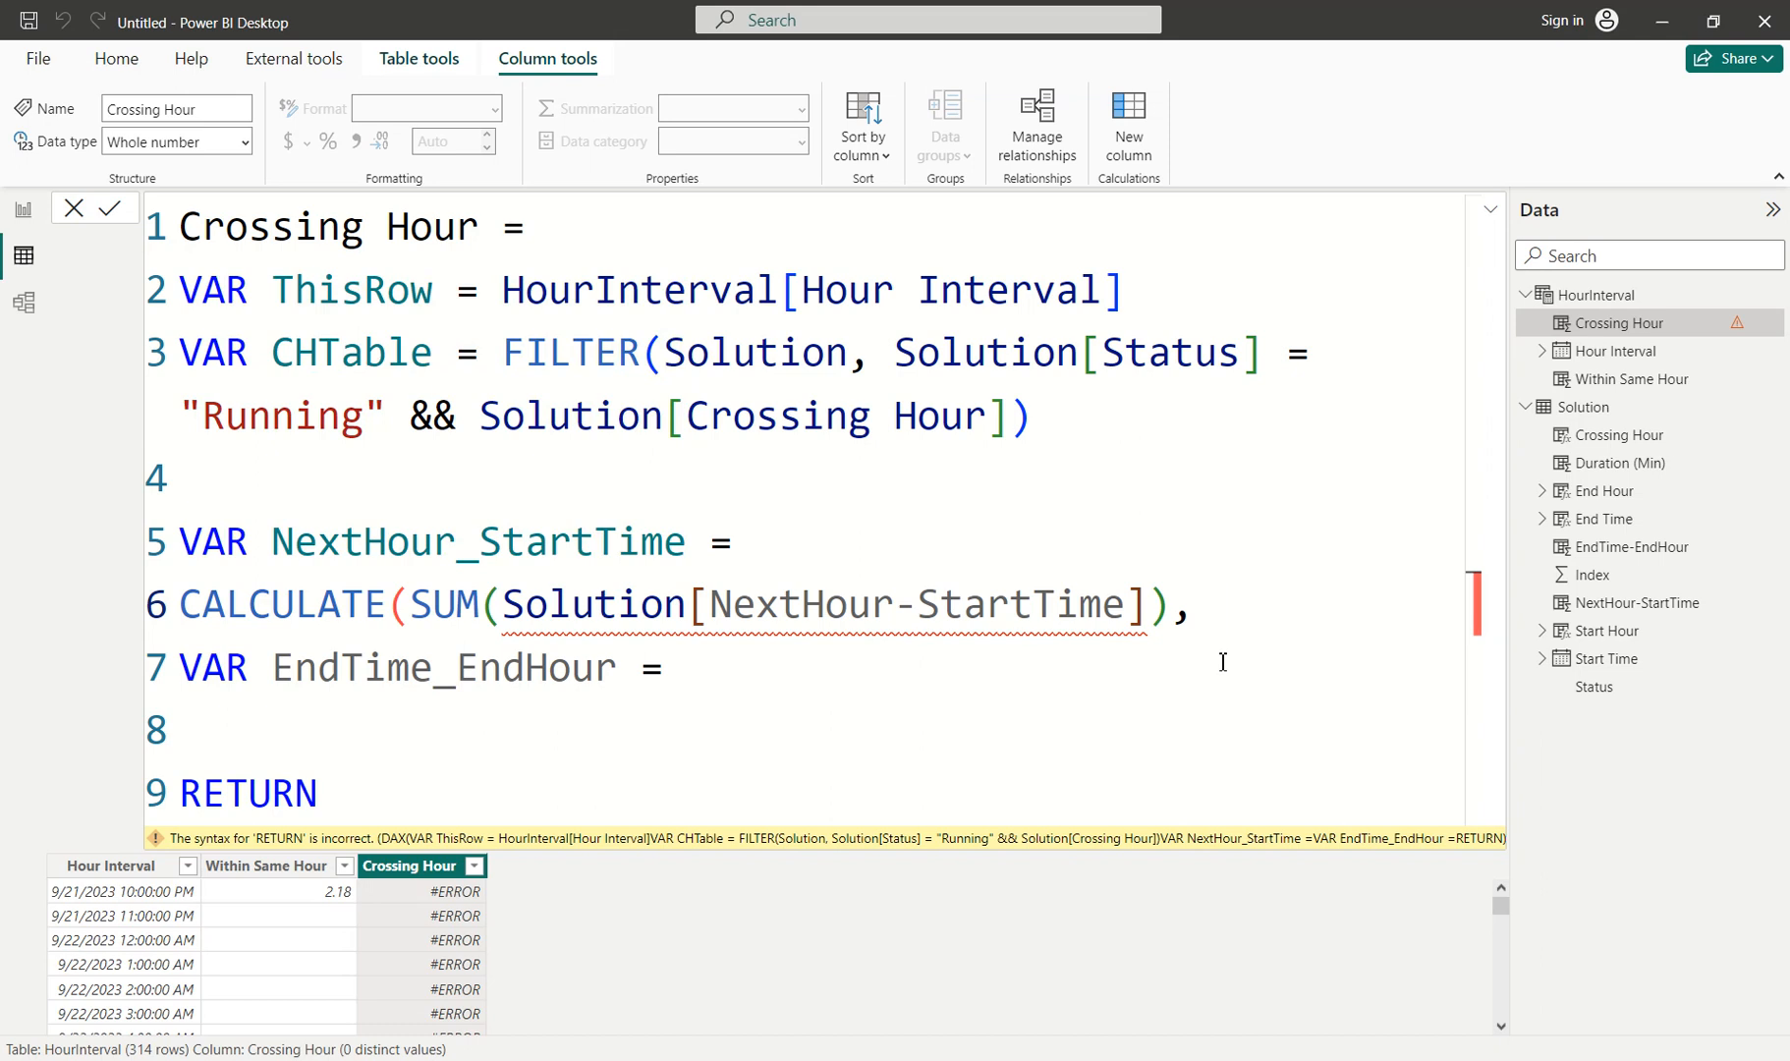
pyautogui.write('CHTable')
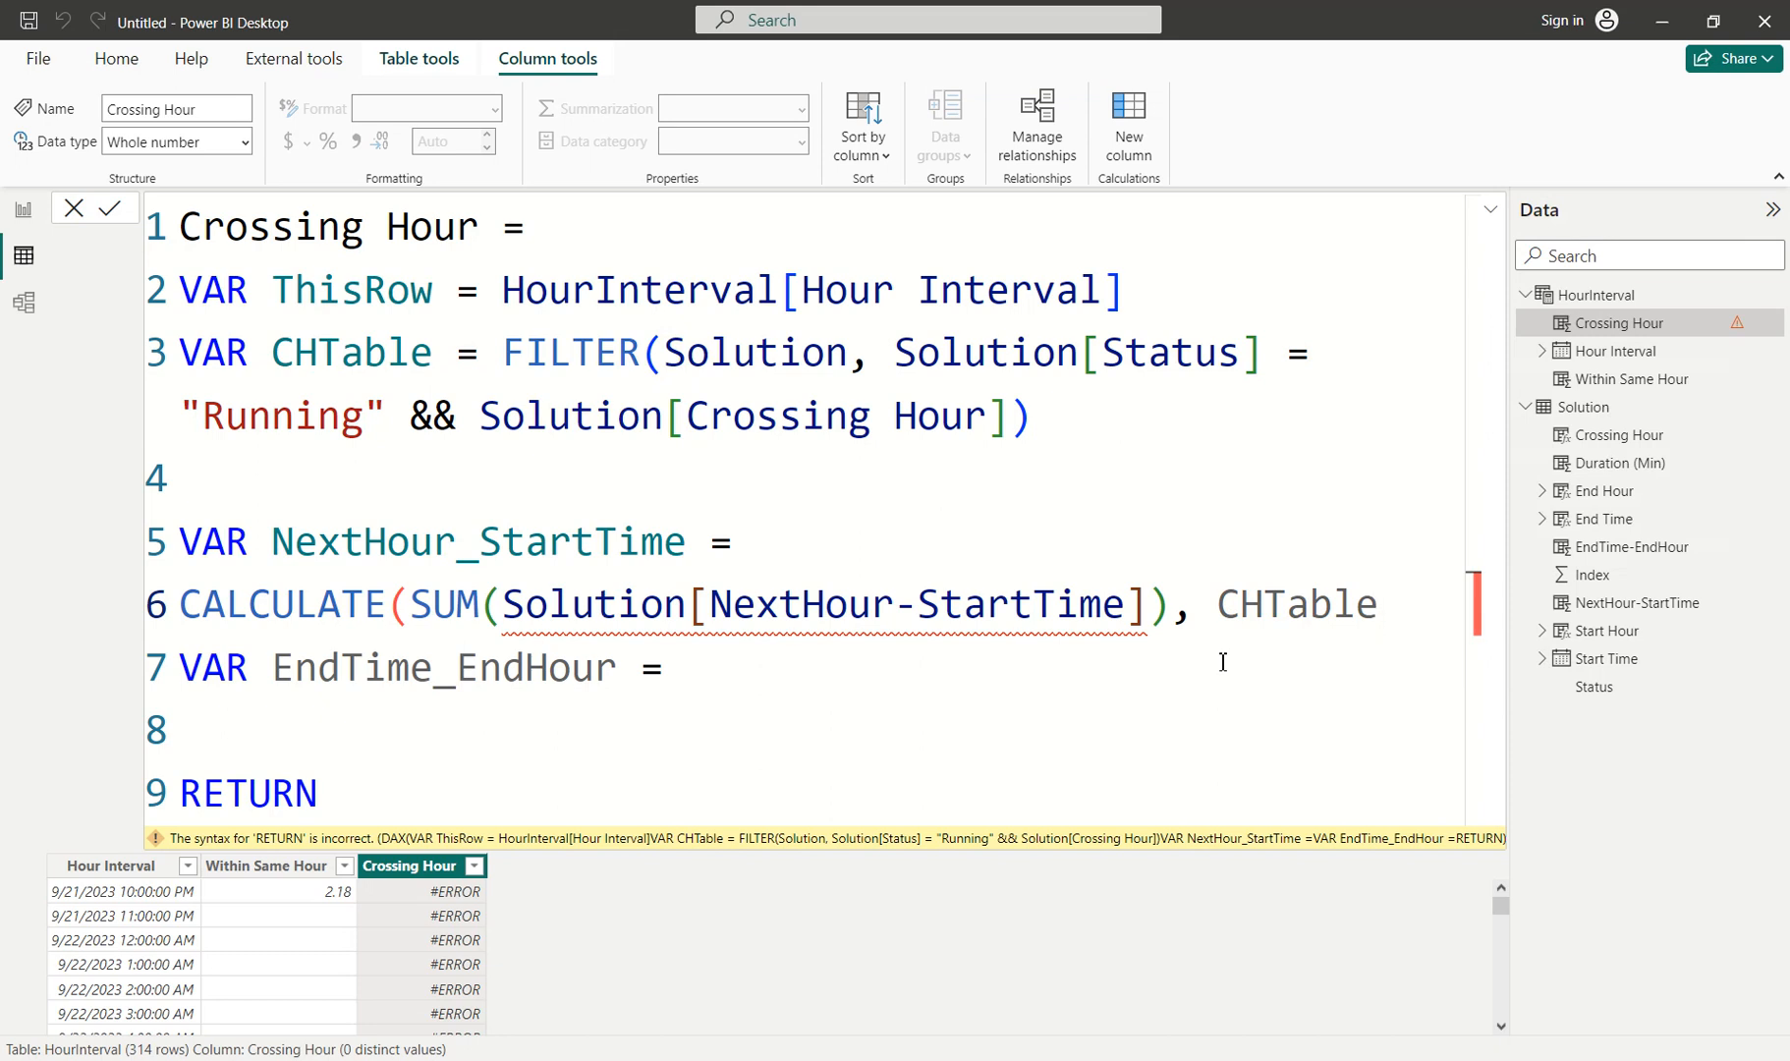
pyautogui.write(')')
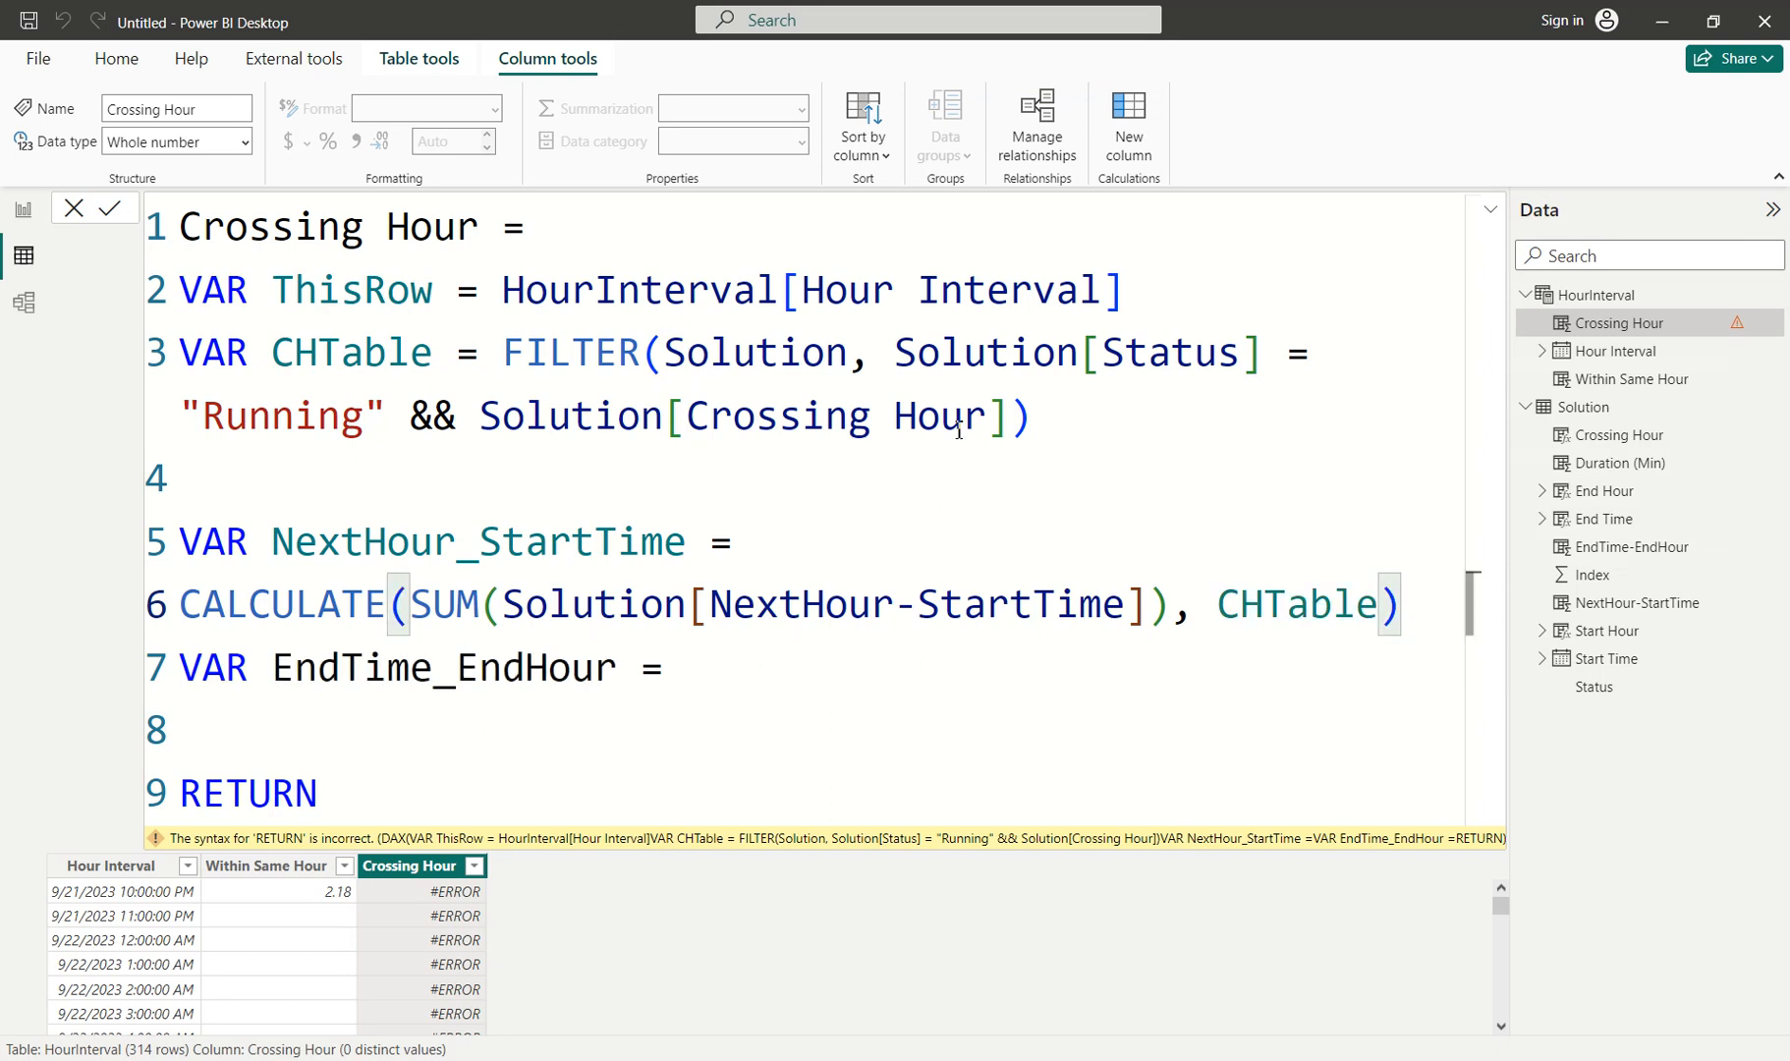
pyautogui.click(1017, 417)
pyautogui.write('&&')
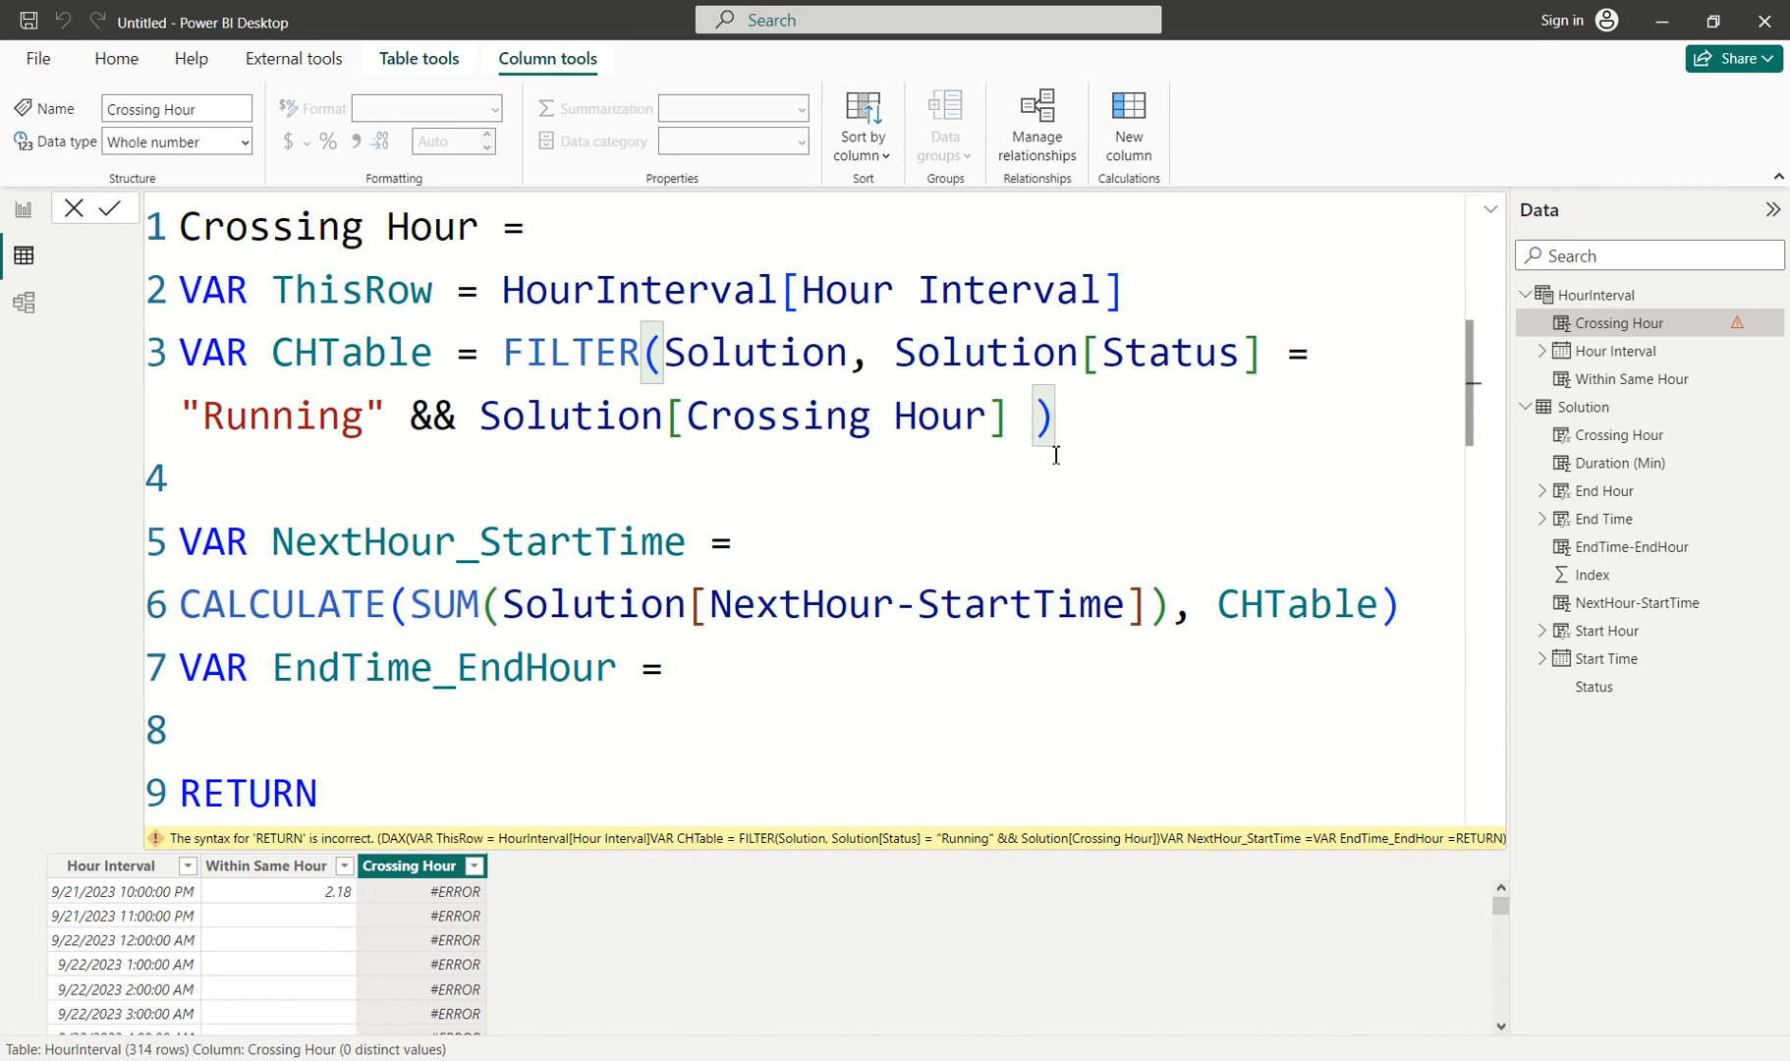
pyautogui.press('BackSpace')
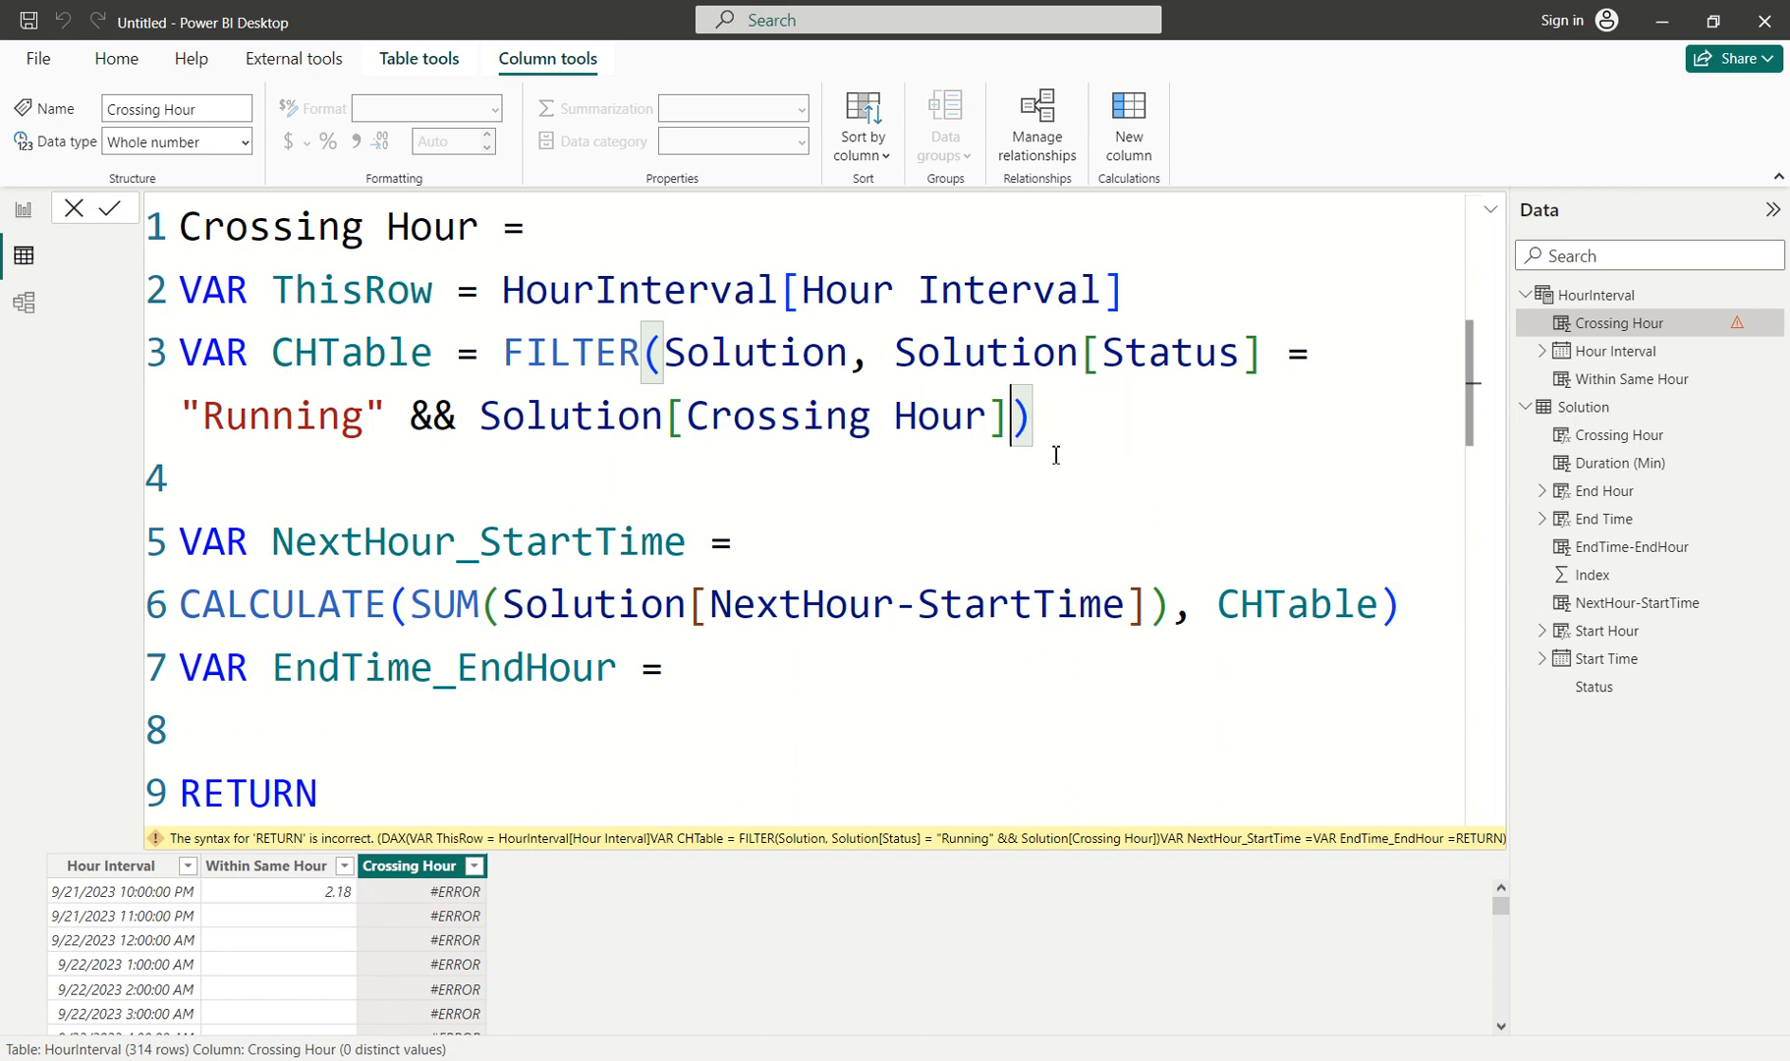
# Wrap CHTable in a FILTER function inside NextHour_StartTime and begin its filter expression argument.
pyautogui.click(1221, 603)
pyautogui.write('FILTER(')
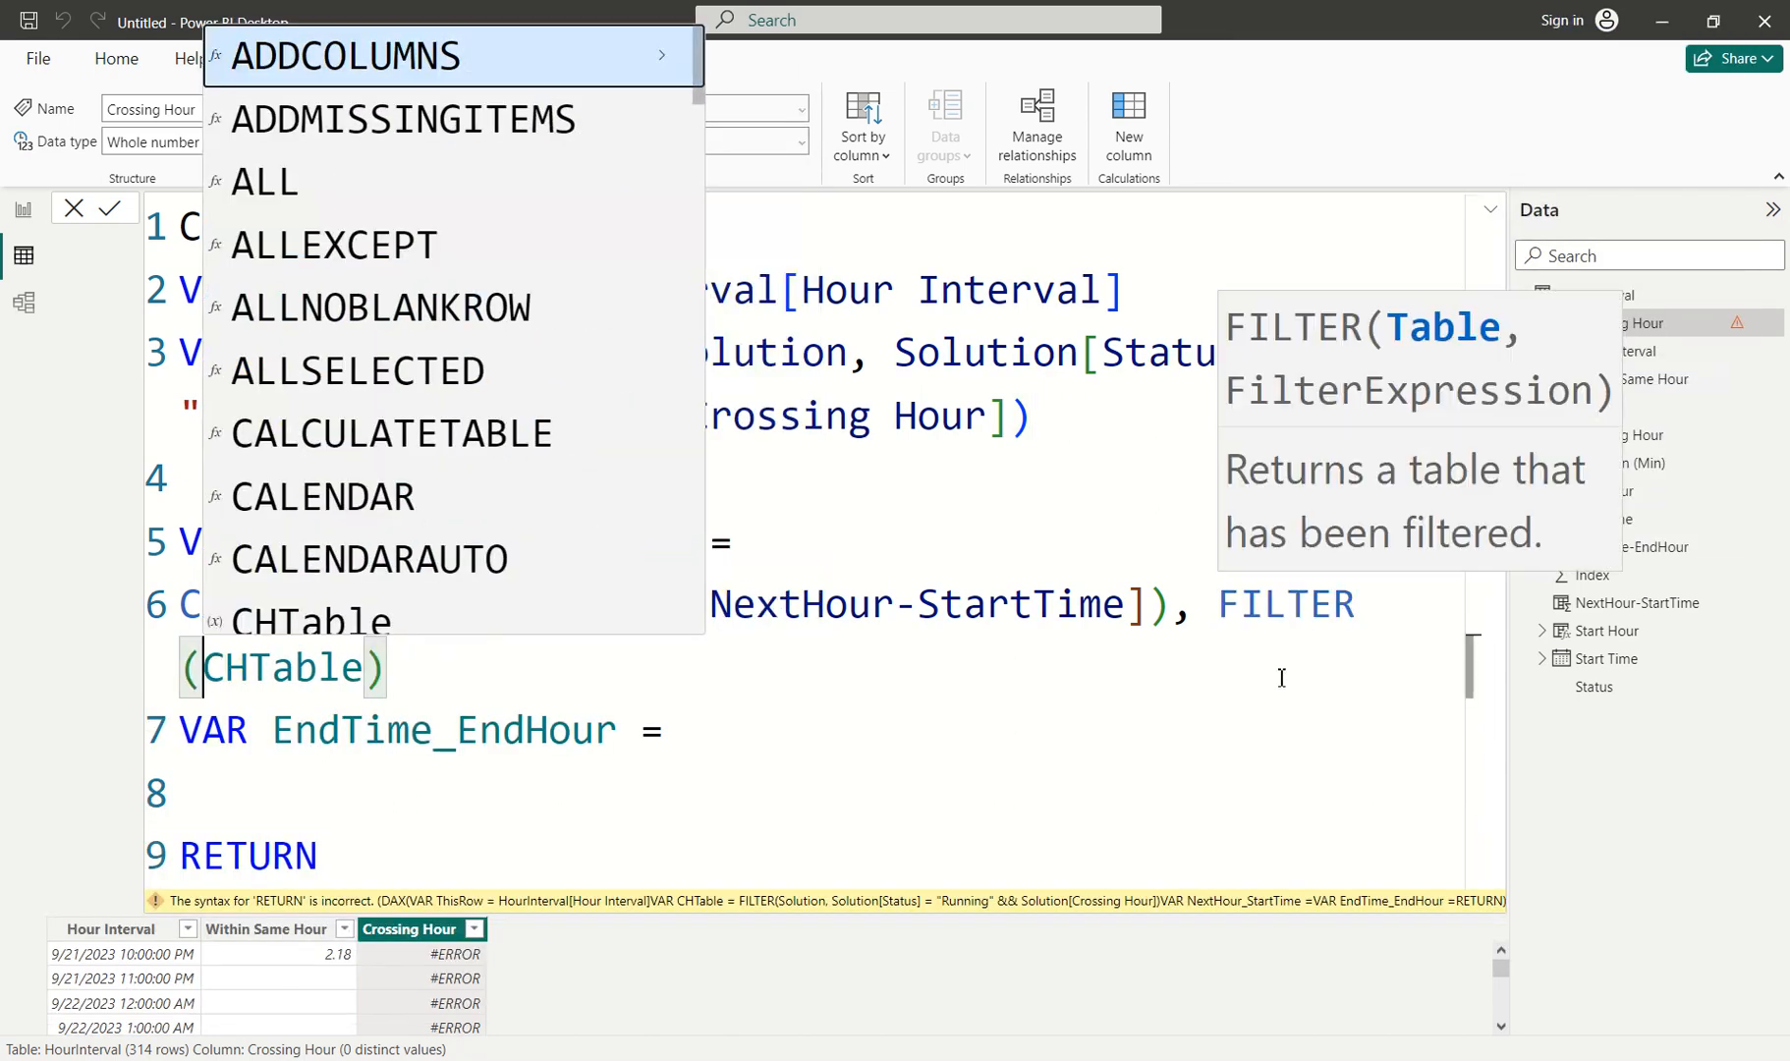
pyautogui.click(491, 677)
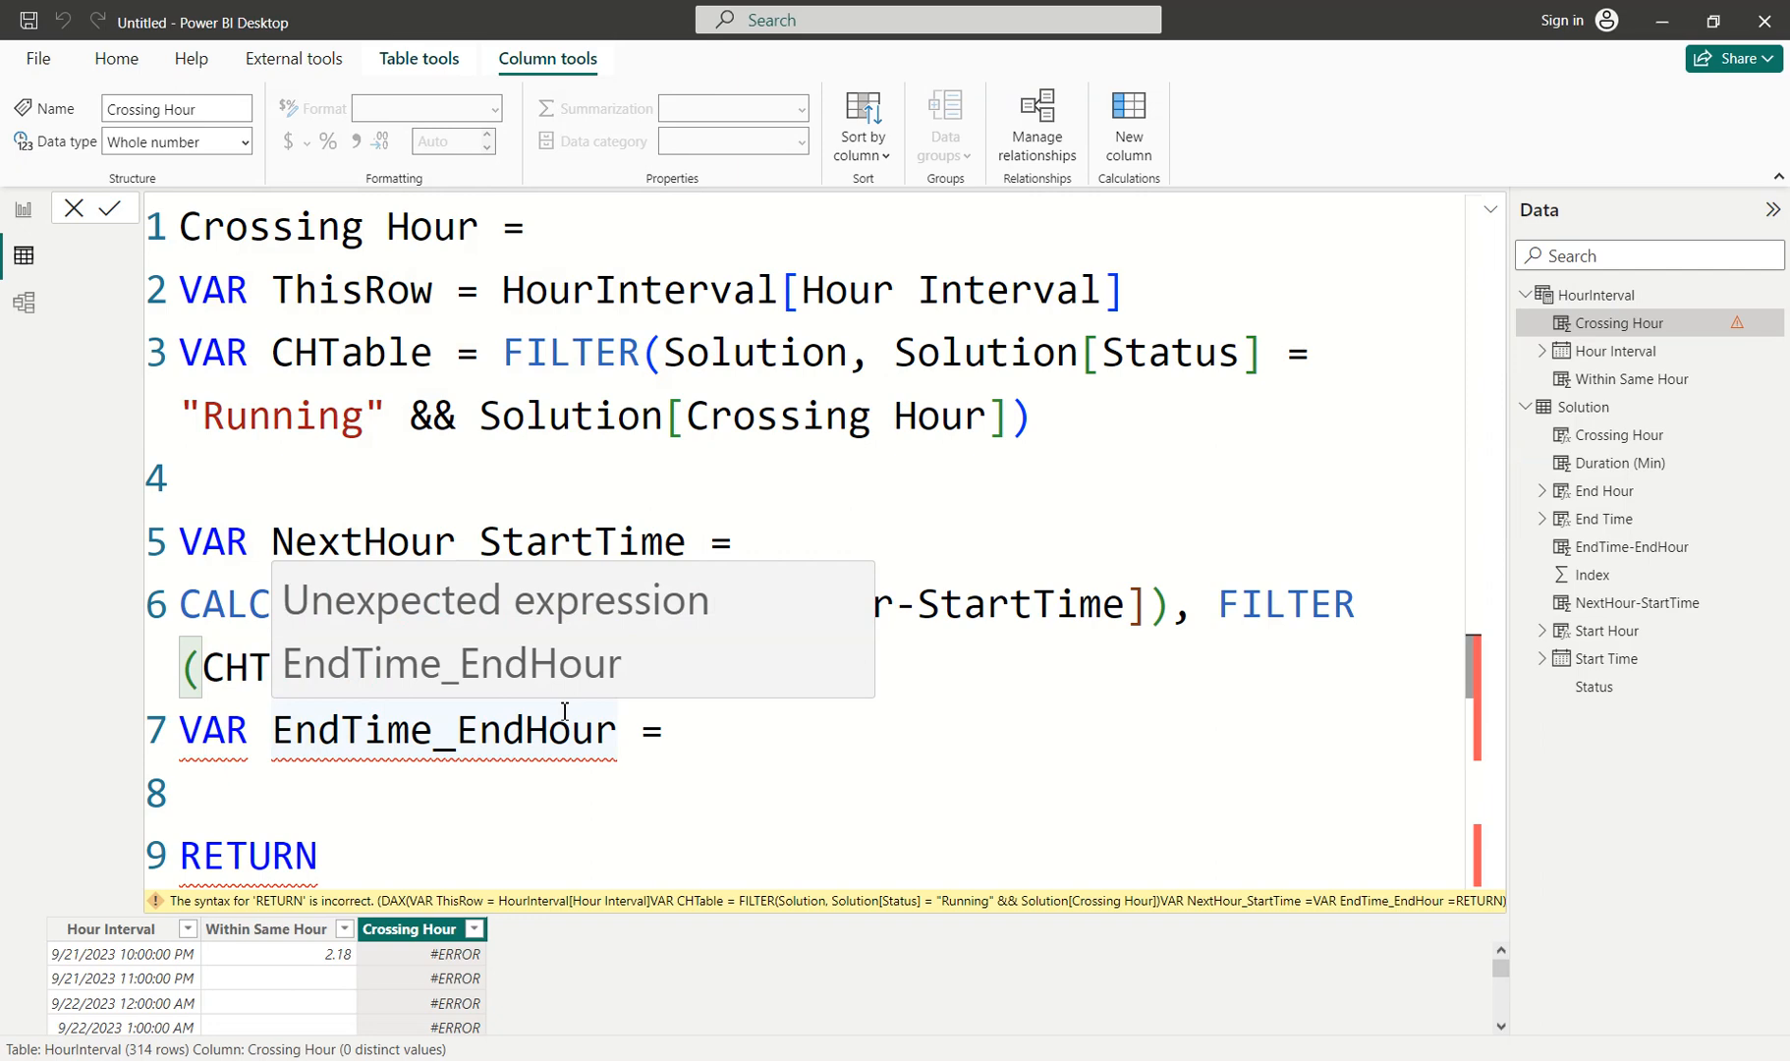
pyautogui.write(', ')
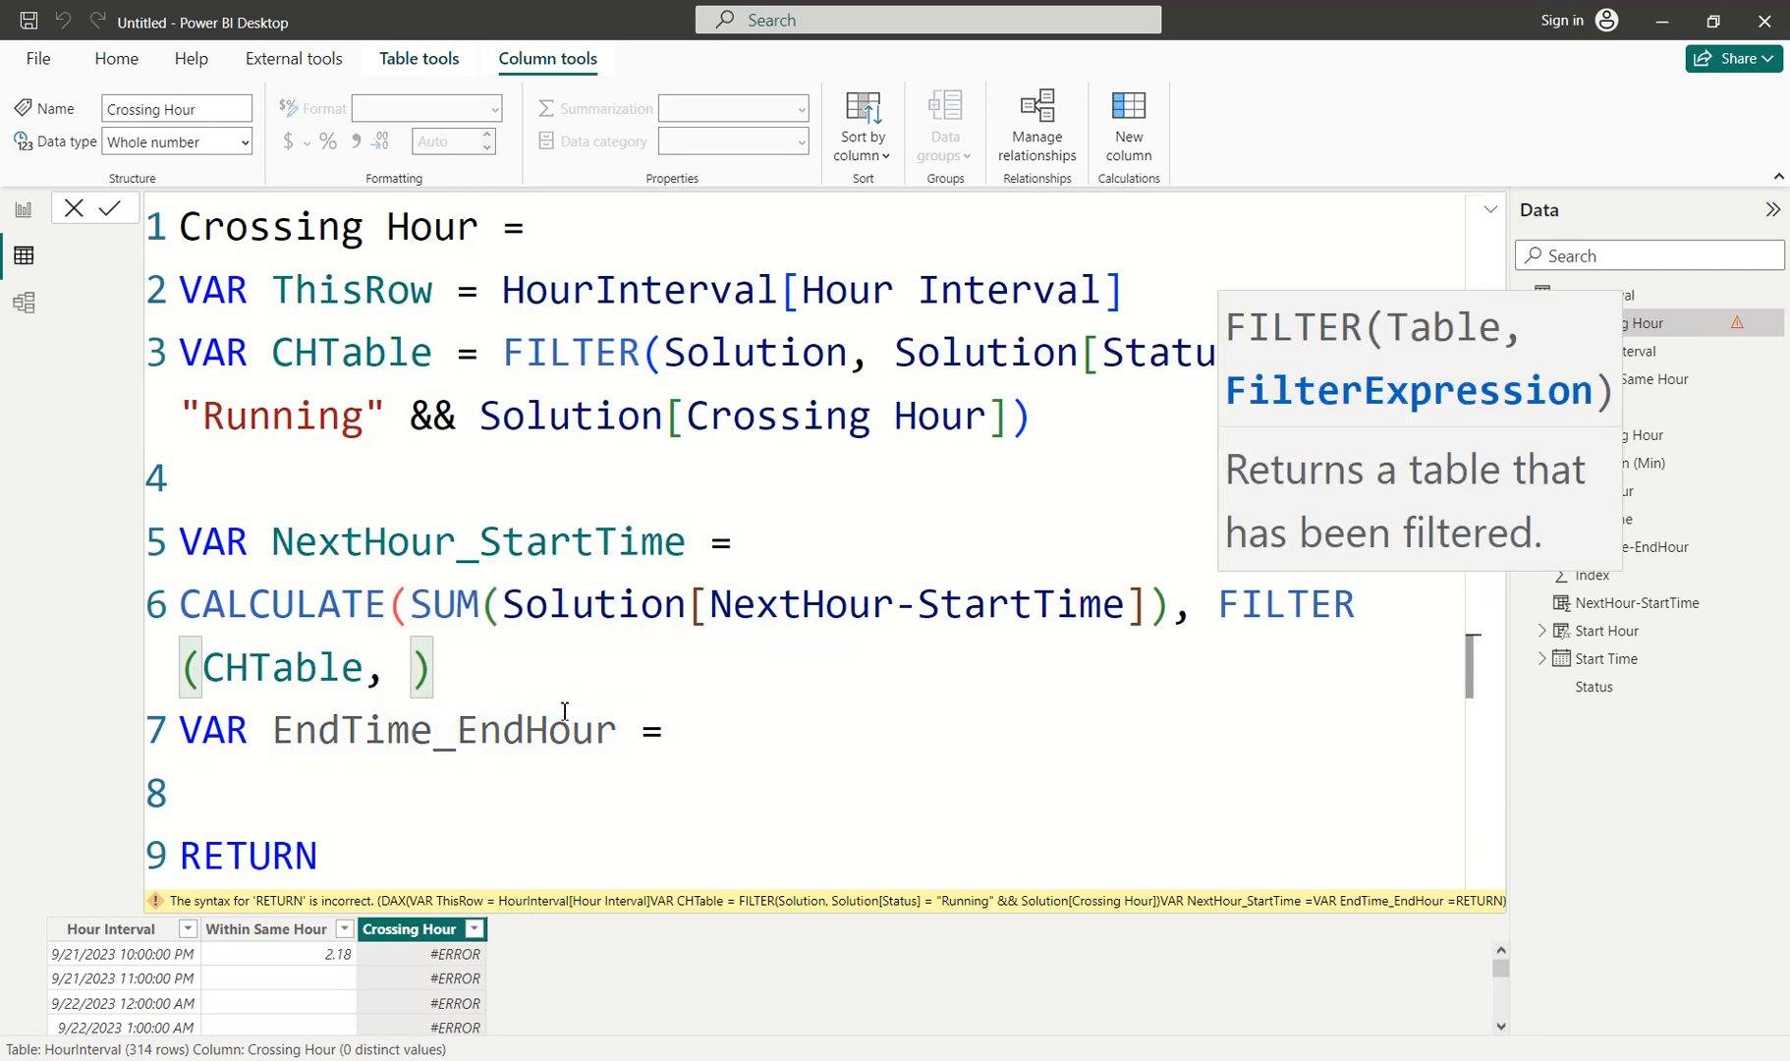
# Set the filter condition to Solution[Start Hour] = ThisRow and close both the FILTER and CALCULATE functions.
pyautogui.write('start')
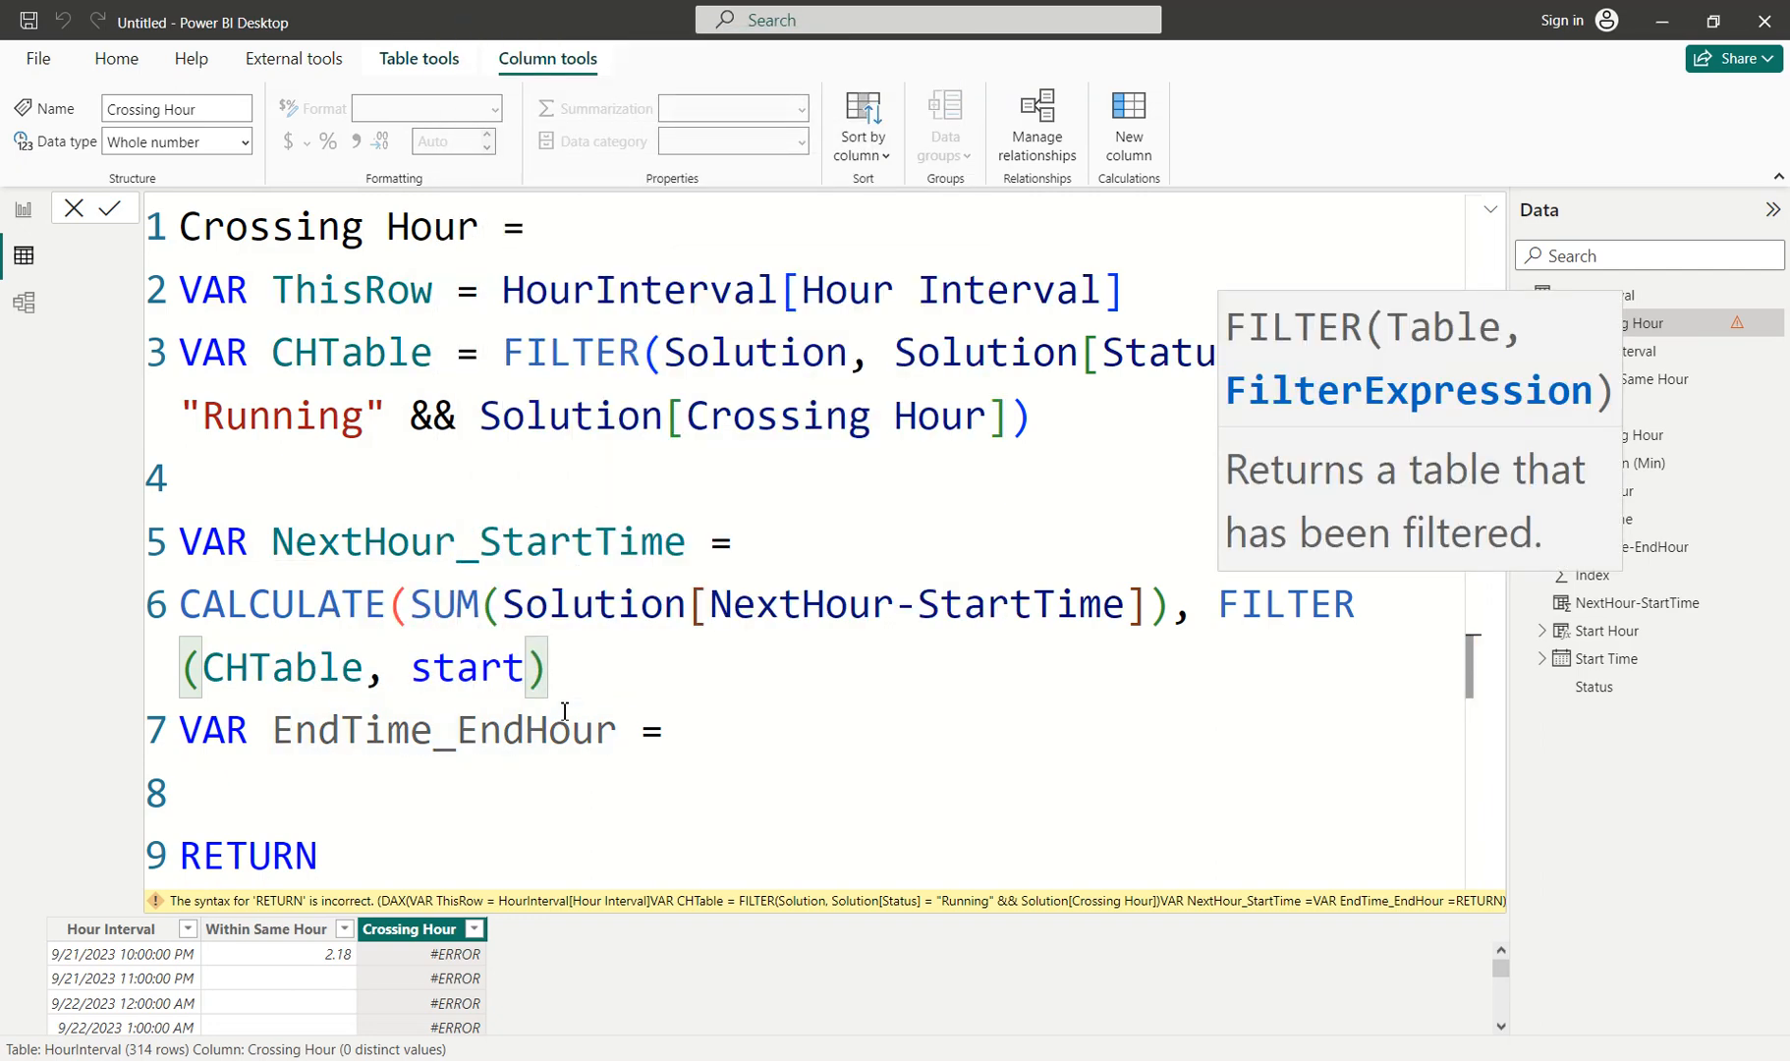
pyautogui.press('BackSpace')
pyautogui.press('BackSpace')
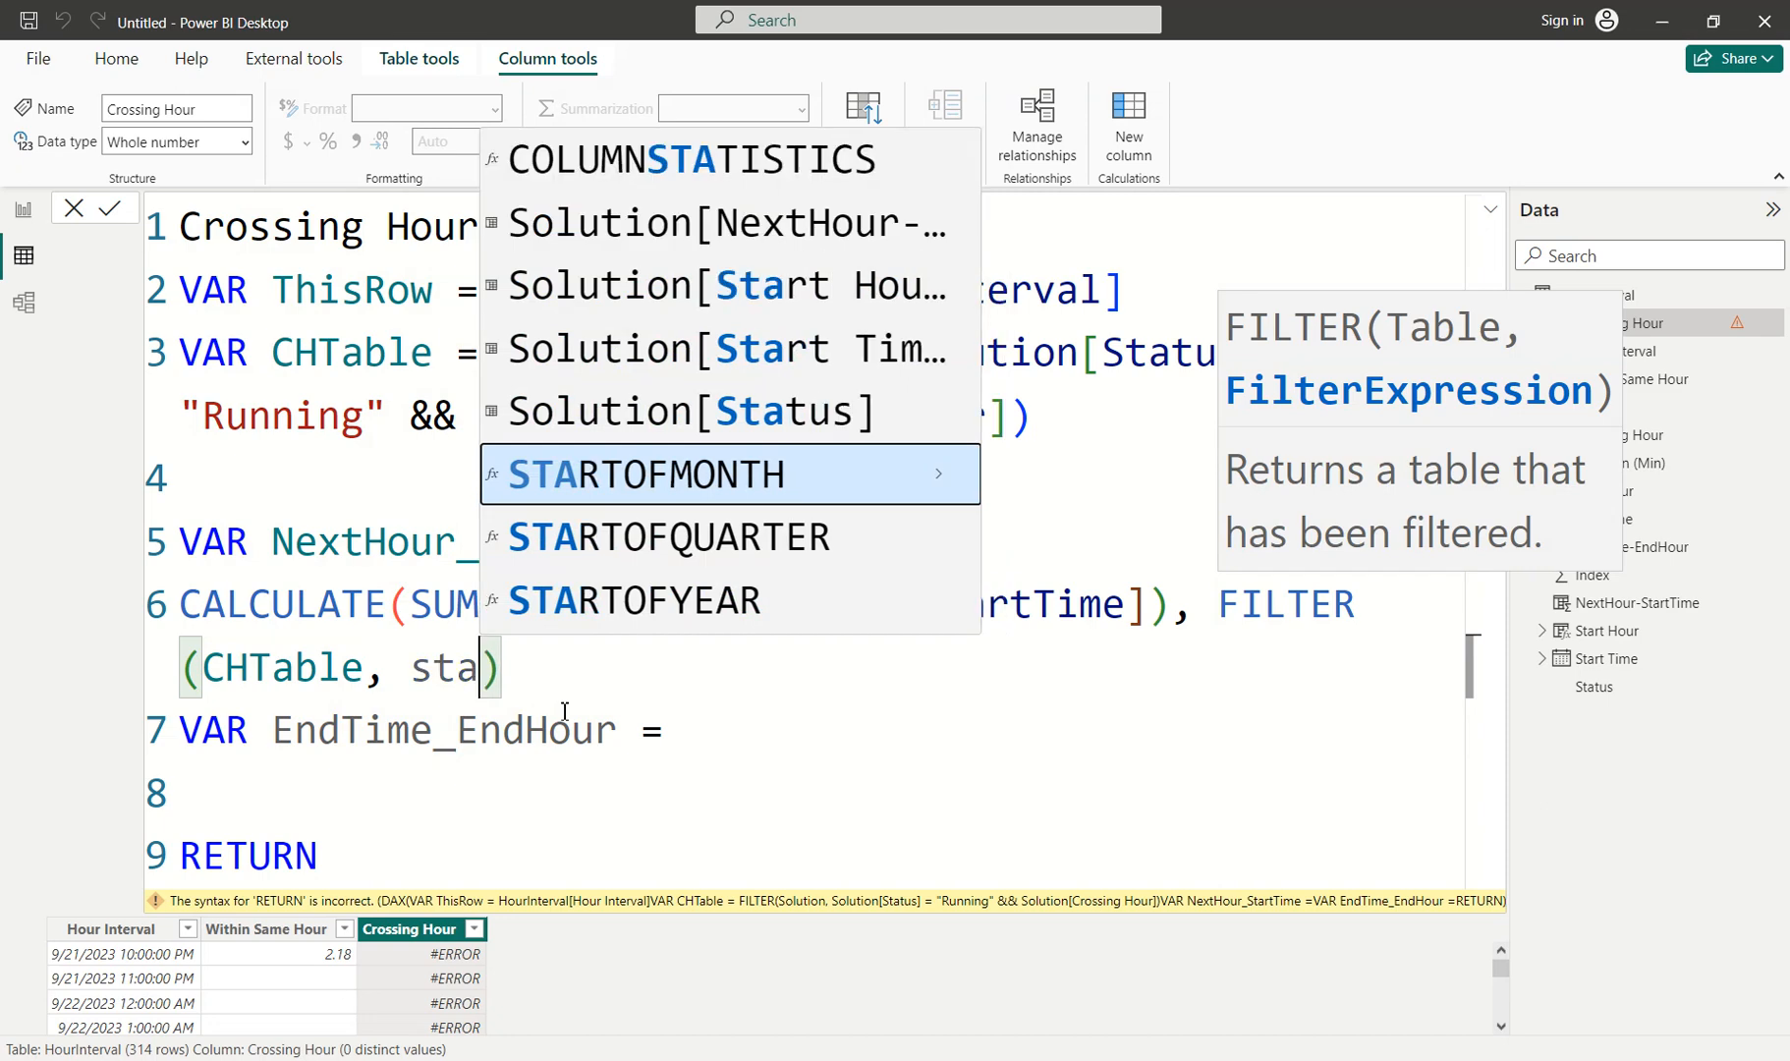
pyautogui.press('Up')
pyautogui.press('Up')
pyautogui.press('Up')
pyautogui.press('Tab')
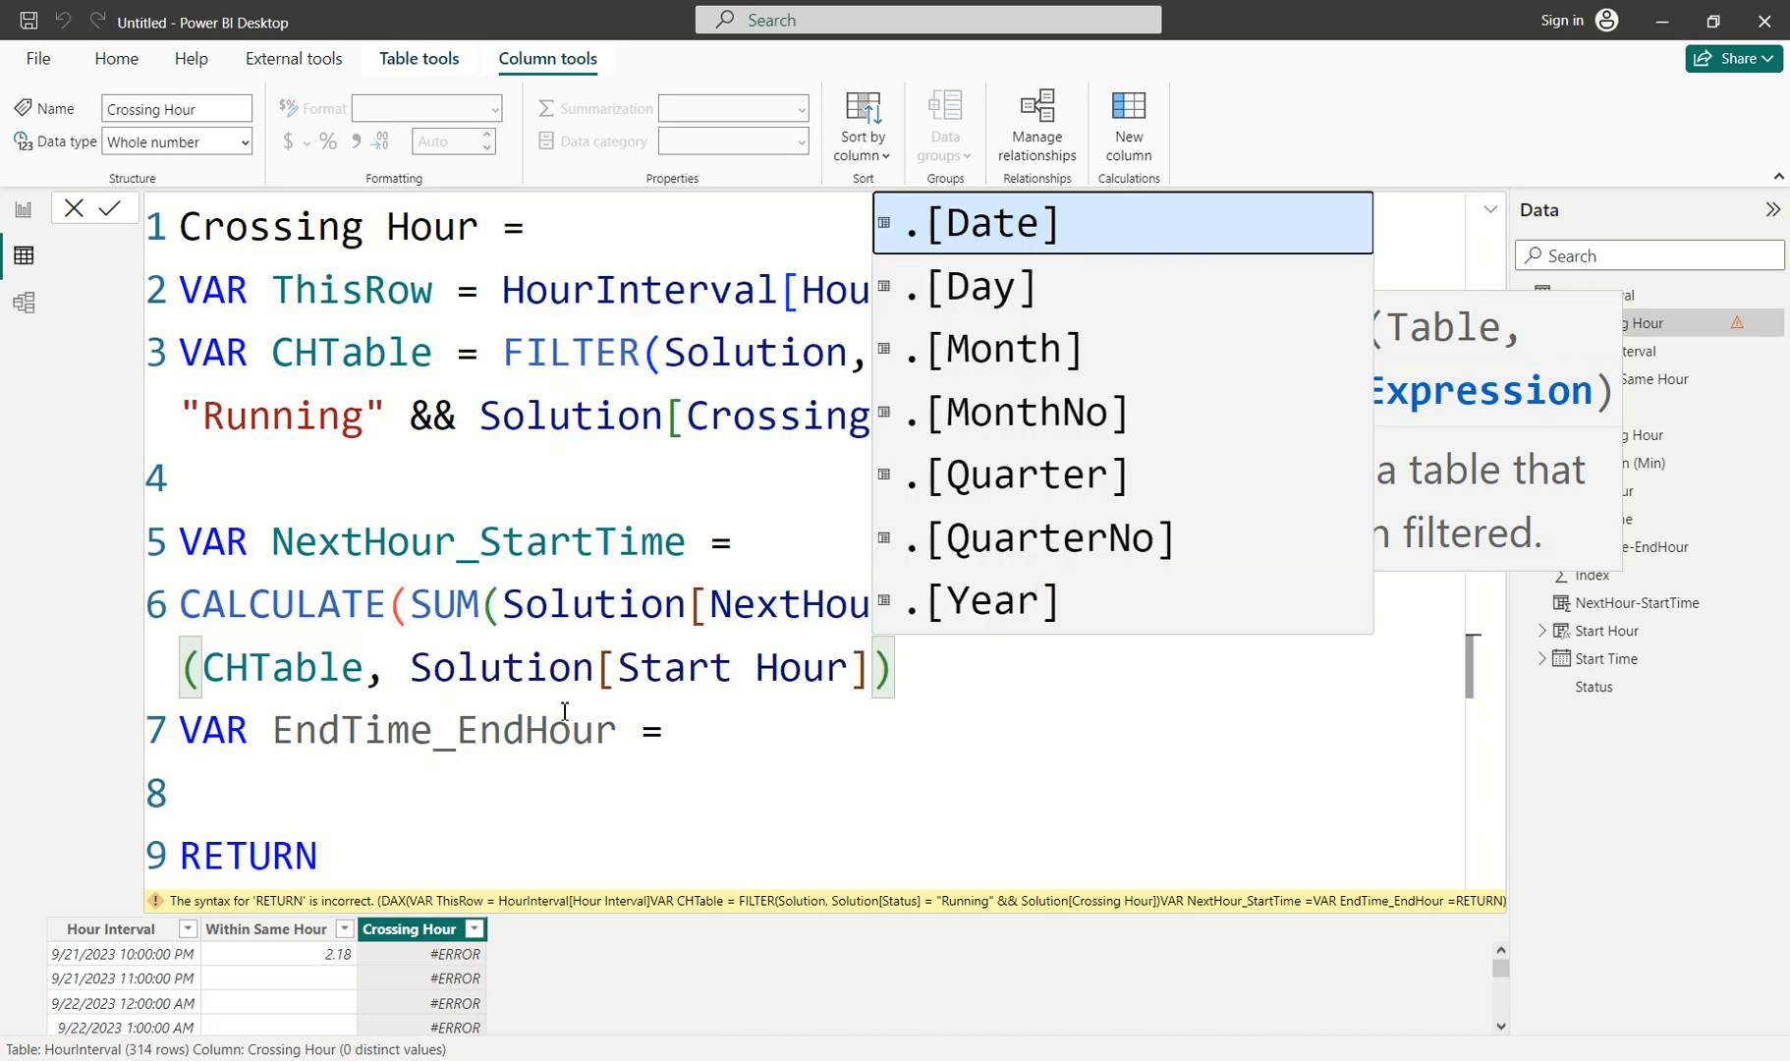
pyautogui.write('= ThisRow)')
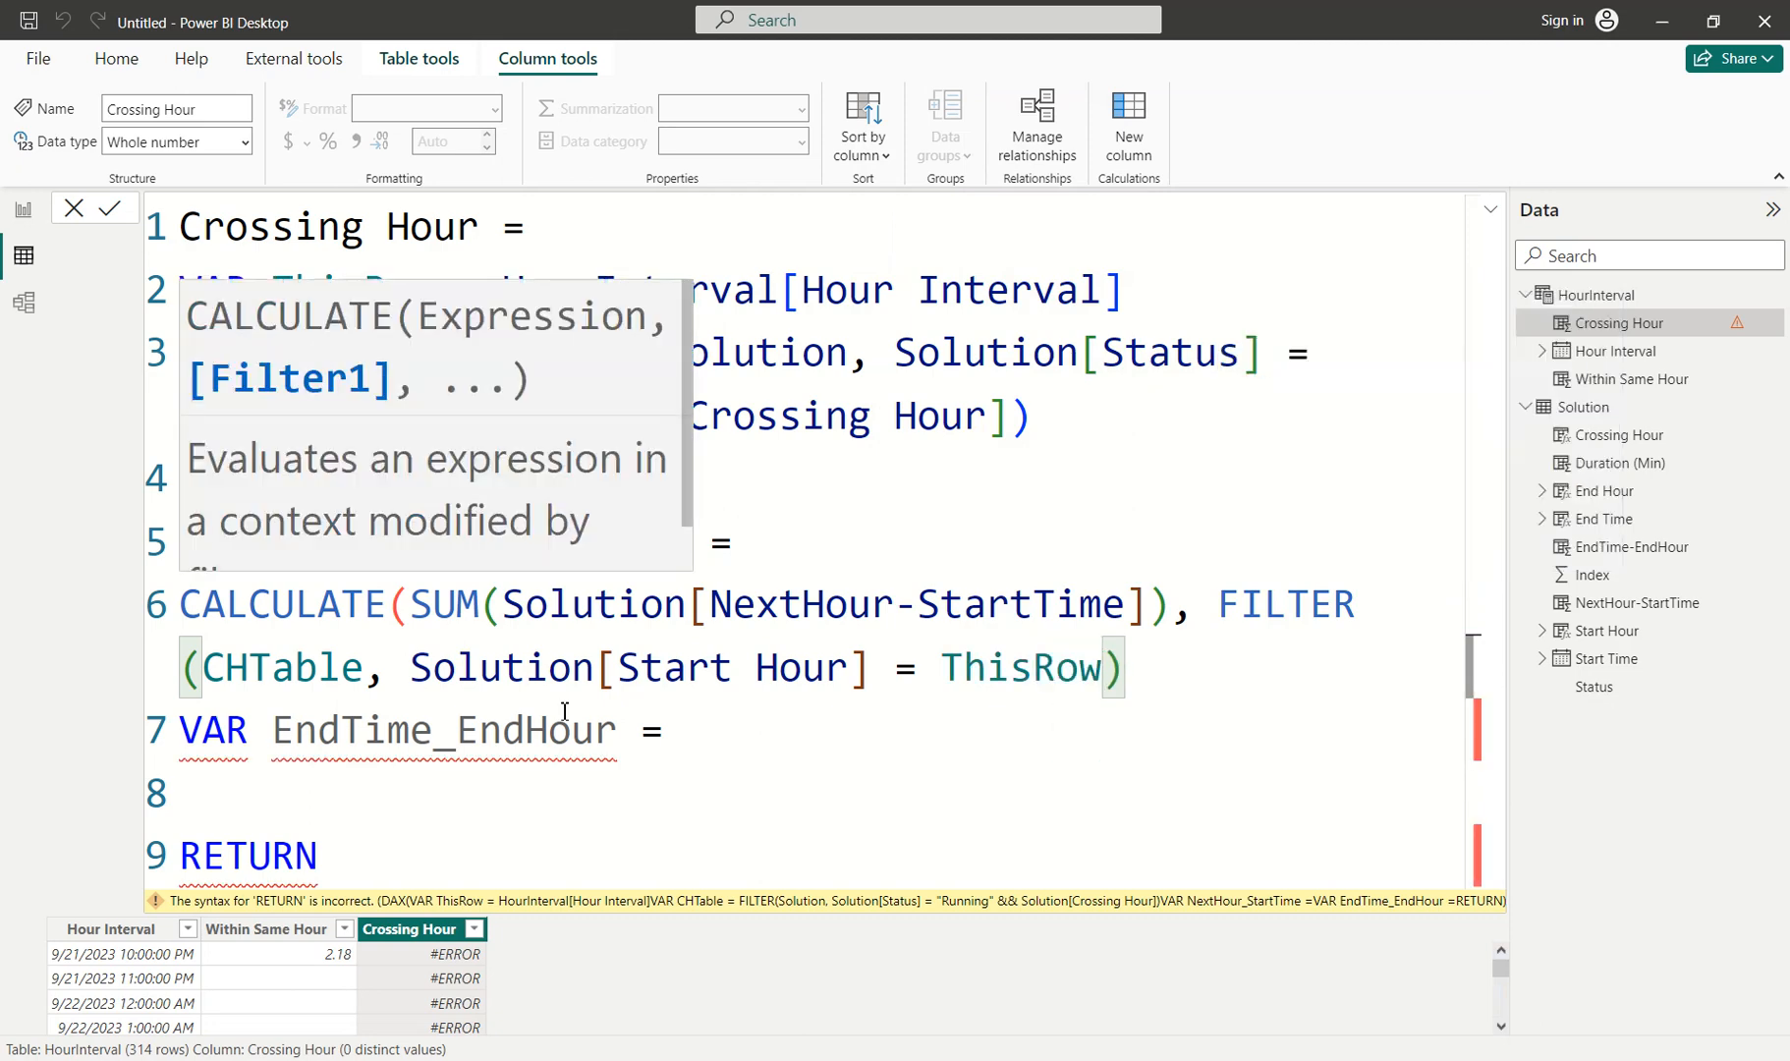
pyautogui.write(')')
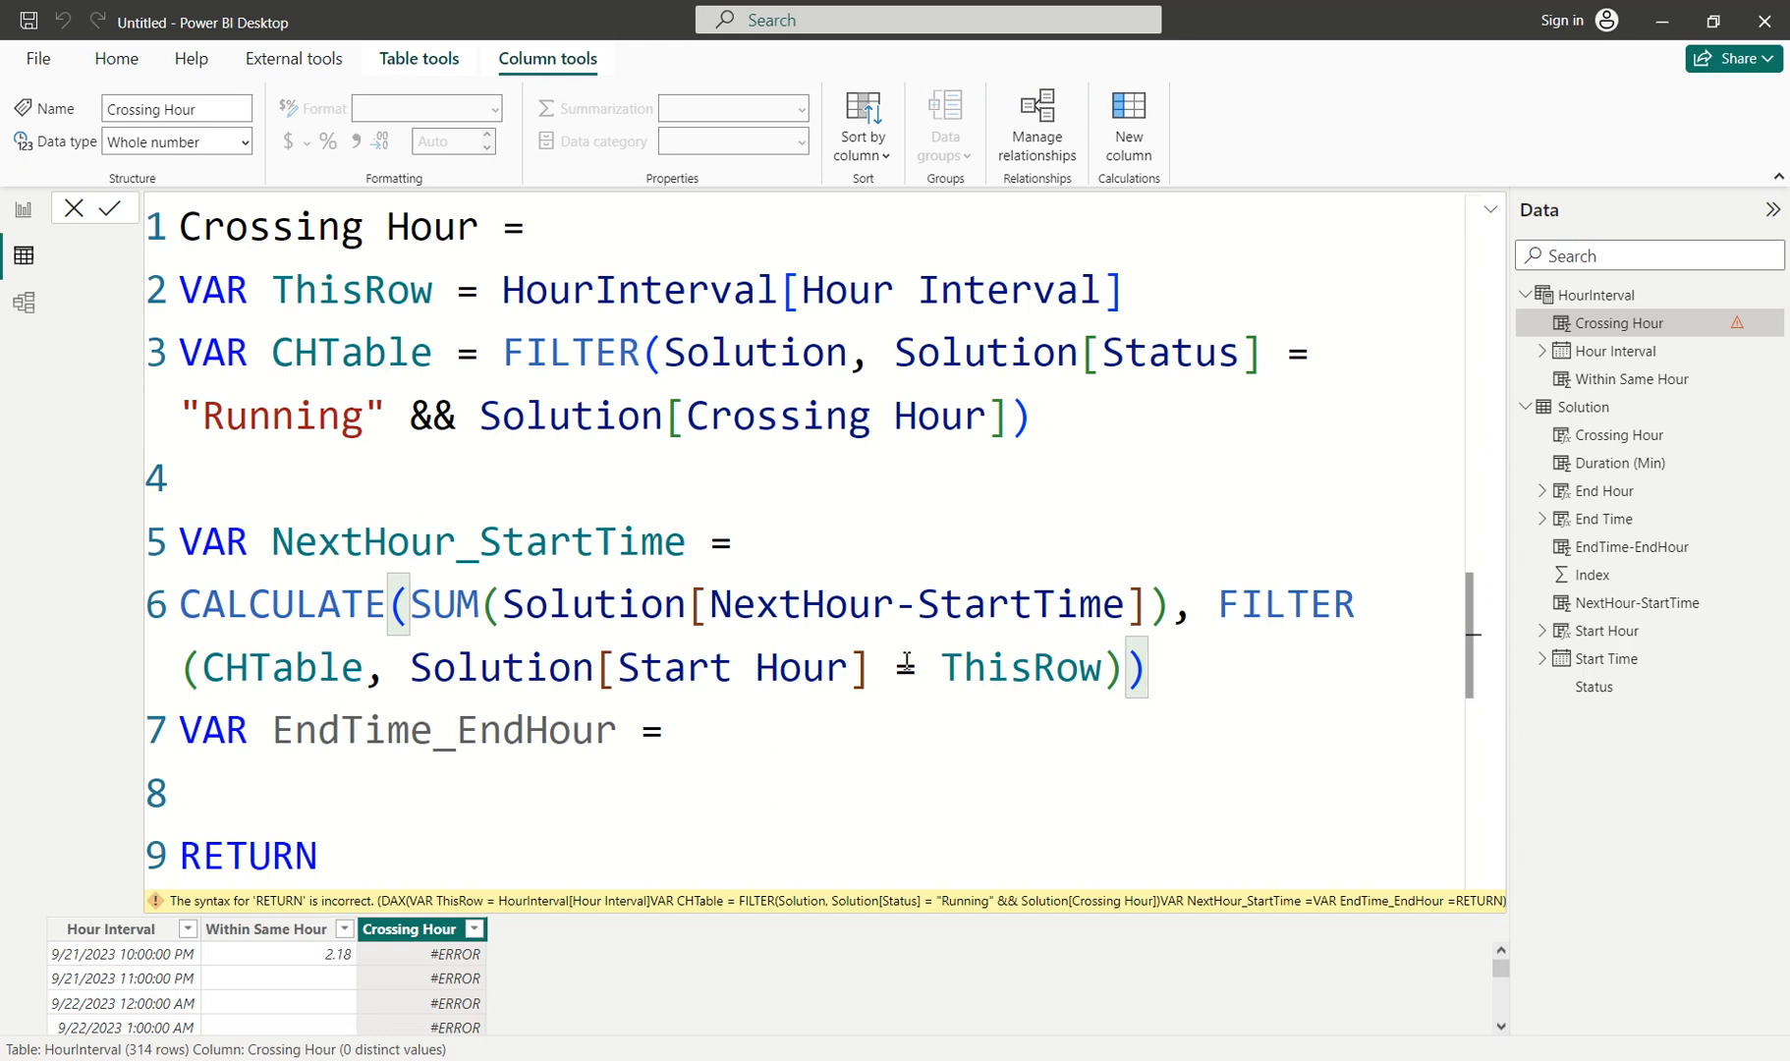
# Assign a placeholder value of 1 to EndTime_EndHour, return NextHour_StartTime, and commit the Crossing Hour formula.
pyautogui.click(727, 724)
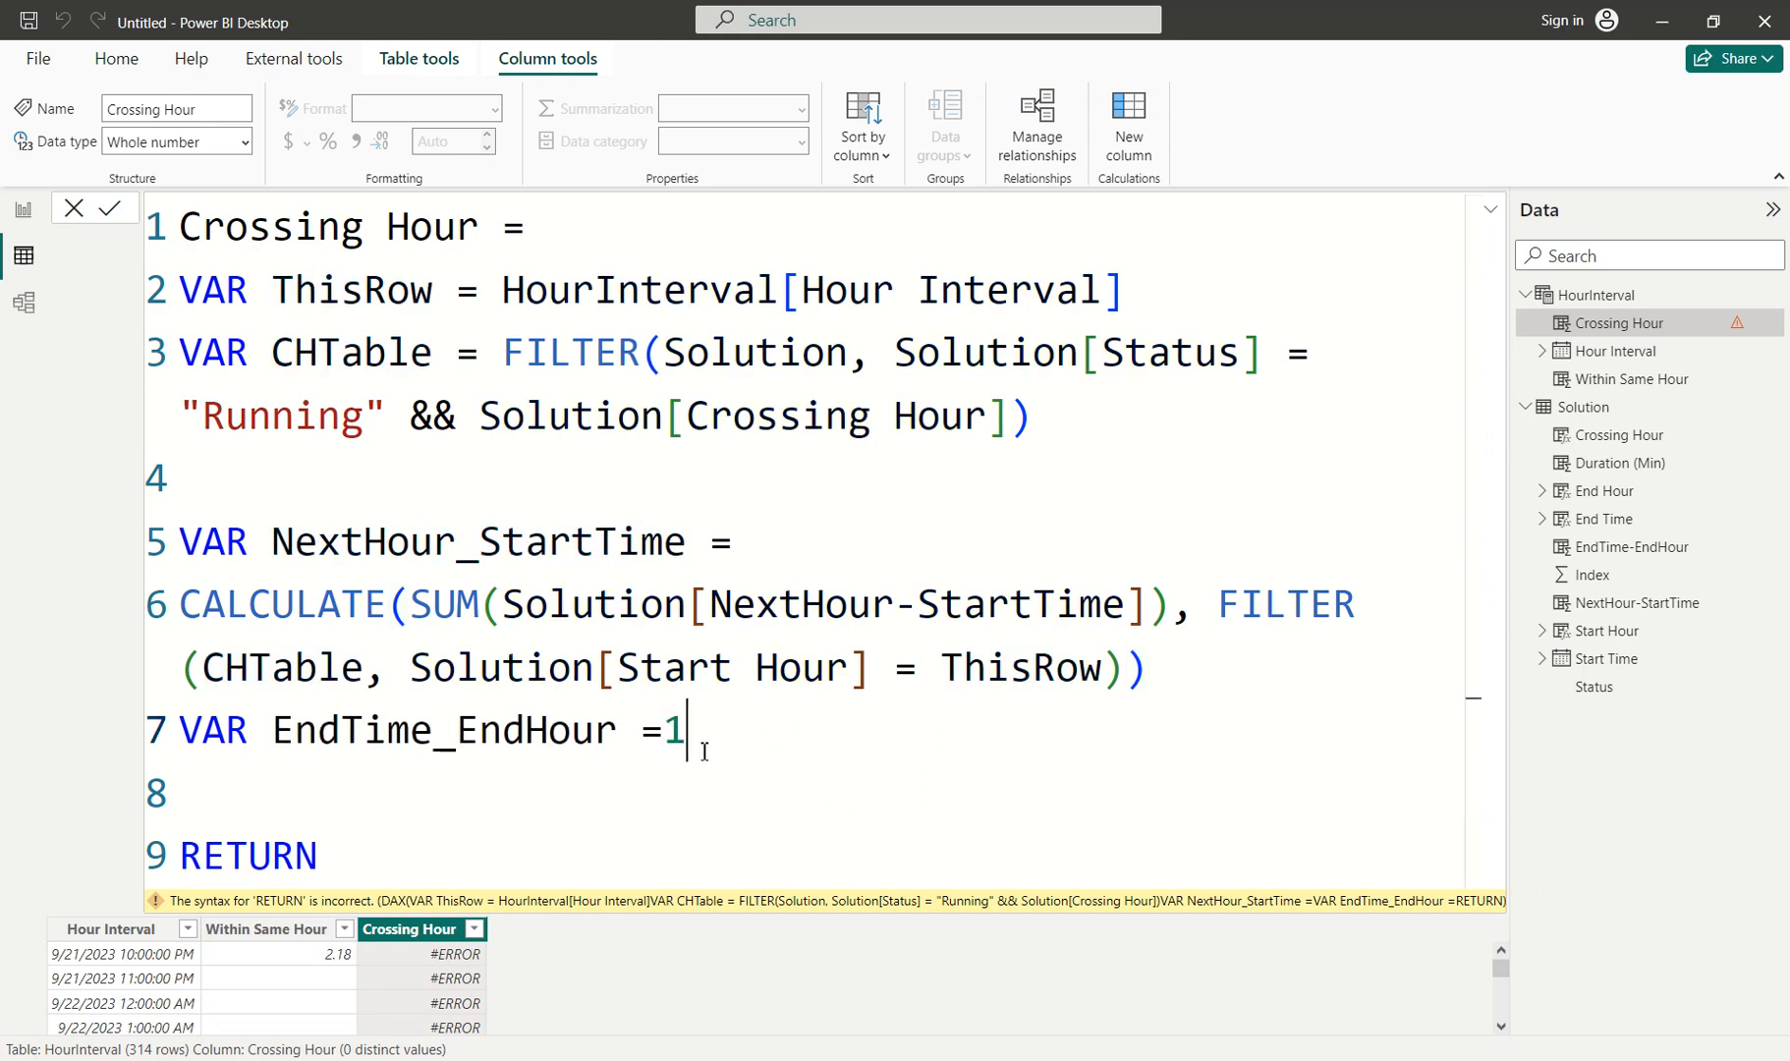
pyautogui.write('1')
pyautogui.click(411, 859)
pyautogui.press('Return')
pyautogui.write('NextHour_StartTime')
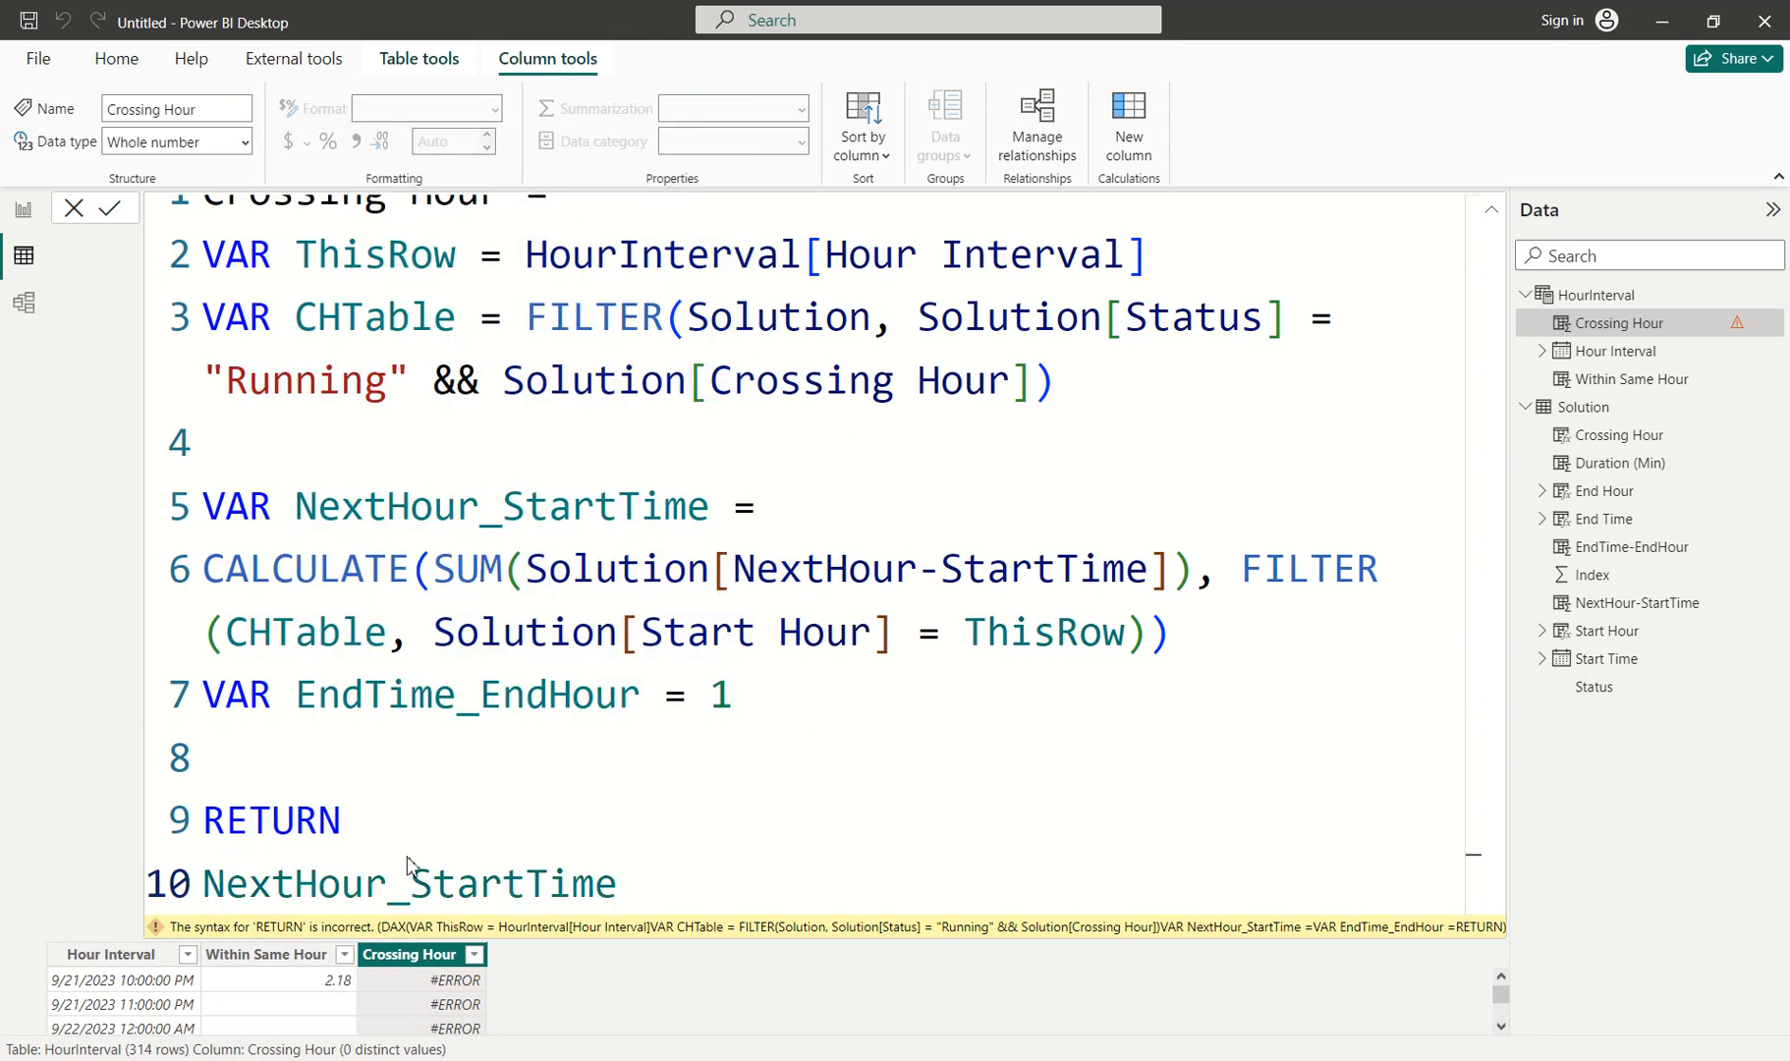
pyautogui.press('Return')
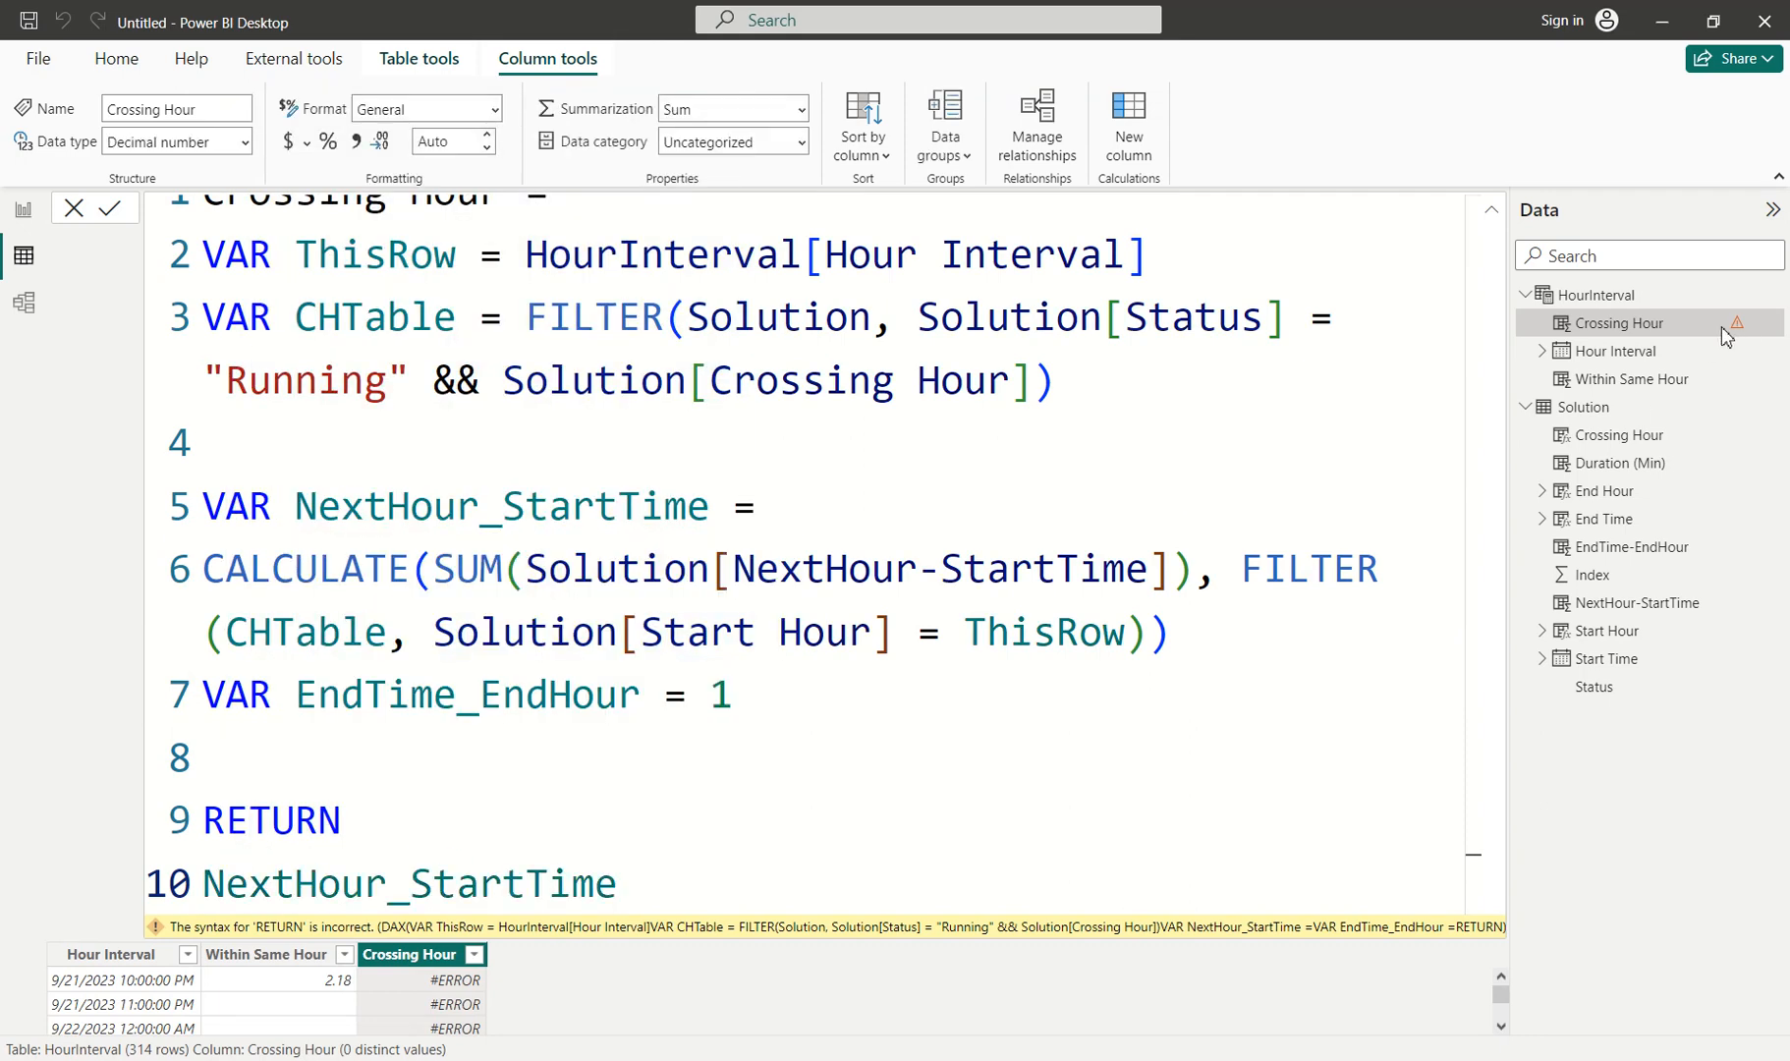
# Compare the Crossing Hour result for 9/21/2023 11:00 PM with the start time and NextHour-StartTime of the Solution table's running row.
pyautogui.click(1493, 211)
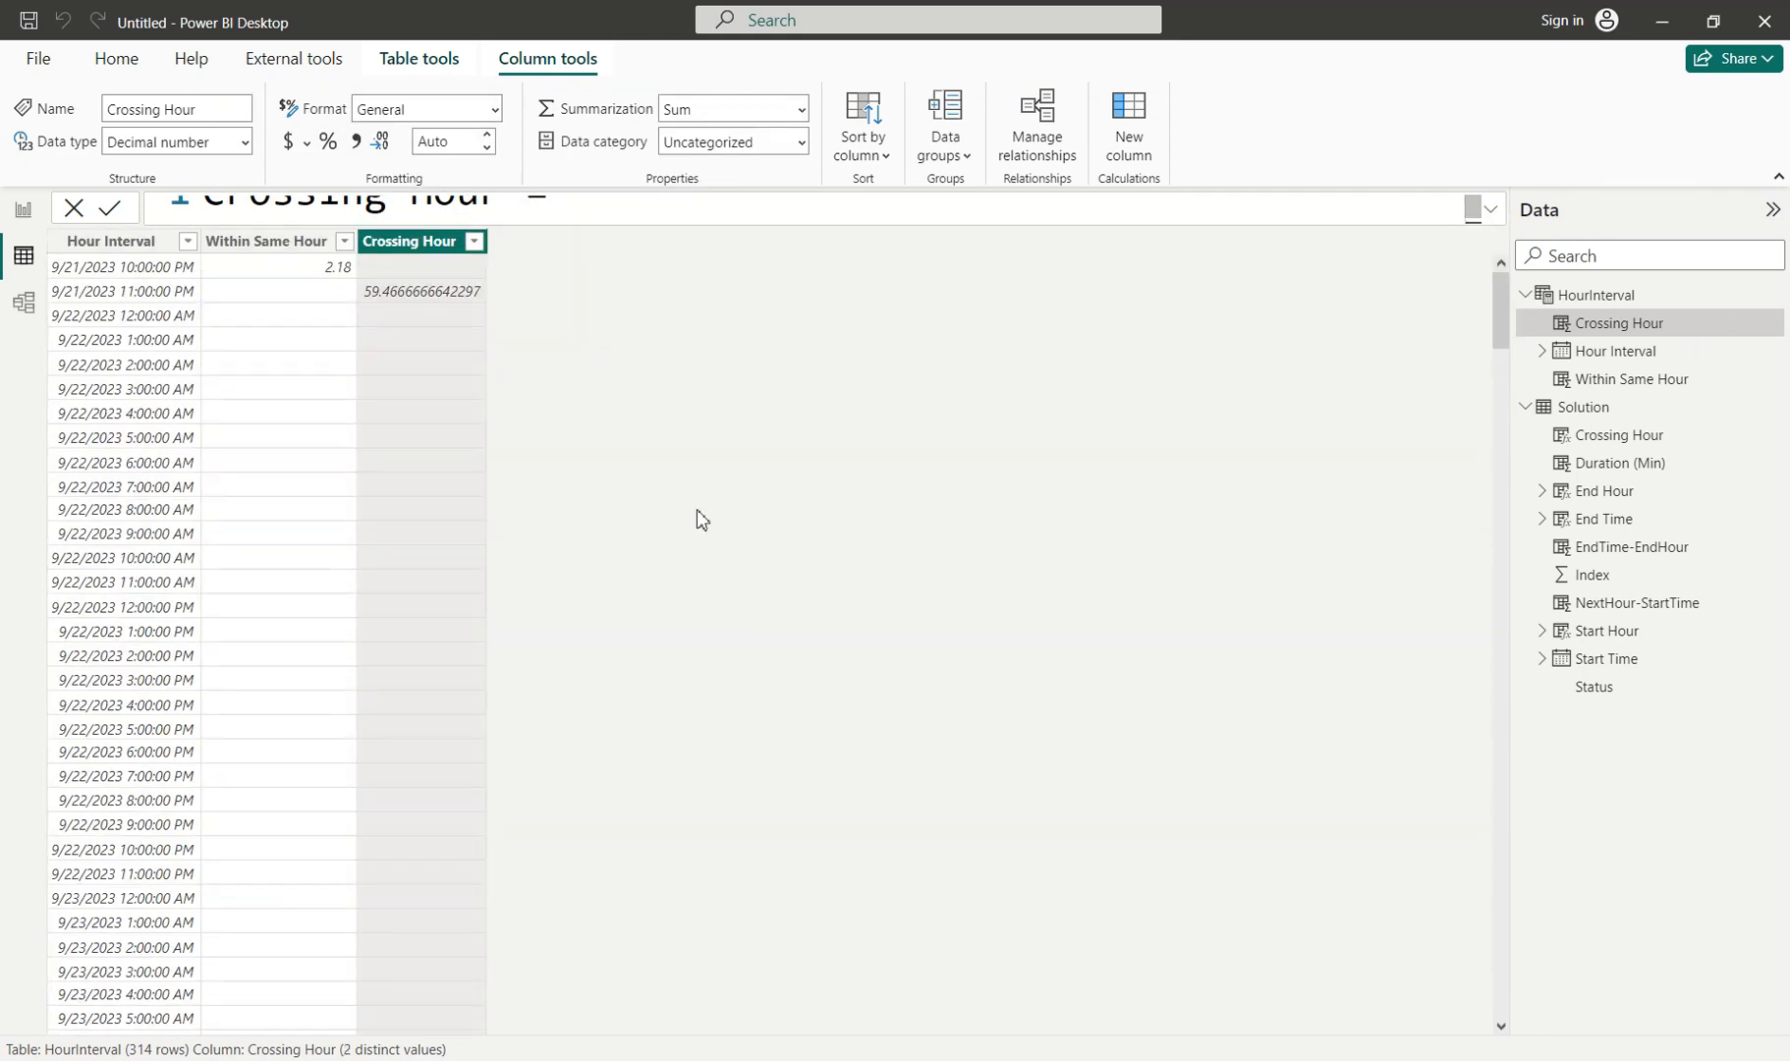
pyautogui.hotkey('ctrl', '1')
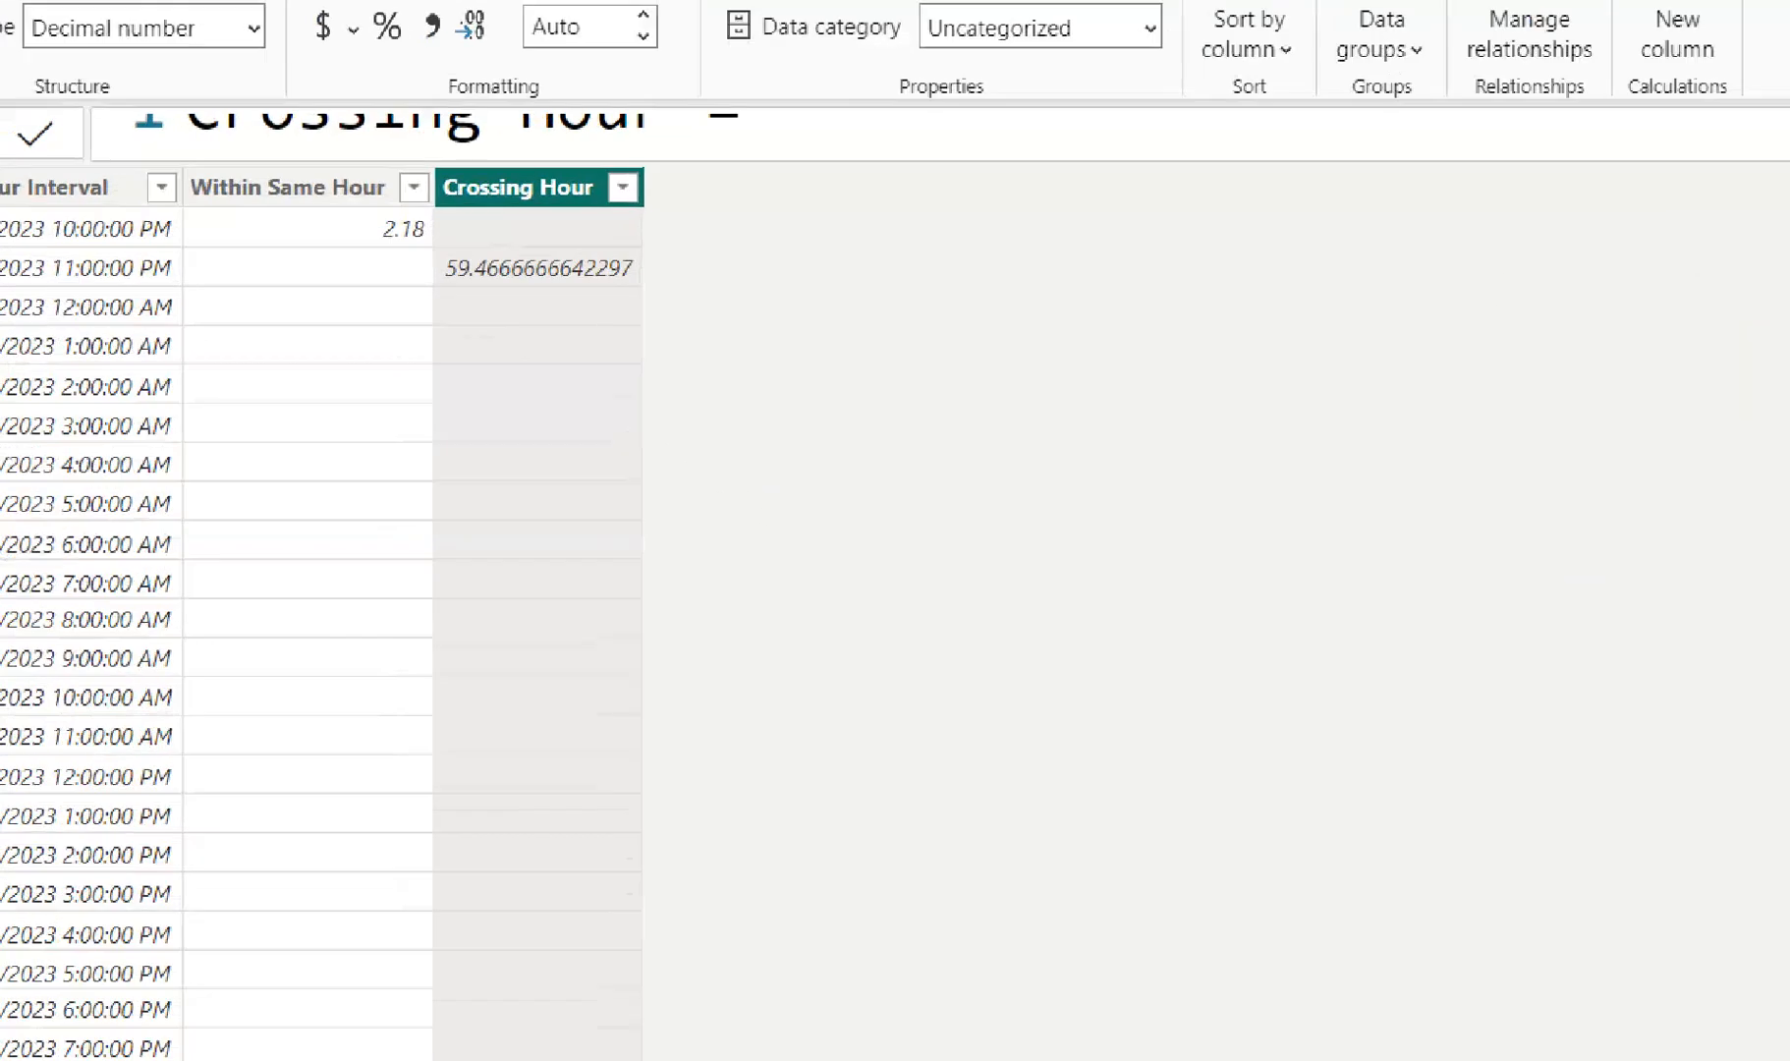
pyautogui.click(91, 291)
pyautogui.moveTo(316, 293); pyautogui.dragTo(469, 343)
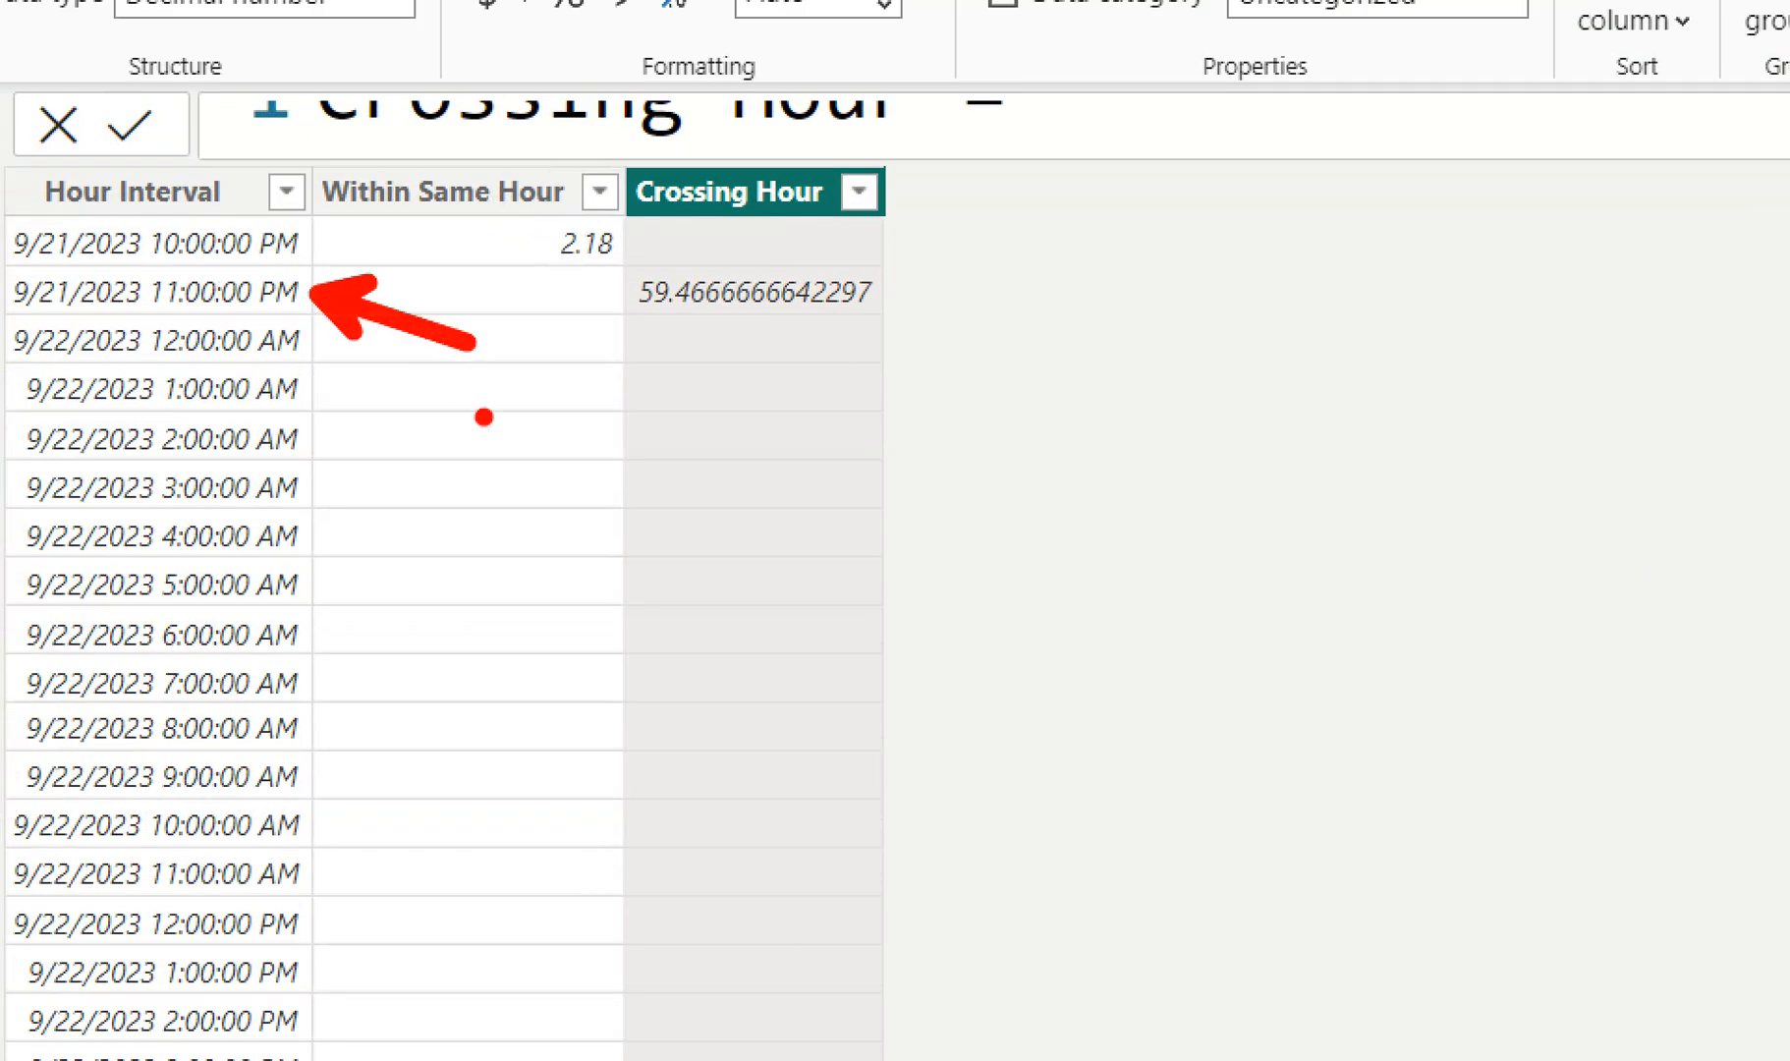
pyautogui.press('Escape')
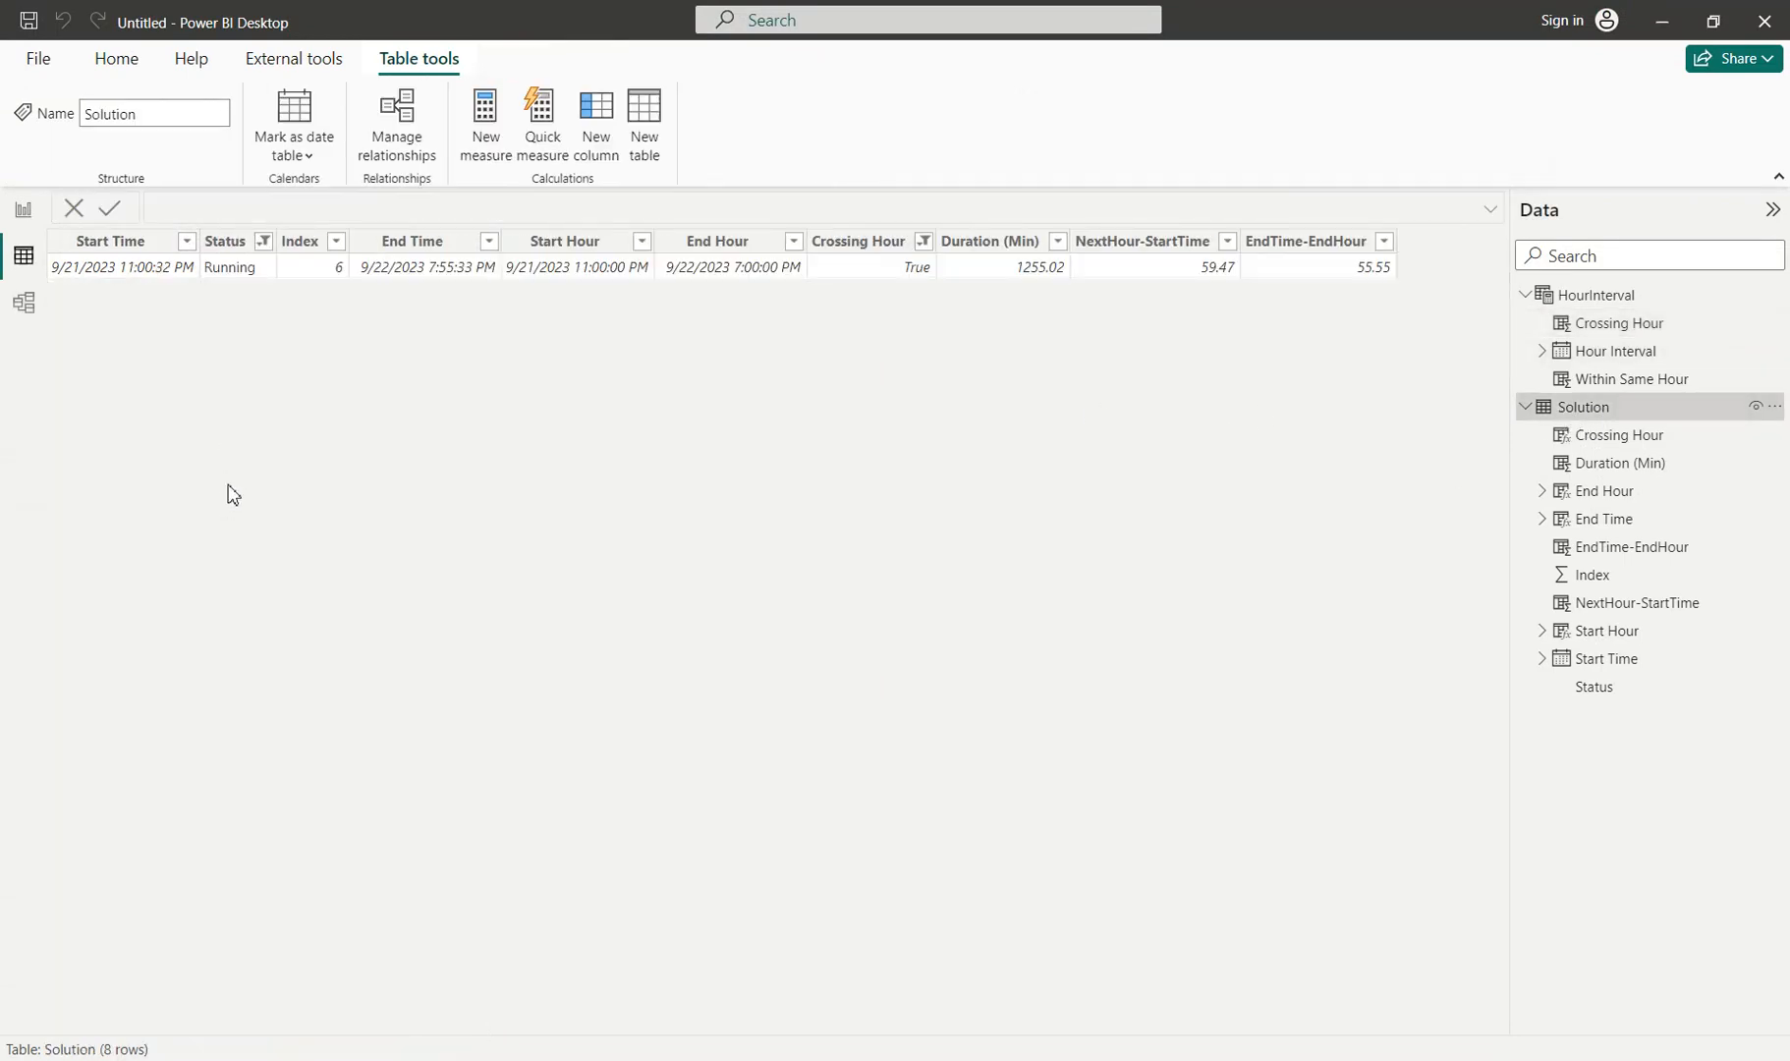
pyautogui.hotkey('ctrl', '1')
pyautogui.click(276, 257)
pyautogui.moveTo(279, 253); pyautogui.dragTo(279, 379)
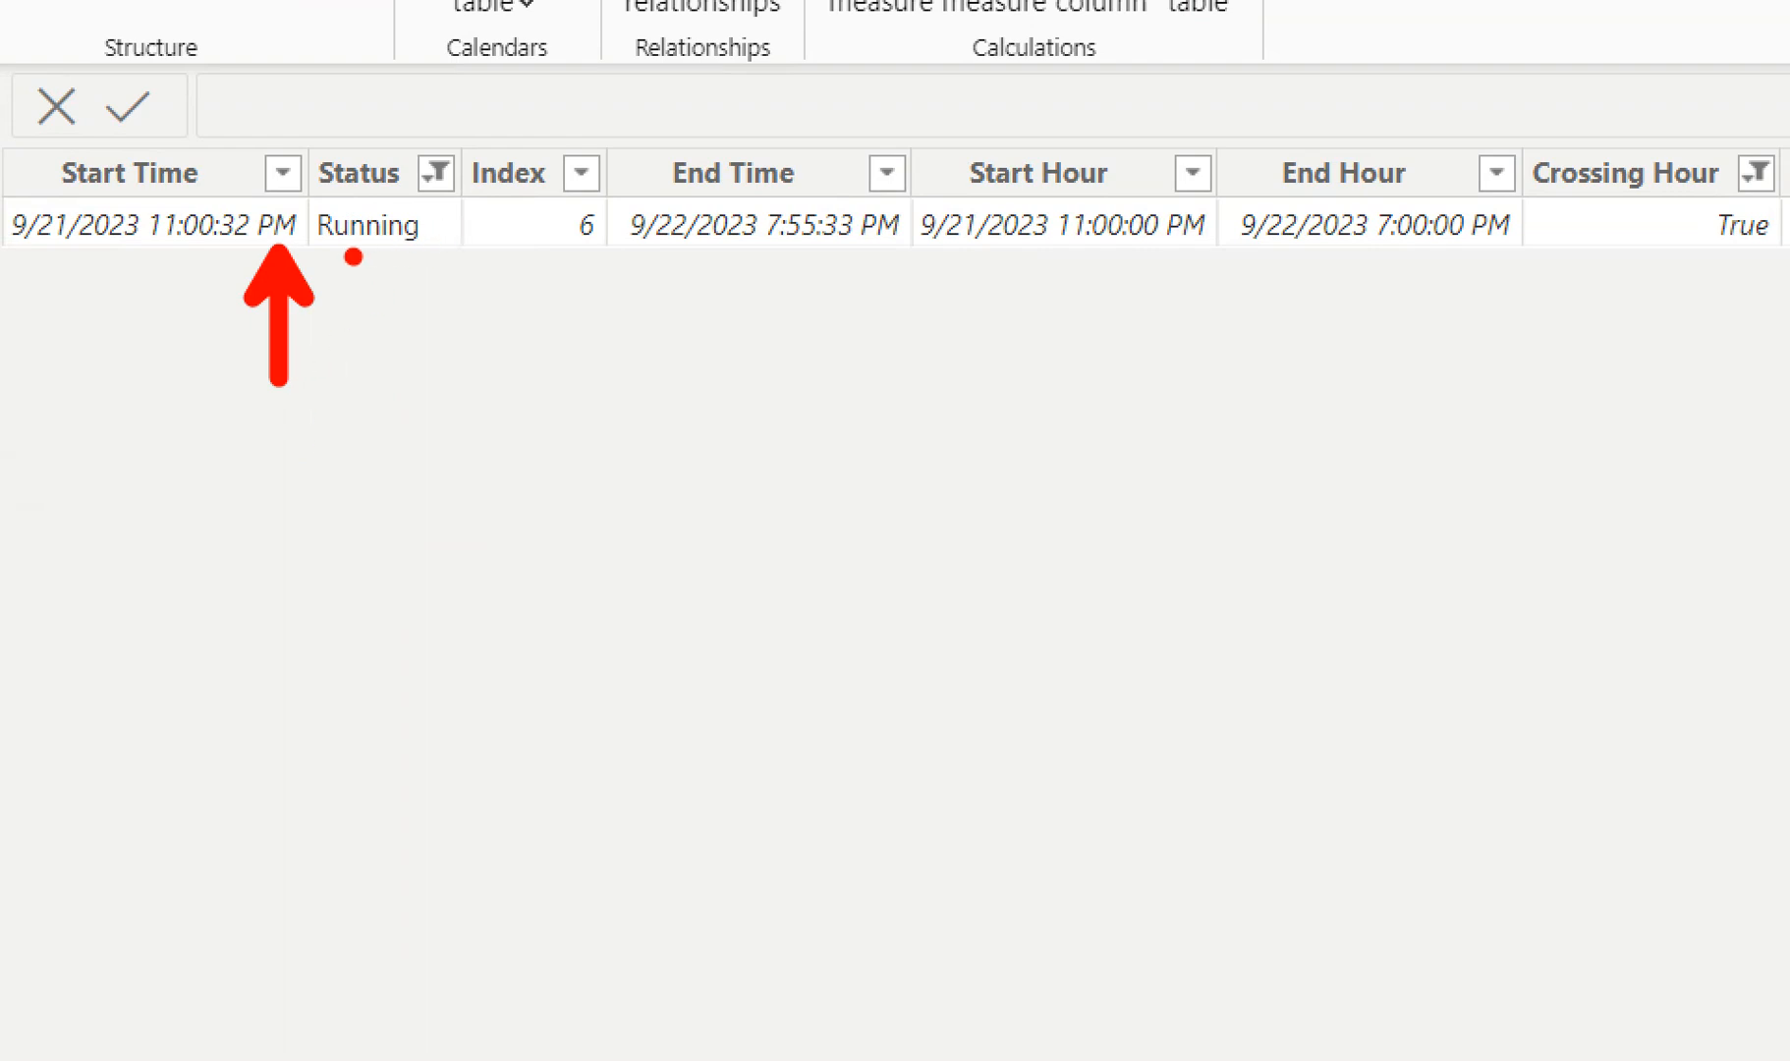
pyautogui.moveTo(335, 261); pyautogui.dragTo(900, 260)
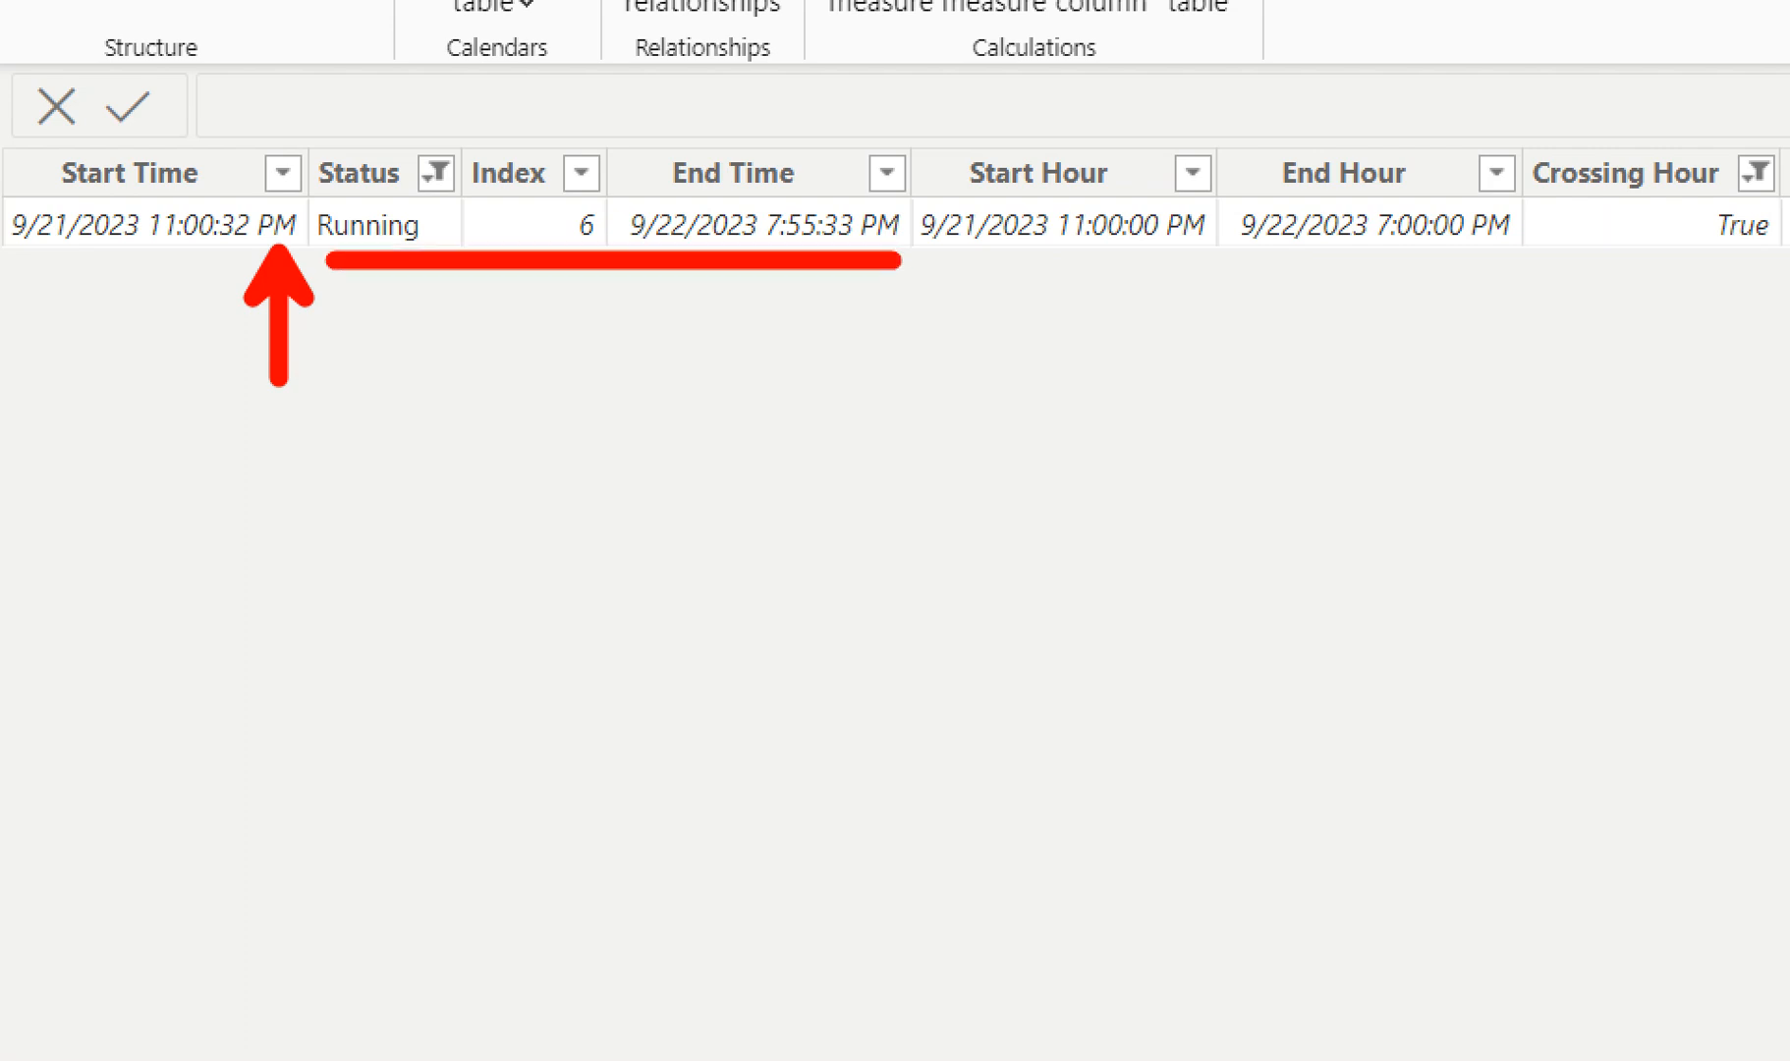
pyautogui.hotkey('ctrl', 'z')
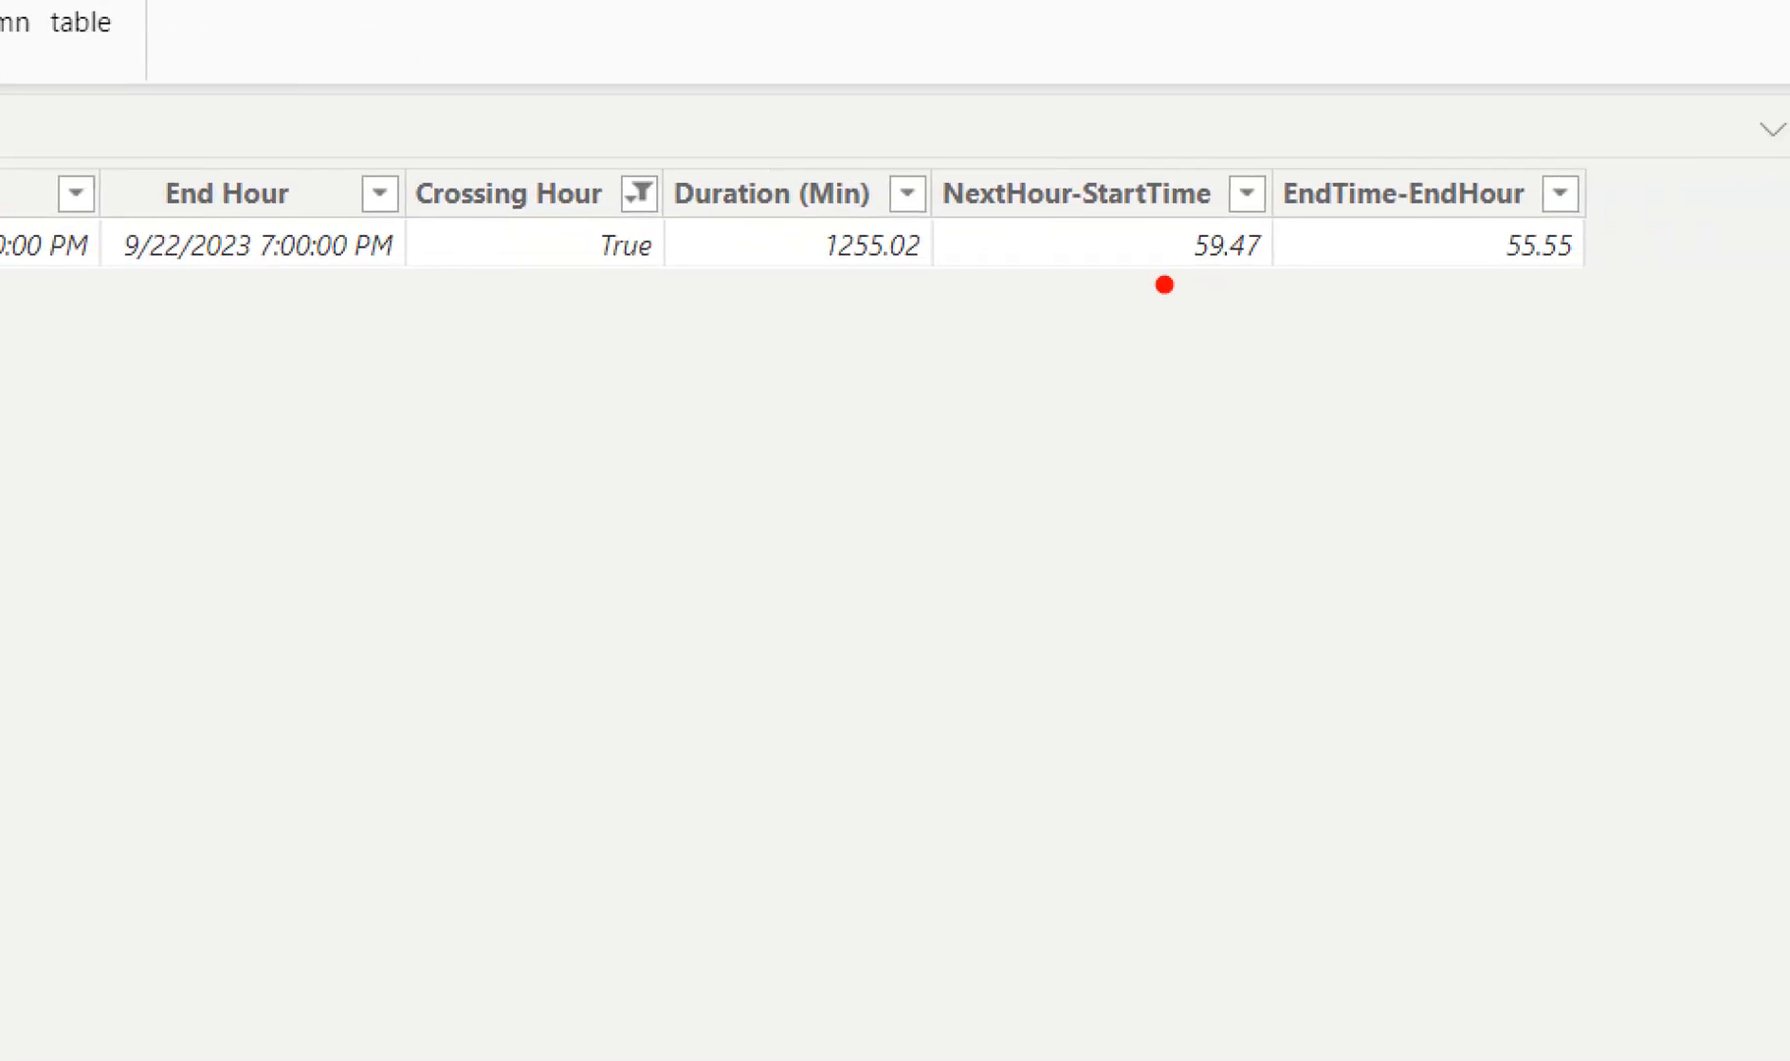
pyautogui.moveTo(1115, 276); pyautogui.dragTo(1123, 473)
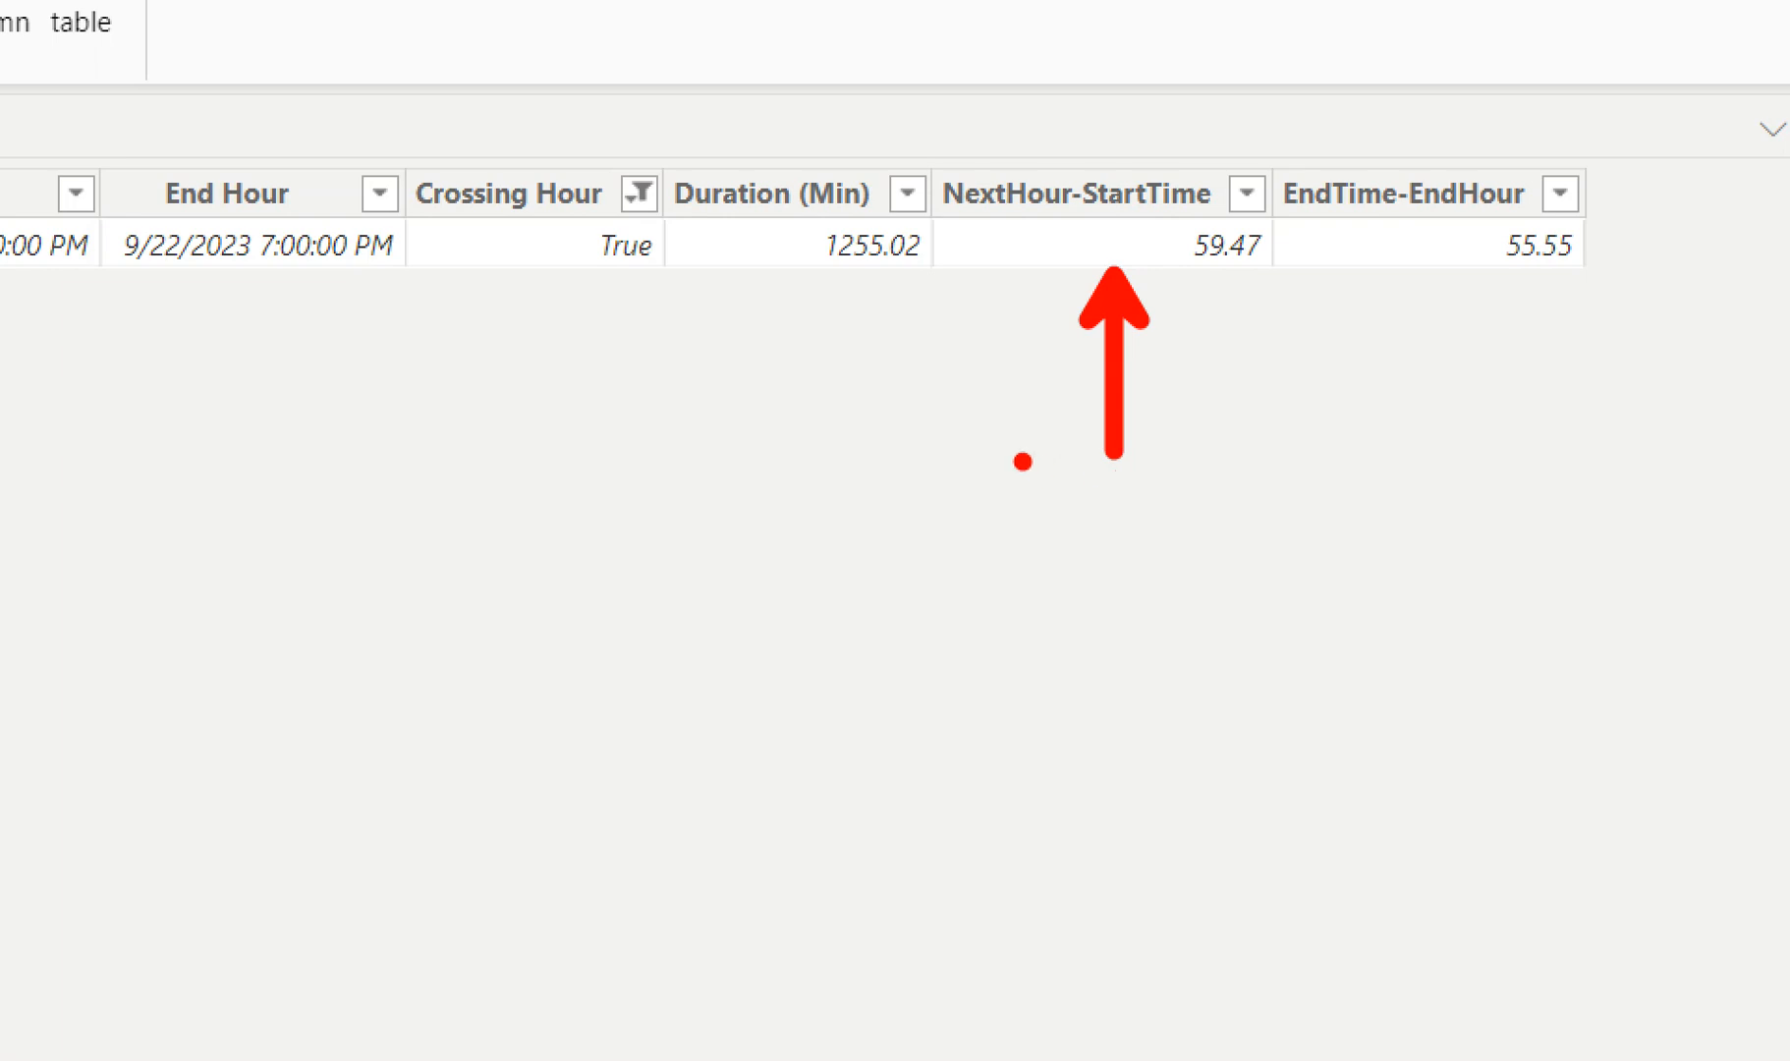
# Format the HourInterval table's Crossing Hour column to 2 decimal places.
pyautogui.click(1611, 295)
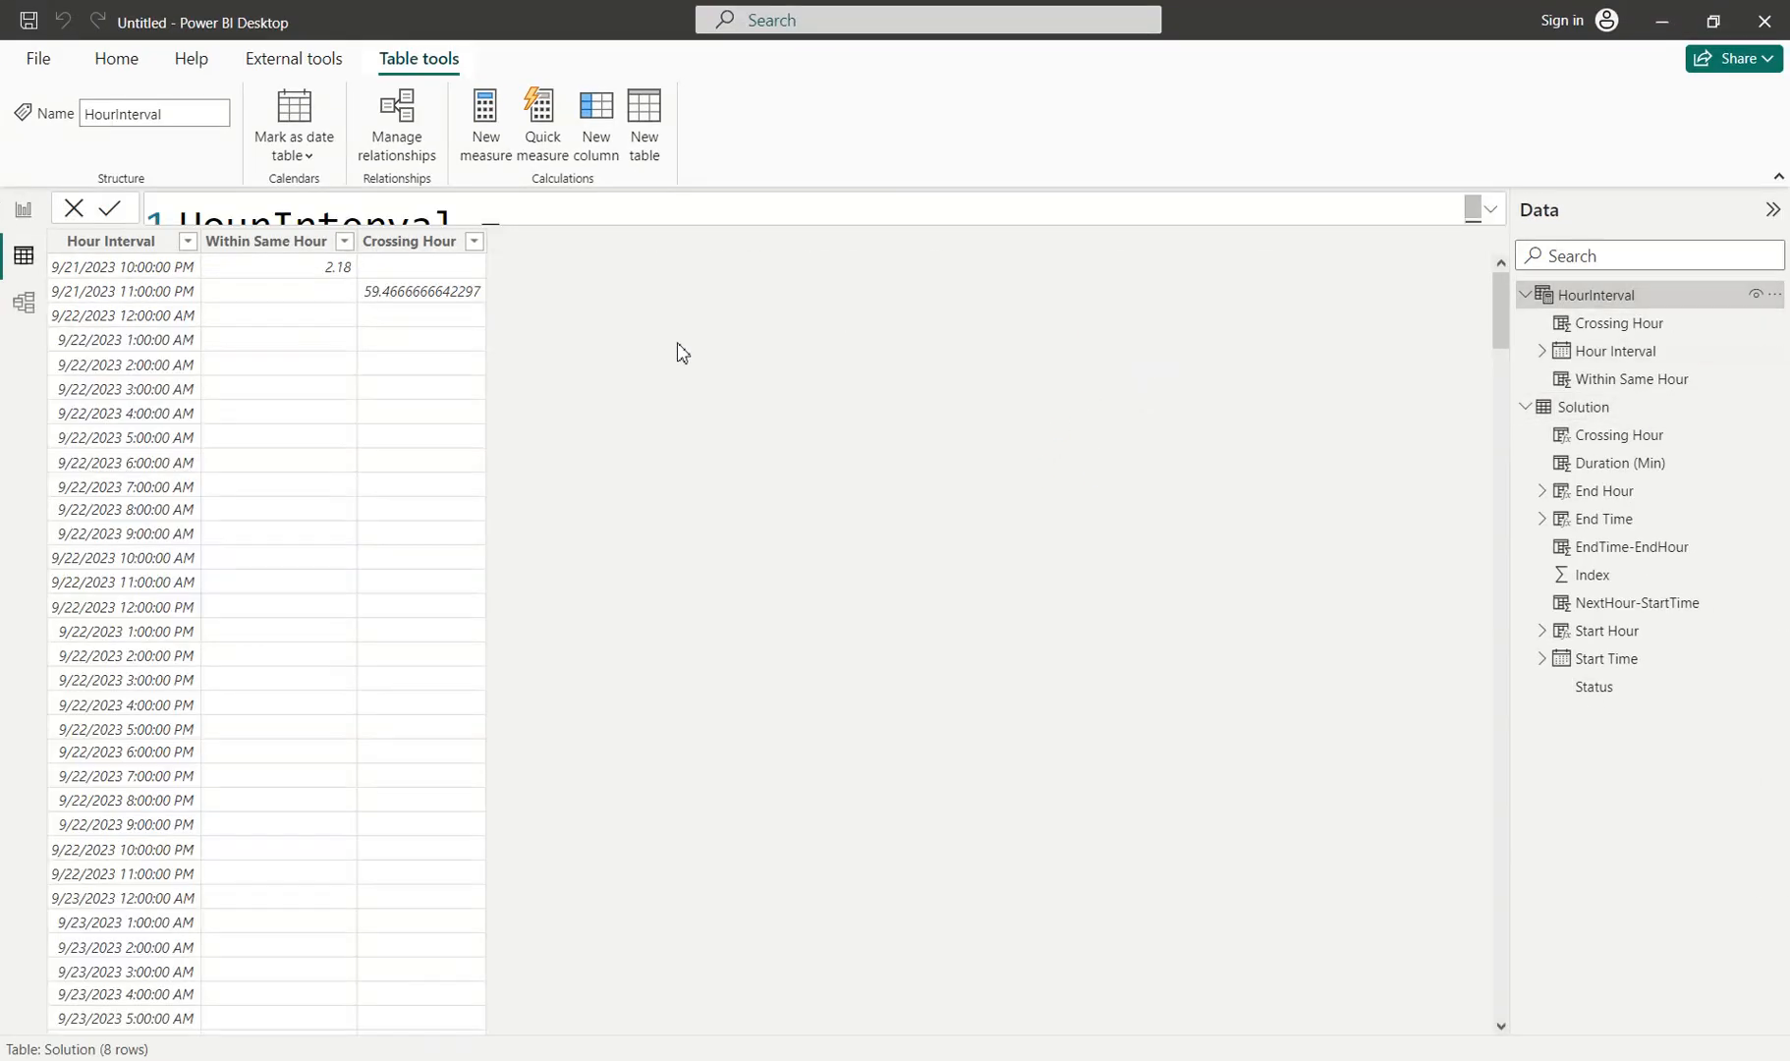
pyautogui.click(410, 241)
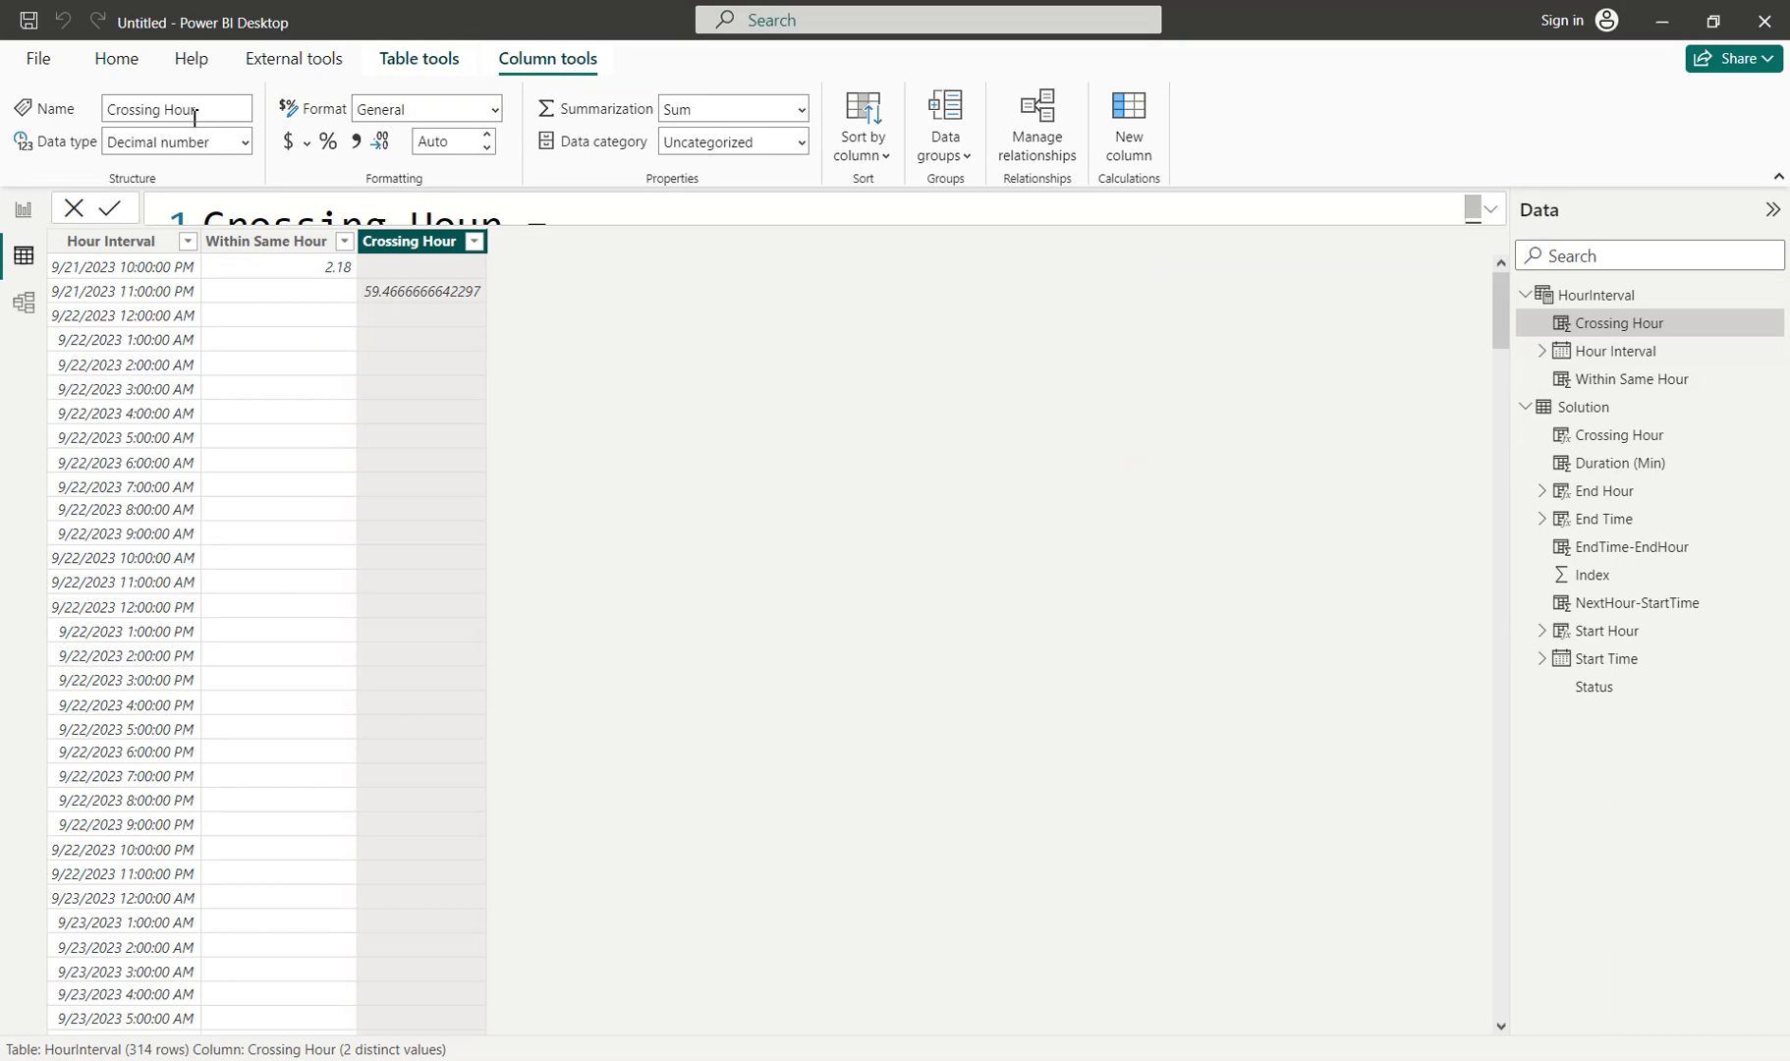
pyautogui.click(461, 143)
pyautogui.write('2')
pyautogui.press('Return')
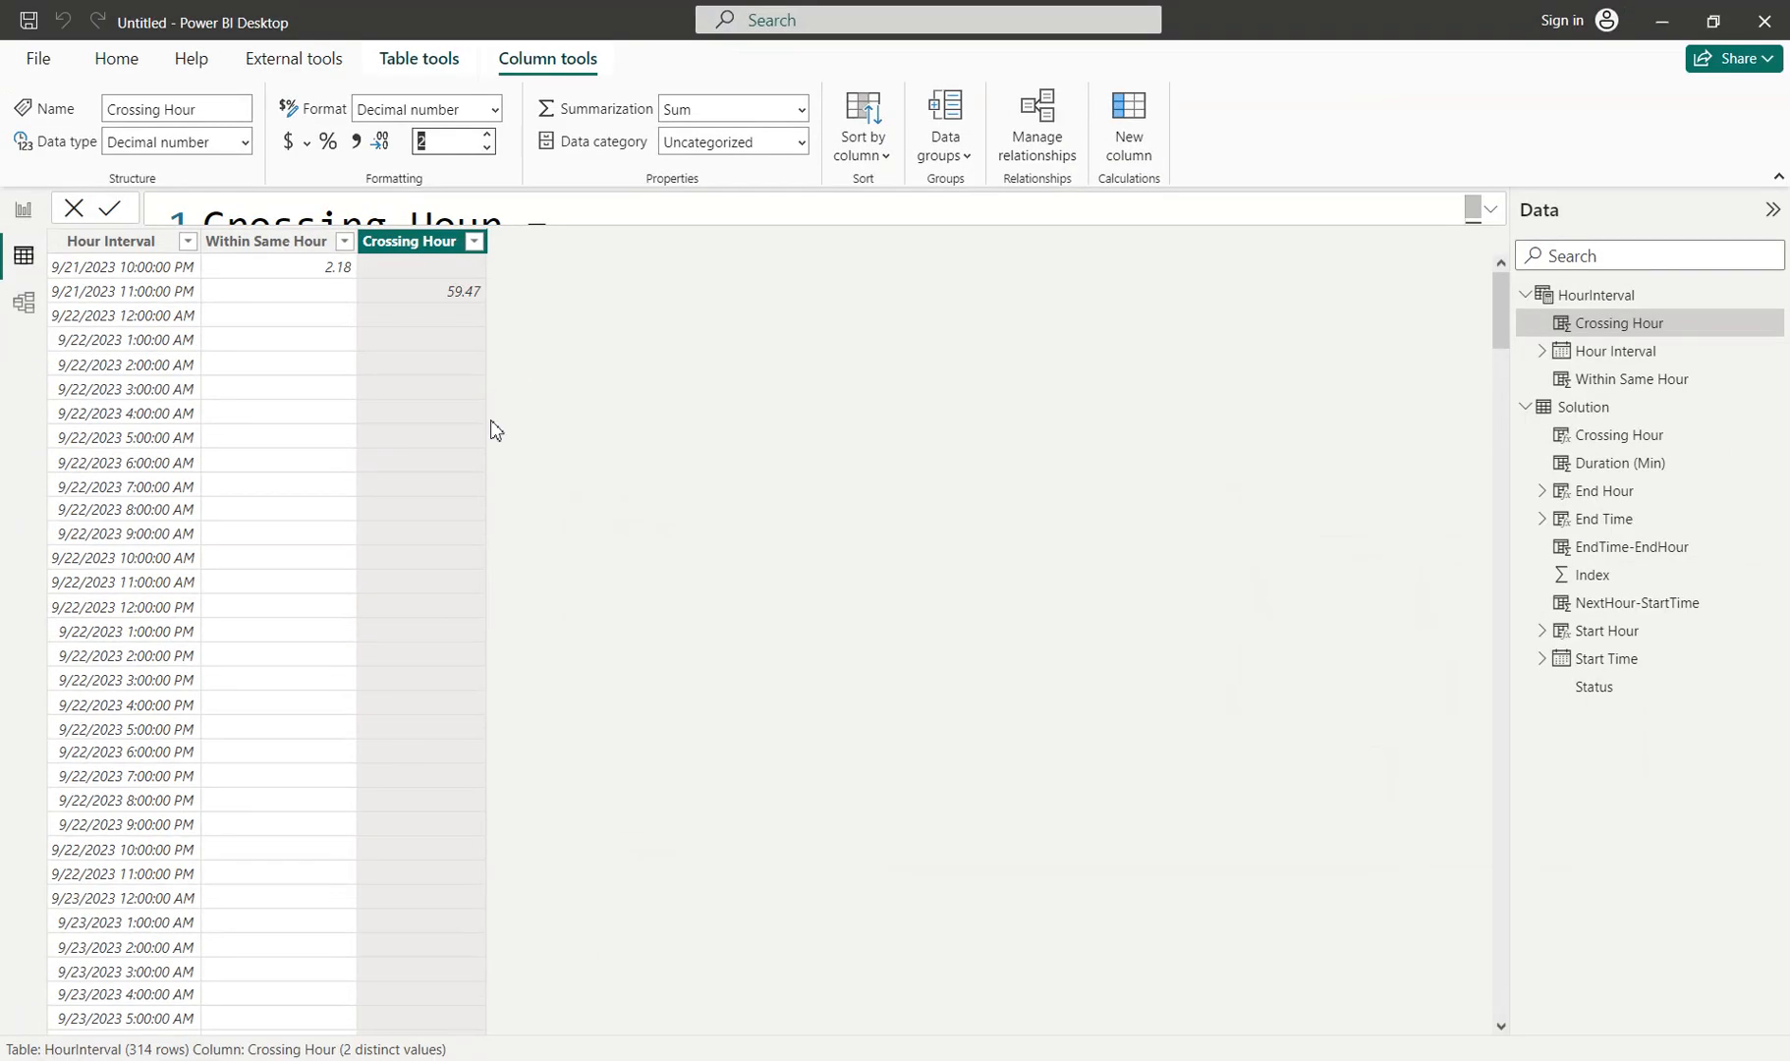
# Check the EndTime-EndHour value in the Solution table and reopen the HourInterval table's Crossing Hour formula in full.
pyautogui.click(1582, 406)
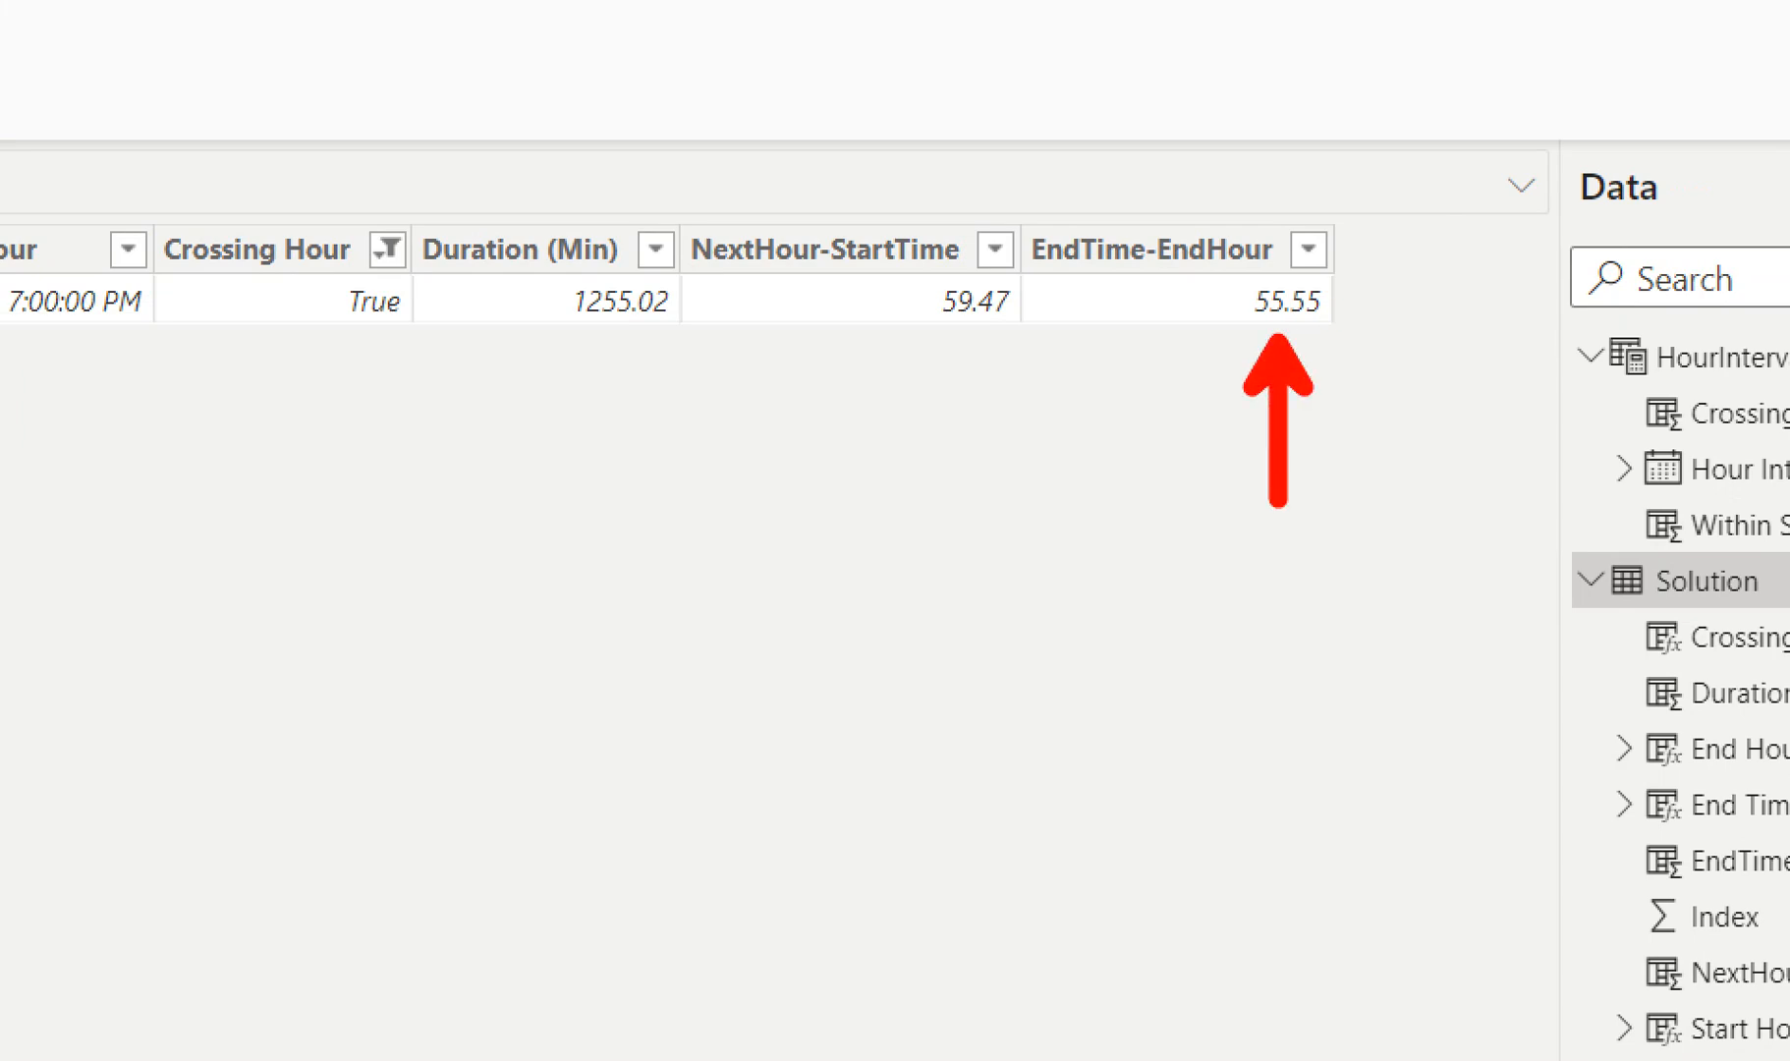
pyautogui.click(1603, 301)
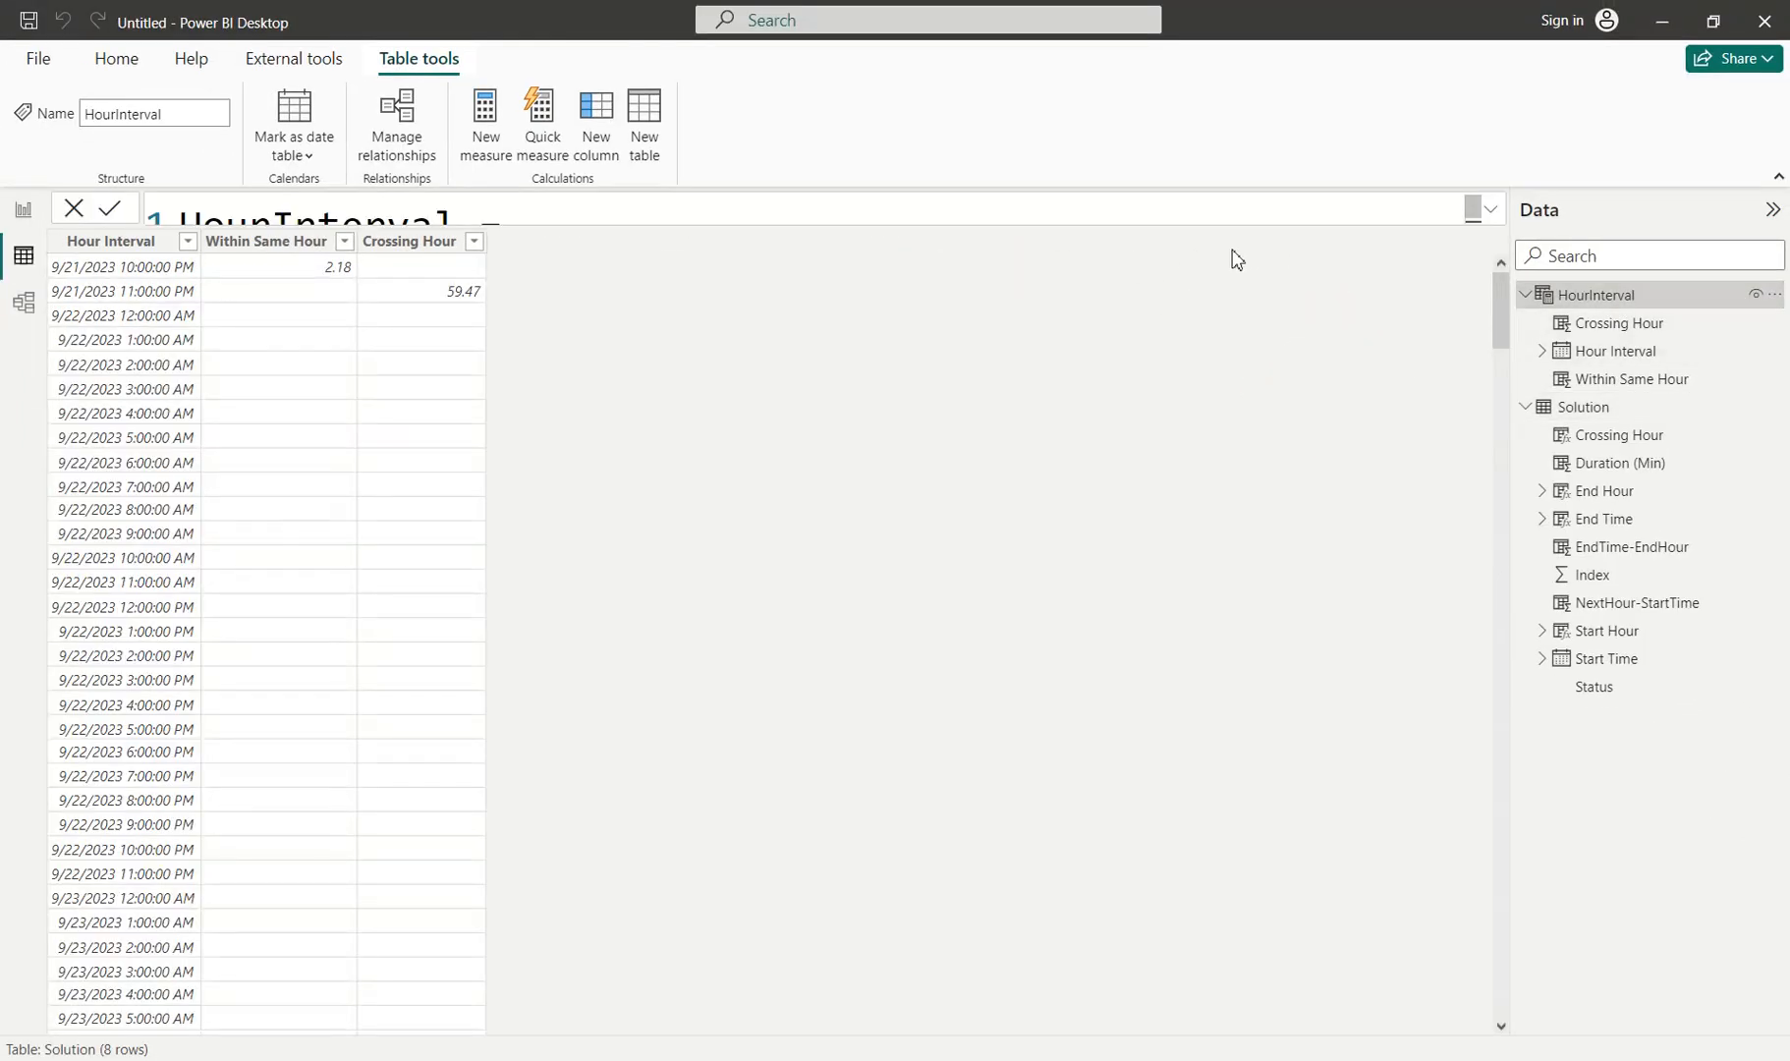
pyautogui.click(1490, 208)
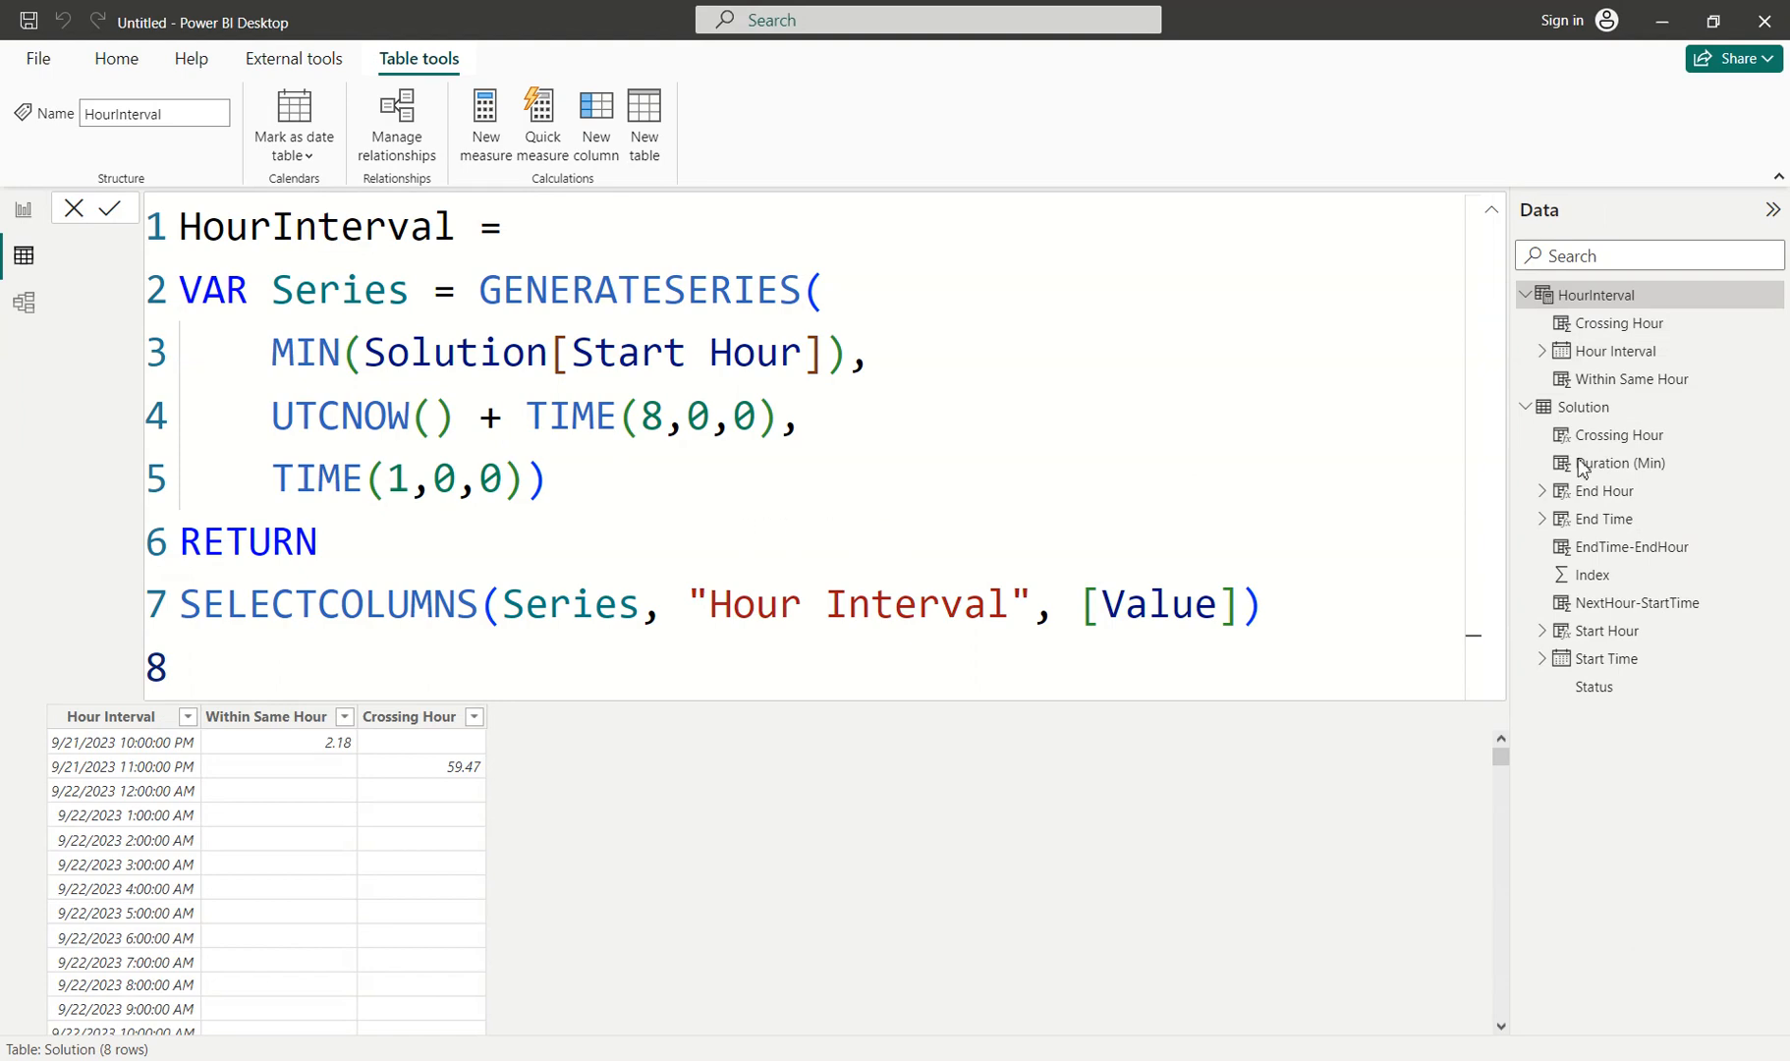
pyautogui.click(450, 725)
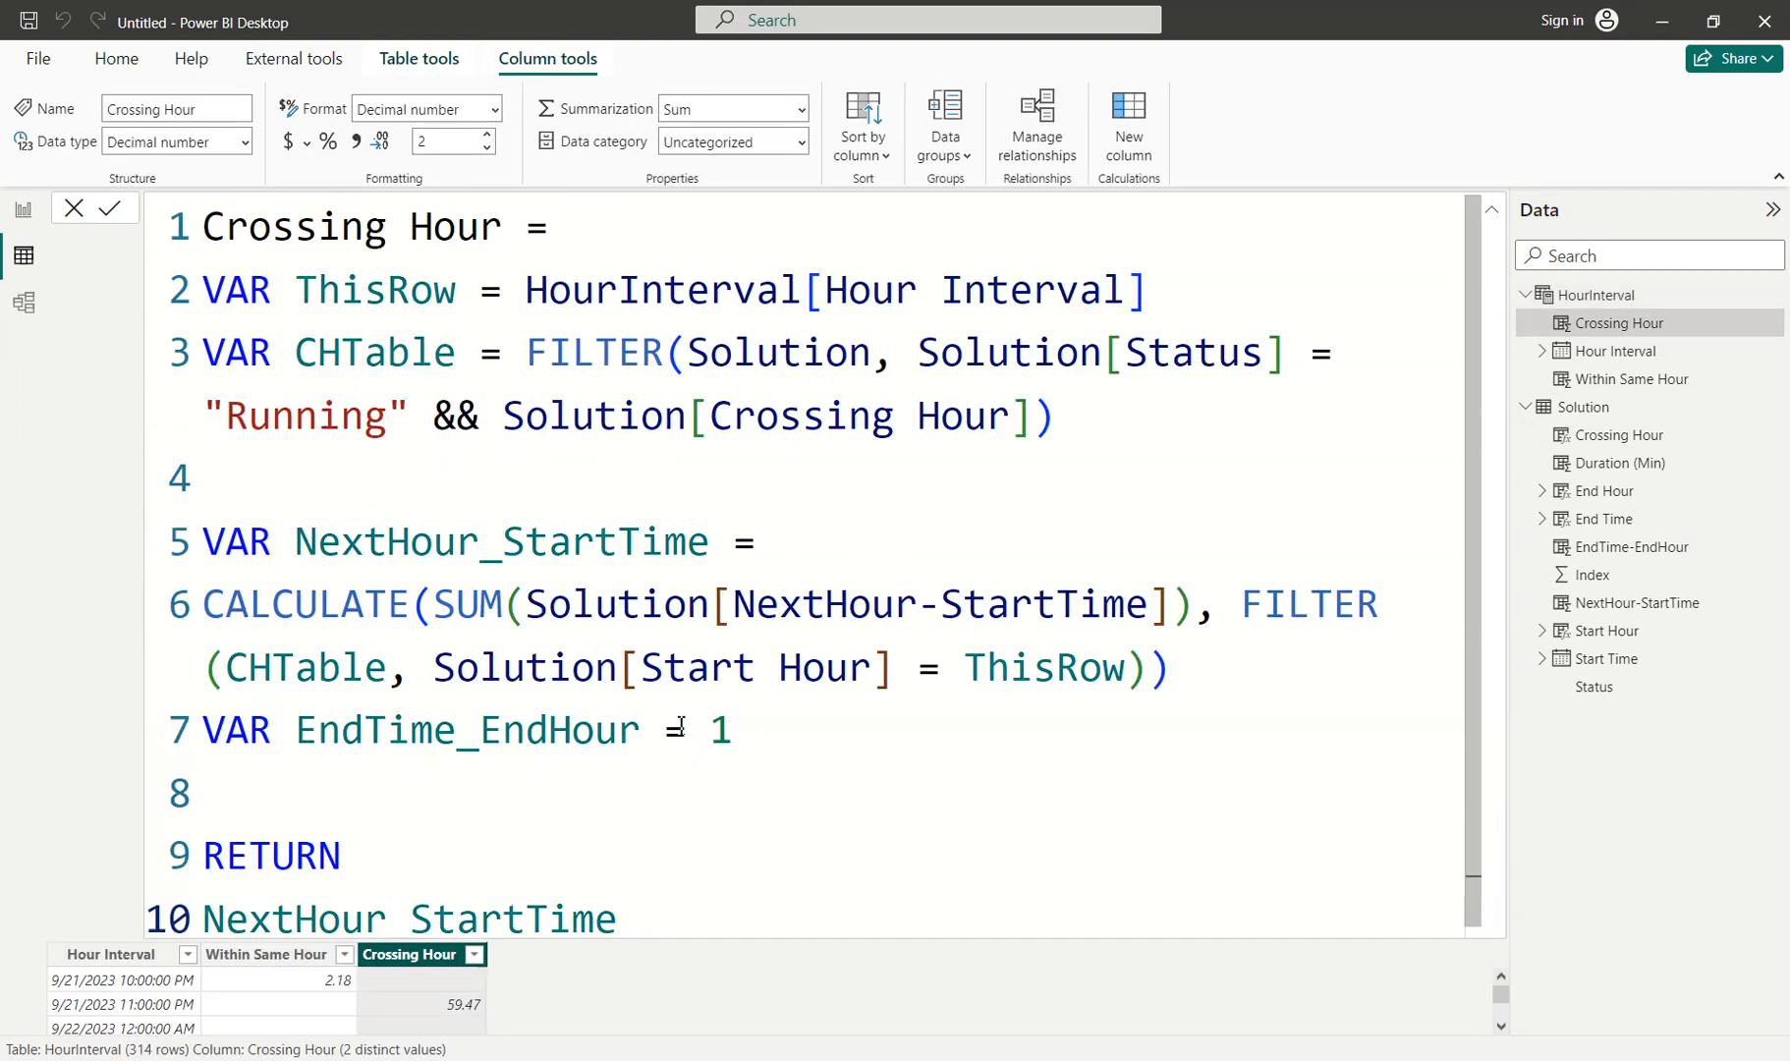
# Replace the placeholder 1 in EndTime_EndHour with a copy of NextHour_StartTime's CALCULATE expression on its own line.
pyautogui.doubleClick(722, 731)
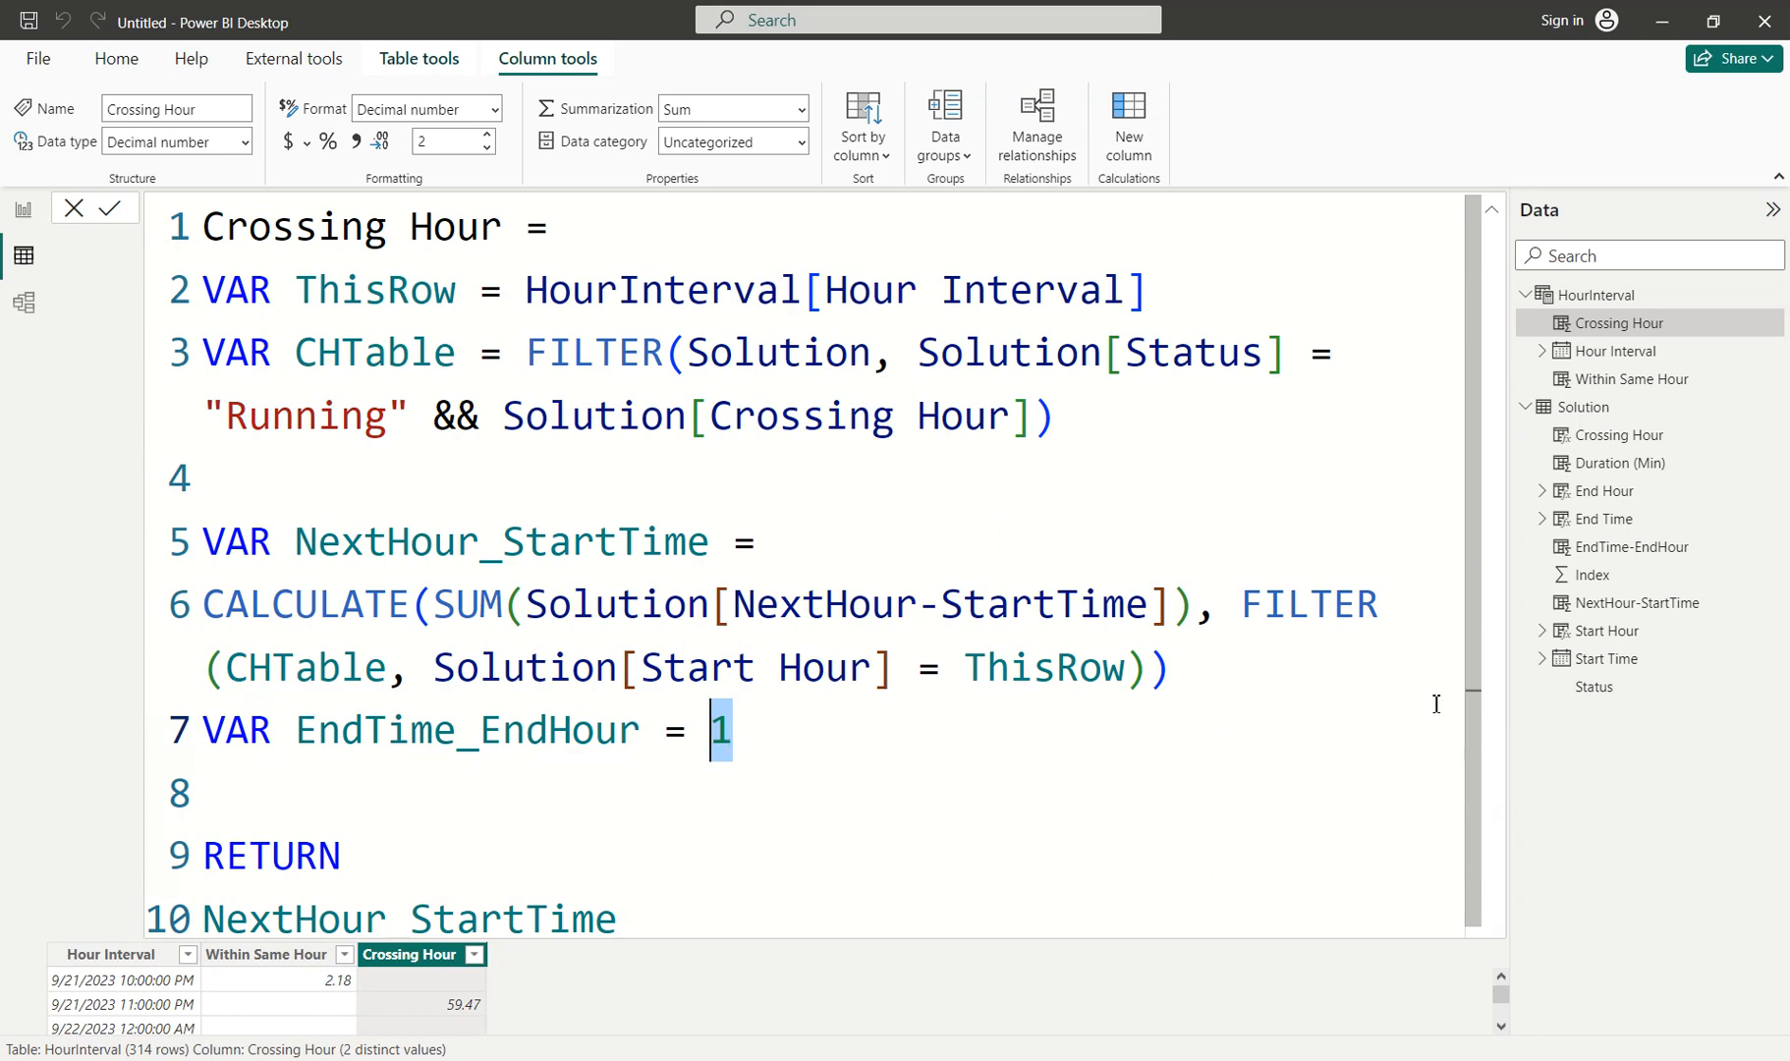
pyautogui.moveTo(1230, 676); pyautogui.dragTo(181, 585)
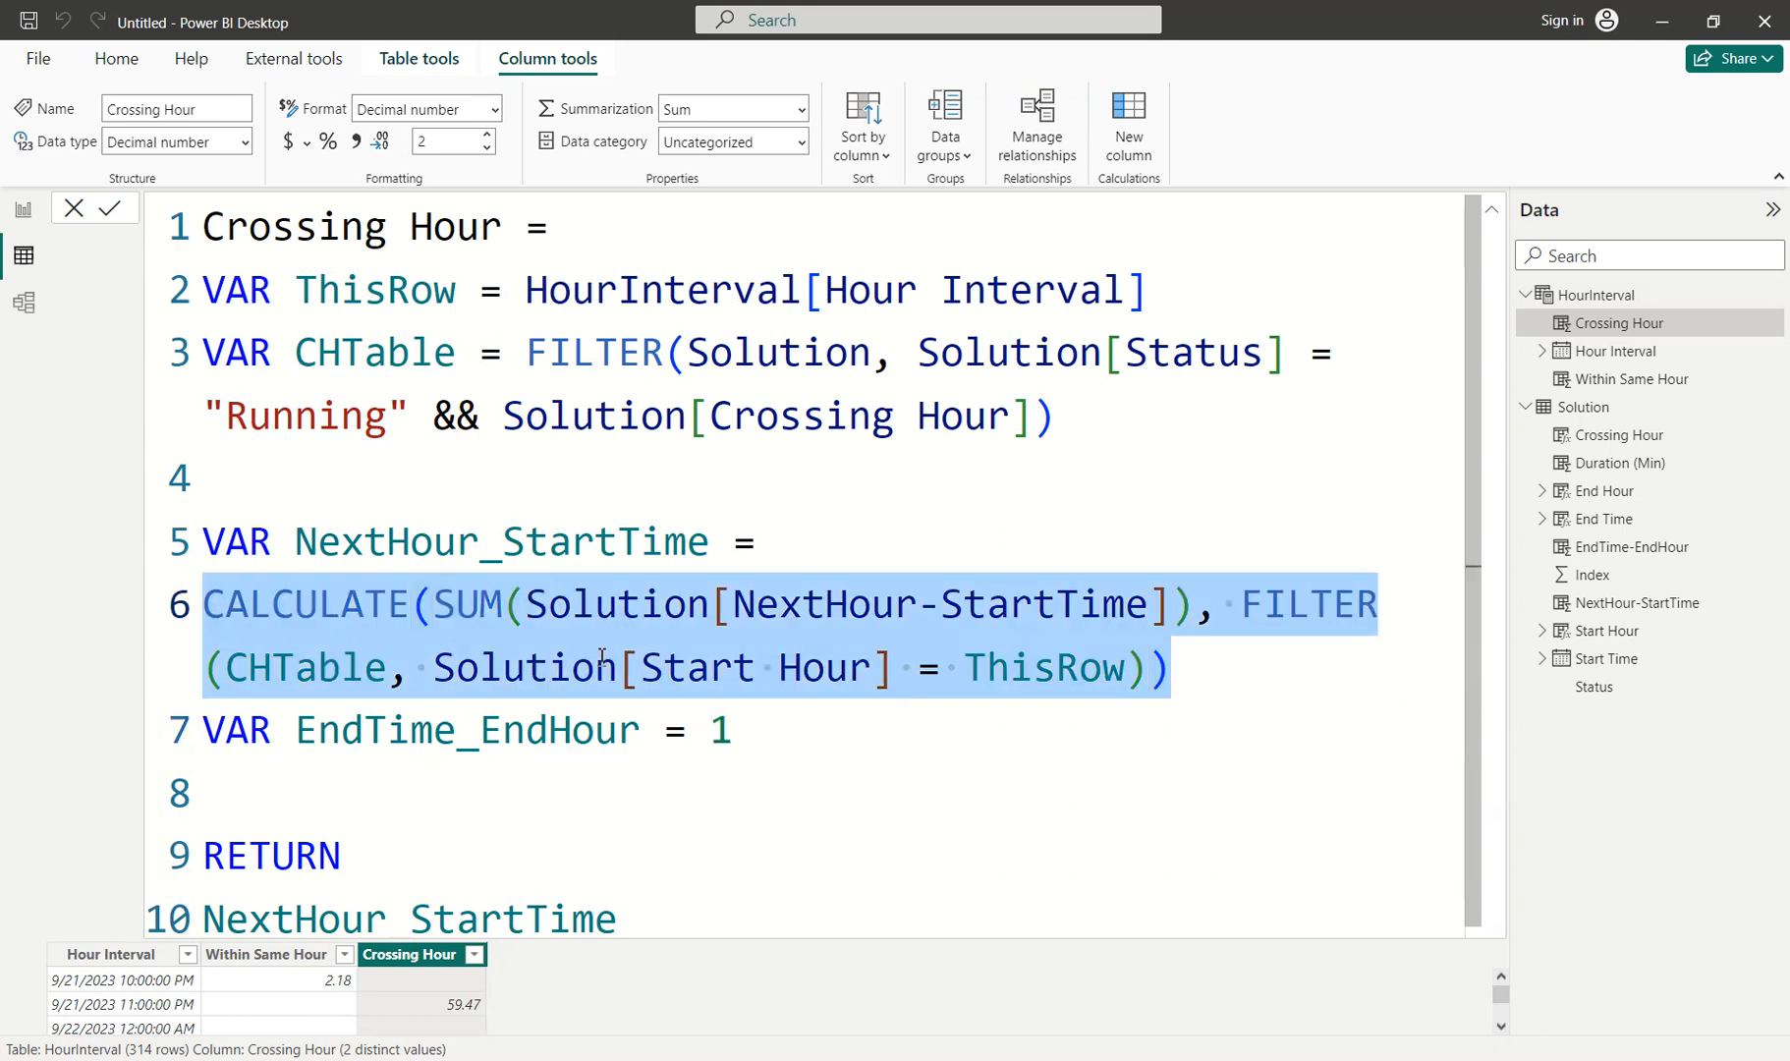
pyautogui.hotkey('ctrl', 'c')
pyautogui.doubleClick(746, 728)
pyautogui.press('BackSpace')
pyautogui.press('Return')
pyautogui.hotkey('ctrl', 'v')
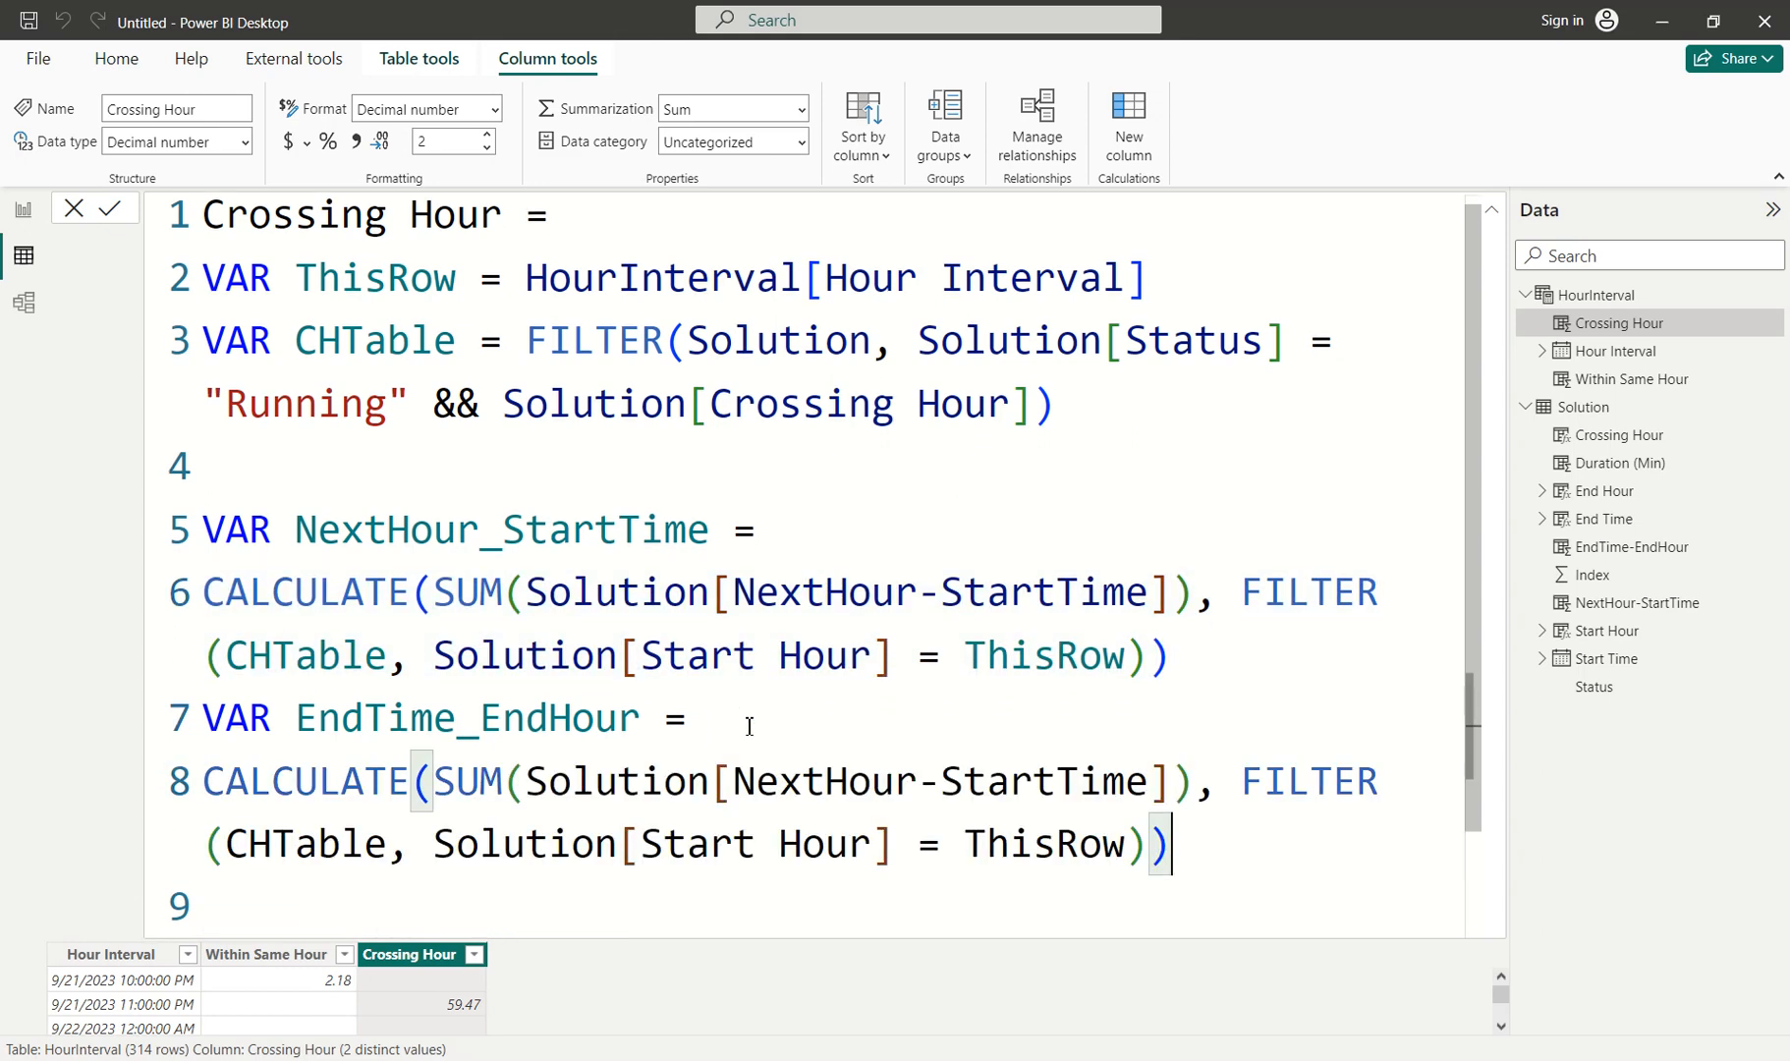
# Clear the NextHour-StartTime column name from the SUM in EndTime_EndHour's copied expression, leaving the open Solution reference.
pyautogui.moveTo(1171, 776); pyautogui.dragTo(739, 772)
pyautogui.write('end')
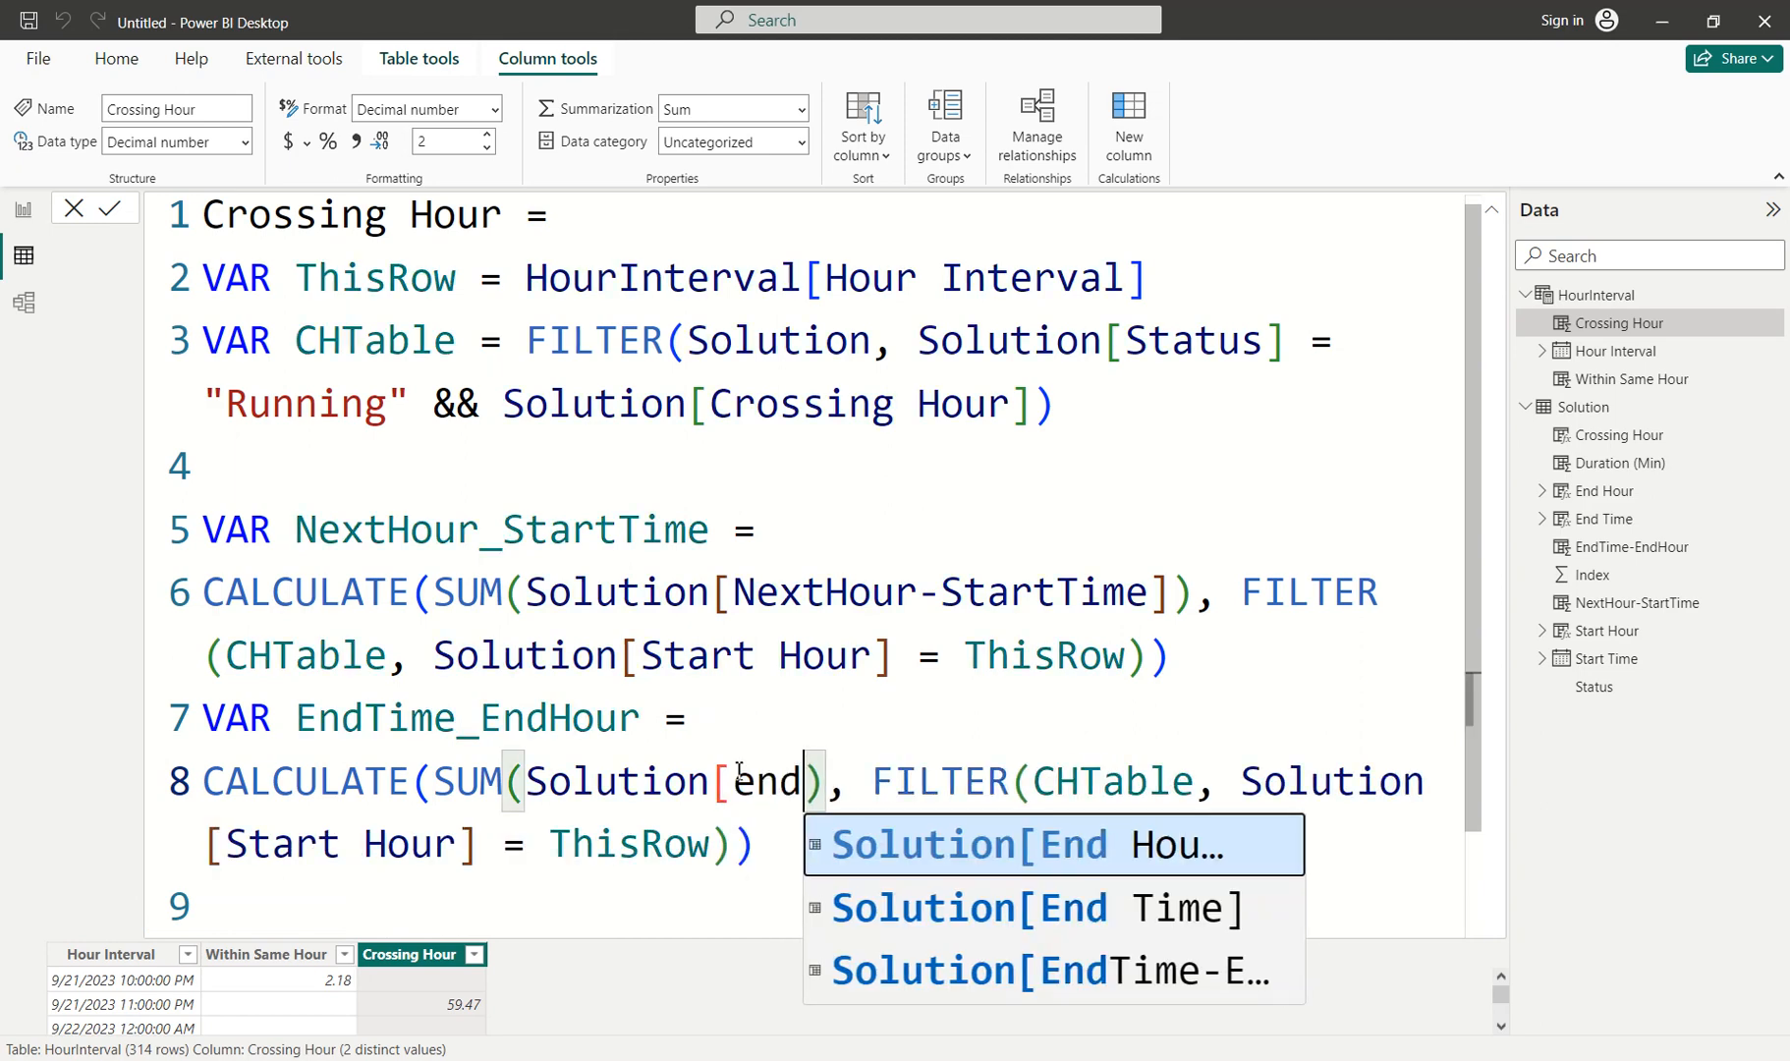
pyautogui.press('Tab')
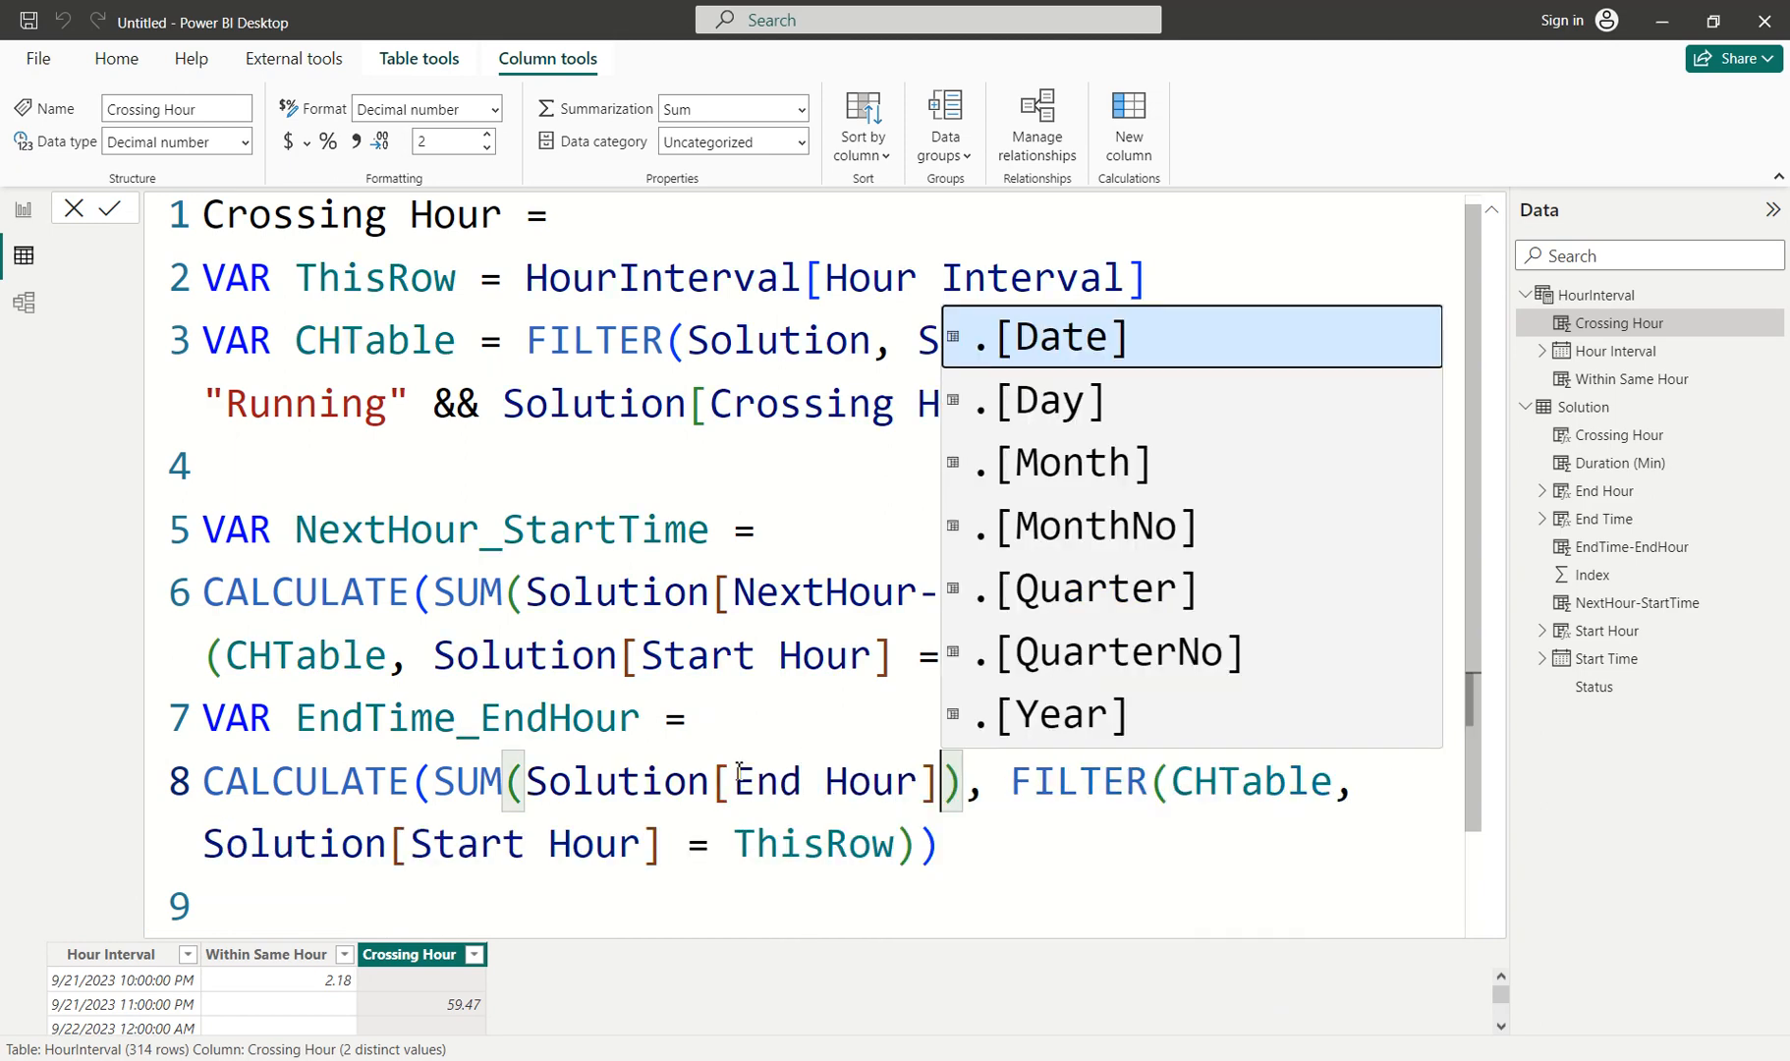
pyautogui.hotkey('ctrl', 'z')
pyautogui.write('time')
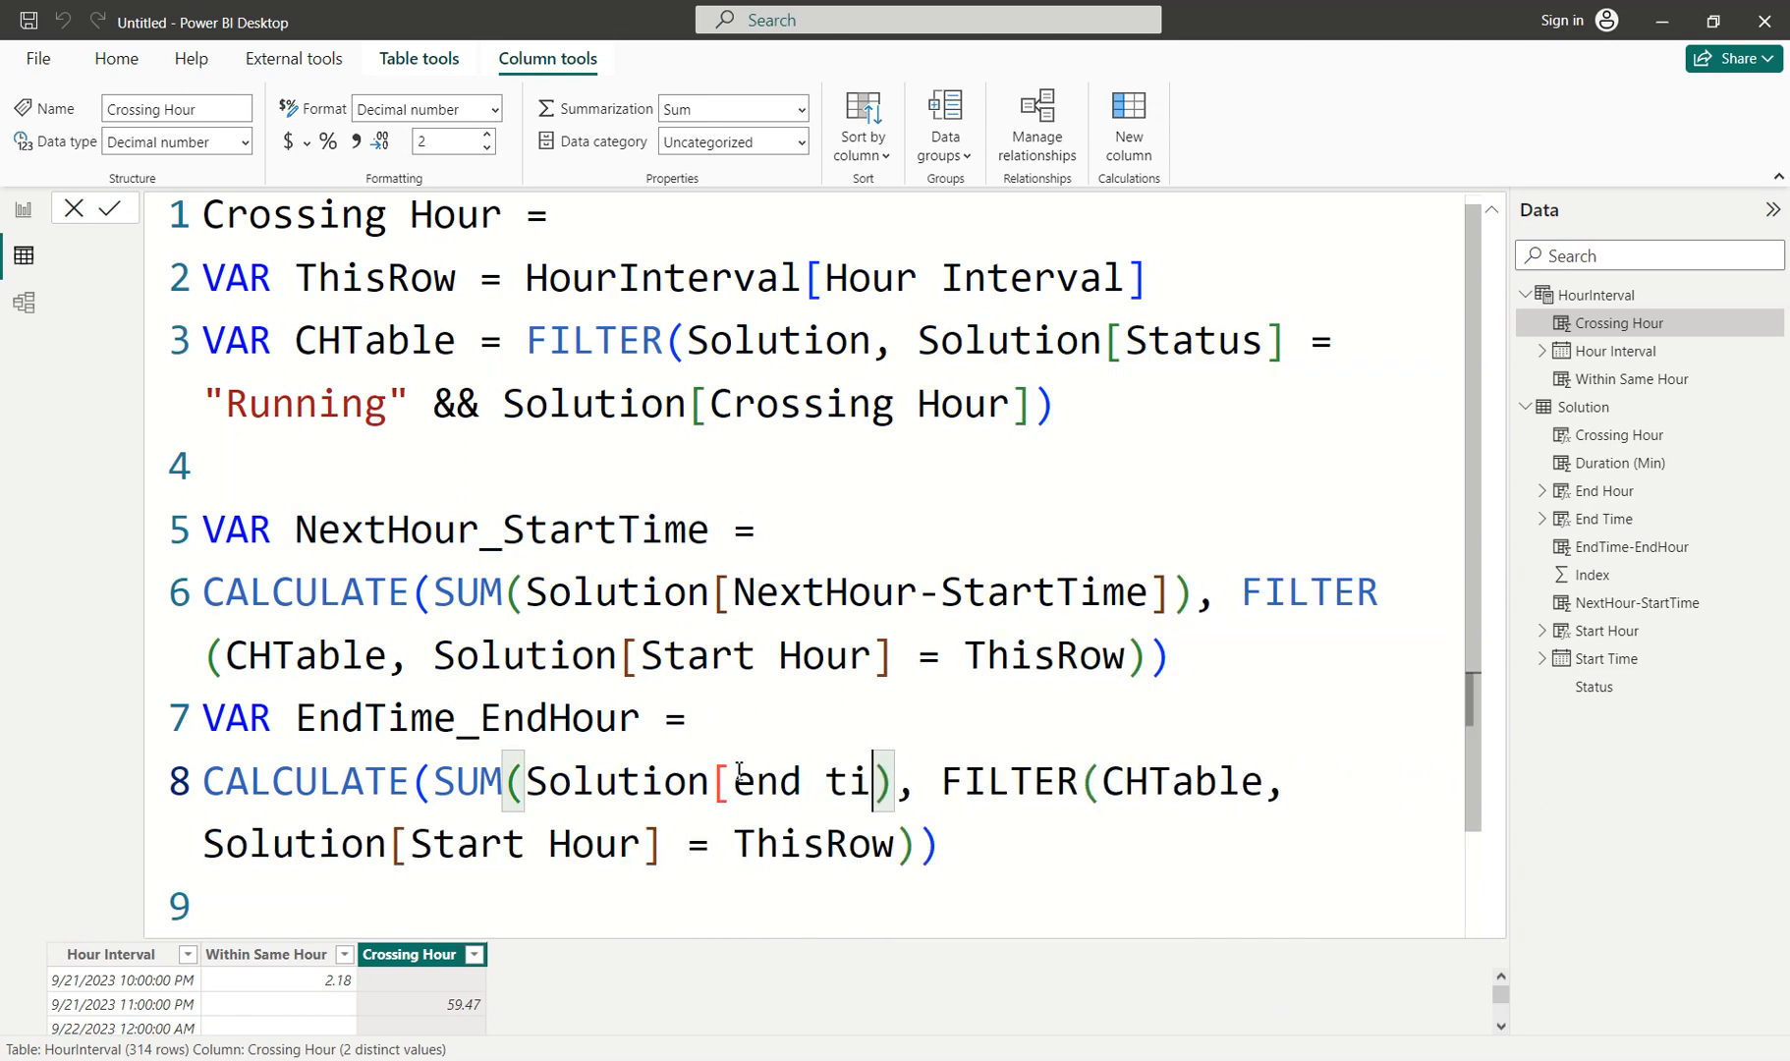
pyautogui.press('BackSpace')
pyautogui.press('BackSpace')
pyautogui.press('BackSpace')
pyautogui.press('BackSpace')
pyautogui.press('BackSpace')
pyautogui.press('BackSpace')
pyautogui.press('BackSpace')
pyautogui.press('BackSpace')
pyautogui.press('BackSpace')
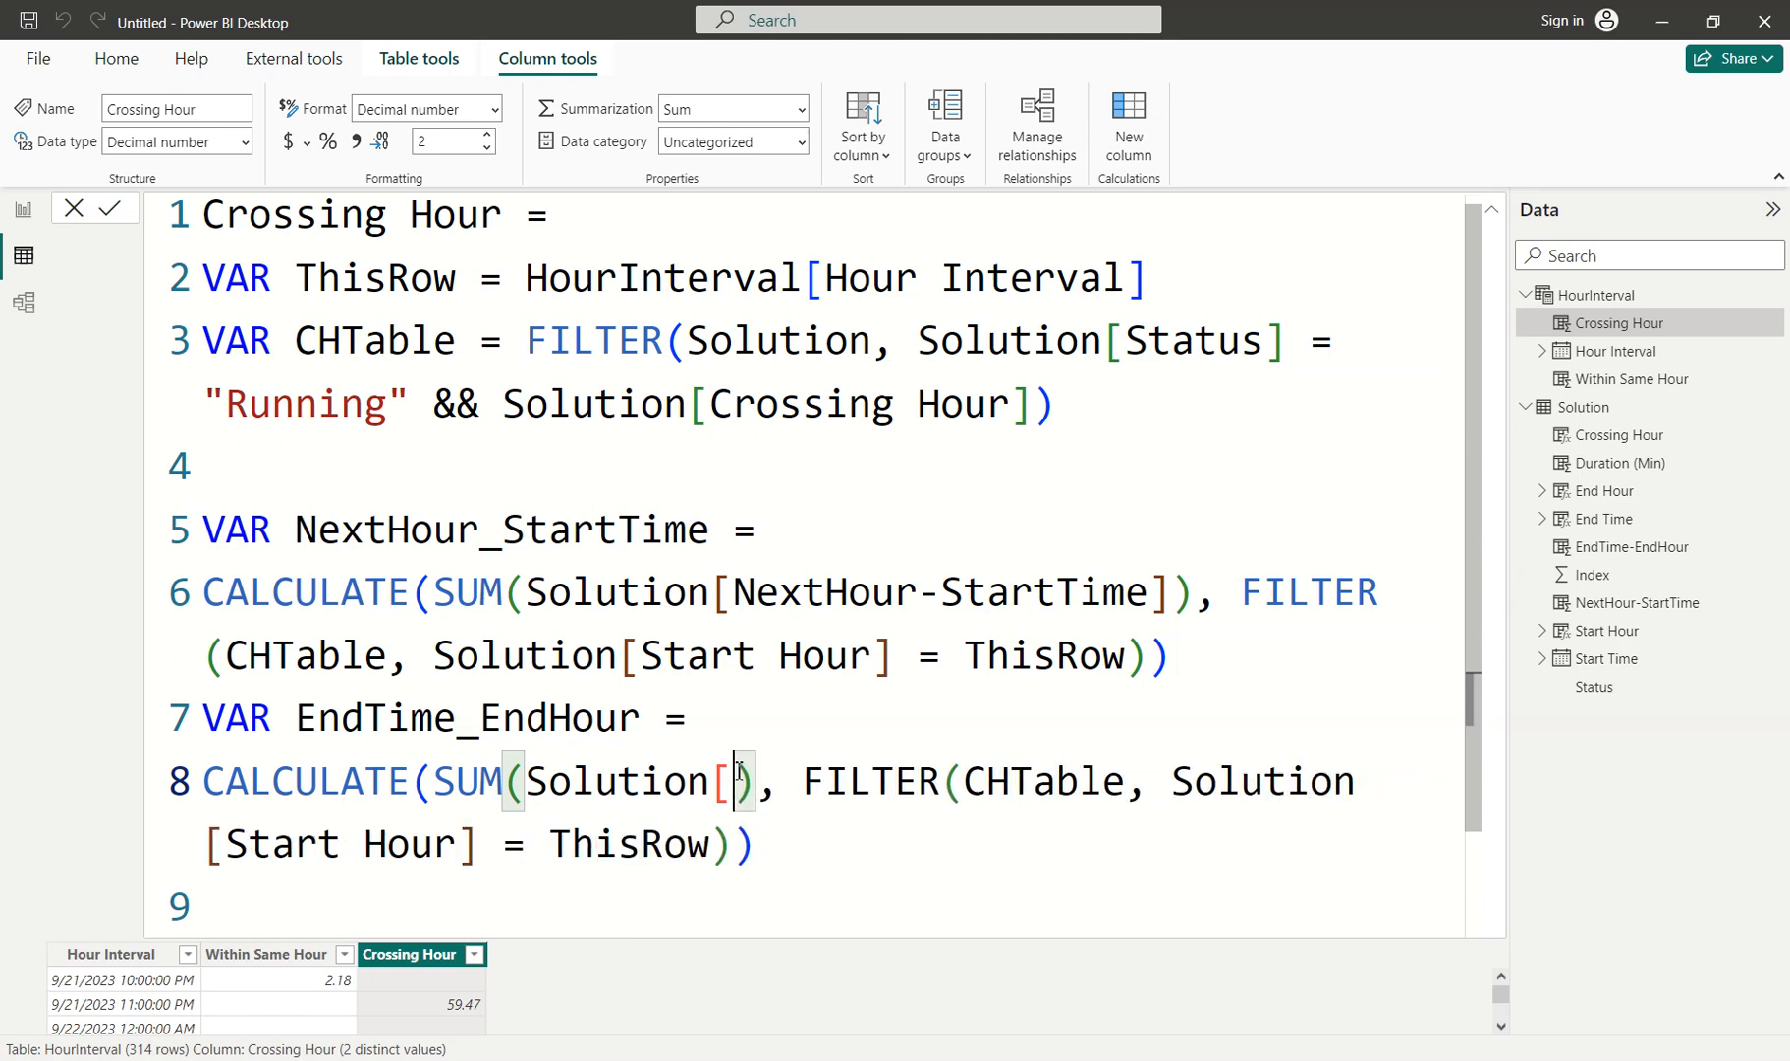
# Complete the SUM argument in EndTime_EndHour as Solution[EndTime-EndHour].
pyautogui.write('[Ed')
pyautogui.press('BackSpace')
pyautogui.write('nd')
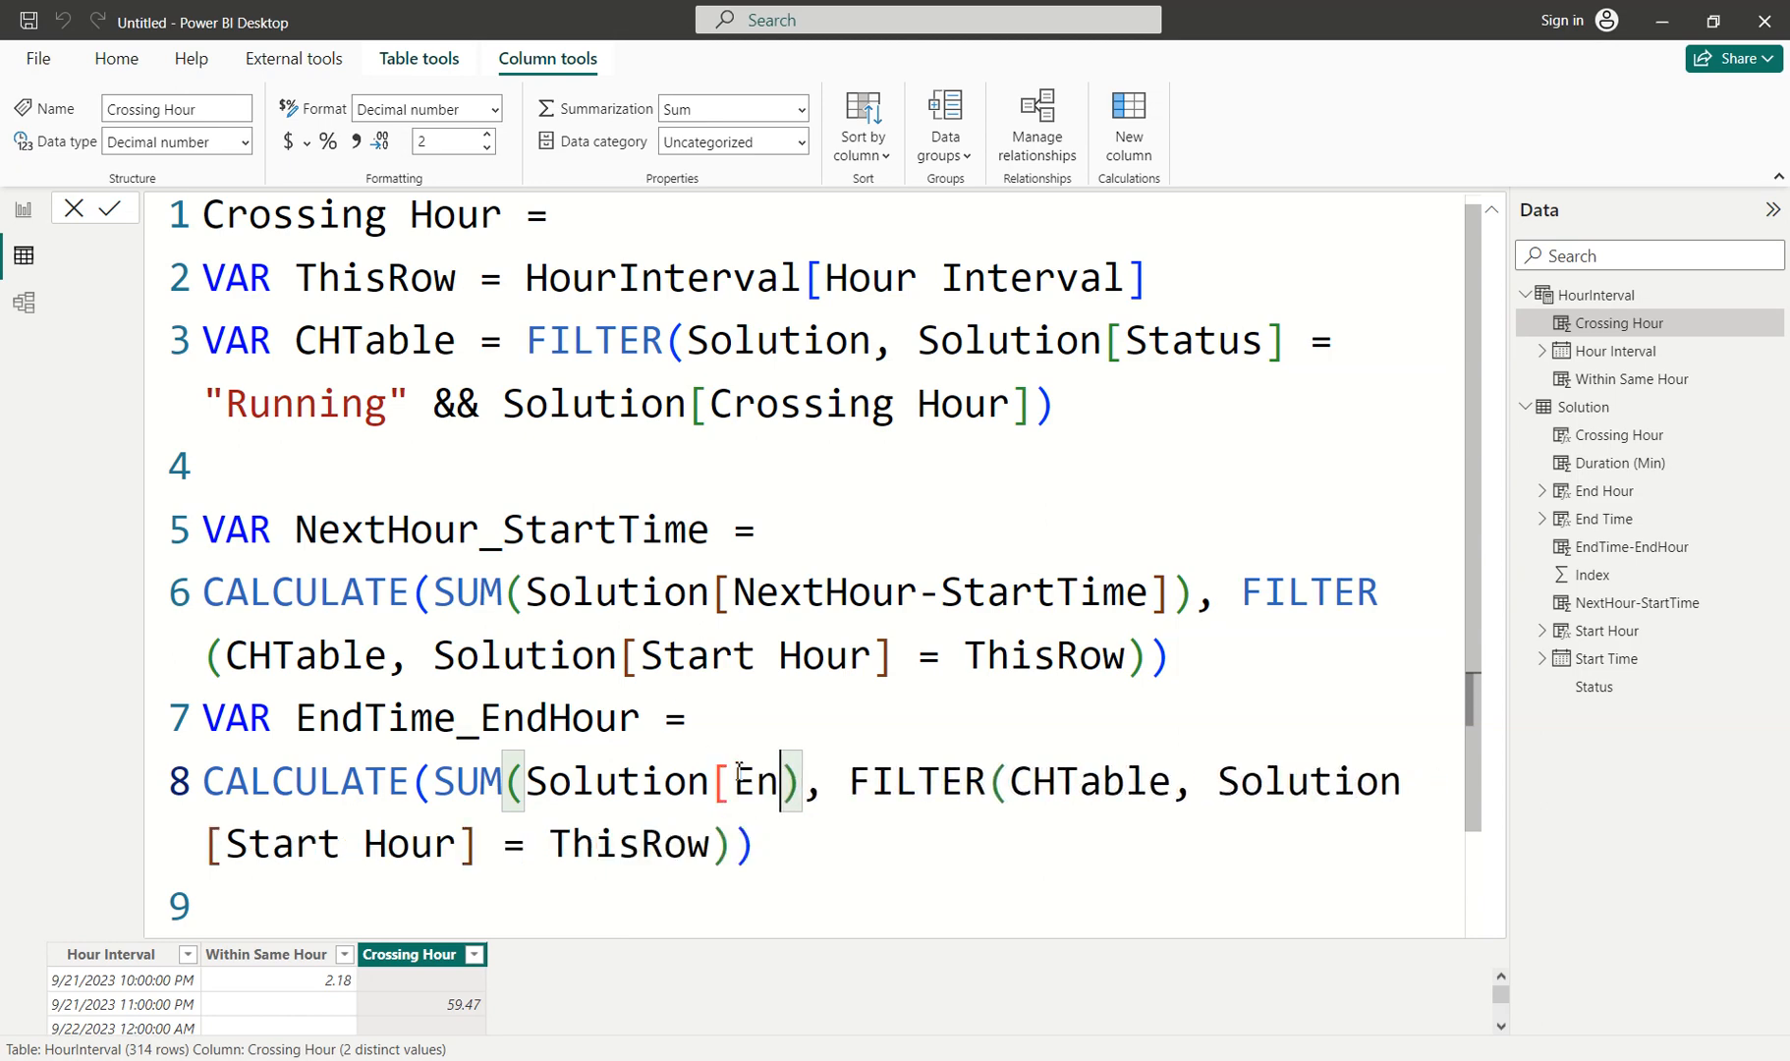
pyautogui.write('Time-eND')
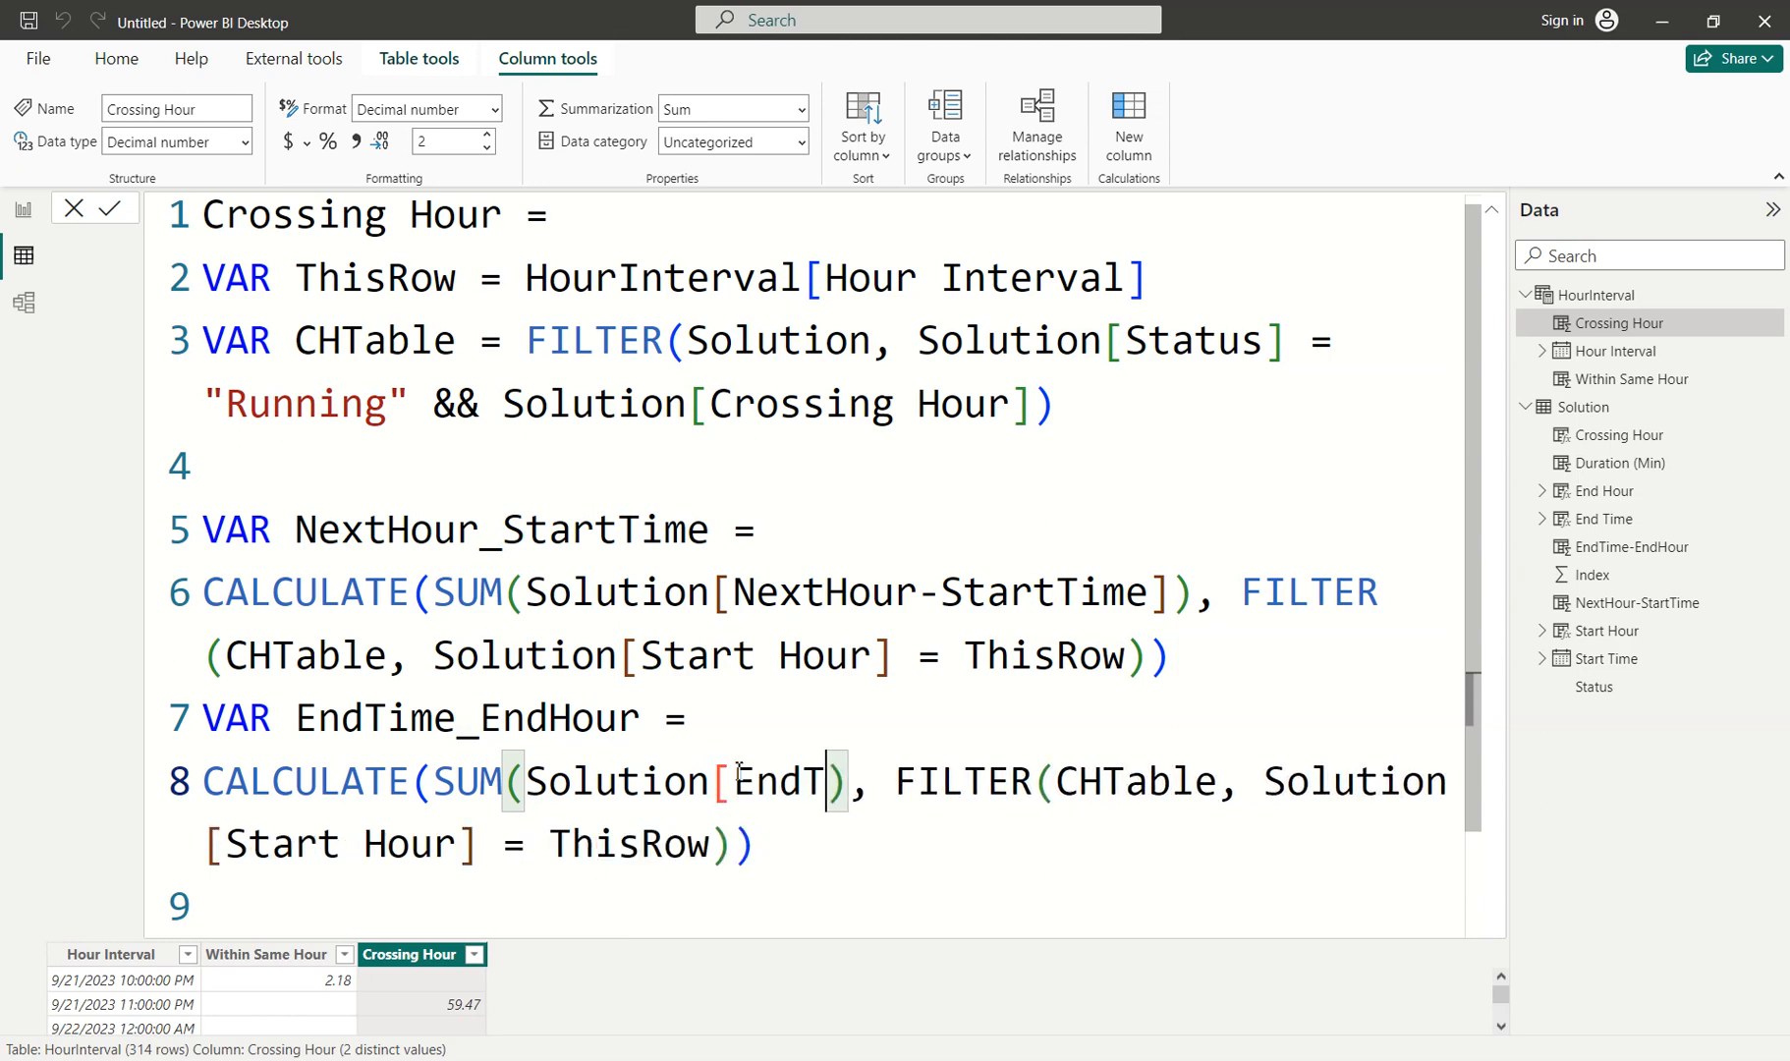
pyautogui.press('BackSpace')
pyautogui.press('BackSpace')
pyautogui.press('BackSpace')
pyautogui.write('End HoU')
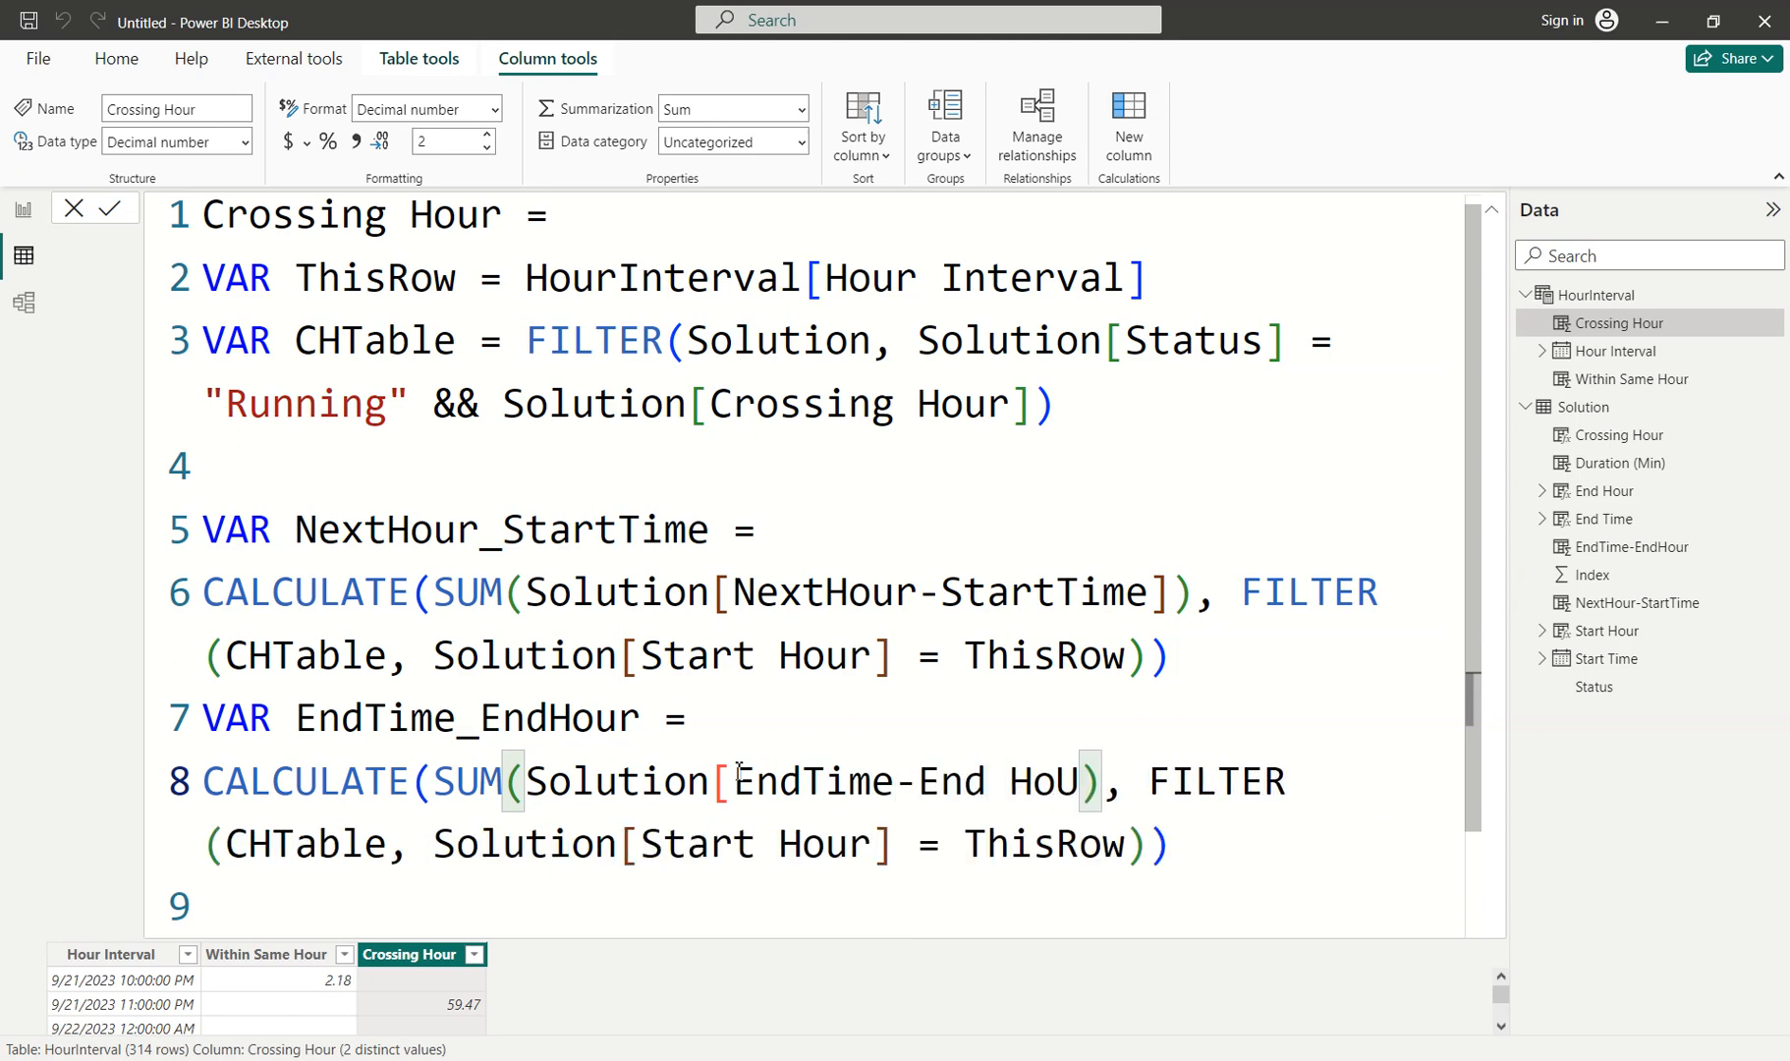
pyautogui.press('BackSpace')
pyautogui.write('ur')
pyautogui.press('BackSpace')
pyautogui.press('BackSpace')
pyautogui.press('BackSpace')
pyautogui.press('BackSpace')
pyautogui.press('BackSpace')
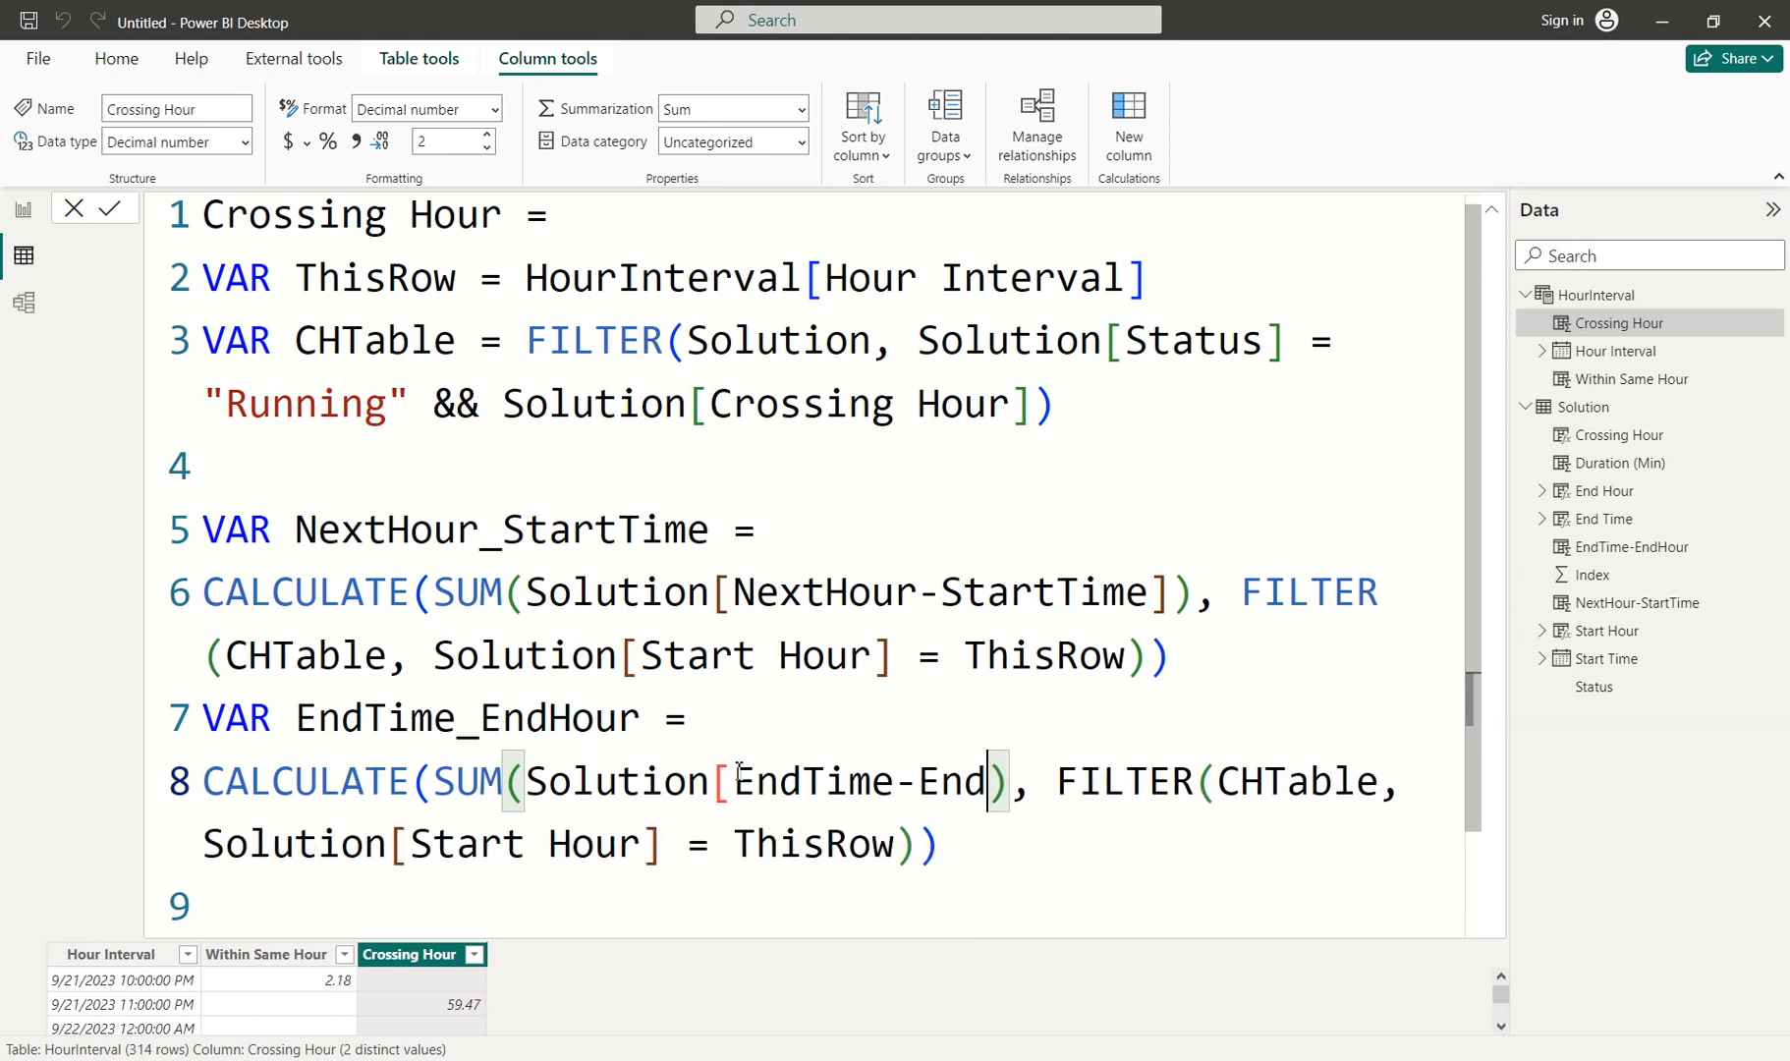
pyautogui.write('o')
pyautogui.press('BackSpace')
pyautogui.write('Hour')
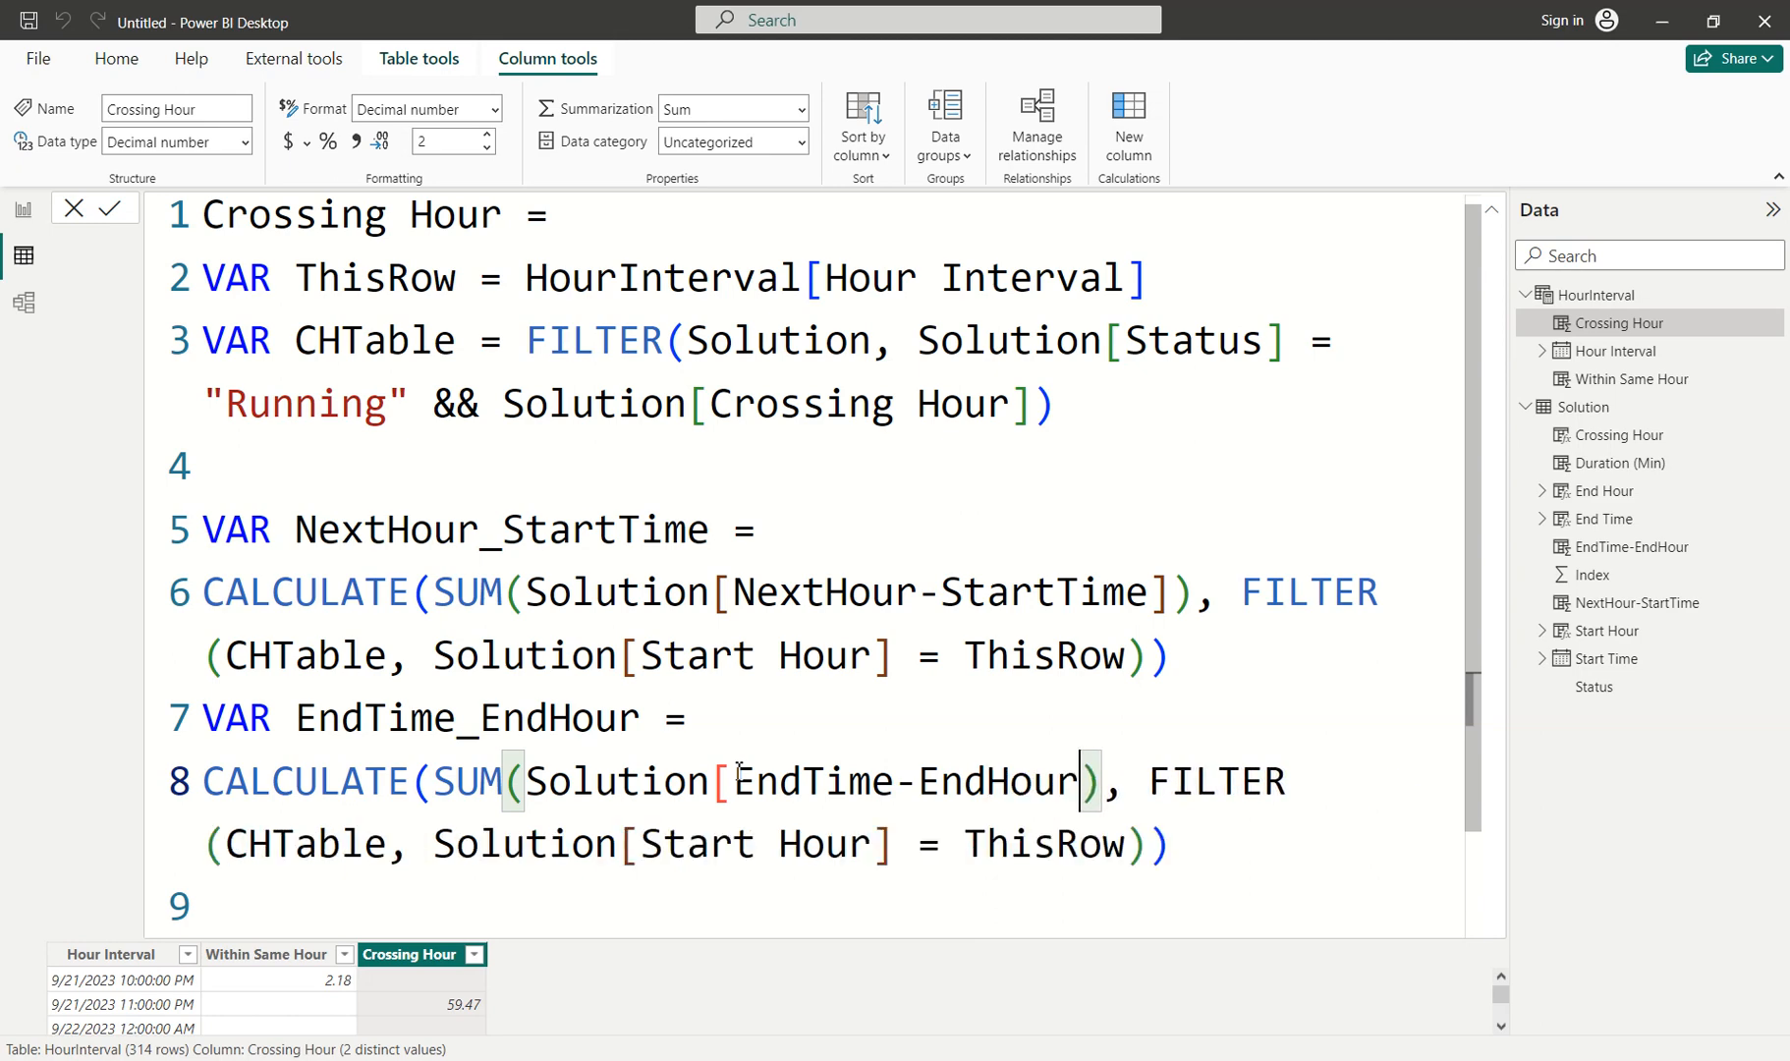
pyautogui.write(']')
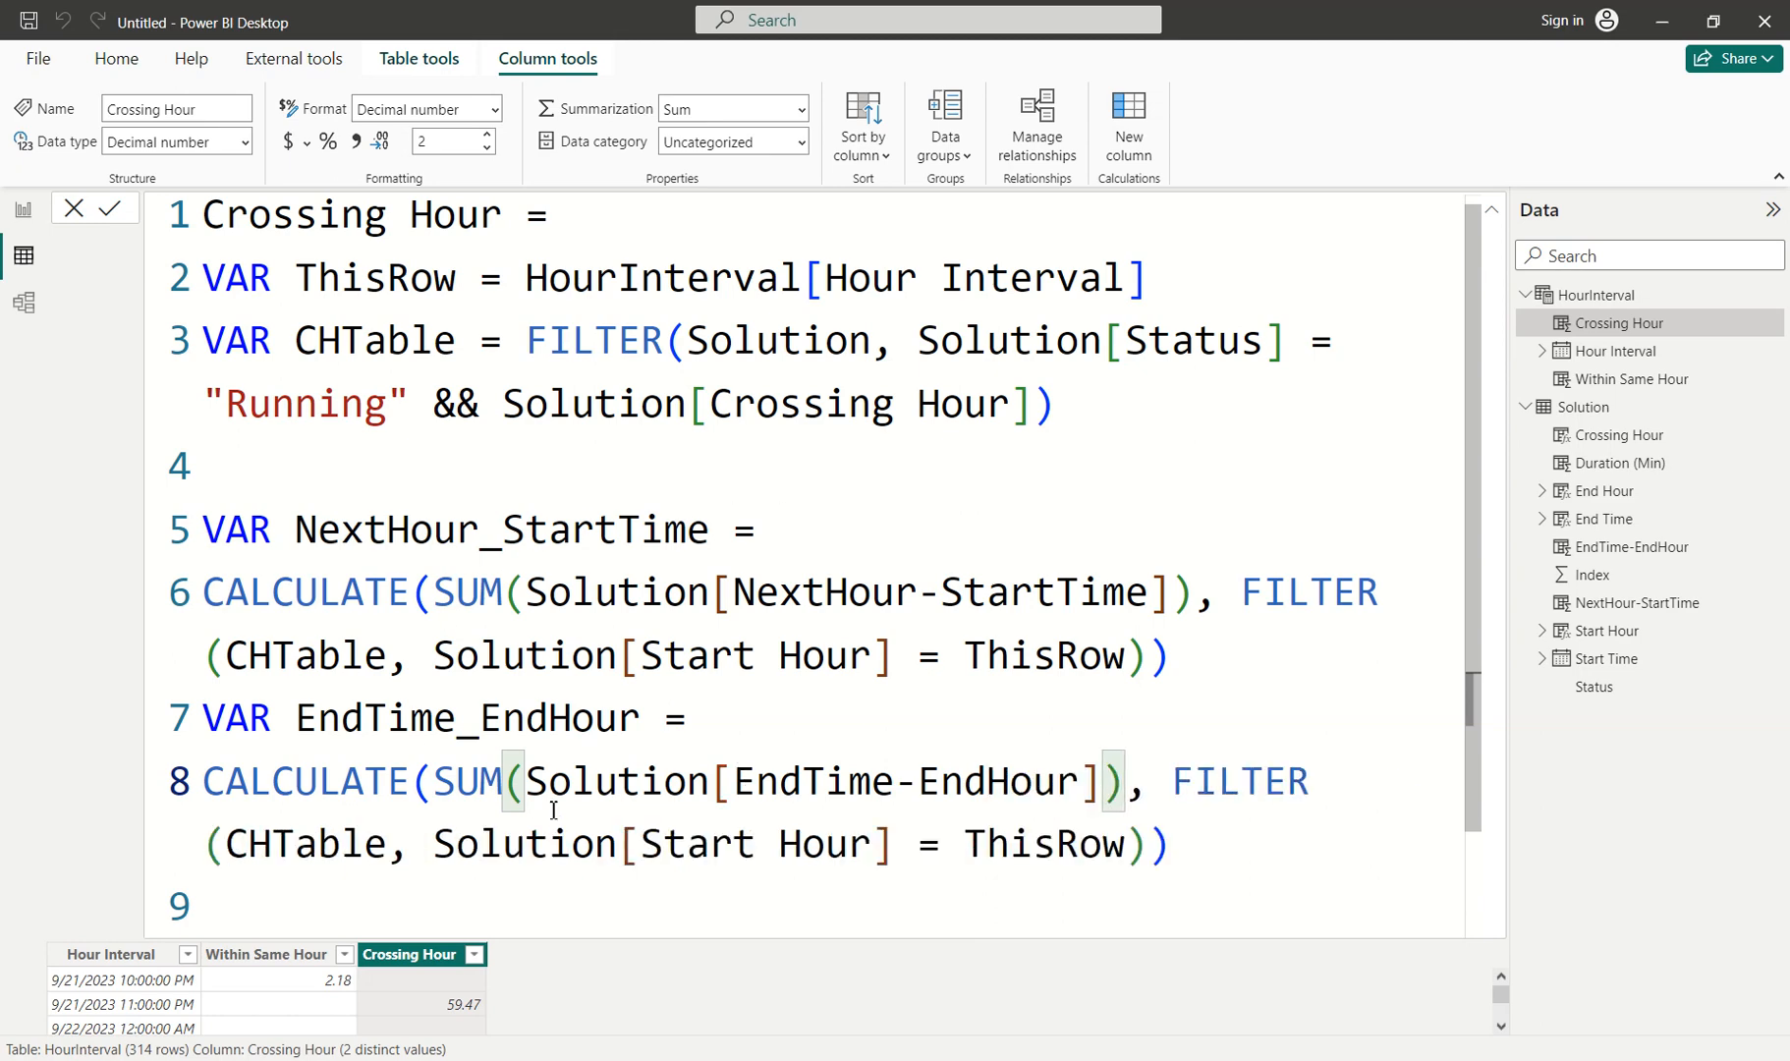
# Change the filter condition in EndTime_EndHour to Solution[End Hour] = ThisRow.
pyautogui.click(753, 845)
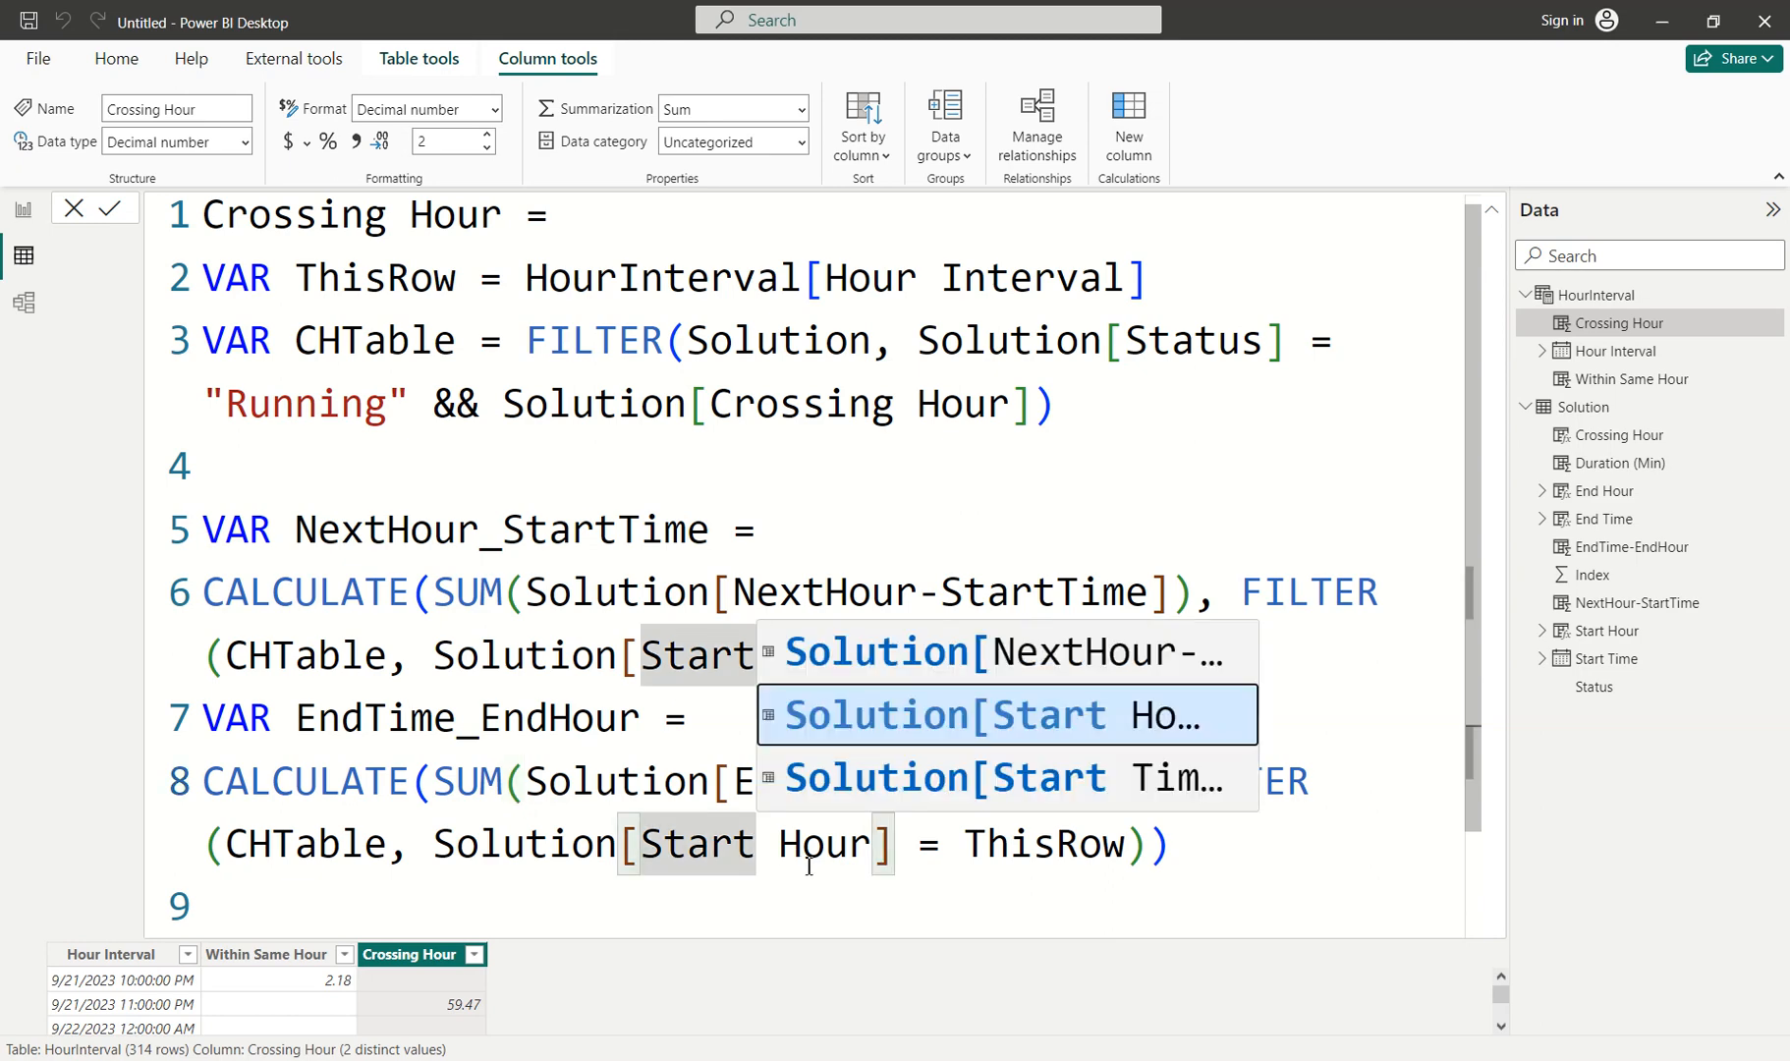
pyautogui.press('BackSpace')
pyautogui.press('BackSpace')
pyautogui.press('BackSpace')
pyautogui.press('BackSpace')
pyautogui.press('BackSpace')
pyautogui.write('End')
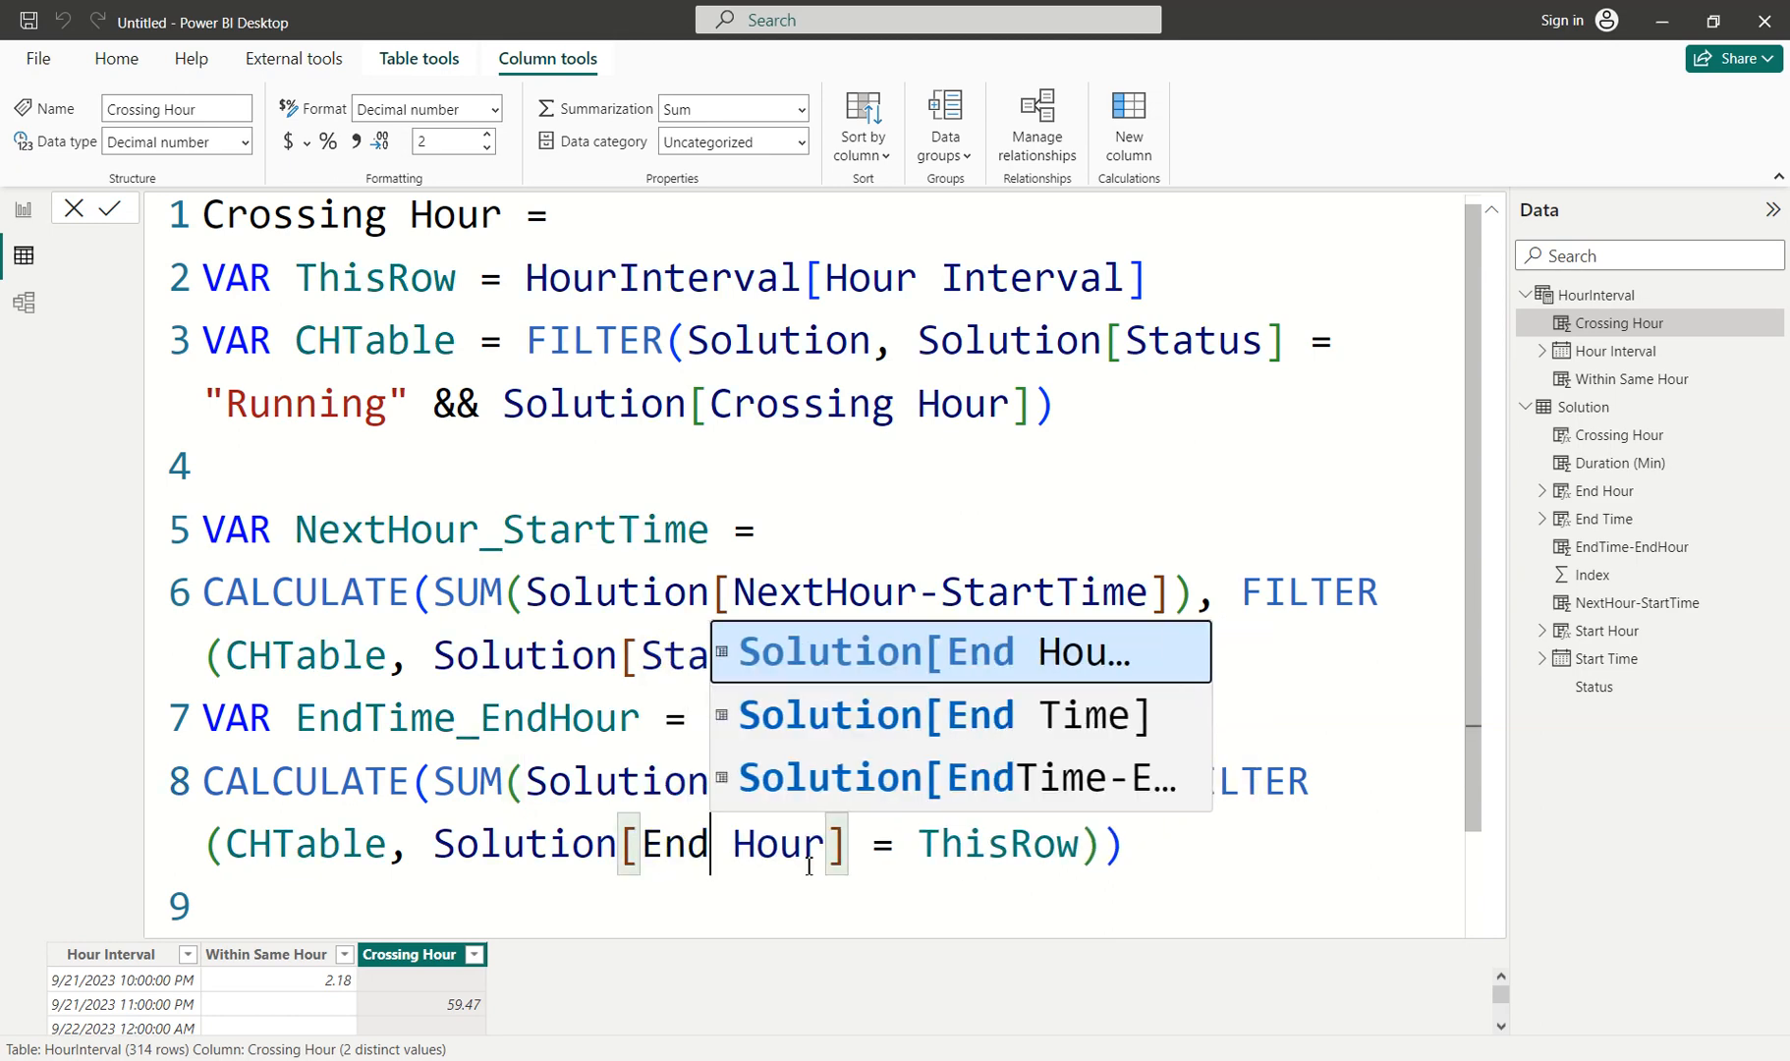
pyautogui.press('Tab')
pyautogui.click(786, 771)
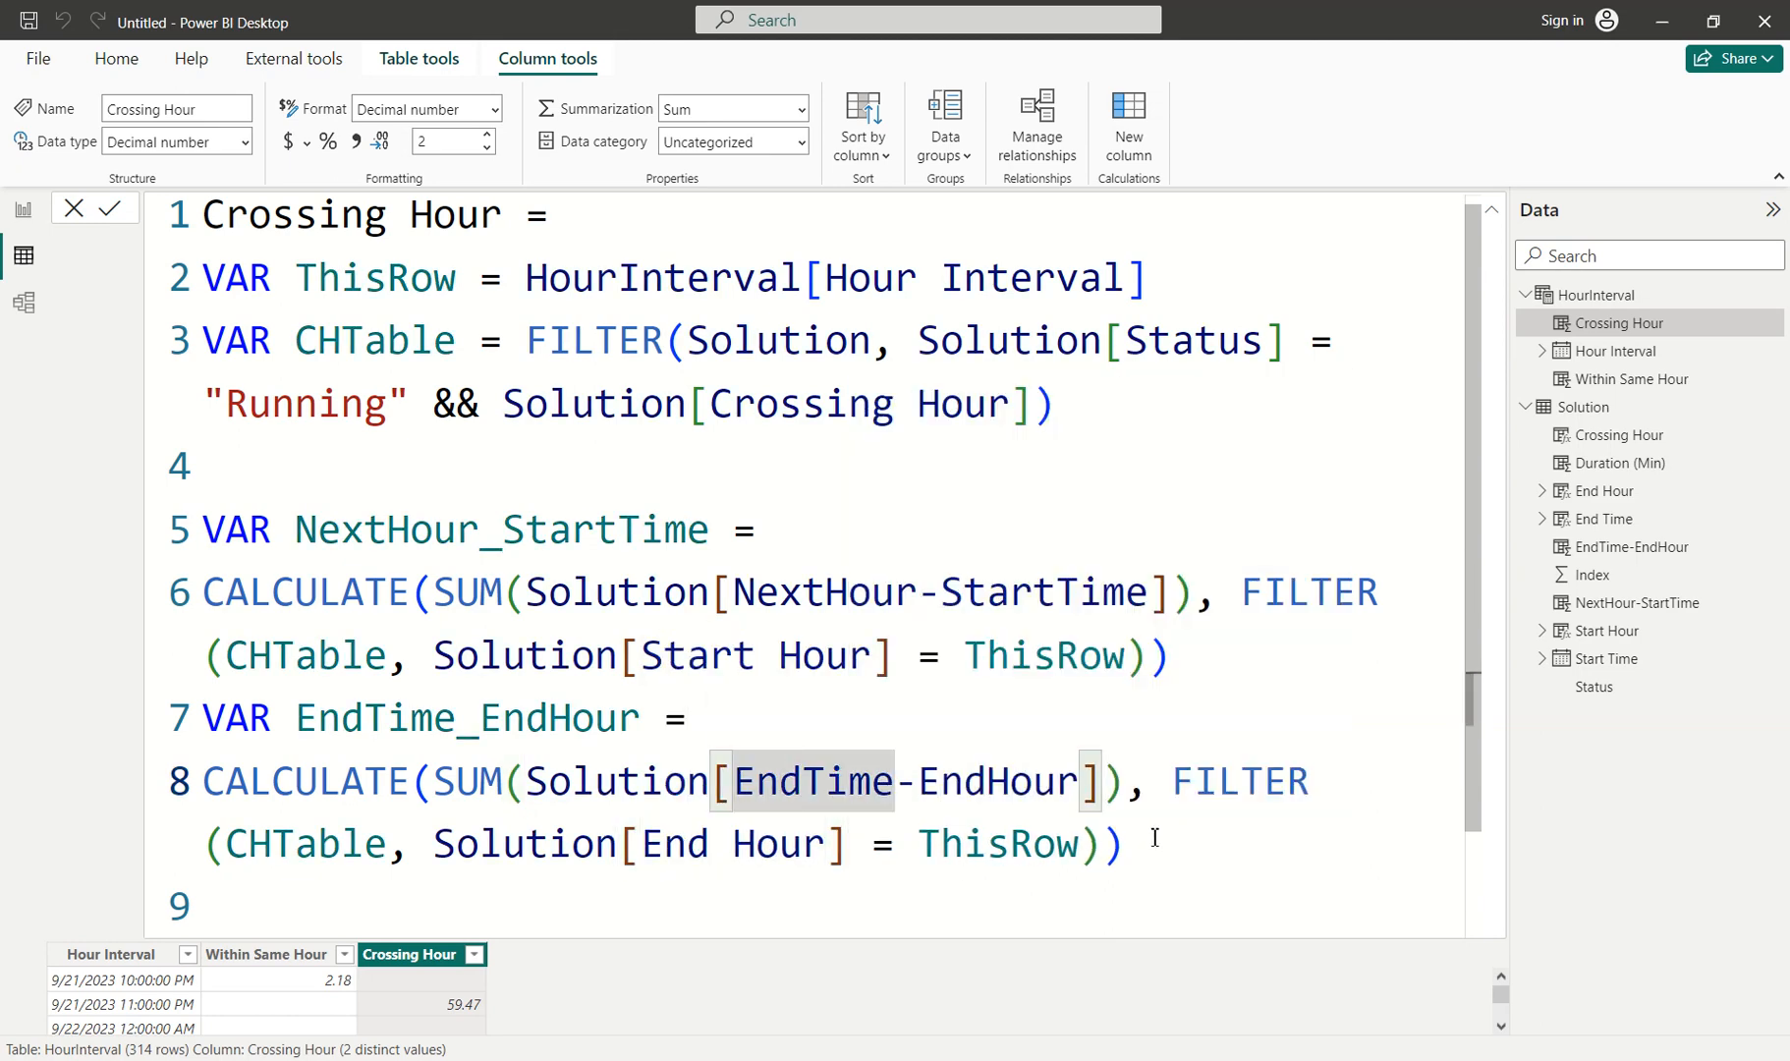
# Change the Crossing Hour column's returned result to EndTime_EndHour and apply the formula.
pyautogui.scroll(-1, 884, 884)
pyautogui.moveTo(658, 914); pyautogui.dragTo(109, 917)
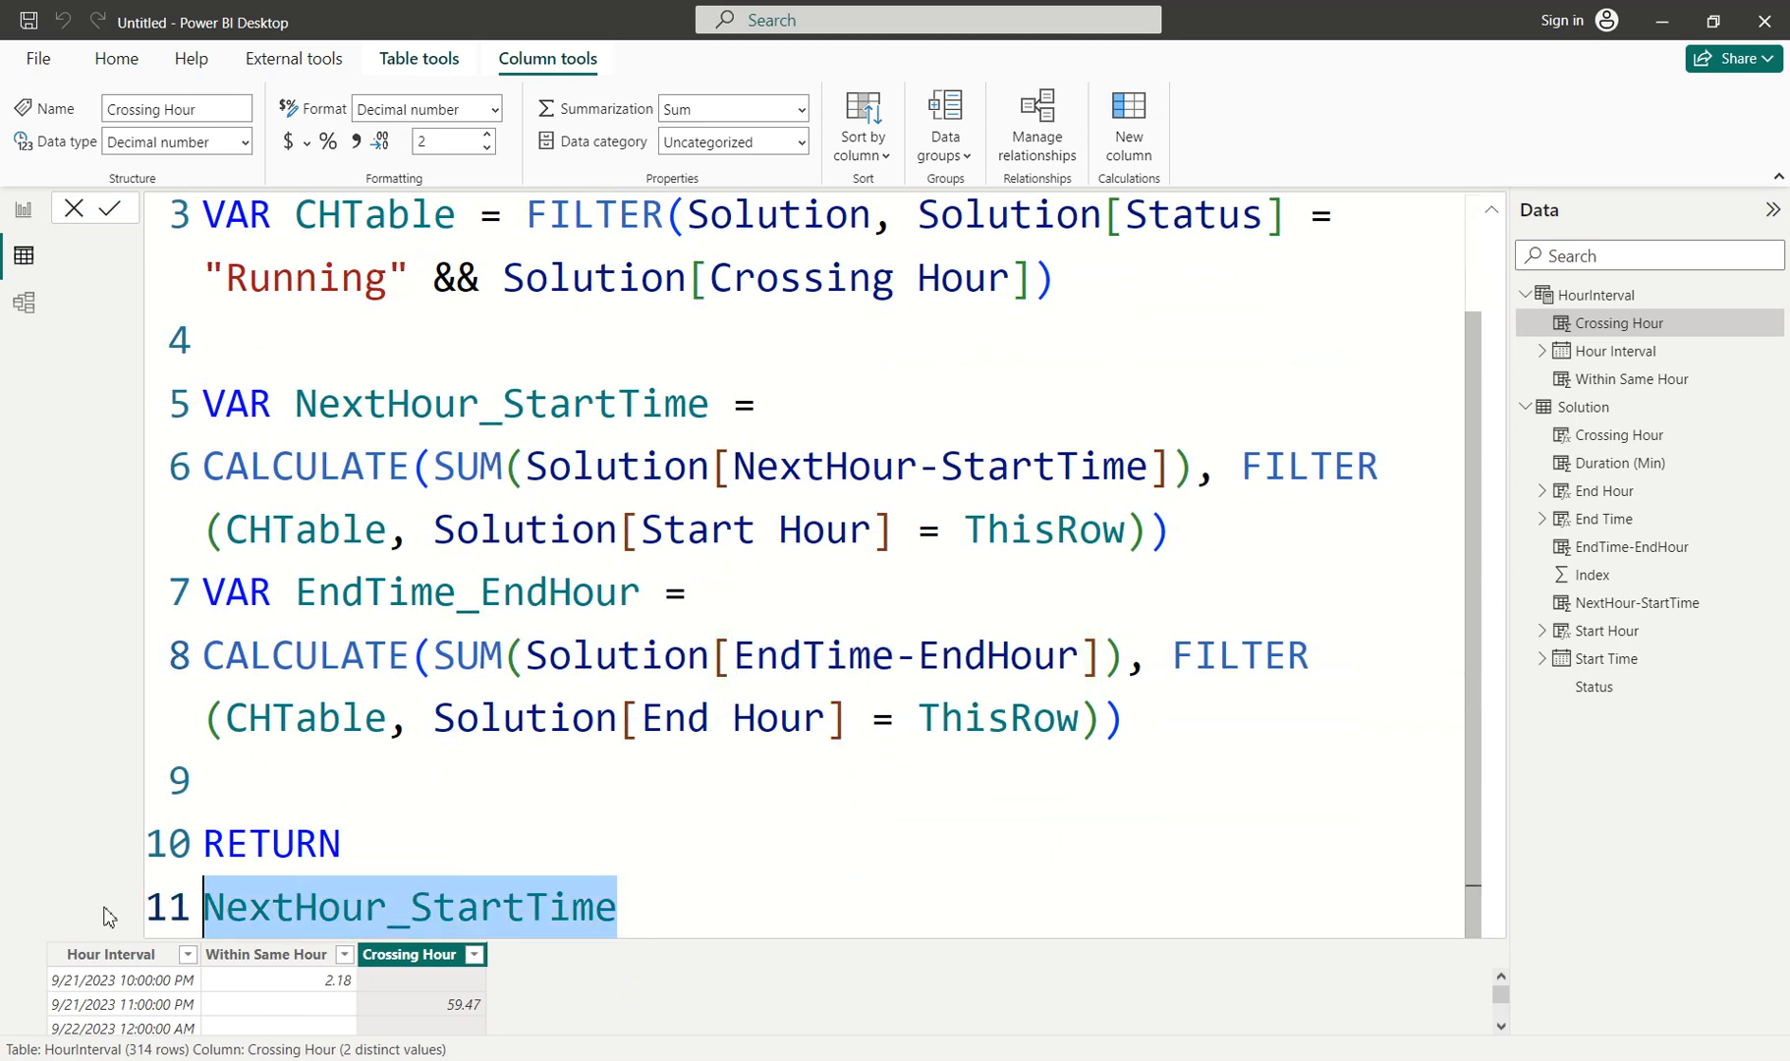
pyautogui.write('eND')
pyautogui.press('BackSpace')
pyautogui.press('BackSpace')
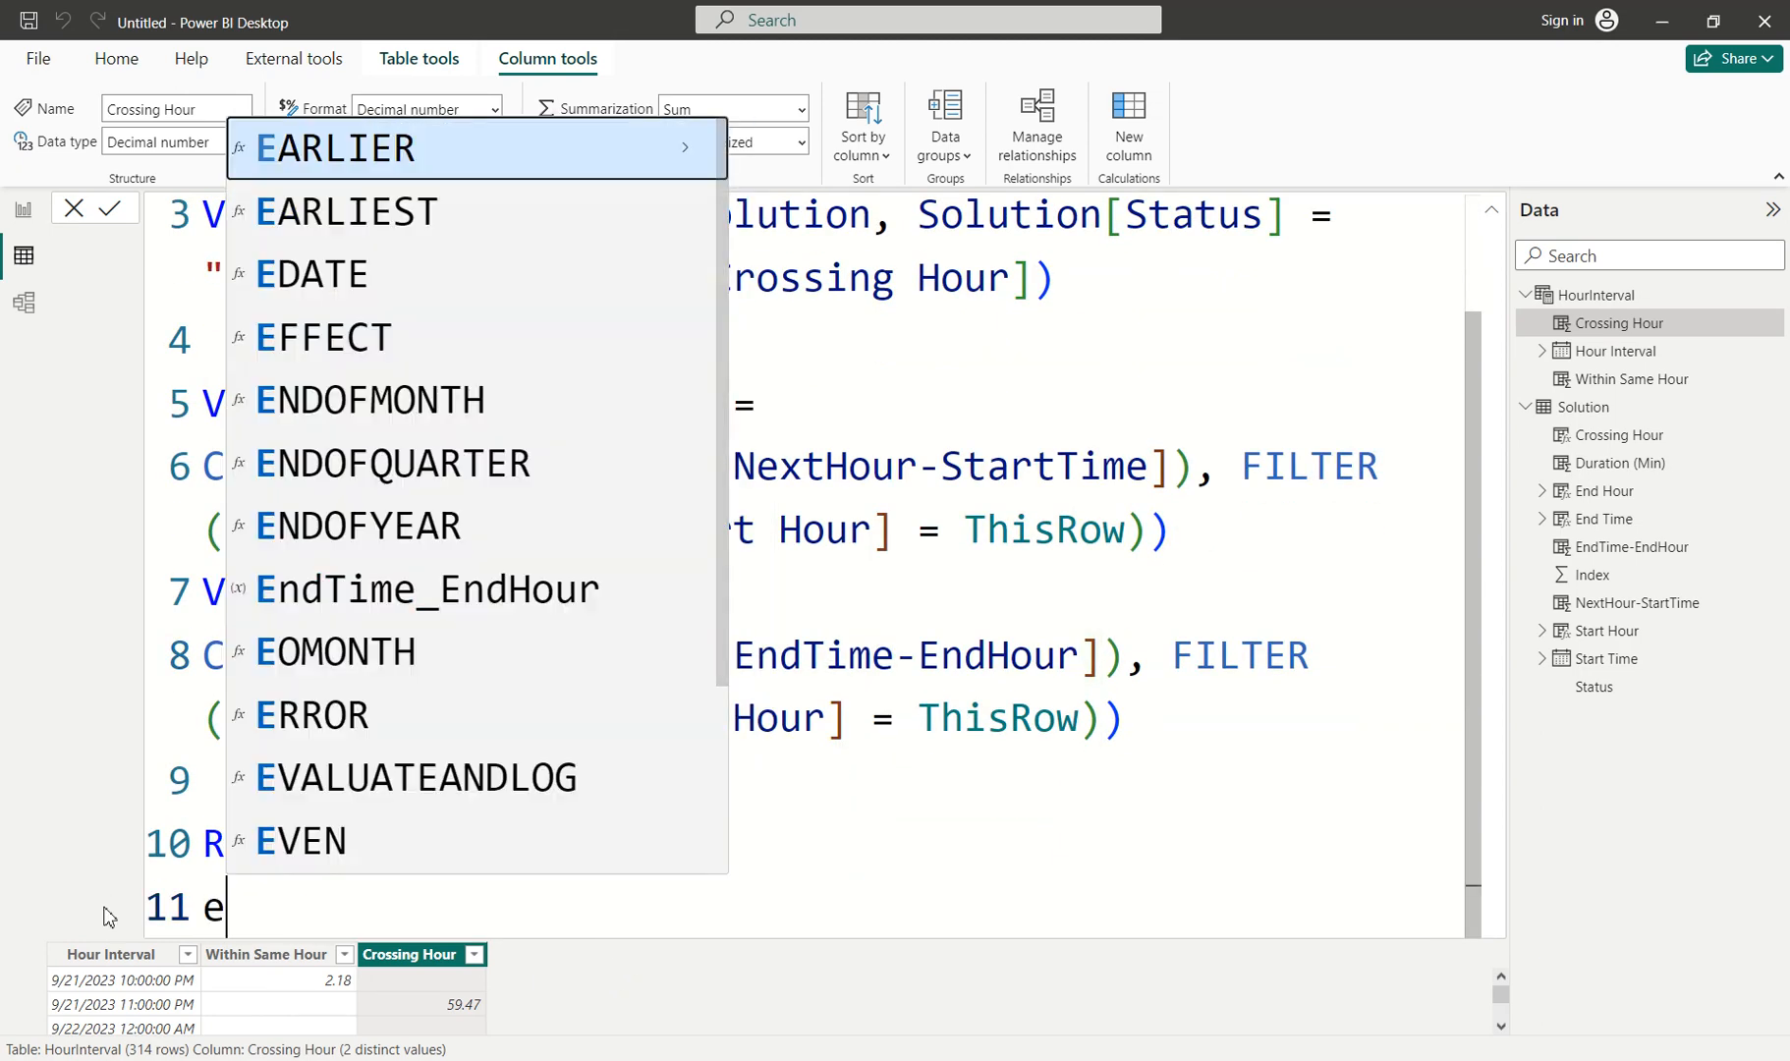
pyautogui.write('ND')
pyautogui.press('Down')
pyautogui.press('Down')
pyautogui.press('Down')
pyautogui.press('Tab')
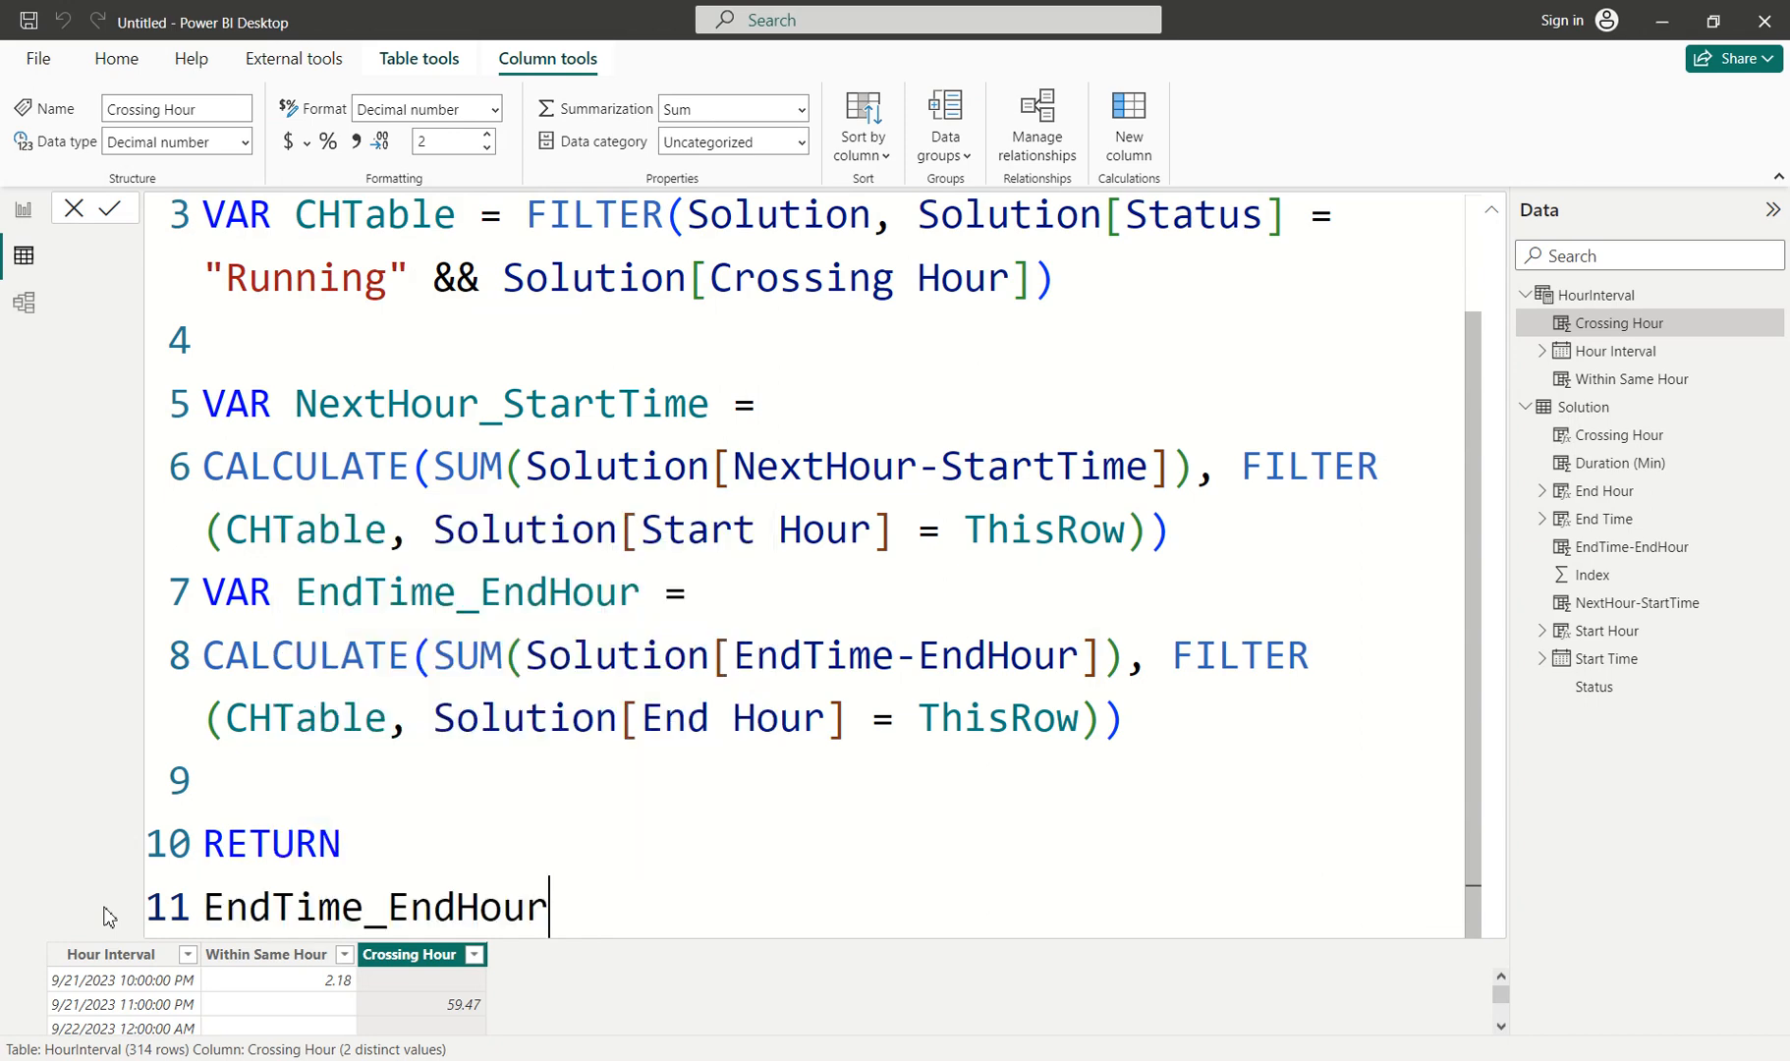
pyautogui.press('Return')
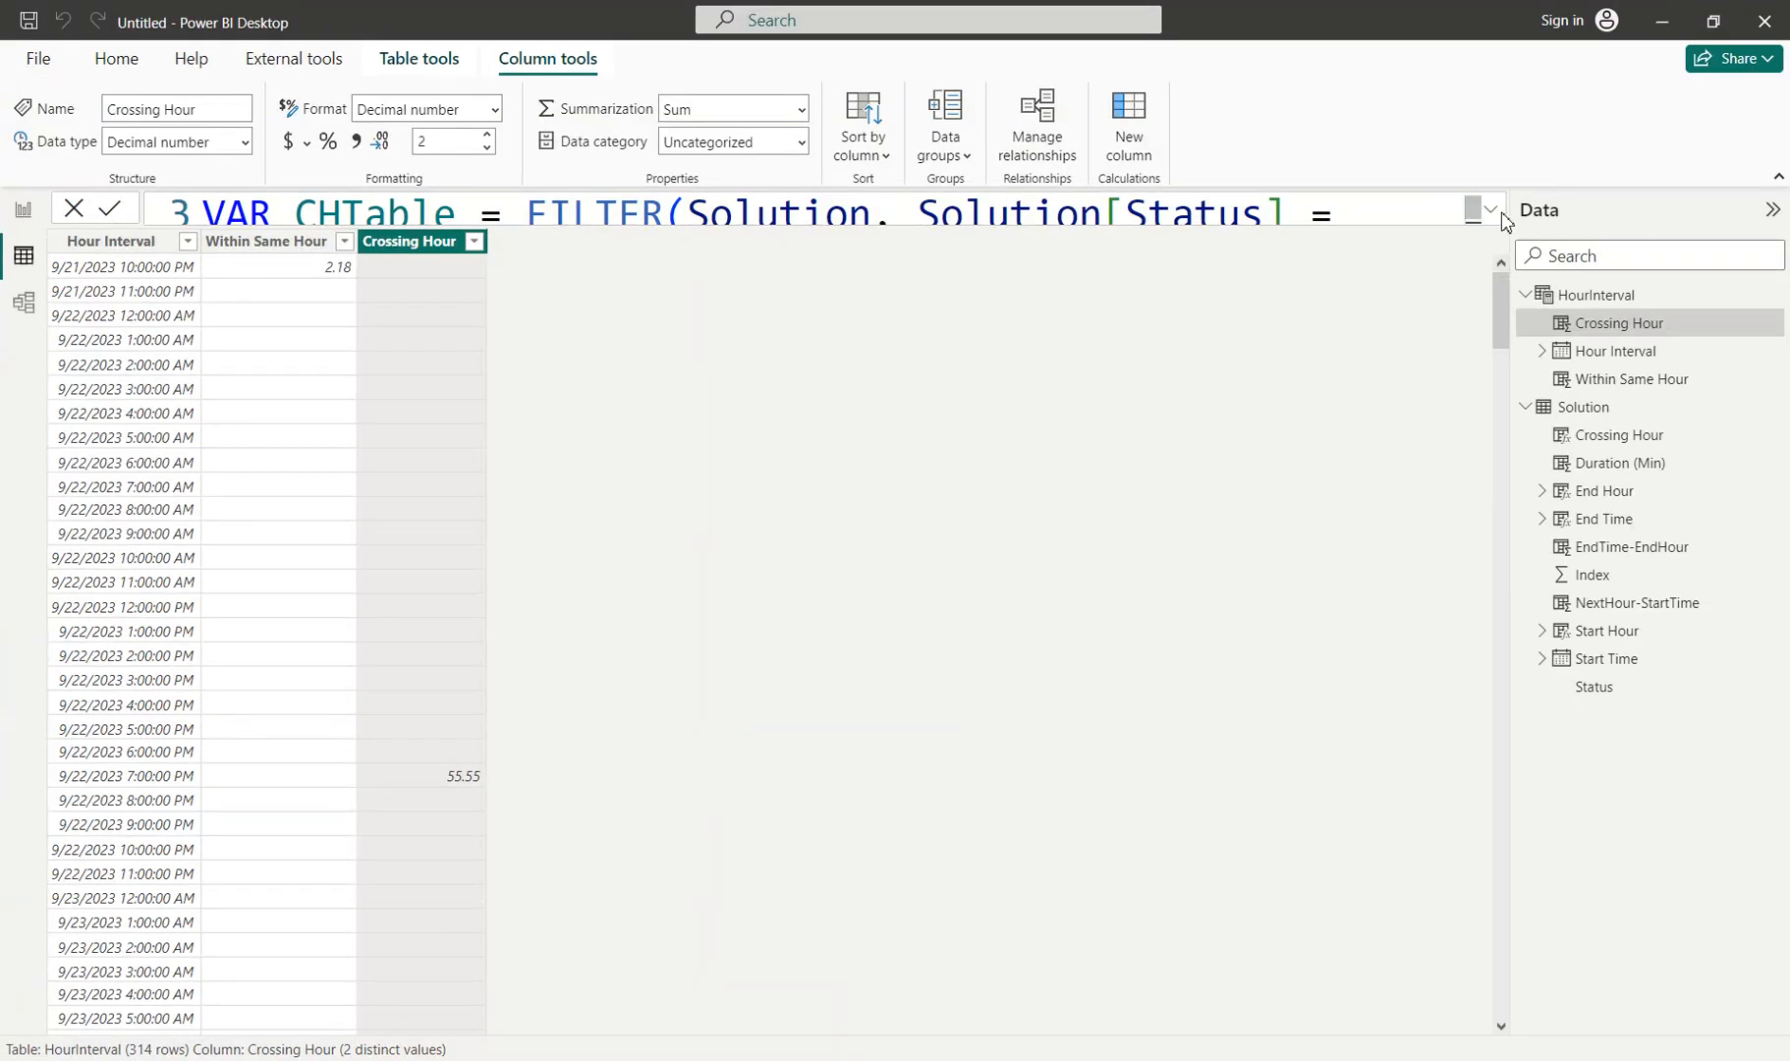
# Start a new variable named CrossingHour on its own line below the EndTime_EndHour expression.
pyautogui.click(1493, 212)
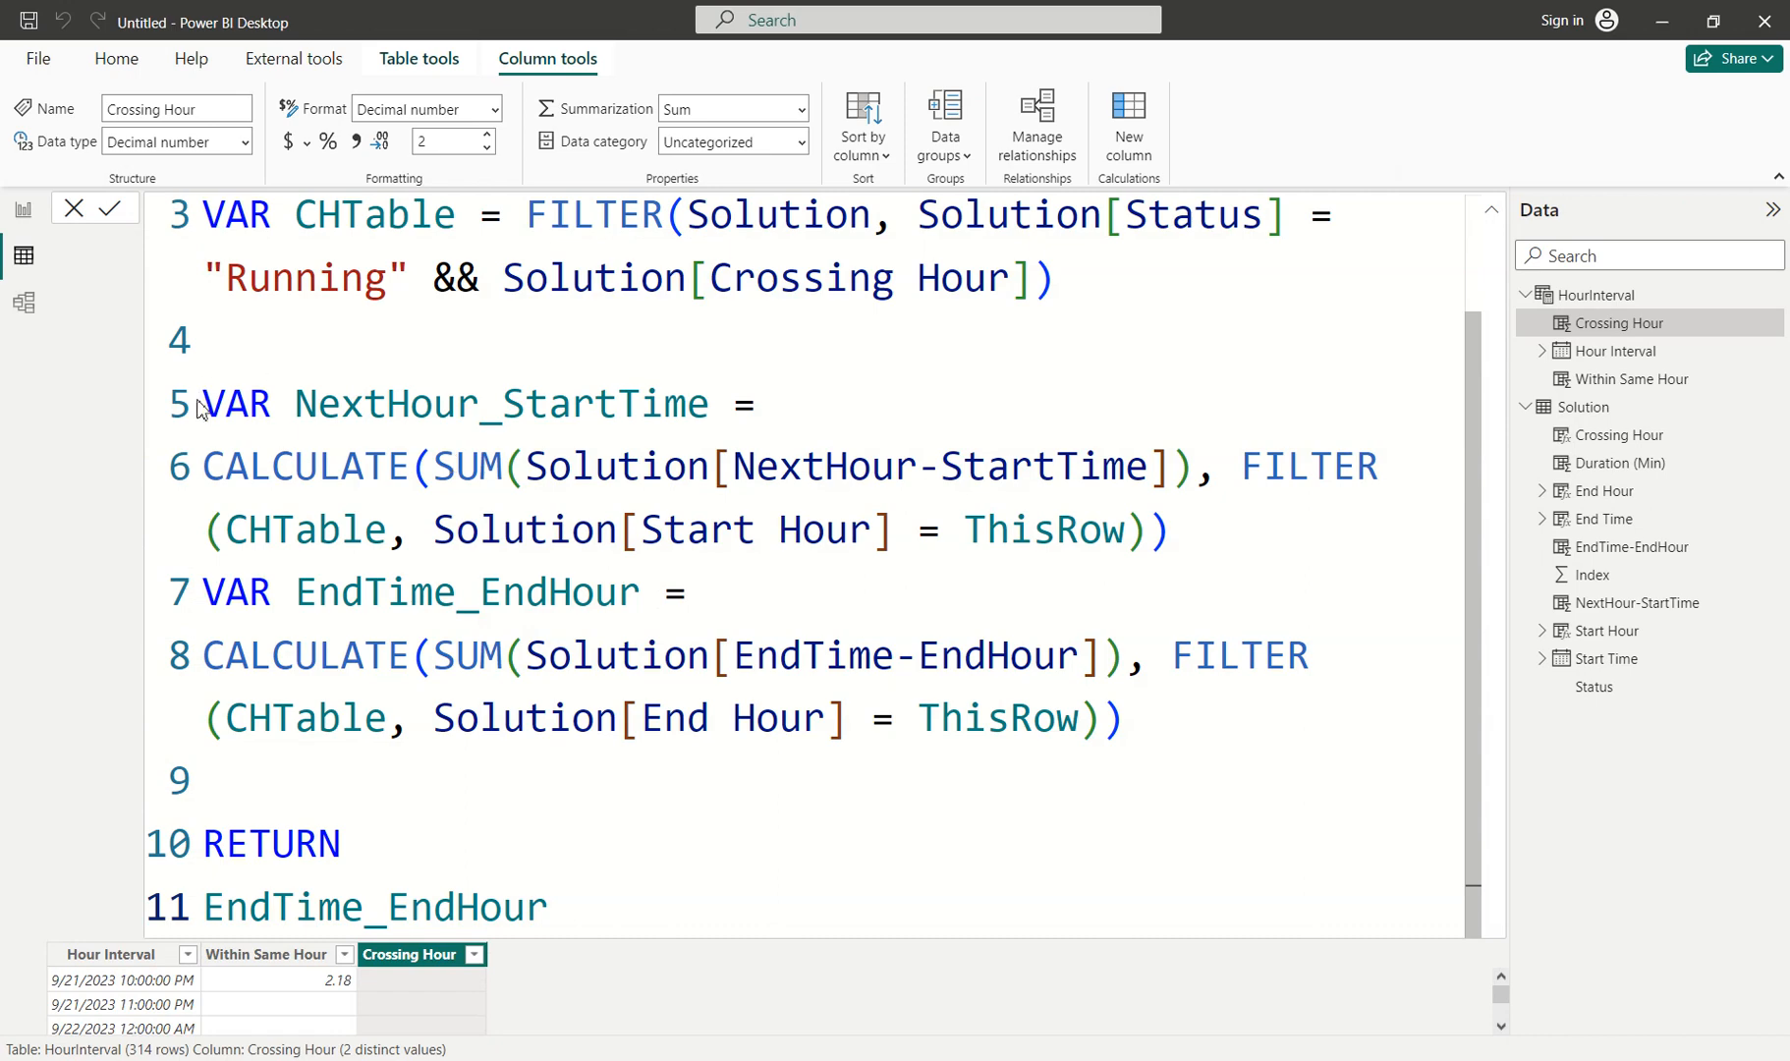
pyautogui.moveTo(228, 395); pyautogui.dragTo(1134, 739)
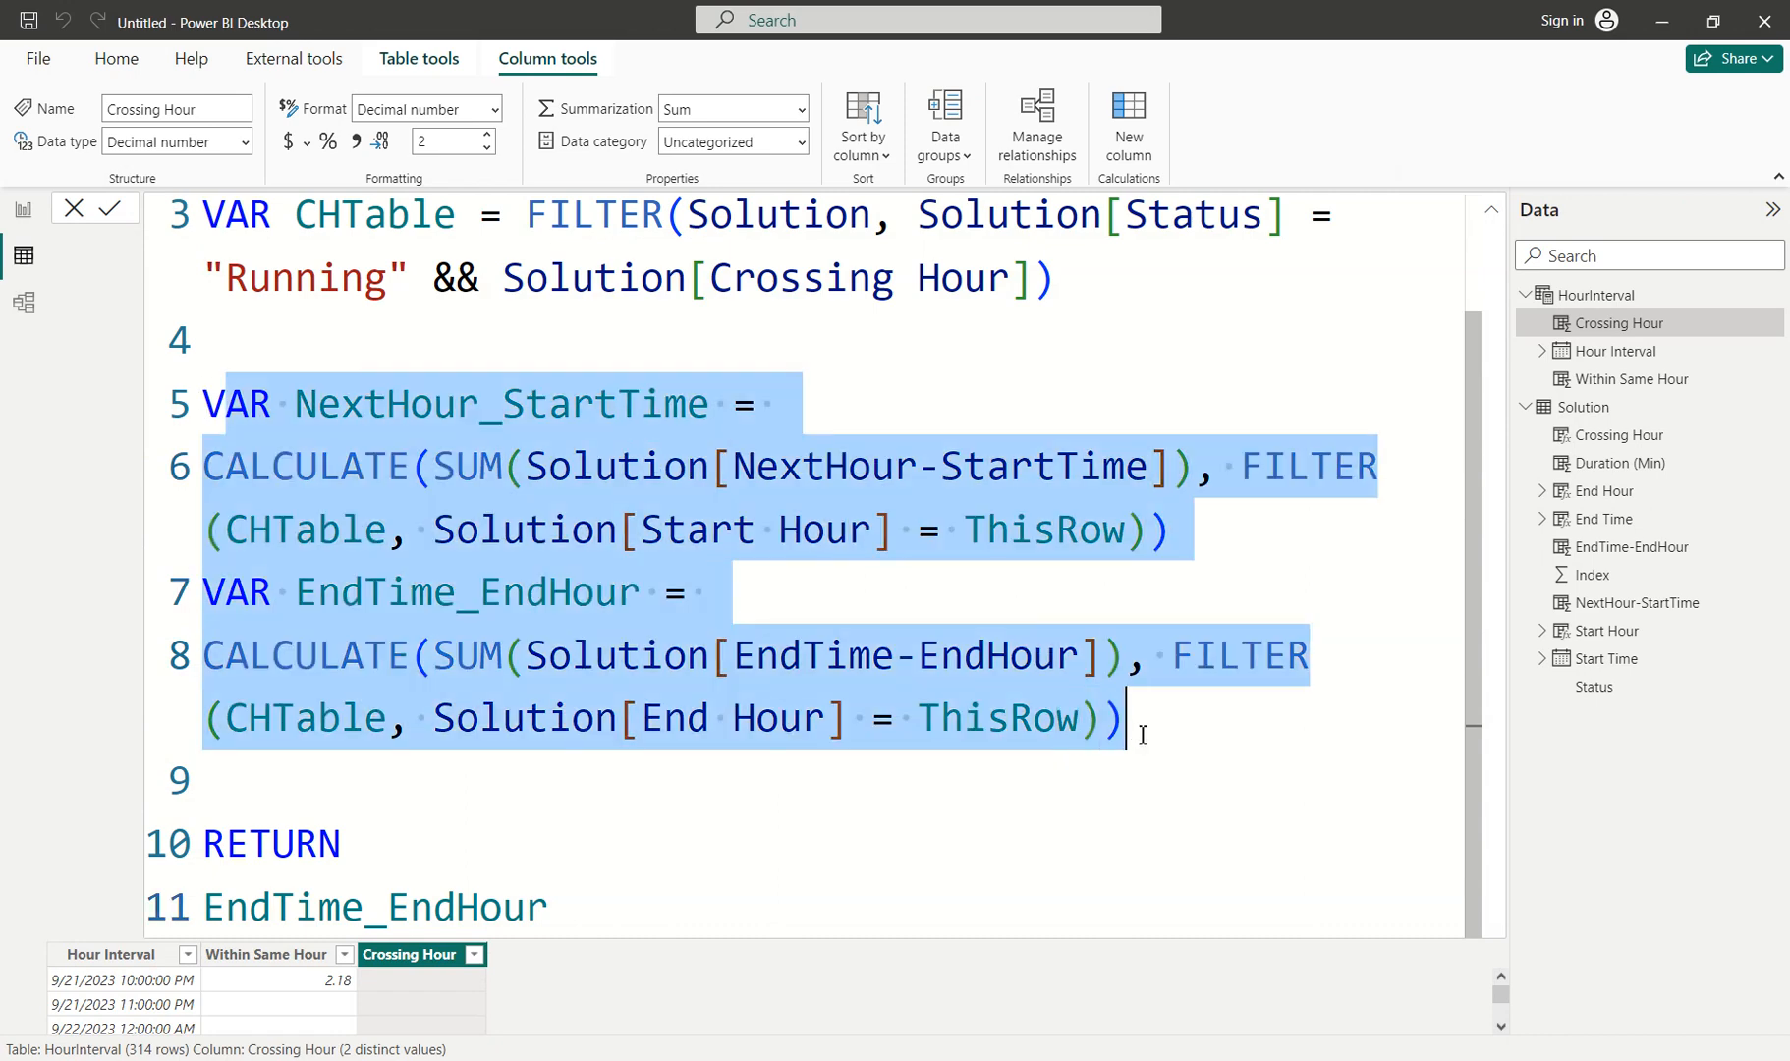
pyautogui.click(1135, 738)
pyautogui.scroll(2, 1123, 704)
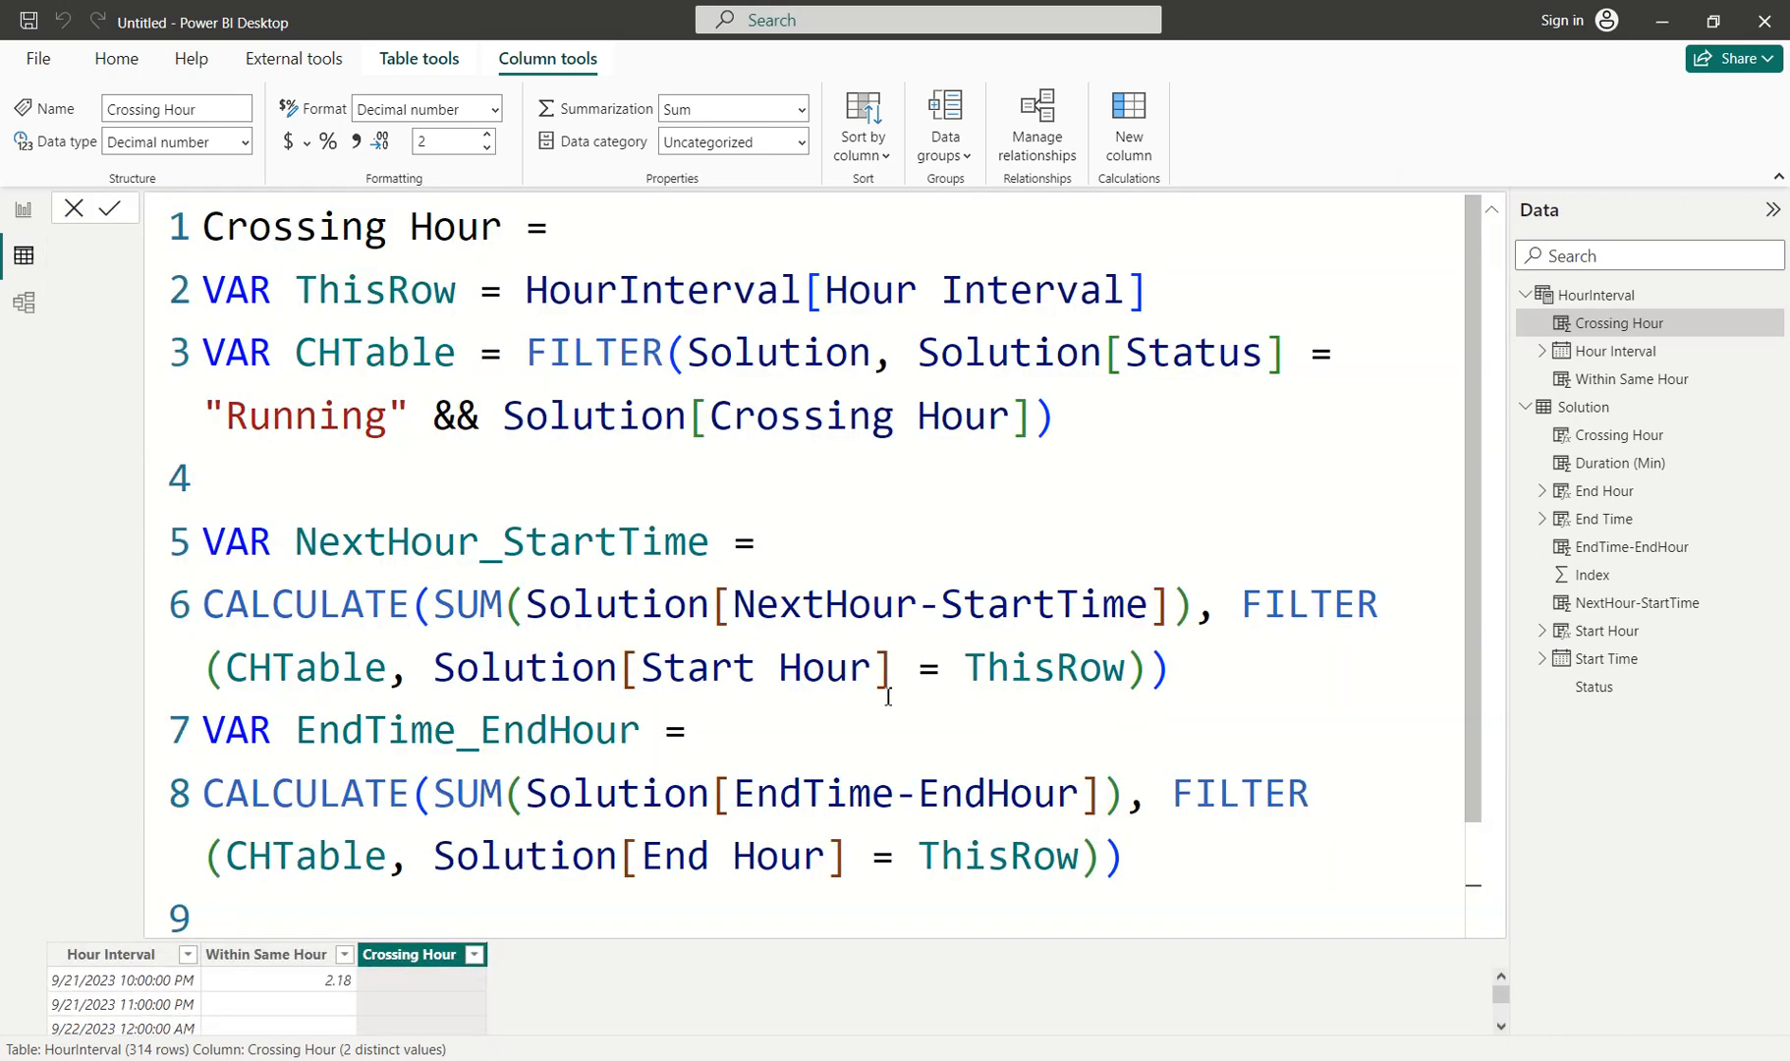
pyautogui.scroll(-2, 888, 696)
pyautogui.click(1143, 720)
pyautogui.press('Return')
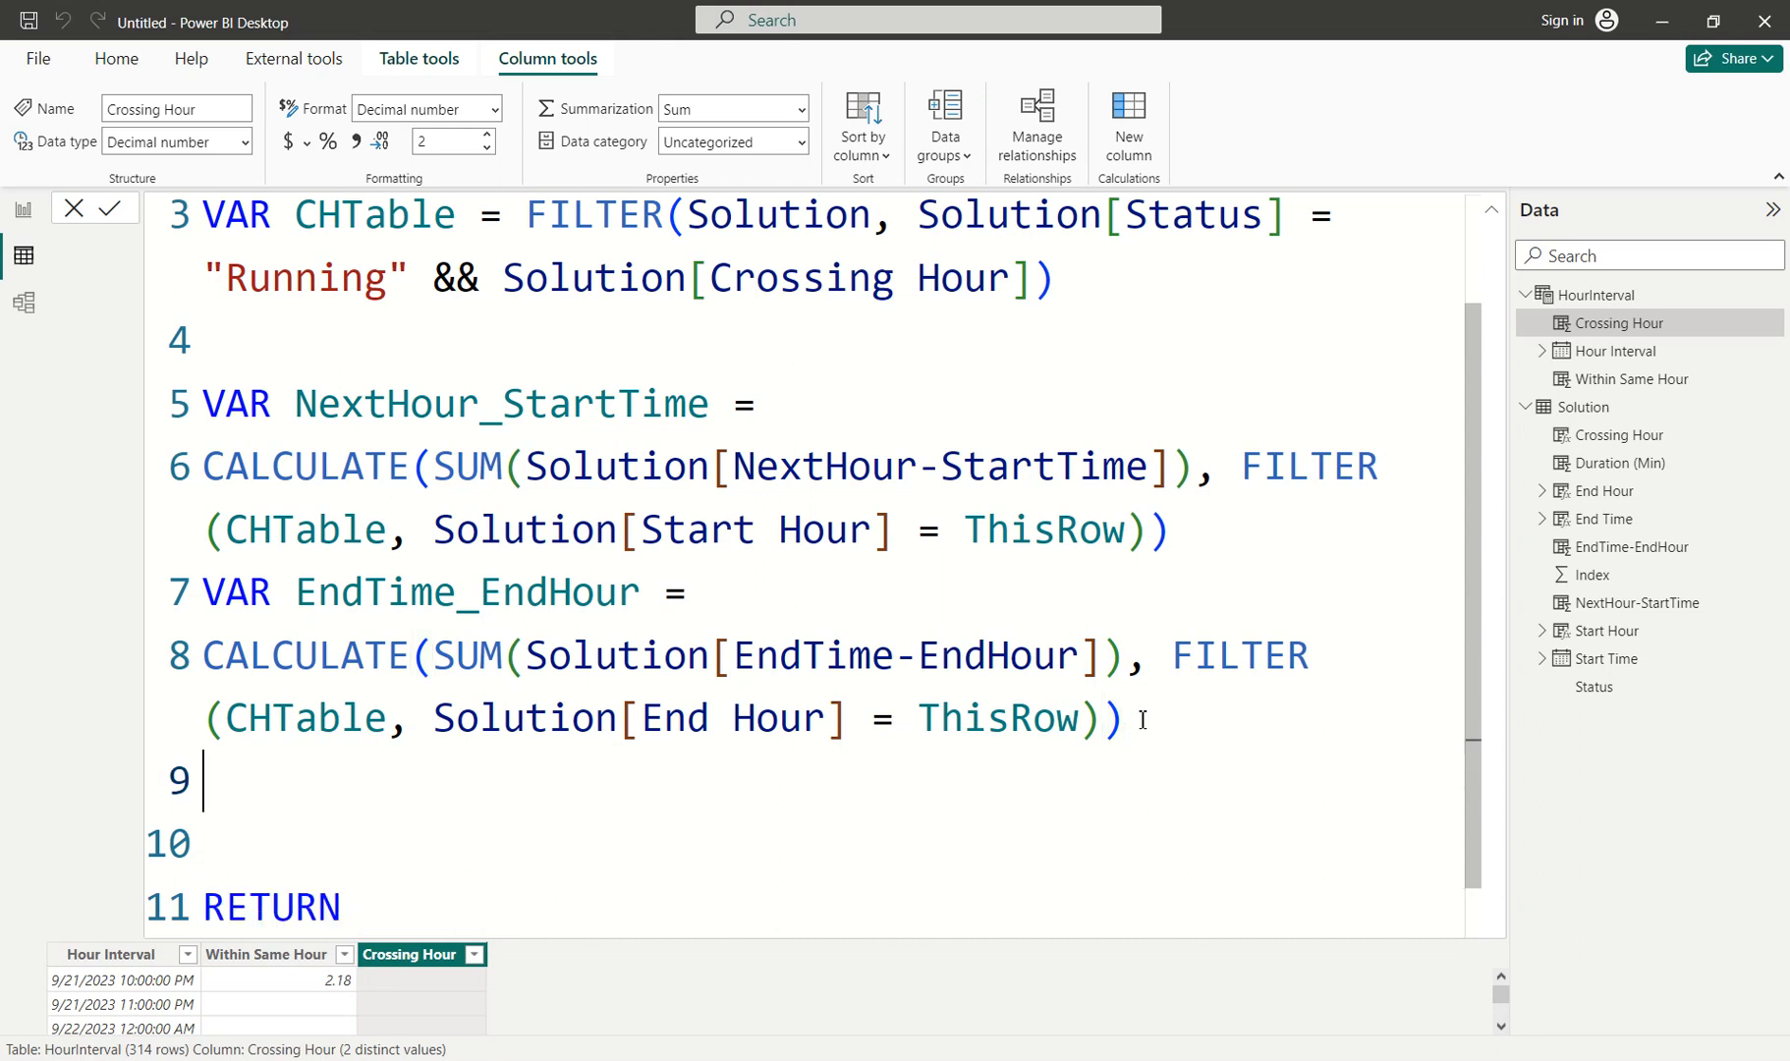
pyautogui.write('cRO')
pyautogui.press('BackSpace')
pyautogui.press('BackSpace')
pyautogui.press('BackSpace')
pyautogui.press('Return')
pyautogui.write('VAR ')
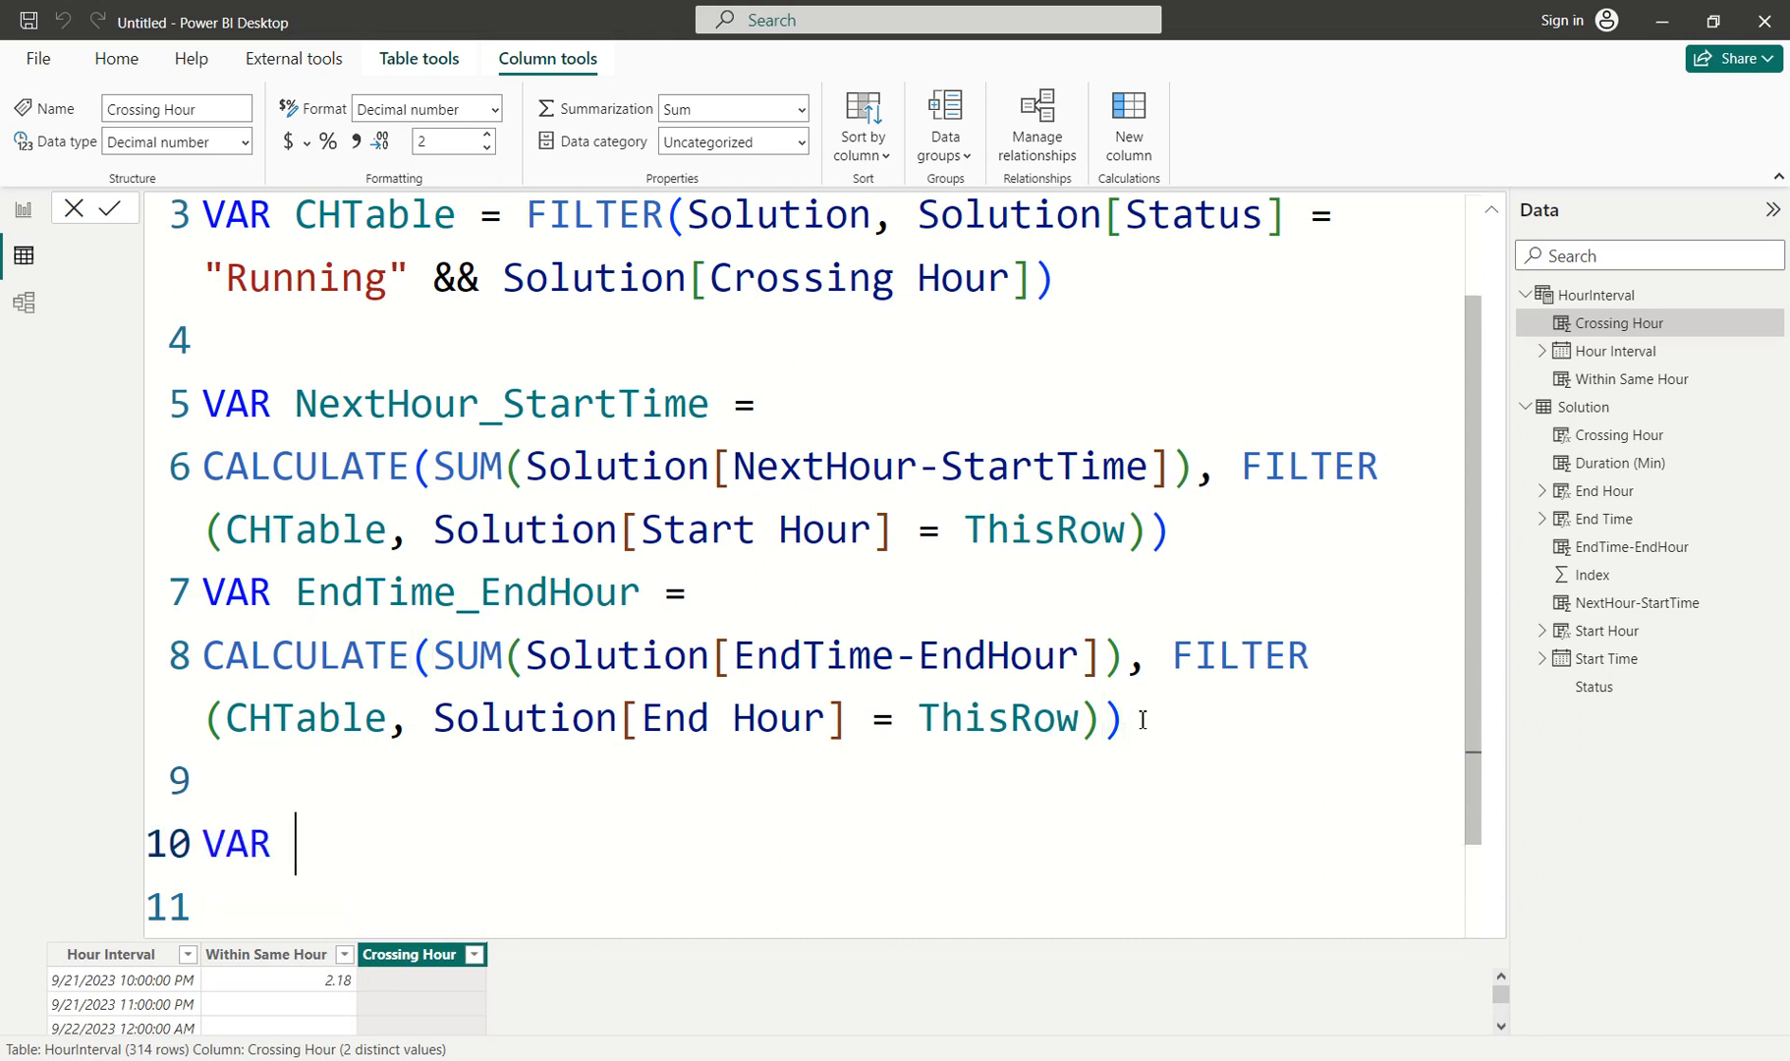
pyautogui.write('CrossingHour = ')
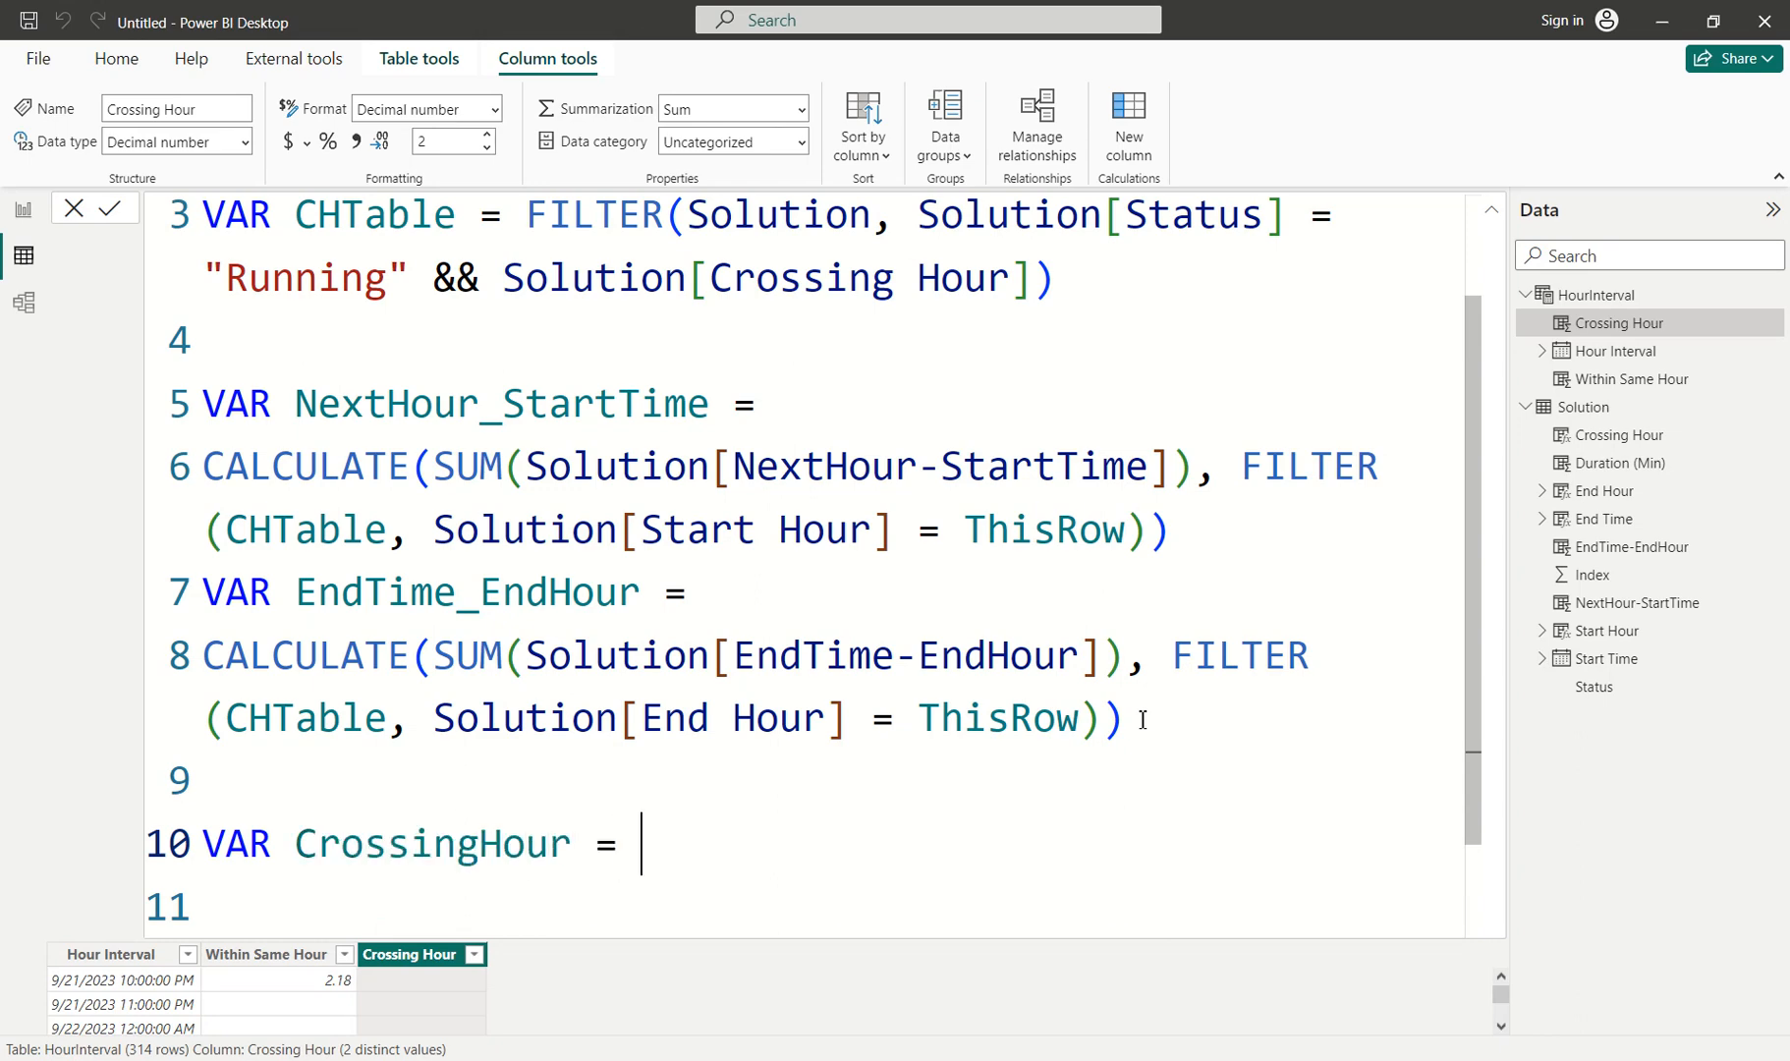
# Define the CrossingHour variable as NextHour_StartTime + EndTime_EndHour.
pyautogui.write('Next')
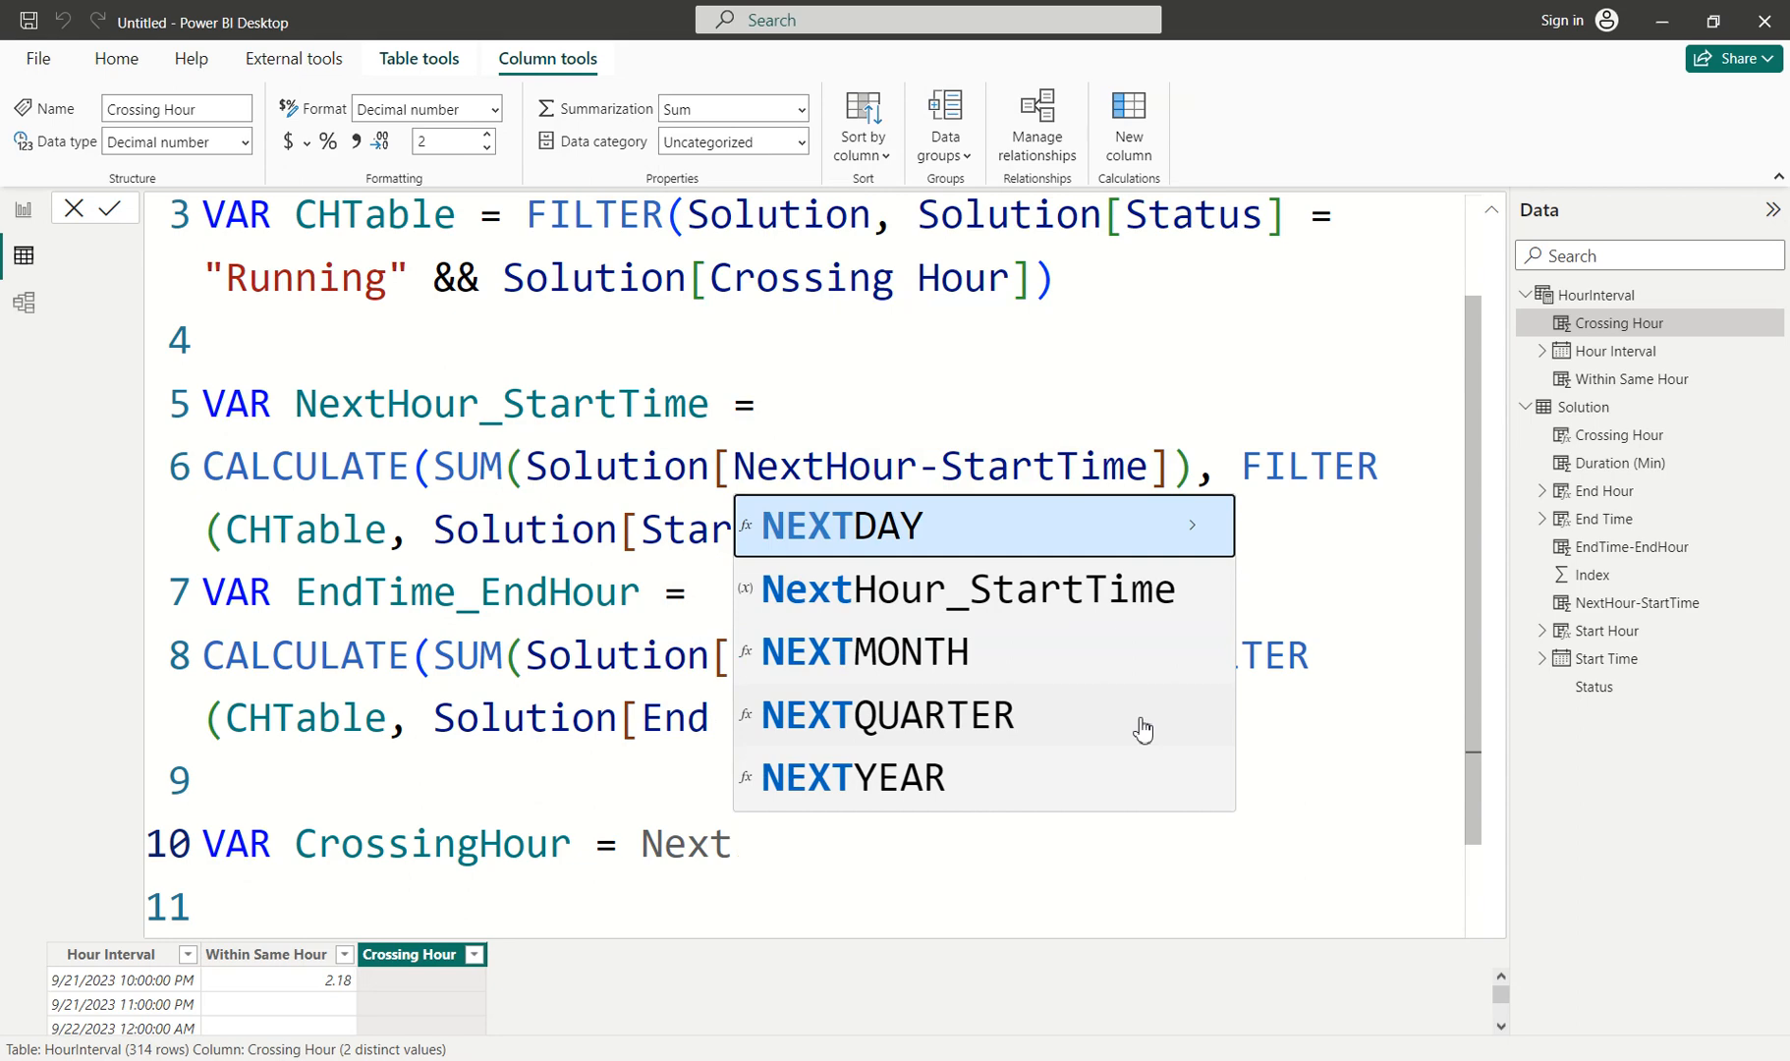
pyautogui.press('Down')
pyautogui.press('Tab')
pyautogui.write('+ ')
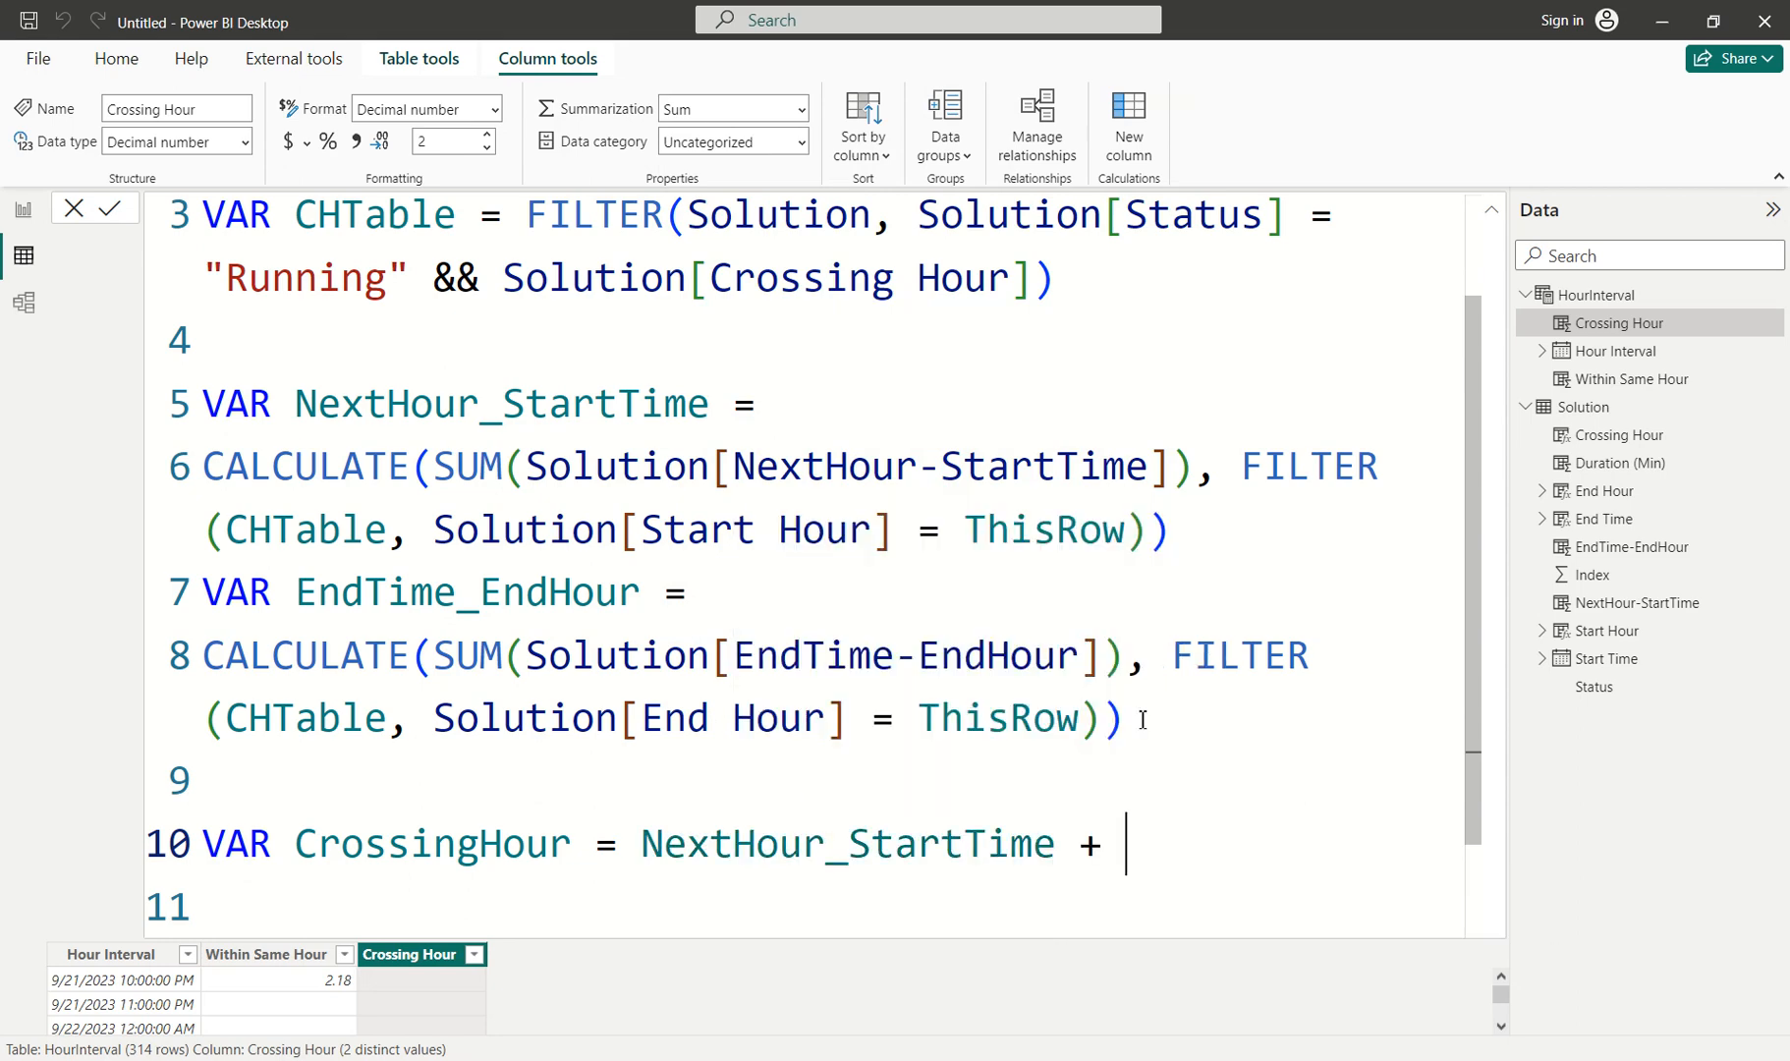
pyautogui.write('end')
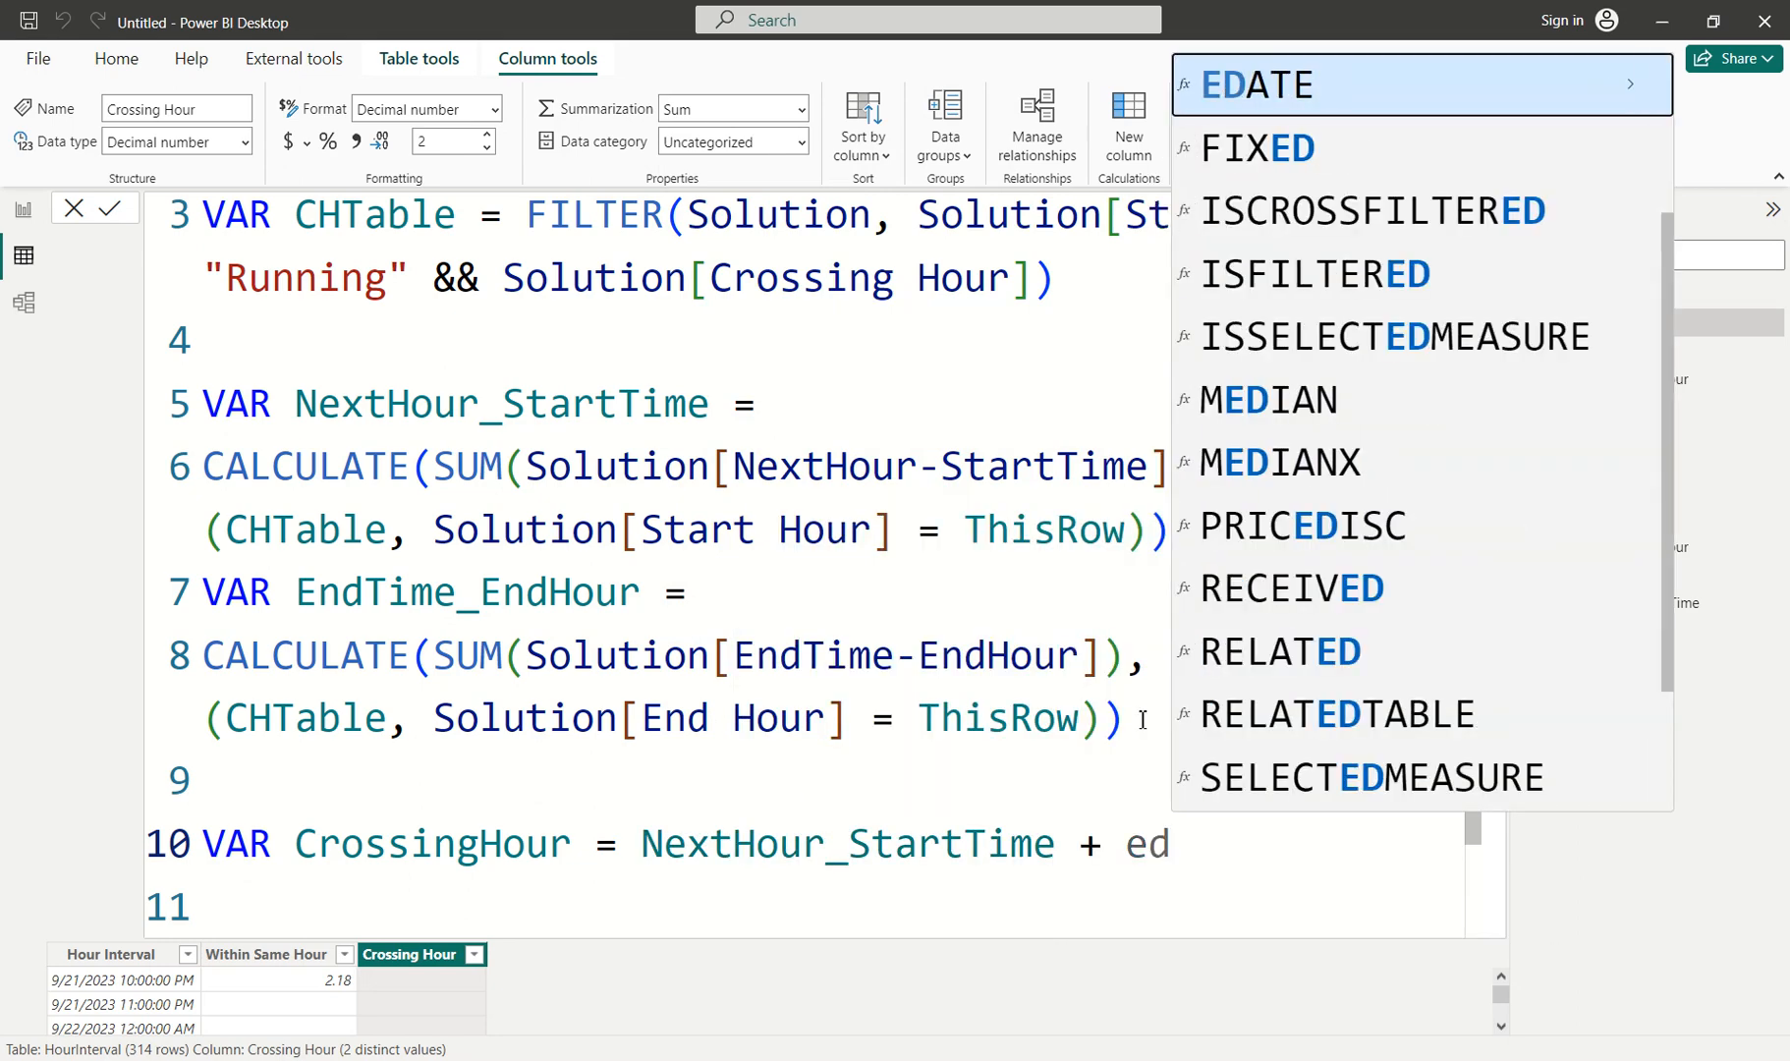
pyautogui.press('Down')
pyautogui.press('Down')
pyautogui.press('Down')
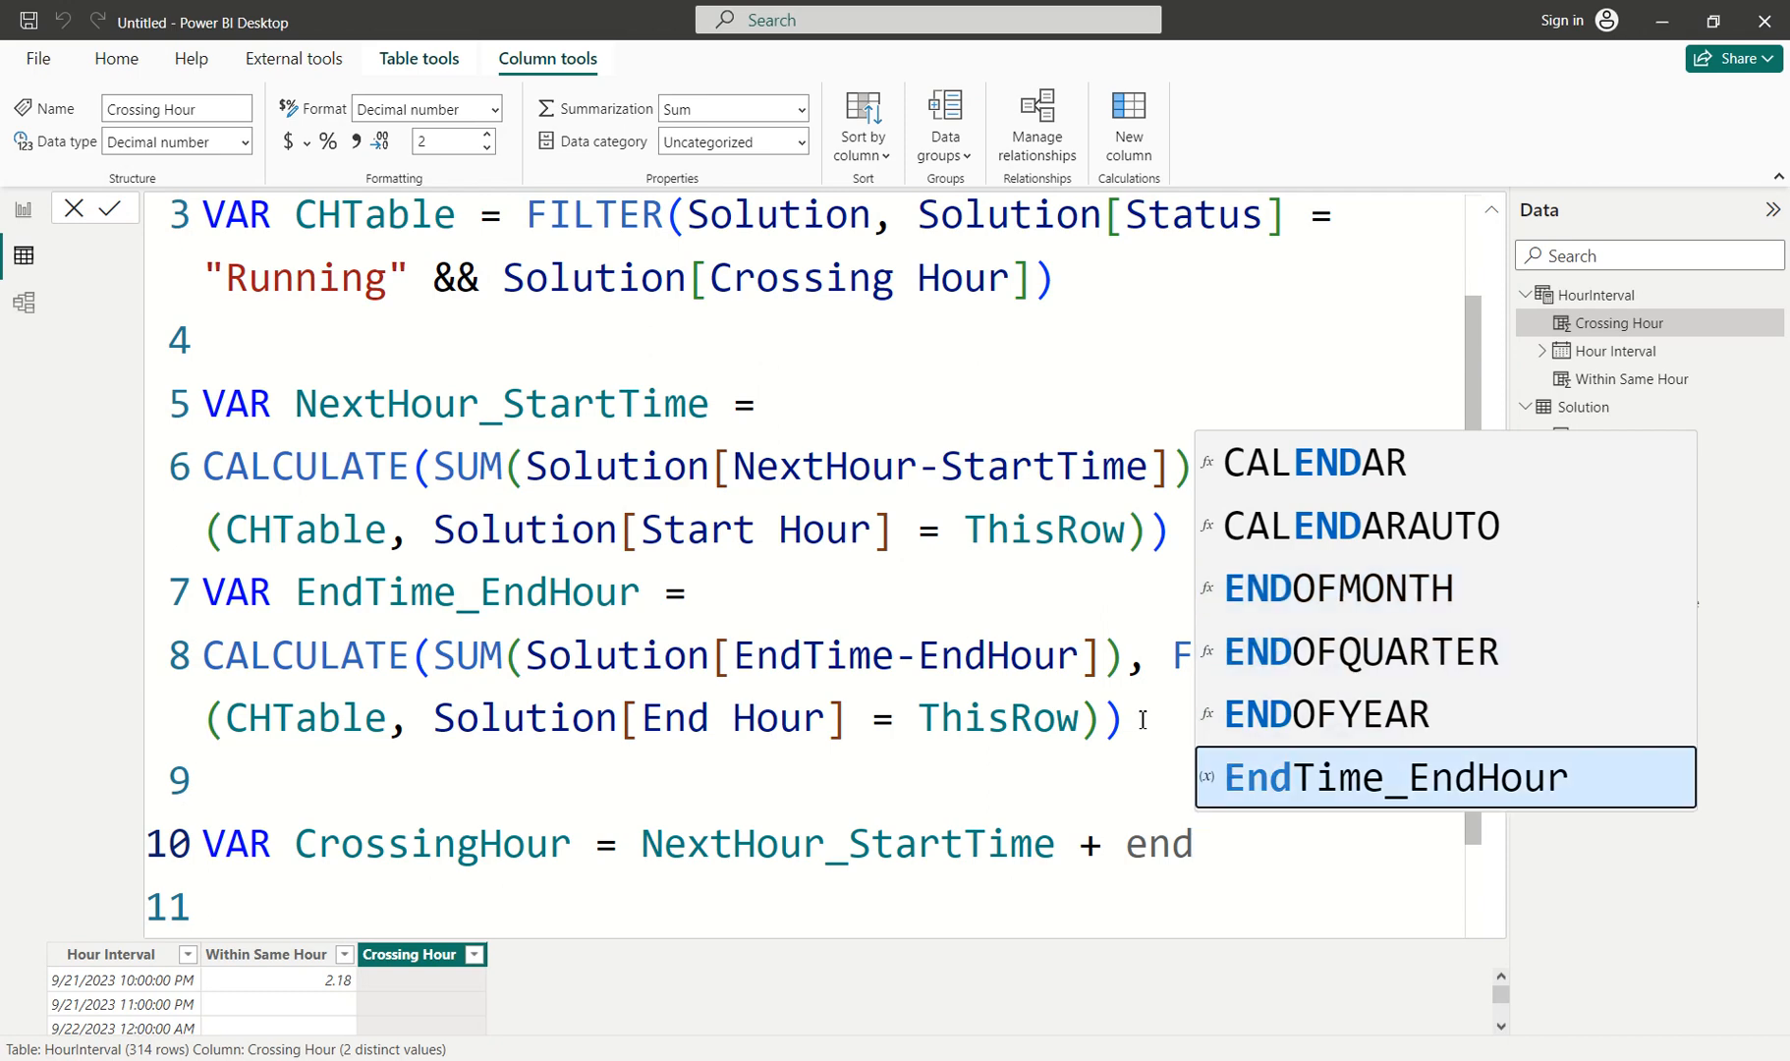
pyautogui.press('Tab')
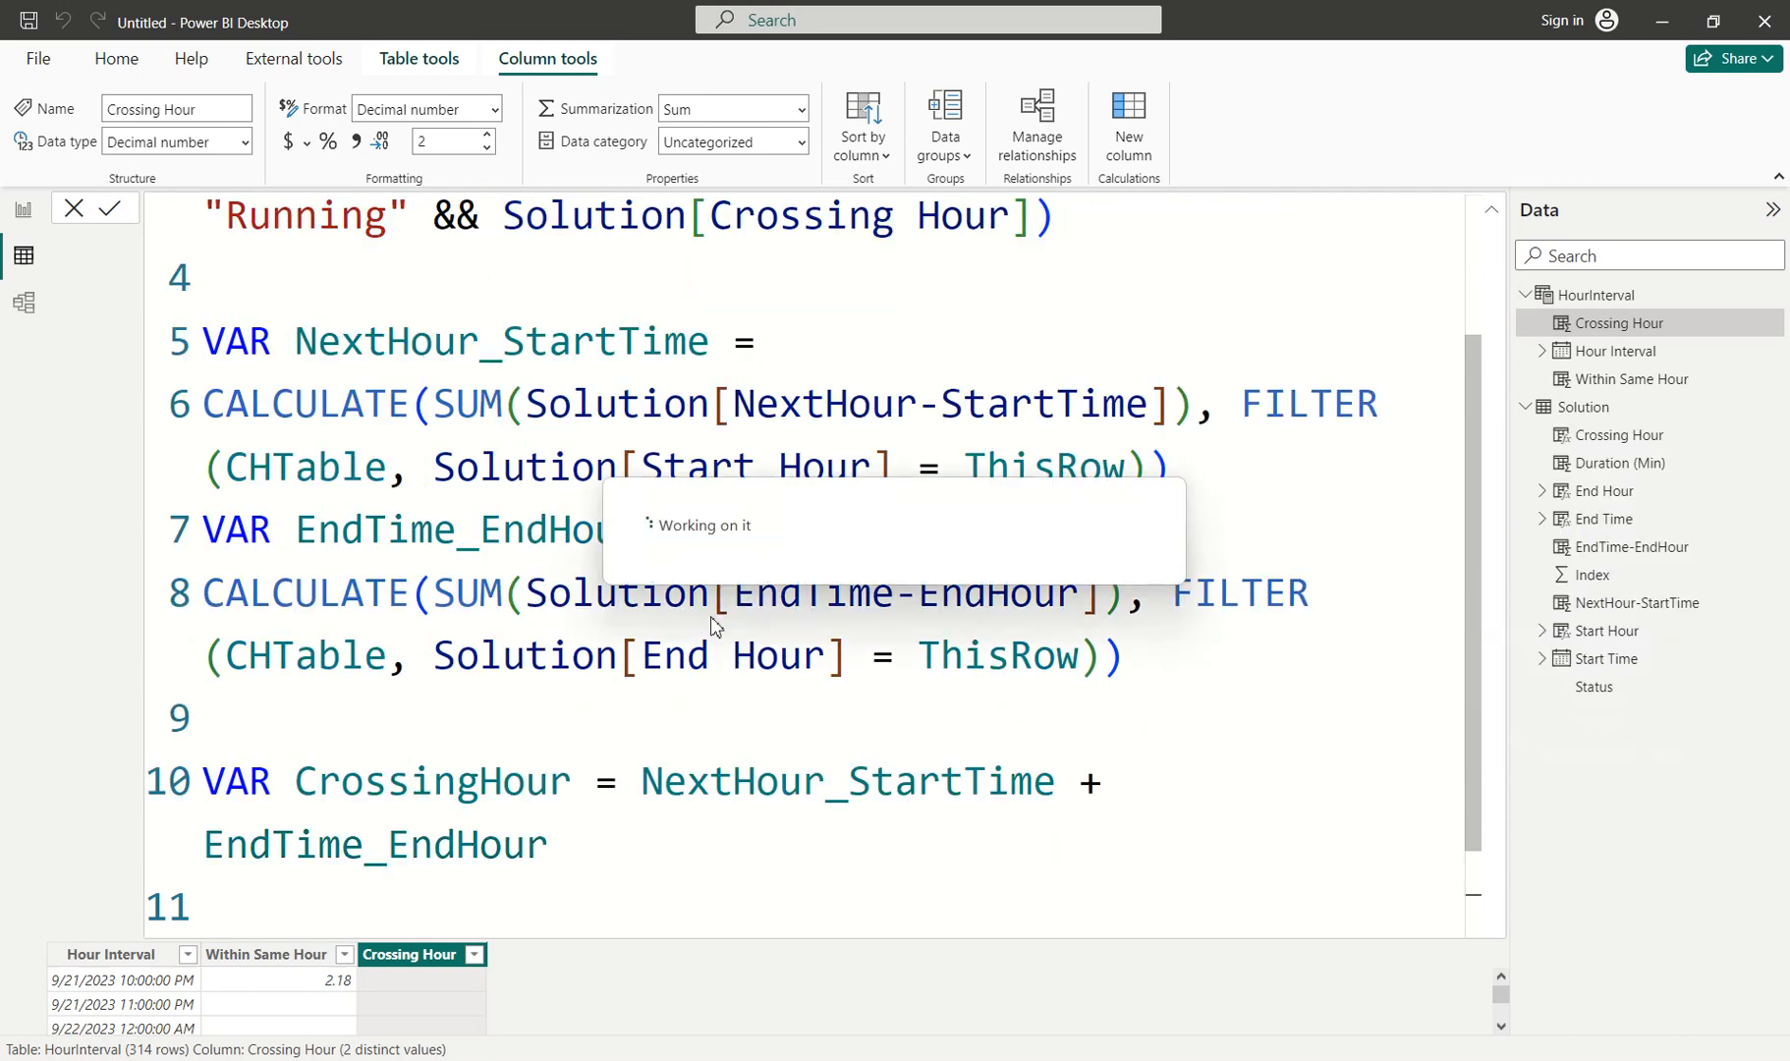
# Return CrossingHour from the Crossing Hour column, apply the formula and collapse the formula editor.
pyautogui.scroll(-1, 517, 557)
pyautogui.moveTo(602, 892); pyautogui.dragTo(112, 879)
pyautogui.write('Crossing')
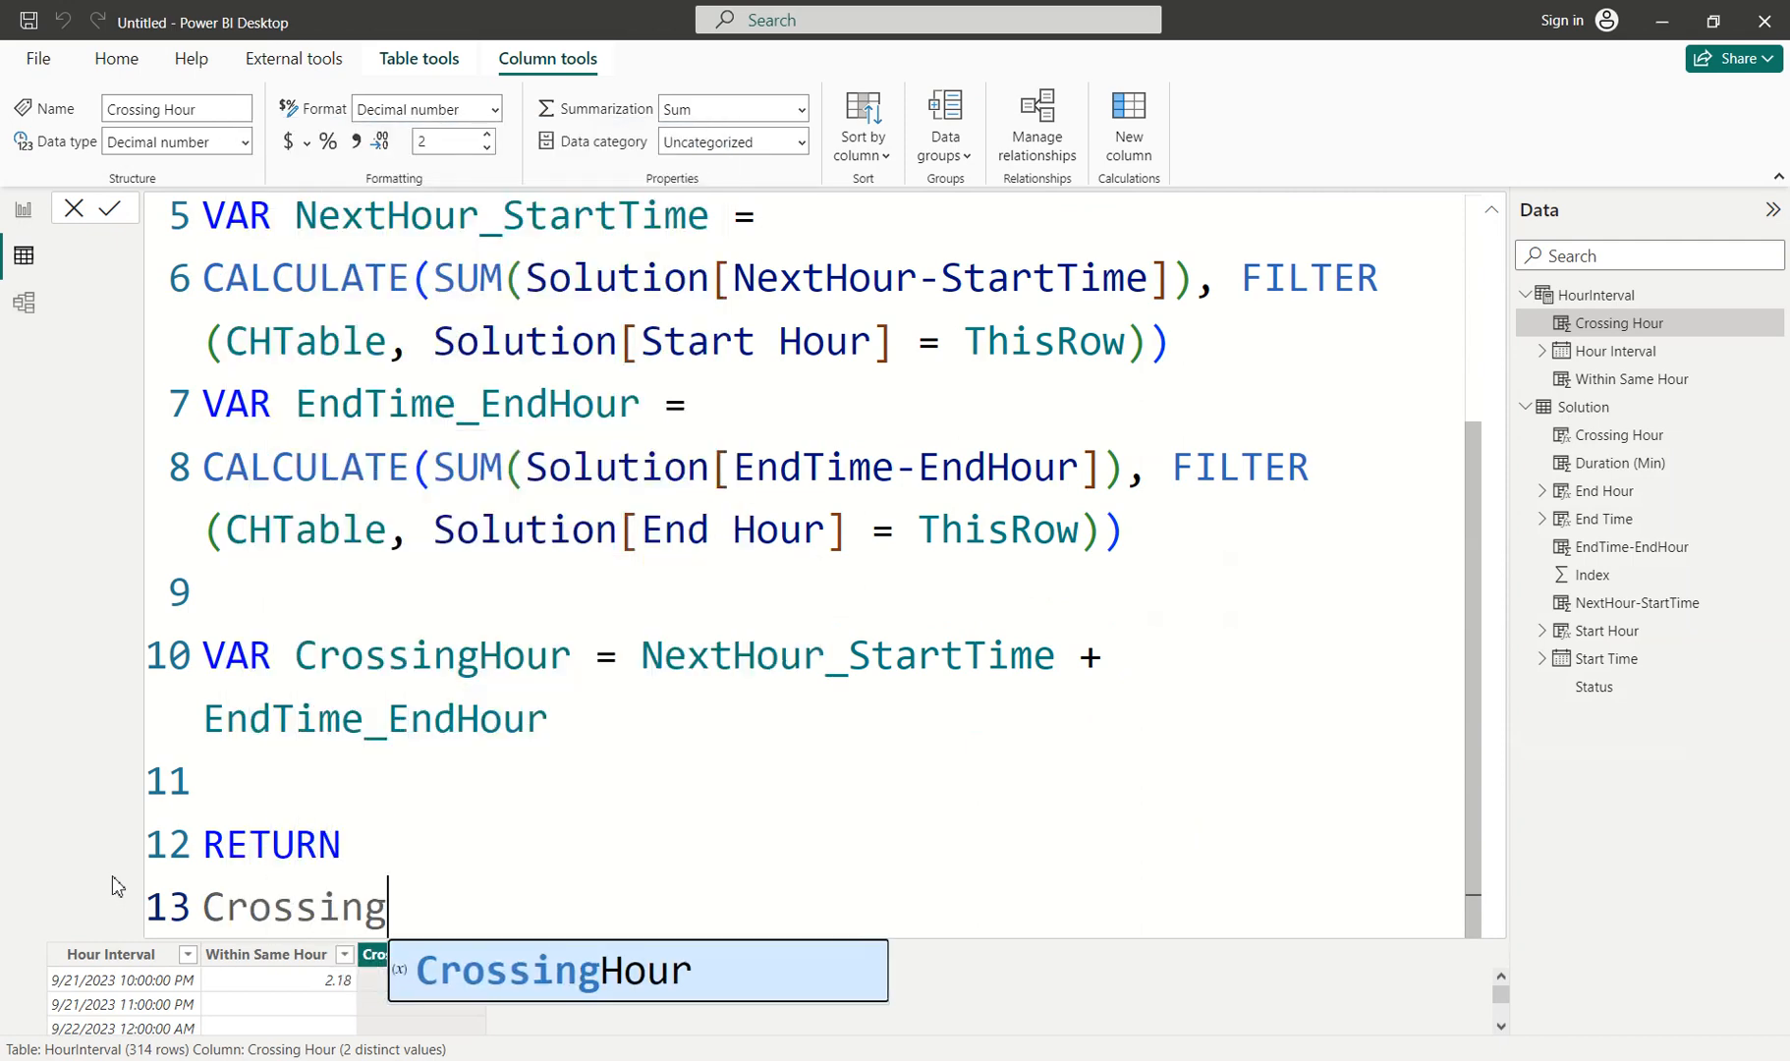
pyautogui.press('Tab')
pyautogui.press('Return')
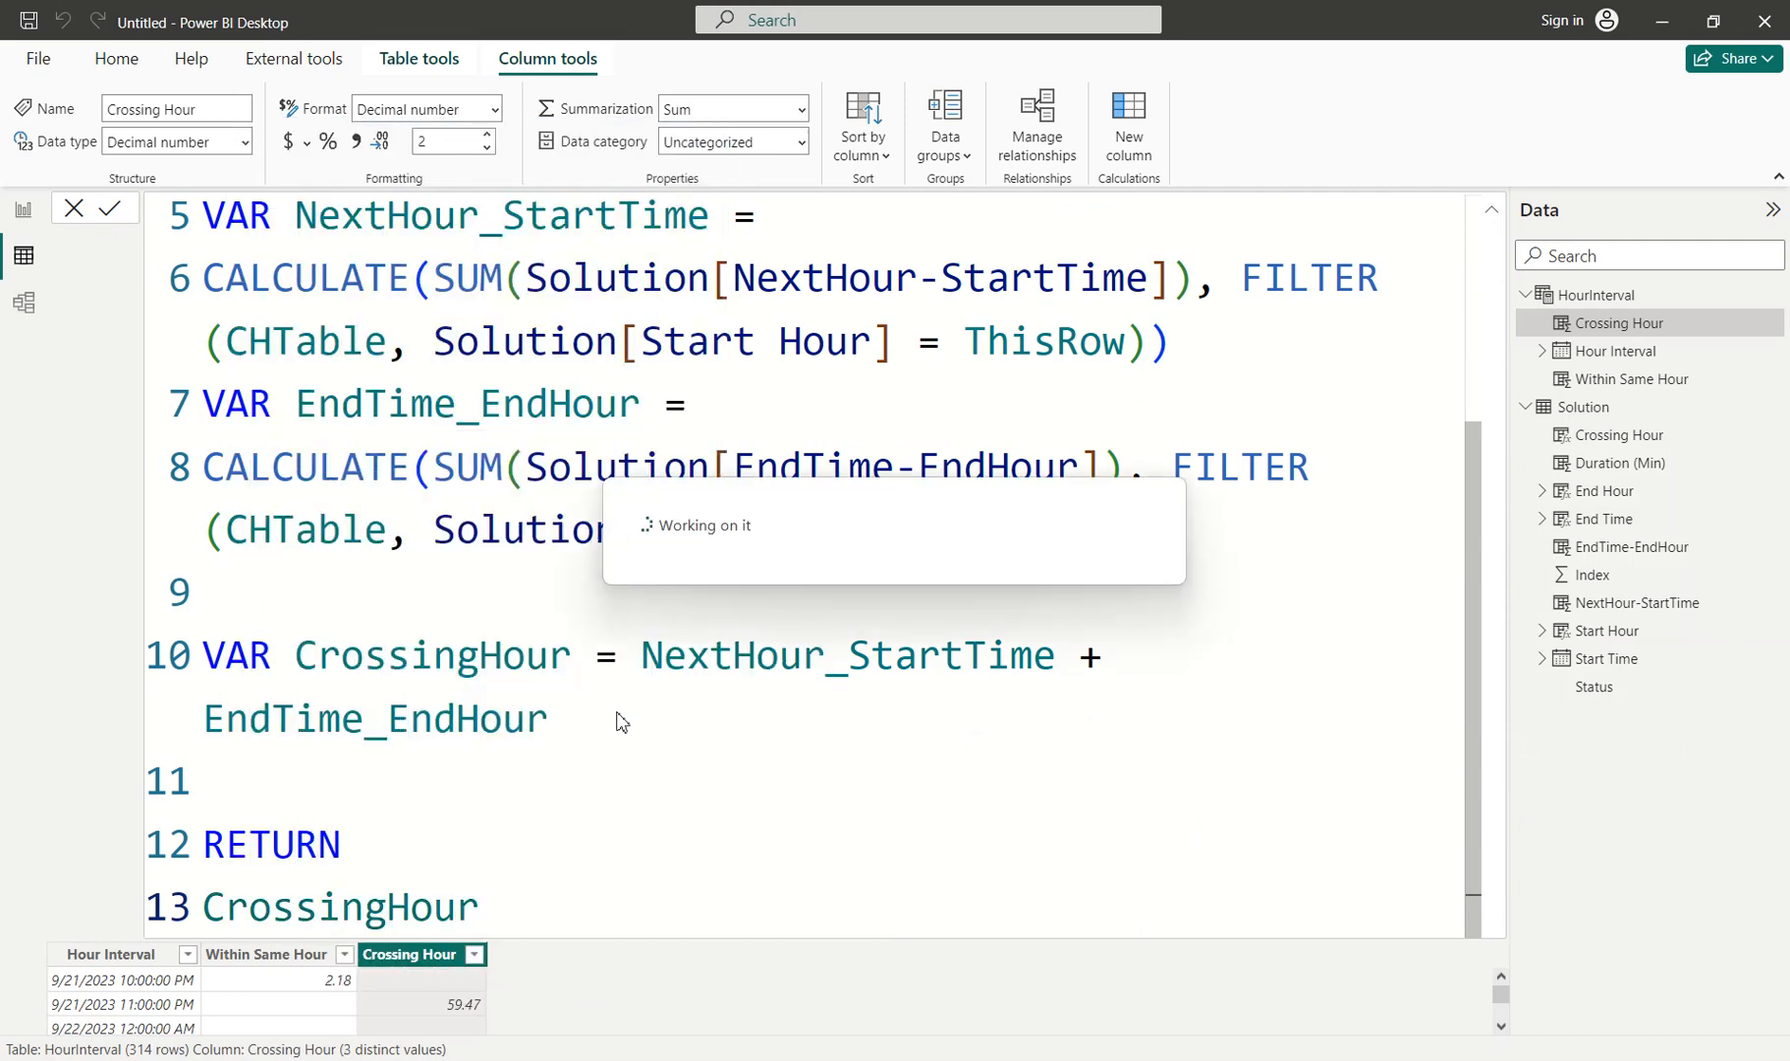
pyautogui.click(1491, 218)
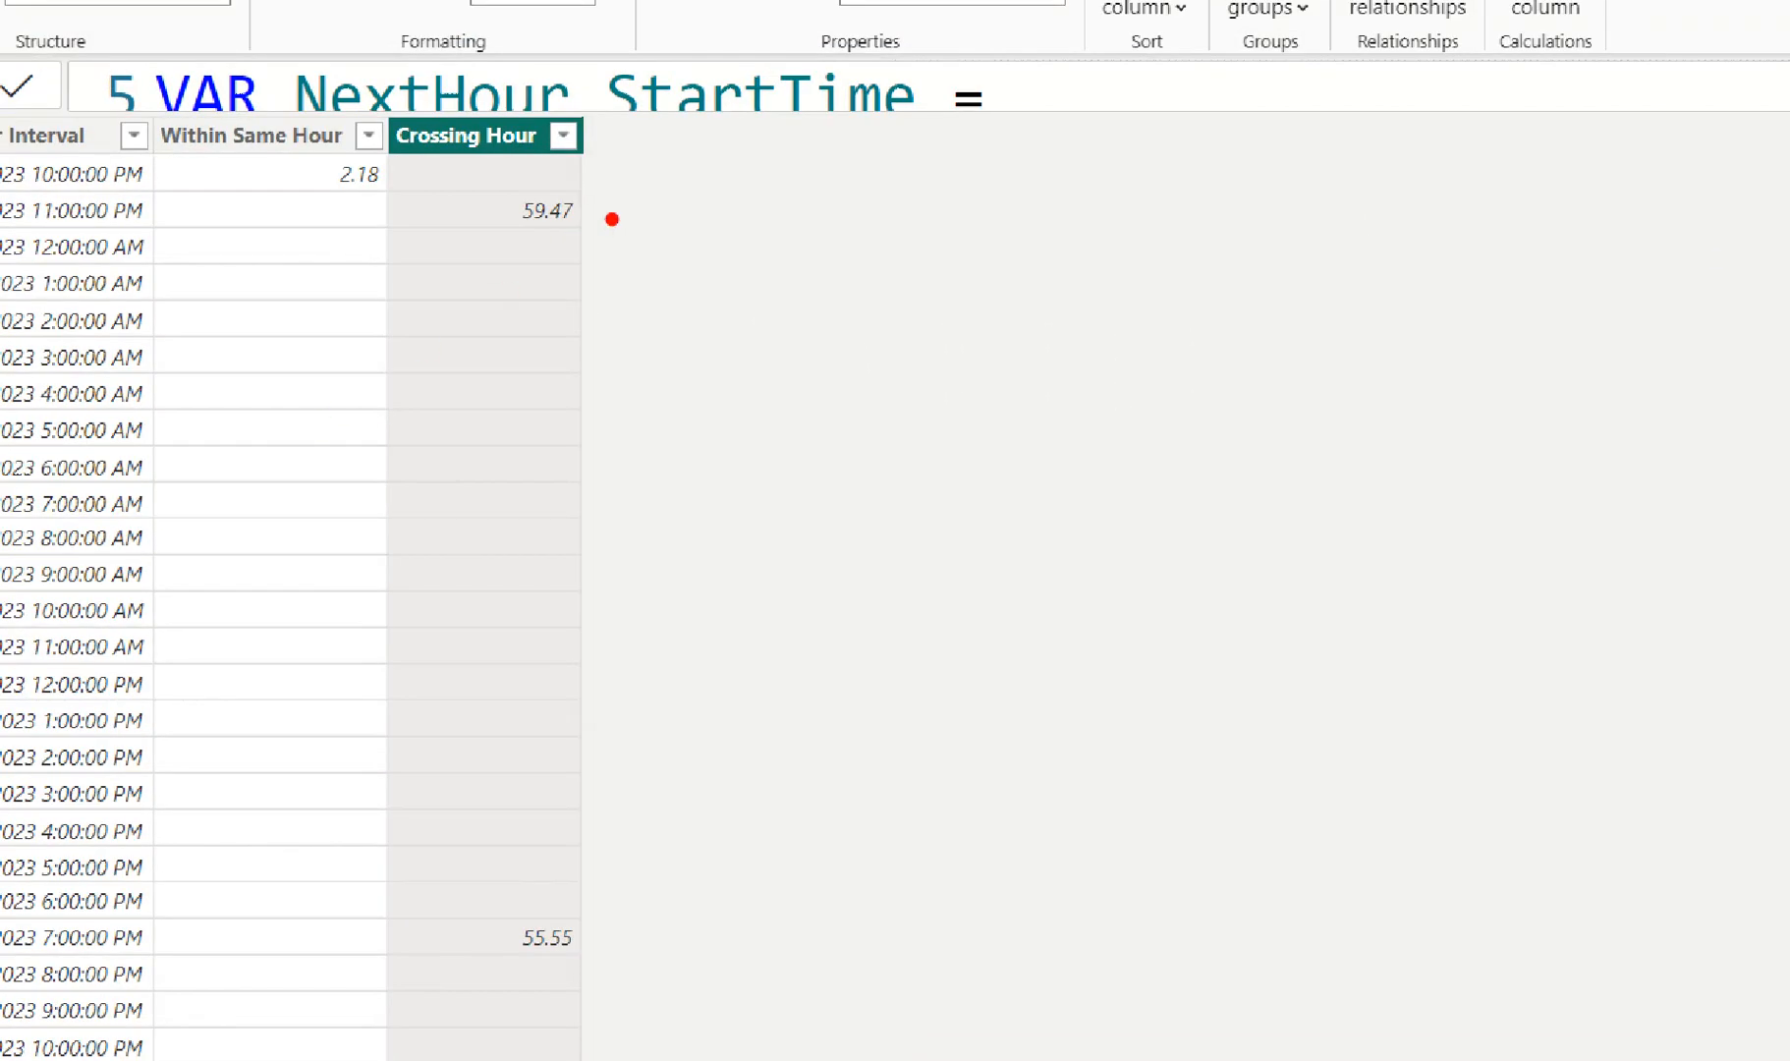
# Compare the filled and empty Crossing Hour intervals in HourInterval with the running record's start and end times in Solution.
pyautogui.moveTo(643, 935); pyautogui.dragTo(699, 945)
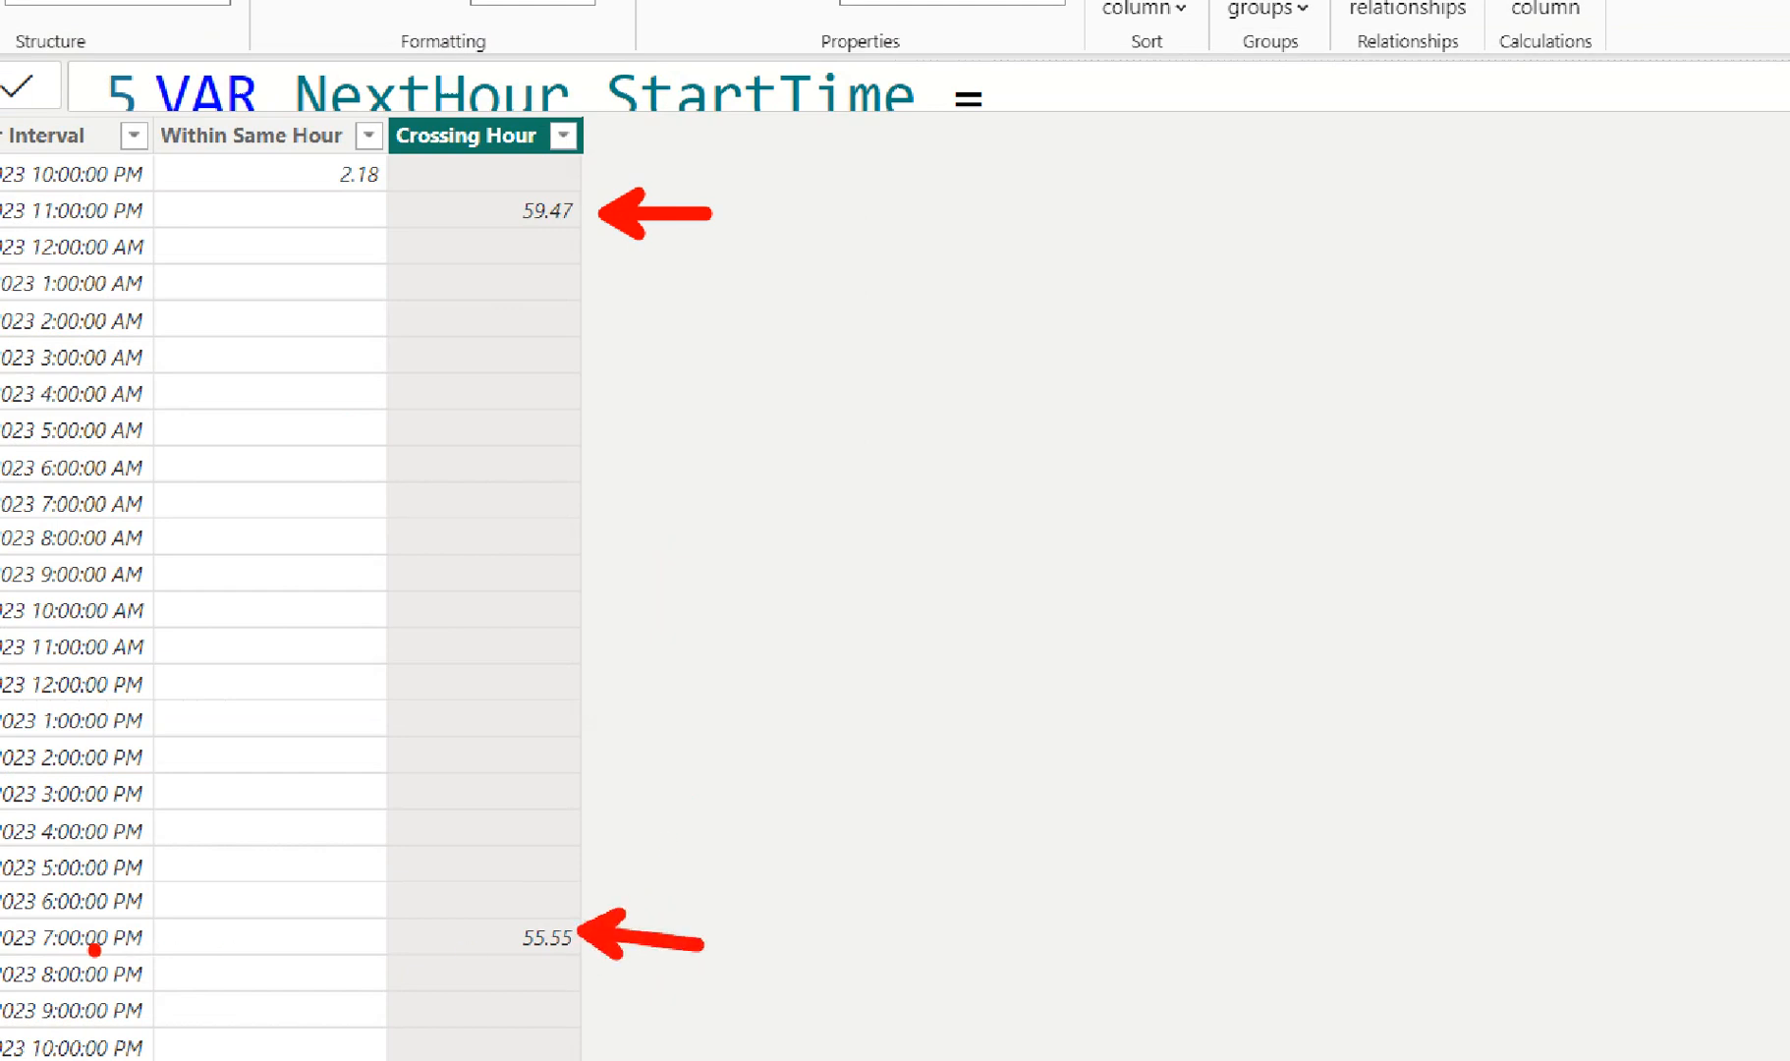
pyautogui.moveTo(149, 928); pyautogui.dragTo(217, 914)
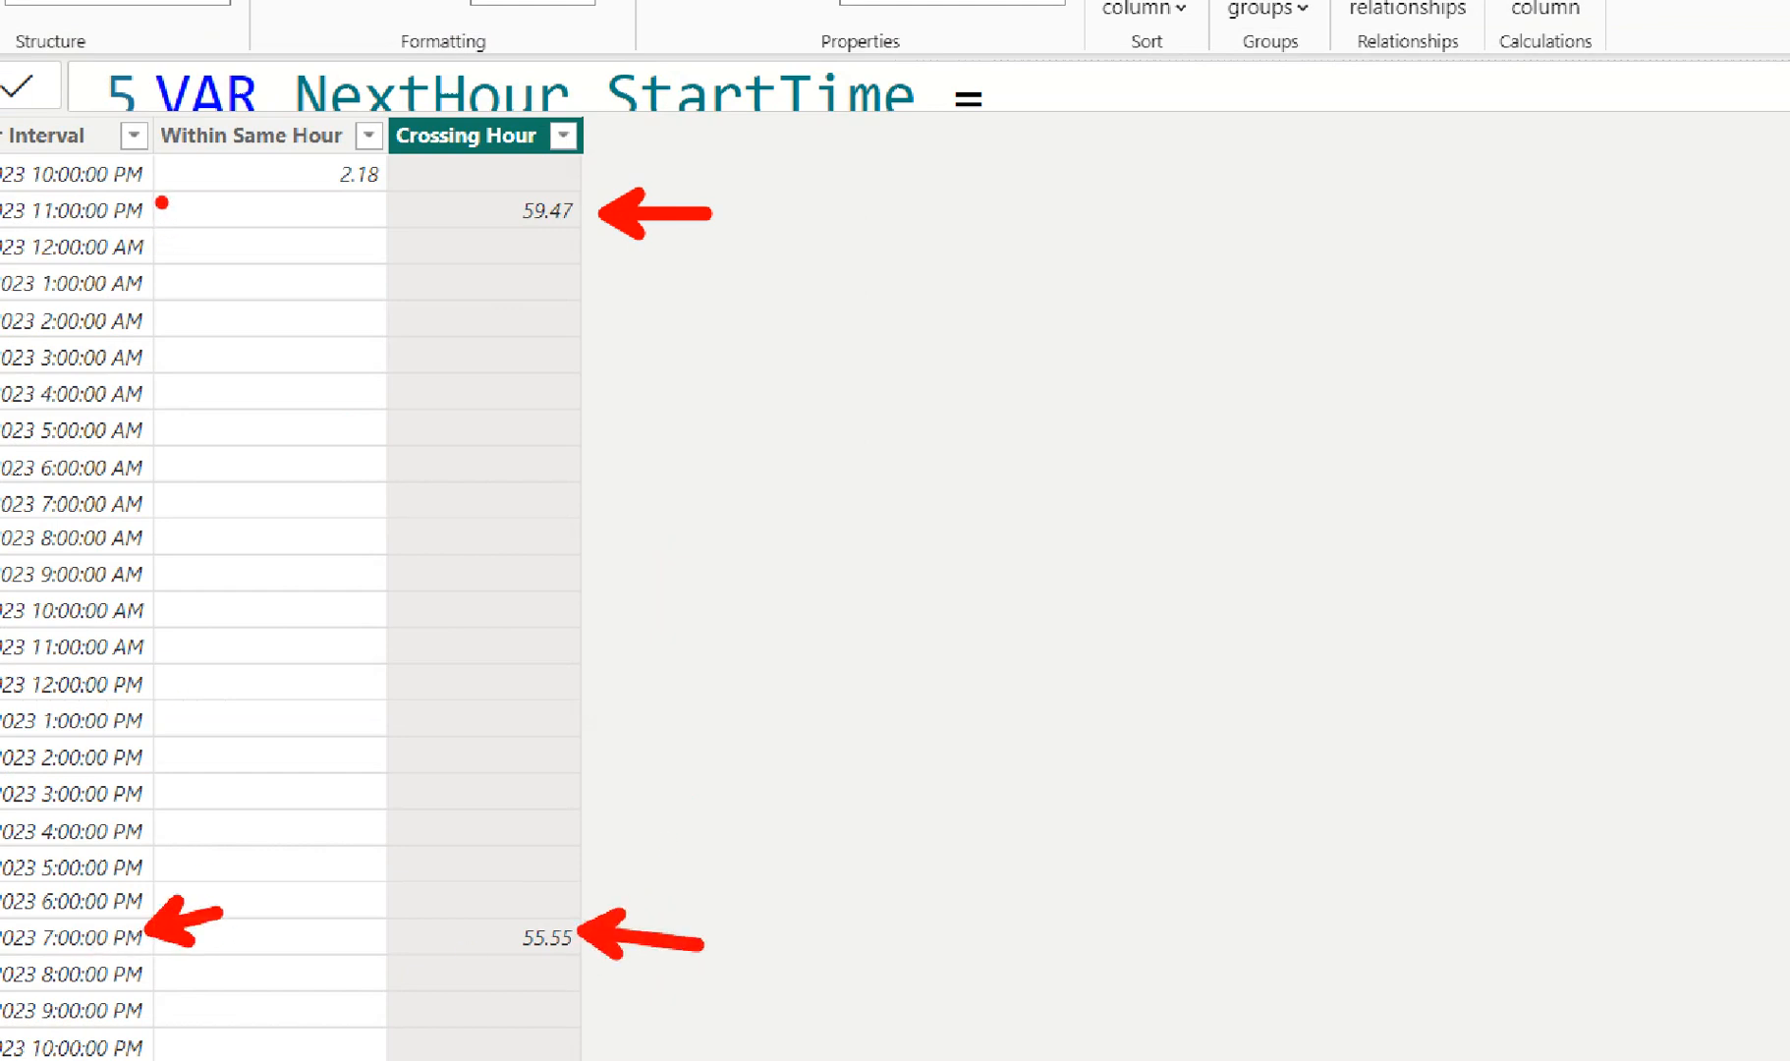
pyautogui.moveTo(162, 203); pyautogui.dragTo(224, 179)
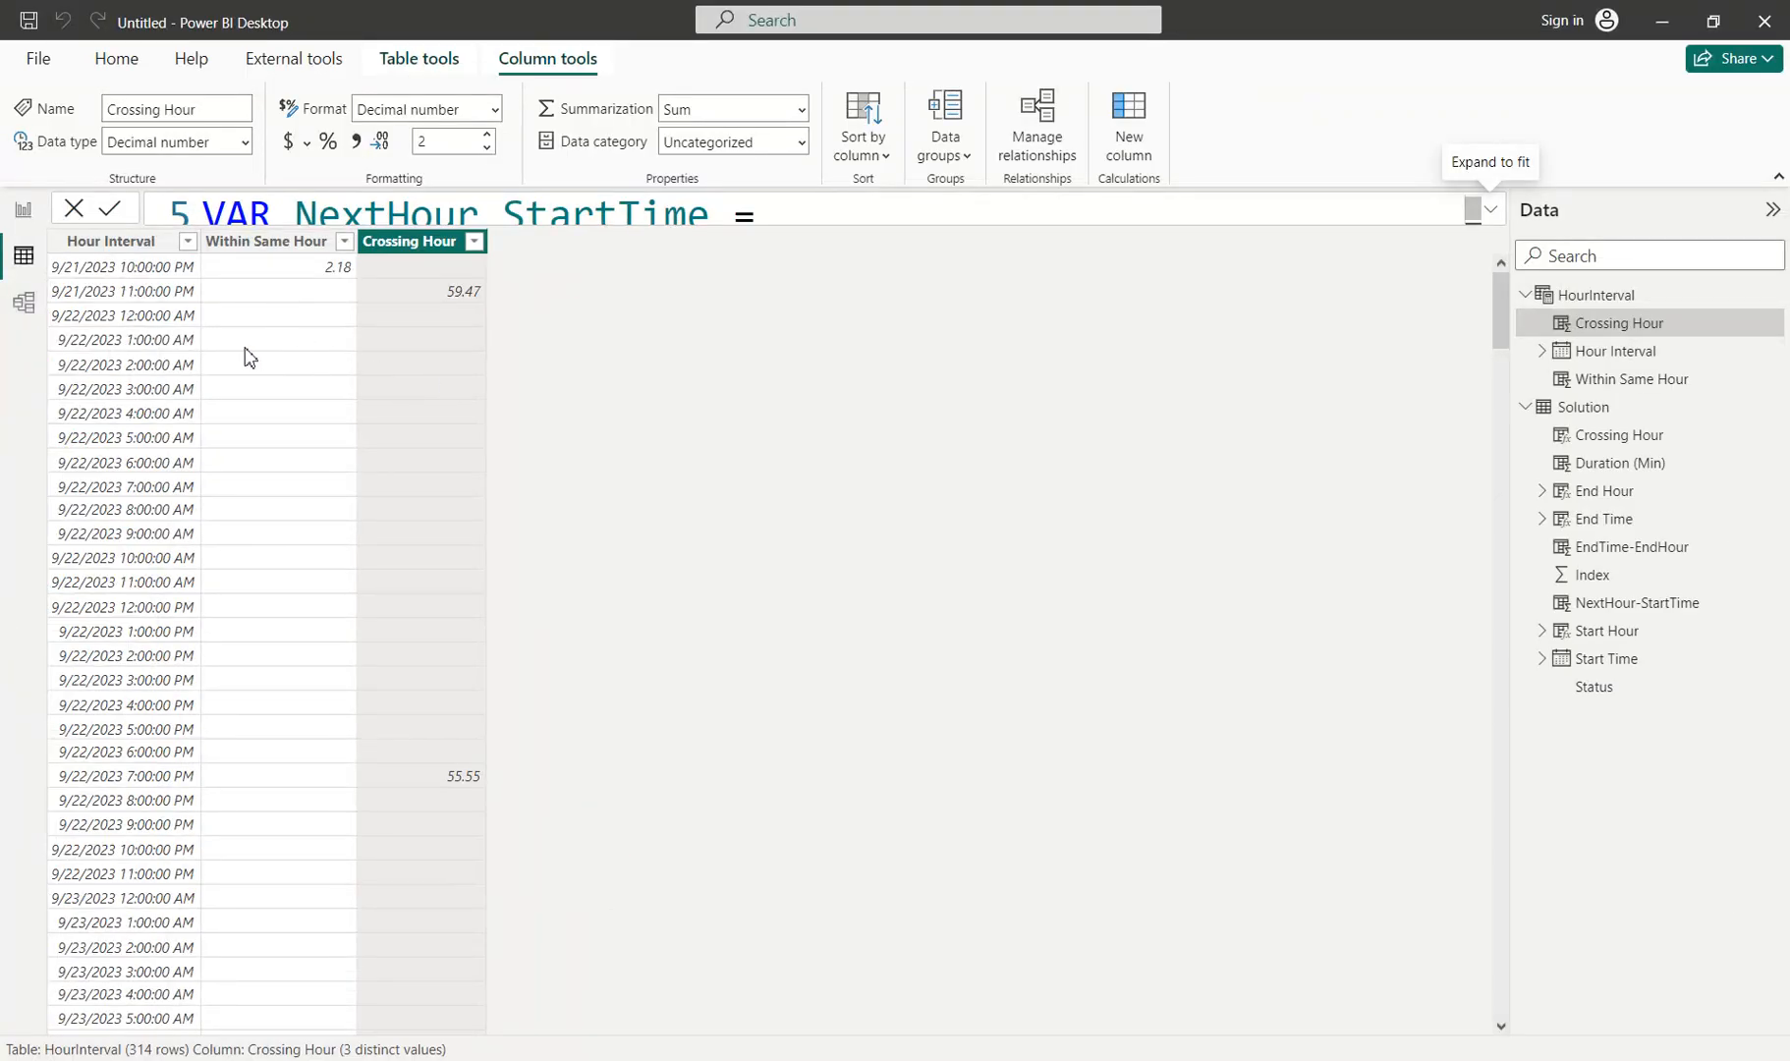
pyautogui.hotkey('ctrl', '2')
pyautogui.moveTo(218, 313); pyautogui.dragTo(218, 793)
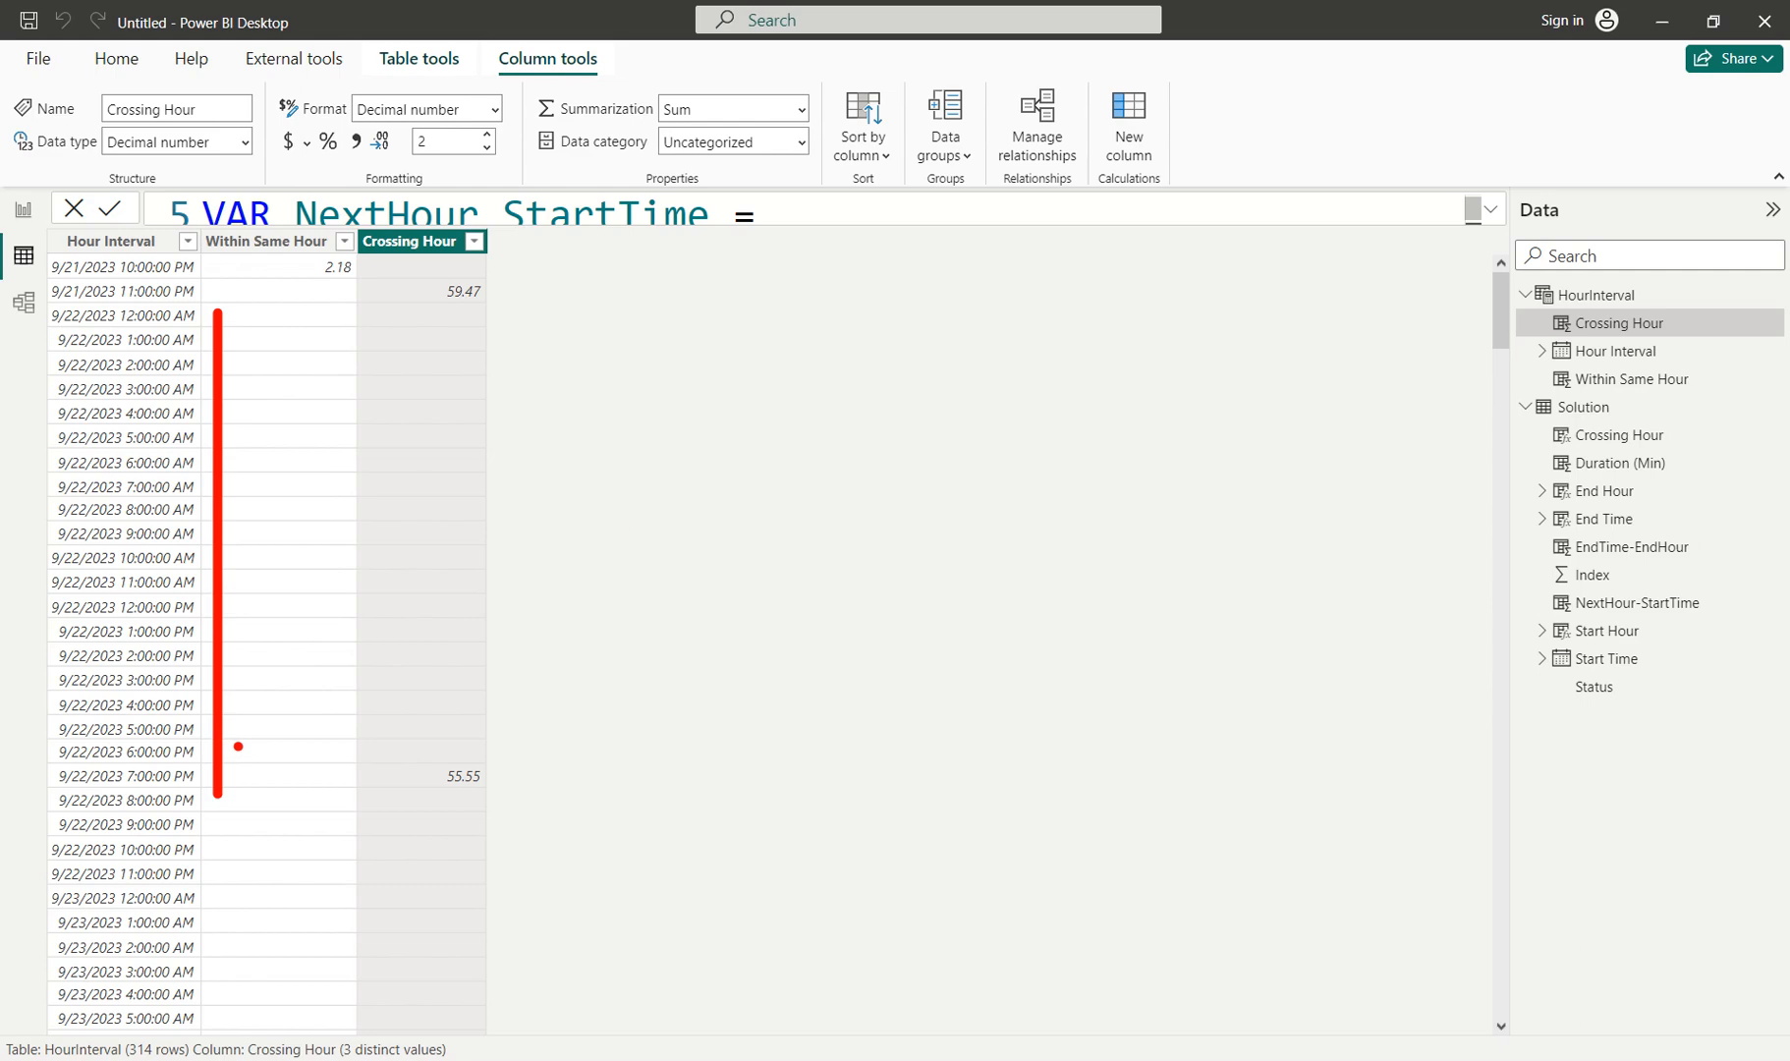
pyautogui.press('Escape')
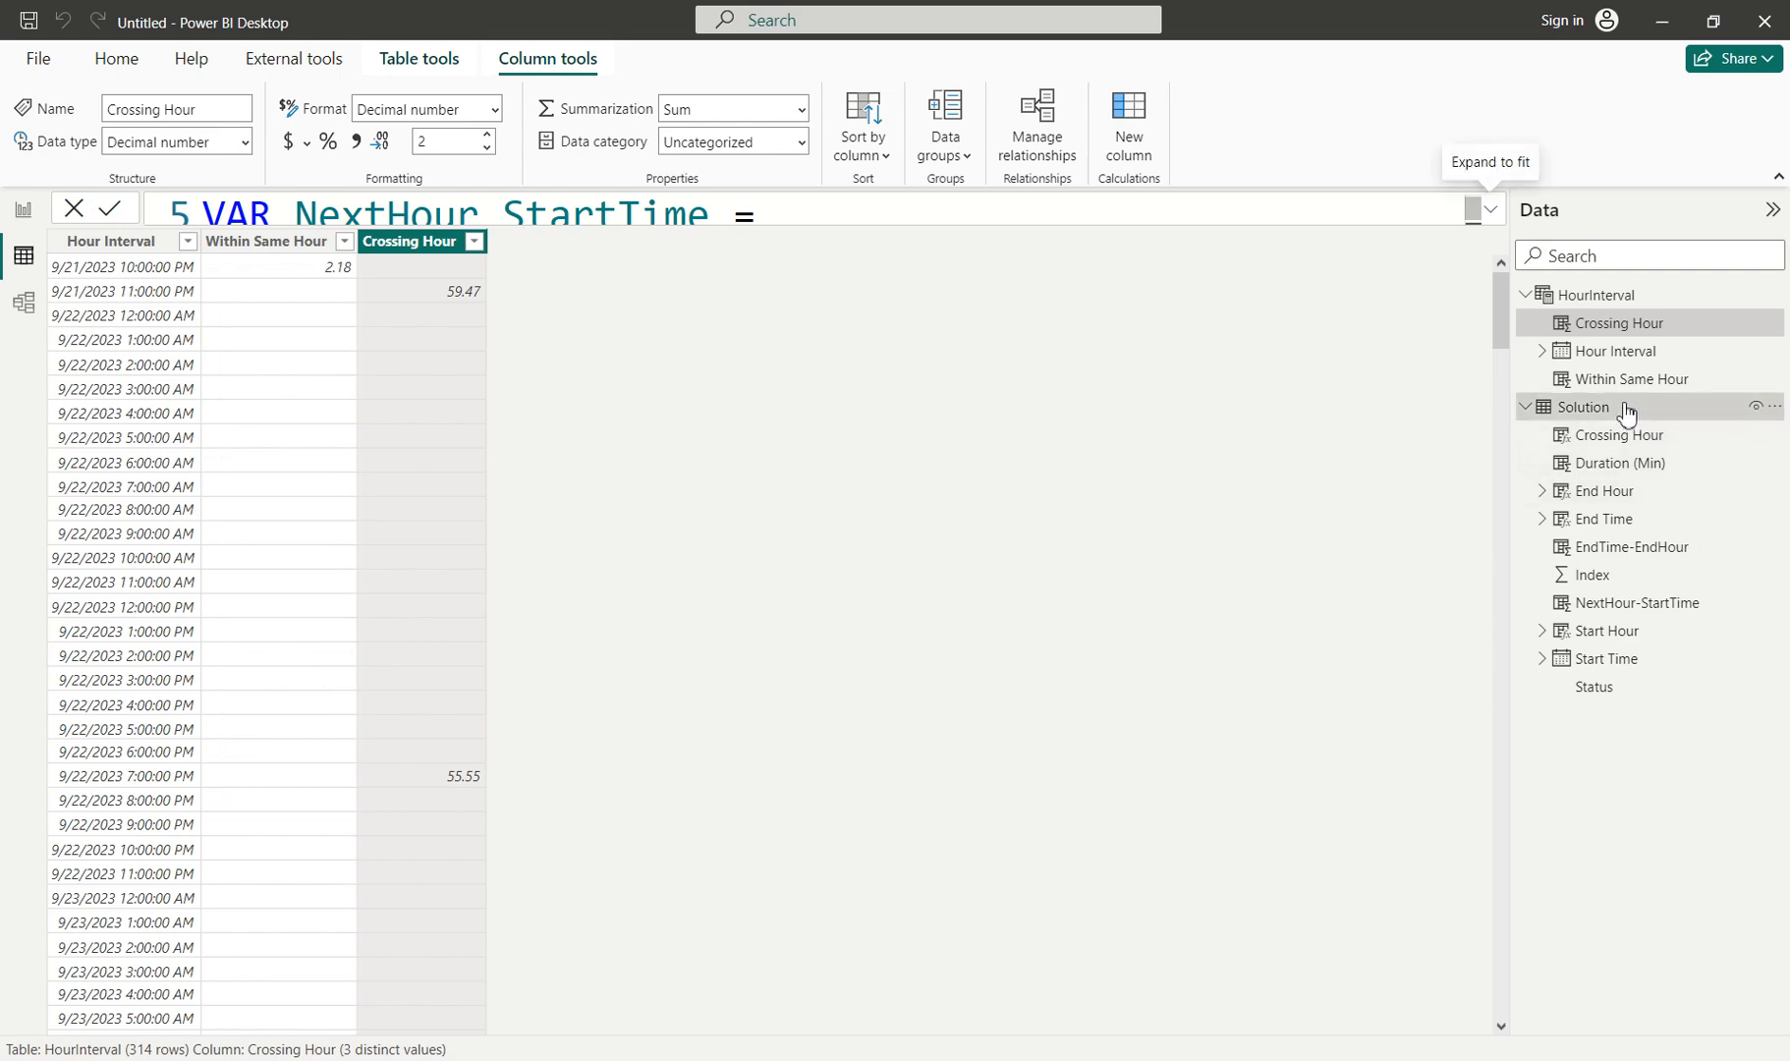
pyautogui.click(1623, 407)
pyautogui.hotkey('ctrl', '2')
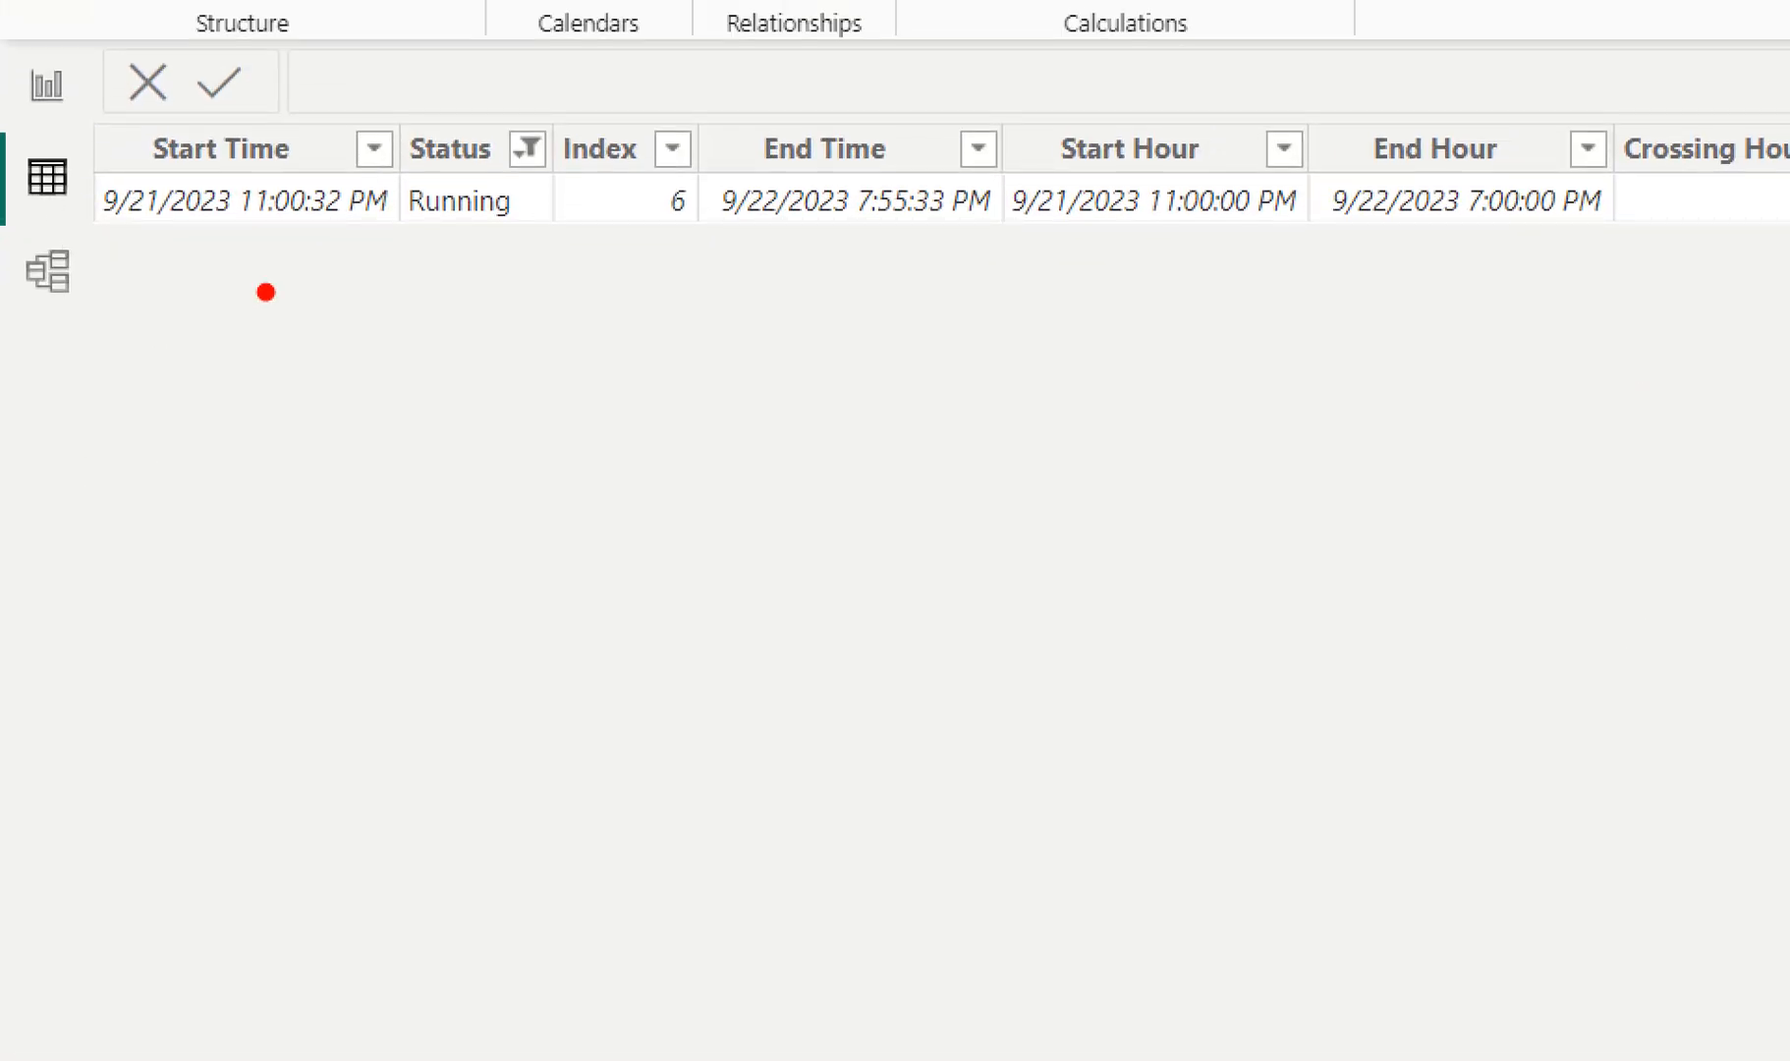
pyautogui.moveTo(159, 277); pyautogui.dragTo(150, 357)
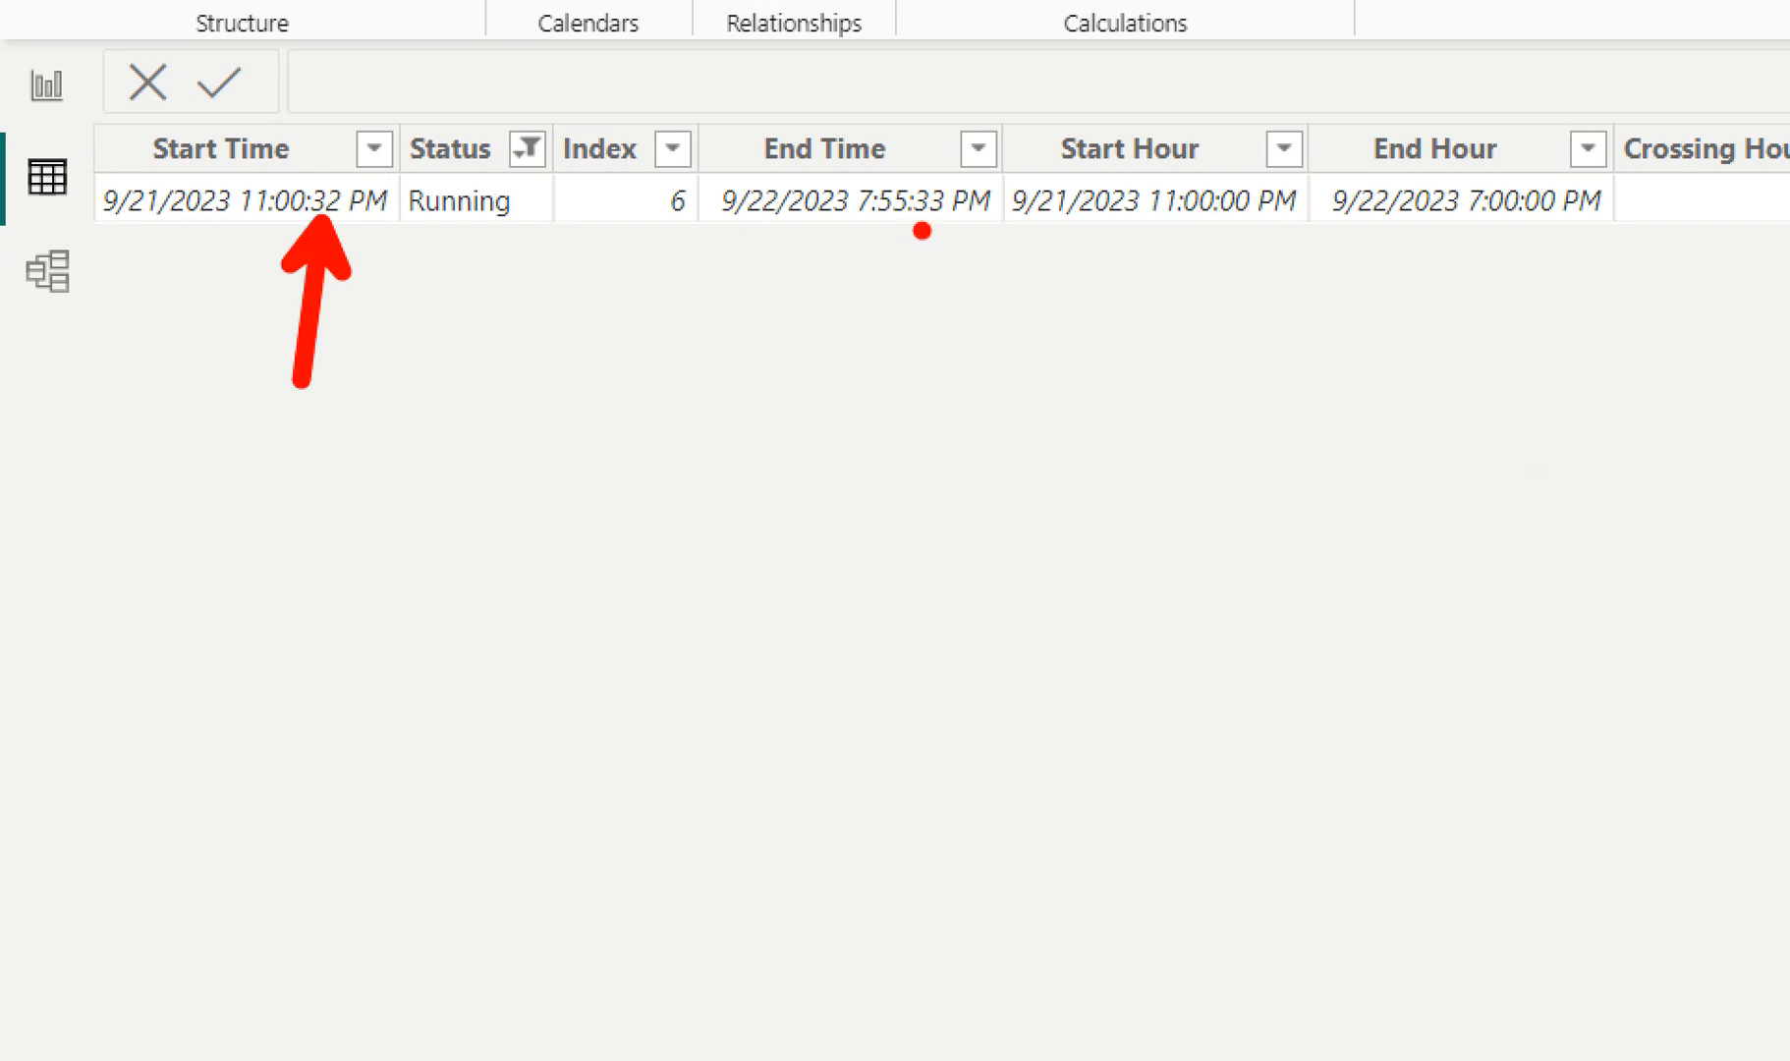
pyautogui.moveTo(923, 227); pyautogui.dragTo(917, 420)
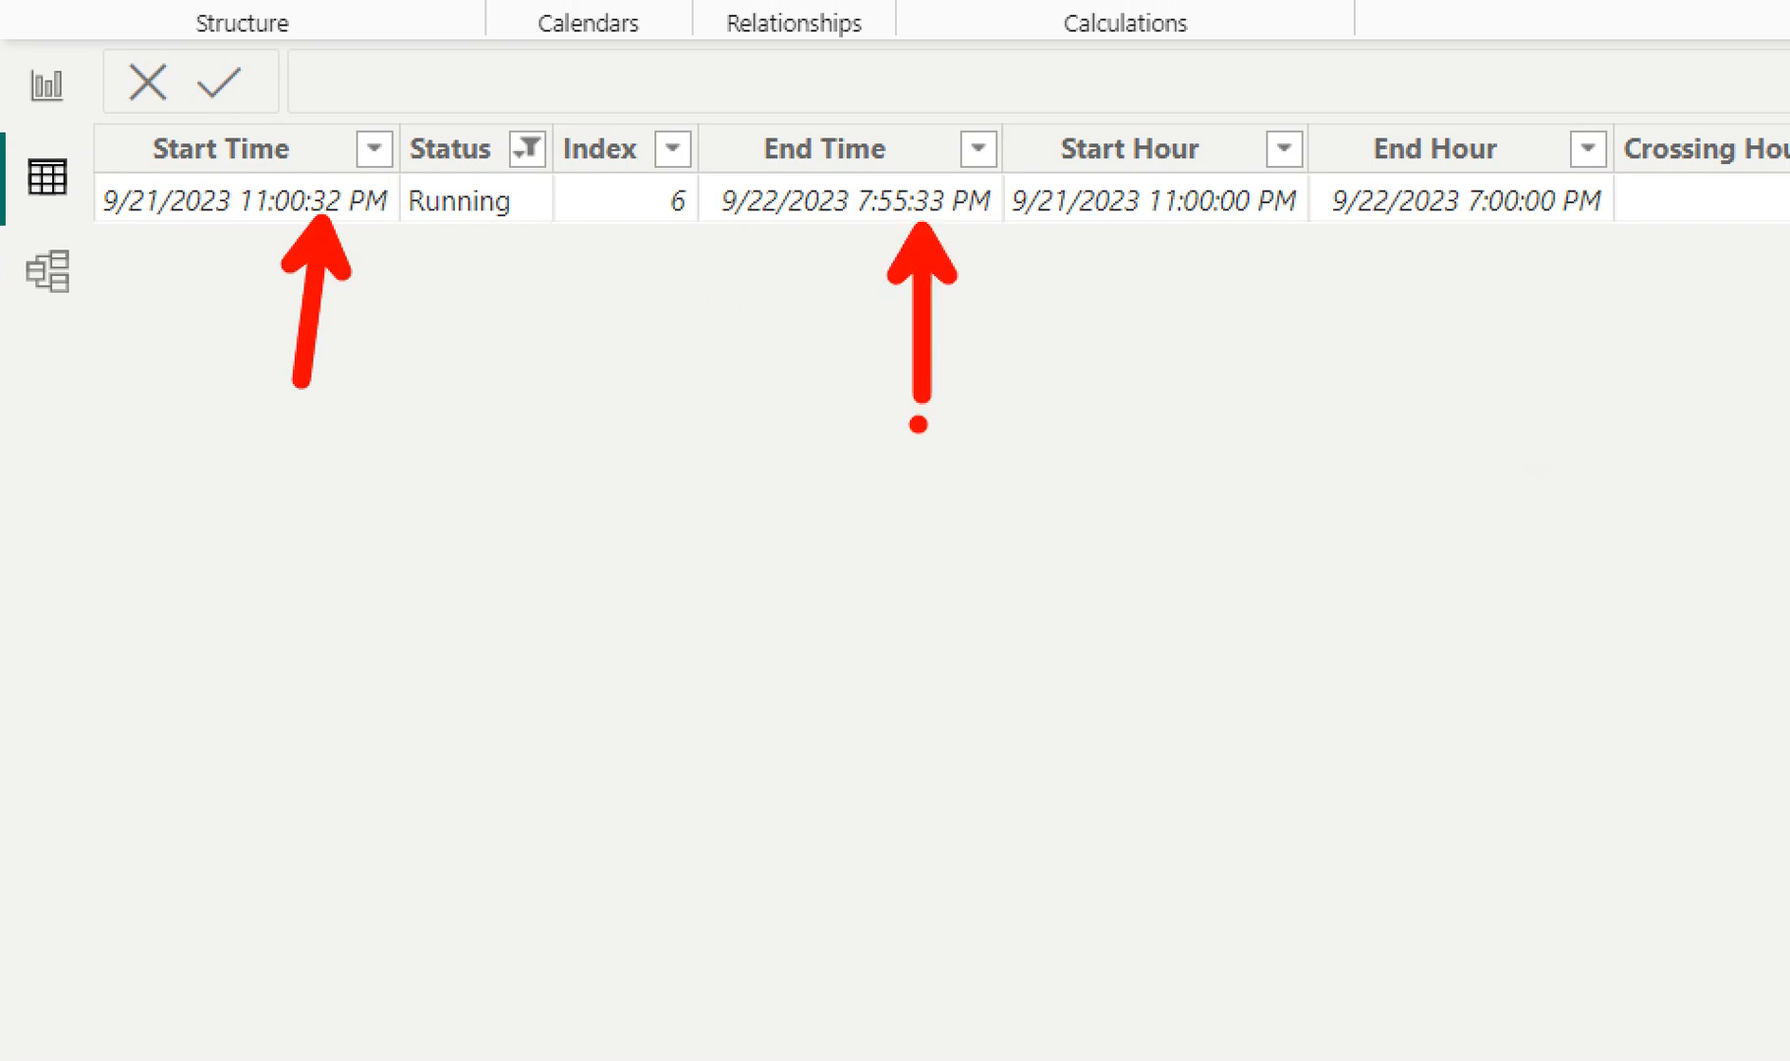
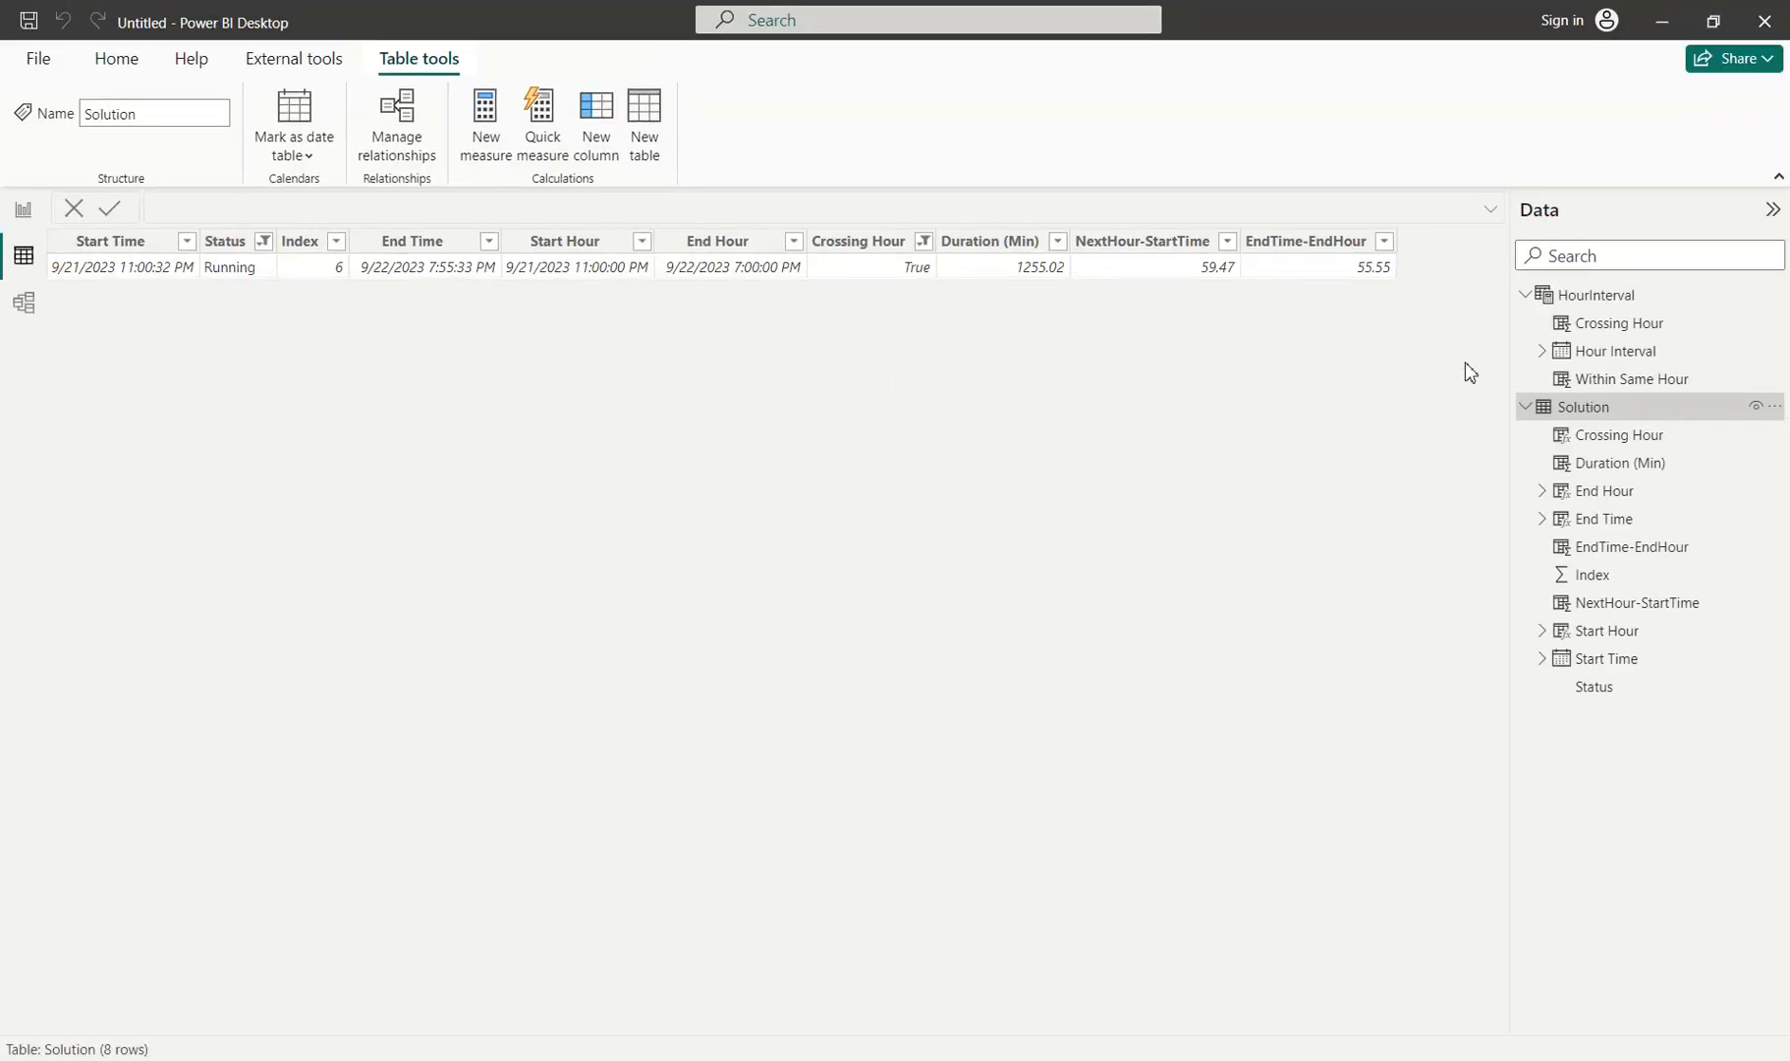
pyautogui.click(1593, 300)
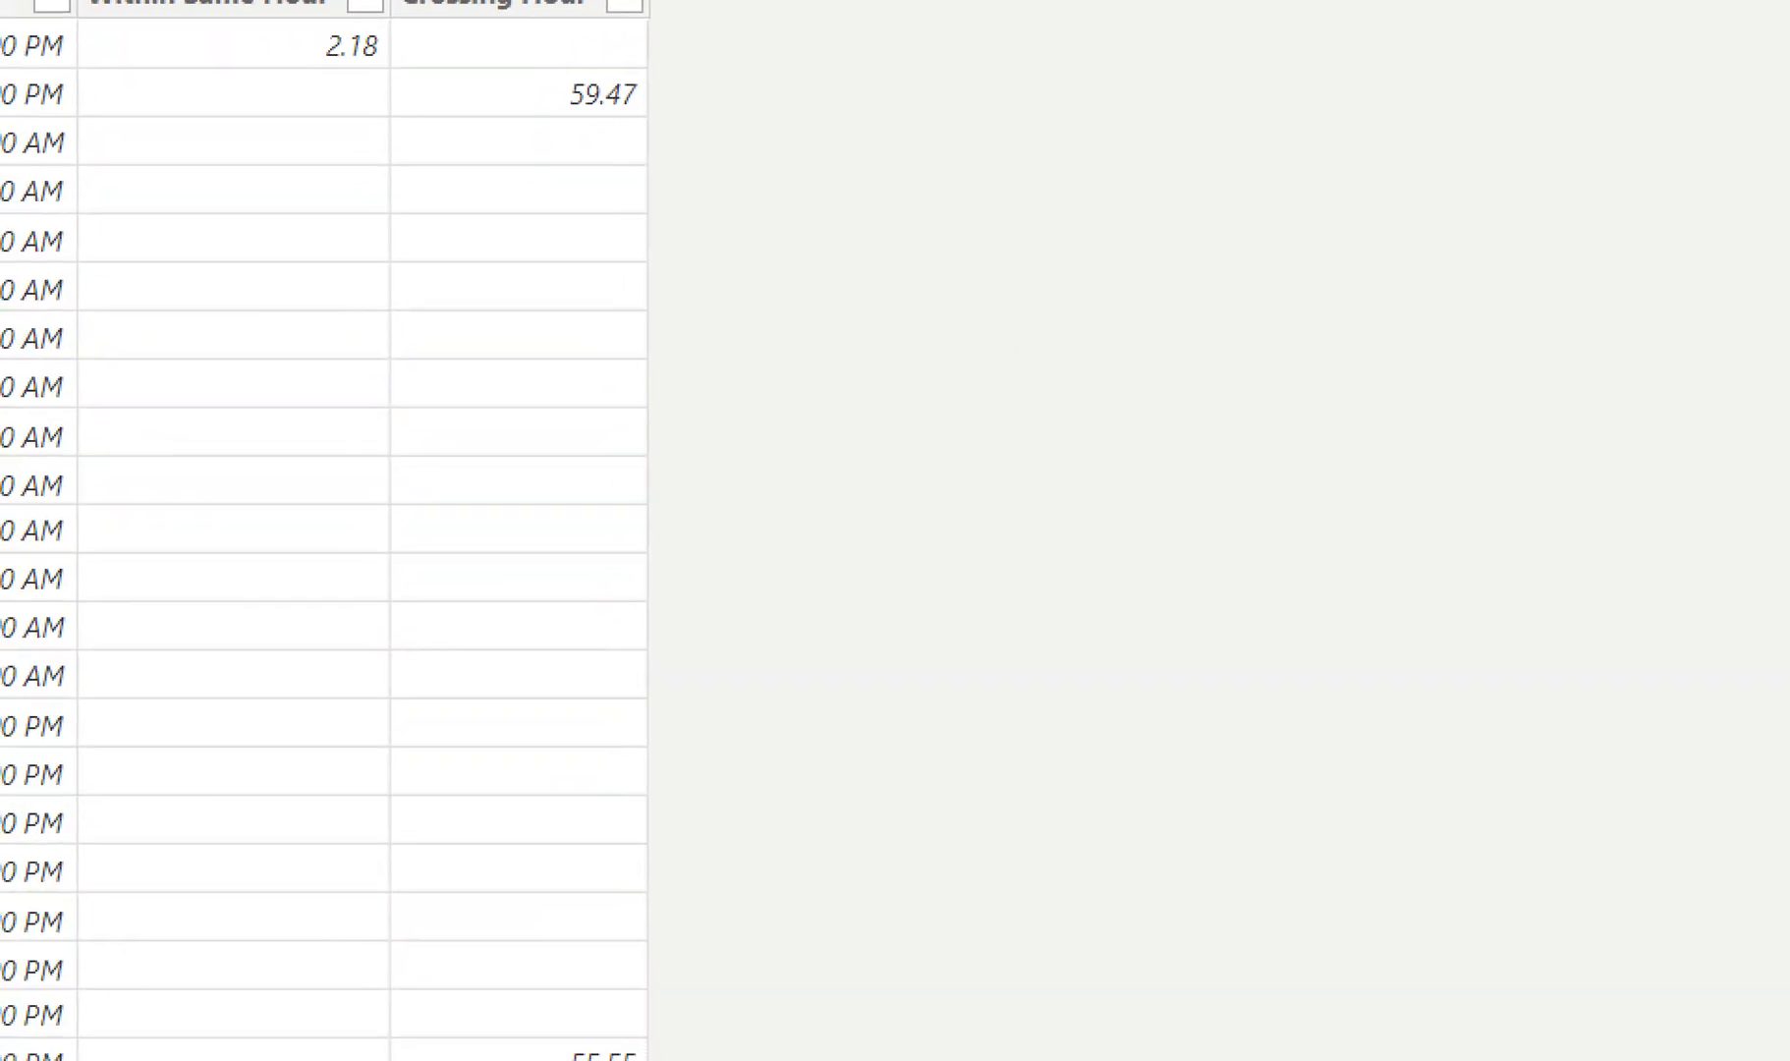
pyautogui.click(295, 503)
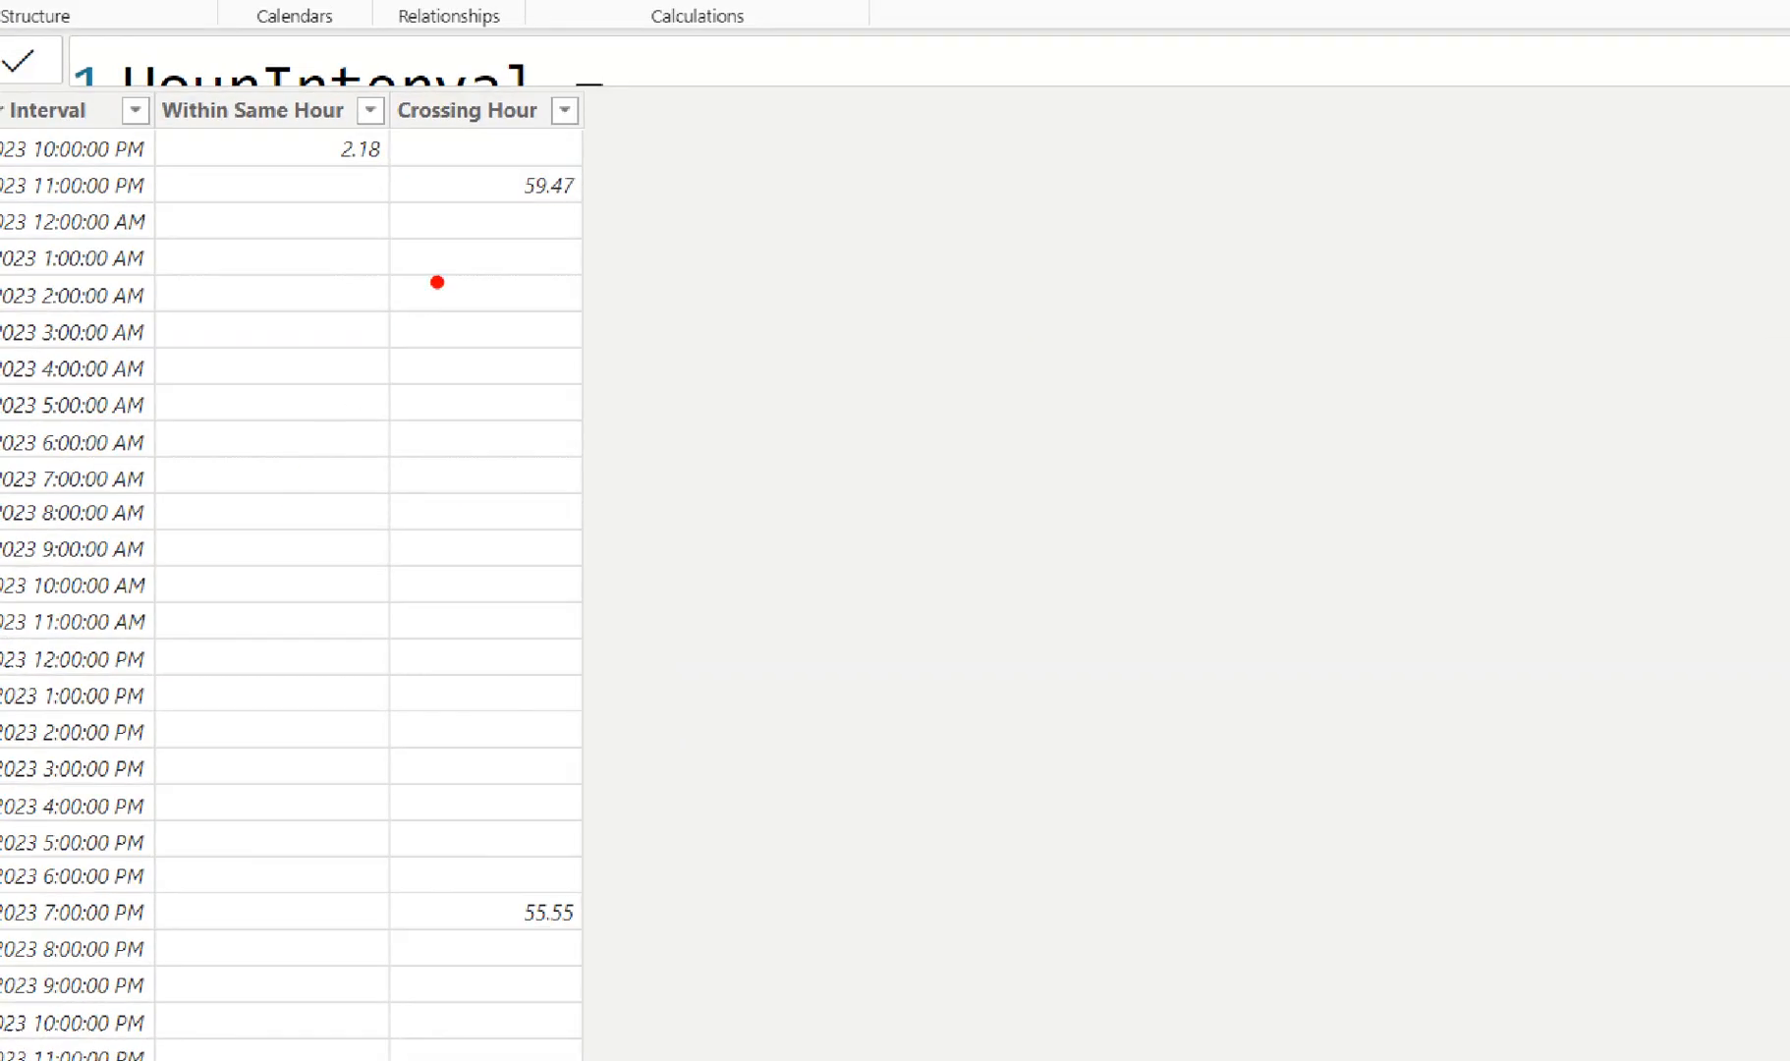
pyautogui.moveTo(468, 215); pyautogui.dragTo(466, 889)
pyautogui.press('Escape')
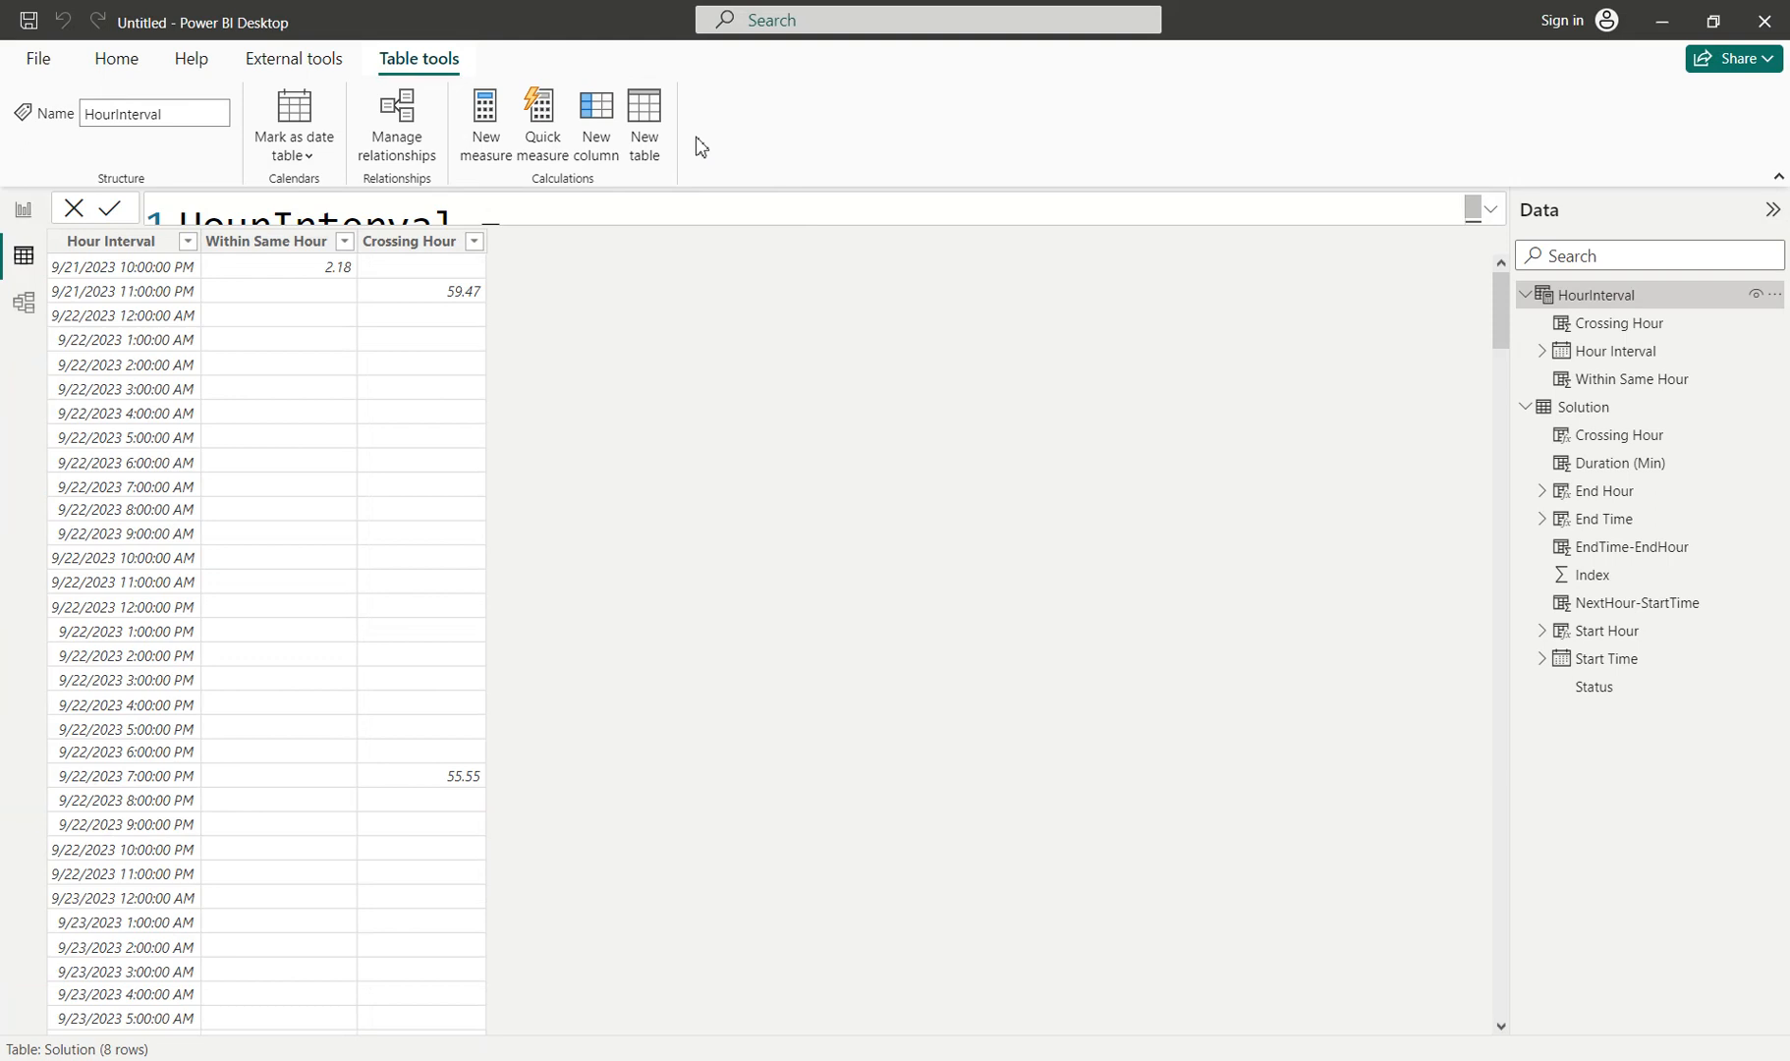
# Add a new calculated column to HourInterval and replace its default formula text with the name FullRunningHour.
pyautogui.click(598, 125)
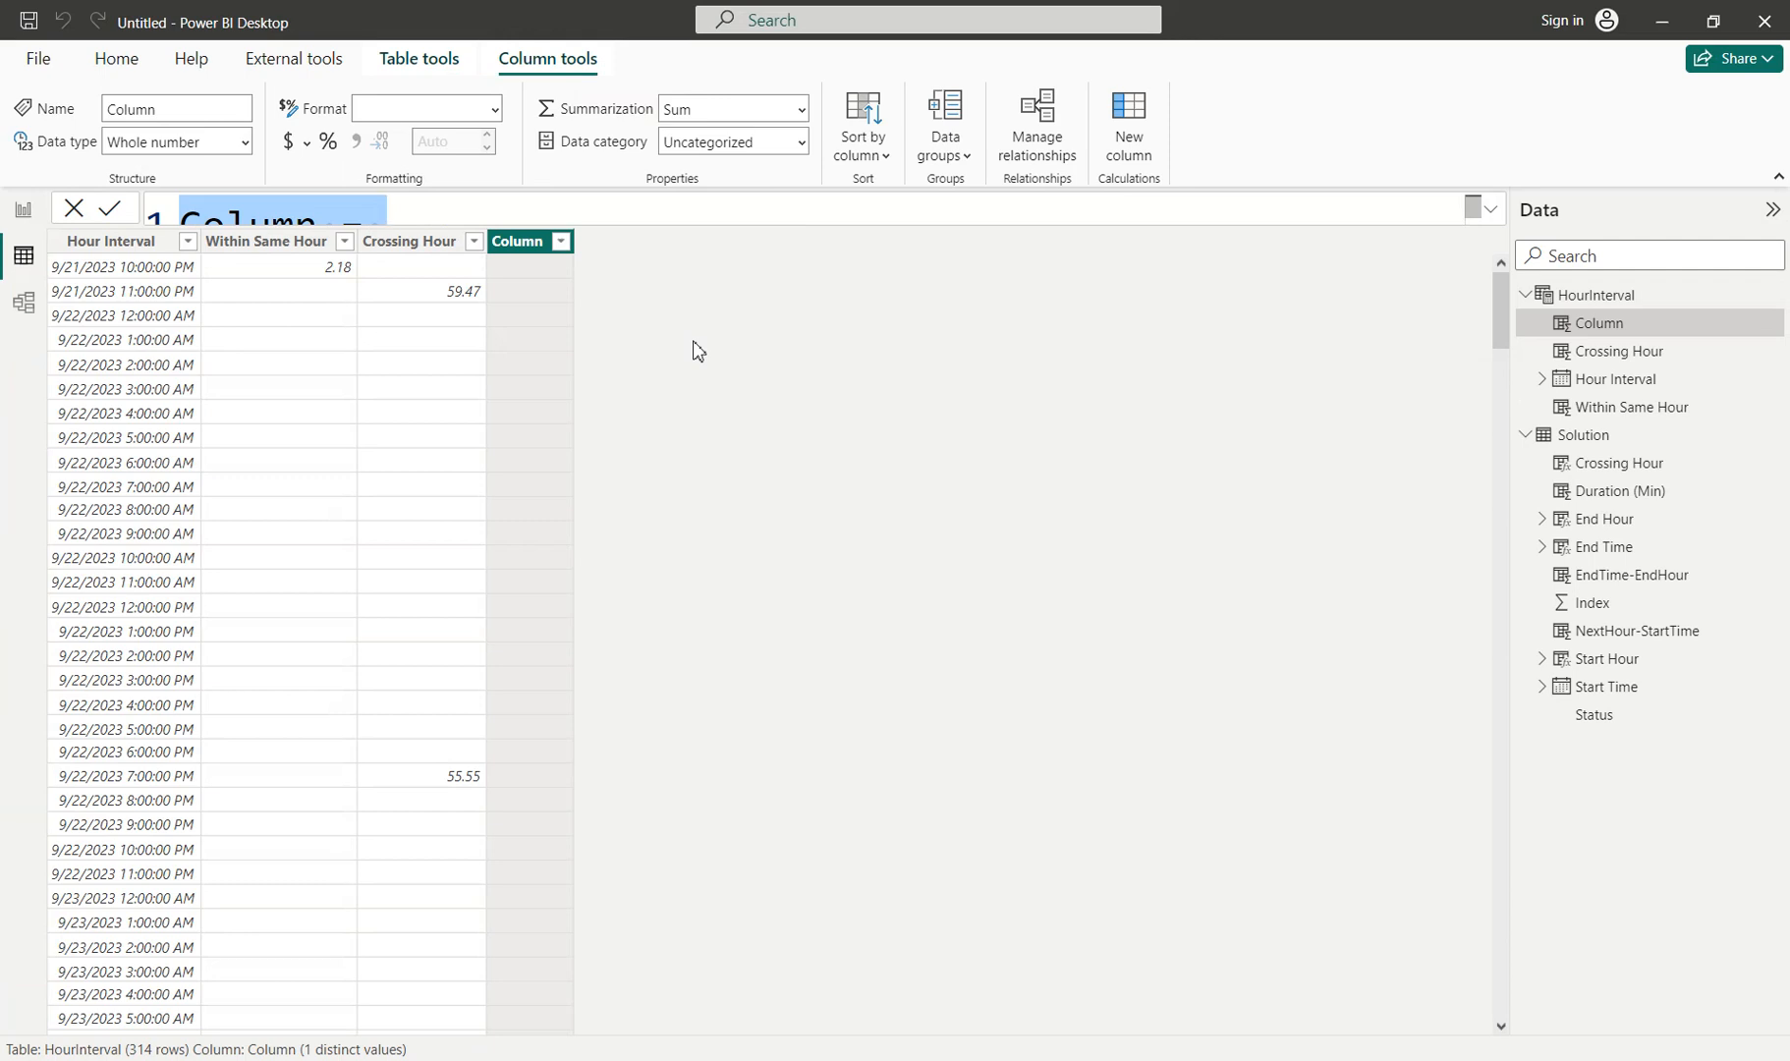
pyautogui.click(1493, 212)
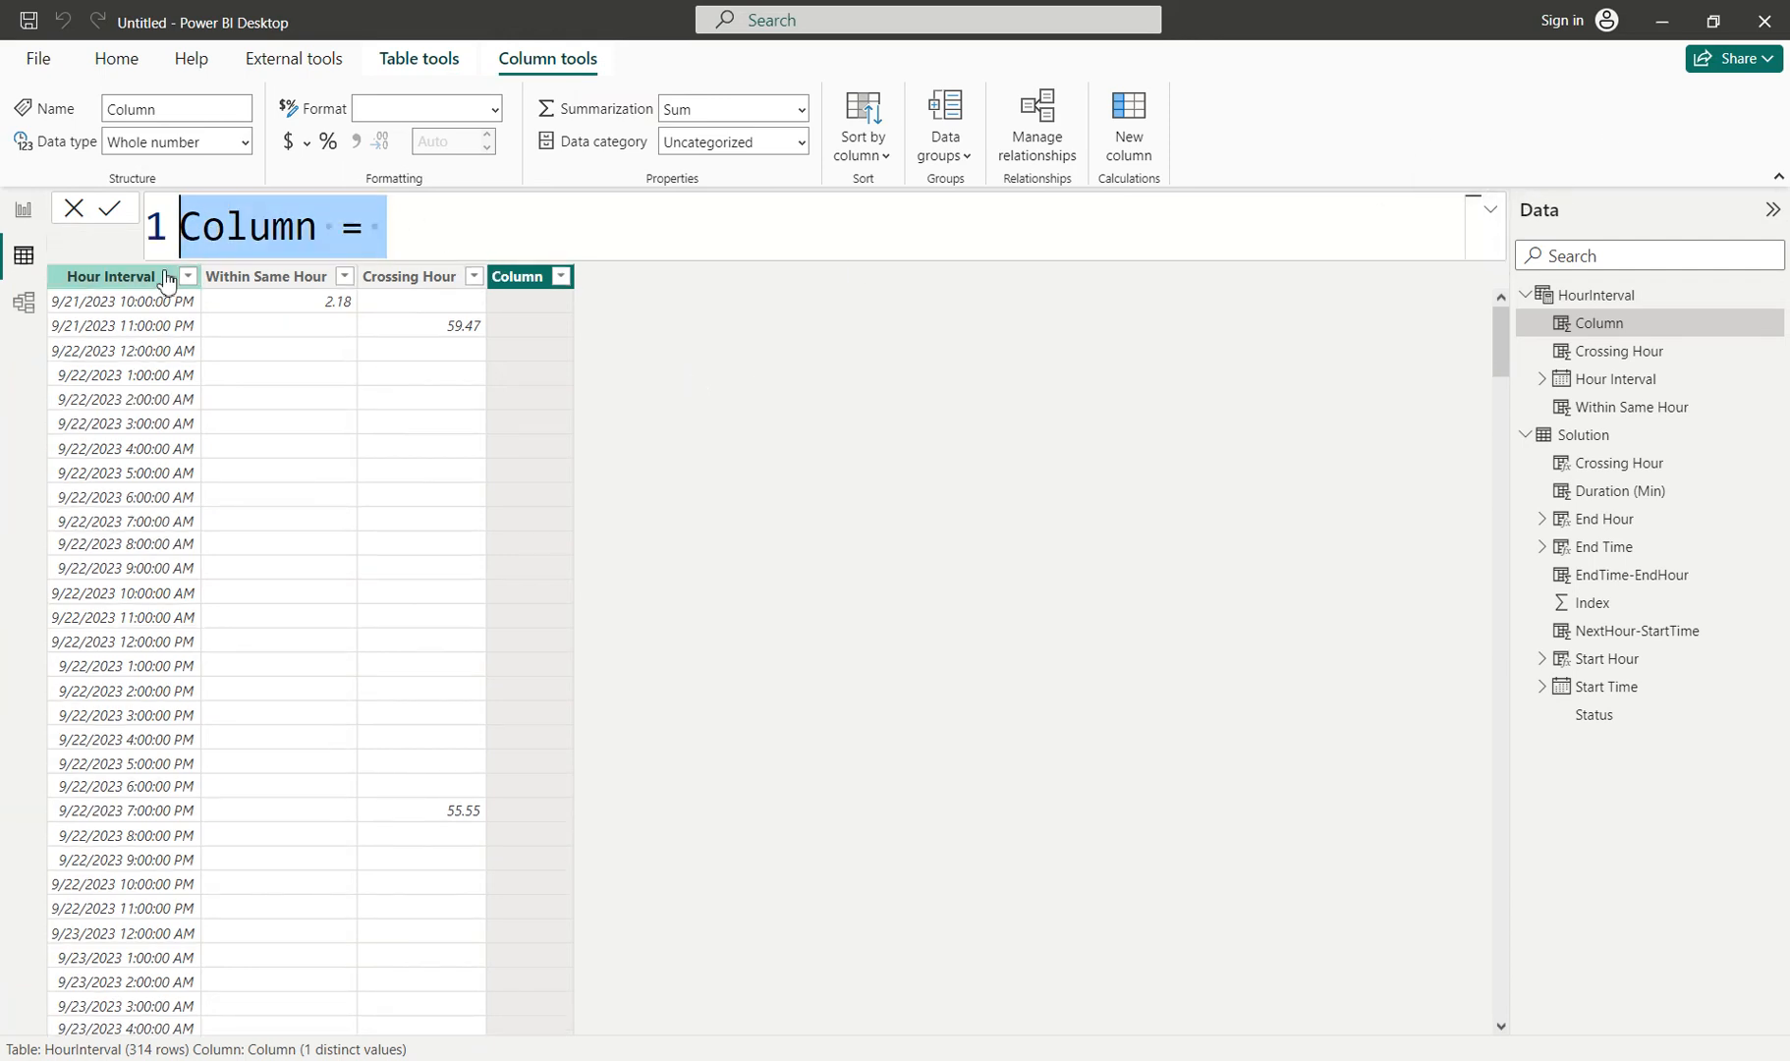
pyautogui.write('R')
pyautogui.press('BackSpace')
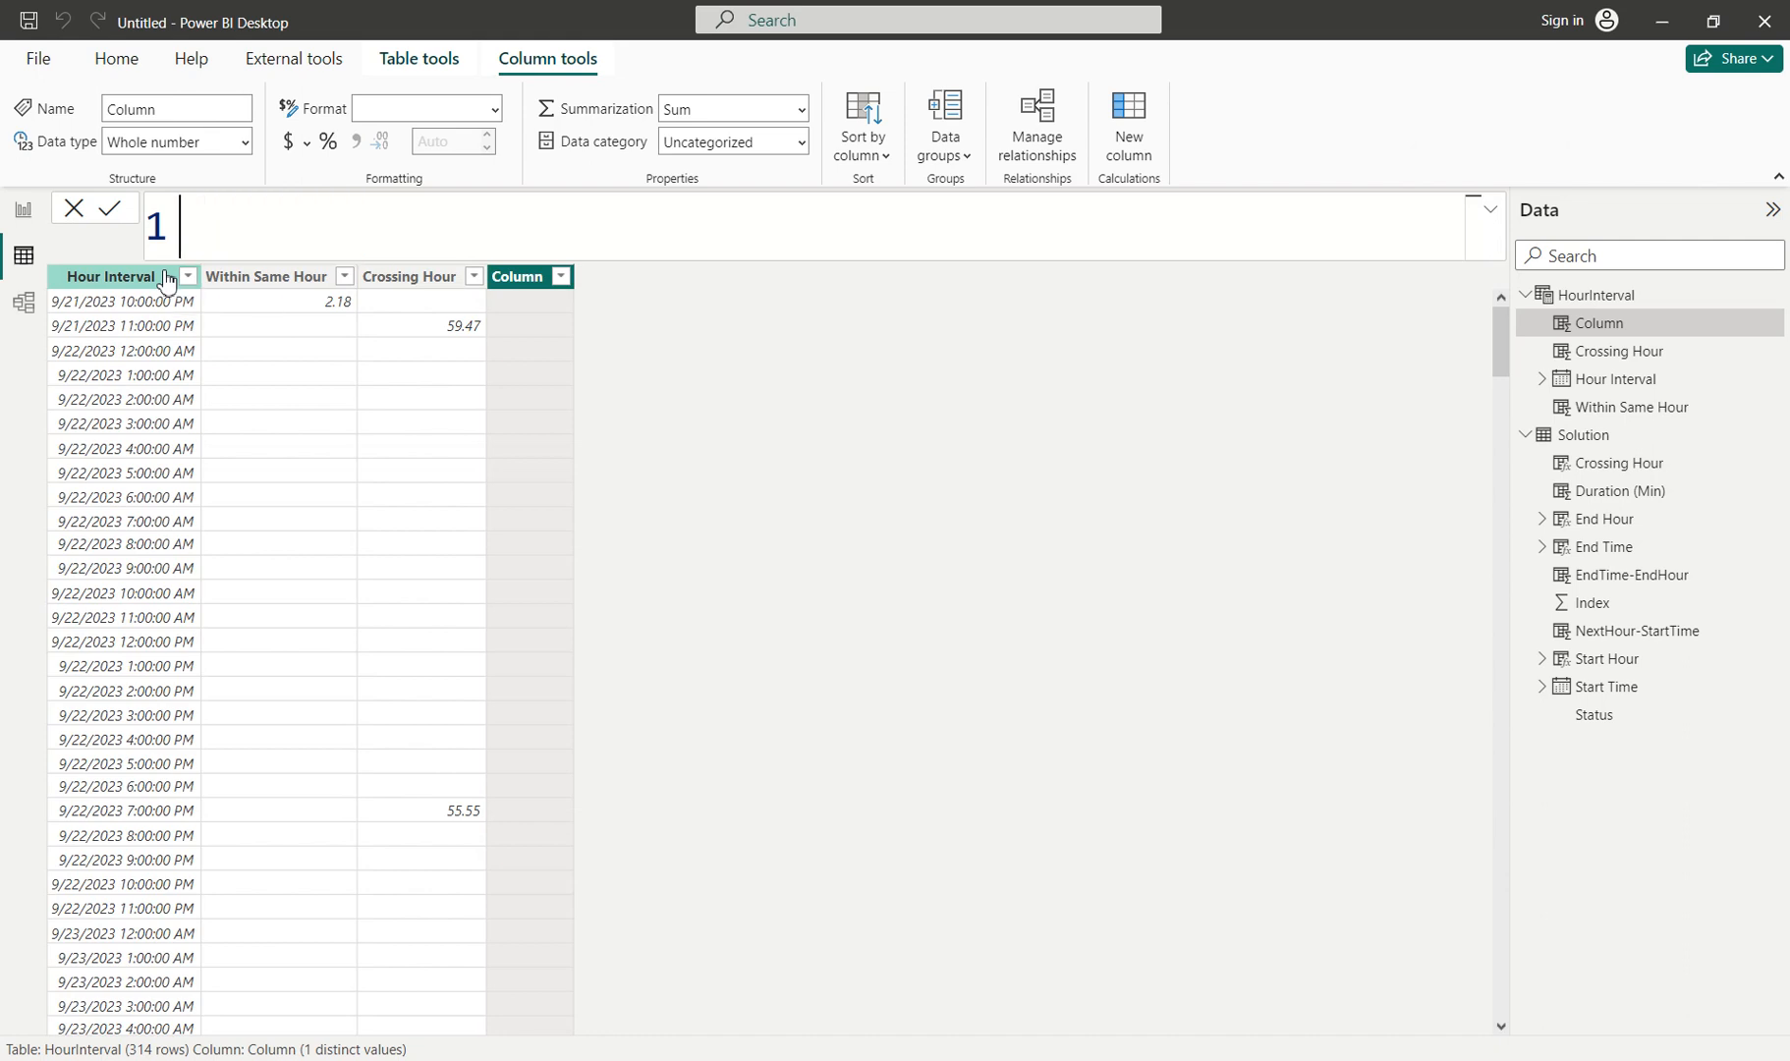
pyautogui.write('FullH')
pyautogui.press('BackSpace')
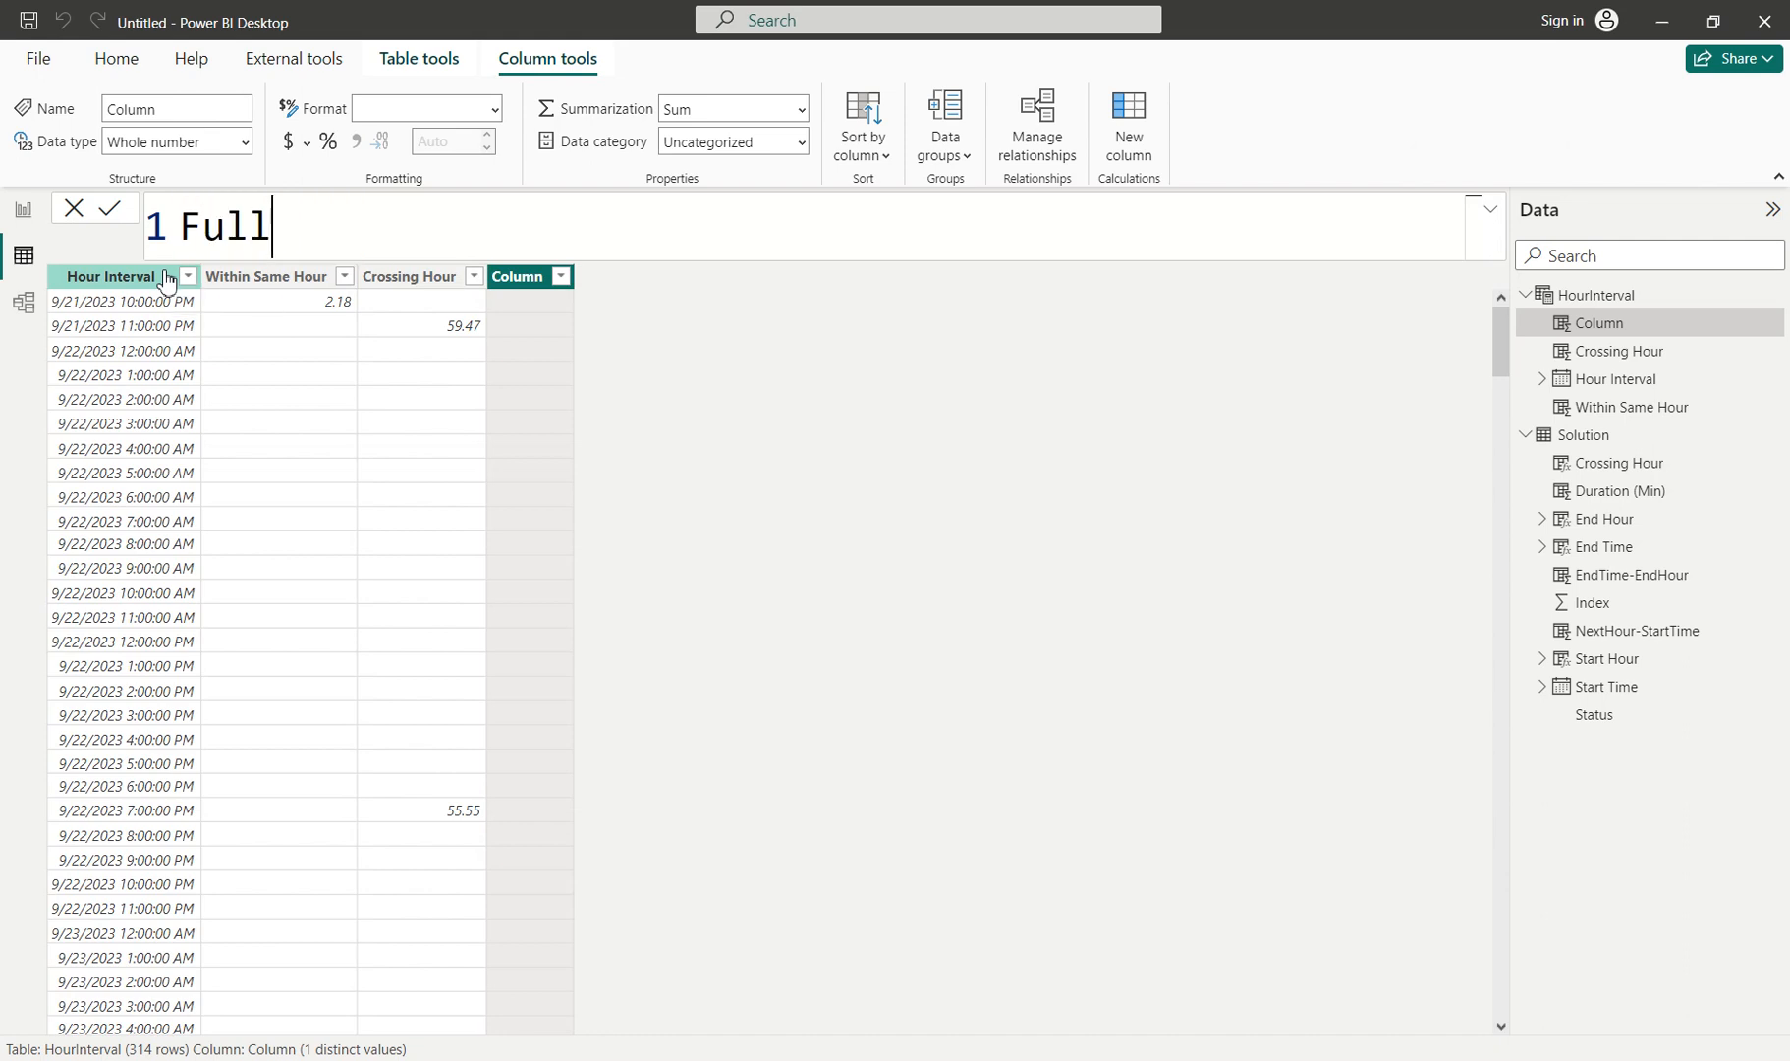
pyautogui.write('RunningHour==')
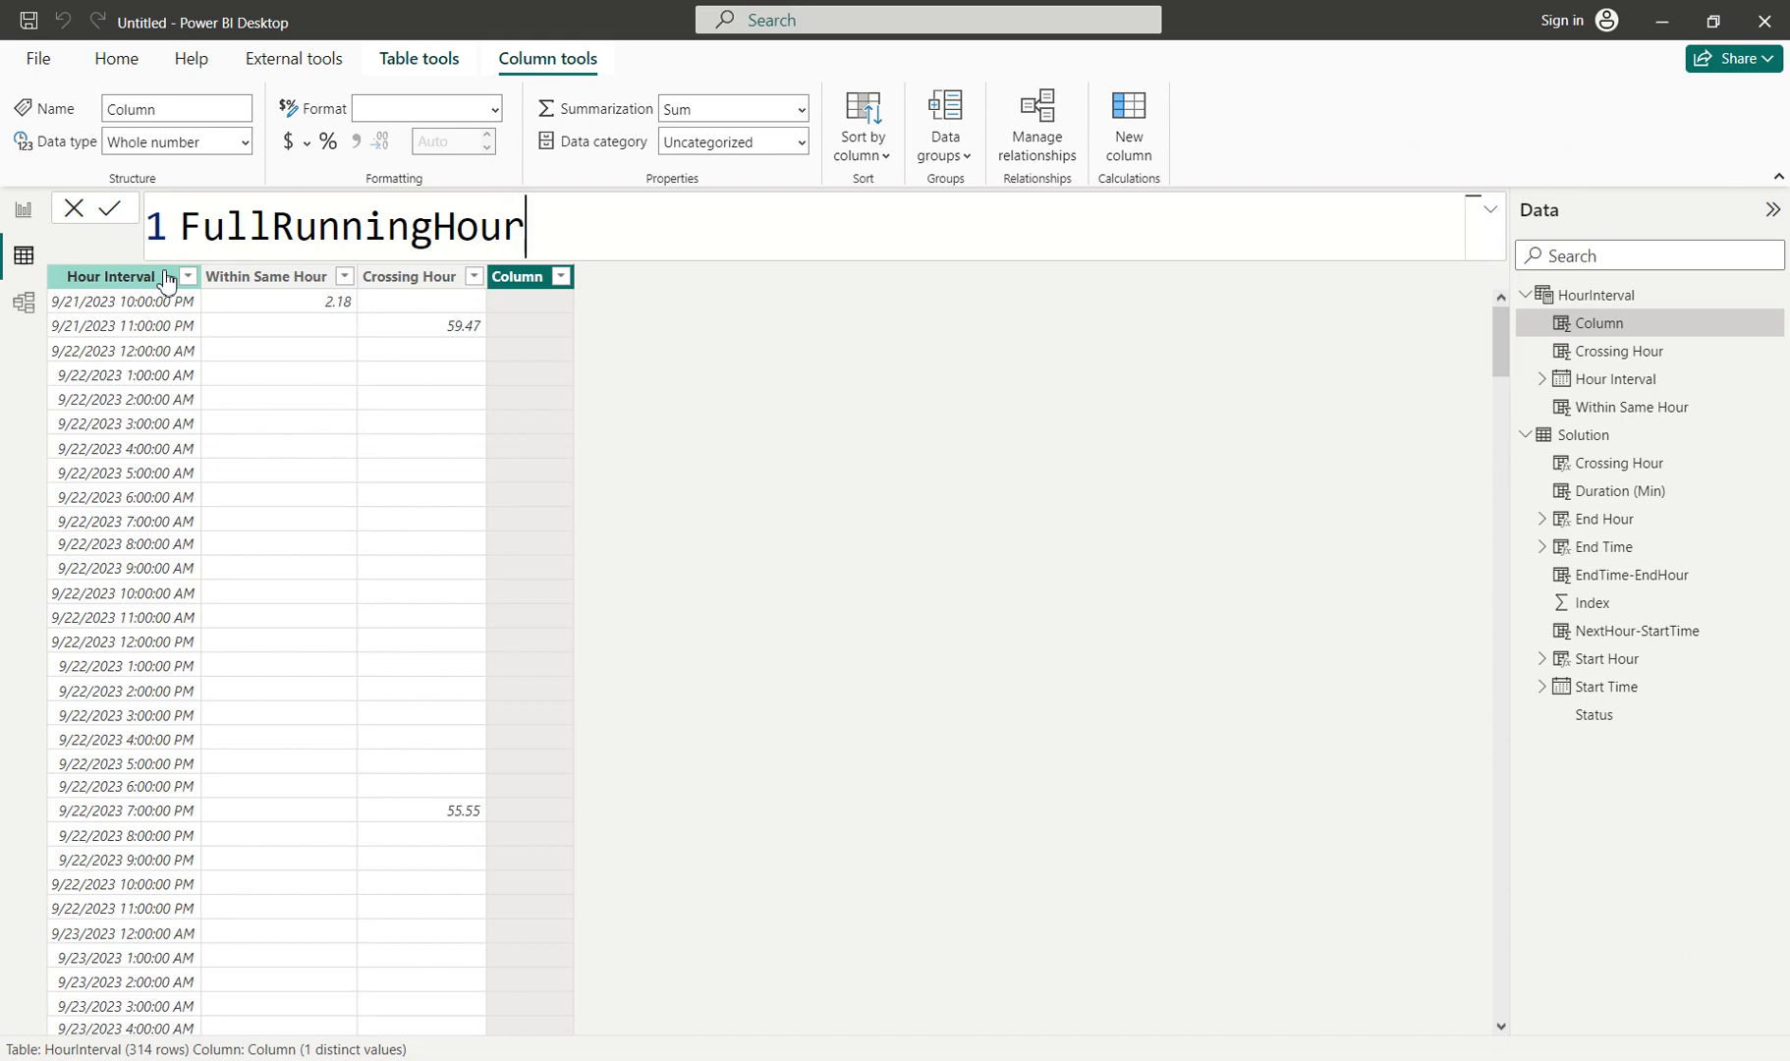
# Complete the FullRunningHour assignment and define a variable ThisRow equal to [Hour Interval] on its own line.
pyautogui.press('BackSpace')
pyautogui.press('BackSpace')
pyautogui.write('=')
pyautogui.hotkey('shift', 'Return')
pyautogui.write('var')
pyautogui.press('BackSpace')
pyautogui.press('BackSpace')
pyautogui.press('BackSpace')
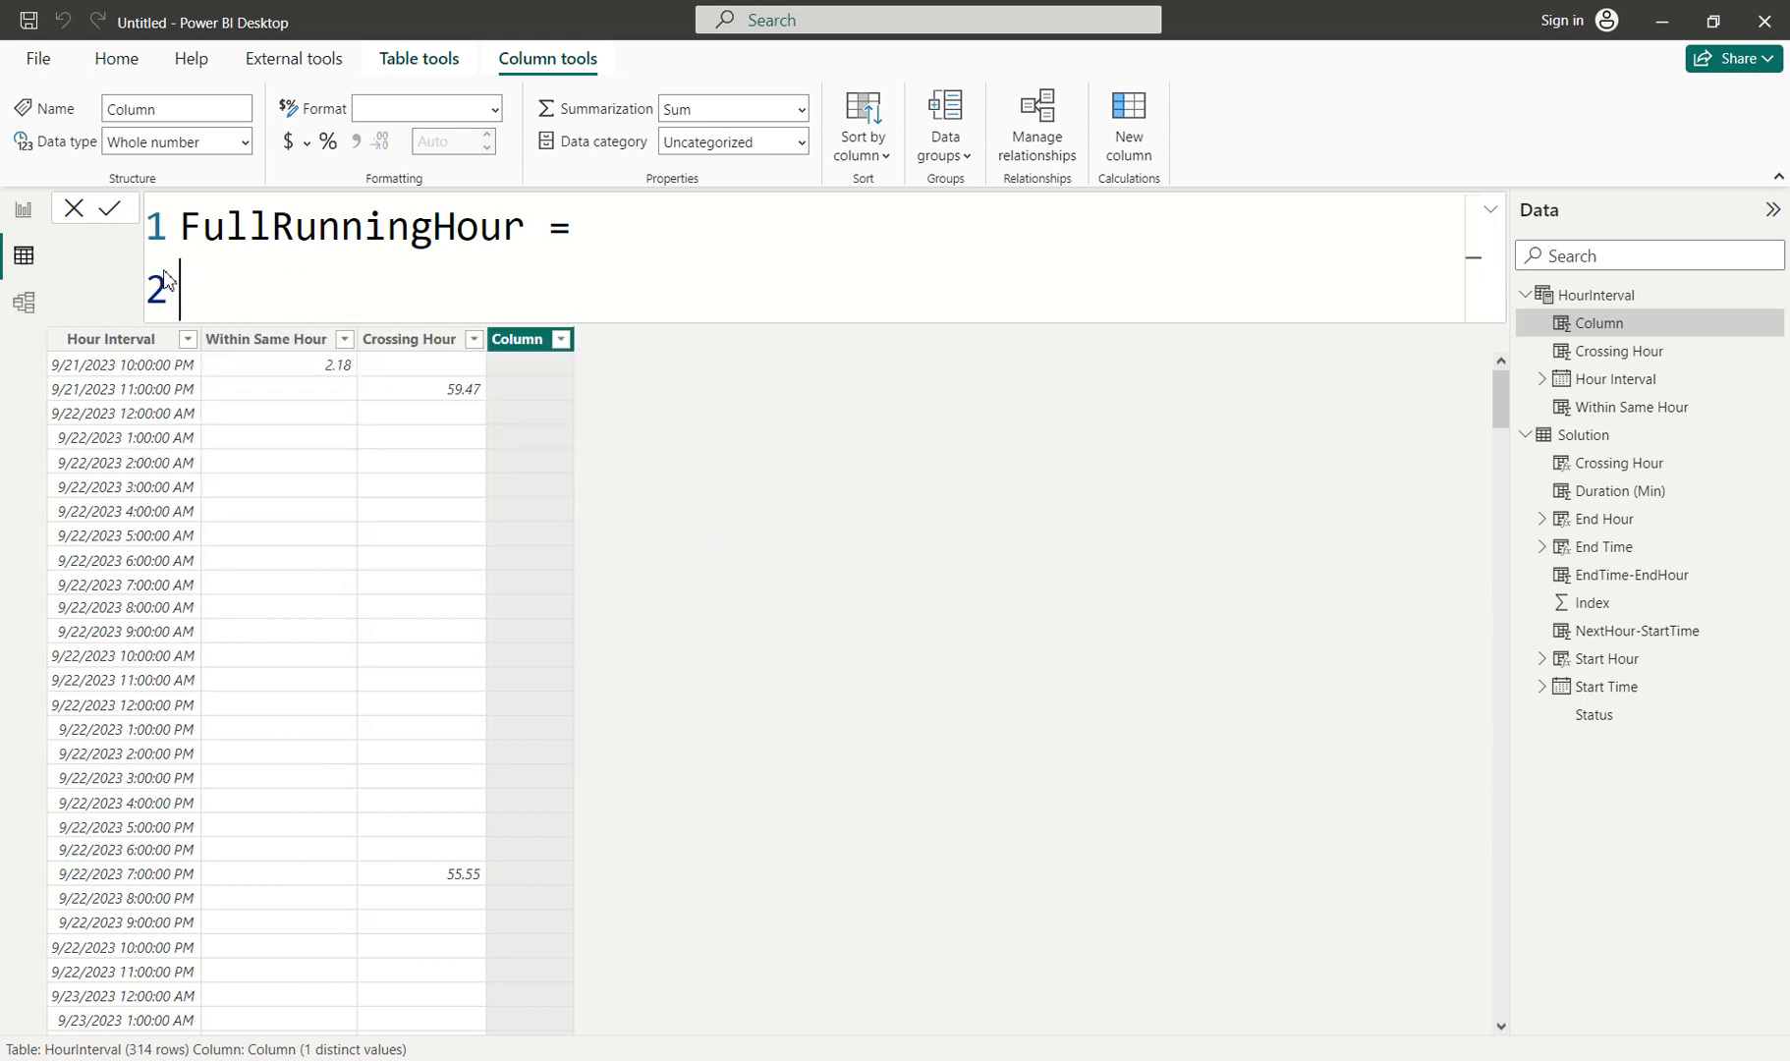
pyautogui.write('VAR ThisRow')
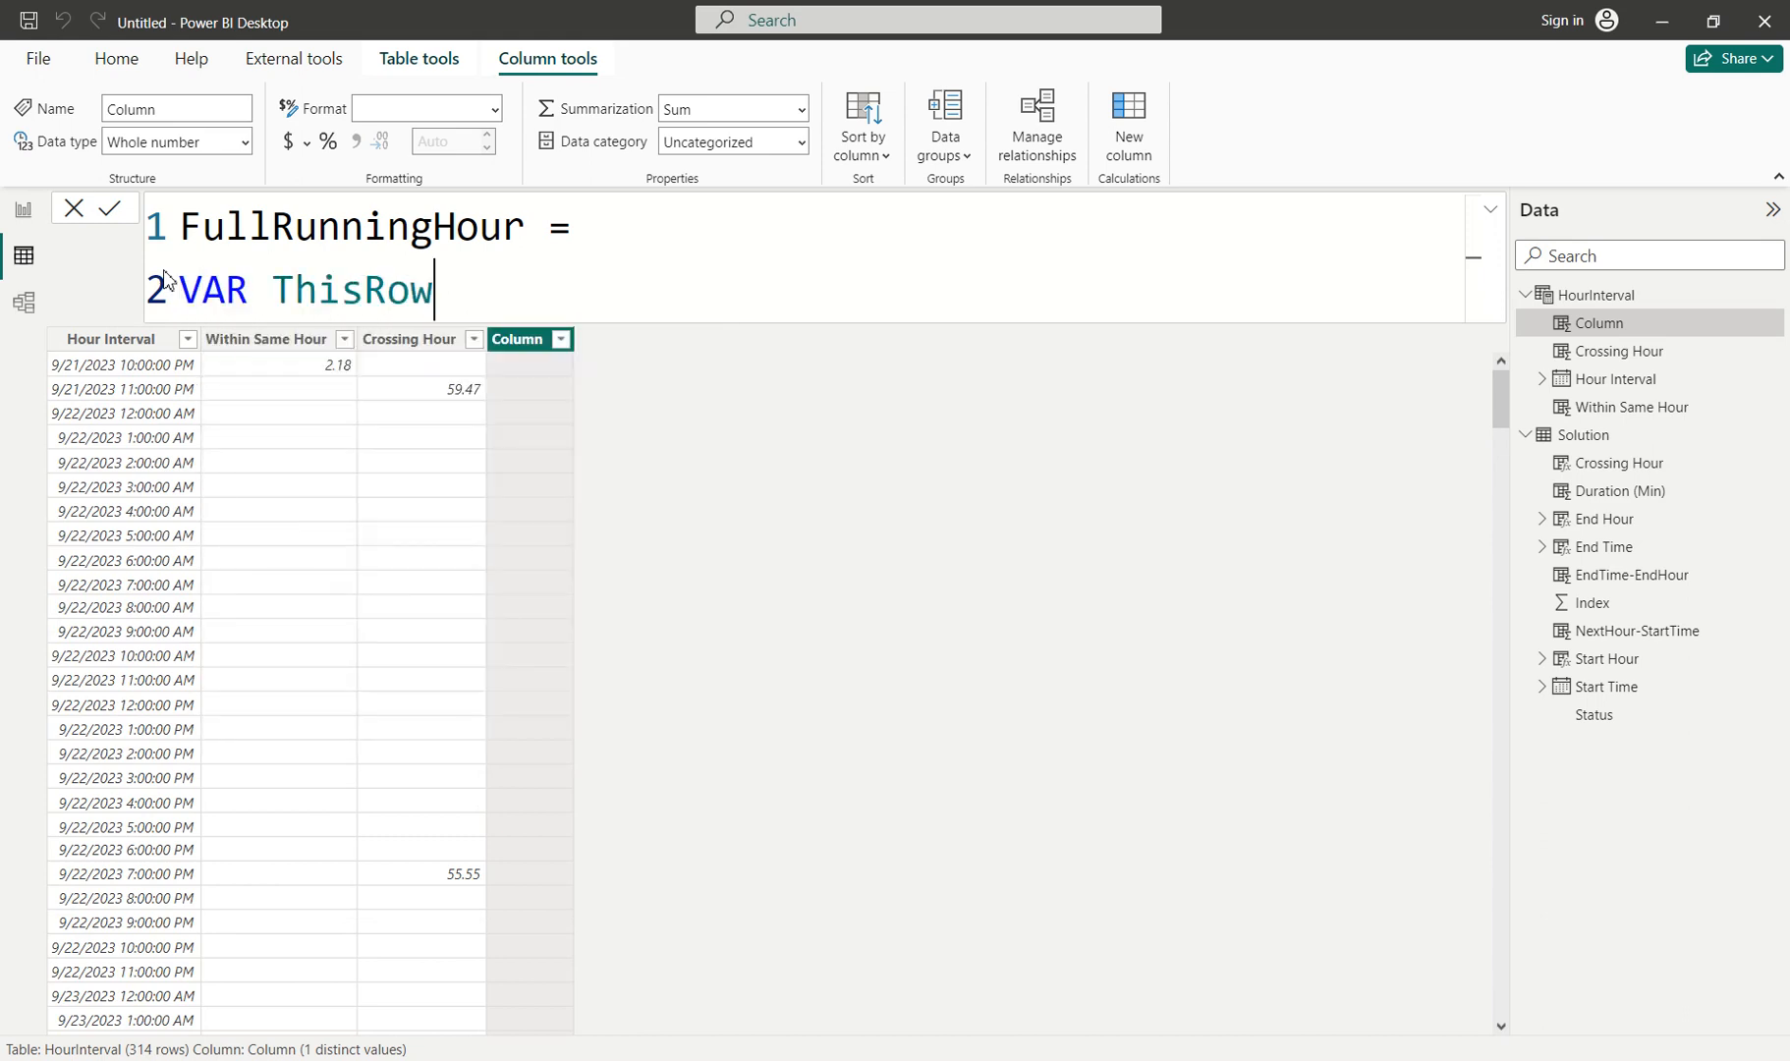
pyautogui.write(' = [hou')
pyautogui.press('Tab')
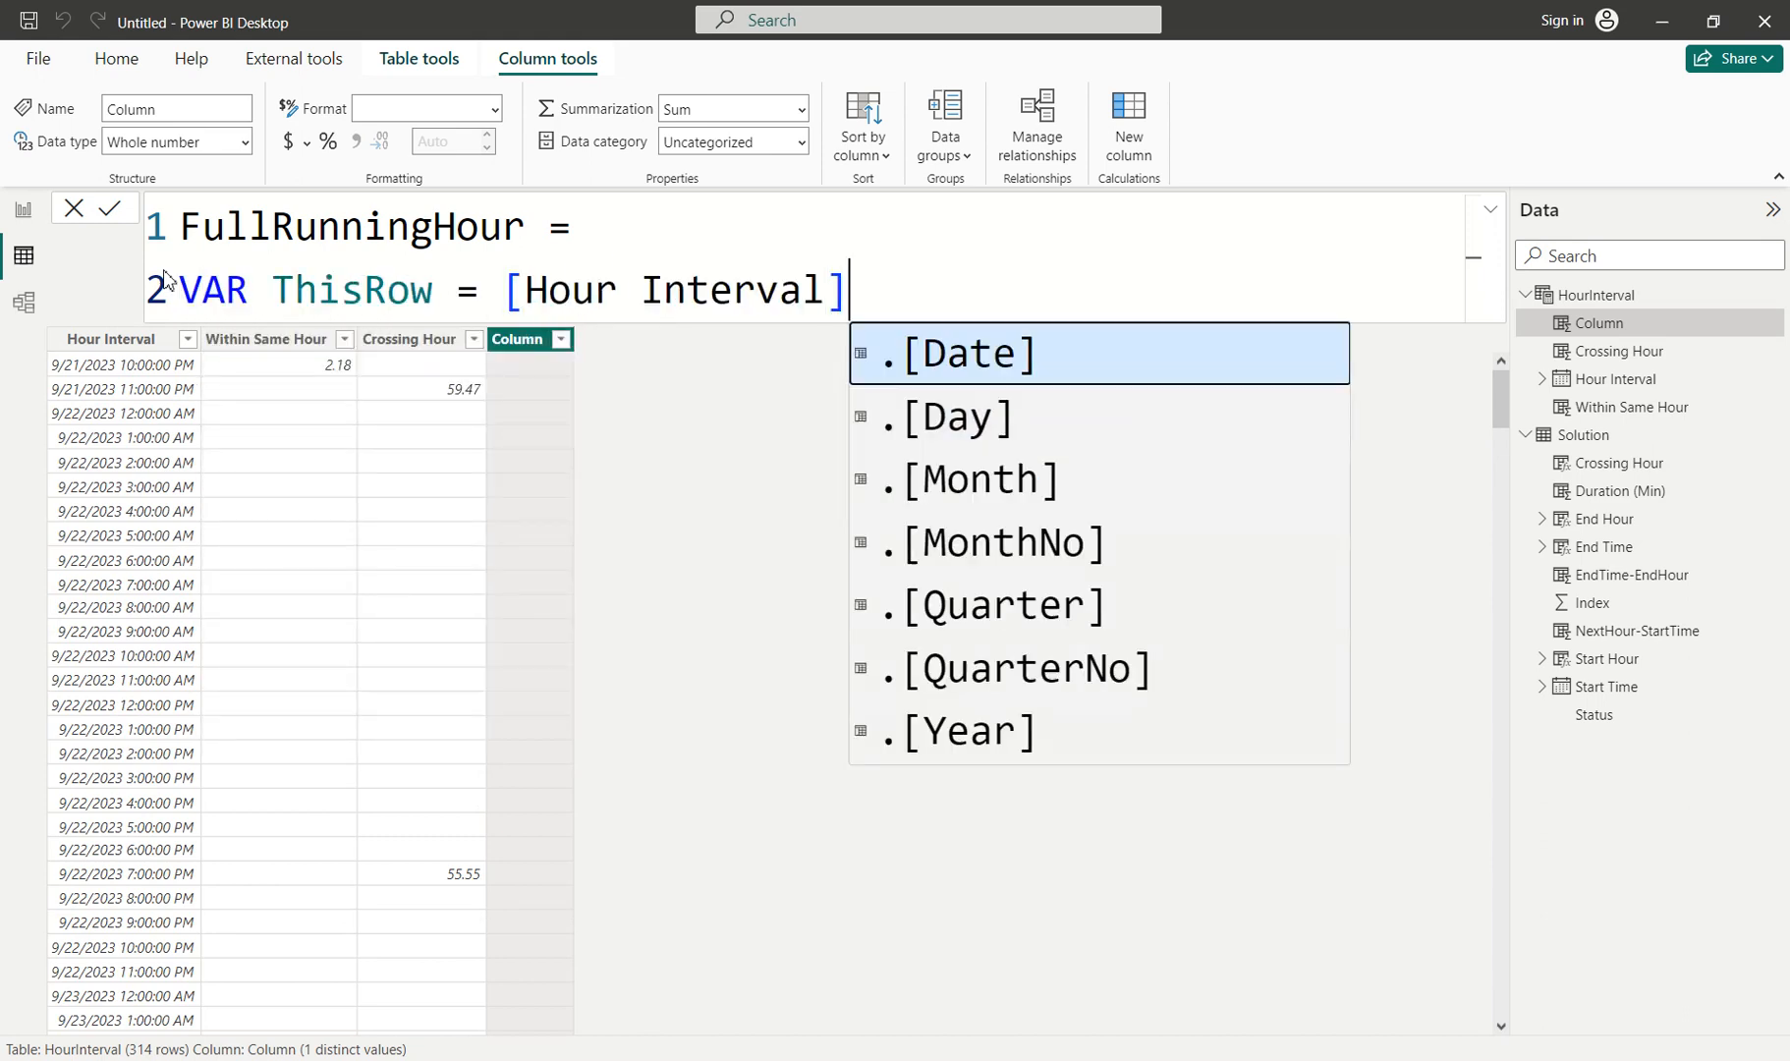
pyautogui.press('Escape')
pyautogui.hotkey('shift', 'Return')
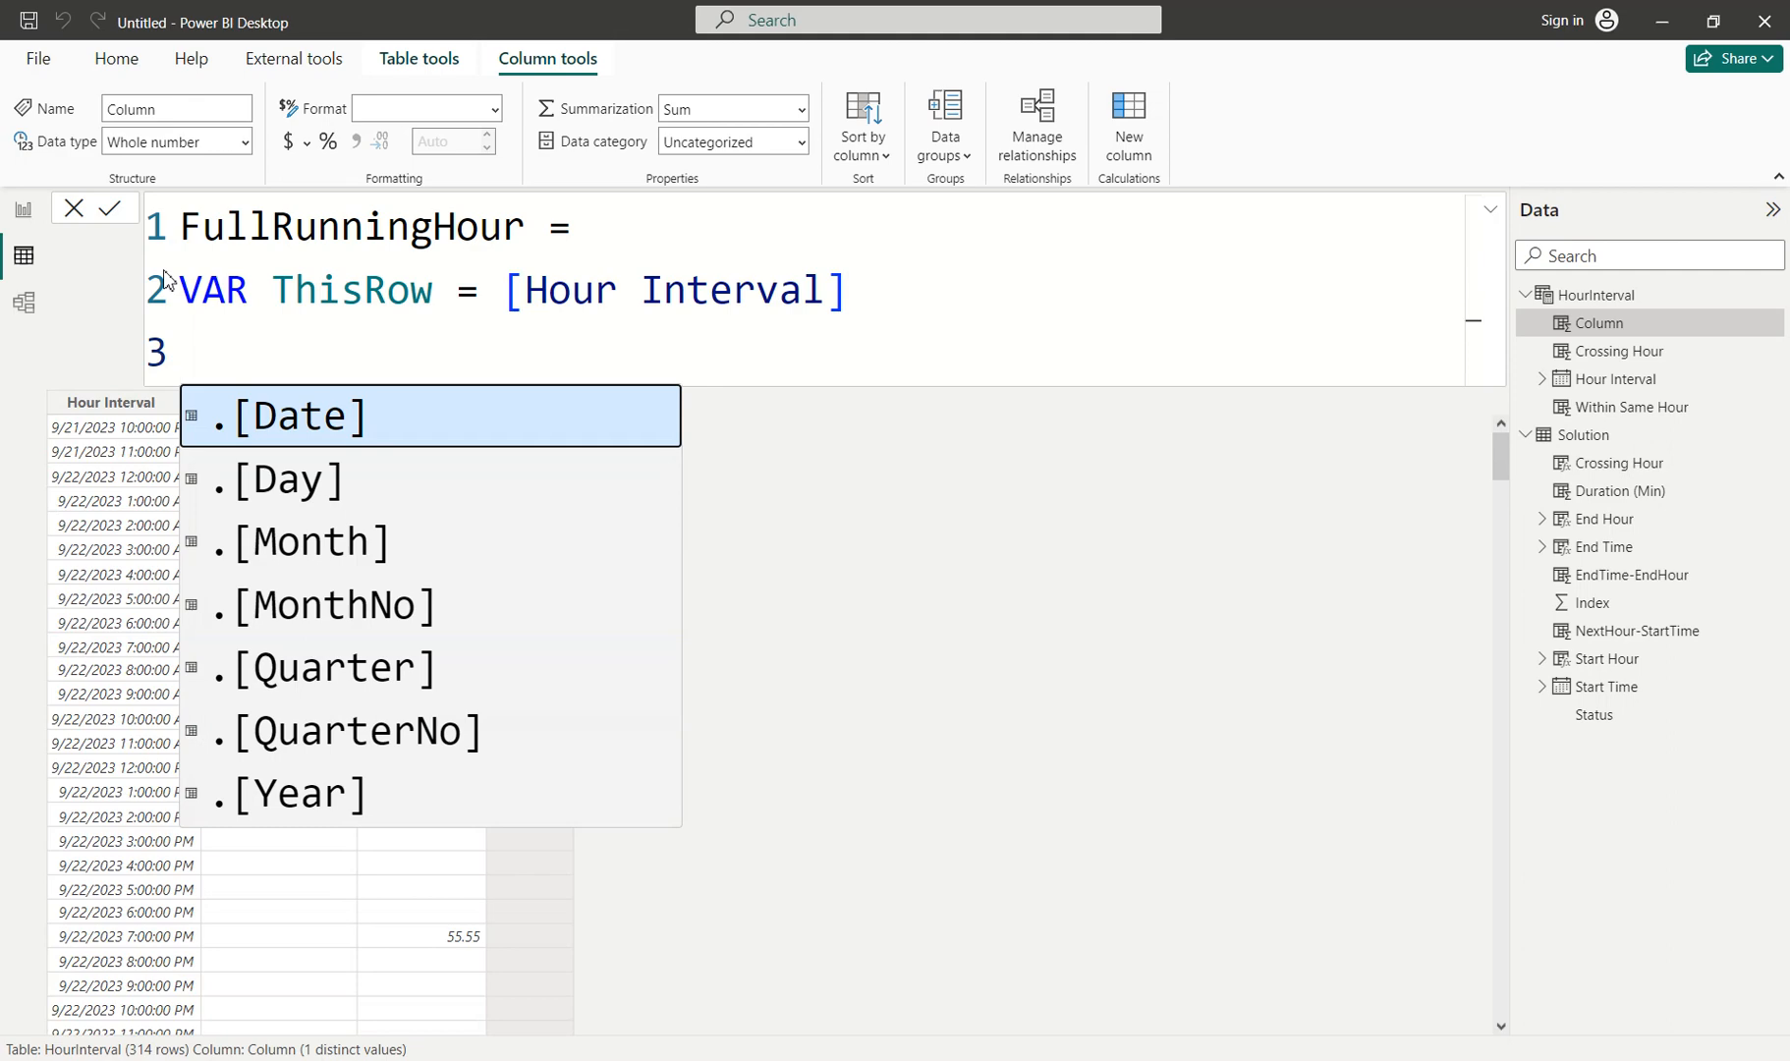
pyautogui.press('Escape')
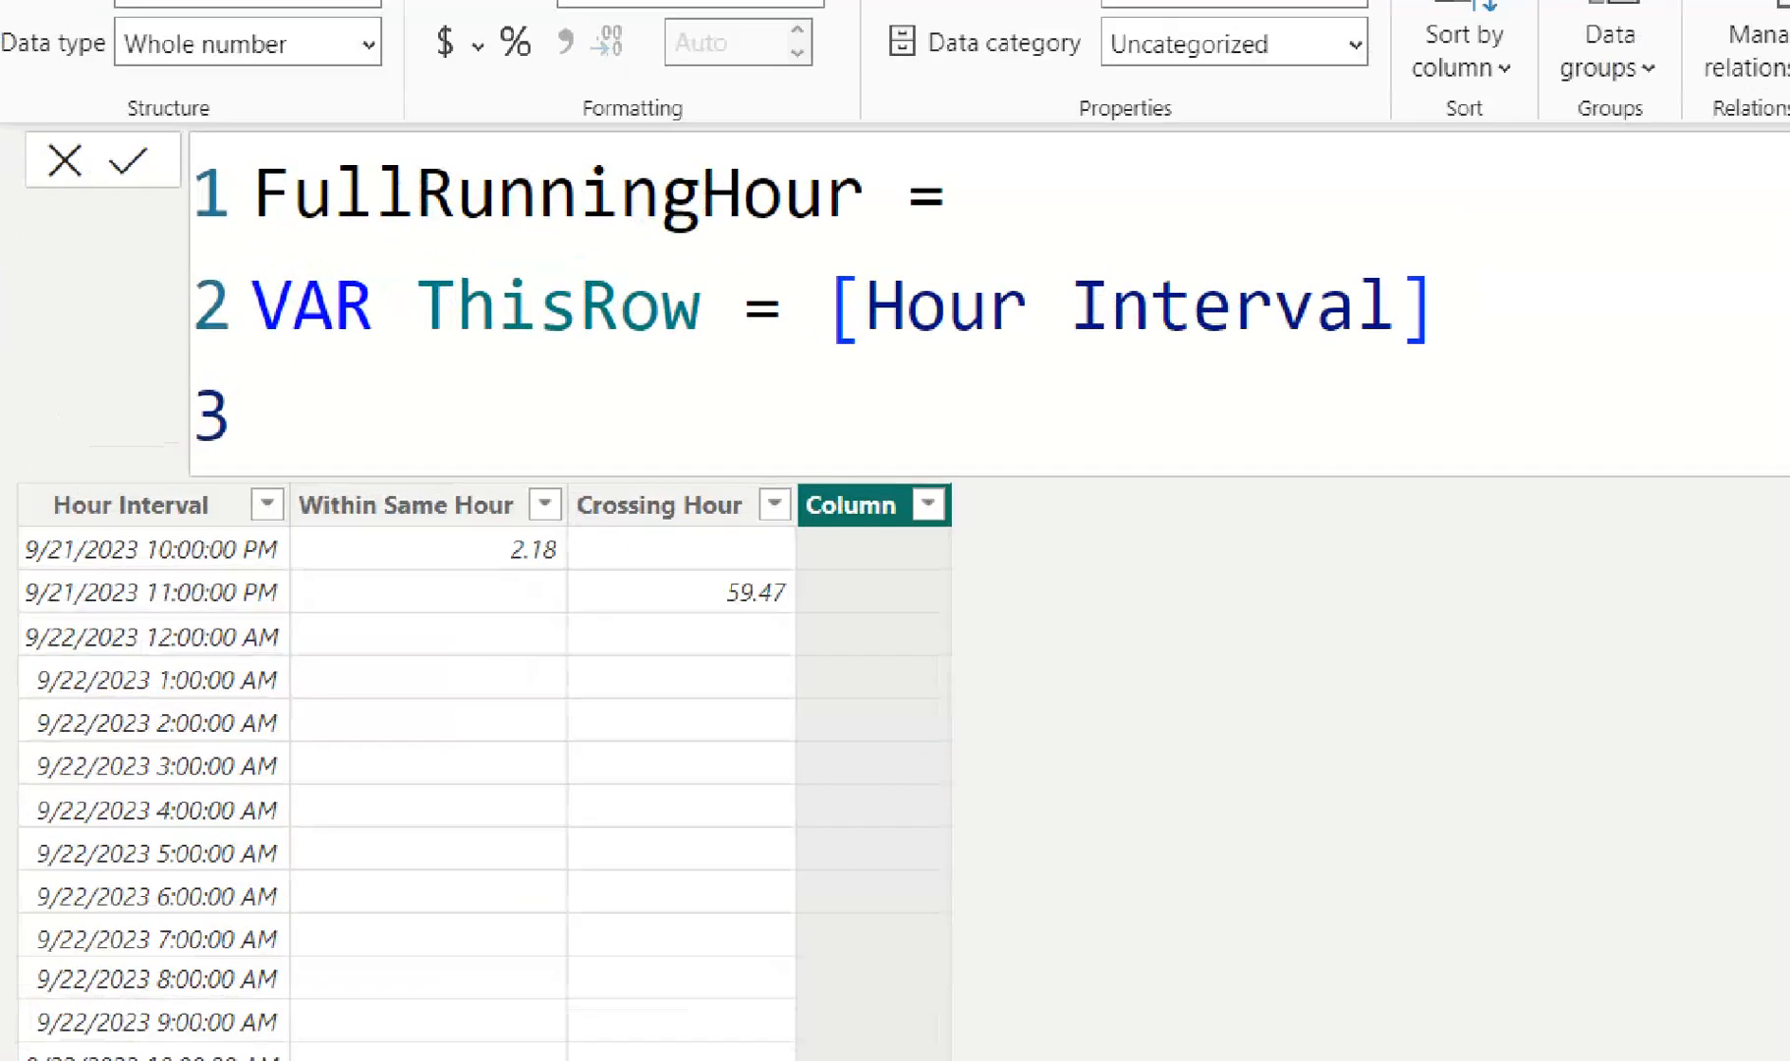
# Examine the running record's Start Time, Status and End Time in the Solution table.
pyautogui.moveTo(256, 582); pyautogui.dragTo(435, 510)
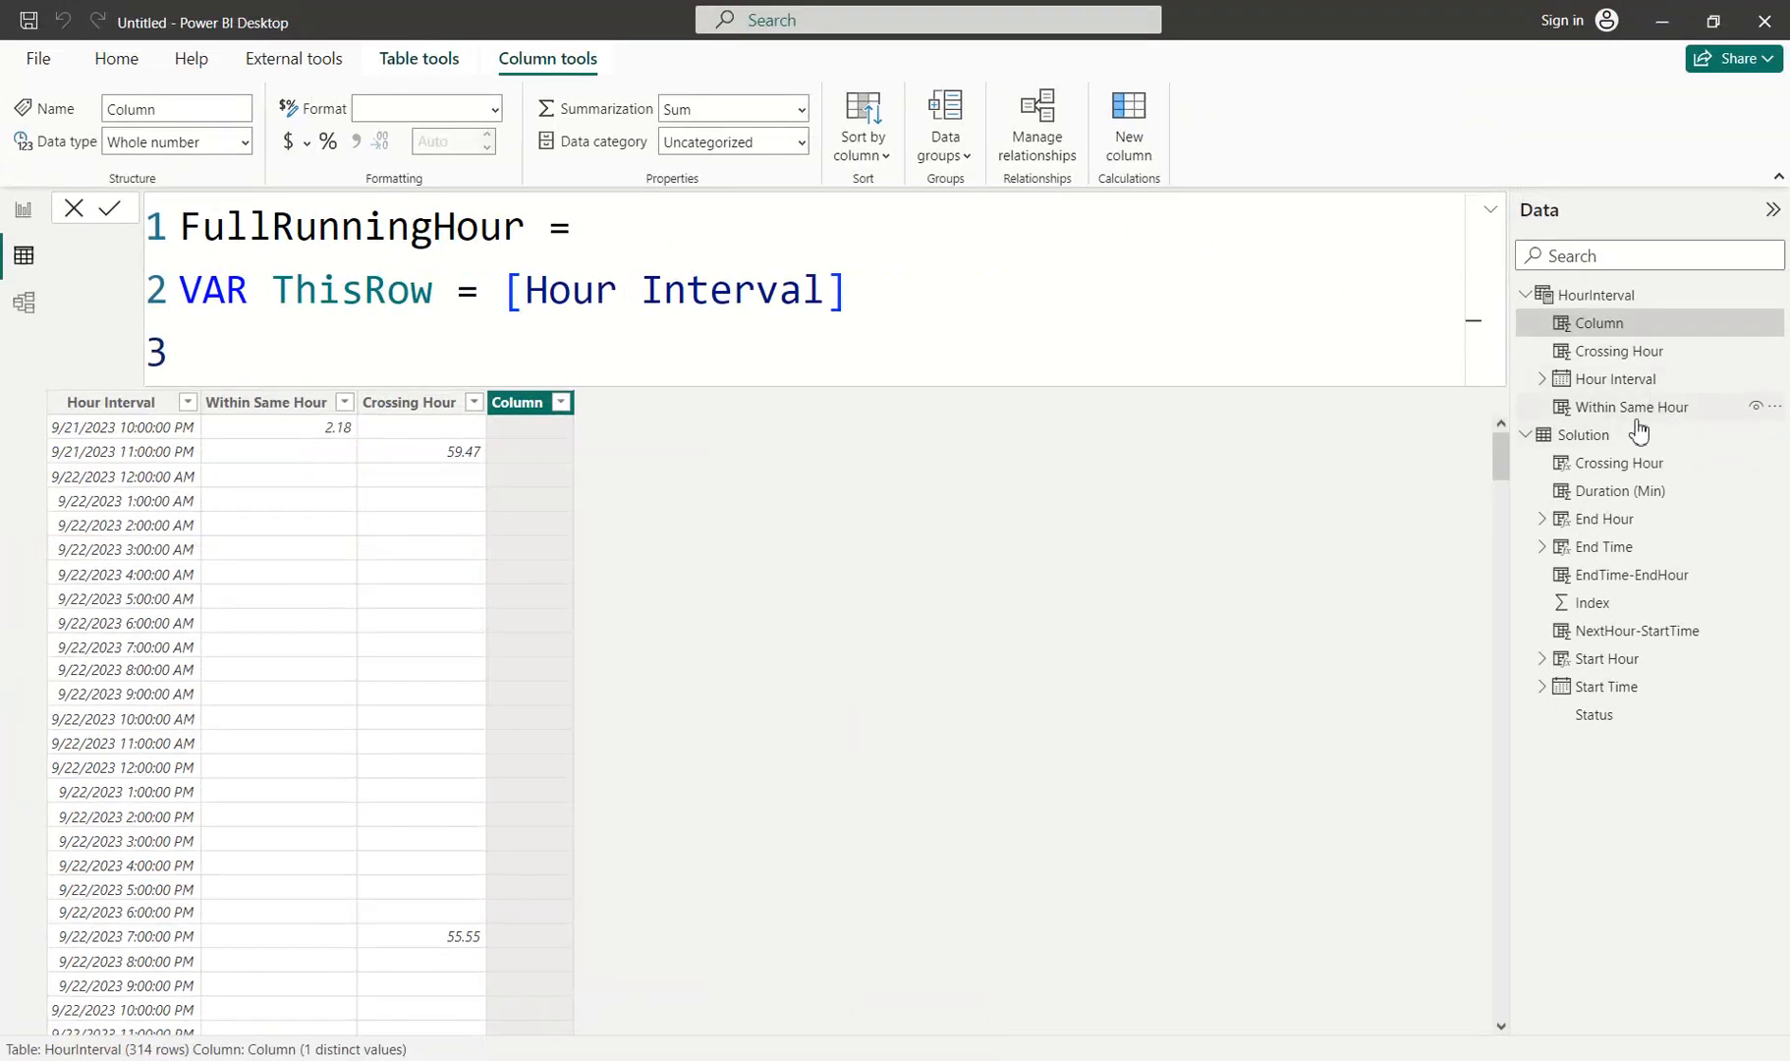
pyautogui.press('Return')
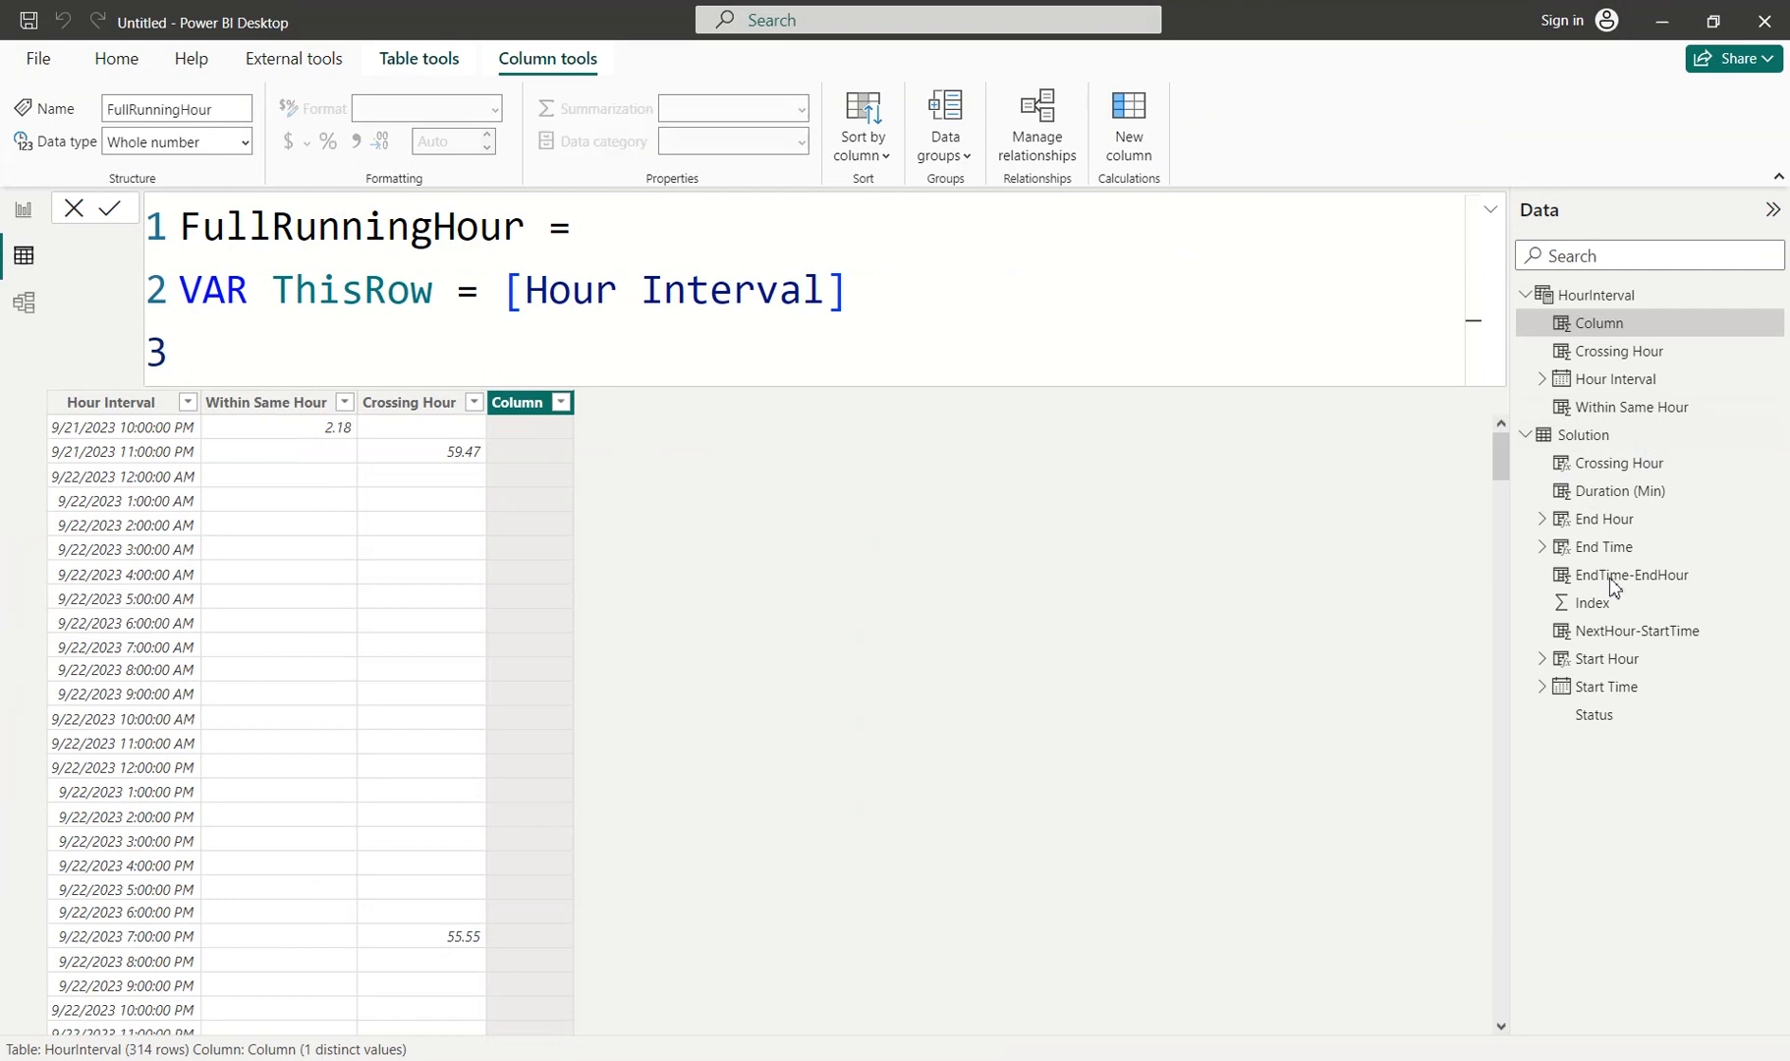
pyautogui.click(1594, 438)
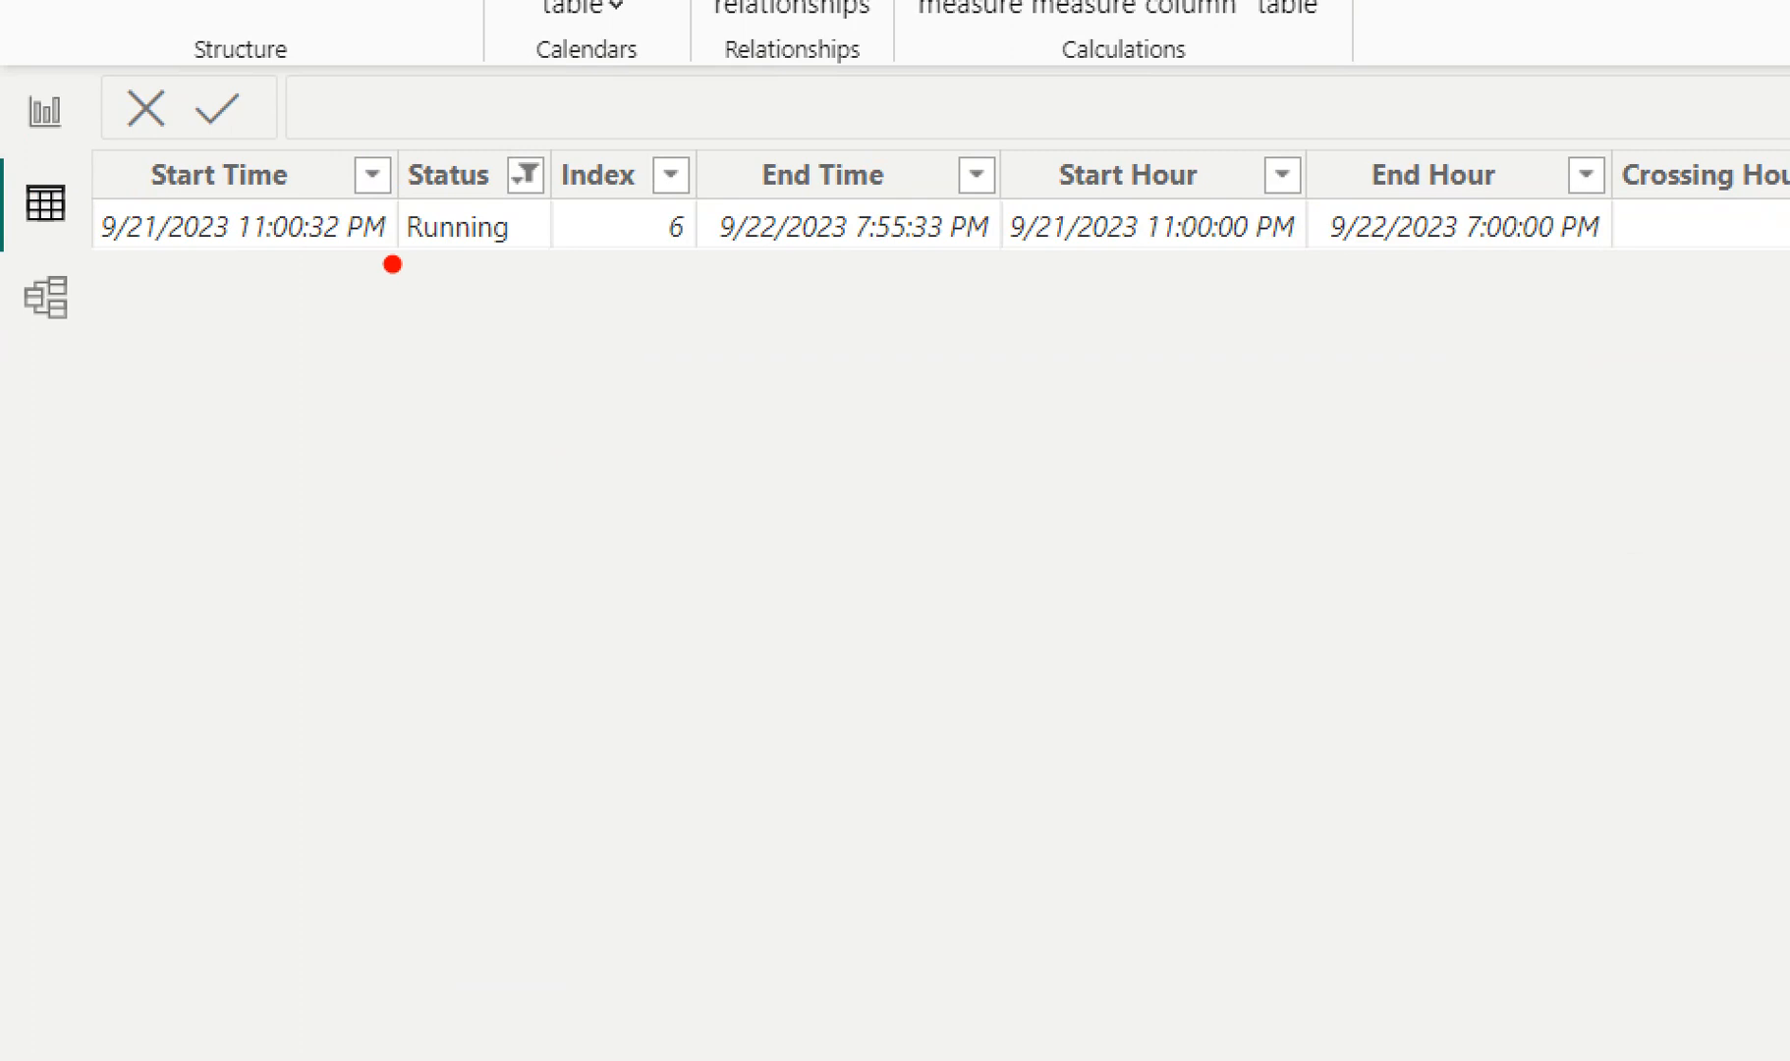
pyautogui.moveTo(334, 247); pyautogui.dragTo(321, 381)
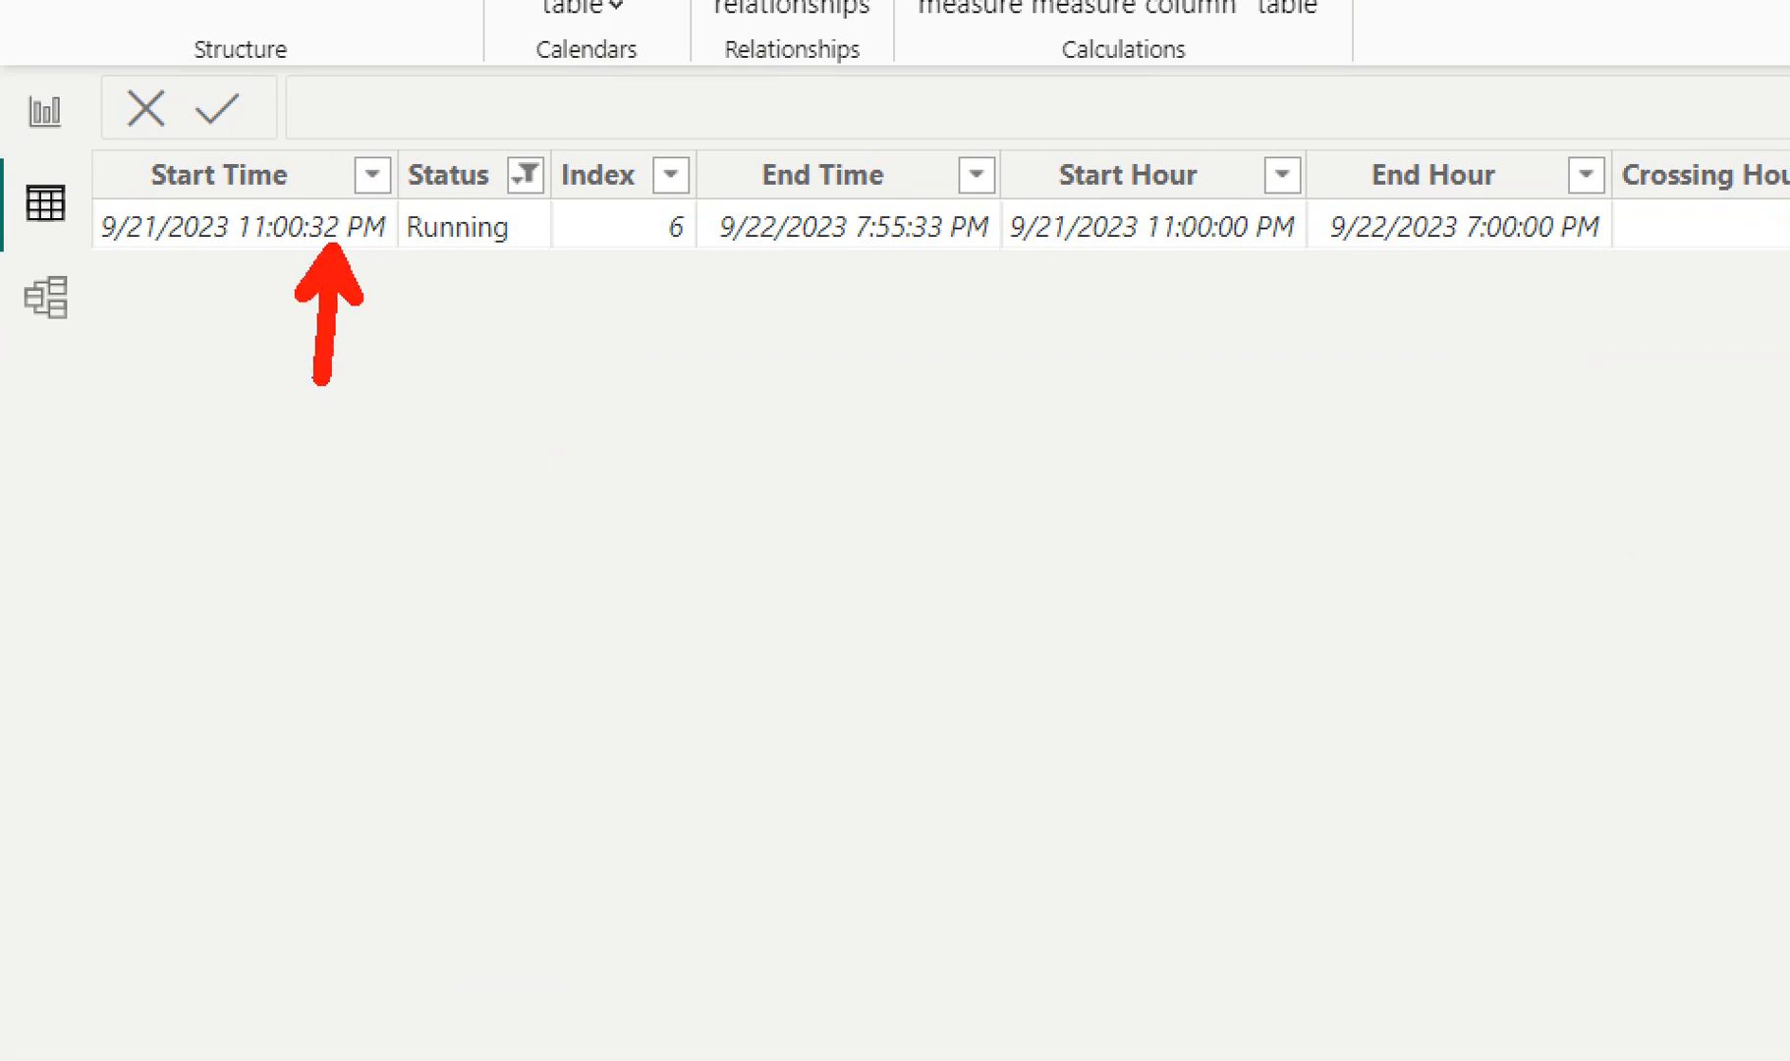
pyautogui.press('b')
pyautogui.moveTo(882, 258); pyautogui.dragTo(884, 427)
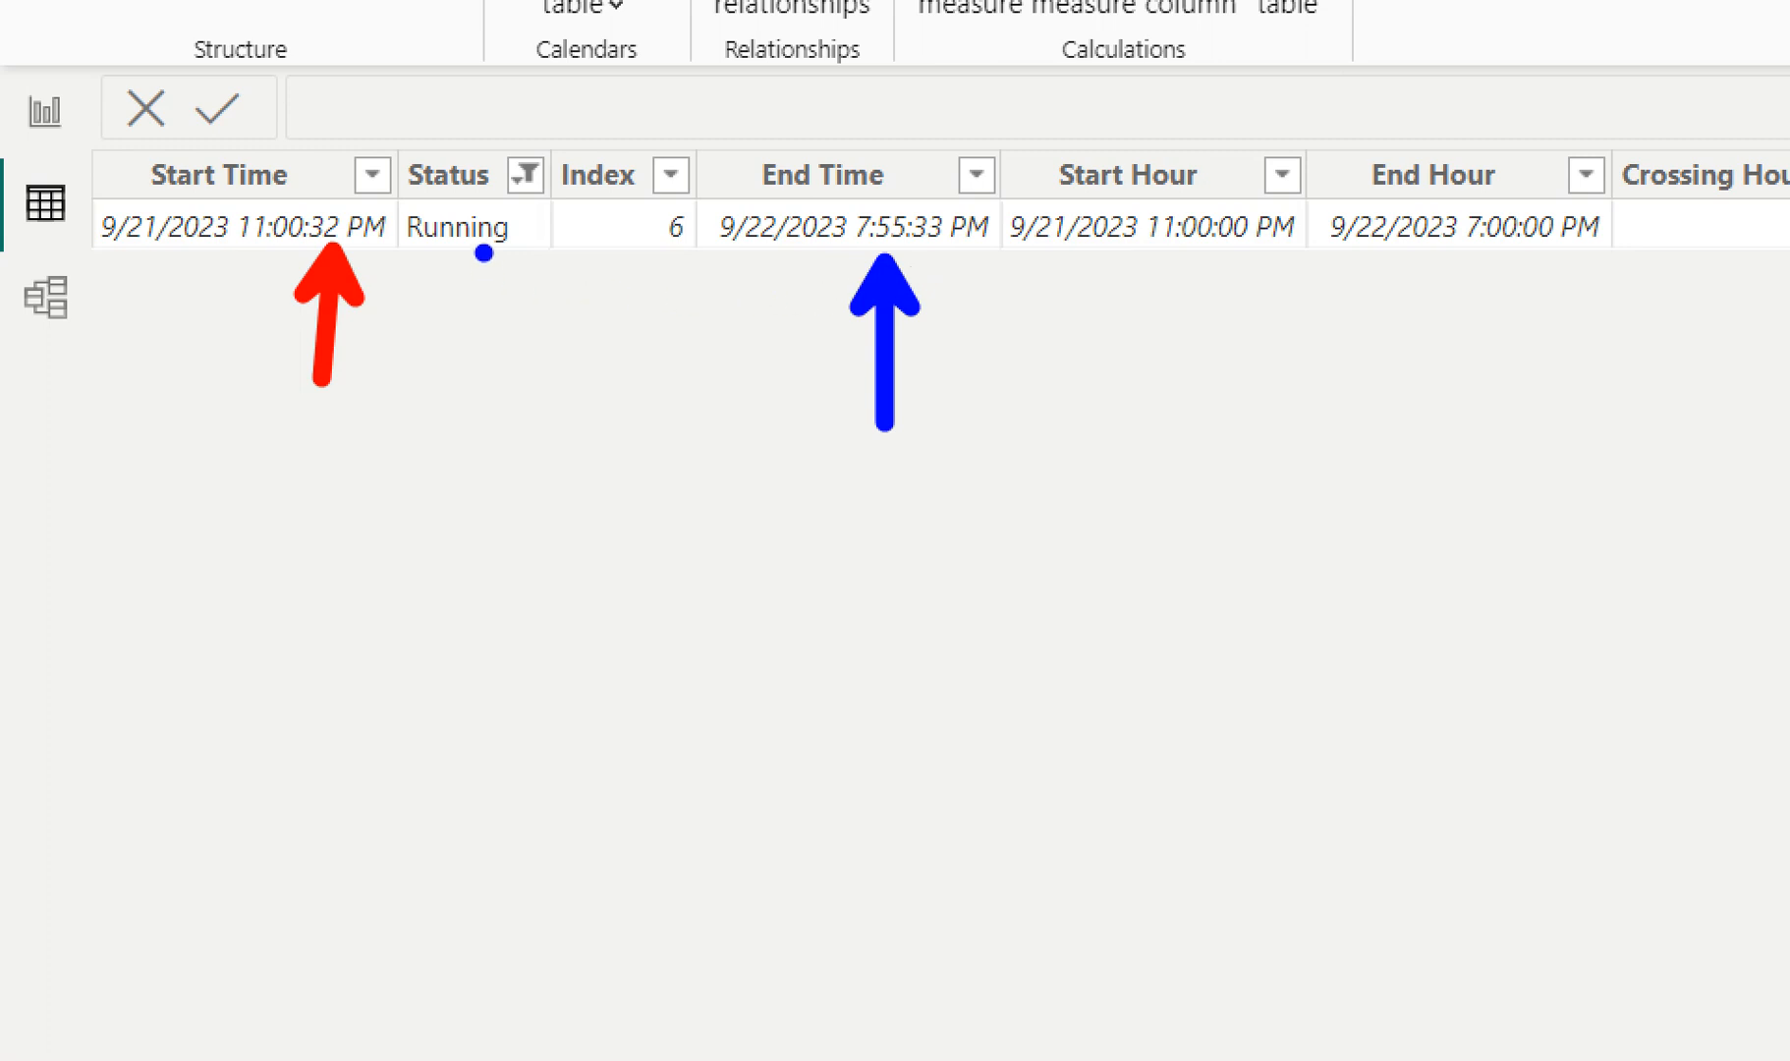
pyautogui.press('g')
pyautogui.moveTo(487, 262); pyautogui.dragTo(504, 401)
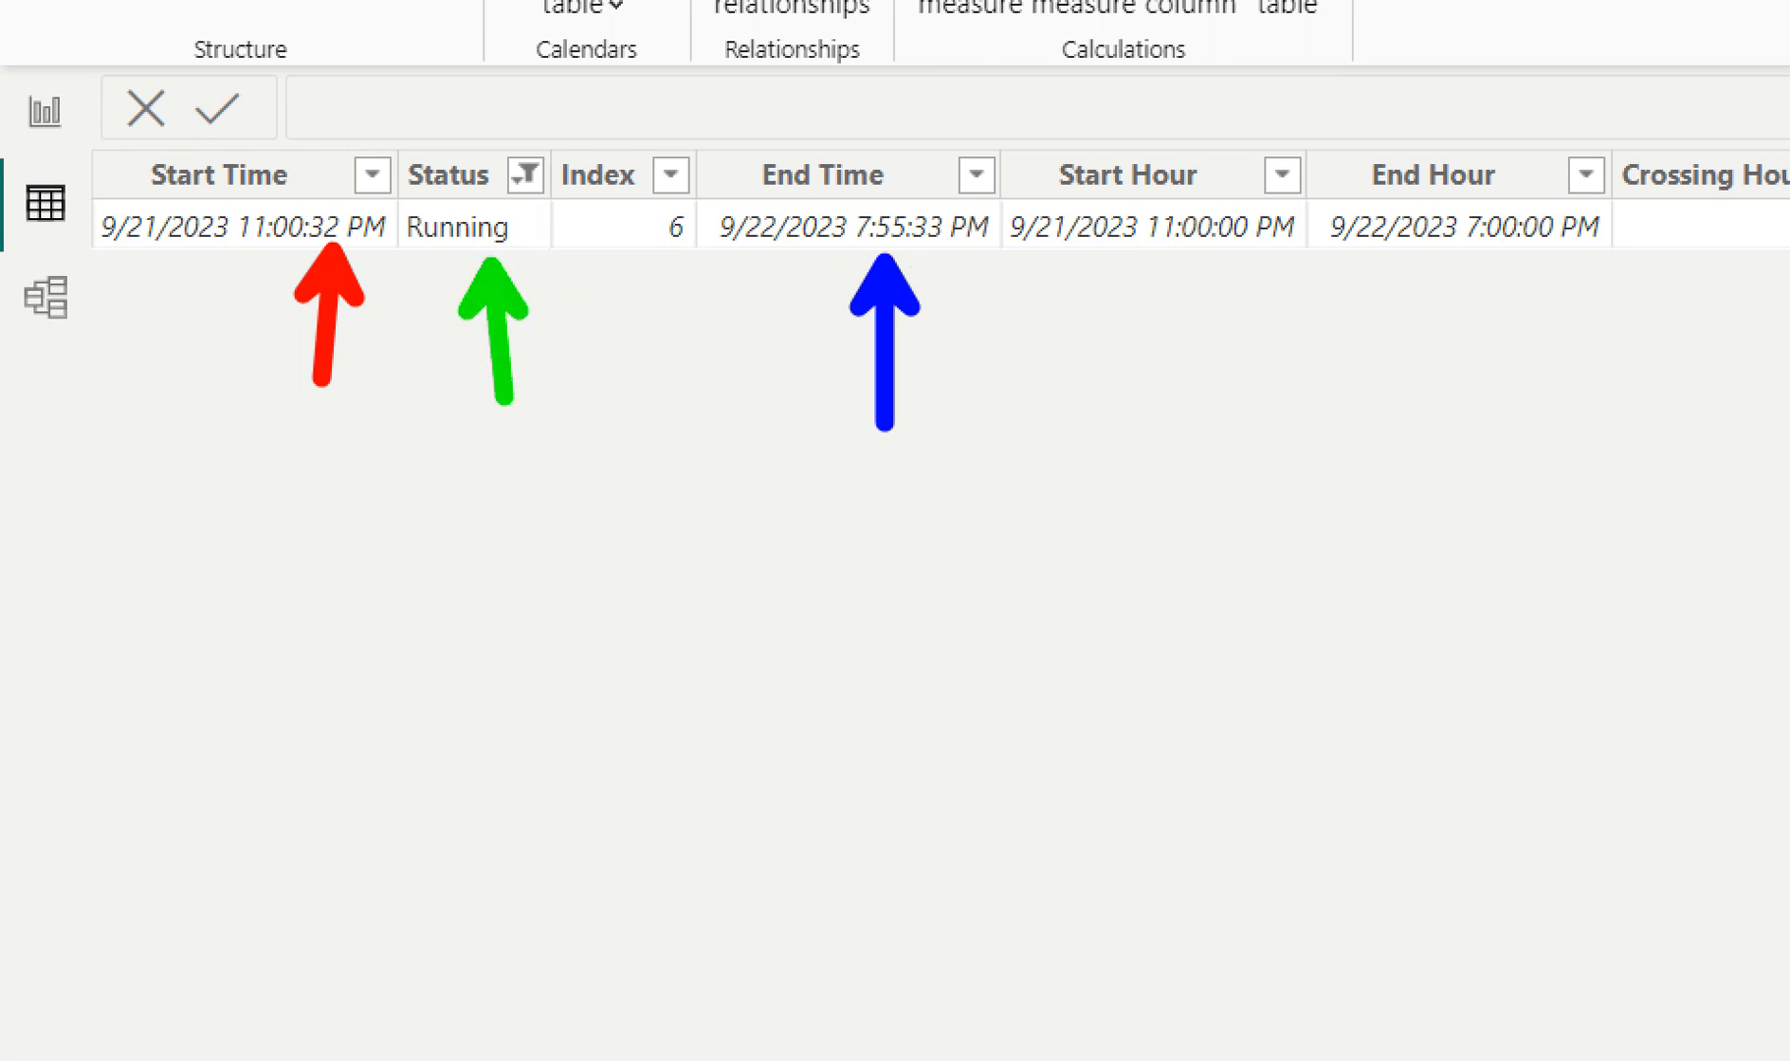
pyautogui.press('Escape')
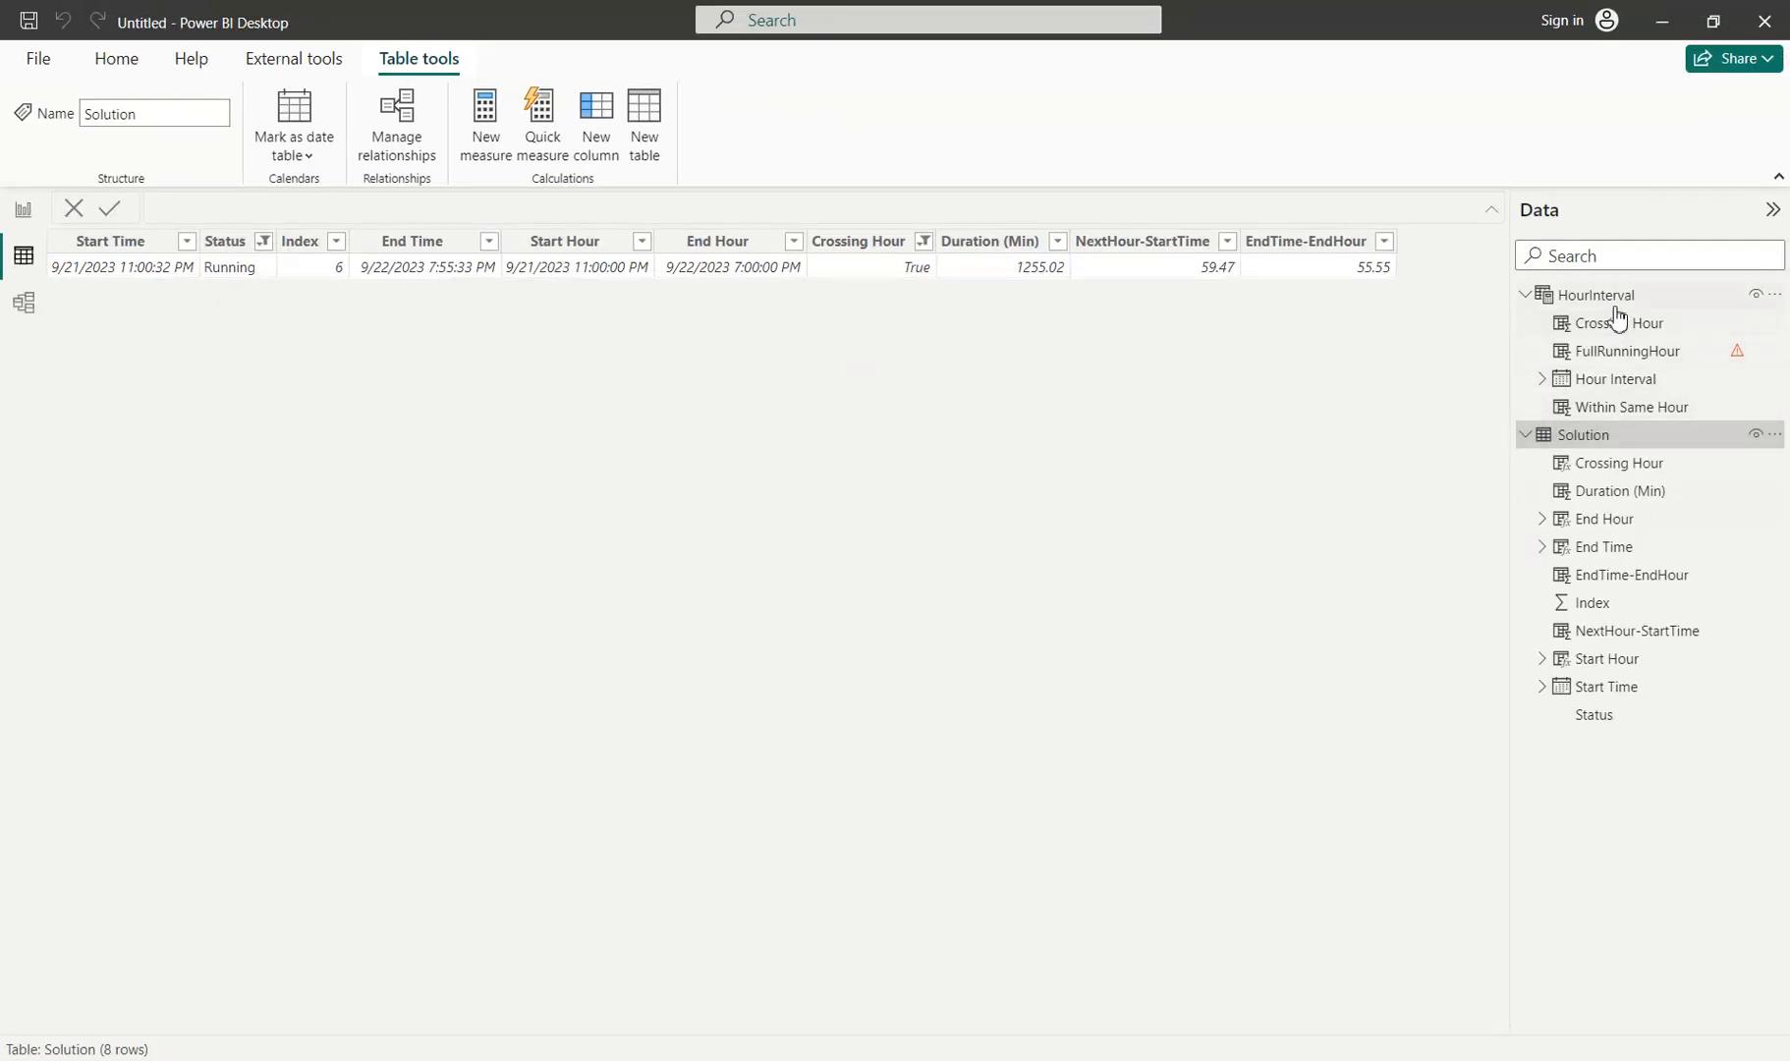
# Reopen the FullRunningHour column formula and declare a variable named FilterTable below ThisRow.
pyautogui.click(1626, 354)
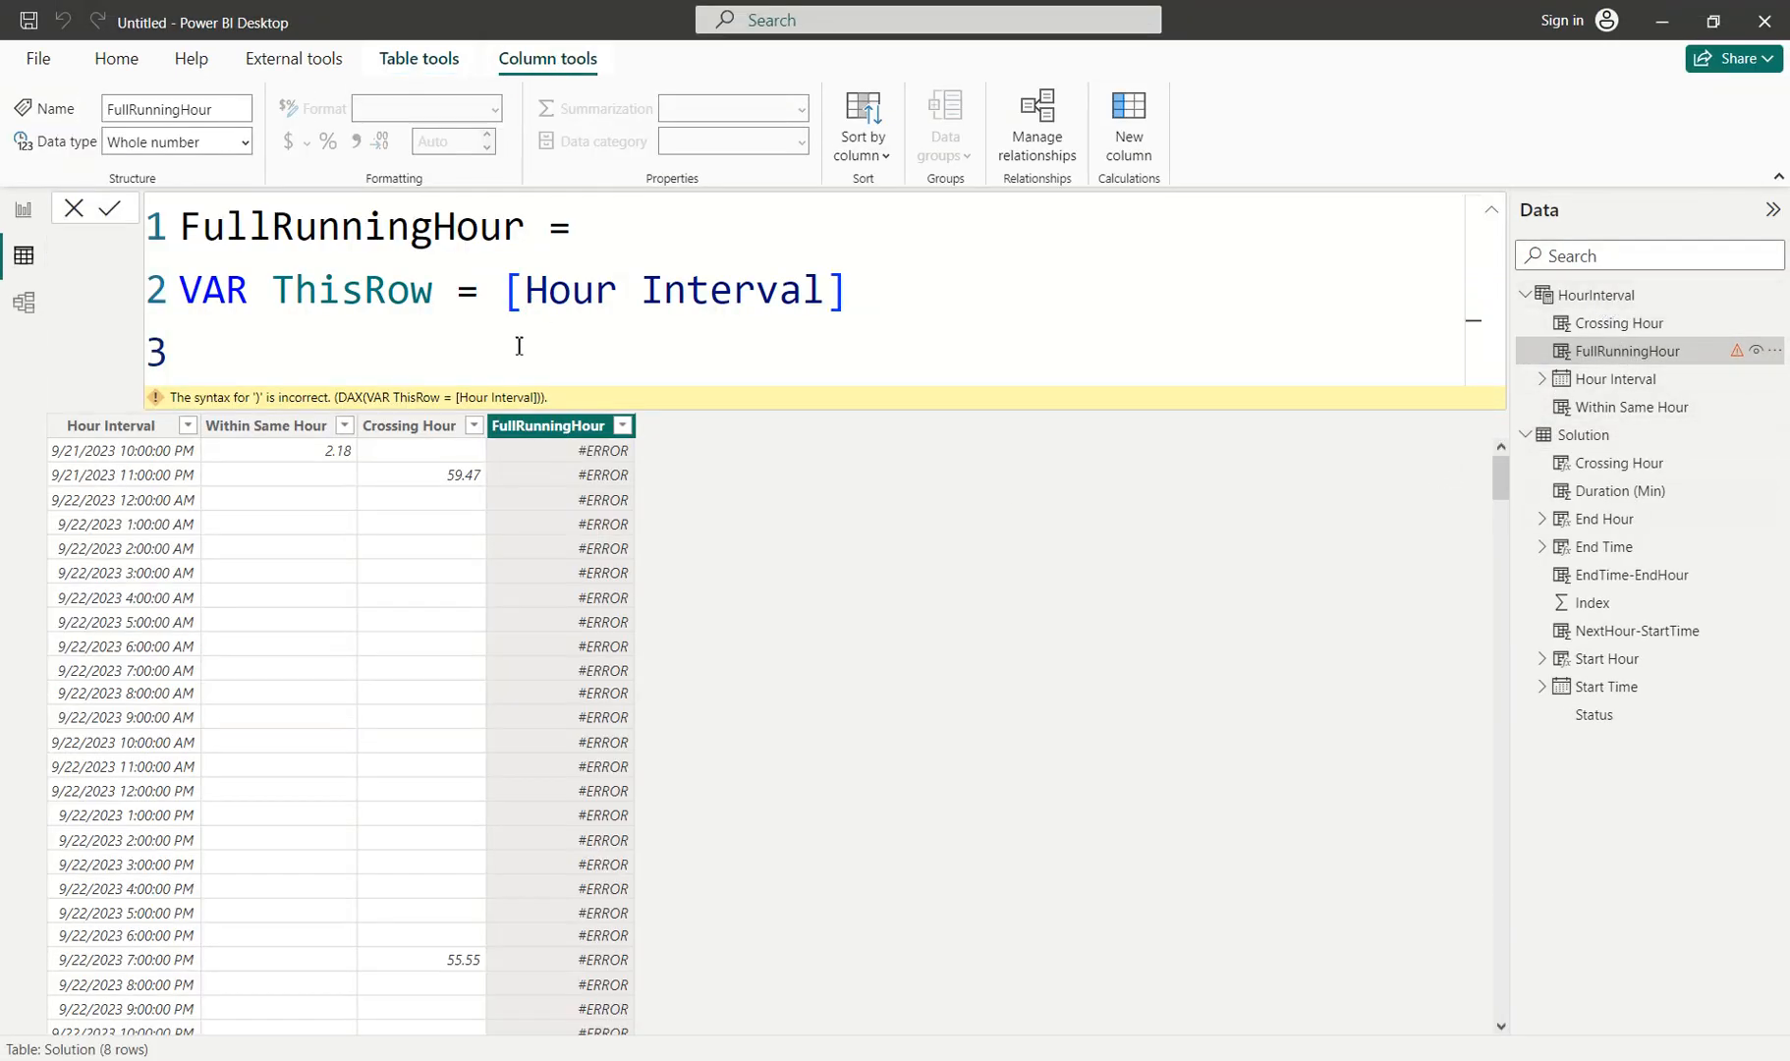
pyautogui.click(874, 301)
pyautogui.press('Return')
pyautogui.write('filt')
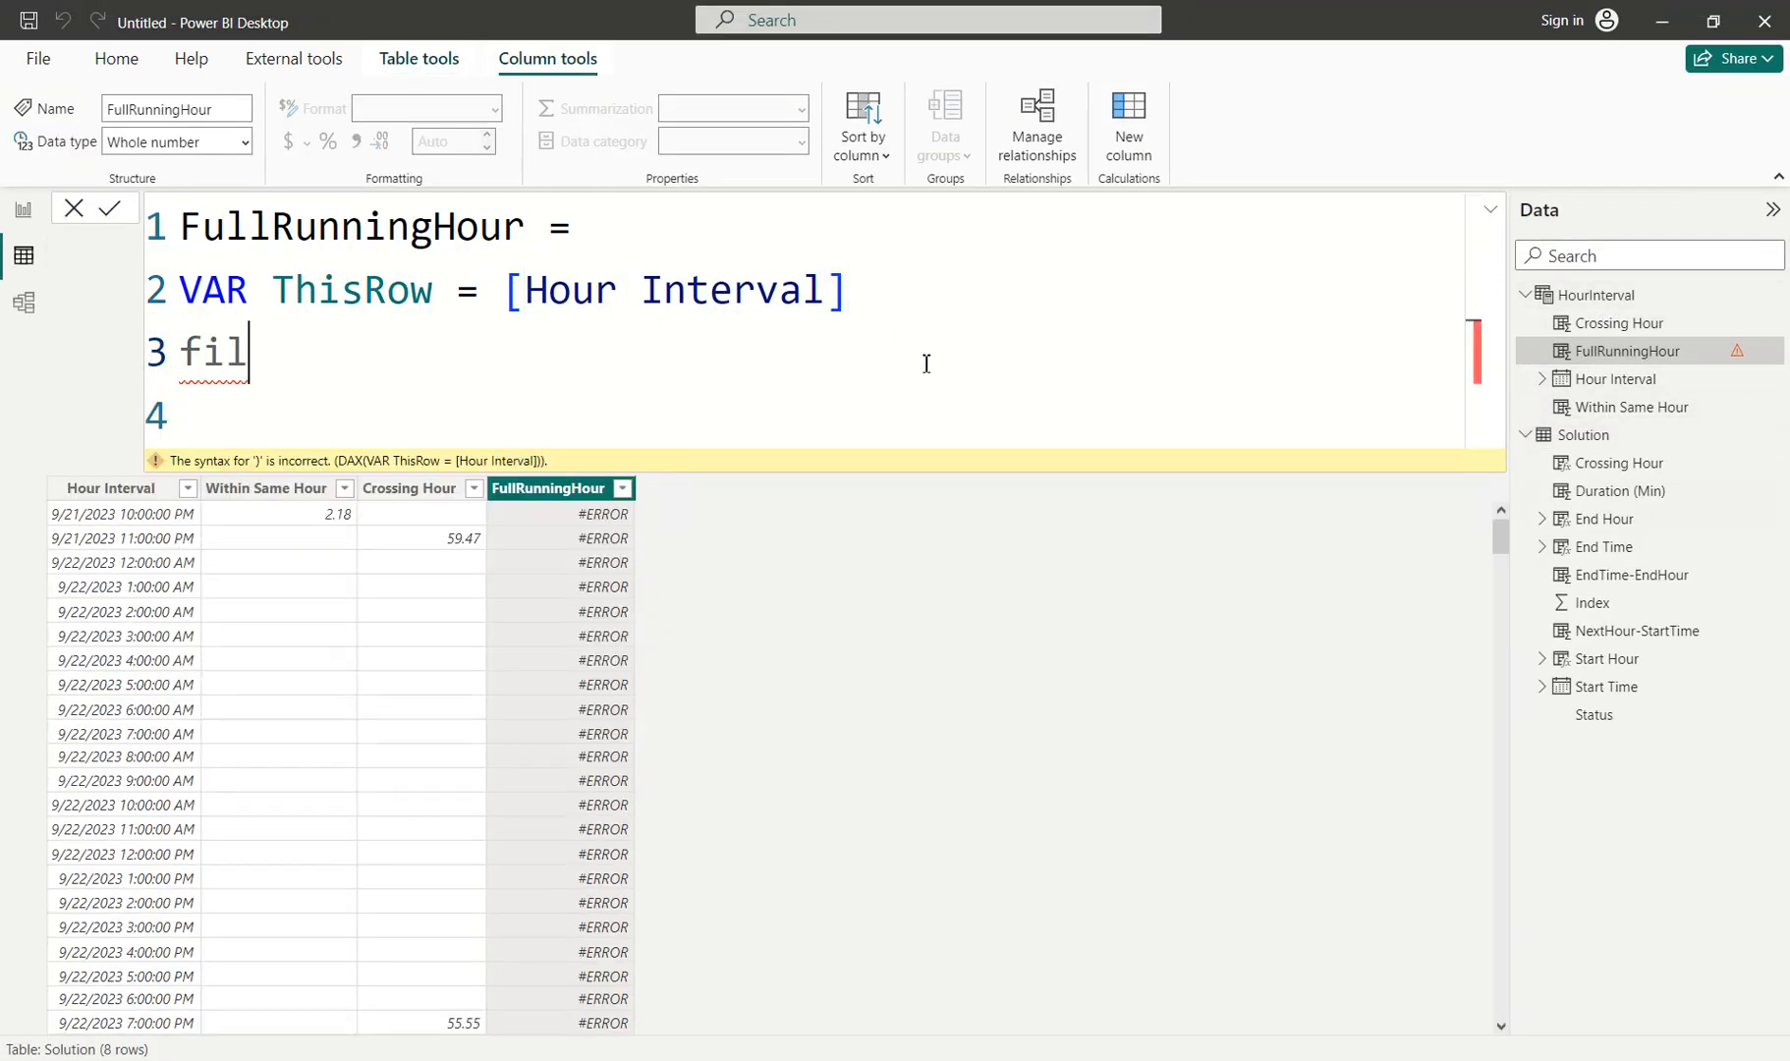
pyautogui.press('BackSpace')
pyautogui.press('BackSpace')
pyautogui.press('BackSpace')
pyautogui.press('BackSpace')
pyautogui.write('VAR ')
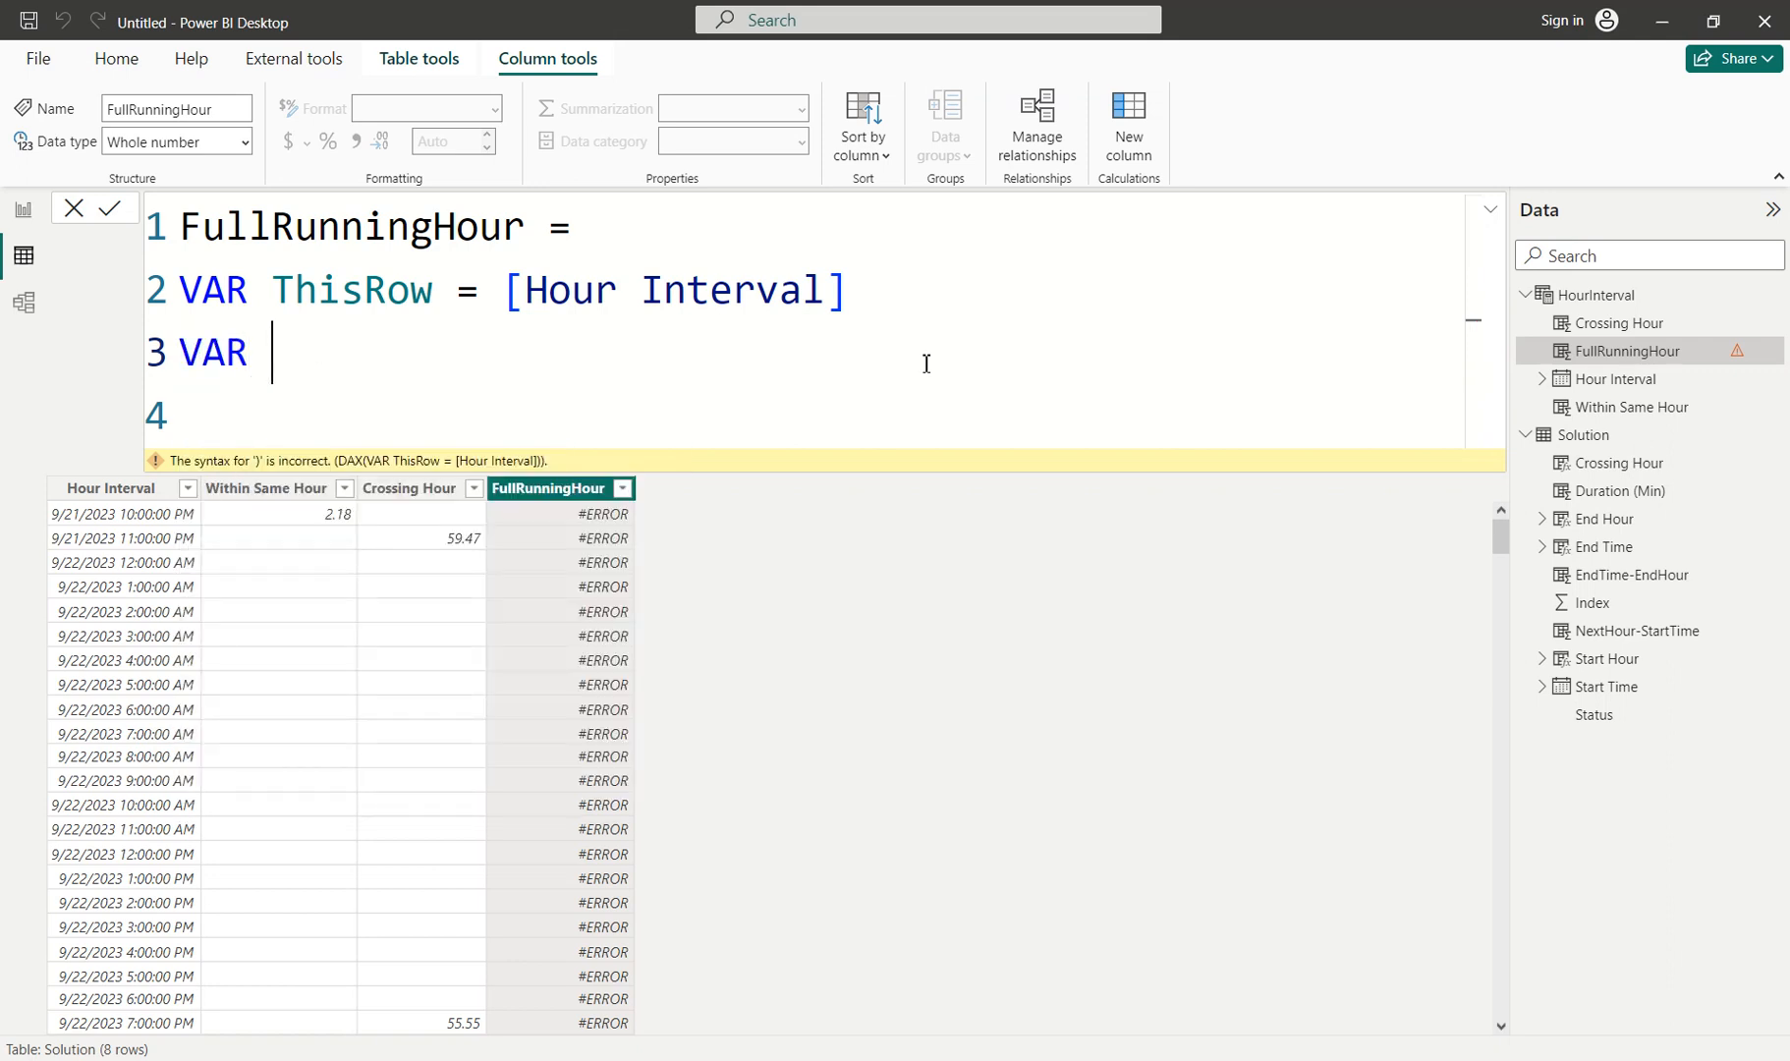
pyautogui.write('FilterTa')
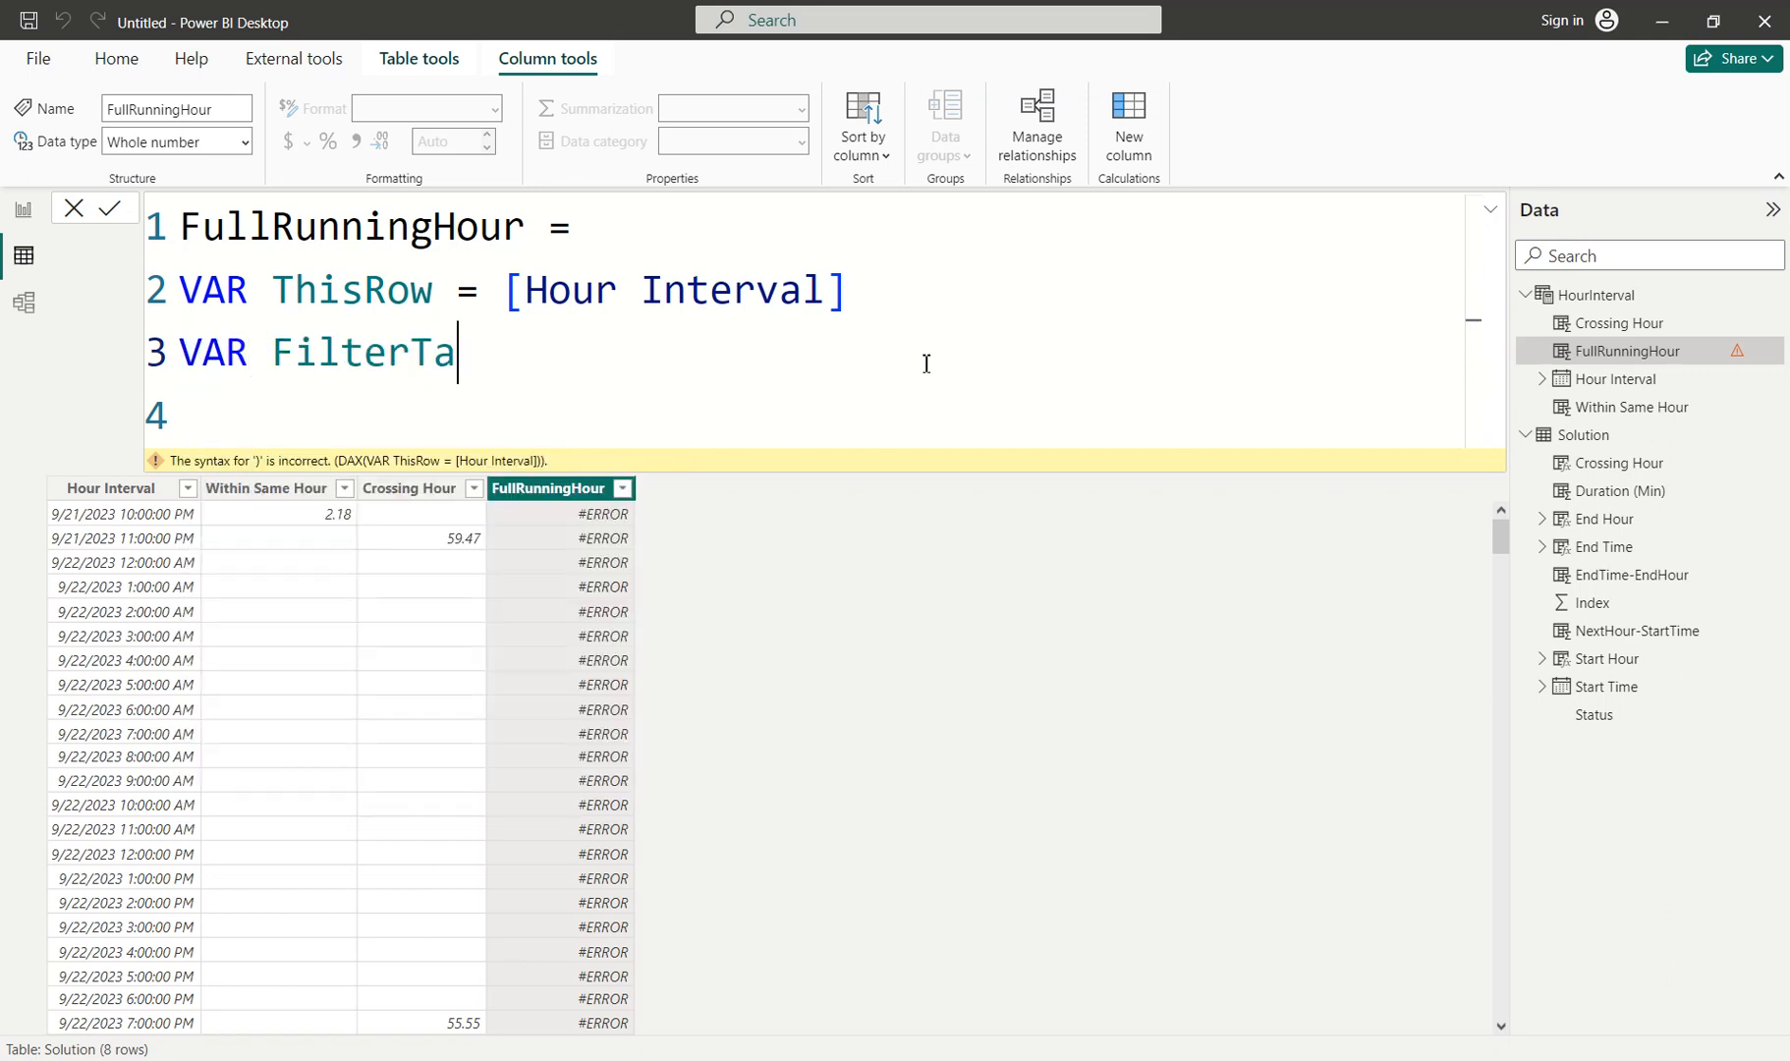
pyautogui.write('ble =')
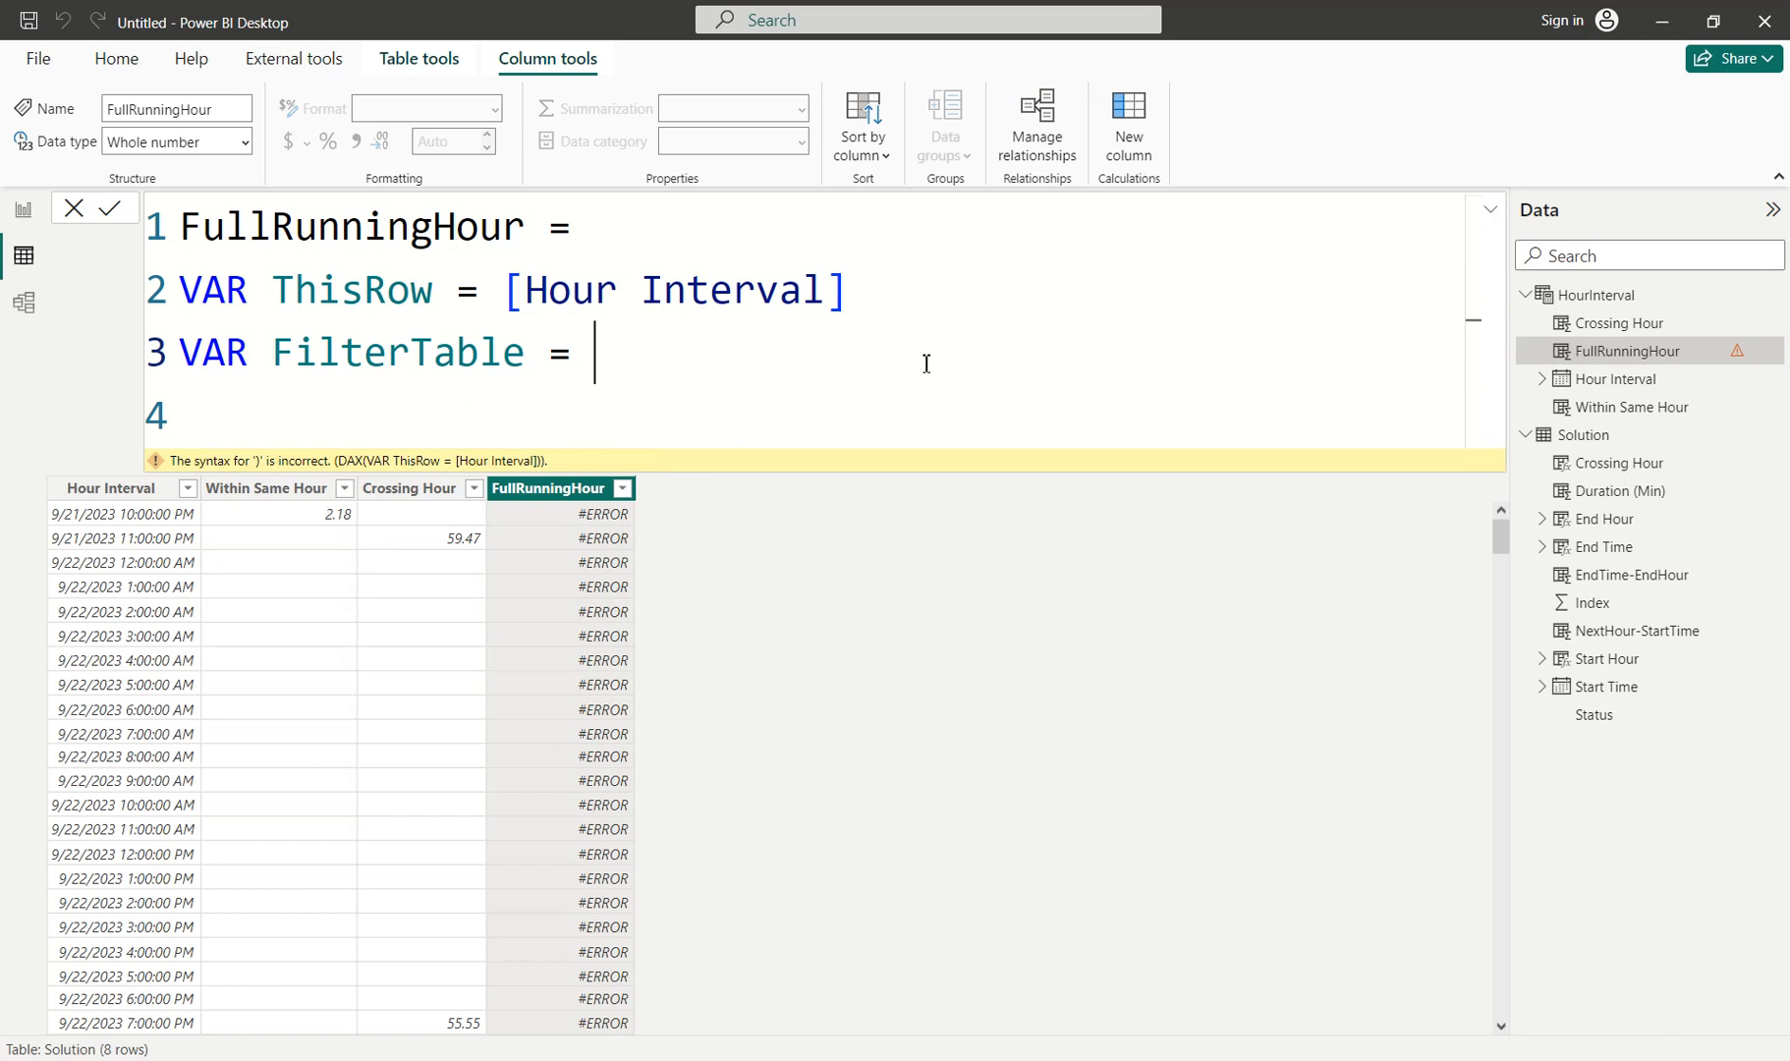
# Assign FilterTable a FILTER over Solution with the condition Solution[Status] = "Running".
pyautogui.write('[')
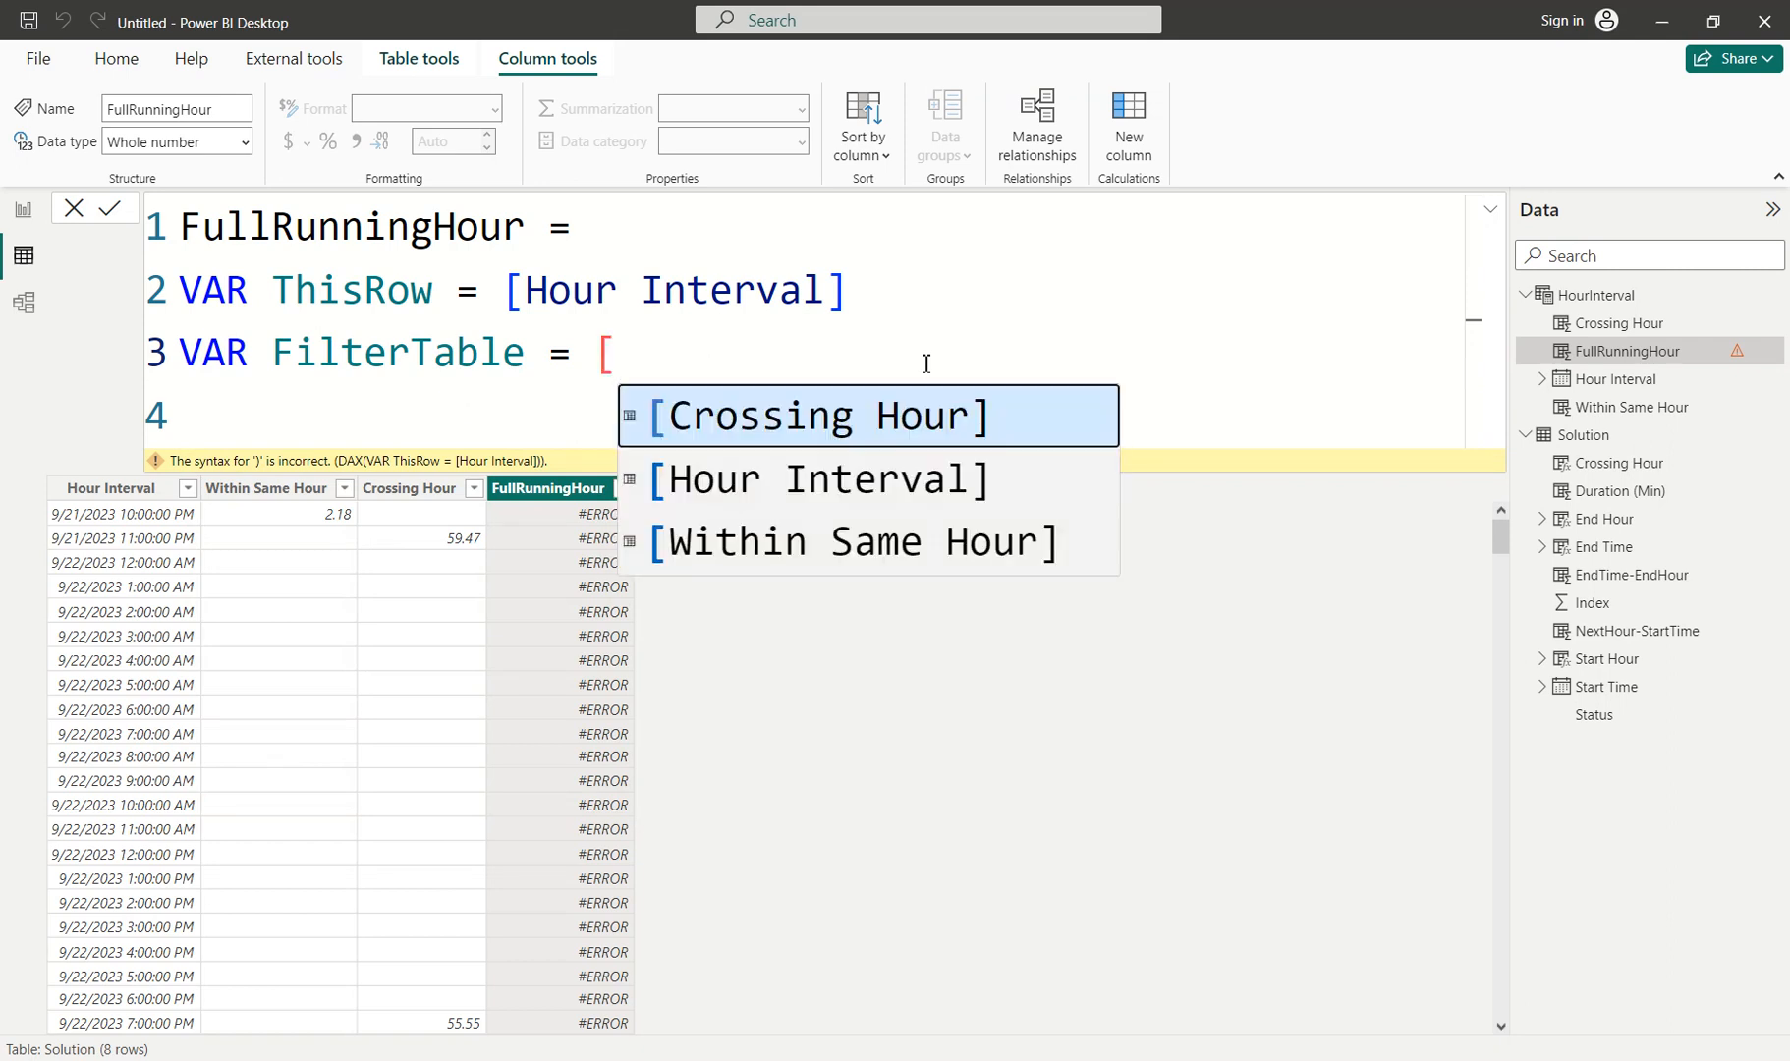
pyautogui.press('BackSpace')
pyautogui.write('filt')
pyautogui.press('Tab')
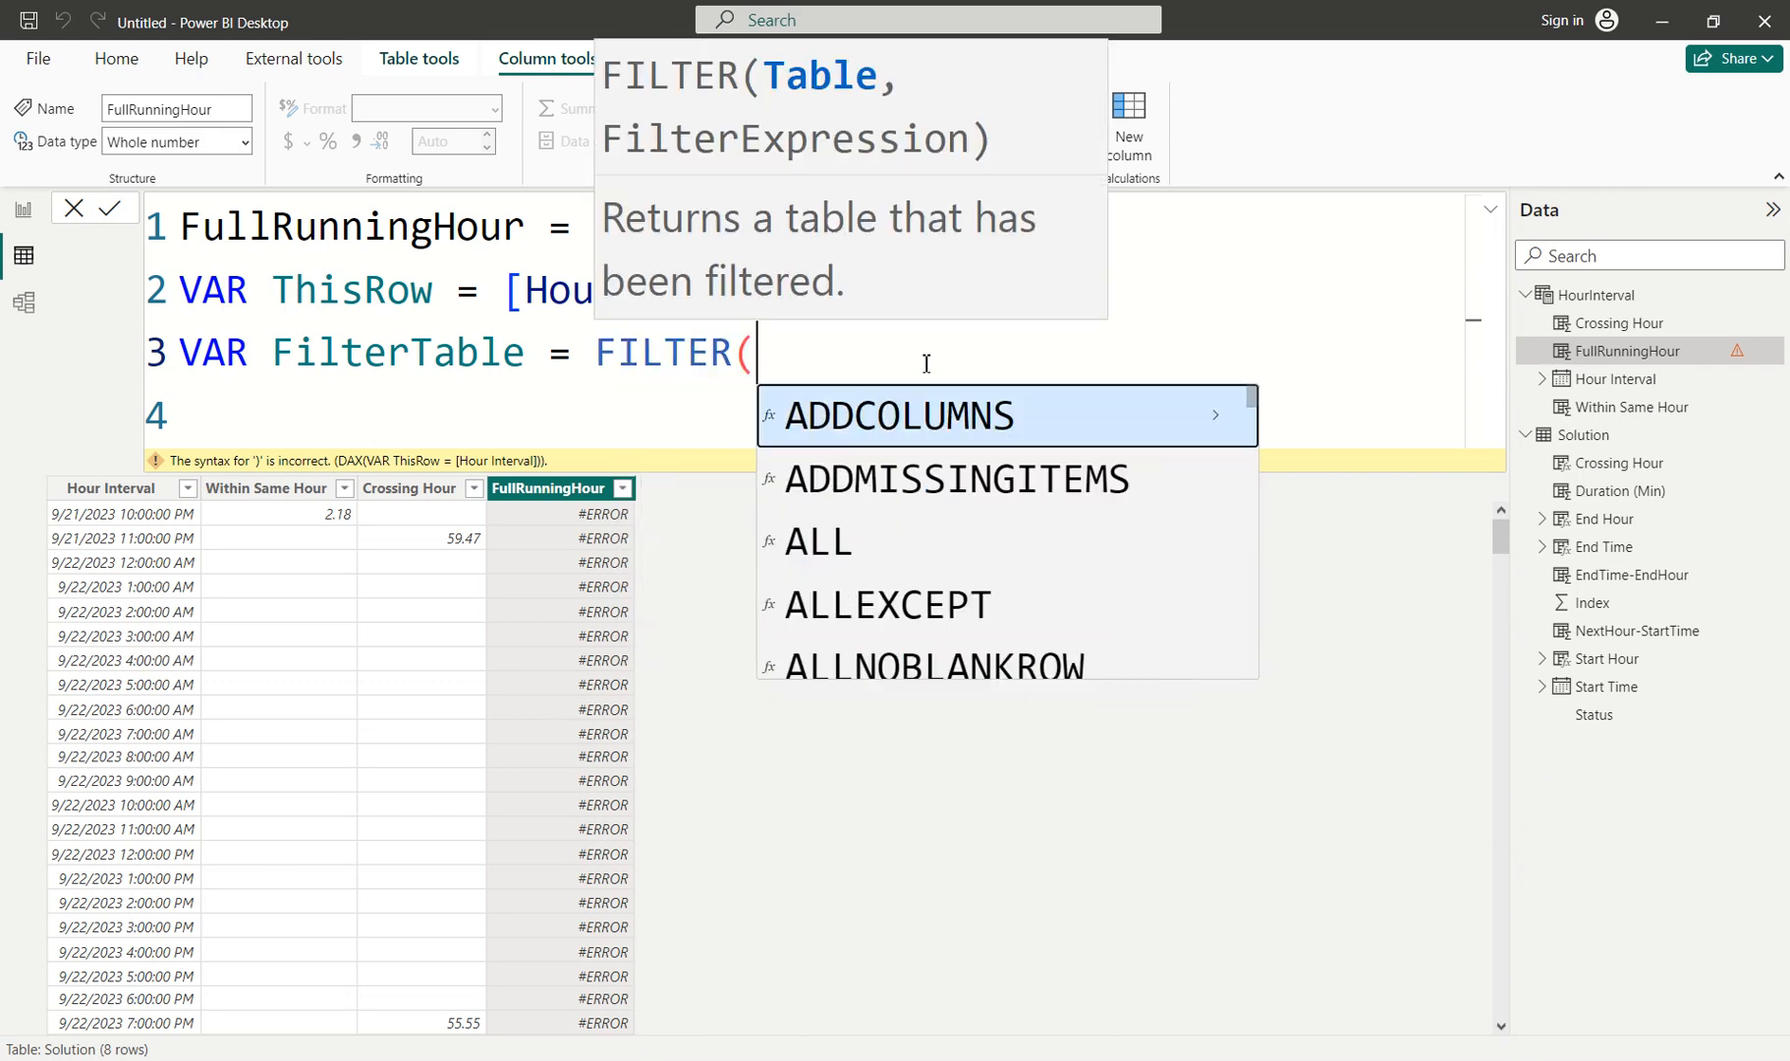
pyautogui.write('sol')
pyautogui.press('Tab')
pyautogui.write(', ')
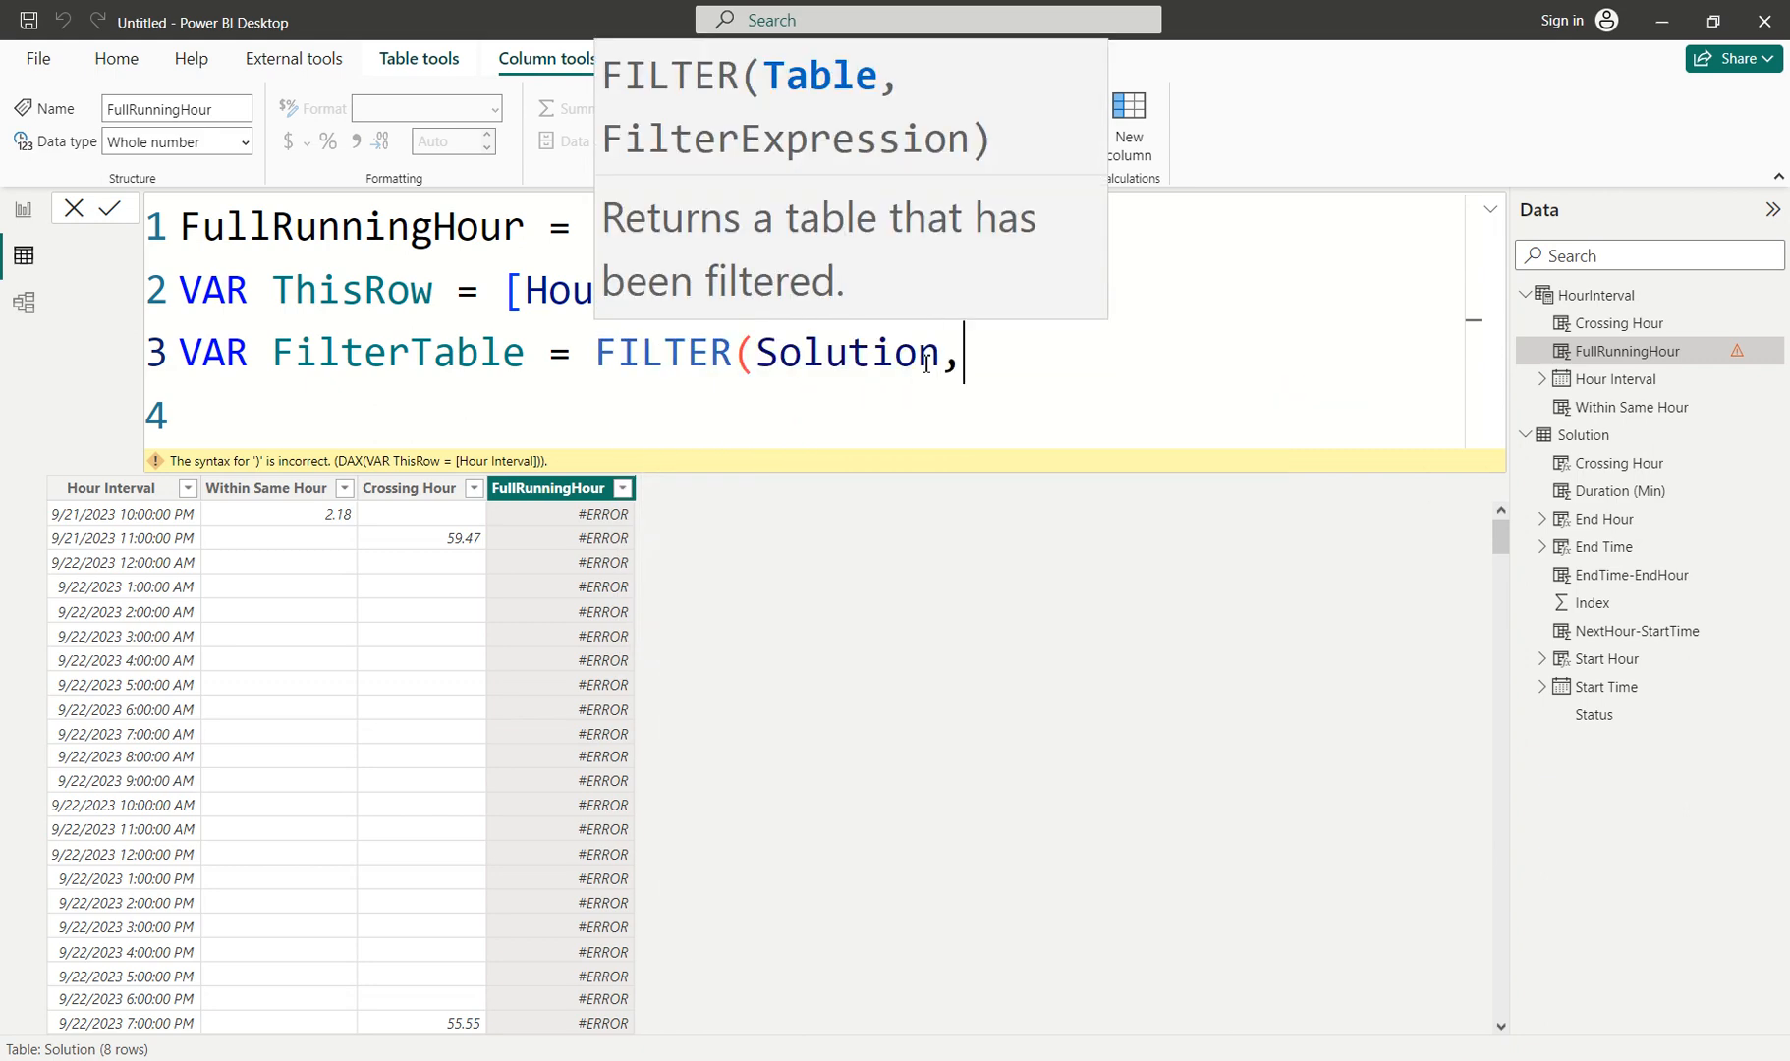
pyautogui.write('statu')
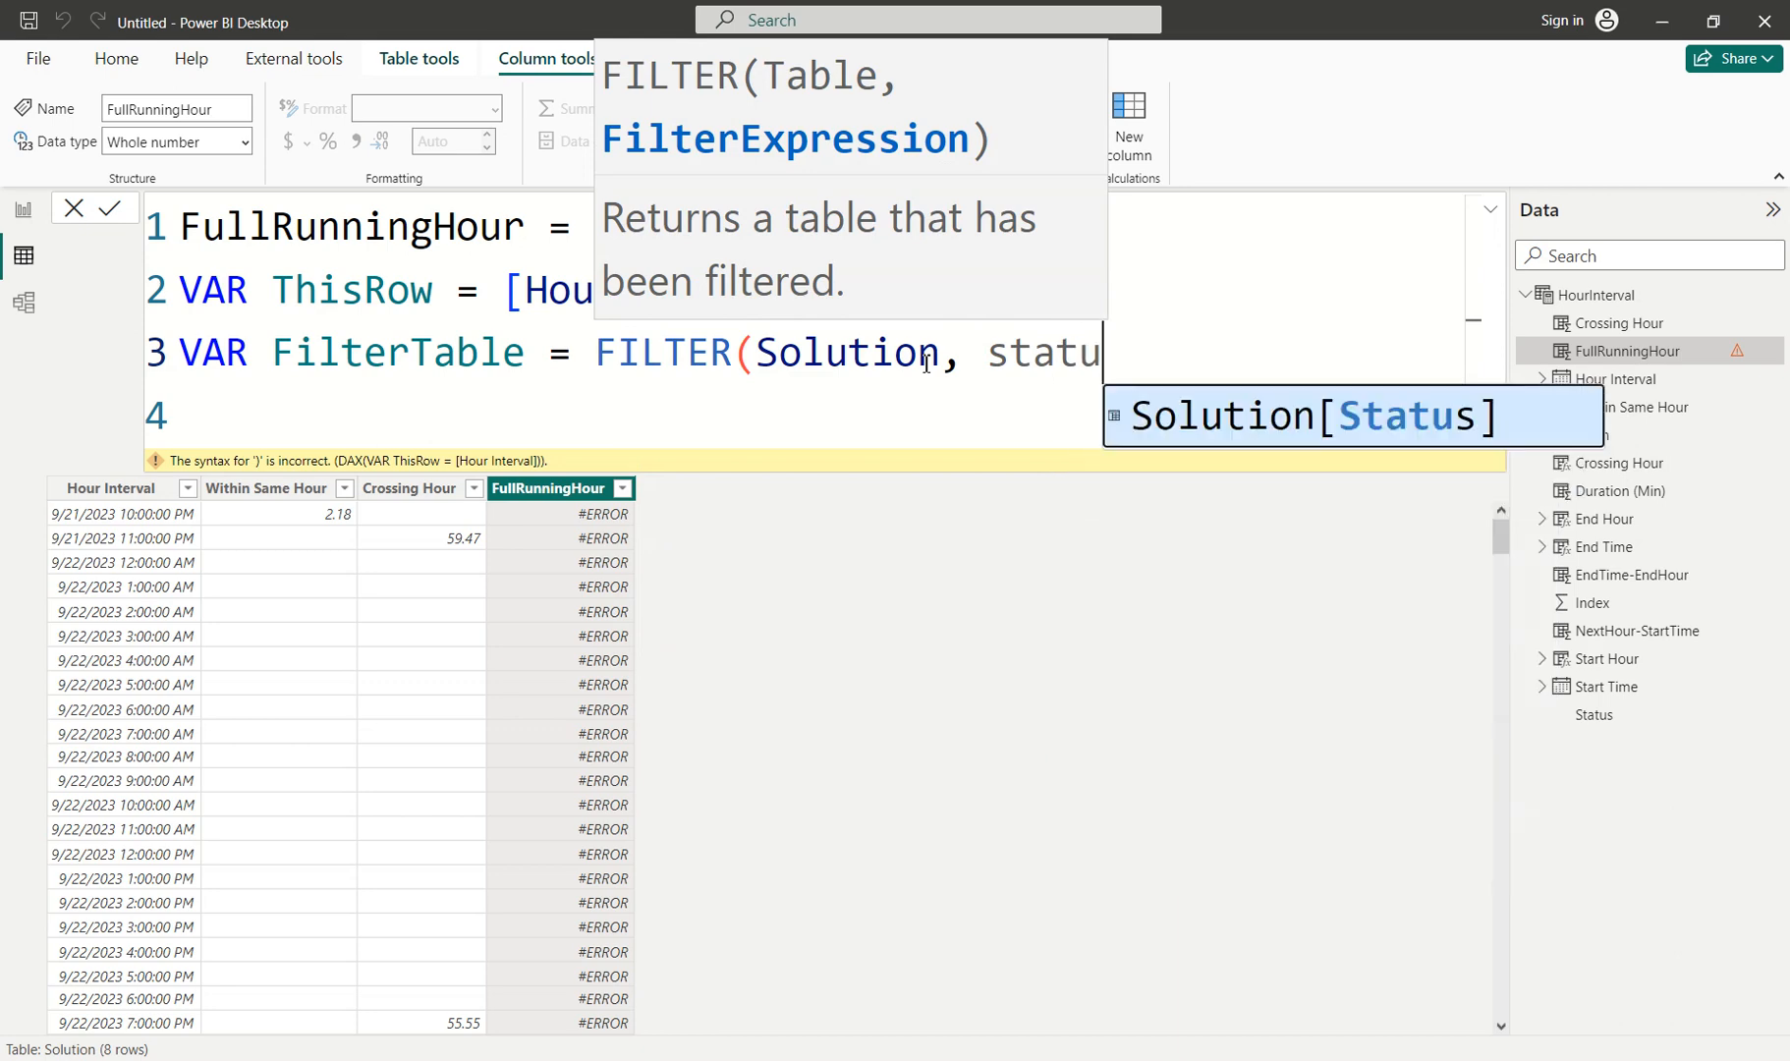
pyautogui.press('Tab')
pyautogui.write('=')
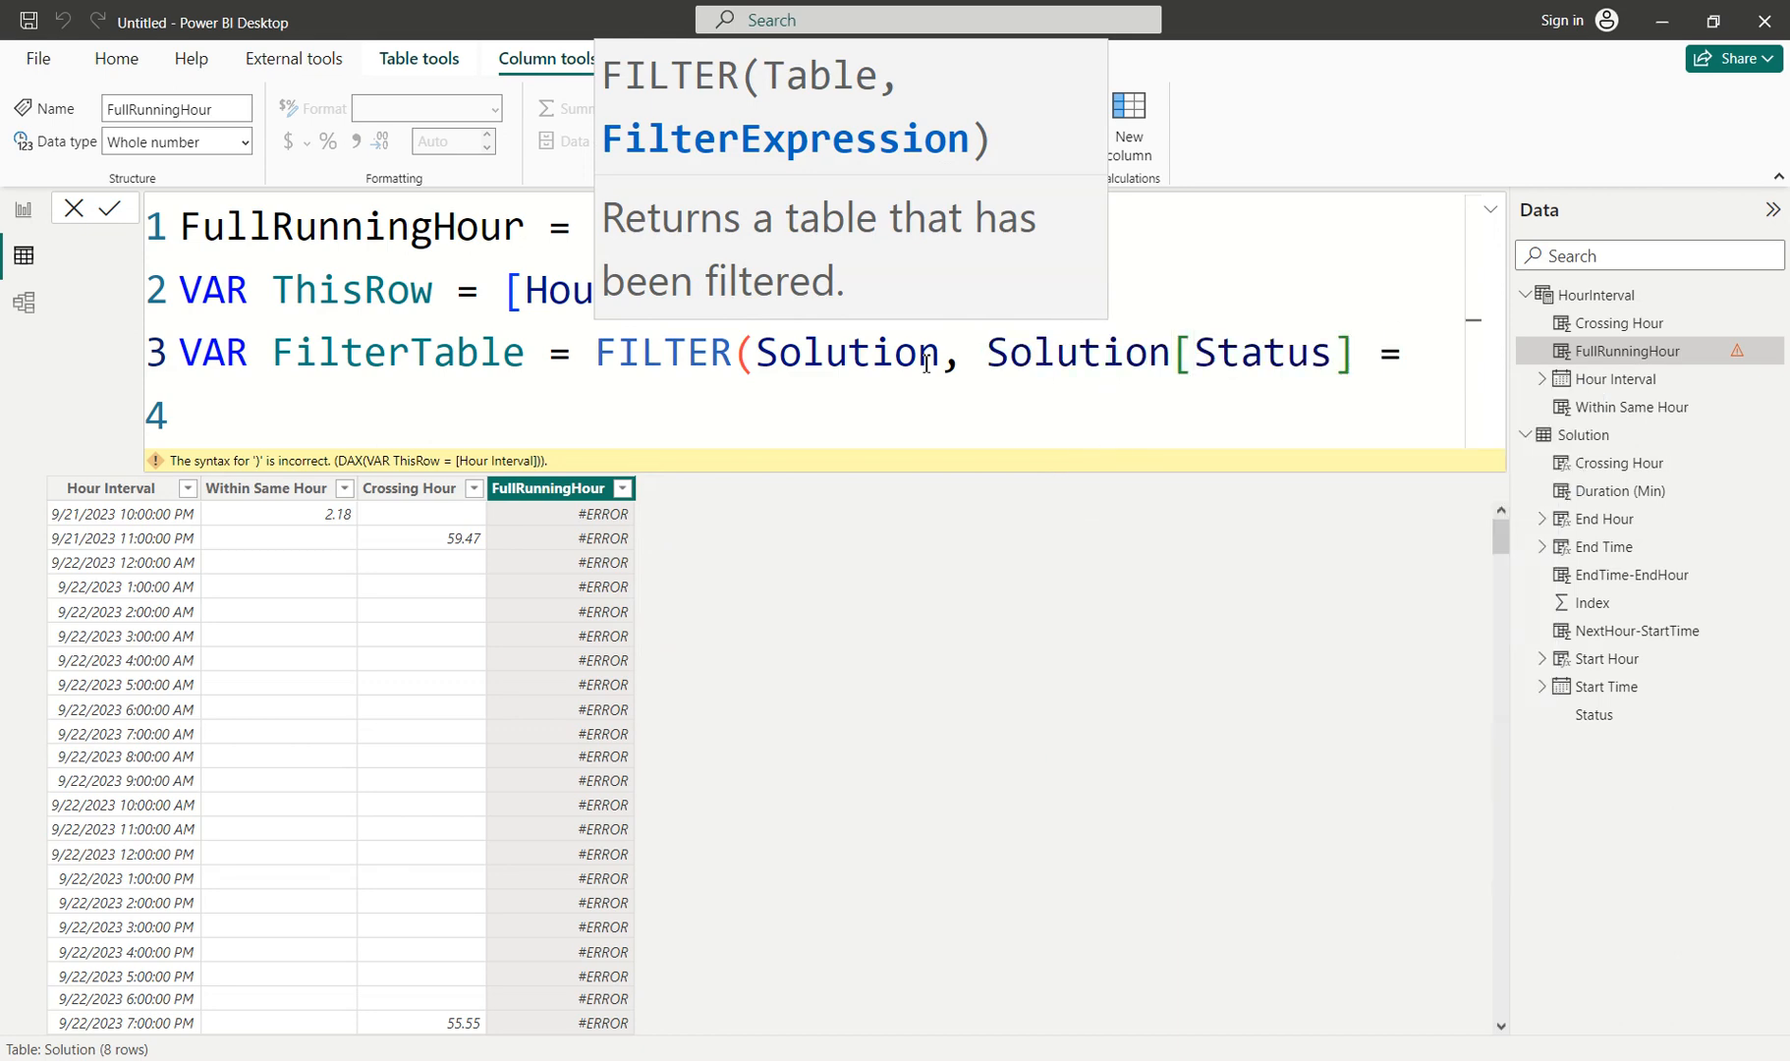
pyautogui.write('"Running')
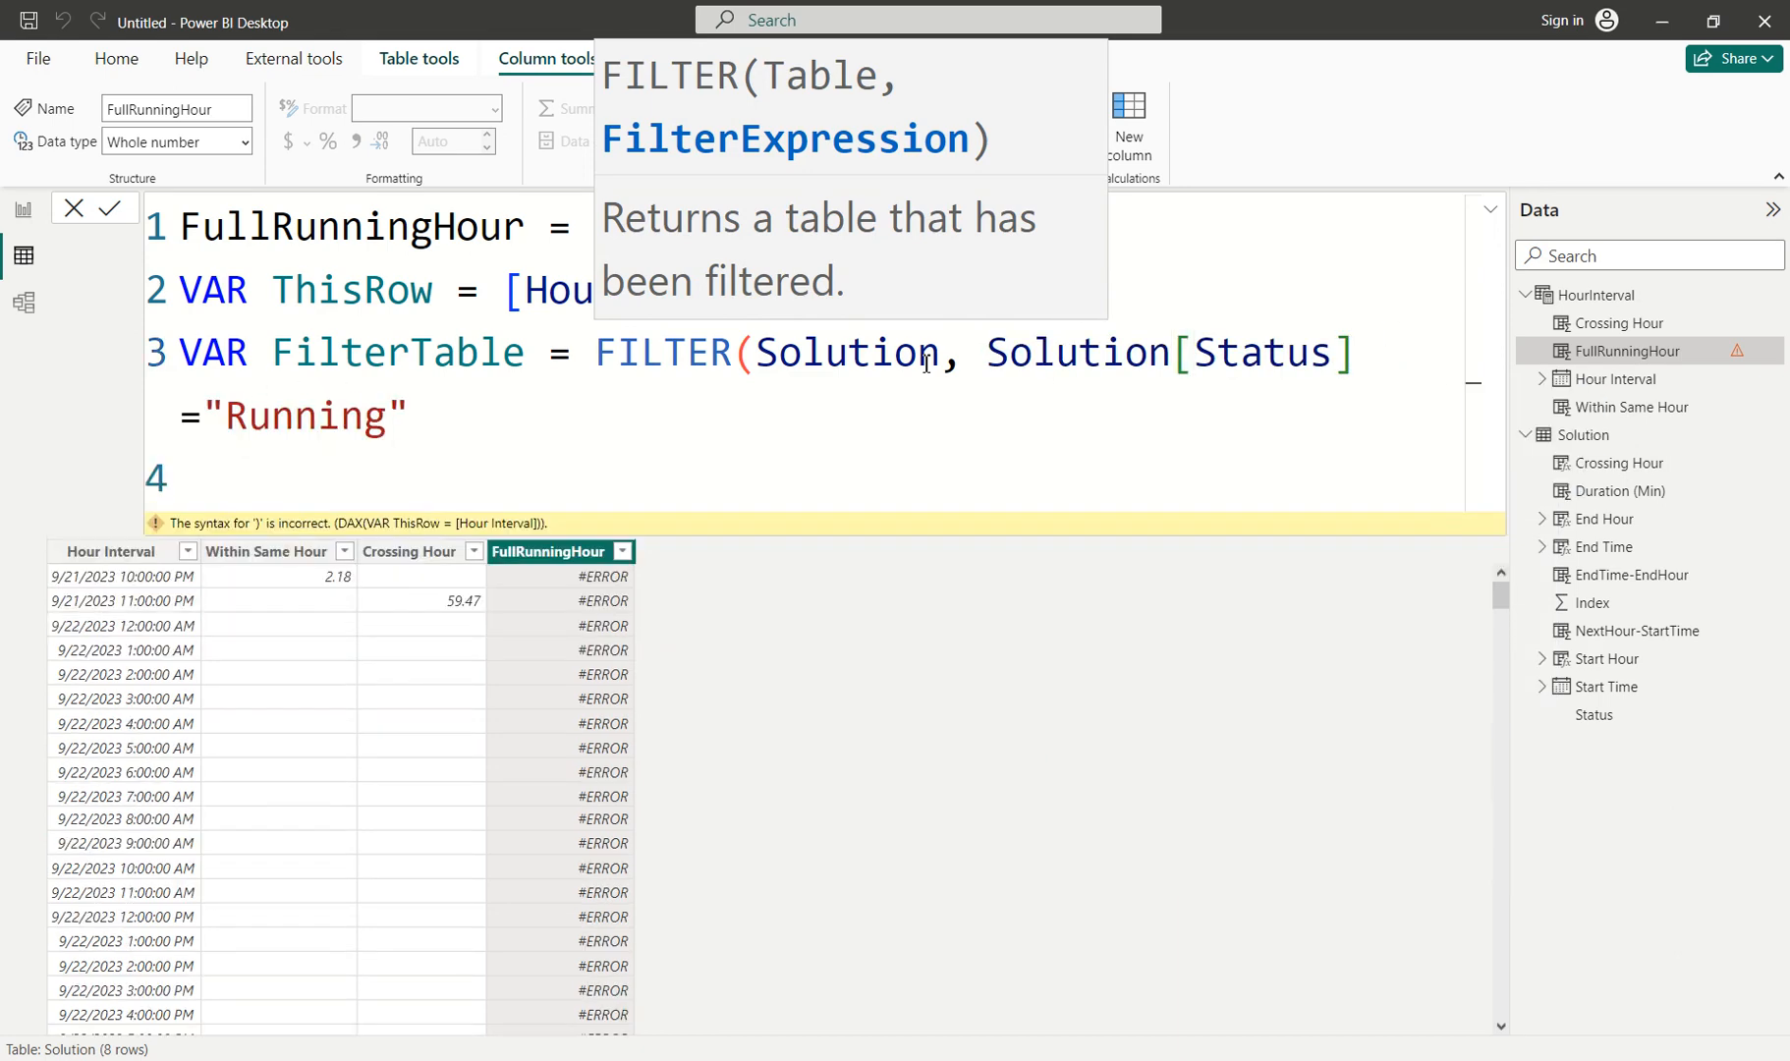
pyautogui.write('", ')
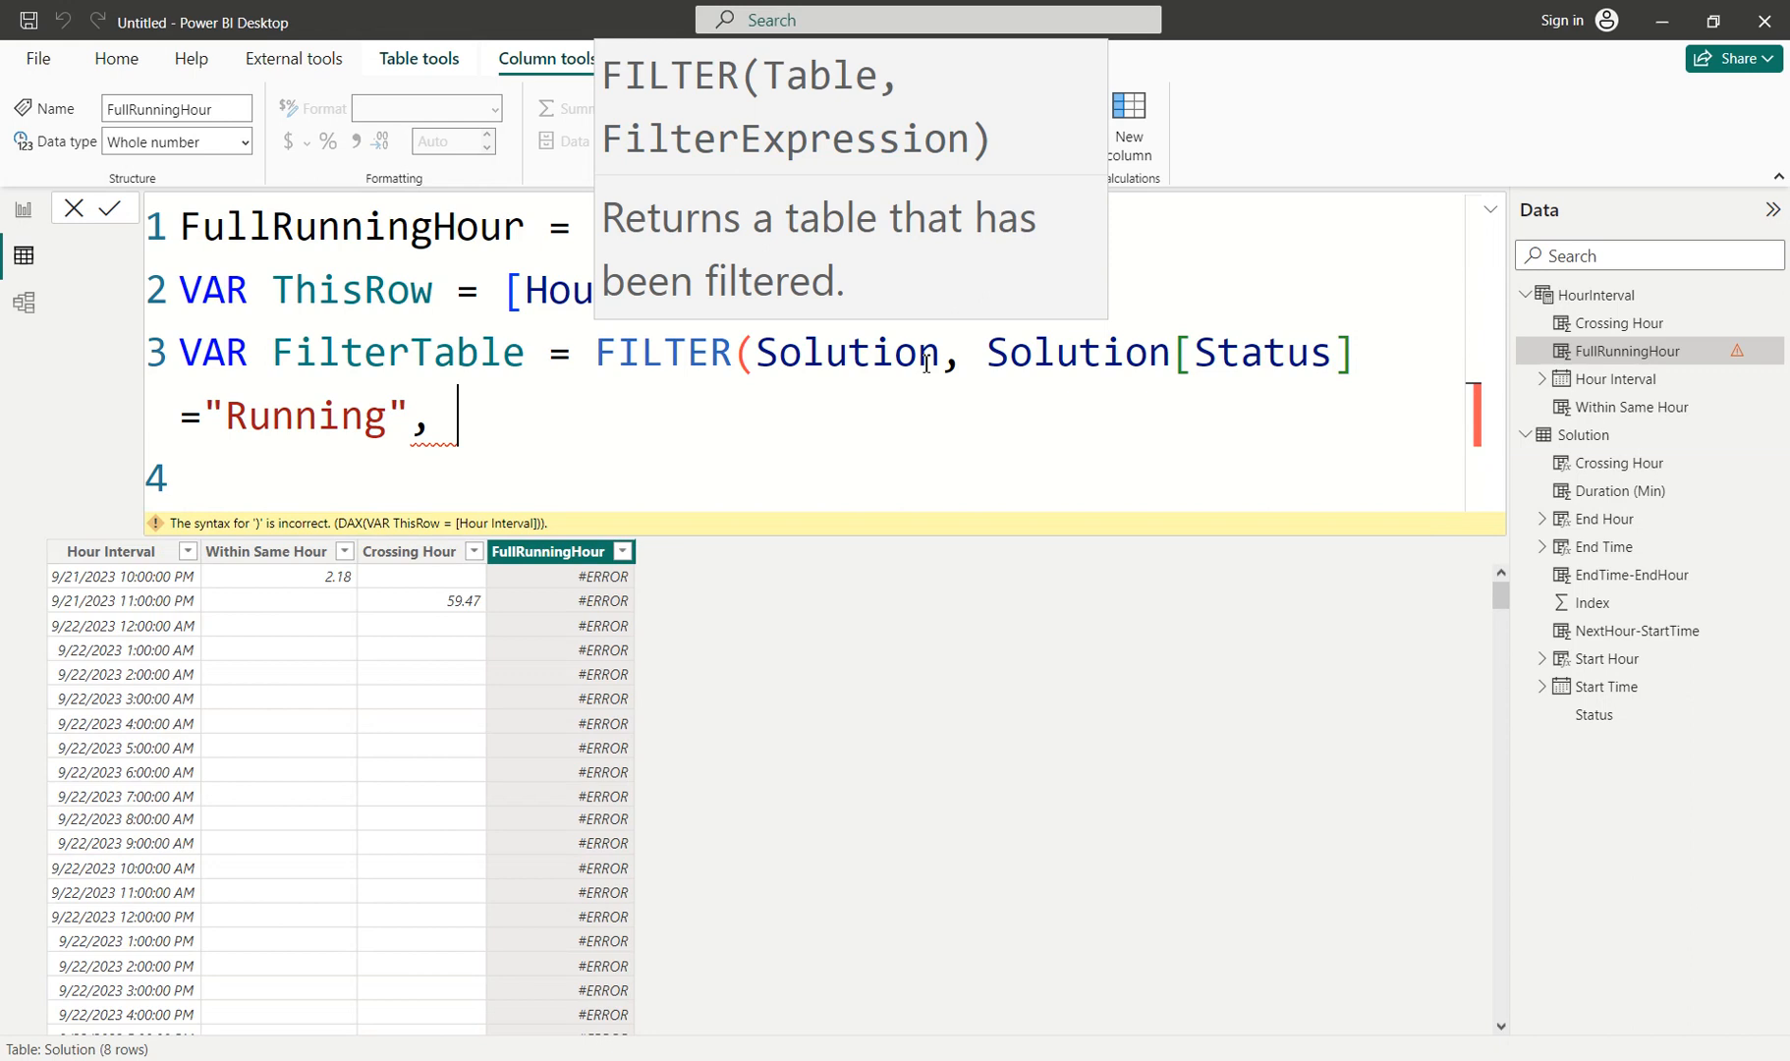
# Add HourInterval[Crossing Hour] as a second FILTER condition joined with &&, and close the function.
pyautogui.write('cross')
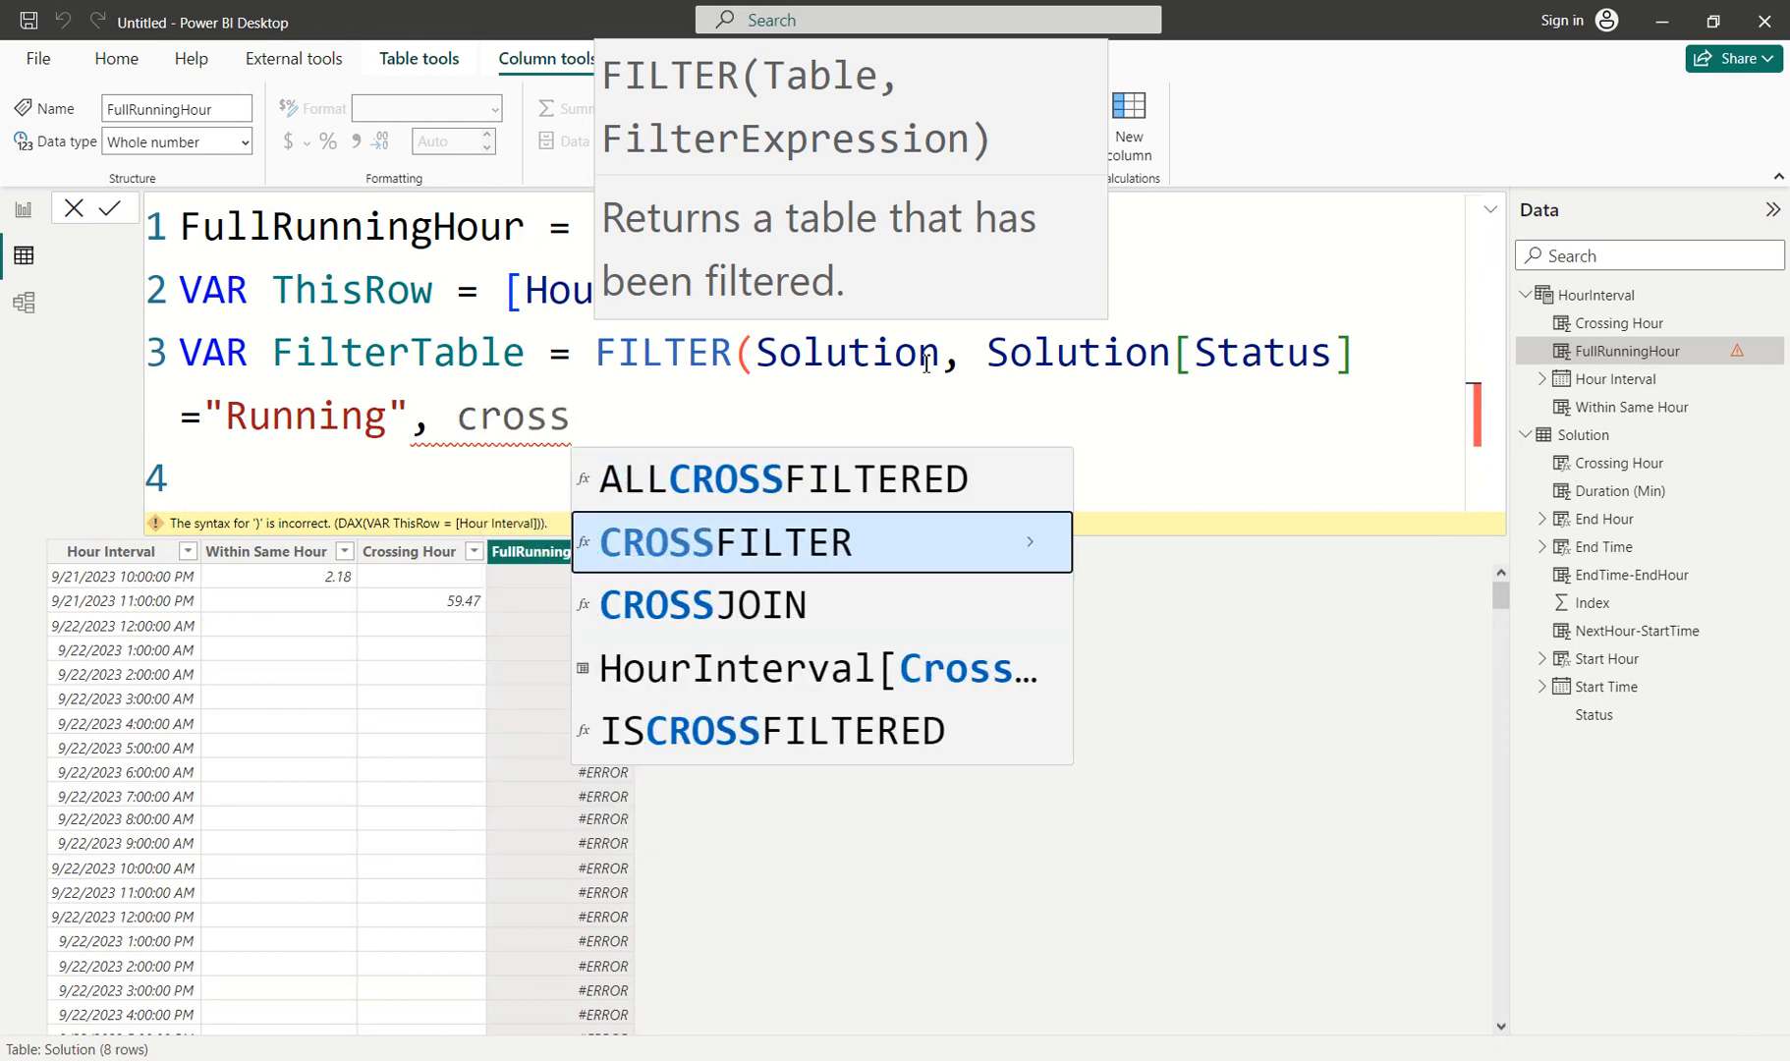
pyautogui.press('Down')
pyautogui.press('Down')
pyautogui.press('Tab')
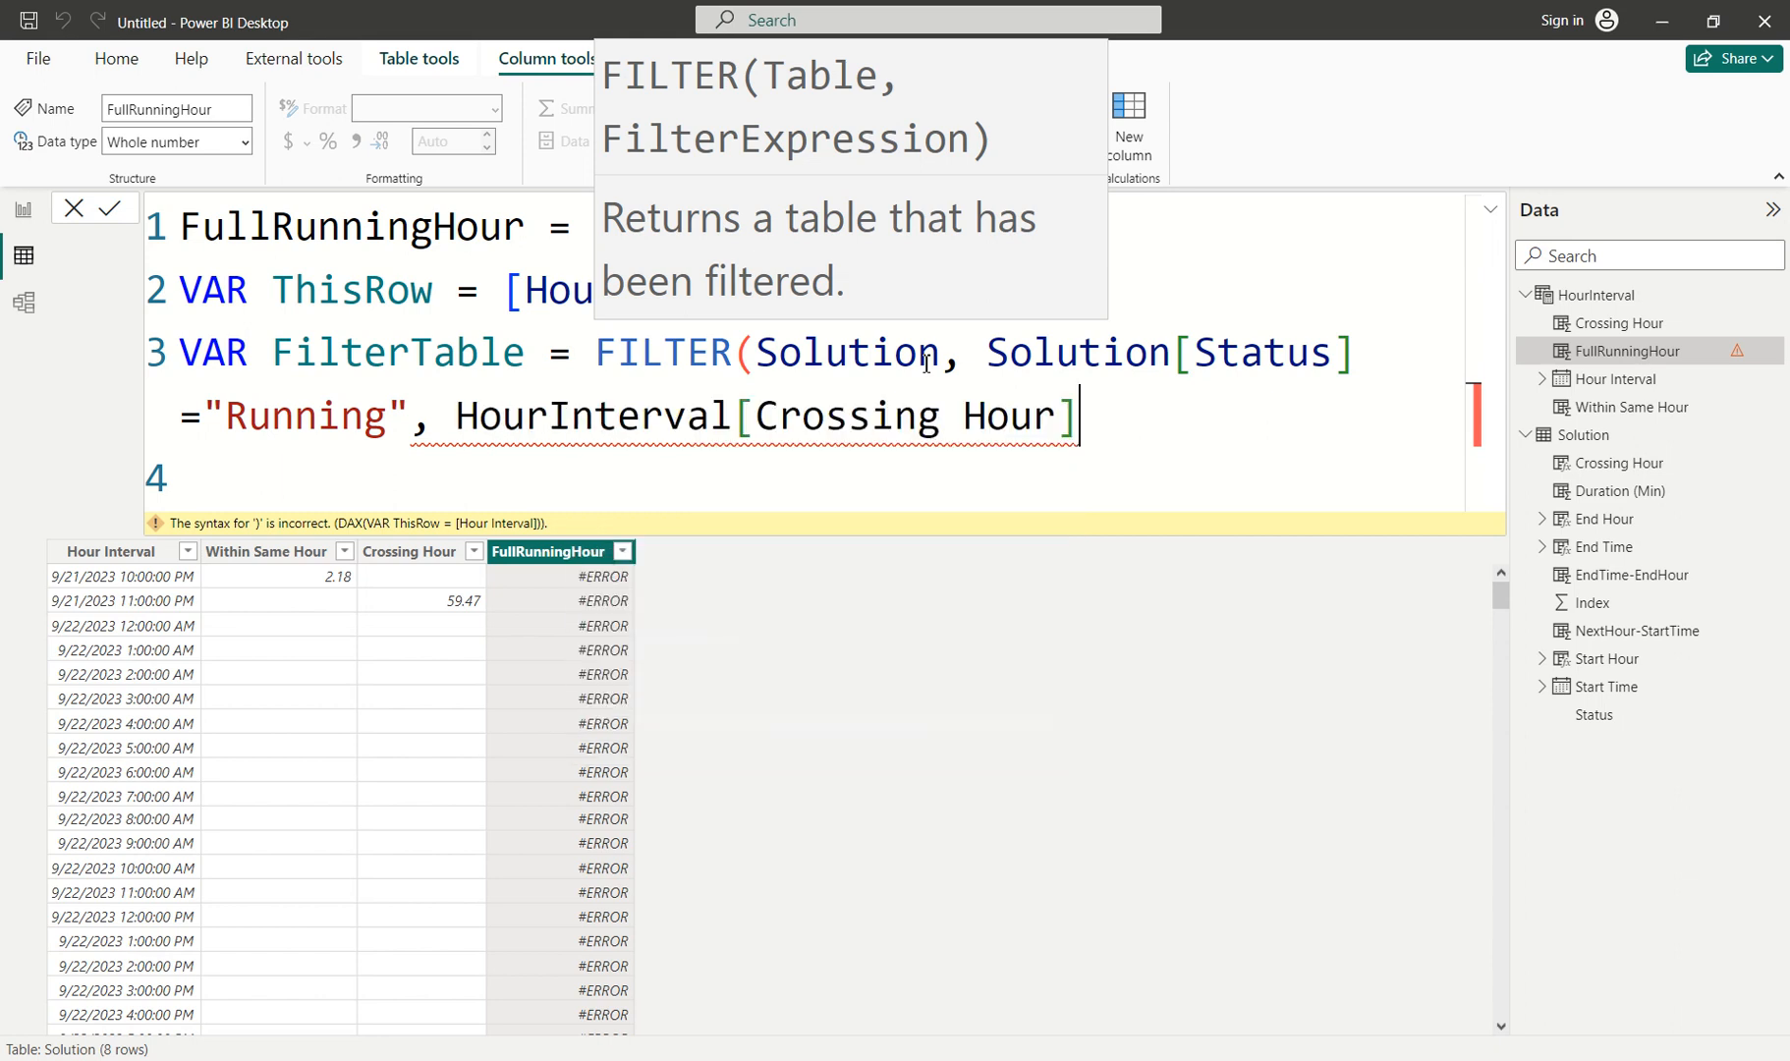
pyautogui.write('=')
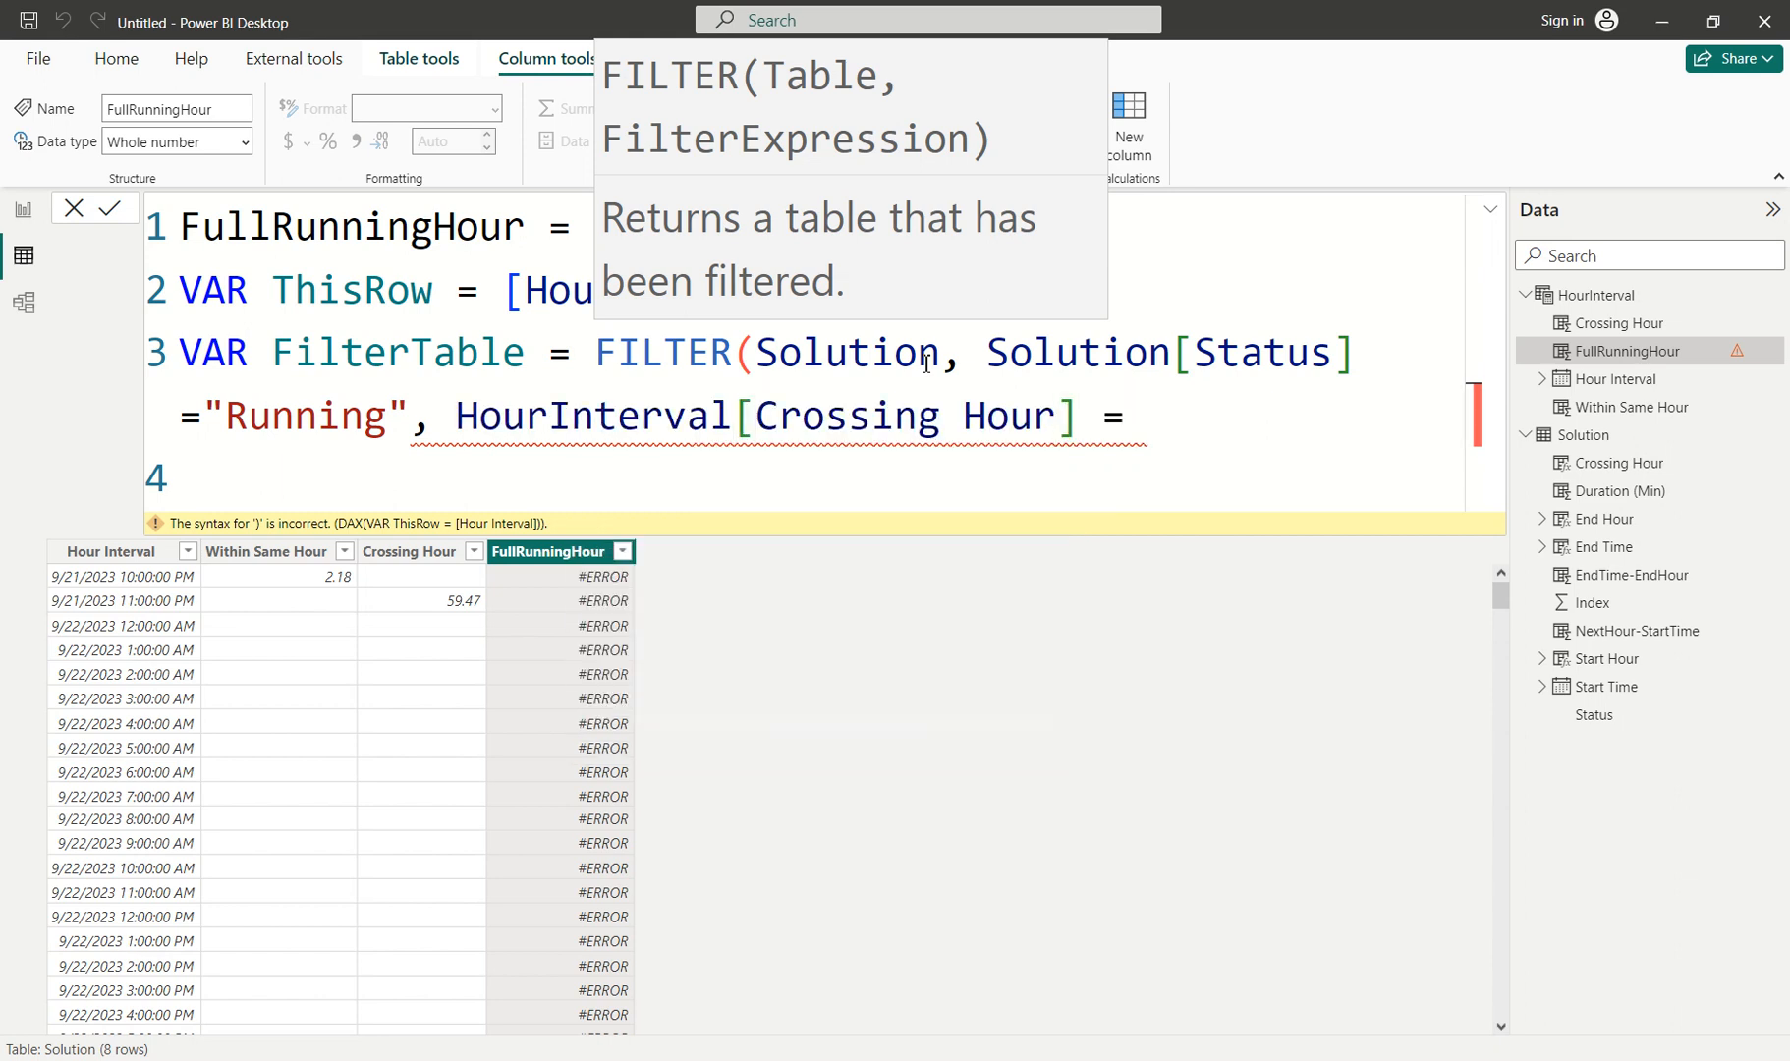
pyautogui.press('BackSpace')
pyautogui.press('BackSpace')
pyautogui.press('BackSpace')
pyautogui.write(')')
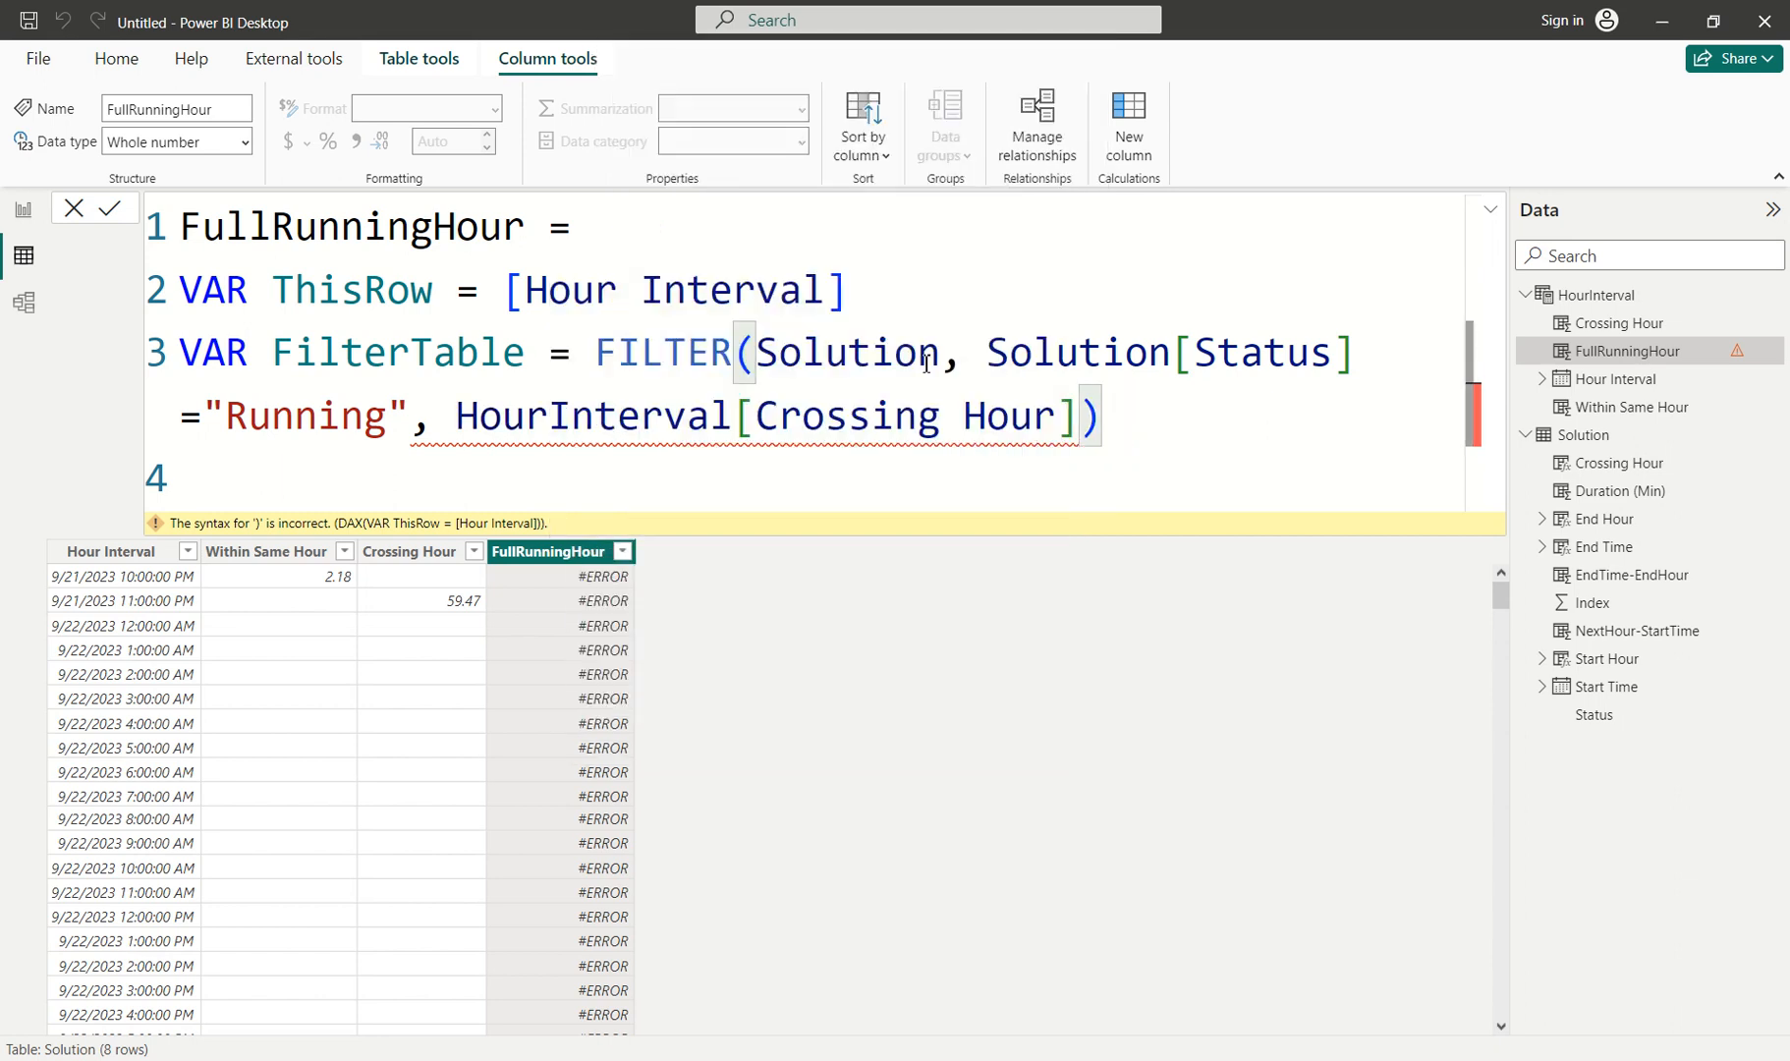
pyautogui.click(447, 405)
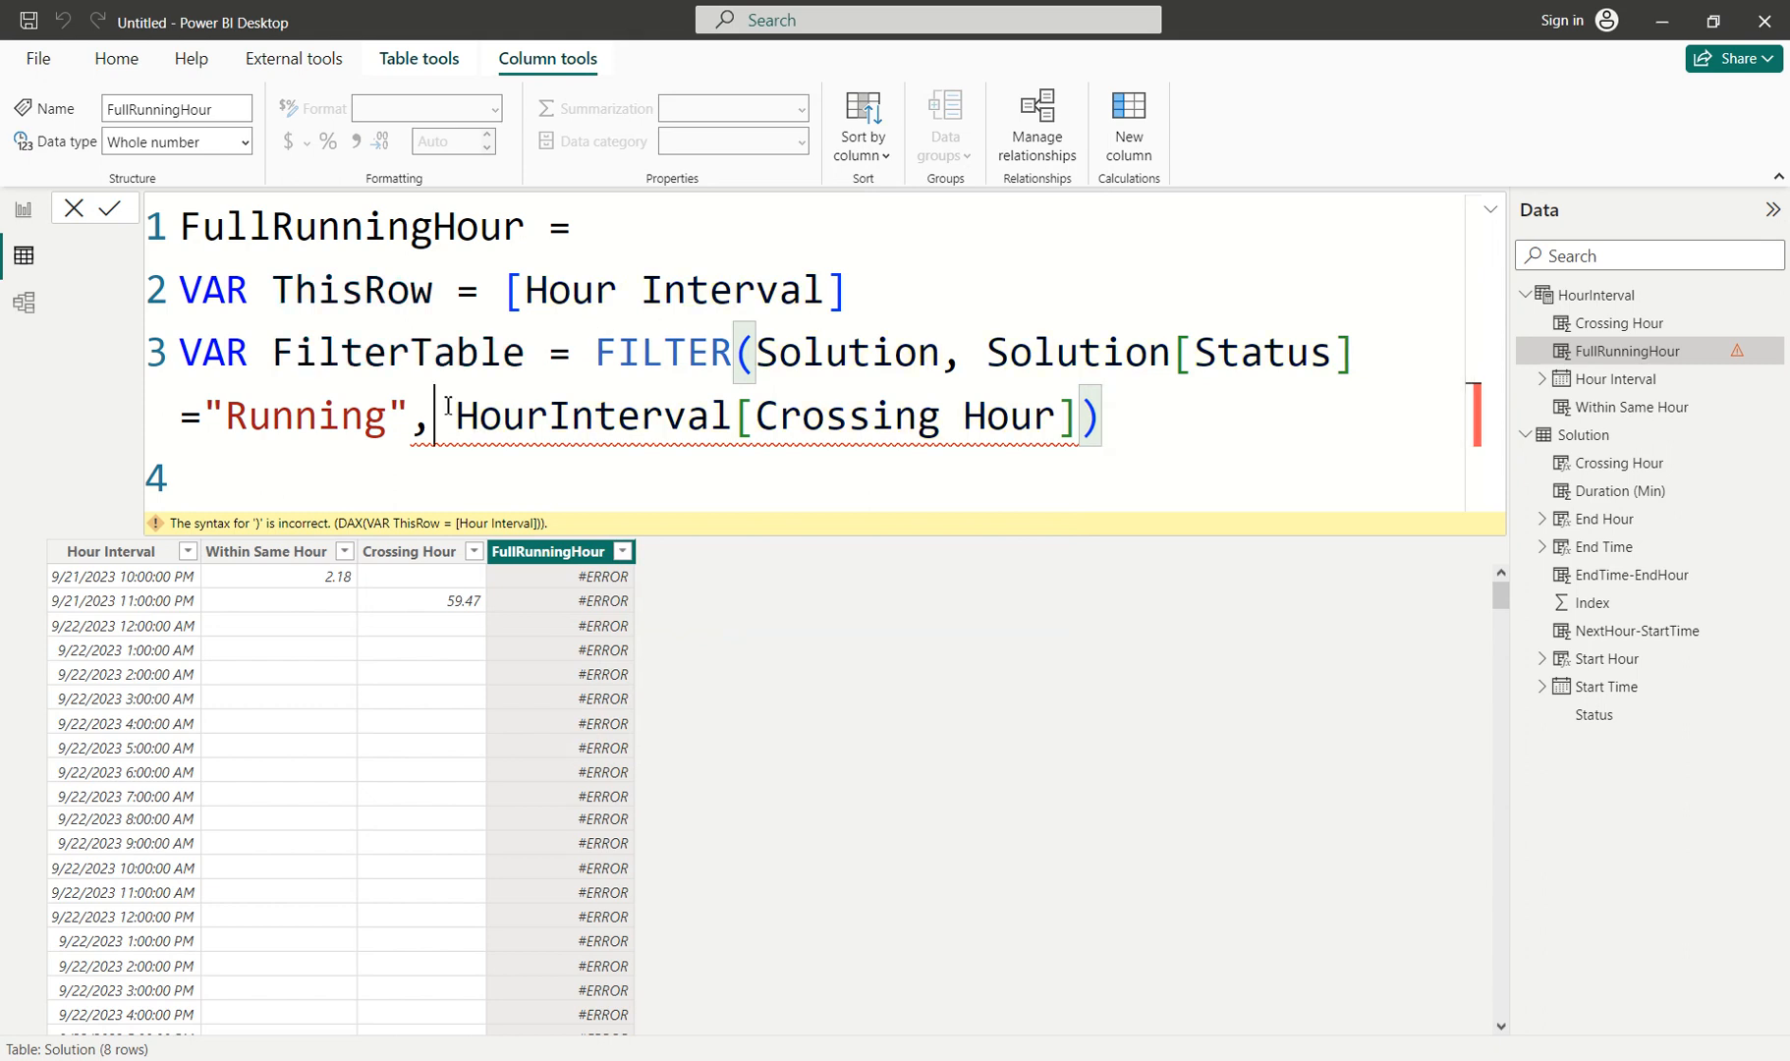
pyautogui.press('BackSpace')
pyautogui.write('&&')
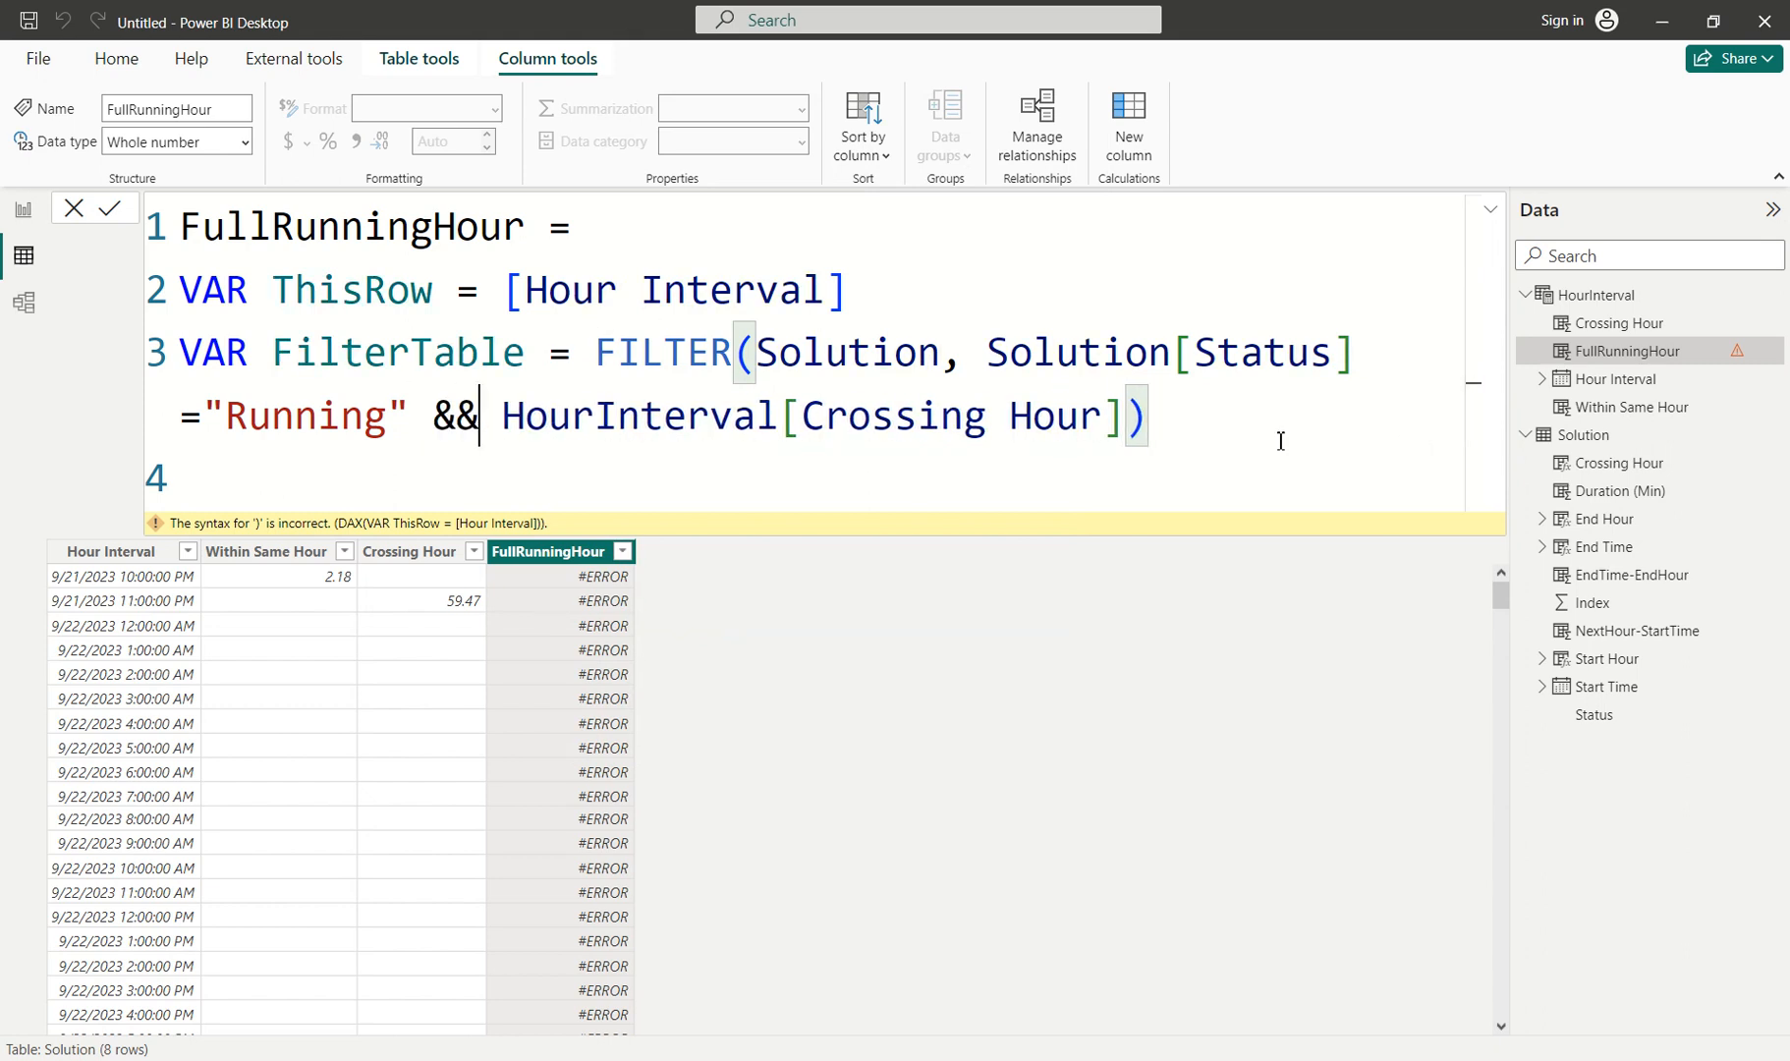
# Declare a variable named AbsentFromTable on a new line below the FilterTable variable, leaving a blank line between them.
pyautogui.click(1238, 450)
pyautogui.press('Return')
pyautogui.press('Return')
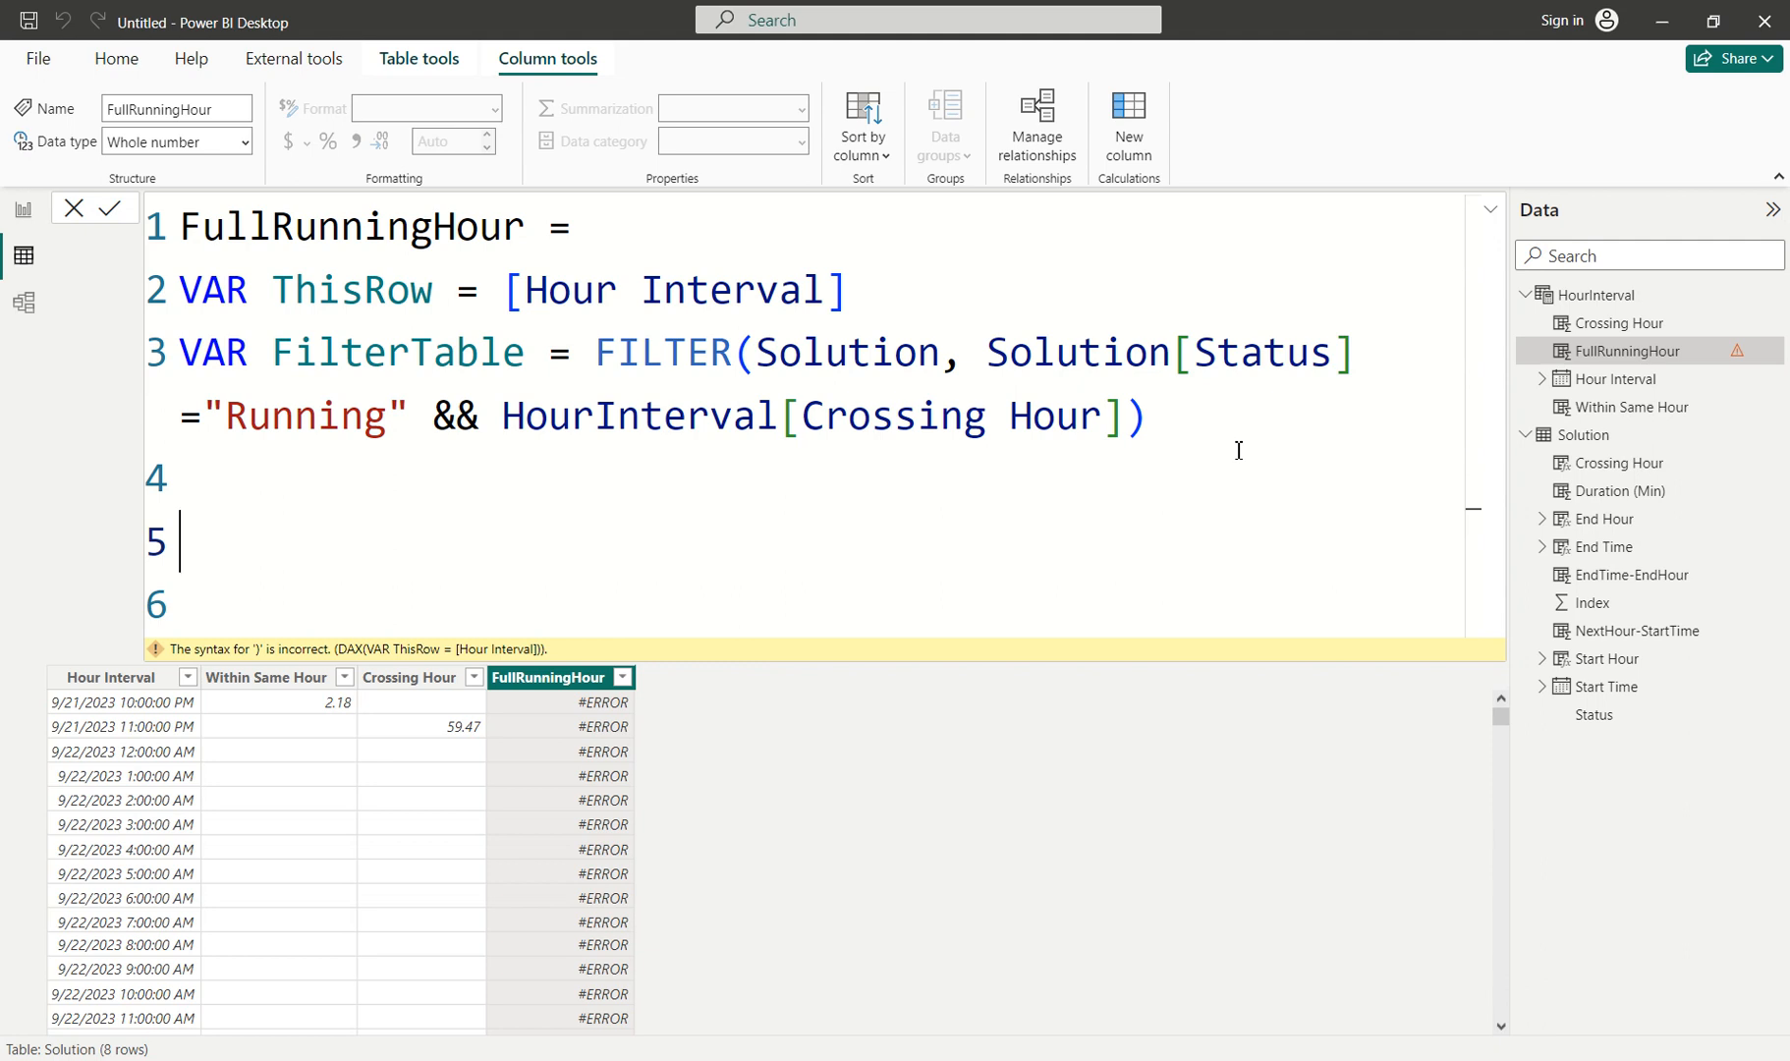
pyautogui.write('Ab')
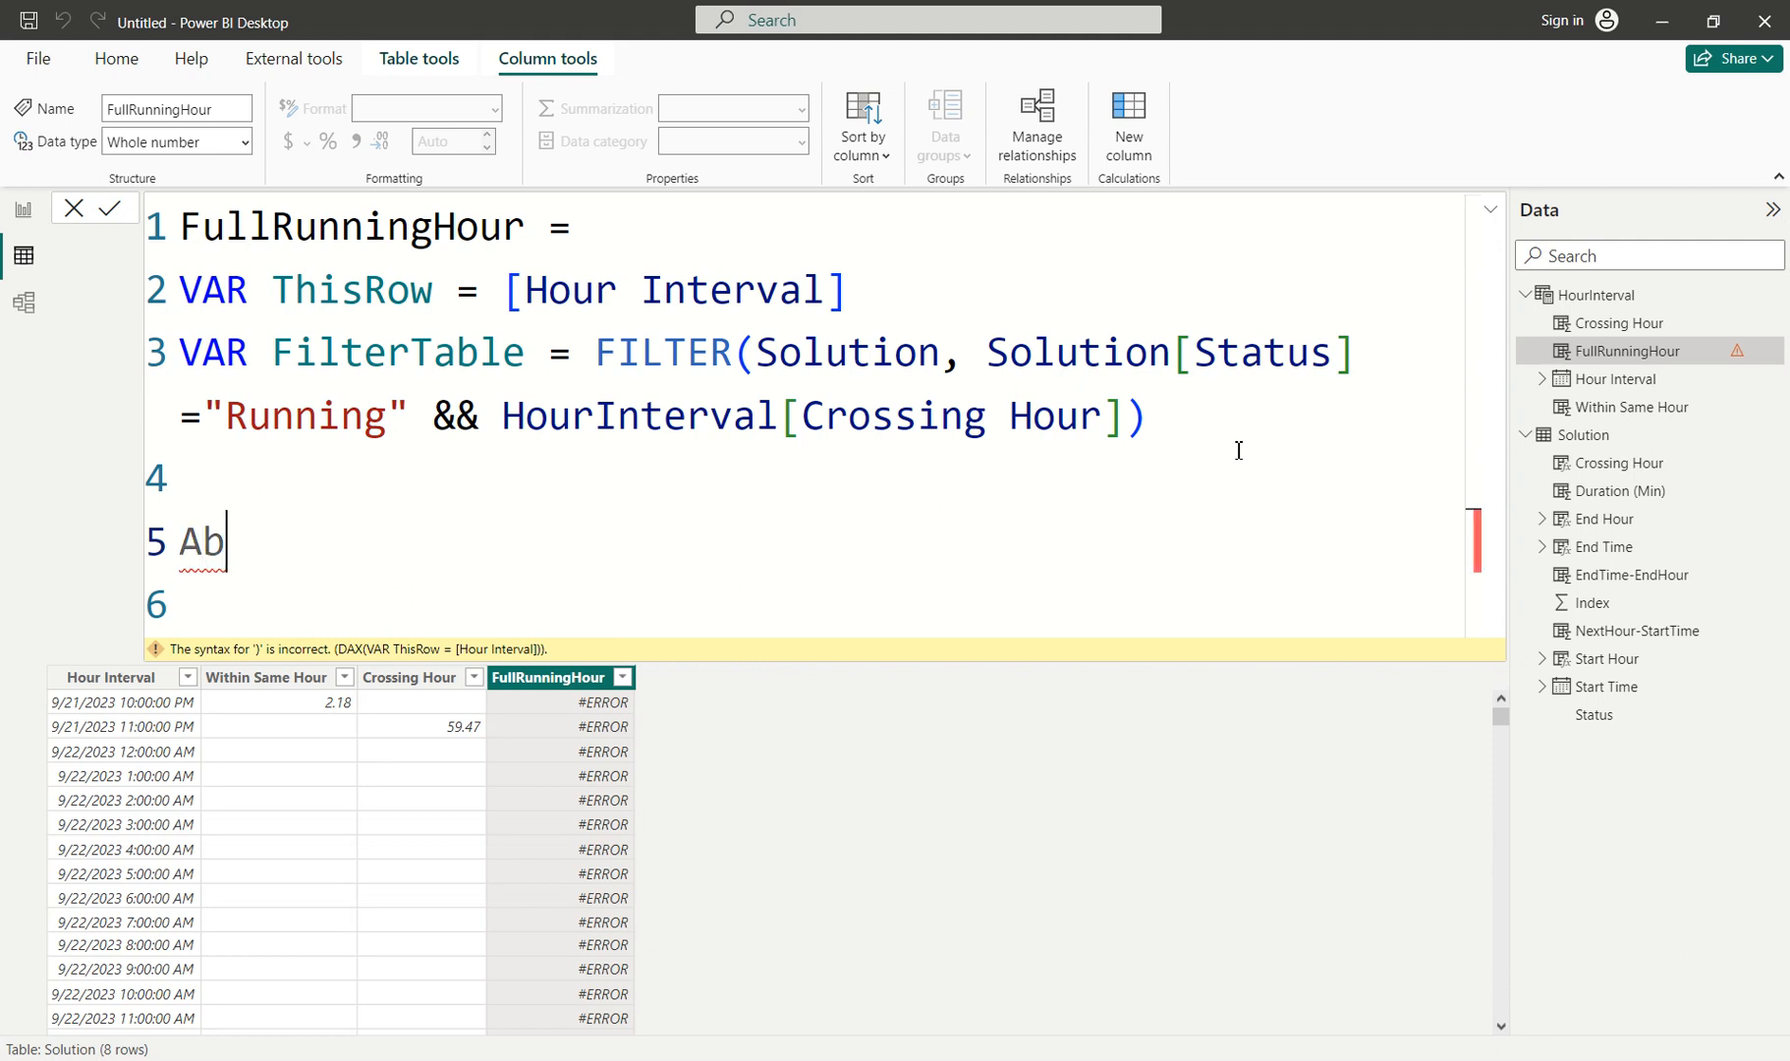
pyautogui.write('sentFromT')
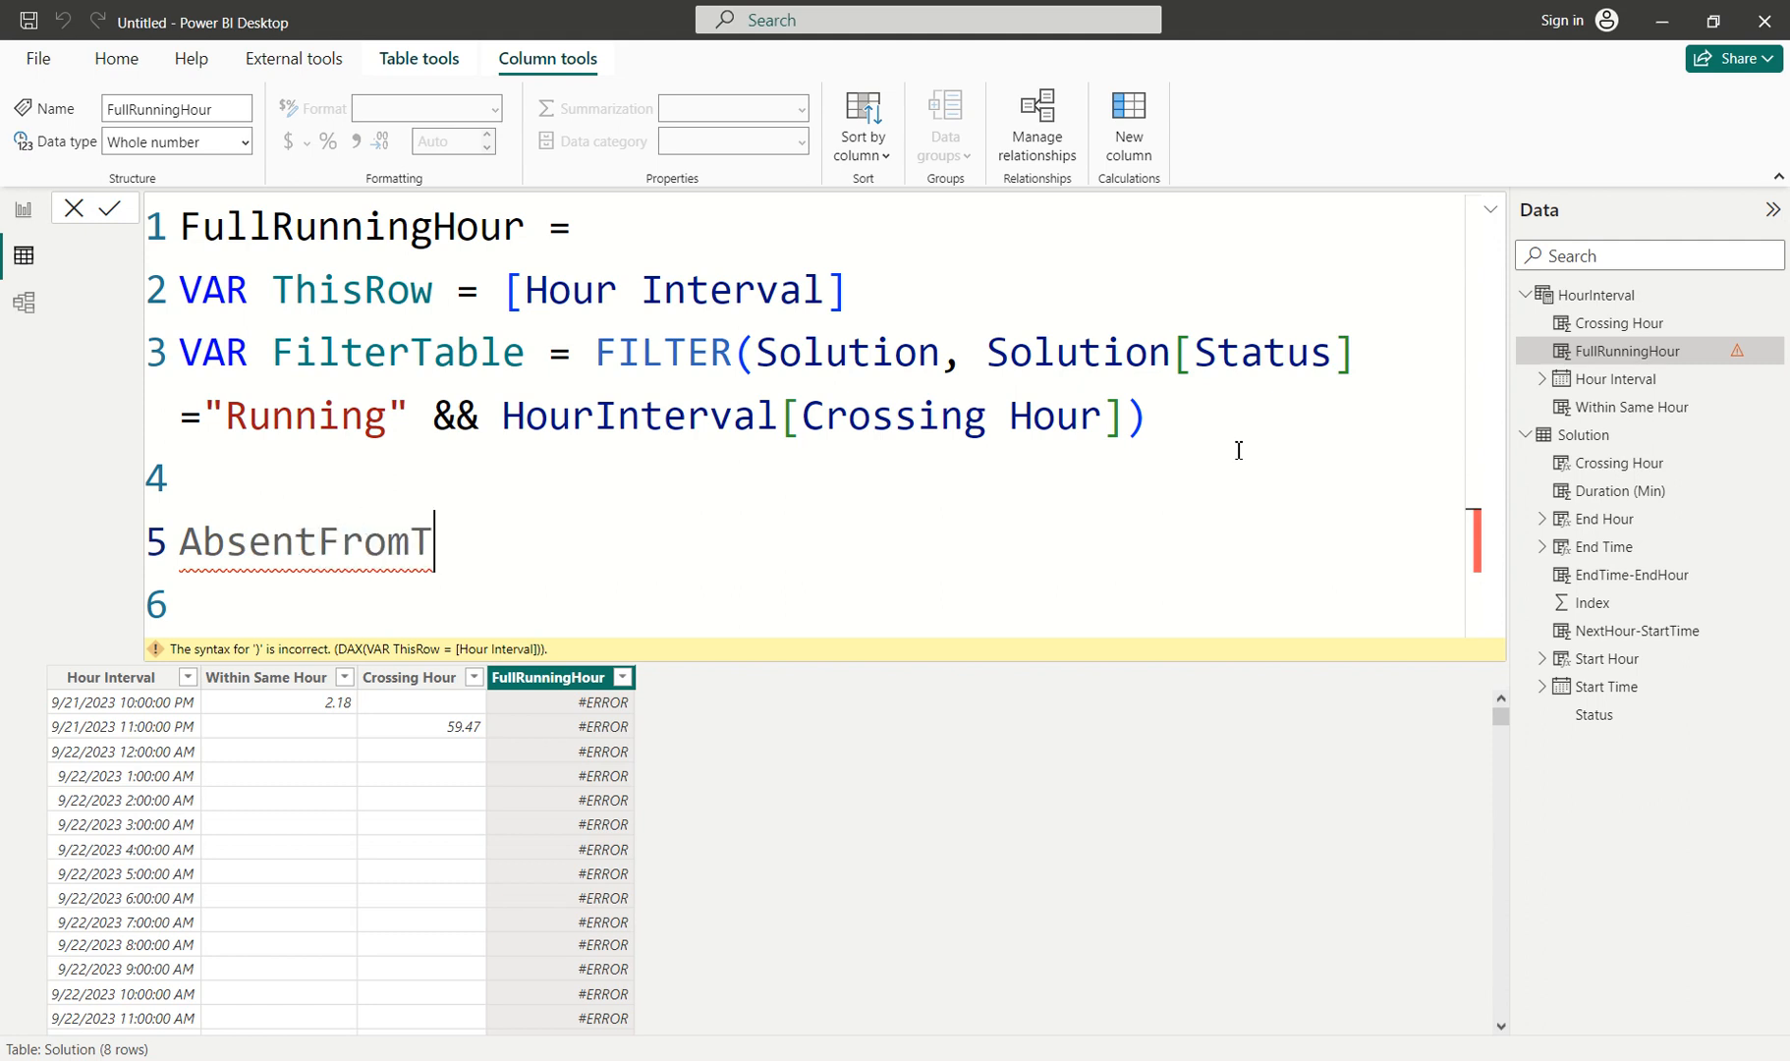
pyautogui.write('ableVAR')
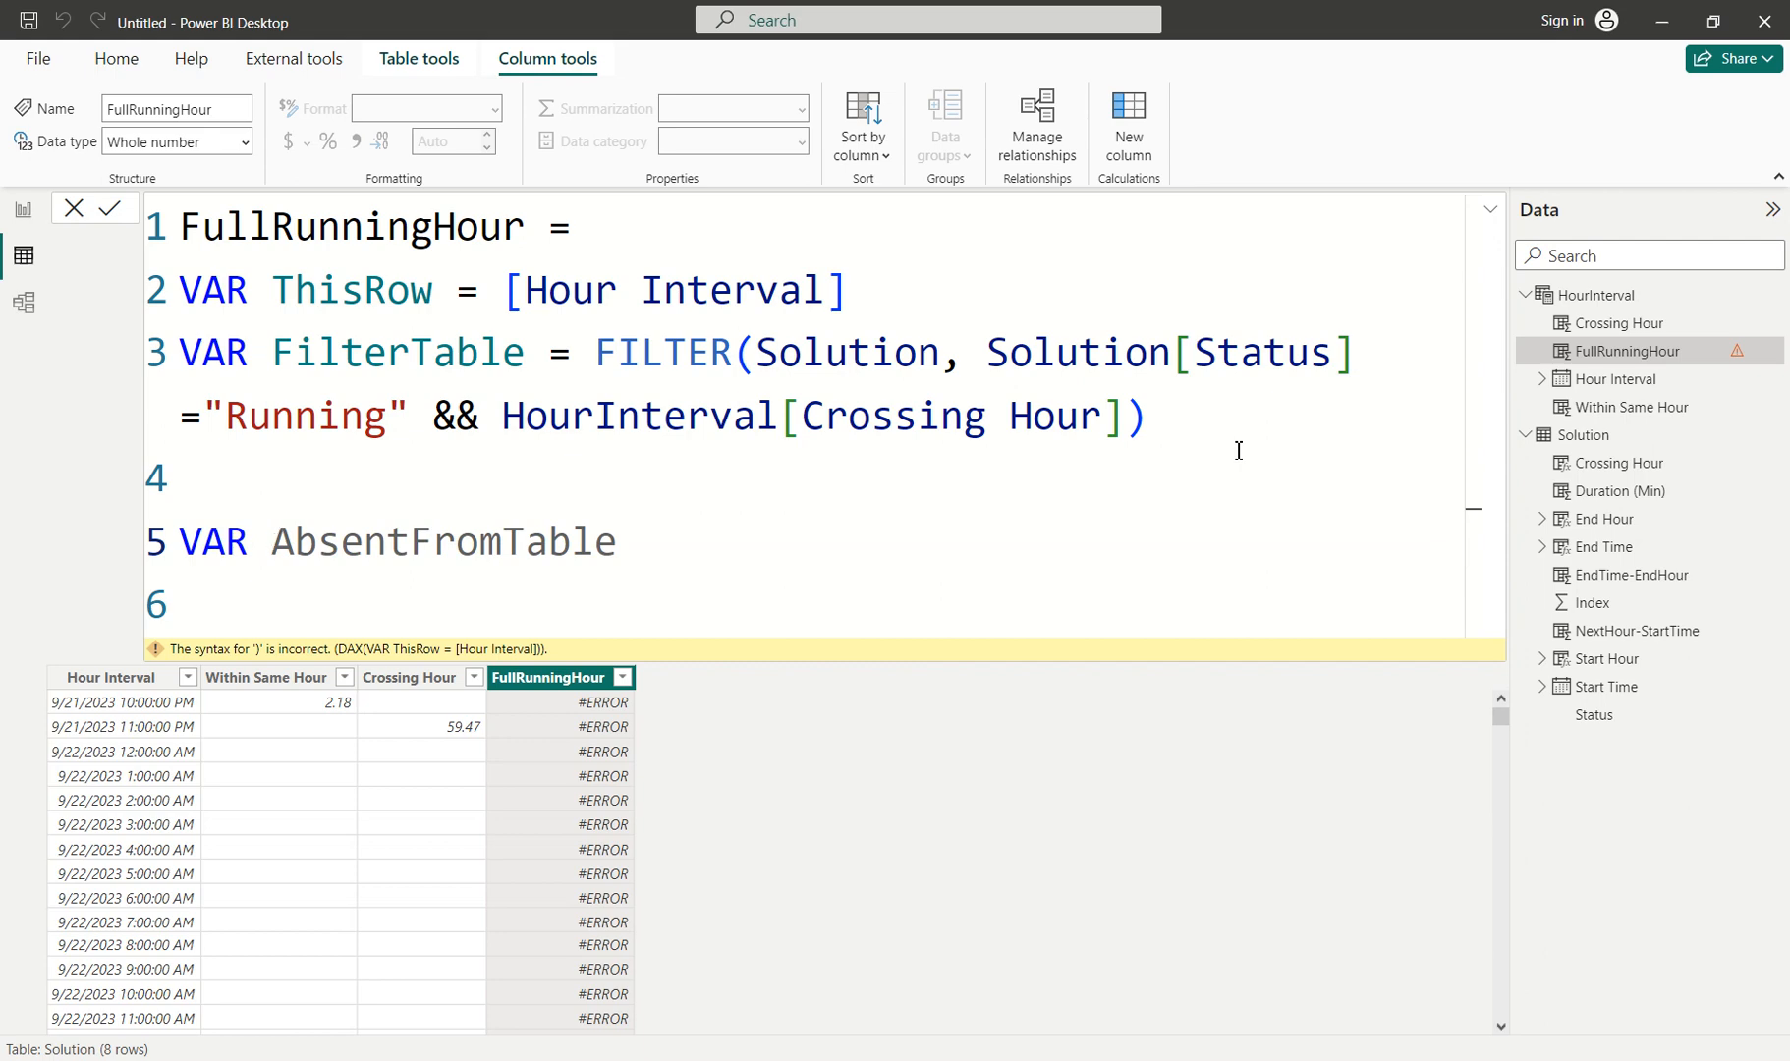
# Assign AbsentFromTable a SUMX over FilterTable and begin its expression with an IF containing an AND test.
pyautogui.press('End')
pyautogui.write('= sumx')
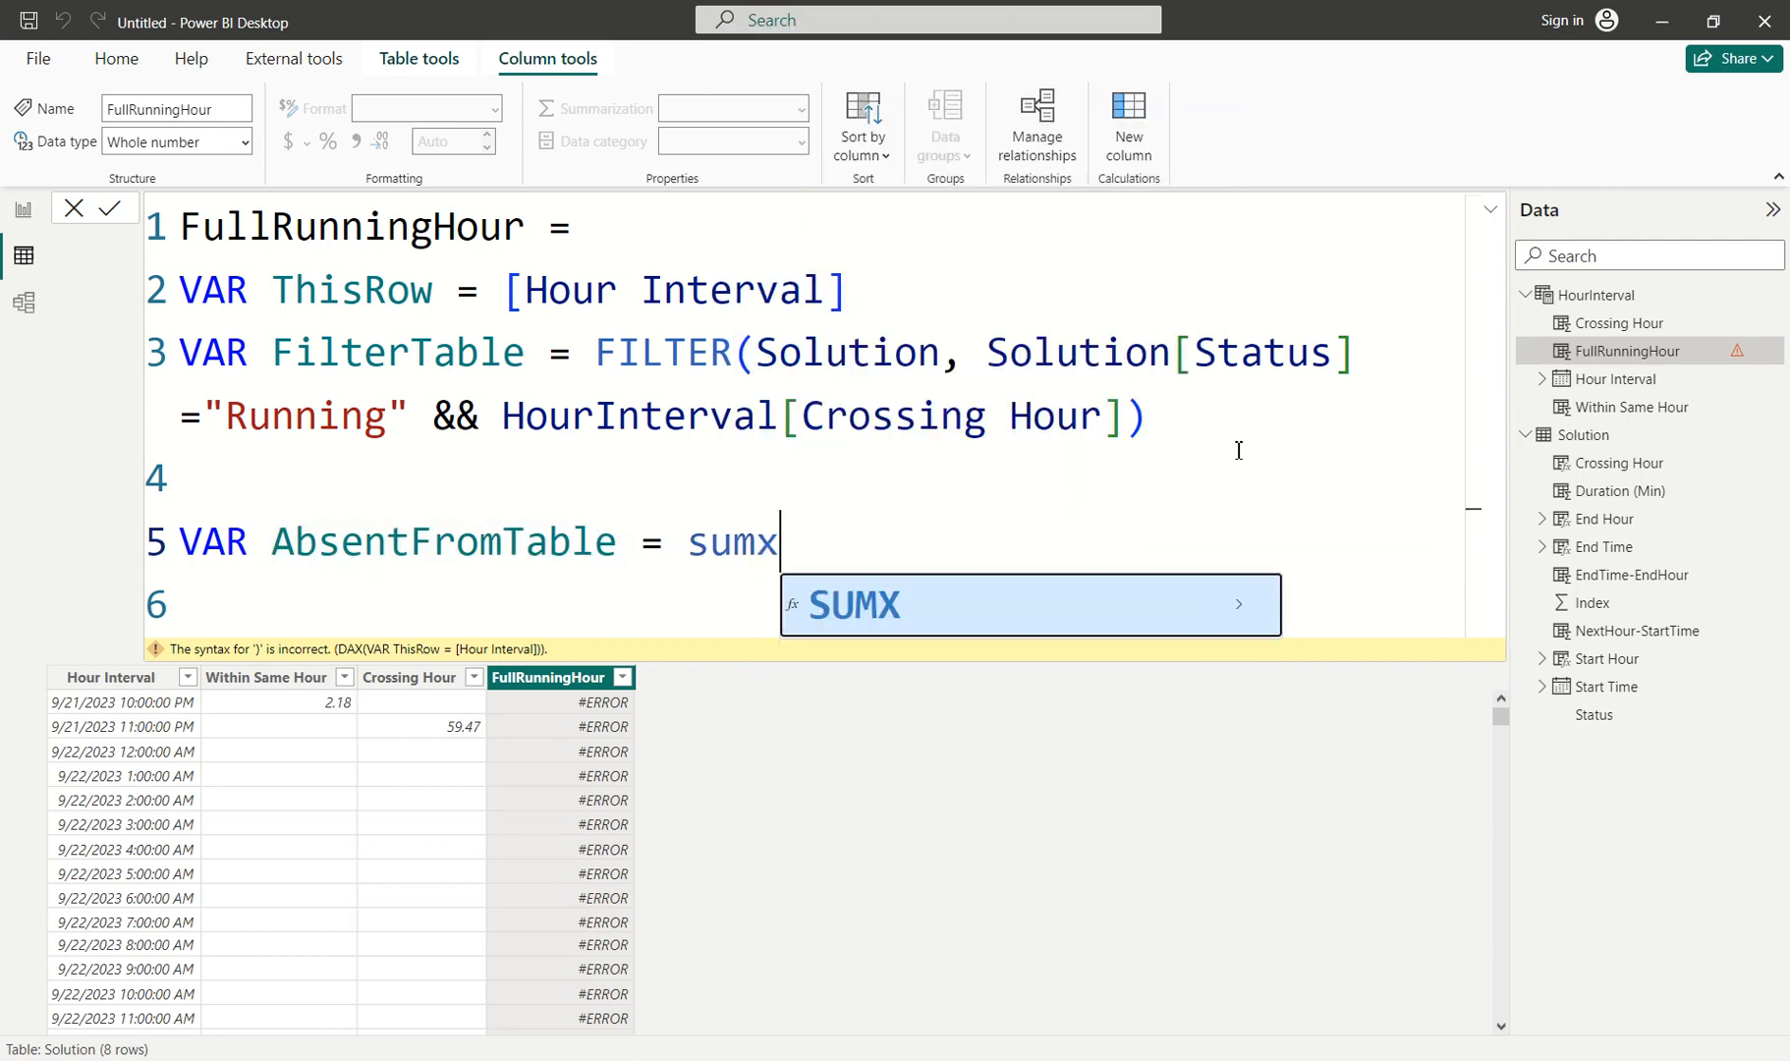
pyautogui.press('Tab')
pyautogui.write('filt')
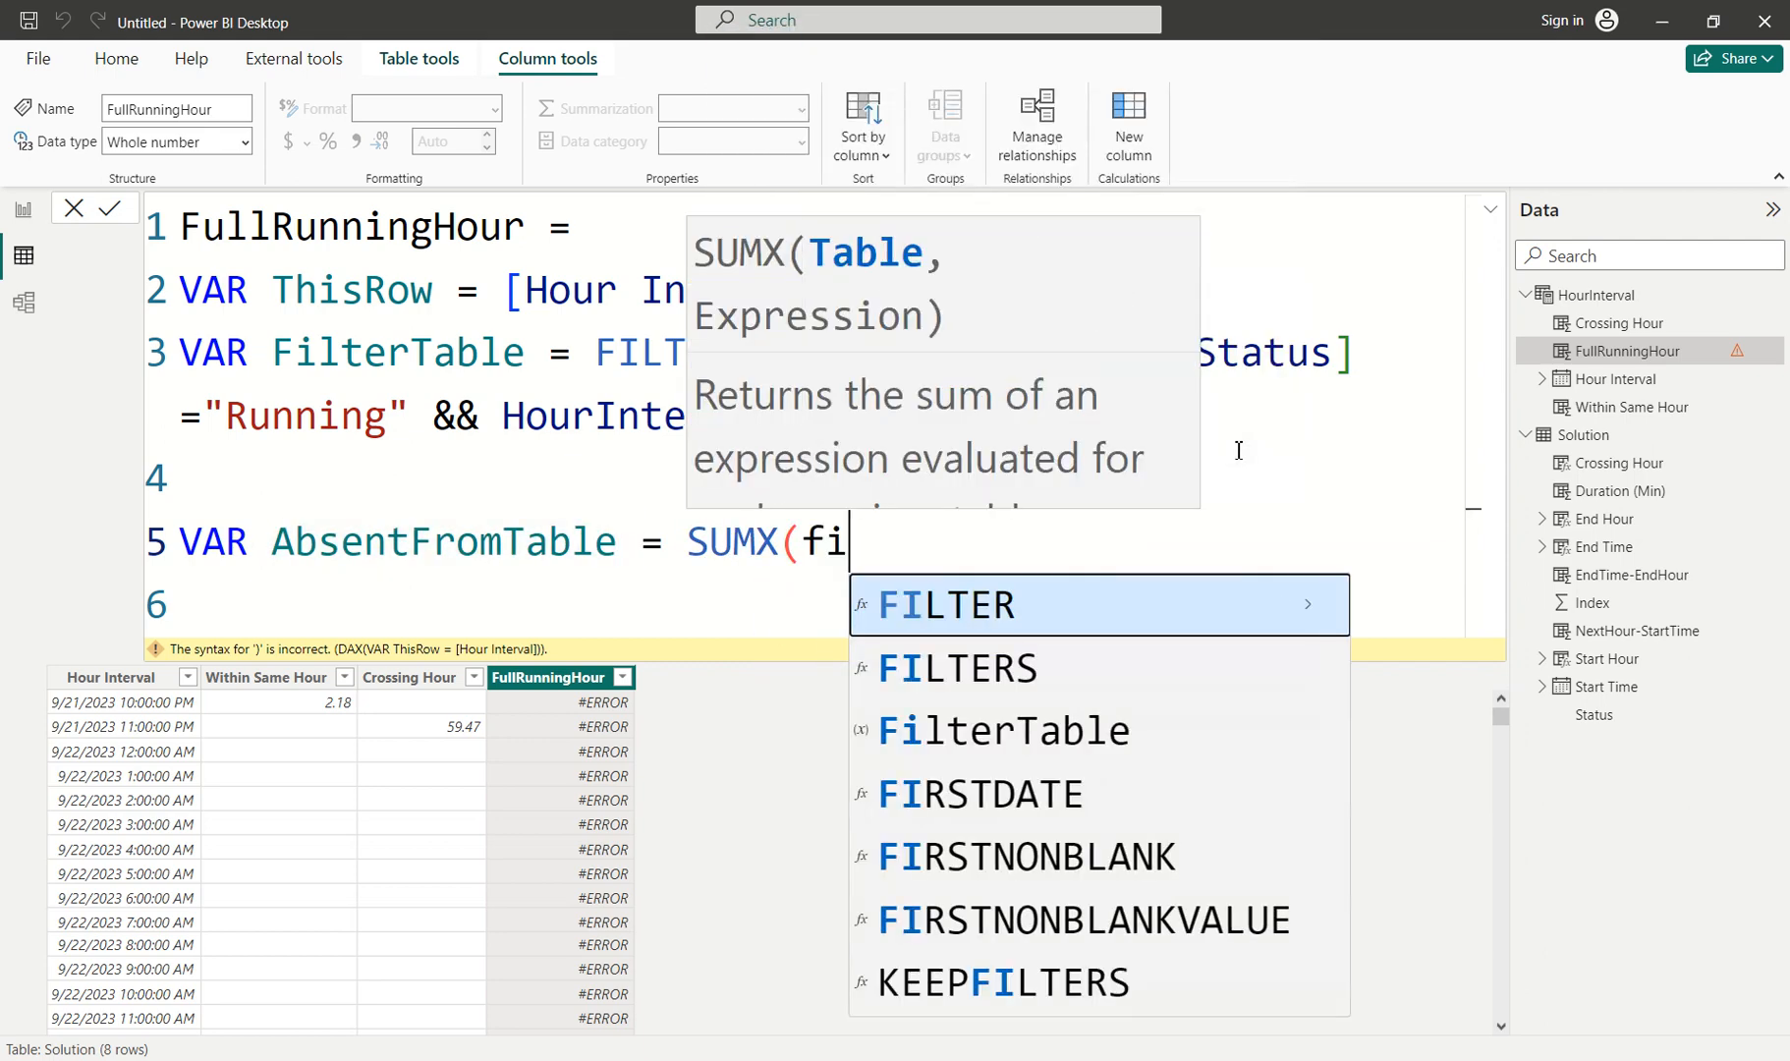
pyautogui.press('Down')
pyautogui.press('Down')
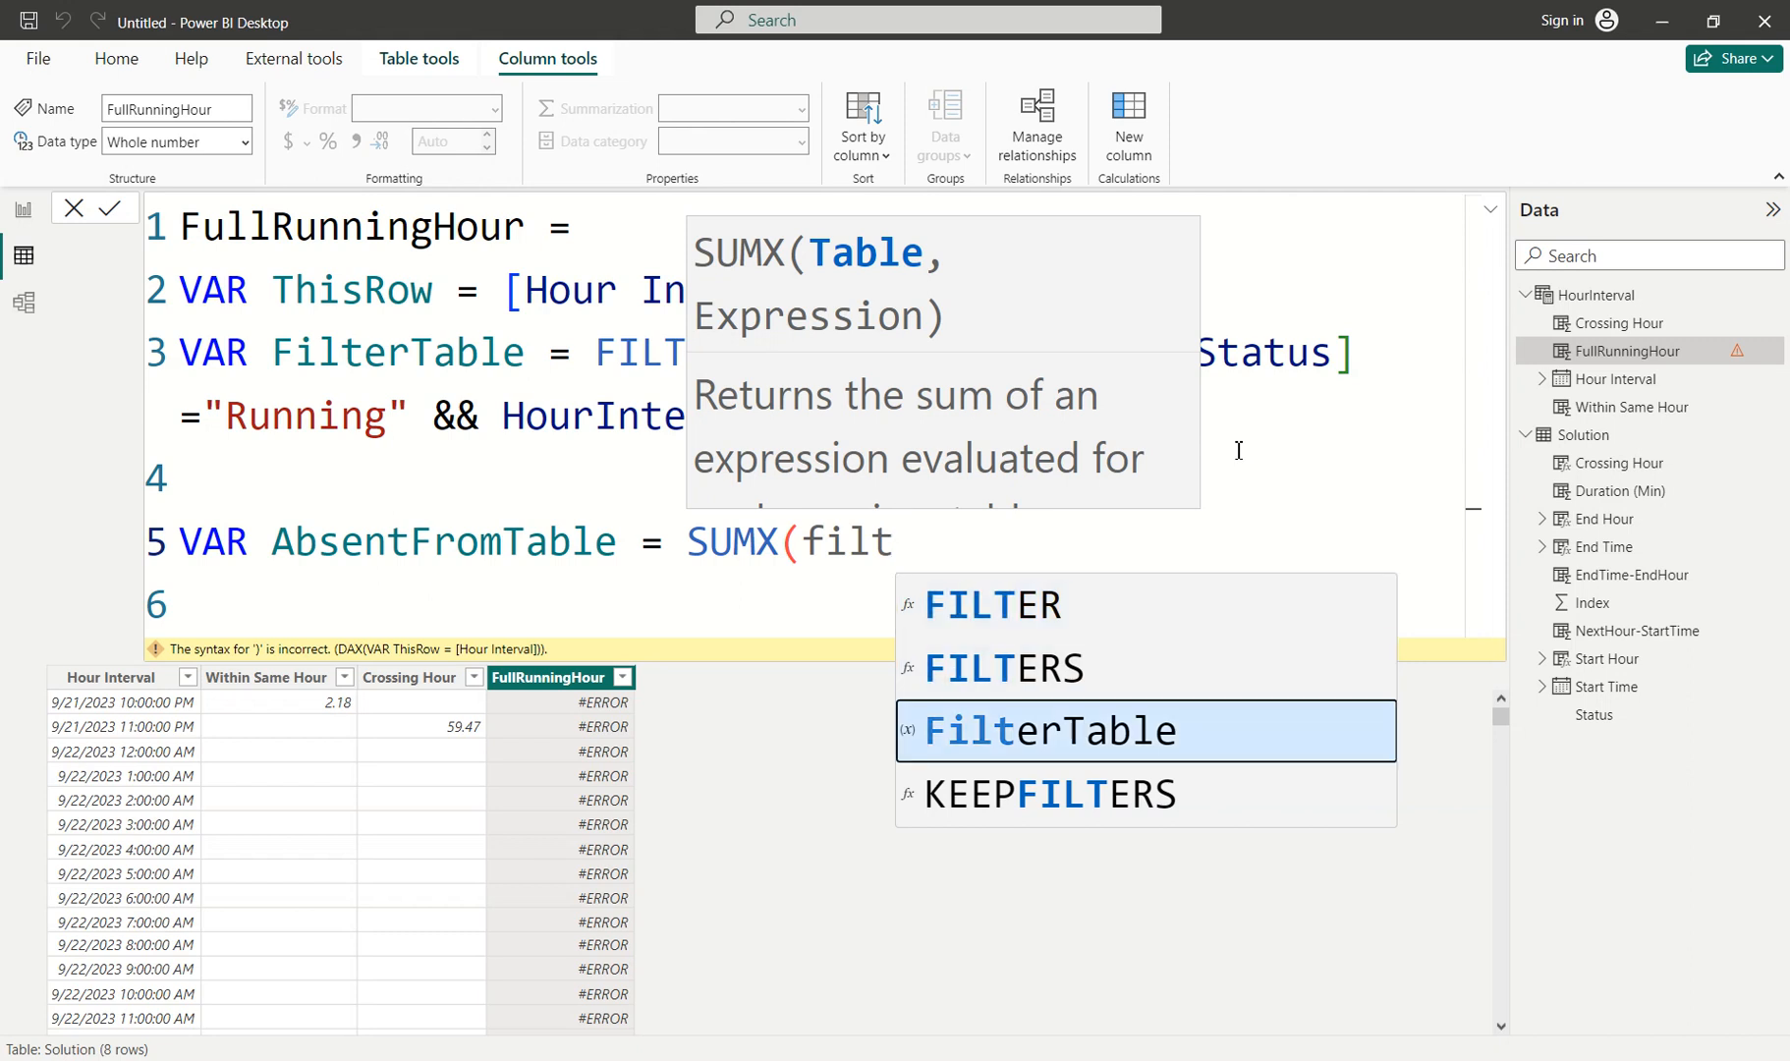
pyautogui.press('Tab')
pyautogui.write(', ')
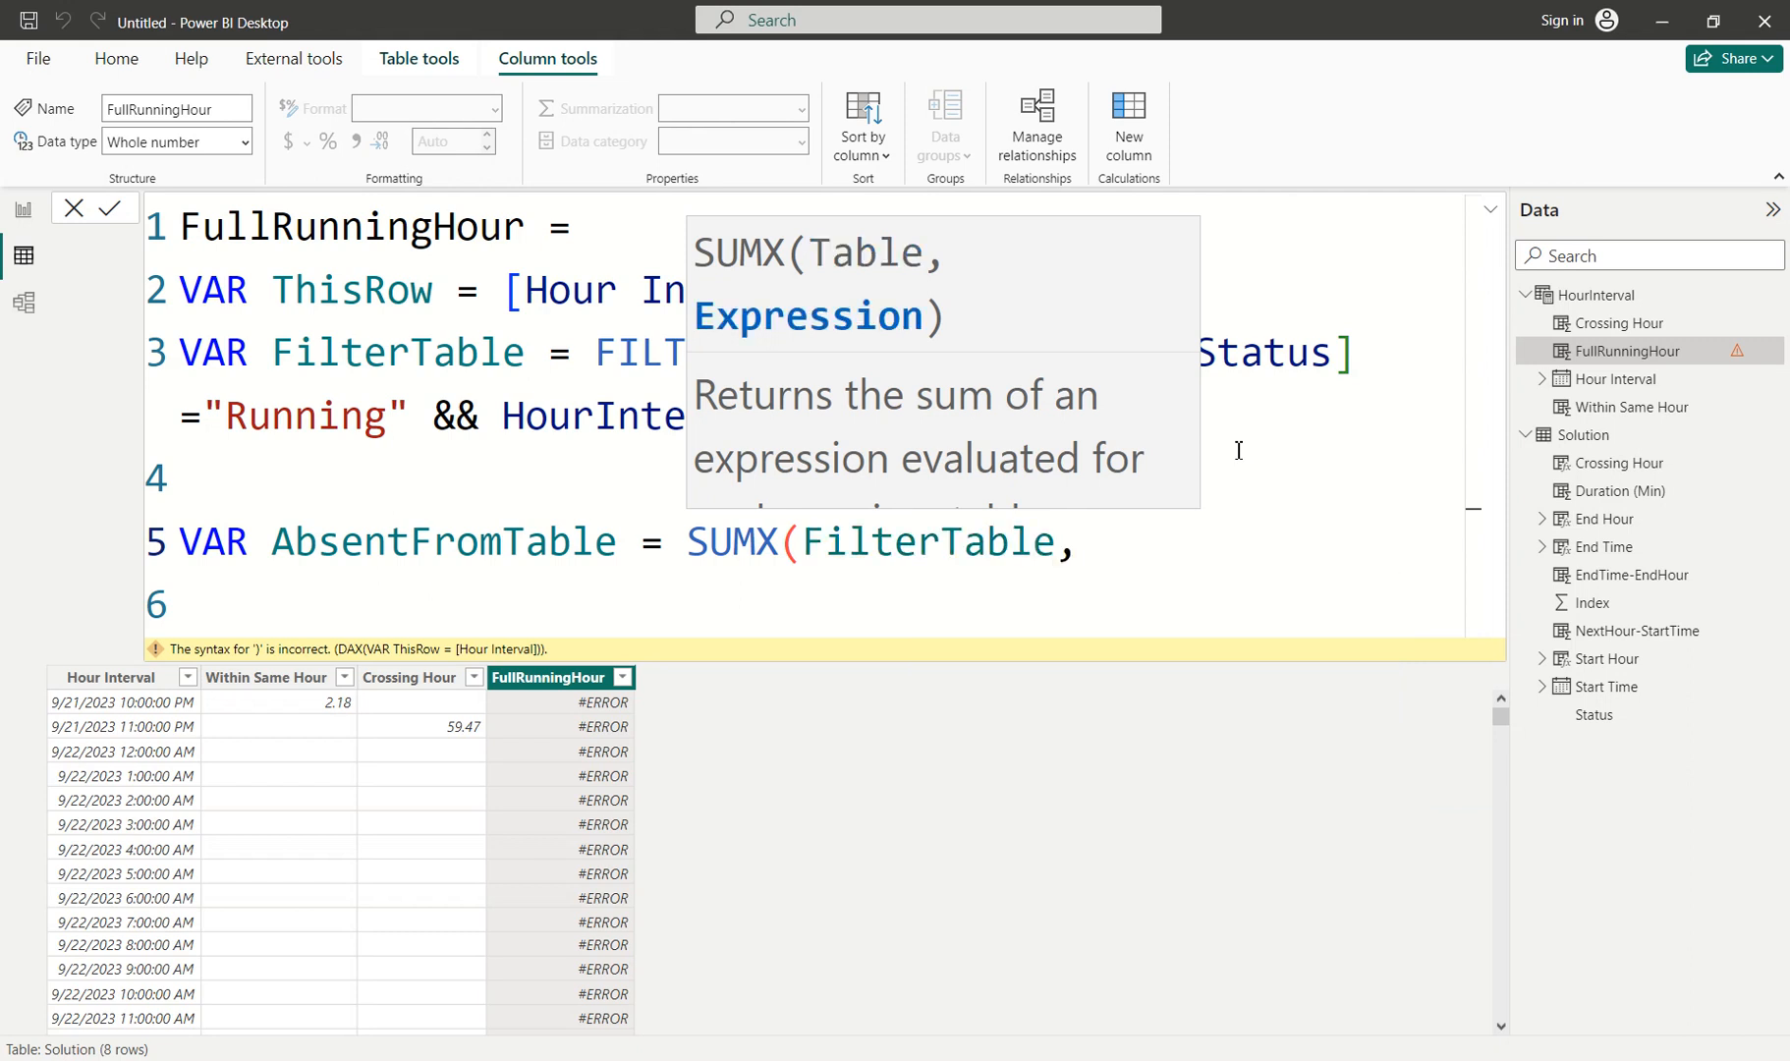
pyautogui.write('IF(')
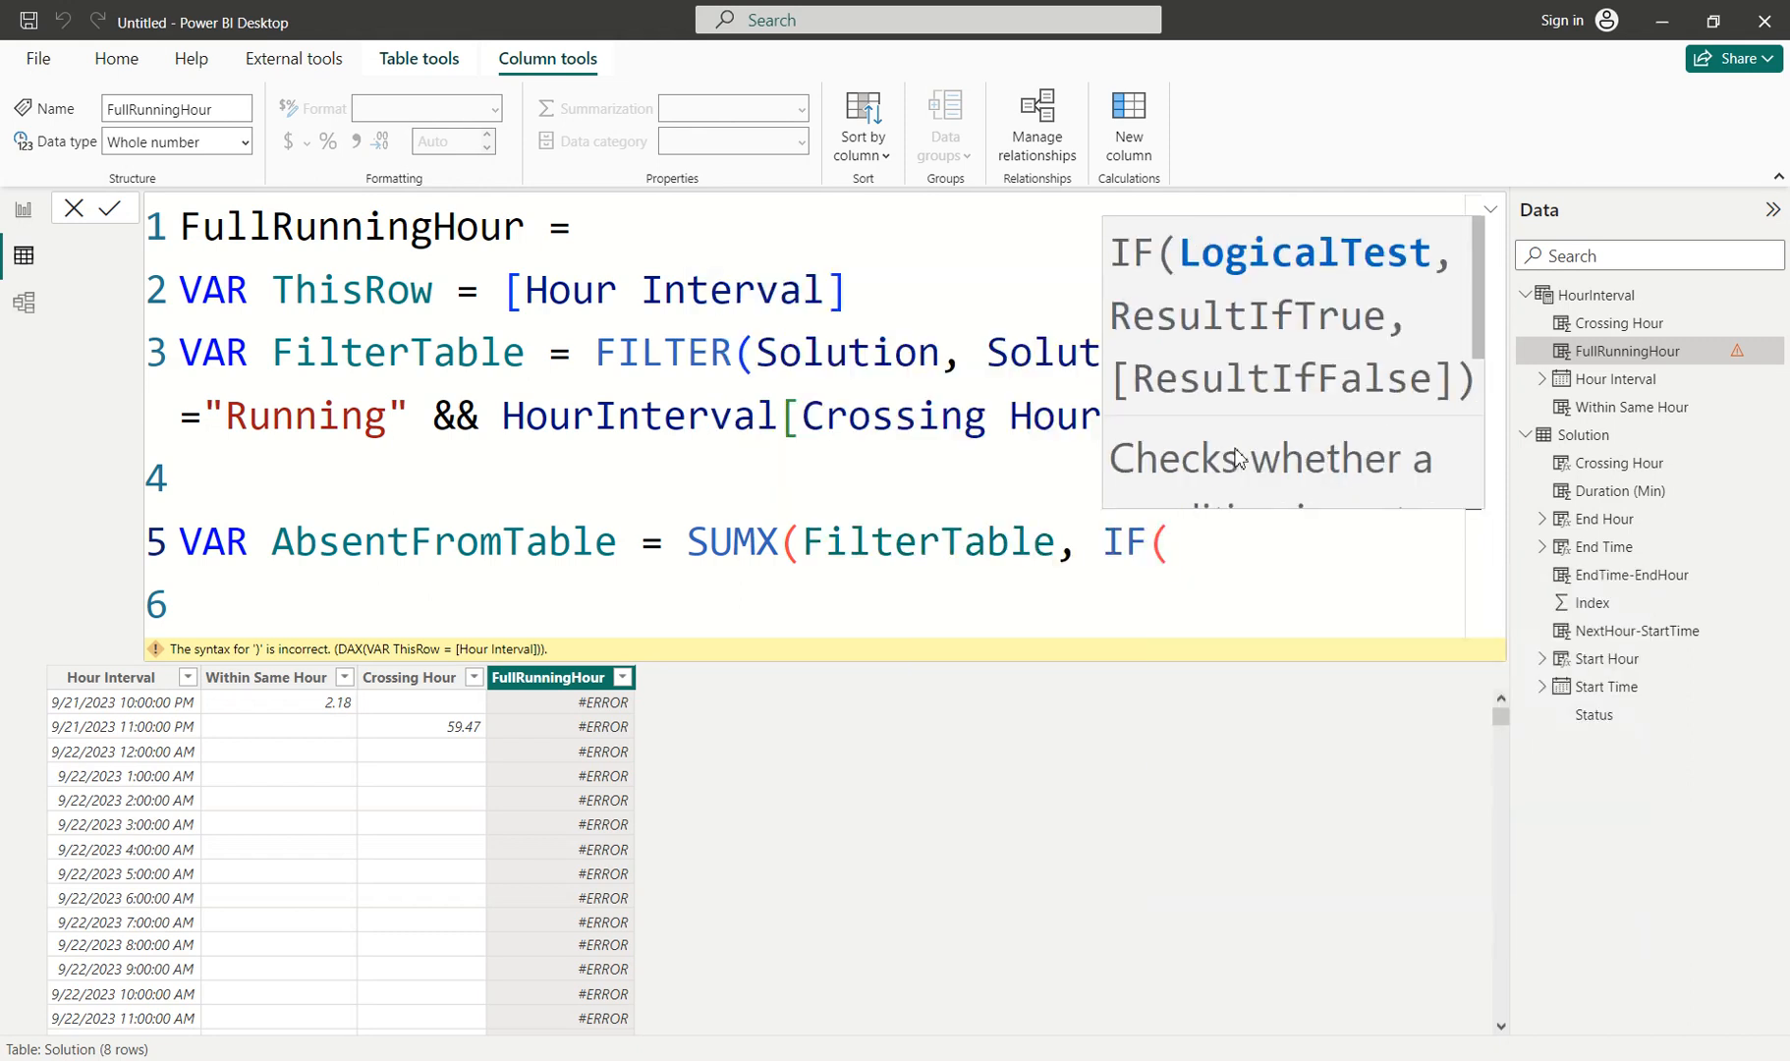
pyautogui.write('AND(')
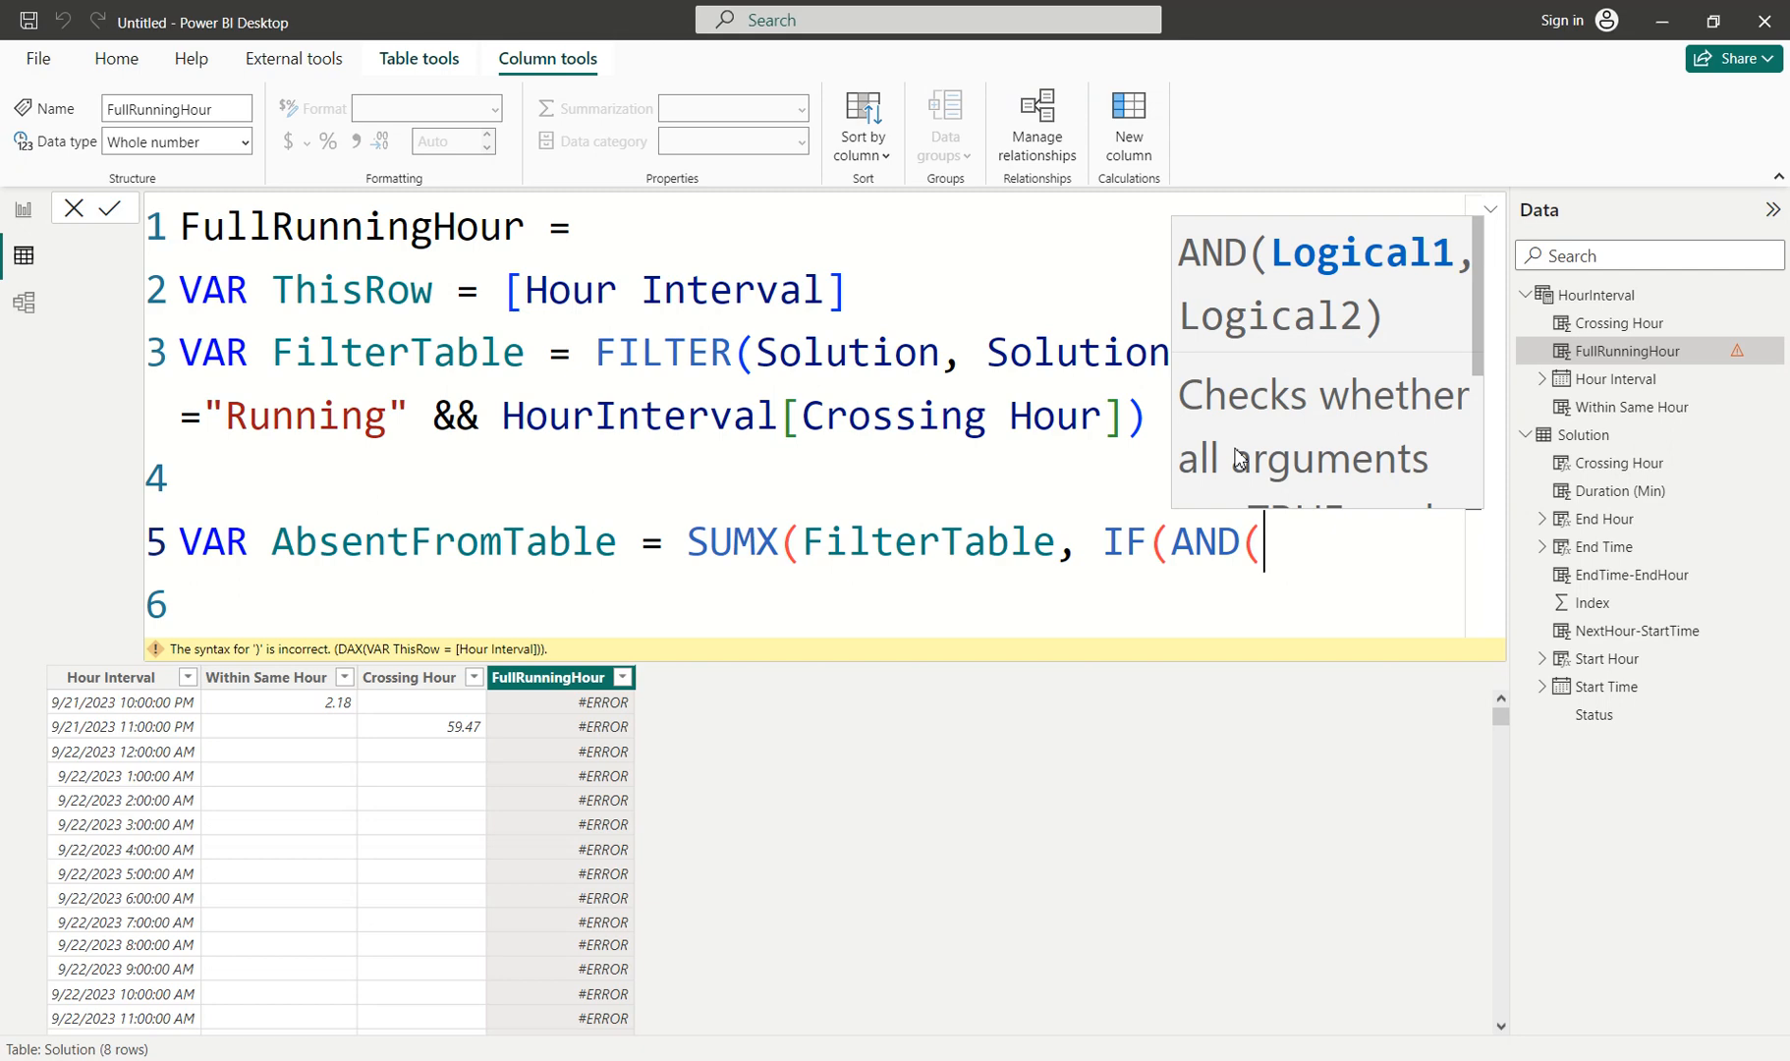
pyautogui.write('start')
pyautogui.press('BackSpace')
pyautogui.press('BackSpace')
pyautogui.press('BackSpace')
pyautogui.press('BackSpace')
pyautogui.press('BackSpace')
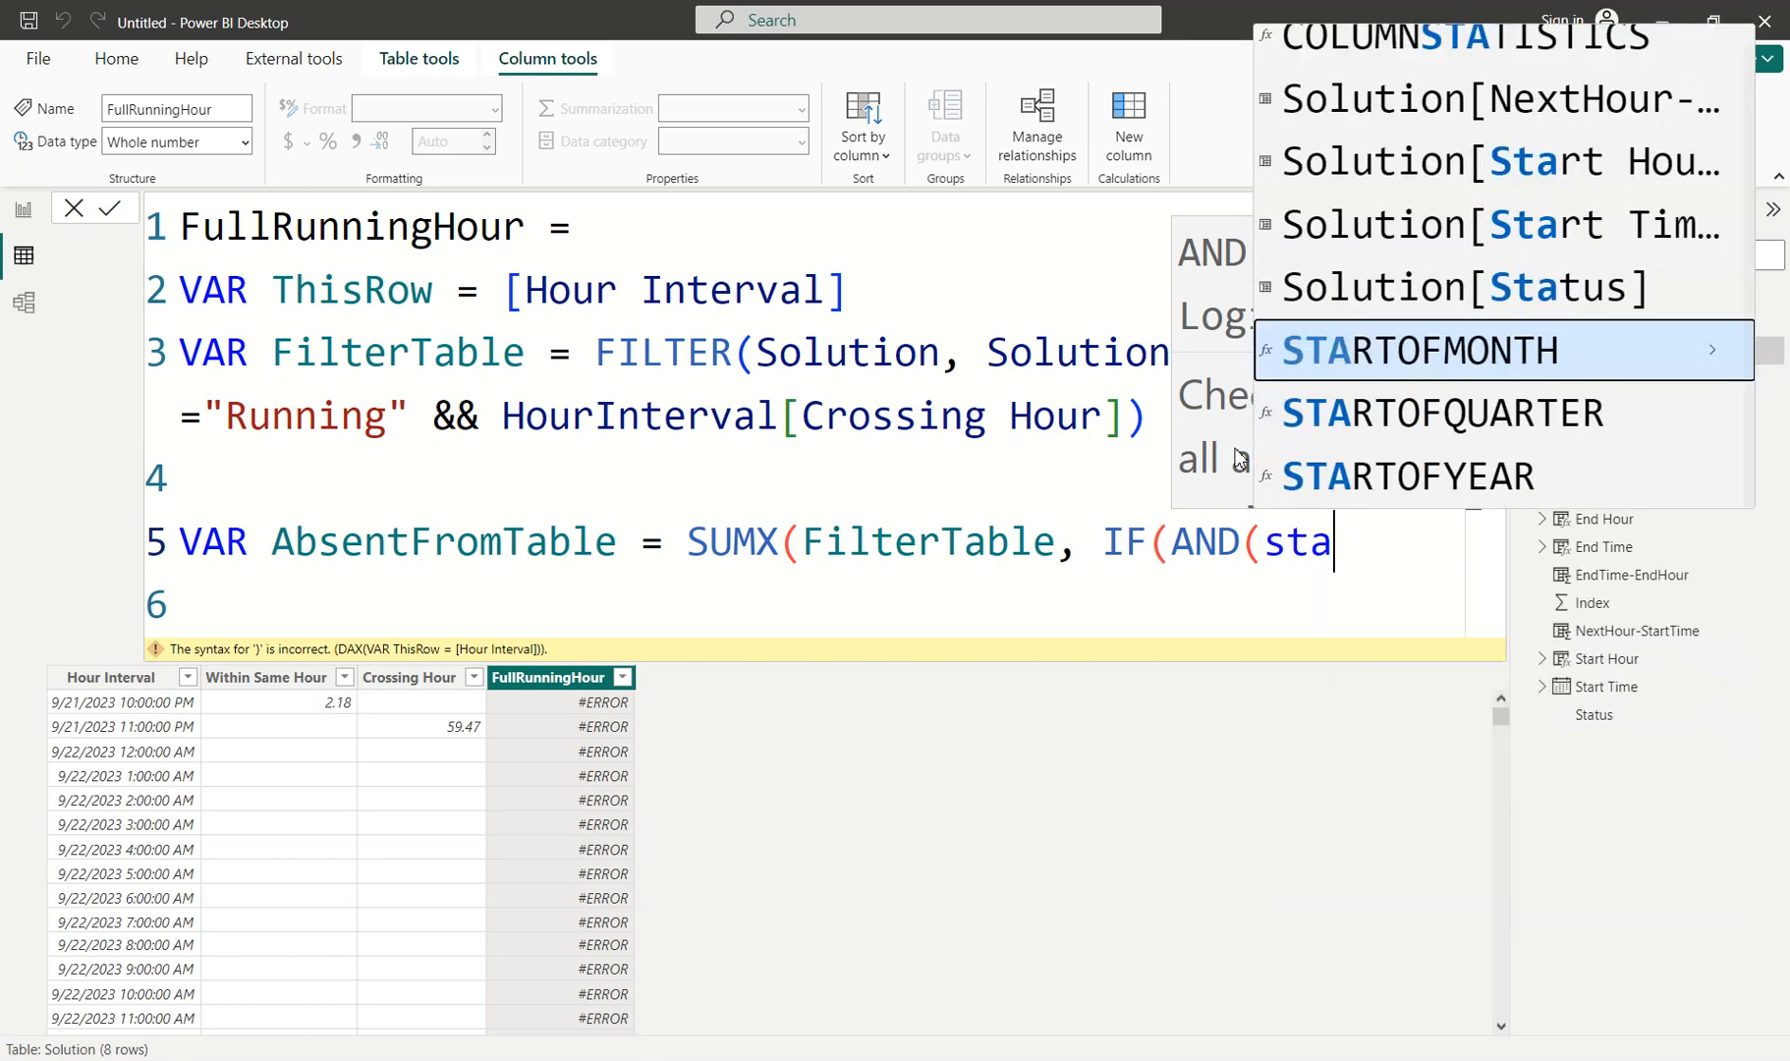
# Enter ThisRow>Solution[Start Time] as the first condition of the AND test.
pyautogui.write('ThisRow')
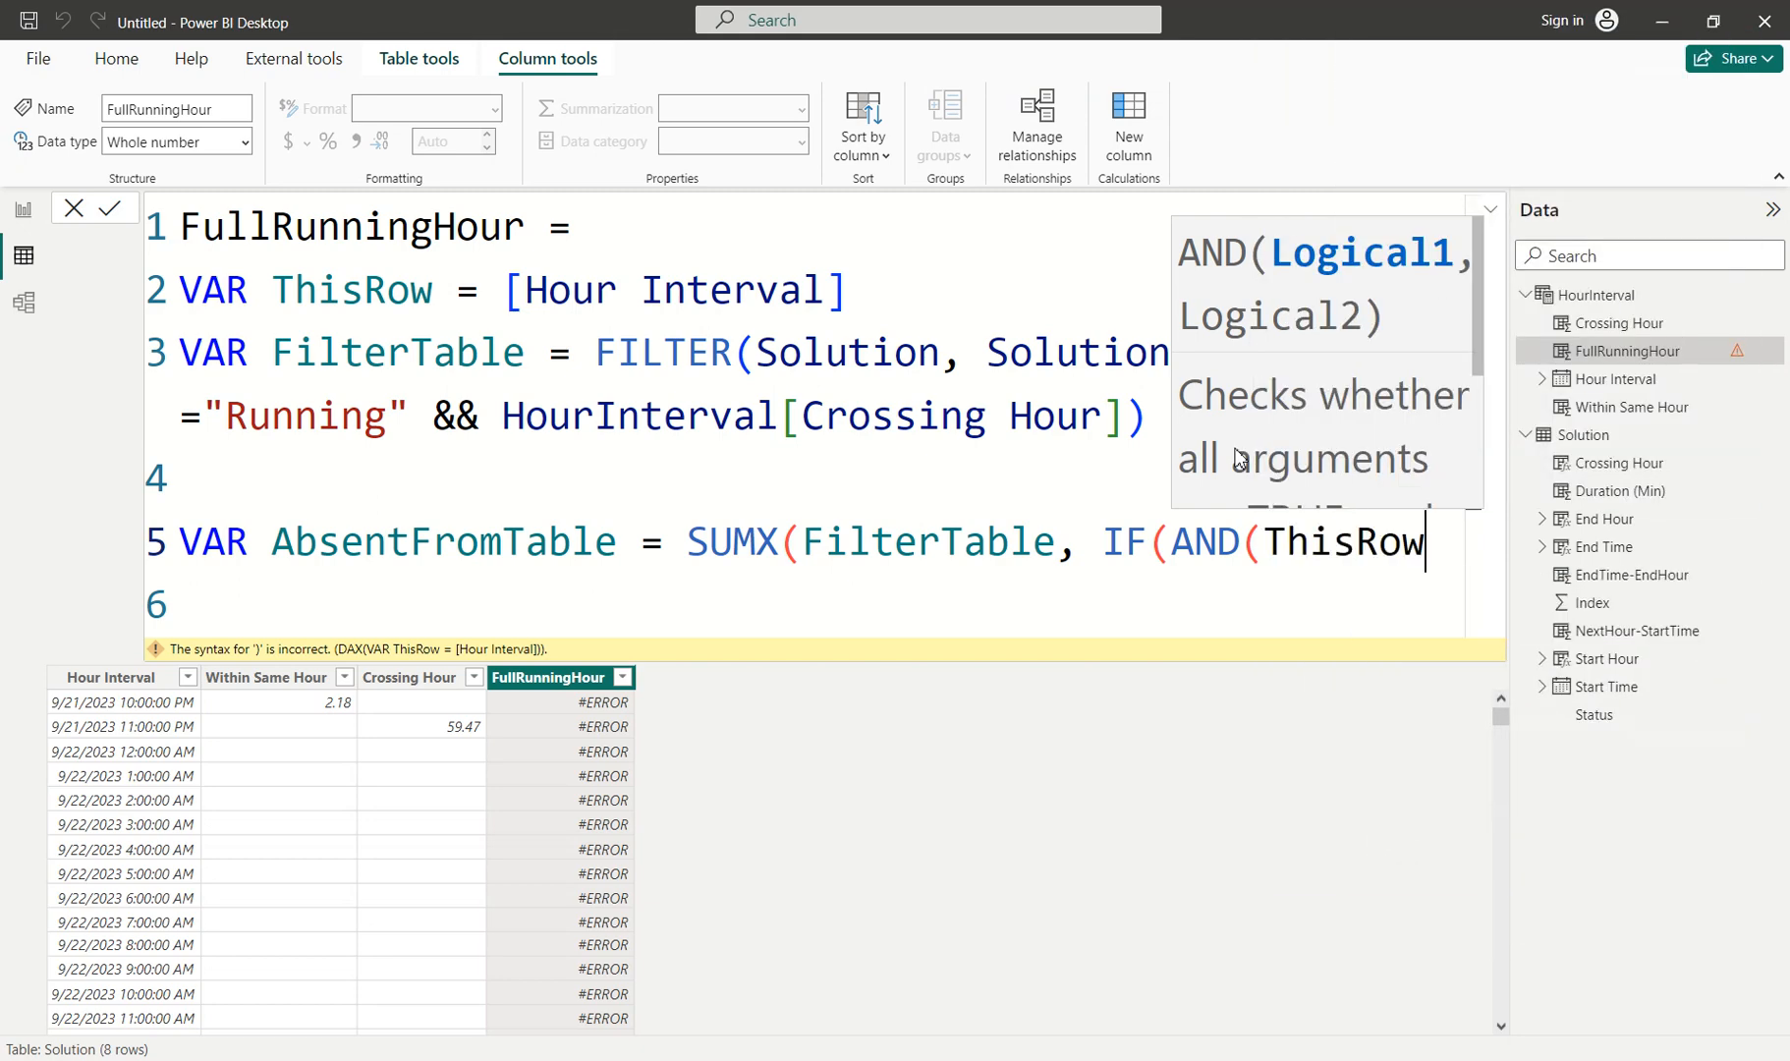
pyautogui.write('>')
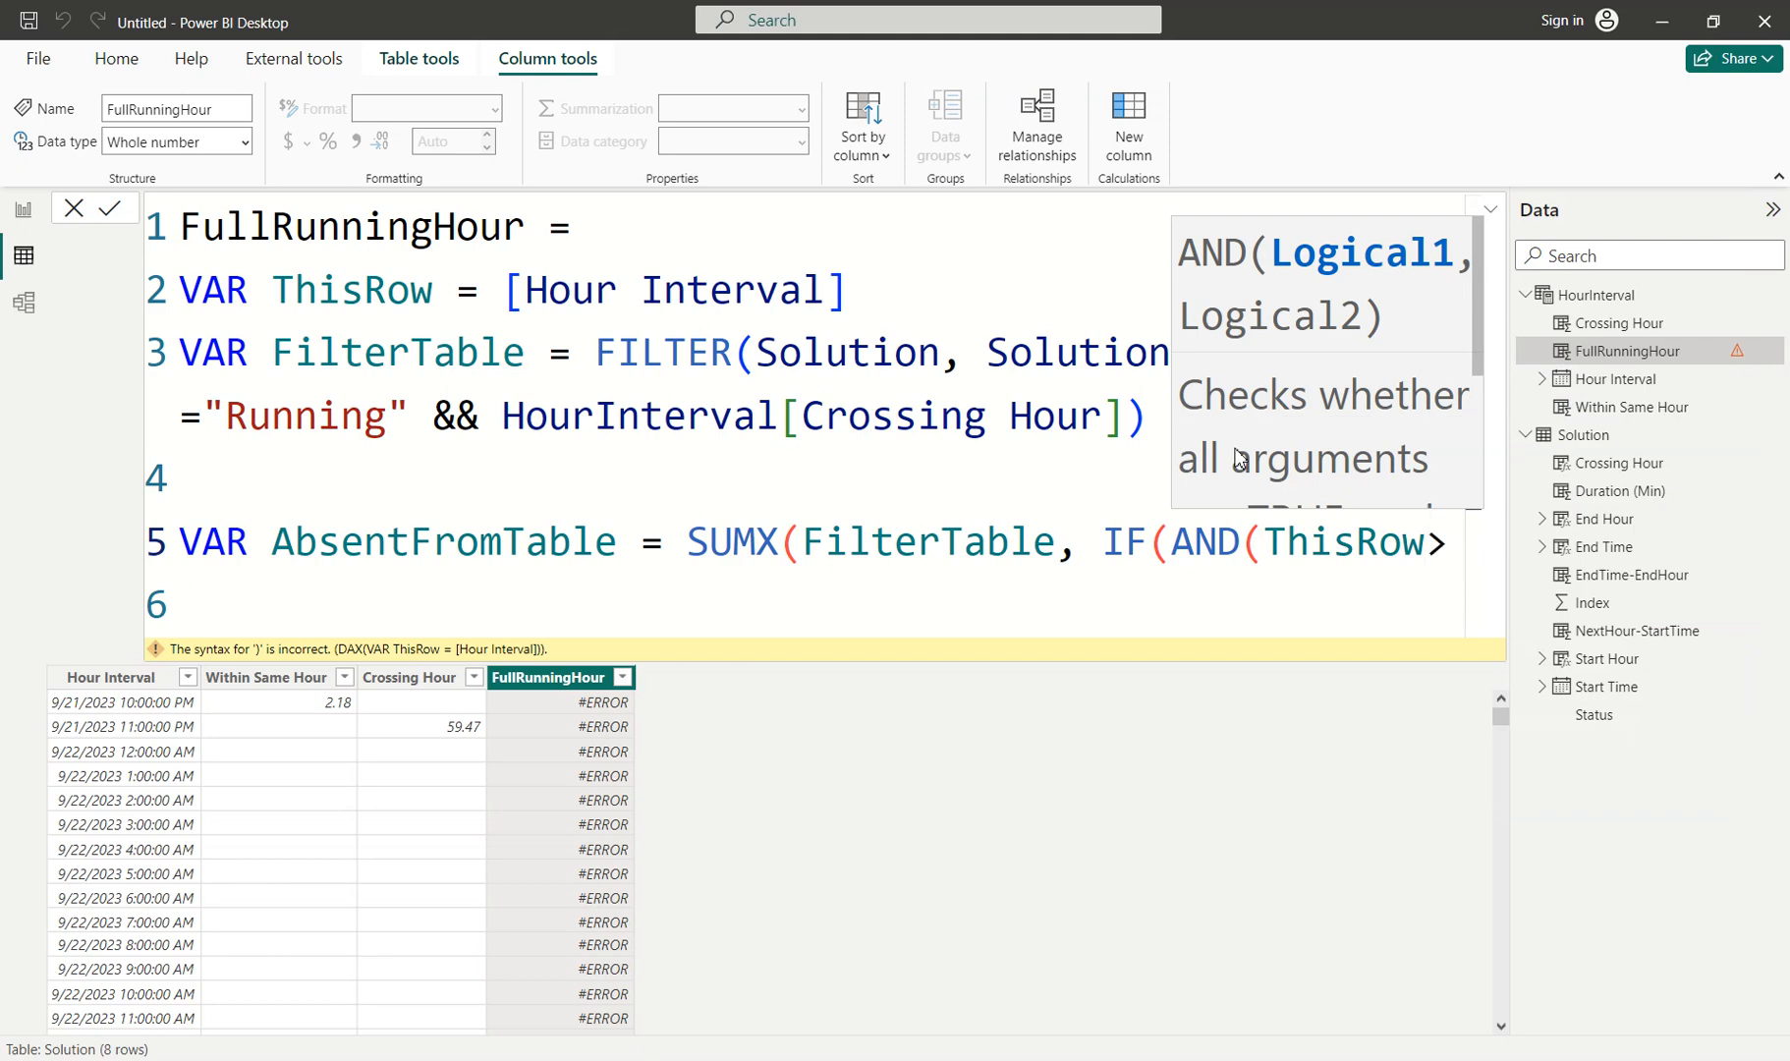
pyautogui.write('Star')
pyautogui.press('Up')
pyautogui.press('Tab')
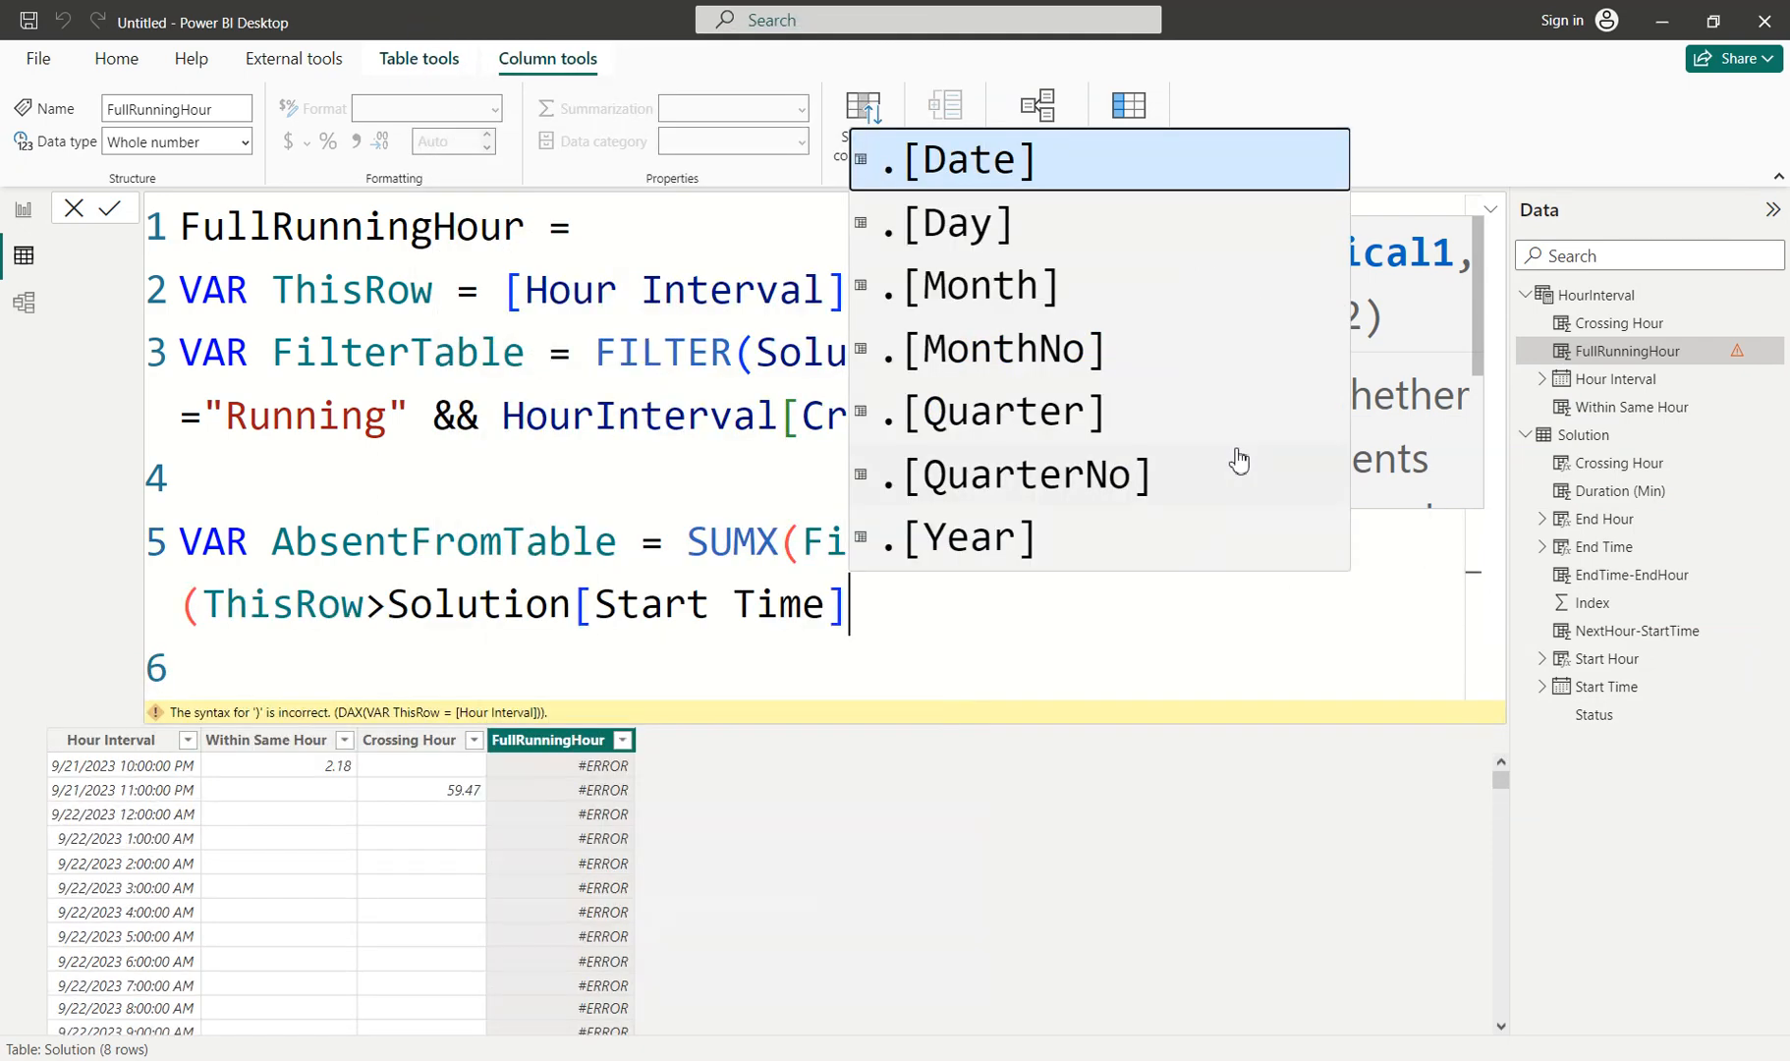
pyautogui.press('Escape')
pyautogui.write(', ')
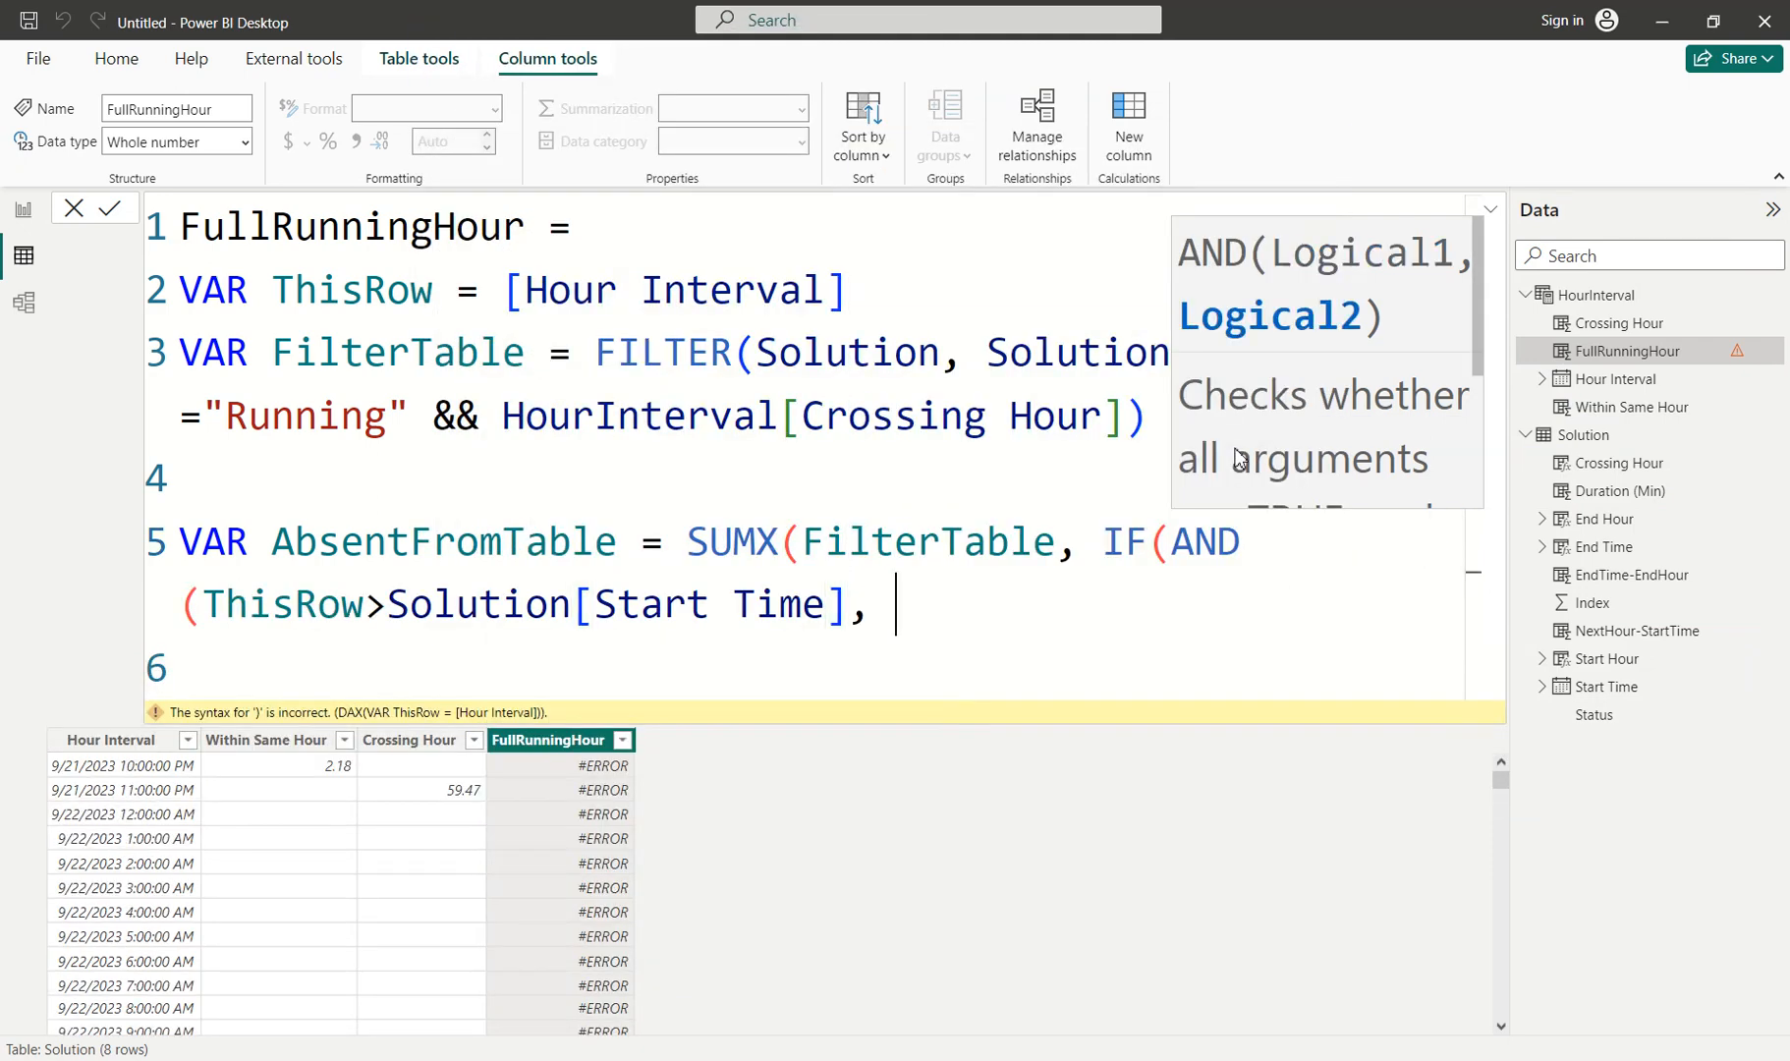
# Enter ThisRow<Solution[End Time] as the second AND condition, with 1 as the IF result, and close all functions.
pyautogui.write('this')
pyautogui.press('Tab')
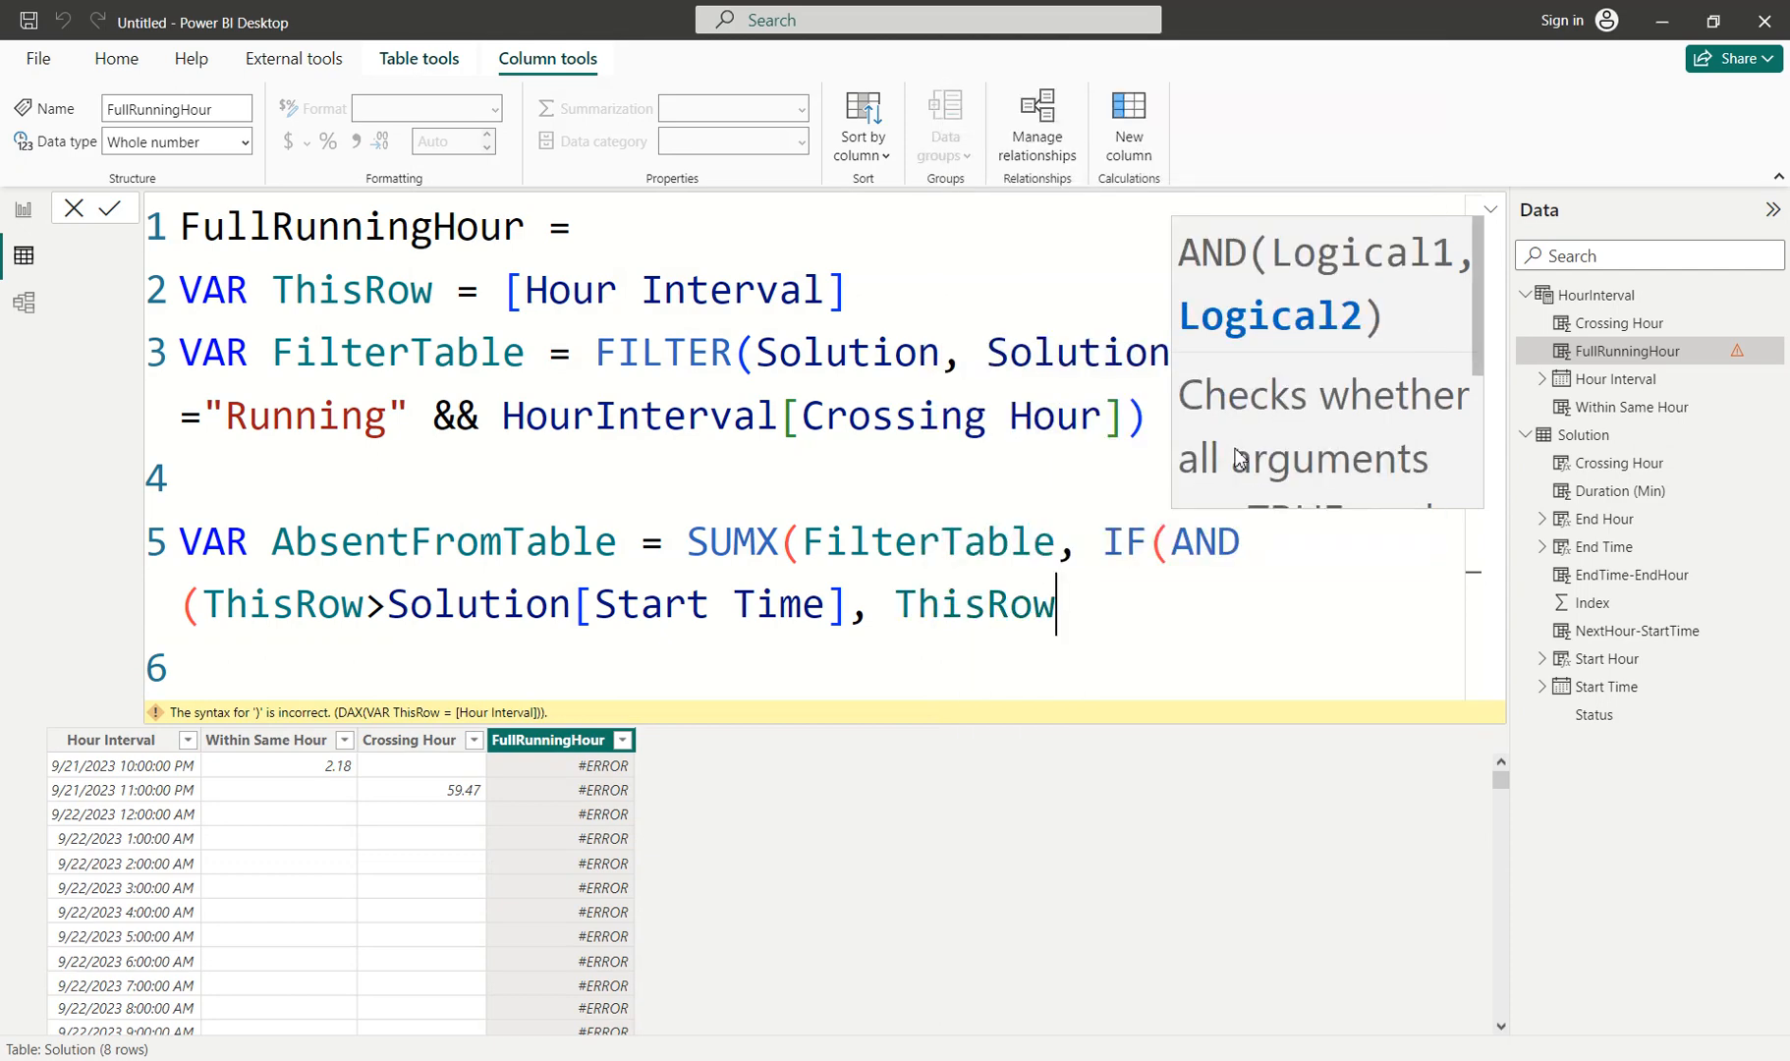
pyautogui.write('<end')
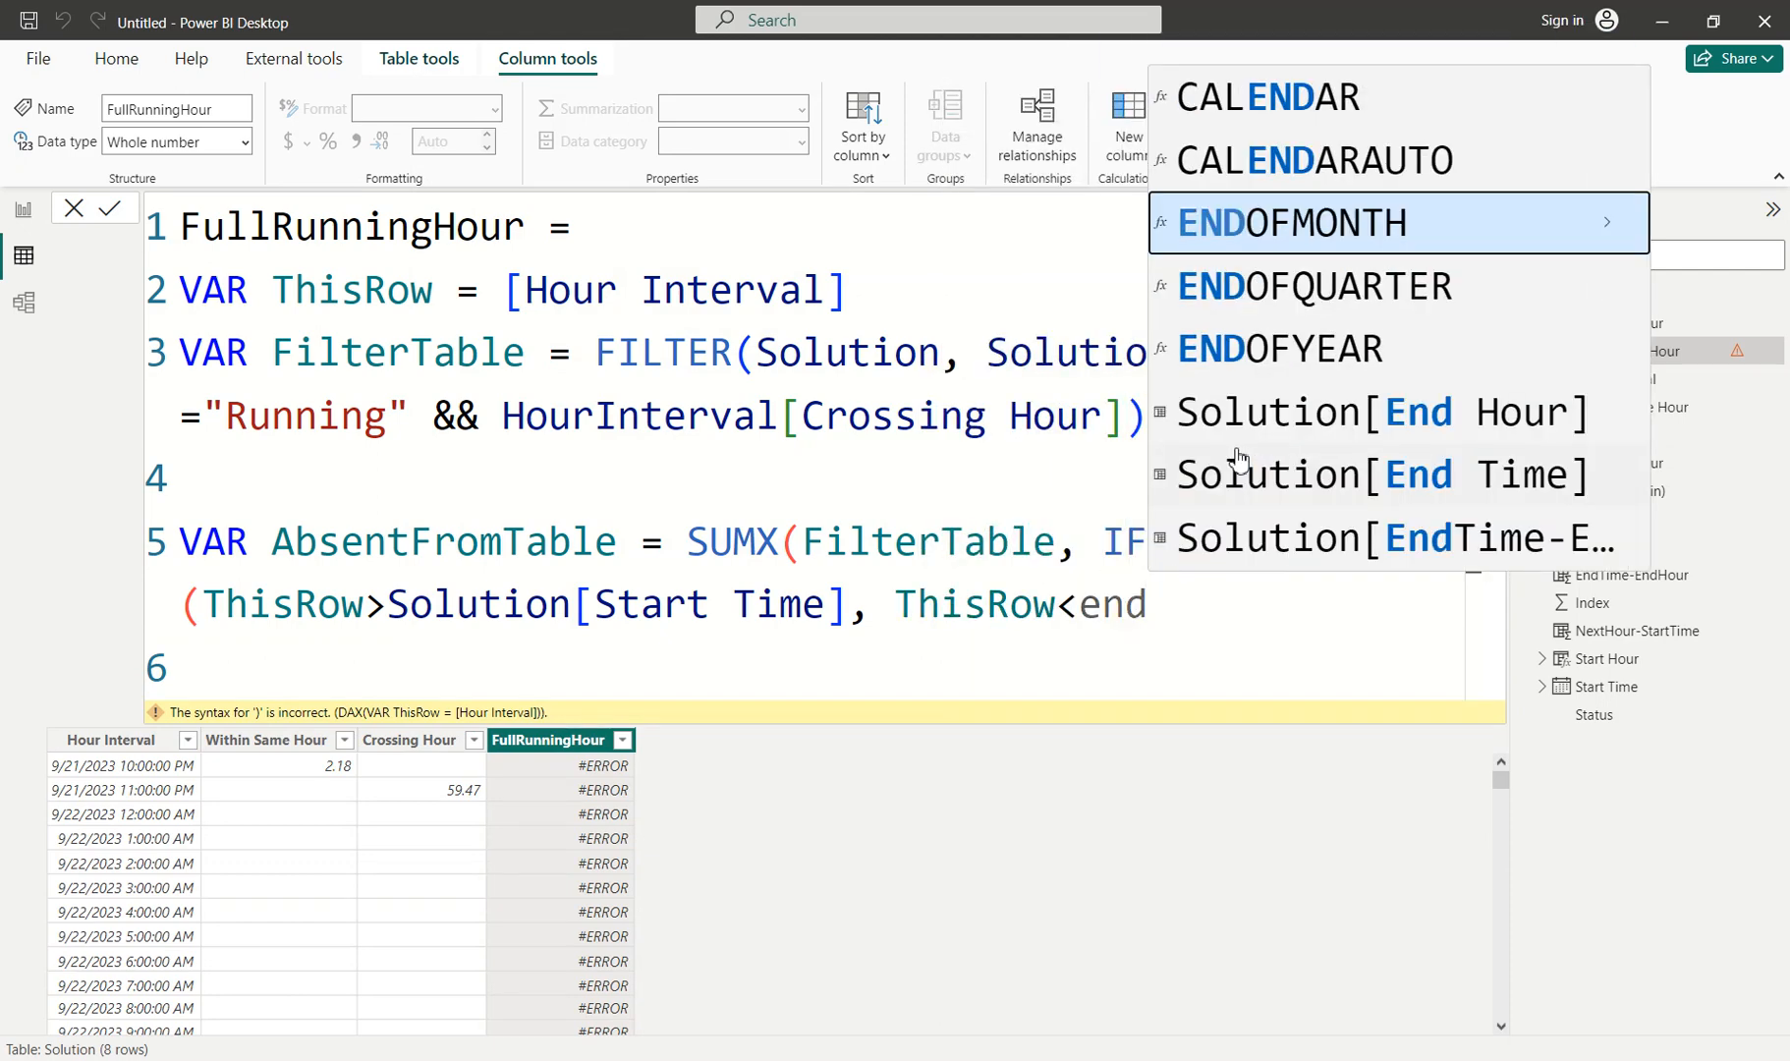
pyautogui.press('Down')
pyautogui.press('Down')
pyautogui.press('Down')
pyautogui.press('Down')
pyautogui.press('Tab')
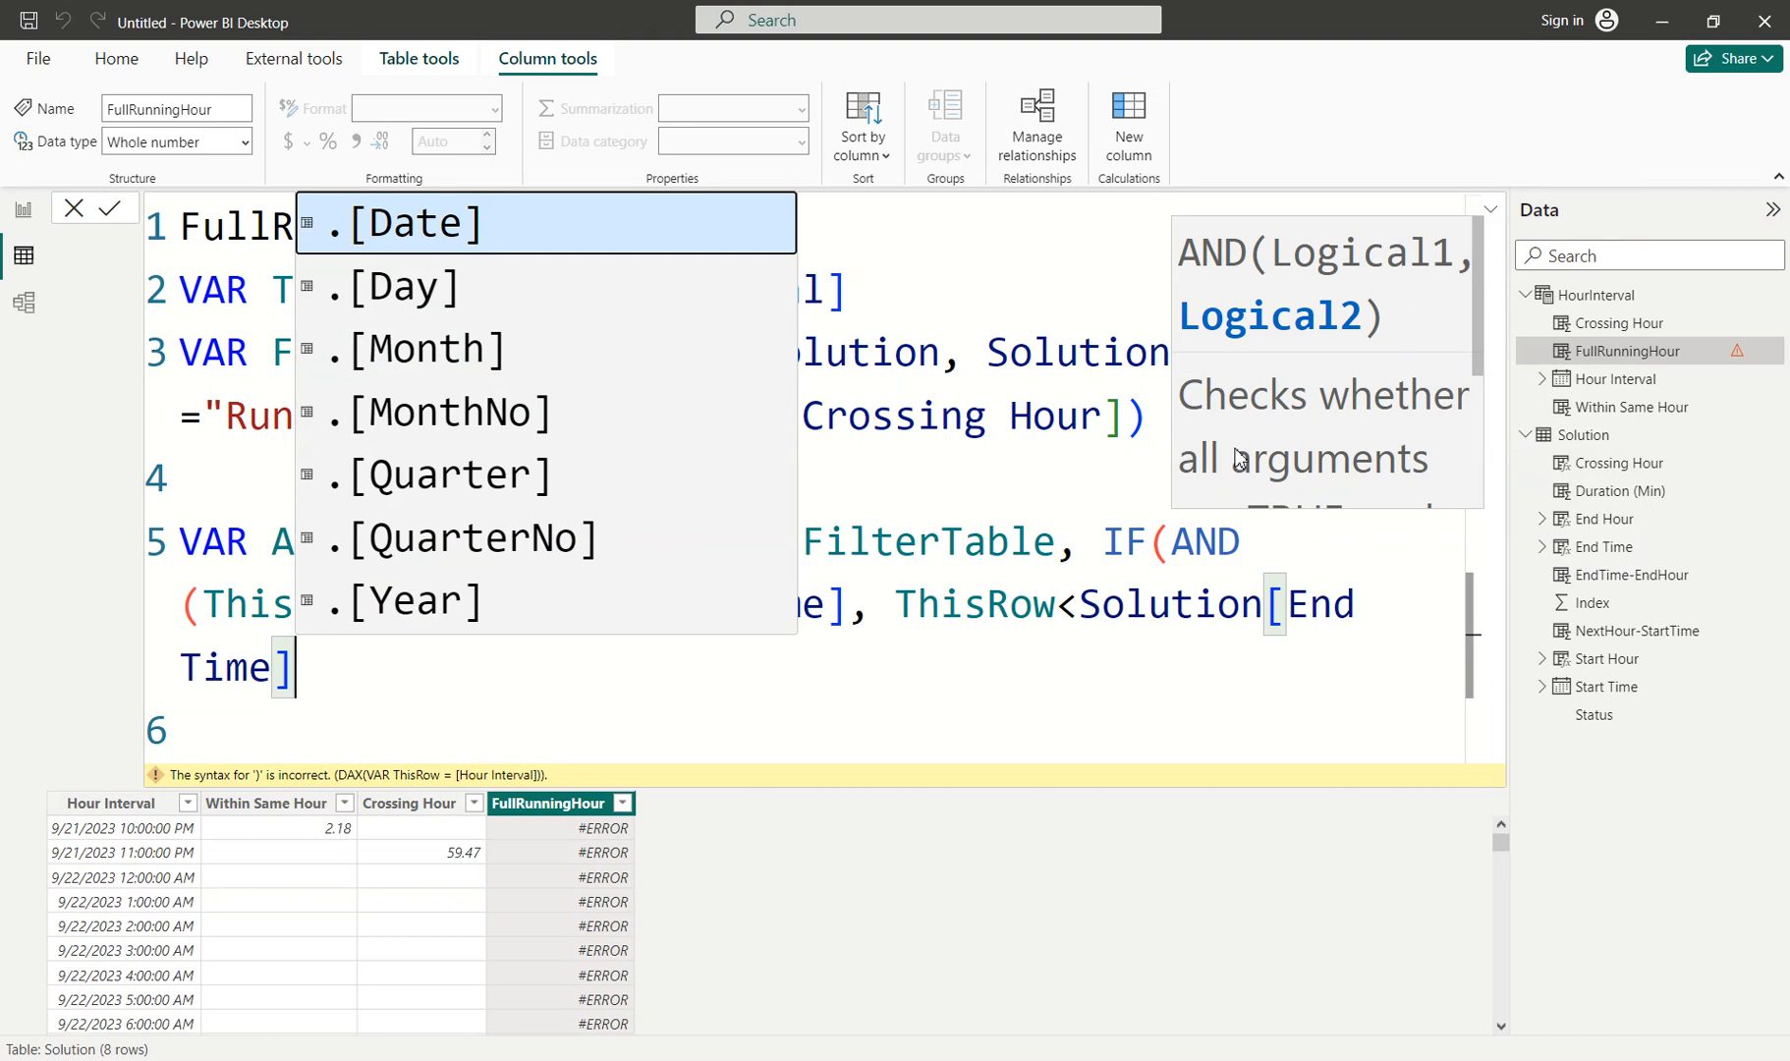
pyautogui.write('), 1)')
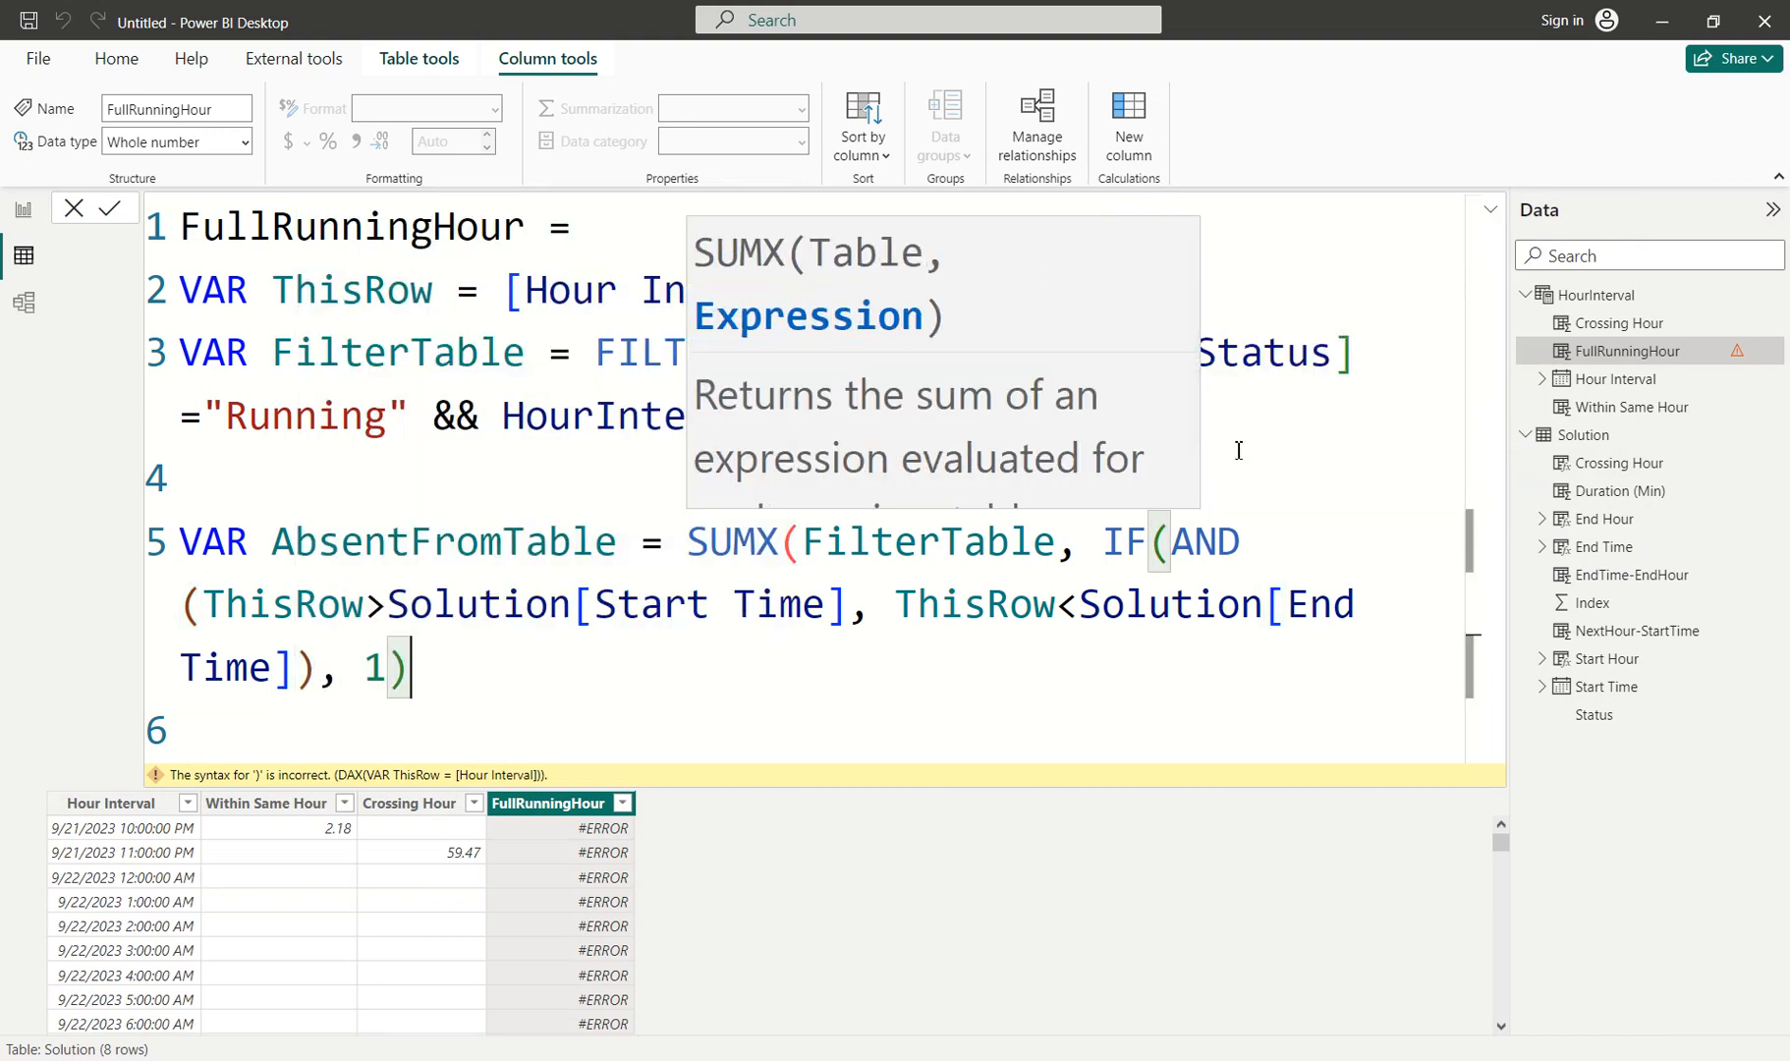
pyautogui.write(')')
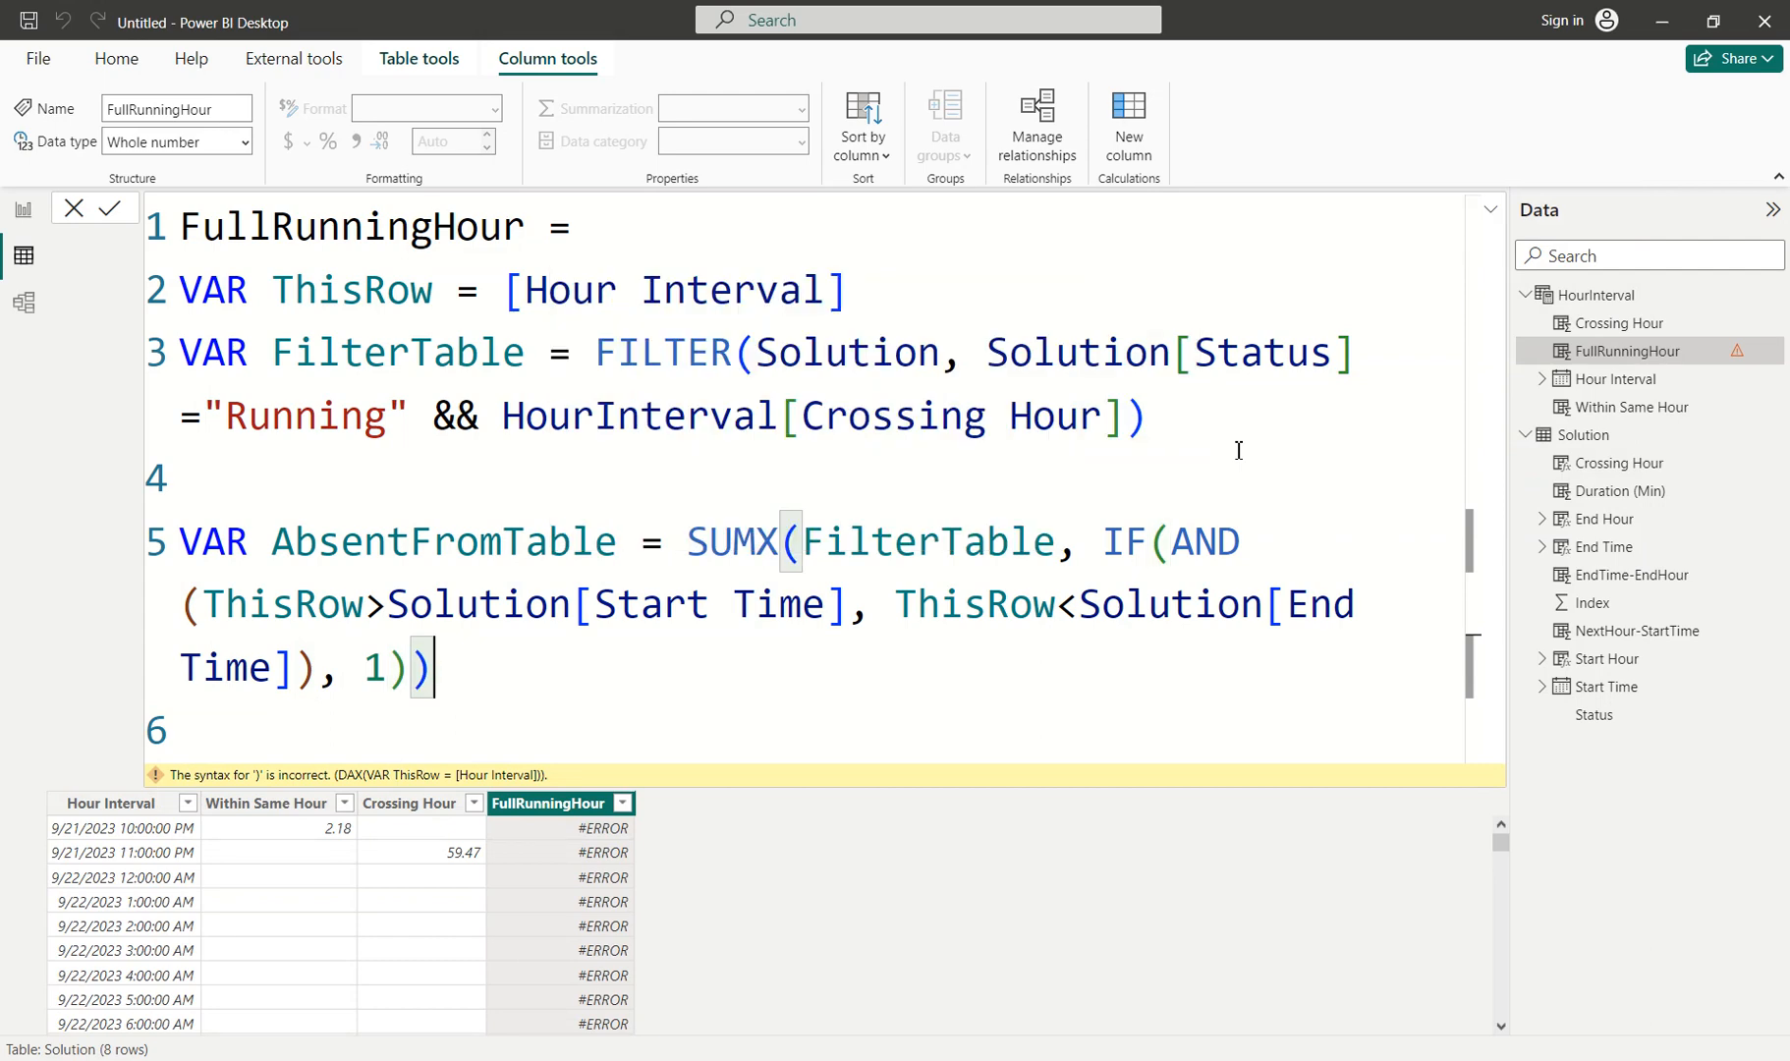
# Add an uppercase RETURN keyword on a new line below the AbsentFromTable variable, after a blank line.
pyautogui.press('Return')
pyautogui.press('Return')
pyautogui.write('return')
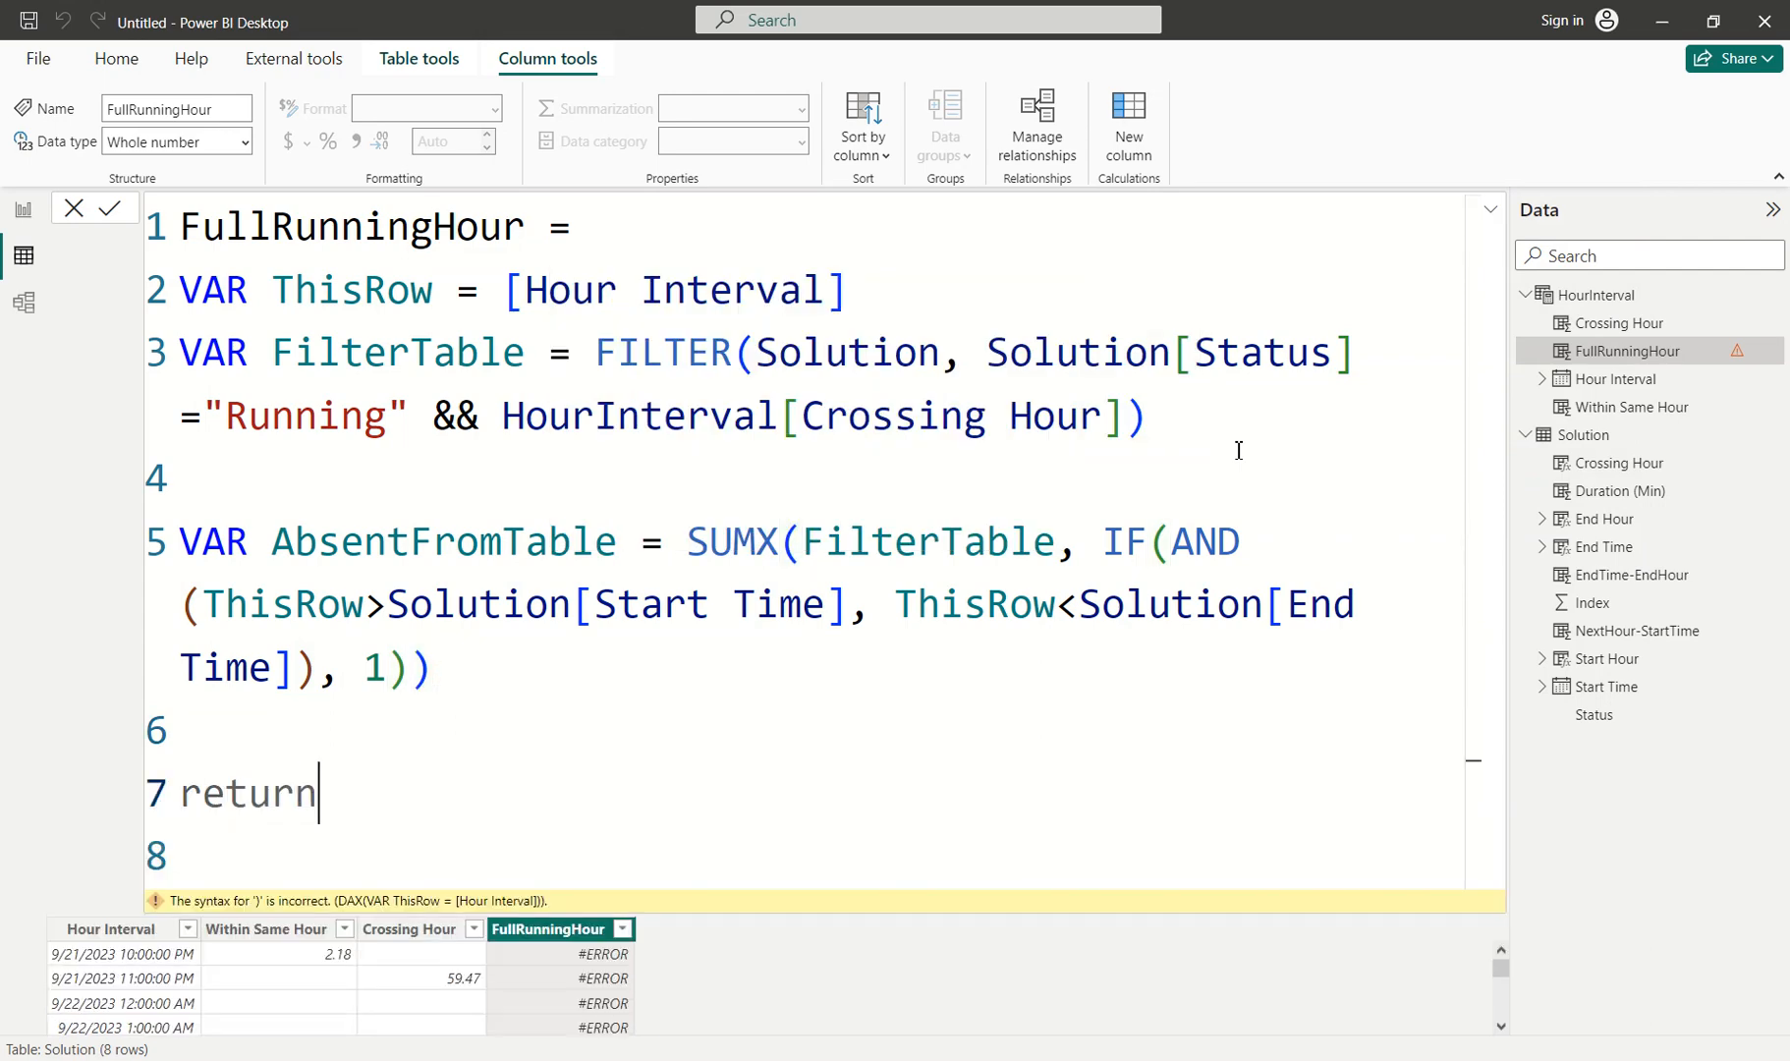
pyautogui.hotkey('shift', 'Home')
pyautogui.write('REUTRN')
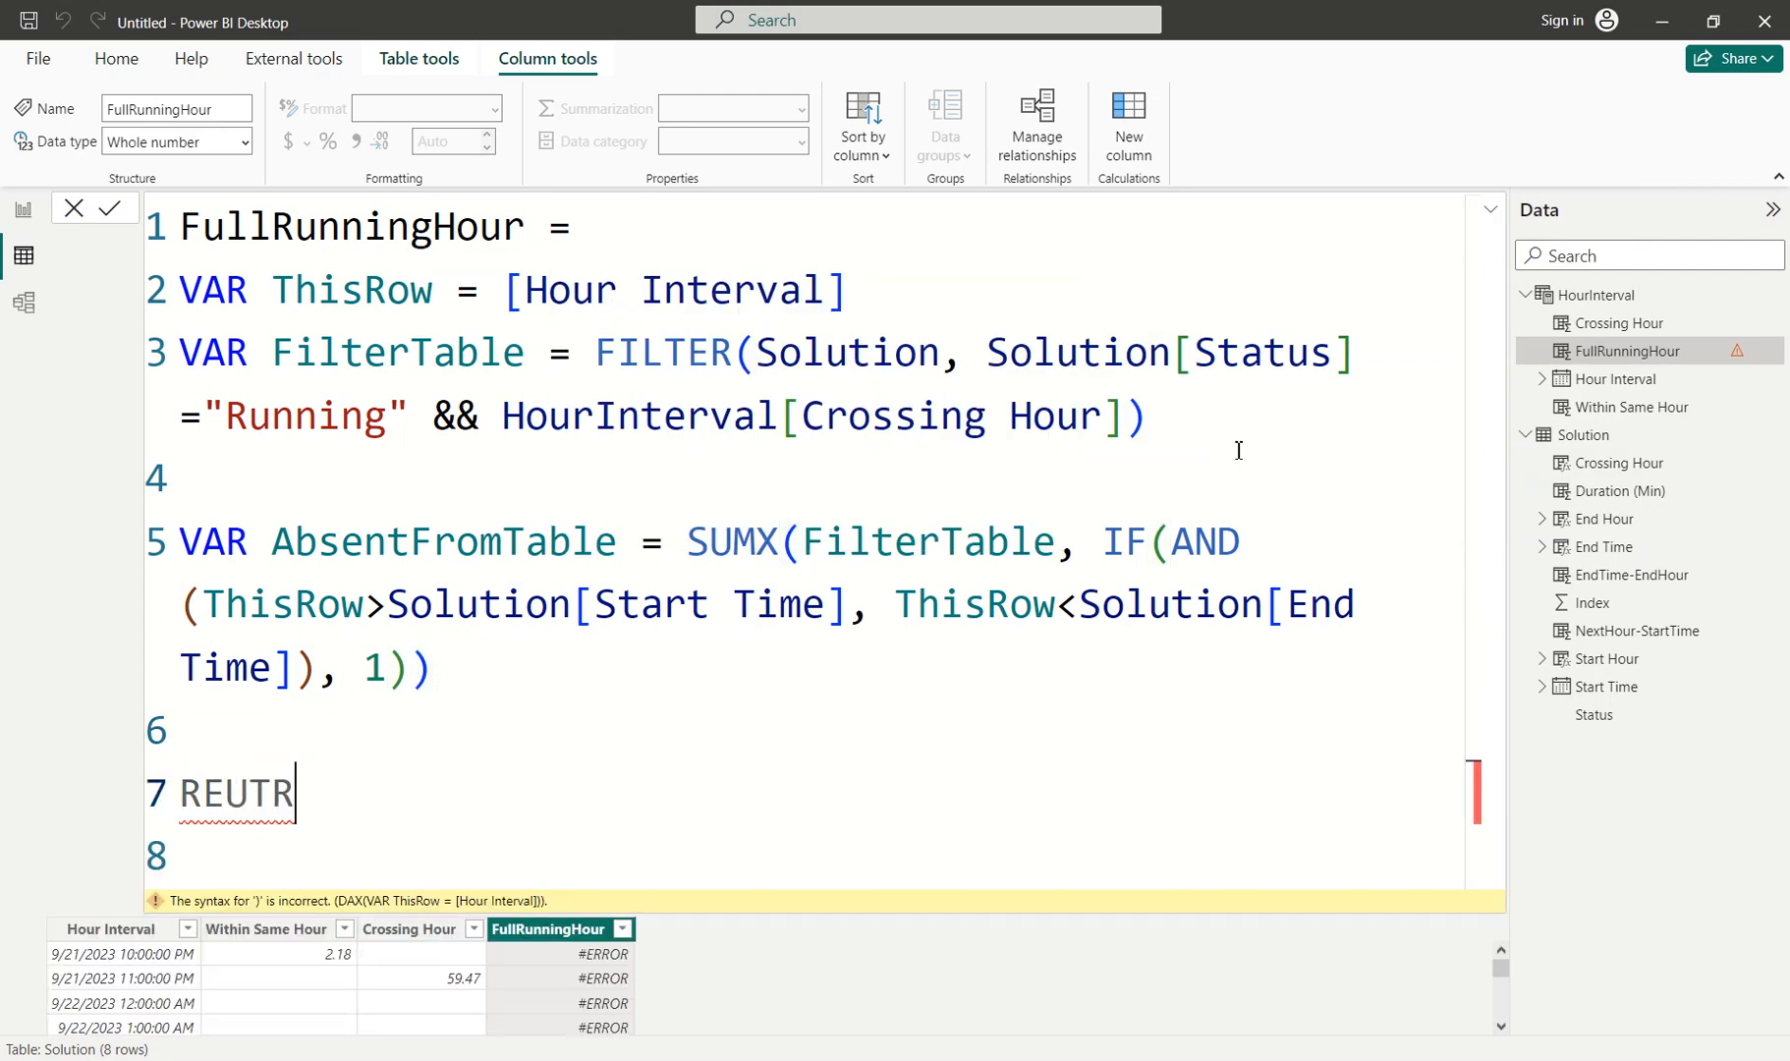
pyautogui.press('BackSpace')
pyautogui.press('BackSpace')
pyautogui.press('BackSpace')
pyautogui.press('BackSpace')
pyautogui.write('TURN')
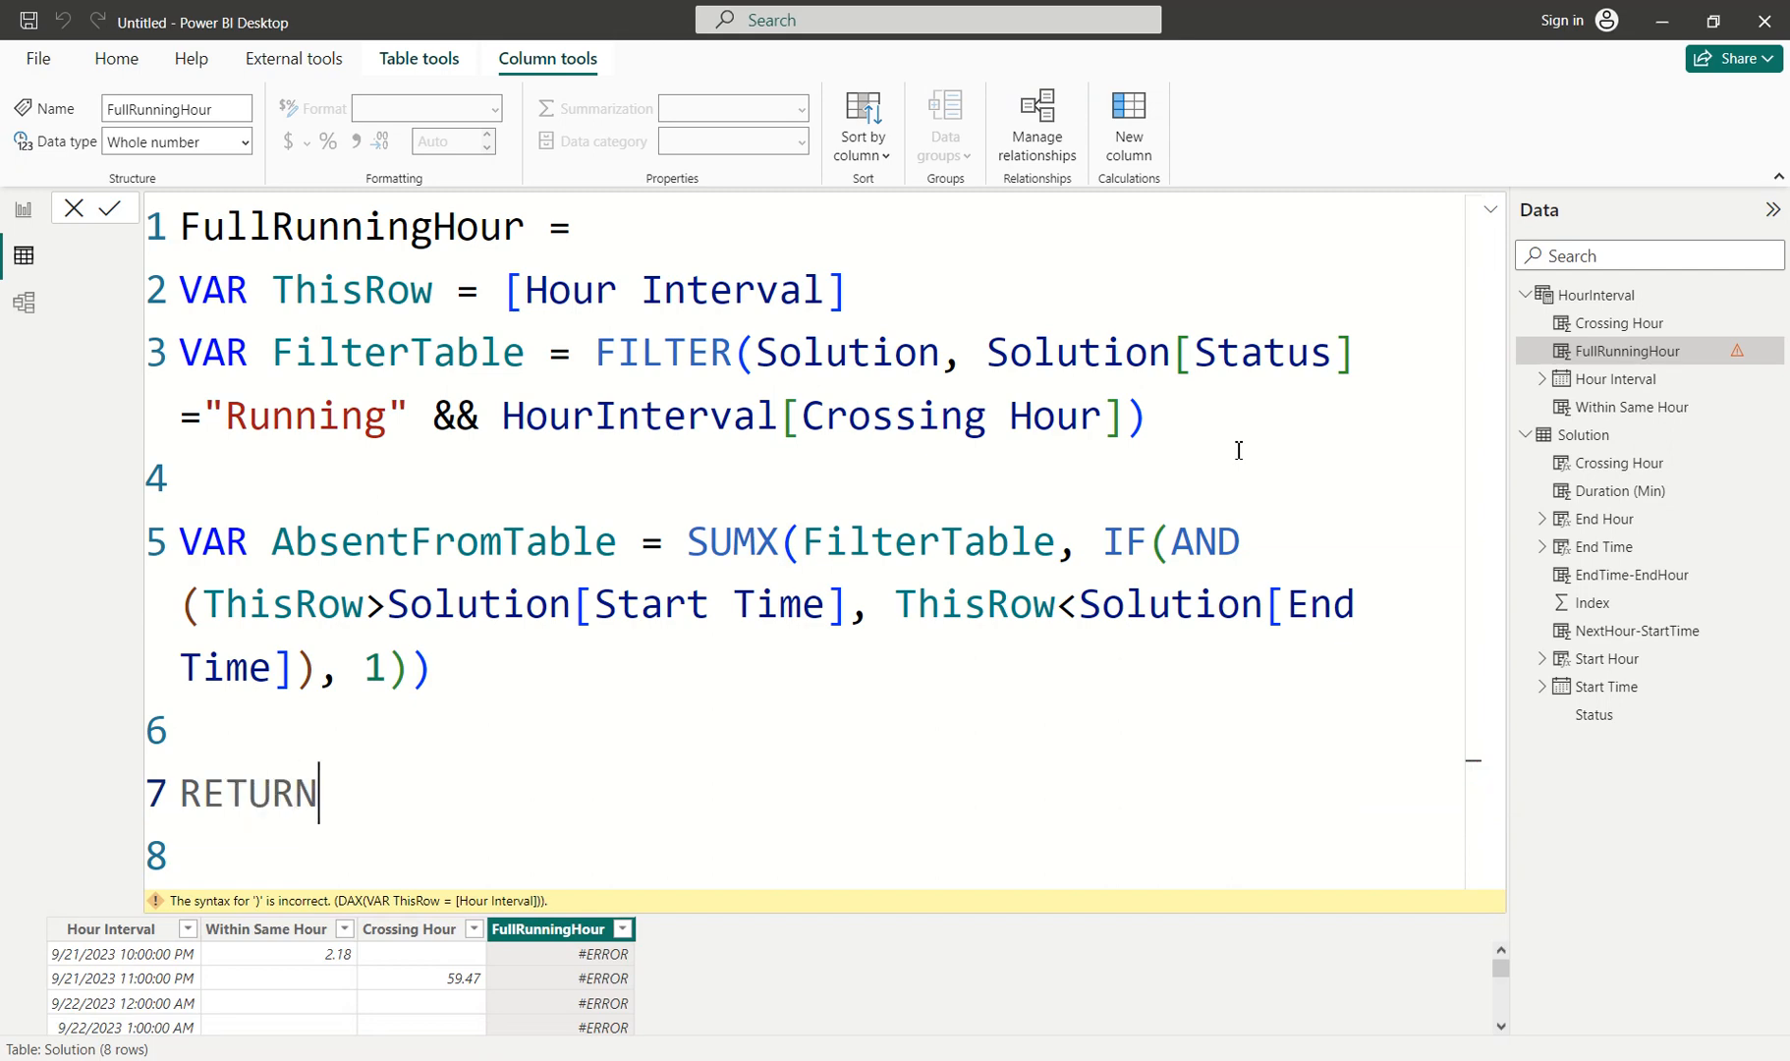
# Return AbsentFromTable, commit the FullRunningHour formula and collapse the formula editor to show the column's values.
pyautogui.press('Return')
pyautogui.write('Abs')
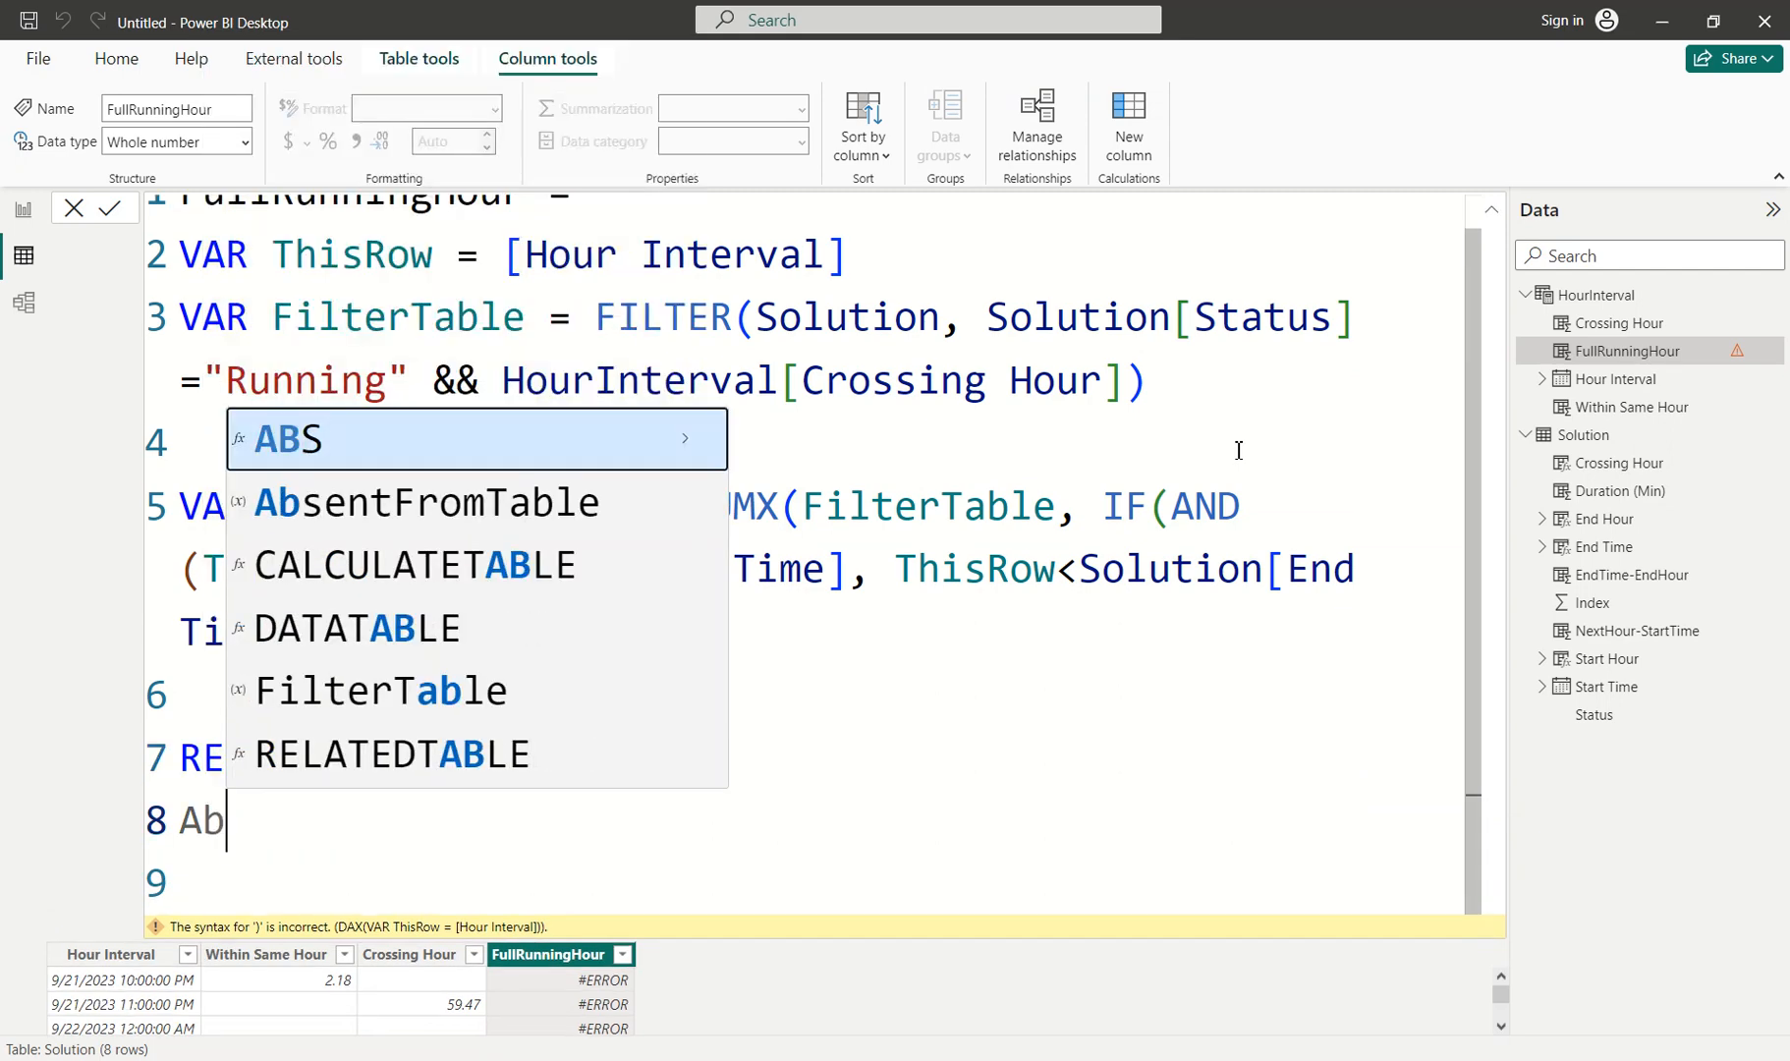
pyautogui.press('Tab')
pyautogui.press('BackSpace')
pyautogui.press('BackSpace')
pyautogui.write('se')
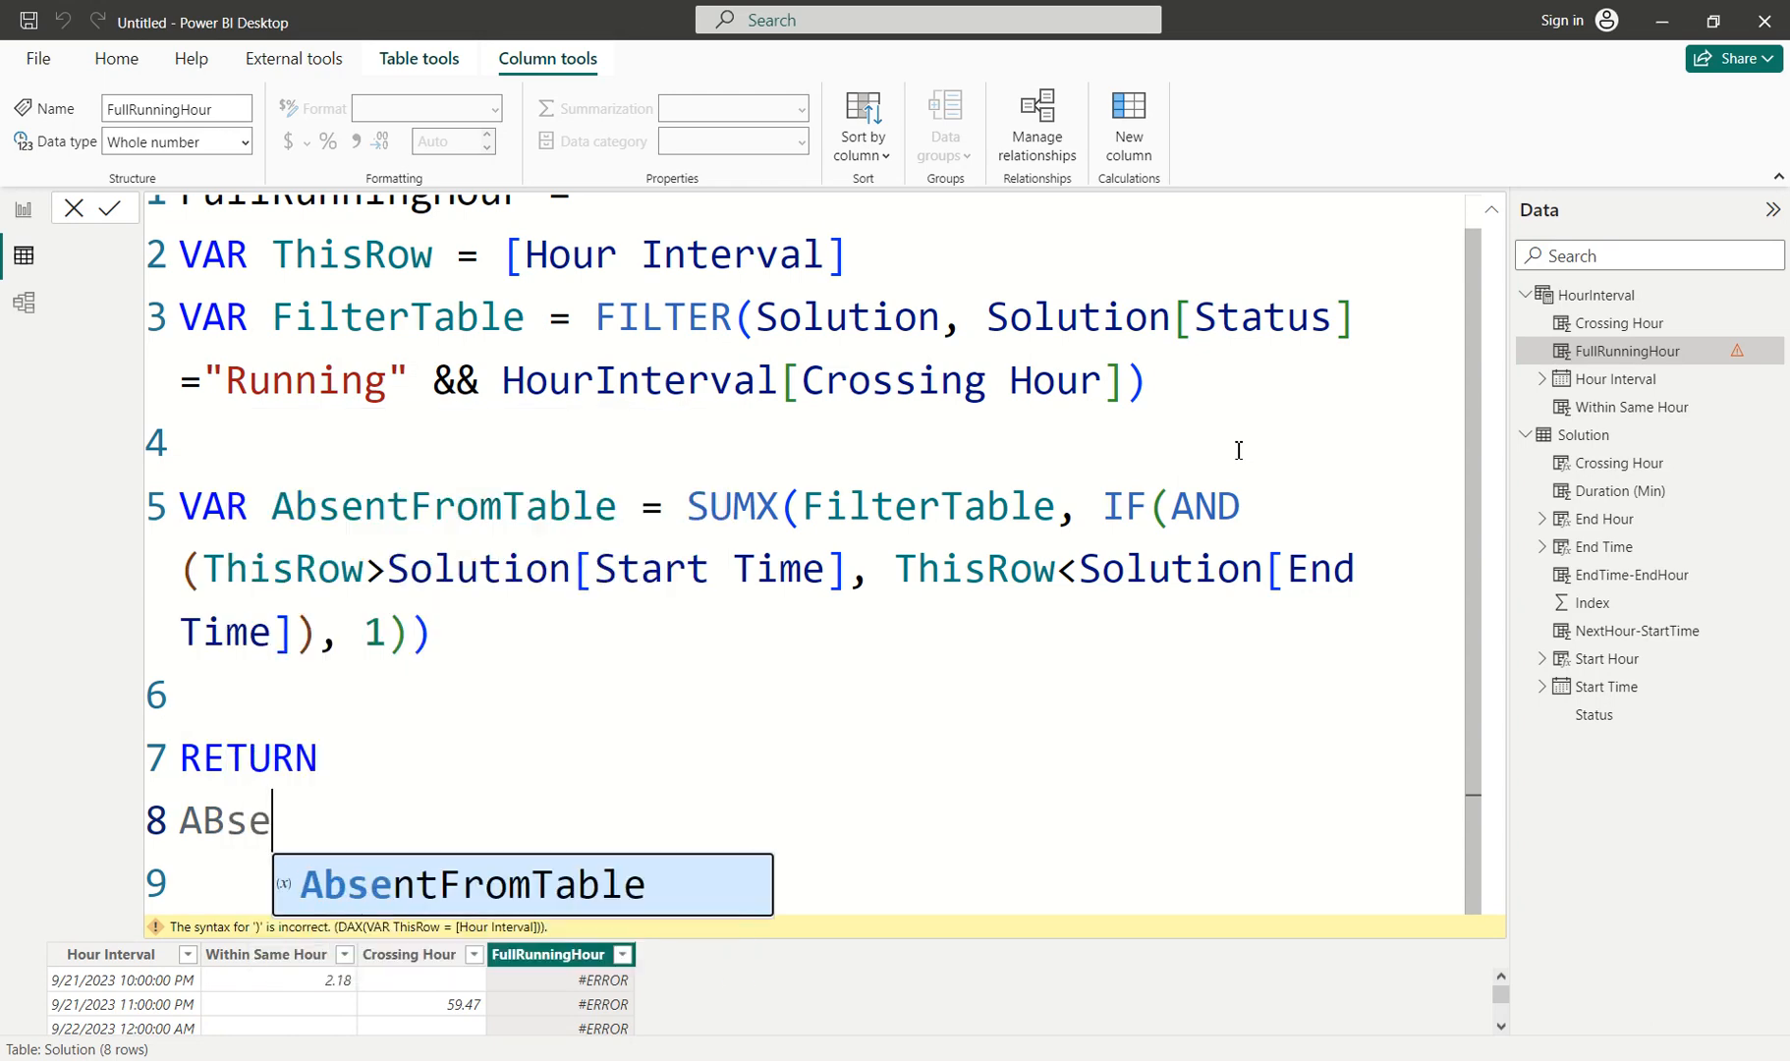
pyautogui.press('Tab')
pyautogui.press('Return')
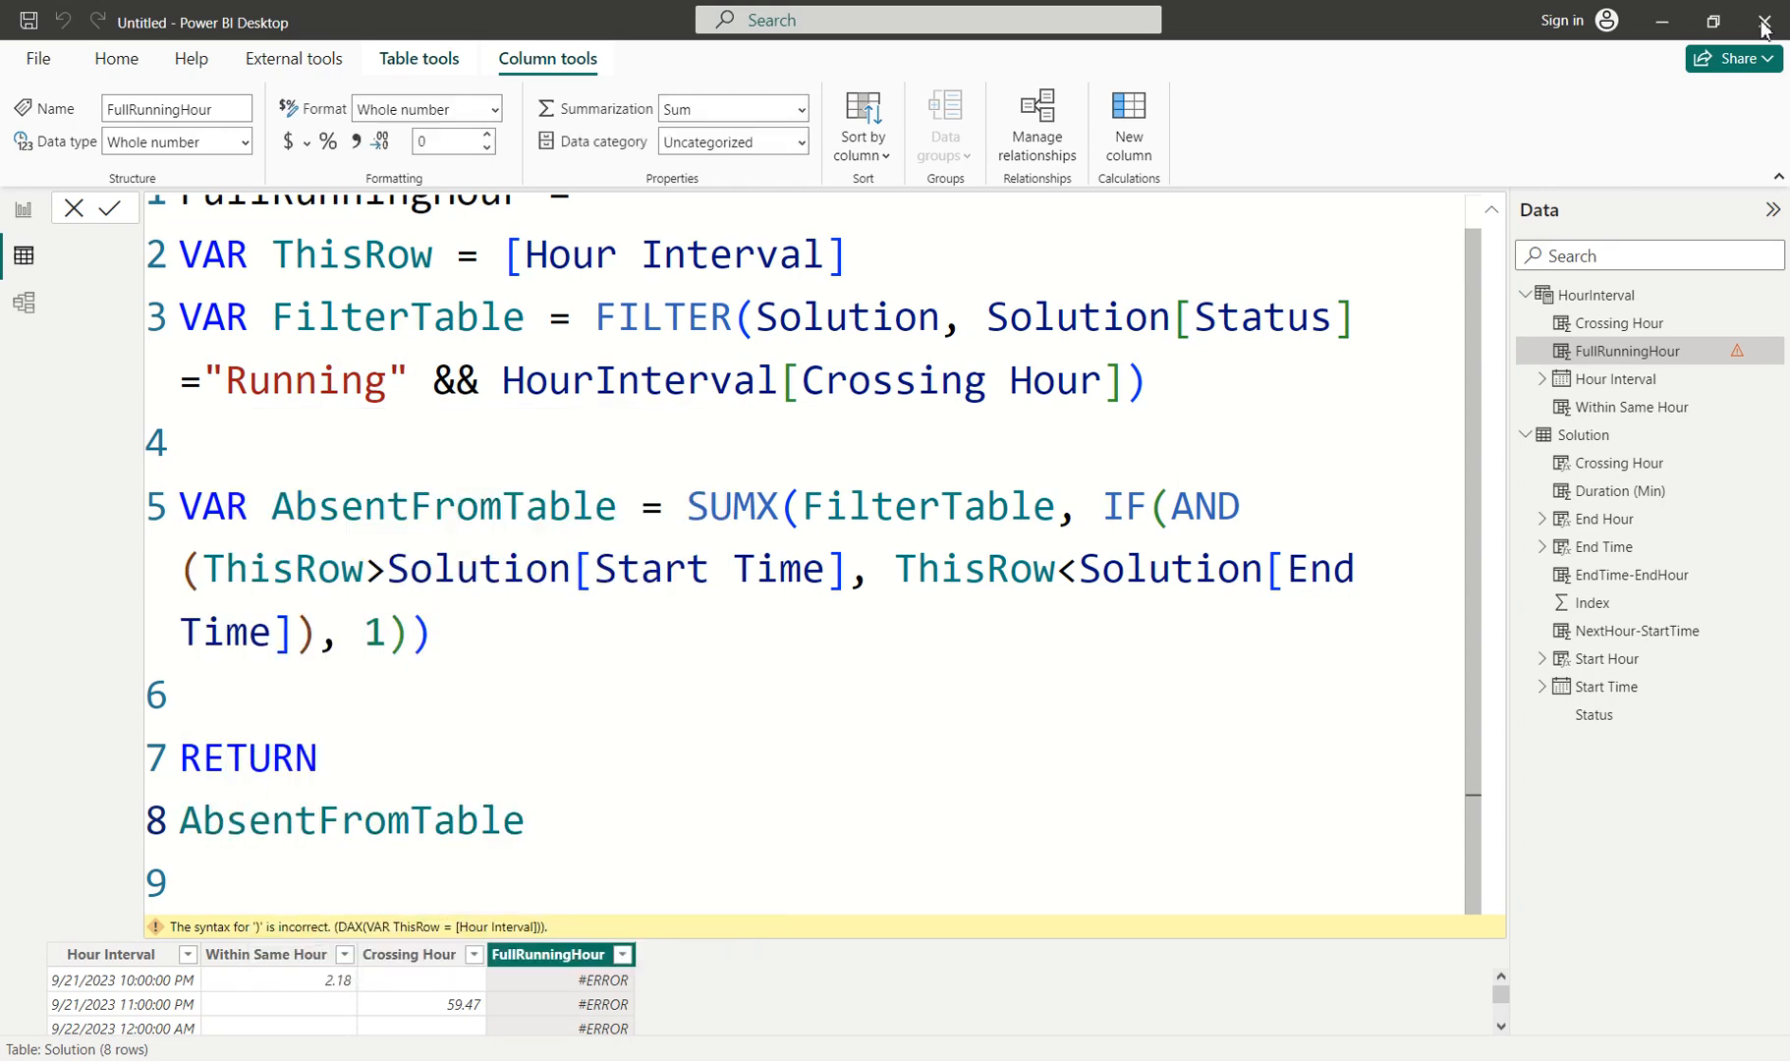
pyautogui.click(1495, 210)
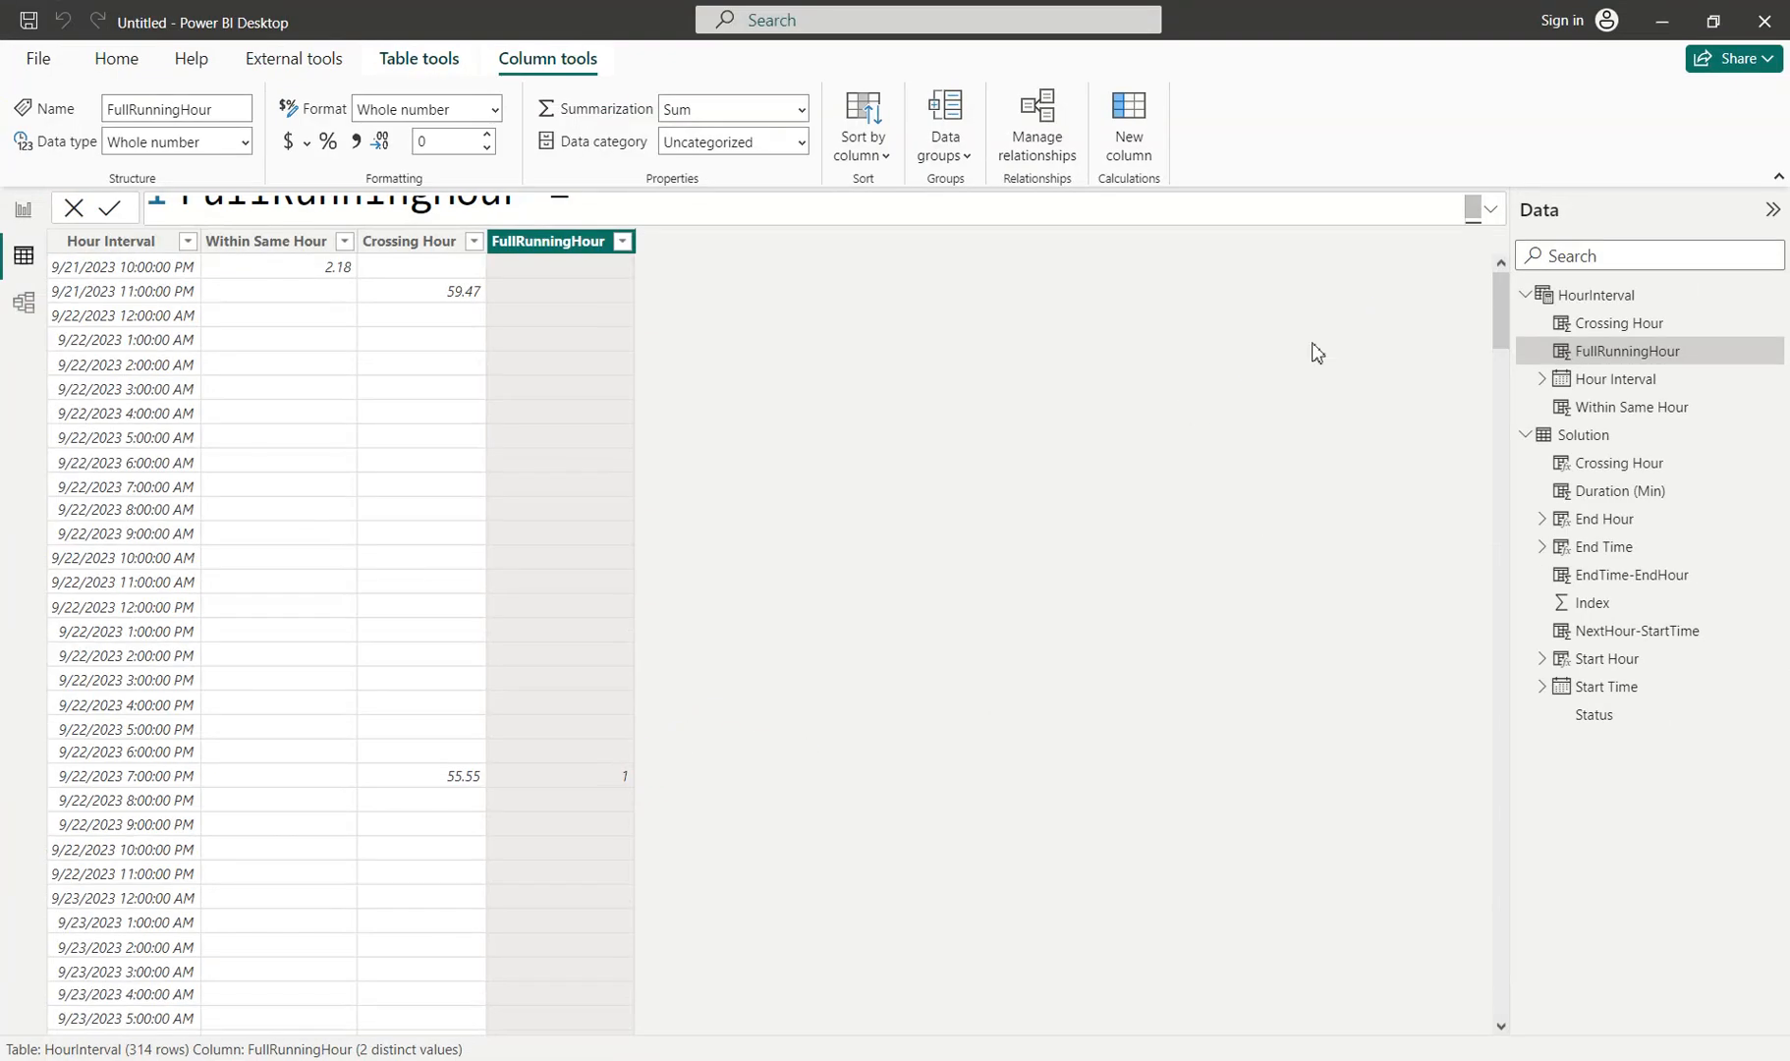
# Switch to the Trial report and examine its FullHourRunning column formula as a reference for FullRunningHour.
pyautogui.click(1491, 210)
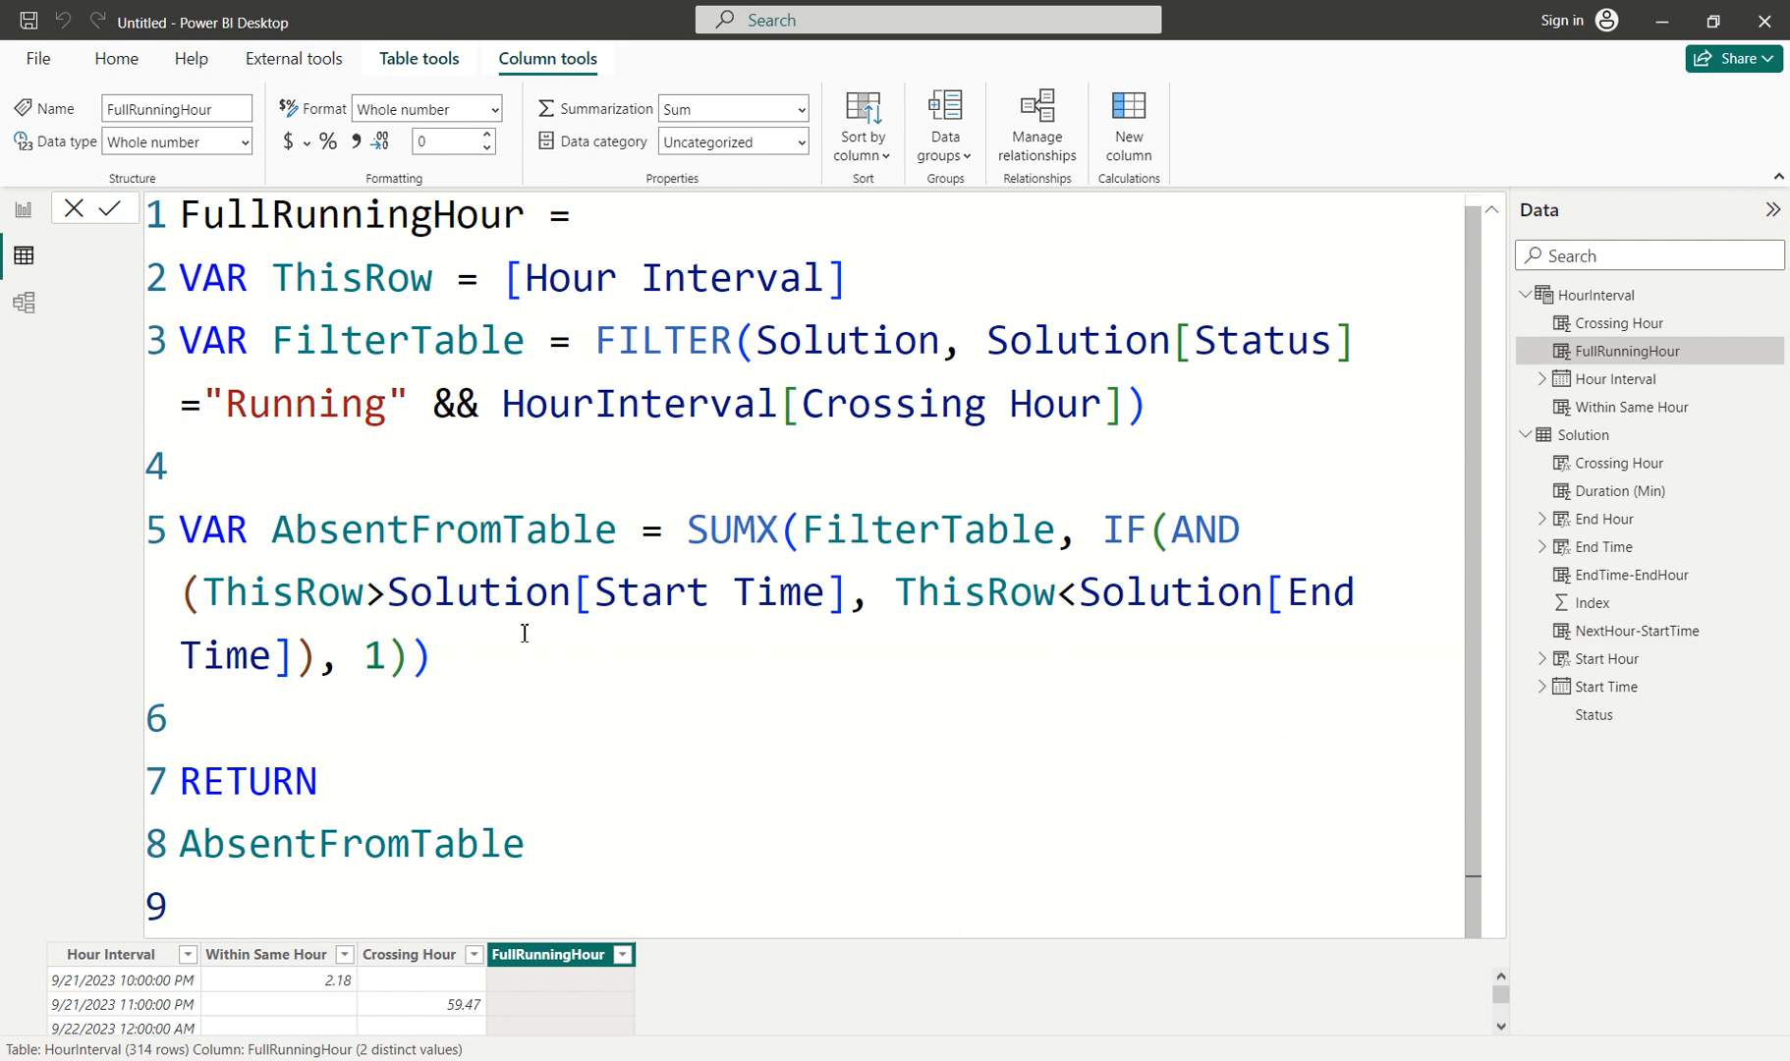
pyautogui.click(411, 658)
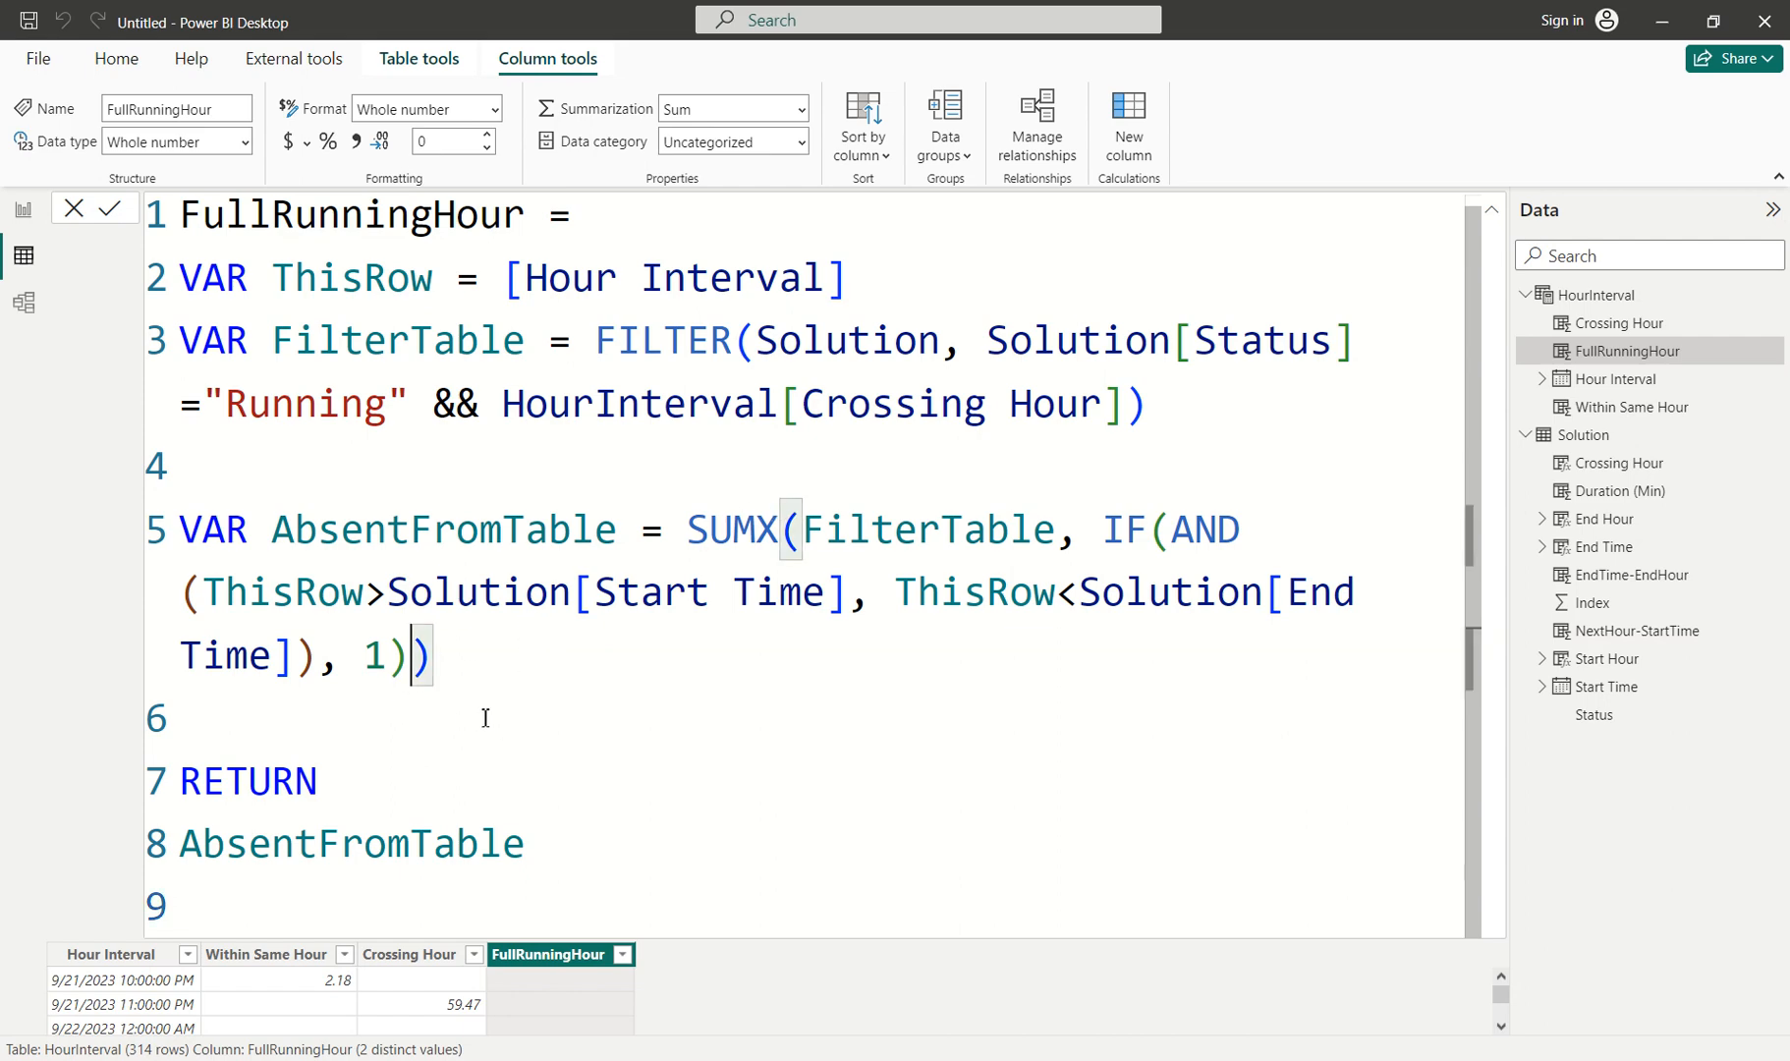
pyautogui.moveTo(1360, 1002)
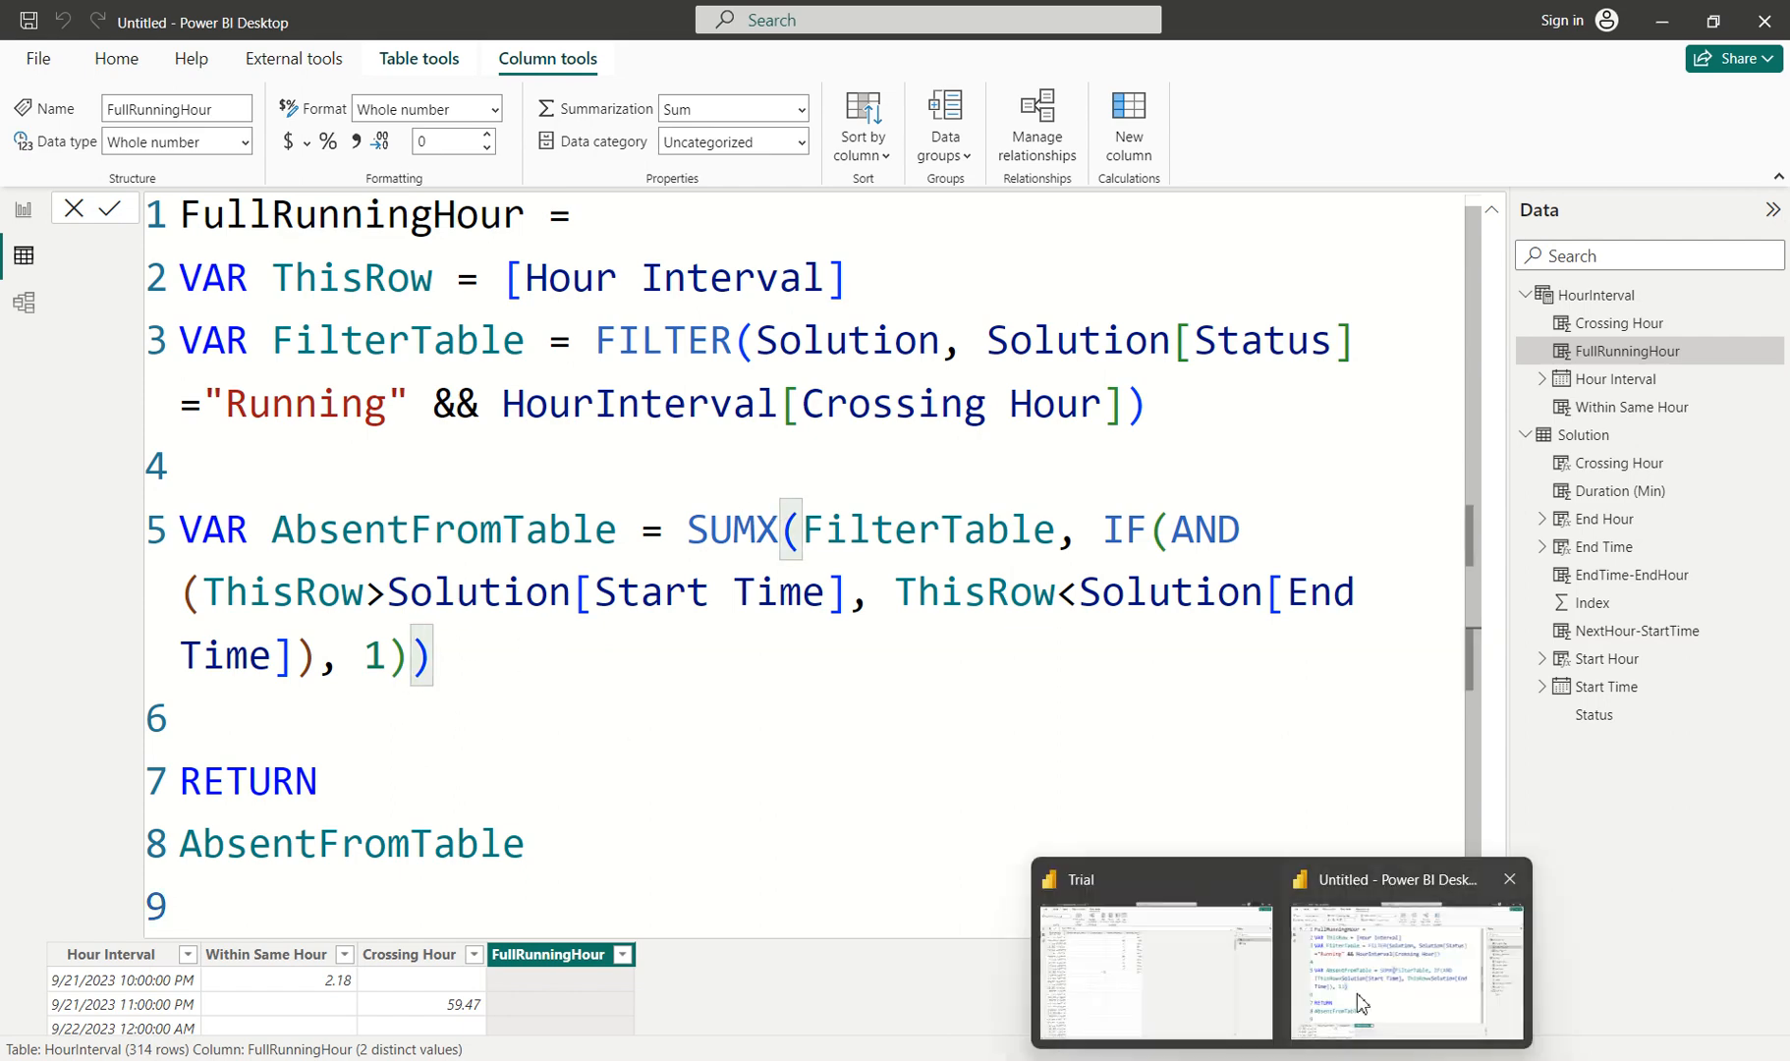
pyautogui.click(1171, 1007)
pyautogui.click(568, 259)
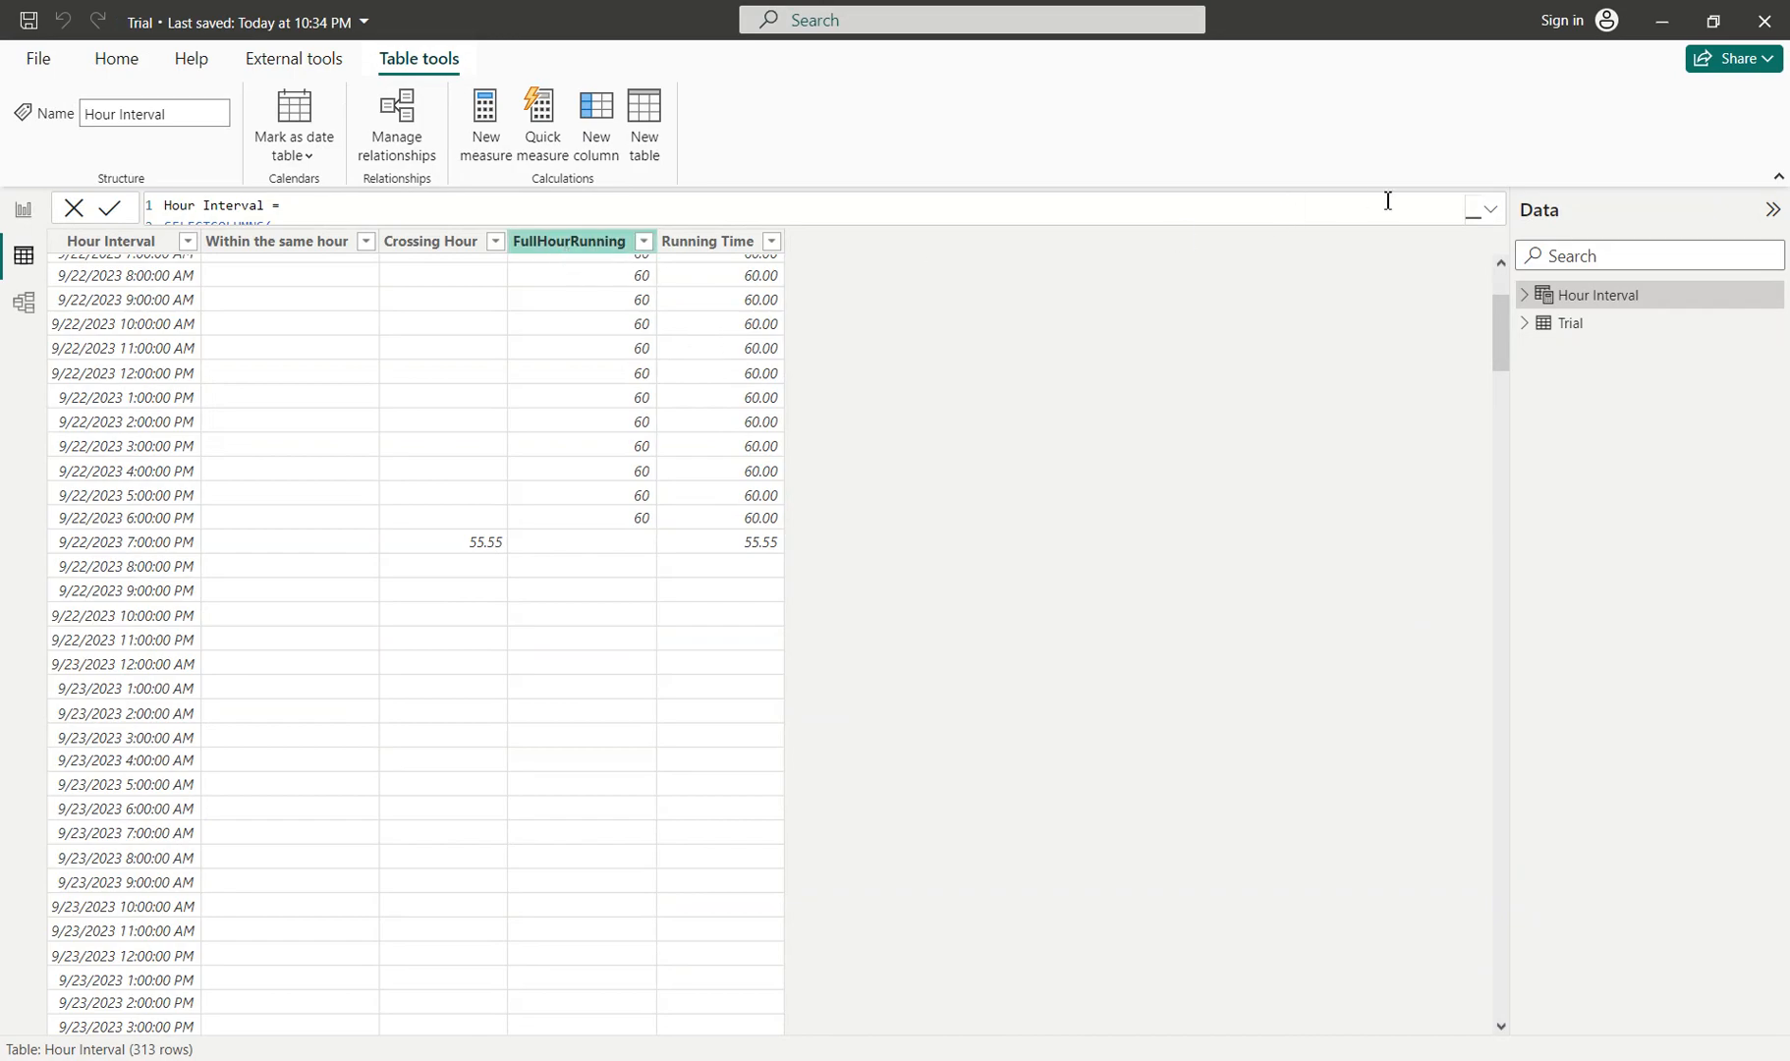
pyautogui.click(1490, 209)
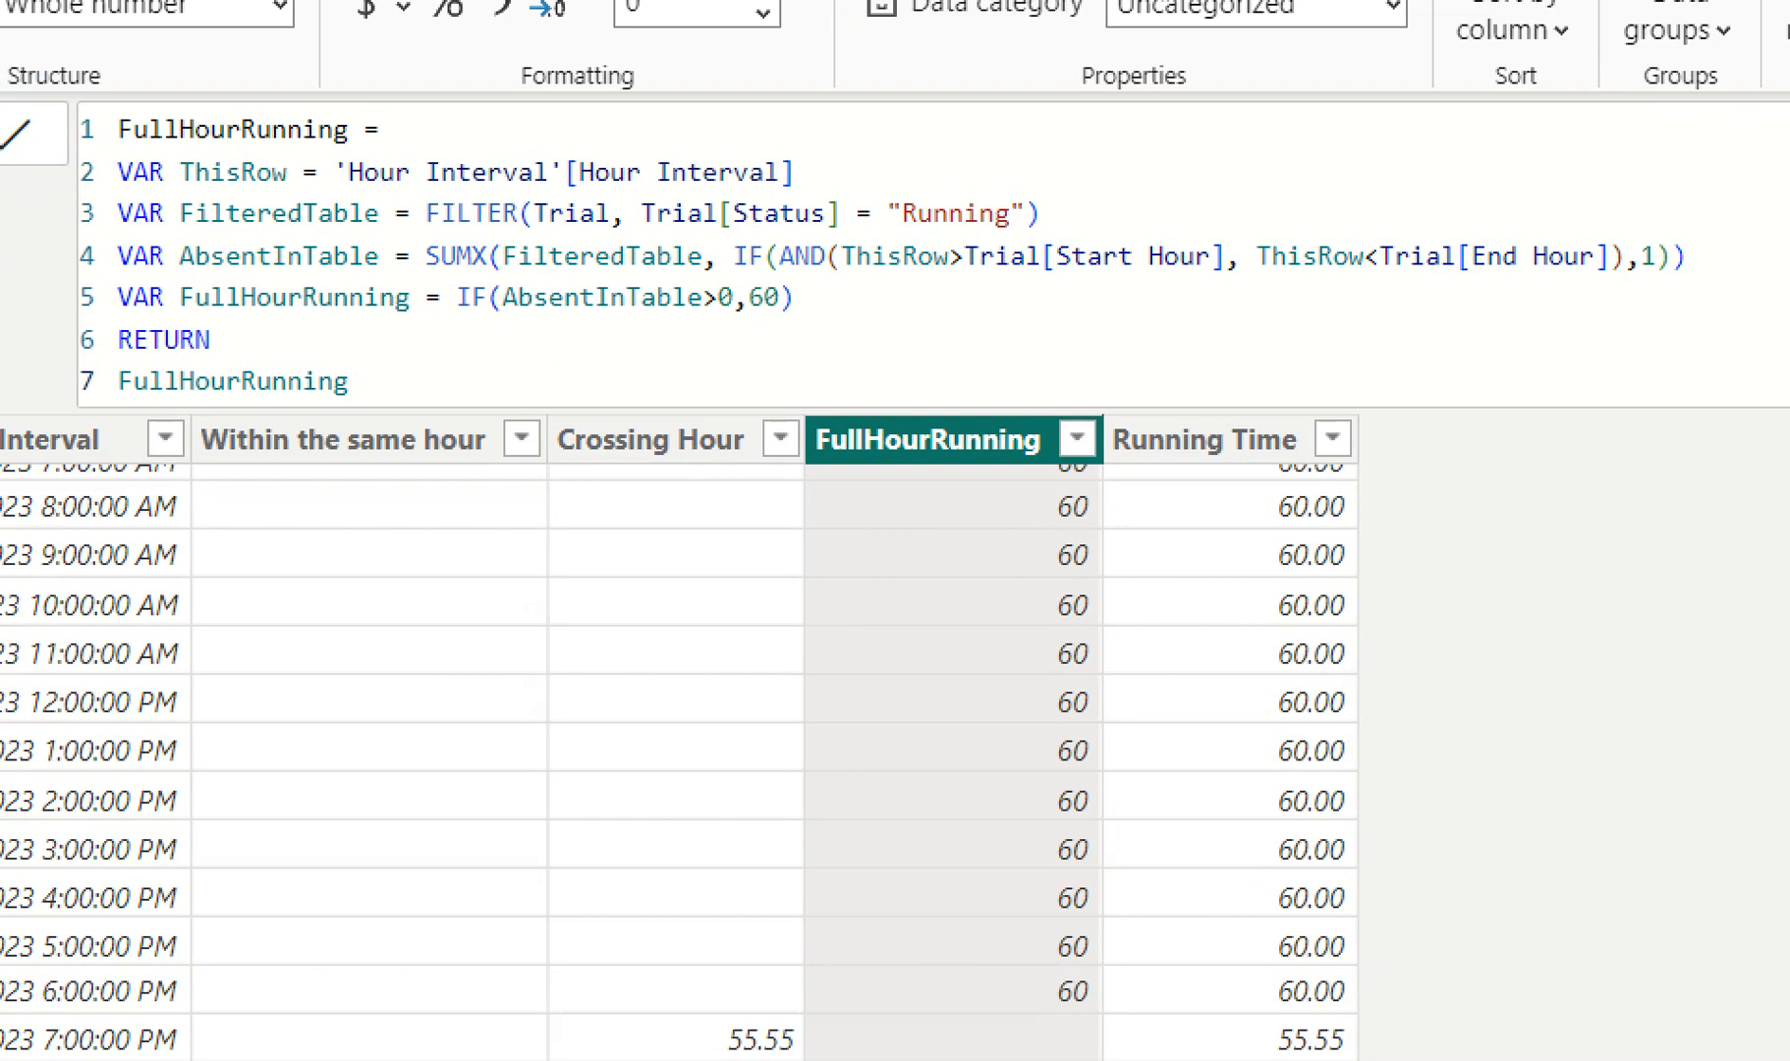
pyautogui.hotkey('ctrl', '2')
pyautogui.moveTo(1060, 193); pyautogui.dragTo(1167, 133)
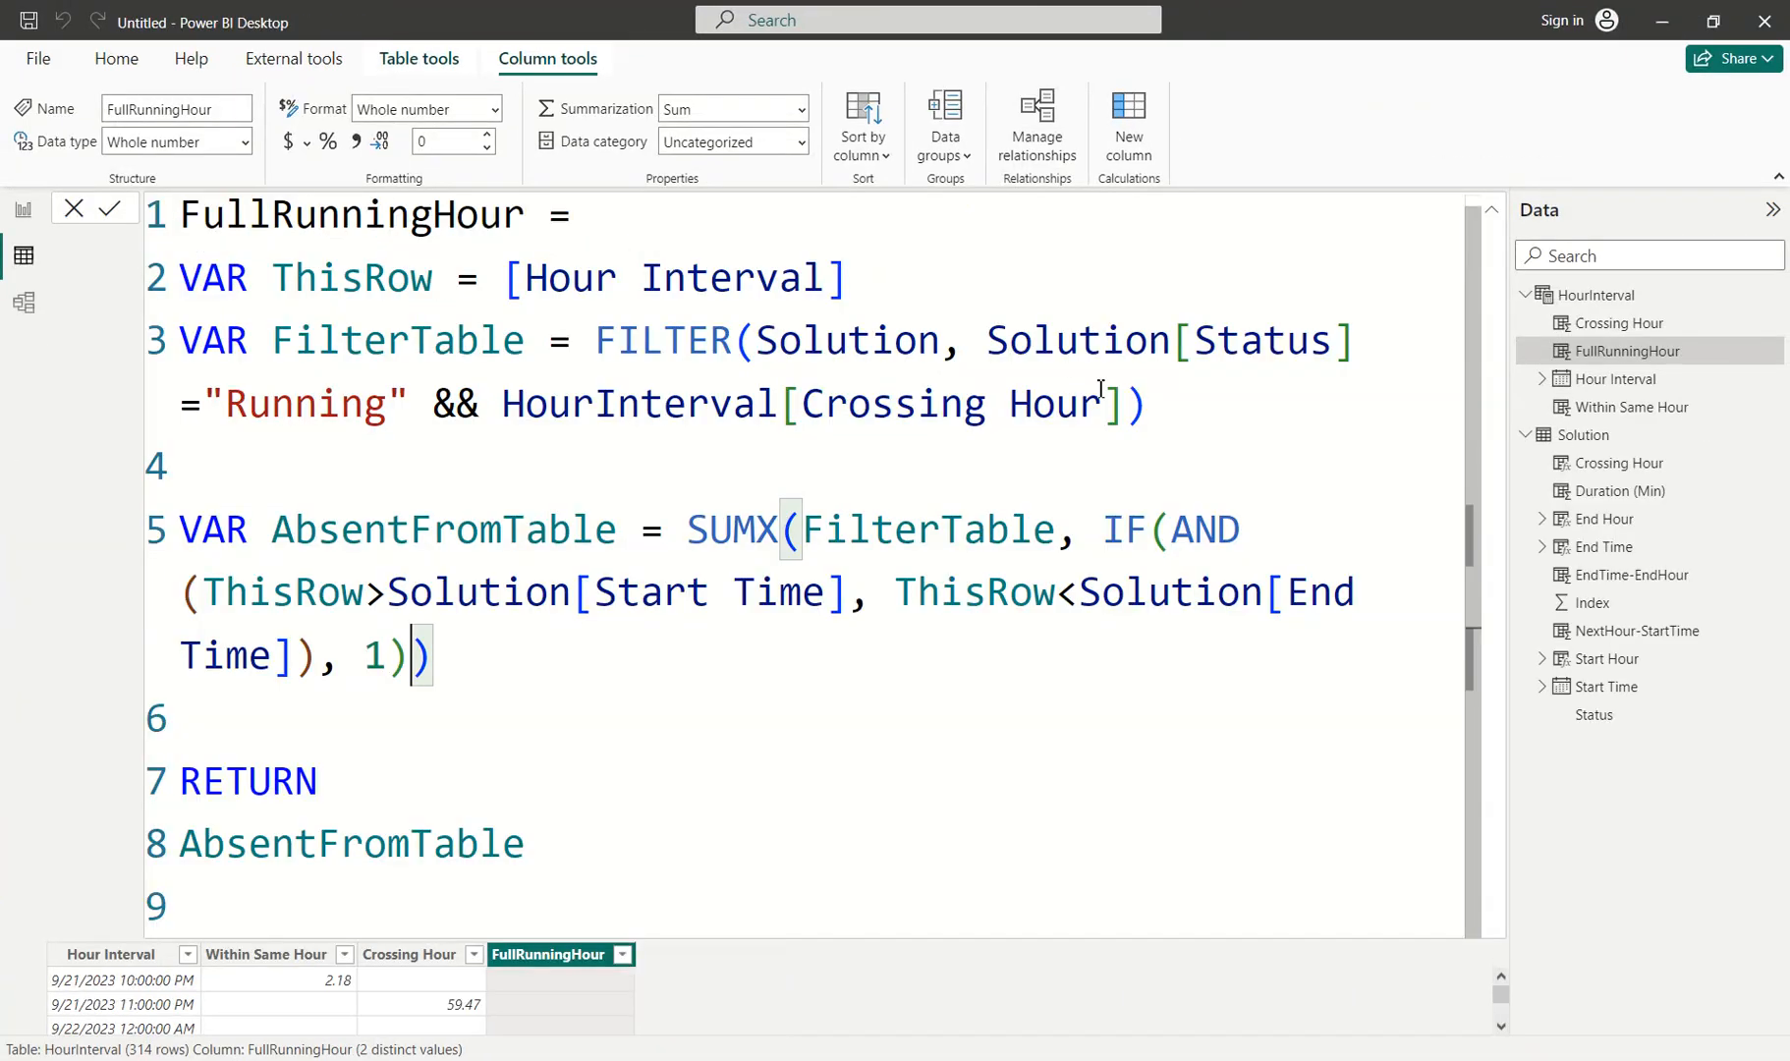
# Remove the && HourInterval[Crossing Hour] condition from the FilterTable FILTER in FullRunningHour and commit the formula.
pyautogui.moveTo(1128, 404); pyautogui.dragTo(514, 402)
pyautogui.press('BackSpace')
pyautogui.press('BackSpace')
pyautogui.press('BackSpace')
pyautogui.press('BackSpace')
pyautogui.press('BackSpace')
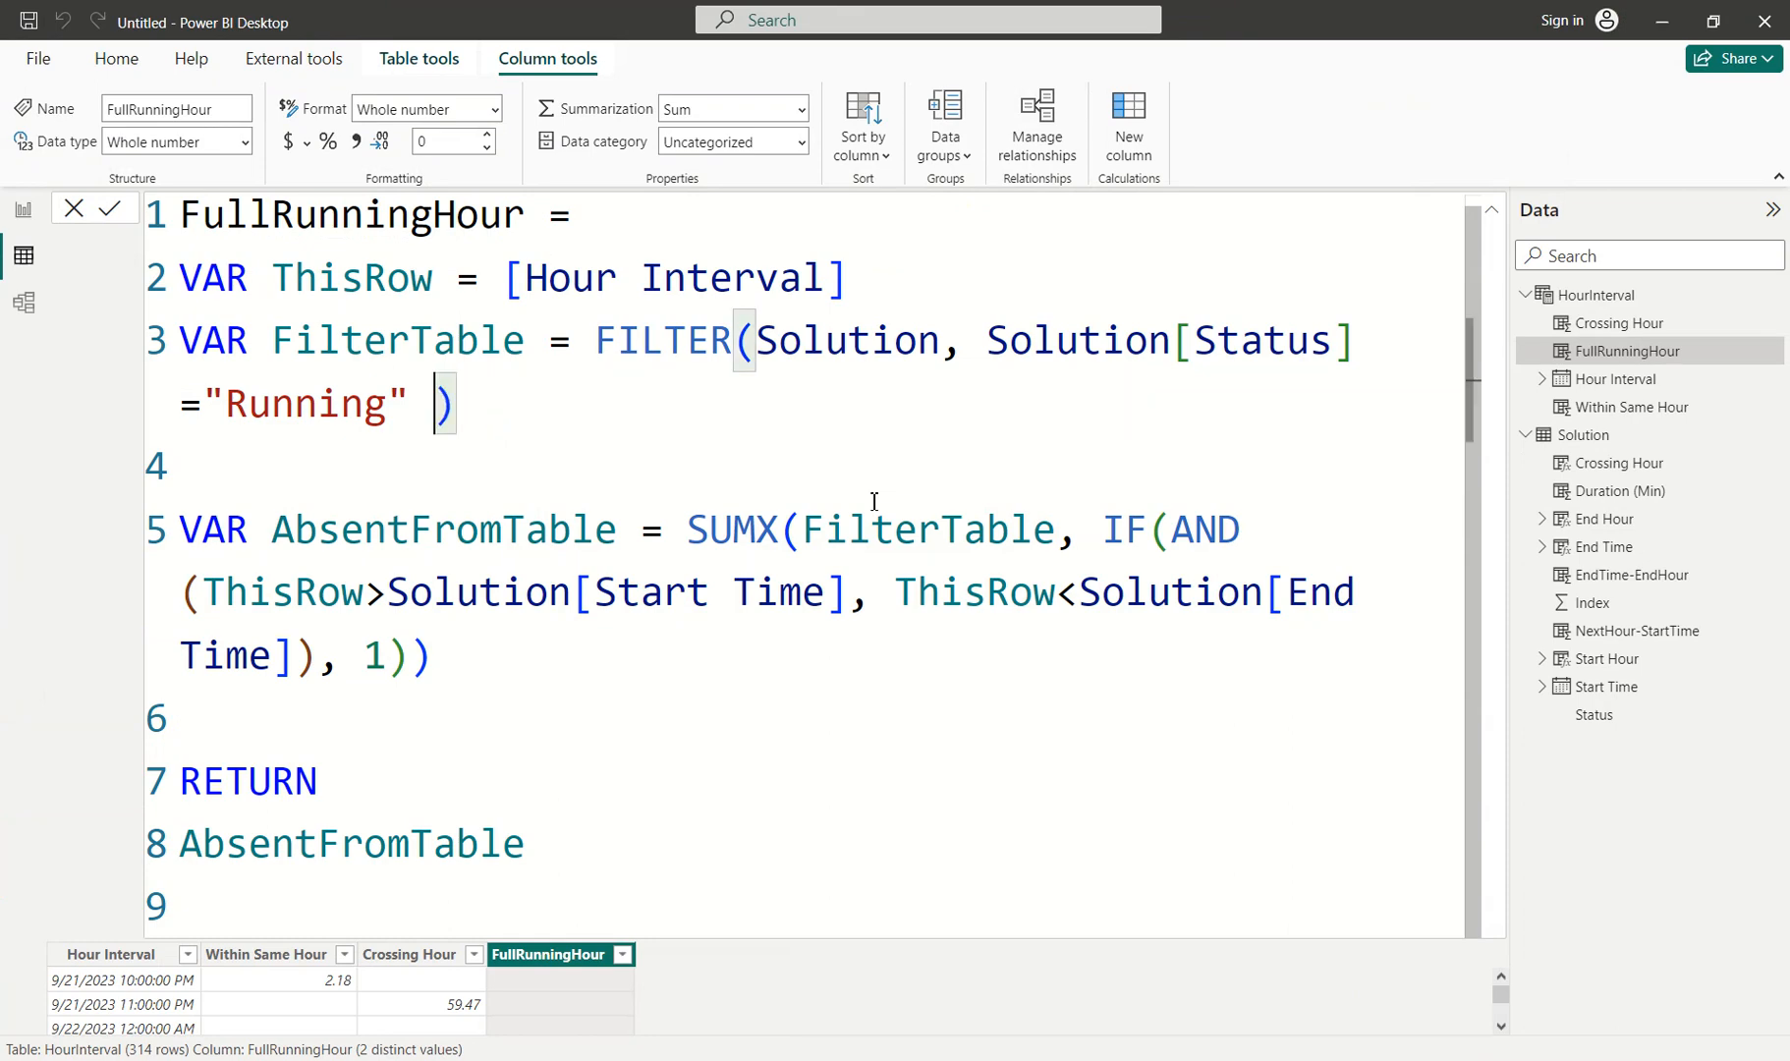
pyautogui.press('Return')
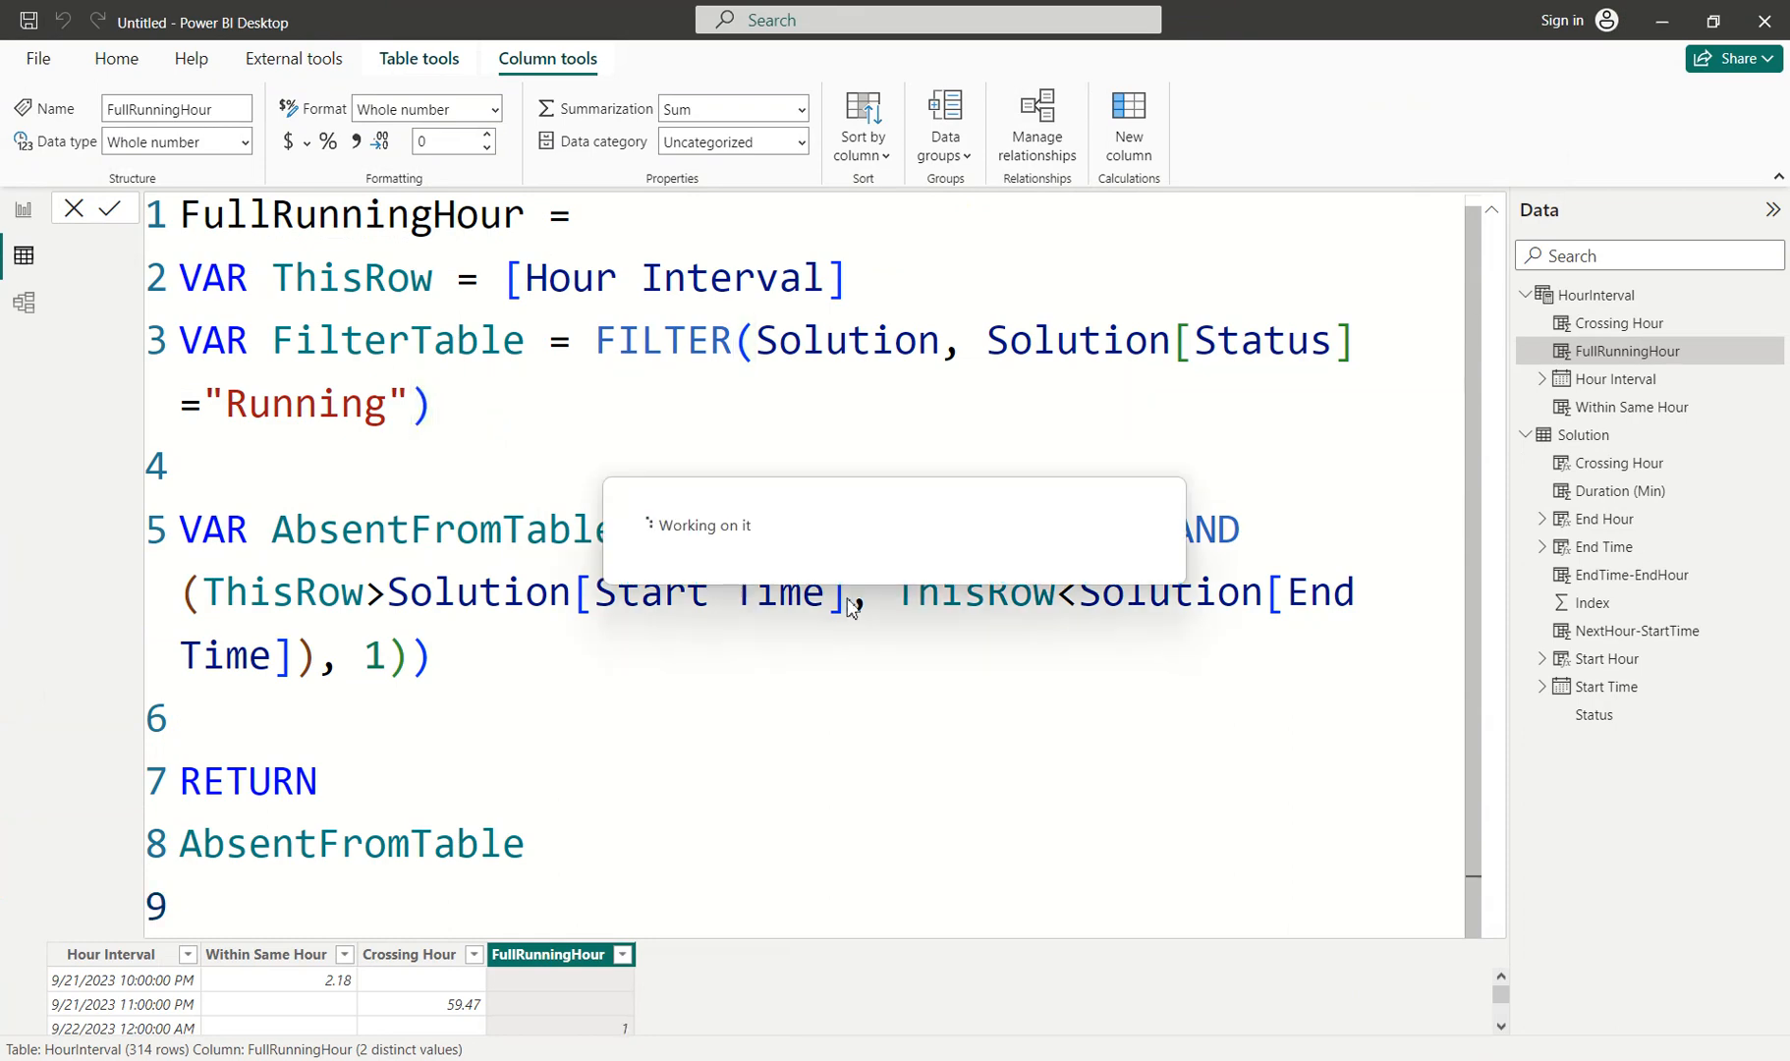
# Collapse the formula editor and examine which hours FullRunningHour flags on 9/22/2023, checking them against the Crossing Hour values.
pyautogui.click(1493, 216)
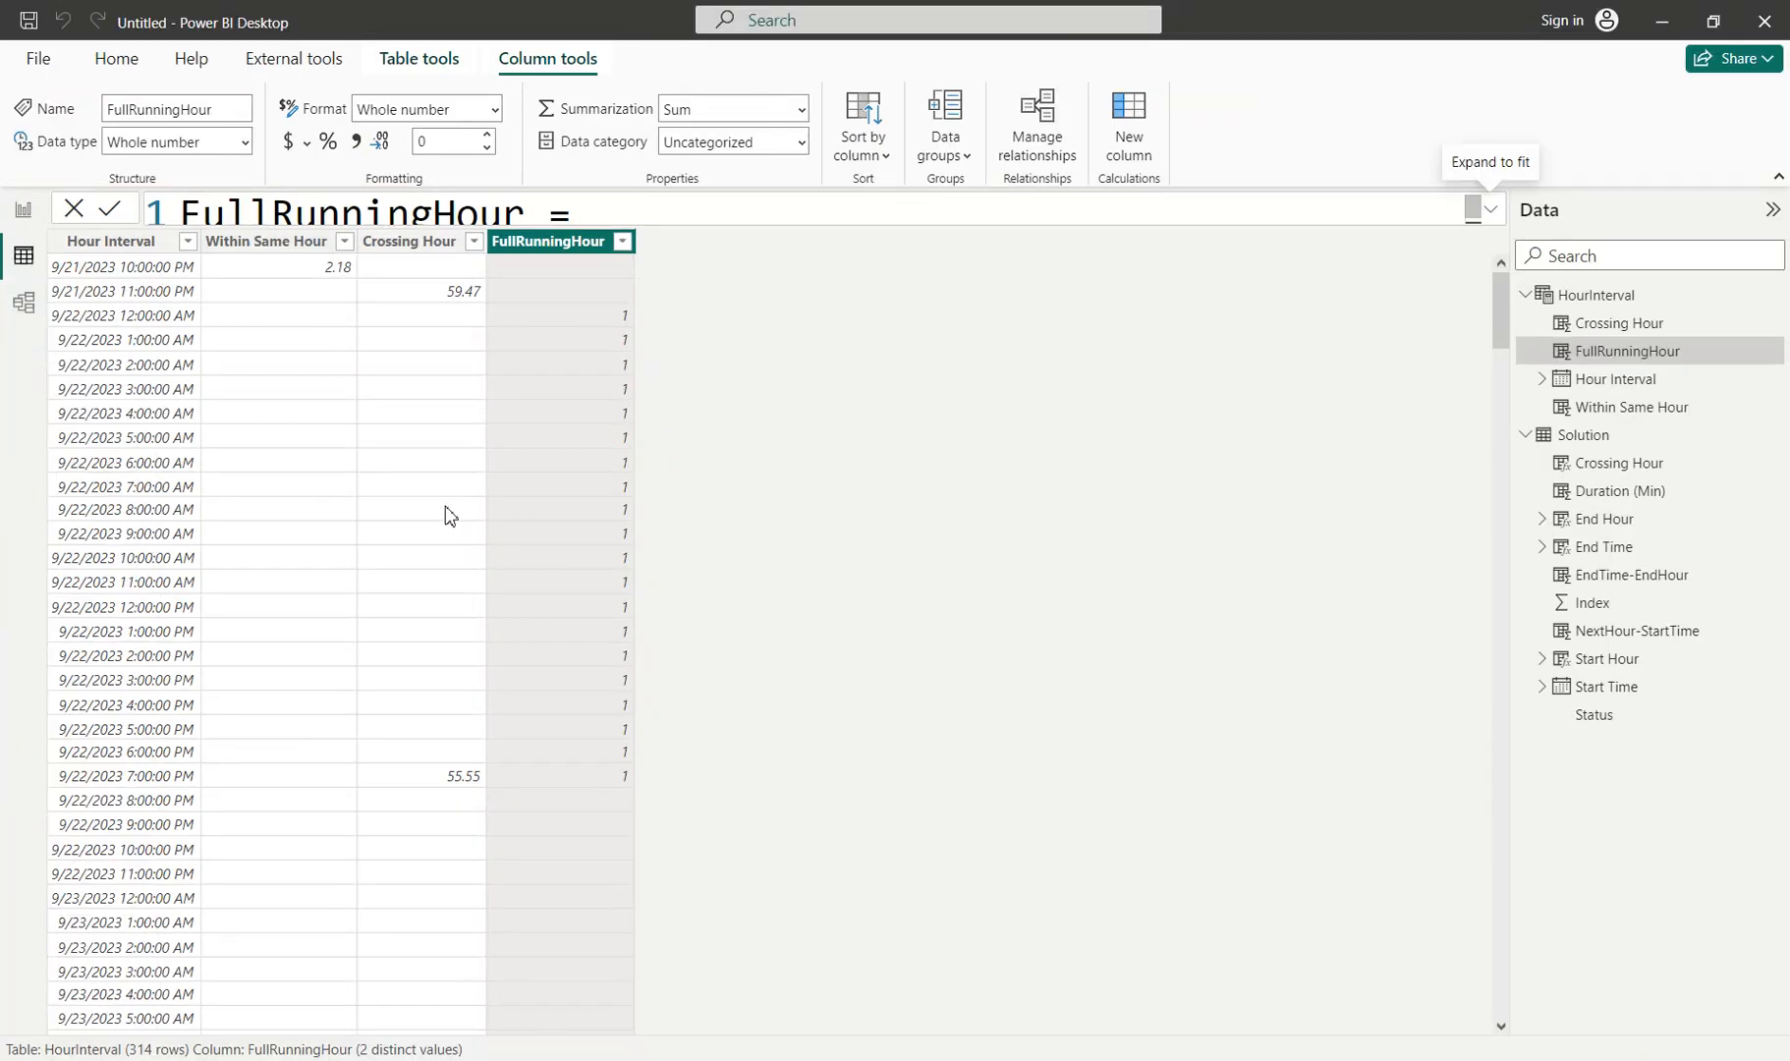
pyautogui.moveTo(577, 316); pyautogui.dragTo(573, 766)
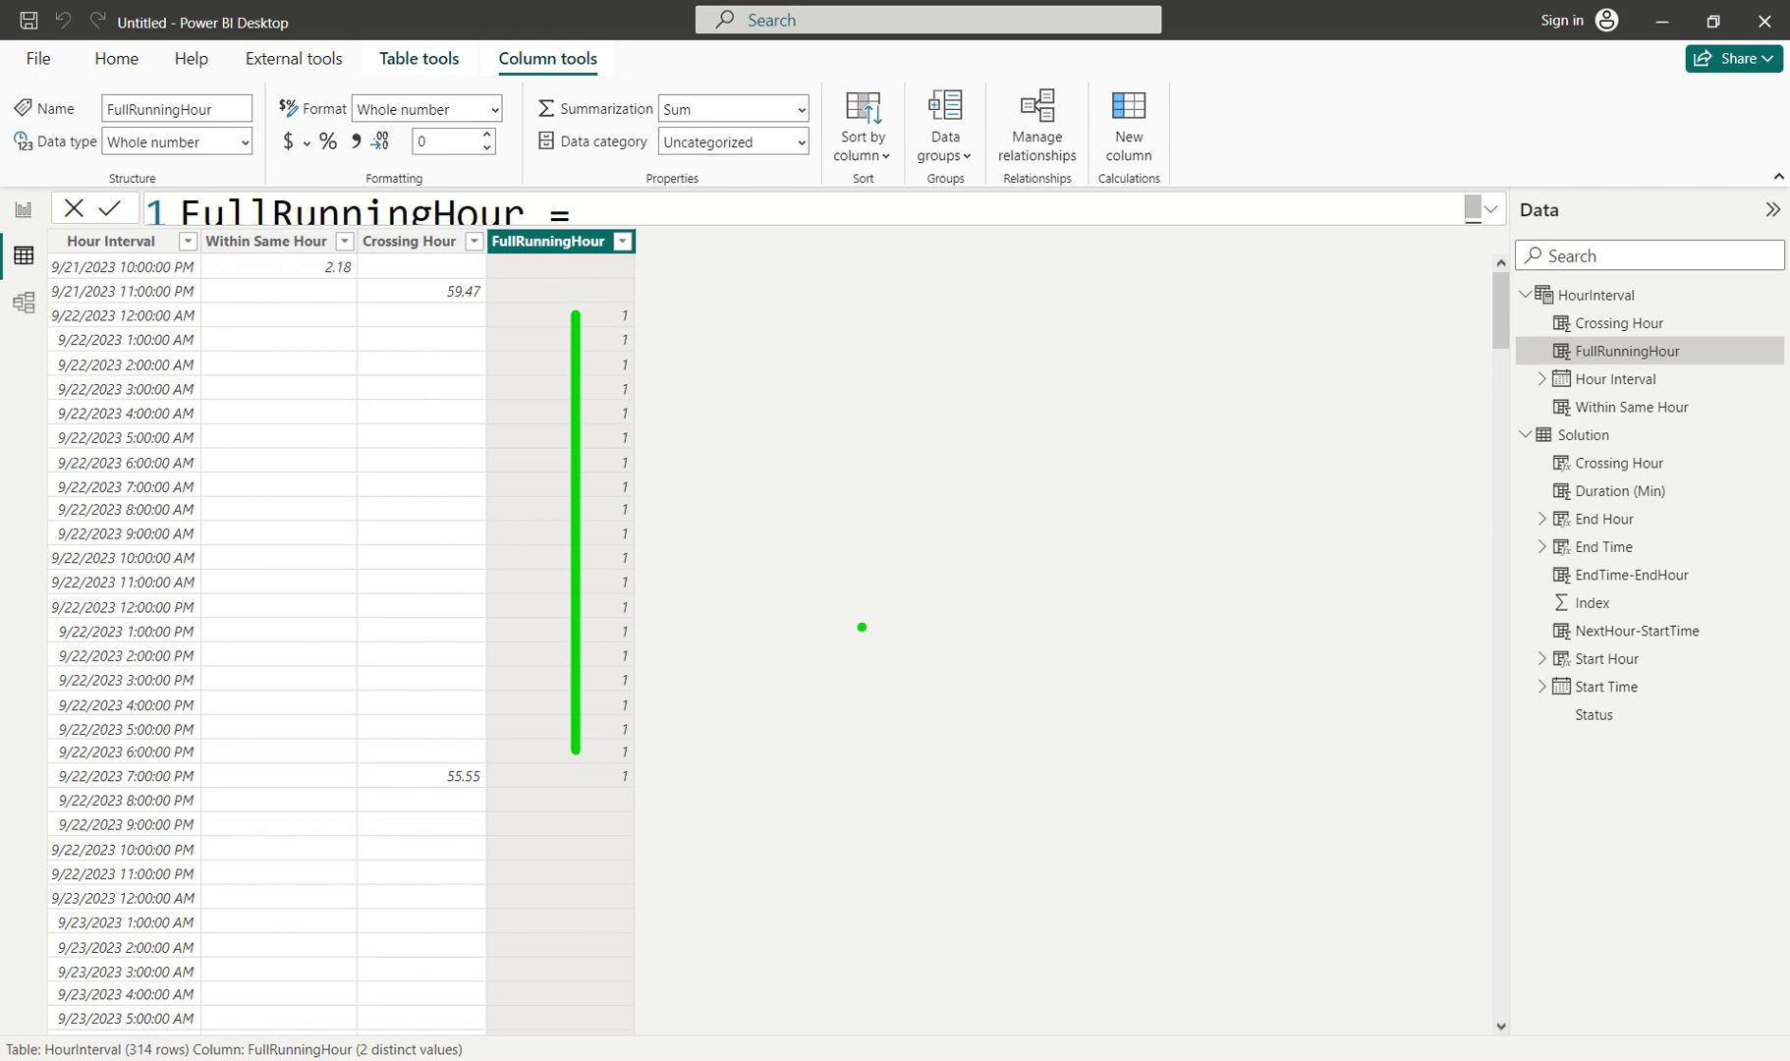
# Change Solution[End Time] to Solution[End Hour] in FullRunningHour's AND condition, commit the formula and collapse the editor to show the values.
pyautogui.click(1490, 209)
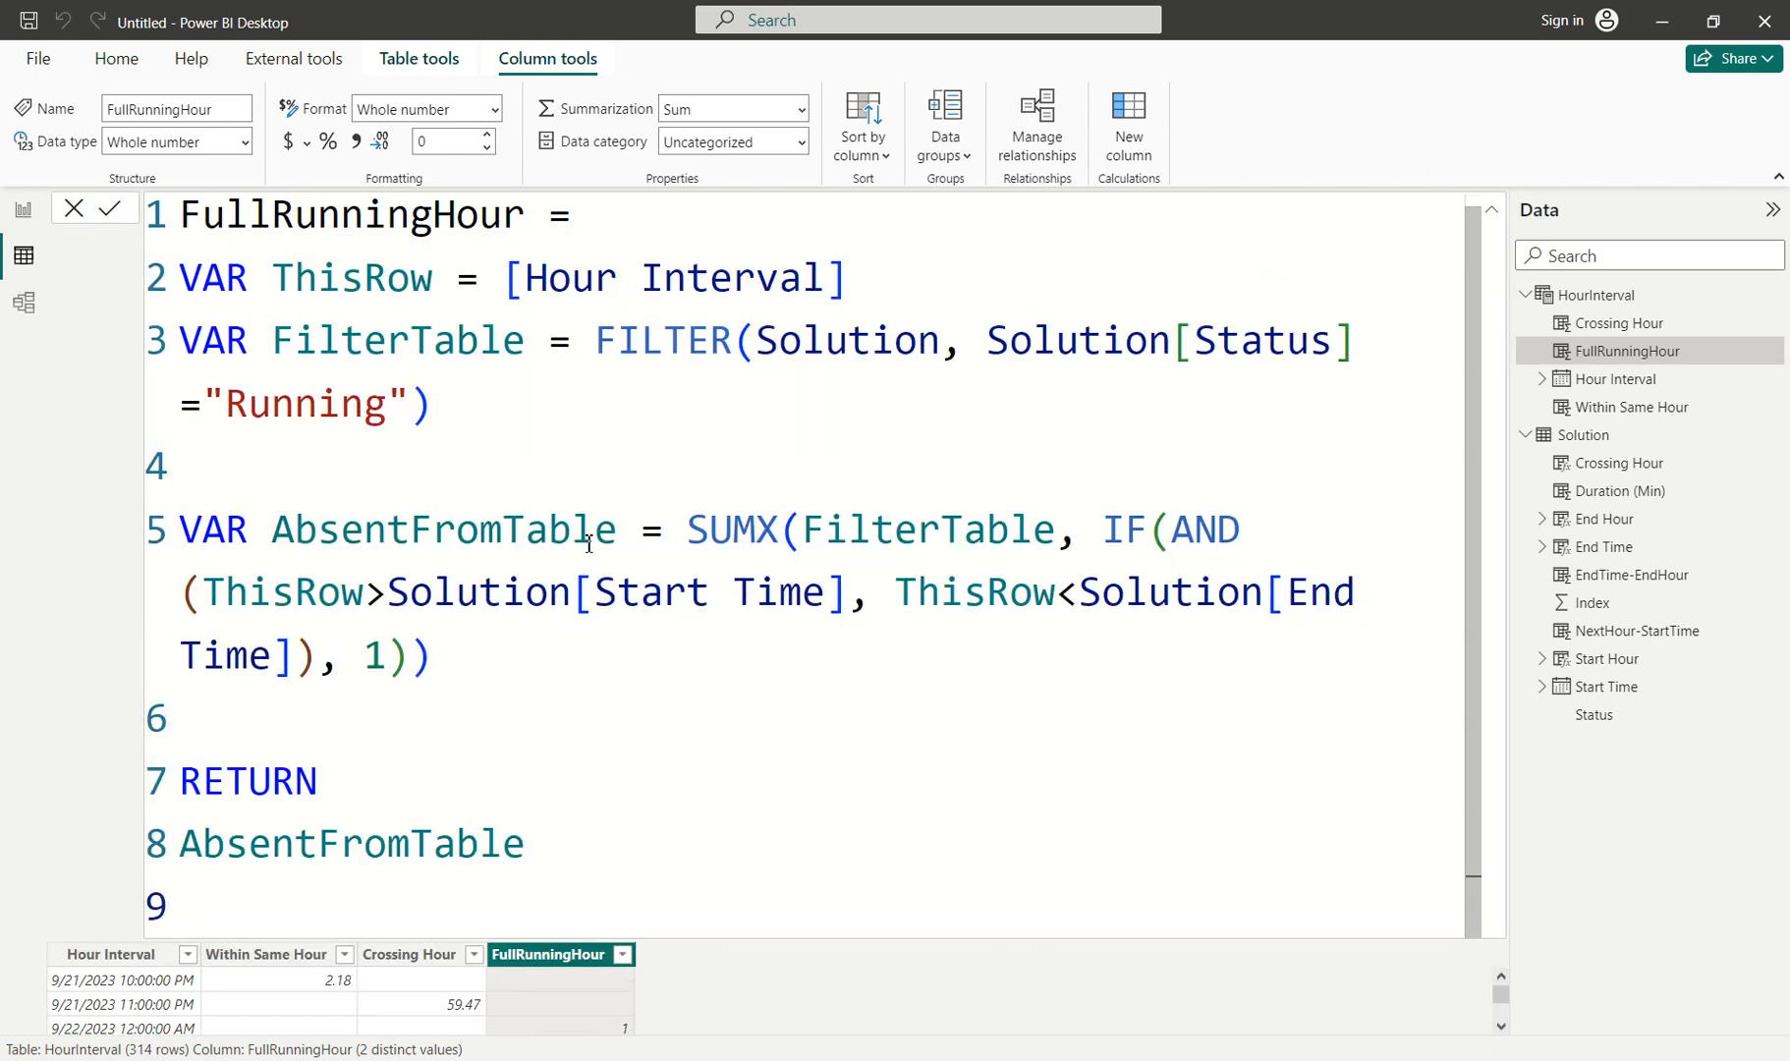
pyautogui.click(1071, 595)
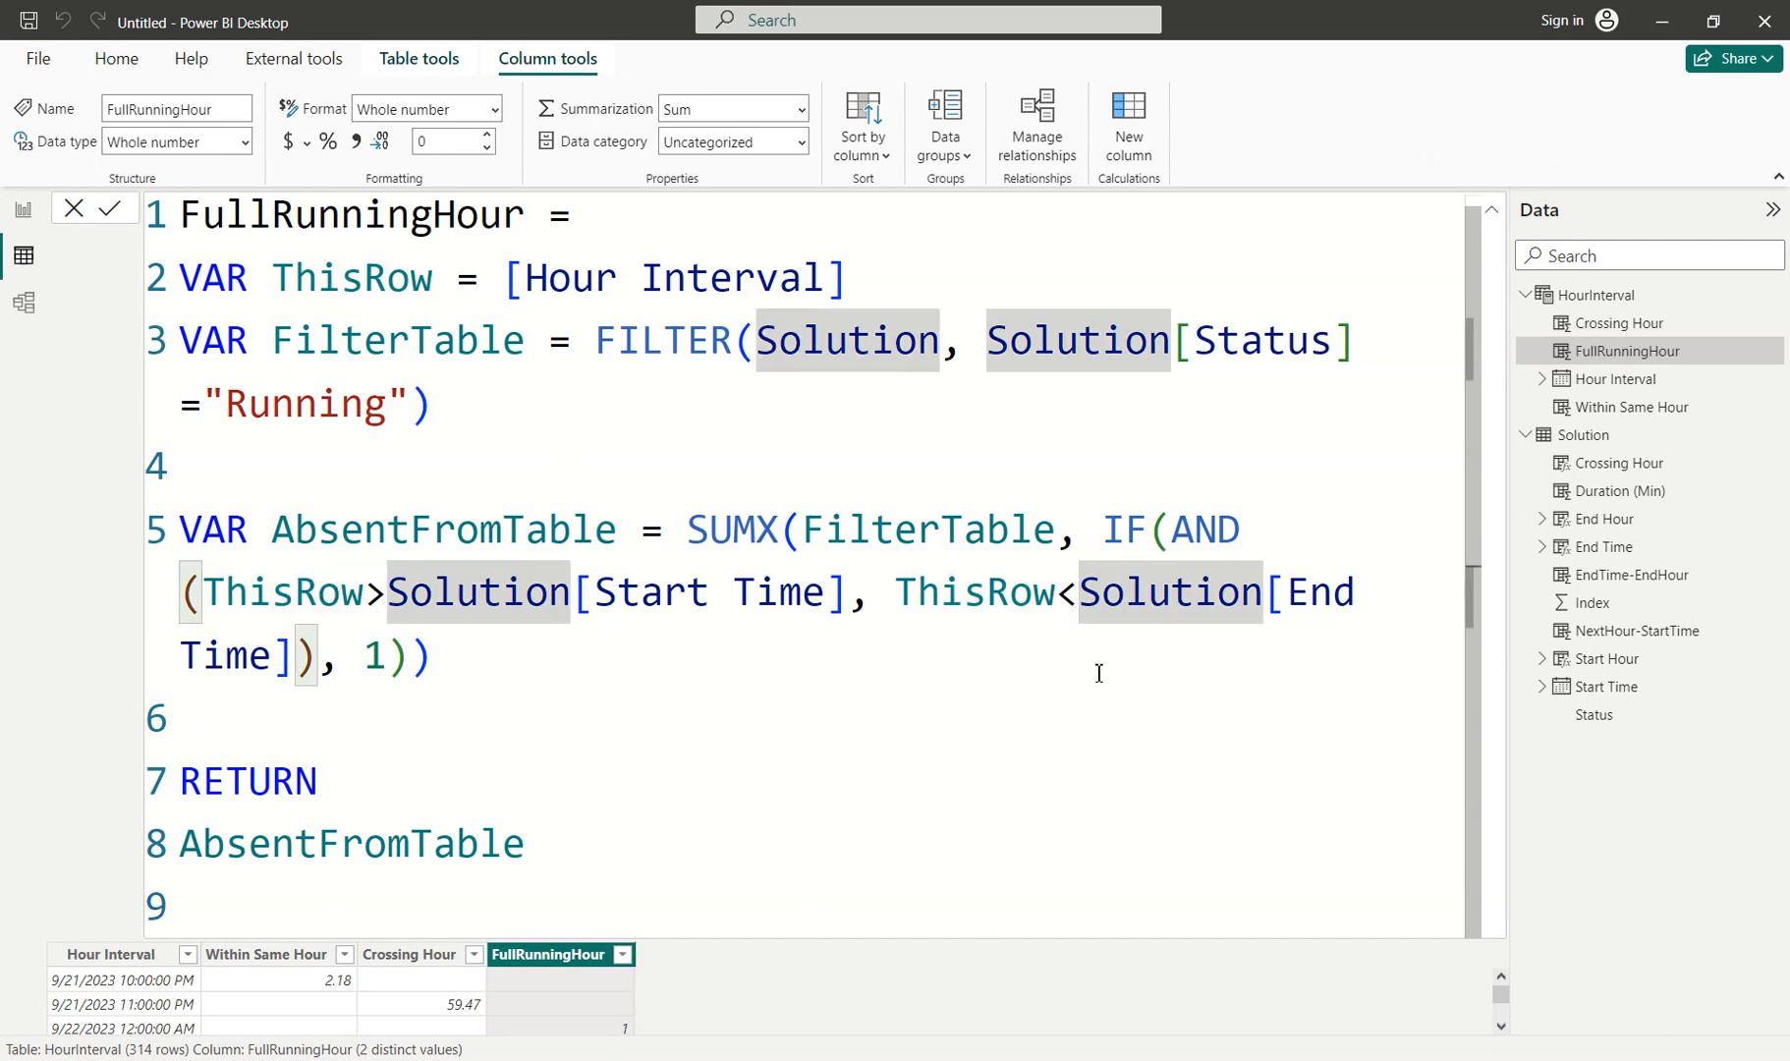
pyautogui.click(1289, 590)
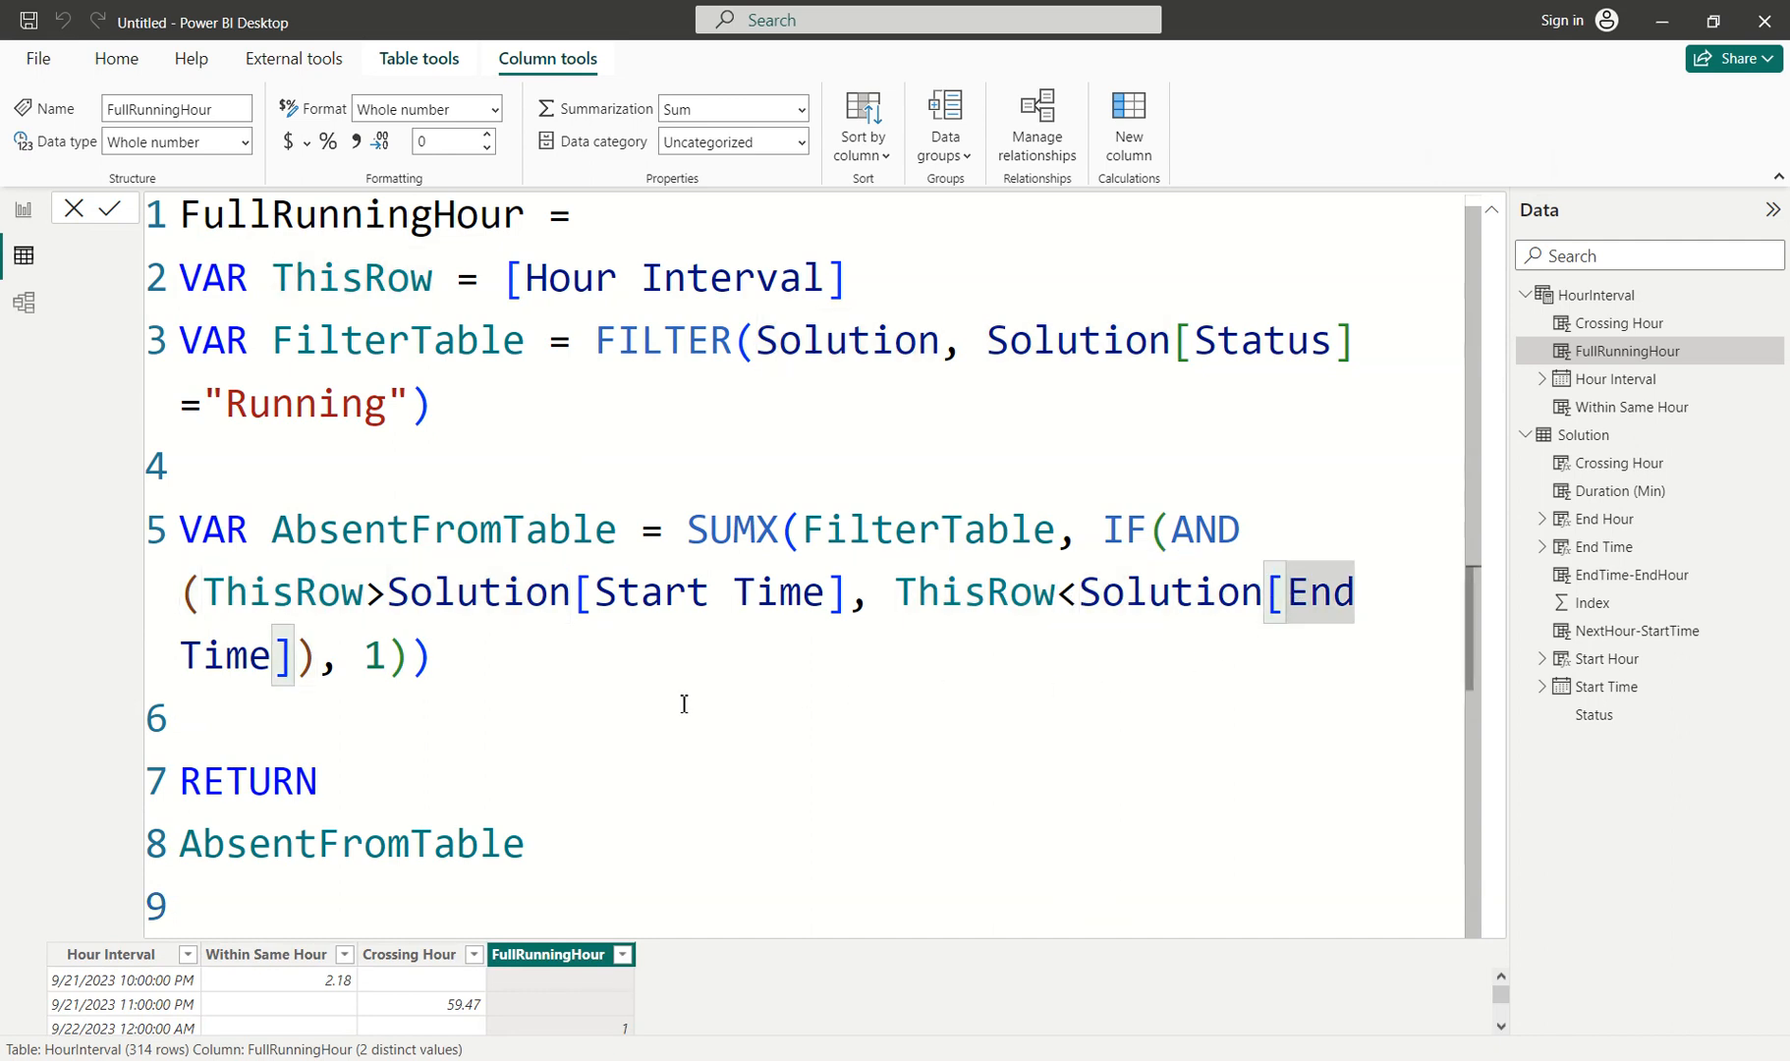
pyautogui.keyDown('shift'); pyautogui.click(269, 657); pyautogui.keyUp('shift')
pyautogui.write('hou')
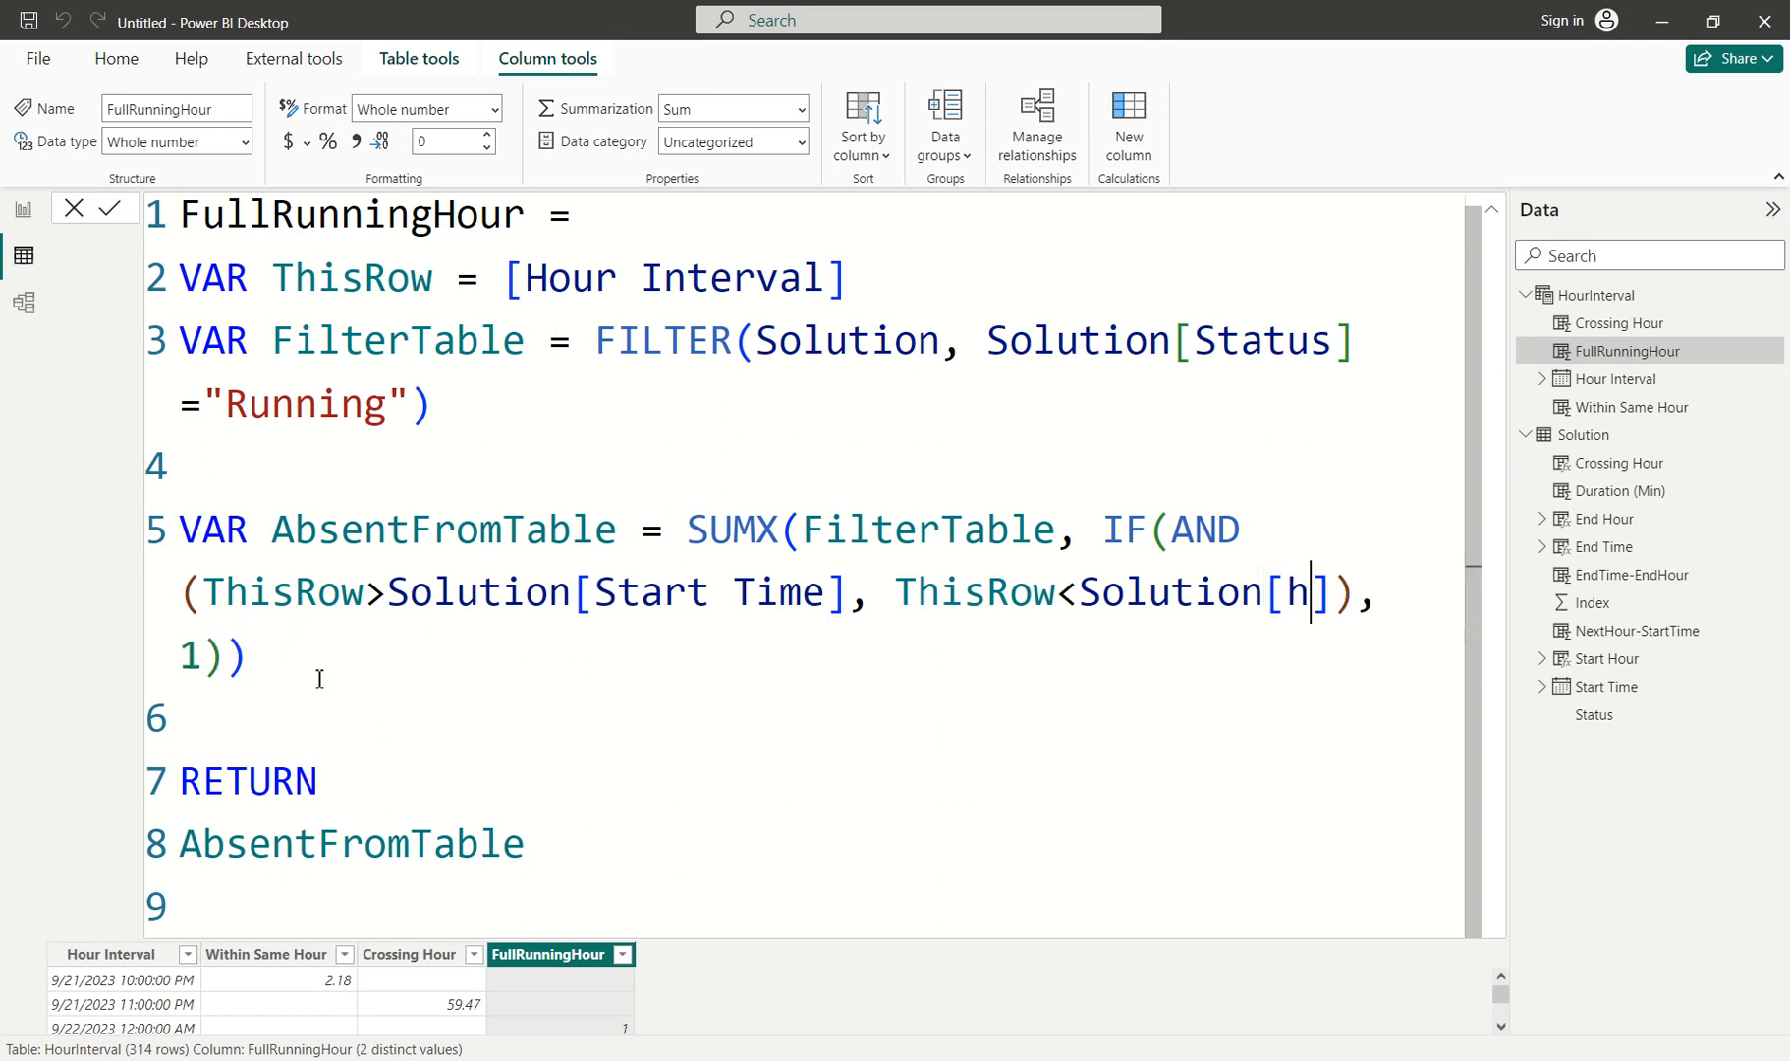
pyautogui.write('r')
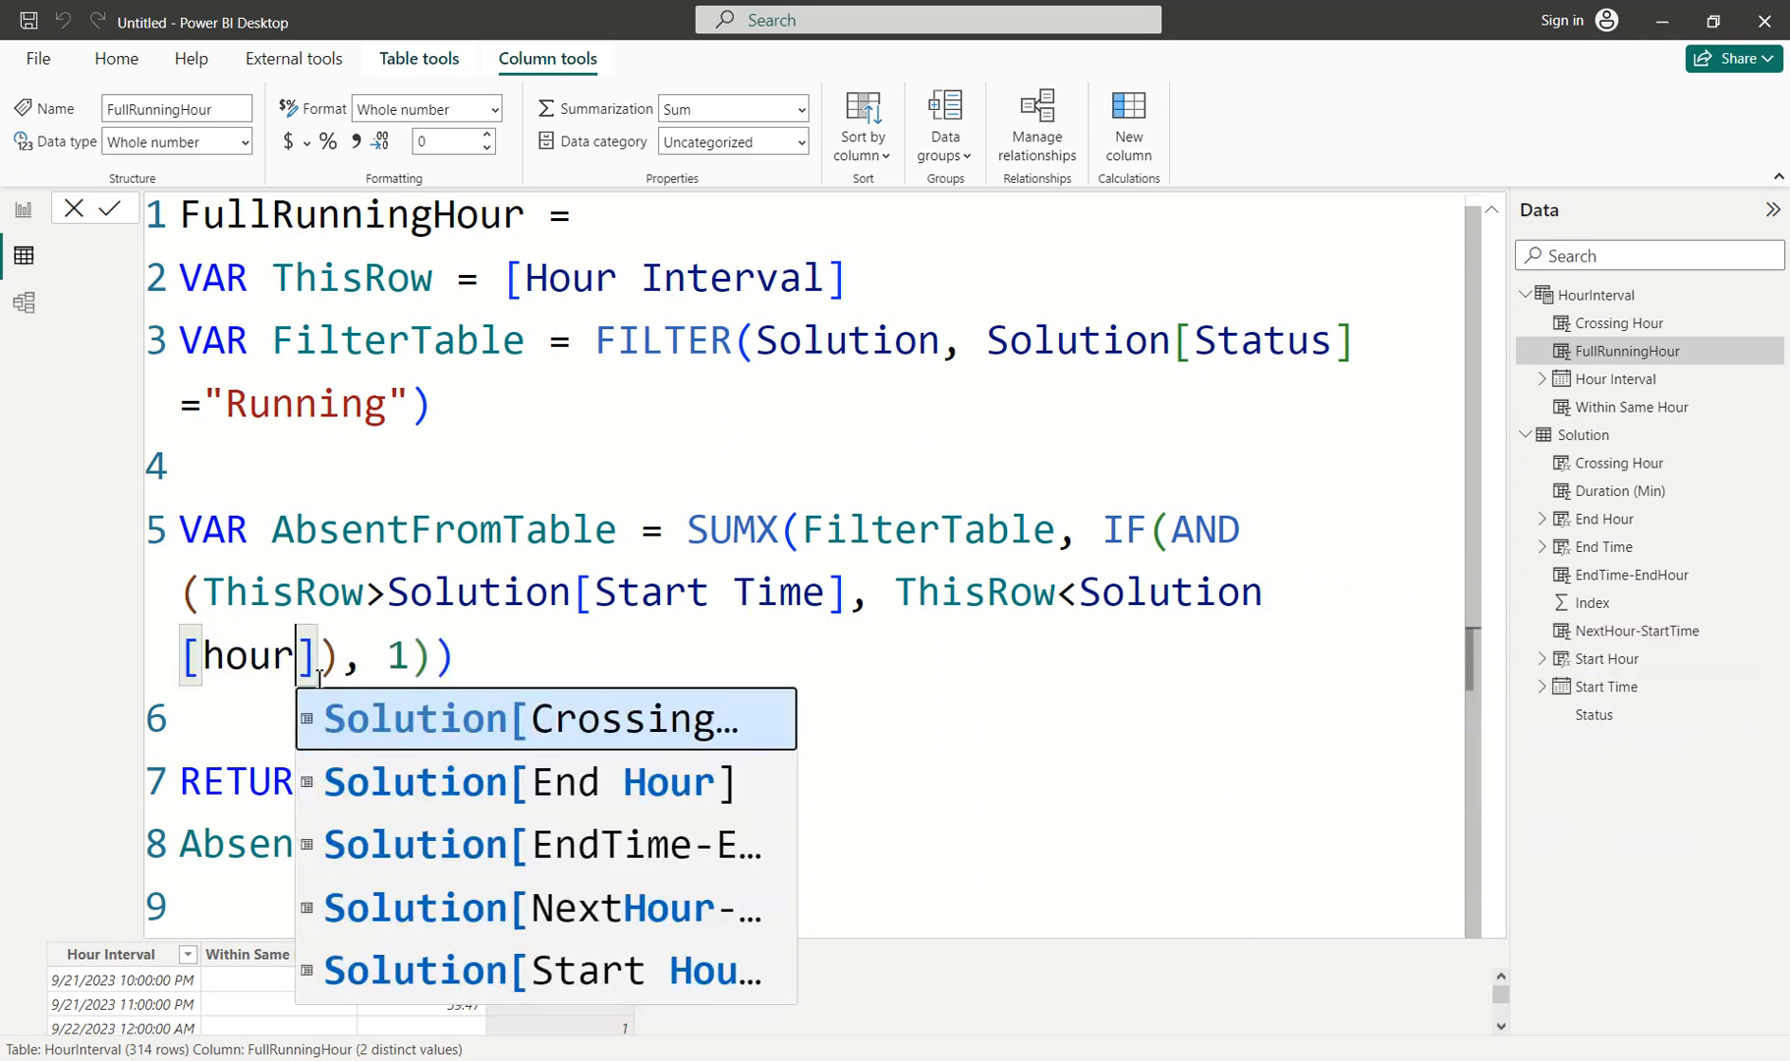
pyautogui.press('Down')
pyautogui.press('Tab')
pyautogui.press('Escape')
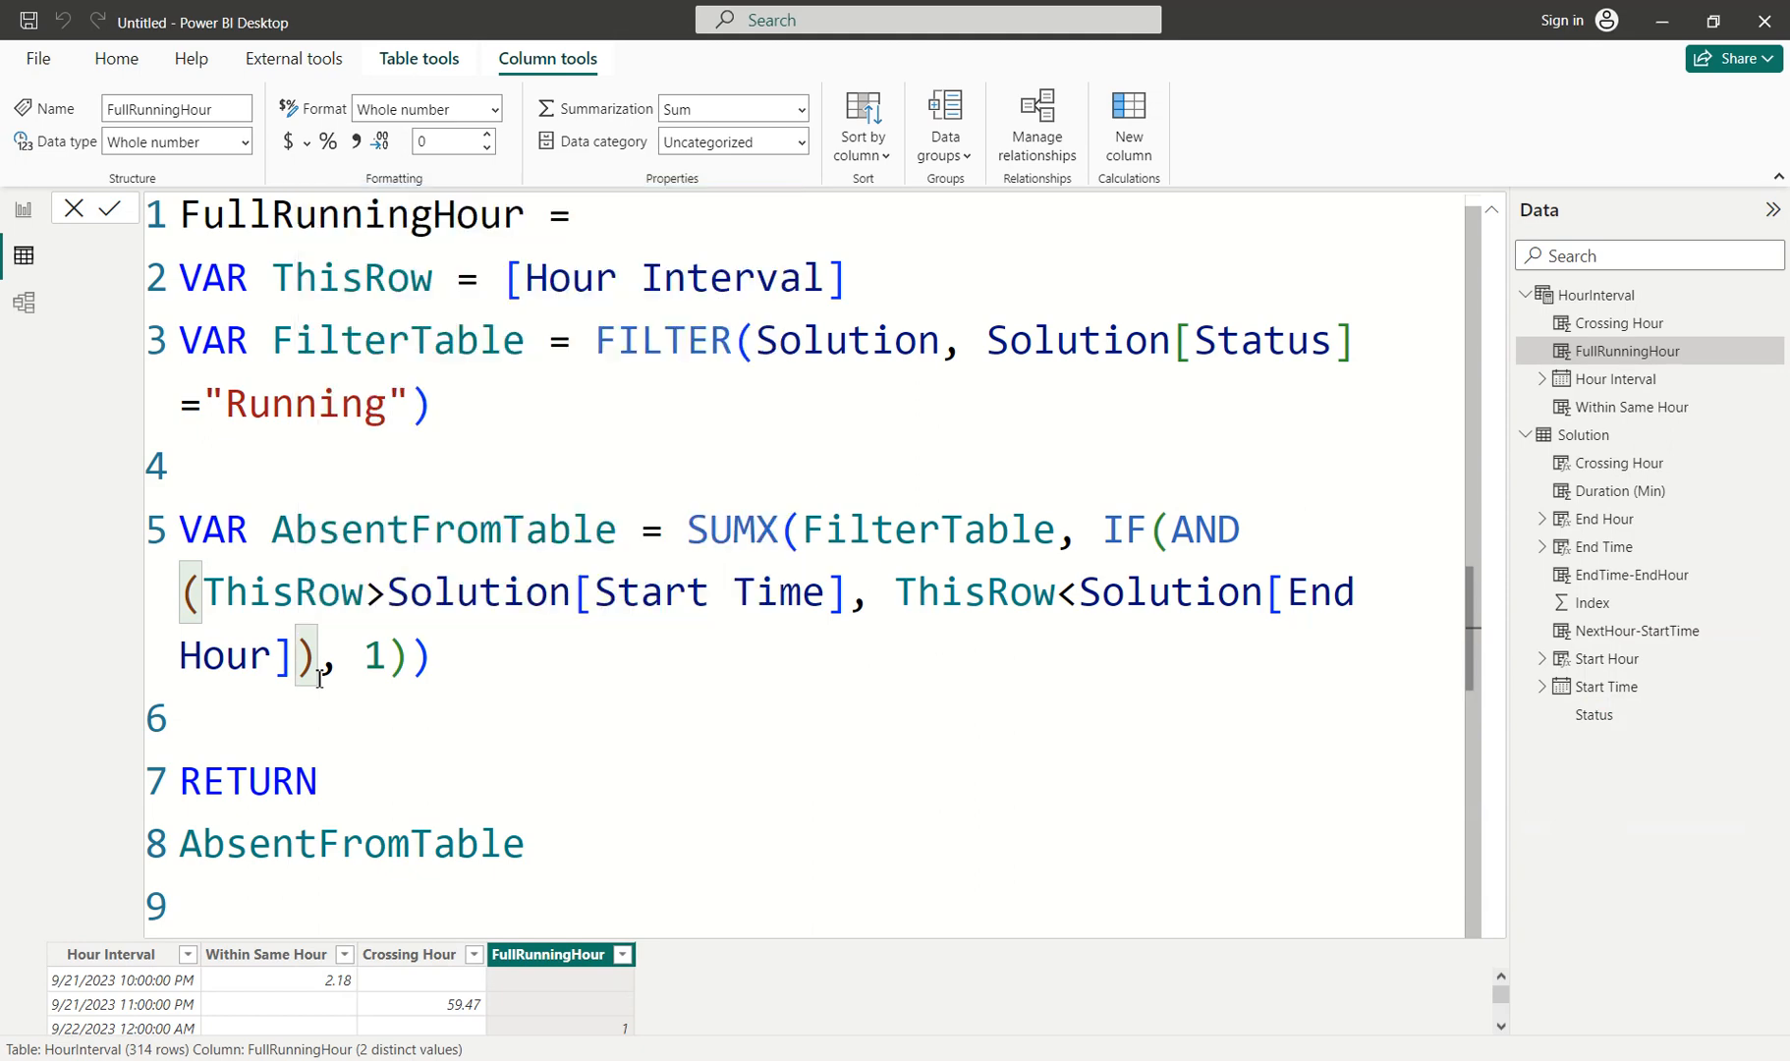
pyautogui.press('Return')
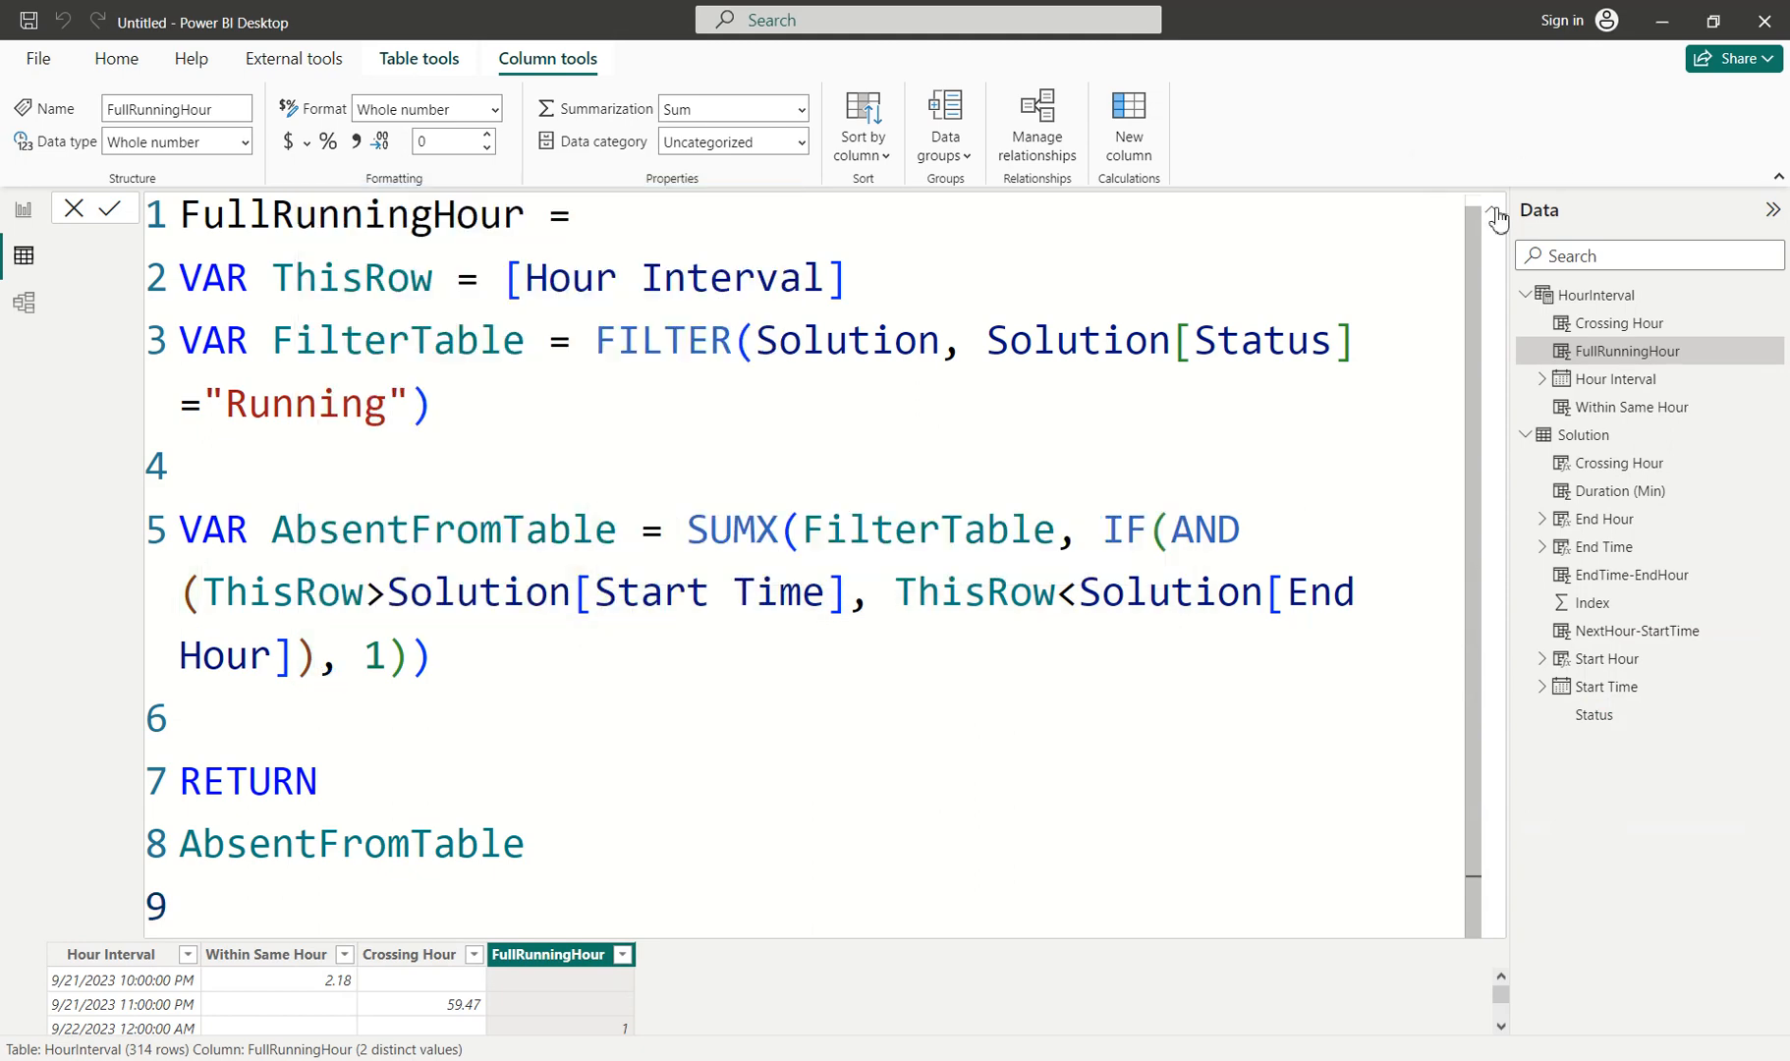
pyautogui.click(1489, 215)
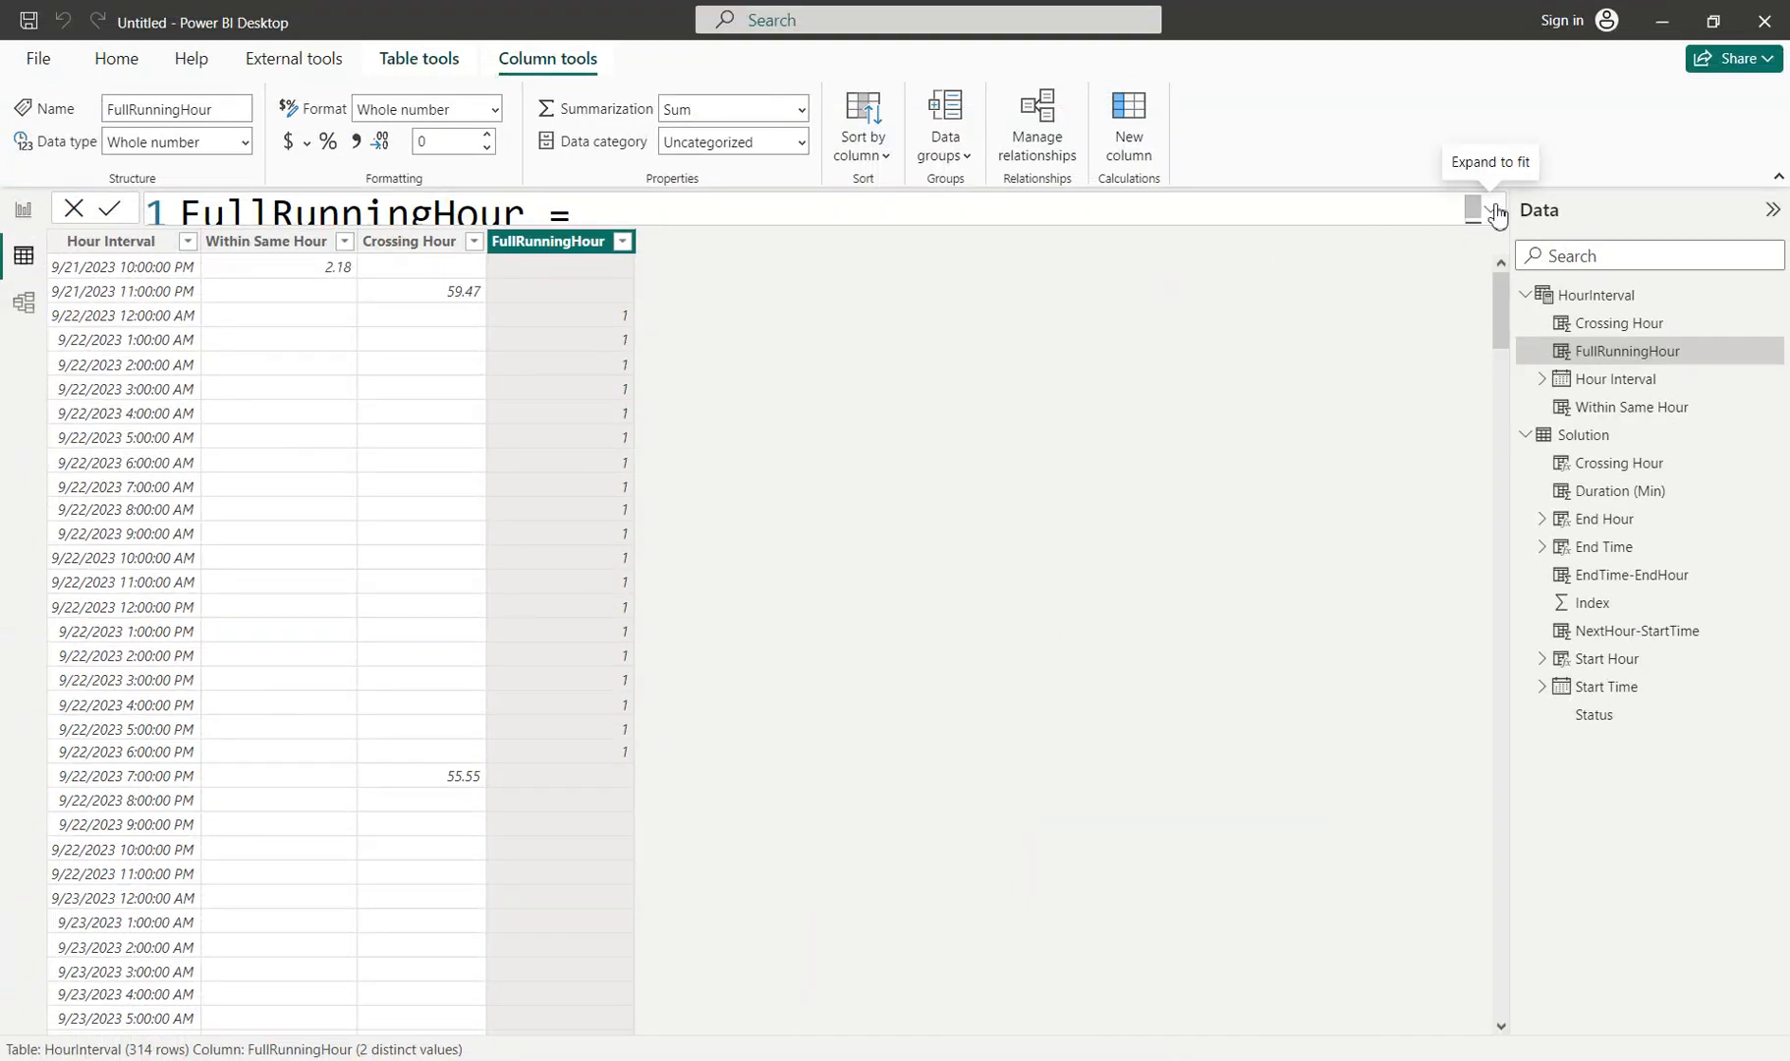
# Declare a new variable FullRunningHour on its own line directly below AbsentFromTable in the FullRunningHour formula.
pyautogui.click(1494, 212)
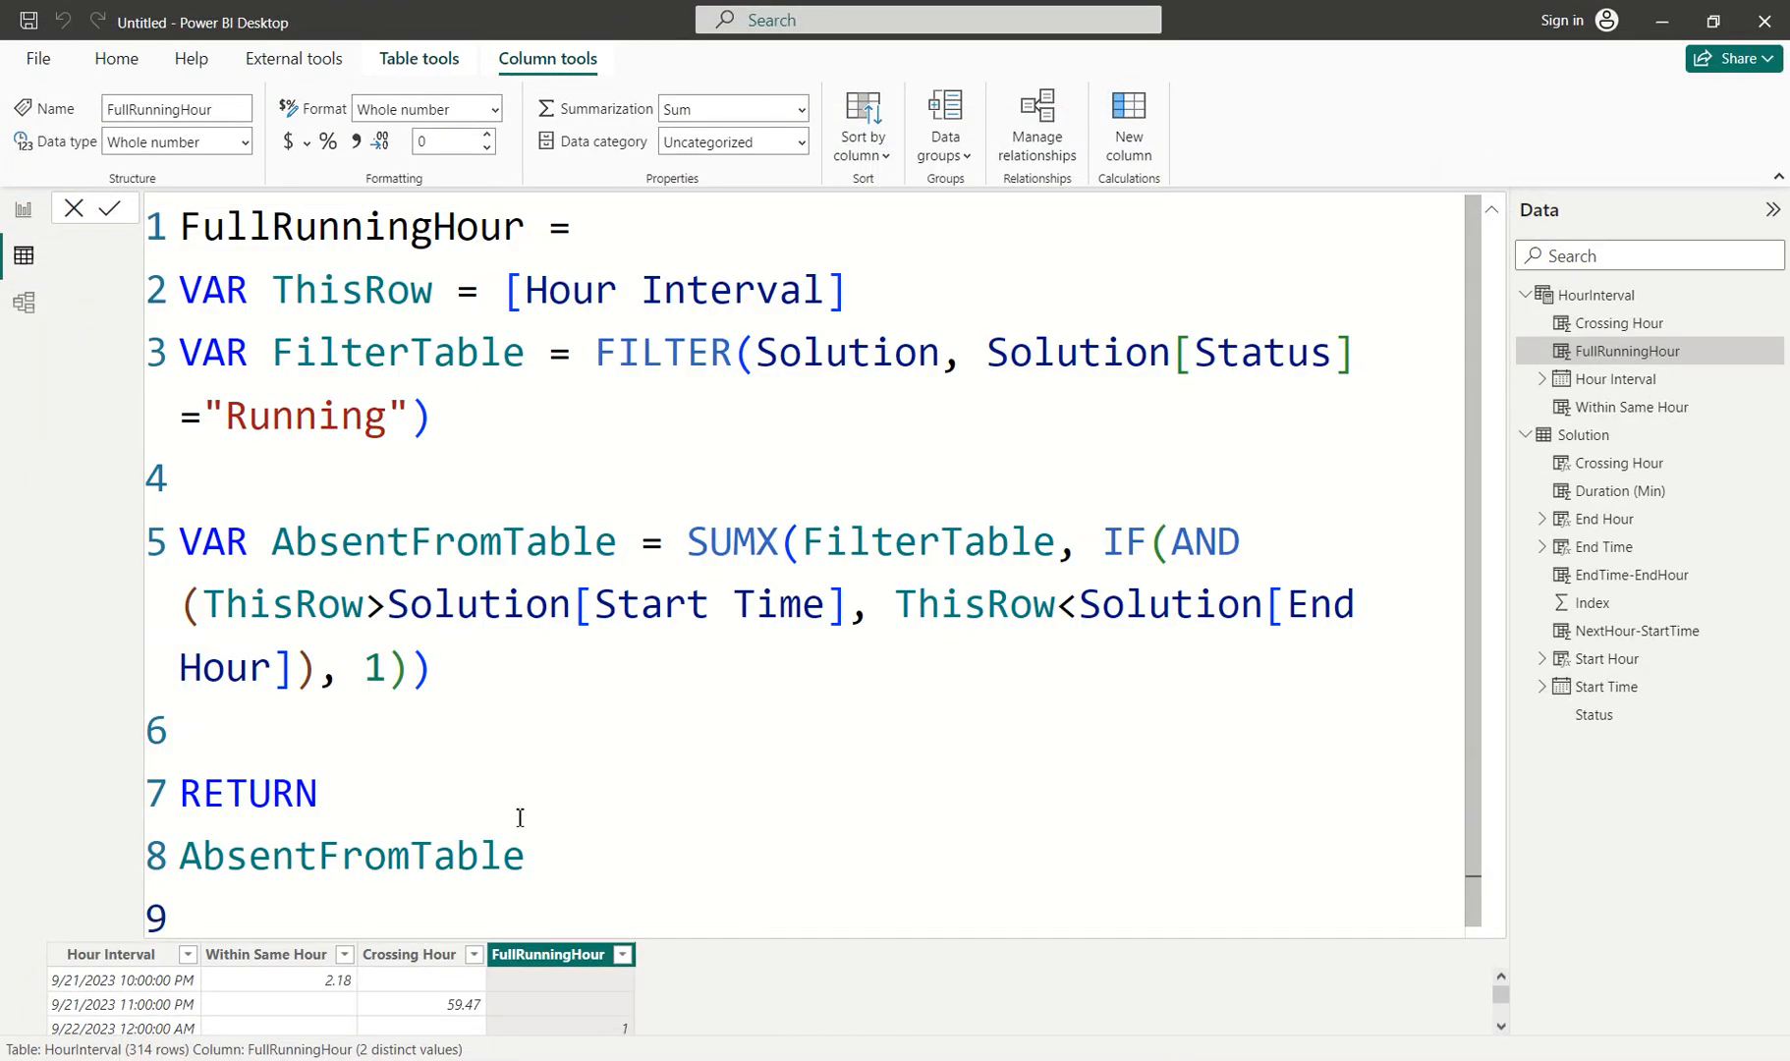
pyautogui.click(454, 669)
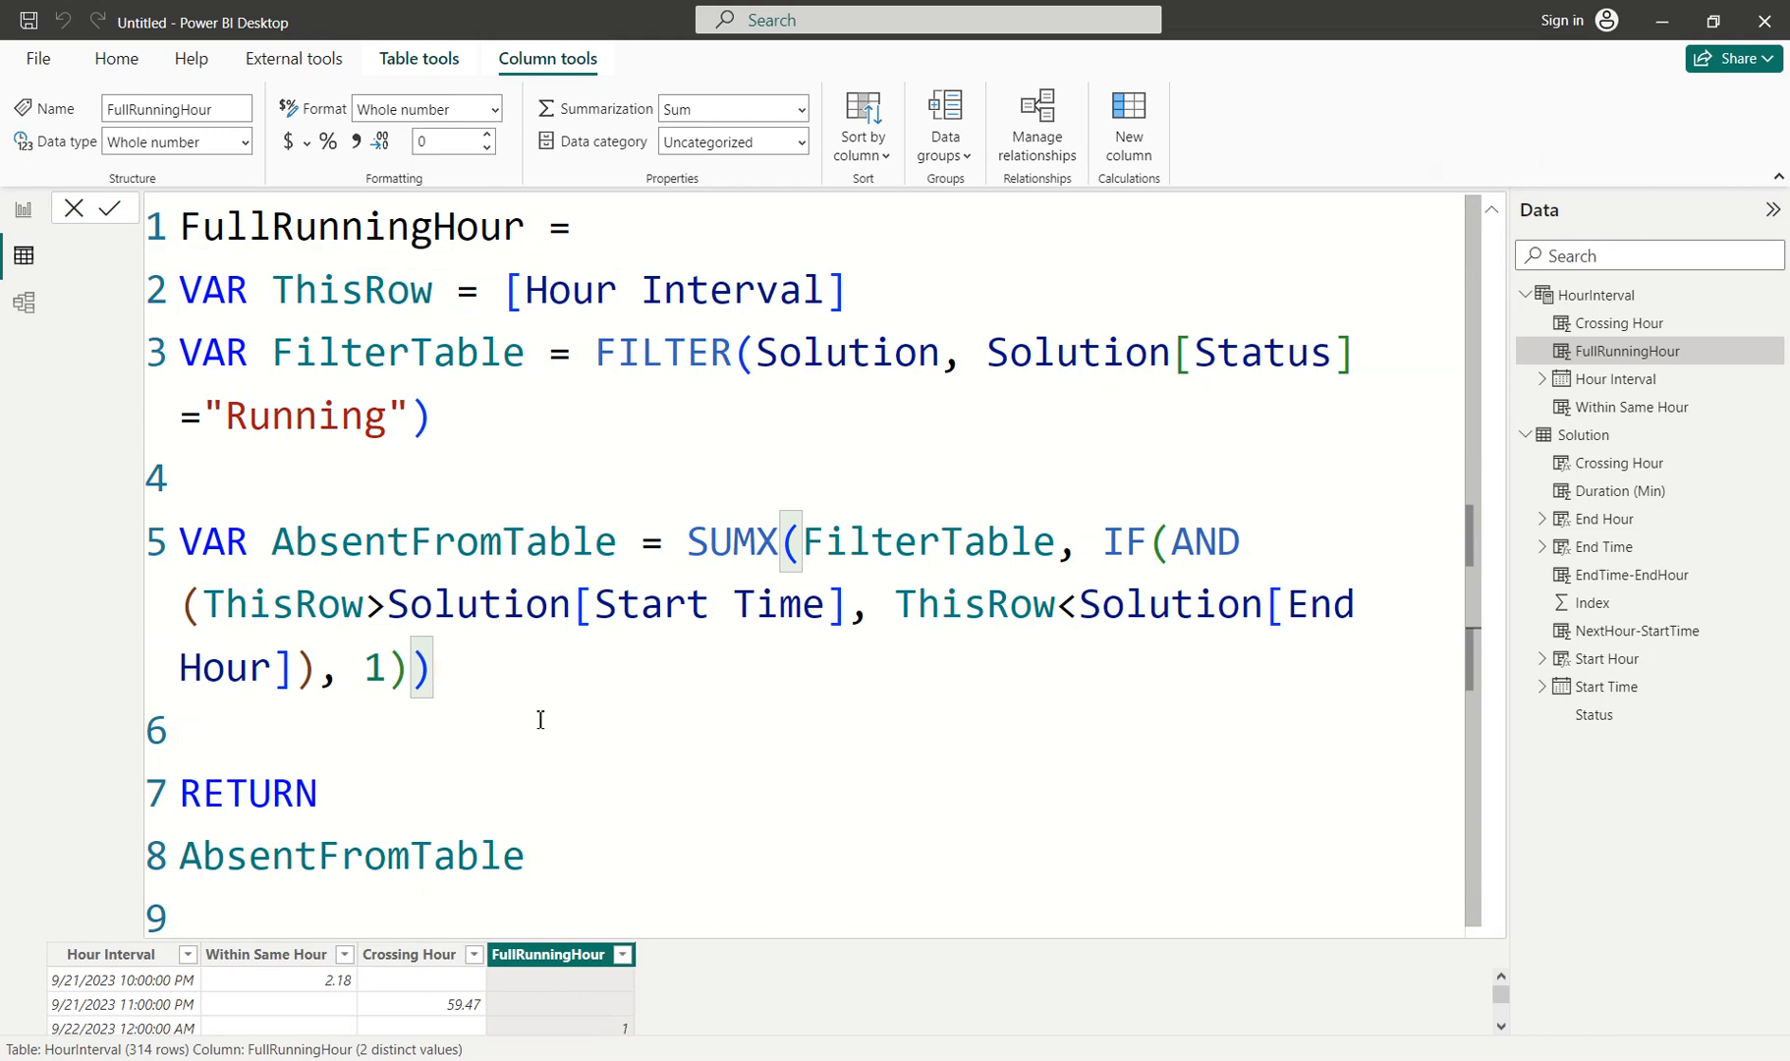
pyautogui.click(500, 666)
pyautogui.press('Return')
pyautogui.write('VAR ')
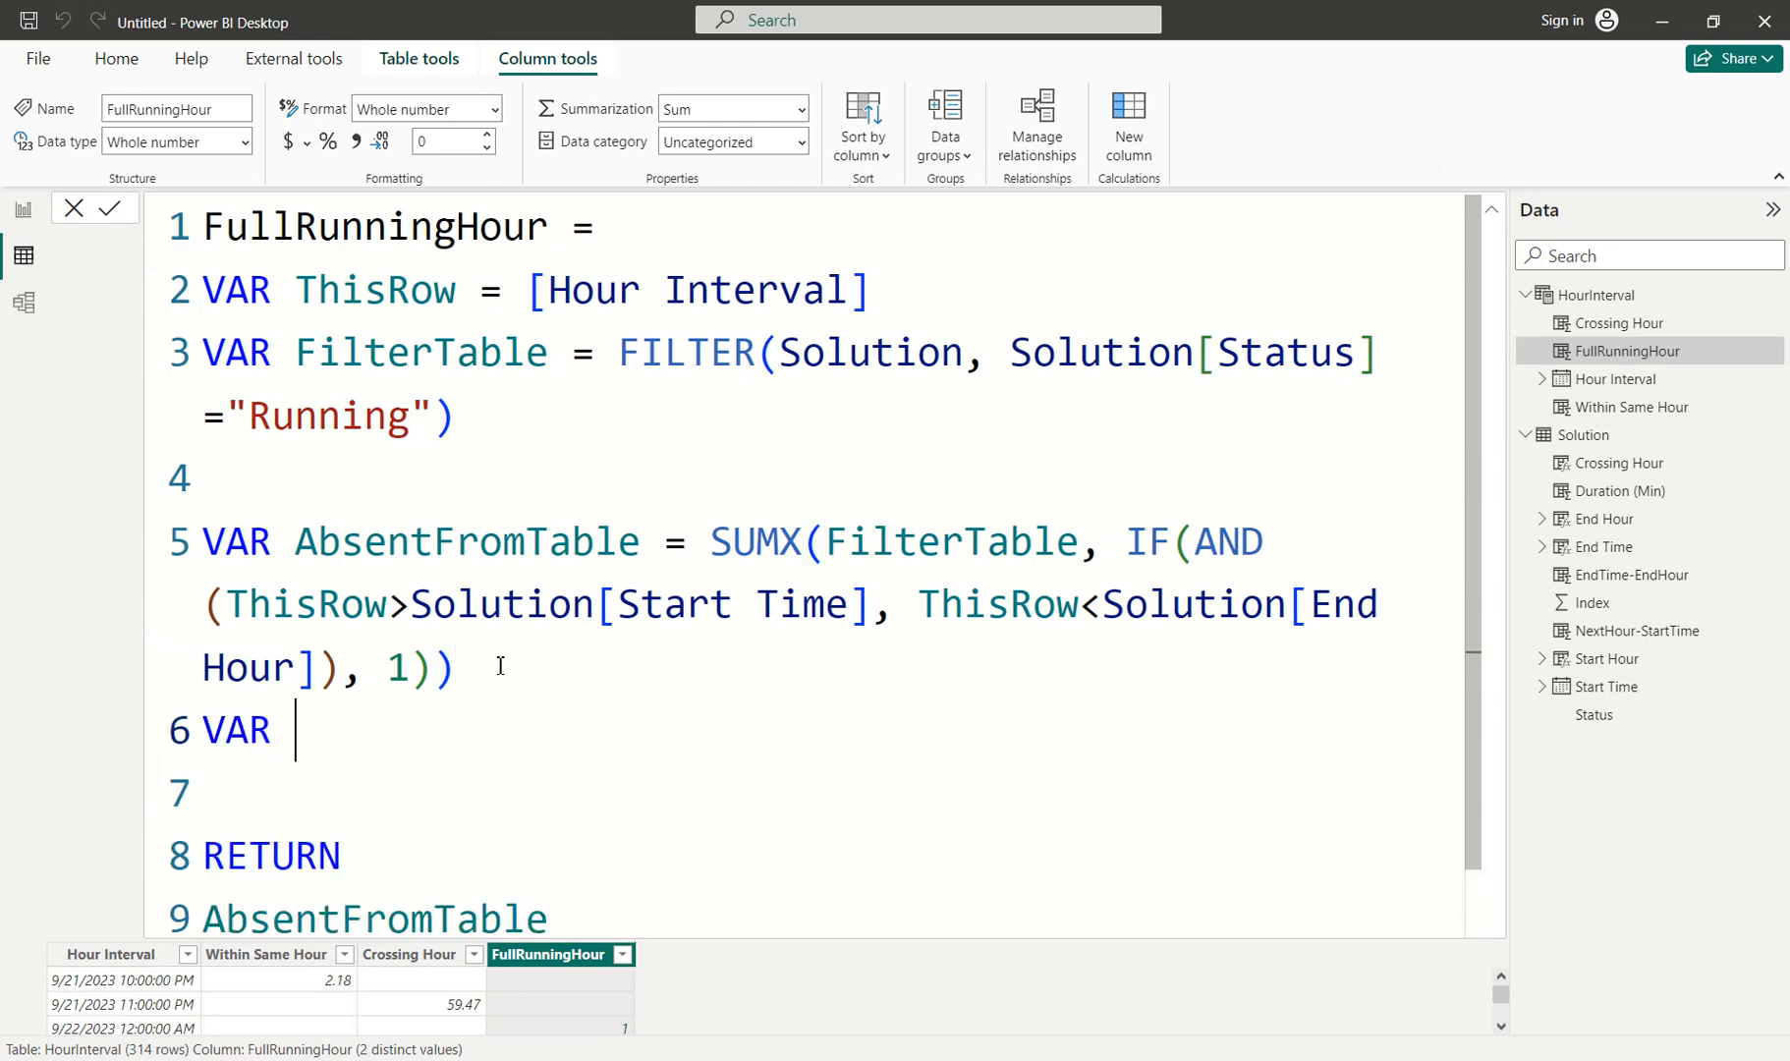
pyautogui.write('FullR')
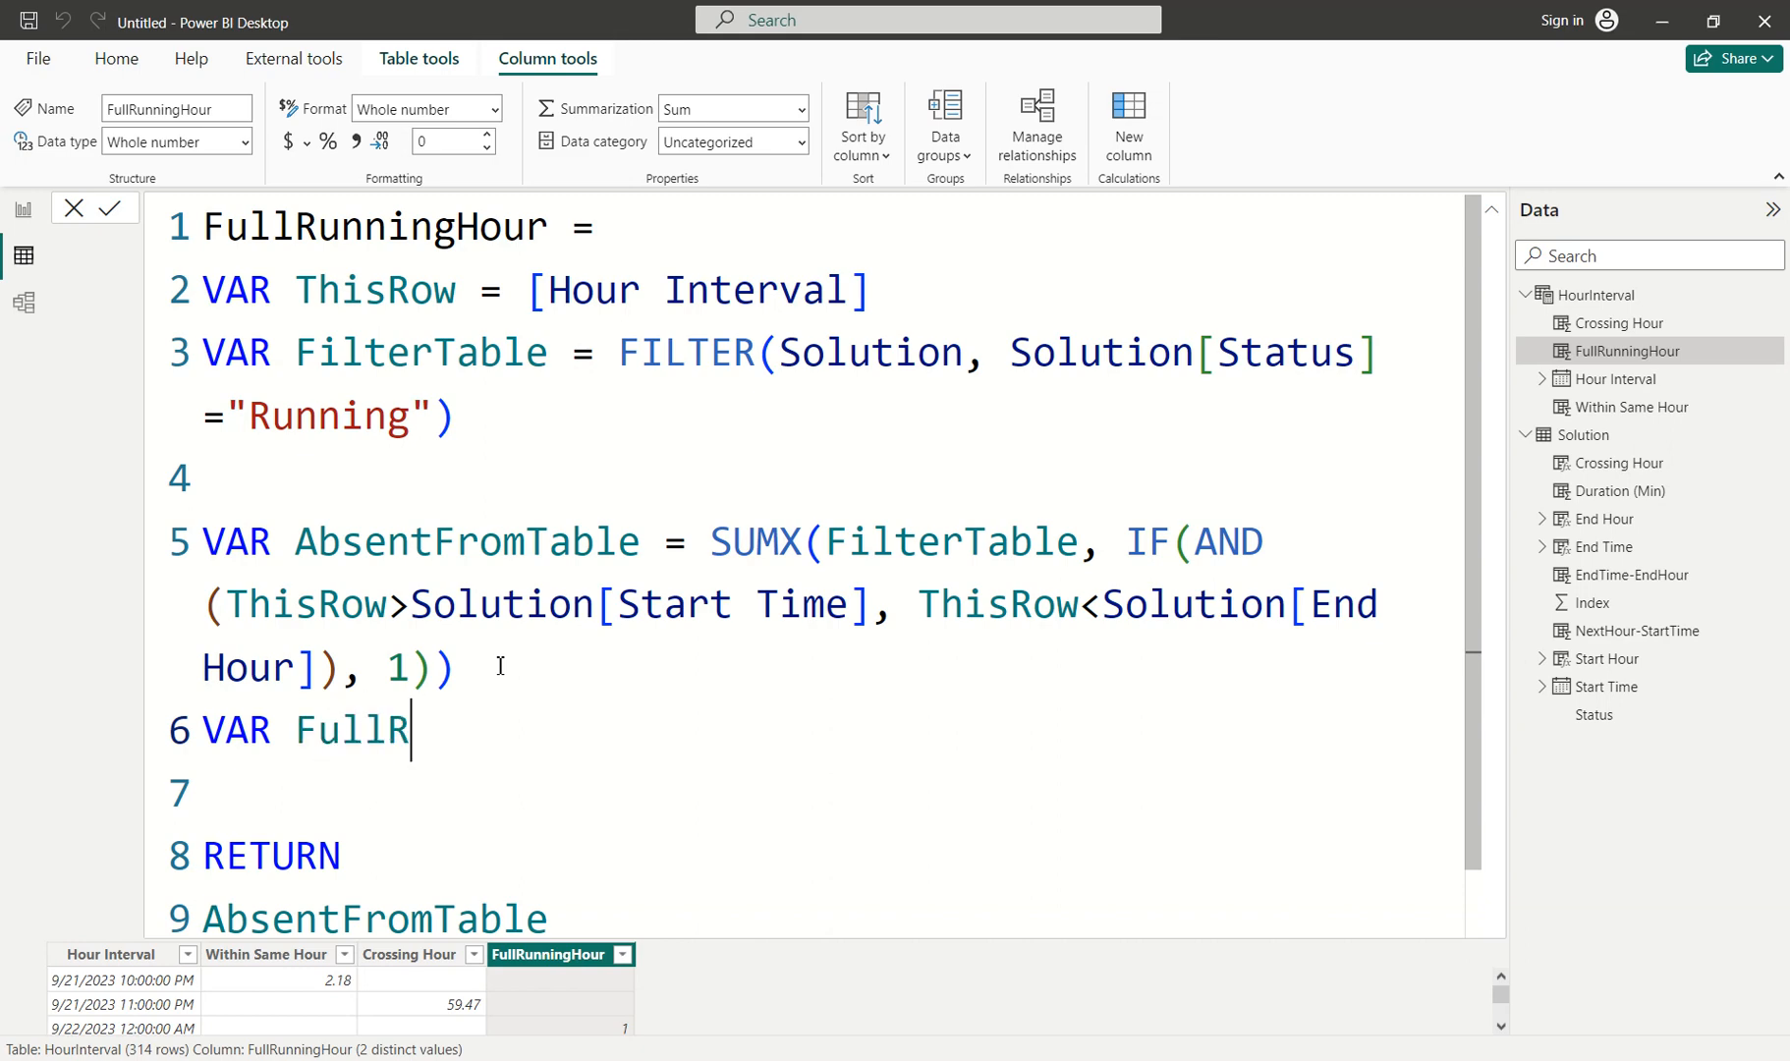
pyautogui.write('unningHour = ')
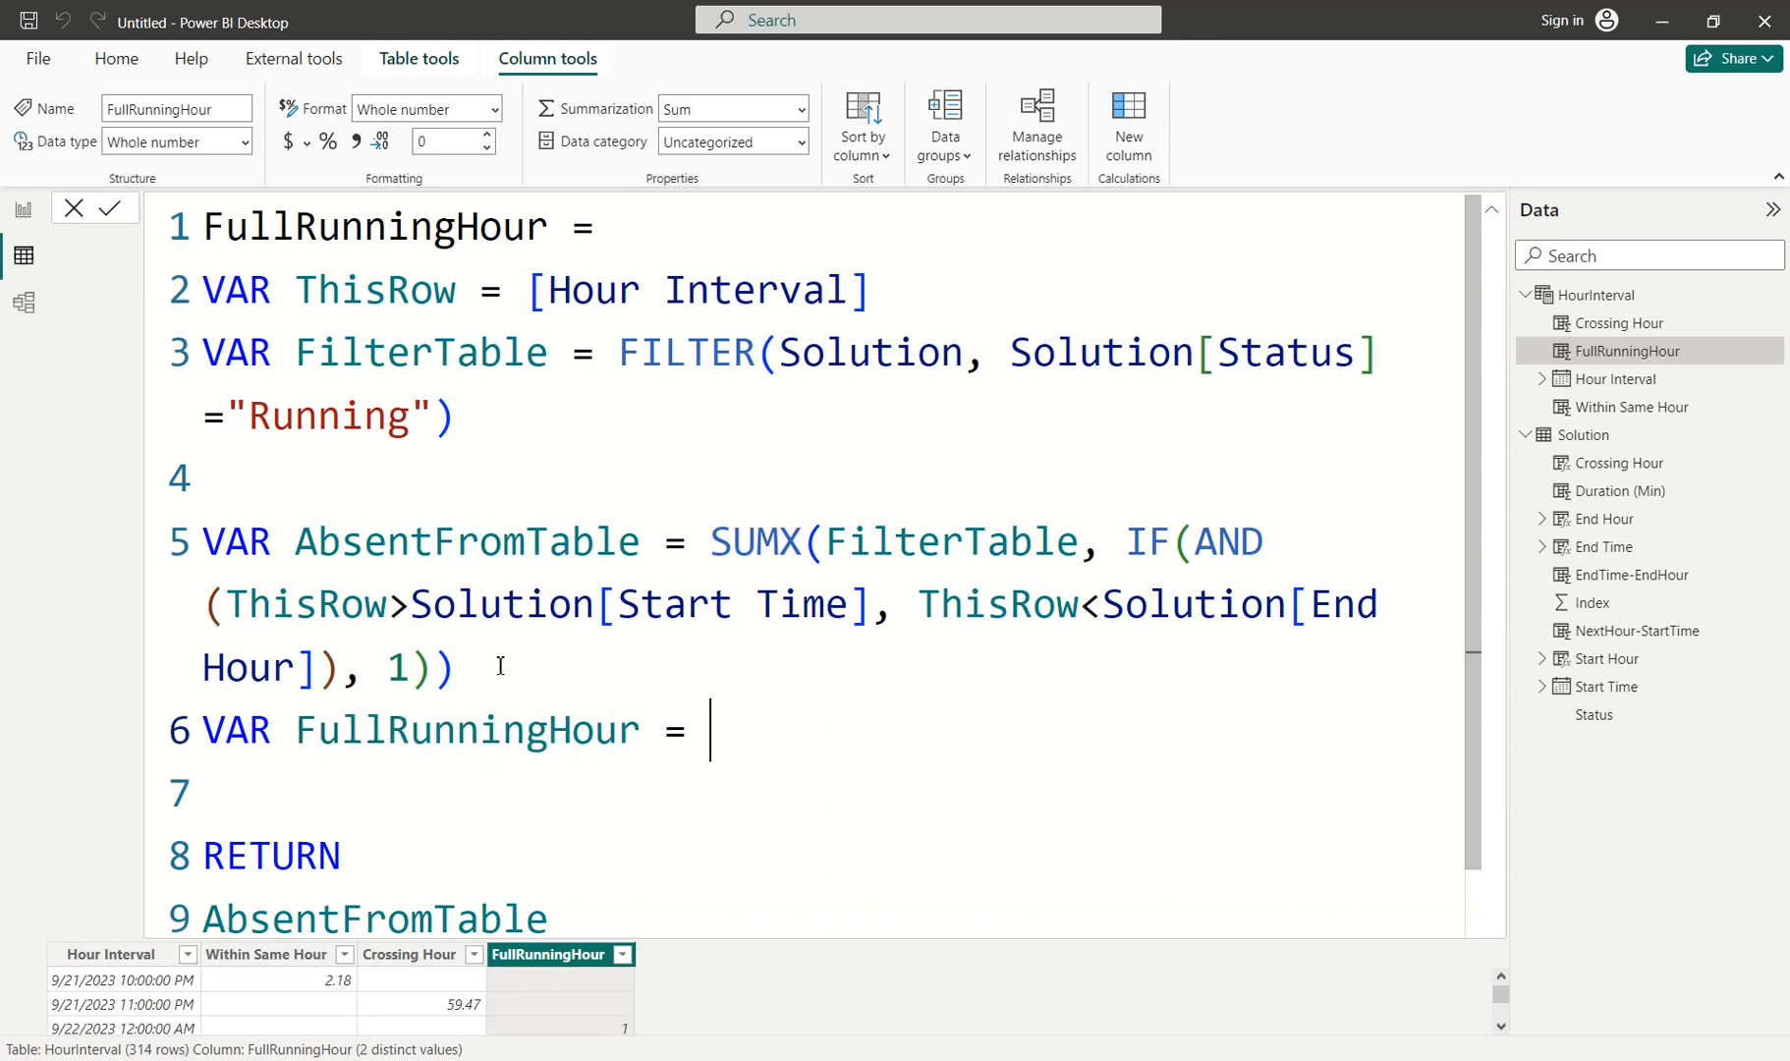
# Define the FullRunningHour variable as IF(AbsentFromTable>0, 60).
pyautogui.write('if(abs')
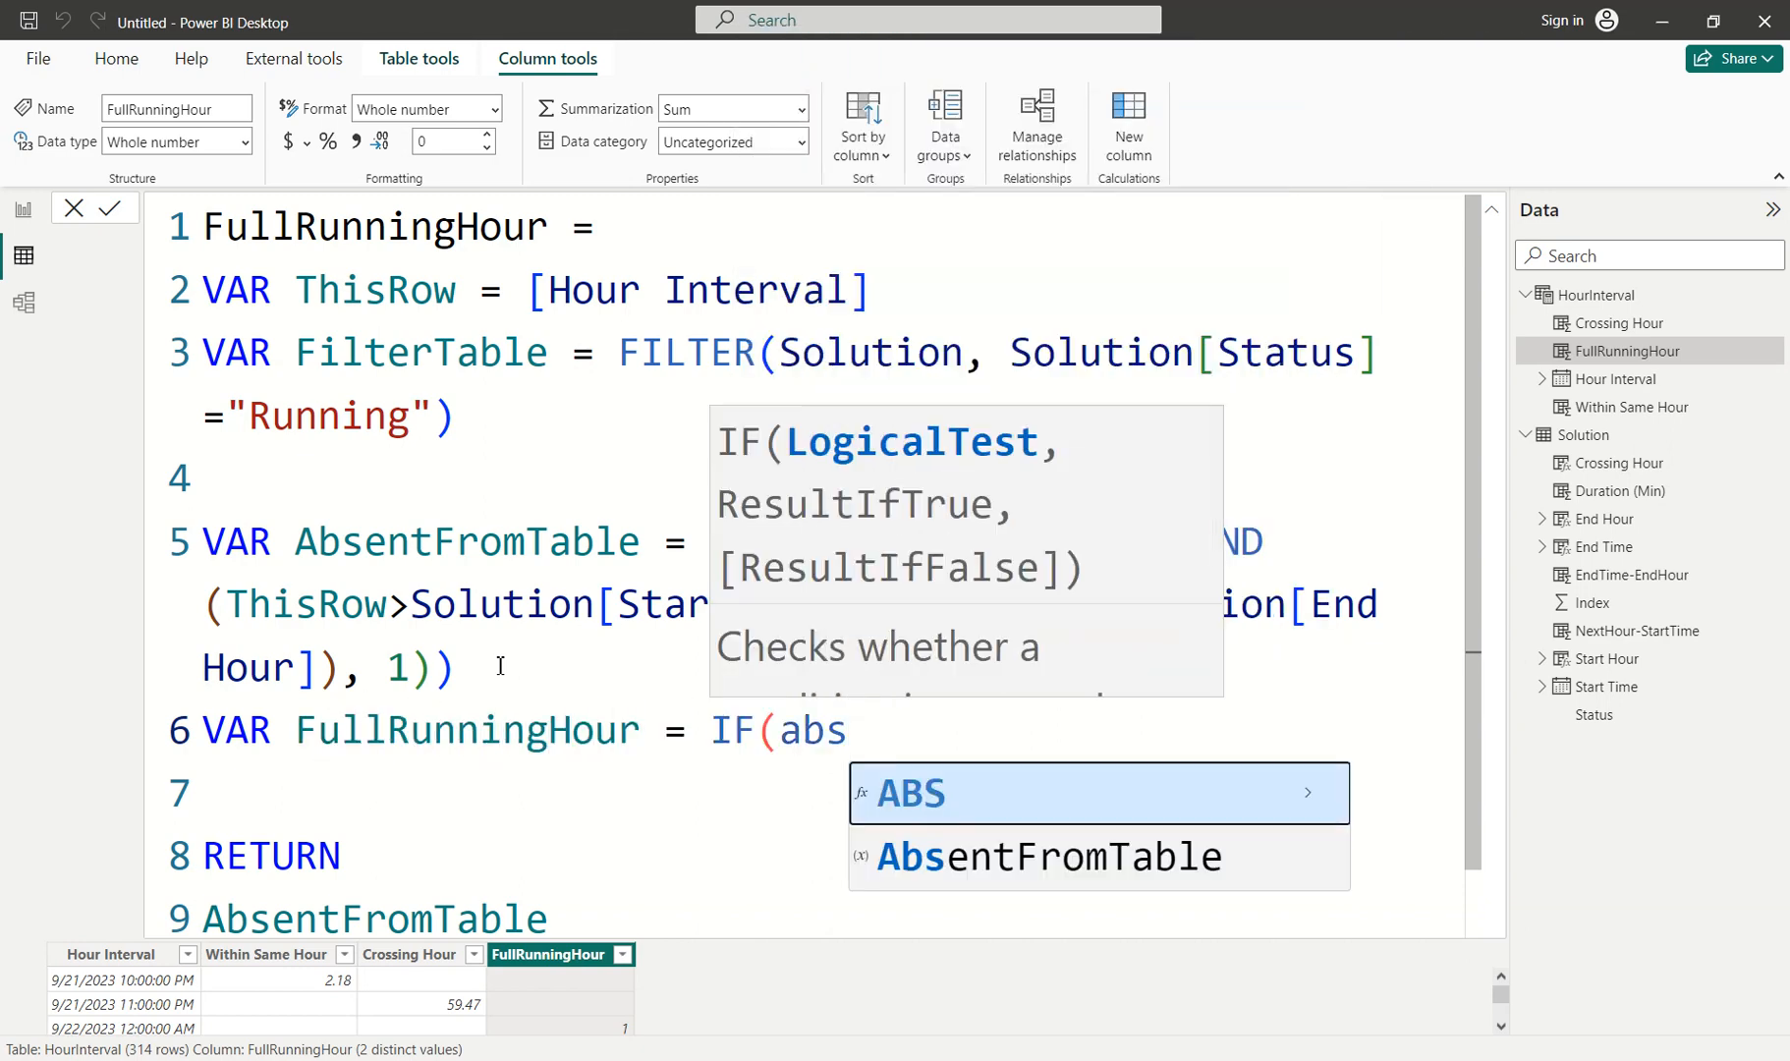
pyautogui.press('Down')
pyautogui.press('Tab')
pyautogui.write('>')
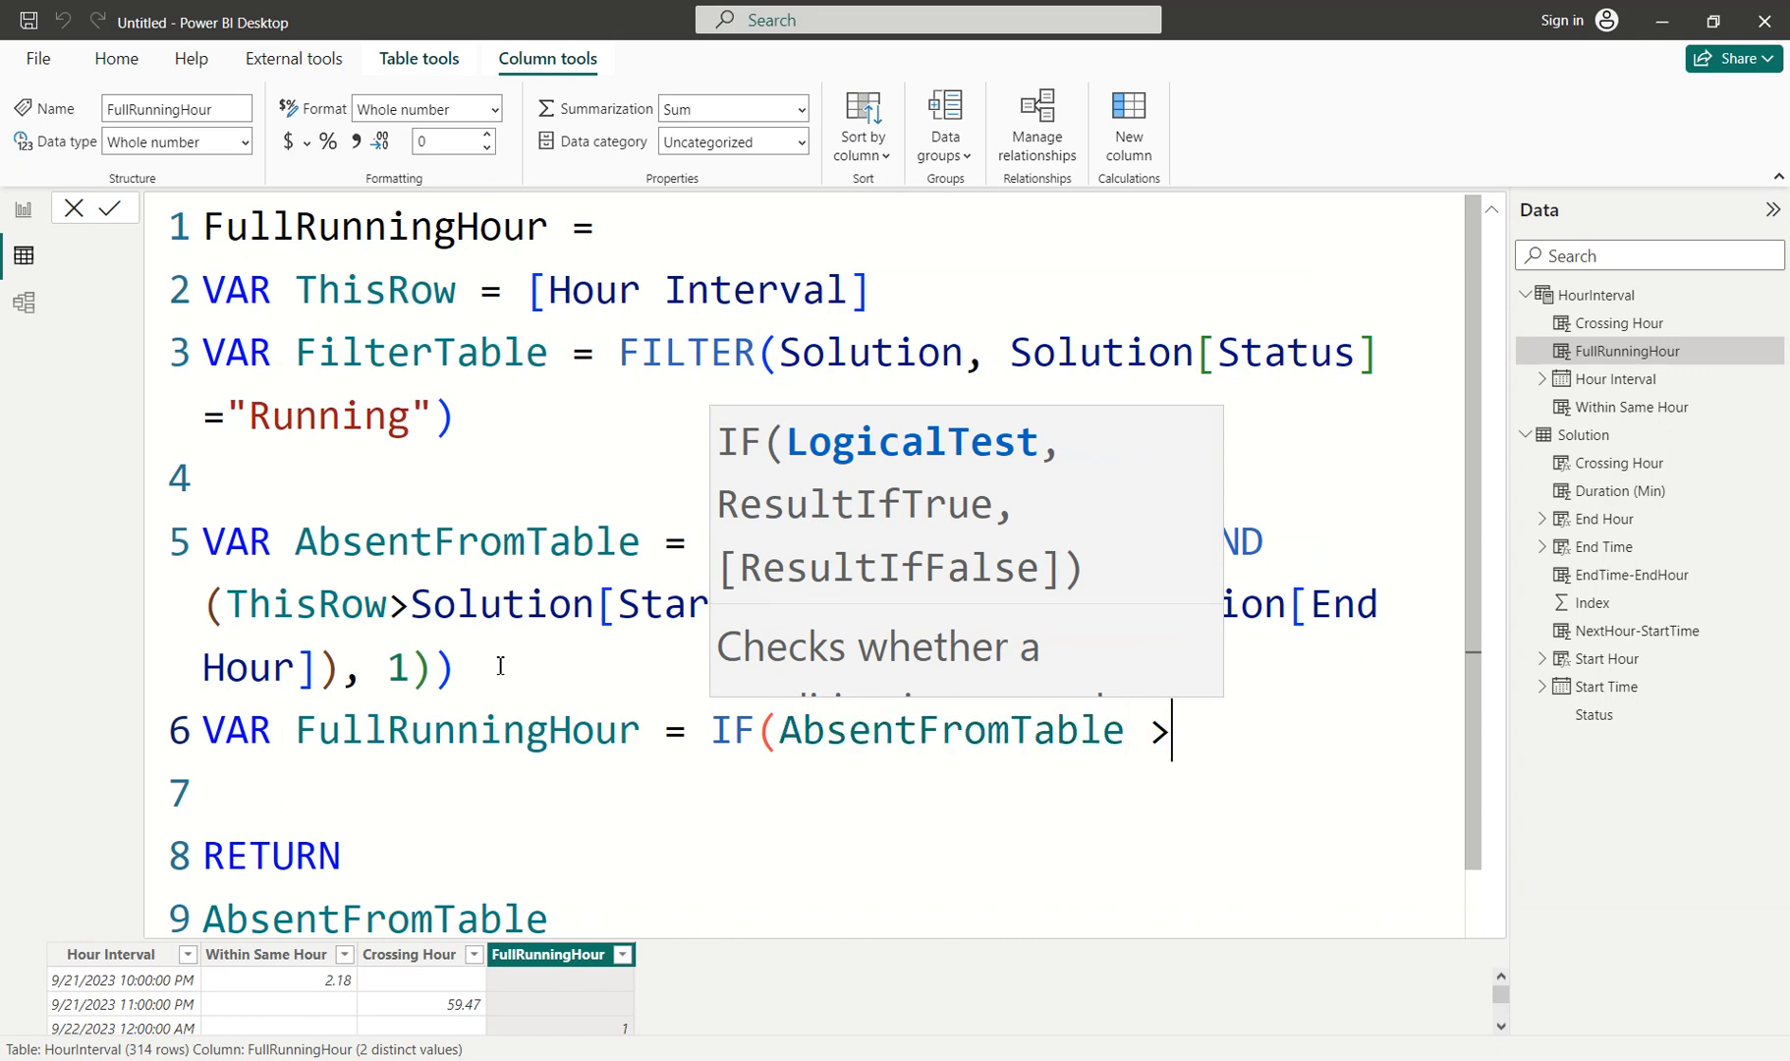
pyautogui.press('BackSpace')
pyautogui.press('BackSpace')
pyautogui.write('>0, ')
pyautogui.write('60,')
pyautogui.press('BackSpace')
pyautogui.write(')')
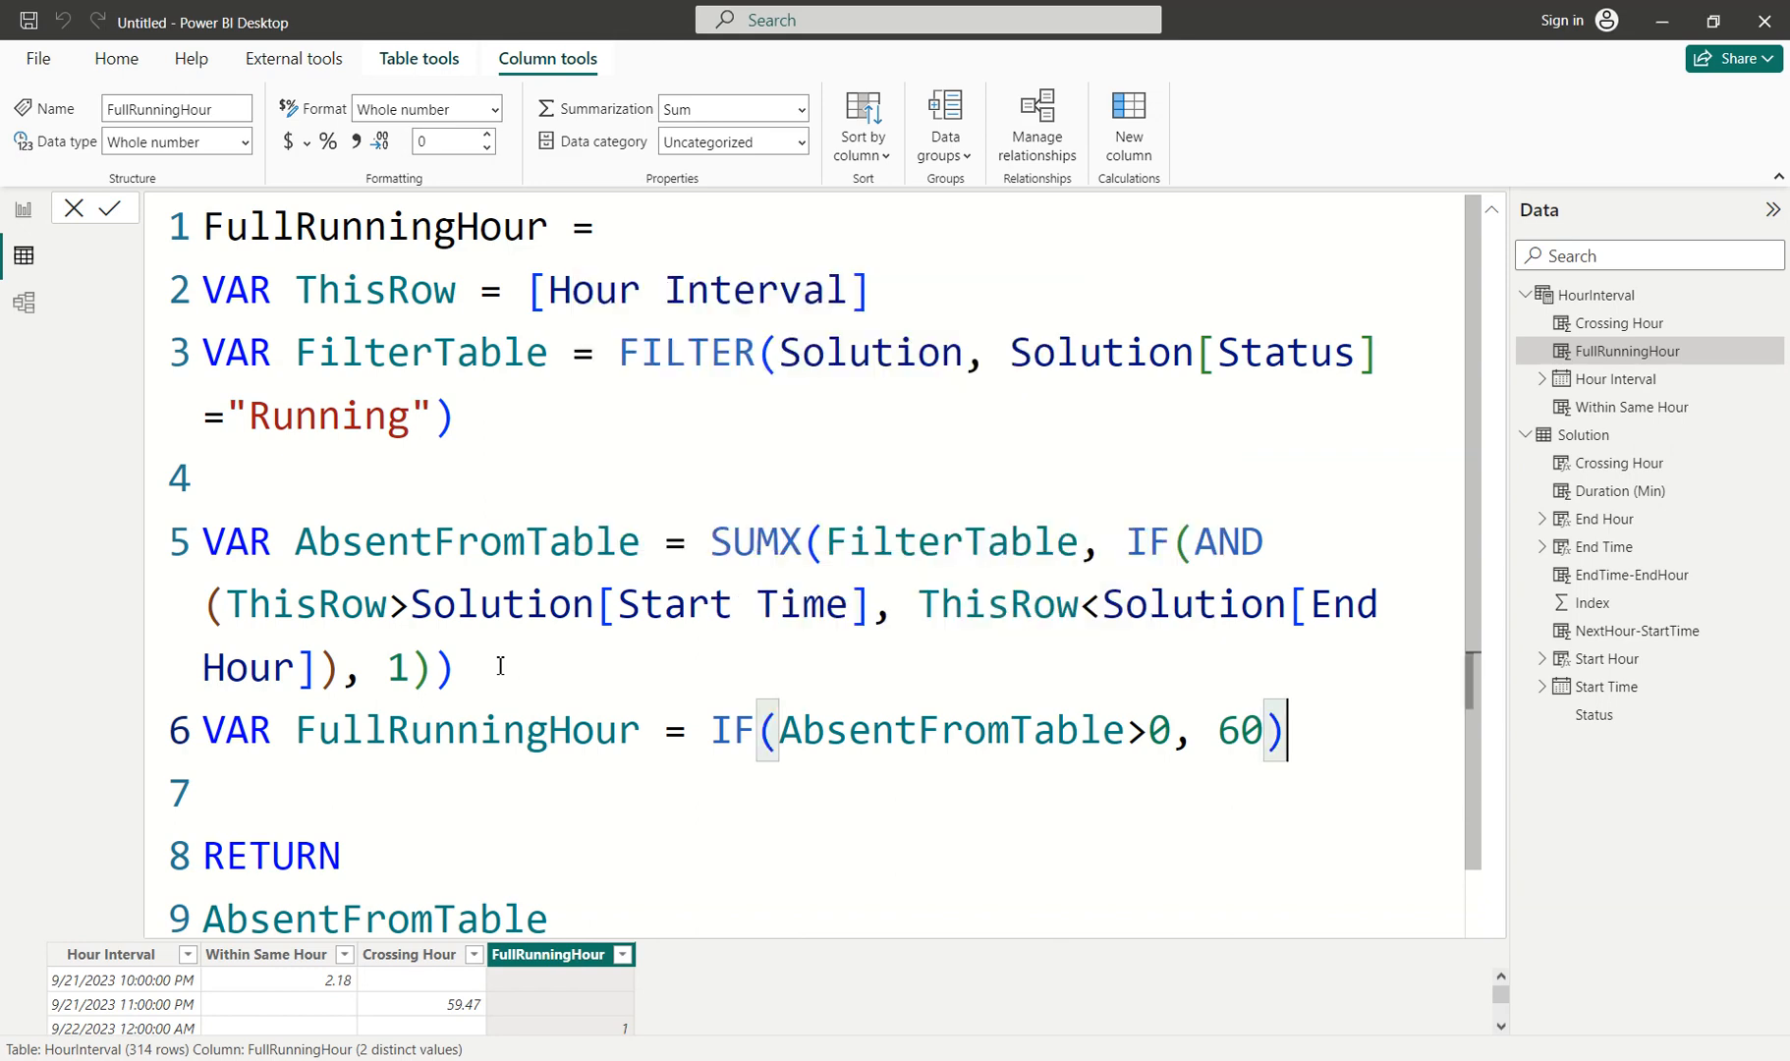
# Return FullRunningHour instead of AbsentFromTable, commit the formula and collapse the editor to show the column's values.
pyautogui.press('Down')
pyautogui.press('Down')
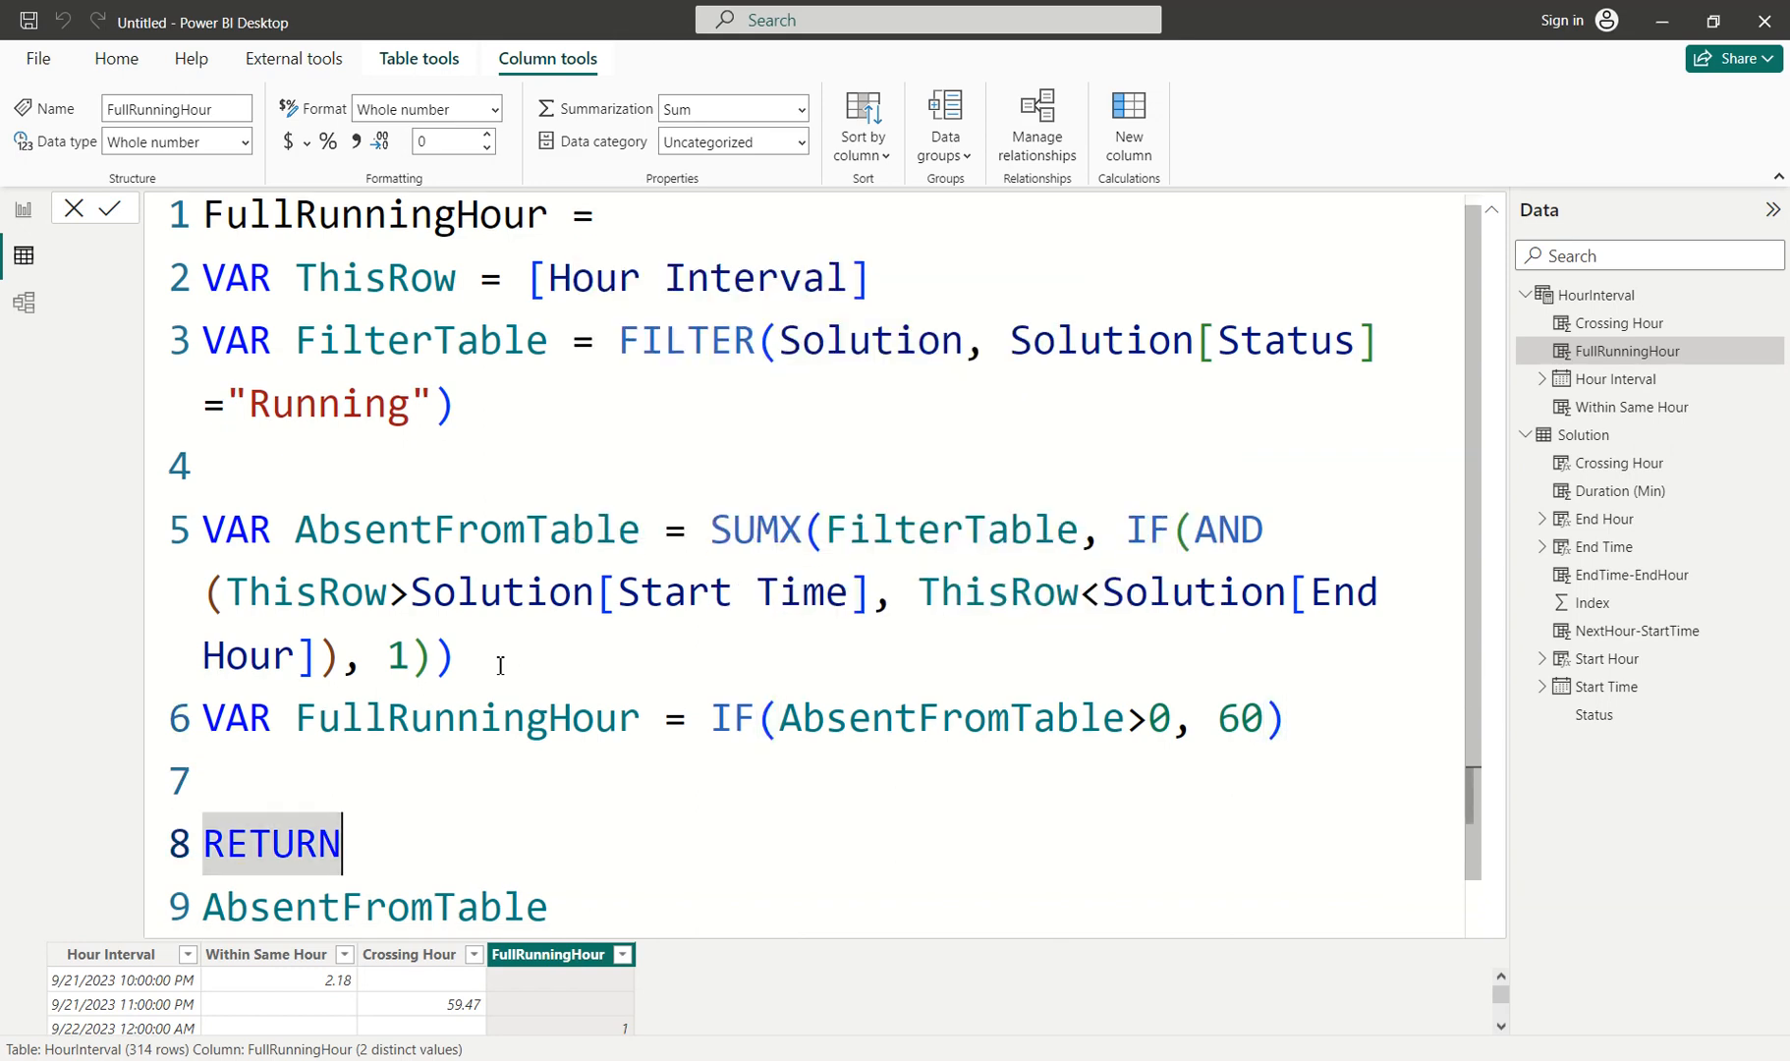
pyautogui.doubleClick(661, 916)
pyautogui.write('Fu')
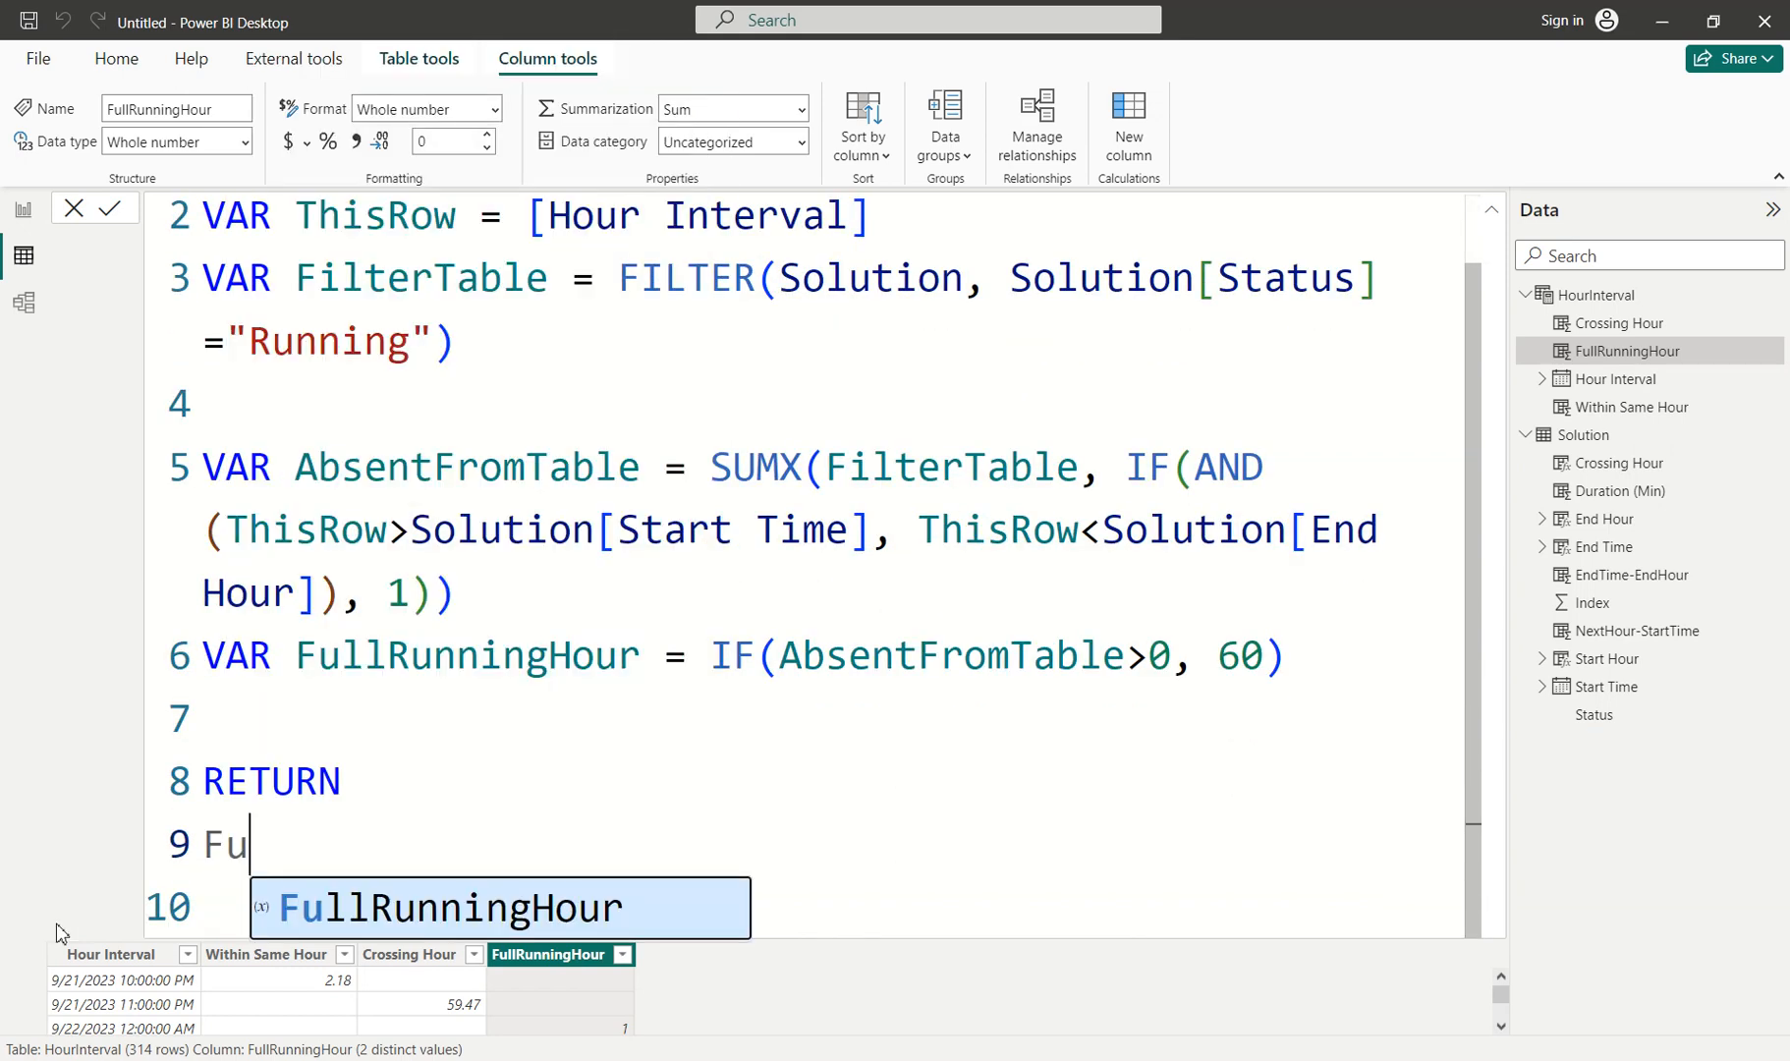
pyautogui.press('Tab')
pyautogui.press('Return')
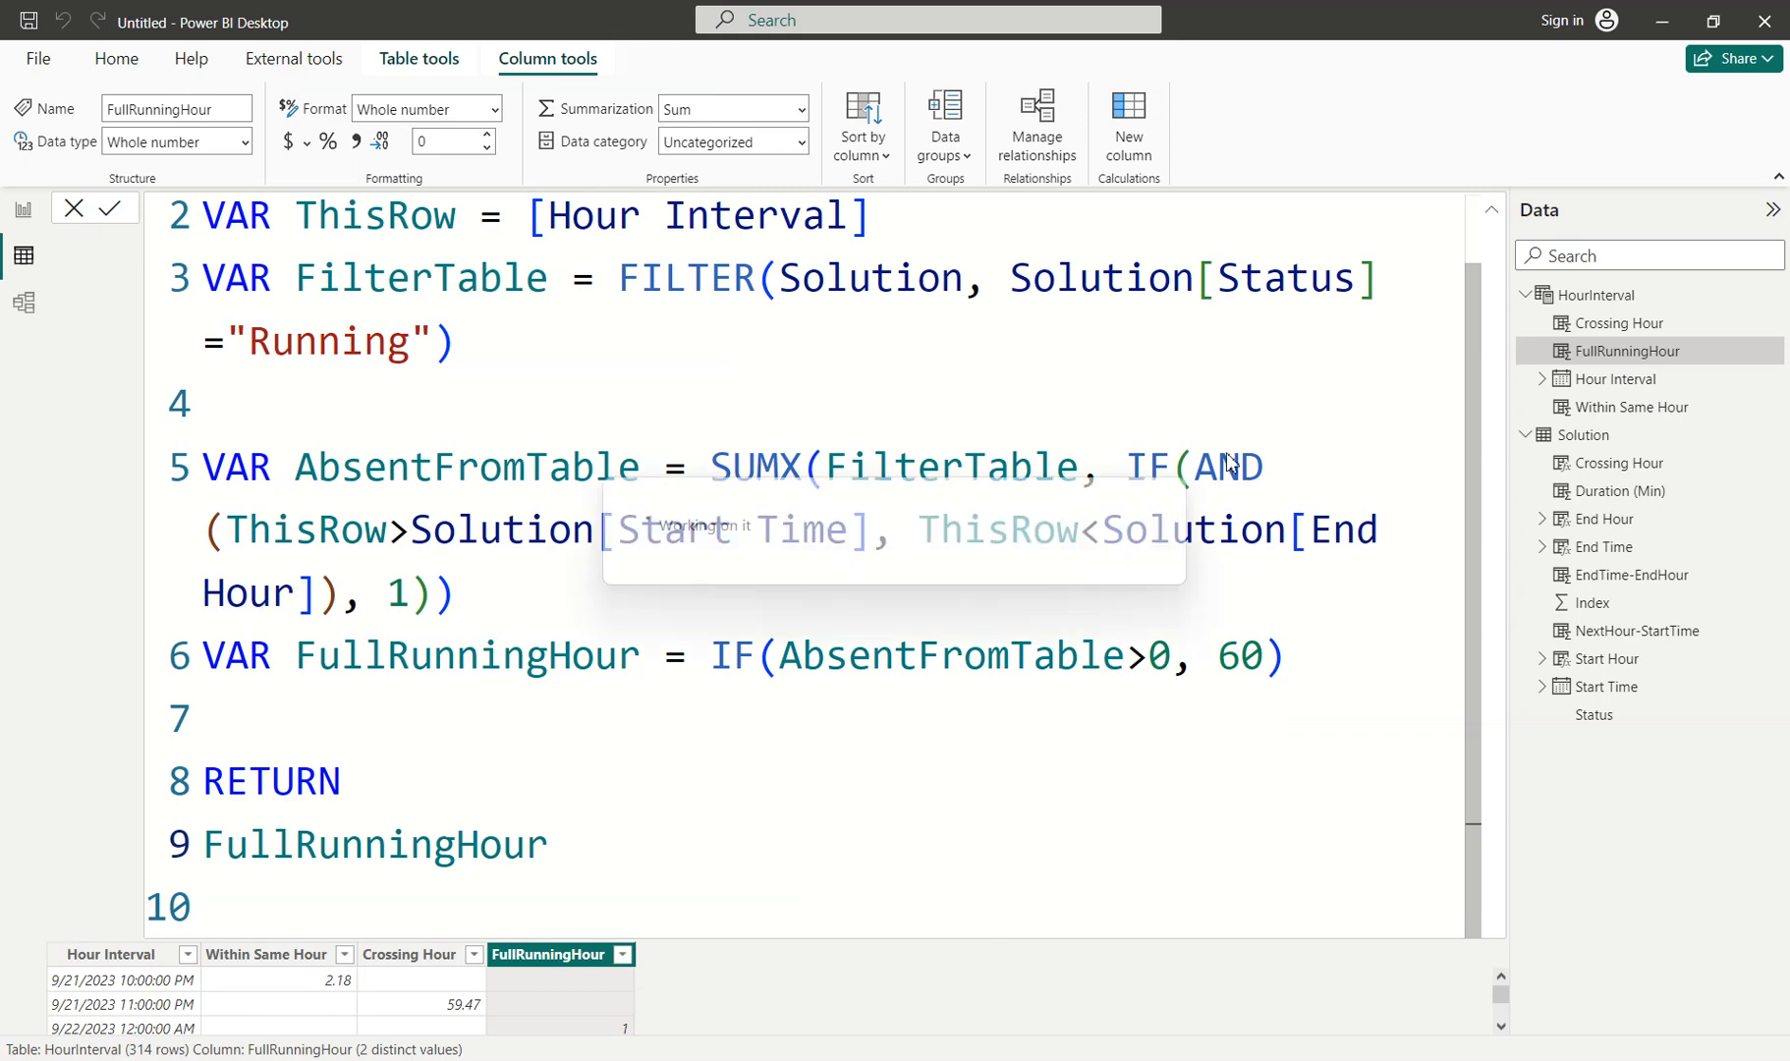
pyautogui.click(1495, 218)
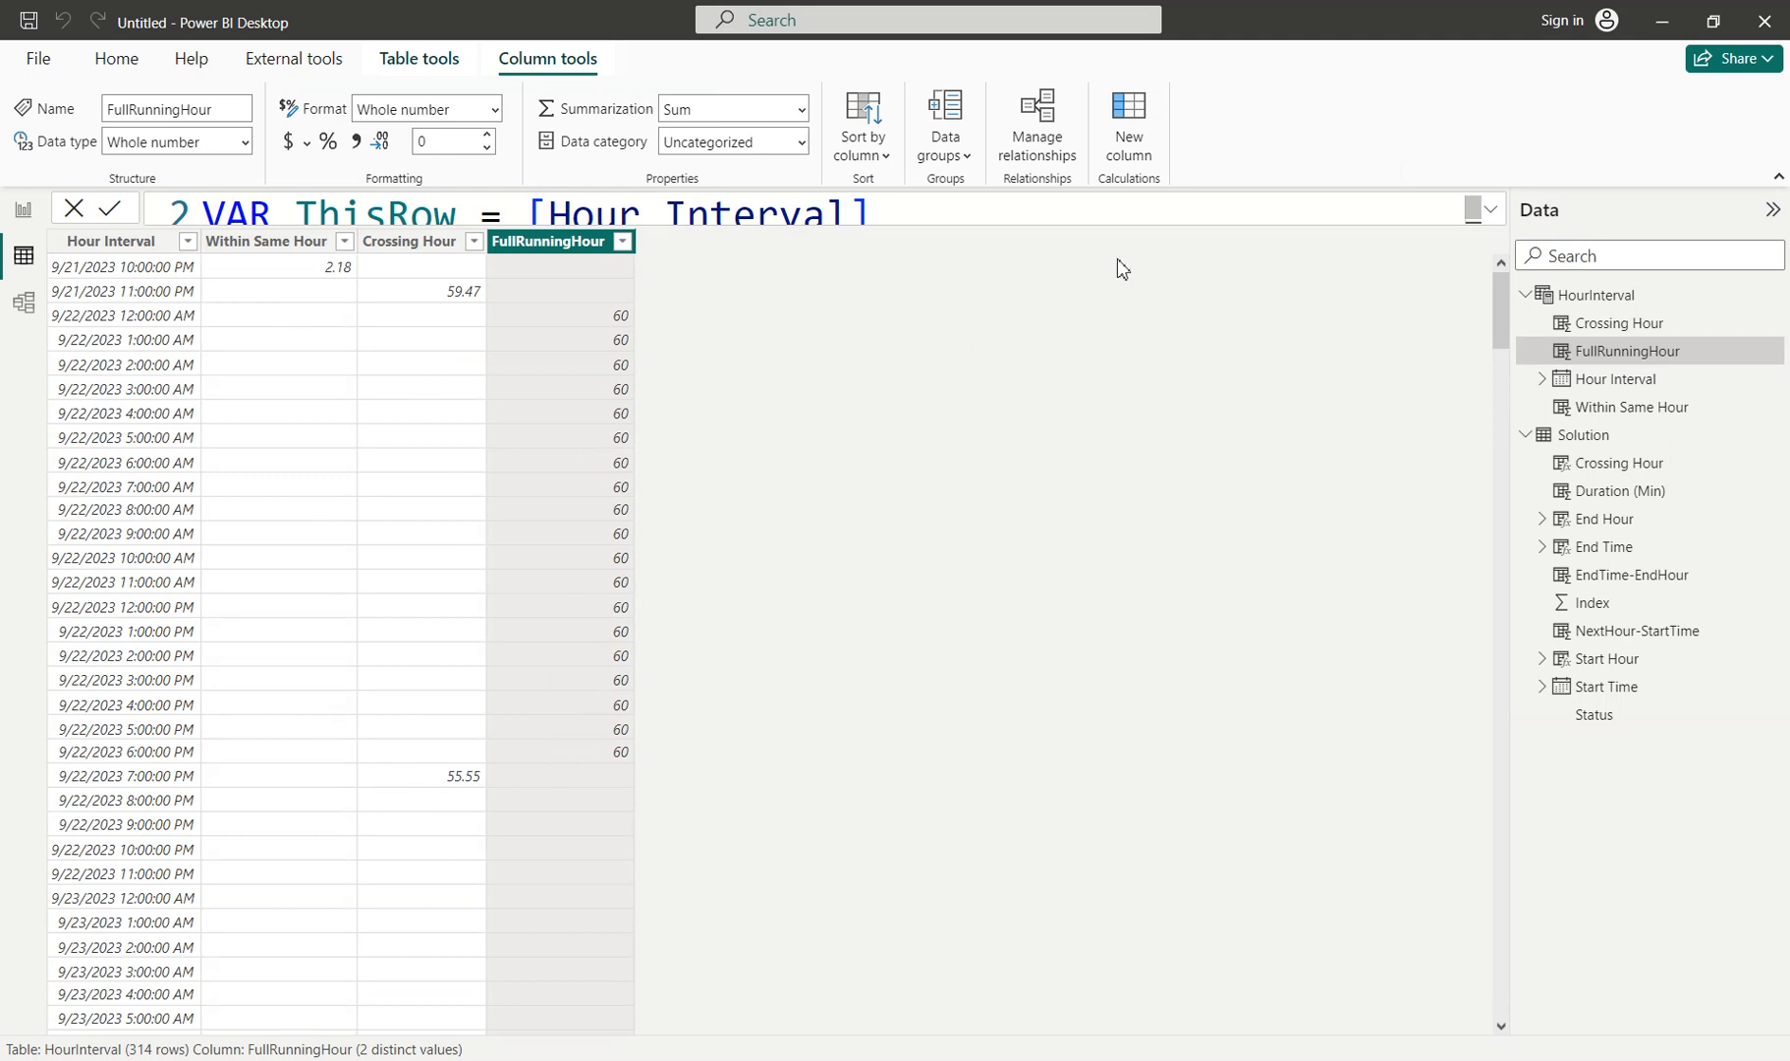
# Copy the entire formula of the Within Same Hour column and collapse the formula editor.
pyautogui.click(305, 241)
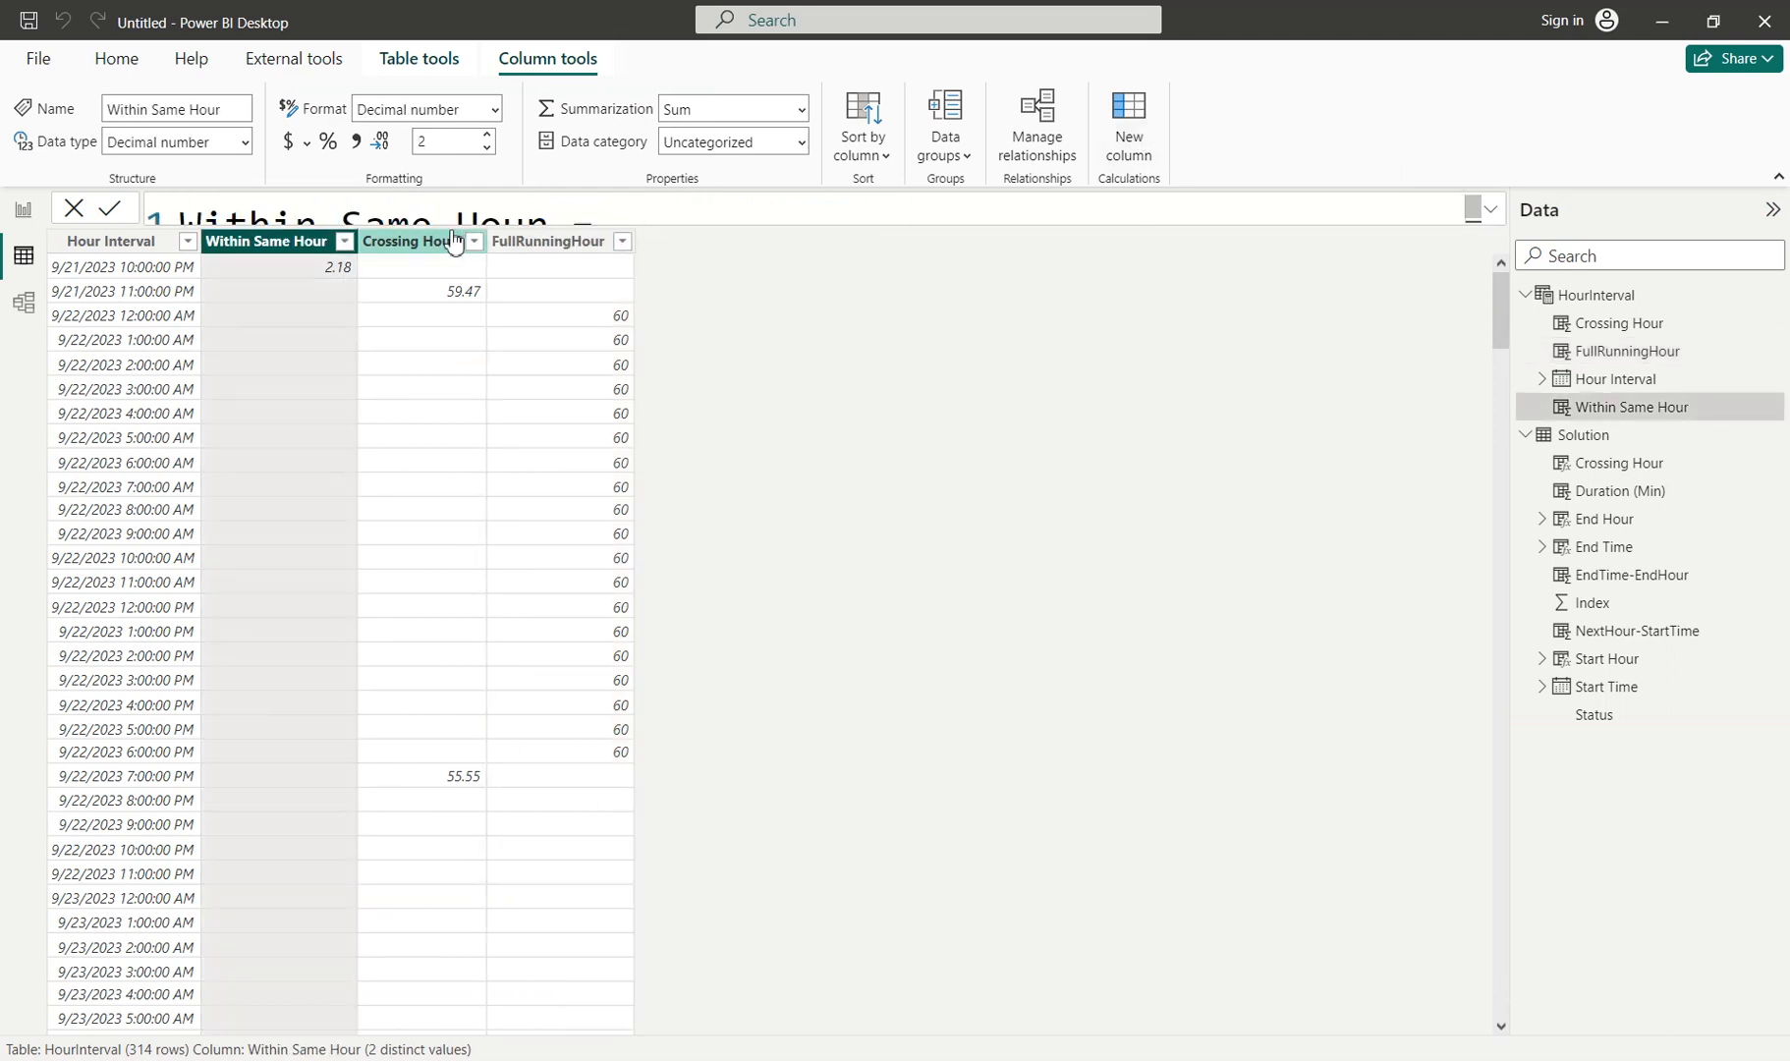
pyautogui.click(1490, 208)
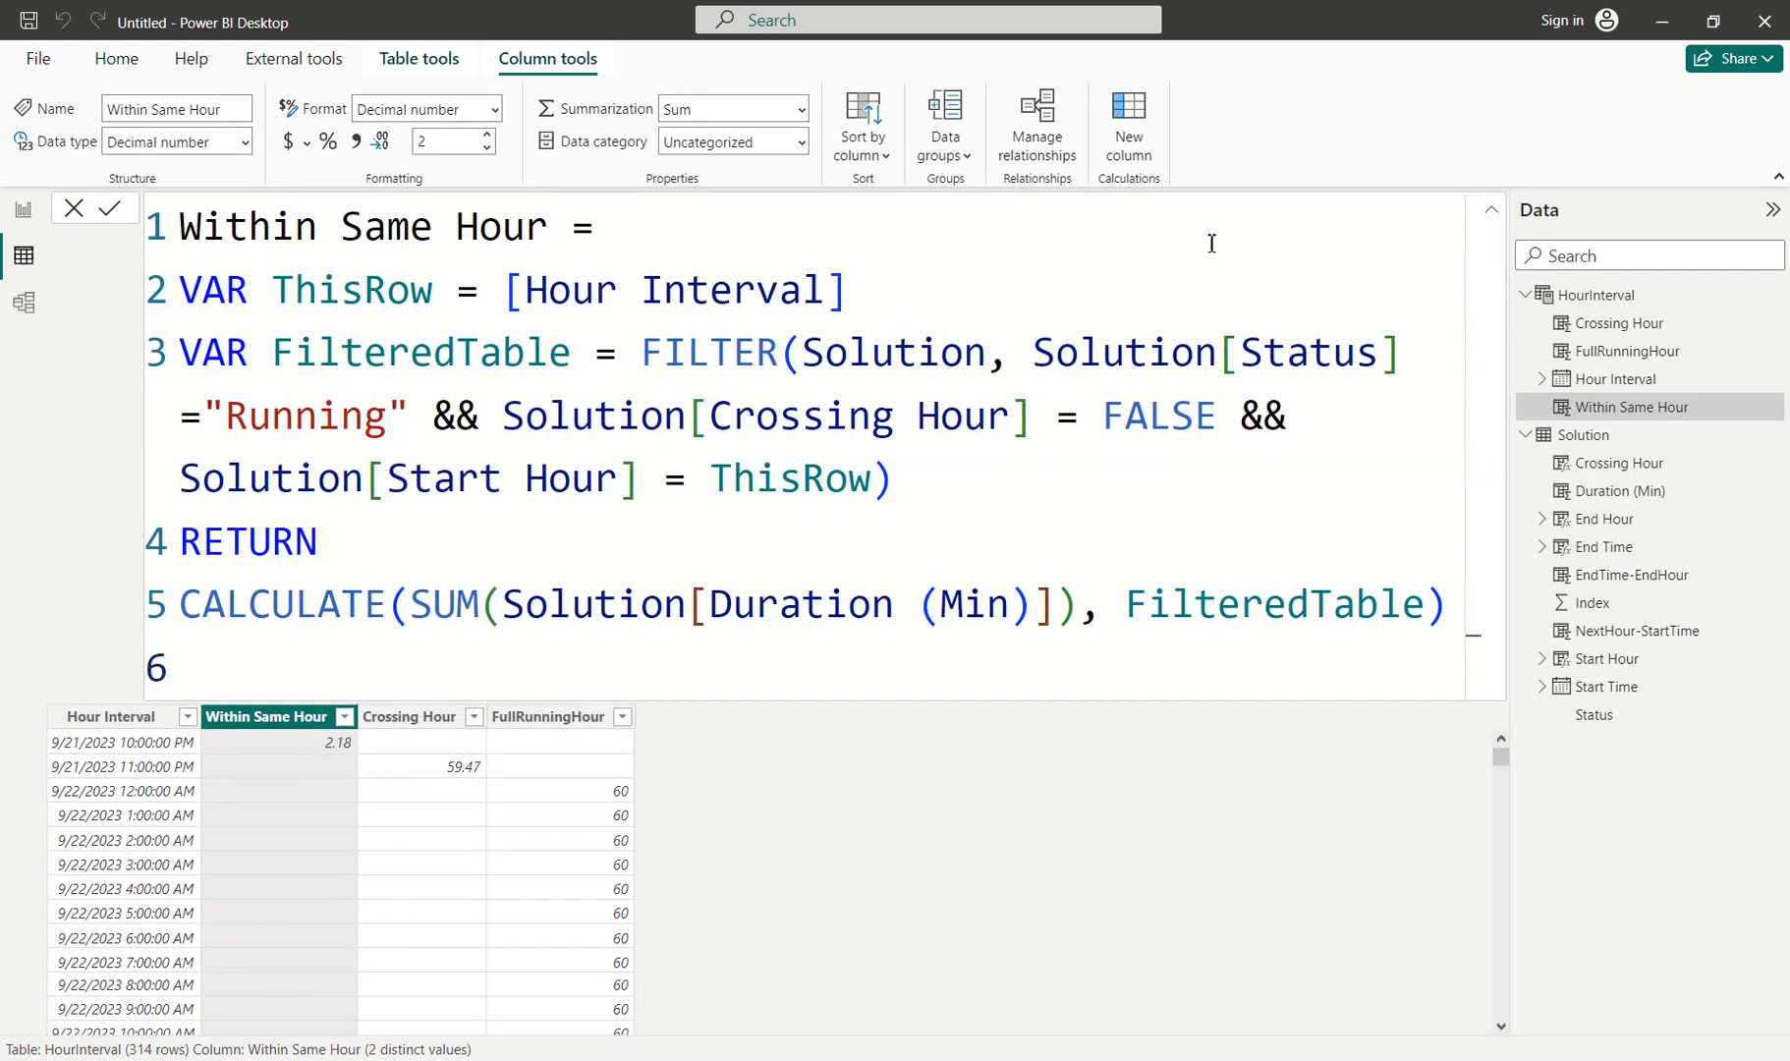
pyautogui.click(1171, 251)
pyautogui.hotkey('ctrl', 'a')
pyautogui.click(1492, 209)
# Create a new calculated column in HourInterval named Running Time.
pyautogui.click(1112, 140)
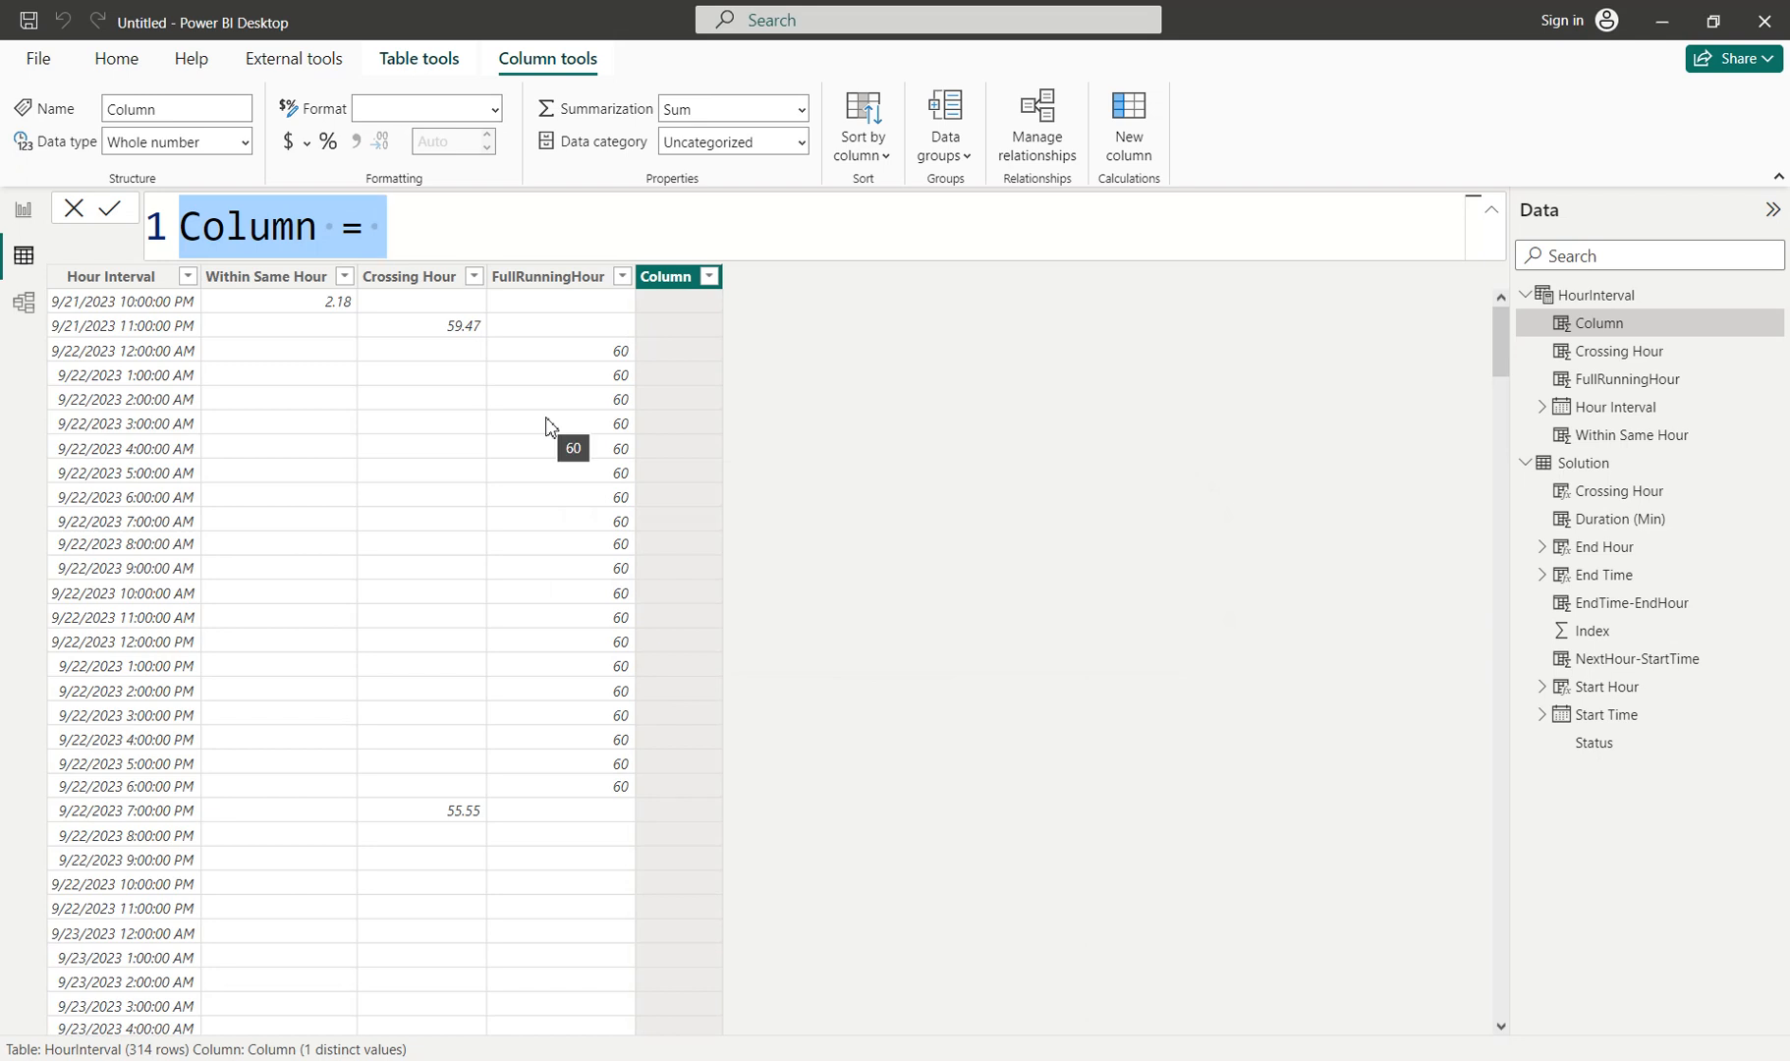
pyautogui.write('Running')
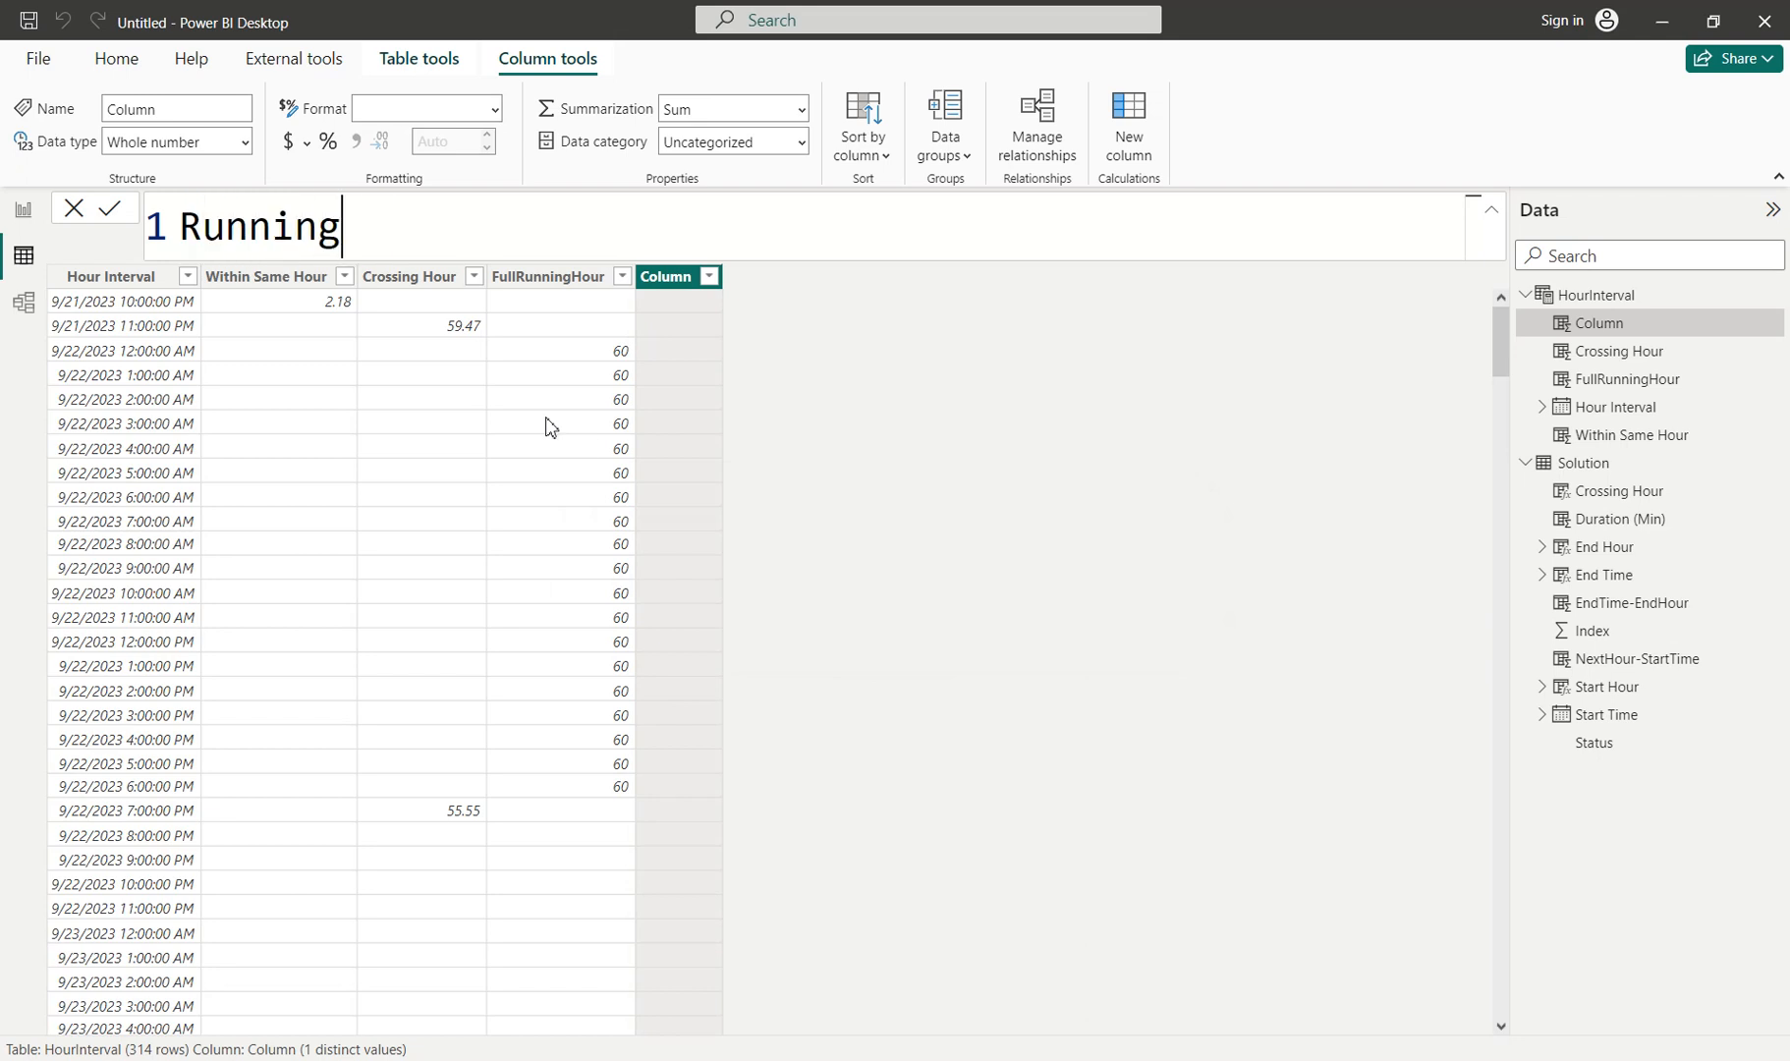
pyautogui.write(' Time =')
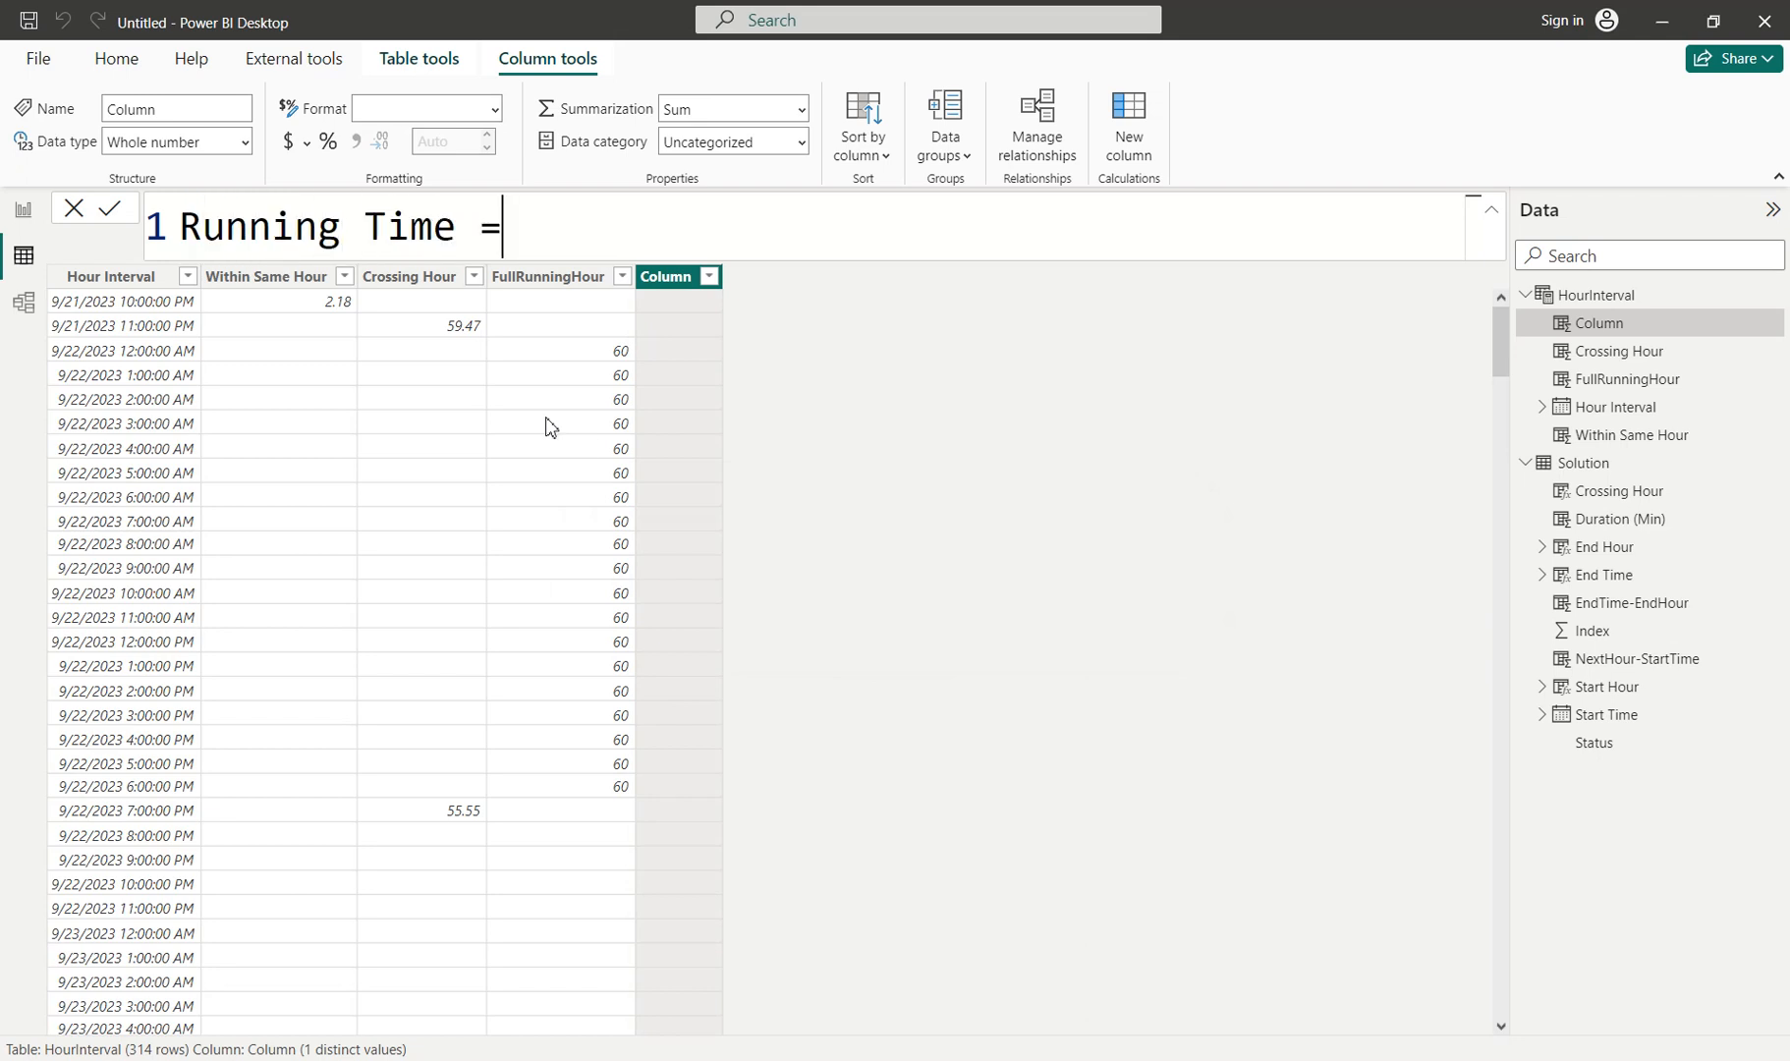
# Paste the Within Same Hour formula below Running Time =, remove its original name line and commit the column.
pyautogui.hotkey('shift', 'Return')
pyautogui.write('Within Same Hour = VAR ThisRow = [Hour Interval] VAR FilteredTable = FILTER(Solution, Solution[Status] ="Running" && Solution[Crossing Hour] = FALSE && Solution[Start Hour] = ThisRow) RETURN CALCULATE(SUM(Solution[Duration (Min)]), FilteredTable)')
pyautogui.moveTo(607, 307); pyautogui.dragTo(25, 310)
pyautogui.press('BackSpace')
pyautogui.press('BackSpace')
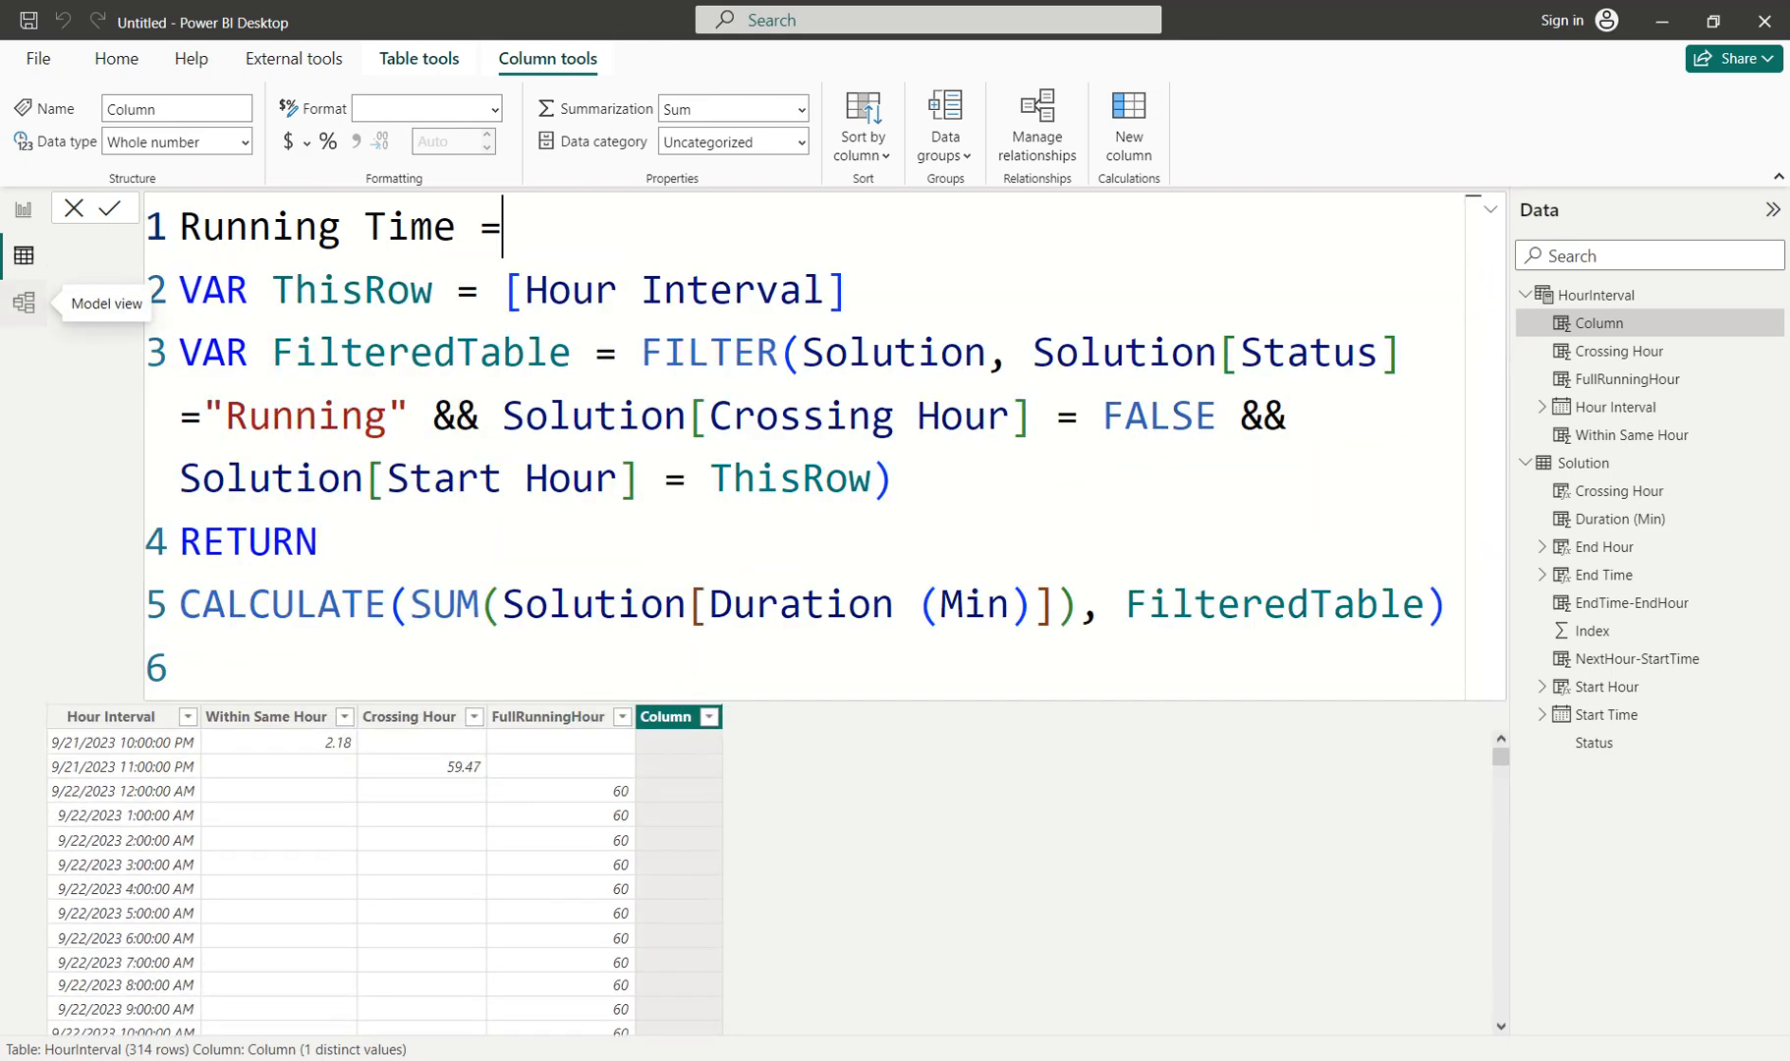
pyautogui.press('Return')
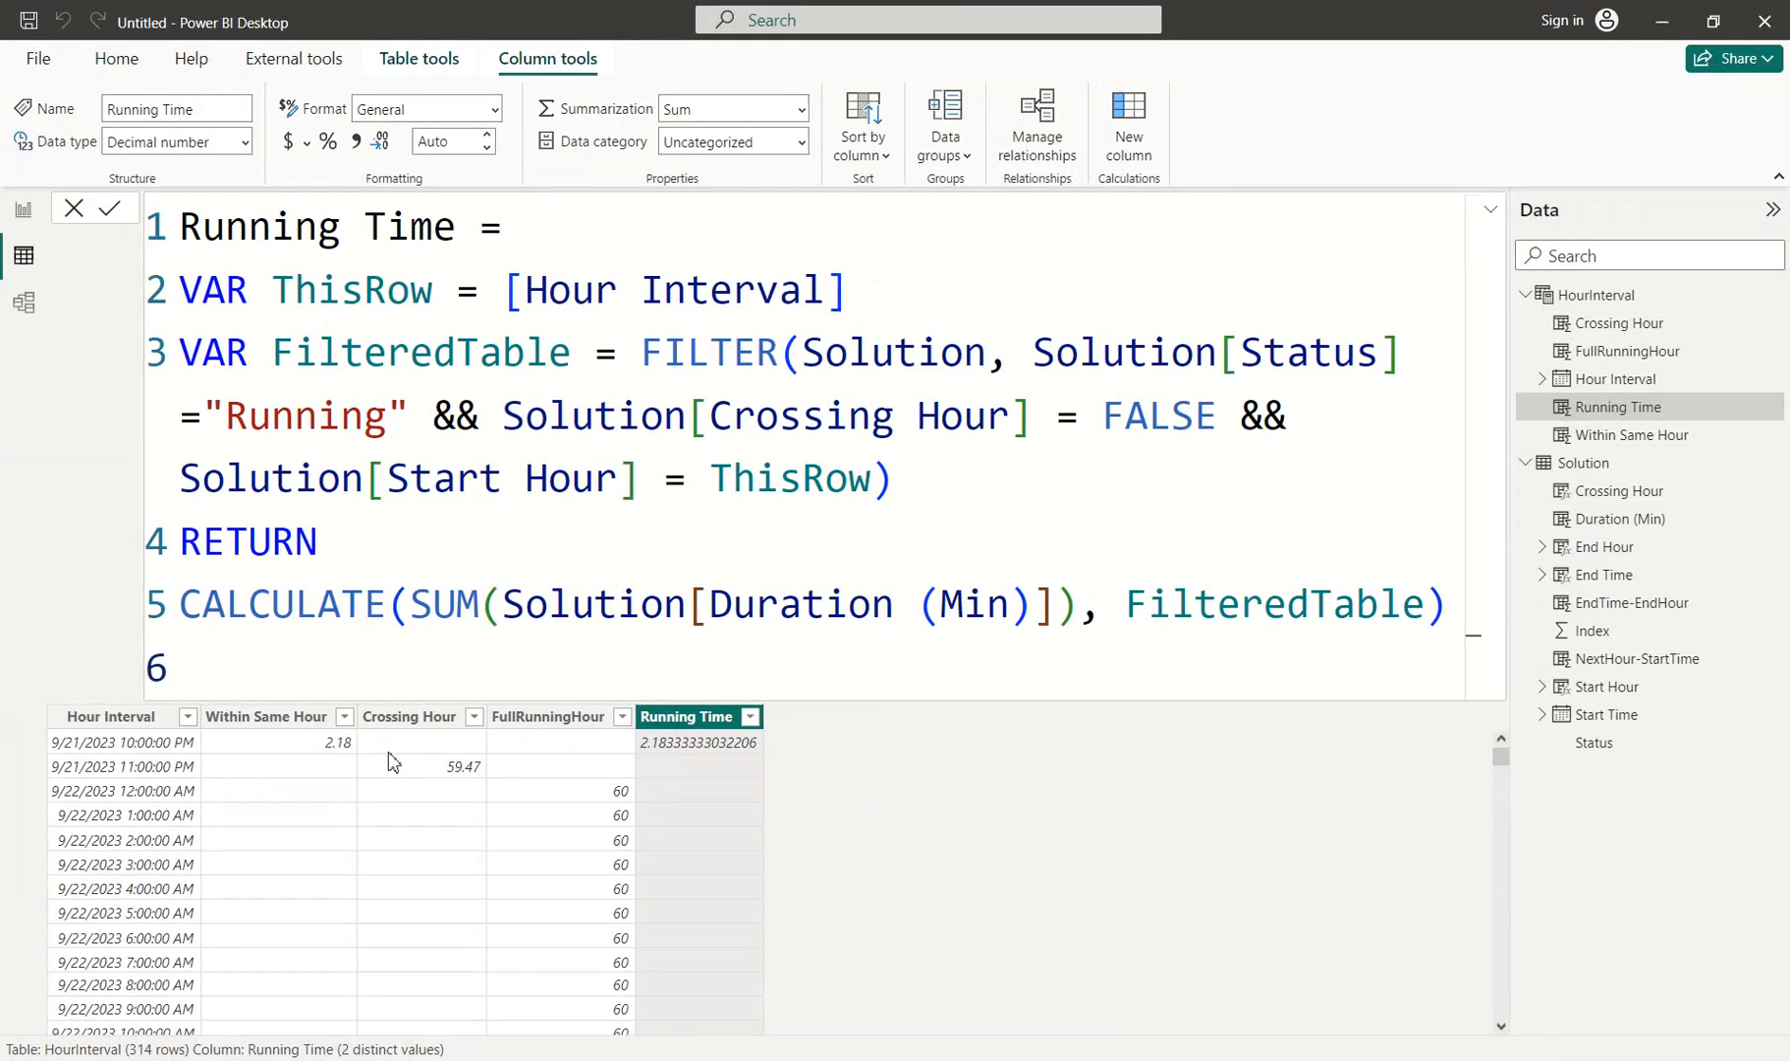
# Copy the entire Crossing Hour formula and return to the Running Time column's formula.
pyautogui.click(402, 725)
pyautogui.hotkey('ctrl', 'a')
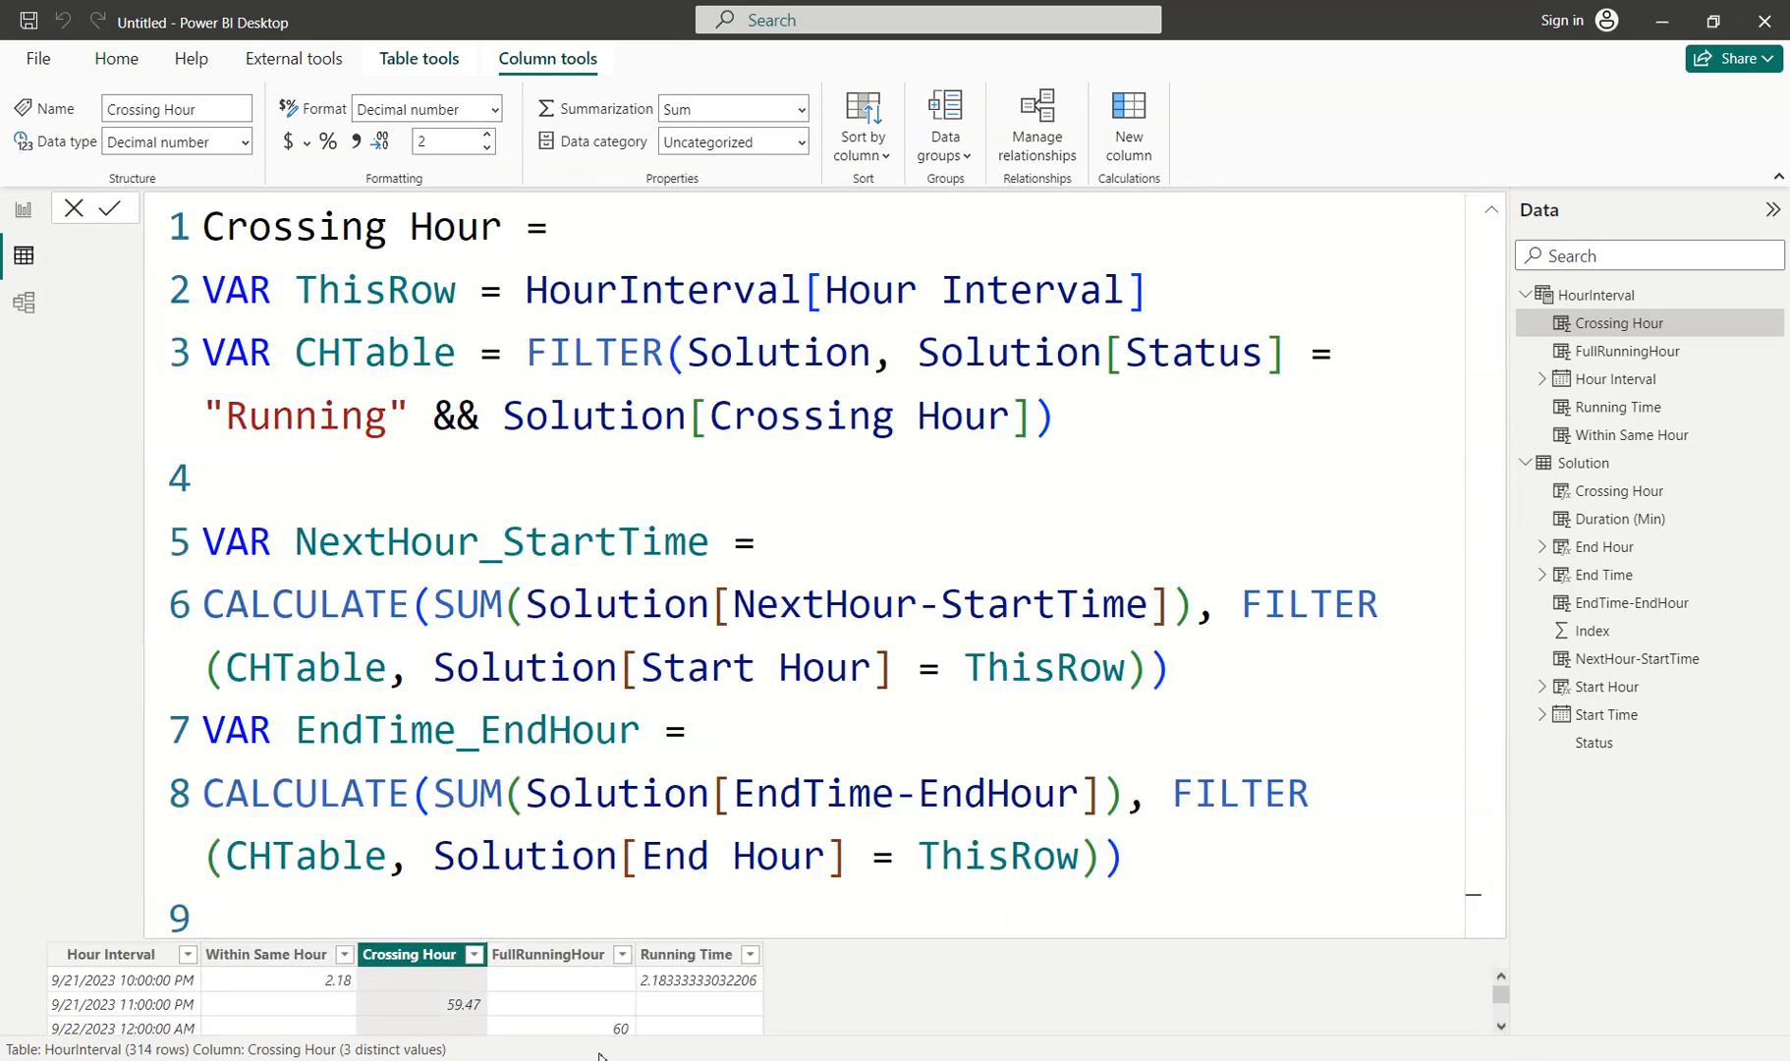
pyautogui.click(685, 954)
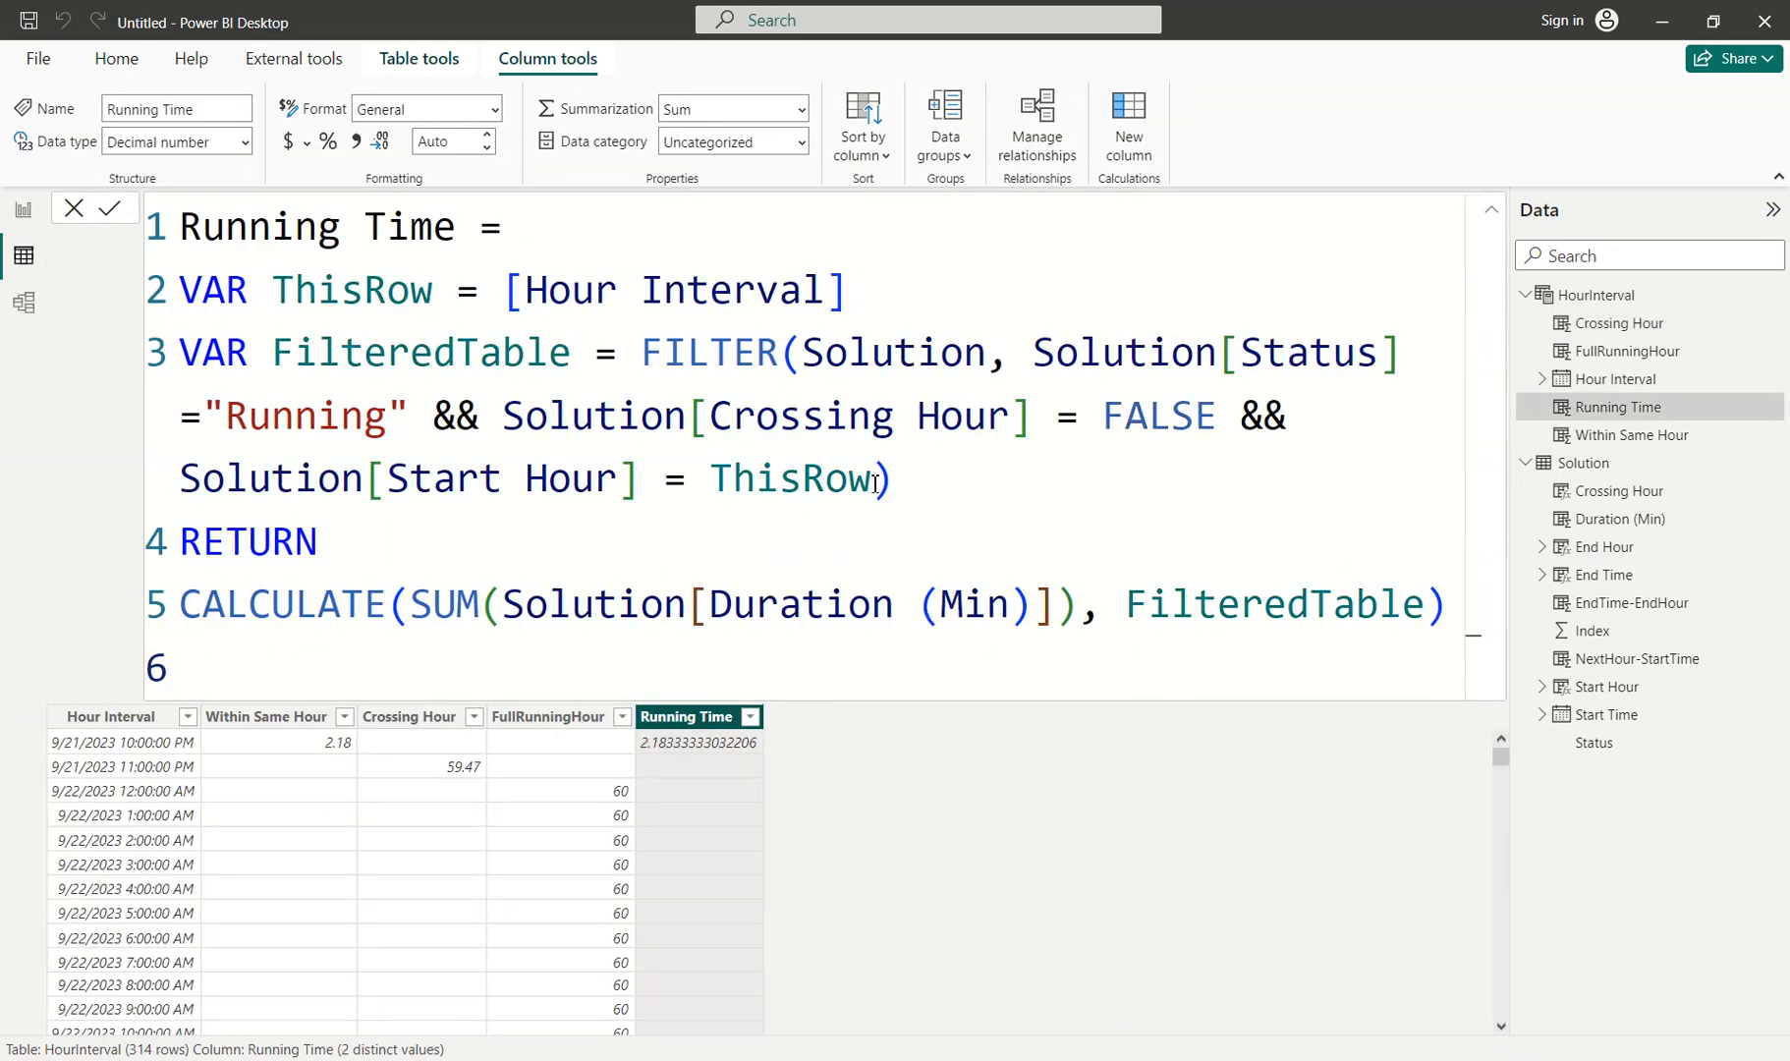
# Remove the RETURN keyword from the Running Time formula, leaving one empty line above the final CALCULATE expression.
pyautogui.click(917, 479)
pyautogui.press('Up')
pyautogui.press('Up')
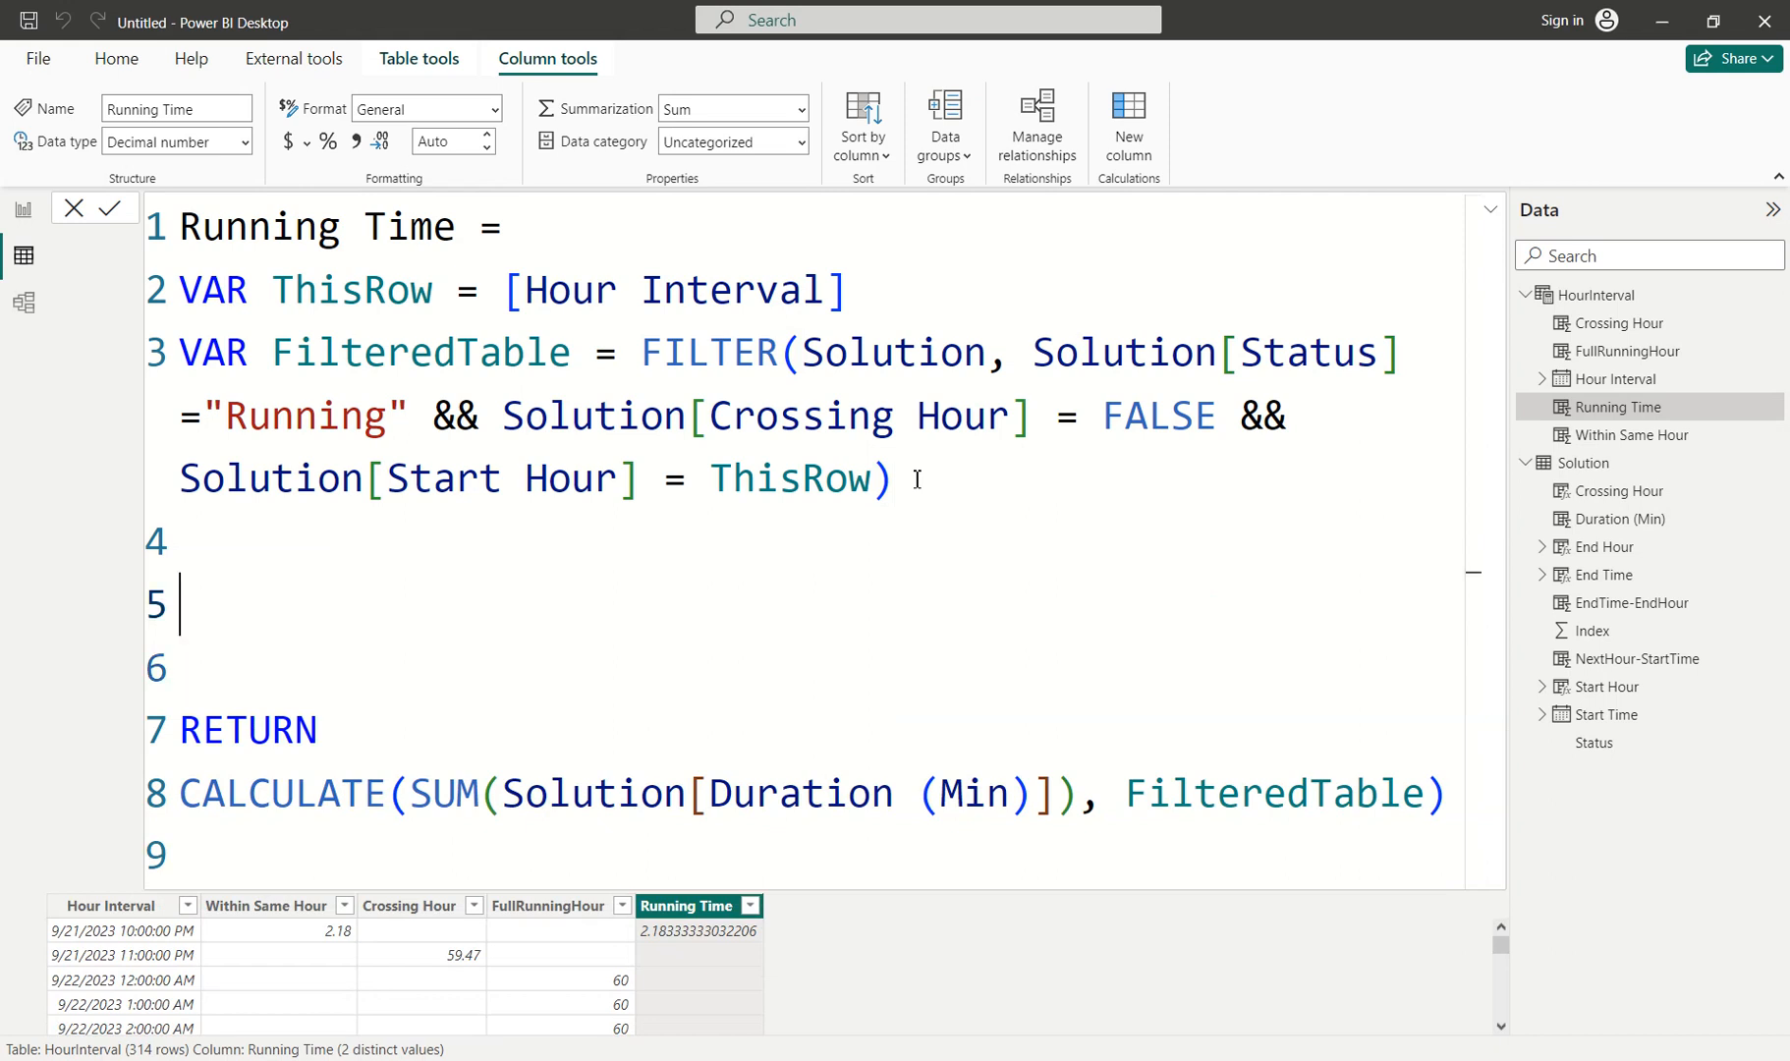
pyautogui.press('Down')
pyautogui.moveTo(322, 730); pyautogui.dragTo(154, 673)
pyautogui.press('BackSpace')
pyautogui.press('BackSpace')
pyautogui.press('BackSpace')
pyautogui.press('BackSpace')
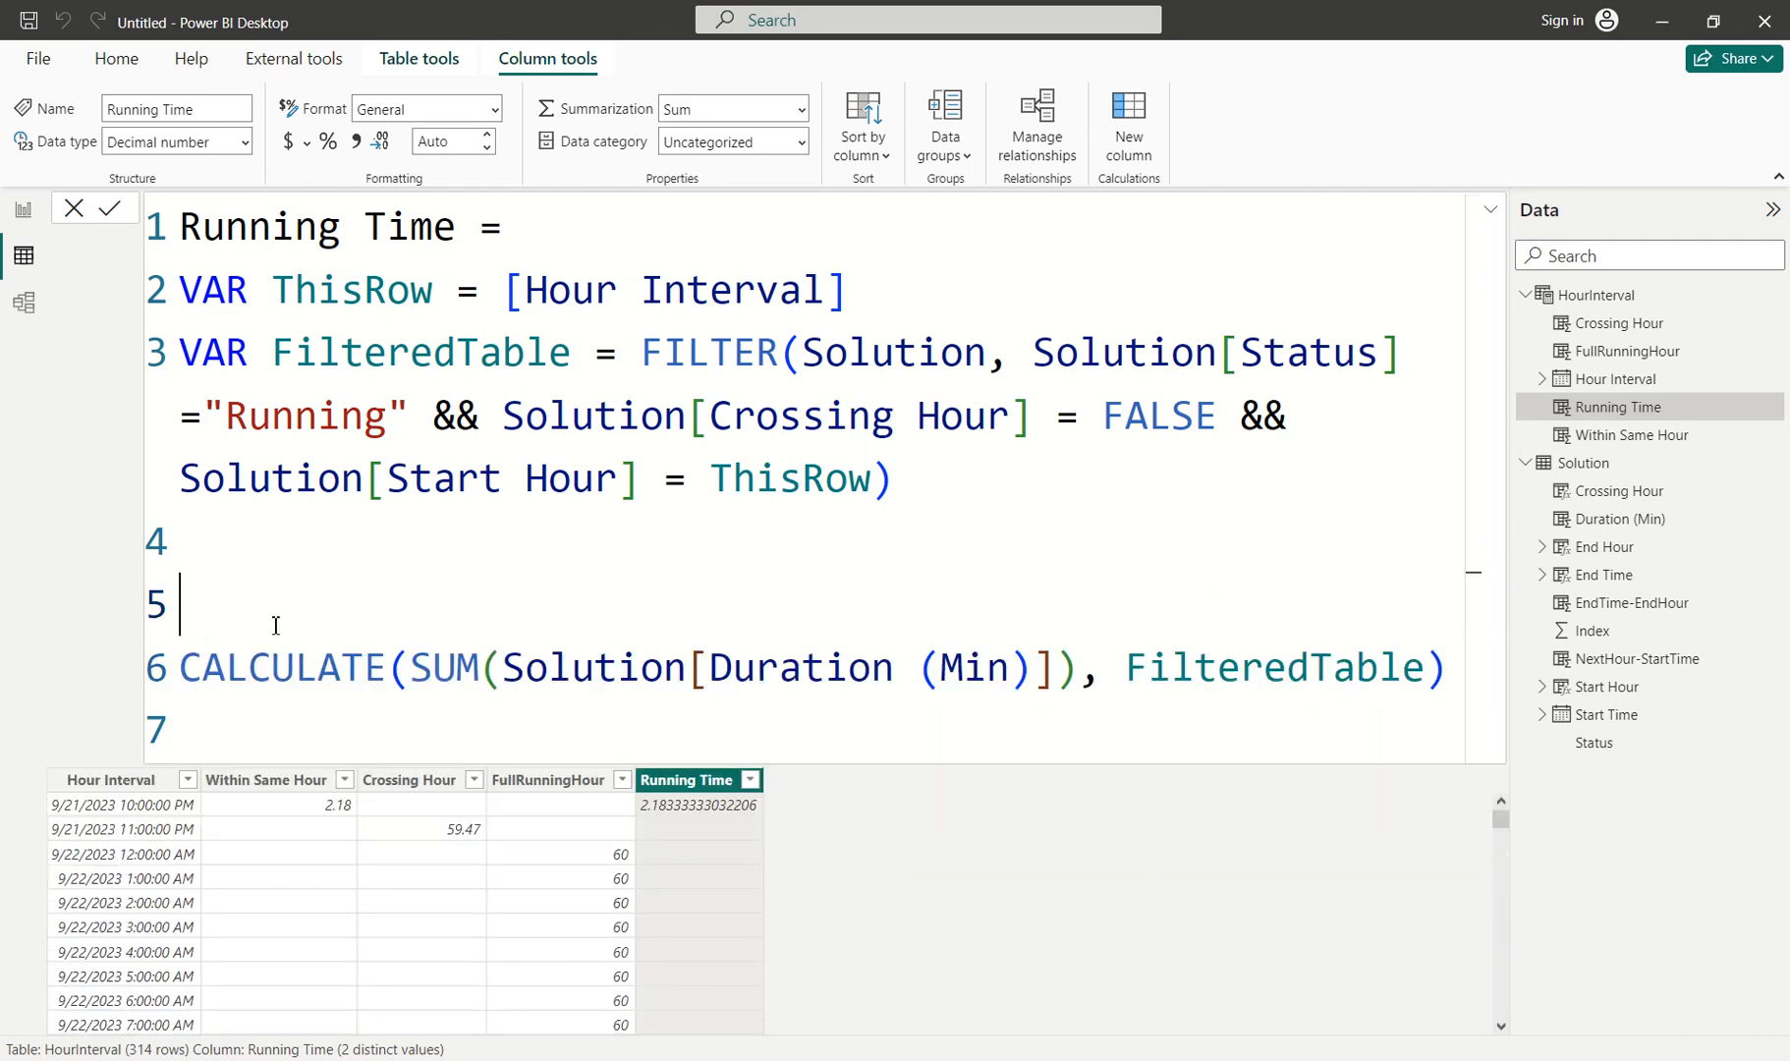
pyautogui.press('Return')
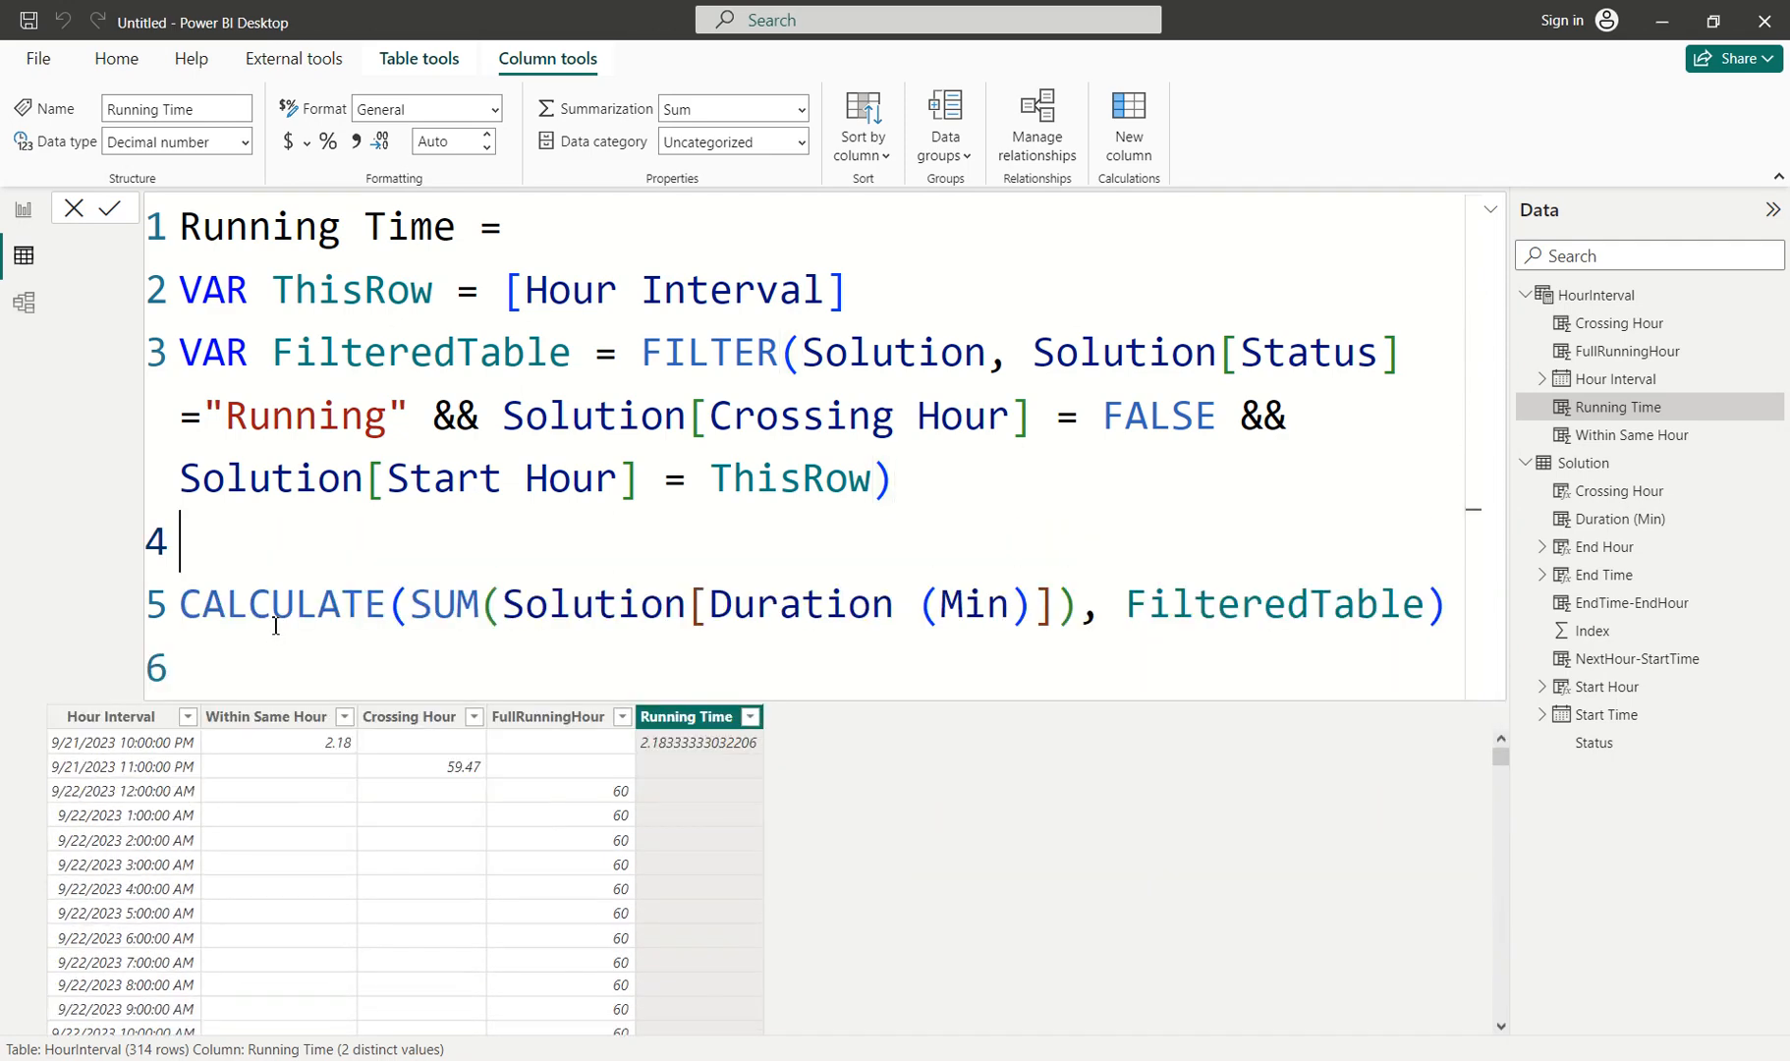
# Declare VAR WithinSameHour = on the line above the CALCULATE expression that sums Solution[Duration (Min)].
pyautogui.write('VAR Within')
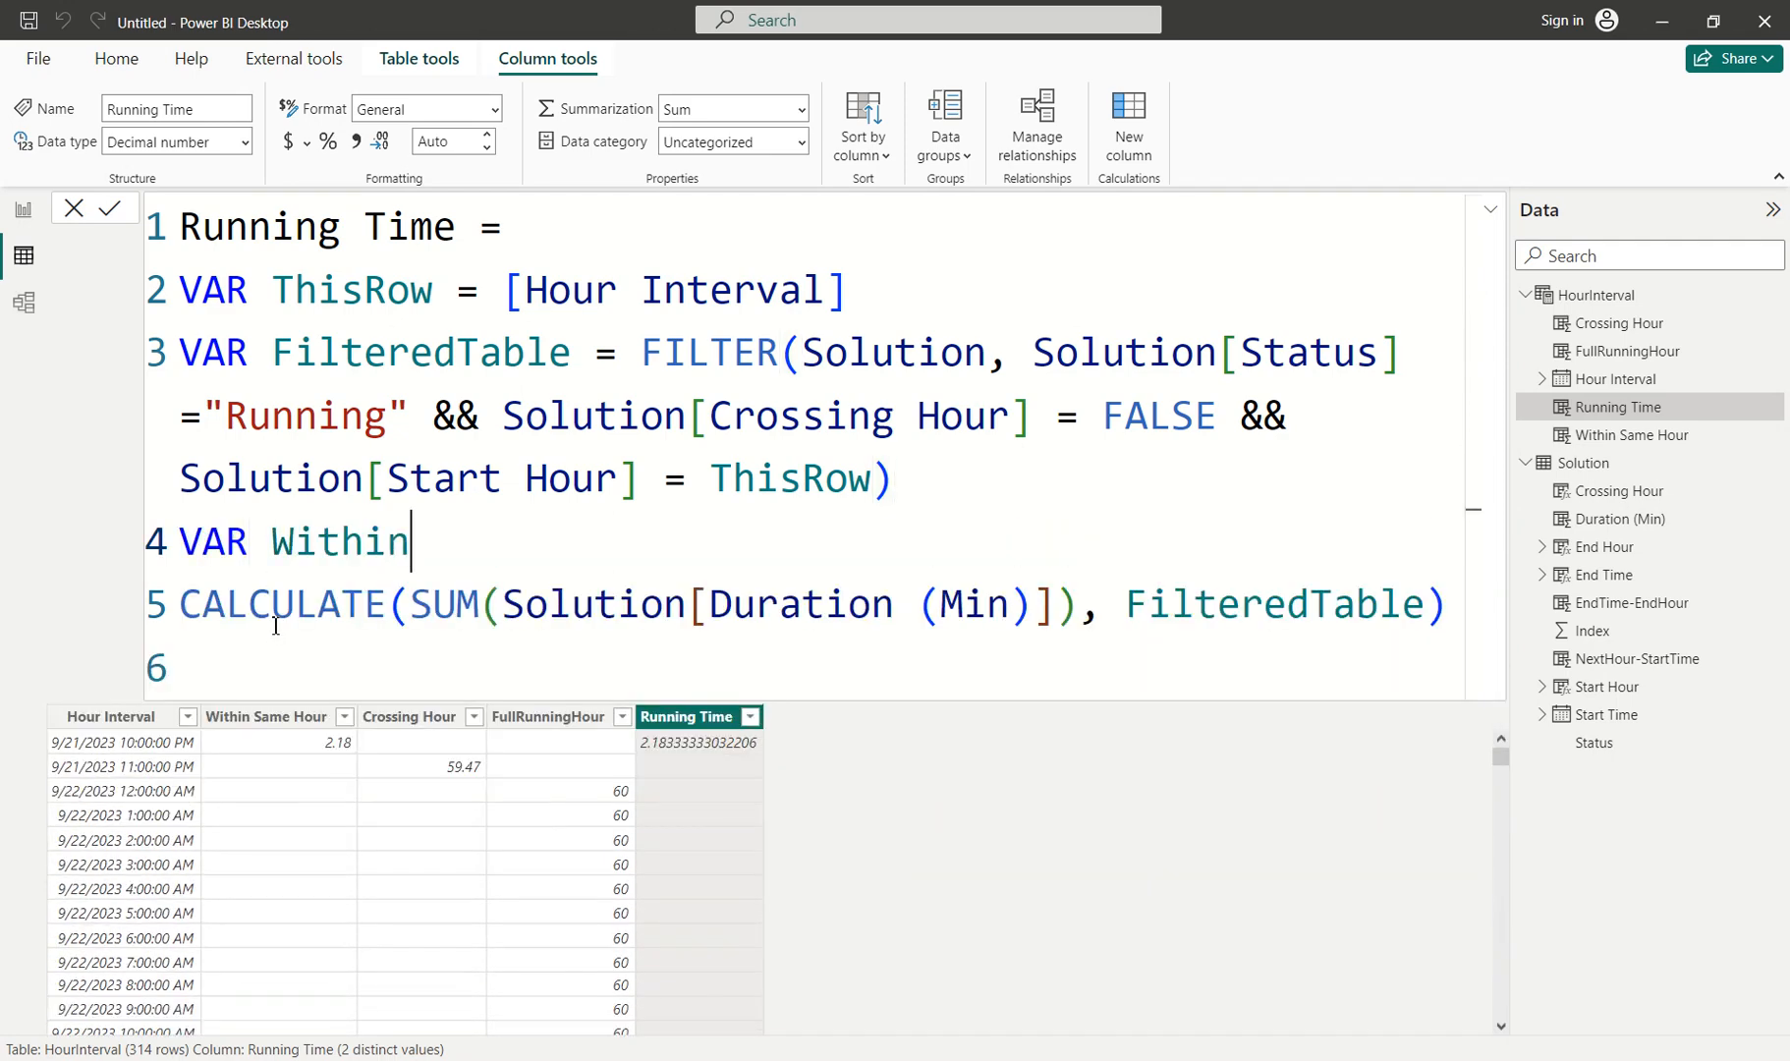
pyautogui.write('SameHour =')
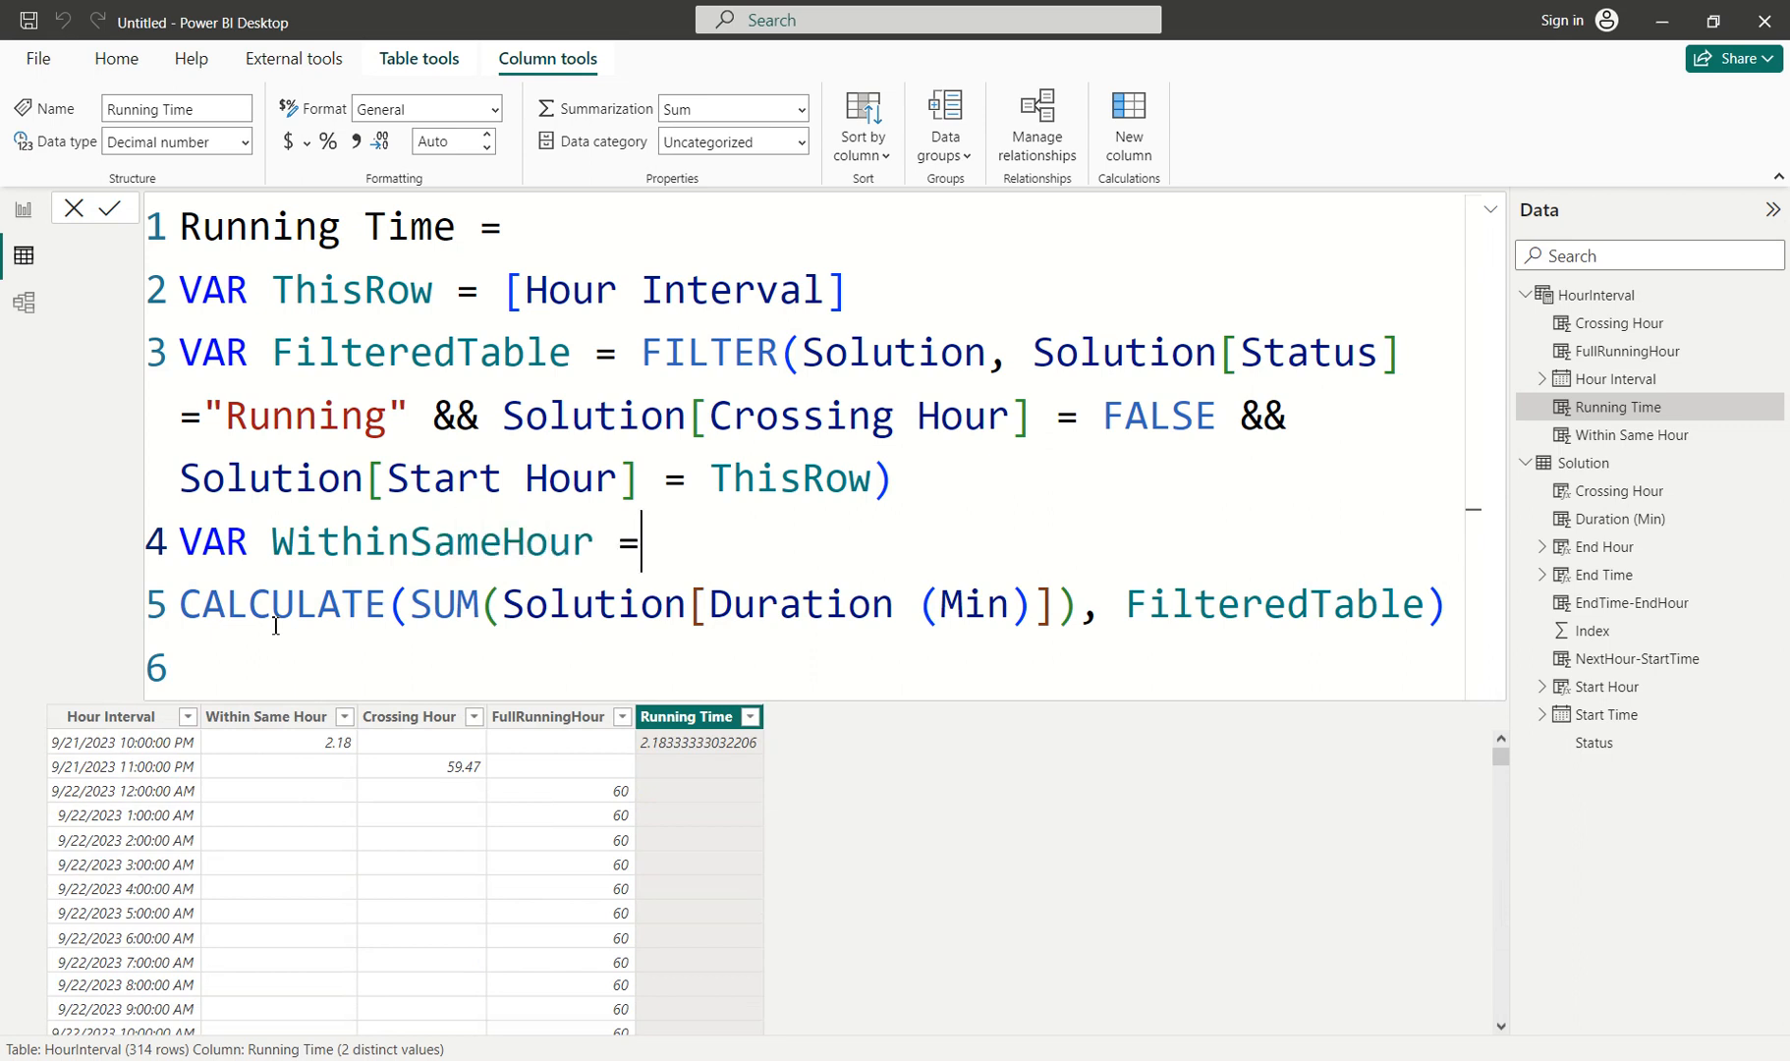
pyautogui.press('Delete')
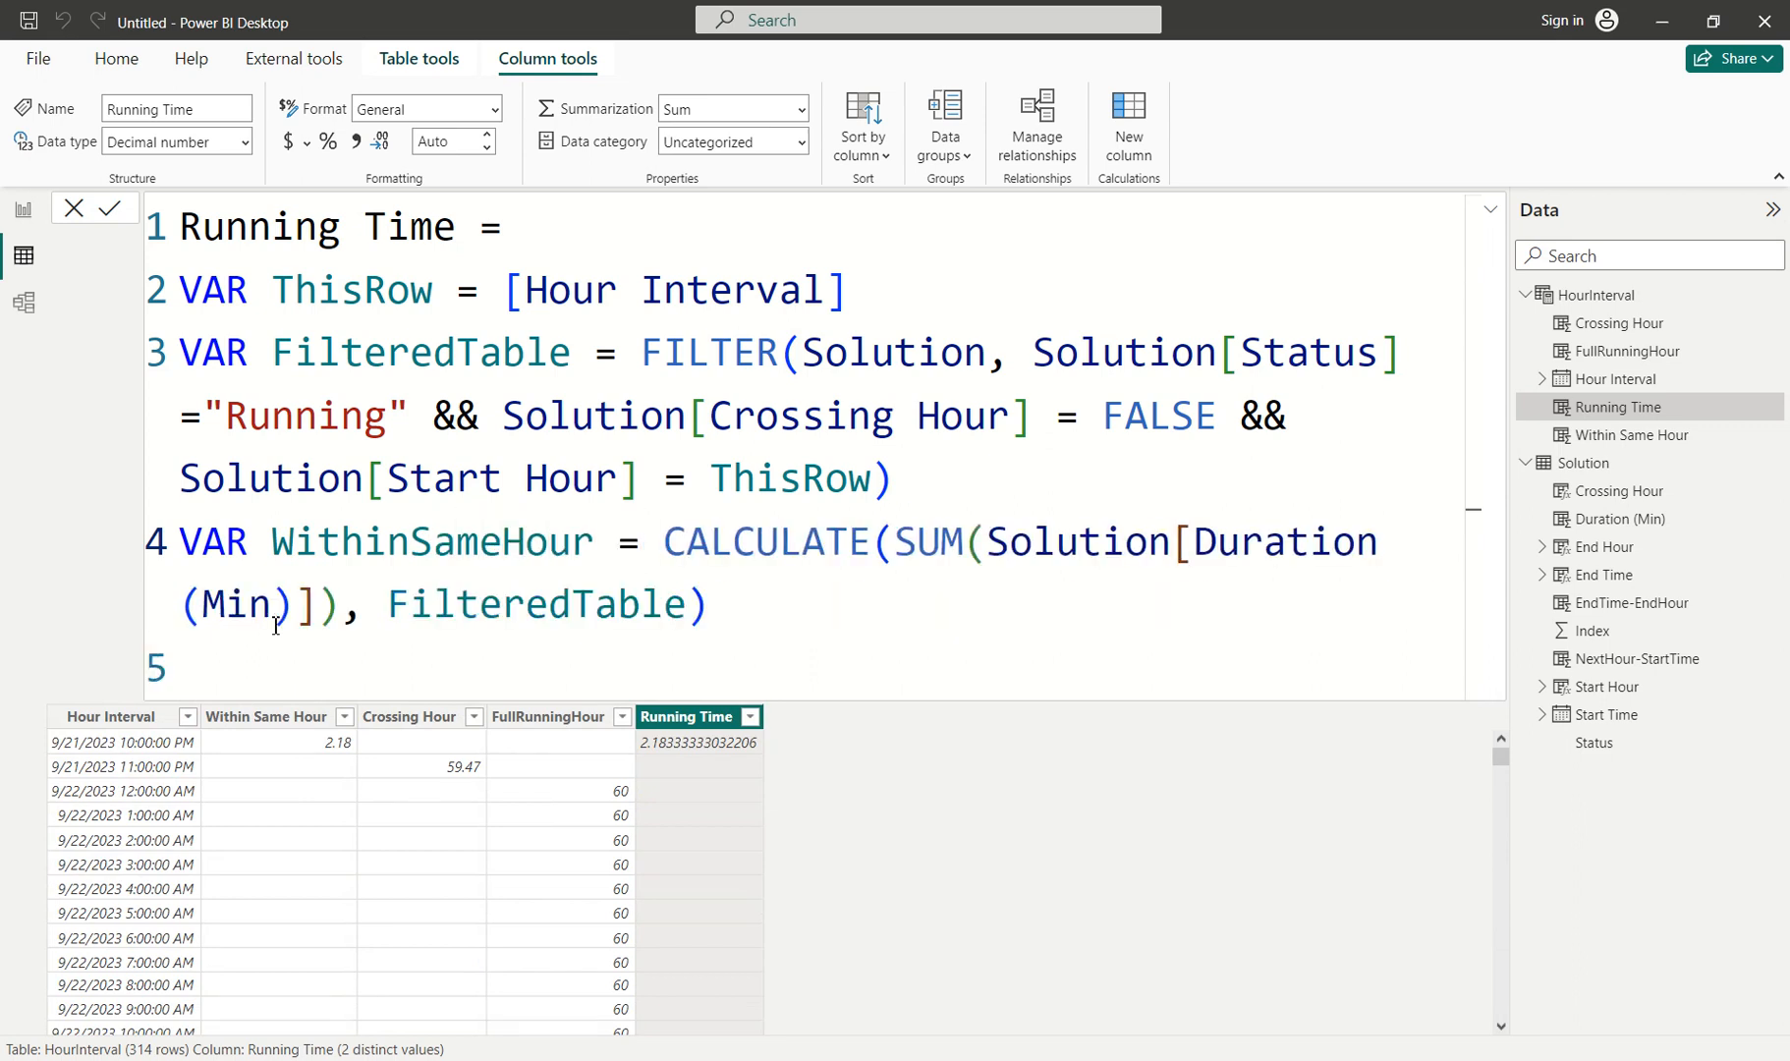
pyautogui.hotkey('shift', 'Return')
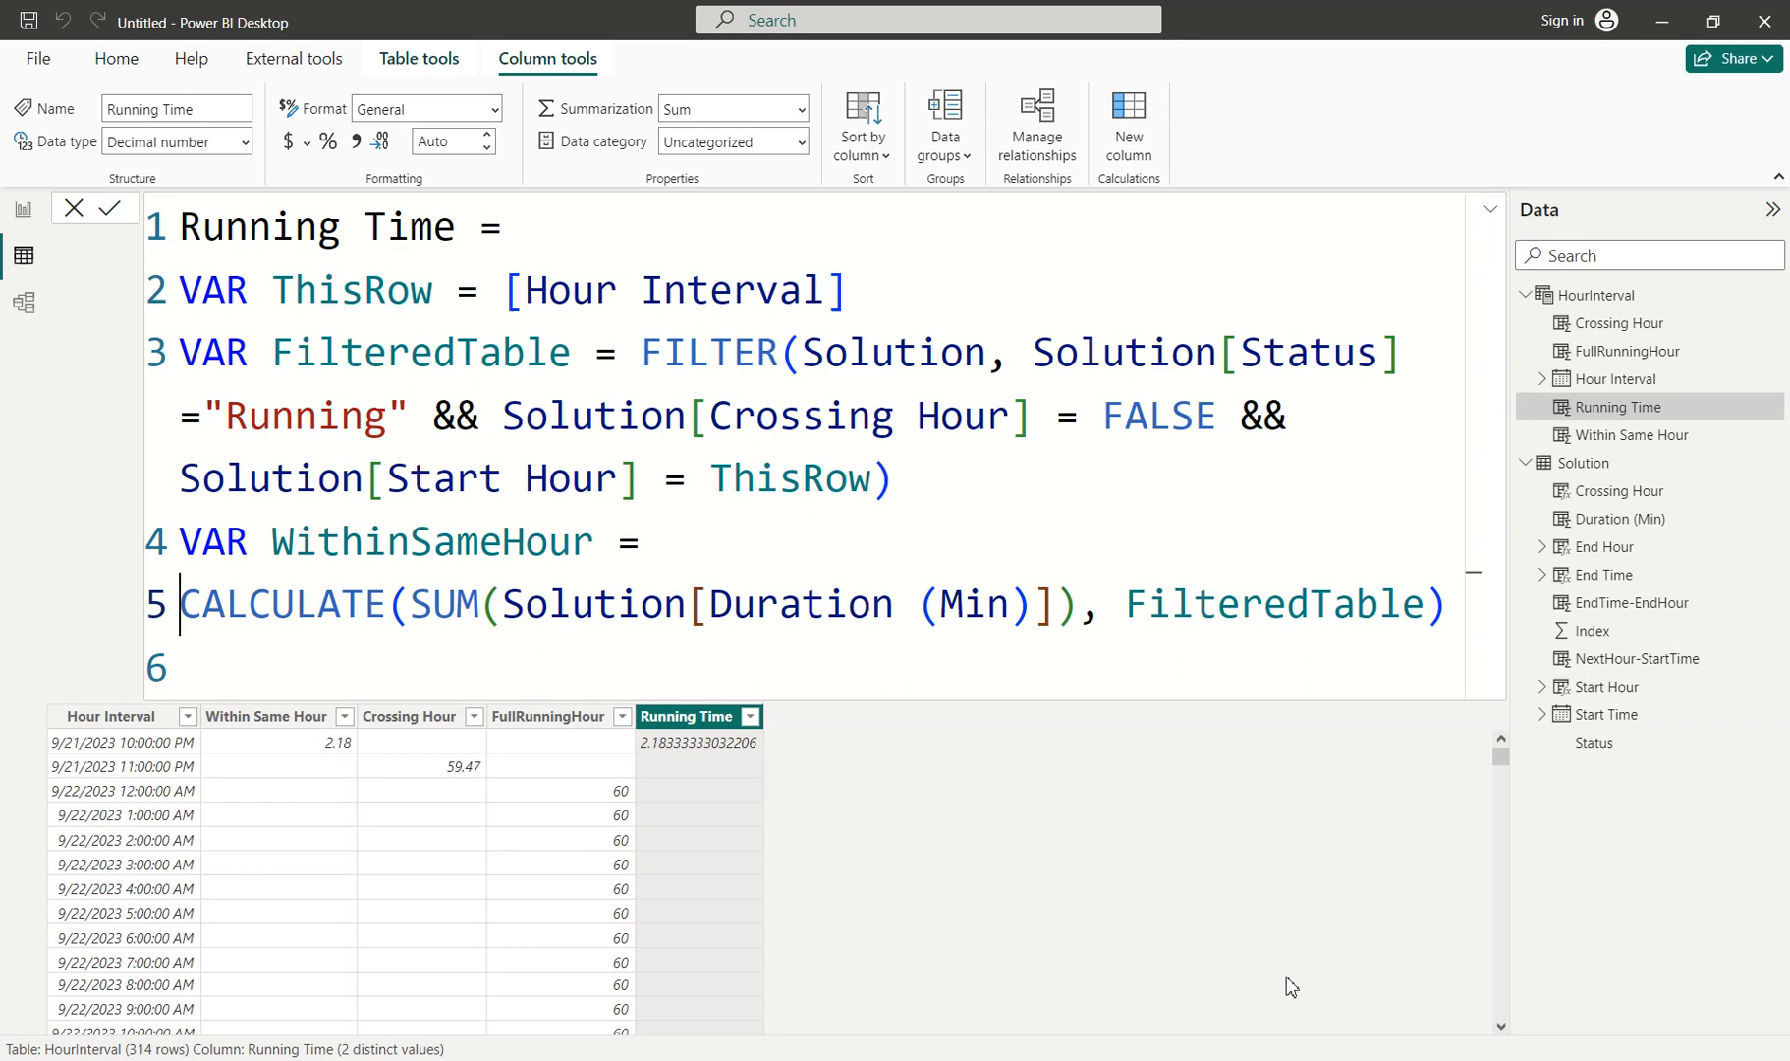
# Paste the copied Crossing Hour formula below the WithinSameHour variable and delete its Crossing Hour = name line.
pyautogui.click(1456, 606)
pyautogui.hotkey('shift', 'Return')
pyautogui.hotkey('ctrl', 'v')
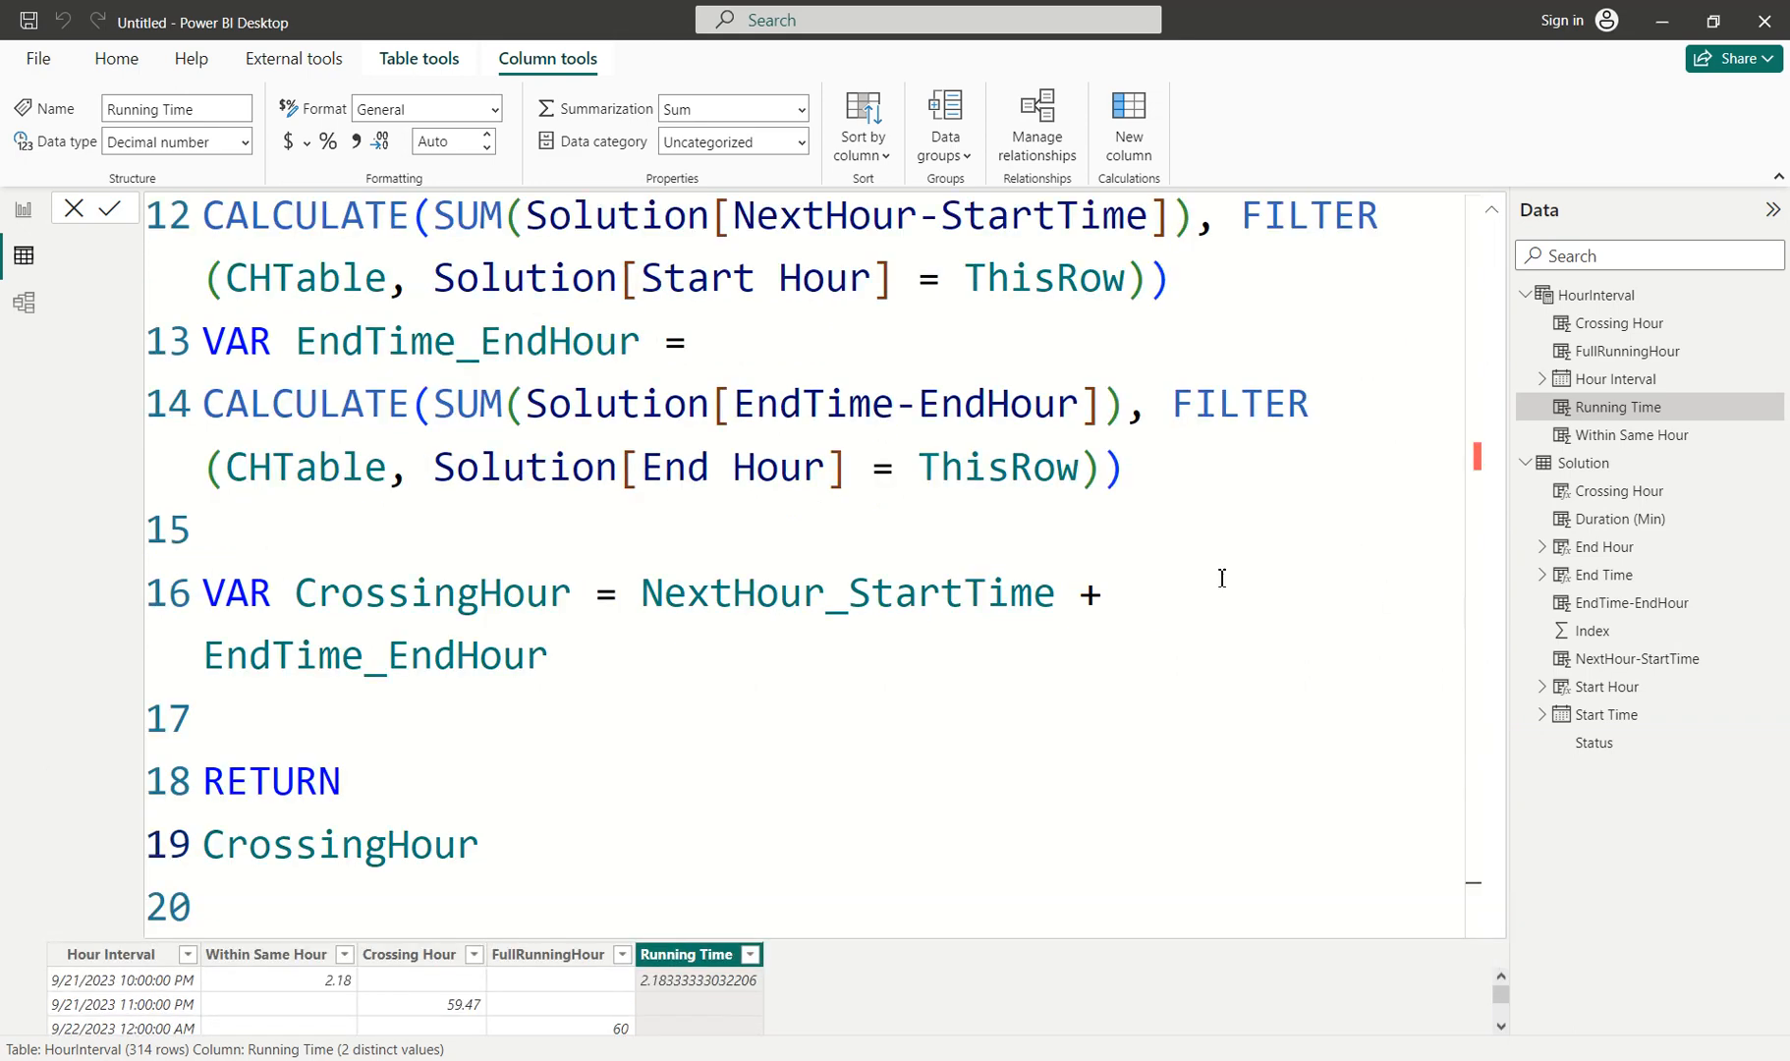
pyautogui.keyDown('ctrl'); pyautogui.scroll(-5, 945, 630); pyautogui.keyUp('ctrl')
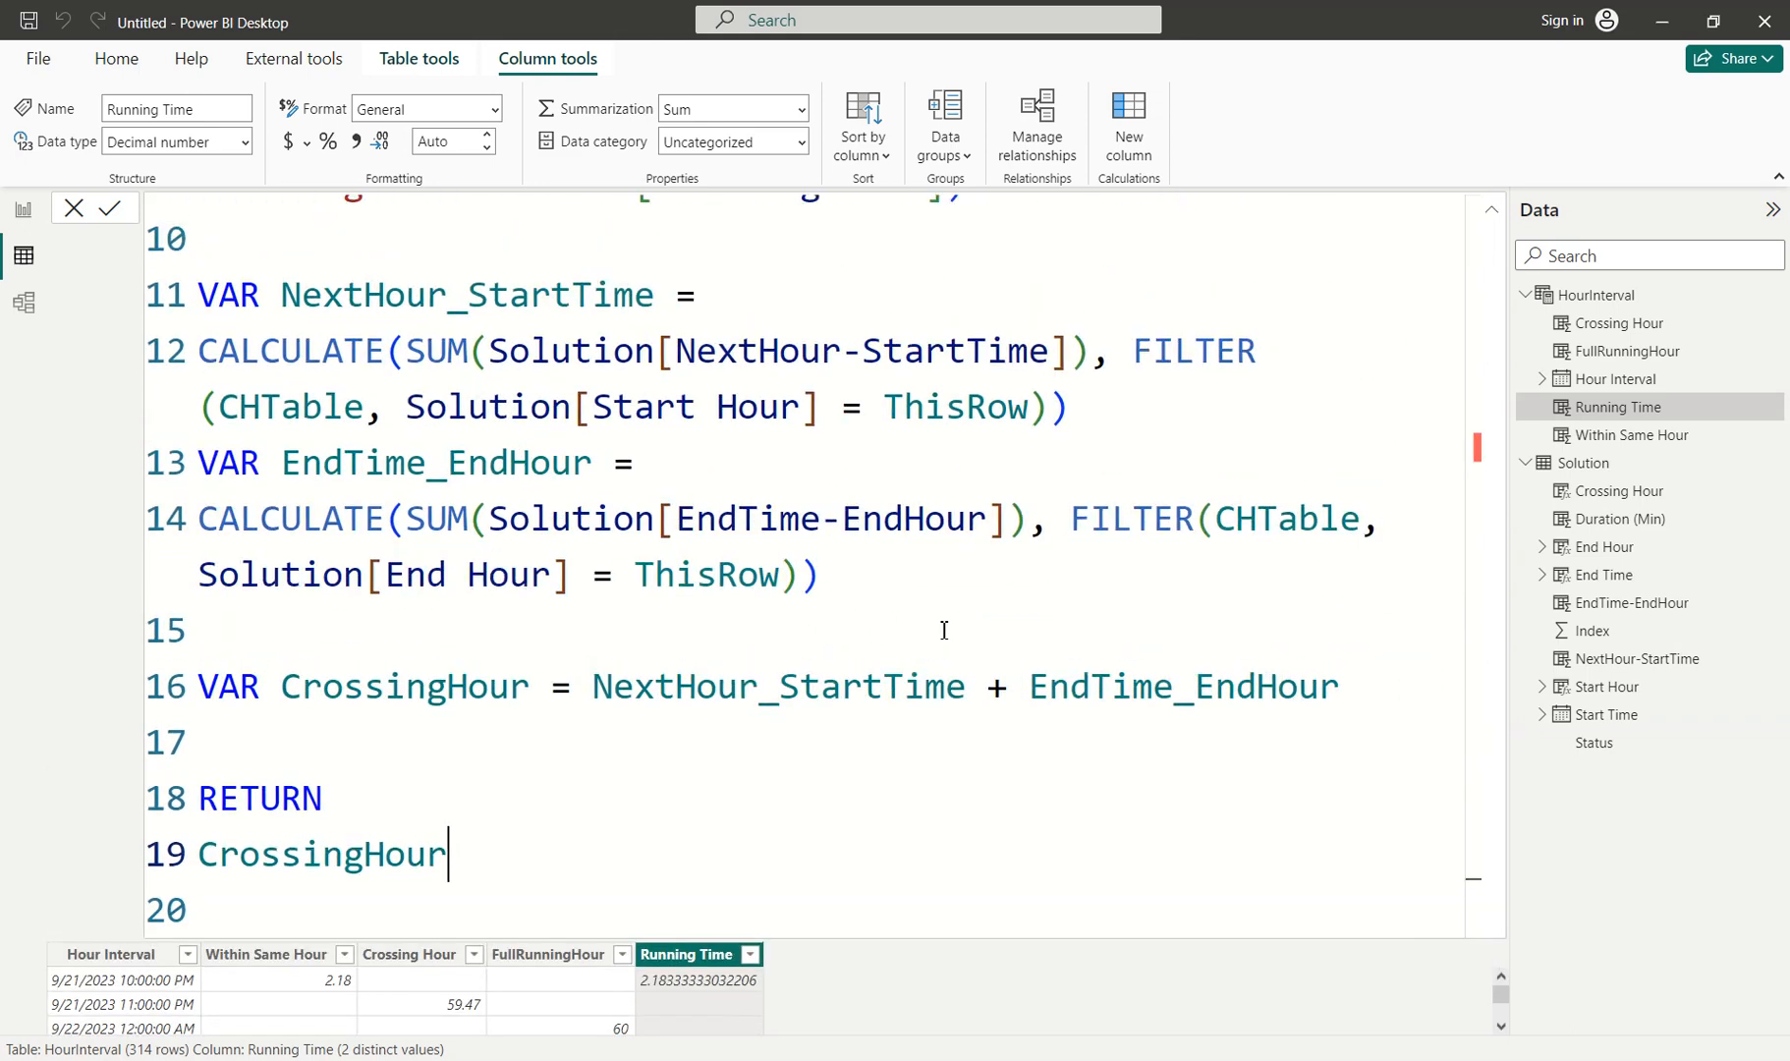
pyautogui.keyDown('ctrl'); pyautogui.scroll(-2, 944, 630); pyautogui.keyUp('ctrl')
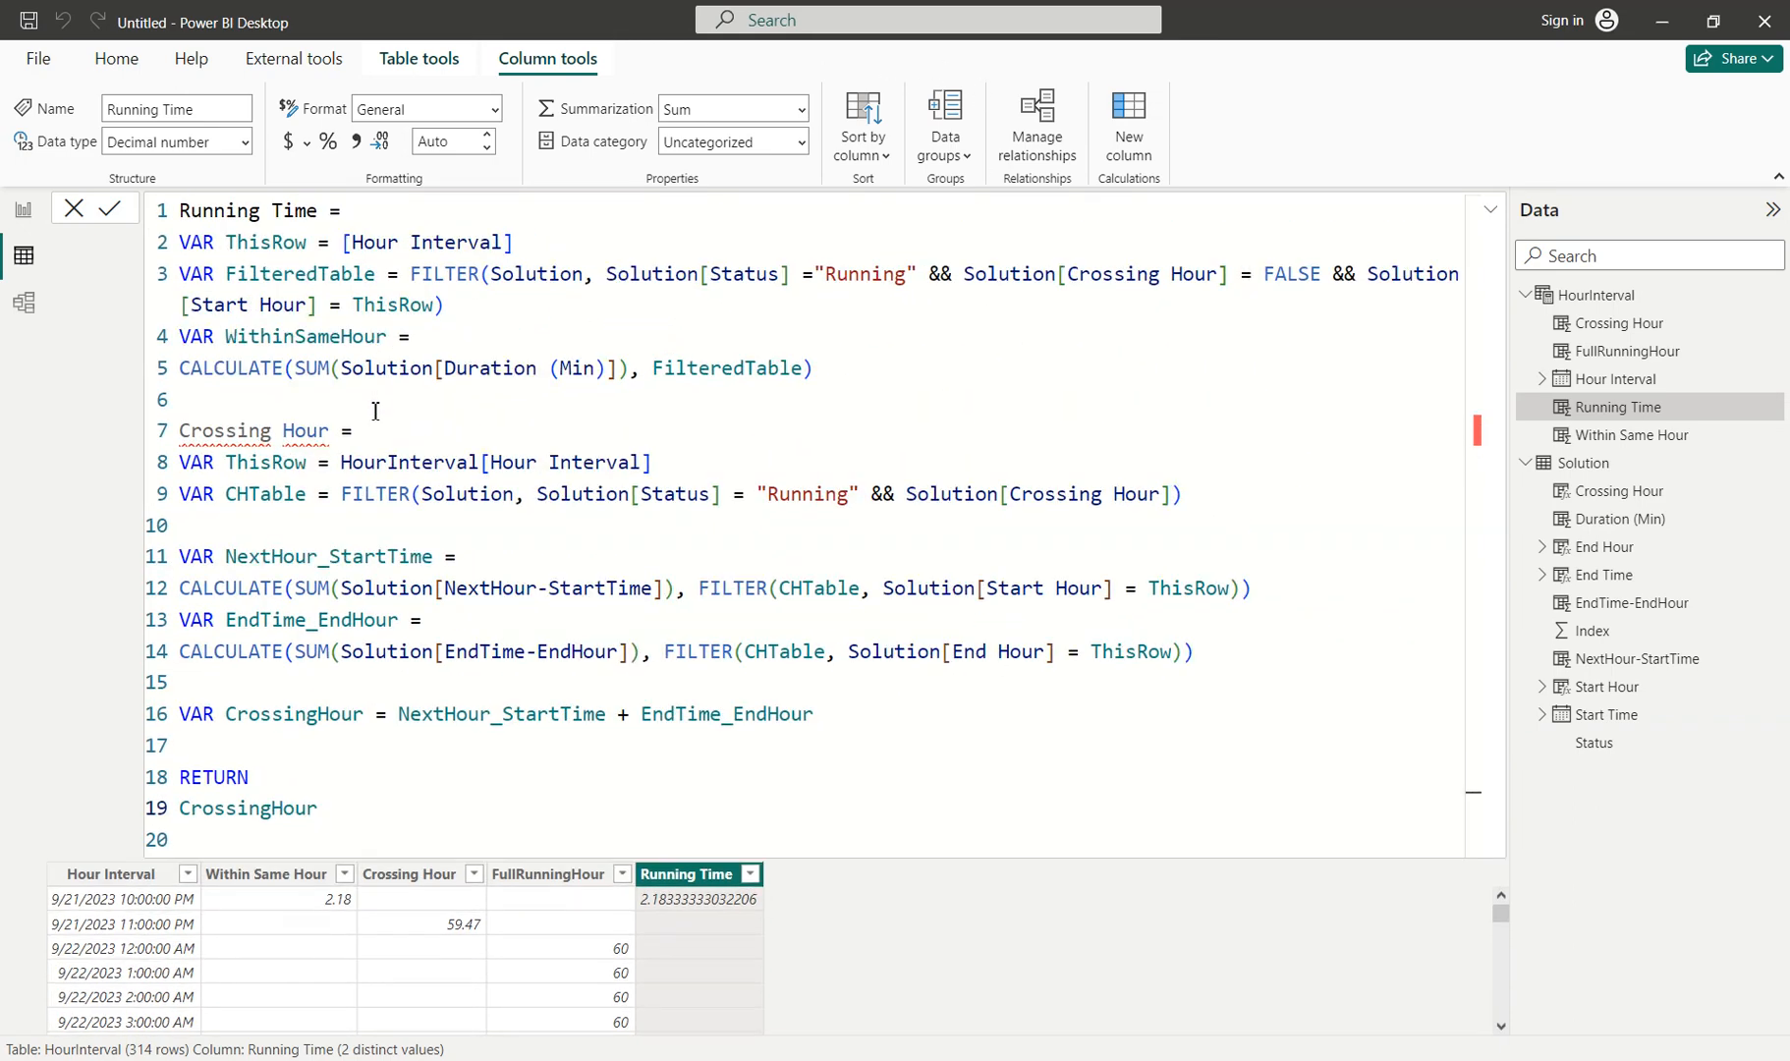
pyautogui.moveTo(391, 436); pyautogui.dragTo(78, 405)
pyautogui.press('Delete')
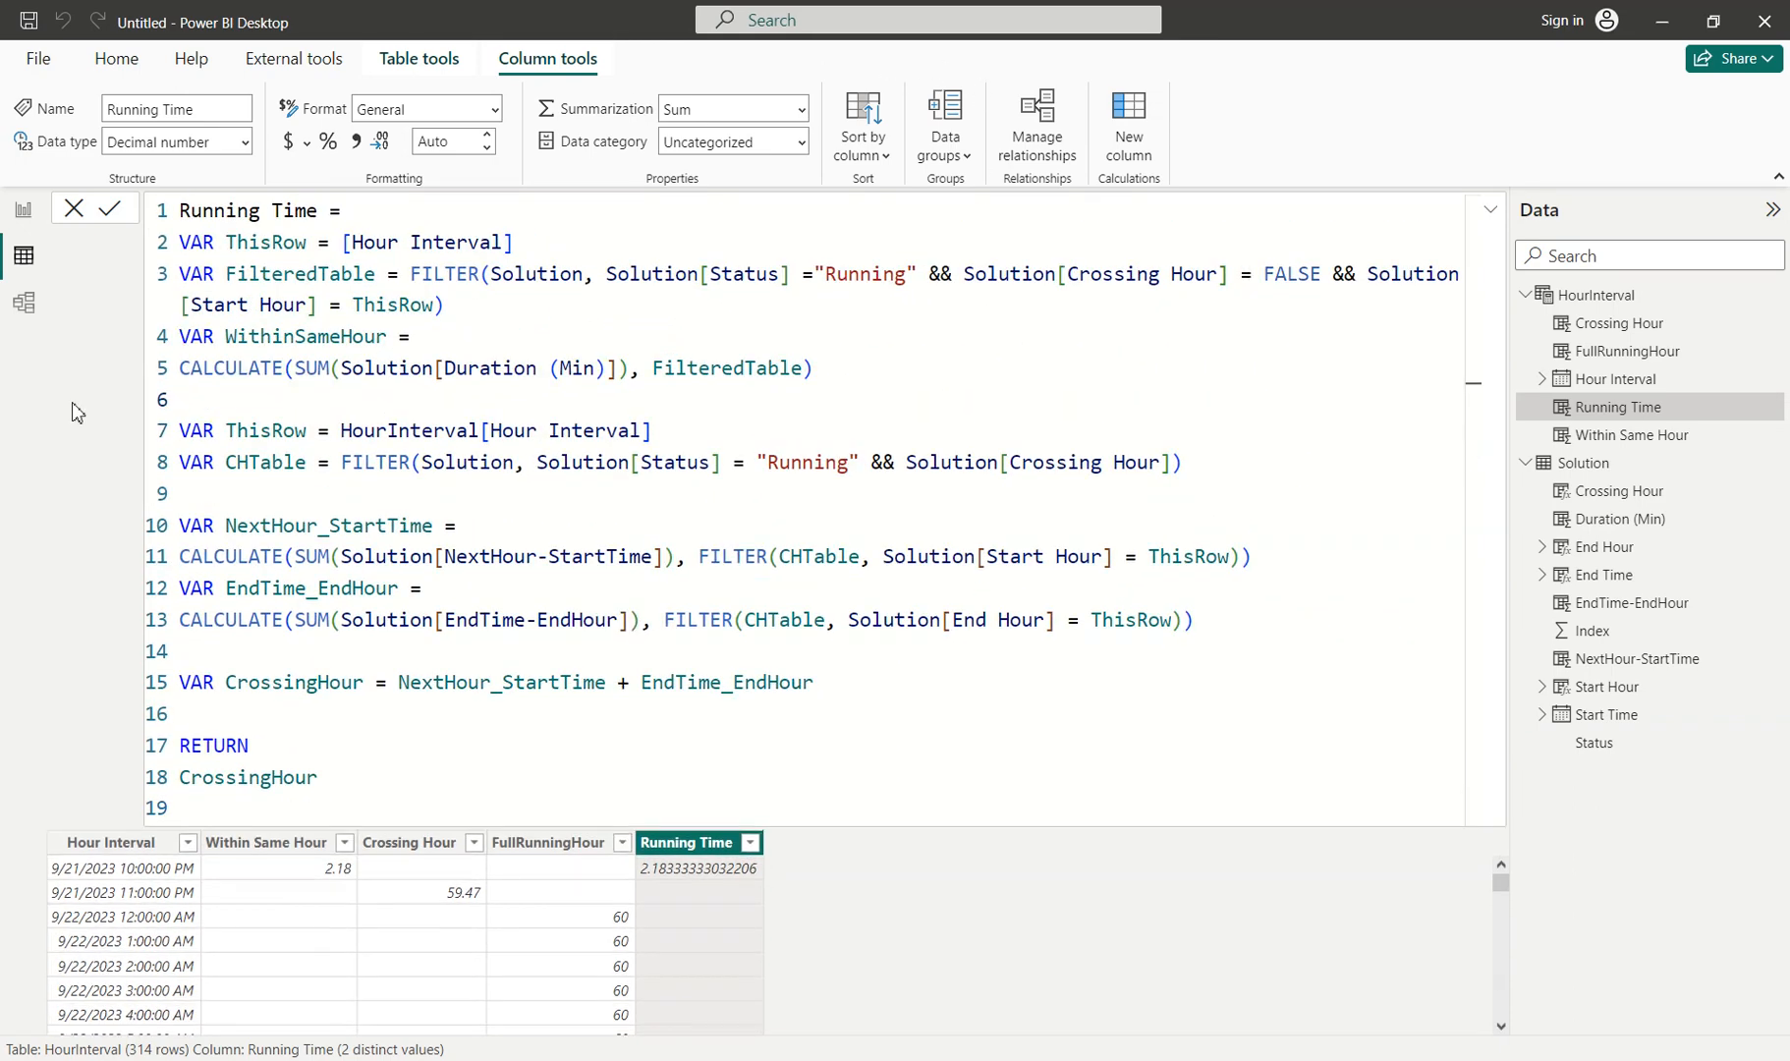
# Remove the blank lines above the NextHour_StartTime and CrossingHour variables in the Running Time formula.
pyautogui.click(260, 505)
pyautogui.press('BackSpace')
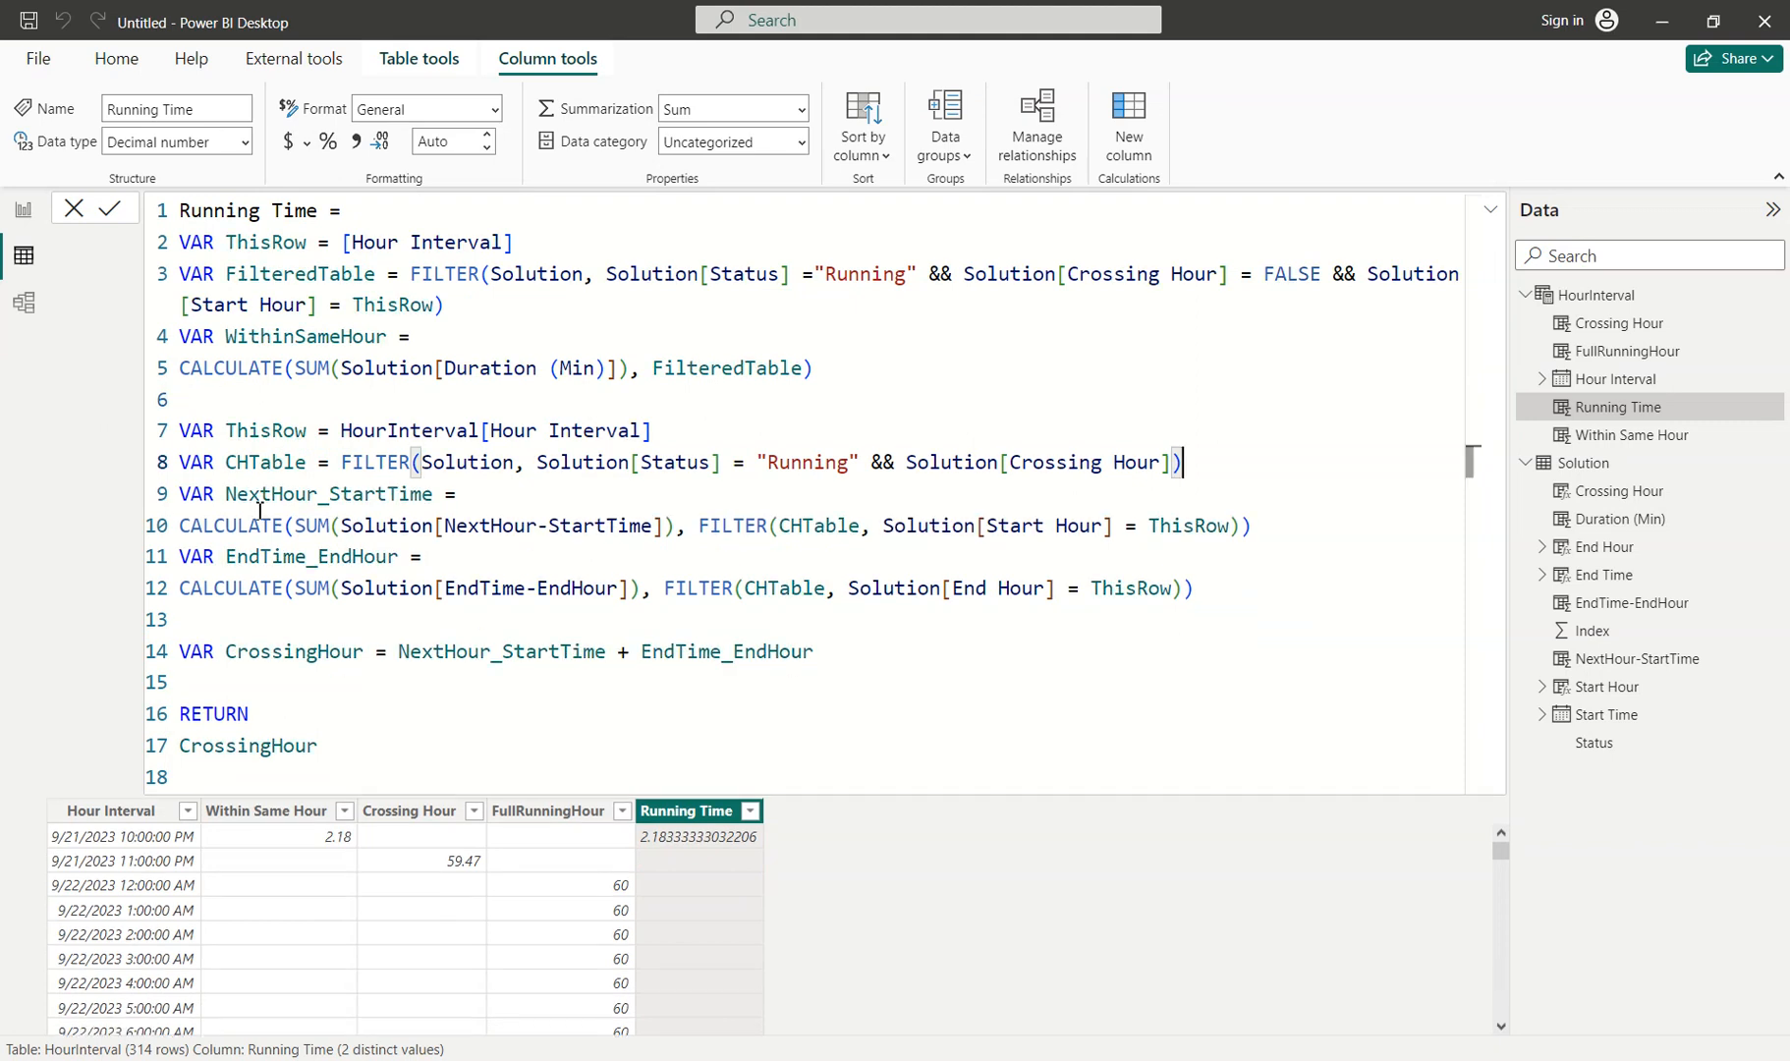
pyautogui.click(266, 626)
pyautogui.press('BackSpace')
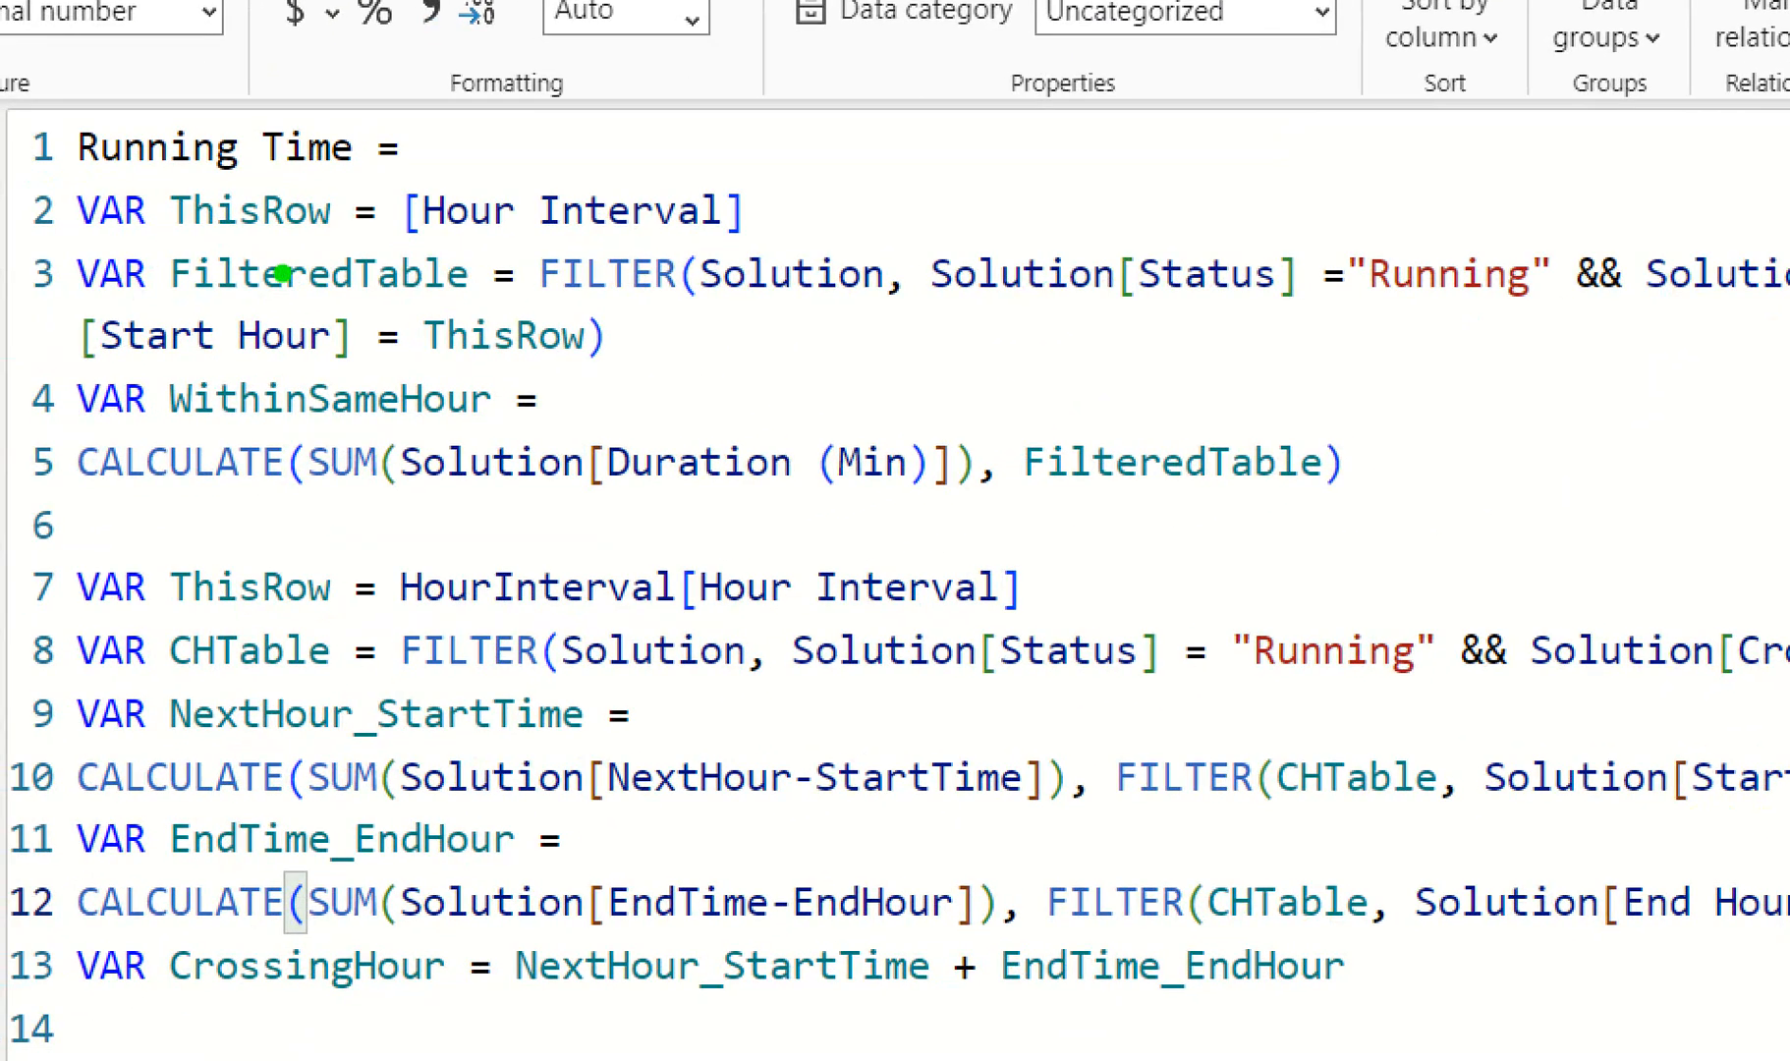
# Delete the duplicate VAR ThisRow = HourInterval[Hour Interval] line and commit the Running Time formula.
pyautogui.moveTo(1048, 582); pyautogui.dragTo(1174, 552)
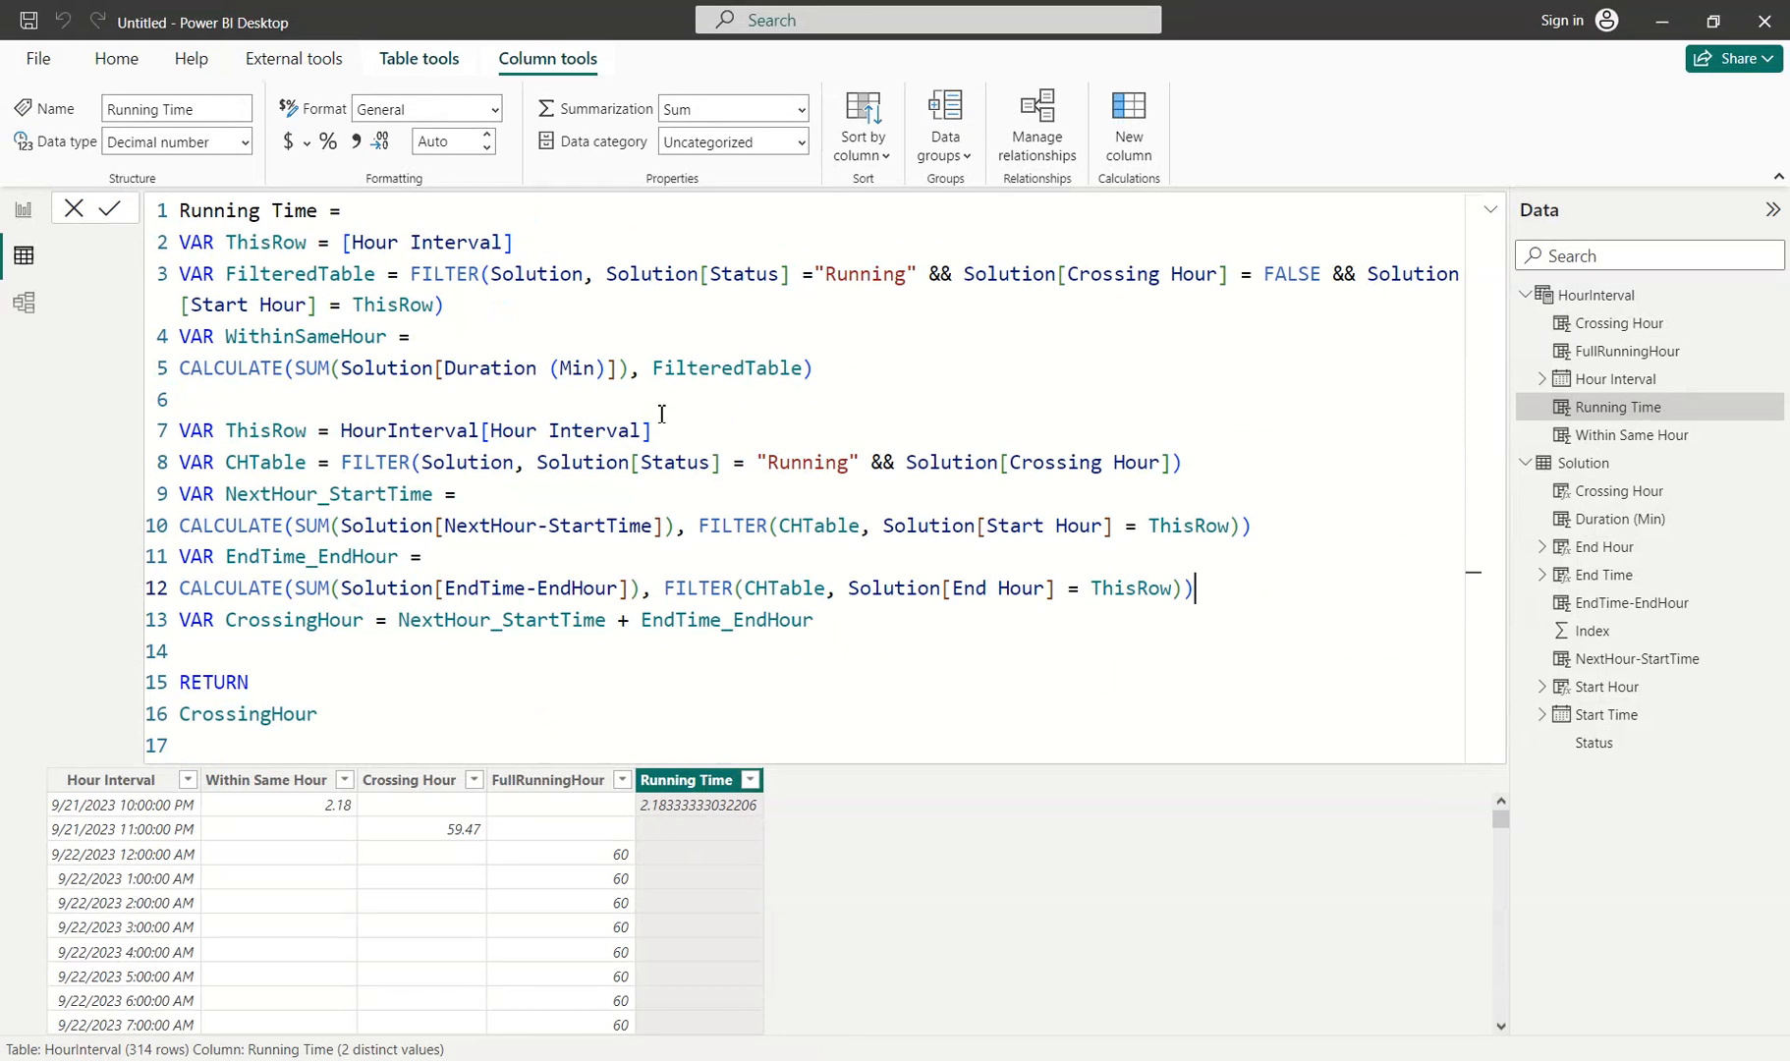
pyautogui.moveTo(683, 430); pyautogui.dragTo(178, 432)
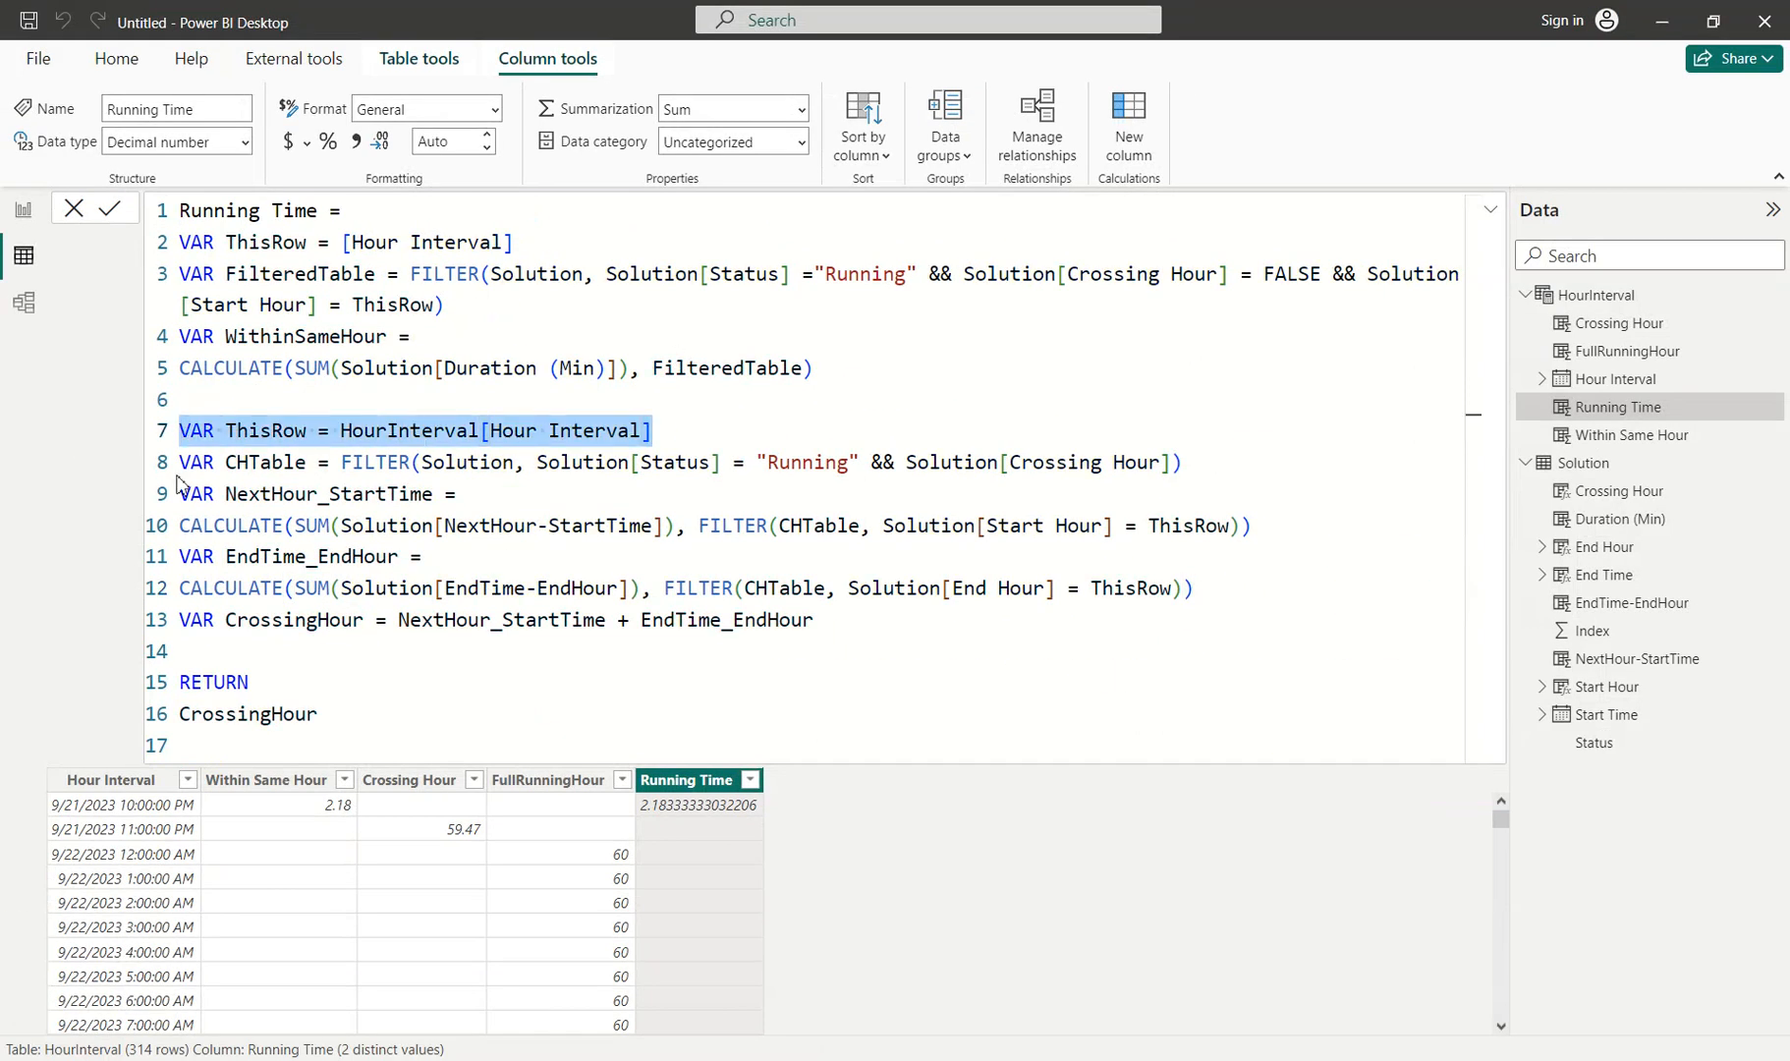
pyautogui.press('BackSpace')
pyautogui.press('Delete')
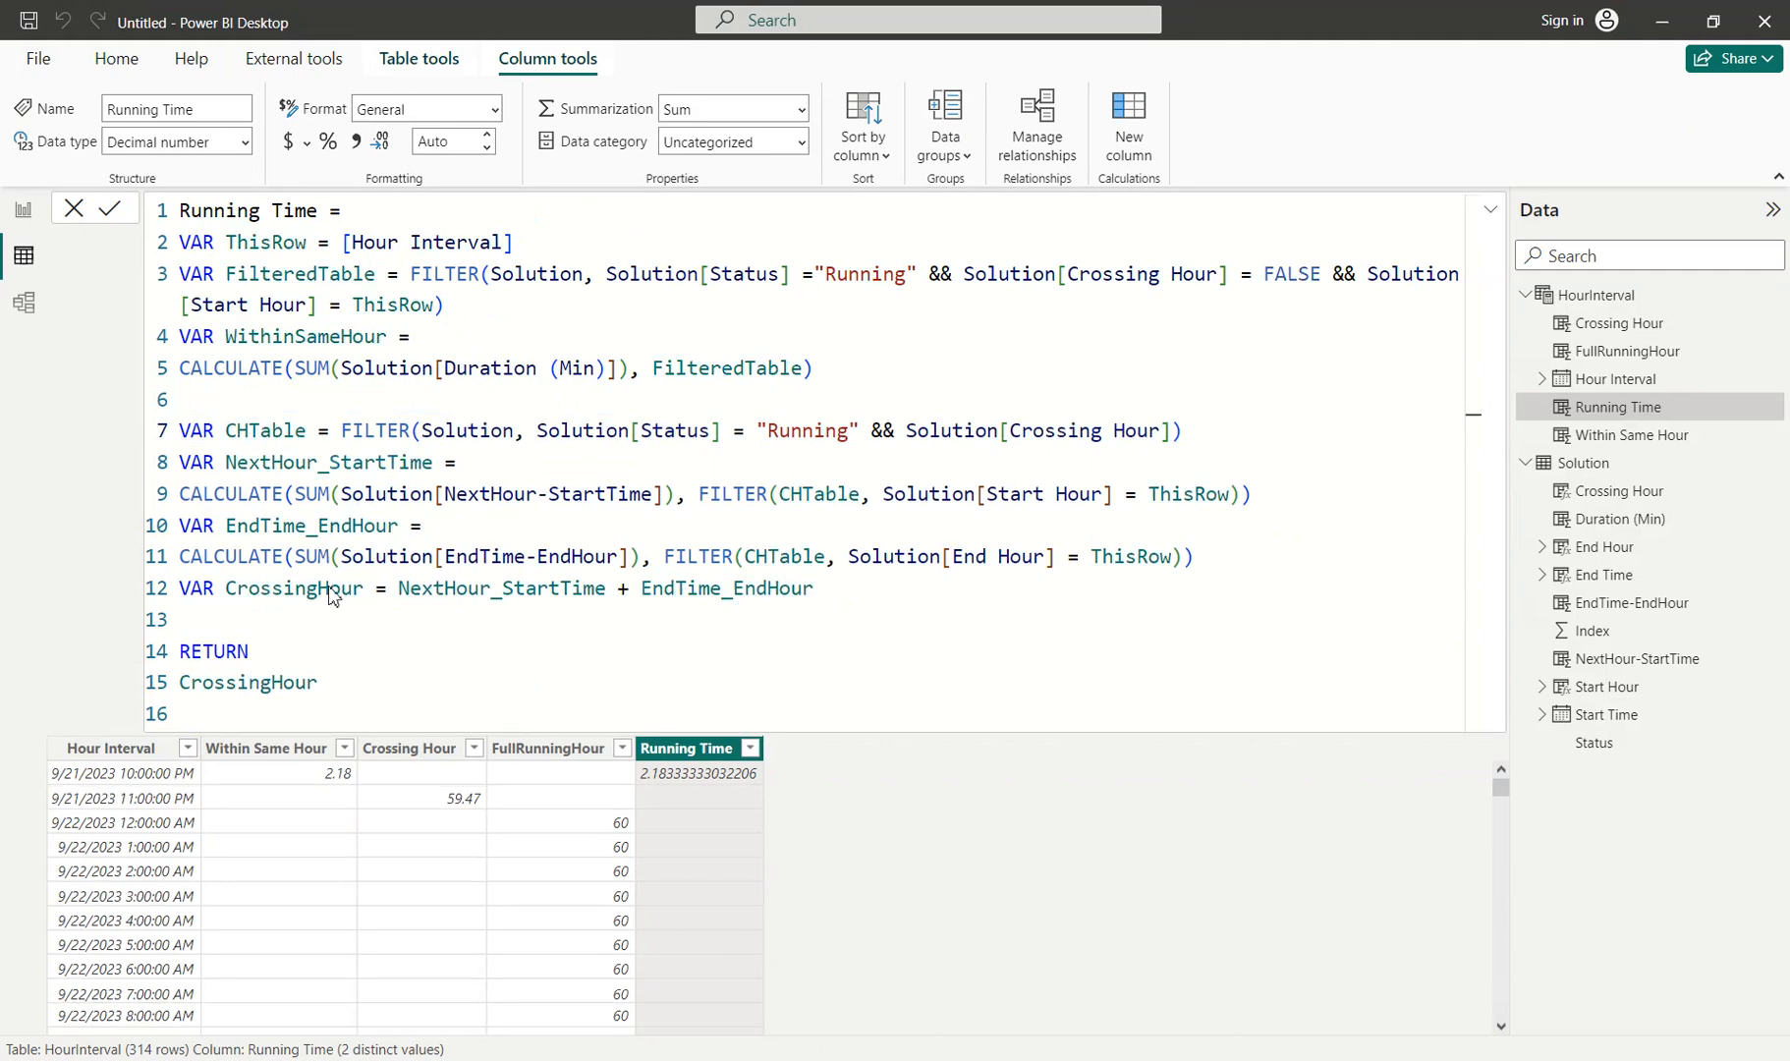
pyautogui.press('Return')
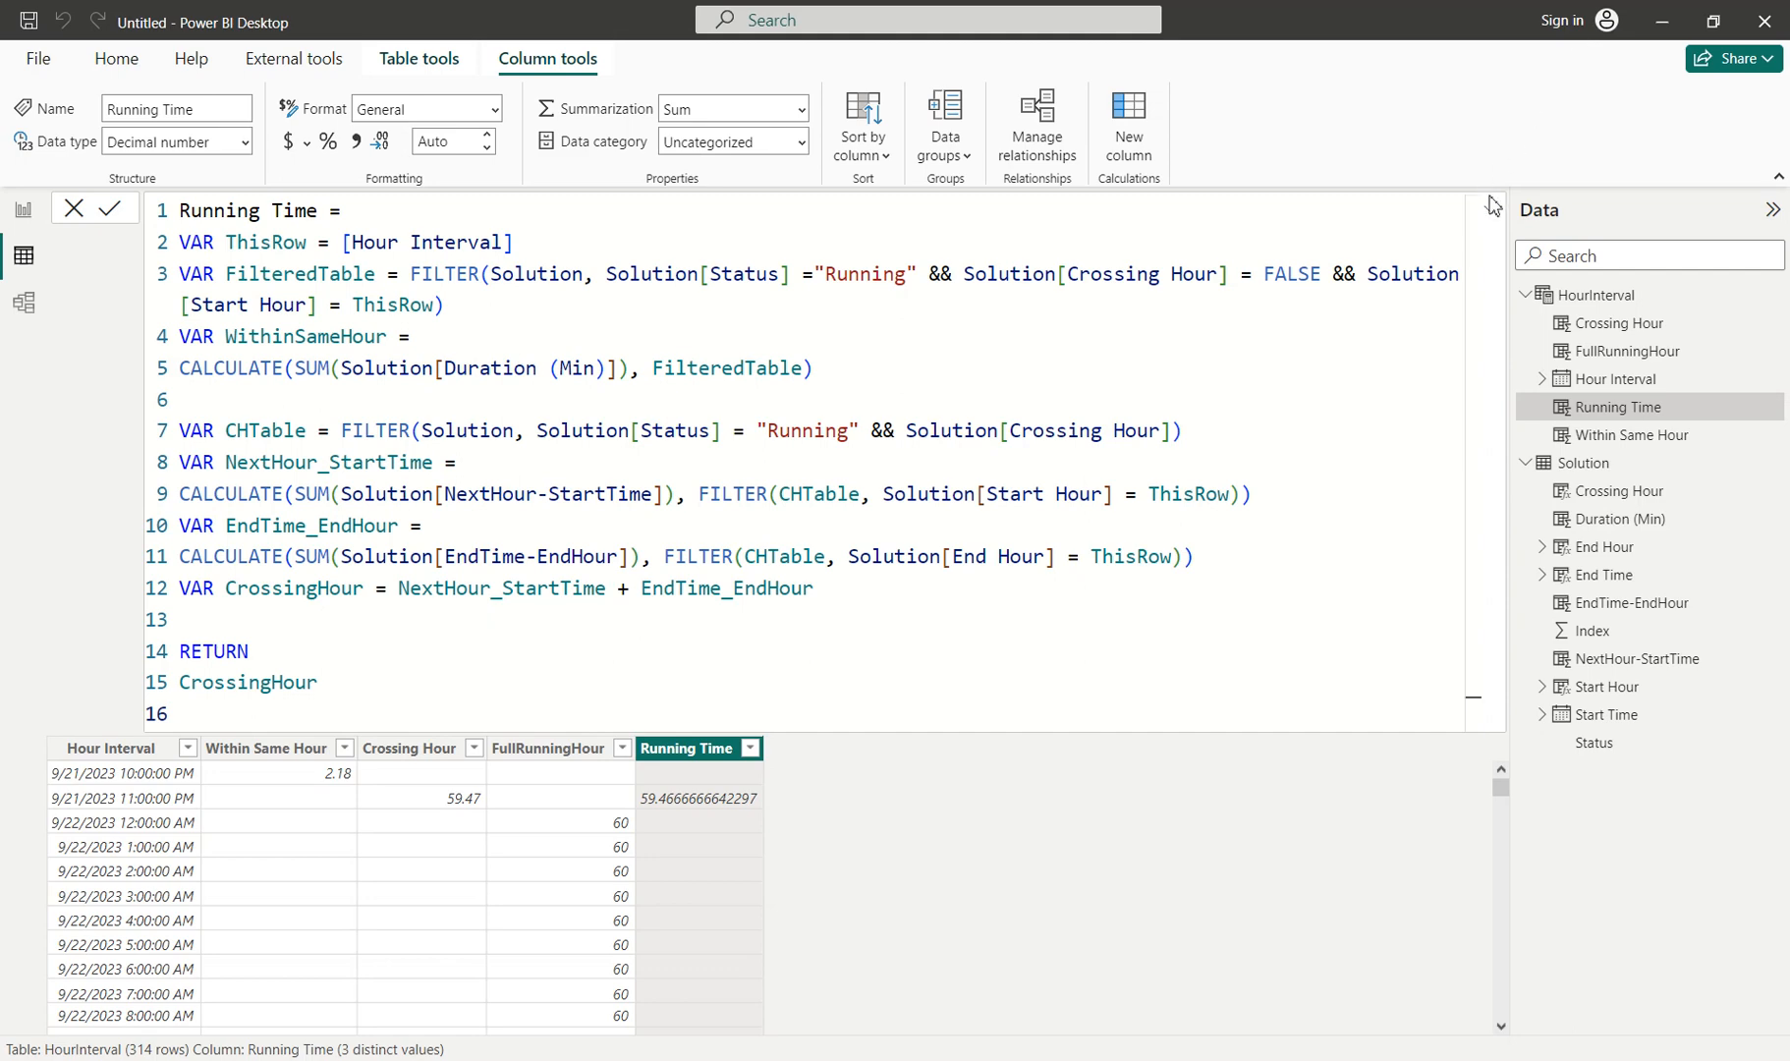
# Collapse the formula editor and copy the entire formula of the FullRunningHour column.
pyautogui.click(1491, 210)
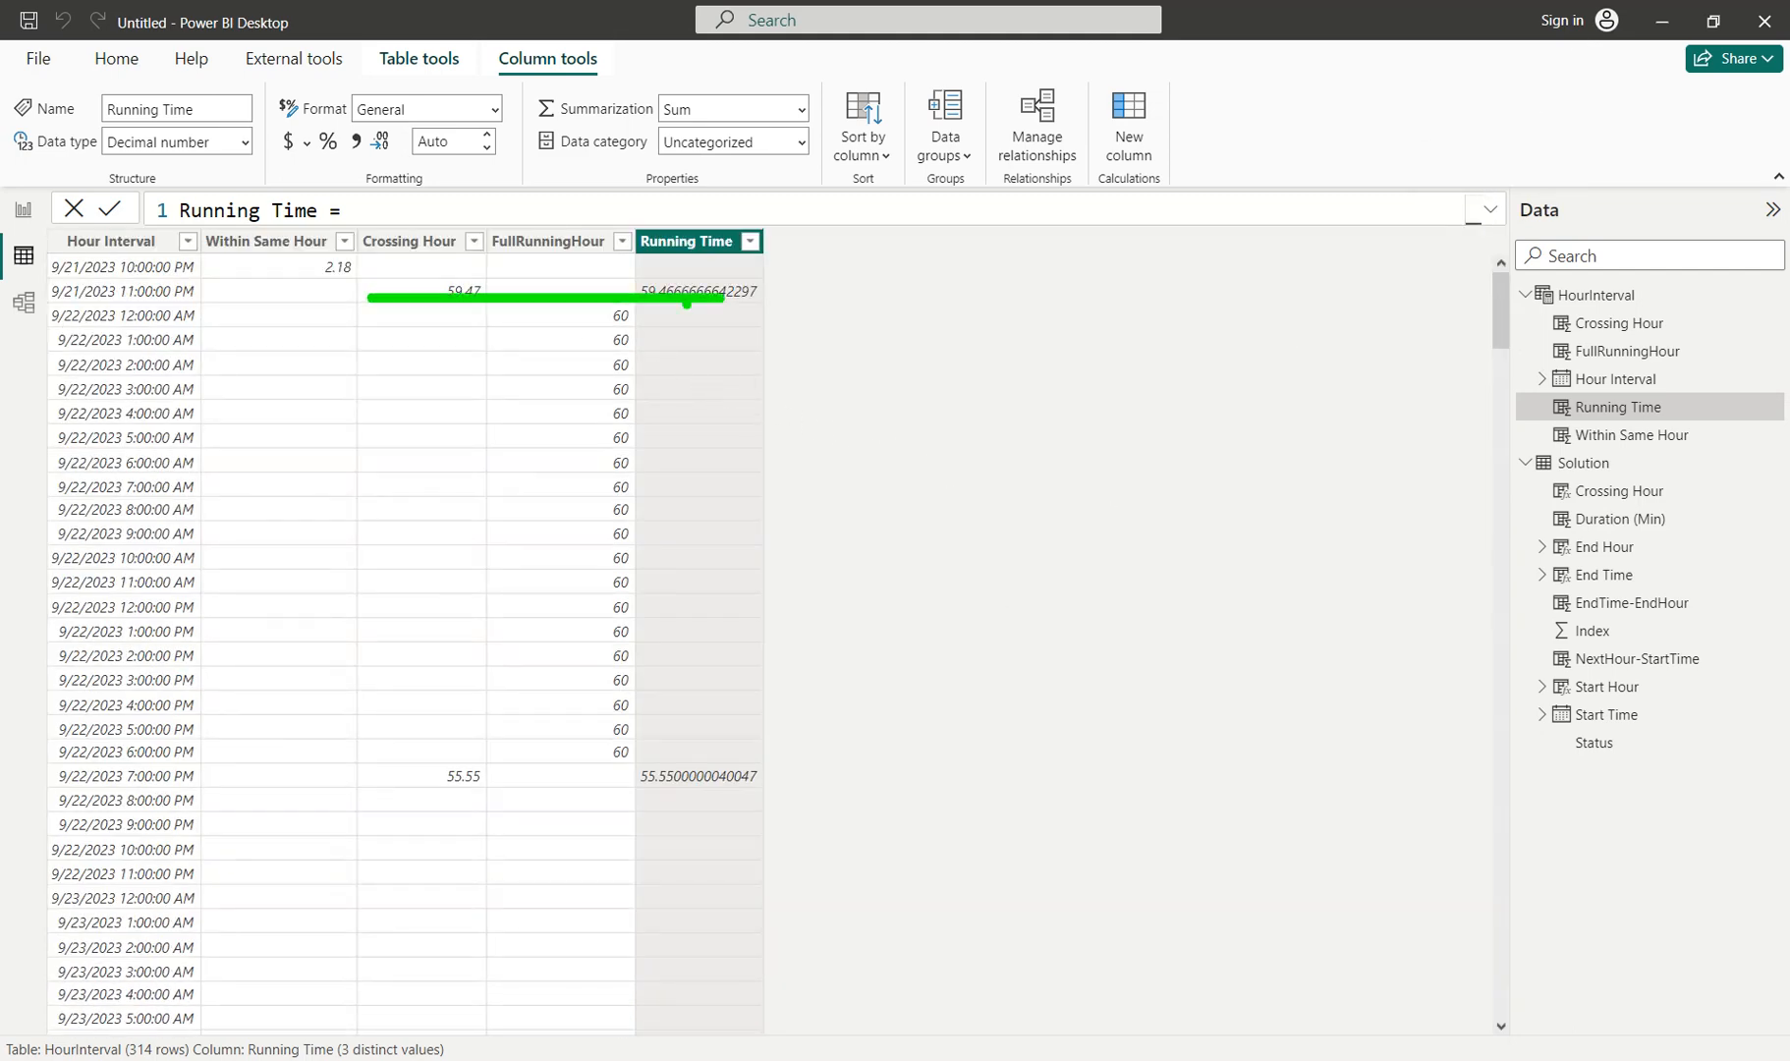
pyautogui.moveTo(408, 261); pyautogui.dragTo(773, 319)
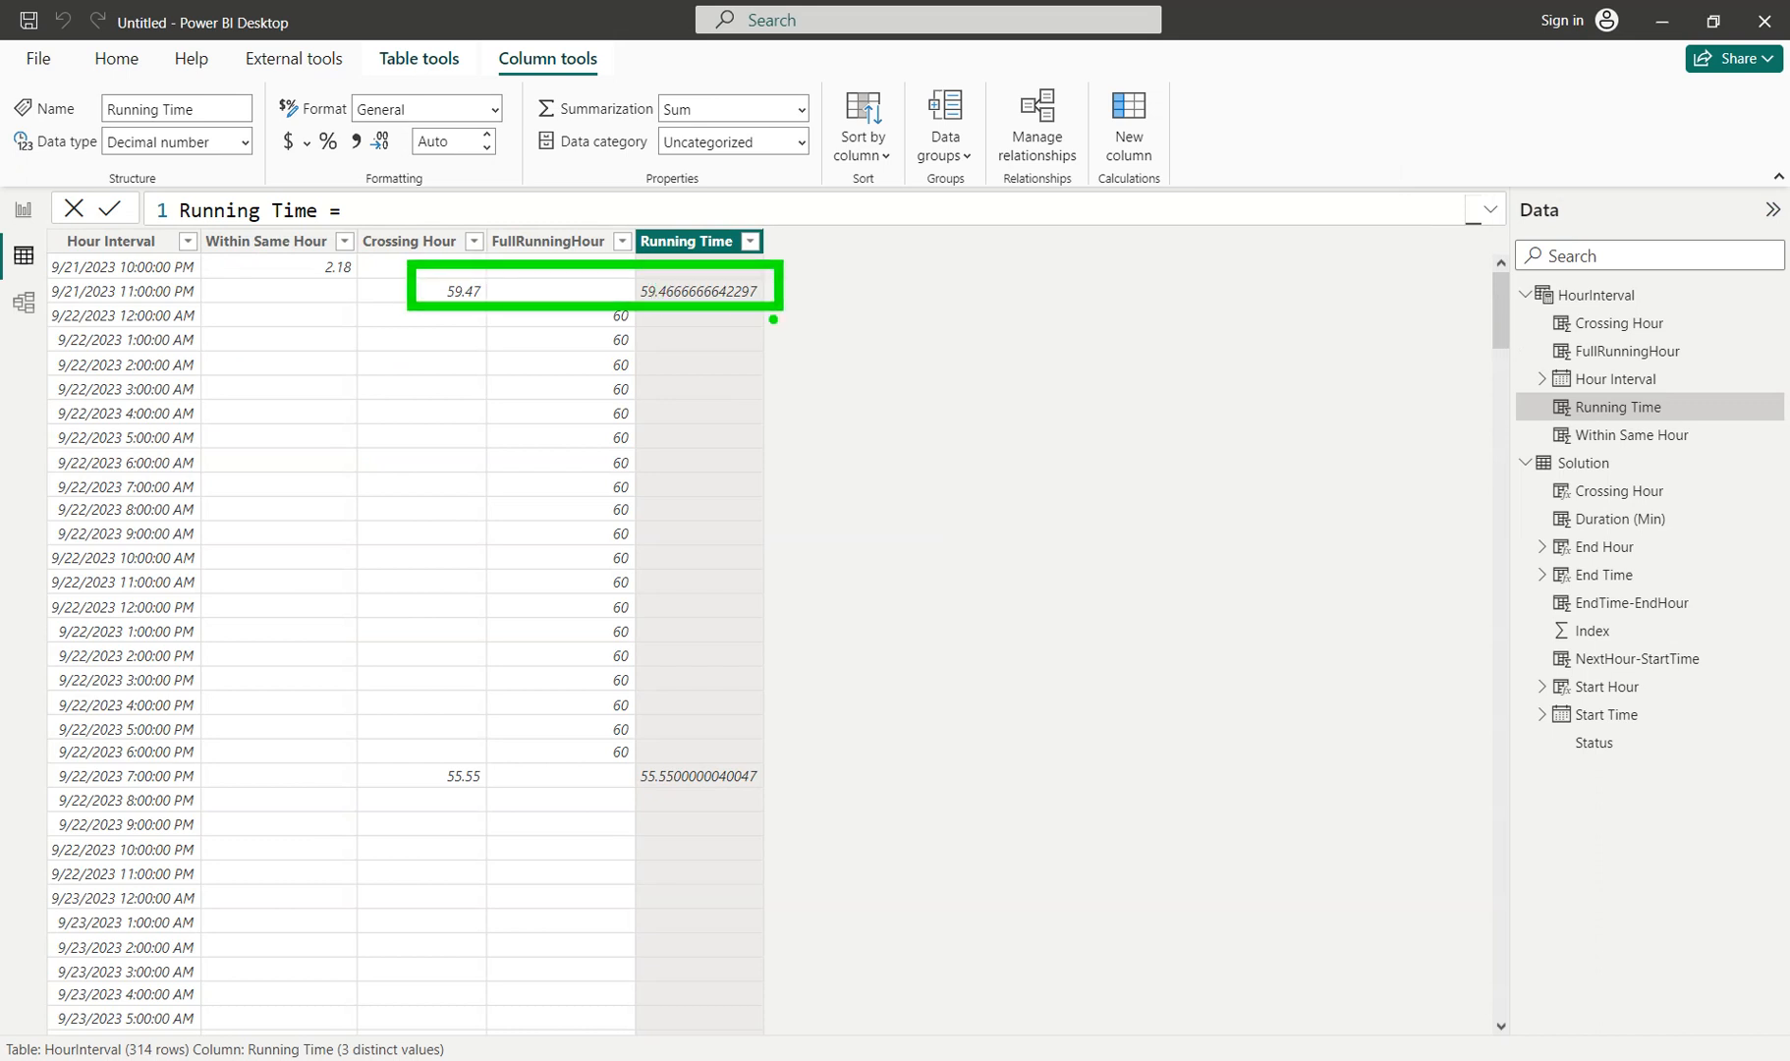
pyautogui.moveTo(411, 742); pyautogui.dragTo(794, 816)
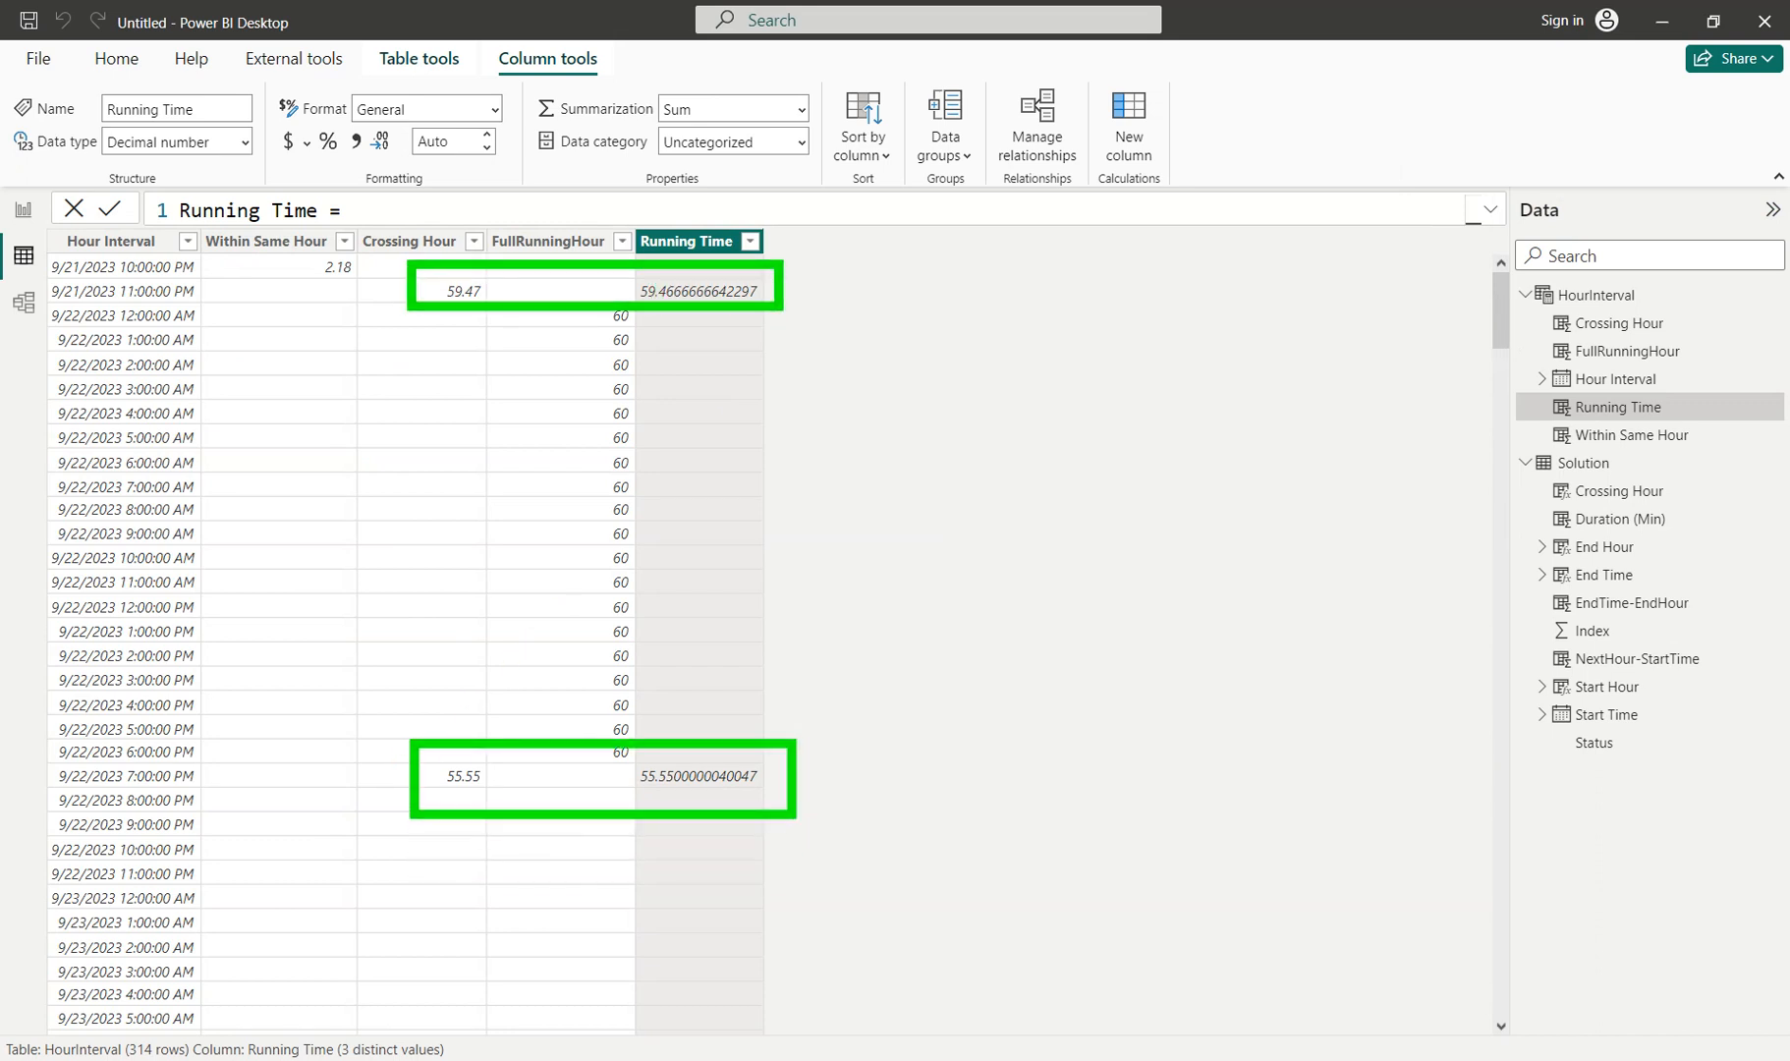
pyautogui.click(555, 242)
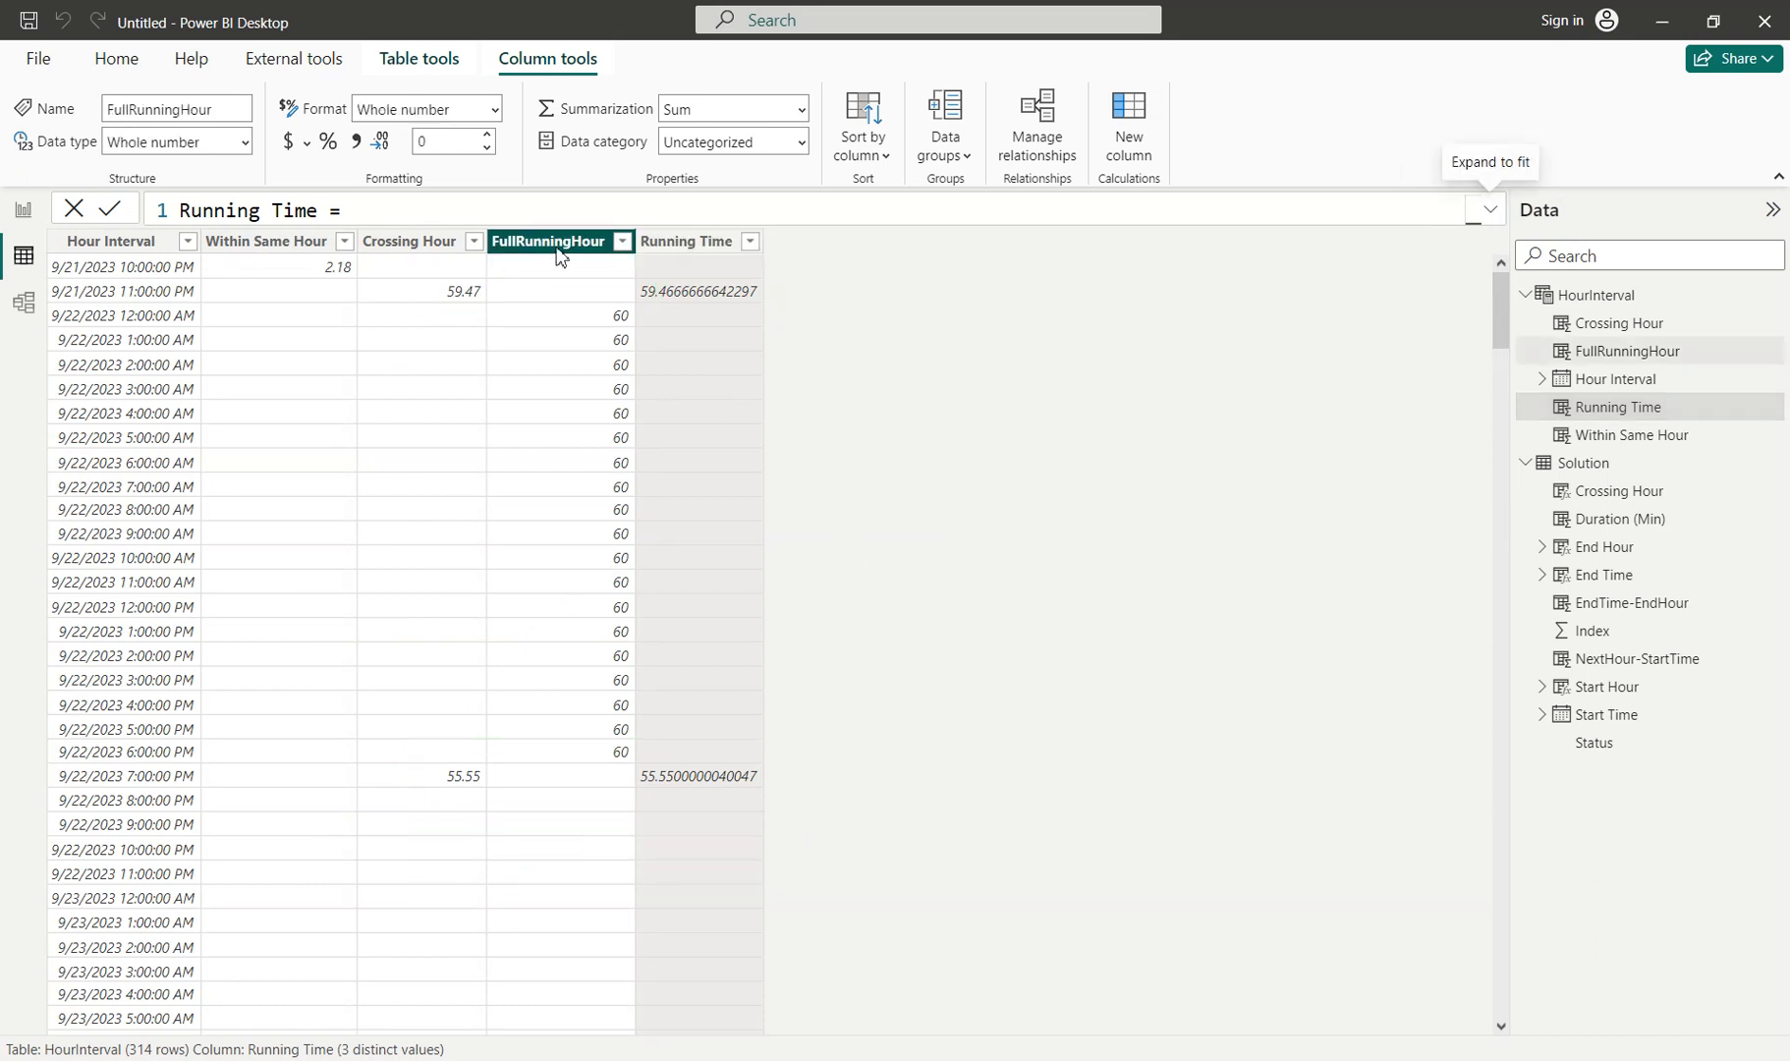
pyautogui.click(431, 210)
pyautogui.hotkey('ctrl', 'a')
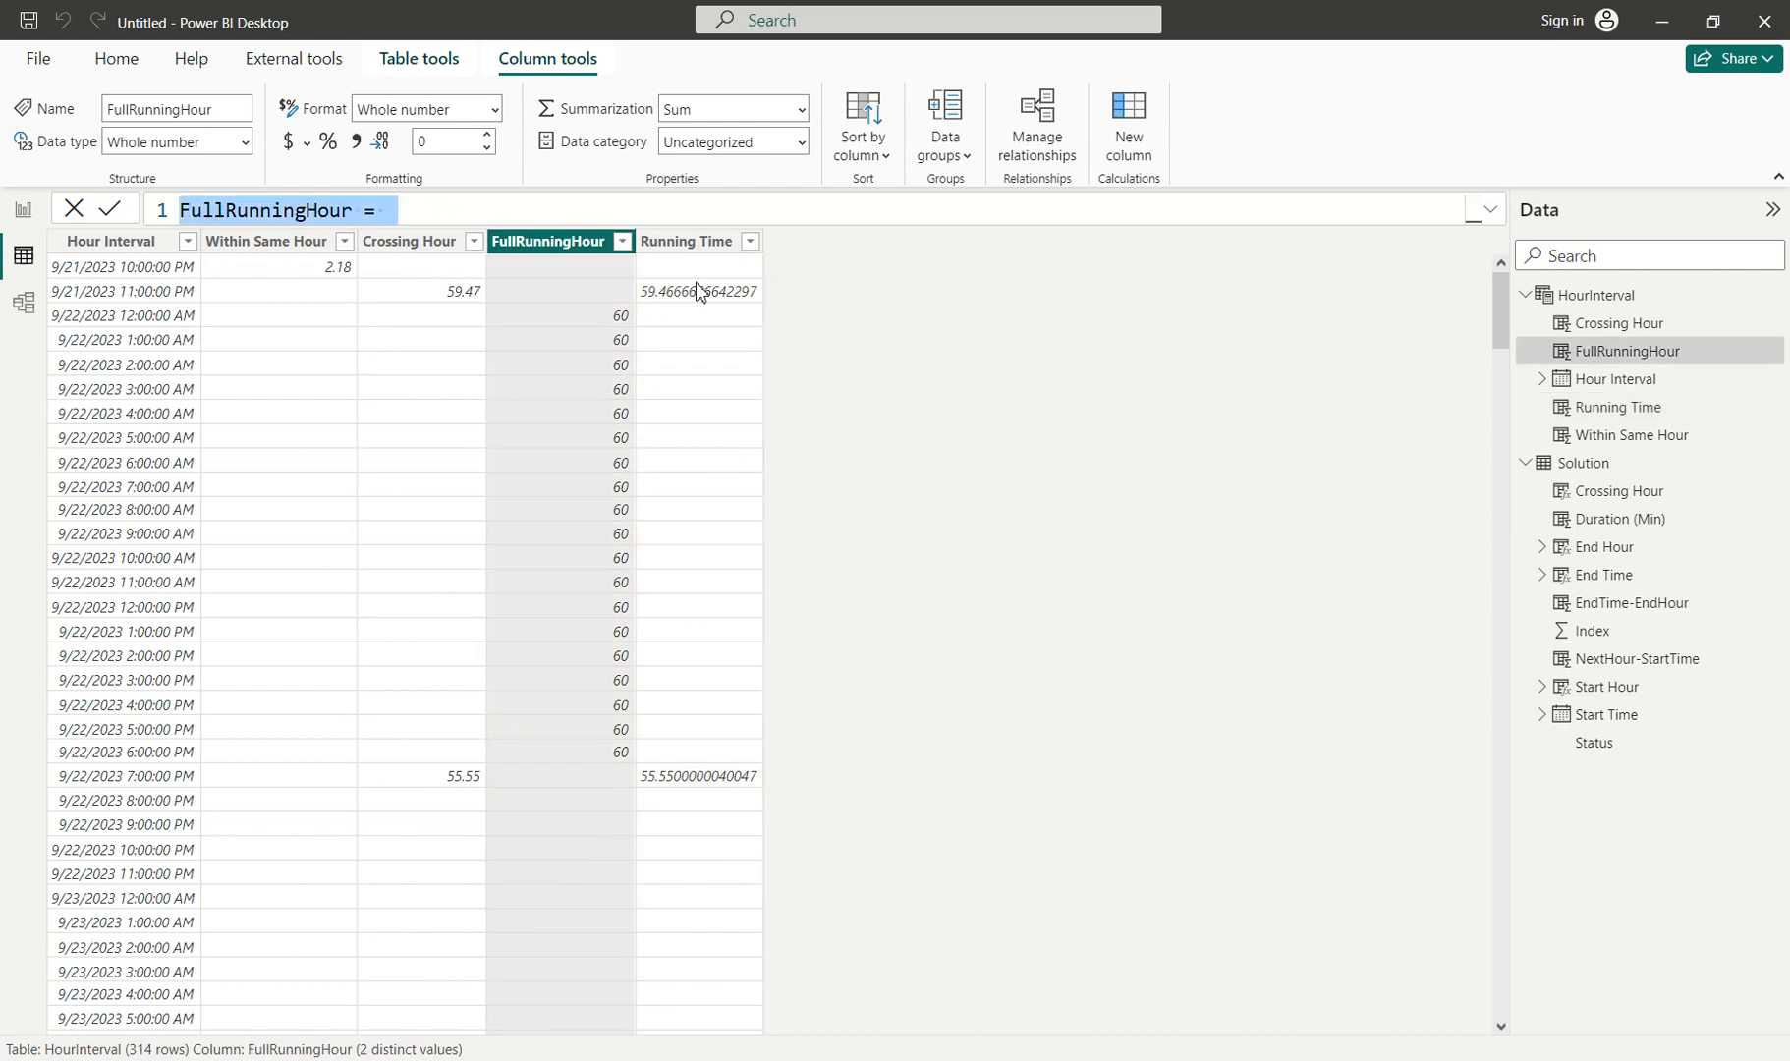
# Reopen the Running Time formula and replace its RETURN CrossingHour lines with an empty line for the next block.
pyautogui.click(686, 241)
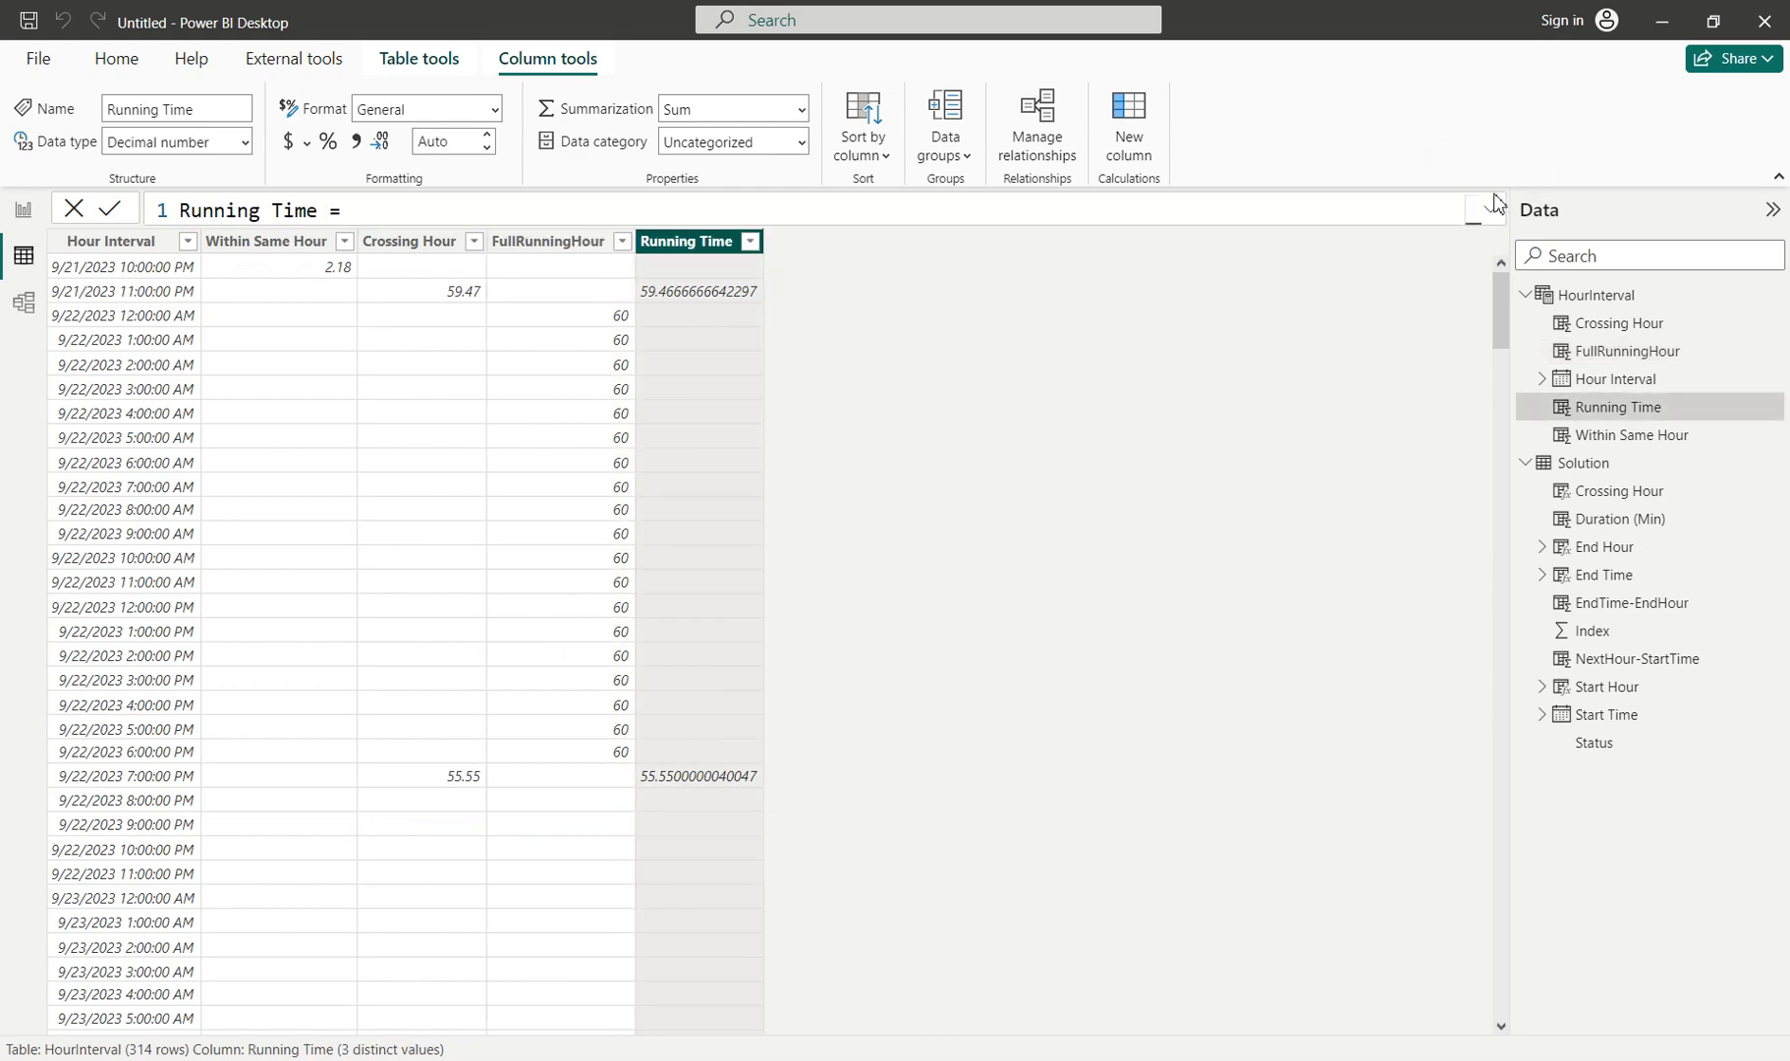
pyautogui.click(1490, 207)
pyautogui.click(832, 591)
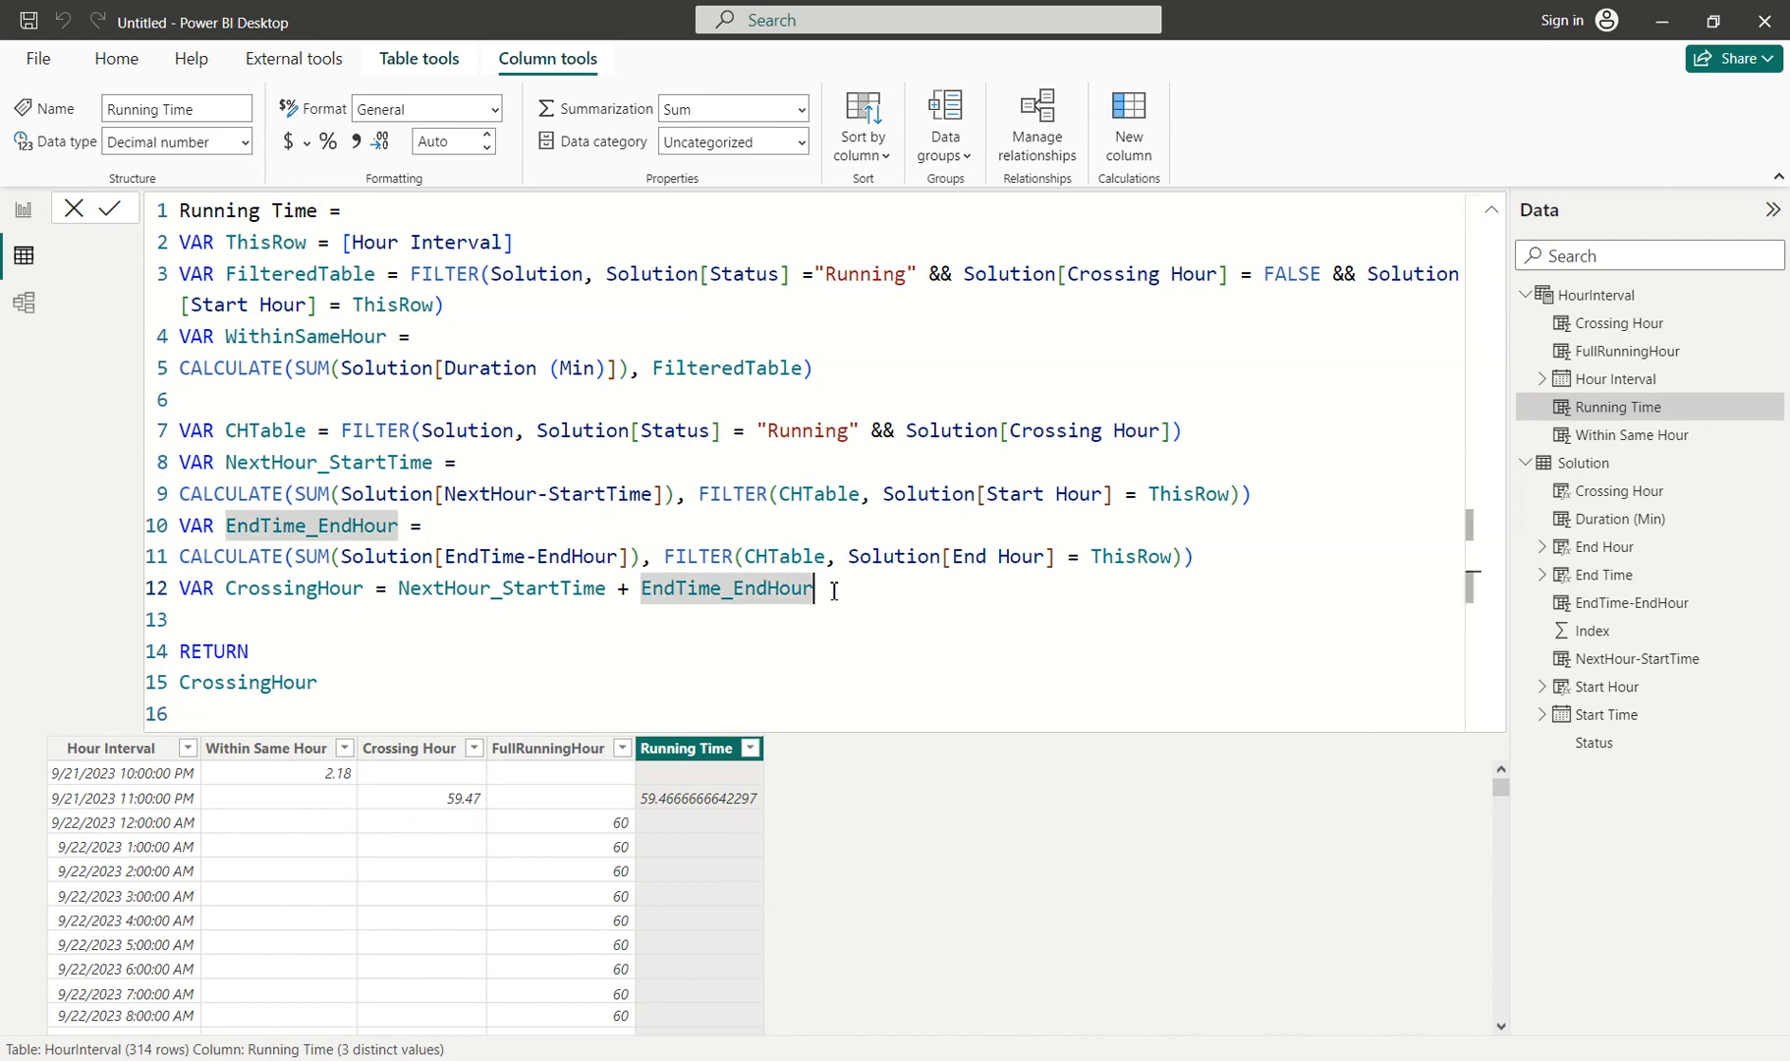
pyautogui.press('Return')
pyautogui.press('Return')
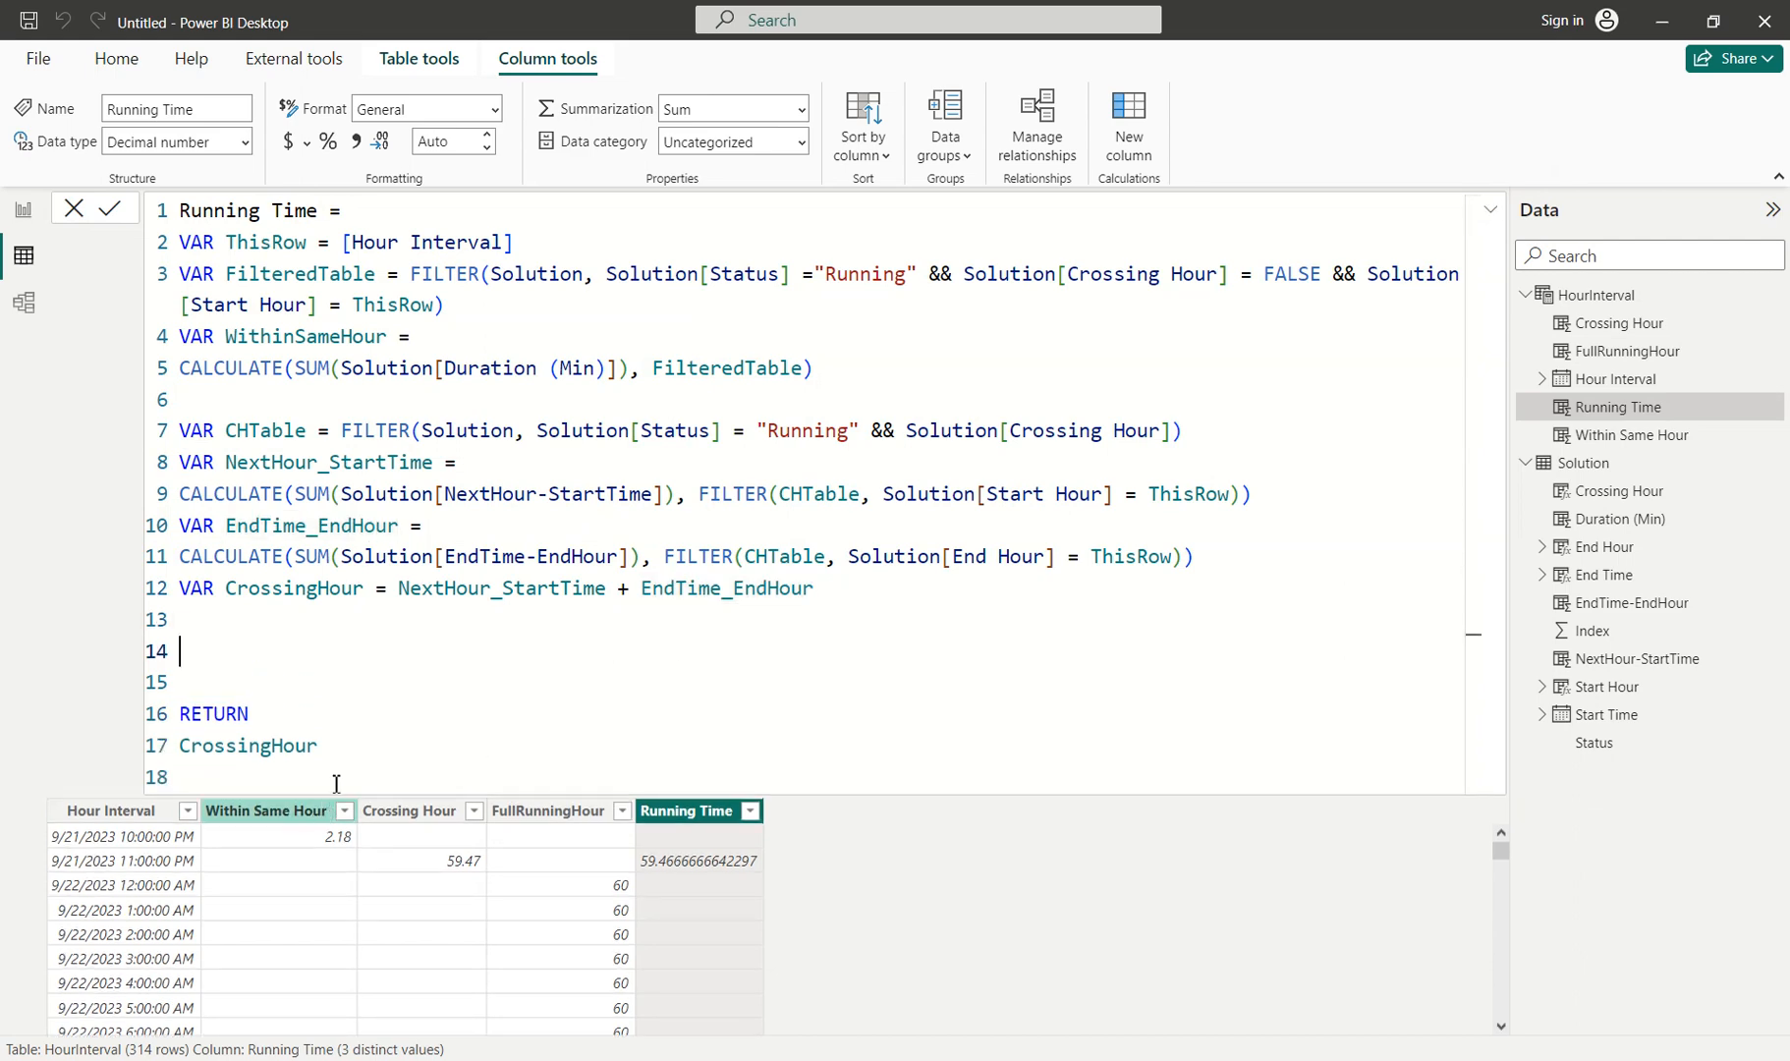
pyautogui.moveTo(332, 747); pyautogui.dragTo(75, 645)
pyautogui.press('BackSpace')
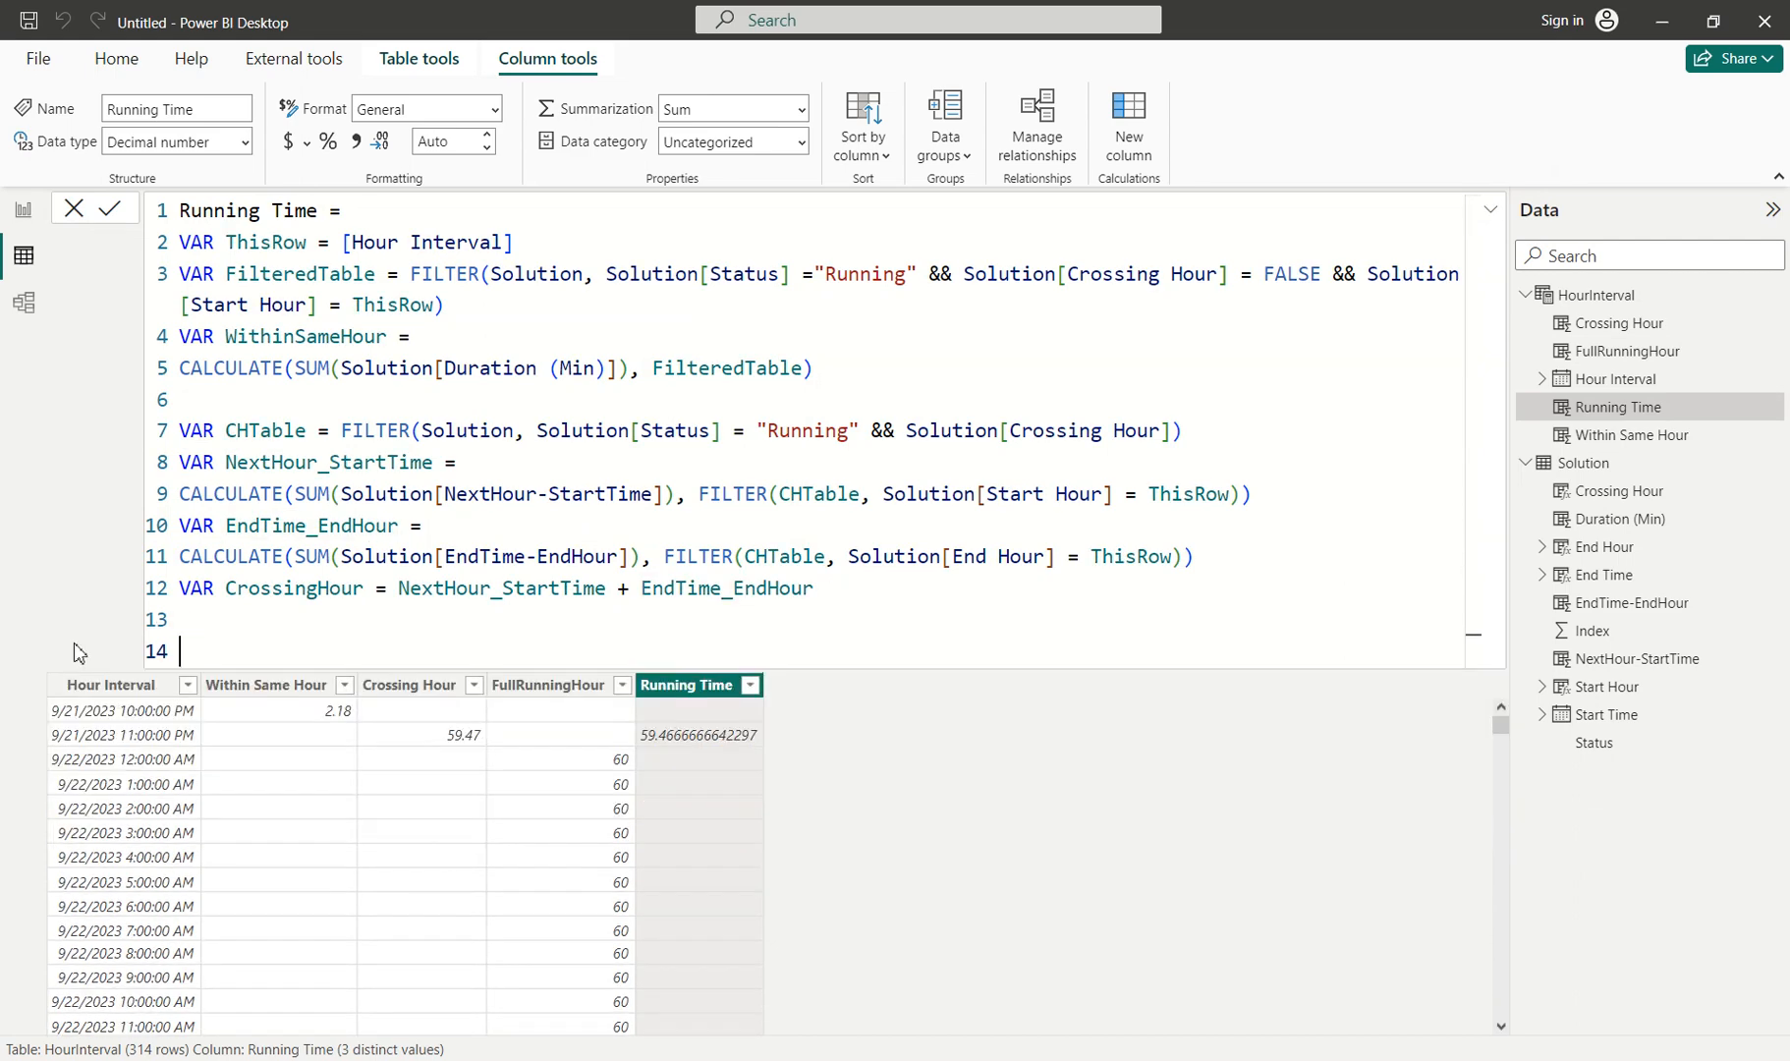
# Paste the FullRunningHour formula below the CrossingHour variable and remove its name line and duplicate ThisRow declaration.
pyautogui.write('FullRunningHour = VAR ThisRow = [Hour Interval] VAR FilterTable = FILTER(Solution, Solution[Status] ="Running")  VAR AbsentFromTable = SUMX(FilterTable, IF(AND(ThisRow>Solution[Start Time], ThisRow<Solution[End Hour]), 1)) VAR FullRunningHour = IF(AbsentFromTable>0, 60)  RETURN FullRunningHour')
pyautogui.click(423, 670)
pyautogui.moveTo(209, 660); pyautogui.dragTo(94, 637)
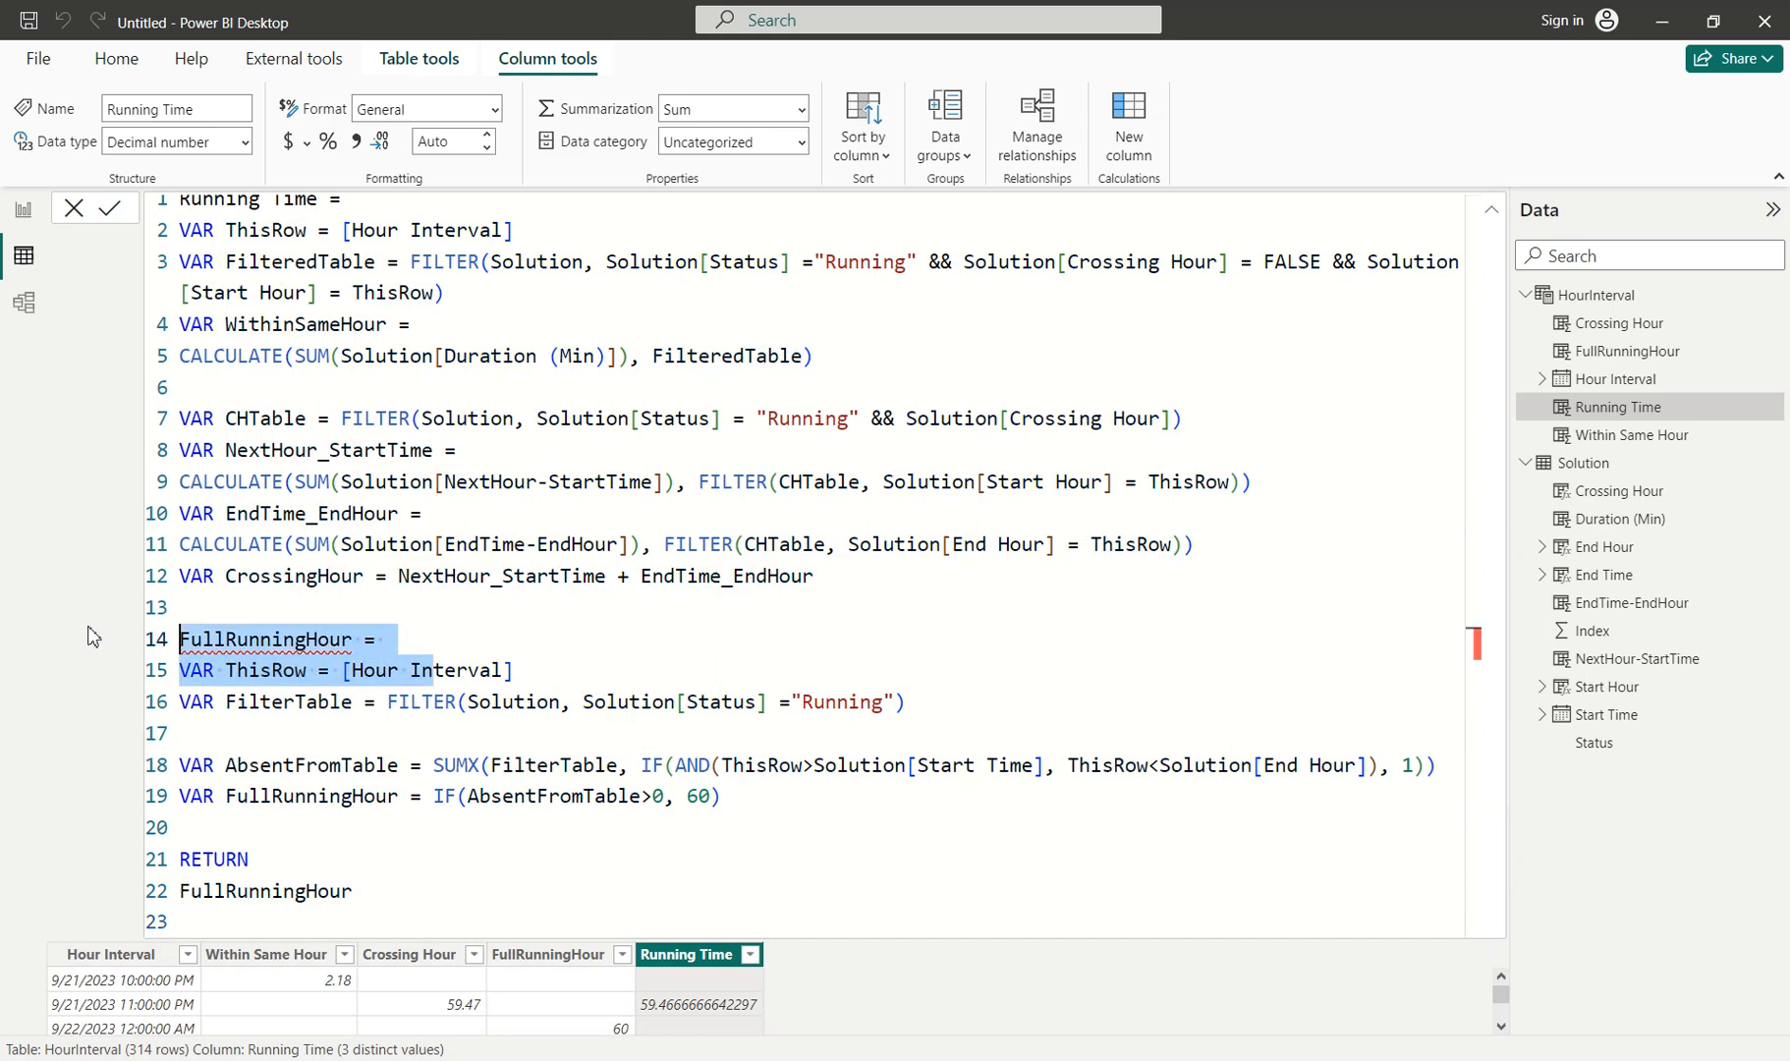
pyautogui.click(497, 649)
pyautogui.moveTo(566, 684); pyautogui.dragTo(180, 608)
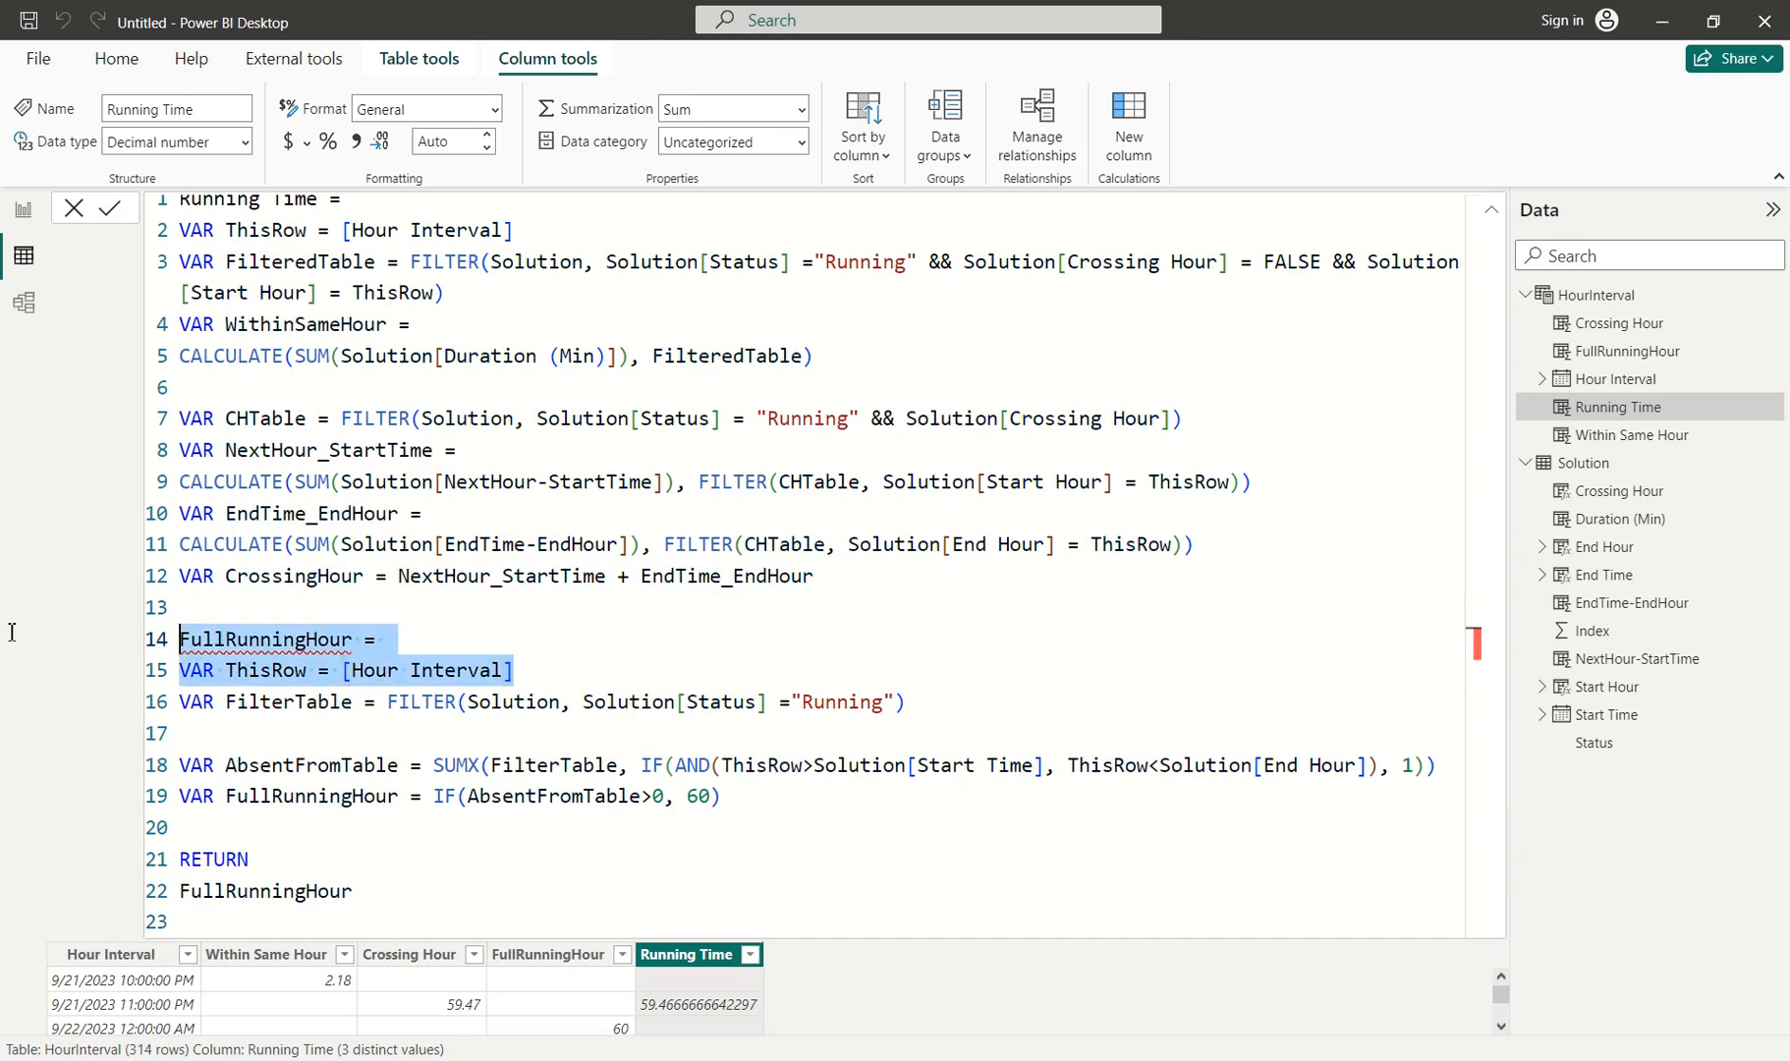
pyautogui.press('BackSpace')
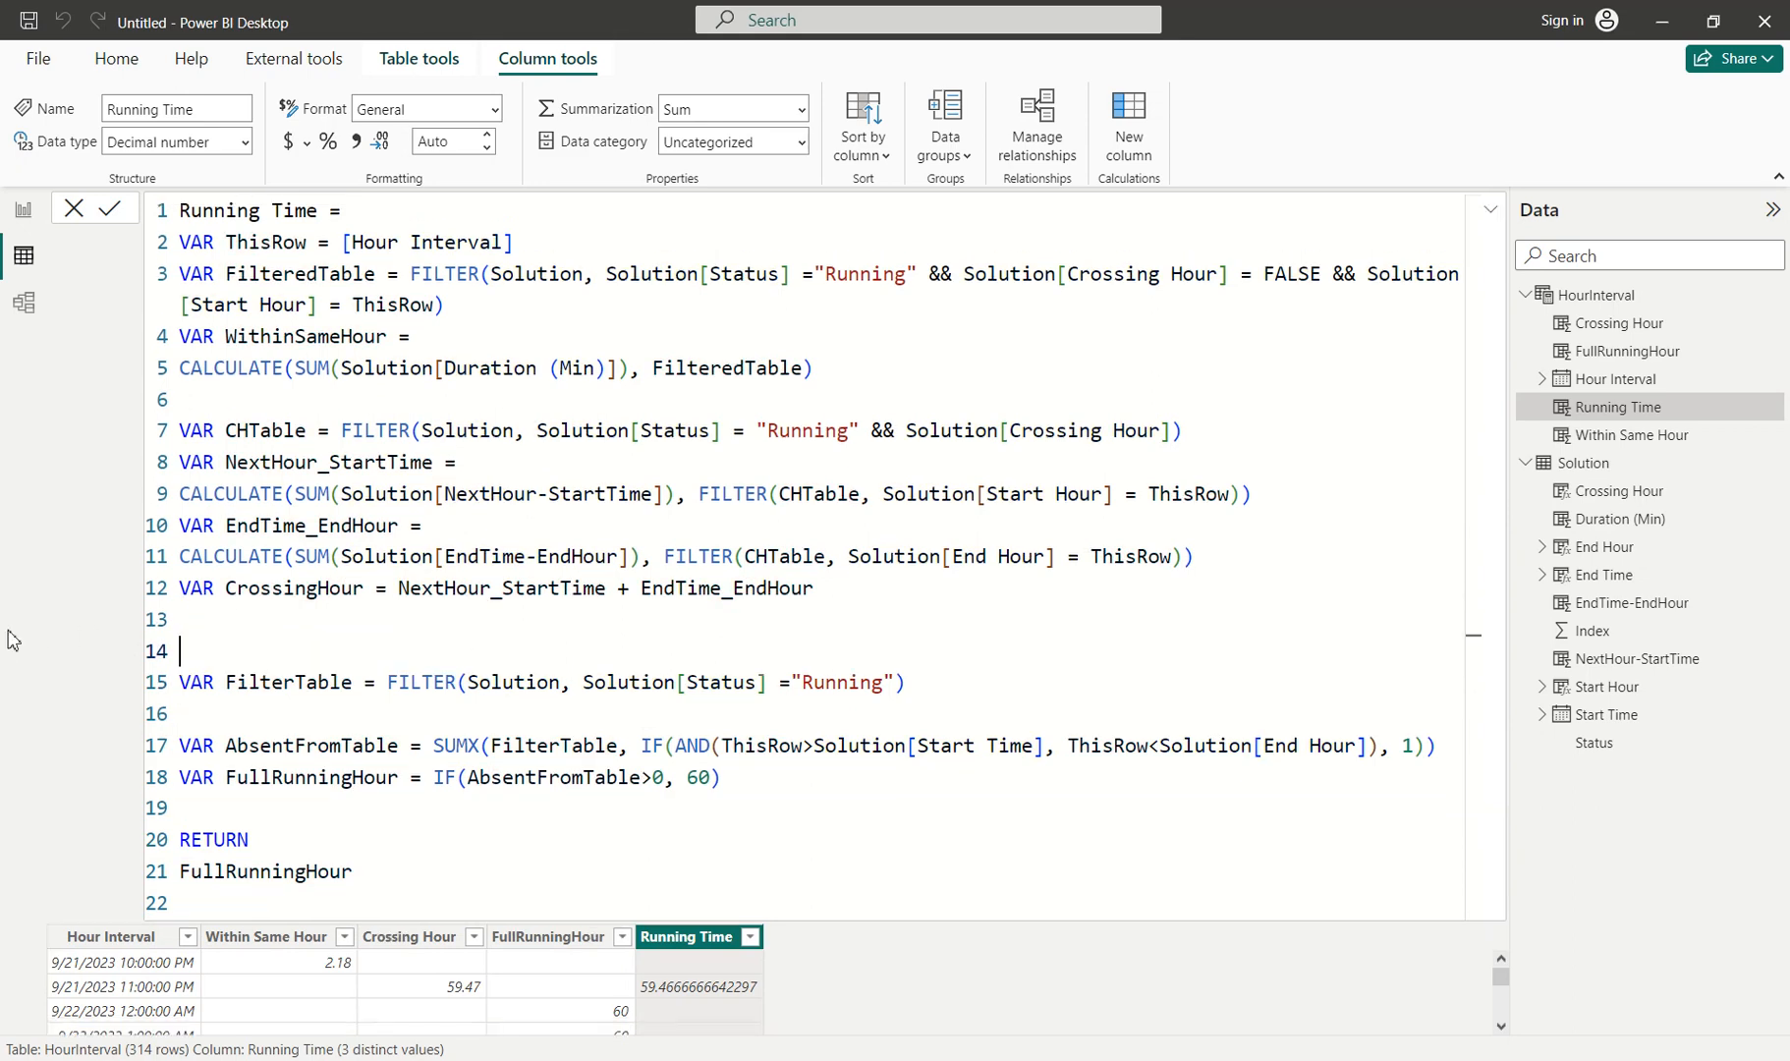
pyautogui.press('Delete')
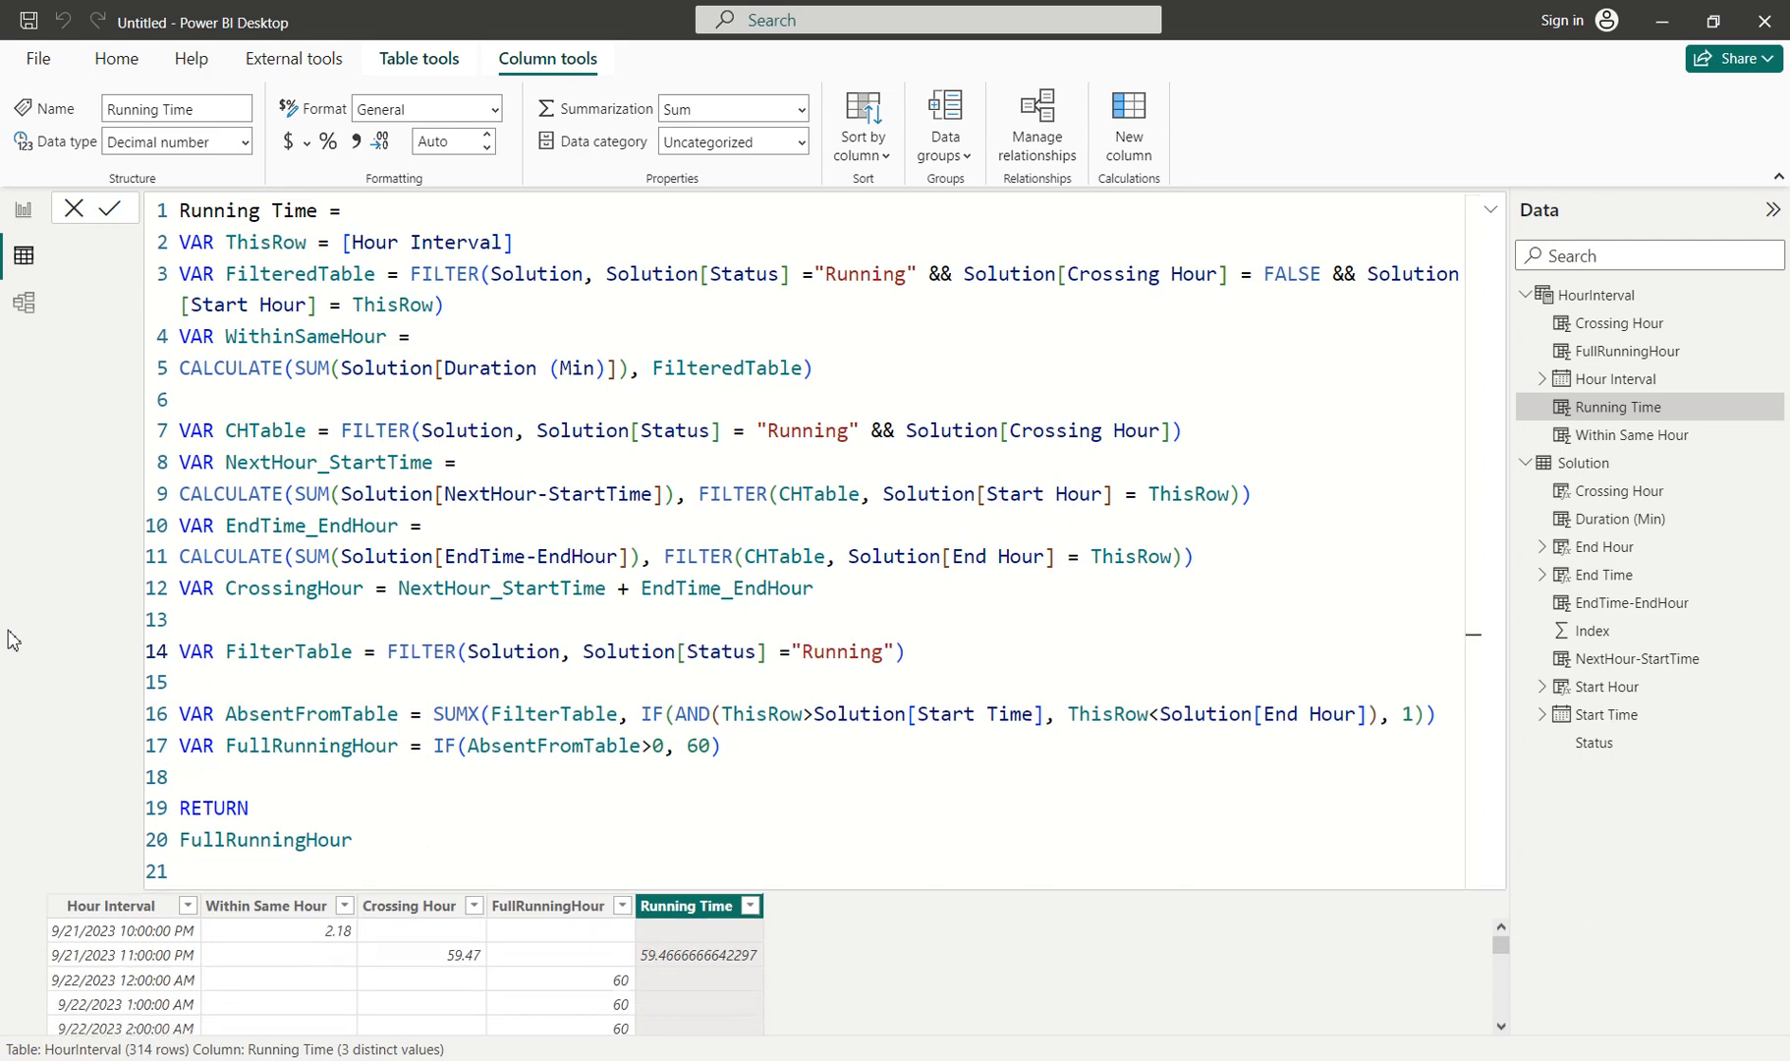
# Remove the blank line above AbsentFromTable and commit the Running Time formula returning FullRunningHour.
pyautogui.click(304, 686)
pyautogui.press('Delete')
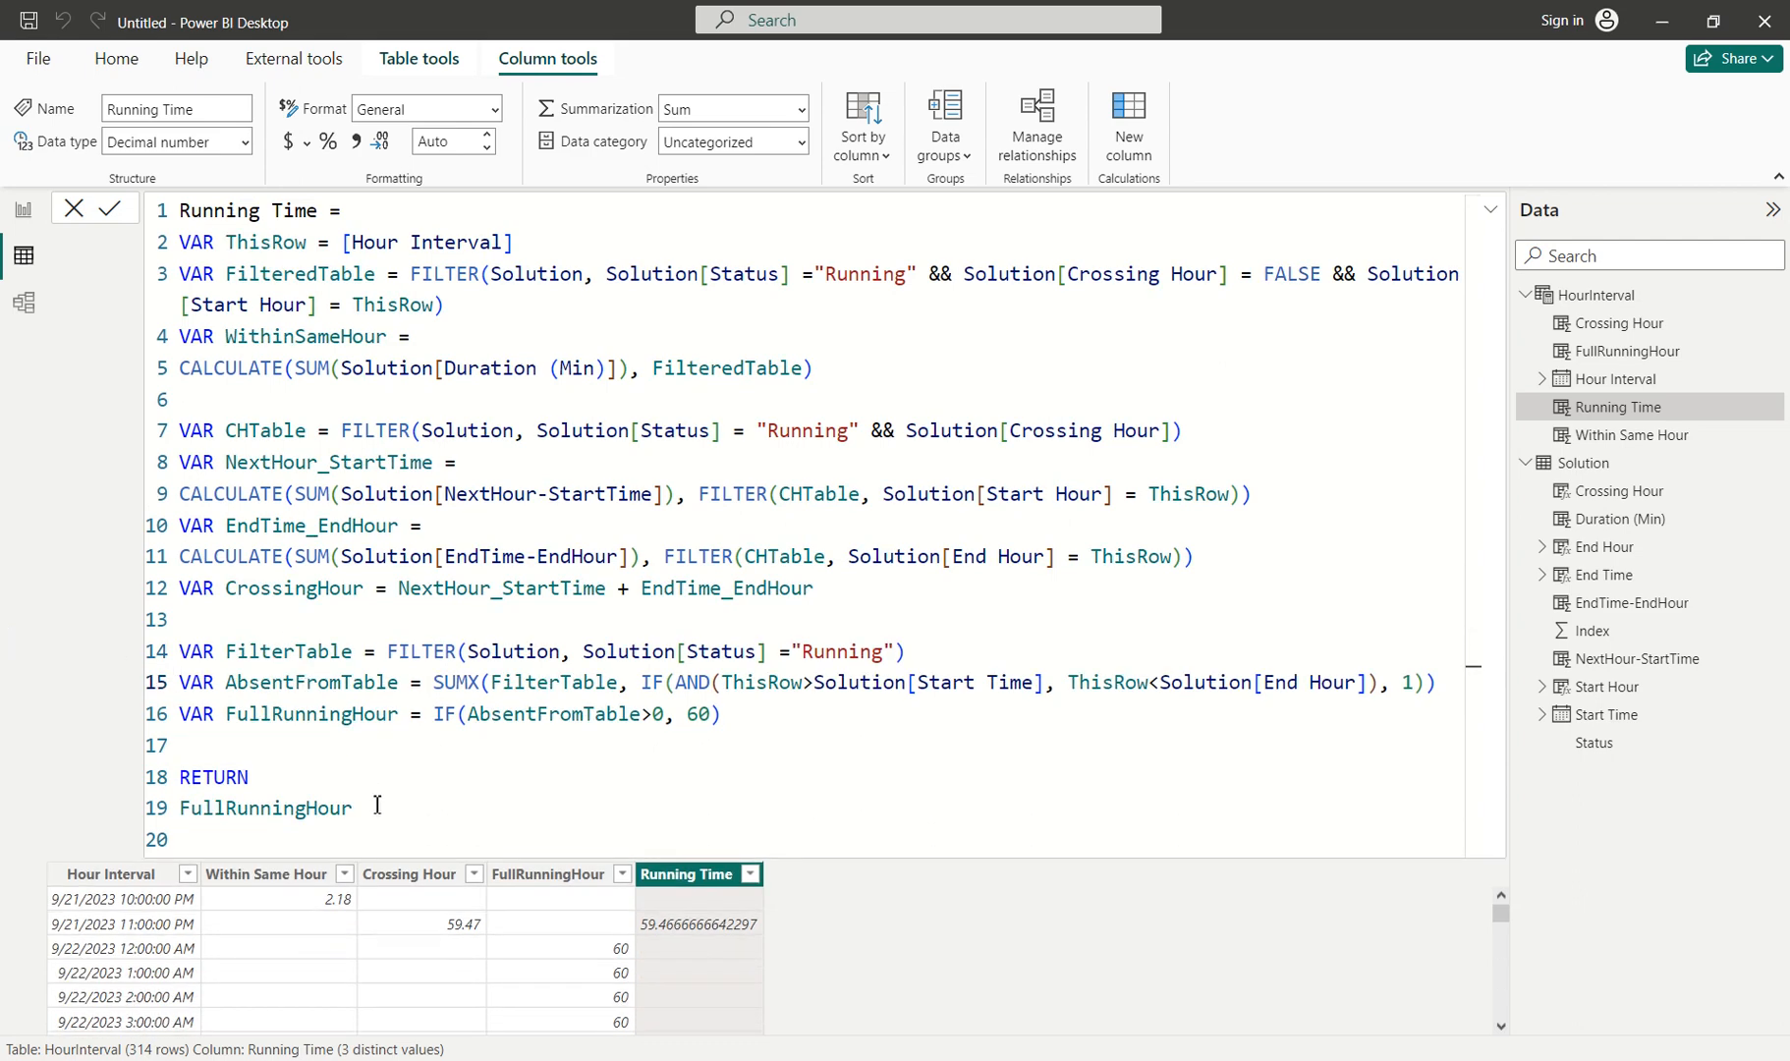
pyautogui.click(410, 809)
pyautogui.press('Return')
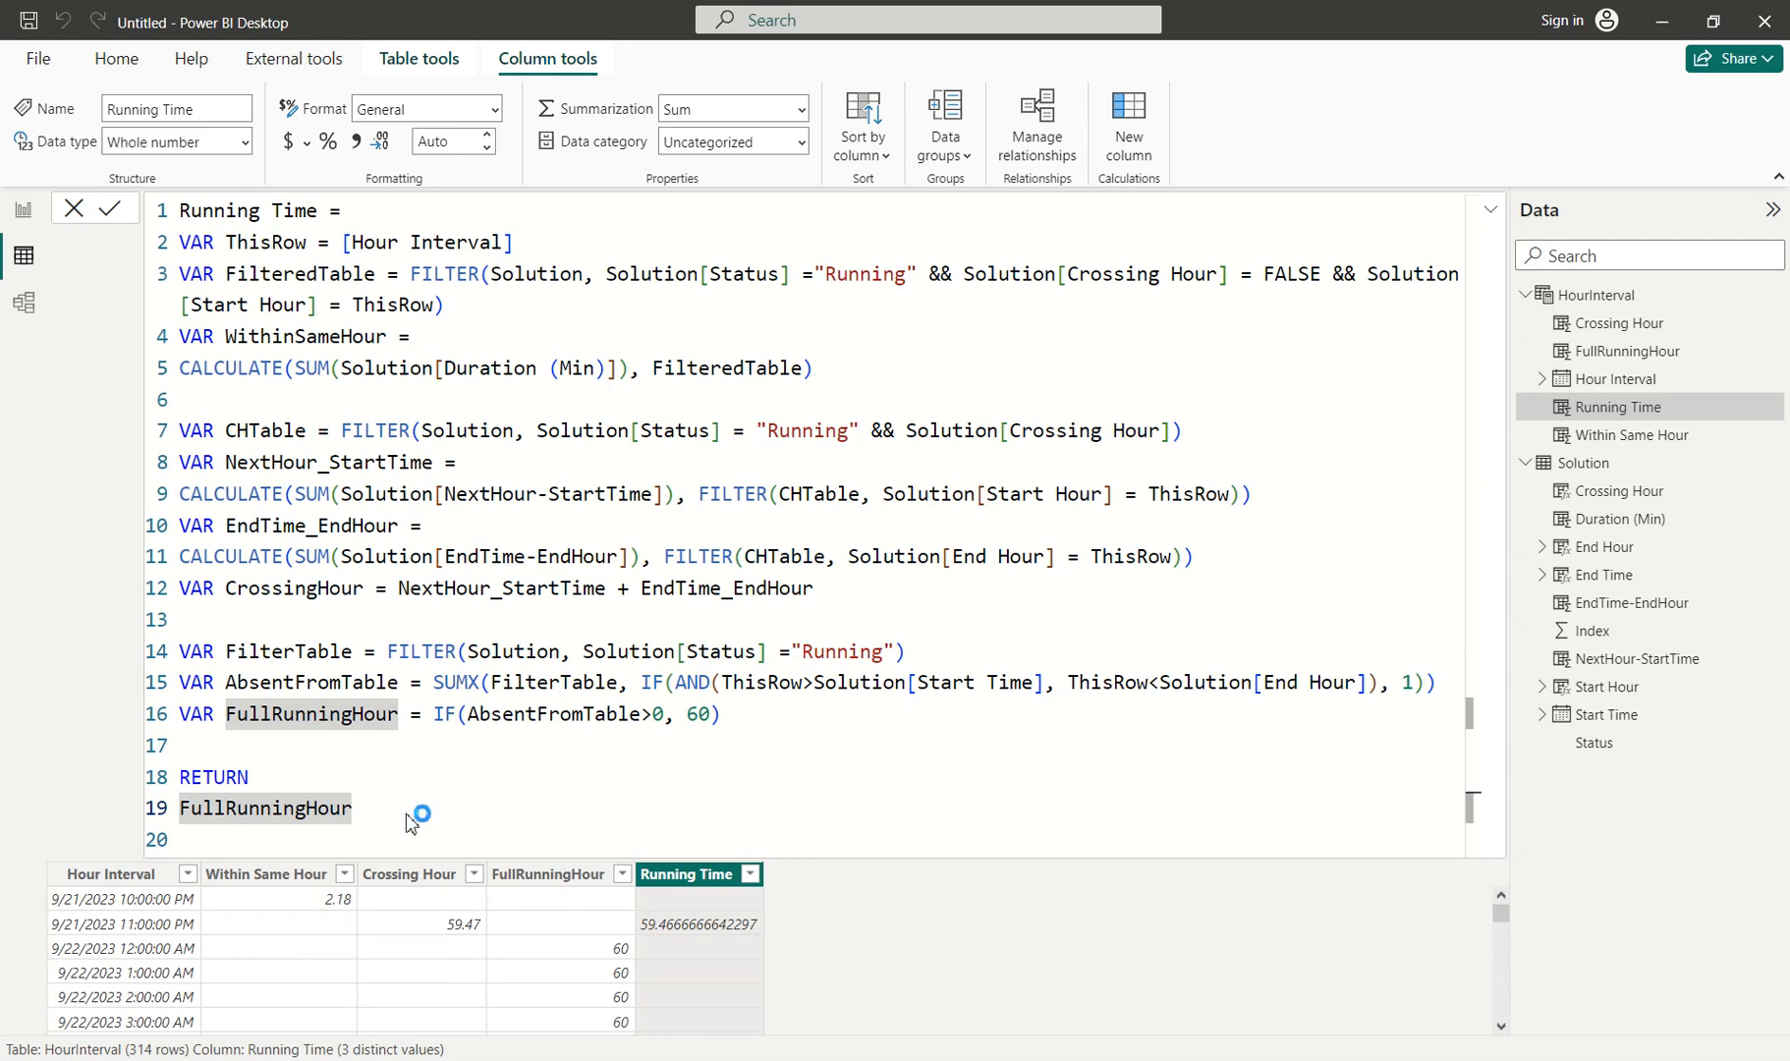
pyautogui.click(1491, 210)
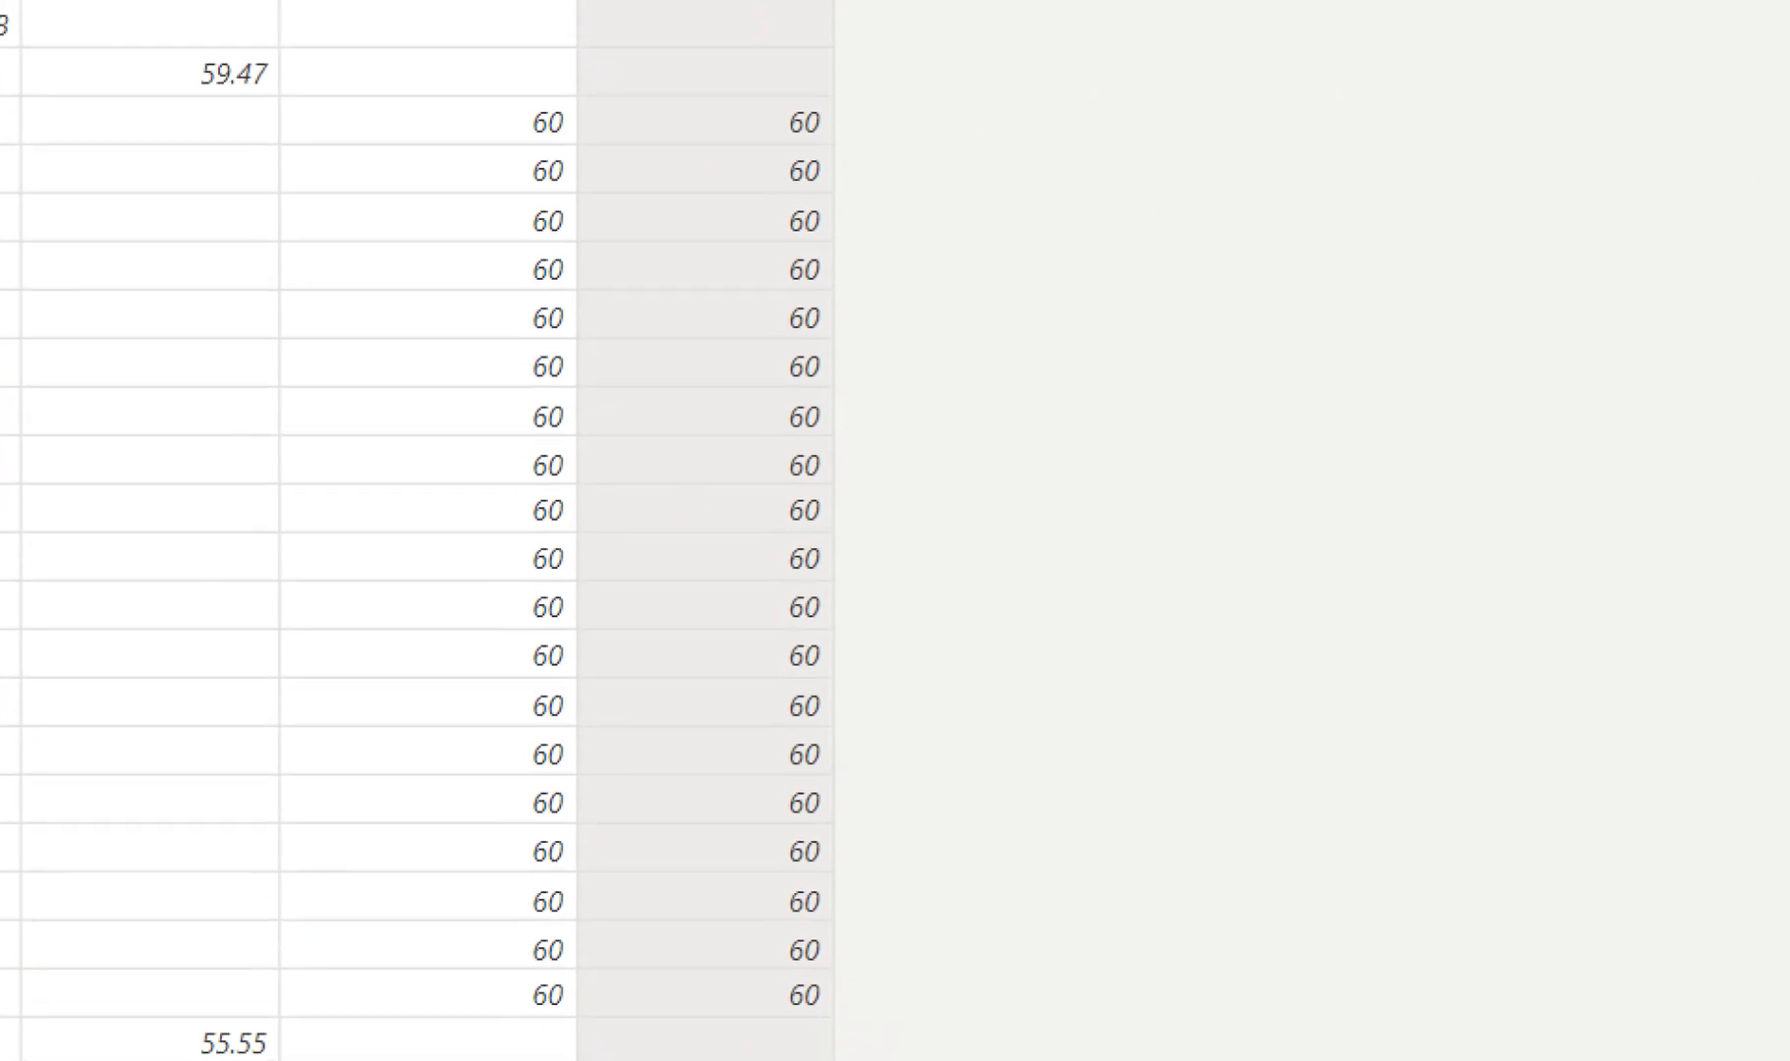
pyautogui.moveTo(717, 103); pyautogui.dragTo(714, 1007)
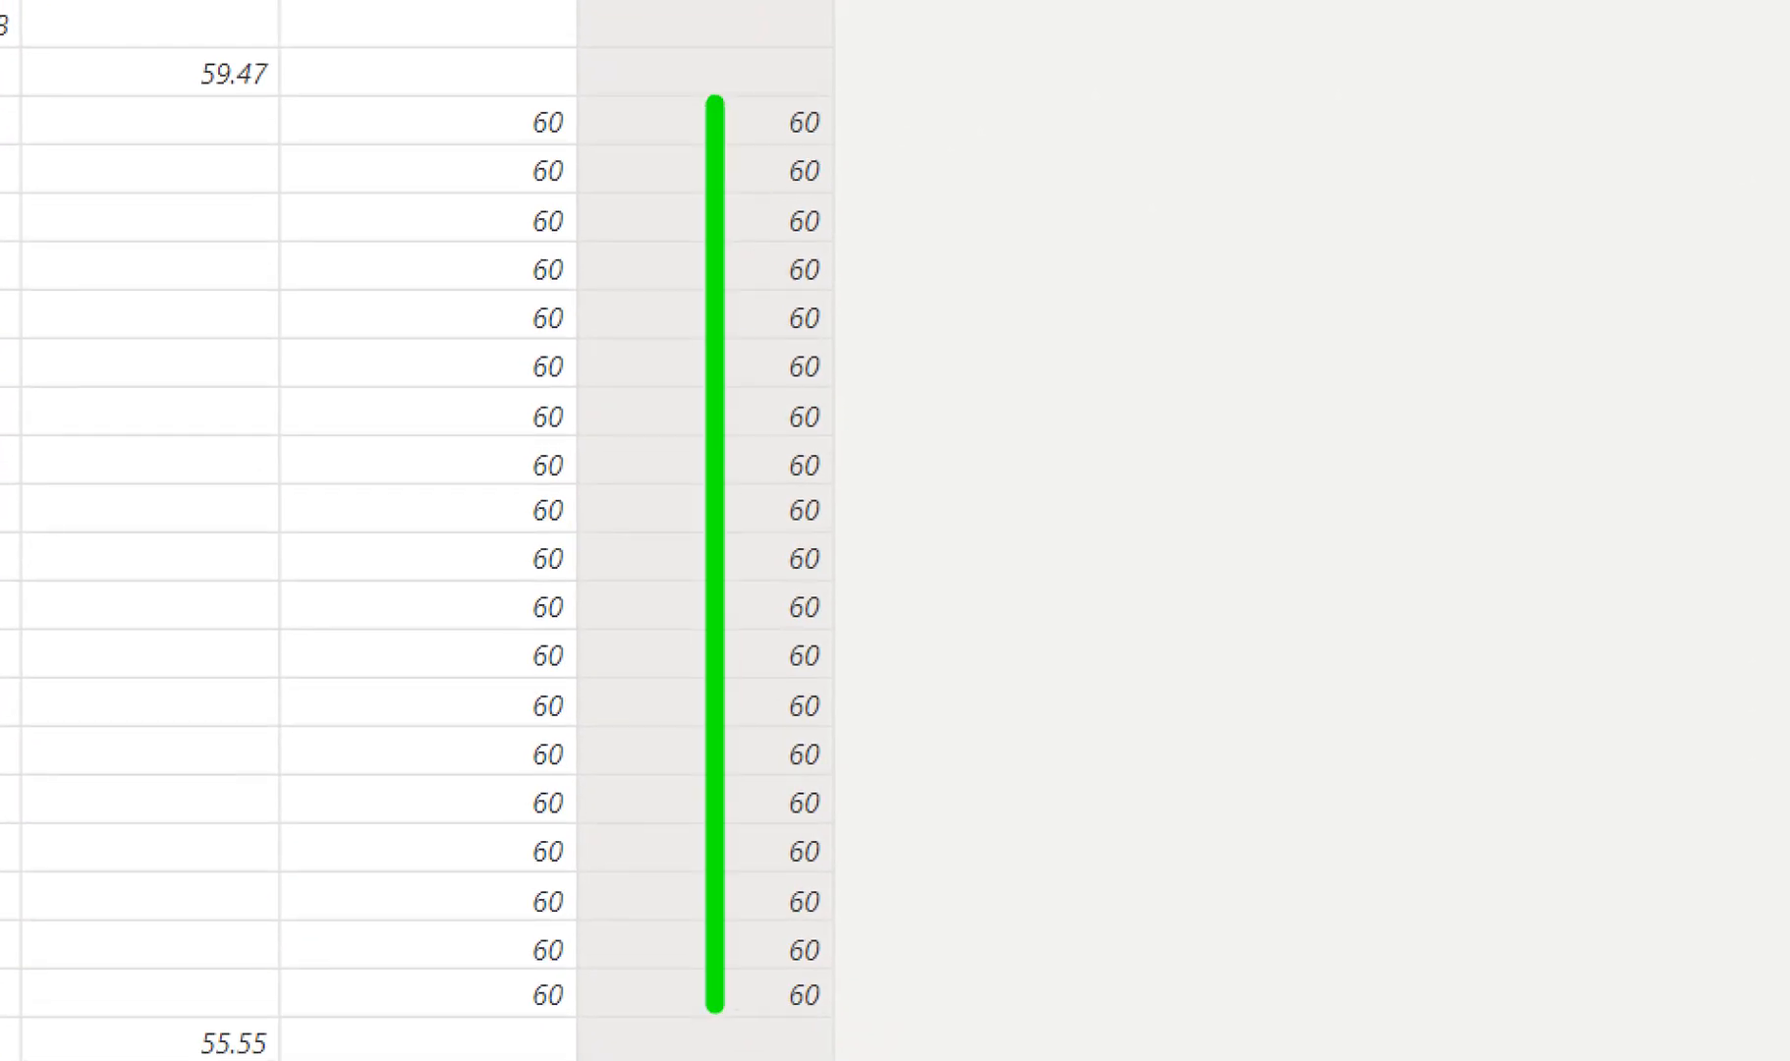
pyautogui.click(1490, 207)
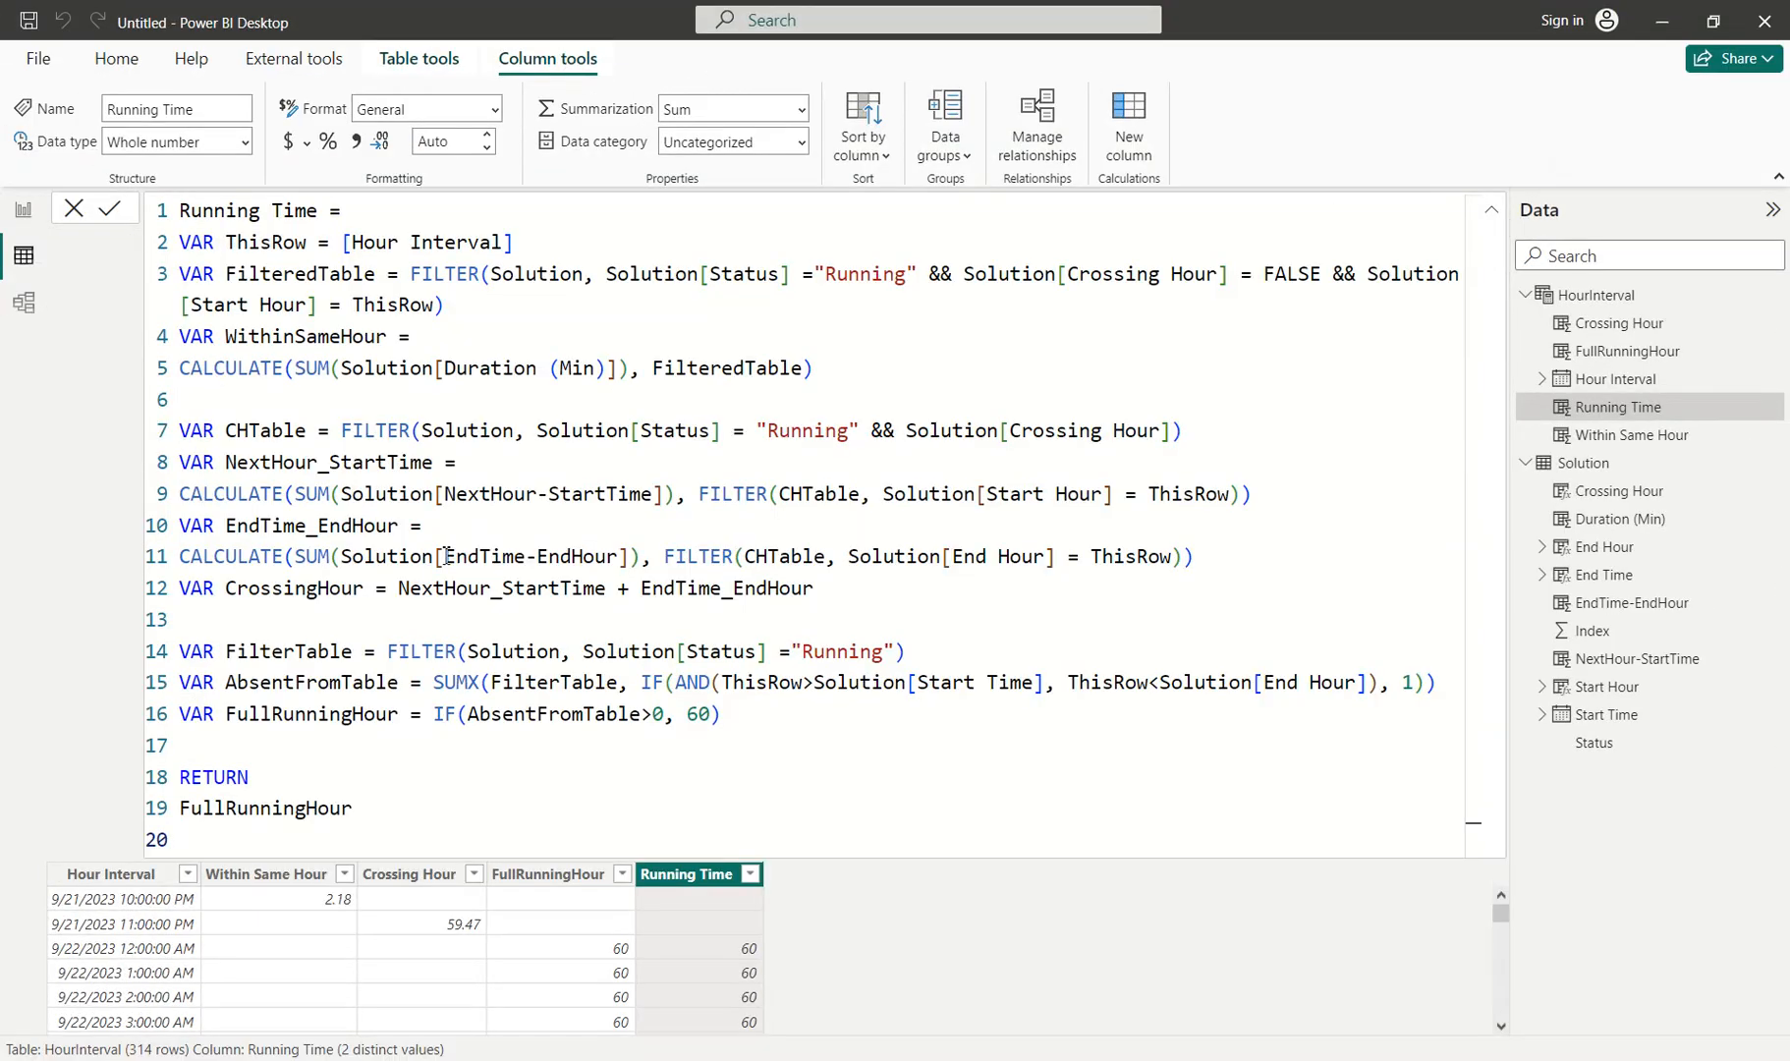
# Start a new variable named ThisHourRunningTime below the FullRunningHour variable in the Running Time formula.
pyautogui.click(734, 725)
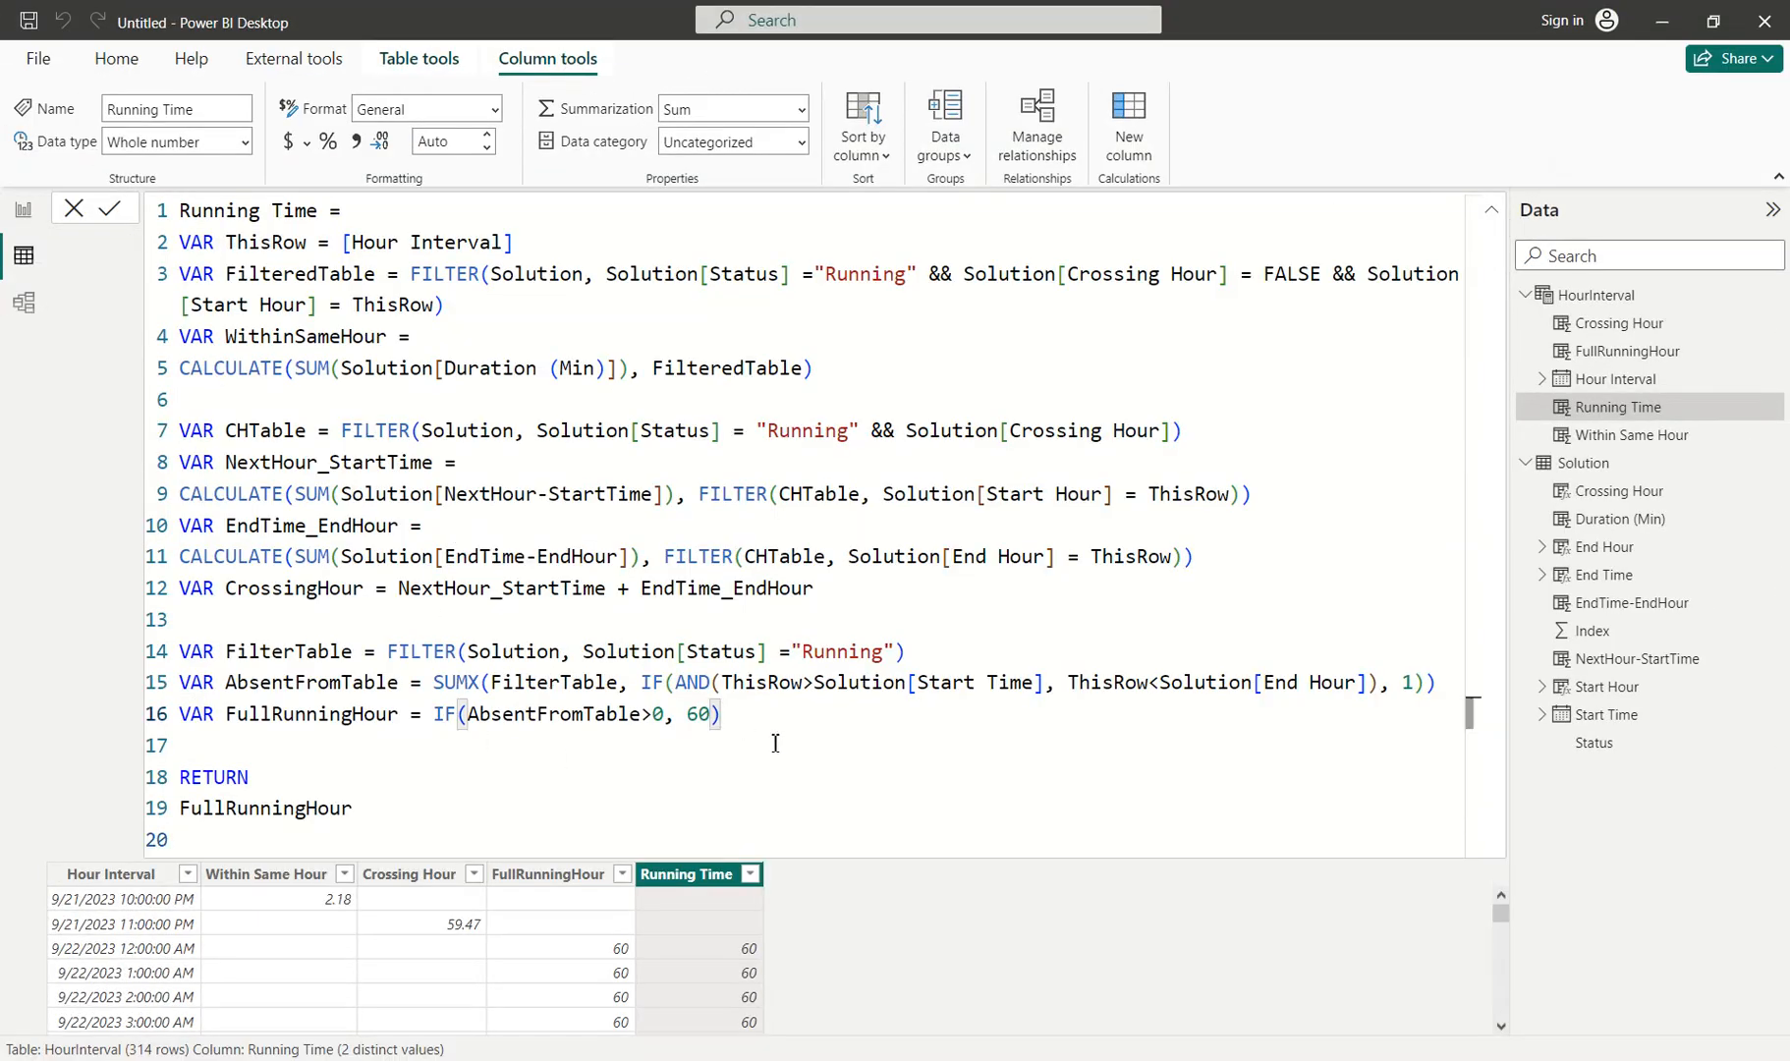
pyautogui.press('Return')
pyautogui.press('Return')
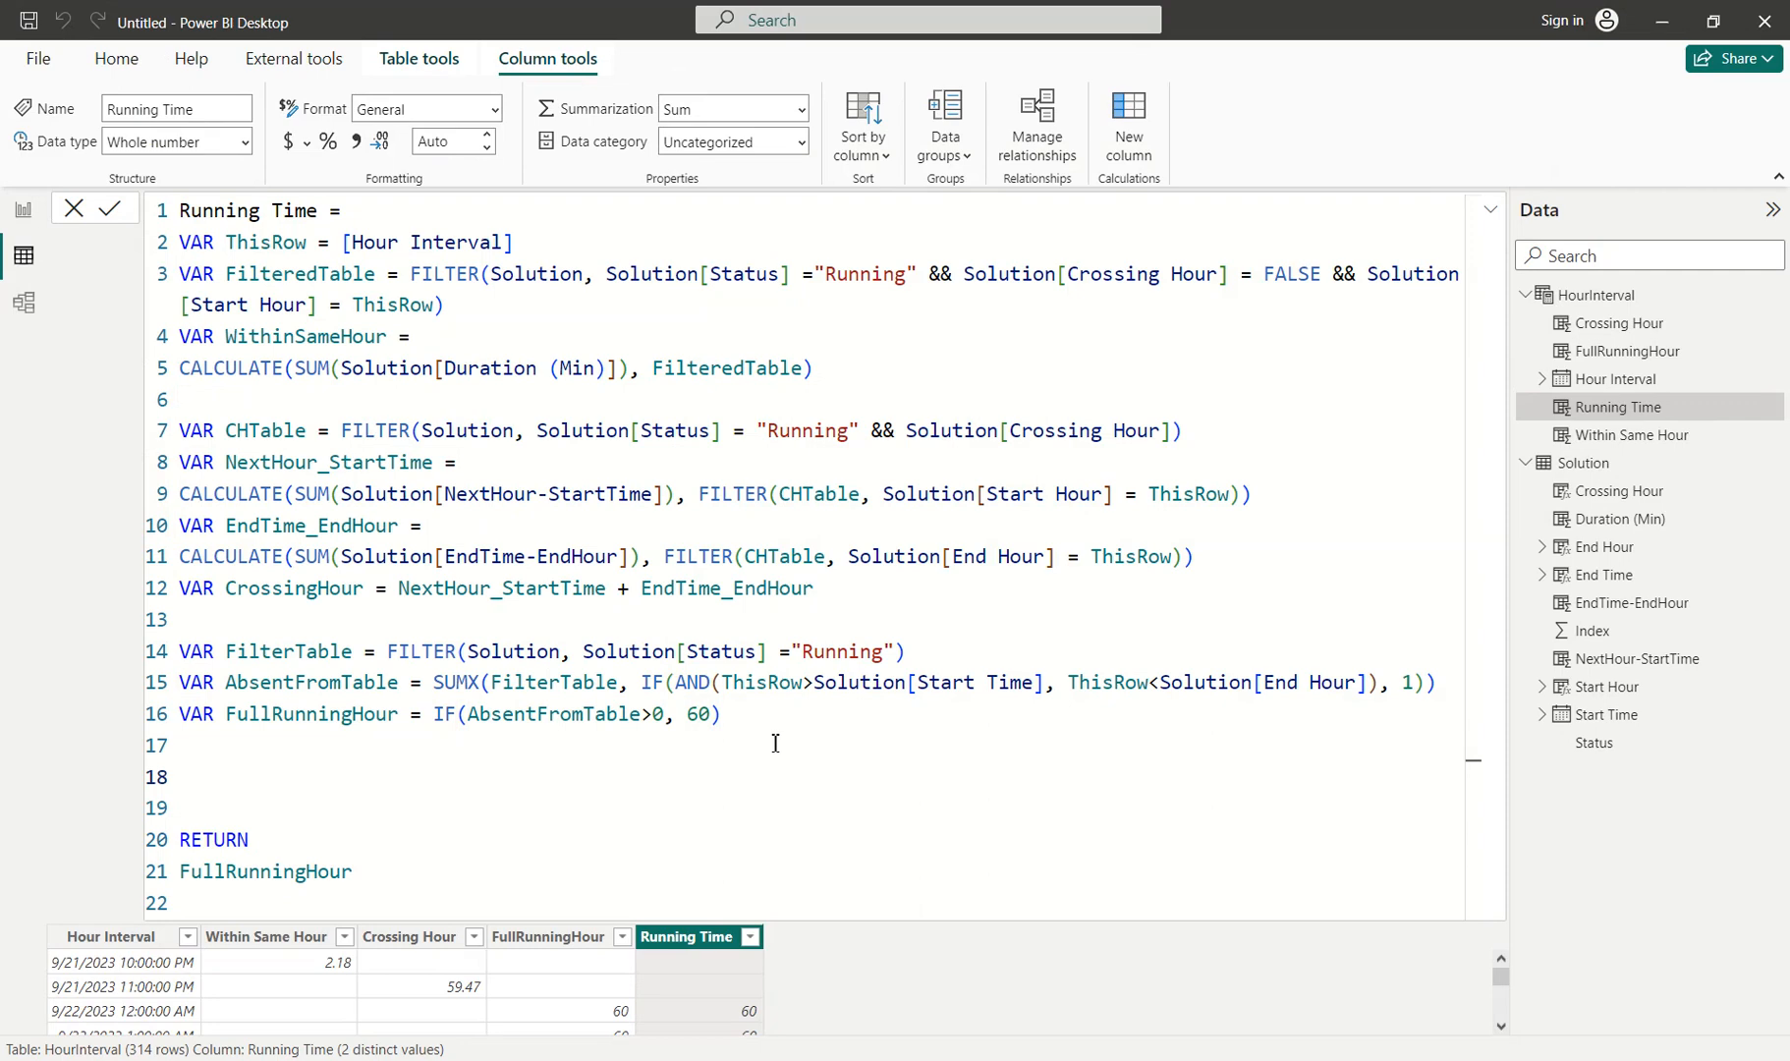
pyautogui.write('VAR RunningTi')
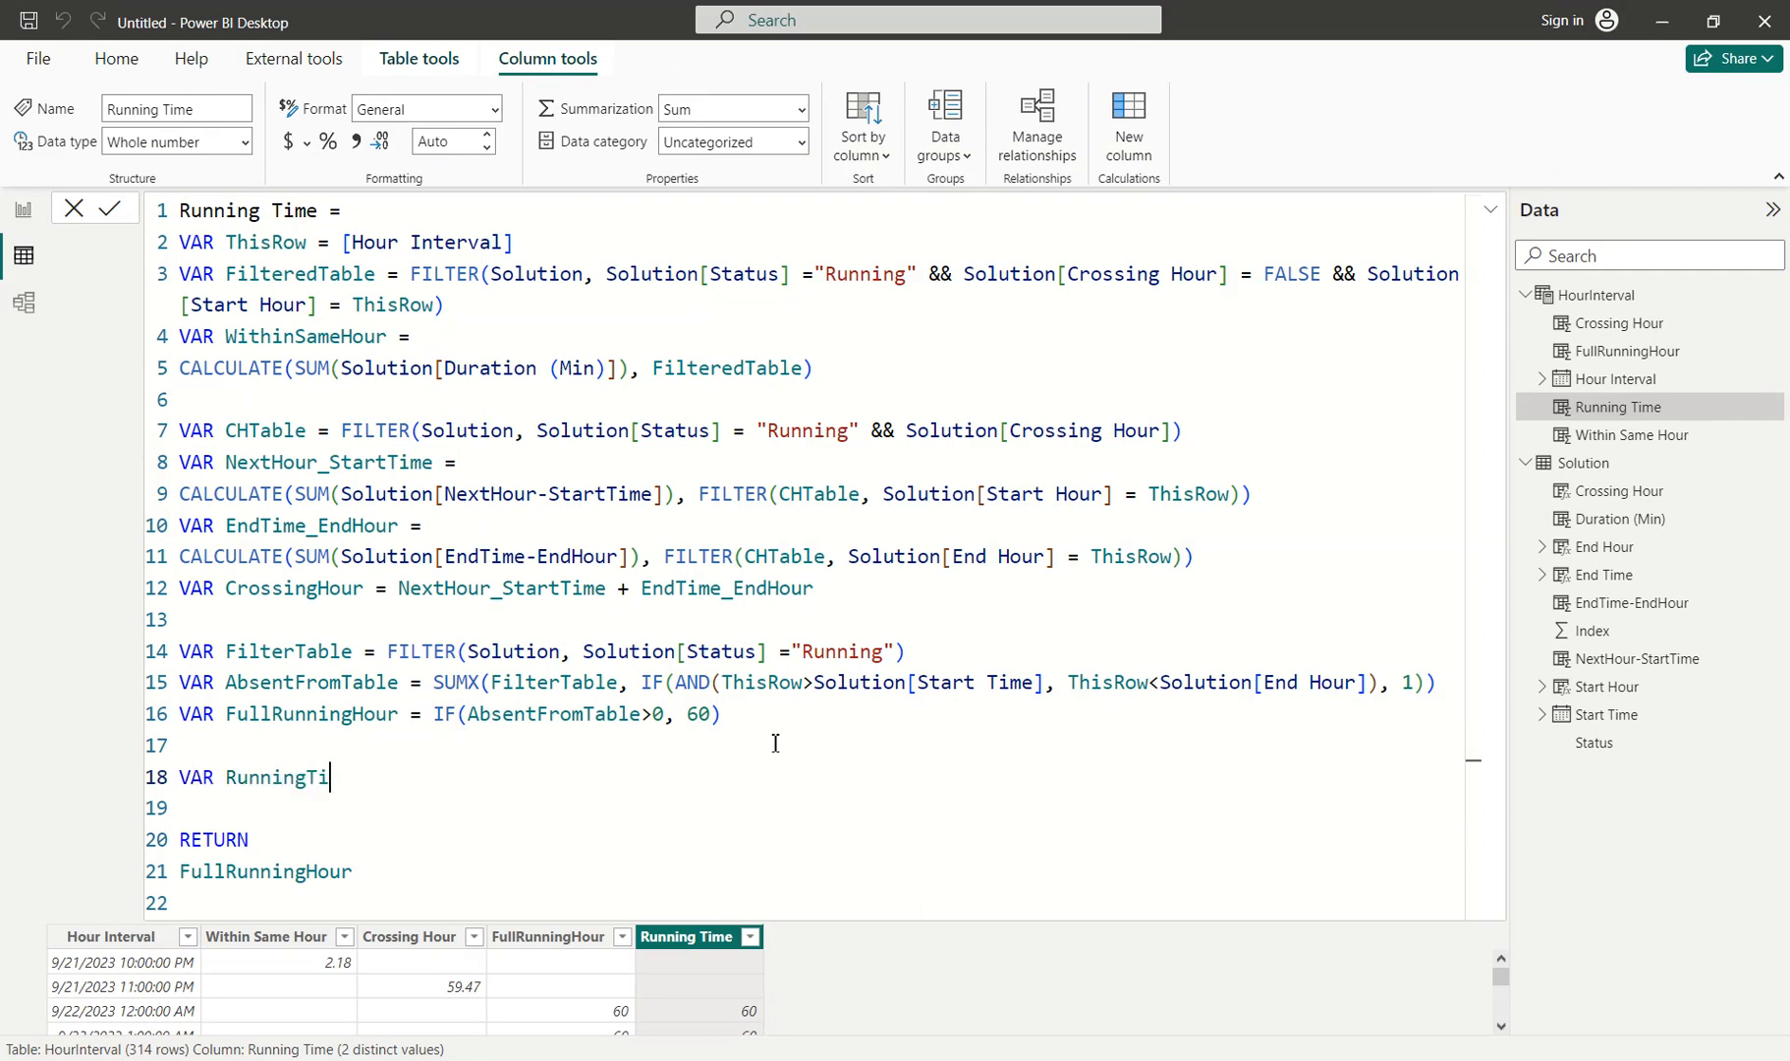
pyautogui.write('meI')
pyautogui.press('BackSpace')
pyautogui.press('BackSpace')
pyautogui.press('BackSpace')
pyautogui.press('BackSpace')
pyautogui.press('BackSpace')
pyautogui.press('BackSpace')
pyautogui.press('BackSpace')
pyautogui.press('BackSpace')
pyautogui.press('BackSpace')
pyautogui.press('BackSpace')
pyautogui.press('BackSpace')
pyautogui.press('BackSpace')
pyautogui.write('ThisHourRunningTime ')
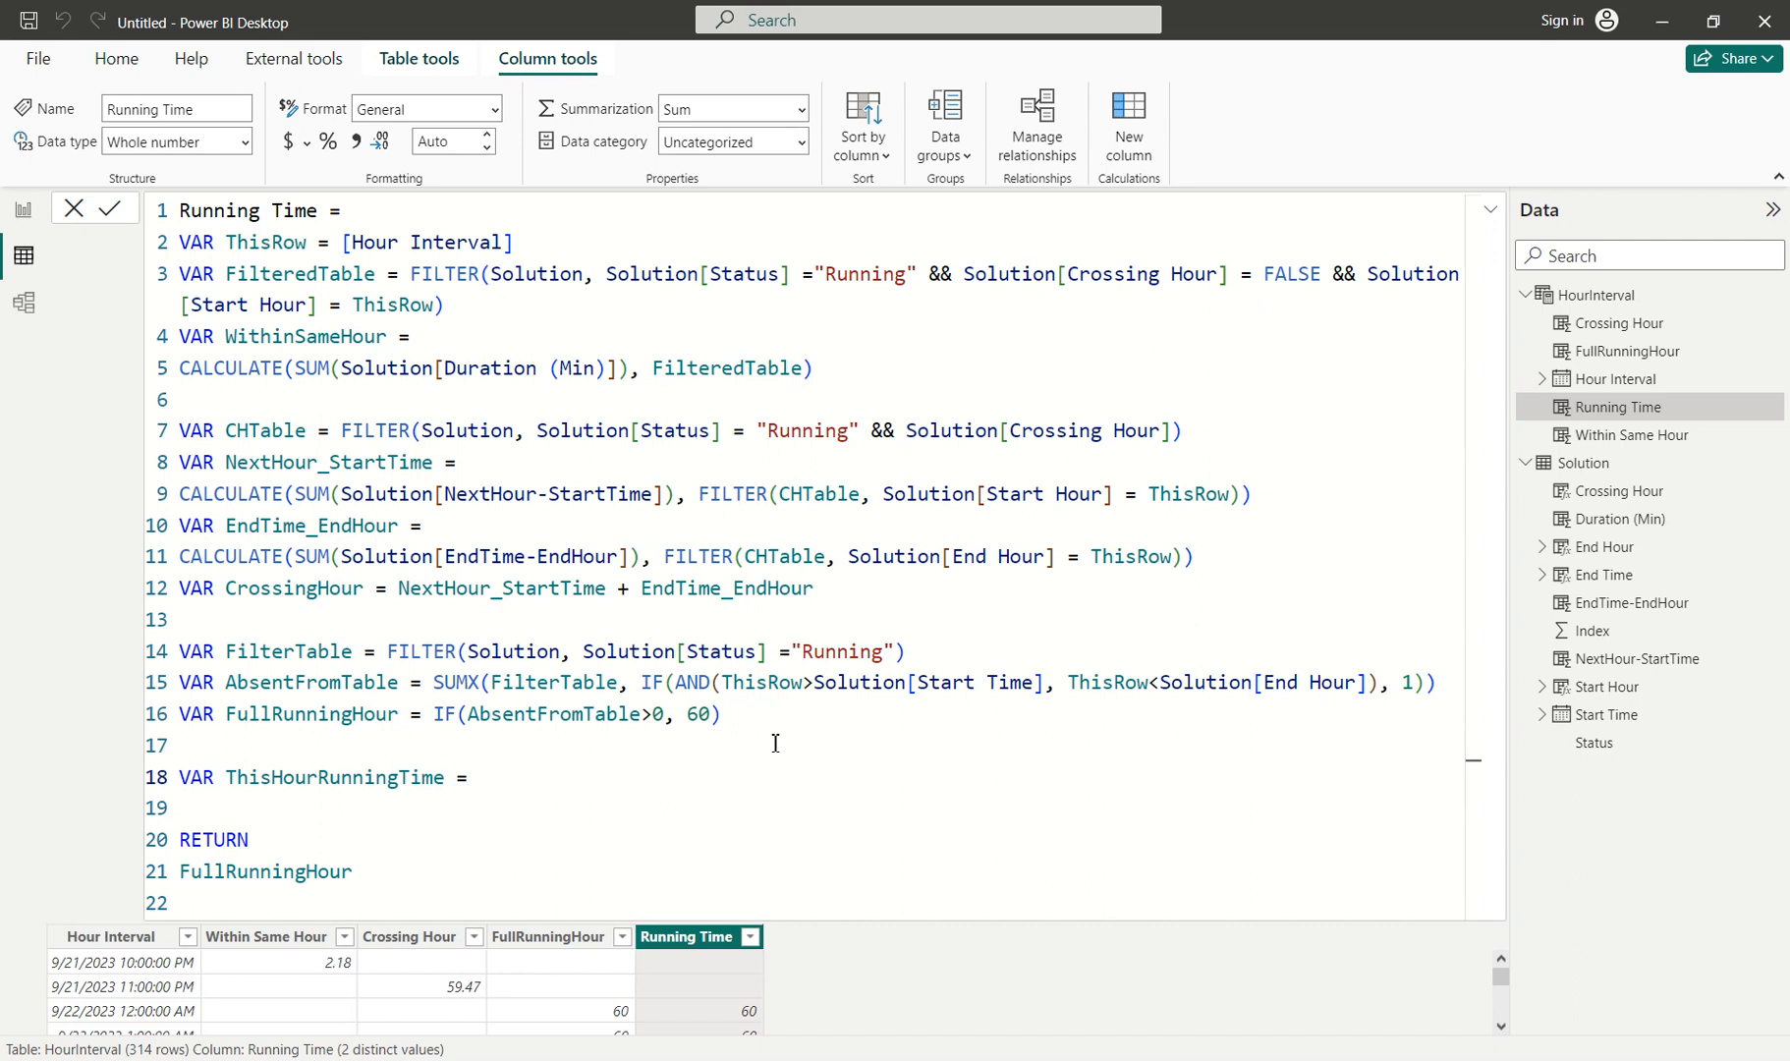
# Define ThisHourRunningTime as the sum WithinSameHour + CrossingHour + FullRunningHour.
pyautogui.write('= within')
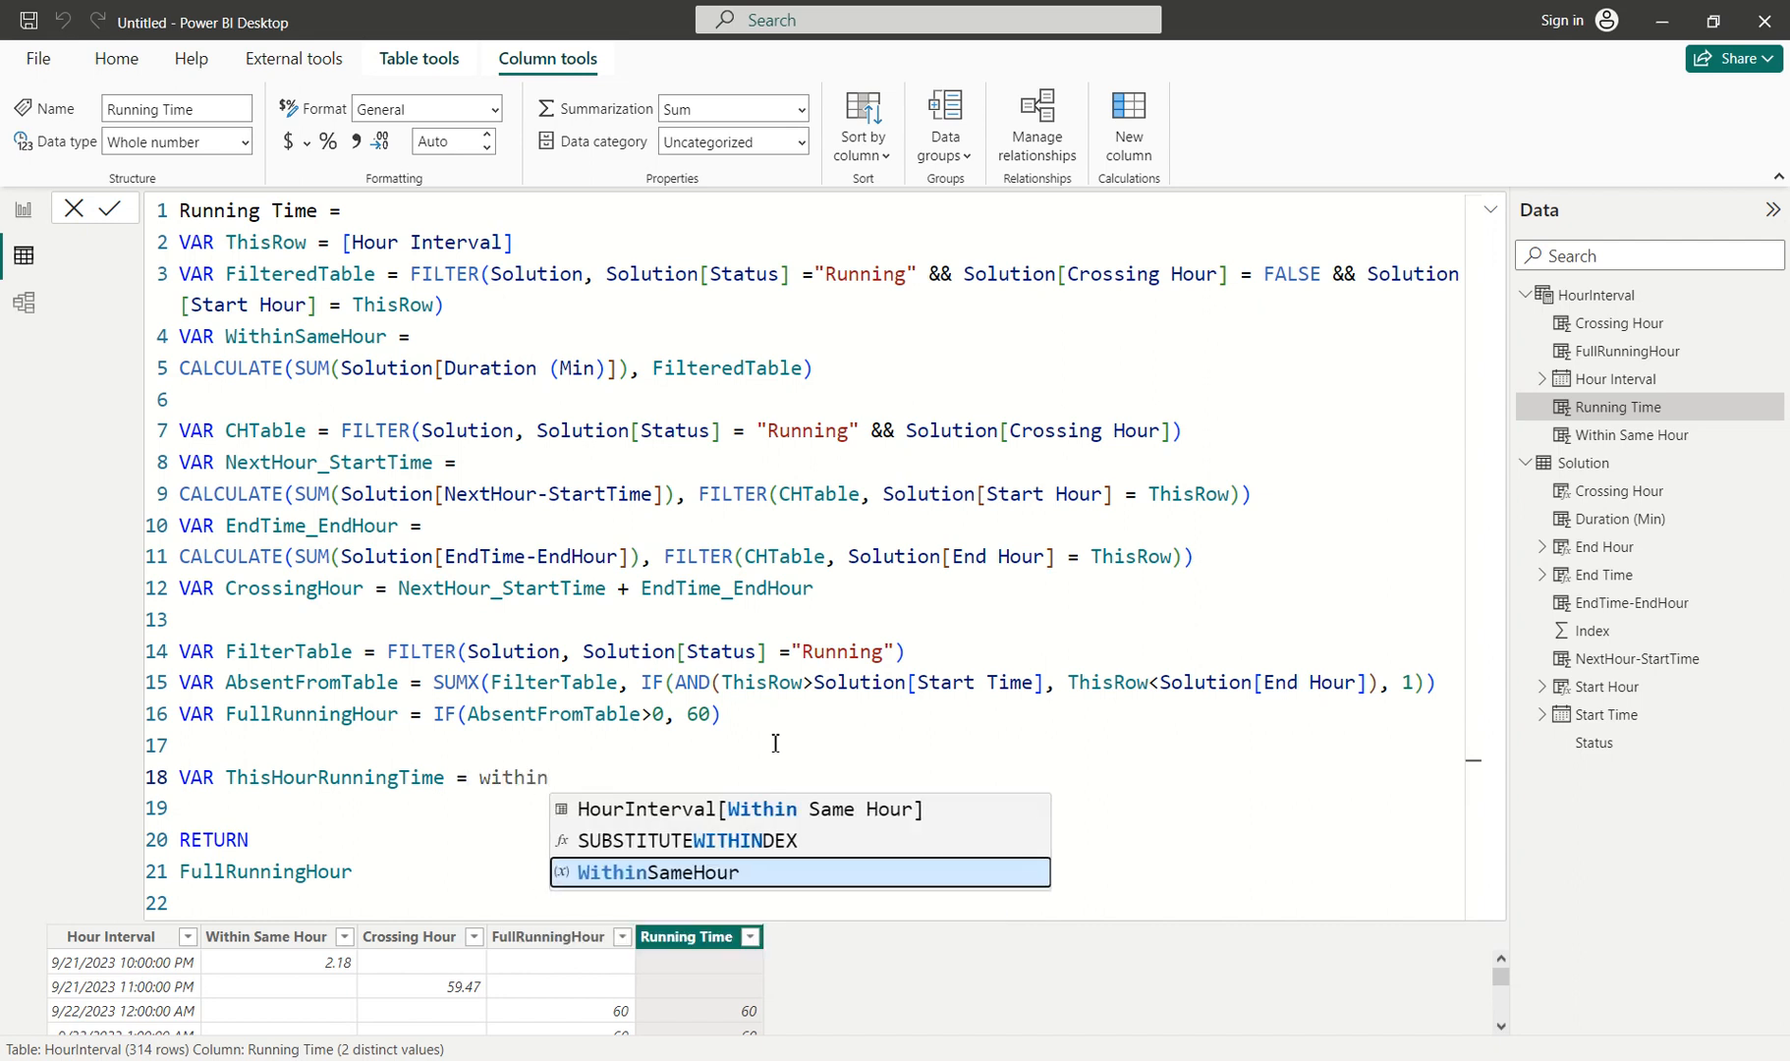
pyautogui.press('Tab')
pyautogui.write('+ ')
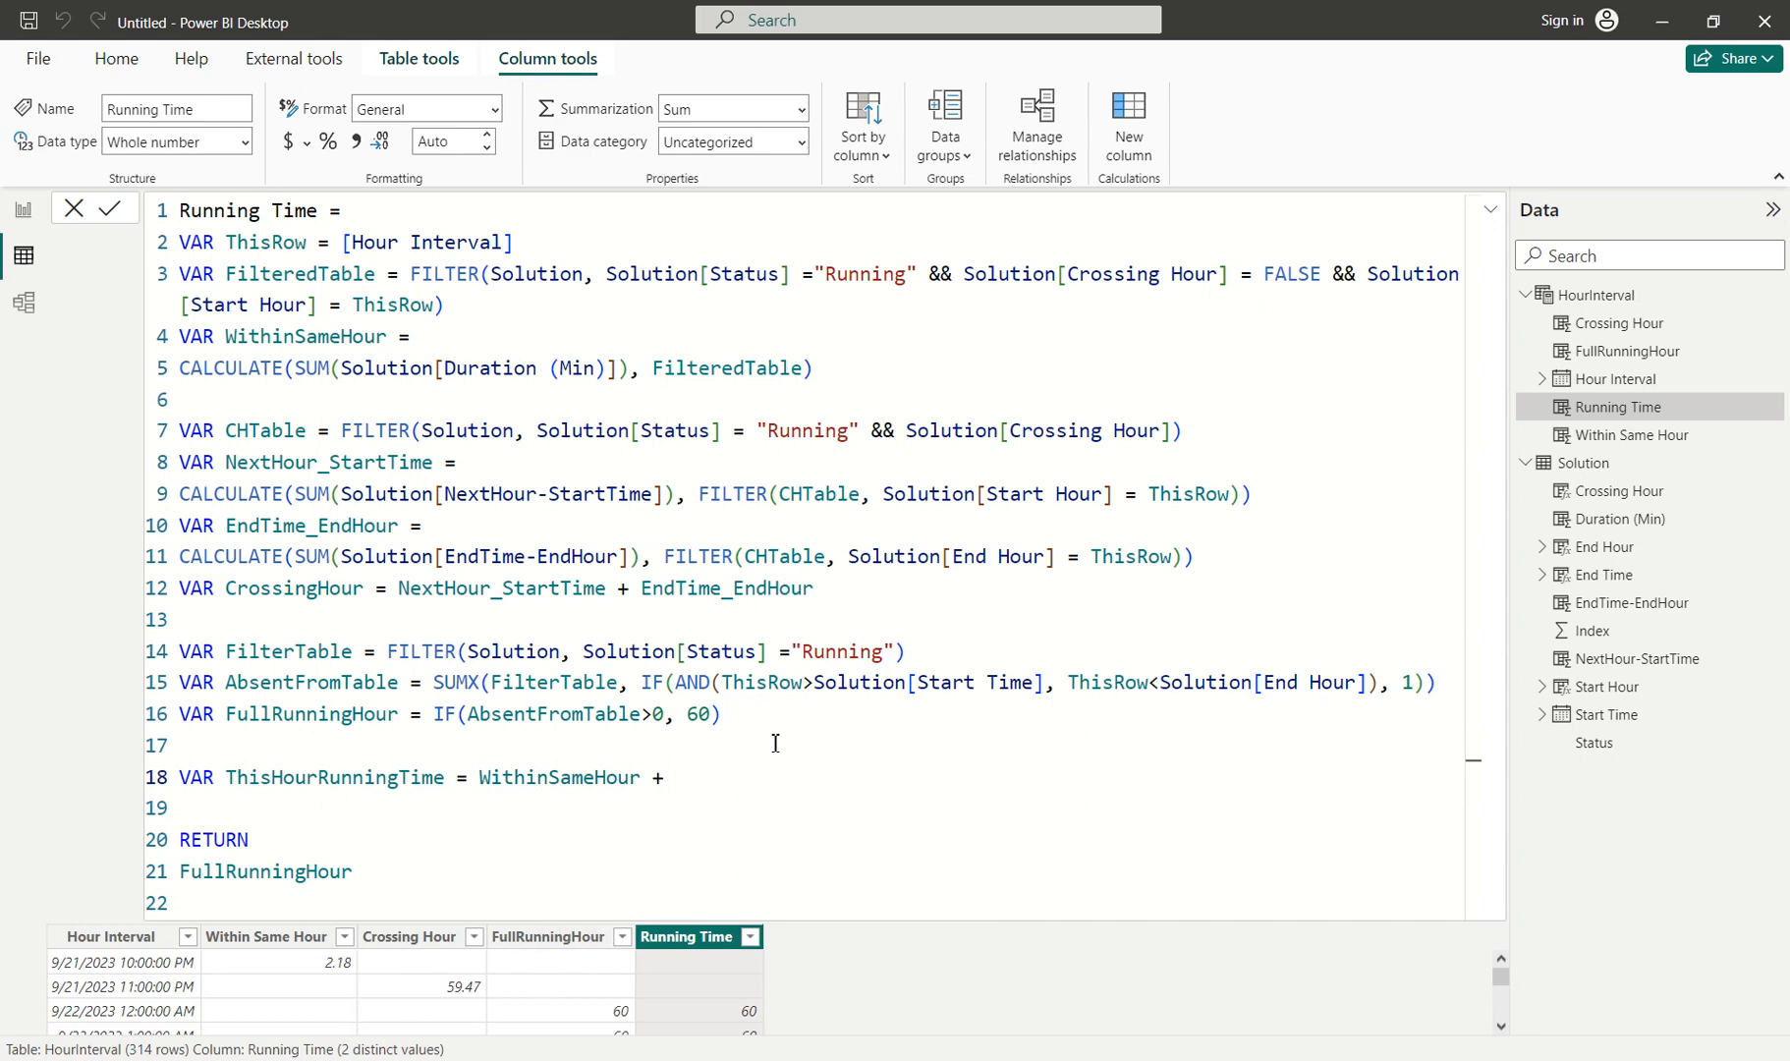
pyautogui.write('cross')
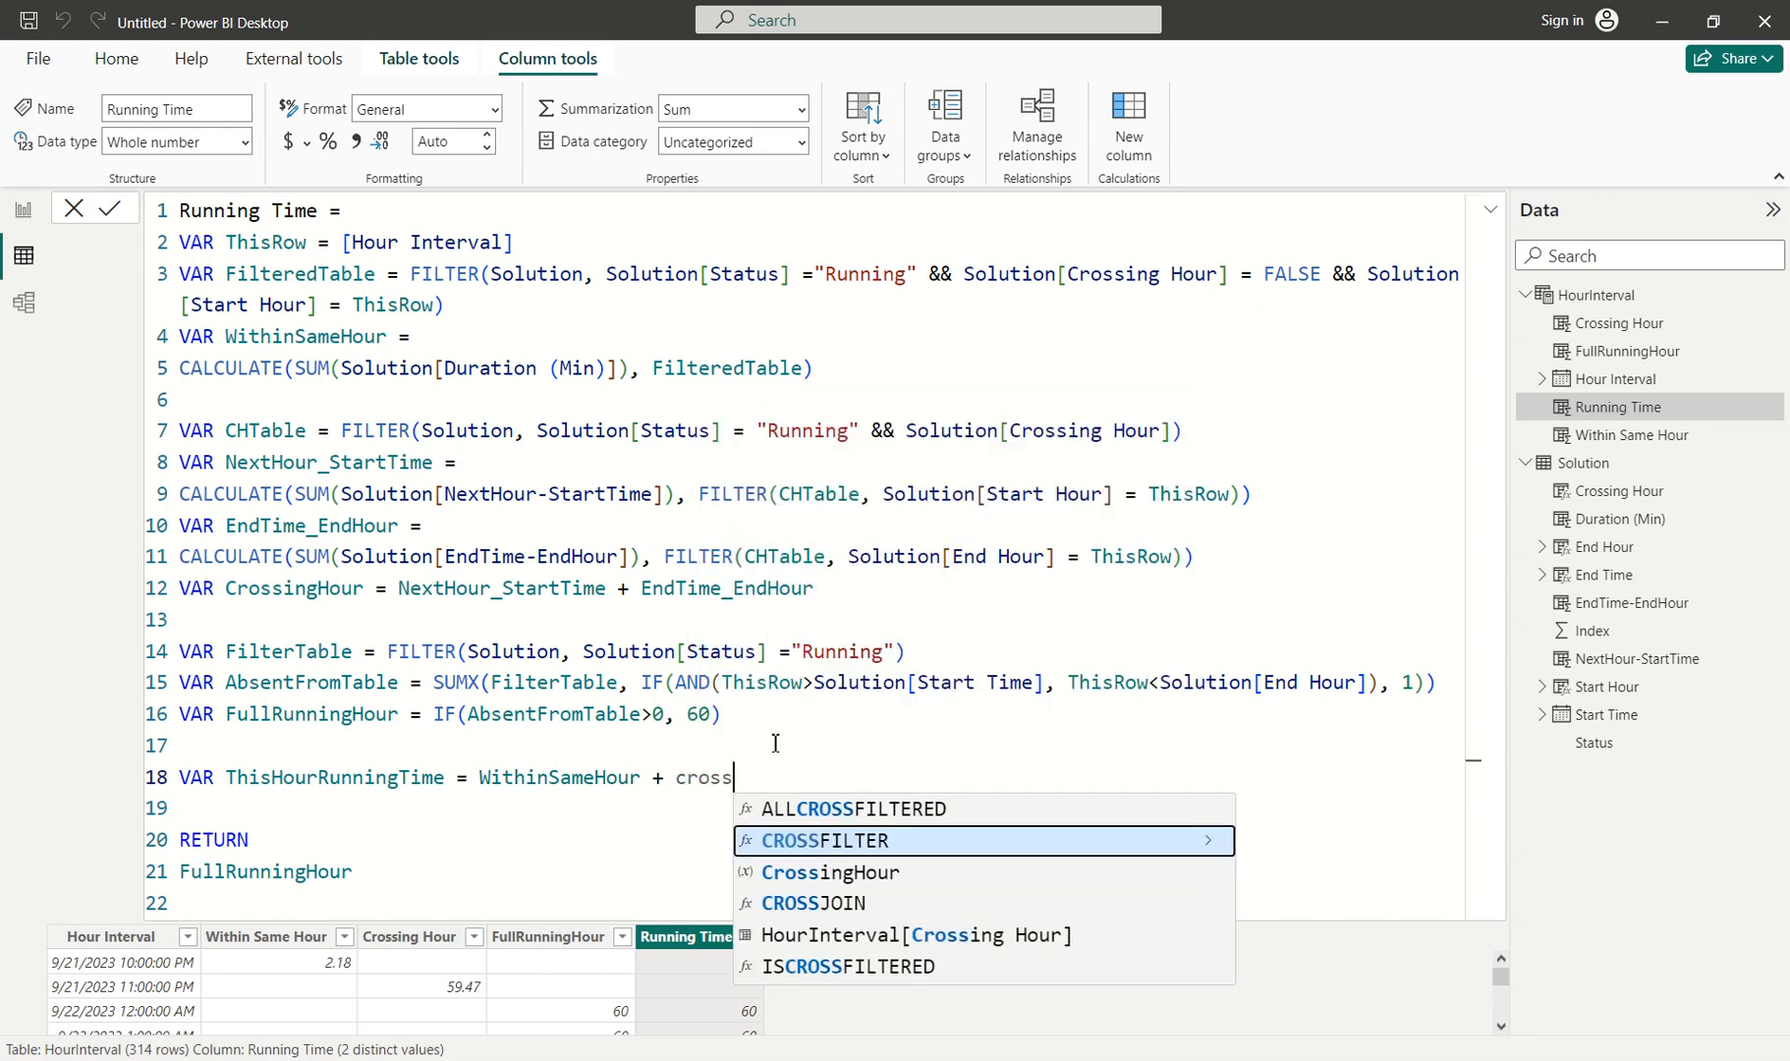
pyautogui.press('Down')
pyautogui.press('Tab')
pyautogui.write('+ ')
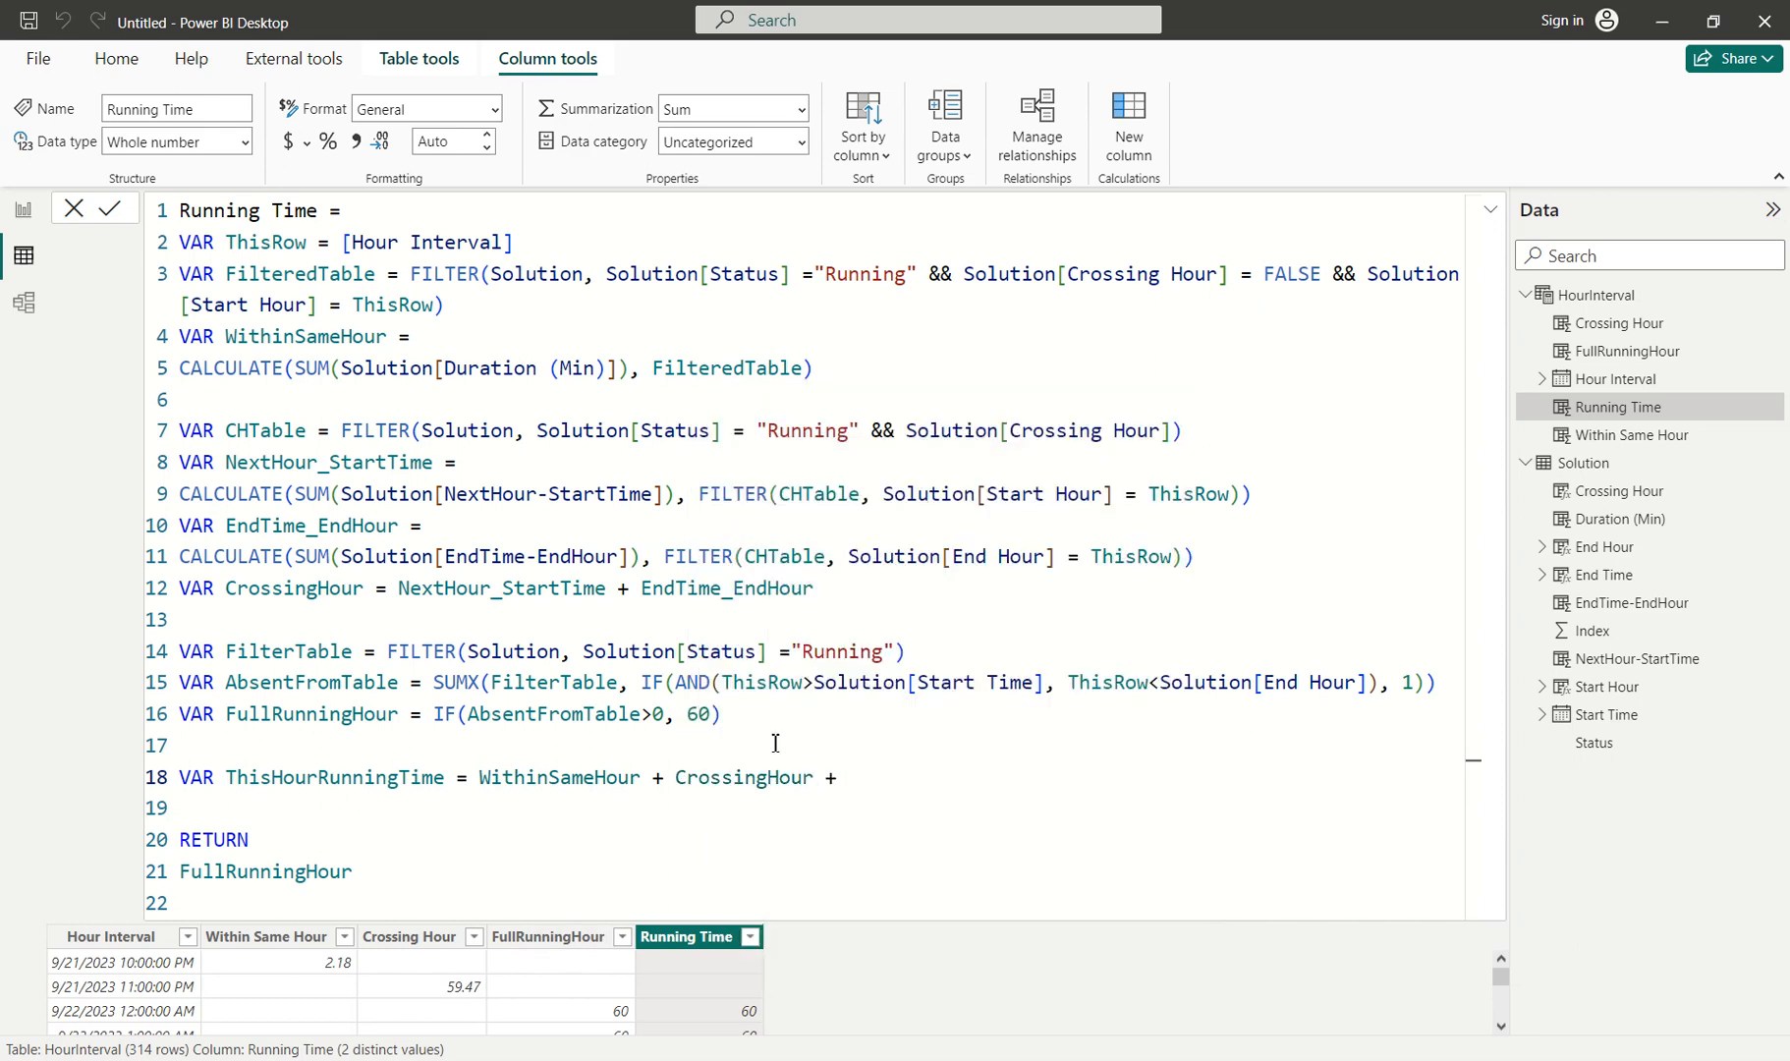
pyautogui.write('full')
pyautogui.press('Tab')
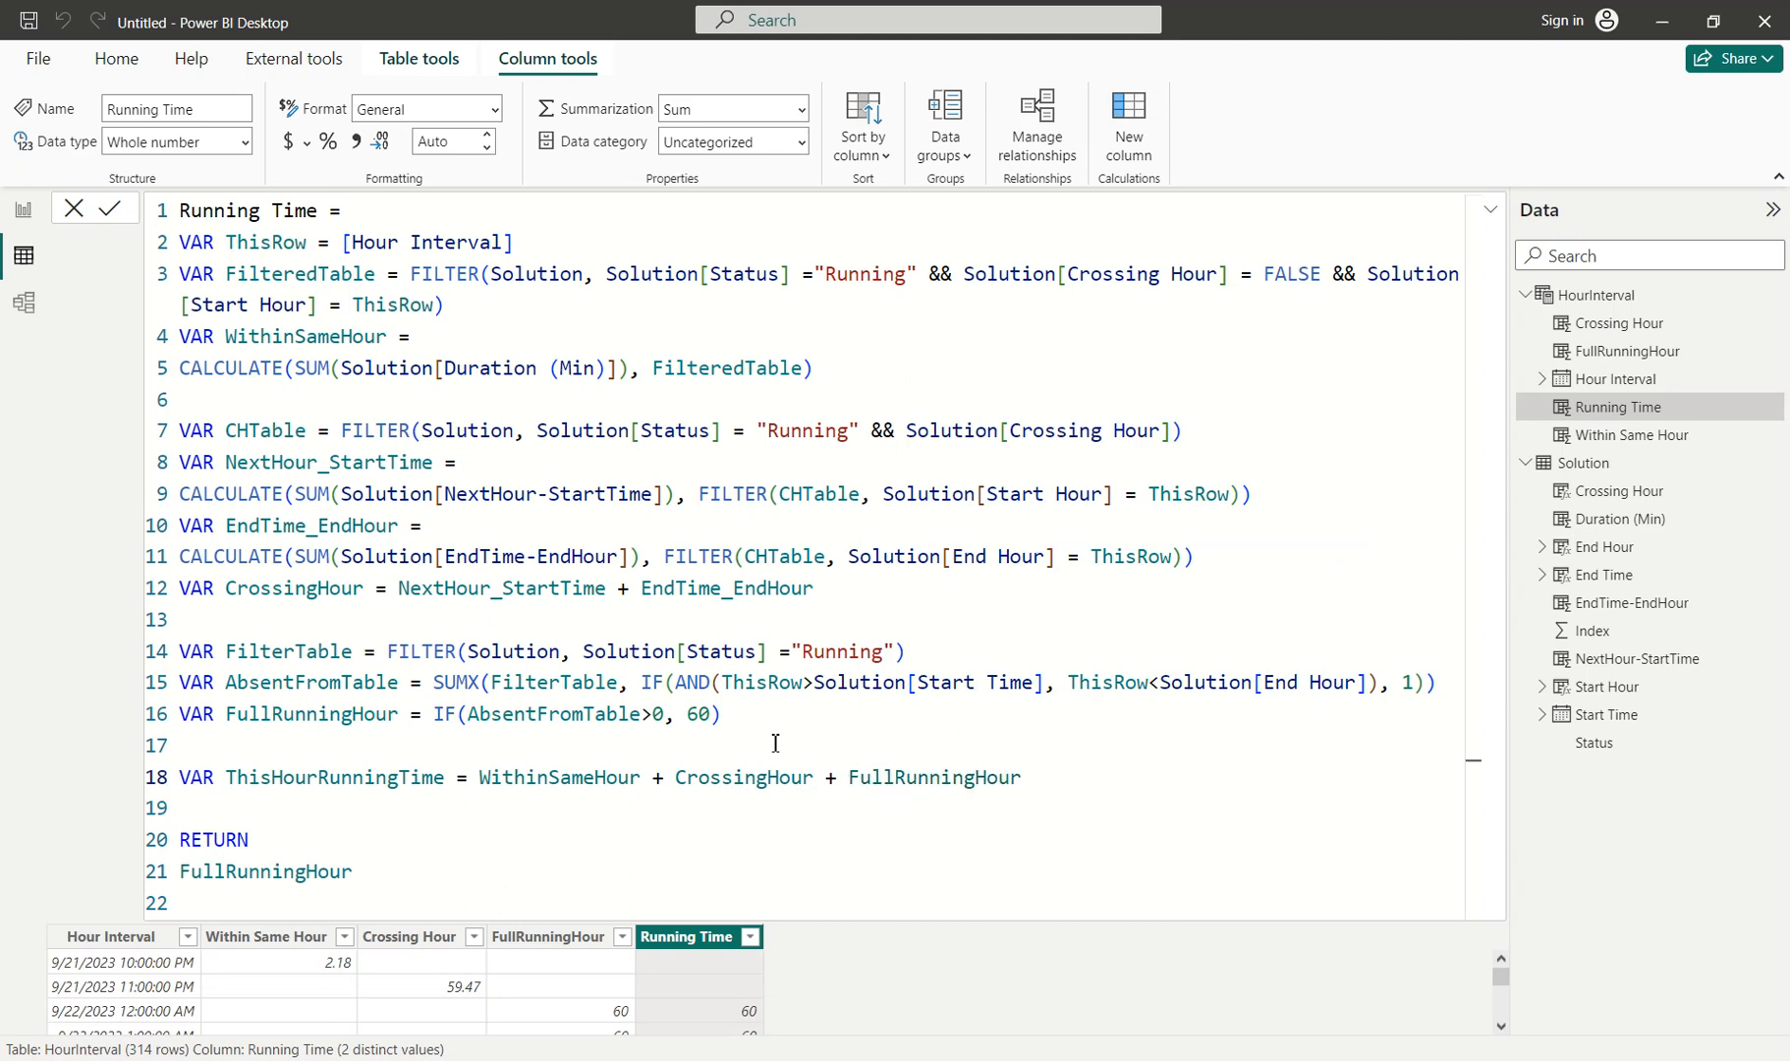
# Make the Running Time formula return ThisHourRunningTime instead of FullRunningHour and commit it.
pyautogui.moveTo(360, 882); pyautogui.dragTo(162, 881)
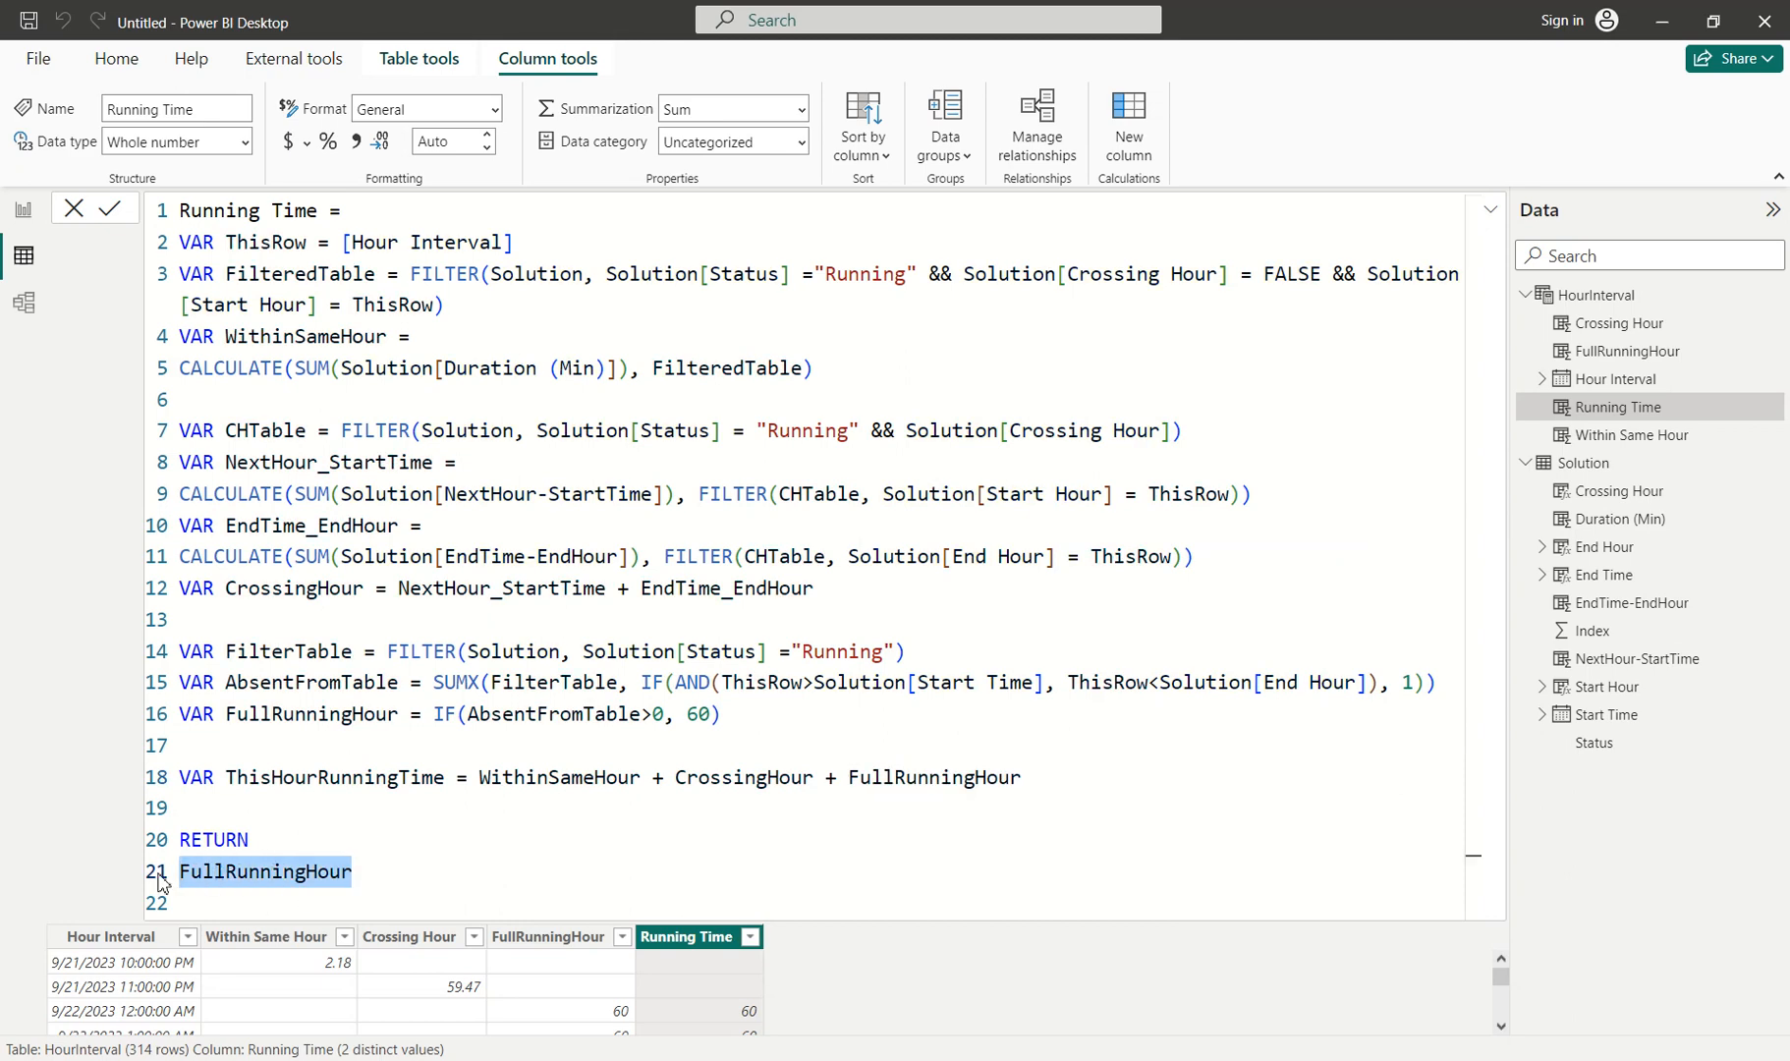
pyautogui.write('This')
pyautogui.press('Tab')
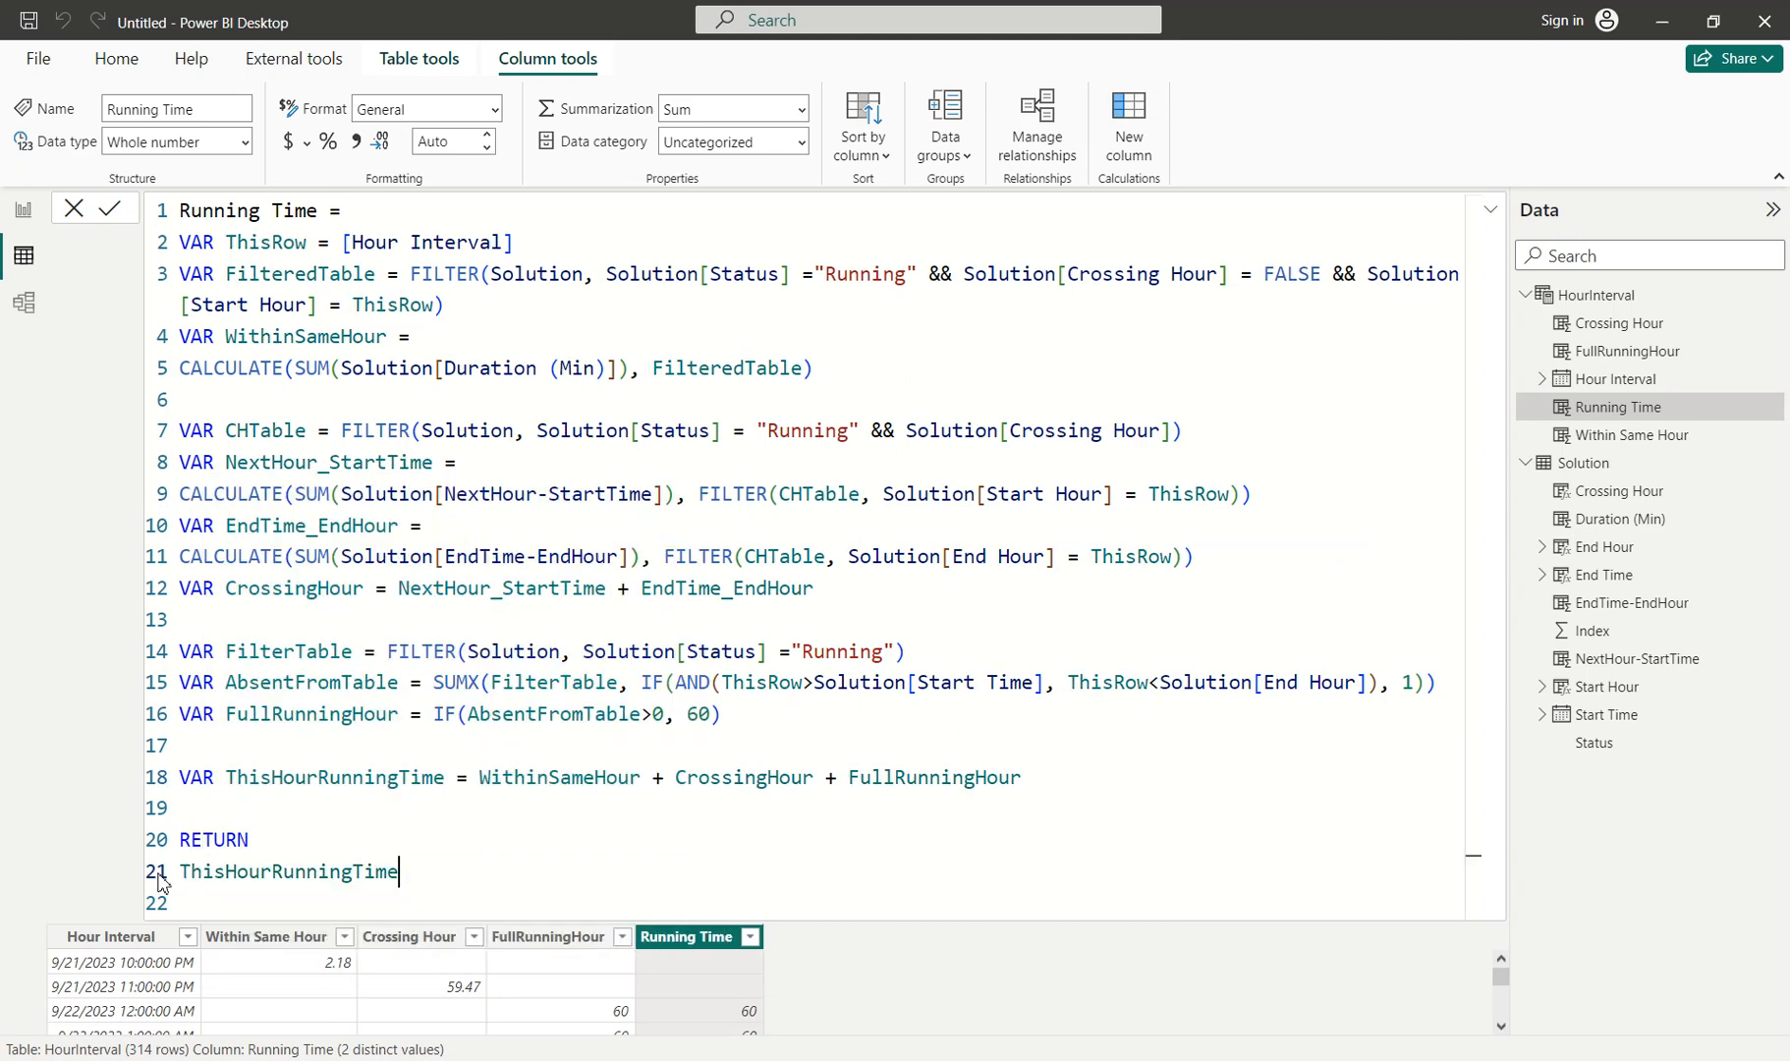
pyautogui.press('Return')
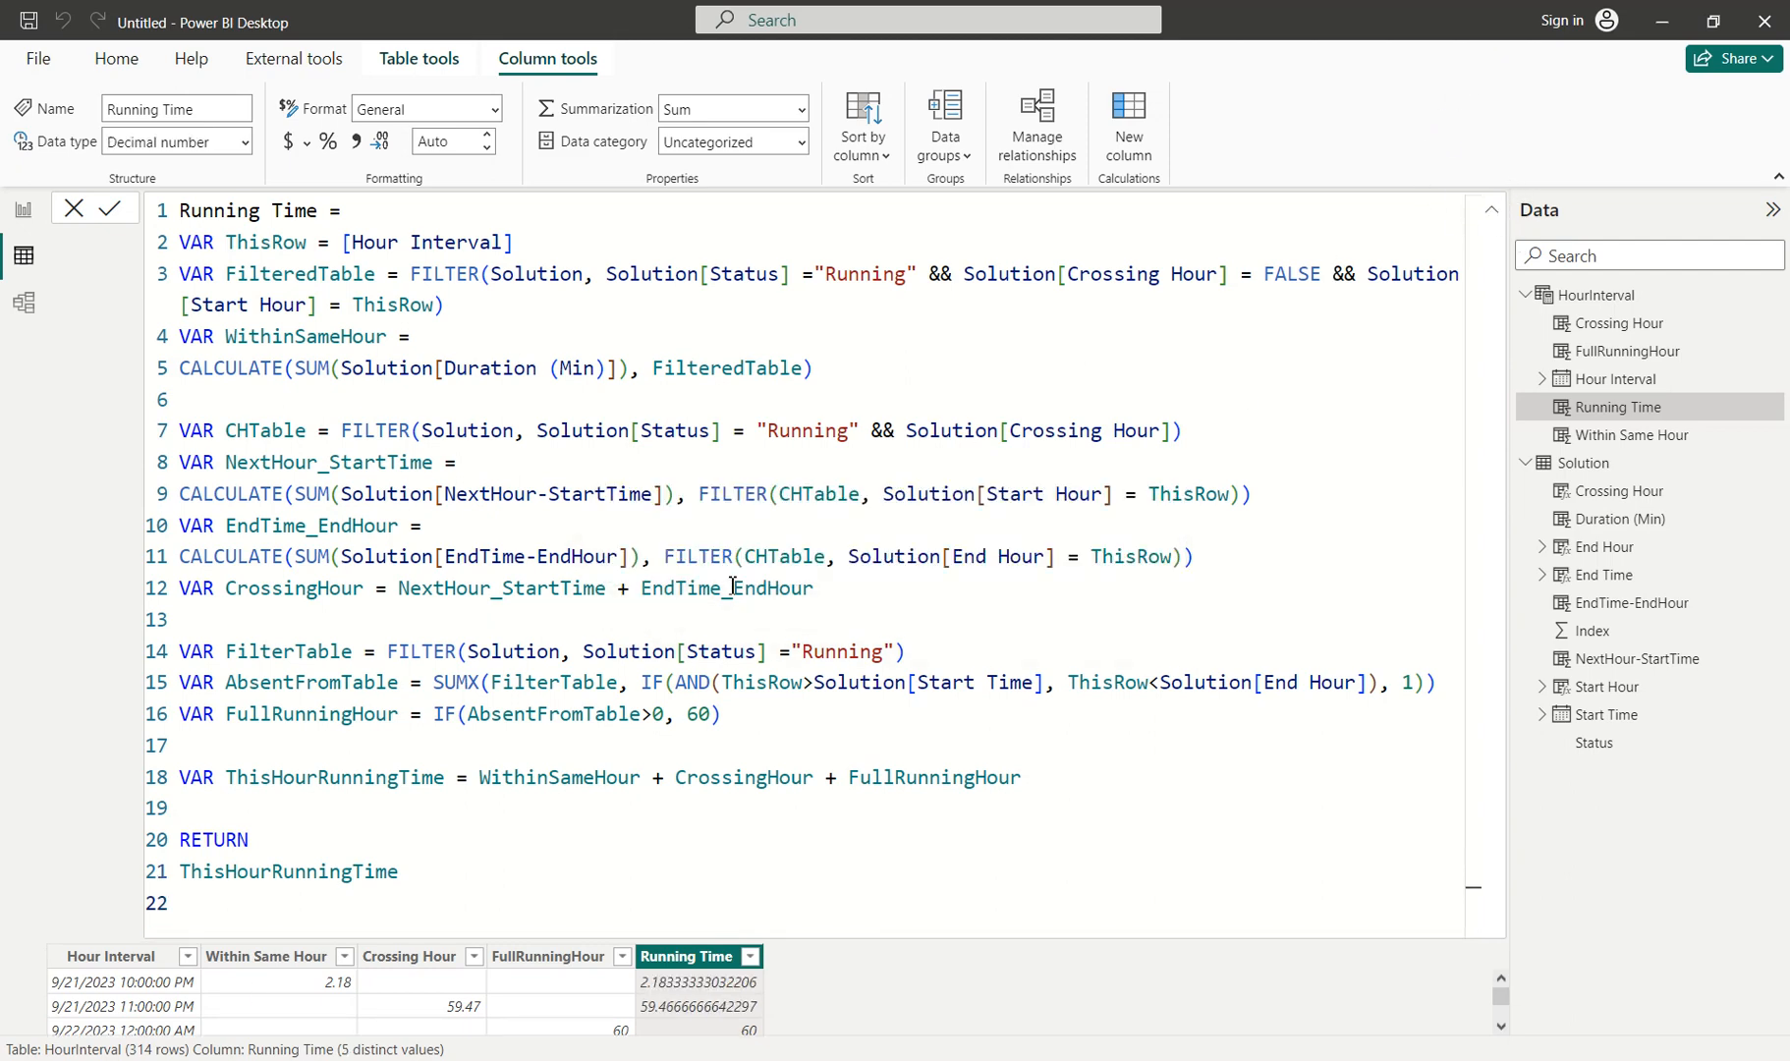
# Collapse the formula editor and format the Running Time column with 2 decimal places.
pyautogui.click(1491, 209)
pyautogui.click(478, 143)
pyautogui.write('2')
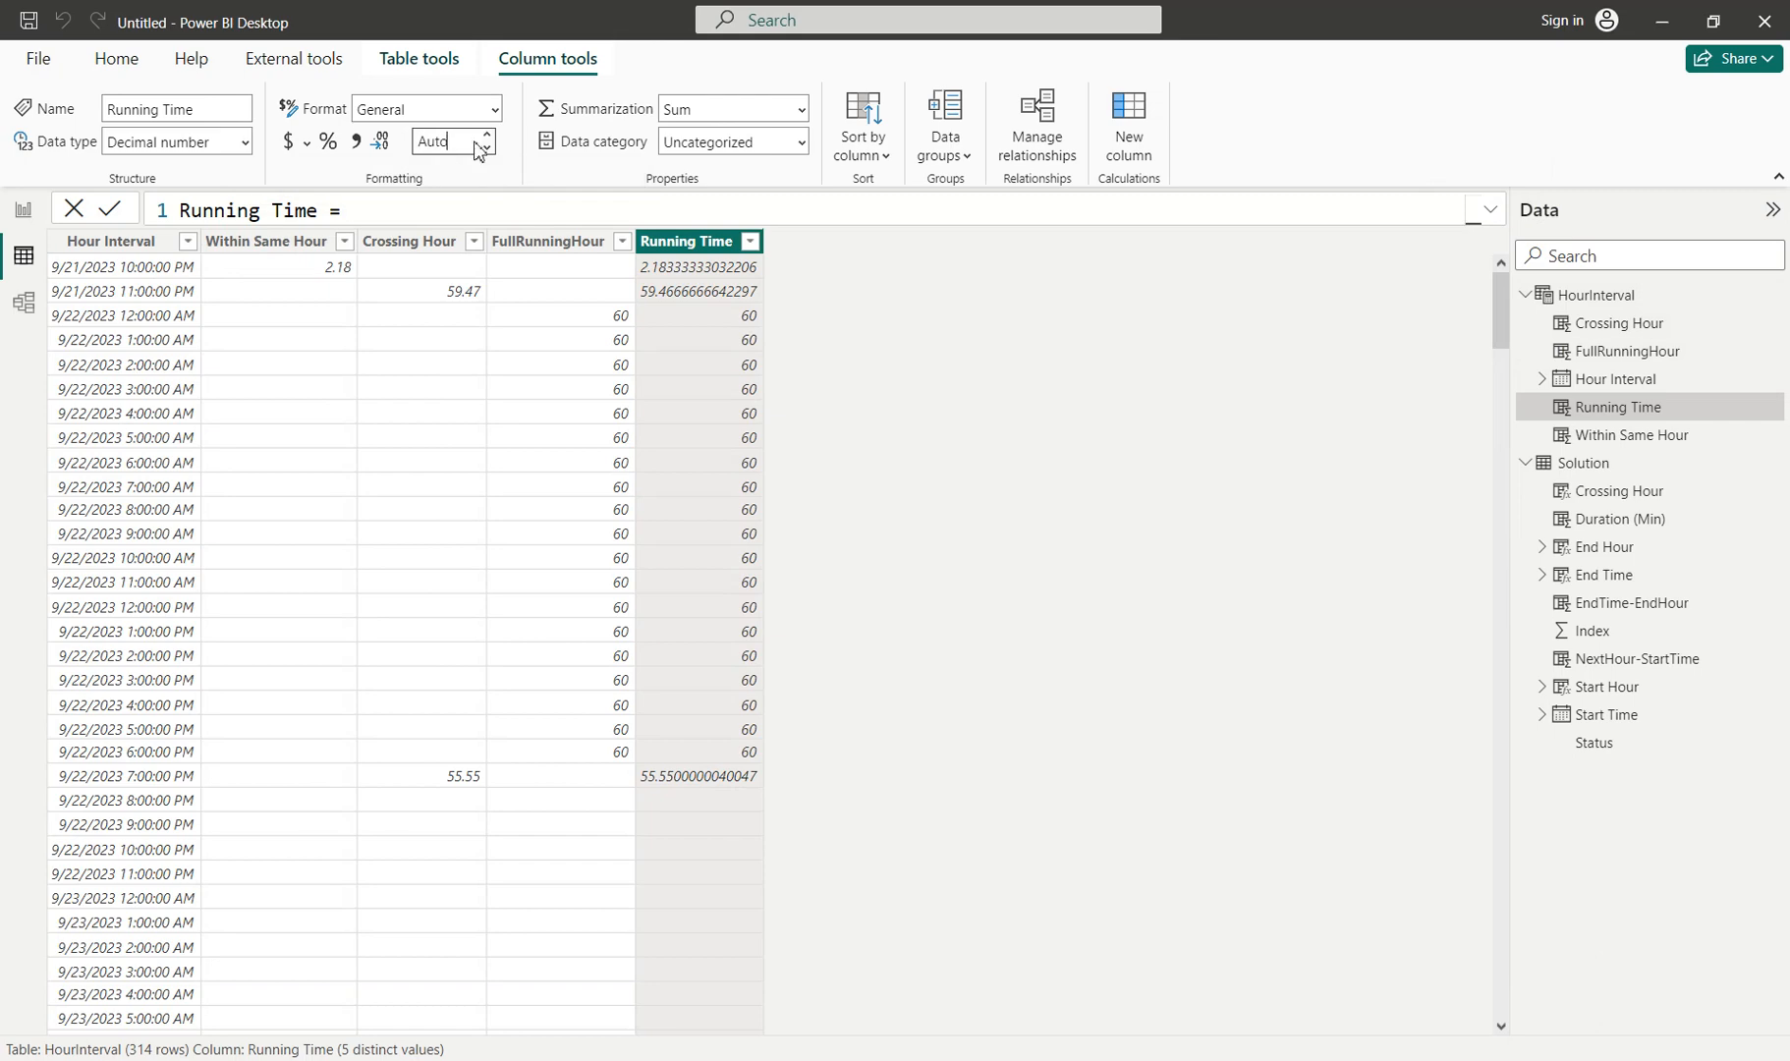
pyautogui.press('Return')
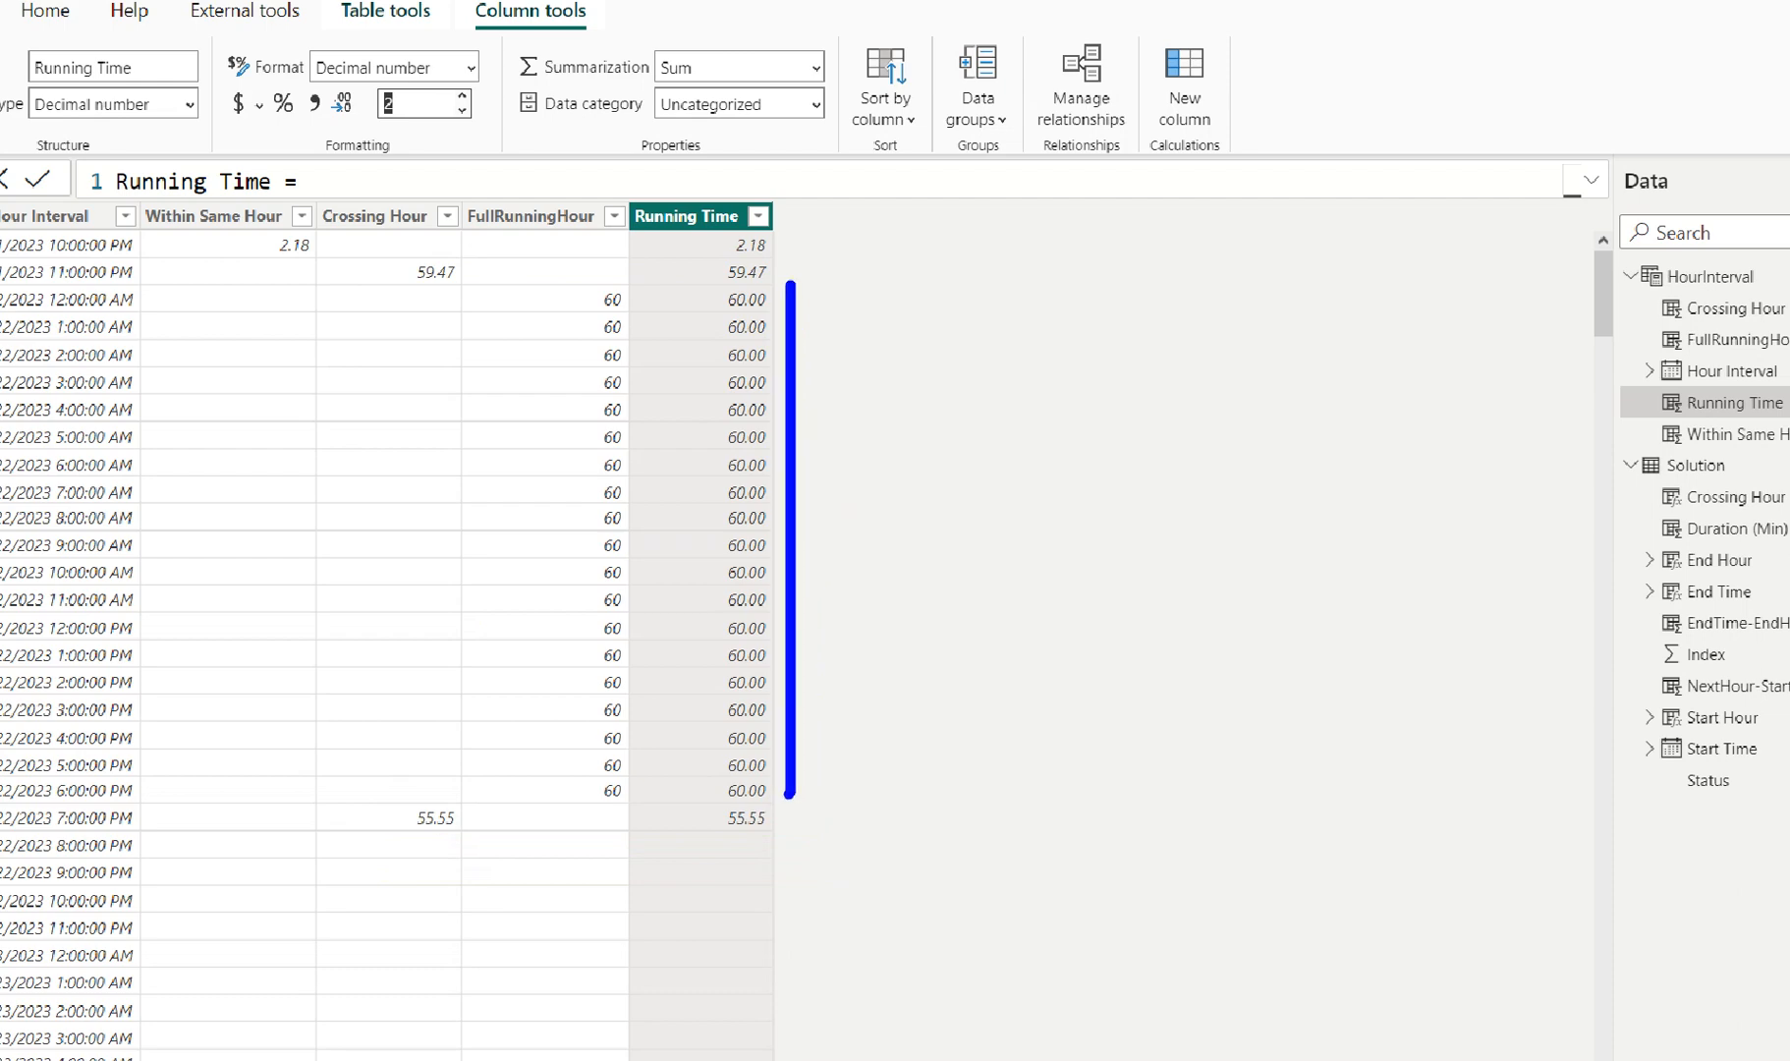
pyautogui.scroll(-5, 340, 792)
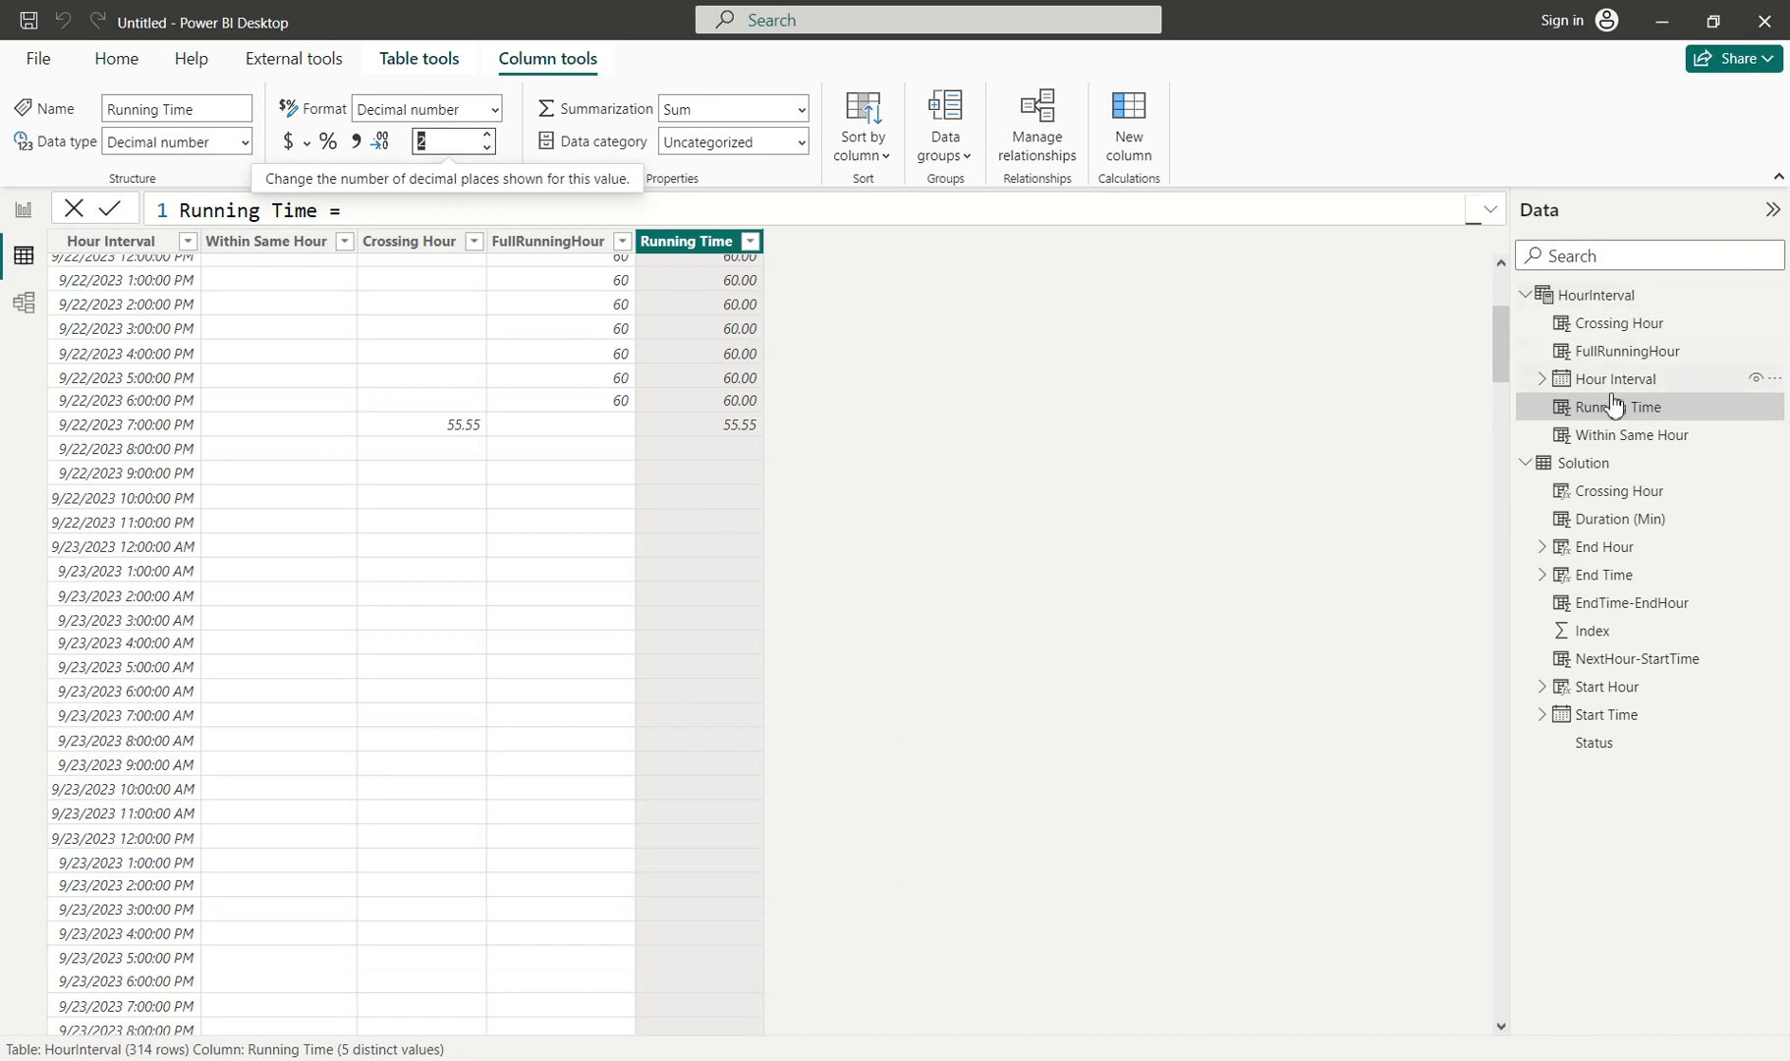
# Show the Solution table and clear all its column filters to compare every Running and Stop row.
pyautogui.click(1614, 464)
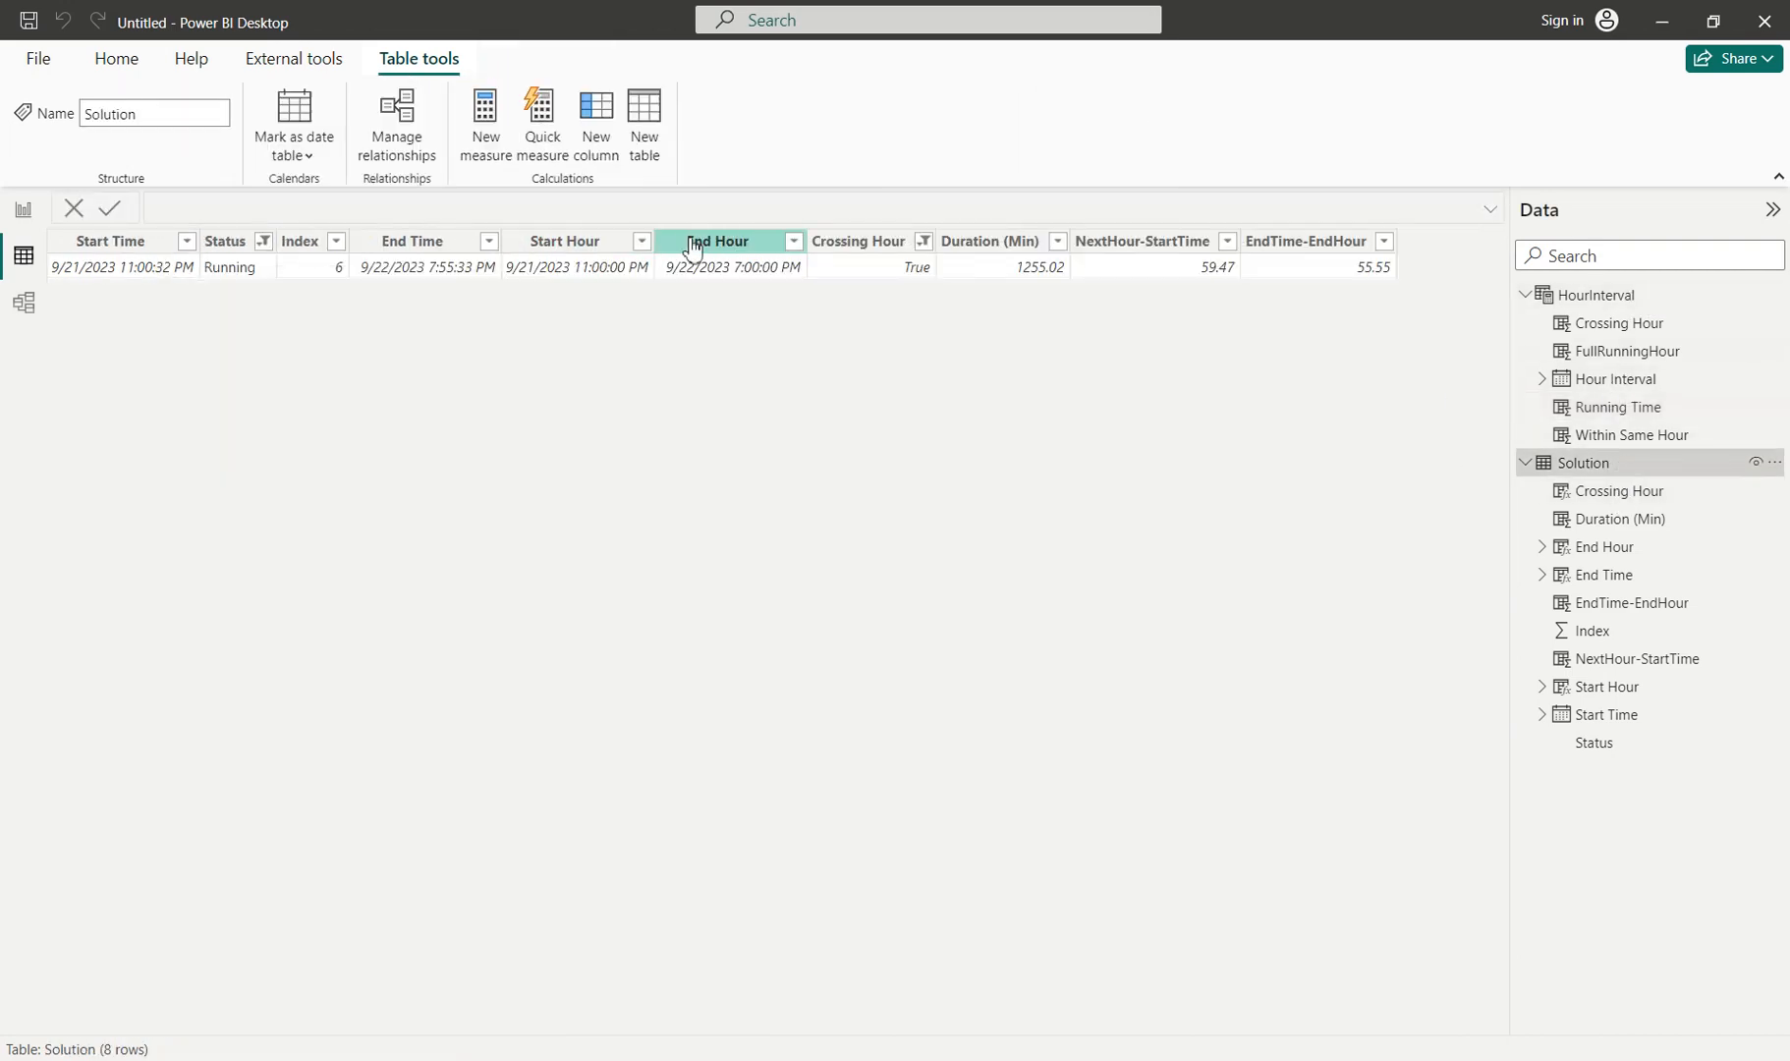
pyautogui.rightClick(698, 249)
pyautogui.click(762, 363)
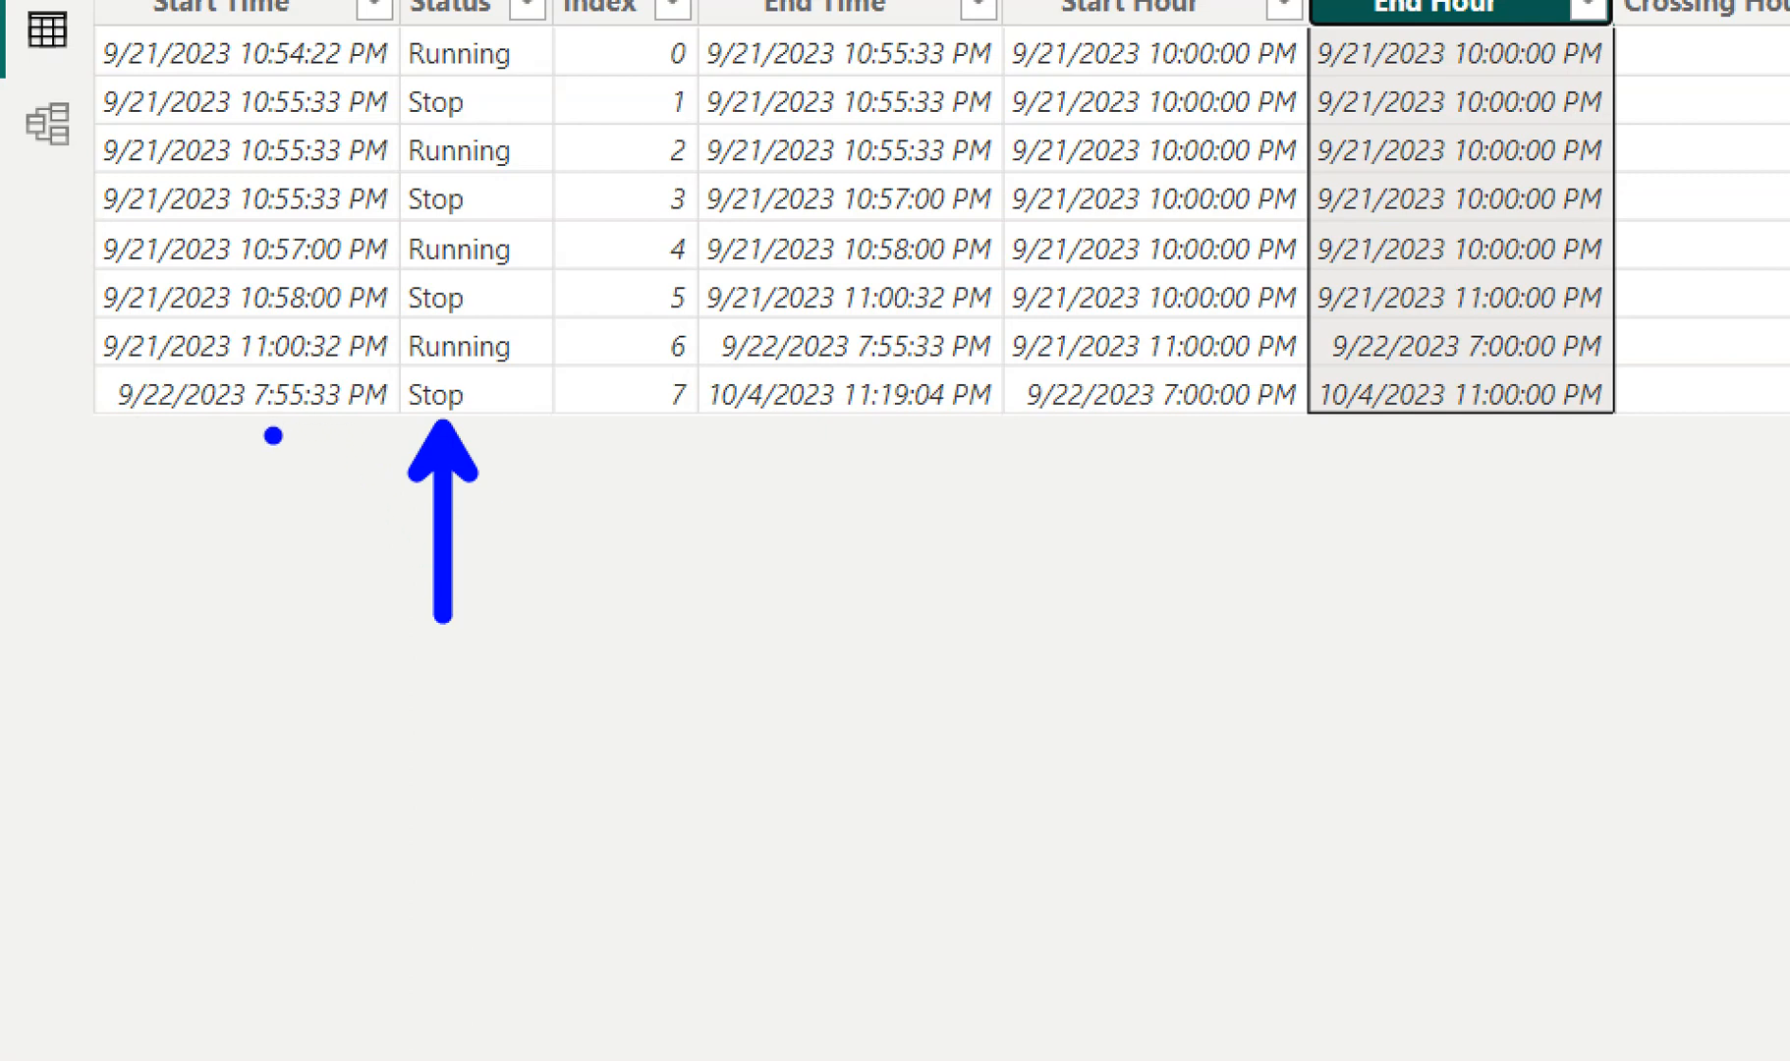
pyautogui.moveTo(241, 432); pyautogui.dragTo(1077, 431)
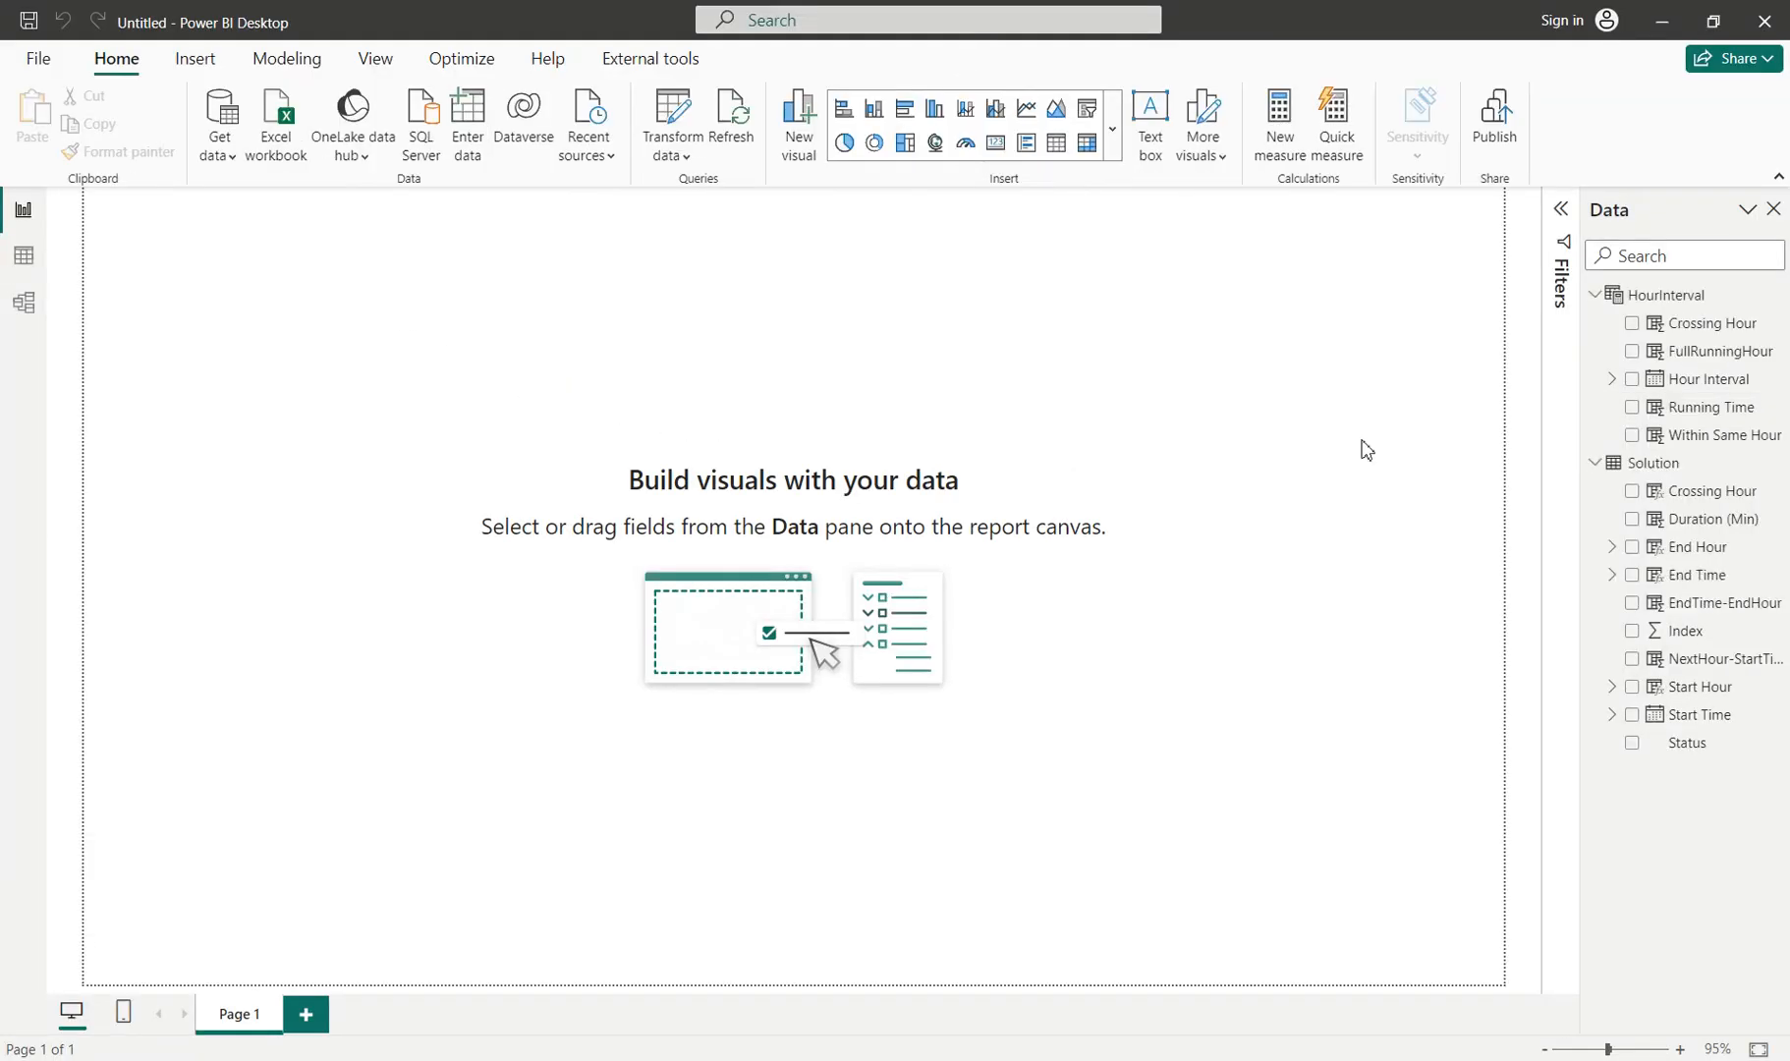
# In the report view, keep the pane switcher always shown and add the Format pane to it.
pyautogui.click(1562, 236)
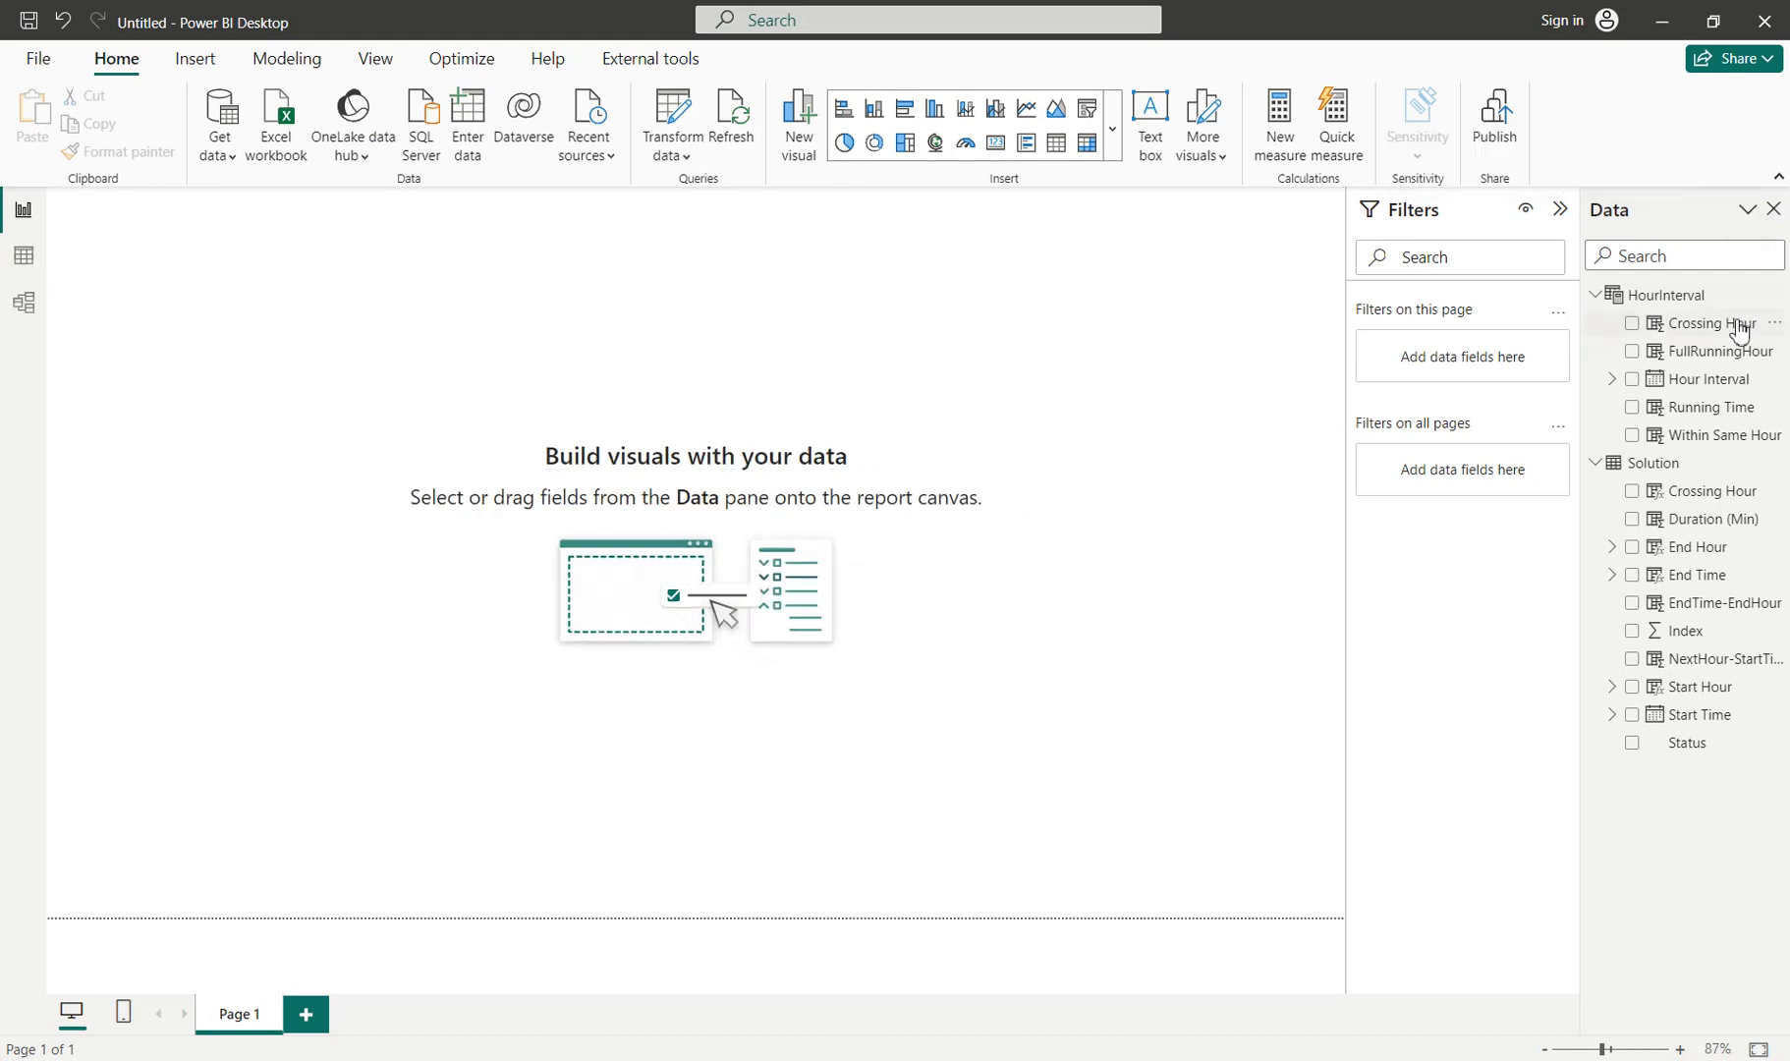
pyautogui.click(1560, 209)
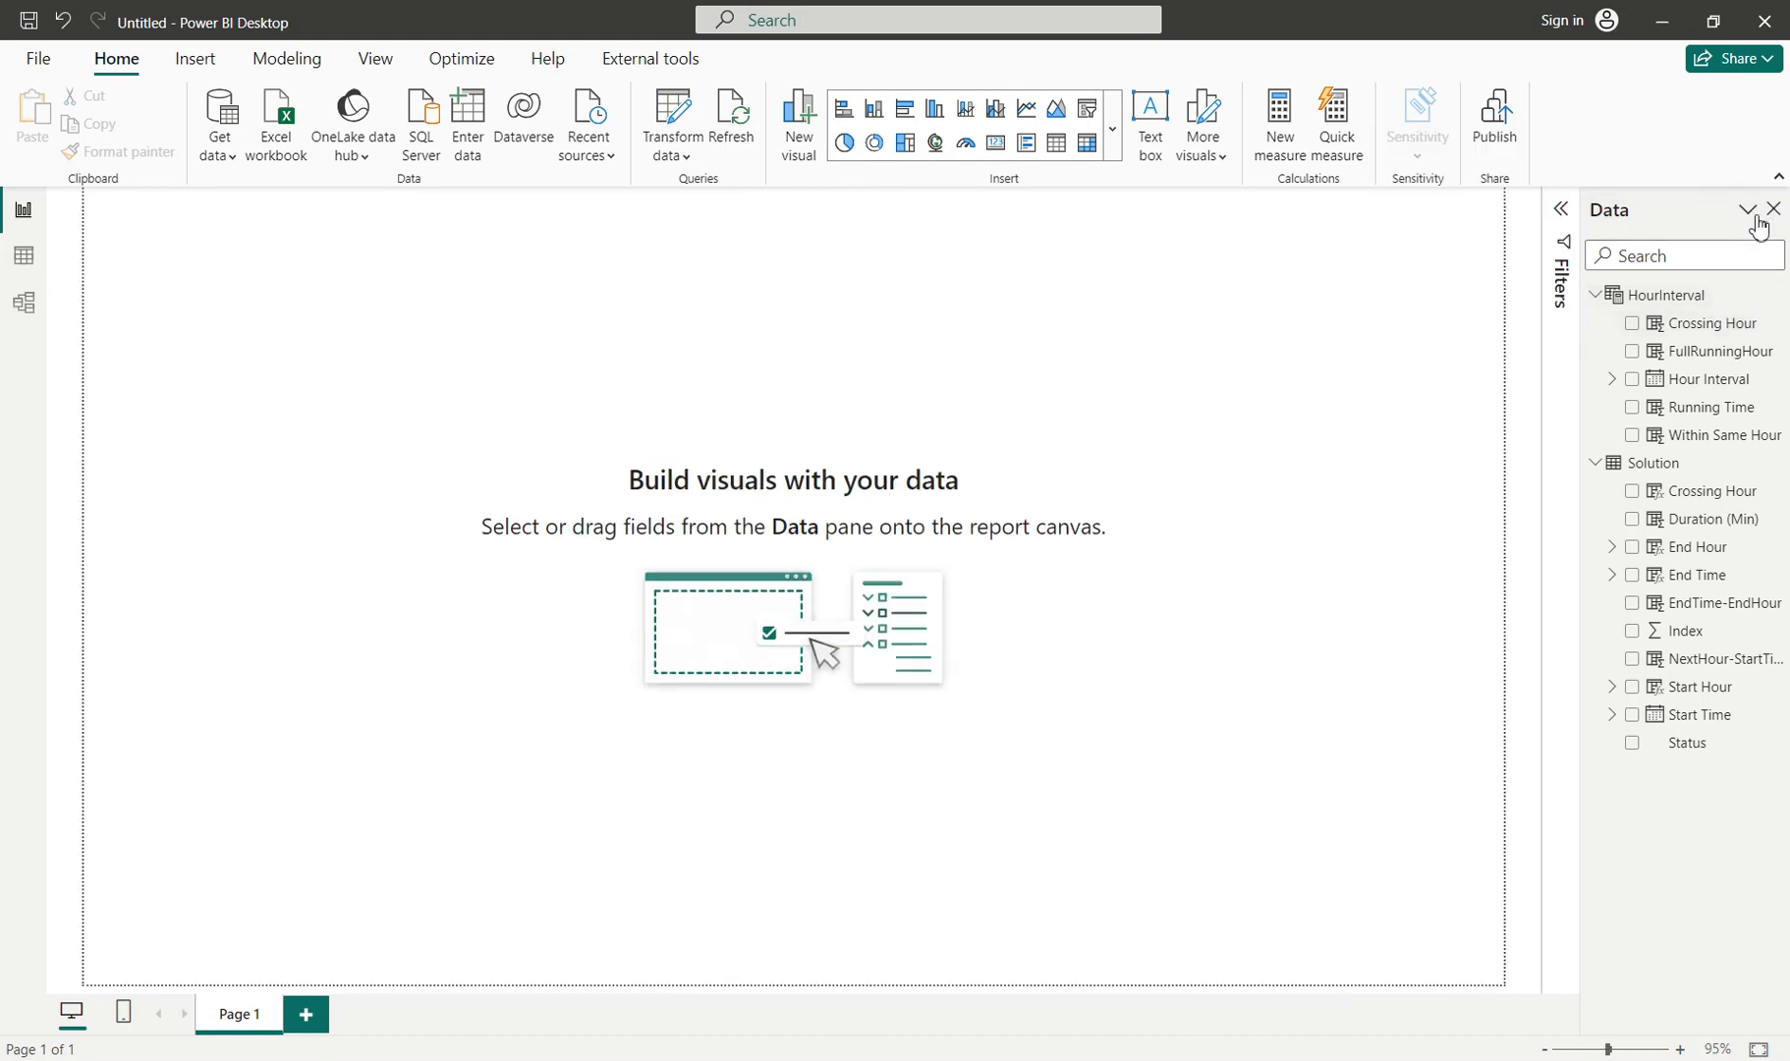
pyautogui.click(1751, 213)
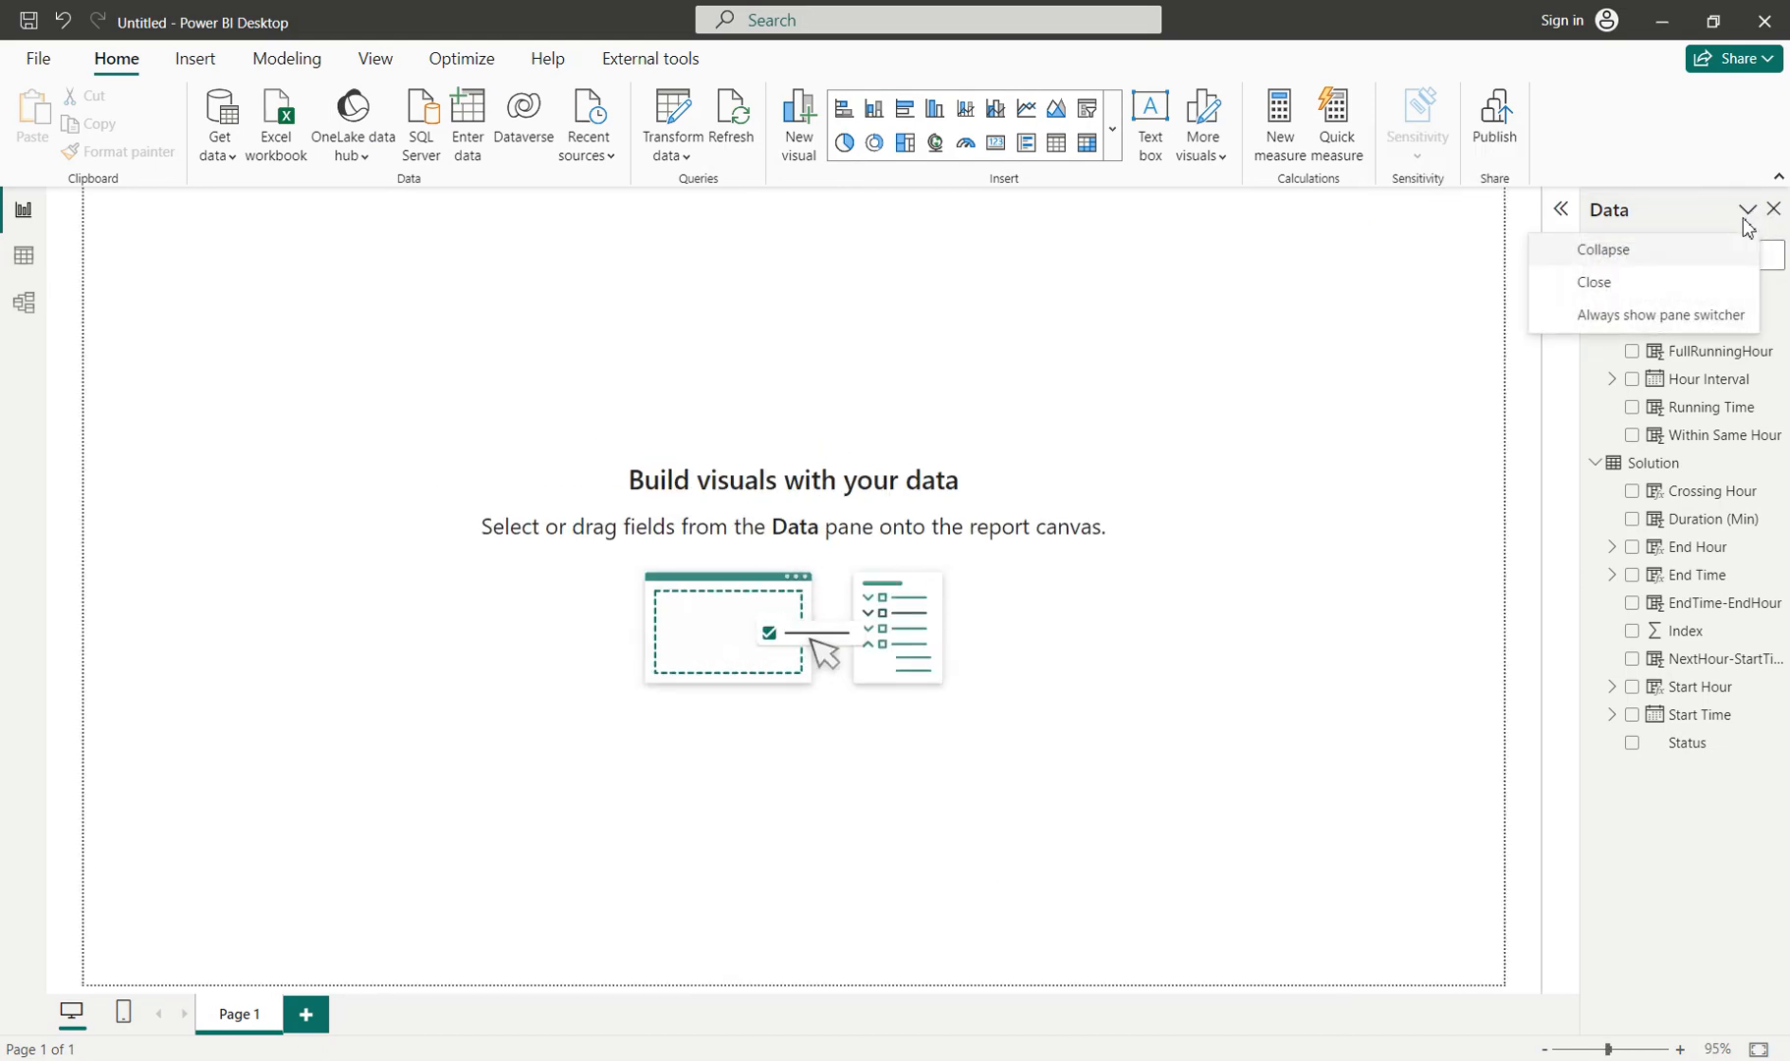
pyautogui.click(1696, 314)
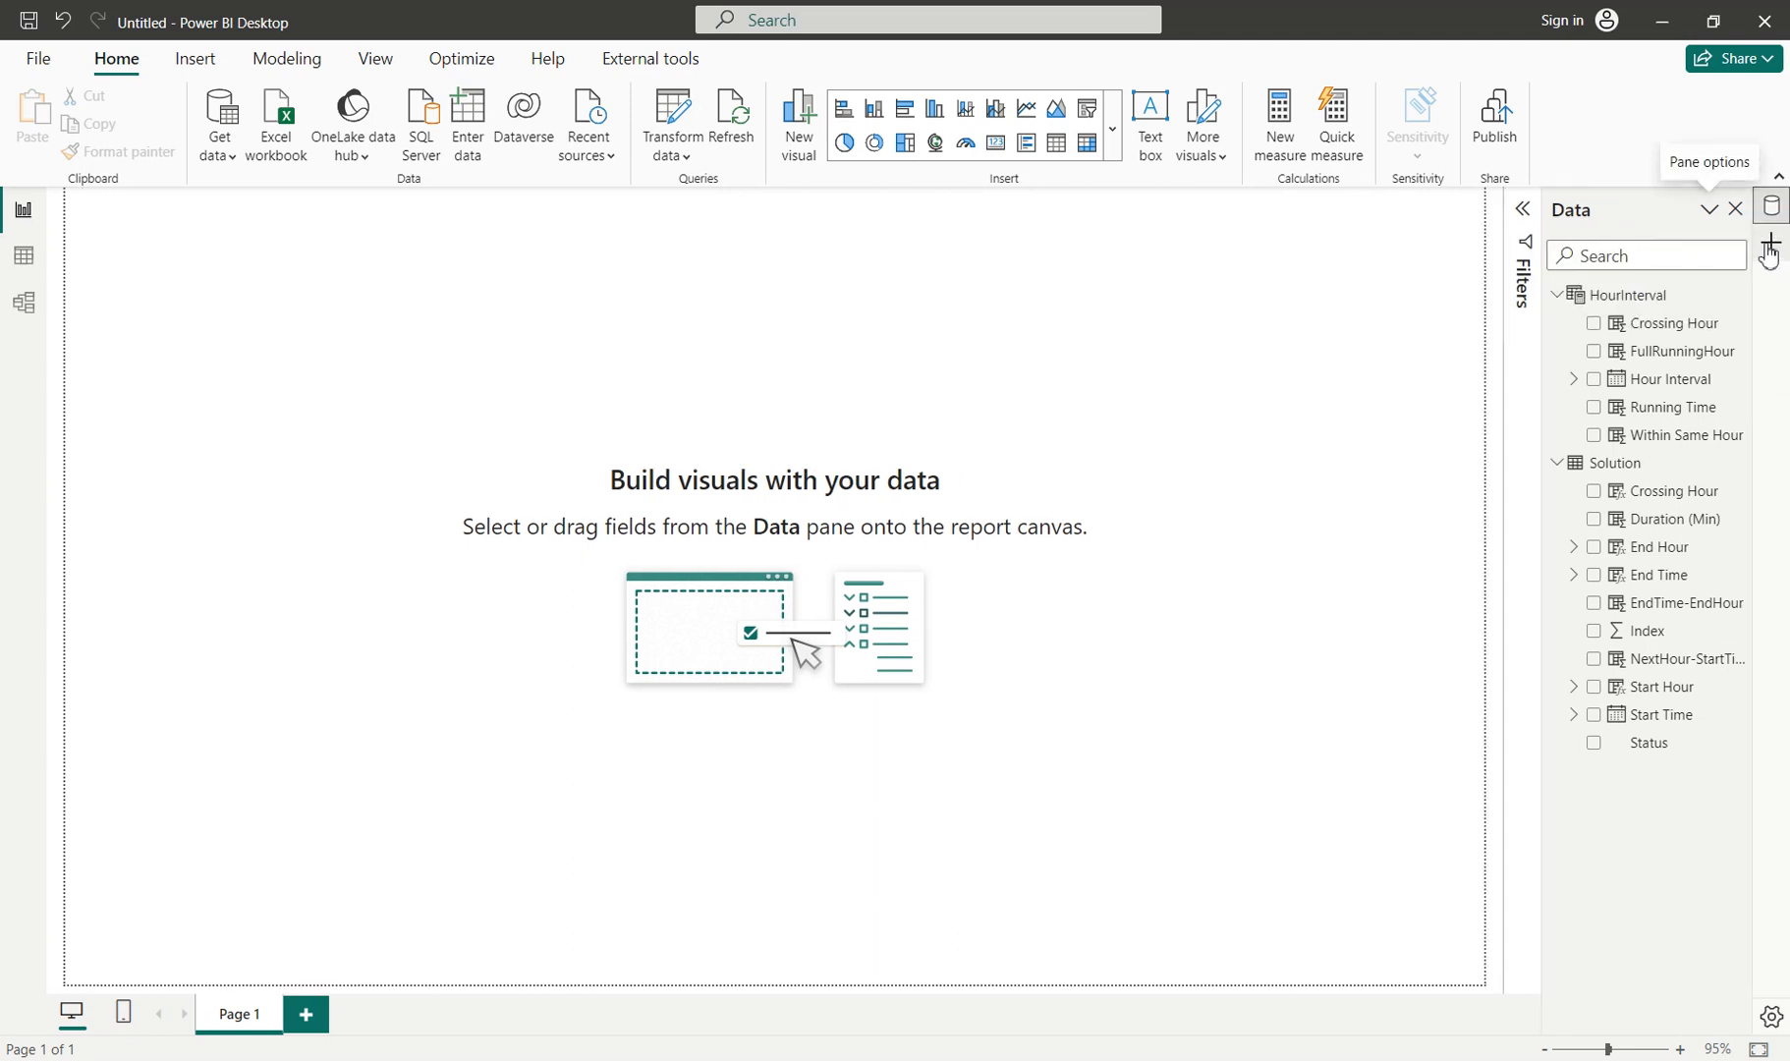
pyautogui.click(1771, 243)
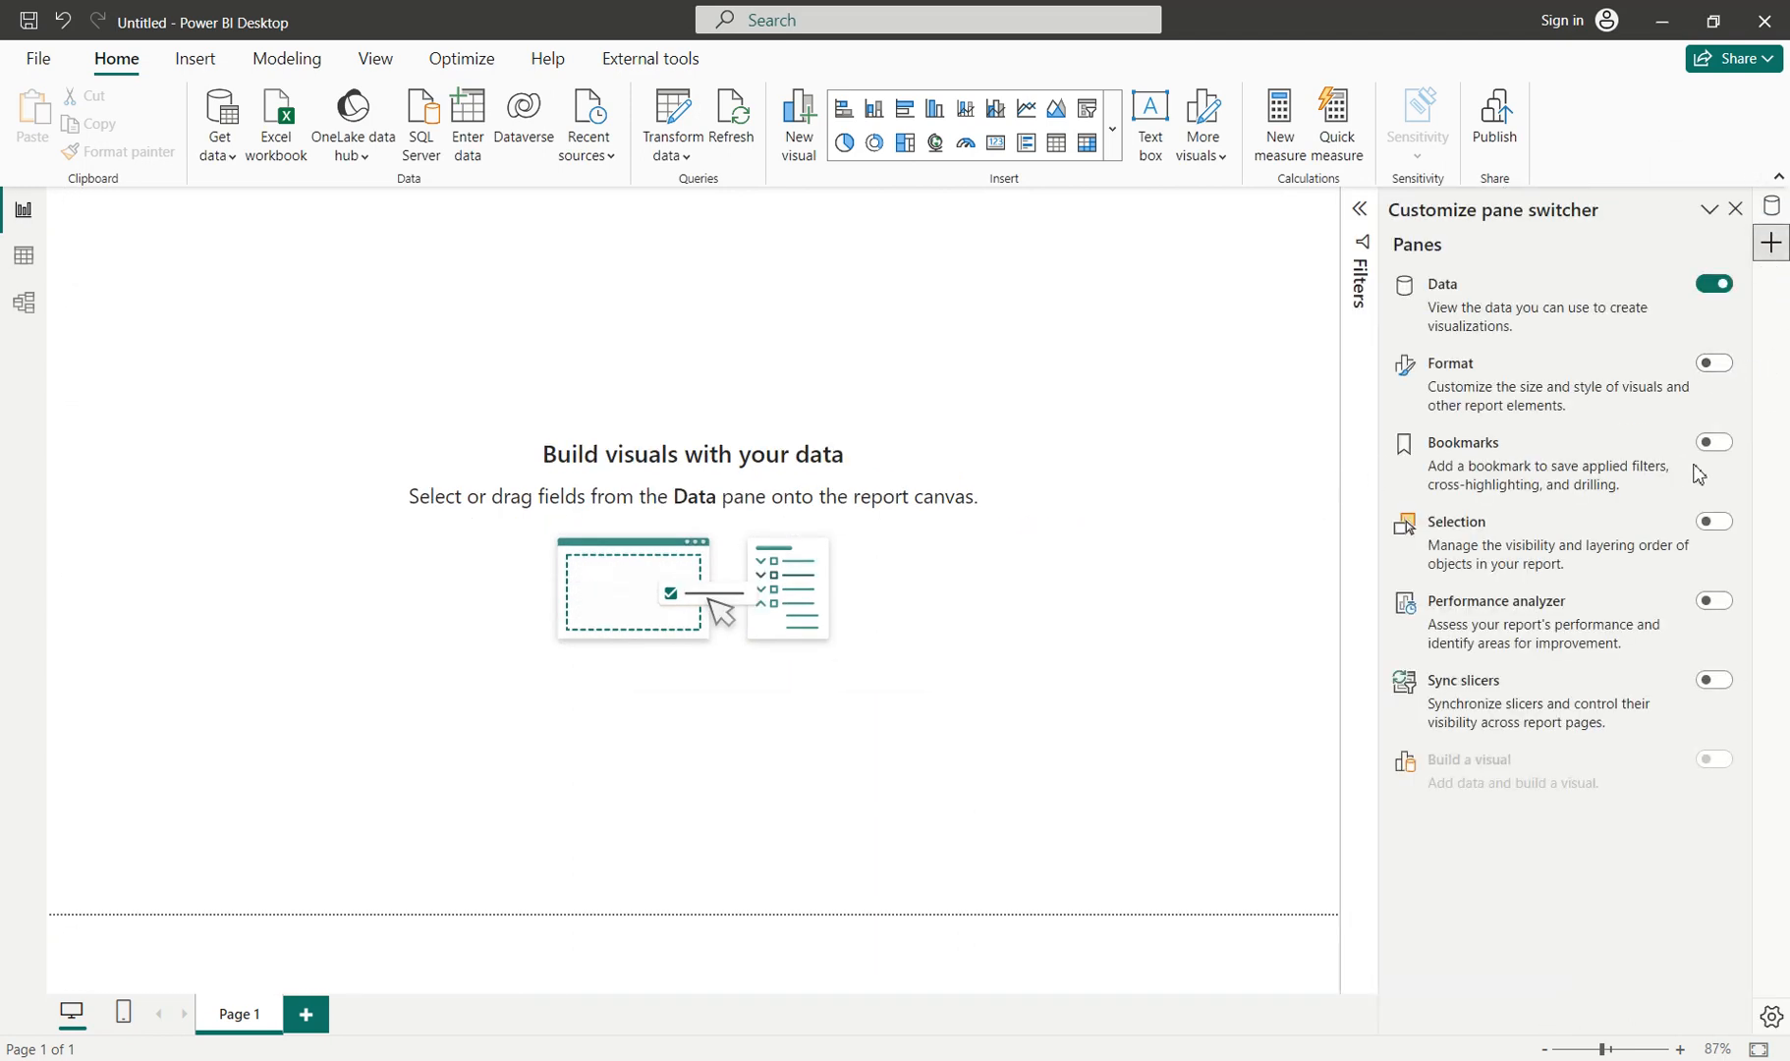
pyautogui.click(1714, 363)
pyautogui.click(1773, 247)
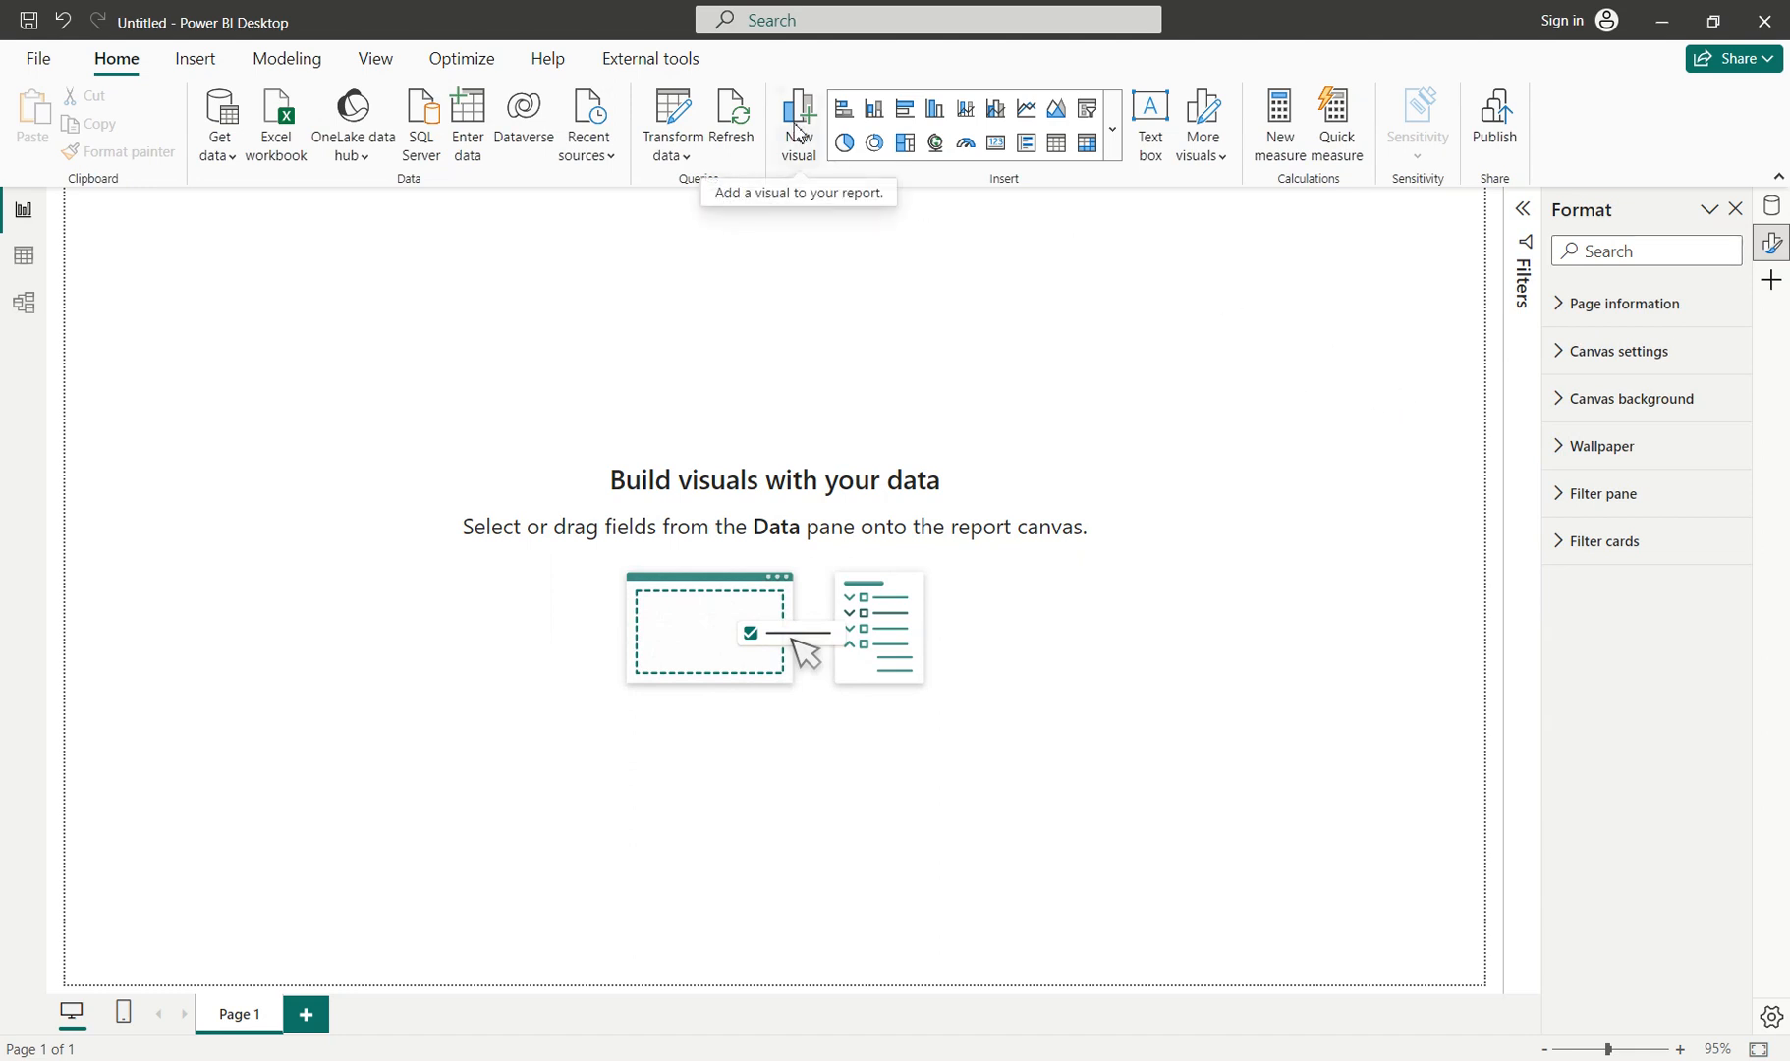
# Insert a clustered column chart with Running Time on the Y-axis and Hour Interval on the X-axis.
pyautogui.click(936, 116)
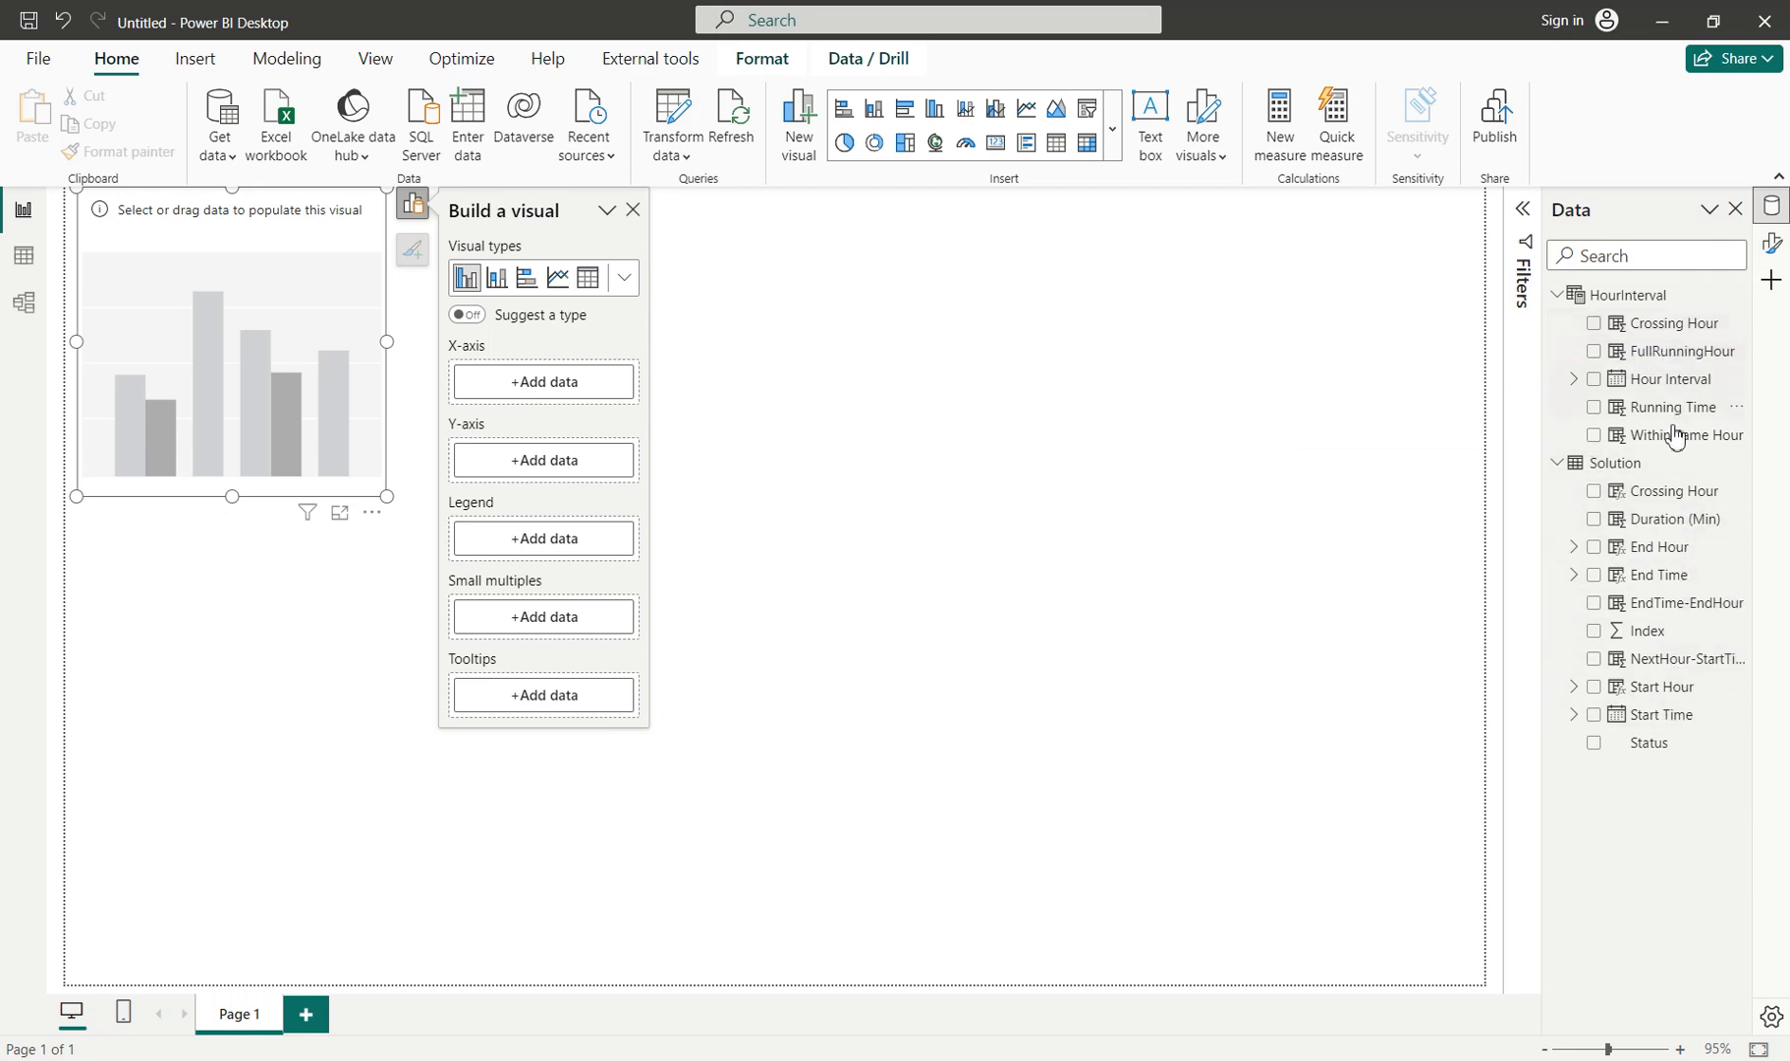
pyautogui.moveTo(1672, 417); pyautogui.dragTo(535, 463)
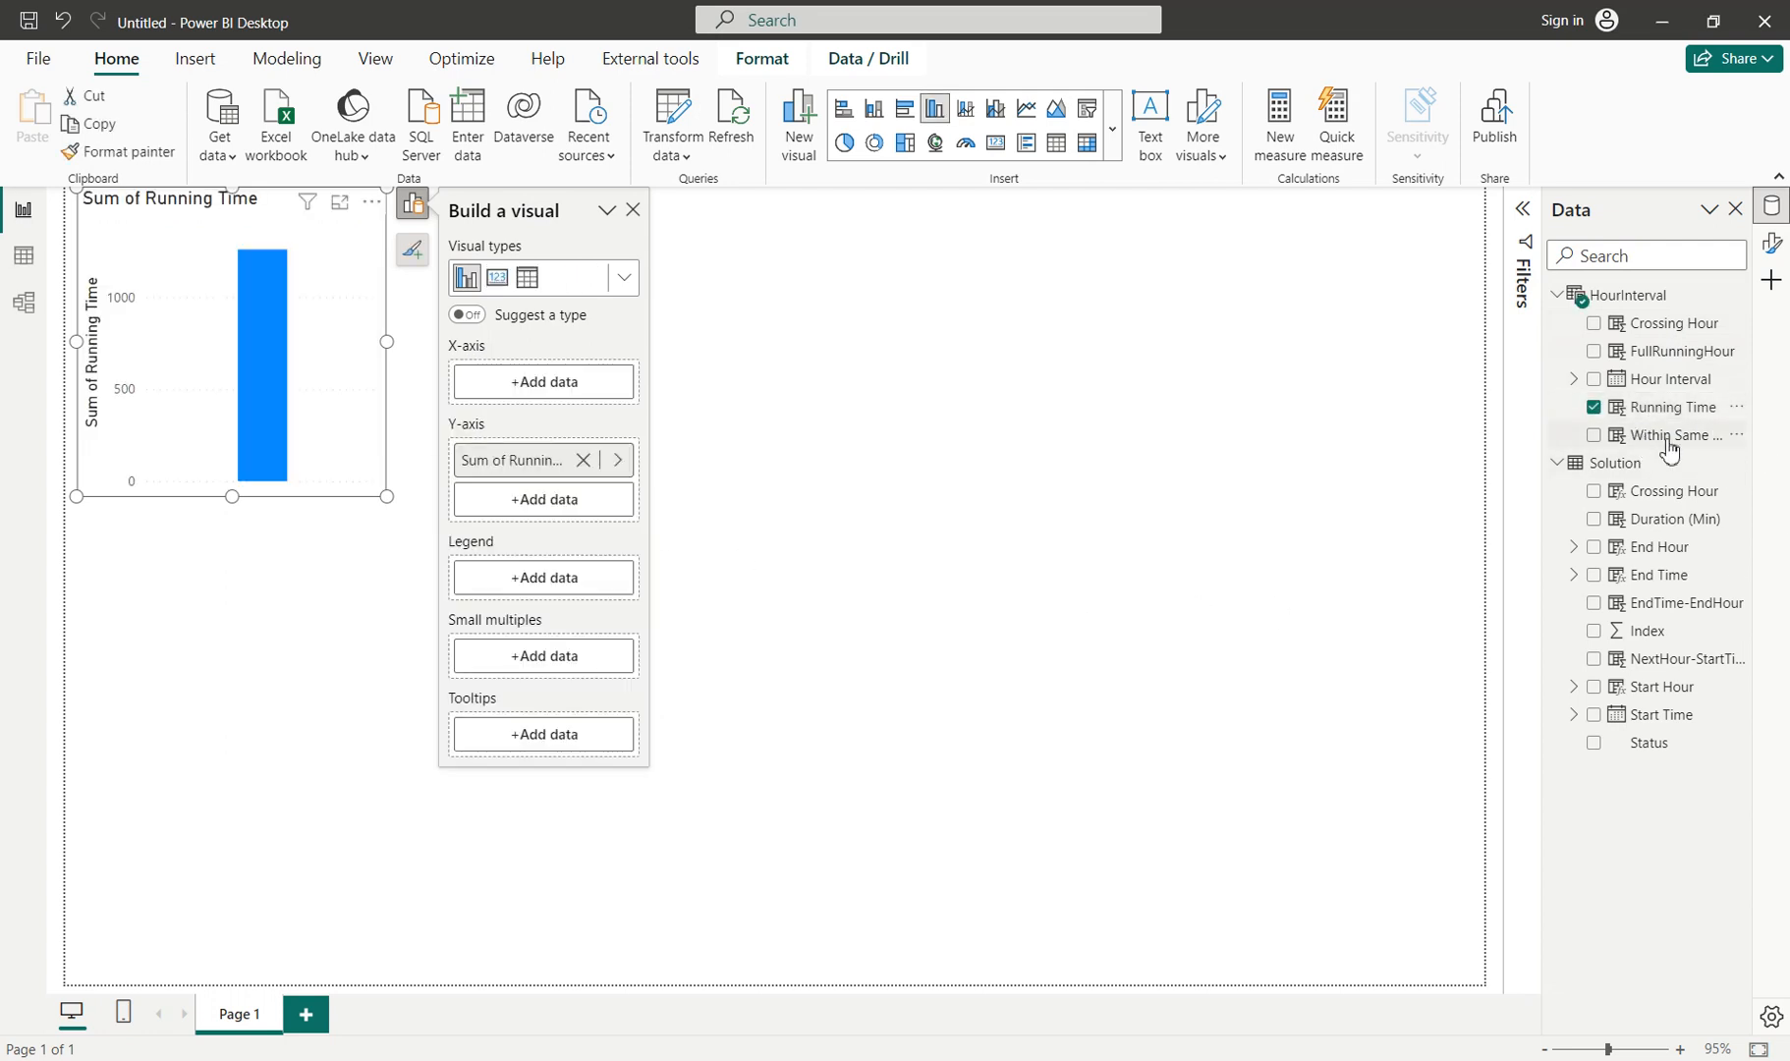
pyautogui.moveTo(1667, 381); pyautogui.dragTo(609, 393)
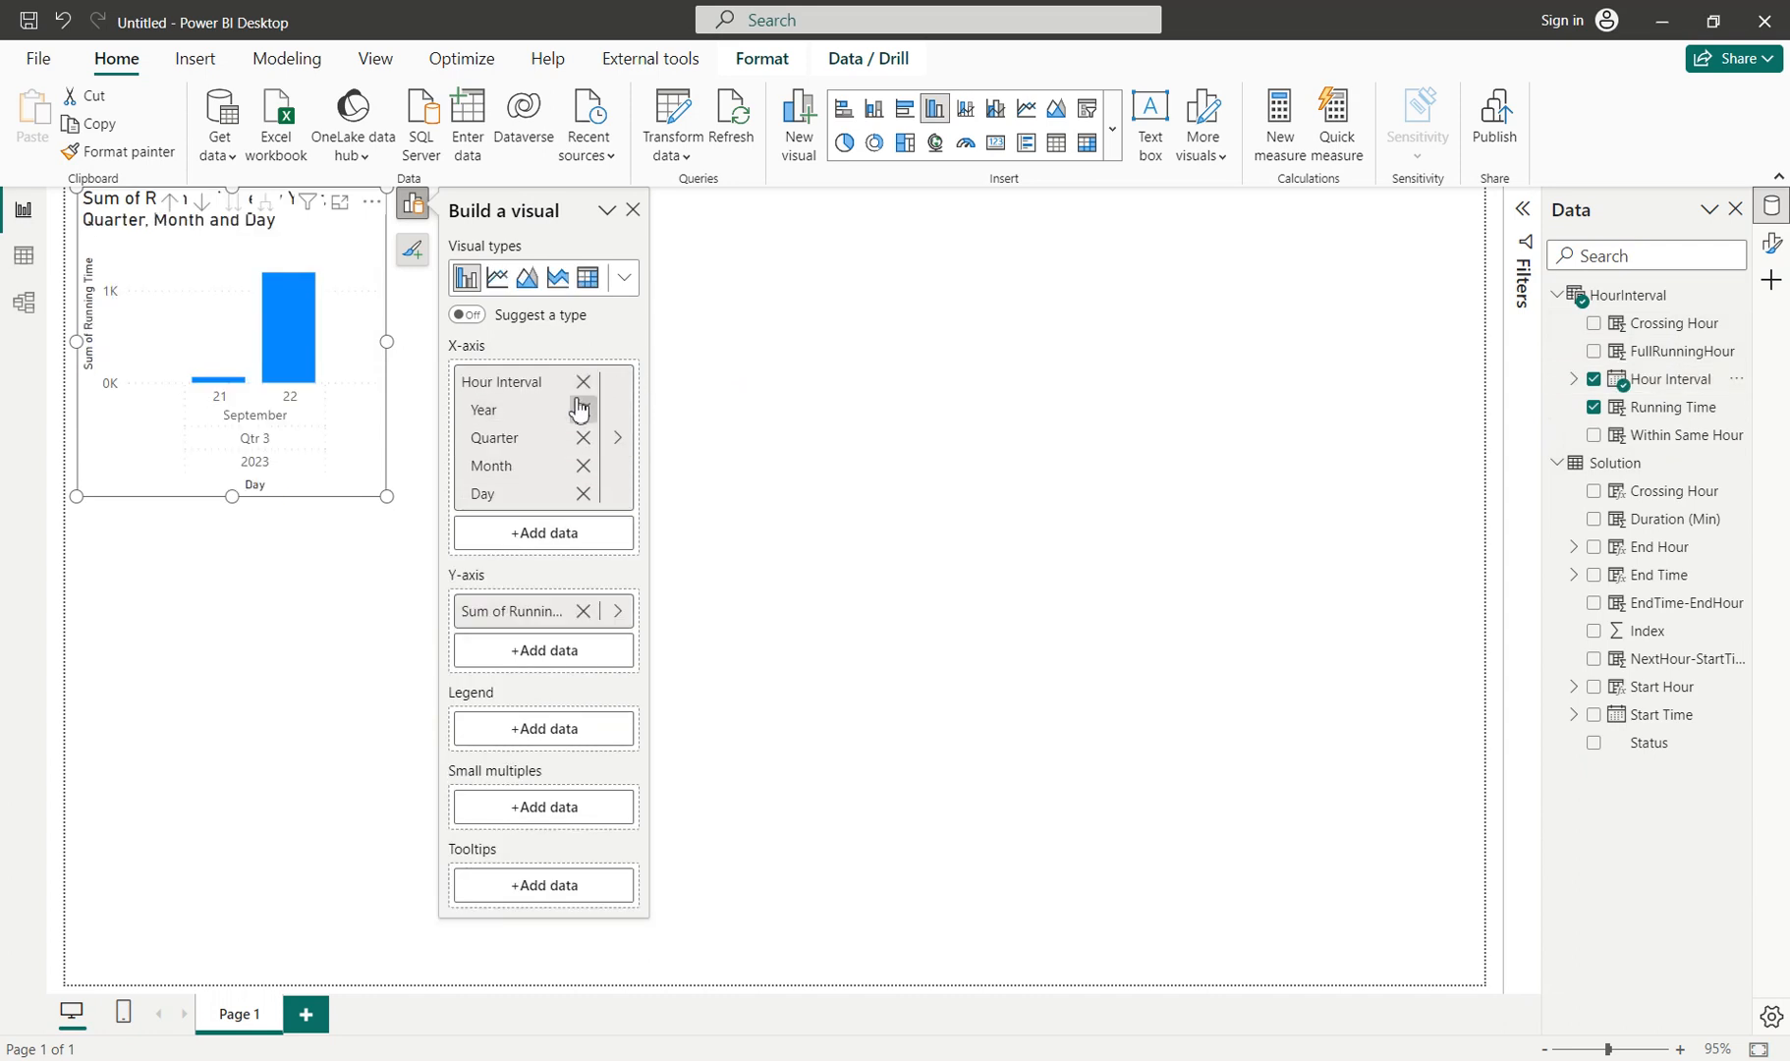
# Try to switch the chart's X-axis field from the Date Hierarchy to the plain Hour Interval field.
pyautogui.click(619, 437)
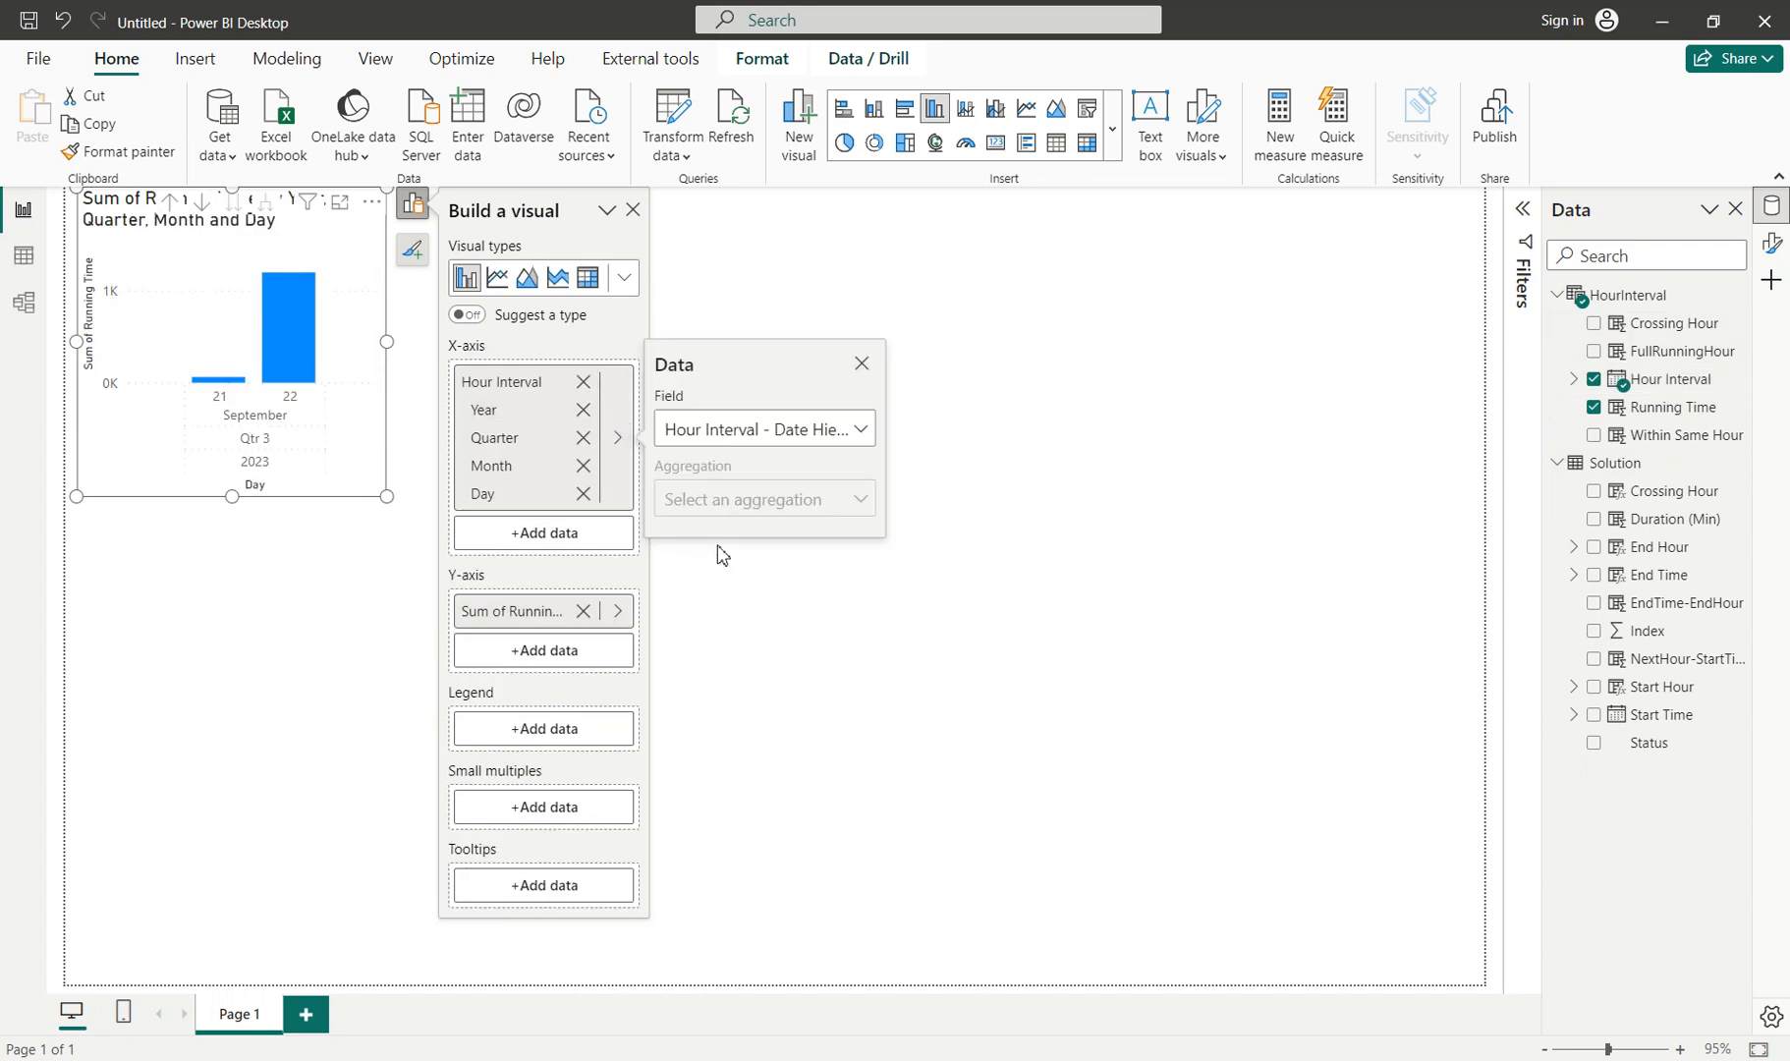
pyautogui.click(852, 434)
pyautogui.click(734, 625)
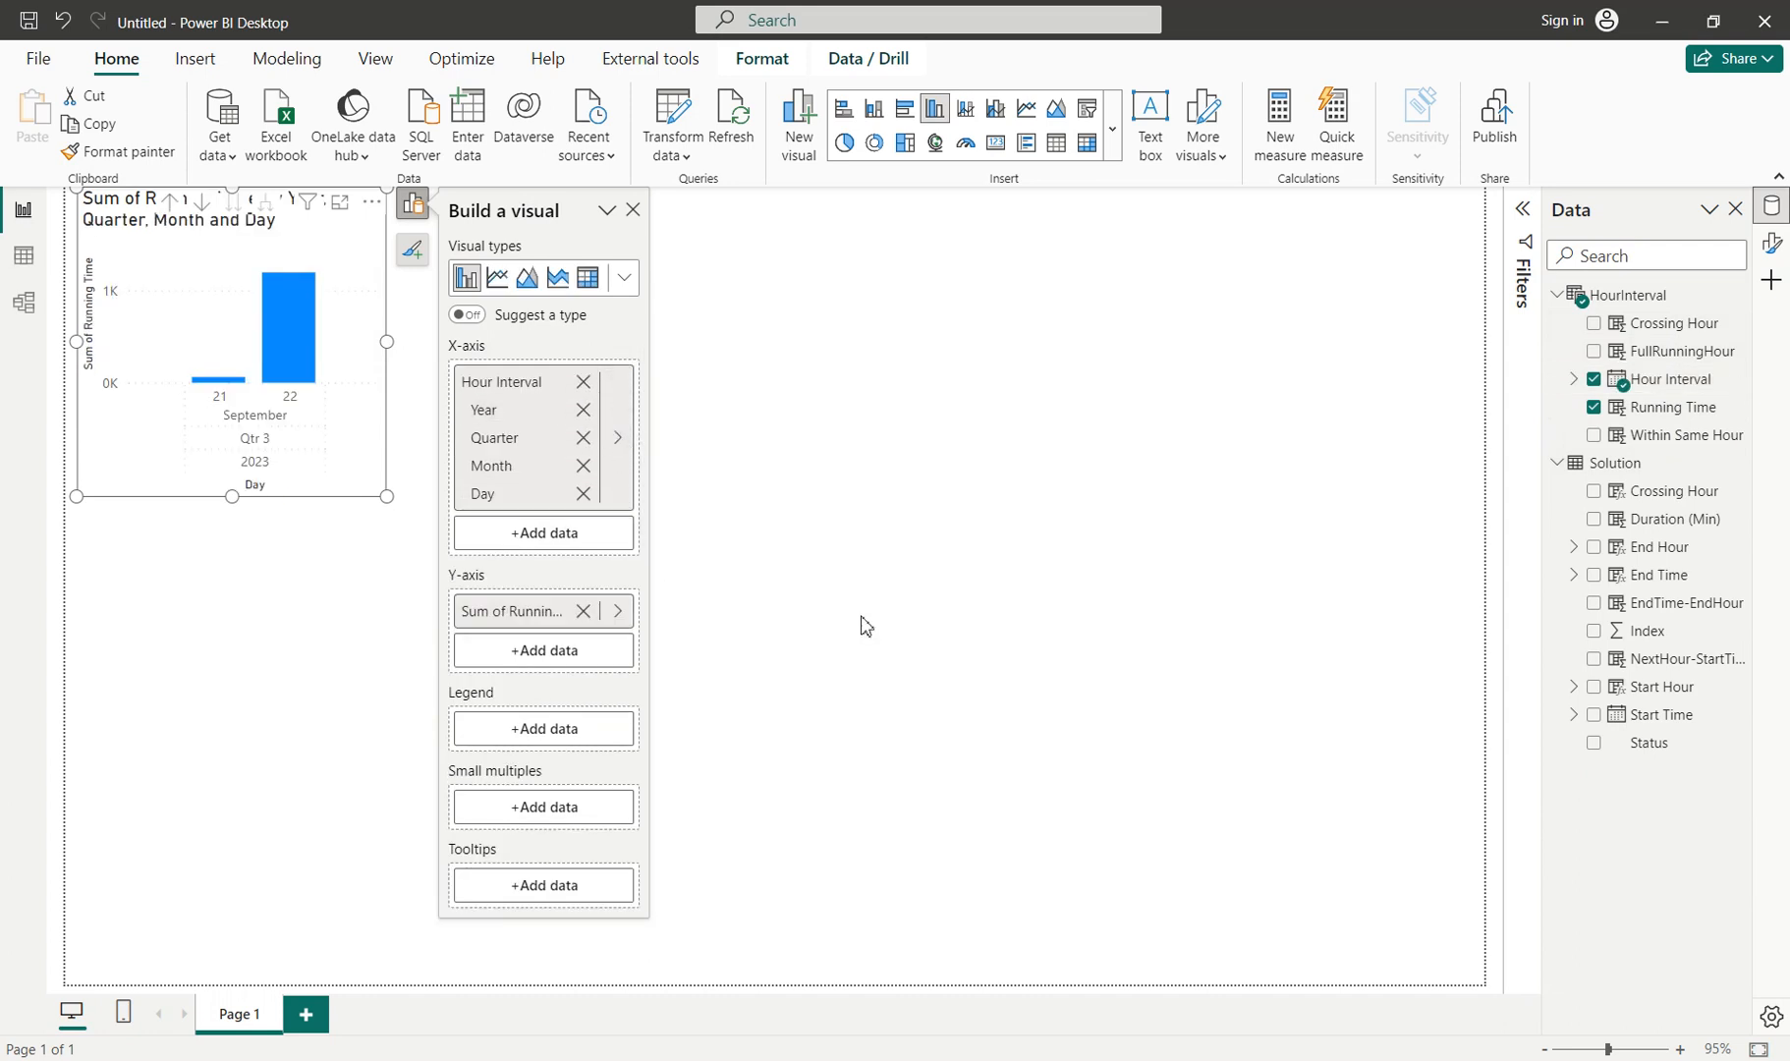
pyautogui.click(619, 442)
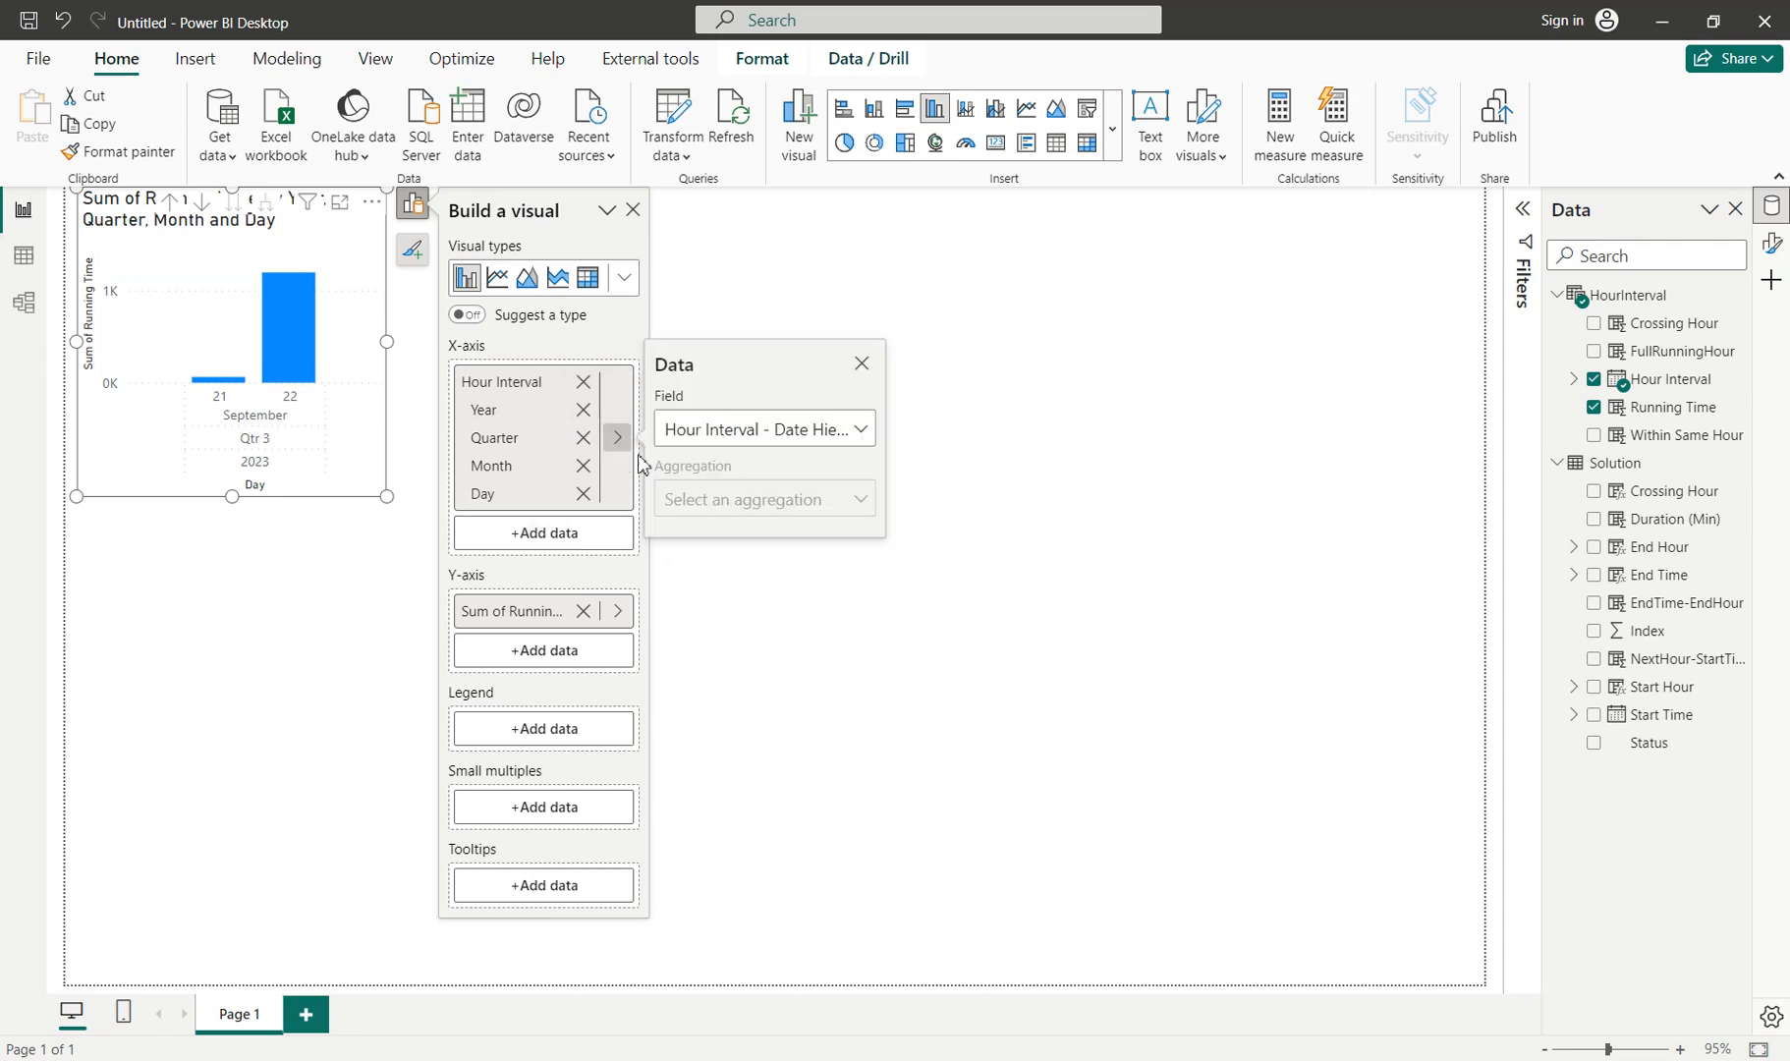
pyautogui.click(861, 434)
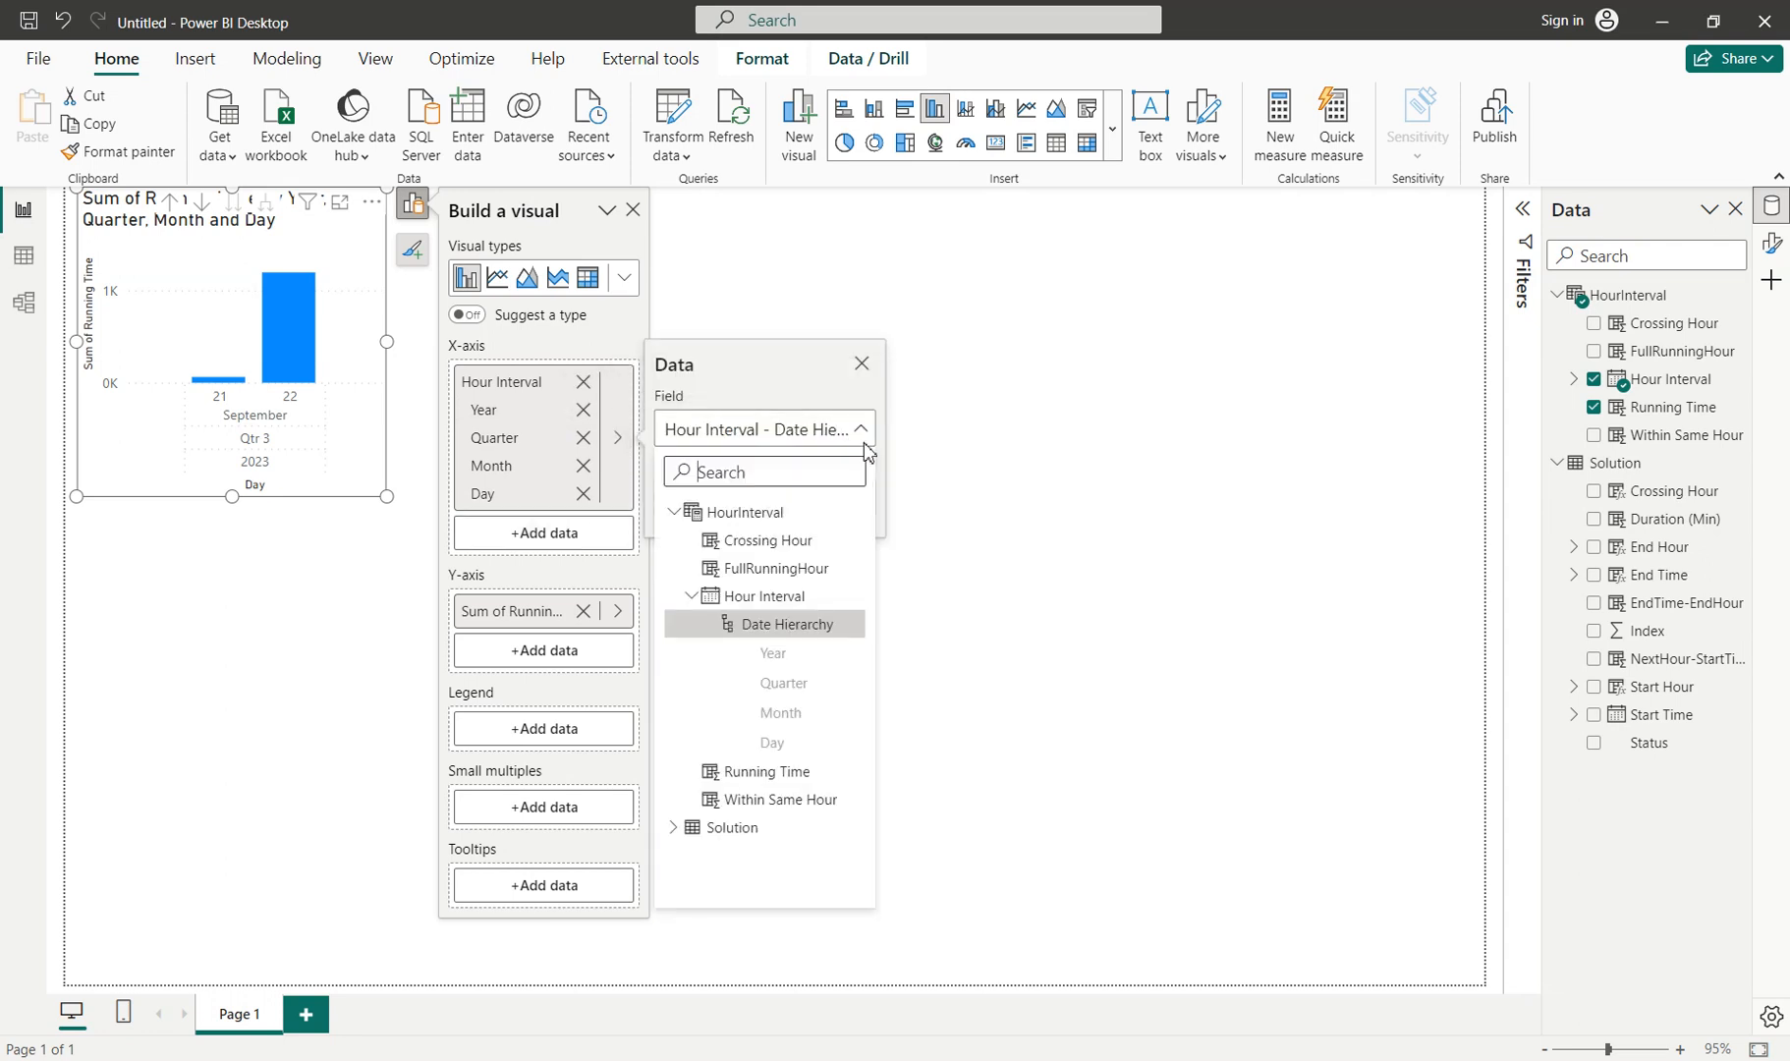
pyautogui.click(773, 606)
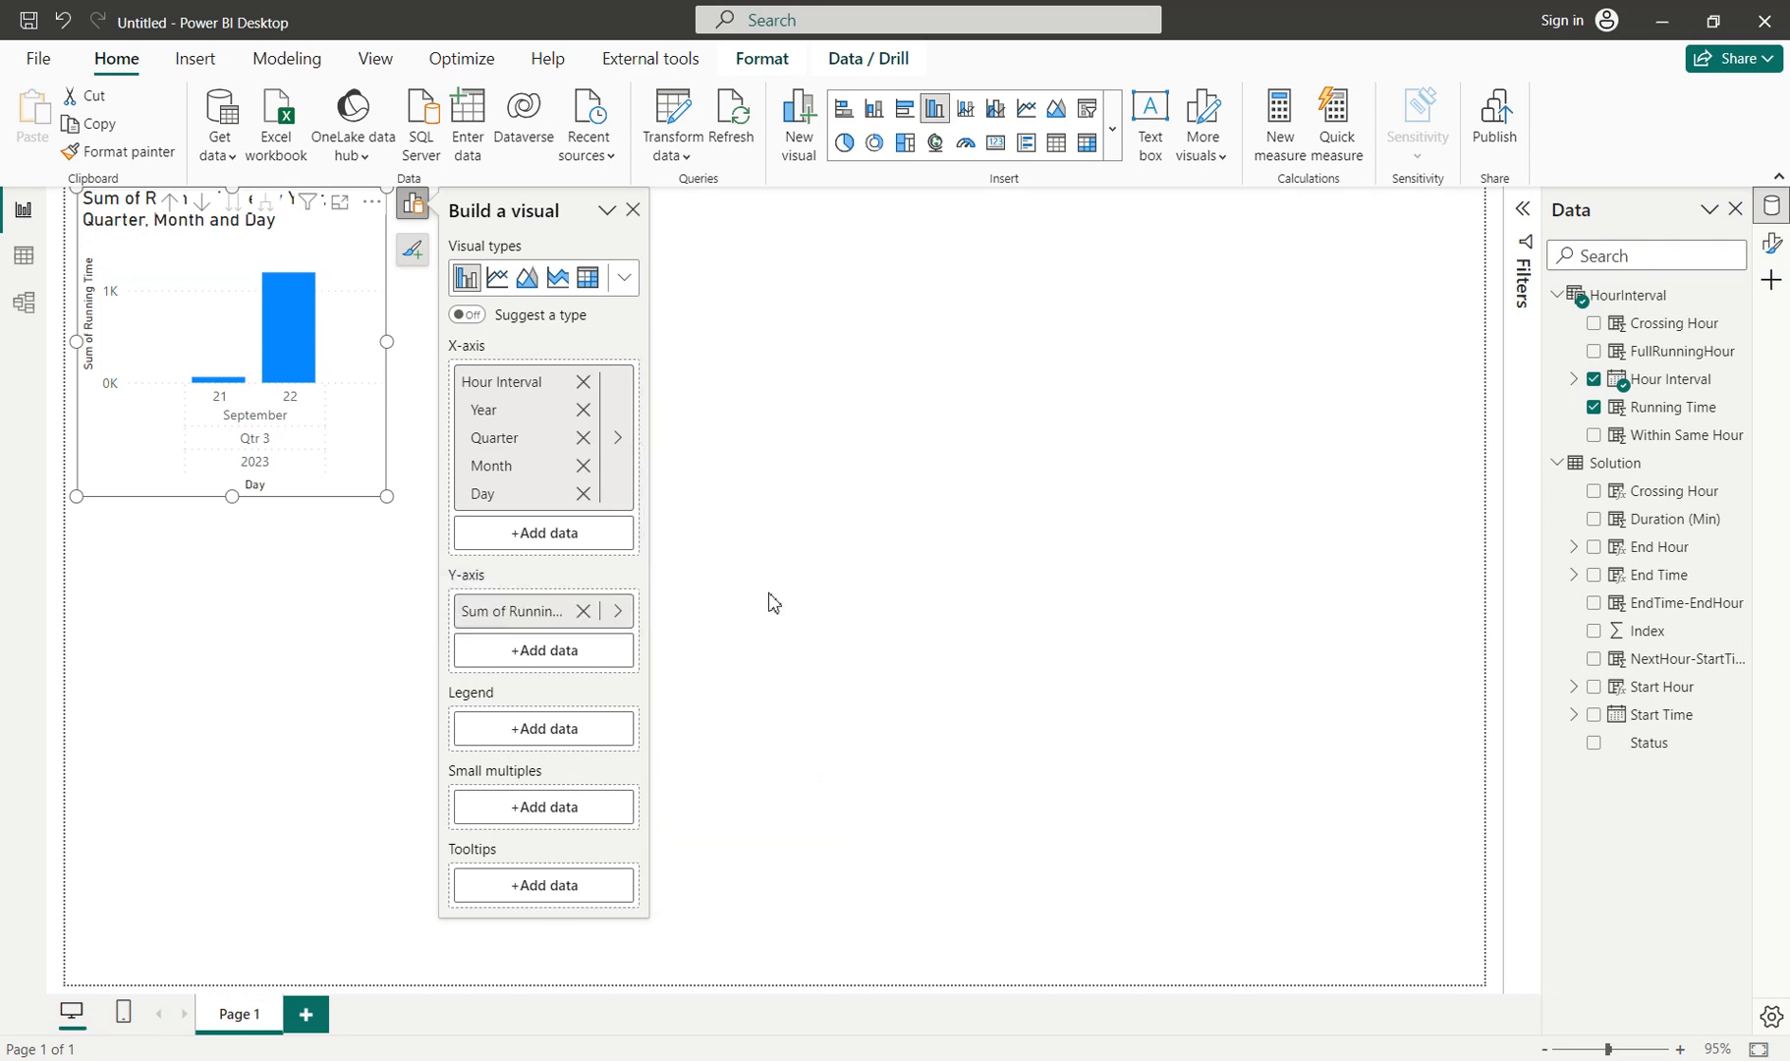
pyautogui.click(618, 440)
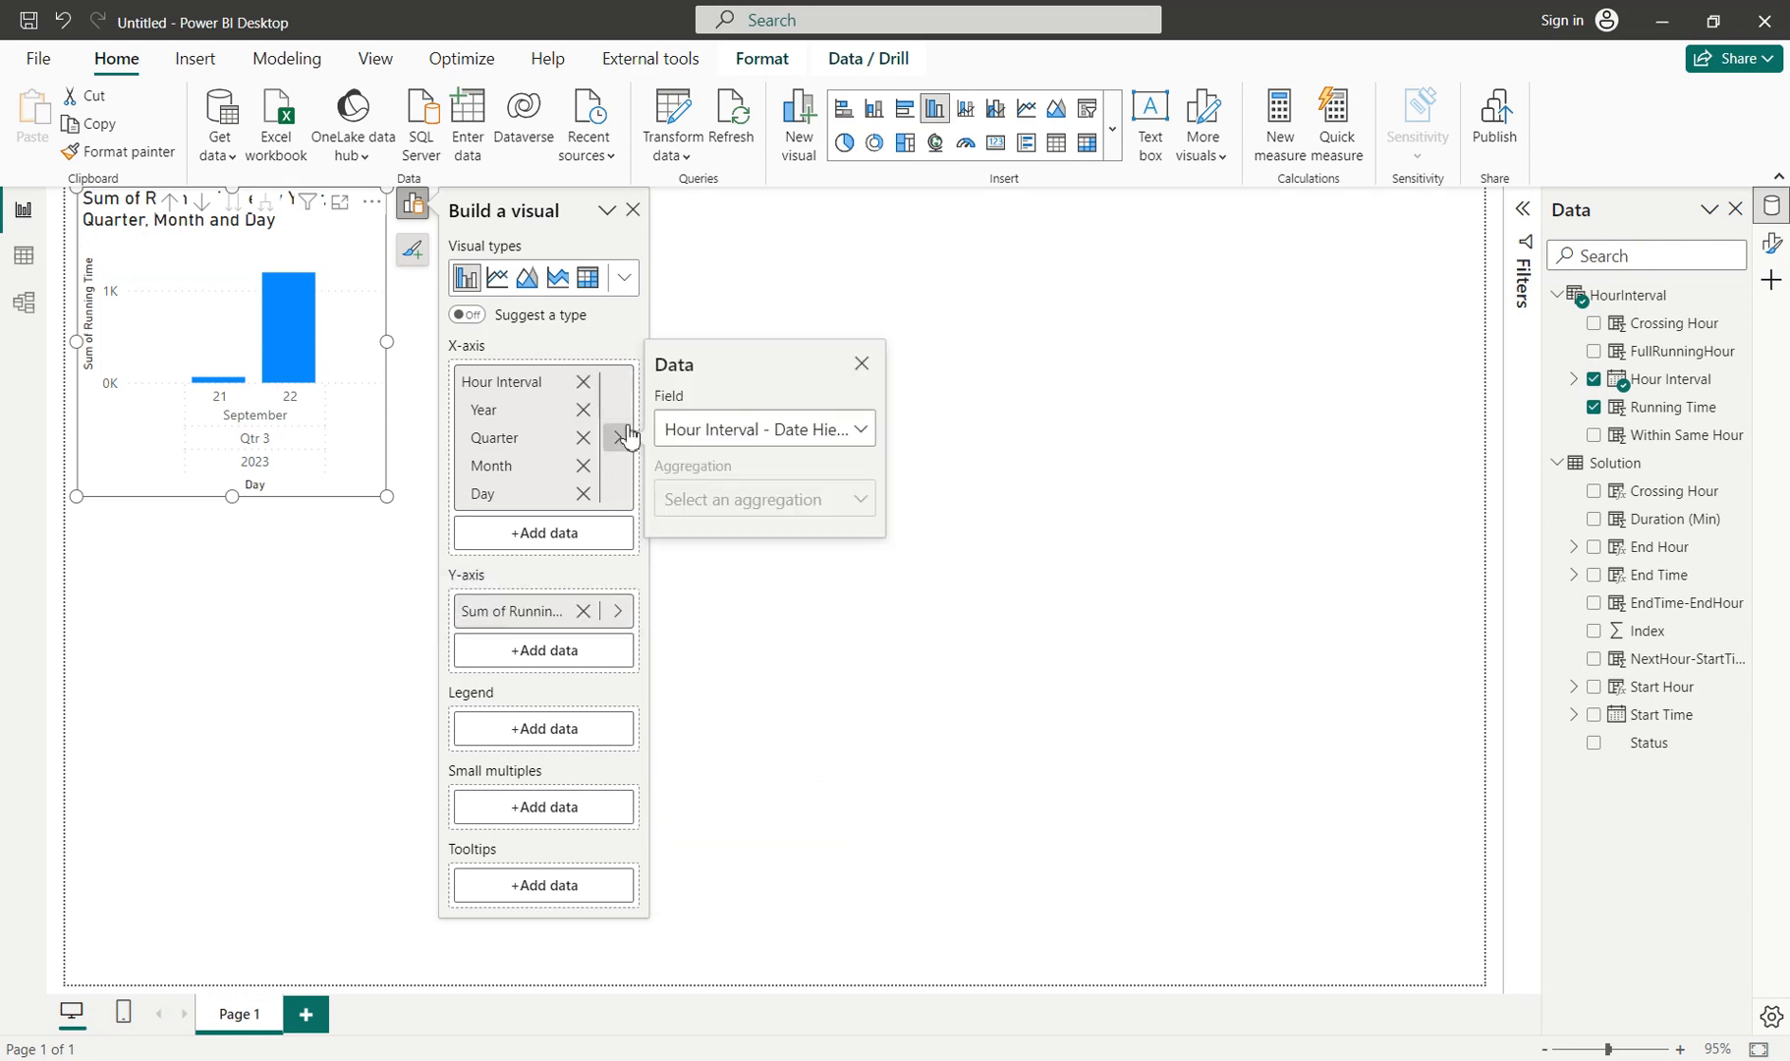
pyautogui.click(858, 432)
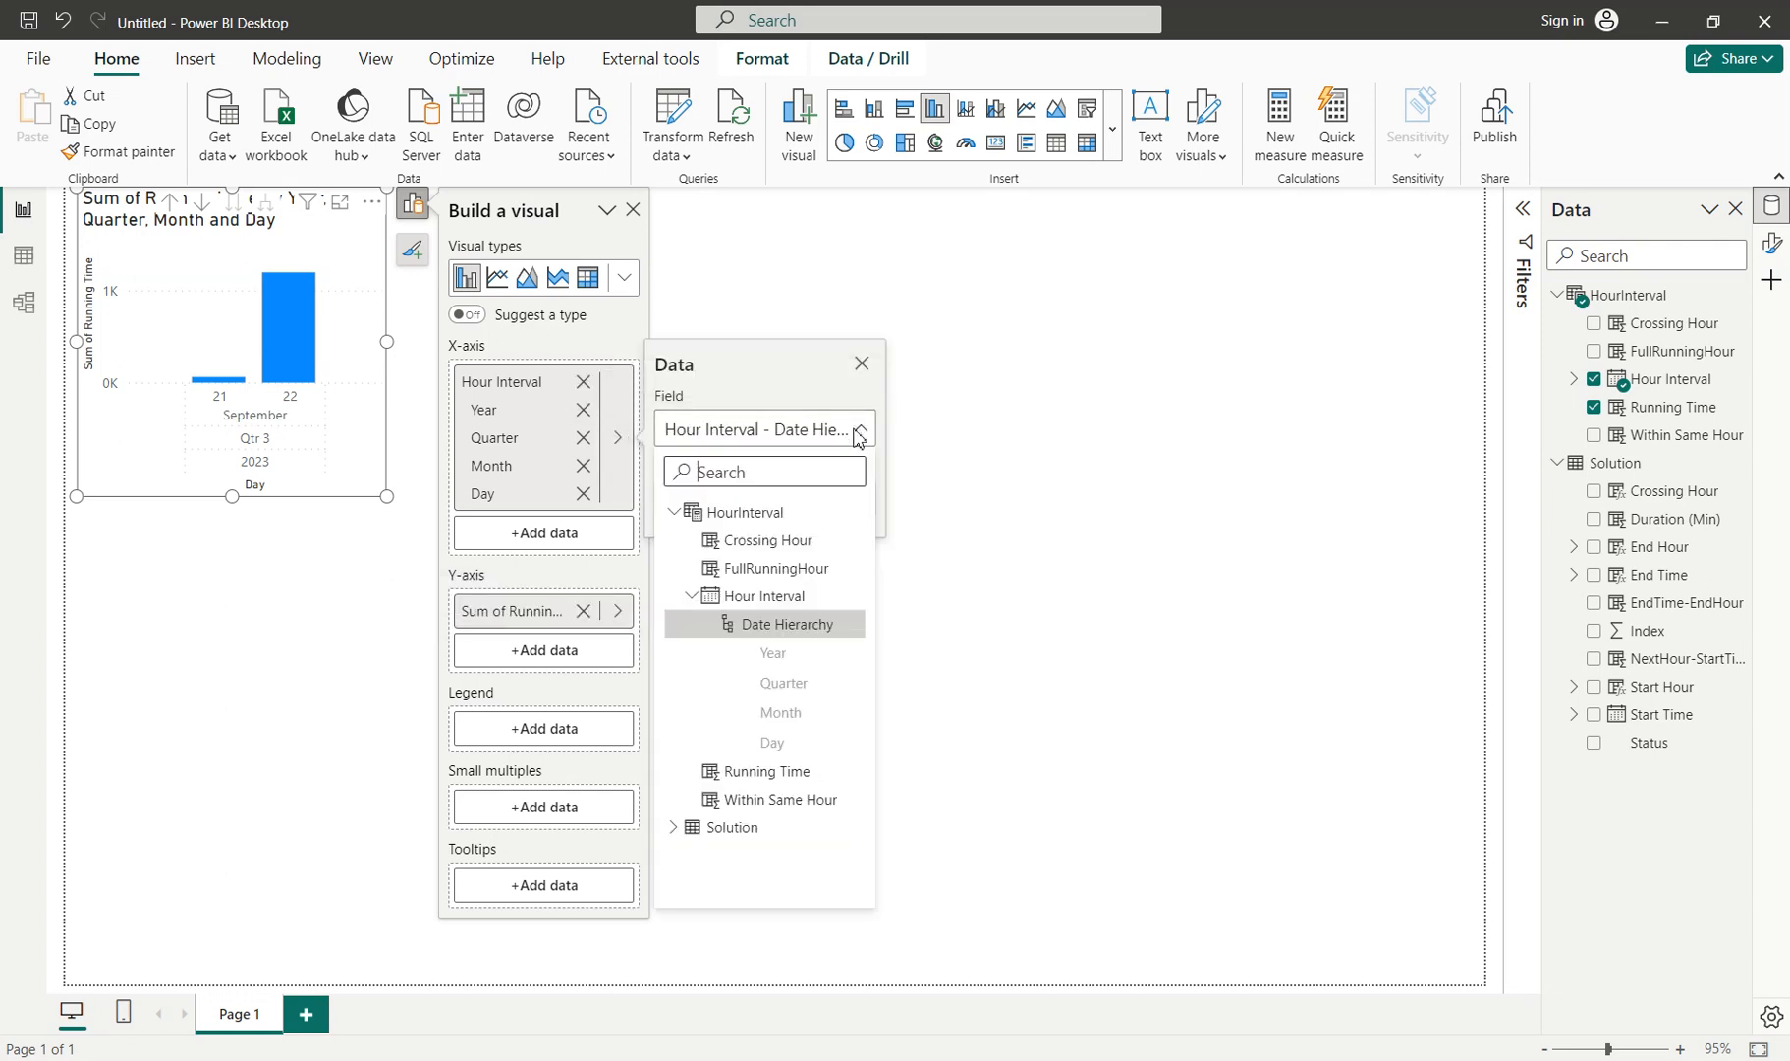
pyautogui.click(796, 611)
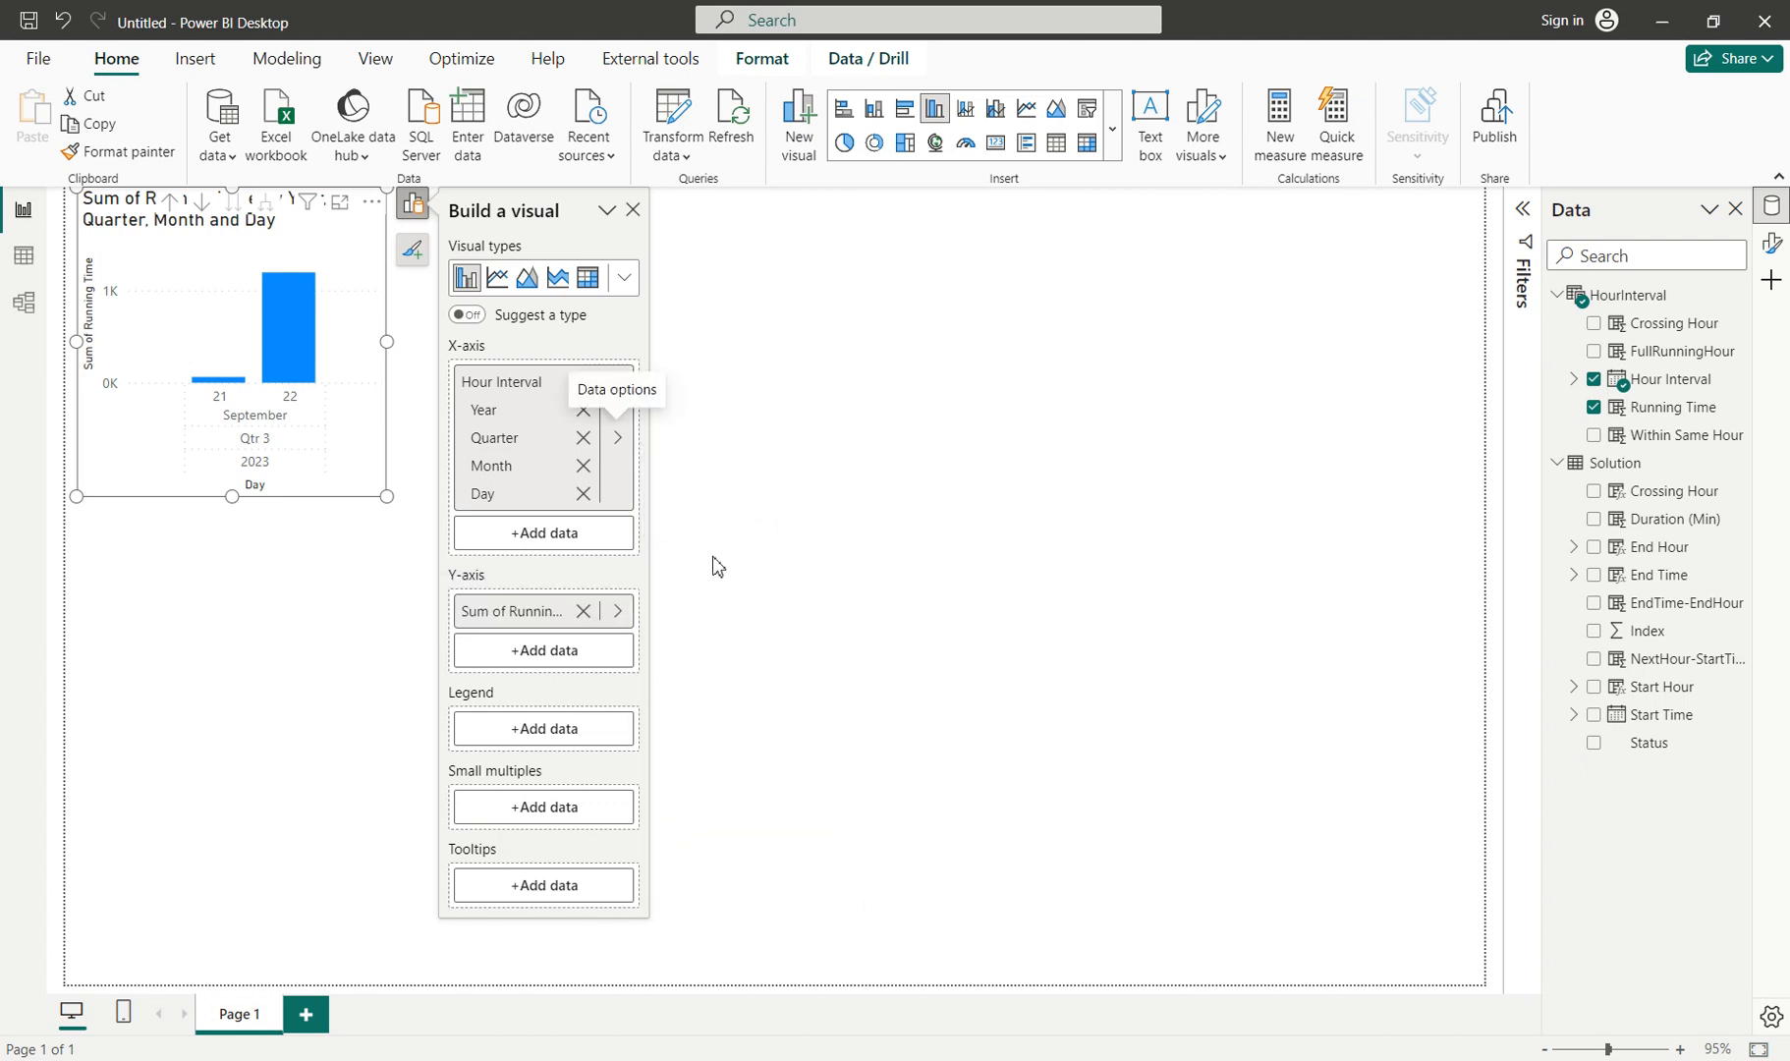
# Remove the Year, Quarter, Month and Day levels of Hour Interval from the chart's X-axis and widen the chart to about double.
pyautogui.click(583, 409)
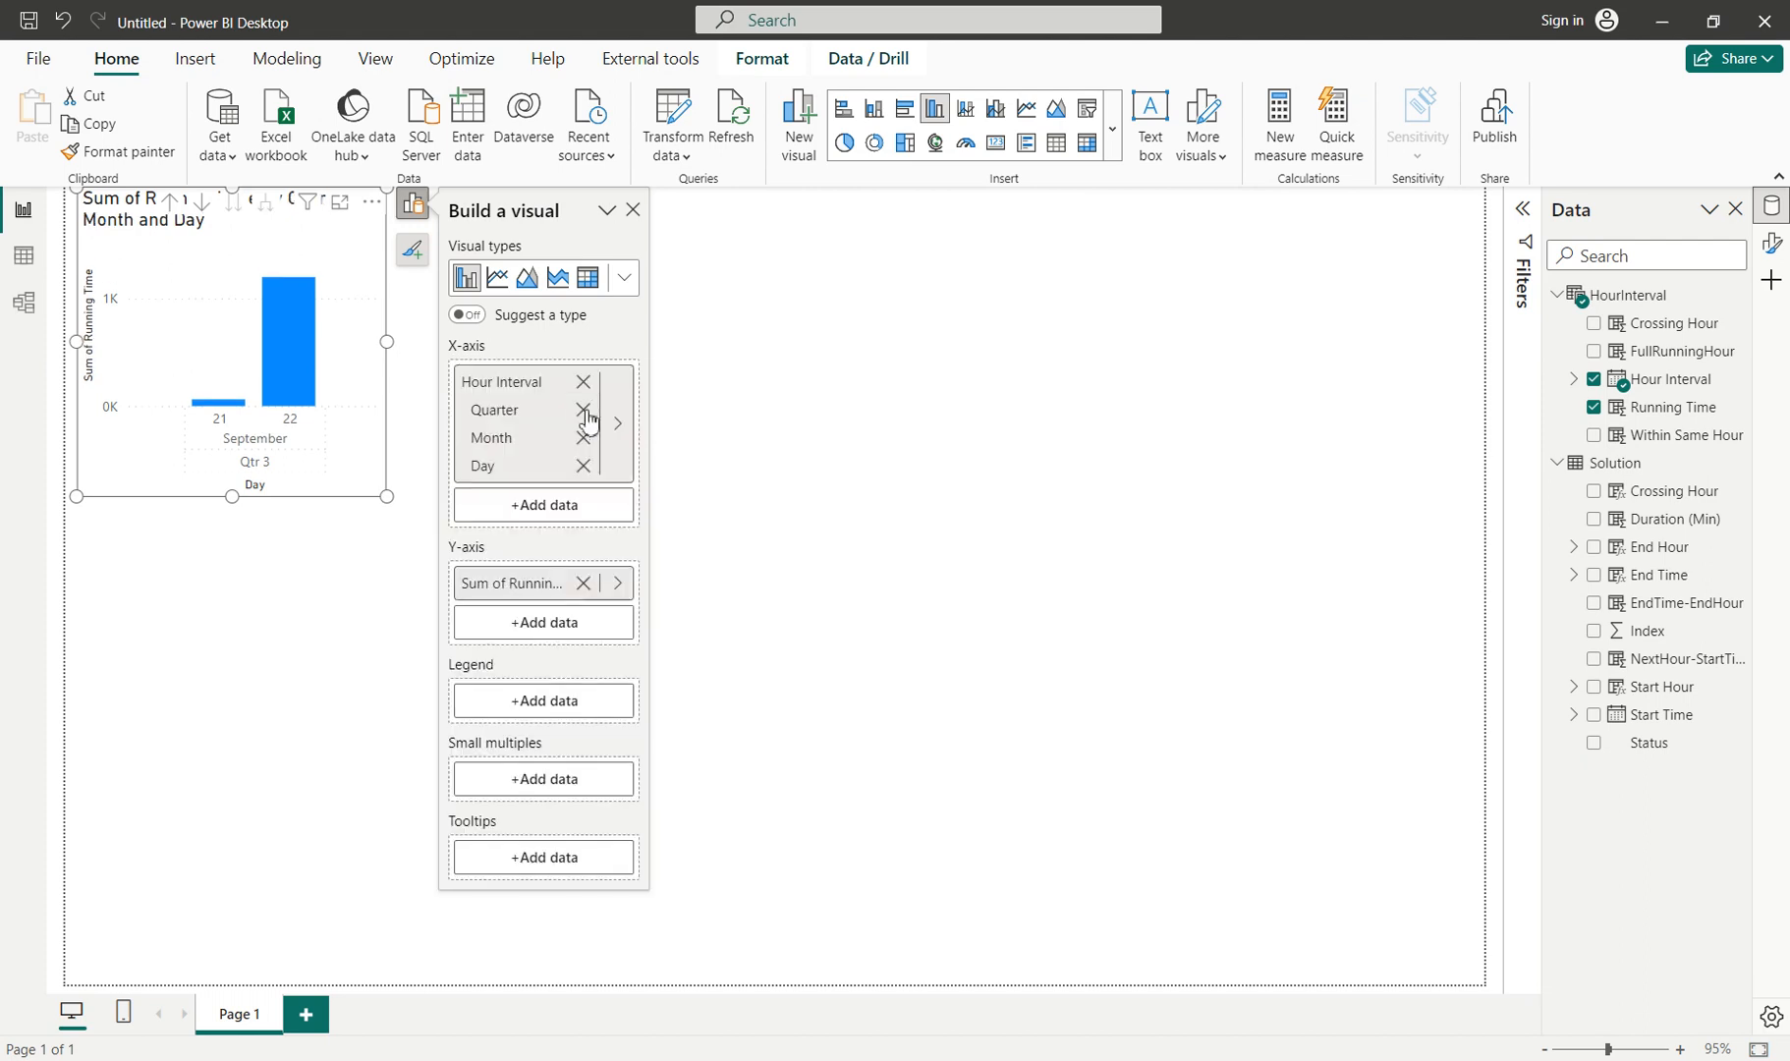
pyautogui.click(584, 409)
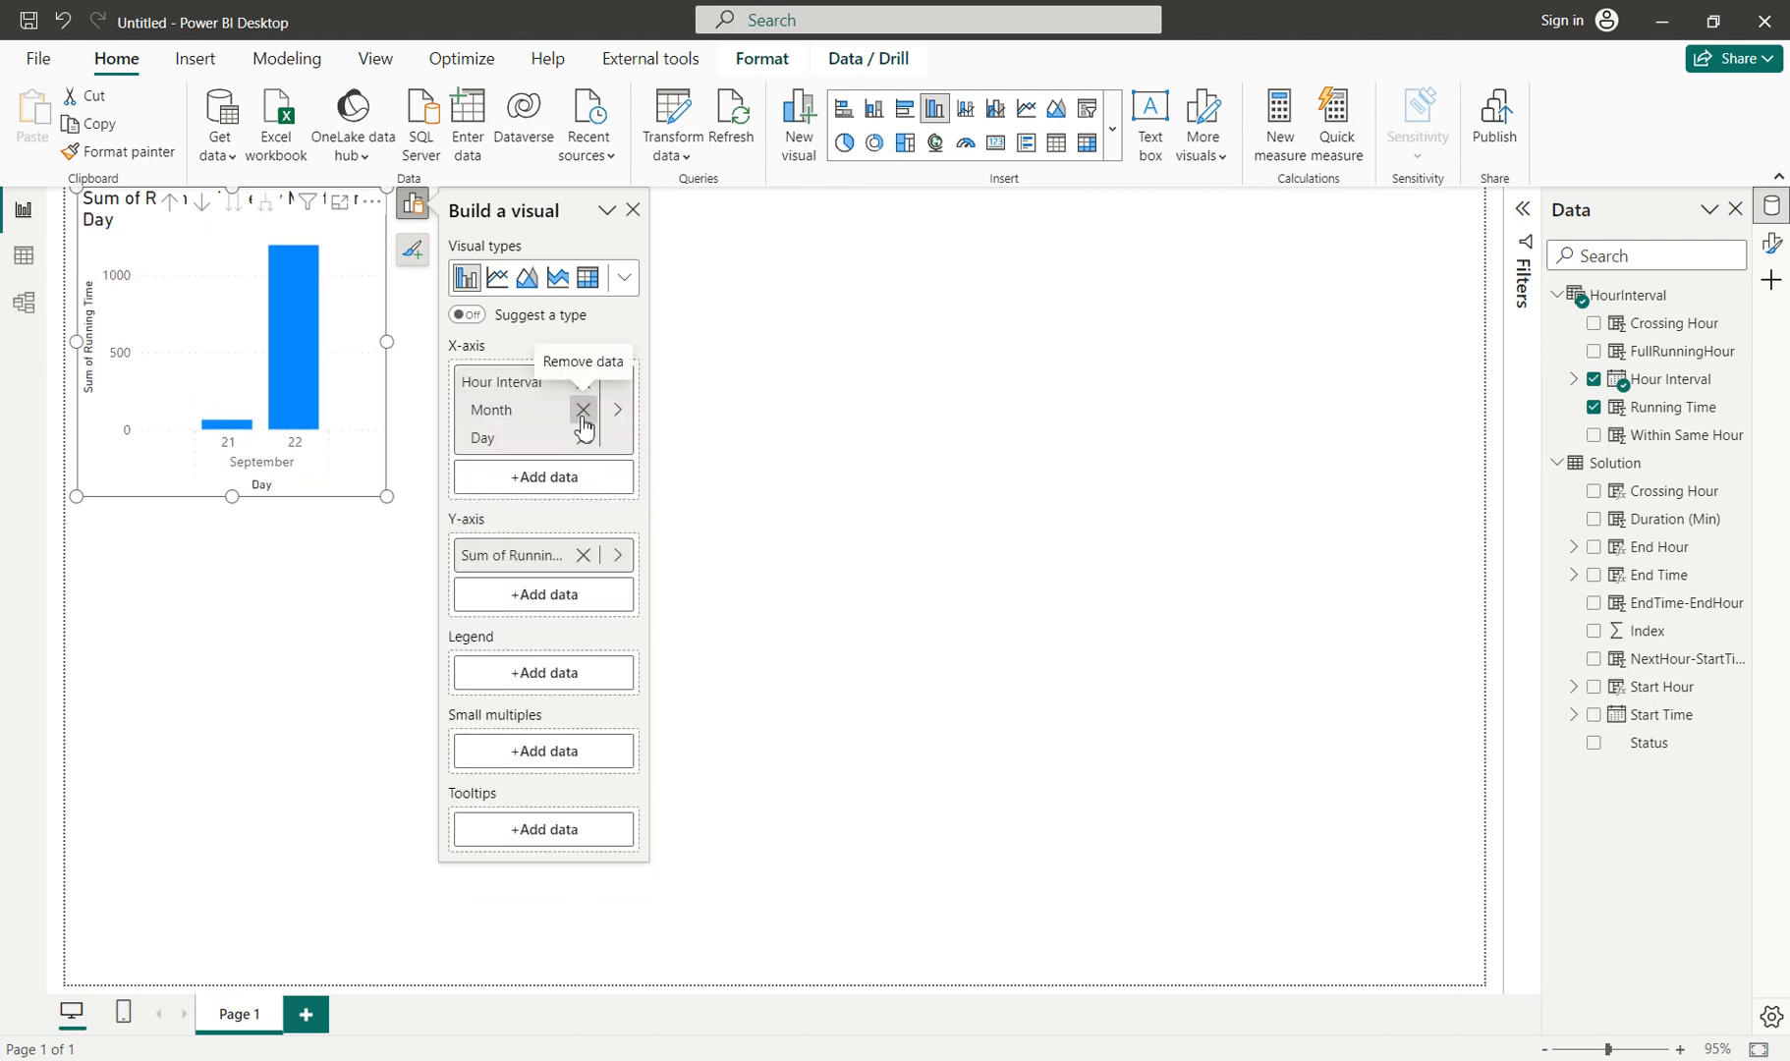
pyautogui.click(583, 410)
pyautogui.click(583, 418)
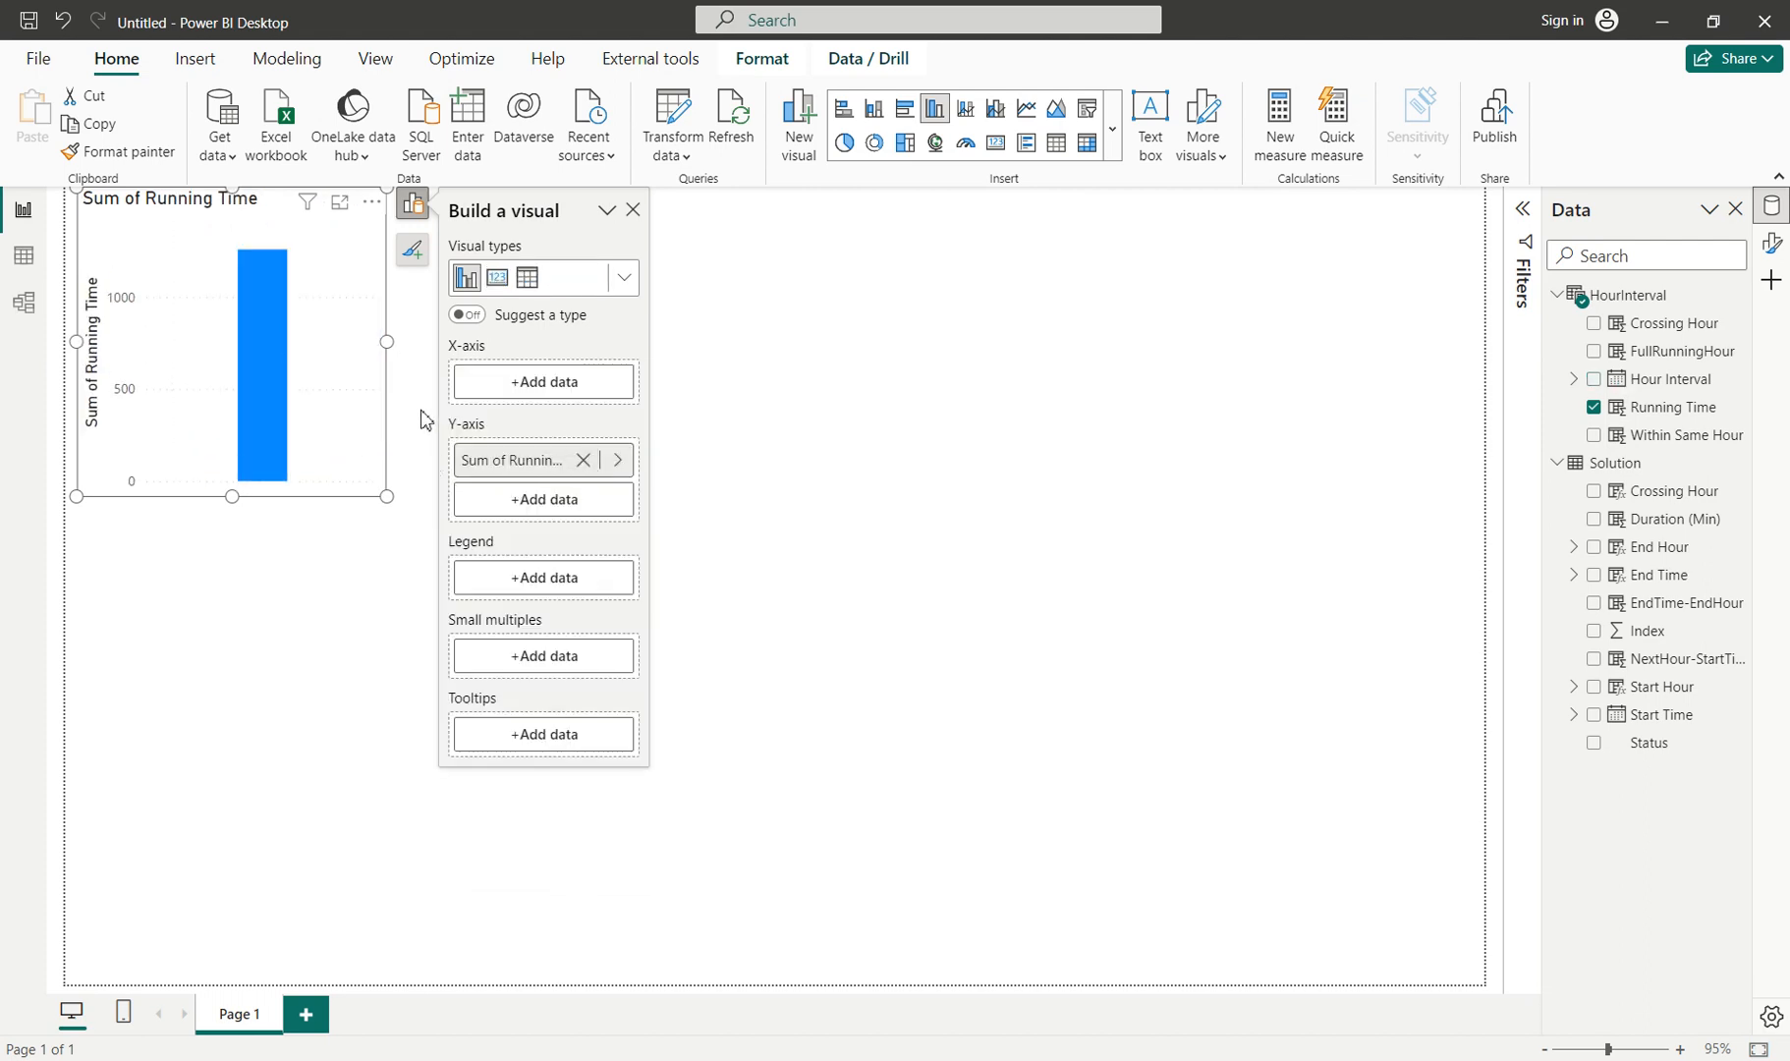
pyautogui.moveTo(409, 352); pyautogui.dragTo(798, 393)
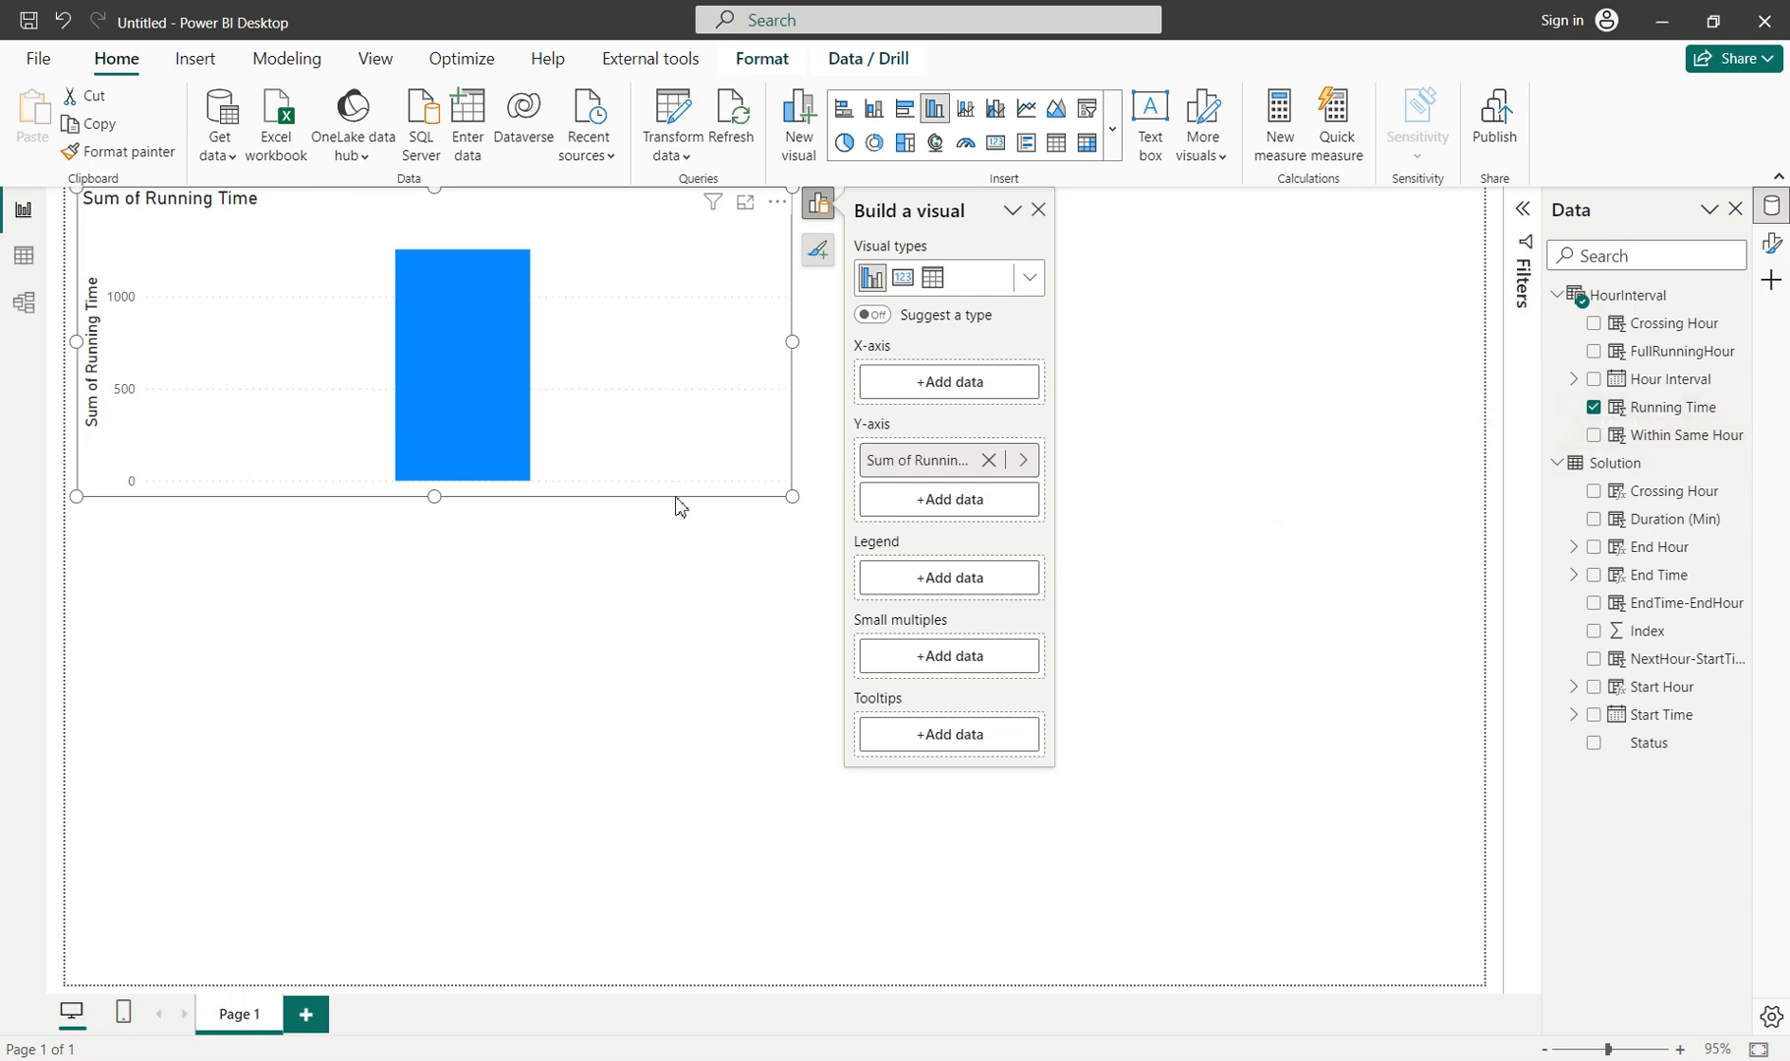
# Review the HourInterval table's Running Time values per hour in the table view, and return to the report view.
pyautogui.click(24, 255)
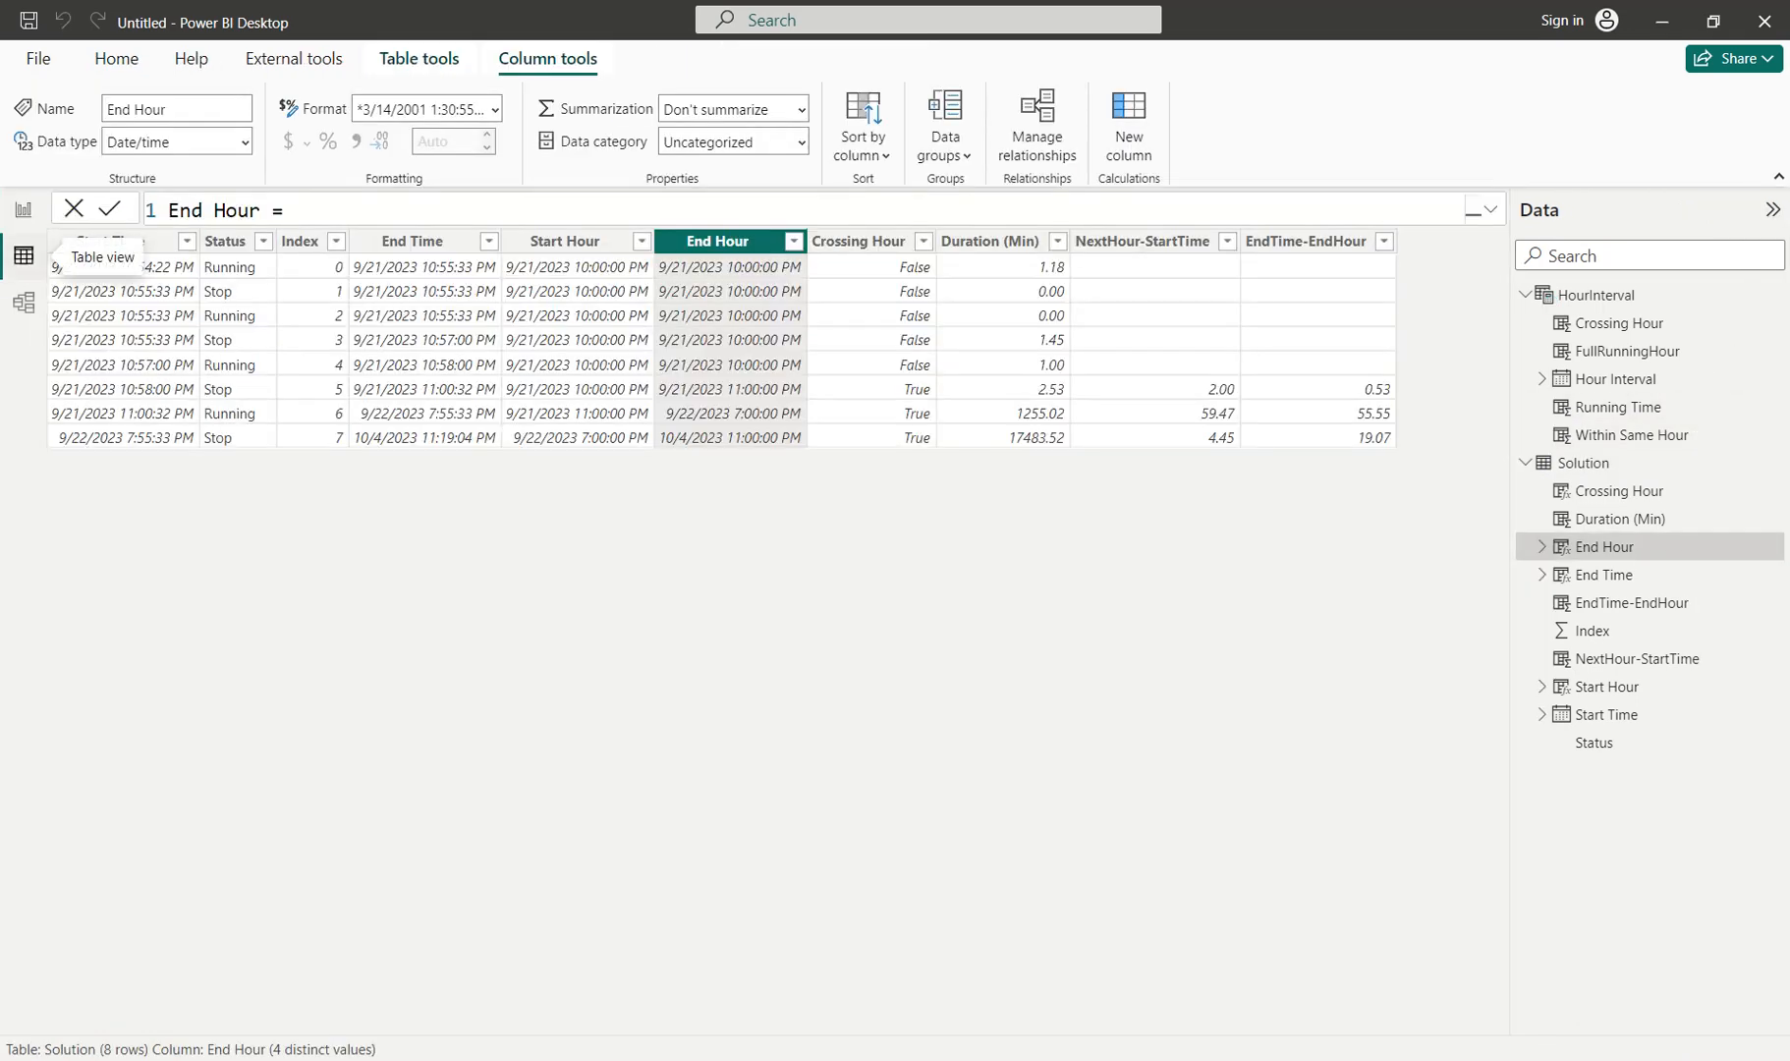
pyautogui.click(1618, 307)
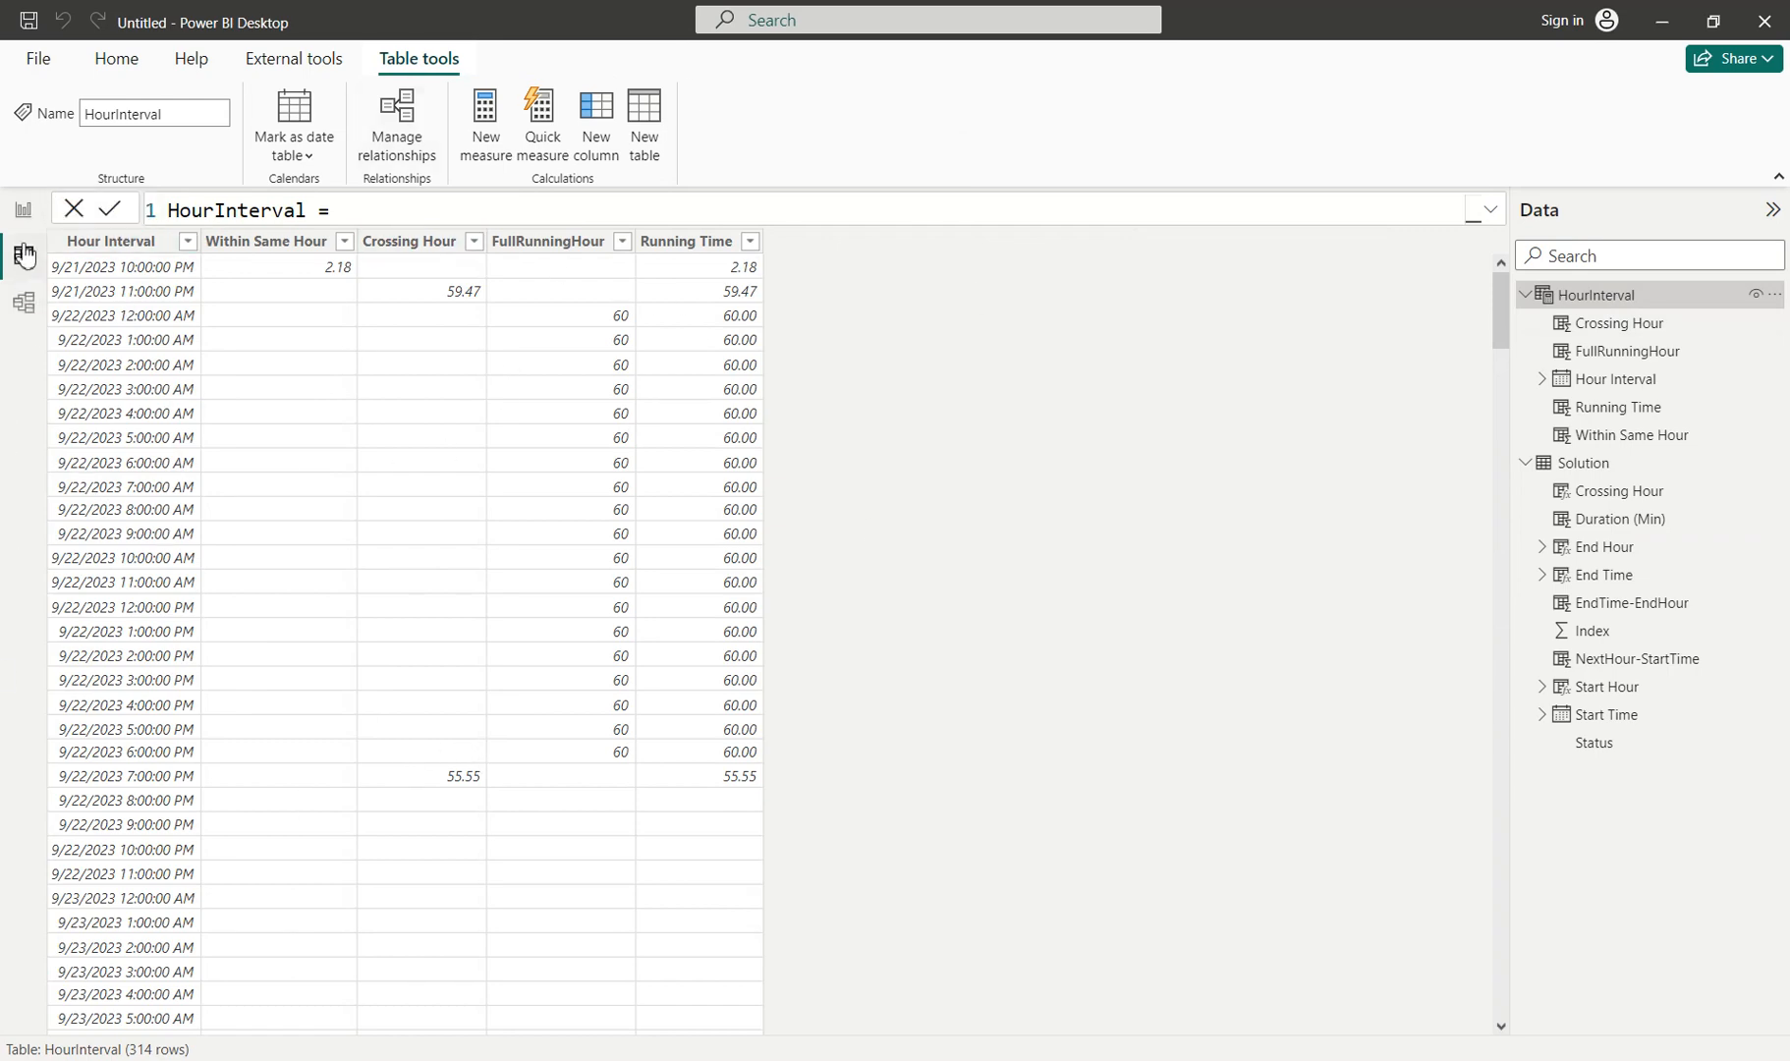
pyautogui.click(24, 210)
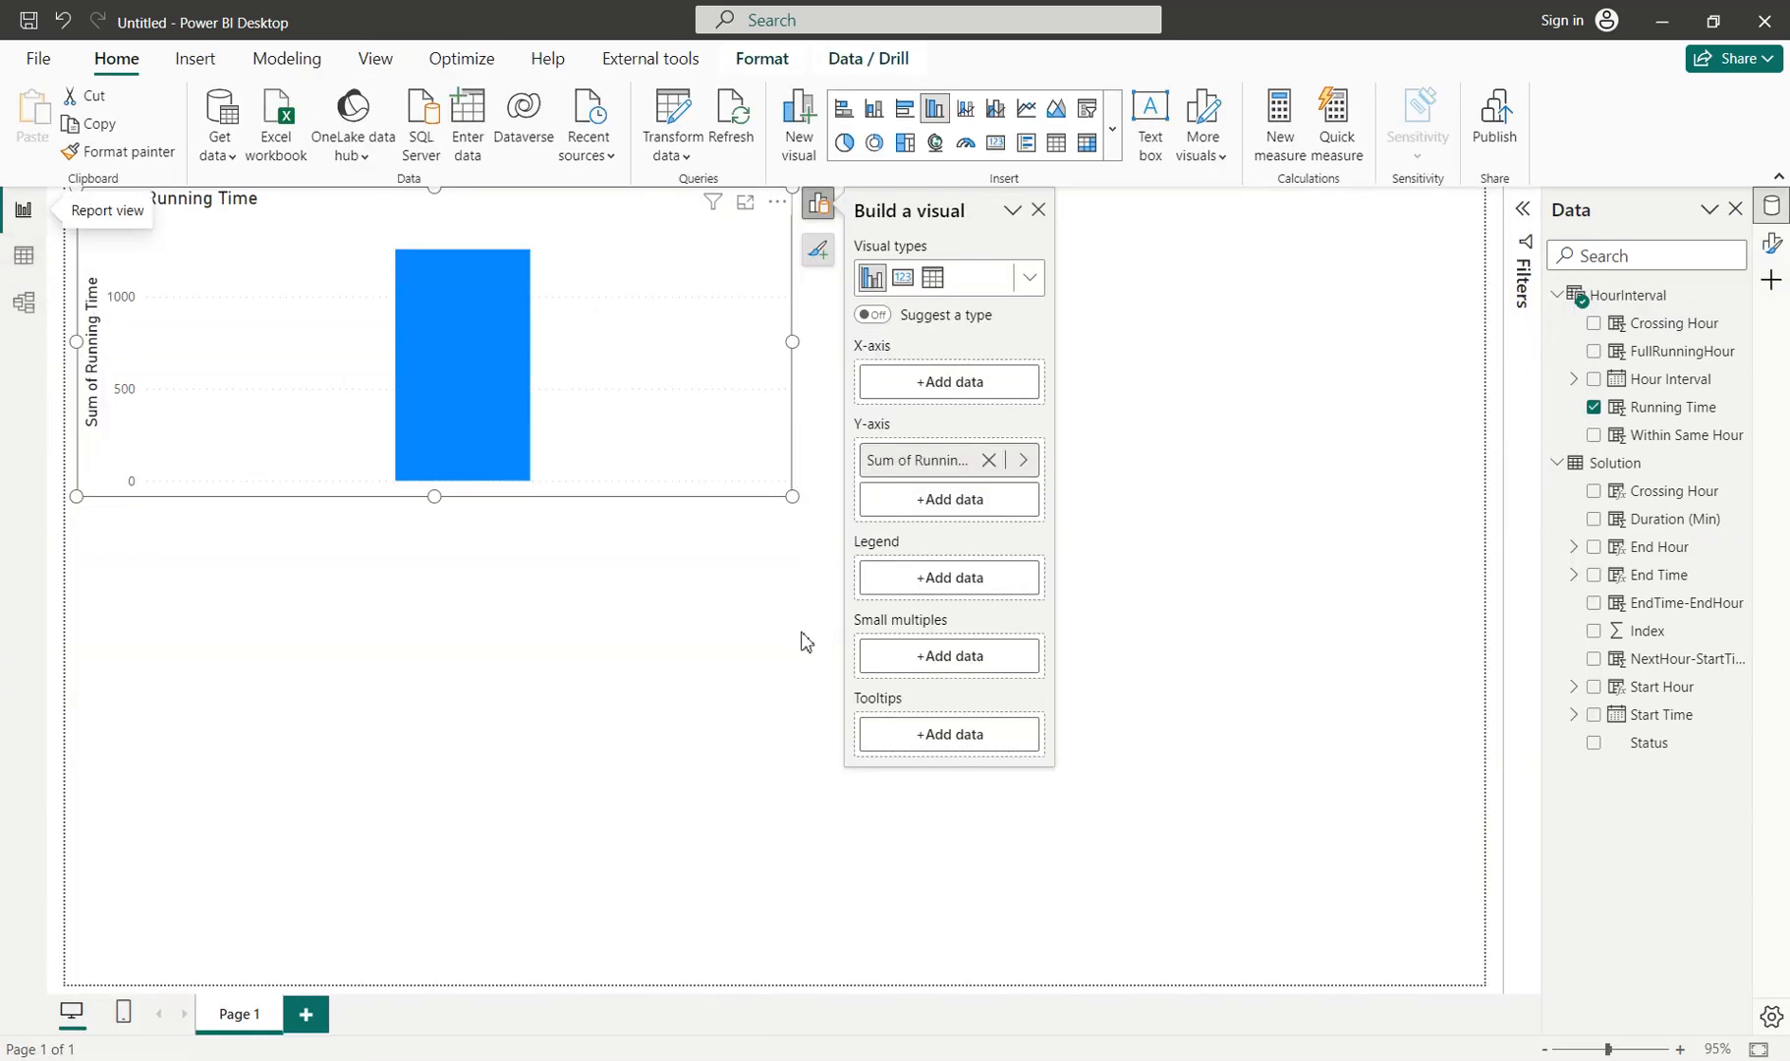